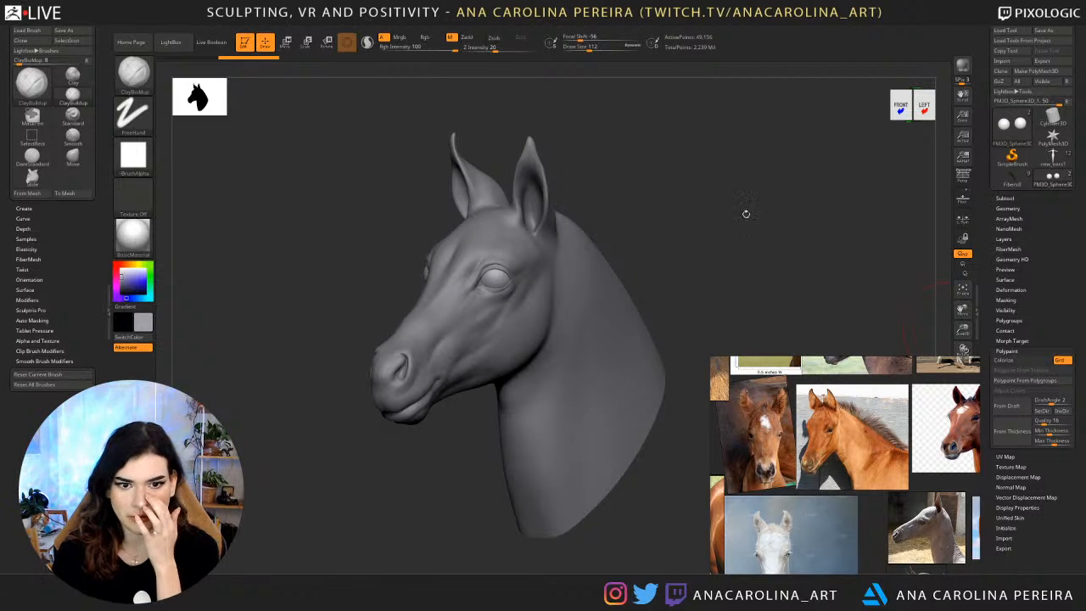
Inspect the horse head from several sides, toggling the eyes' polypaint colour on and off along the way.
drag(745, 213, 718, 201)
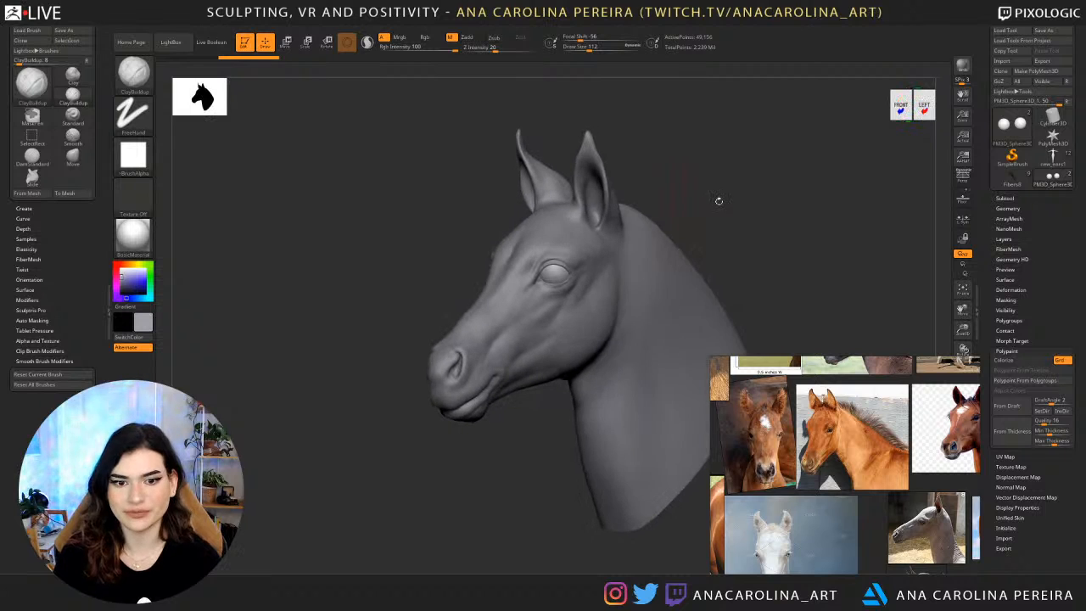
drag(789, 207, 831, 203)
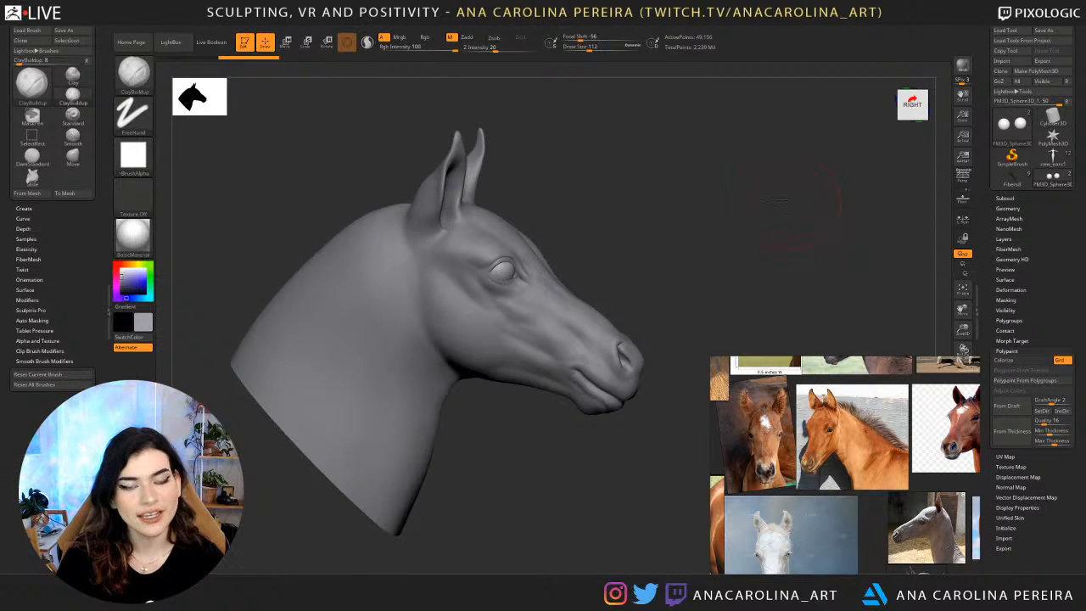
drag(828, 203, 734, 211)
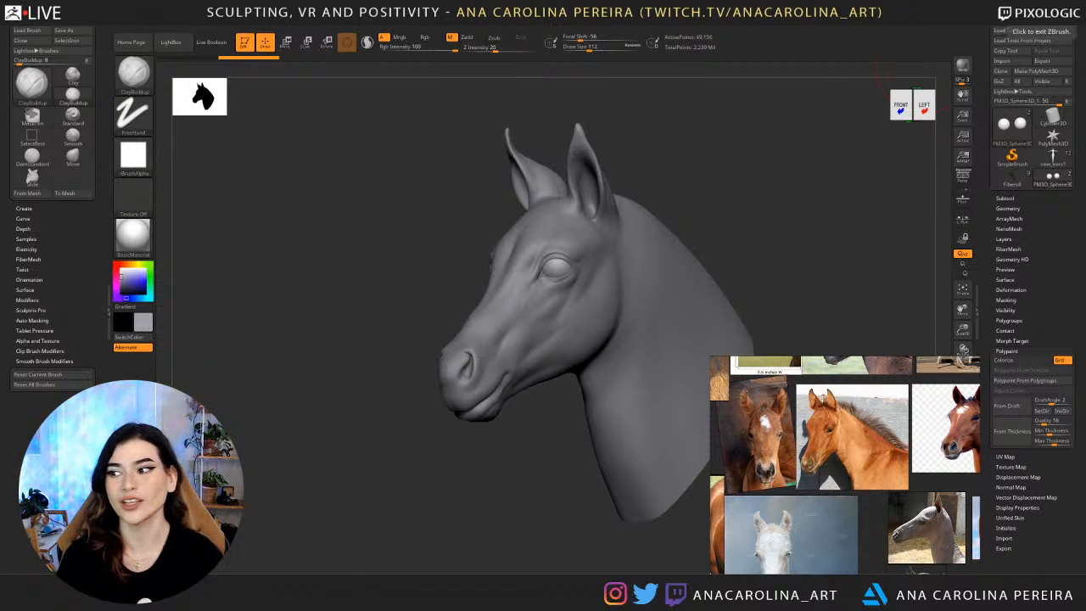
click(1005, 361)
drag(789, 183, 834, 212)
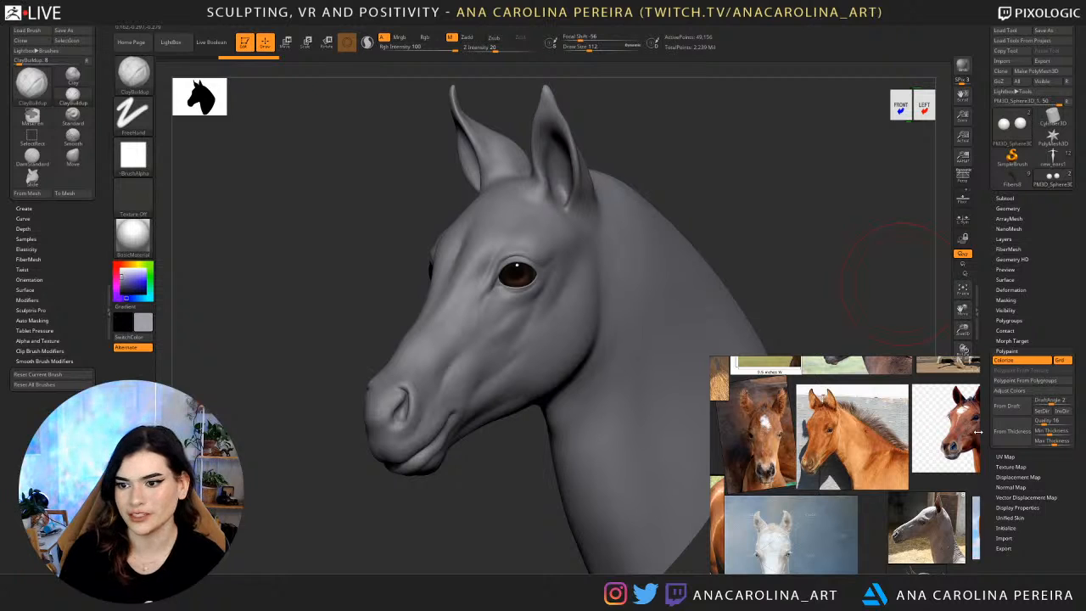
click(1005, 361)
drag(811, 282, 854, 283)
drag(759, 289, 737, 286)
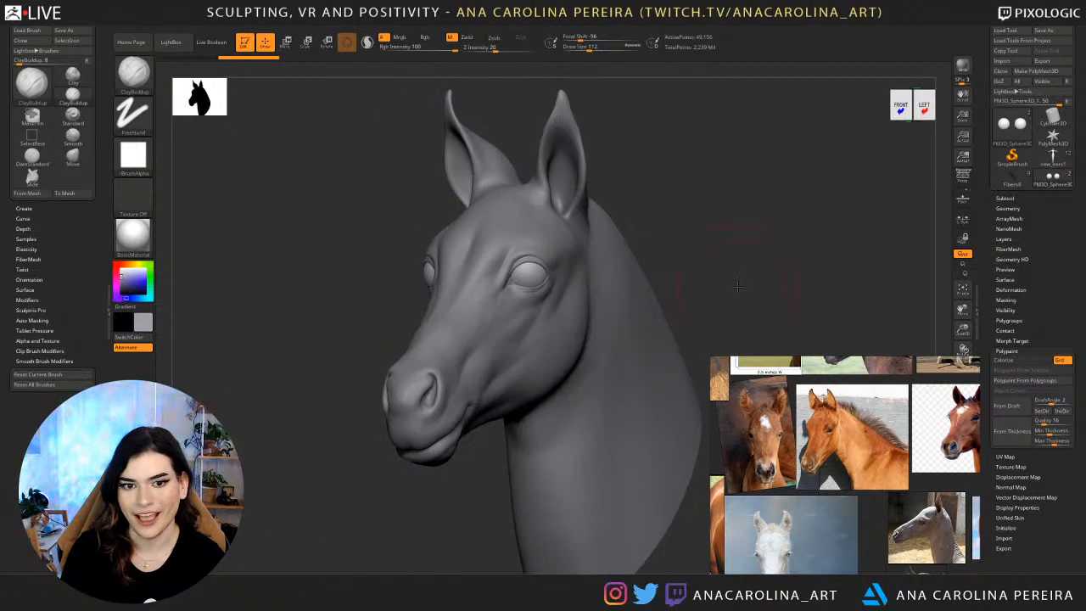
drag(628, 224, 642, 116)
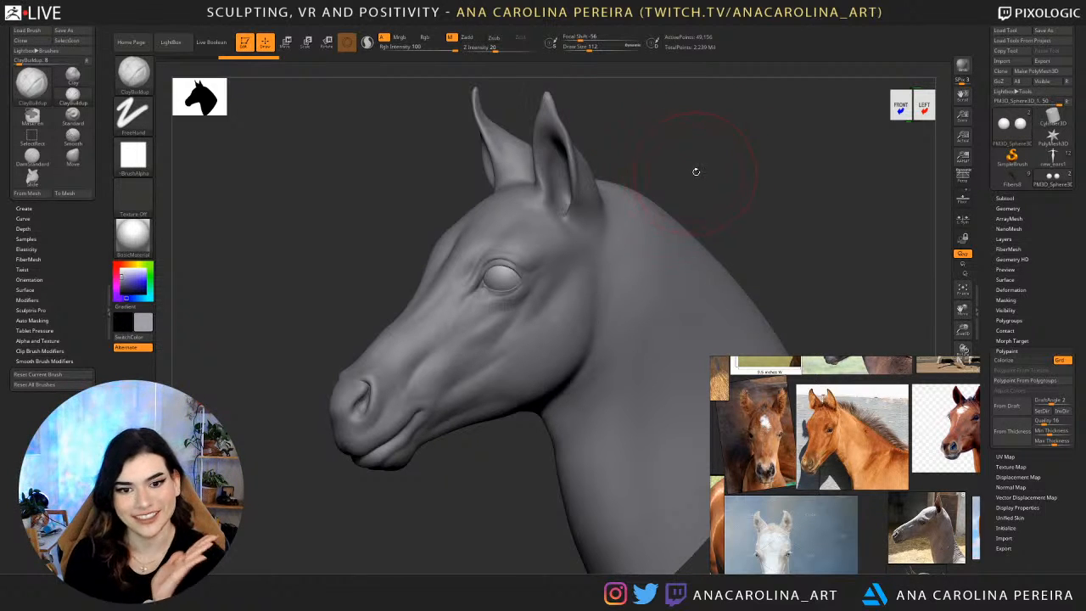
drag(696, 171, 620, 207)
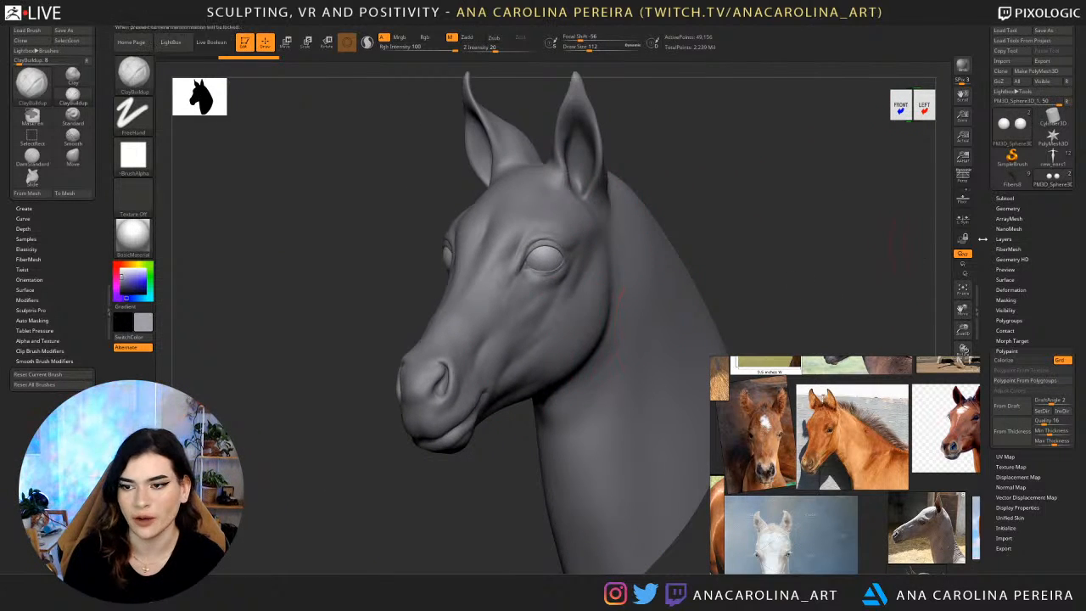
Check the subtool list and the active subtool's geometry settings, and examine the head and ears from both sides.
click(1006, 198)
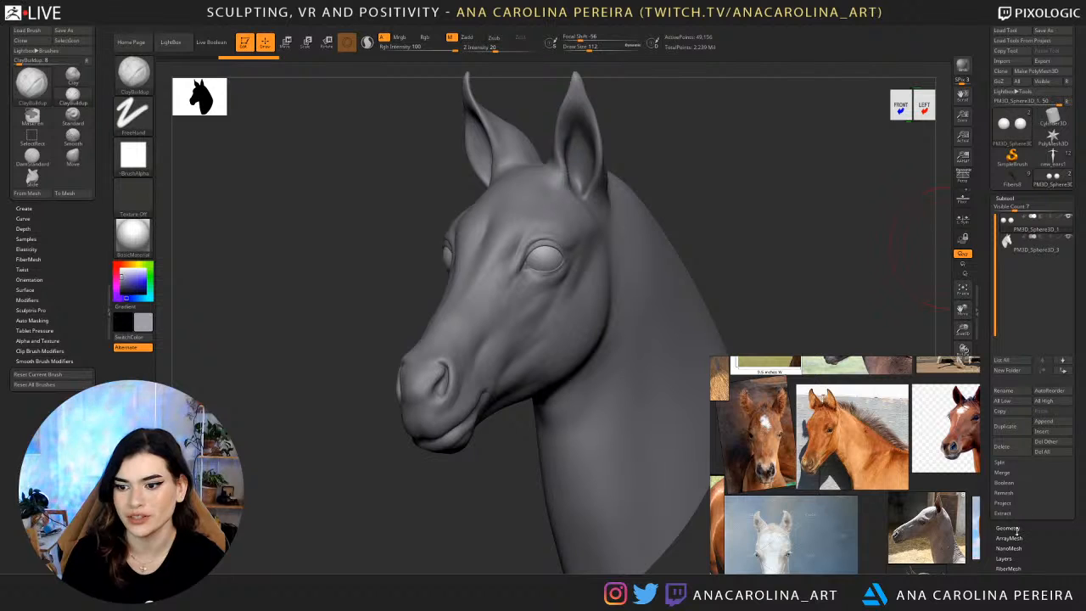
click(1009, 528)
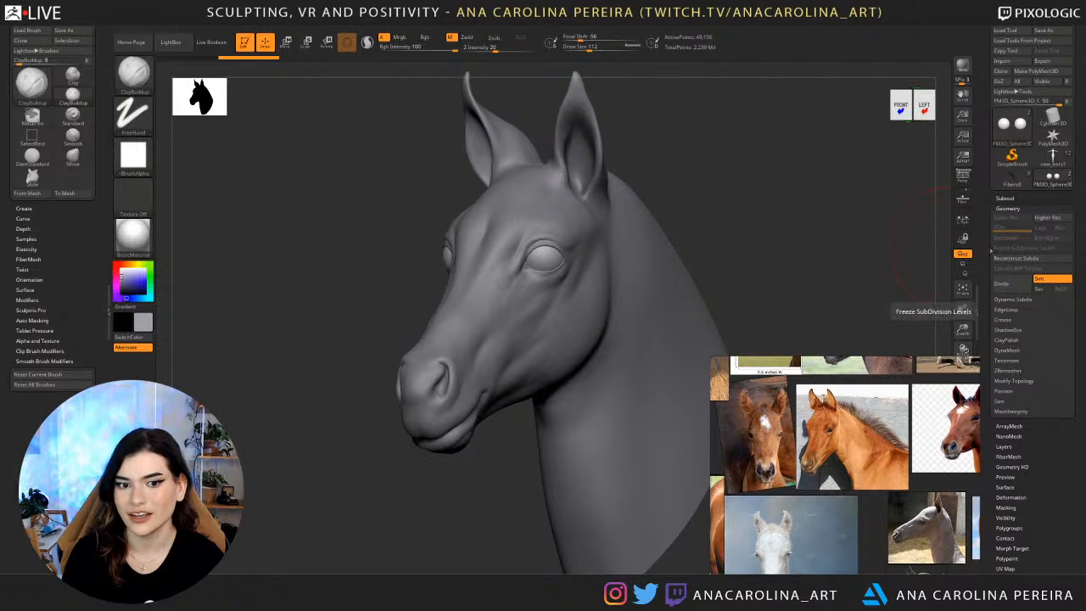
drag(810, 202, 832, 201)
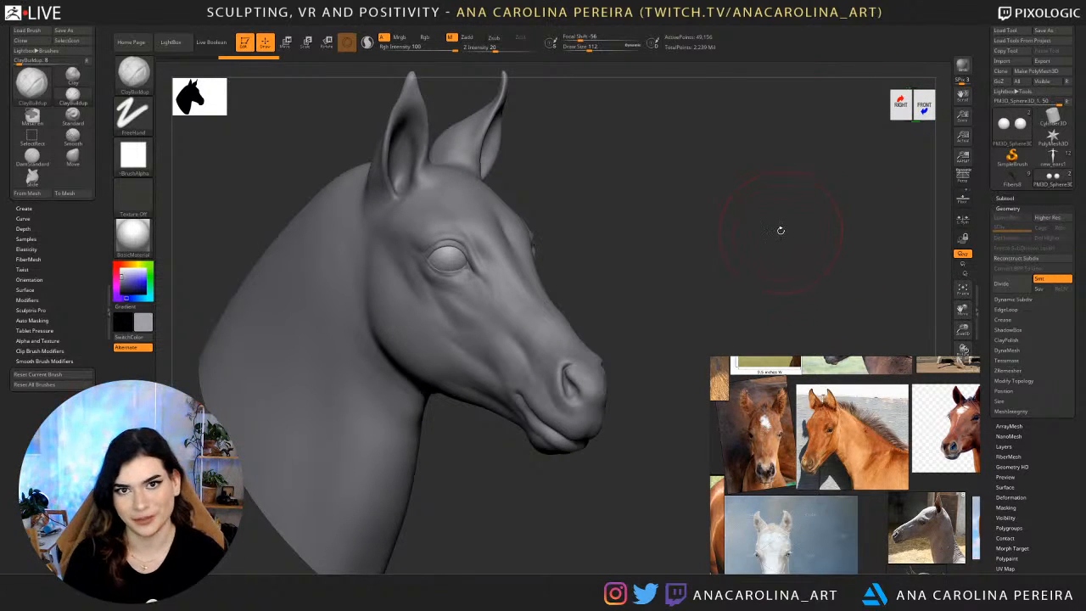
drag(781, 230, 764, 211)
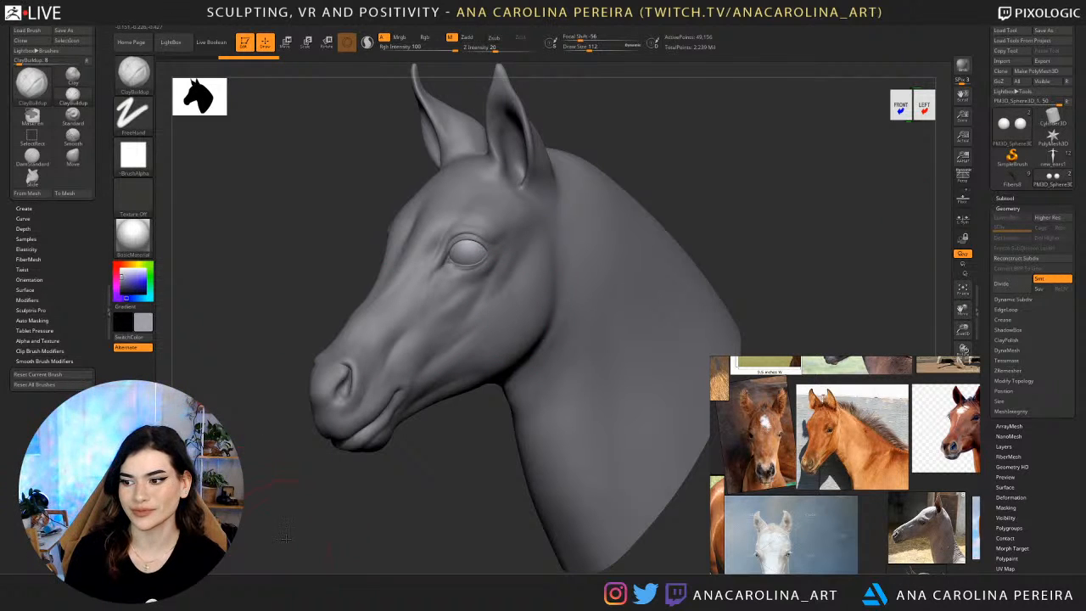
drag(286, 537, 320, 517)
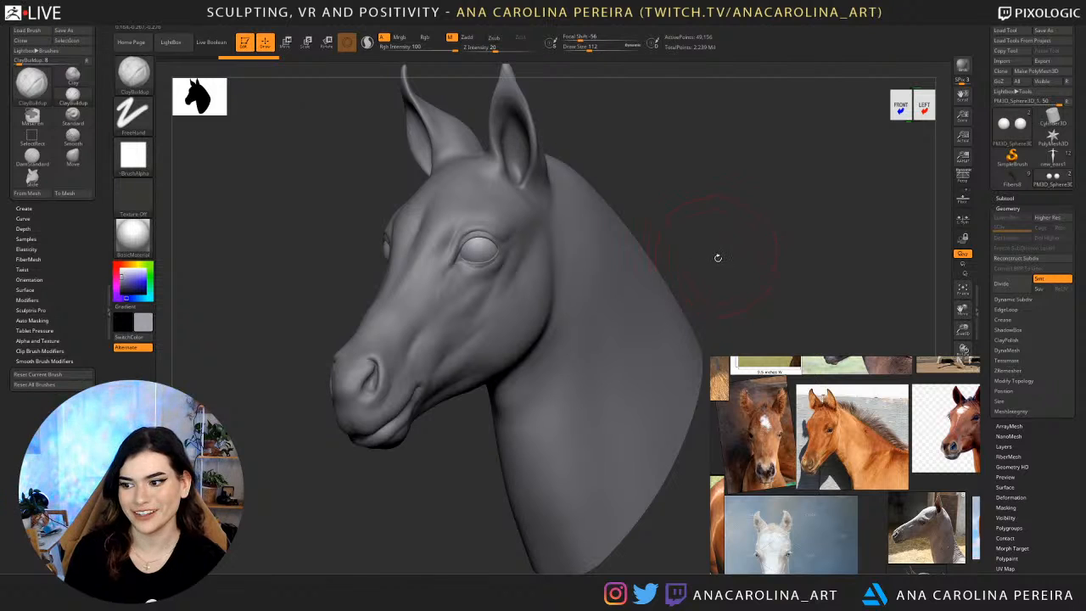
drag(758, 269, 495, 164)
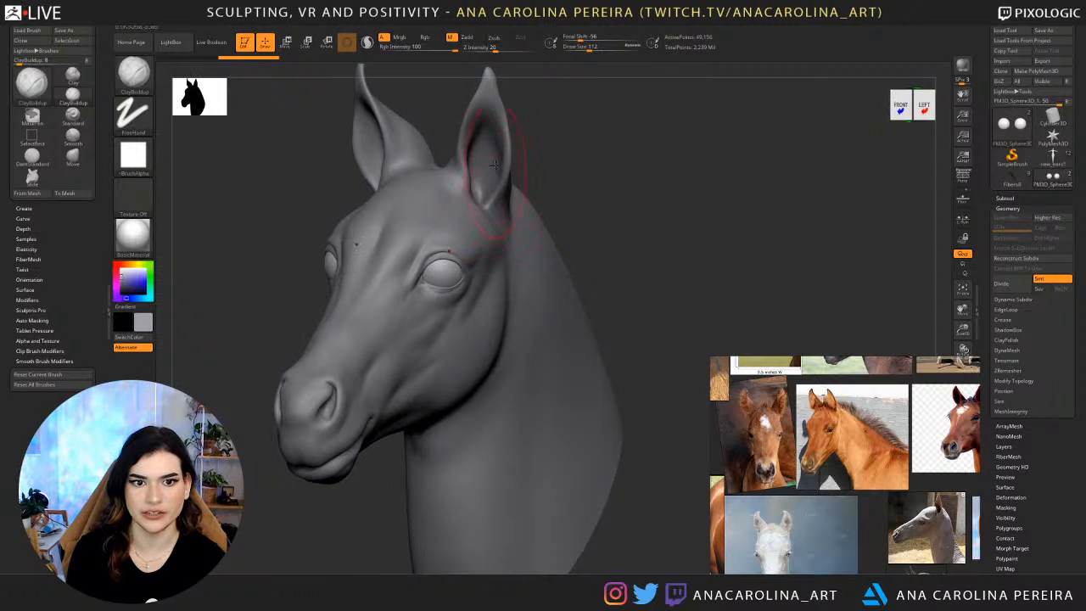
drag(517, 96, 483, 172)
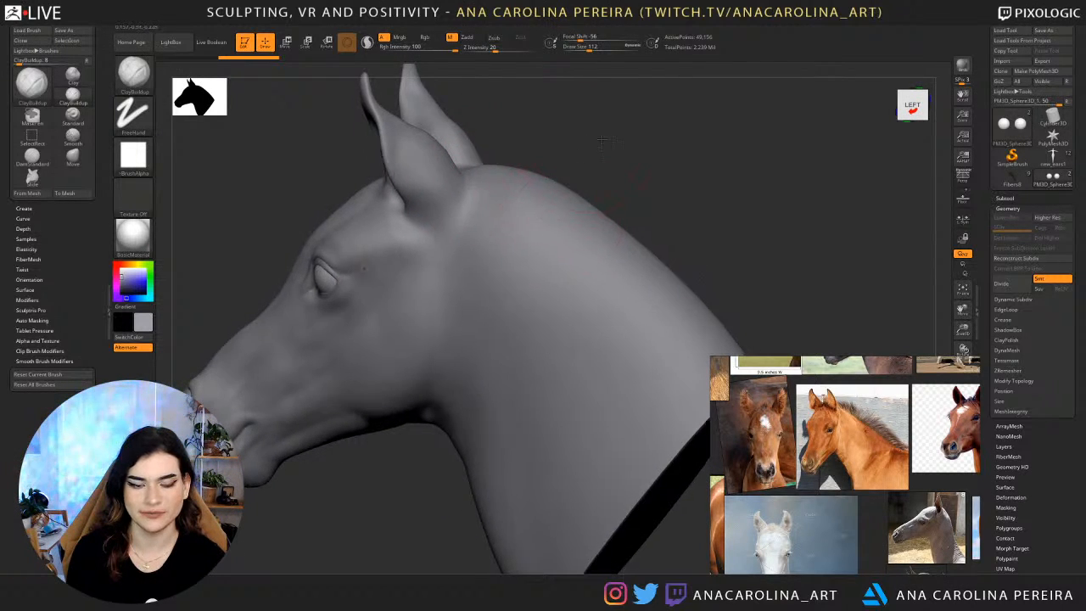
mouse_move(544, 127)
mouse_down()
mouse_move(617, 140)
mouse_move(607, 142)
mouse_up()
Reduce the brush draw size to 46.
key(space)
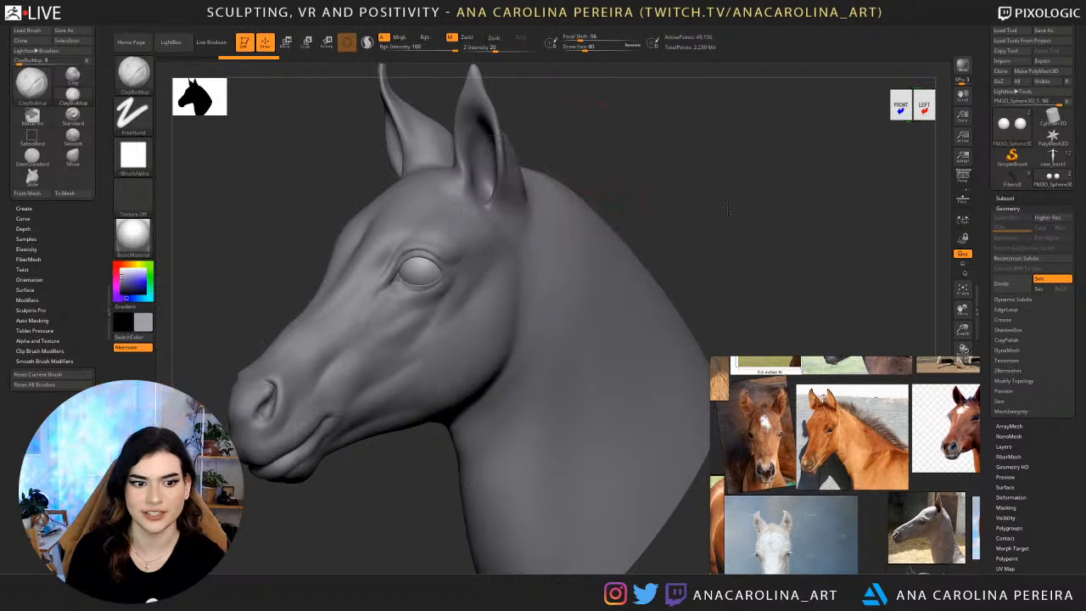
alt+drag(714, 228, 754, 205)
key(space)
drag(901, 219, 892, 219)
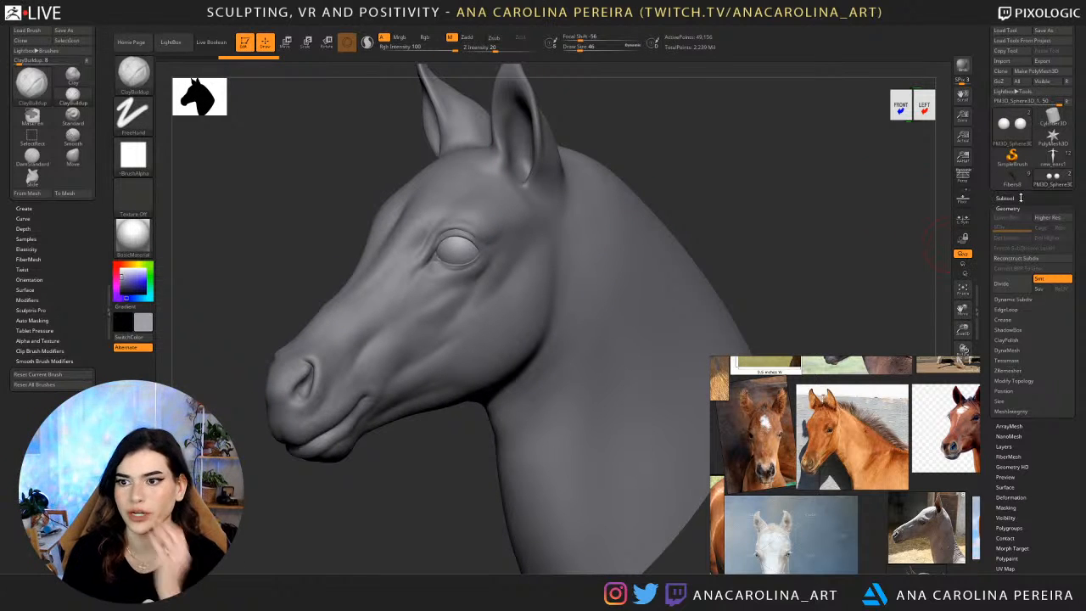
Make the horse head the active subtool for sculpting.
click(1005, 198)
click(1031, 248)
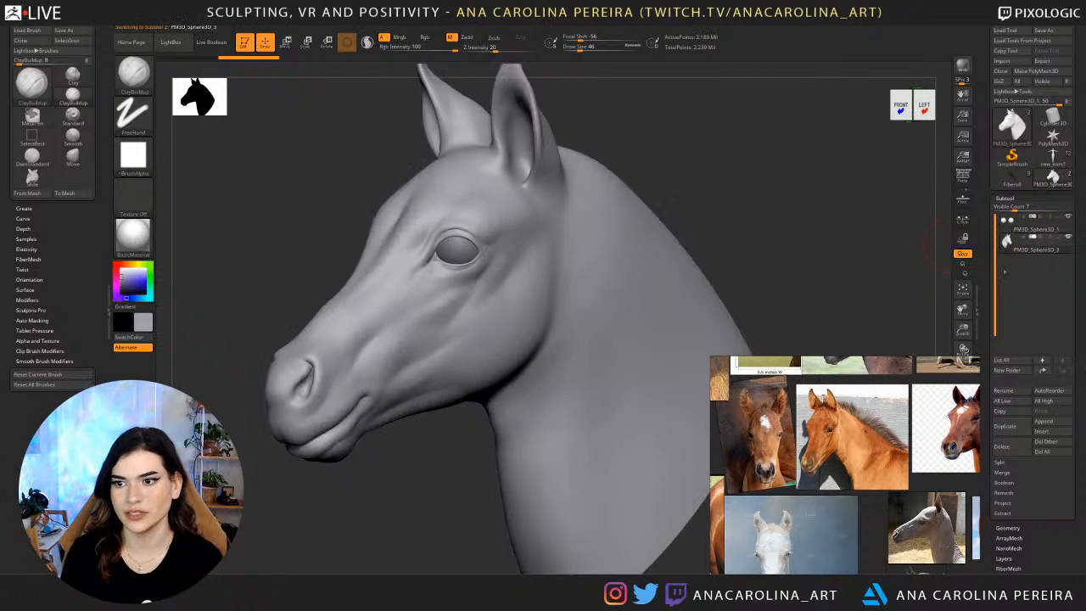
drag(836, 272, 901, 274)
drag(679, 228, 847, 211)
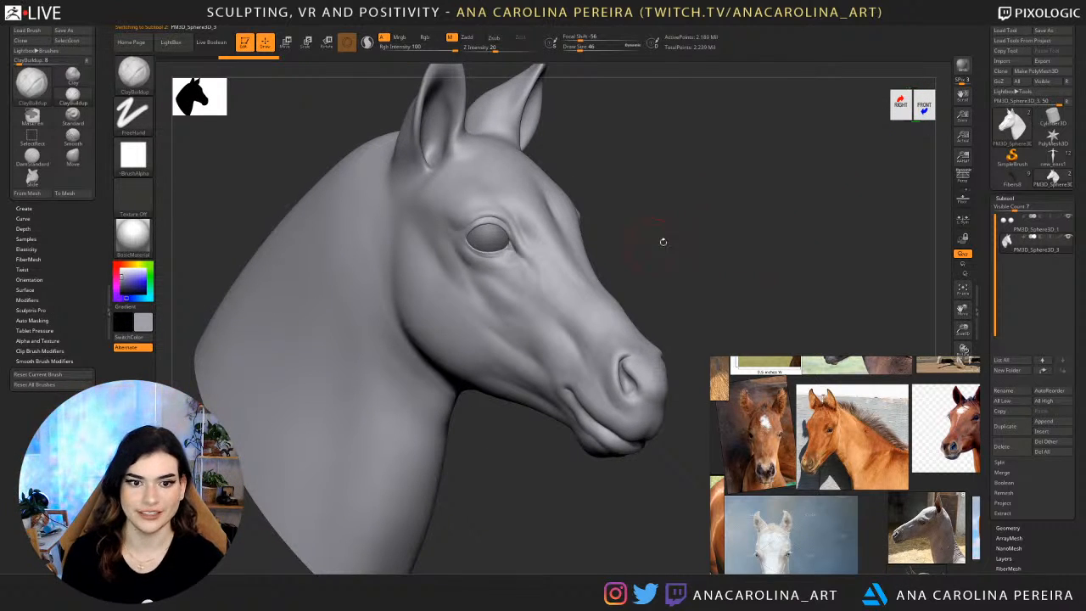
drag(662, 242, 706, 235)
Switch to the Move brush with a draw size of 104.
key(b)
key(m)
key(v)
key(space)
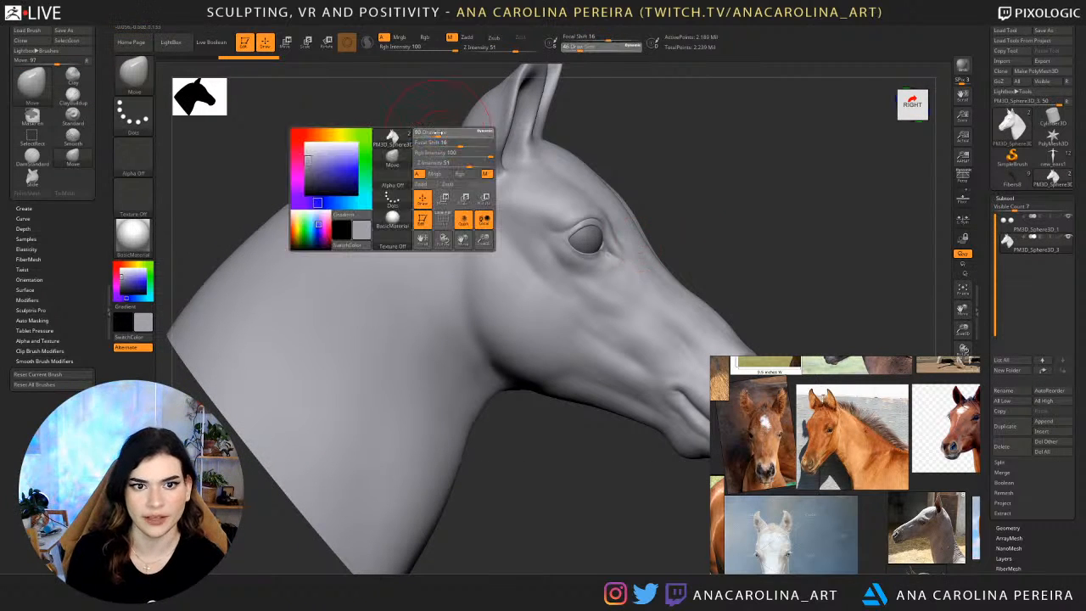
drag(438, 132, 374, 153)
Try to reshape the top of the neck behind the ears with the Move brush.
drag(288, 151, 399, 158)
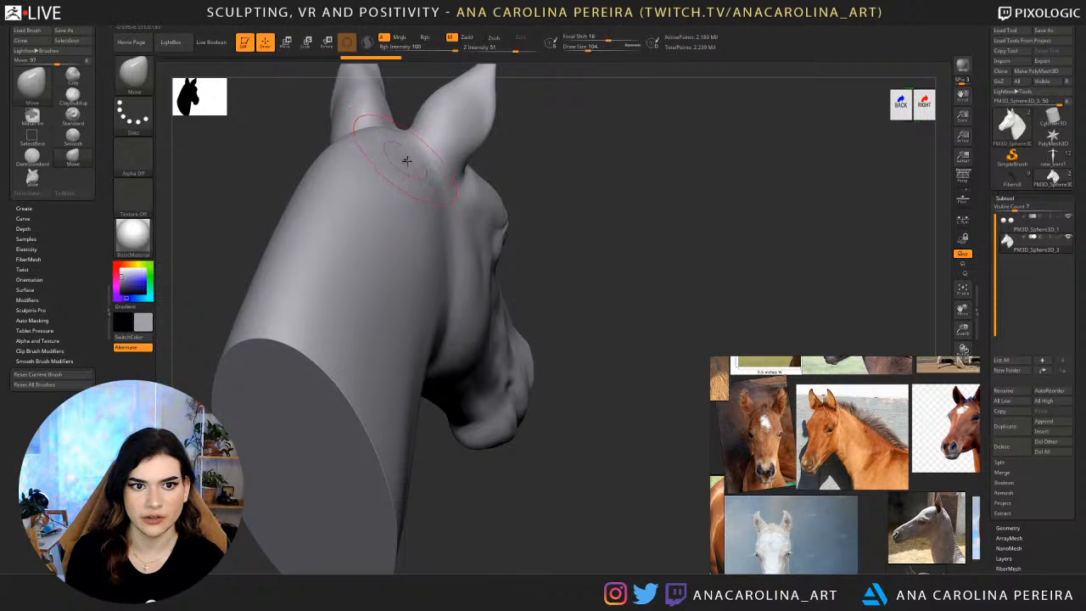
mouse_move(594, 162)
mouse_down()
mouse_move(551, 153)
mouse_move(640, 114)
mouse_move(659, 181)
mouse_move(475, 220)
mouse_up()
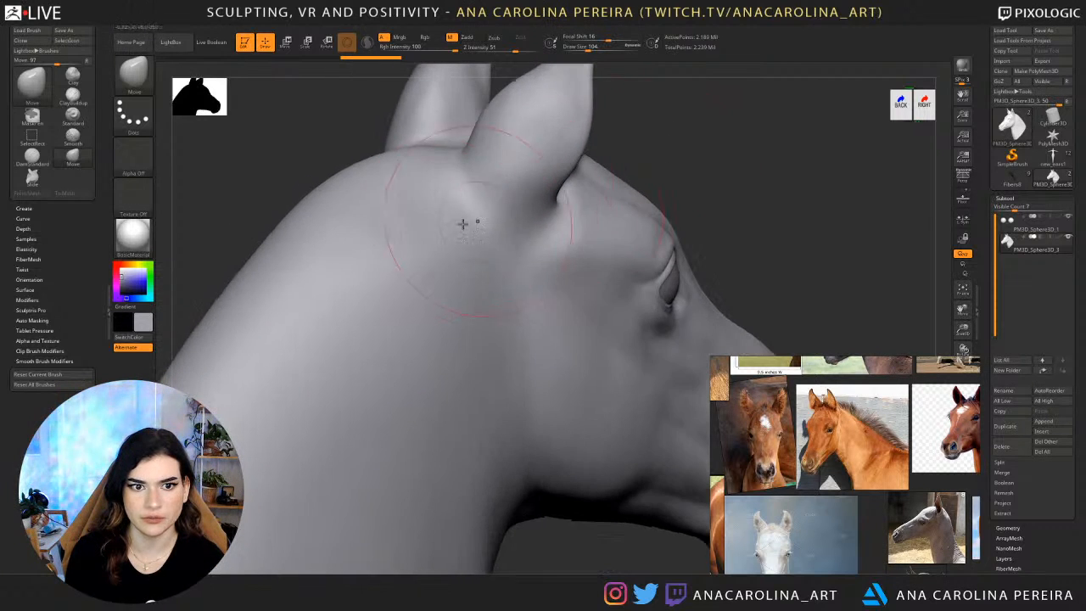
drag(658, 153, 433, 195)
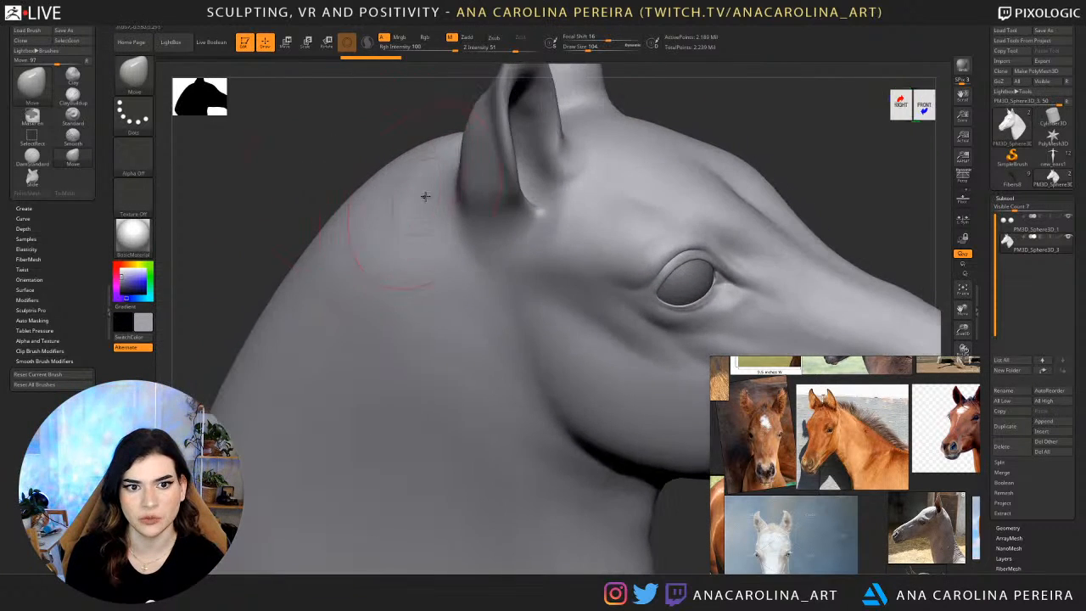
mouse_move(444, 230)
right_down()
mouse_move(387, 193)
mouse_move(400, 178)
right_up()
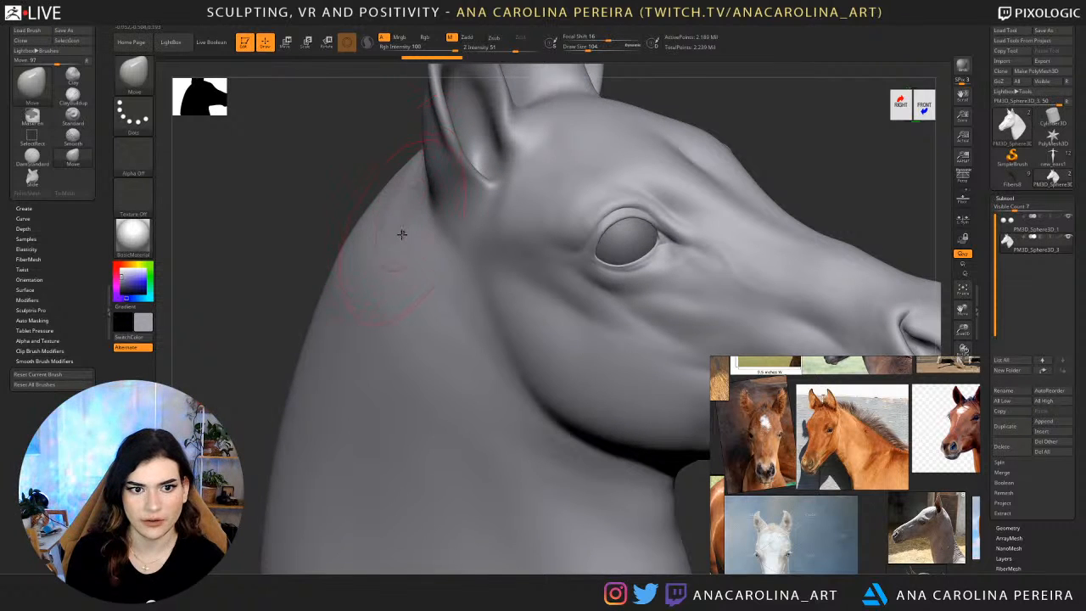
shift+right_drag(336, 154, 357, 174)
Set the Move brush draw size to 44 and nudge the neck contour at the base of the ear.
key(space)
drag(358, 178, 349, 179)
right_drag(409, 174, 387, 179)
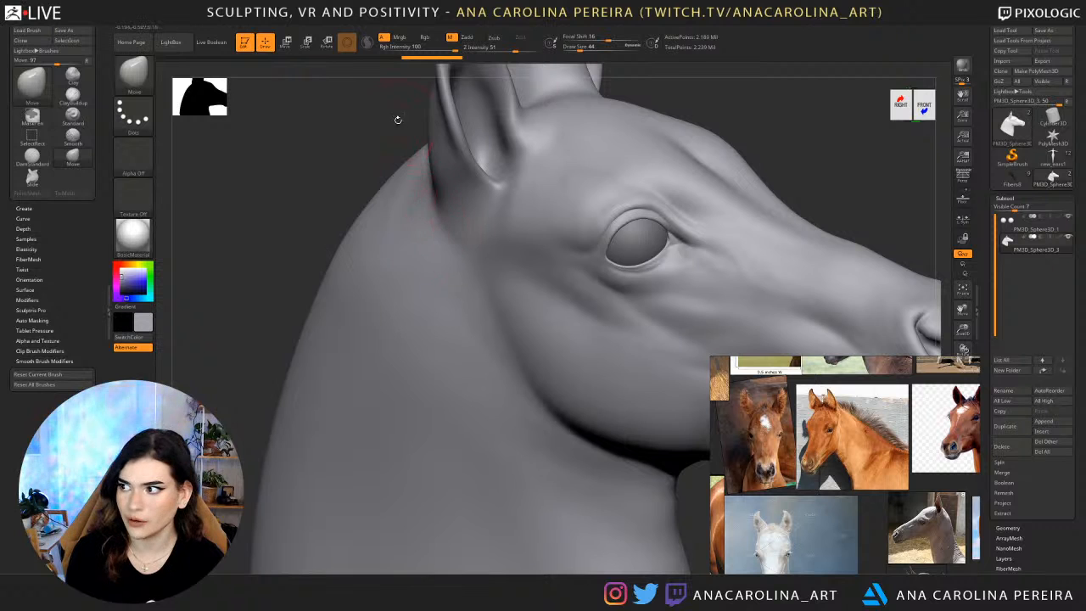
mouse_move(398, 120)
right_down()
mouse_move(416, 102)
mouse_move(476, 111)
right_up()
Undo the last Move brush changes on the horse head and turn off its polypaint colour.
key(ctrl)
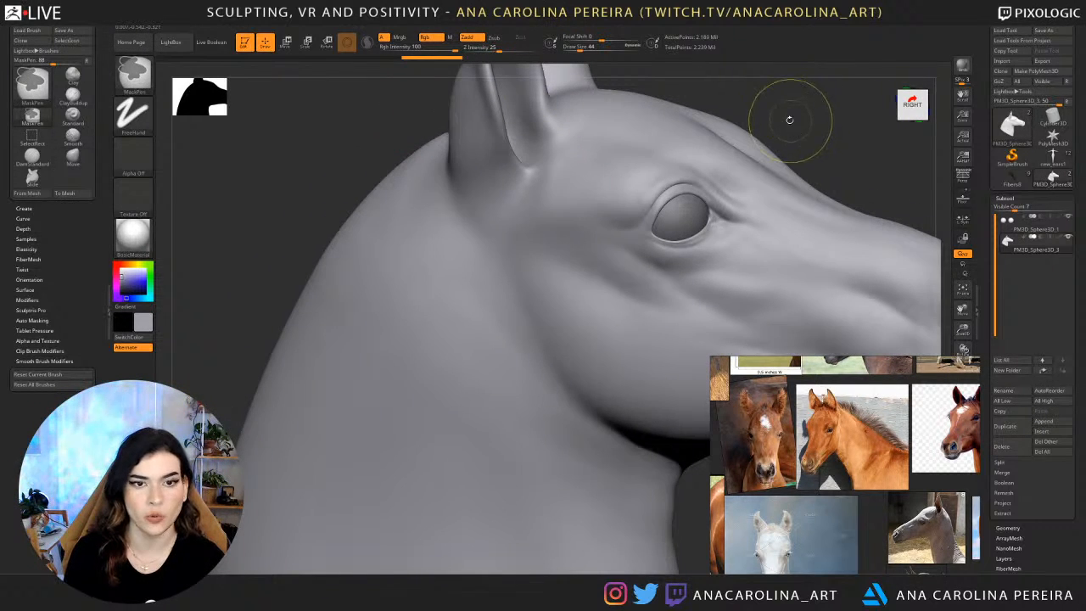
key(ctrl+z)
key(ctrl+z)
key(ctrl+z)
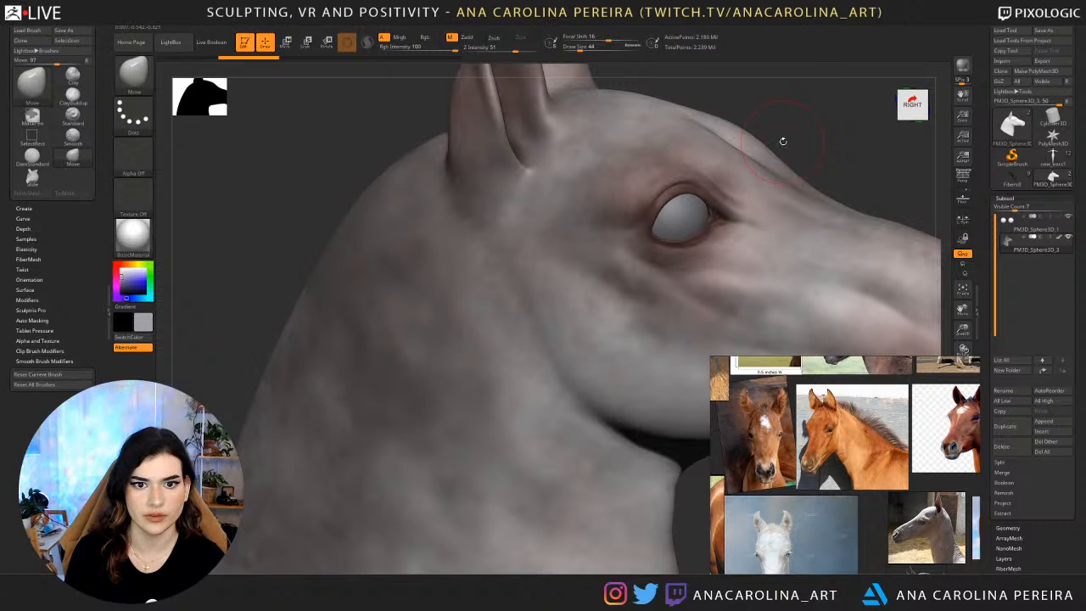
scroll(1023, 509, down, 6)
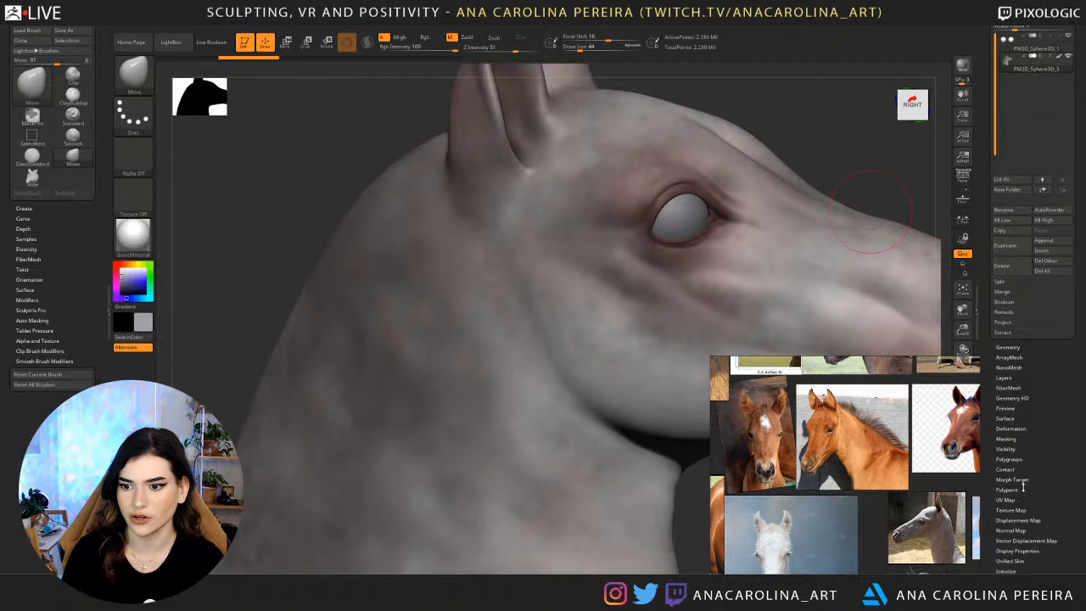
click(1012, 181)
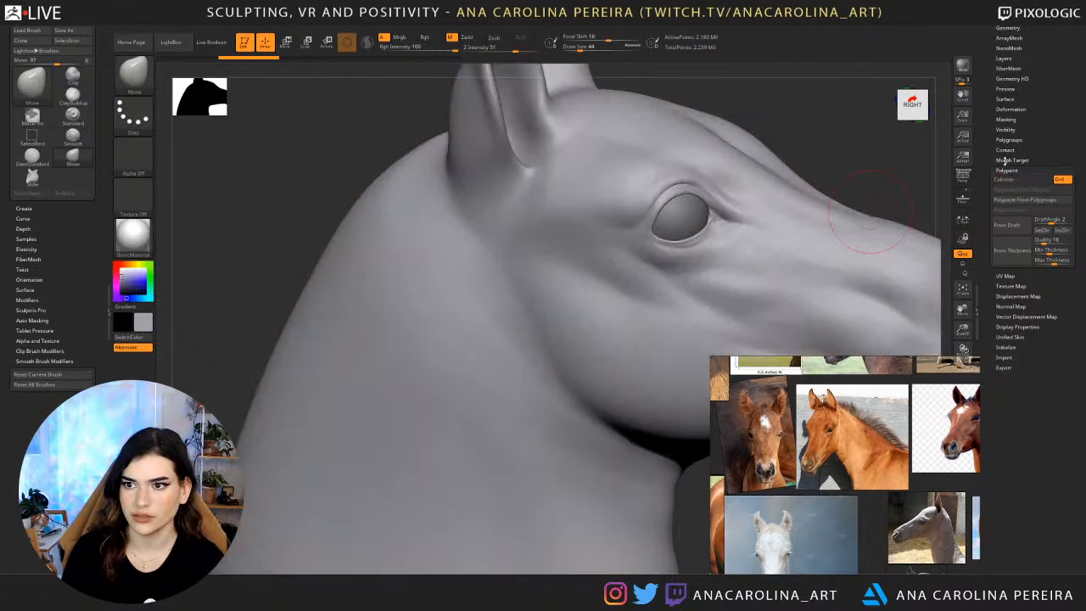
Duplicate the horse head subtool.
drag(982, 98, 992, 222)
click(1009, 208)
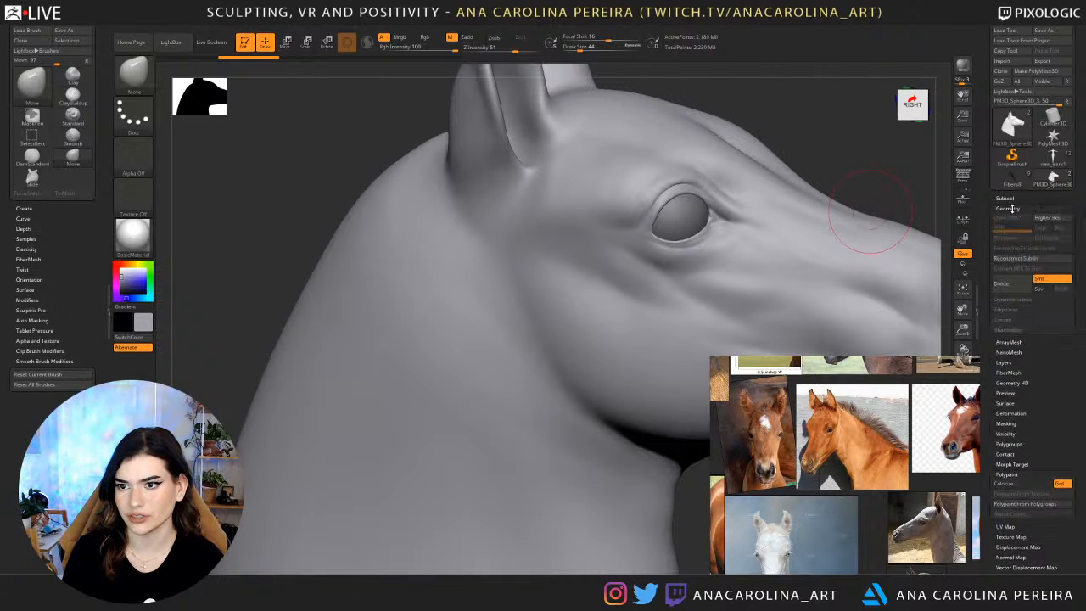
click(1005, 197)
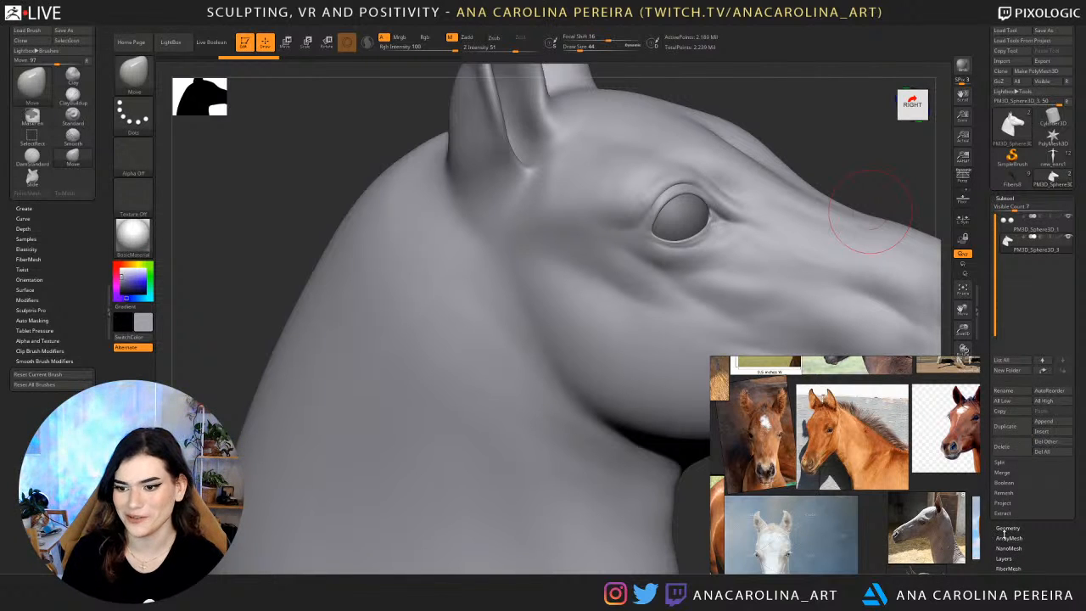
click(1016, 428)
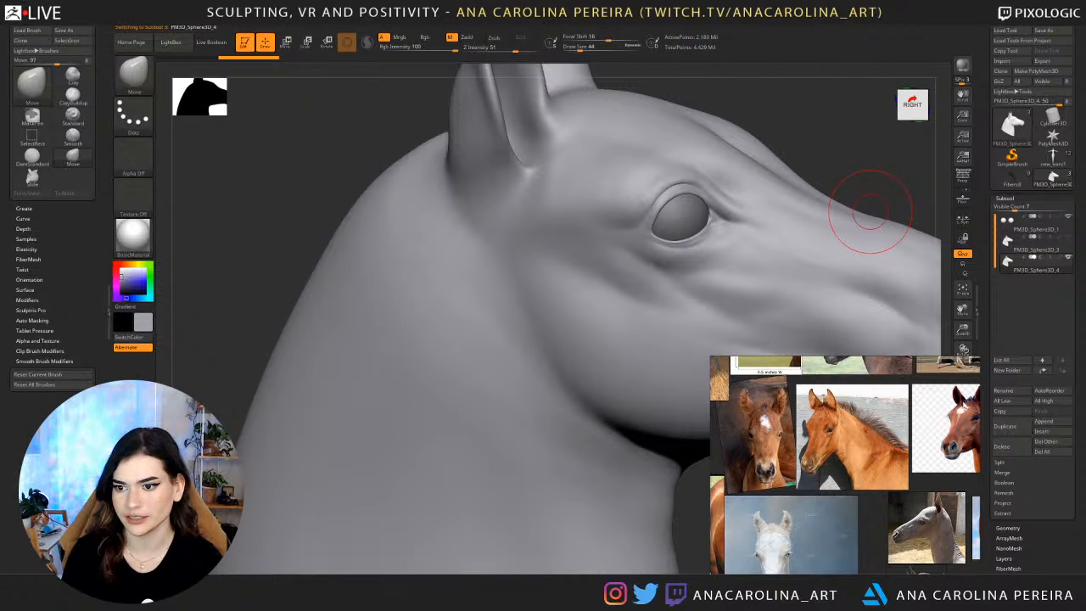
Reposition the reference image window and shrink it so it covers less of the sculpt.
drag(855, 410, 792, 410)
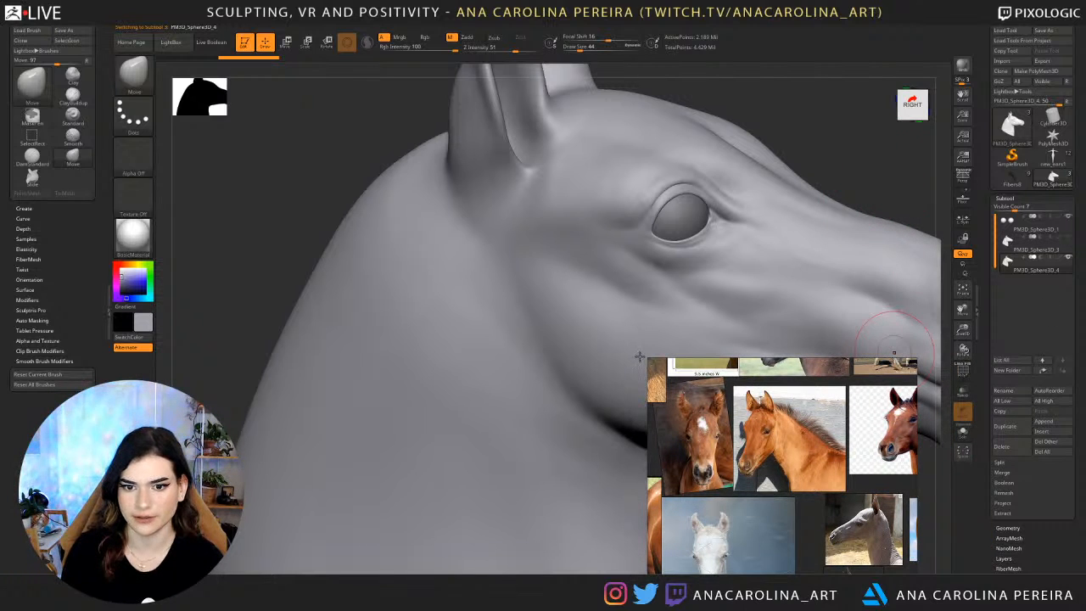
drag(647, 358, 698, 398)
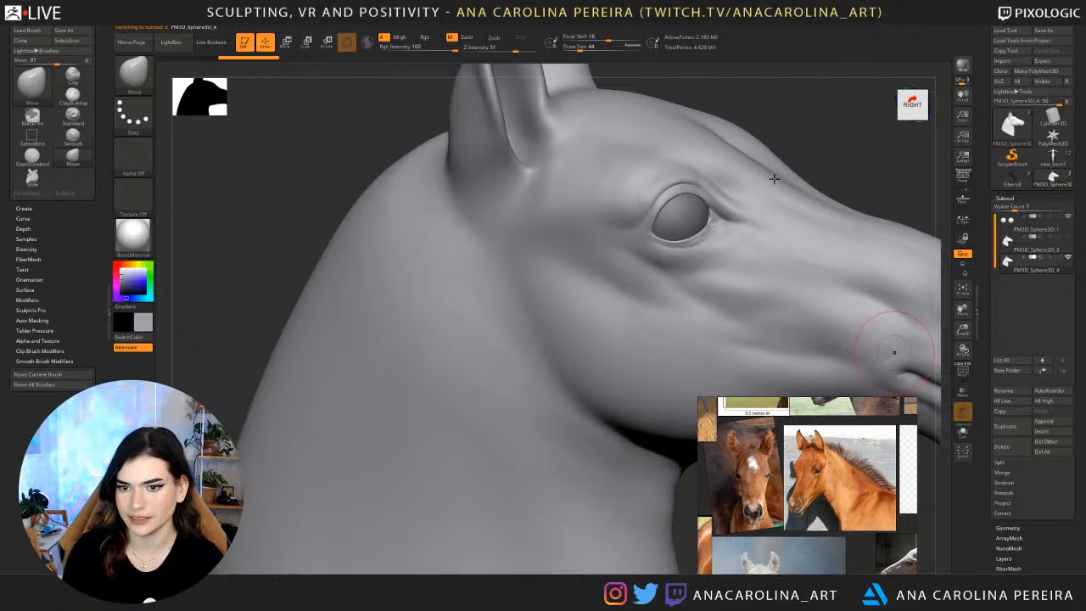
Open the geometry settings of the duplicated head and switch to the ZRemesherGuides brush.
drag(851, 167, 905, 213)
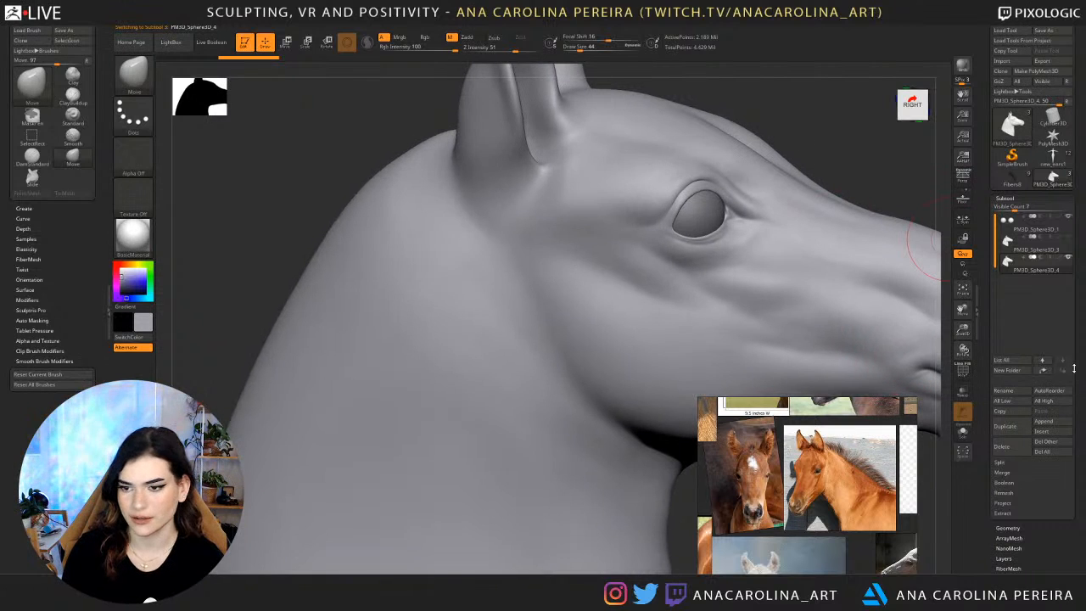
click(1025, 529)
drag(774, 82, 742, 102)
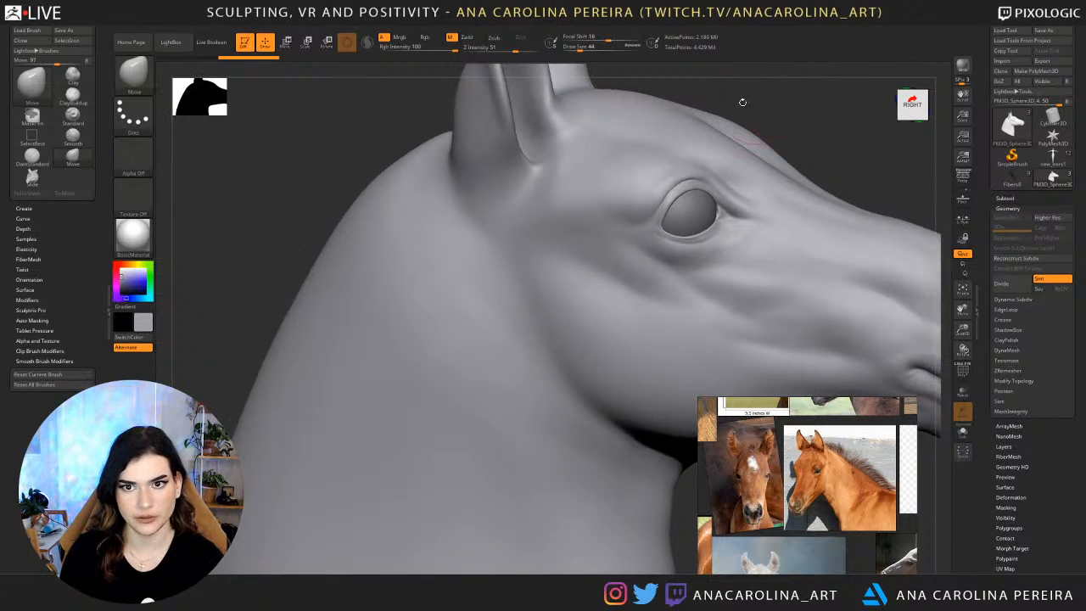
key(b)
key(z)
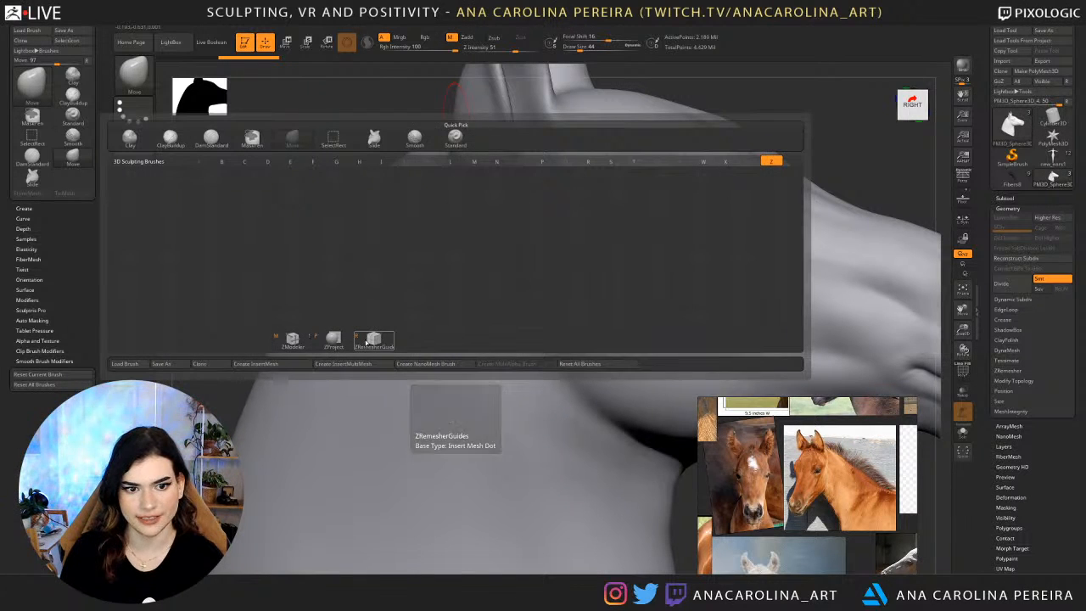
click(365, 342)
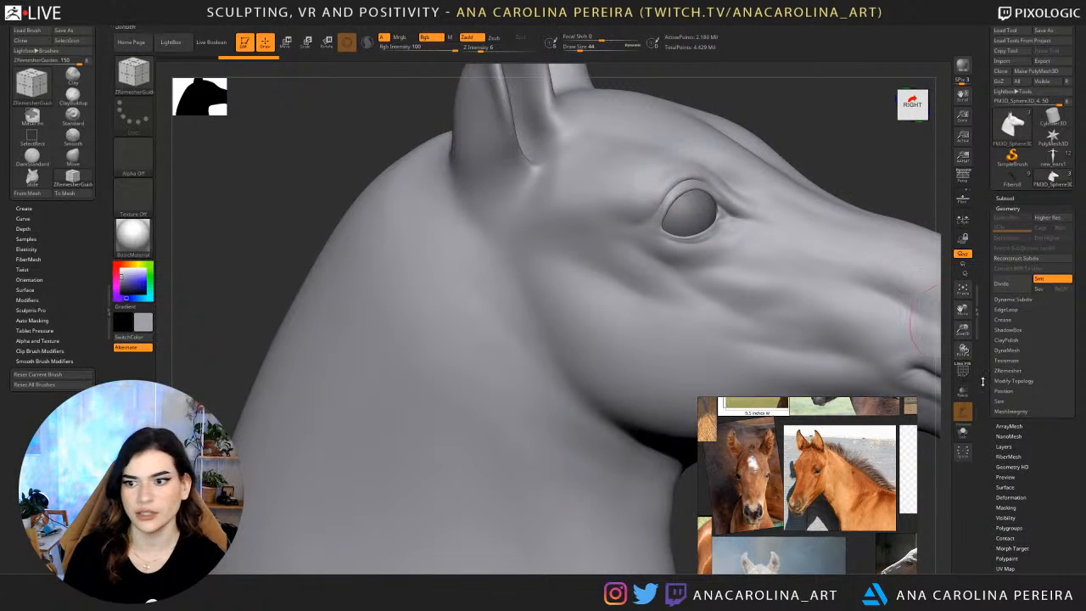
Set the brush draw size to 16 and trace a guide curve along the upper and lower eyelid edges.
key(space)
mouse_move(818, 156)
mouse_down()
mouse_move(756, 202)
mouse_move(766, 170)
mouse_move(747, 215)
mouse_move(725, 226)
mouse_move(666, 51)
mouse_up()
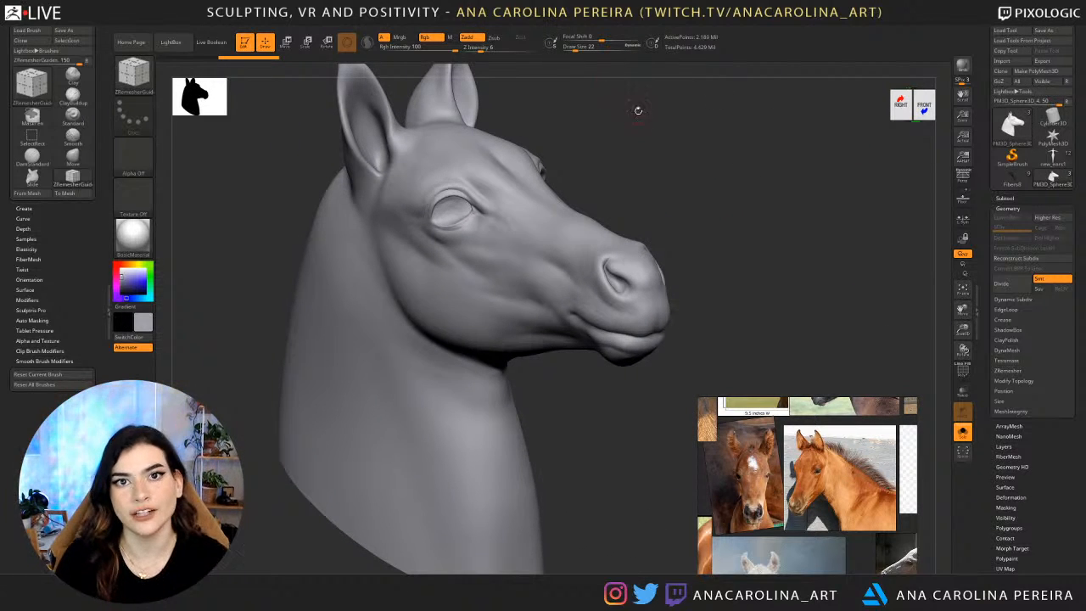
mouse_move(651, 116)
alt+mouse_down()
mouse_move(642, 177)
mouse_move(644, 159)
alt+mouse_up()
key(space)
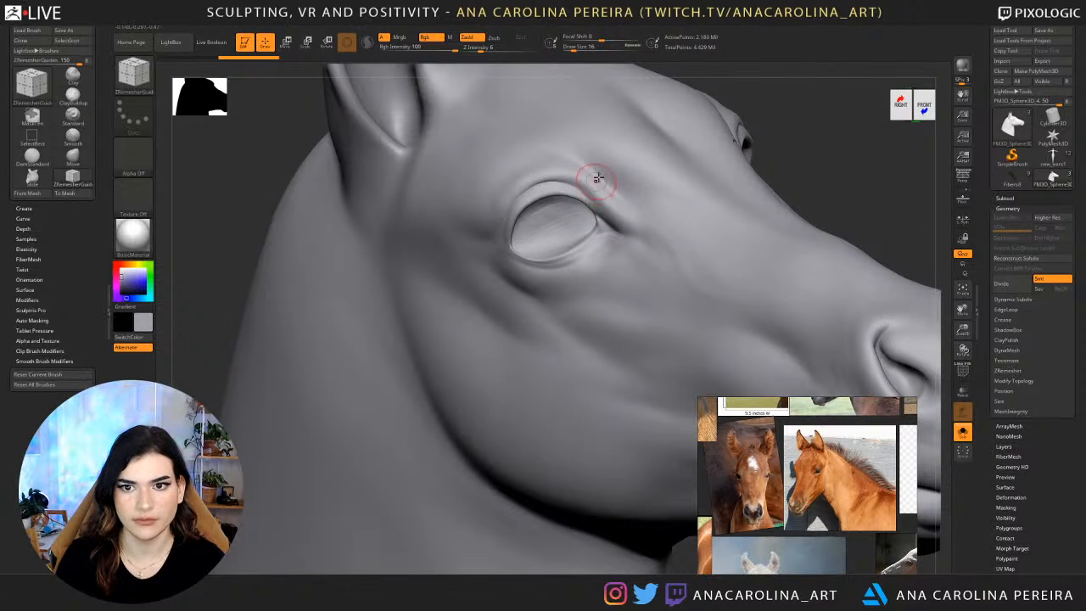
mouse_move(659, 170)
right_down()
mouse_move(672, 142)
mouse_move(608, 205)
right_up()
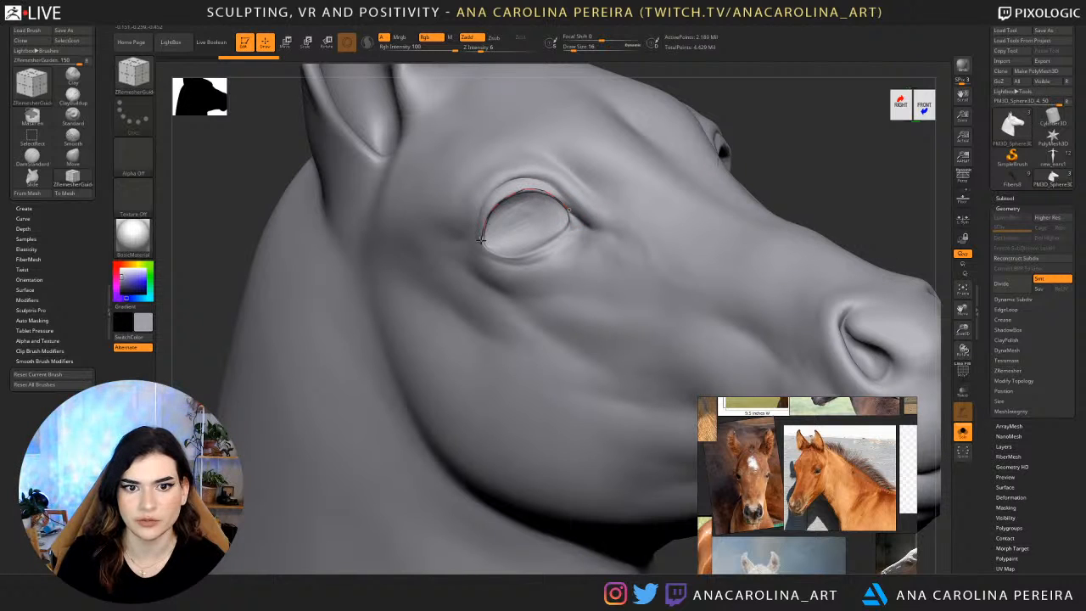
right_drag(786, 107, 707, 141)
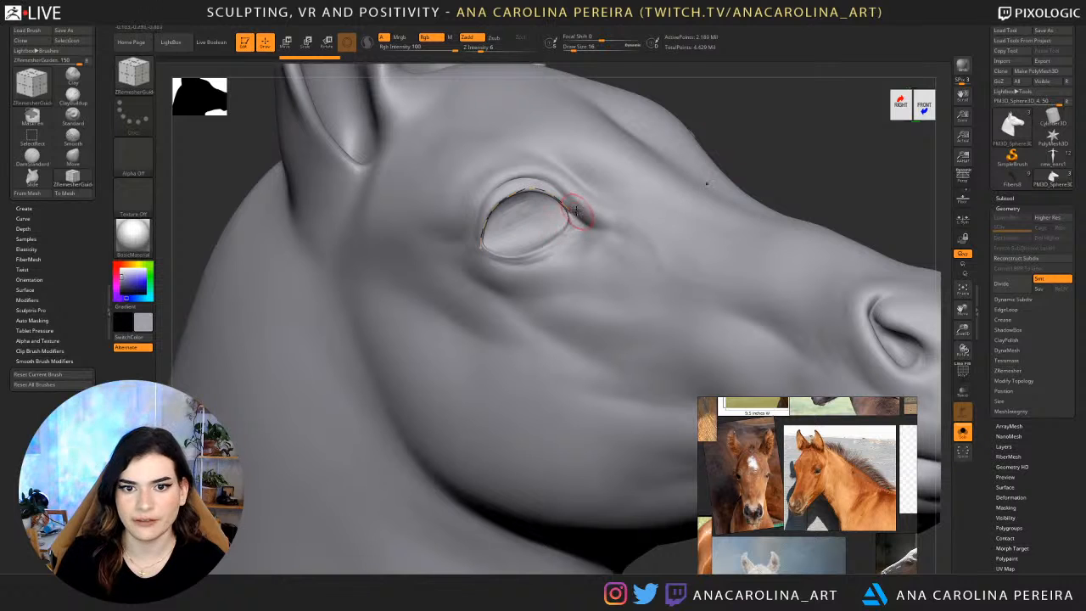
mouse_move(571, 228)
mouse_down()
mouse_move(543, 250)
mouse_move(482, 247)
mouse_up()
Draw a guide curve along the mouth line from the lip corner to the front of the muzzle.
key(f)
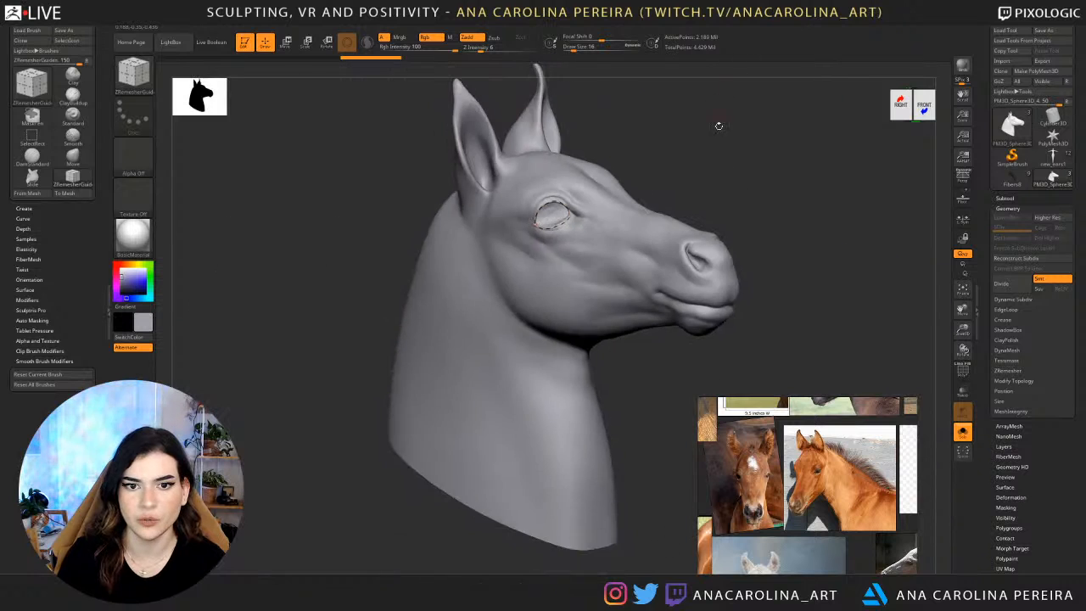
mouse_move(718, 124)
right_down()
mouse_move(703, 195)
mouse_move(798, 180)
mouse_move(703, 174)
mouse_move(714, 211)
right_up()
alt+right_drag(771, 255, 737, 206)
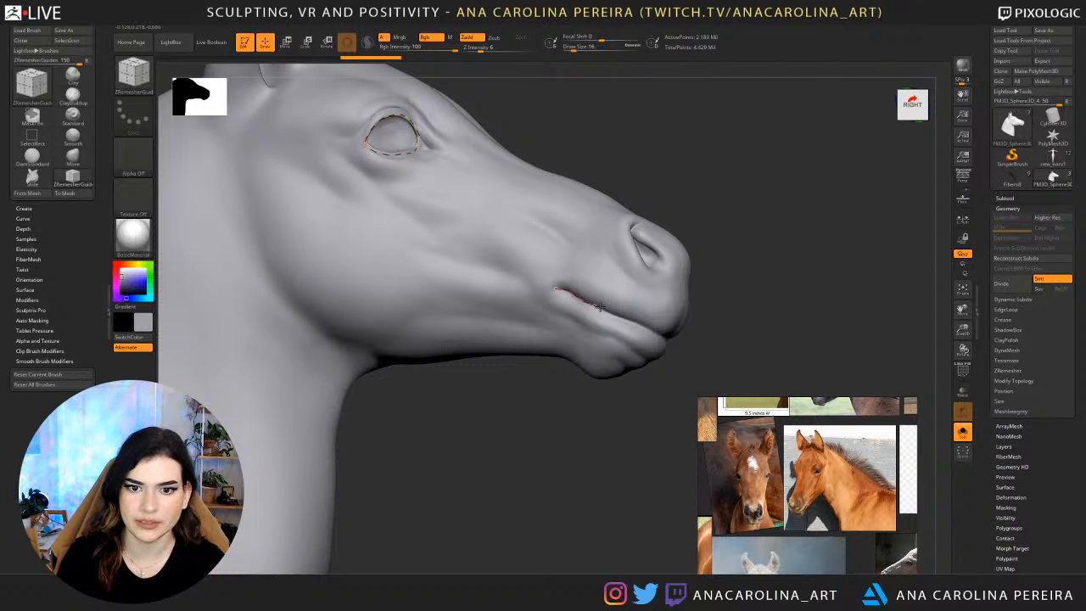
drag(645, 324, 647, 330)
right_drag(647, 330, 610, 313)
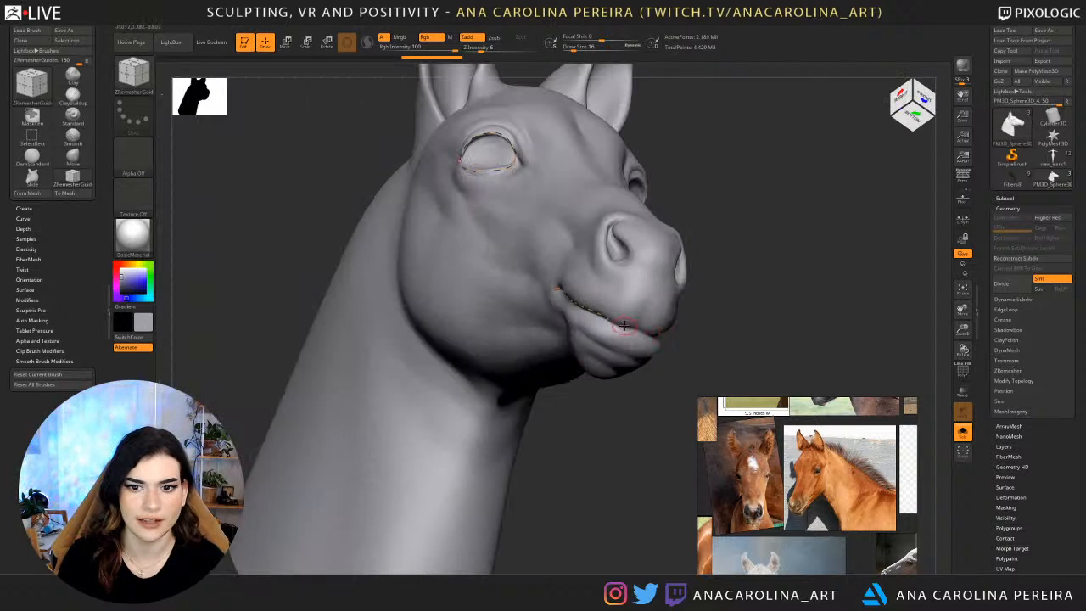
drag(606, 320, 622, 328)
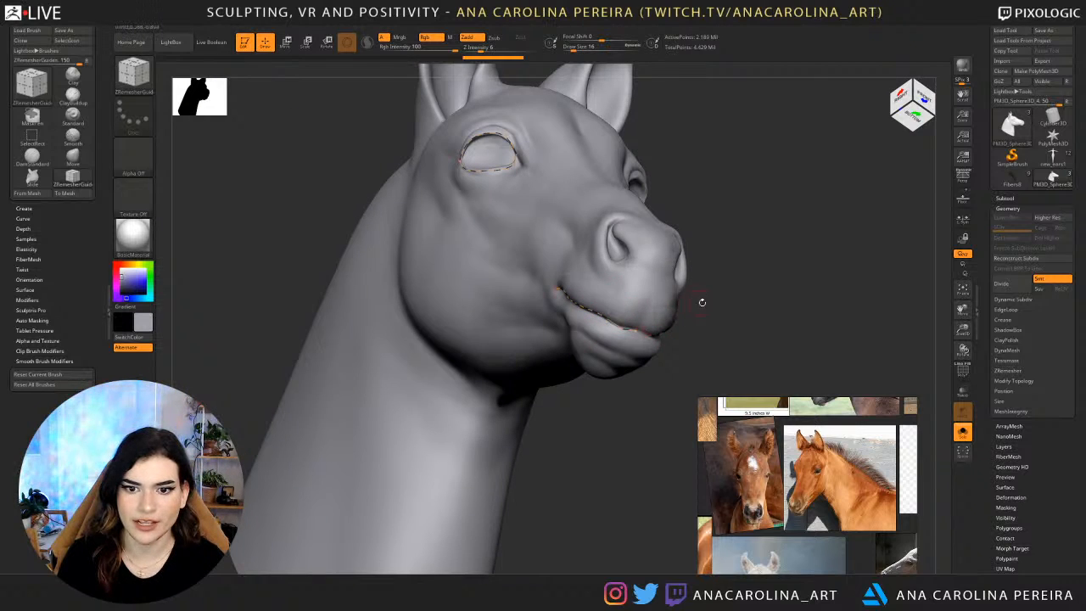
right_drag(722, 311, 676, 302)
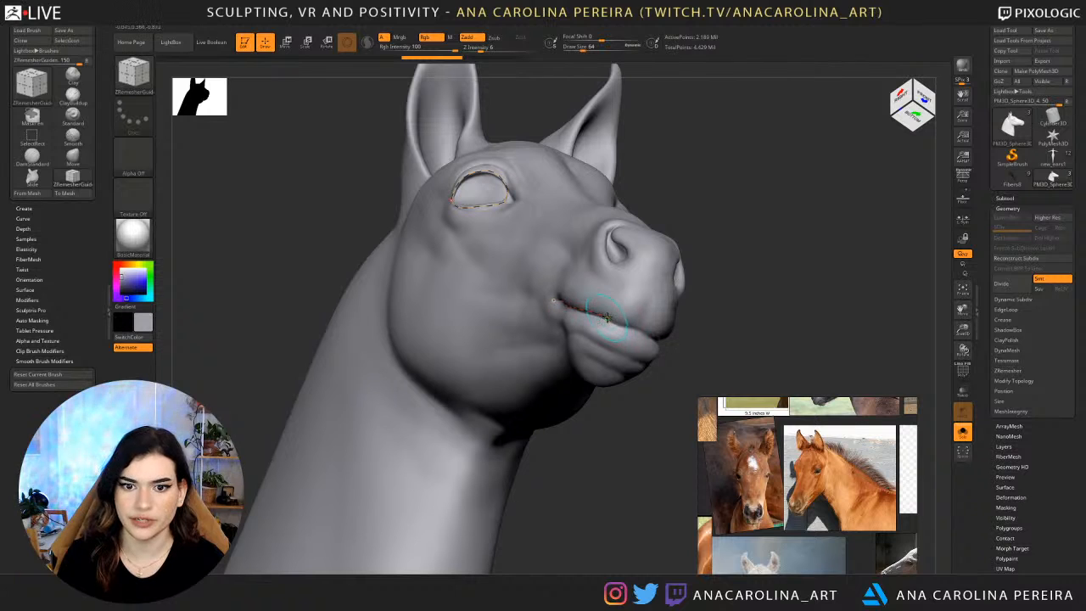
Draw a closed guide curve around the nostril rim, undoing any misplaced stroke.
right_drag(655, 222, 577, 301)
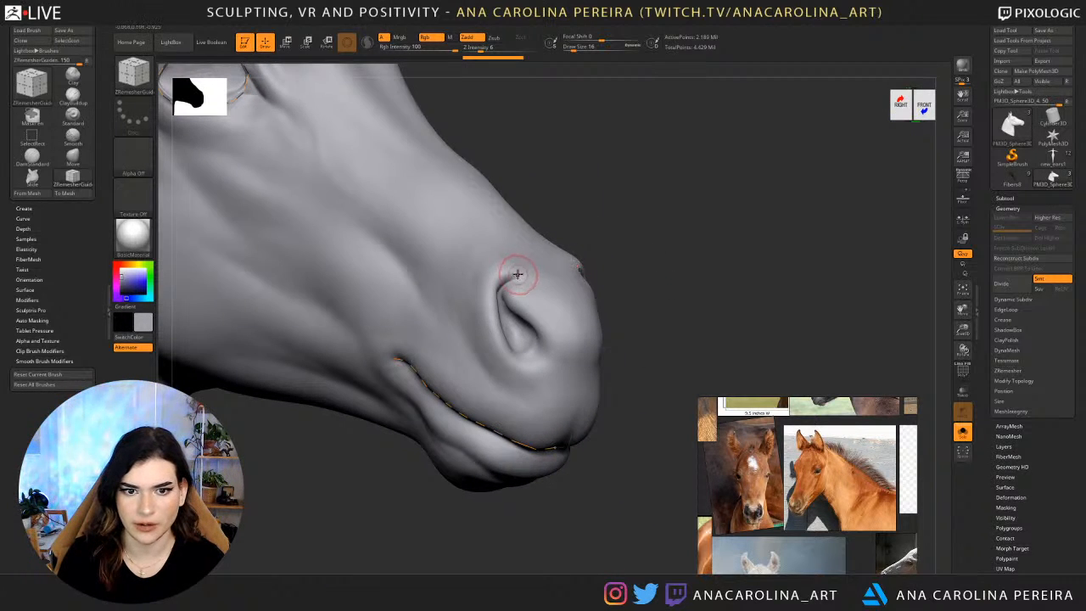
mouse_move(511, 276)
mouse_down()
mouse_move(492, 302)
mouse_move(495, 330)
mouse_move(524, 365)
mouse_move(541, 333)
mouse_move(507, 285)
mouse_move(533, 270)
mouse_move(514, 271)
mouse_up()
key(ctrl+z)
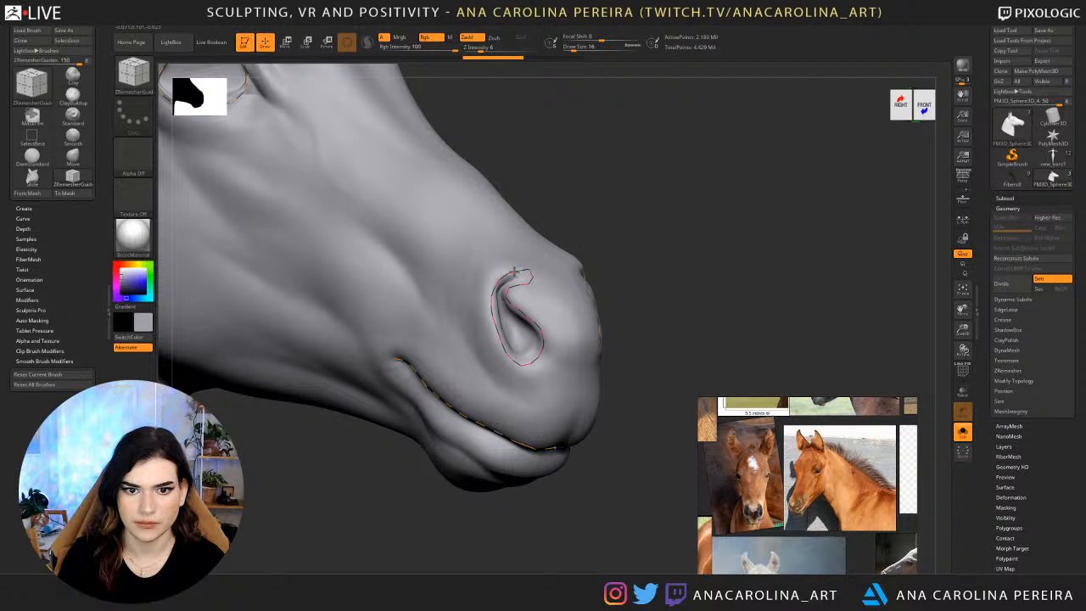
Draw guide curves along the outer and inner edges of the ear opening and around its base.
alt+drag(587, 226, 706, 327)
drag(501, 239, 443, 290)
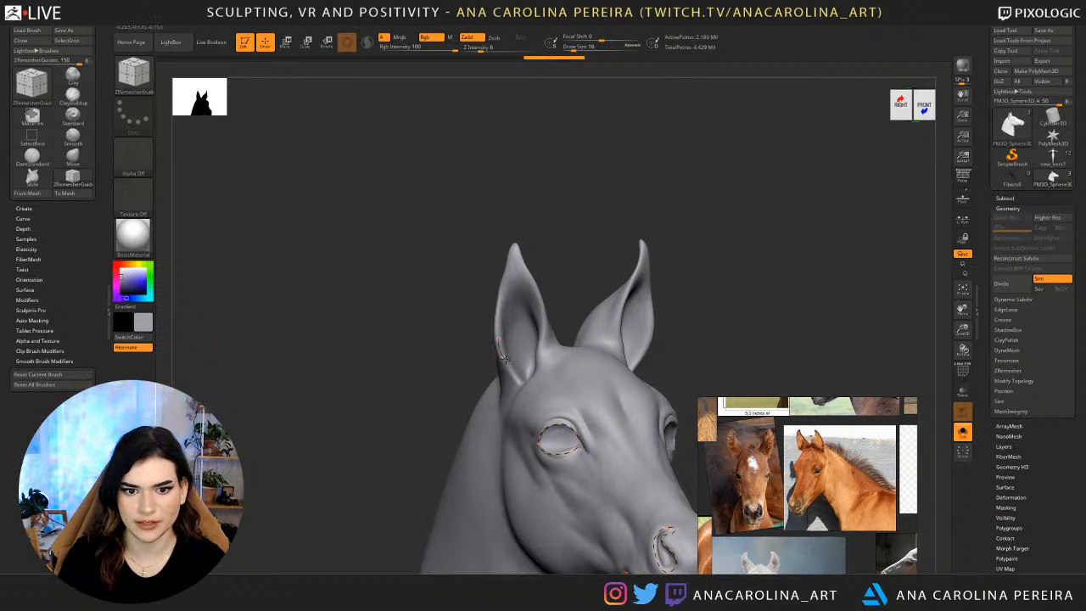
drag(505, 360, 530, 380)
drag(548, 307, 575, 303)
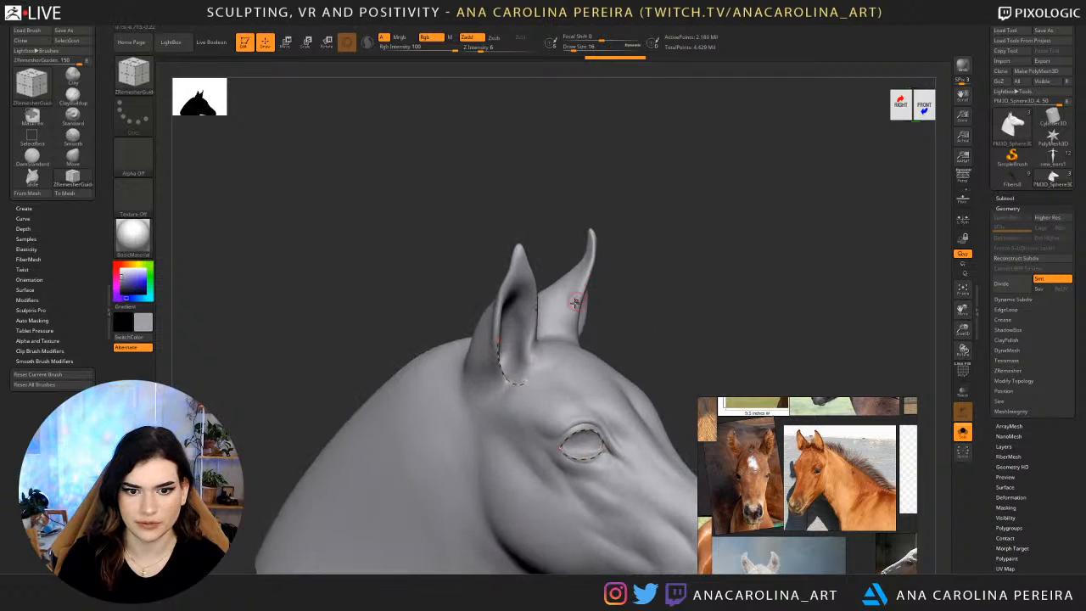
mouse_move(631, 334)
mouse_down()
mouse_move(539, 341)
mouse_move(527, 382)
mouse_move(503, 358)
mouse_move(497, 313)
mouse_up()
mouse_move(569, 236)
alt+mouse_down()
mouse_move(627, 239)
mouse_move(586, 200)
mouse_move(662, 218)
alt+mouse_up()
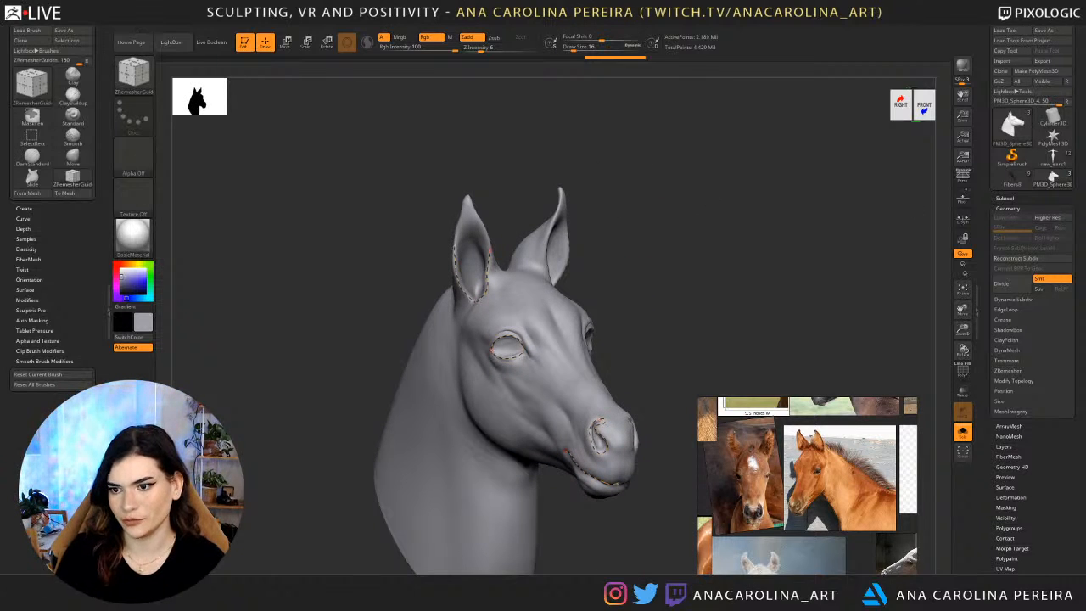
Run ZRemesher on the duplicated head with a target polygons count of 1.69702.
click(1004, 370)
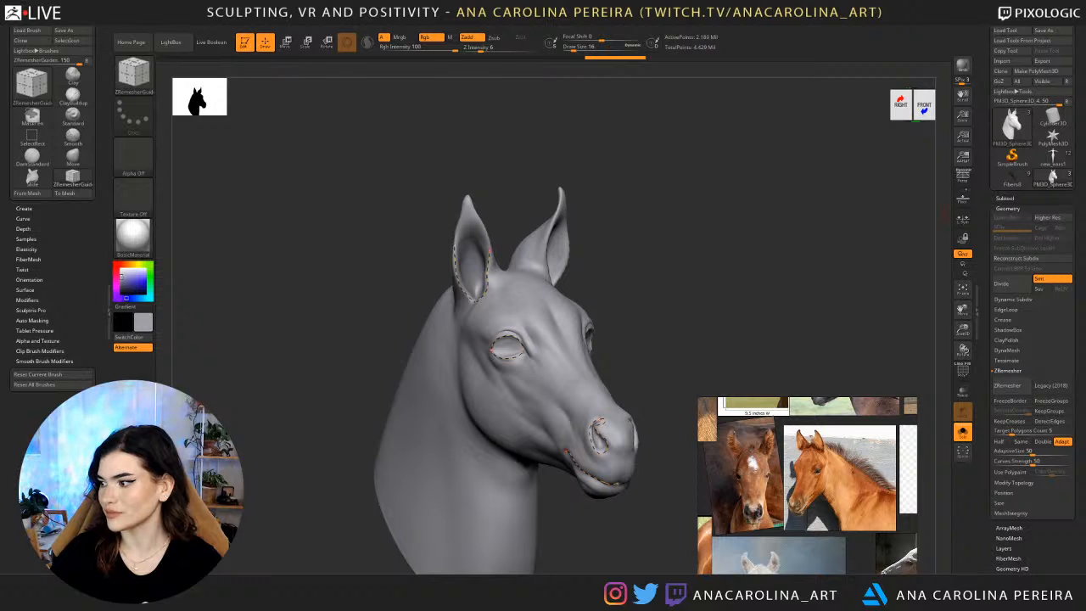
drag(745, 366, 726, 132)
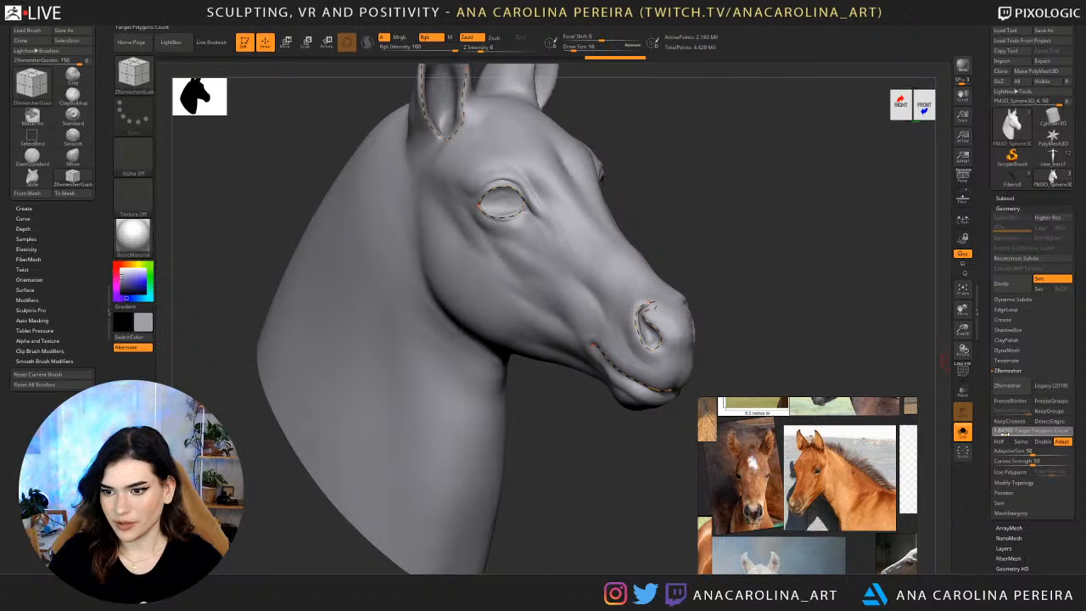
click(1007, 386)
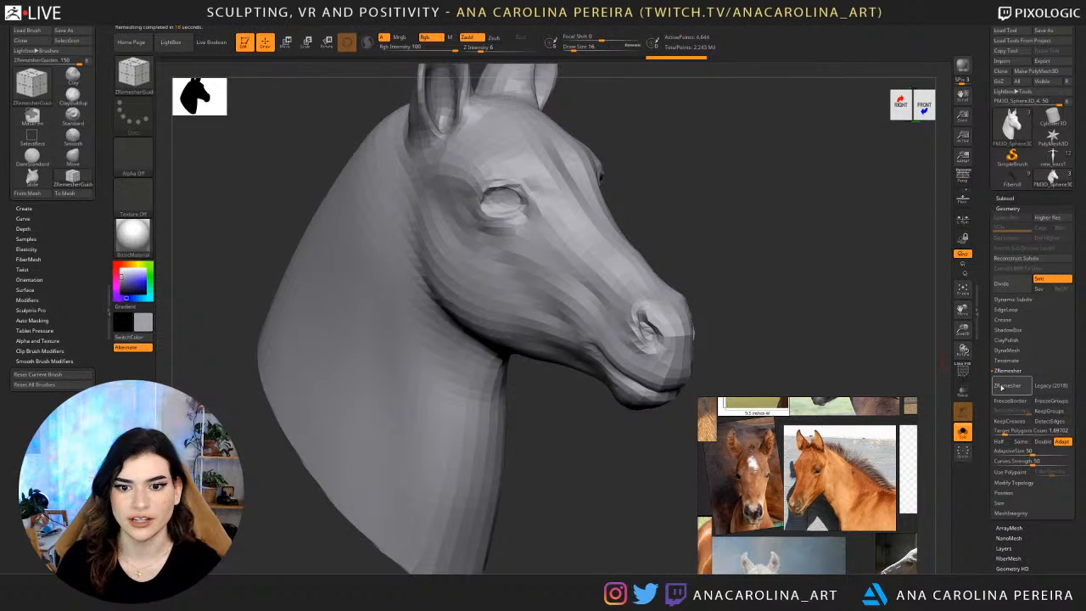
Turn on the polyframe display and examine the remeshed topology around the eye, nostril and mouth.
drag(718, 237, 751, 248)
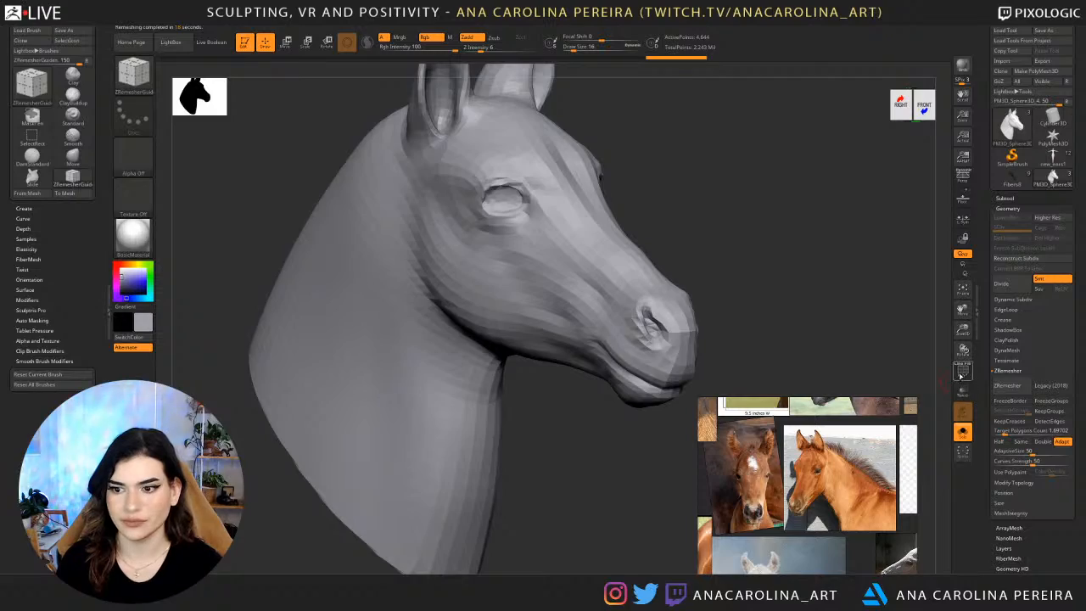
click(962, 375)
drag(771, 298, 759, 248)
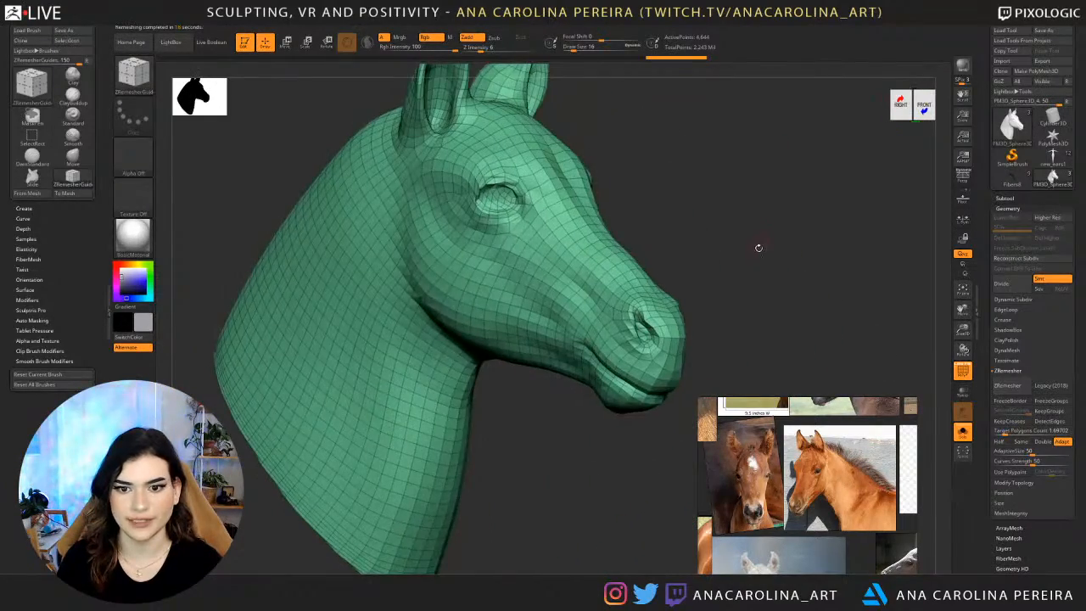
mouse_move(829, 247)
mouse_down()
mouse_move(831, 261)
mouse_move(788, 259)
mouse_move(820, 259)
mouse_move(829, 271)
mouse_up()
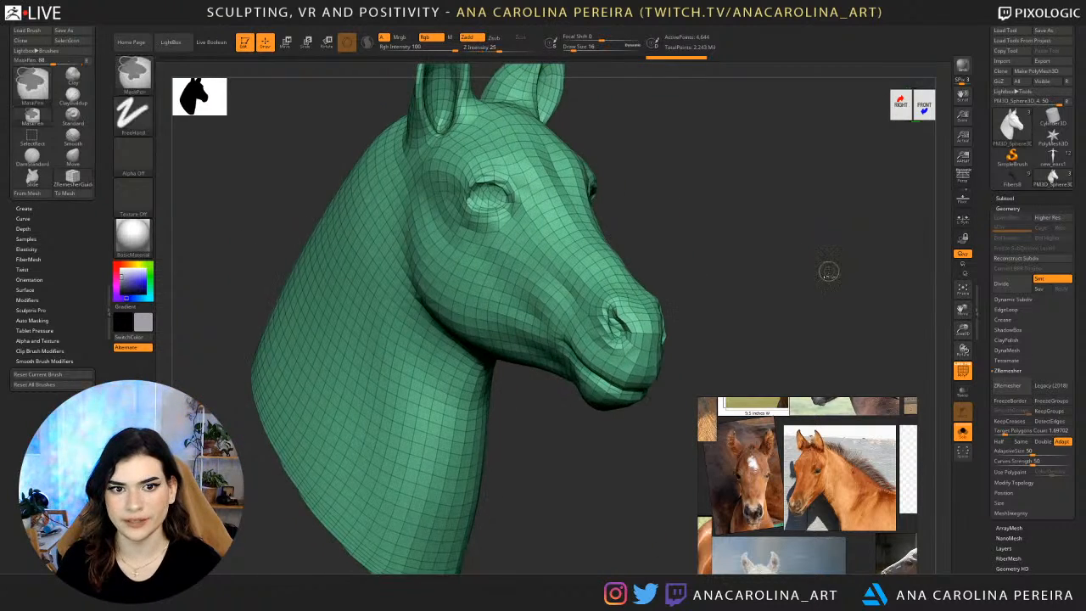
Undo the remesh, run ZRemesher again with a target polygons count of about 3 and hide the polyframe.
key(ctrl+z)
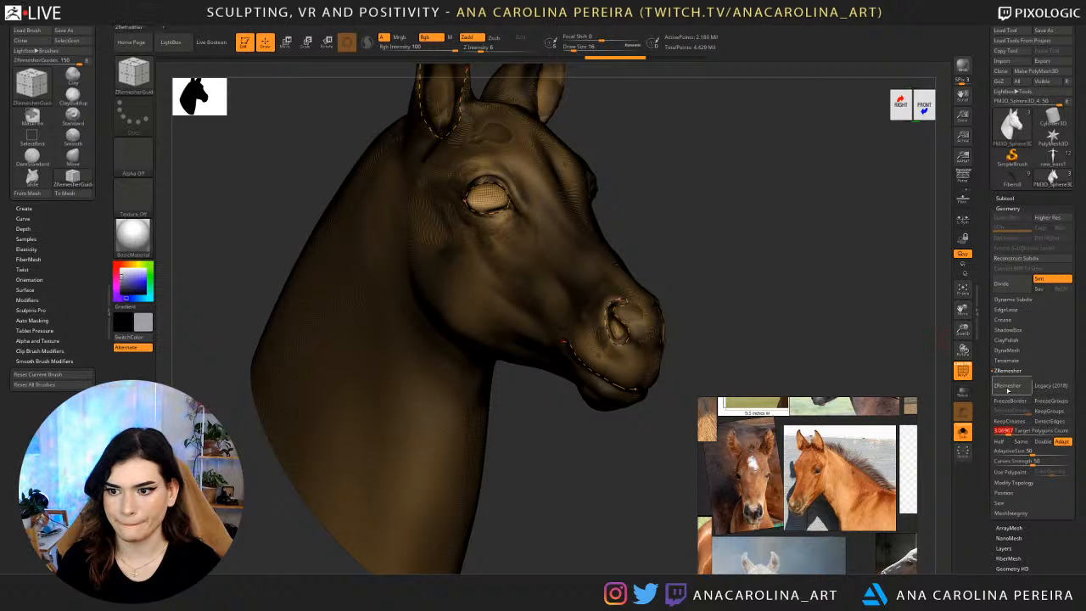
click(1007, 386)
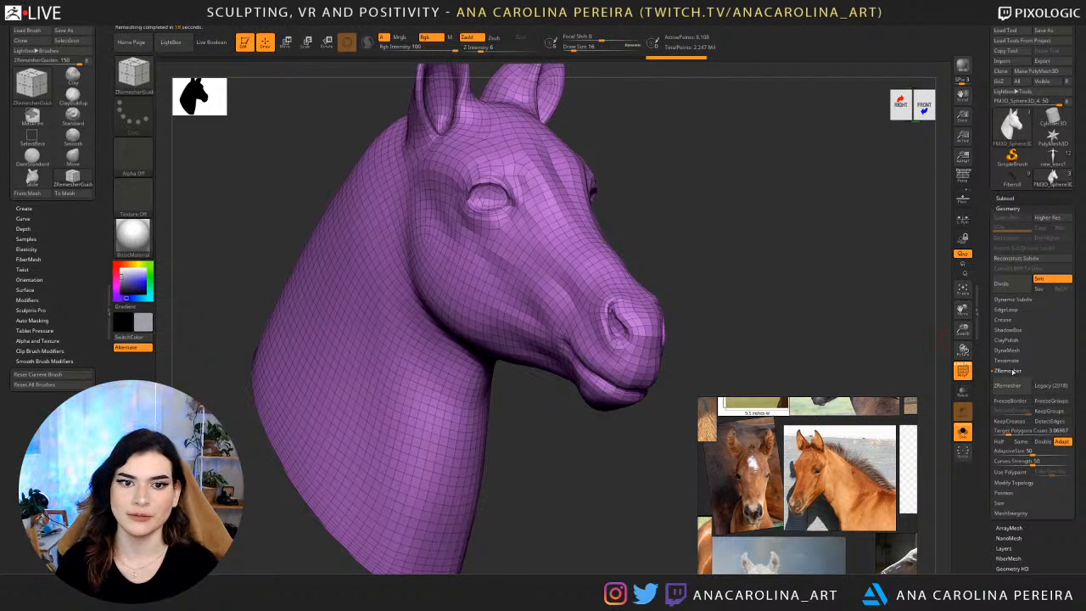
shift+drag(755, 270, 883, 318)
click(963, 371)
mouse_move(763, 272)
shift+mouse_down()
mouse_move(728, 255)
mouse_move(679, 260)
mouse_move(703, 290)
mouse_move(815, 203)
mouse_move(779, 161)
mouse_move(743, 239)
shift+mouse_up()
Turn off Solo to show the original head together with the remeshed one and open the subtool projection settings.
click(1009, 198)
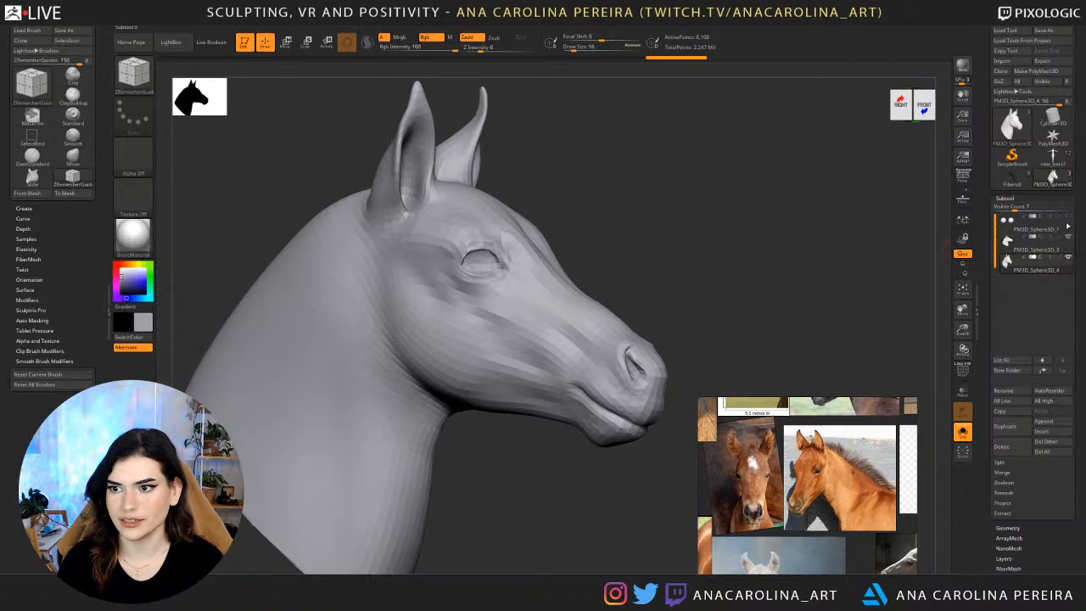
click(964, 433)
drag(779, 324, 776, 347)
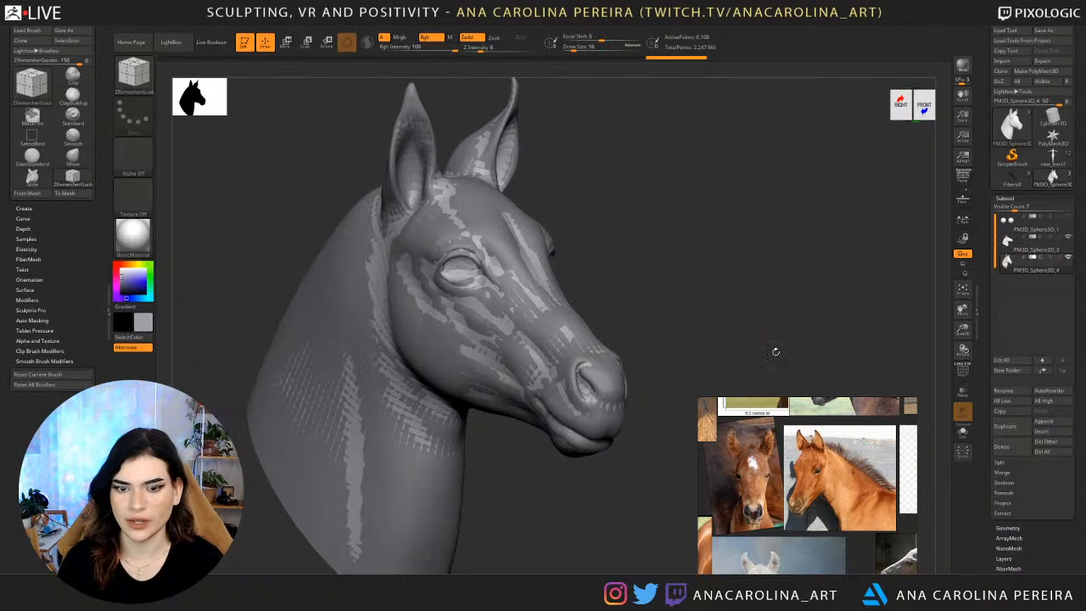
scroll(997, 455, down, 2)
click(1012, 466)
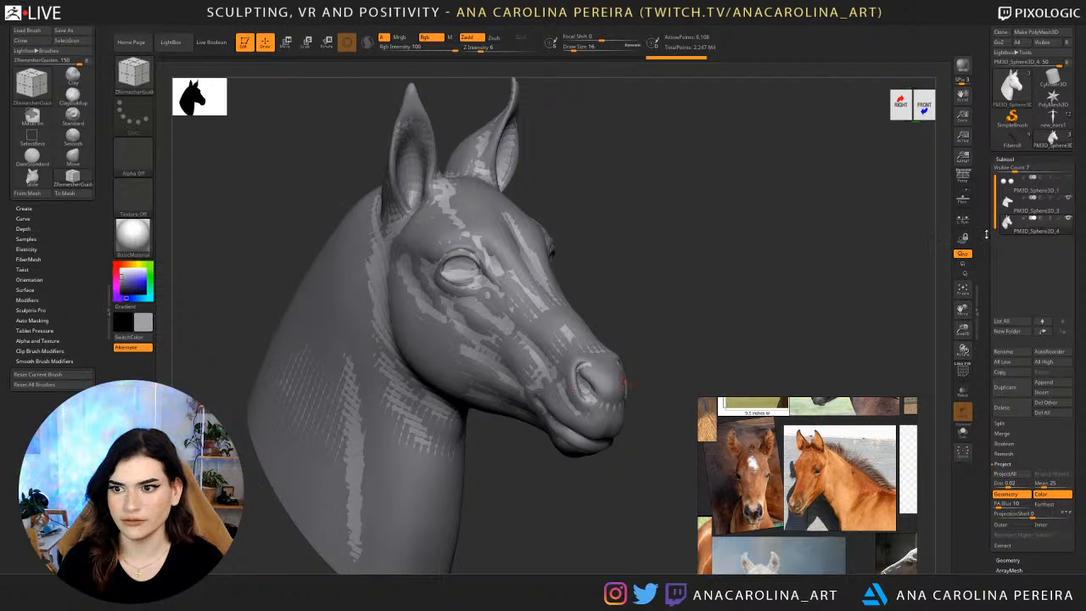
Project the original head's shape onto the remeshed head, checking it with the original briefly hidden.
drag(767, 354, 776, 306)
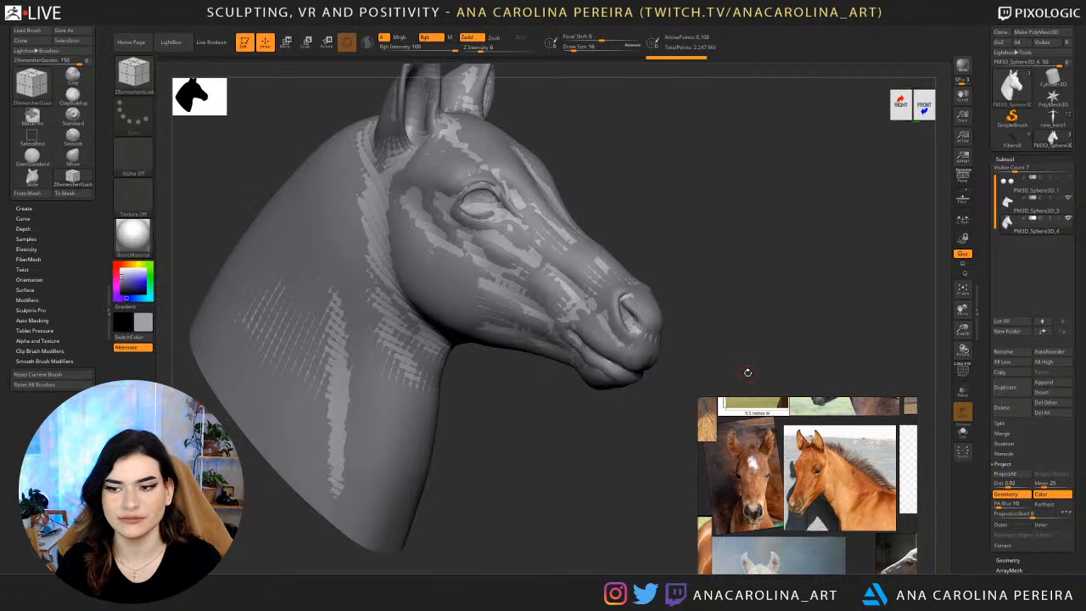
click(1011, 474)
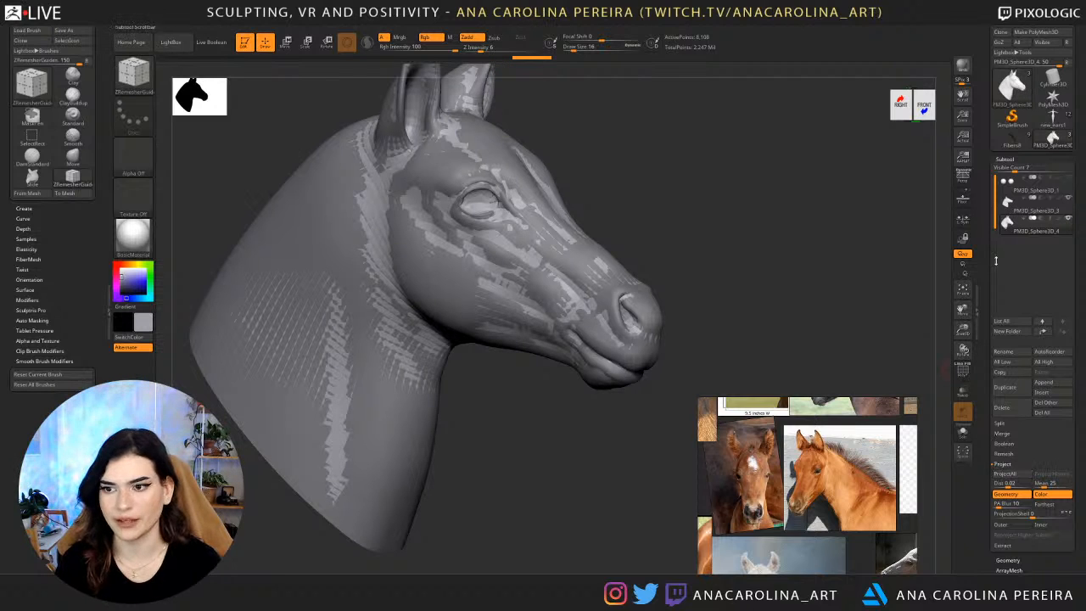
click(1071, 199)
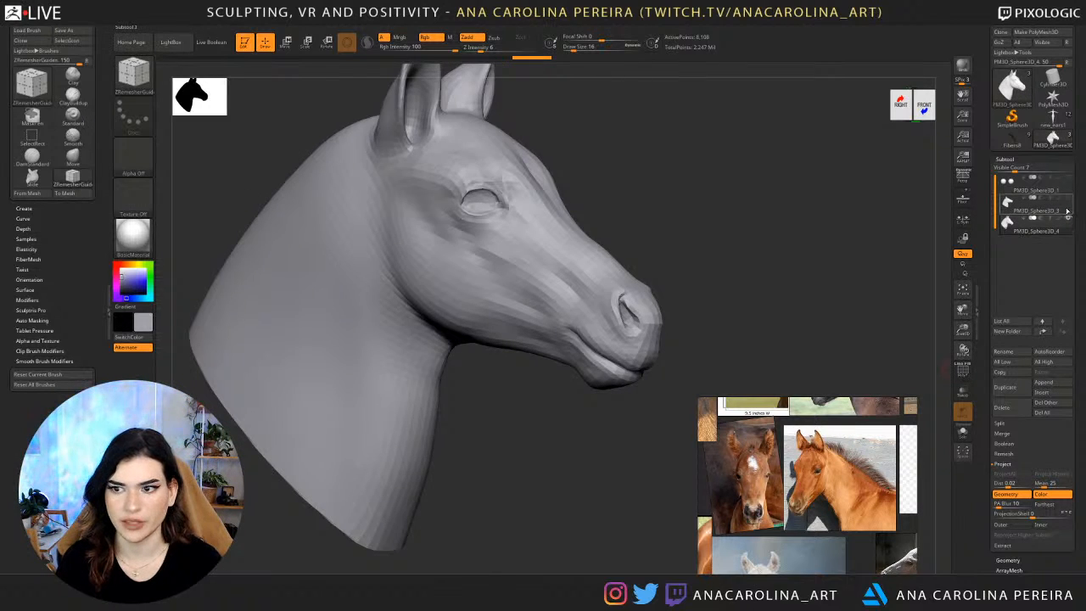
click(1070, 208)
Divide the remeshed head up to subdivision level 3.
drag(1014, 558, 1014, 505)
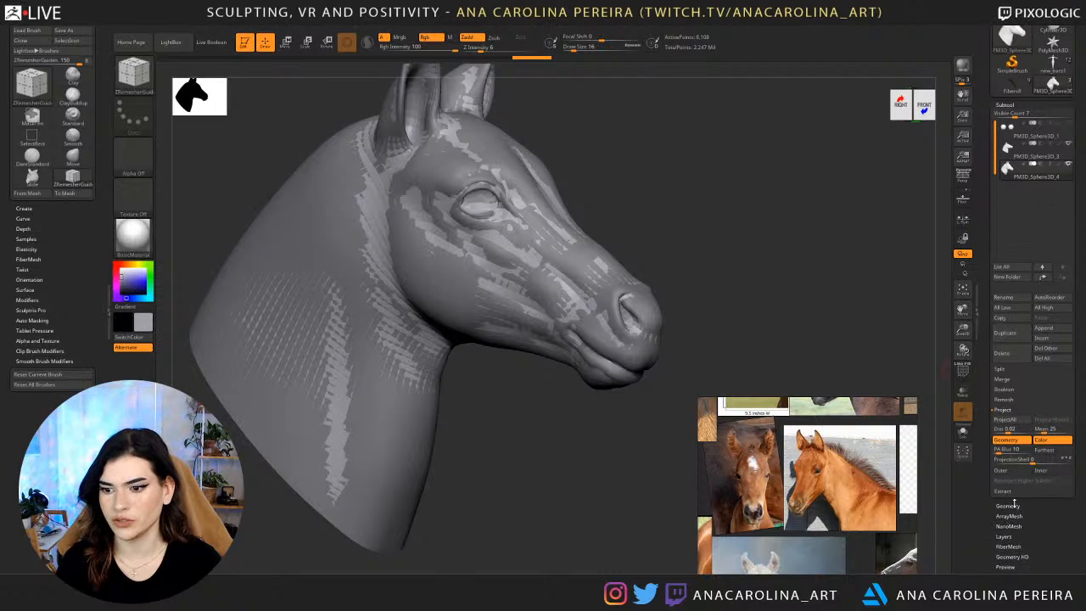
click(1015, 506)
click(1019, 192)
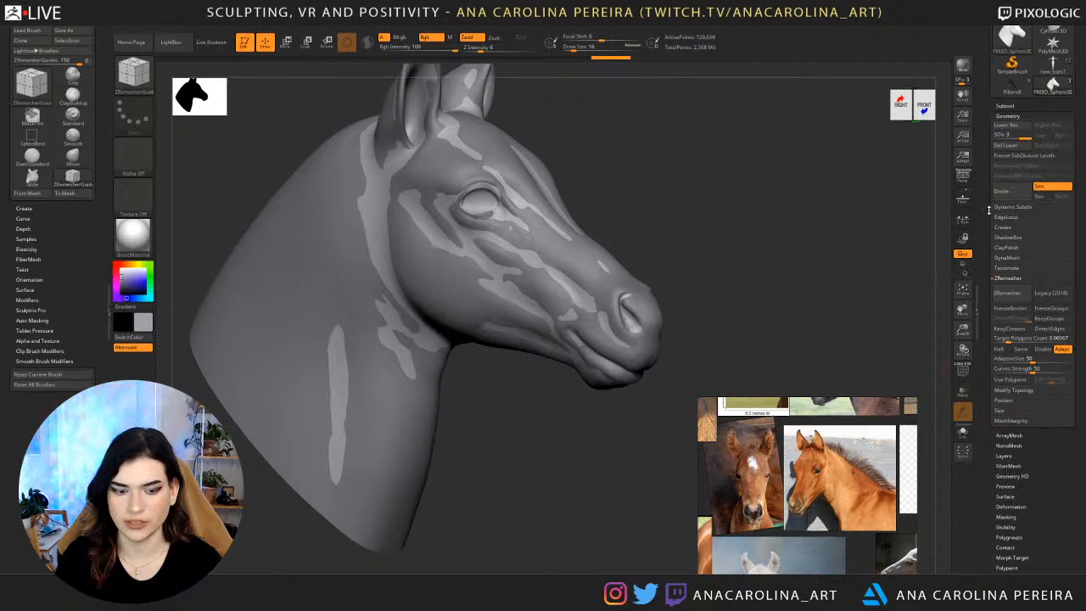
Lower the remeshed head to subdivision level 2 and project the original head's shape onto it.
click(1006, 125)
click(1010, 105)
click(1003, 411)
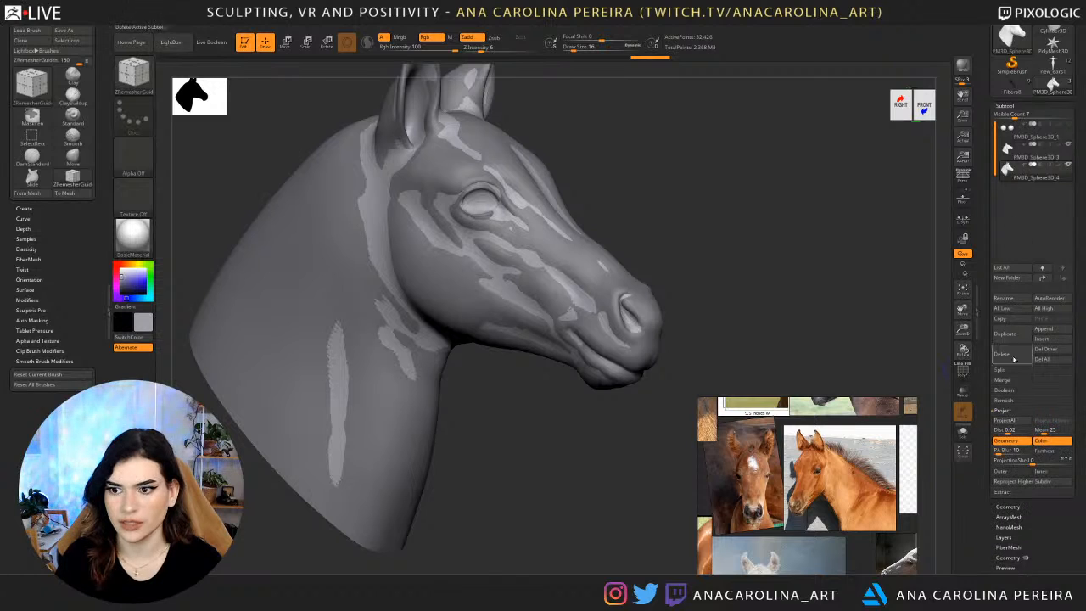
click(1010, 421)
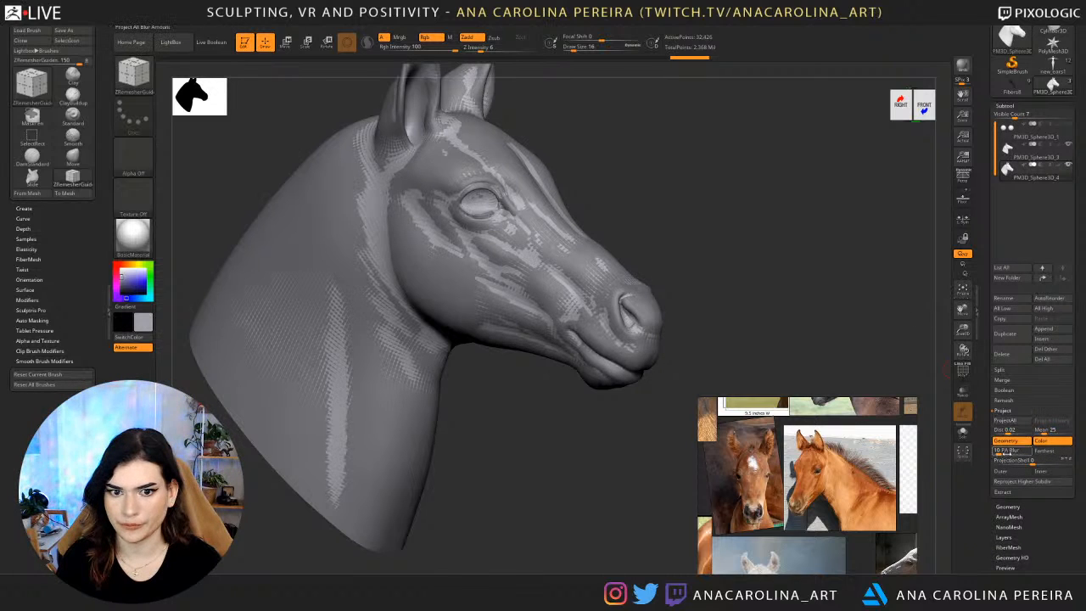
Project the original head's detail onto the remeshed head at subdivision level 3, then hide the original and check the result from both sides.
drag(797, 289, 847, 233)
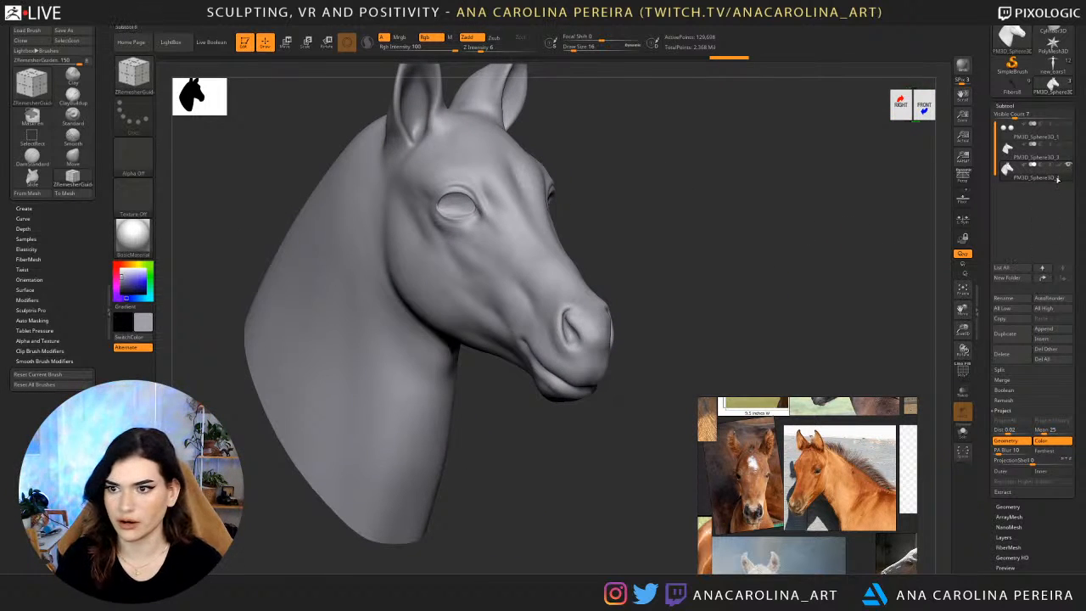
click(1068, 146)
click(1068, 146)
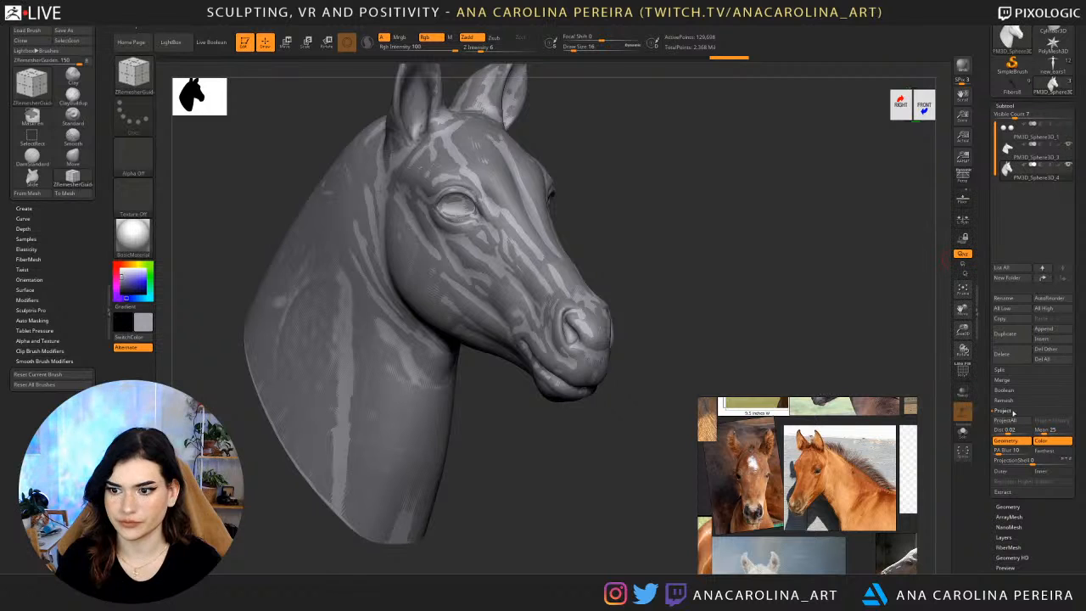
click(1015, 420)
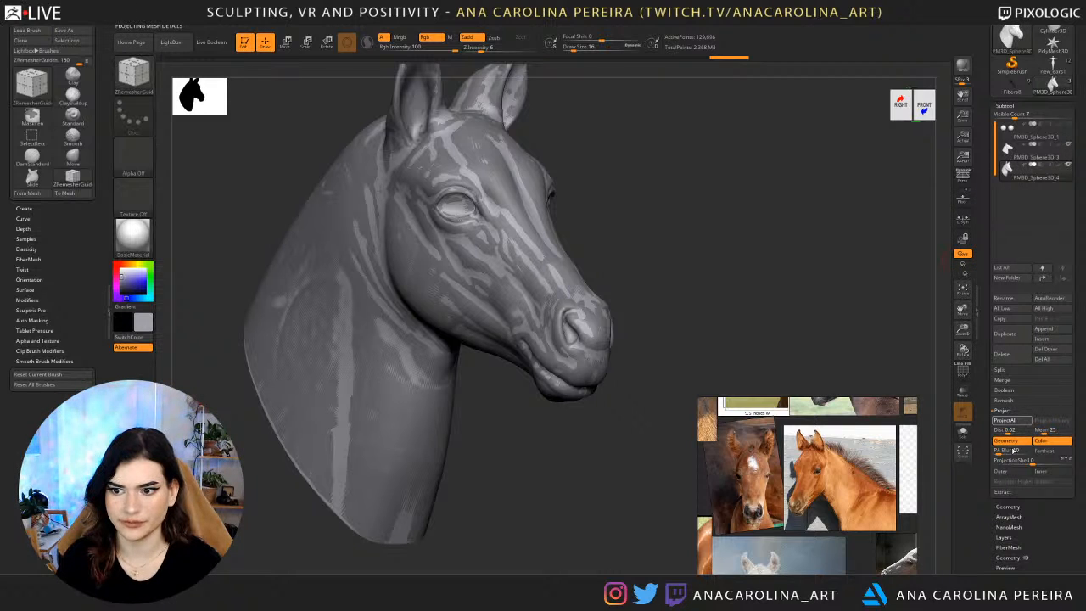
click(1067, 148)
drag(890, 236, 763, 252)
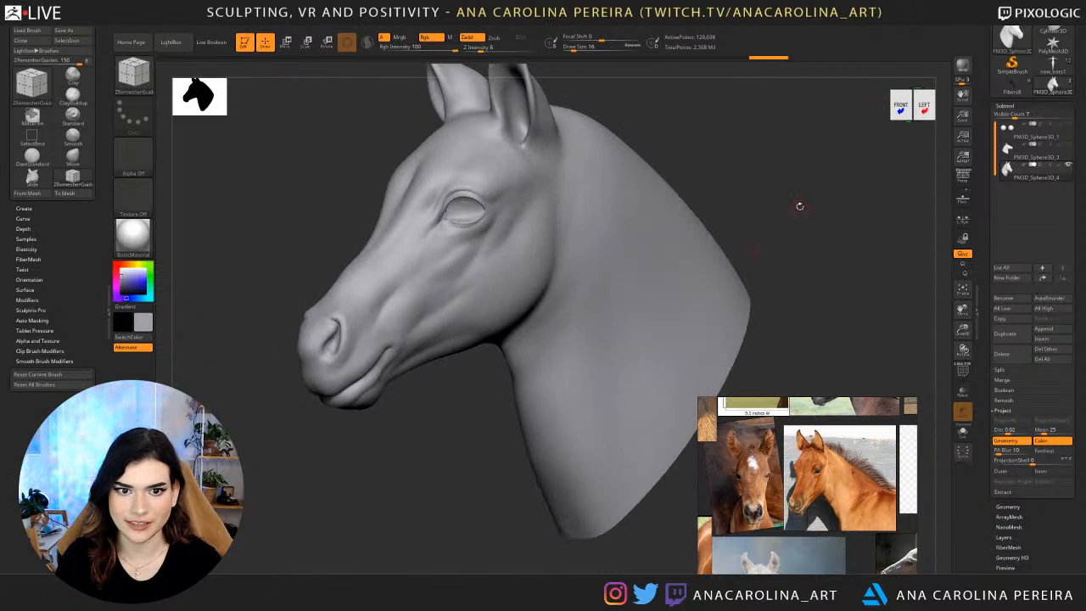
alt+drag(801, 207, 744, 320)
alt+drag(886, 180, 820, 100)
drag(786, 162, 808, 261)
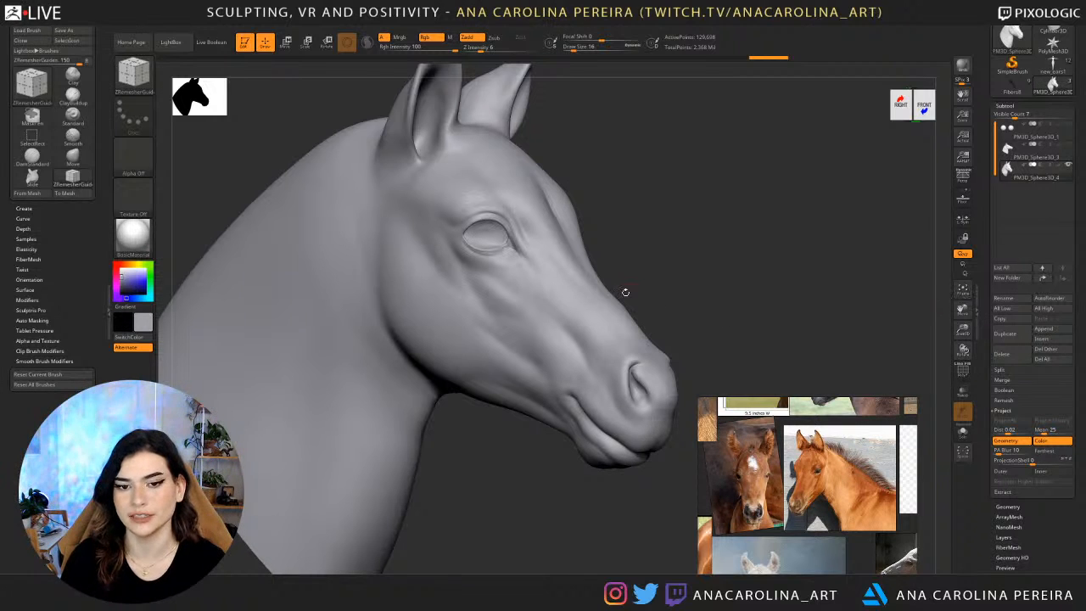
Divide the remeshed head once more to subdivision level 4.
drag(626, 291, 764, 290)
click(1015, 506)
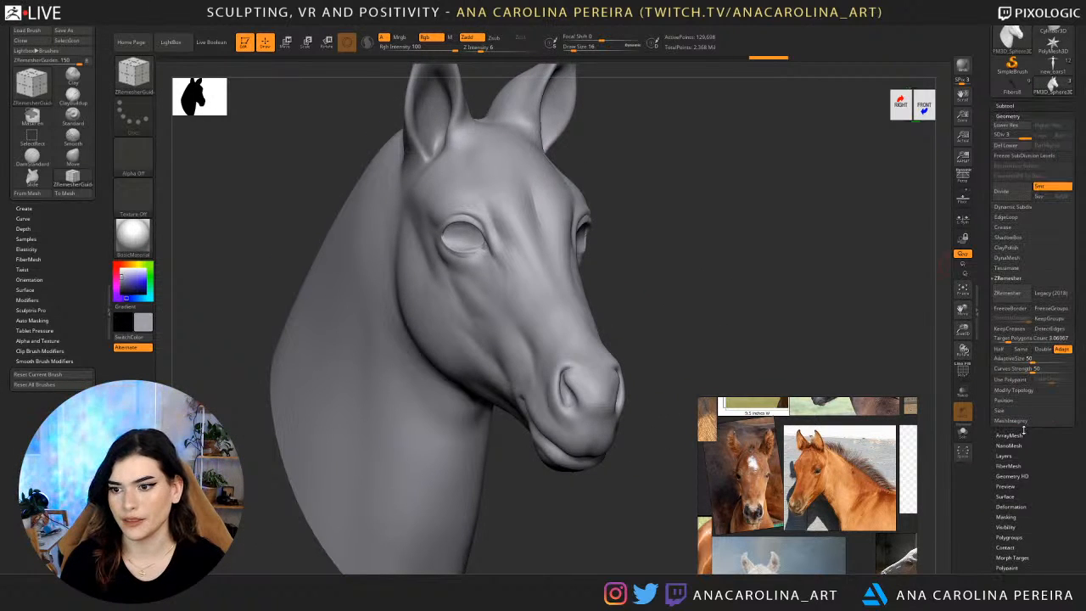
click(1013, 196)
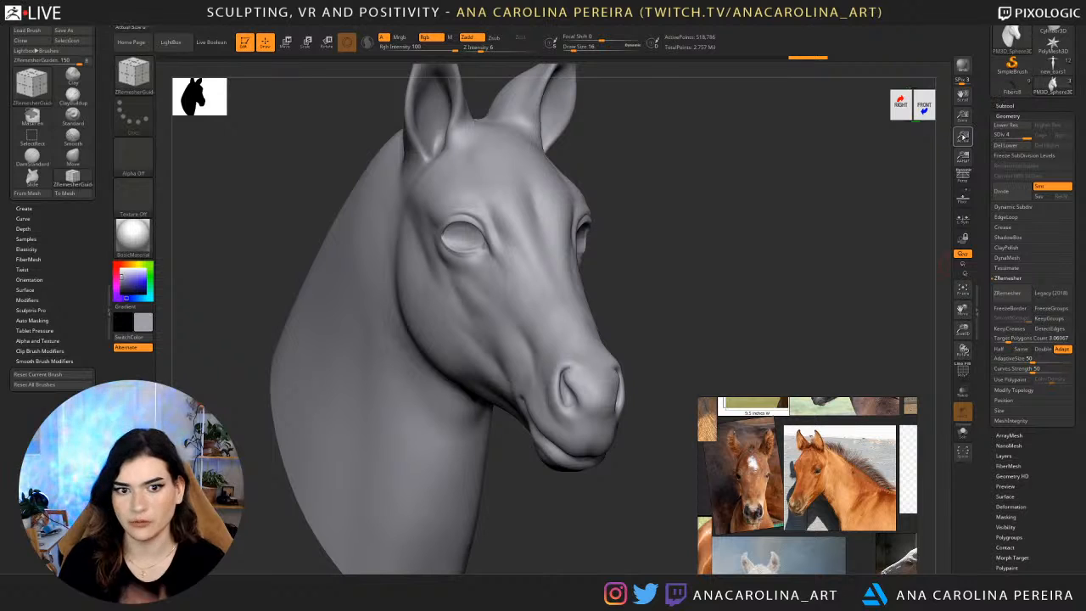
Show the original head, project its detail onto the remeshed head at subdivision level 4, and hide the original again.
drag(841, 174, 918, 180)
click(1005, 105)
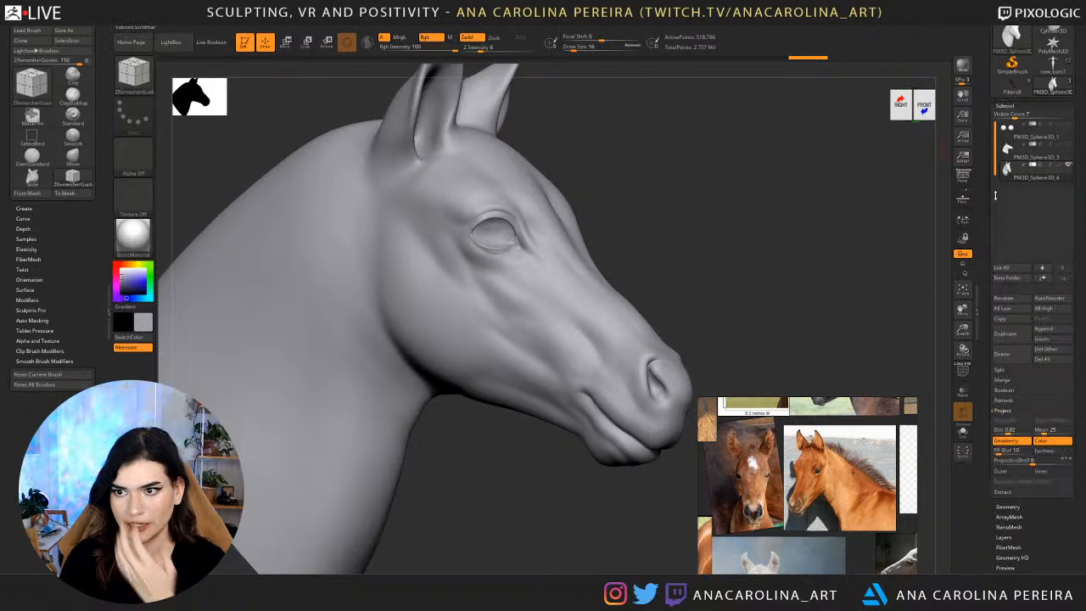
click(1067, 146)
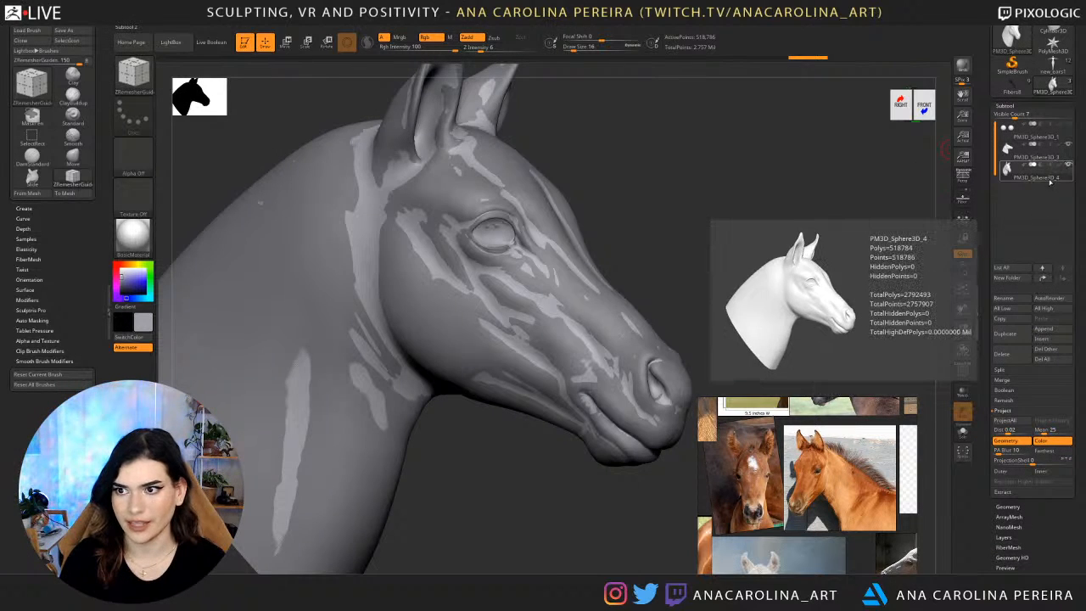
click(1011, 421)
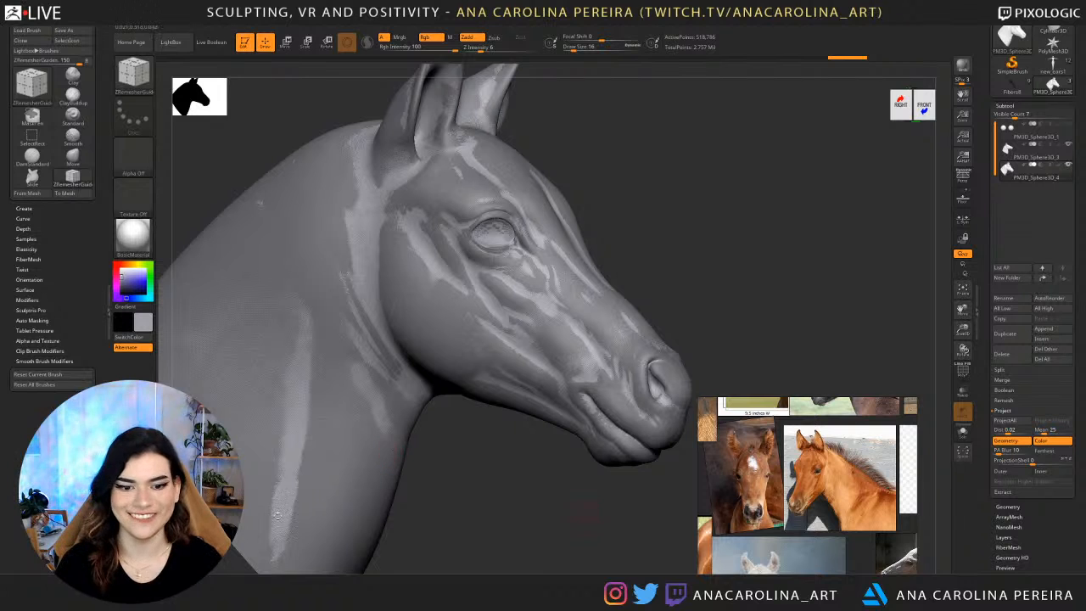
mouse_move(601, 456)
mouse_down()
mouse_move(582, 493)
mouse_move(792, 253)
mouse_move(854, 263)
mouse_move(837, 218)
mouse_move(781, 232)
mouse_up()
click(1069, 145)
drag(957, 254, 901, 256)
Choose the Move brush with a draw size of 120 and drop the head to its lowest subdivision level.
alt+drag(786, 203, 761, 233)
key(b)
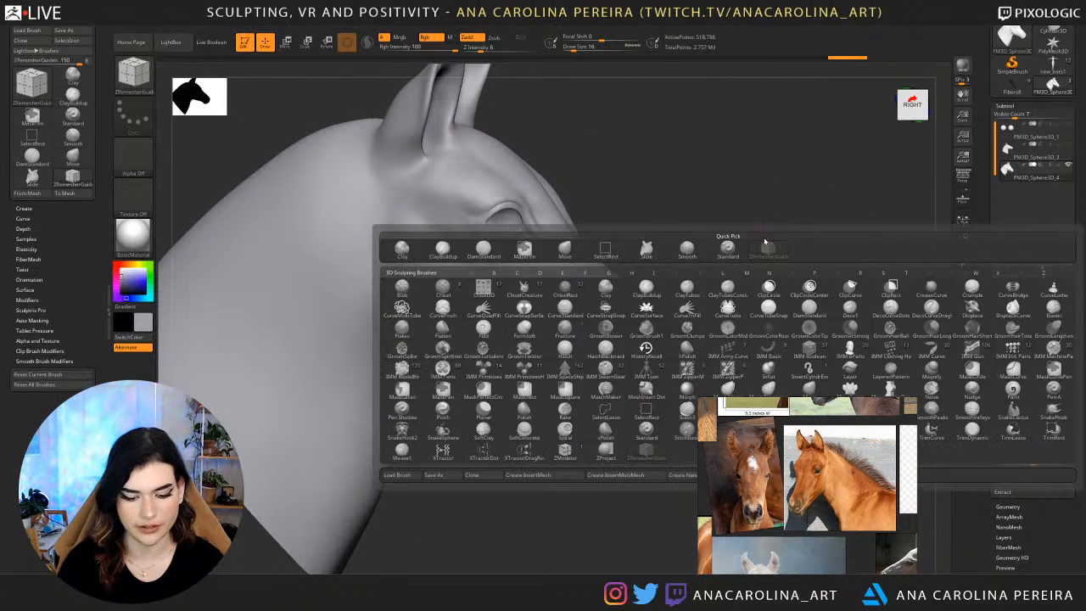
key(m)
key(v)
key(space)
drag(639, 149, 706, 215)
key(shift+d)
key(shift+d)
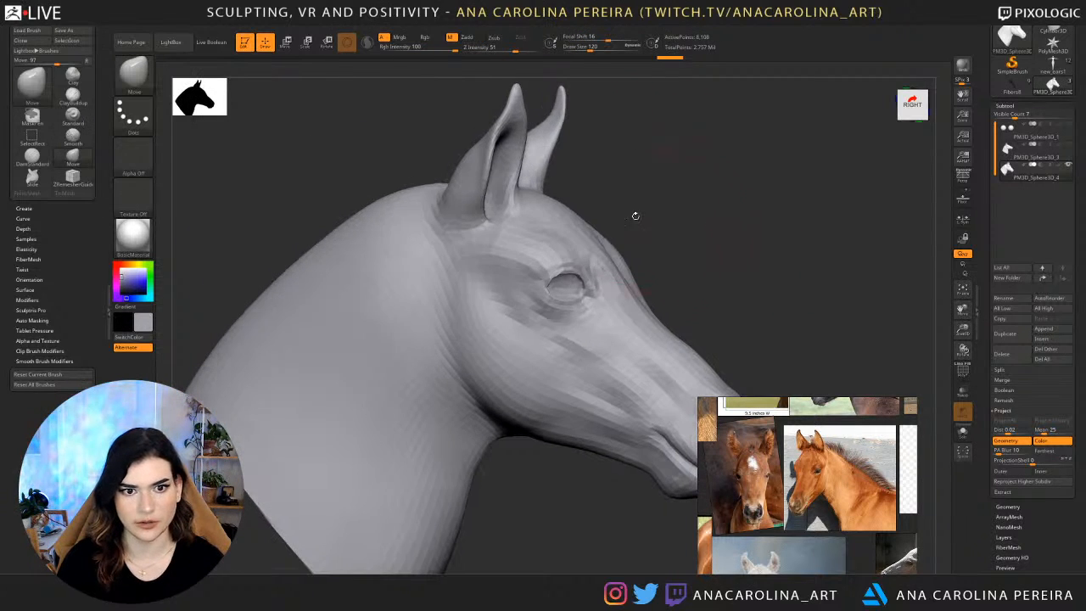
Reshape the upper crest of the neck behind the ears with the Move brush and smooth it along the silhouette.
drag(394, 201, 395, 203)
right_drag(395, 203, 413, 200)
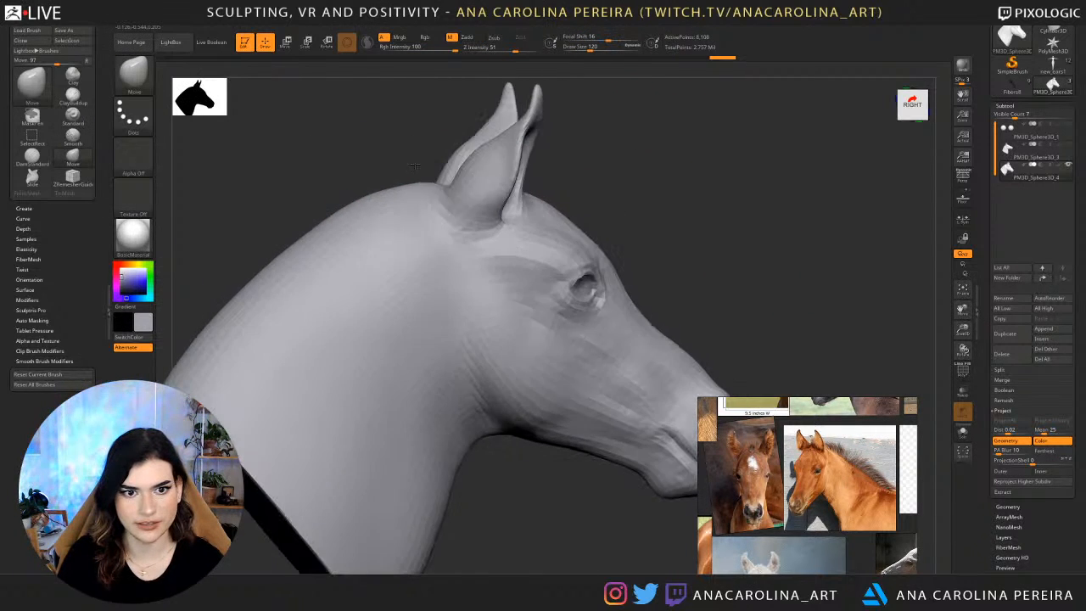
mouse_move(415, 182)
mouse_down()
mouse_move(400, 204)
mouse_move(349, 230)
mouse_up()
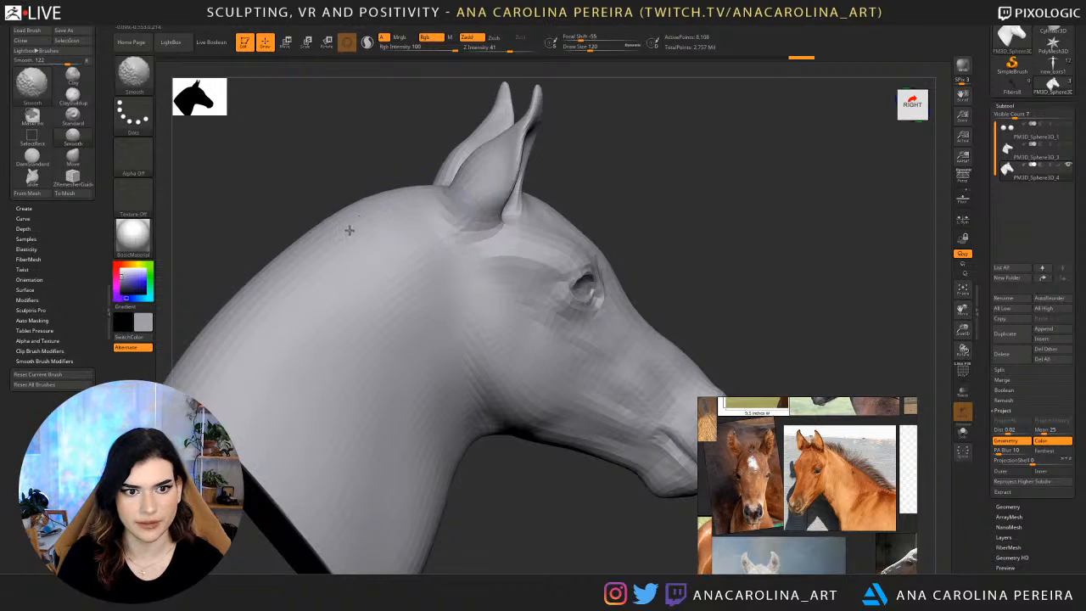
right_drag(349, 230, 292, 236)
shift+drag(390, 207, 385, 217)
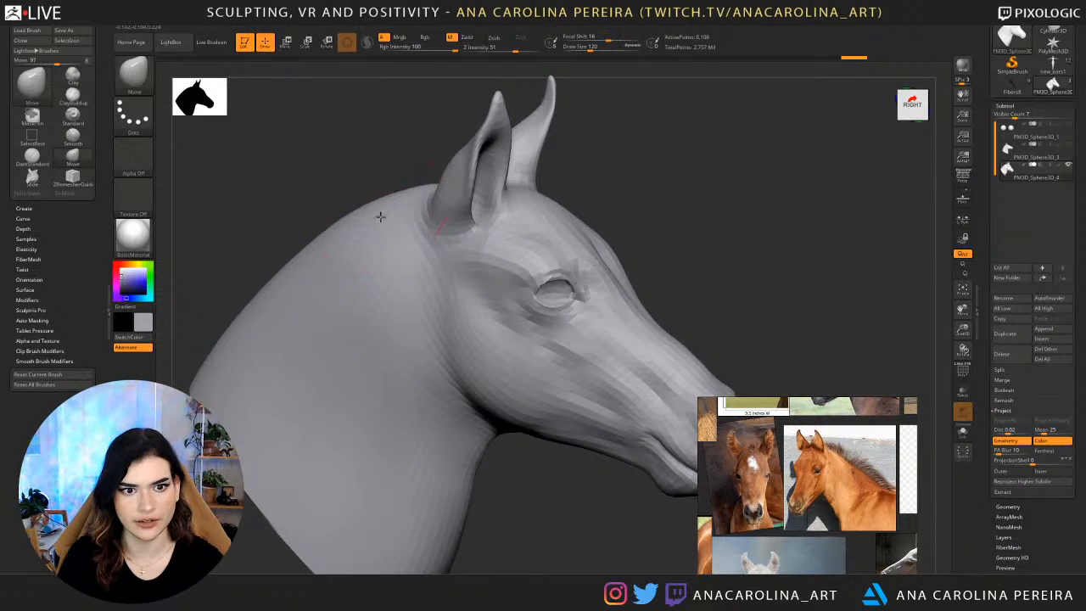
right_drag(380, 217, 331, 214)
mouse_move(368, 207)
shift+mouse_down()
mouse_move(369, 255)
mouse_move(372, 241)
shift+mouse_up()
Set the Move brush draw size to 149, then adjust and smooth the neck crest behind the right ear.
key(space)
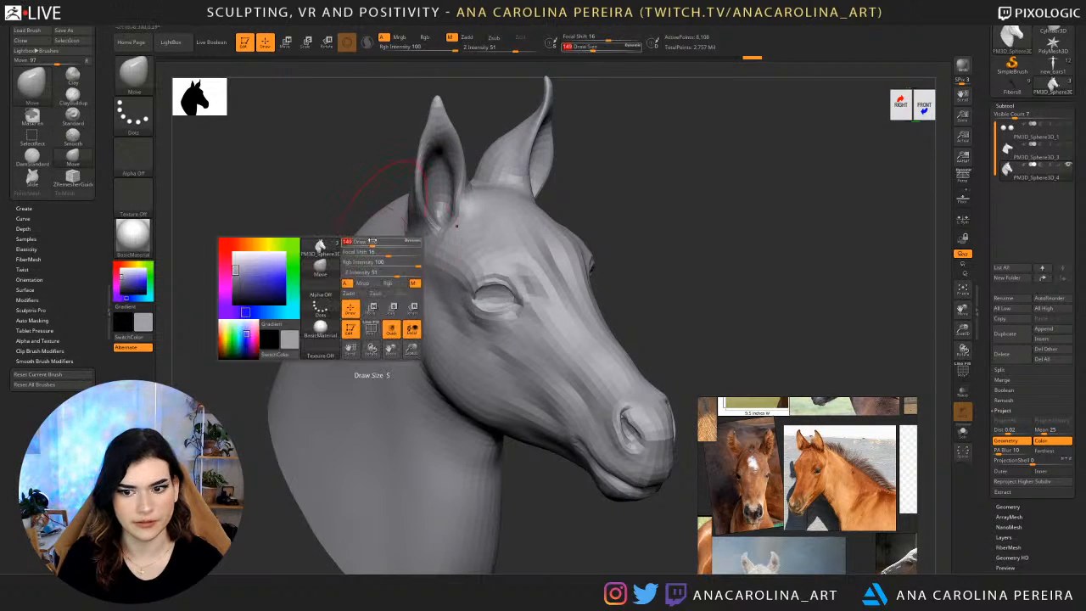
mouse_move(346, 240)
right_down()
mouse_move(369, 234)
mouse_move(366, 219)
mouse_move(336, 279)
right_up()
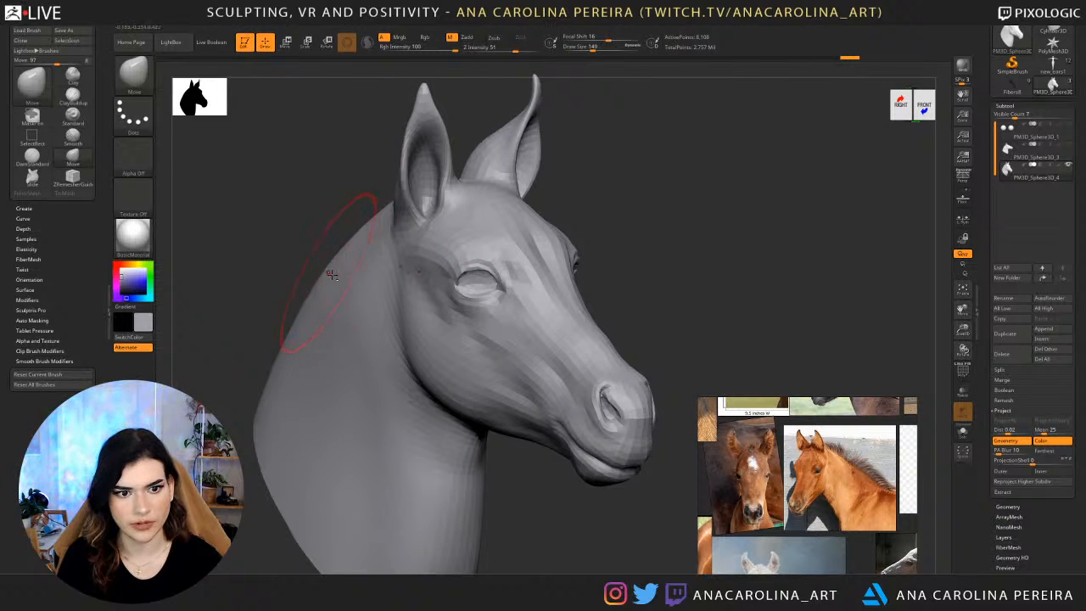
mouse_move(361, 283)
mouse_down()
mouse_move(359, 261)
mouse_move(314, 269)
mouse_up()
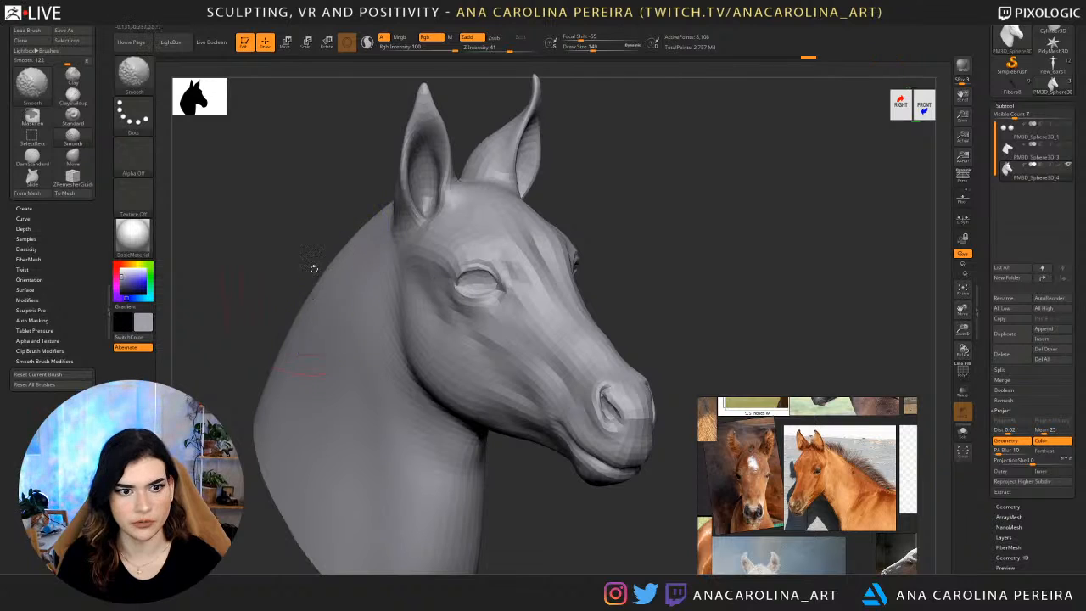
mouse_move(314, 269)
right_down()
mouse_move(401, 206)
mouse_move(434, 204)
mouse_move(513, 254)
right_up()
Set the Move brush draw size to 112, reshape the nape just behind the ears, and smooth the crest below it.
key(space)
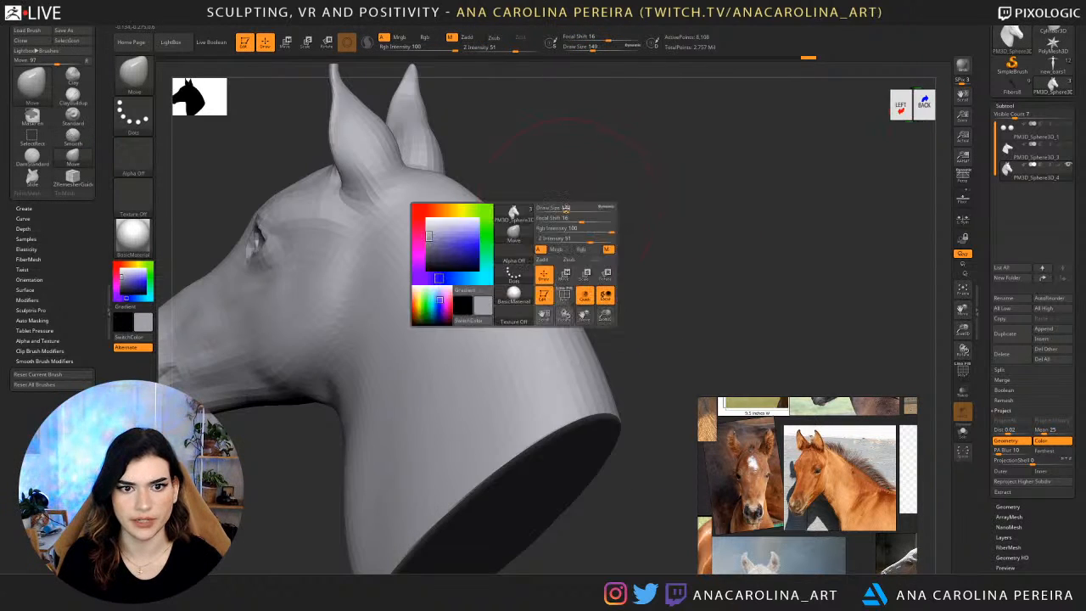
click(574, 210)
right_drag(574, 209, 587, 209)
key(space)
click(492, 183)
drag(445, 174, 438, 180)
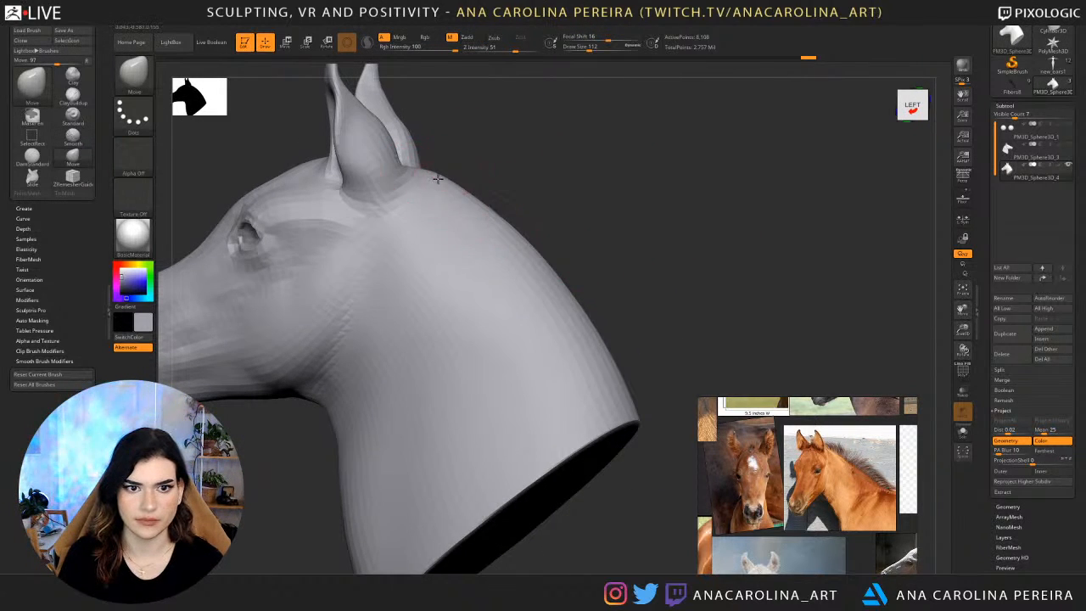
right_drag(457, 165, 445, 170)
shift+drag(444, 188, 519, 254)
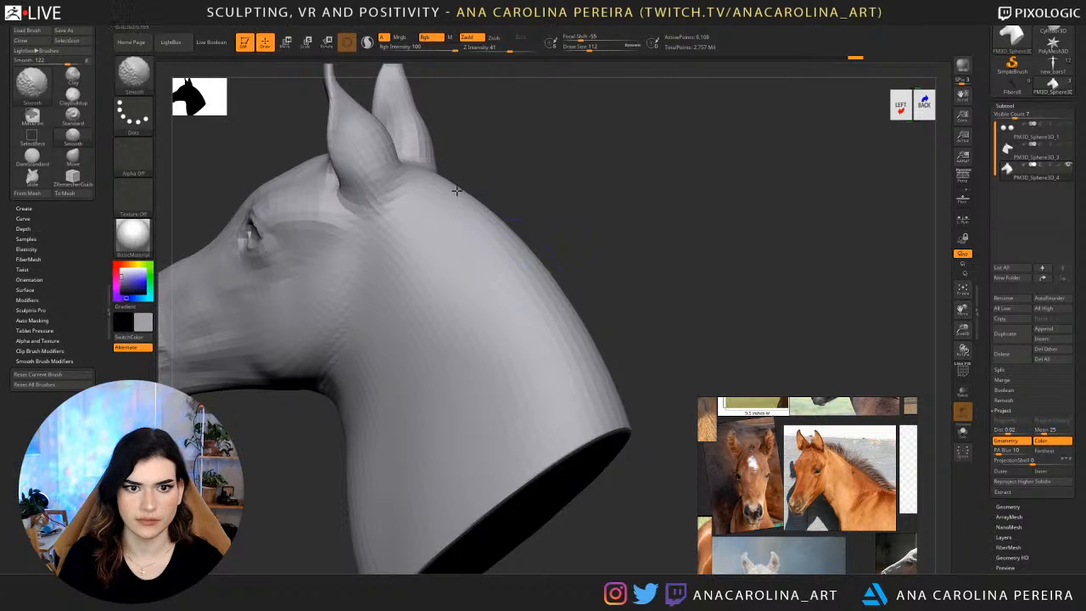
right_drag(534, 182, 486, 218)
shift+drag(444, 167, 487, 264)
right_drag(487, 254, 538, 202)
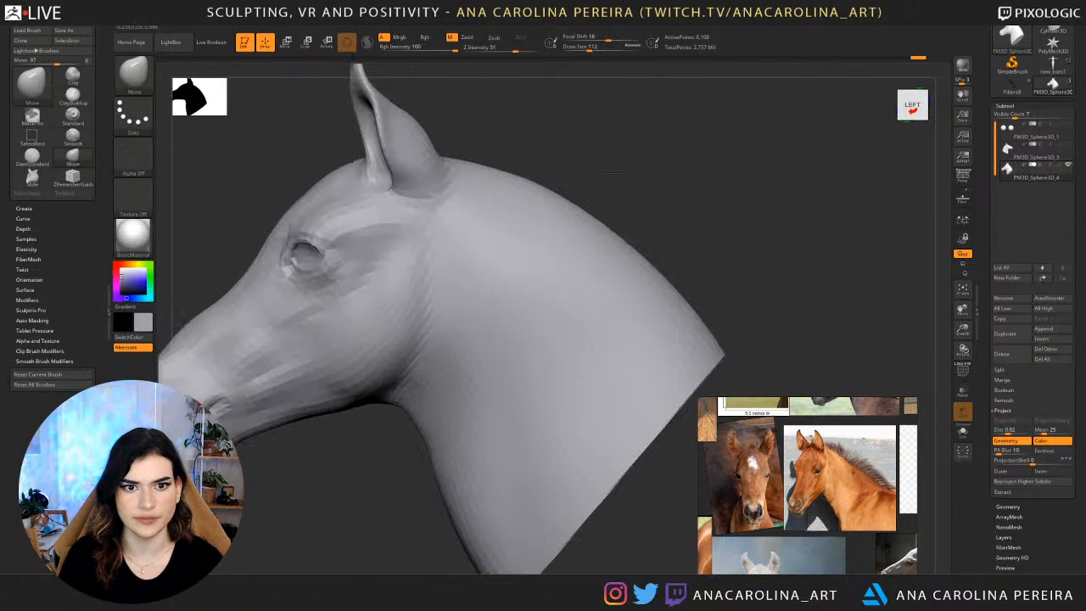
Enlarge the Move brush to a draw size of 212 and turn on Zadd.
key(space)
click(545, 173)
key(space)
click(560, 196)
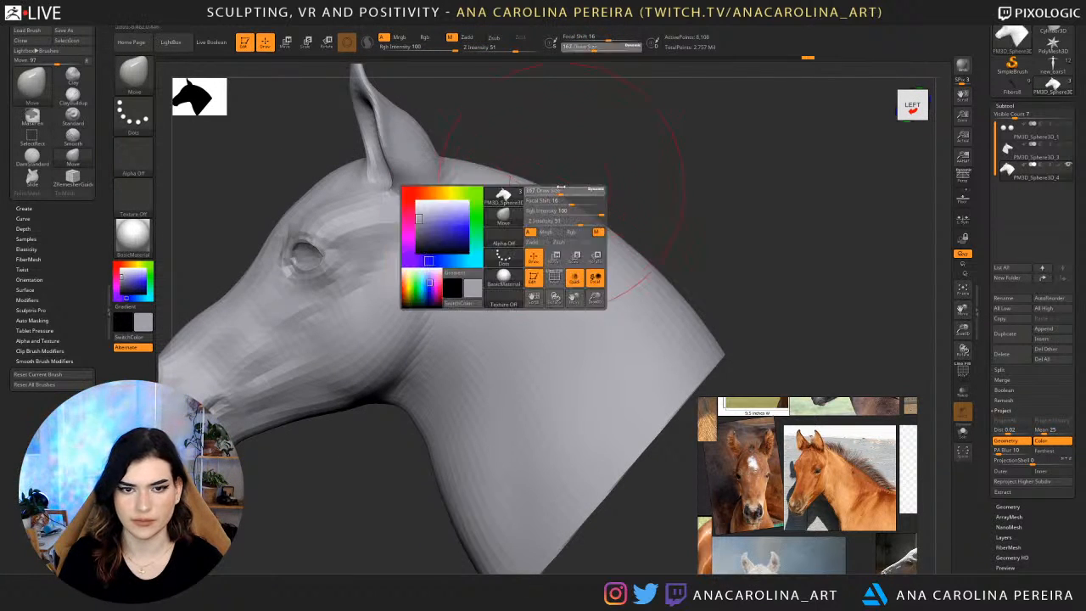
key(space)
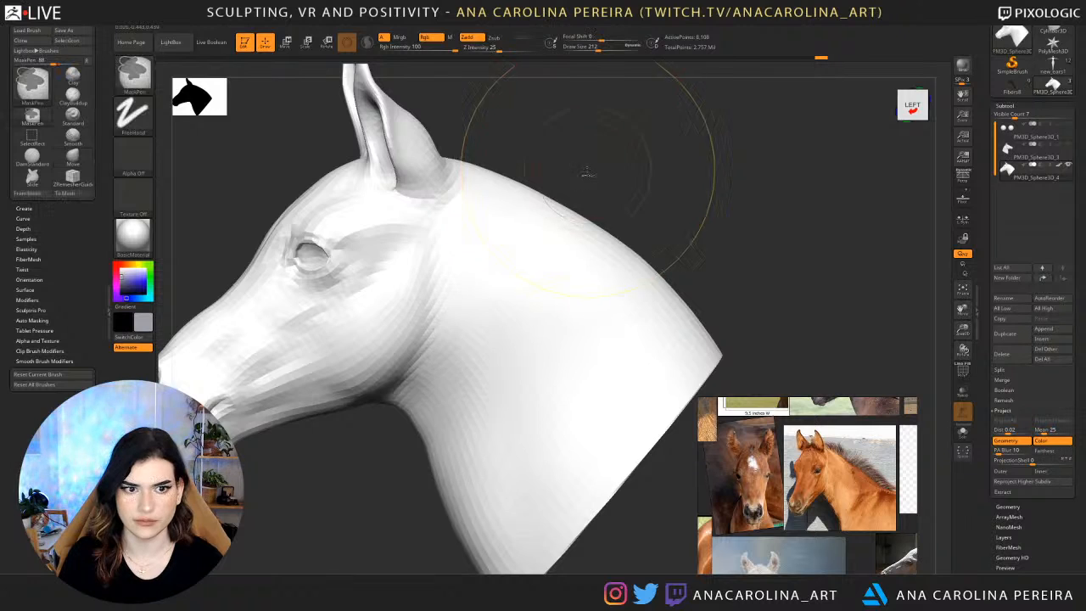
key(space)
click(623, 210)
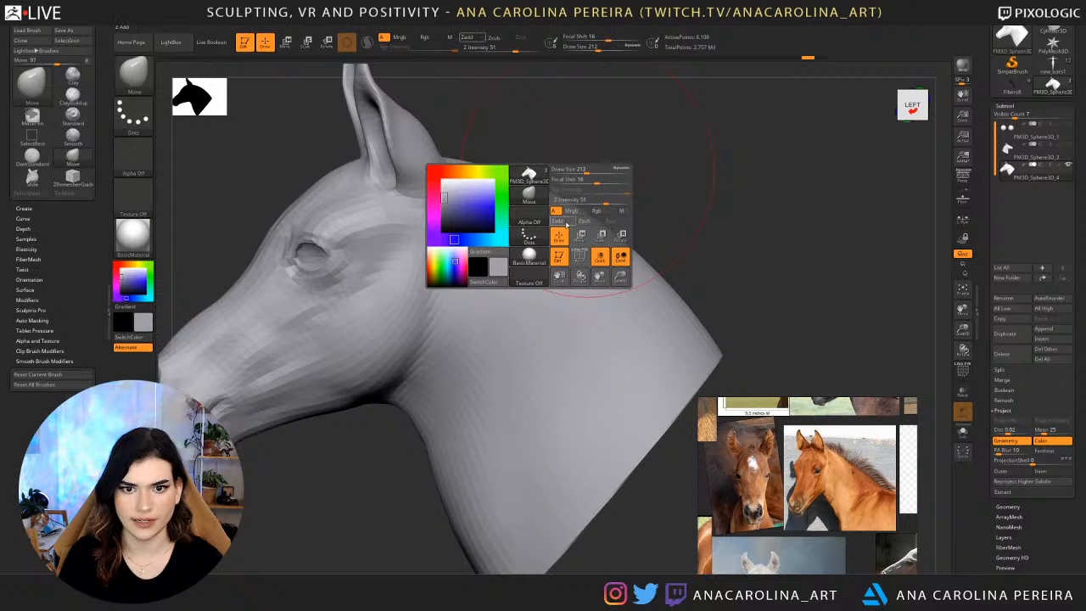
click(572, 222)
drag(633, 159, 618, 158)
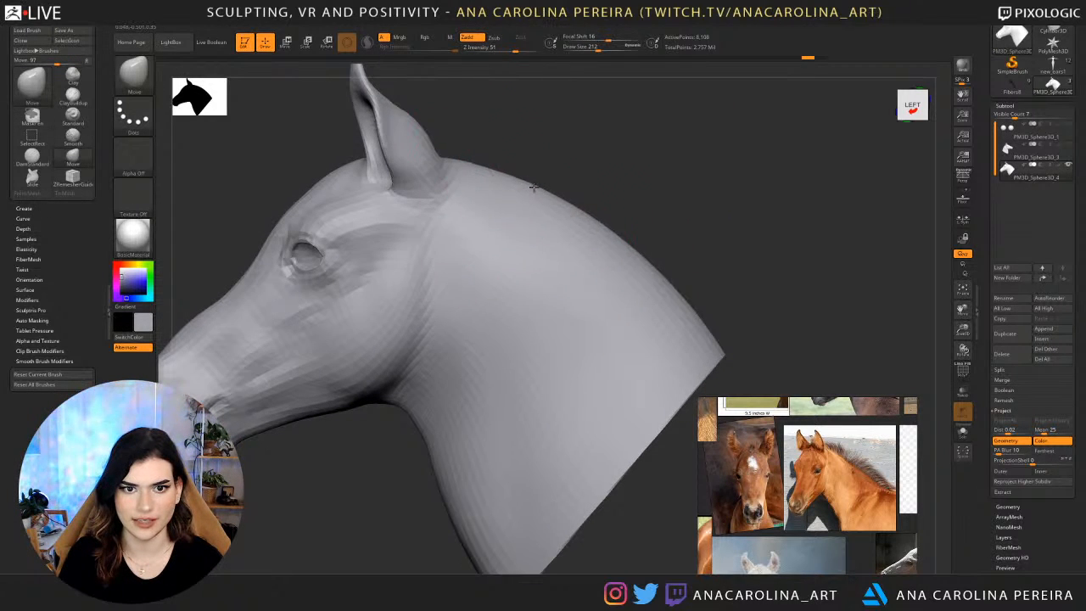
Push the neck crest into a flatter curve from nape to base using the Move brush at draw size 234.
key(space)
drag(543, 199, 550, 201)
drag(594, 229, 587, 238)
drag(664, 285, 668, 309)
mouse_move(560, 222)
mouse_down()
mouse_move(553, 230)
mouse_move(570, 237)
mouse_up()
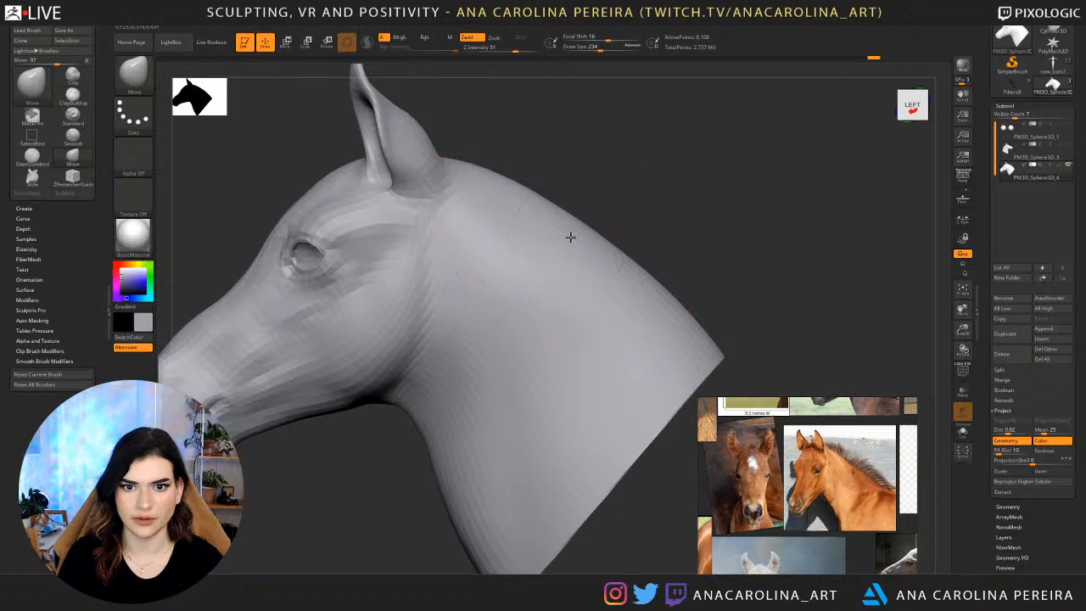
drag(520, 196, 518, 203)
drag(575, 239, 568, 246)
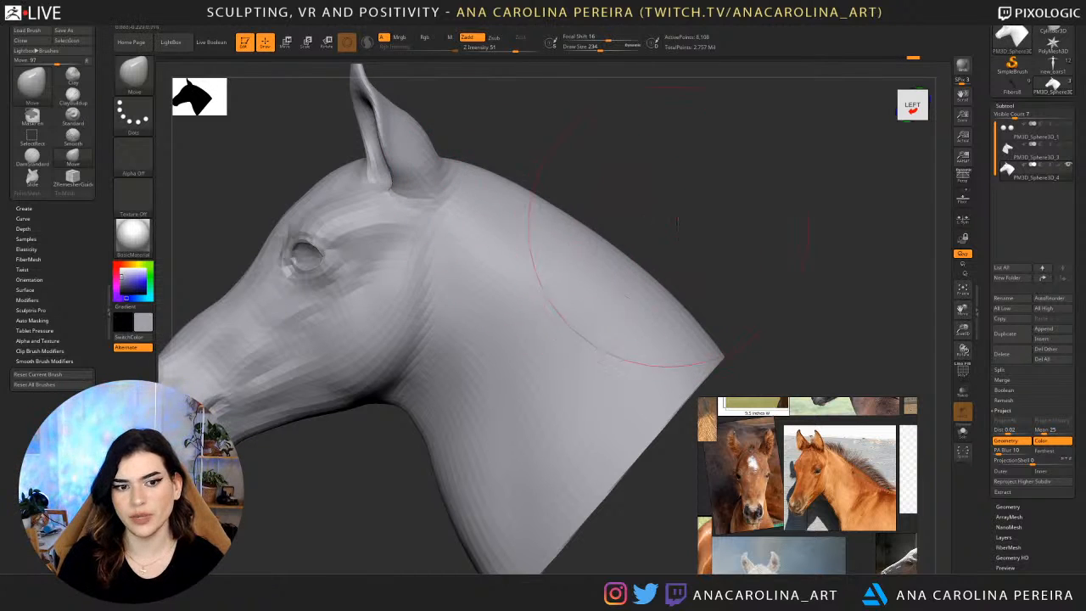
Check the neck from a slight angle and refine the crest contour with small Move brush strokes in left profile.
drag(668, 228, 694, 223)
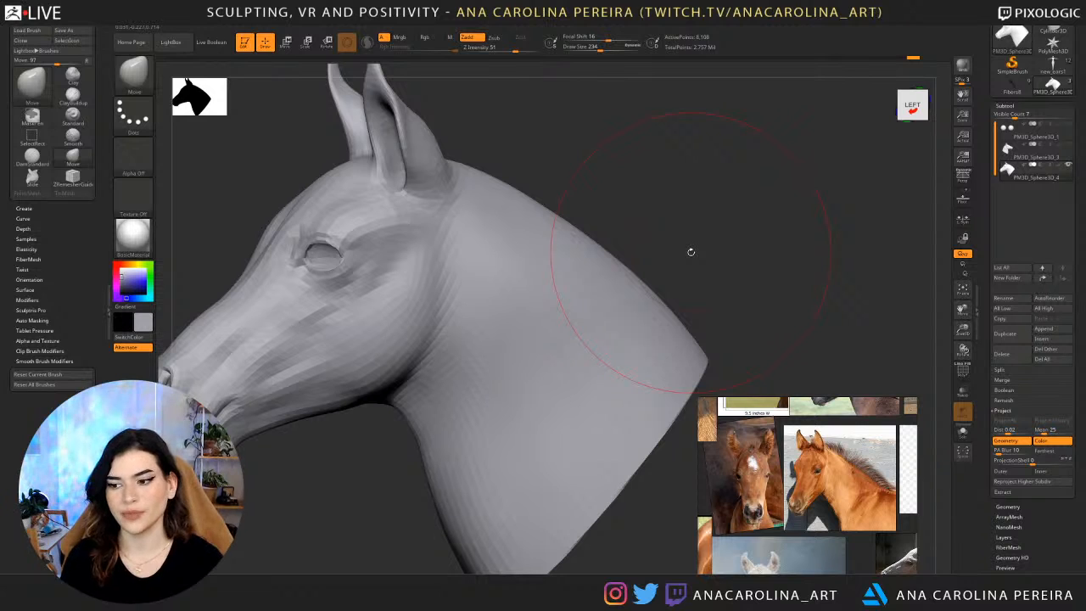
drag(660, 144, 645, 172)
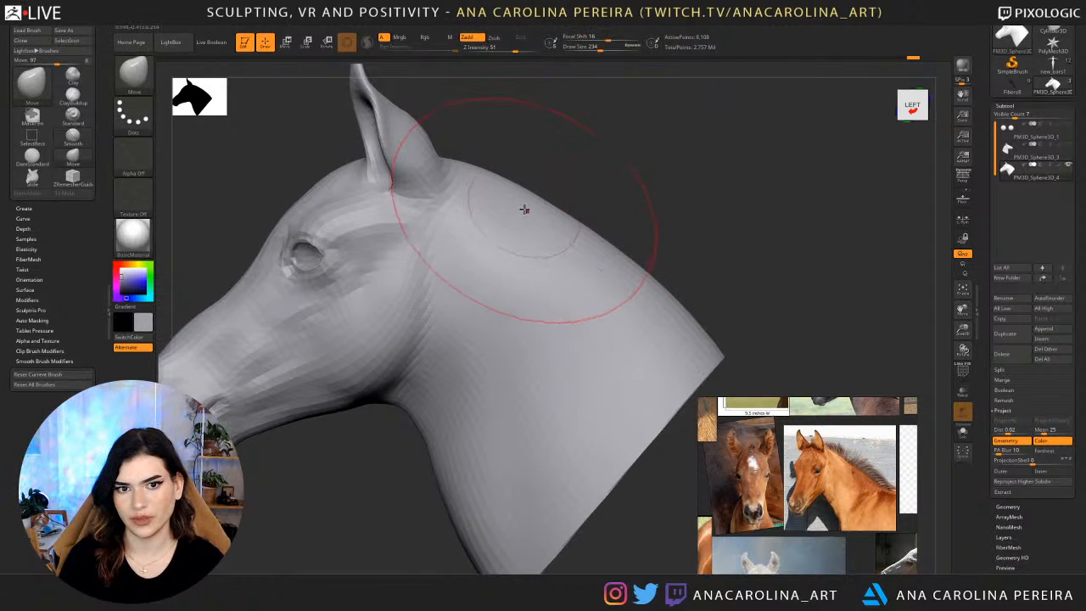
drag(523, 198, 519, 204)
drag(570, 235, 576, 241)
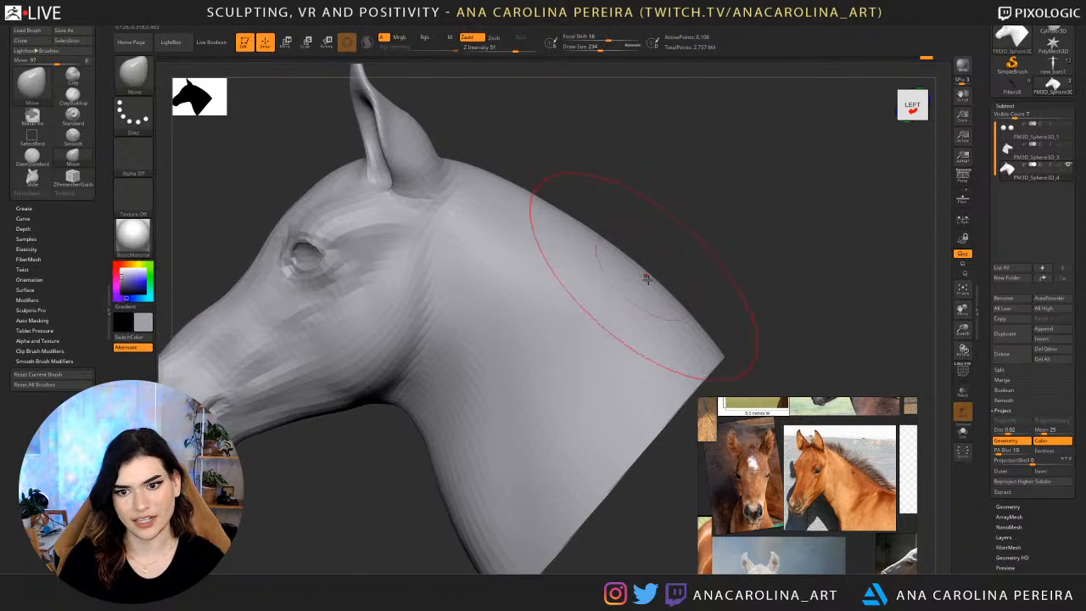
drag(661, 289, 658, 292)
Set the Move brush draw size to 140 and reshape the front contour of the neck below the throat.
mouse_move(676, 244)
mouse_down()
mouse_move(720, 241)
mouse_move(692, 189)
mouse_move(721, 255)
mouse_up()
mouse_move(679, 340)
mouse_down()
mouse_move(413, 428)
mouse_move(445, 444)
mouse_move(449, 435)
mouse_move(452, 463)
mouse_up()
key(space)
alt+drag(604, 129, 663, 159)
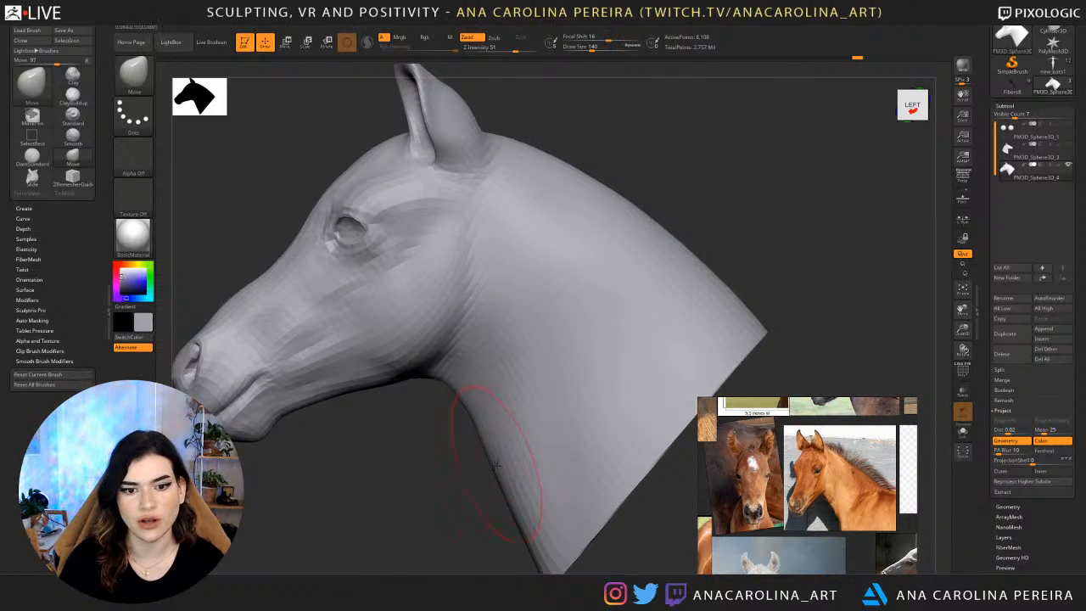
drag(497, 465, 499, 466)
mouse_move(487, 478)
mouse_down()
mouse_move(558, 476)
mouse_move(537, 469)
mouse_move(546, 516)
mouse_move(530, 517)
mouse_up()
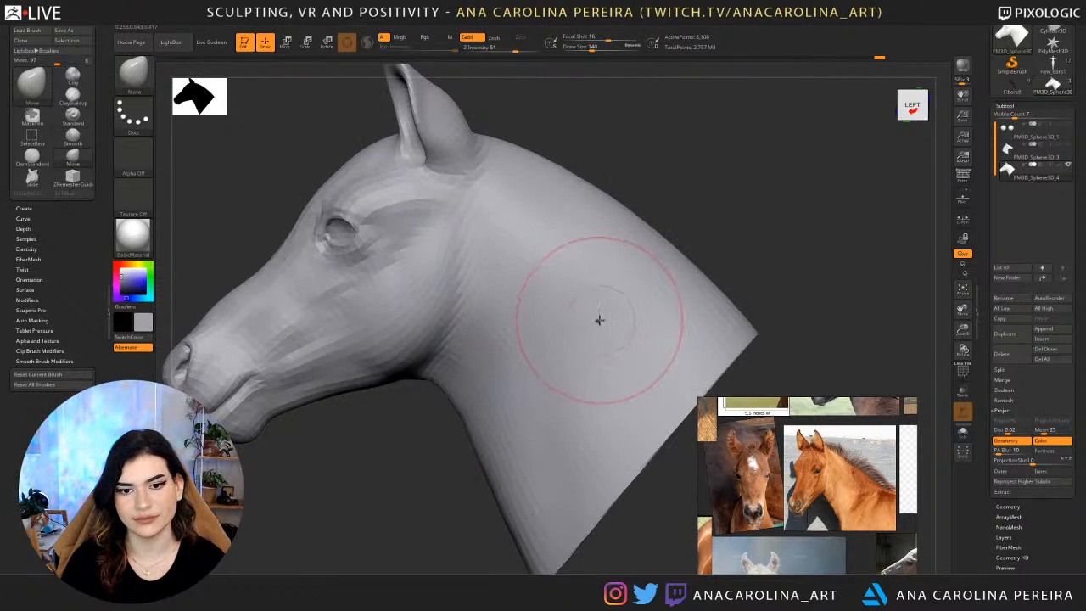
Set the Move brush draw size to 182 and adjust the neck crest contour in left profile.
key(s)
drag(608, 301, 618, 294)
alt+right_drag(621, 252, 594, 326)
key(space)
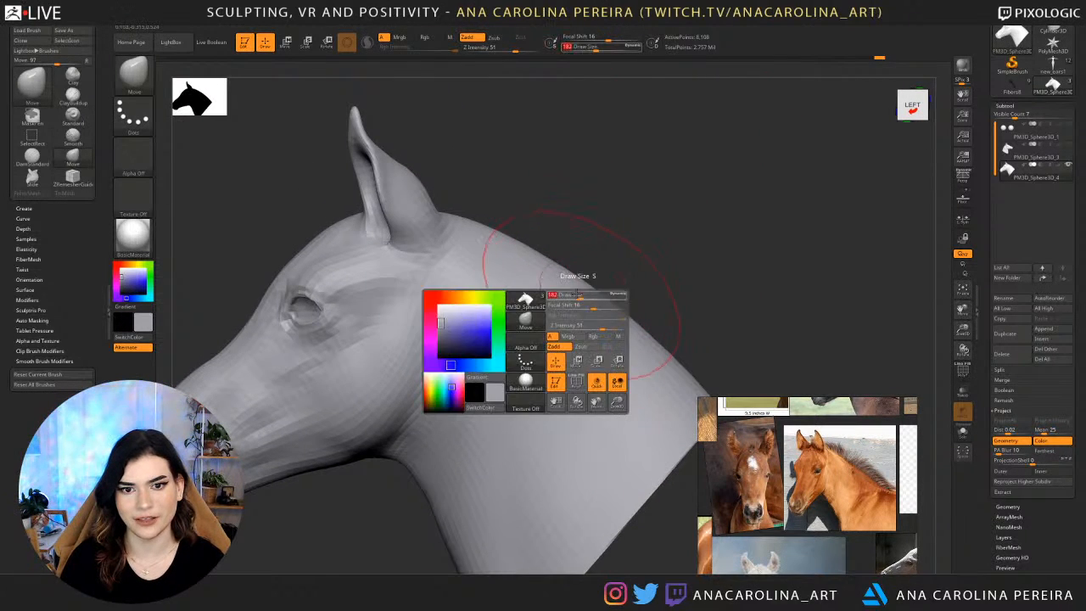
drag(585, 312, 589, 313)
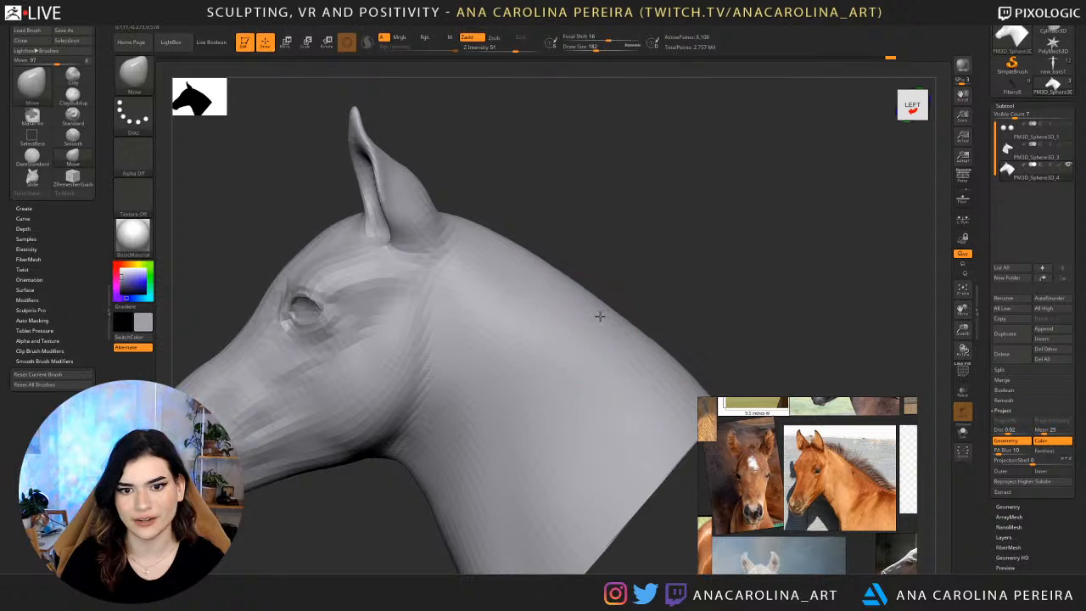
right_drag(586, 309, 624, 328)
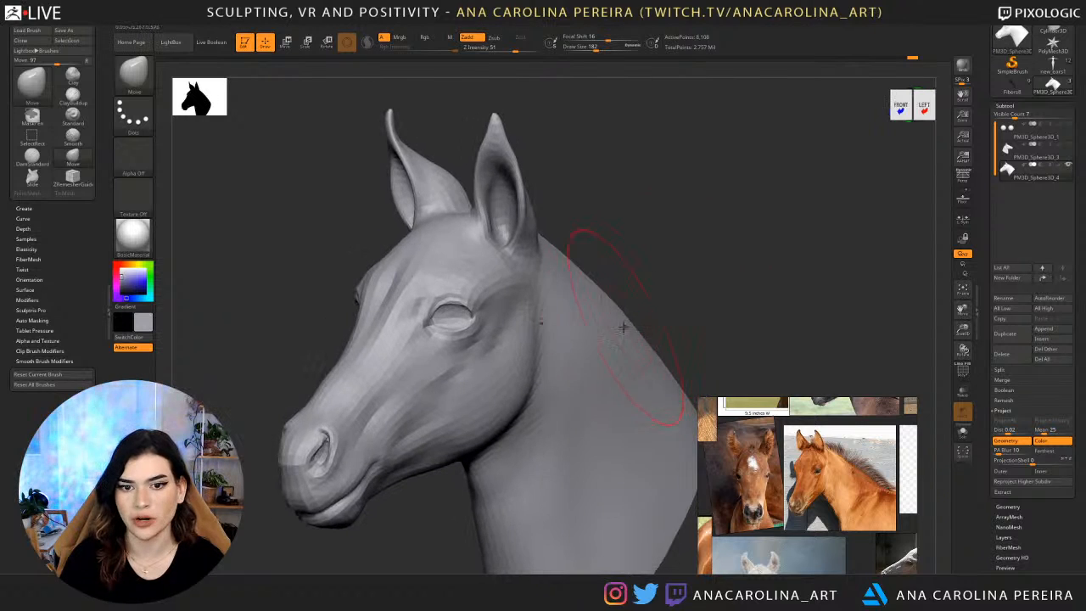
Smooth the side and crest of the neck behind the ears with the Smooth brush at draw size 182.
alt+right_drag(691, 330, 635, 286)
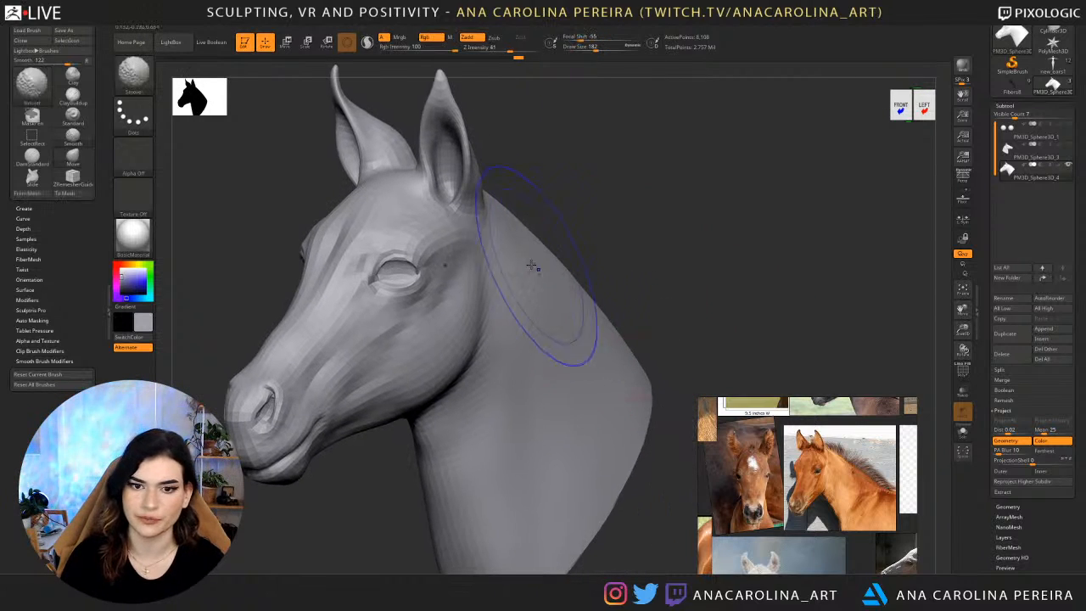
right_drag(595, 361, 536, 245)
shift+right_drag(615, 306, 640, 322)
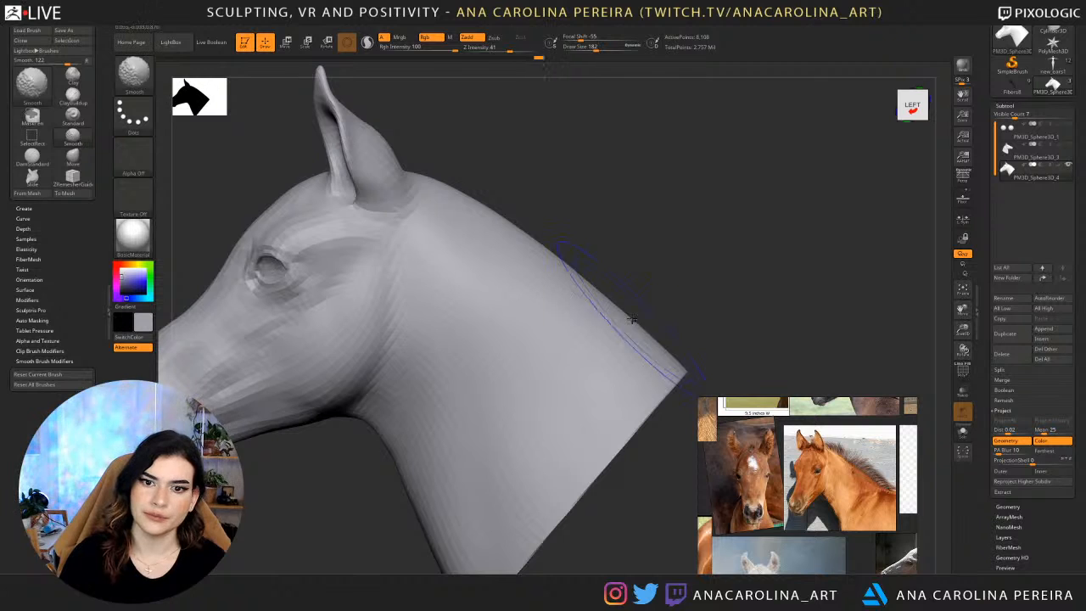
mouse_move(704, 315)
right_down()
mouse_move(672, 306)
mouse_move(636, 315)
mouse_move(663, 307)
right_up()
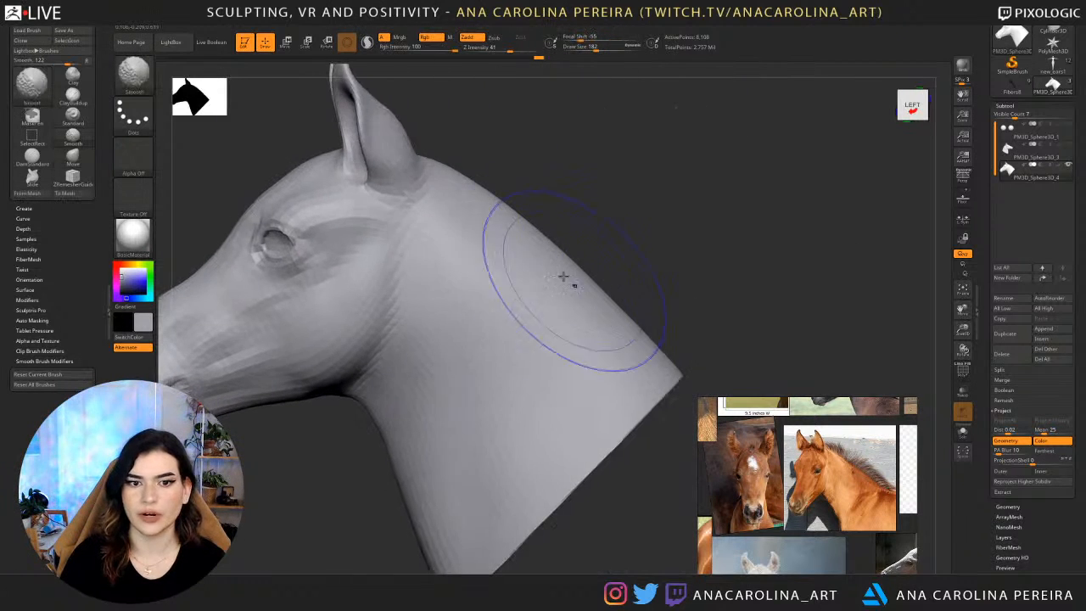
right_drag(628, 266, 632, 272)
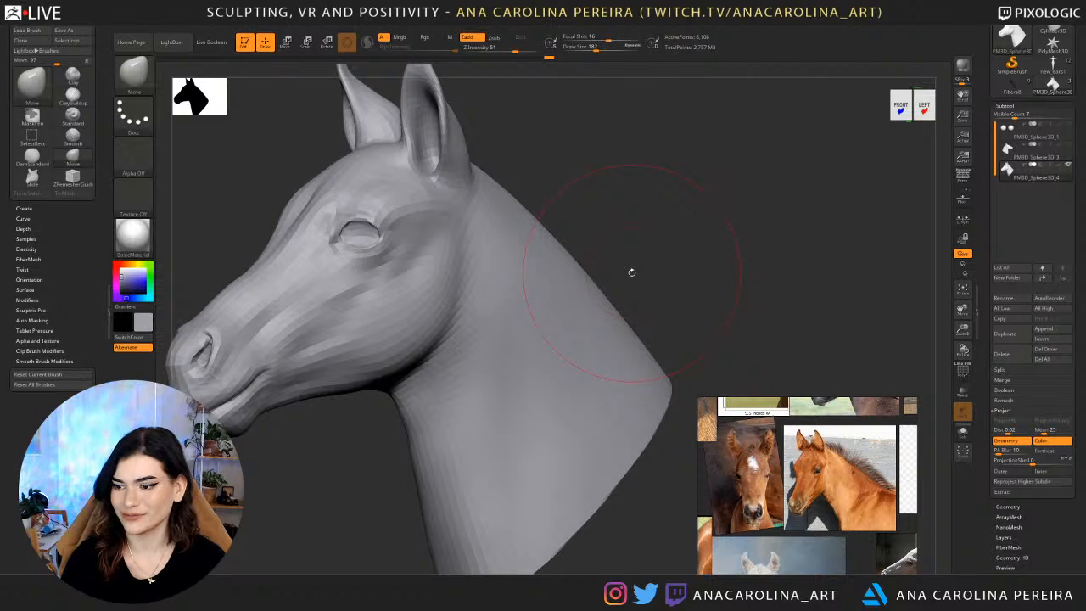
Refine the neck crest curve in left profile with the Move brush, reducing the draw size to 132.
shift+drag(688, 240, 694, 238)
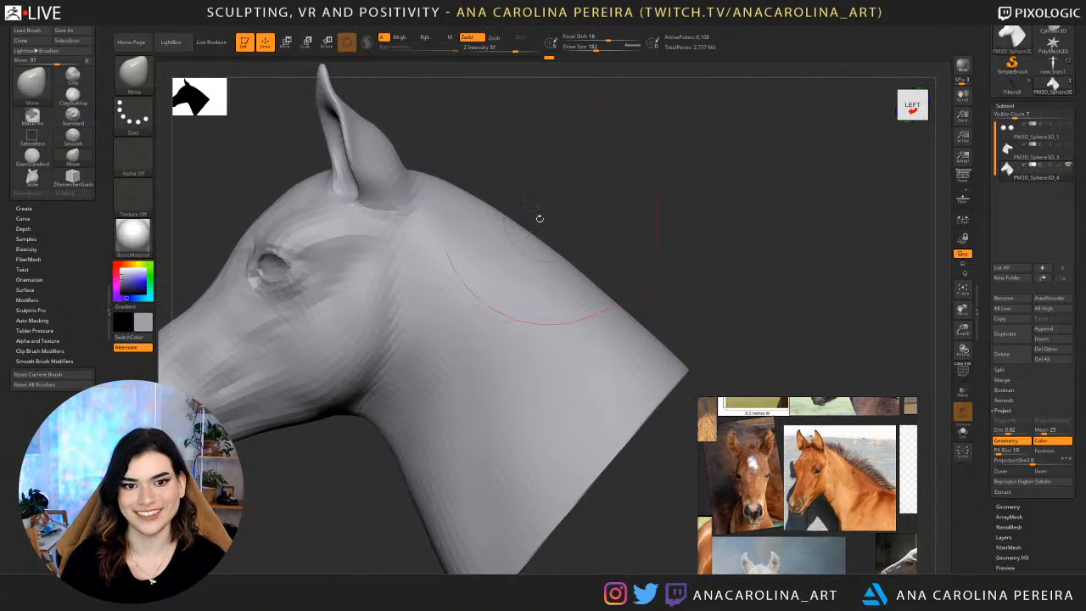
mouse_move(558, 236)
mouse_down()
mouse_move(504, 204)
mouse_move(510, 189)
mouse_move(490, 172)
mouse_move(652, 314)
mouse_up()
shift+drag(664, 257, 688, 249)
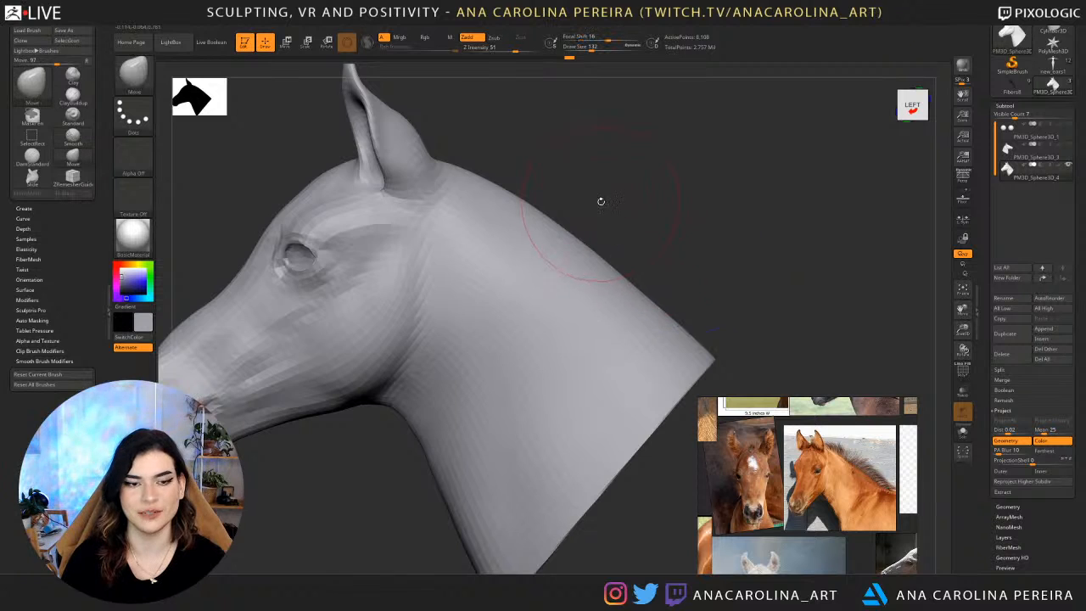
drag(601, 201, 628, 206)
Smooth the side and back of the neck with the Smooth brush at draw size 132.
shift+drag(593, 299, 597, 400)
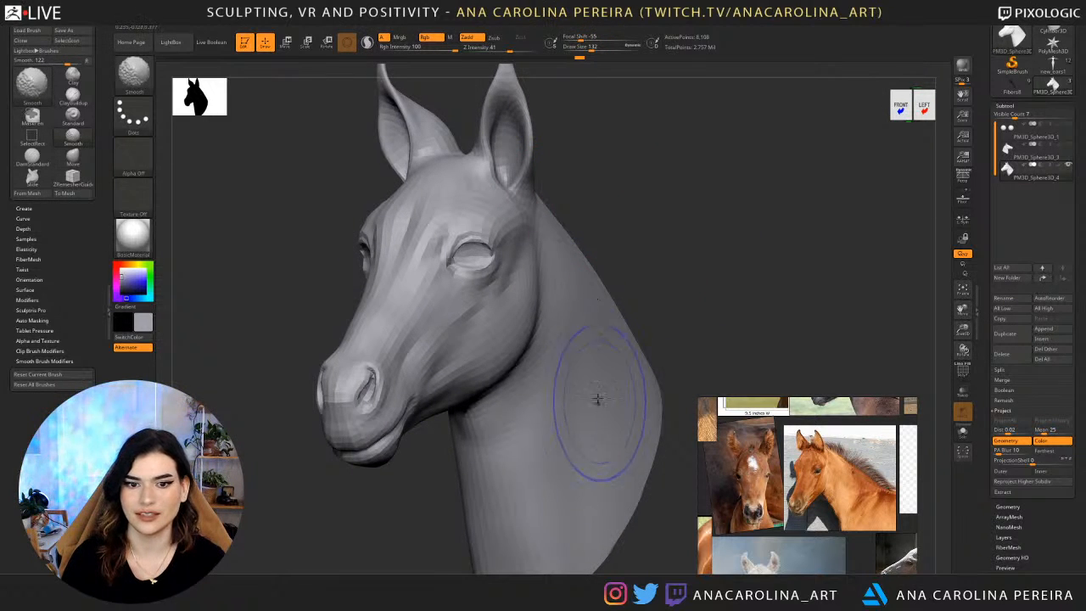
alt+drag(692, 299, 641, 272)
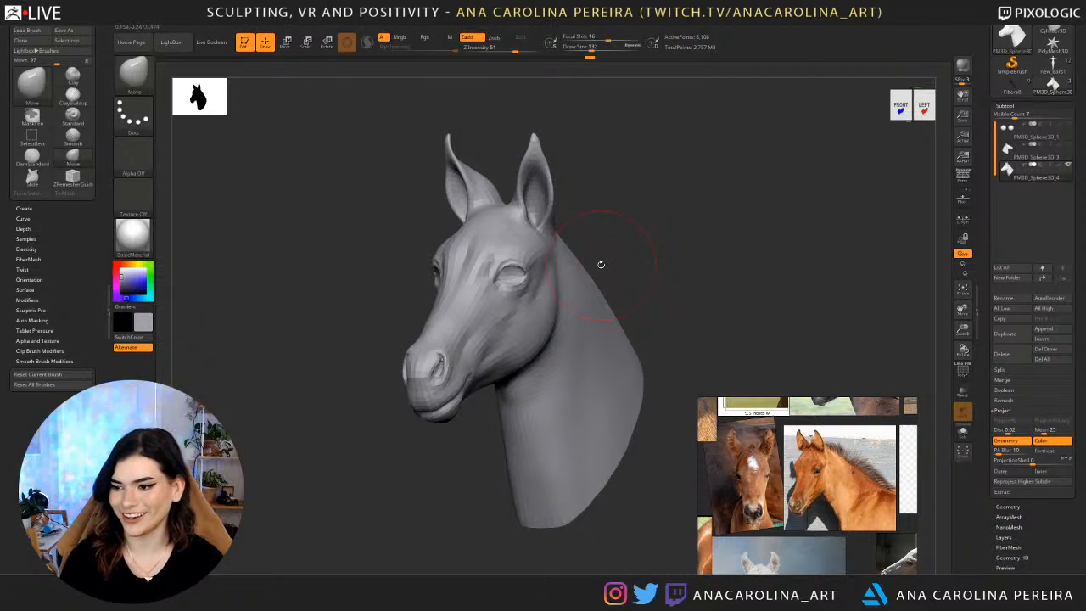
drag(587, 238, 563, 247)
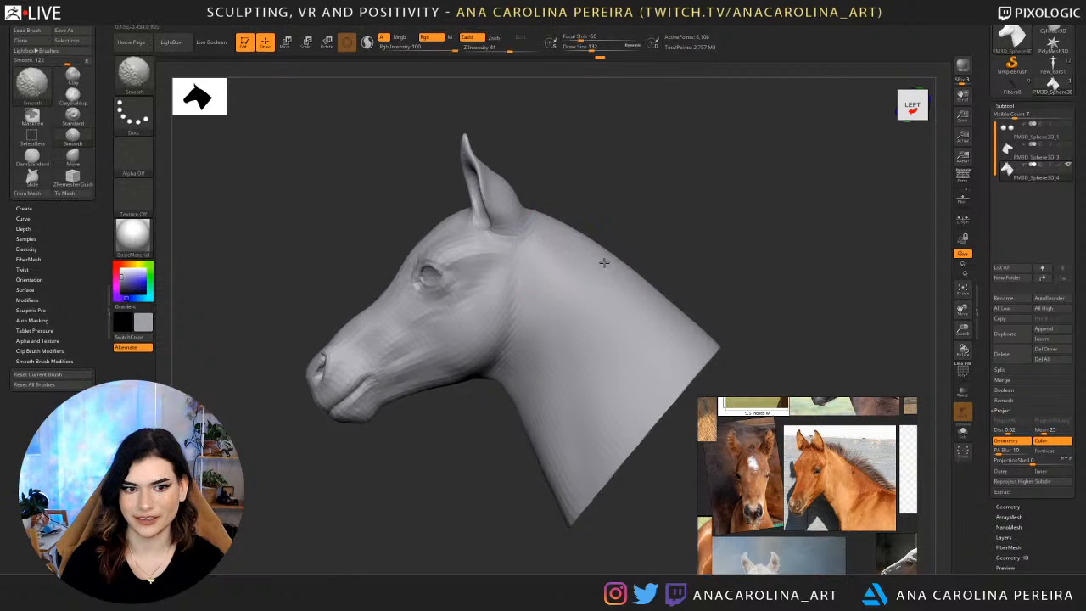
mouse_move(672, 348)
mouse_down()
mouse_move(683, 232)
mouse_move(582, 219)
mouse_up()
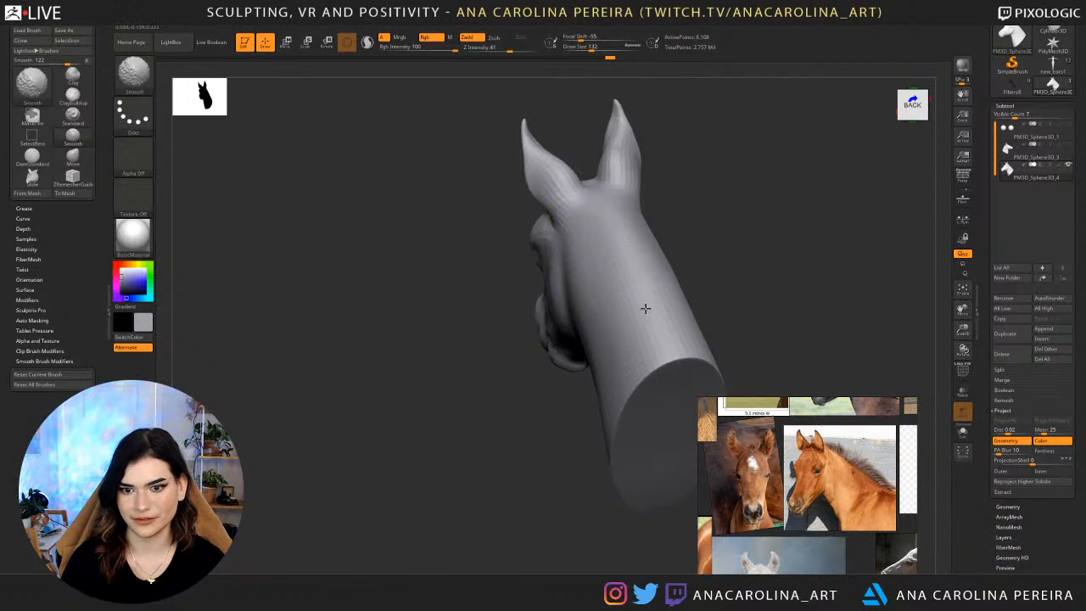
shift+drag(728, 244, 603, 268)
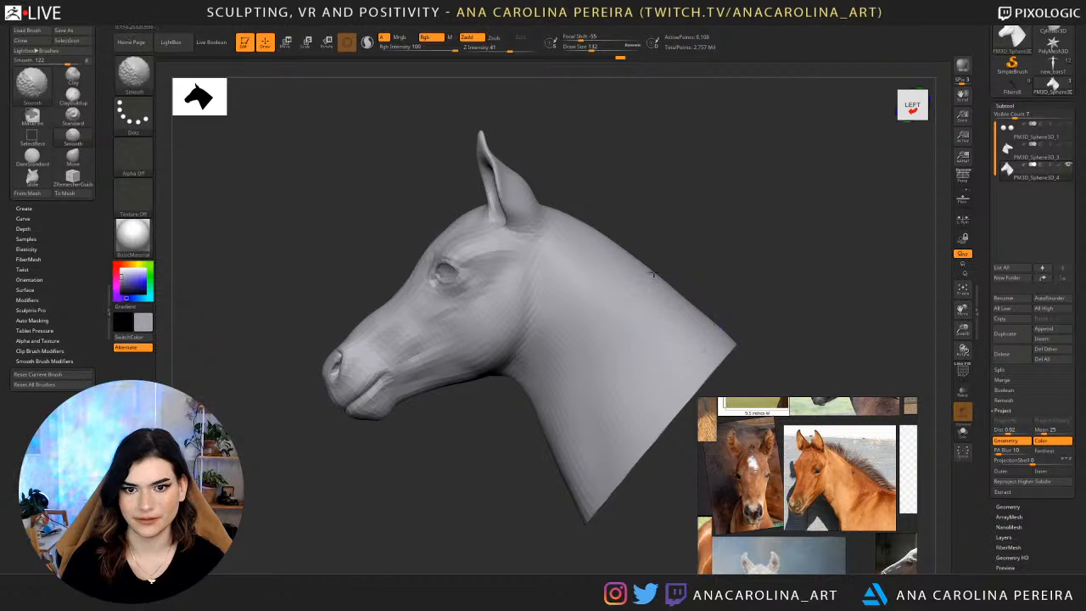
mouse_move(709, 310)
mouse_down()
mouse_move(691, 281)
mouse_move(724, 269)
mouse_move(673, 292)
mouse_up()
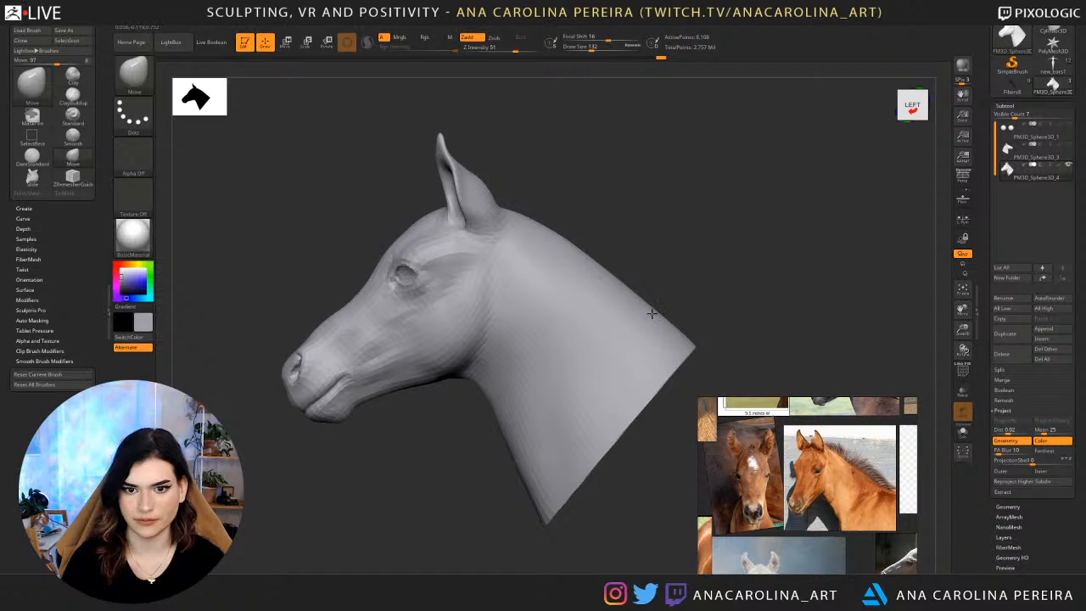
Set the Move brush draw size to 163 and adjust the front contour of the lower neck.
key(space)
drag(536, 390, 545, 389)
key(space)
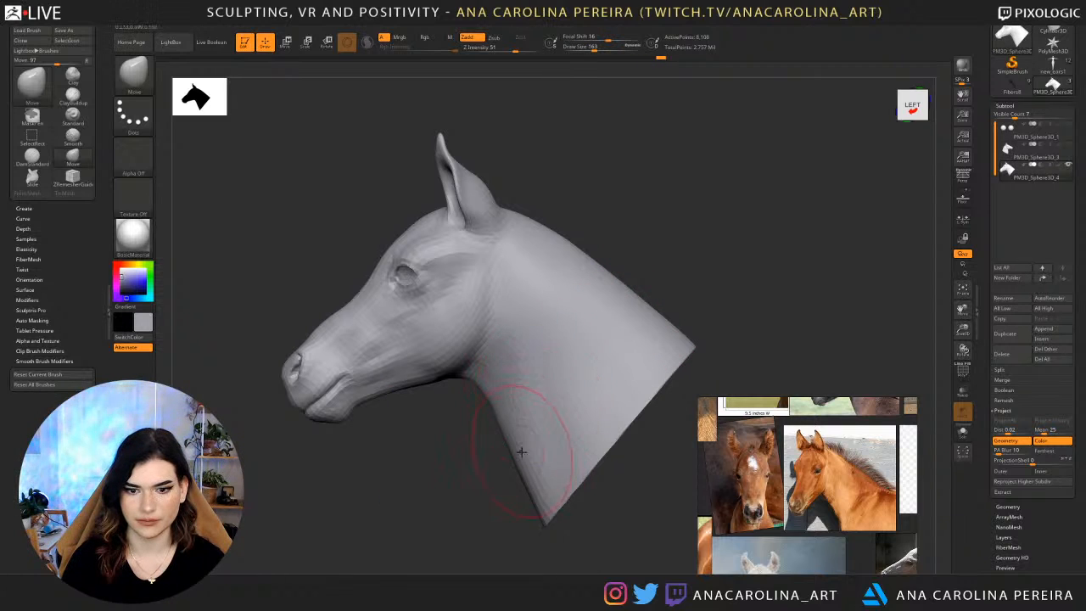
drag(423, 463, 534, 451)
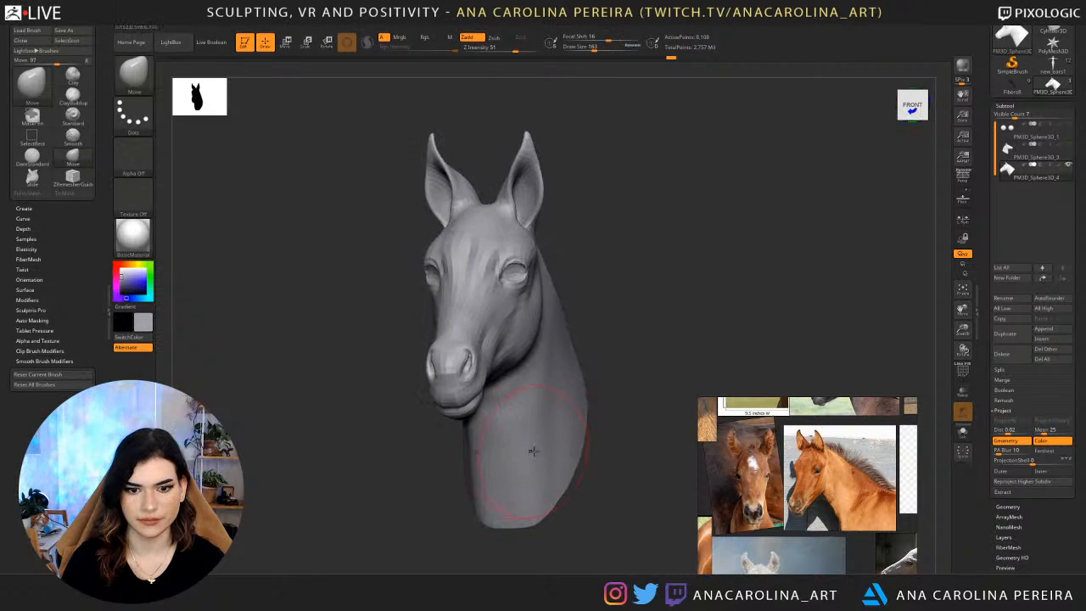
drag(638, 324, 630, 299)
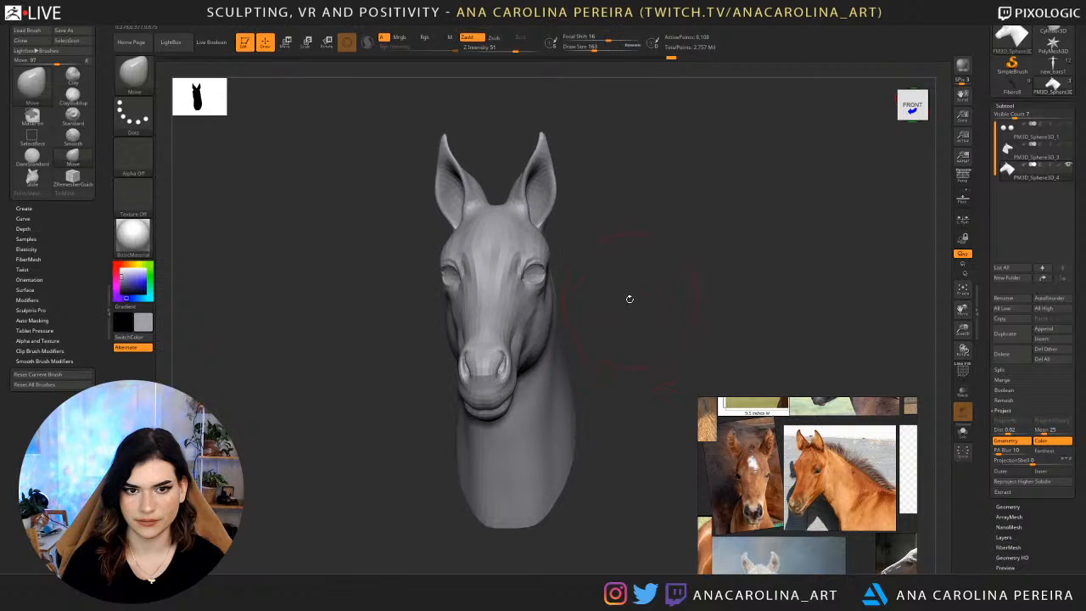
Set the Move brush draw size to 74 and reshape the ear tips in front view.
key(space)
mouse_move(563, 199)
mouse_down()
mouse_move(522, 178)
mouse_move(542, 163)
mouse_up()
key(space)
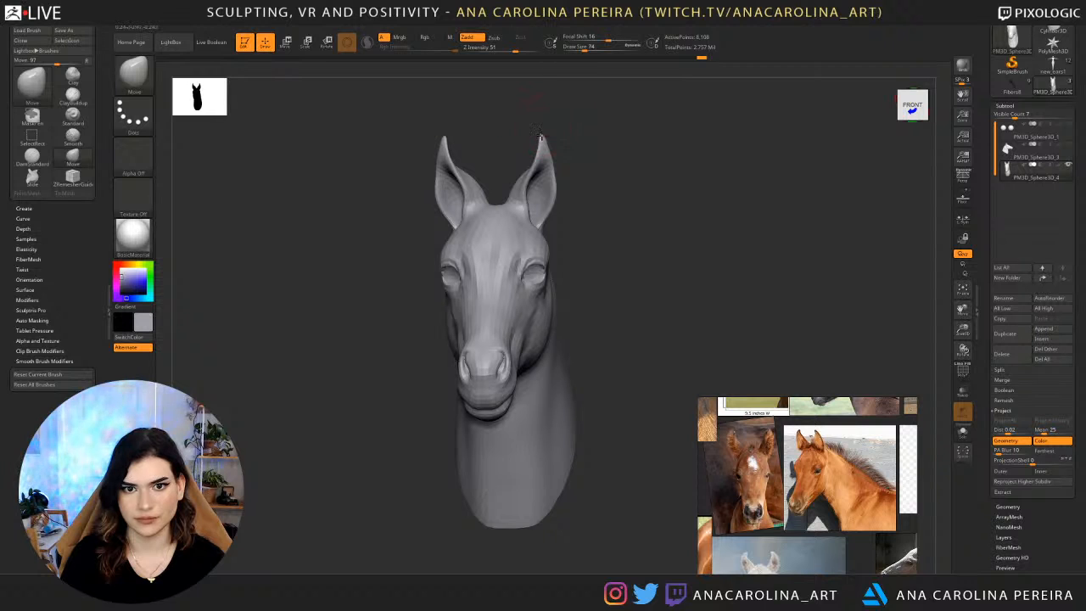
drag(583, 163, 736, 166)
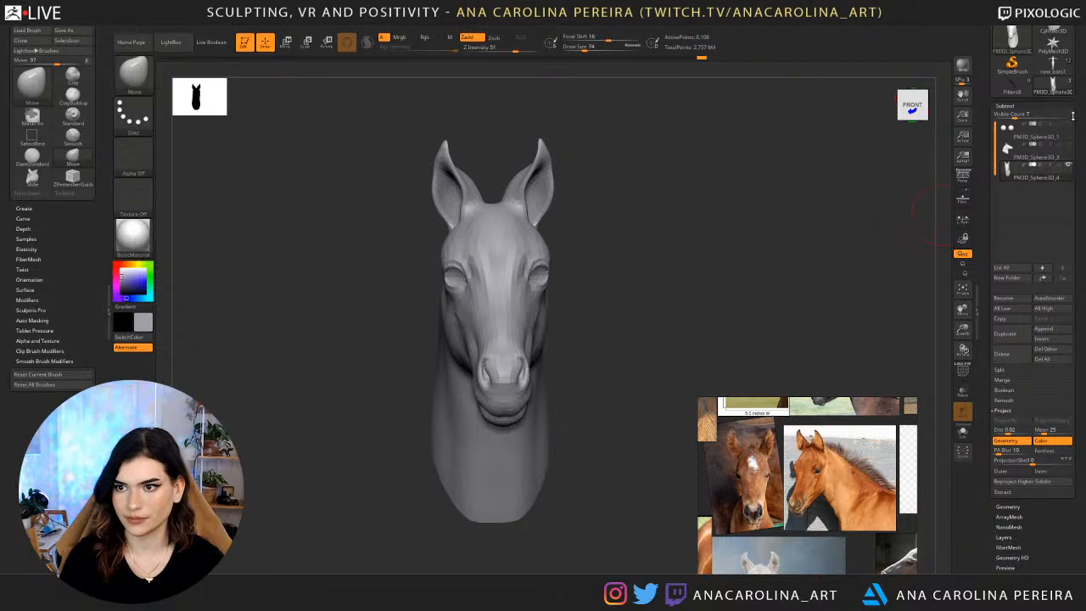
Show the eyeballs and step the head up to its highest subdivision level.
drag(756, 253, 701, 226)
alt+drag(761, 211, 776, 97)
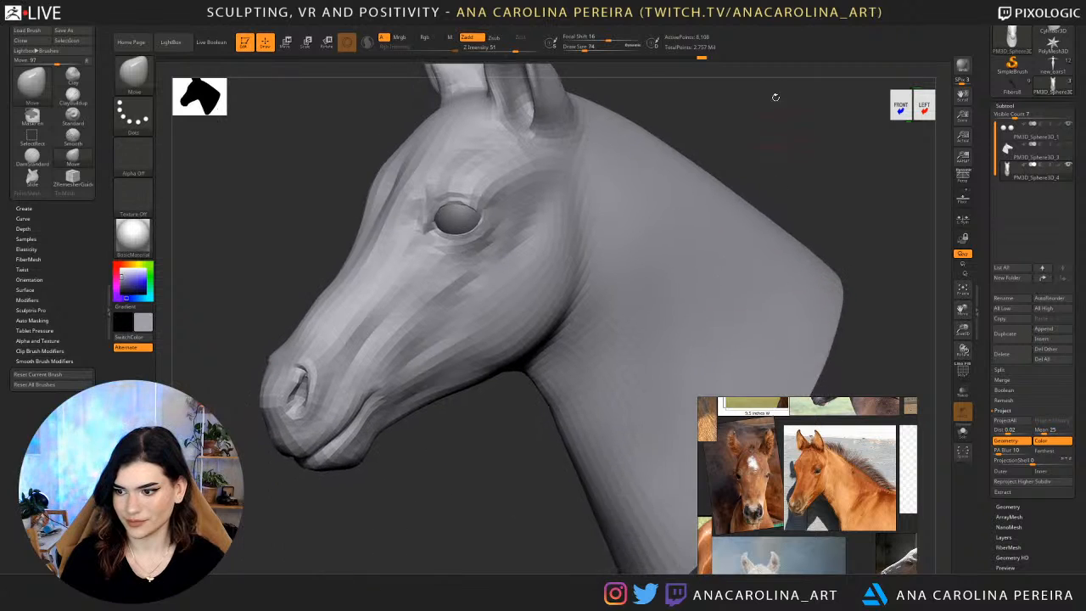
alt+drag(787, 166, 785, 116)
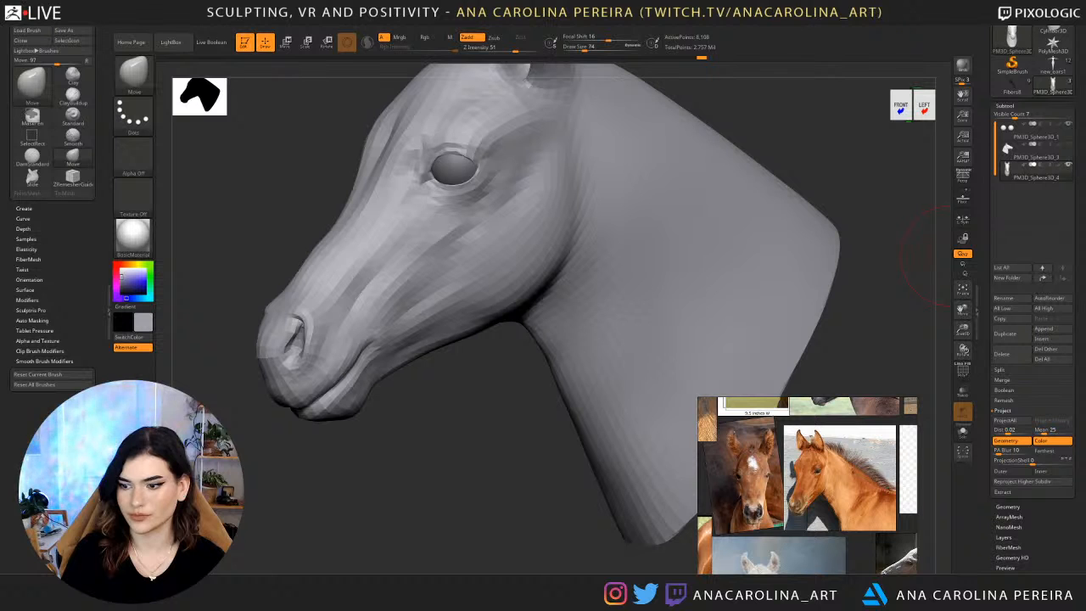
drag(952, 256, 986, 257)
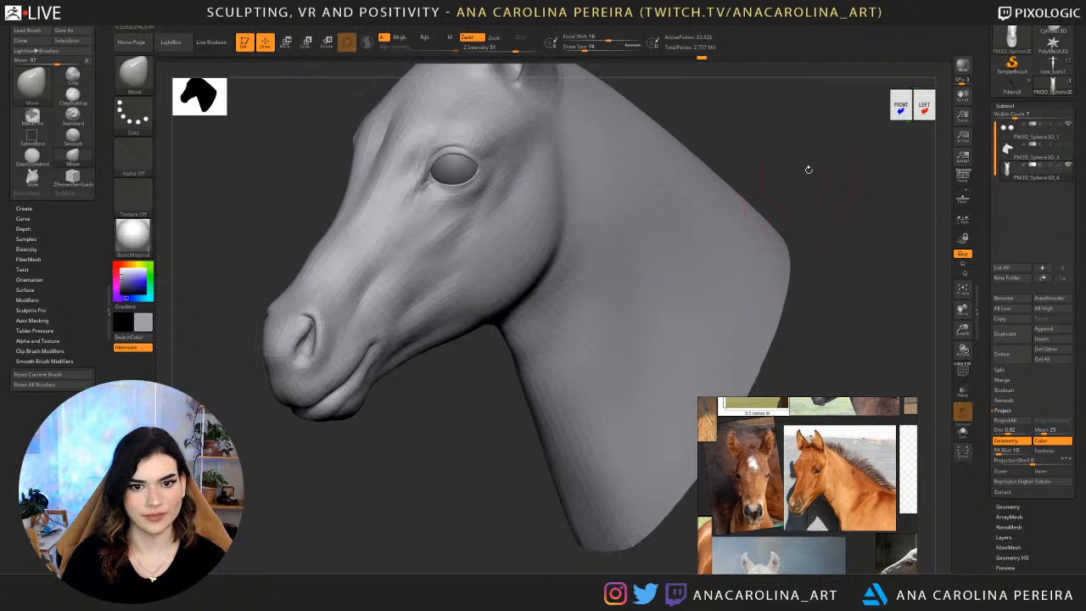
drag(762, 151, 712, 265)
drag(671, 217, 717, 223)
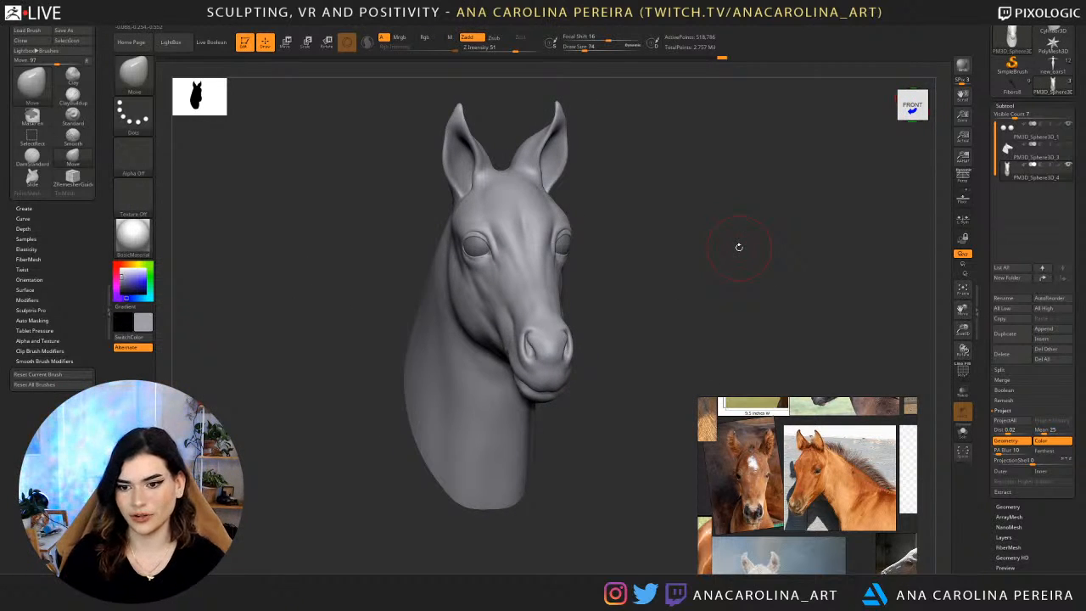
Compare the detailed head from several angles with the enlarged reference photo of the chestnut foal.
scroll(758, 467, down, 4)
scroll(763, 478, up, 2)
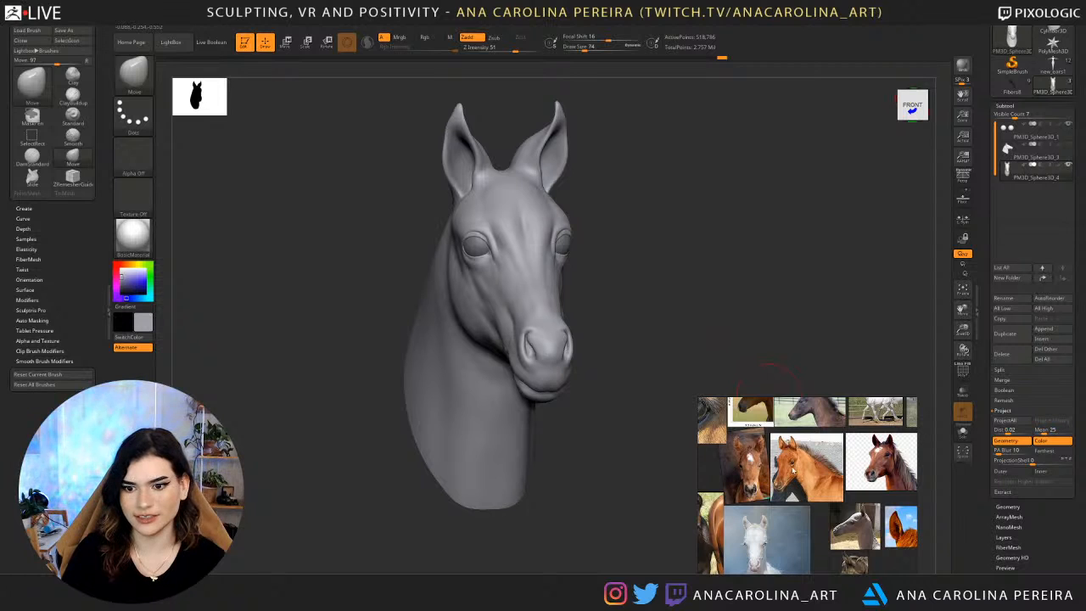
drag(643, 325, 622, 307)
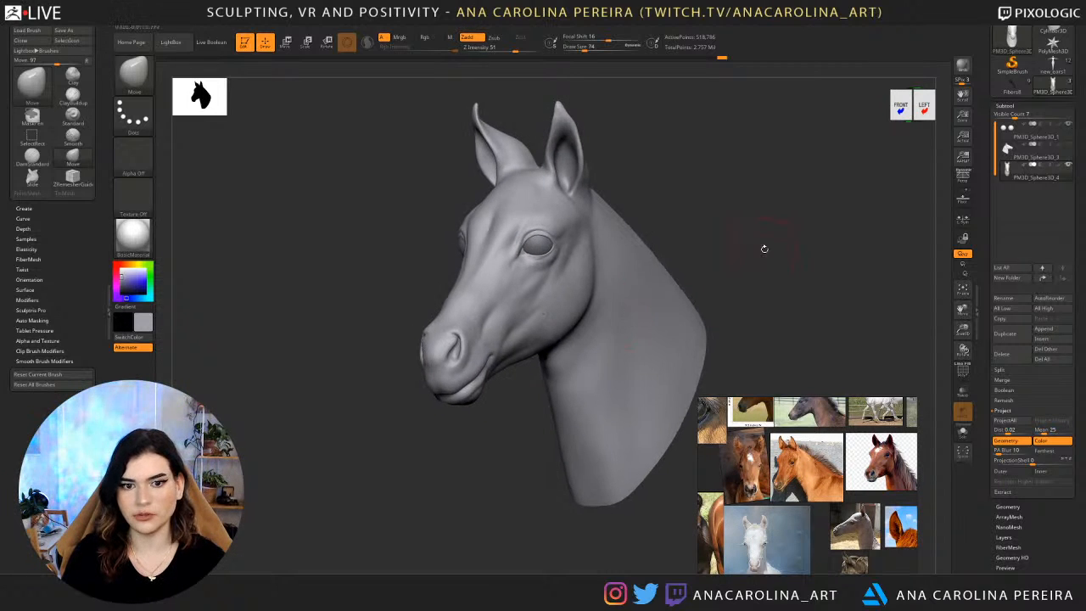
alt+drag(764, 247, 742, 250)
drag(730, 293, 729, 295)
scroll(788, 469, up, 5)
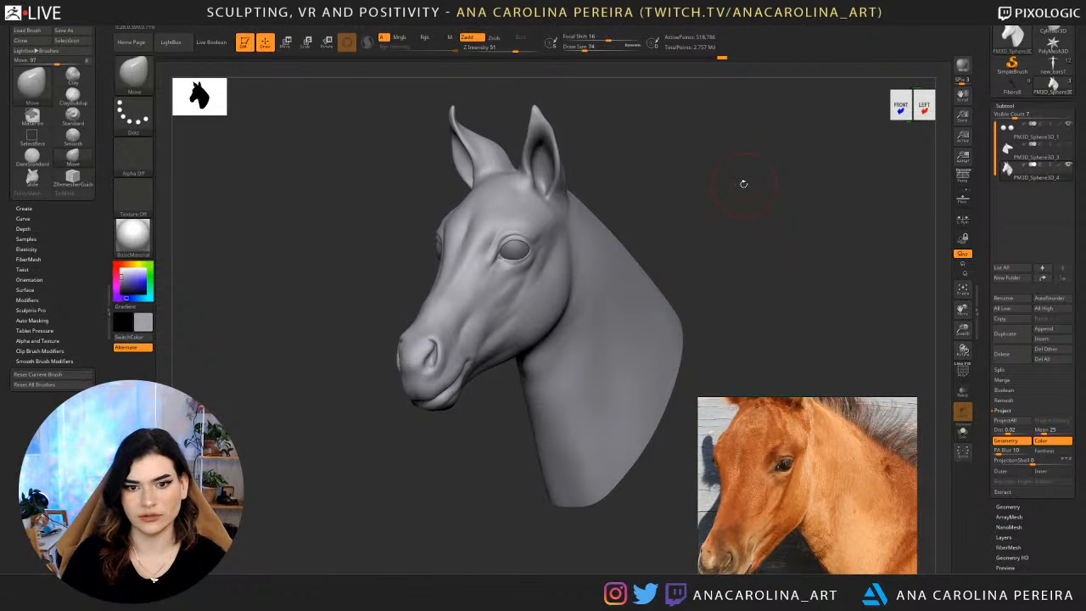
scroll(799, 422, down, 3)
scroll(799, 425, up, 1)
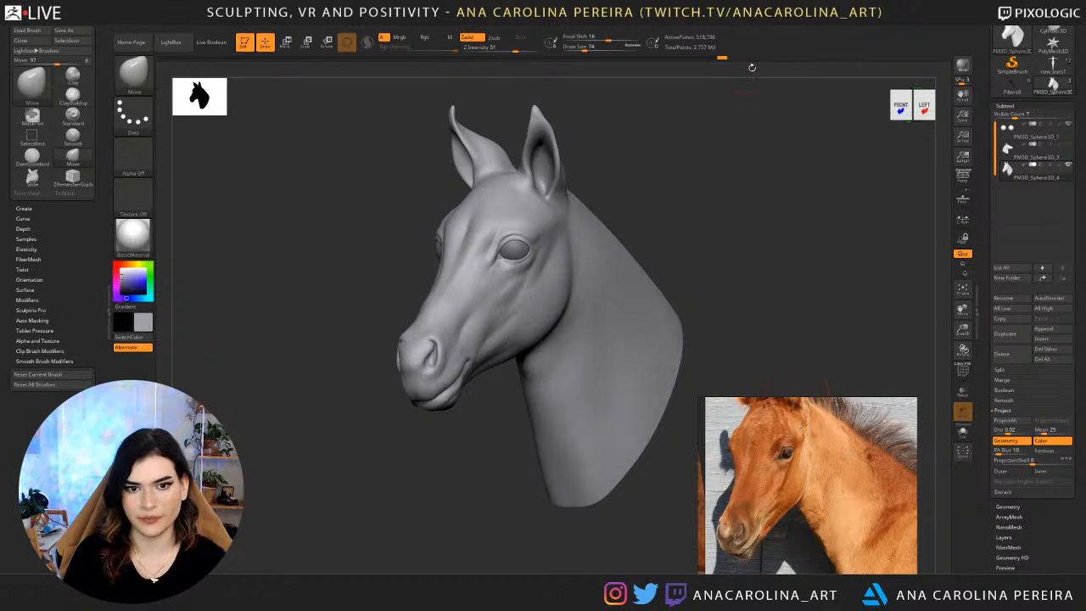
Select the eyeballs subtool and place the transform gizmo on one eye in front view.
drag(740, 123, 699, 133)
alt+click(516, 254)
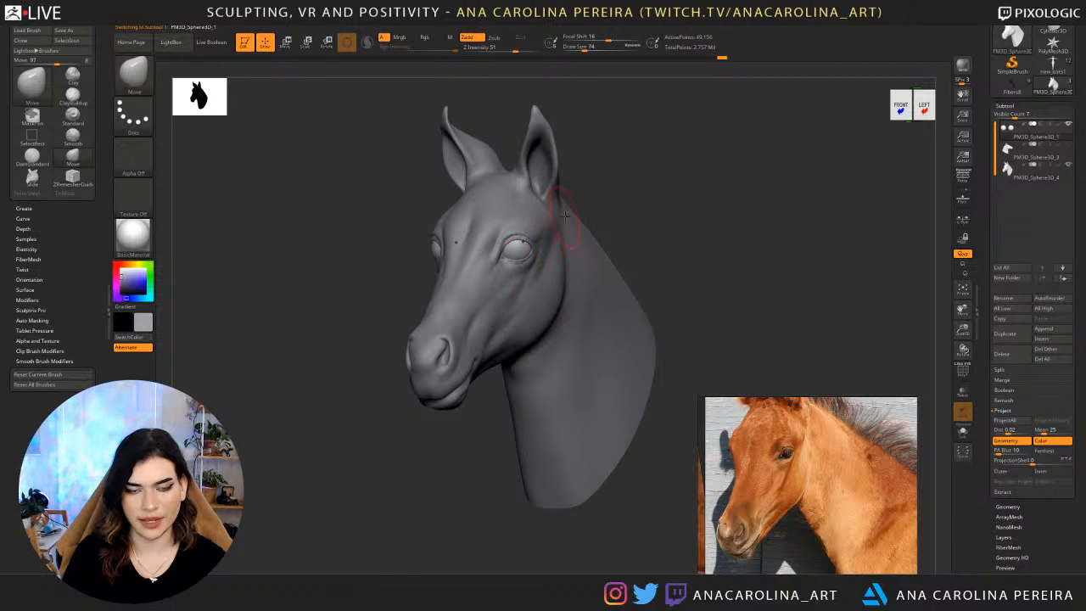
key(w)
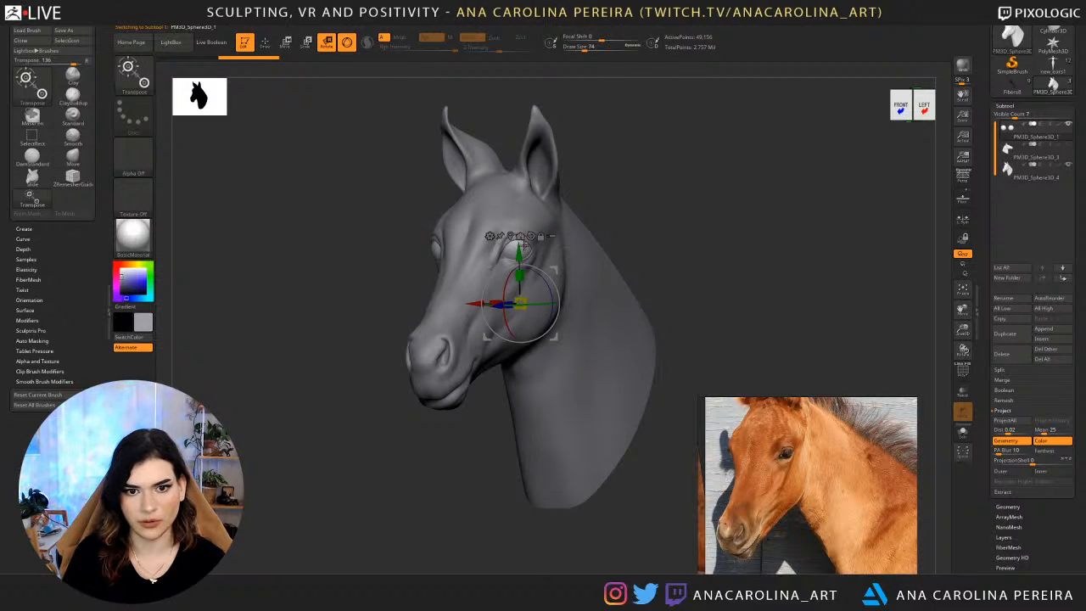
drag(604, 209, 645, 197)
click(563, 241)
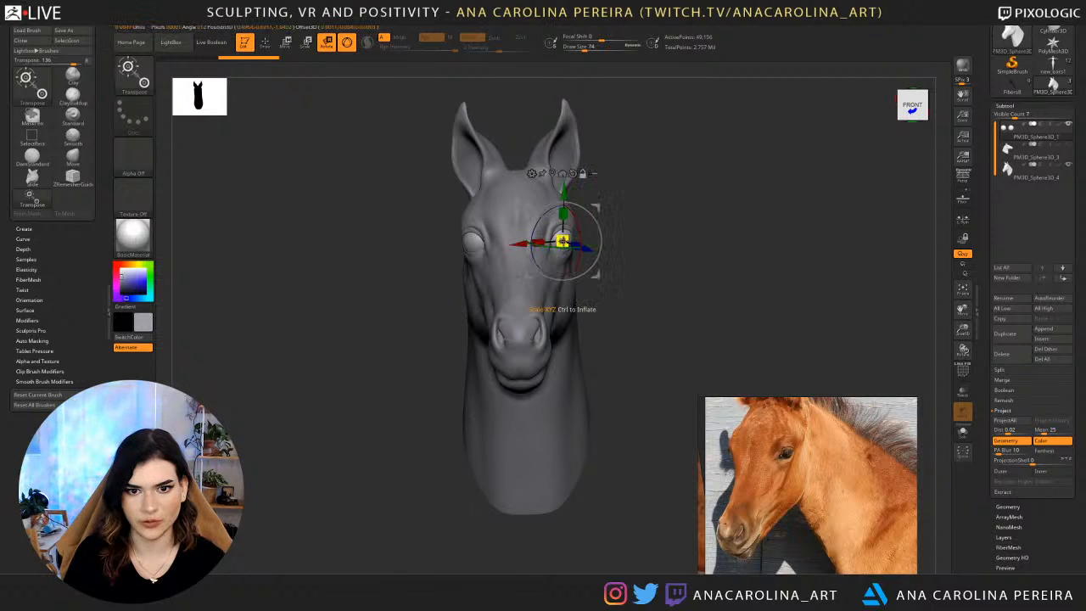
Scale and reposition the eyeballs to fit inside the eyelids, working between left profile and front views.
drag(657, 202, 606, 199)
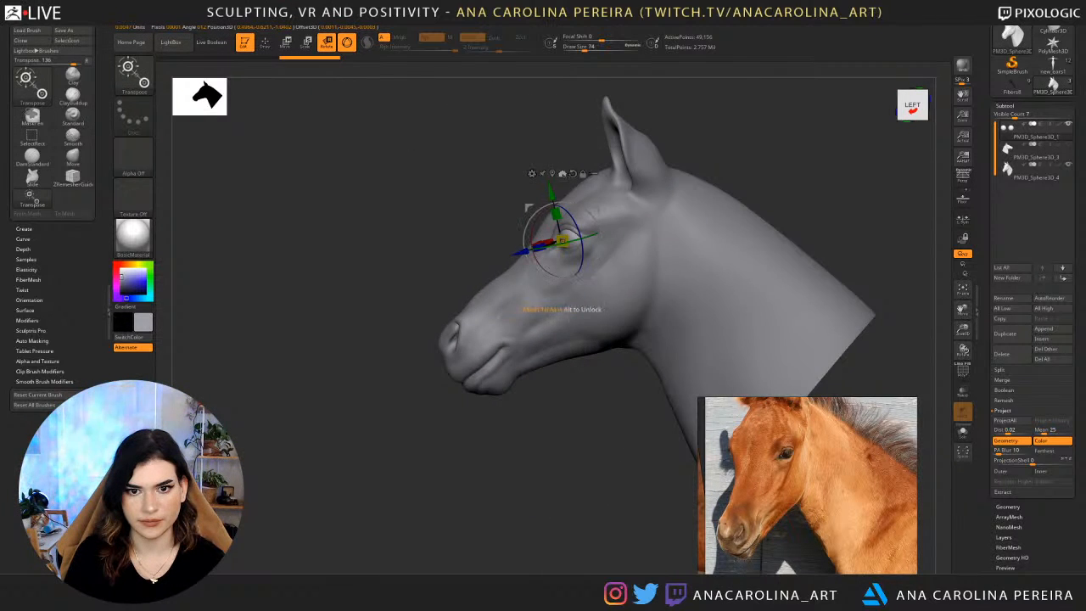
ctrl+right_drag(481, 176, 463, 384)
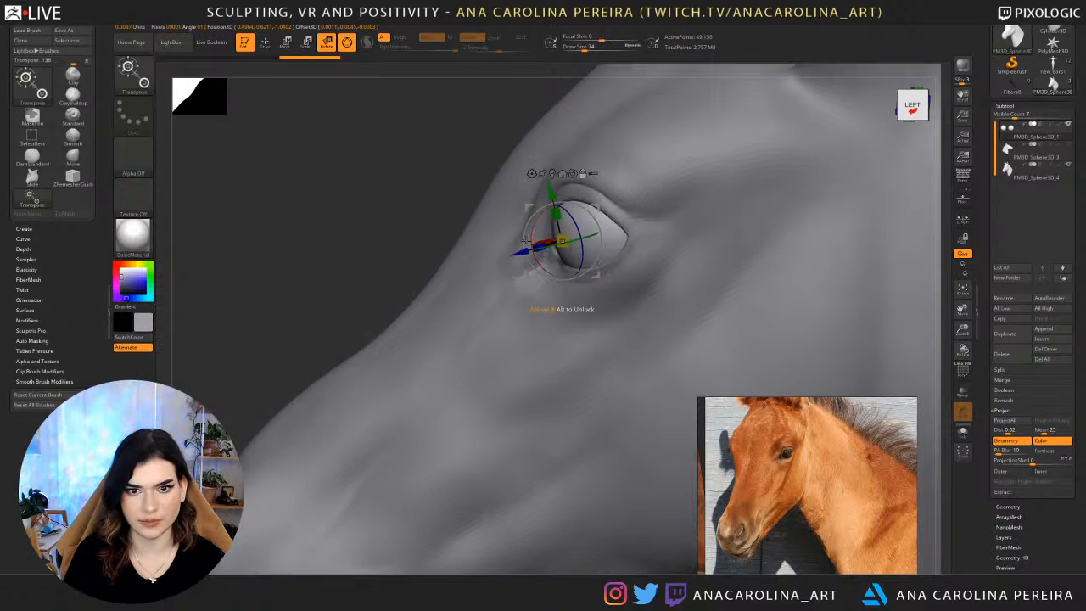
right_drag(465, 194, 631, 223)
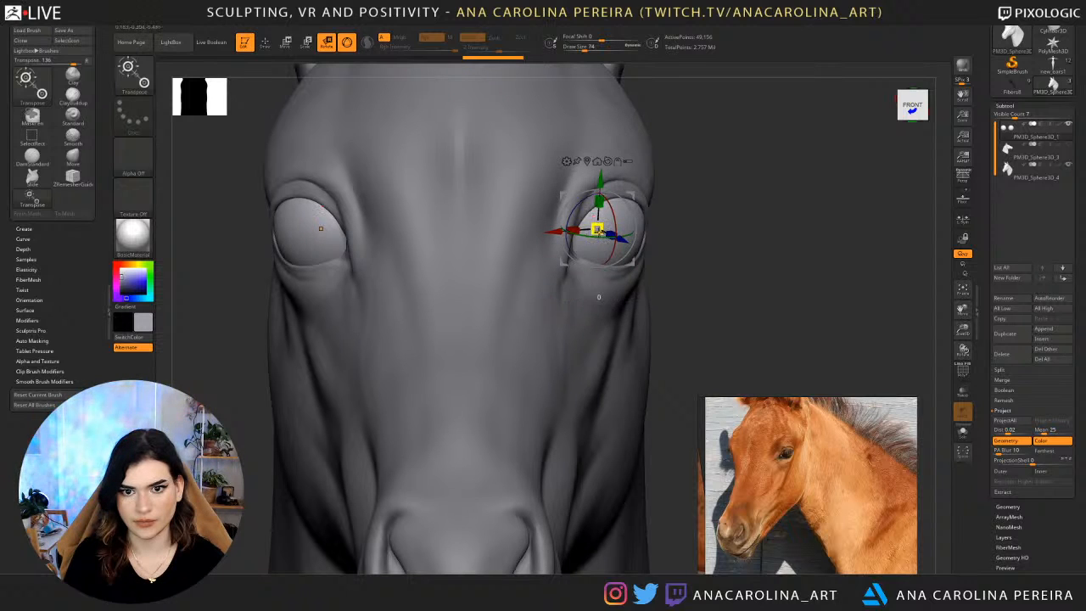
drag(599, 231, 591, 226)
drag(632, 263, 643, 263)
ctrl+right_drag(679, 259, 709, 221)
right_drag(709, 221, 662, 224)
drag(609, 228, 609, 231)
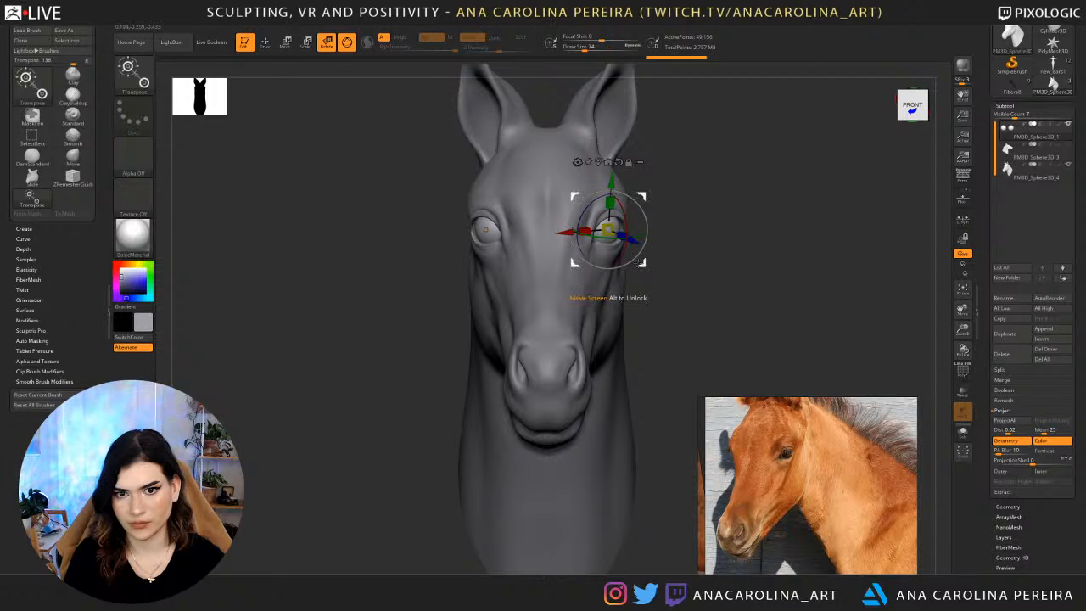
Select the head subtool, choose the Move brush, and drop the head two subdivision levels.
drag(641, 263, 643, 261)
right_drag(664, 255, 730, 297)
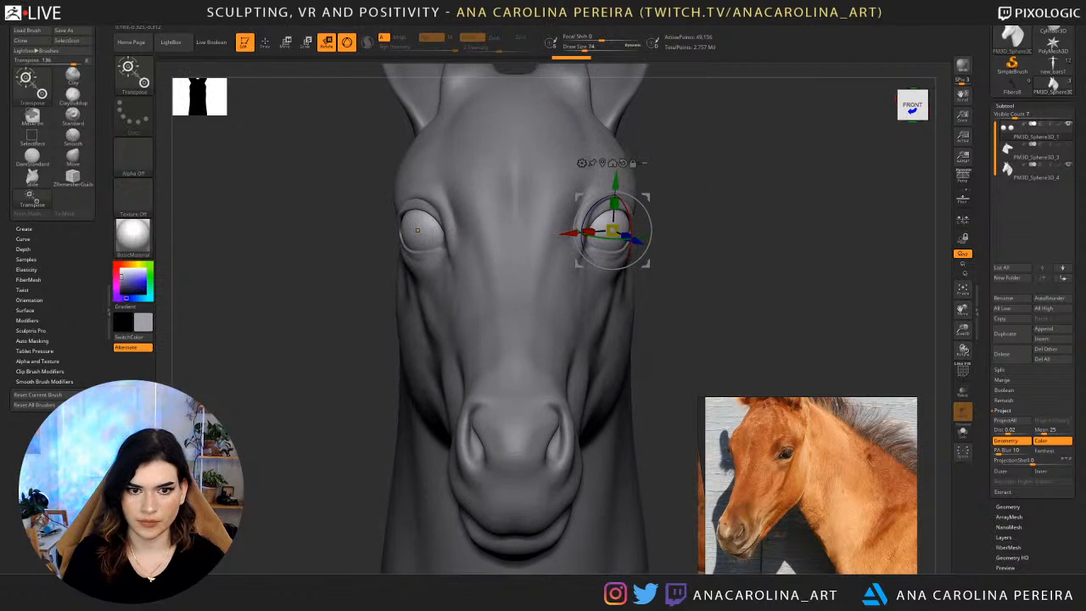
alt+click(617, 303)
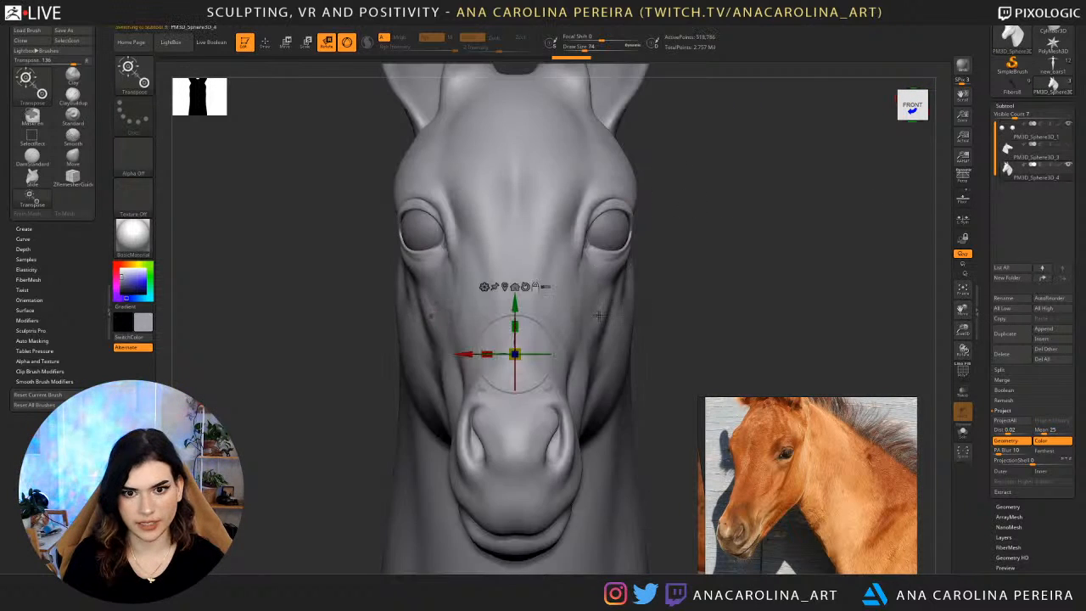
key(b)
key(m)
key(v)
key(space)
drag(665, 219, 653, 220)
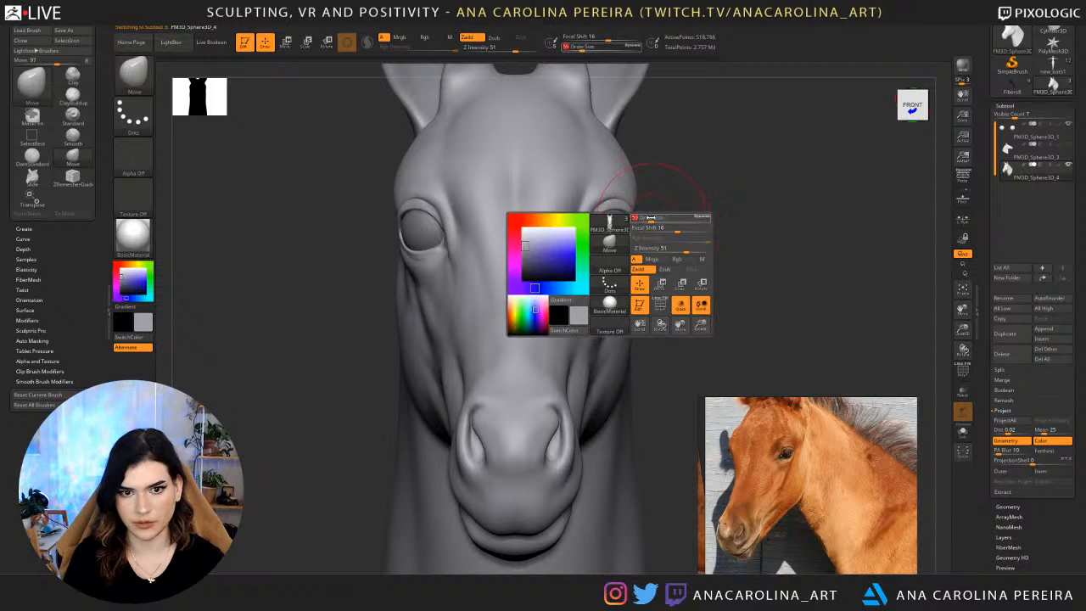
right_drag(679, 221, 630, 220)
key(shift+d)
key(shift+d)
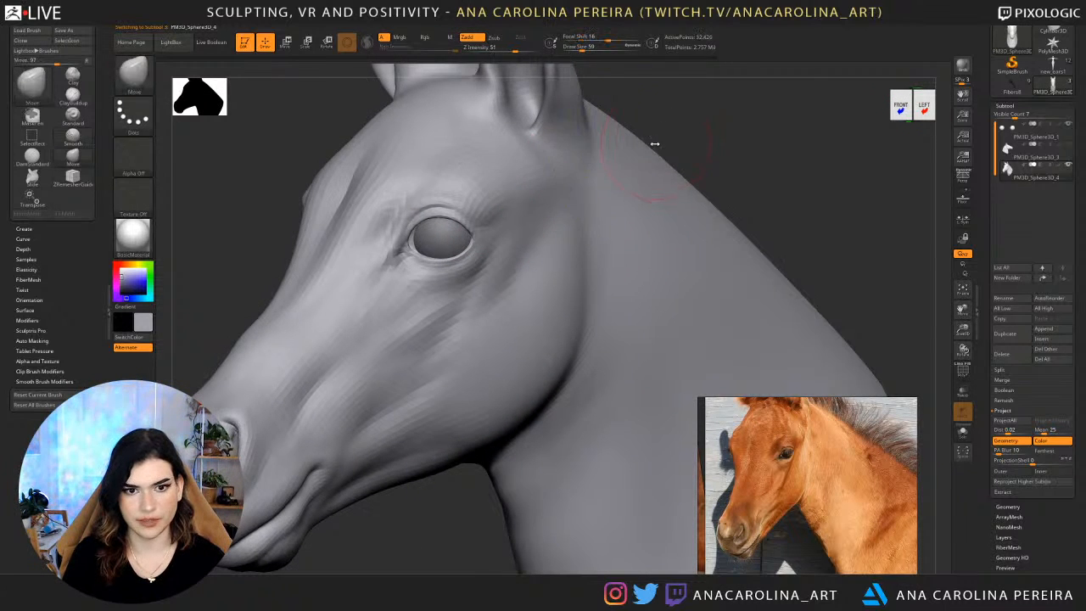
Reshape the upper eyelid from a three-quarter view using the Move brush at draw size 56.
key(space)
drag(657, 145, 652, 145)
right_drag(708, 145, 606, 182)
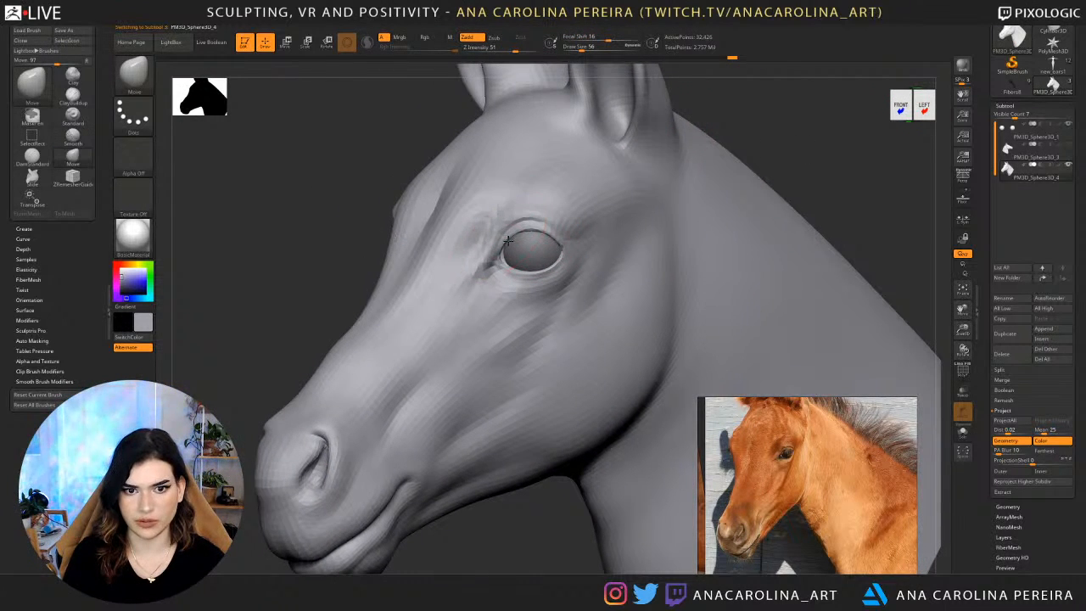
drag(535, 222, 540, 229)
drag(799, 130, 858, 124)
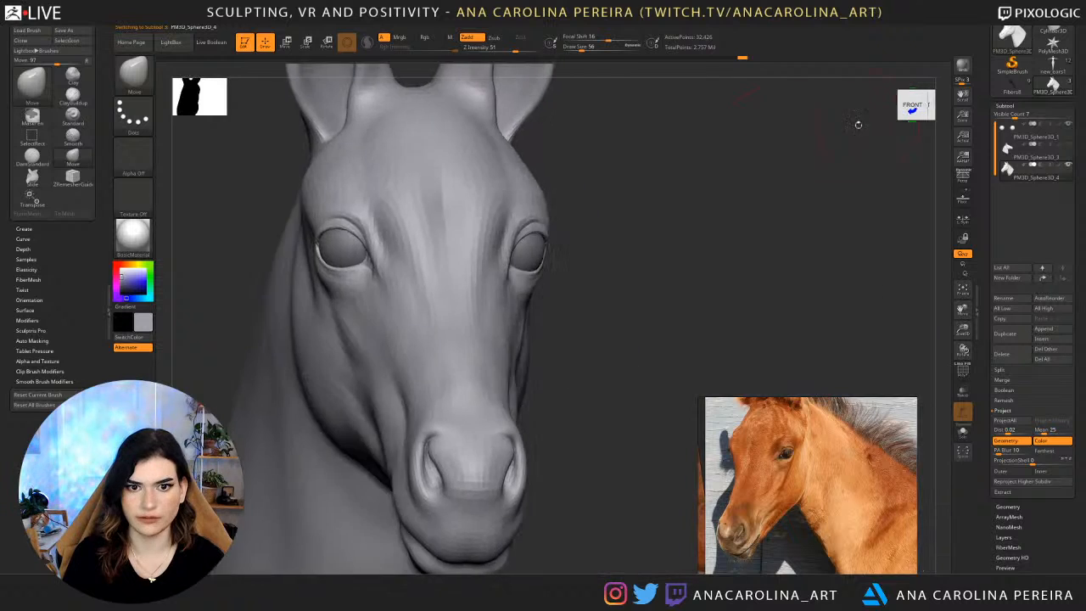
Set the draw size to 68 and adjust the eyelids around the eyeball, working between front and left profile views.
drag(638, 206, 676, 211)
key(space)
drag(596, 257, 599, 256)
drag(600, 259, 462, 268)
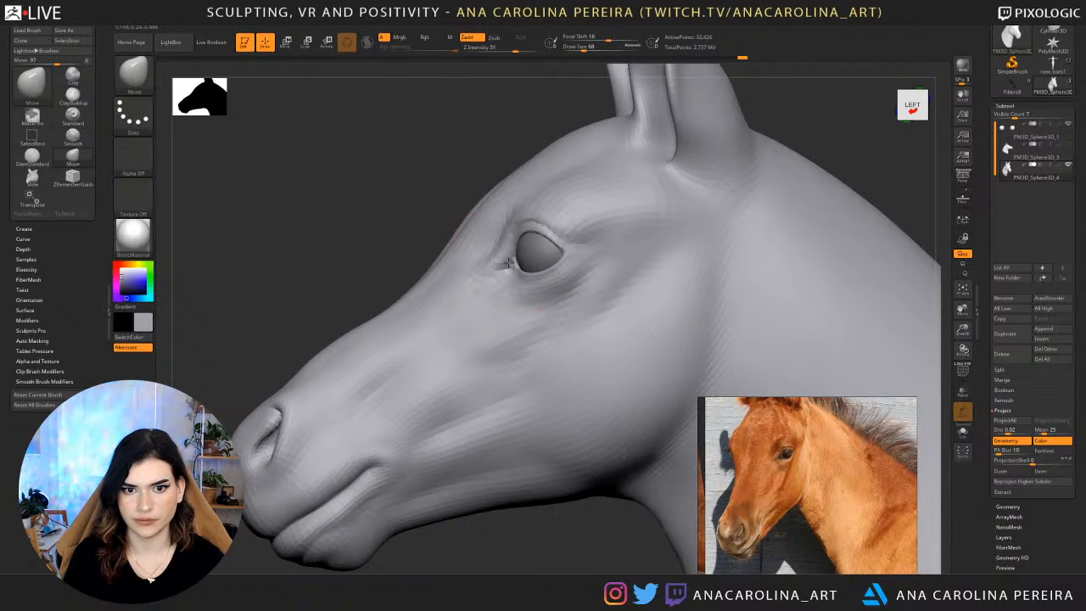
drag(443, 145, 494, 157)
Set the draw size to 51 and refine the eyelid rims and front eye corner against the eyeball.
drag(606, 267, 624, 272)
key(space)
drag(624, 272, 619, 275)
drag(622, 276, 557, 284)
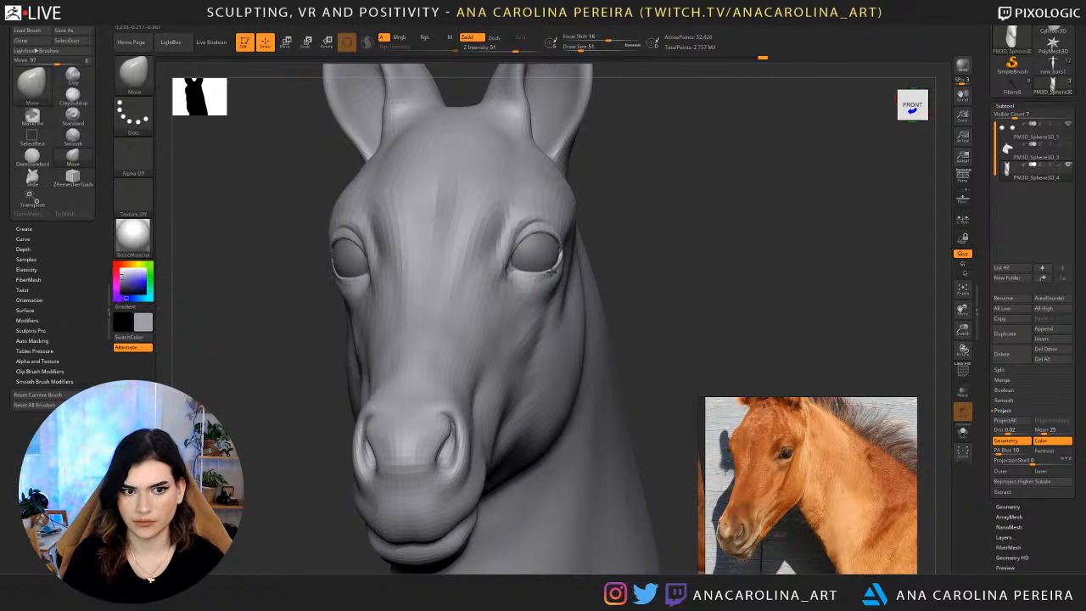
mouse_move(644, 244)
mouse_down()
mouse_move(558, 255)
mouse_move(642, 263)
mouse_move(532, 279)
mouse_up()
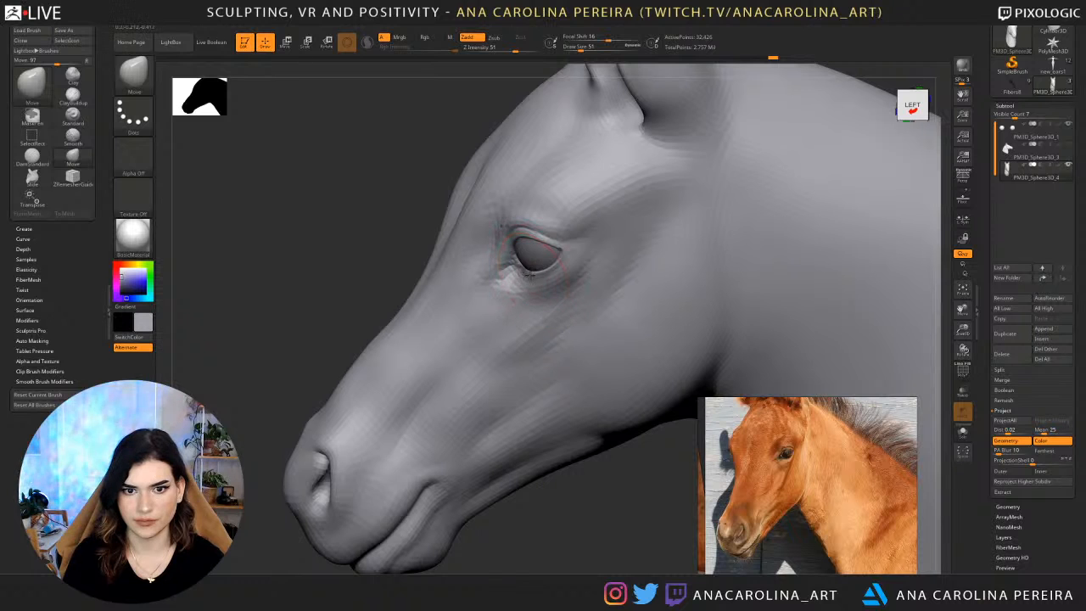
shift+drag(419, 170, 455, 155)
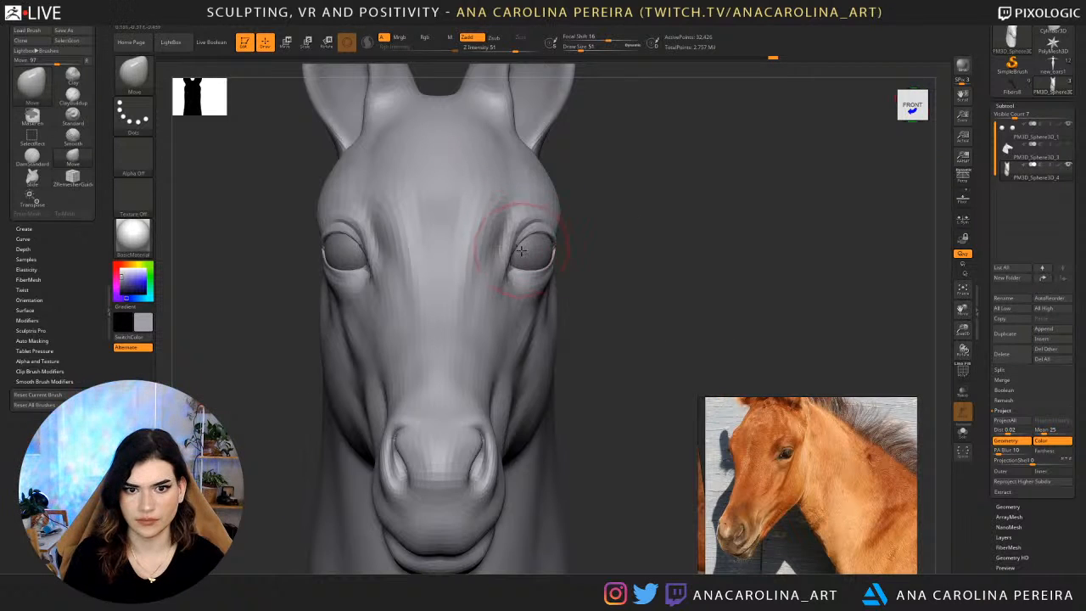
drag(535, 236, 536, 232)
drag(639, 242, 539, 246)
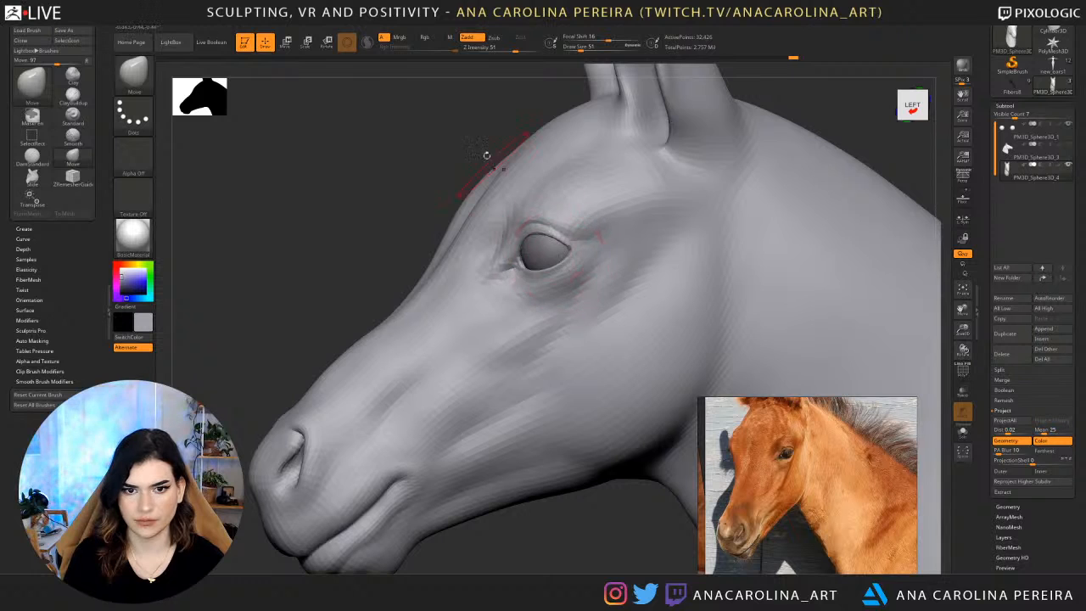
Check the head from above and enlarge the side-profile reference photo of the brown horse with the white forehead marking.
drag(487, 156, 599, 200)
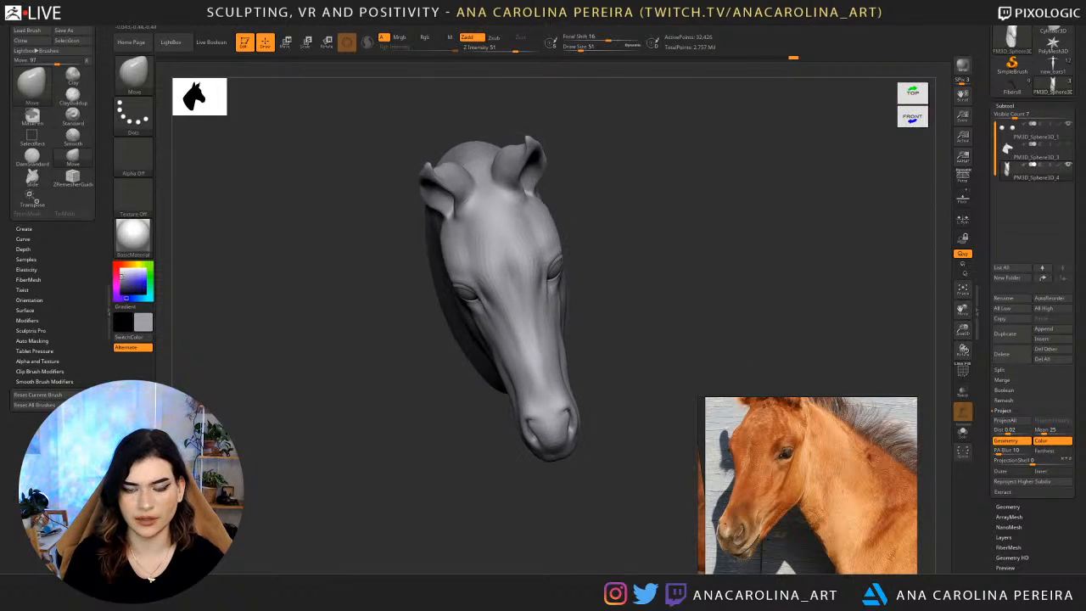
drag(534, 163, 571, 161)
scroll(822, 539, down, 6)
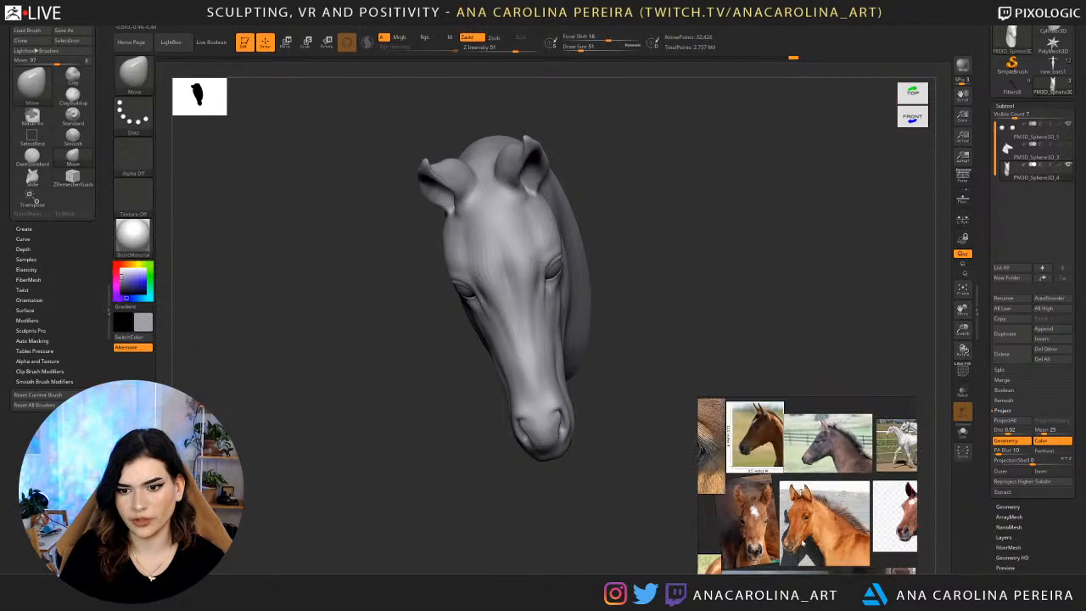
scroll(764, 448, up, 6)
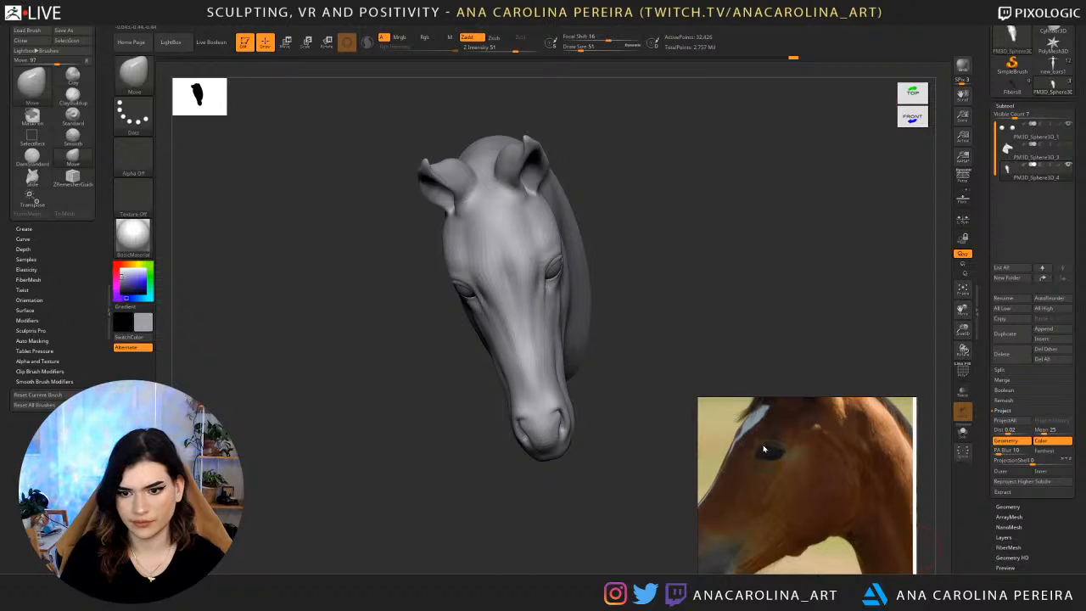
Set the draw size to 112 and shift the area around the rear eye corner backward in left profile.
mouse_move(789, 267)
mouse_down()
mouse_move(759, 255)
mouse_move(741, 216)
mouse_up()
key(space)
click(774, 200)
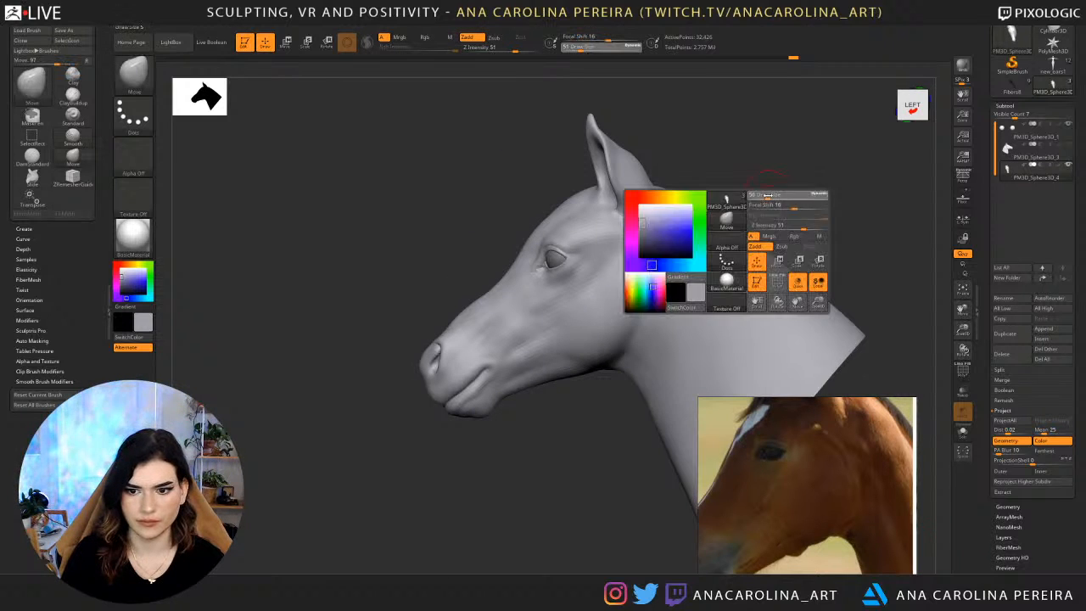
ctrl+right_drag(768, 204, 766, 242)
key(space)
click(572, 261)
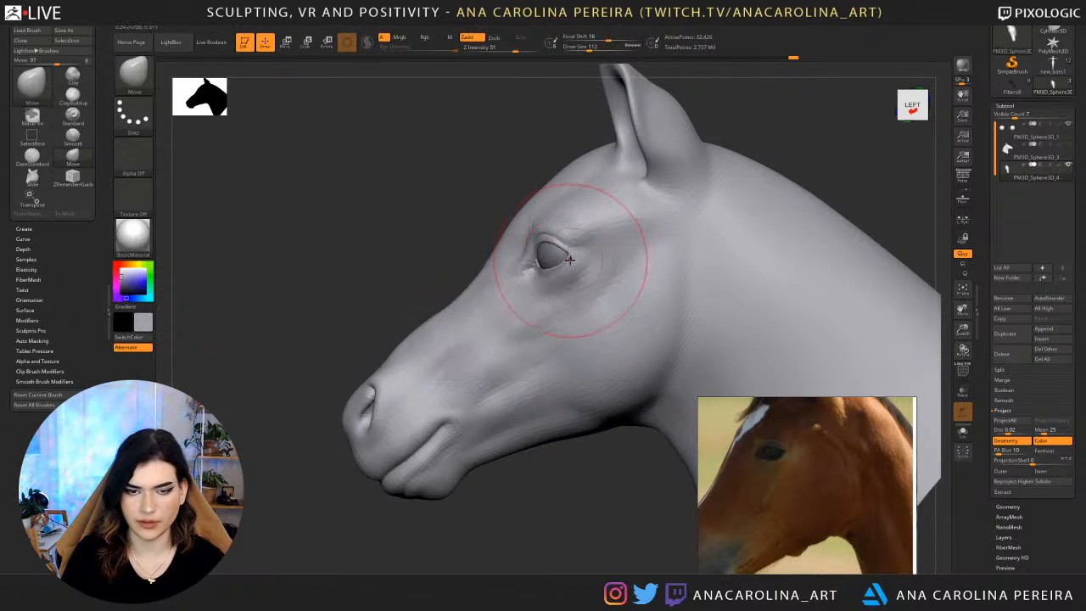
drag(577, 255, 604, 252)
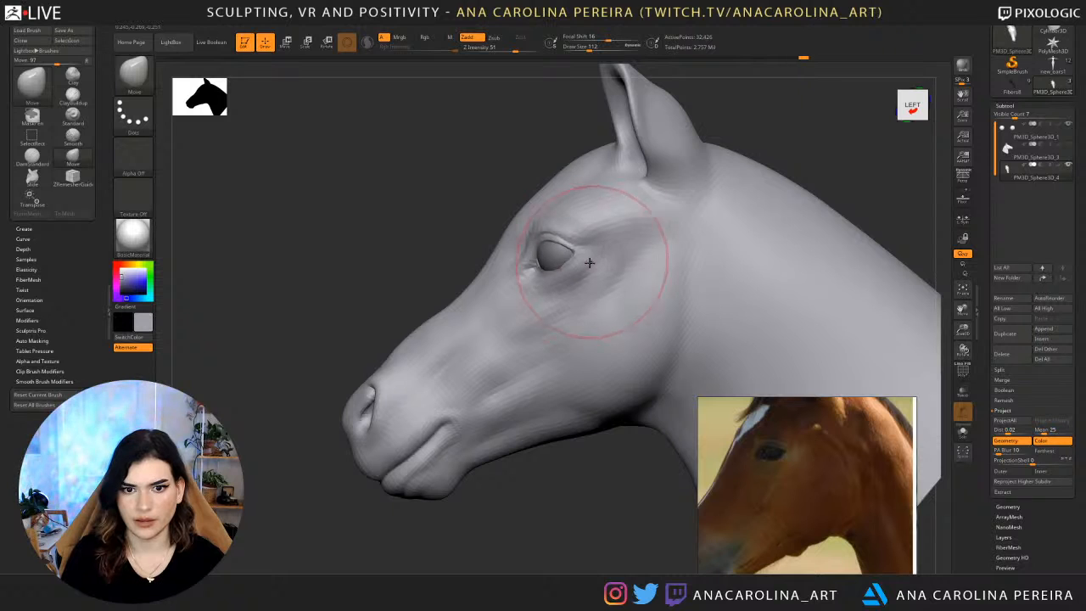
mouse_move(502, 138)
mouse_down()
mouse_move(547, 134)
mouse_move(647, 167)
mouse_move(560, 242)
mouse_up()
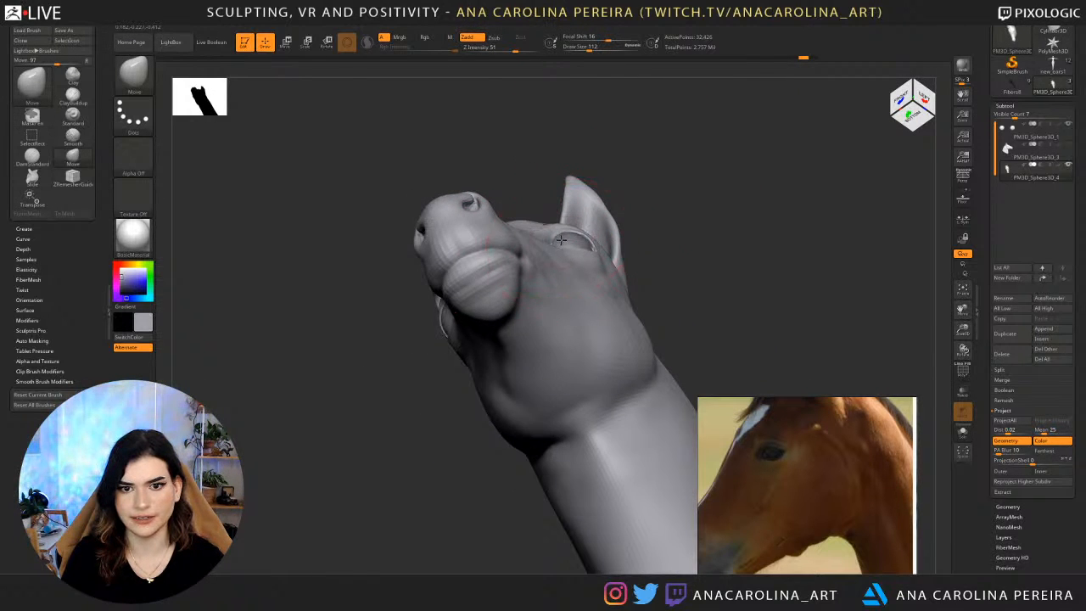
Set the draw size to 97 and reshape the area around the eye from the side and above.
mouse_move(629, 223)
shift+mouse_down()
mouse_move(651, 239)
mouse_move(660, 223)
mouse_move(600, 239)
mouse_move(595, 226)
shift+mouse_up()
key(space)
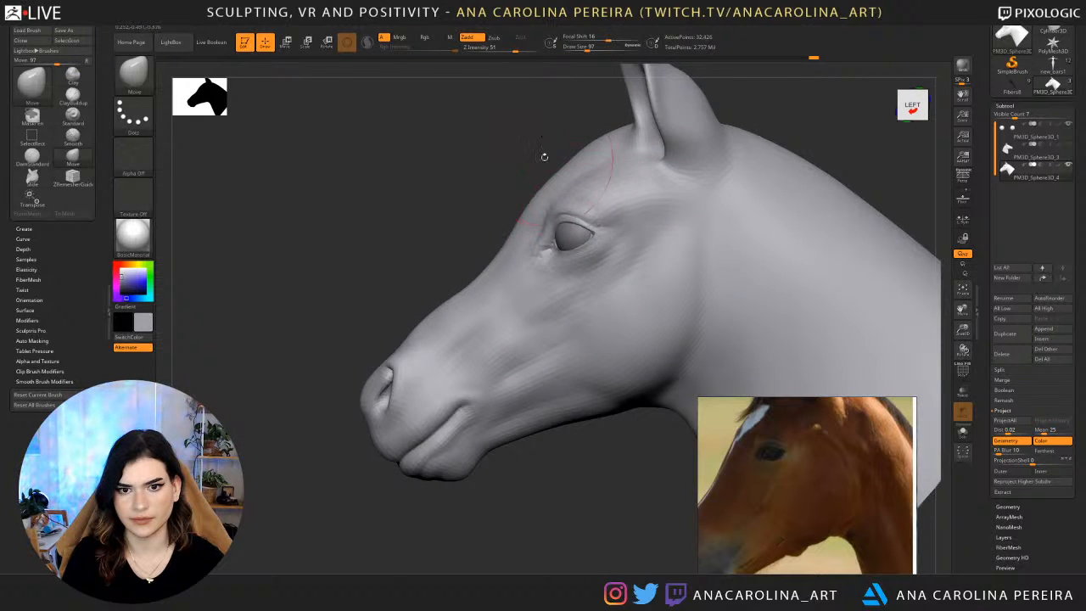
drag(544, 156, 544, 265)
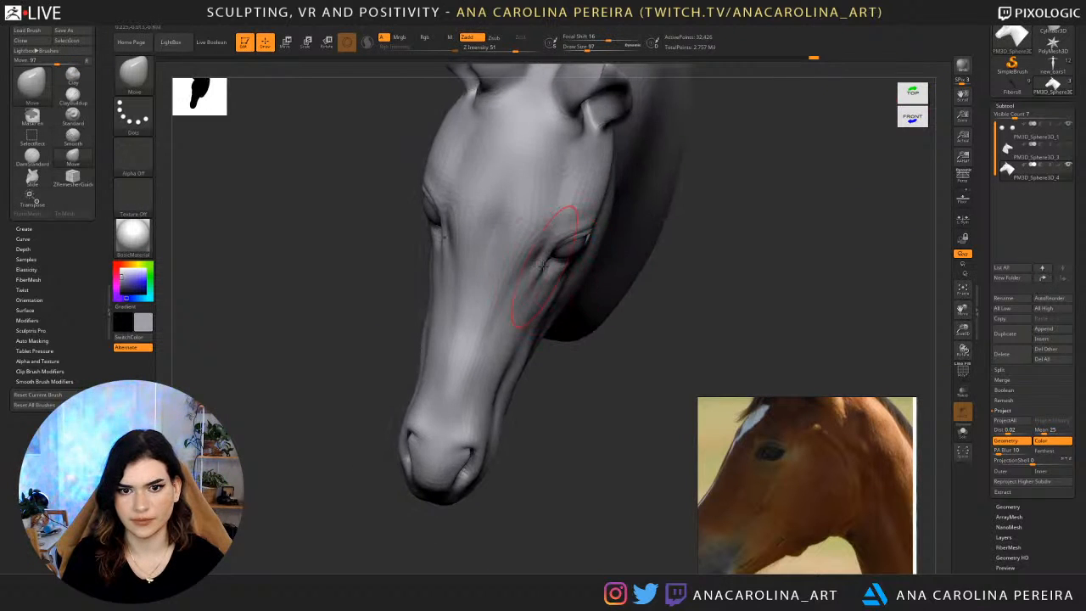
drag(626, 344, 654, 289)
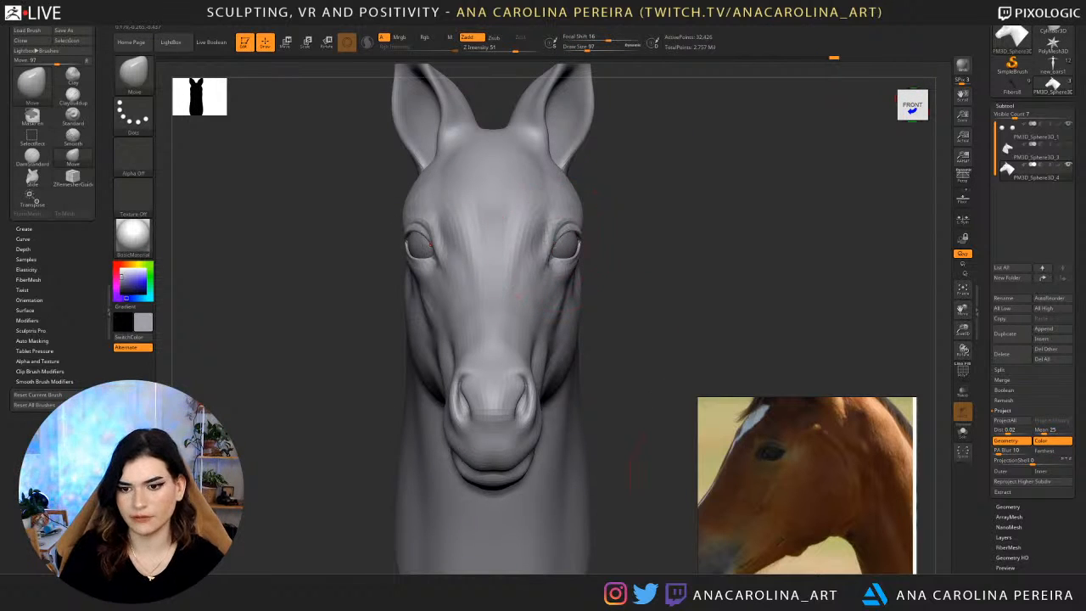
Switch the reference to an enlarged front-facing photo of the chestnut foal with the white forehead patch.
scroll(774, 526, down, 5)
middle_drag(779, 508, 781, 449)
scroll(801, 512, up, 5)
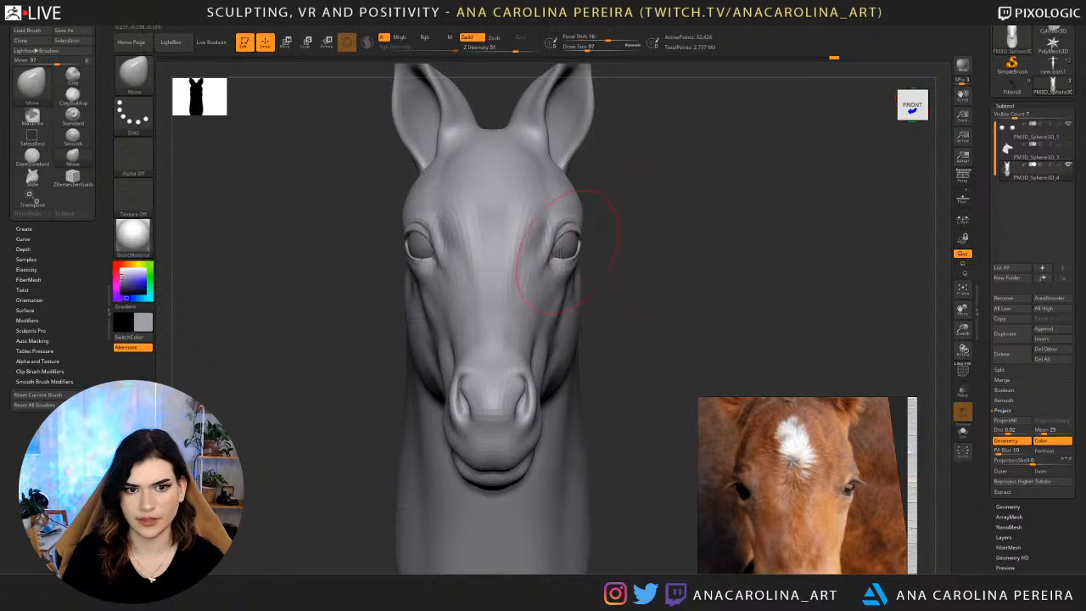
Pull the eye area inward in front view and reduce the draw size to 77.
mouse_move(561, 253)
mouse_down()
mouse_move(586, 248)
mouse_move(550, 244)
mouse_up()
key(space)
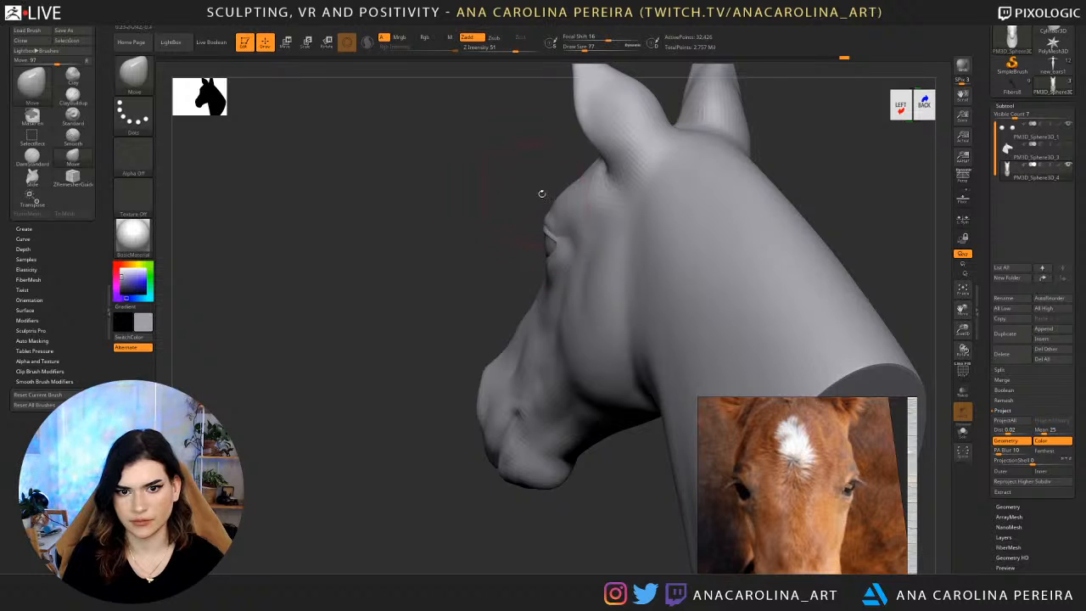
drag(542, 193, 613, 209)
Set the draw size to 94 and adjust the brow and eye contours from above and in front view.
key(space)
mouse_move(647, 195)
mouse_down()
mouse_move(672, 189)
mouse_move(630, 251)
mouse_up()
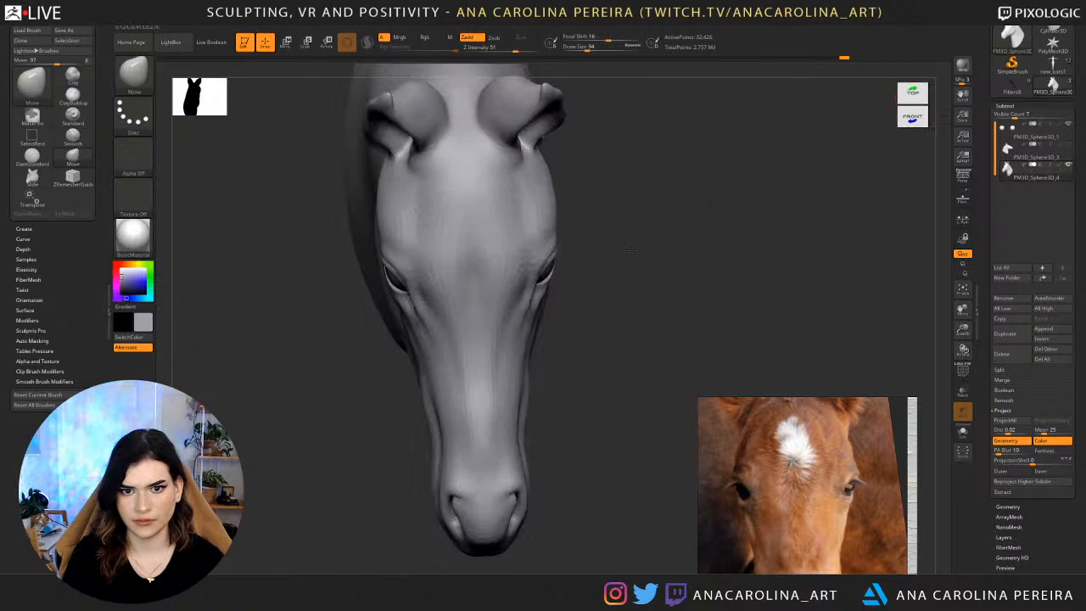
drag(557, 192, 547, 188)
drag(592, 203, 564, 208)
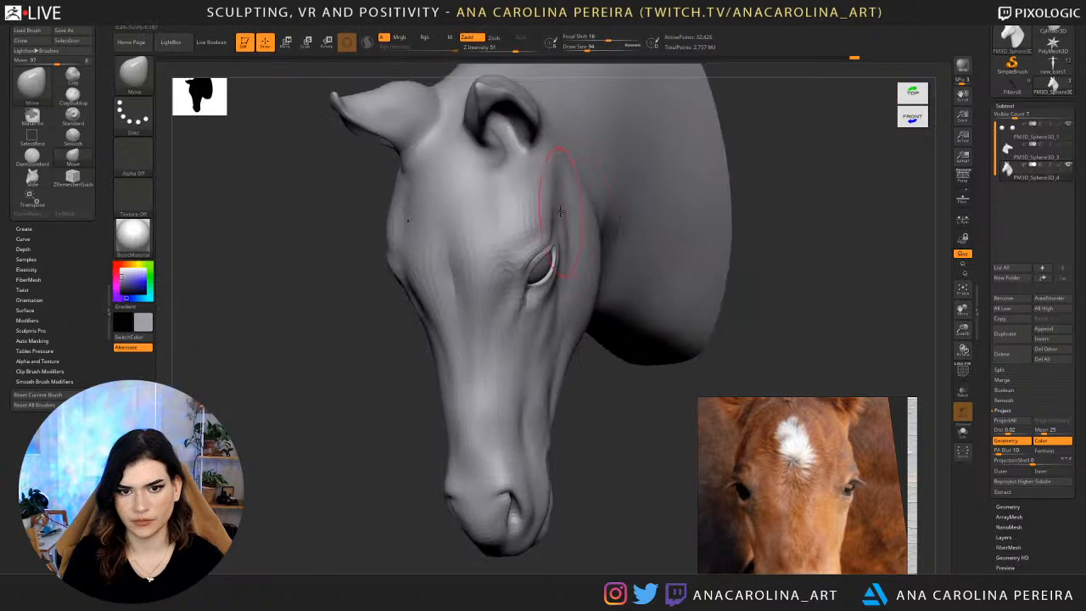
drag(716, 153, 607, 220)
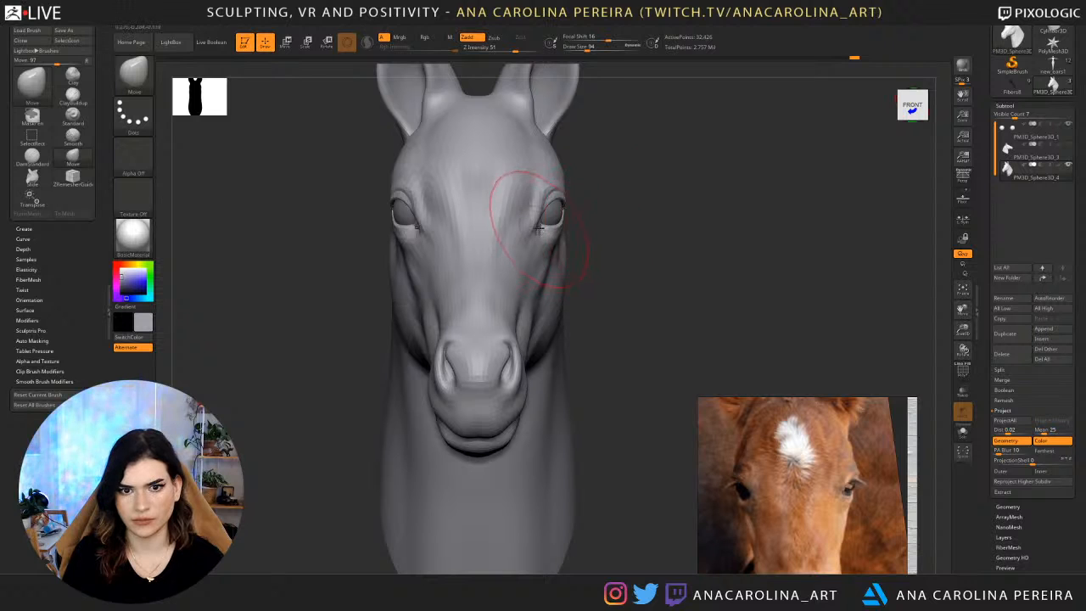
drag(538, 227, 559, 208)
Adjust the rear eye corner and surrounding brow from three-quarter, low and left profile views.
drag(718, 193, 592, 211)
mouse_move(615, 392)
mouse_down()
mouse_move(614, 187)
mouse_move(658, 191)
mouse_move(689, 174)
mouse_move(631, 160)
mouse_up()
drag(649, 222, 631, 208)
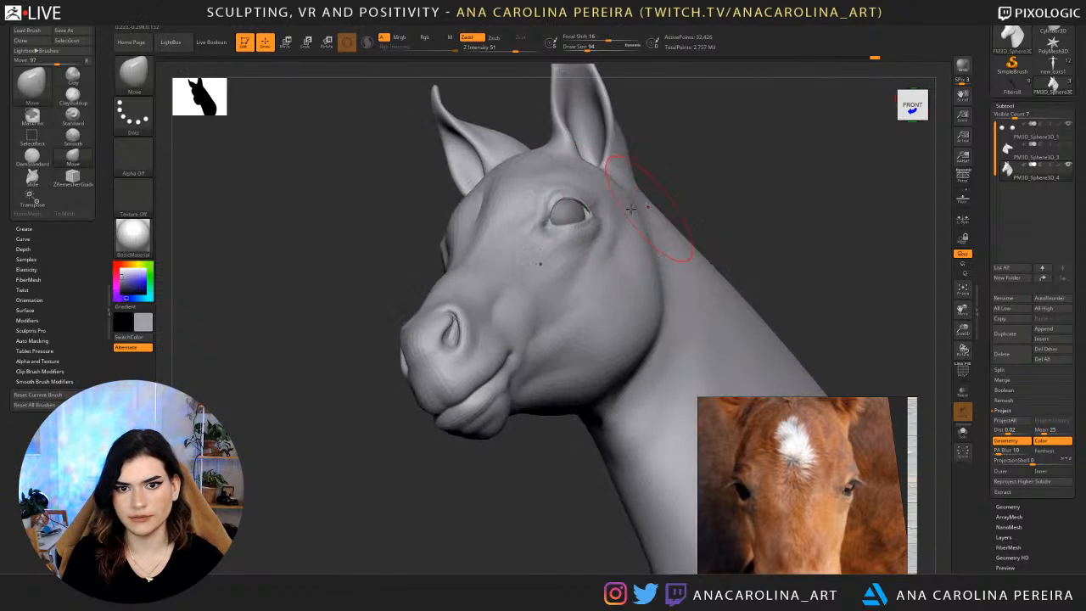
right_drag(665, 241, 611, 179)
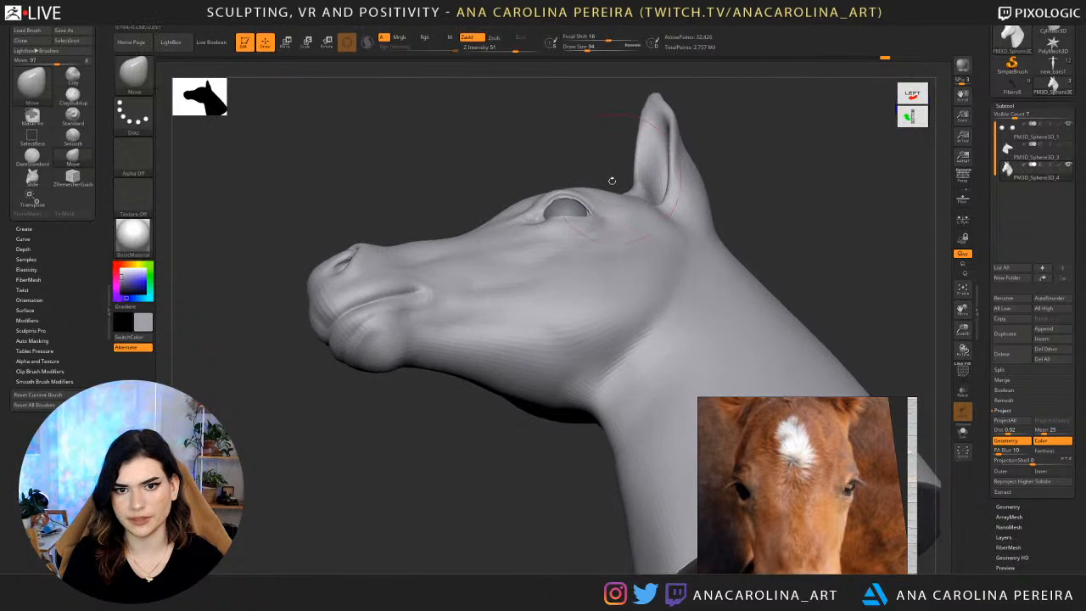
drag(586, 211, 596, 198)
mouse_move(596, 198)
right_down()
mouse_move(618, 181)
mouse_move(606, 206)
right_up()
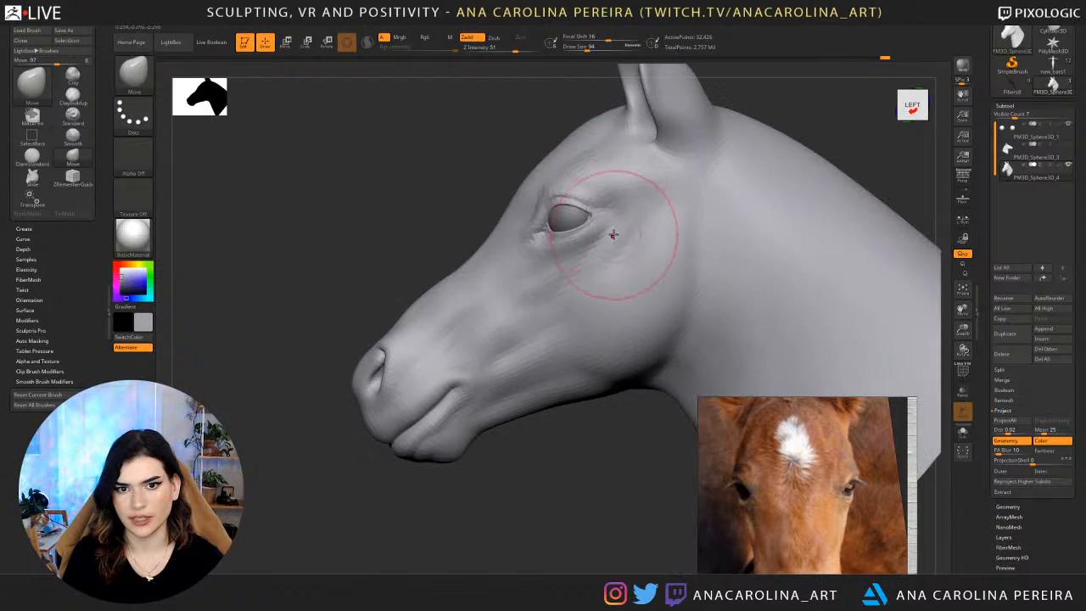
Set the draw size to 74 and pull the surface behind the eye forward toward the rear eye corner.
key(space)
drag(613, 235, 598, 218)
right_drag(603, 357, 648, 422)
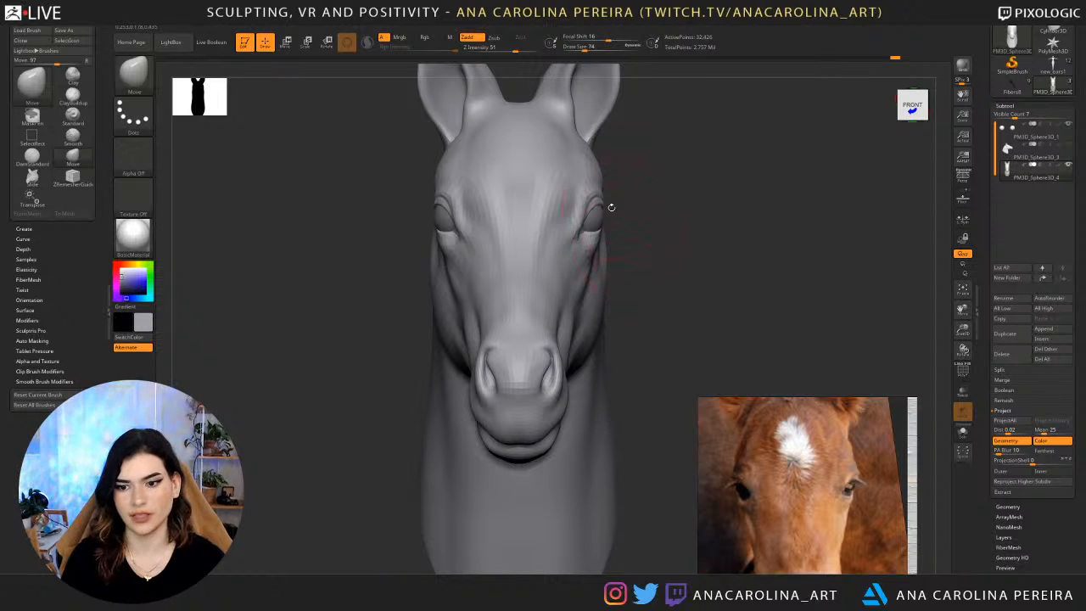
Set the draw size to 51 and refine the lower eyelid and outer eye contour from several angles.
key(space)
mouse_move(642, 251)
mouse_down()
mouse_move(587, 244)
mouse_move(612, 241)
mouse_move(691, 186)
mouse_move(673, 219)
mouse_move(688, 204)
mouse_move(661, 214)
mouse_up()
key(space)
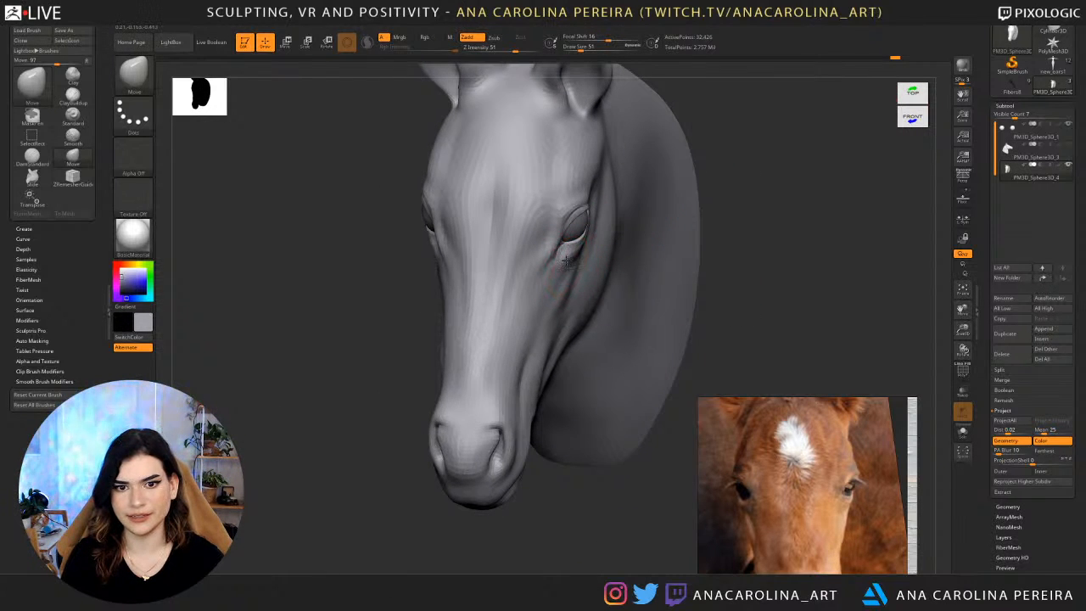
drag(584, 250, 657, 212)
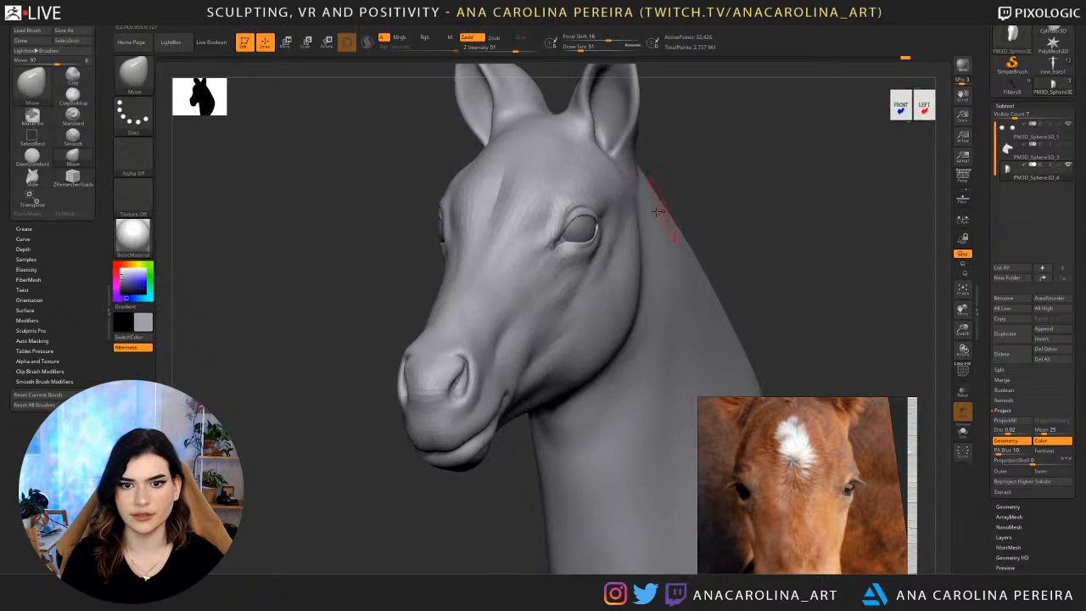
drag(723, 203, 589, 226)
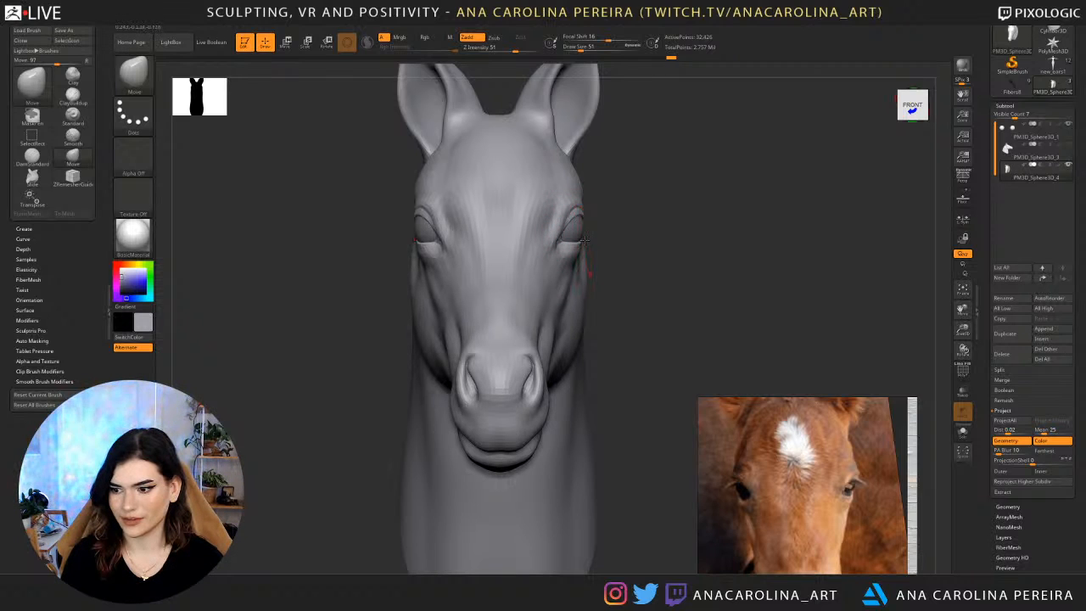
drag(628, 238, 595, 257)
Enlarge the draw size to 136 and push the cheek contour below the eye slightly inward.
key(space)
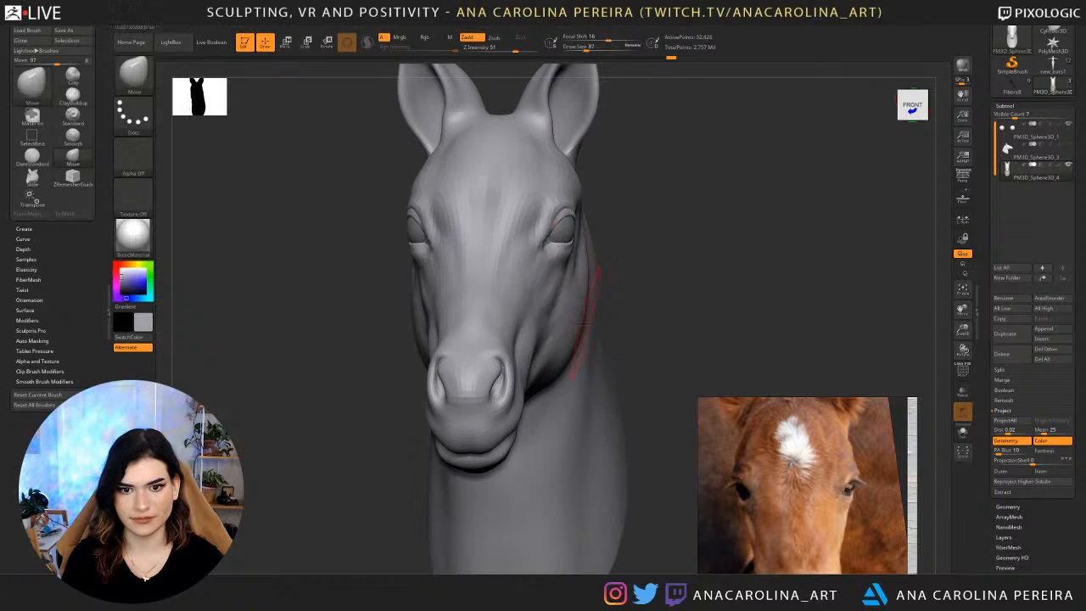
key(space)
drag(582, 326, 575, 331)
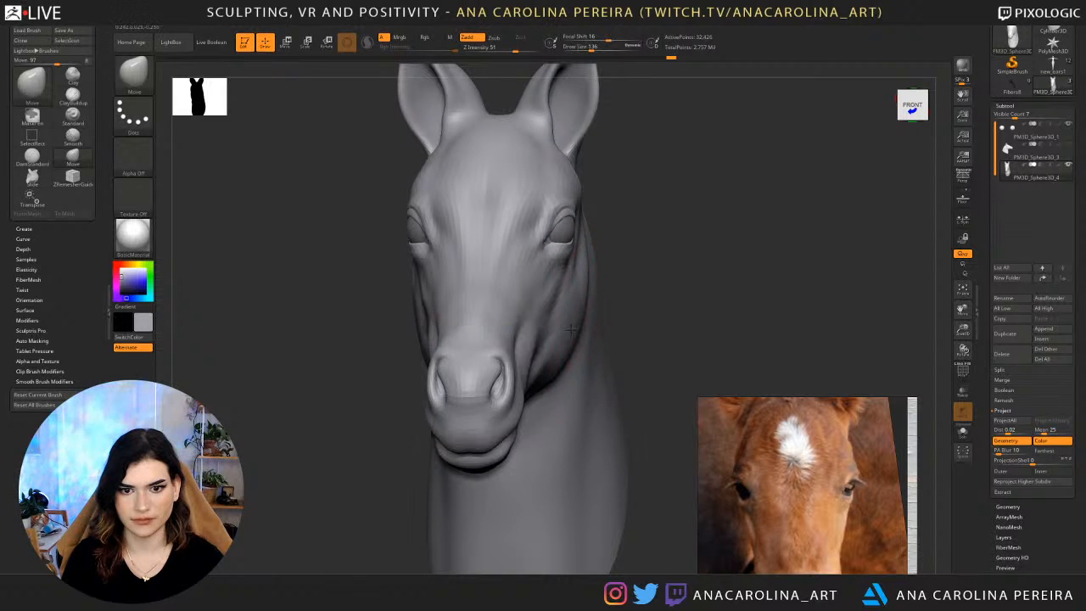
Set the draw size to 83 and adjust the brow and outer eye contour from rear, three-quarter and front views.
drag(625, 278, 648, 269)
key(f)
mouse_move(636, 215)
mouse_down()
mouse_move(614, 242)
mouse_move(546, 274)
mouse_move(662, 212)
mouse_move(684, 230)
mouse_move(670, 246)
mouse_up()
key(space)
drag(707, 212, 692, 212)
mouse_move(691, 214)
mouse_down()
mouse_move(641, 228)
mouse_move(618, 216)
mouse_move(652, 204)
mouse_move(611, 209)
mouse_up()
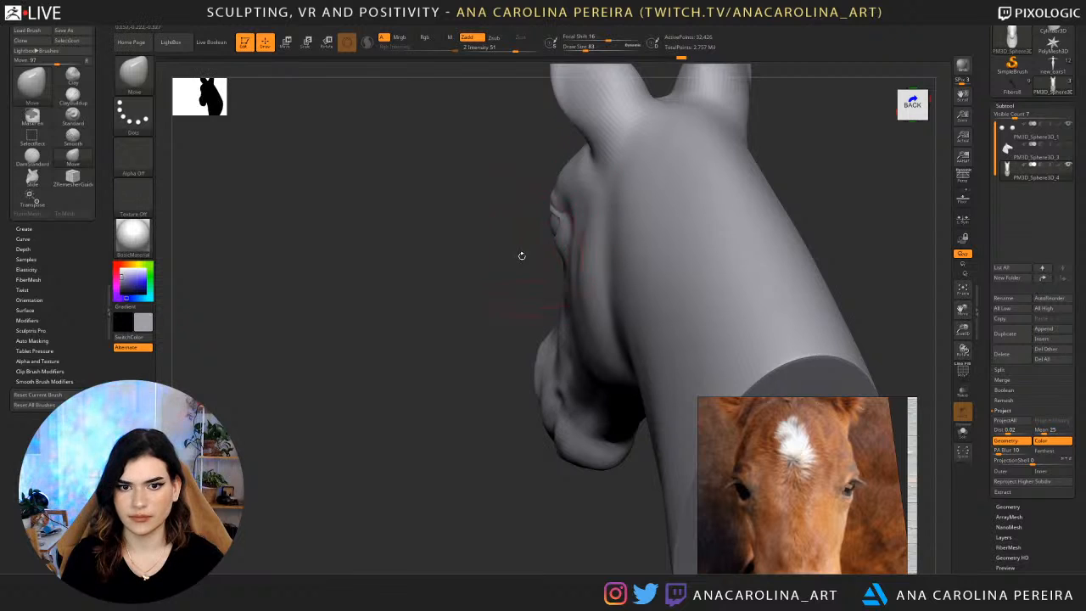
drag(521, 256, 590, 243)
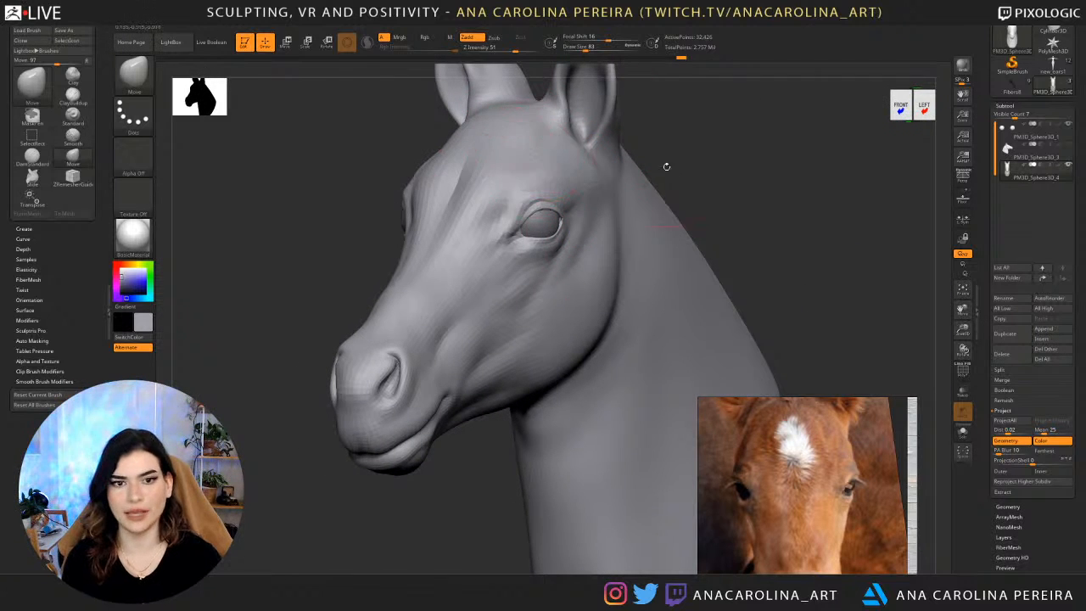
mouse_move(697, 180)
mouse_down()
mouse_move(722, 180)
mouse_move(695, 161)
mouse_up()
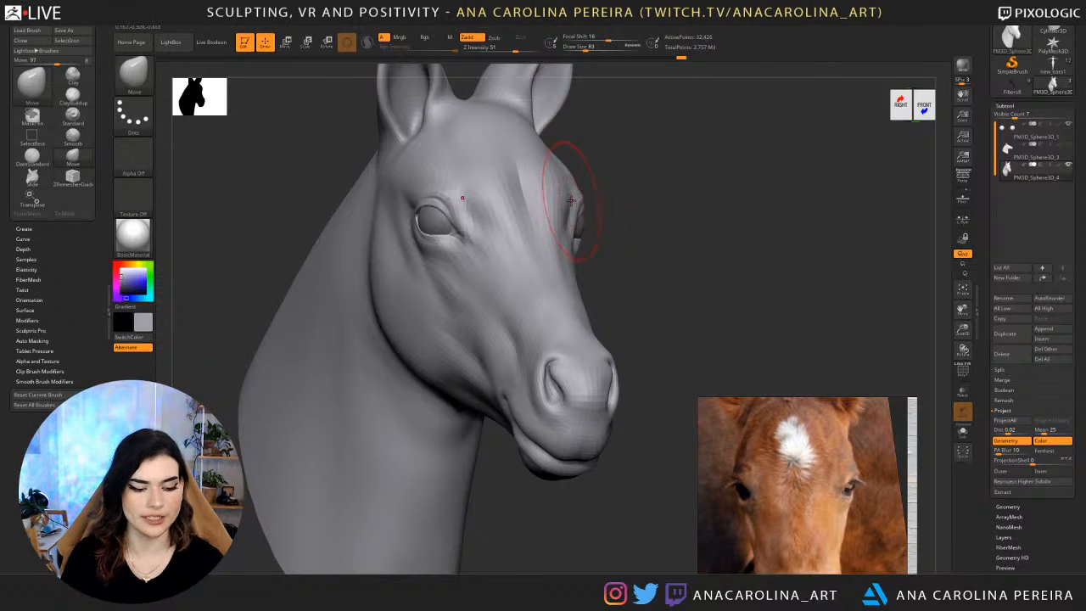
shift+drag(626, 216, 604, 212)
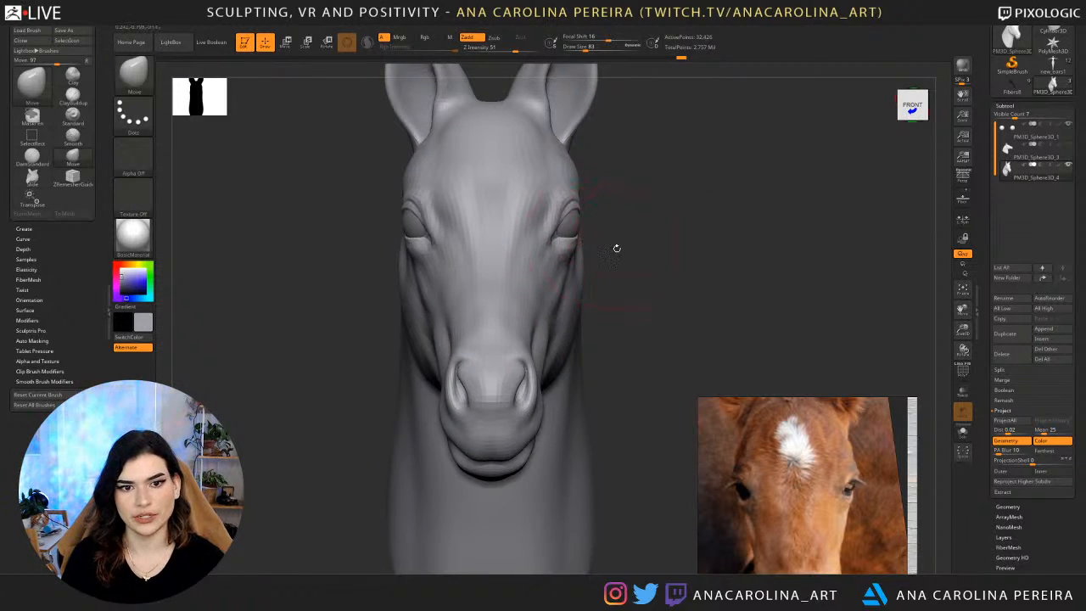
Set the draw size to 56 and refine the surface around the rear eye corner in three-quarter and left profile views.
key(space)
drag(617, 248, 587, 234)
key(space)
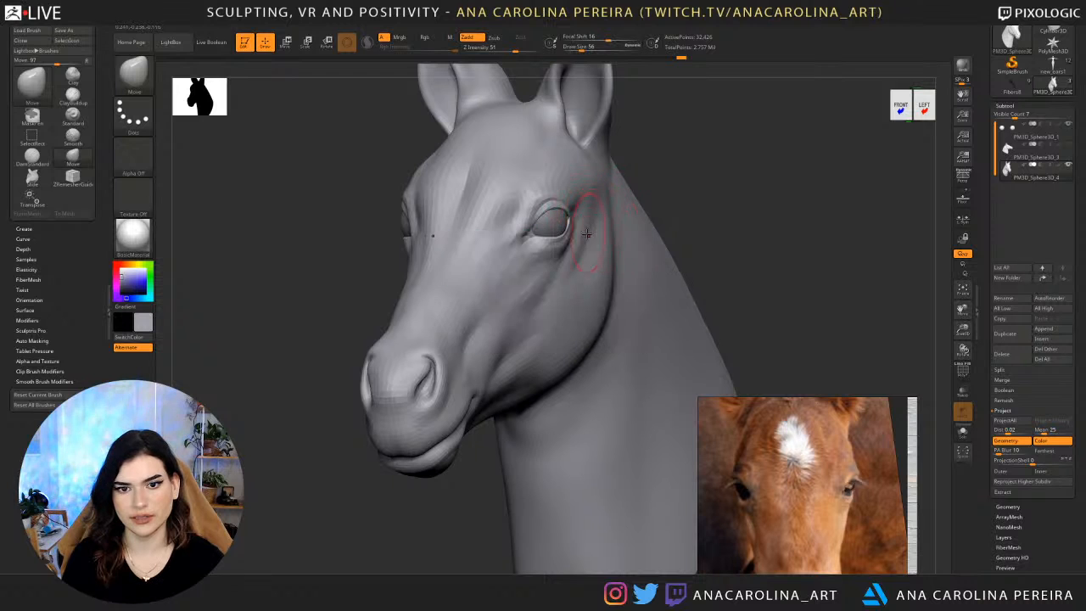
right_drag(580, 214, 548, 225)
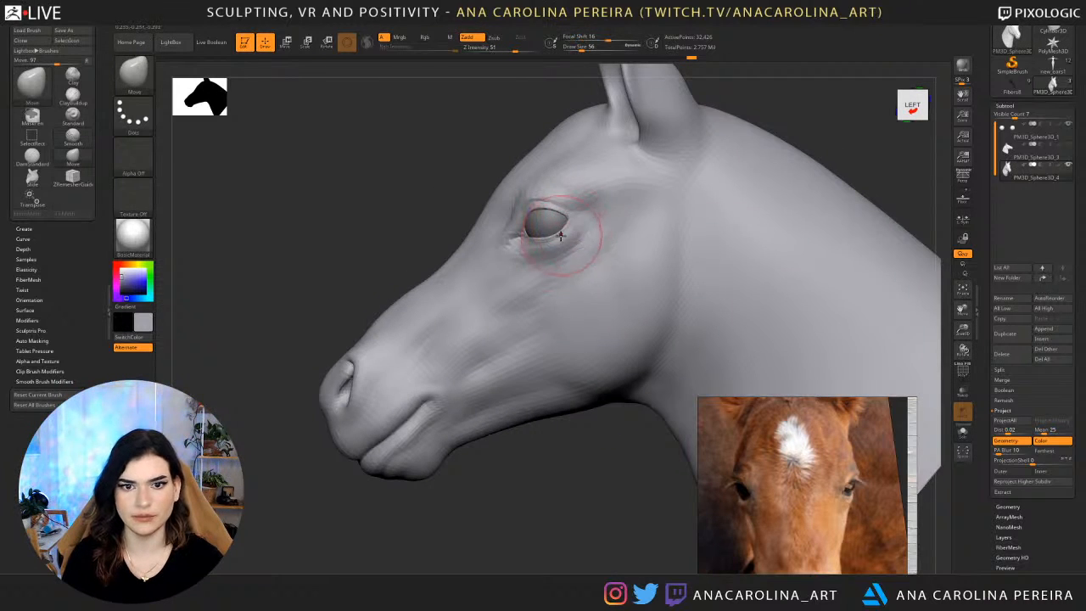
Review the whole head from a distance and browse the reference board for a side-profile foal photo.
mouse_move(787, 69)
mouse_down()
mouse_move(814, 108)
mouse_move(710, 172)
mouse_move(732, 188)
mouse_up()
alt+drag(703, 231, 619, 196)
drag(691, 191, 662, 202)
scroll(768, 416, down, 7)
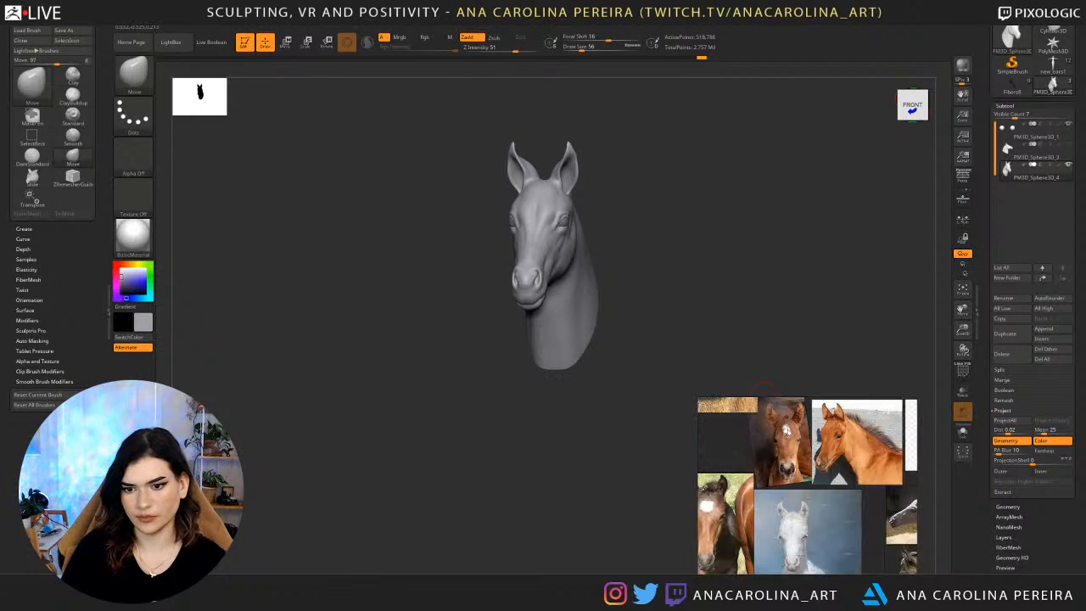
scroll(891, 475, up, 2)
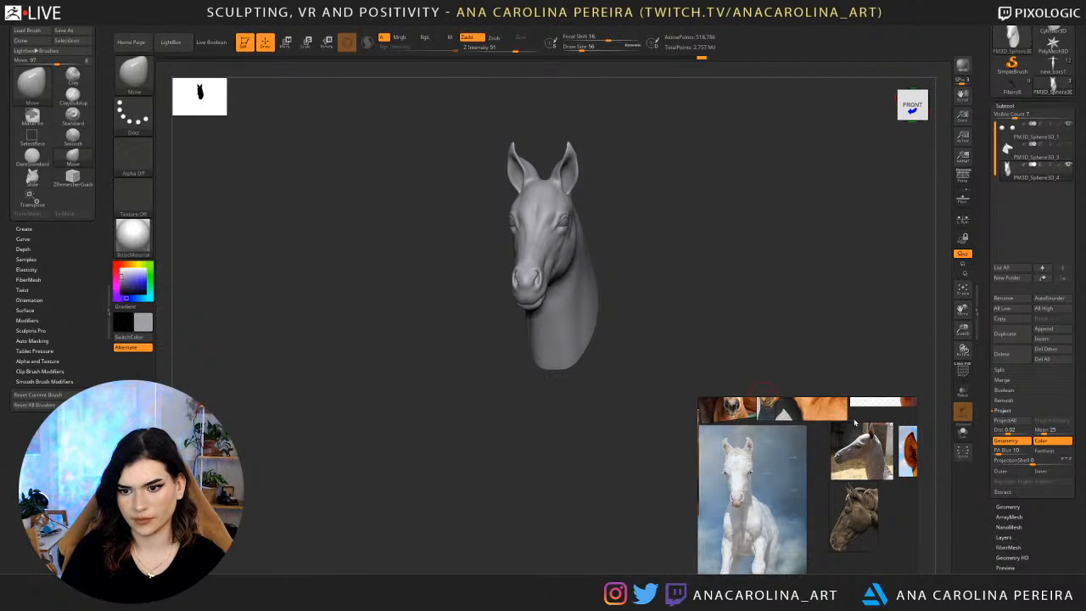
scroll(882, 458, up, 5)
scroll(869, 438, down, 5)
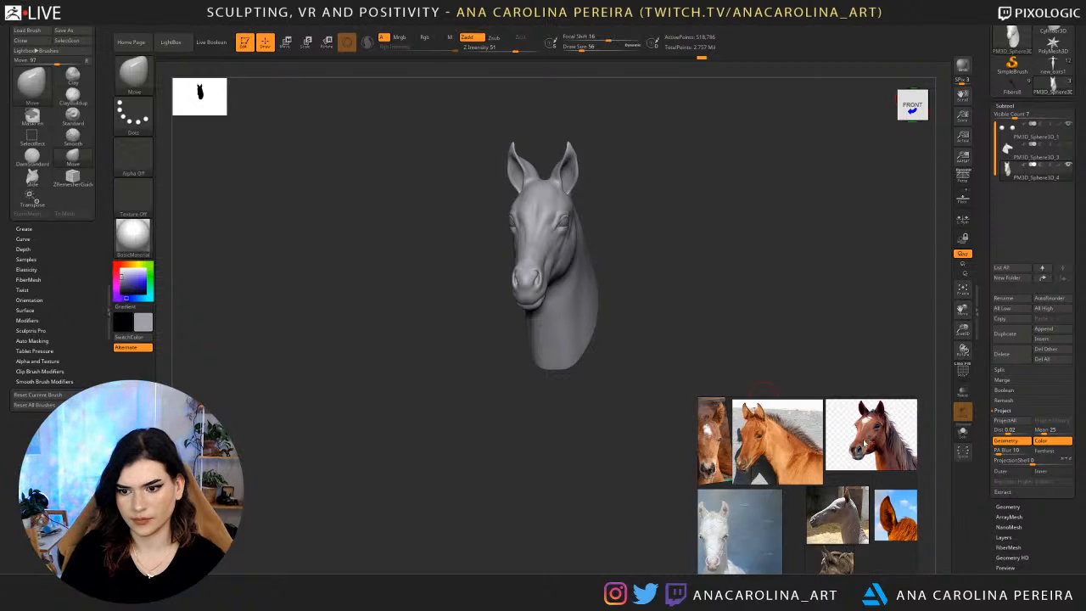
scroll(823, 459, up, 4)
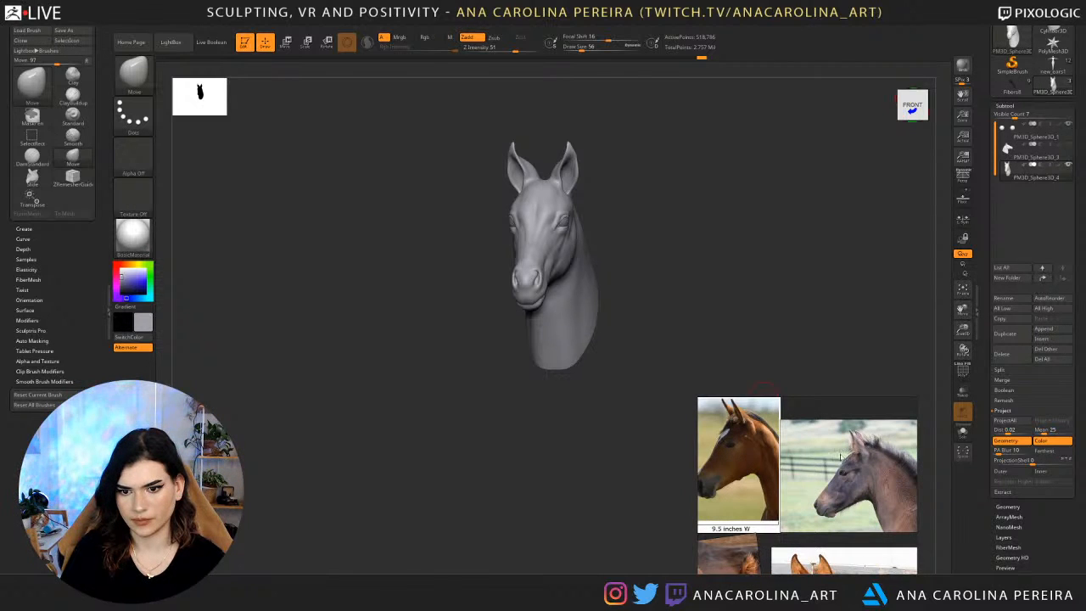
scroll(841, 458, up, 3)
Lower the head mesh by two subdivision levels for shaping the eye in left profile.
drag(649, 242, 669, 249)
ctrl+right_drag(664, 249, 635, 309)
ctrl+right_drag(577, 229, 543, 293)
key(shift+d)
key(shift+d)
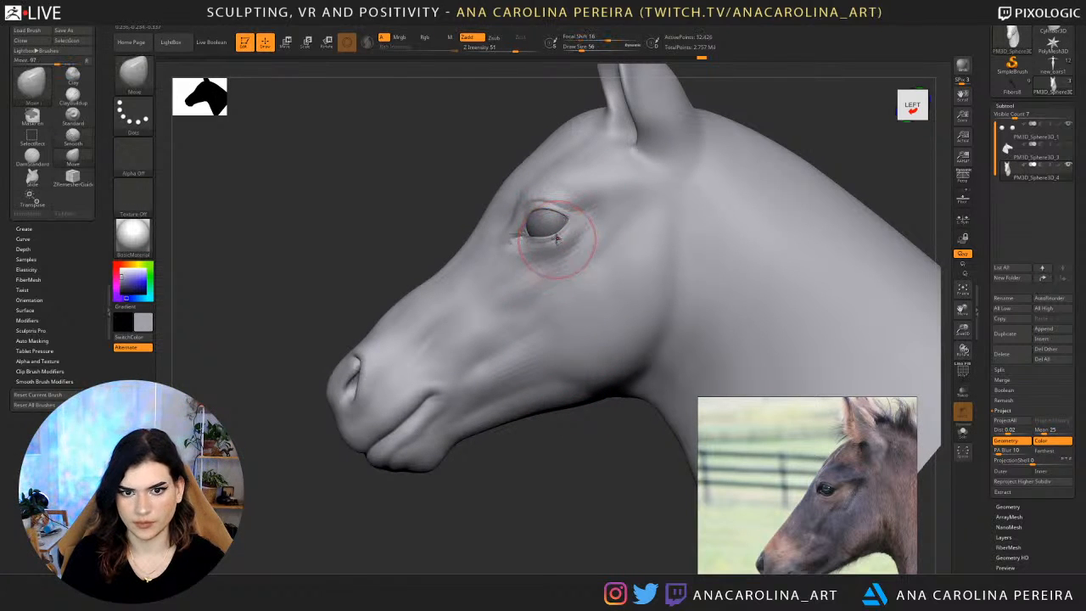
Reduce the draw size to 27 and reshape the lower eyelid rim against the eyeball from a low view.
key(space)
drag(555, 239, 546, 240)
drag(472, 199, 486, 133)
ctrl+right_drag(530, 187, 550, 293)
key(s)
drag(552, 250, 547, 249)
key(s)
mouse_move(584, 211)
right_down()
mouse_move(574, 93)
mouse_move(543, 98)
mouse_move(592, 227)
right_up()
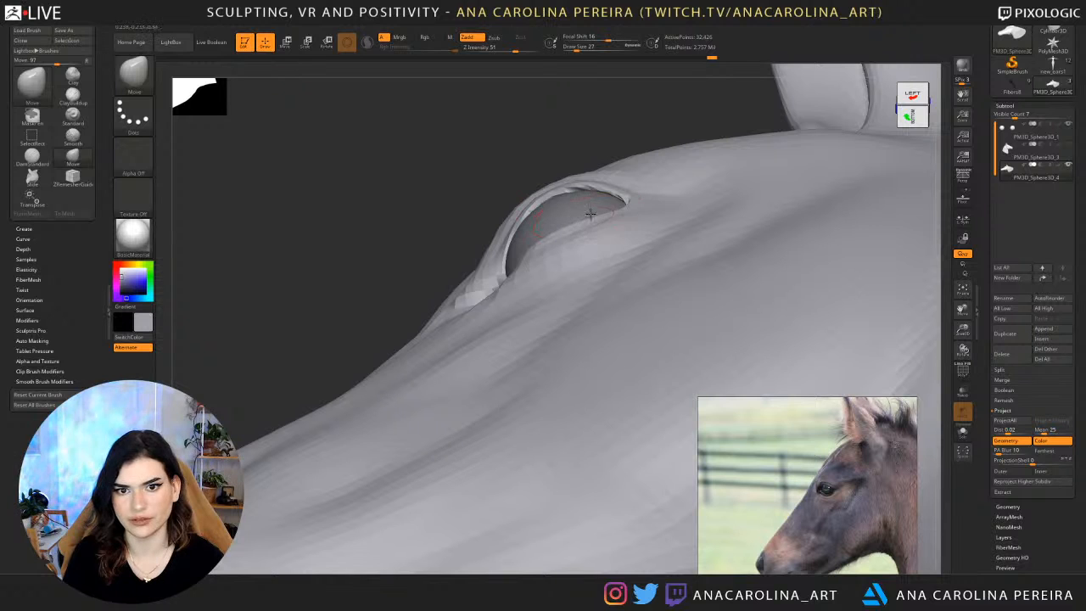
mouse_move(552, 227)
right_down()
mouse_move(538, 116)
mouse_move(510, 282)
right_up()
right_drag(539, 244, 533, 246)
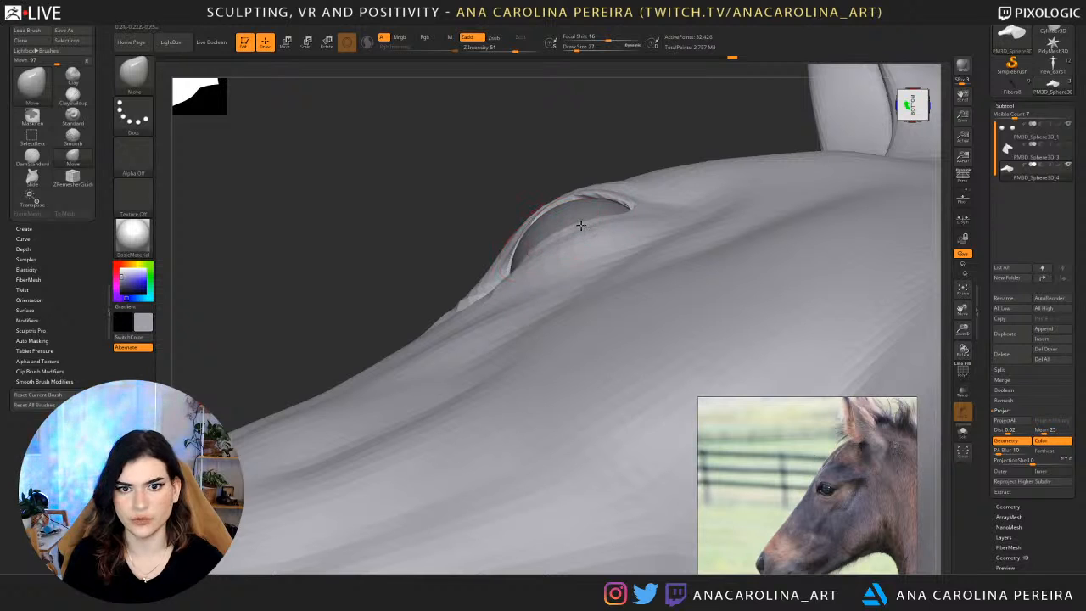
Refine the upper eyelid rim around the eyeball from low and top views.
right_drag(645, 212, 616, 131)
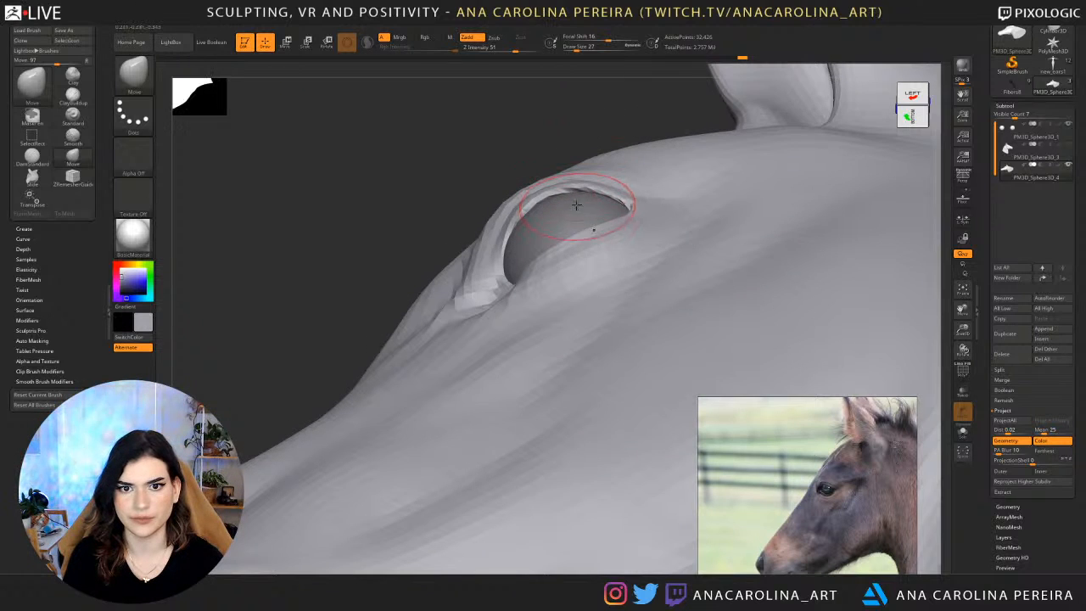
drag(504, 248, 501, 245)
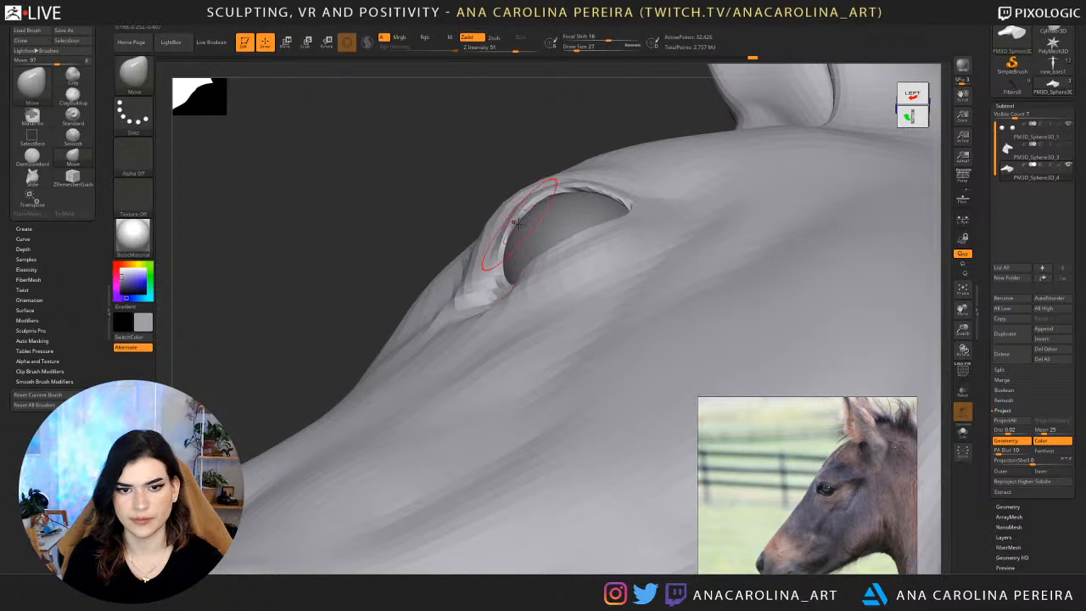
drag(559, 185, 536, 209)
mouse_move(524, 119)
mouse_down()
mouse_move(670, 161)
mouse_move(677, 205)
mouse_up()
mouse_move(534, 203)
mouse_down()
mouse_move(552, 219)
mouse_move(527, 212)
mouse_up()
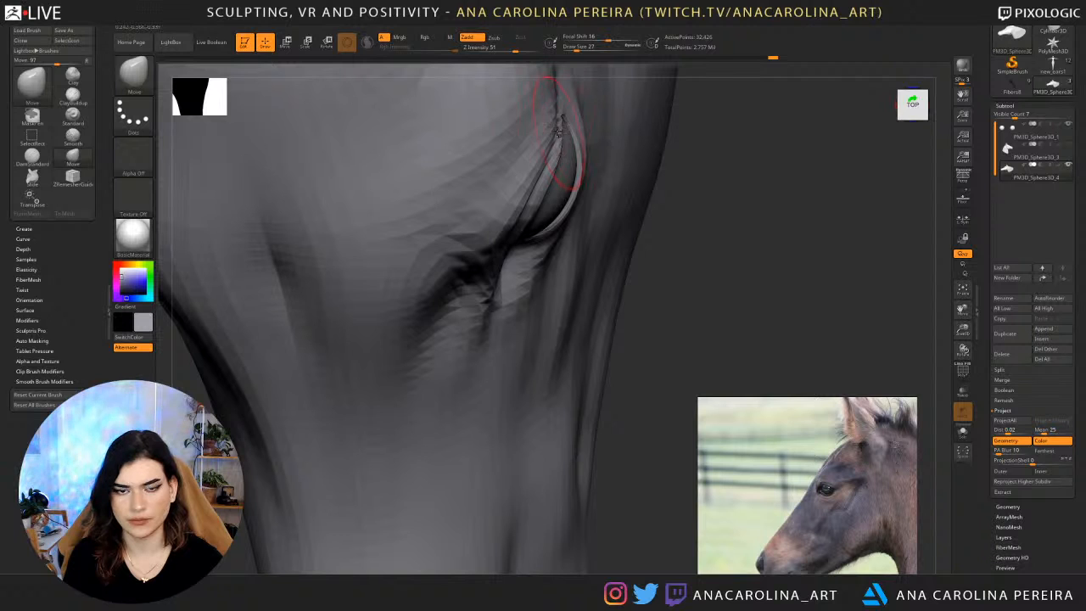
mouse_move(674, 219)
mouse_down()
mouse_move(623, 100)
mouse_move(655, 162)
mouse_move(654, 186)
mouse_move(694, 164)
mouse_move(670, 203)
mouse_up()
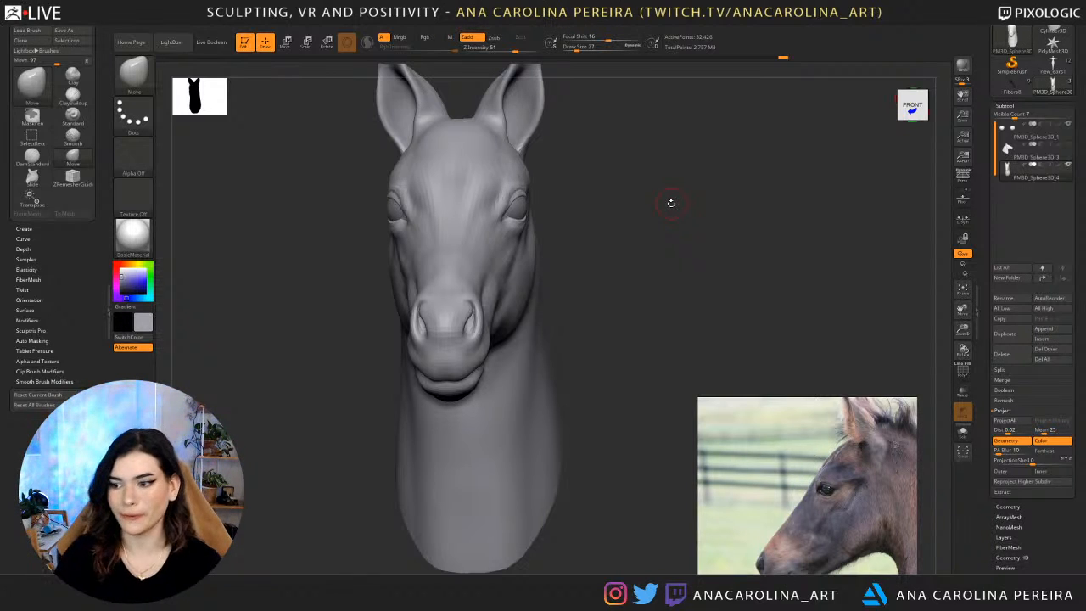
Set the draw size to 41 and adjust the eyelid contour and eye corners from underneath the head.
mouse_move(582, 279)
mouse_down()
mouse_move(594, 238)
mouse_move(608, 235)
mouse_move(587, 159)
mouse_up()
key(s)
mouse_move(589, 102)
alt+mouse_down()
mouse_move(614, 150)
mouse_move(476, 271)
alt+mouse_up()
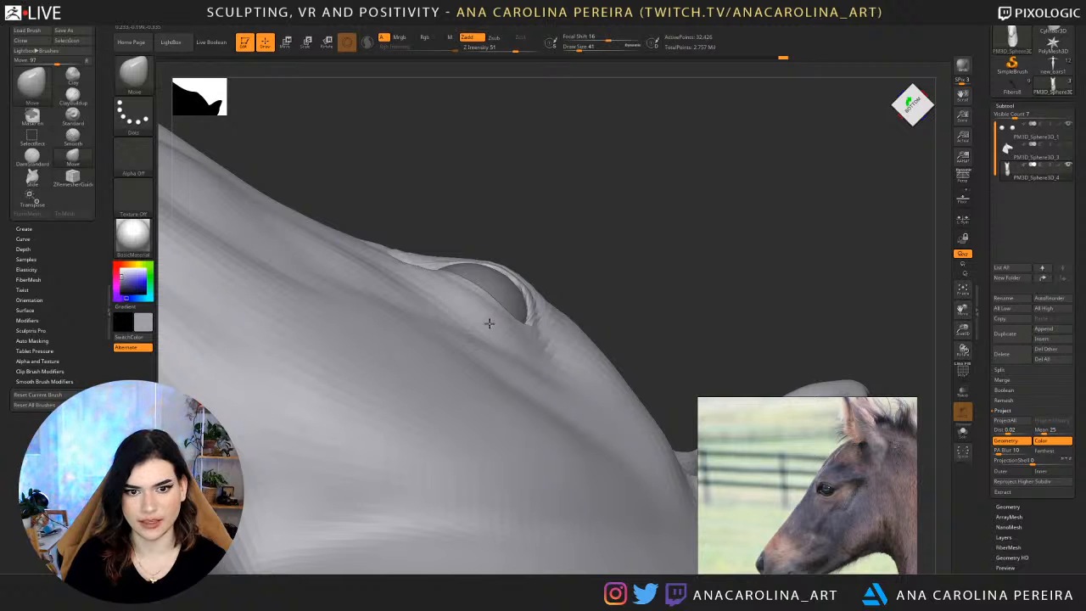
drag(571, 242, 543, 260)
drag(395, 277, 407, 262)
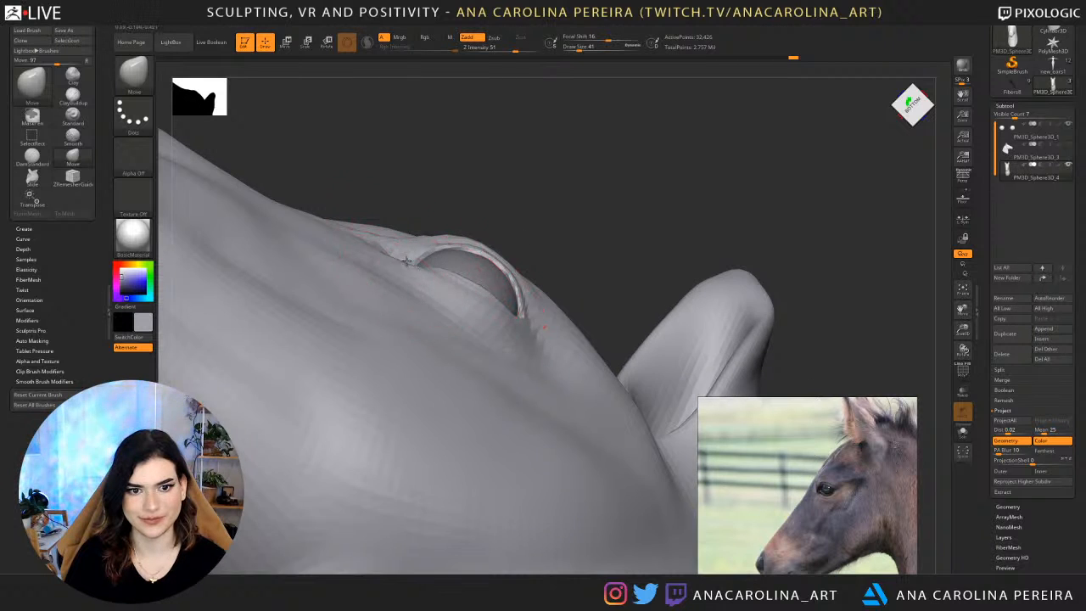
Smooth the cheek behind the eye and adjust the side profiles with the Move brush at draw size 83.
mouse_move(577, 183)
mouse_down()
mouse_move(595, 263)
mouse_move(603, 175)
mouse_move(608, 205)
mouse_move(577, 250)
mouse_up()
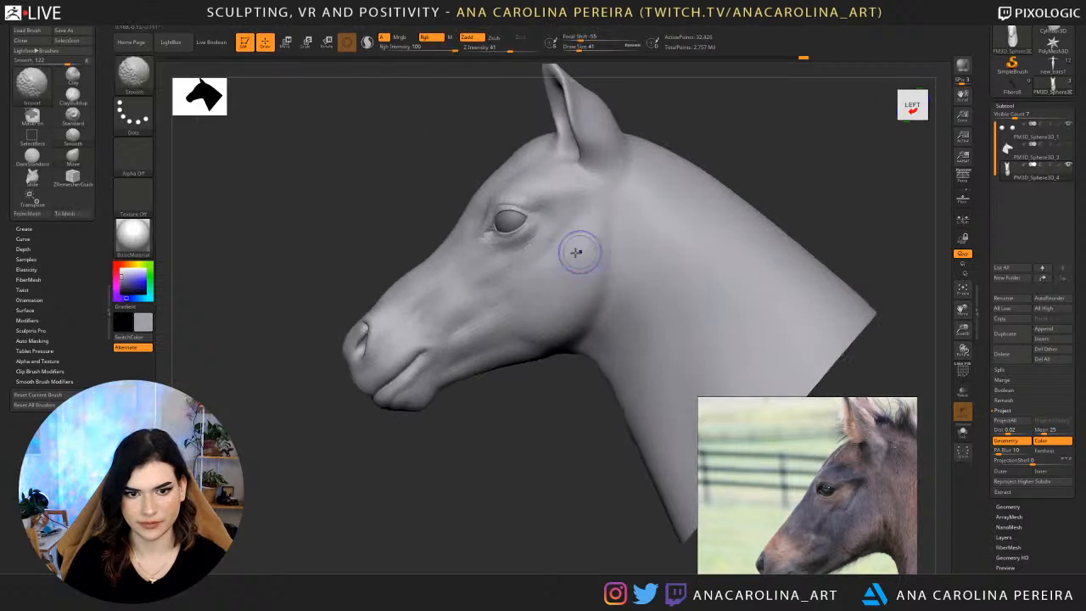
key(space)
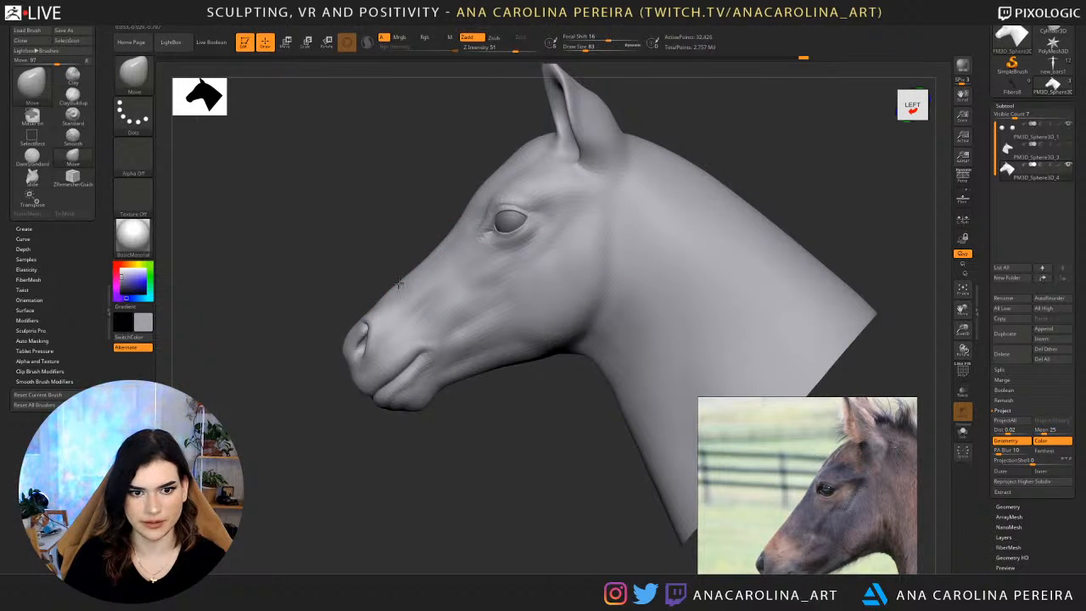
mouse_move(368, 282)
mouse_down()
mouse_move(368, 291)
mouse_move(543, 288)
mouse_up()
alt+drag(424, 289, 638, 275)
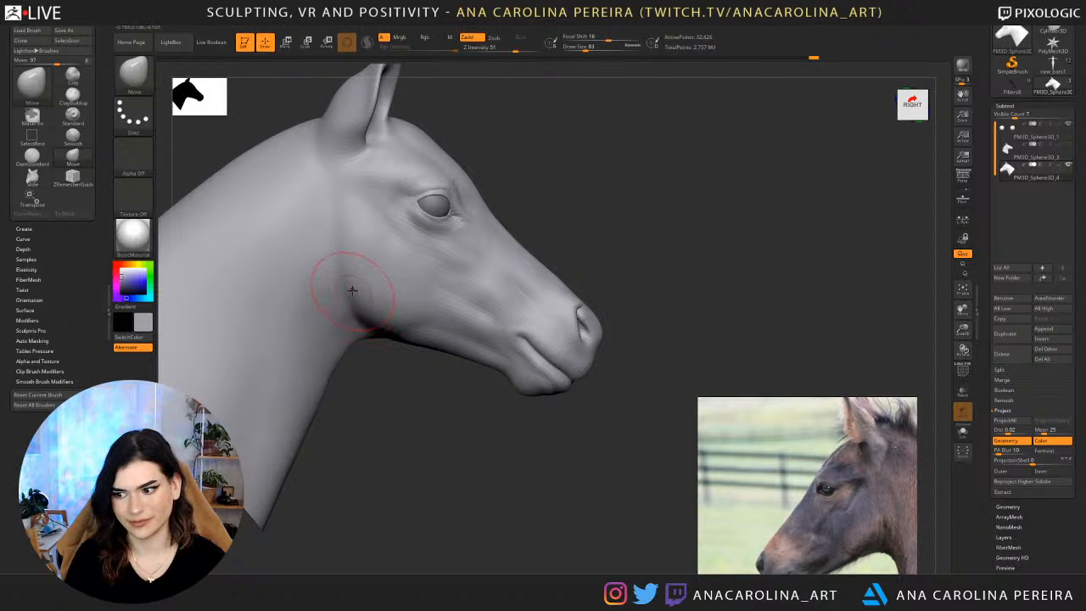
Check the head from a three-quarter view at a higher subdivision level, and step back down.
mouse_move(429, 419)
mouse_down()
mouse_move(493, 355)
mouse_move(624, 133)
mouse_up()
mouse_move(539, 174)
alt+mouse_down()
mouse_move(595, 183)
mouse_move(584, 201)
mouse_move(606, 201)
mouse_move(593, 204)
mouse_move(611, 234)
mouse_move(587, 223)
mouse_move(594, 276)
mouse_move(684, 253)
mouse_move(635, 236)
mouse_move(675, 231)
mouse_move(635, 231)
alt+mouse_up()
key(d)
alt+drag(635, 189, 642, 211)
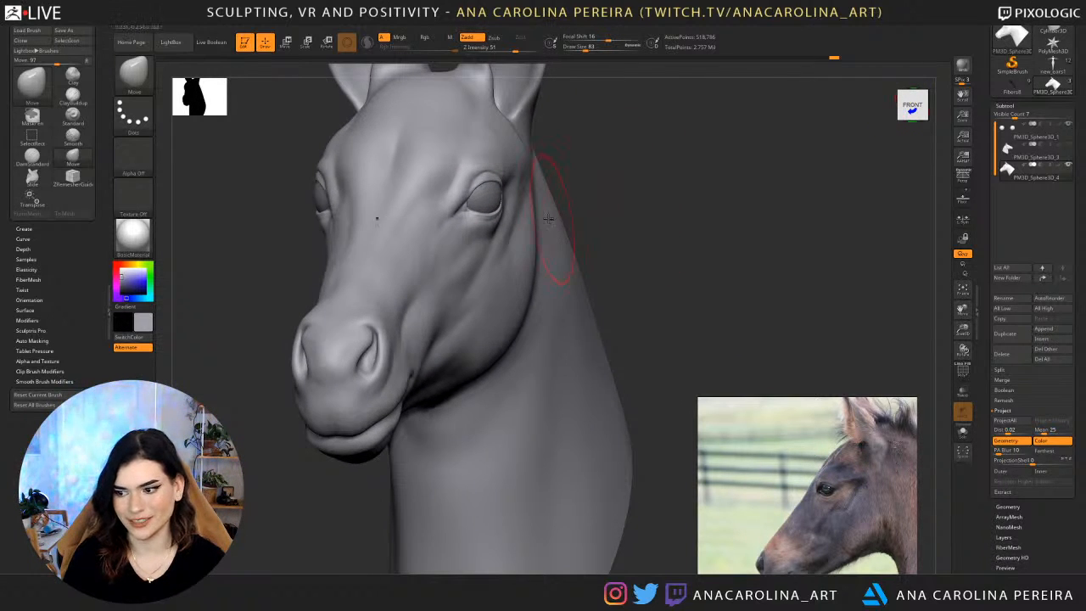
key(shift+d)
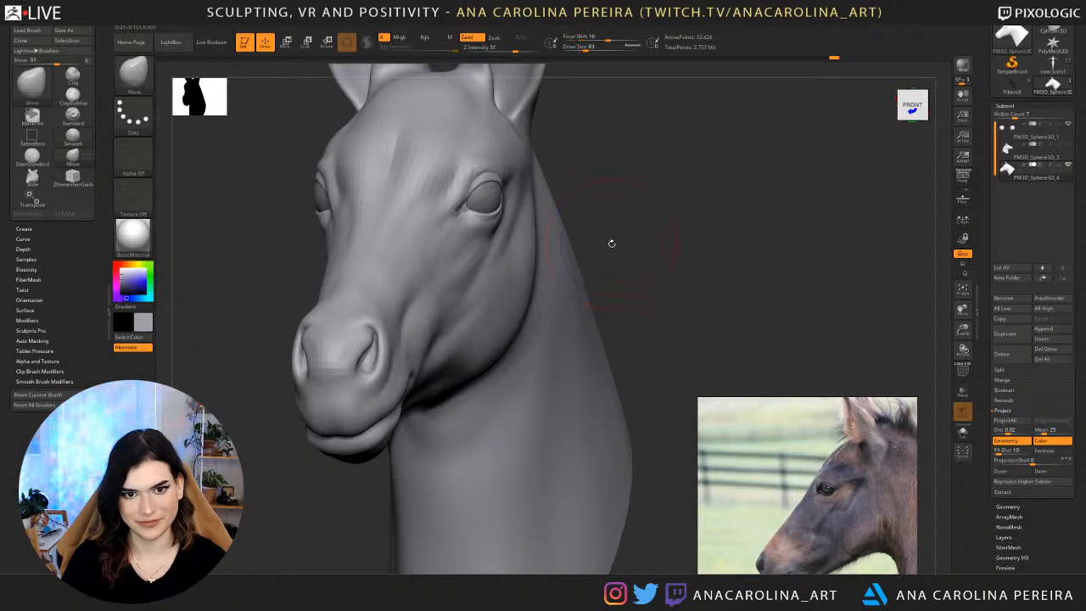
Set the draw size to 51 and compare the eye in close left profile with the enlarged eye in the side-profile reference photo.
scroll(798, 516, down, 2)
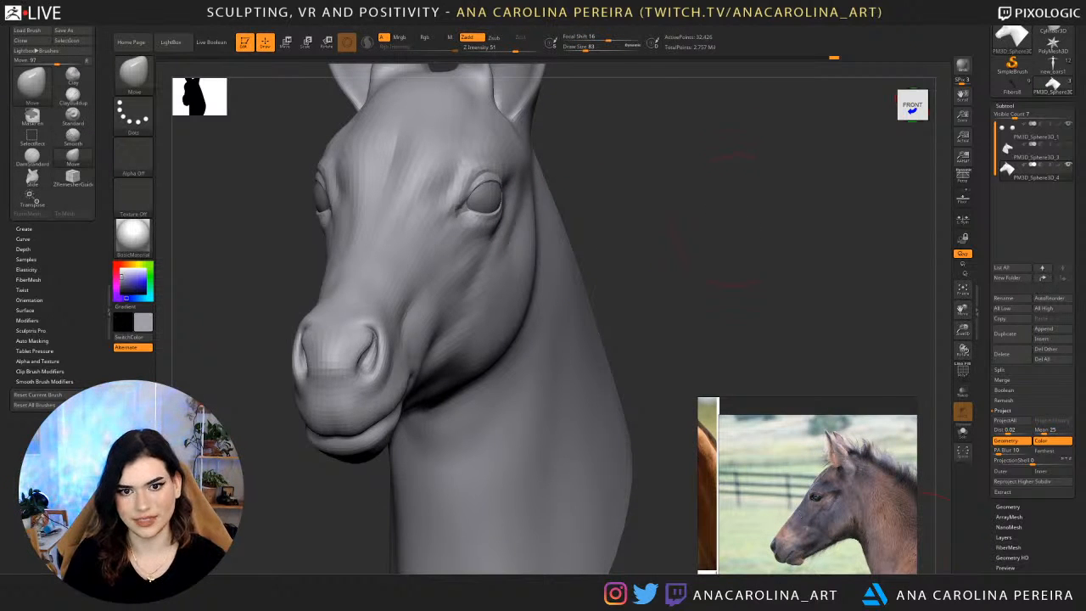
drag(740, 223, 656, 264)
key(space)
drag(701, 209, 695, 209)
alt+drag(735, 177, 755, 184)
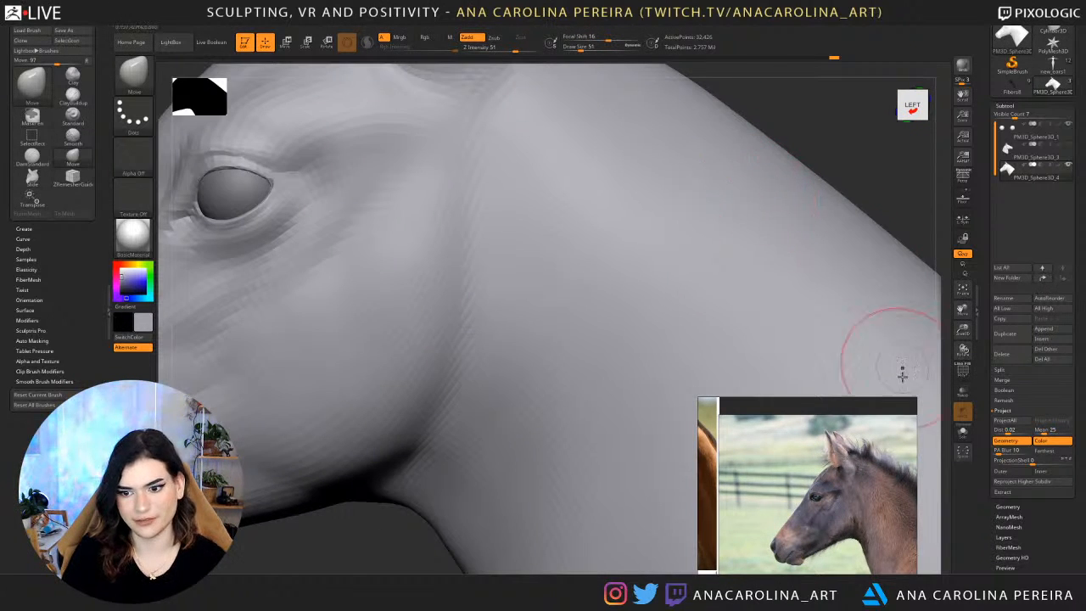
scroll(802, 483, up, 4)
middle_drag(791, 485, 768, 442)
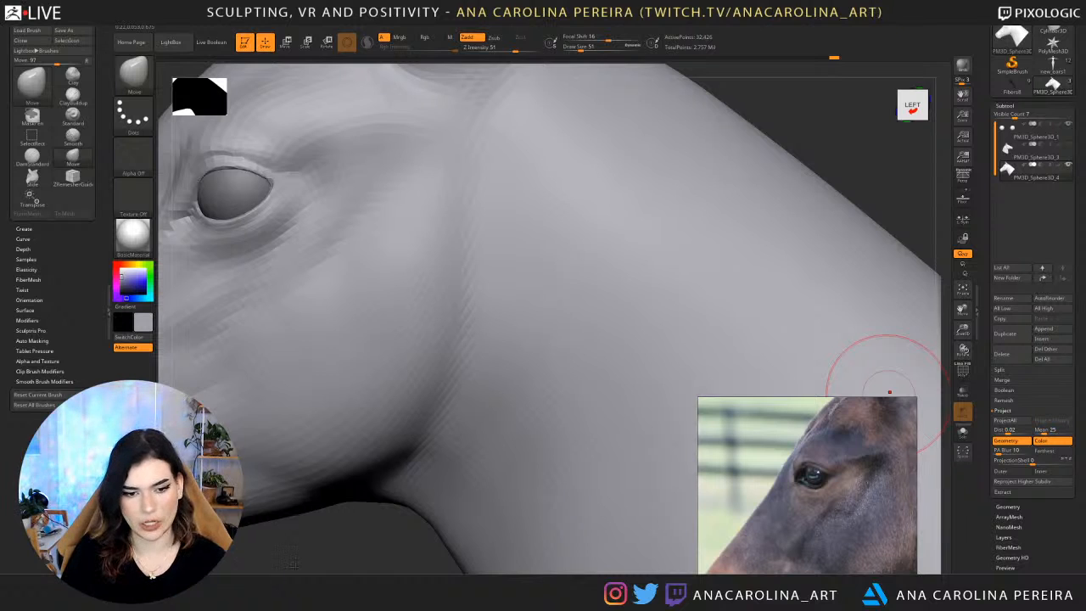
alt+drag(294, 564, 524, 586)
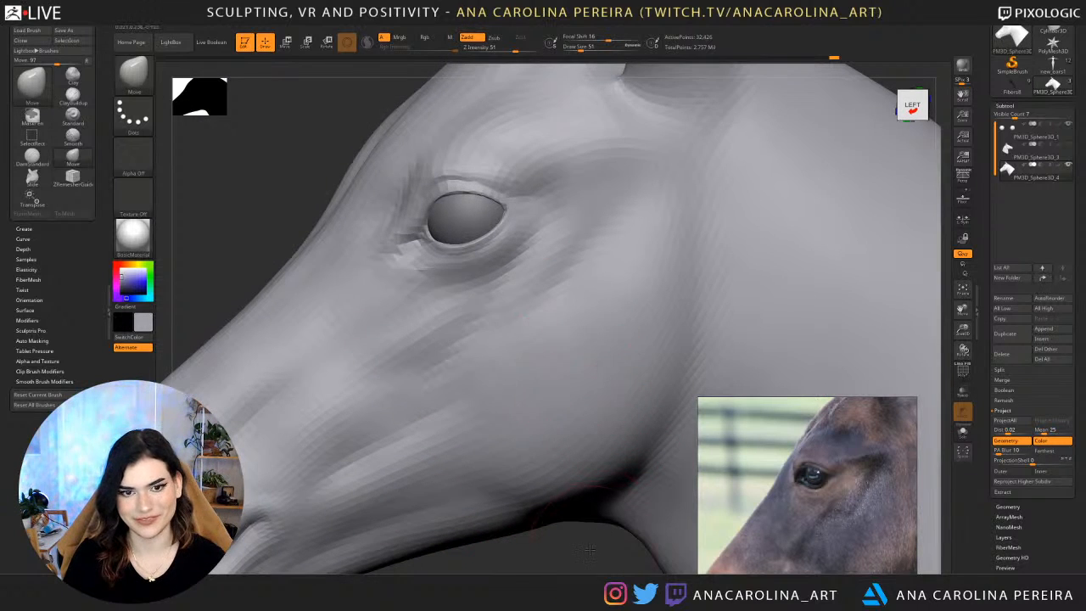
mouse_move(590, 550)
mouse_down()
mouse_move(567, 549)
mouse_move(633, 526)
mouse_up()
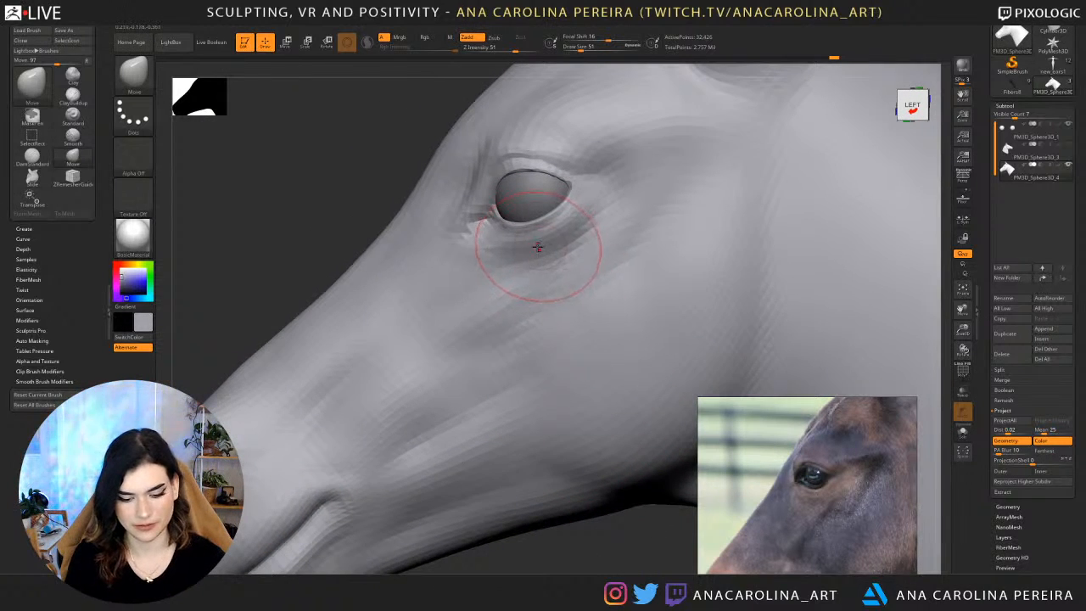
Raise the mesh one subdivision level and crease the rear eye corner with the DamStandard brush.
key(b)
key(d)
key(s)
key(space)
drag(584, 196, 572, 196)
key(d)
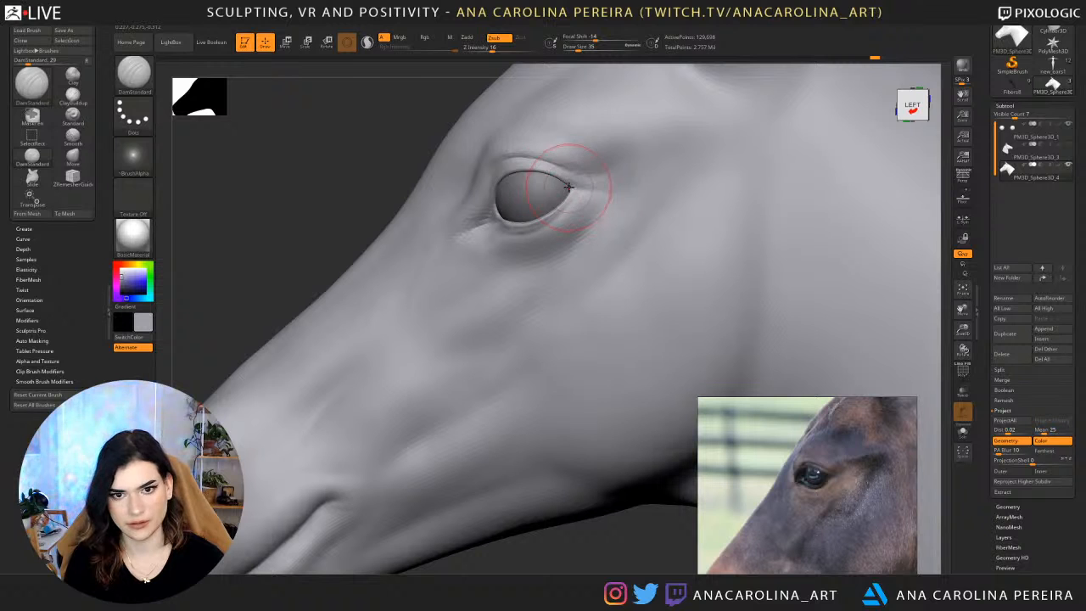
Switch to the Move brush at draw size 29 and reshape the upper eyelid edge.
key(b)
key(m)
key(v)
key(space)
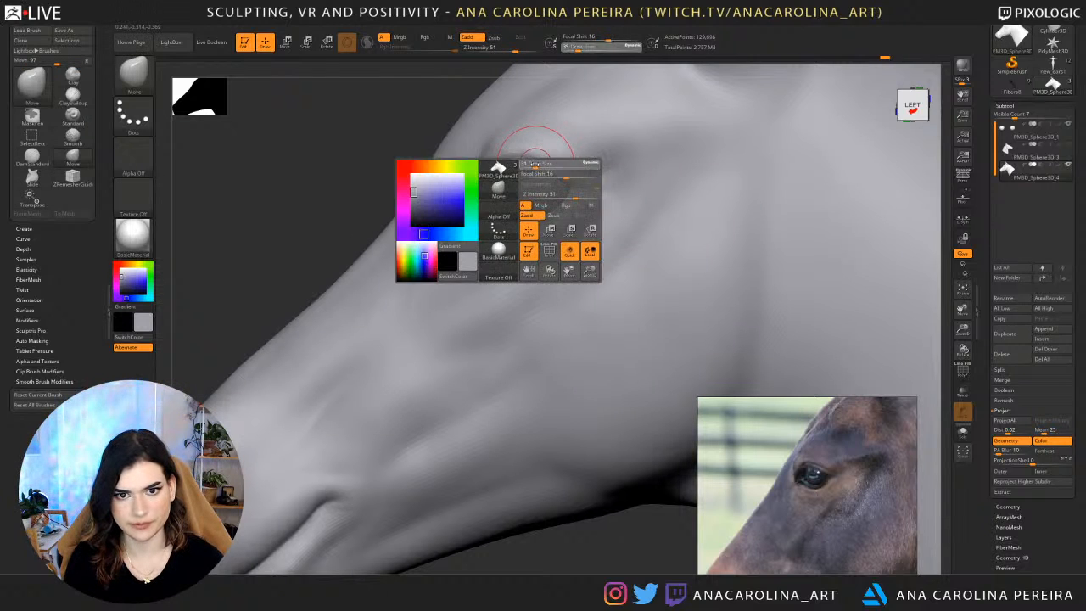
drag(543, 162, 535, 163)
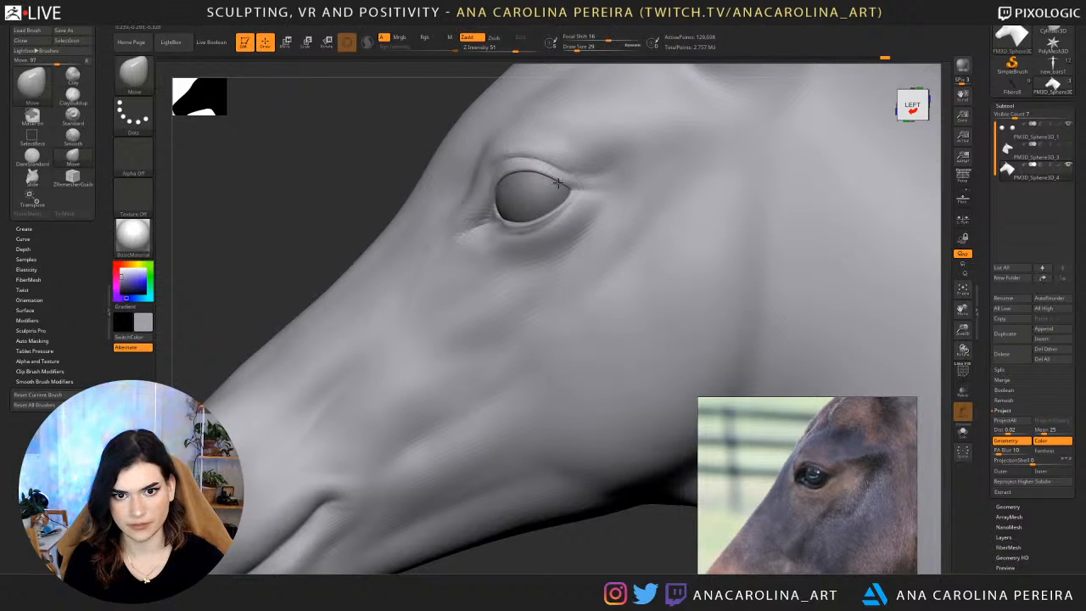
drag(538, 175, 504, 172)
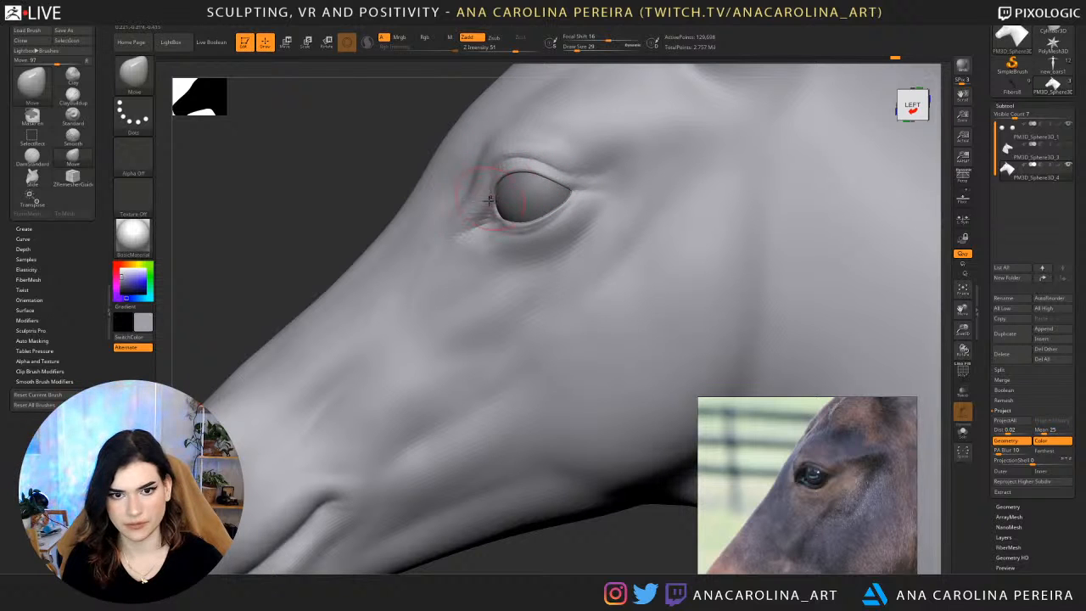
Set the Move brush's draw size to 22 and reshape the front eye corner in close left profile.
key(space)
drag(504, 231, 494, 231)
mouse_move(410, 170)
right_down()
mouse_move(483, 186)
mouse_move(489, 204)
right_up()
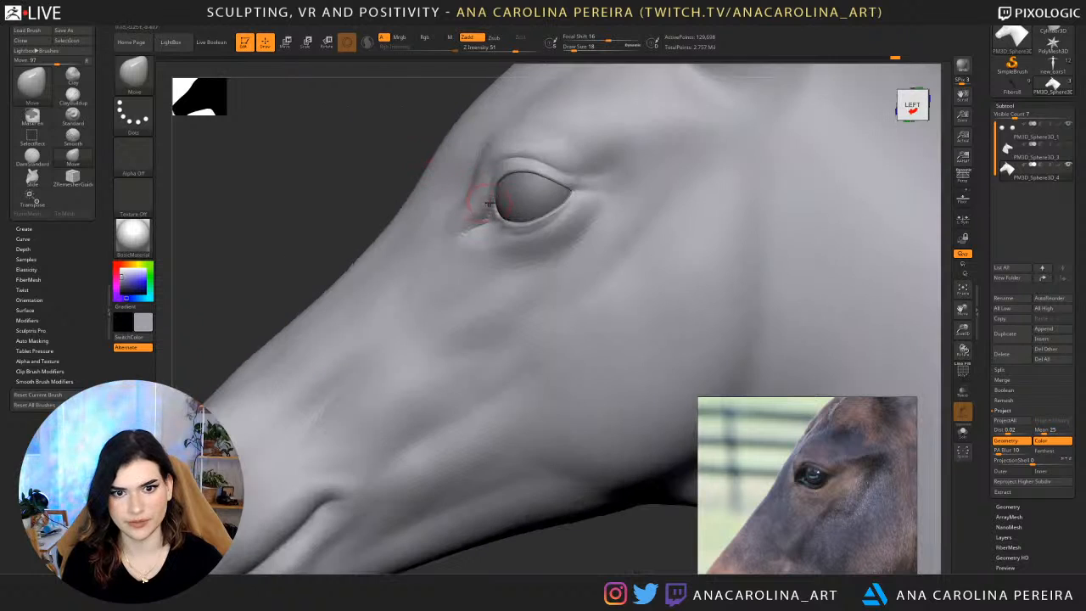
key(space)
drag(486, 196, 489, 197)
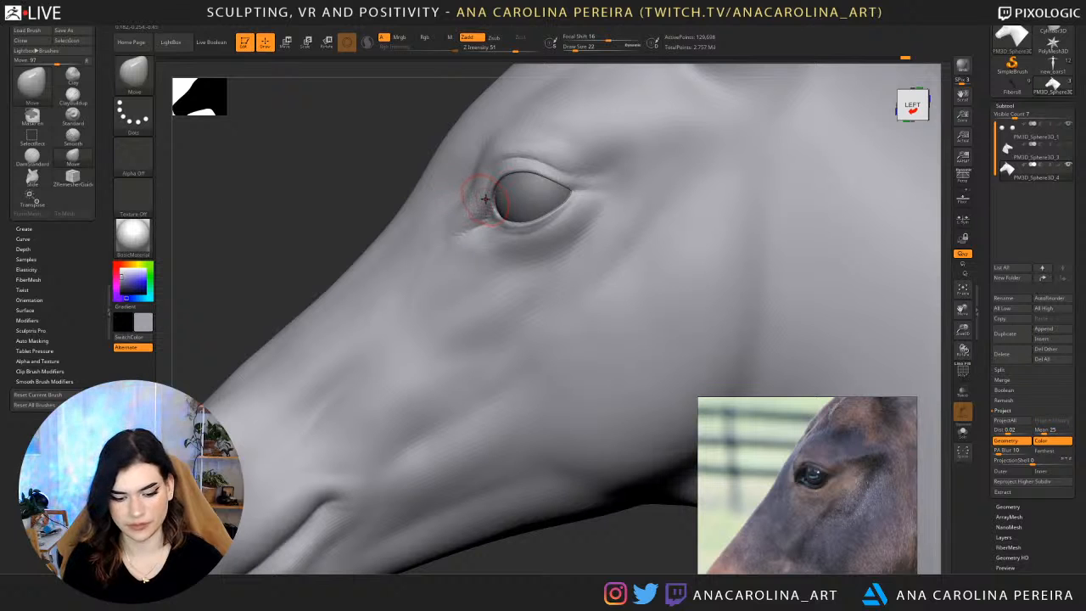
right_drag(372, 142, 718, 122)
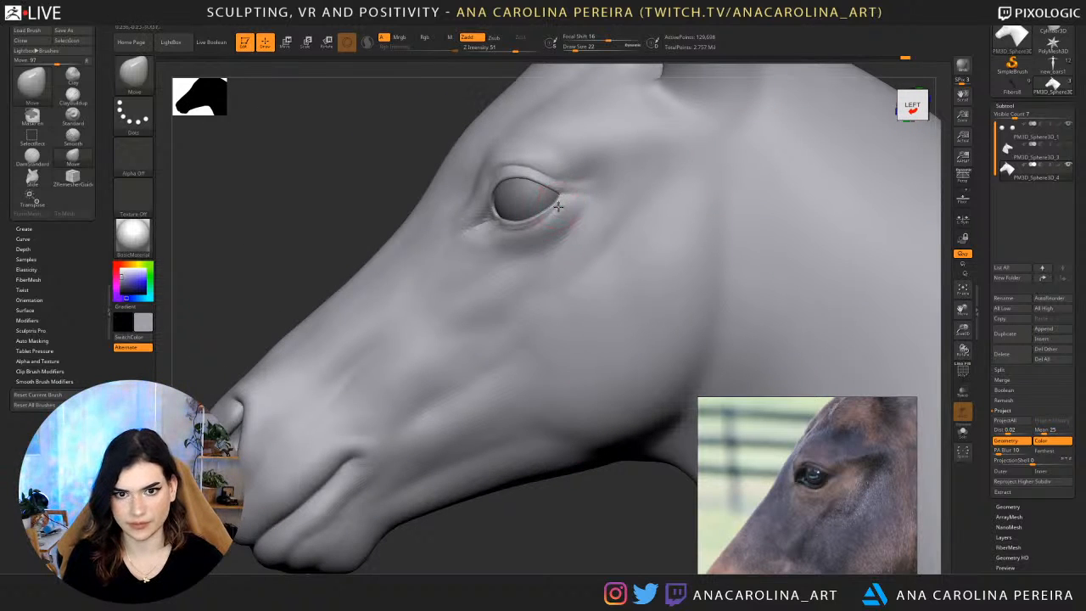
Nudge the rear eye corner inward, raise the draw size to 35 and review the eye against the whole head.
mouse_move(559, 206)
mouse_down()
mouse_move(531, 224)
mouse_move(550, 207)
mouse_up()
key(s)
click(509, 260)
drag(581, 519, 610, 498)
alt+drag(651, 321, 550, 427)
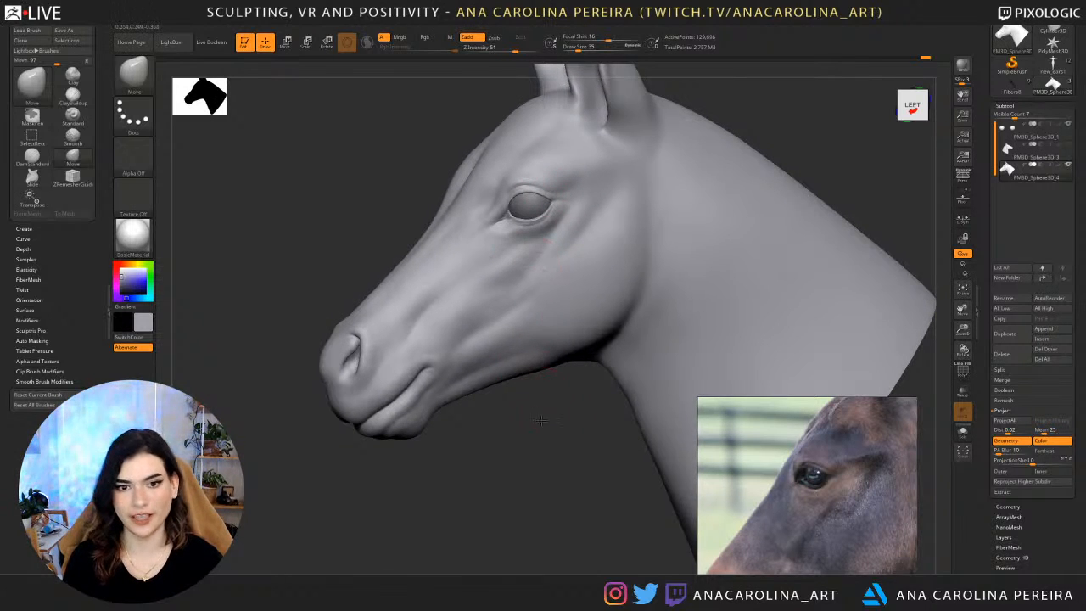
mouse_move(542, 421)
alt+mouse_down()
mouse_move(558, 473)
mouse_move(540, 477)
alt+mouse_up()
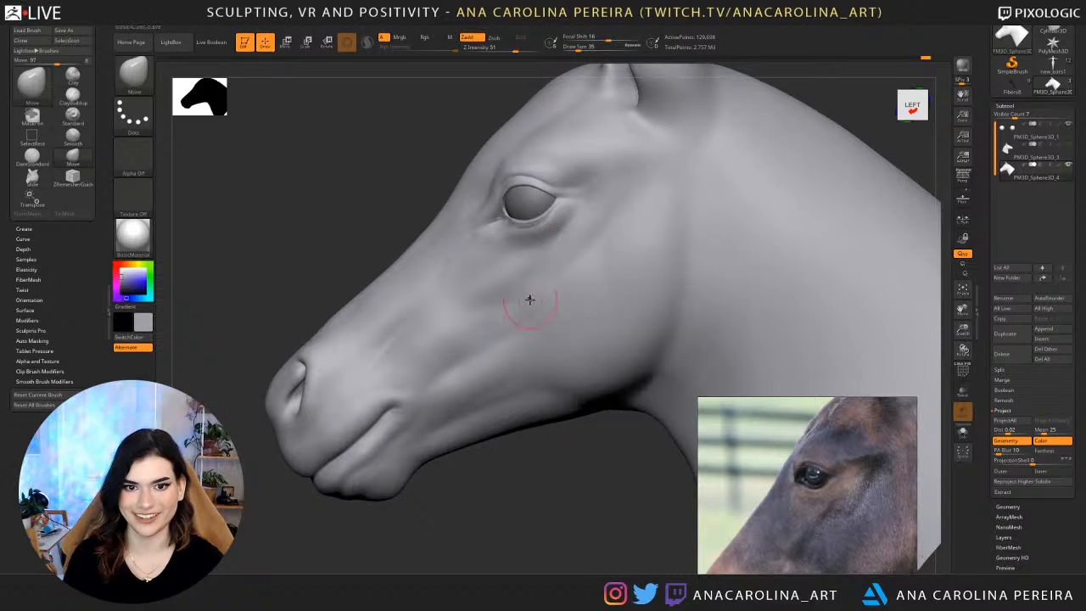
Set the draw size to 44, scale the eyeball subtool down slightly, and make the head the active subtool.
key(space)
alt+click(528, 203)
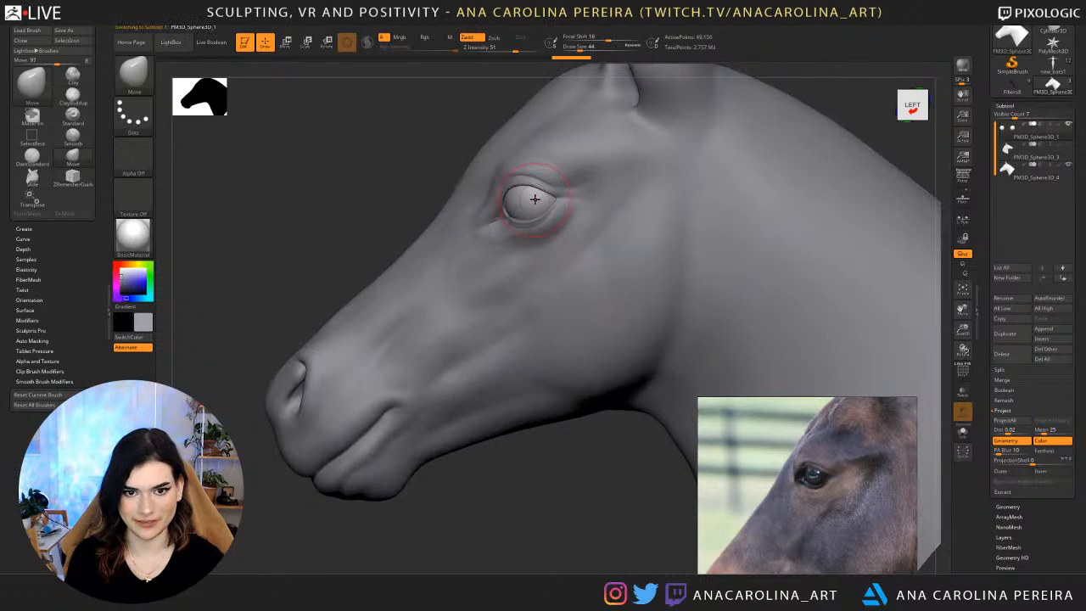
key(r)
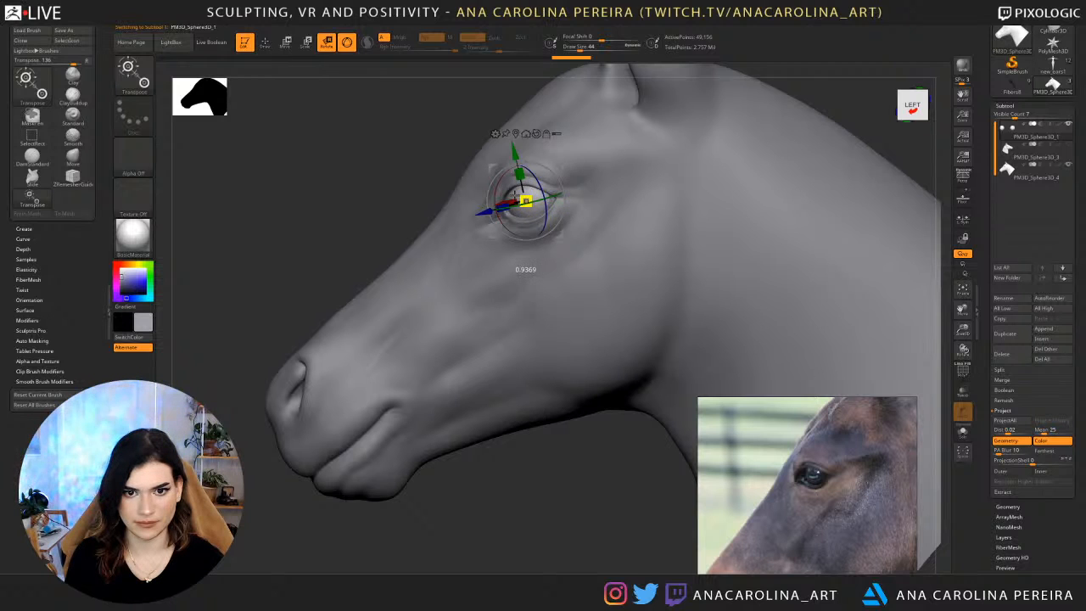
alt+click(602, 206)
Lower the head's subdivision and reshape the eye area with the Move brush at draw size 77 from front and three-quarter views.
key(b)
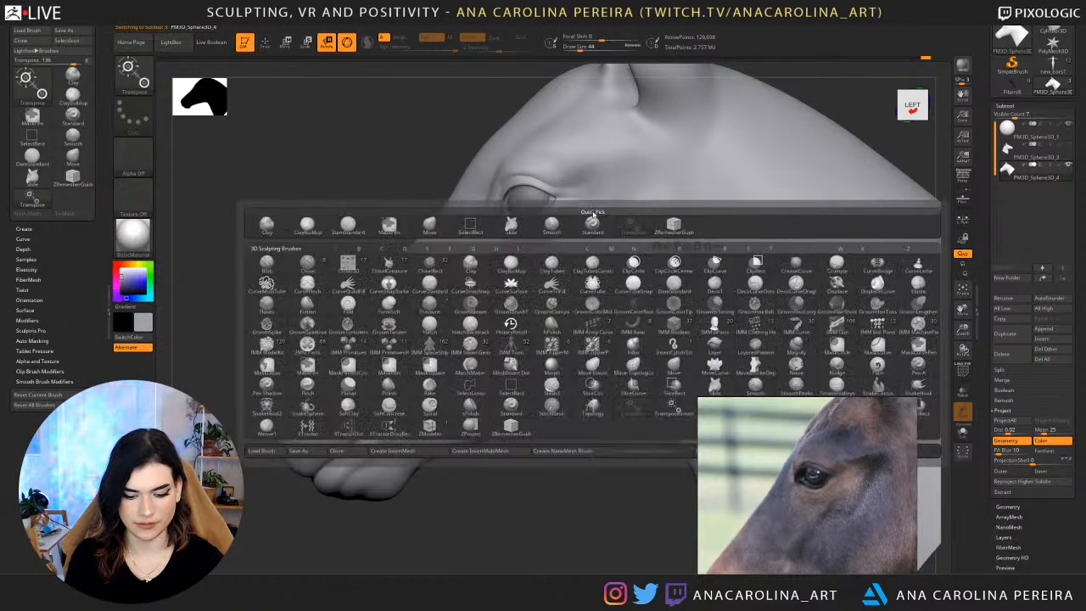
key(m)
key(v)
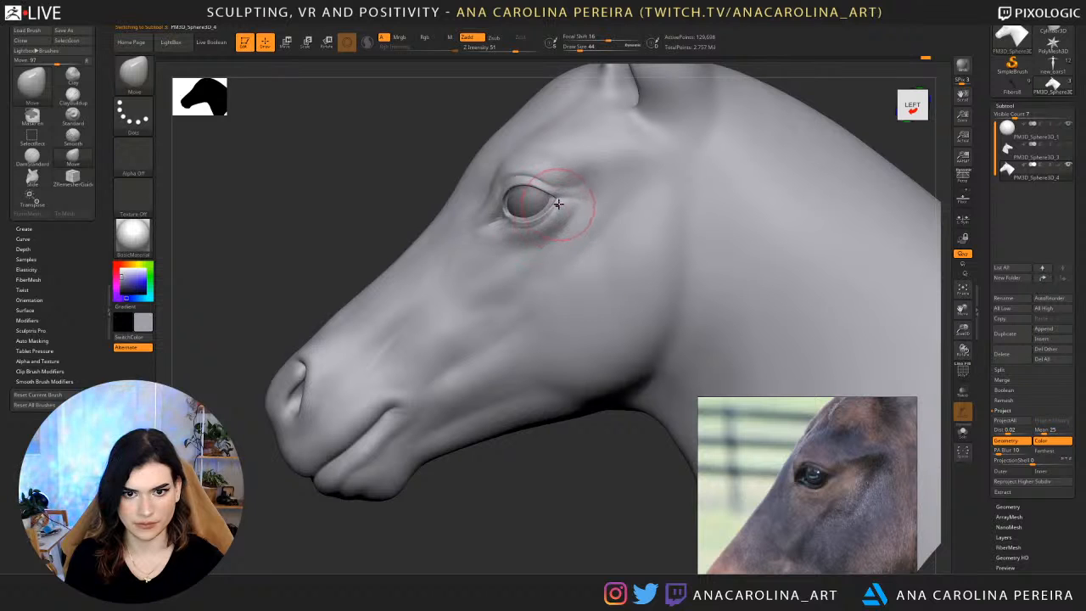
mouse_move(533, 433)
mouse_down()
mouse_move(824, 123)
mouse_move(869, 126)
mouse_move(841, 164)
mouse_move(730, 184)
mouse_move(679, 163)
mouse_move(703, 230)
mouse_move(752, 223)
mouse_up()
key(space)
drag(654, 234, 659, 234)
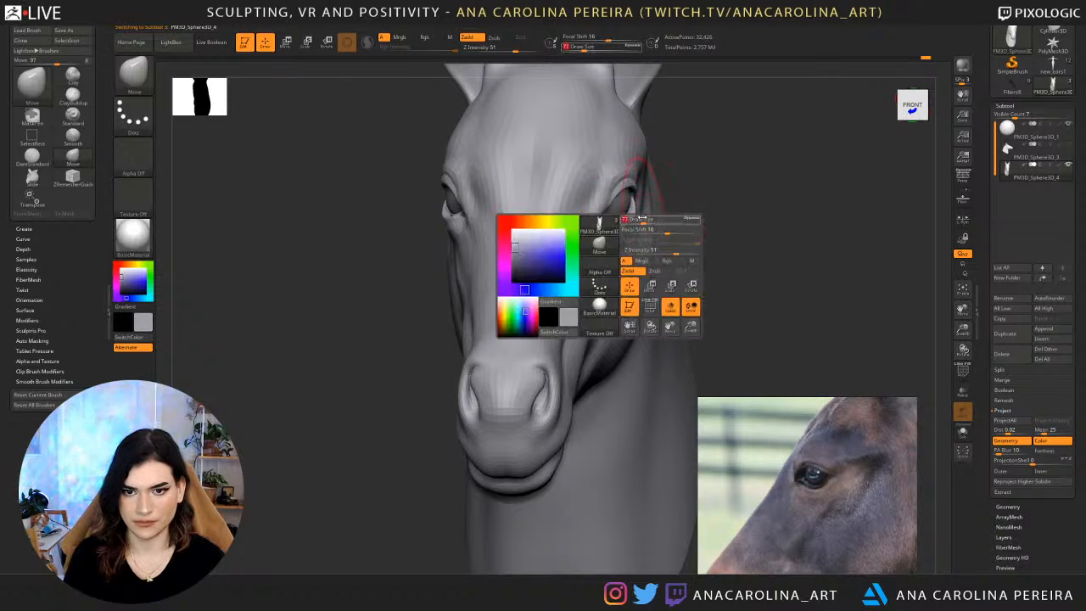
drag(717, 213, 667, 206)
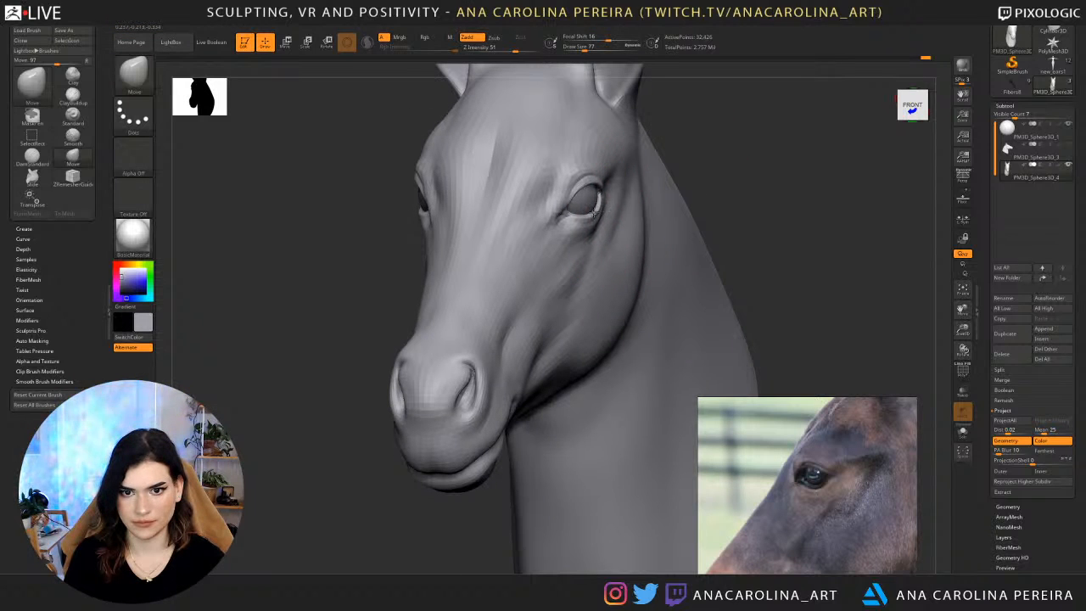
mouse_move(706, 158)
mouse_down()
mouse_move(591, 183)
mouse_move(604, 188)
mouse_up()
right_drag(662, 210, 622, 214)
drag(615, 210, 608, 206)
mouse_move(624, 212)
right_down()
mouse_move(649, 199)
mouse_move(606, 167)
mouse_move(578, 180)
right_up()
Reduce the draw size to 59, adjust the eyelid area from below and check it from a three-quarter view.
key(bracketleft)
key(bracketleft)
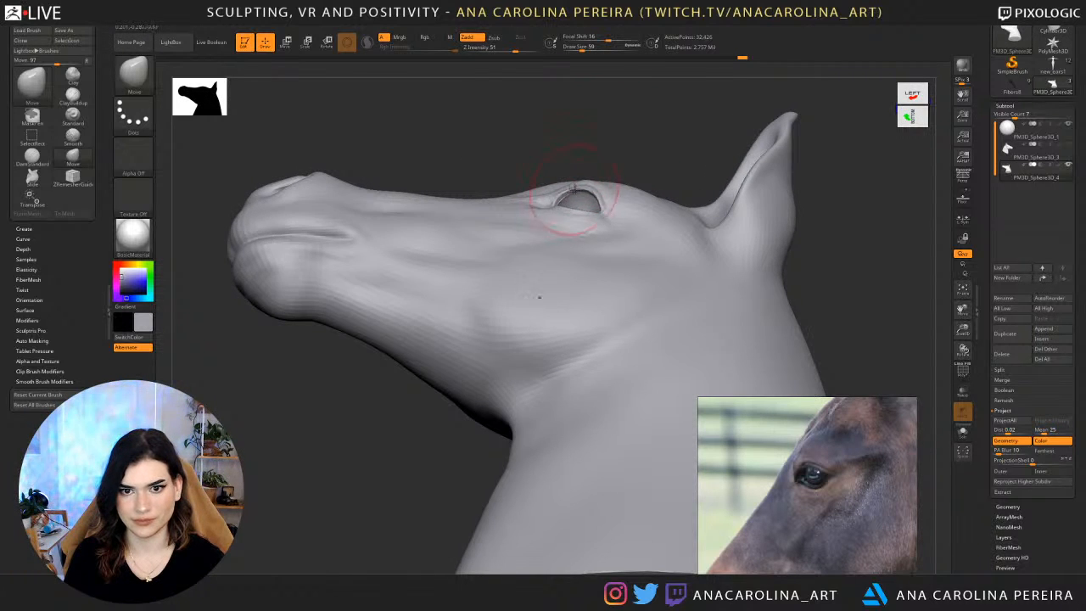
right_drag(613, 140, 561, 186)
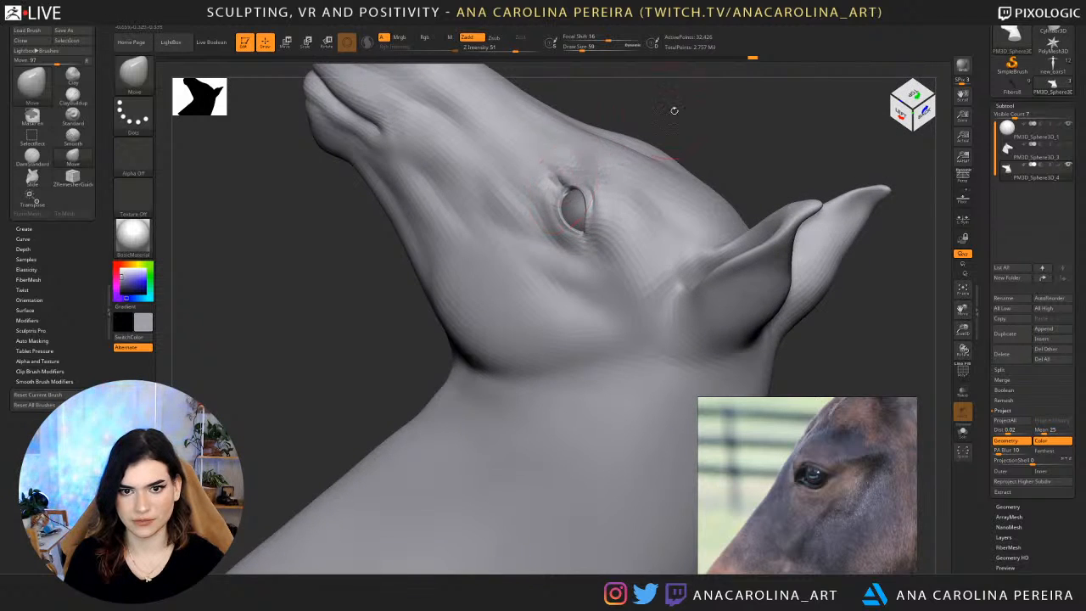
right_drag(674, 110, 730, 192)
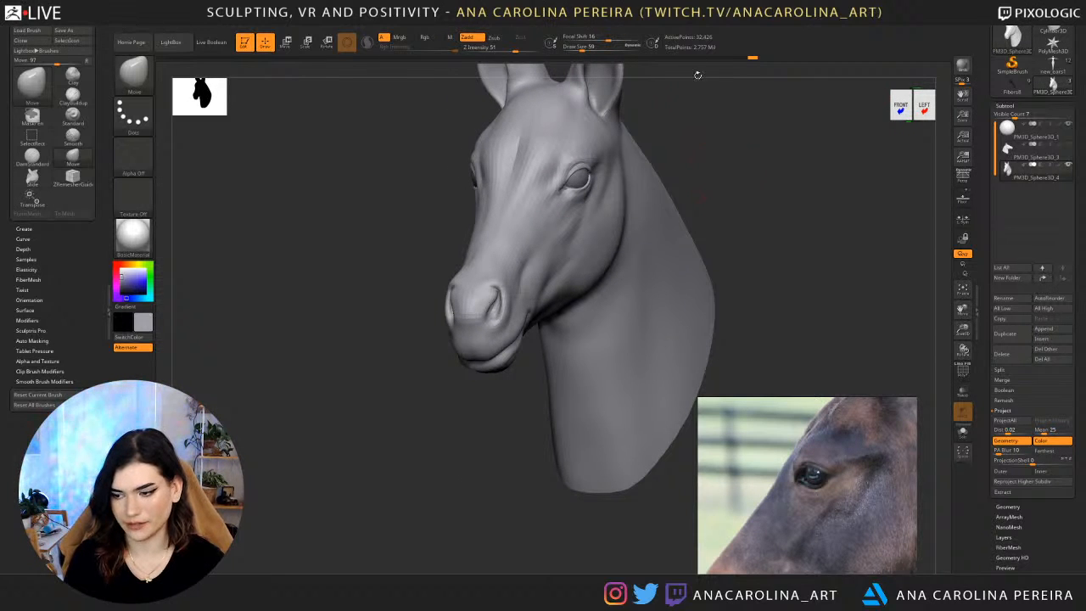
right_drag(736, 201, 681, 190)
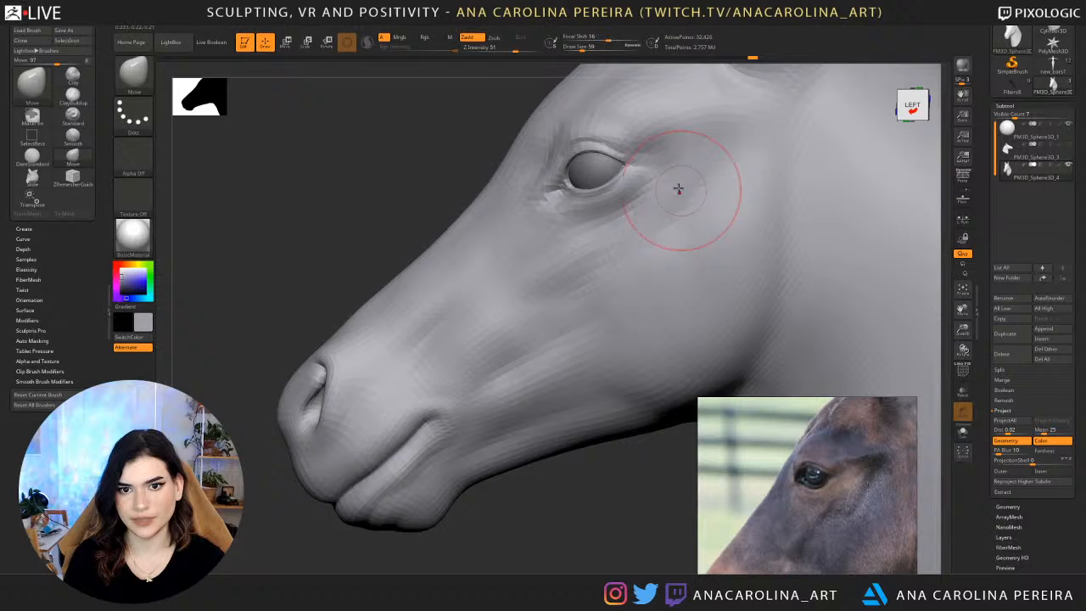
Set the draw size to 31 and compare the eye in left profile with the side-profile reference photo.
key(space)
click(622, 171)
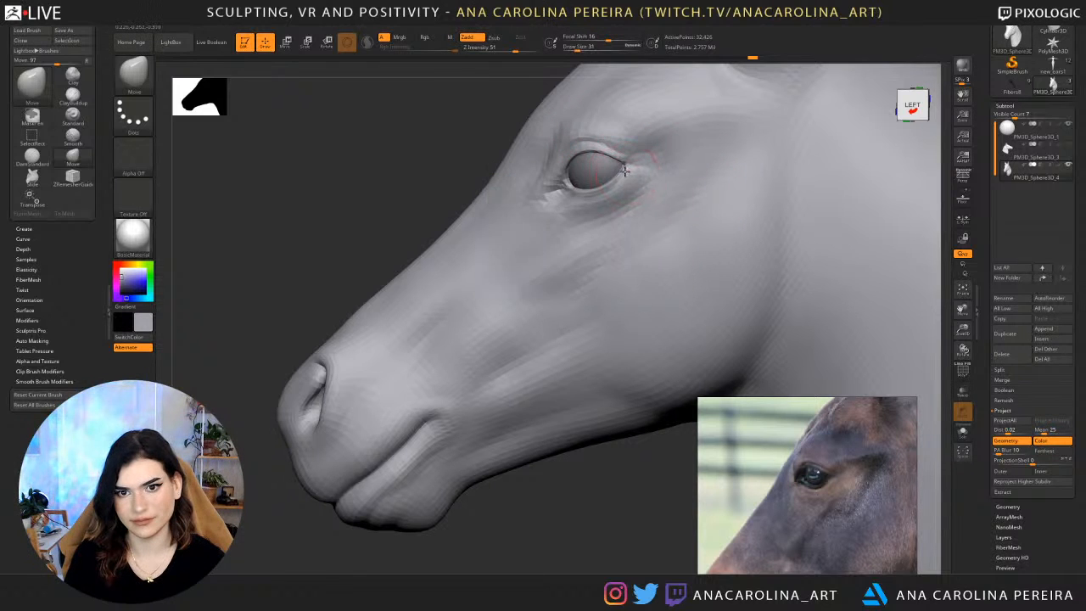
ctrl+right_drag(586, 492, 580, 441)
mouse_move(597, 312)
right_down()
mouse_move(527, 434)
mouse_move(481, 442)
mouse_move(467, 463)
mouse_move(488, 496)
right_up()
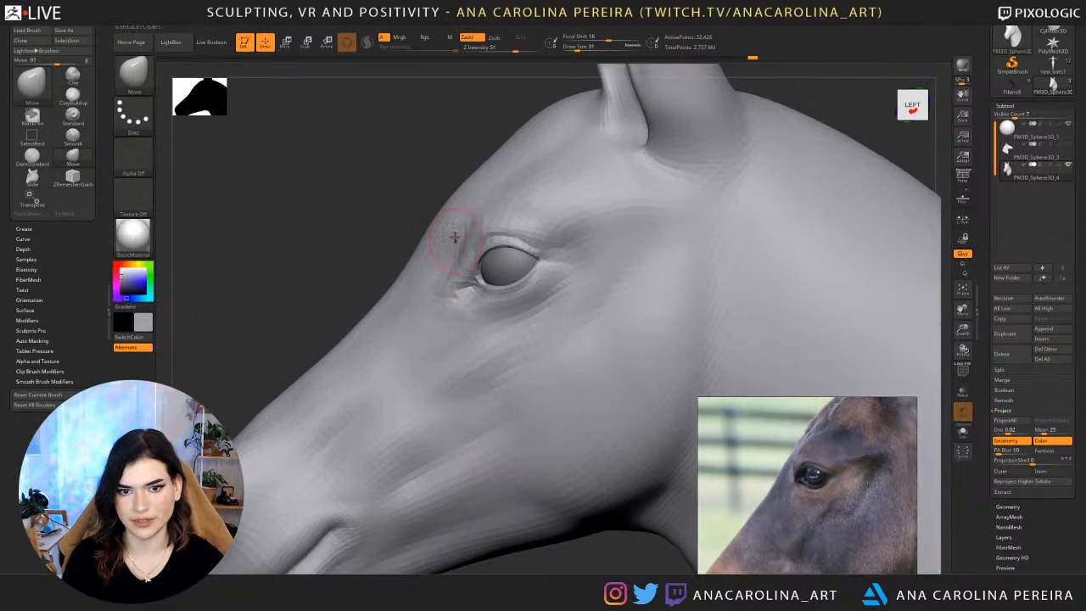
Enlarge the draw size to 74 and reshape the forehead contour in front of the eye in left profile.
key(space)
click(464, 215)
key(space)
click(459, 207)
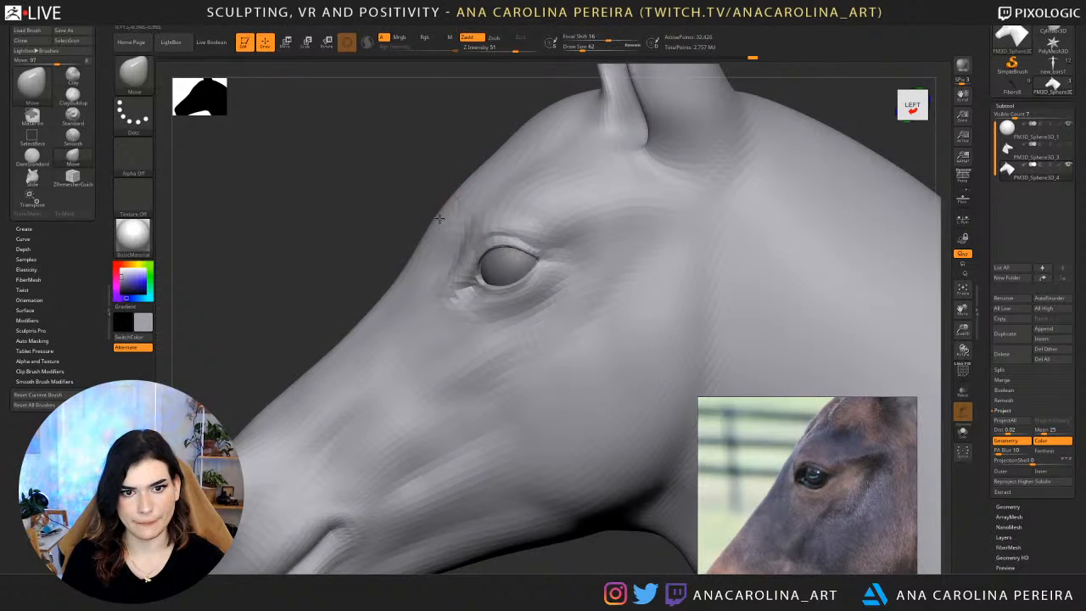
key(space)
click(436, 218)
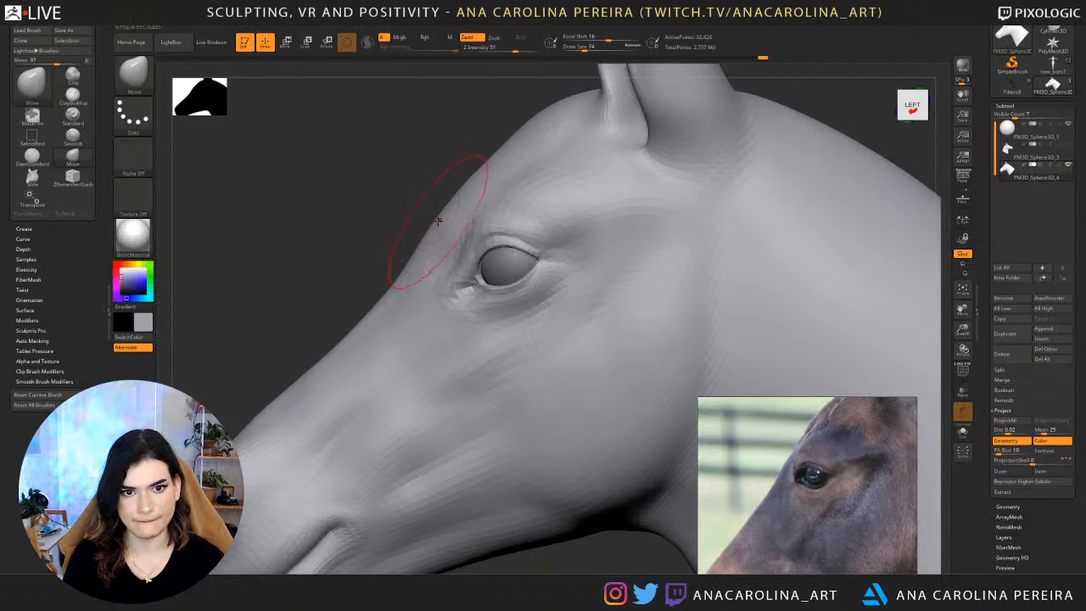
right_drag(417, 215, 421, 227)
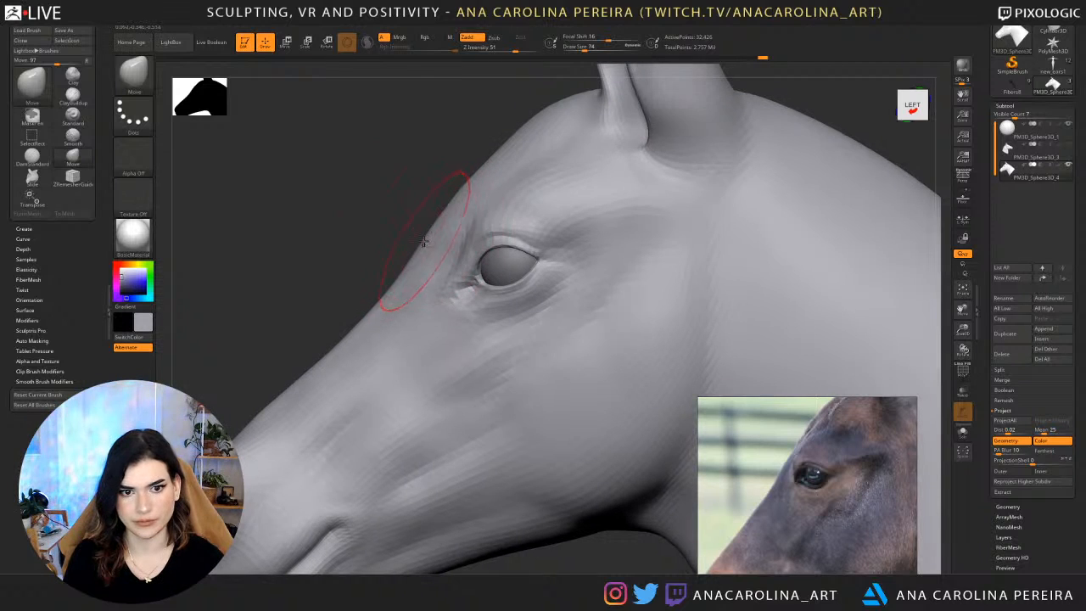
drag(424, 238, 430, 240)
mouse_move(431, 238)
right_down()
mouse_move(429, 252)
mouse_move(574, 164)
right_up()
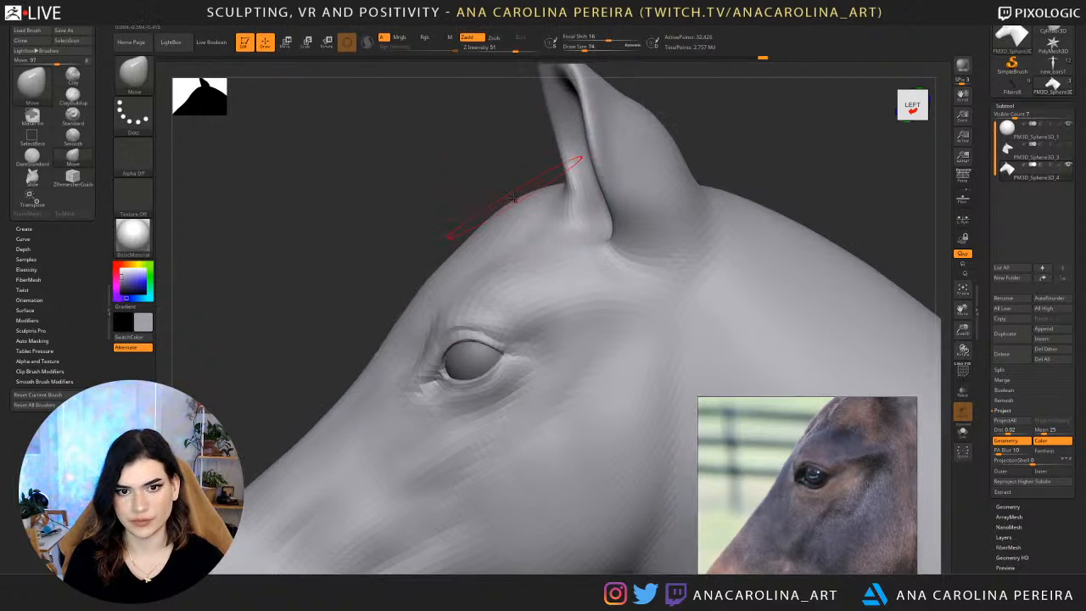
Adjust the forehead outline below the ears with the Move brush and check the head from both sides.
right_drag(470, 177, 462, 145)
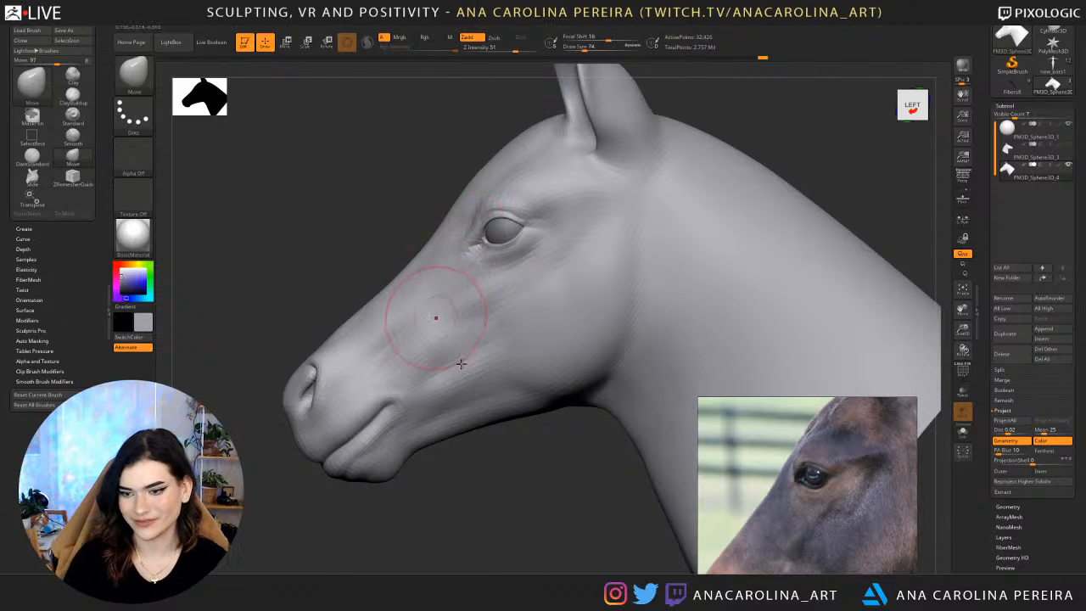
right_drag(517, 481, 520, 467)
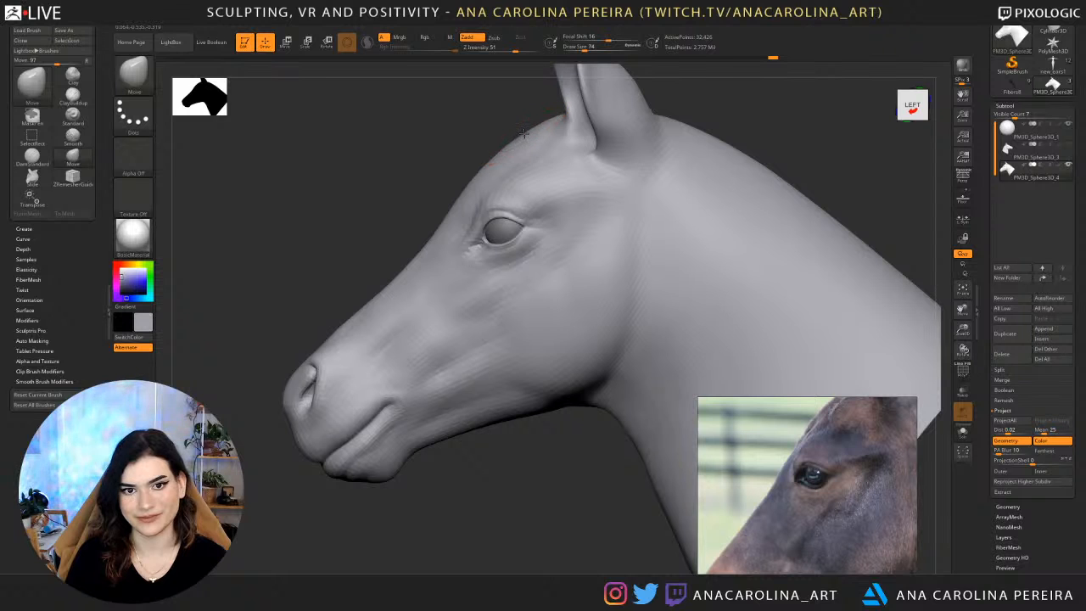
mouse_move(498, 116)
right_down()
mouse_move(547, 118)
mouse_move(382, 111)
mouse_move(511, 90)
mouse_move(546, 104)
right_up()
drag(529, 63, 556, 68)
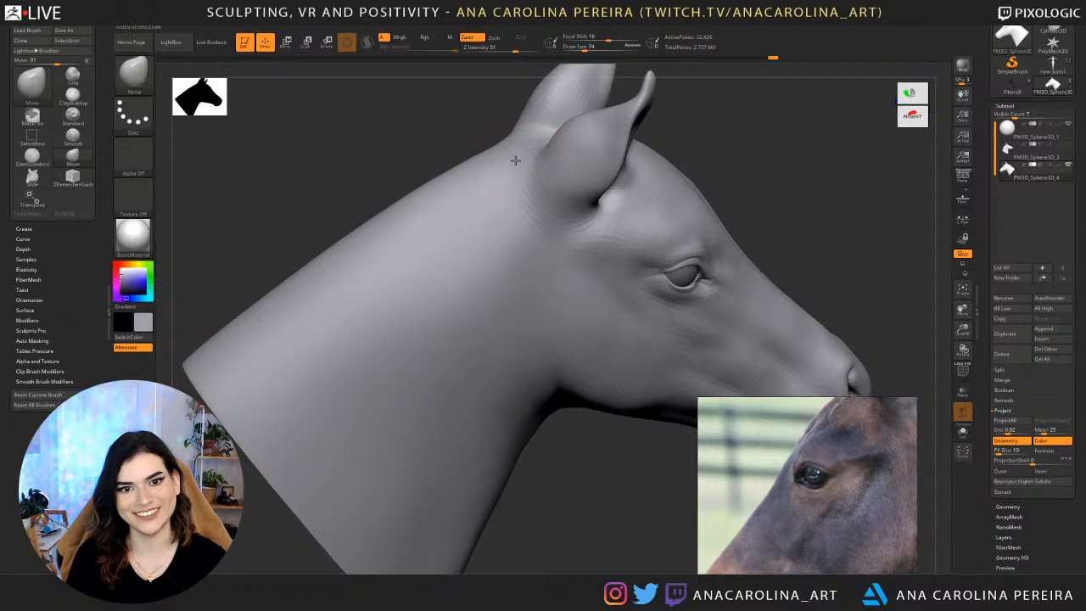
drag(482, 111, 469, 88)
mouse_move(836, 152)
mouse_down()
mouse_move(704, 165)
mouse_move(796, 132)
mouse_move(764, 162)
mouse_up()
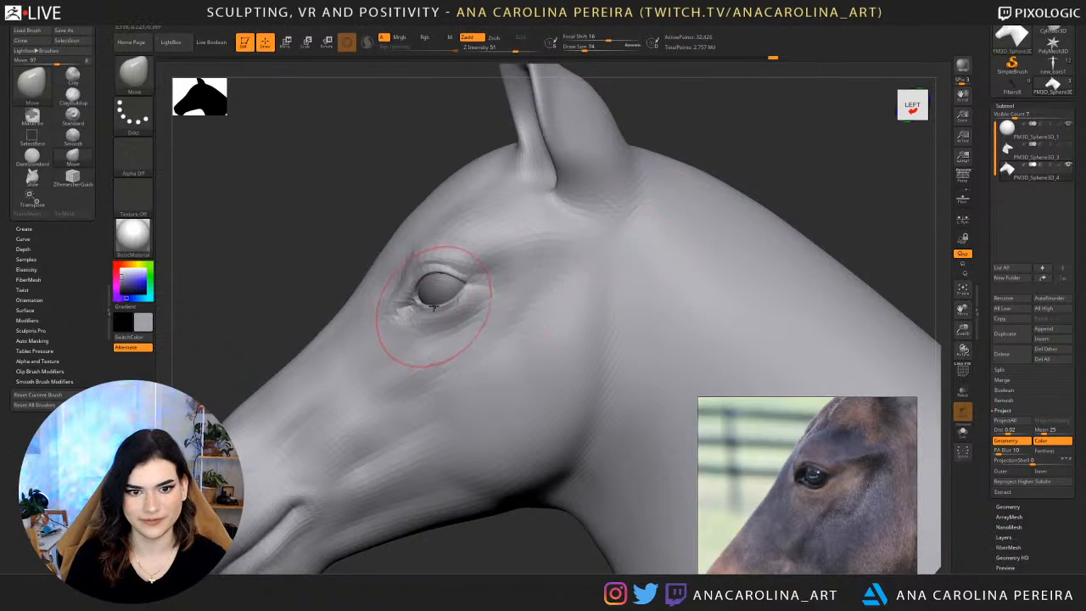
Refine the lower eyelid near the front corner at draw size 31 and raise the mesh two subdivision levels.
key(space)
drag(456, 311, 438, 309)
key(space)
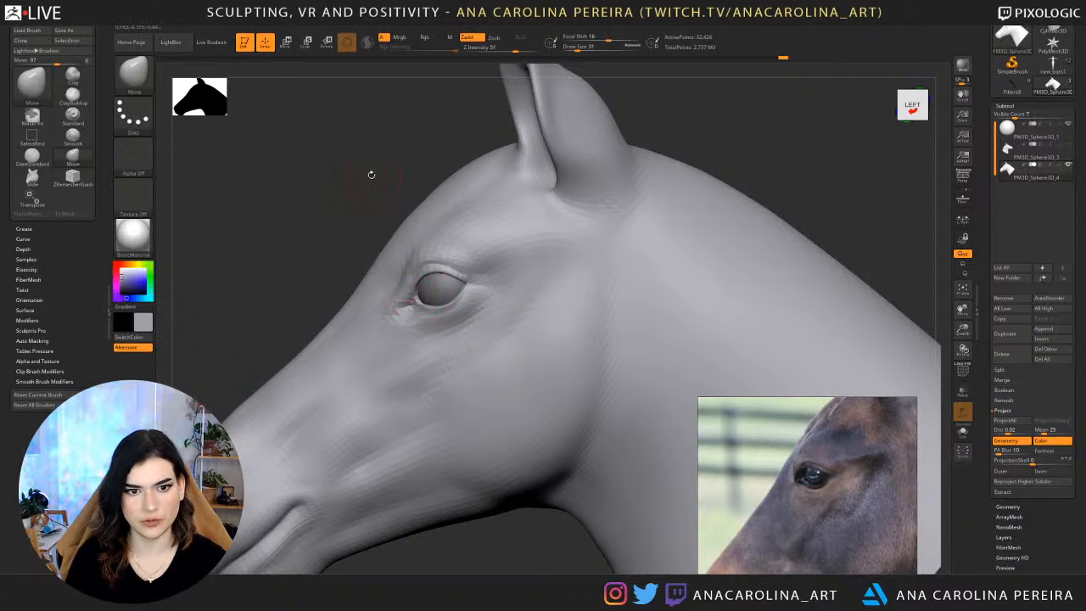
drag(372, 175, 558, 130)
drag(441, 144, 653, 236)
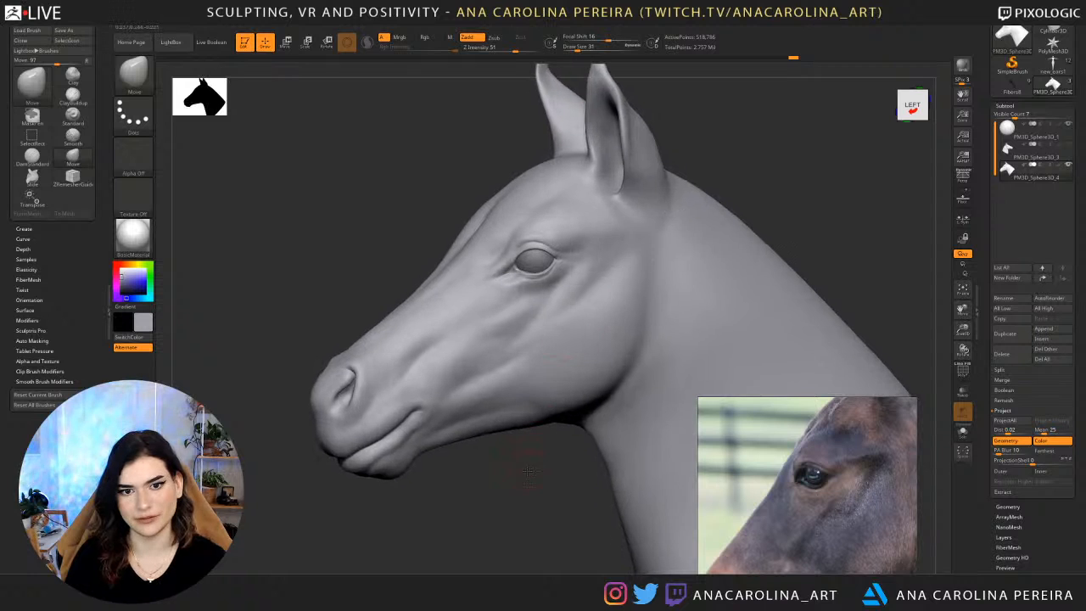
Reduce the draw size to 18, then 13, and reshape the front eye corner with the Move brush.
shift+drag(535, 454, 521, 468)
mouse_move(594, 439)
alt+mouse_down()
mouse_move(568, 475)
mouse_move(431, 193)
mouse_move(453, 197)
alt+mouse_up()
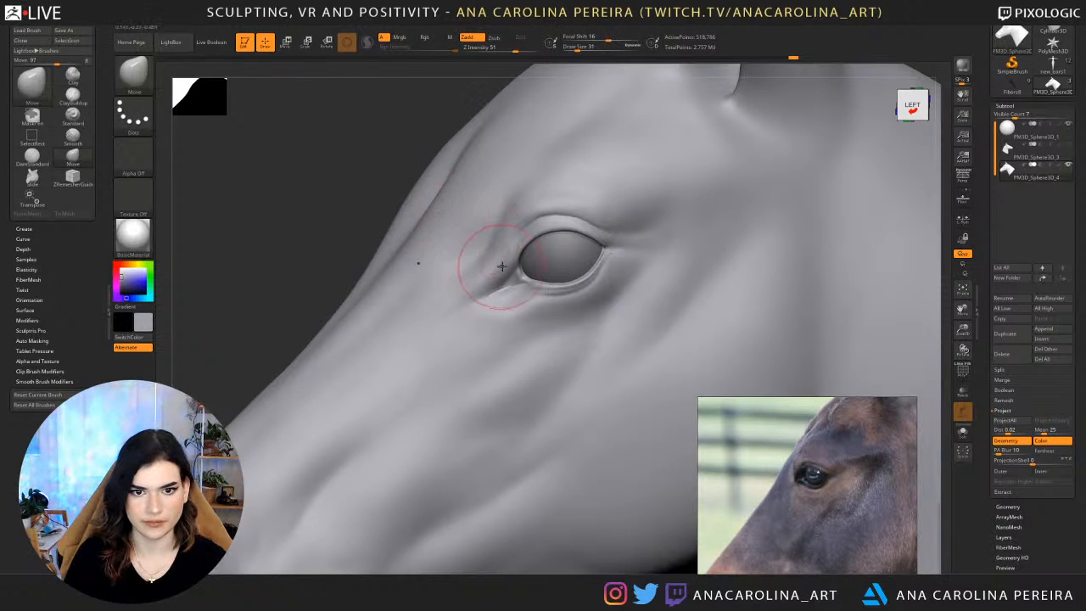
key(space)
drag(499, 267, 488, 264)
drag(381, 195, 395, 201)
key(space)
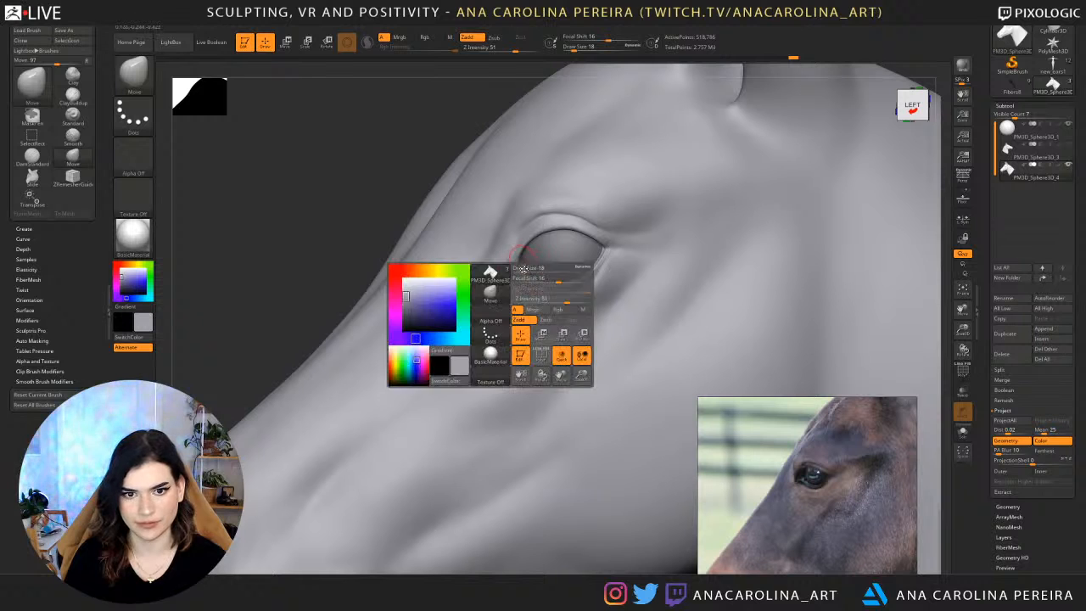
drag(528, 270, 516, 270)
drag(410, 199, 457, 224)
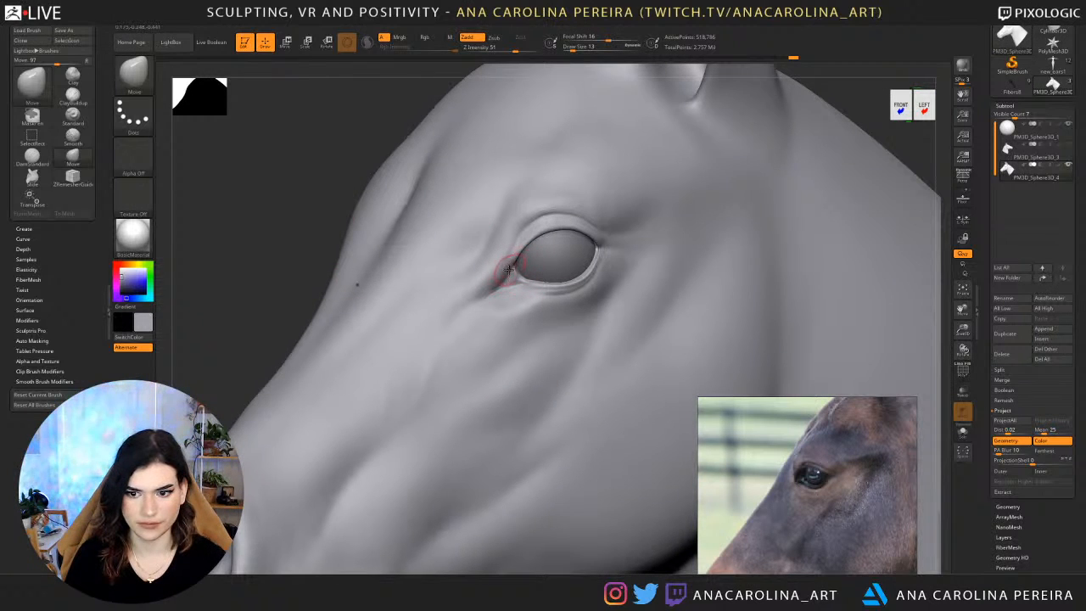
drag(513, 257, 506, 269)
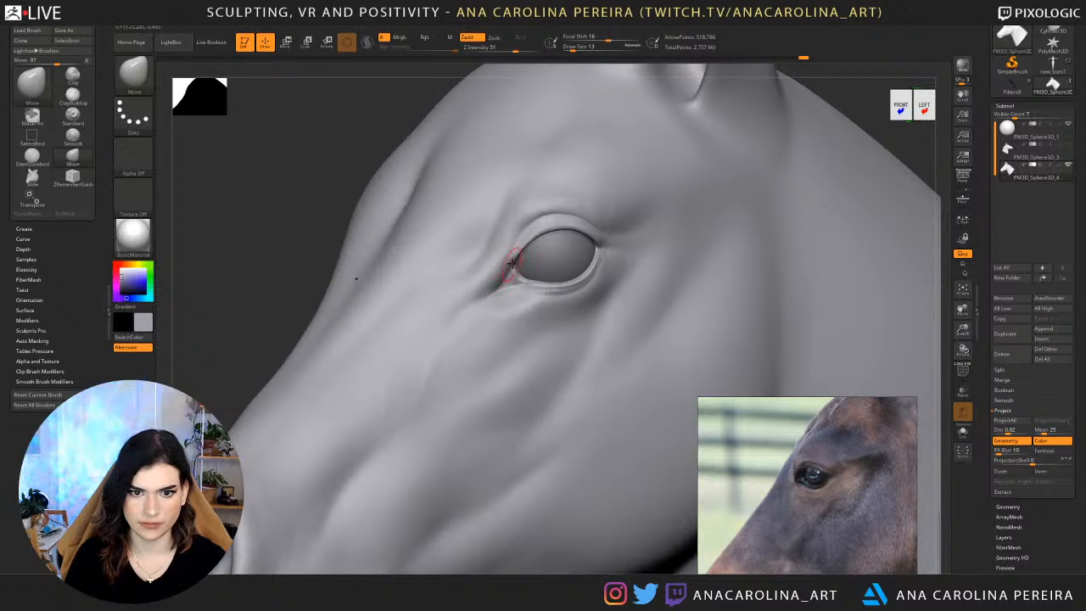
drag(326, 216, 276, 226)
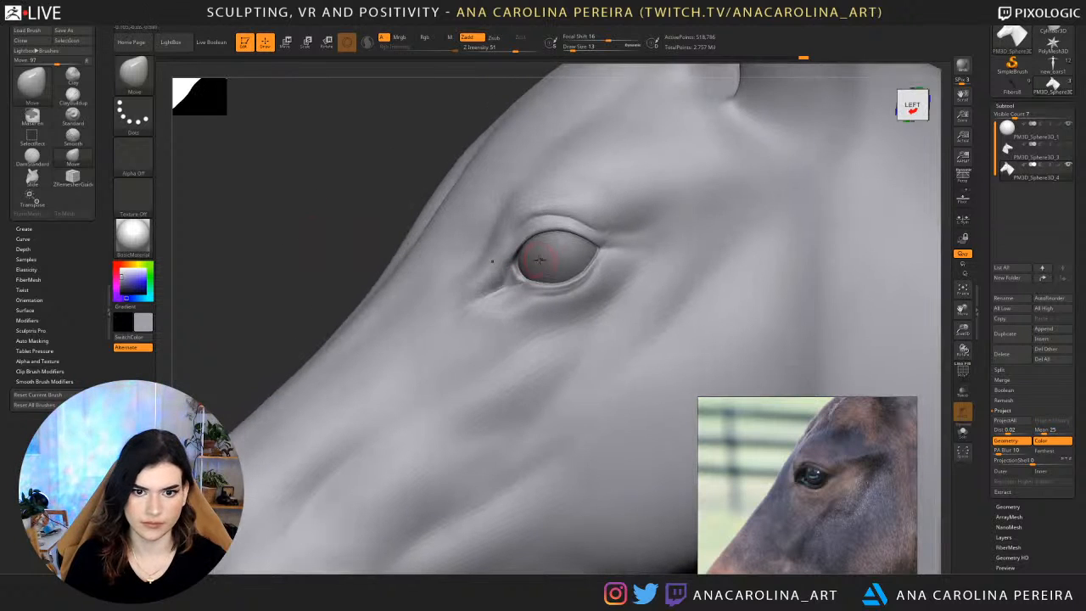
Set the draw size to 16 and refine the eyelid edges from the front corner to the rear corner.
key(space)
drag(511, 271, 523, 265)
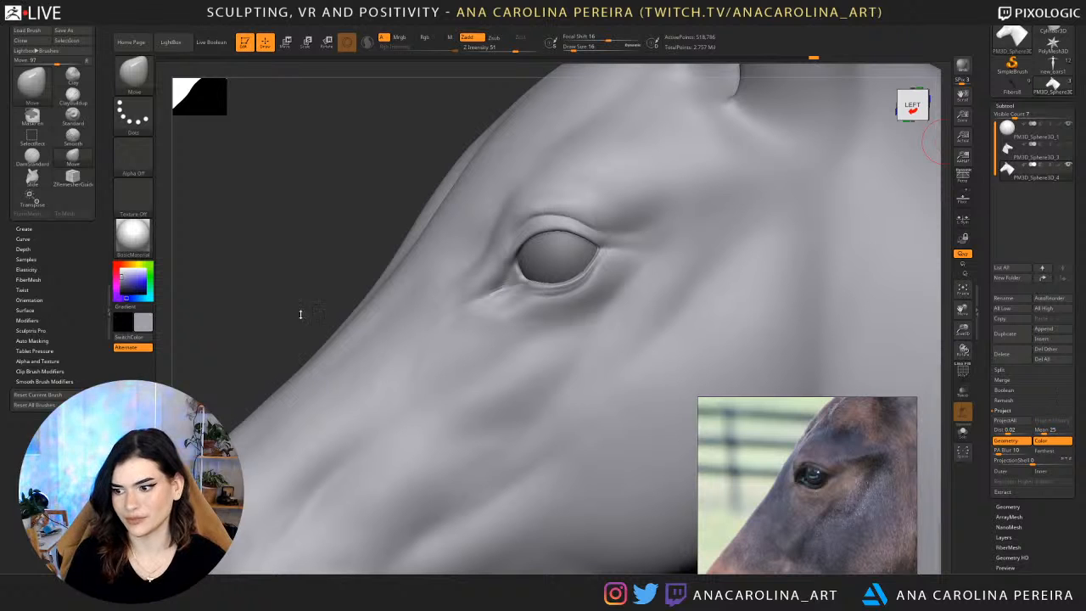
drag(221, 216, 419, 218)
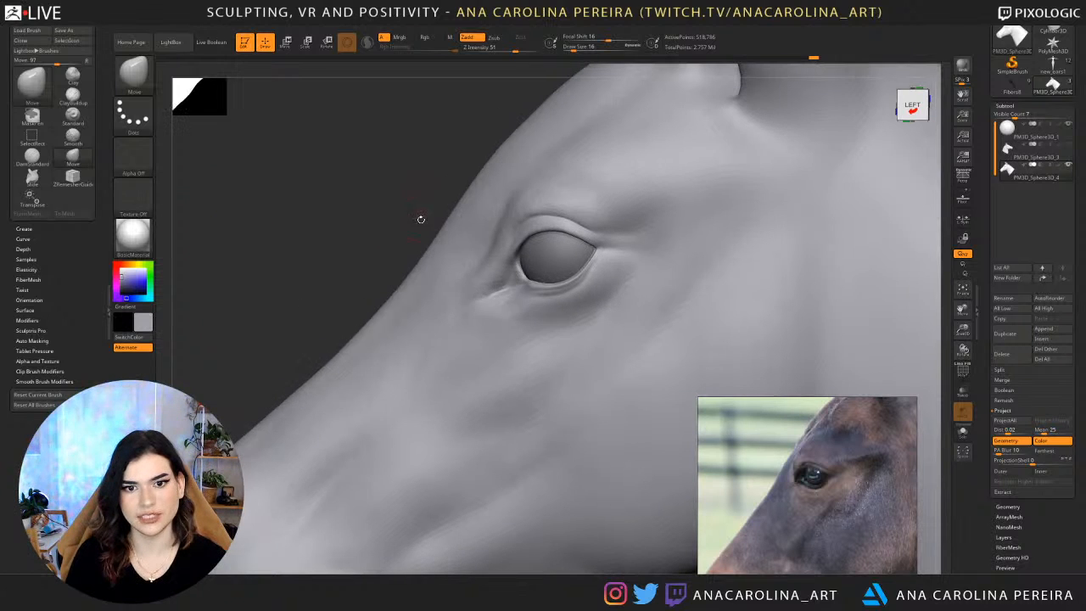
mouse_move(519, 285)
shift+mouse_down()
mouse_move(566, 283)
mouse_move(606, 234)
shift+mouse_up()
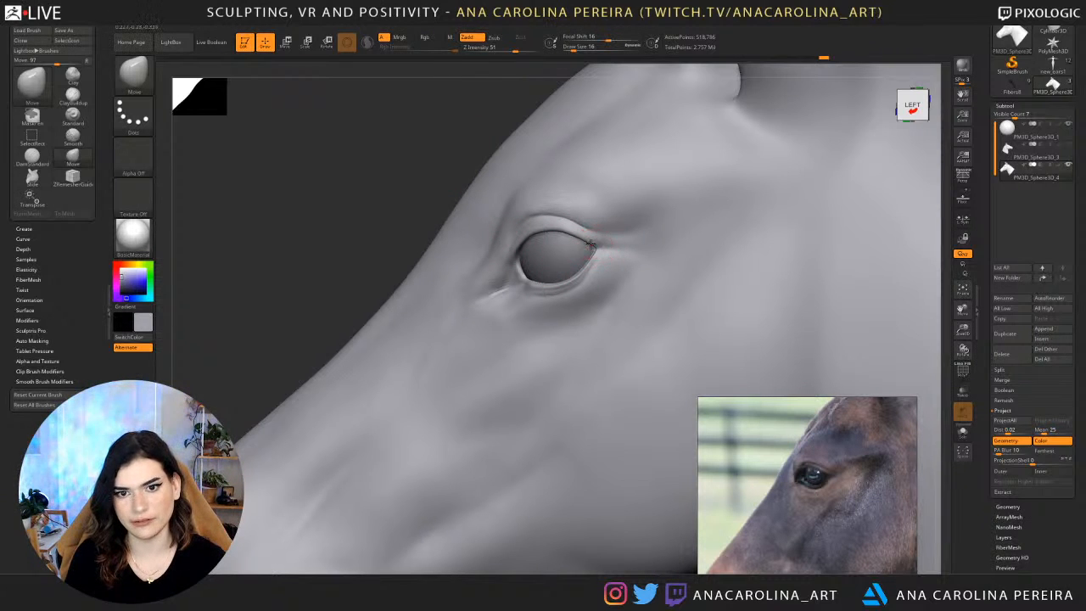
Switch to the DamStandard brush for detailing the rear eye corner.
key(b)
key(d)
key(s)
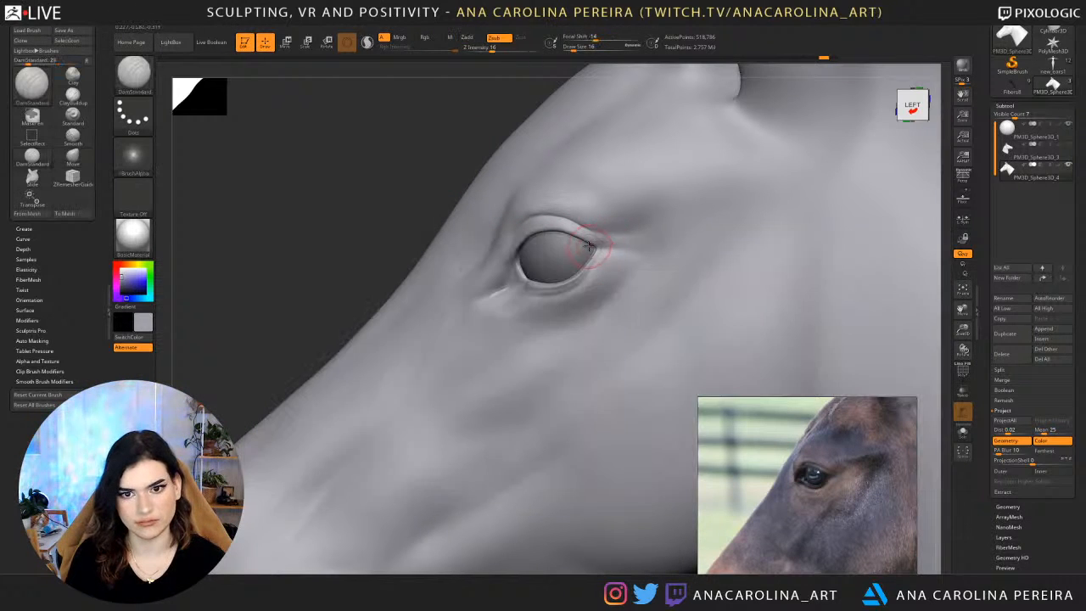
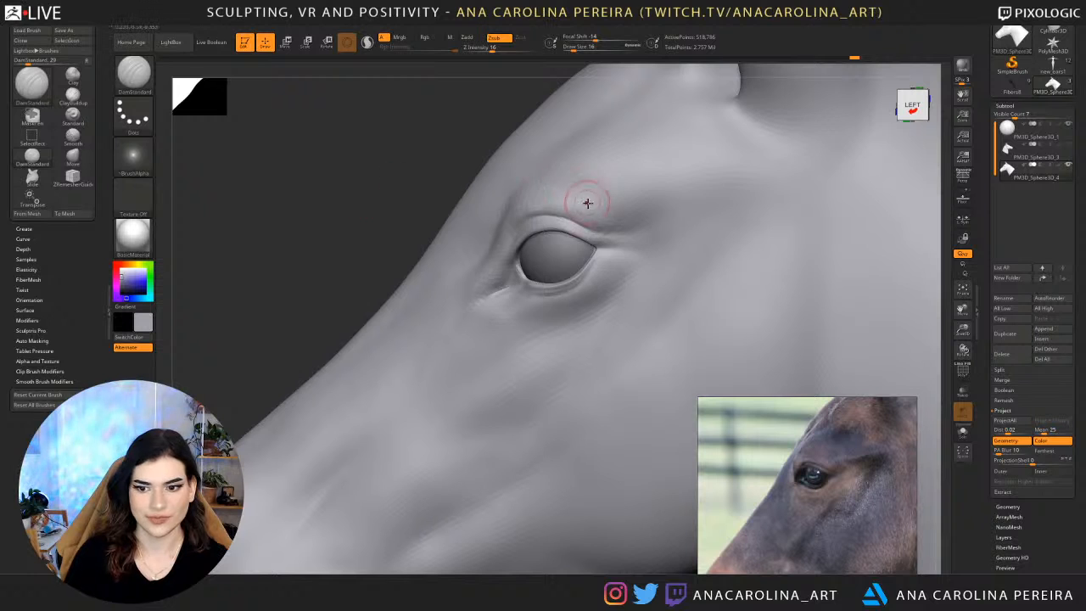
Switch to the Move brush, reduce the draw size to 23 and adjust the eyelid edges near the rear eye corner.
key(space)
drag(588, 205, 594, 205)
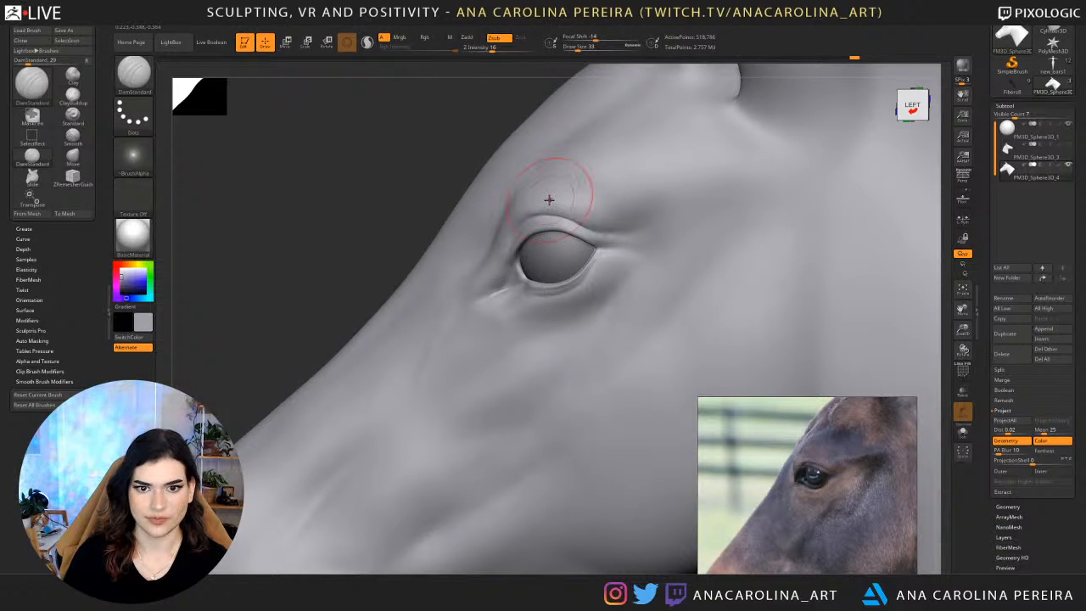
key(b)
key(m)
key(v)
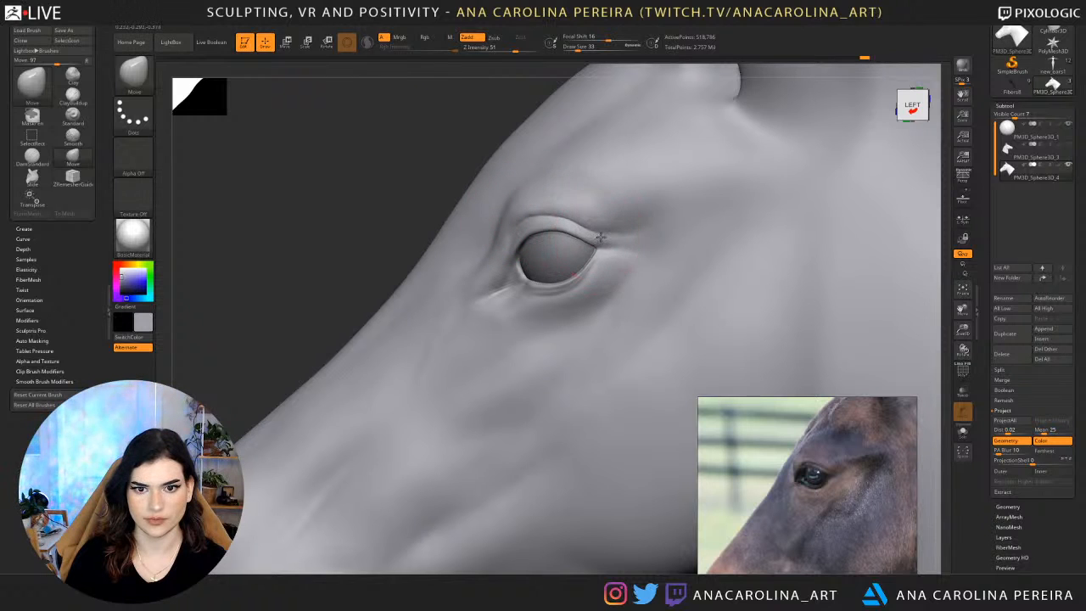
key(space)
drag(583, 229, 575, 231)
key(space)
drag(590, 273, 586, 273)
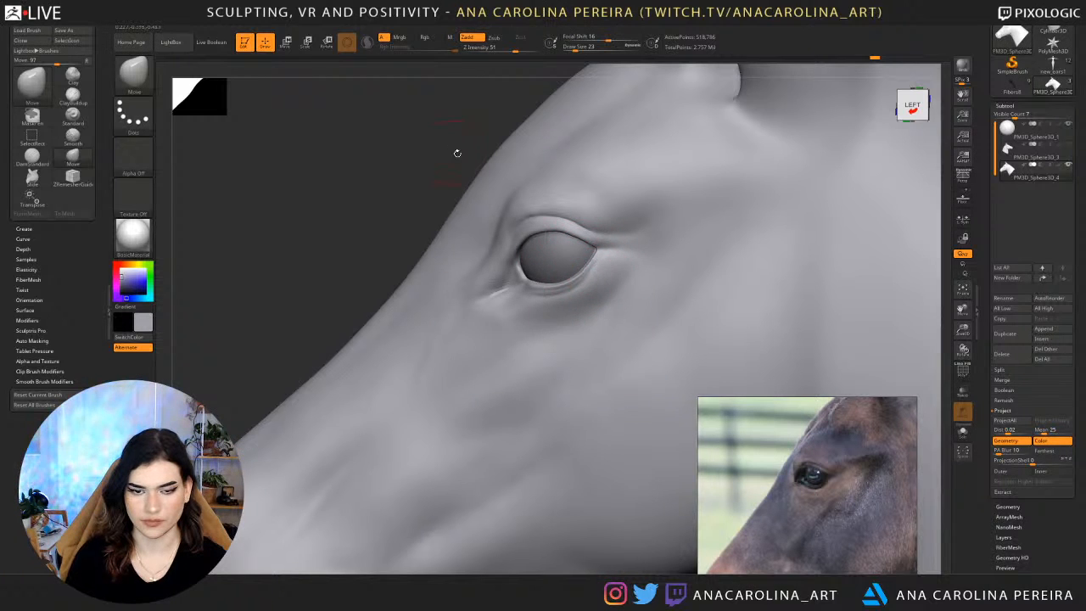
Set the draw size to 44 and refine the curve of the lower eyelid rim as seen from above and in front.
drag(456, 150, 475, 225)
key(space)
drag(584, 275, 589, 275)
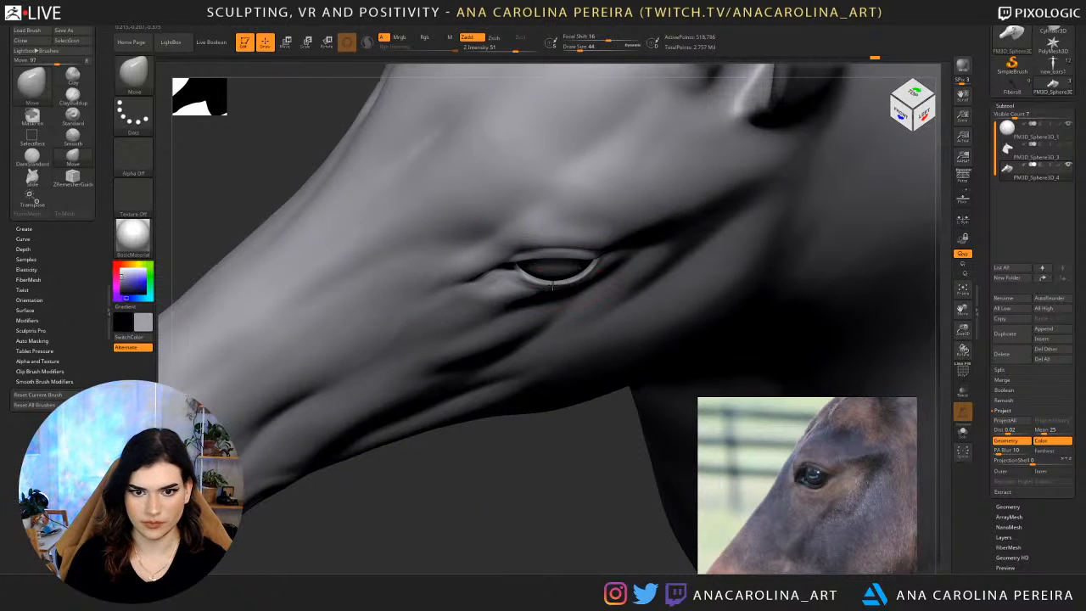
drag(574, 504, 560, 434)
drag(287, 201, 436, 206)
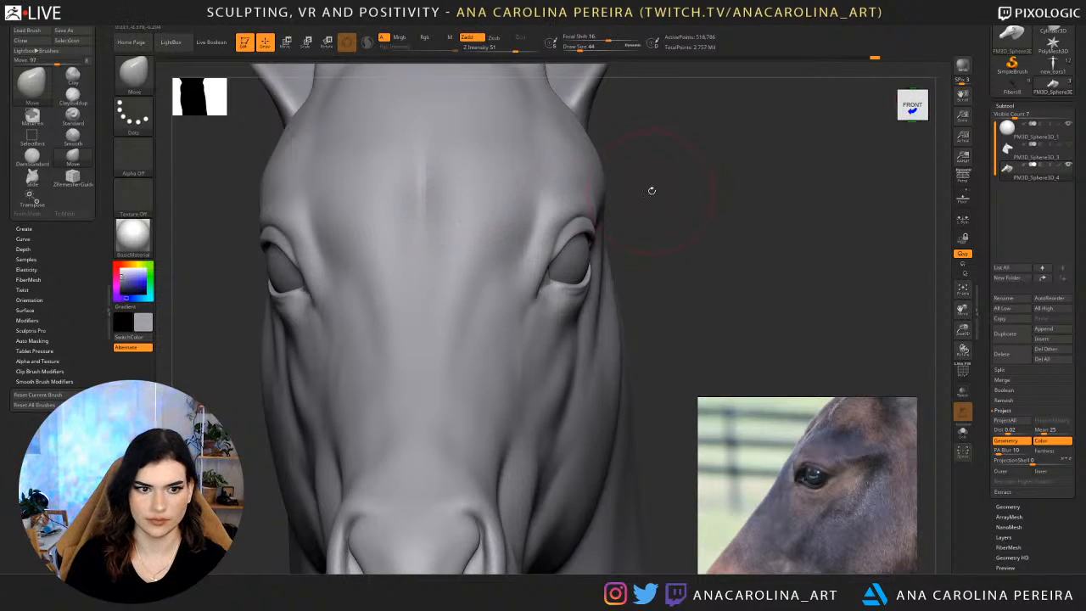
mouse_move(652, 190)
alt+mouse_down()
mouse_move(643, 145)
mouse_move(665, 155)
mouse_move(658, 208)
alt+mouse_up()
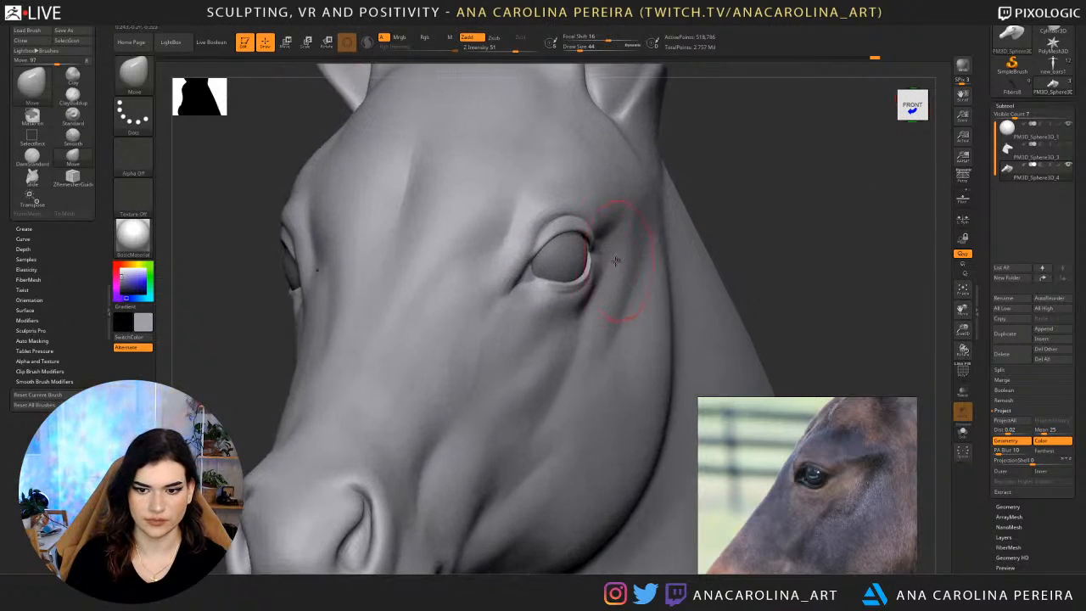
Set the draw size to 20 and fine-tune the eyelid edges from a front three-quarter view.
key(space)
drag(566, 269, 529, 258)
key(space)
shift+drag(723, 168, 759, 170)
drag(528, 243, 523, 243)
Examine the whole head from several angles and compare it with the foal photos on the reference board.
alt+drag(646, 220, 528, 193)
alt+drag(499, 414, 499, 356)
drag(531, 406, 580, 398)
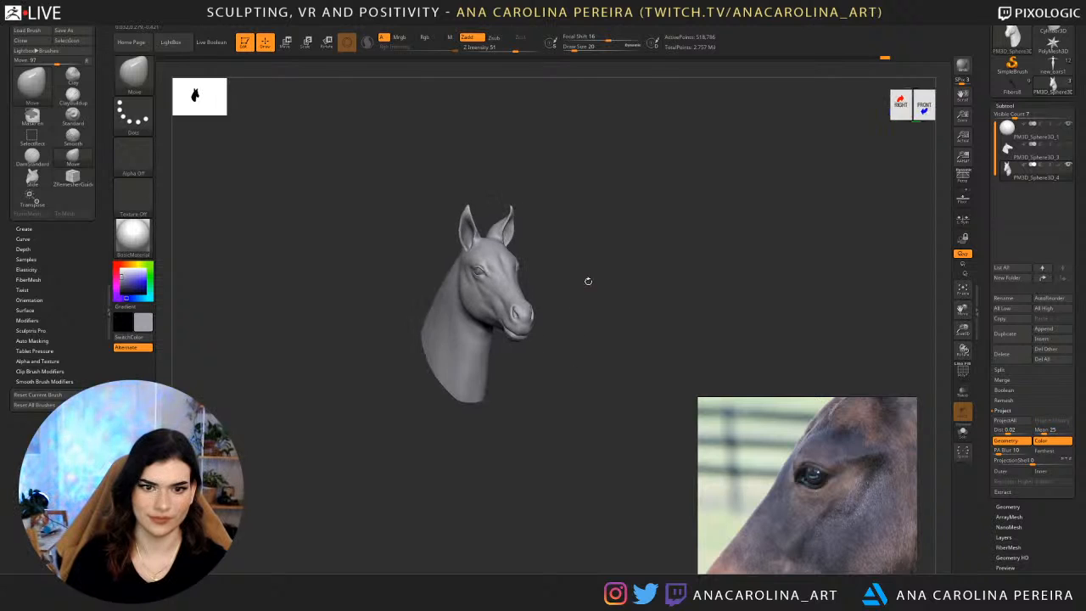
alt+drag(594, 208, 661, 246)
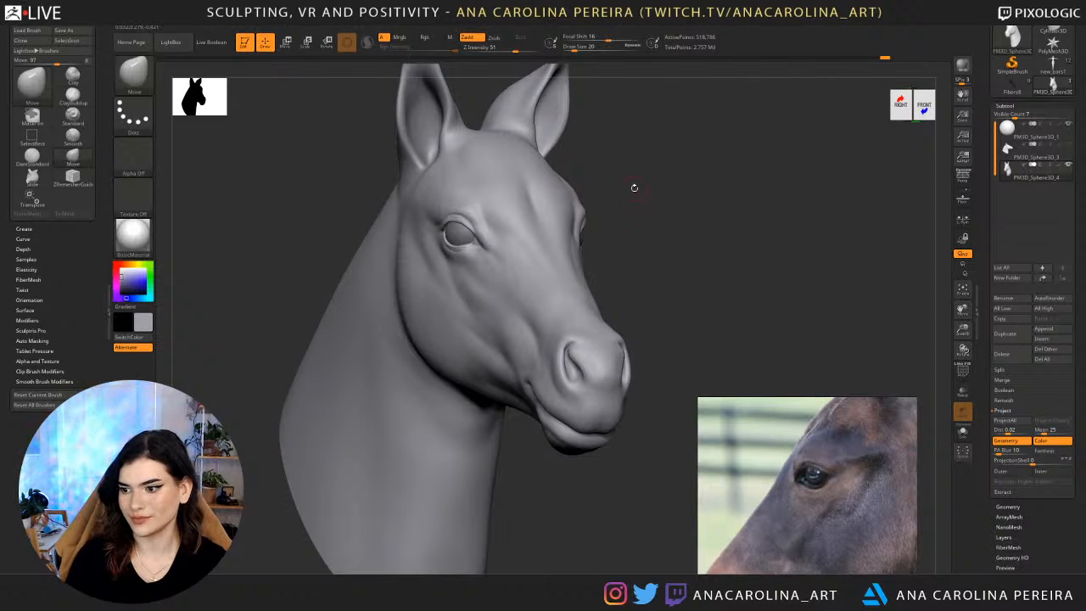
scroll(883, 475, down, 4)
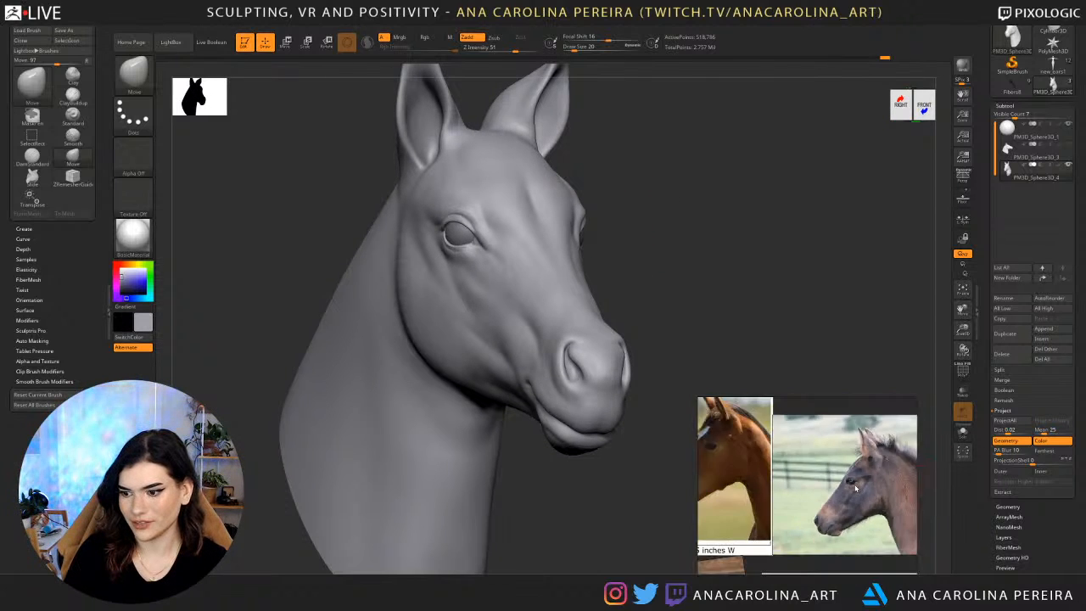
scroll(747, 521, down, 5)
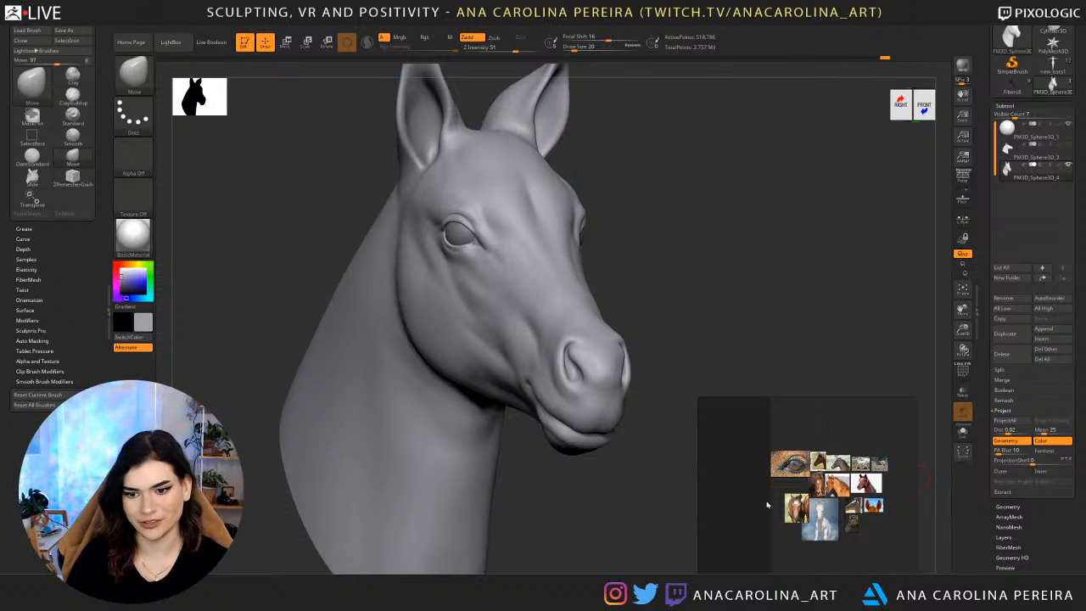
scroll(835, 533, up, 3)
scroll(893, 522, up, 1)
middle_drag(895, 524, 813, 525)
scroll(814, 525, down, 2)
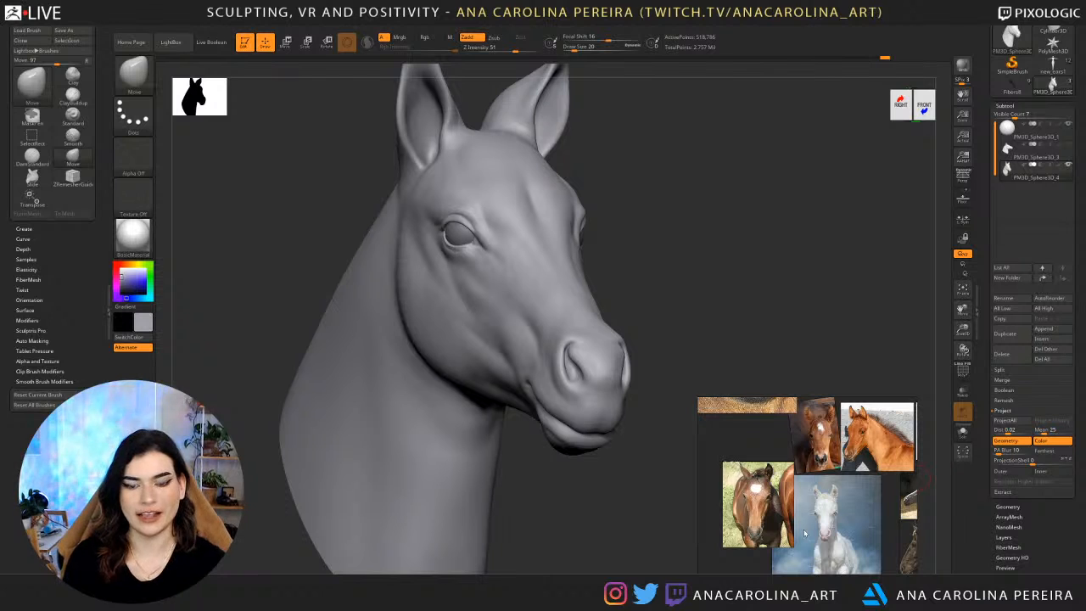
drag(545, 498, 696, 191)
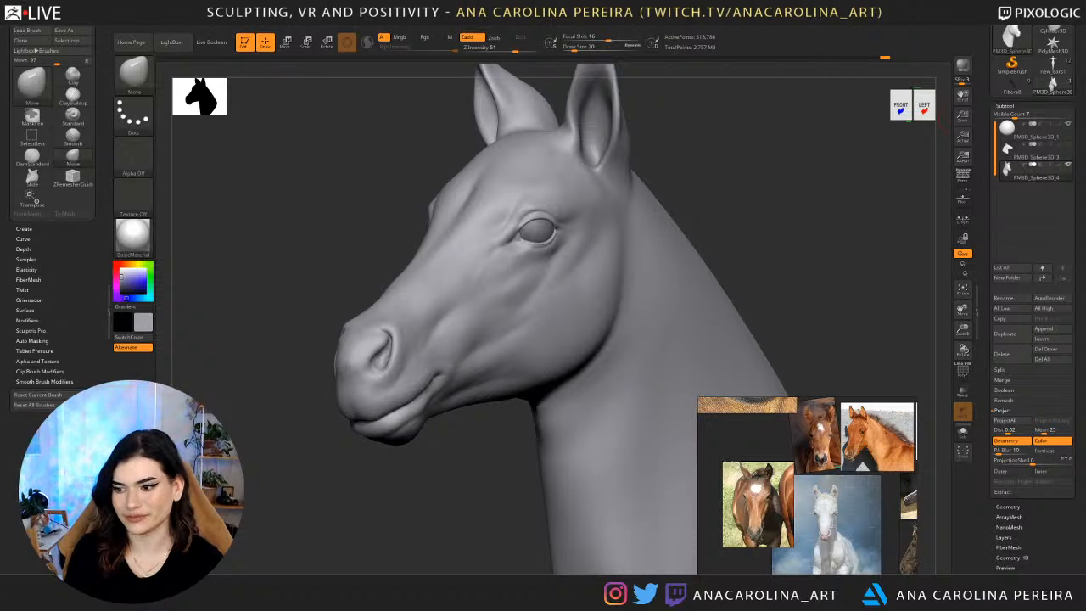
drag(786, 145, 797, 141)
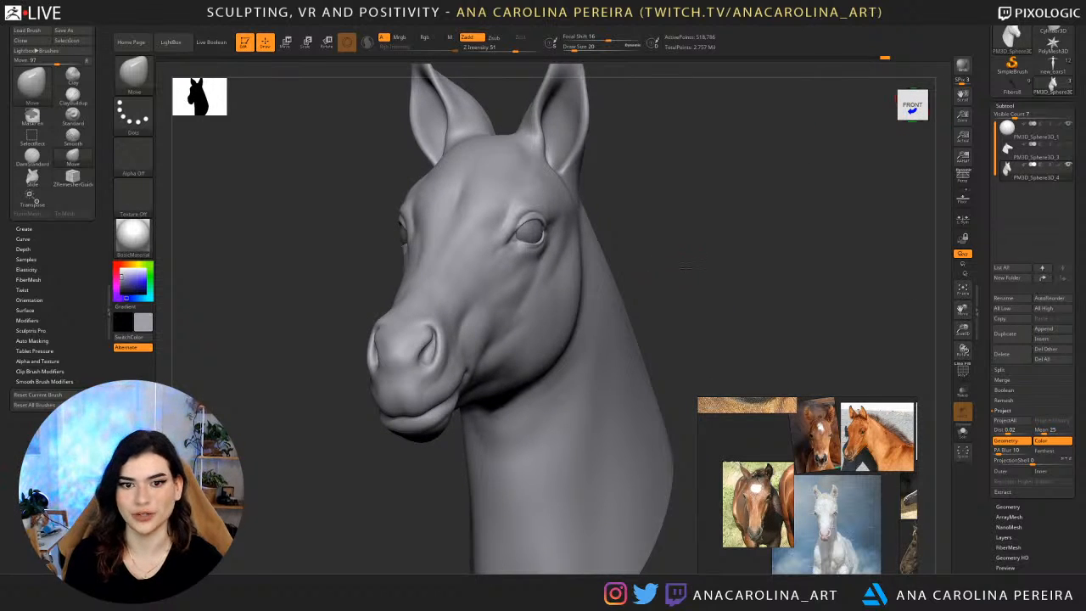
Reselect the Move brush, enlarge the draw size and adjust the shape around the eye's rear corner.
drag(685, 268, 655, 304)
key(space)
drag(690, 246, 709, 244)
key(b)
key(m)
key(v)
key(space)
mouse_move(560, 238)
mouse_down()
mouse_move(579, 220)
mouse_move(561, 227)
mouse_up()
key(space)
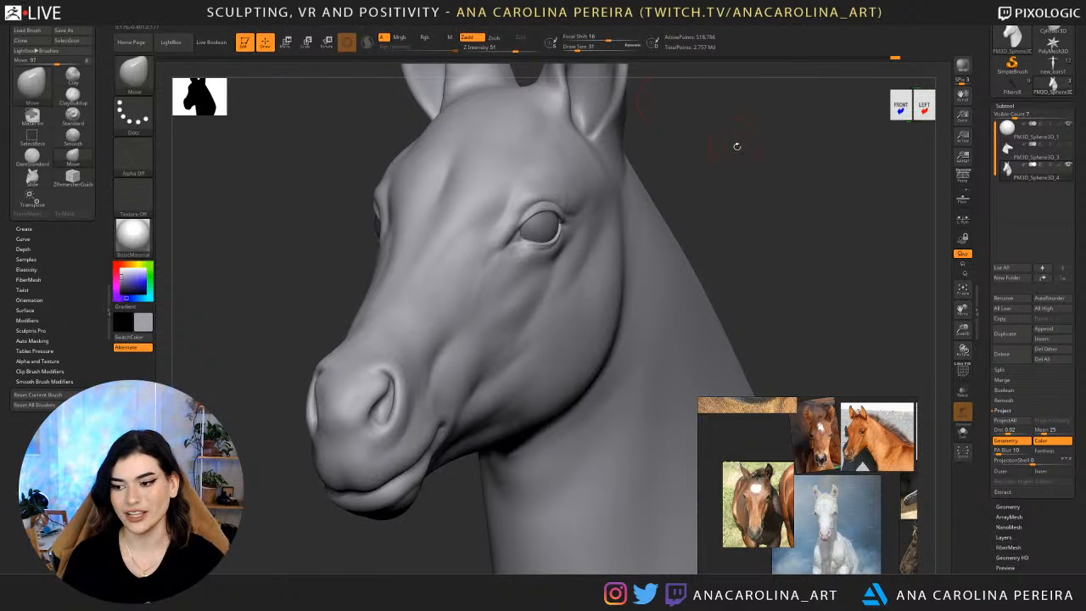
Use draw size 51 to reshape the area behind and below the eye from front three-quarter views.
mouse_move(737, 149)
mouse_down()
mouse_move(719, 184)
mouse_move(689, 185)
mouse_up()
key(space)
key(space)
drag(648, 227, 573, 240)
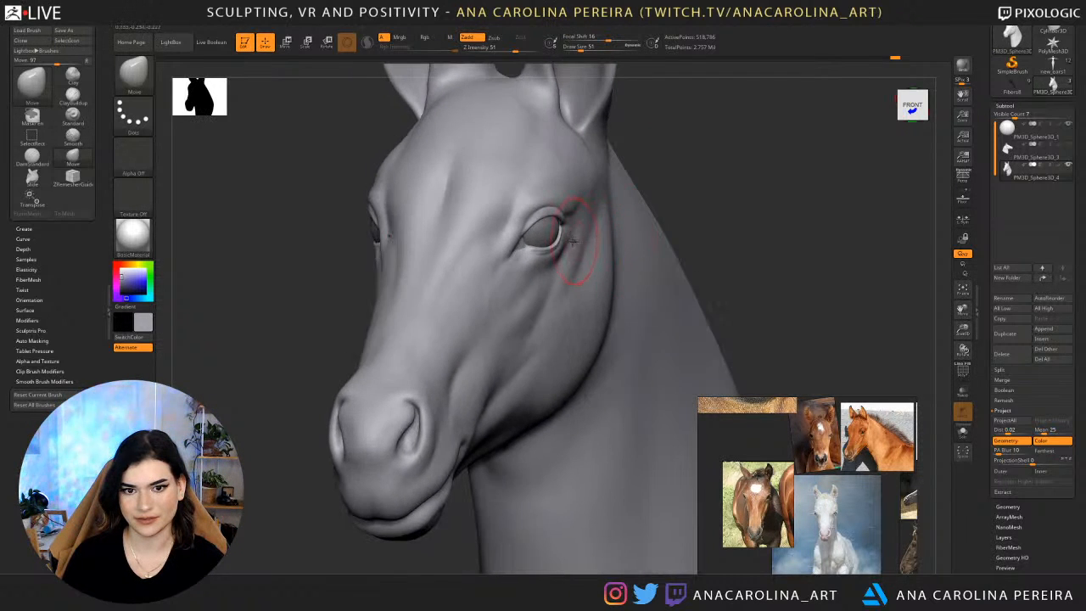
mouse_move(659, 170)
mouse_down()
mouse_move(764, 163)
mouse_move(689, 170)
mouse_up()
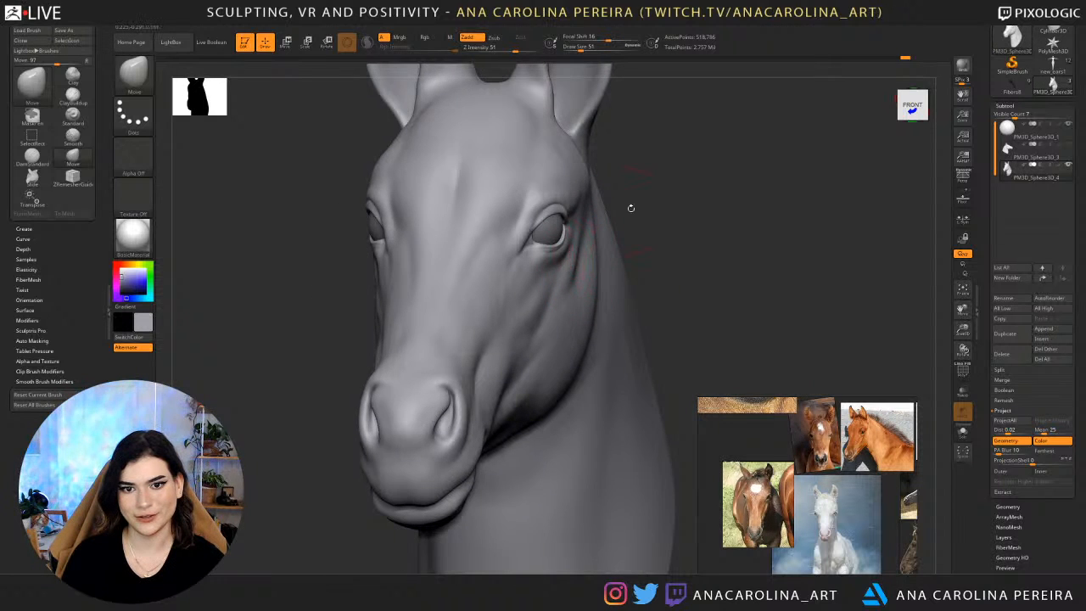
drag(631, 208, 587, 230)
key(shift)
shift+drag(588, 276, 592, 269)
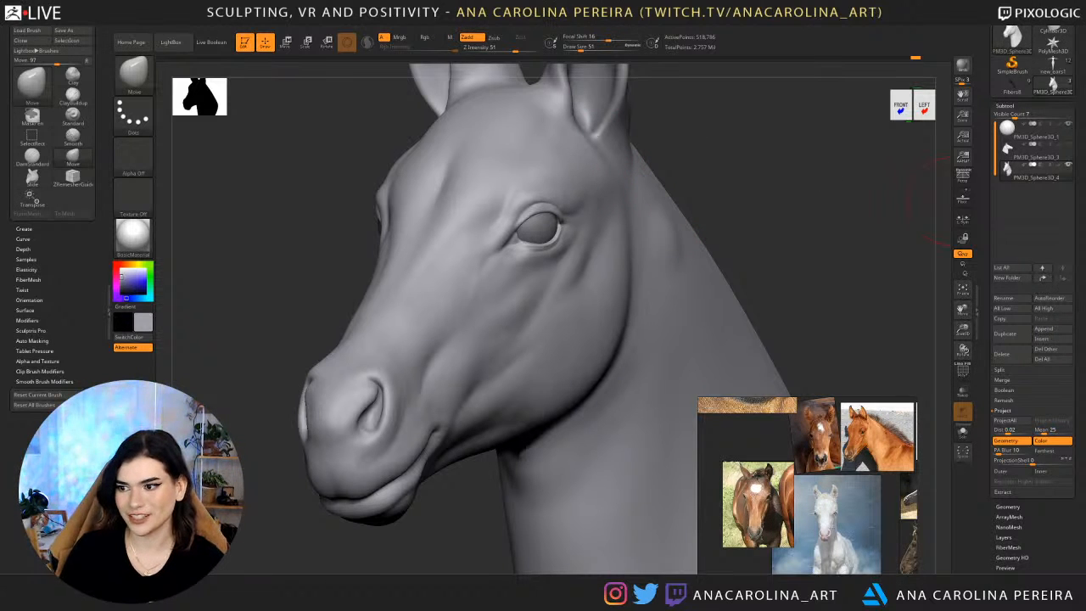
Adjust how far the outer eyelid protrudes, working on the head as seen from above.
drag(768, 242, 819, 243)
mouse_move(701, 258)
mouse_down()
mouse_move(722, 270)
mouse_move(767, 239)
mouse_move(741, 276)
mouse_move(690, 264)
mouse_up()
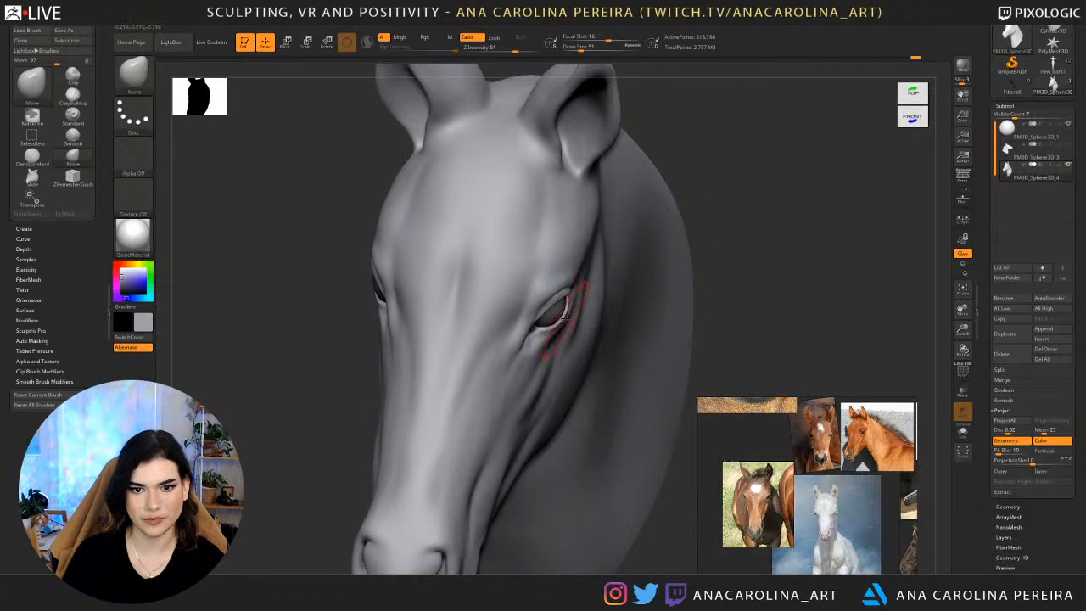
drag(565, 319, 545, 333)
mouse_move(728, 281)
mouse_down()
mouse_move(735, 185)
mouse_move(705, 262)
mouse_move(684, 272)
mouse_up()
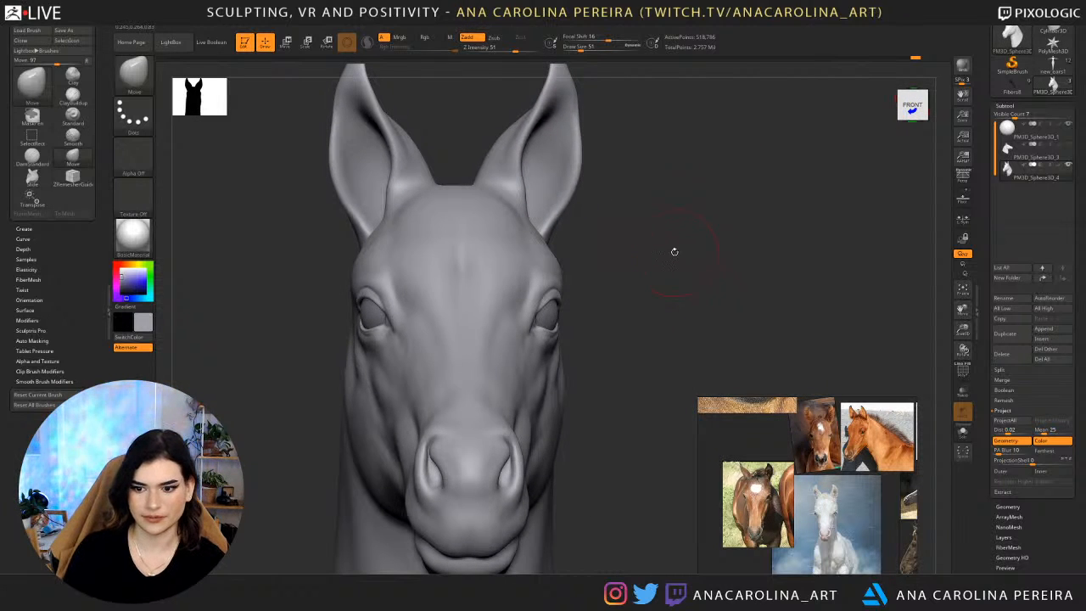
Browse the reference board for head proportions and bring the chestnut foal's side-profile photo into close view.
scroll(764, 492, up, 4)
scroll(827, 472, down, 4)
middle_drag(865, 442, 860, 478)
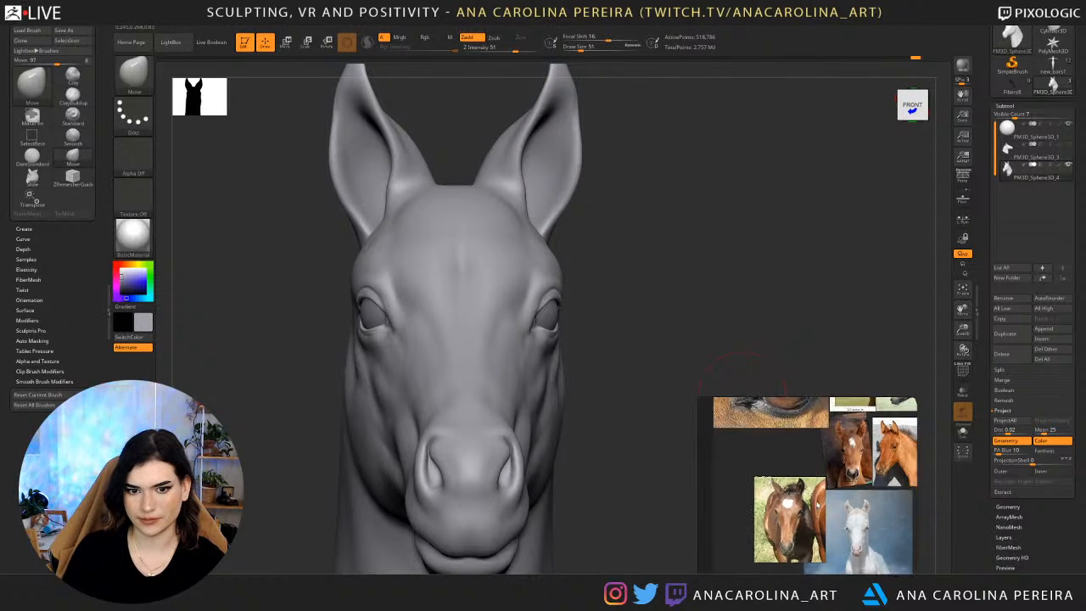
scroll(860, 478, down, 1)
scroll(874, 452, up, 2)
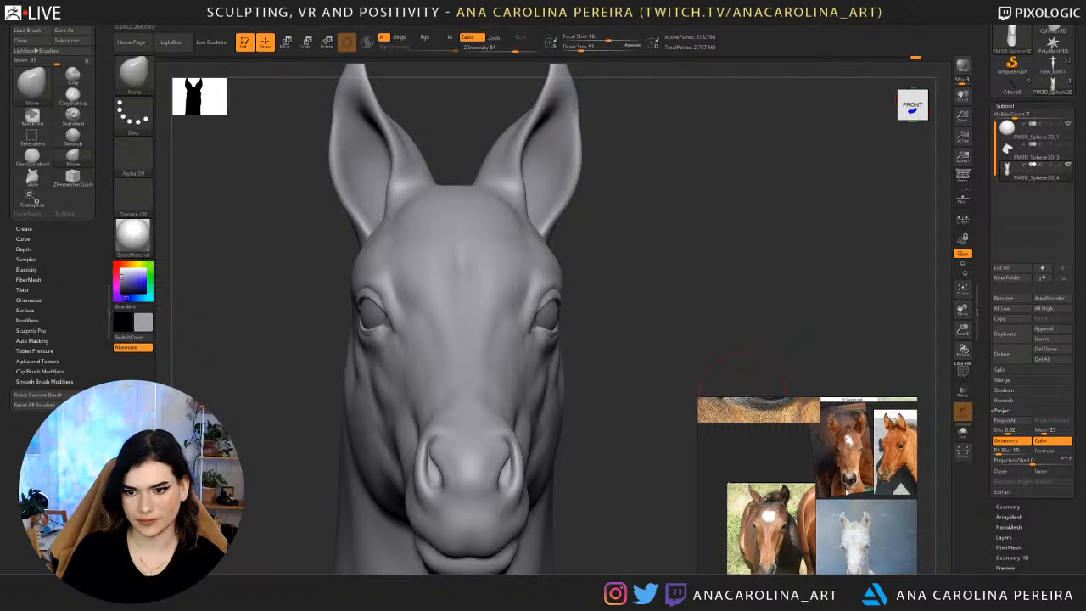
scroll(825, 444, up, 1)
scroll(822, 451, down, 6)
middle_drag(838, 442, 806, 461)
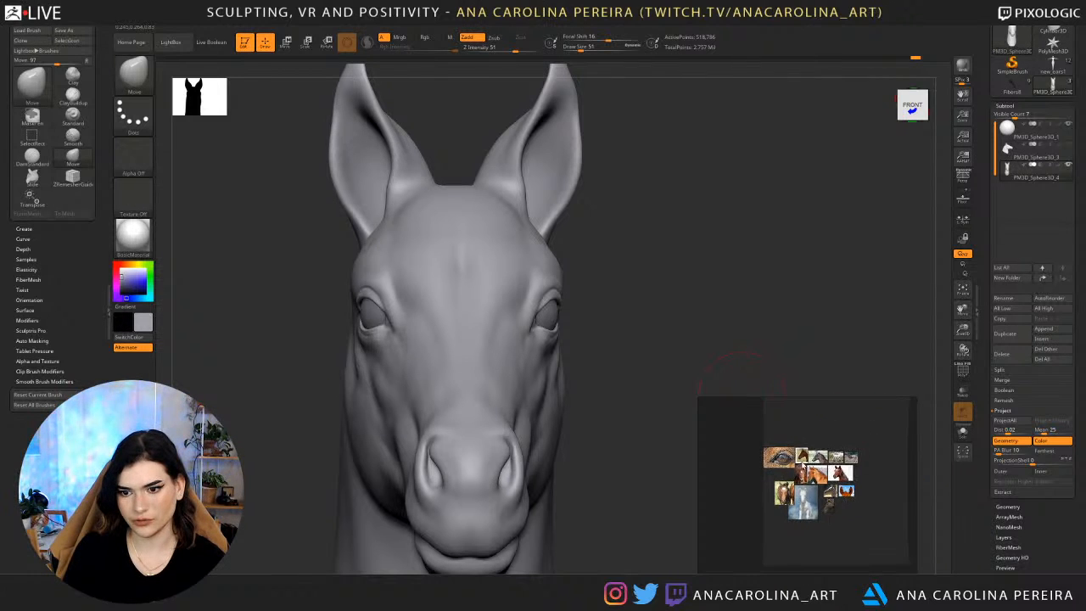
scroll(806, 461, up, 5)
scroll(789, 442, down, 3)
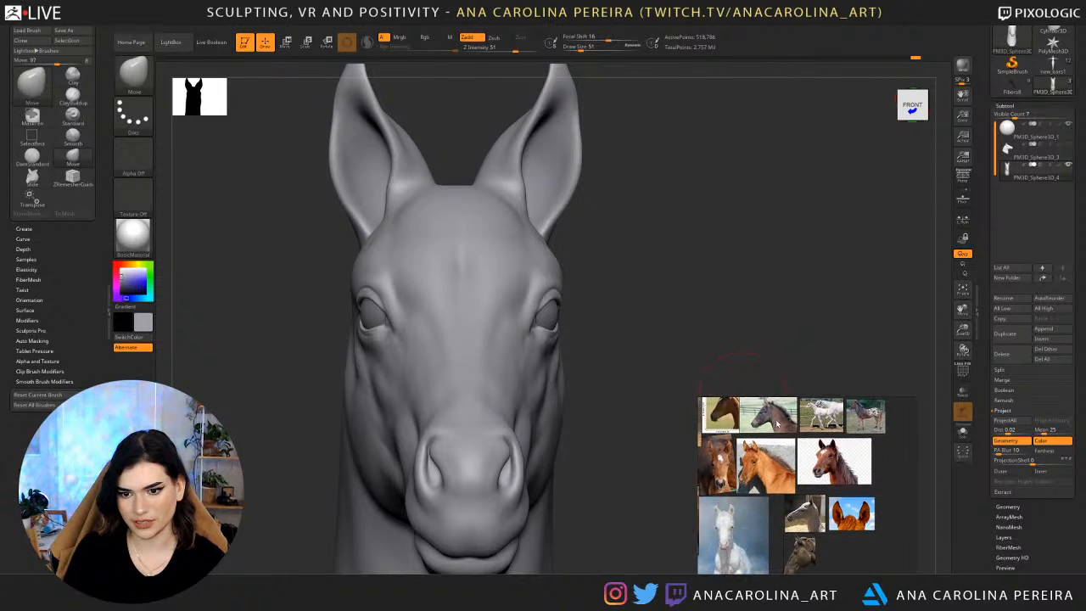
scroll(742, 490, up, 4)
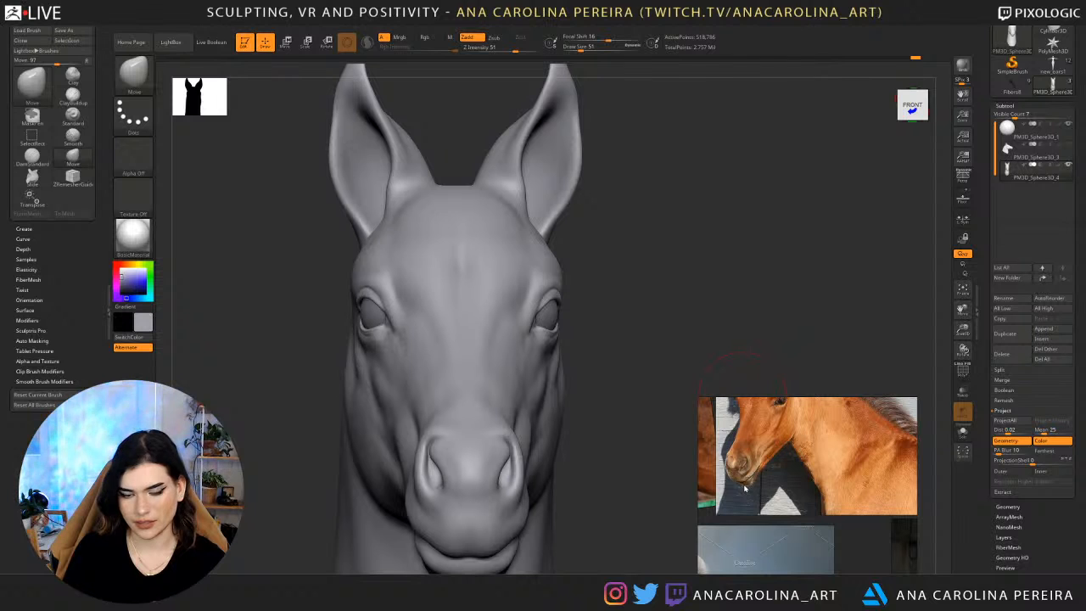
Lower the mesh three subdivision levels and reshape the head's side profile with the Move brush at draw size 104.
drag(724, 260, 632, 280)
alt+drag(411, 340, 447, 236)
key(shift+d)
key(shift+d)
key(shift+d)
mouse_move(425, 281)
mouse_down()
mouse_move(456, 283)
mouse_move(466, 260)
mouse_up()
key(space)
Undo the last stroke, then set the draw size to 87 and reshape the corner of the mouth.
key(space)
drag(464, 261, 443, 264)
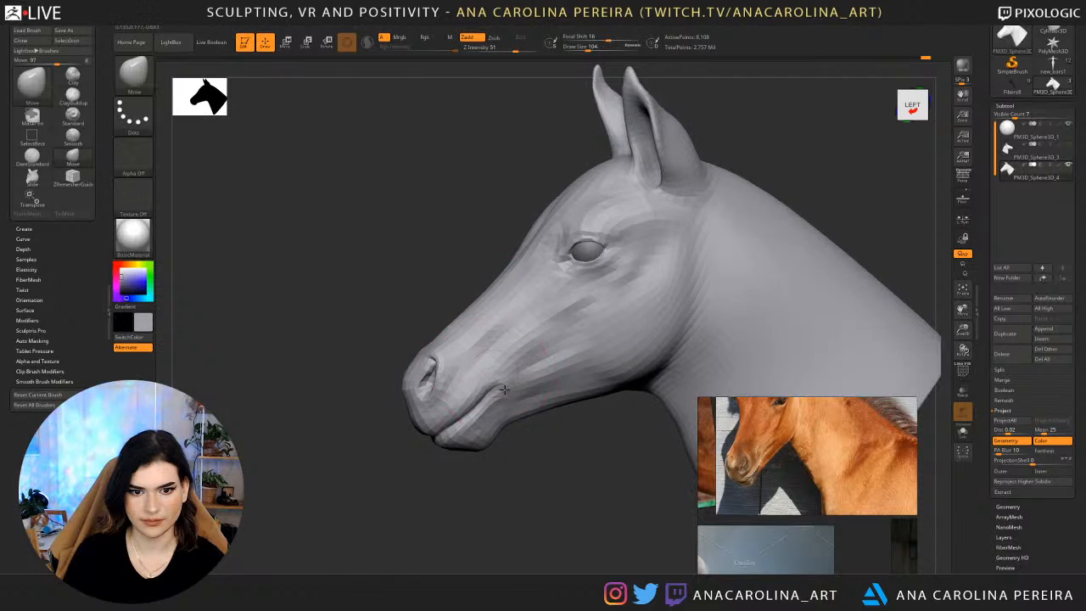
key(ctrl+z)
drag(496, 385, 494, 386)
key(space)
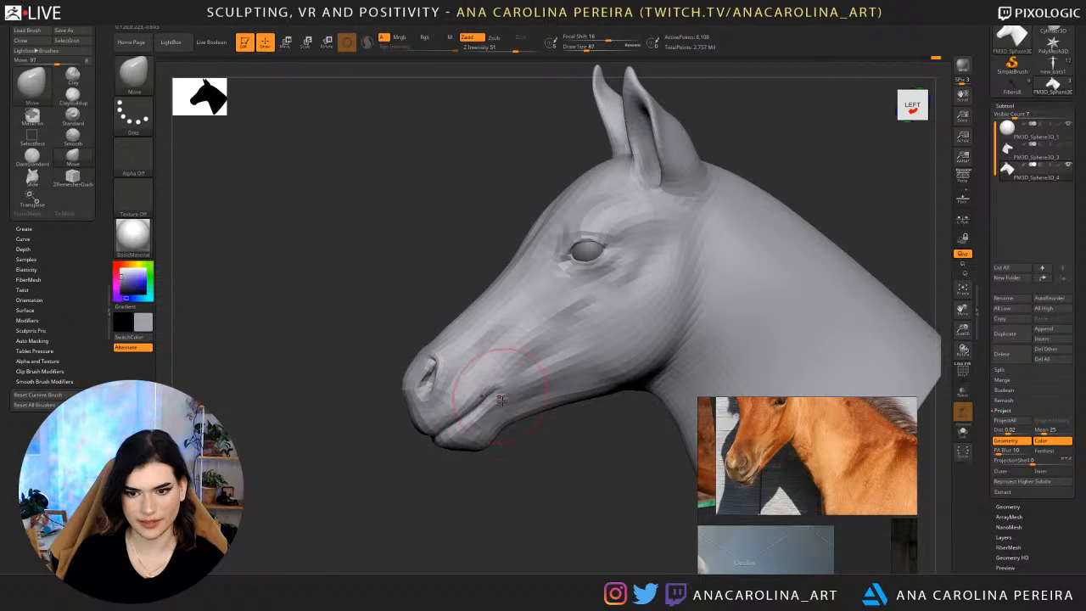
mouse_move(487, 381)
right_down()
mouse_move(513, 384)
mouse_move(491, 397)
right_up()
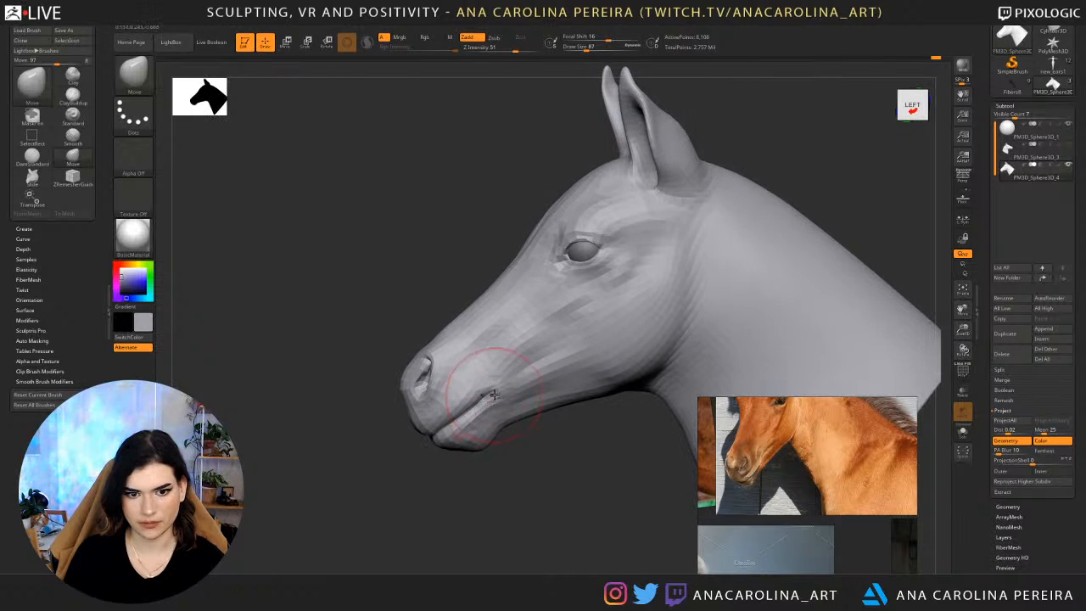
mouse_move(524, 438)
right_down()
mouse_move(552, 470)
mouse_move(510, 494)
mouse_move(548, 468)
mouse_move(563, 502)
mouse_move(539, 472)
mouse_move(537, 438)
mouse_move(536, 453)
mouse_move(555, 424)
mouse_move(530, 430)
right_up()
Raise the mesh back to a detailed subdivision level and check the whole head in three-quarter view.
key(d)
ctrl+right_drag(674, 283, 680, 314)
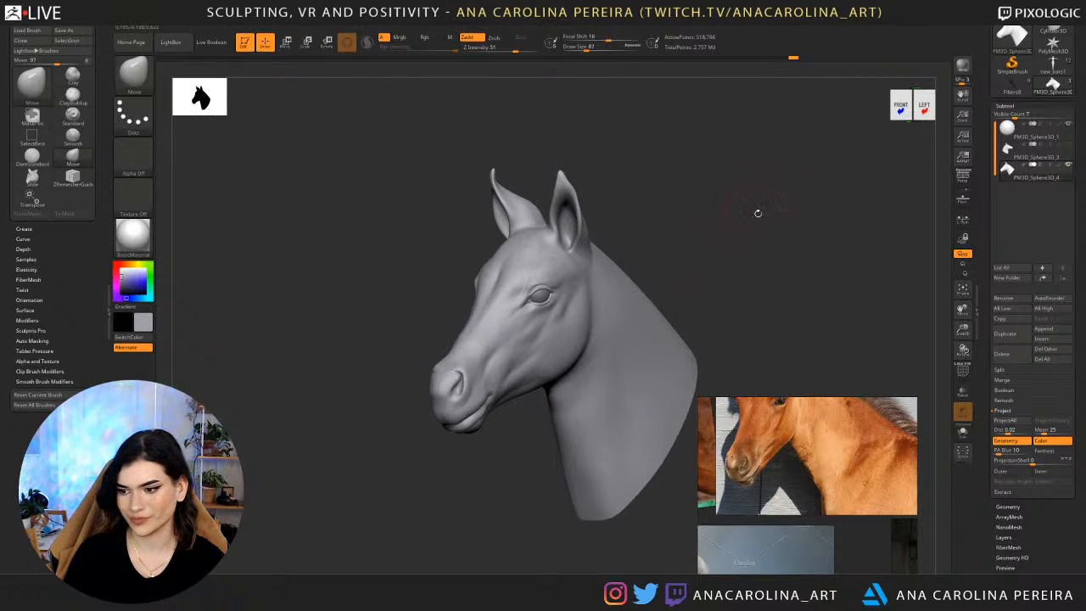
alt+right_drag(757, 213, 671, 220)
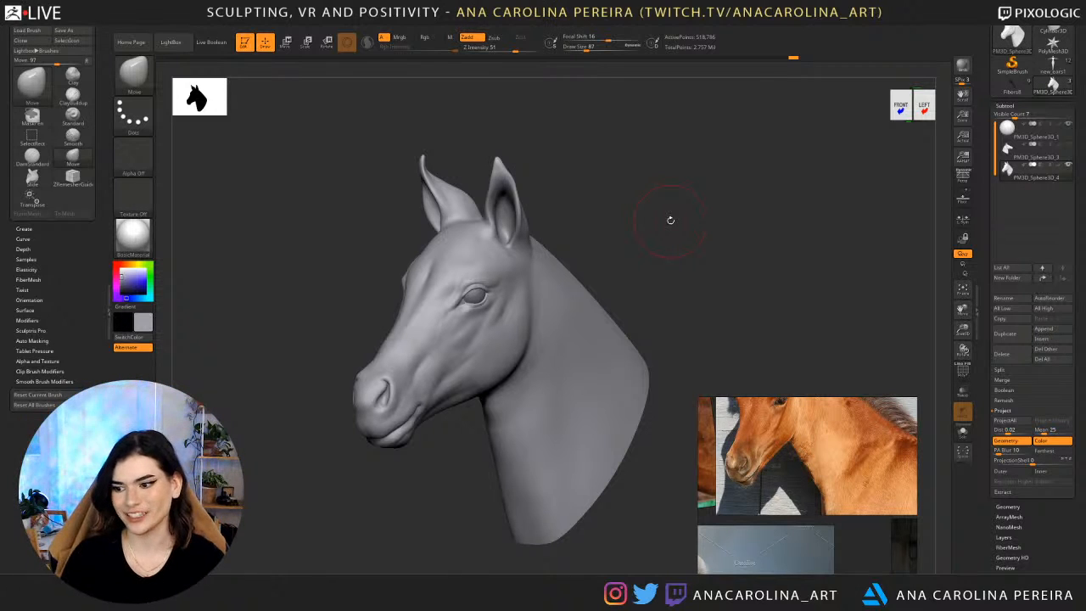
drag(614, 247, 606, 238)
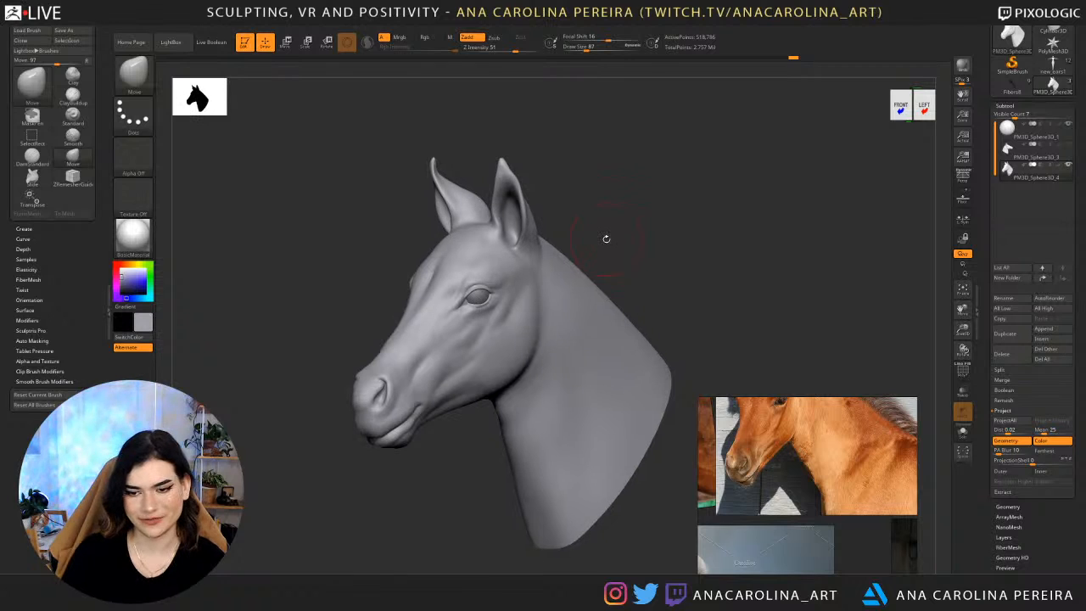
Study the ears and front-facing heads in the foal reference photos and compare them with the sculpted head.
scroll(831, 471, down, 3)
middle_drag(838, 479, 841, 495)
scroll(841, 495, up, 3)
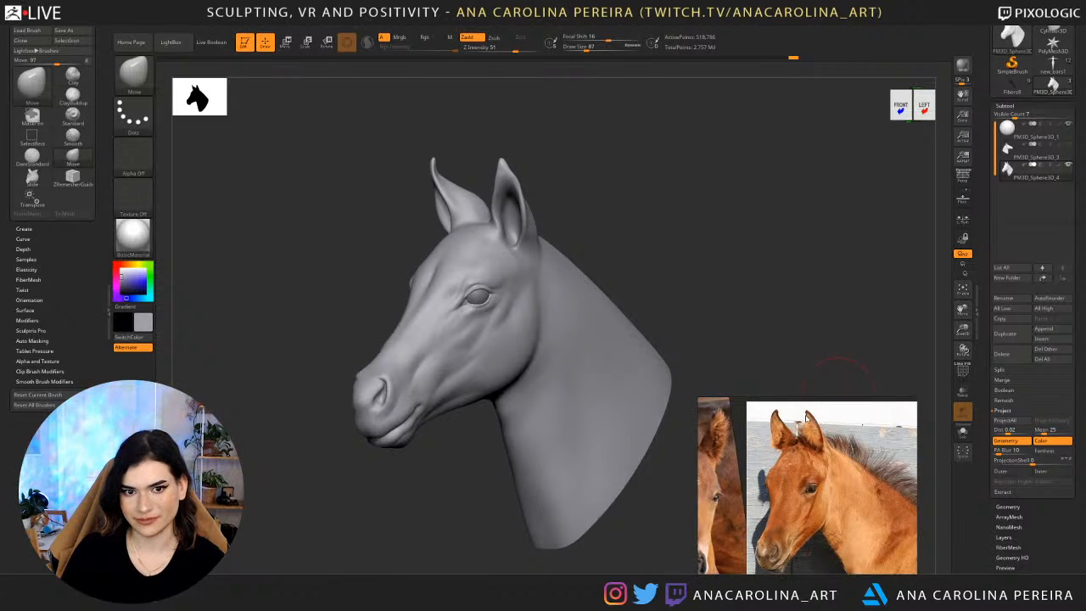
scroll(807, 419, up, 2)
scroll(823, 442, down, 4)
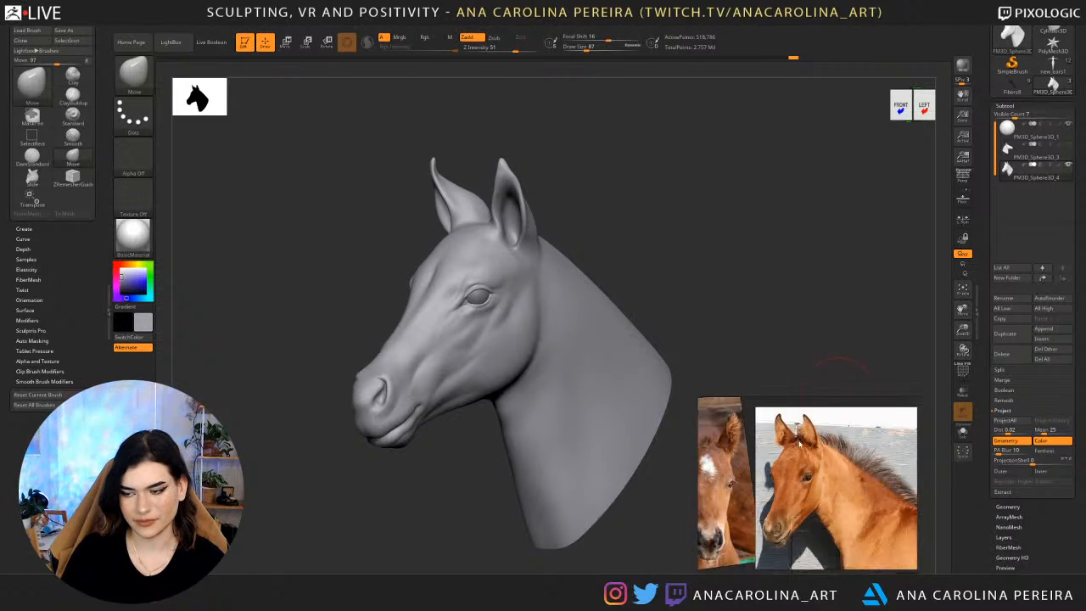
scroll(834, 453, down, 2)
scroll(837, 434, up, 2)
middle_drag(834, 452, 876, 555)
scroll(819, 448, down, 2)
scroll(841, 510, up, 3)
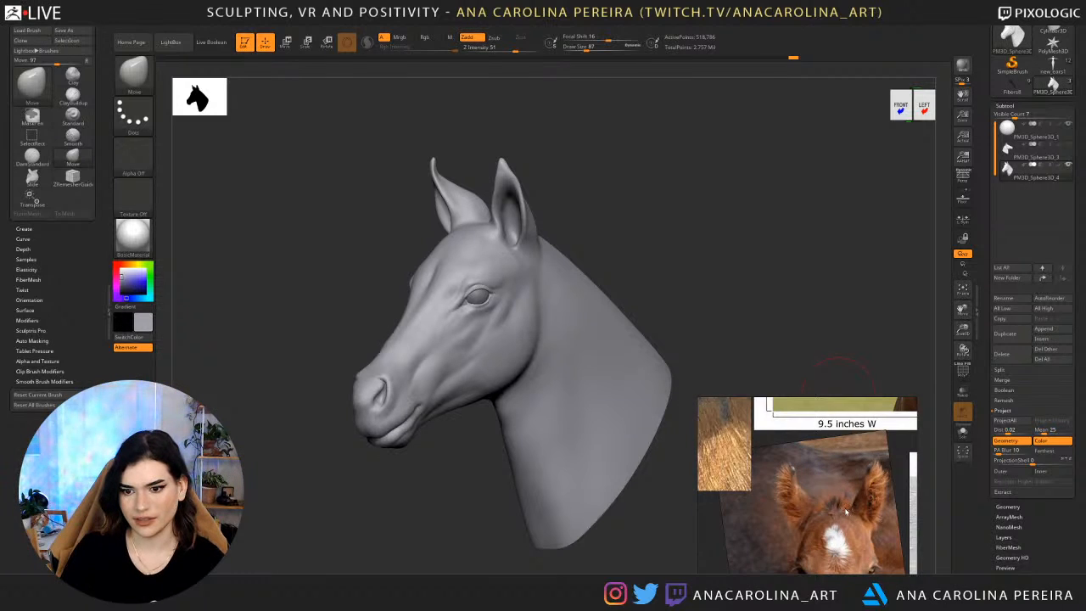
scroll(846, 512, down, 3)
middle_drag(846, 512, 836, 446)
middle_drag(815, 501, 858, 450)
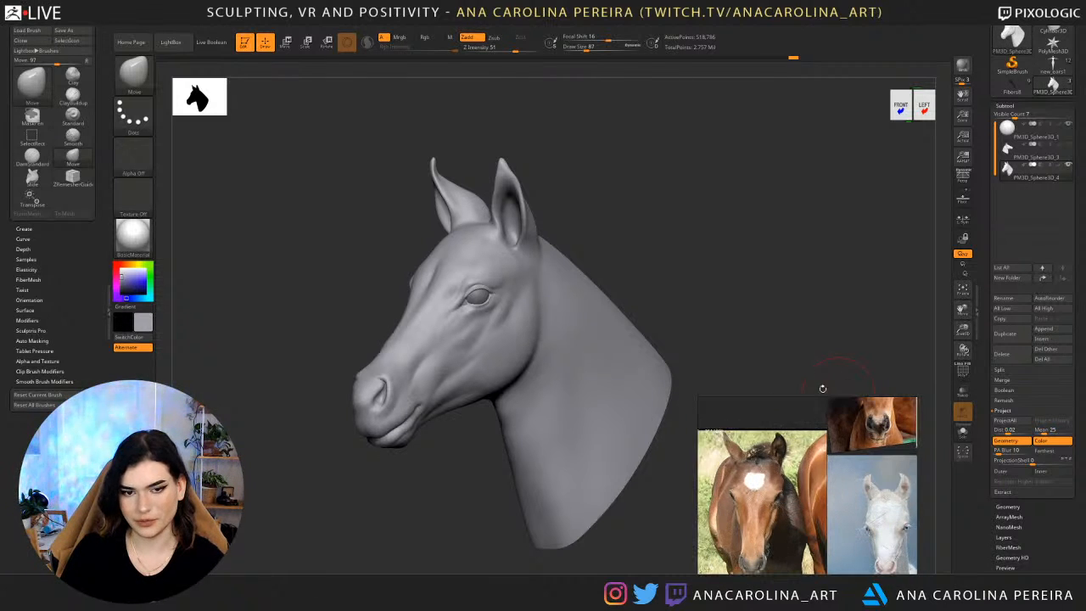
mouse_move(823, 388)
mouse_down()
mouse_move(764, 314)
mouse_move(610, 315)
mouse_move(762, 323)
mouse_move(727, 329)
mouse_up()
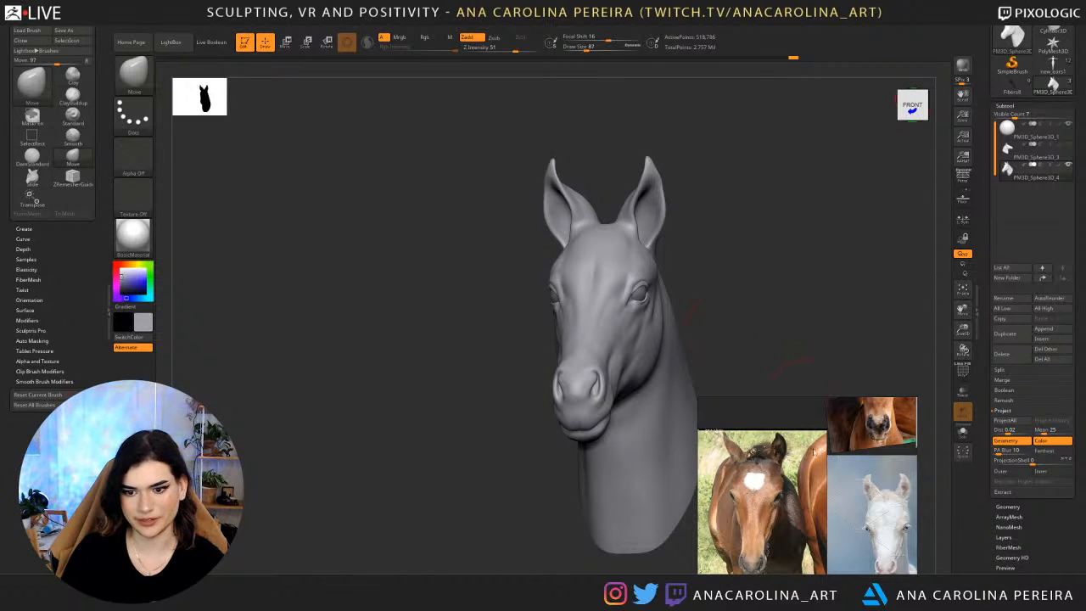
Lower the mesh three subdivision levels and reshape the ears with the Move brush at draw size 56.
shift+drag(845, 354, 856, 366)
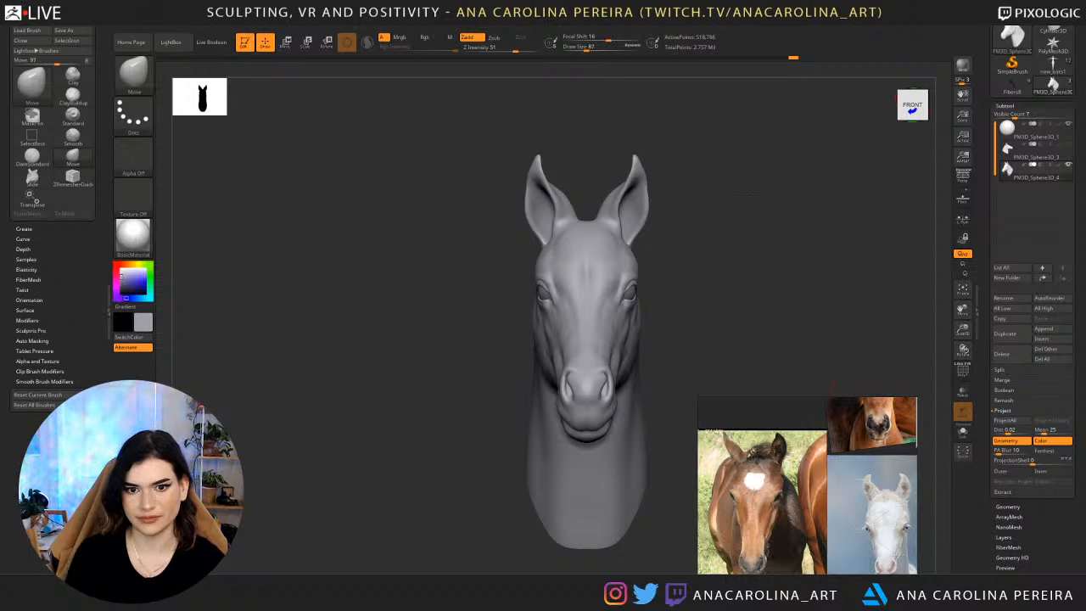
mouse_move(747, 127)
alt+mouse_down()
mouse_move(781, 163)
mouse_move(715, 301)
alt+mouse_up()
key(shift+d)
key(shift+d)
key(shift+d)
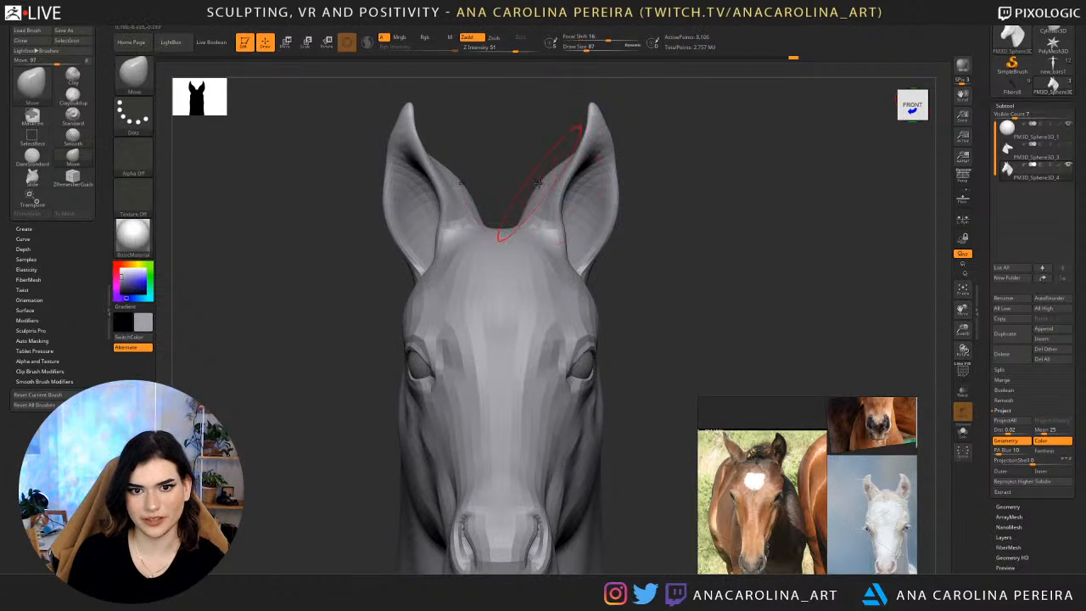
key(space)
mouse_move(552, 178)
mouse_down()
mouse_move(533, 176)
mouse_move(564, 165)
mouse_up()
key(space)
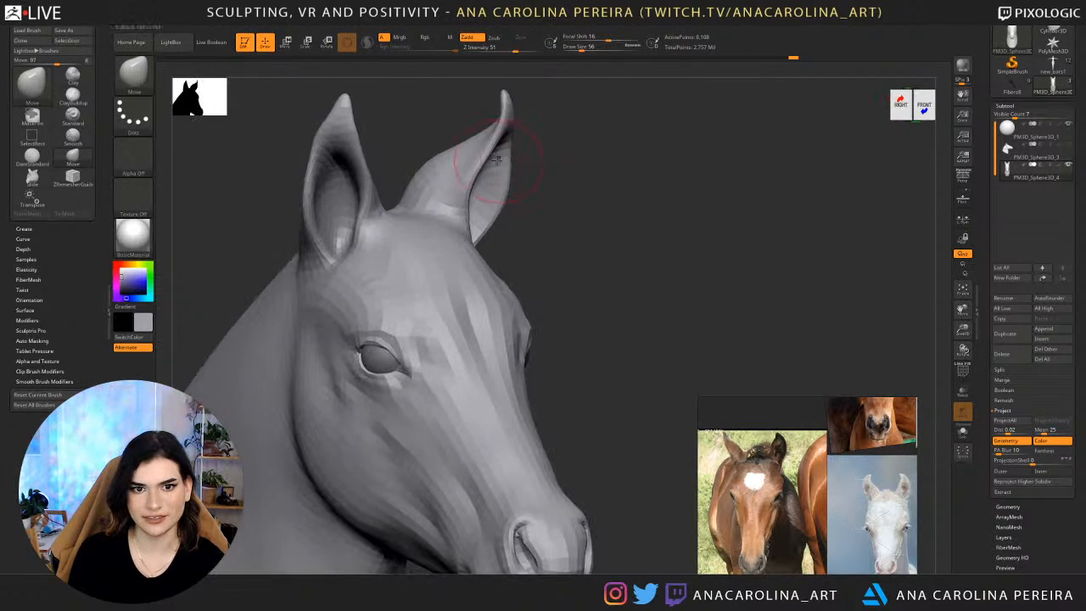
Set the draw size to 71 and reshape the ears from three-quarter and side angles.
key(space)
mouse_move(452, 172)
mouse_down()
mouse_move(431, 173)
mouse_move(473, 137)
mouse_move(454, 160)
mouse_up()
mouse_move(593, 205)
mouse_down()
mouse_move(480, 188)
mouse_move(497, 202)
mouse_move(489, 250)
mouse_up()
drag(585, 183, 504, 175)
mouse_move(496, 189)
shift+mouse_down()
mouse_move(471, 150)
mouse_move(506, 201)
mouse_move(617, 178)
mouse_move(528, 148)
shift+mouse_up()
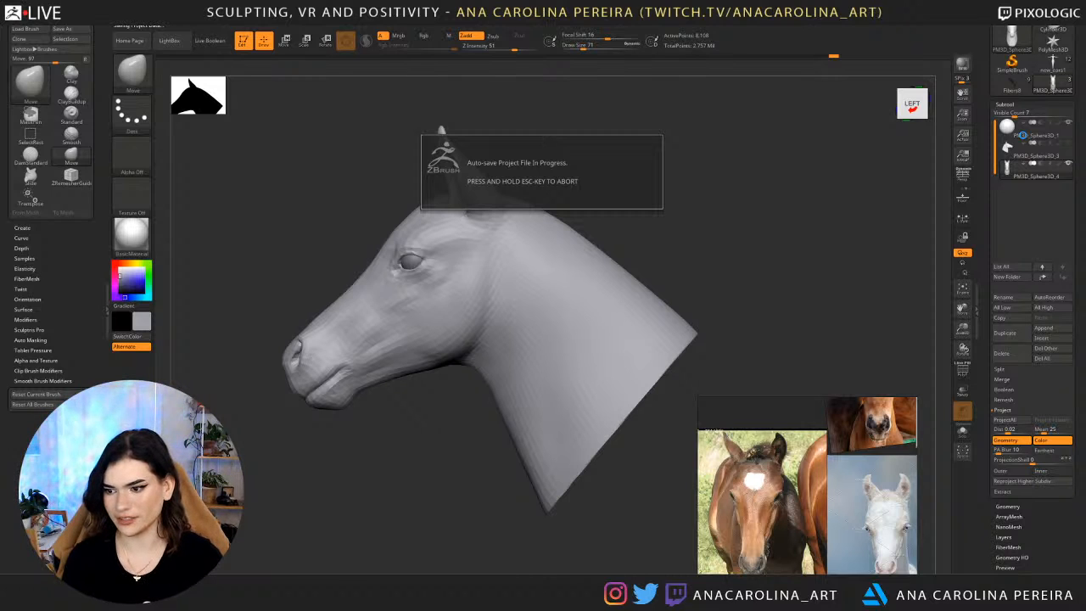
Set the draw size to 46 and reshape the inner edges of the ears as seen from the front.
drag(355, 541, 501, 541)
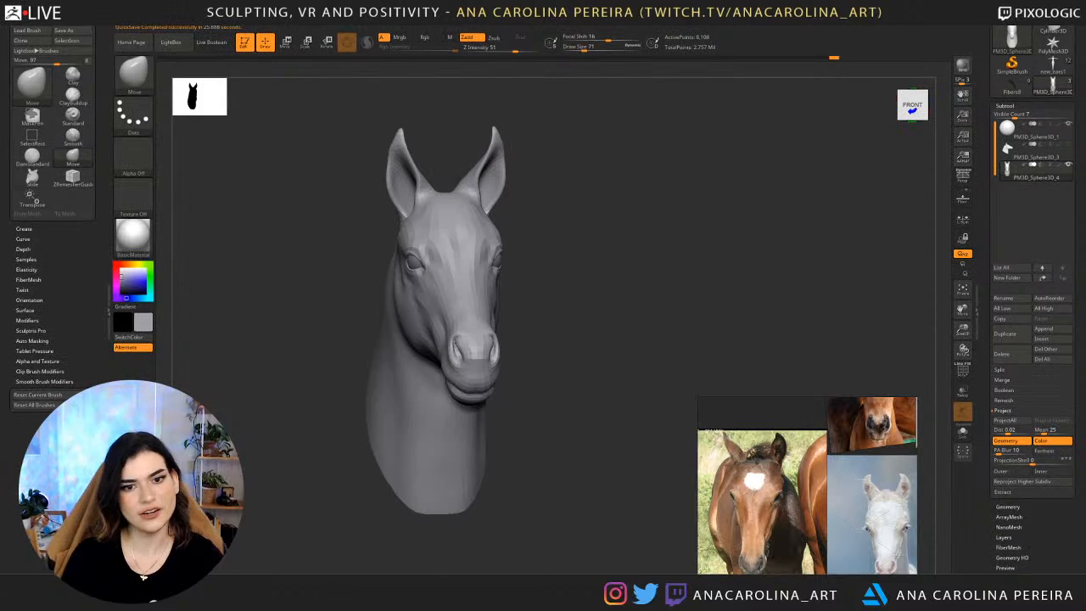
mouse_move(603, 337)
mouse_down()
mouse_move(548, 336)
mouse_move(567, 333)
mouse_move(584, 193)
mouse_up()
key(space)
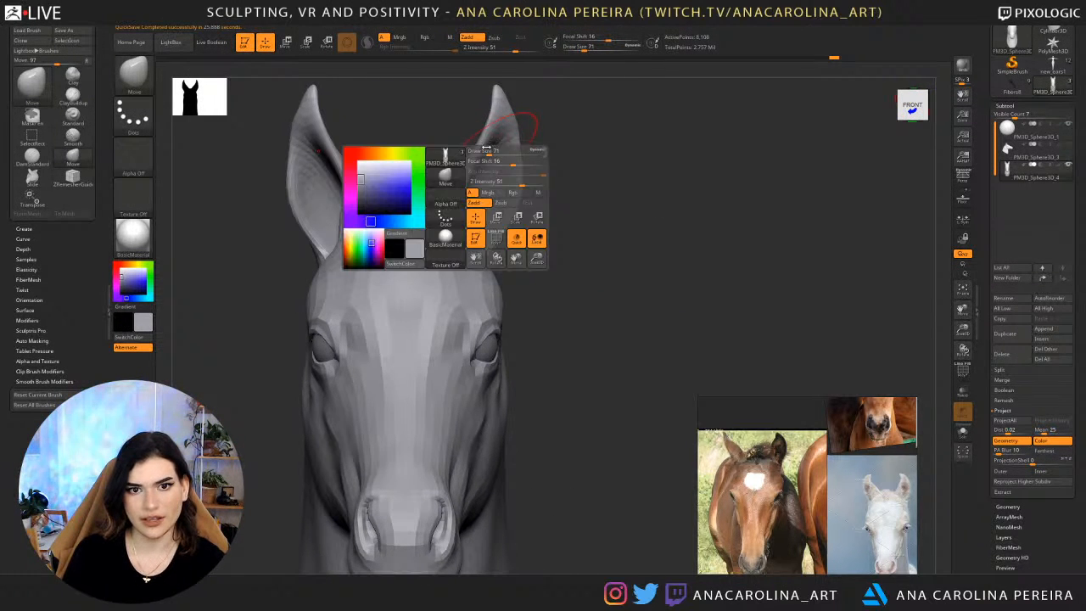
click(484, 148)
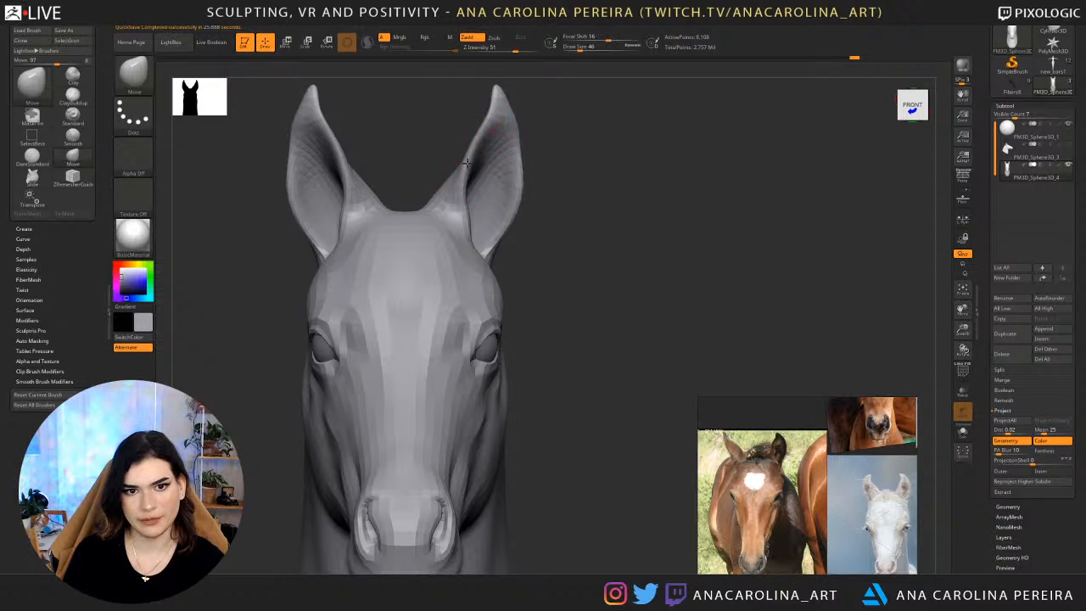
mouse_move(461, 166)
mouse_down()
mouse_move(467, 238)
mouse_move(463, 189)
mouse_move(502, 202)
mouse_move(509, 217)
mouse_move(498, 231)
mouse_up()
Set the draw size to 56 and adjust the outer edges and lower part of the ears.
key(space)
key(space)
drag(586, 246, 499, 241)
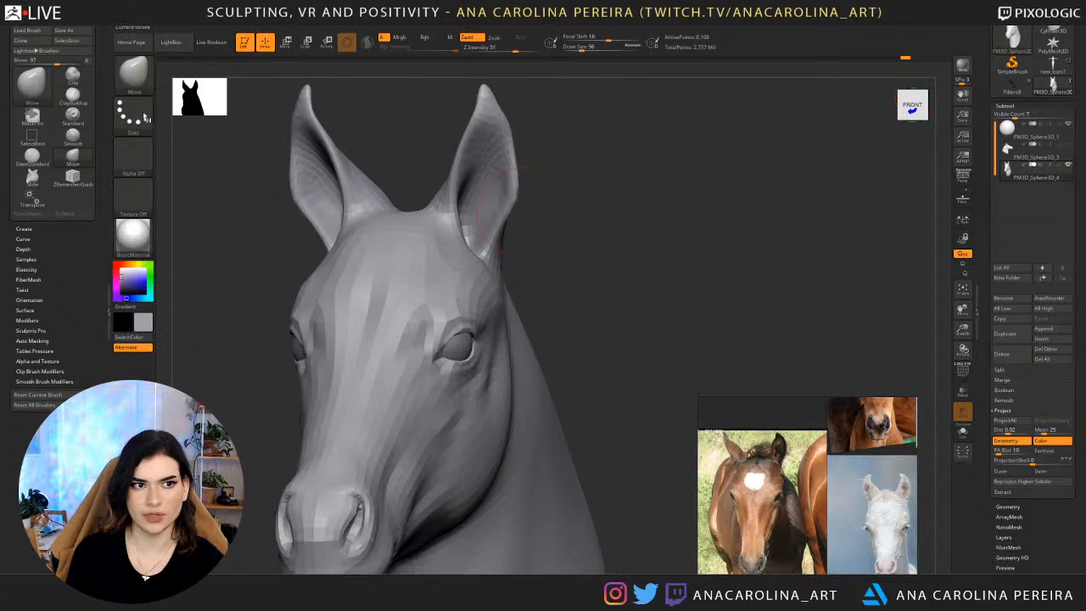
click(133, 73)
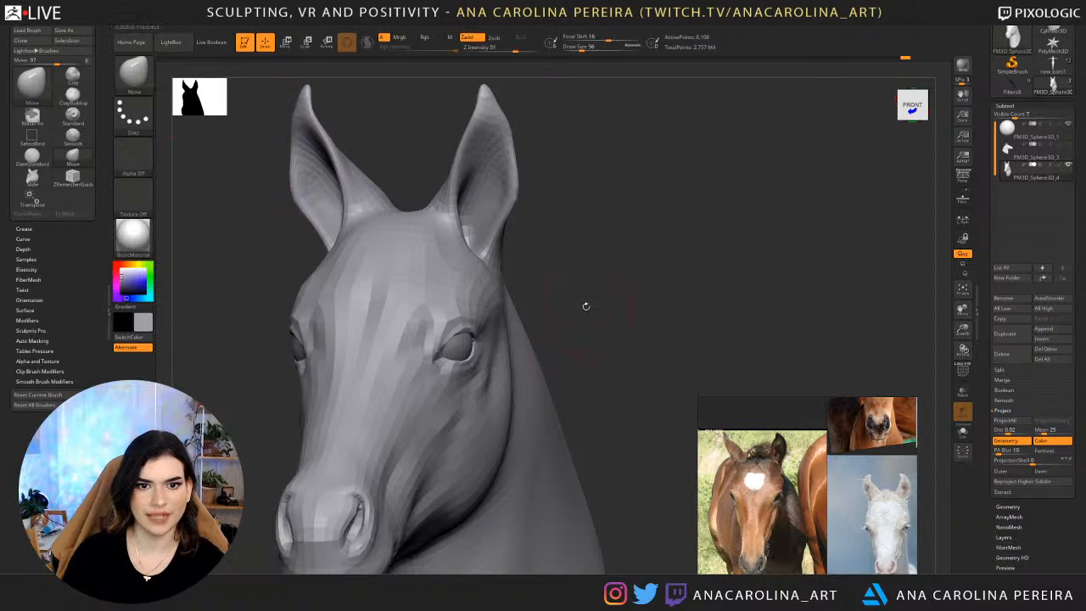
drag(585, 305, 564, 306)
shift+drag(499, 218, 500, 225)
mouse_move(515, 181)
mouse_down()
mouse_move(537, 185)
mouse_move(522, 166)
mouse_up()
drag(538, 204, 532, 233)
drag(531, 232, 557, 230)
Set the draw size to 87 and adjust the ear's overall shape toward the side profile.
key(space)
click(573, 225)
drag(589, 197, 572, 194)
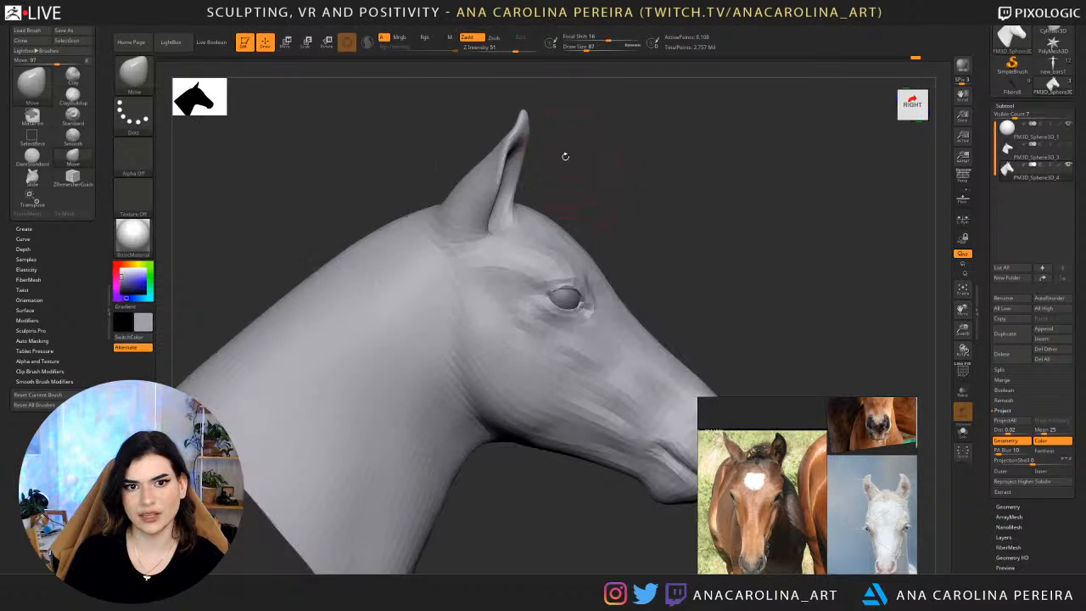
Set the draw size to 65, bring up the side-view ear reference photo and reshape the ear opening to match it.
key(space)
click(522, 158)
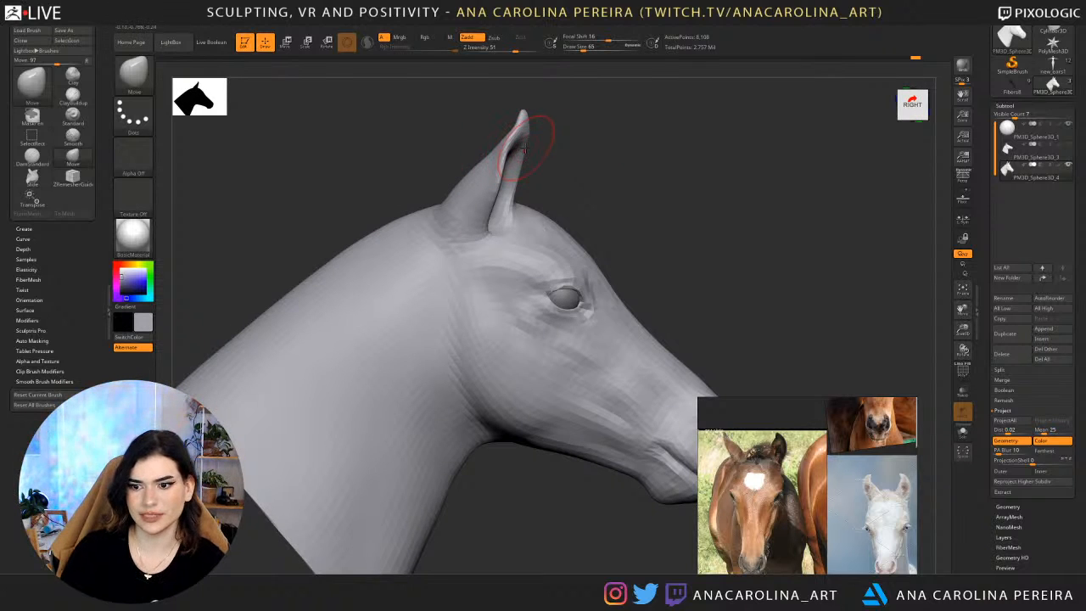
scroll(794, 476, down, 5)
middle_drag(798, 475, 723, 511)
scroll(740, 509, down, 2)
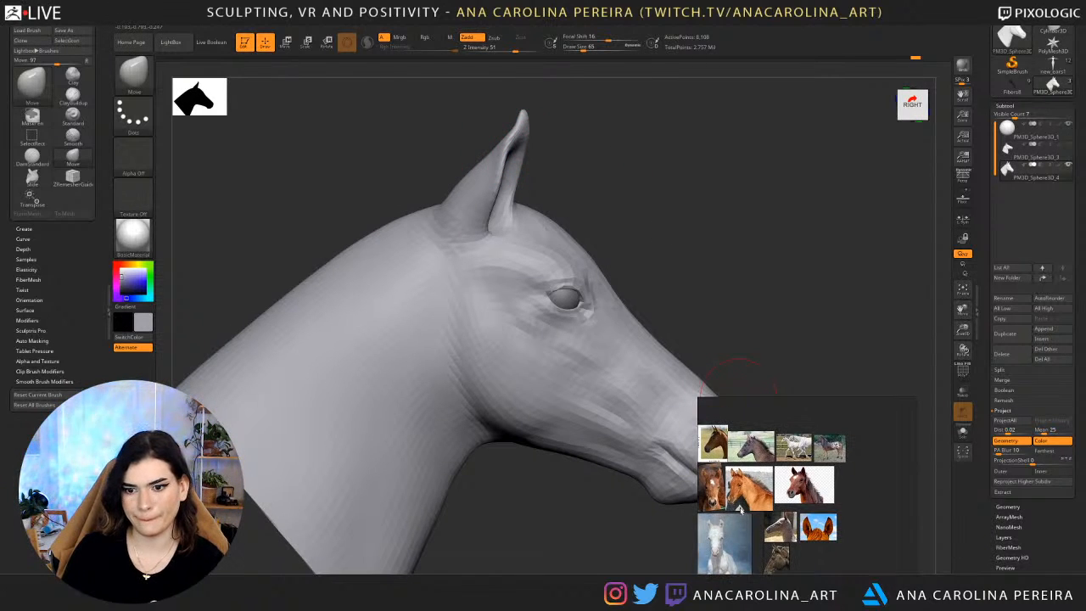
scroll(799, 534, up, 10)
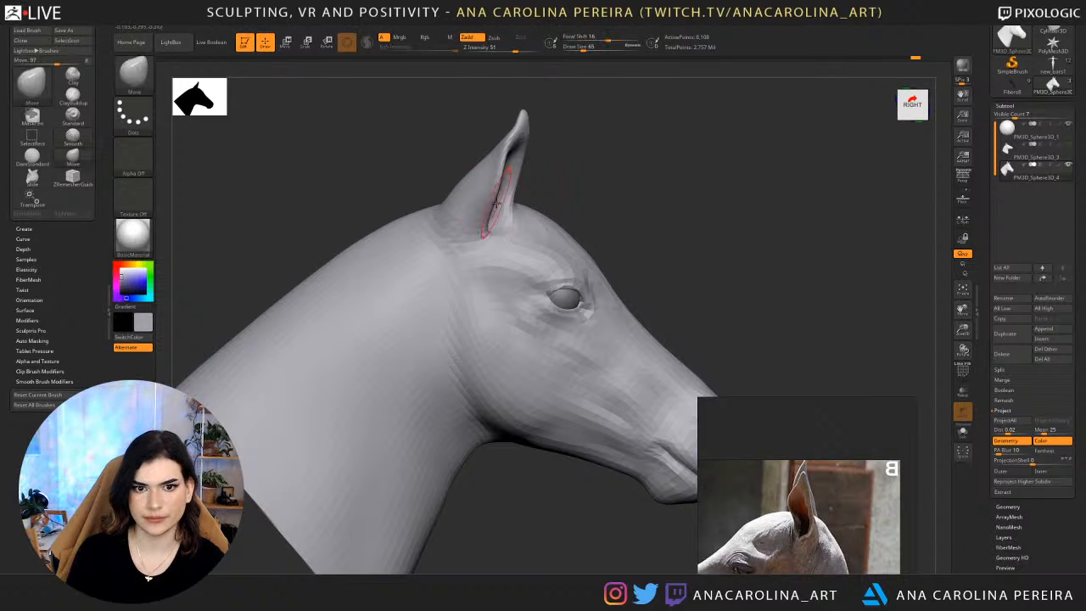
drag(490, 194, 509, 164)
mouse_move(586, 163)
mouse_down()
mouse_move(529, 160)
mouse_move(525, 138)
mouse_move(528, 149)
mouse_up()
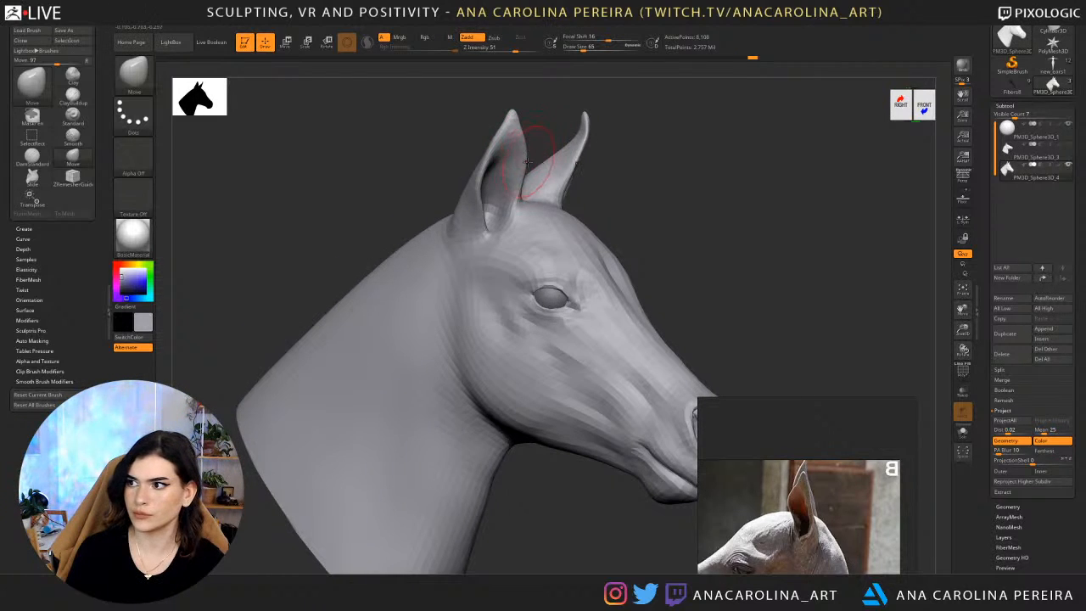
Adjust the lower front edge of the ear where it meets the head in side view.
drag(698, 254, 633, 189)
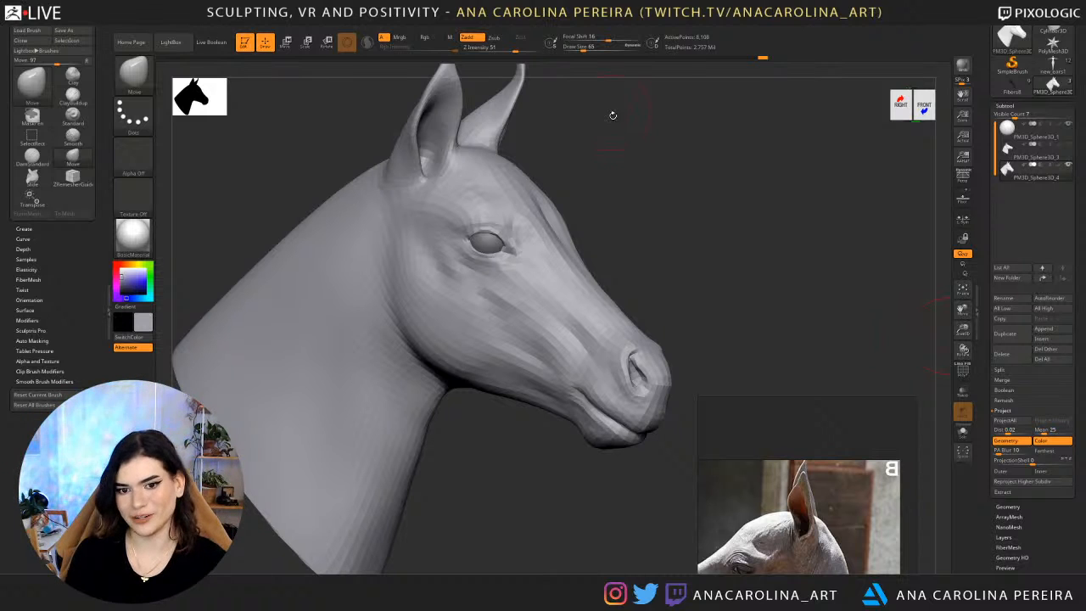
drag(613, 114, 631, 182)
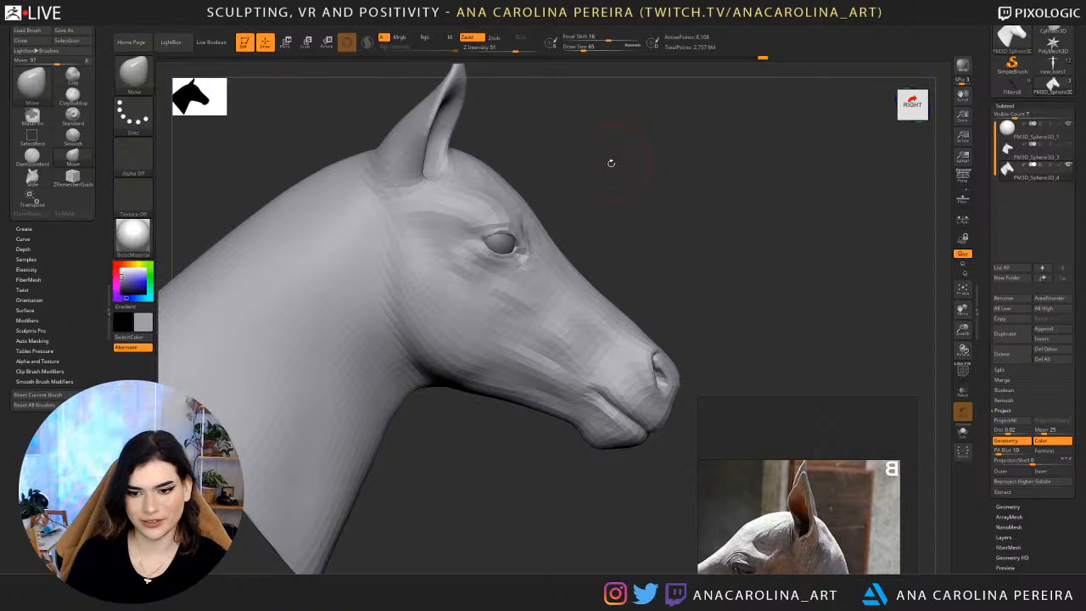
key(space)
drag(437, 180, 431, 180)
mouse_move(560, 135)
mouse_down()
mouse_move(421, 151)
mouse_move(426, 159)
mouse_move(402, 136)
mouse_move(441, 135)
mouse_up()
Define the base of the ear with the DamStandard brush at Z intensity 34 and draw size 65.
key(s)
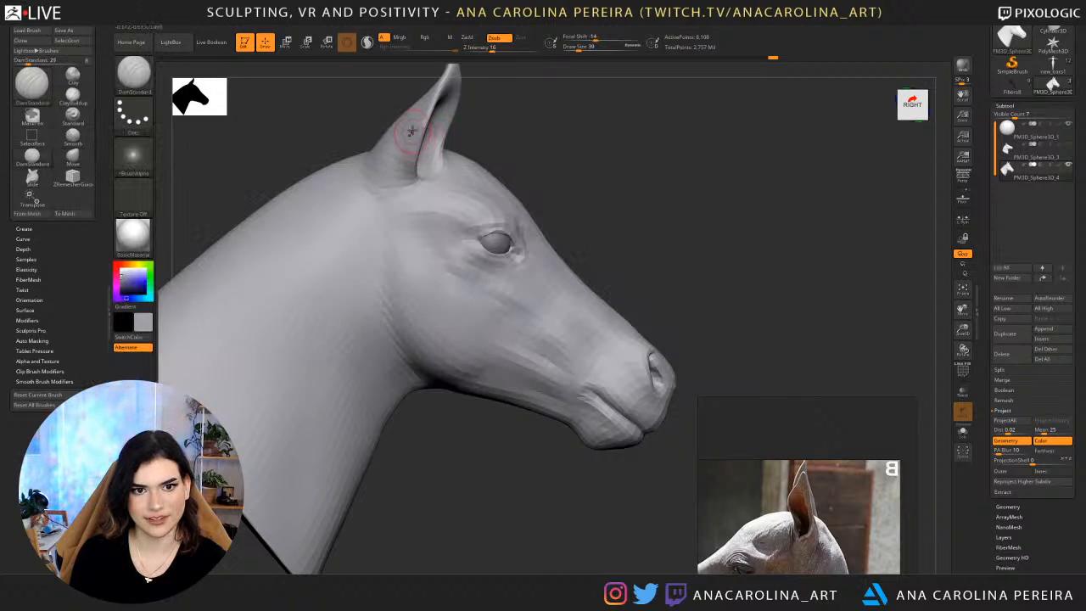
key(space)
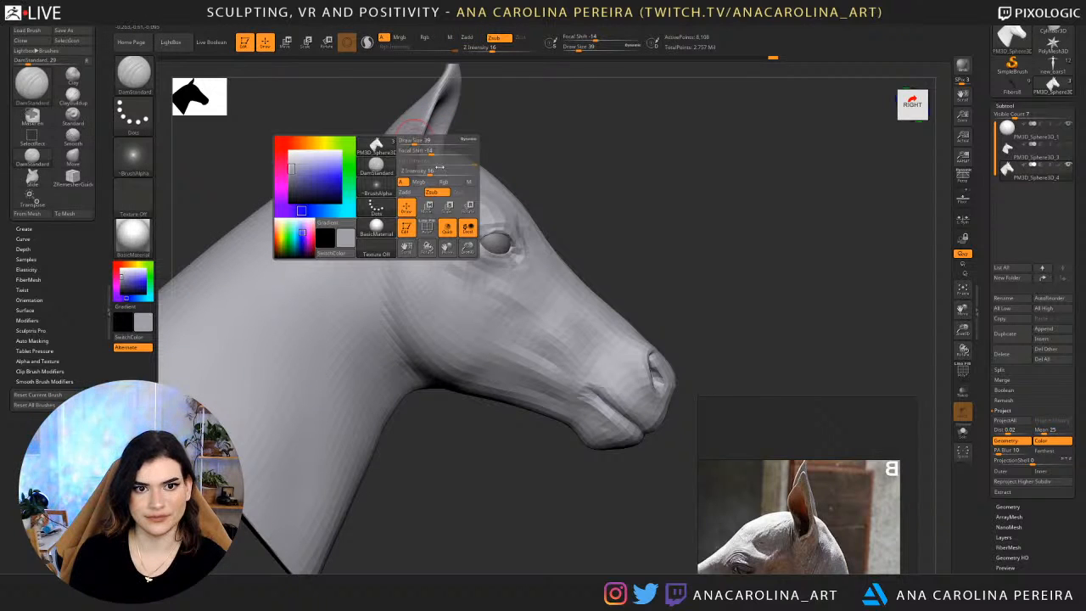
drag(409, 159, 434, 154)
key(space)
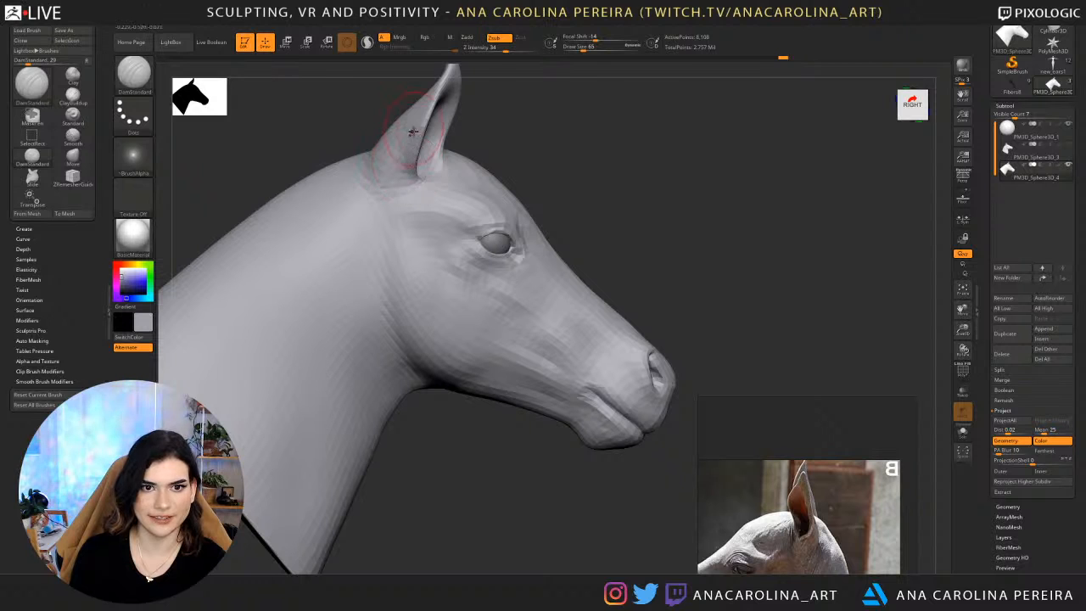
drag(508, 139, 422, 176)
Switch to the Move brush at draw size 54 and reshape the base of the ear against the skull.
key(b)
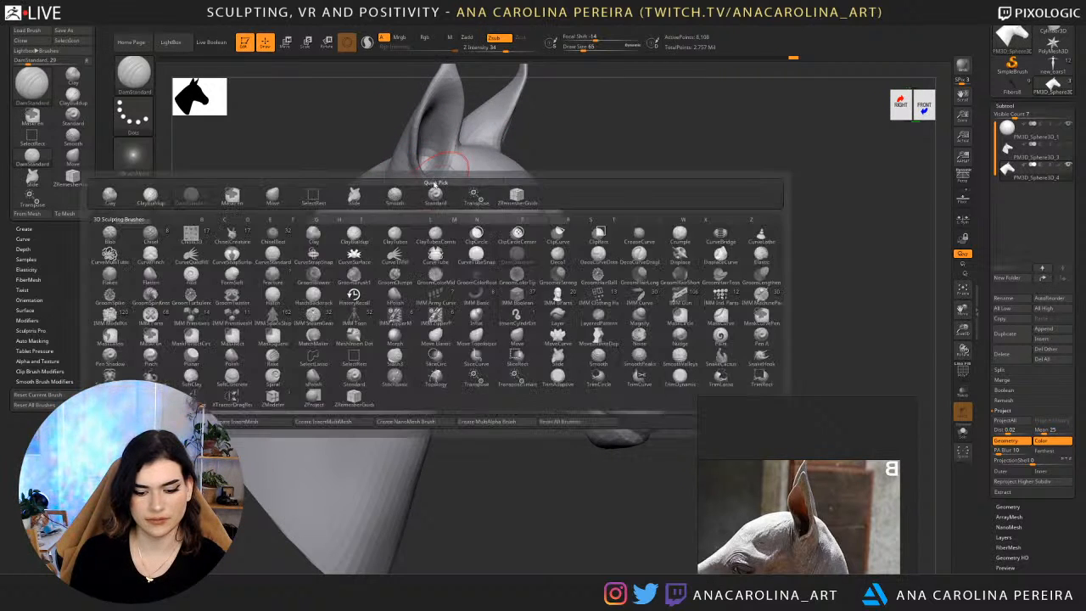
key(m)
key(v)
right_drag(441, 180, 504, 185)
key(space)
drag(547, 128, 543, 128)
ctrl+right_drag(527, 140, 471, 178)
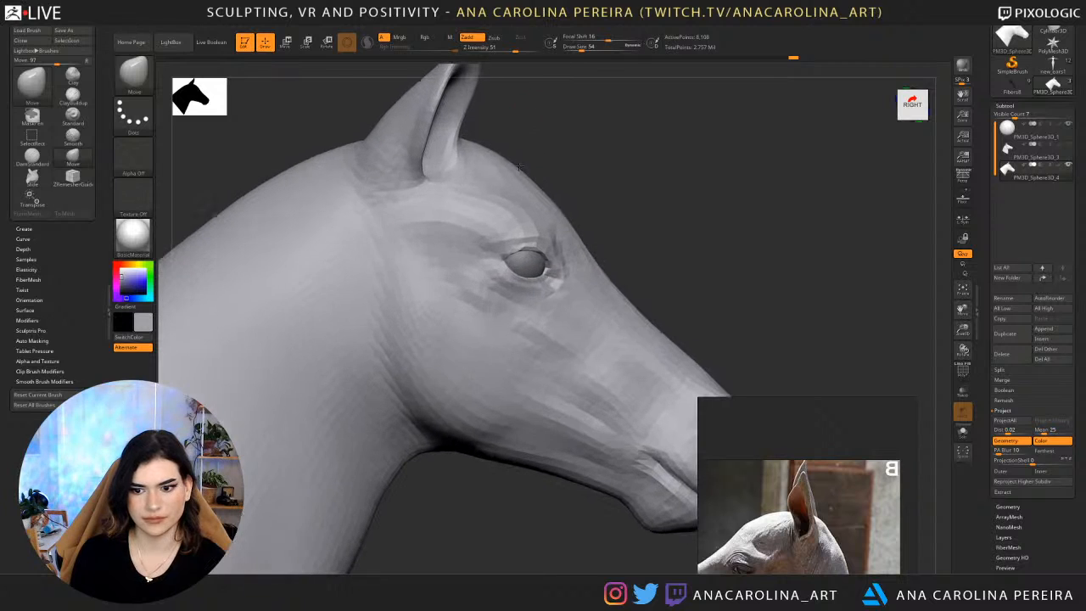
Set the draw size to 35 and refine the lower corner of the ear opening.
key(space)
drag(464, 167, 460, 167)
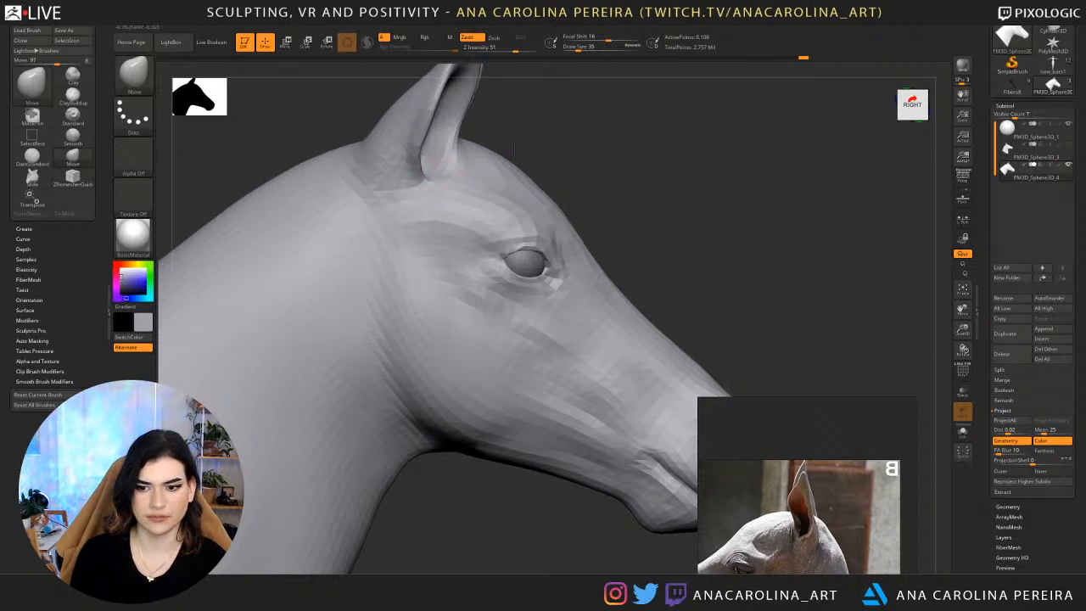
right_drag(436, 175, 452, 149)
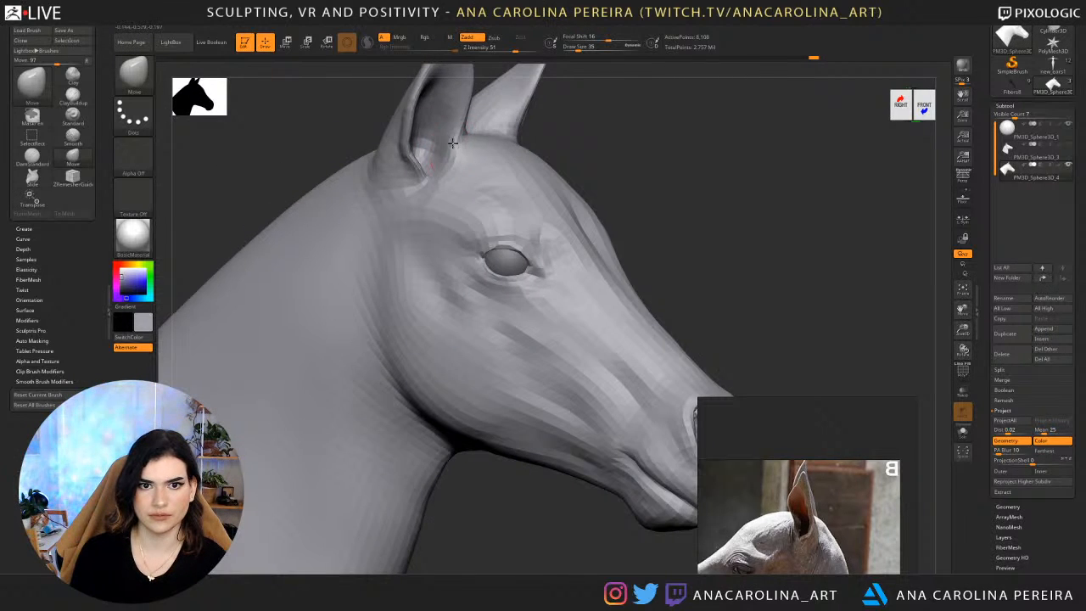
right_drag(556, 129, 475, 222)
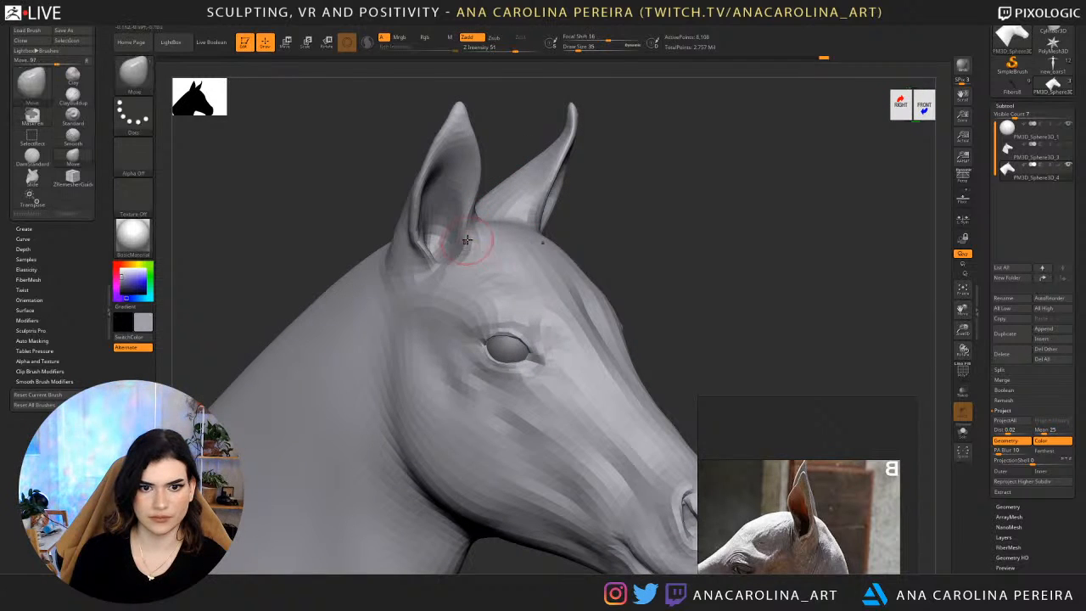
Raise the mesh one subdivision level and mask the head except for the front edge at the base of the ears.
key(d)
key(ctrl)
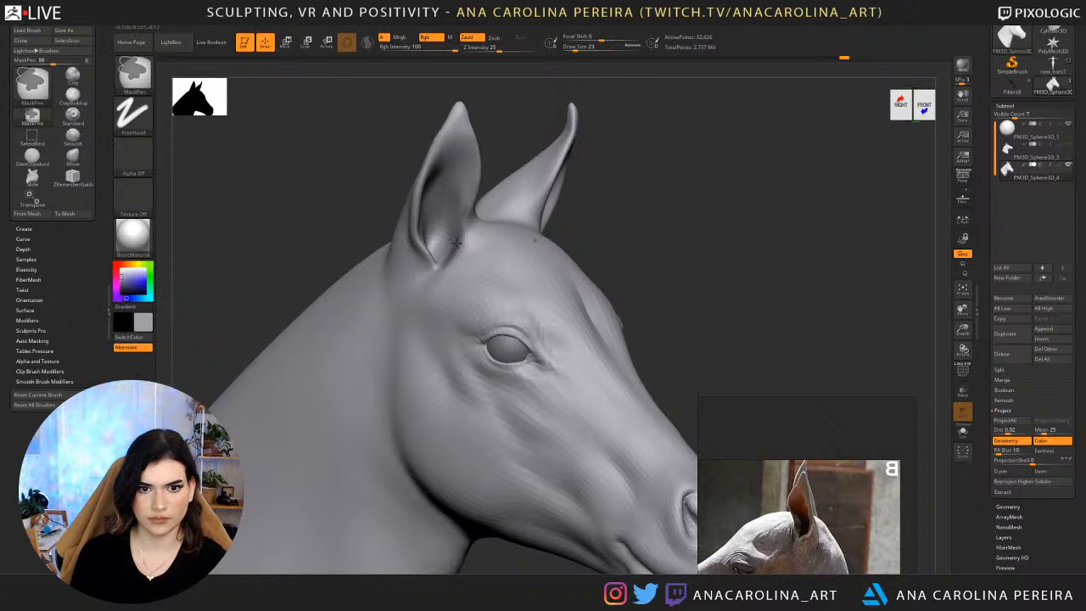
key(ctrl+a)
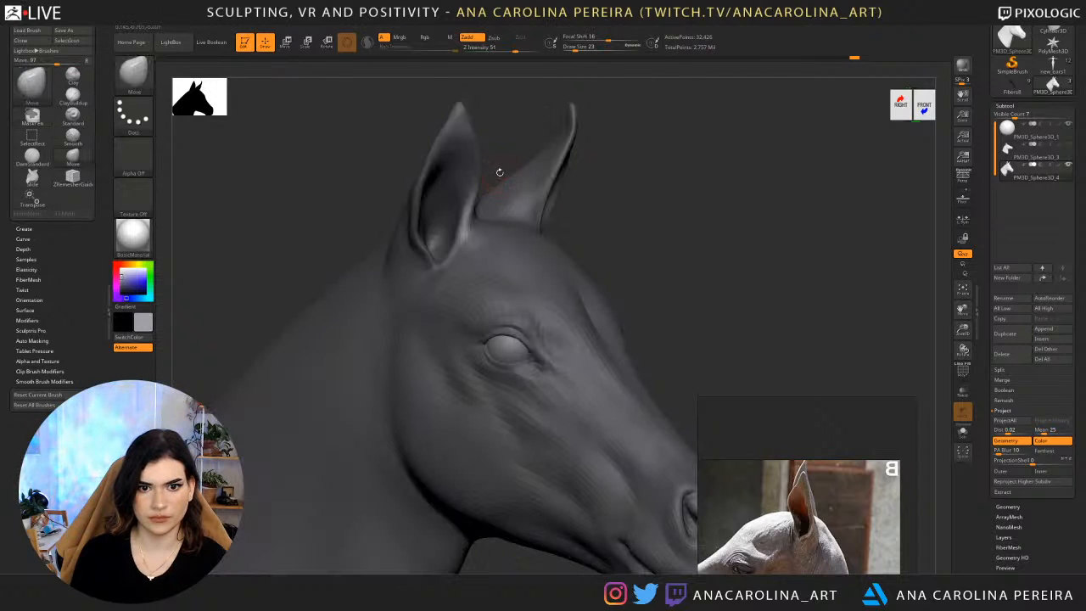
ctrl+click(489, 222)
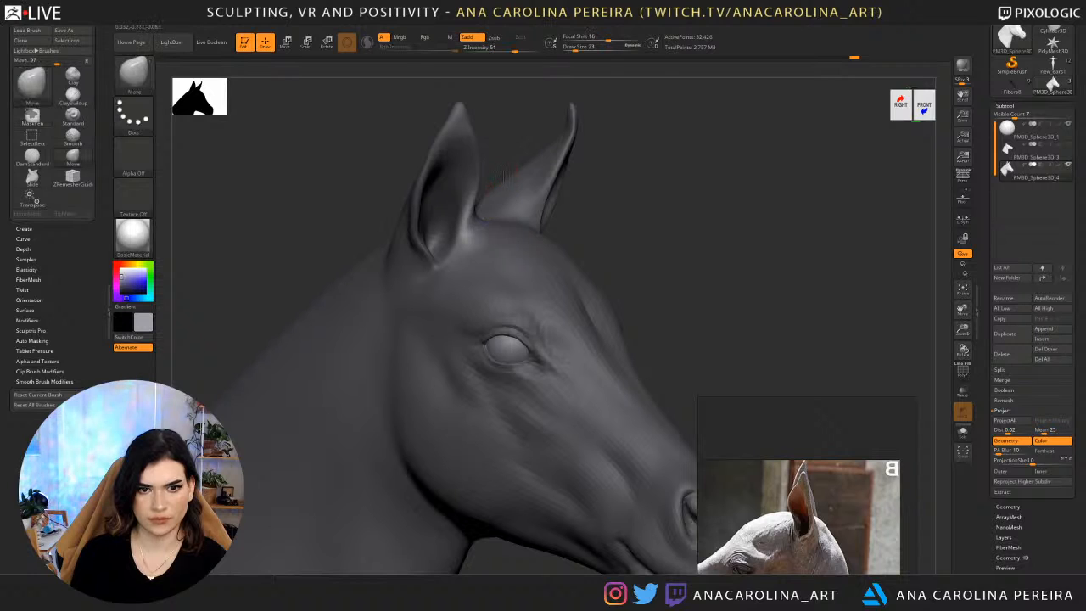
right_drag(501, 181, 458, 204)
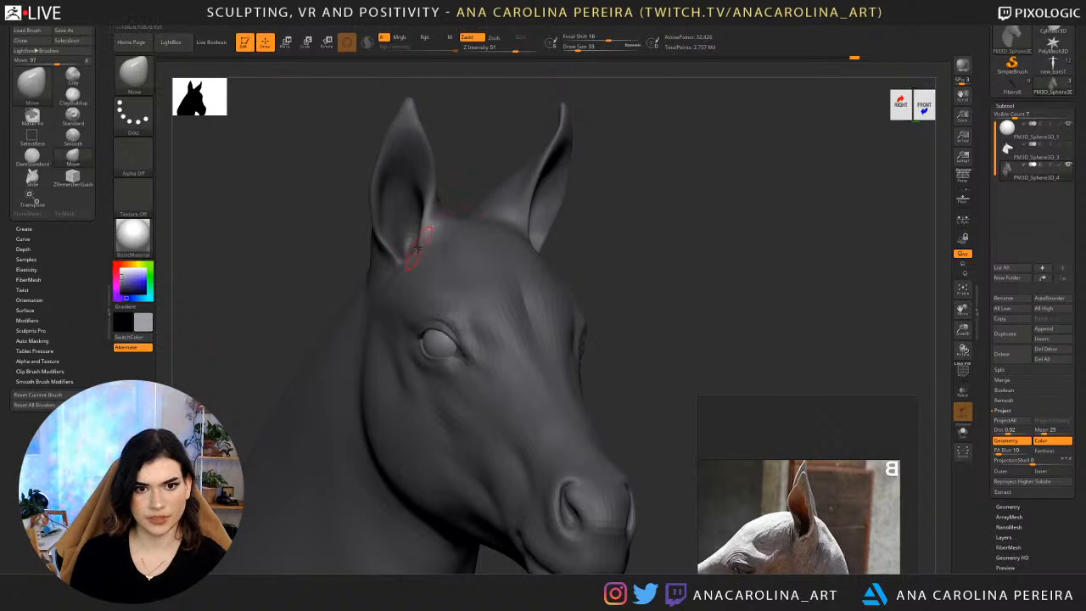
Set the draw size to 40, reshape the unmasked inner edge of the ear base, and clear the mask.
key(space)
drag(413, 246, 416, 246)
drag(416, 246, 416, 240)
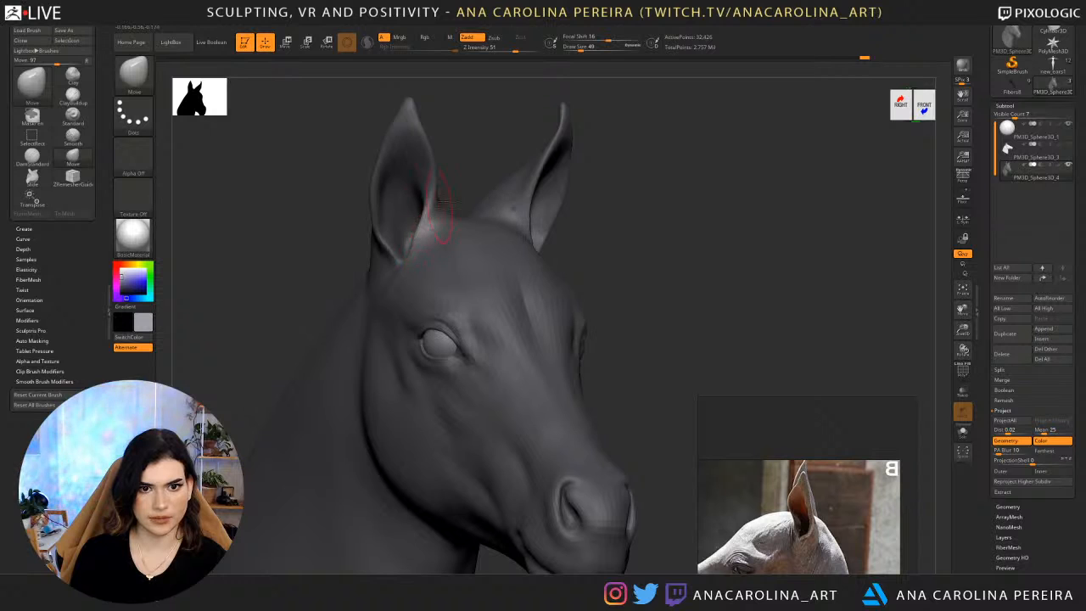
right_drag(437, 204, 416, 258)
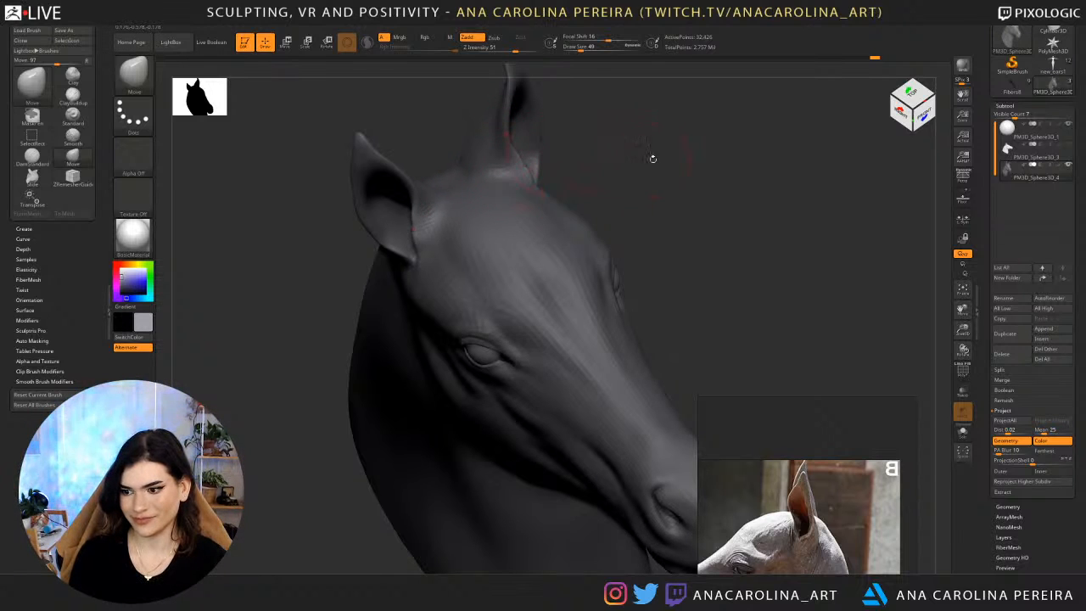
shift+drag(653, 159, 568, 200)
drag(340, 221, 270, 221)
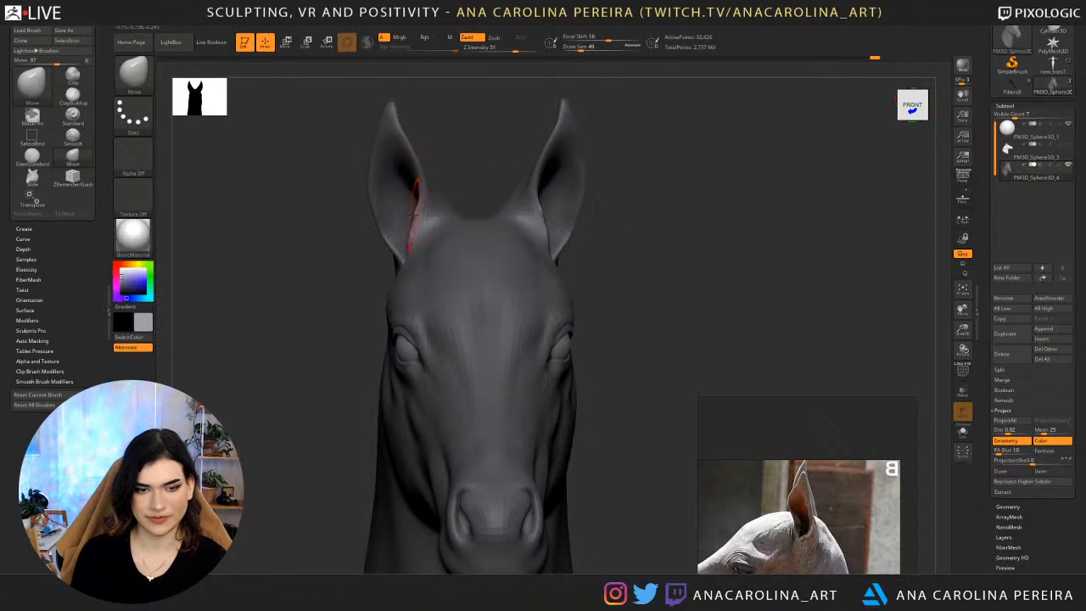
shift+drag(412, 203, 414, 223)
mouse_move(439, 183)
mouse_down()
mouse_move(505, 175)
mouse_move(471, 172)
mouse_move(474, 189)
mouse_move(477, 174)
mouse_move(448, 151)
mouse_move(431, 229)
mouse_move(444, 197)
mouse_up()
Refine the creases at the ear base and inside the ear with the DamStandard brush at draw size 77.
key(b)
key(d)
key(s)
key(space)
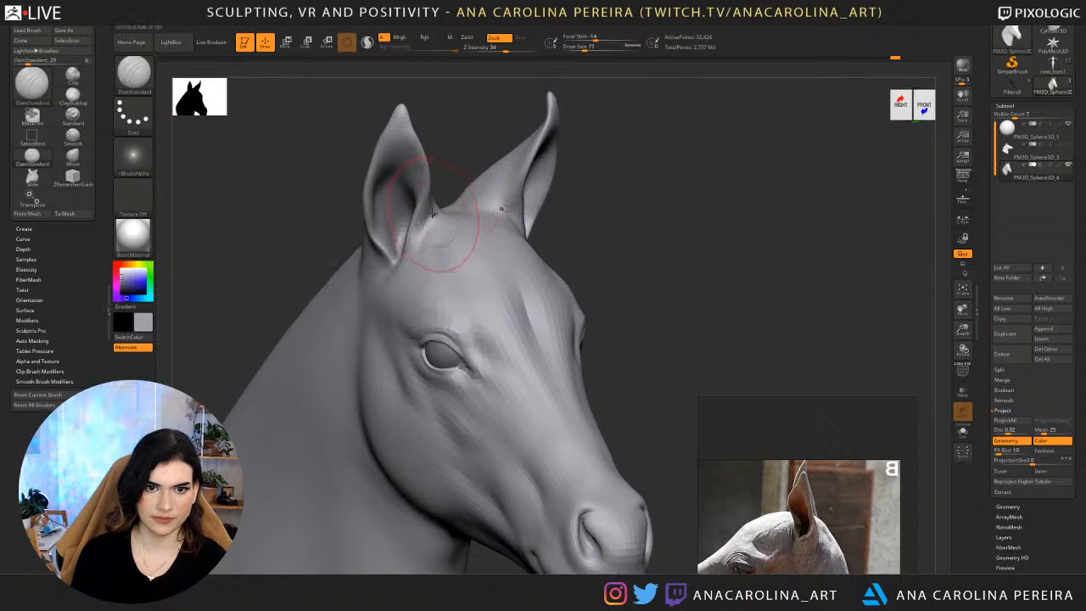
mouse_move(514, 190)
mouse_down()
mouse_move(503, 194)
mouse_move(515, 223)
mouse_move(507, 214)
mouse_up()
right_drag(517, 225, 543, 219)
drag(431, 222, 409, 255)
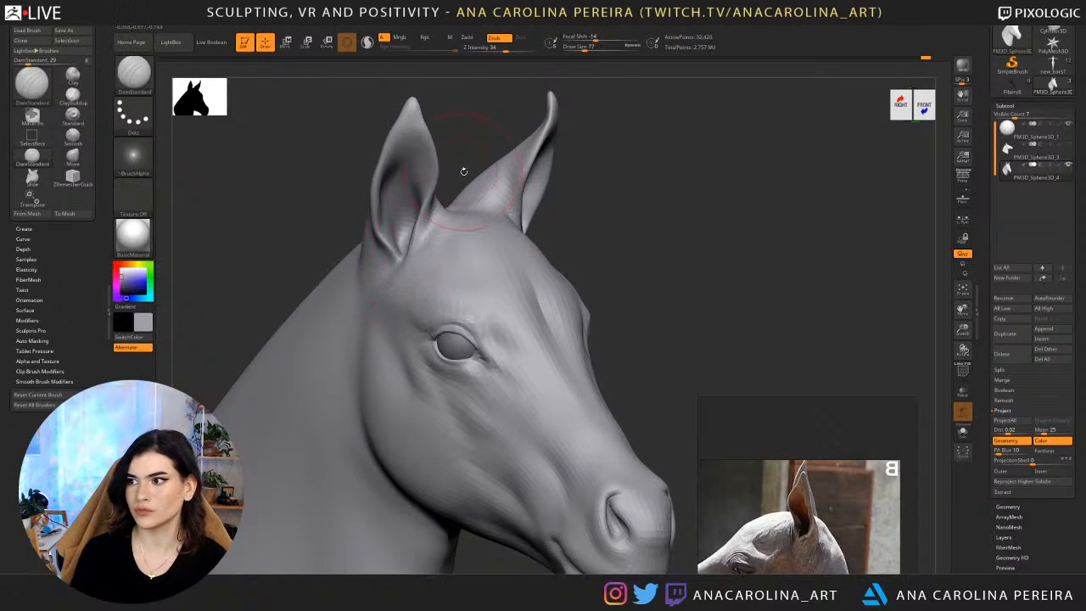
right_drag(461, 170, 475, 125)
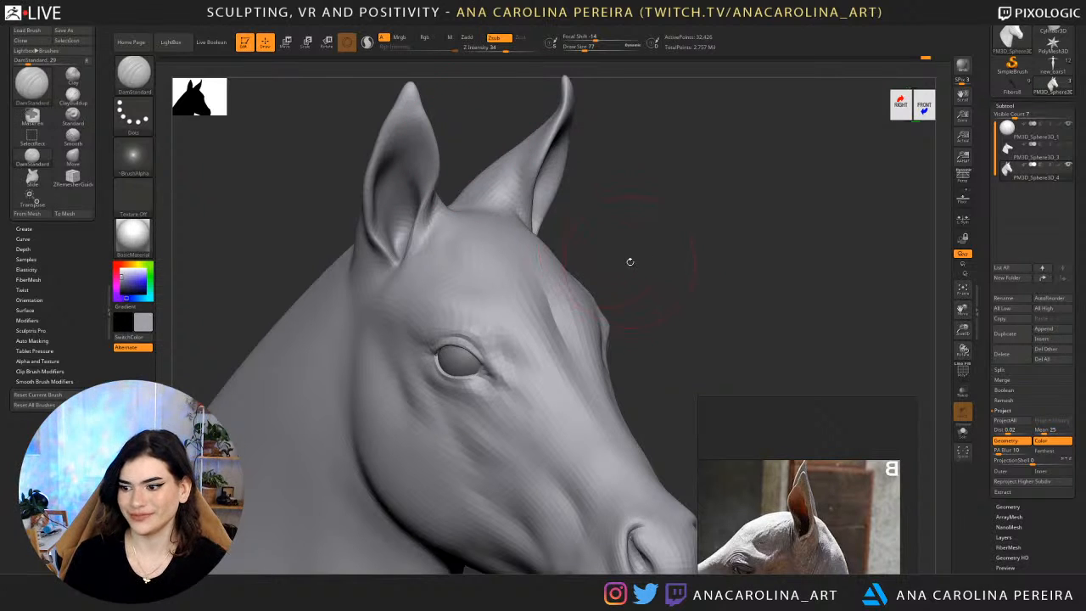
drag(630, 261, 687, 223)
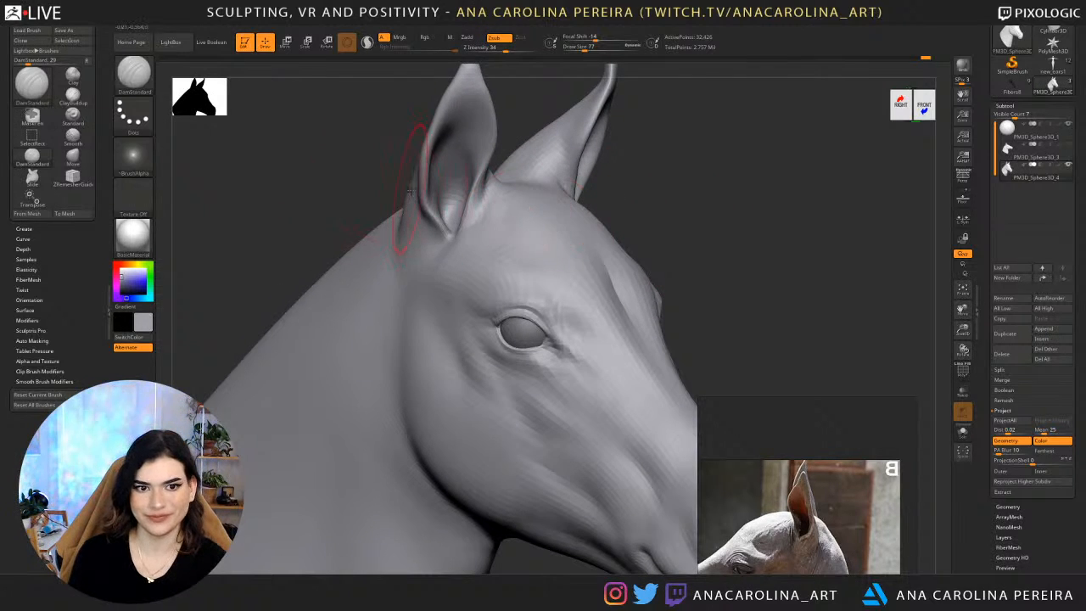
Switch to the Move brush and adjust the outer edge of the ear opening at draw sizes 33 and 44.
drag(399, 182, 381, 169)
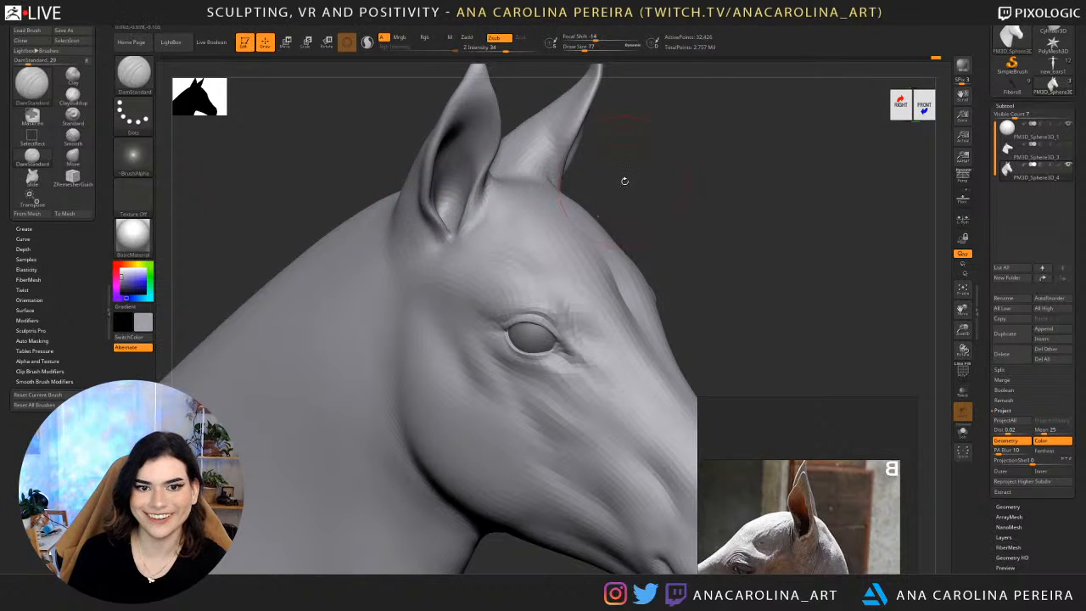
mouse_move(620, 177)
mouse_down()
mouse_move(551, 164)
mouse_move(488, 259)
mouse_move(542, 206)
mouse_move(529, 206)
mouse_up()
key(b)
key(m)
key(v)
key(space)
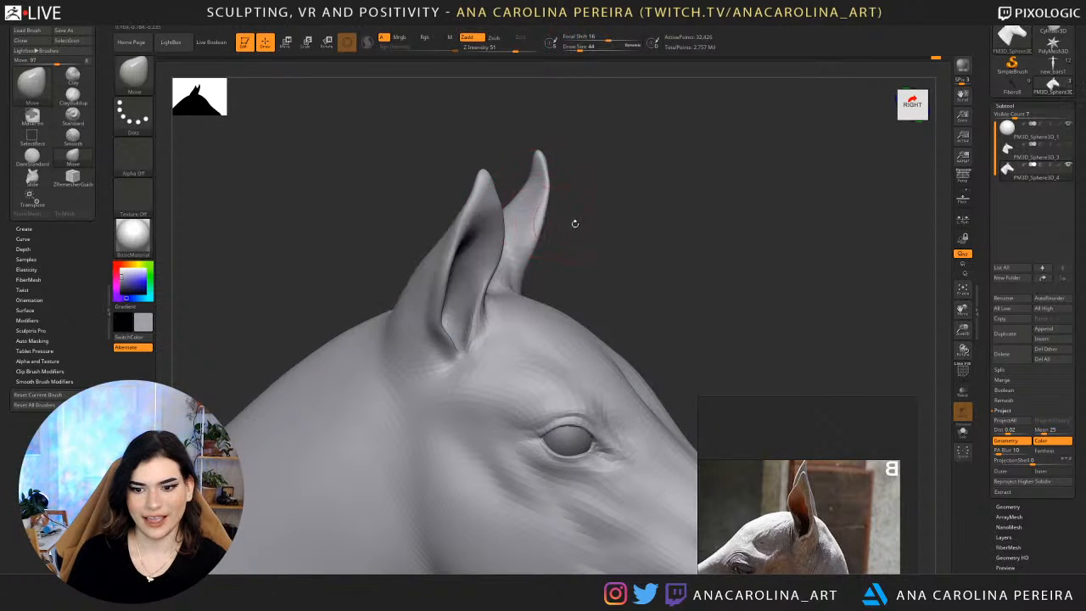
drag(617, 233, 589, 241)
key(space)
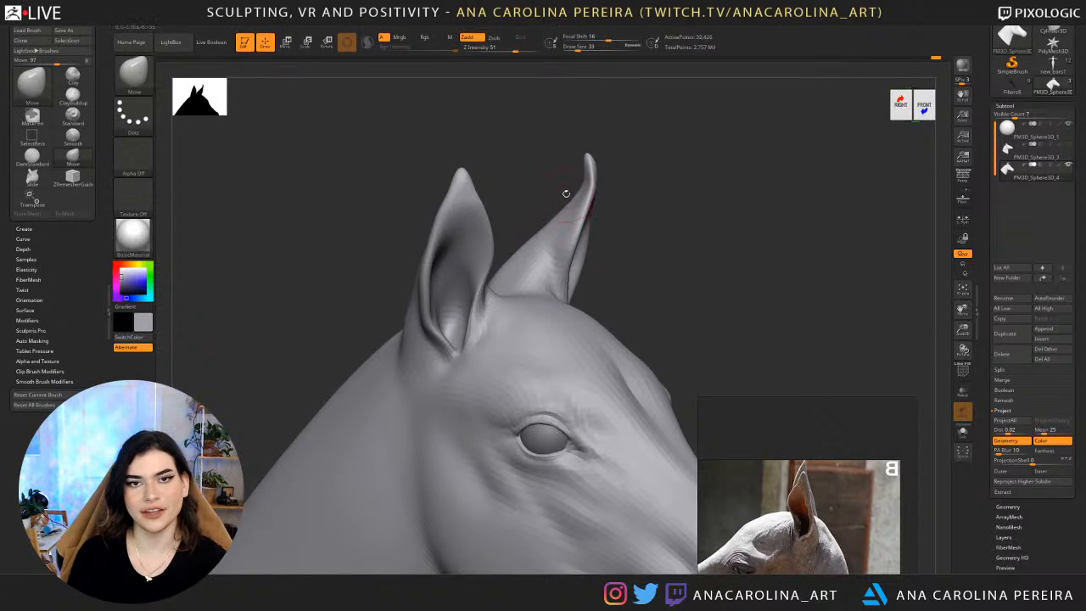
drag(663, 230, 647, 252)
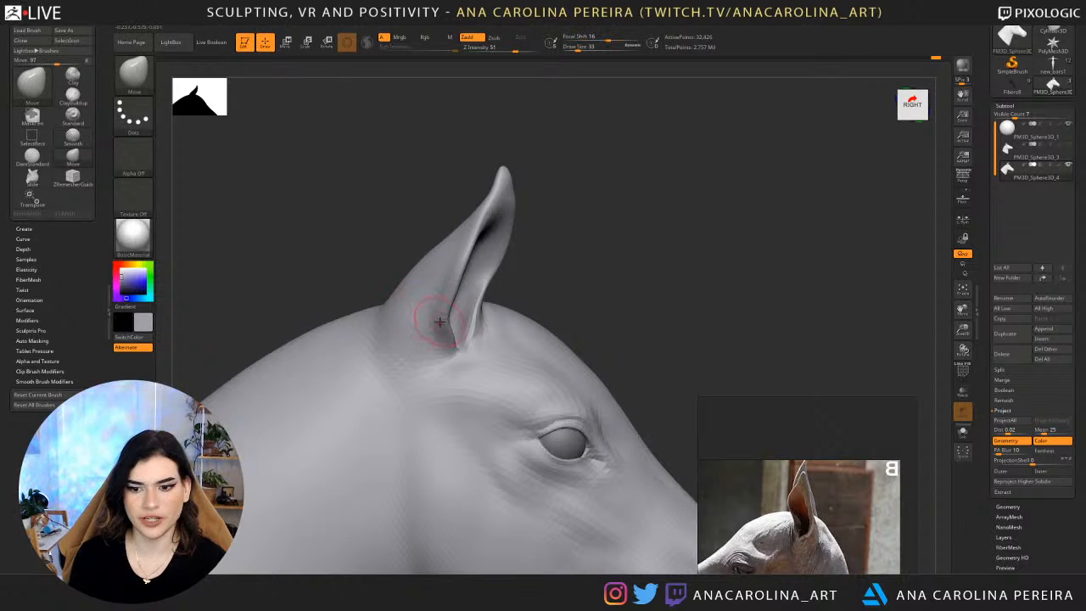
key(space)
drag(443, 312, 448, 312)
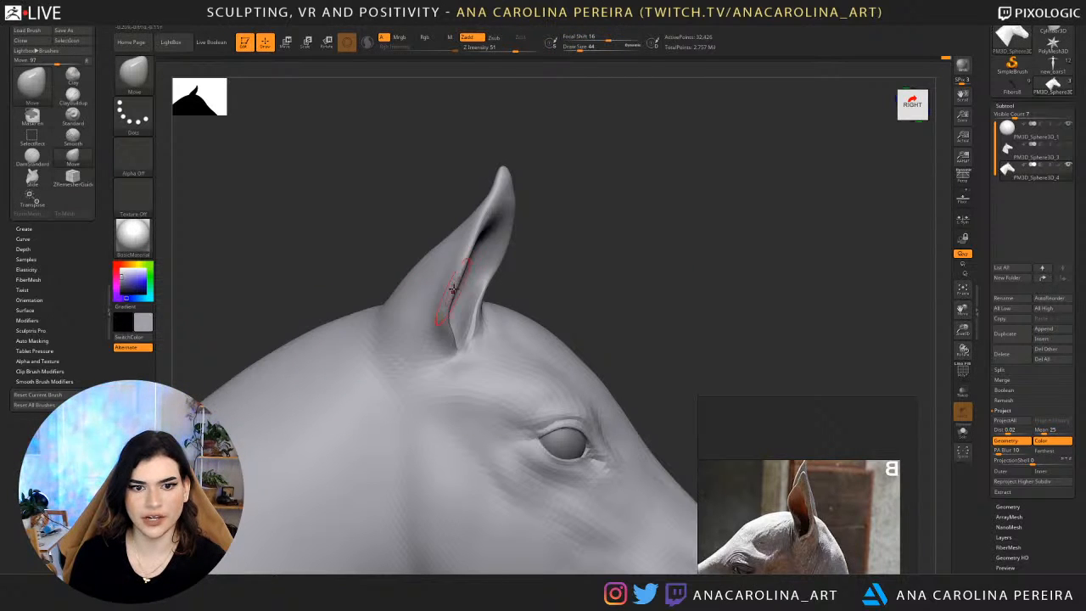
Reshape the inner and lower edges of the ear base with the Move brush at draw sizes 46 and 56.
mouse_move(552, 290)
mouse_down()
mouse_move(524, 294)
mouse_move(571, 284)
mouse_move(589, 311)
mouse_move(509, 293)
mouse_move(473, 321)
mouse_up()
key(space)
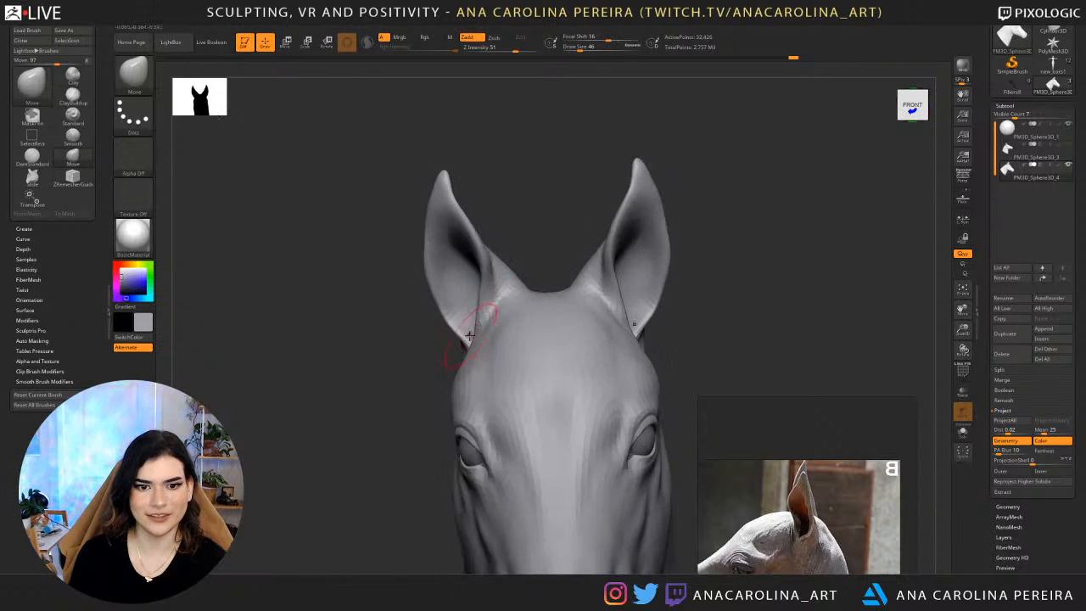
drag(543, 265, 509, 270)
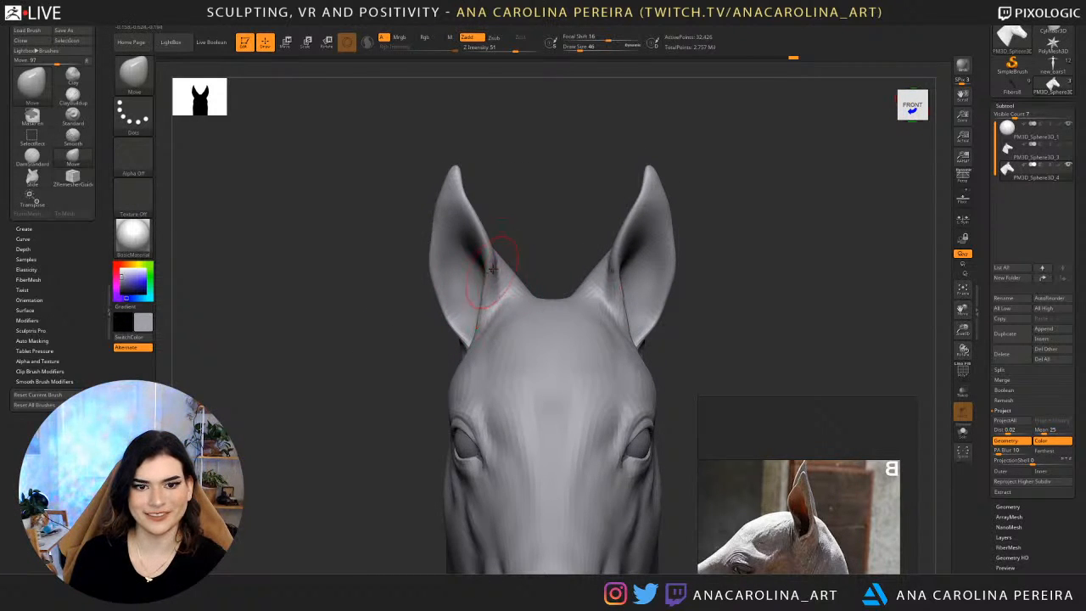
drag(517, 275, 552, 235)
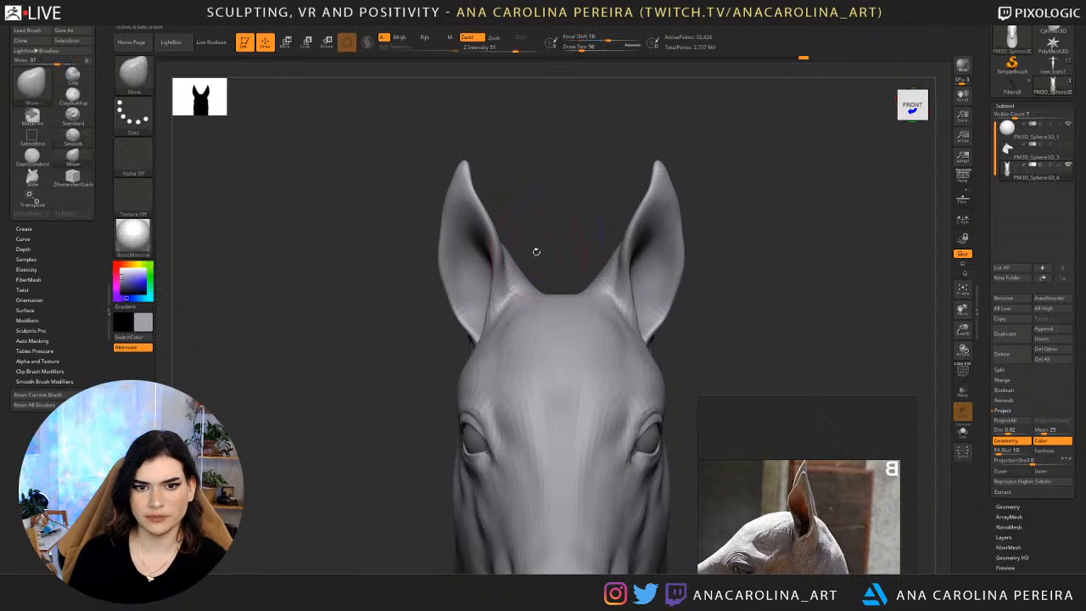
mouse_move(517, 271)
mouse_down()
mouse_move(531, 272)
mouse_move(521, 287)
mouse_up()
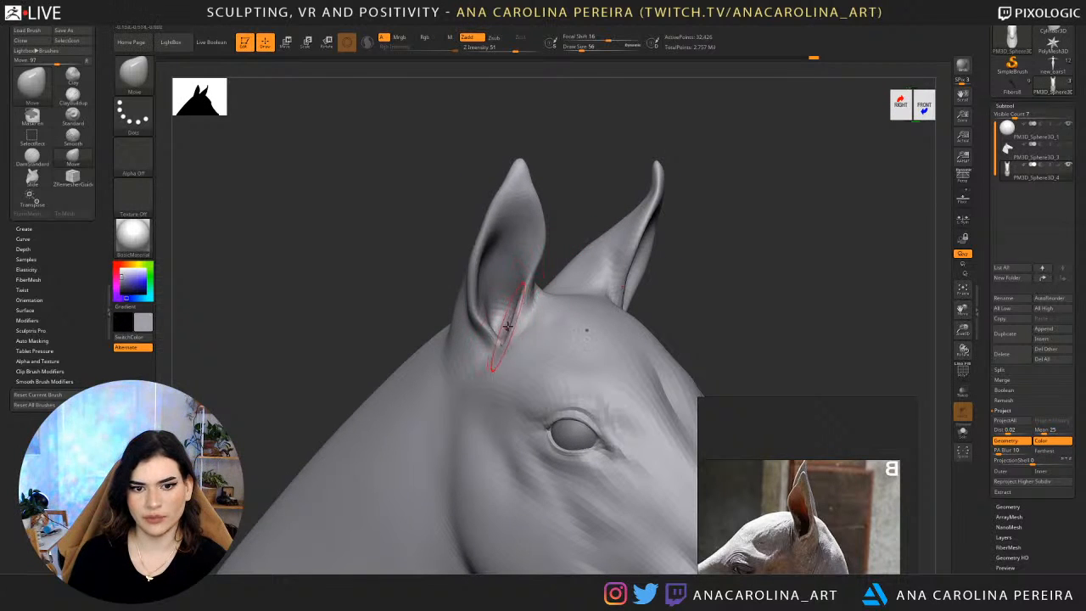
drag(576, 201, 552, 339)
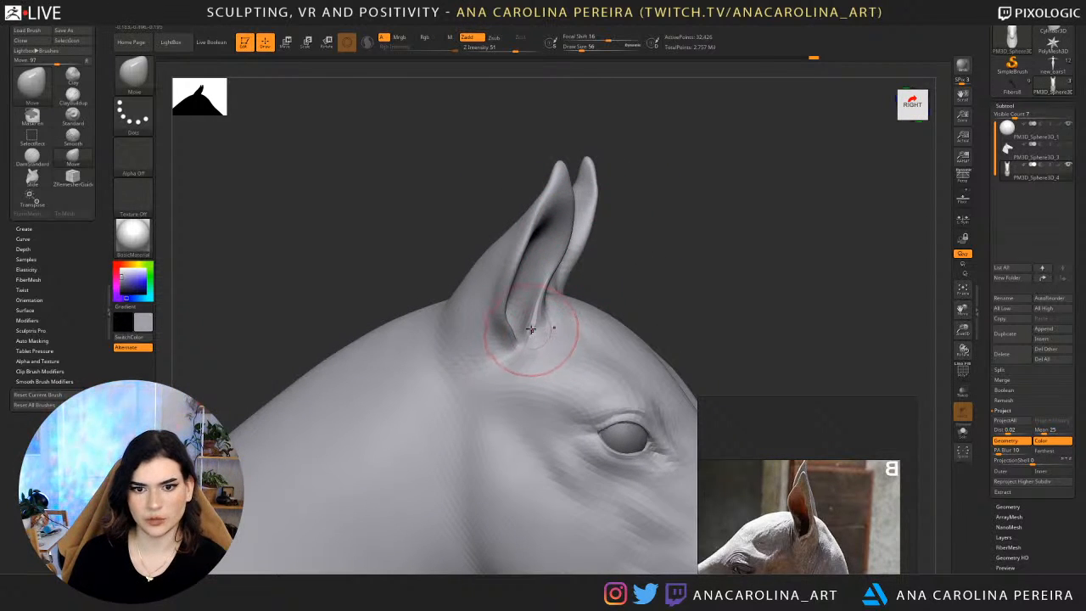
drag(576, 295, 559, 318)
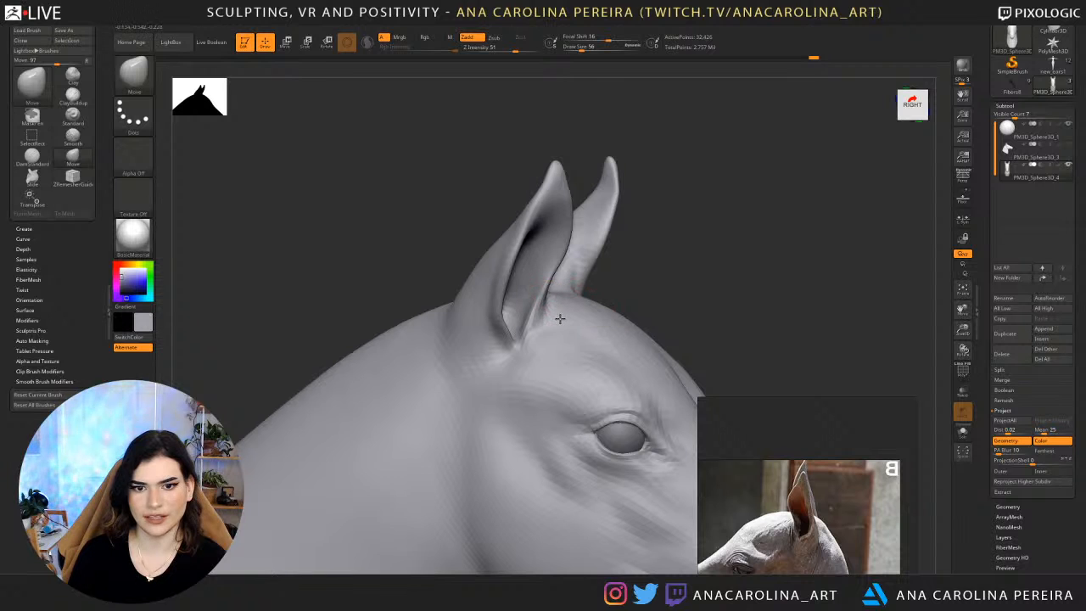
Carve the crease at the front of the ear base with the DamStandard brush and smooth the area below it.
mouse_move(666, 269)
mouse_down()
mouse_move(686, 267)
mouse_move(662, 242)
mouse_move(624, 244)
mouse_move(618, 288)
mouse_up()
key(b)
key(d)
key(s)
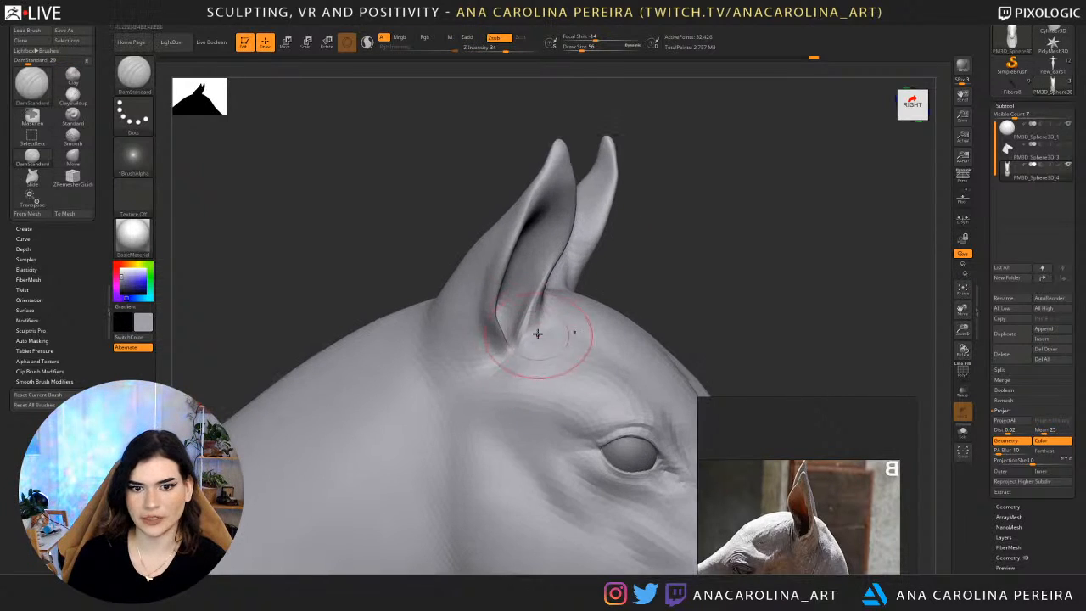
drag(538, 332, 501, 371)
mouse_move(544, 320)
shift+mouse_down()
mouse_move(548, 342)
mouse_move(510, 381)
shift+mouse_up()
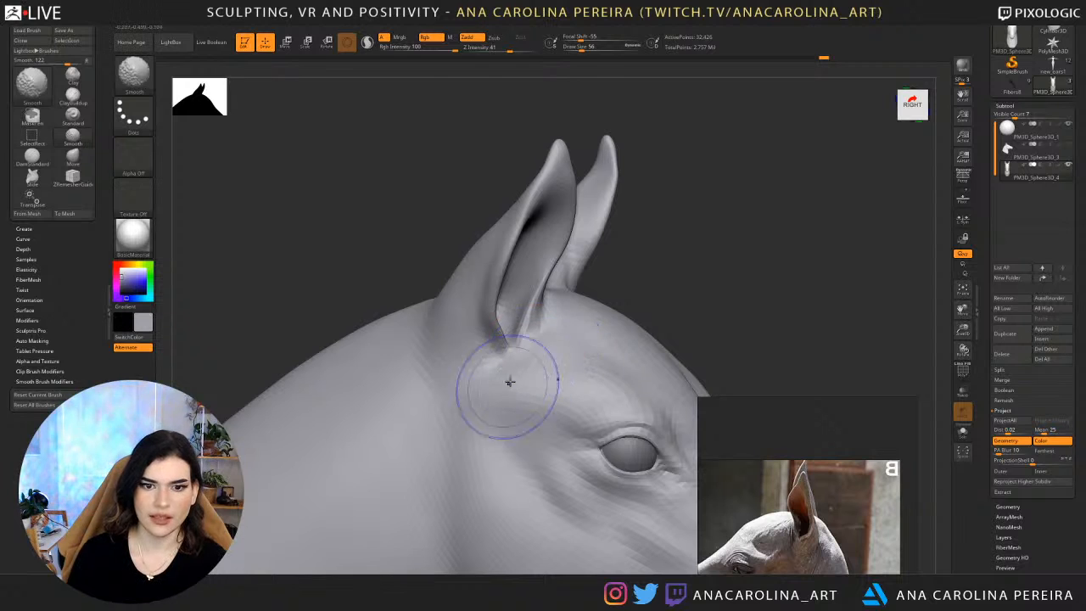
Carve the crease behind the ear base where it meets the neck, using DamStandard at draw size 56.
mouse_move(435, 256)
mouse_down()
mouse_move(465, 258)
mouse_move(427, 308)
mouse_move(448, 311)
mouse_move(439, 336)
mouse_up()
mouse_move(654, 180)
mouse_down()
mouse_move(612, 166)
mouse_move(449, 376)
mouse_move(456, 456)
mouse_move(412, 383)
mouse_up()
shift+drag(441, 439, 458, 431)
mouse_move(628, 250)
mouse_down()
mouse_move(594, 259)
mouse_move(620, 277)
mouse_move(618, 230)
mouse_move(590, 237)
mouse_move(521, 350)
mouse_up()
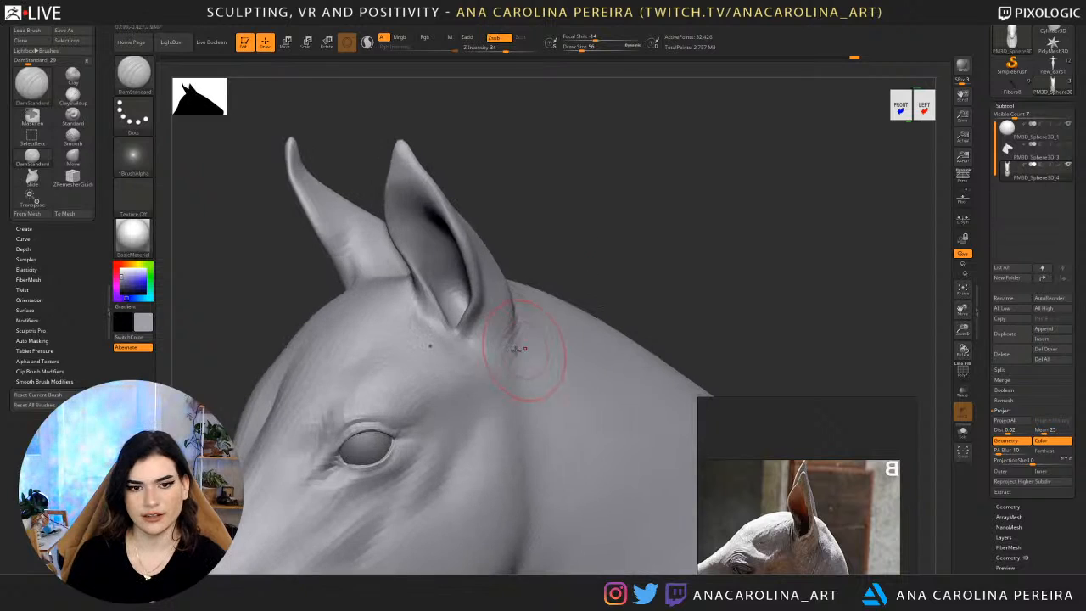
mouse_move(560, 252)
mouse_down()
mouse_move(547, 244)
mouse_move(546, 213)
mouse_move(521, 218)
mouse_up()
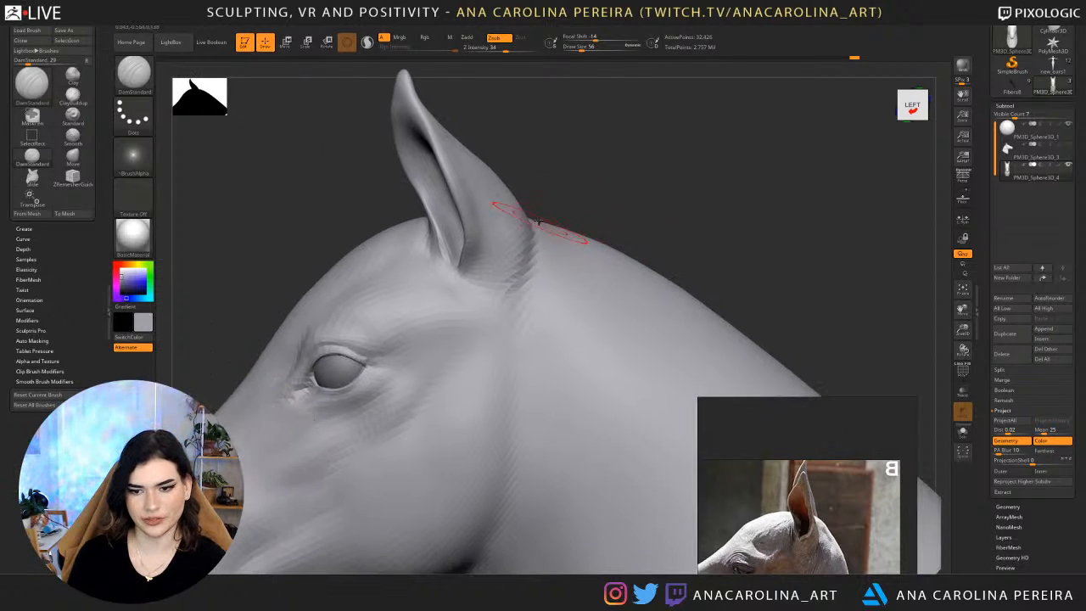
Adjust the back of the ear base at the neck with the Move brush.
key(b)
key(m)
key(v)
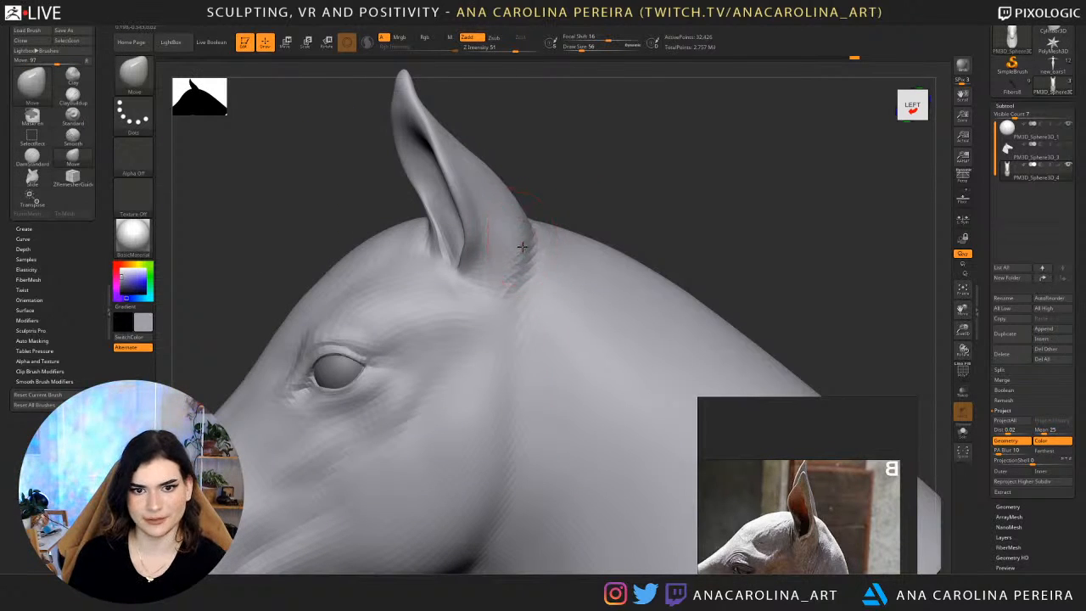
drag(514, 248, 518, 233)
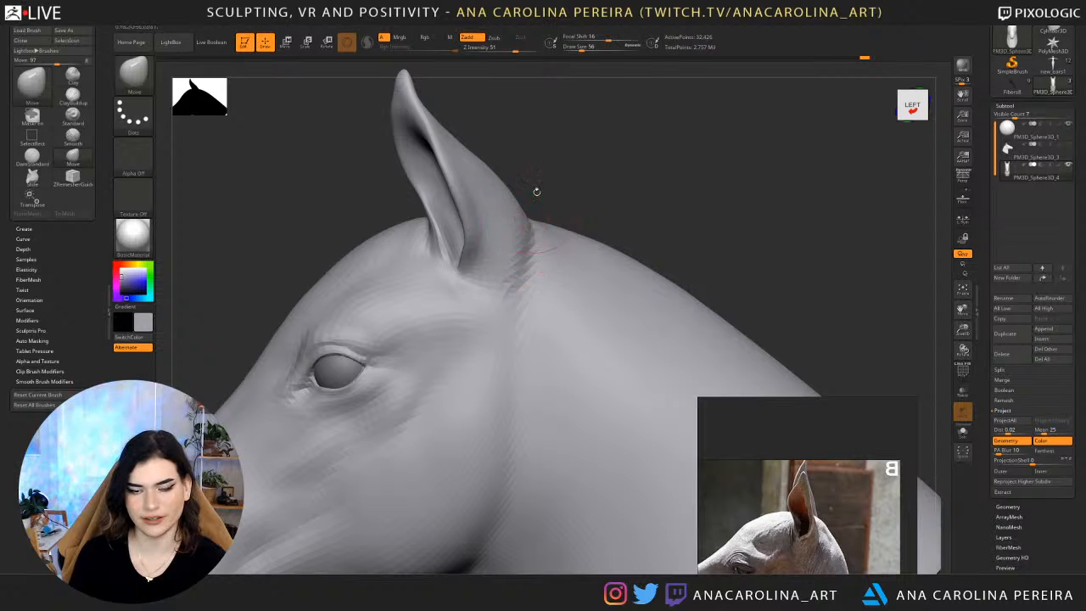
mouse_move(536, 192)
mouse_down()
mouse_move(548, 167)
mouse_move(487, 172)
mouse_move(456, 145)
mouse_move(424, 146)
mouse_up()
Set the Move brush draw size to 41 and refine the lower outer edge of the ear.
key(s)
click(498, 176)
right_drag(462, 136, 633, 126)
mouse_move(535, 212)
ctrl+right_down()
mouse_move(530, 176)
mouse_move(597, 199)
mouse_move(614, 169)
ctrl+right_up()
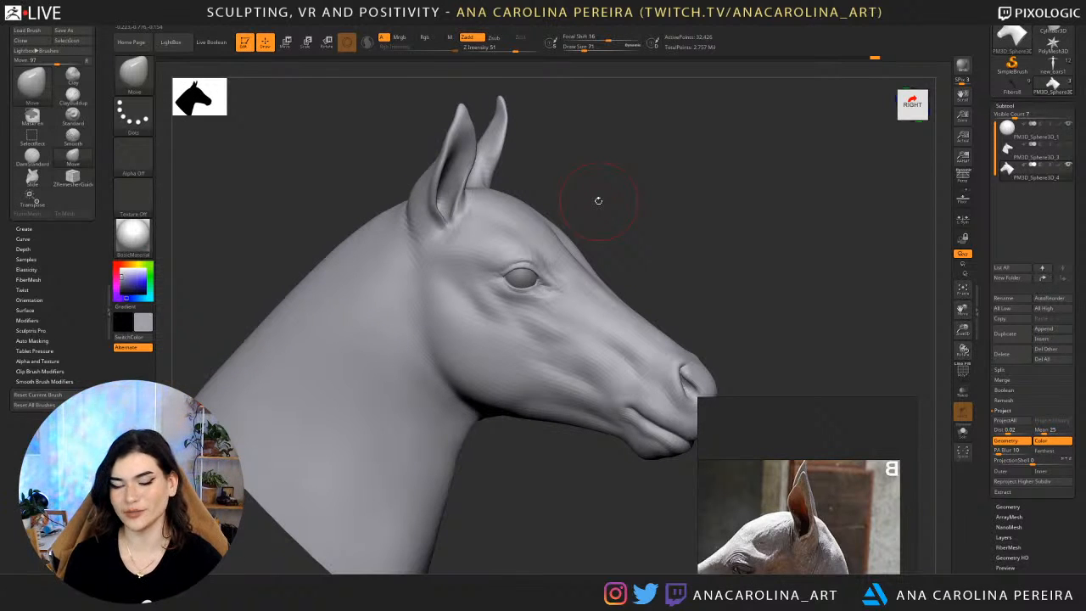
right_drag(579, 246, 593, 200)
key(space)
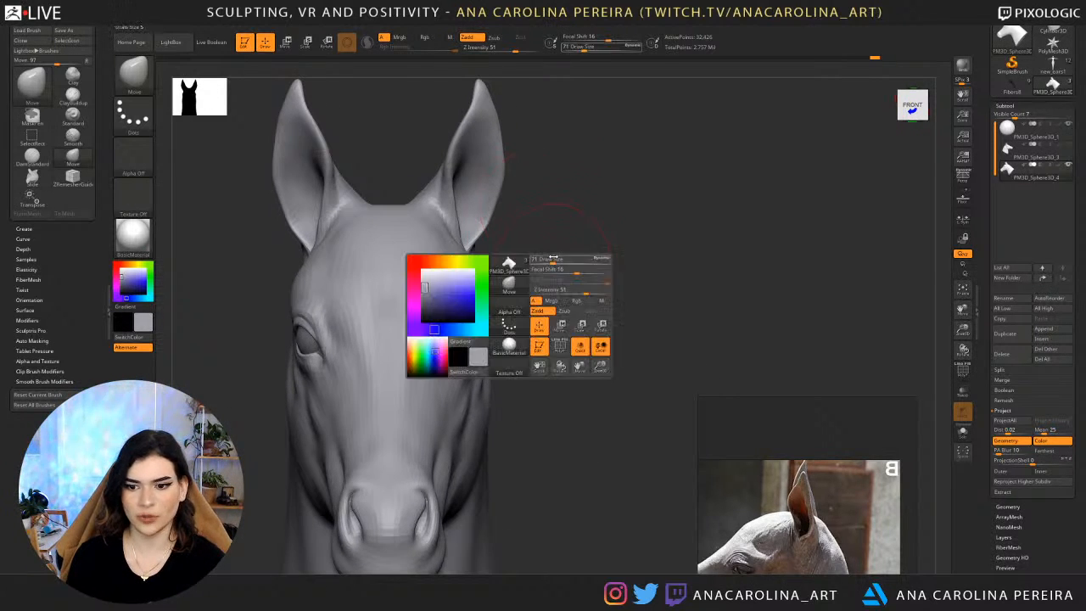
right_drag(546, 249, 494, 213)
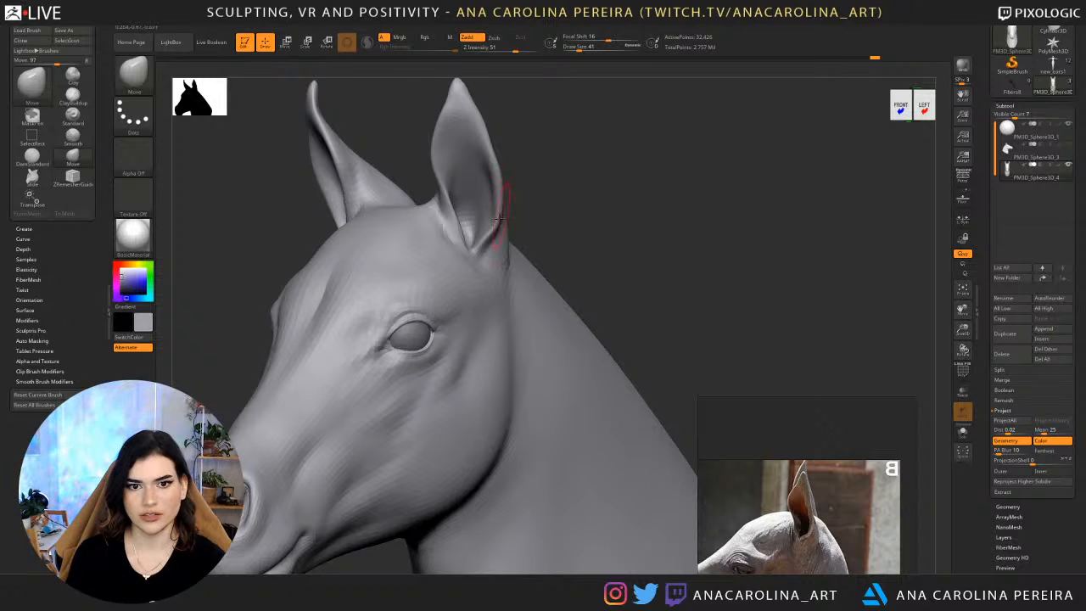
right_drag(461, 232, 529, 150)
Thicken the rim of the ear from its tip to its base with the Inflat brush at Z Intensity 10.
key(b)
key(i)
key(n)
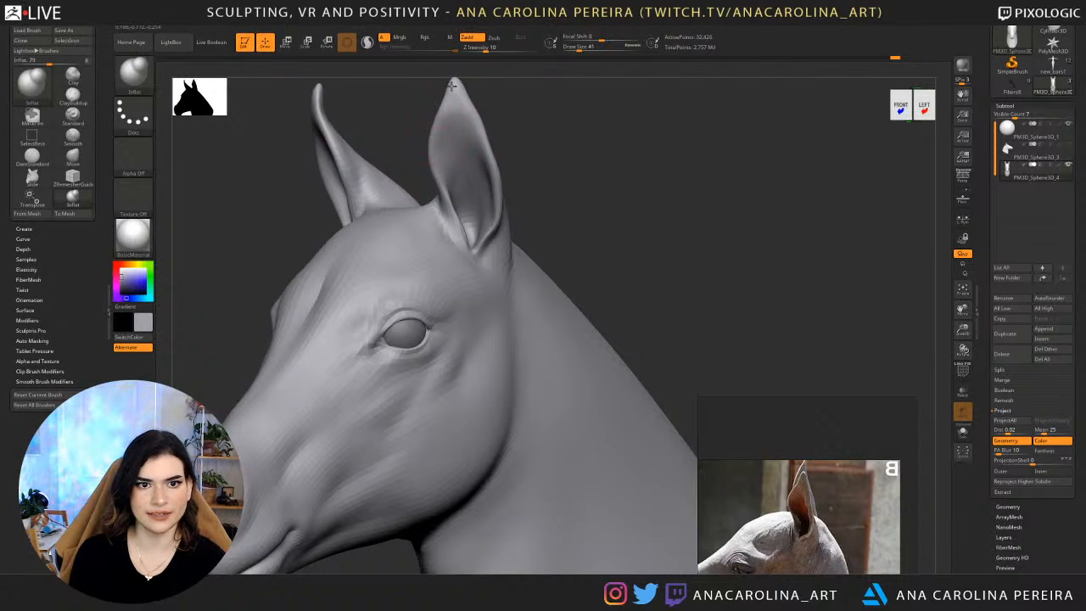
alt+right_drag(453, 85, 450, 155)
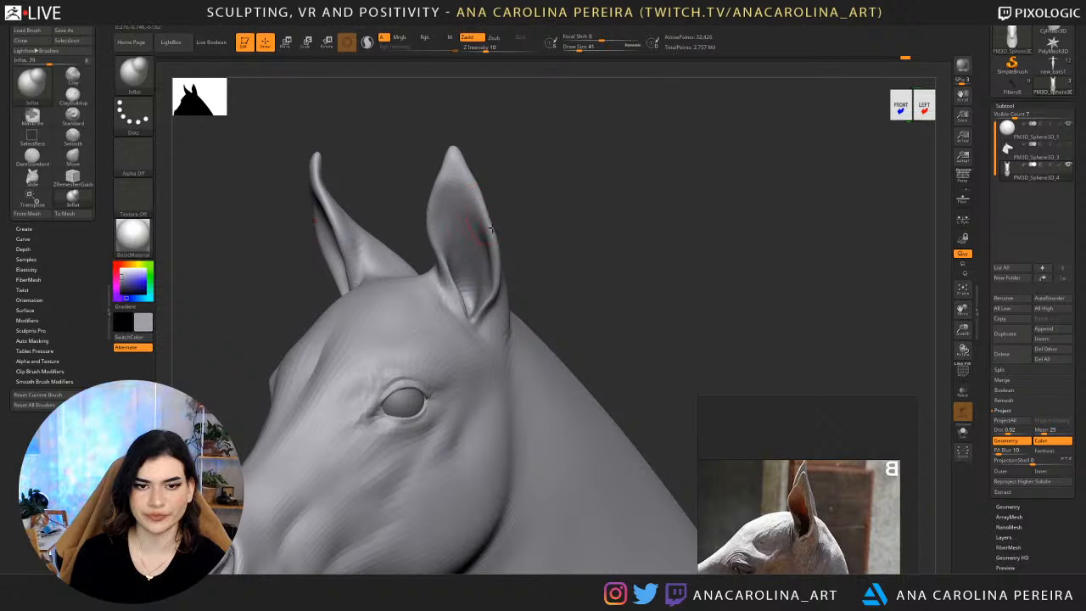
drag(493, 304, 481, 336)
mouse_move(494, 309)
right_down()
mouse_move(532, 282)
mouse_move(519, 280)
right_up()
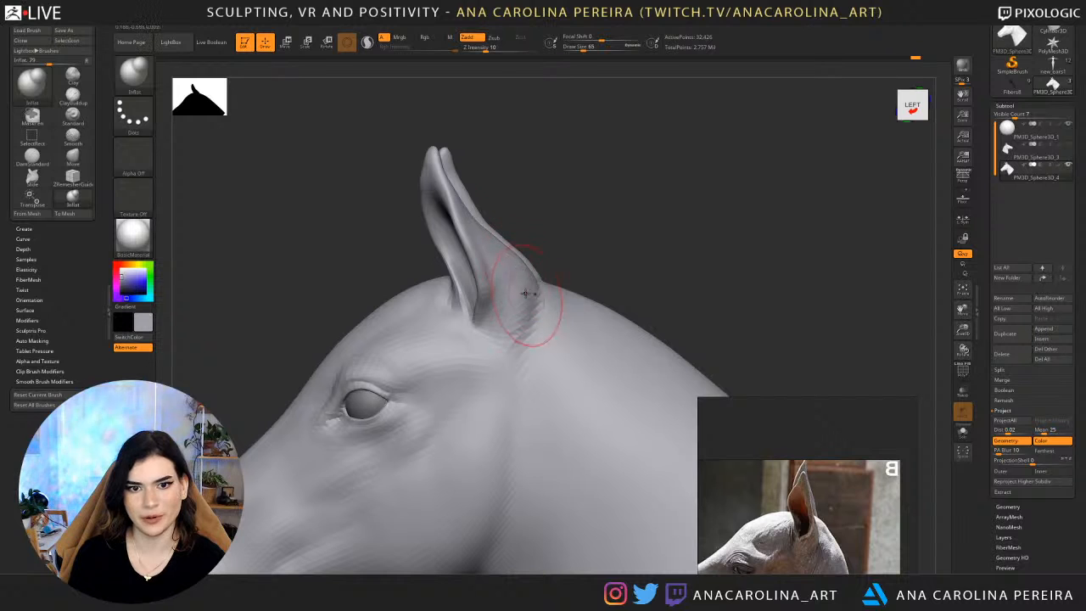
Reshape the back contour of the ear with the Move brush at draw size 65 and check the head from the front.
key(b)
key(m)
key(v)
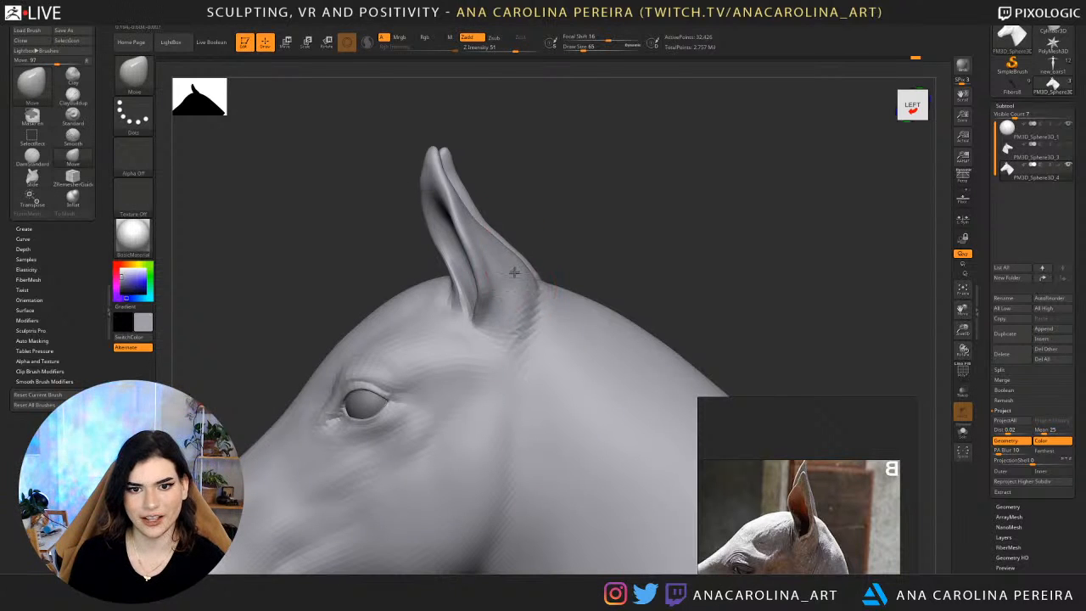
mouse_move(550, 249)
right_down()
mouse_move(506, 260)
mouse_move(647, 196)
mouse_move(658, 166)
mouse_move(601, 158)
mouse_move(646, 195)
right_up()
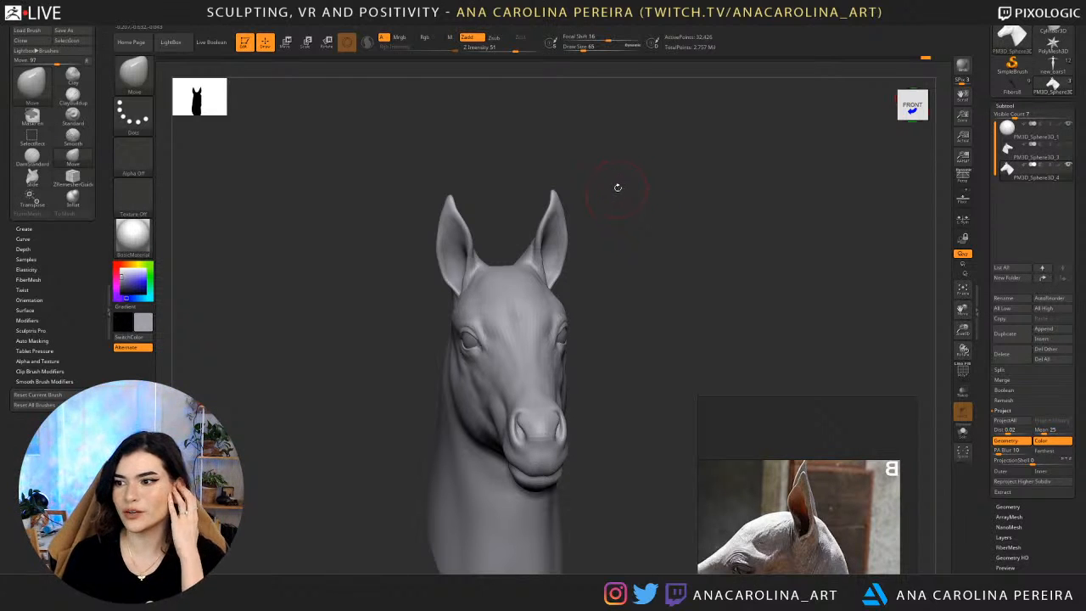
mouse_move(614, 196)
right_down()
mouse_move(584, 209)
mouse_move(595, 203)
right_up()
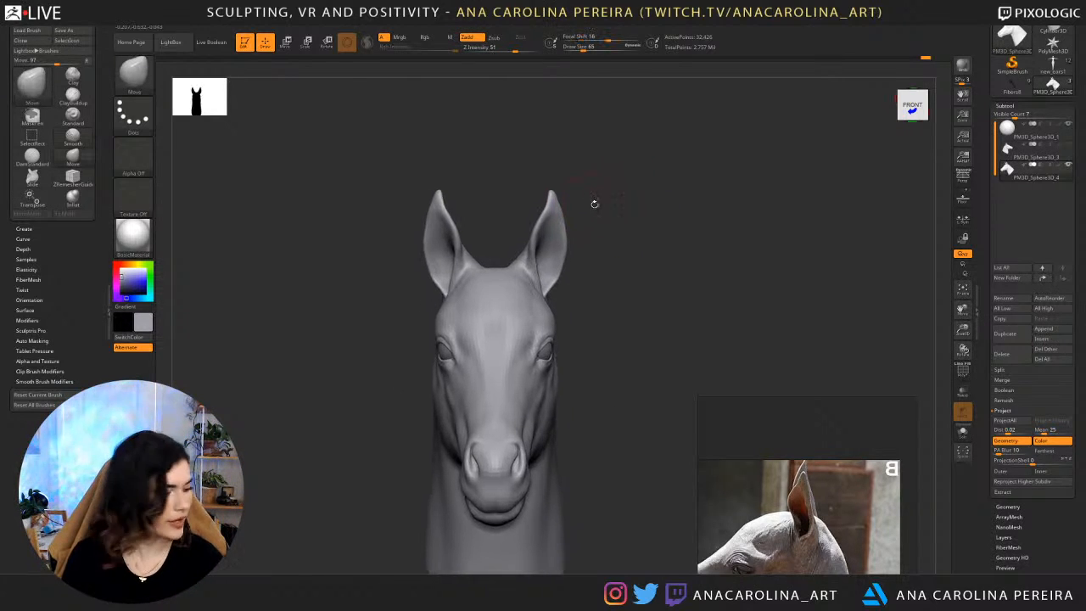
mouse_move(578, 158)
right_down()
mouse_move(630, 259)
mouse_move(645, 203)
mouse_move(637, 230)
mouse_move(677, 201)
mouse_move(454, 251)
right_up()
Set up the ClayBuildup brush with Zadd on, material painting off and Z Intensity 23.
key(b)
key(c)
key(b)
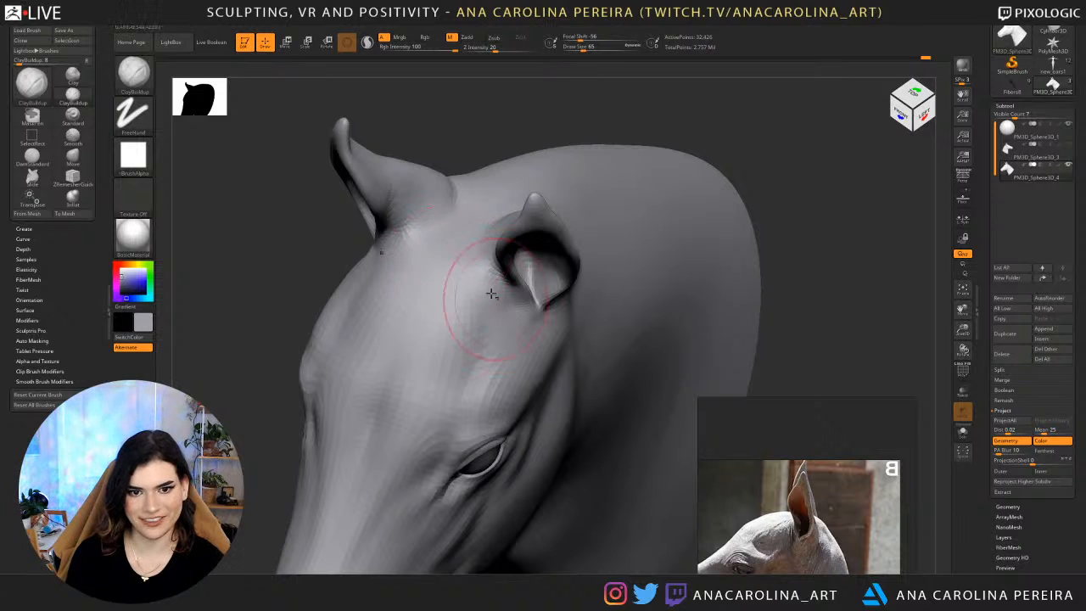
drag(494, 294, 501, 251)
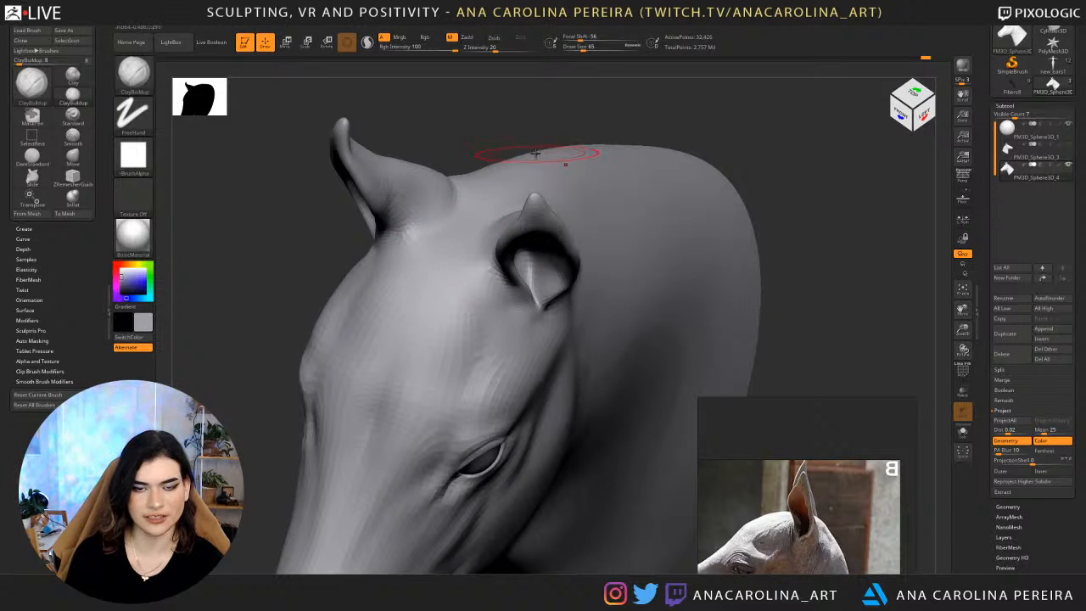
key(space)
click(557, 193)
key(space)
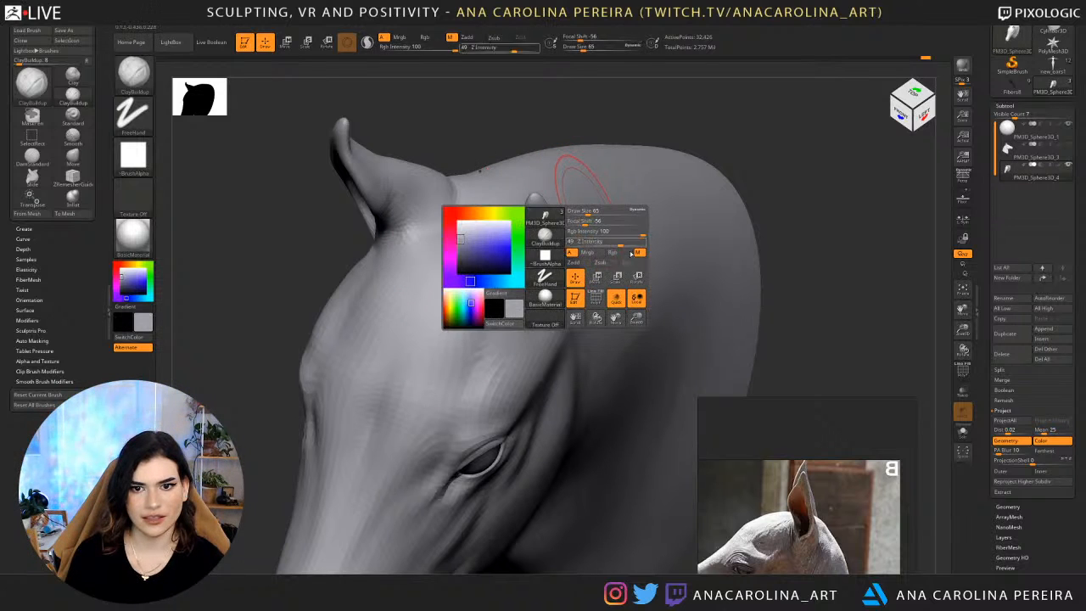
click(638, 252)
click(579, 264)
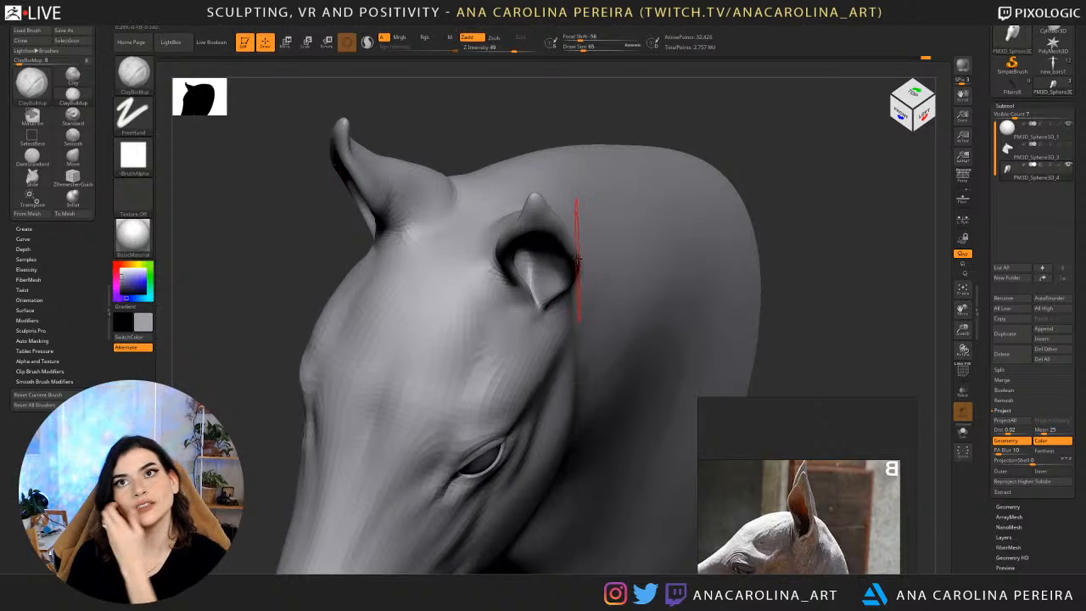
key(space)
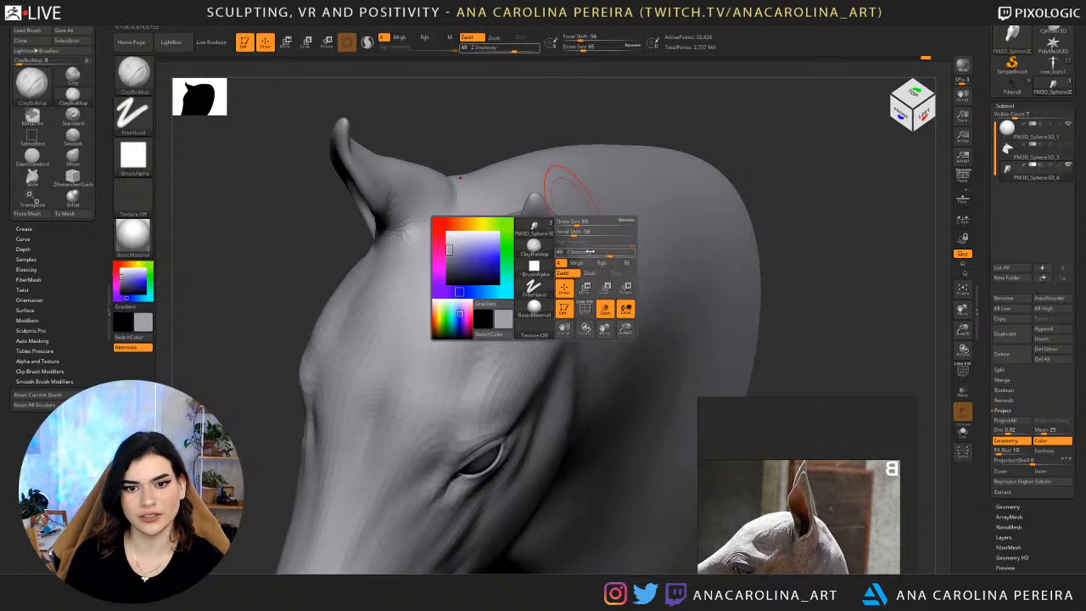
click(594, 253)
Build up the forehead in front of and between the ears with ClayBuildup, smooth it, and frame the whole head.
drag(481, 259, 465, 320)
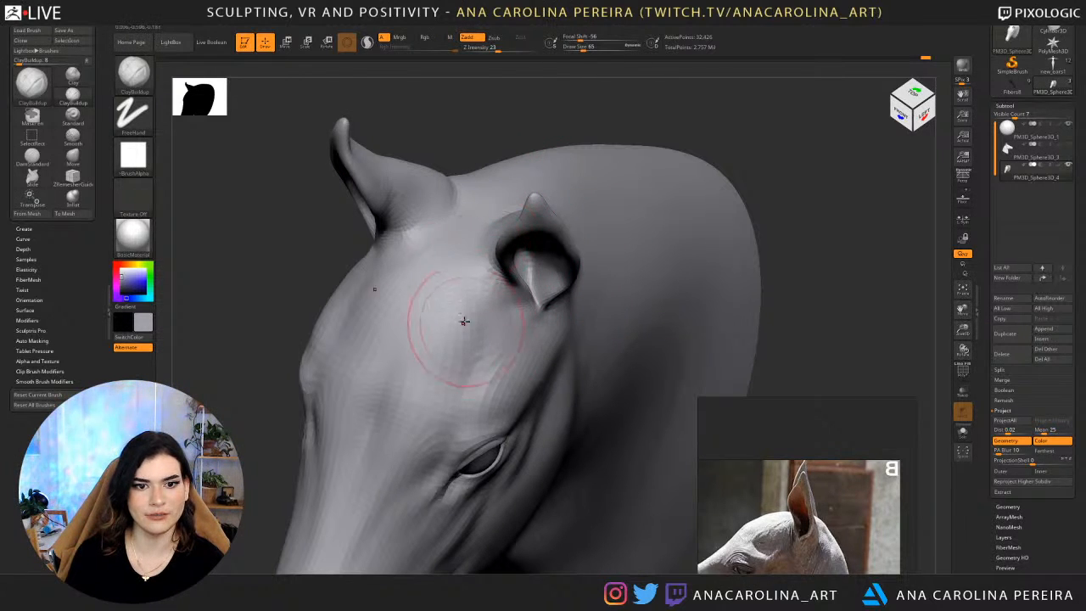
drag(466, 254, 461, 306)
mouse_move(246, 280)
mouse_down()
mouse_move(543, 229)
mouse_move(528, 265)
mouse_up()
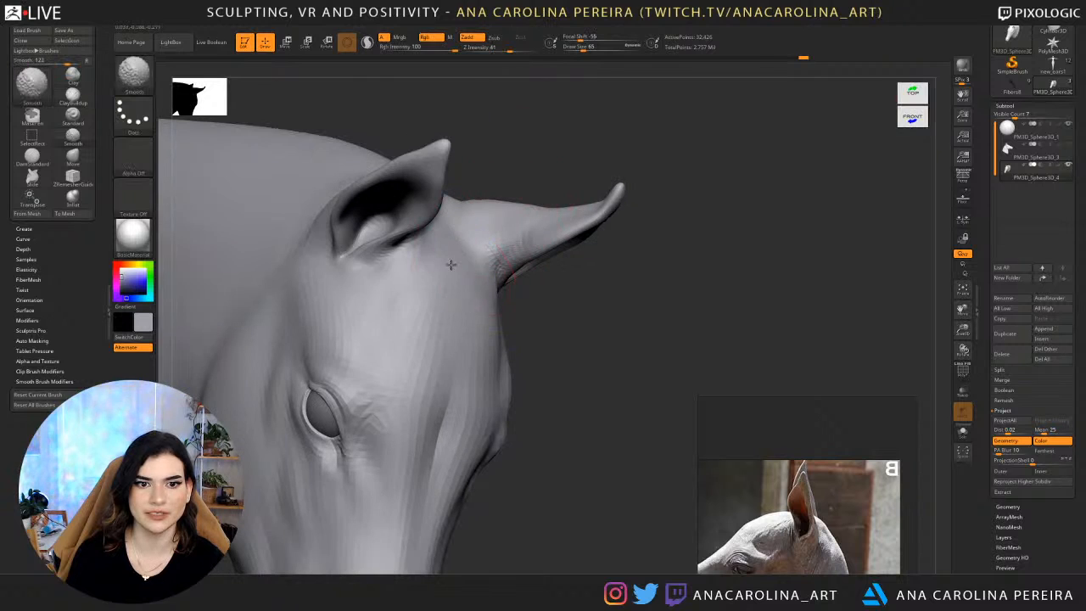
shift+drag(451, 264, 465, 255)
mouse_move(645, 284)
mouse_down()
mouse_move(536, 328)
mouse_move(490, 316)
mouse_up()
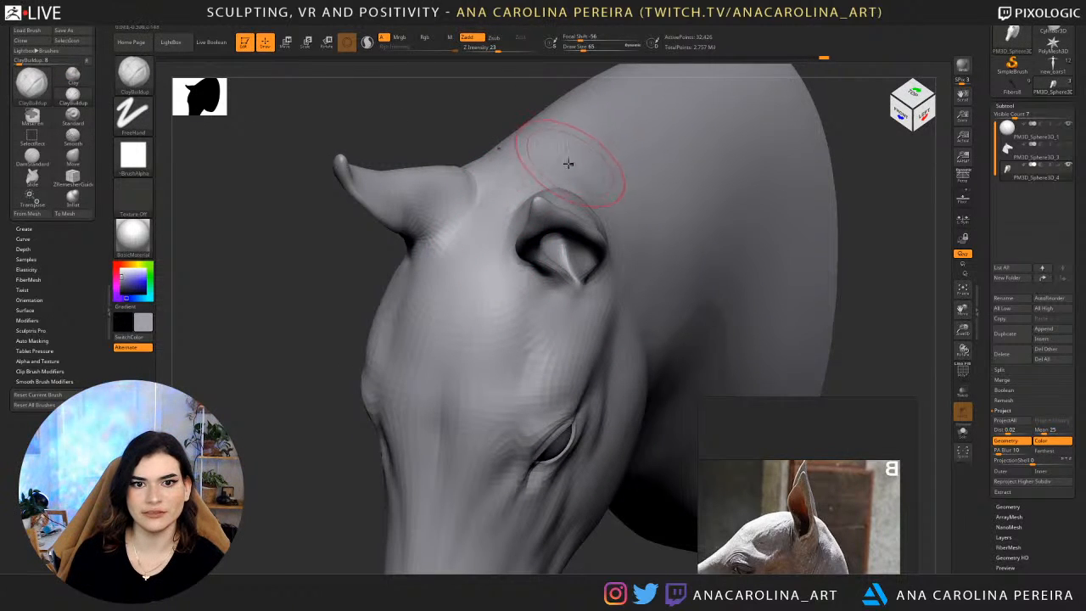
shift+drag(570, 164, 636, 139)
key(f)
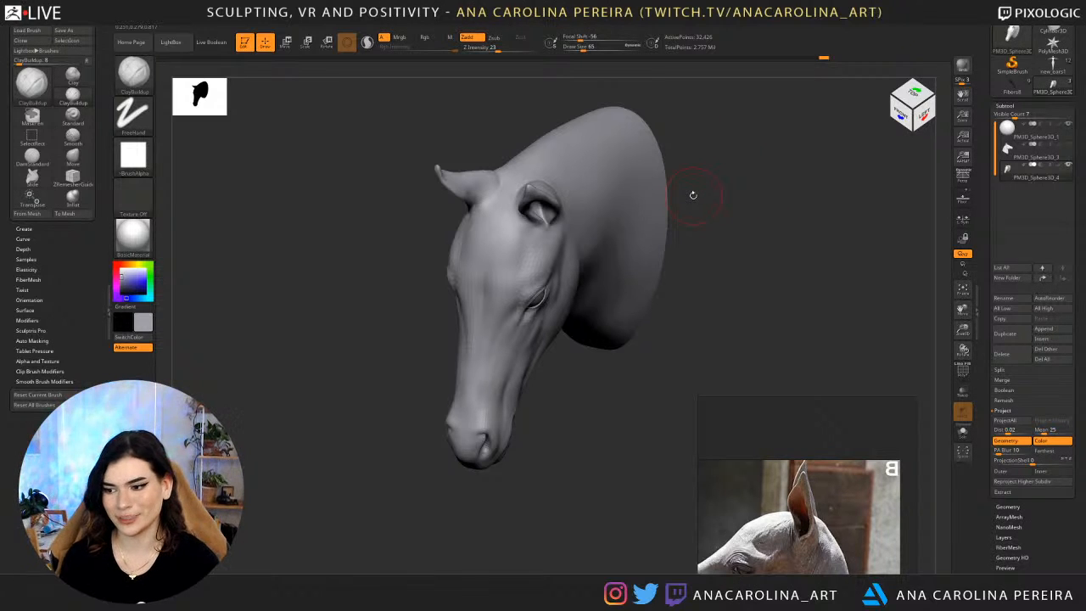
Smooth the forehead in front of the ears and check the head from above, the front and three-quarter view.
shift+drag(726, 239, 690, 291)
mouse_move(690, 290)
mouse_down()
mouse_move(667, 291)
mouse_move(677, 261)
mouse_move(747, 181)
mouse_move(482, 213)
mouse_up()
mouse_move(399, 166)
mouse_down()
mouse_move(485, 189)
mouse_move(563, 170)
mouse_move(556, 188)
mouse_up()
key(shift)
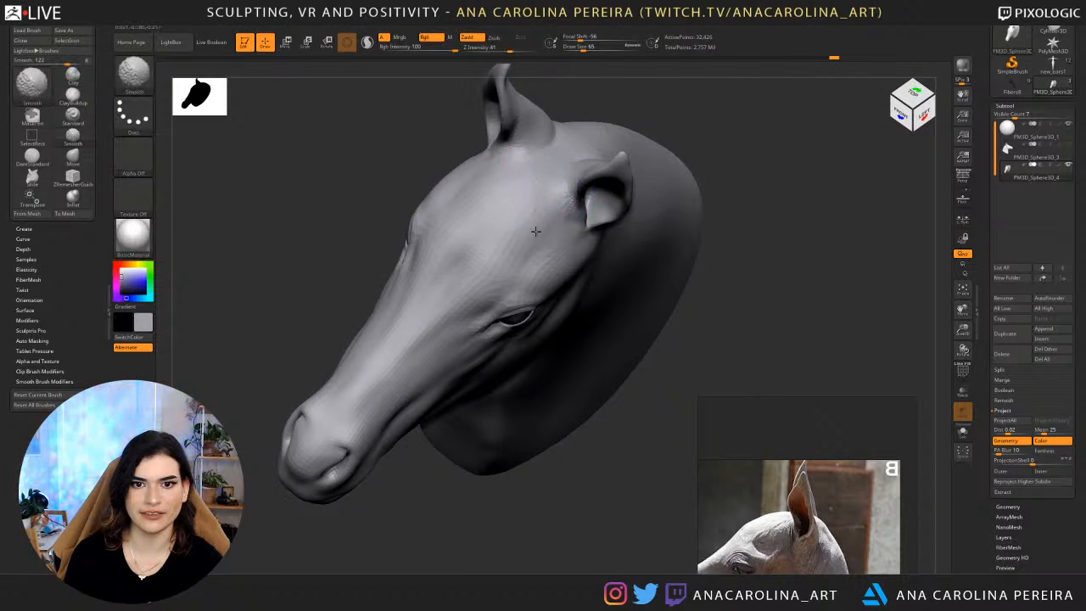
shift+drag(636, 280, 716, 192)
alt+drag(683, 230, 670, 182)
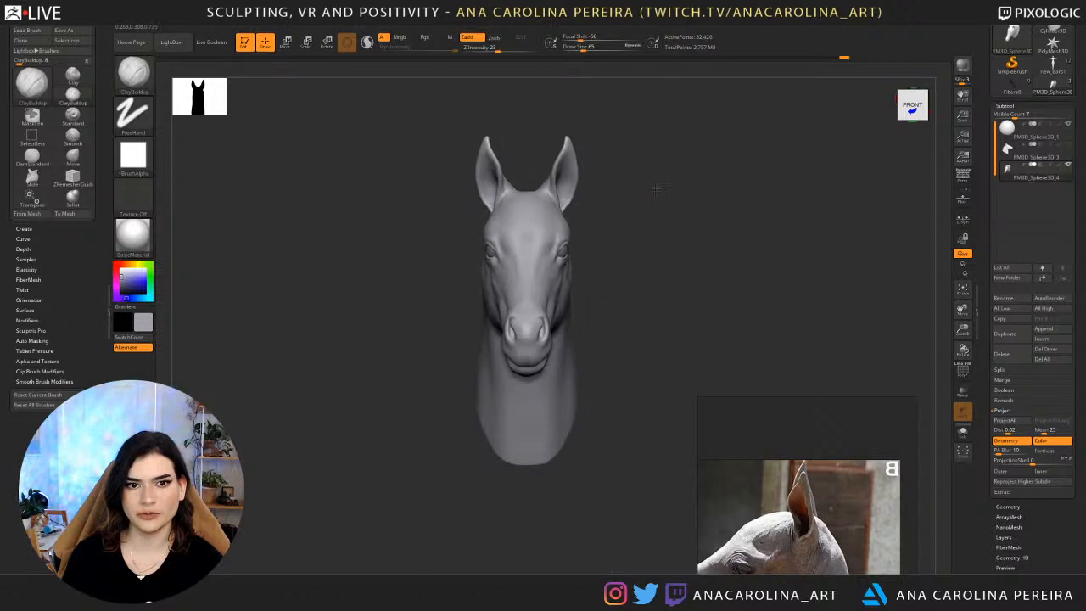
drag(416, 246, 510, 238)
alt+drag(654, 162, 509, 216)
drag(685, 197, 651, 208)
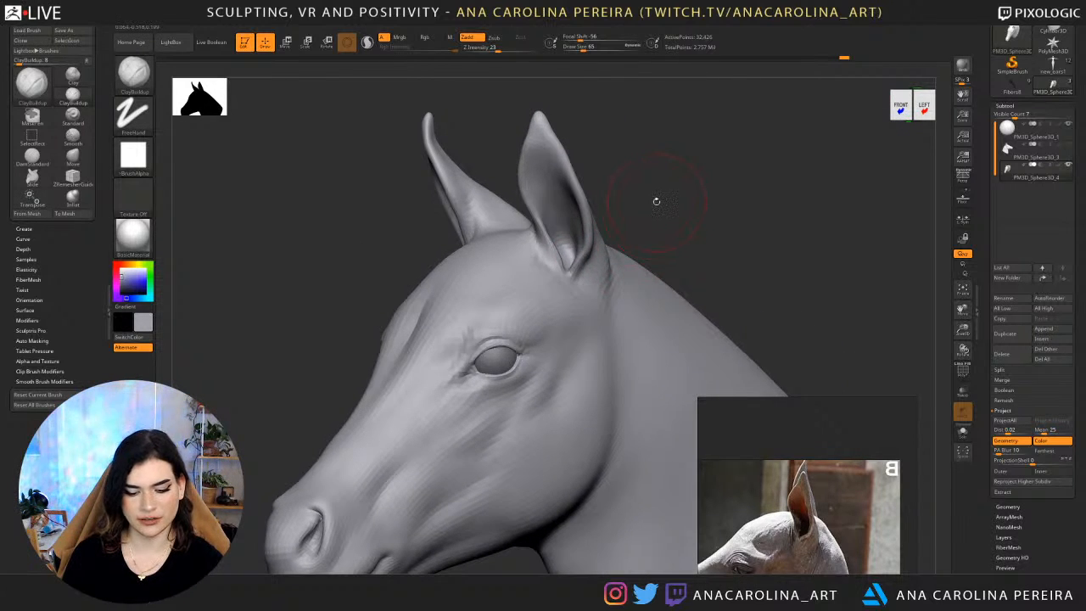
Adjust the front edge of the ear opening near its base with the Move brush at draw size 22.
key(b)
key(c)
key(b)
key(b)
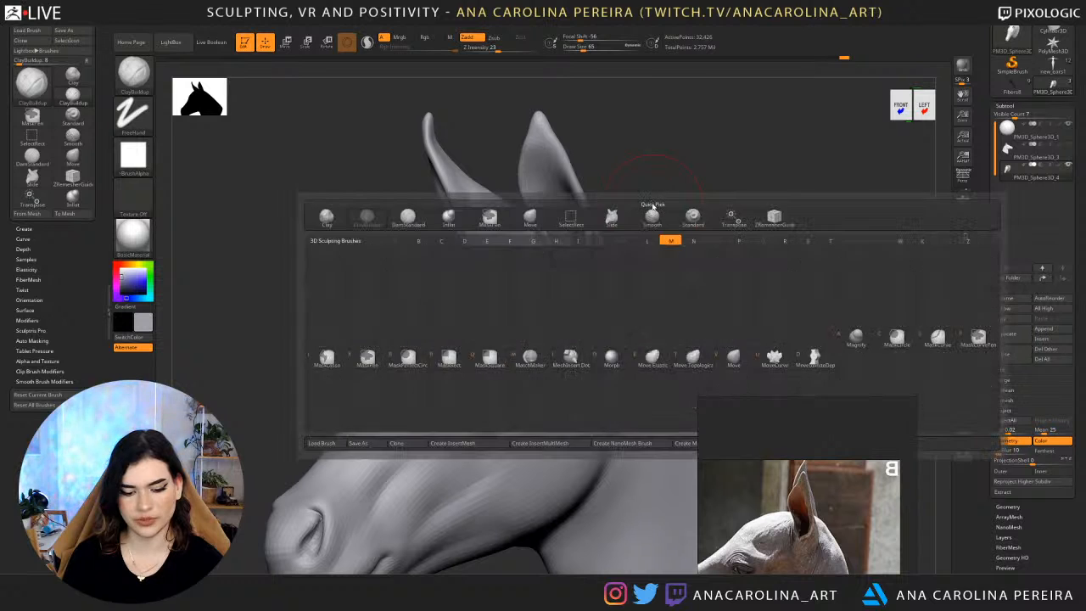
key(m)
key(v)
mouse_move(645, 193)
alt+mouse_down()
mouse_move(681, 201)
mouse_move(647, 204)
alt+mouse_up()
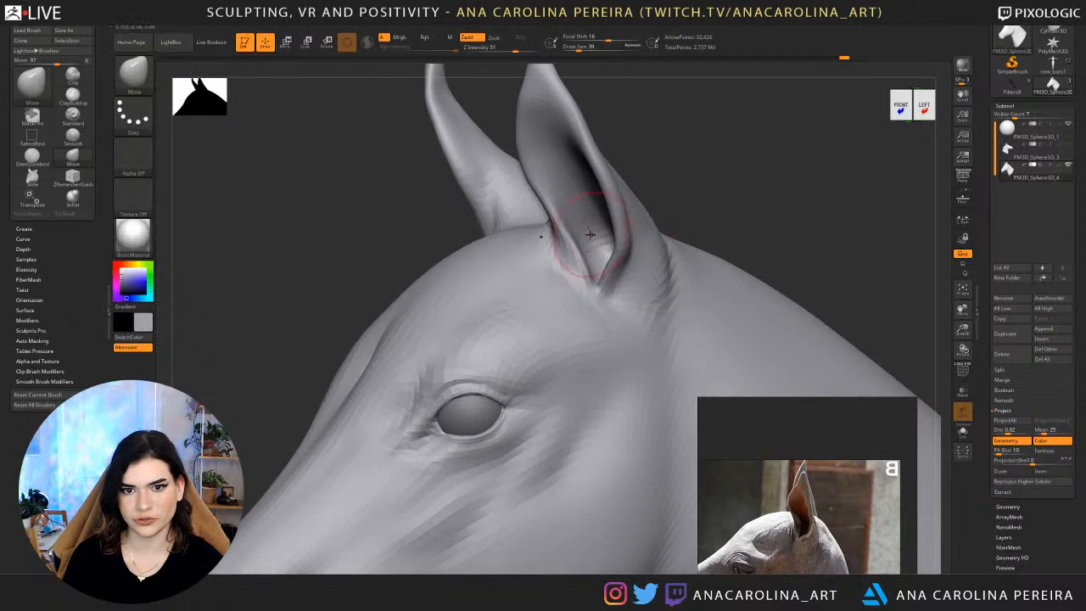
key(space)
drag(600, 250, 588, 251)
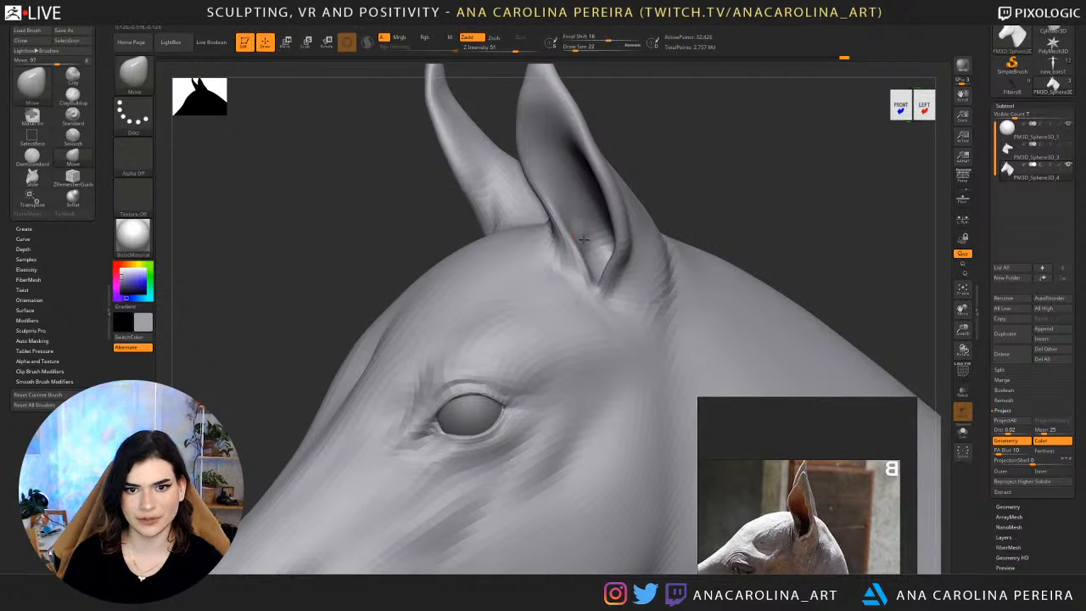
drag(689, 163, 694, 172)
Refine the lower inner wall of the ear with the Move brush at draw size 18 and smooth it.
key(space)
drag(660, 228, 669, 228)
drag(689, 170, 677, 180)
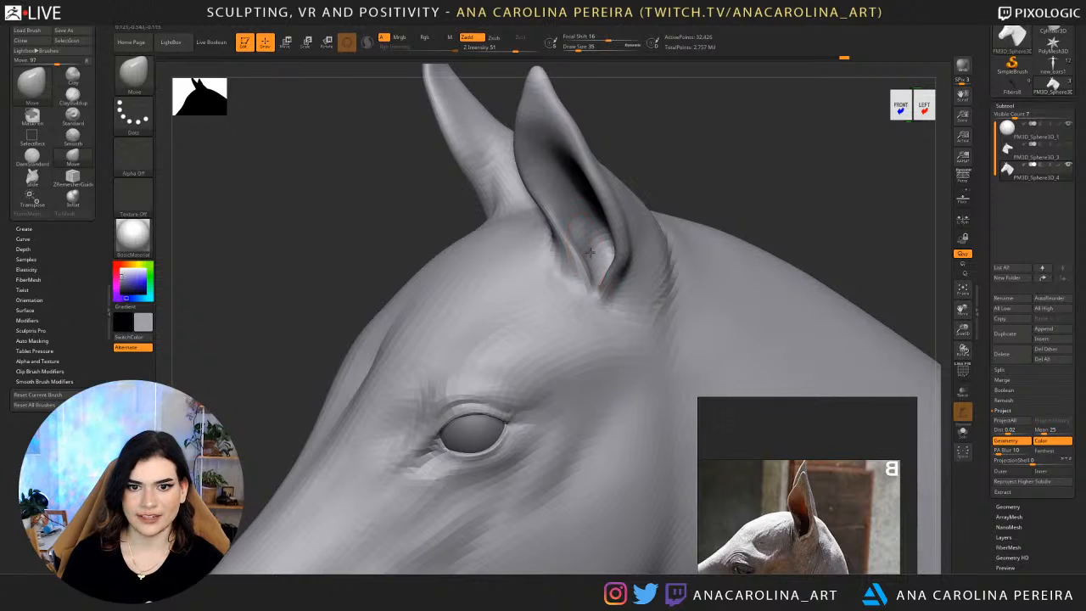
key(space)
drag(589, 252, 572, 226)
key(space)
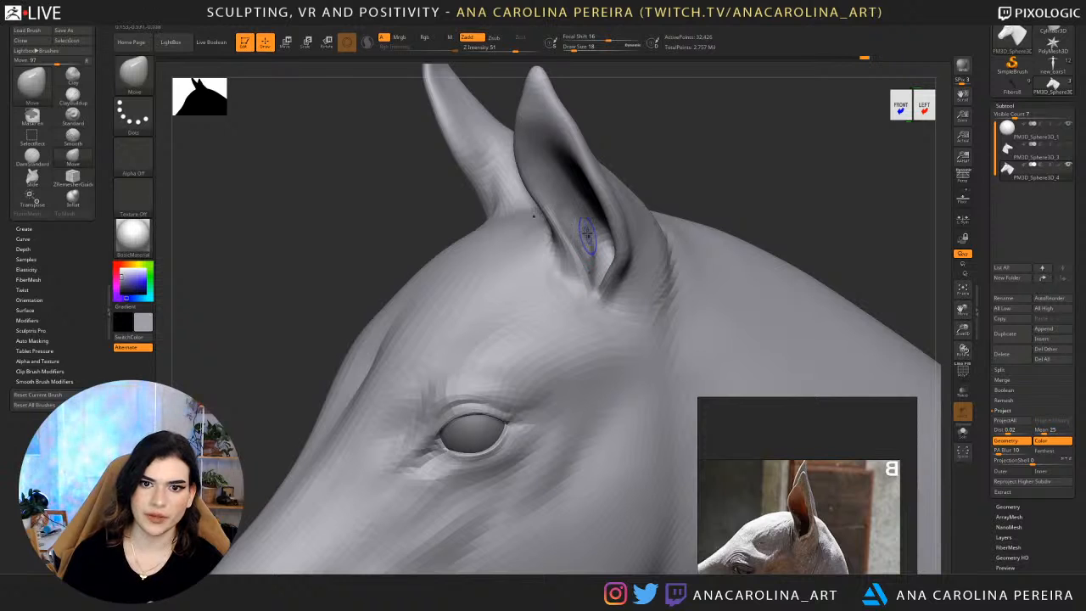
shift+drag(588, 234, 589, 263)
shift+drag(567, 224, 559, 202)
Reshape the inner ear and the rear rim of its opening with a larger Move brush.
mouse_move(657, 111)
shift+mouse_down()
mouse_move(682, 146)
mouse_move(666, 174)
mouse_move(704, 195)
shift+mouse_up()
key(space)
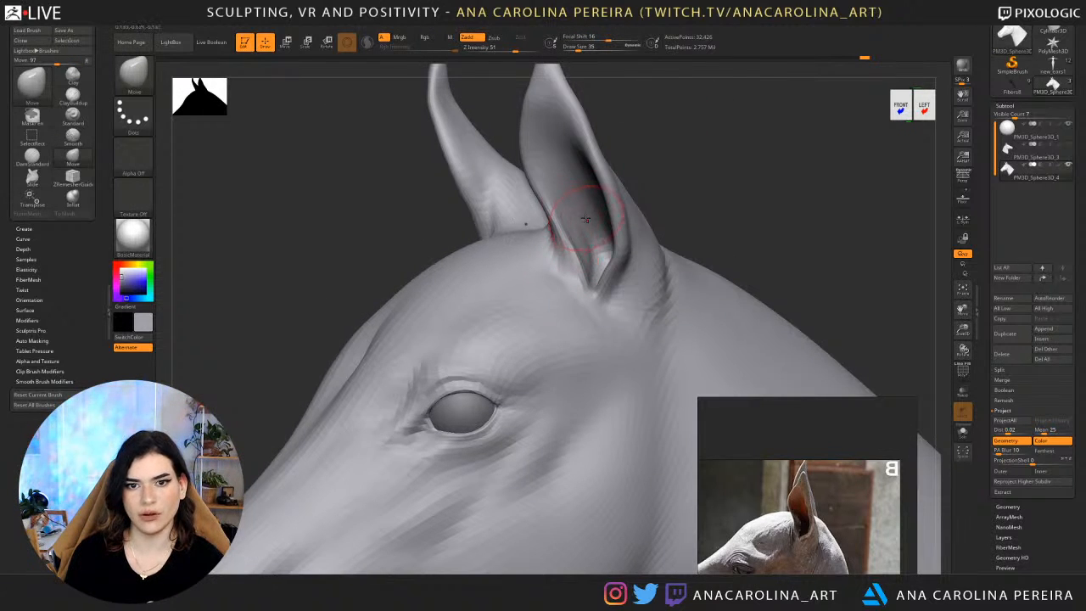
drag(586, 219, 576, 219)
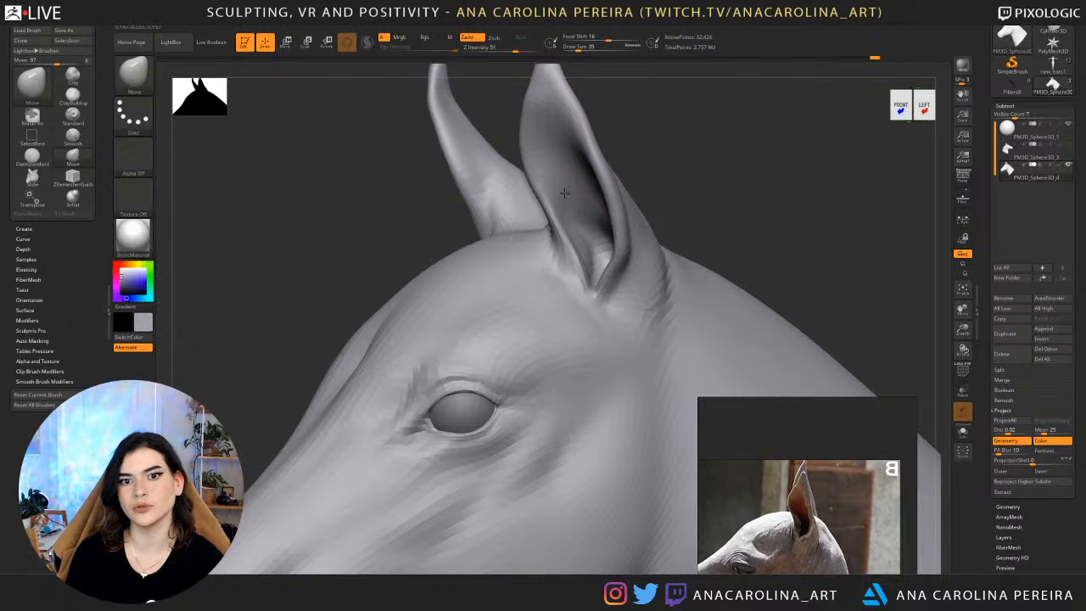
mouse_move(605, 173)
right_down()
mouse_move(618, 213)
mouse_move(668, 187)
mouse_move(638, 192)
right_up()
drag(624, 193, 614, 197)
right_drag(614, 203, 574, 223)
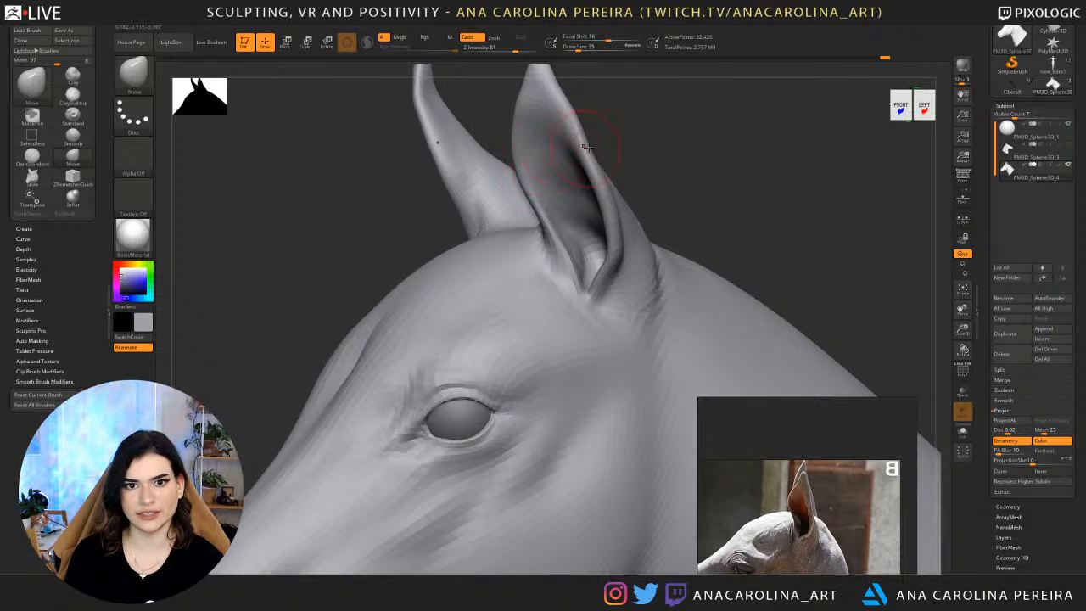
mouse_move(588, 147)
right_down()
mouse_move(665, 184)
mouse_move(599, 153)
mouse_move(661, 154)
mouse_move(654, 182)
mouse_move(603, 188)
mouse_move(614, 183)
right_up()
Carve the hollow inside the ear with the DamStandard brush at Z Intensity 34 and draw size 62.
key(space)
click(615, 184)
key(space)
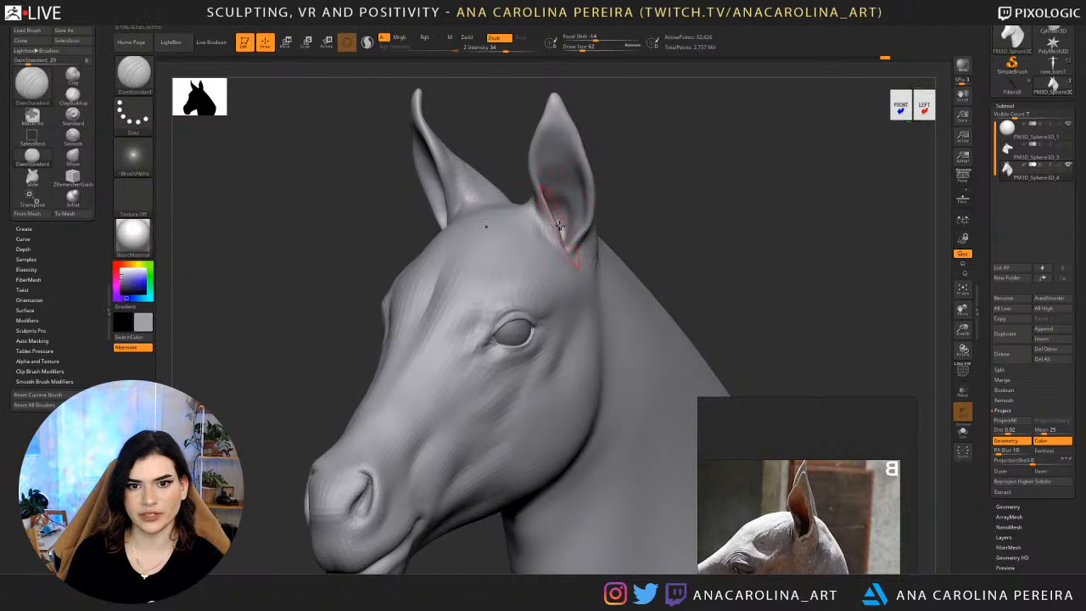
right_drag(560, 228, 544, 218)
drag(546, 218, 566, 249)
right_drag(566, 249, 540, 229)
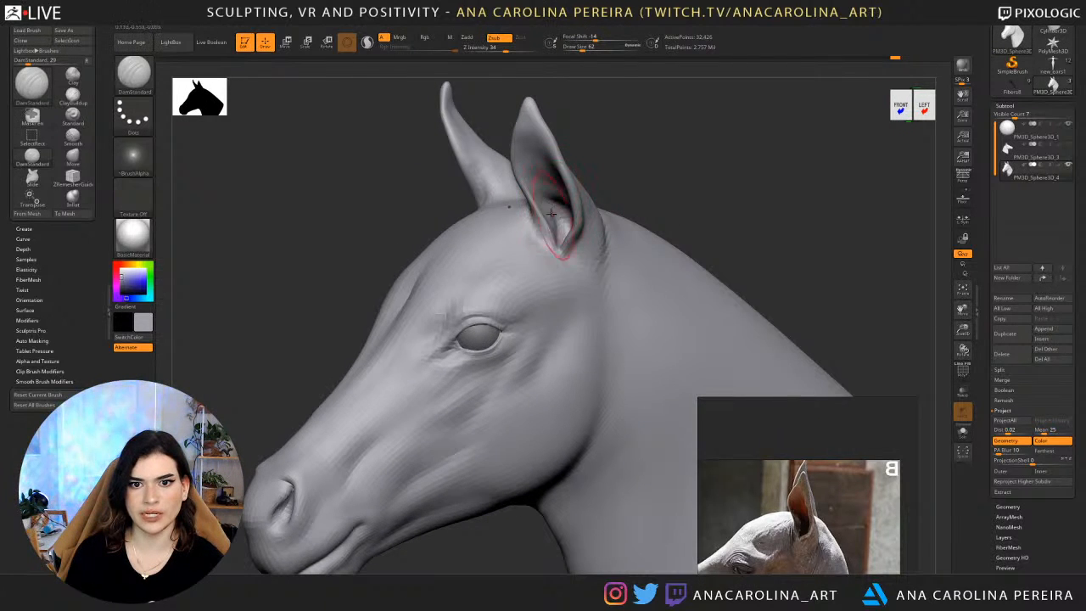
mouse_move(631, 168)
right_down()
mouse_move(599, 184)
mouse_move(629, 176)
right_up()
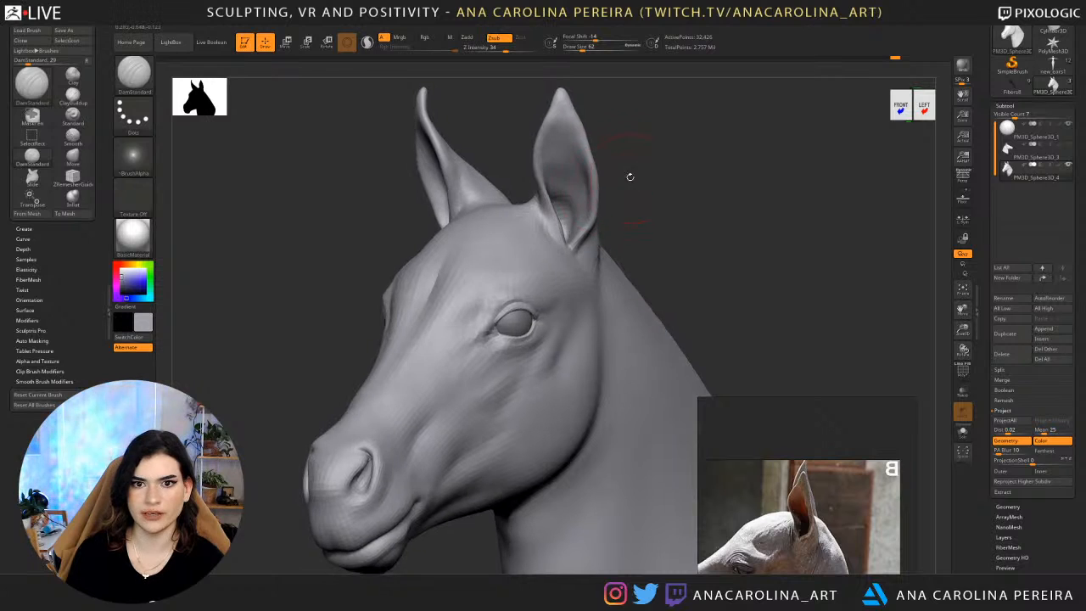
mouse_move(560, 224)
mouse_down()
mouse_move(576, 223)
mouse_move(572, 160)
mouse_up()
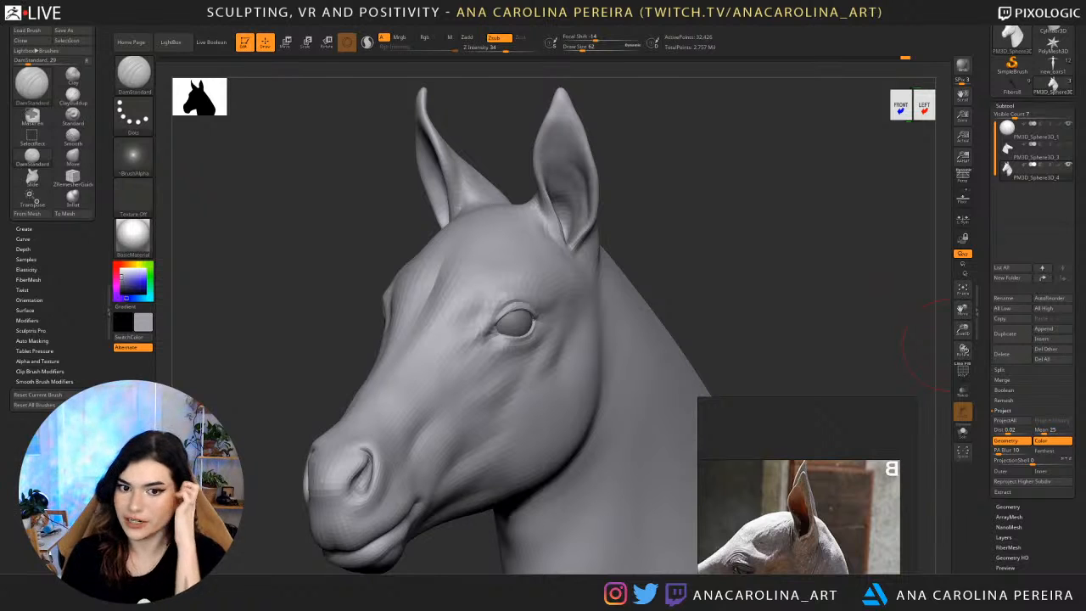
Reshape the back of the ear and its transition into the neck with the Move brush at draw size 59.
mouse_move(676, 248)
mouse_down()
mouse_move(716, 242)
mouse_move(635, 263)
mouse_move(630, 241)
mouse_up()
key(b)
key(m)
key(v)
key(space)
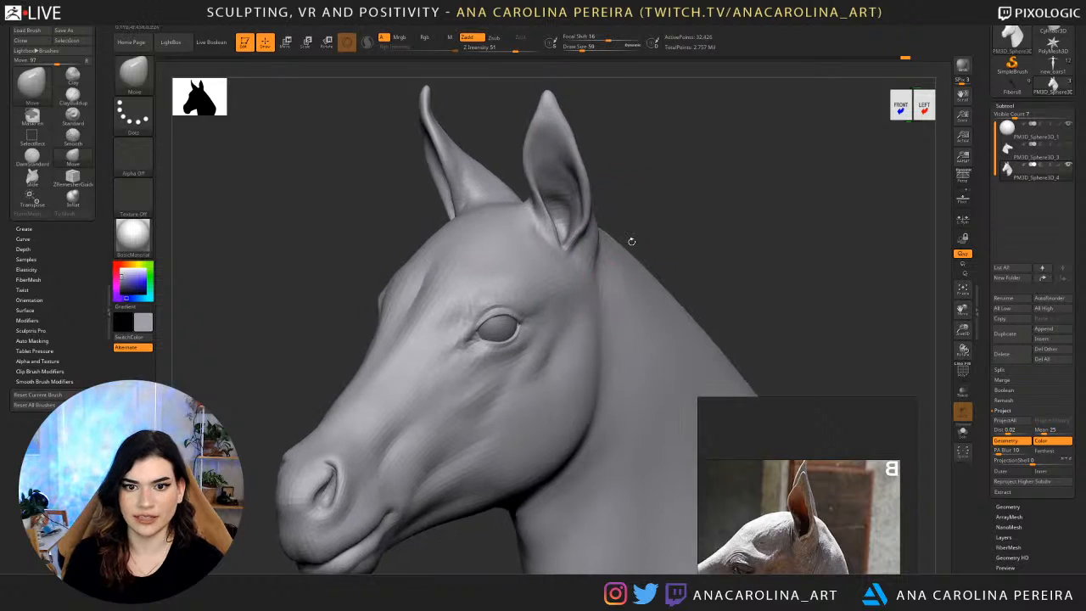
key(shift)
drag(782, 255, 711, 257)
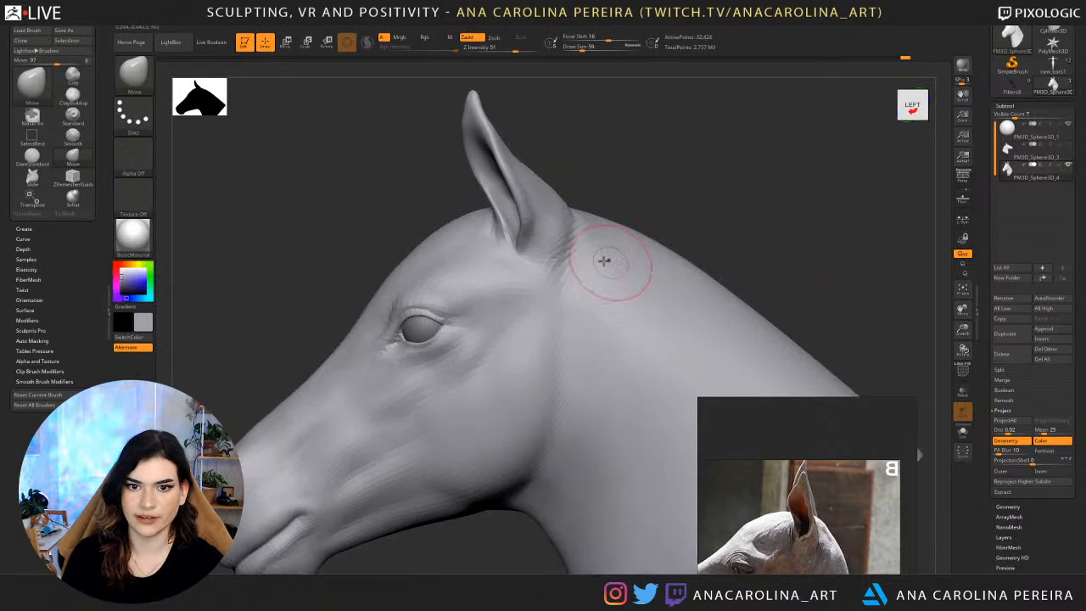
mouse_move(589, 269)
shift+mouse_down()
mouse_move(596, 289)
mouse_move(597, 219)
shift+mouse_up()
drag(704, 203, 737, 209)
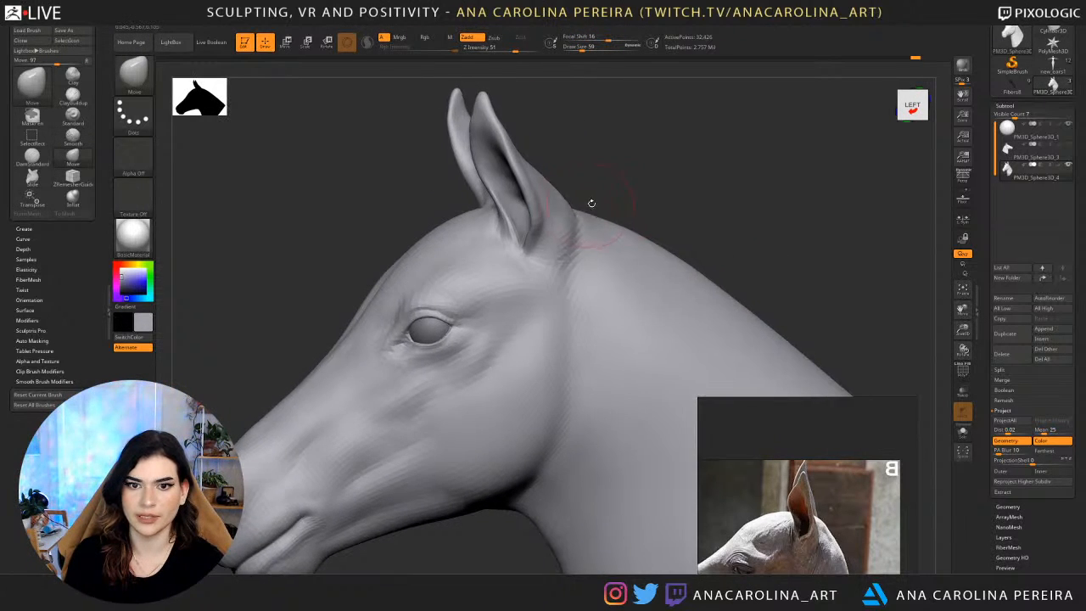
mouse_move(589, 203)
mouse_down()
mouse_move(574, 206)
mouse_move(588, 179)
mouse_up()
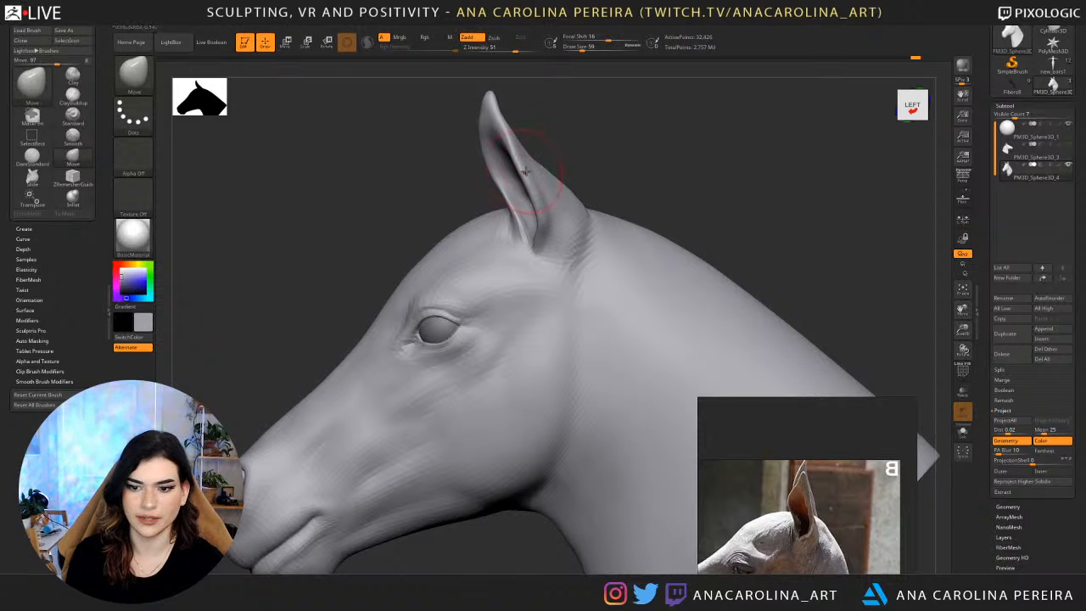
drag(535, 201, 619, 178)
Deepen the inner ear cavity and its folds with the DamStandard brush at Z Intensity 34.
key(b)
key(d)
key(s)
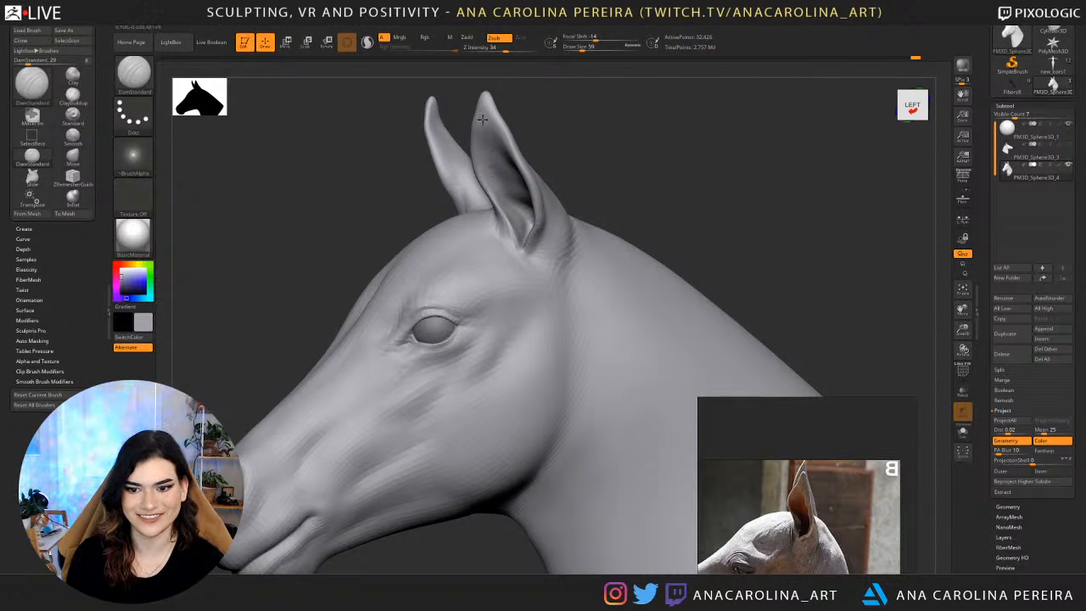
mouse_move(537, 118)
mouse_down()
mouse_move(569, 119)
mouse_move(547, 131)
mouse_up()
key(space)
mouse_move(515, 228)
mouse_down()
mouse_move(489, 151)
mouse_move(517, 170)
mouse_up()
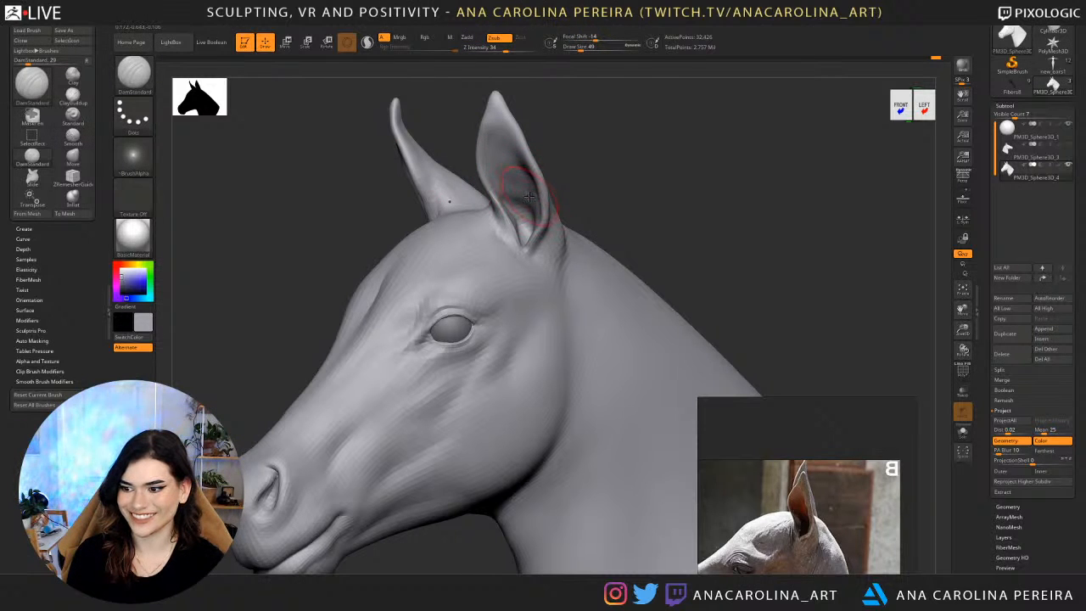
key(space)
mouse_move(538, 177)
mouse_down()
mouse_move(532, 218)
mouse_move(523, 186)
mouse_move(679, 174)
mouse_up()
key(space)
mouse_move(594, 182)
alt+mouse_down()
mouse_move(582, 152)
mouse_move(544, 157)
mouse_move(588, 184)
mouse_move(570, 194)
mouse_move(587, 175)
mouse_move(439, 163)
mouse_move(420, 180)
alt+mouse_up()
Thicken the tip and upper rim of the ears with the Inflat brush at Z Intensity 10 and smooth them.
key(b)
key(i)
key(n)
key(space)
click(481, 180)
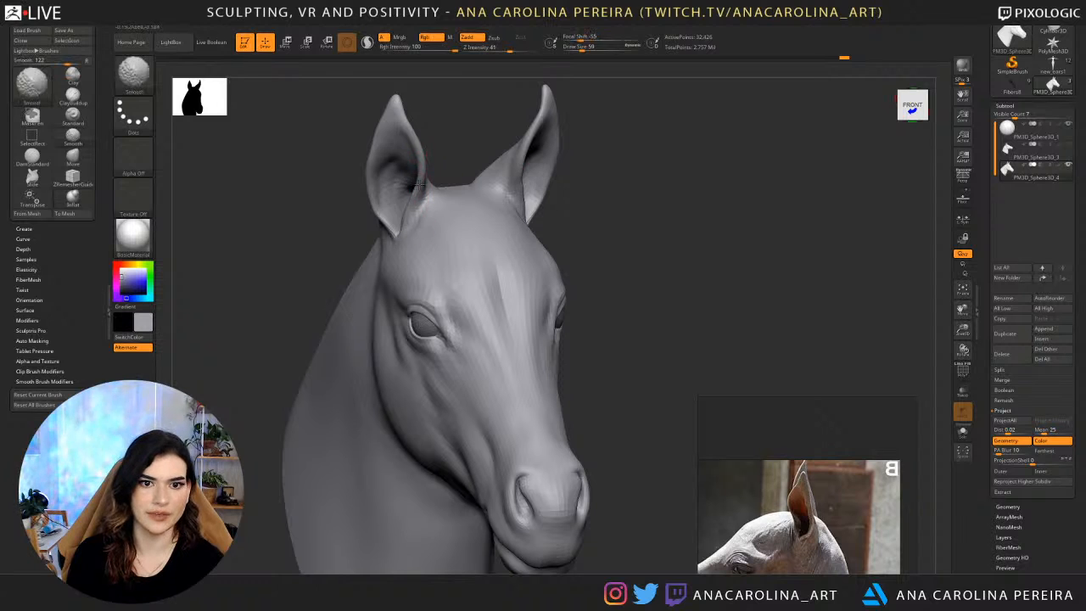
drag(403, 114, 400, 106)
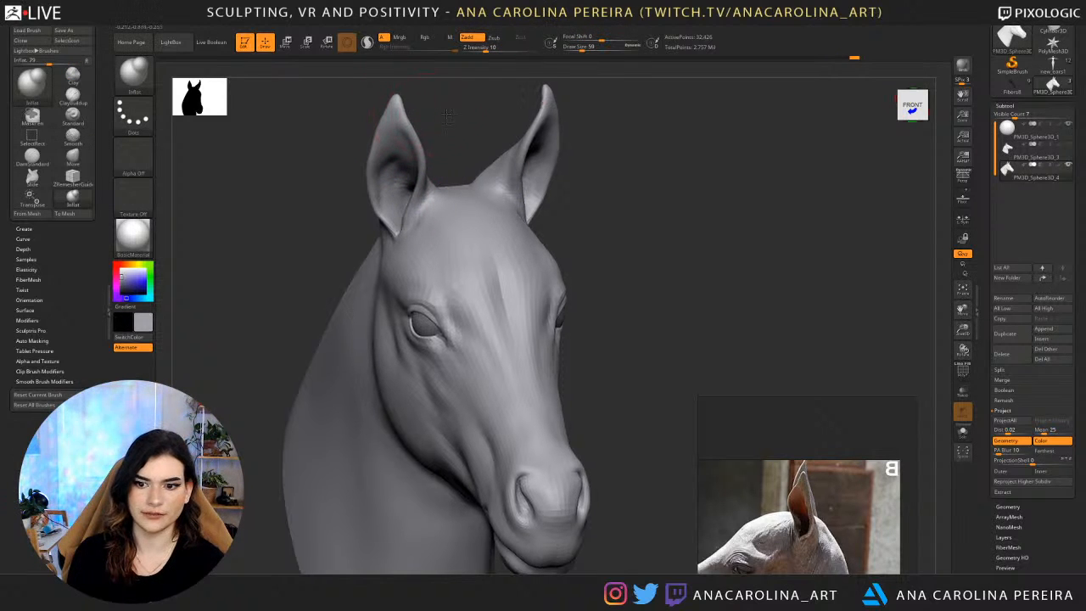
alt+right_drag(403, 119, 427, 136)
mouse_move(426, 136)
mouse_down()
mouse_move(435, 156)
mouse_move(418, 124)
mouse_move(412, 136)
mouse_up()
drag(493, 123, 442, 123)
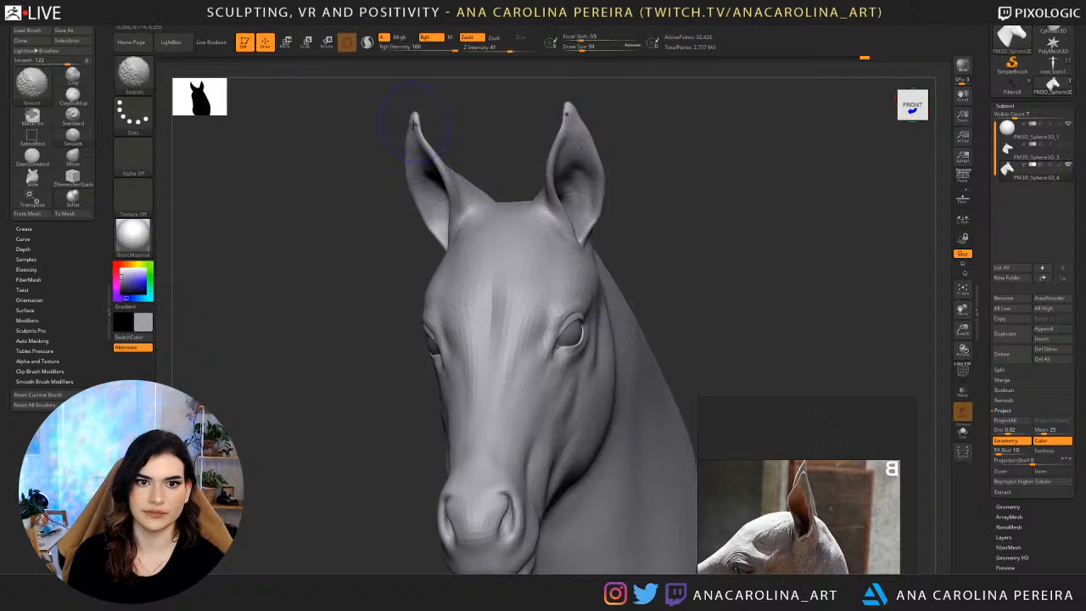
drag(538, 125, 515, 115)
Raise the head mesh by two subdivision levels and review it from both sides.
key(d)
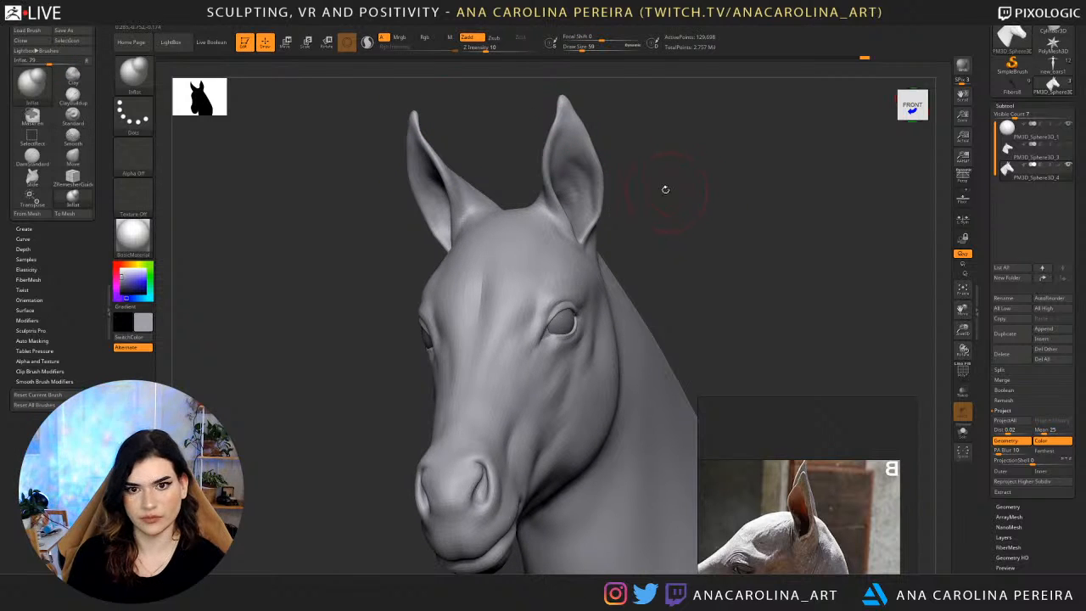
key(d)
ctrl+right_drag(647, 255, 598, 178)
drag(599, 178, 635, 165)
ctrl+right_drag(641, 153, 629, 225)
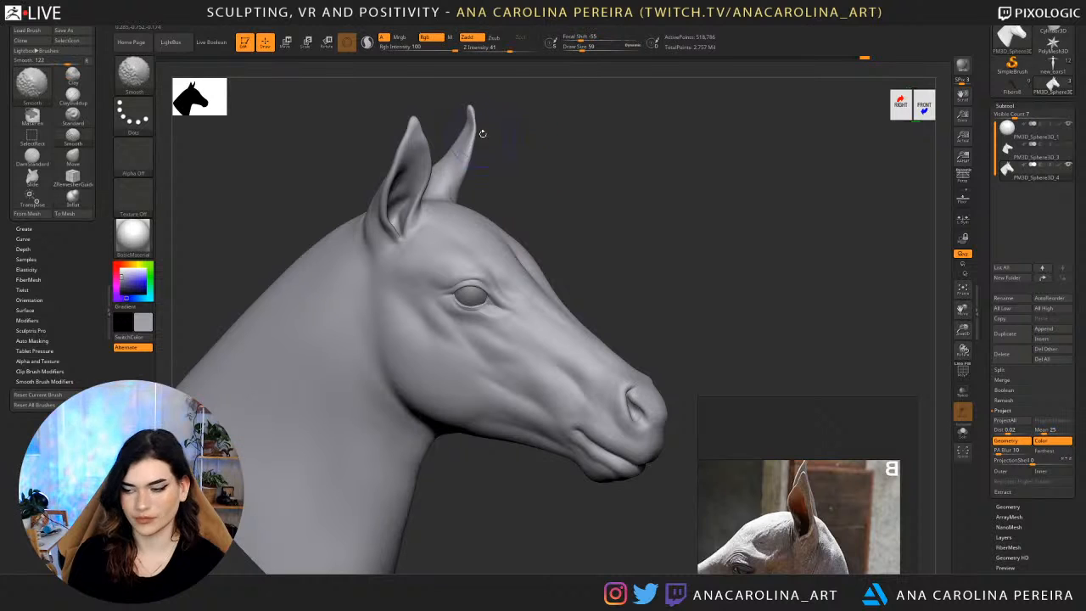
Inflate the tip of the far ear with a smaller Inflat brush at Z Intensity 10.
mouse_move(482, 133)
shift+mouse_down()
mouse_move(472, 150)
mouse_move(502, 129)
shift+mouse_up()
ctrl+right_drag(501, 129, 508, 161)
key(space)
drag(520, 143, 514, 142)
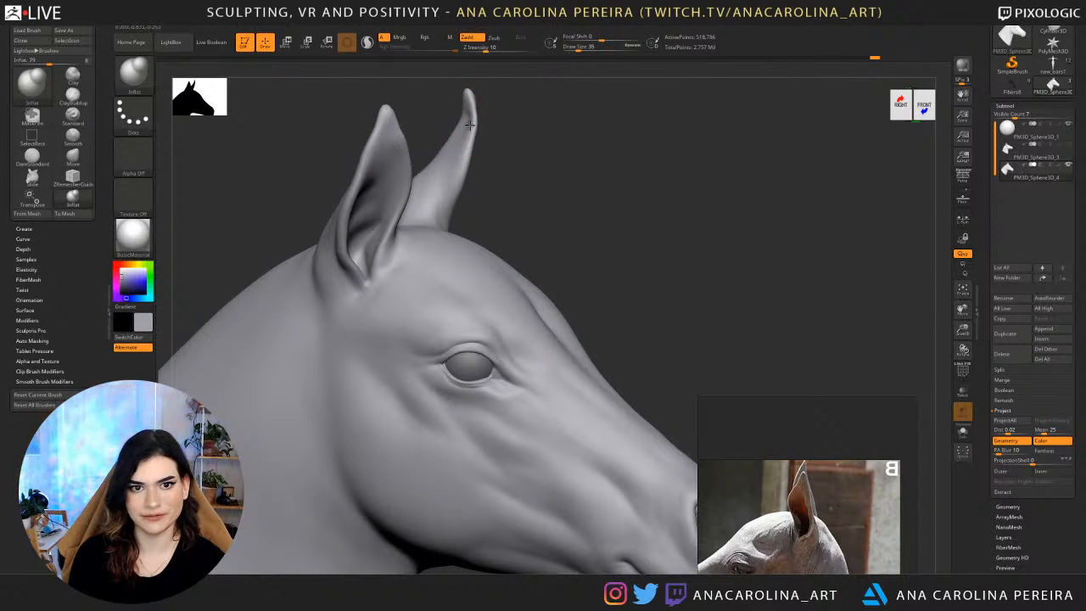
shift+drag(467, 116, 469, 103)
mouse_move(504, 206)
mouse_down()
mouse_move(518, 177)
mouse_move(514, 191)
mouse_up()
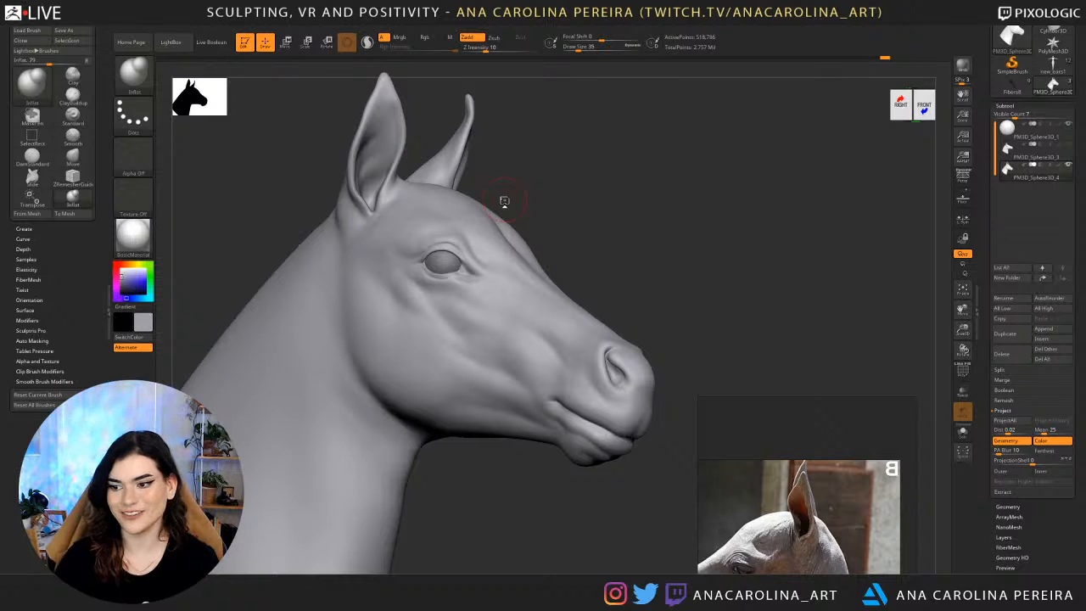
Switch to the Move brush at draw size 18 and examine the base of the ear opening up close.
drag(658, 282, 433, 291)
mouse_move(673, 265)
alt+mouse_down()
mouse_move(752, 113)
mouse_move(756, 128)
mouse_move(778, 103)
mouse_move(770, 115)
alt+mouse_up()
key(b)
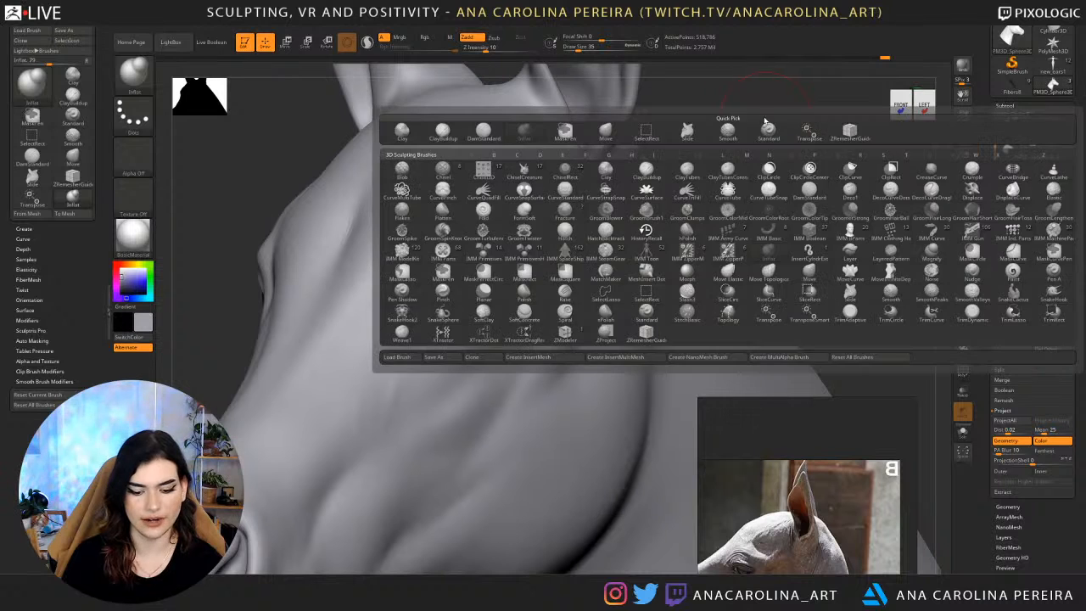
key(m)
key(v)
key(s)
drag(724, 185, 717, 184)
alt+drag(717, 233, 727, 407)
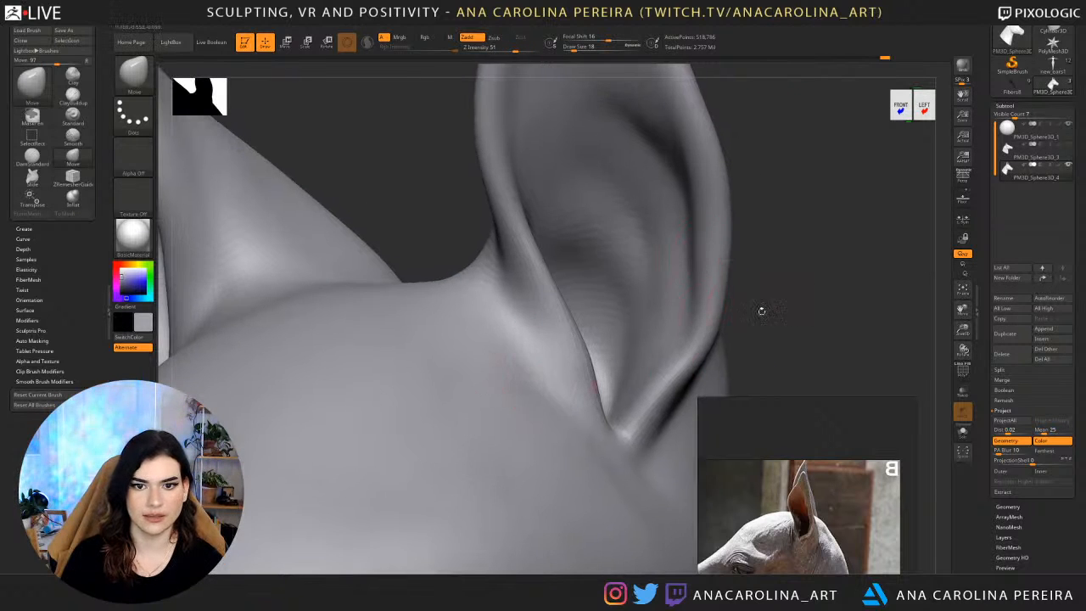
mouse_move(761, 311)
alt+mouse_down()
mouse_move(847, 174)
mouse_move(849, 64)
alt+mouse_up()
Adjust the lower eyelid rim along the eyeball with the Move brush at draw size 22.
key(space)
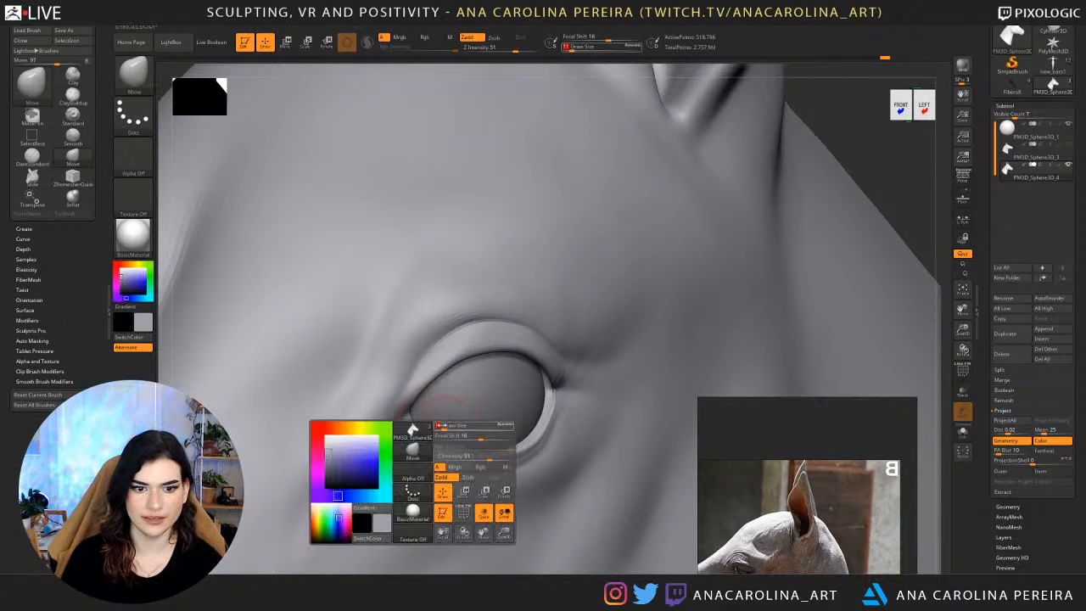
mouse_move(430, 424)
mouse_down()
mouse_move(411, 425)
mouse_move(464, 447)
mouse_up()
key(space)
key(space)
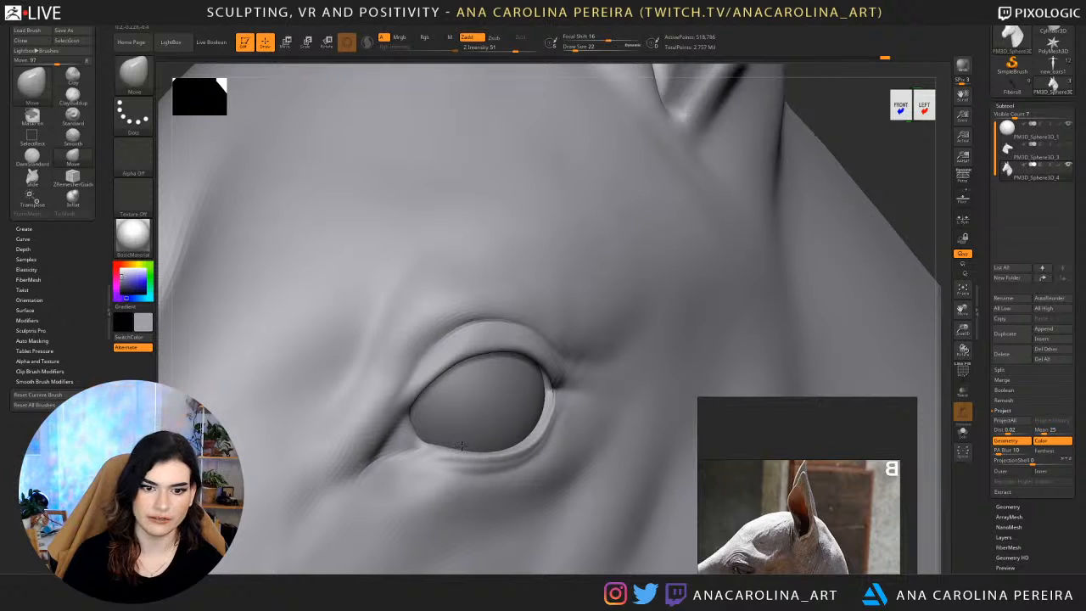
drag(547, 443, 544, 441)
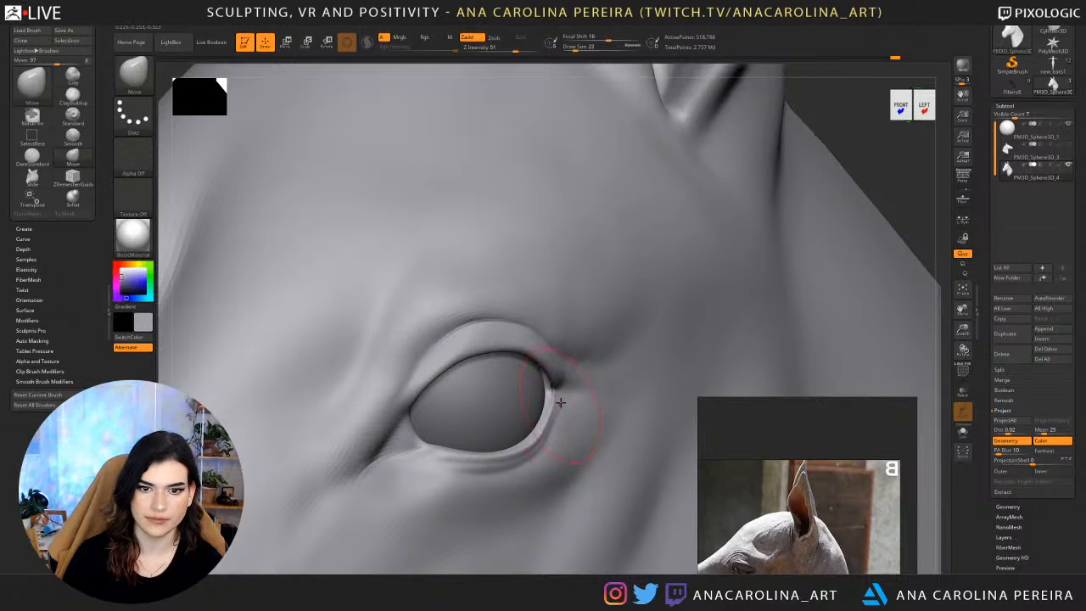
Reshape the back corner and lower rim of the eyelid with the Move brush at draw size 25, then review the head.
key(space)
drag(560, 400, 556, 377)
mouse_move(545, 426)
mouse_down()
mouse_move(548, 416)
mouse_move(535, 440)
mouse_up()
key(space)
key(space)
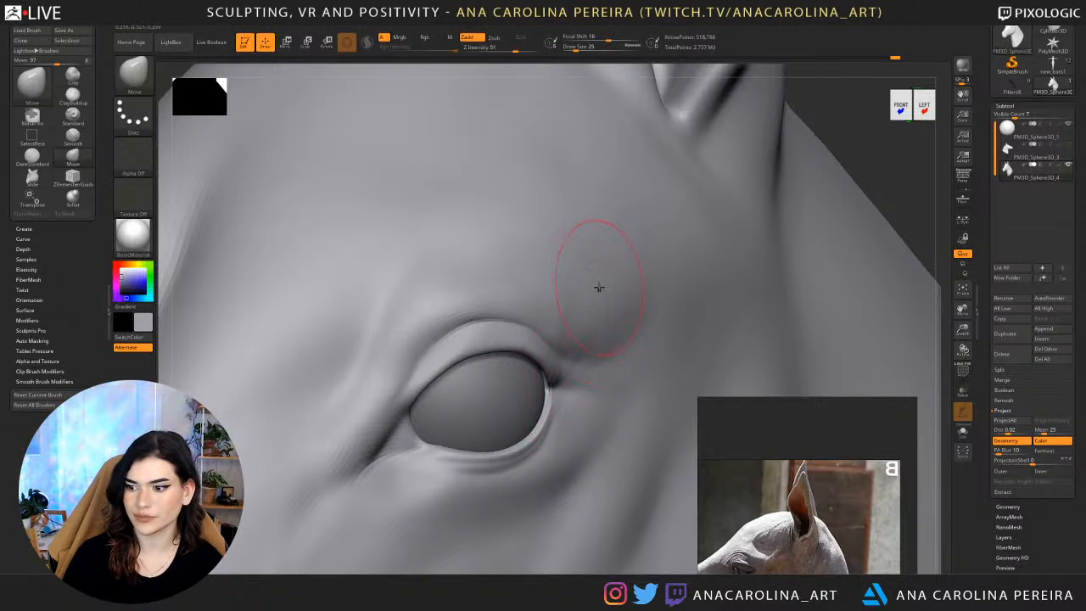
alt+drag(922, 193, 852, 145)
alt+drag(782, 247, 839, 155)
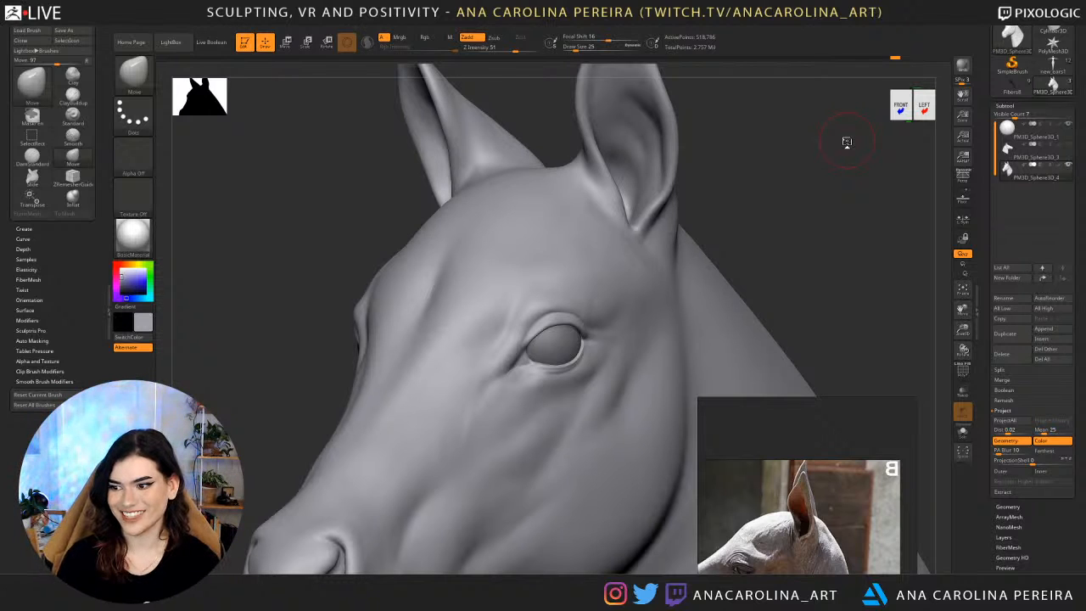
Review the head from the front, three-quarter and side views, and enlarge the Move brush to draw size 136.
drag(778, 196, 787, 207)
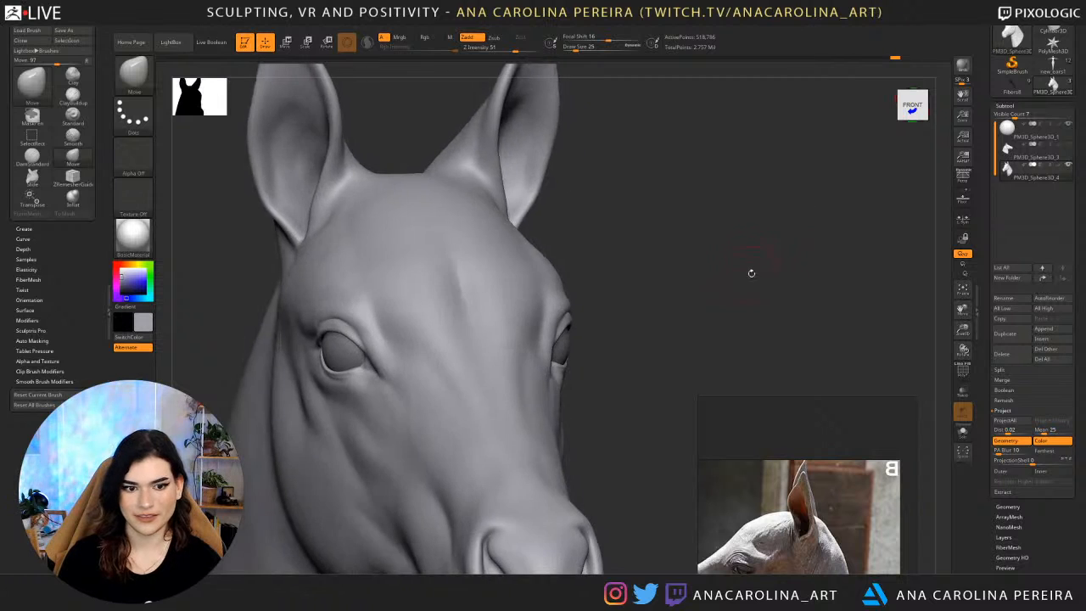
mouse_move(752, 272)
alt+mouse_down()
mouse_move(737, 228)
mouse_move(754, 235)
mouse_move(762, 264)
alt+mouse_up()
drag(828, 267, 761, 249)
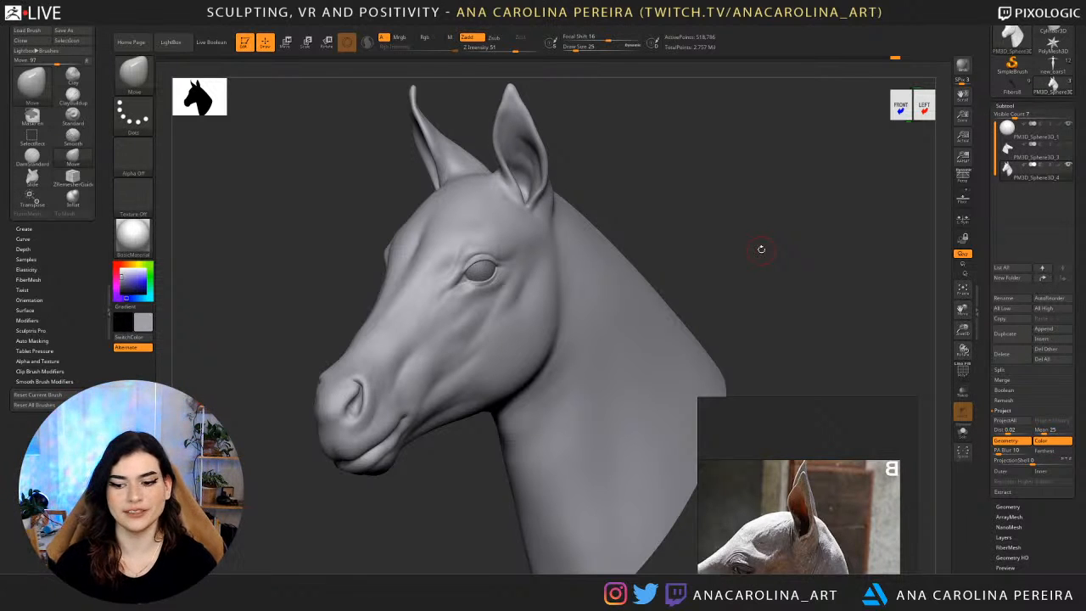
mouse_move(764, 227)
mouse_down()
mouse_move(695, 224)
mouse_move(749, 243)
mouse_move(735, 207)
mouse_up()
key(space)
key(space)
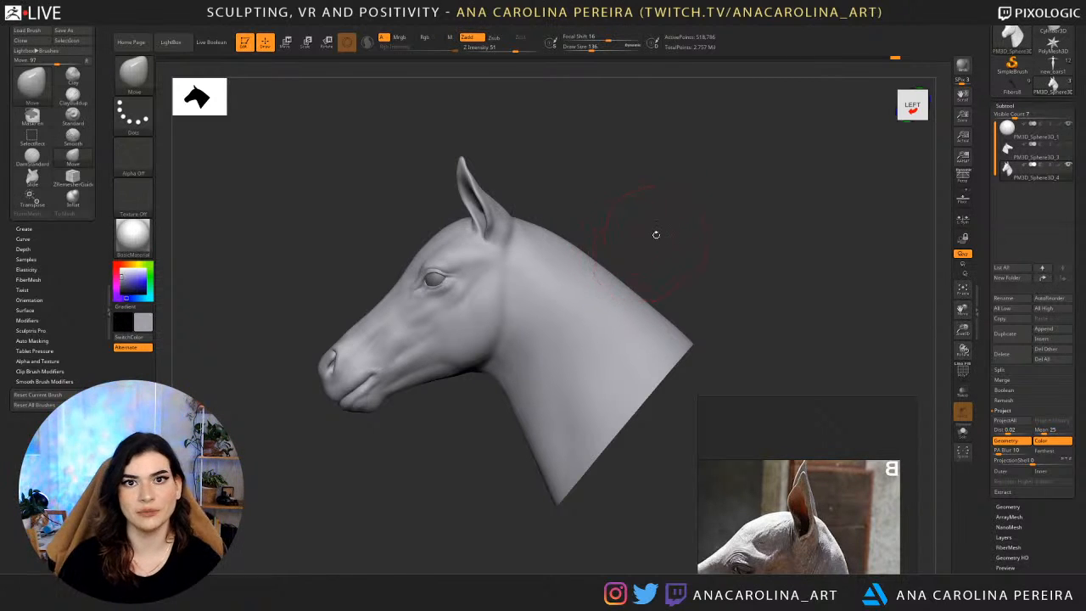
mouse_move(653, 232)
mouse_down()
mouse_move(679, 231)
mouse_move(660, 233)
mouse_up()
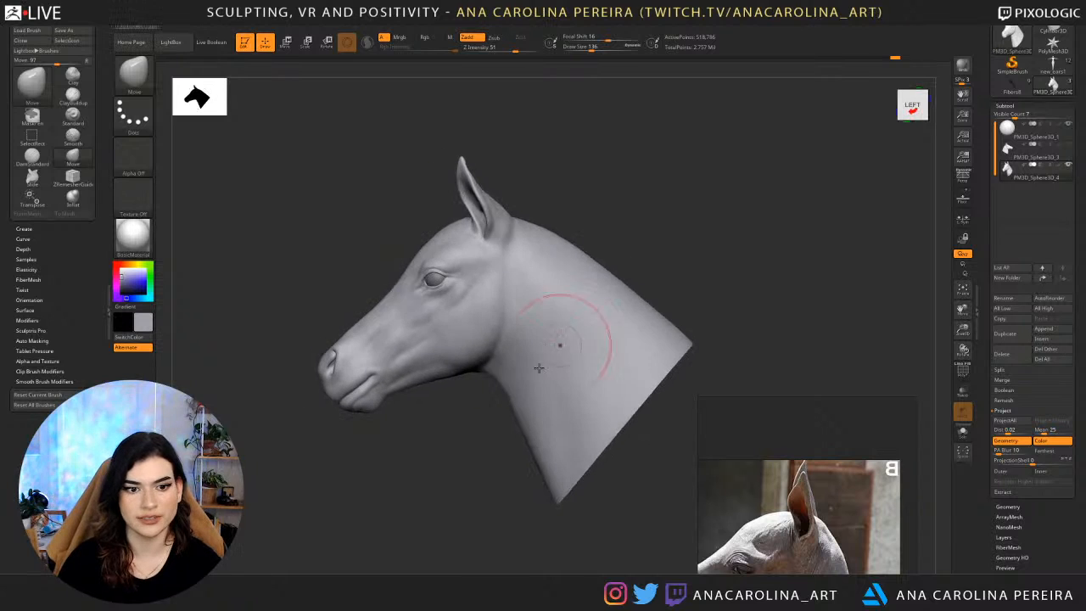
alt+drag(472, 411, 465, 444)
Bring the eye close-up and the collection of horse head photos into view on the reference board.
scroll(810, 547, down, 2)
scroll(810, 548, down, 4)
middle_drag(810, 547, 898, 519)
scroll(838, 525, down, 4)
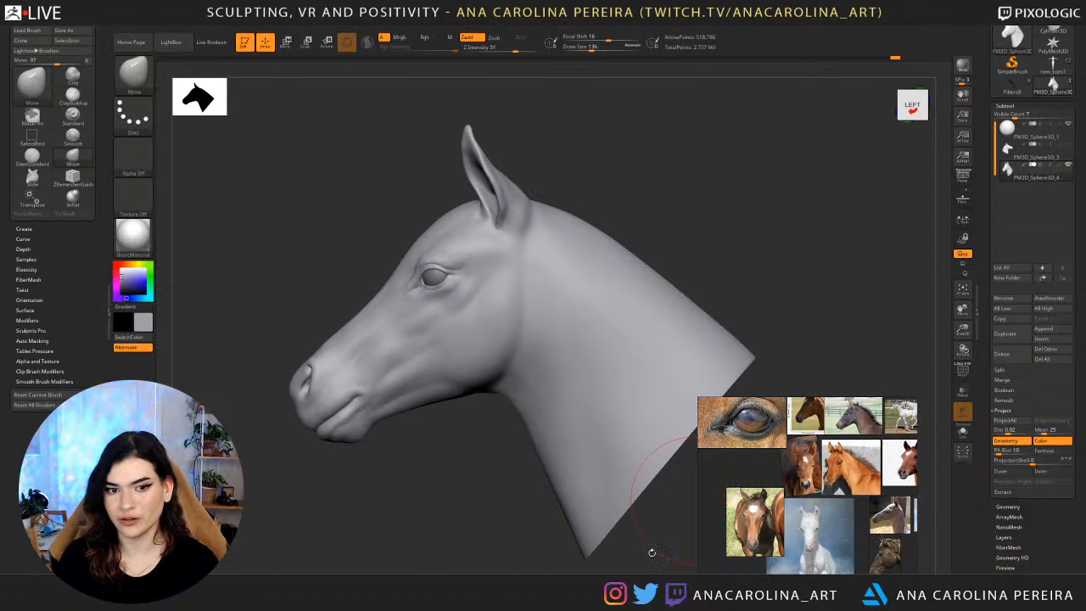
Drop the head three subdivision levels and adjust the jawline with the large Move brush.
drag(650, 552, 388, 339)
mouse_move(471, 451)
mouse_down()
mouse_move(434, 444)
mouse_move(462, 411)
mouse_up()
key(shift+d)
key(shift+d)
key(shift+d)
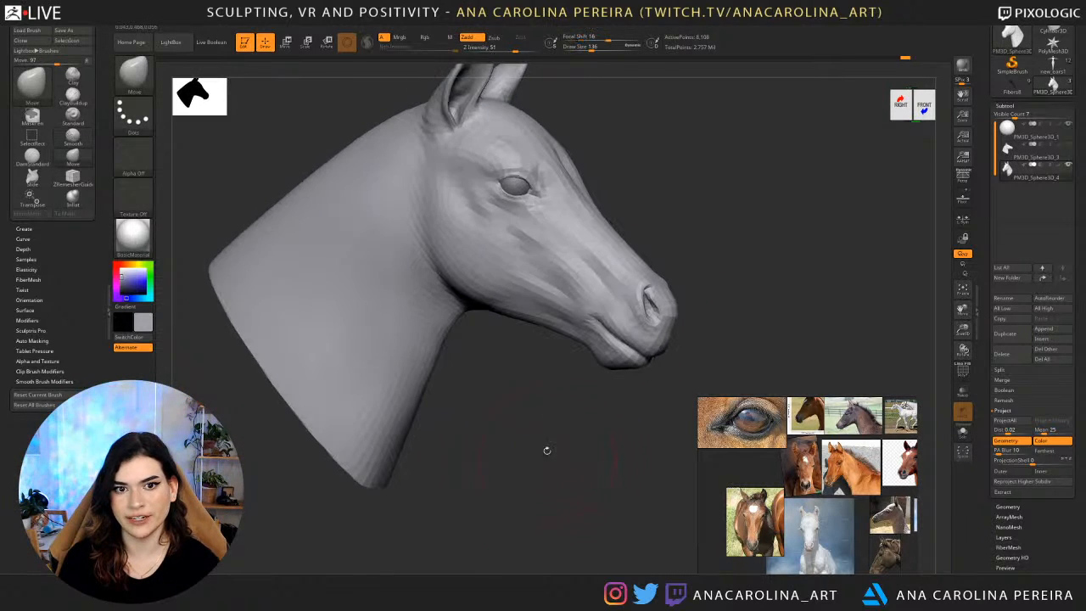
alt+drag(476, 382, 474, 441)
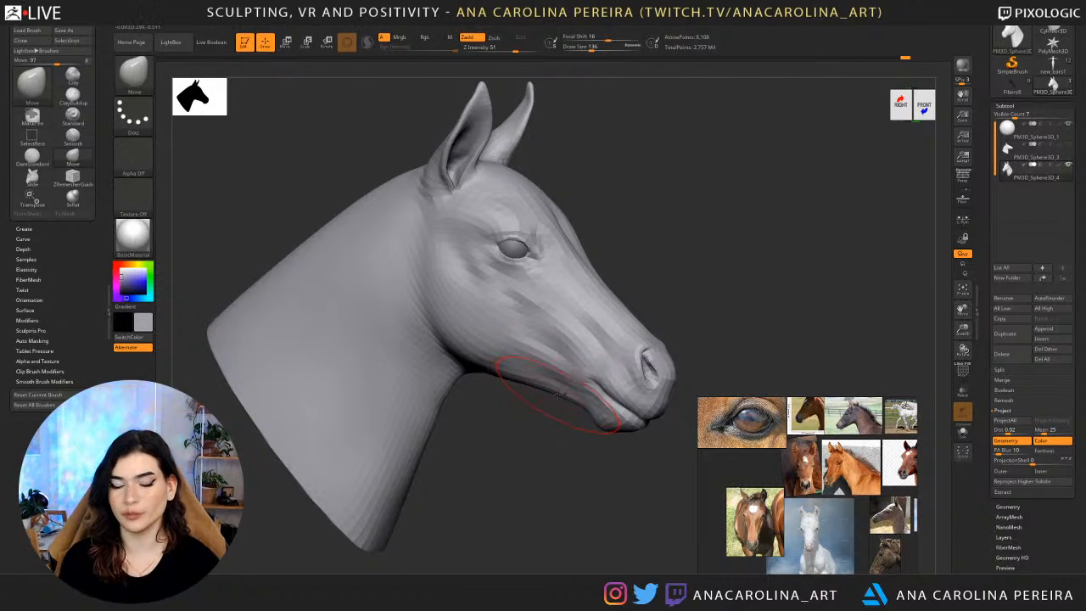
Return the head to a higher subdivision level and check the muzzle and cheeks from the front.
key(d)
key(d)
key(d)
drag(521, 497, 483, 504)
alt+drag(608, 221, 589, 311)
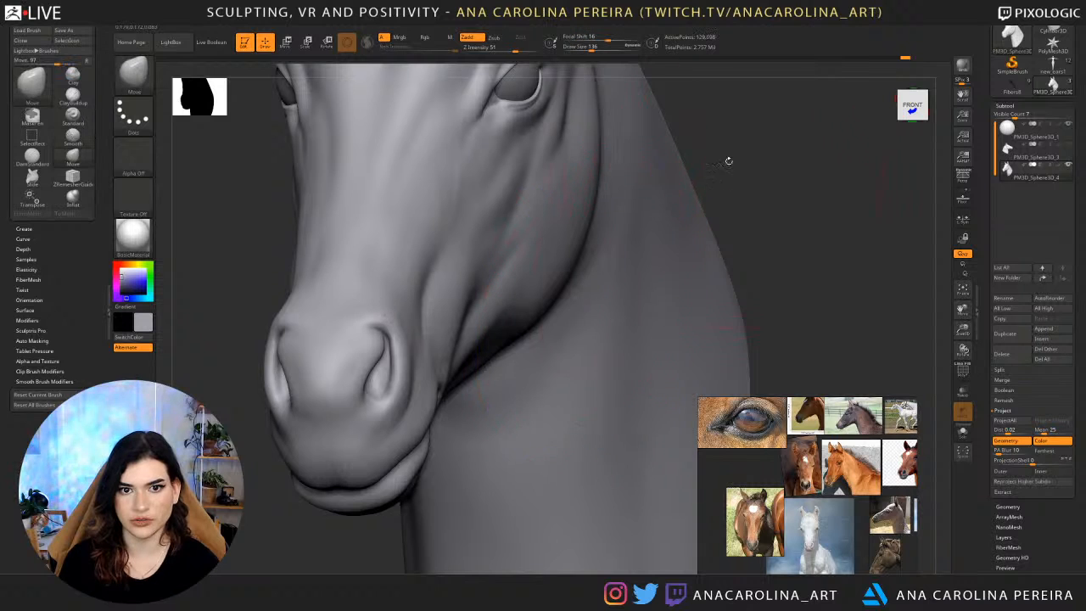
mouse_move(727, 160)
alt+mouse_down()
mouse_move(710, 248)
mouse_move(695, 223)
mouse_move(723, 202)
mouse_move(577, 182)
mouse_move(578, 196)
alt+mouse_up()
Adjust the sides of the face below the eyes from the front with the Move brush at draw size 44.
key(shift+d)
key(v)
key(v)
key(b)
key(m)
key(v)
key(s)
key(s)
key(s)
key(s)
key(s)
key(s)
key(s)
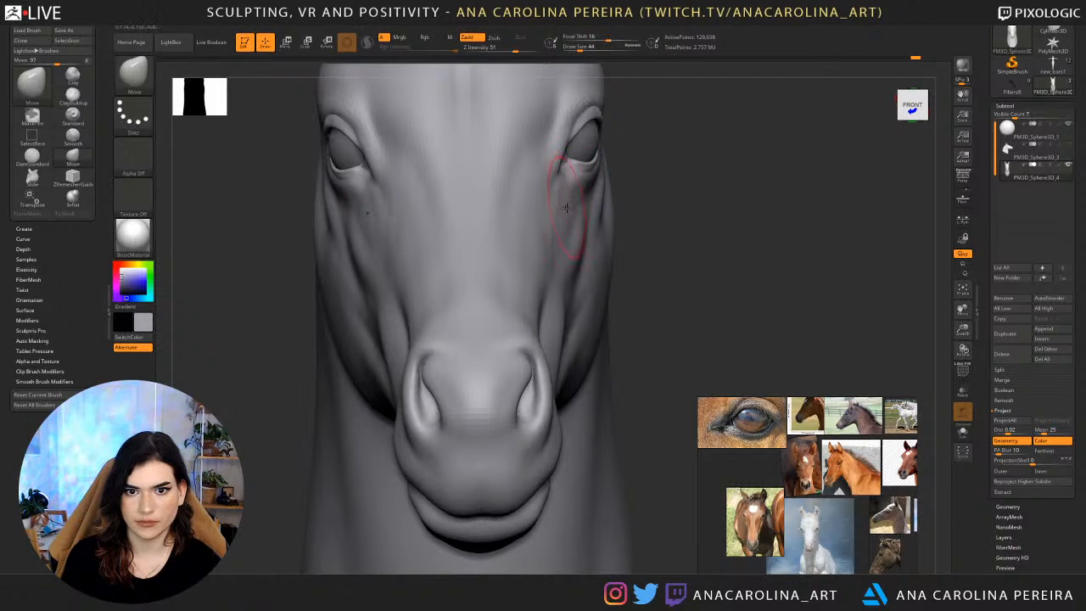
alt+drag(643, 205, 641, 165)
mouse_move(666, 211)
mouse_down()
mouse_move(585, 204)
mouse_move(602, 209)
mouse_up()
shift+drag(689, 190, 645, 184)
mouse_move(802, 177)
alt+mouse_down()
mouse_move(667, 241)
mouse_move(641, 280)
mouse_move(645, 306)
alt+mouse_up()
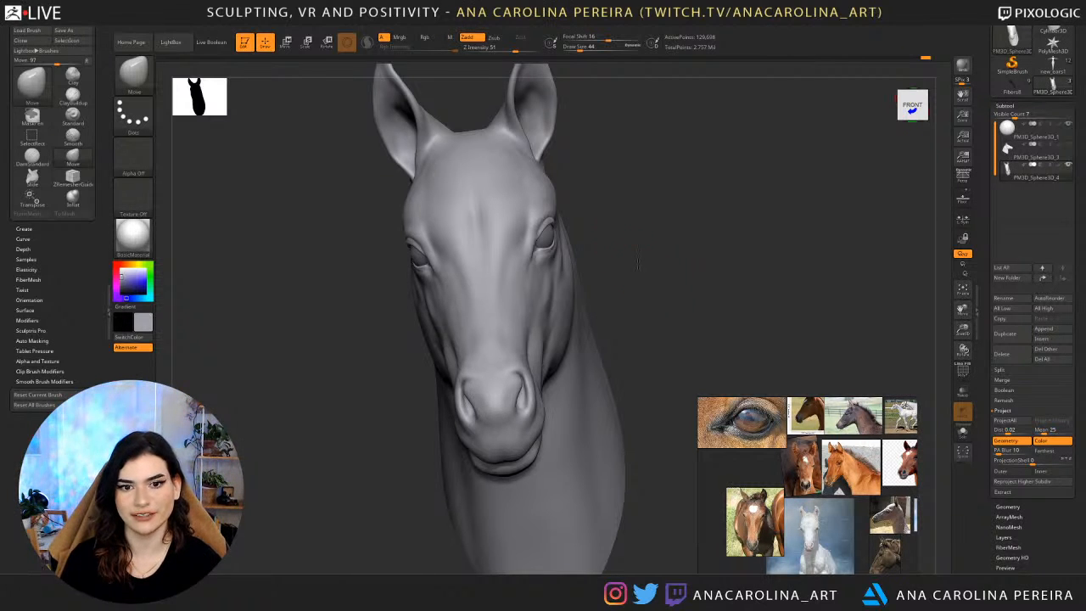
Examine the face, ears and neck from front, three-quarter and both side angles.
drag(640, 264, 643, 255)
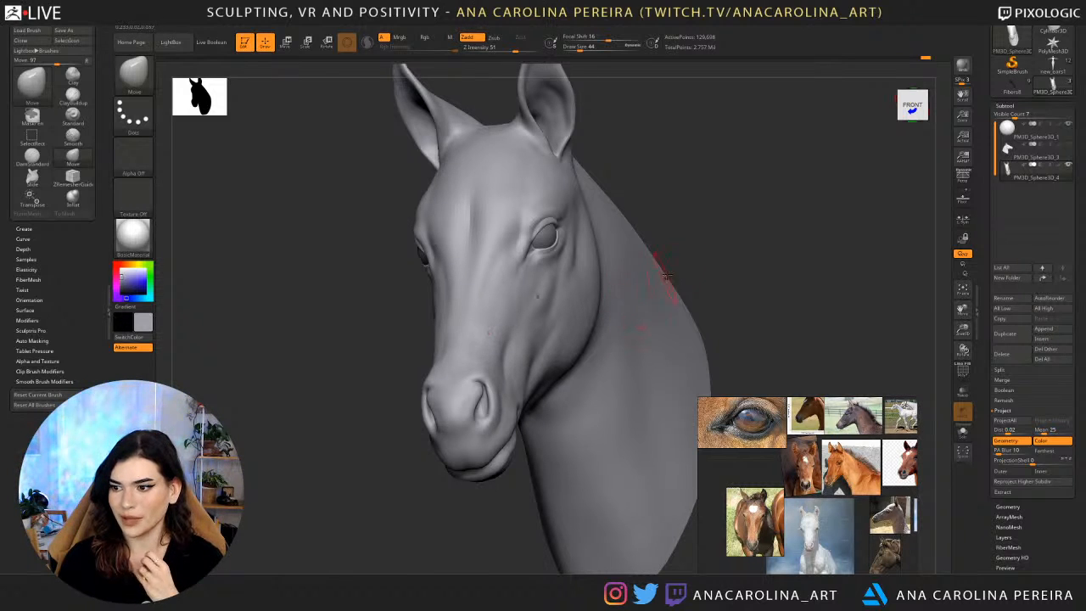
drag(703, 274, 732, 228)
shift+click(777, 168)
drag(777, 168, 667, 188)
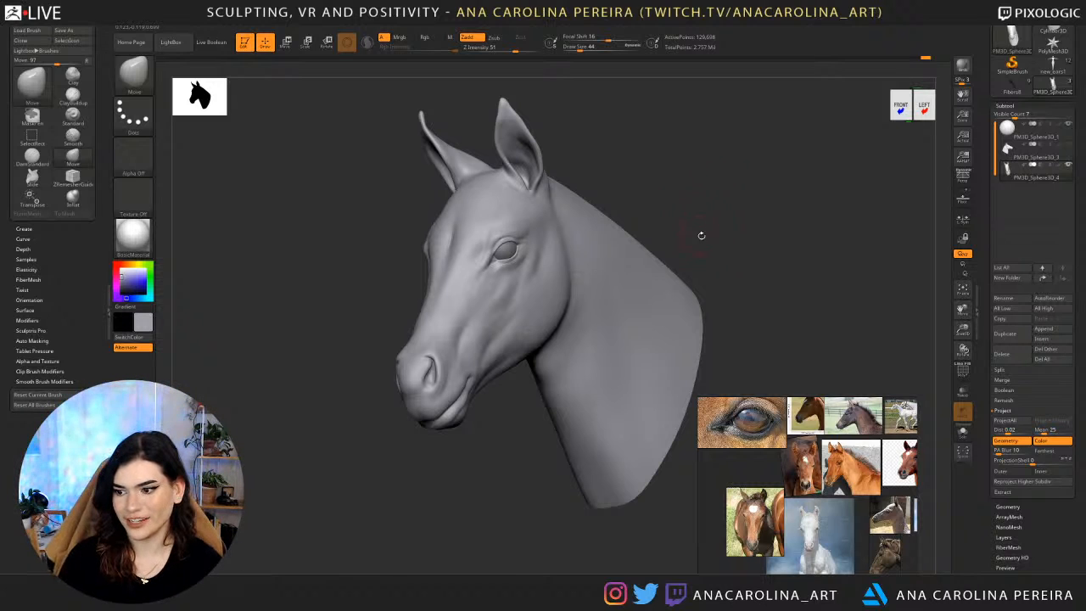
drag(724, 234, 766, 211)
drag(840, 228, 759, 240)
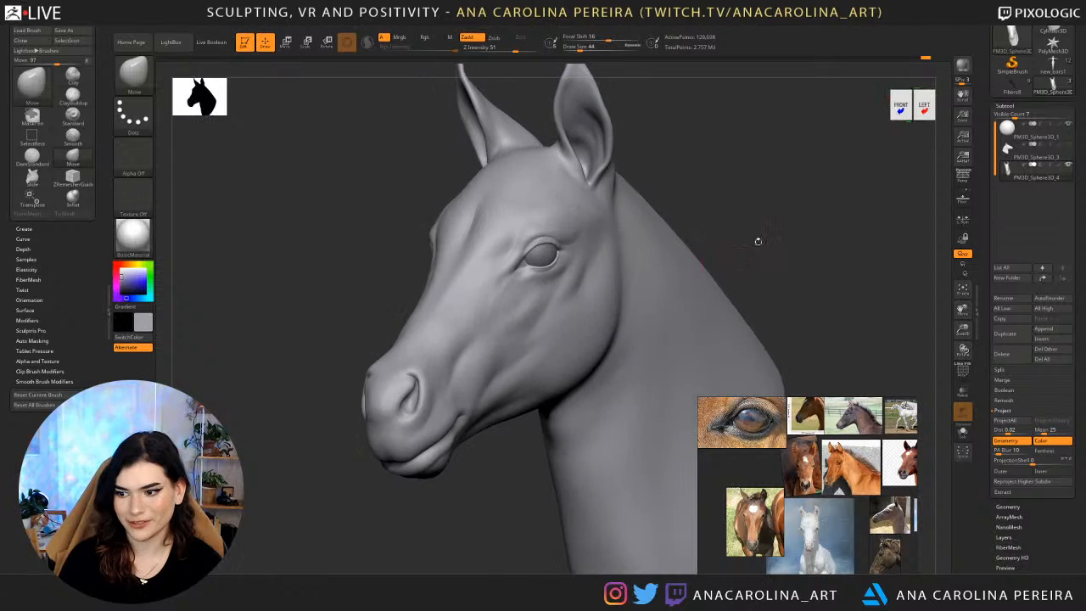
drag(804, 202, 723, 204)
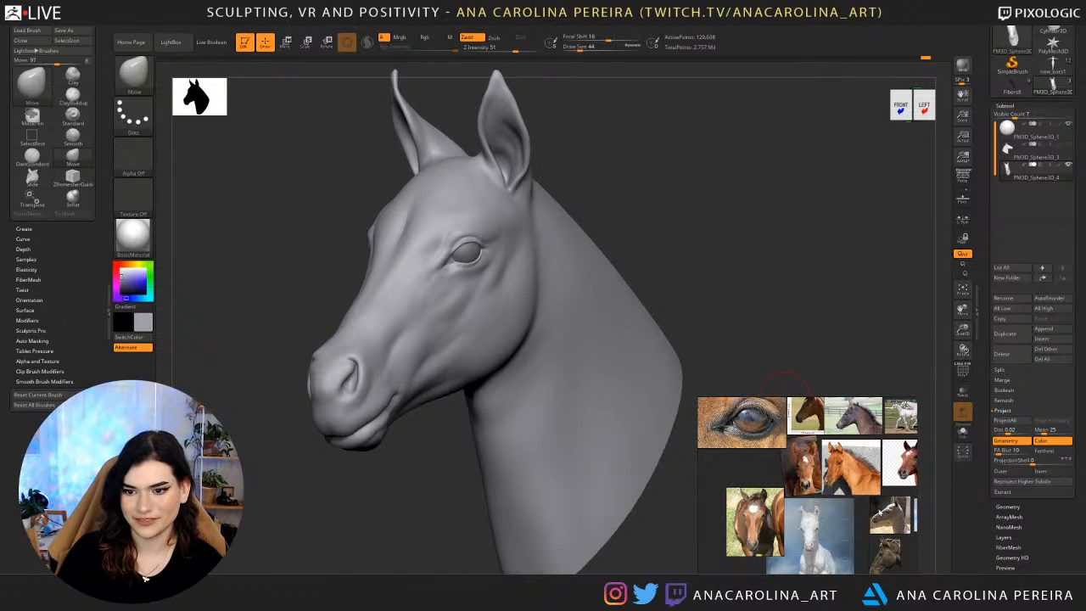
drag(662, 329, 729, 318)
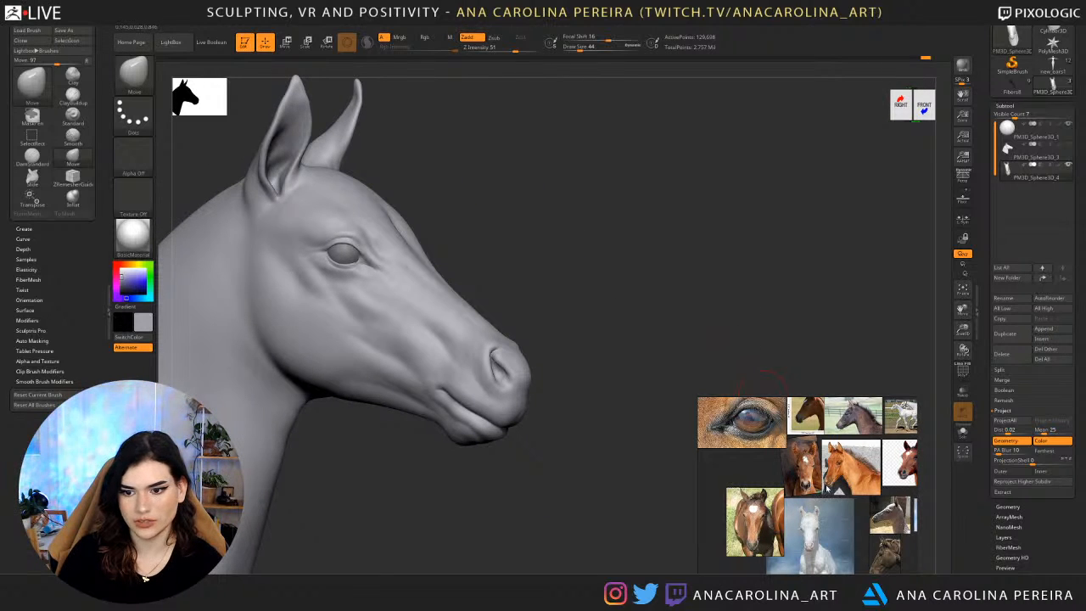
Browse the reference board past the spotted horse to the photo of the white foal in profile.
scroll(828, 488, down, 3)
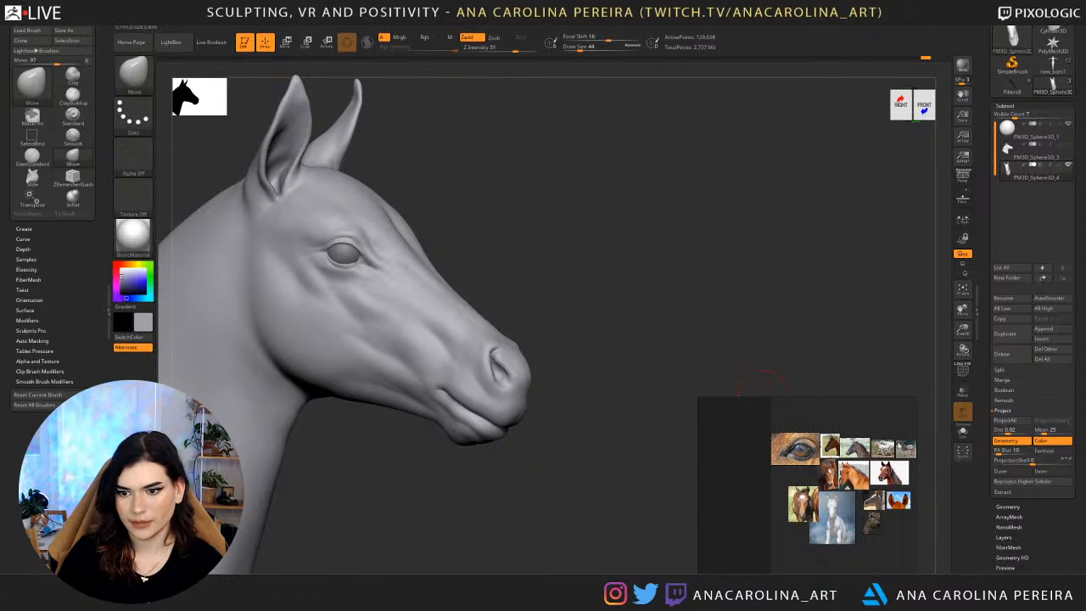
scroll(808, 469, up, 6)
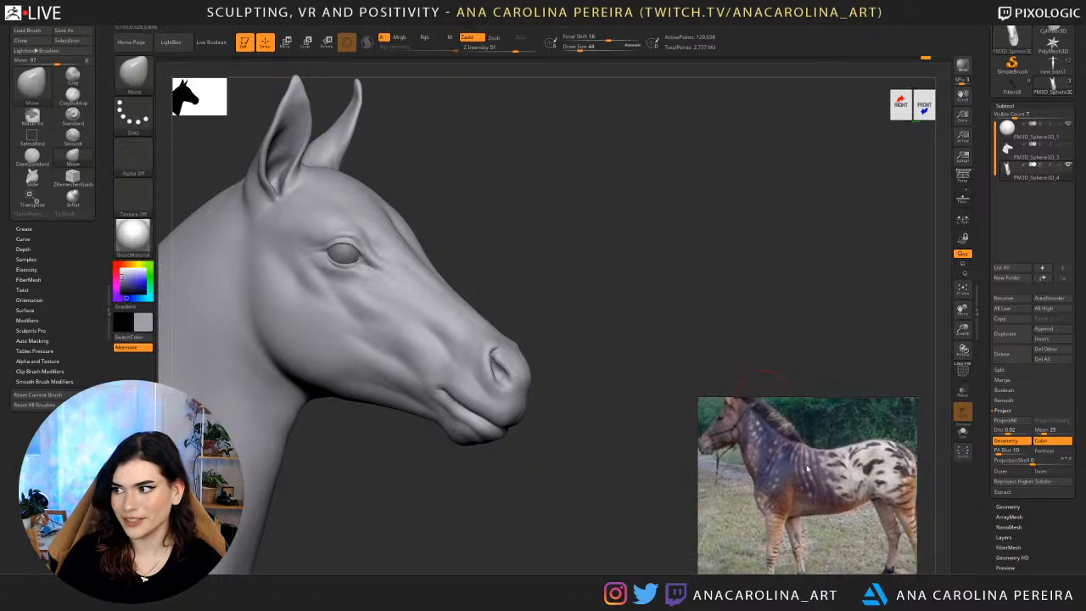
scroll(808, 468, down, 1)
scroll(773, 545, down, 4)
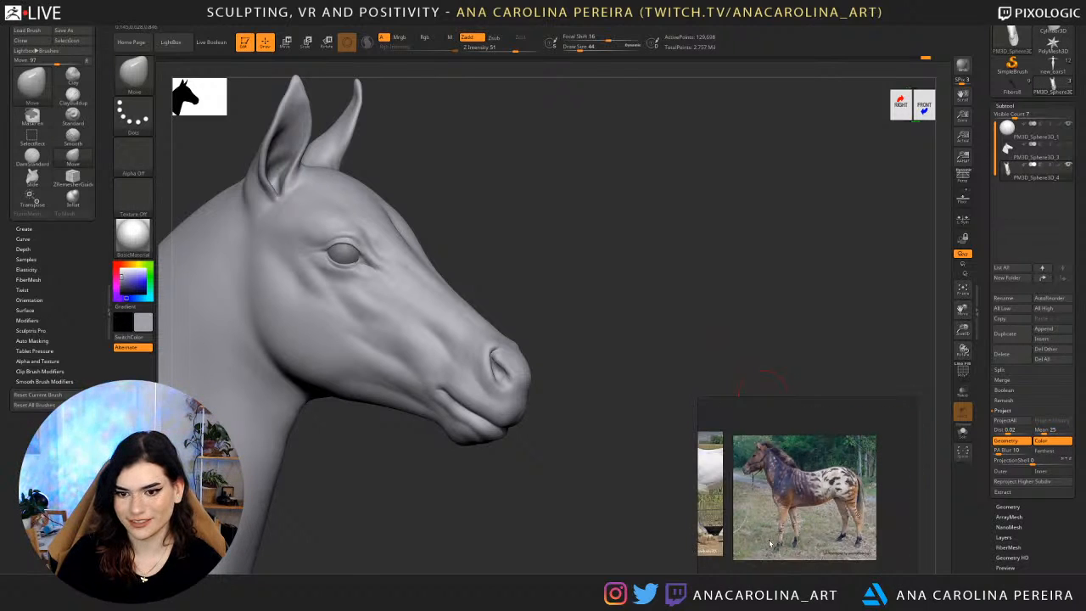
scroll(763, 473, up, 5)
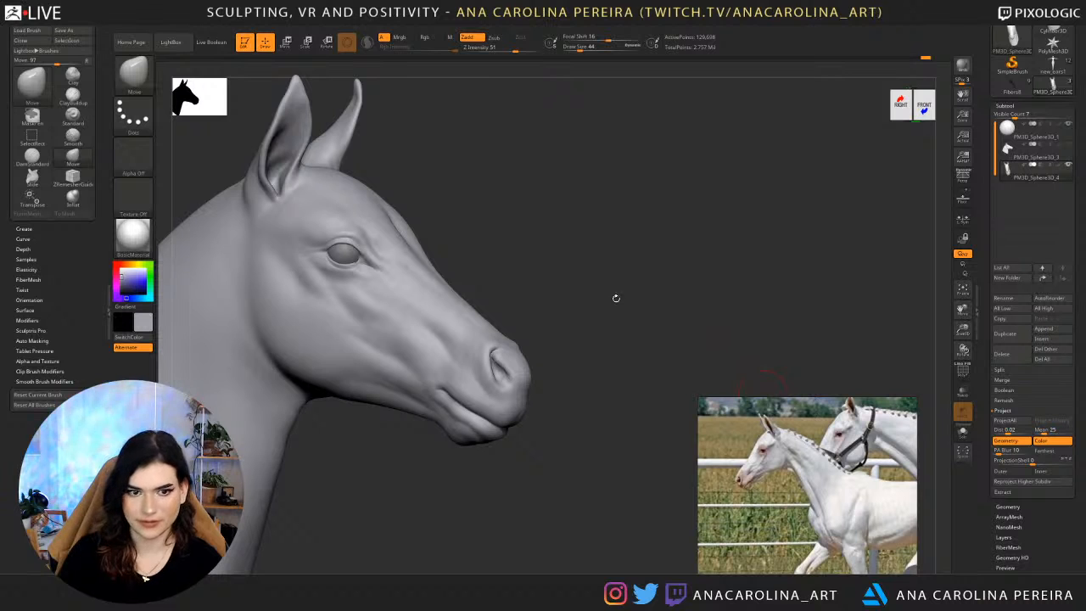
Drop the head two subdivision levels and adjust the chin in profile with the Move brush at draw size 101.
drag(623, 252, 558, 272)
alt+drag(412, 451, 511, 418)
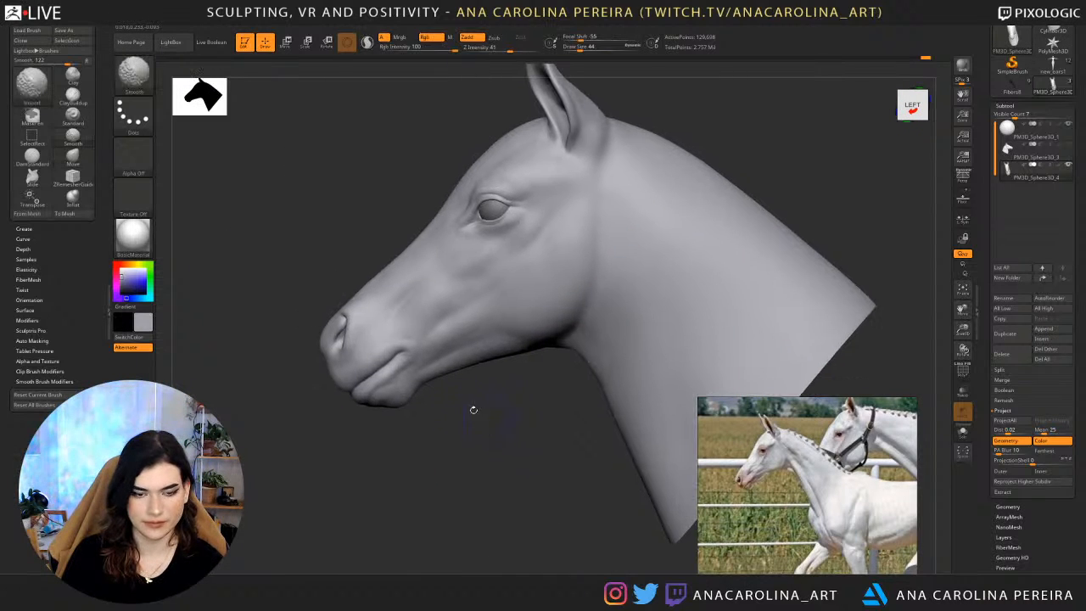
key(shift+d)
key(shift+d)
key(space)
drag(409, 349, 418, 351)
key(space)
key(space)
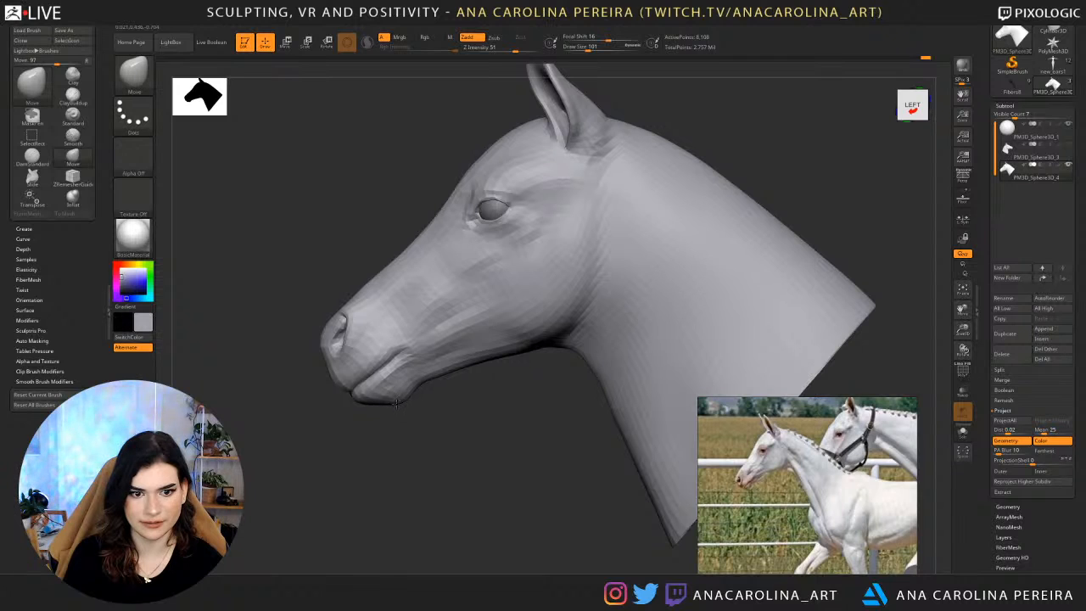
drag(380, 400, 382, 398)
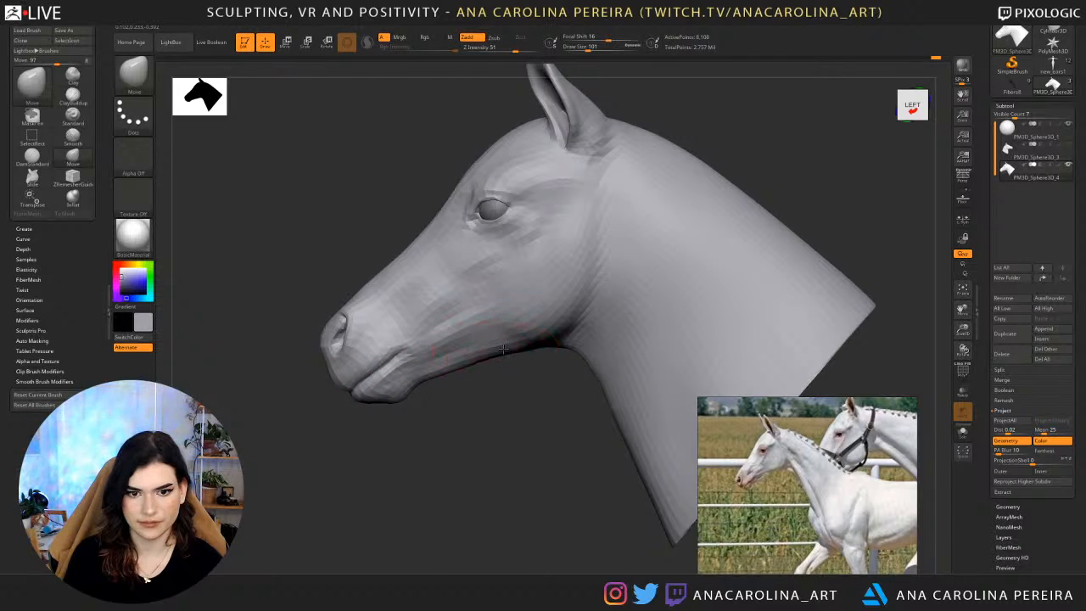
Adjust the forehead and neck crest in profile with the Move brush, using draw size 116 and then 207.
key(space)
drag(509, 317, 513, 318)
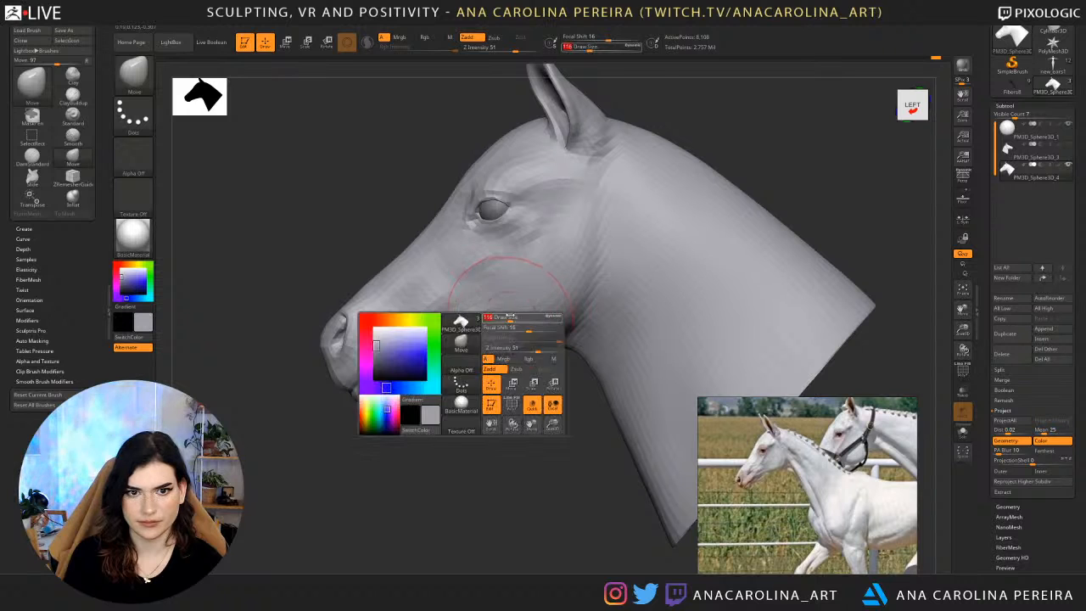
drag(446, 180, 501, 130)
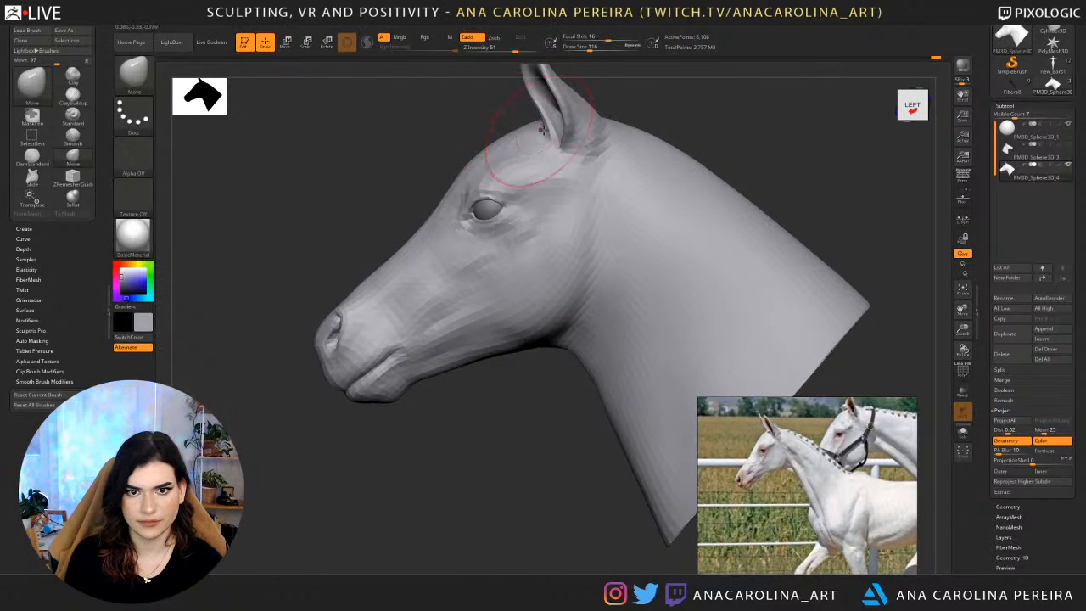
mouse_move(640, 142)
shift+mouse_down()
mouse_move(689, 161)
mouse_move(688, 151)
mouse_move(685, 160)
shift+mouse_up()
key(space)
mouse_move(736, 192)
mouse_down()
mouse_move(763, 138)
mouse_move(861, 158)
mouse_move(677, 185)
mouse_move(689, 212)
mouse_move(564, 224)
mouse_move(698, 223)
mouse_move(703, 146)
mouse_up()
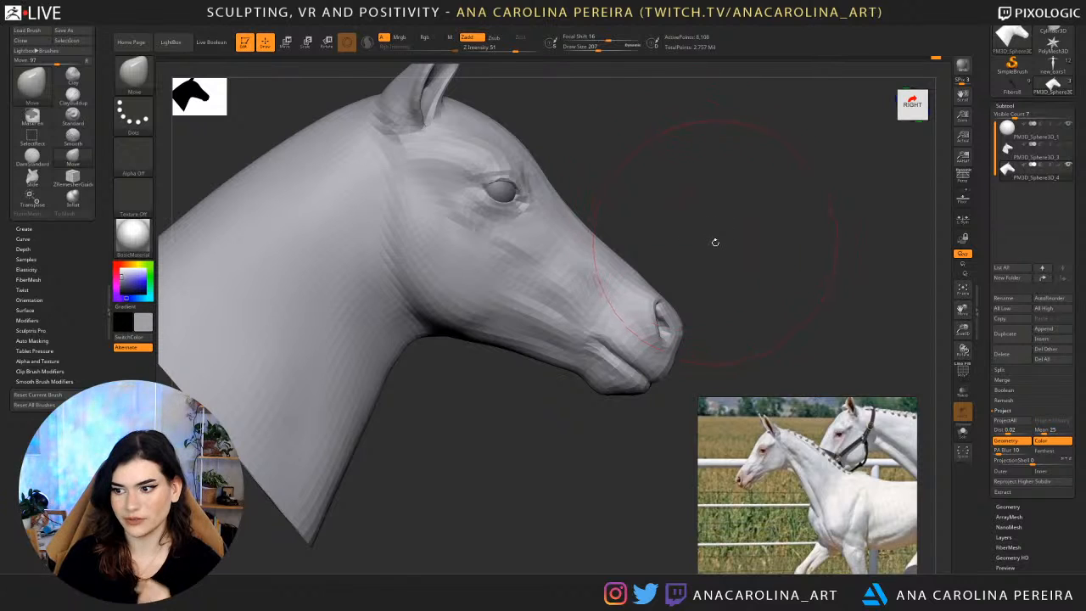
Reshape the underside of the jaw and the throat with the Move brush at draw size 104.
key(space)
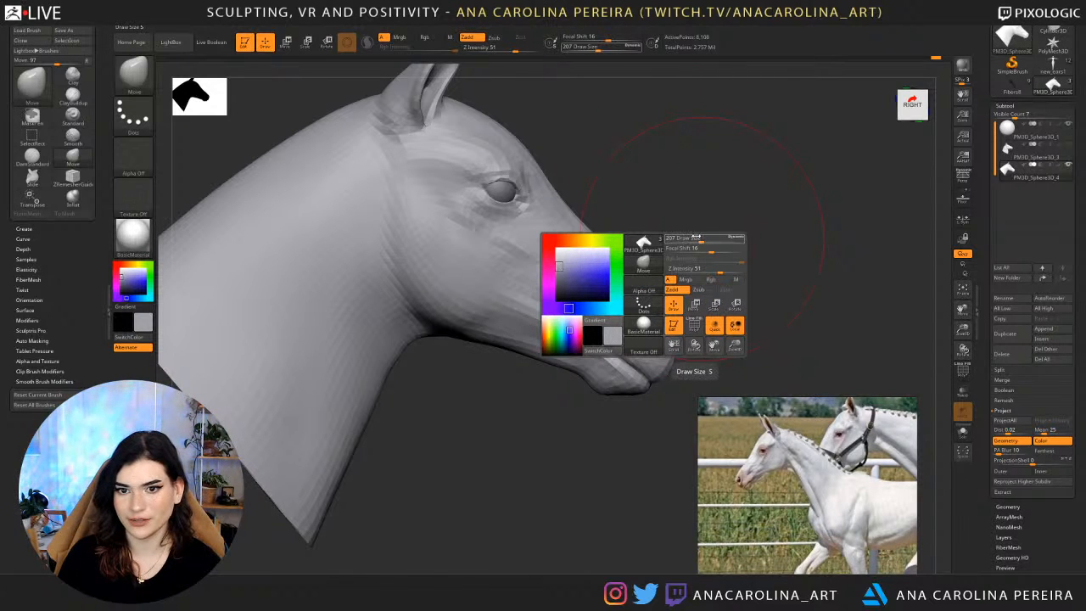
click(695, 235)
drag(721, 229, 424, 233)
alt+drag(528, 231, 837, 211)
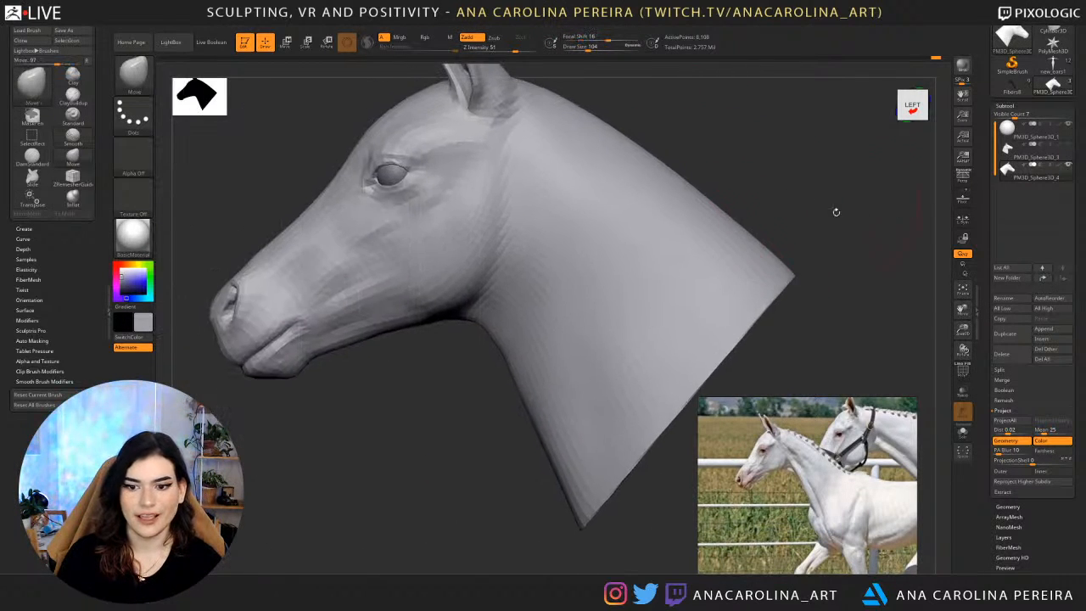
alt+drag(446, 392, 610, 398)
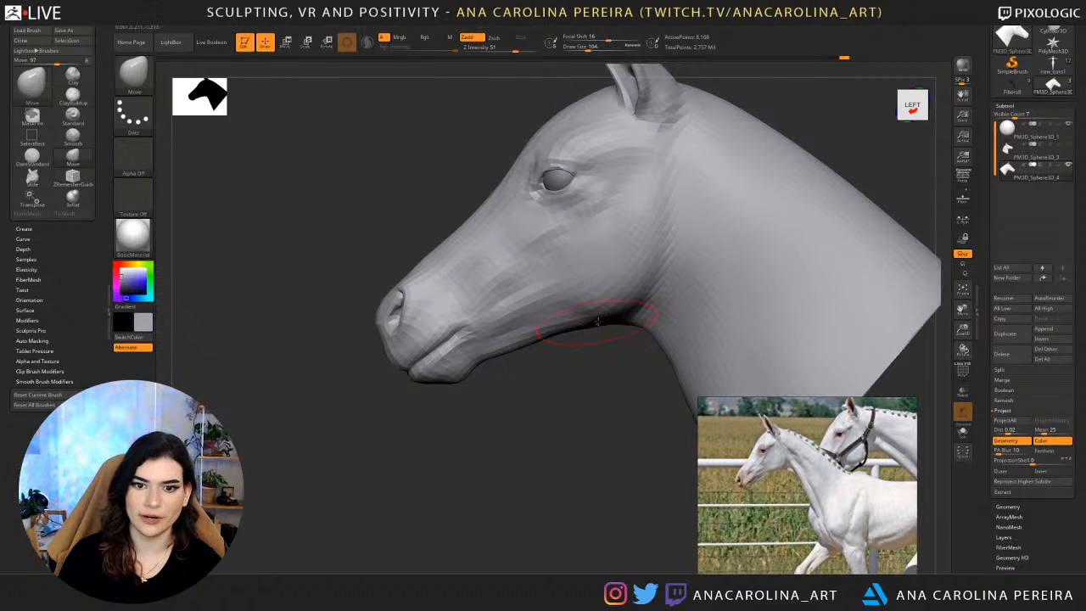
drag(570, 363, 606, 342)
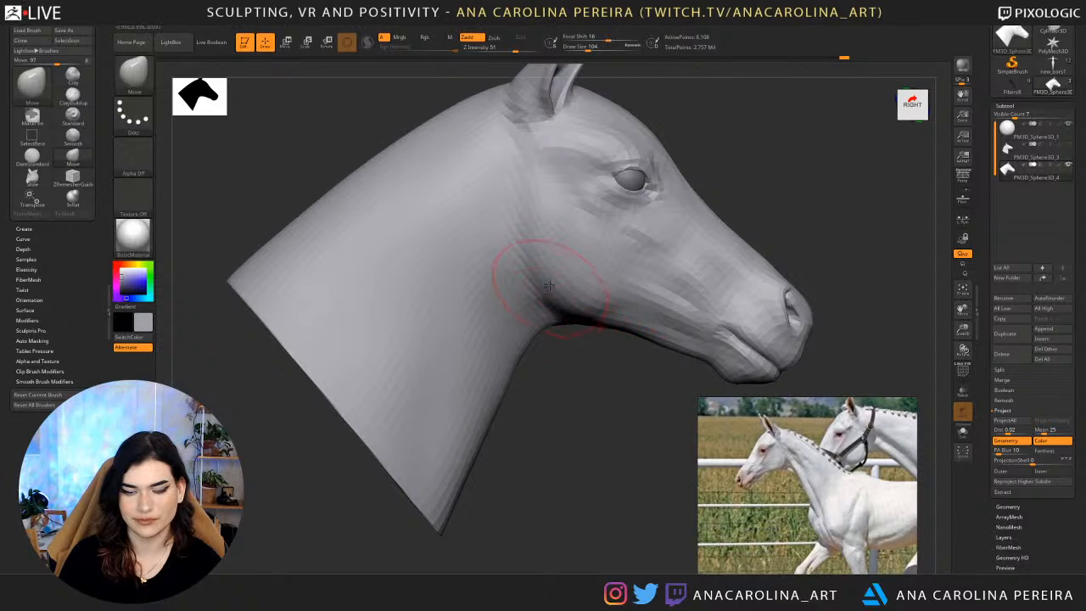
drag(560, 328, 499, 359)
Raise the head two subdivision levels to check the profile, then drop it one level.
key(d)
key(d)
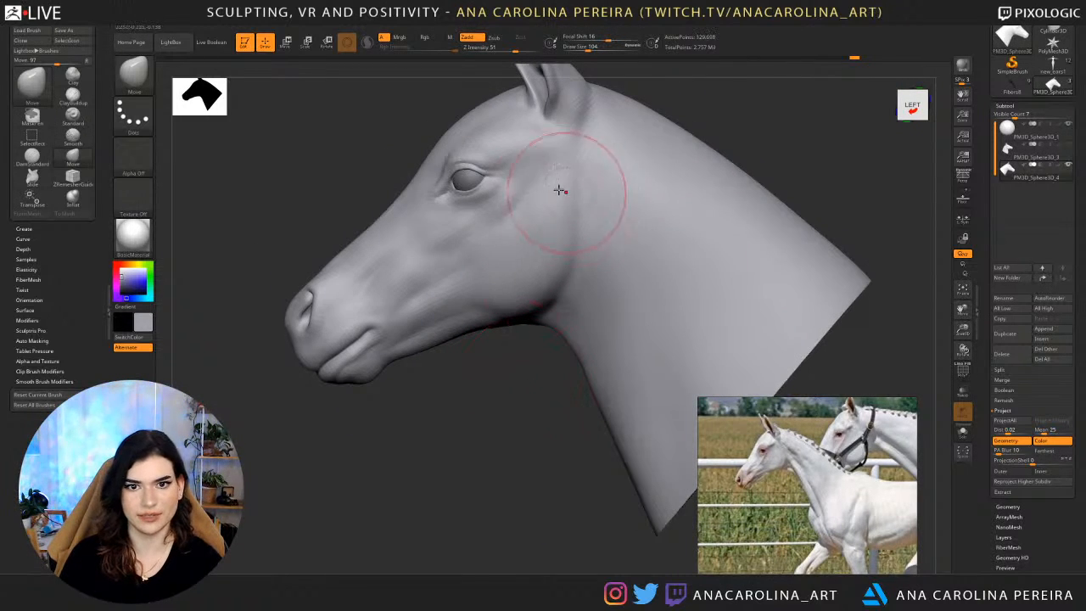
alt+drag(539, 432, 475, 433)
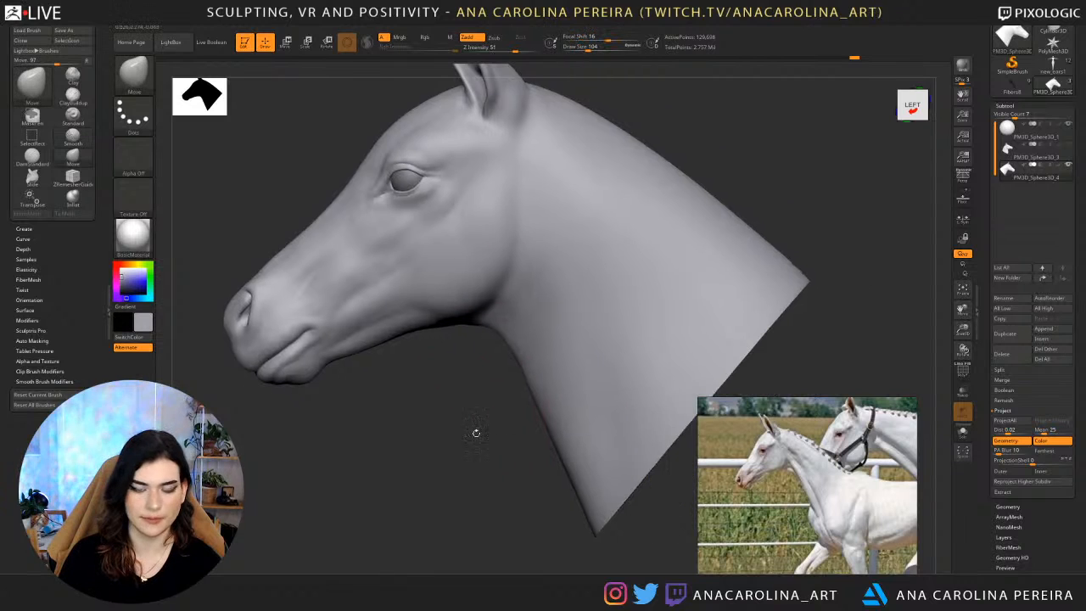
key(shift+d)
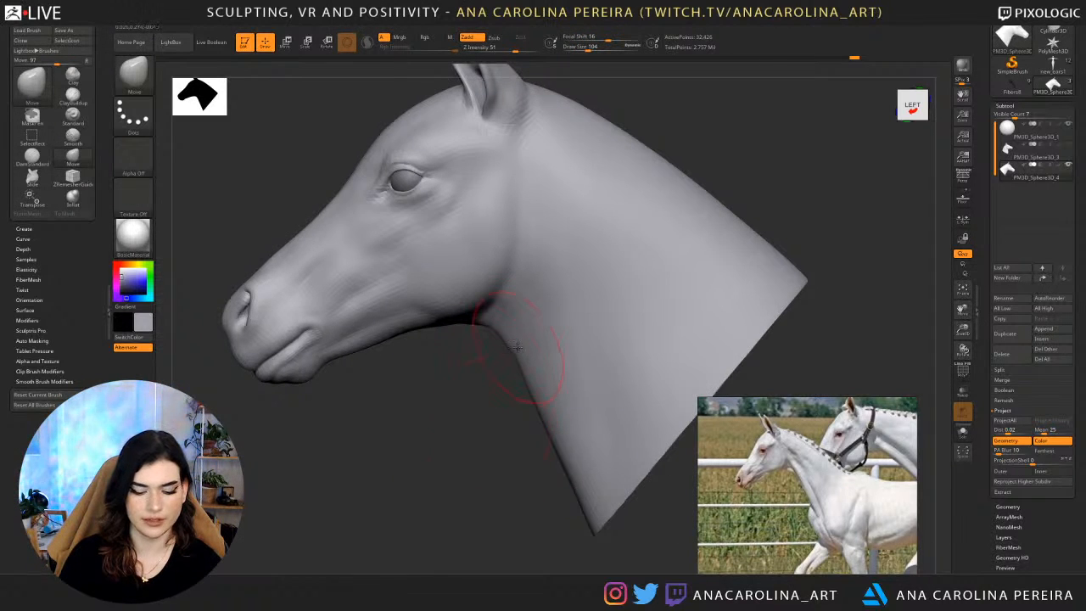
Carve the muscle groove on the upper neck behind the jaw with the DamStandard brush, using draw size 223 and then 286.
key(b)
key(c)
key(b)
key(space)
drag(549, 316, 560, 310)
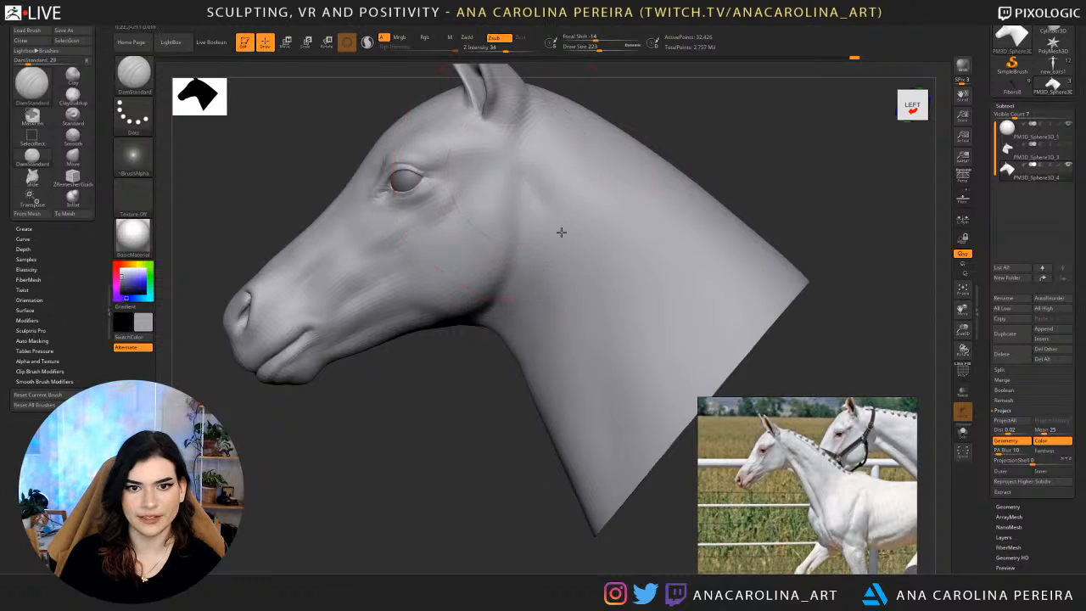
key(space)
drag(558, 214, 562, 212)
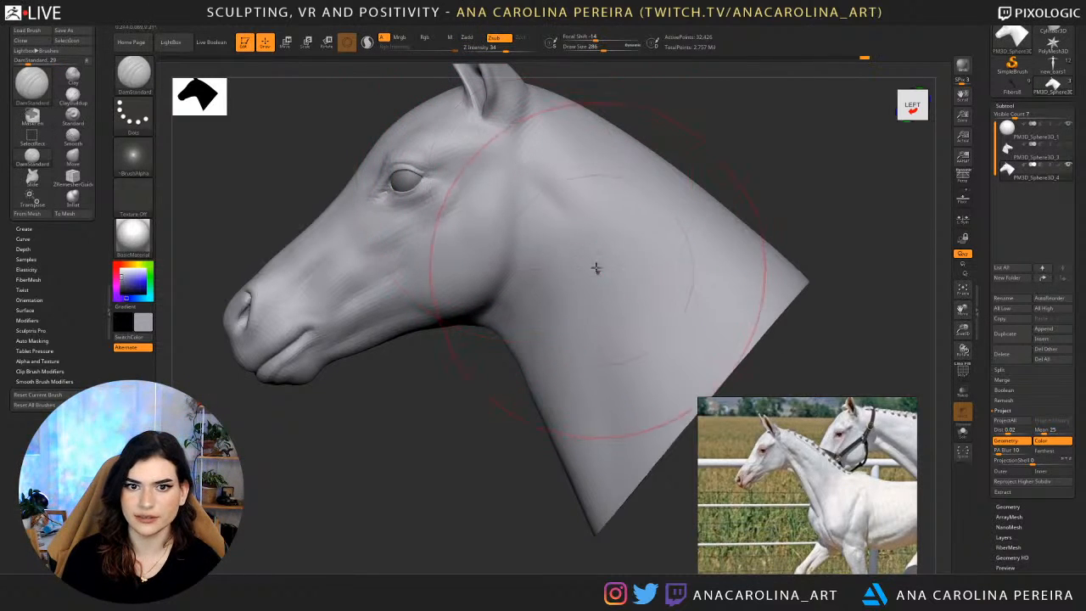
Smooth the upper neck groove and extend it towards the throat at draw size 379, then reduce the draw size to 207.
key(space)
key(shift)
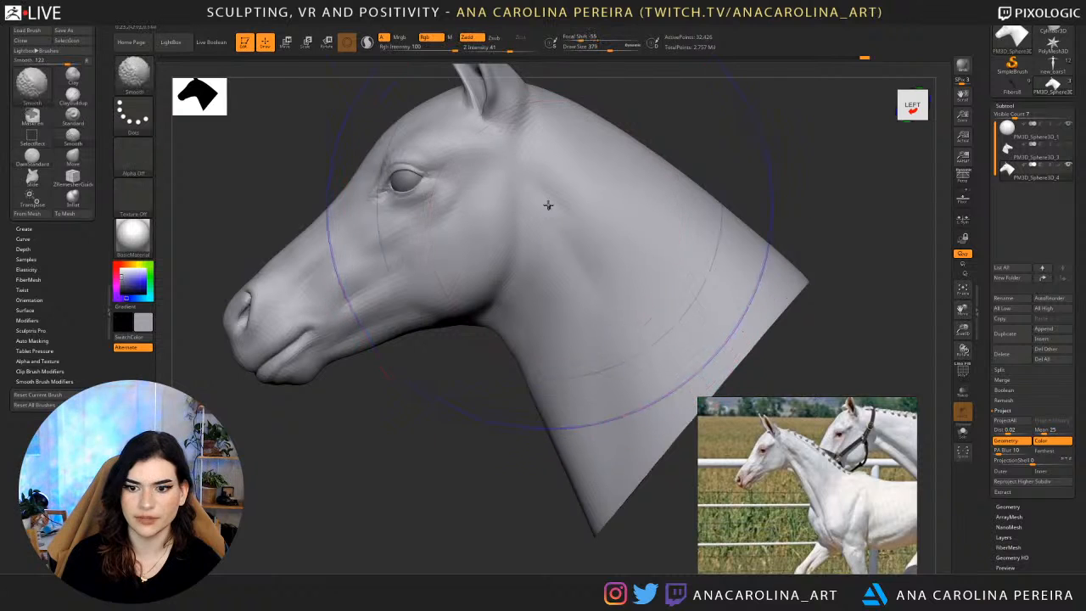
mouse_move(548, 205)
shift+mouse_down()
mouse_move(592, 243)
mouse_move(569, 238)
shift+mouse_up()
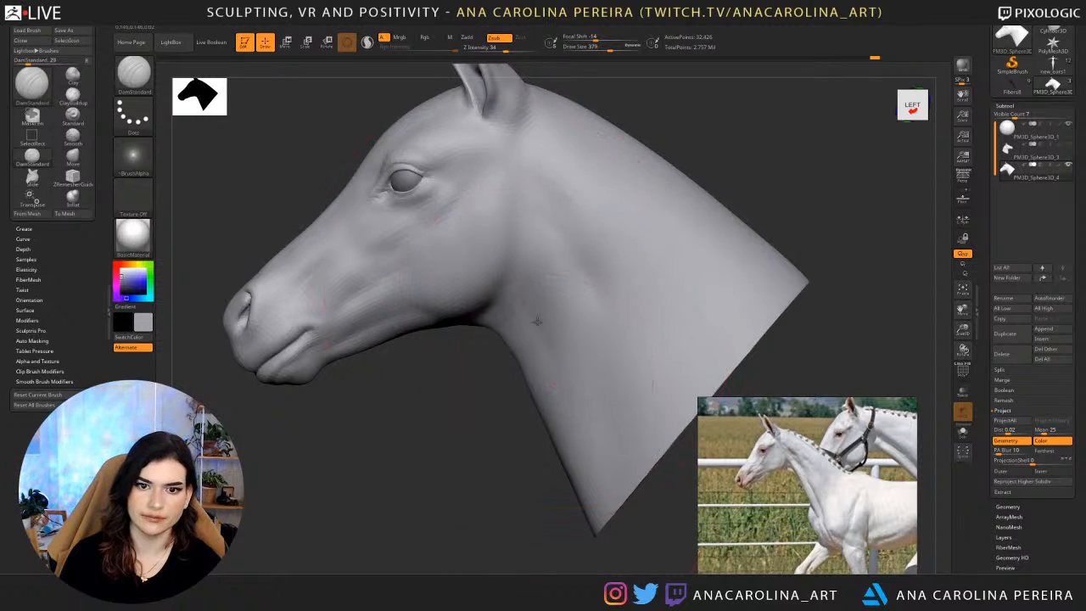
shift+drag(532, 296, 555, 362)
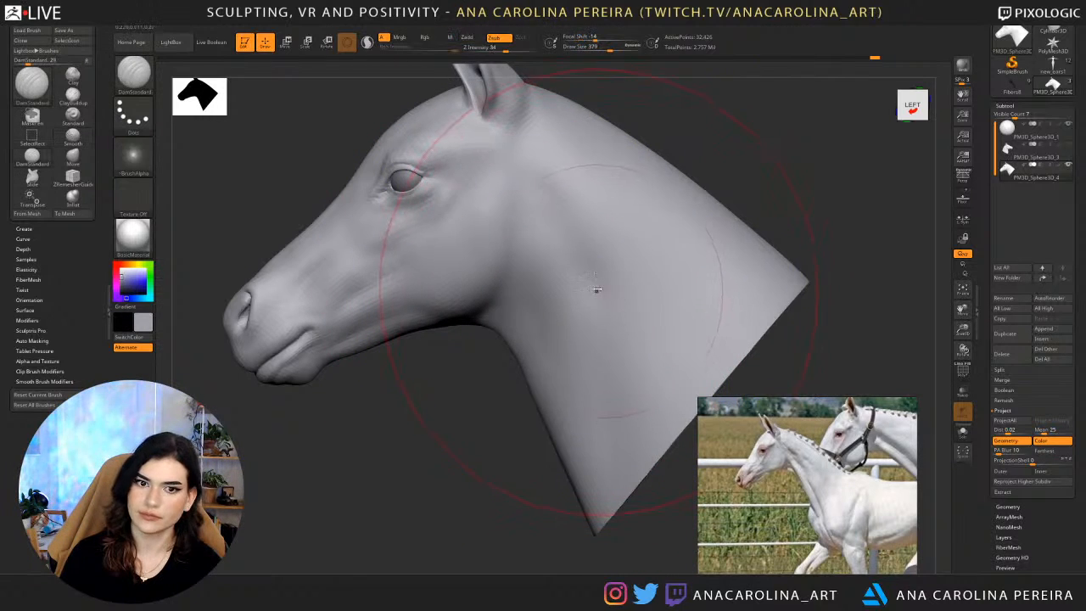
key(space)
drag(596, 293, 585, 297)
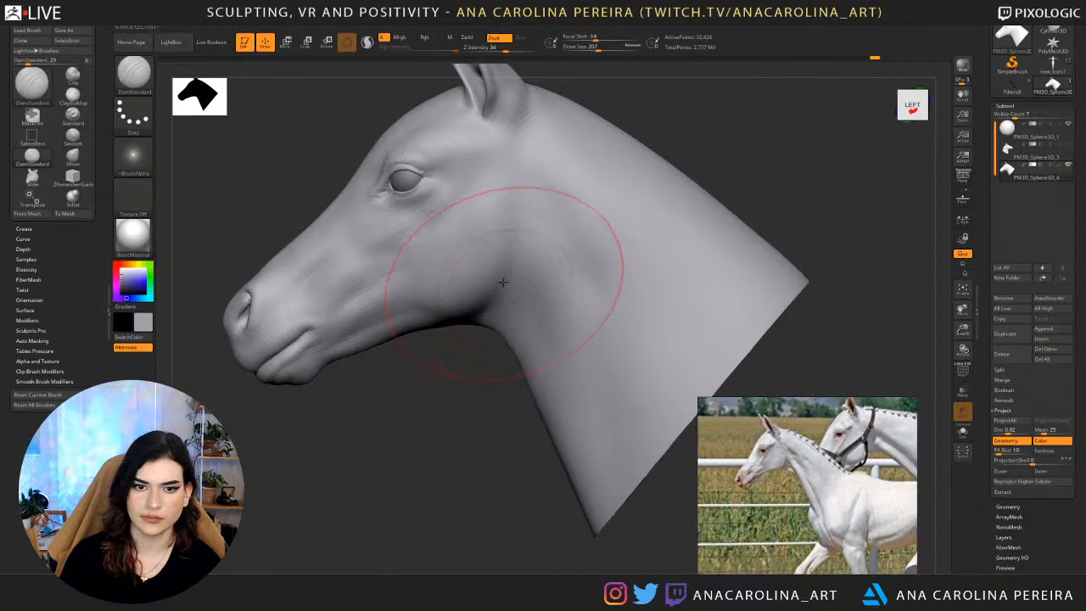
Carve the long hollow along the throat and lower neck with the DamStandard brush at draw size 311.
key(space)
drag(570, 384, 577, 385)
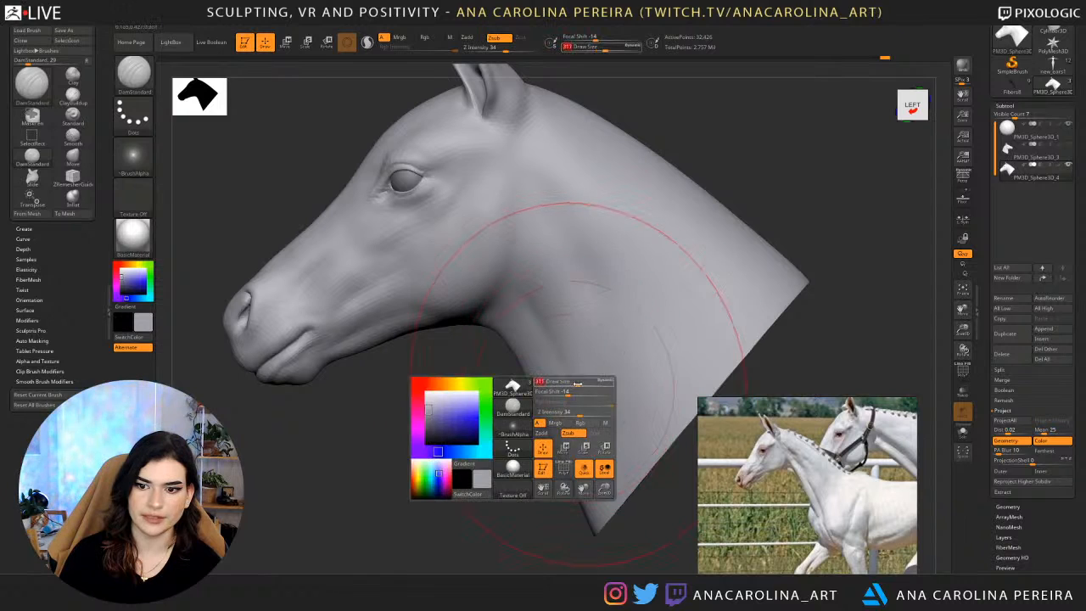
drag(488, 409, 549, 393)
drag(595, 529, 557, 388)
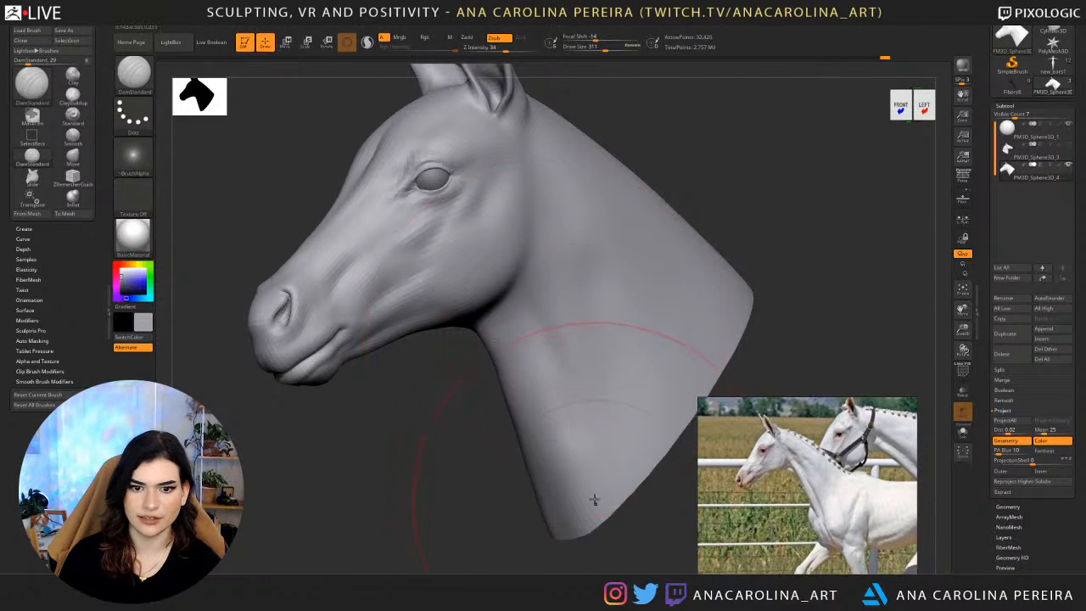
shift+drag(589, 488, 534, 321)
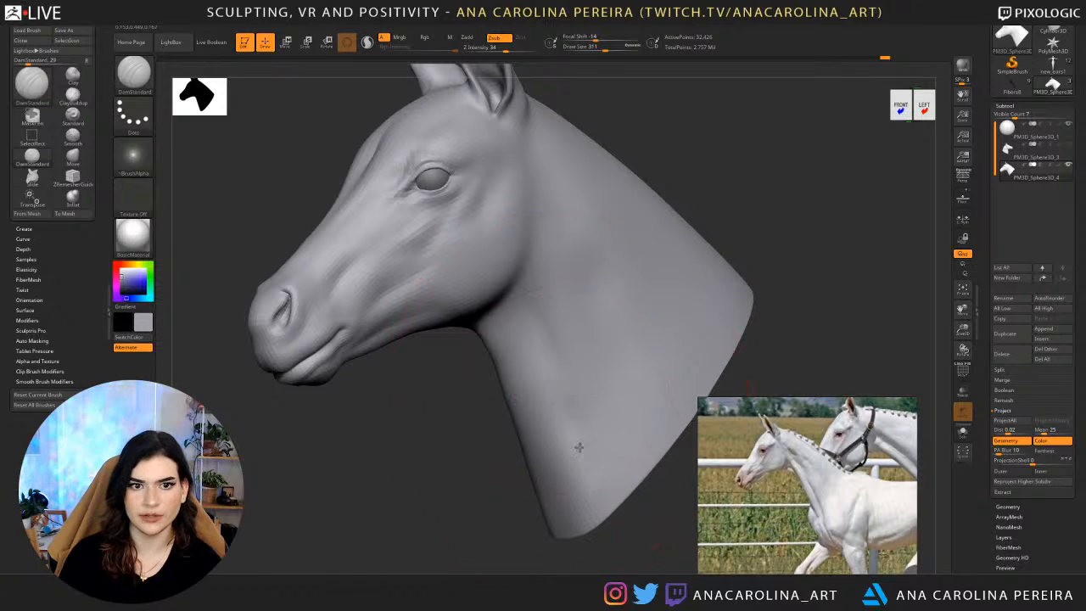
mouse_move(565, 397)
shift+mouse_down()
mouse_move(589, 490)
mouse_move(579, 435)
shift+mouse_up()
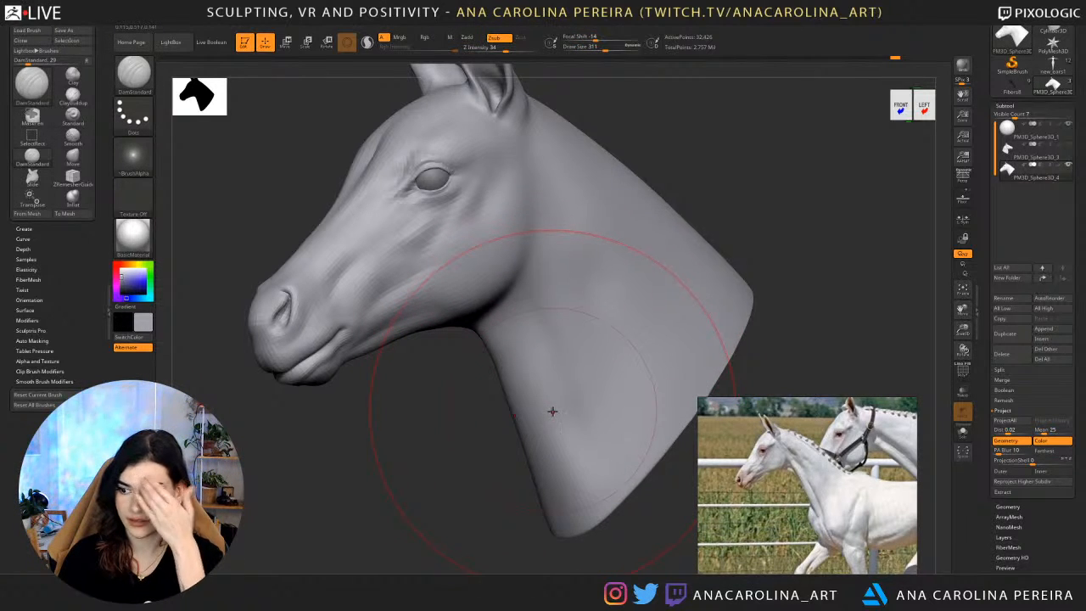
Deepen the diagonal groove on the side of the neck below the ear with the DamStandard brush, softening its edges.
mouse_move(628, 368)
right_down()
mouse_move(614, 368)
mouse_move(624, 373)
right_up()
mouse_move(560, 376)
shift+mouse_down()
mouse_move(598, 480)
mouse_move(558, 365)
shift+mouse_up()
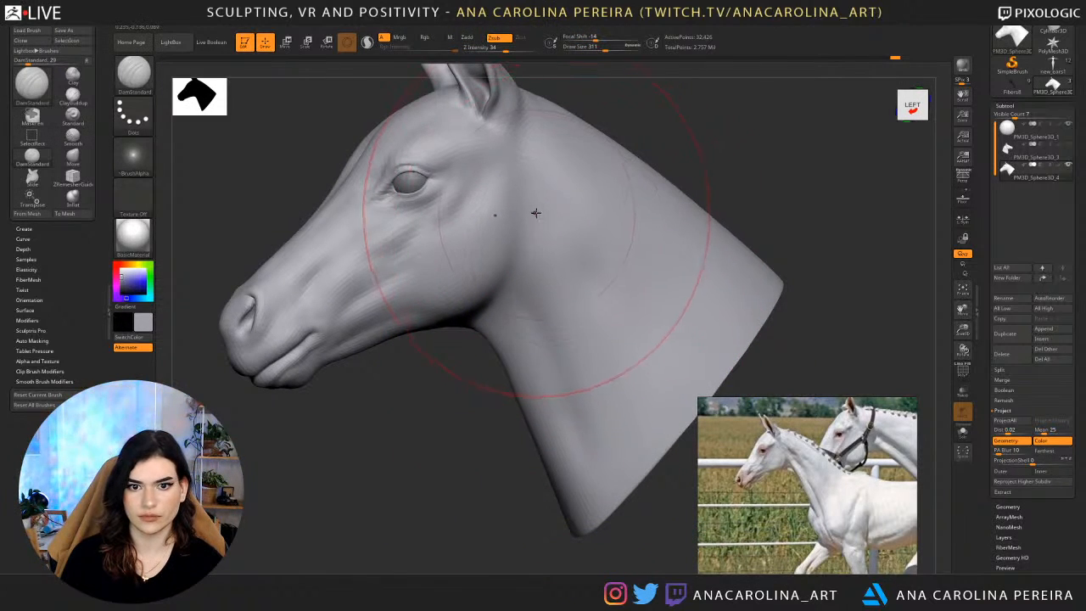
right_drag(654, 153, 591, 228)
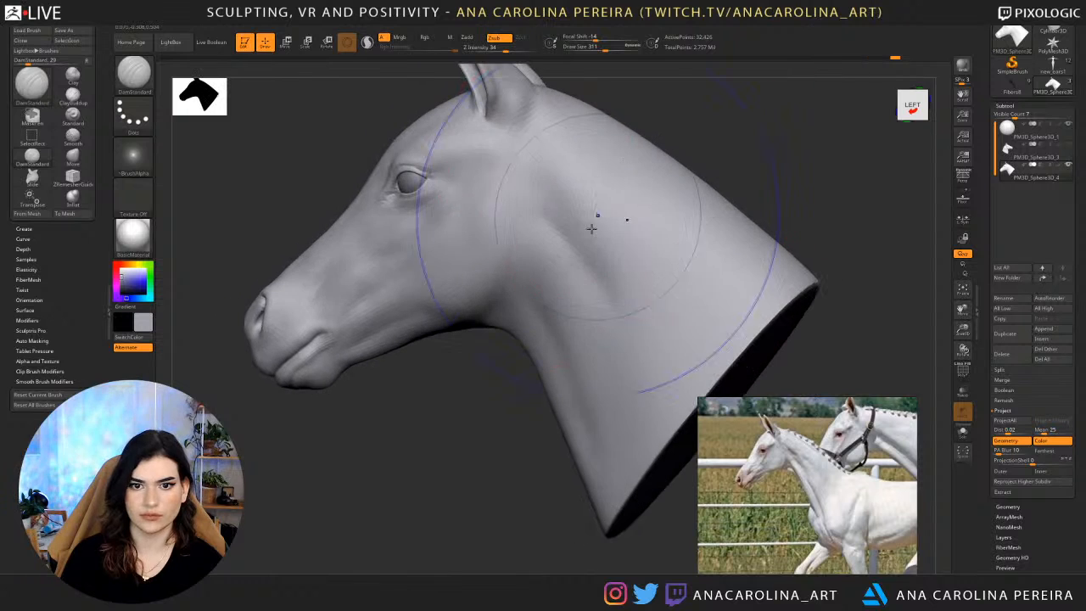
mouse_move(567, 223)
shift+mouse_down()
mouse_move(624, 333)
mouse_move(608, 286)
shift+mouse_up()
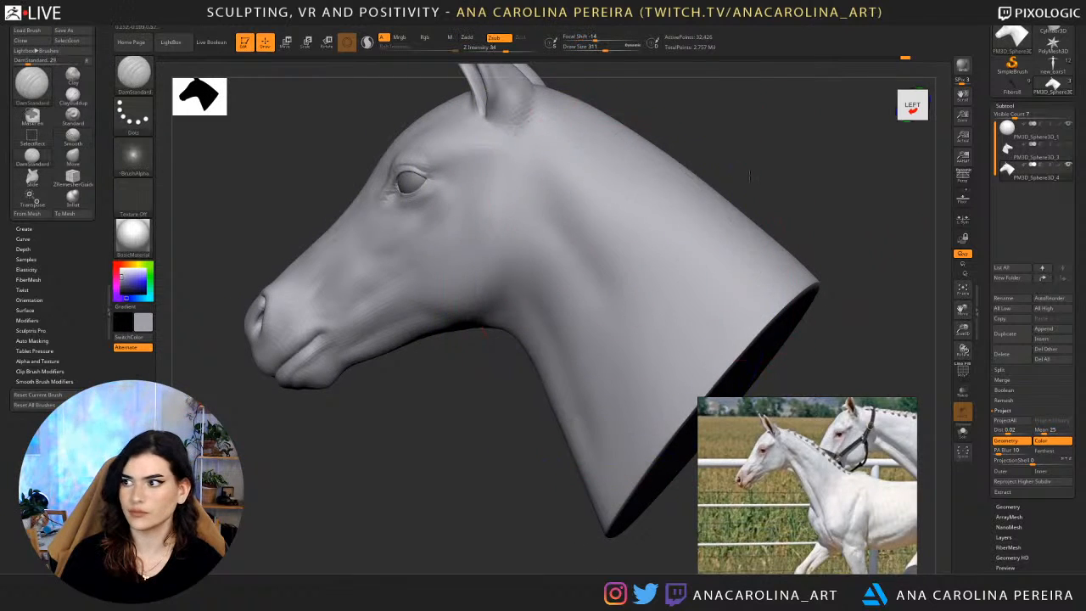
right_drag(750, 176, 744, 169)
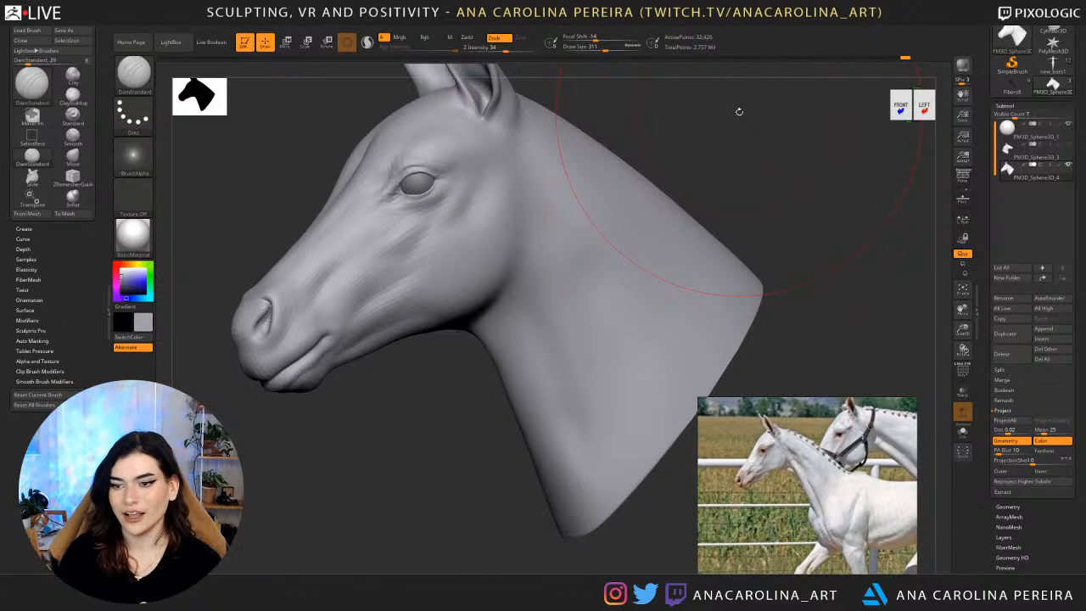
Raise the head one subdivision level and refine the neck groove behind the jaw with DamStandard at intensity 13 and draw size 149, smoothing the strokes.
key(space)
drag(745, 170, 737, 169)
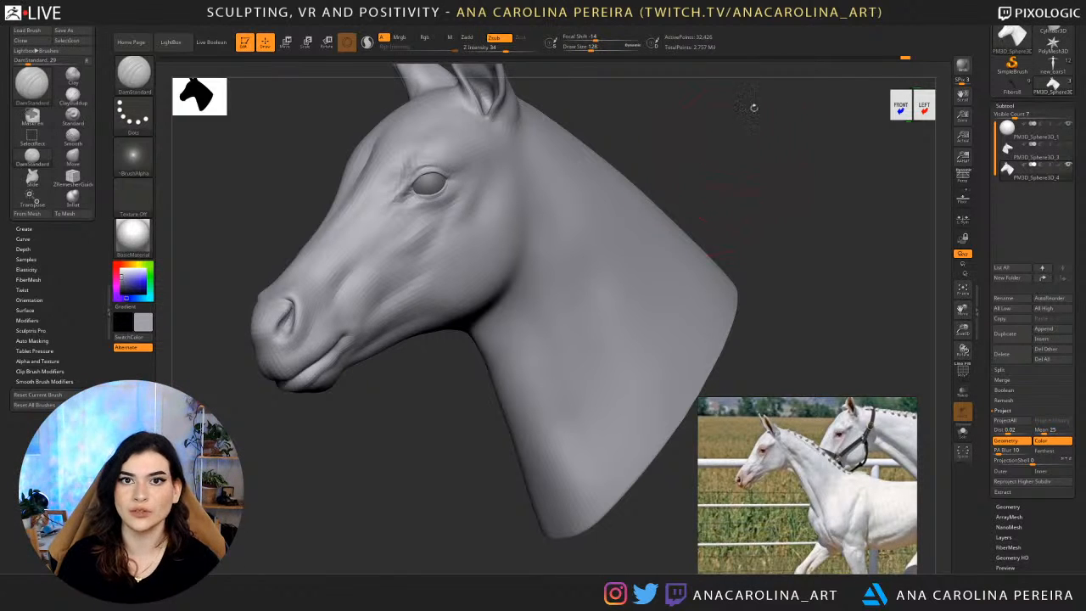
drag(761, 126, 708, 170)
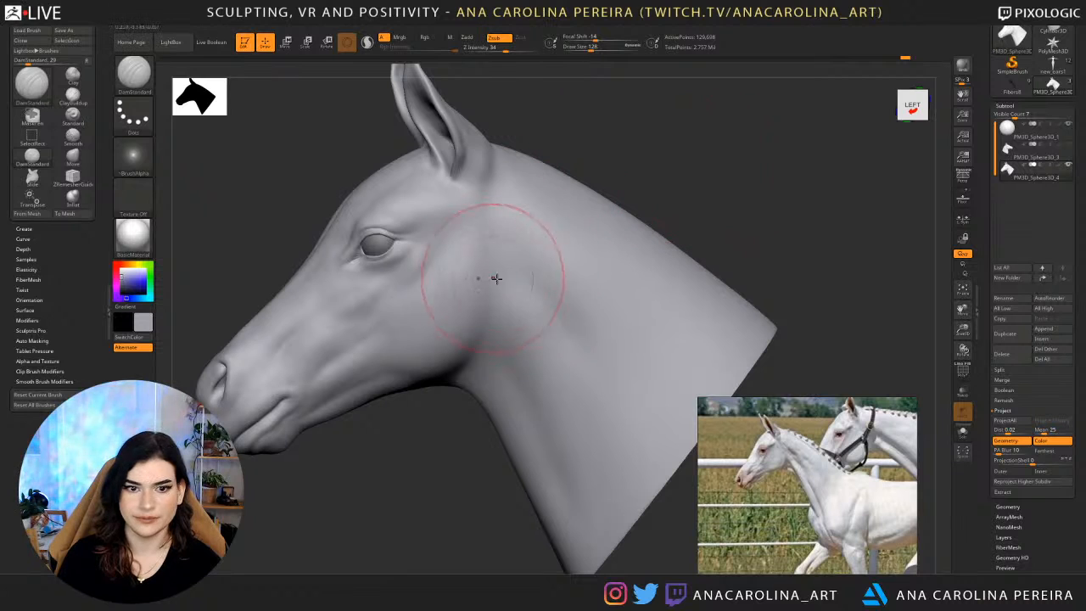
key(space)
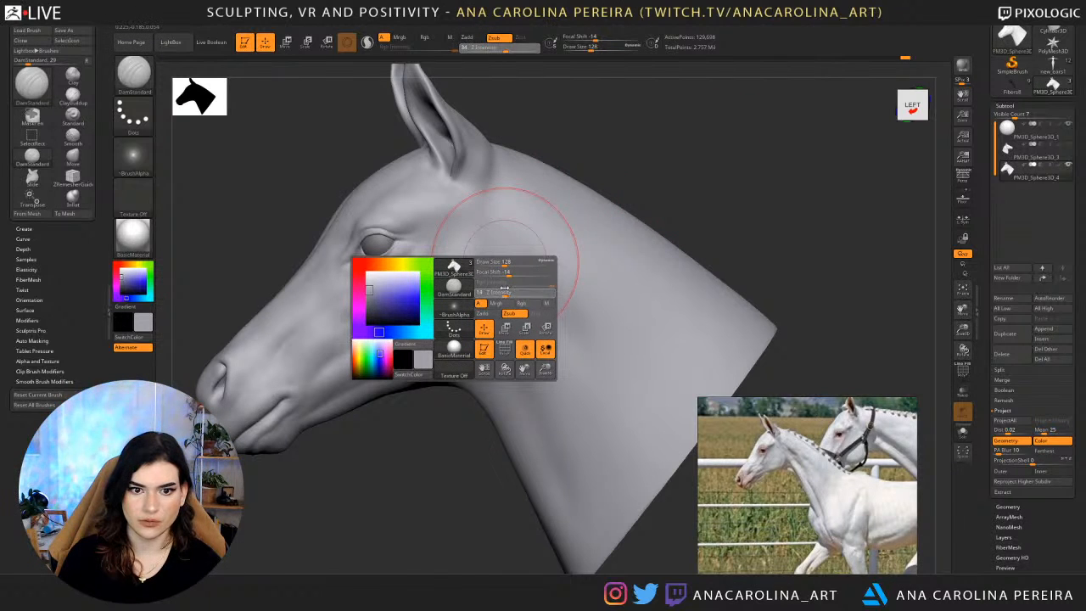
drag(504, 289, 506, 256)
key(space)
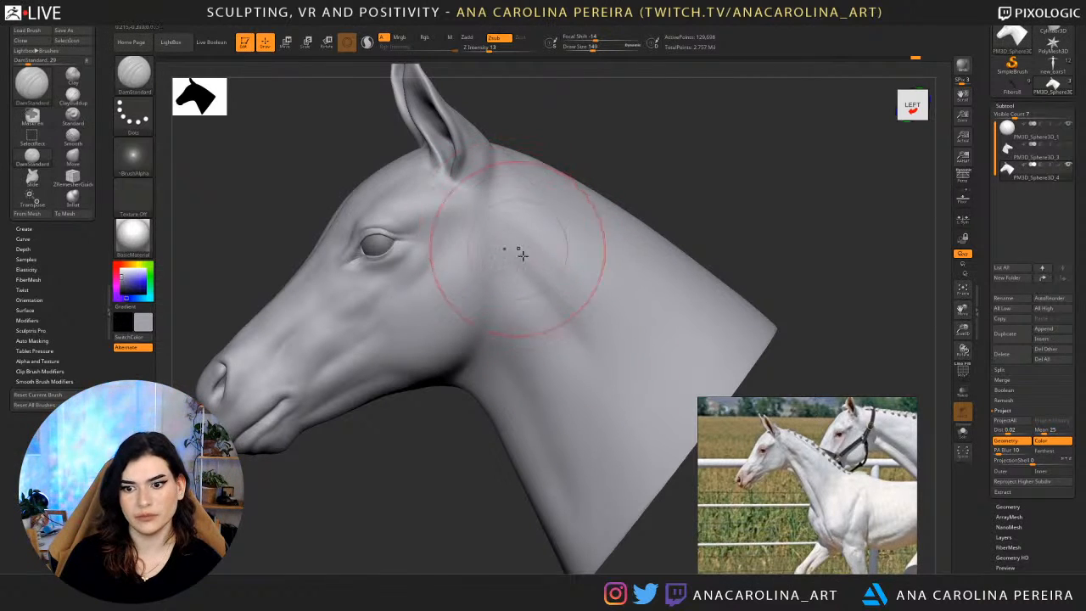
drag(514, 238, 572, 293)
drag(521, 249, 579, 296)
drag(570, 296, 592, 322)
shift+drag(579, 301, 567, 286)
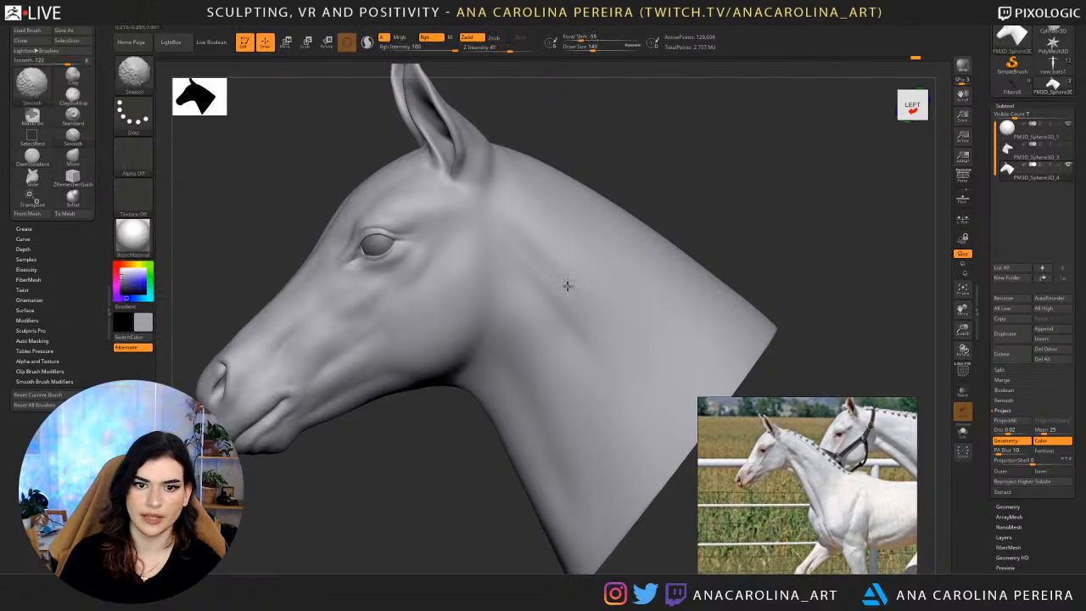
mouse_move(519, 224)
shift+mouse_down()
mouse_move(601, 327)
mouse_move(640, 340)
mouse_move(601, 382)
shift+mouse_up()
Extend the neck groove towards the neck base and smooth the side of the neck, enlarging the brush from draw size 187 to 257.
key(space)
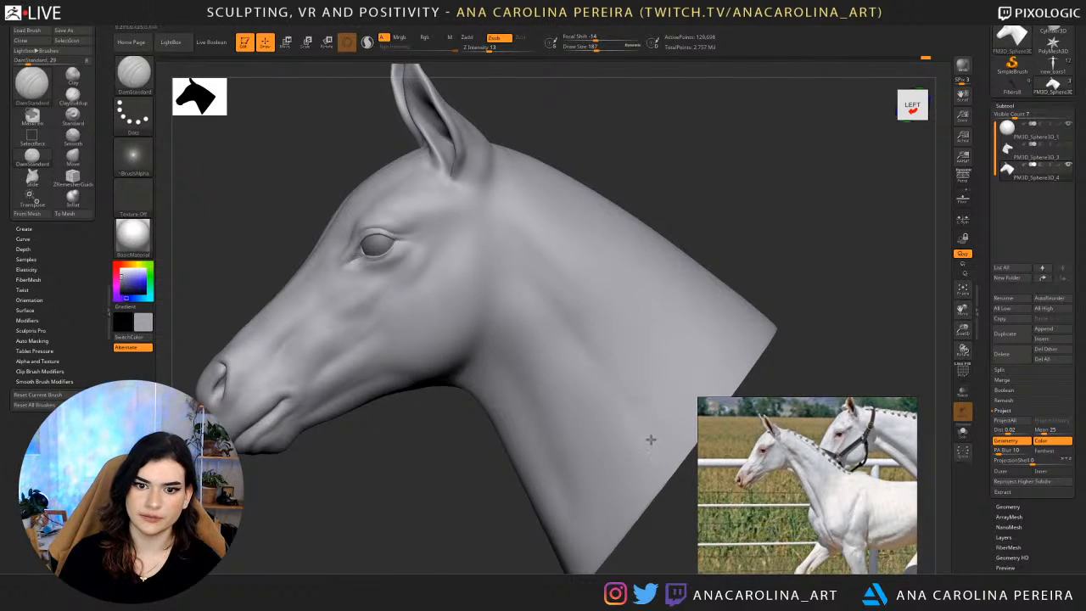
drag(698, 493, 711, 492)
mouse_move(660, 208)
mouse_down()
mouse_move(717, 268)
mouse_move(717, 293)
mouse_move(735, 314)
mouse_move(722, 294)
mouse_up()
key(space)
mouse_move(696, 286)
mouse_down()
mouse_move(708, 284)
mouse_move(695, 221)
mouse_move(683, 209)
mouse_move(660, 223)
mouse_up()
shift+drag(574, 336, 575, 348)
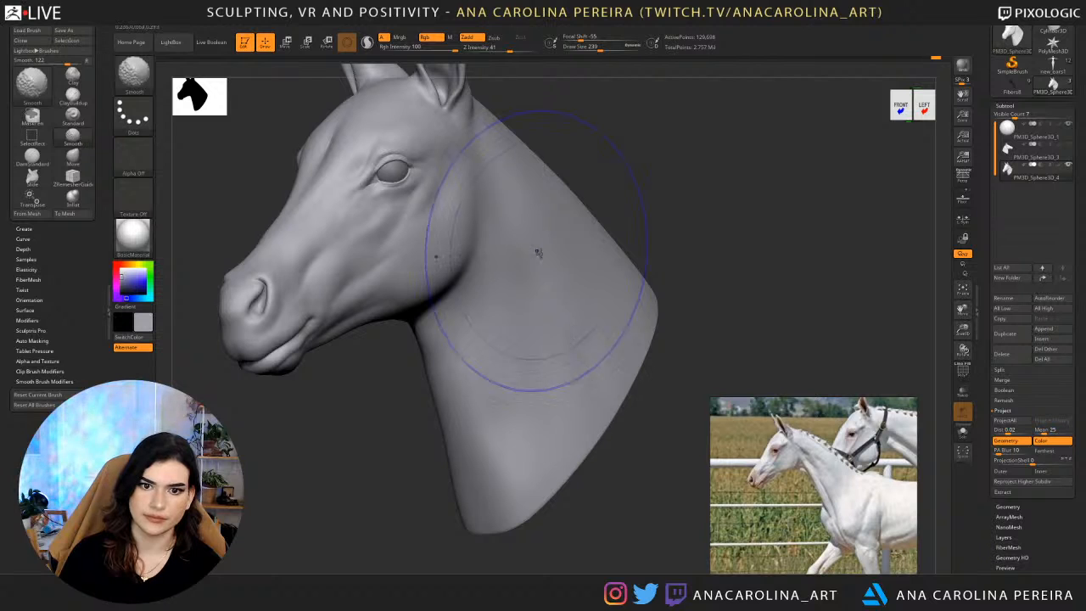
drag(582, 195, 597, 205)
drag(676, 202, 602, 255)
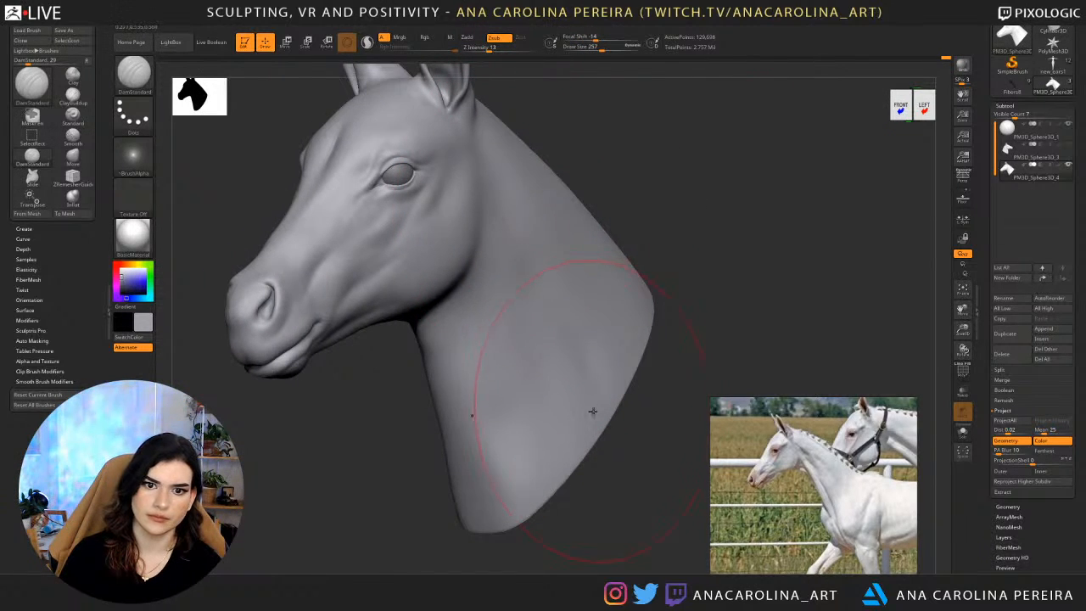
Drop the head two subdivision levels, smooth the muscle transitions on the side of the neck, and raise it back to a higher level.
key(shift+d)
key(shift+d)
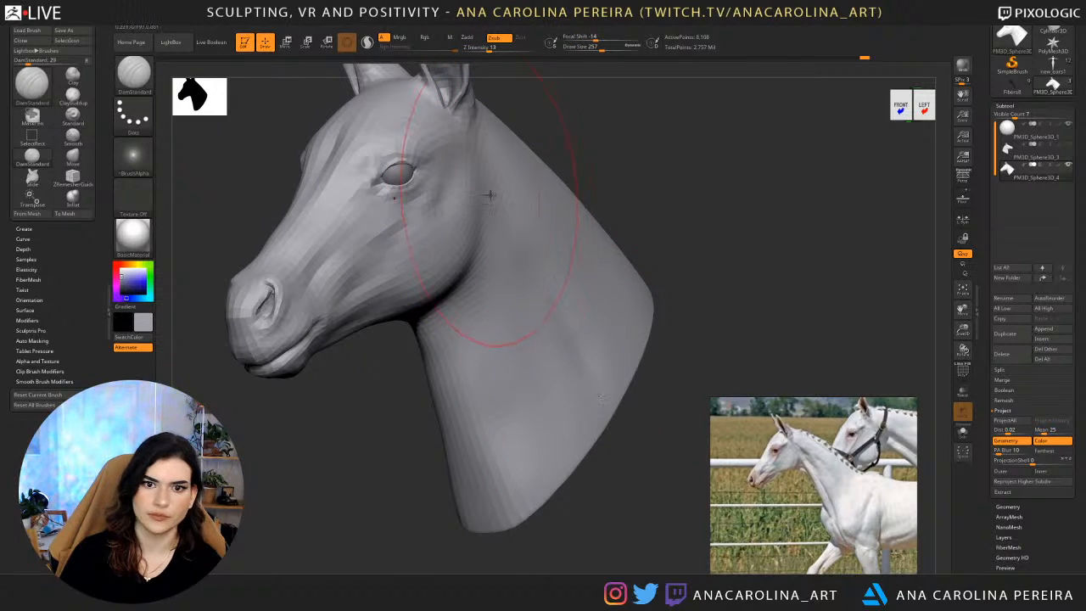
drag(627, 403, 643, 411)
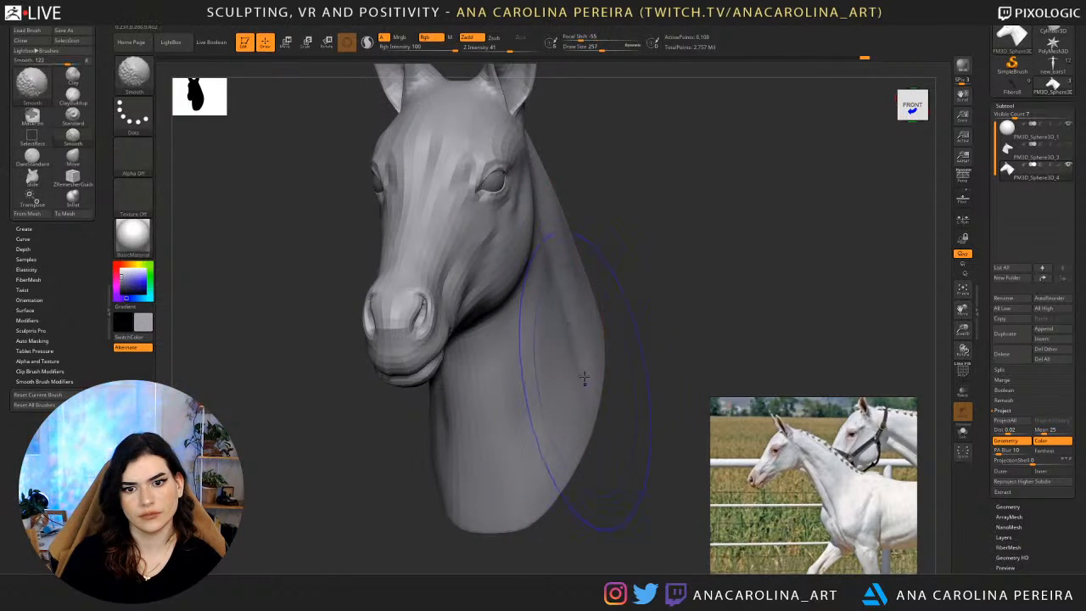
mouse_move(582, 379)
shift+mouse_down()
mouse_move(552, 246)
mouse_move(586, 255)
shift+mouse_up()
key(d)
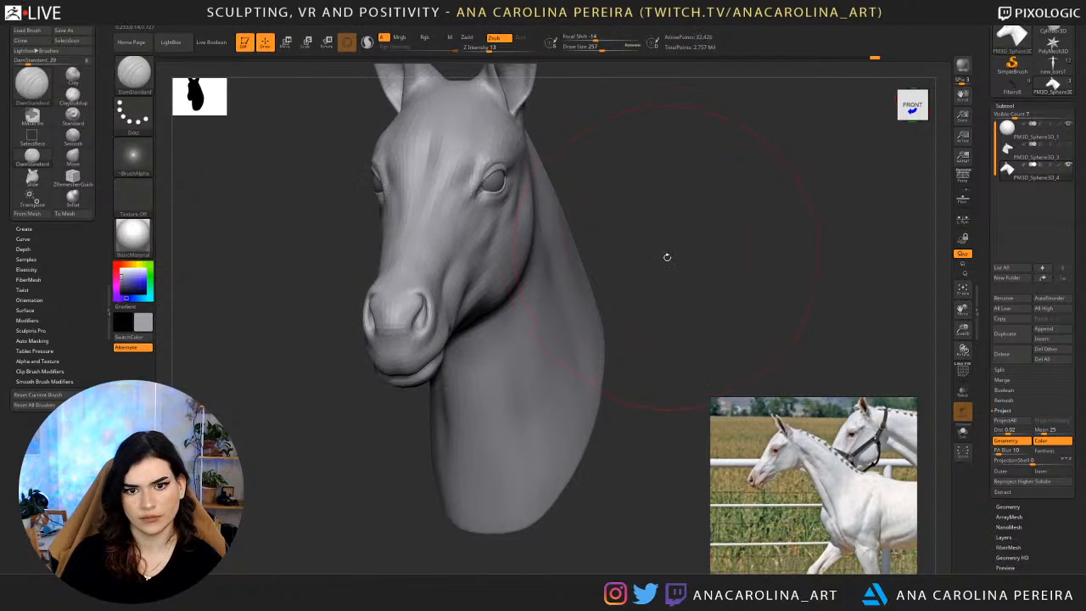
mouse_move(670, 267)
mouse_down()
mouse_move(586, 274)
mouse_move(550, 346)
mouse_up()
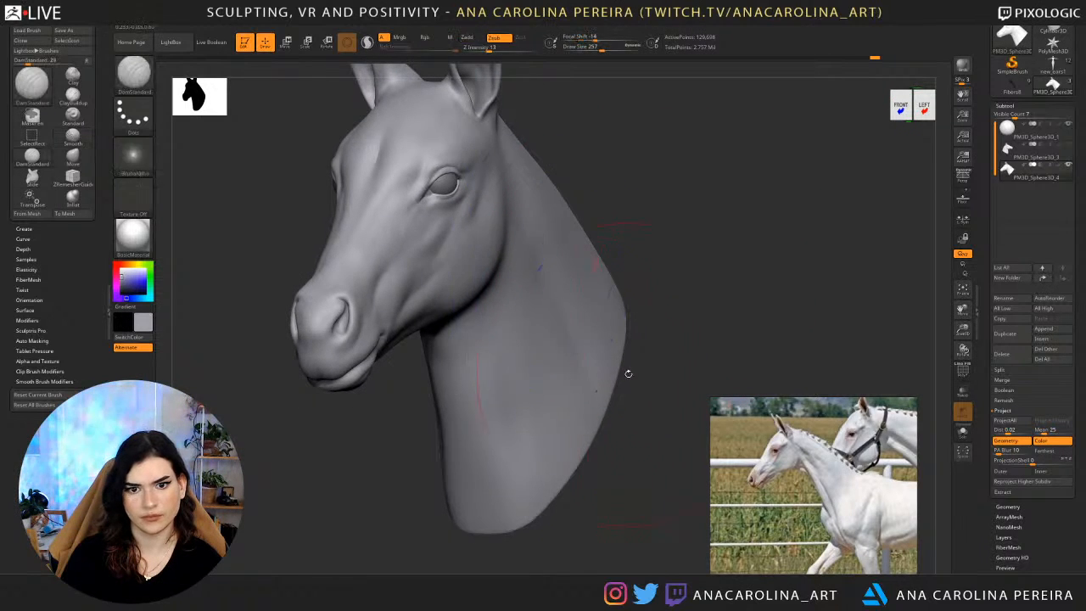
drag(628, 373, 552, 372)
key(d)
mouse_move(577, 278)
shift+mouse_down()
mouse_move(616, 351)
mouse_move(562, 306)
shift+mouse_up()
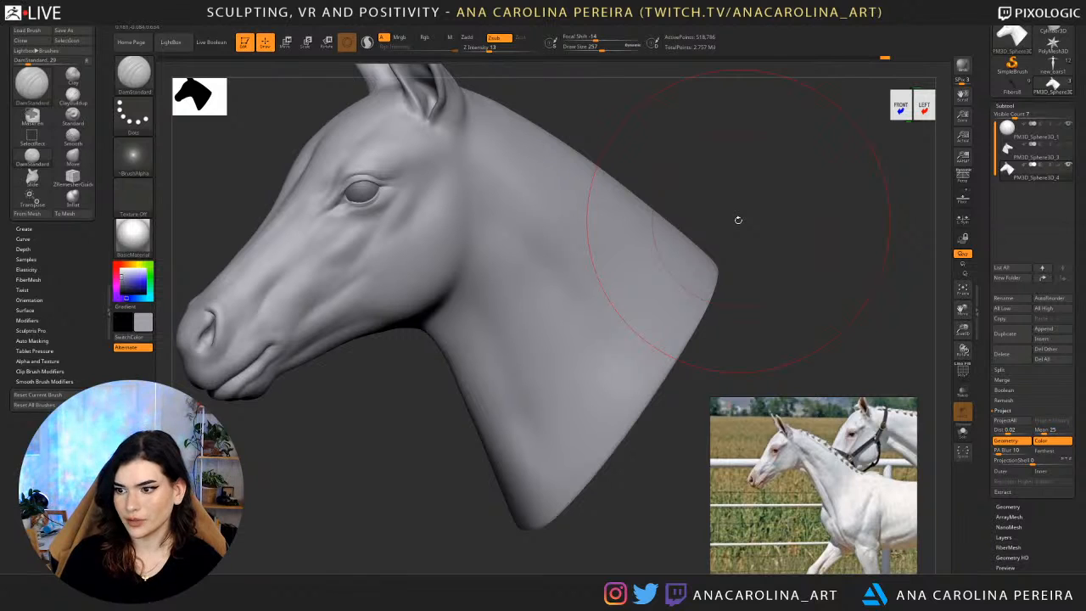
Examine the whole head and neck from side, three-quarter and near-front views against the foal reference photo.
drag(785, 170, 782, 177)
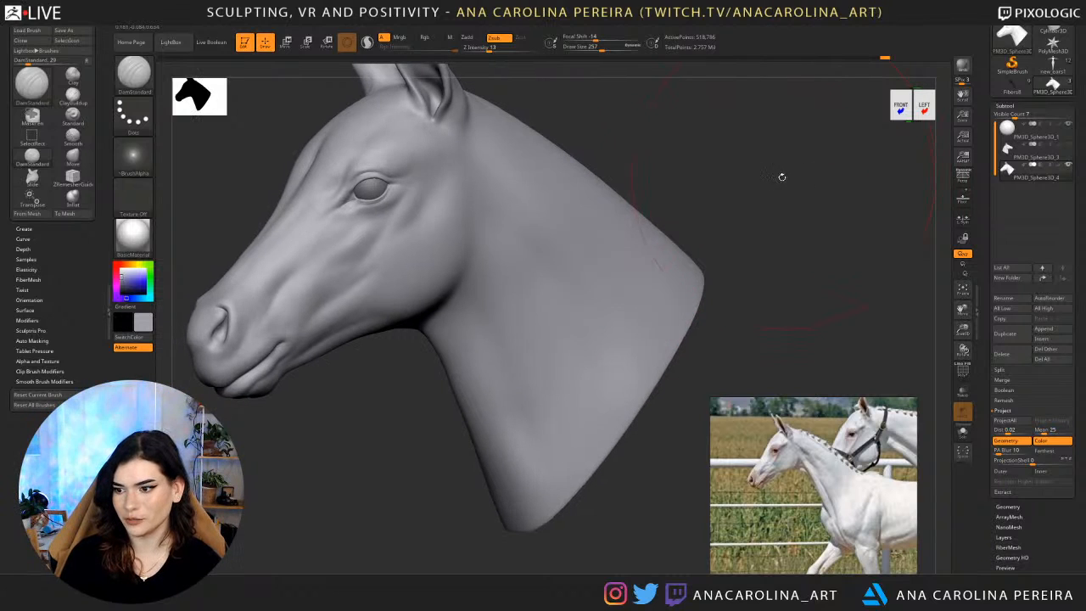
mouse_move(704, 173)
alt+mouse_down()
mouse_move(733, 224)
mouse_move(733, 206)
alt+mouse_up()
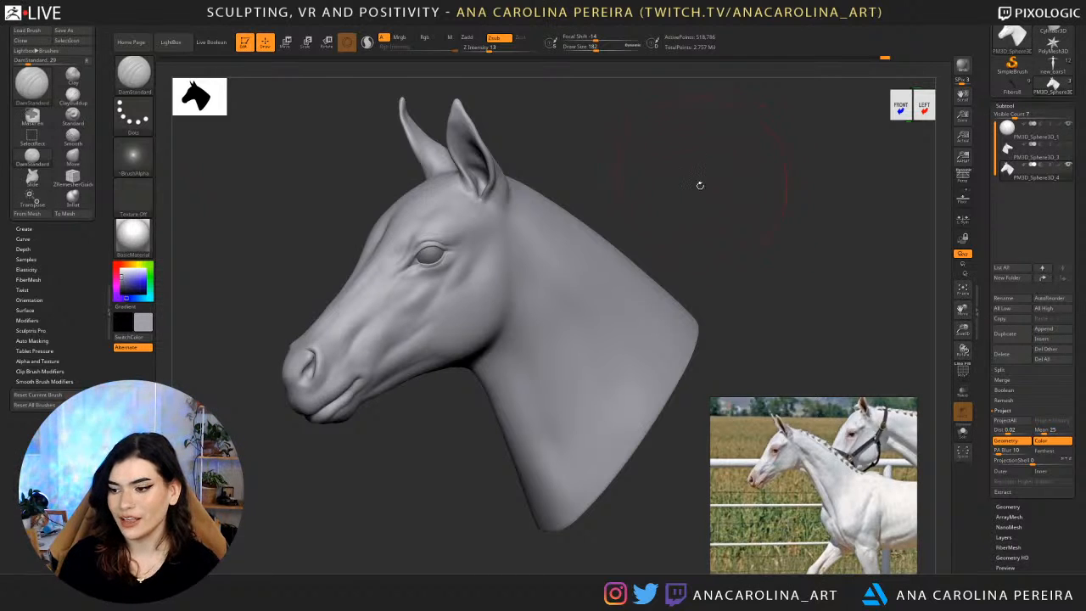
drag(701, 185, 728, 216)
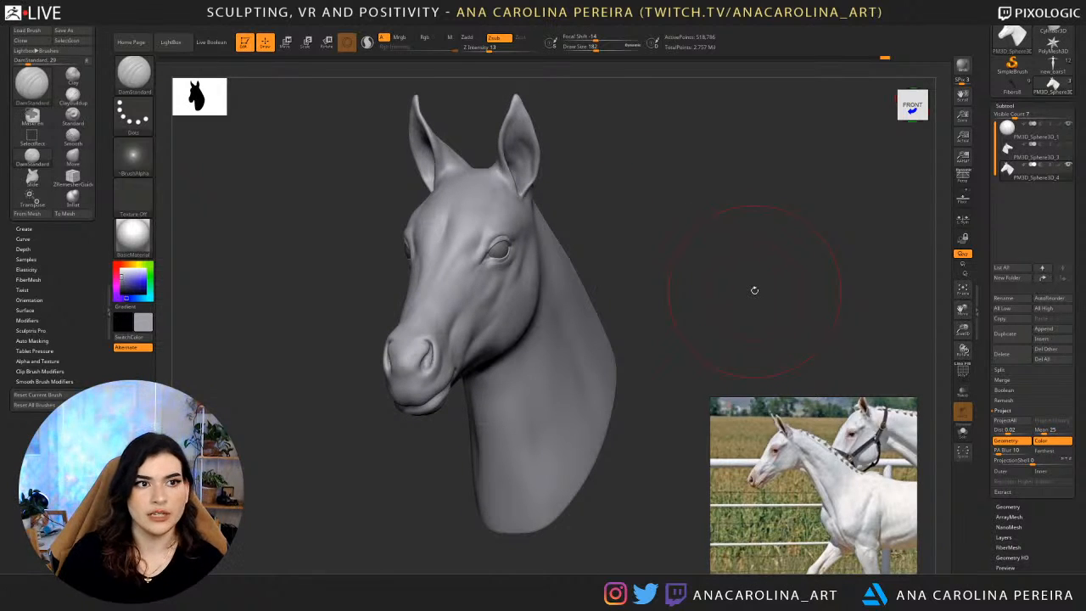
click(252, 27)
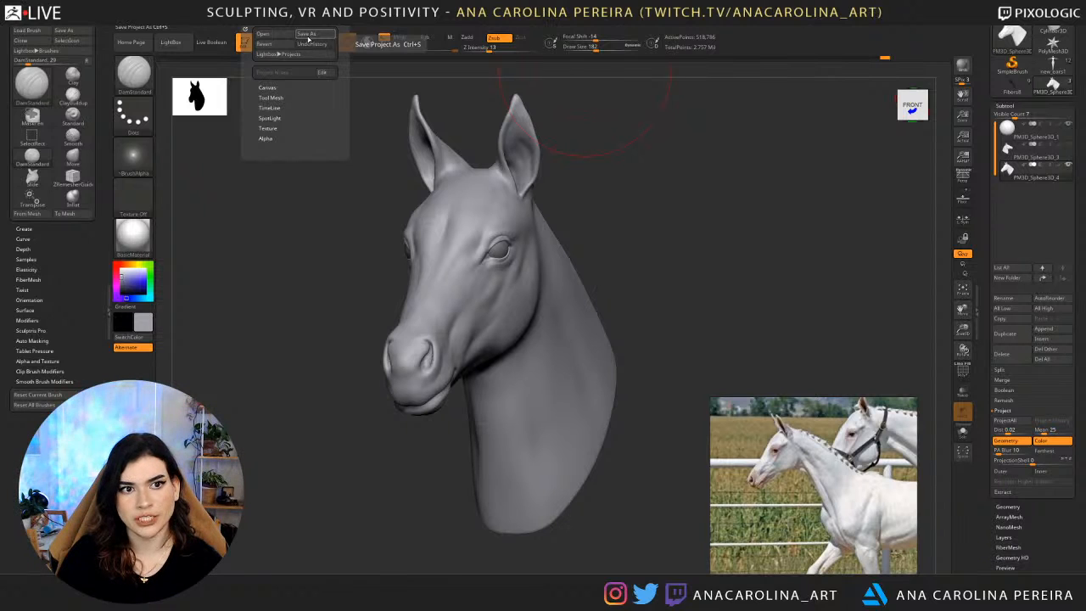
drag(637, 116, 291, 194)
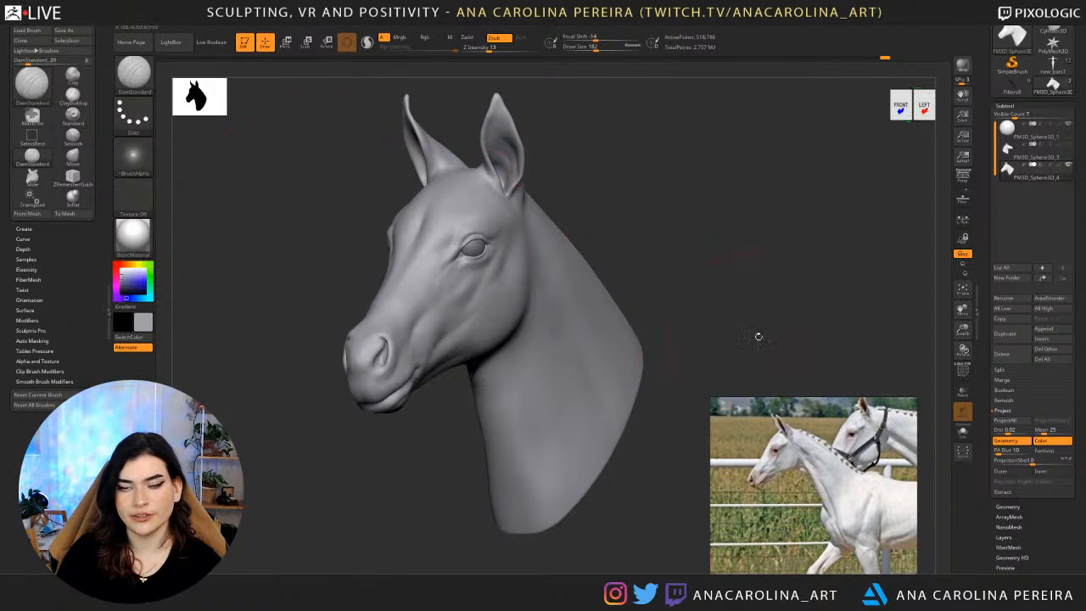
scroll(1062, 165, up, 3)
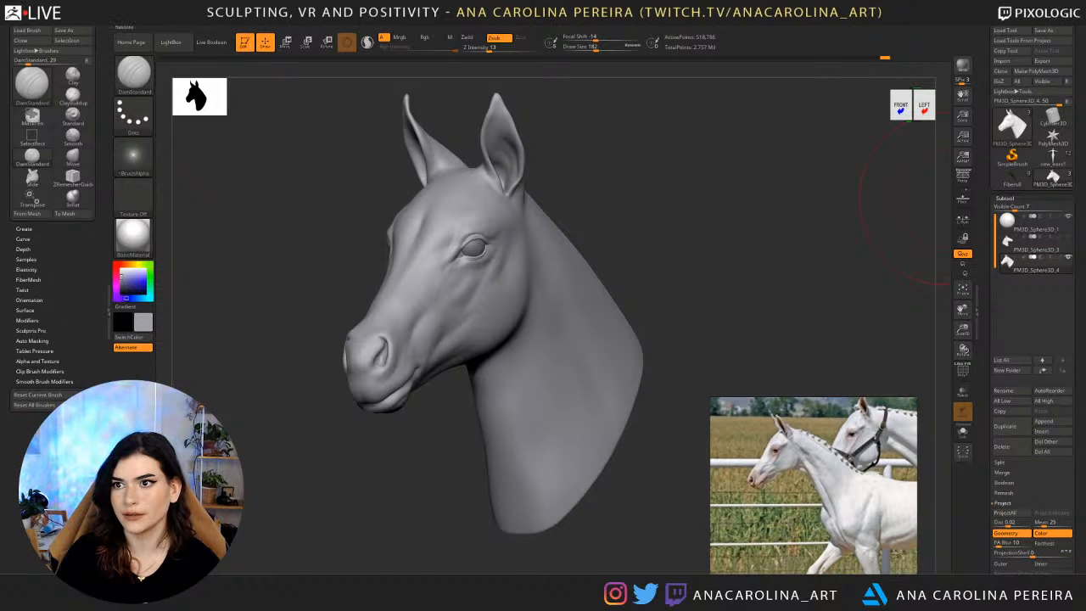
click(1052, 6)
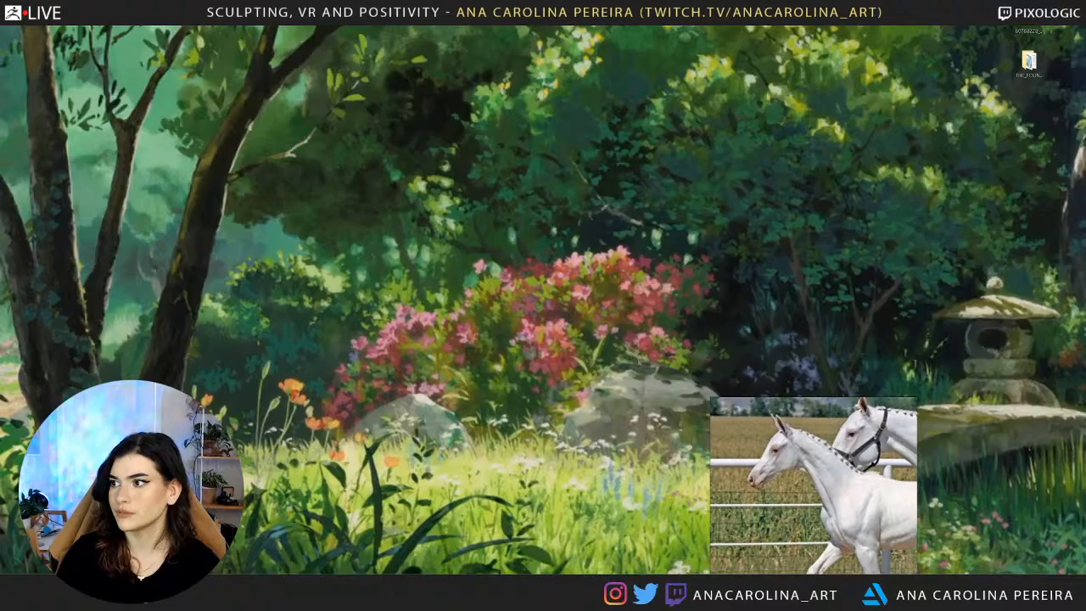
drag(1078, 81, 255, 39)
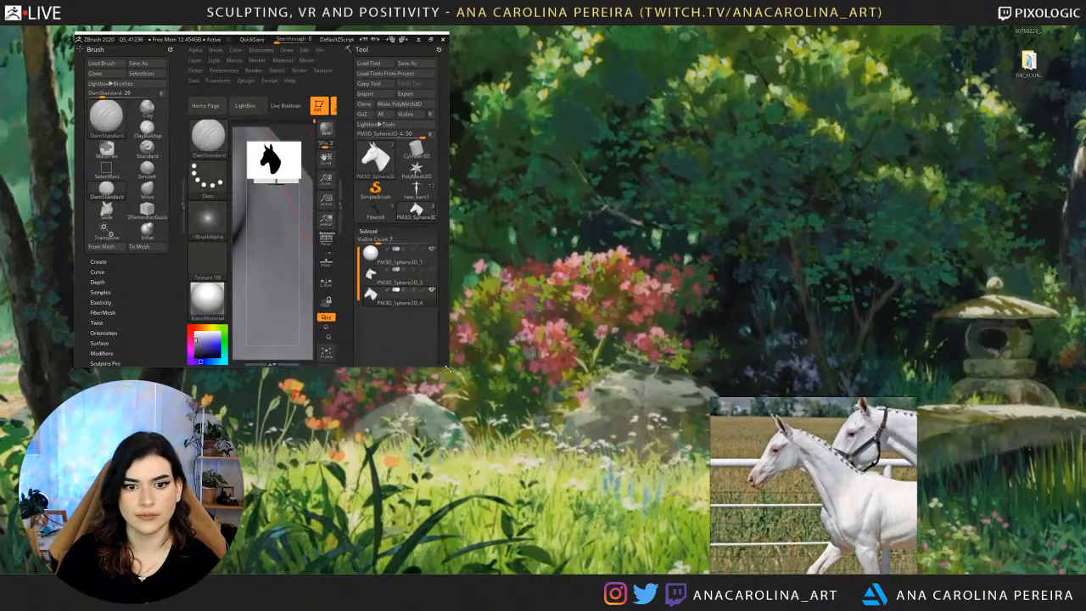
drag(448, 367, 1056, 567)
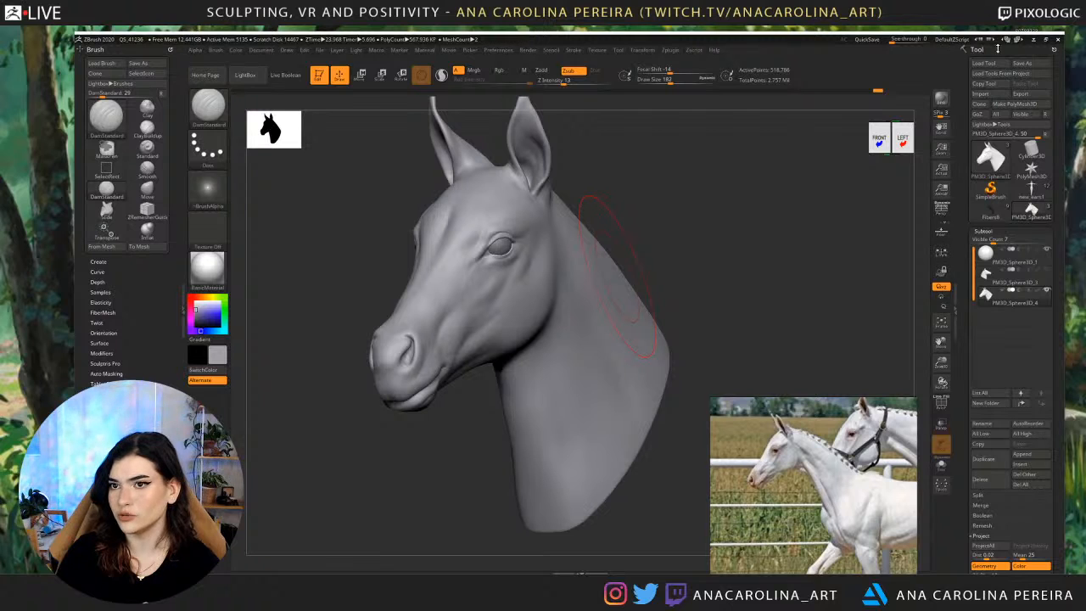
click(1025, 64)
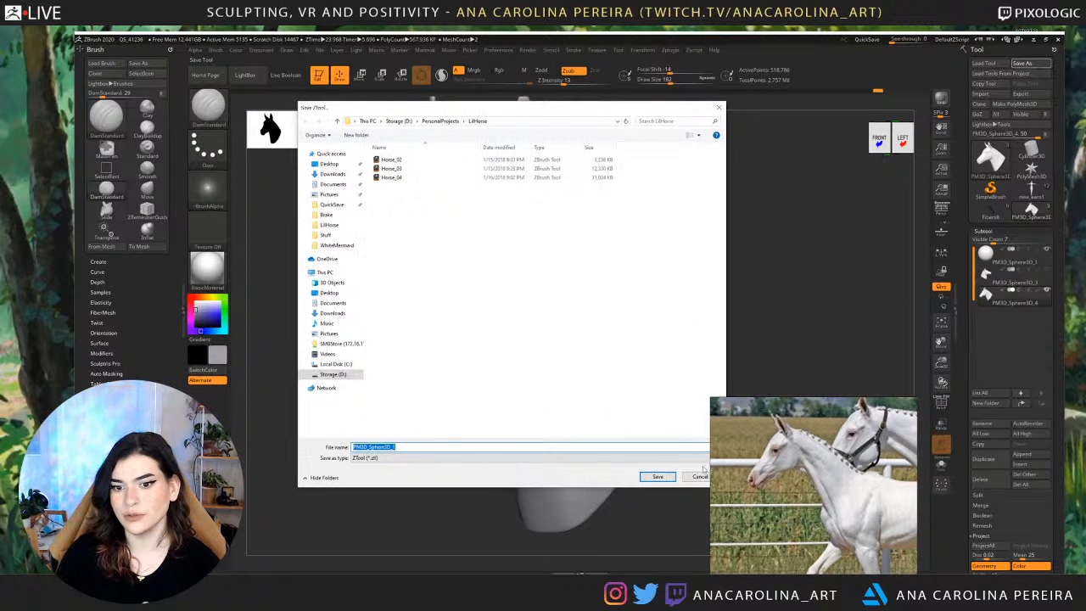
click(703, 502)
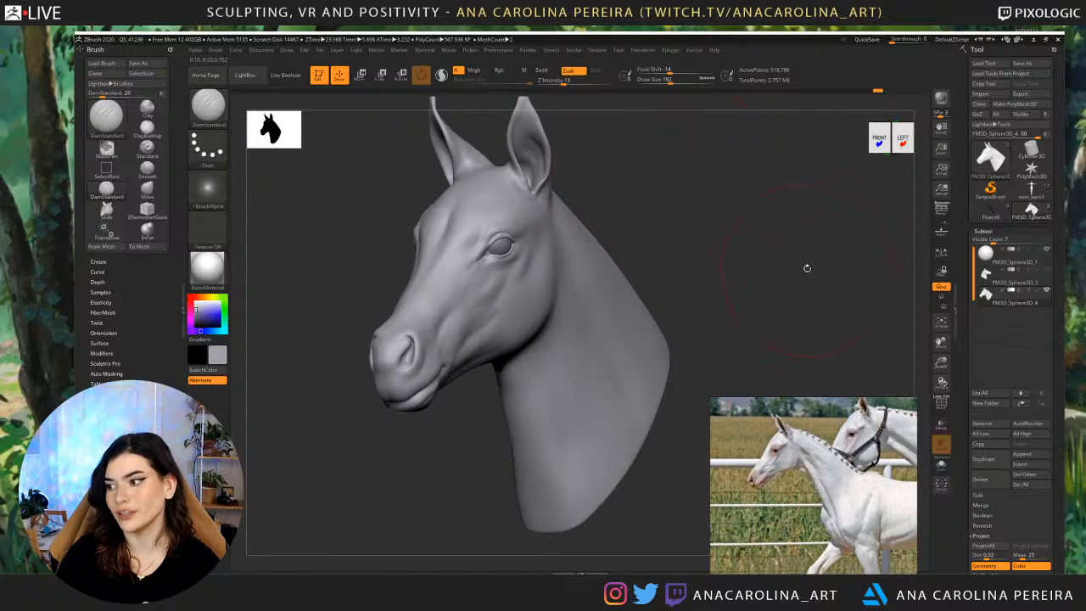
drag(807, 268, 589, 181)
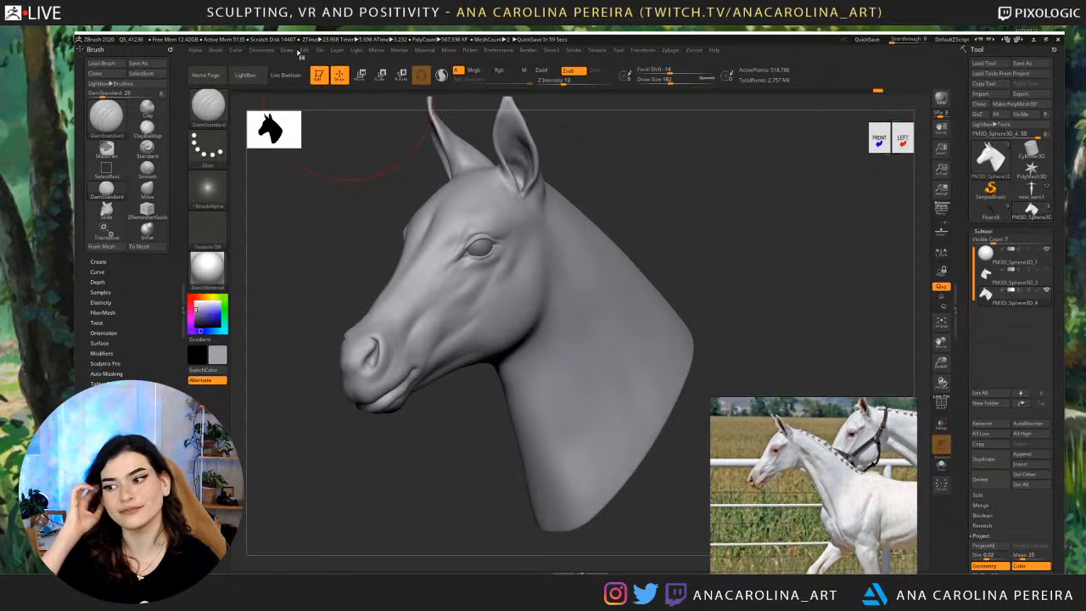
click(1047, 40)
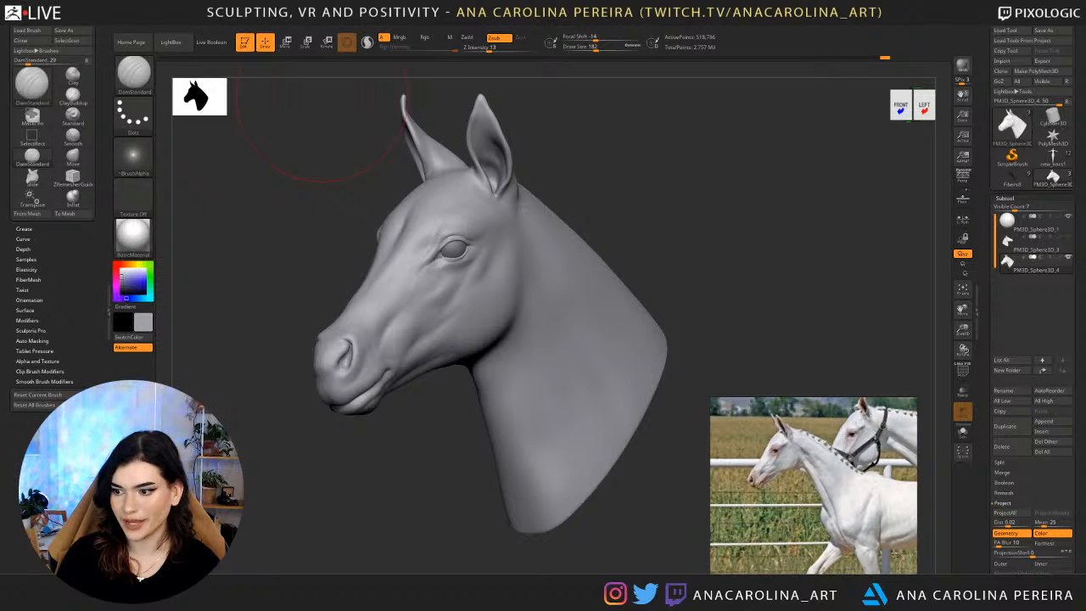
Compare the horse head at subdivision levels 1 through 4 in its geometry settings.
mouse_move(735, 288)
mouse_down()
mouse_move(753, 289)
mouse_move(732, 285)
mouse_up()
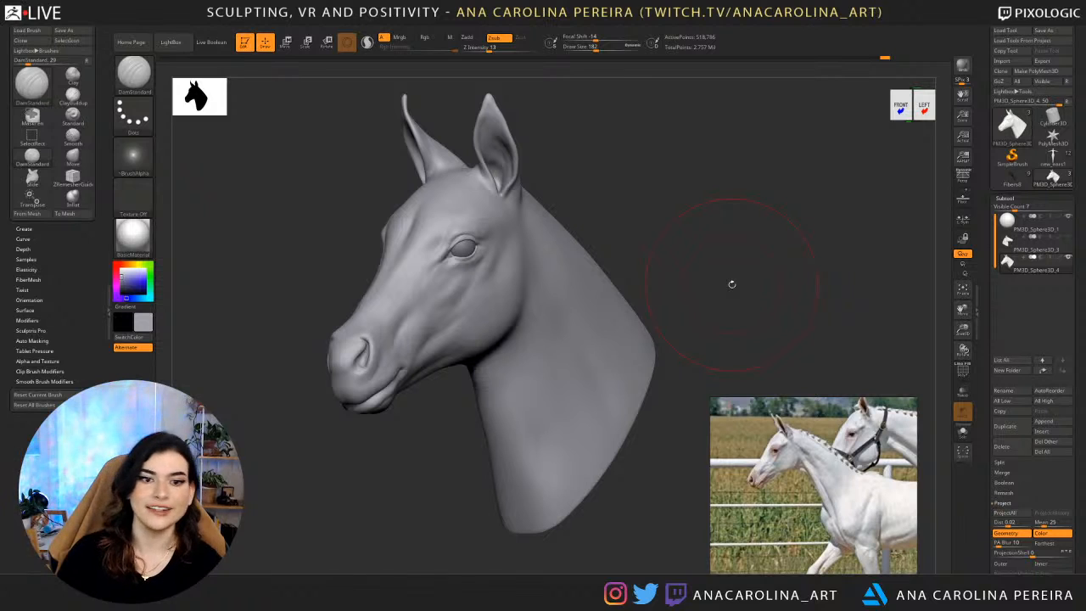
scroll(1012, 473, down, 3)
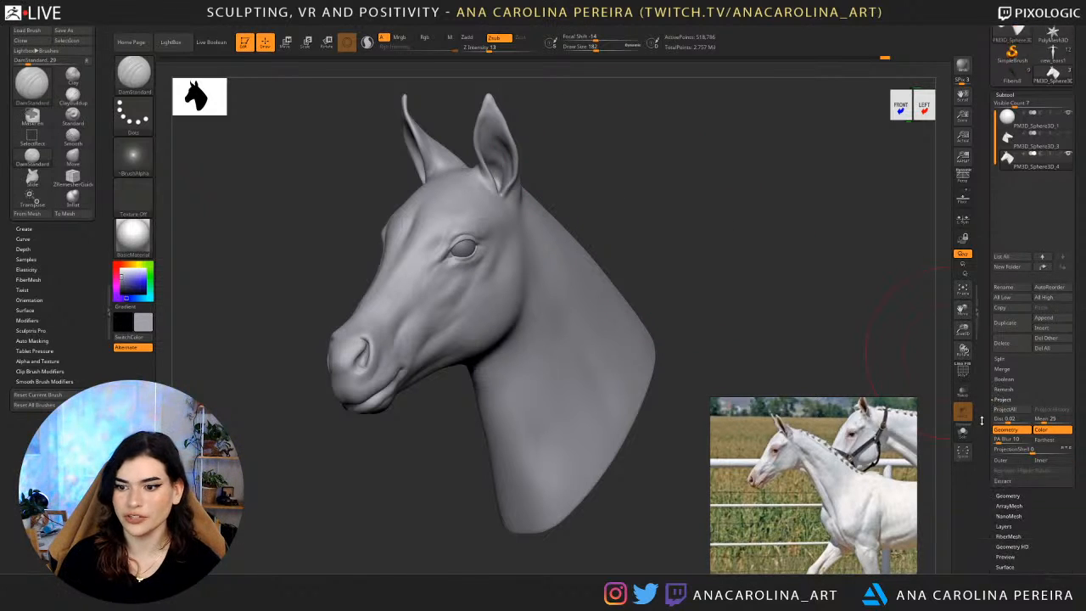
click(1010, 478)
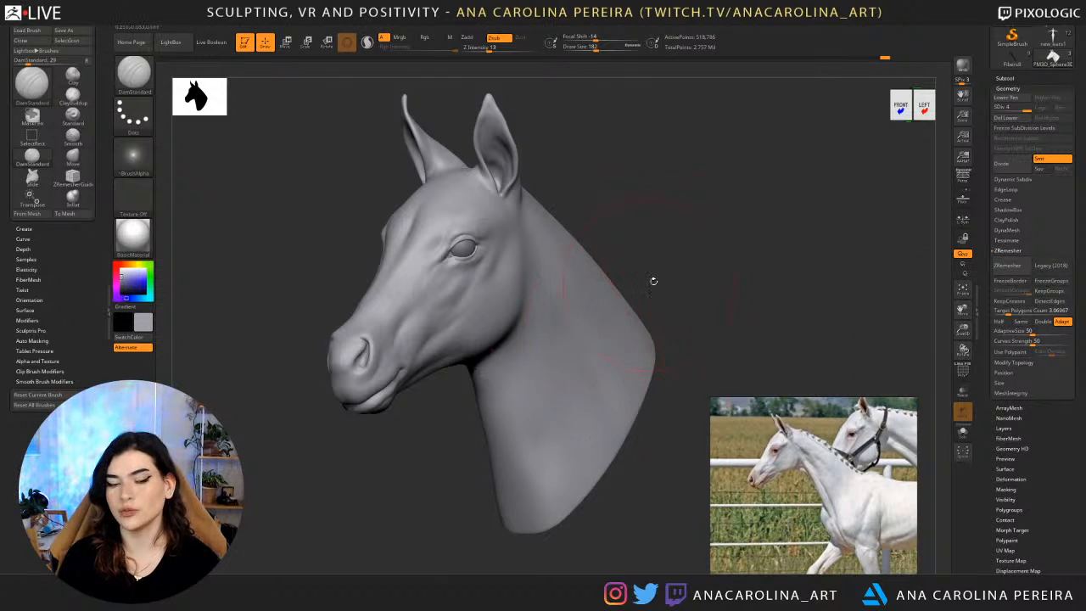
drag(653, 279, 698, 288)
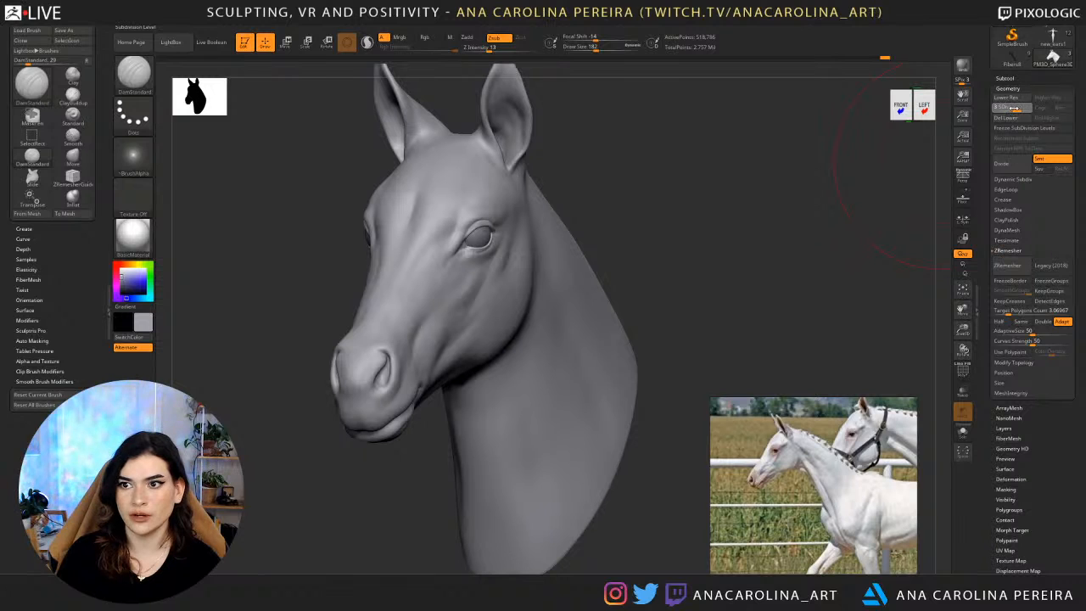
click(1008, 108)
click(1004, 108)
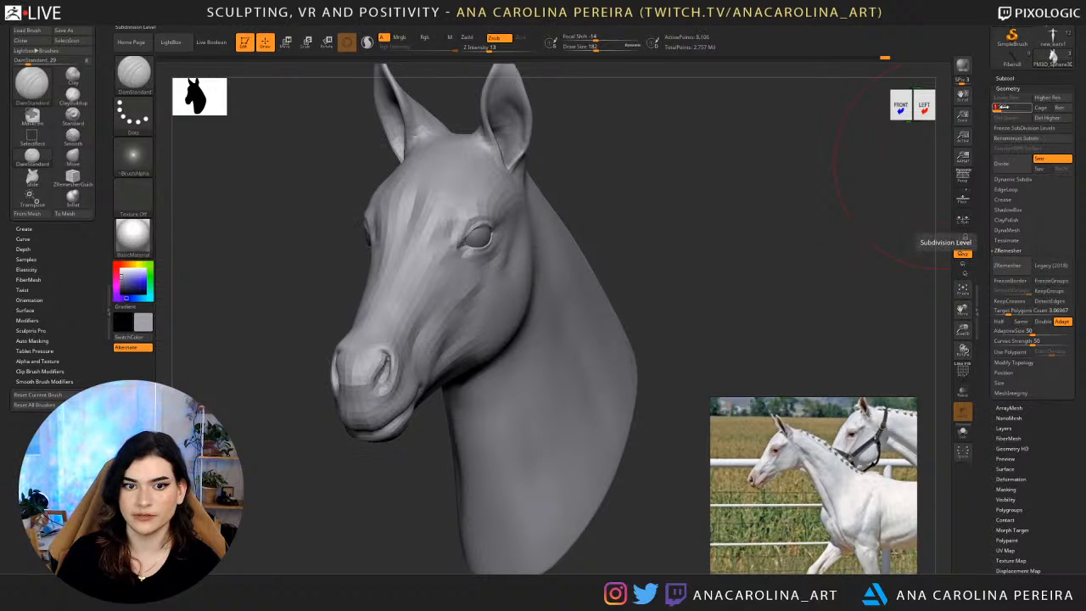
click(1009, 109)
click(1016, 109)
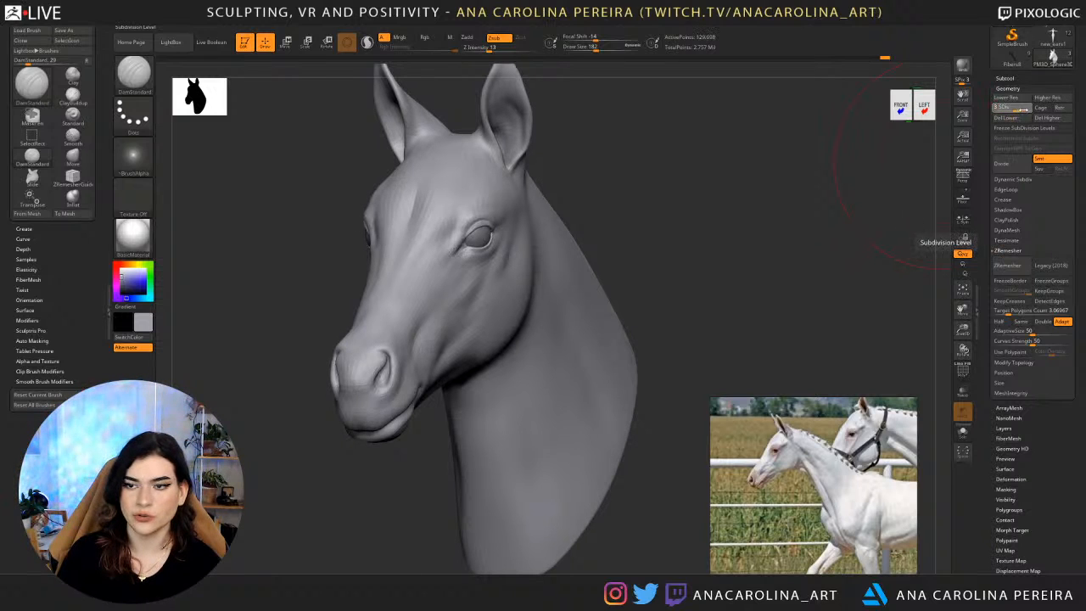
click(1025, 109)
Drop the horse head to subdivision level 1 and examine its coarse shape from front and three-quarter views.
drag(737, 249, 752, 241)
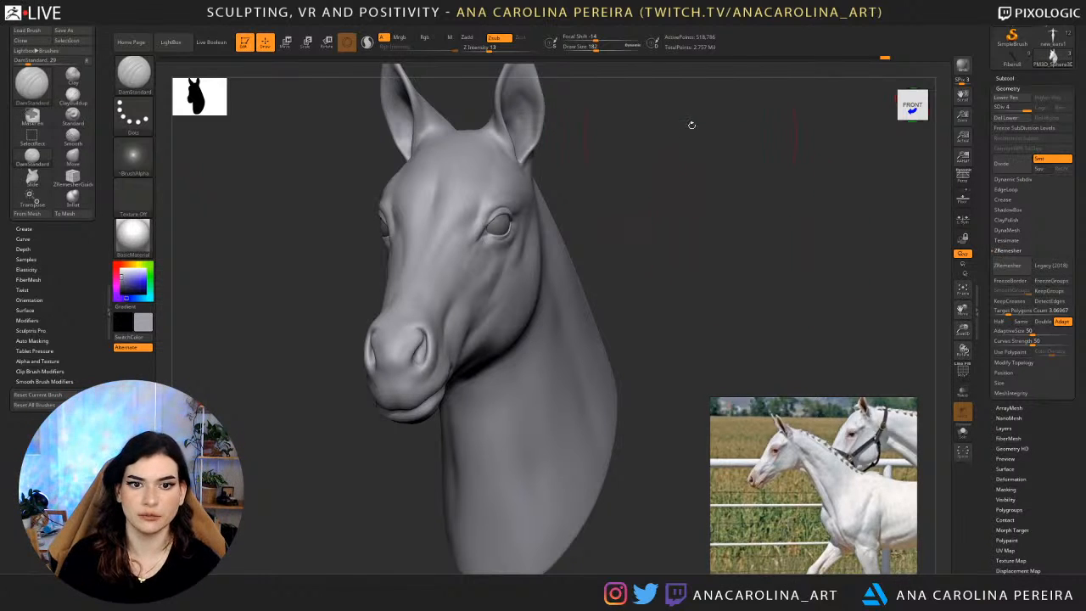
drag(747, 240, 846, 104)
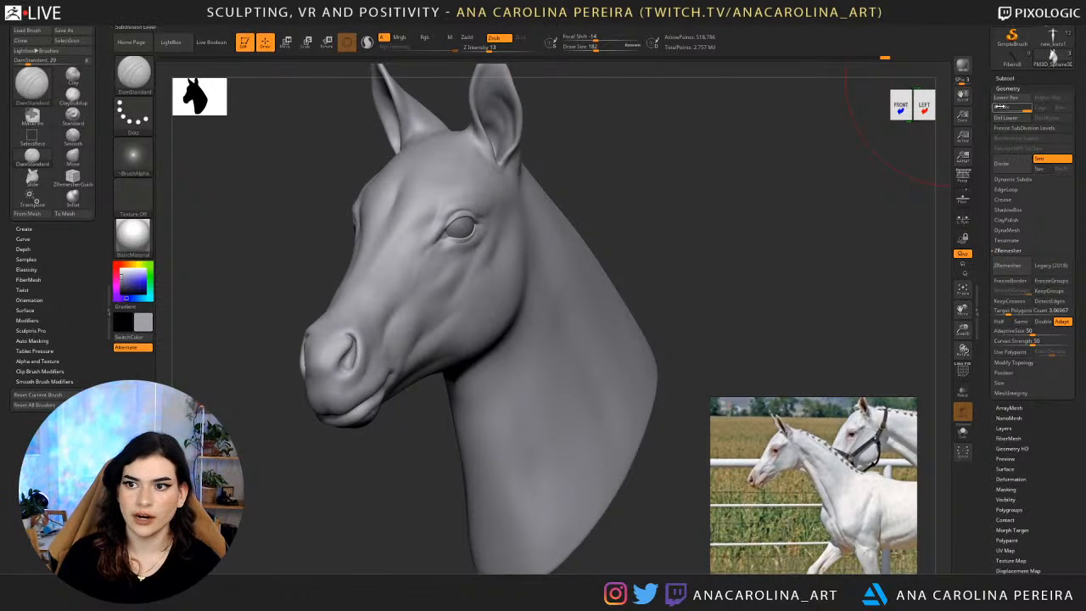
click(997, 109)
drag(868, 173, 891, 173)
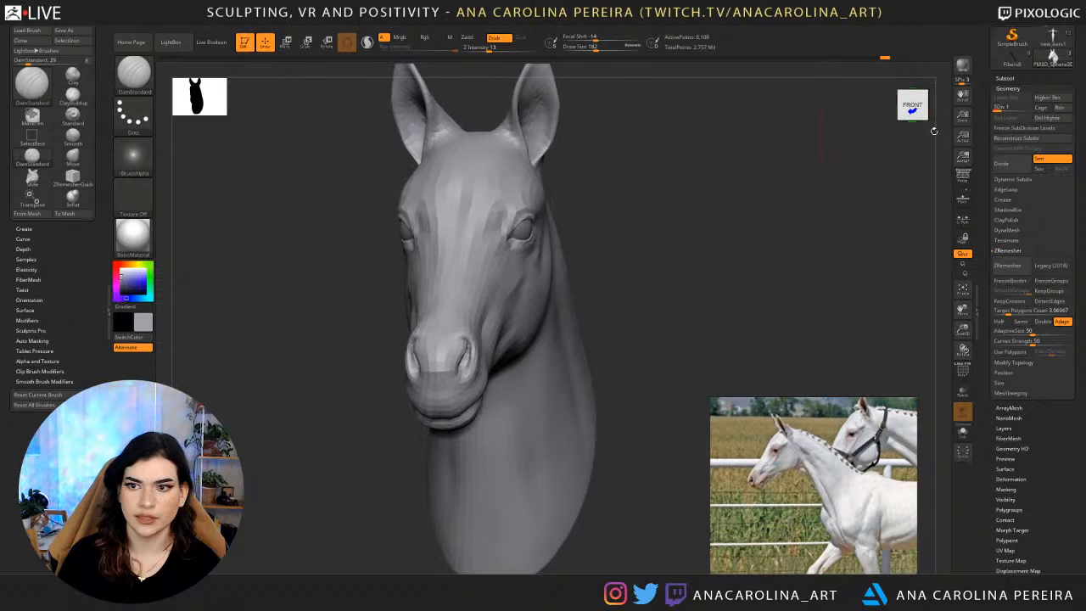
click(997, 109)
drag(825, 160, 874, 165)
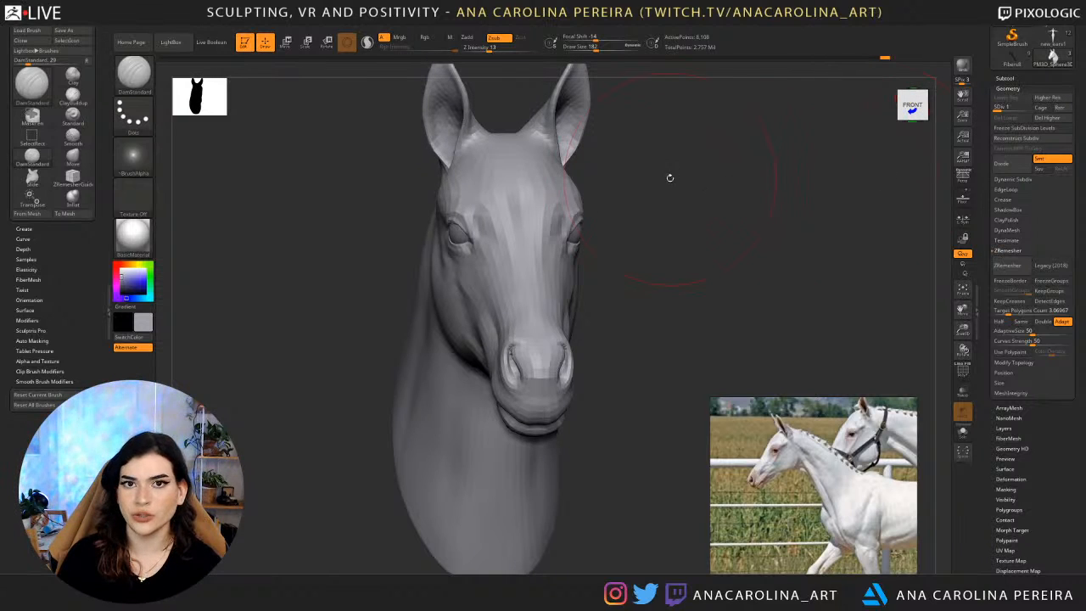
drag(718, 260, 710, 233)
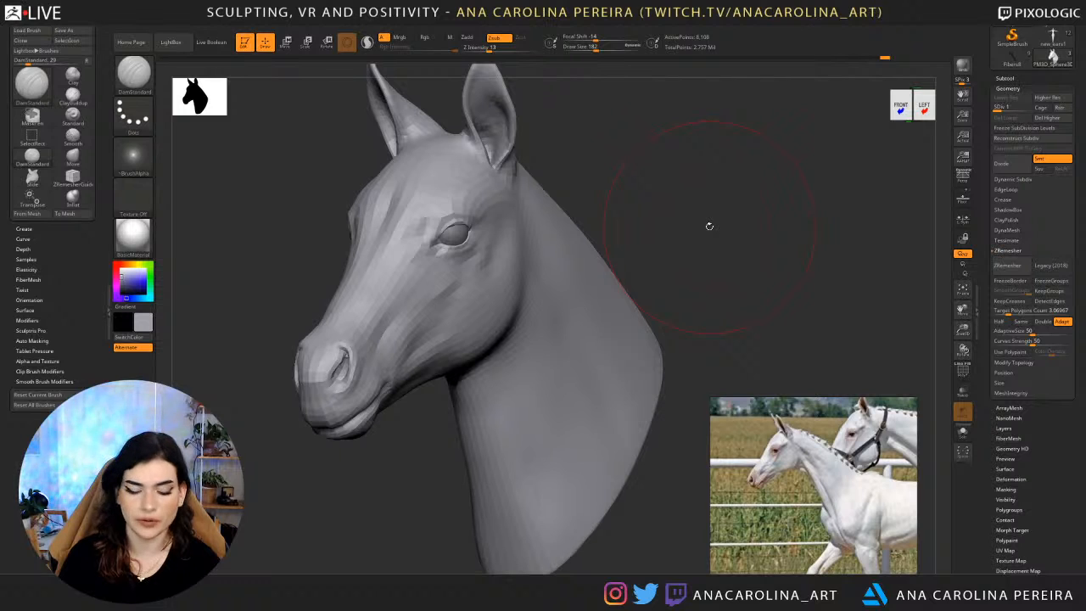
Step the head up to subdivision level 4, reduce the draw size to 97, and return the head to level 1.
key(shift)
key(d)
key(d)
key(d)
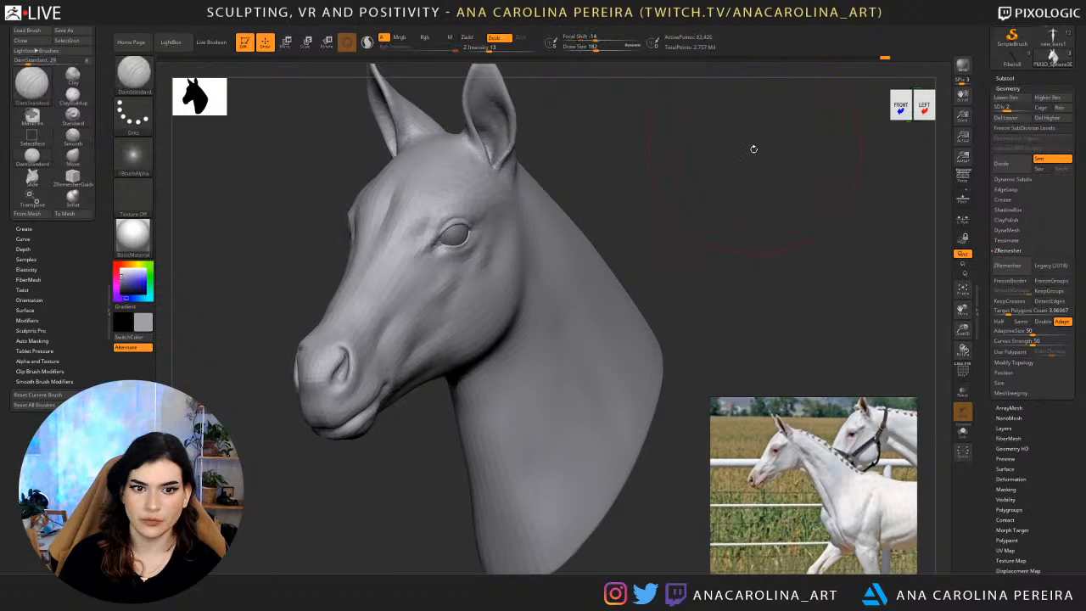
key(space)
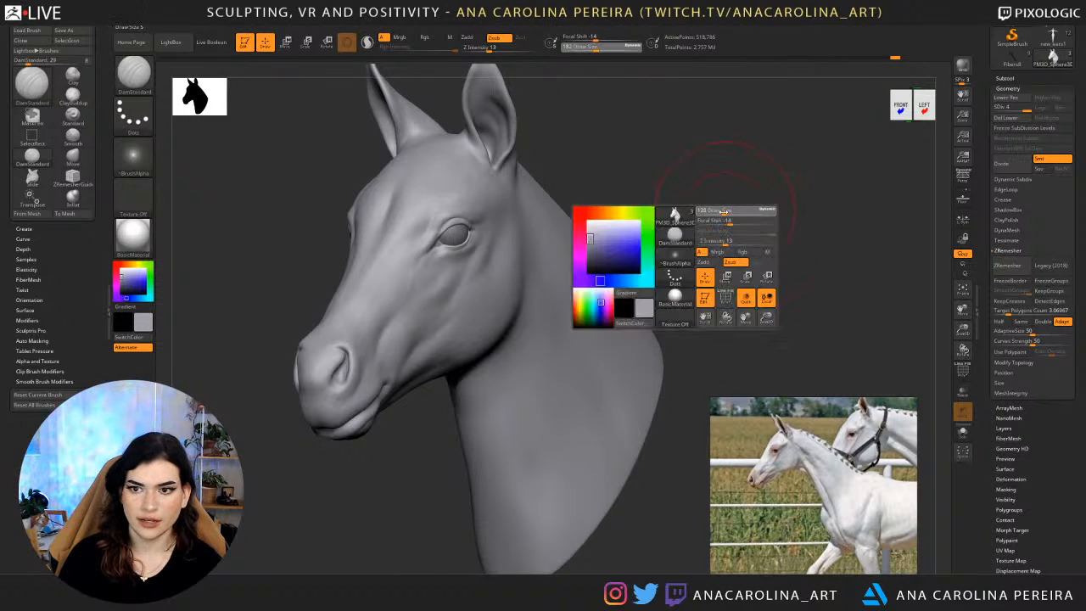
key(shift+d)
key(shift+d)
key(shift+d)
drag(729, 219, 726, 184)
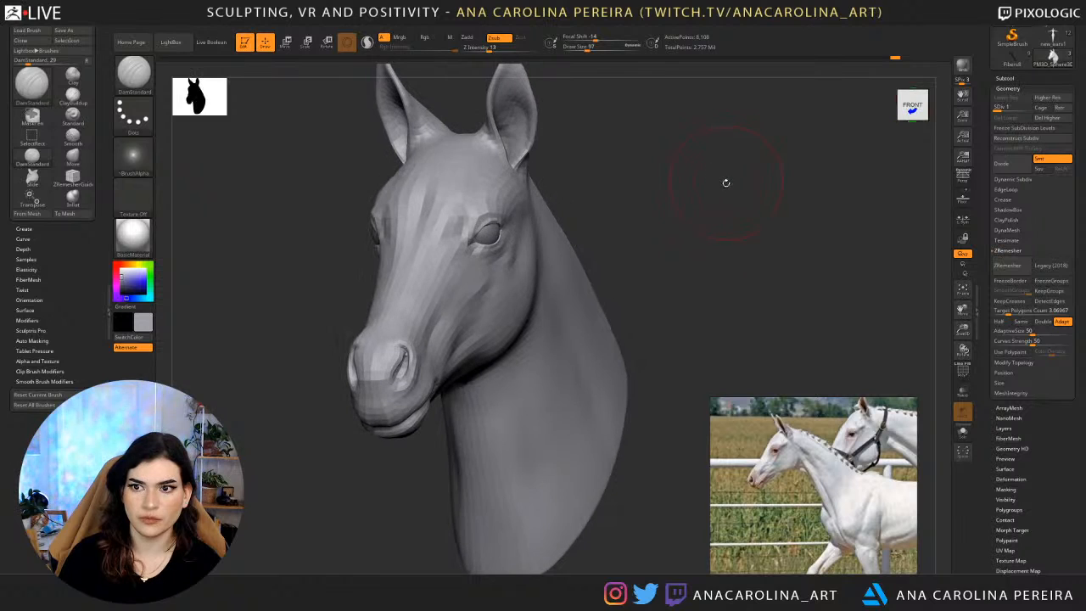
Switch the active tool to Sphere3D and convert it to a PolyMesh3D.
drag(1009, 76, 1012, 149)
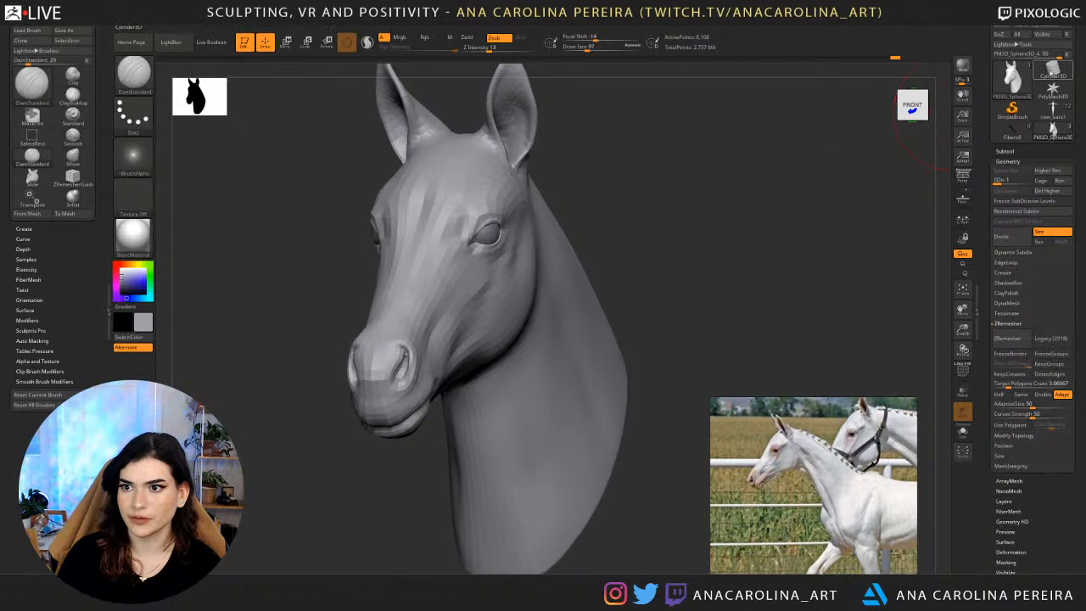
click(1052, 74)
click(1051, 77)
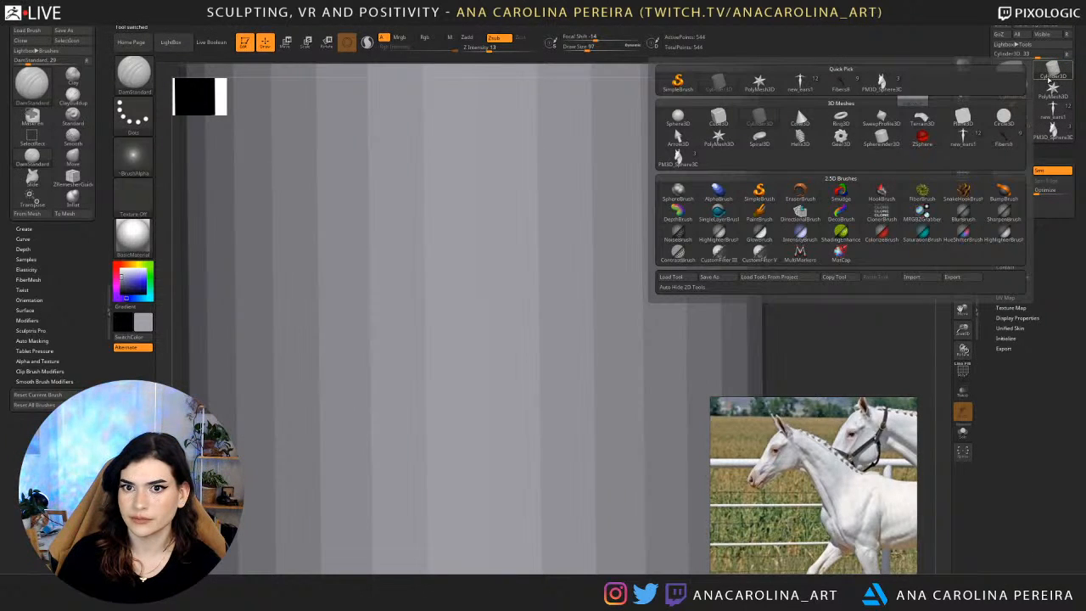
click(679, 117)
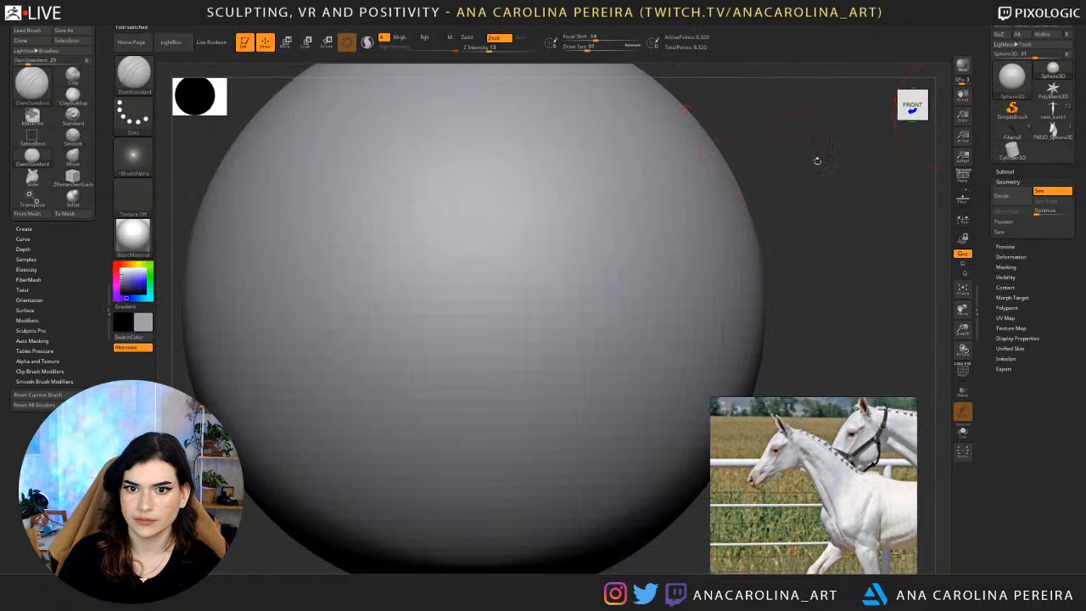
drag(1071, 37, 1068, 83)
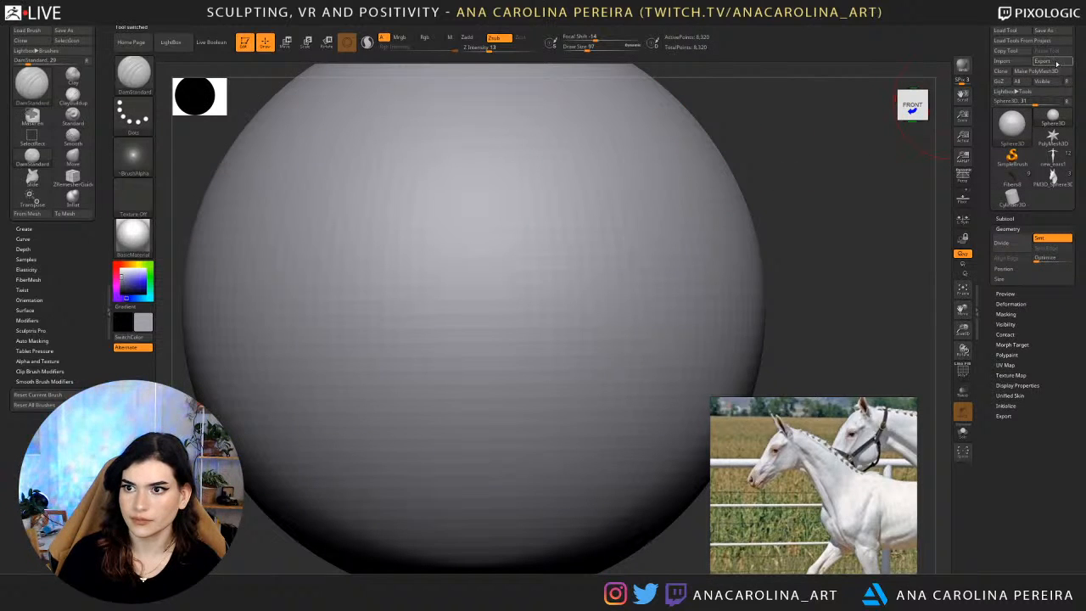
click(1055, 72)
Frame the demonstration sphere in the view and display its polygon wireframe.
alt+drag(824, 182, 774, 121)
drag(747, 161, 781, 170)
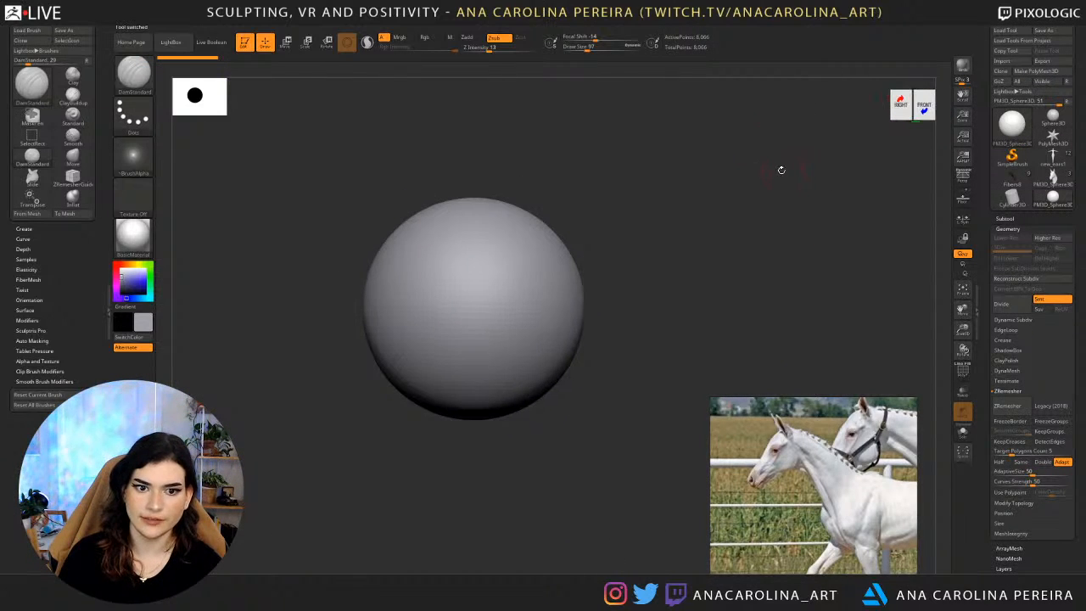
key(f)
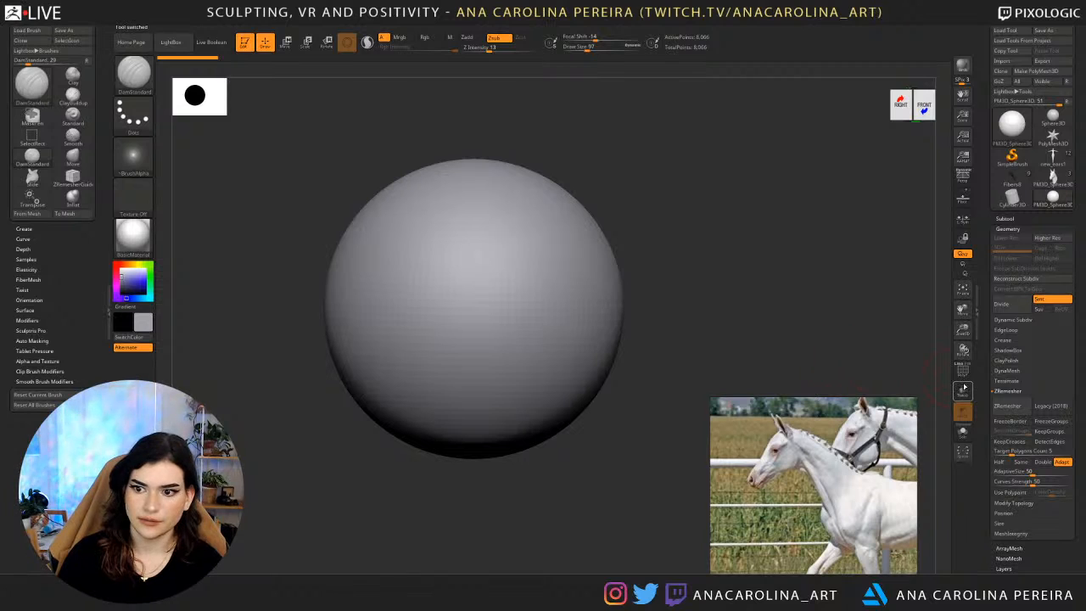
click(964, 388)
click(963, 372)
click(963, 391)
alt+drag(815, 270, 820, 299)
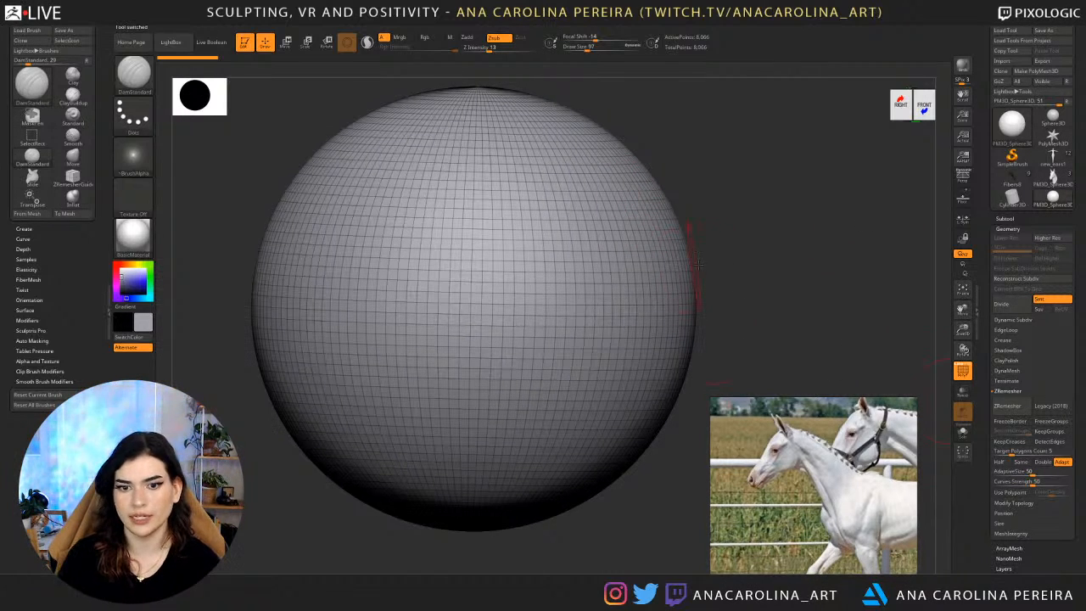
Sculpt large raised strokes on the side of the sphere with DamStandard in Zadd mode, draw size 212 and intensity 37.
key(b)
key(space)
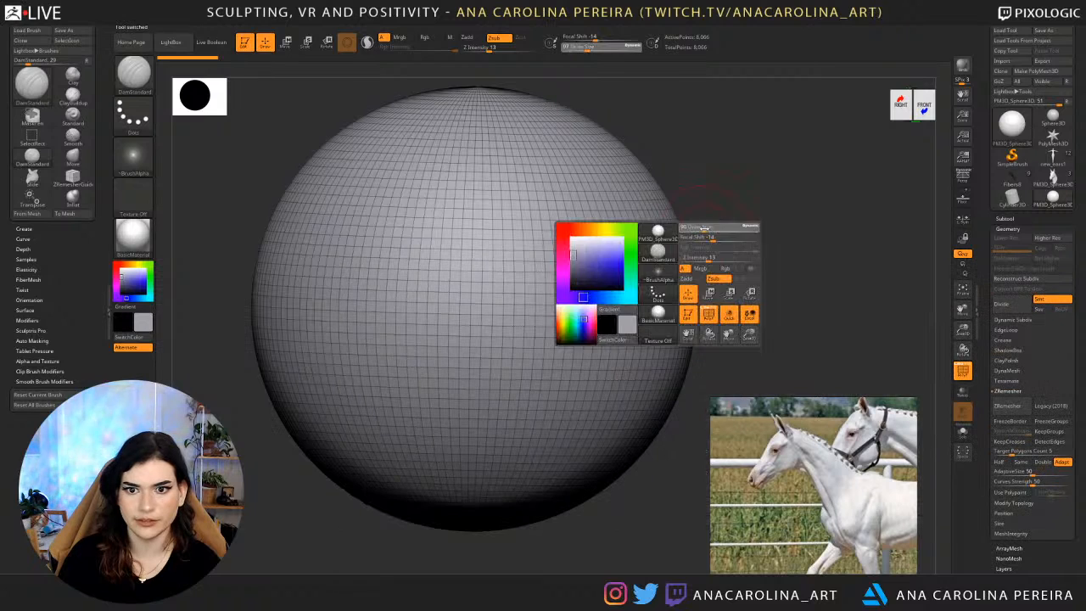
key(space)
drag(698, 249, 694, 248)
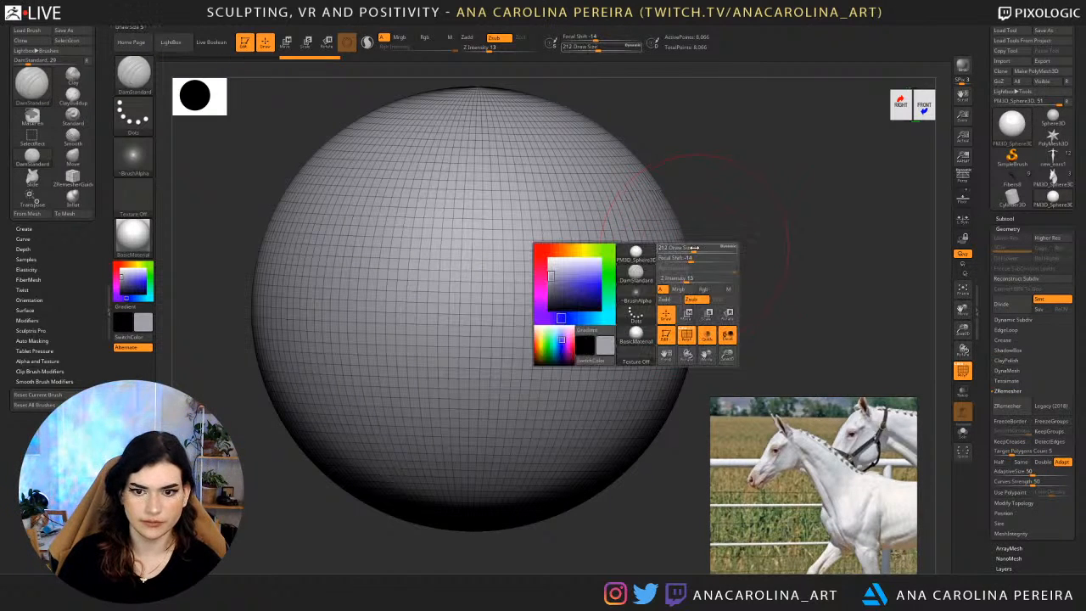
click(665, 299)
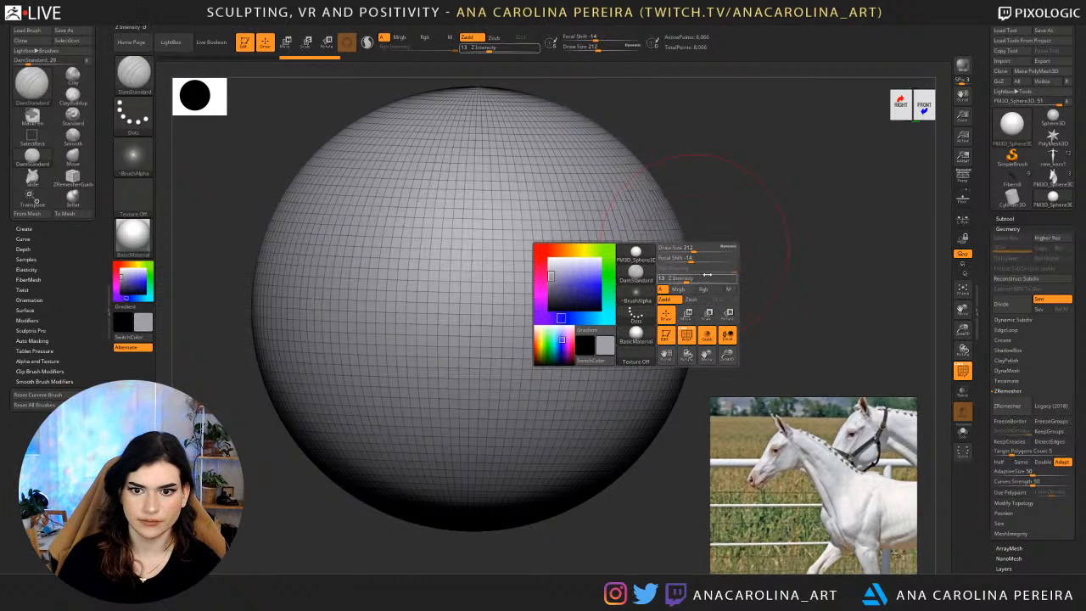
drag(695, 279, 705, 280)
mouse_move(670, 230)
mouse_down()
mouse_move(640, 257)
mouse_move(456, 328)
mouse_move(501, 190)
mouse_move(538, 326)
mouse_move(313, 313)
mouse_move(409, 246)
mouse_up()
mouse_move(668, 160)
alt+mouse_down()
mouse_move(753, 230)
mouse_move(836, 239)
mouse_move(807, 243)
alt+mouse_up()
mouse_move(807, 242)
alt+mouse_down()
mouse_move(706, 230)
mouse_move(885, 381)
alt+mouse_up()
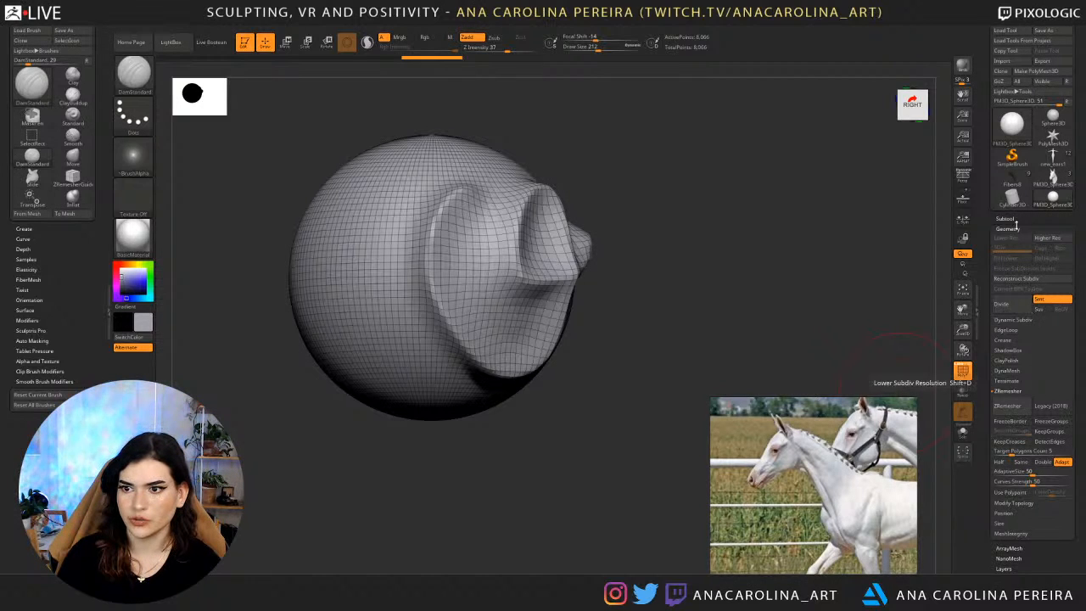
Divide the sculpted sphere twice to give it three subdivision levels.
click(1018, 229)
click(1012, 308)
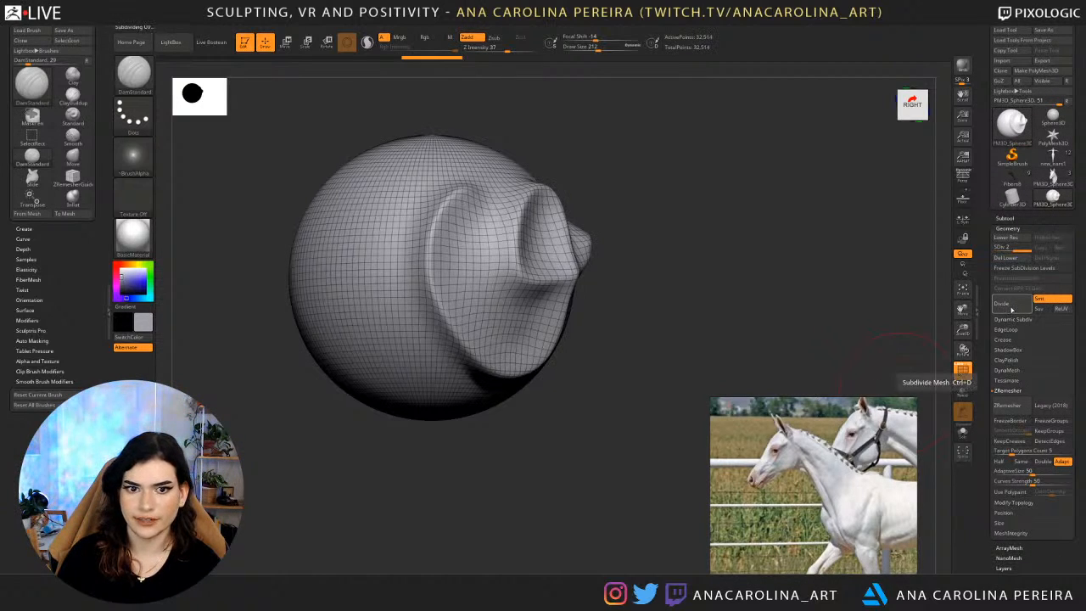
click(1013, 308)
alt+drag(874, 263, 934, 328)
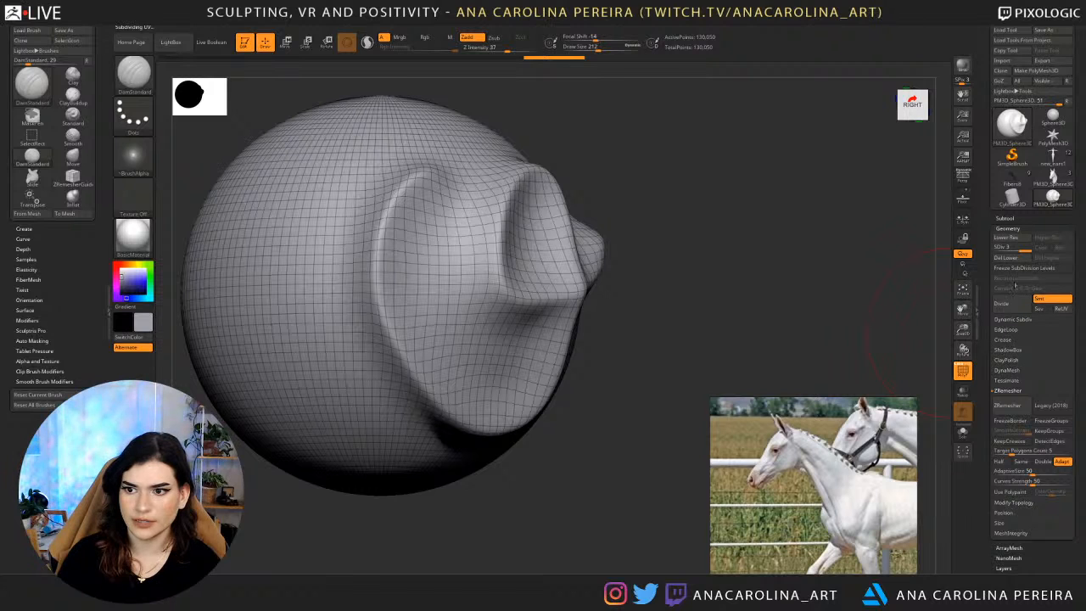
Hide the sphere's wireframe and compare the sculpted strokes at subdivision levels 1, 2 and 3.
click(962, 371)
mouse_move(879, 287)
alt+mouse_down()
mouse_move(874, 318)
mouse_move(870, 306)
mouse_move(883, 323)
alt+mouse_up()
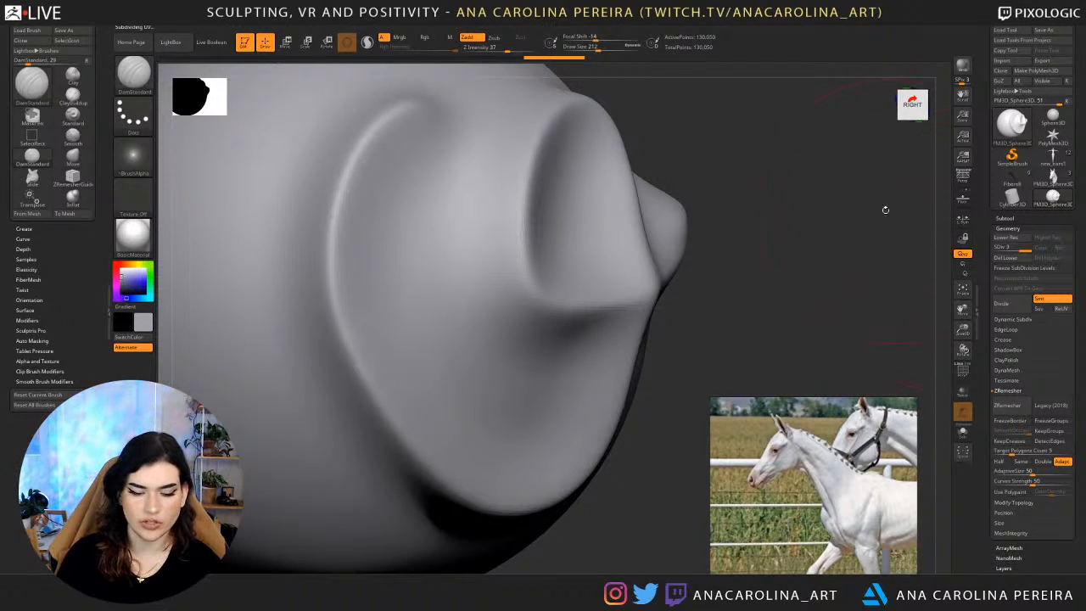
key(shift+d)
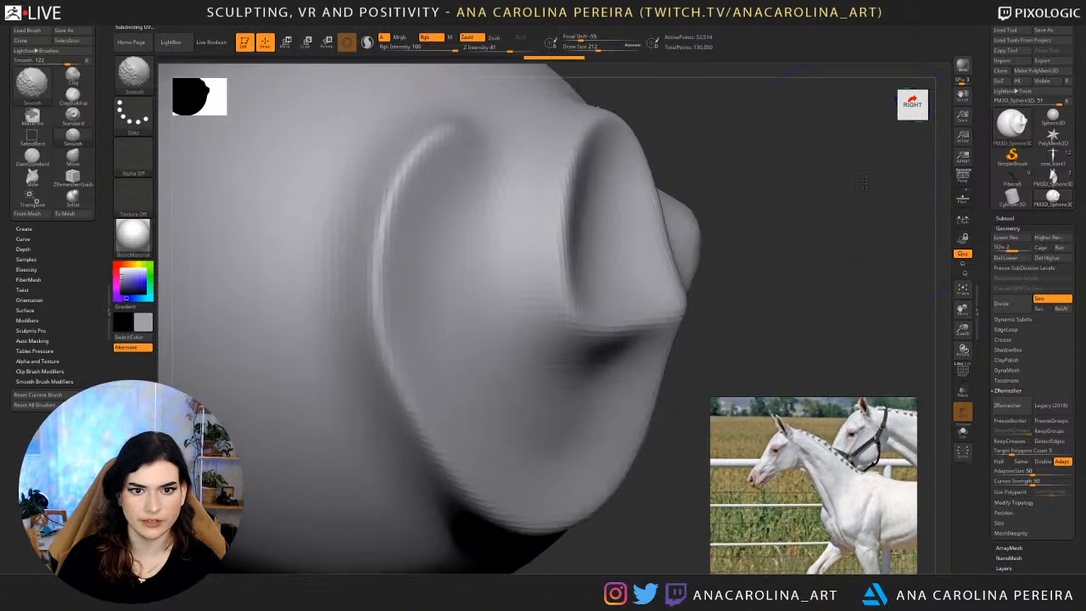
key(shift+d)
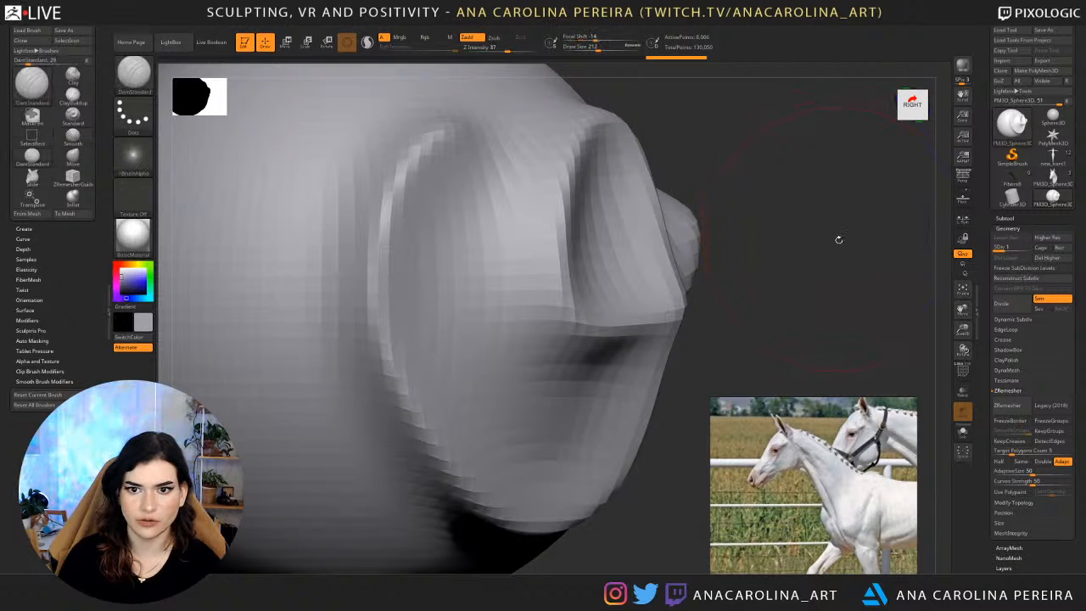
key(d)
key(d)
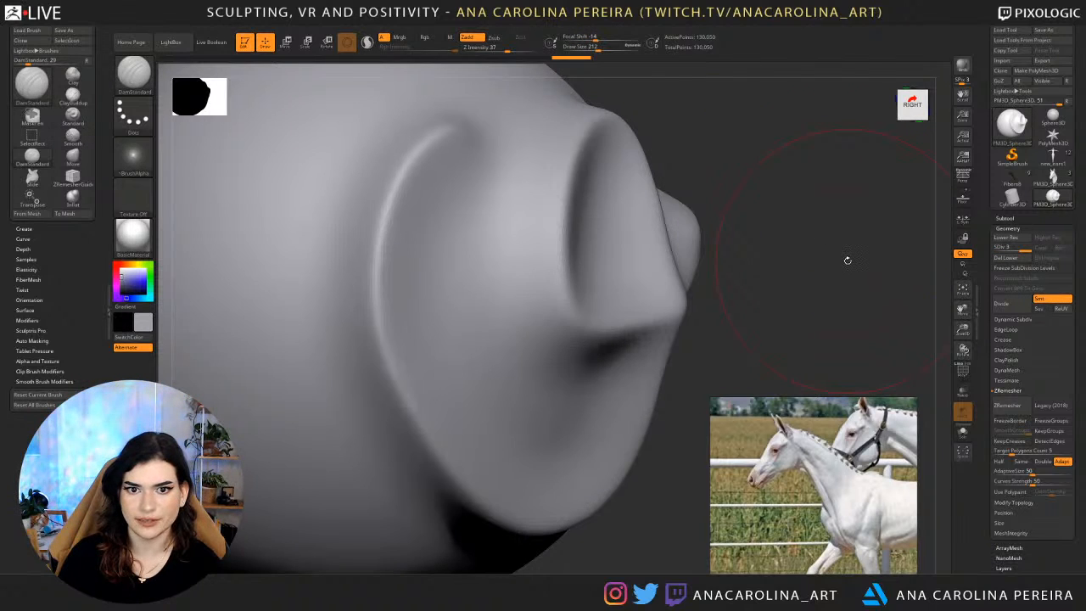
key(shift+d)
key(d)
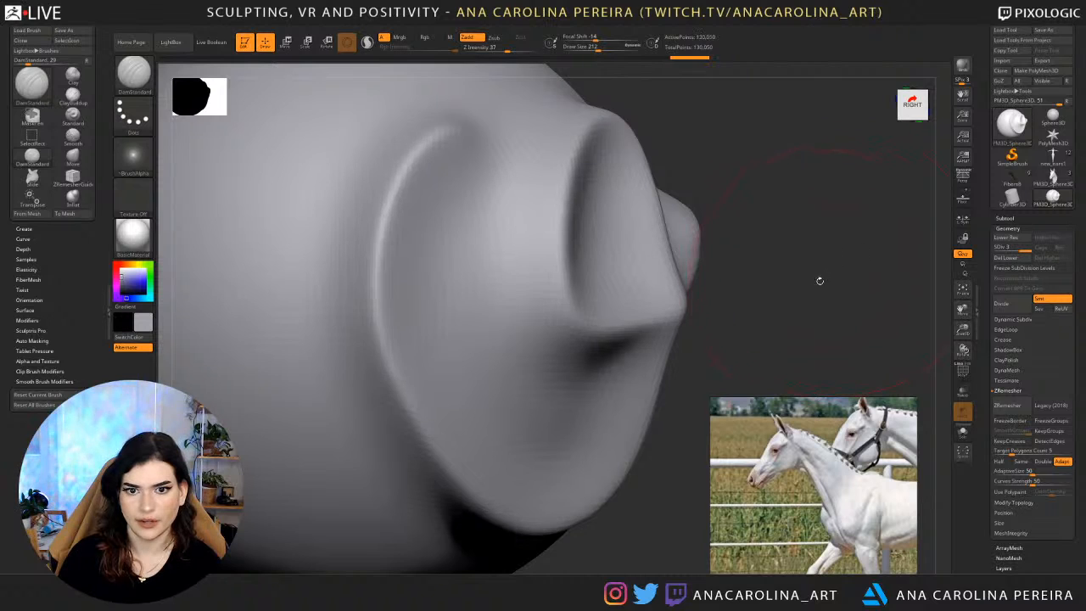
Sculpt more raised DamStandard strokes across the sphere while switching between subdivision levels 1 and 3.
alt+drag(821, 281, 791, 224)
mouse_move(552, 225)
mouse_down()
mouse_move(578, 312)
mouse_move(533, 277)
mouse_up()
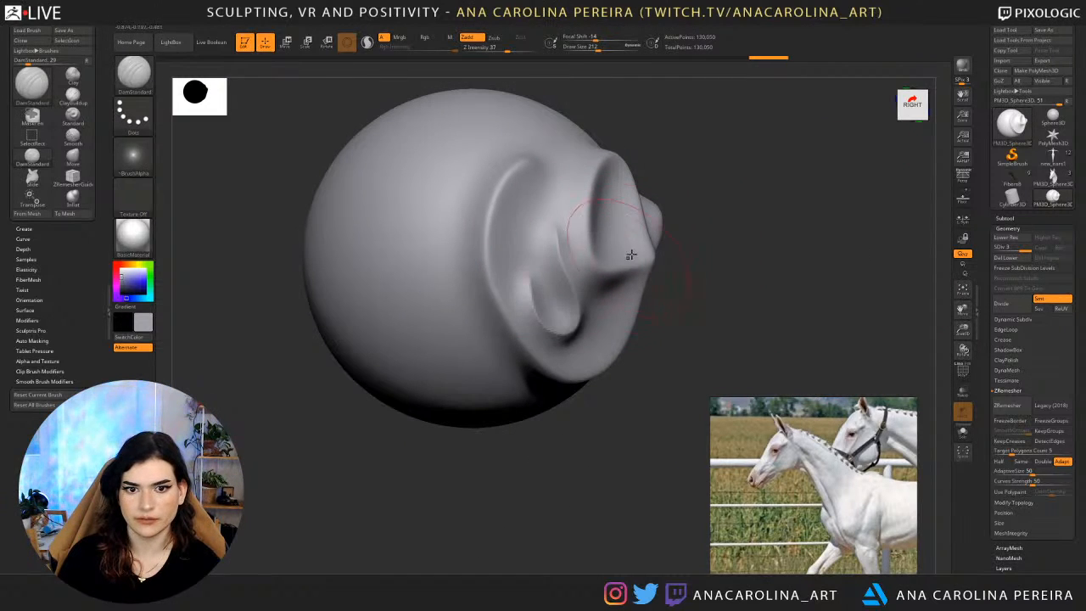
key(shift+d)
key(shift+d)
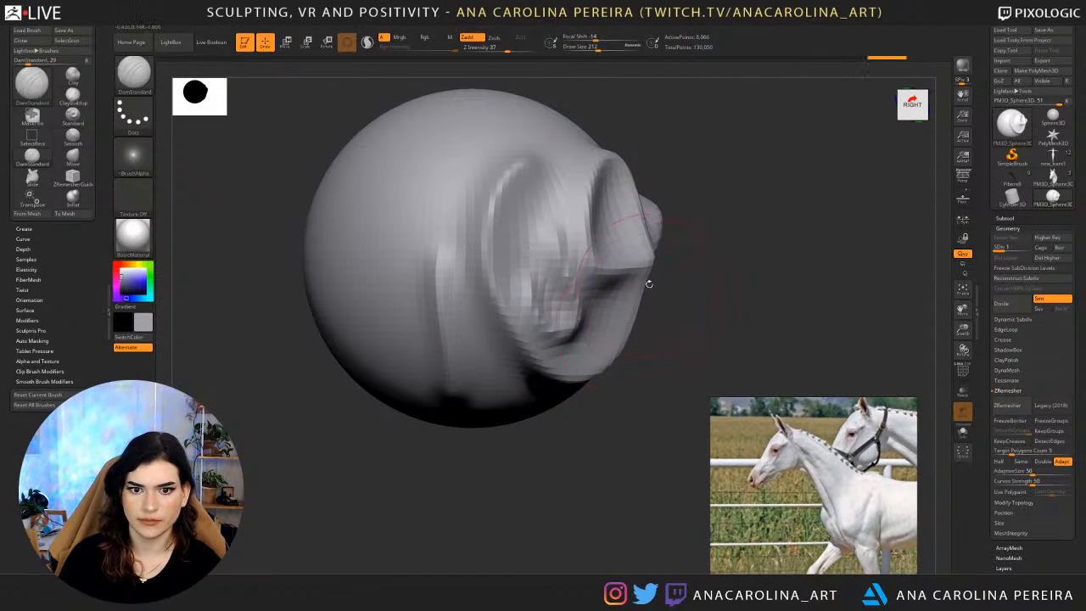
key(d)
key(d)
drag(766, 192, 744, 225)
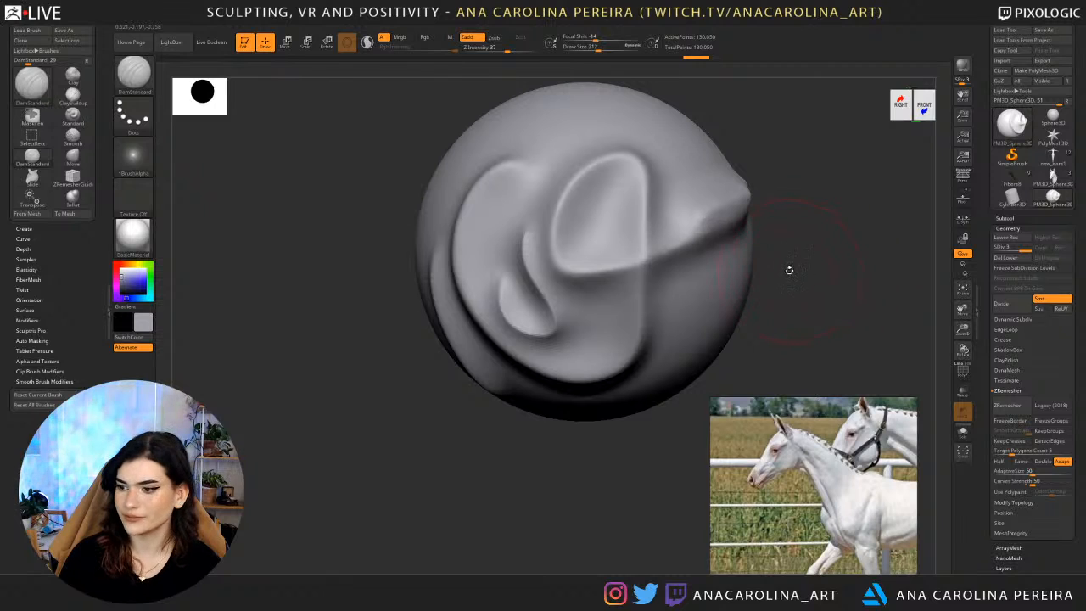
drag(784, 301, 812, 290)
mouse_move(695, 277)
mouse_down()
mouse_move(662, 364)
mouse_move(561, 399)
mouse_move(469, 174)
mouse_move(611, 121)
mouse_move(580, 132)
mouse_move(598, 119)
mouse_up()
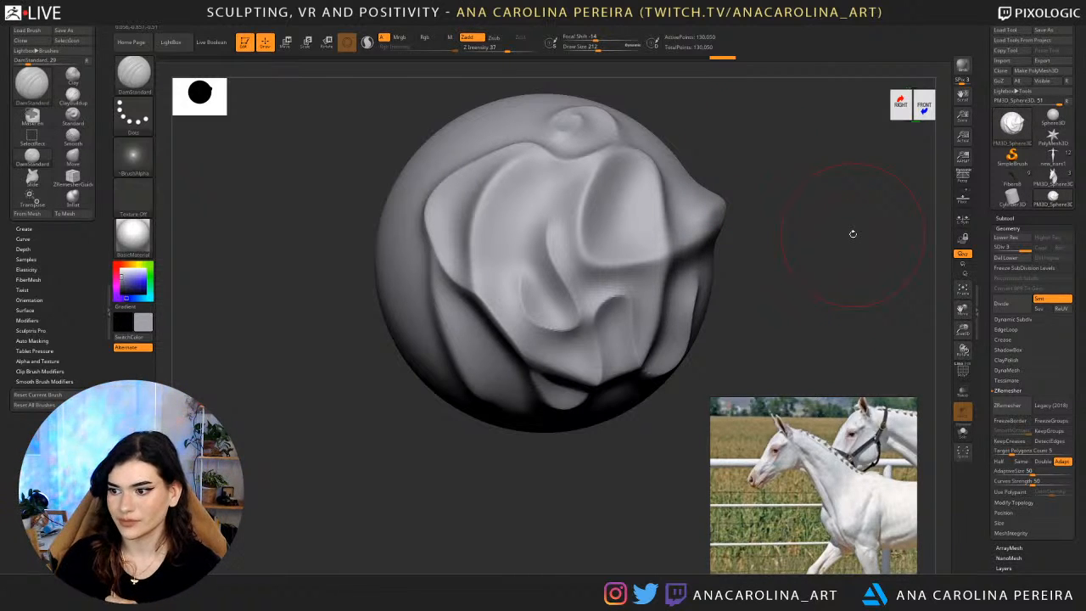
Switch the active tool back to the foal head and view it in three-quarter view.
click(1053, 177)
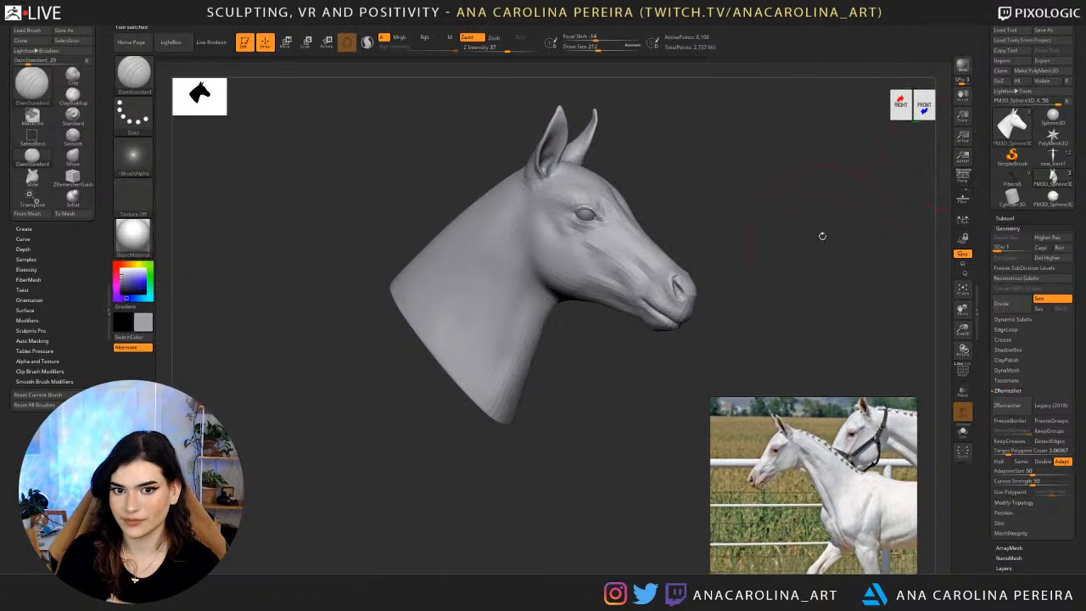
mouse_move(822, 236)
mouse_down()
mouse_move(813, 231)
mouse_move(862, 261)
mouse_up()
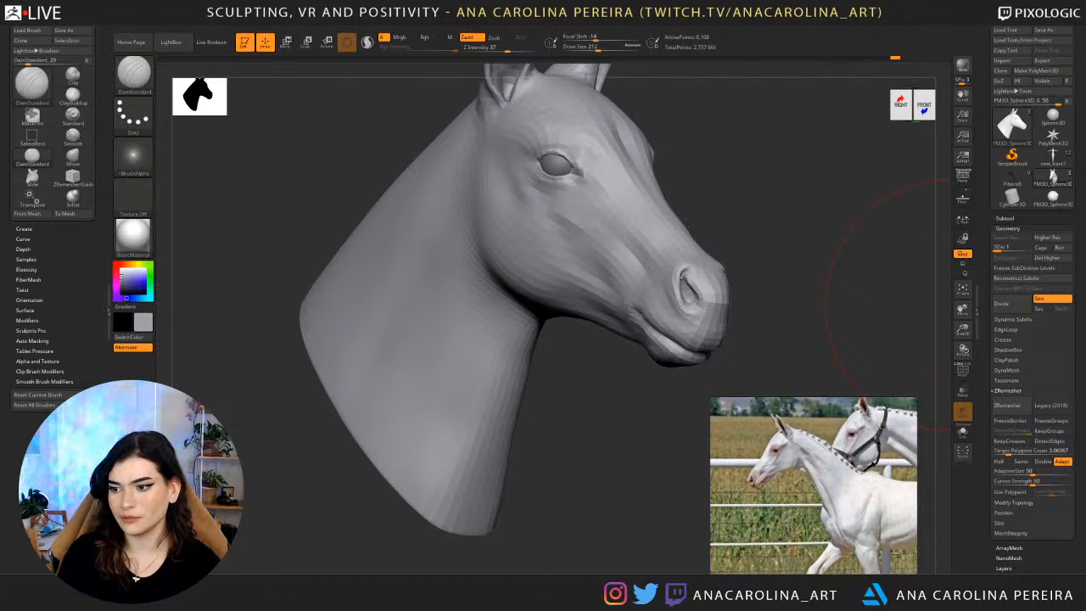
drag(891, 271, 851, 340)
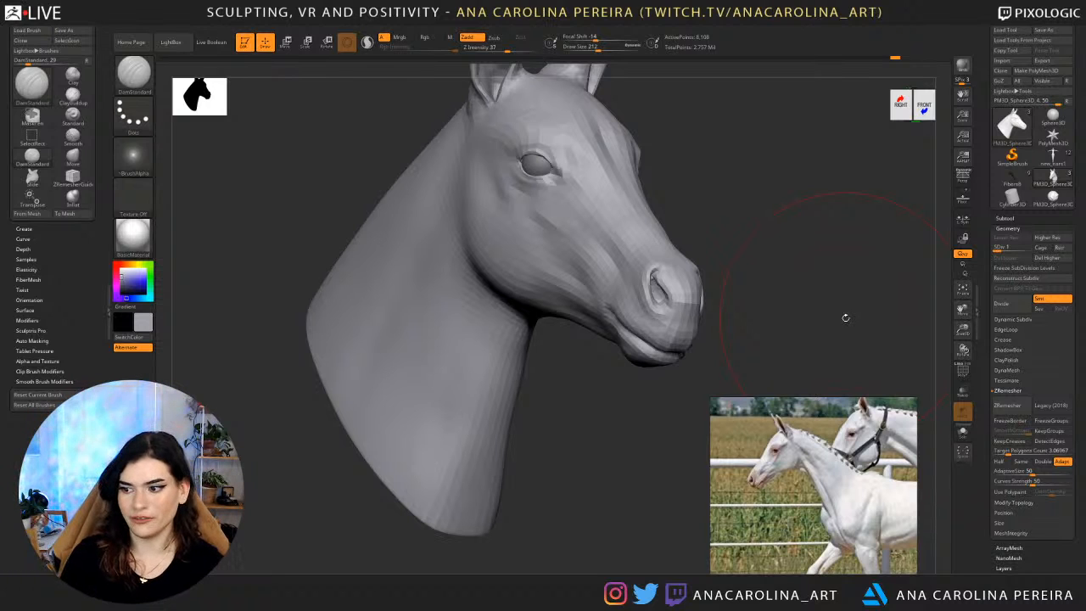
Set the foal head to subdivision level 2 and choose the DamStandard brush with draw size 217.
key(d)
mouse_move(727, 240)
mouse_down()
mouse_move(753, 238)
mouse_move(718, 267)
mouse_move(701, 230)
mouse_move(794, 216)
mouse_move(701, 243)
mouse_move(788, 216)
mouse_move(842, 157)
mouse_move(789, 212)
mouse_move(787, 172)
mouse_move(783, 194)
mouse_move(699, 255)
mouse_up()
key(space)
key(b)
key(d)
key(s)
key(space)
click(828, 168)
key(shift+d)
key(shift+d)
key(d)
key(space)
key(b)
key(d)
key(s)
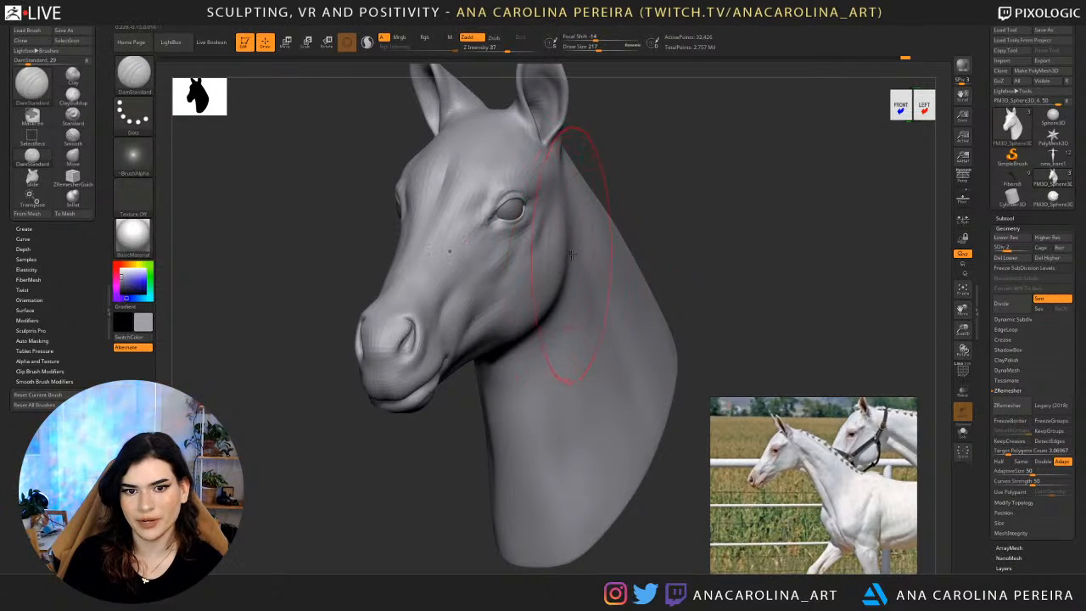
Carve a soft crease along the side of the neck with DamStandard in Zsub mode, draw size 280, and smooth it.
key(space)
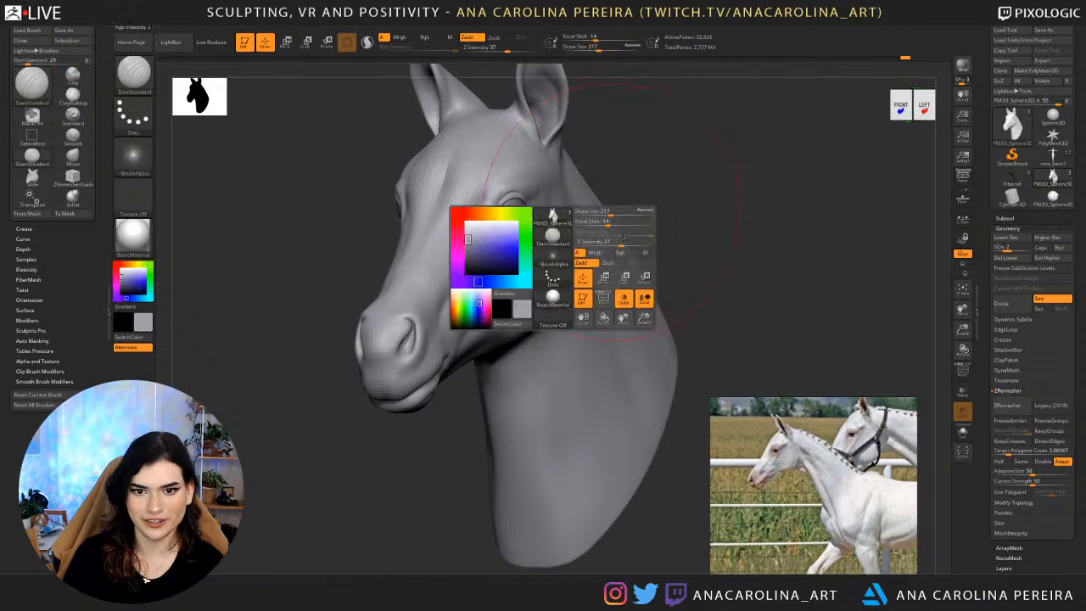
click(608, 263)
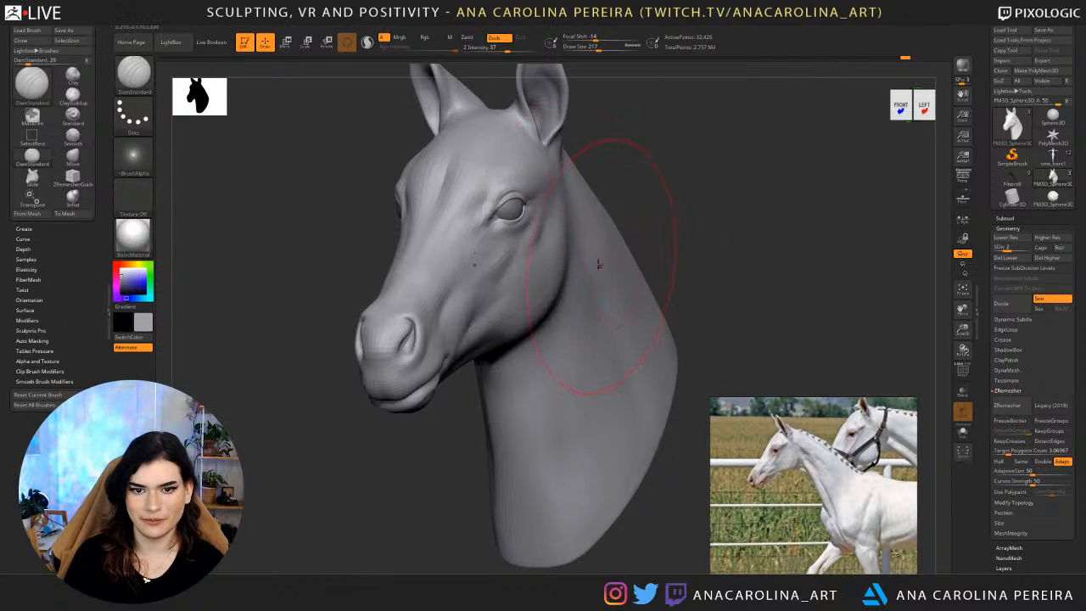
key(space)
click(620, 316)
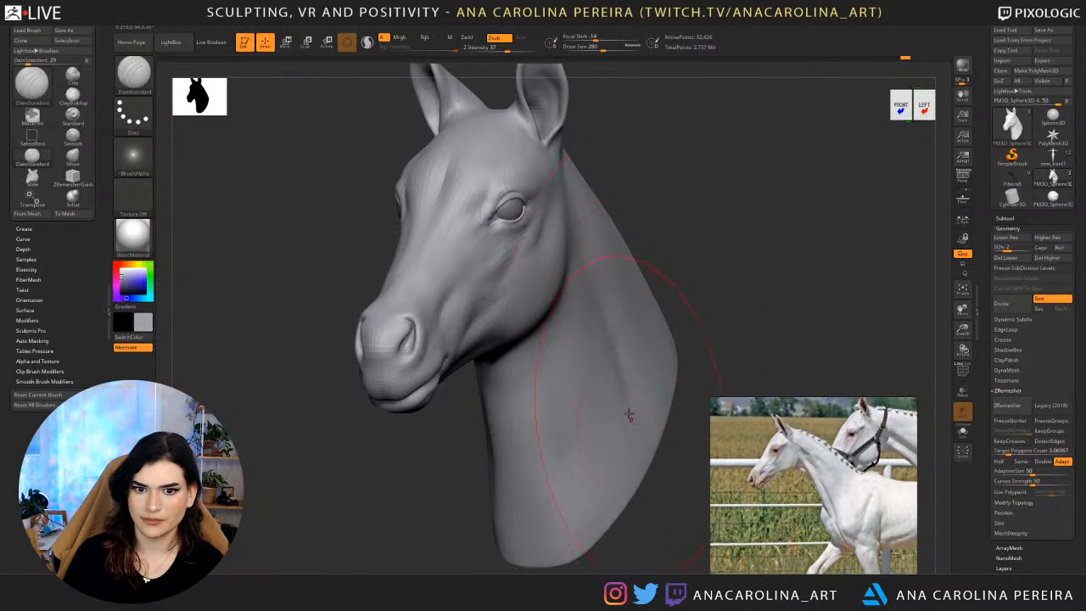
key(shift)
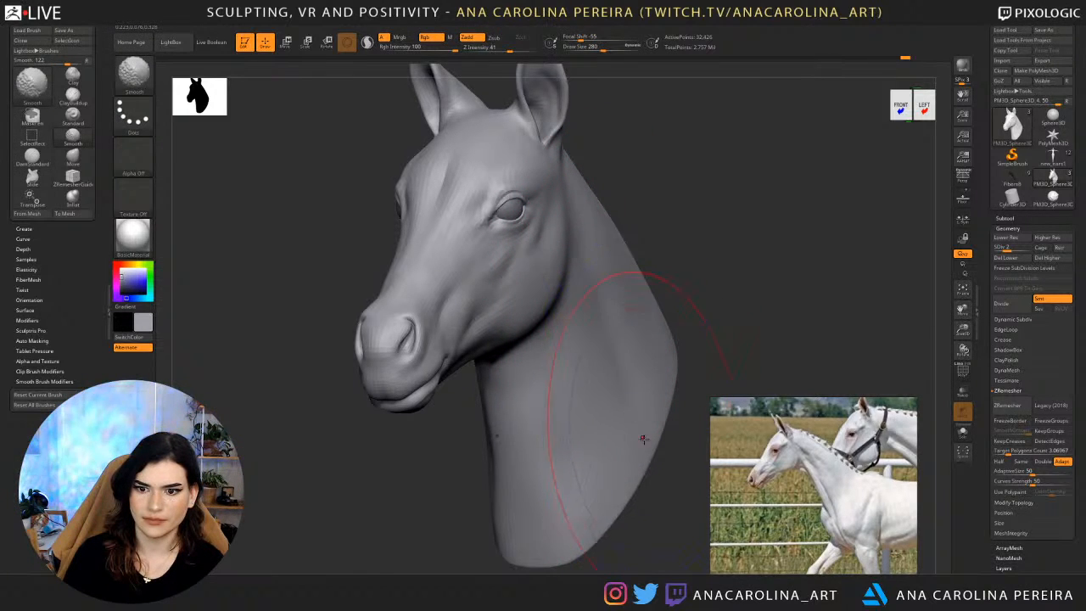
key(shift)
drag(690, 438, 522, 420)
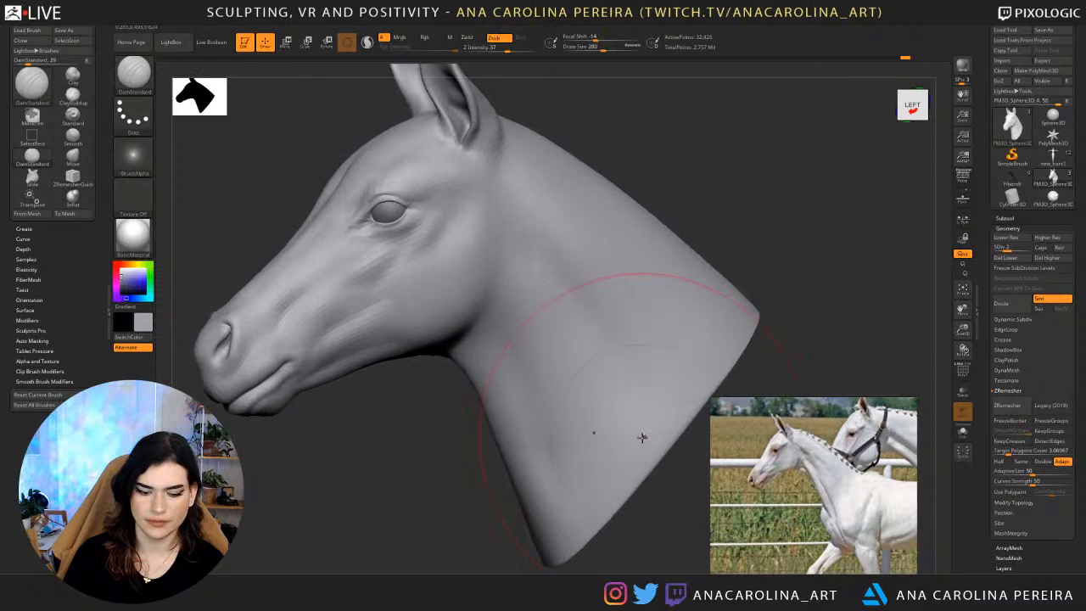
Build up the neck muscles behind the jaw and along the side of the neck with ClayBuildup, intensity 23.
key(b)
key(c)
key(b)
key(space)
drag(560, 196, 548, 197)
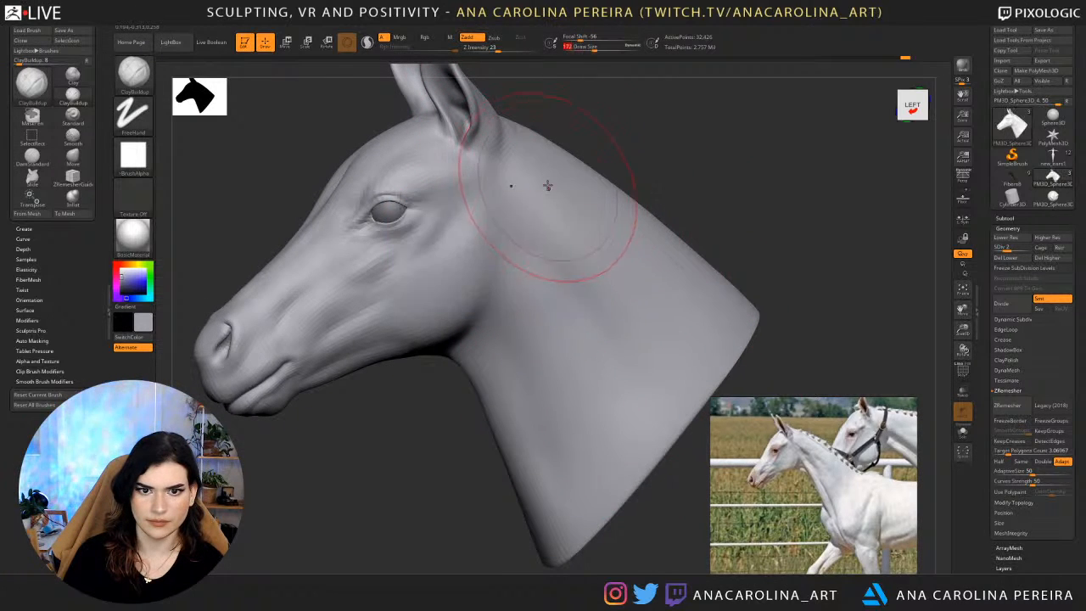
mouse_move(580, 284)
mouse_down()
mouse_move(603, 286)
mouse_move(617, 307)
mouse_up()
mouse_move(640, 271)
mouse_down()
mouse_move(654, 306)
mouse_move(658, 396)
mouse_up()
shift+drag(625, 325, 543, 218)
shift+drag(672, 310, 613, 234)
drag(655, 185, 723, 221)
mouse_move(684, 191)
mouse_down()
mouse_move(667, 230)
mouse_move(563, 346)
mouse_up()
Add smaller ClayBuildup strokes on the side of the neck with draw sizes 87 and 112, and smooth them.
key(space)
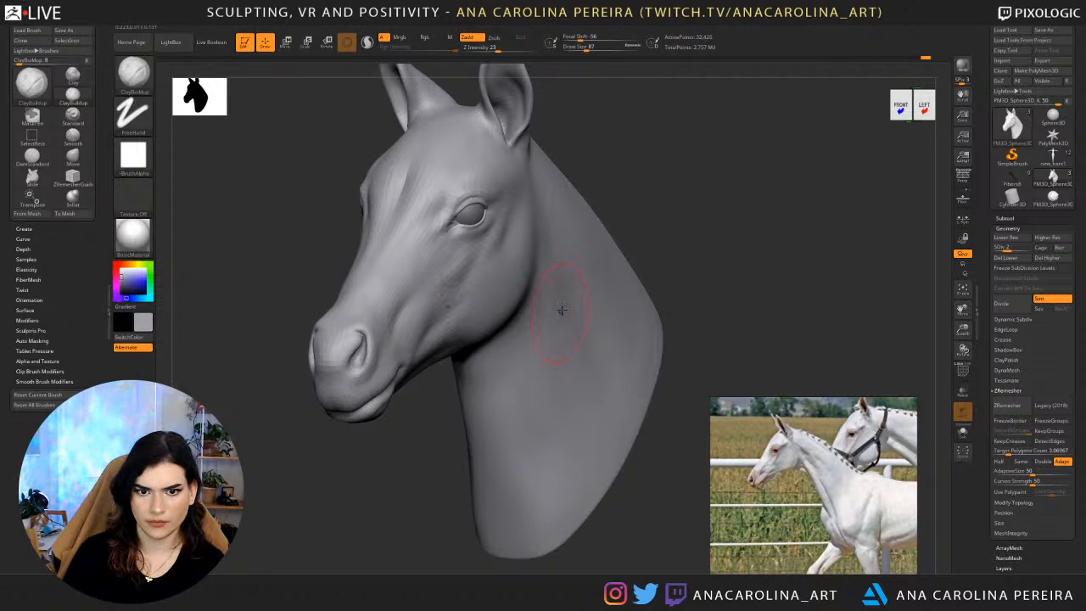
drag(570, 330, 586, 352)
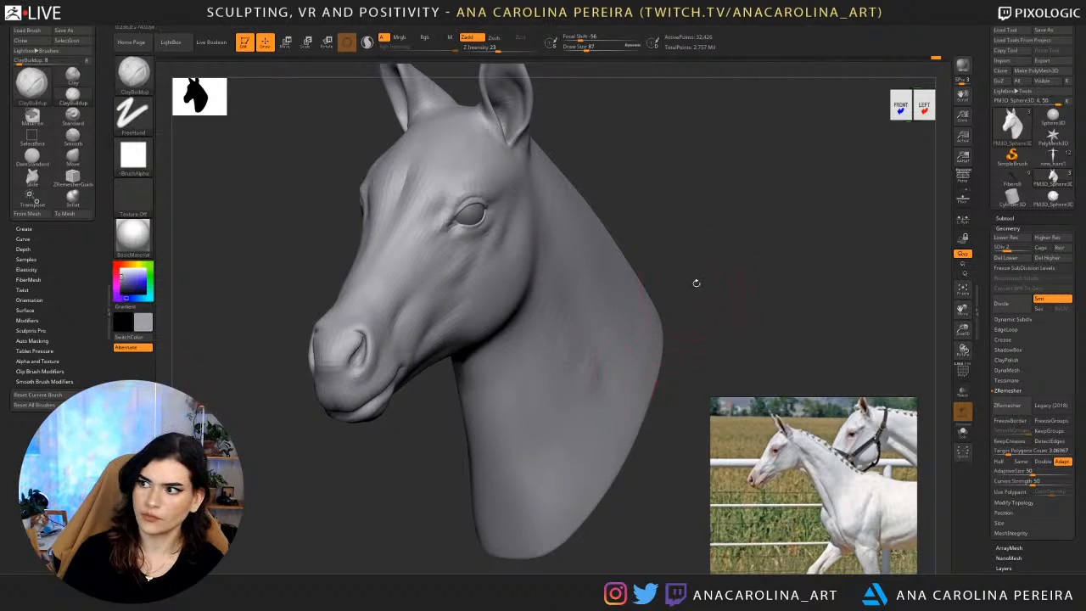
alt+drag(699, 265, 691, 241)
key(space)
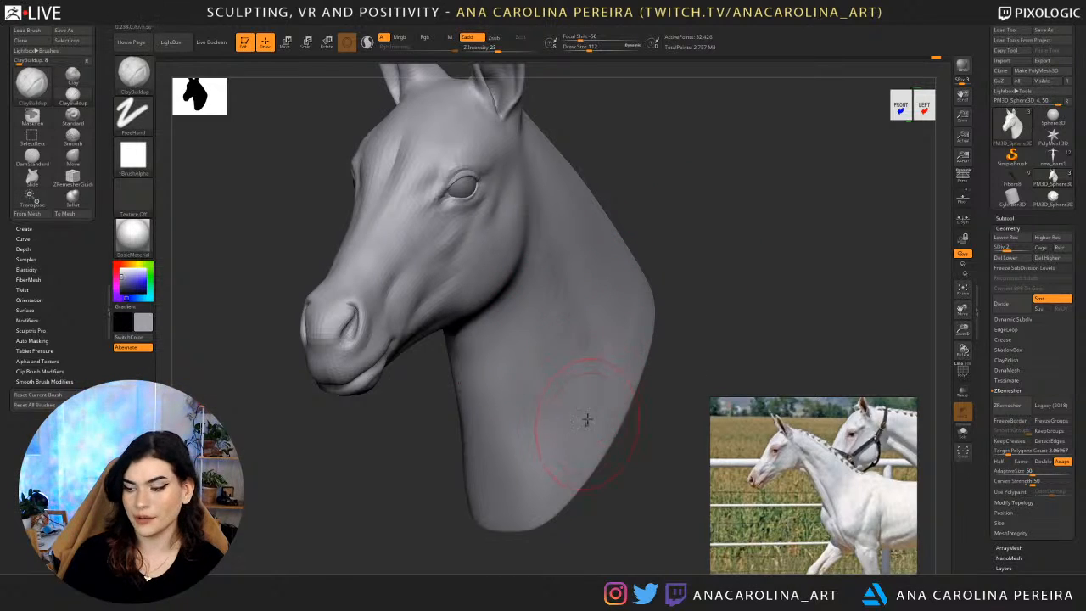
key(shift)
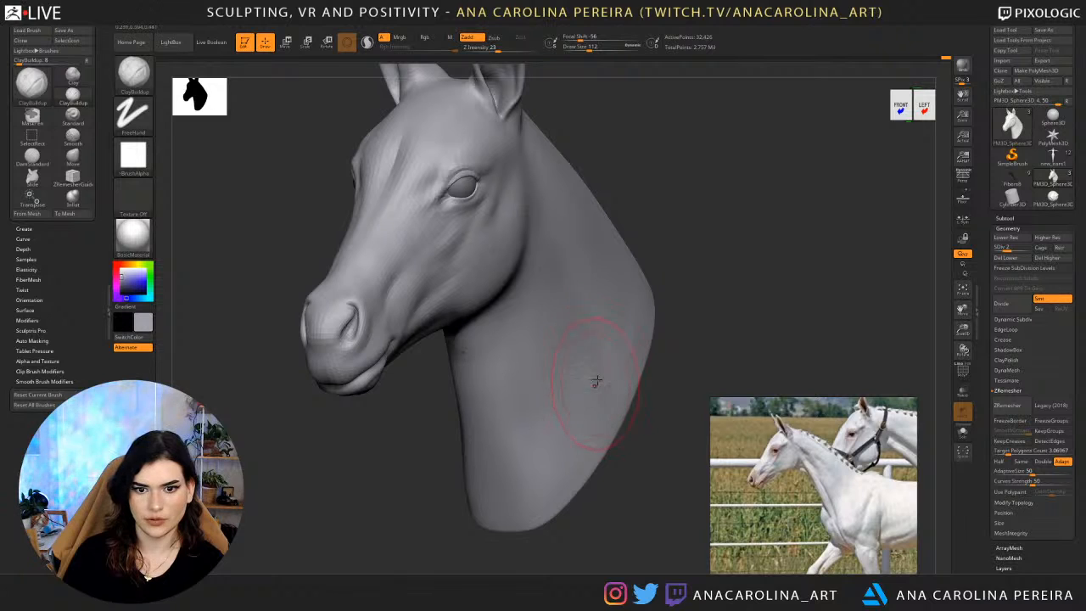
key(shift)
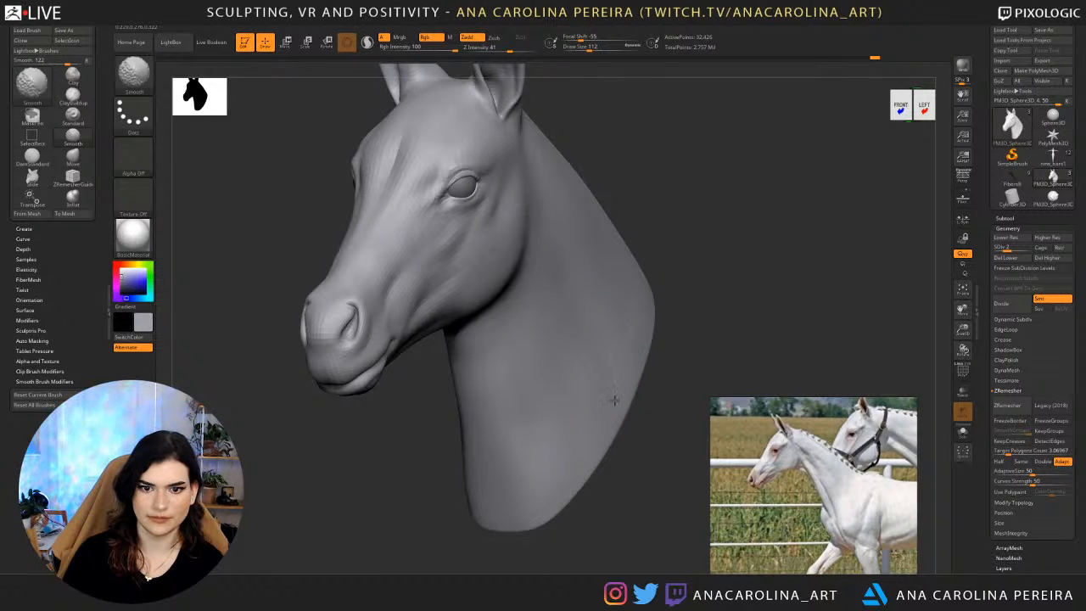
mouse_move(605, 439)
right_down()
mouse_move(620, 444)
mouse_move(541, 466)
right_up()
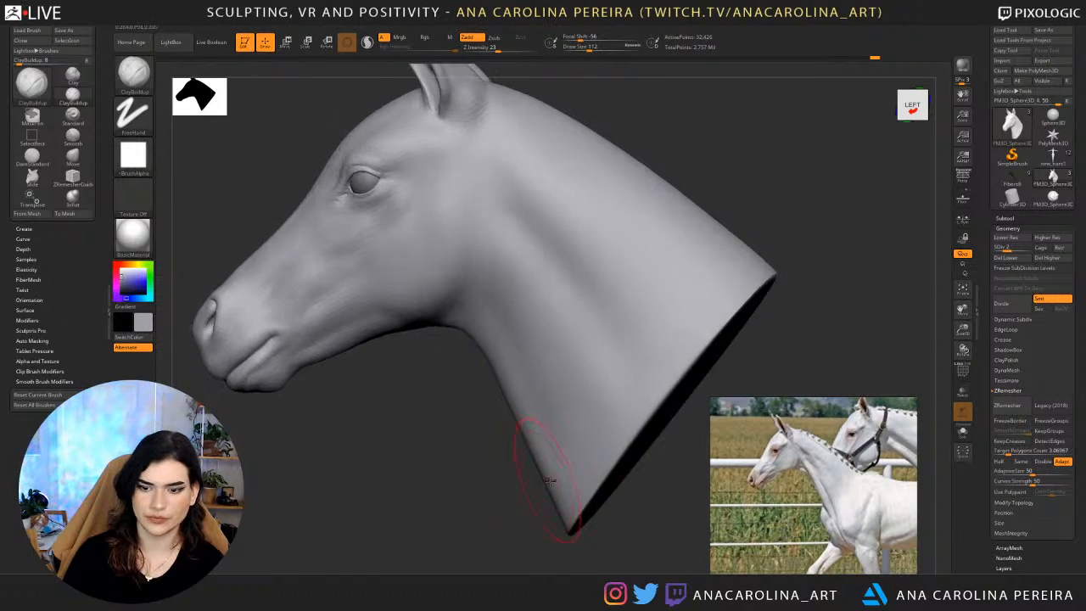
mouse_move(598, 541)
mouse_down()
mouse_move(644, 513)
mouse_move(630, 506)
mouse_up()
Deepen the long groove between the neck muscles with DamStandard in Zsub mode, draw size 167 and intensity 37.
key(b)
key(d)
key(s)
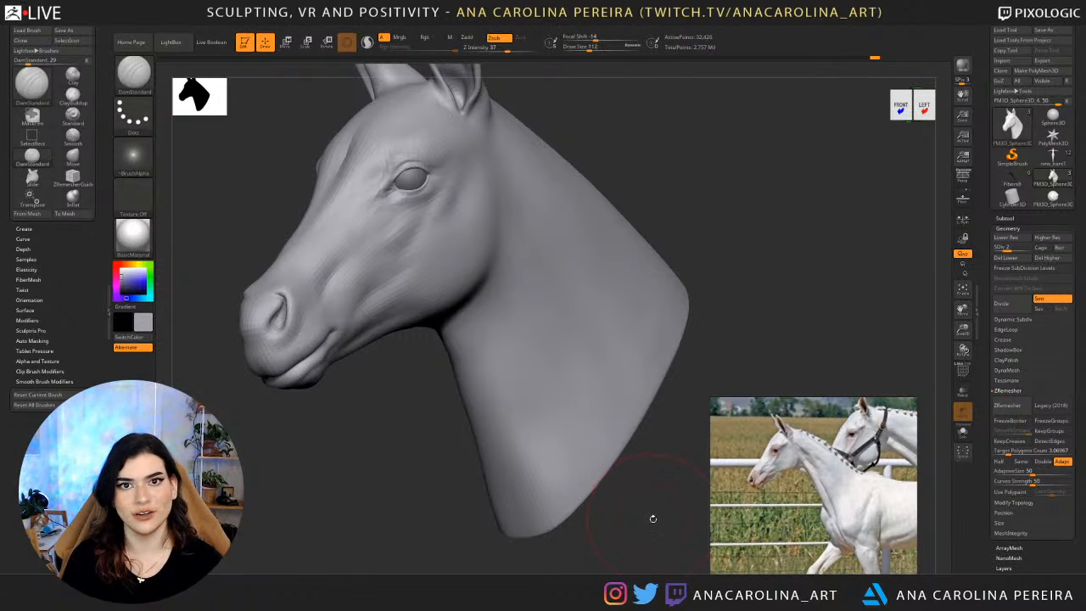
drag(658, 503, 666, 505)
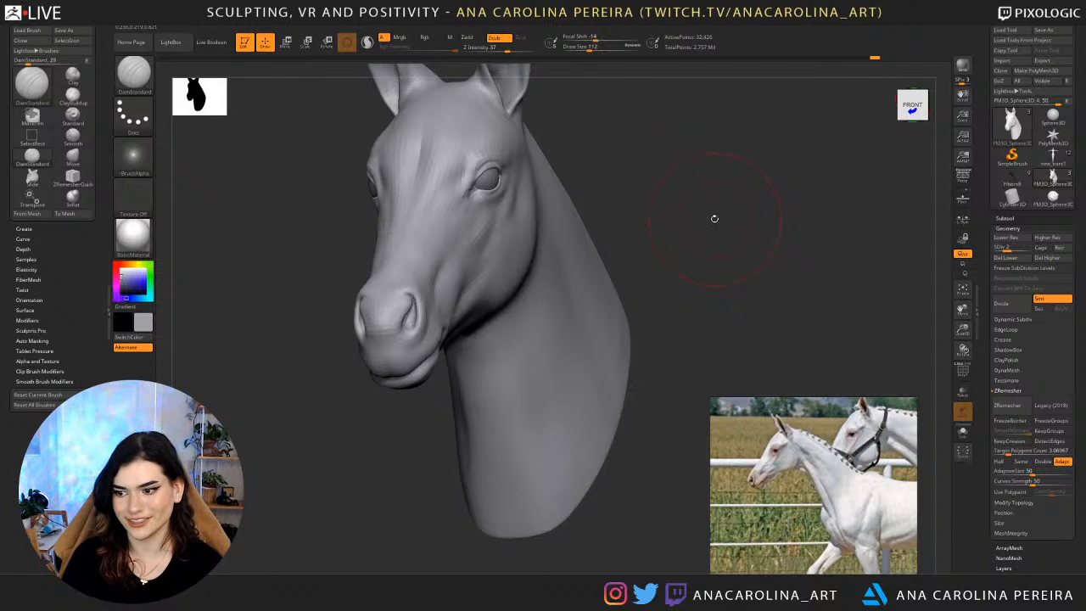
drag(715, 219, 724, 232)
key(b)
key(d)
key(s)
key(s)
drag(724, 233, 667, 235)
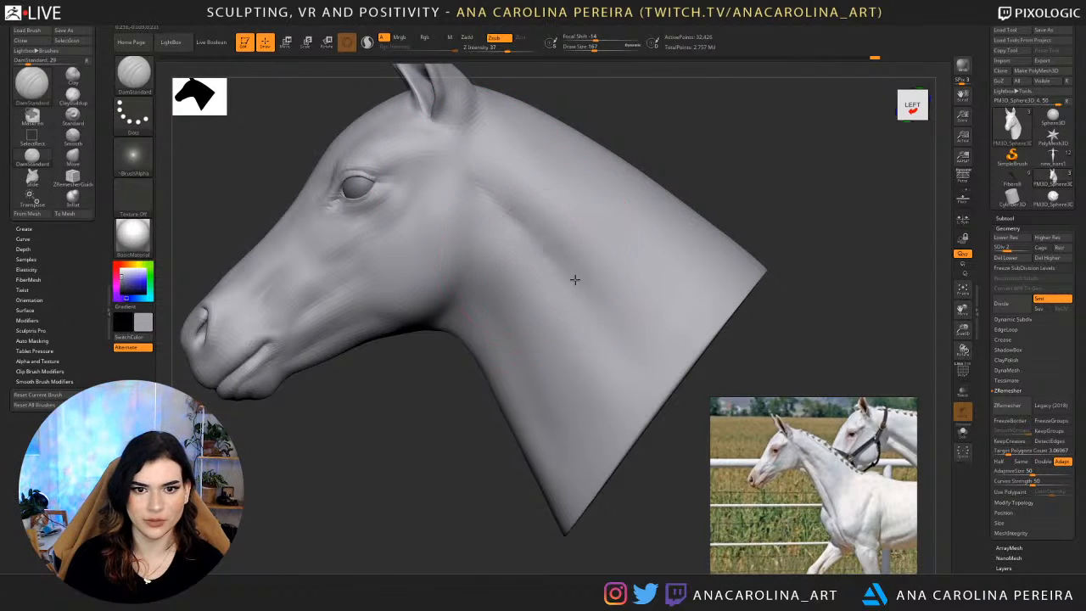
mouse_move(610, 134)
mouse_down()
mouse_move(642, 148)
mouse_move(632, 150)
mouse_up()
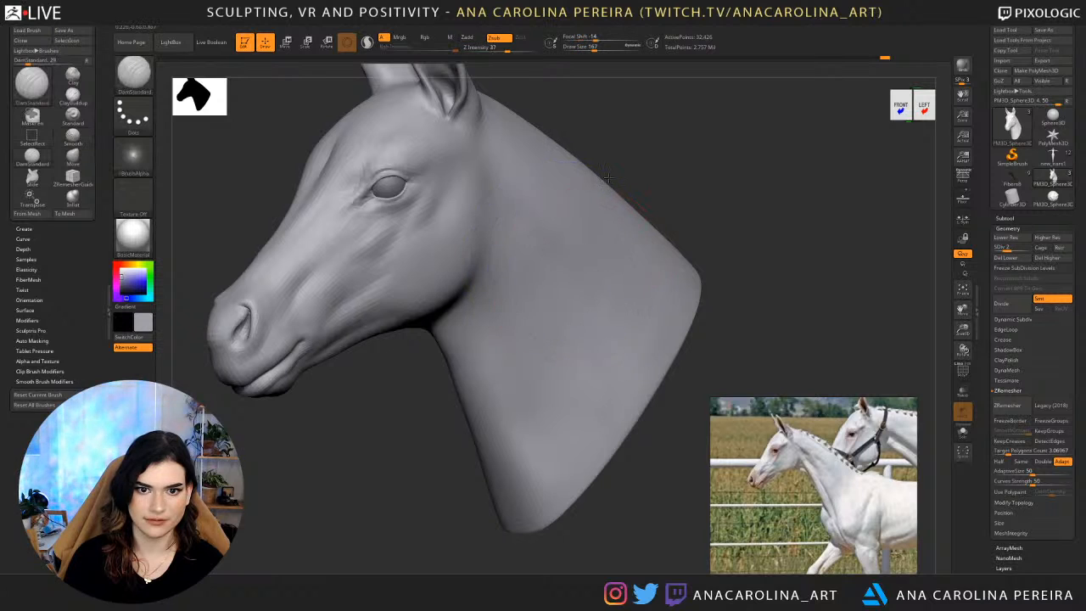
drag(607, 178, 517, 204)
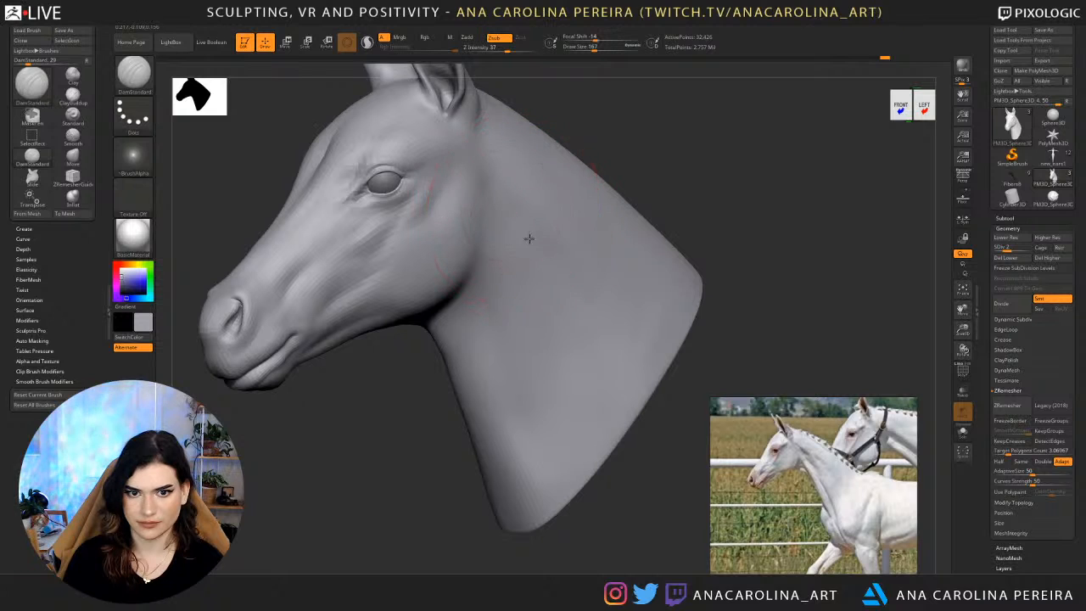
Refine and smooth the neck hollows with DamStandard at intensity 13 and draw size 217.
key(space)
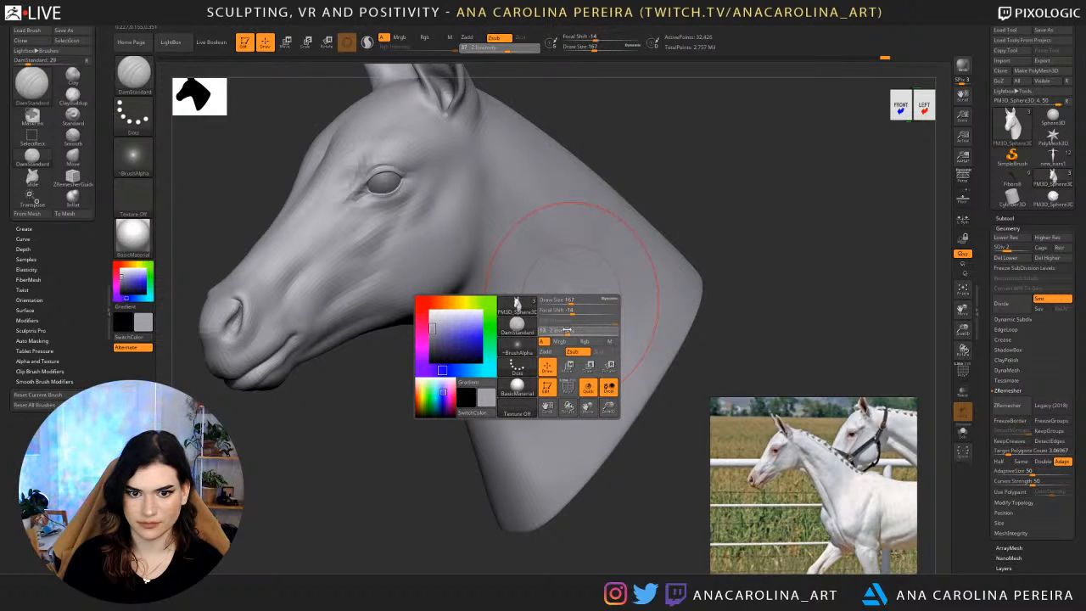
key(shift)
mouse_move(608, 161)
mouse_down()
mouse_move(650, 179)
mouse_move(638, 174)
mouse_up()
key(space)
key(space)
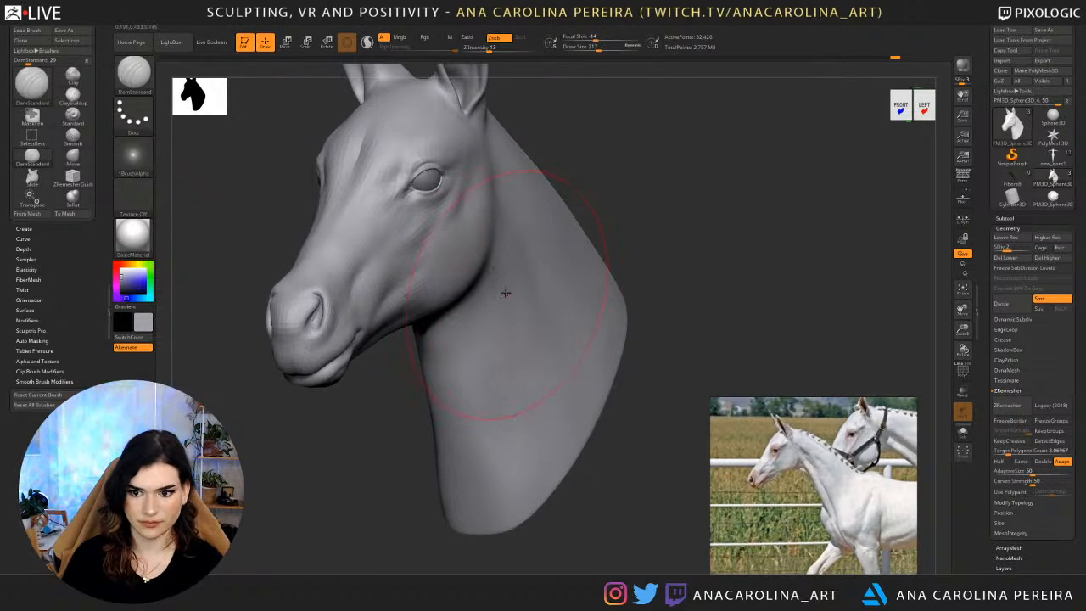
right_drag(580, 280, 538, 281)
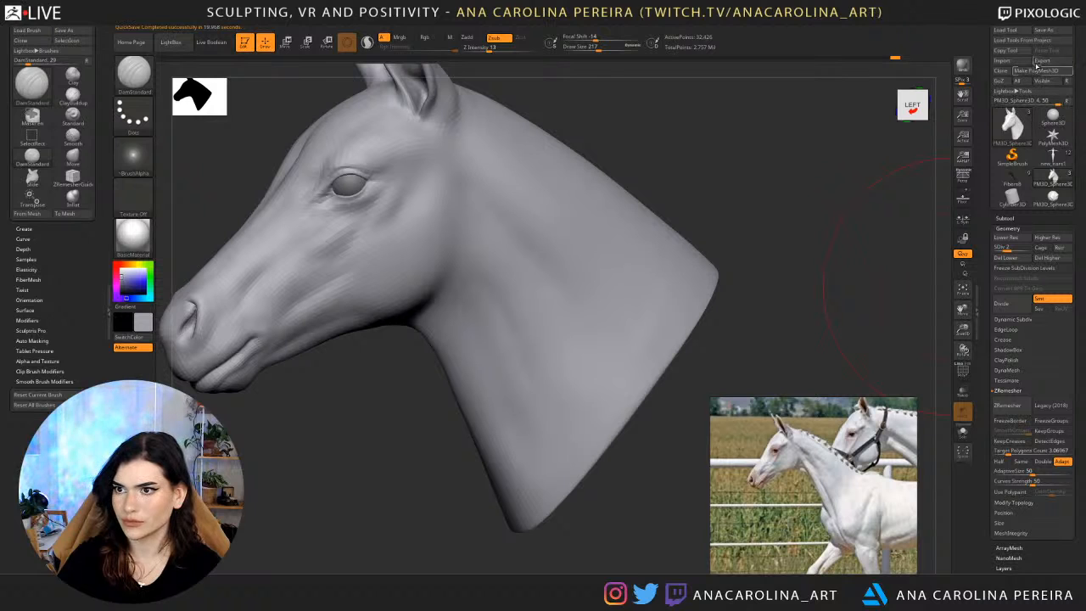
Open the save dialog for the foal head tool and cancel it.
key(ctrl+s)
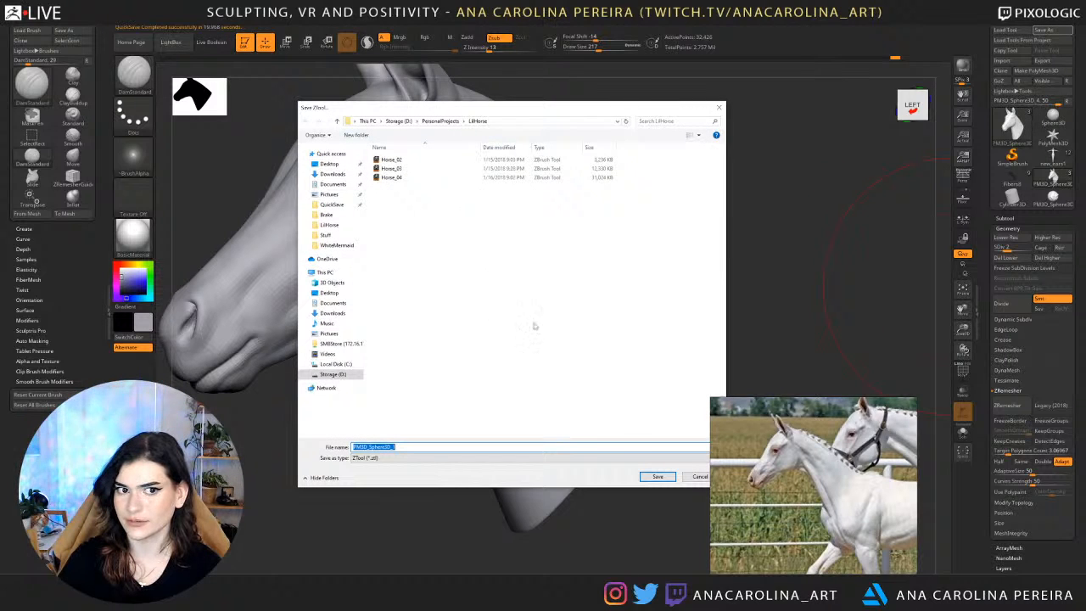
click(697, 478)
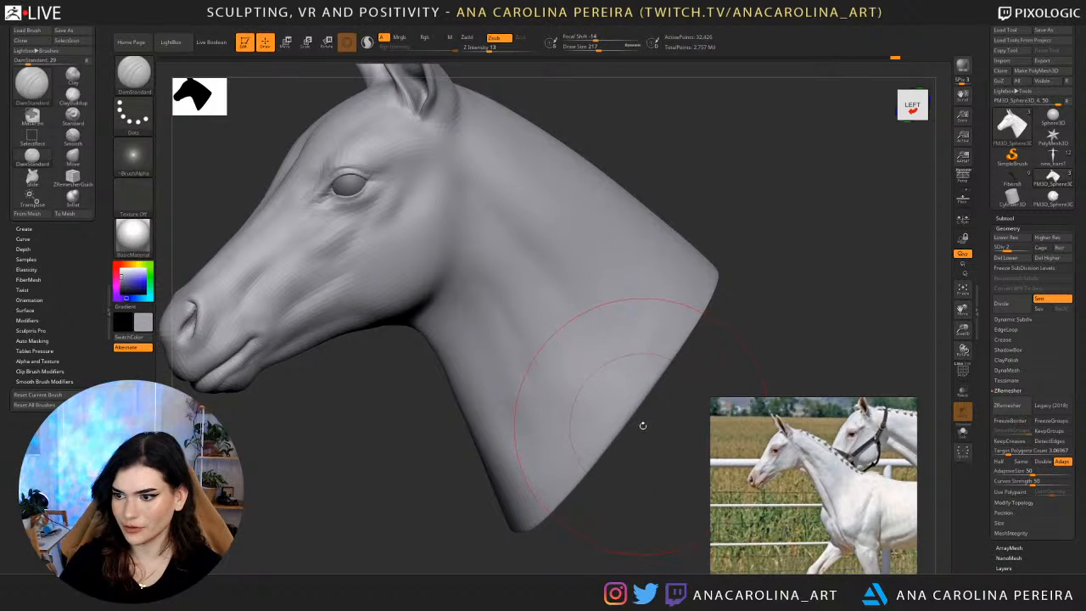
Carve the groove down the side of the neck with DamStandard at draw size 182 and intensity 6.
drag(618, 496, 659, 500)
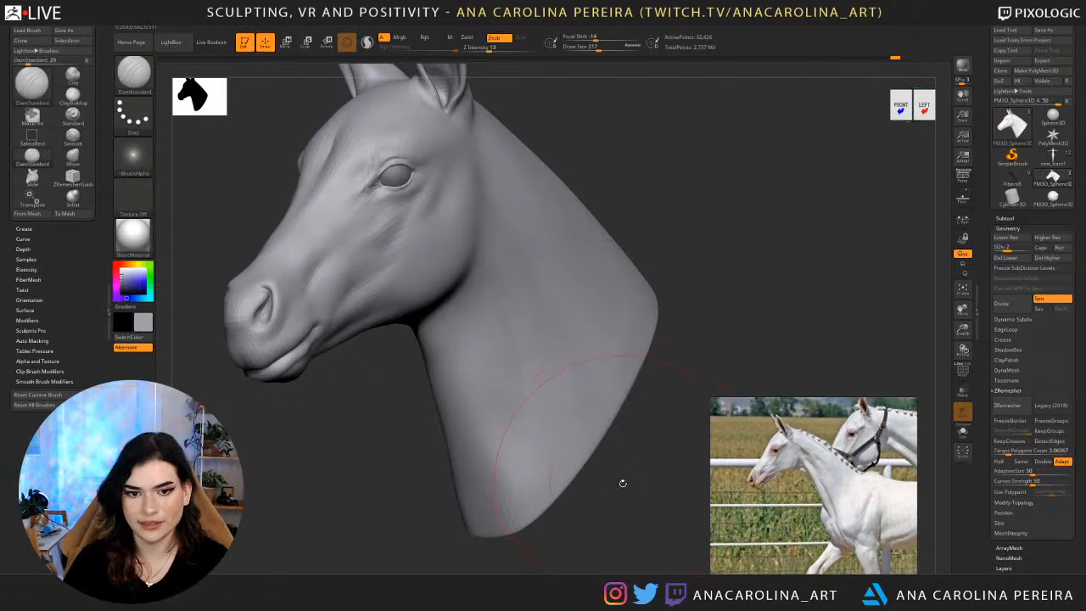
mouse_move(621, 482)
mouse_down()
mouse_move(619, 465)
mouse_move(566, 474)
mouse_up()
mouse_move(550, 229)
mouse_down()
mouse_move(587, 234)
mouse_move(580, 214)
mouse_up()
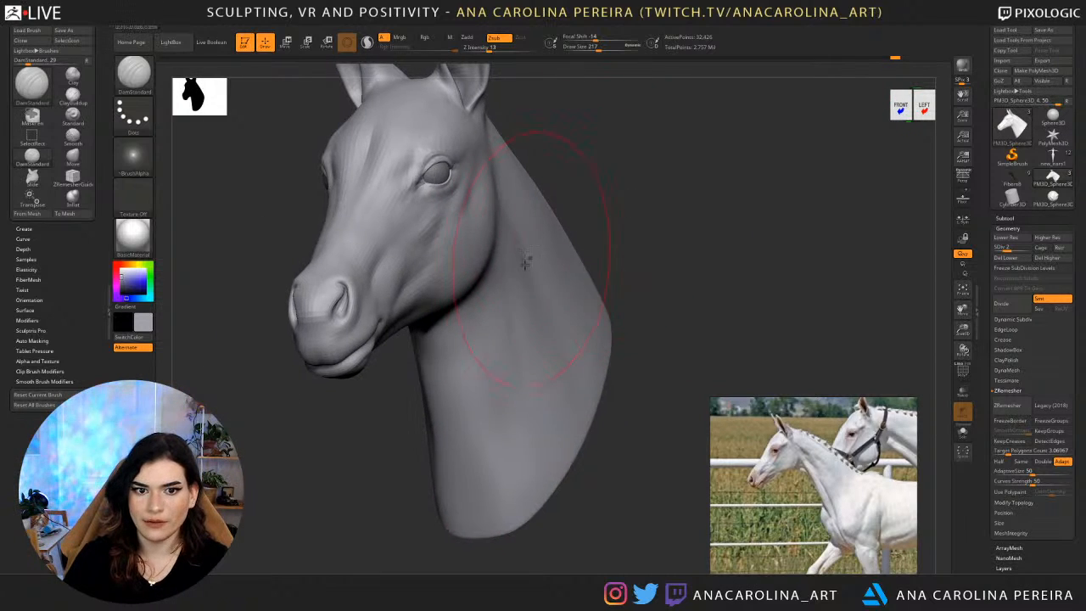
key(space)
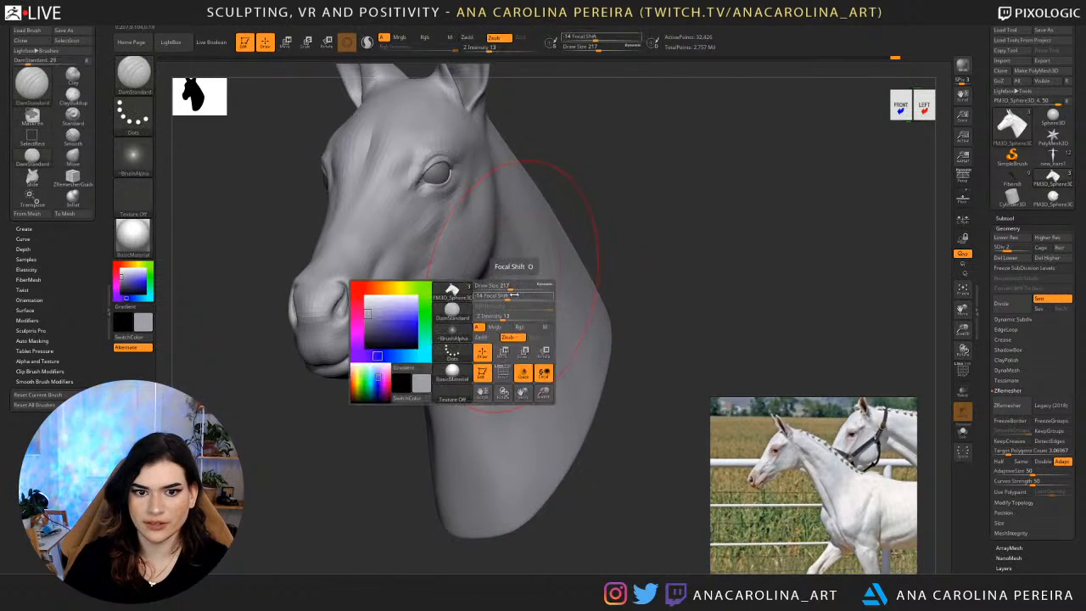
drag(509, 286, 499, 287)
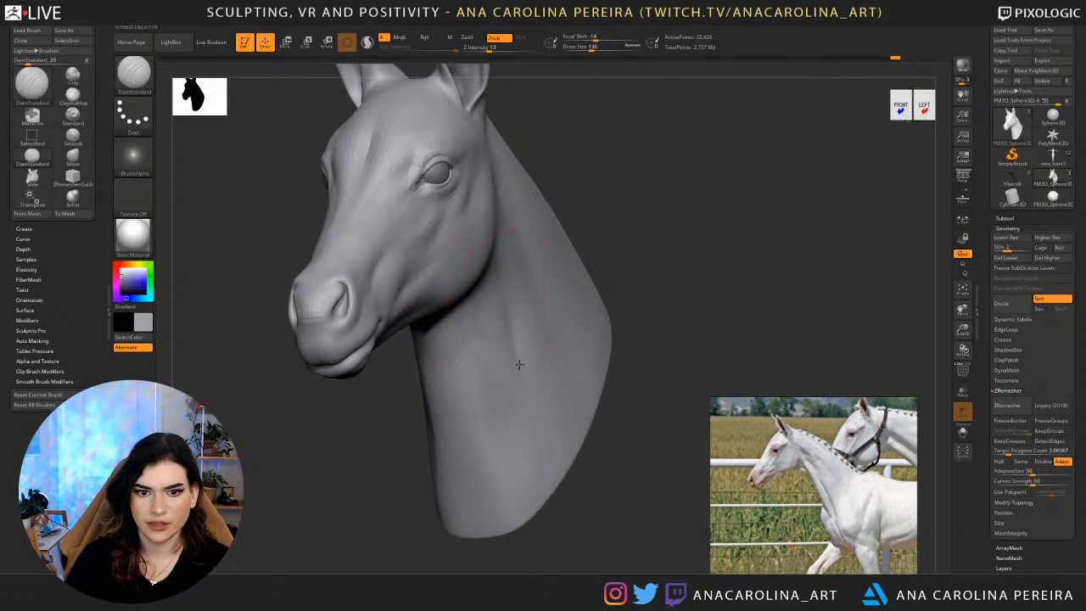
key(space)
drag(533, 341, 522, 357)
key(space)
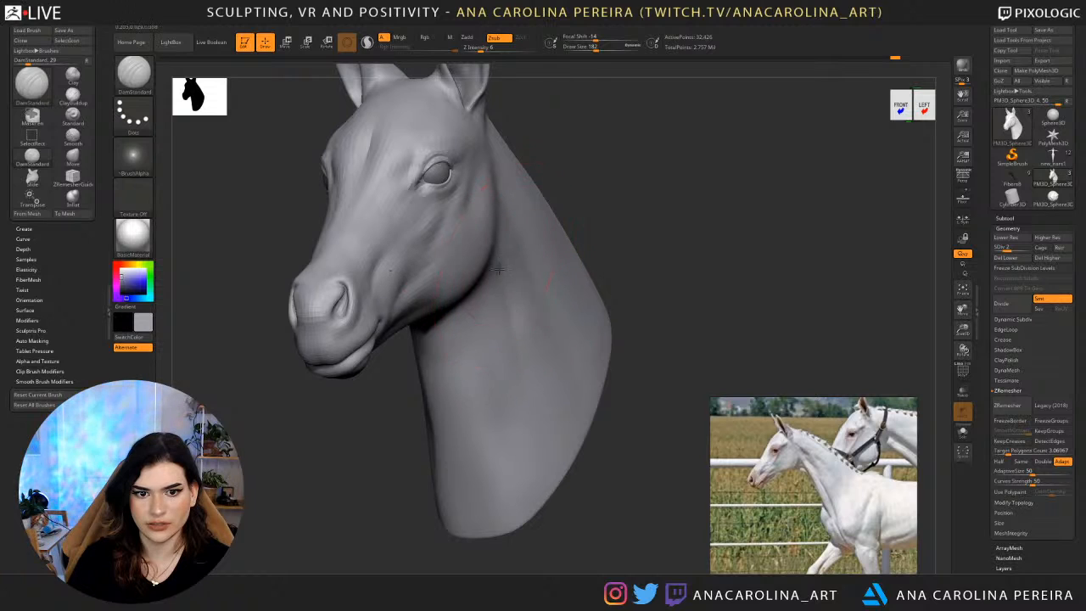
key(space)
drag(511, 304, 535, 425)
Undo the last DamStandard stroke on the neck groove.
shift+drag(574, 487, 535, 475)
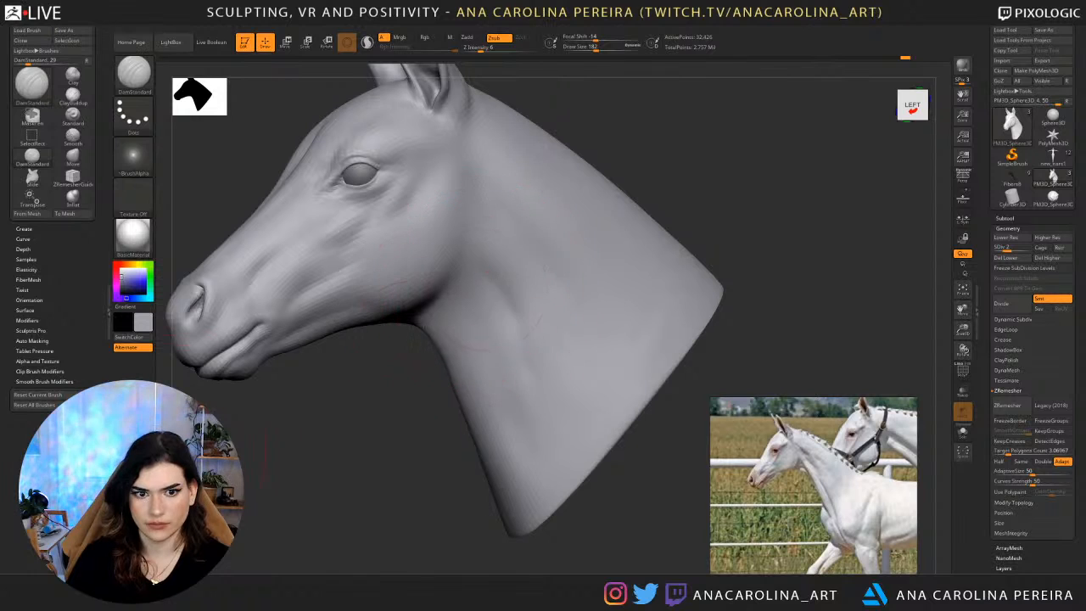
drag(792, 292, 777, 290)
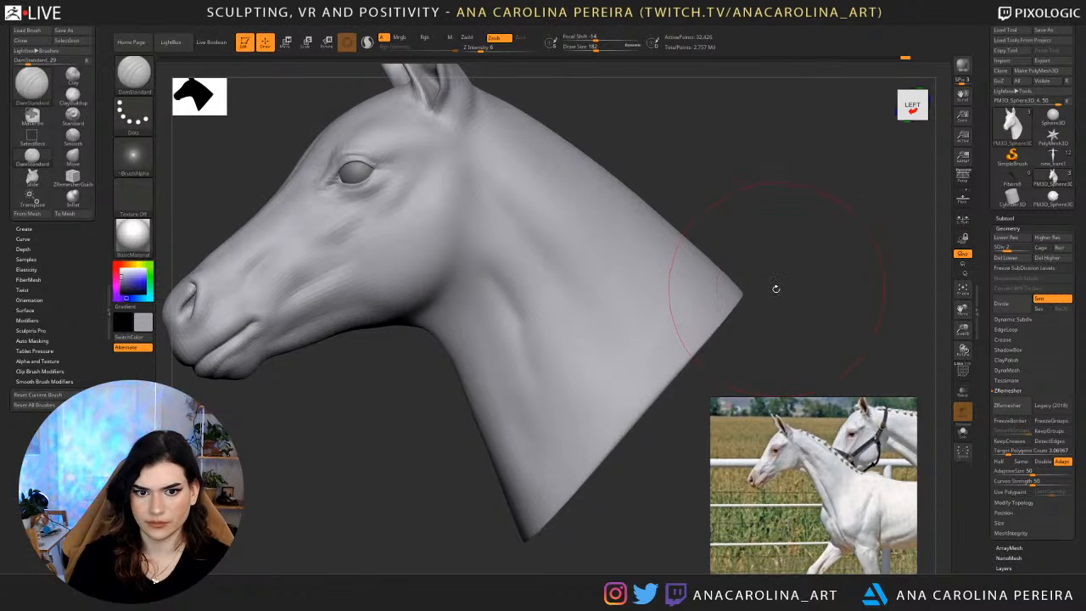
key(ctrl+z)
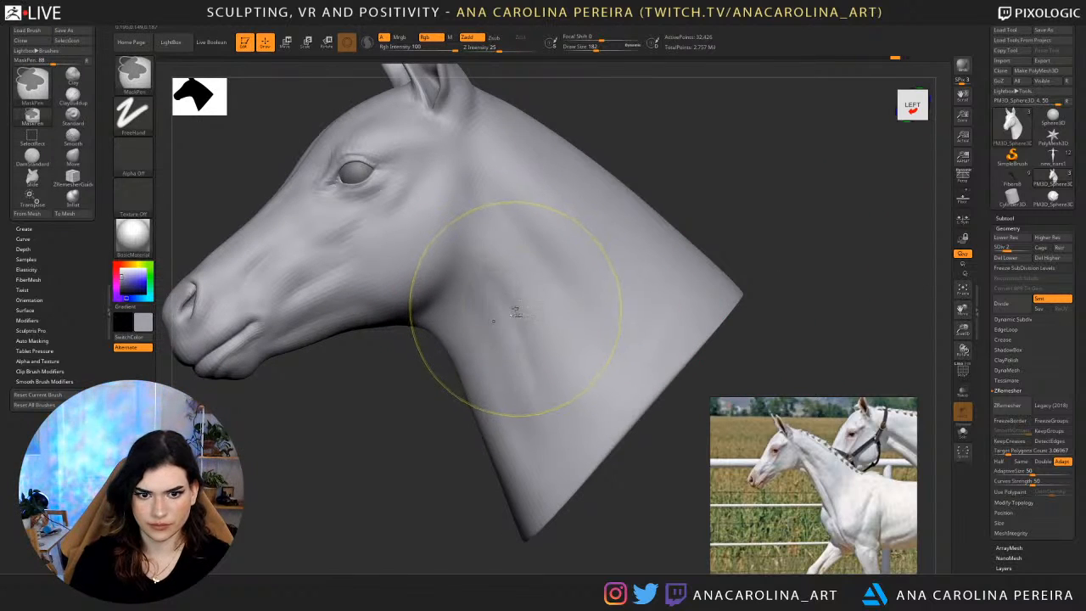
Carve the hollow behind the jaw and along the front of the throat with DamStandard at intensity 6.
drag(435, 394, 445, 384)
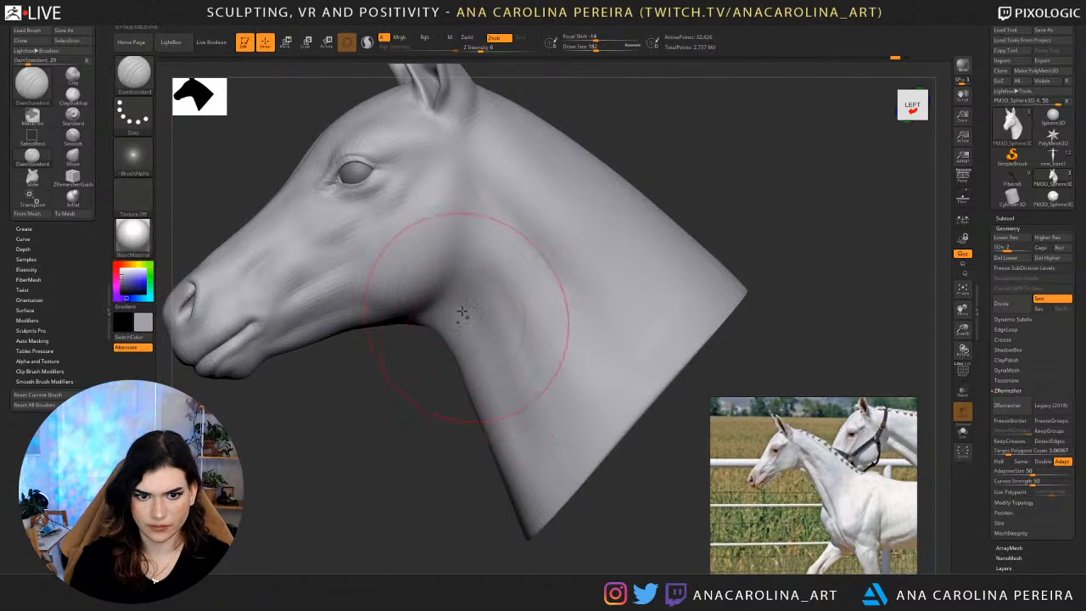
drag(454, 443, 473, 449)
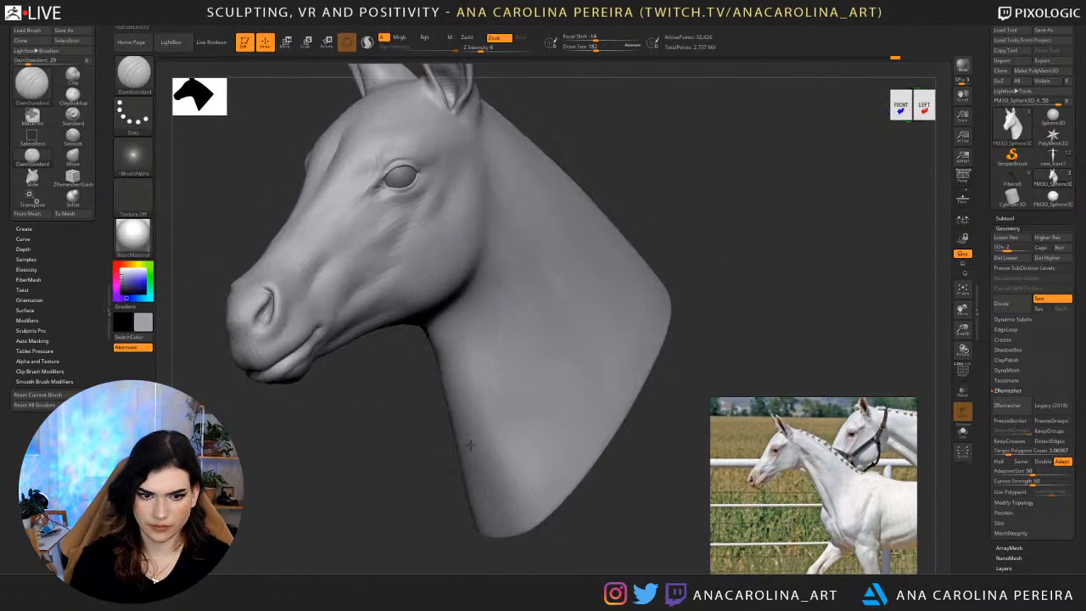
drag(411, 418, 461, 414)
mouse_move(426, 304)
mouse_down()
mouse_move(409, 309)
mouse_move(425, 388)
mouse_move(413, 342)
mouse_up()
drag(429, 426, 422, 383)
right_drag(432, 378, 396, 374)
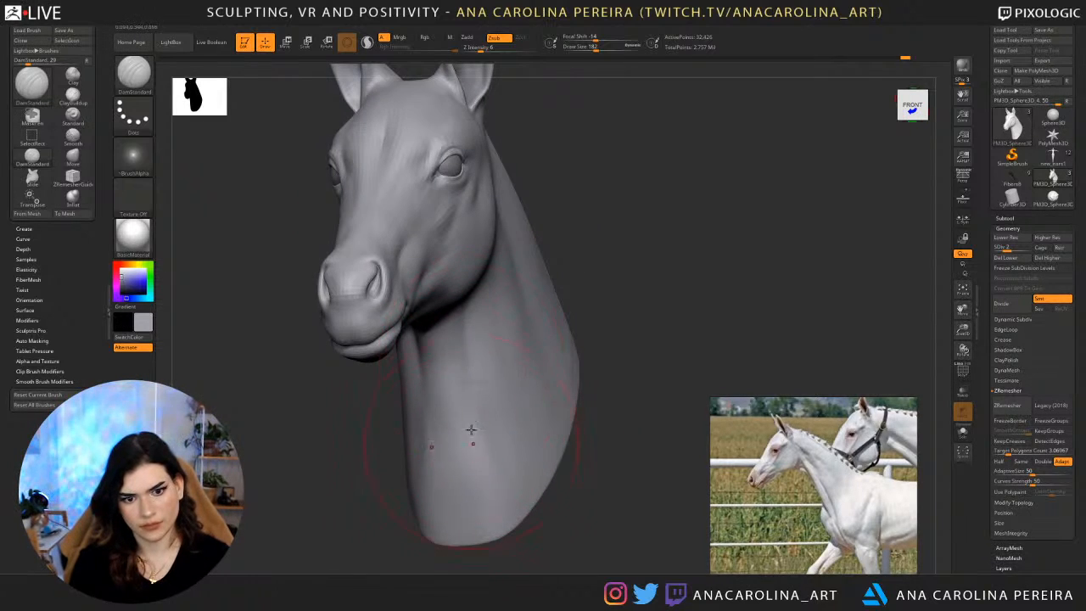
Deepen the long groove down the lower front of the neck with repeated DamStandard strokes at draw size 182.
mouse_move(467, 383)
mouse_down()
mouse_move(466, 463)
mouse_move(470, 424)
mouse_up()
drag(466, 359, 477, 487)
drag(470, 410, 480, 518)
drag(471, 331, 475, 449)
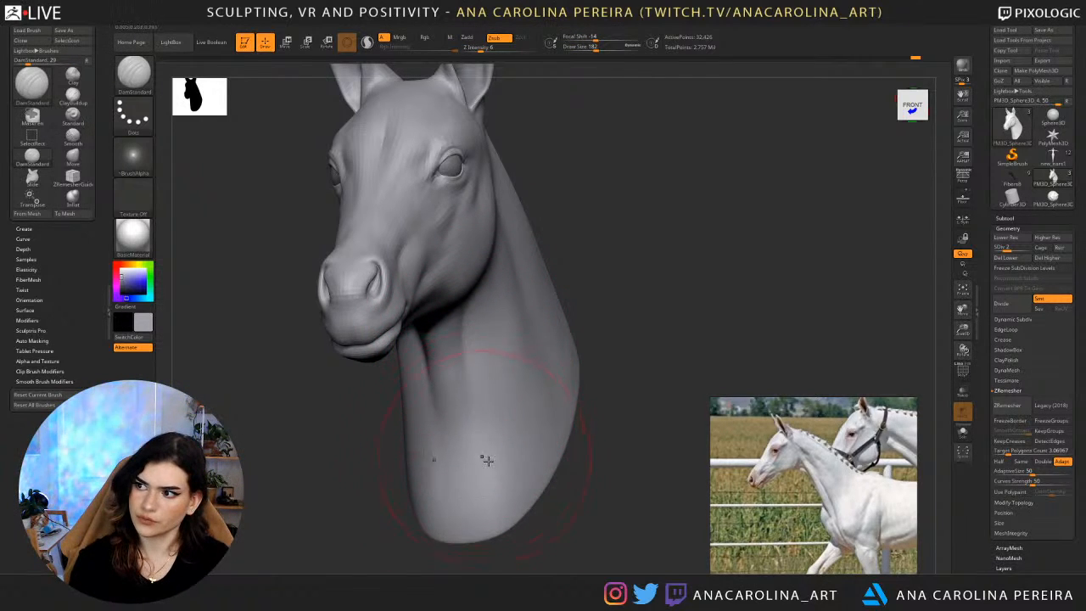
drag(629, 496, 603, 498)
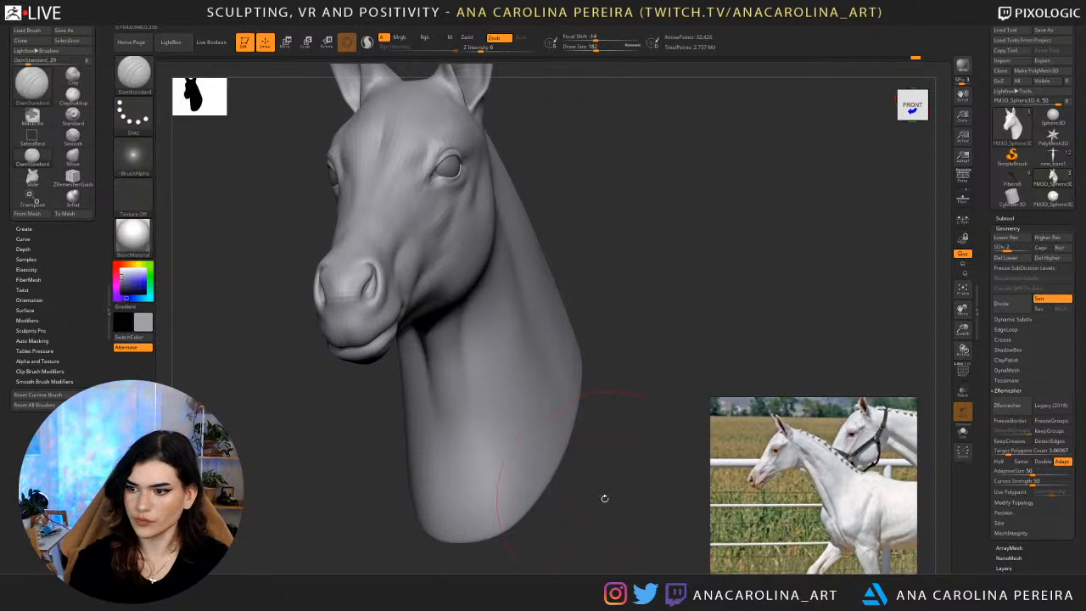
key(space)
key(shift)
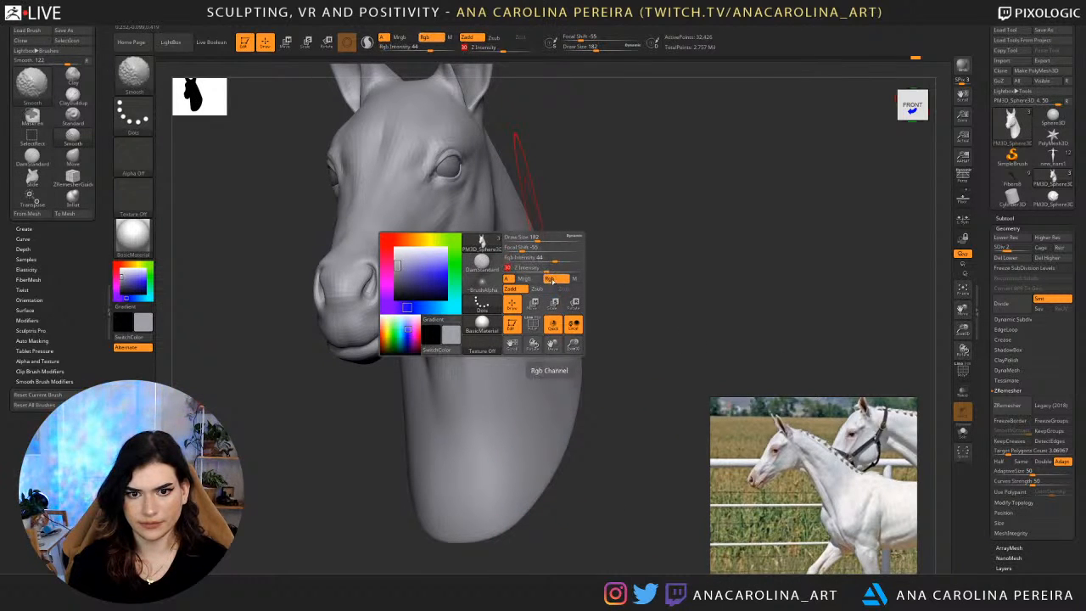
mouse_move(647, 255)
mouse_down()
mouse_move(665, 232)
mouse_move(699, 250)
mouse_move(650, 216)
mouse_up()
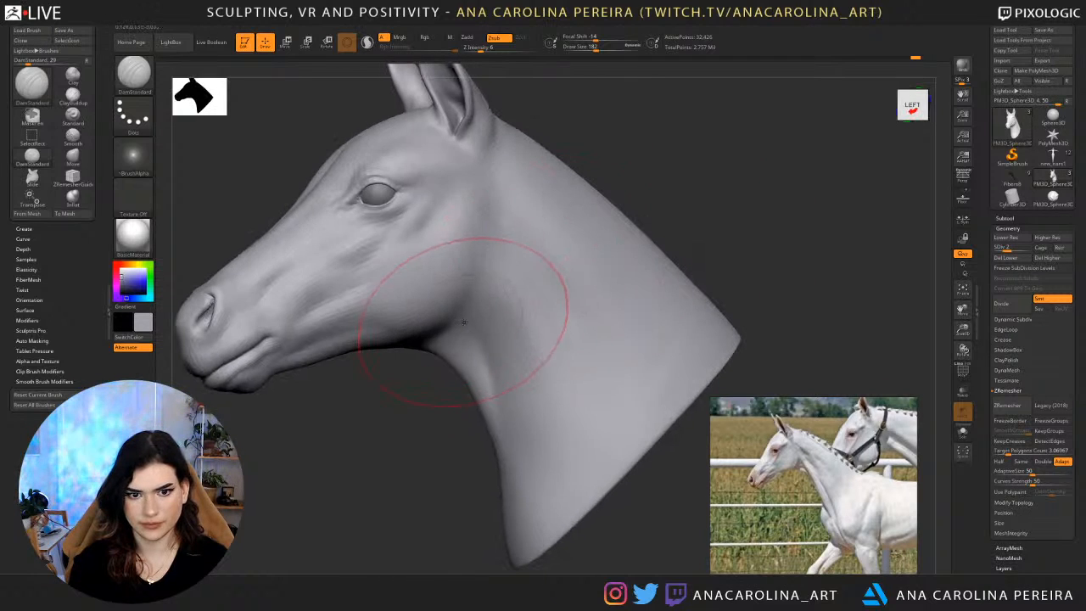
Switch to subdivision level 3 and refine the throat behind the jaw with DamStandard at draw size 132, setting the focal shift to 53.
key(d)
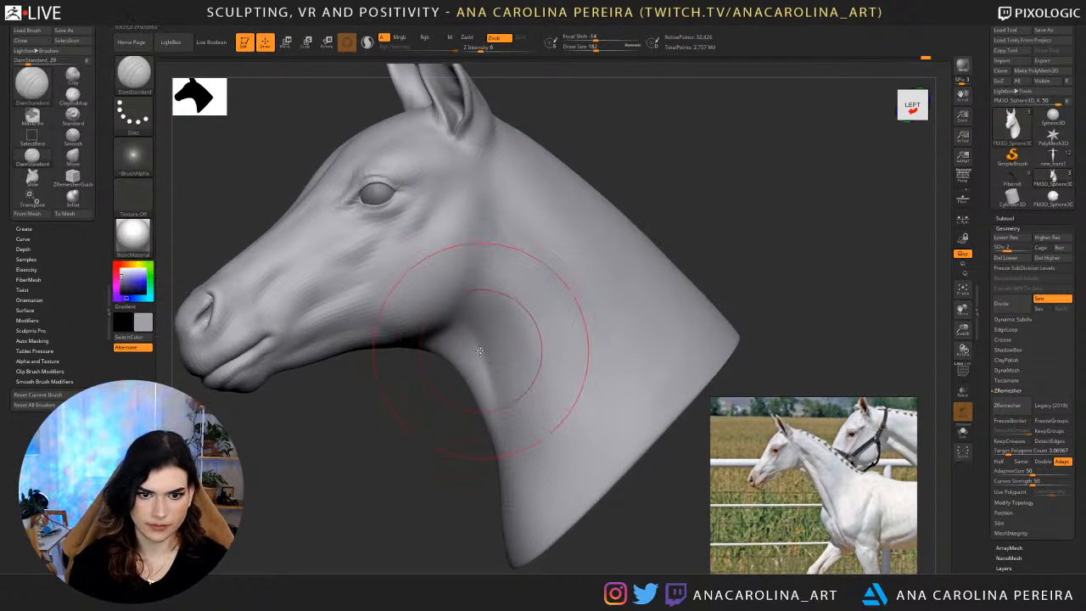
key(space)
drag(436, 398, 441, 316)
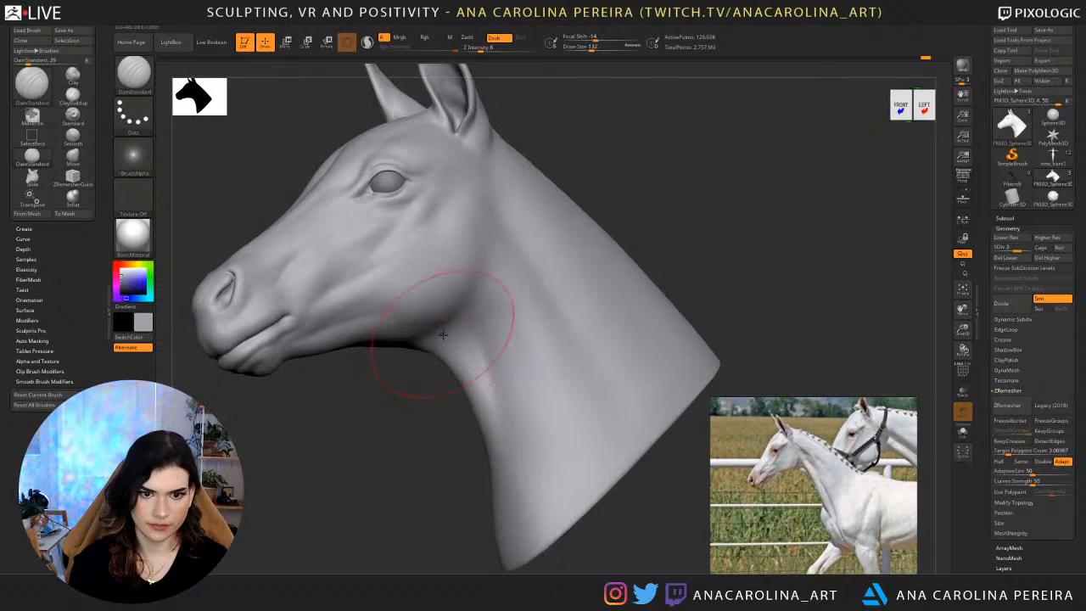
key(space)
mouse_move(470, 351)
mouse_down()
mouse_move(461, 351)
mouse_move(482, 342)
mouse_move(471, 336)
mouse_move(477, 356)
mouse_up()
key(space)
key(space)
drag(679, 167, 778, 175)
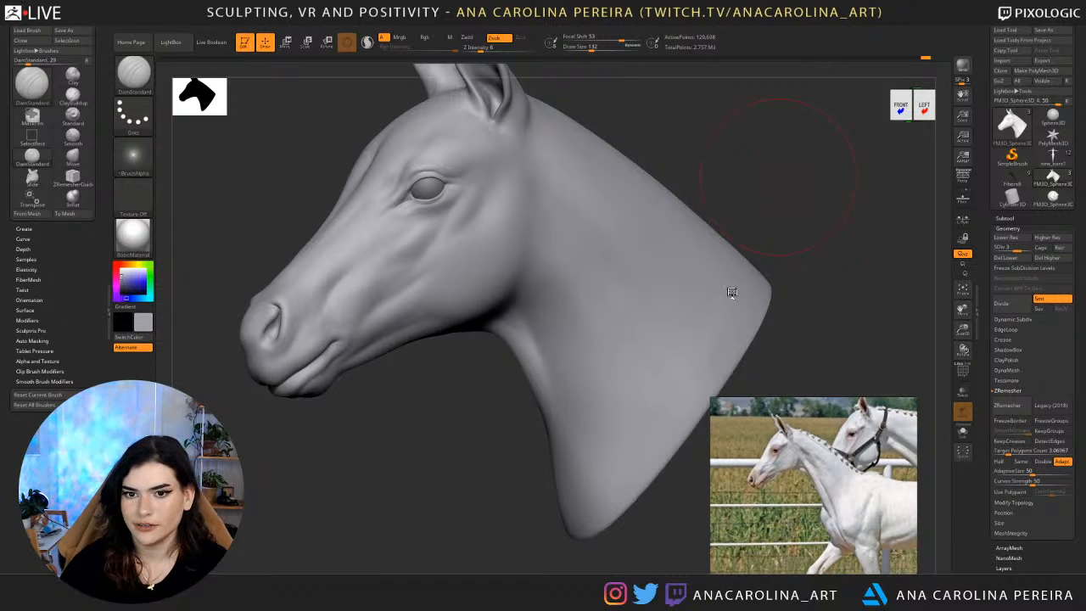
key(space)
drag(705, 158, 736, 278)
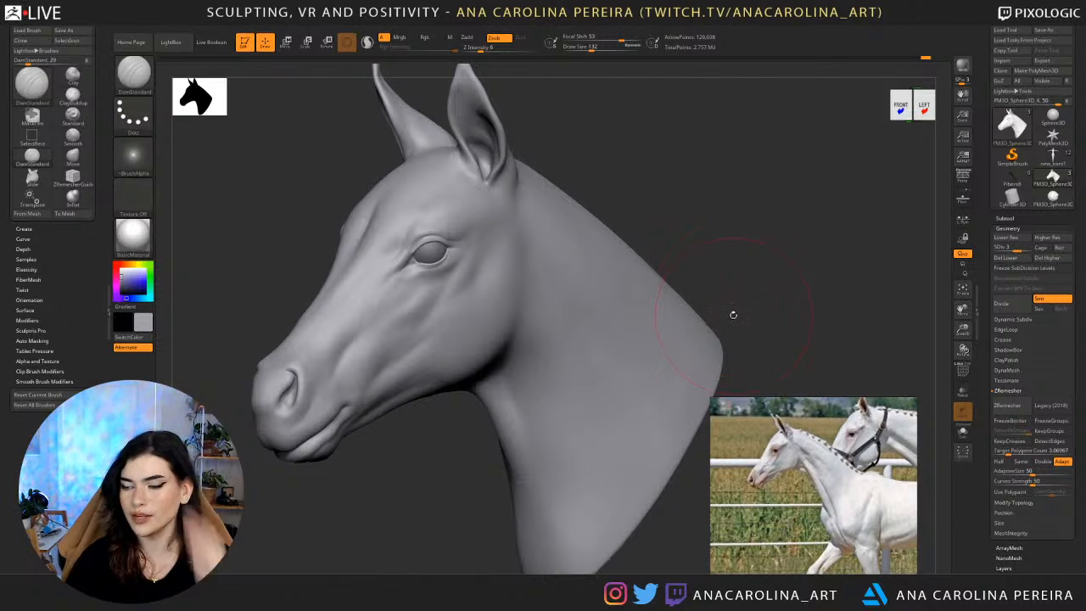
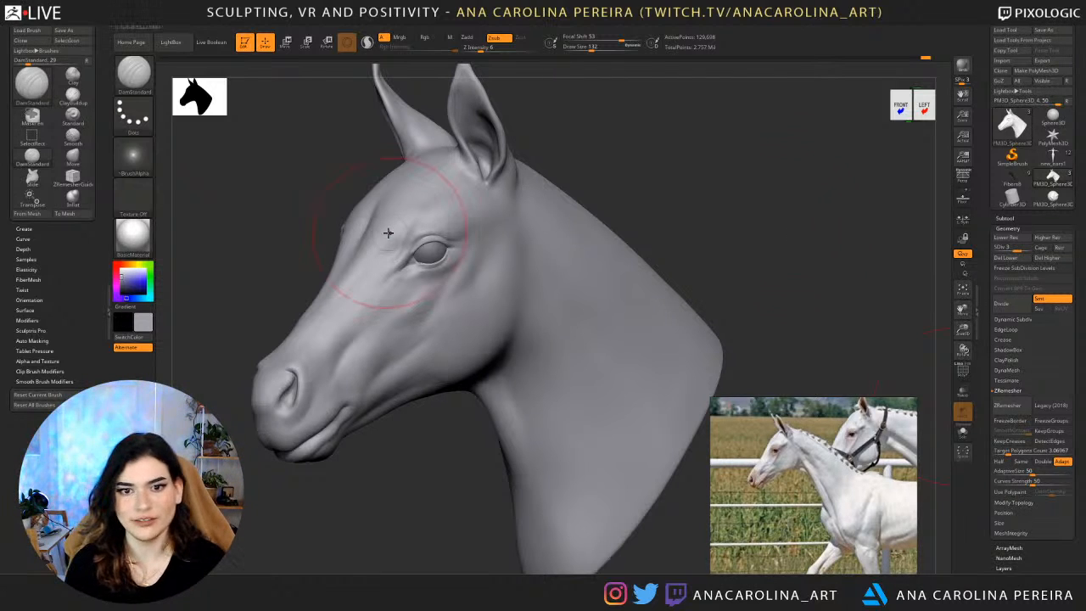
Carve the side and front of the neck below the jaw with DamStandard at draw size 245.
shift+drag(727, 217, 752, 202)
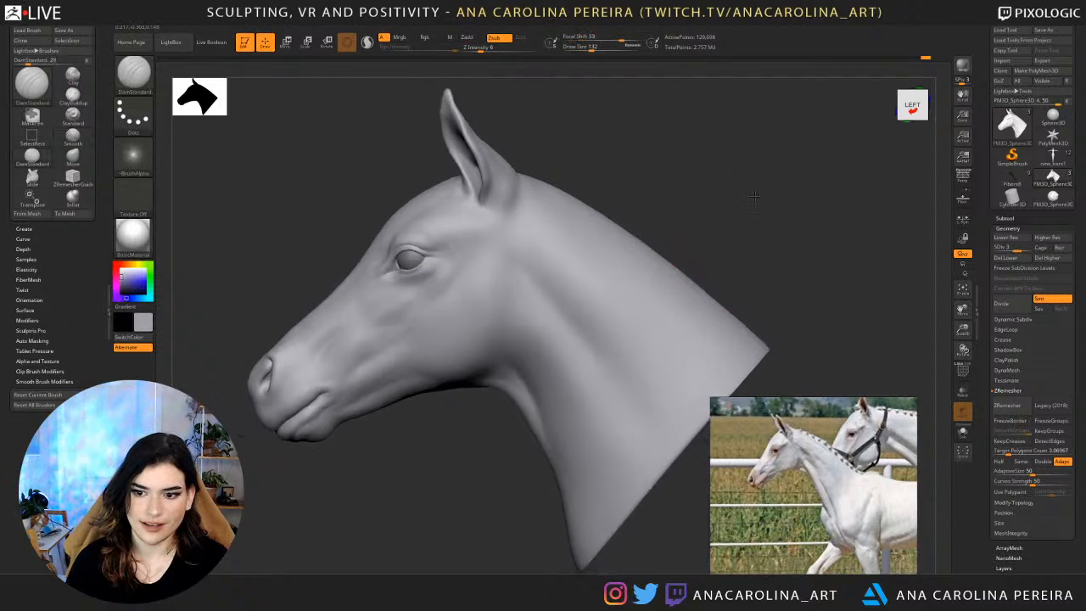
key(space)
drag(560, 299, 539, 315)
key(space)
drag(500, 427, 519, 454)
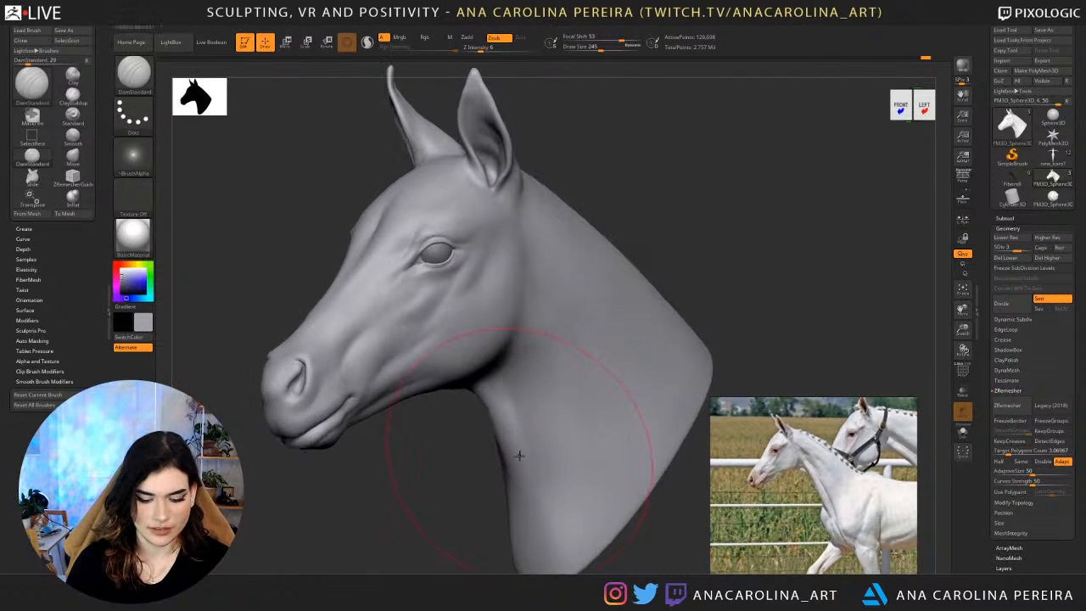
Switch to the Move brush at draw size 167 and step the mesh down to subdivision level 1.
key(b)
key(m)
key(v)
key(space)
drag(555, 349, 552, 344)
key(shift+d)
key(shift+d)
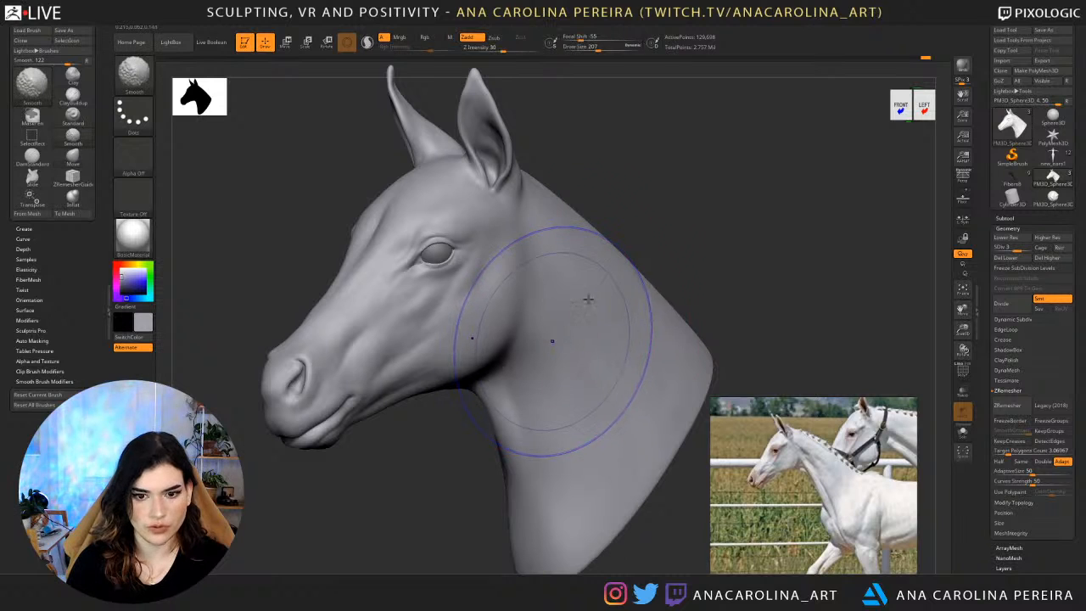
key(space)
drag(646, 258, 700, 187)
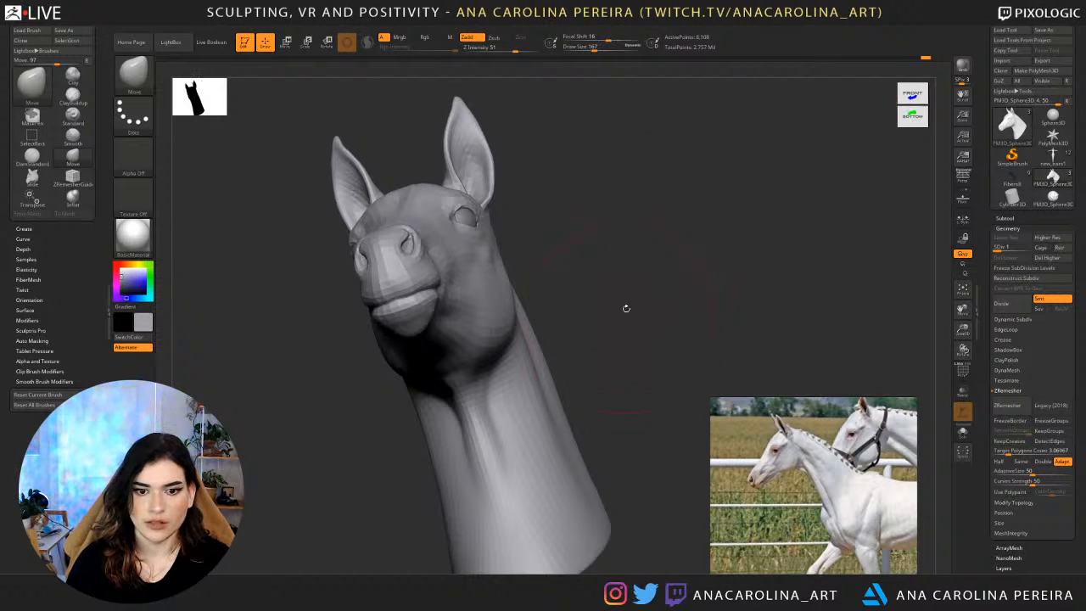
Reshape the throat and front of the neck from below with the Move brush at draw size 154 and intensity 51.
mouse_move(627, 308)
alt+mouse_down()
mouse_move(649, 260)
mouse_move(627, 295)
alt+mouse_up()
key(space)
key(space)
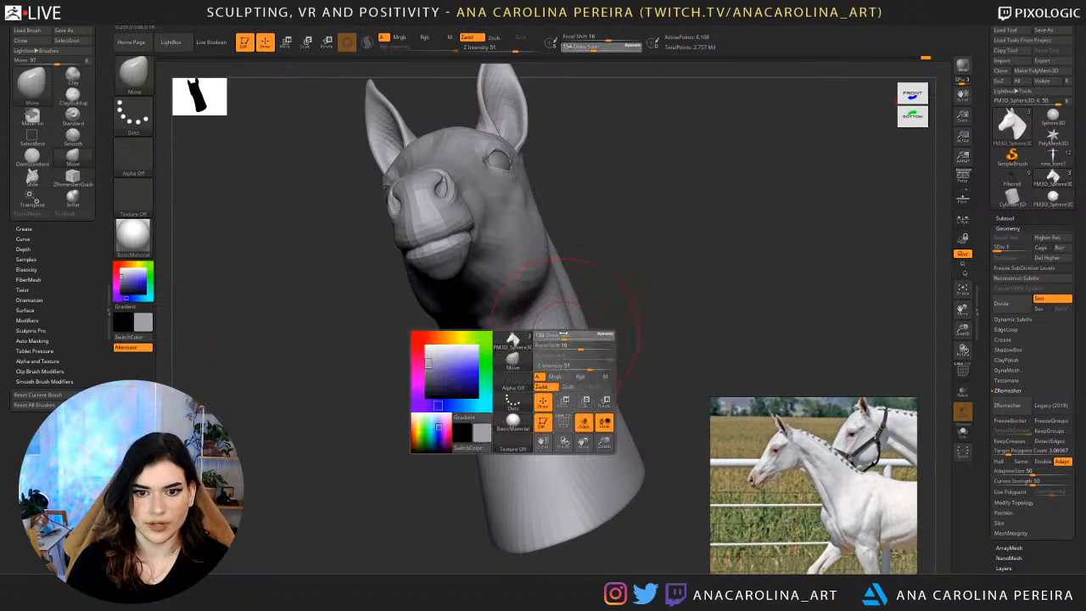
mouse_move(568, 328)
mouse_down()
mouse_move(548, 340)
mouse_move(571, 391)
mouse_move(602, 392)
mouse_move(646, 340)
mouse_move(613, 341)
mouse_move(561, 314)
mouse_up()
key(space)
drag(565, 353, 566, 356)
drag(578, 401, 570, 410)
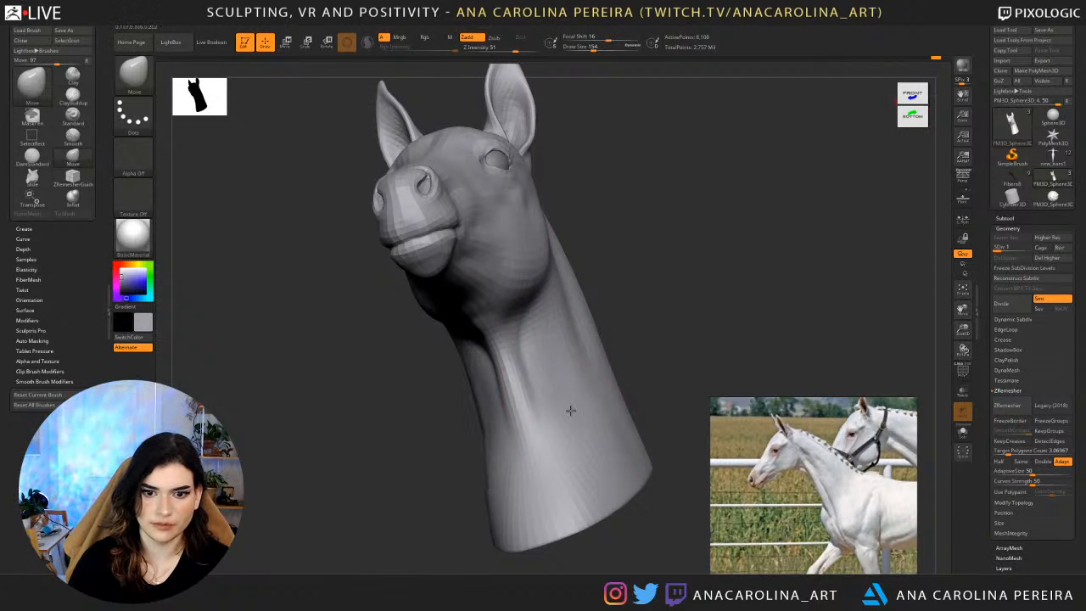
Adjust the lower neck and its cut base edge with Move strokes from the front and the side.
drag(593, 459, 610, 470)
drag(642, 397, 659, 400)
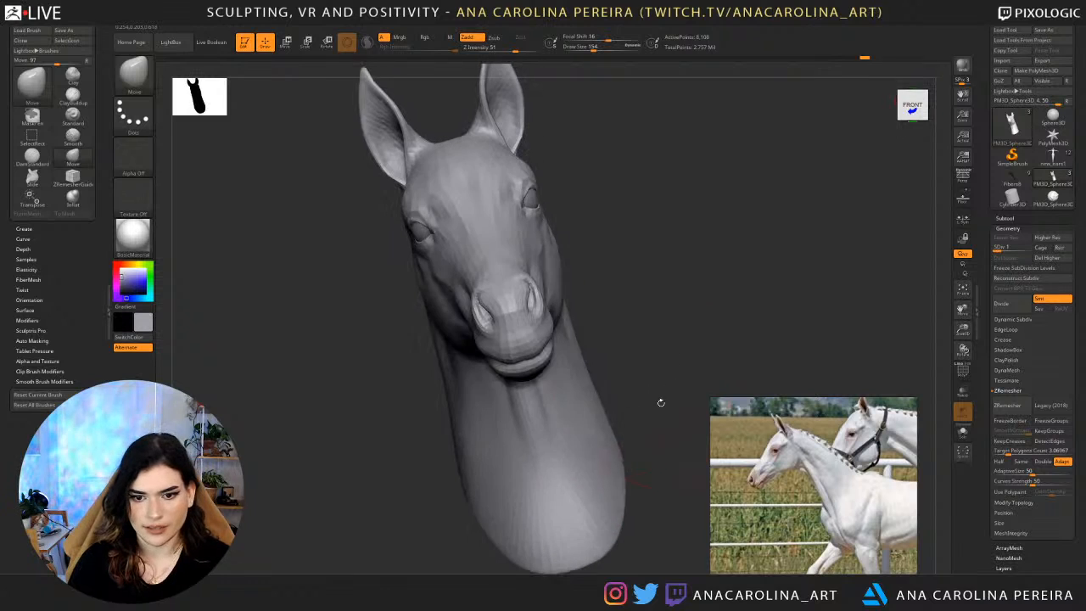
drag(595, 522, 598, 533)
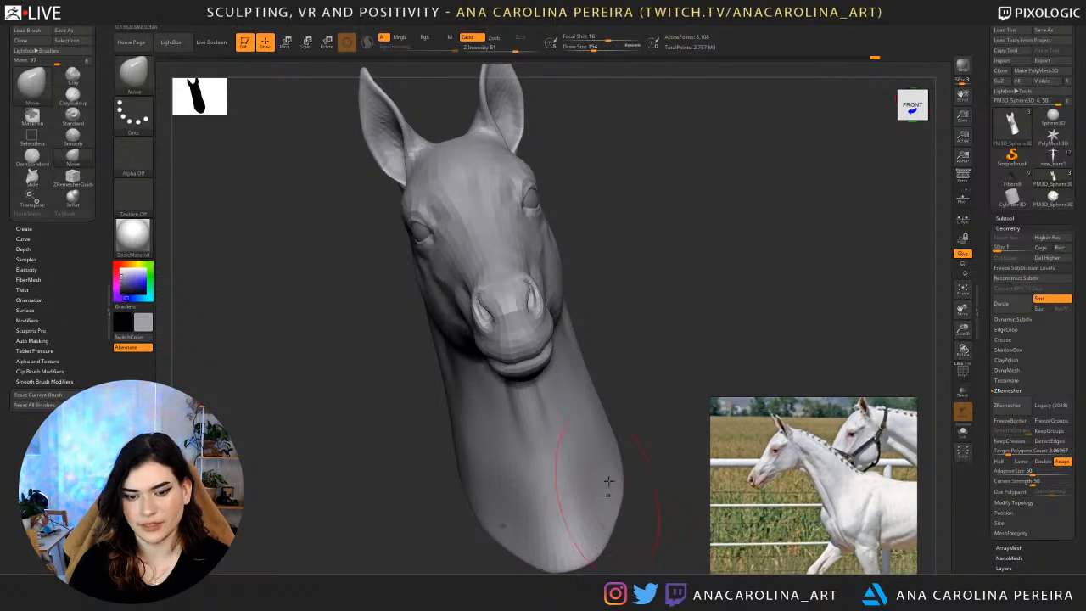
drag(660, 470, 692, 323)
drag(620, 459, 629, 503)
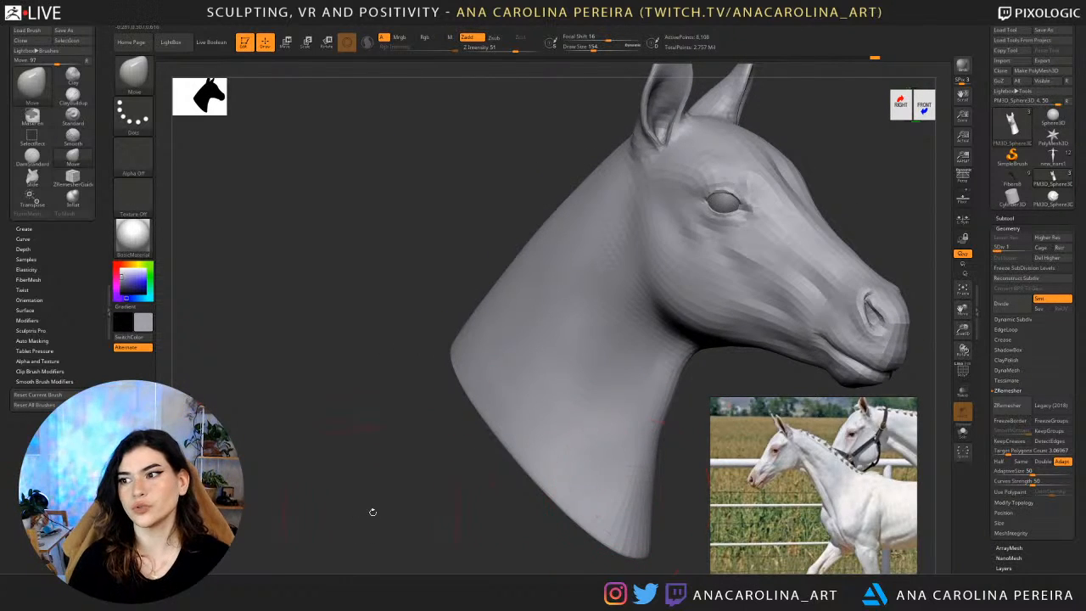
Refine the front contour and lower tip of the neck with Move, setting draw size 167 and intensity 14.
drag(371, 511, 410, 495)
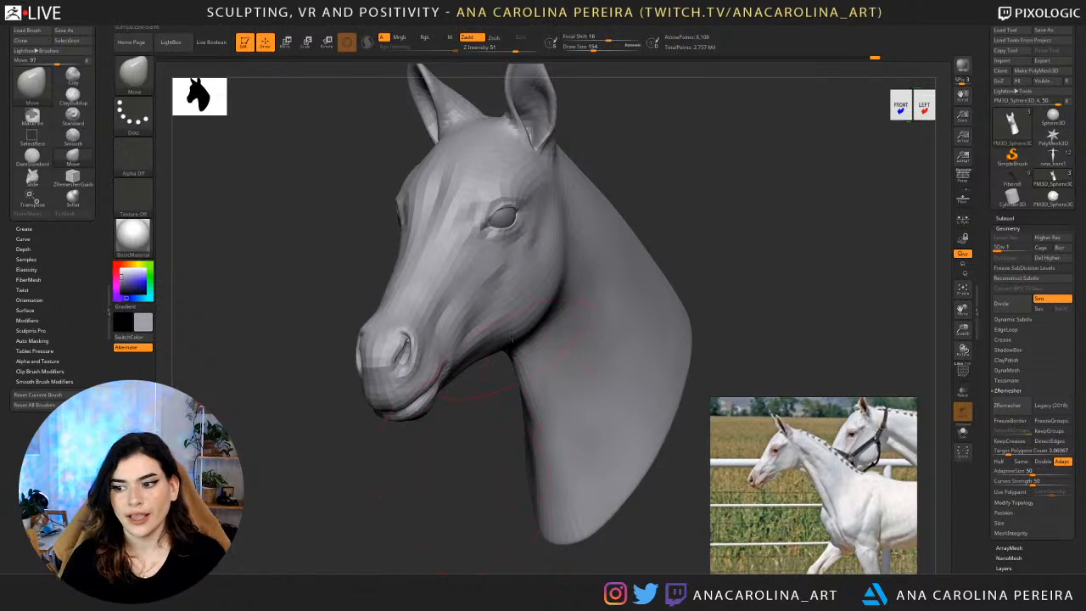
drag(463, 483, 466, 497)
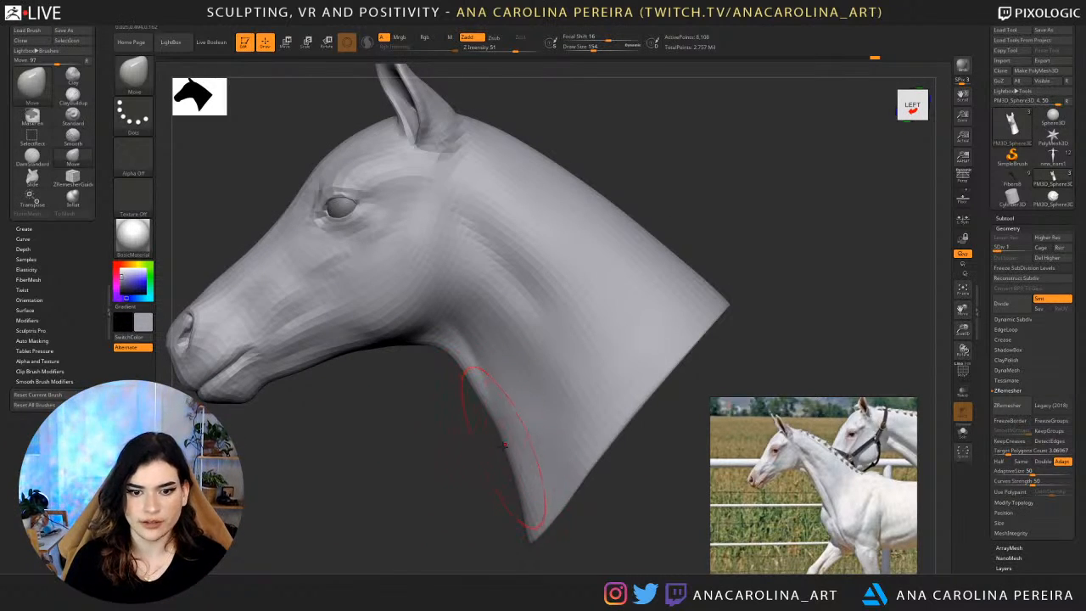
key(space)
drag(523, 422, 493, 428)
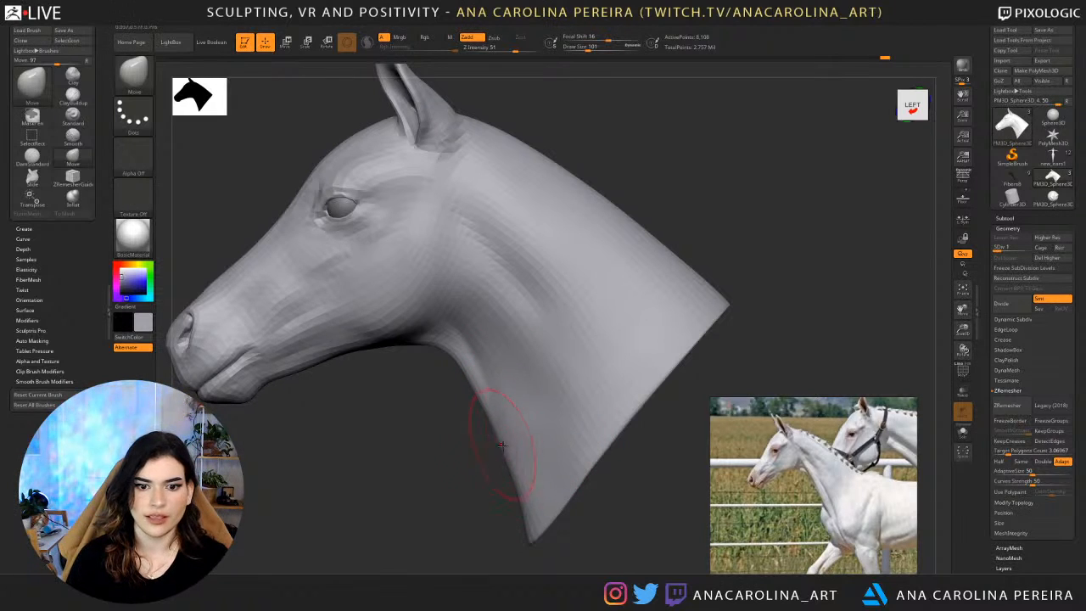
key(space)
key(space)
drag(531, 465, 537, 465)
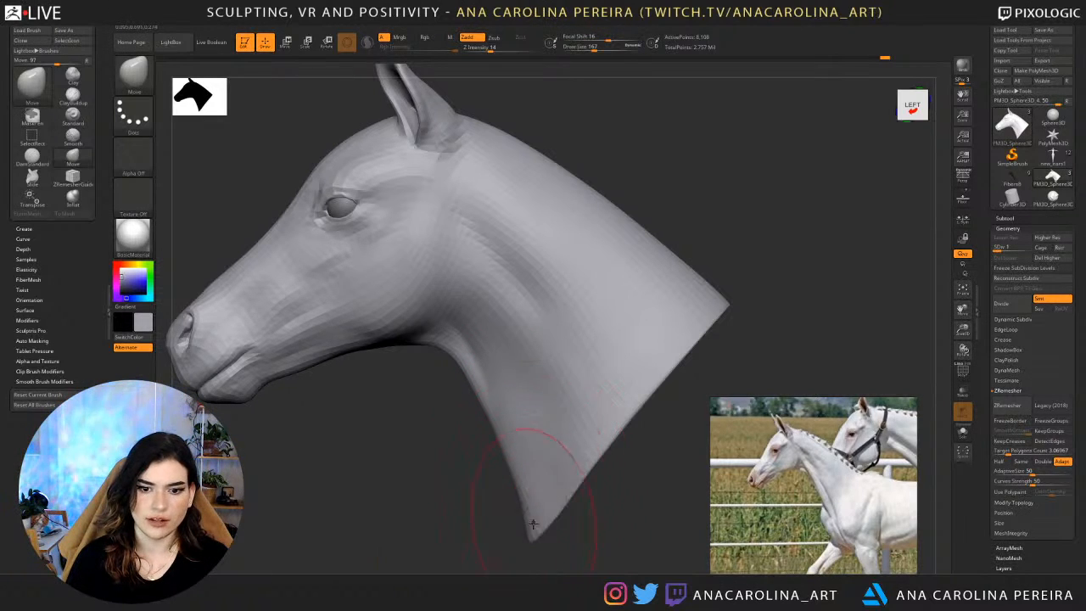
mouse_move(533, 536)
mouse_down()
mouse_move(538, 518)
mouse_move(586, 525)
mouse_move(581, 448)
mouse_move(562, 434)
mouse_up()
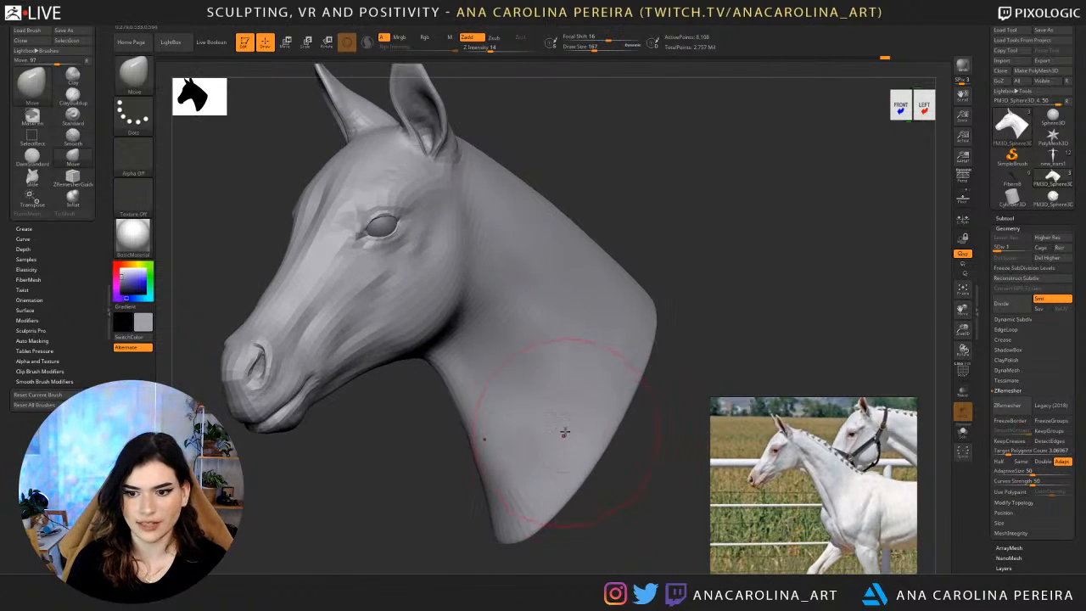
Smooth the lower neck and touch up its base with the Move brush at draw size 83.
key(shift)
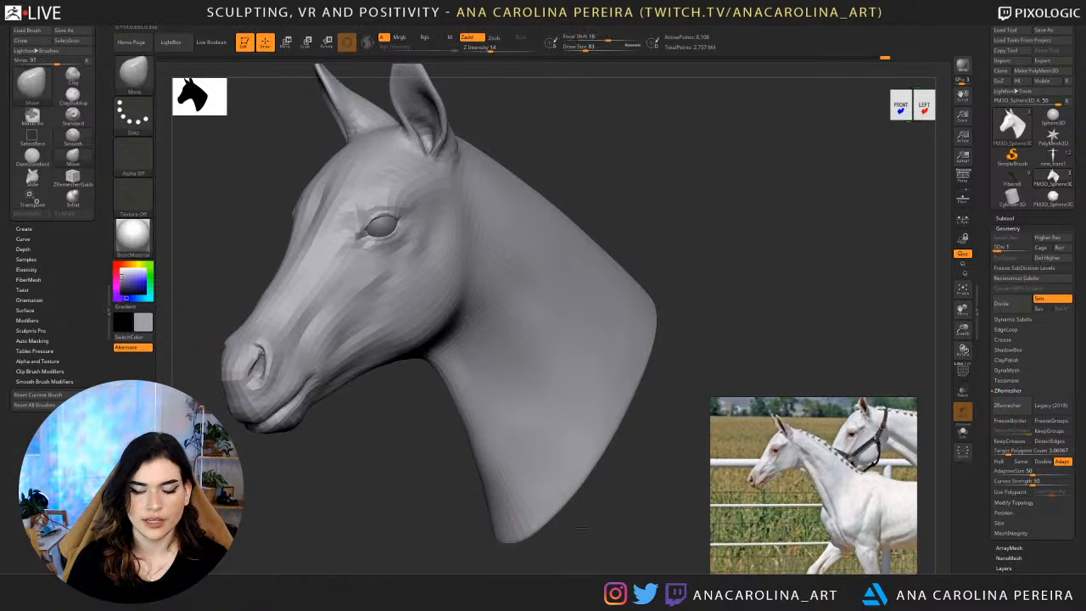
drag(530, 532, 516, 494)
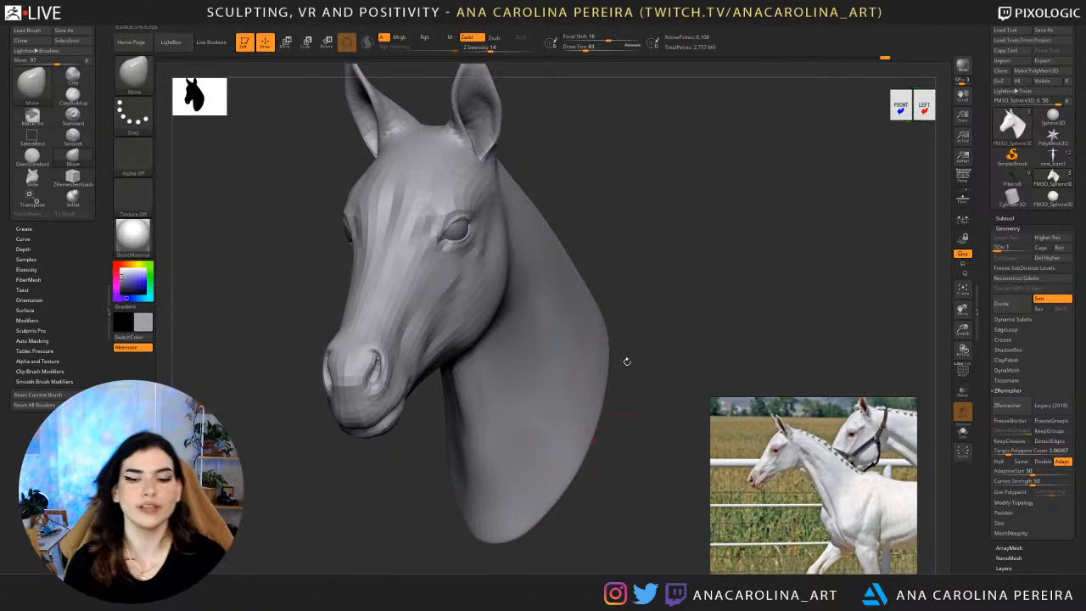
mouse_move(651, 340)
shift+mouse_down()
mouse_move(659, 318)
mouse_move(632, 280)
mouse_move(645, 282)
mouse_move(647, 258)
shift+mouse_up()
Carve the side of the neck with DamStandard at draw size 177 and smooth the area behind the jaw.
key(b)
key(d)
key(s)
key(space)
mouse_move(613, 207)
mouse_down()
mouse_move(671, 209)
mouse_move(672, 198)
mouse_up()
key(space)
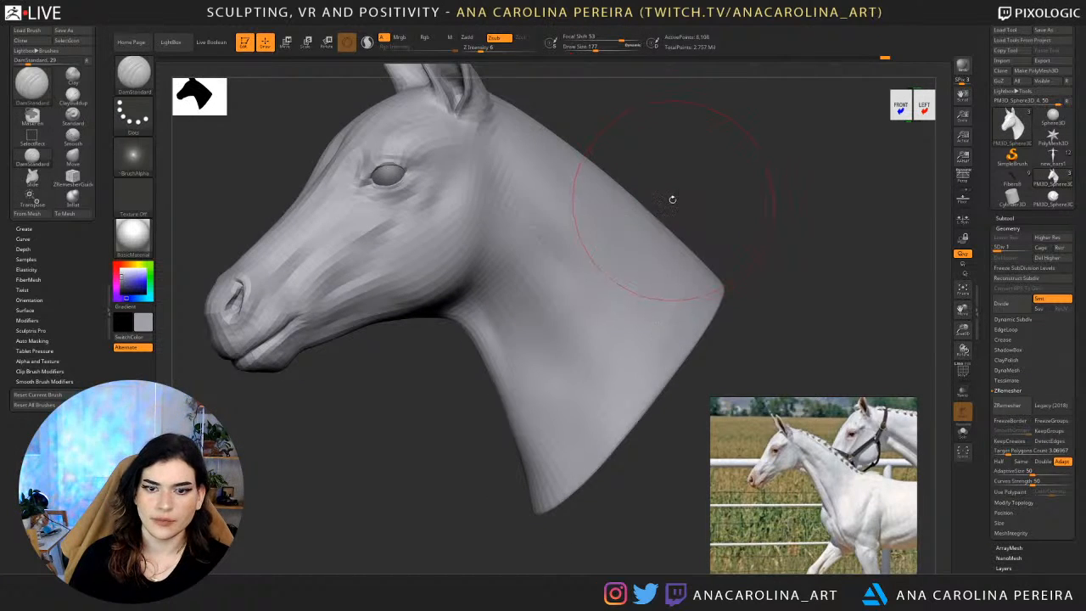
key(shift)
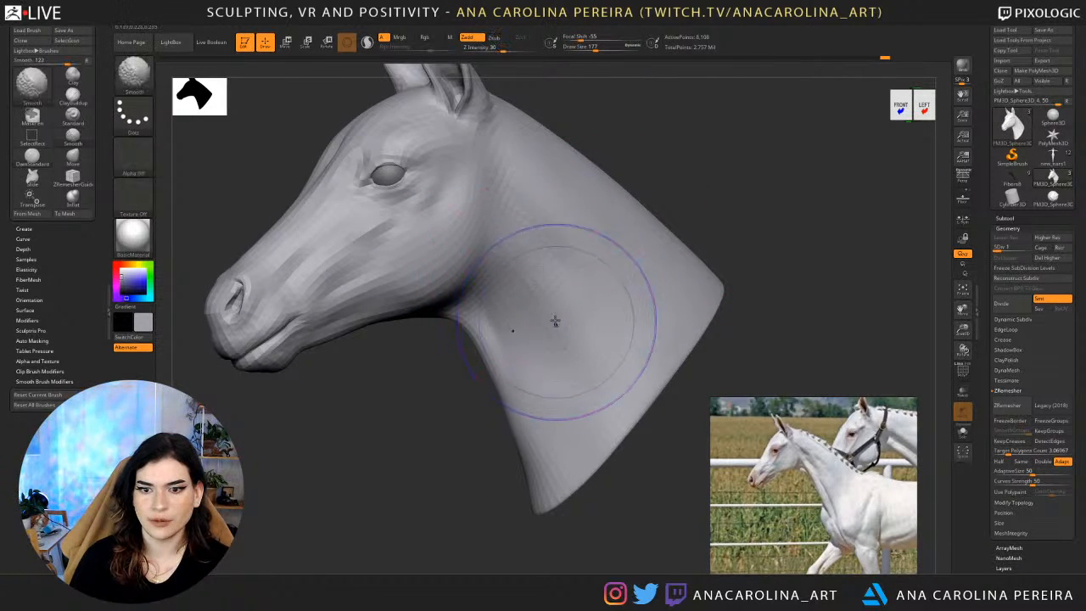
shift+drag(577, 443, 628, 415)
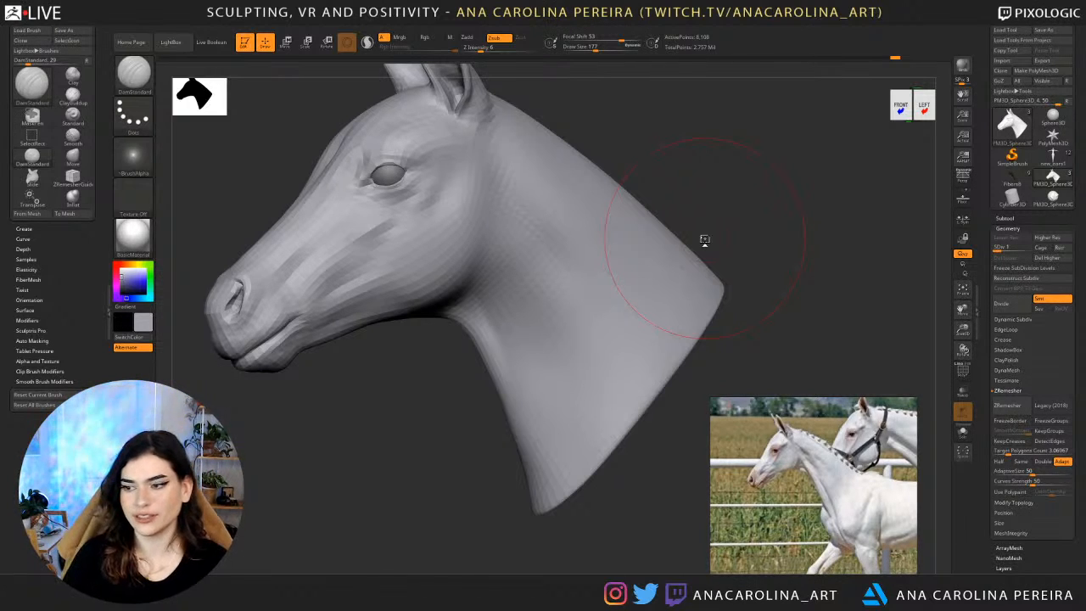
drag(346, 410, 435, 401)
drag(543, 442, 720, 242)
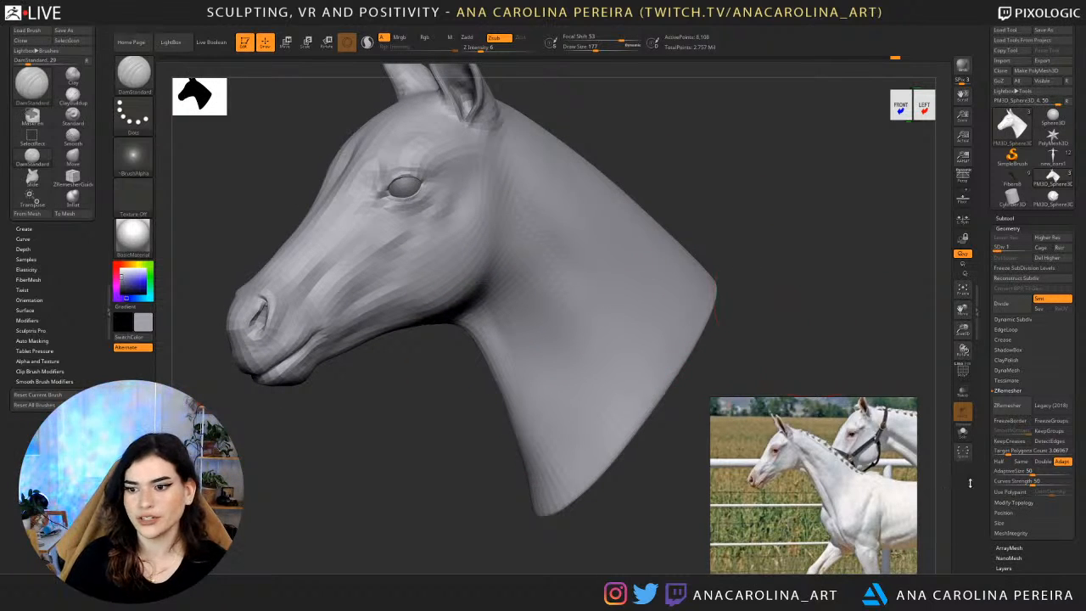
Expand the DynaMesh settings in the mesh's geometry options.
scroll(1003, 565, down, 3)
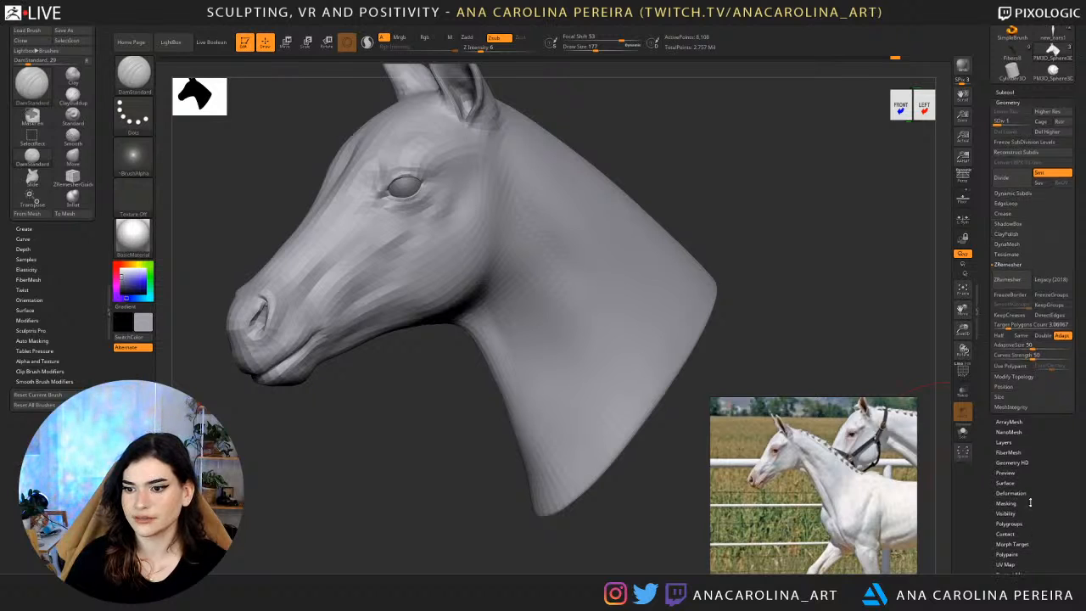
scroll(1023, 504, down, 1)
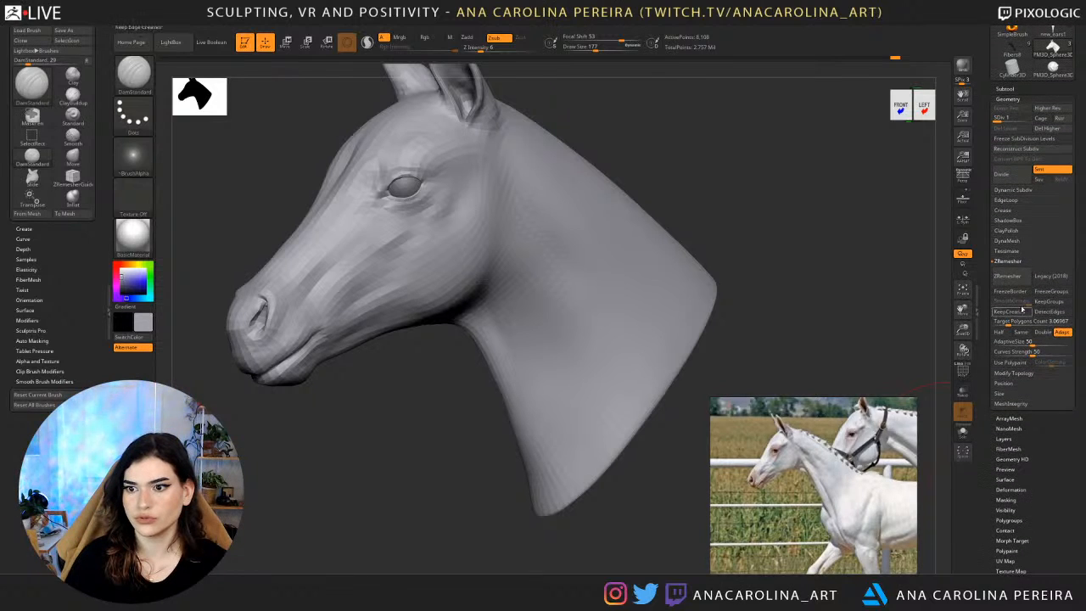
click(1008, 241)
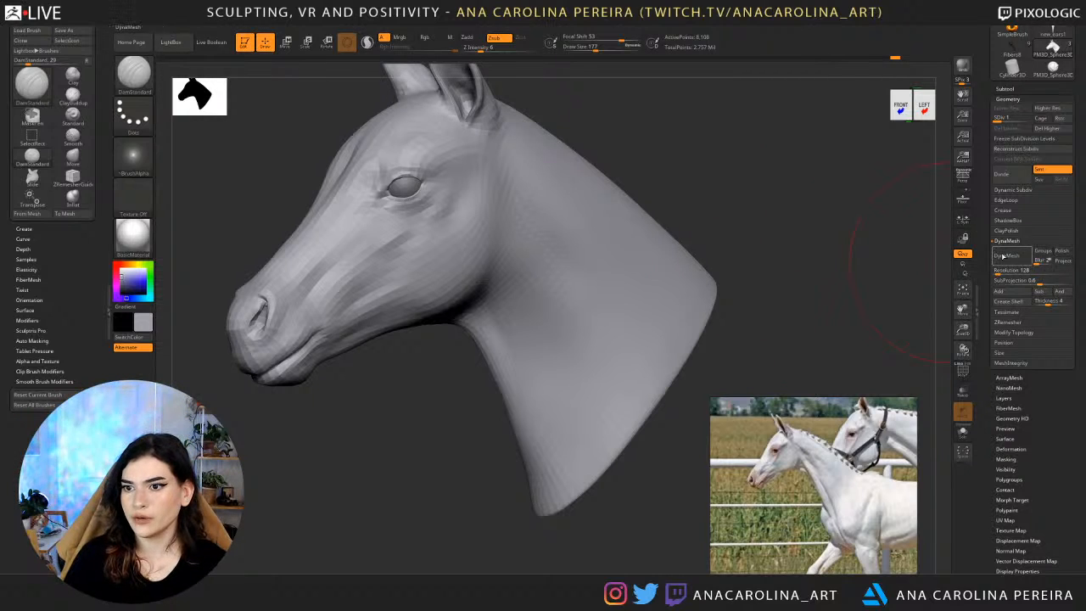
mouse_move(775, 242)
mouse_down()
mouse_move(805, 235)
mouse_move(790, 237)
mouse_move(793, 202)
mouse_move(821, 197)
mouse_move(807, 213)
mouse_up()
Select DamStandard and bring the chestnut foal photo into view on the reference board.
key(b)
key(d)
key(s)
middle_drag(863, 485, 874, 465)
scroll(898, 469, down, 2)
middle_drag(854, 530, 829, 504)
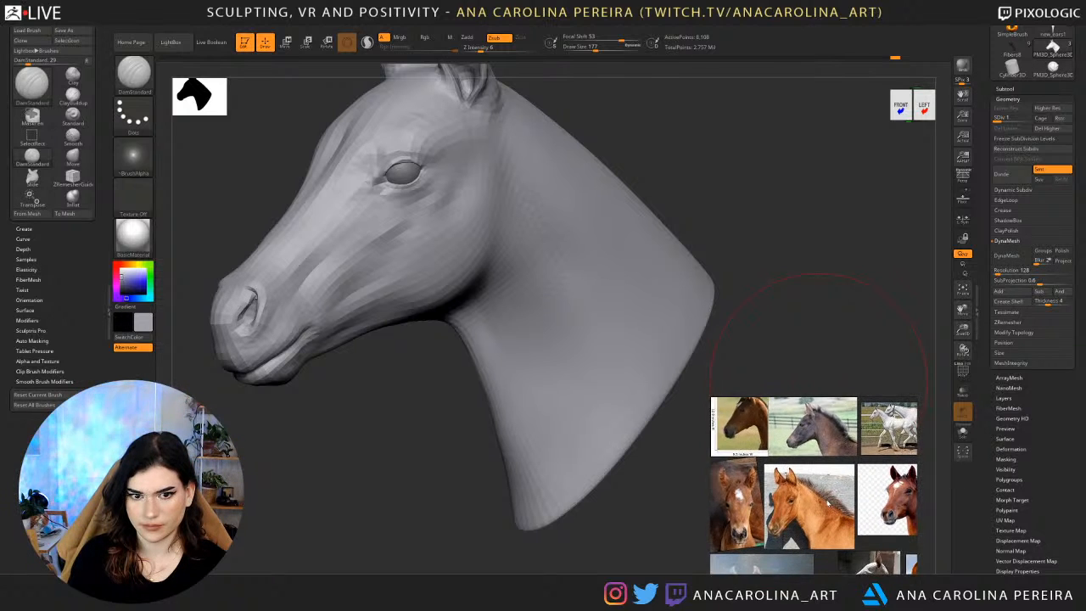
scroll(829, 504, up, 2)
drag(771, 241, 797, 243)
Raise the mesh to subdivision level 3 and smooth the front of the neck at draw size 177.
key(d)
key(d)
drag(728, 197, 802, 229)
alt+drag(777, 273, 625, 255)
key(shift)
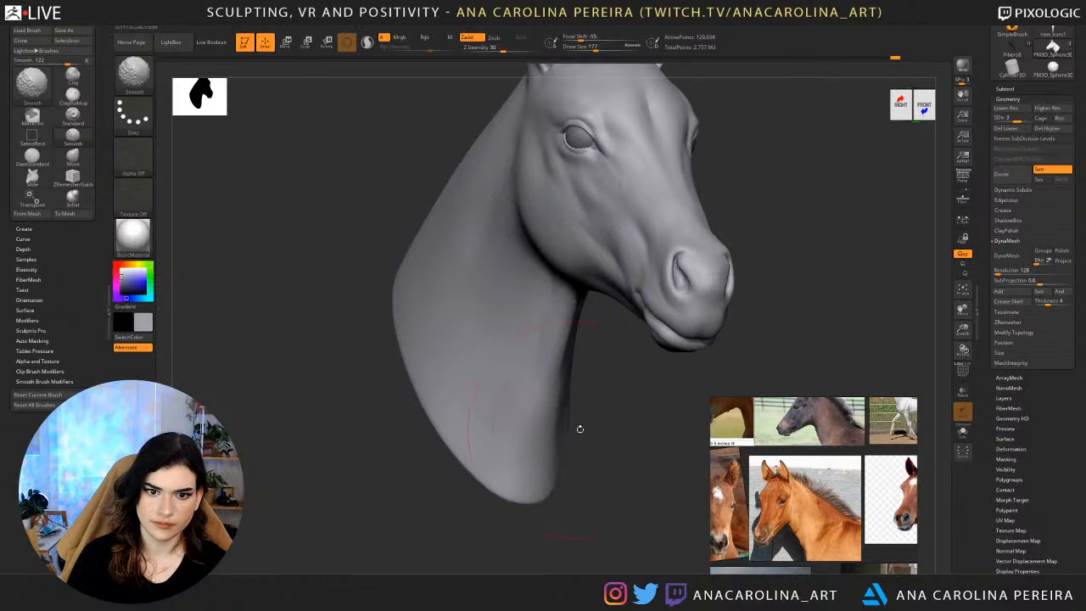
mouse_move(579, 429)
alt+mouse_down()
mouse_move(612, 400)
mouse_move(580, 399)
mouse_move(587, 406)
mouse_move(564, 370)
alt+mouse_up()
mouse_move(553, 407)
mouse_down()
mouse_move(536, 379)
mouse_move(538, 461)
mouse_up()
Return to subdivision level 1 and reshape the front contour of the throat with the Move brush at draw size 132.
key(shift)
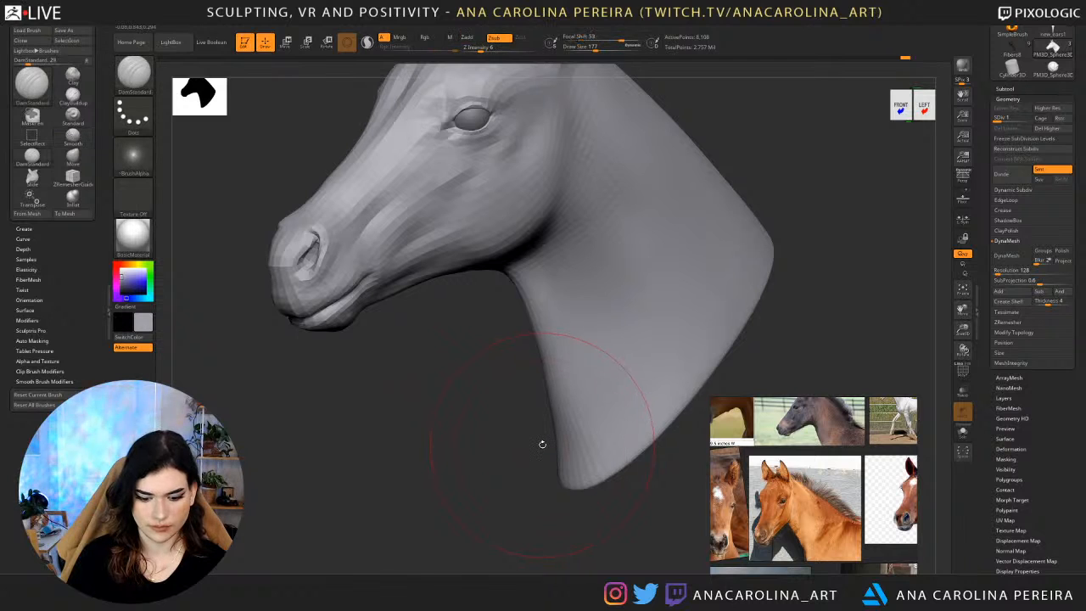
key(b)
key(m)
key(v)
key(space)
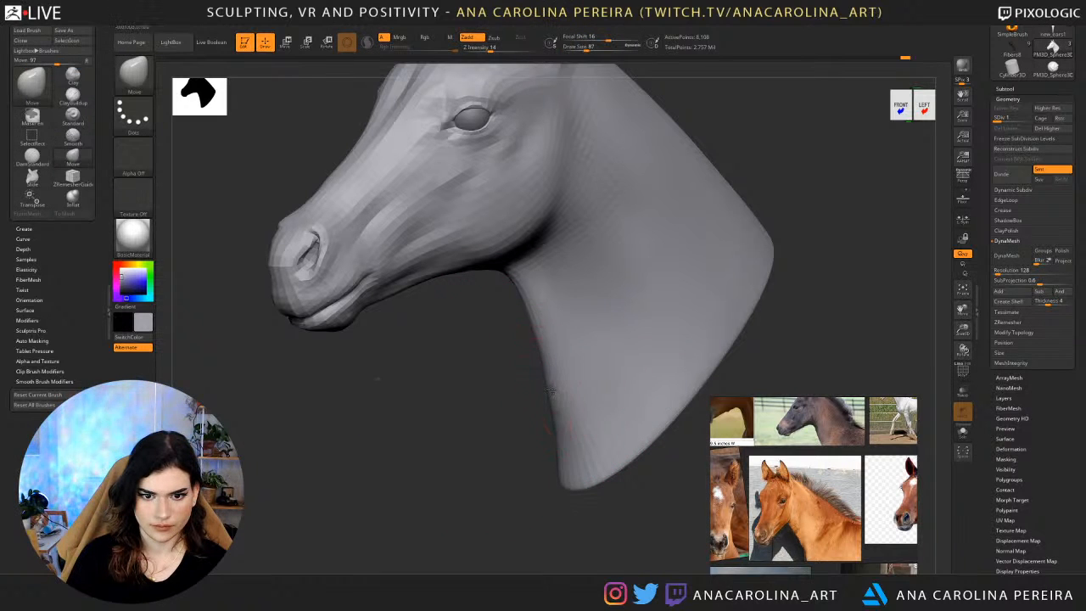
drag(550, 389, 541, 399)
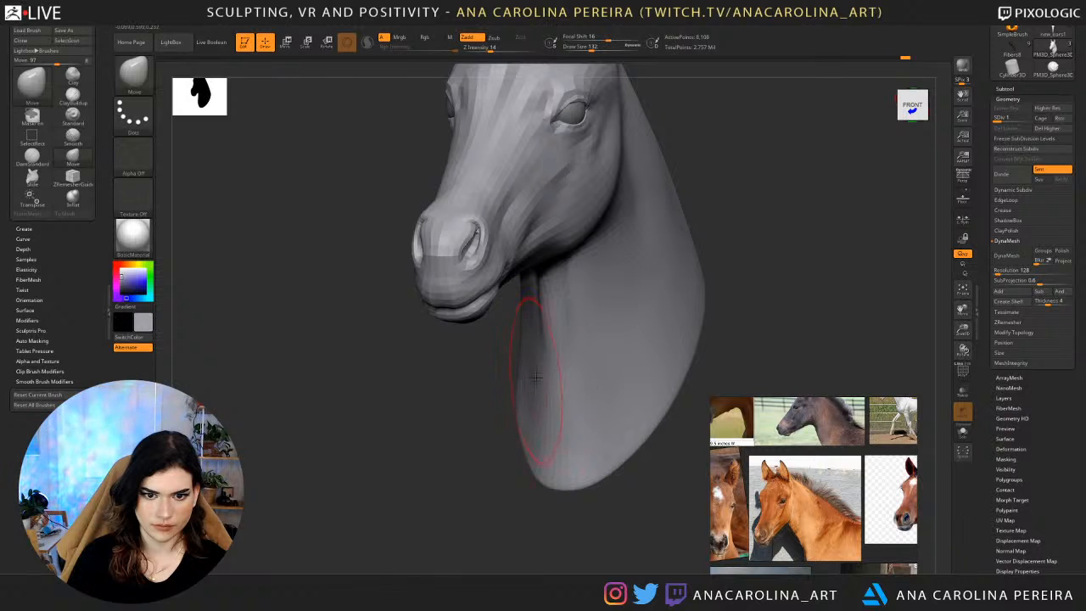
mouse_move(541, 431)
ctrl+right_down()
mouse_move(540, 474)
mouse_move(584, 483)
mouse_move(613, 416)
ctrl+right_up()
Raise the mesh to subdivision level 4 and inspect the head and neck from the front and left side.
key(d)
key(d)
key(d)
alt+right_drag(683, 308, 597, 430)
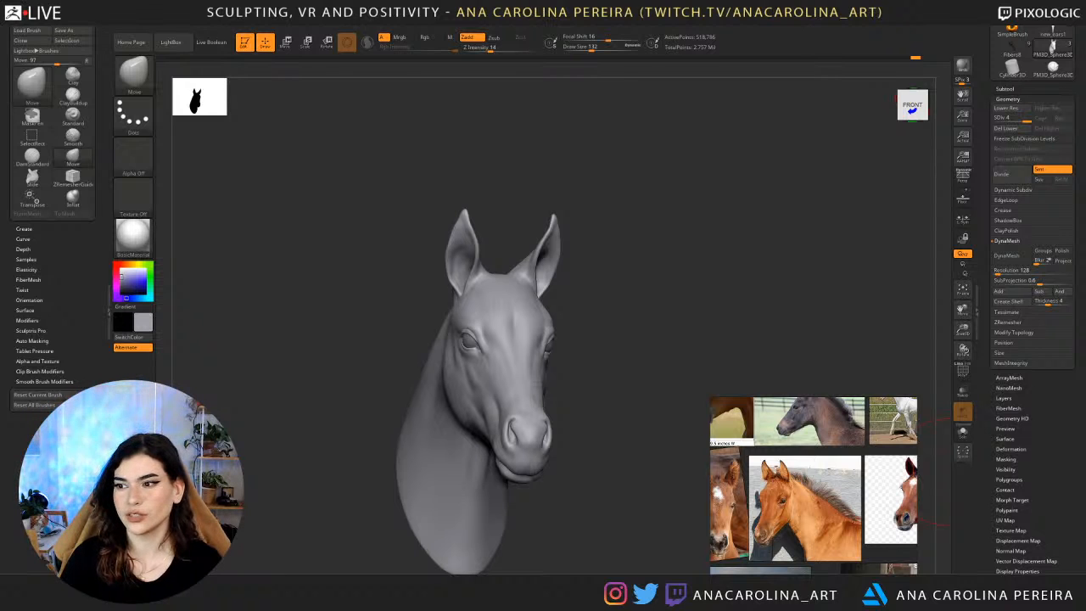
drag(603, 473, 364, 450)
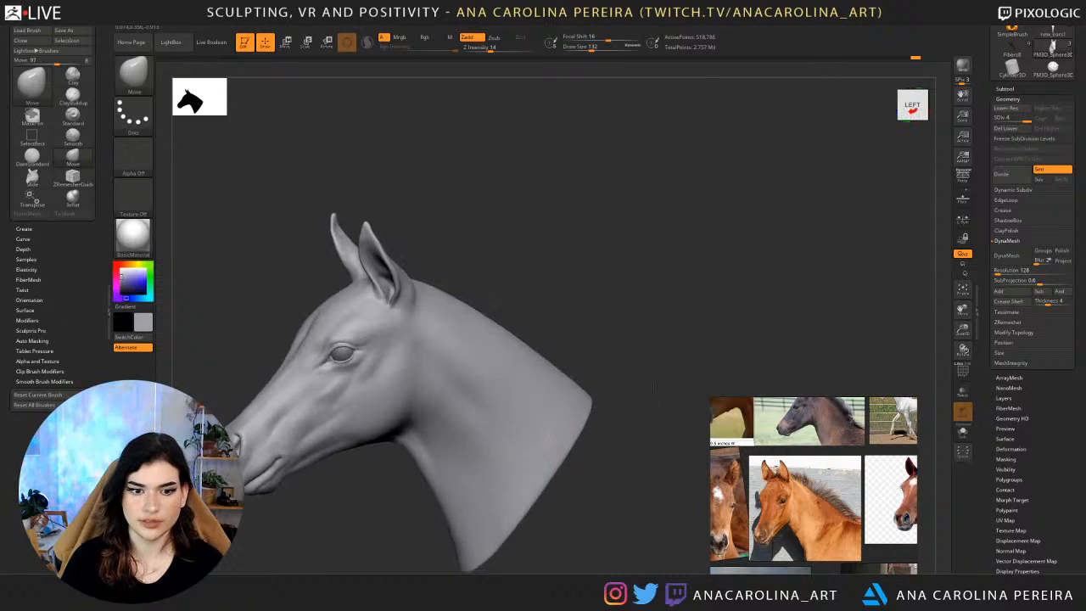
mouse_move(634, 357)
alt+mouse_down()
mouse_move(720, 262)
mouse_move(696, 238)
mouse_move(623, 436)
alt+mouse_up()
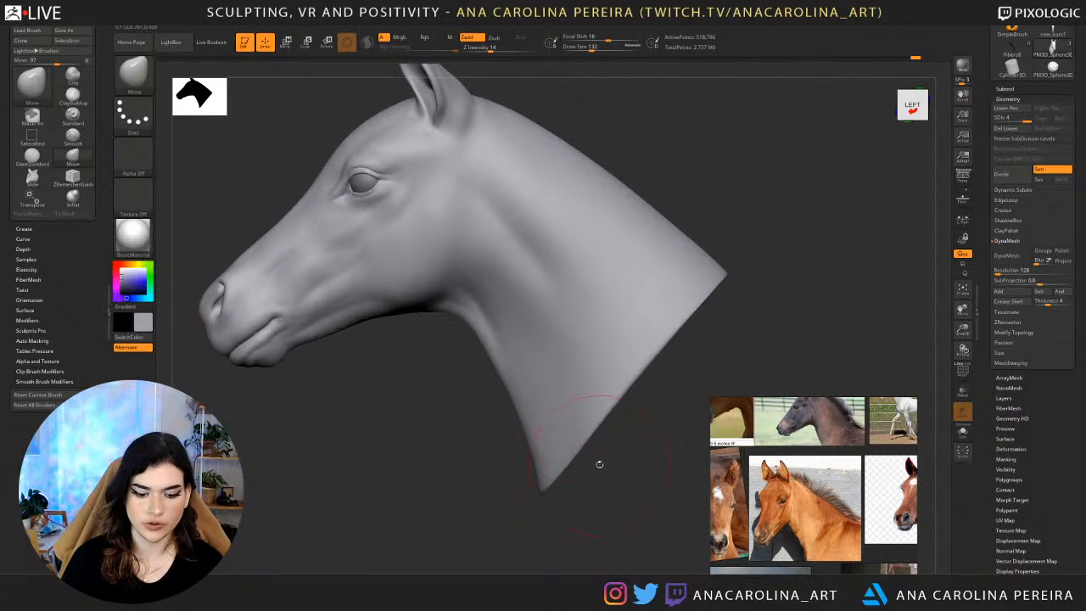
Adjust the neck's lower edge with the Move brush at draw size 192 and intensity 14, checking it from both sides.
key(b)
key(m)
key(v)
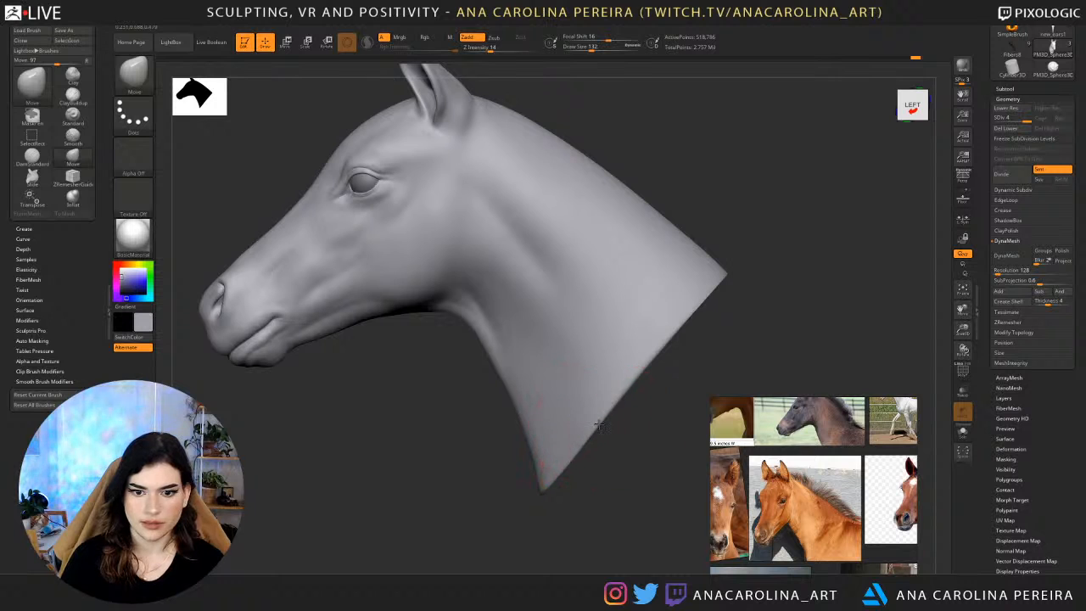
mouse_move(619, 476)
mouse_down()
mouse_move(640, 475)
mouse_move(649, 384)
mouse_up()
key(space)
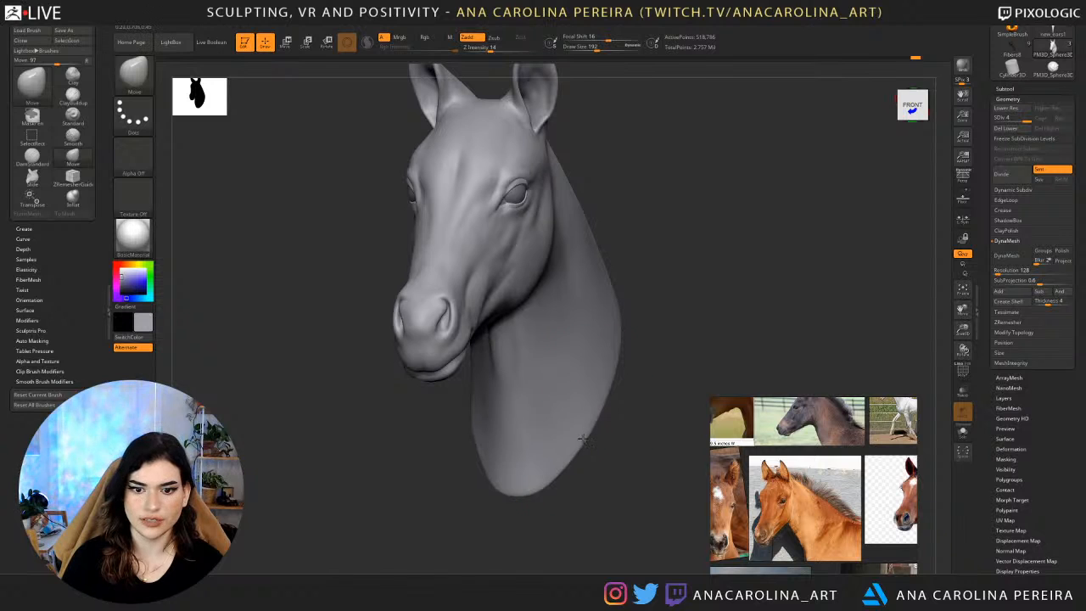
mouse_move(611, 456)
mouse_down()
mouse_move(617, 444)
mouse_move(642, 508)
mouse_move(624, 502)
mouse_up()
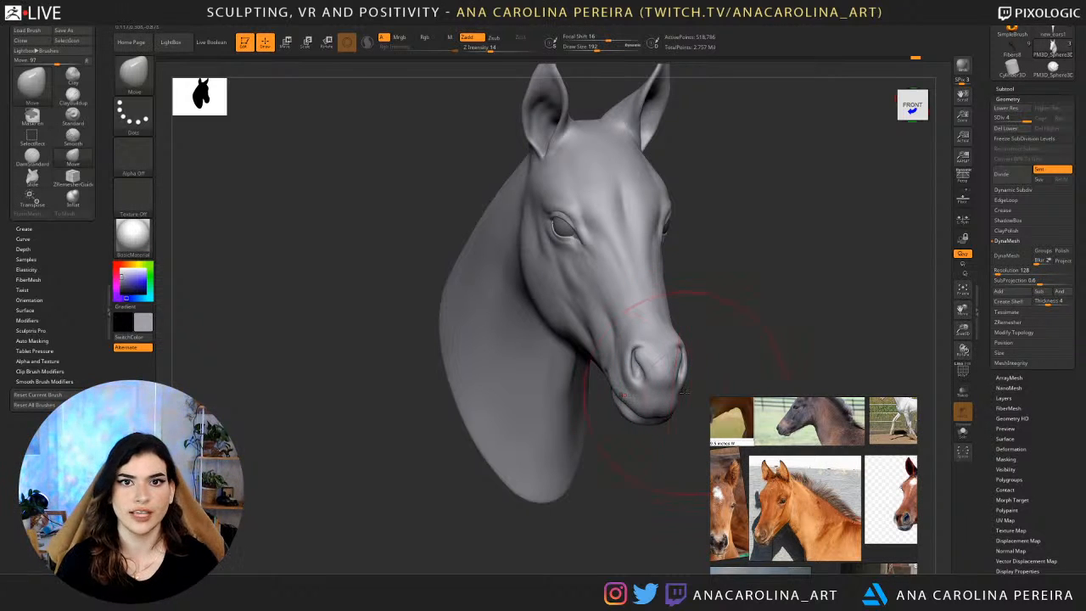
drag(777, 315, 594, 414)
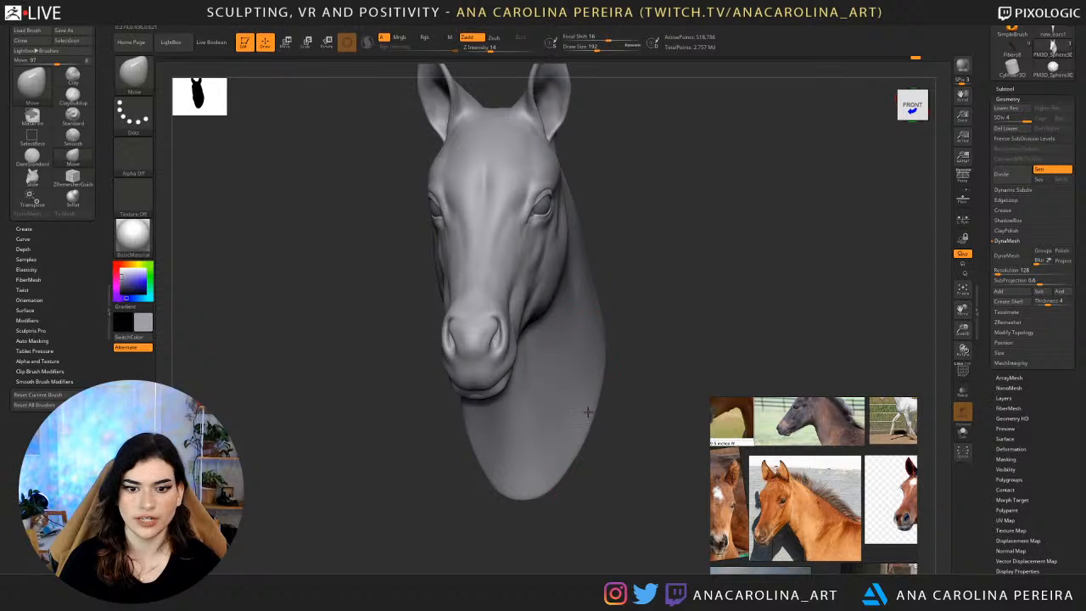
Inspect the head and neck from the front, three-quarter and left side views.
drag(655, 391, 638, 434)
mouse_move(631, 470)
alt+mouse_down()
mouse_move(616, 432)
mouse_move(589, 431)
mouse_move(628, 481)
alt+mouse_up()
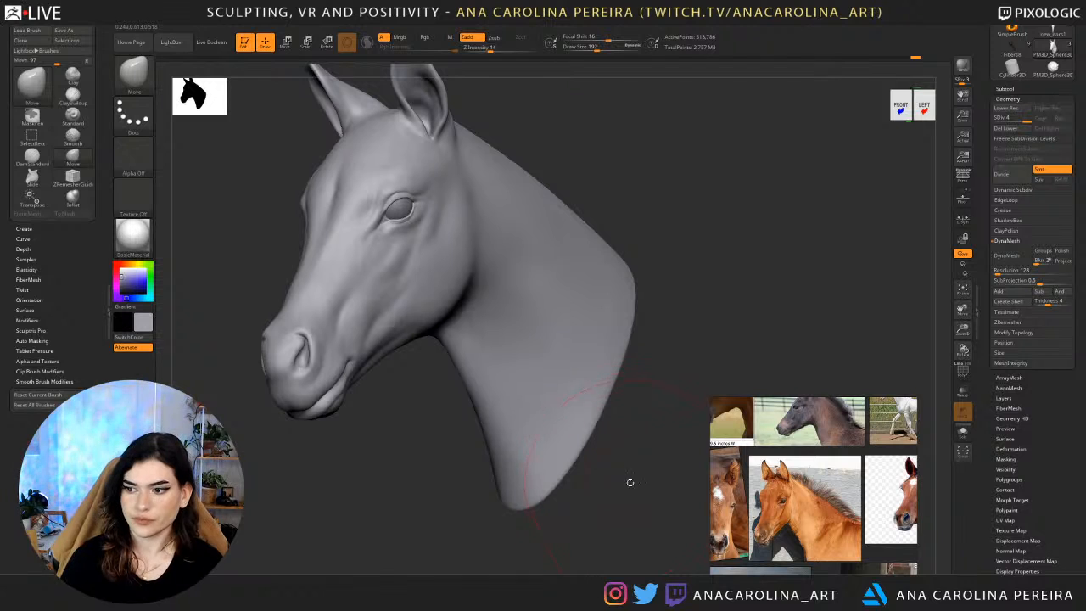
alt+drag(621, 492, 701, 483)
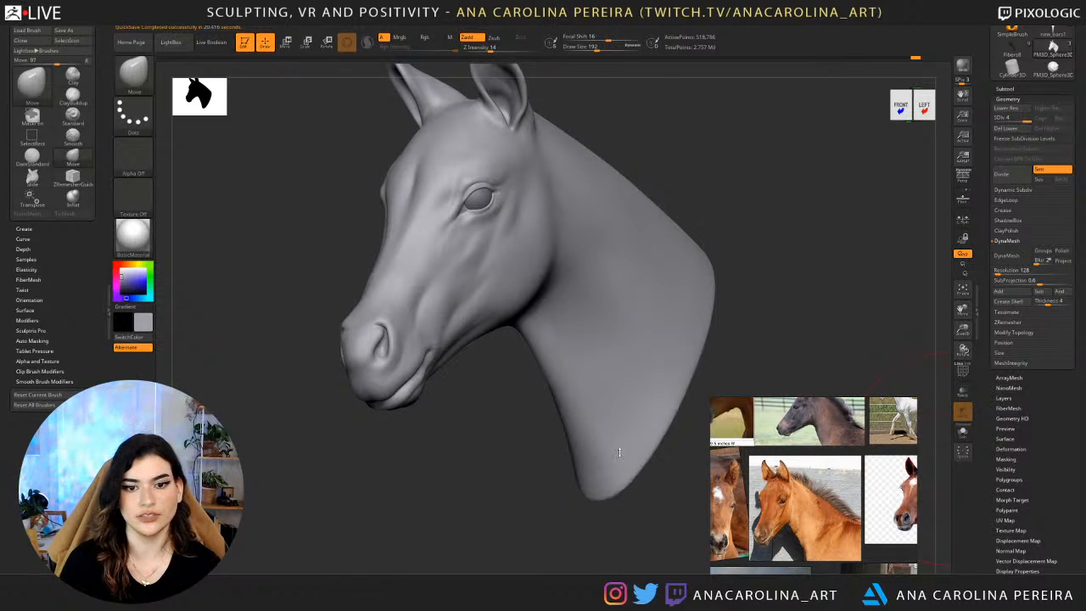
drag(511, 478, 259, 470)
alt+drag(509, 462, 549, 487)
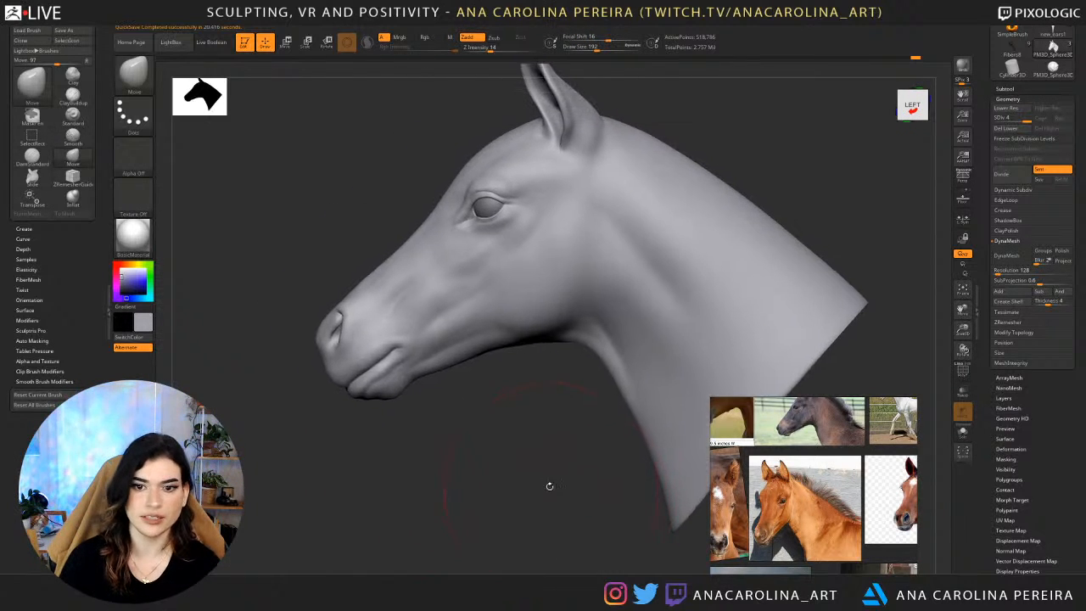
Enlarge the side-view foal reference photo and lower the mesh to subdivision level 2 for the DamStandard brush at draw size 116.
key(b)
key(d)
key(s)
scroll(814, 501, up, 5)
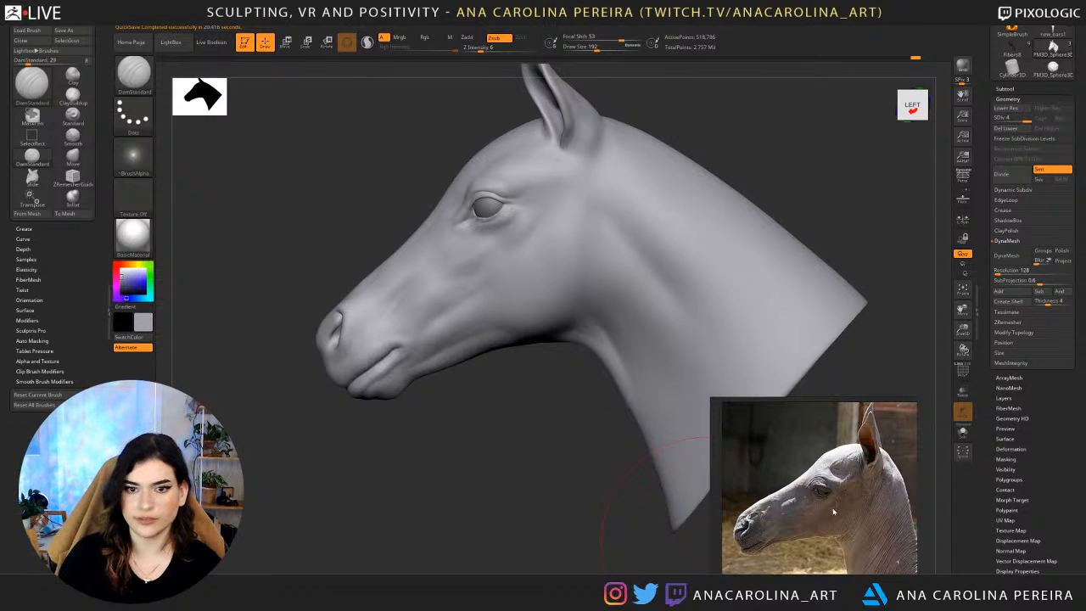
drag(619, 477, 594, 472)
key(space)
drag(574, 312, 562, 311)
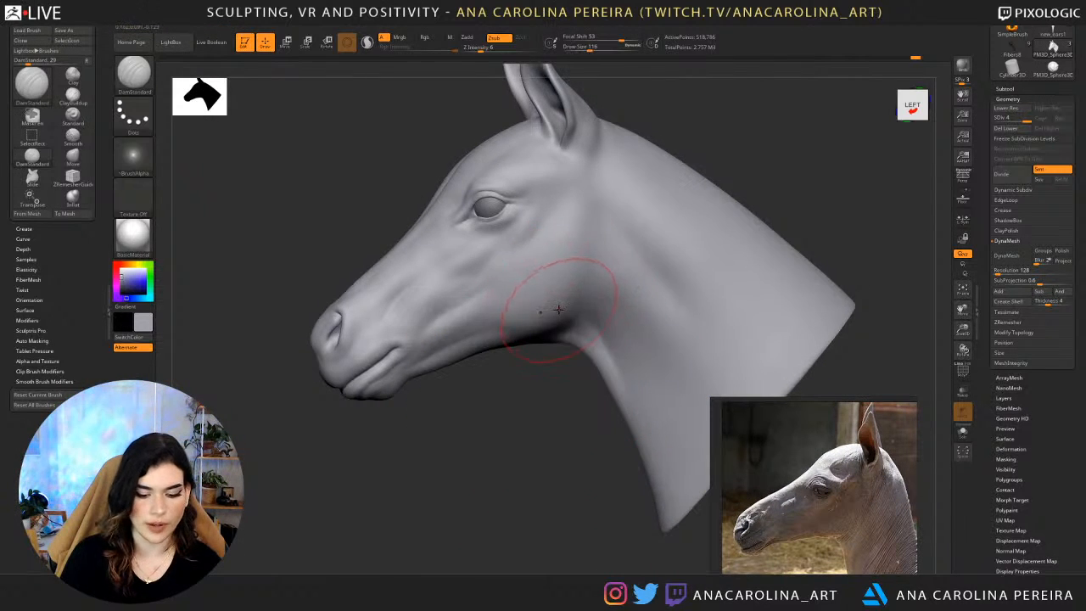
key(v)
key(v)
key(shift+d)
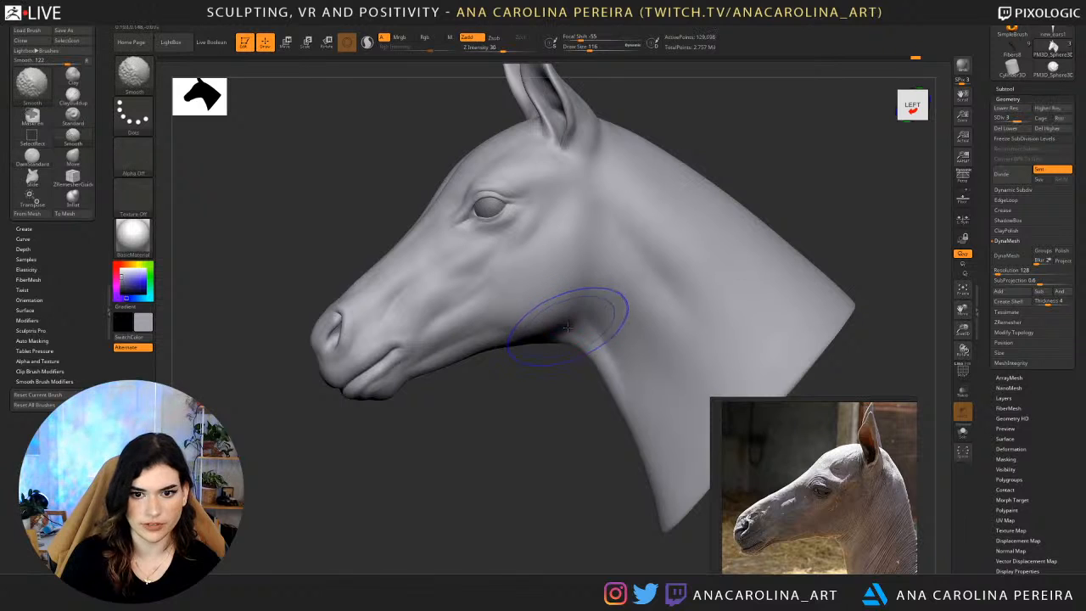
key(shift+d)
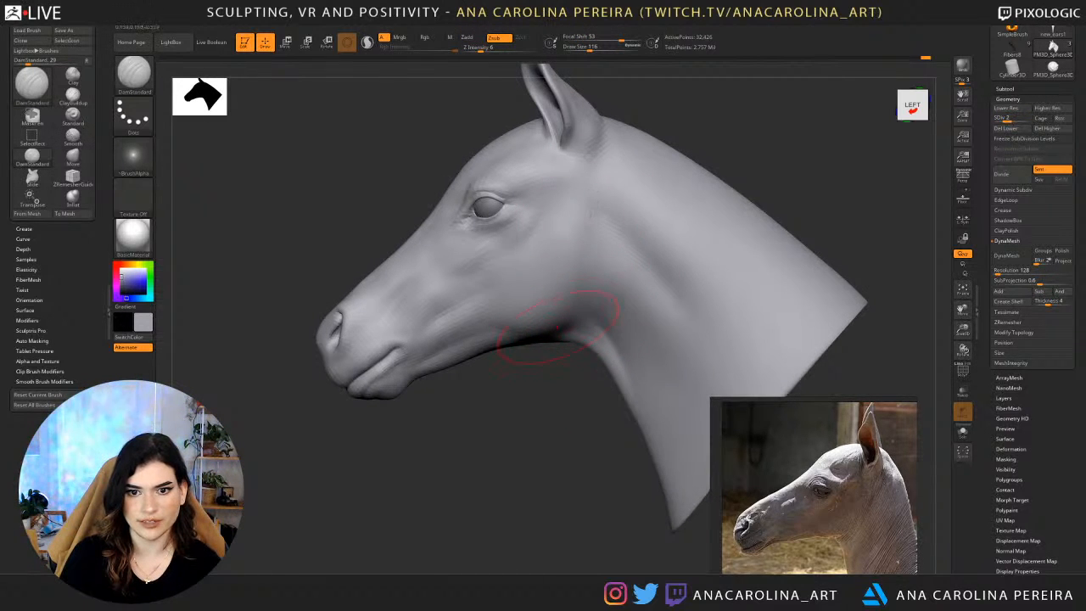
Set focal shift to 72 and intensity to 23, try a DamStandard stroke down the neck behind the jaw, and undo it.
drag(562, 375, 612, 368)
key(space)
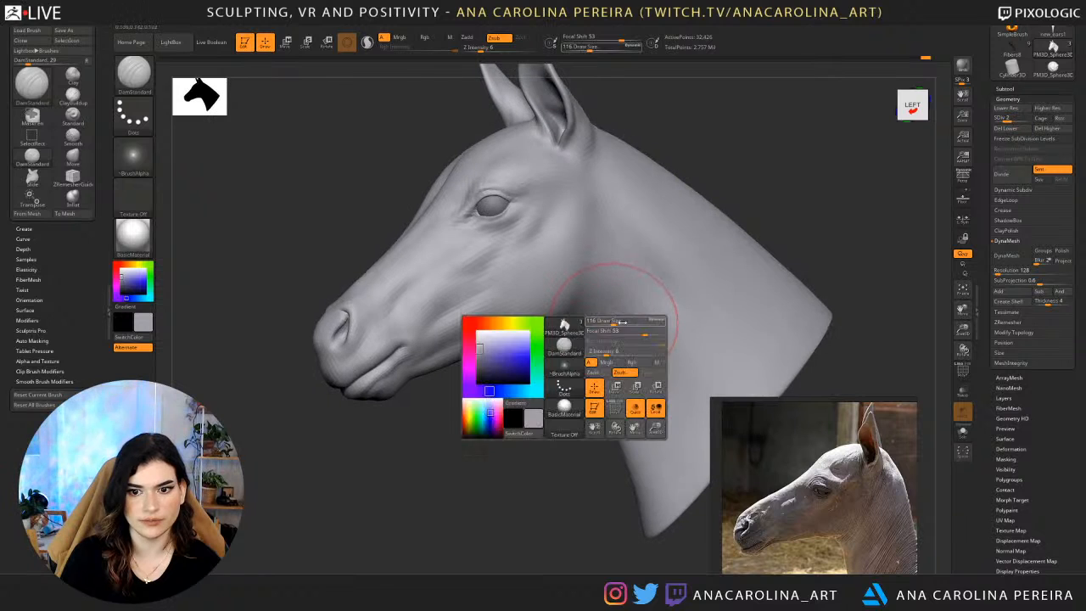
mouse_move(622, 330)
mouse_down()
mouse_move(633, 330)
mouse_move(608, 307)
mouse_up()
key(space)
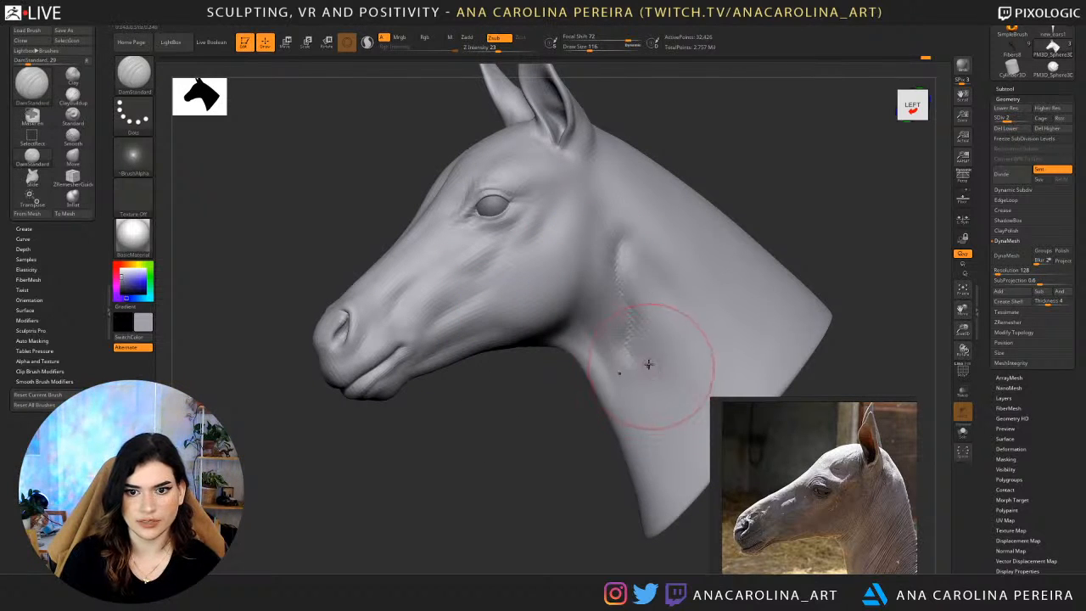
key(ctrl+z)
key(space)
right_drag(649, 341, 547, 318)
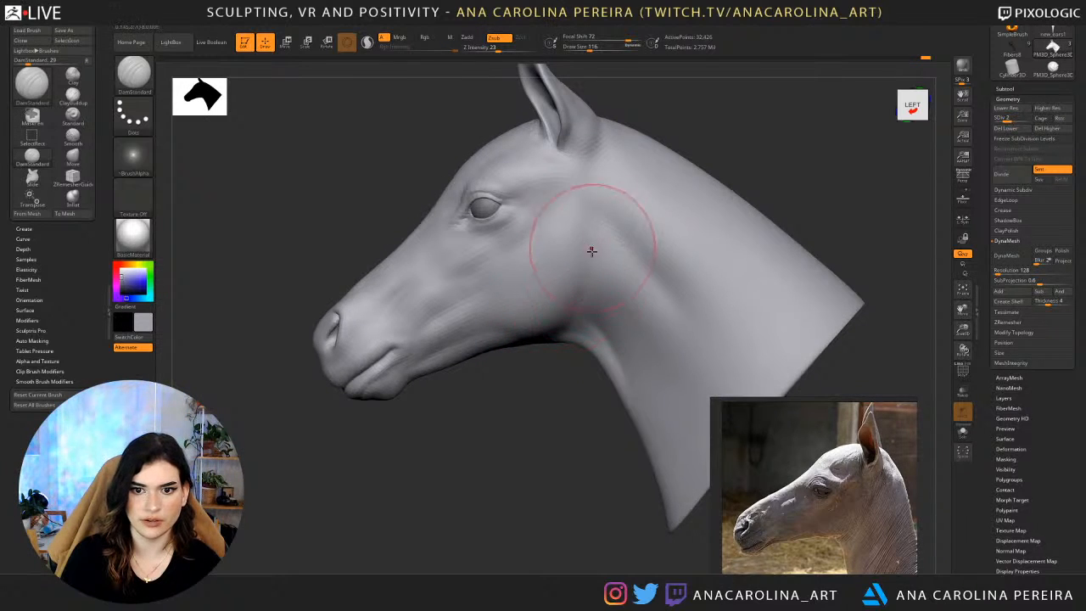
Carve the hollow between the cheek and neck down to the throat with DamStandard at draw size 149 and intensity 18.
key(space)
drag(587, 294, 609, 325)
key(space)
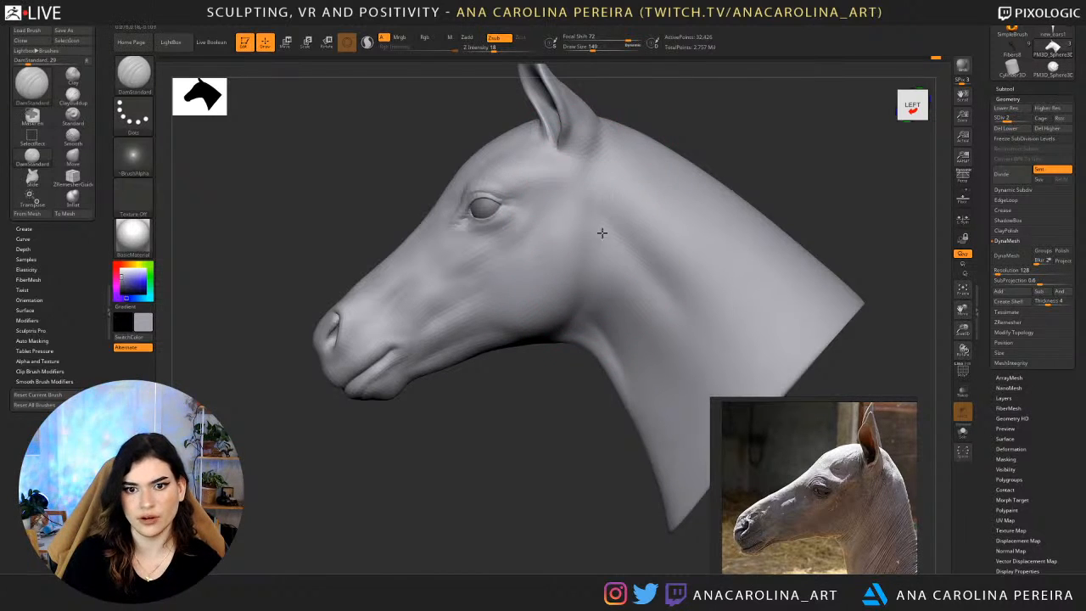
shift+drag(599, 267, 589, 325)
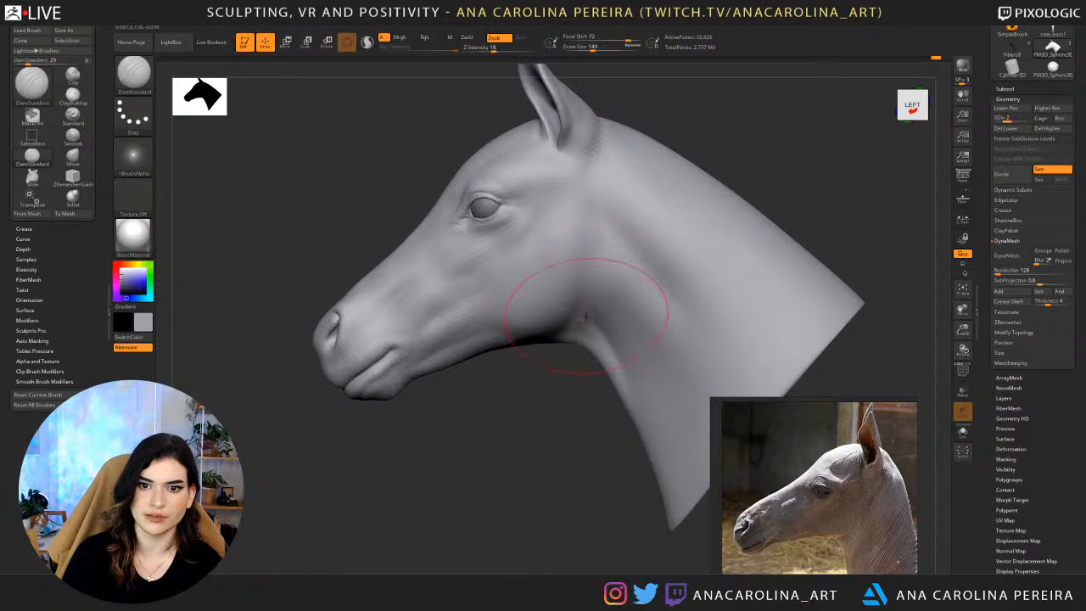
mouse_move(560, 359)
mouse_down()
mouse_move(575, 386)
mouse_move(594, 384)
mouse_up()
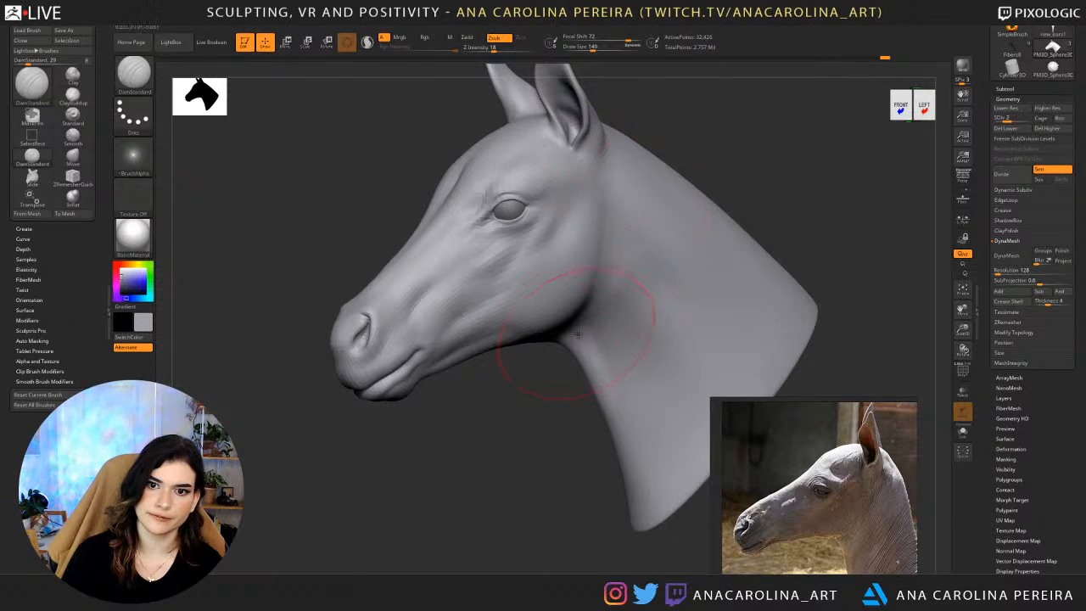
mouse_move(639, 246)
shift+mouse_down()
mouse_move(626, 244)
mouse_move(608, 327)
shift+mouse_up()
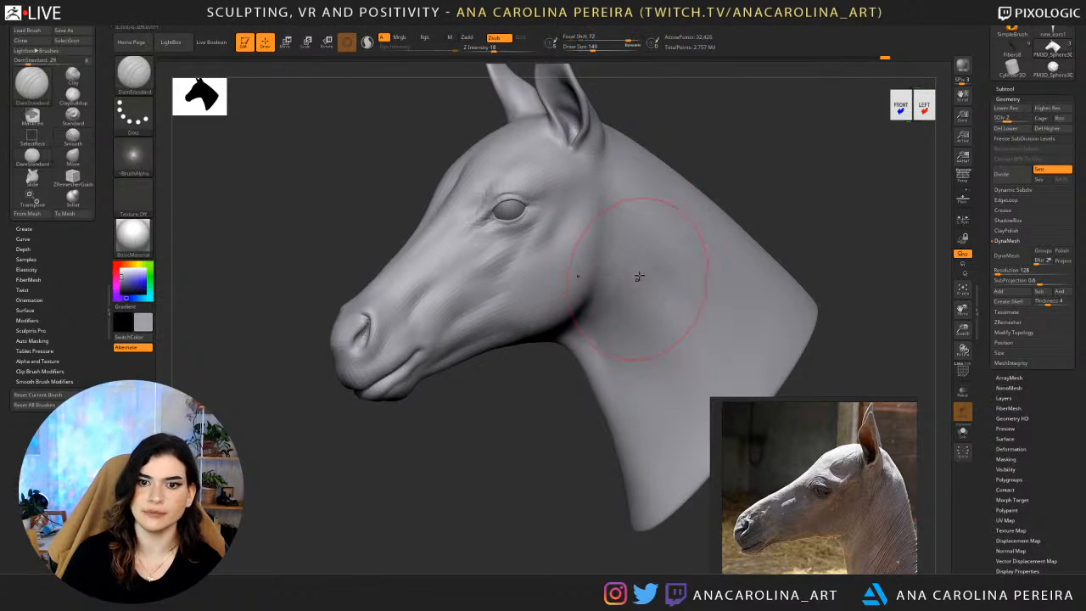
shift+drag(639, 270, 638, 243)
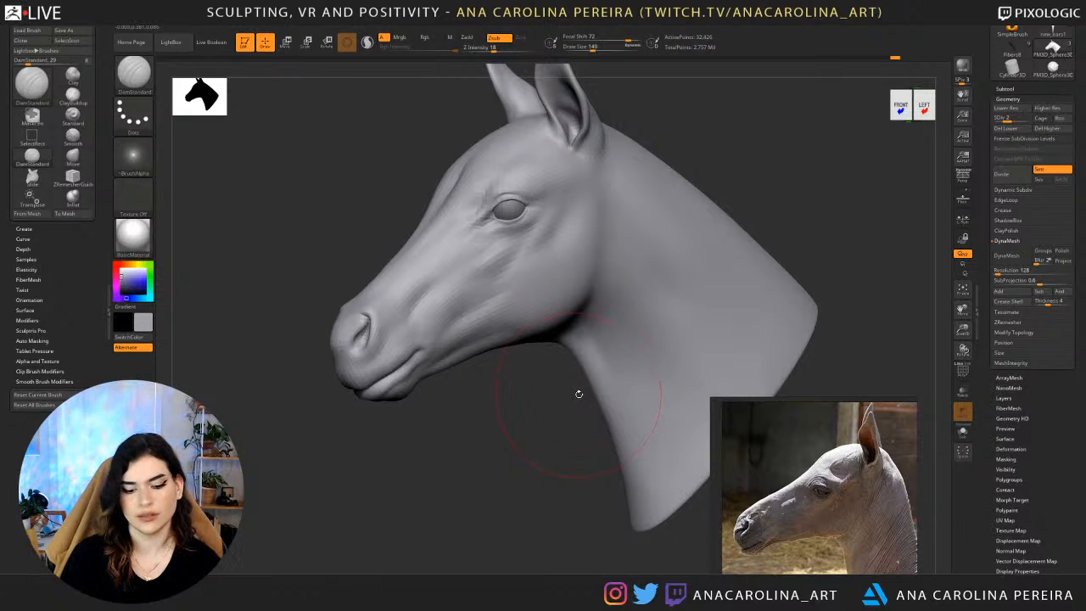
Raise the mesh to subdivision level 4, then refine and smooth the crease behind the jaw at draw size 74.
key(d)
key(d)
mouse_move(541, 458)
alt+mouse_down()
mouse_move(564, 387)
mouse_move(581, 450)
alt+mouse_up()
key(s)
drag(599, 311, 591, 313)
drag(567, 405, 533, 402)
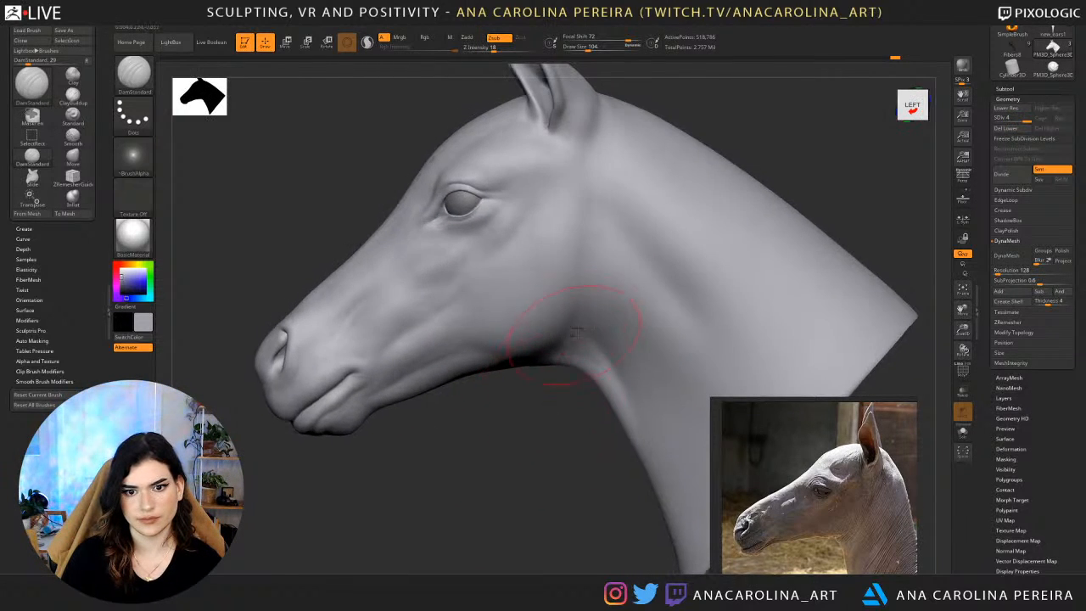
key(space)
drag(584, 304, 579, 305)
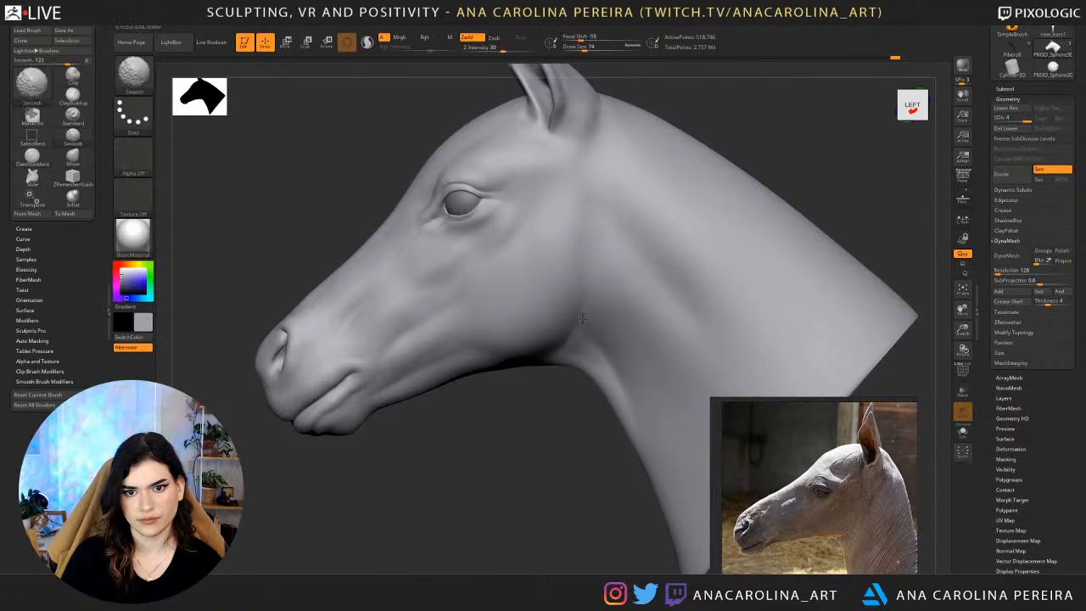
key(shift)
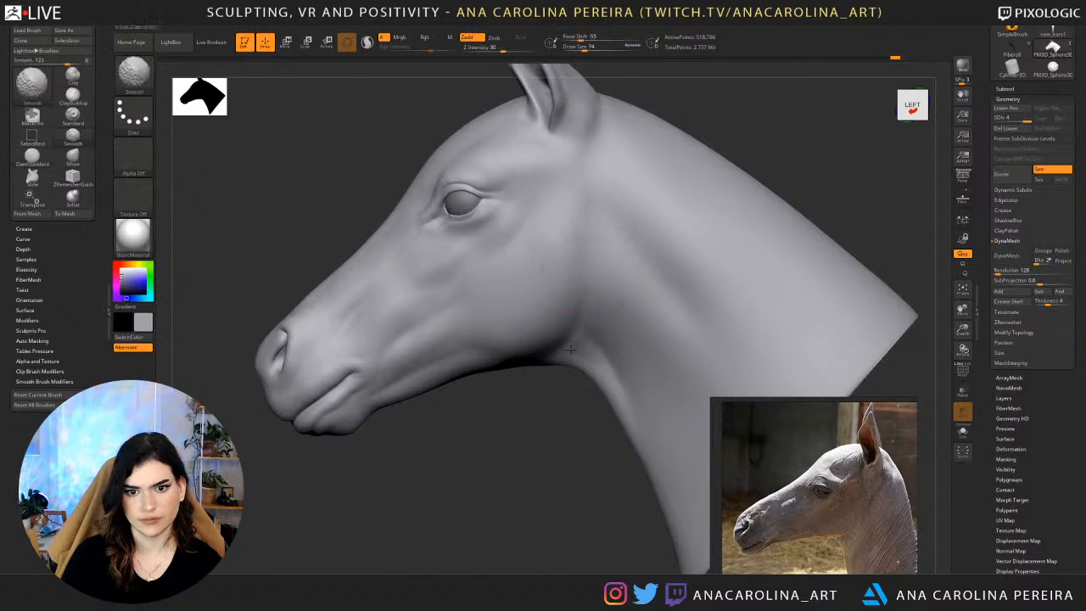
key(shift)
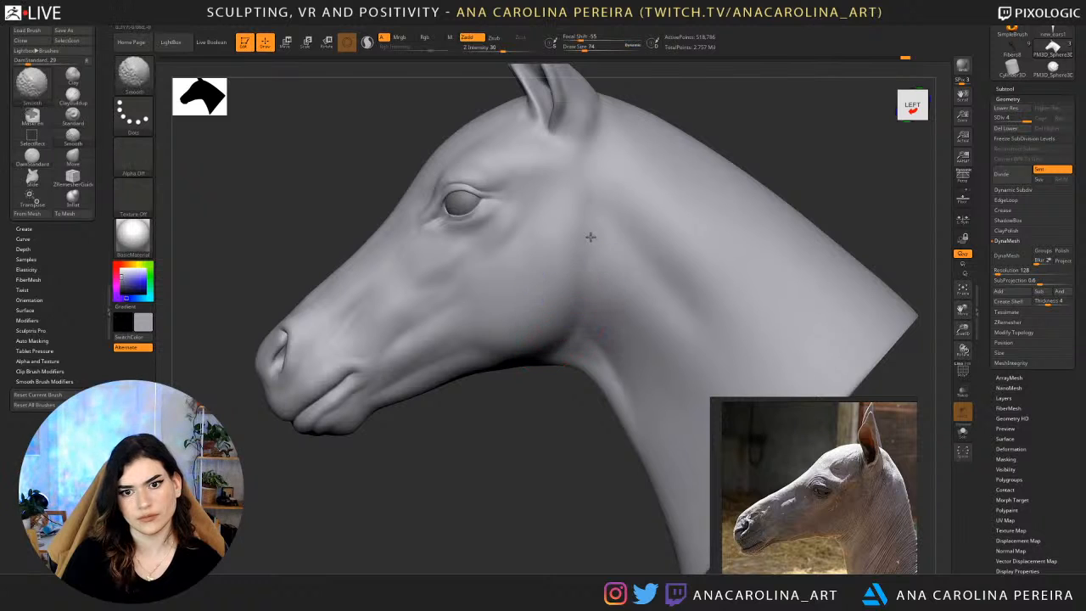
mouse_move(563, 399)
mouse_down()
mouse_move(646, 425)
mouse_move(635, 441)
mouse_move(605, 396)
mouse_move(560, 449)
mouse_move(524, 430)
mouse_move(529, 442)
mouse_up()
key(shift)
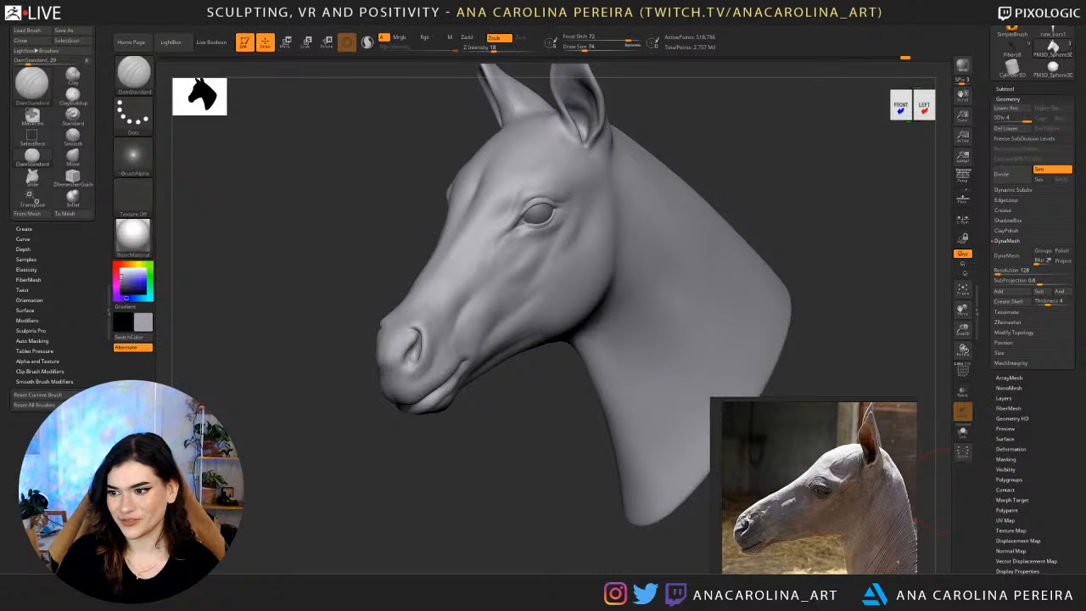
Switch to the ClayBuildup brush at draw size 104 and check the neck from the left and right sides.
mouse_move(897, 279)
mouse_down()
mouse_move(885, 274)
mouse_move(874, 289)
mouse_up()
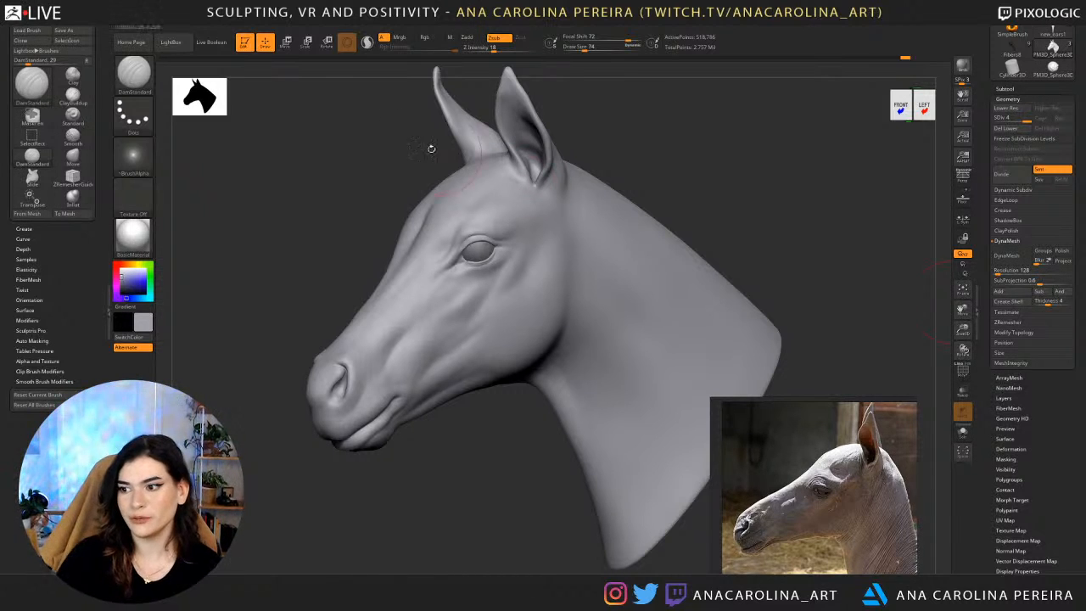
mouse_move(633, 182)
mouse_down()
mouse_move(739, 170)
mouse_move(699, 167)
mouse_up()
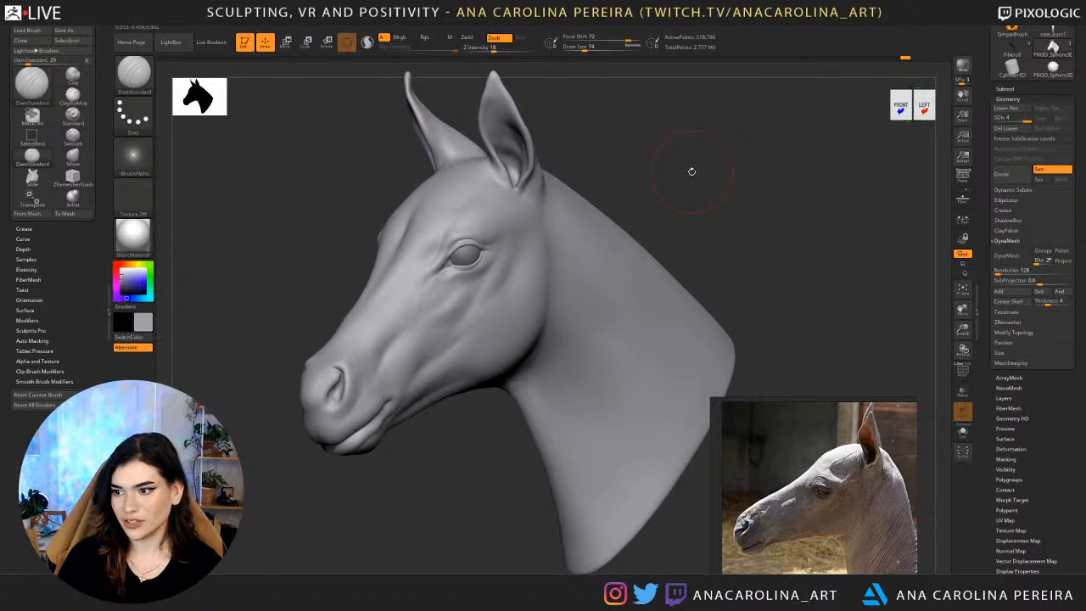
mouse_move(698, 179)
mouse_down()
mouse_move(724, 173)
mouse_move(687, 151)
mouse_move(684, 73)
mouse_up()
key(b)
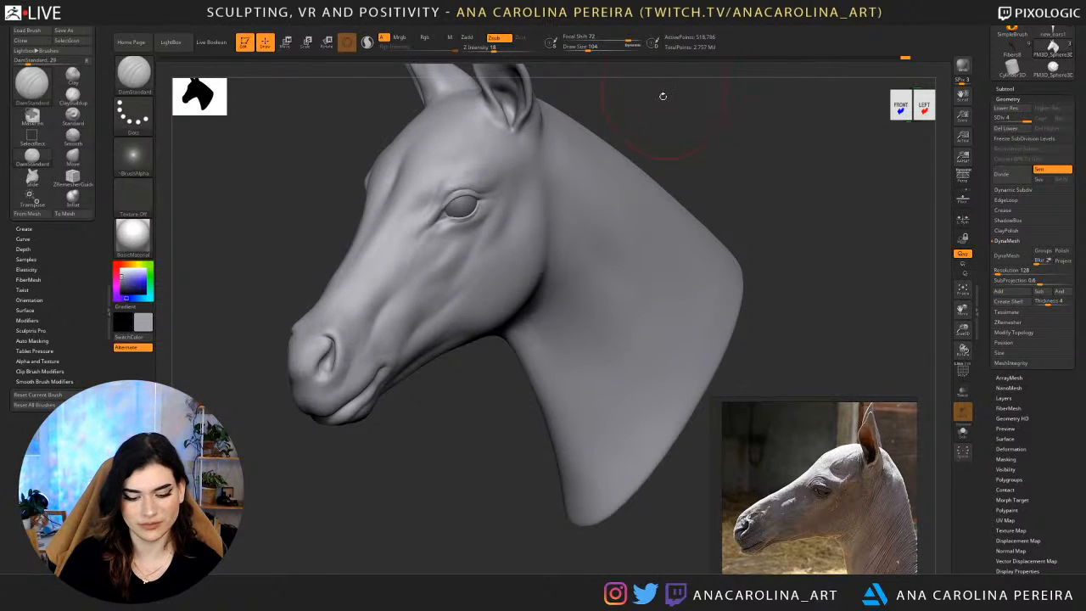
key(b)
key(c)
key(b)
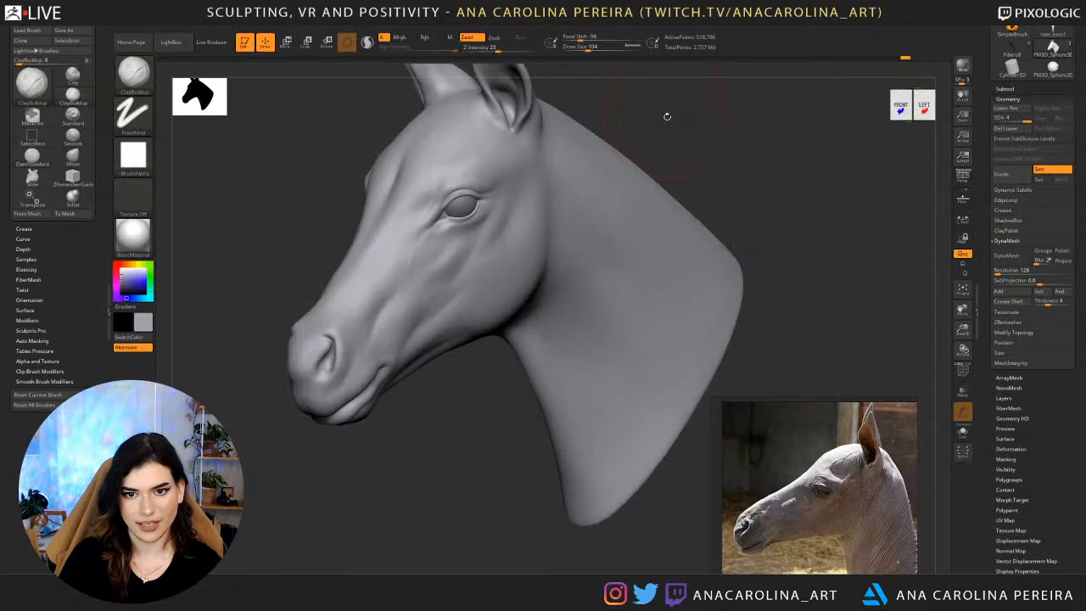
drag(667, 118, 674, 118)
drag(643, 187, 653, 173)
drag(724, 161, 932, 157)
drag(569, 344, 506, 341)
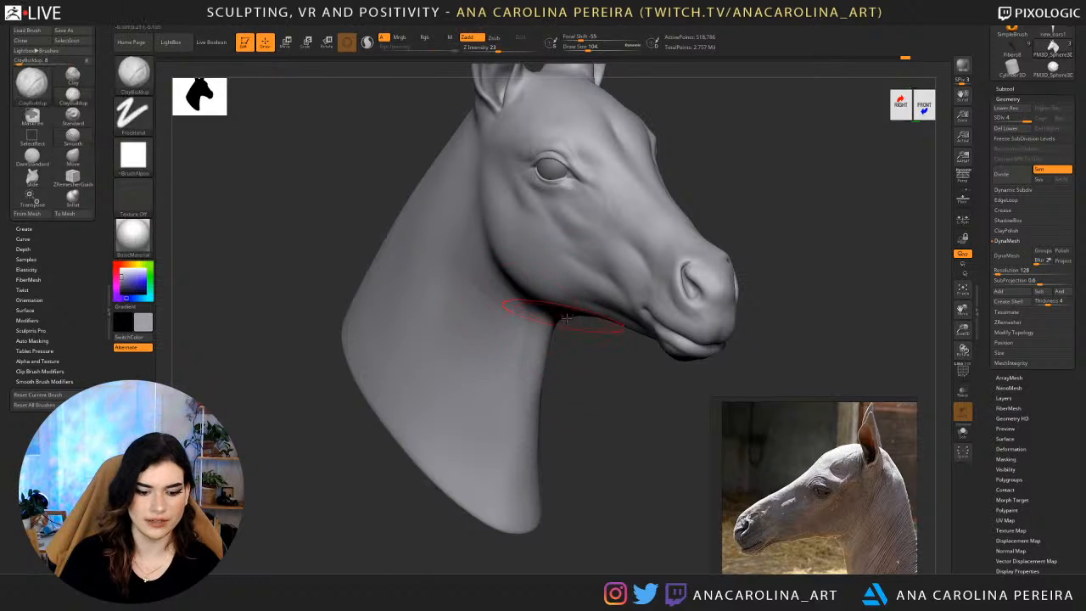
Lower the mesh to subdivision level 3, then build up and smooth the neck below the jaw with ClayBuildup at intensity 10.
key(shift+d)
key(shift+d)
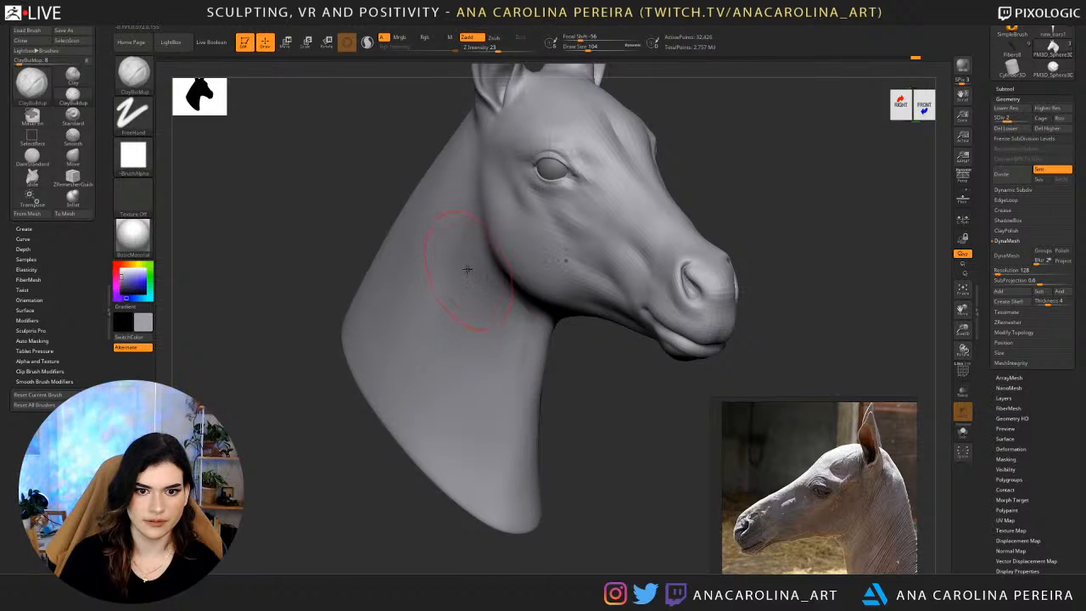
key(d)
key(space)
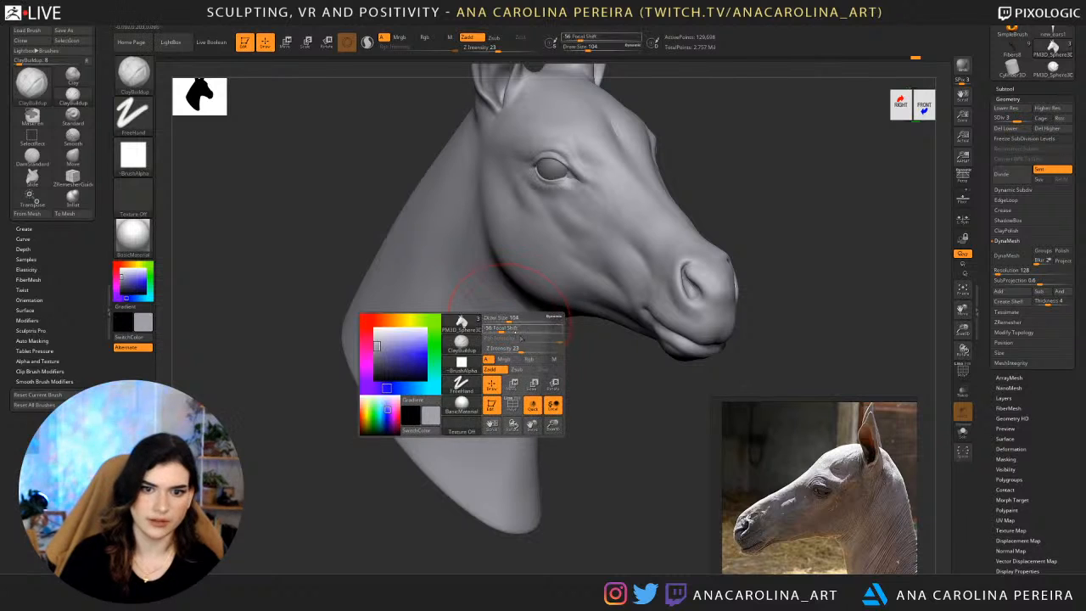
drag(520, 349, 510, 349)
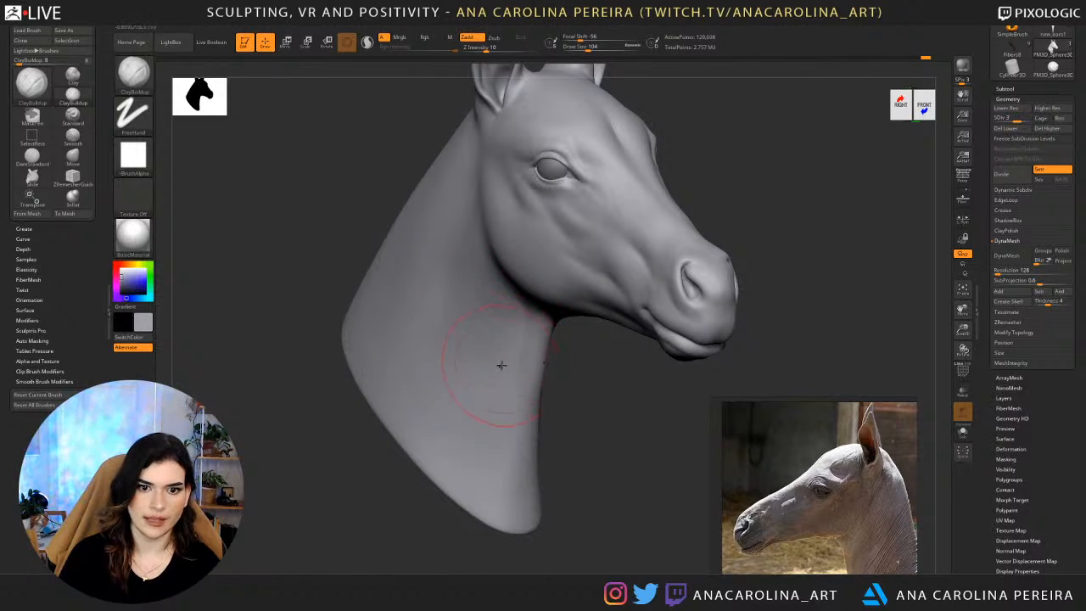
mouse_move(560, 395)
mouse_down()
mouse_move(526, 393)
mouse_move(526, 364)
mouse_up()
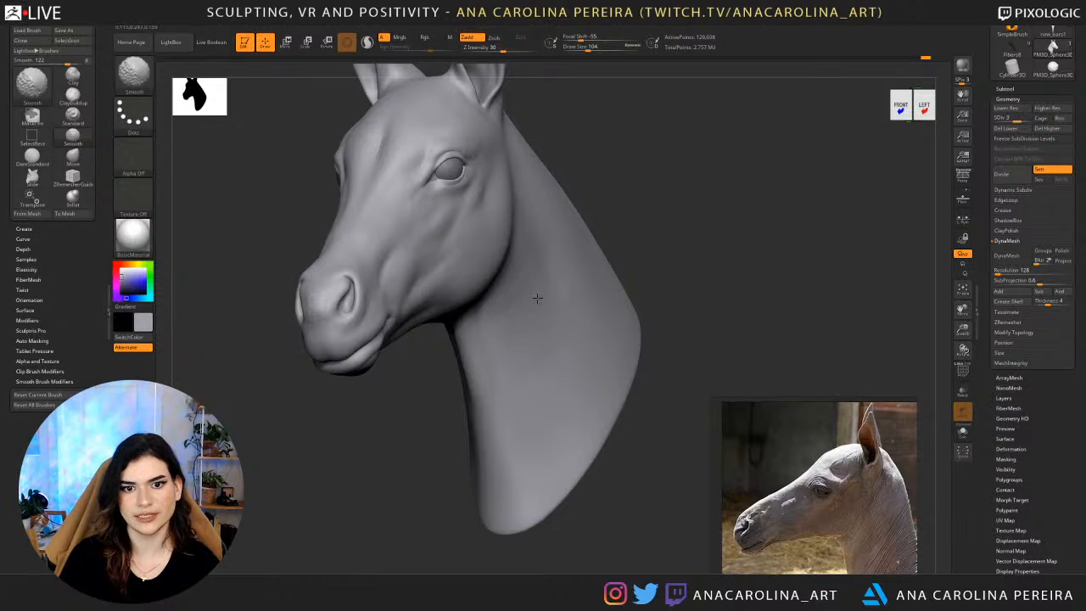
mouse_move(537, 299)
shift+mouse_down()
mouse_move(521, 354)
mouse_move(536, 384)
mouse_move(538, 345)
mouse_move(507, 351)
mouse_move(512, 340)
mouse_move(528, 404)
shift+mouse_up()
Add volume along the lower side of the neck with ClayBuildup and smooth it, working from the right side and front.
drag(654, 267, 719, 234)
mouse_move(571, 374)
mouse_down()
mouse_move(482, 397)
mouse_move(447, 387)
mouse_up()
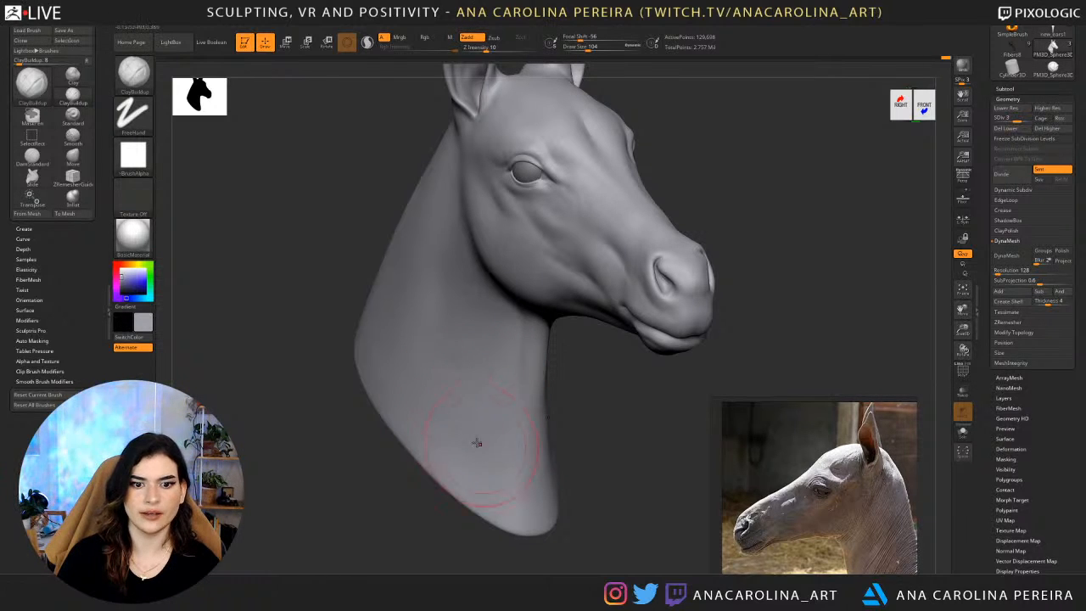
mouse_move(478, 468)
shift+mouse_down()
mouse_move(480, 381)
mouse_move(468, 359)
shift+mouse_up()
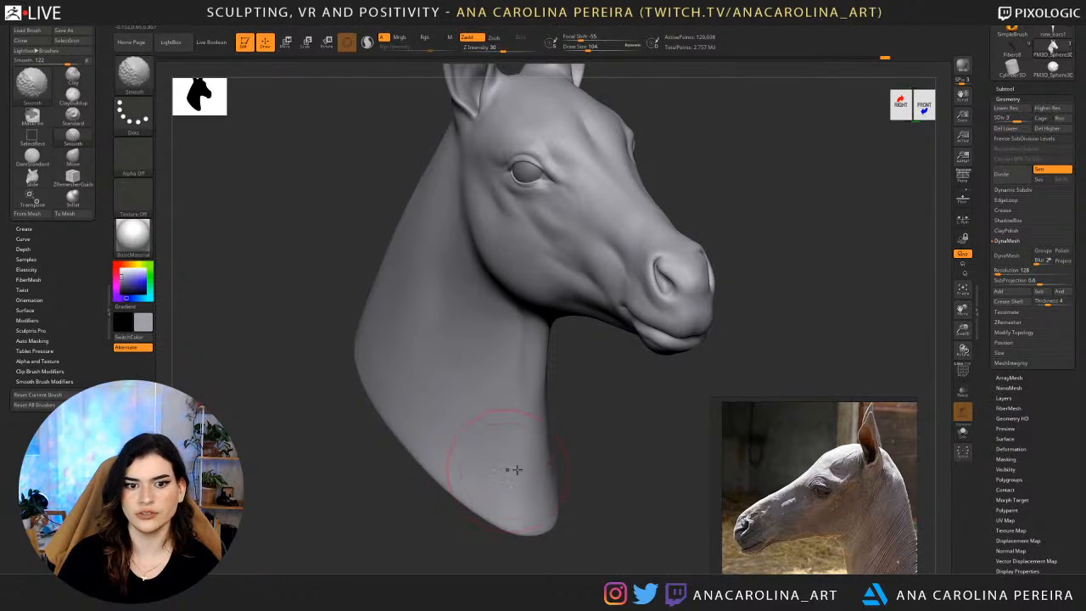
mouse_move(650, 454)
mouse_down()
mouse_move(575, 429)
mouse_move(718, 288)
mouse_up()
mouse_move(652, 290)
mouse_down()
mouse_move(663, 283)
mouse_move(565, 383)
mouse_up()
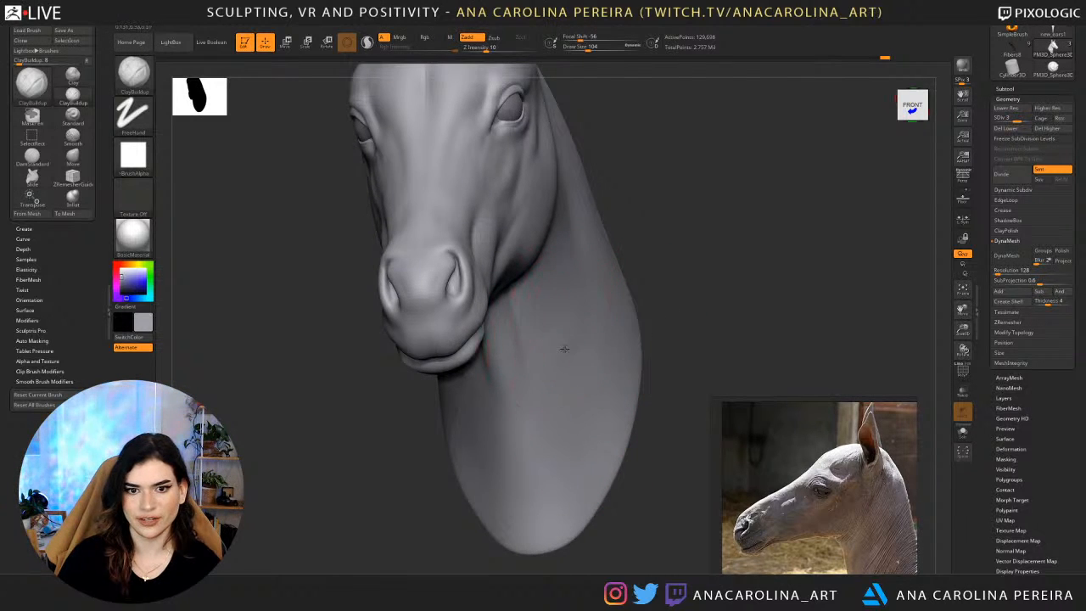
mouse_move(589, 334)
mouse_down()
mouse_move(557, 407)
mouse_move(588, 355)
mouse_move(541, 357)
mouse_move(579, 389)
mouse_up()
Build up and smooth the side of the neck behind the jaw, checking the shape from the right side and front.
drag(650, 429, 715, 344)
mouse_move(646, 366)
alt+mouse_down()
mouse_move(586, 404)
mouse_move(578, 436)
mouse_move(496, 431)
alt+mouse_up()
drag(465, 467, 482, 457)
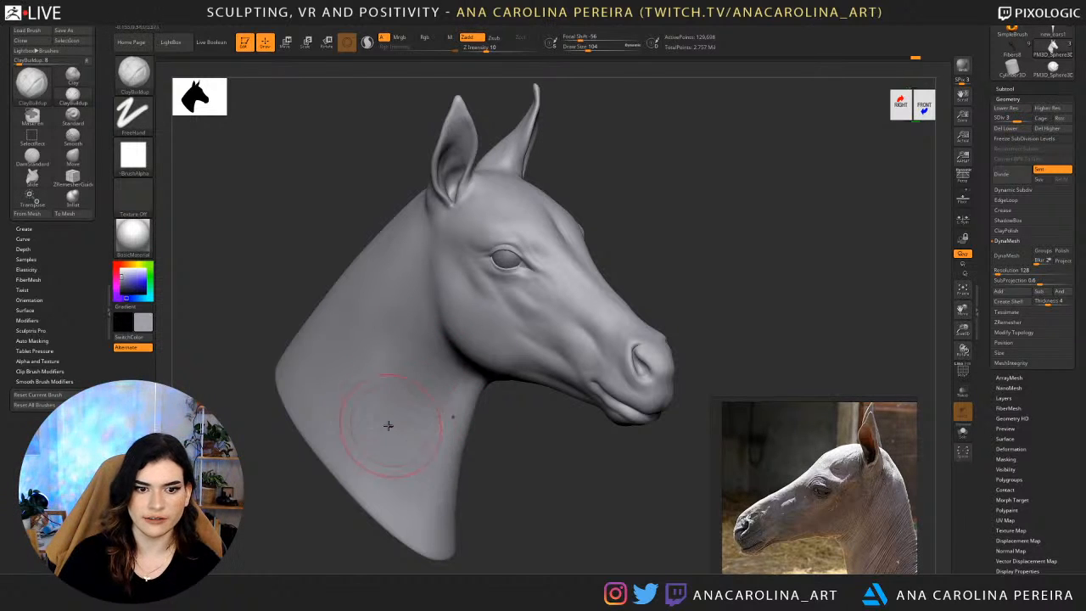
key(shift)
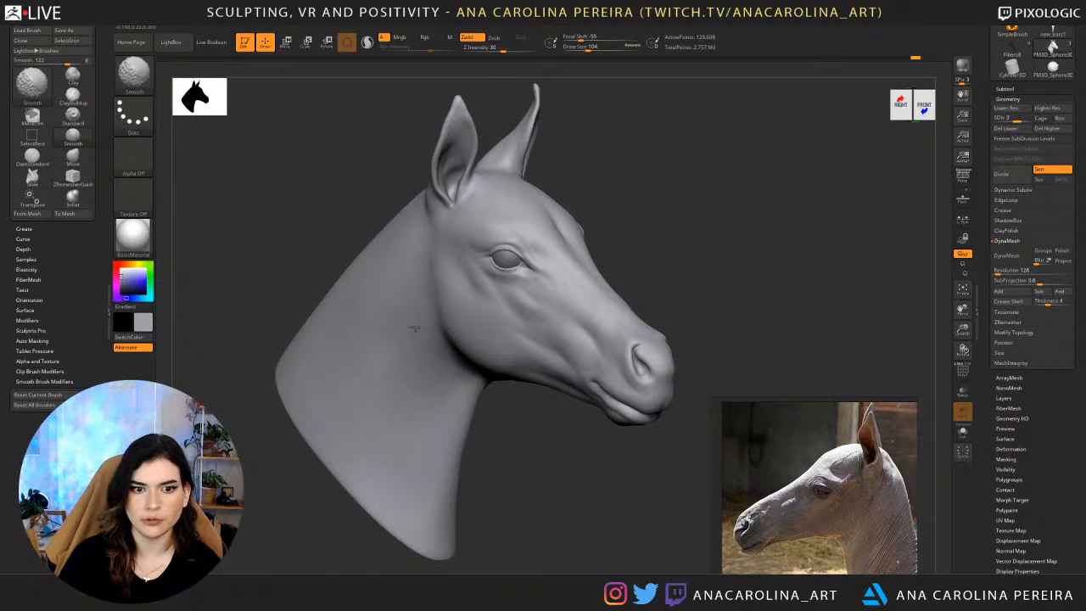
mouse_move(511, 453)
mouse_down()
mouse_move(467, 433)
mouse_move(483, 438)
mouse_move(437, 373)
mouse_up()
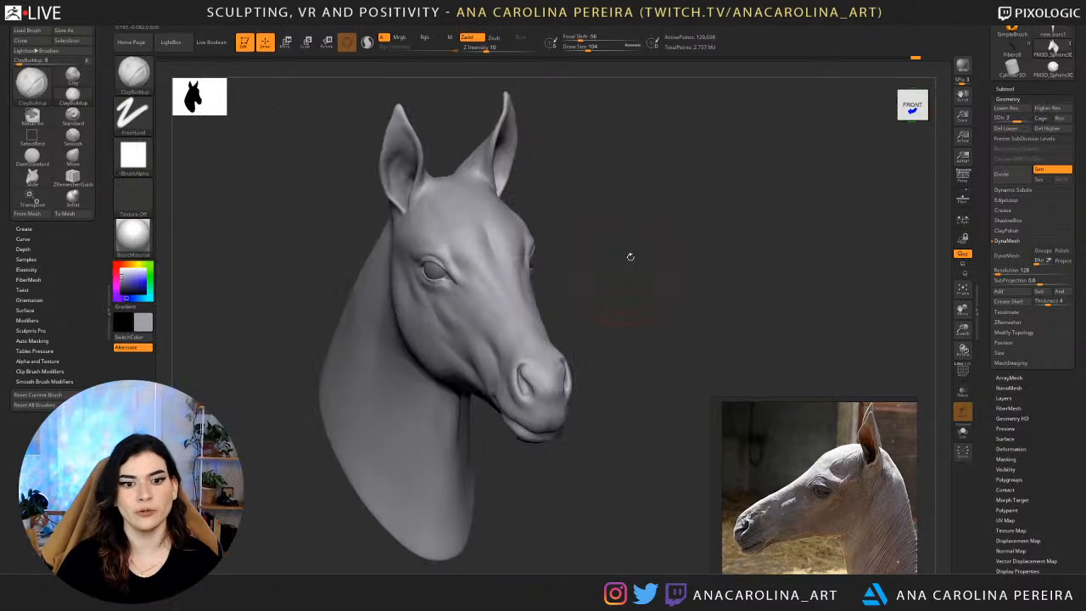
Build up the upper back of the neck with ClayBuildup and smooth it below the jaw, checking the shape from both sides.
drag(591, 306, 640, 235)
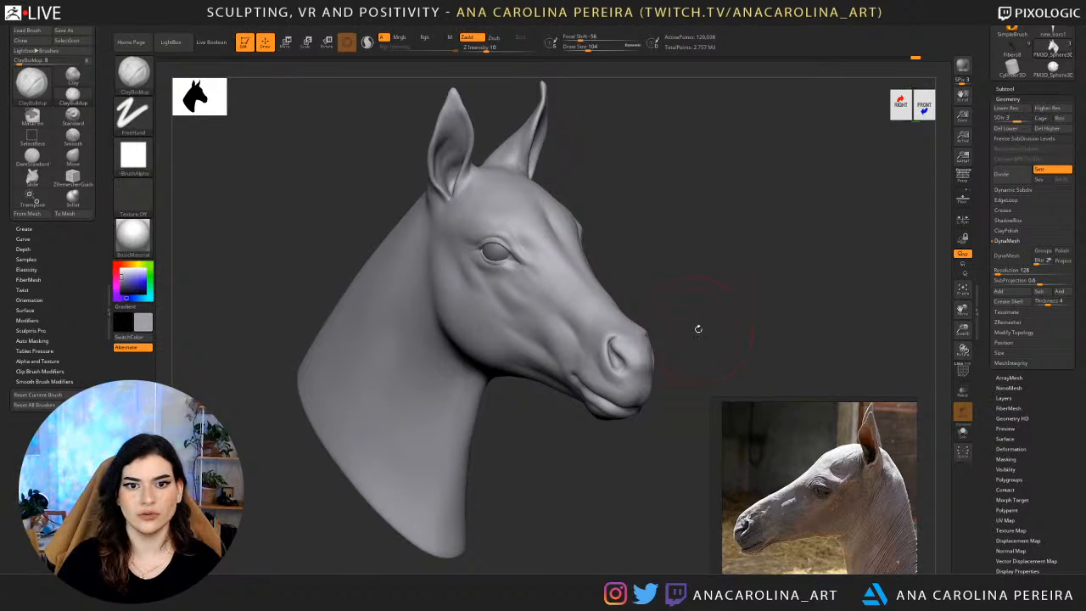
drag(698, 325, 602, 207)
drag(592, 259, 546, 257)
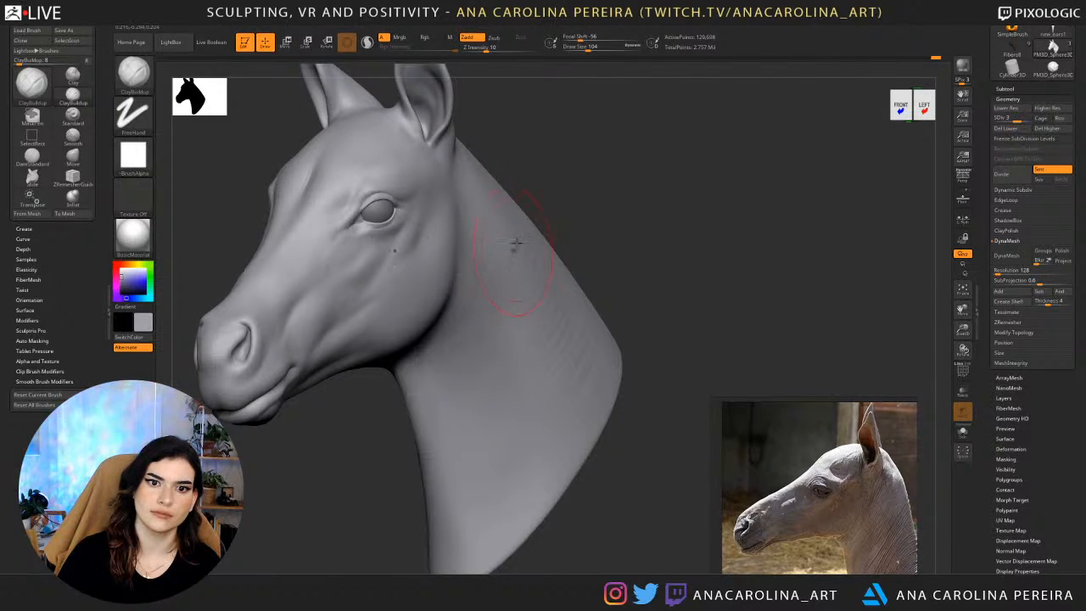
drag(541, 327, 562, 361)
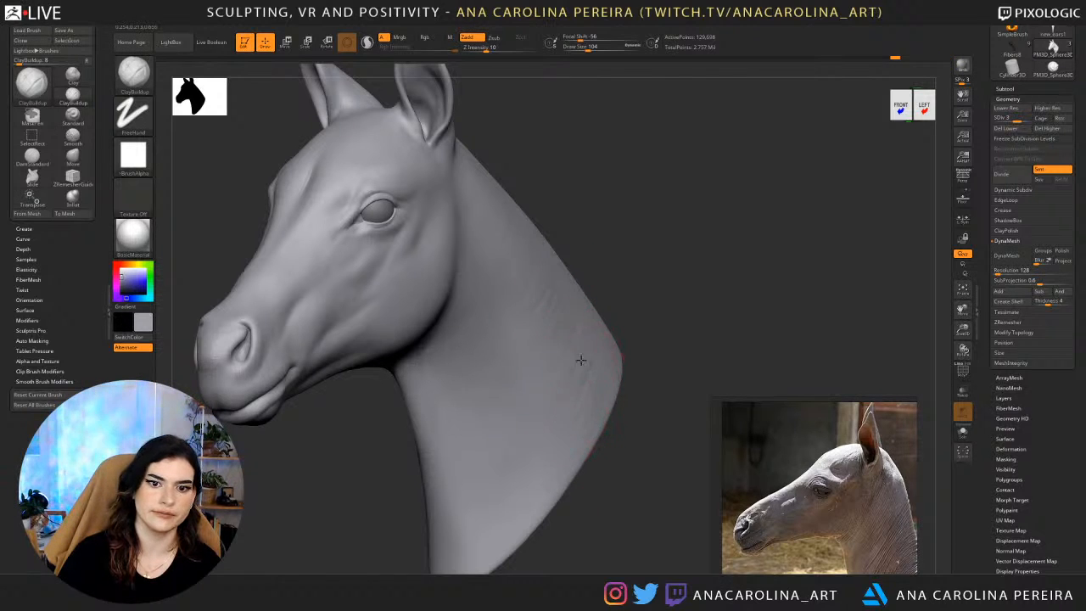
key(shift)
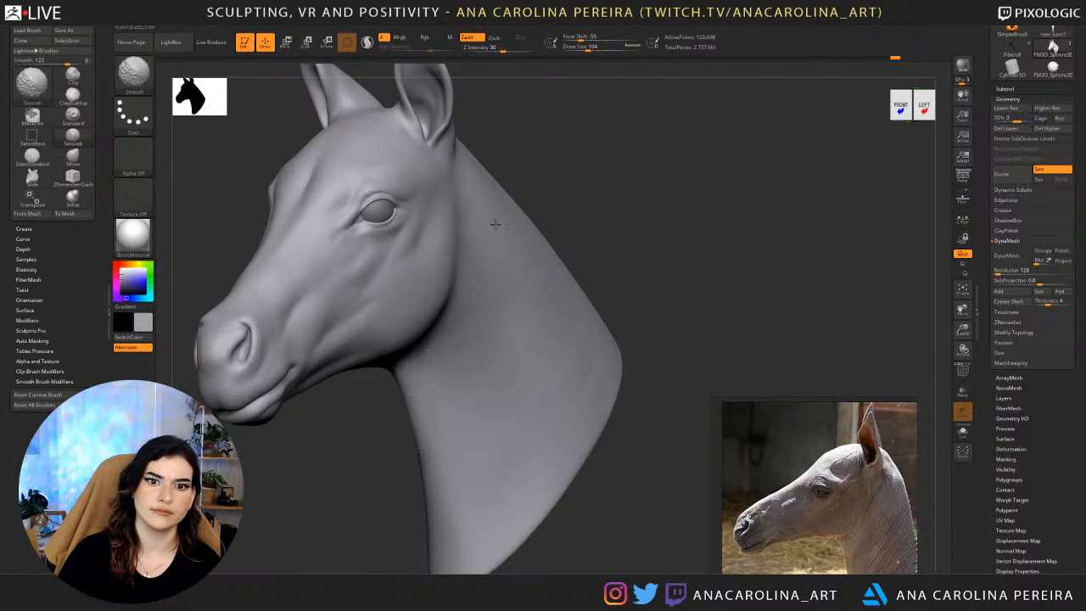
right_drag(514, 272, 624, 273)
key(shift)
shift+drag(398, 357, 405, 444)
shift+drag(484, 423, 497, 347)
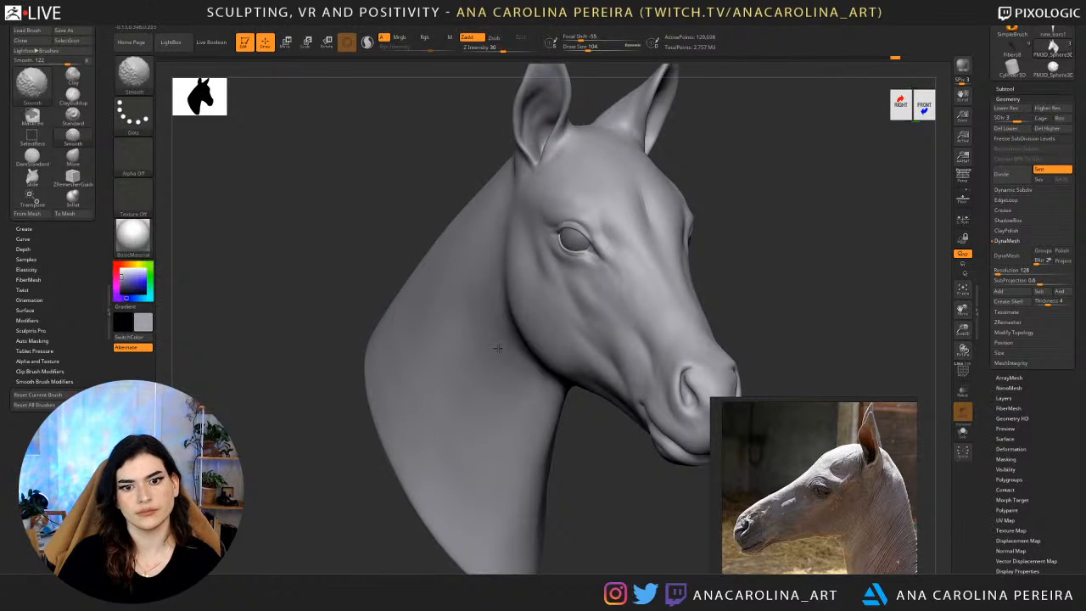
mouse_move(722, 349)
right_down()
mouse_move(646, 355)
mouse_move(719, 231)
right_up()
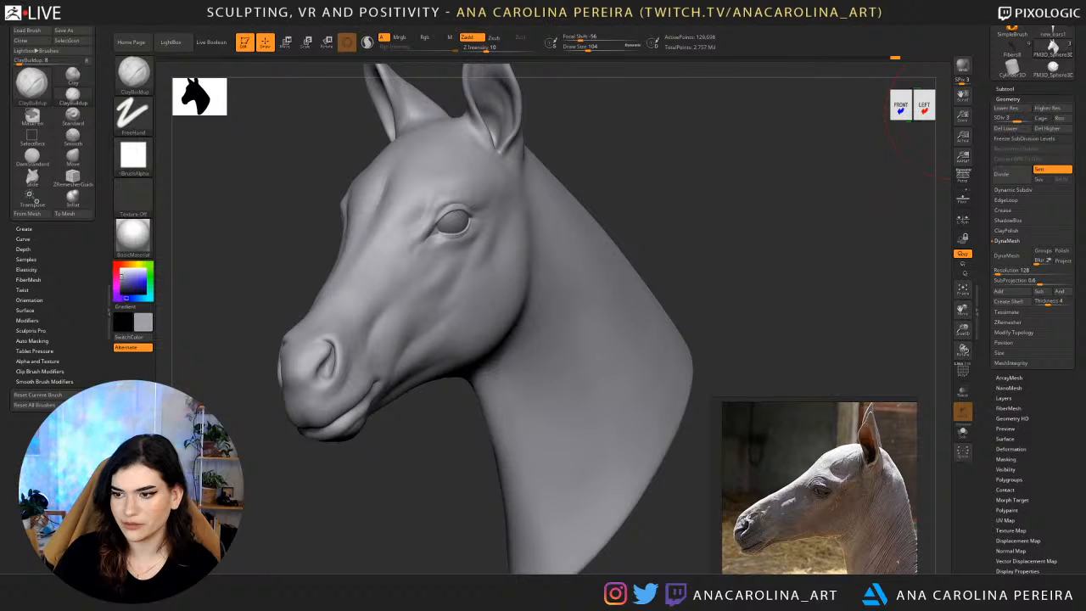
drag(829, 290, 835, 289)
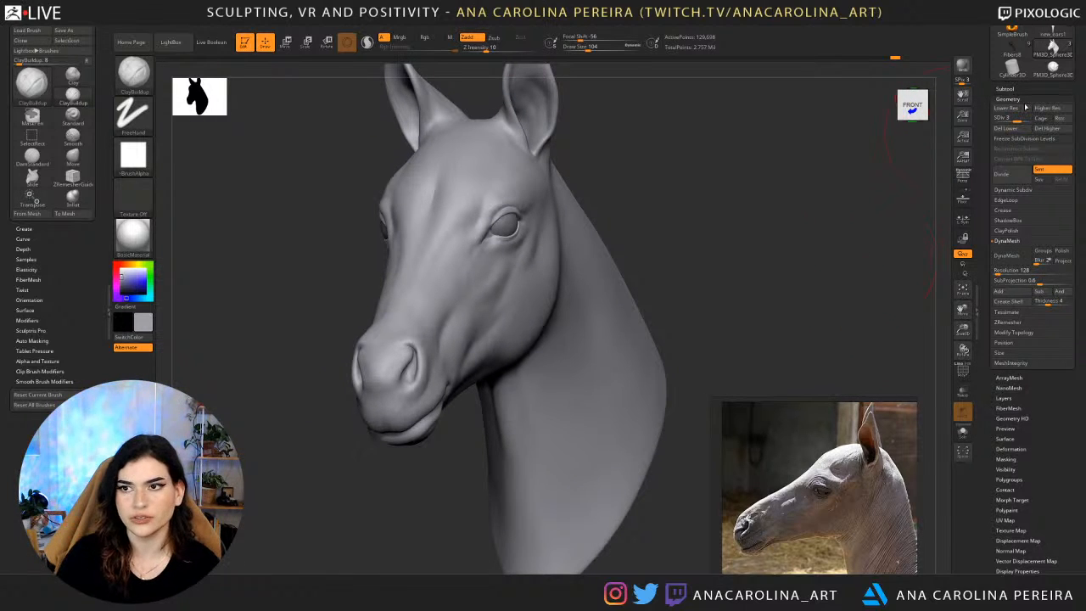
Switch to the sculpted PM3D_Sphere3D tool, frame it, and duplicate its subtool.
click(1053, 69)
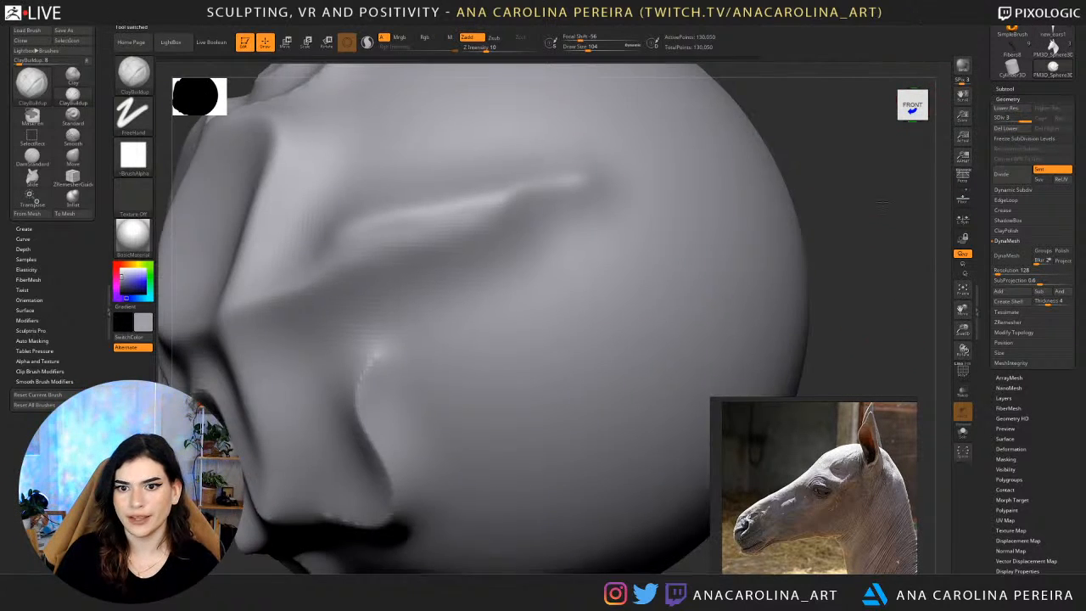
key(f)
click(1007, 89)
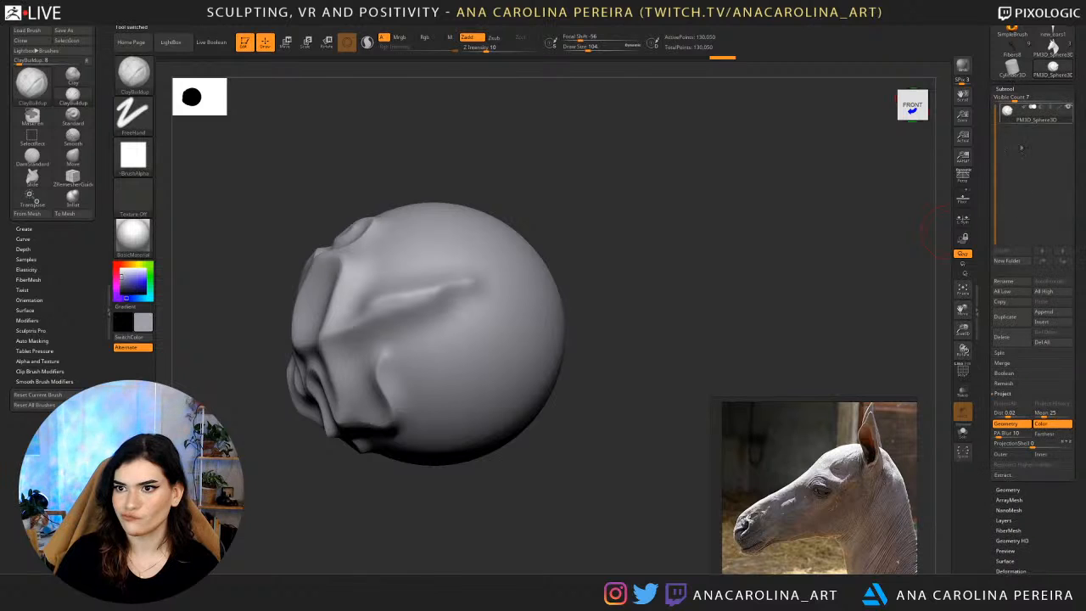
click(1005, 319)
Scale down the duplicated sphere and place it on top of the original like a snowman.
key(w)
alt+drag(774, 336, 751, 353)
ctrl+drag(306, 348, 452, 370)
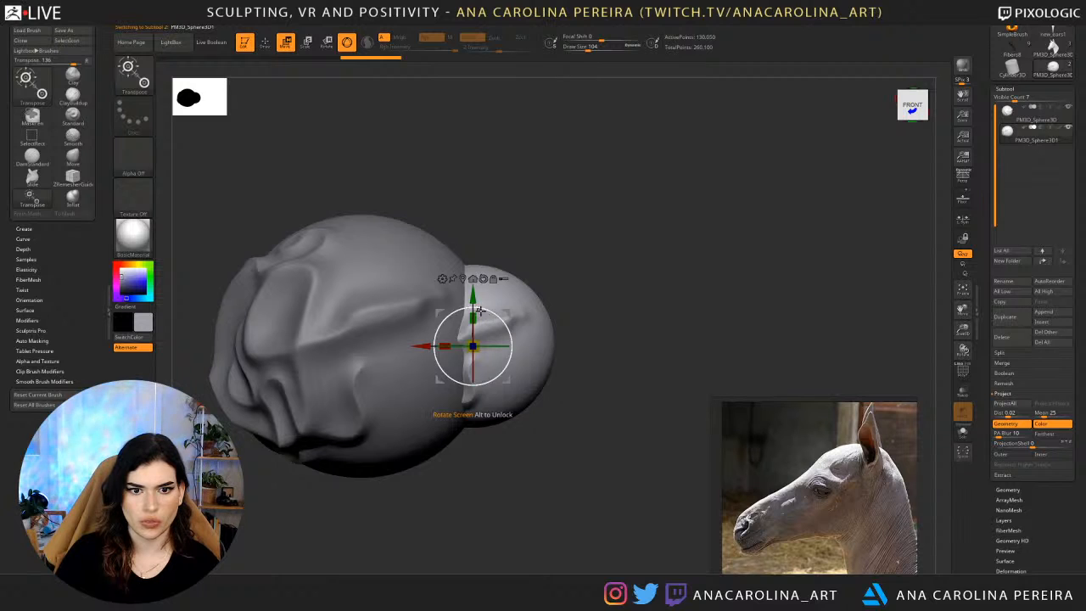
mouse_move(485, 315)
mouse_down()
mouse_move(480, 202)
mouse_move(703, 219)
mouse_move(679, 157)
mouse_up()
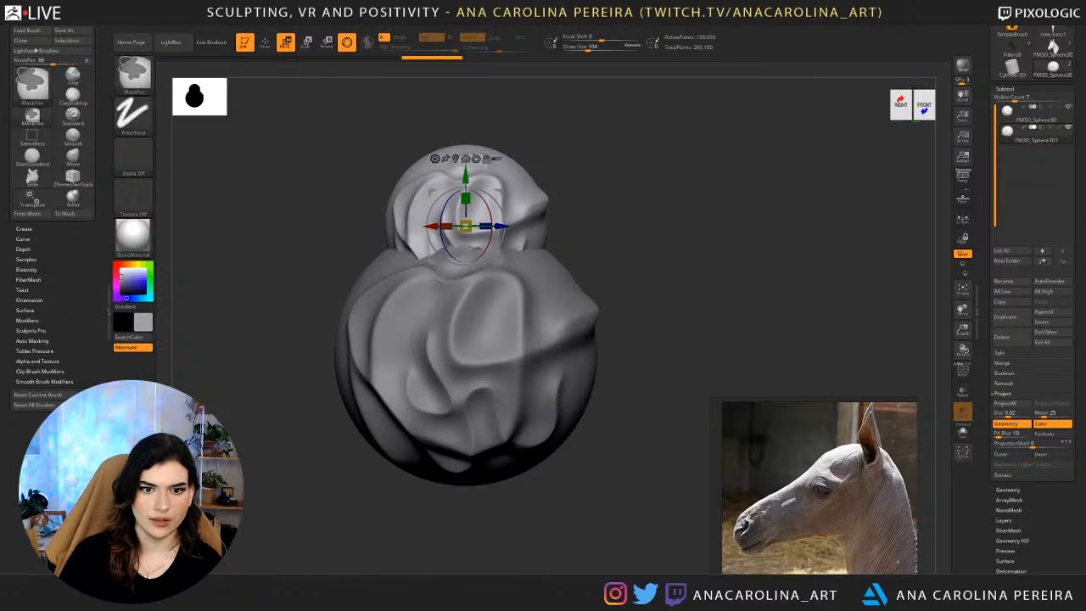
alt+click(525, 223)
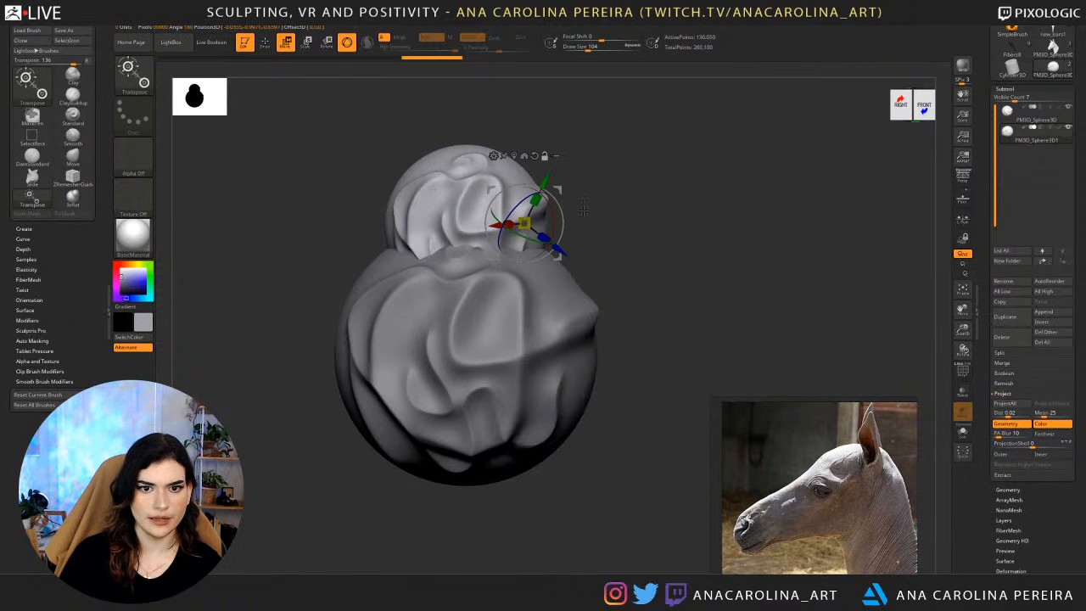
Set the active material to the Gold MatCap.
click(151, 245)
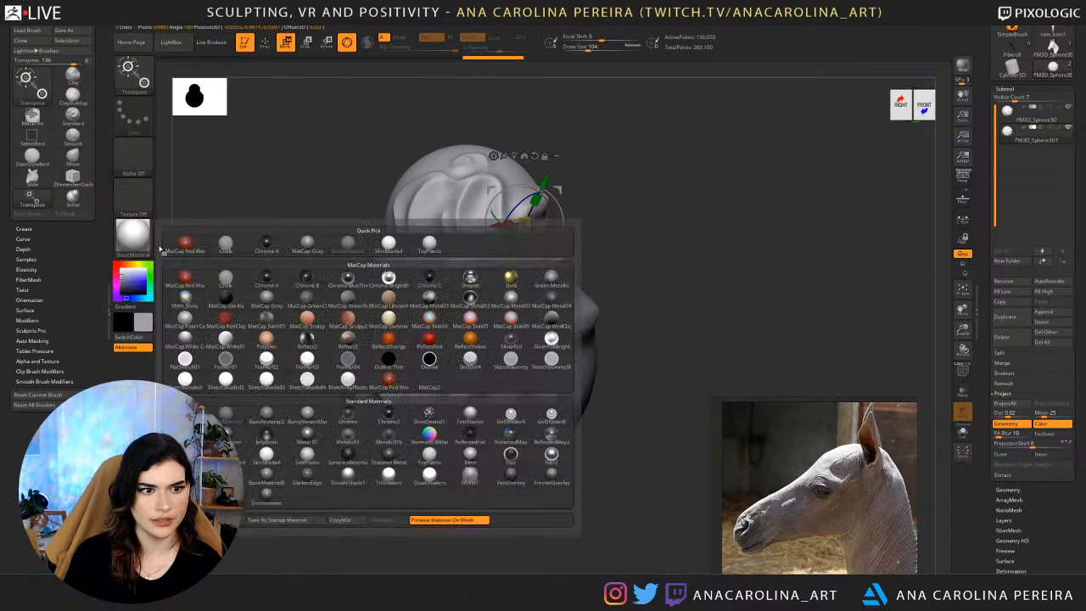
click(226, 492)
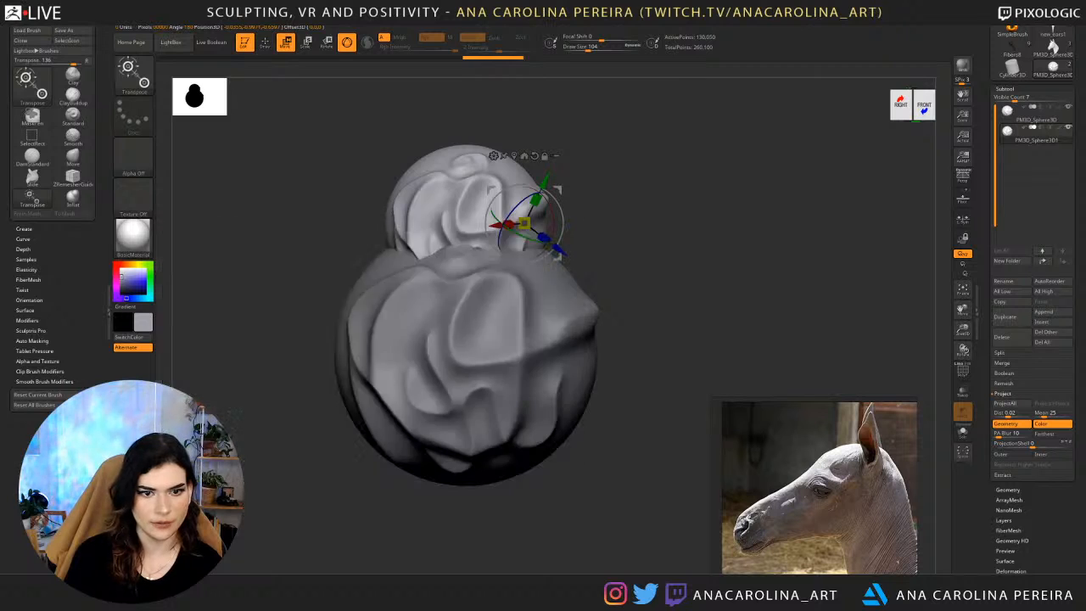
click(141, 231)
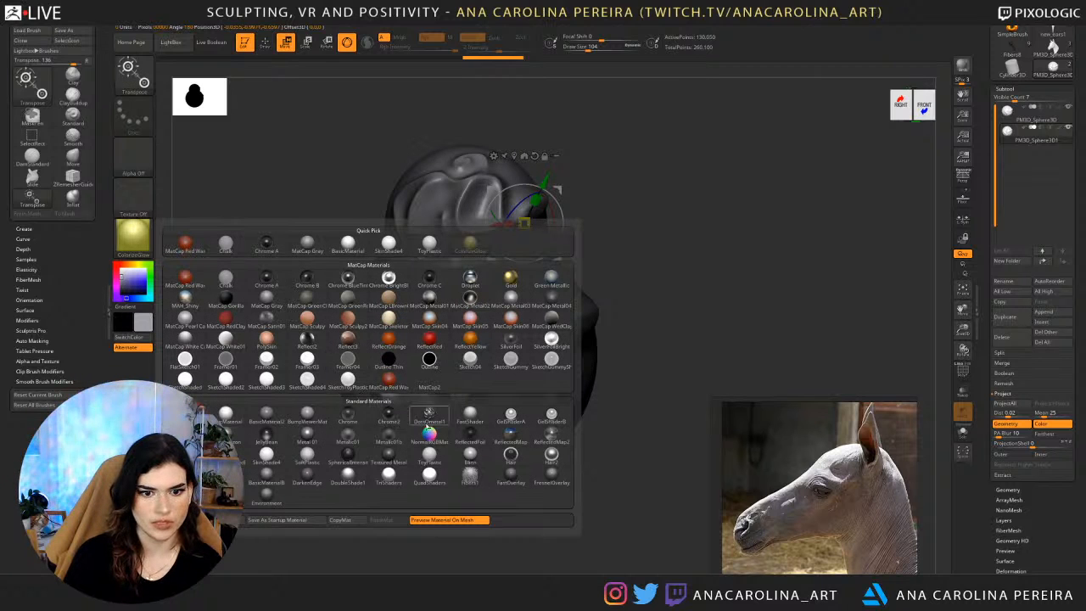
click(512, 278)
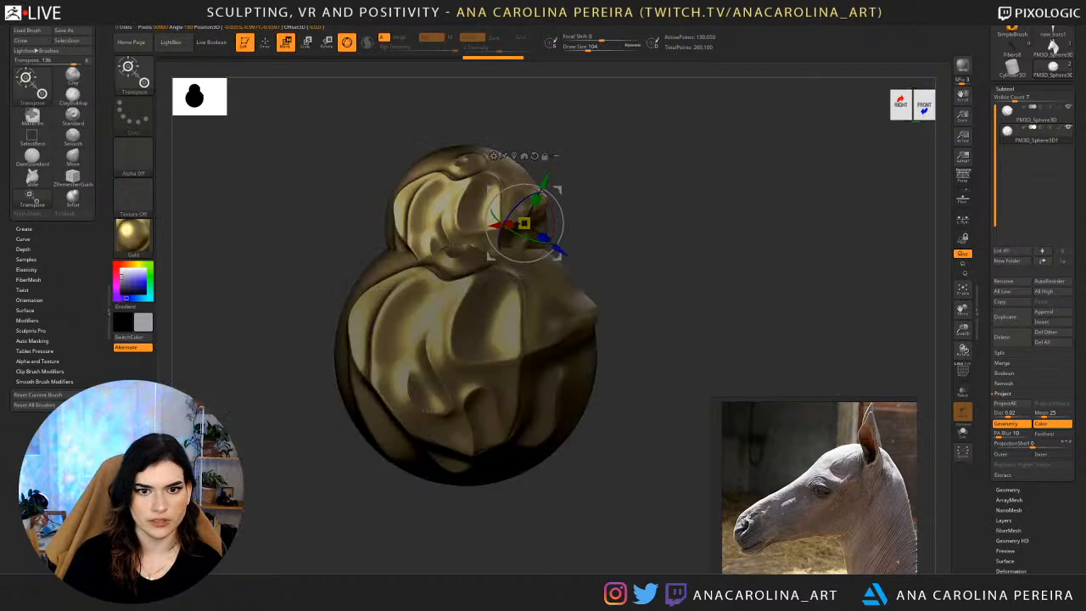
Switch to the Paint brush at draw size 550 and limit it to the material channel.
key(space)
key(b)
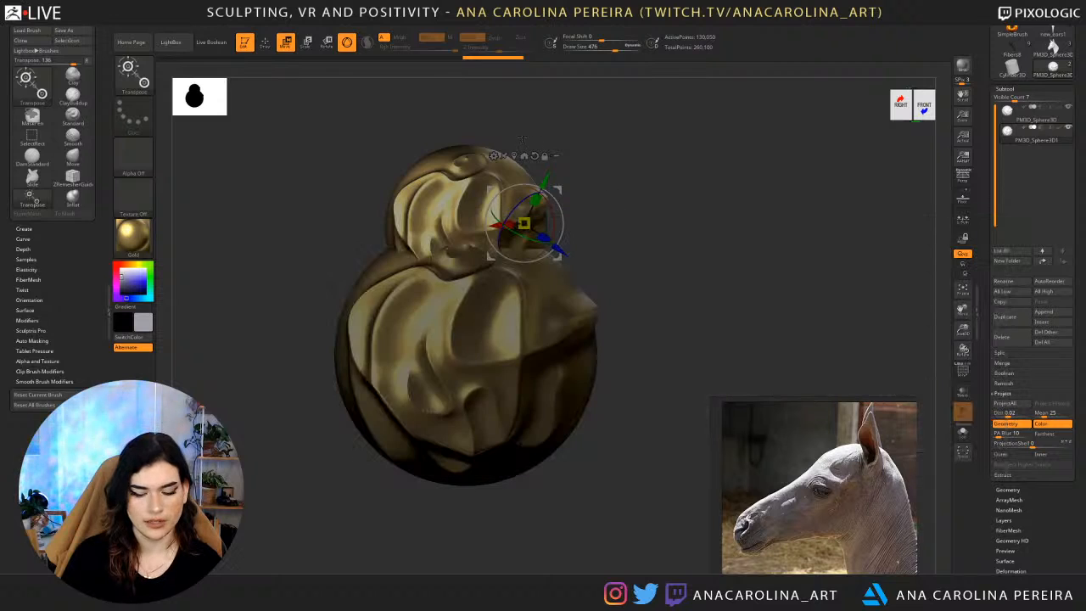
key(b)
key(p)
key(a)
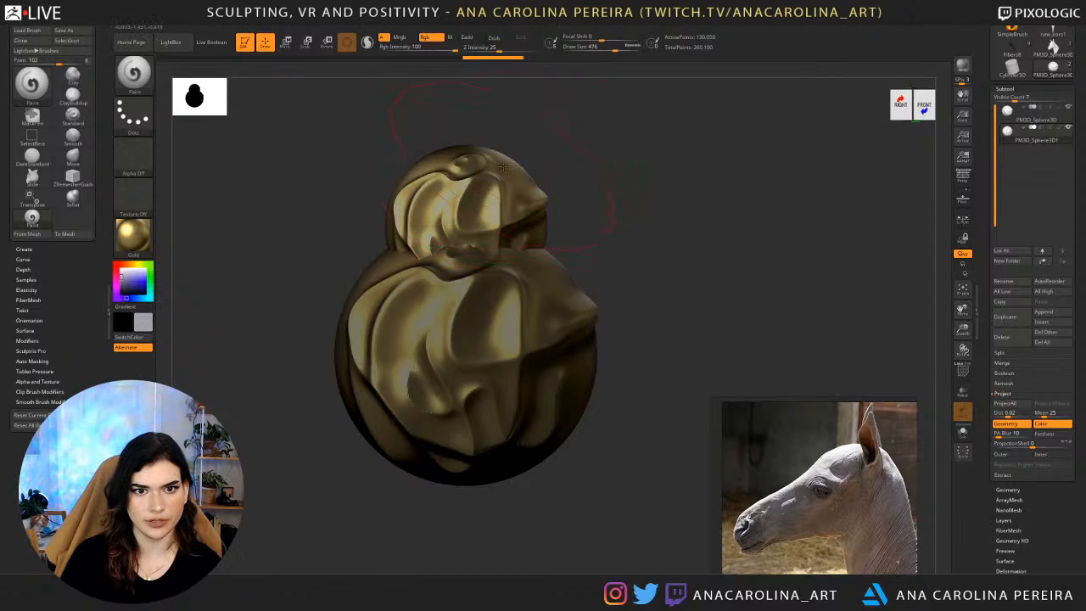
key(space)
click(504, 211)
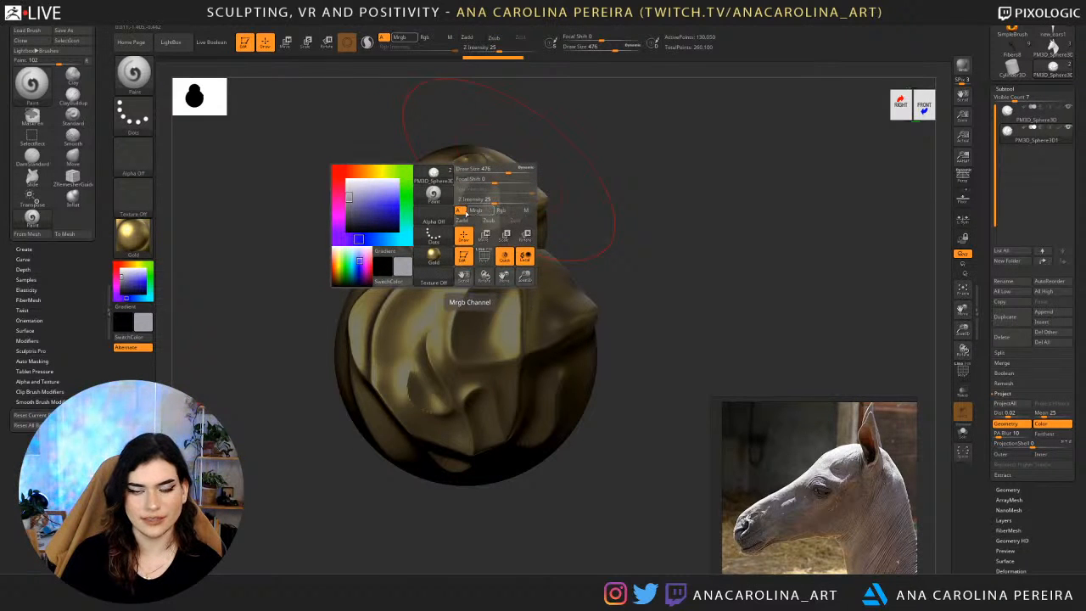
click(526, 210)
mouse_move(575, 199)
alt+mouse_down()
mouse_move(579, 220)
mouse_move(574, 199)
alt+mouse_up()
key(space)
click(577, 220)
Fill the small upper sphere with the Gold material and check it from the front.
mouse_move(178, 21)
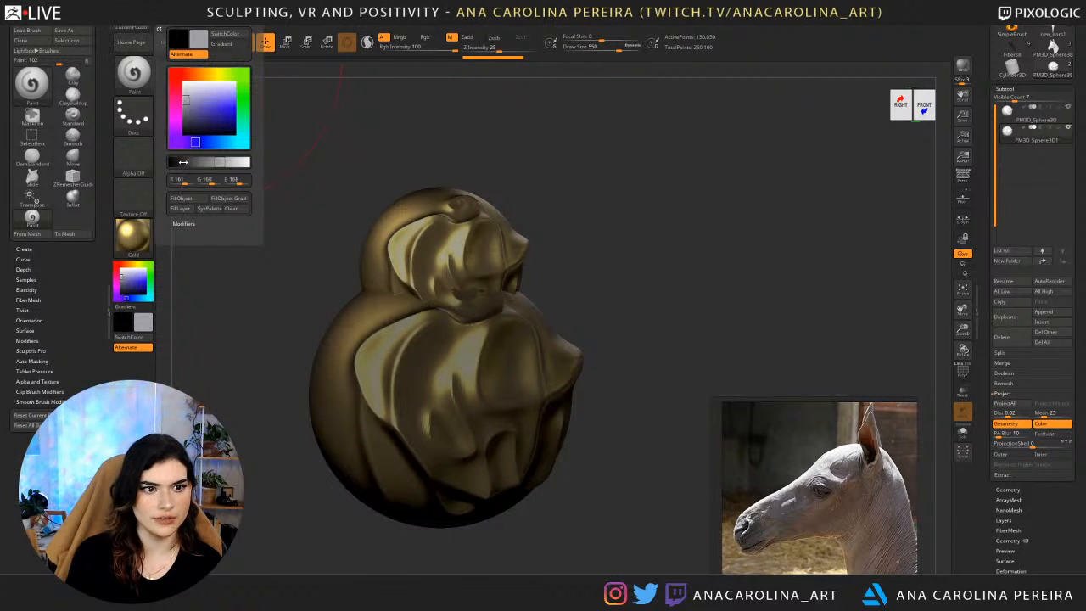
click(183, 199)
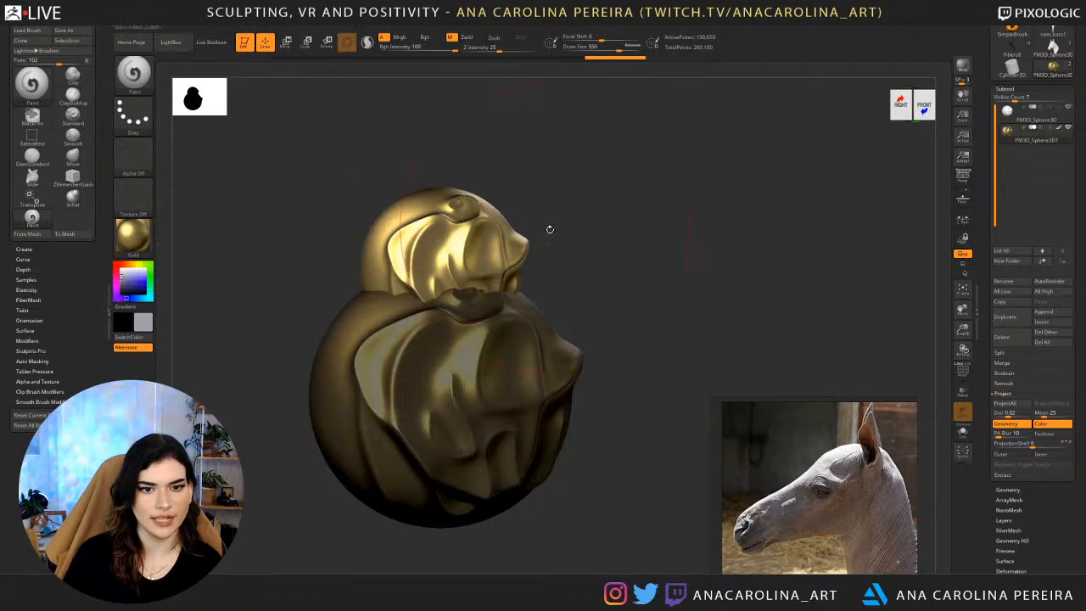
drag(548, 230, 485, 242)
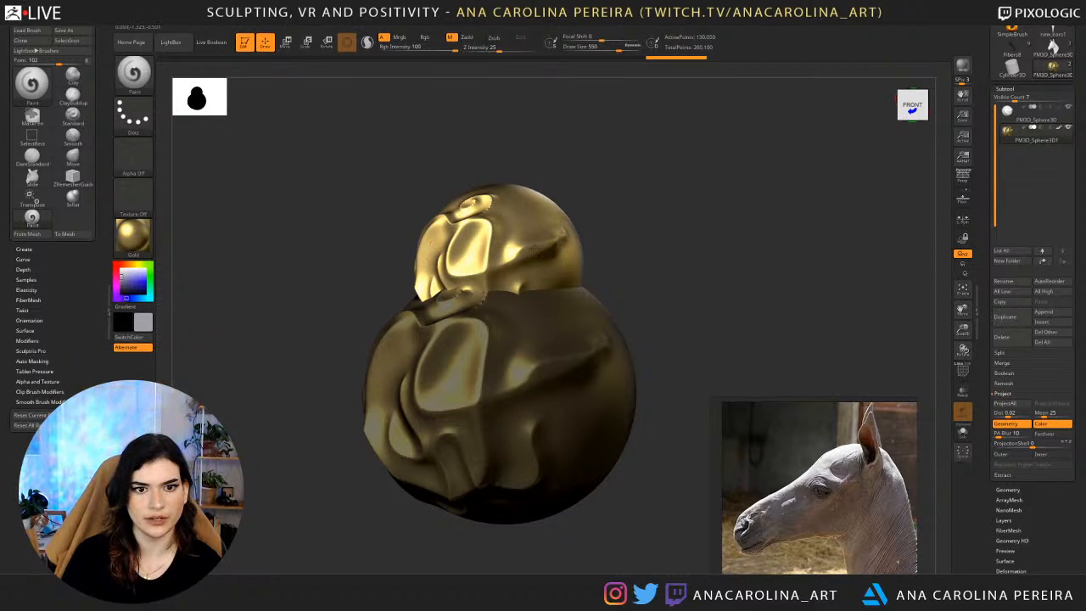
key(ctrl+z)
drag(643, 241, 685, 240)
Preview the Framer01 material on the model, then select the larger lower sphere.
click(149, 247)
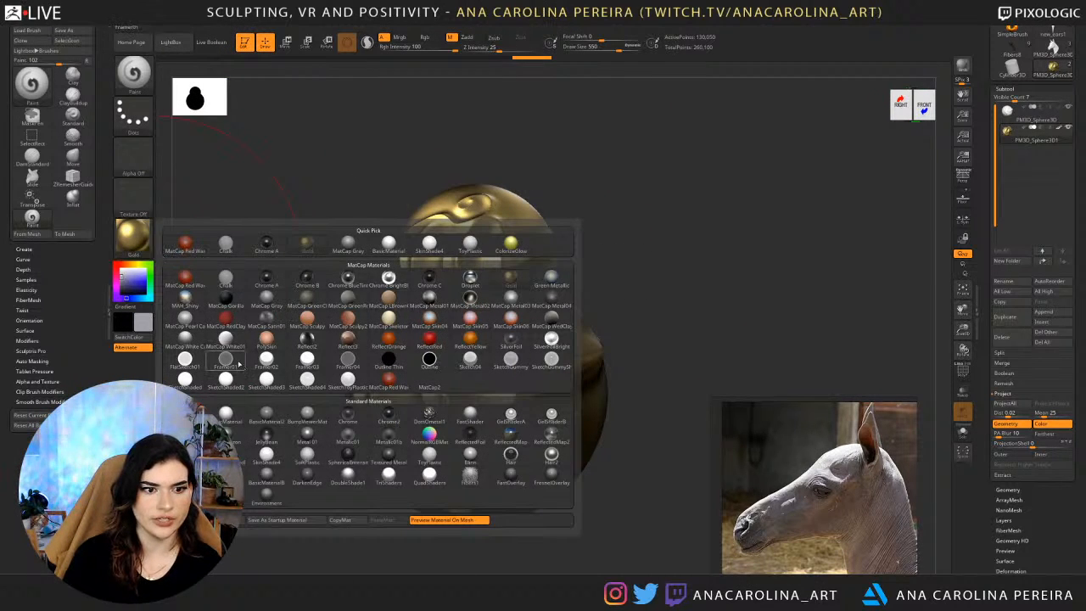
click(239, 364)
drag(596, 242, 640, 277)
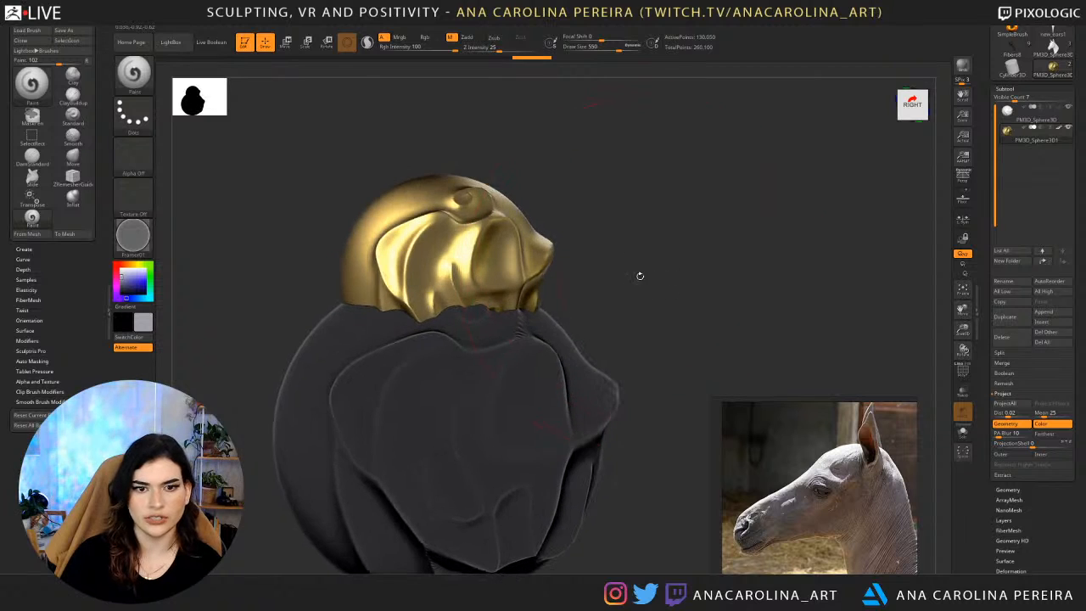
alt+click(577, 379)
mouse_move(624, 387)
alt+mouse_down()
mouse_move(621, 228)
mouse_move(616, 266)
mouse_move(624, 254)
mouse_move(614, 250)
alt+mouse_up()
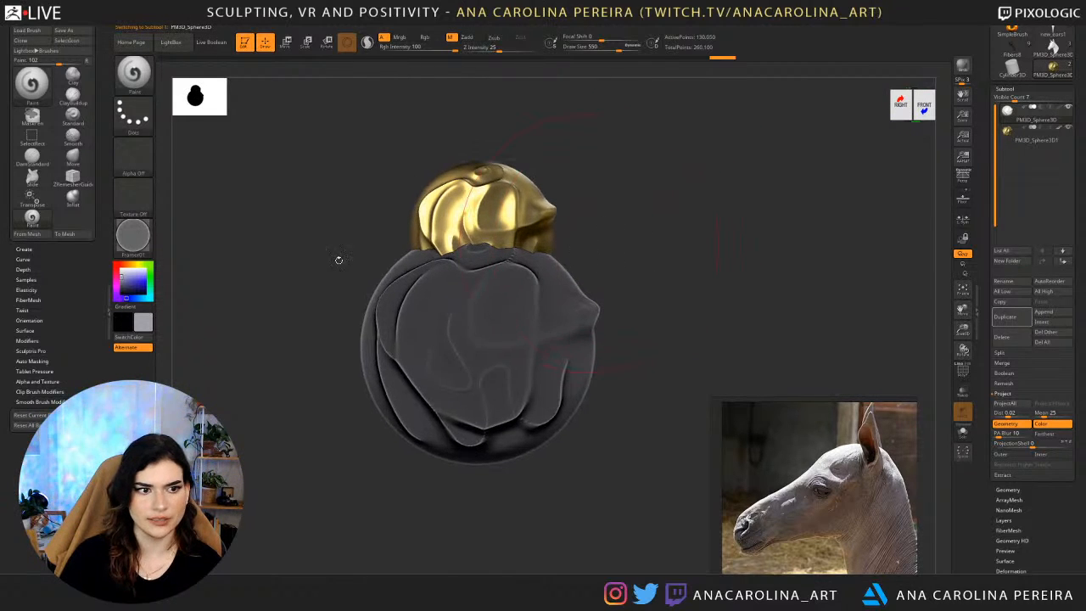
Choose the MatCap Skin04 material and fill the larger lower sphere with it.
click(144, 241)
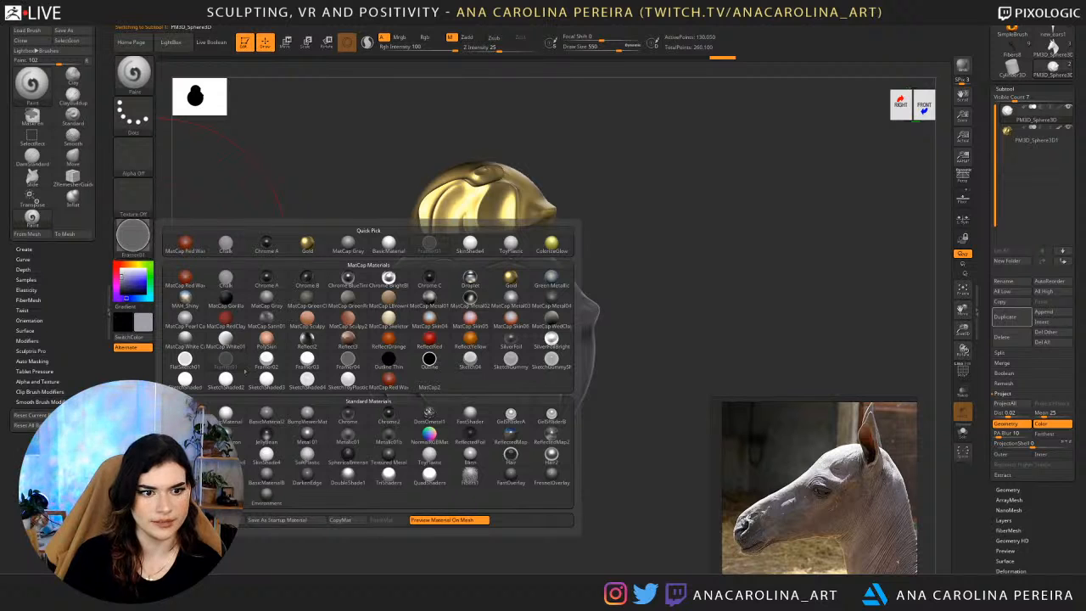
click(430, 320)
mouse_move(601, 255)
mouse_down()
mouse_move(625, 259)
mouse_move(604, 246)
mouse_up()
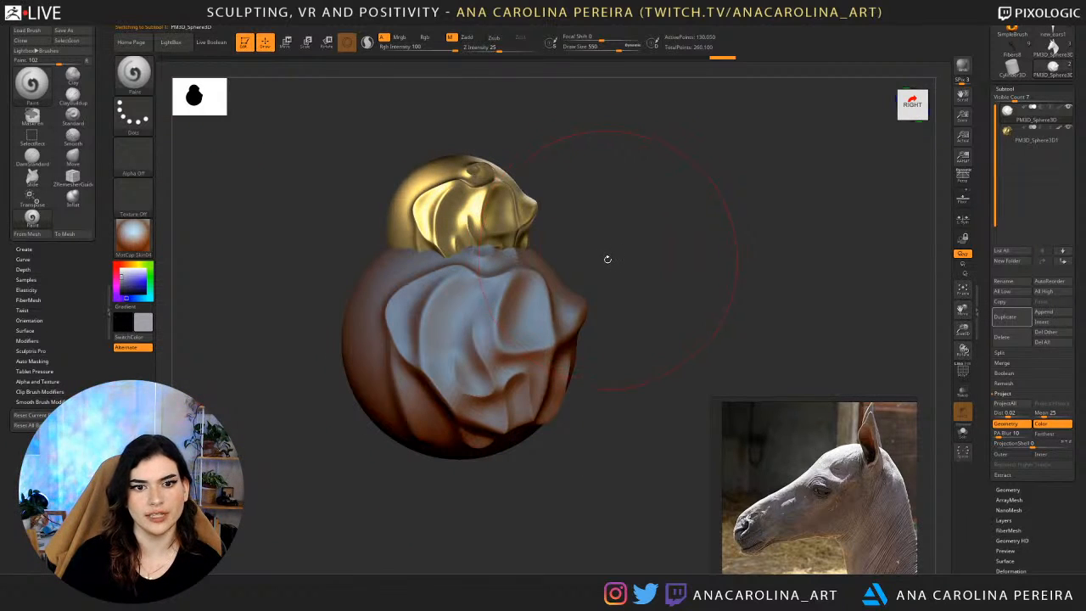
key(space)
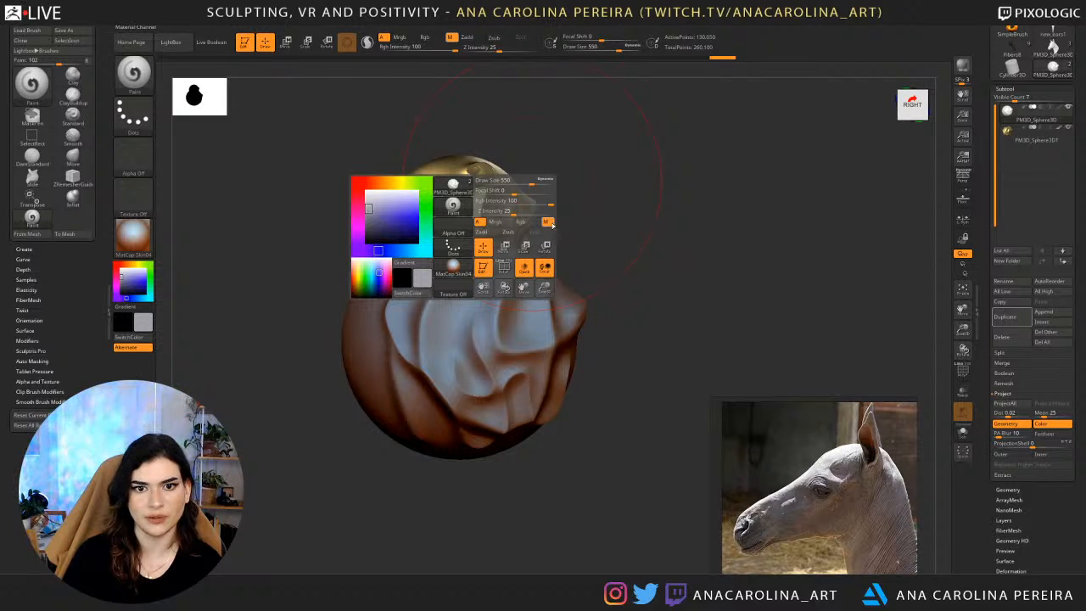
mouse_move(166, 26)
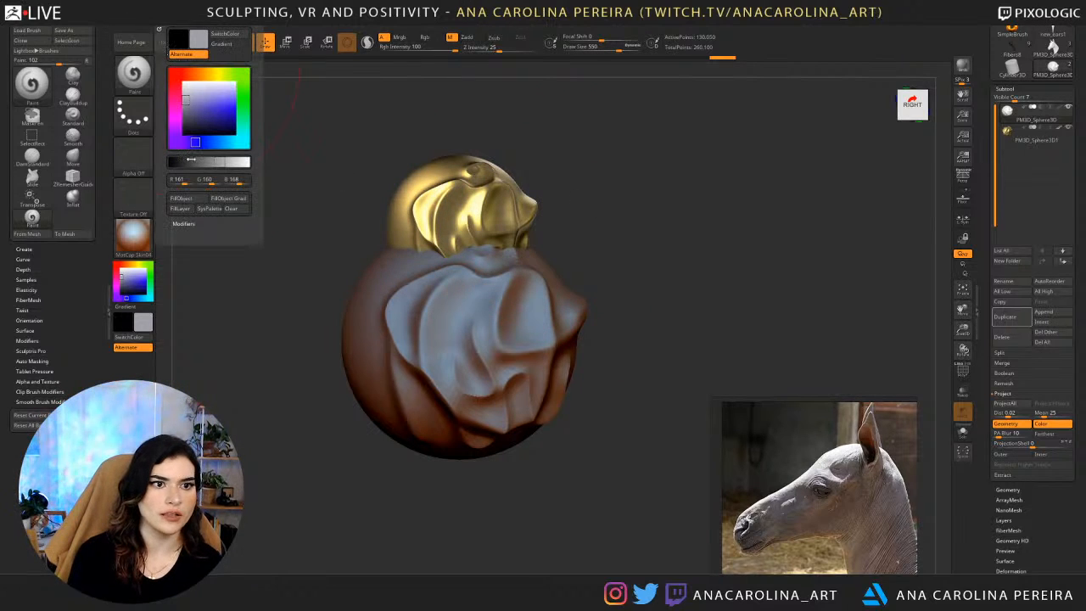
click(195, 200)
Reduce the draw size to 187 and set the active material back to BasicMaterial, checking both filled spheres.
key(space)
mouse_move(624, 242)
mouse_down()
mouse_move(606, 242)
mouse_move(616, 226)
mouse_move(671, 208)
mouse_move(655, 209)
mouse_up()
key(space)
click(134, 236)
click(232, 431)
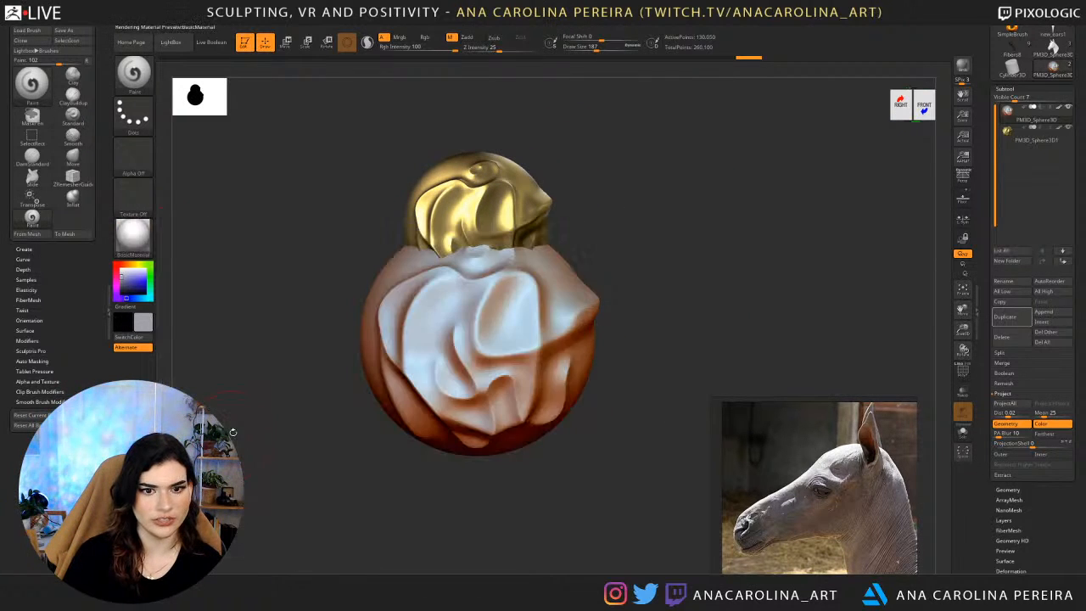
drag(264, 379, 310, 363)
drag(659, 262, 548, 225)
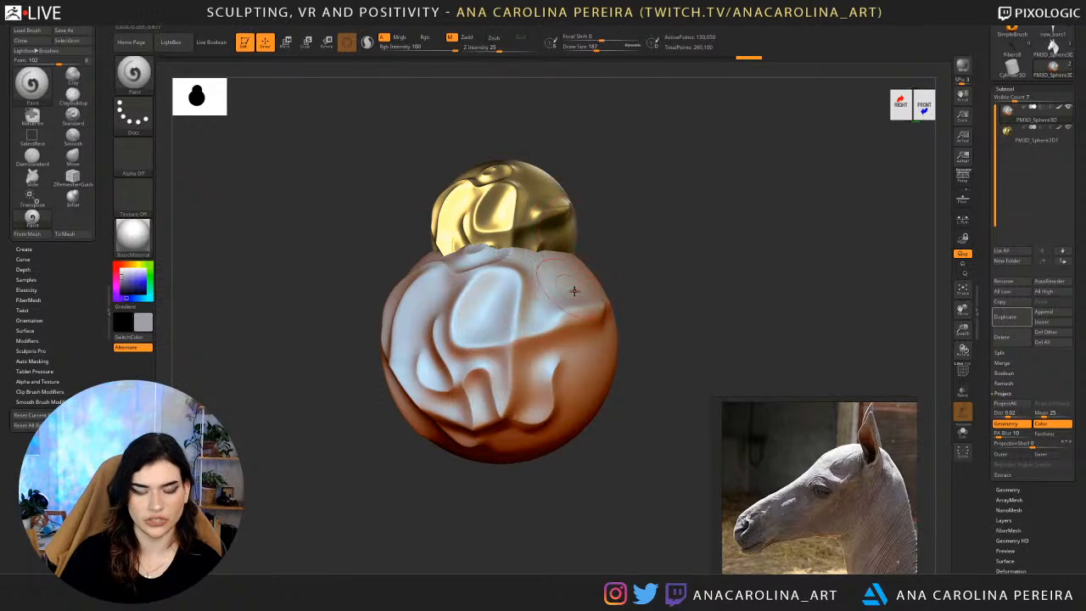
Switch to the DamStandard brush and carve several creases across the front of the larger sphere.
key(b)
drag(633, 222, 630, 213)
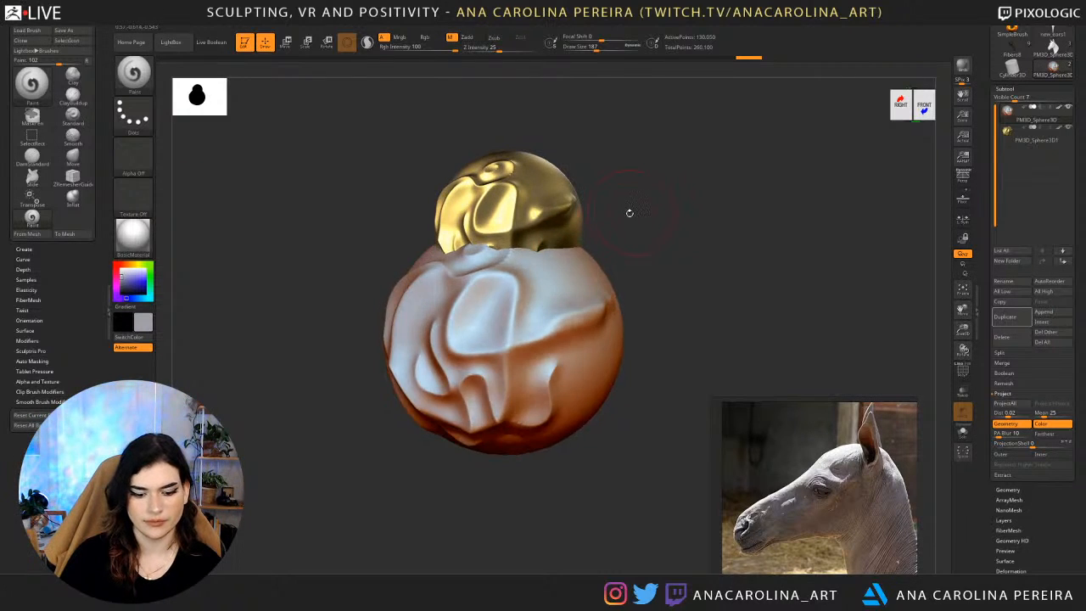
key(b)
key(d)
key(s)
mouse_move(557, 261)
mouse_down()
mouse_move(544, 333)
mouse_move(552, 356)
mouse_move(535, 405)
mouse_up()
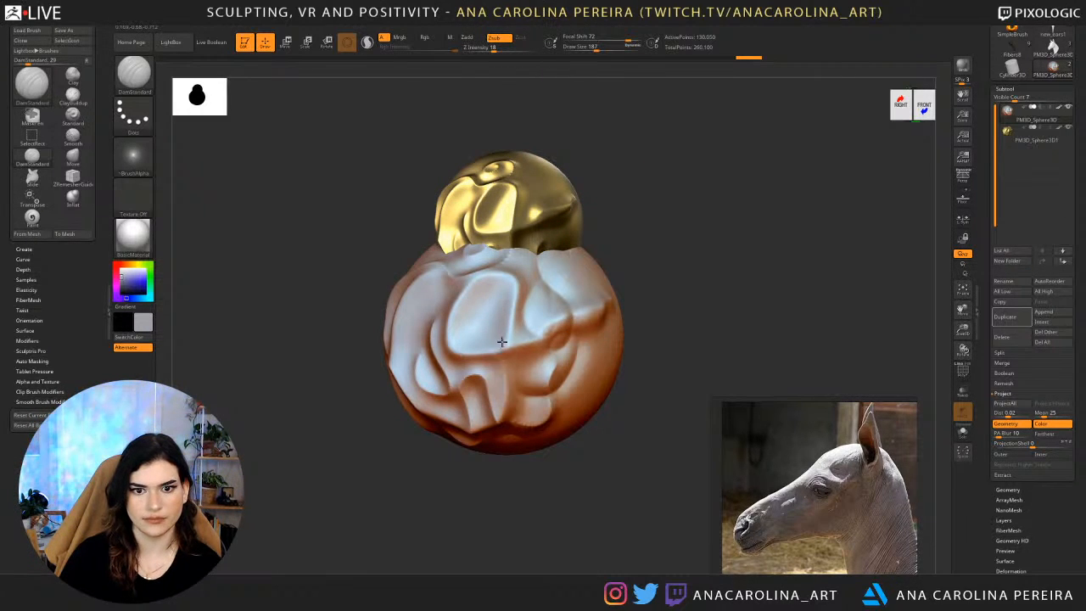
drag(506, 306, 477, 360)
mouse_move(444, 325)
mouse_down()
mouse_move(474, 399)
mouse_move(501, 422)
mouse_up()
drag(426, 318, 450, 395)
Select the small gold sphere and carve a crease down its side with DamStandard.
drag(601, 262, 647, 267)
alt+click(483, 200)
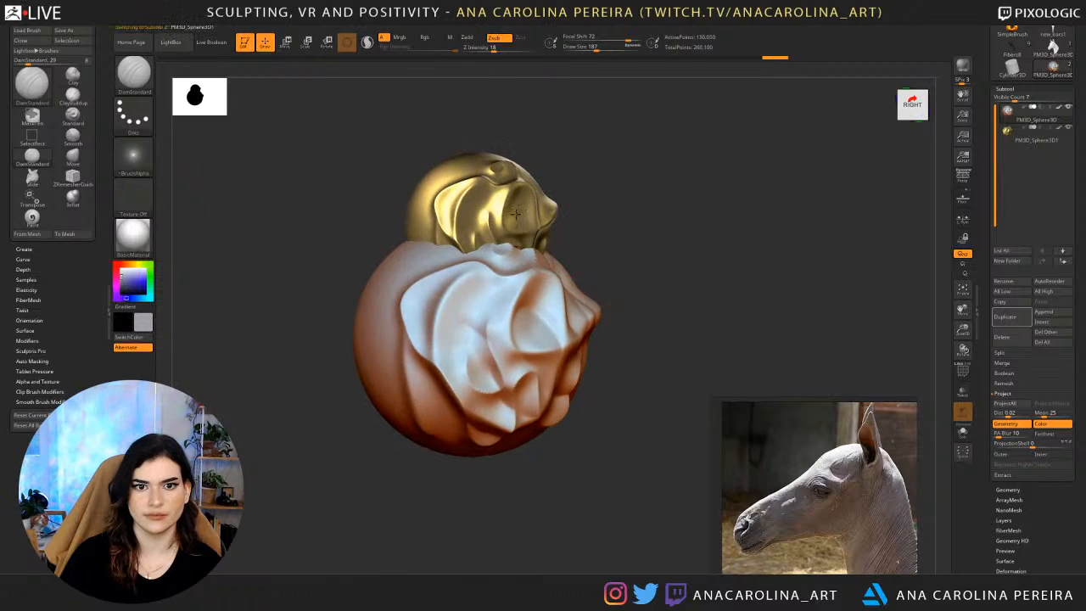
mouse_move(482, 171)
mouse_down()
mouse_move(457, 227)
mouse_move(481, 243)
mouse_up()
alt+drag(674, 243, 658, 289)
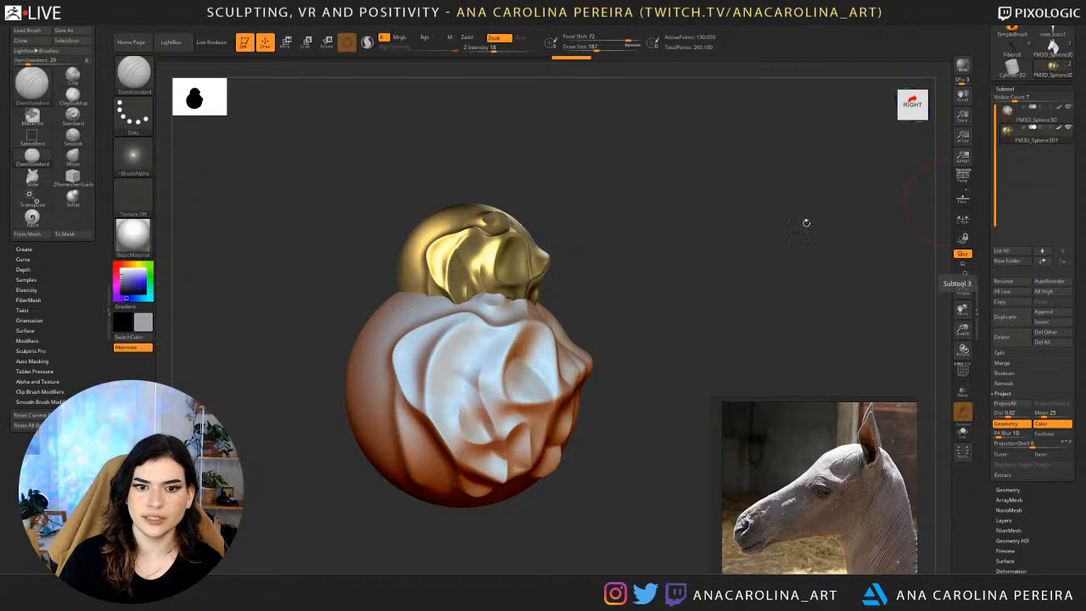
Store front and back ZAppLink views of the two spheres, make a character sheet from them, and check the sheet in Photoshop.
drag(805, 223, 691, 250)
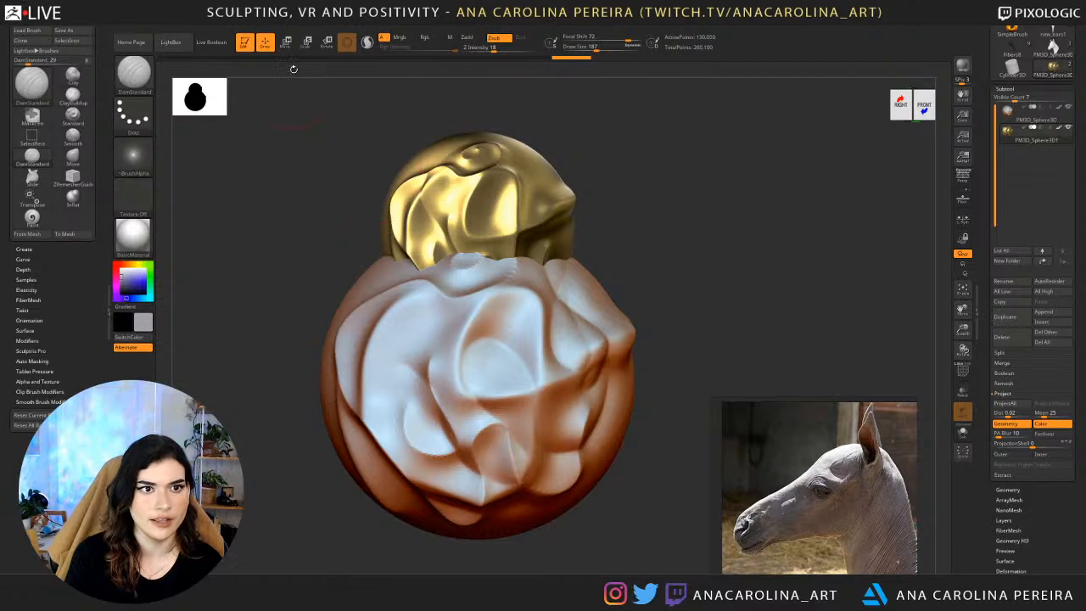
mouse_move(193, 22)
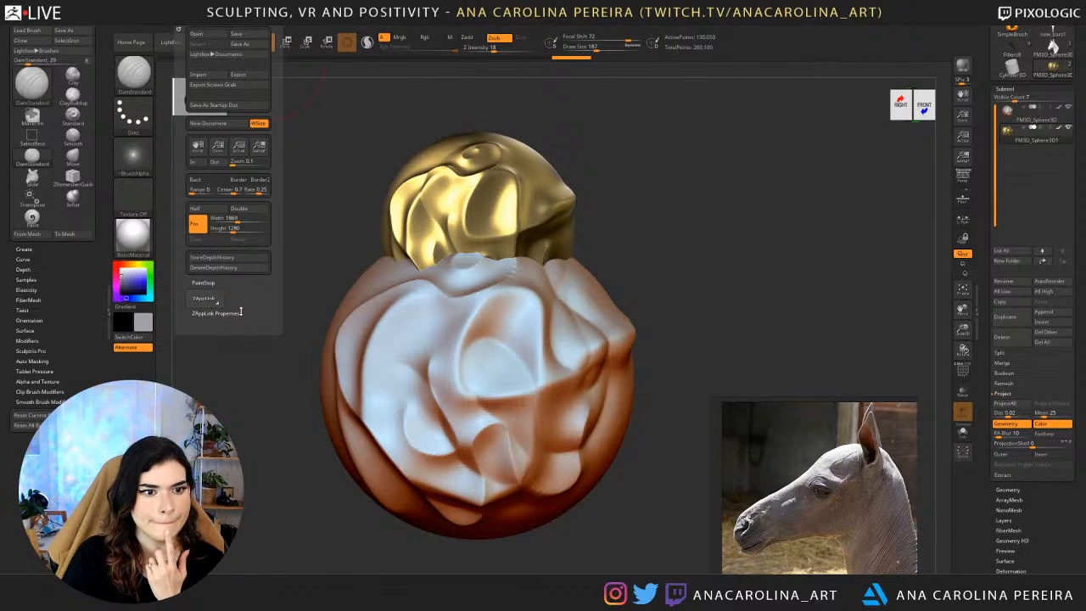
click(242, 312)
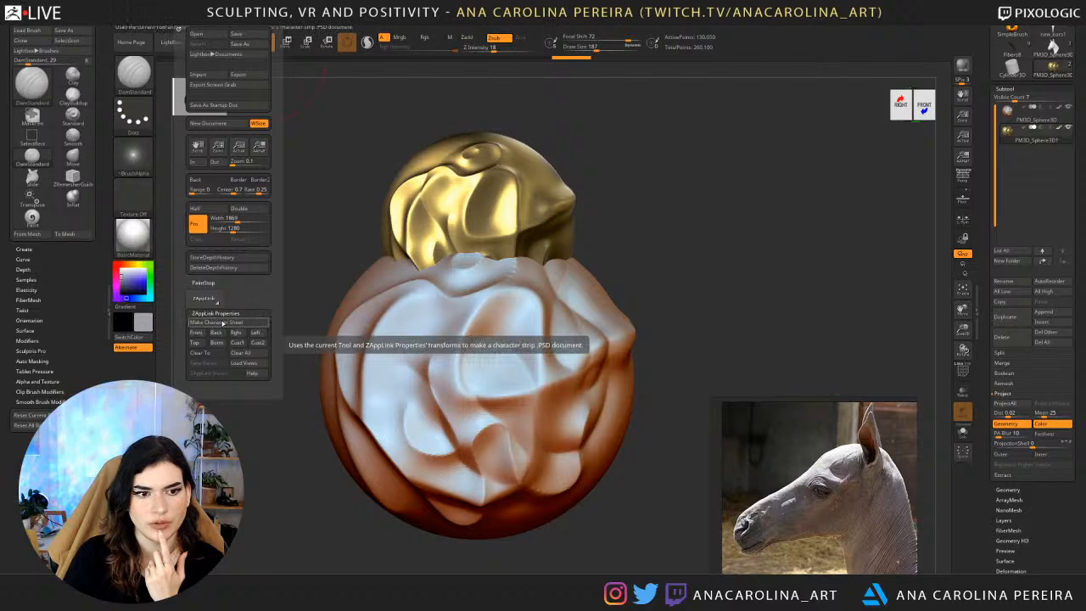
click(200, 337)
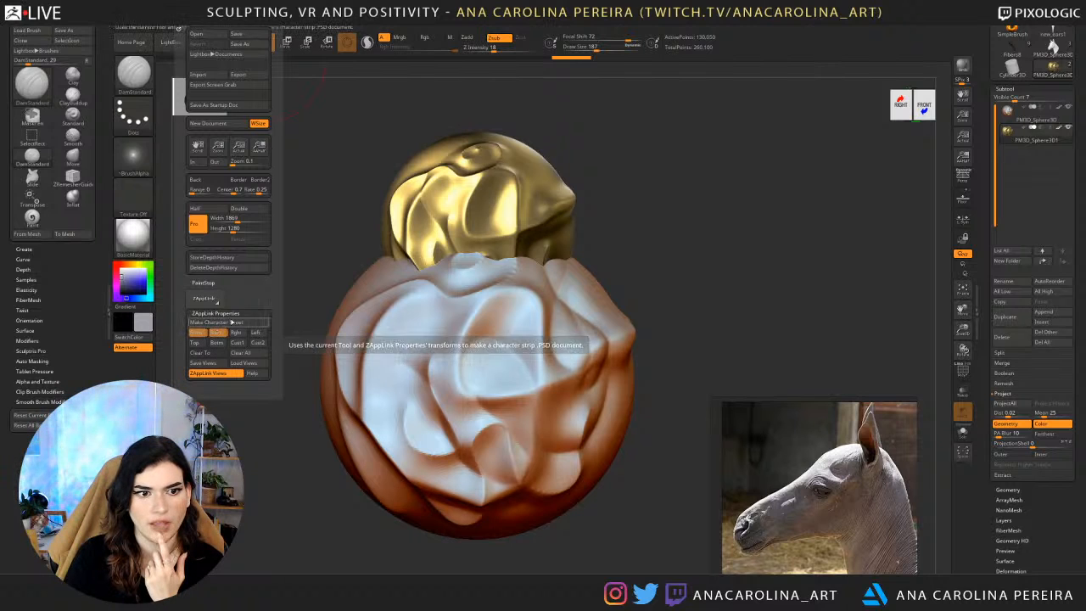
click(240, 324)
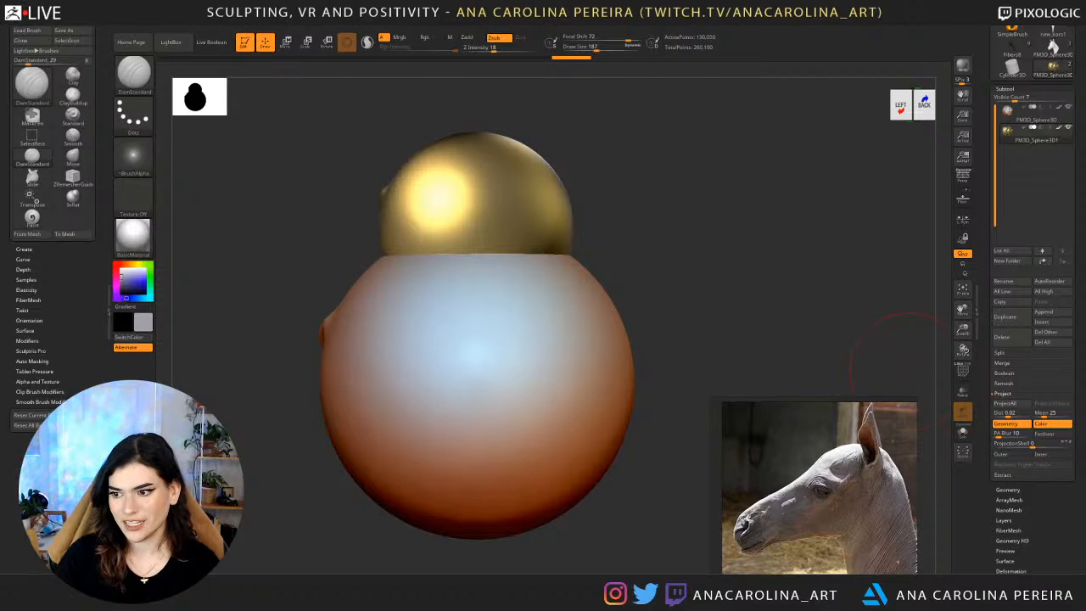
key(alt+Tab)
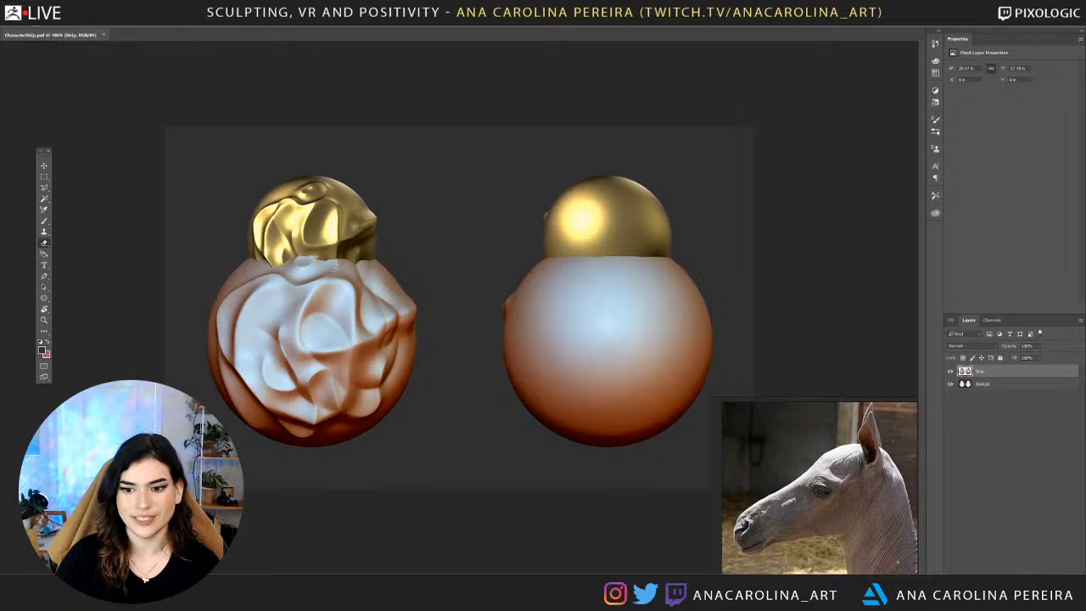
click(1075, 8)
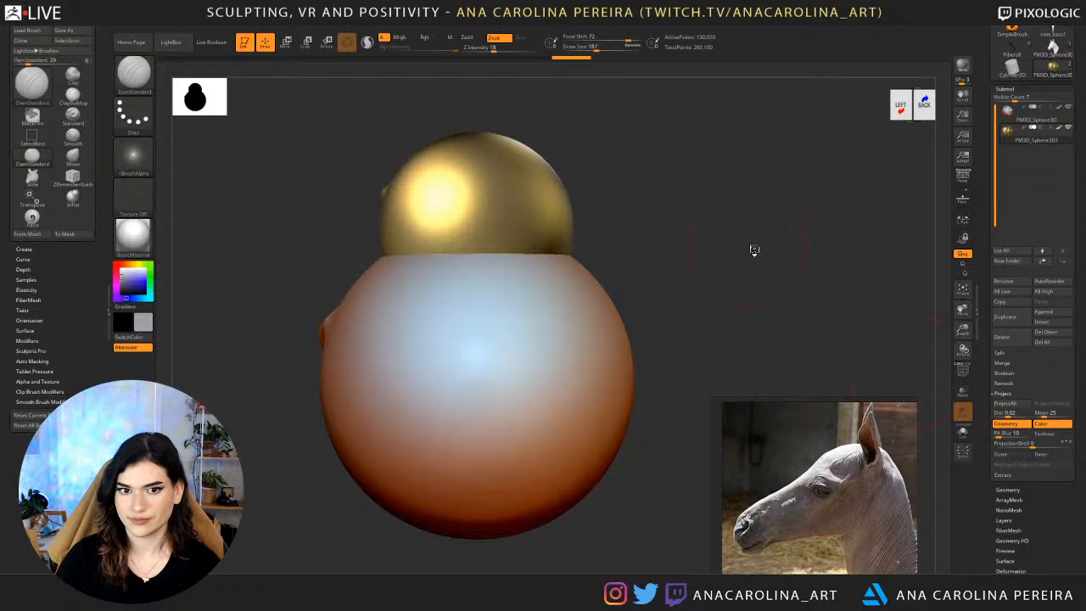
Make the foal head the active tool again and reduce the brush's draw size to 65.
drag(754, 250, 876, 194)
click(1047, 50)
drag(758, 220, 797, 279)
alt+drag(854, 216, 798, 193)
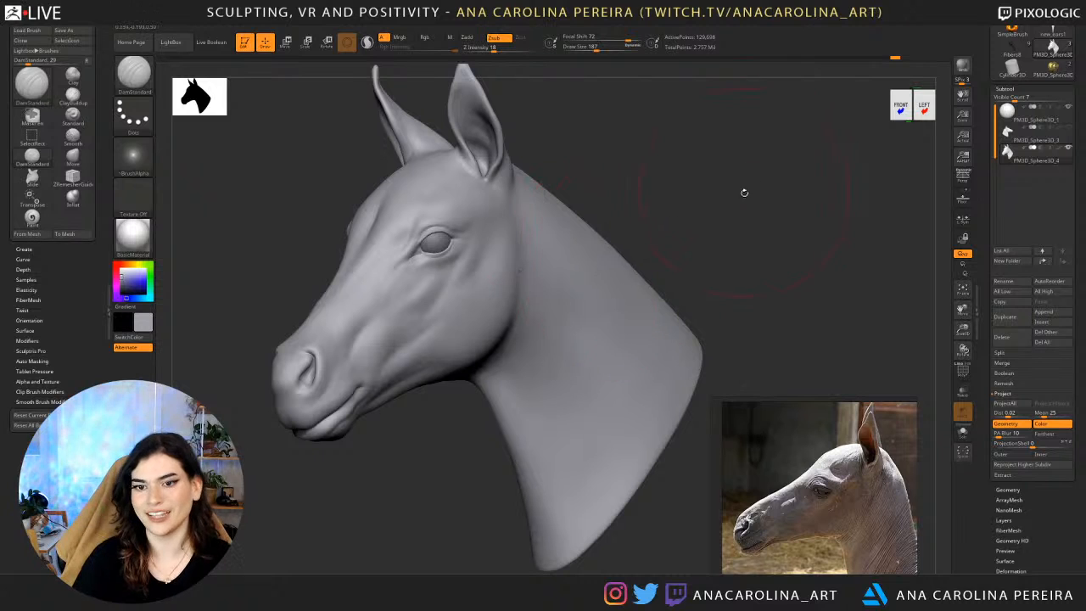
key(space)
mouse_move(745, 194)
mouse_down()
mouse_move(731, 195)
mouse_move(736, 177)
mouse_up()
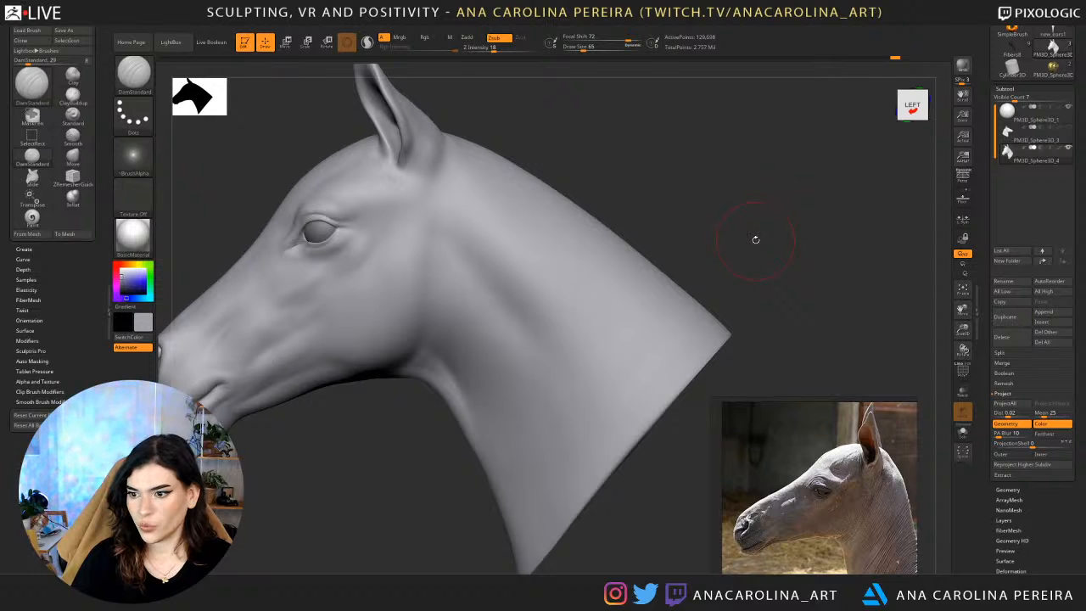
Examine the head and neck from several angles and compare them with the dark foal by the fence among the reference photos.
alt+drag(762, 204, 801, 110)
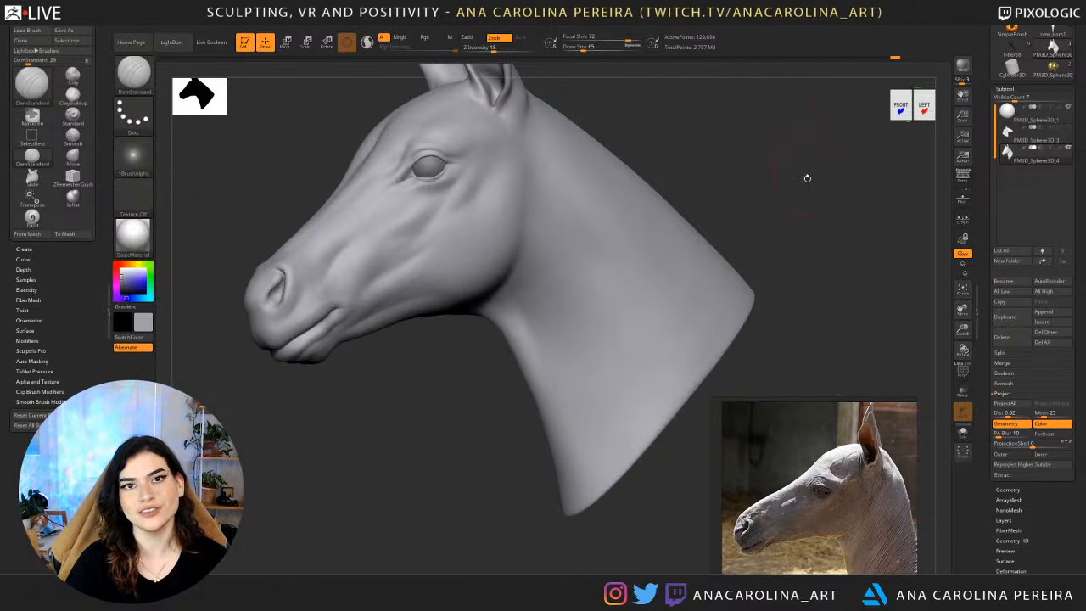
drag(807, 178, 791, 245)
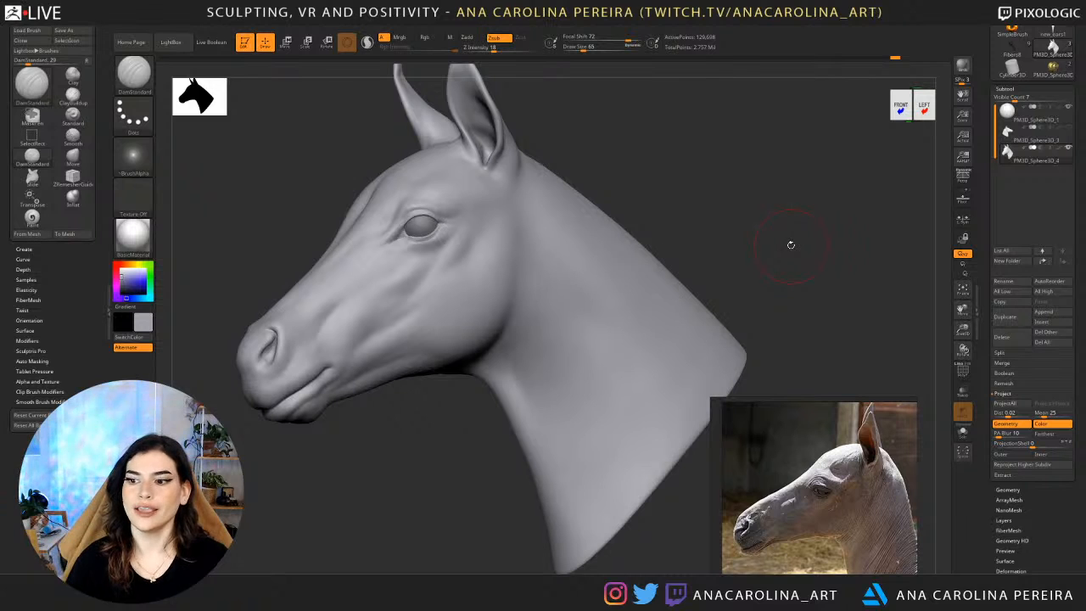
drag(713, 243, 754, 210)
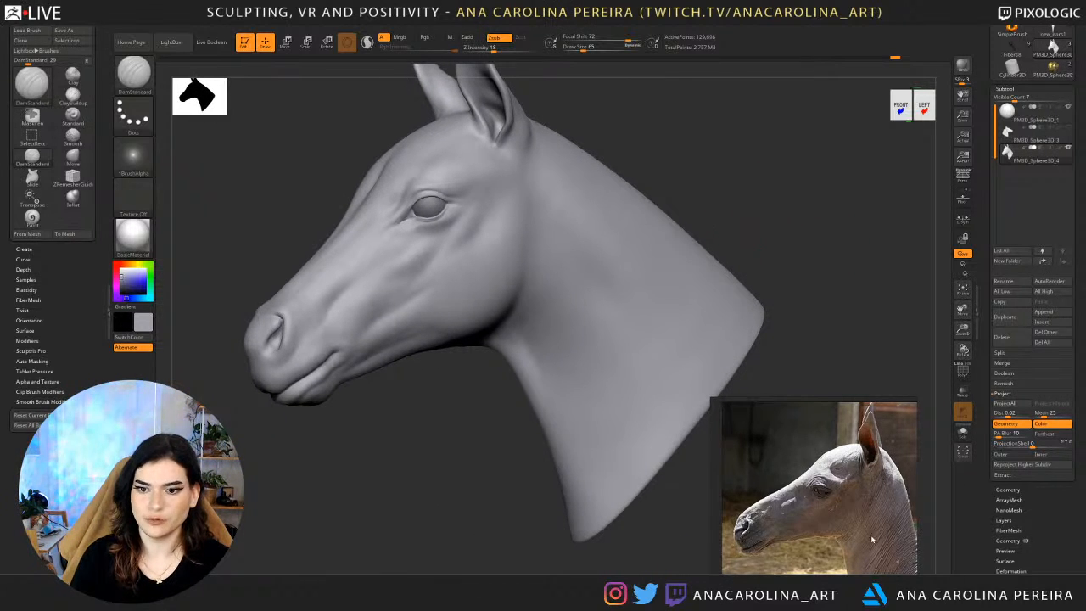
scroll(873, 540, down, 8)
middle_drag(832, 510, 762, 502)
scroll(824, 480, up, 4)
scroll(825, 480, up, 2)
scroll(829, 495, down, 6)
middle_drag(842, 441, 818, 506)
scroll(818, 507, up, 5)
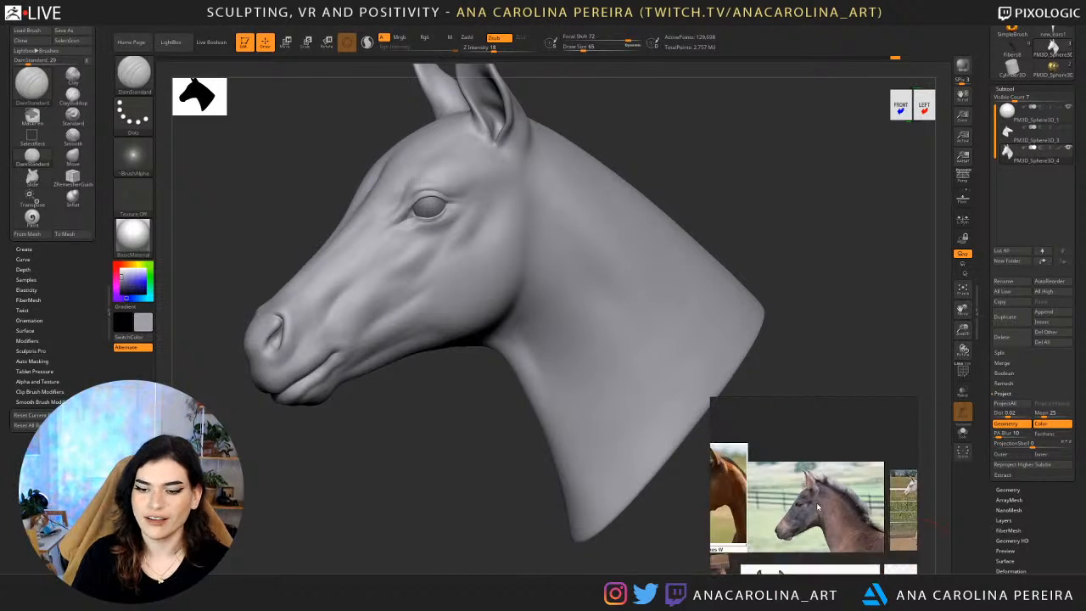
scroll(816, 506, up, 4)
Adjust the area behind the ear base with the Move brush at a lower subdivision level, then return to a higher level.
mouse_move(662, 191)
mouse_down()
mouse_move(696, 165)
mouse_move(711, 201)
mouse_up()
key(b)
key(m)
key(v)
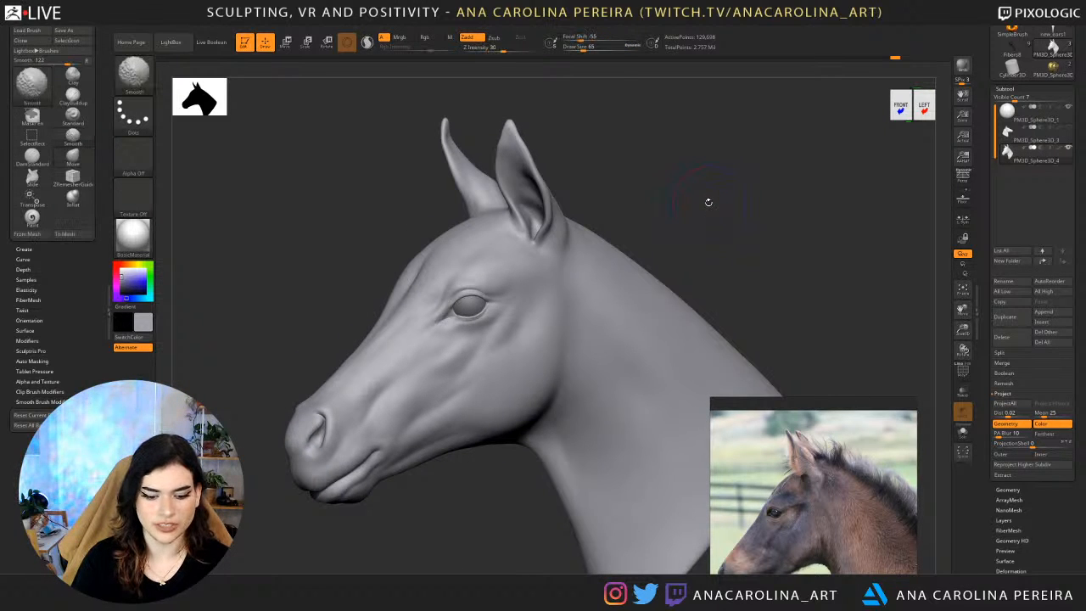
key(shift+d)
drag(579, 236, 563, 227)
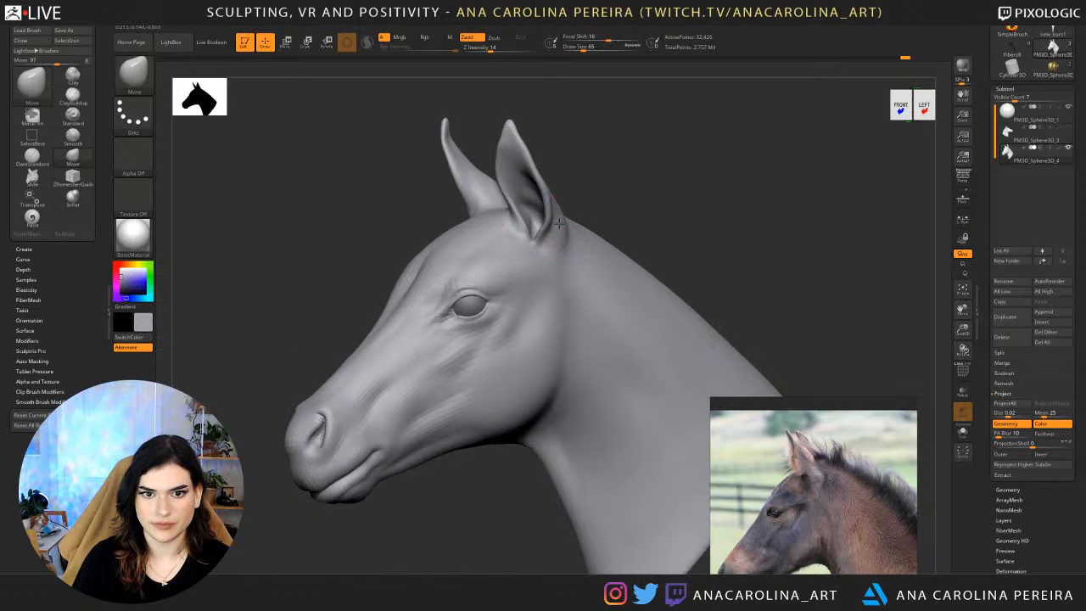
shift+drag(643, 200, 637, 201)
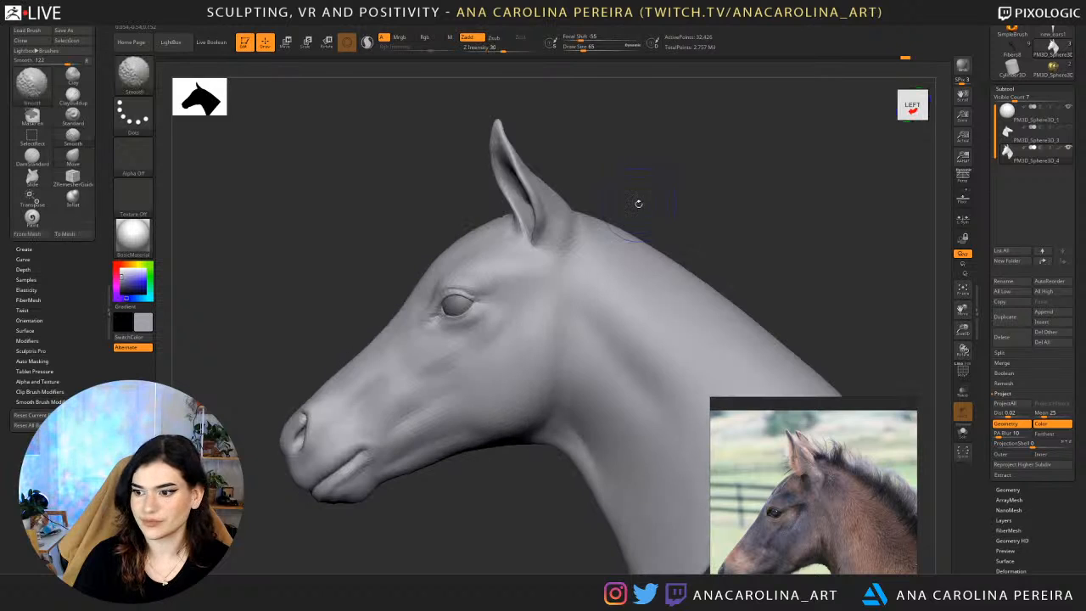
key(d)
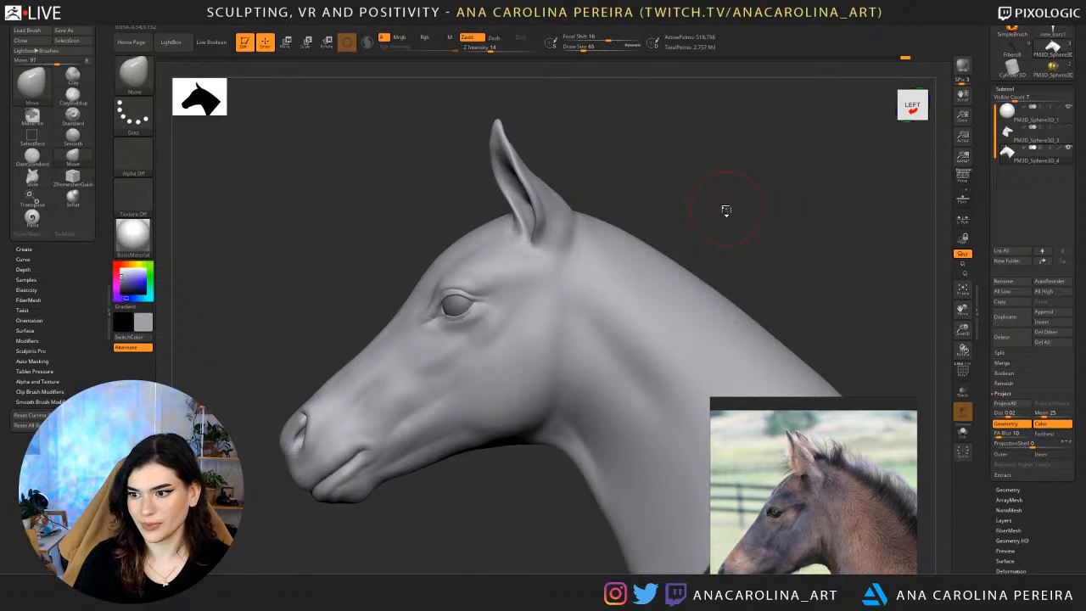
Review the head and neck from the front and both sides, then switch to the DamStandard brush with a larger draw size.
alt+drag(682, 251, 669, 169)
alt+drag(735, 182, 699, 171)
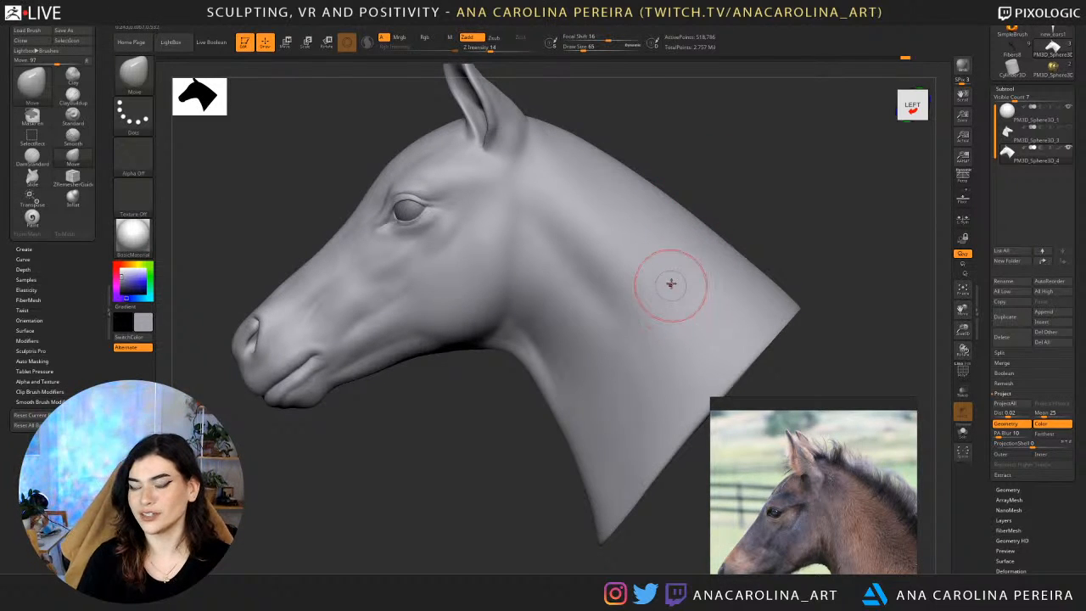
drag(454, 405, 606, 399)
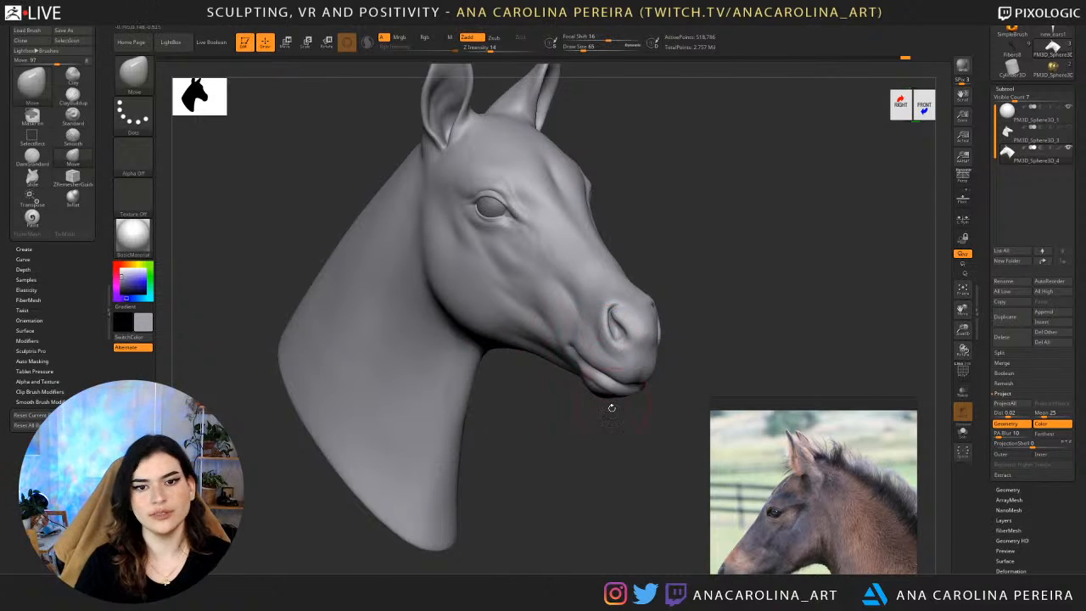
drag(611, 408, 572, 442)
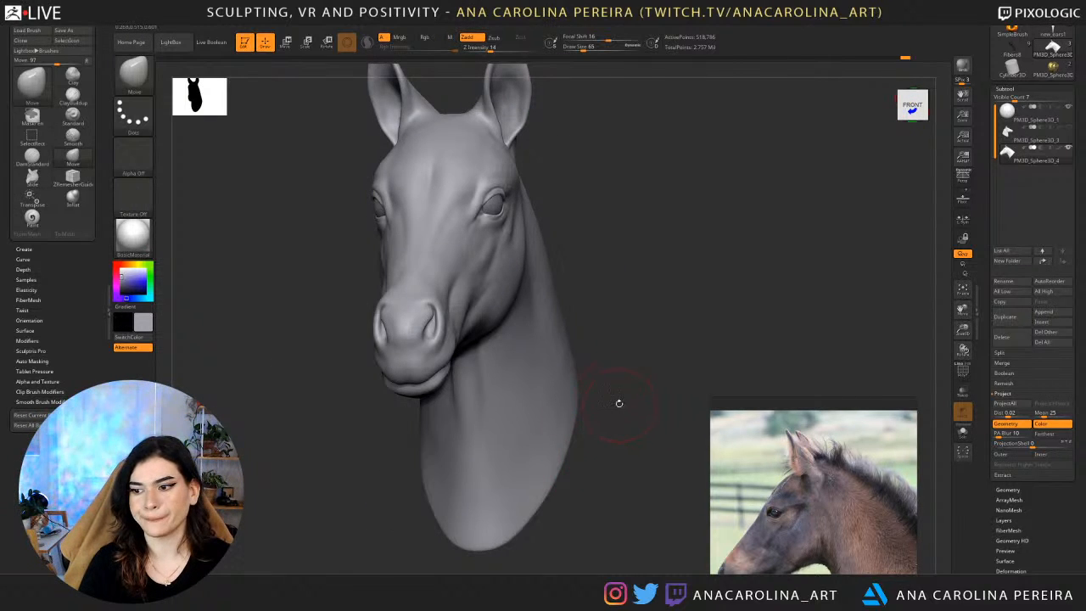
drag(628, 385, 570, 382)
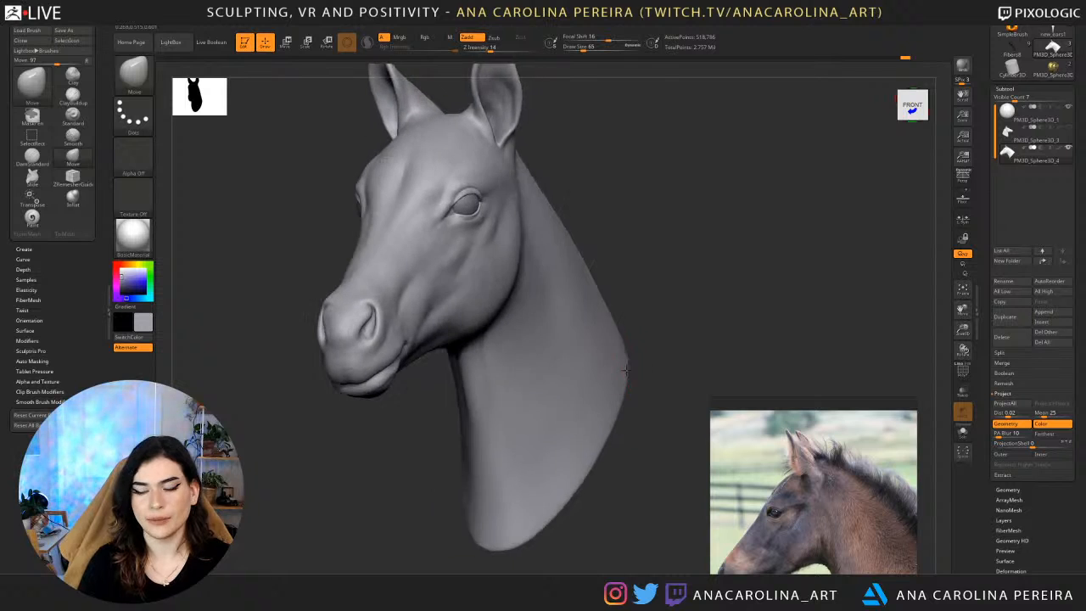
mouse_move(730, 187)
alt+mouse_down()
mouse_move(756, 267)
mouse_move(704, 289)
mouse_move(708, 232)
mouse_move(730, 240)
mouse_move(692, 261)
mouse_move(702, 237)
mouse_move(690, 236)
alt+mouse_up()
key(b)
key(d)
key(s)
key(space)
click(703, 240)
key(space)
click(731, 238)
key(space)
click(682, 242)
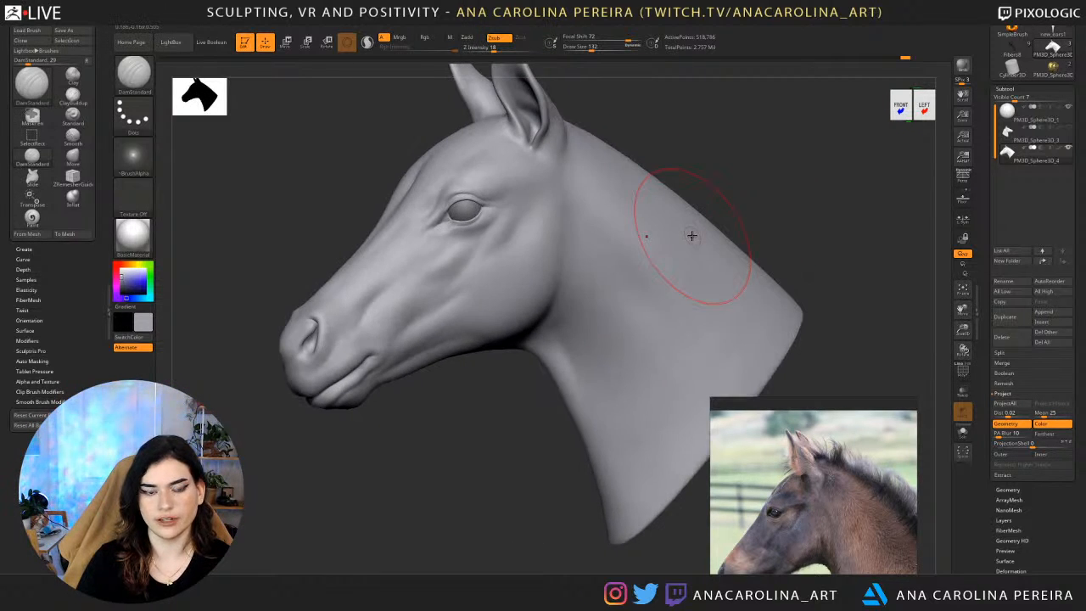
Look through the foal reference photos, ending on the grey foal's profile.
scroll(885, 426, down, 4)
scroll(885, 426, down, 2)
scroll(827, 522, up, 5)
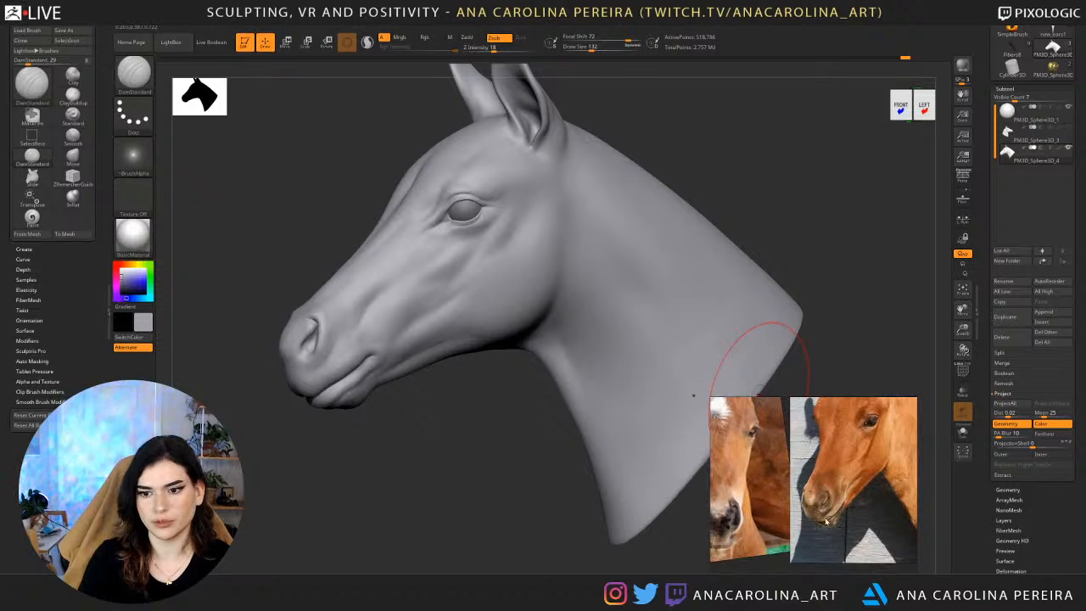
scroll(804, 510, down, 3)
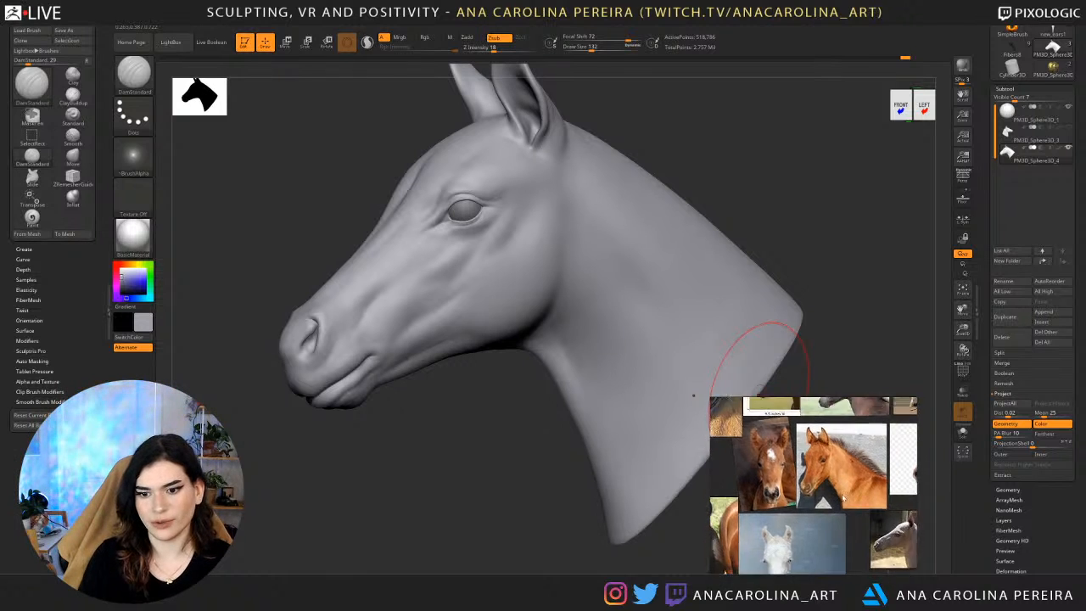
scroll(851, 510, up, 3)
scroll(854, 512, down, 3)
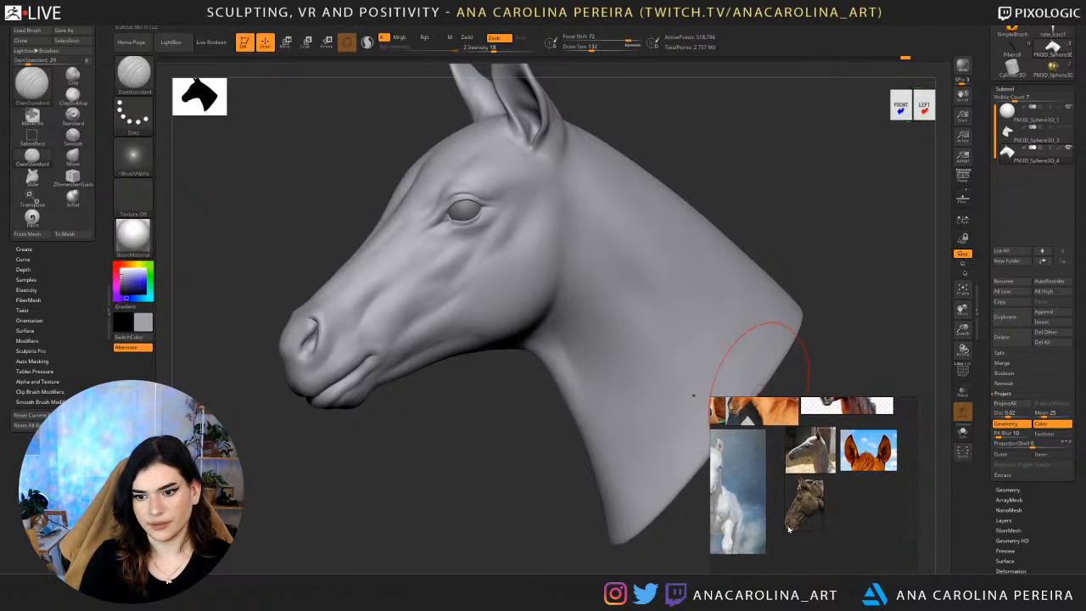
scroll(815, 455, up, 3)
scroll(815, 455, down, 3)
scroll(786, 521, up, 3)
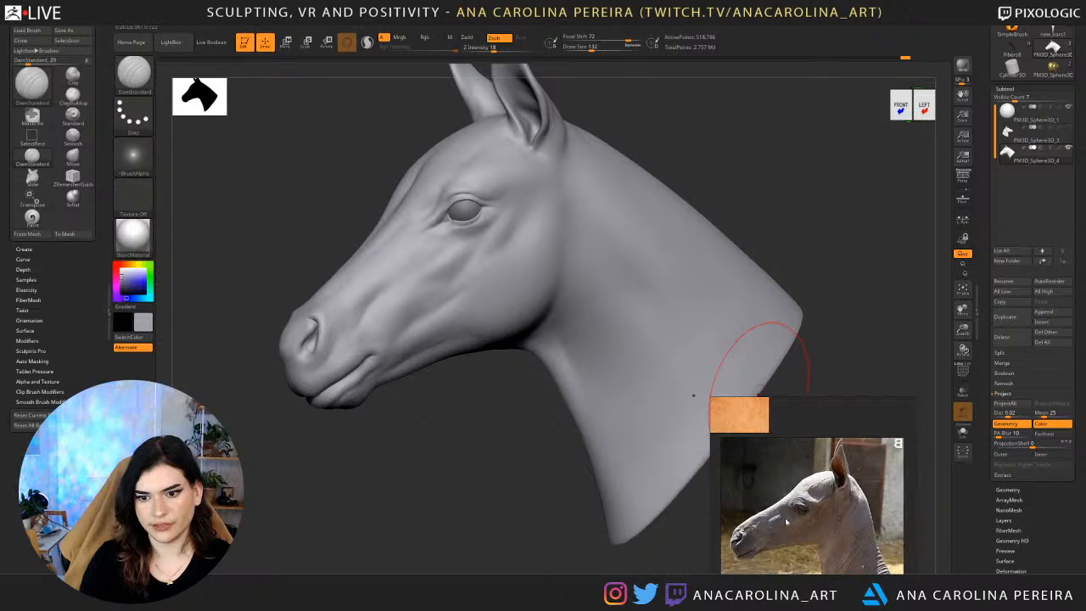
Reduce the DamStandard brush's draw size to 44 for work on the face.
mouse_move(480, 439)
shift+mouse_down()
mouse_move(448, 440)
mouse_move(617, 397)
shift+mouse_up()
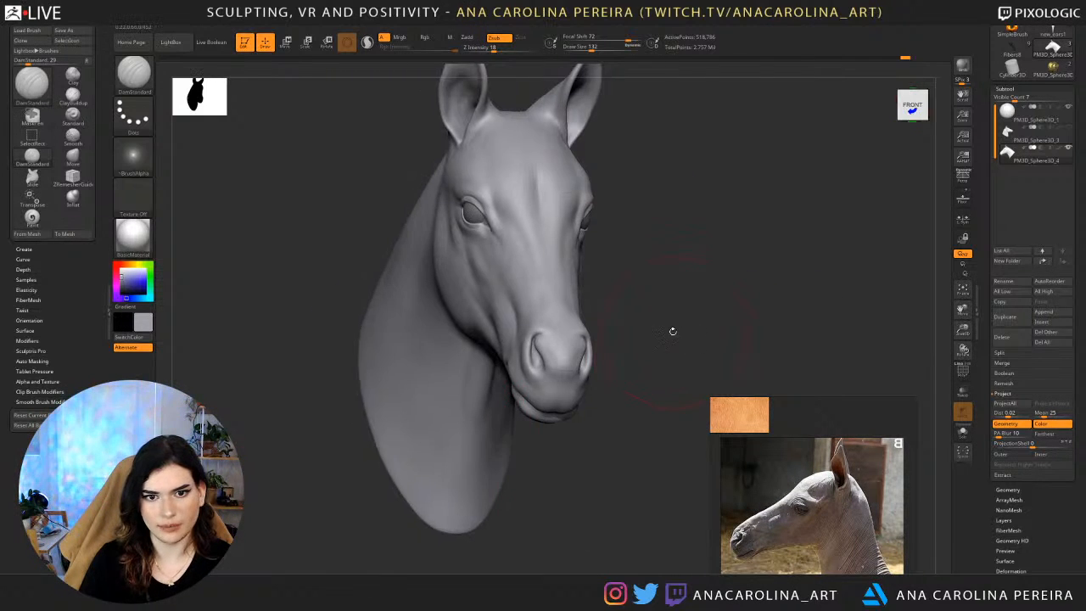
mouse_move(677, 314)
mouse_down()
mouse_move(684, 301)
mouse_move(655, 297)
mouse_up()
key(b)
key(d)
key(s)
key(s)
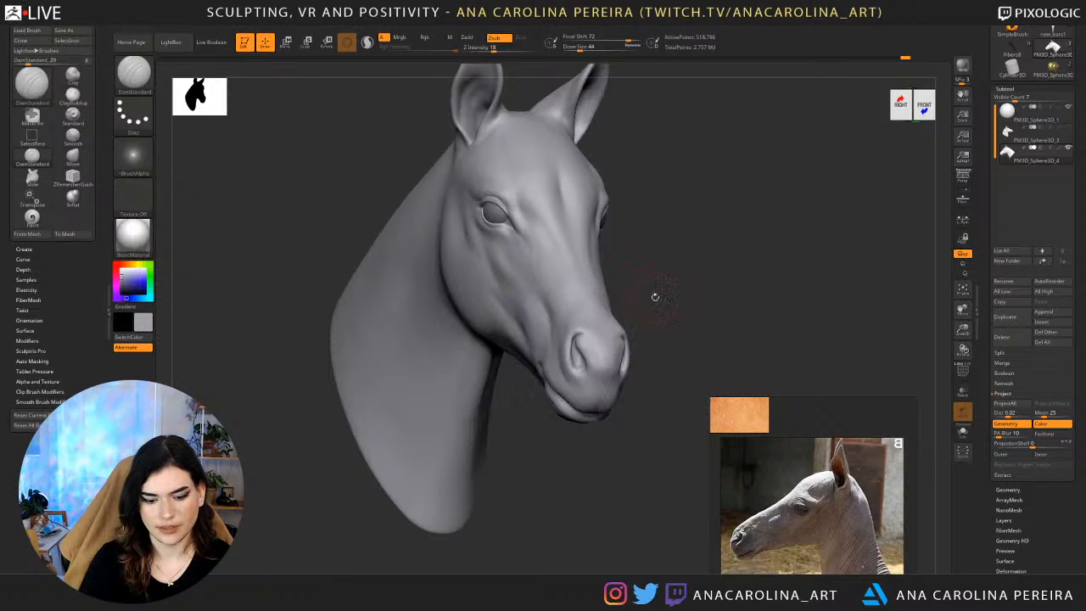
key(space)
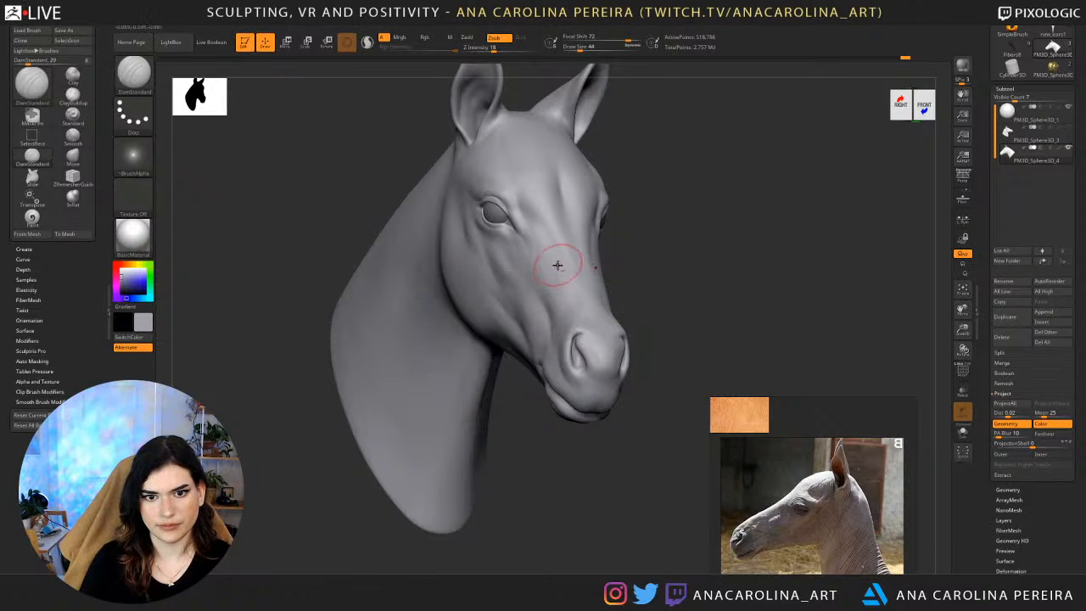
Compare the muzzle and cheek of the sculpt with the close-up reference photo of the chestnut foal's face.
mouse_move(560, 266)
mouse_down()
mouse_move(581, 308)
mouse_move(670, 269)
mouse_up()
right_drag(670, 270, 637, 267)
scroll(811, 484, down, 8)
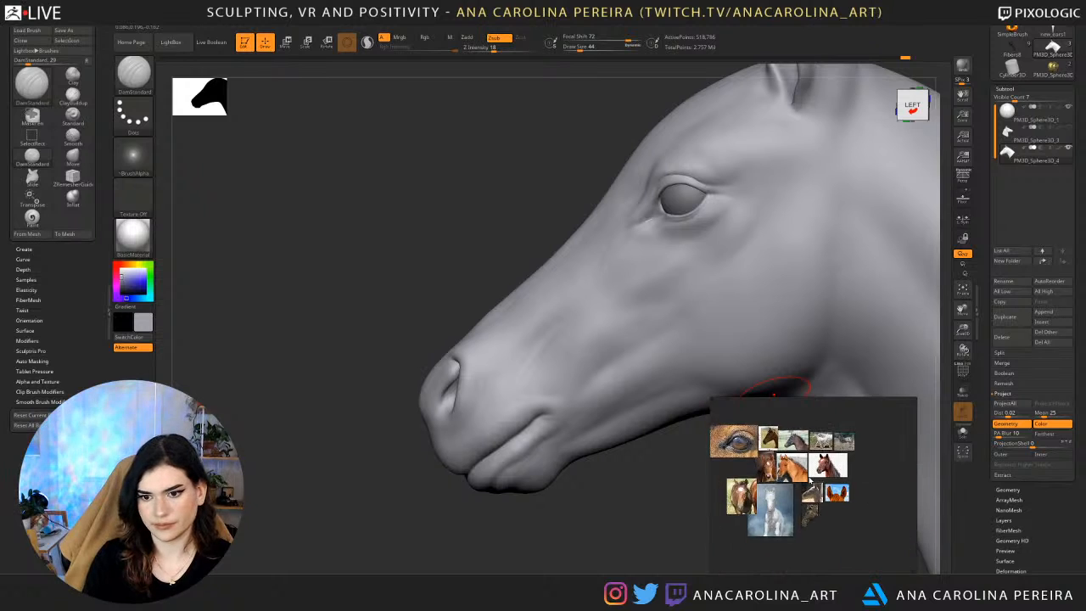
scroll(811, 474, up, 3)
scroll(810, 477, up, 5)
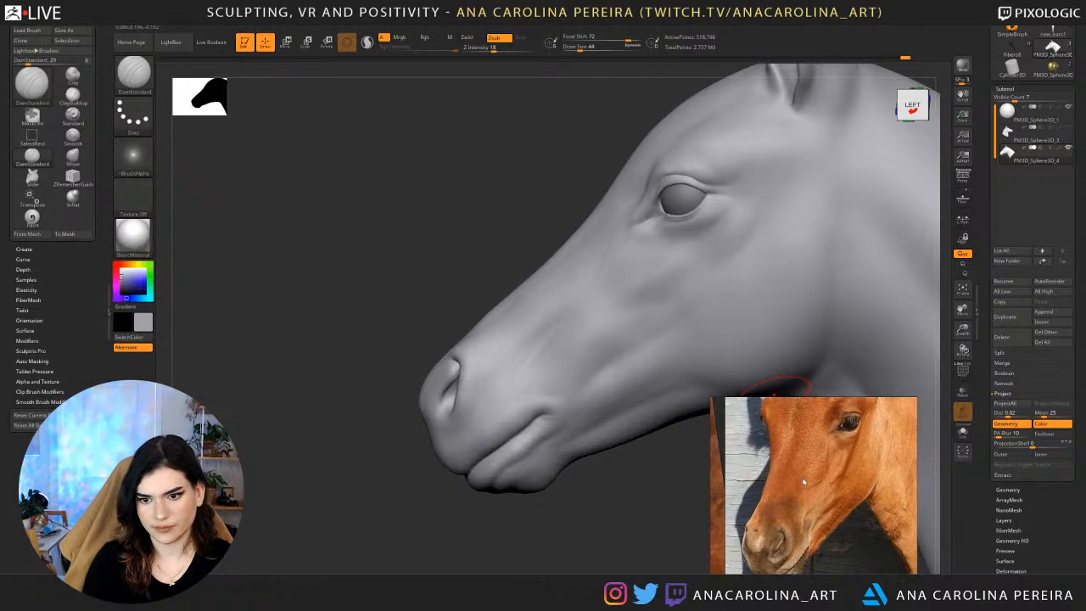
mouse_move(563, 519)
mouse_down()
mouse_move(592, 529)
mouse_move(579, 501)
mouse_move(599, 496)
mouse_move(598, 469)
mouse_move(584, 450)
mouse_up()
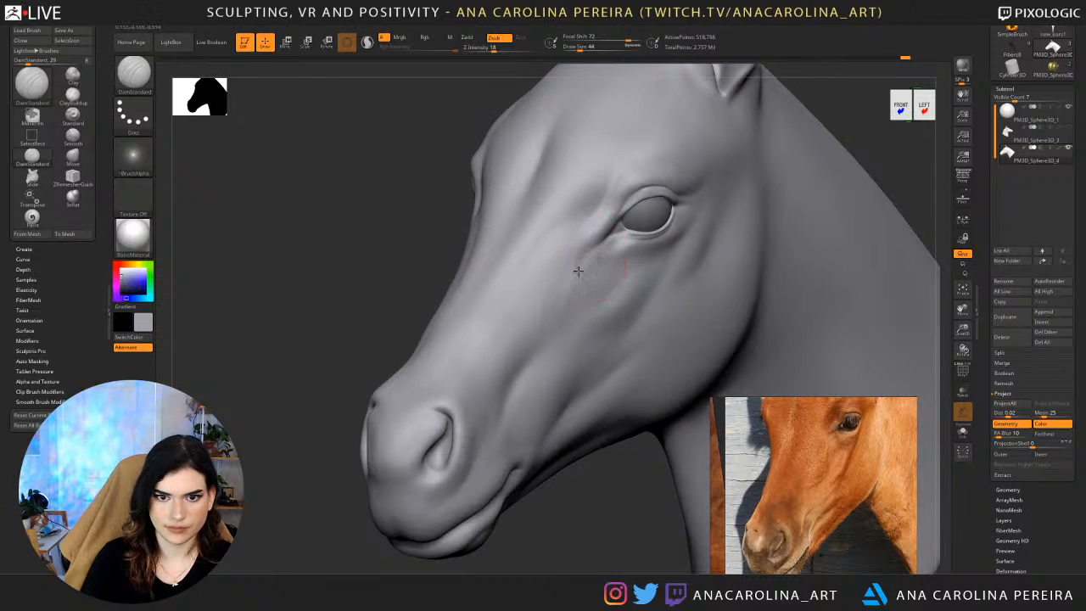
Set the DamStandard Z Intensity to 11 and carve subtle creases from below the eye toward the muzzle.
key(space)
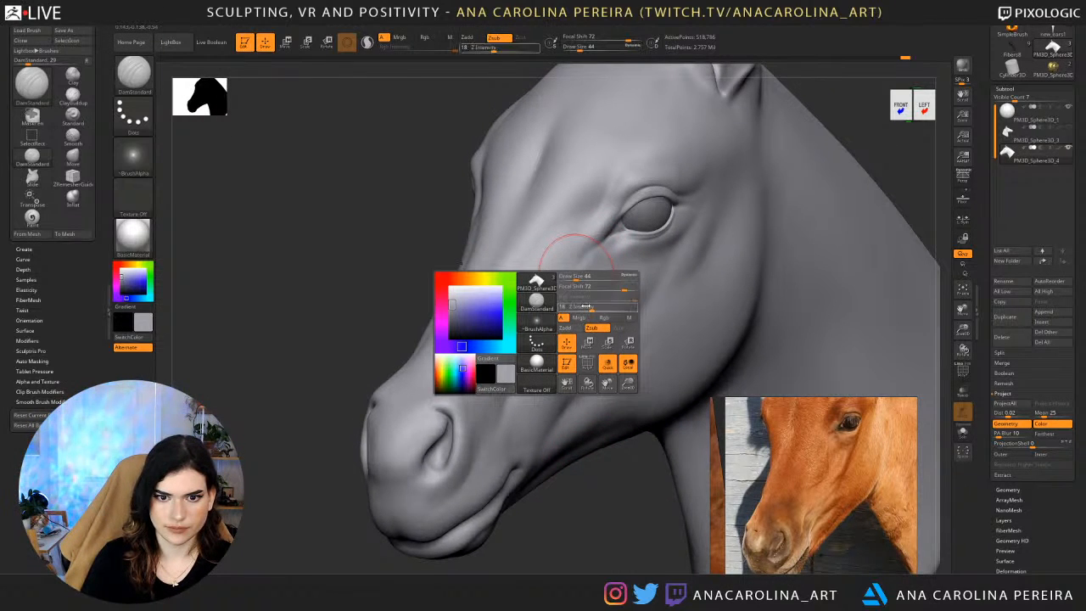
drag(591, 307, 584, 308)
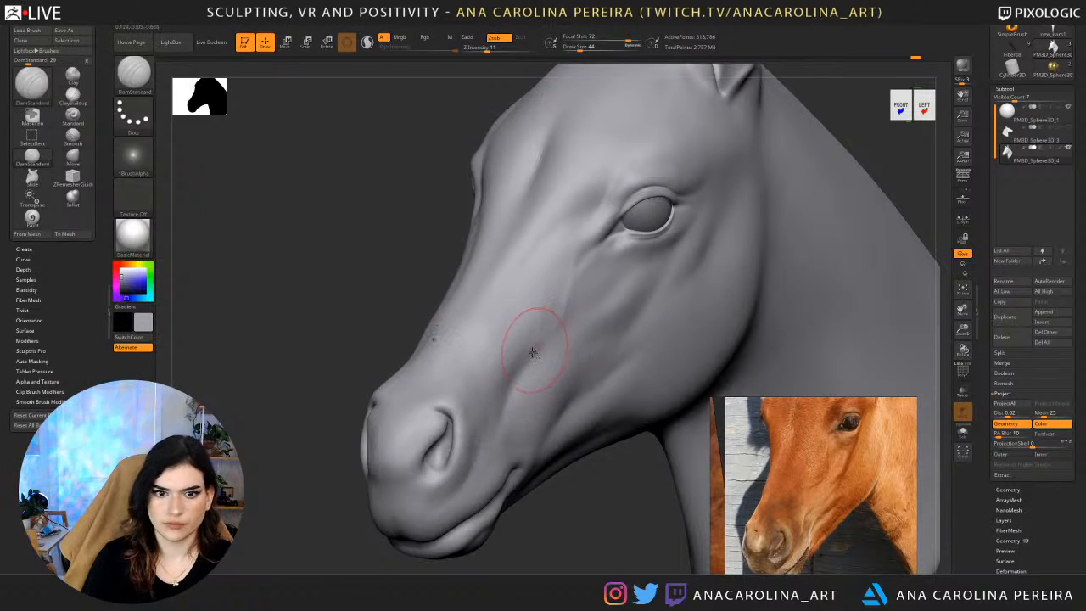
alt+drag(587, 501, 638, 433)
alt+drag(642, 385, 652, 290)
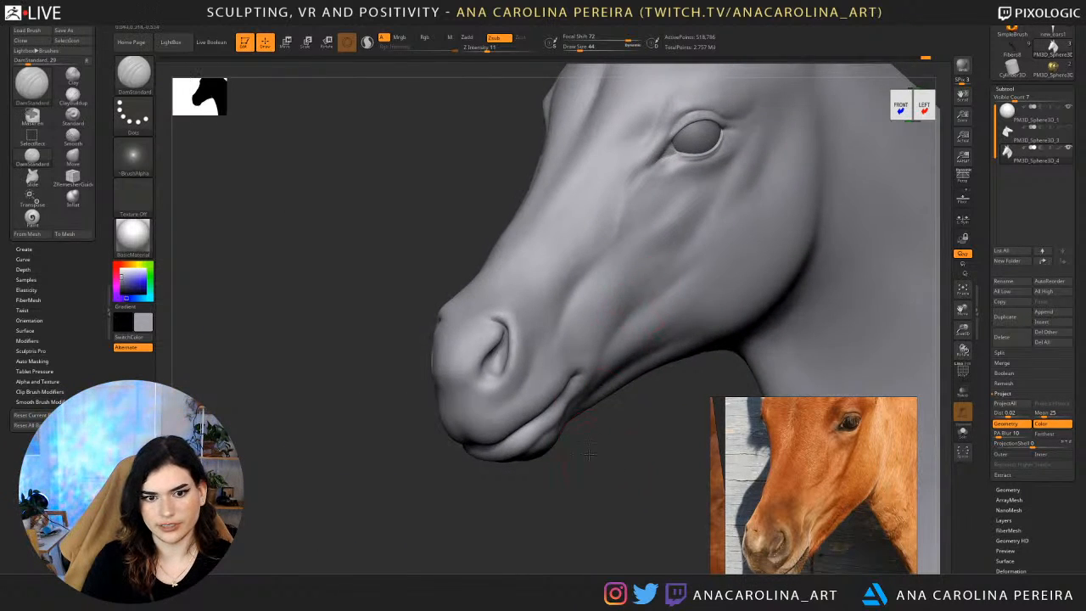
Set the DamStandard draw size to 71 and refine the soft folds running from the cheek to the mouth corner.
mouse_move(591, 456)
alt+mouse_down()
mouse_move(563, 428)
mouse_move(569, 465)
mouse_move(597, 486)
mouse_move(593, 466)
alt+mouse_up()
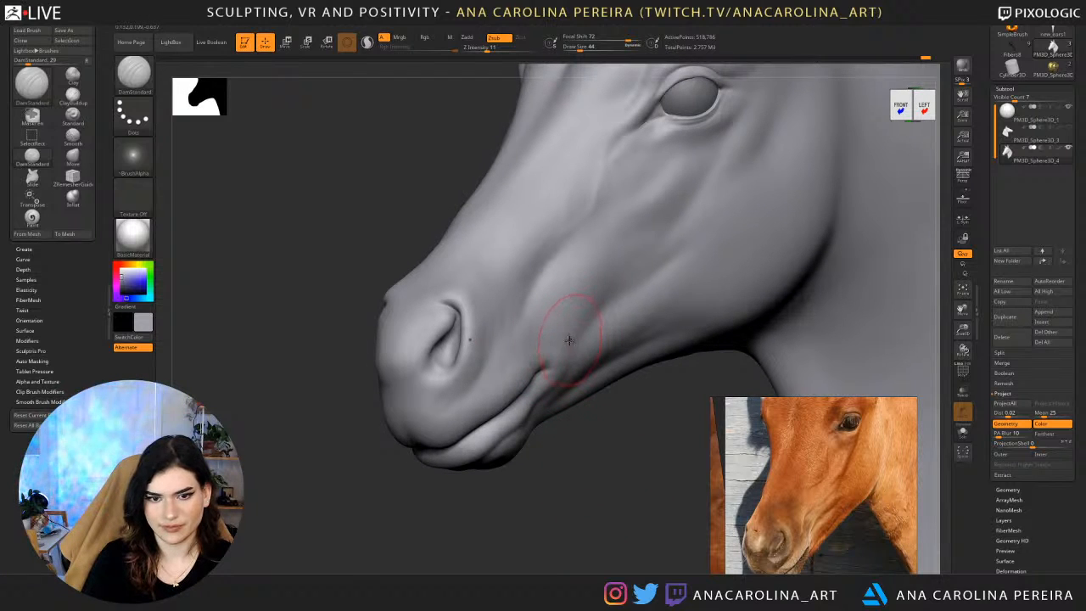
key(space)
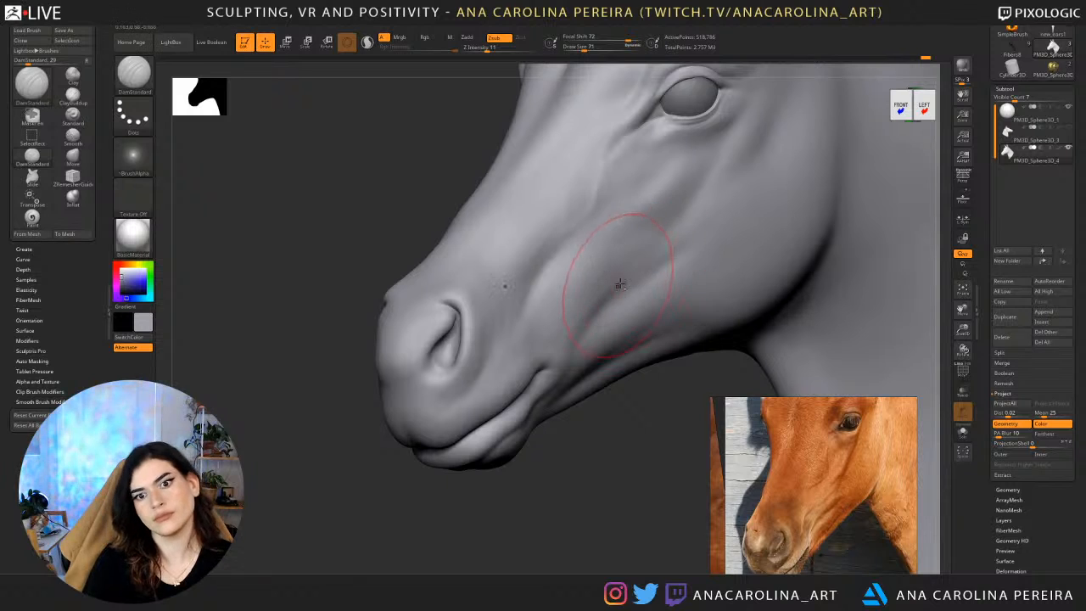
mouse_move(612, 460)
mouse_down()
mouse_move(568, 466)
mouse_move(570, 480)
mouse_up()
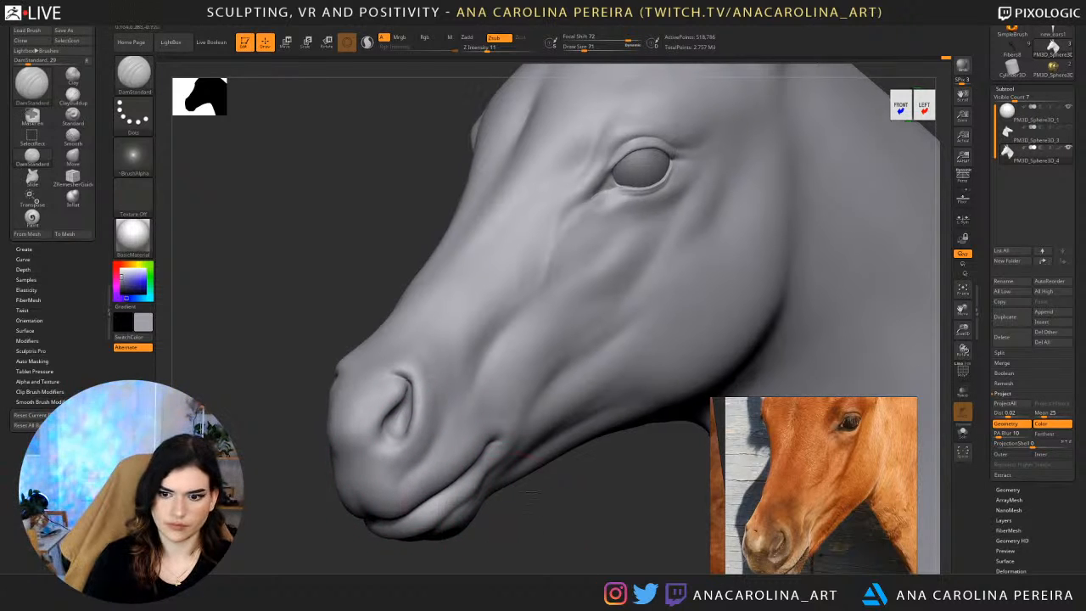
alt+drag(409, 492, 452, 404)
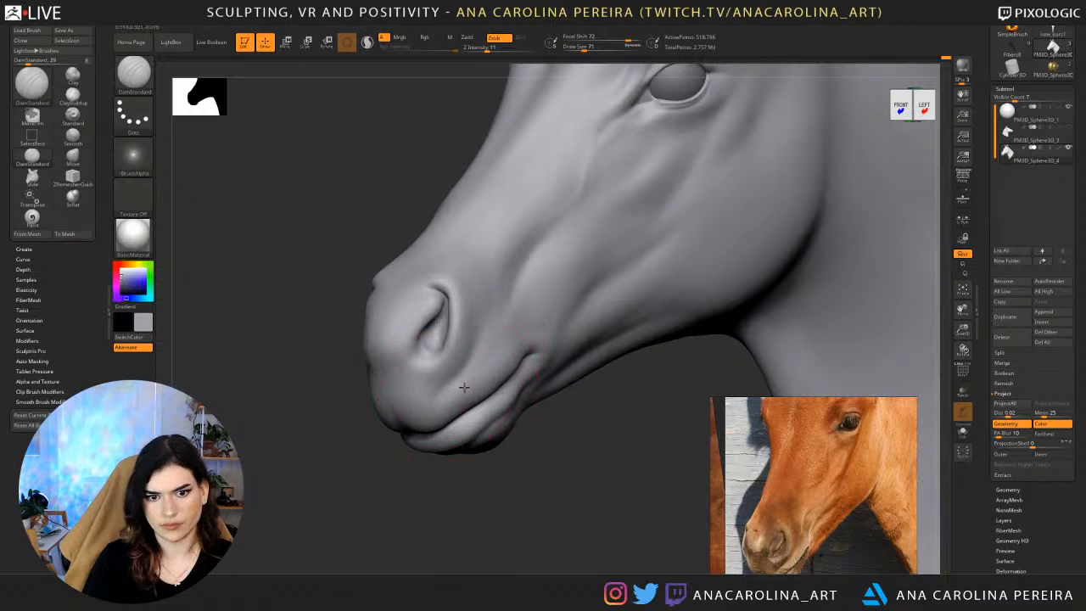
drag(535, 443, 530, 439)
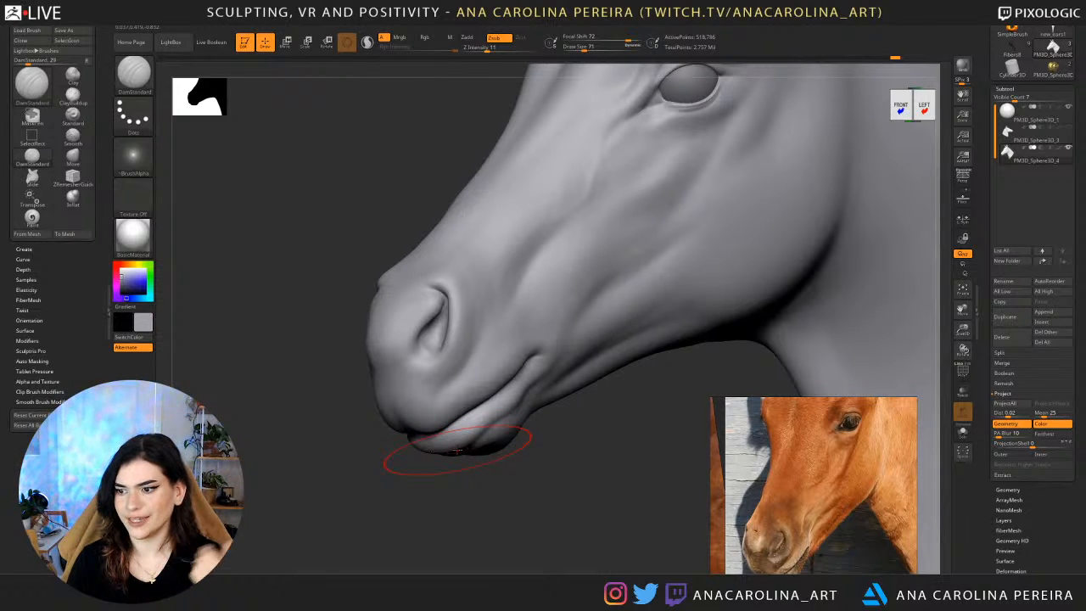
Define the corner of the mouth using DamStandard at draw size 29 and Z Intensity 20, smoothing the crease.
drag(510, 508, 498, 436)
key(space)
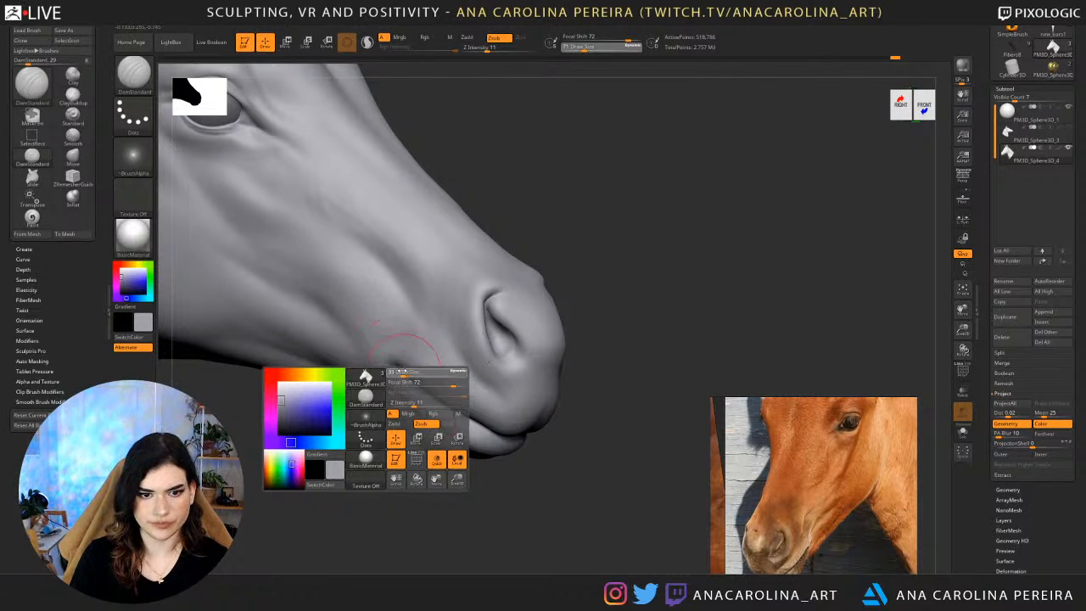
drag(345, 441, 349, 442)
key(space)
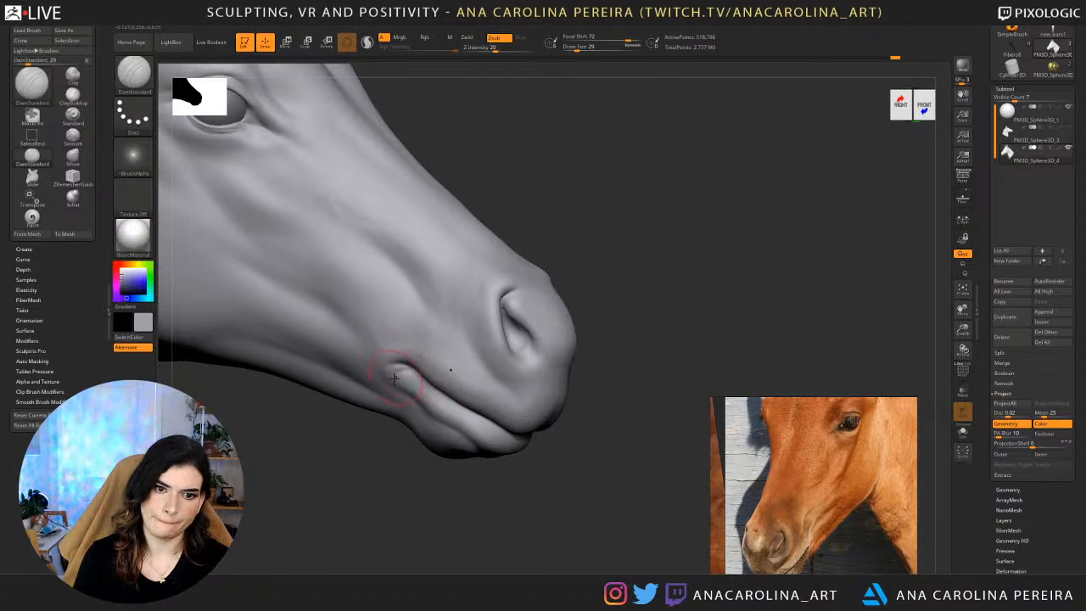
key(shift)
Deepen the nostril opening and its surrounding crease using DamStandard at draw size 27.
key(space)
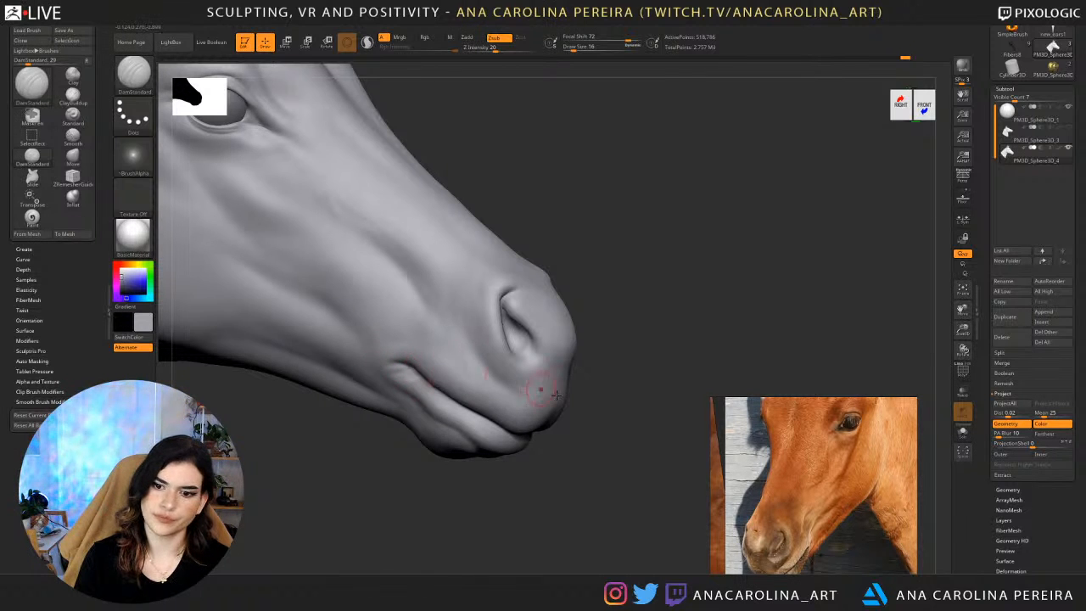
right_drag(556, 393, 535, 432)
key(b)
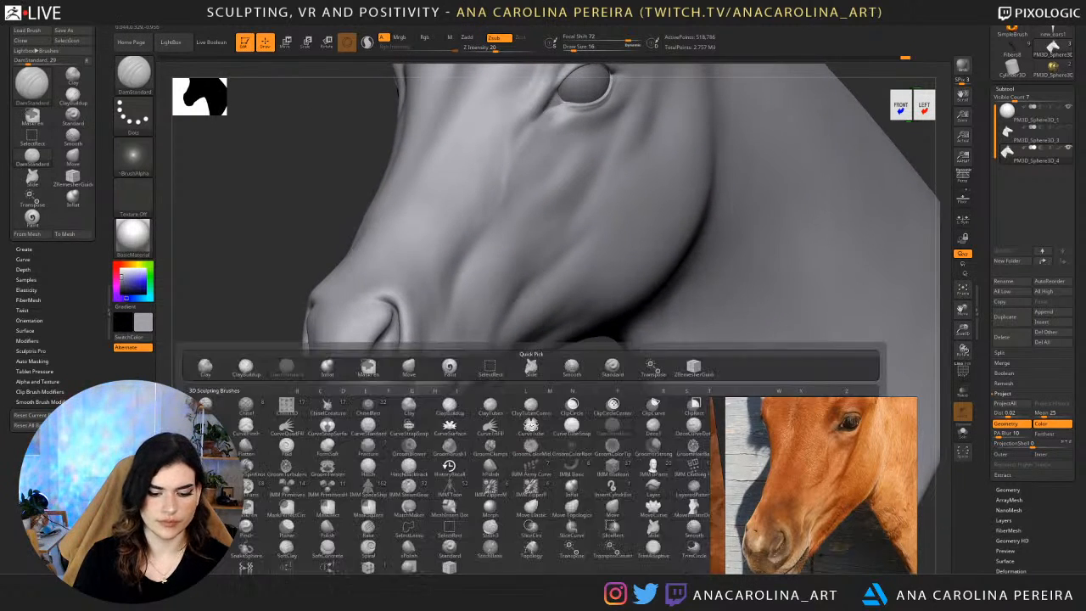
key(d)
key(s)
key(space)
mouse_move(408, 332)
mouse_down()
mouse_move(417, 335)
mouse_move(384, 327)
mouse_move(374, 363)
mouse_up()
key(space)
mouse_move(384, 317)
mouse_down()
mouse_move(366, 362)
mouse_move(377, 335)
mouse_up()
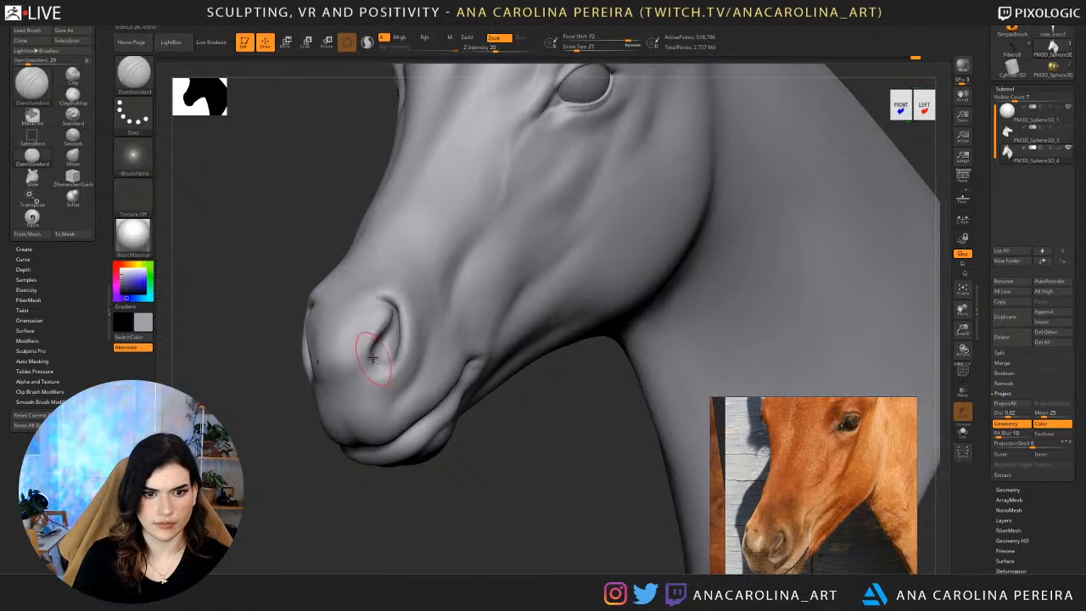
drag(455, 454, 440, 458)
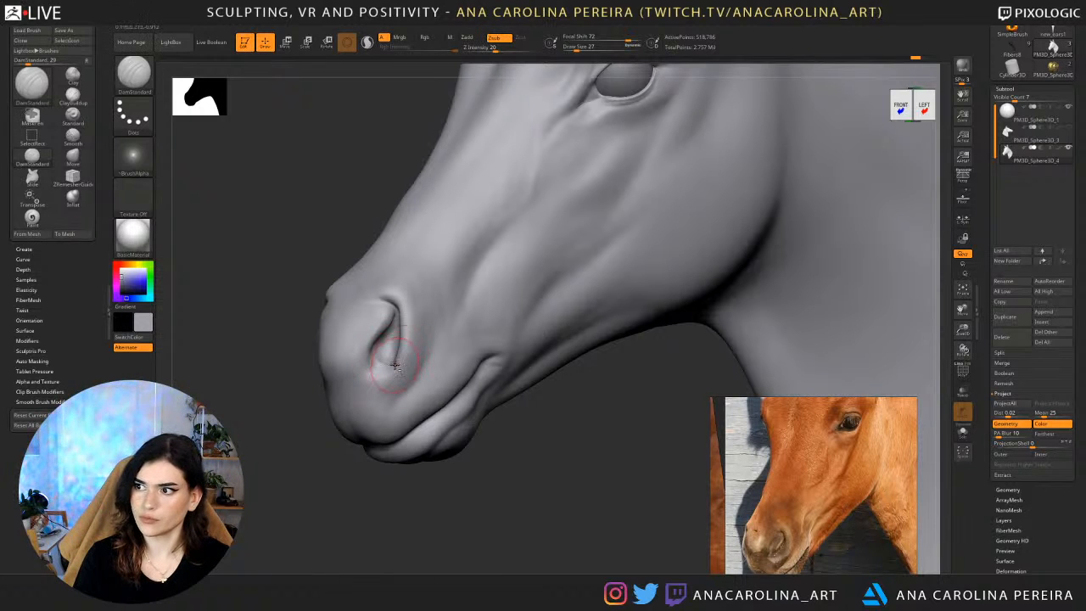
mouse_move(460, 484)
mouse_down()
mouse_move(594, 480)
mouse_move(450, 474)
mouse_up()
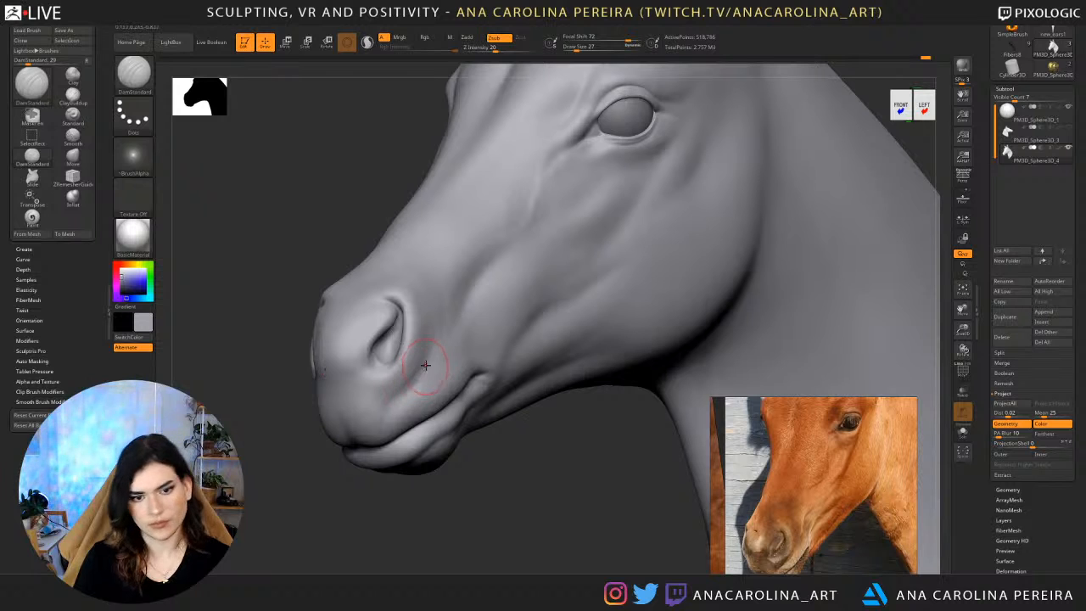
drag(468, 481, 422, 388)
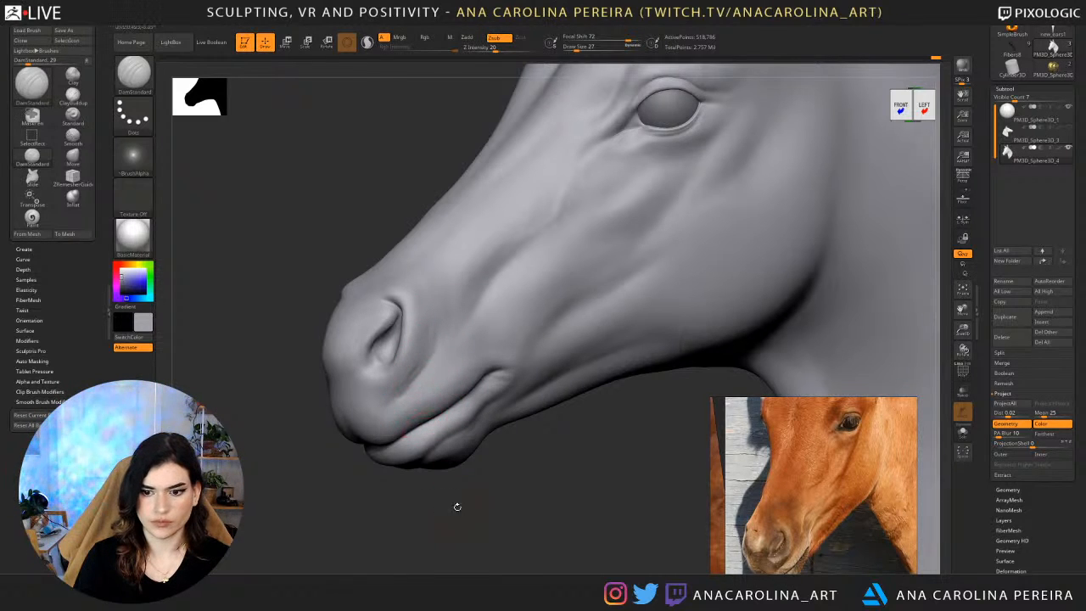
Adjust the shape of the nose tip and upper lip using the Move brush at draw sizes 62 and 44.
drag(456, 507, 464, 502)
key(b)
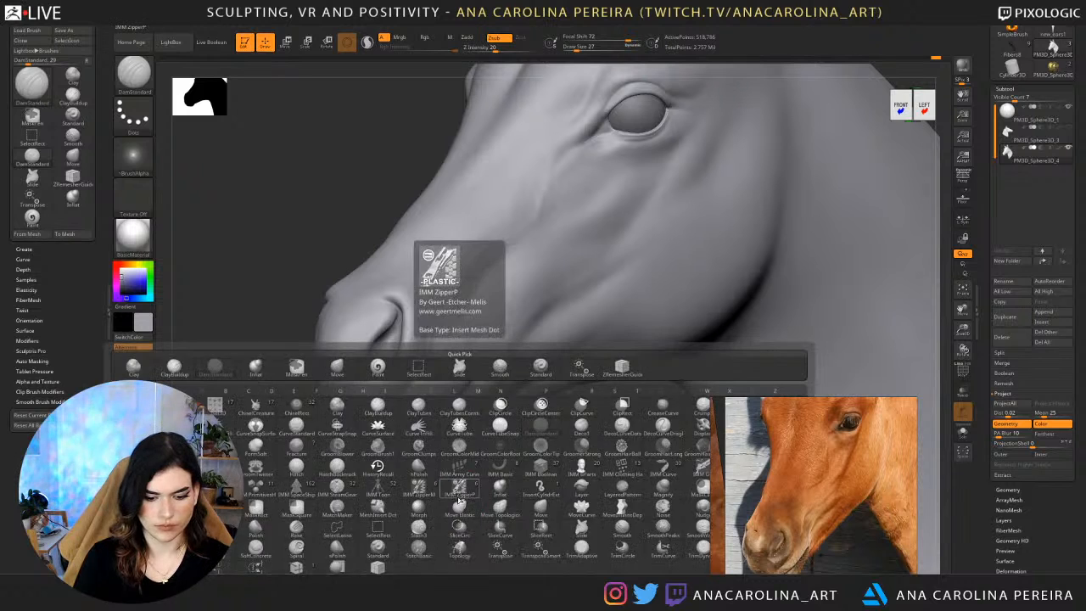
key(m)
key(v)
key(space)
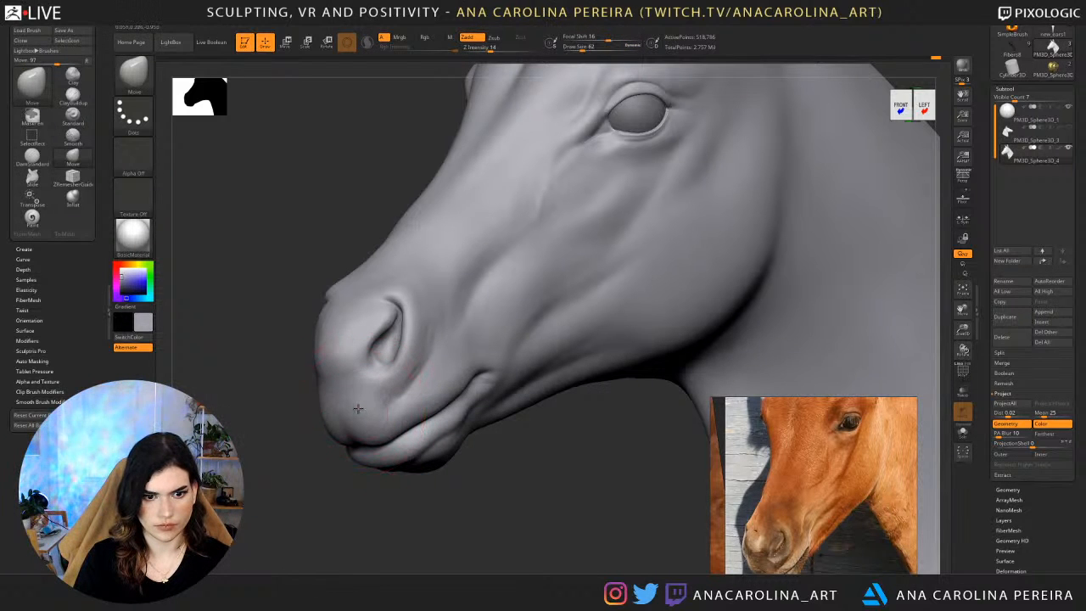
drag(279, 450, 364, 436)
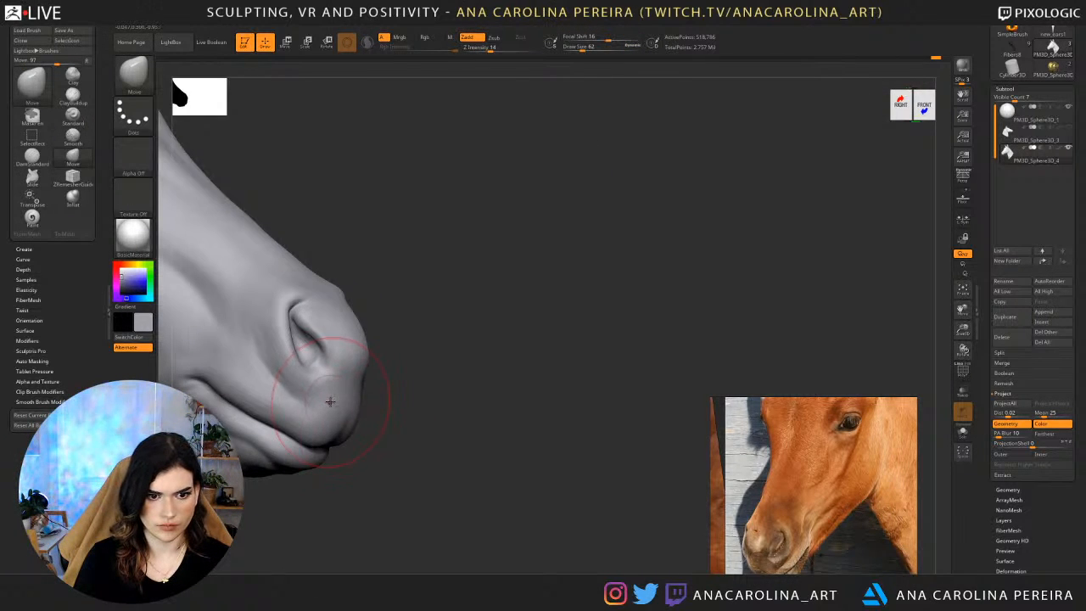
key(space)
drag(333, 397, 329, 396)
mouse_move(456, 408)
alt+mouse_down()
mouse_move(638, 374)
mouse_move(741, 407)
alt+mouse_up()
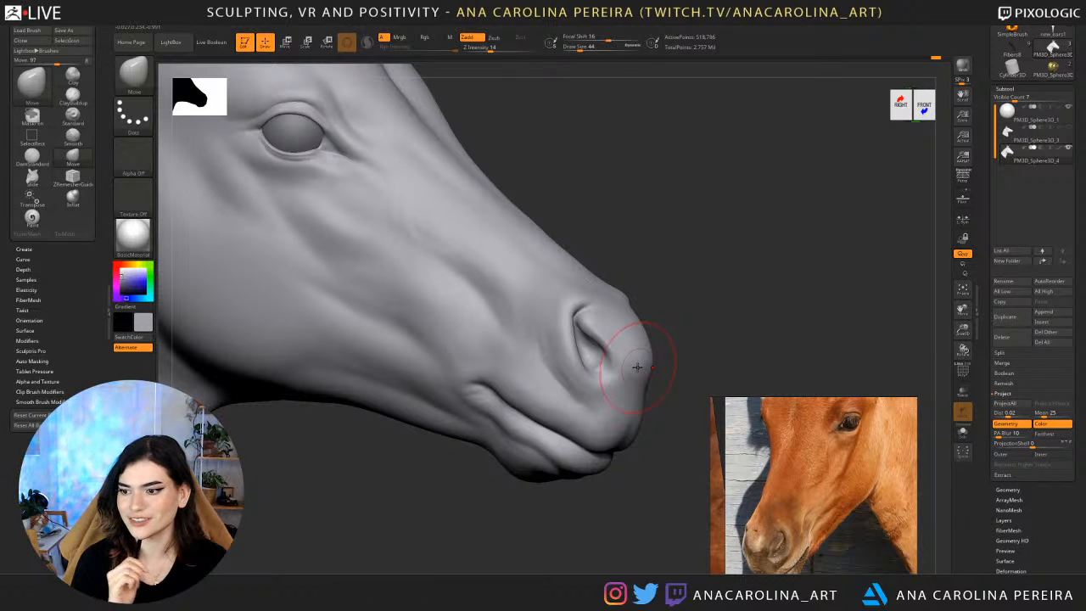
shift+drag(692, 267, 708, 268)
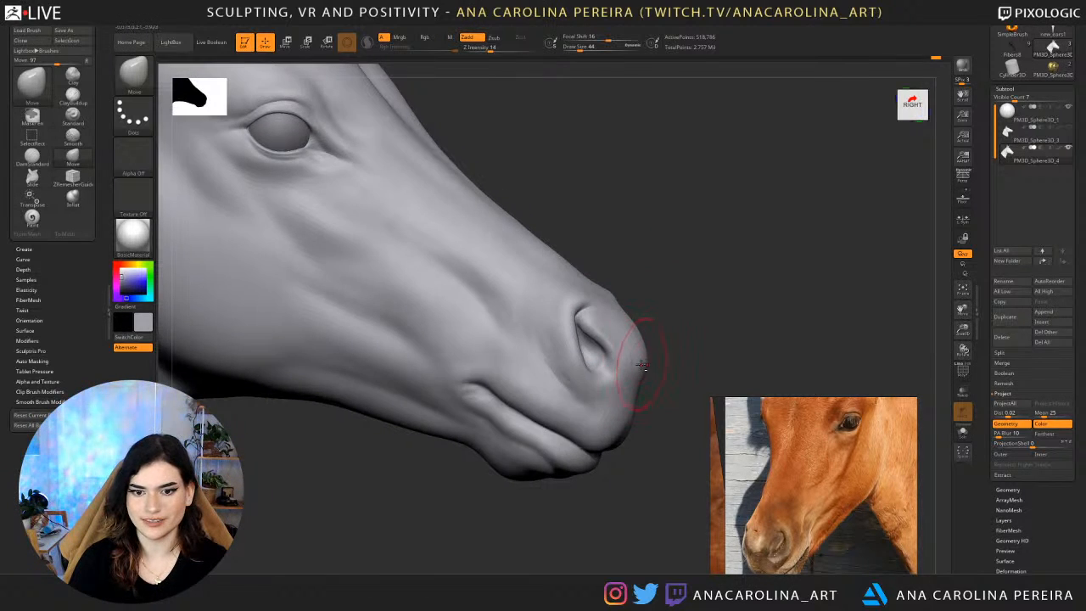
Sharpen the upper rim and inner edge of the nostril using DamStandard at draw size 16.
drag(657, 299, 454, 307)
alt+drag(624, 339, 372, 346)
mouse_move(393, 412)
alt+mouse_down()
mouse_move(403, 441)
mouse_move(368, 485)
mouse_move(397, 477)
alt+mouse_up()
key(b)
key(d)
key(s)
key(space)
mouse_move(504, 345)
mouse_down()
mouse_move(492, 344)
mouse_move(512, 334)
mouse_move(463, 308)
mouse_move(487, 308)
mouse_up()
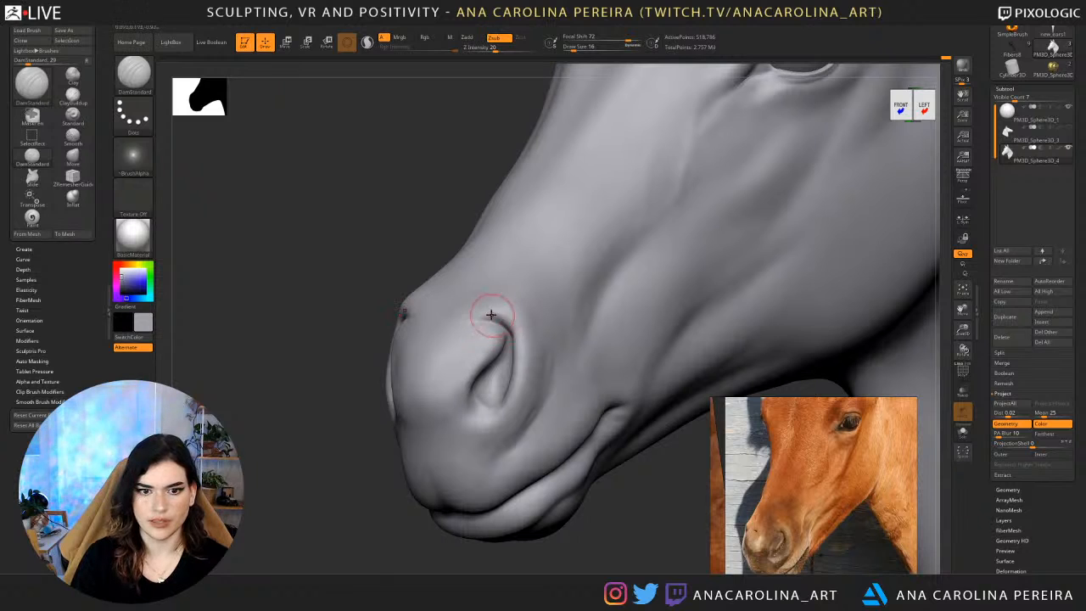
drag(504, 323, 478, 321)
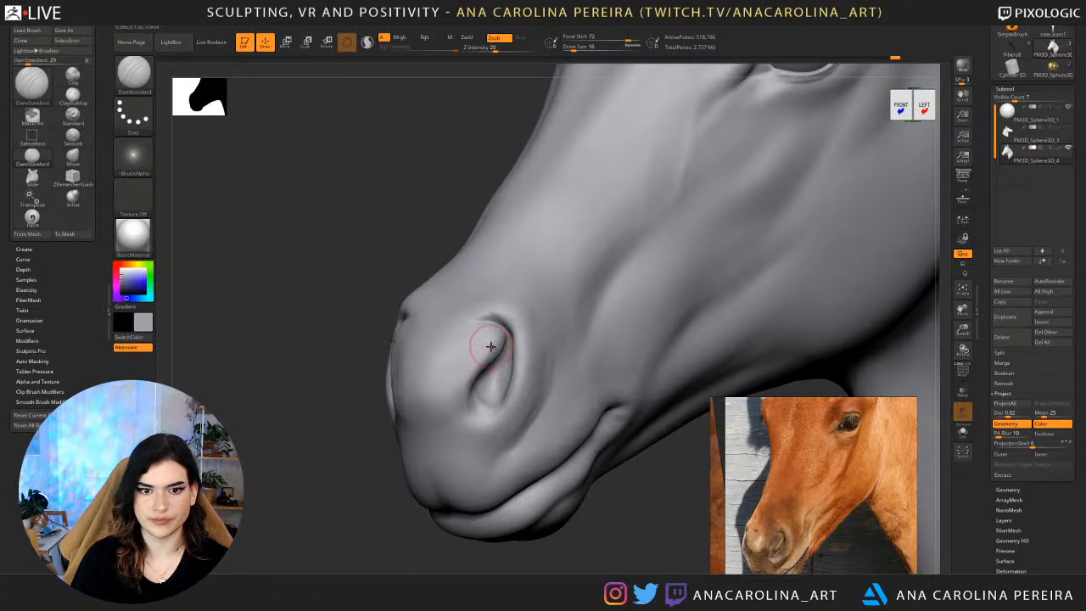
drag(478, 349, 473, 361)
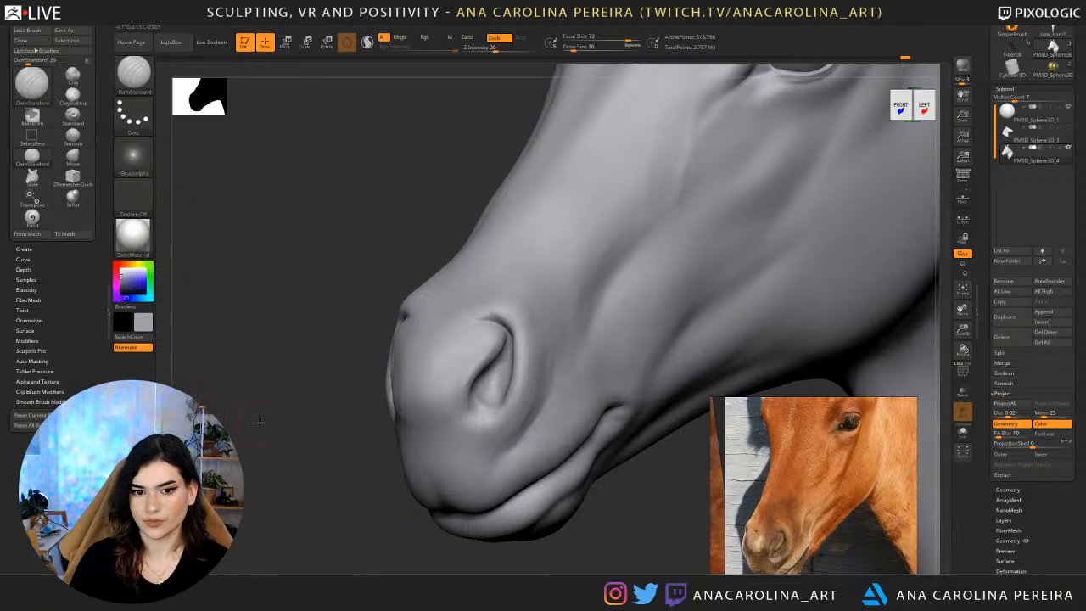
Carve and smooth fine wrinkles on the upper lip below the nostril and along the front of the muzzle.
drag(259, 422, 267, 422)
alt+drag(325, 498, 365, 427)
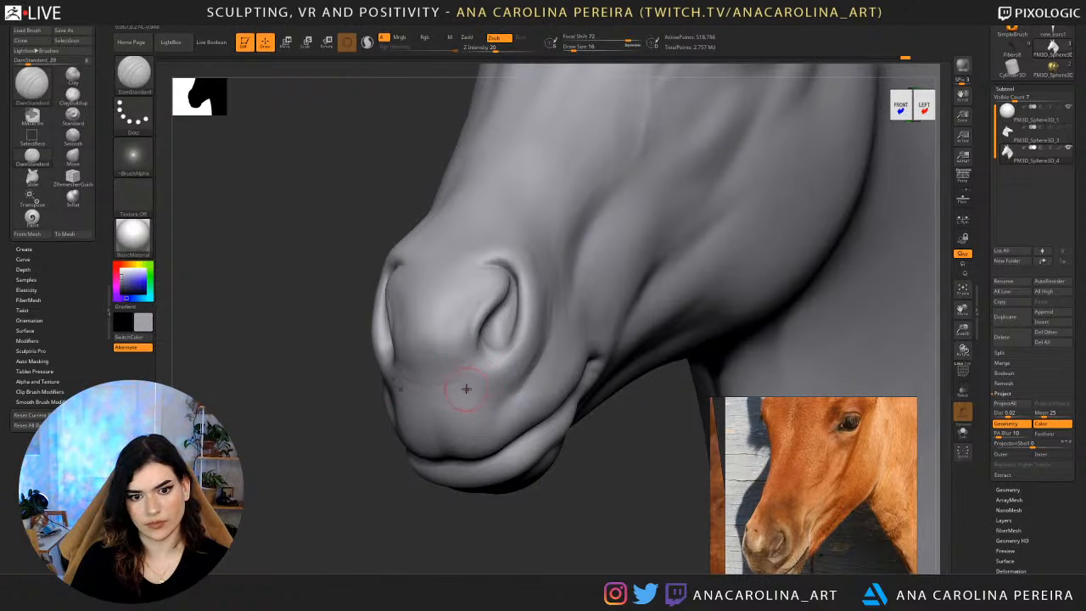
key(shift)
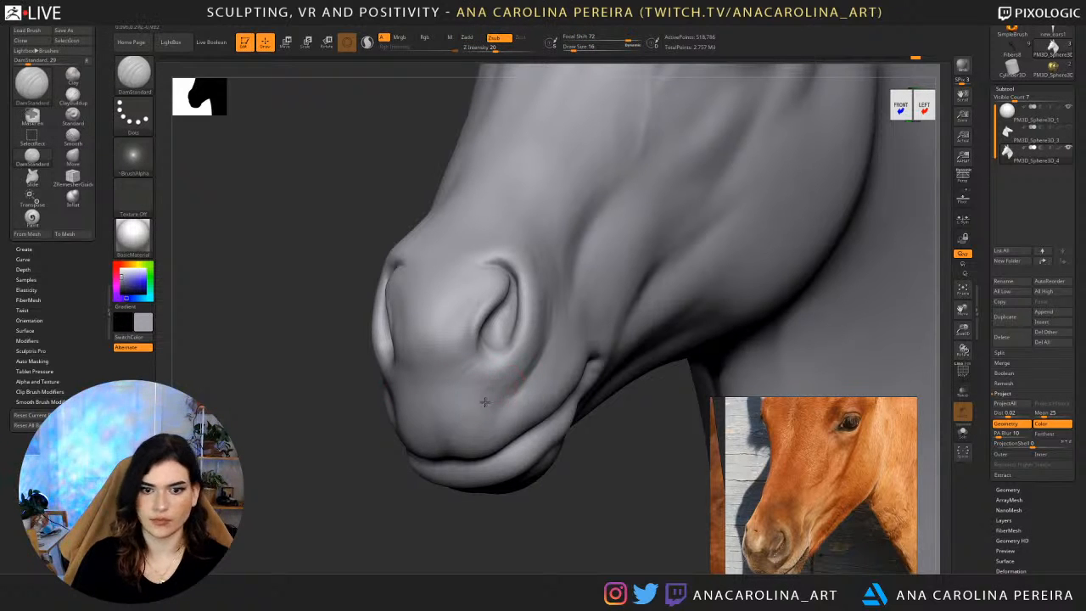
key(shift)
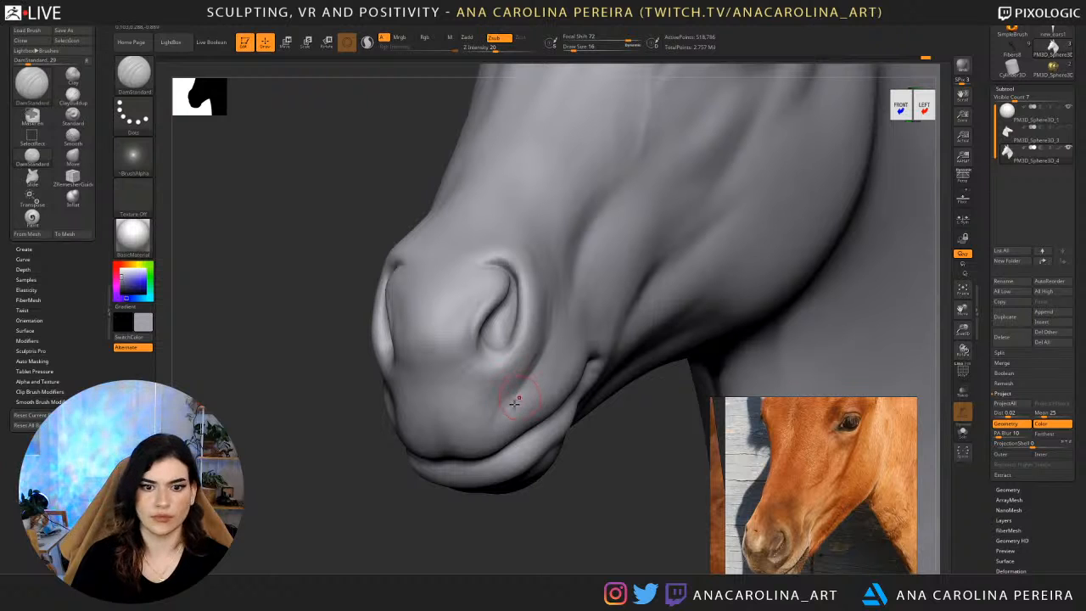
shift+drag(516, 400, 511, 408)
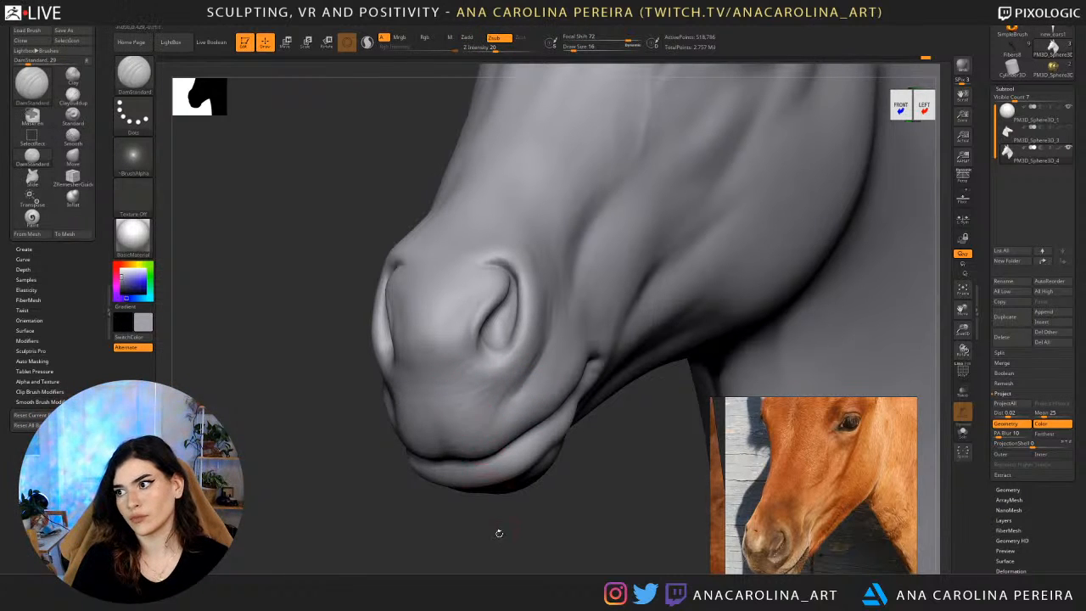
mouse_move(501, 534)
mouse_down()
mouse_move(477, 498)
mouse_move(526, 476)
mouse_up()
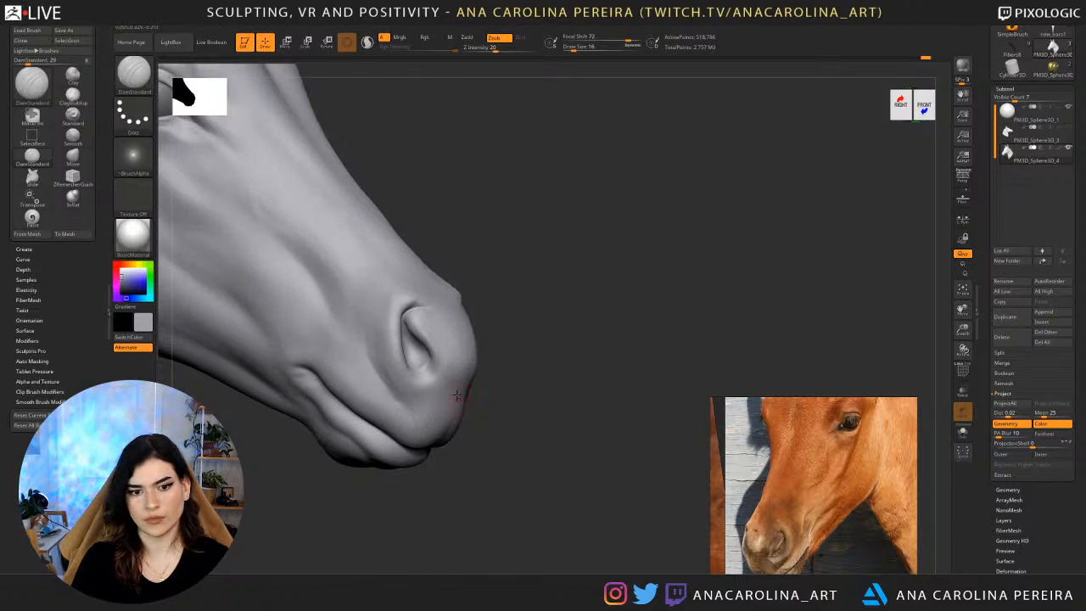
shift+drag(457, 382, 451, 404)
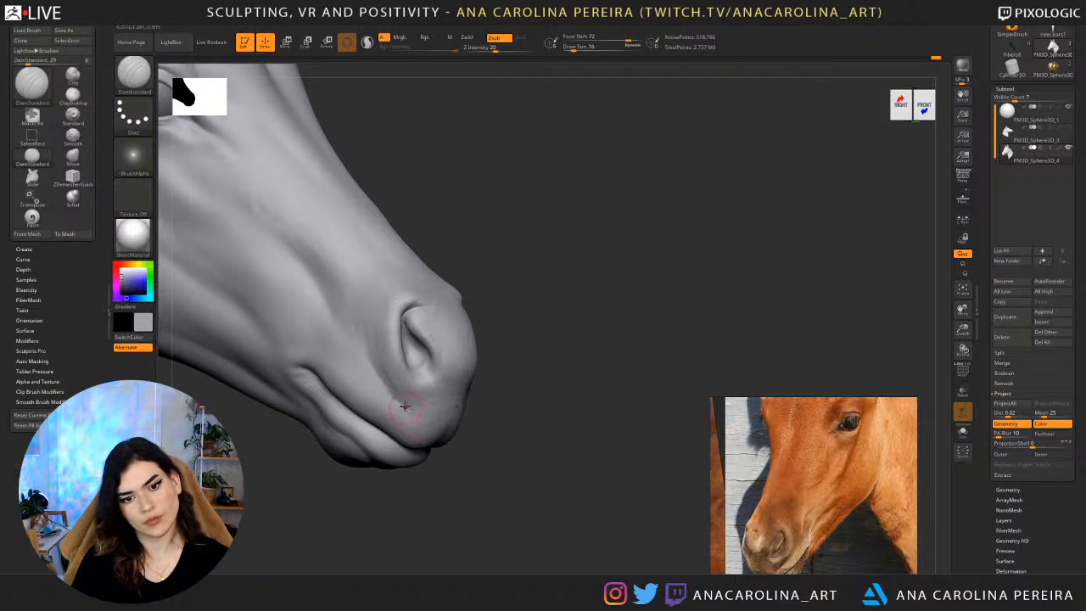
shift+drag(426, 420, 419, 402)
Carve soft creases between the nostril and the mouth corner, raising the DamStandard draw size to 22.
mouse_move(460, 484)
alt+mouse_down()
mouse_move(461, 404)
mouse_move(582, 383)
mouse_move(557, 435)
mouse_move(535, 407)
mouse_move(577, 373)
mouse_move(495, 481)
alt+mouse_up()
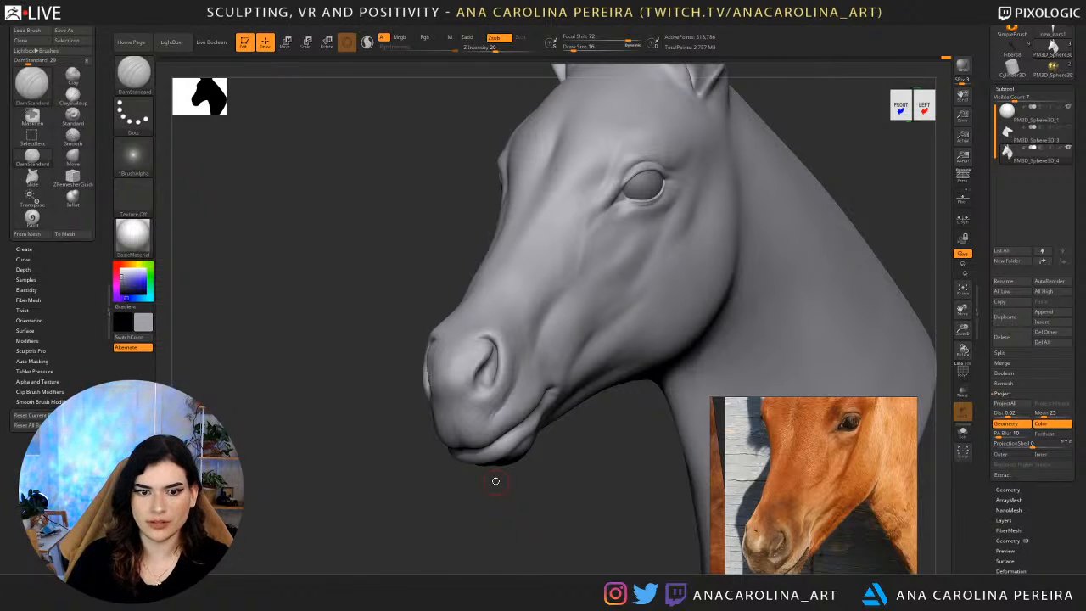
alt+drag(554, 518, 552, 556)
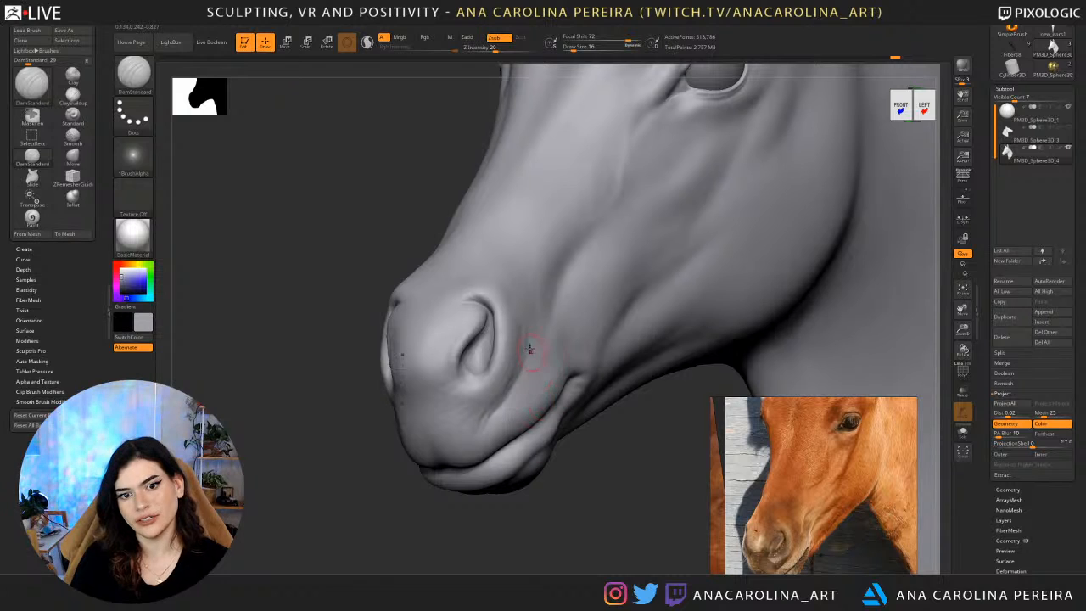
mouse_move(523, 347)
mouse_down()
mouse_move(521, 331)
mouse_move(522, 365)
mouse_up()
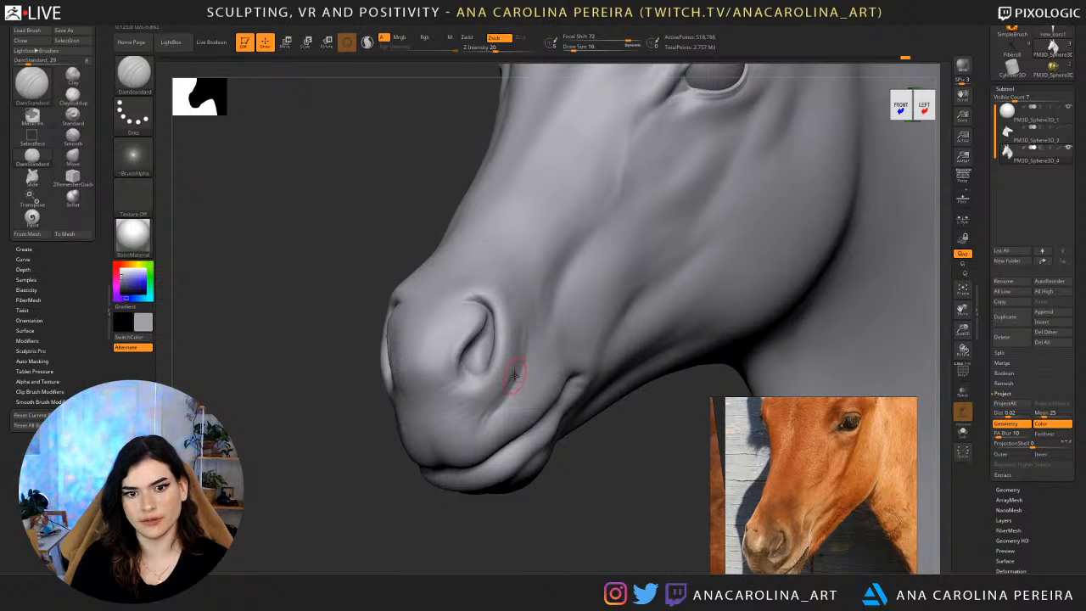
shift+drag(526, 323, 526, 379)
mouse_move(550, 492)
alt+mouse_down()
mouse_move(549, 442)
mouse_move(556, 501)
alt+mouse_up()
key(space)
drag(486, 414, 491, 415)
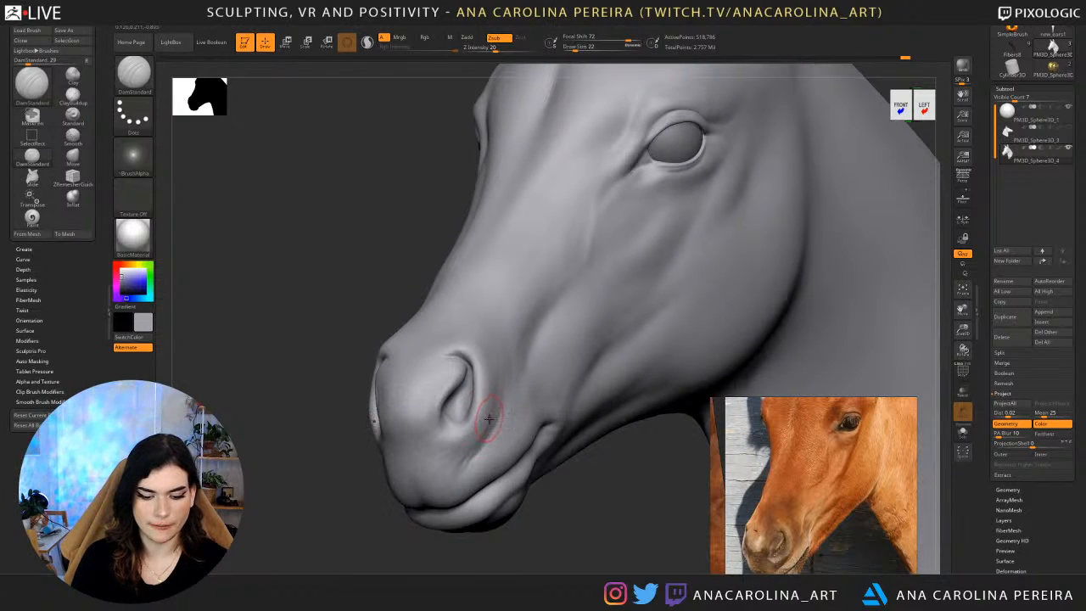
Build up the area between the nostril and upper lip with ClayBuildup at Z intensity 18, one subdivision level lower.
key(b)
key(c)
key(b)
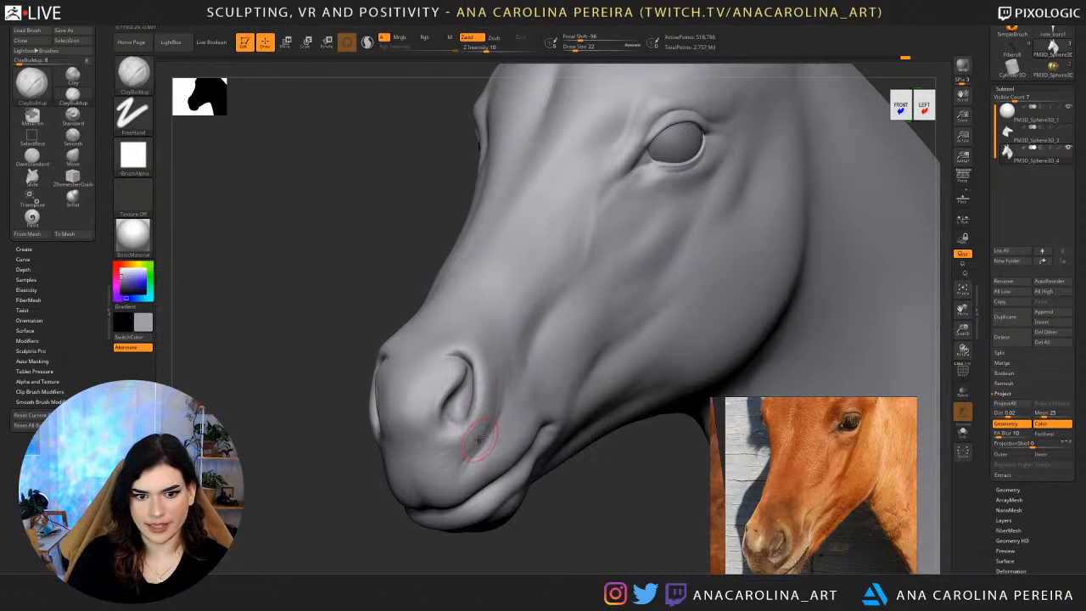
key(shift+d)
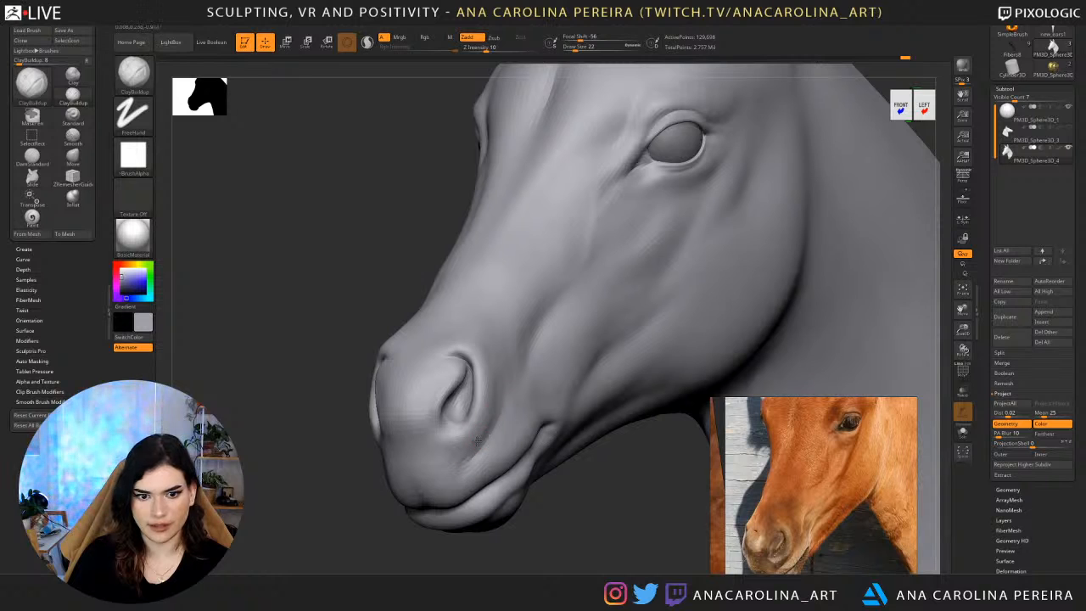
key(space)
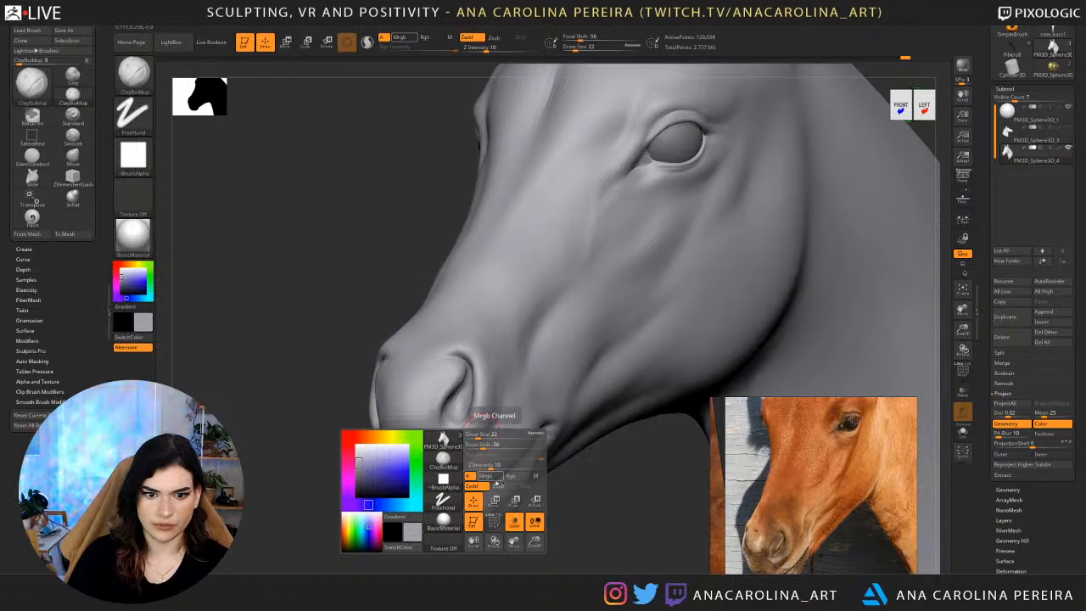
key(space)
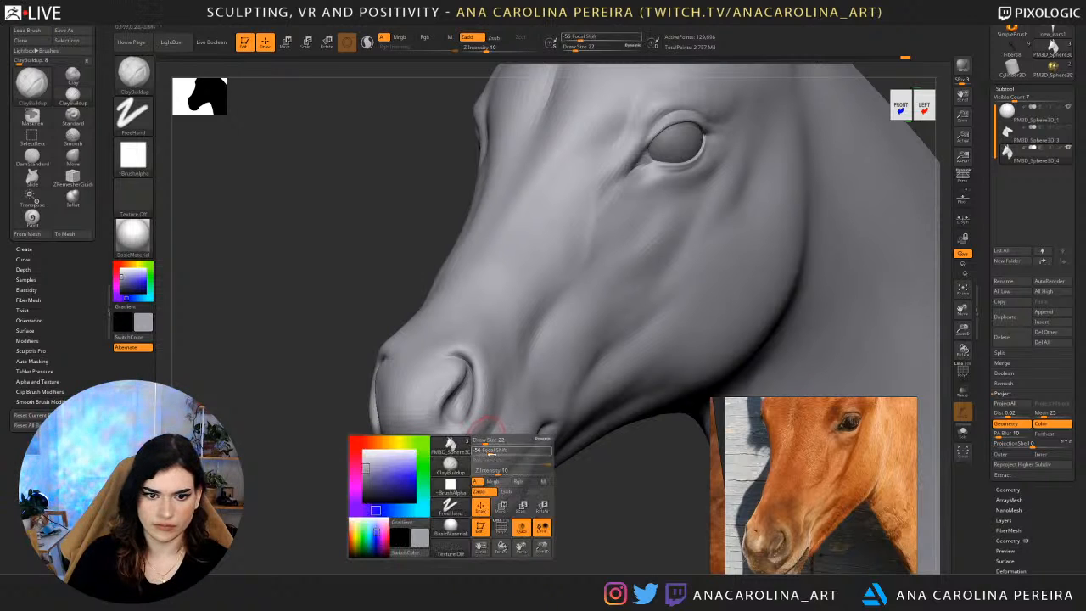
click(505, 473)
drag(468, 458, 474, 442)
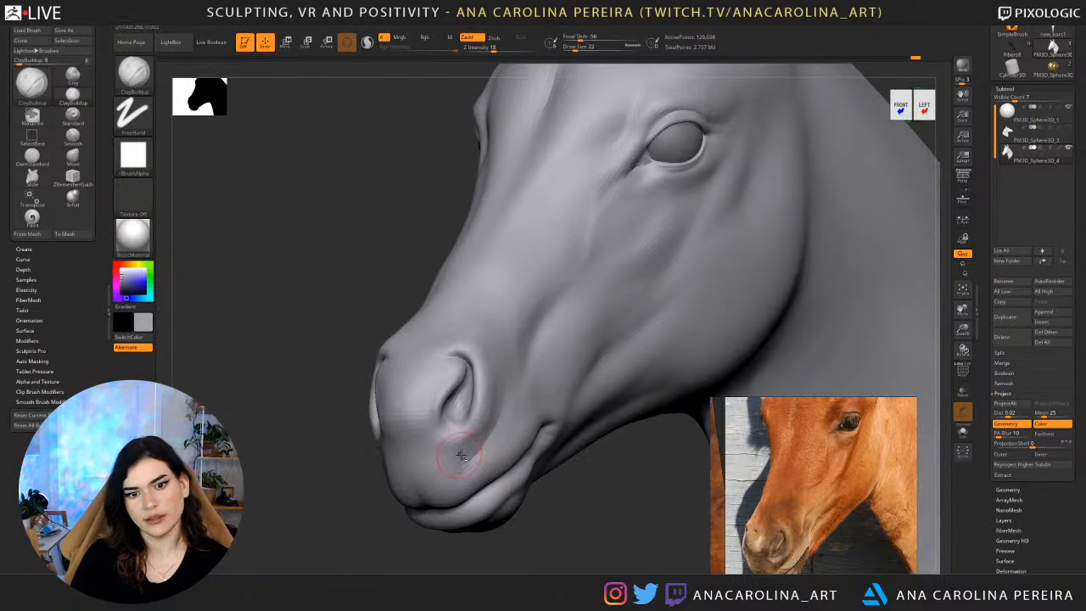
drag(451, 450, 461, 432)
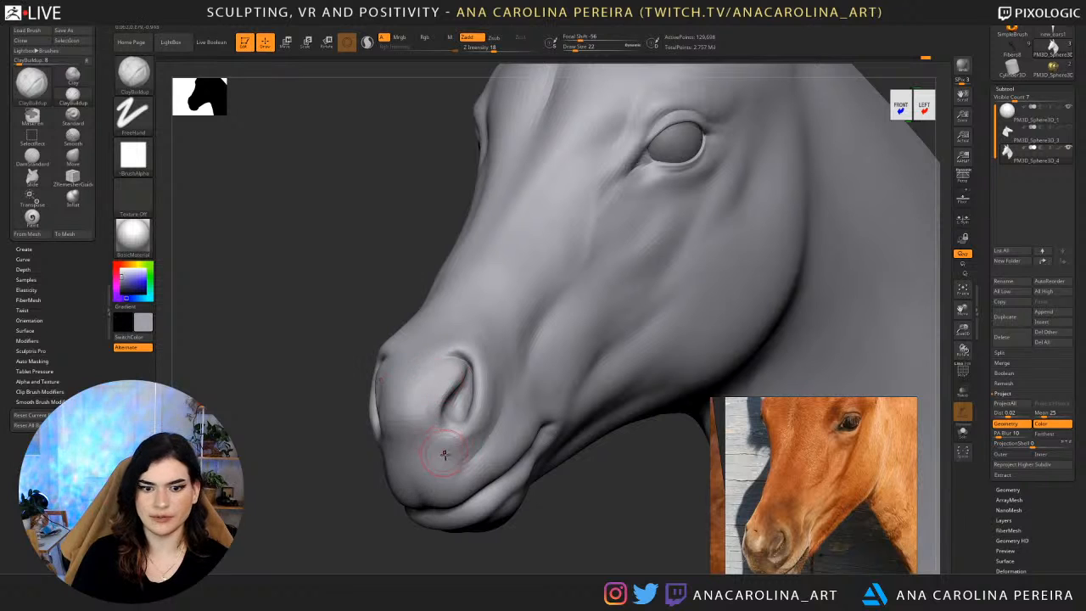
Shape the lower lip and chin with DamStandard at draw size 37, then return to the higher subdivision level.
mouse_move(482, 550)
mouse_down()
mouse_move(456, 460)
mouse_move(484, 467)
mouse_up()
mouse_move(540, 528)
alt+mouse_down()
mouse_move(544, 481)
mouse_move(513, 477)
alt+mouse_up()
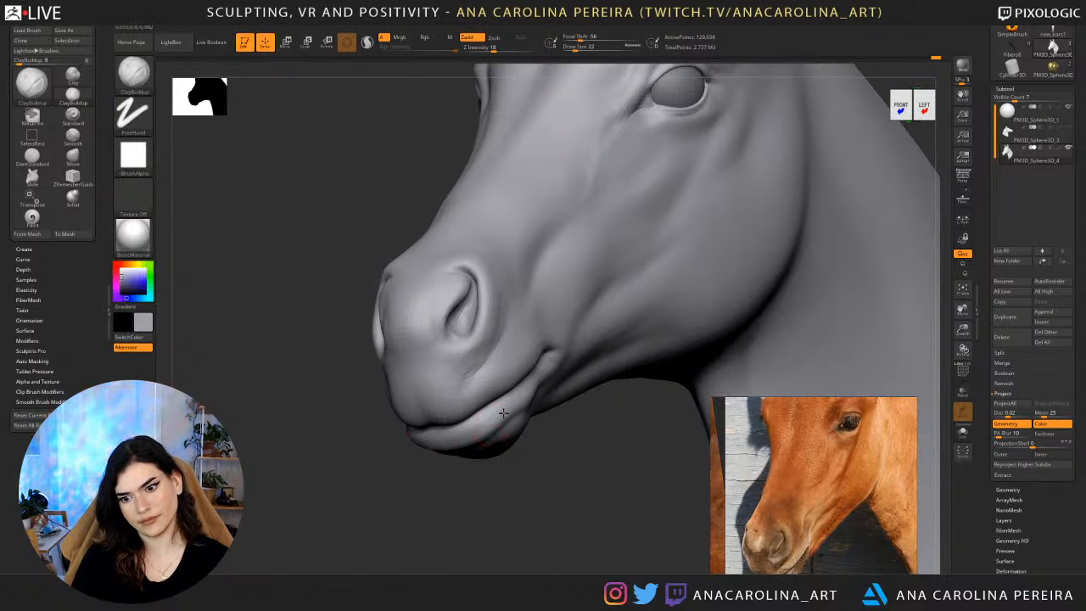
key(b)
key(d)
key(s)
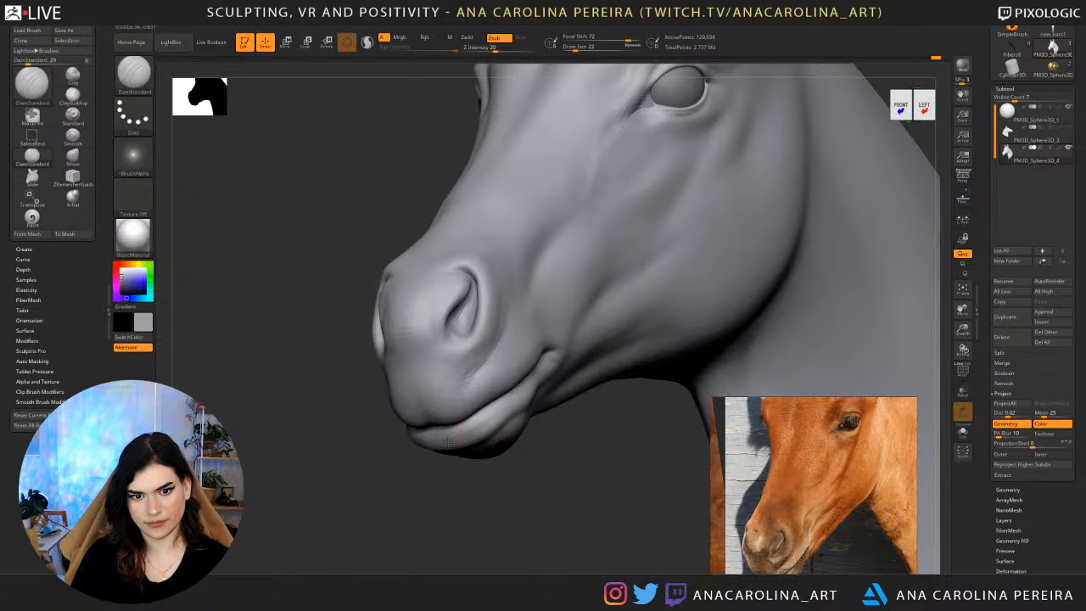
mouse_move(559, 467)
mouse_down()
mouse_move(546, 487)
mouse_move(544, 468)
mouse_up()
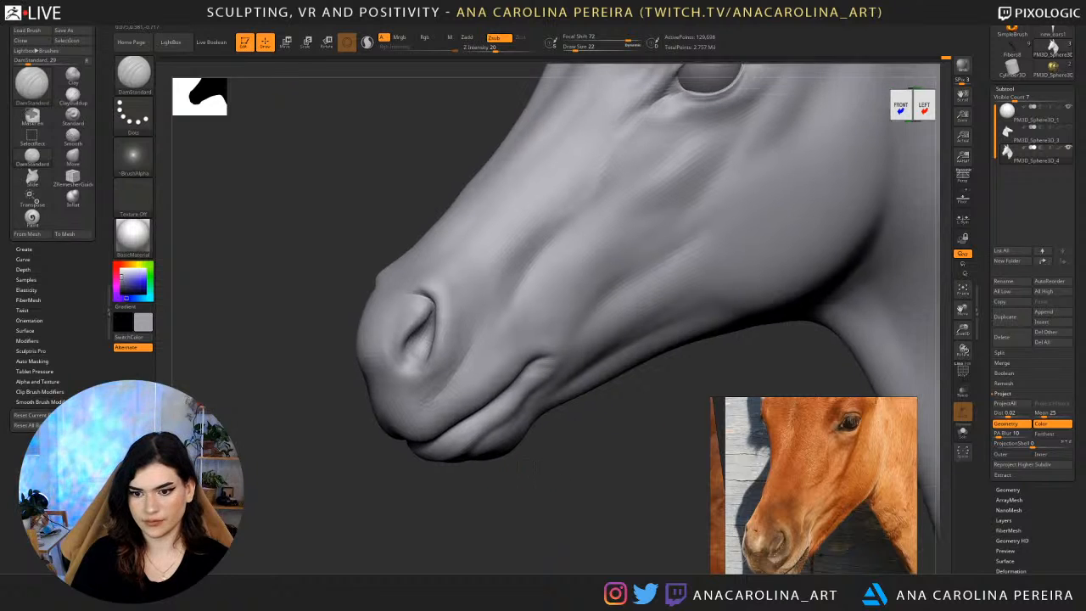
key(s)
drag(532, 422, 537, 422)
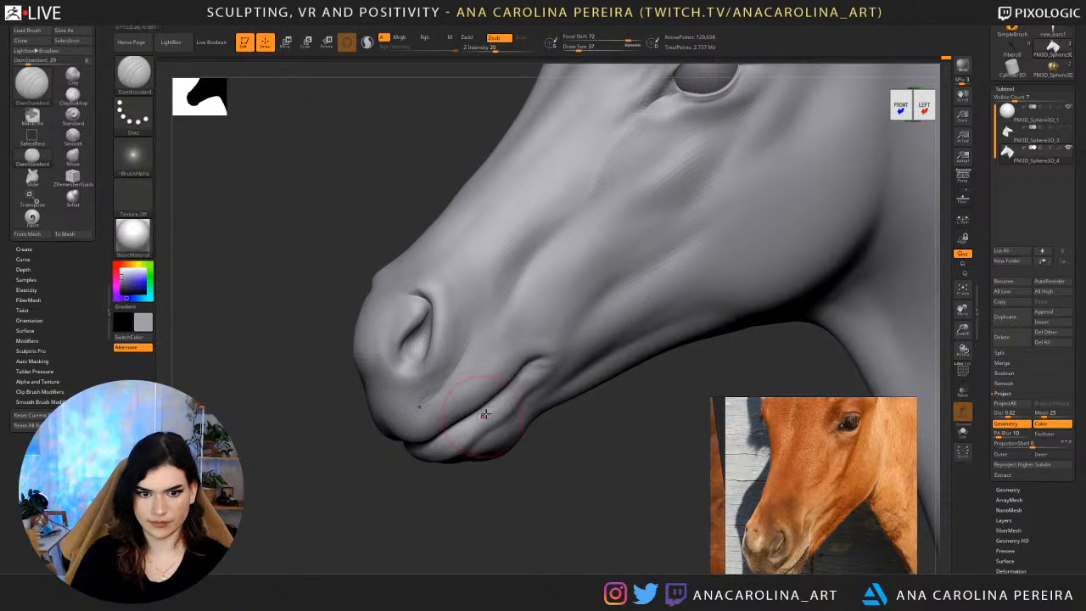
key(d)
Deepen the crease on the side of the muzzle above the mouth corner using DamStandard at Z intensity 16.
mouse_move(536, 507)
alt+mouse_down()
mouse_move(539, 476)
mouse_move(485, 515)
mouse_move(558, 495)
mouse_move(607, 450)
mouse_move(560, 439)
mouse_move(569, 481)
mouse_move(548, 492)
mouse_move(481, 350)
mouse_move(478, 358)
alt+mouse_up()
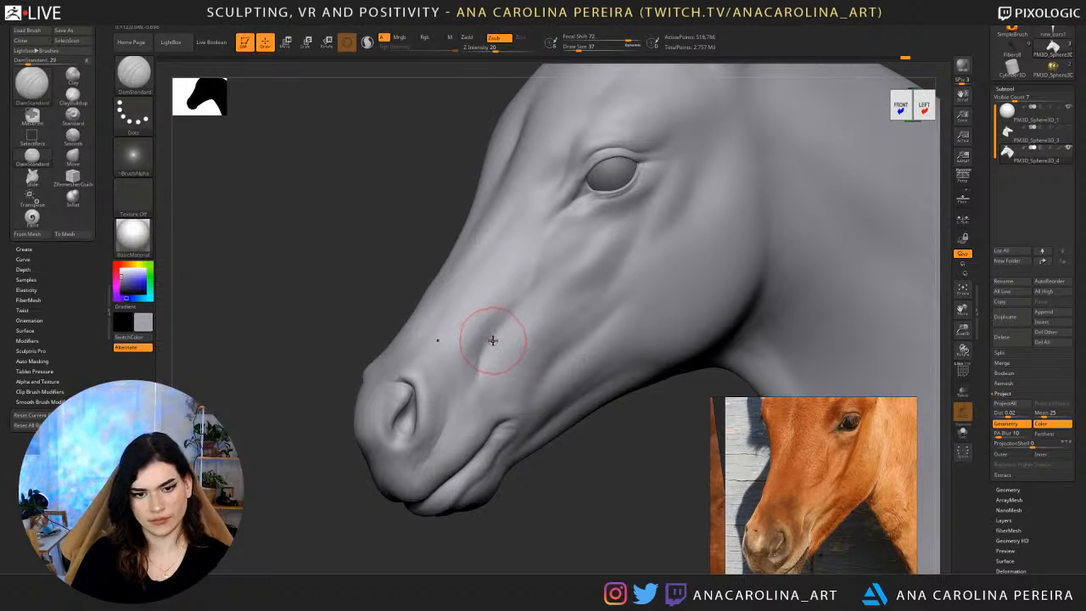
key(space)
drag(493, 376, 489, 376)
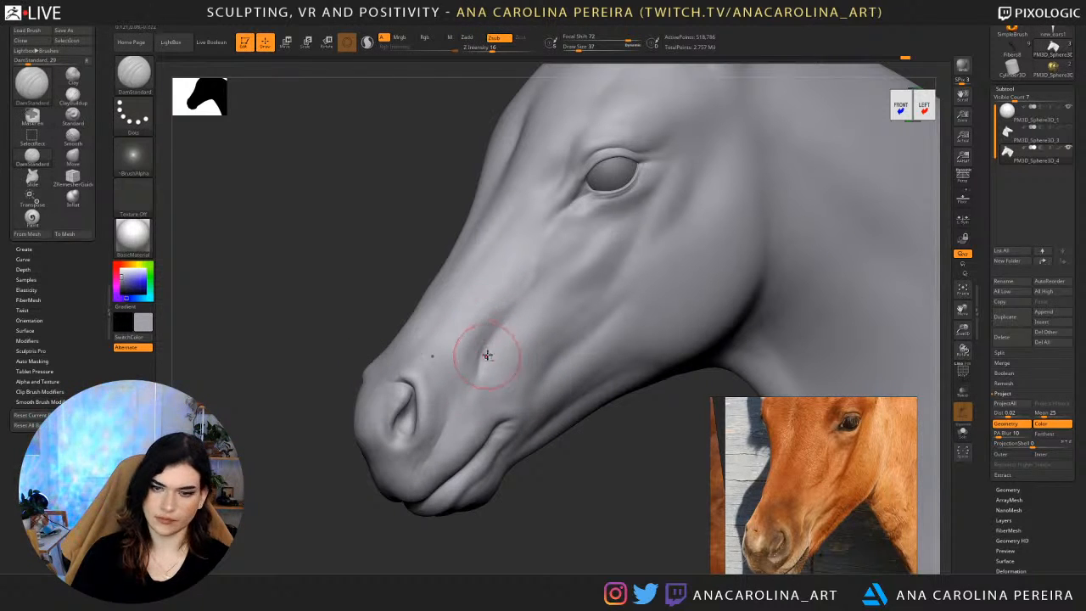
mouse_move(552, 461)
alt+mouse_down()
mouse_move(548, 436)
mouse_move(543, 465)
alt+mouse_up()
drag(543, 491, 544, 489)
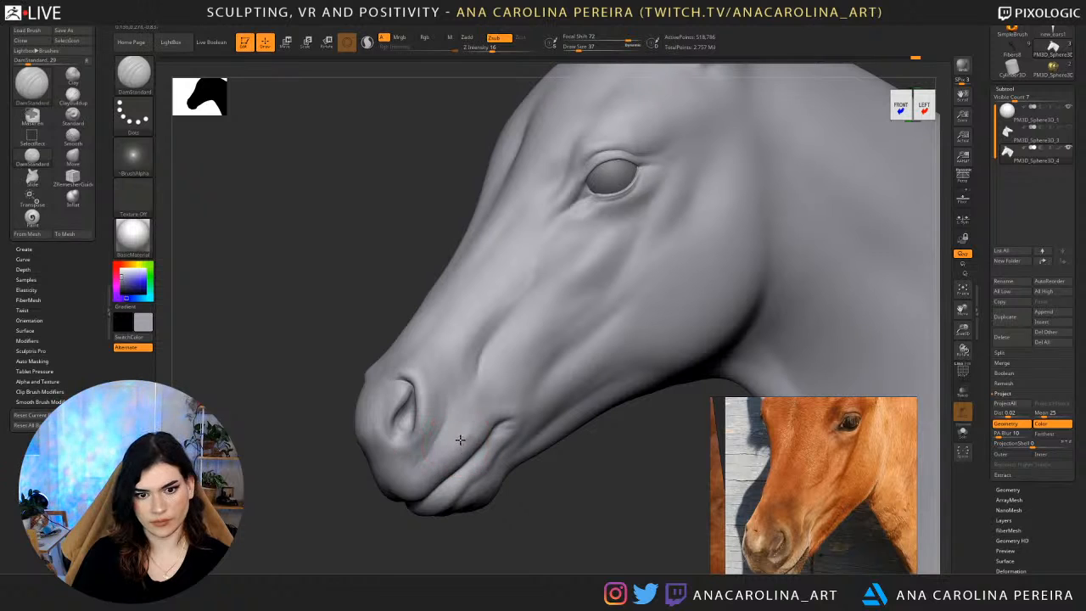
Refine the creases around the lips and mouth corner, checking the muzzle from both sides and from below.
key(ctrl)
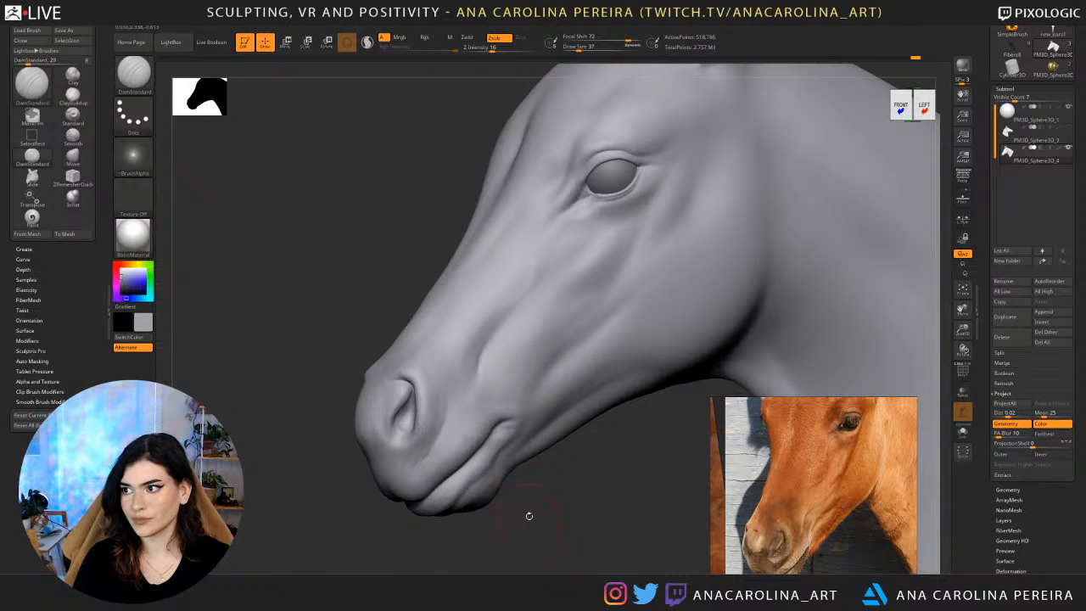
drag(529, 515, 463, 458)
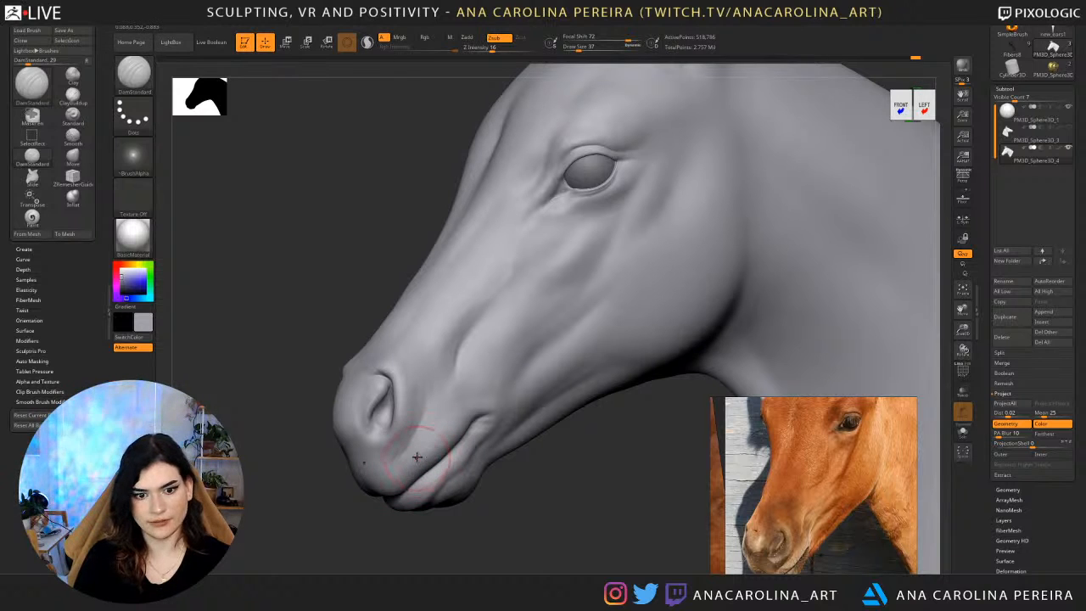
drag(484, 519, 522, 507)
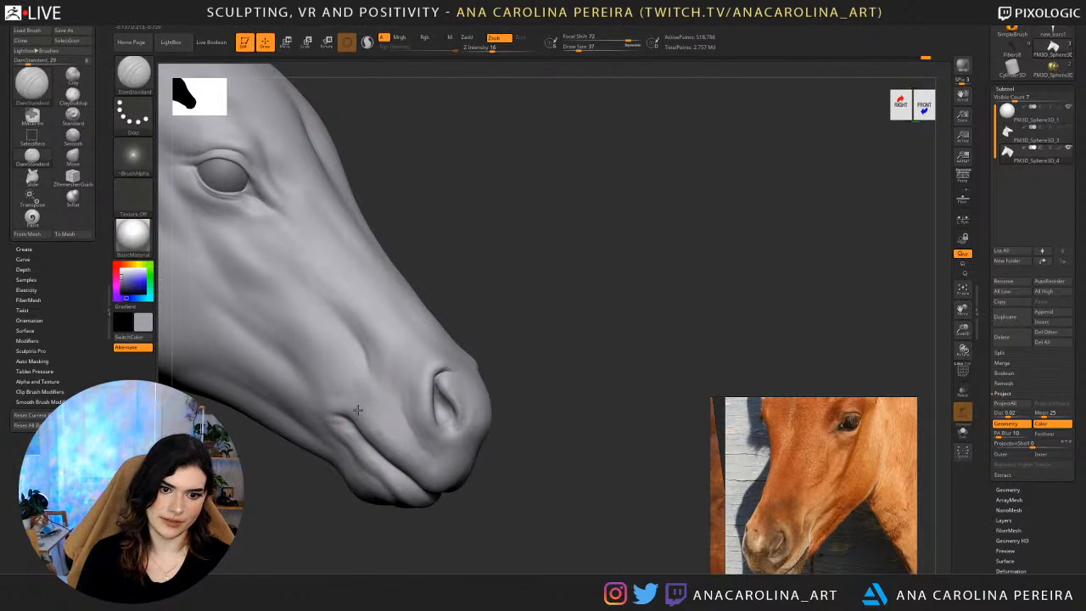
drag(487, 341, 420, 355)
right_drag(420, 354, 446, 419)
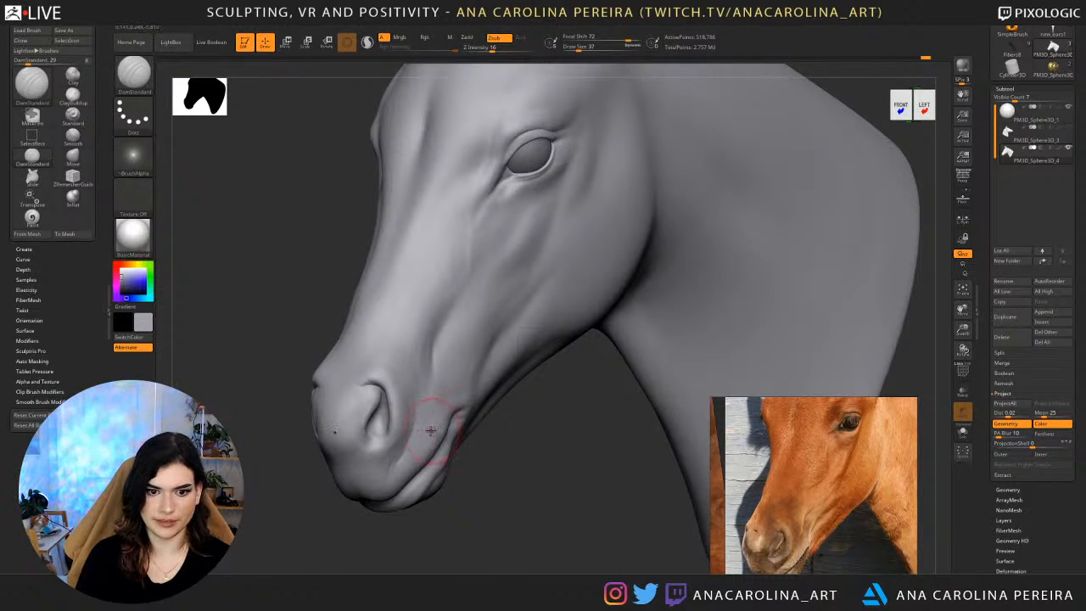
mouse_move(424, 484)
right_down()
mouse_move(451, 483)
mouse_move(392, 444)
right_up()
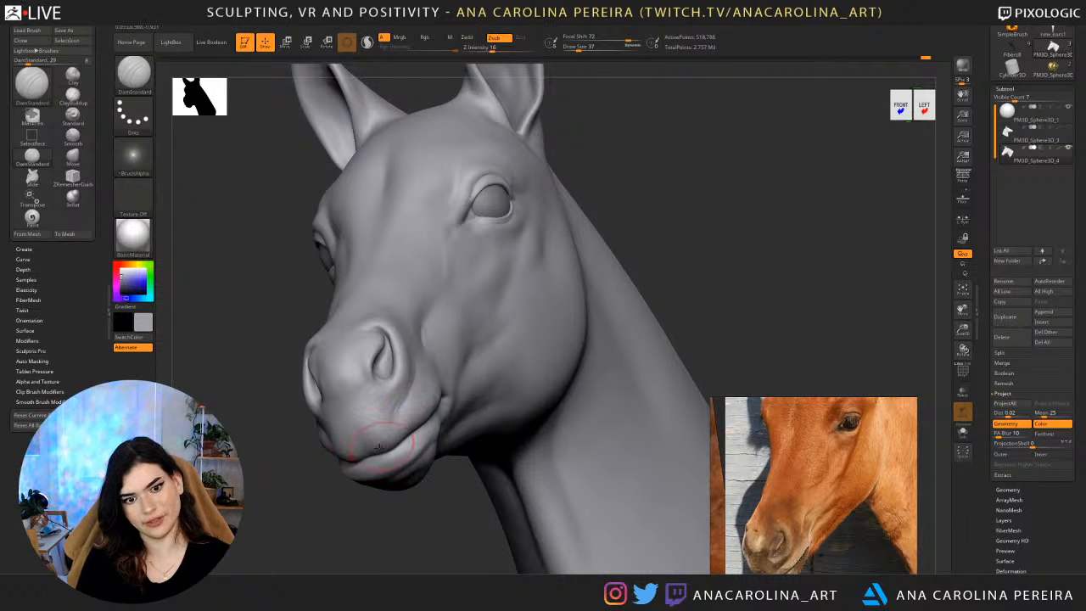
mouse_move(397, 430)
right_down()
mouse_move(424, 456)
mouse_move(416, 382)
mouse_move(434, 388)
right_up()
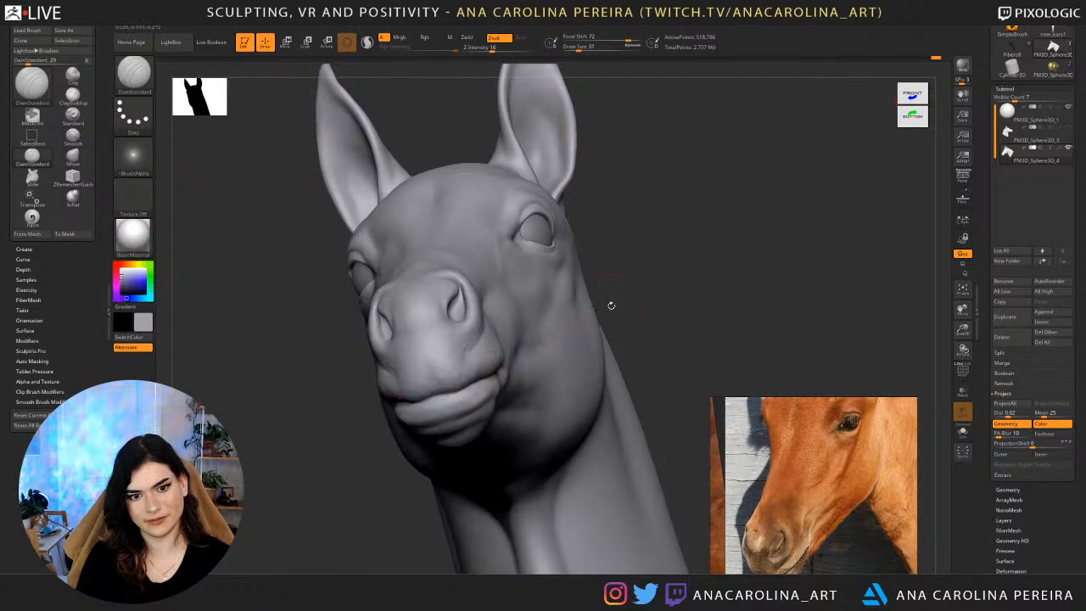
mouse_move(611, 305)
right_down()
mouse_move(678, 313)
mouse_move(726, 252)
mouse_move(722, 277)
mouse_move(660, 331)
mouse_move(675, 485)
mouse_move(624, 483)
right_up()
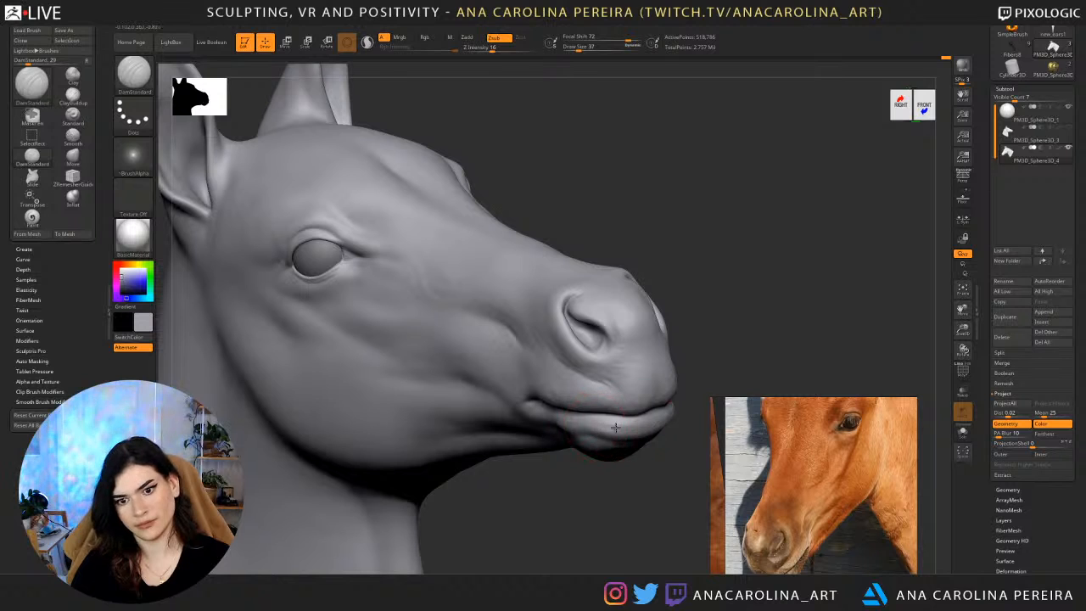
Undo the last lower lip stroke and recarve the fold below the mouth line near the mouth corner.
right_drag(586, 463, 640, 463)
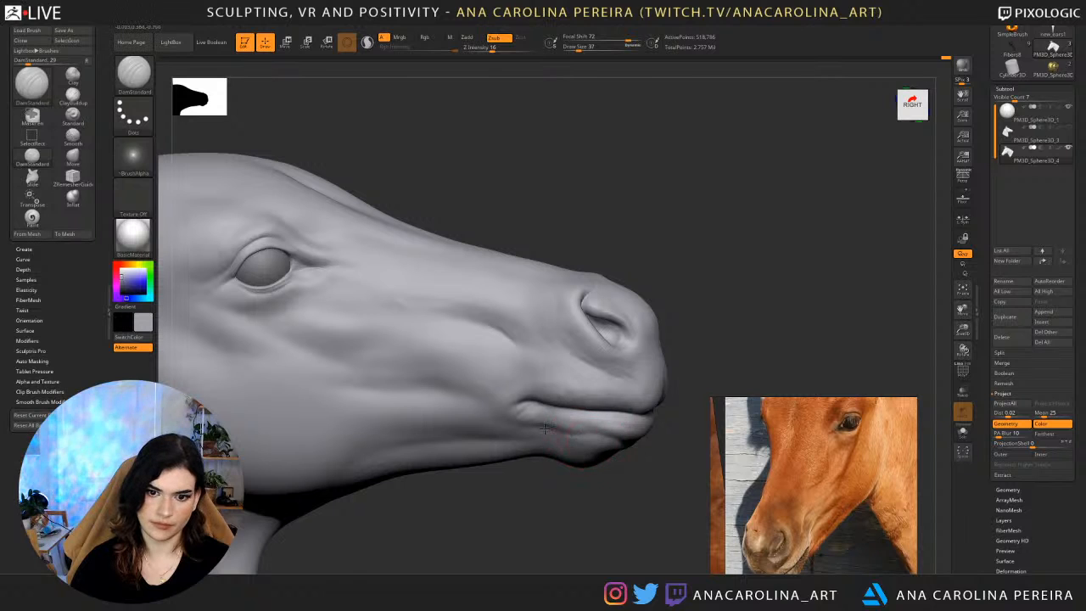
key(ctrl+z)
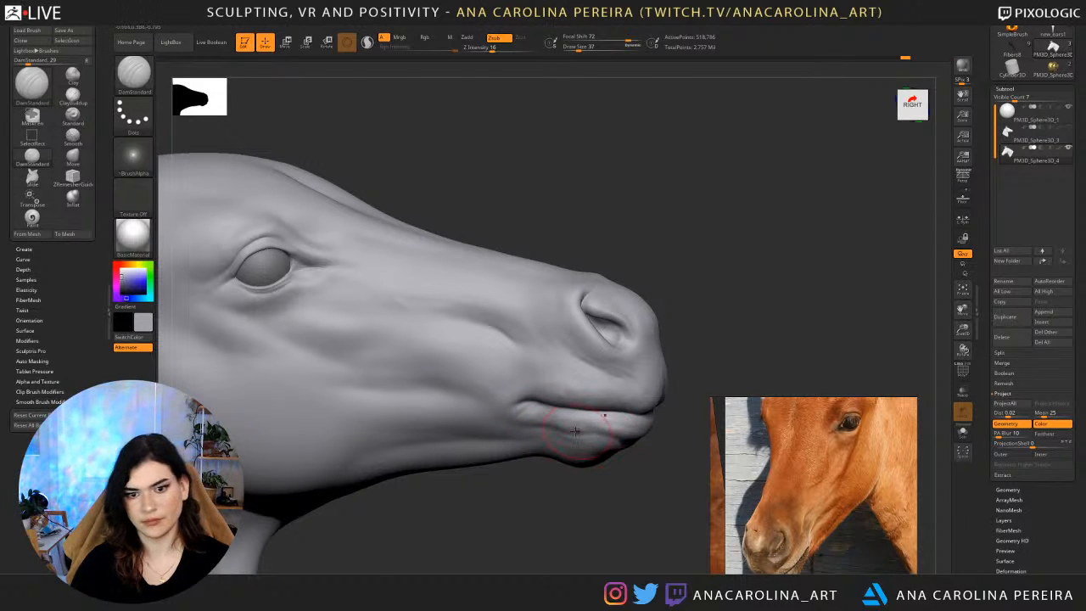
drag(576, 431, 557, 419)
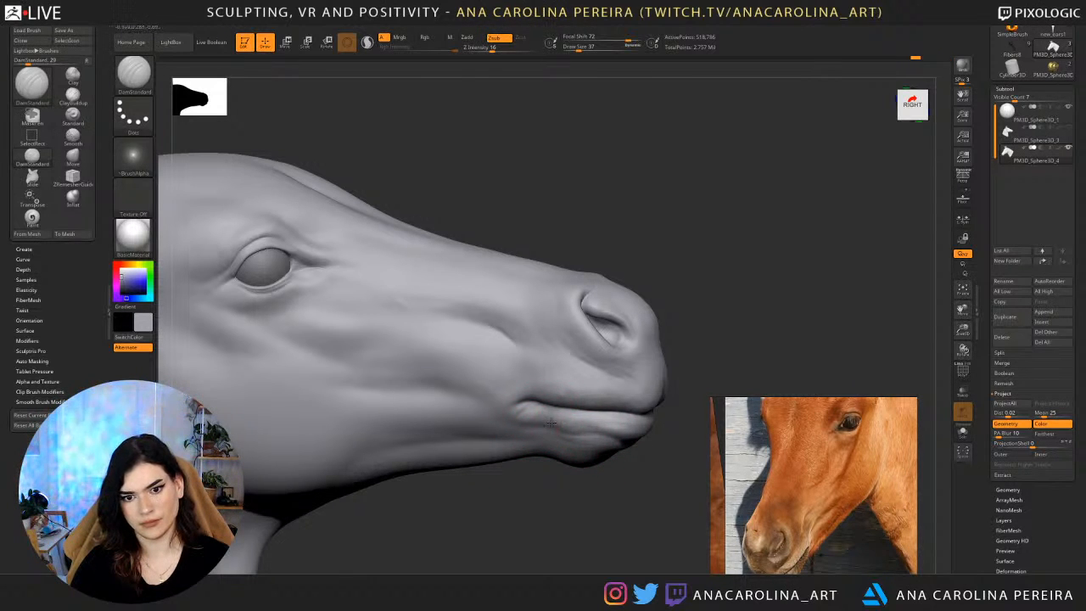
drag(618, 473, 401, 489)
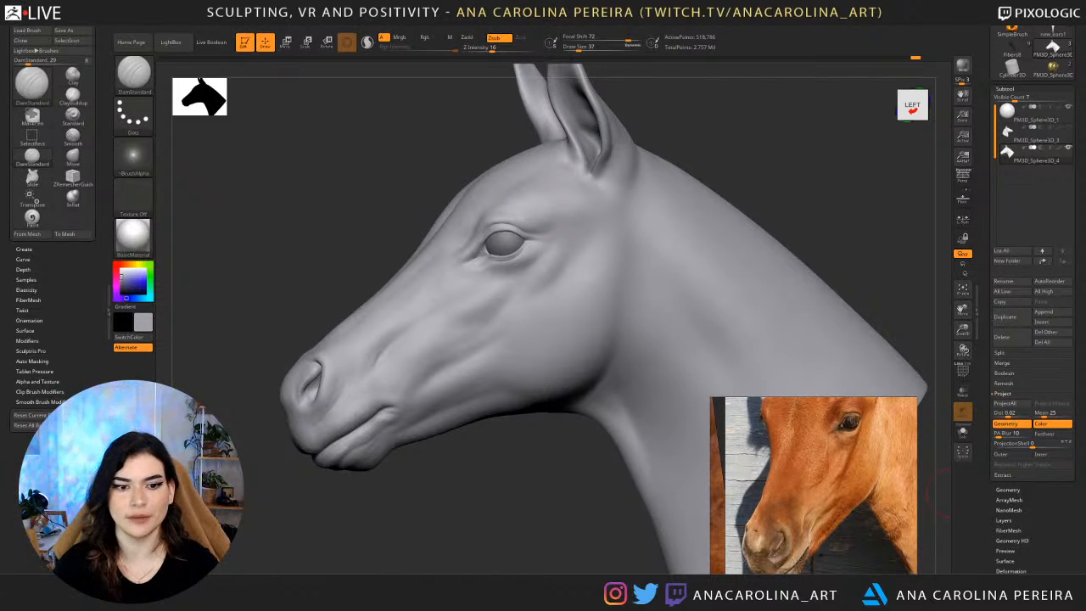
Carve fine wrinkles at the mouth corner with DamStandard at draw size 17 and smooth their ends into the cheek.
alt+drag(335, 550, 535, 509)
key(s)
drag(403, 362, 400, 362)
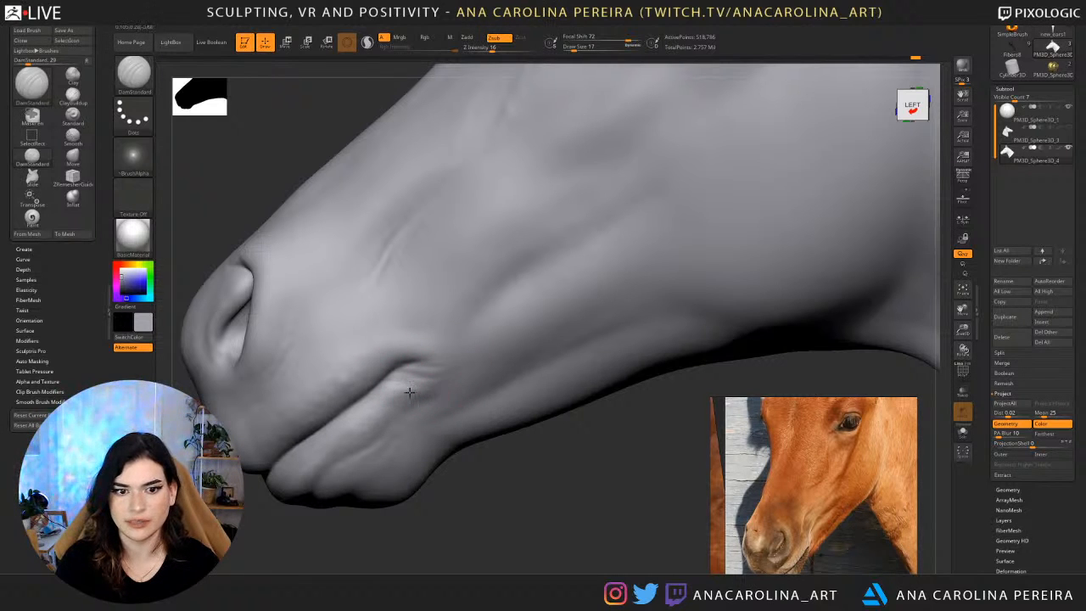
drag(410, 393, 384, 391)
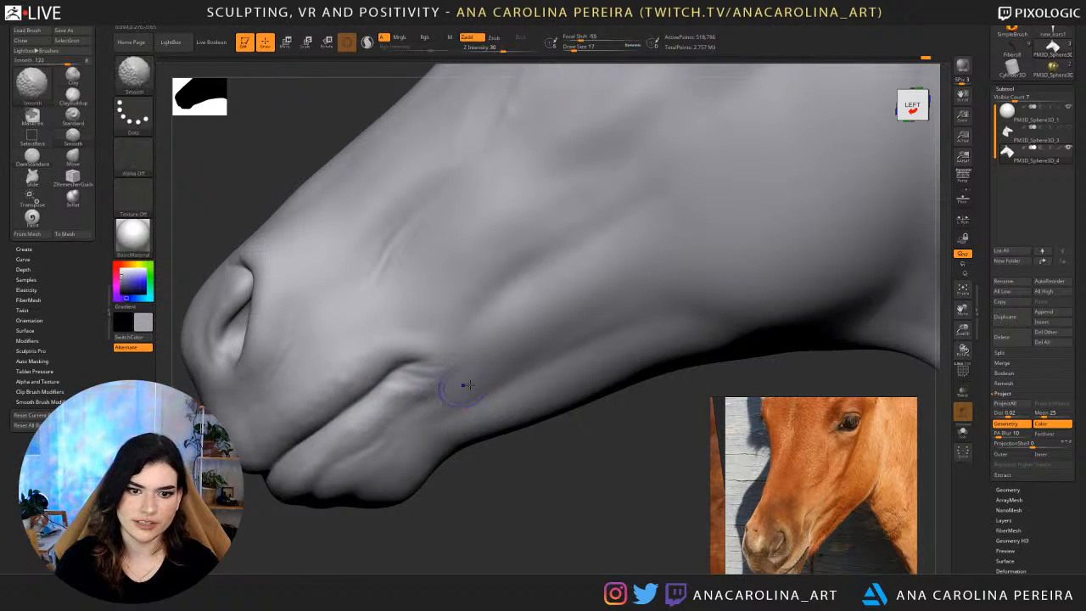
mouse_move(477, 458)
alt+mouse_down()
mouse_move(476, 432)
mouse_move(507, 451)
mouse_move(526, 438)
mouse_move(560, 365)
mouse_move(635, 322)
mouse_move(617, 285)
mouse_move(526, 293)
mouse_move(508, 373)
alt+mouse_up()
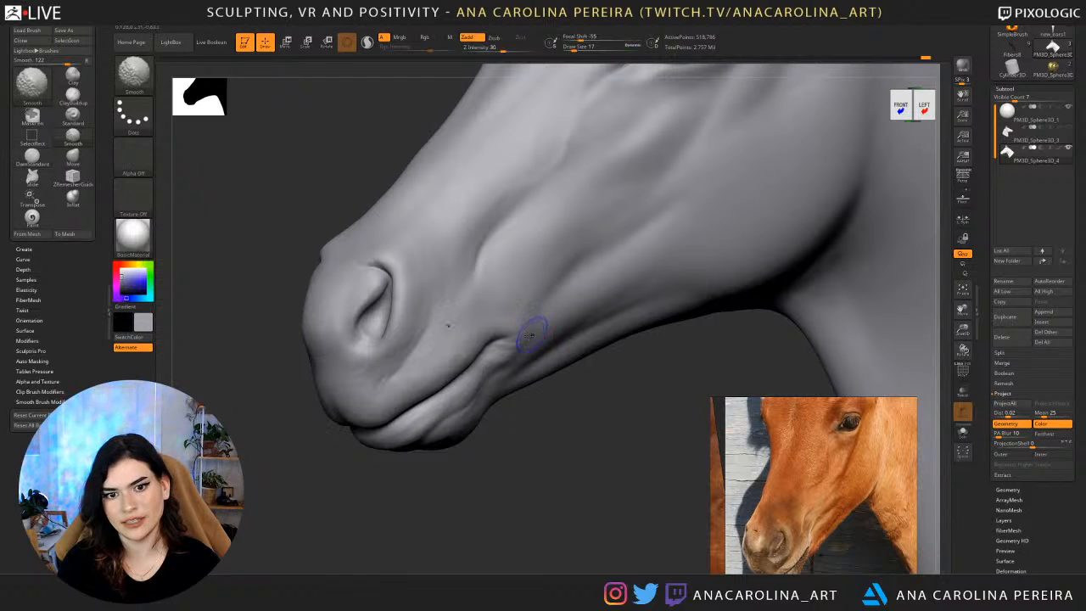
shift+drag(533, 331, 546, 319)
mouse_move(550, 435)
alt+mouse_down()
mouse_move(565, 387)
mouse_move(619, 354)
mouse_move(630, 250)
mouse_move(538, 323)
mouse_move(424, 388)
alt+mouse_up()
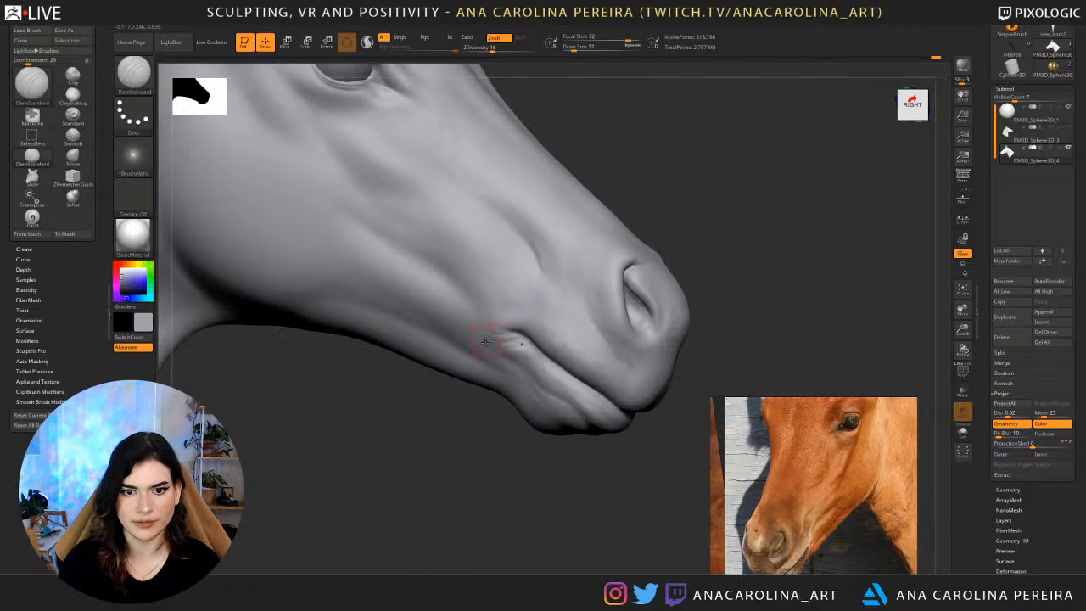
mouse_move(482, 337)
shift+mouse_down()
mouse_move(498, 344)
mouse_move(491, 337)
shift+mouse_up()
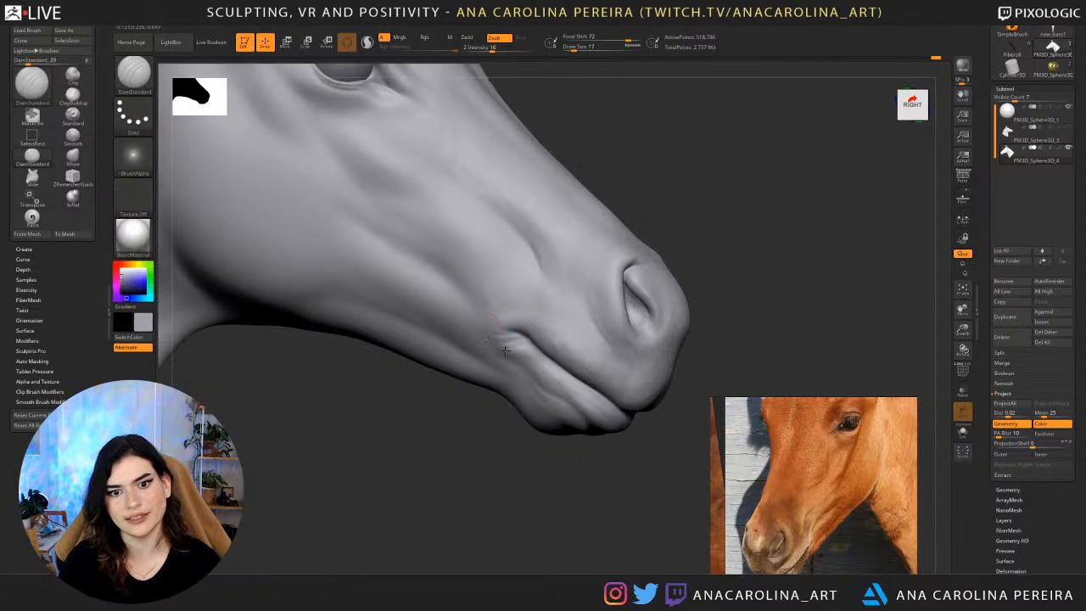
mouse_move(533, 446)
mouse_down()
mouse_move(521, 443)
mouse_move(585, 386)
mouse_move(507, 420)
mouse_move(563, 477)
mouse_move(516, 456)
mouse_up()
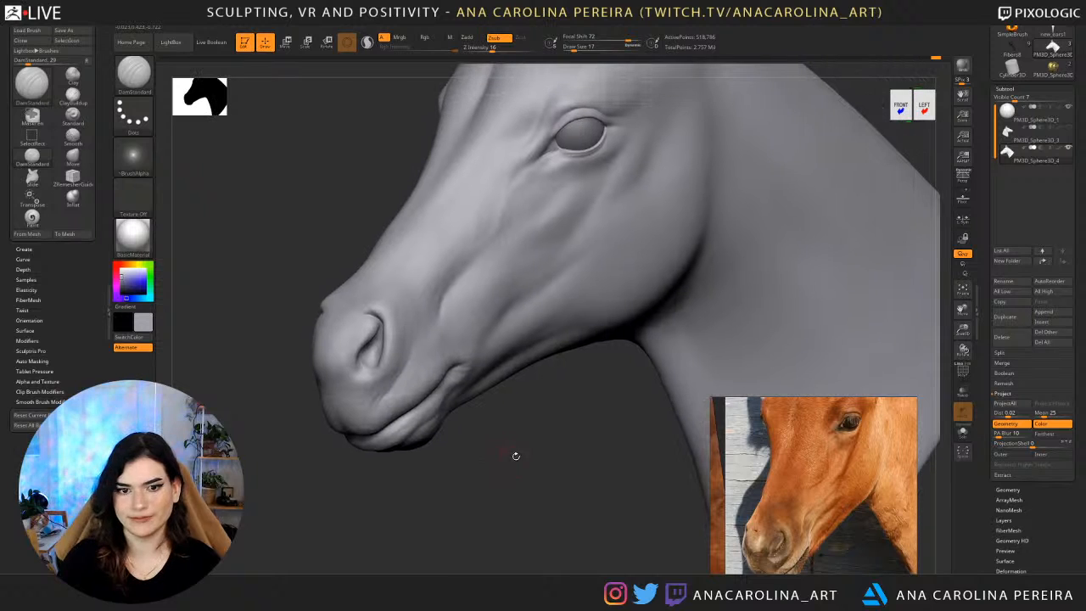
Carve broad, soft transitions along the lower jaw and cheek using DamStandard at draw size 77.
key(b)
key(space)
drag(554, 351, 562, 350)
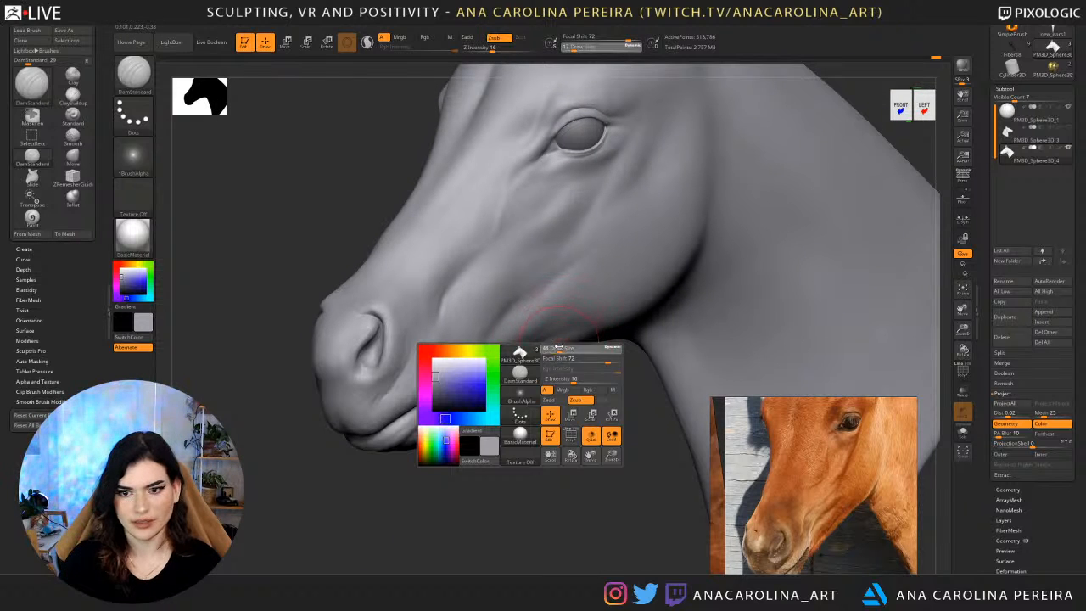
mouse_move(571, 275)
mouse_down()
mouse_move(527, 311)
mouse_move(575, 328)
mouse_up()
key(space)
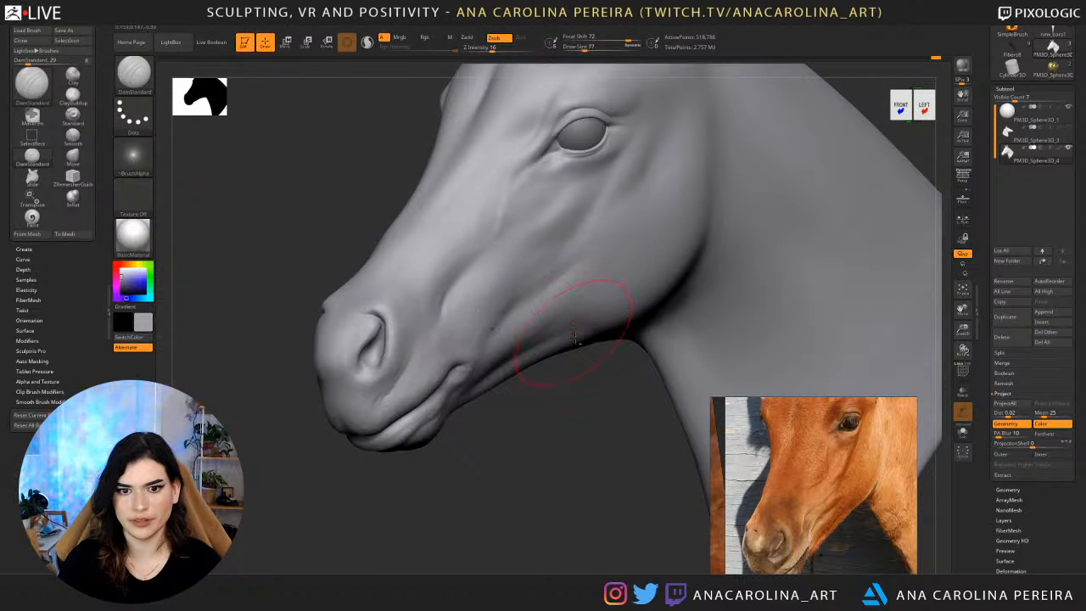
mouse_move(524, 379)
alt+mouse_down()
mouse_move(506, 404)
mouse_move(547, 404)
mouse_move(533, 398)
alt+mouse_up()
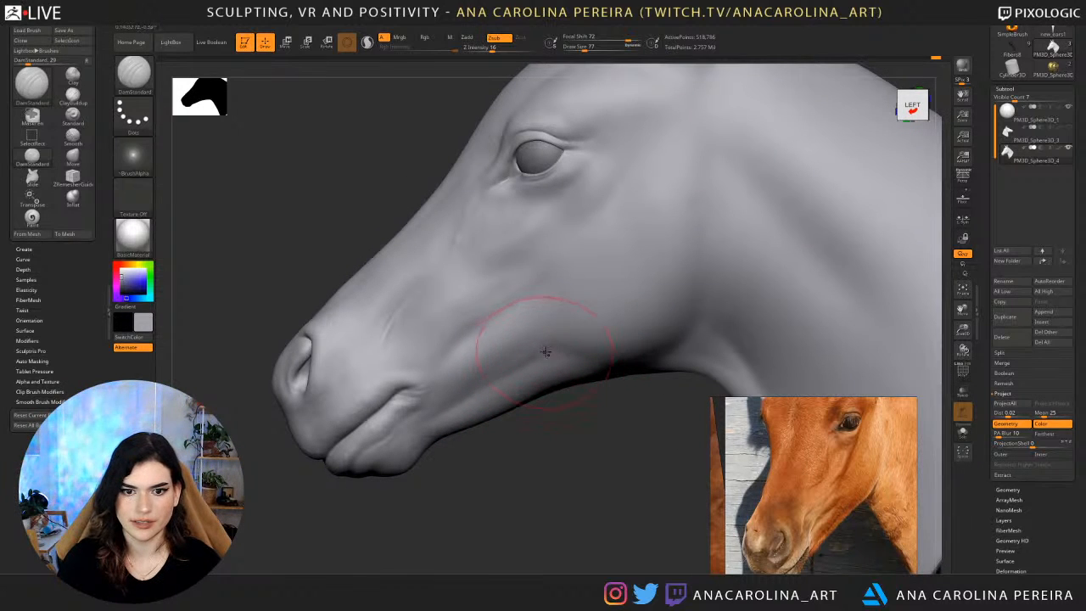
drag(521, 450, 556, 447)
shift+drag(462, 235, 474, 267)
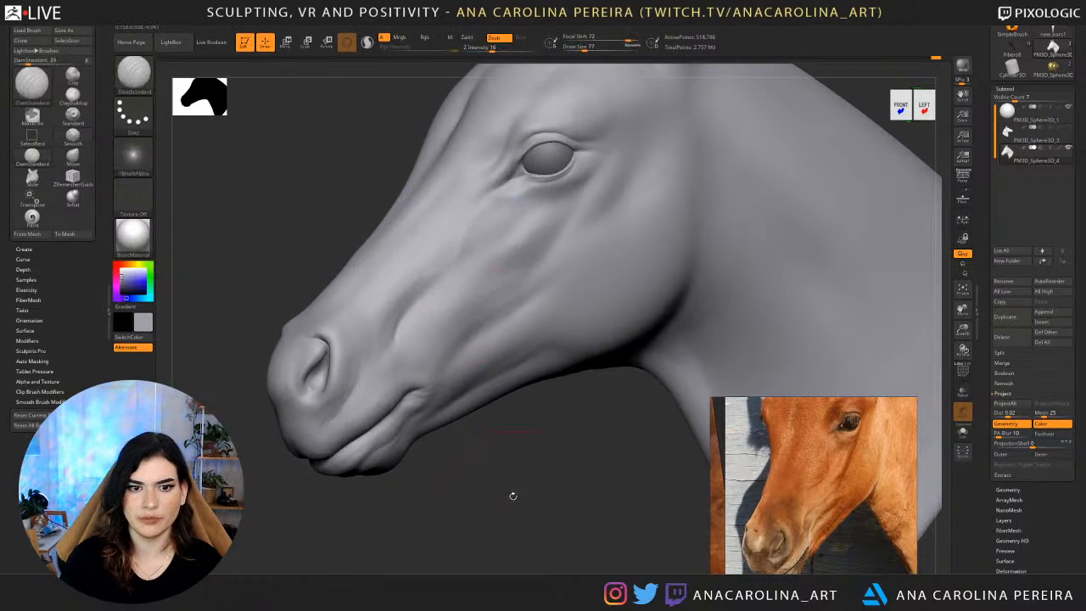
alt+drag(512, 495, 514, 463)
mouse_move(518, 466)
mouse_down()
mouse_move(560, 469)
mouse_move(624, 438)
mouse_move(628, 412)
mouse_up()
mouse_move(596, 353)
alt+mouse_down()
mouse_move(591, 455)
mouse_move(643, 349)
mouse_move(501, 373)
mouse_move(458, 500)
mouse_move(437, 339)
alt+mouse_up()
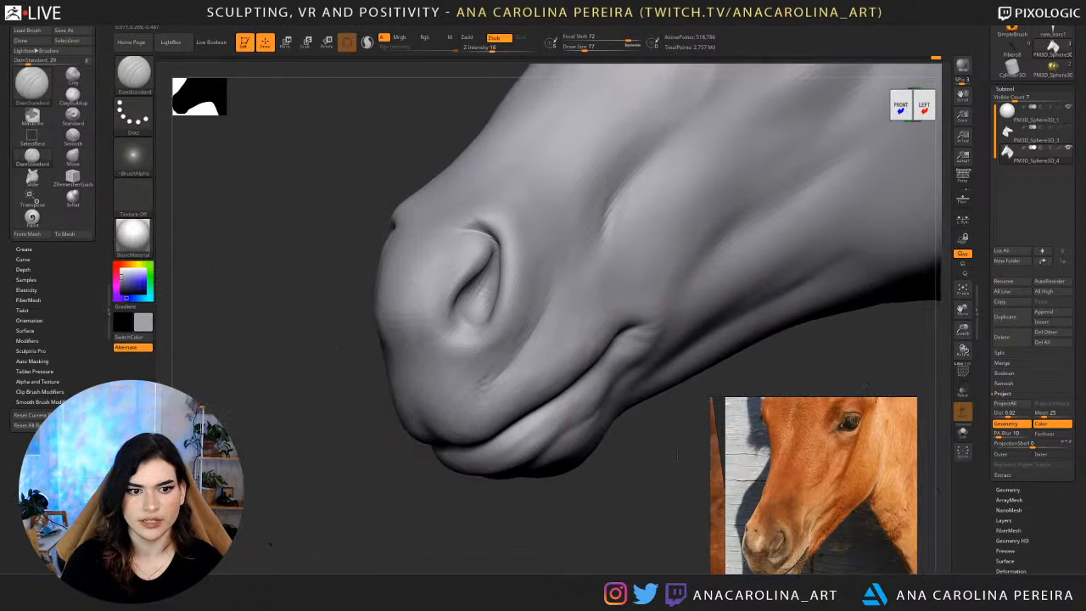
Choose the ClayBuildup brush at draw size 65 for the cheek area above the mouth corner.
key(space)
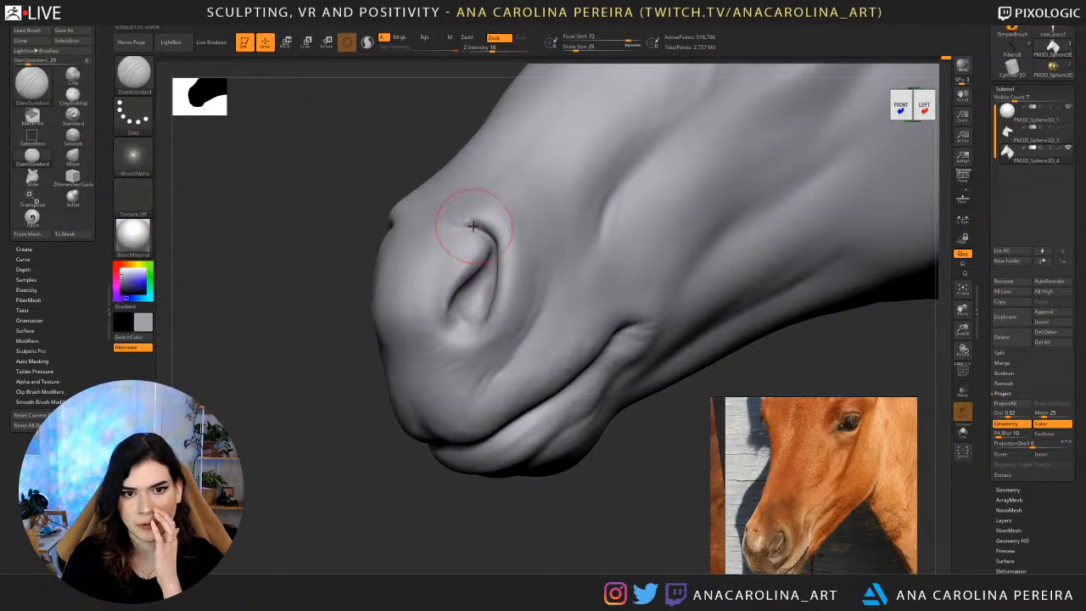
mouse_move(405, 515)
mouse_down()
mouse_move(441, 439)
mouse_move(489, 438)
mouse_move(489, 519)
mouse_up()
key(b)
key(c)
key(b)
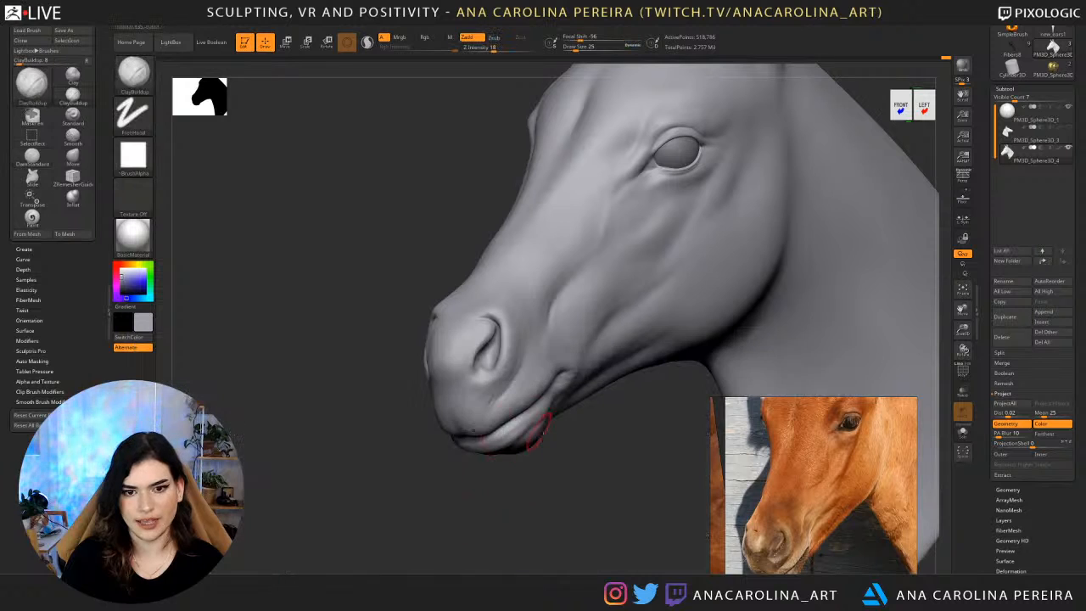
drag(541, 463, 562, 457)
key(space)
drag(555, 332, 562, 331)
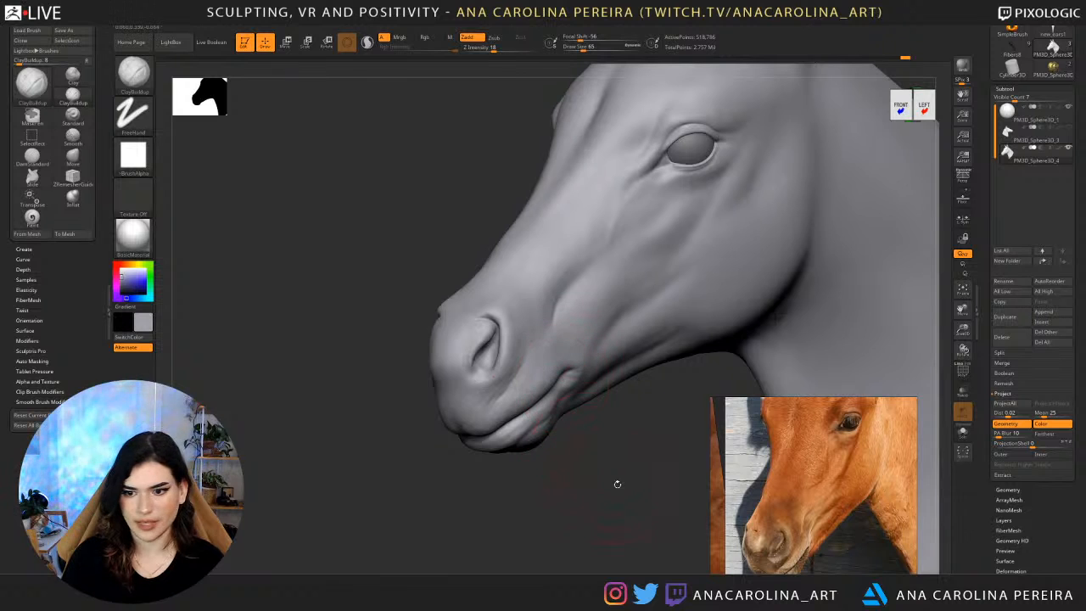
mouse_move(616, 483)
mouse_down()
mouse_move(614, 463)
mouse_move(665, 459)
mouse_move(544, 462)
mouse_move(546, 382)
mouse_up()
Carve the soft hollow behind the mouth corner and lower lip using DamStandard at draw size 65.
key(b)
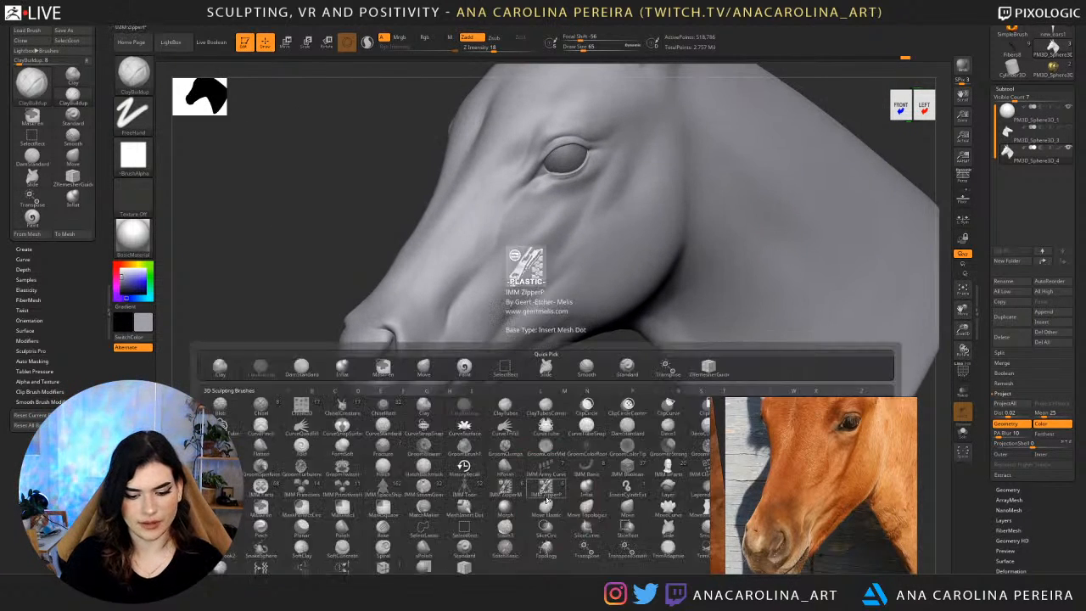
key(d)
key(s)
drag(547, 435, 569, 433)
drag(530, 402, 514, 376)
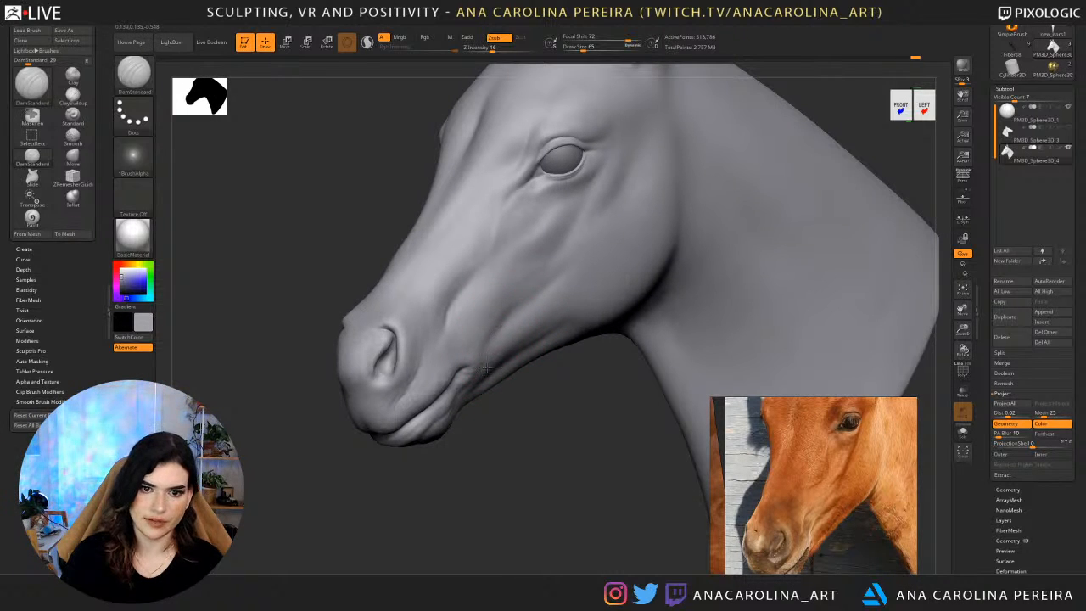
drag(503, 398, 448, 378)
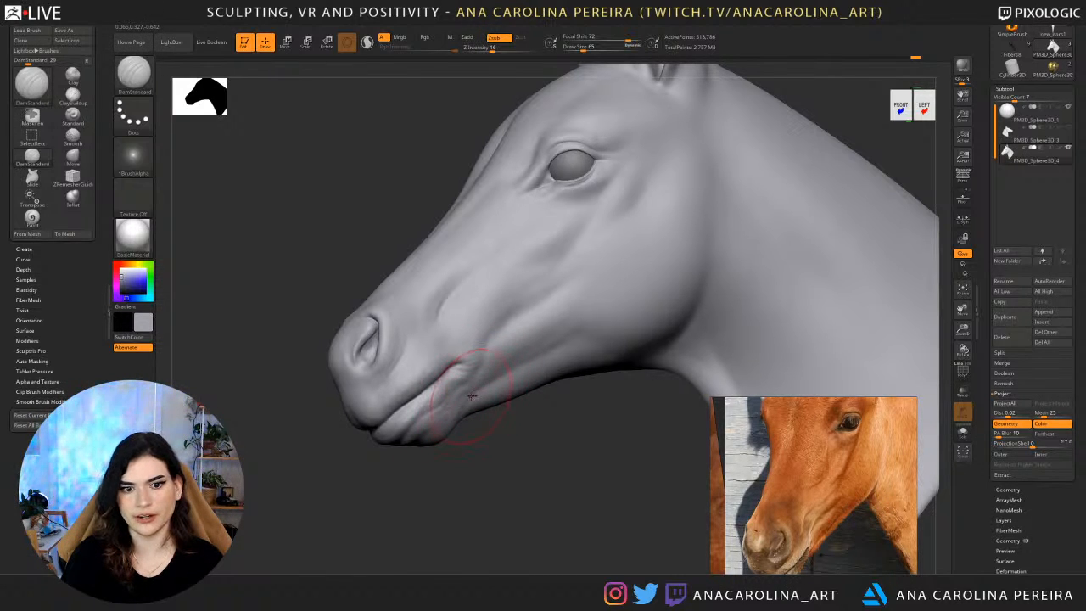
shift+drag(463, 408, 472, 392)
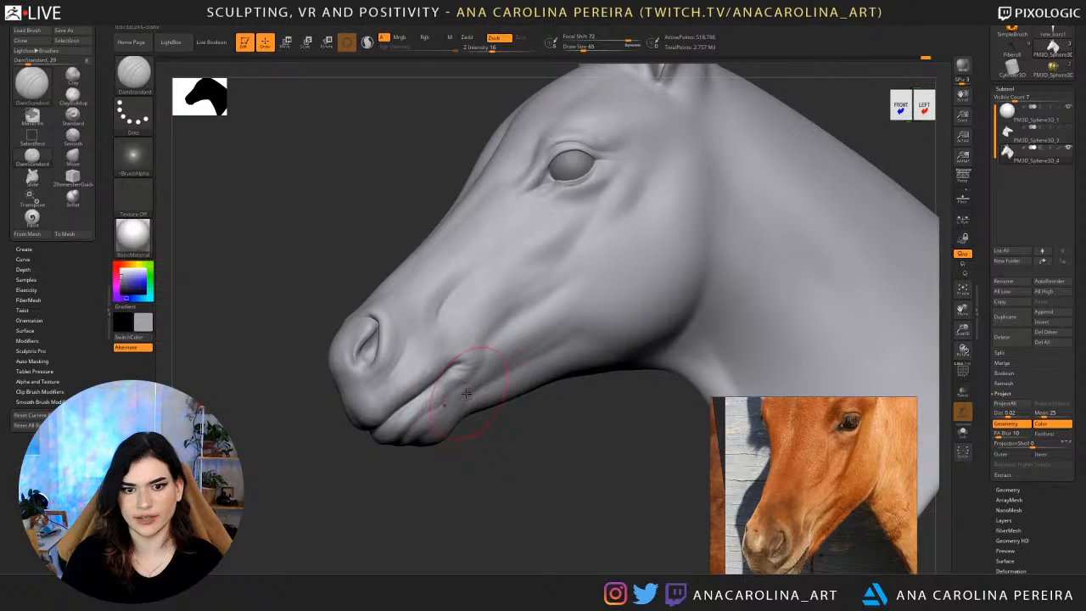
drag(550, 442, 577, 368)
Carve a broad, soft transition along the lower jaw using DamStandard at draw size 116, following the bay horse profile photo.
key(s)
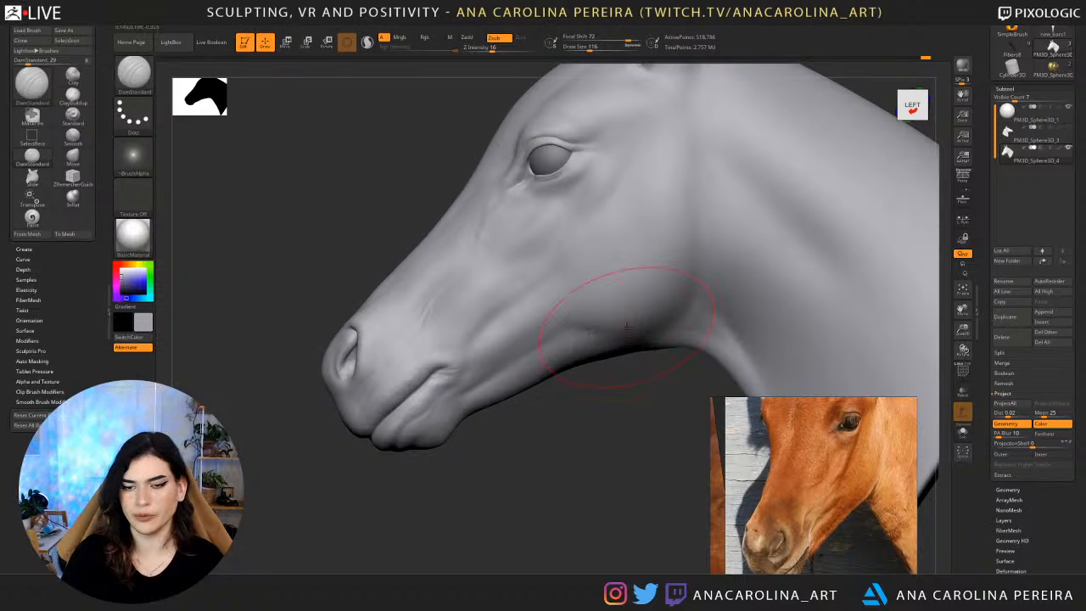
scroll(790, 504, down, 6)
scroll(795, 507, down, 2)
scroll(819, 450, up, 6)
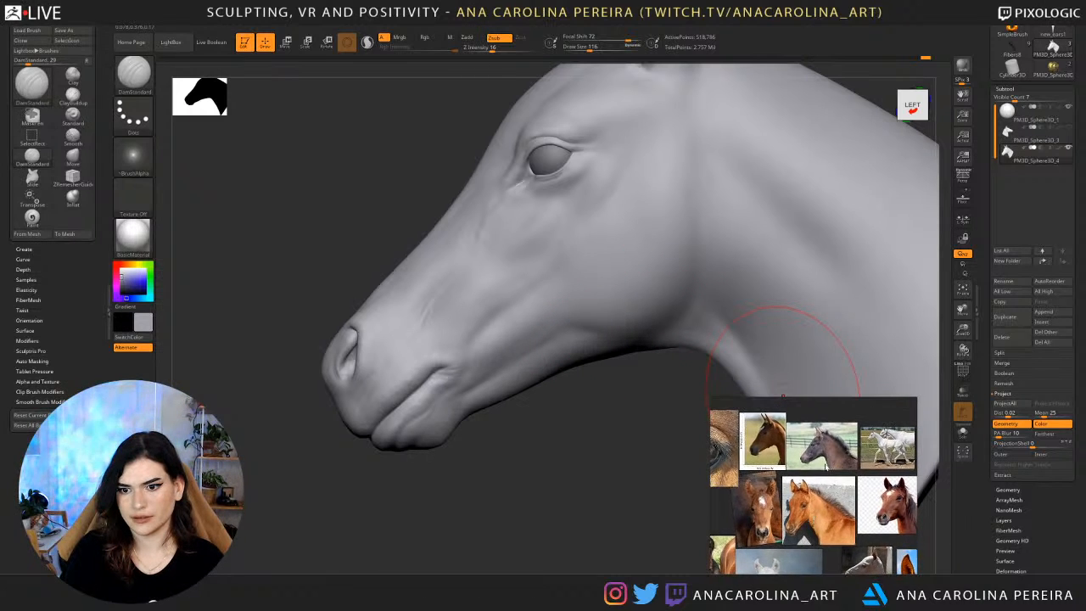
scroll(819, 450, down, 5)
scroll(798, 448, up, 6)
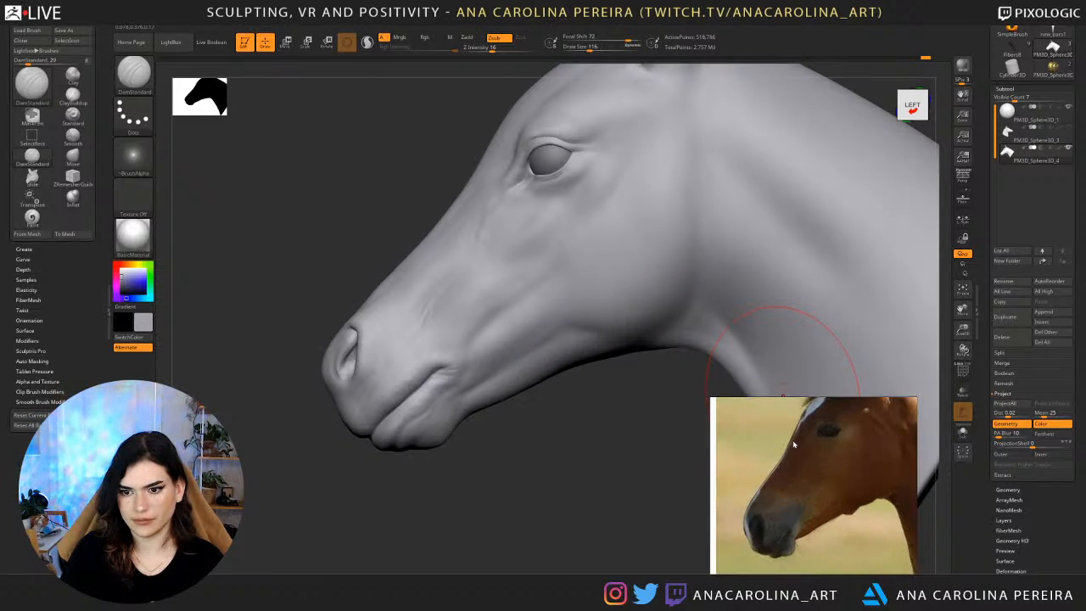
mouse_move(581, 490)
mouse_down()
mouse_move(606, 451)
mouse_move(536, 424)
mouse_up()
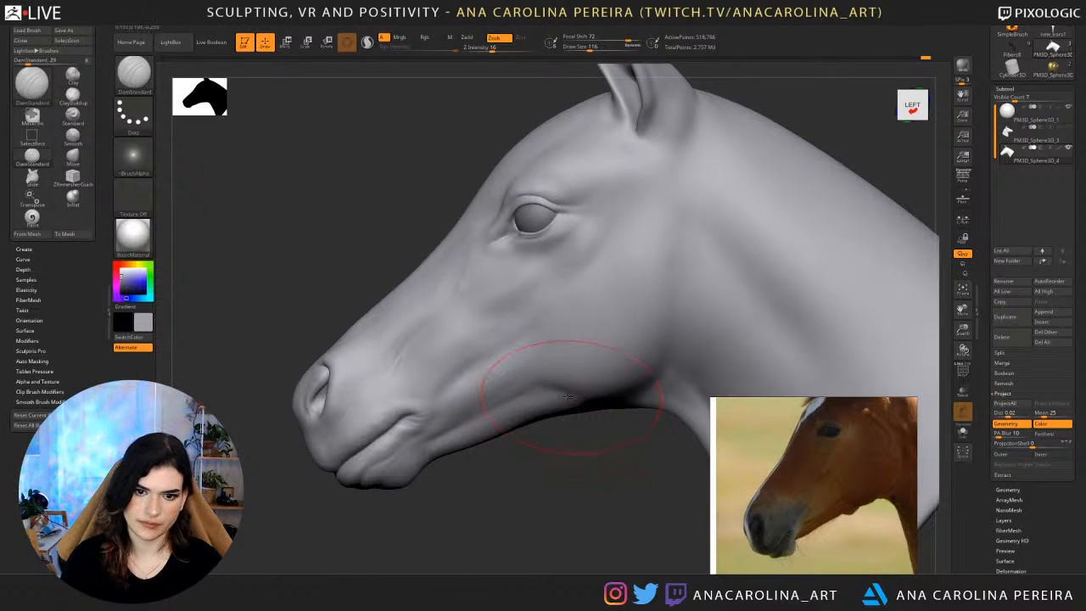
shift+drag(560, 389, 608, 382)
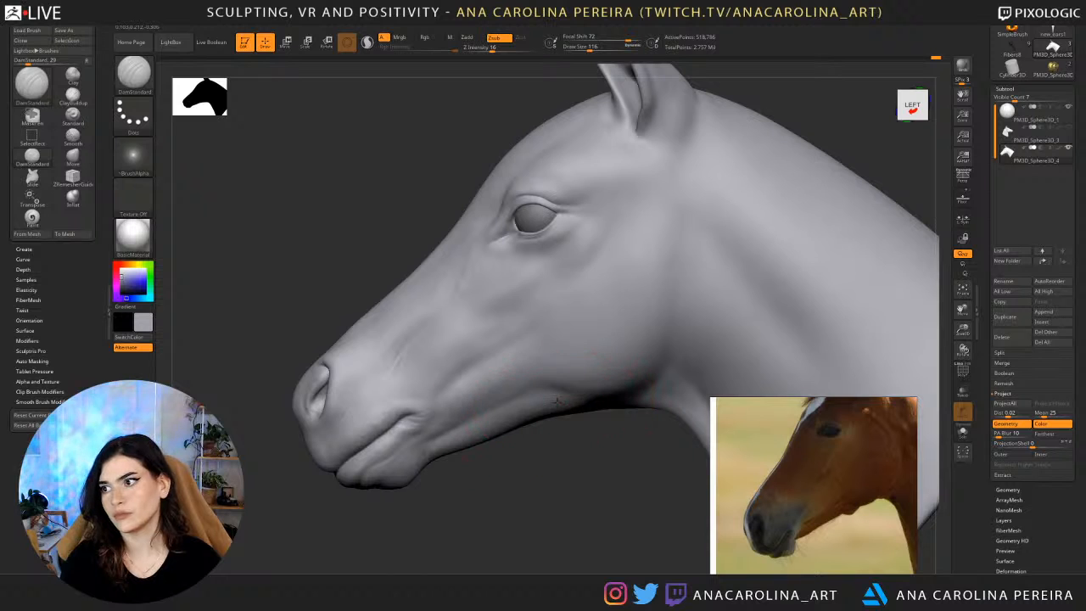
mouse_move(556, 421)
mouse_down()
mouse_move(691, 307)
mouse_move(683, 268)
mouse_move(689, 314)
mouse_move(717, 316)
mouse_up()
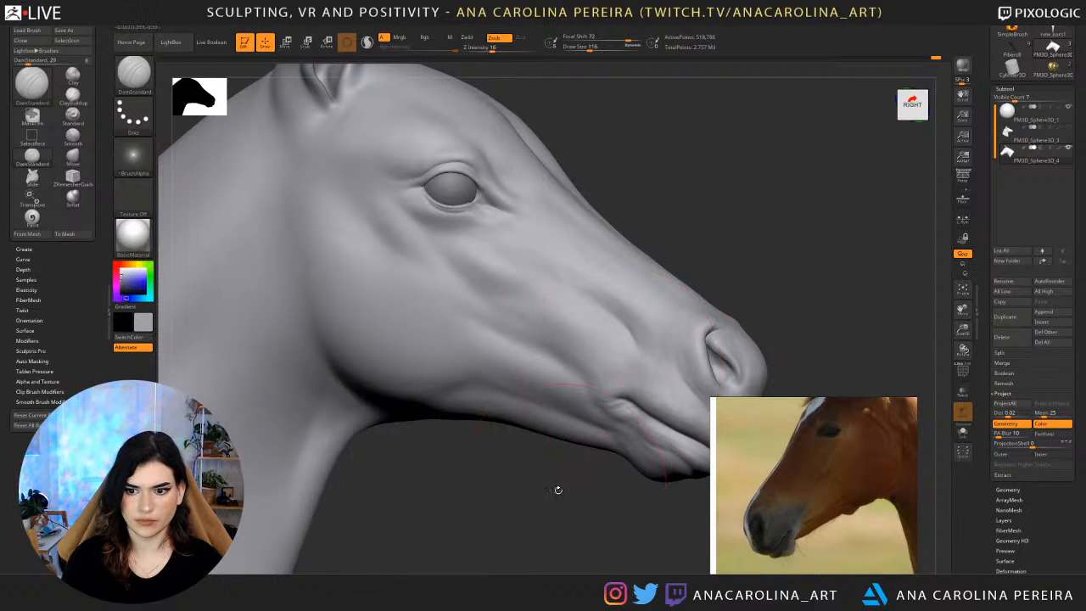
Refine the lower jaw behind the mouth corner using DamStandard at draw size 37, checking both sides of the head.
drag(558, 489, 584, 484)
key(space)
drag(589, 415, 573, 415)
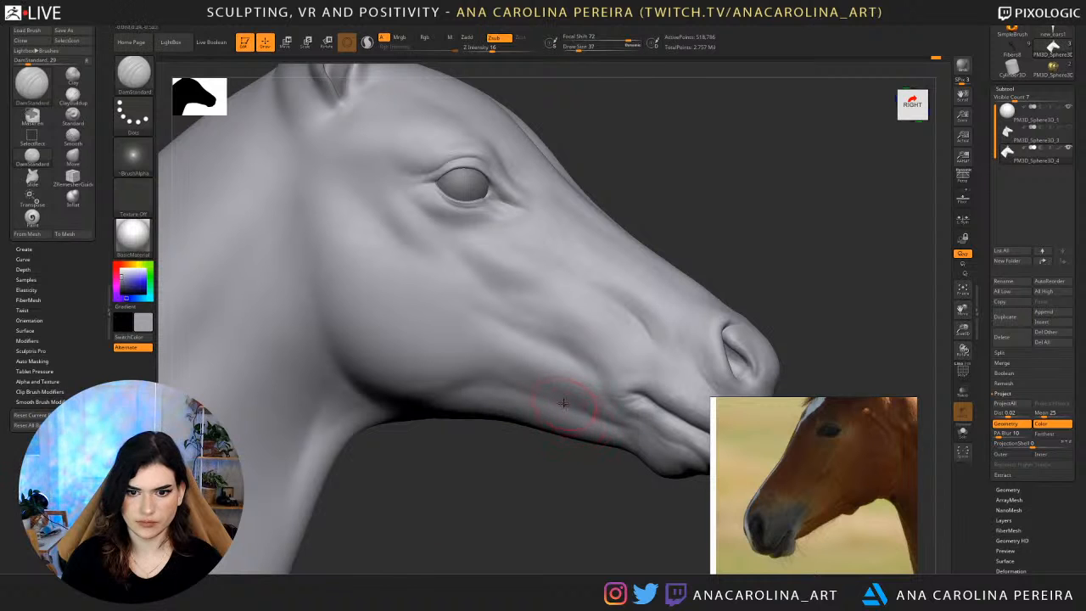
drag(583, 458, 516, 415)
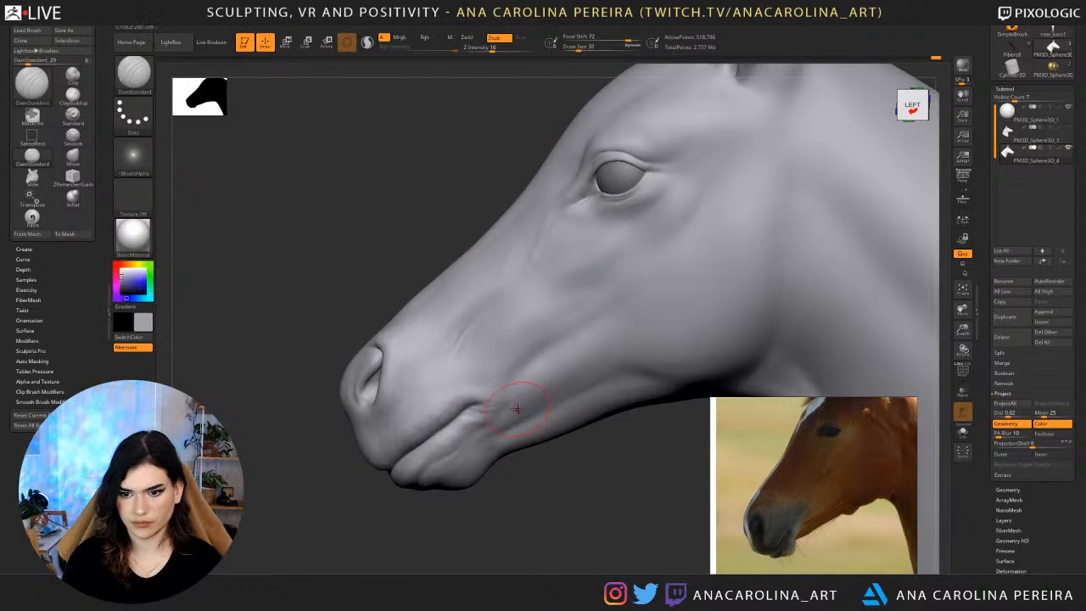
Shape and soften the cheek crease above the mouth corner at draw size 71.
key(space)
drag(506, 411, 511, 404)
key(space)
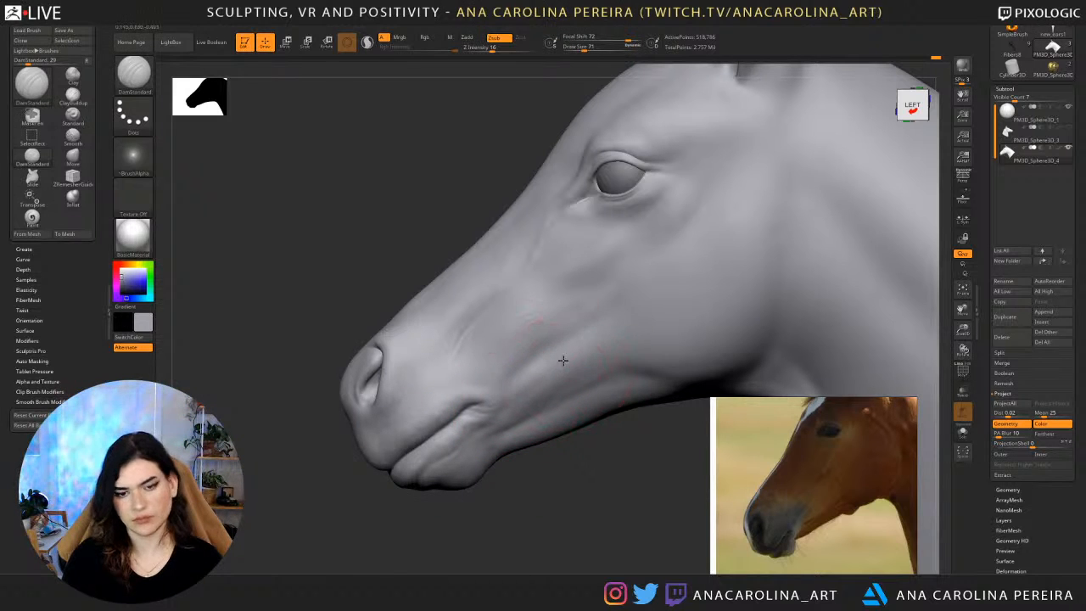
key(shift)
drag(528, 477, 604, 477)
shift+drag(536, 376, 527, 389)
alt+drag(554, 436, 495, 502)
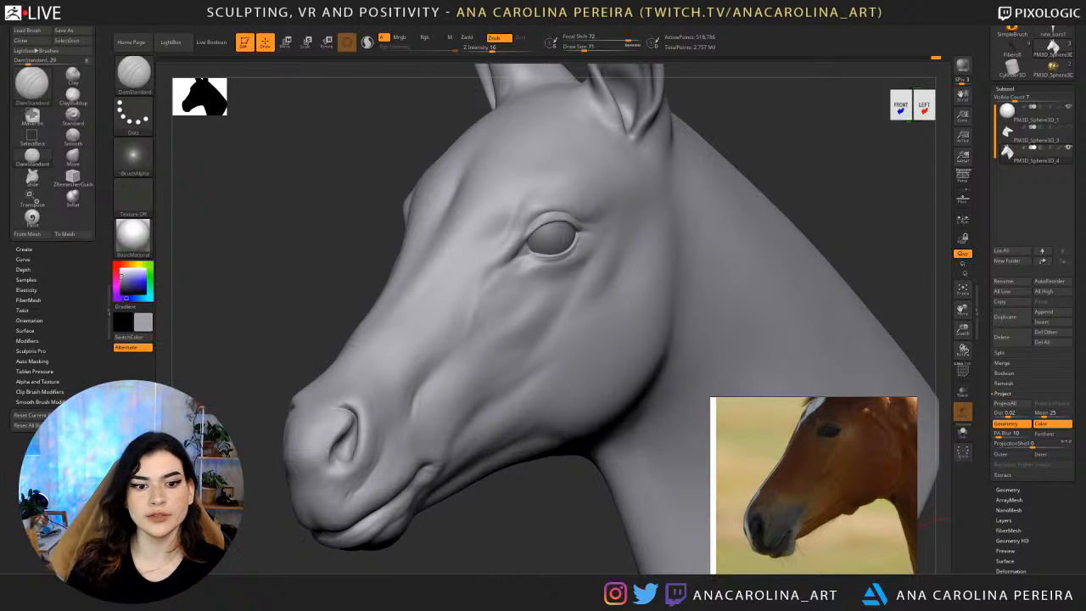
Compare the head from the front and three-quarter view with the front-facing foal photos, especially the muzzle and nostrils.
mouse_move(467, 510)
alt+mouse_down()
mouse_move(542, 433)
mouse_move(533, 395)
mouse_move(705, 357)
mouse_move(687, 309)
alt+mouse_up()
key(space)
scroll(836, 491, down, 5)
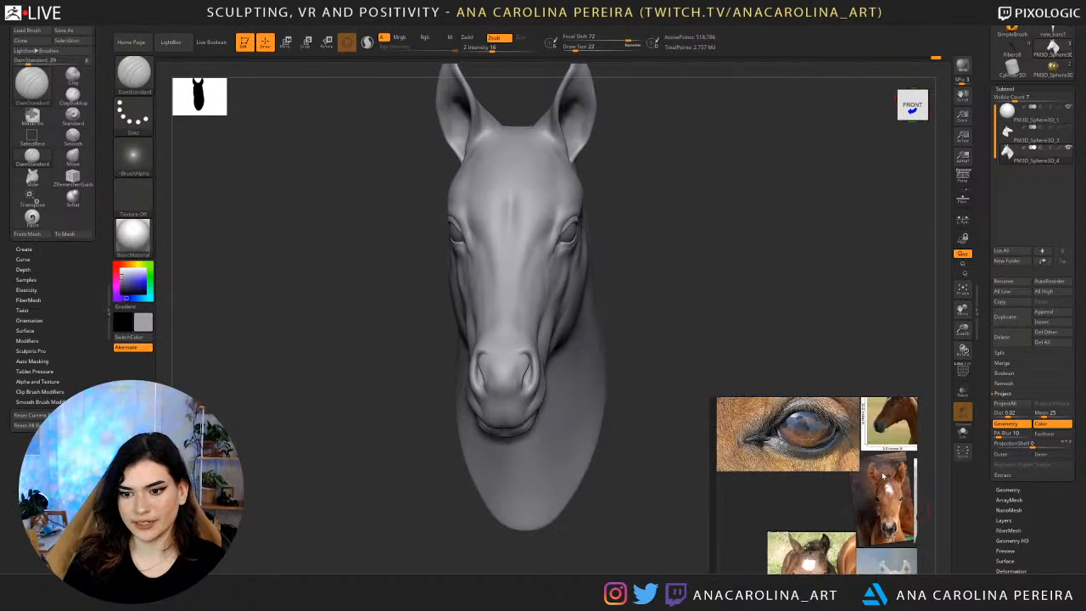
middle_drag(846, 558, 836, 521)
scroll(737, 514, up, 4)
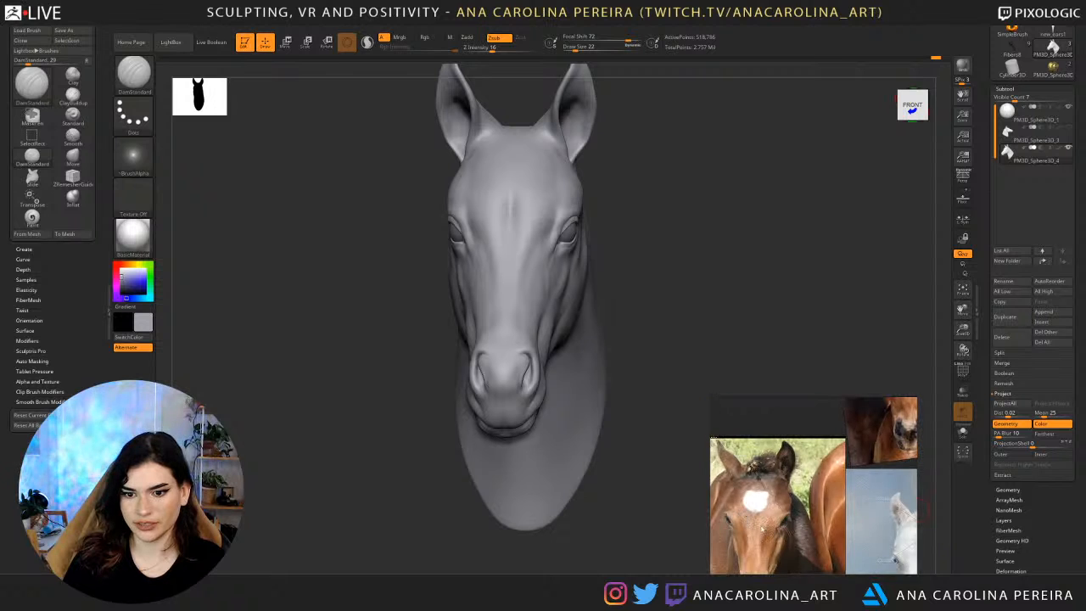
right_drag(704, 309, 693, 315)
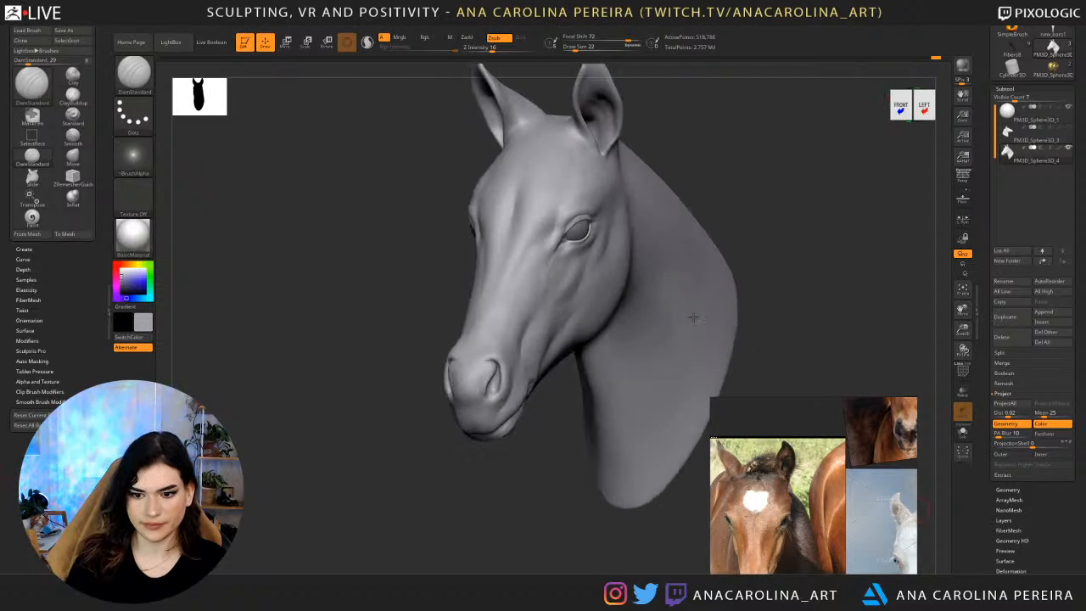
ctrl+right_drag(724, 275, 631, 337)
right_drag(764, 170, 819, 174)
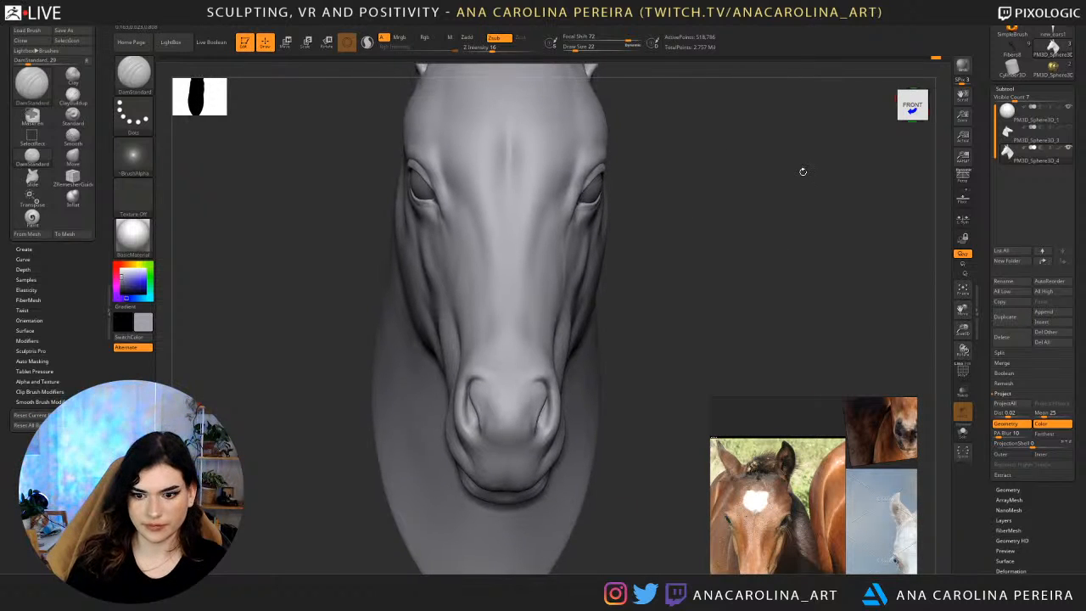
scroll(828, 463, down, 2)
middle_drag(796, 562, 859, 508)
scroll(863, 536, up, 3)
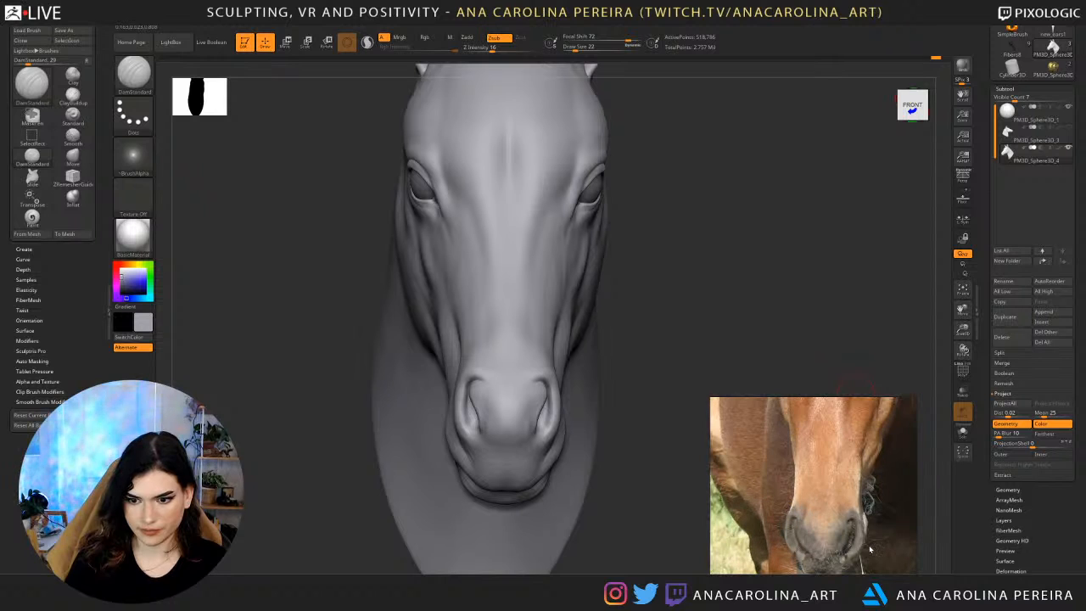
Reduce DamStandard's draw size to 41 and carve along the inner rims of the nostrils from the front.
mouse_move(708, 347)
right_down()
mouse_move(761, 314)
mouse_move(719, 337)
right_up()
key(b)
key(space)
click(724, 333)
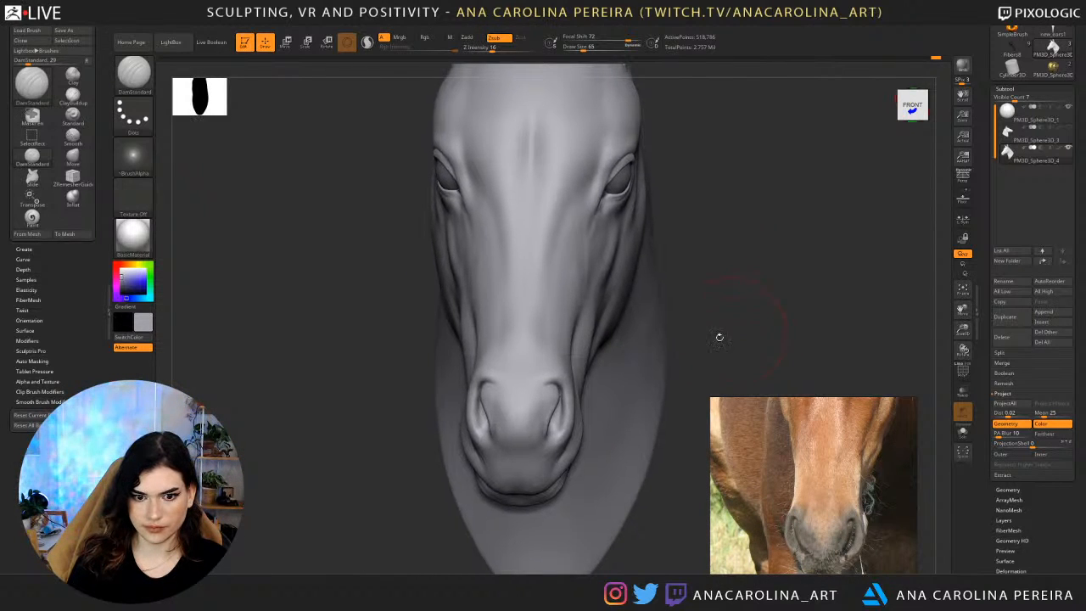
key(bracketleft)
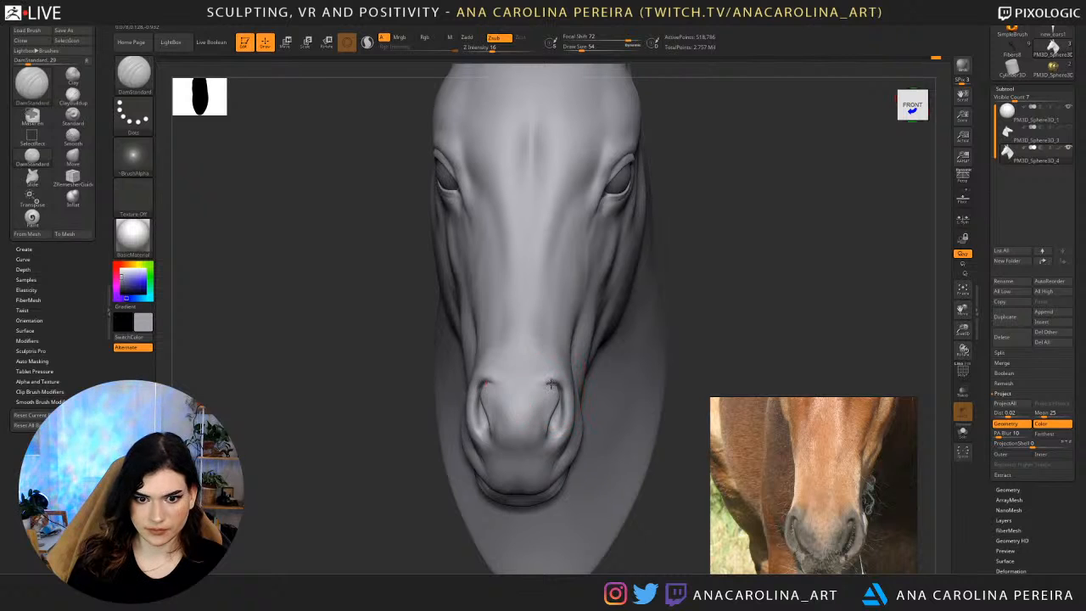
key(space)
click(546, 399)
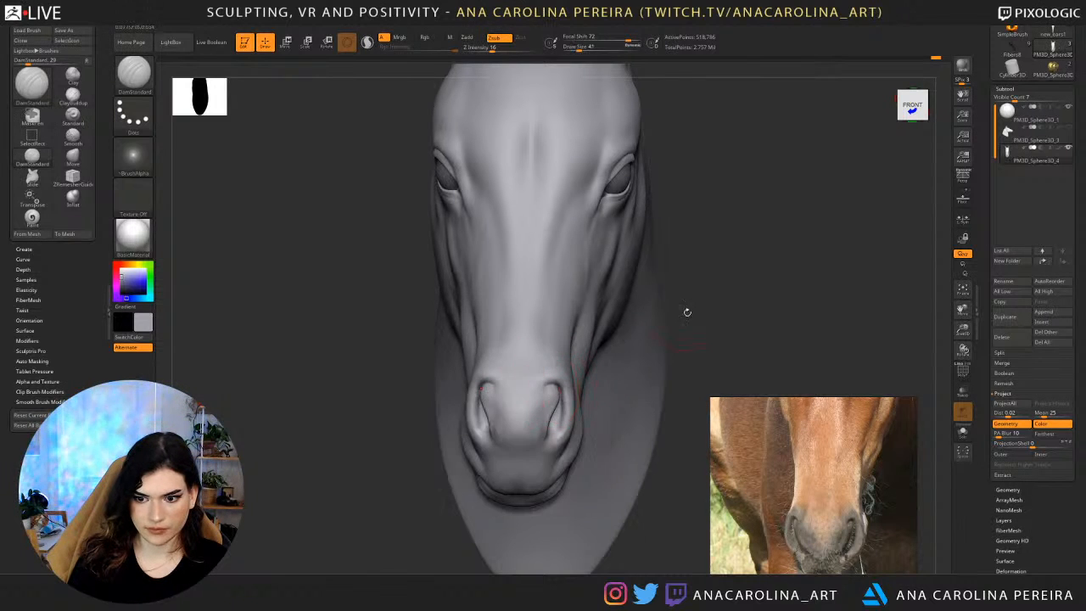
mouse_move(687, 311)
right_down()
mouse_move(669, 321)
mouse_move(713, 322)
right_up()
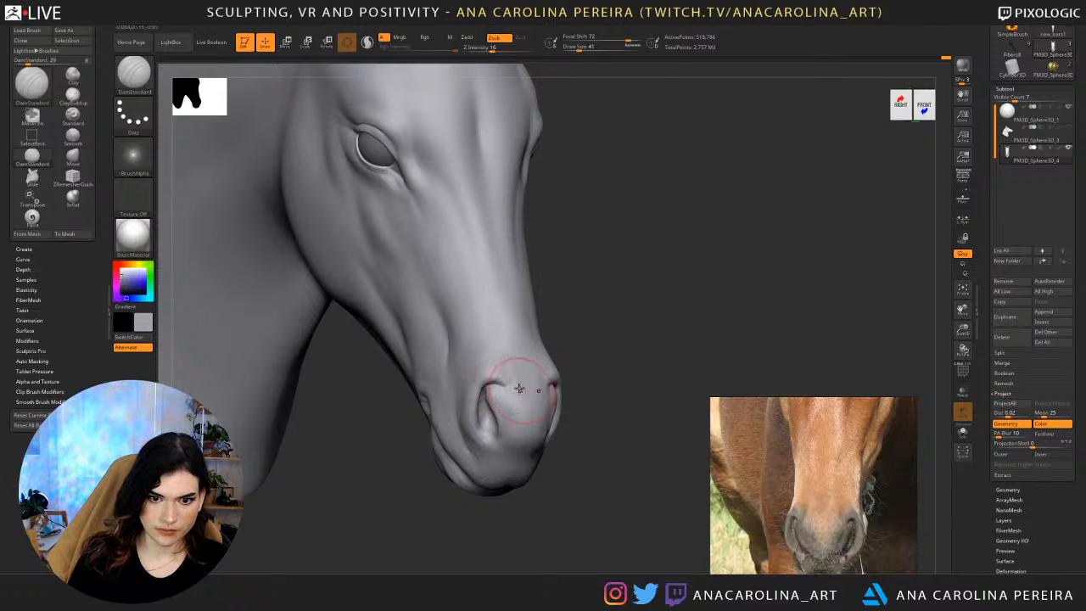
Refine the plane between the nostrils with light DamStandard strokes and smooth it into the top of the muzzle.
key(shift)
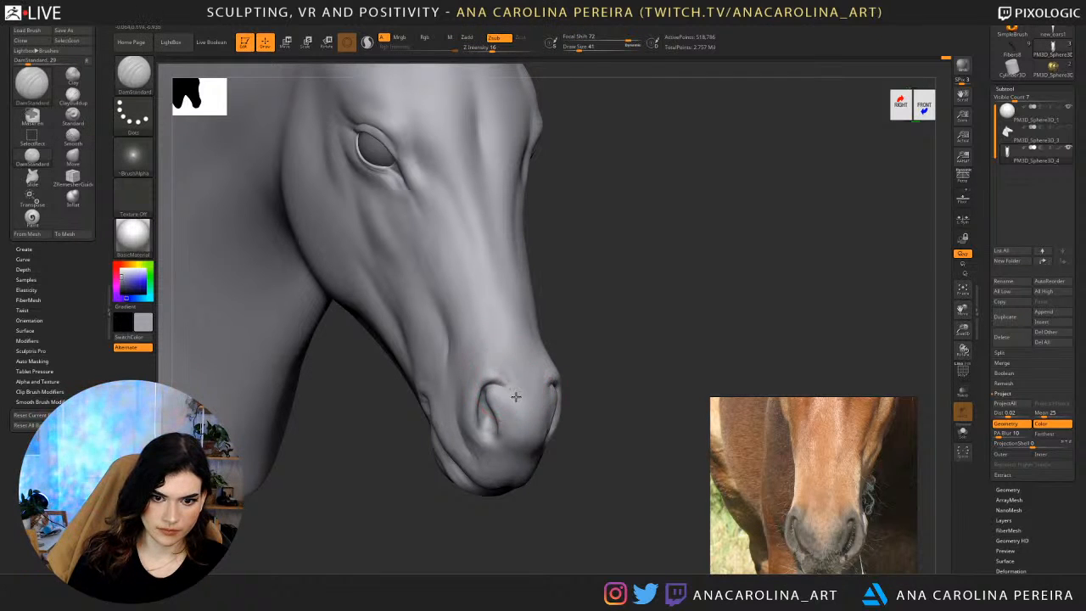
drag(516, 397, 511, 396)
key(shift)
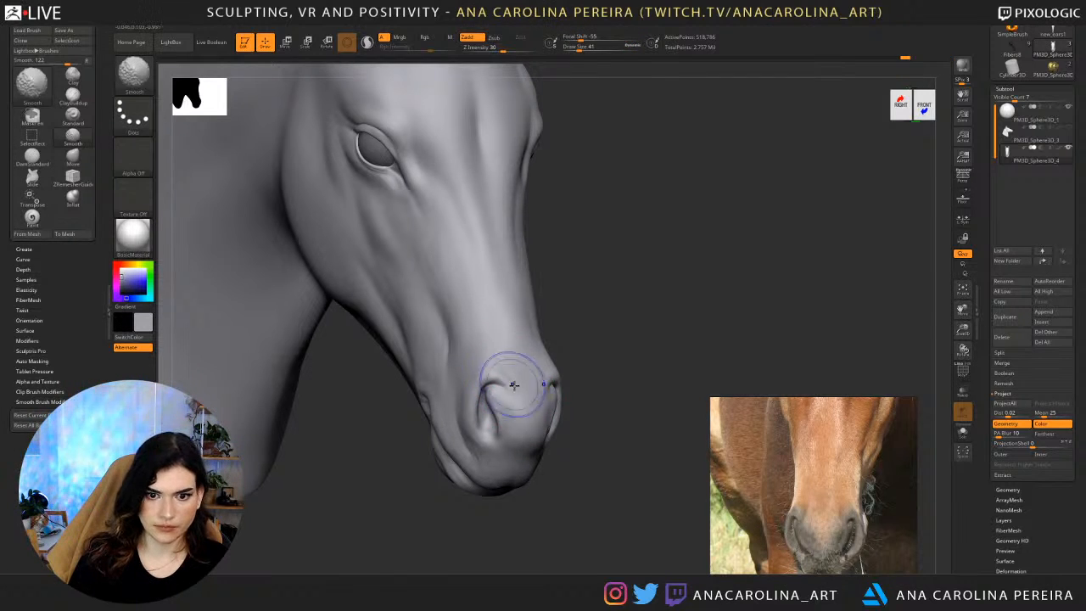
drag(550, 363, 572, 350)
shift+drag(519, 399, 511, 395)
drag(628, 369, 571, 399)
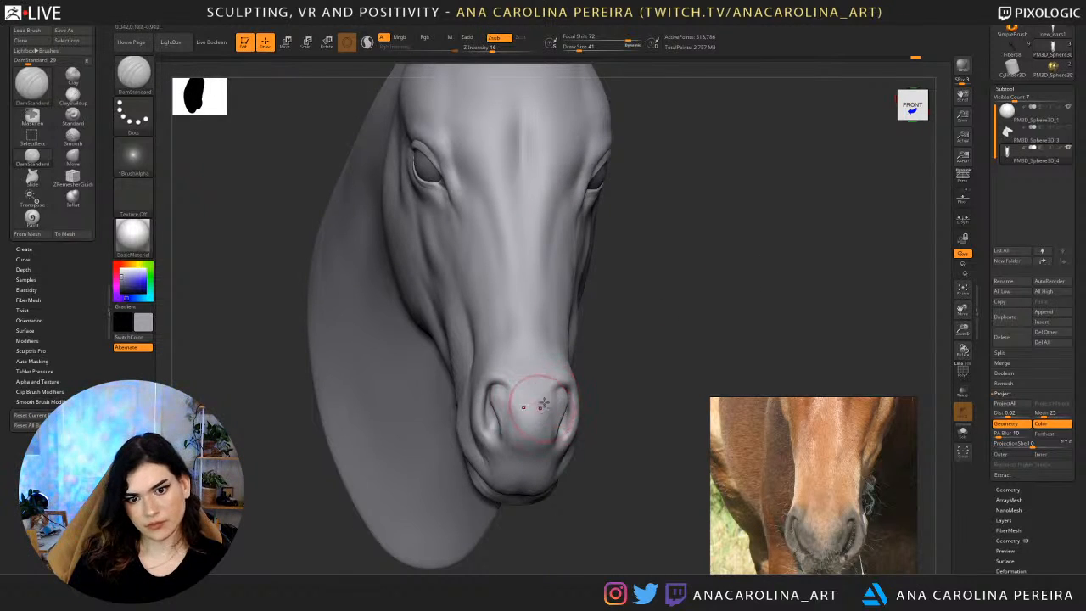
drag(642, 336, 565, 393)
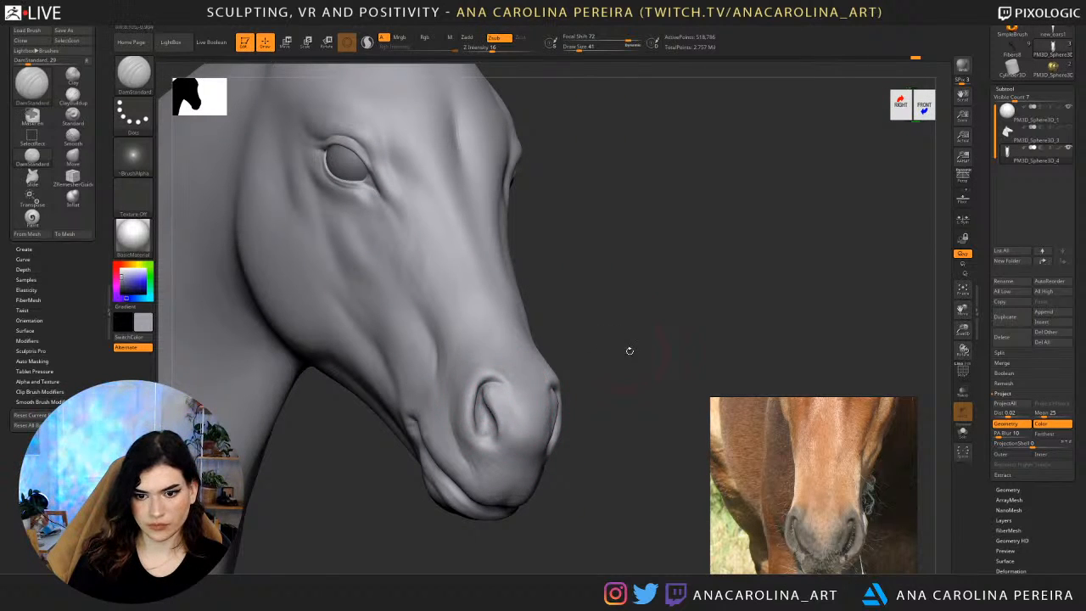
Carve the inner fold and lower edge of the left nostril using DamStandard at draw size 41.
drag(630, 352, 583, 346)
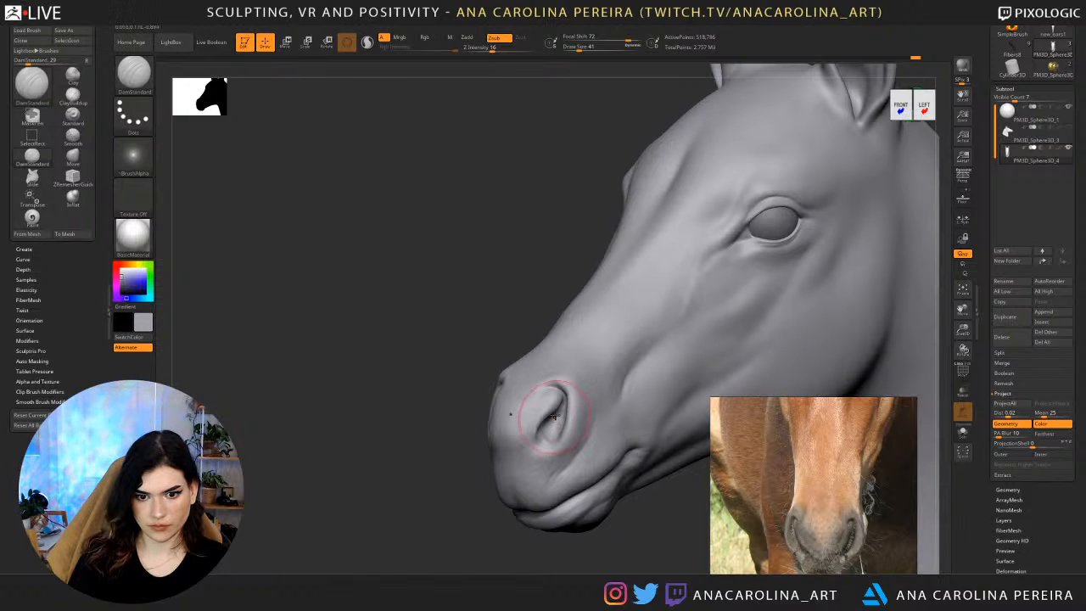
drag(557, 432, 550, 440)
drag(490, 475, 538, 463)
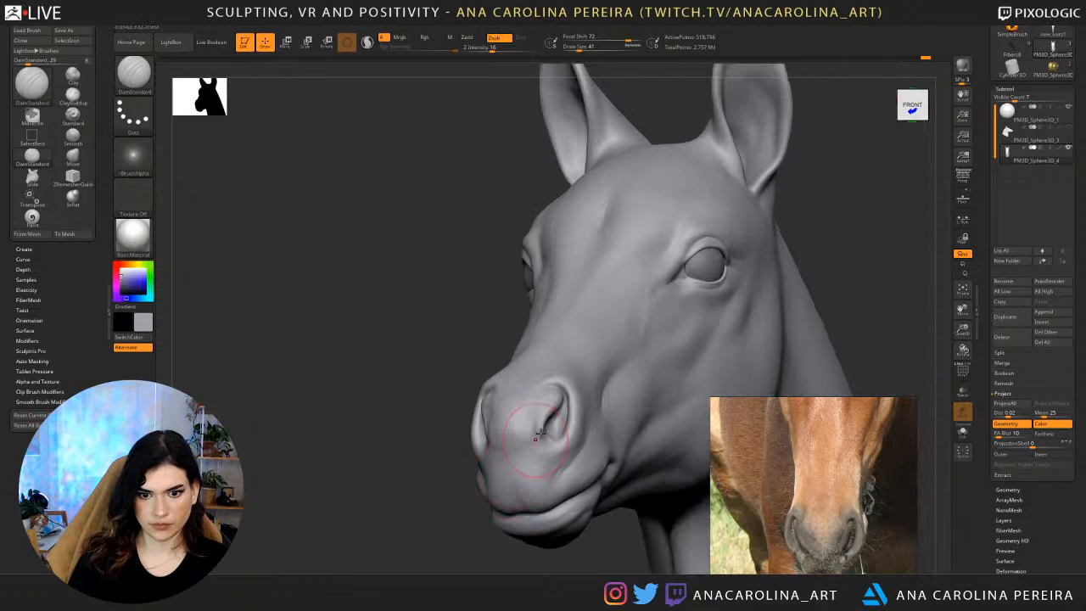
drag(562, 407, 555, 424)
drag(451, 421, 543, 416)
mouse_move(655, 342)
alt+mouse_down()
mouse_move(654, 287)
mouse_move(658, 361)
alt+mouse_up()
Browse the foal reference photos and zoom in on the eye of the chestnut foal.
scroll(785, 516, down, 4)
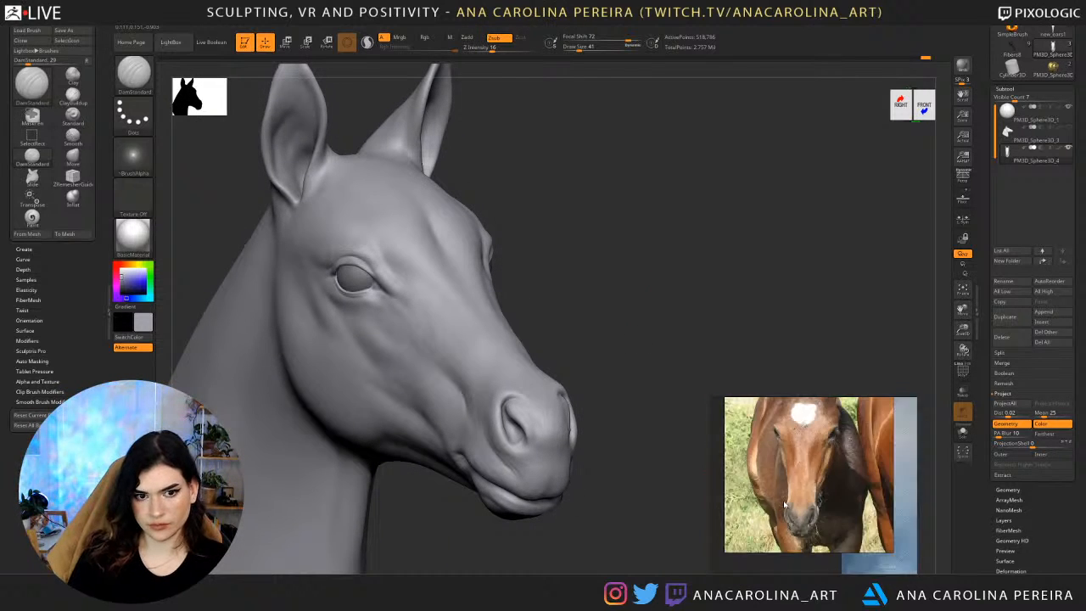
scroll(813, 479, up, 3)
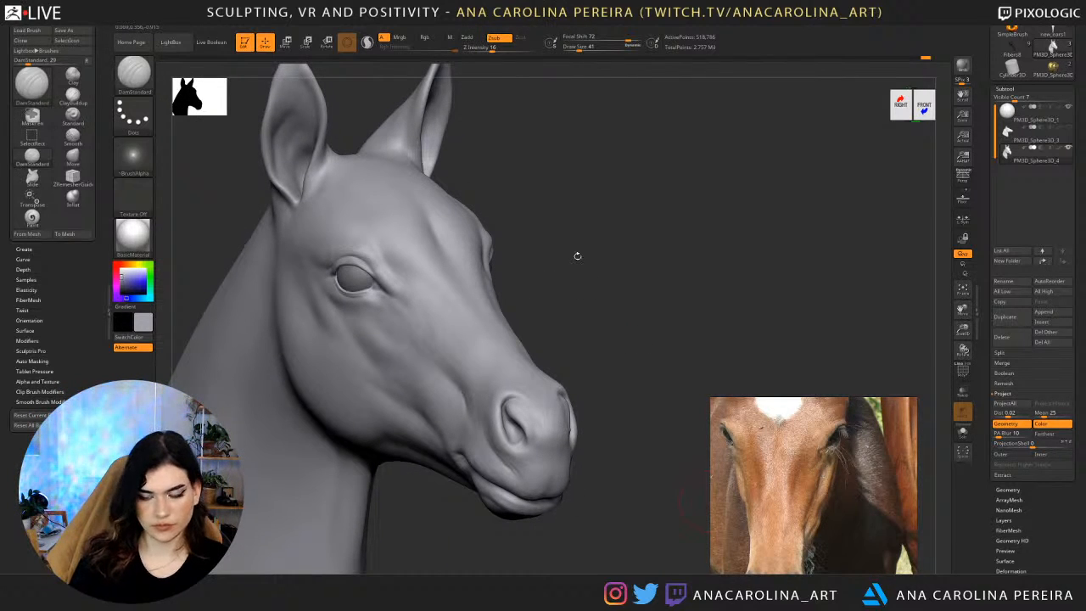
scroll(823, 471, down, 4)
scroll(825, 469, down, 3)
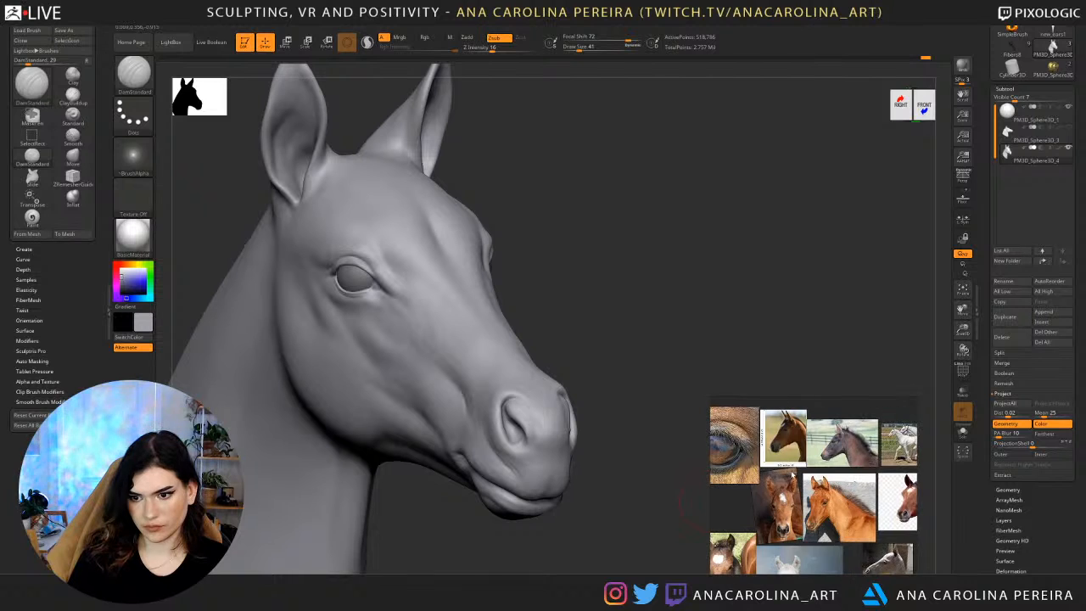
scroll(820, 510, up, 6)
scroll(830, 499, down, 1)
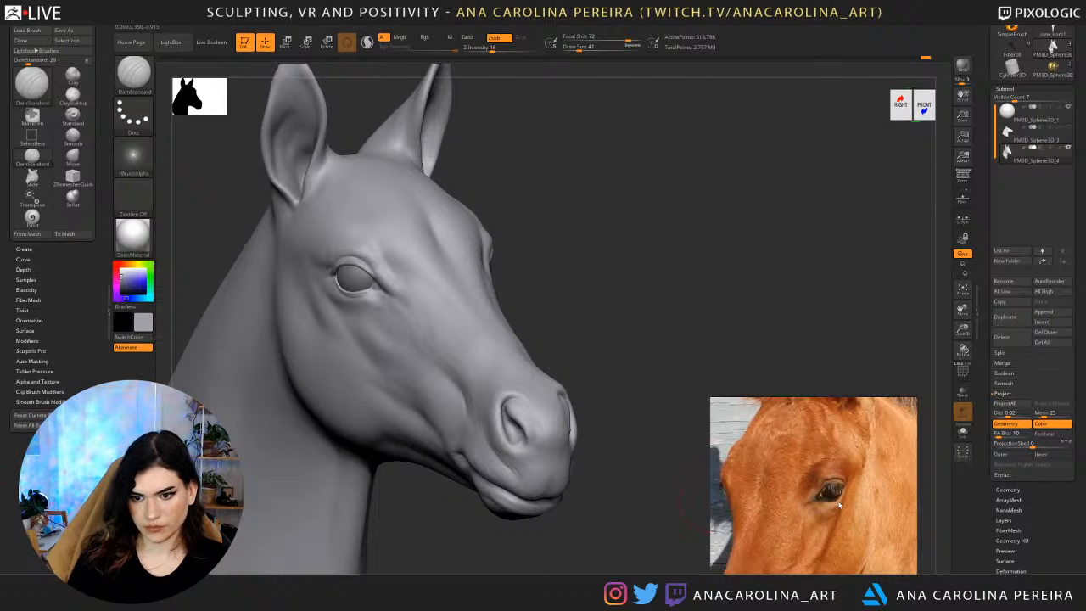
Reduce DamStandard's draw size to 20 and carve the tear-duct crease at the inner corner of the eye.
drag(657, 247, 590, 263)
mouse_move(940, 192)
mouse_down()
mouse_move(886, 189)
mouse_move(817, 206)
mouse_move(793, 259)
mouse_up()
key(space)
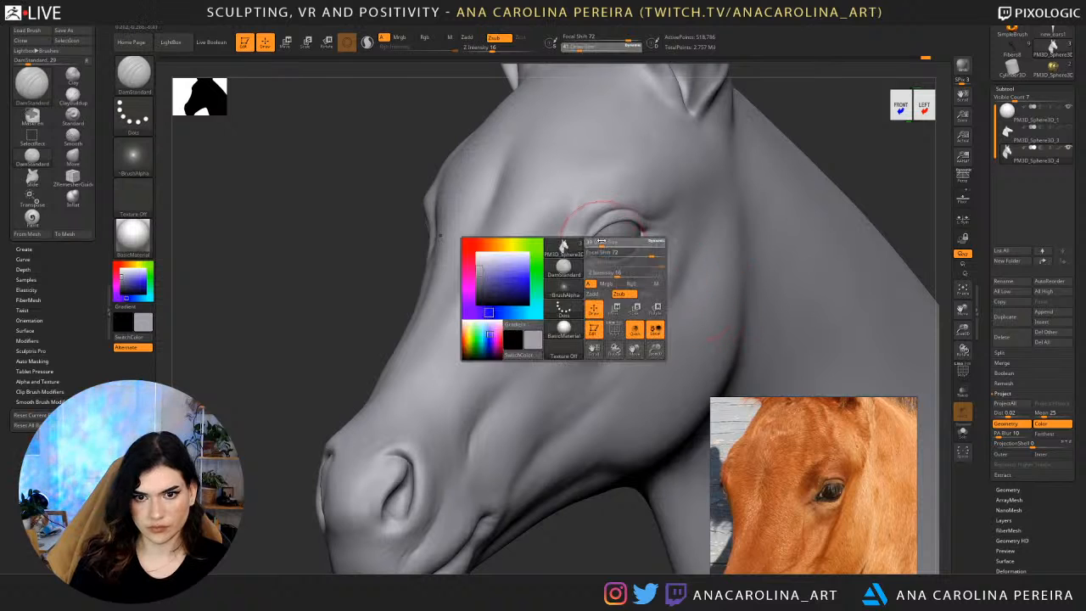
drag(605, 241, 598, 240)
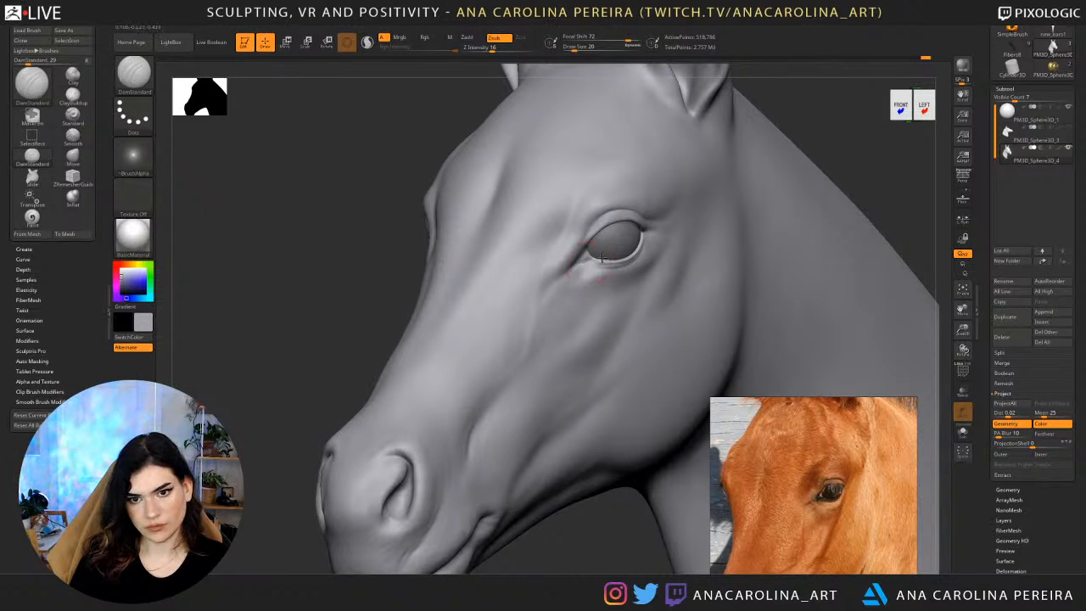
drag(578, 261, 580, 267)
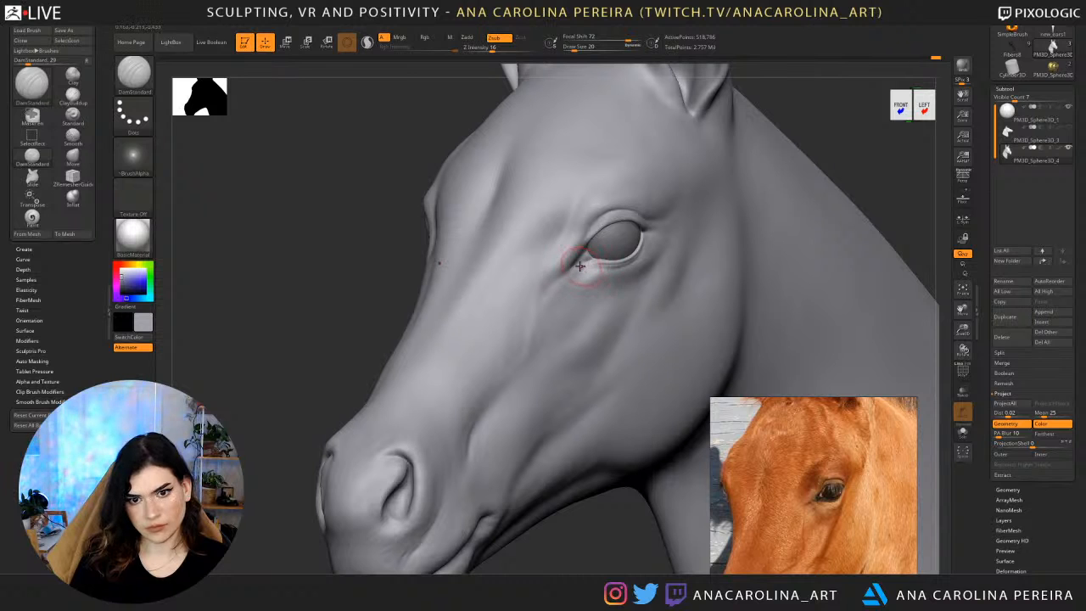
drag(836, 142, 692, 170)
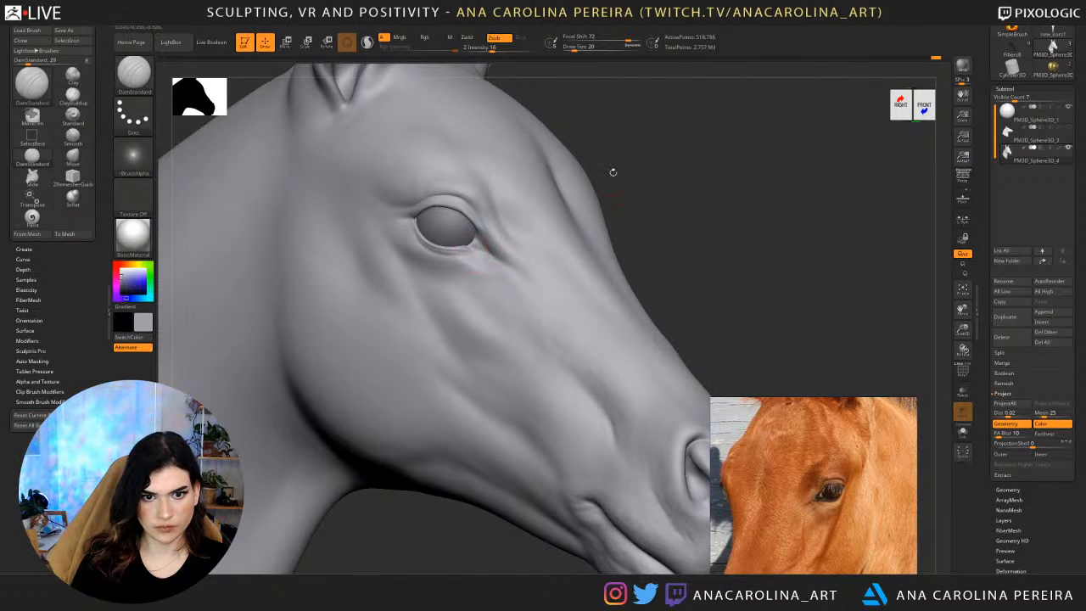
drag(613, 172, 502, 230)
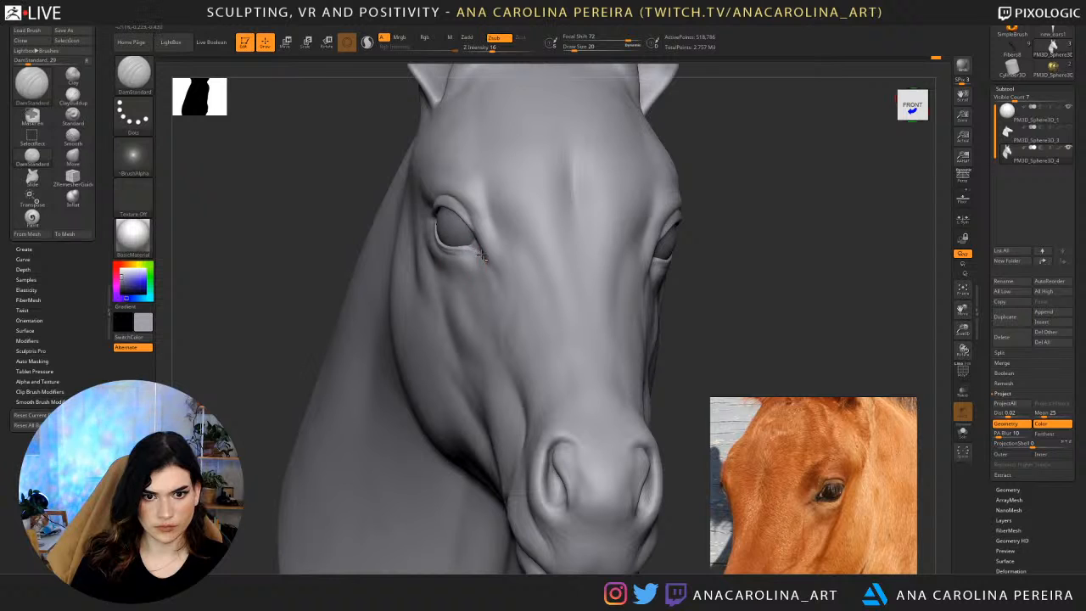
drag(717, 273, 592, 265)
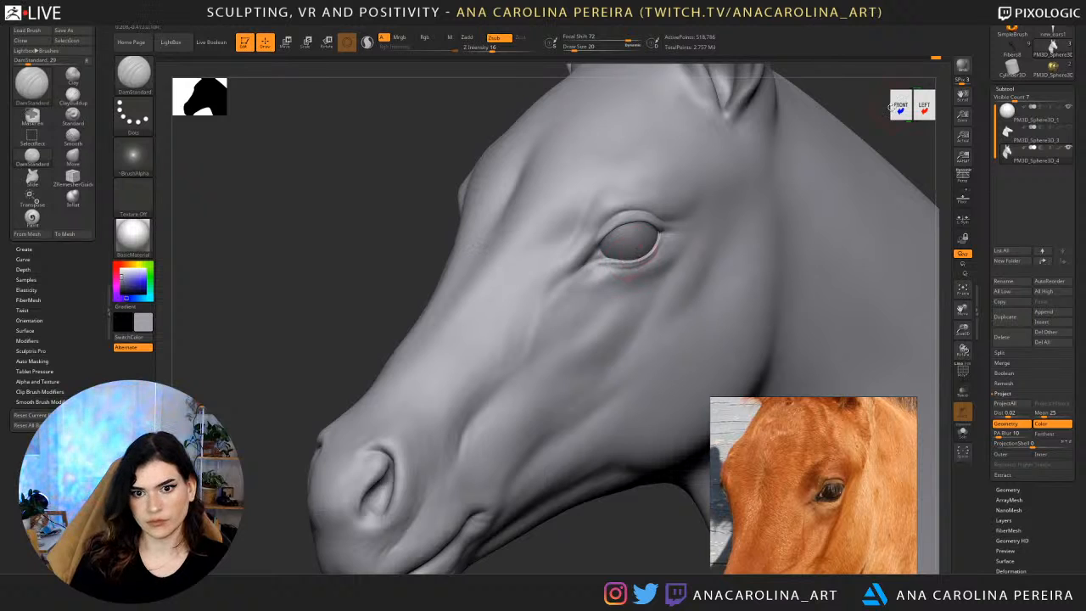
Set DamStandard's draw size to 23 and extend the crease forward from the inner eye corner.
drag(897, 104, 769, 197)
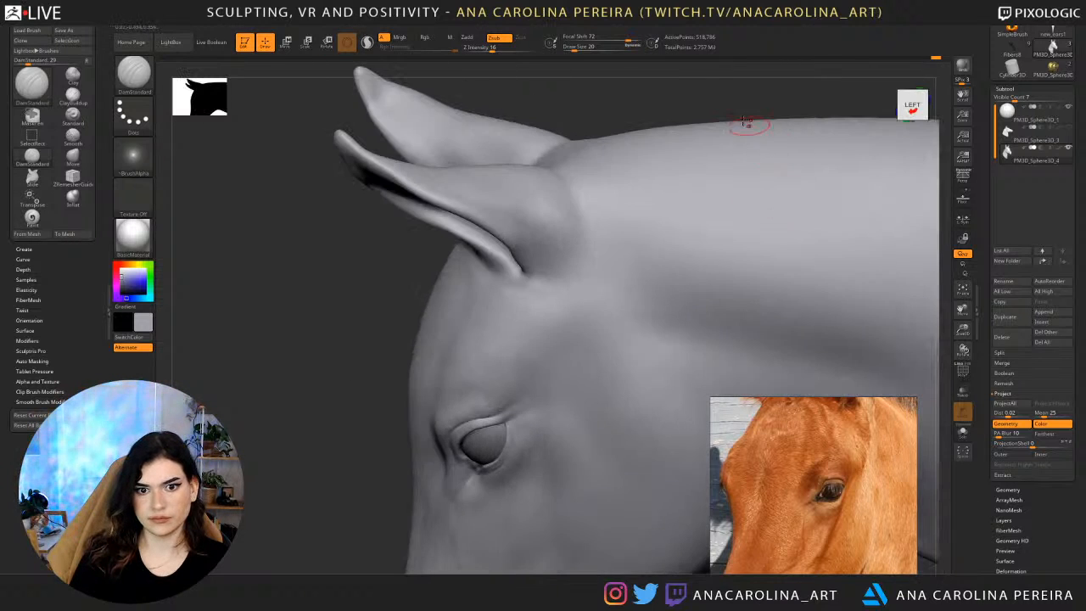
alt+drag(750, 106, 696, 56)
drag(586, 153, 684, 160)
alt+drag(684, 160, 739, 169)
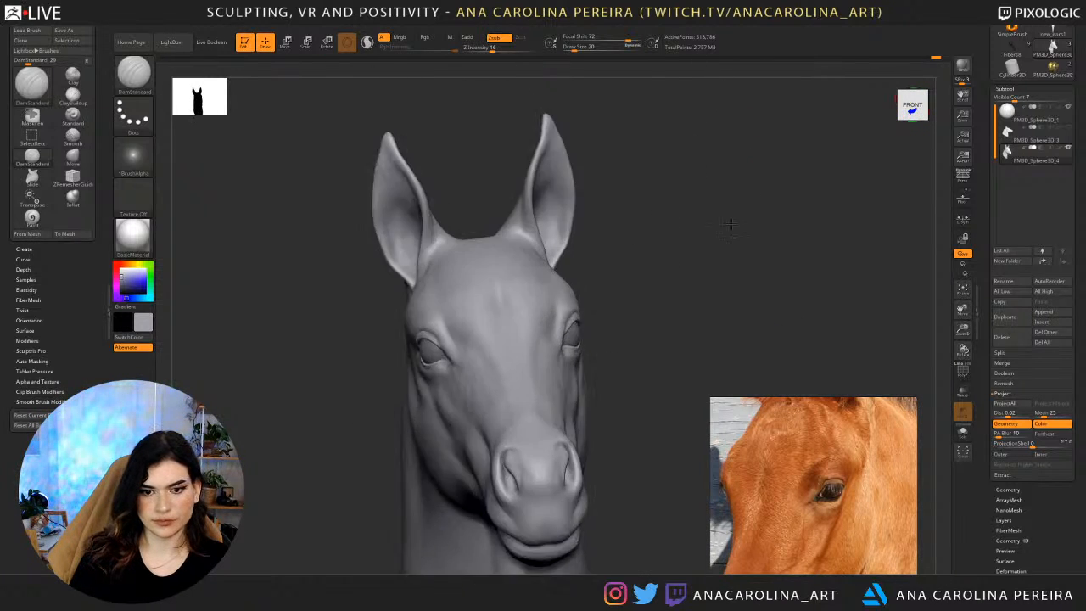
drag(840, 194, 800, 129)
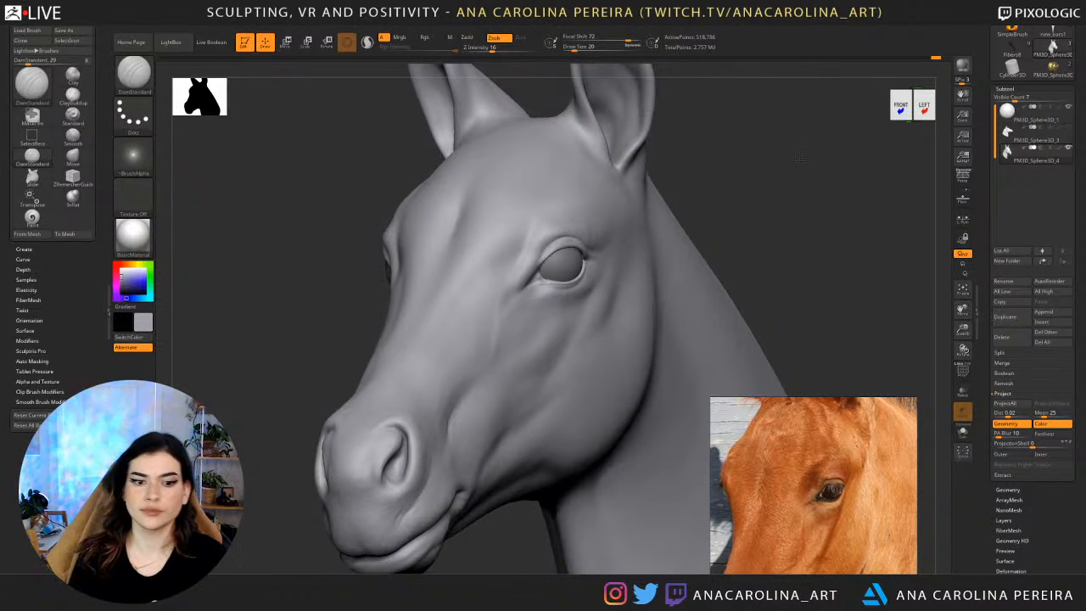
alt+drag(794, 177, 795, 141)
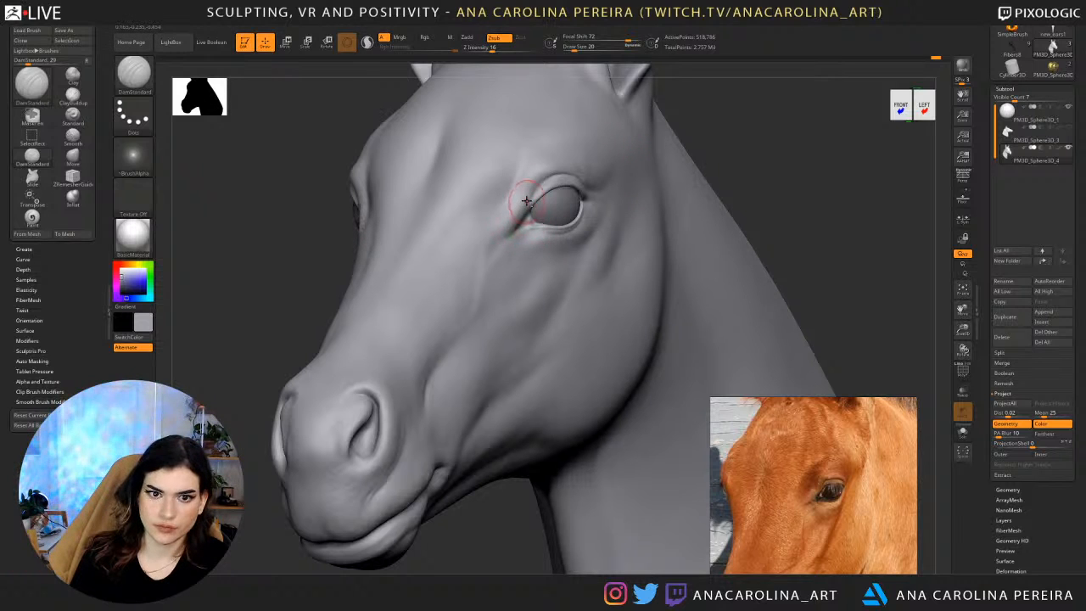
key(s)
mouse_move(515, 203)
mouse_down()
mouse_move(497, 232)
mouse_move(492, 224)
mouse_up()
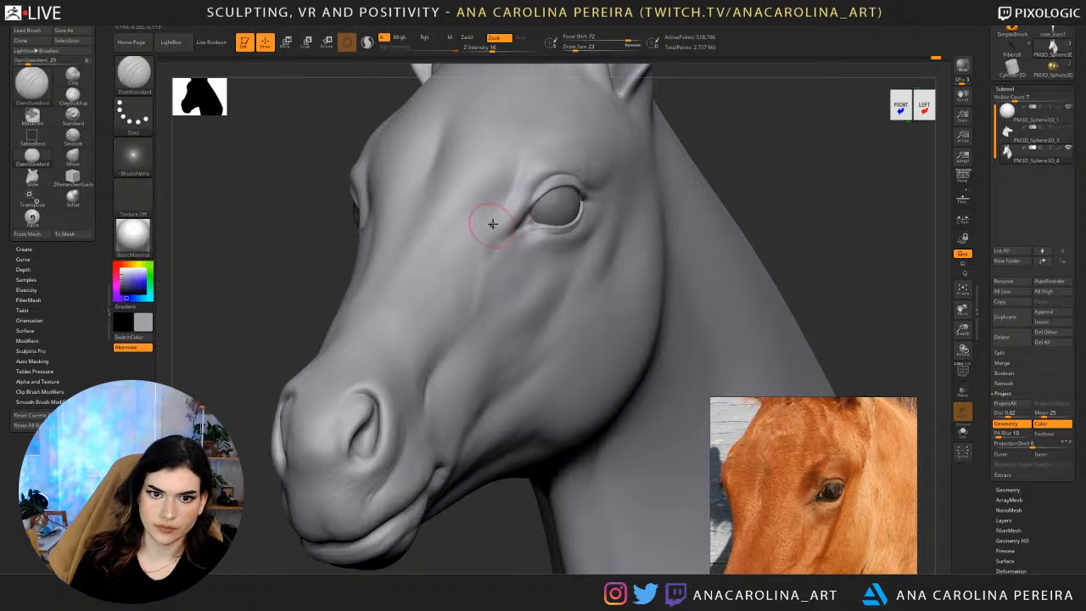
Build up the area in front of the inner eye corner with ClayBuildup and smooth it into the face.
key(b)
key(c)
key(b)
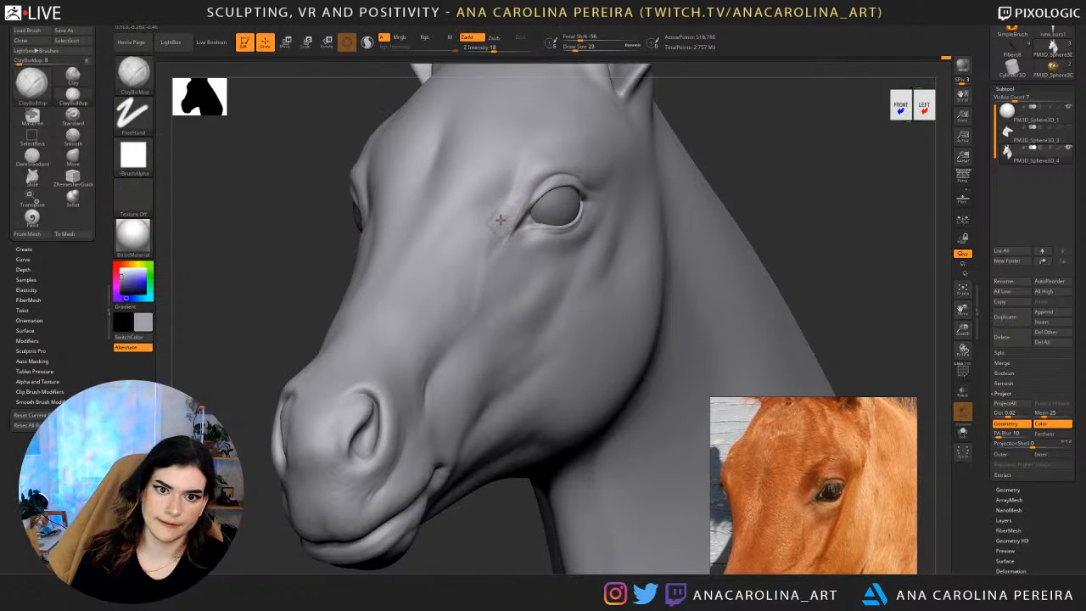
drag(776, 177, 823, 177)
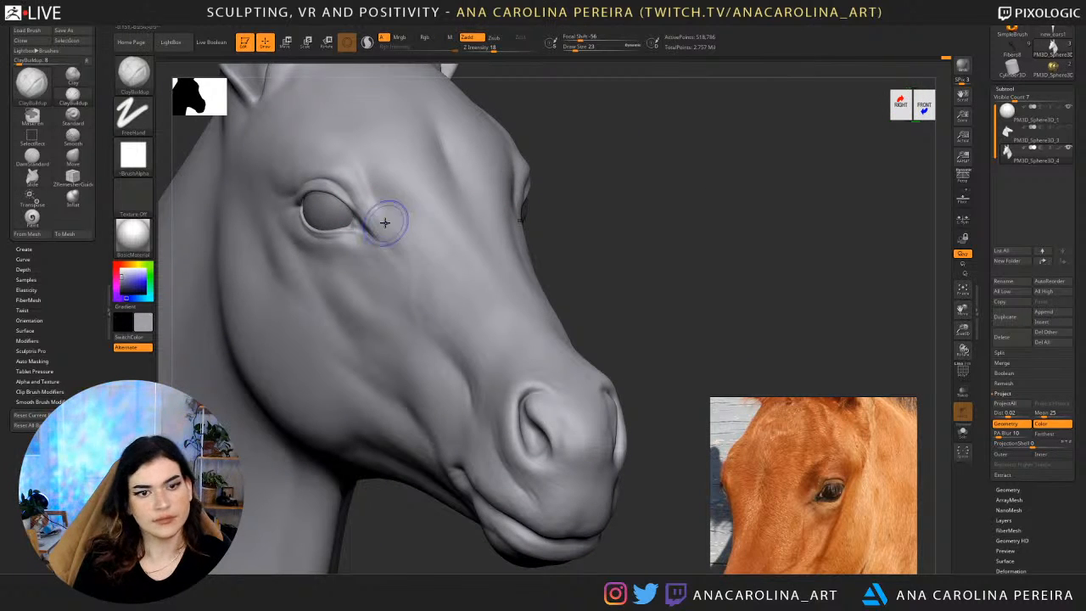
shift+drag(362, 193, 389, 218)
drag(601, 202, 405, 230)
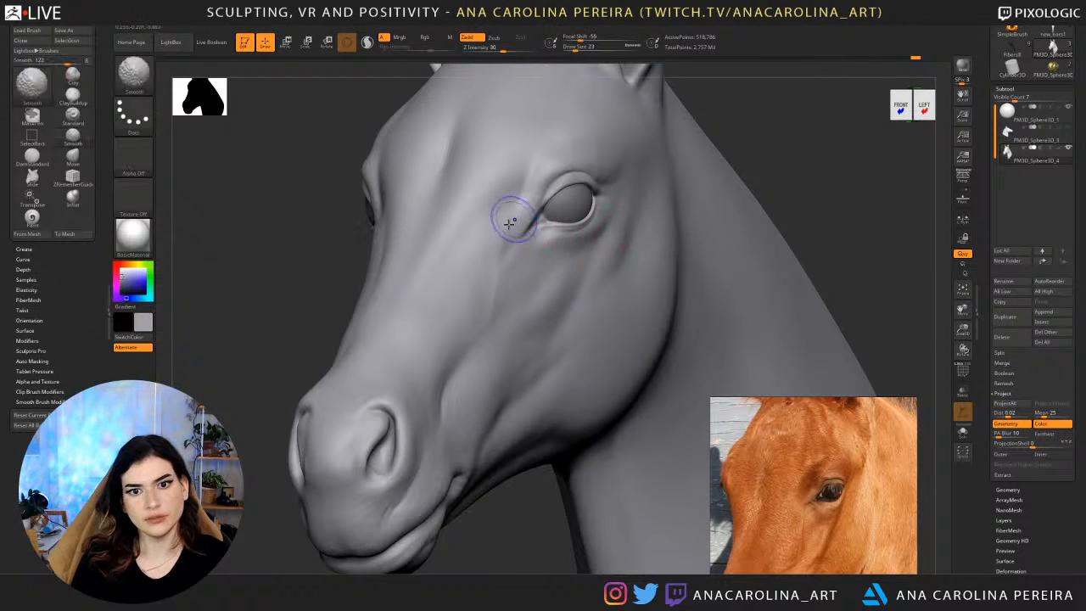
shift+drag(509, 224, 501, 216)
mouse_move(756, 156)
alt+mouse_down()
mouse_move(664, 110)
mouse_move(700, 157)
mouse_move(637, 182)
mouse_move(687, 150)
mouse_move(580, 187)
mouse_move(612, 158)
alt+mouse_up()
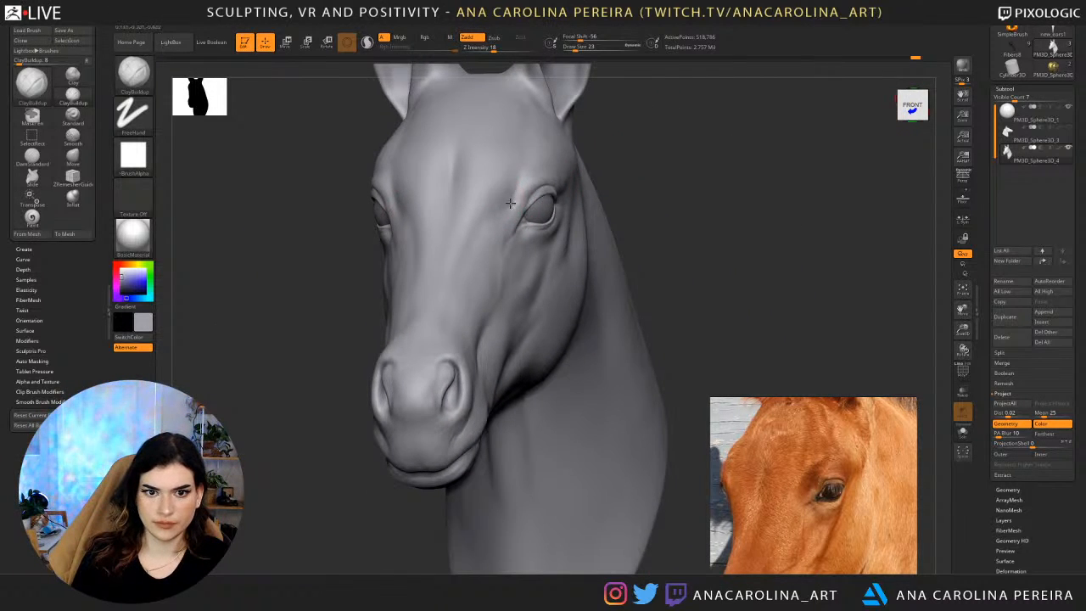
key(shift)
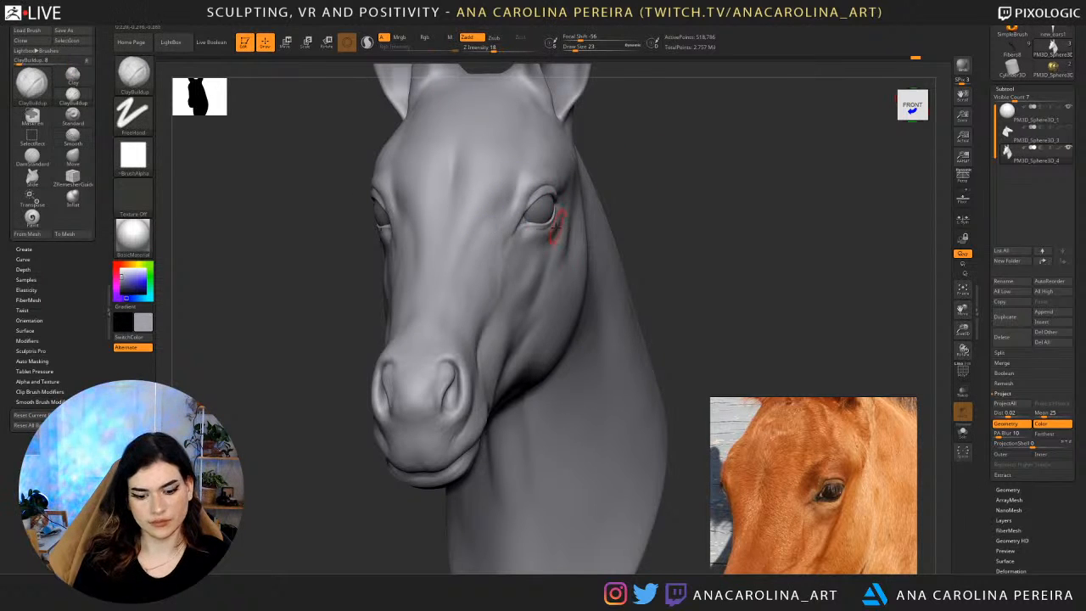
Deepen the hollow between the brow and the inner eye corner using DamStandard at draw size 40.
key(b)
key(d)
key(s)
key(s)
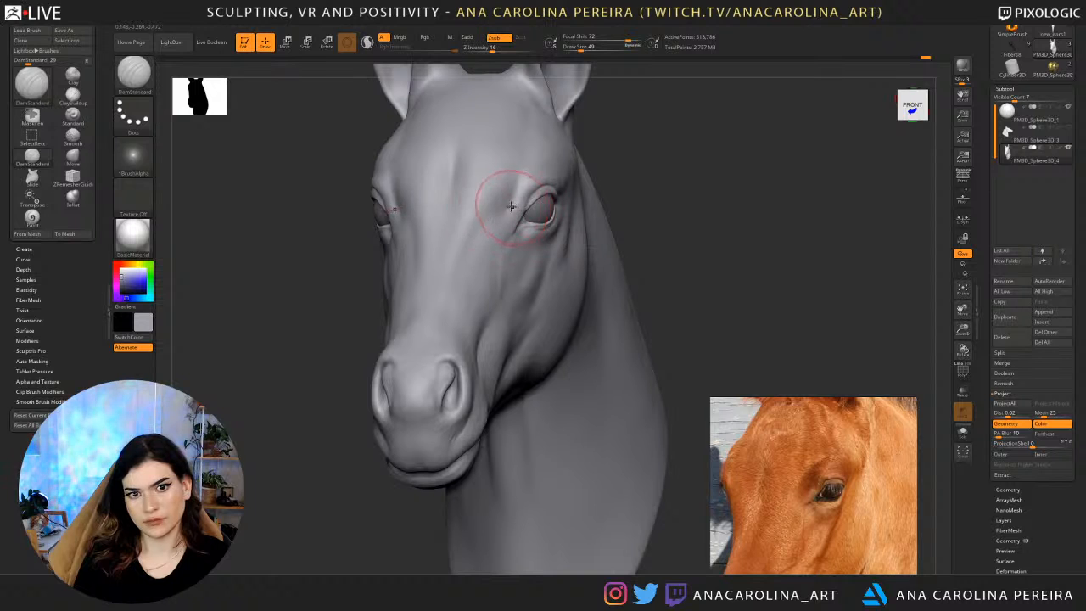
drag(619, 167, 557, 174)
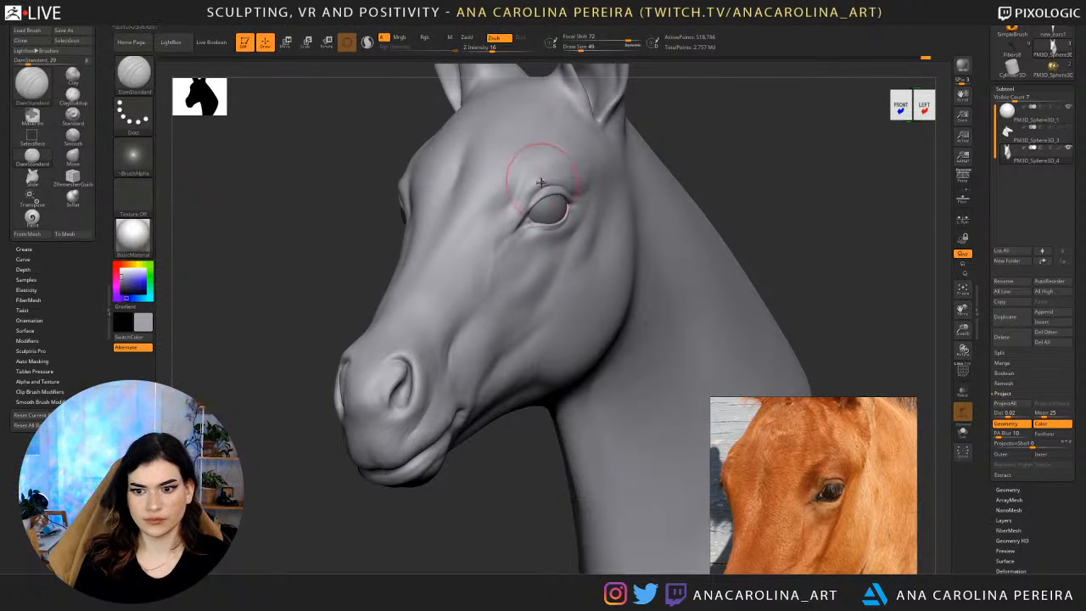
Nudge the inner end of the upper eyelid using the Move brush at draw size 22.
key(space)
key(b)
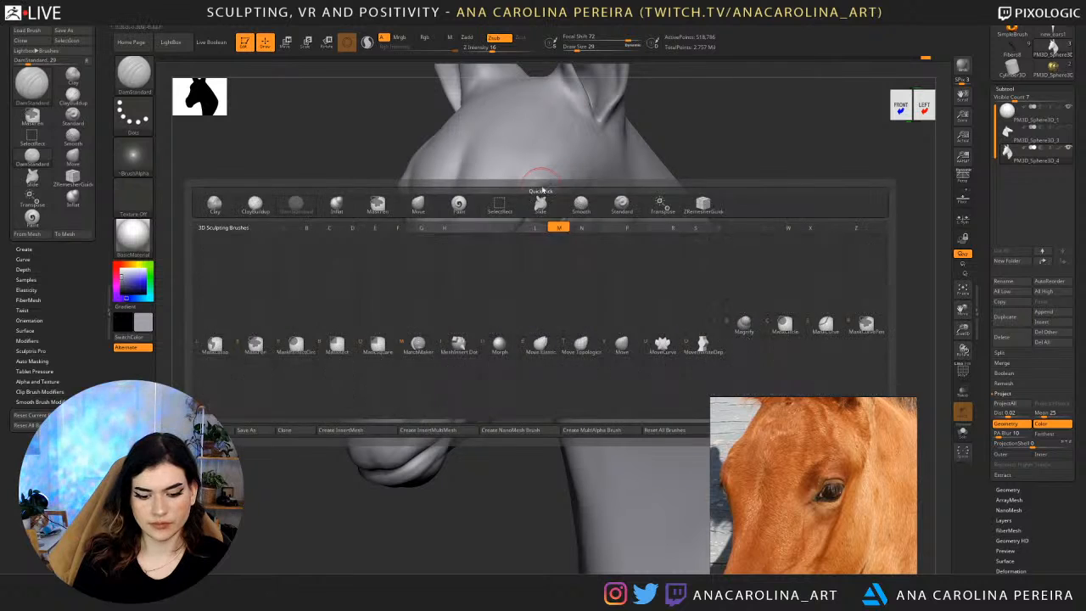
key(m)
key(v)
key(space)
drag(542, 185, 532, 188)
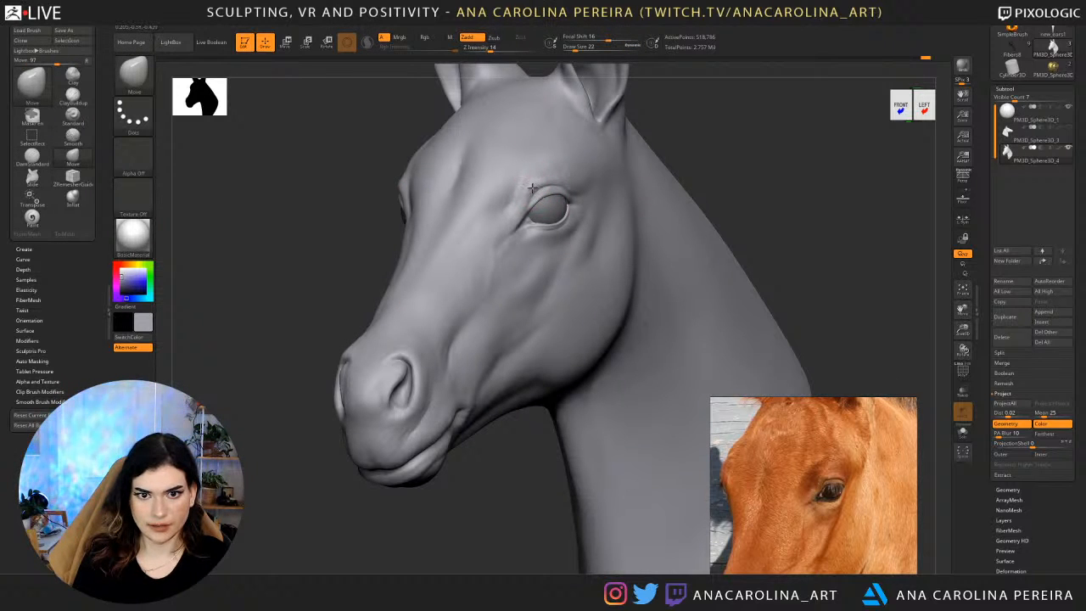
Adjust the inner eye corner with the Move brush and smooth the fold just below it.
drag(656, 137, 655, 174)
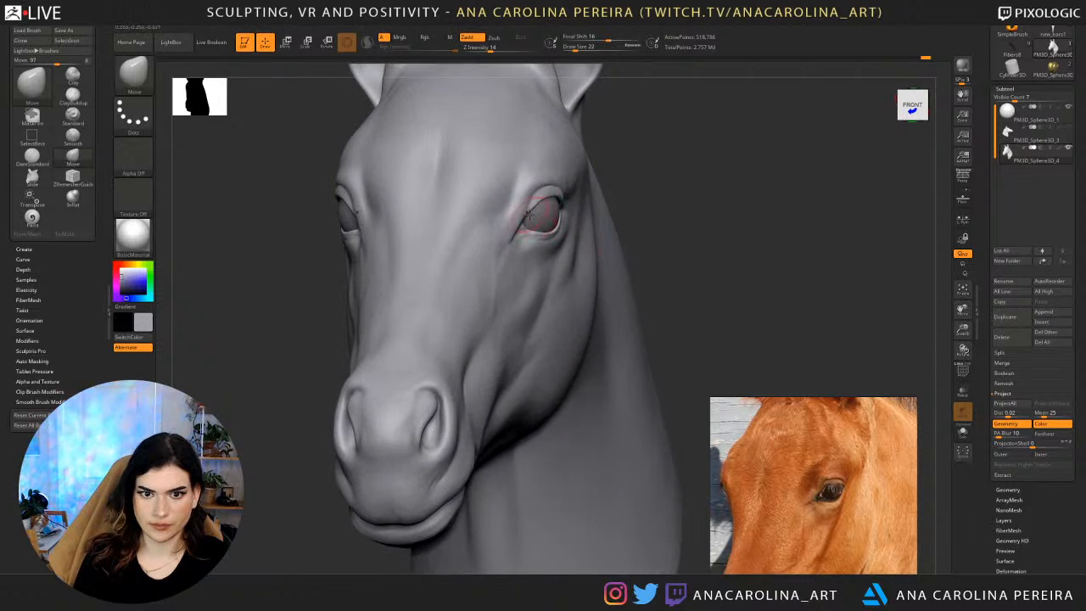
right_drag(524, 230, 466, 225)
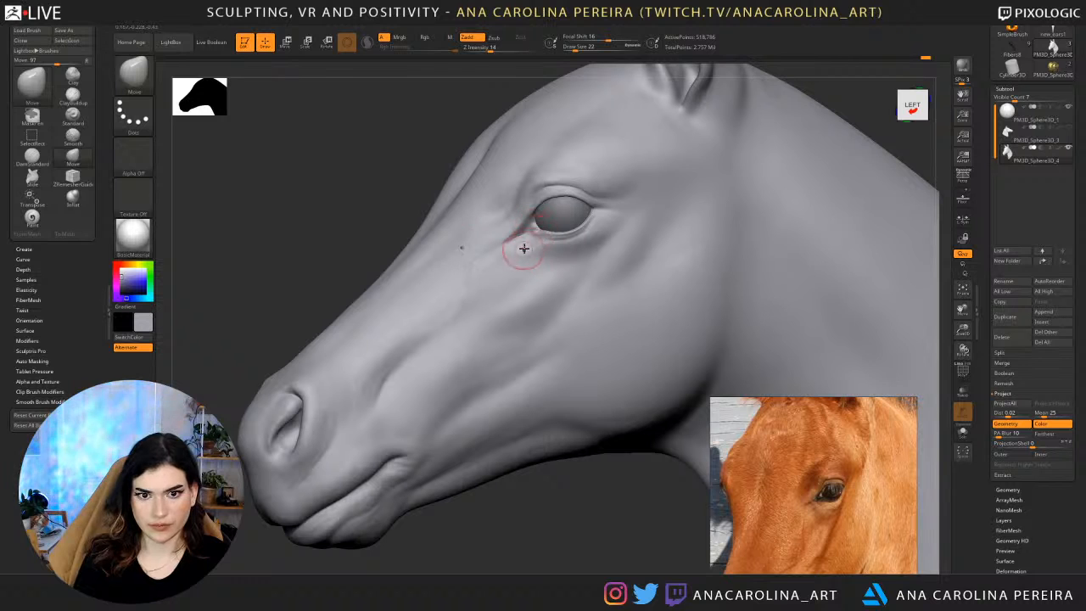
right_drag(467, 164, 504, 172)
shift+drag(513, 238, 504, 244)
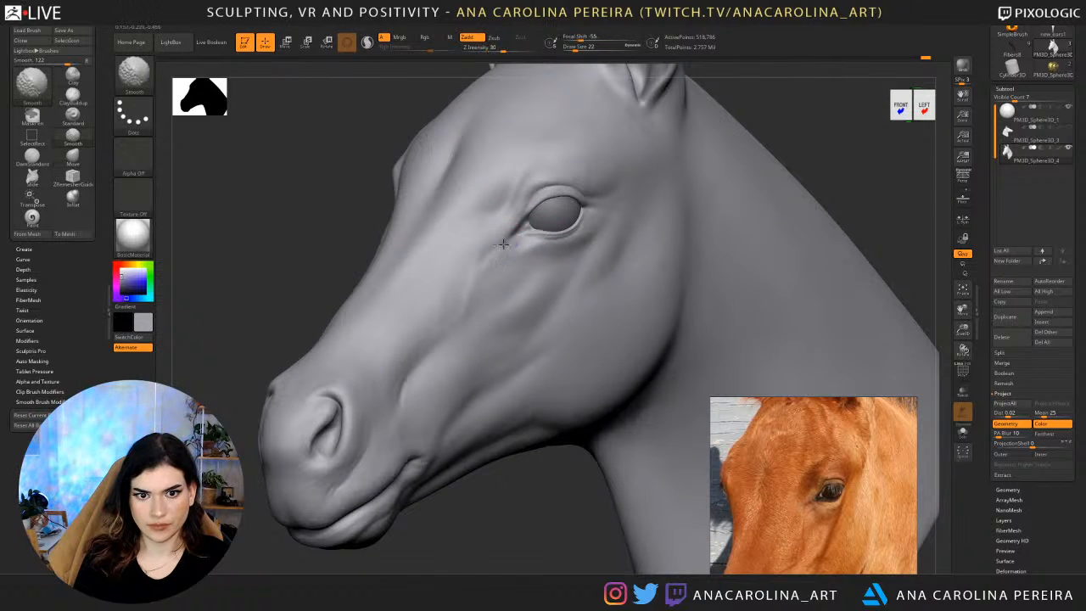
Raise the Move brush's Z Intensity to 52 and reshape the inner corner of the eye.
drag(829, 114, 763, 106)
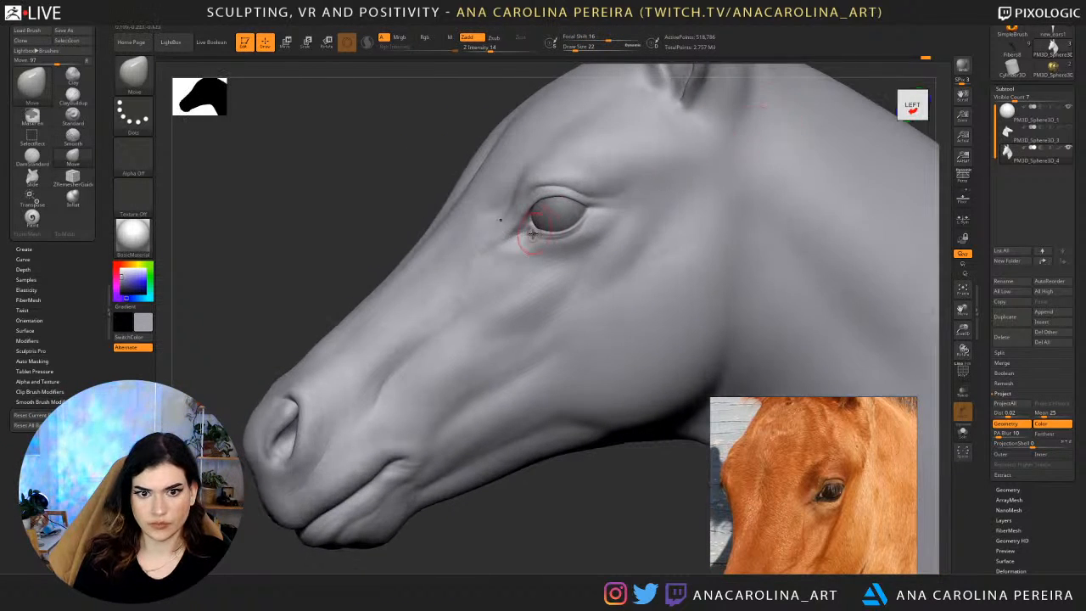
key(space)
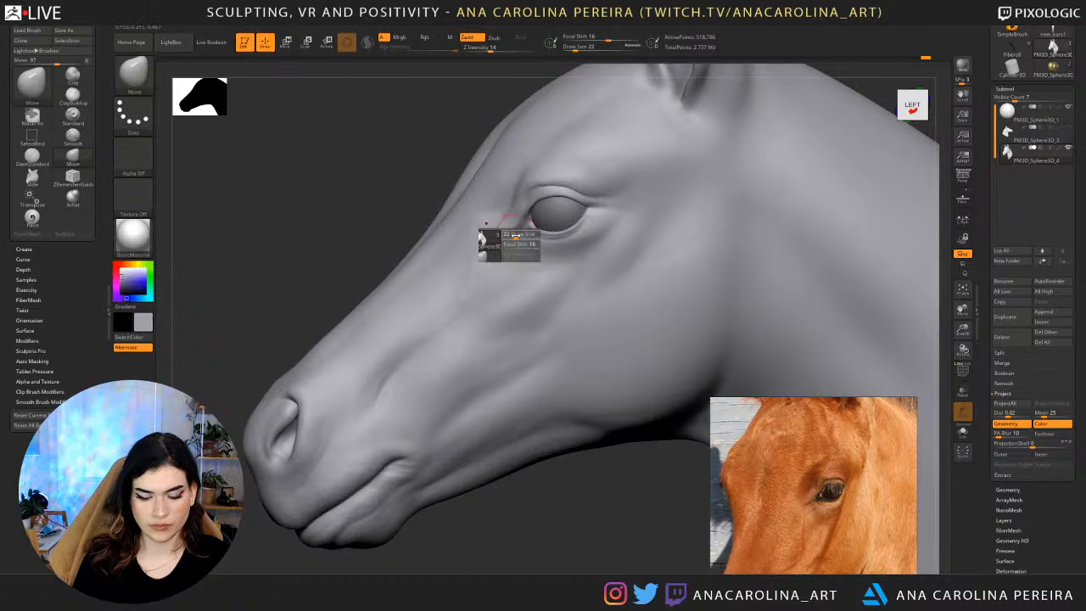
drag(534, 265, 555, 267)
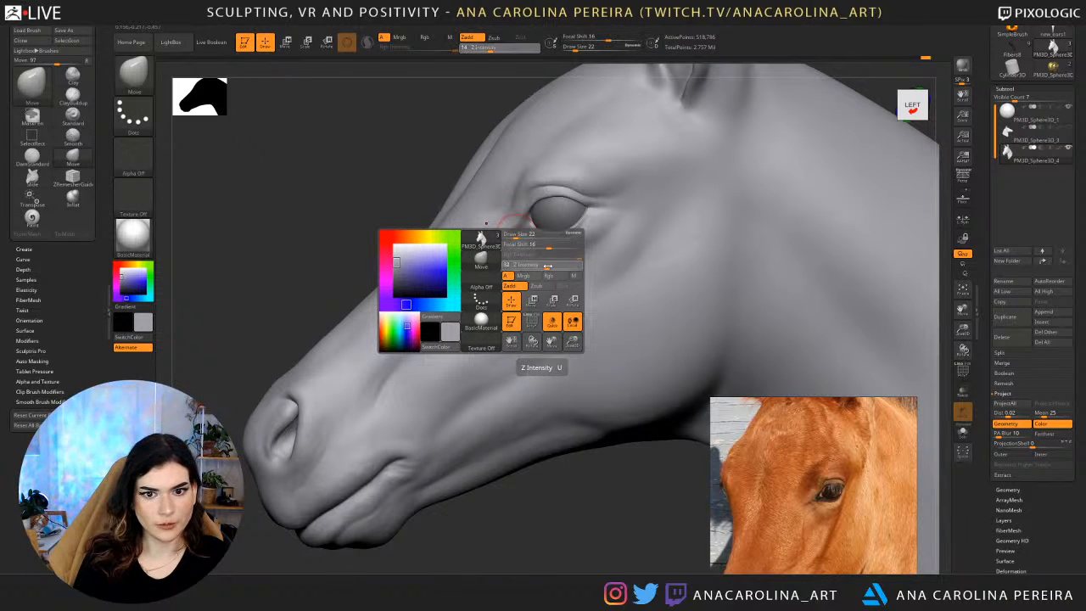
mouse_move(481, 201)
right_down()
mouse_move(611, 225)
mouse_move(637, 252)
right_up()
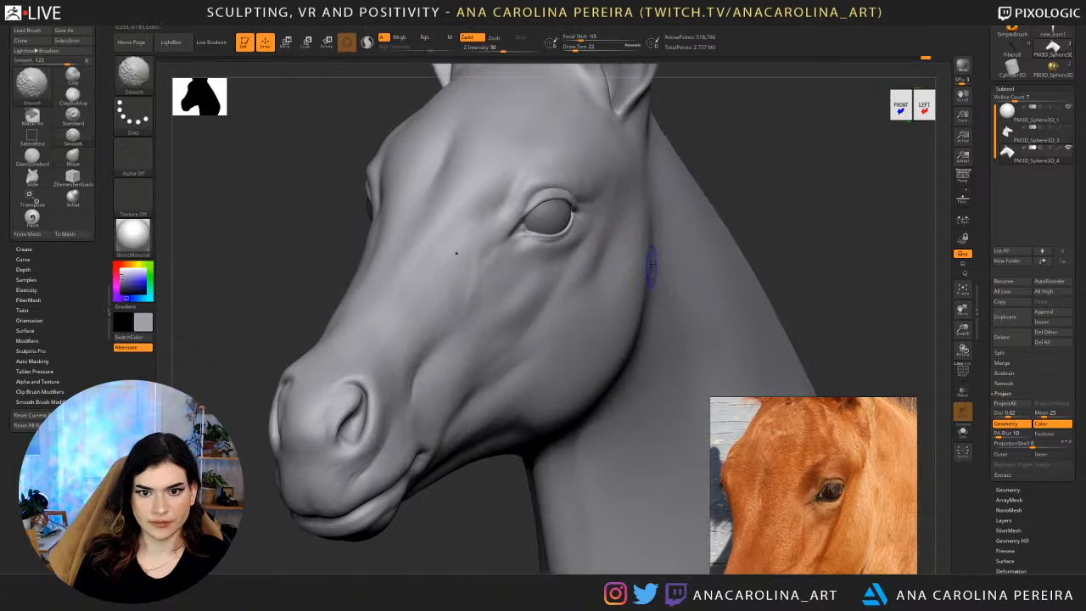
mouse_move(758, 166)
mouse_down()
mouse_move(742, 194)
mouse_move(803, 189)
mouse_move(721, 153)
mouse_move(737, 223)
mouse_move(794, 212)
mouse_up()
drag(727, 208, 718, 202)
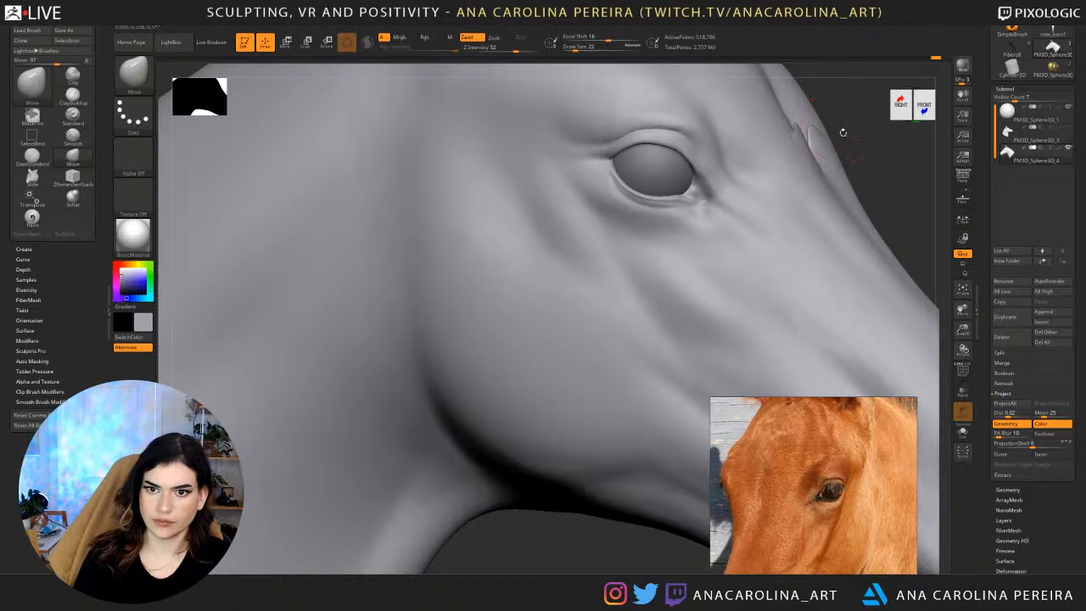
Smooth the reshaped inner eye corner and check it from the front and three-quarter view.
mouse_move(880, 195)
mouse_down()
mouse_move(617, 229)
mouse_move(679, 207)
mouse_up()
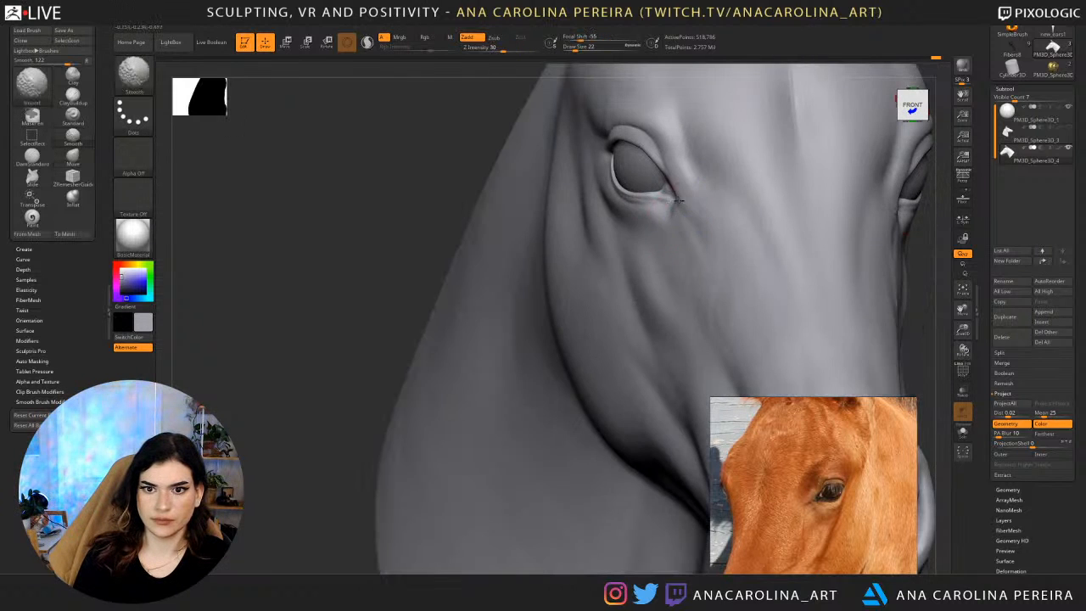
mouse_move(633, 232)
alt+mouse_down()
mouse_move(641, 170)
mouse_move(517, 183)
alt+mouse_up()
drag(904, 196, 744, 206)
alt+drag(826, 154, 783, 154)
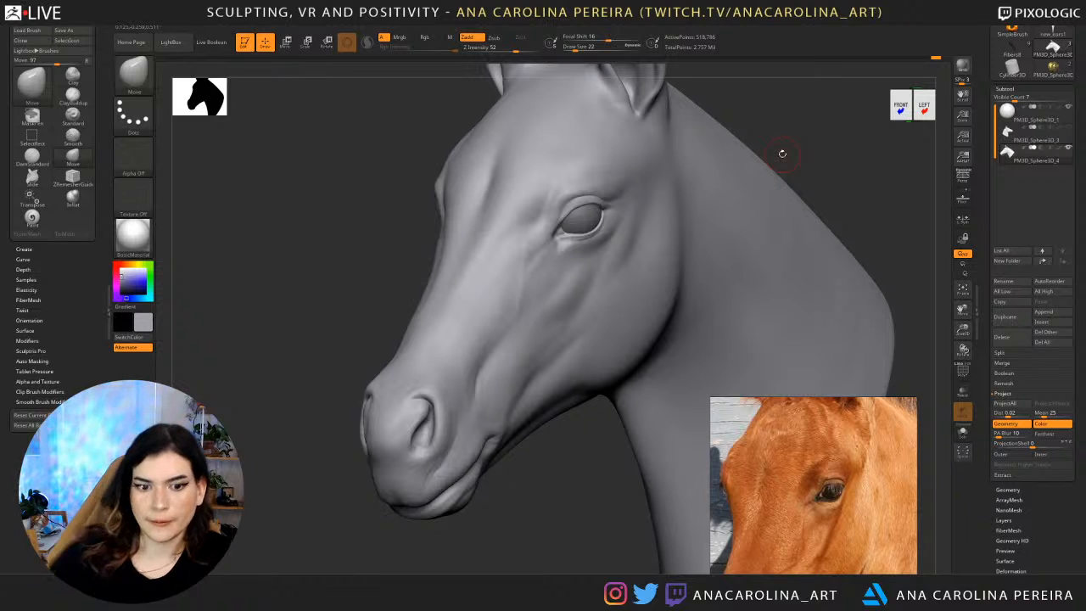
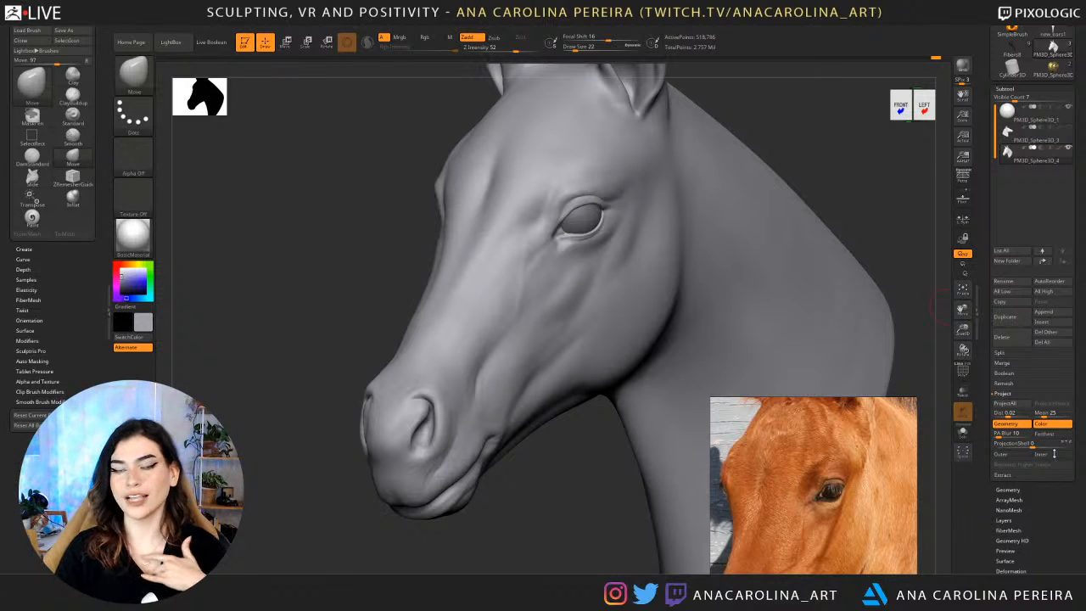
Carve creases around and above the horse's eye using the DamStandard brush at a larger draw size.
drag(746, 126, 764, 123)
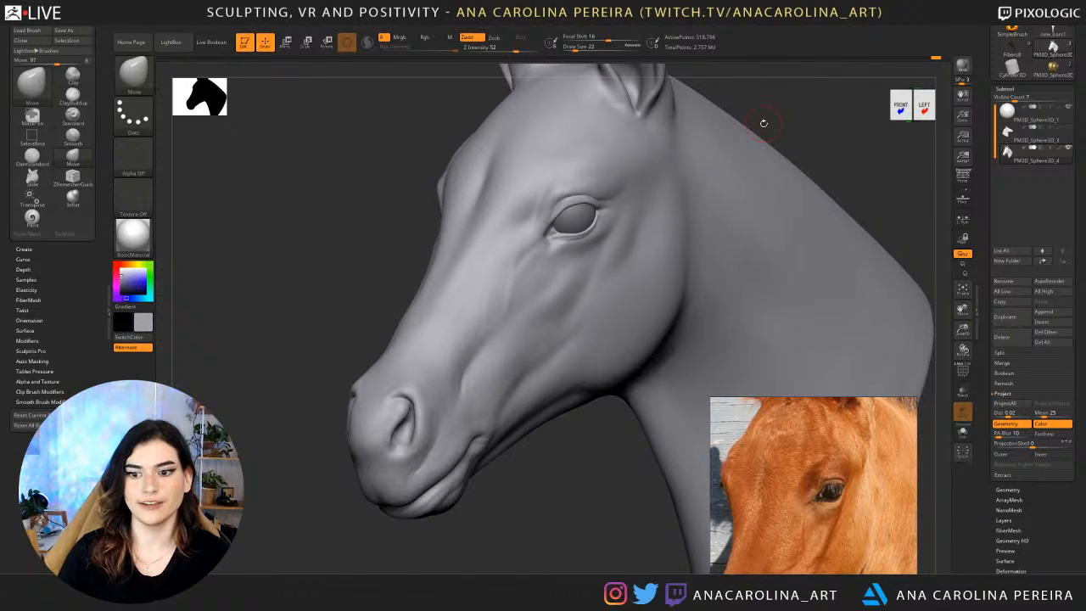
drag(537, 556, 560, 504)
key(b)
key(d)
key(s)
key(space)
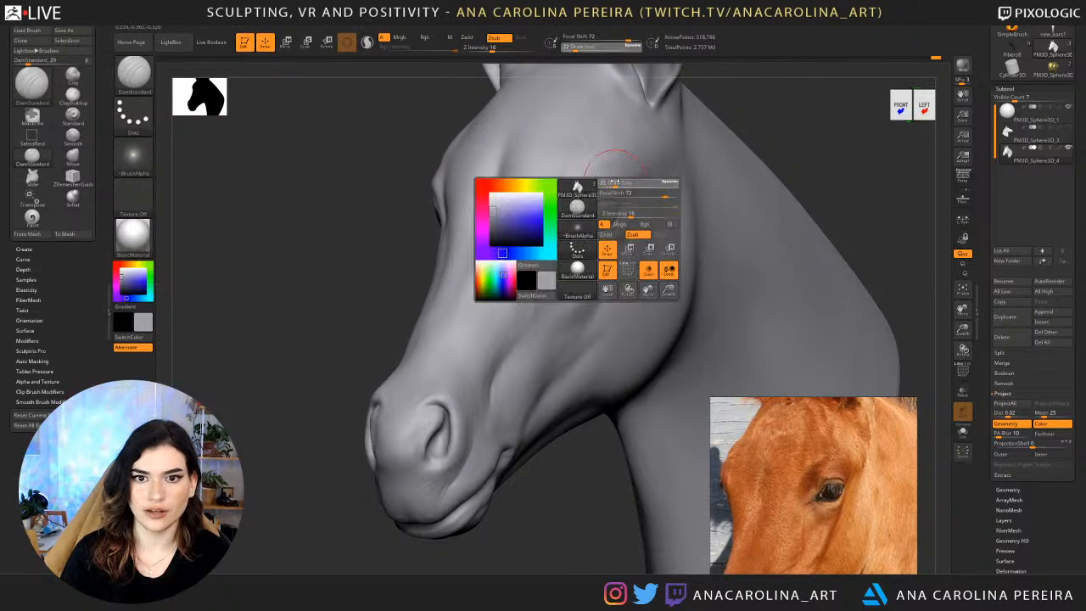
drag(614, 182, 622, 182)
drag(741, 117, 721, 122)
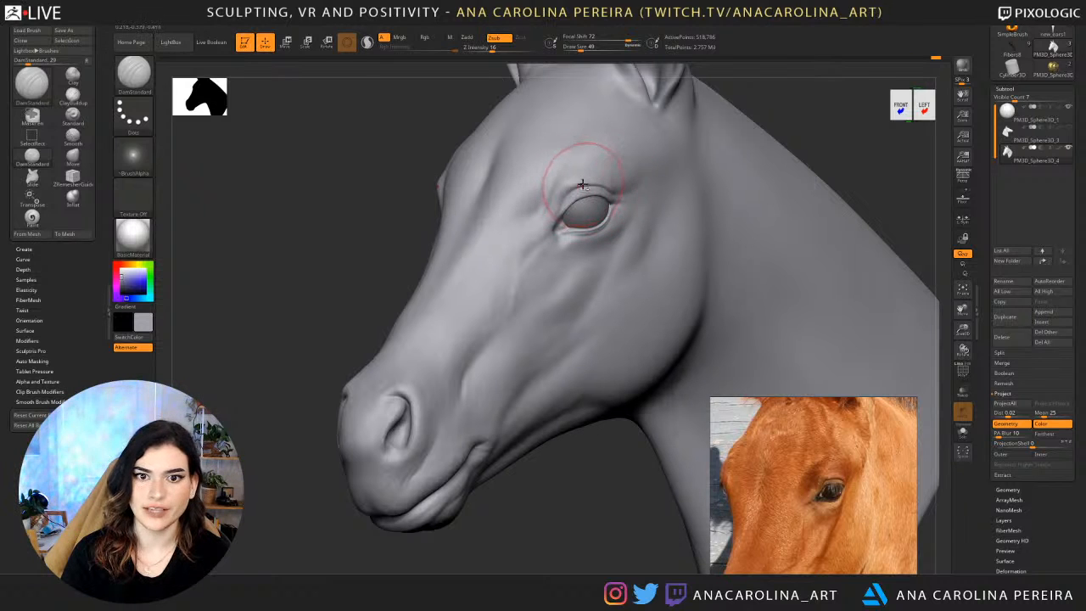
mouse_move(555, 220)
right_down()
mouse_move(633, 221)
mouse_move(461, 189)
right_up()
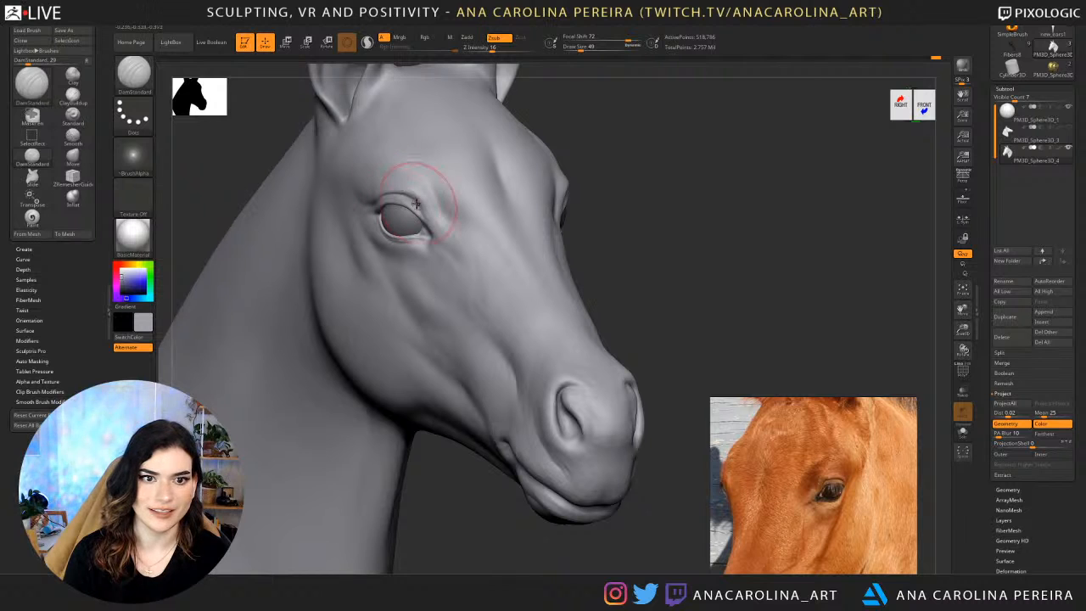
right_drag(566, 124, 594, 124)
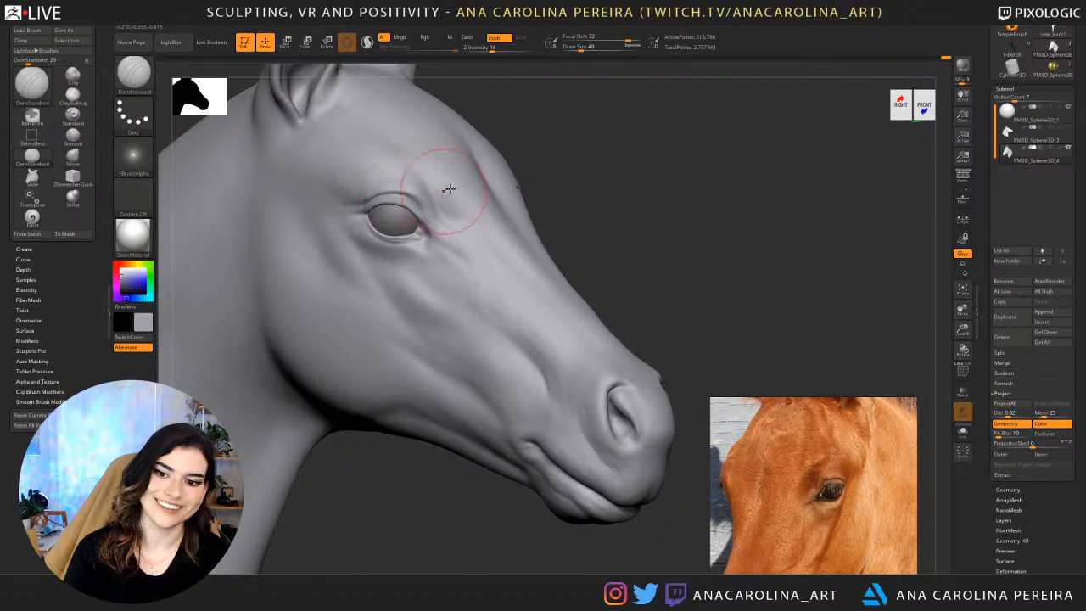
right_drag(448, 189, 510, 164)
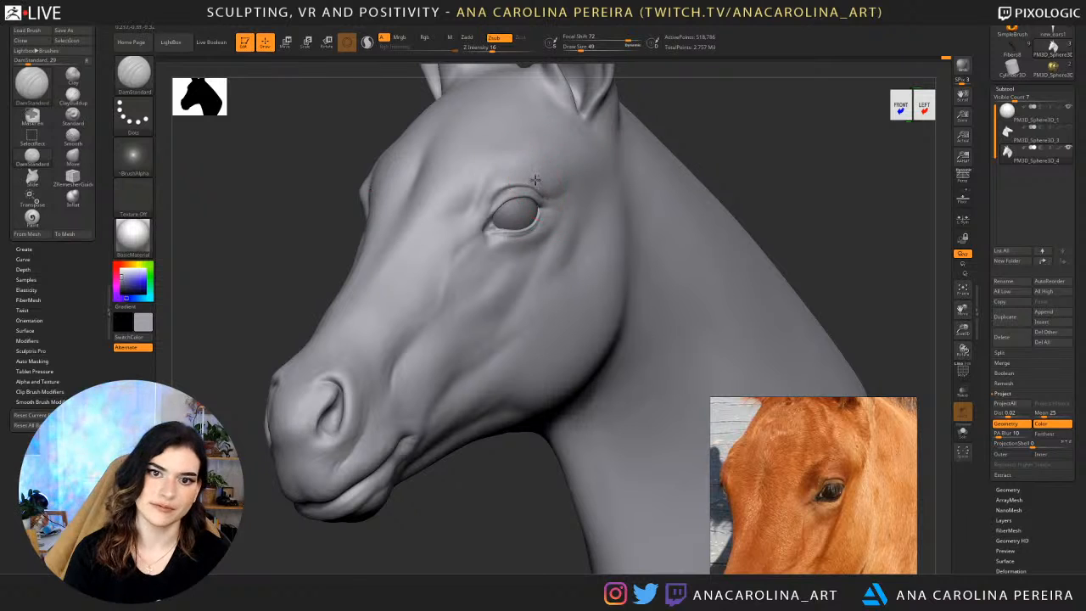
drag(699, 122, 632, 140)
shift+drag(552, 180, 516, 174)
Undo the last three strokes and recarve the fold above the upper eyelid with DamStandard at draw size 29.
key(ctrl+z)
key(ctrl+z)
key(ctrl+z)
key(space)
mouse_move(531, 184)
right_down()
mouse_move(606, 173)
mouse_move(528, 183)
mouse_move(504, 175)
right_up()
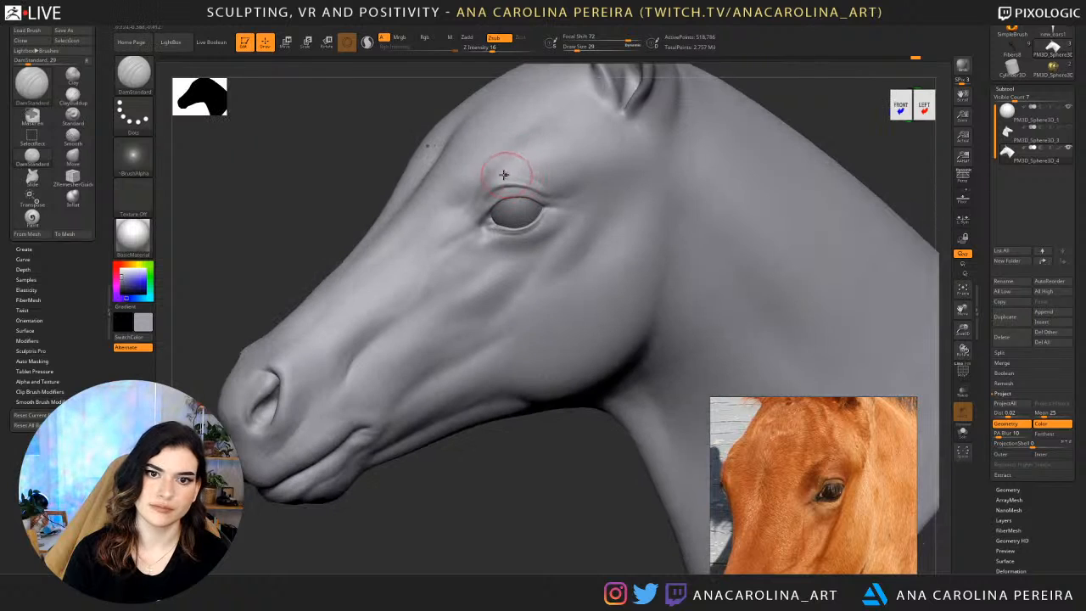
mouse_move(766, 76)
mouse_down()
mouse_move(739, 114)
mouse_move(730, 111)
mouse_up()
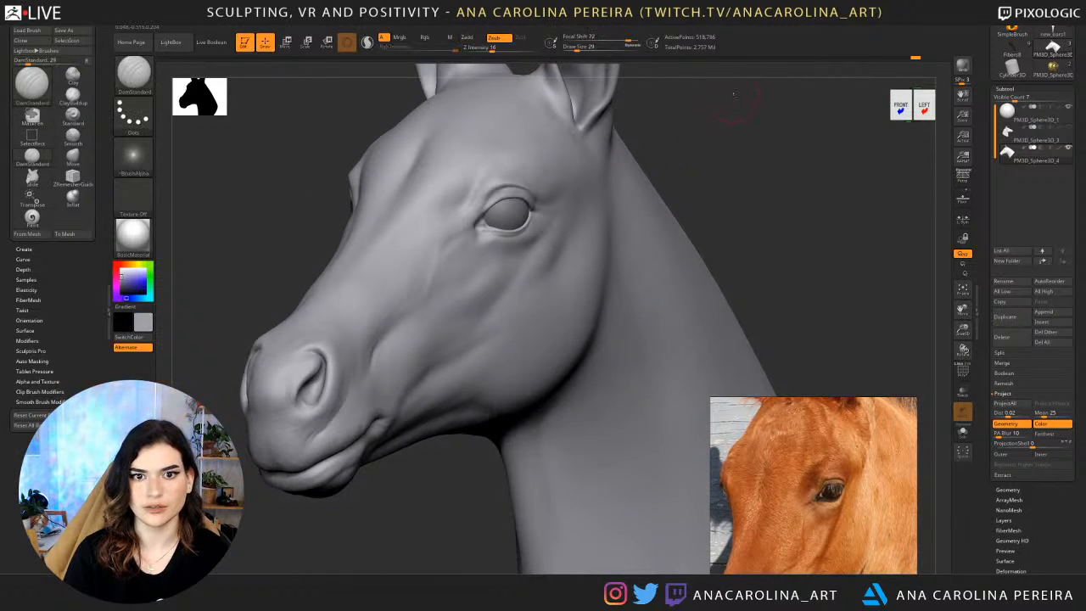
ctrl+right_drag(717, 115, 721, 155)
drag(825, 116, 749, 140)
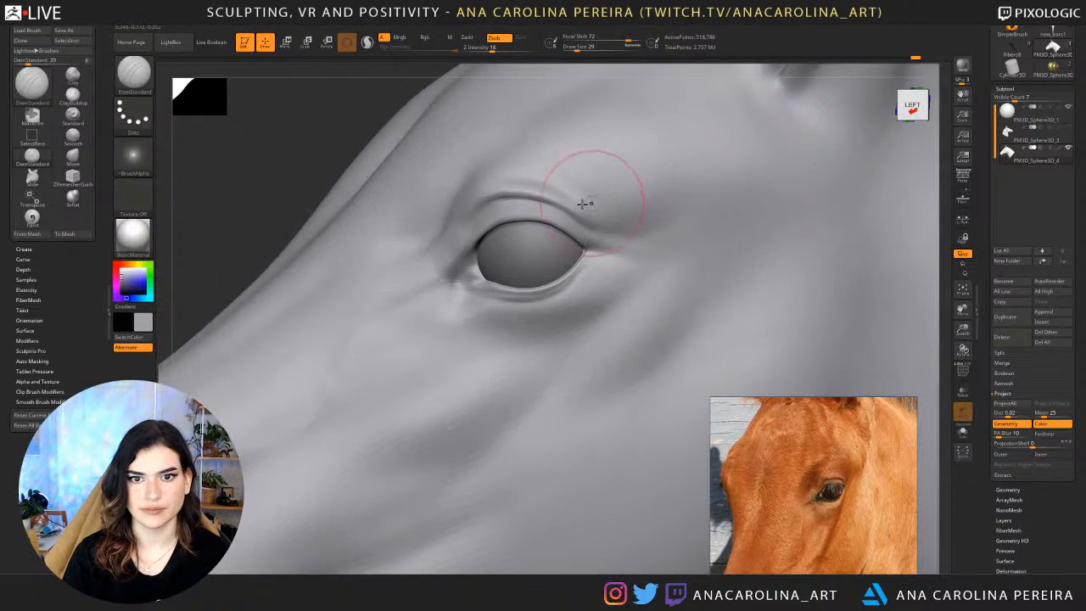
drag(387, 123, 335, 121)
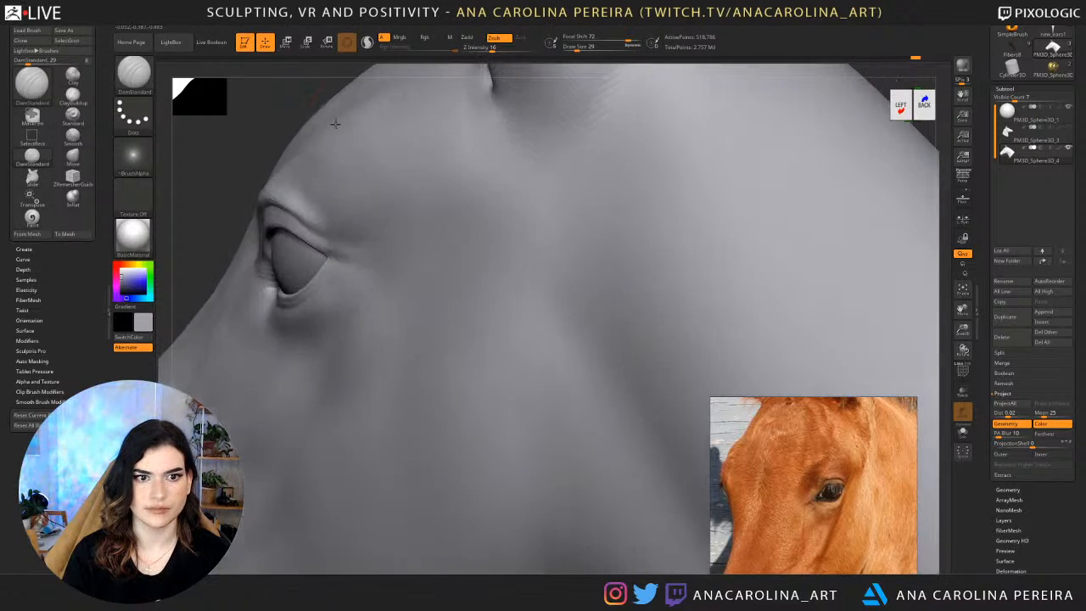
ctrl+right_drag(305, 86, 298, 114)
drag(297, 114, 512, 104)
drag(671, 111, 767, 134)
Drop the head two subdivision levels and smooth the area beneath the eye, using ClayBuildup at draw size 30.
key(b)
key(c)
key(b)
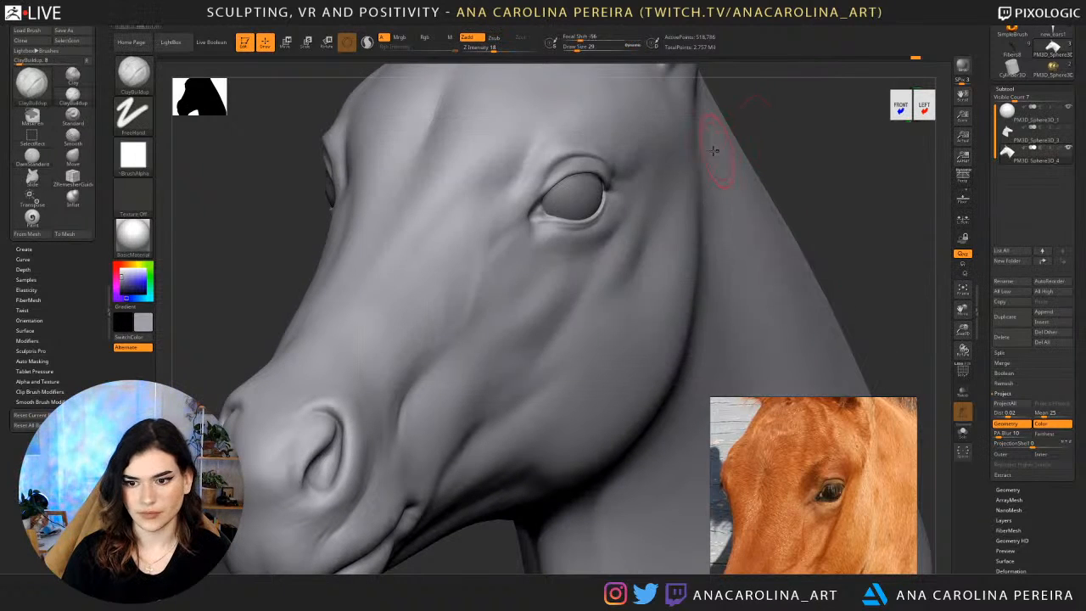
key(space)
drag(609, 218, 620, 207)
key(shift+d)
key(shift+d)
key(shift)
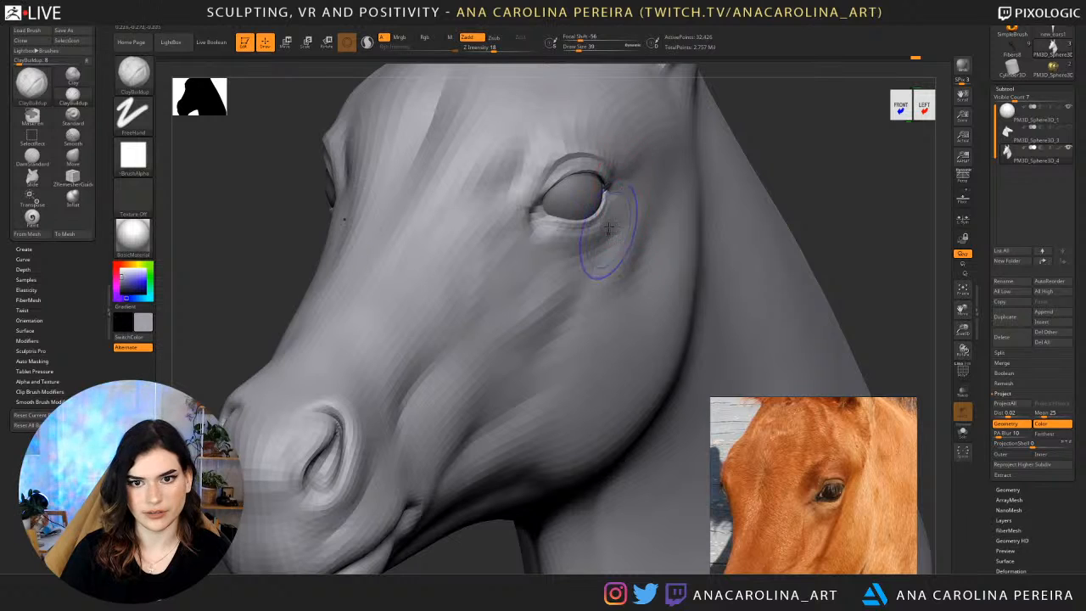
Raise the head one subdivision level, build up the form below the eye, and return to the highest level.
key(d)
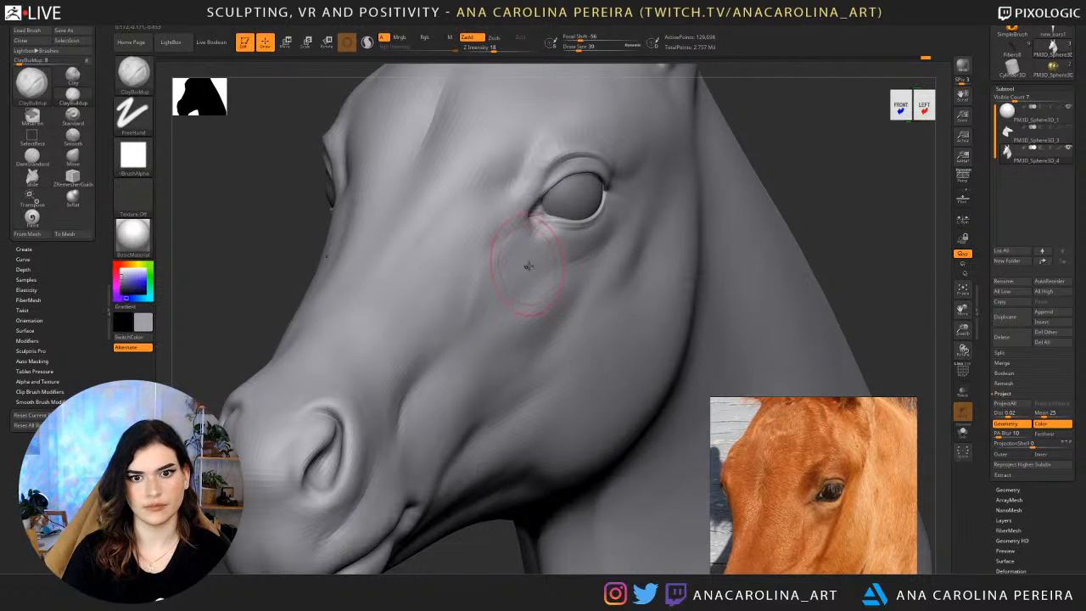
shift+drag(598, 226, 577, 256)
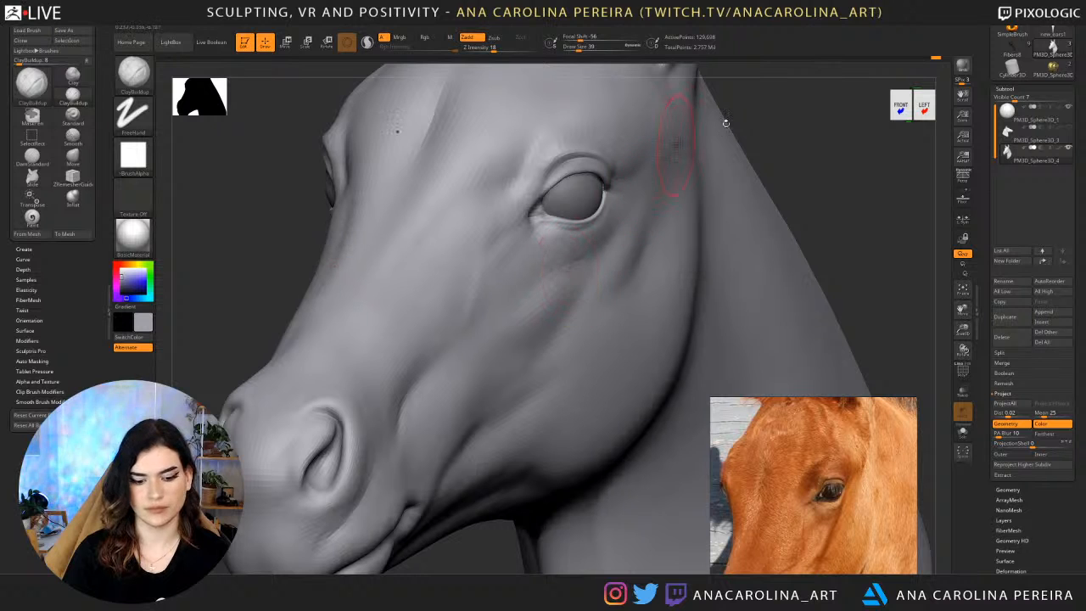
key(d)
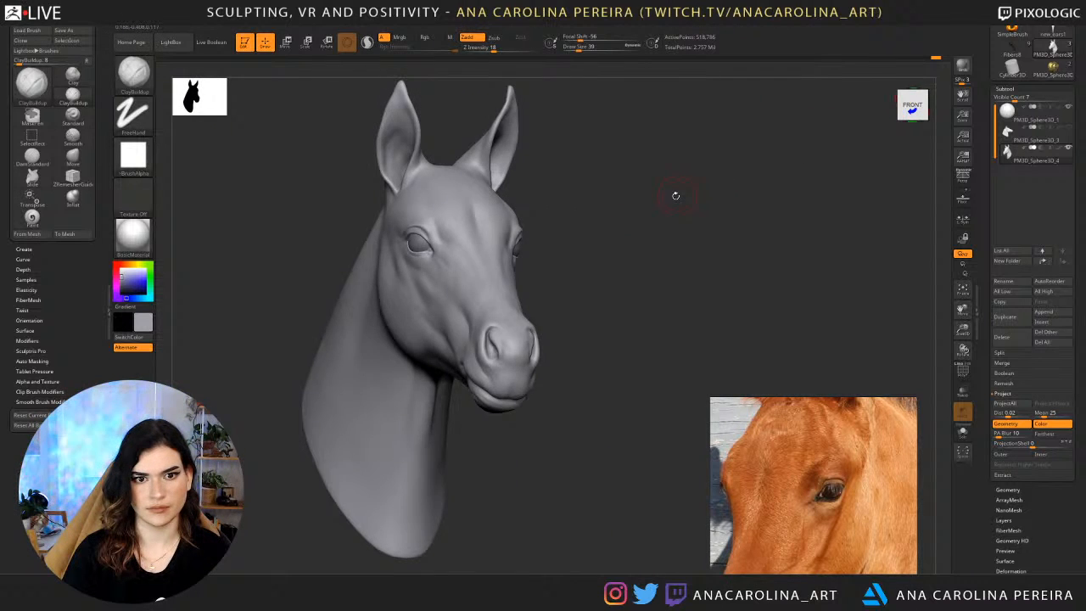
mouse_move(675, 197)
mouse_down()
mouse_move(671, 218)
mouse_move(648, 223)
mouse_move(677, 196)
mouse_move(718, 207)
mouse_move(739, 182)
mouse_up()
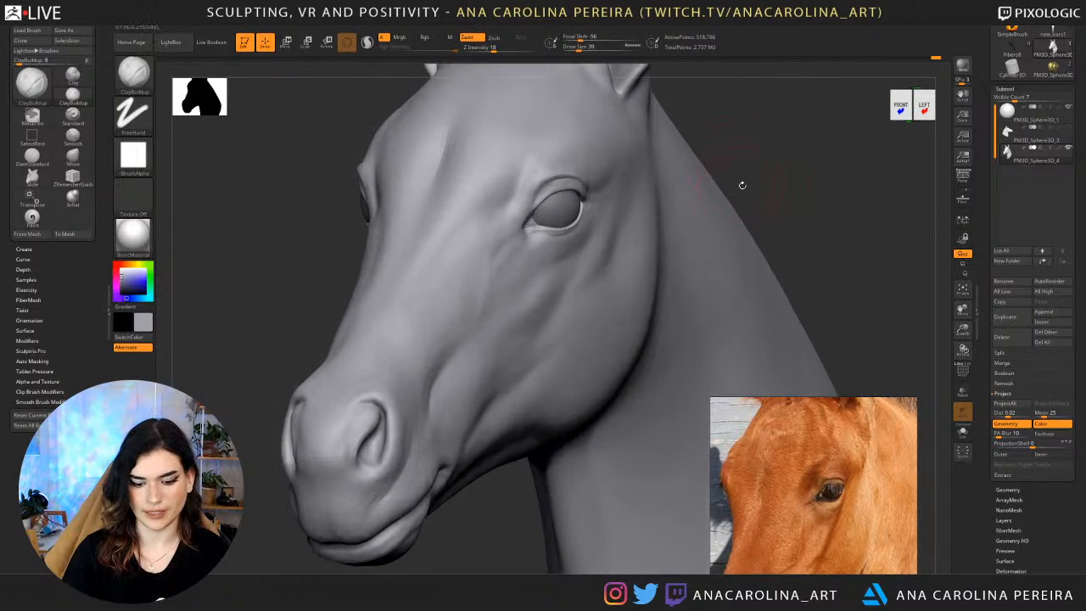
Carve folds beneath the horse's eye with the DamStandard brush at draw size 30.
key(b)
key(d)
key(s)
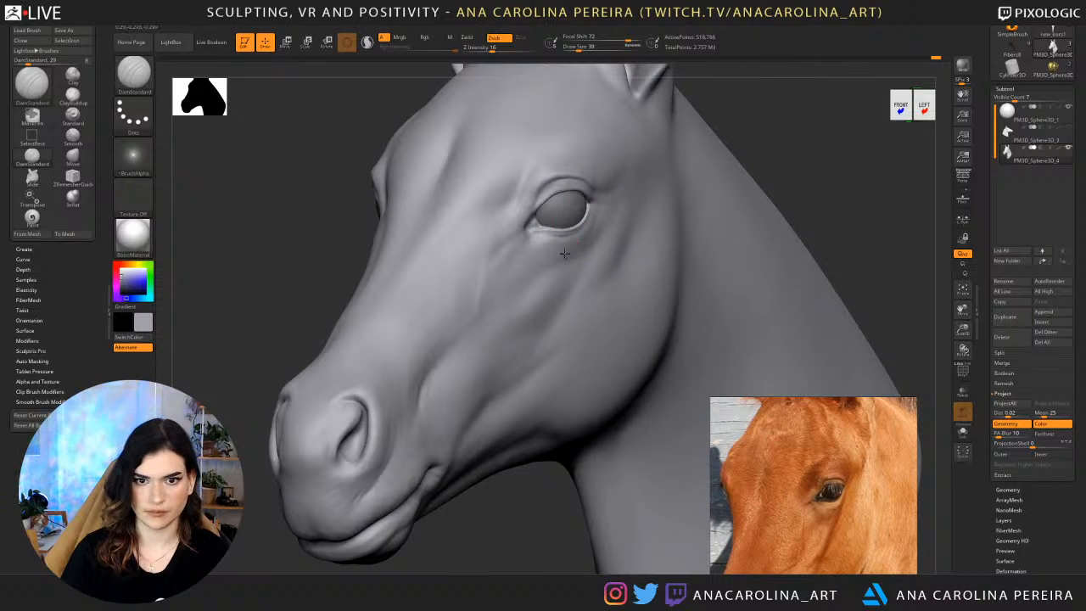
drag(298, 238, 380, 204)
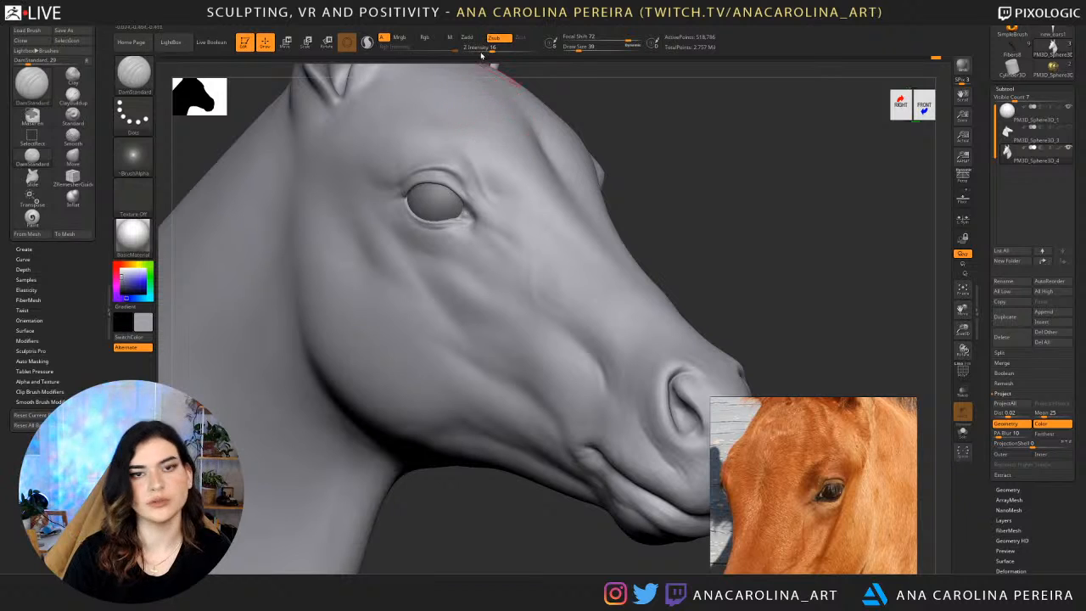
click(505, 29)
click(533, 157)
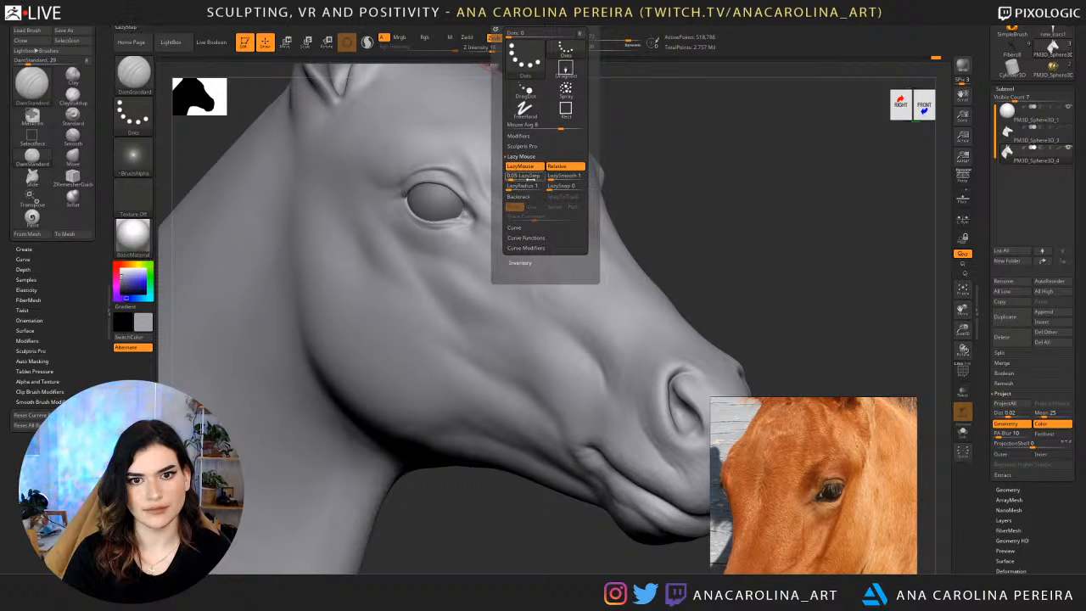
drag(655, 175, 668, 176)
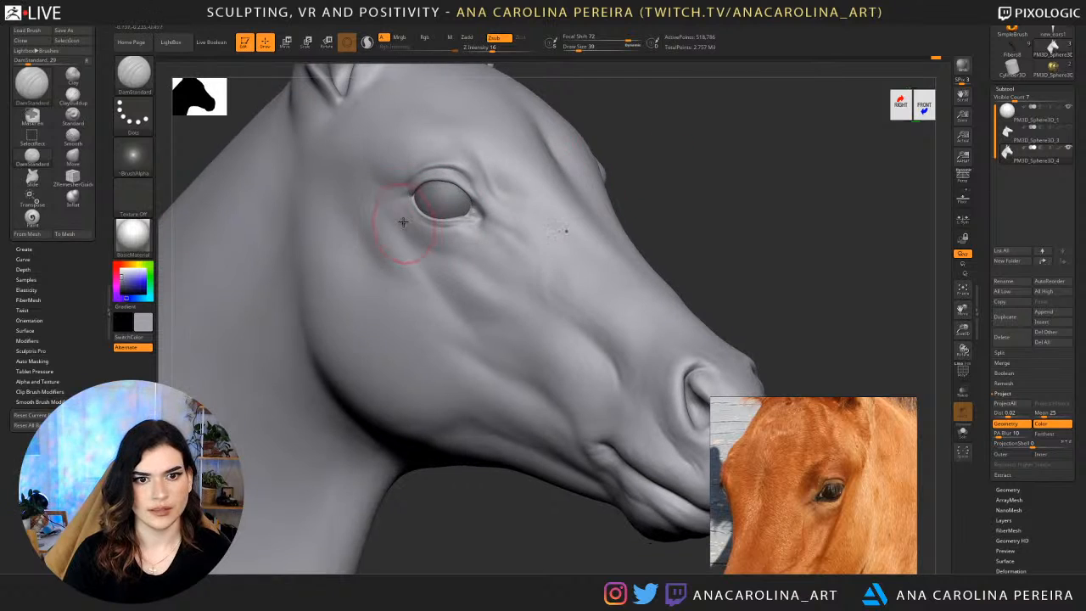
drag(399, 208, 449, 250)
mouse_move(405, 211)
mouse_down()
mouse_move(466, 248)
mouse_move(427, 240)
mouse_move(486, 255)
mouse_up()
mouse_move(680, 220)
mouse_down()
mouse_move(662, 222)
mouse_move(674, 220)
mouse_up()
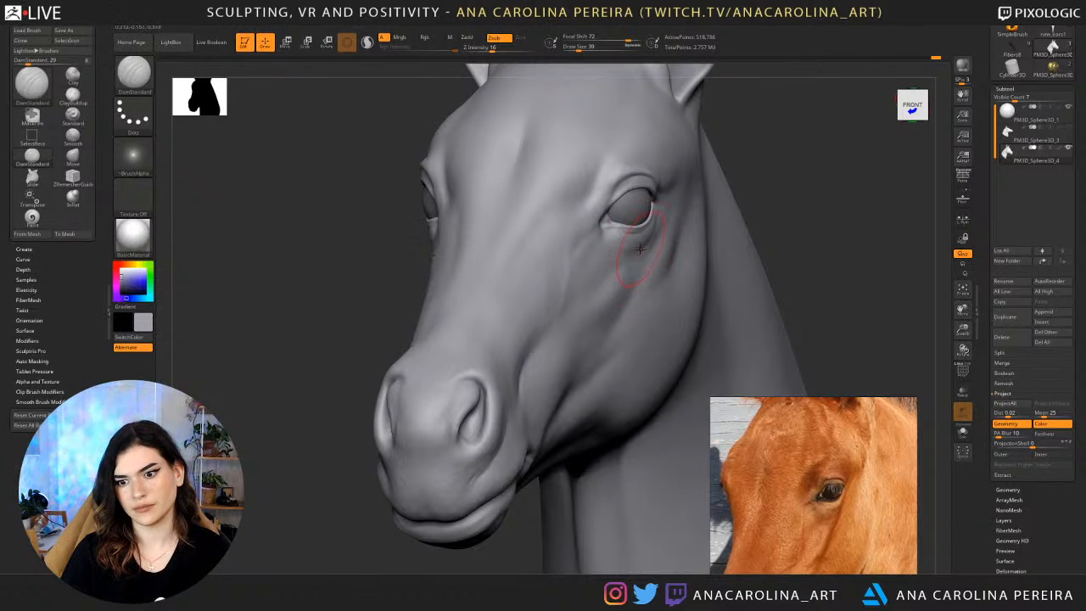
Smooth and refine the folds under the eye and toward its inner corner, working on both sides of the head.
drag(752, 202, 645, 247)
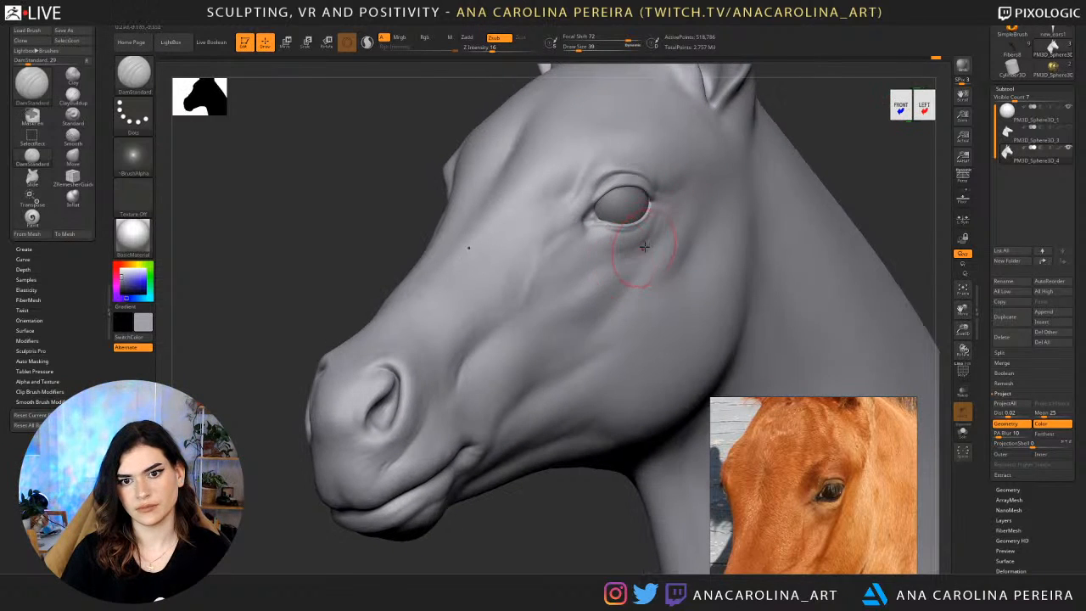
drag(783, 162, 883, 178)
key(f)
alt+drag(763, 179, 737, 255)
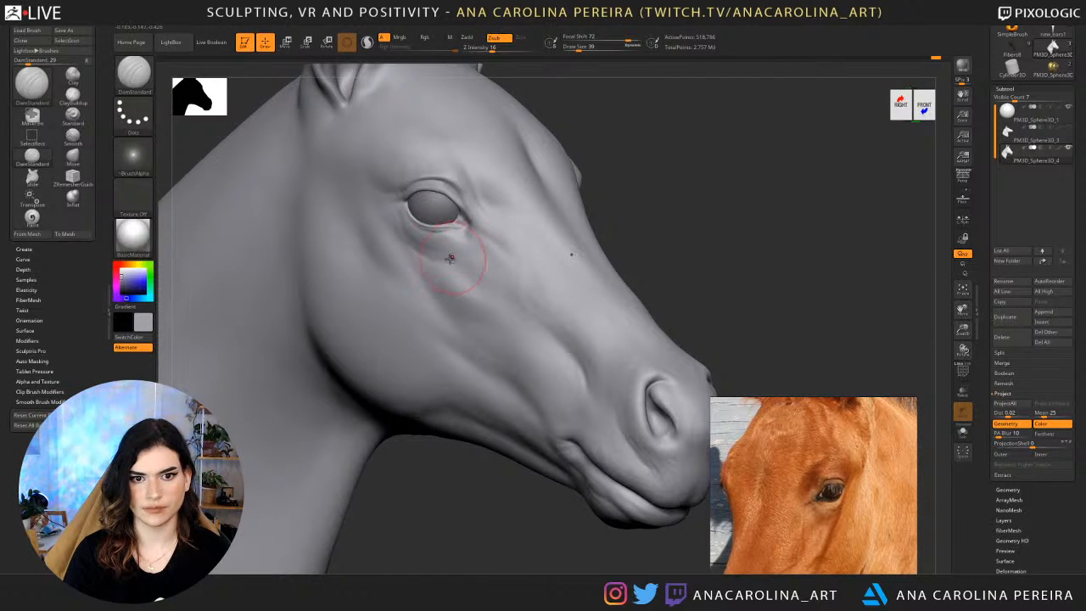
key(shift)
drag(436, 255, 499, 258)
drag(747, 234, 582, 235)
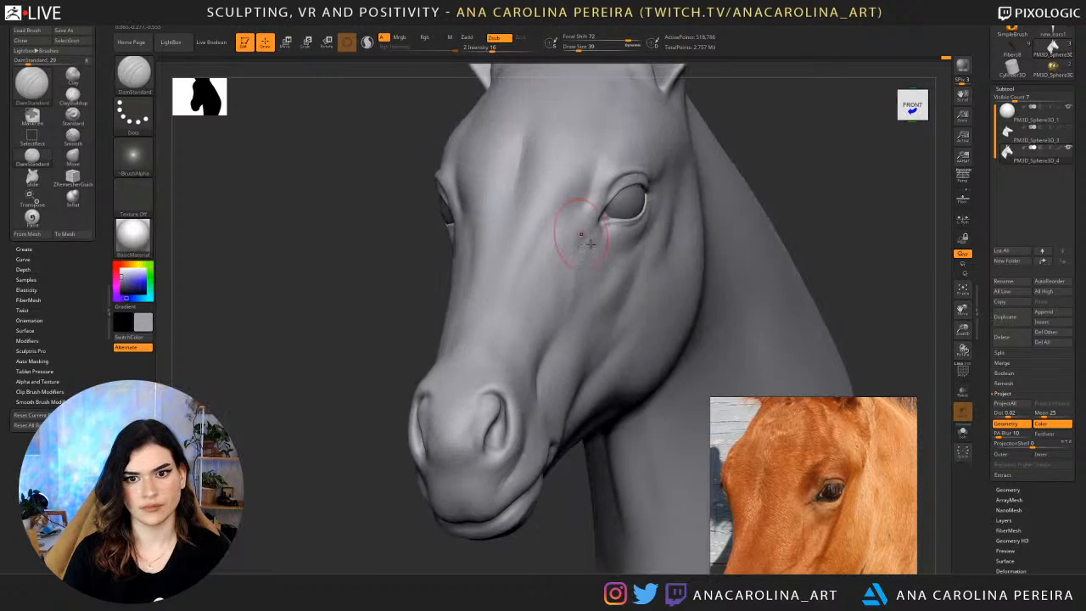
drag(726, 238, 641, 250)
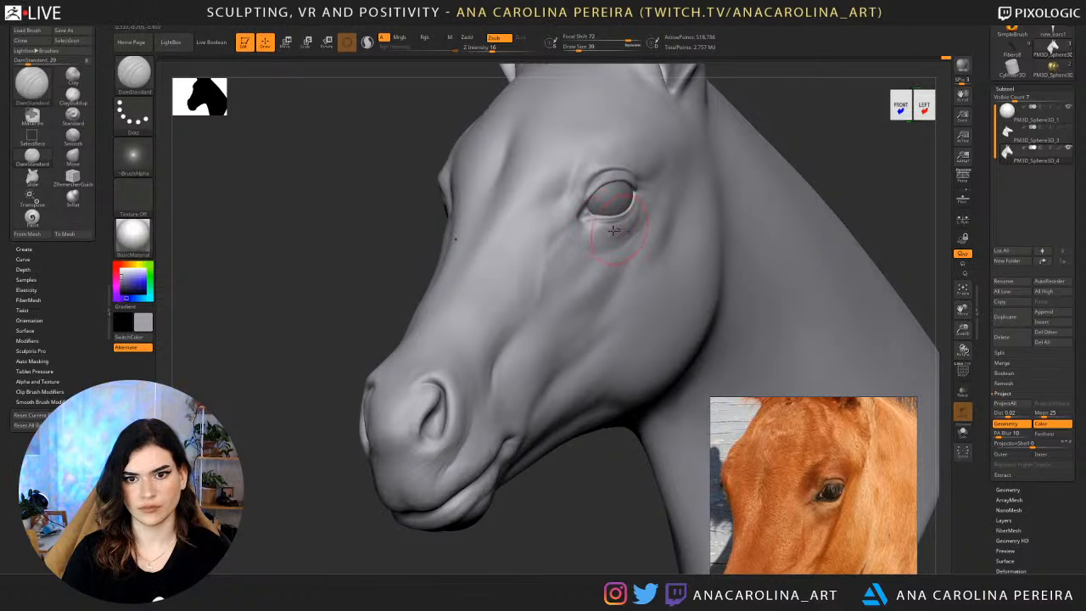
drag(815, 187, 921, 189)
drag(679, 174, 713, 179)
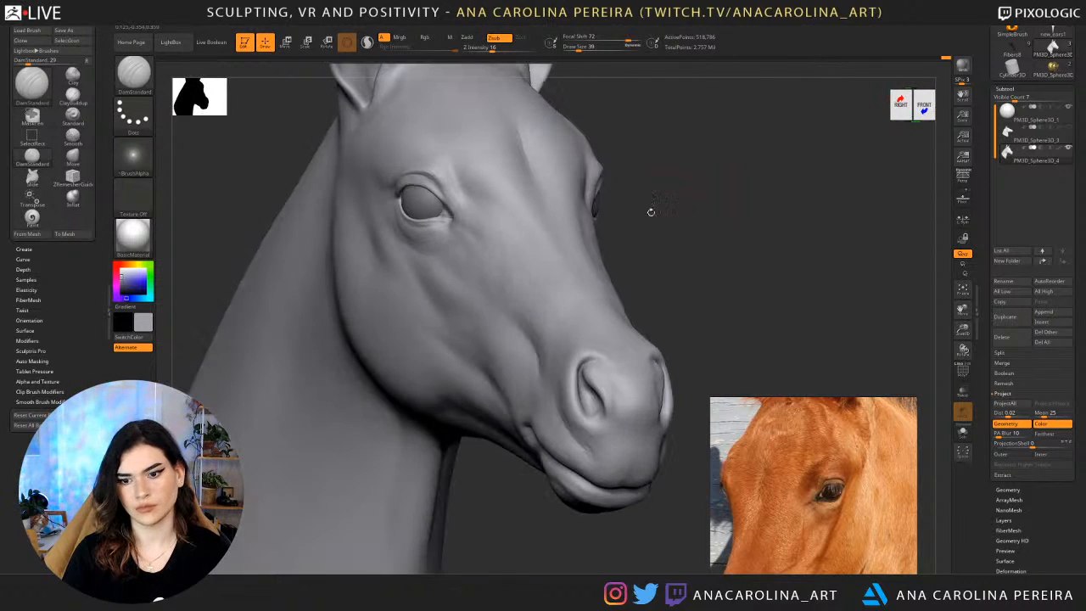
shift+drag(459, 279, 458, 255)
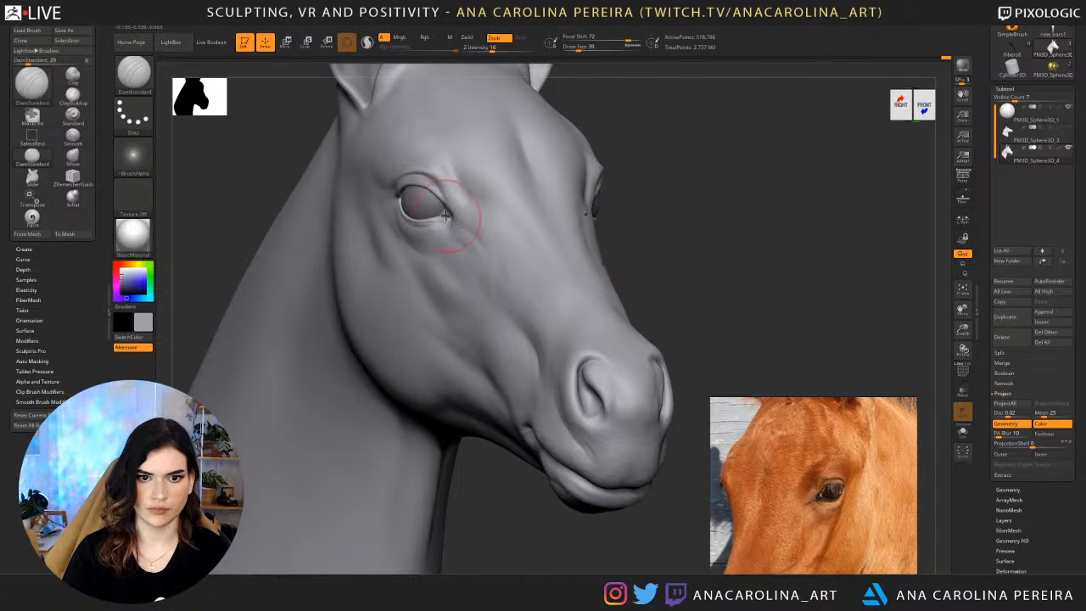
Reshape the inner corner of the eye with the Move brush at draw size 41.
key(b)
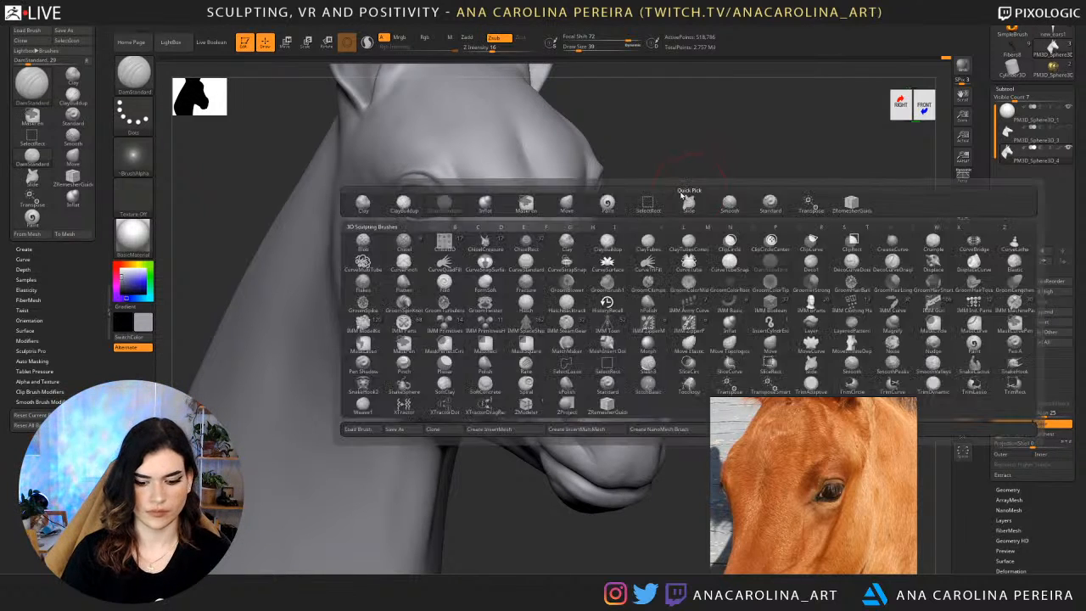
key(m)
key(v)
key(space)
mouse_move(686, 213)
mouse_down()
mouse_move(477, 209)
mouse_move(458, 219)
mouse_up()
drag(464, 223, 475, 228)
drag(701, 232, 615, 237)
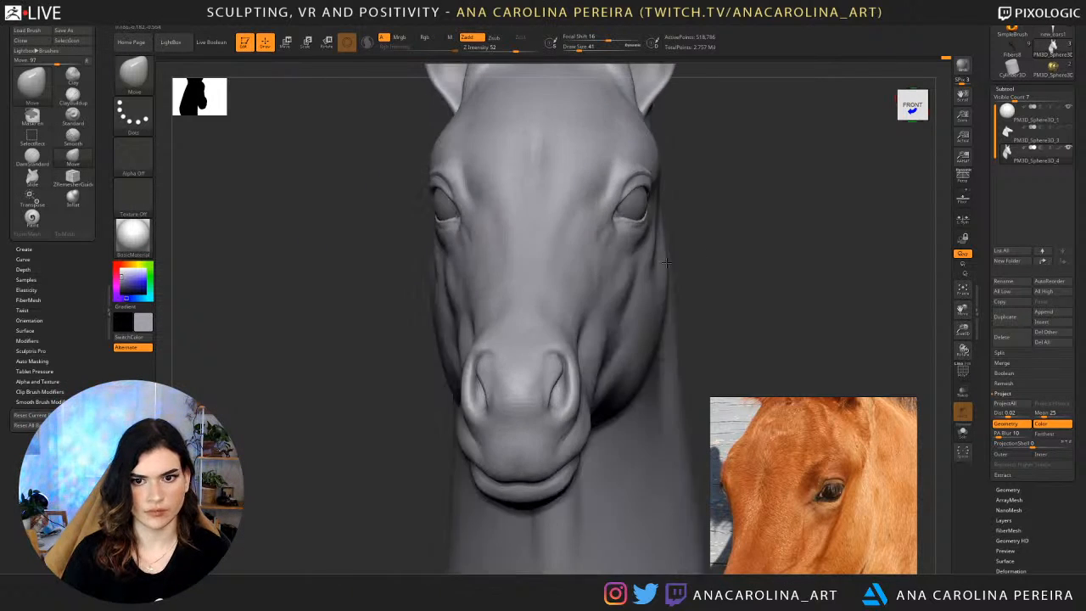
key(f)
drag(711, 170, 768, 172)
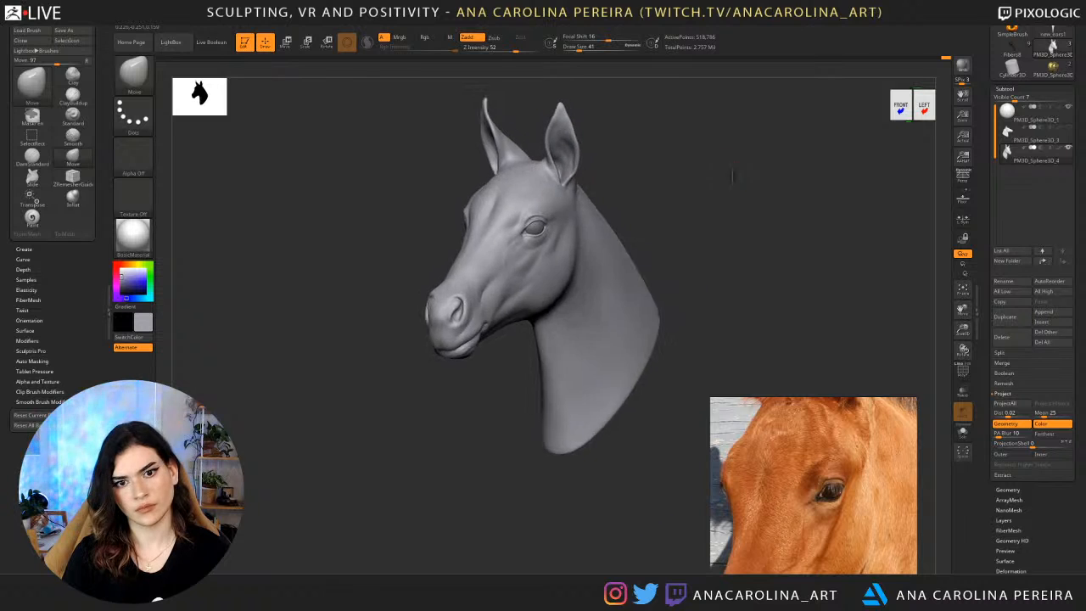
key(f)
alt+drag(836, 157, 788, 156)
Carve finer wrinkles beneath the lower eyelid with the DamStandard brush at draw size 29.
key(b)
key(d)
key(s)
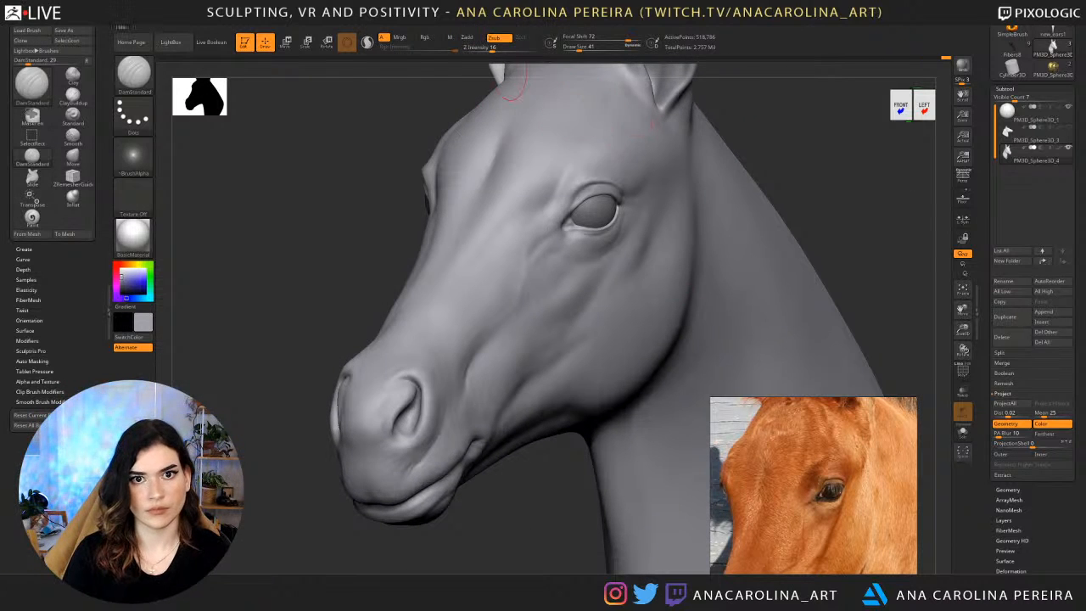
mouse_move(510, 28)
key(space)
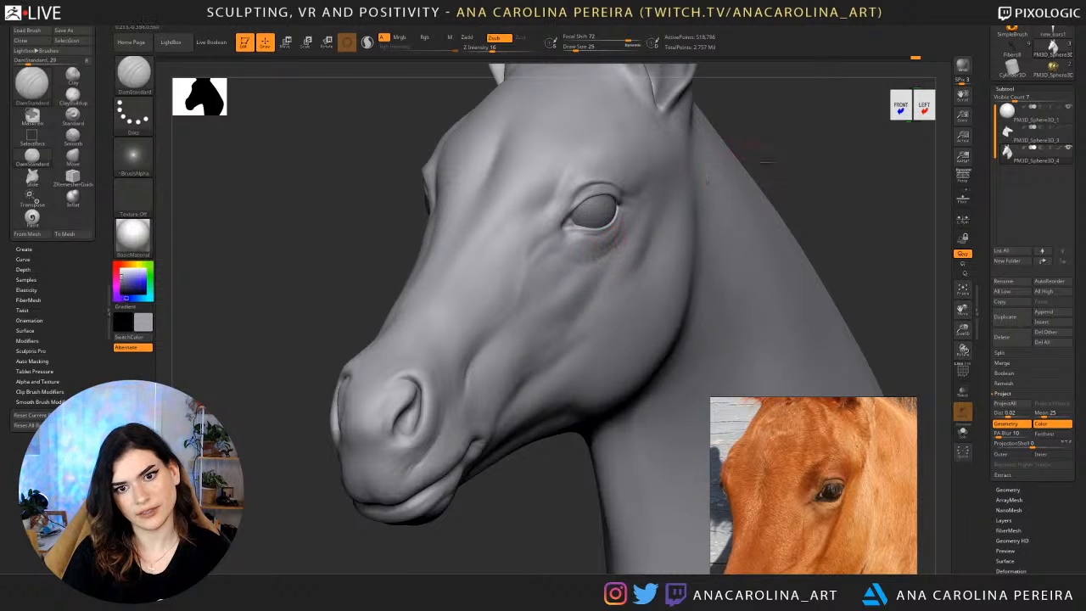
drag(767, 162, 891, 161)
shift+drag(461, 245, 453, 247)
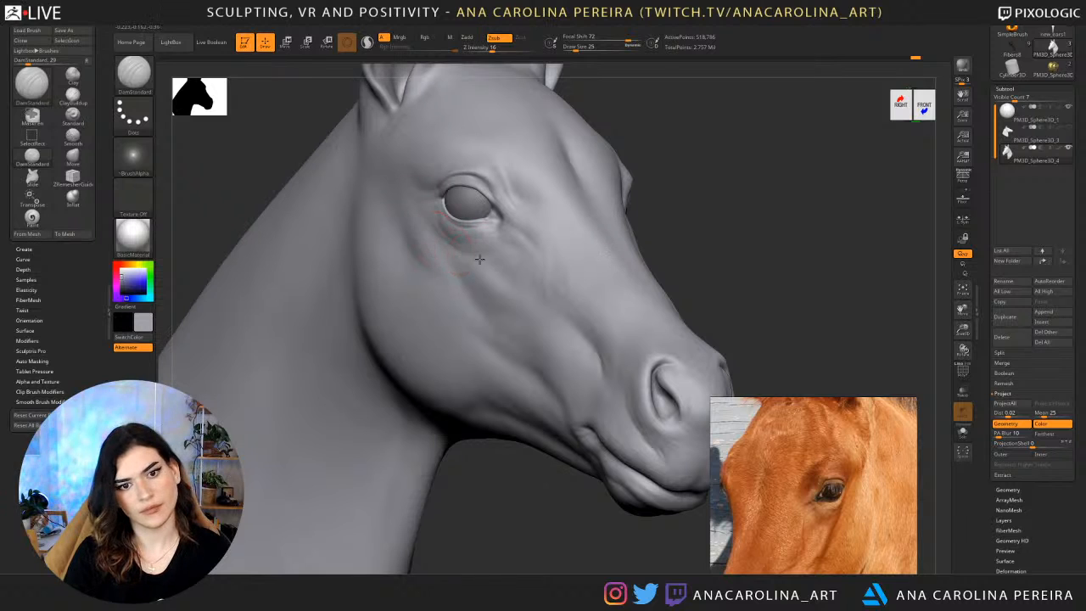
drag(456, 255, 517, 250)
Deepen the crease running from the eye's inner corner with DamStandard at draw size 37.
alt+drag(660, 200, 667, 133)
mouse_move(668, 171)
mouse_down()
mouse_move(630, 175)
mouse_move(682, 260)
mouse_up()
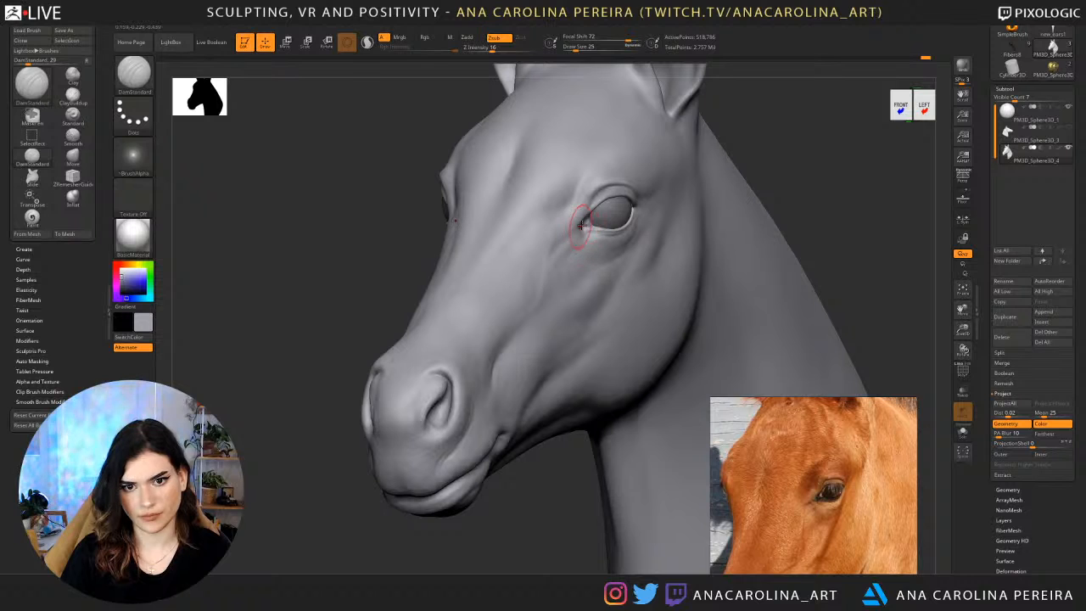
key(space)
drag(569, 237, 574, 236)
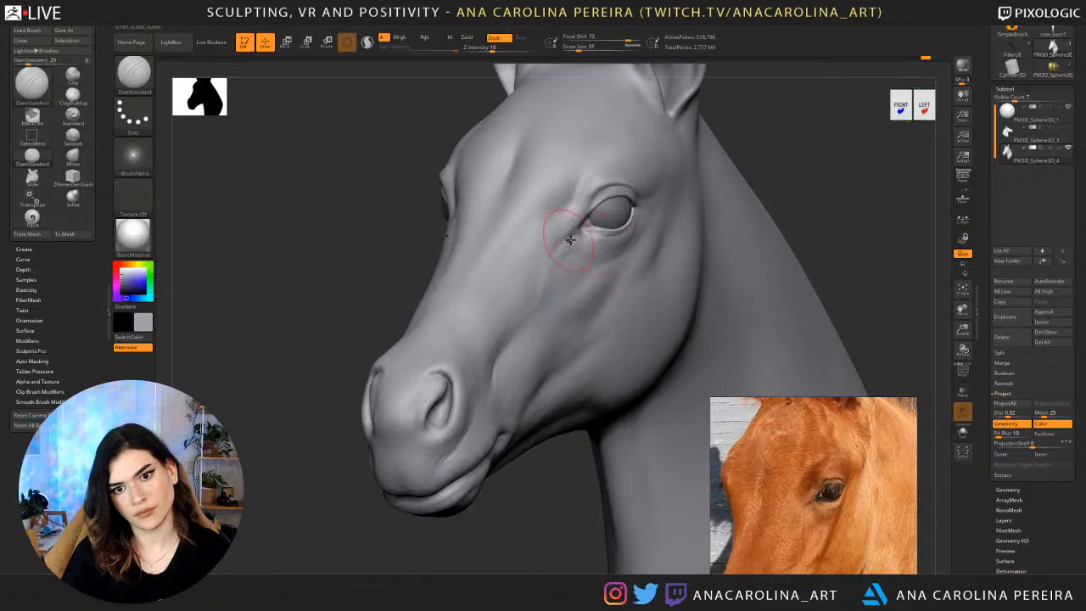
ctrl+right_drag(799, 138, 734, 364)
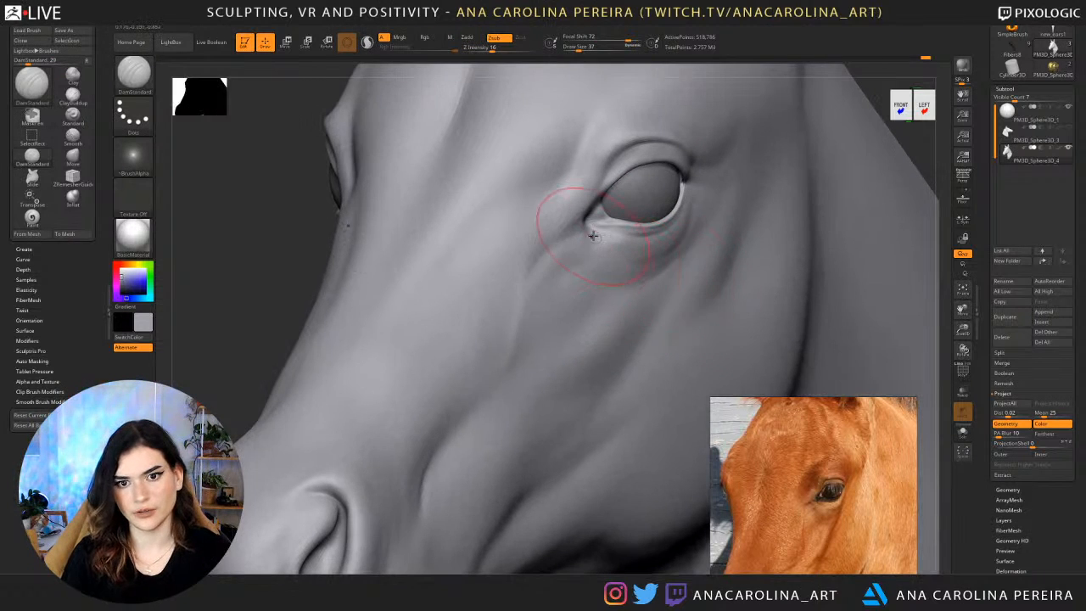
Refine the crease at the eye's inner corner with DamStandard at draw size 22, working on both sides of the head.
key(space)
drag(593, 236, 586, 236)
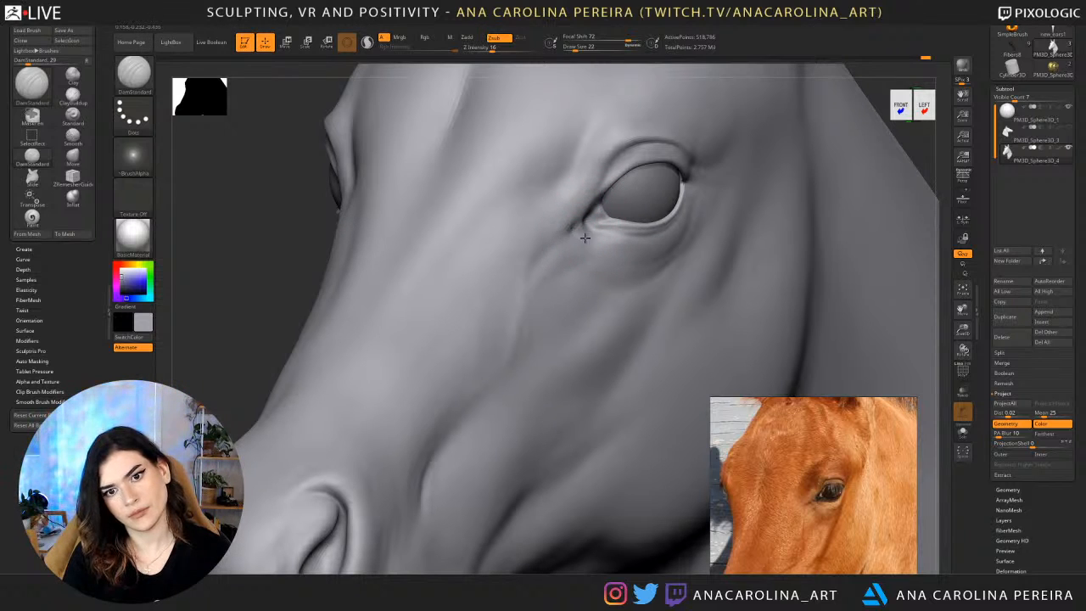
alt+drag(894, 132, 897, 85)
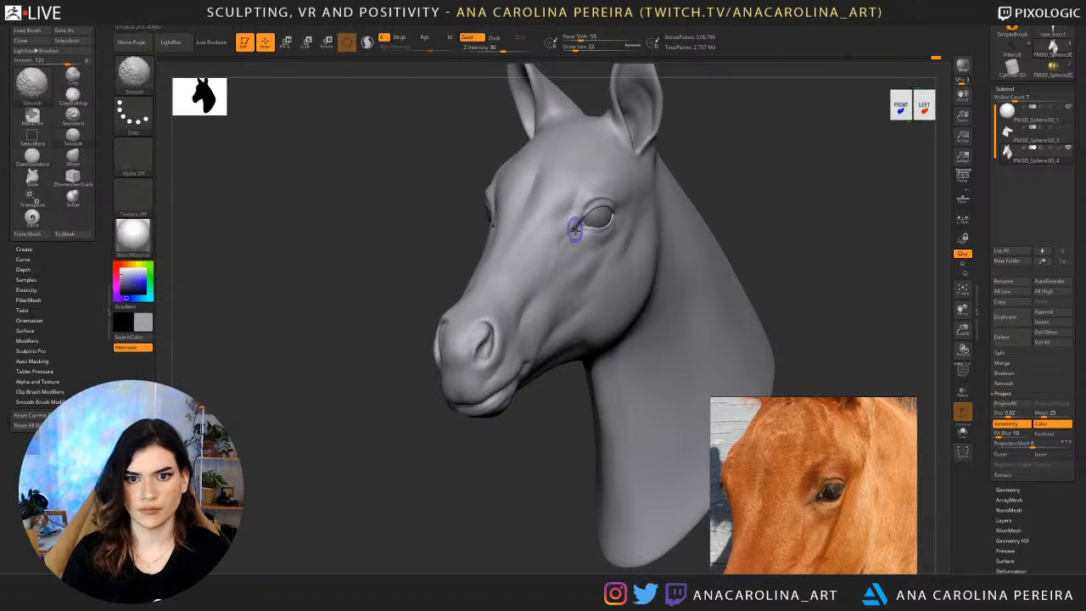
drag(424, 208, 660, 202)
drag(454, 227, 435, 234)
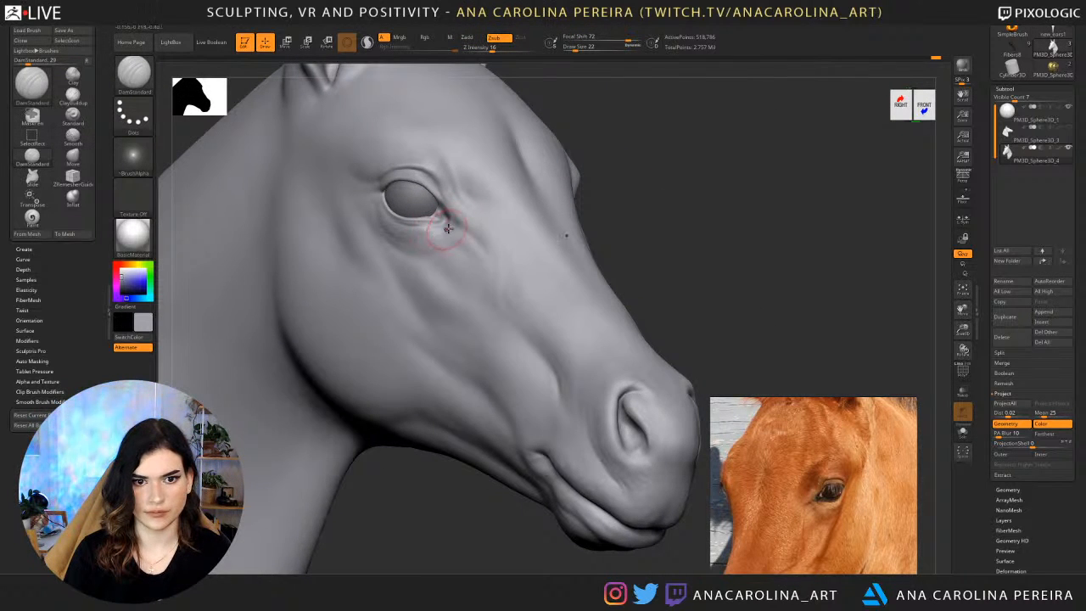
drag(764, 165, 585, 175)
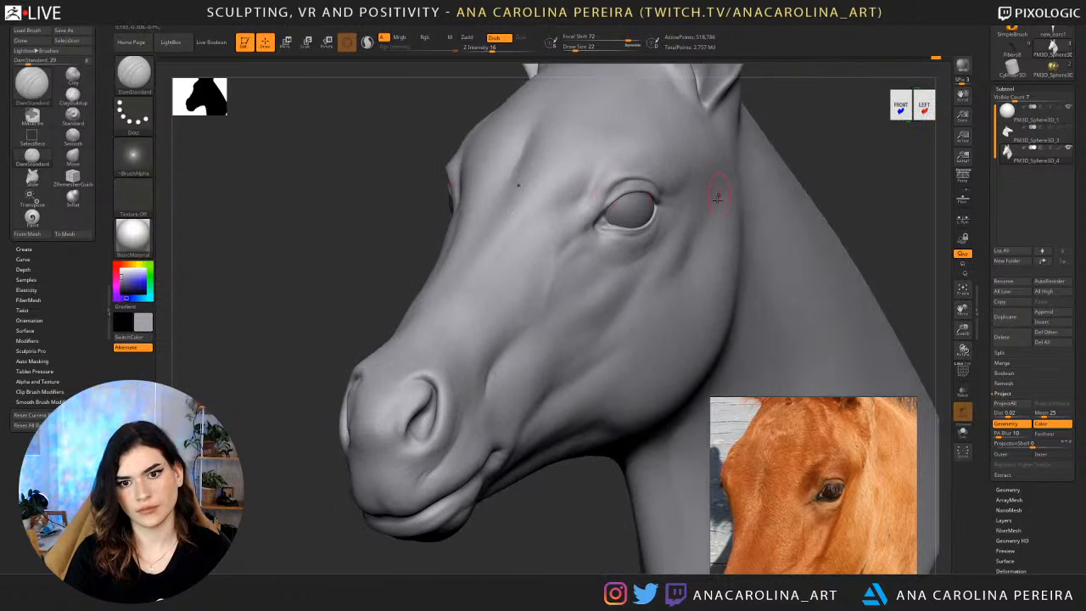
drag(595, 228, 605, 236)
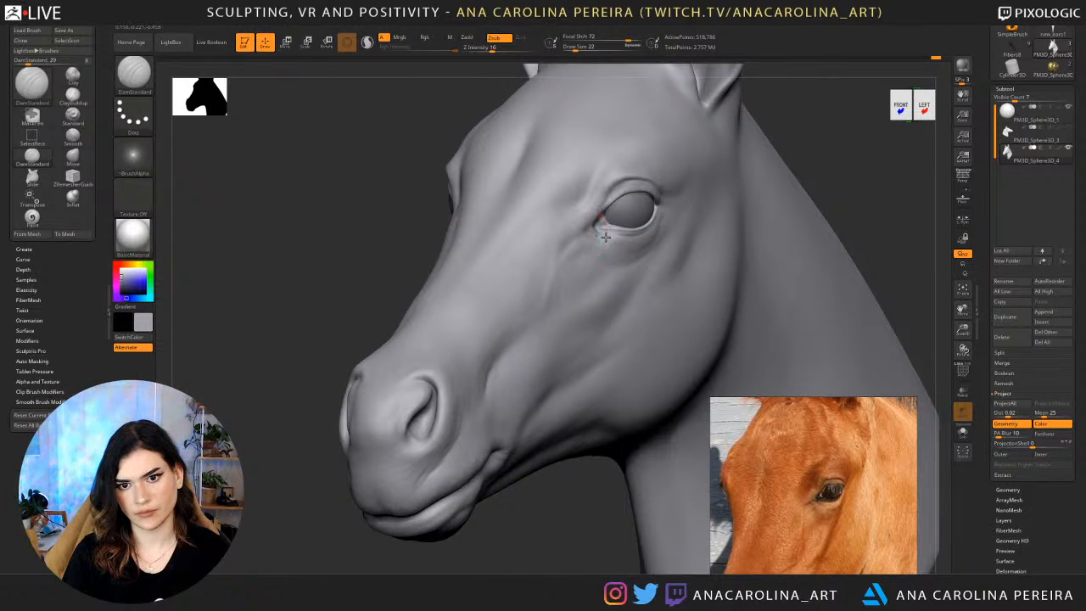
Smooth the newly carved crease at the inner corner of the eye.
ctrl+right_drag(700, 190, 662, 106)
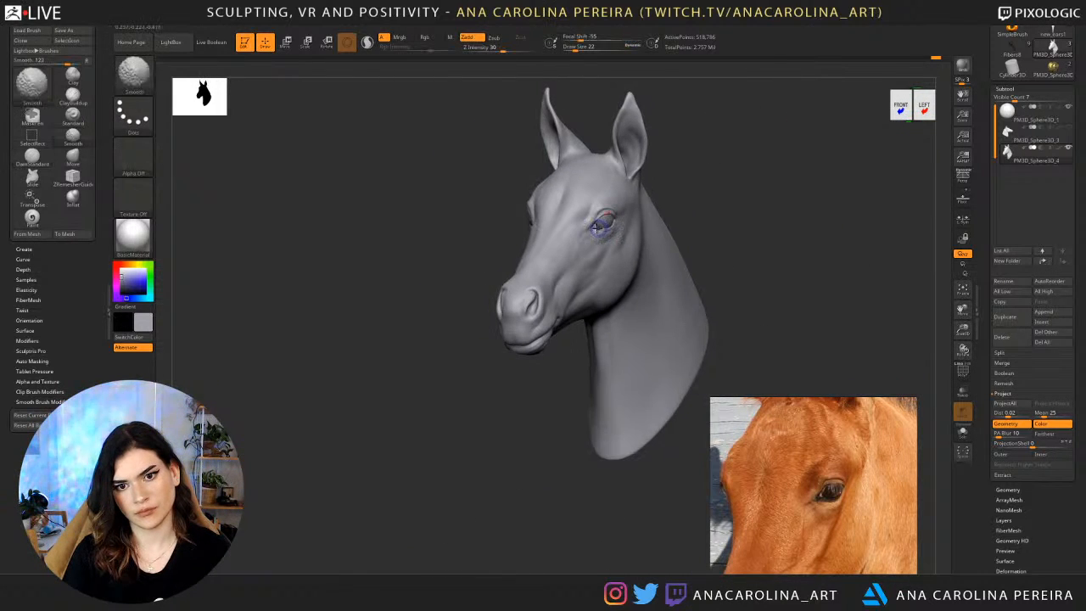
shift+drag(601, 225, 591, 229)
right_drag(601, 223, 712, 201)
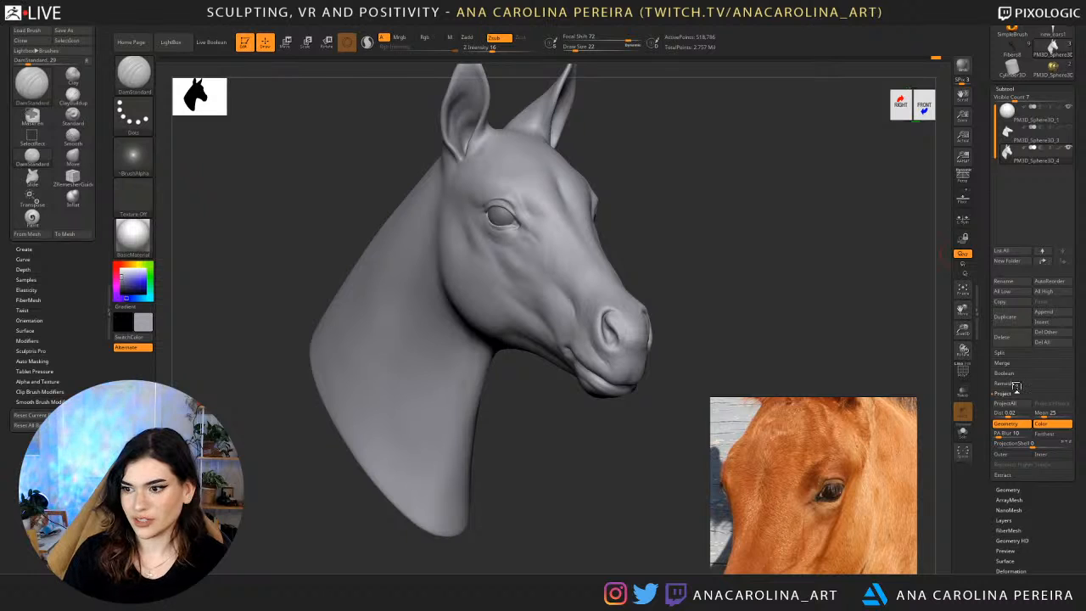
mouse_move(847, 352)
mouse_down()
mouse_move(817, 354)
mouse_move(874, 355)
mouse_move(790, 325)
mouse_up()
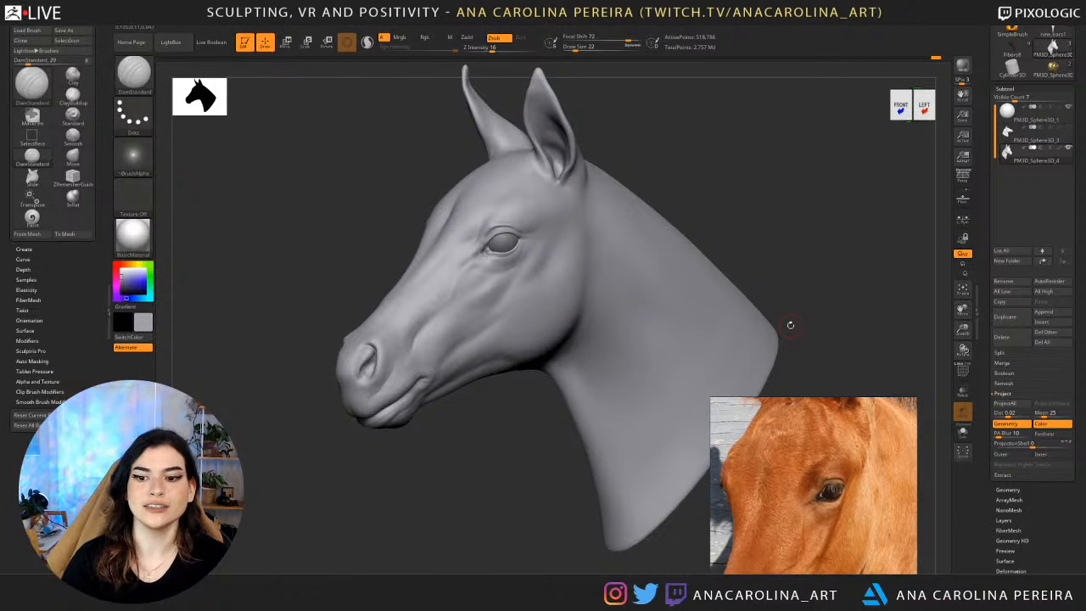
Build up soft volume on the cheek beneath the eye with the ClayBuildup brush.
drag(461, 439, 486, 469)
key(b)
key(c)
key(b)
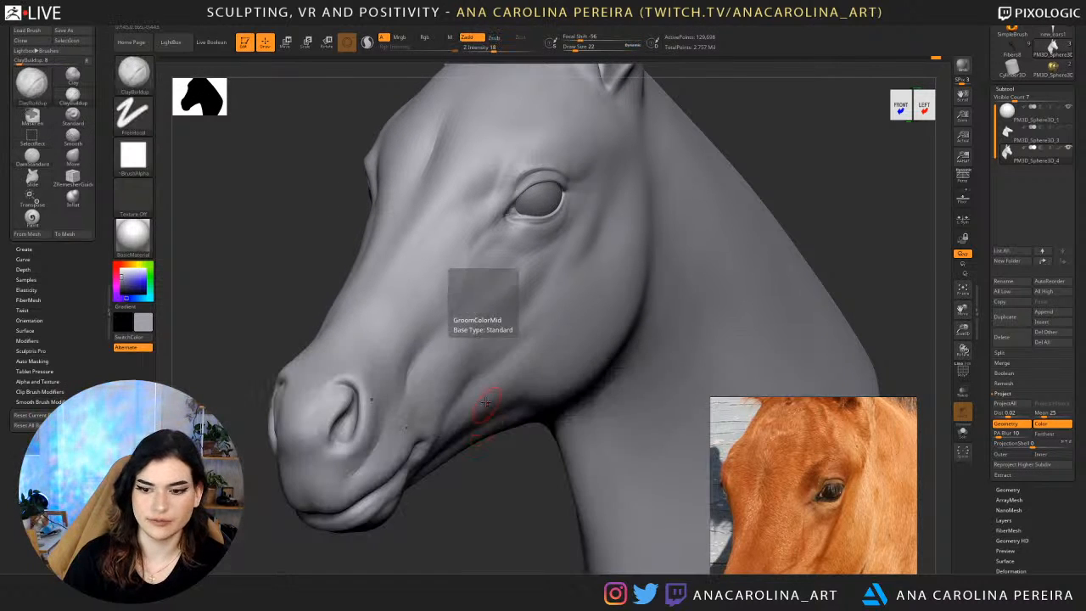
key(space)
drag(504, 303, 552, 300)
key(space)
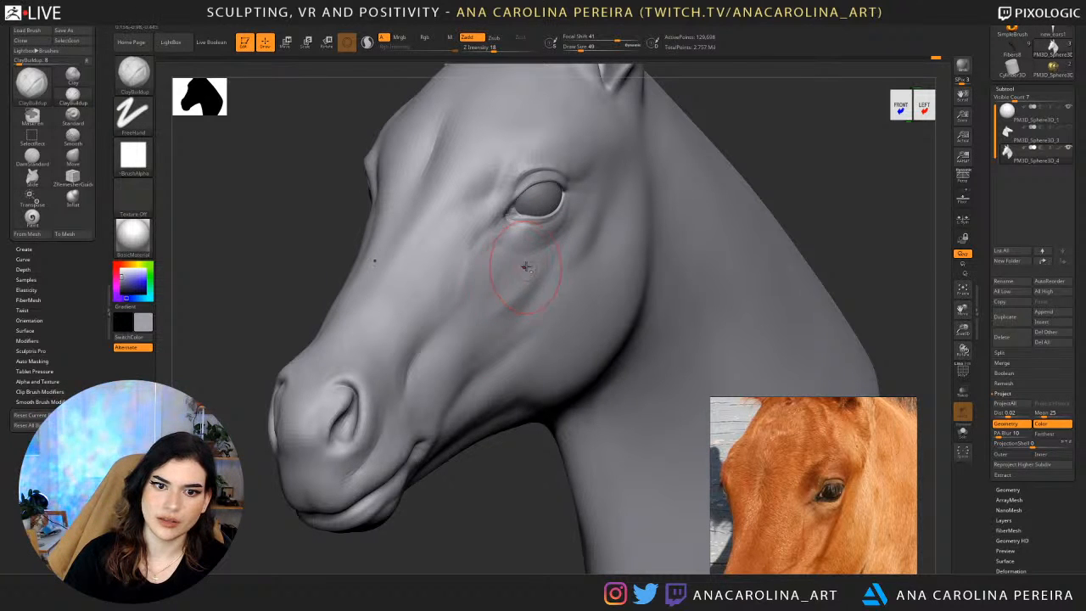
drag(520, 291, 495, 308)
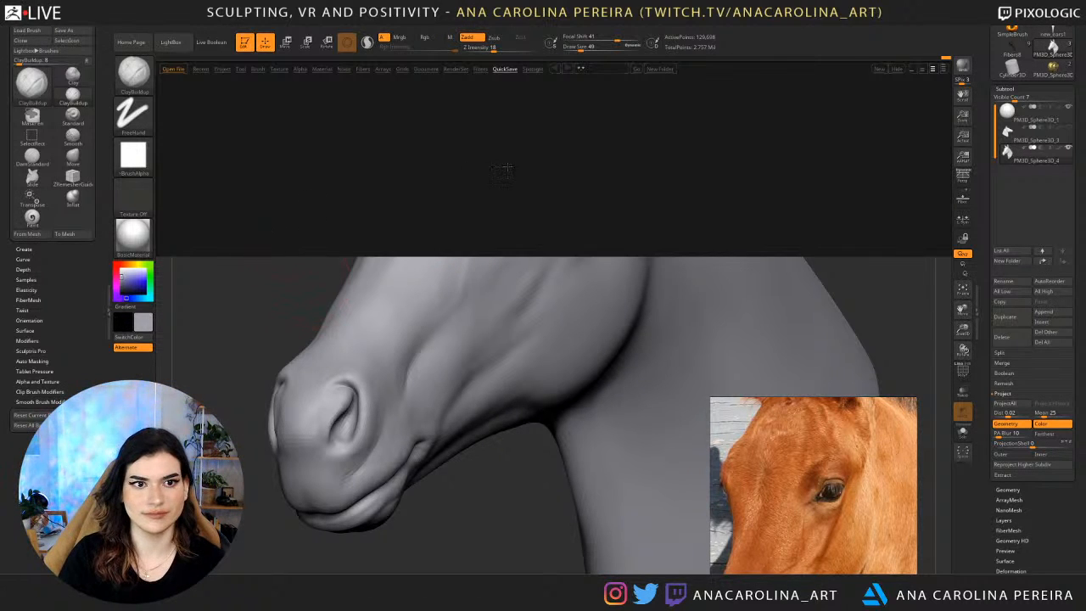
Browse the sample projects in LightBox.
click(256, 72)
click(227, 72)
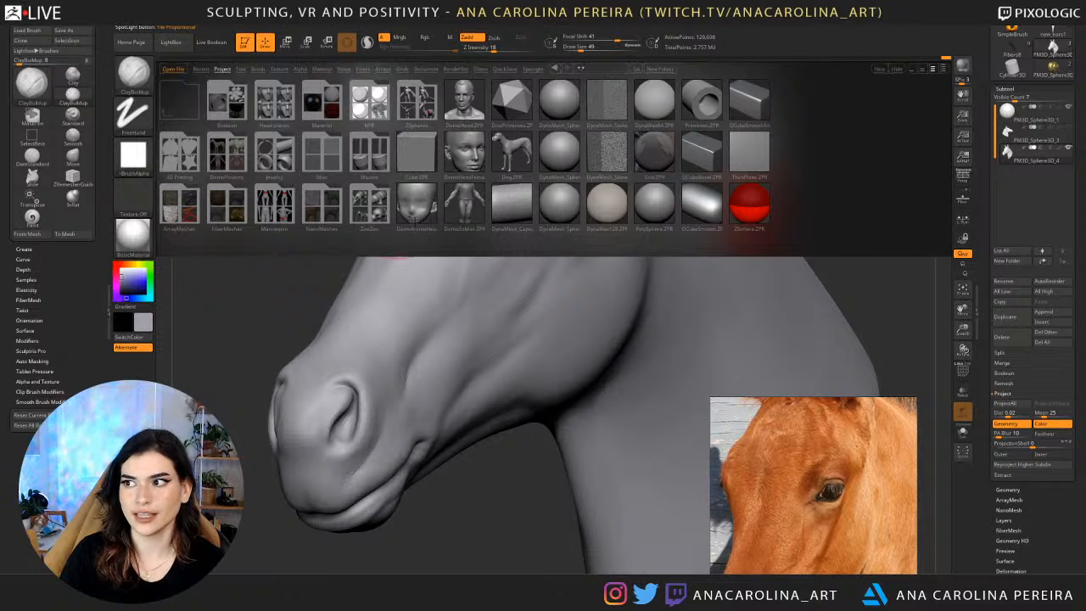
drag(278, 272, 273, 284)
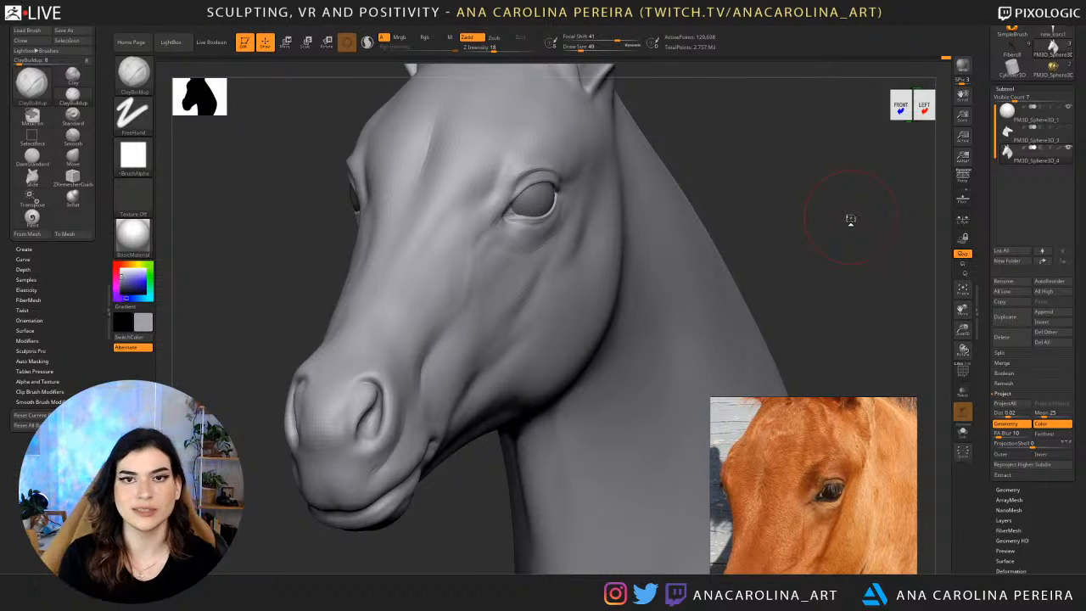
Add broader volume to the cheek beneath the eye with ClayBuildup at draw size 62.
mouse_move(820, 204)
mouse_down()
mouse_move(899, 188)
mouse_move(815, 176)
mouse_move(784, 235)
mouse_move(718, 237)
mouse_up()
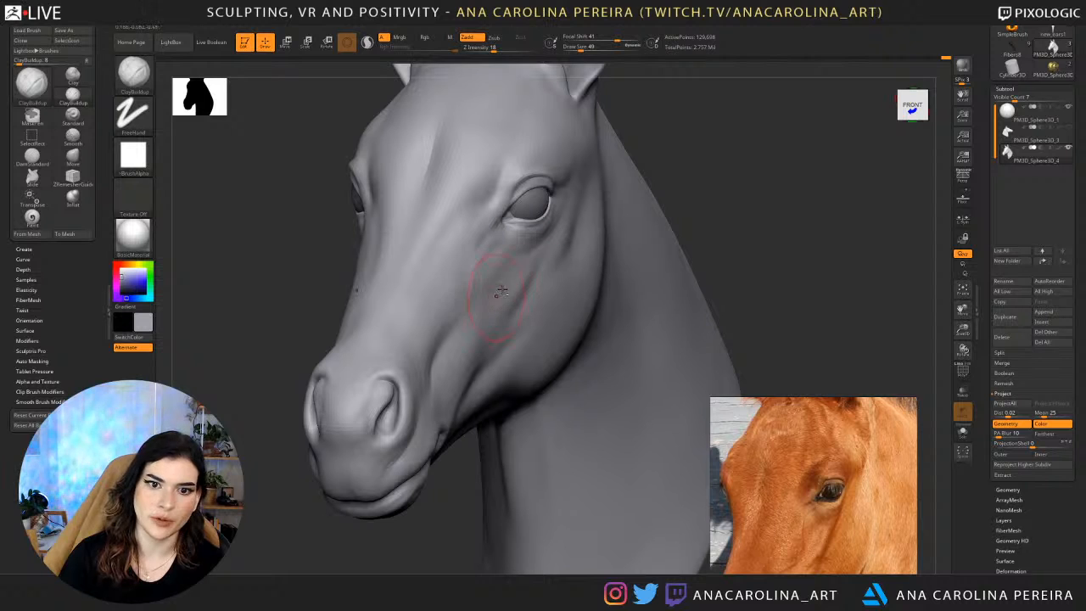
key(space)
drag(484, 312, 490, 312)
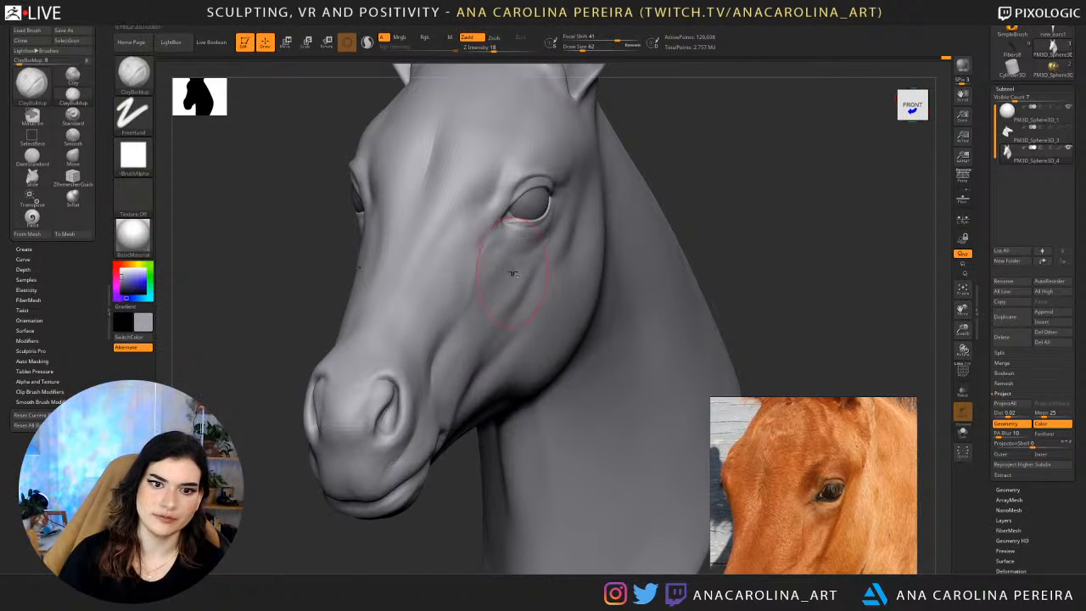
drag(511, 272, 488, 293)
alt+drag(716, 195, 661, 114)
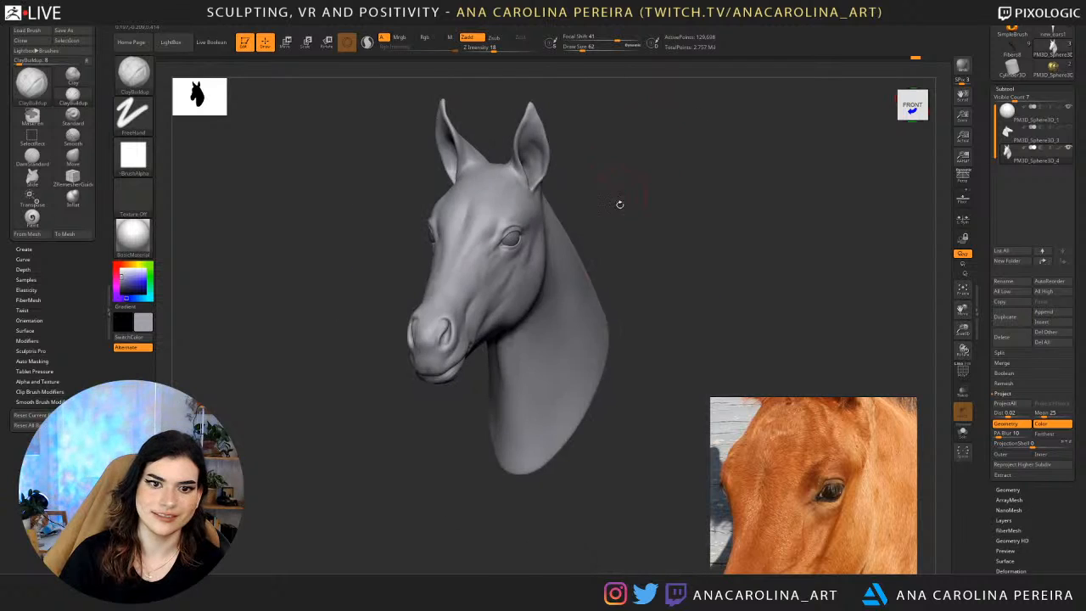
drag(620, 205, 660, 237)
drag(623, 300, 612, 231)
drag(521, 279, 484, 310)
mouse_move(615, 217)
alt+mouse_down()
mouse_move(665, 194)
mouse_move(662, 179)
alt+mouse_up()
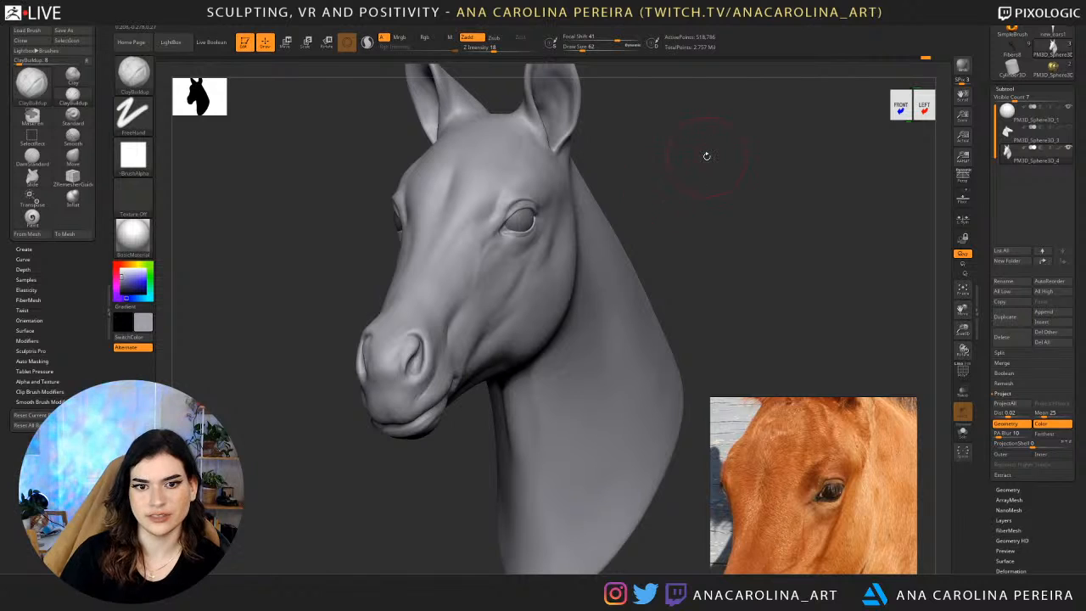
Show the whole foal head in the photo reference and shape the cheek beneath the eye with ClayBuildup at draw size 37.
scroll(847, 428, down, 3)
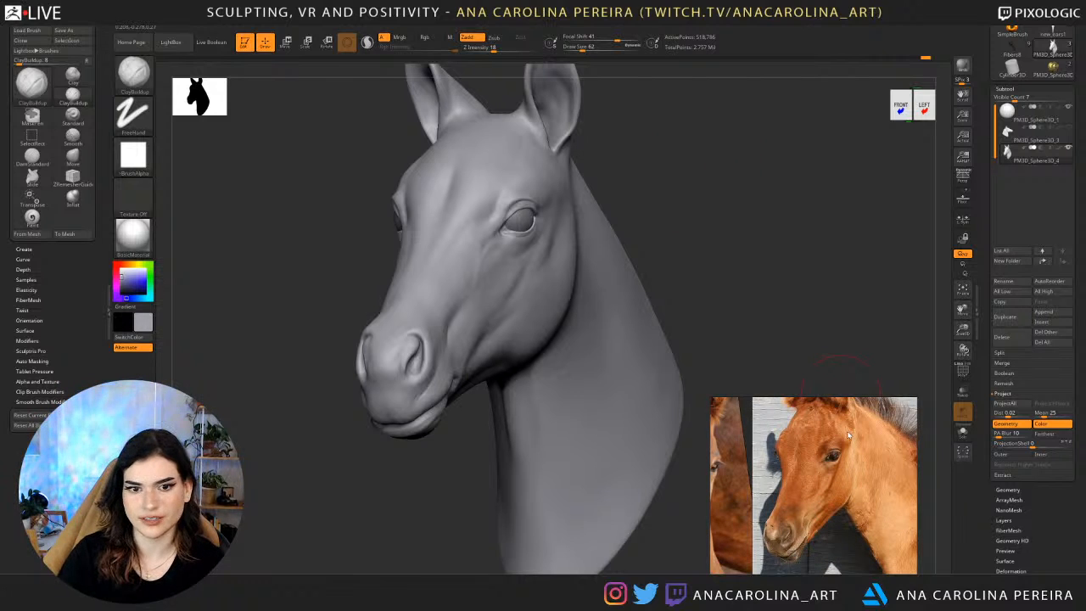
mouse_move(736, 281)
mouse_down()
mouse_move(764, 273)
mouse_move(736, 307)
mouse_up()
key(space)
click(510, 246)
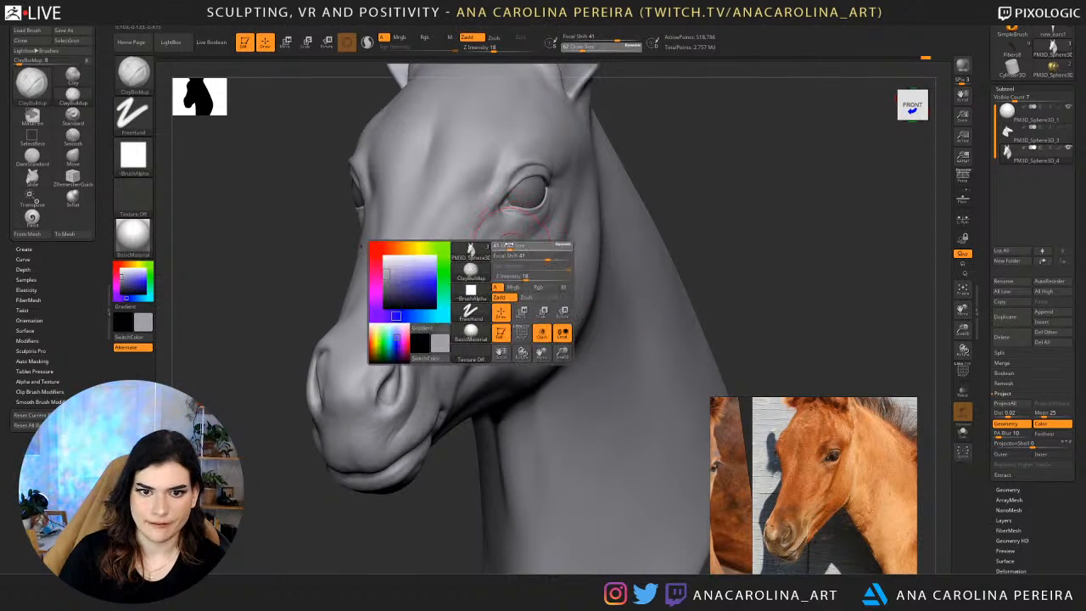
drag(510, 246, 499, 244)
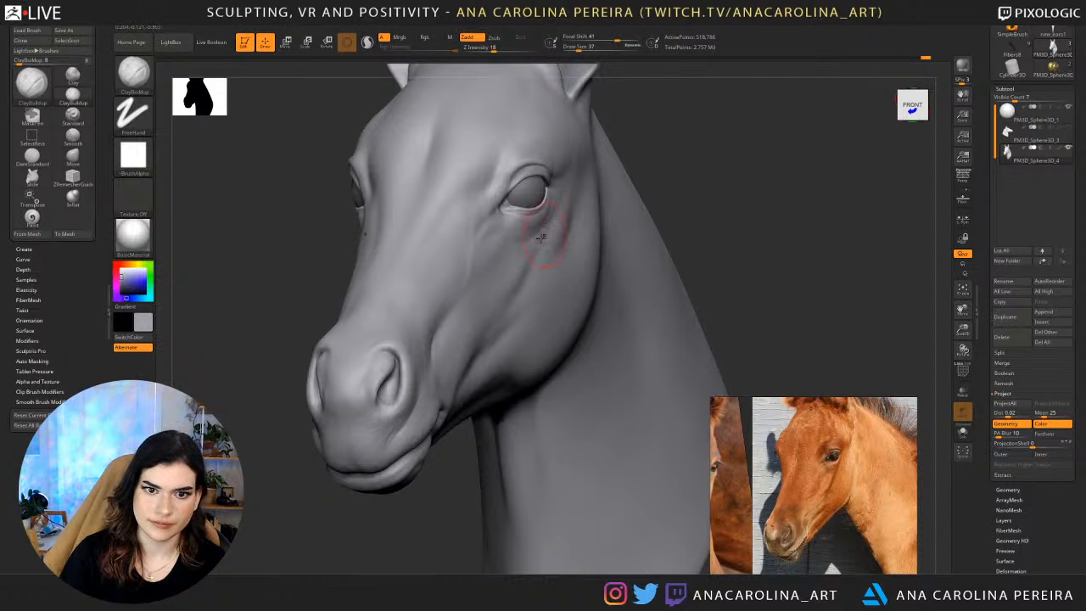
drag(665, 162, 490, 282)
drag(466, 463, 556, 458)
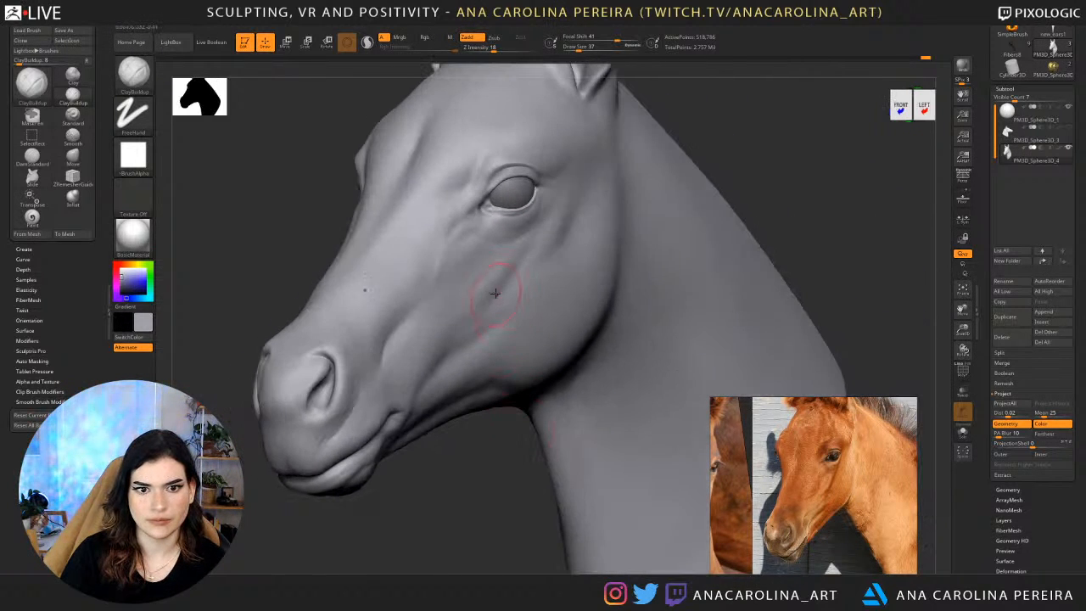
mouse_move(489, 287)
mouse_down()
mouse_move(495, 272)
mouse_move(484, 293)
mouse_up()
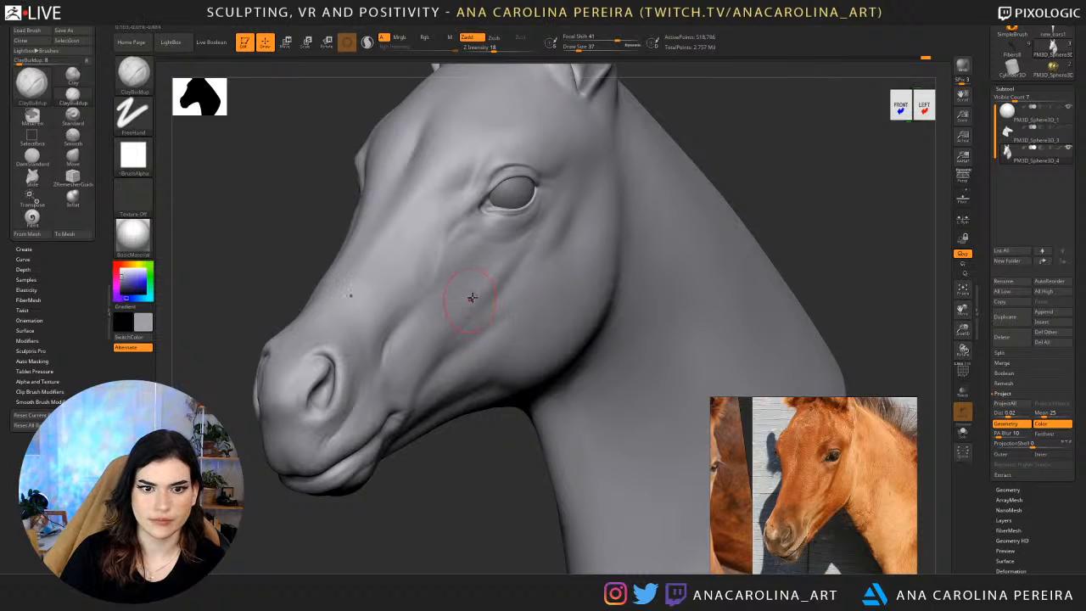
mouse_move(467, 448)
mouse_down()
mouse_move(498, 454)
mouse_move(652, 231)
mouse_up()
Build up narrow ridges on the mid cheek and beneath the eye with ClayBuildup at draw size 23.
key(space)
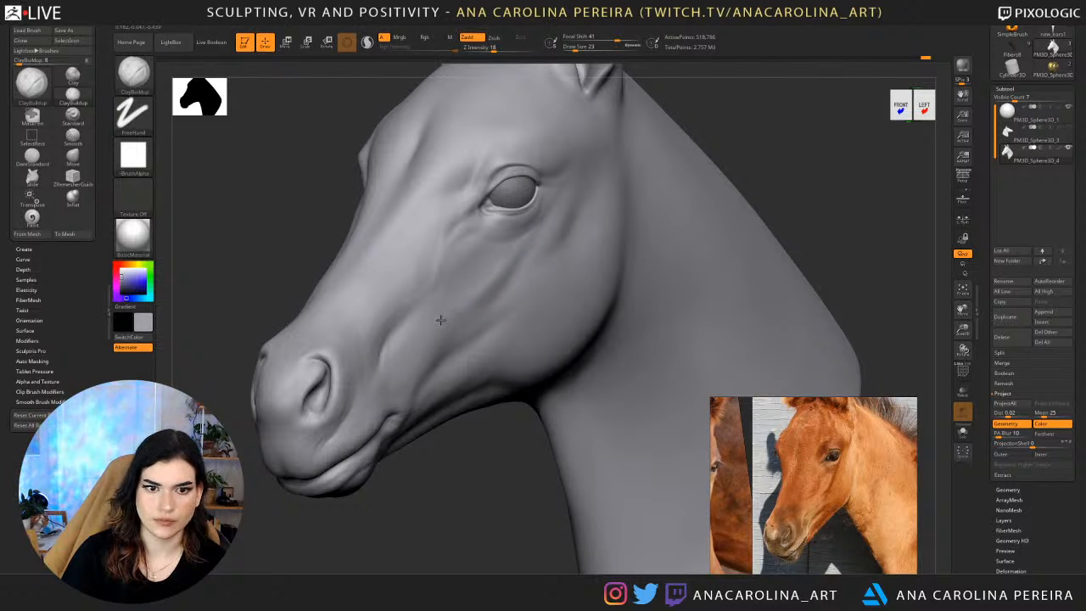
mouse_move(441, 320)
mouse_down()
mouse_move(436, 328)
mouse_move(447, 322)
mouse_up()
drag(415, 463, 468, 459)
mouse_move(457, 324)
shift+mouse_down()
mouse_move(463, 315)
mouse_move(431, 339)
mouse_move(482, 297)
mouse_move(468, 320)
shift+mouse_up()
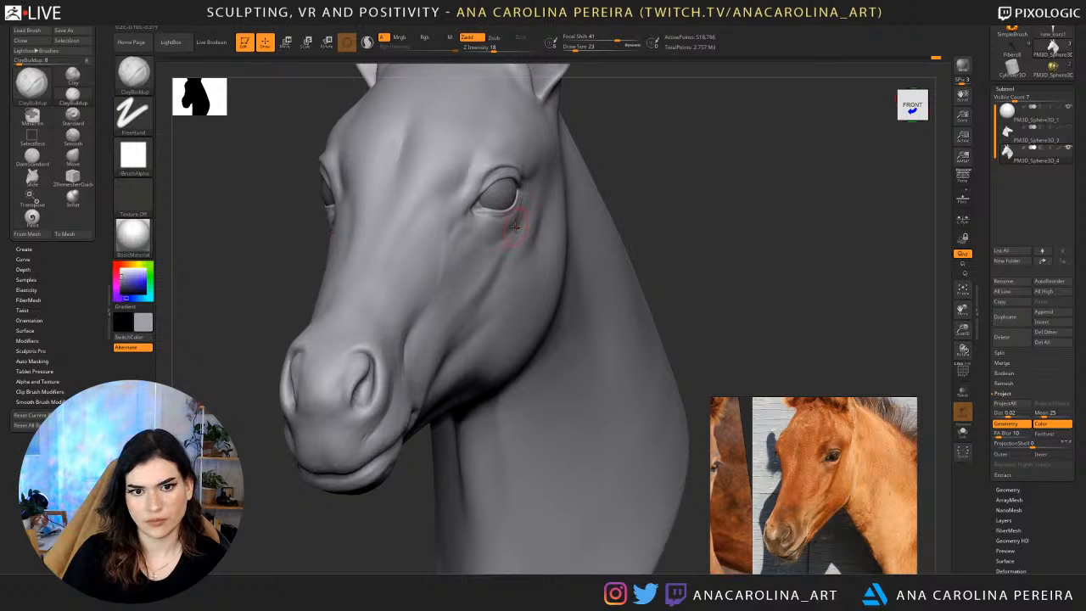
shift+drag(618, 162, 504, 235)
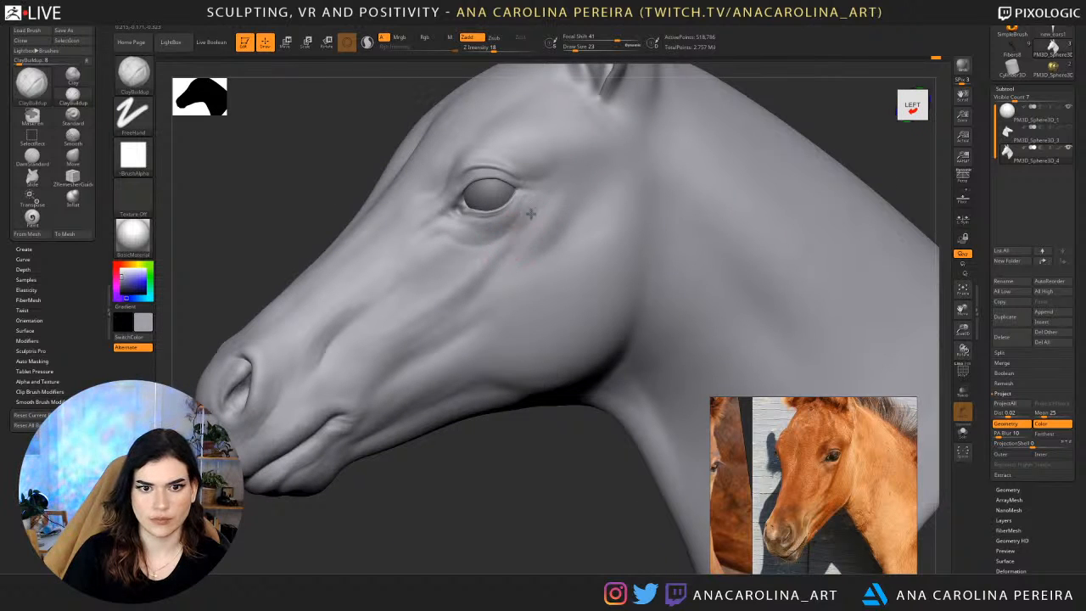
drag(416, 449, 512, 422)
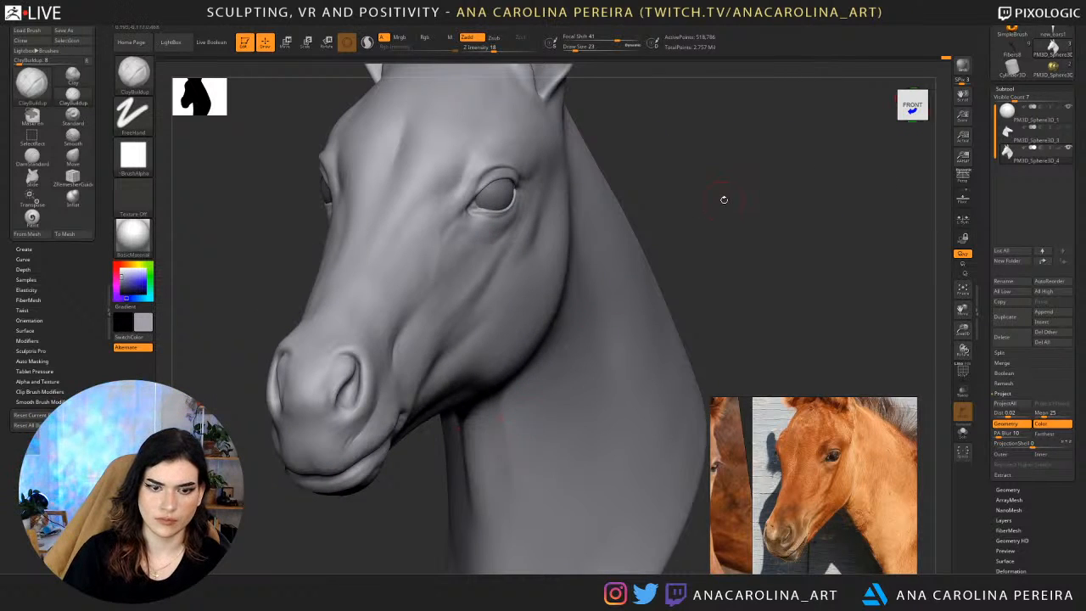
Adjust the form beneath the outer side of the eye with the Move brush.
key(b)
key(m)
key(v)
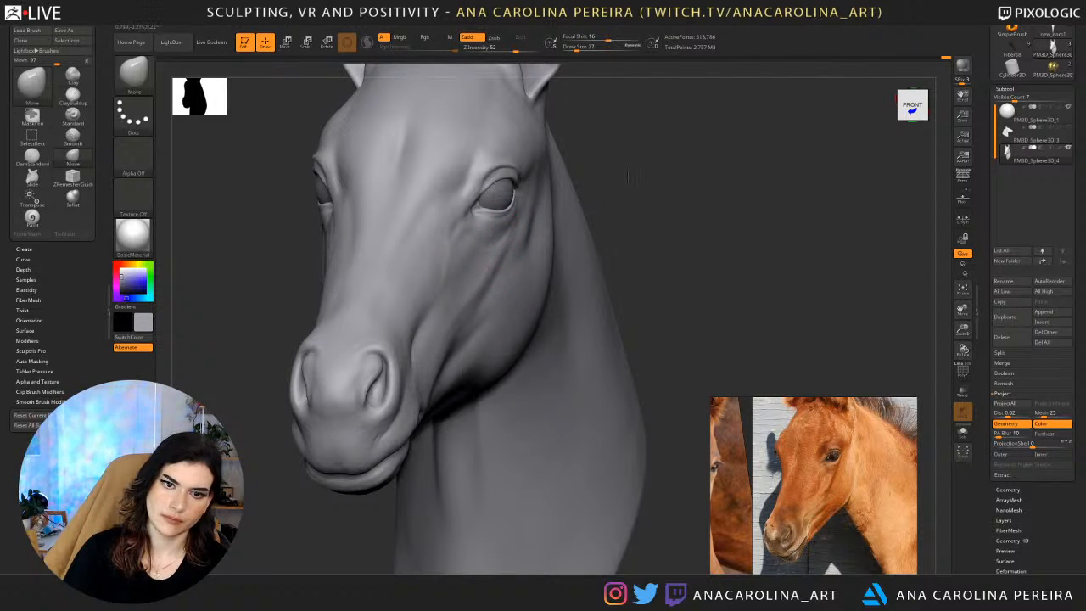
key(space)
mouse_move(629, 176)
mouse_down()
mouse_move(667, 180)
mouse_move(539, 223)
mouse_up()
click(632, 190)
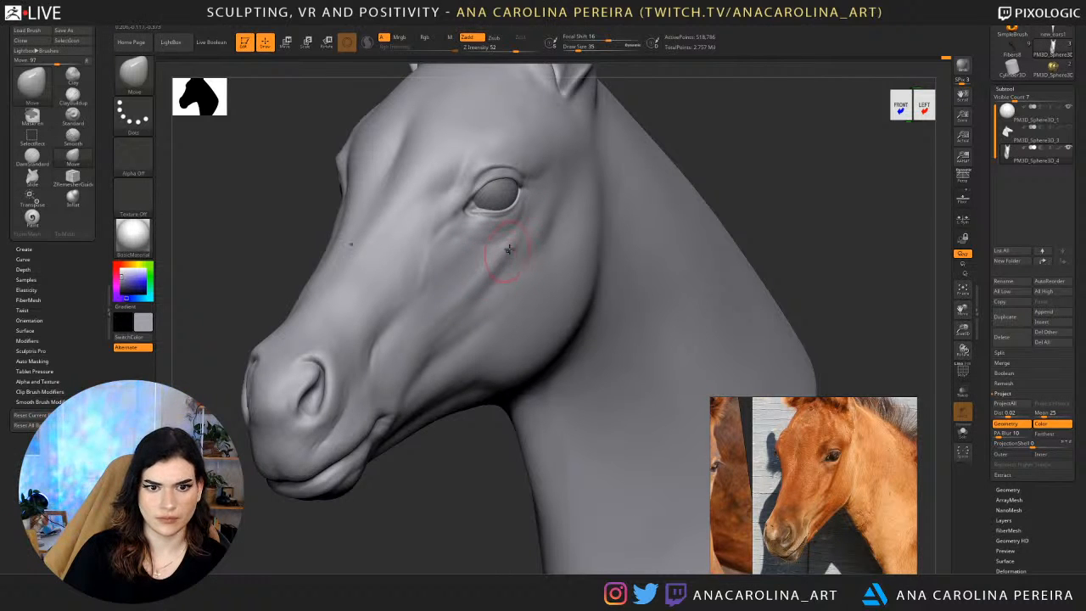
Carve a broad groove from beneath the eye down the cheek with the DamStandard brush.
key(b)
key(d)
key(s)
drag(705, 116, 738, 120)
key(space)
click(711, 124)
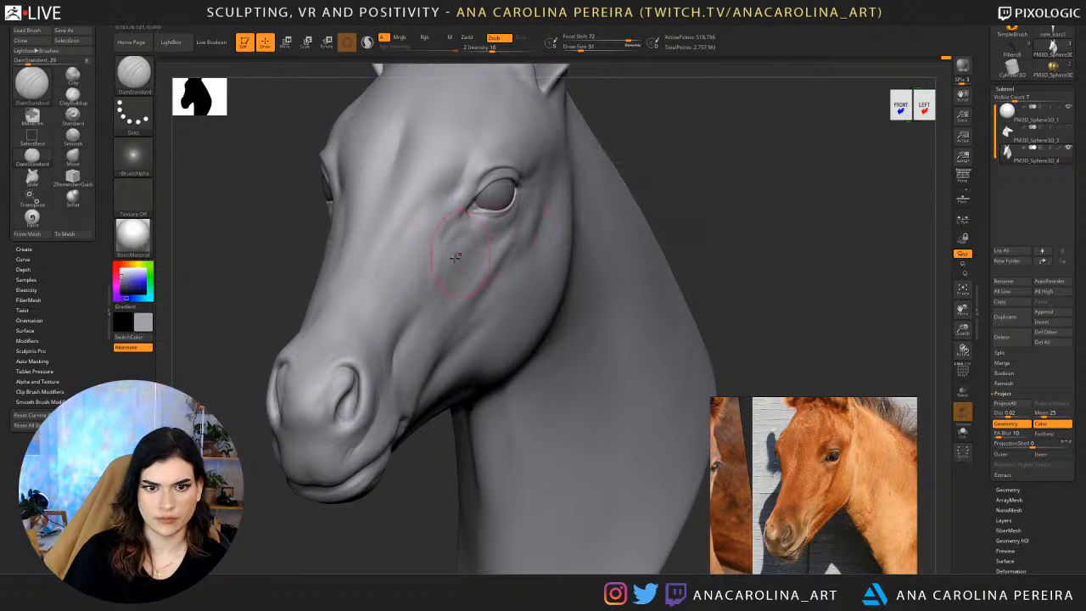
key(space)
click(490, 258)
mouse_move(497, 234)
shift+mouse_down()
mouse_move(498, 253)
mouse_move(461, 290)
shift+mouse_up()
Extend the cheek groove toward the muzzle with DamStandard at draw size 87 and Z Intensity 10.
key(space)
click(502, 304)
drag(484, 254, 448, 300)
mouse_move(640, 203)
mouse_down()
mouse_move(674, 197)
mouse_move(574, 158)
mouse_up()
drag(579, 222, 671, 255)
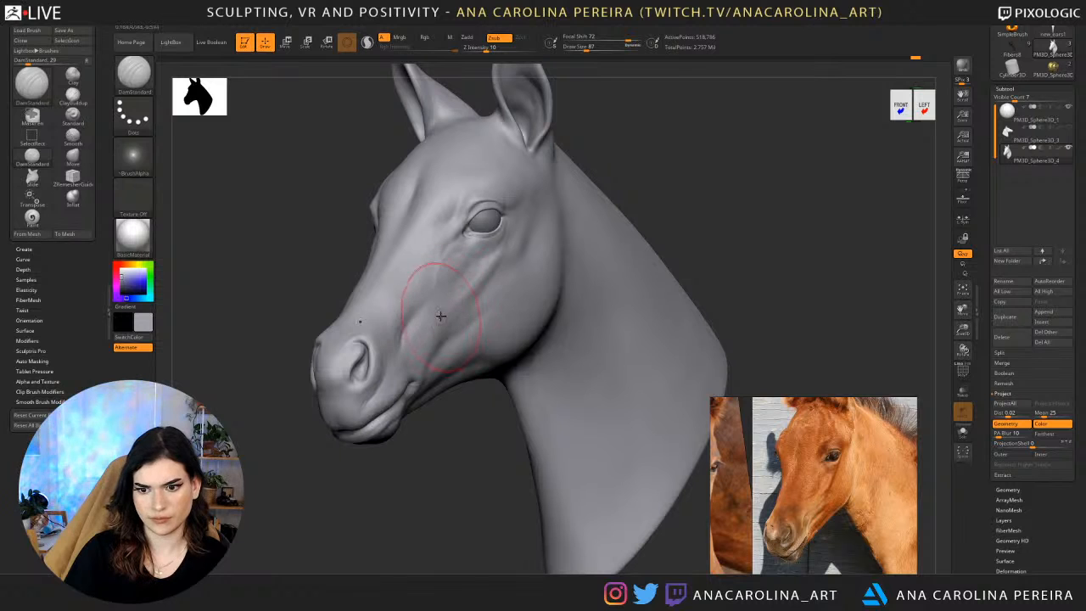
Soften the cheek hollows with broad DamStandard strokes at draw size 124 and smooth the area behind the eye.
key(space)
drag(506, 283, 519, 284)
right_drag(416, 311, 448, 314)
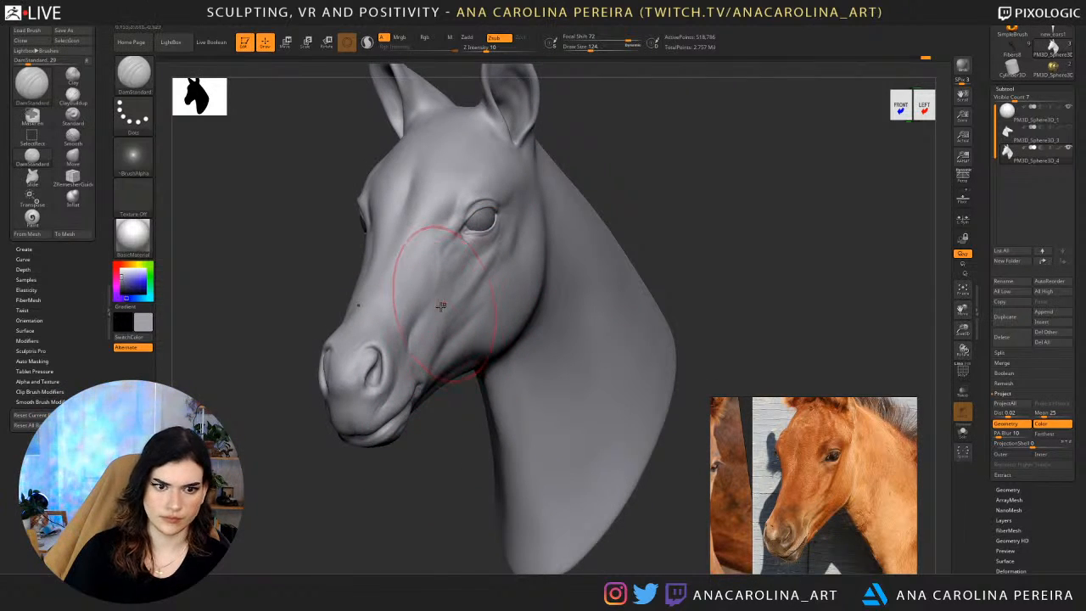
right_drag(456, 374, 433, 316)
mouse_move(598, 259)
right_down()
mouse_move(636, 222)
mouse_move(622, 345)
right_up()
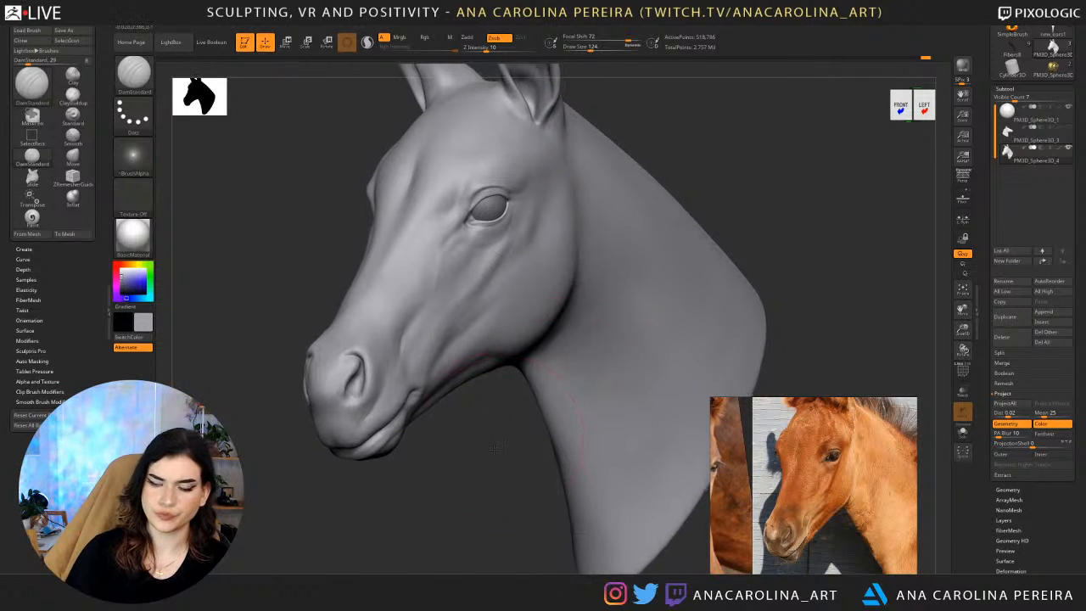
ctrl+right_drag(503, 420, 492, 454)
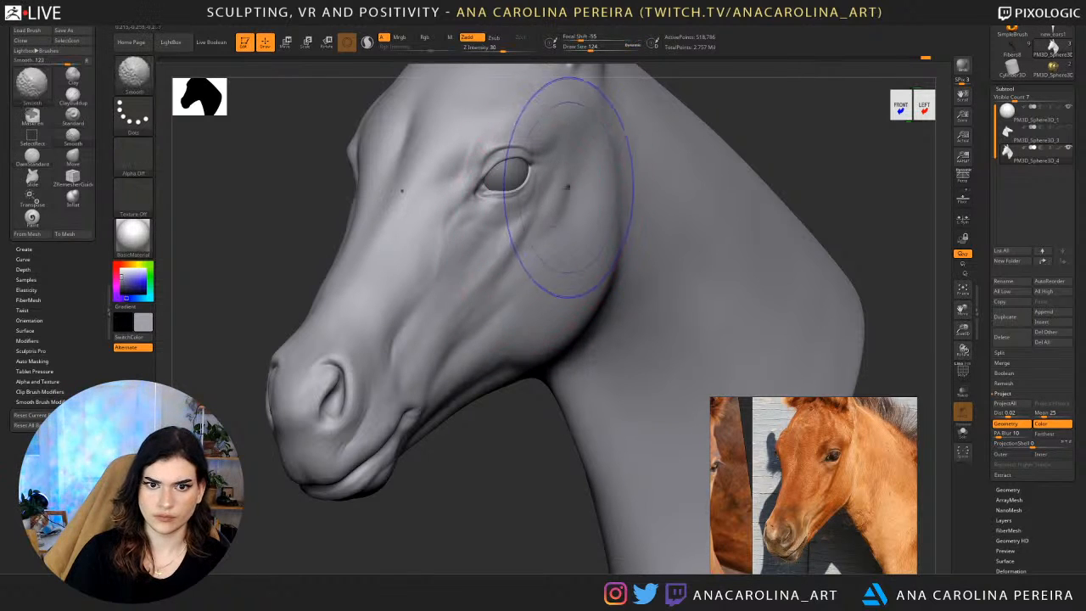
shift+drag(570, 187, 555, 230)
Build up the rounded cheek below and behind the eye with ClayBuildup at draw size 90.
key(b)
key(c)
key(b)
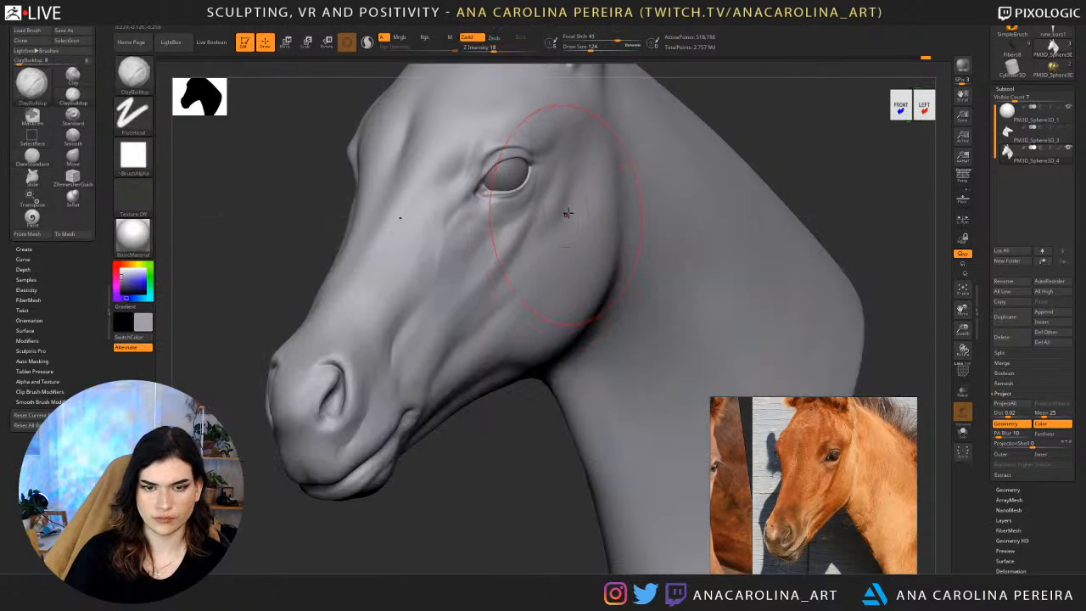
key(space)
mouse_move(534, 252)
mouse_down()
mouse_move(566, 194)
mouse_move(544, 246)
mouse_up()
key(f)
mouse_move(531, 379)
mouse_down()
mouse_move(705, 255)
mouse_move(548, 250)
mouse_up()
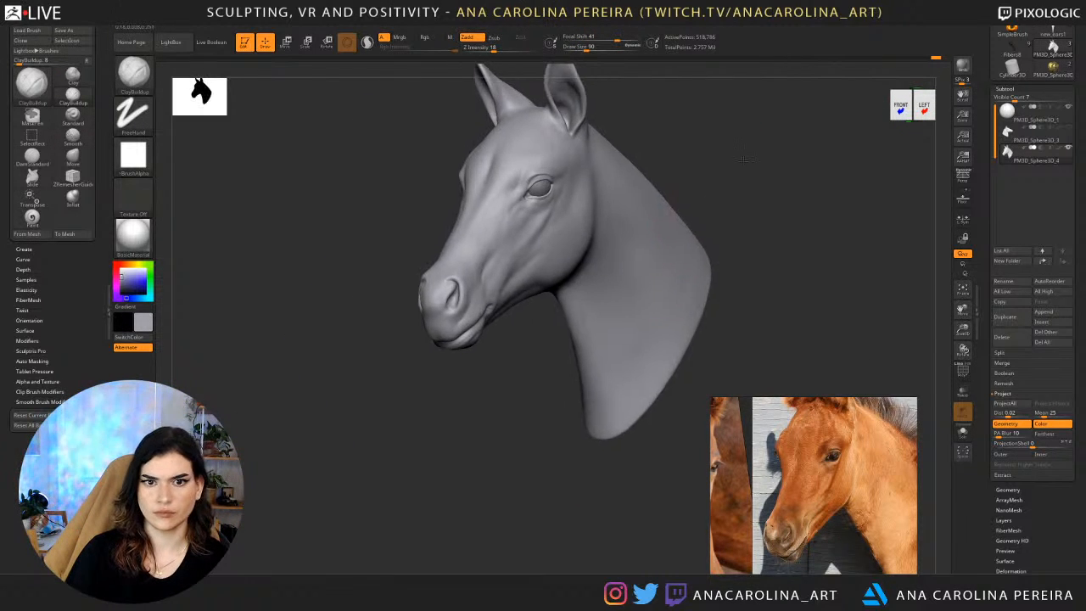
Examine the cheek and eye area from several distances and reduce the ClayBuildup draw size to 35.
alt+drag(673, 260, 679, 224)
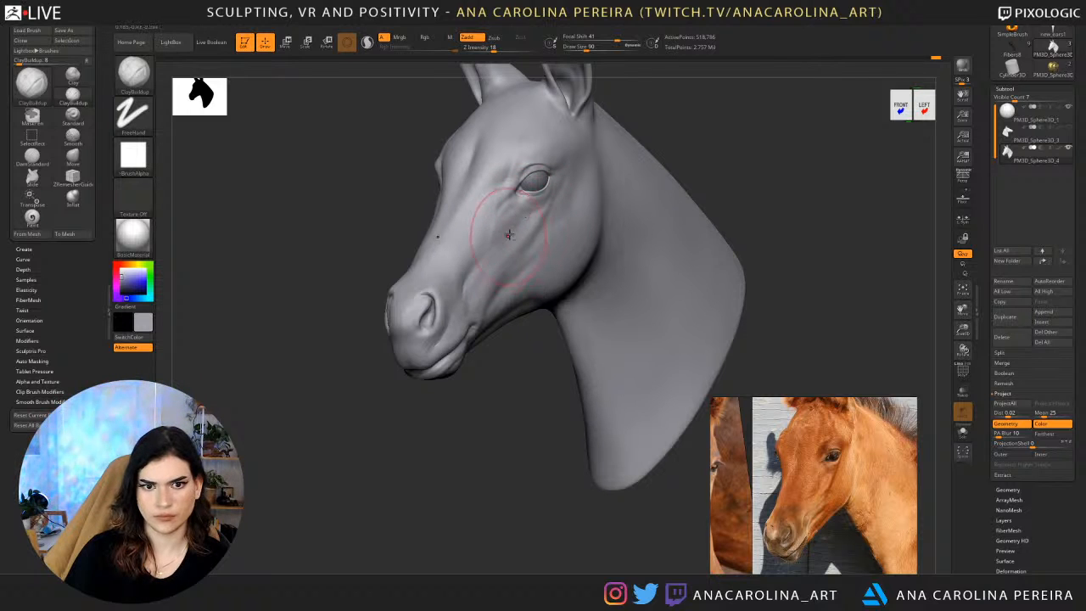
mouse_move(511, 396)
mouse_down()
mouse_move(635, 345)
mouse_move(589, 393)
mouse_move(558, 405)
mouse_up()
alt+drag(520, 375, 504, 392)
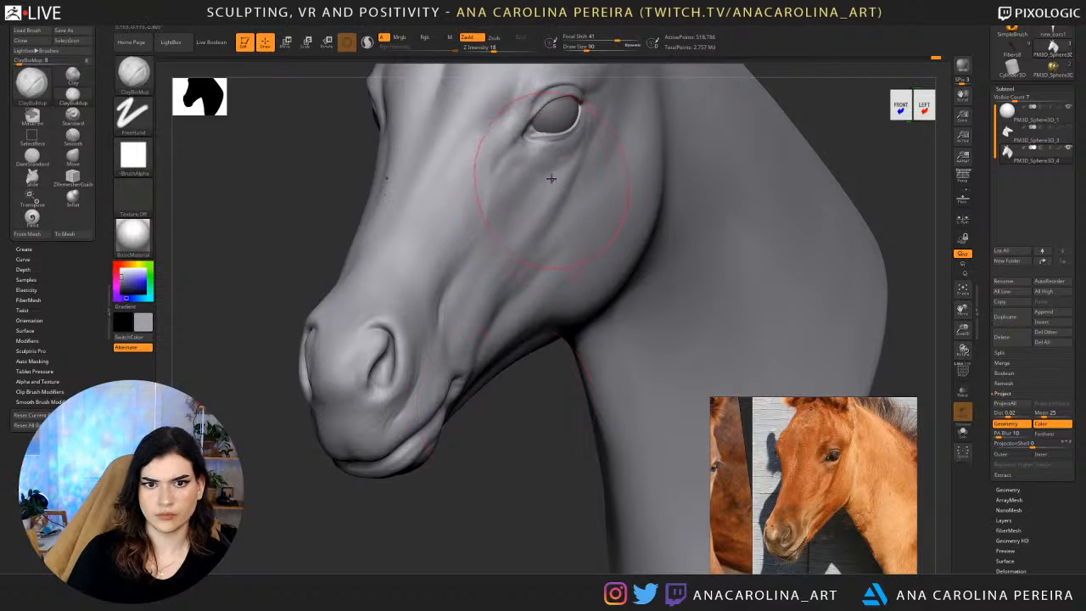
key(space)
mouse_move(552, 176)
mouse_down()
mouse_move(543, 175)
mouse_move(563, 151)
mouse_move(537, 151)
mouse_move(527, 173)
mouse_up()
key(space)
alt+drag(514, 482, 509, 431)
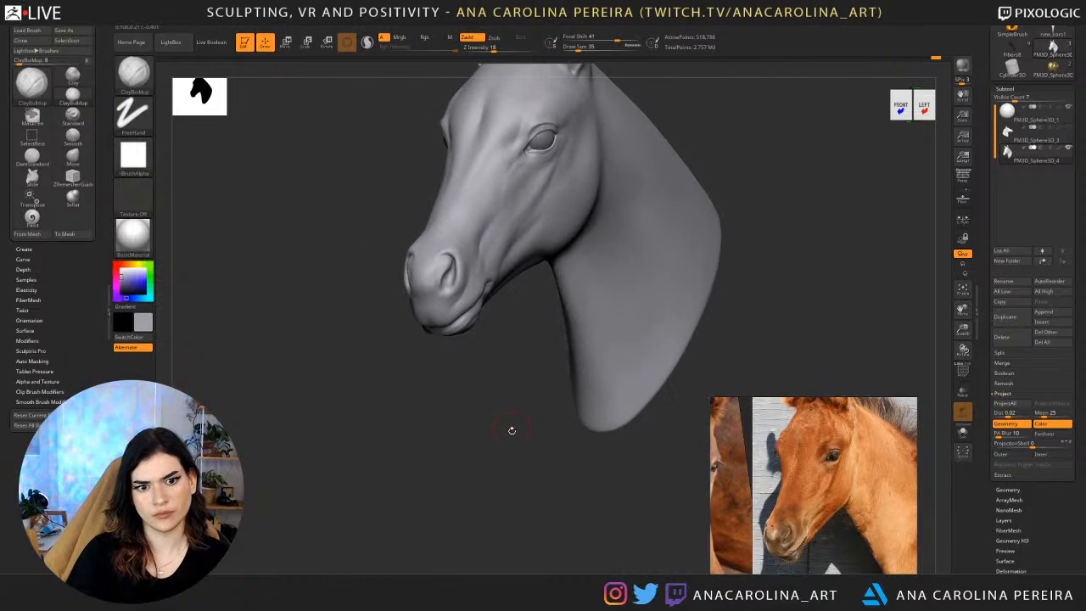
drag(507, 390, 504, 415)
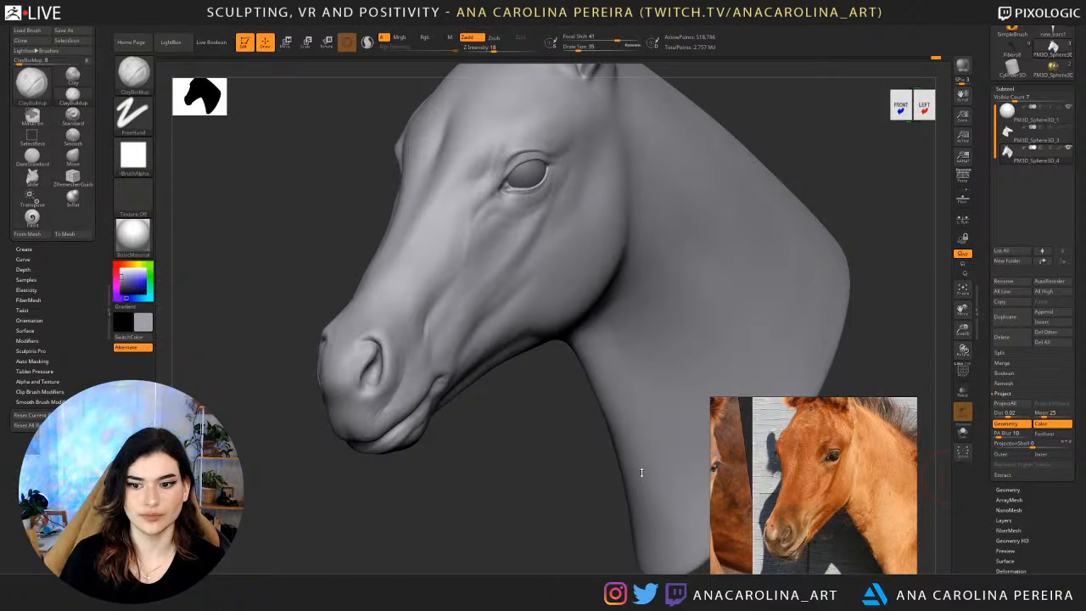
Carve the creases beneath the eye and down the upper cheek with DamStandard at draw size 40.
drag(361, 487, 404, 509)
mouse_move(499, 493)
alt+mouse_down()
mouse_move(477, 515)
mouse_move(451, 508)
alt+mouse_up()
key(b)
key(d)
key(s)
key(space)
mouse_move(487, 304)
mouse_down()
mouse_move(502, 304)
mouse_move(493, 267)
mouse_move(486, 297)
mouse_up()
key(space)
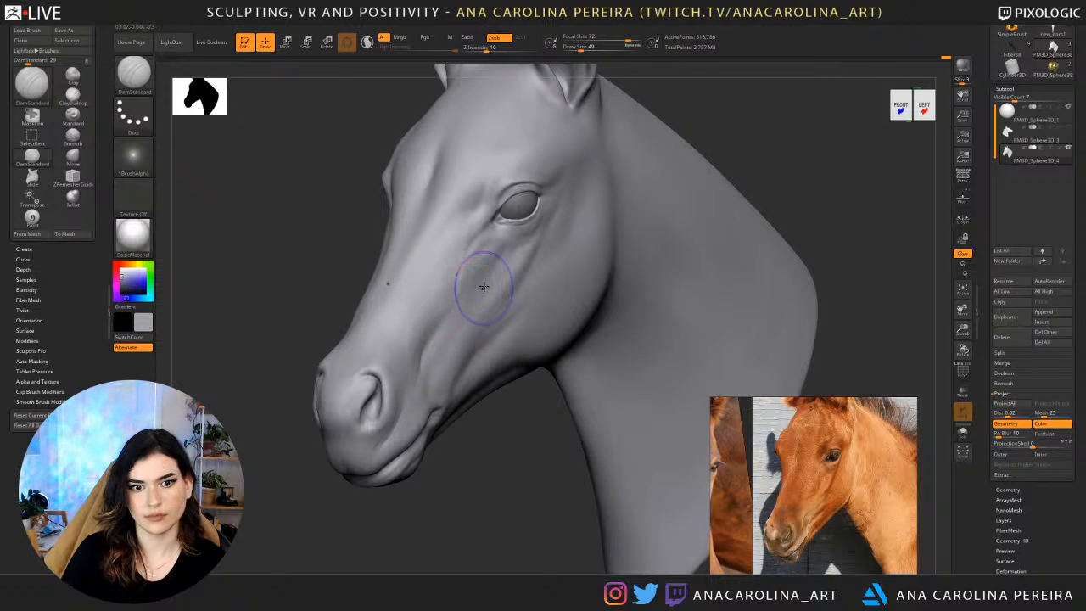
shift+drag(484, 287, 471, 307)
drag(478, 264, 474, 300)
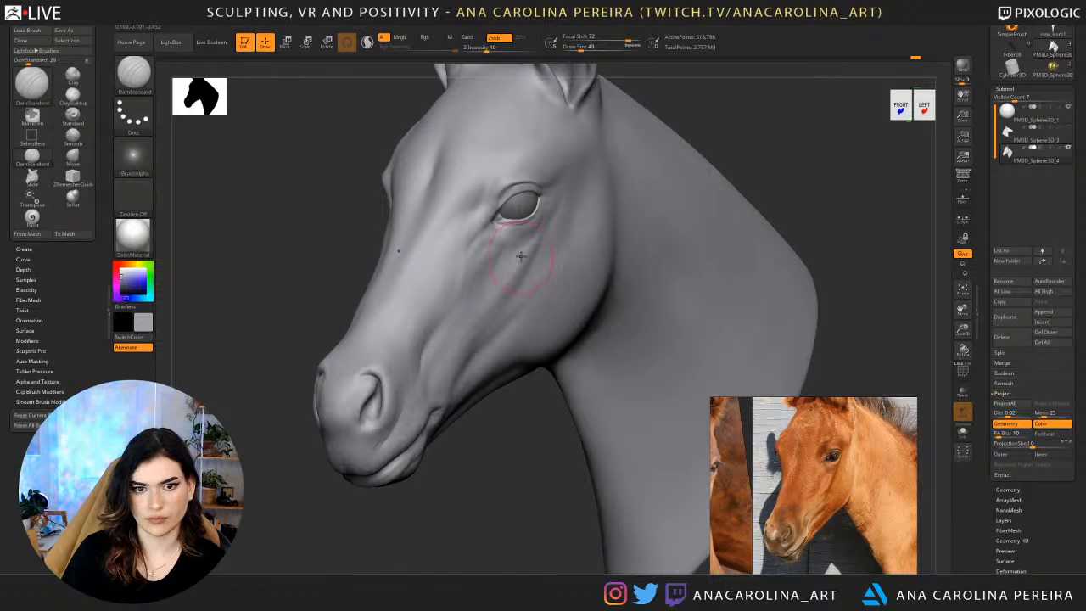
mouse_move(552, 215)
mouse_down()
mouse_move(532, 240)
mouse_move(540, 227)
mouse_up()
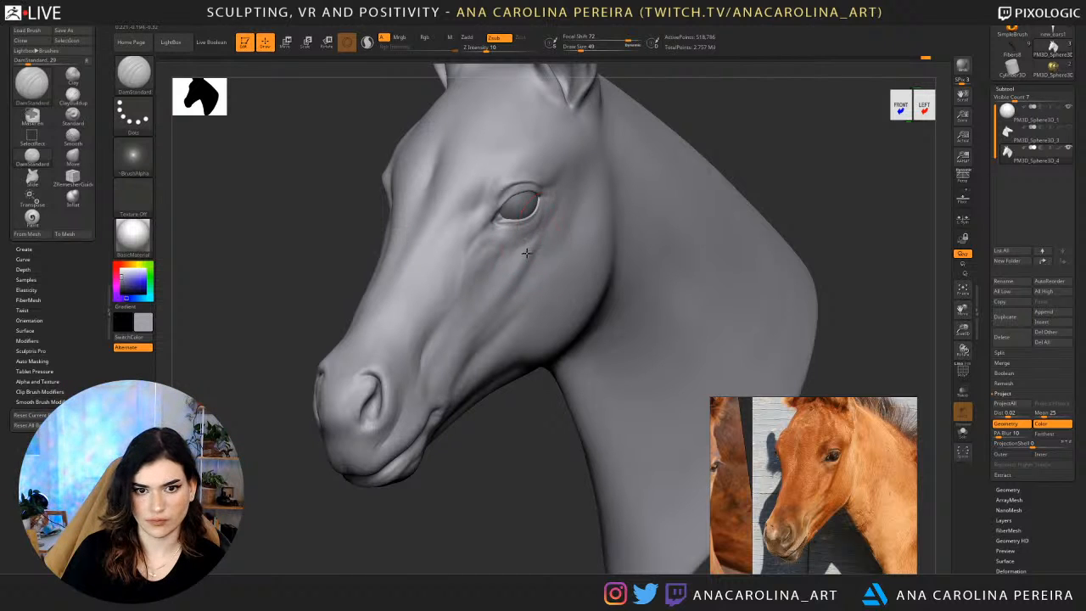
Build up and smooth the cheek volume behind the eye on a lower subdivision level, using ClayBuildup at draw size 80.
key(b)
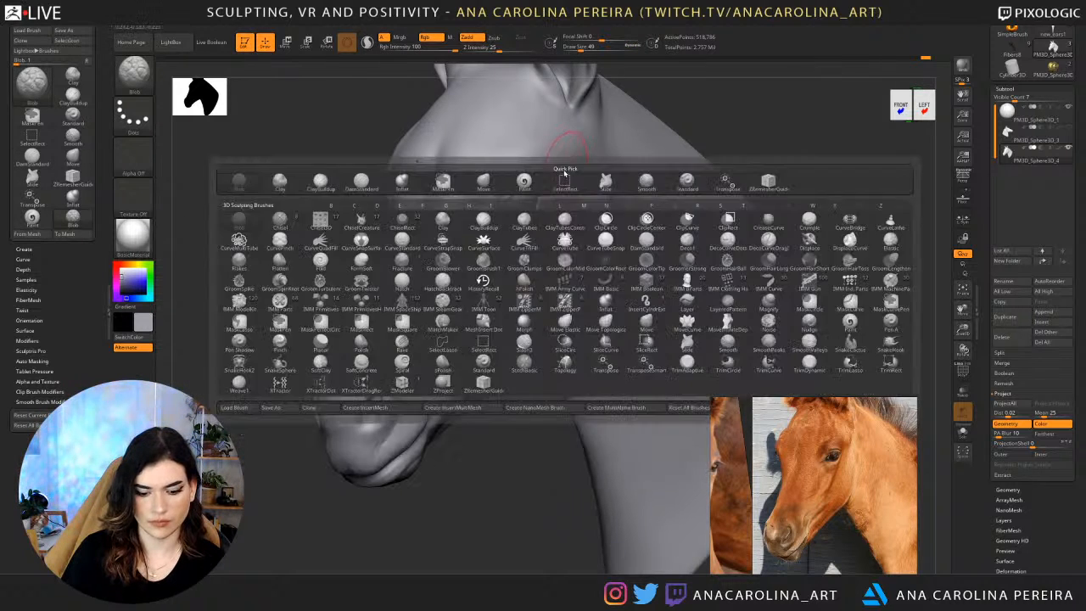
key(c)
key(b)
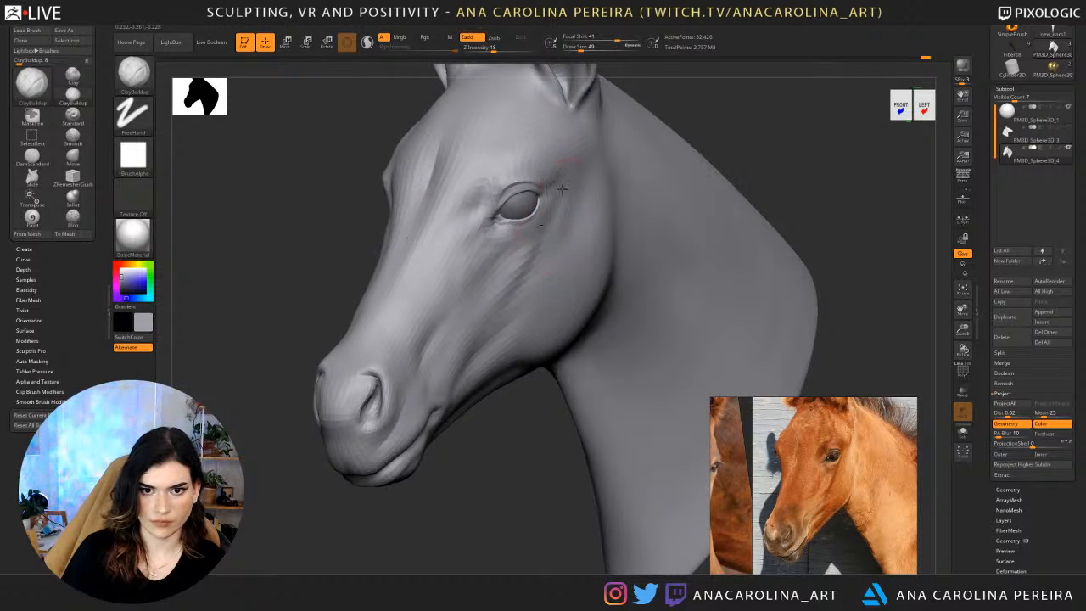
key(s)
drag(551, 227, 557, 228)
drag(571, 182, 544, 242)
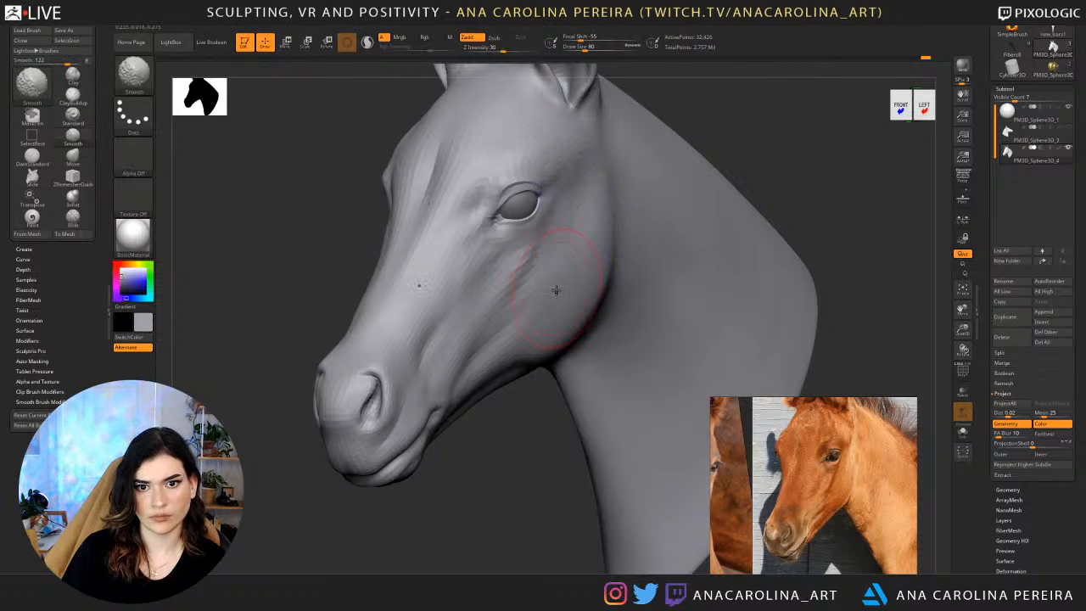
key(d)
Refine the cheek and outer eye corner with ClayBuildup at the highest subdivision level, smoothing the transitions.
mouse_move(513, 486)
mouse_down()
mouse_move(774, 262)
mouse_move(657, 275)
mouse_move(632, 293)
mouse_move(603, 374)
mouse_move(638, 356)
mouse_move(628, 356)
mouse_up()
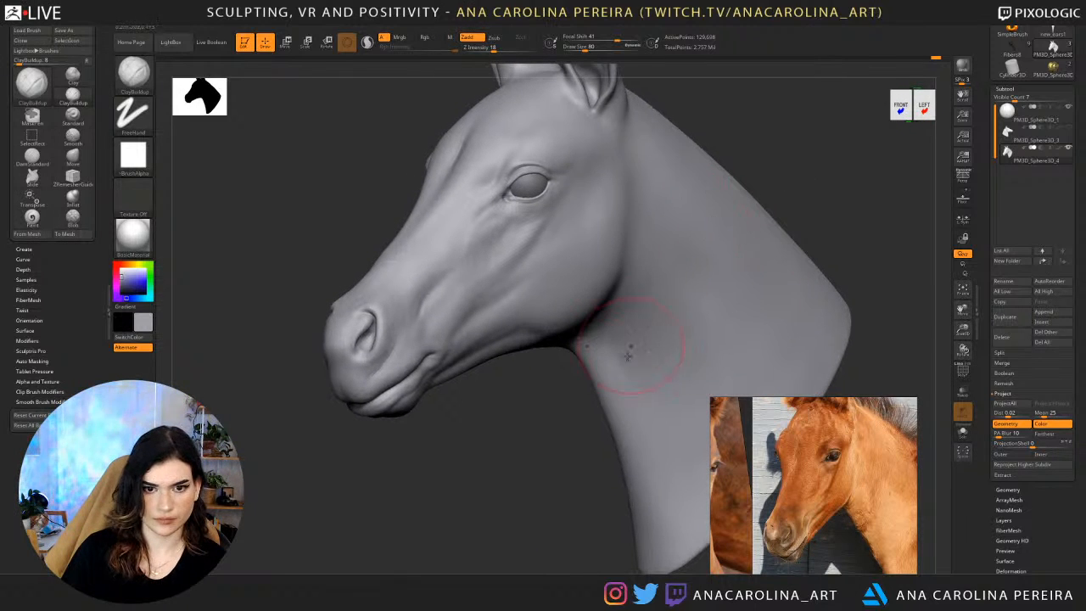
drag(560, 414, 561, 382)
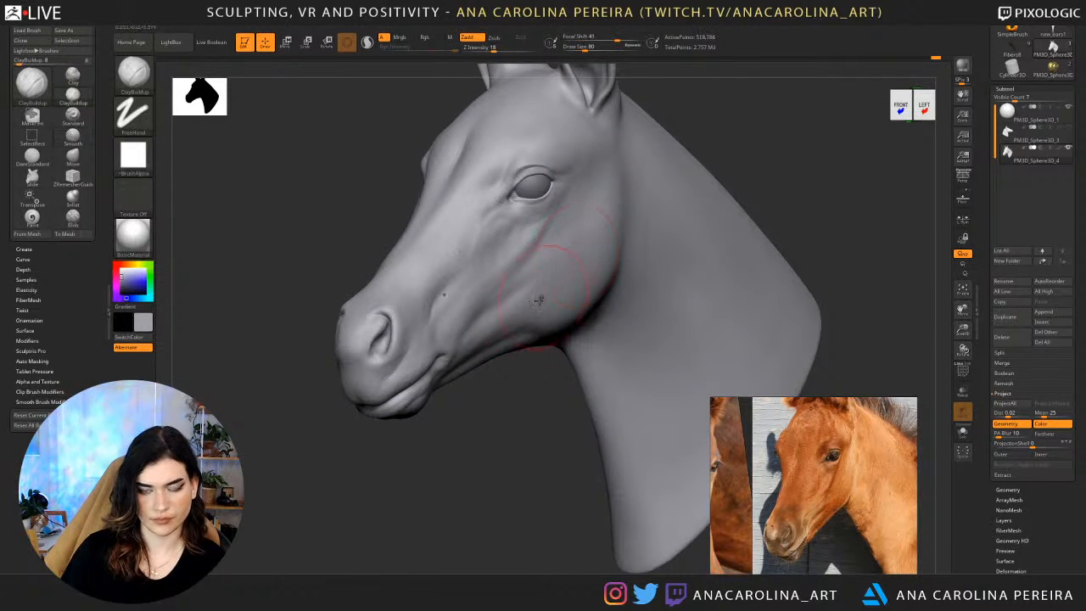
mouse_move(539, 454)
alt+mouse_down()
mouse_move(543, 359)
mouse_move(541, 450)
alt+mouse_up()
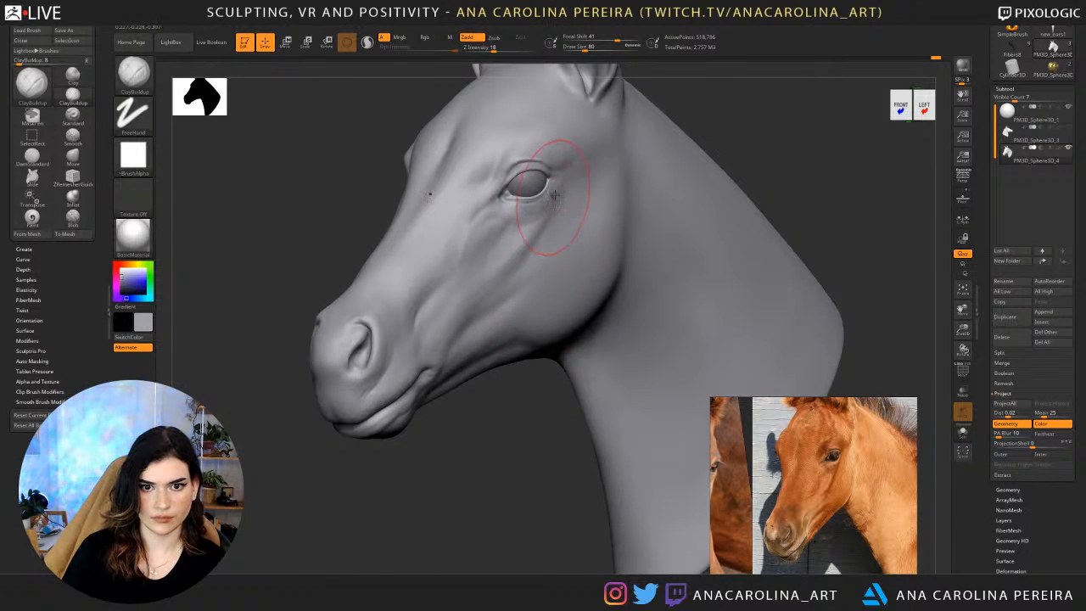
key(shift)
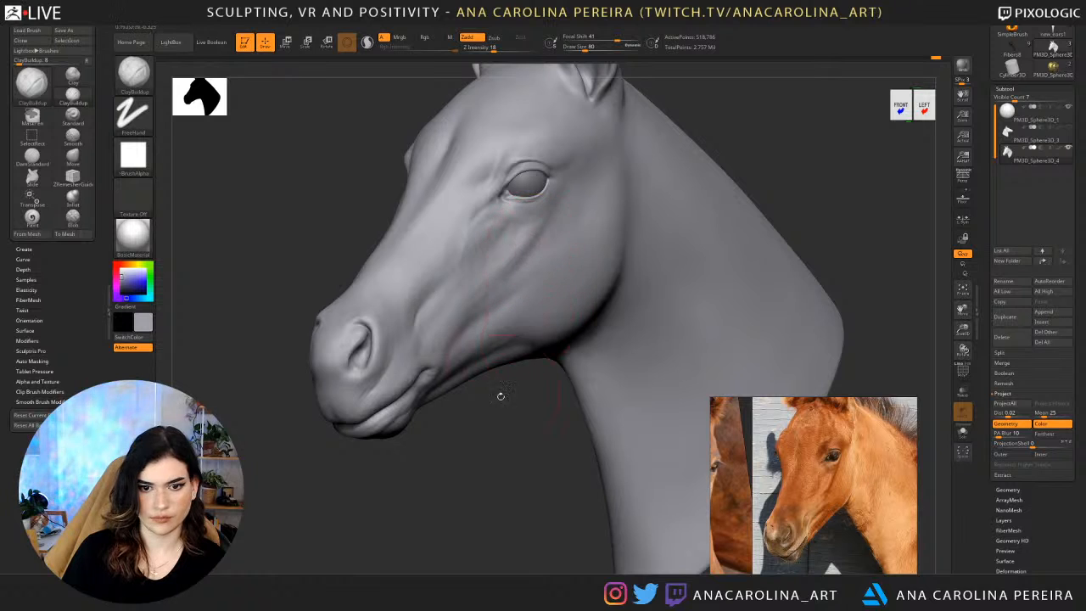
Define the cheek creases running toward the mouth corner with DamStandard at draw size 37 and smooth them lightly.
drag(502, 396, 540, 320)
key(b)
key(d)
key(s)
key(space)
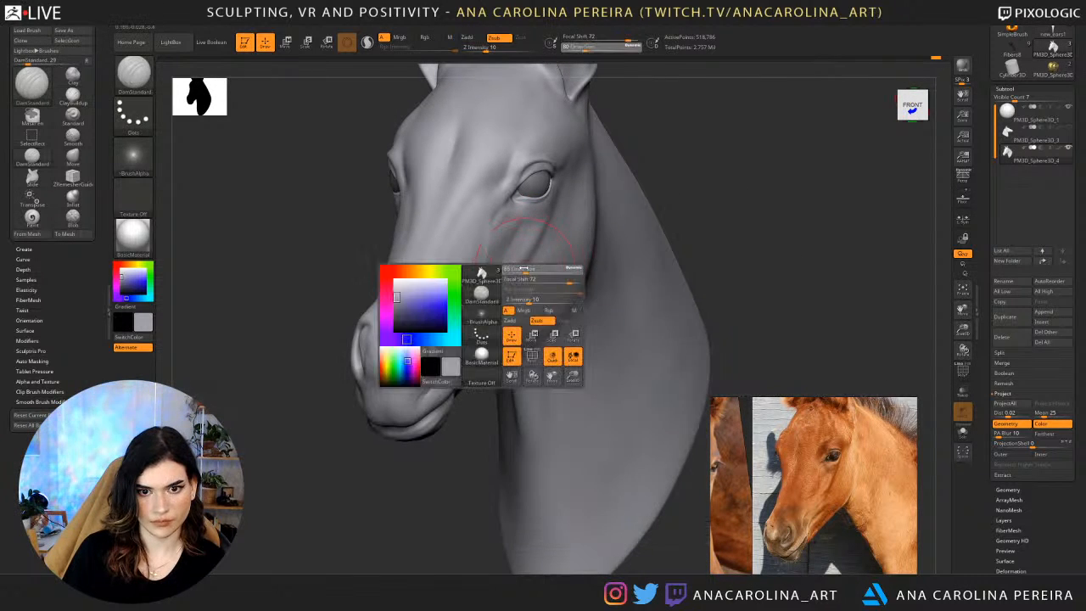
drag(462, 427, 479, 284)
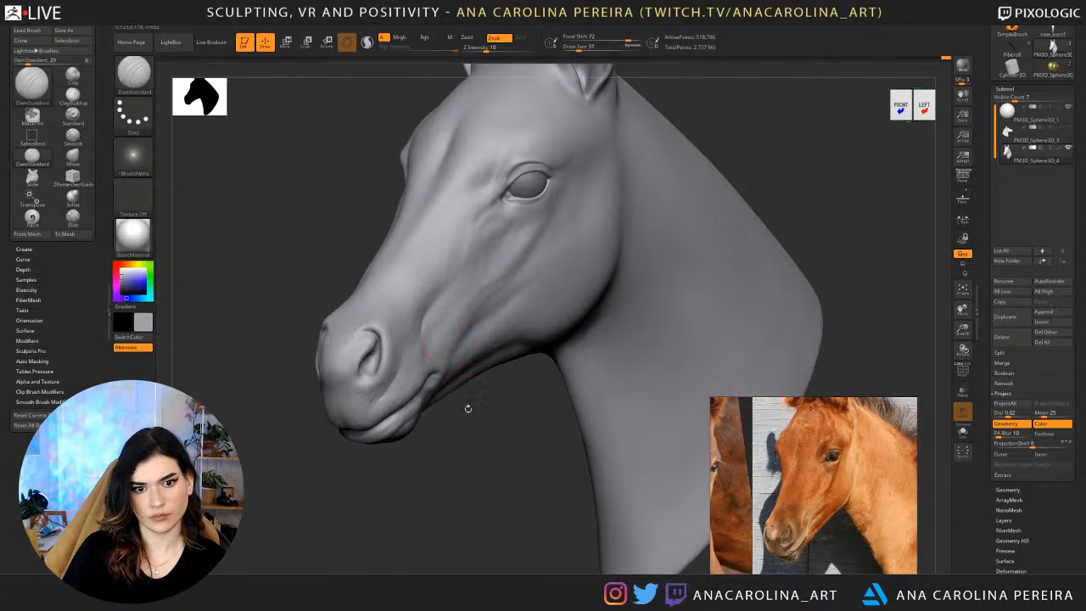
drag(478, 445, 467, 404)
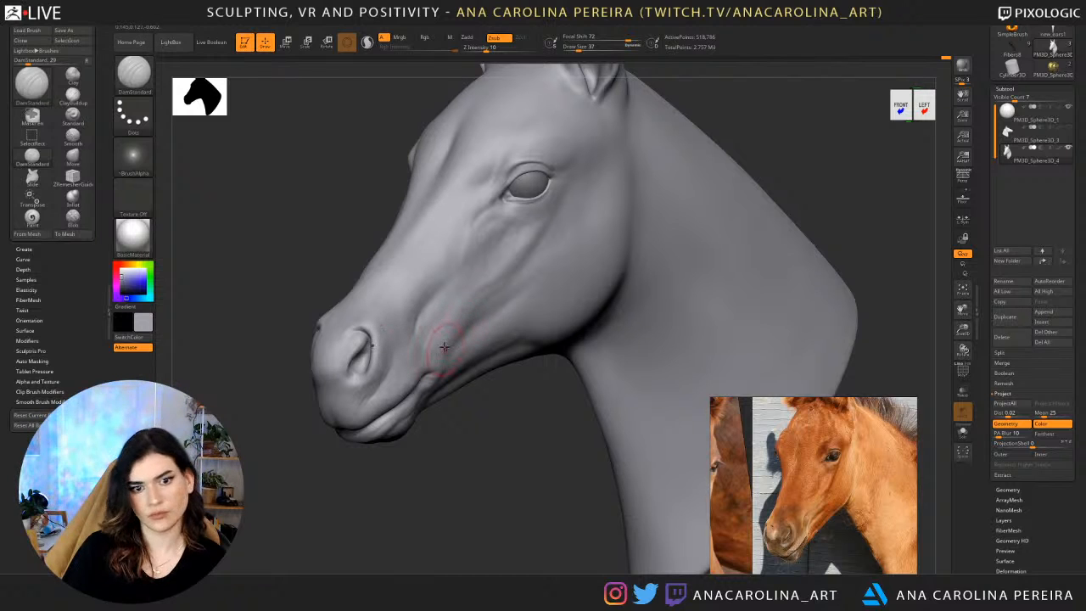
key(shift)
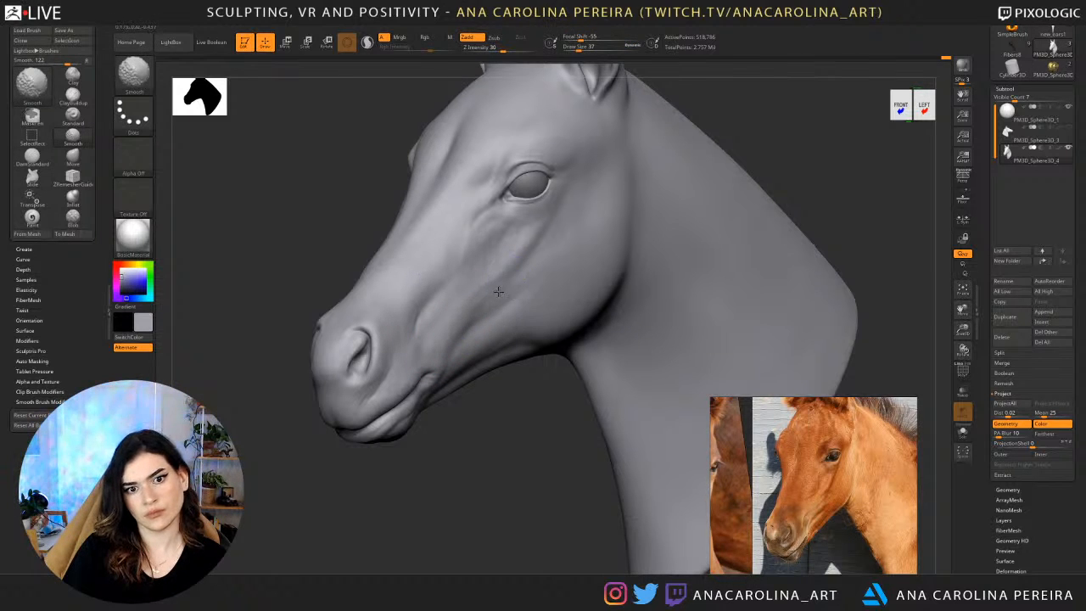
Deepen the hollow along the lower jaw with DamStandard at draw size 71 and smooth the back of the cheek.
key(space)
drag(501, 301, 515, 300)
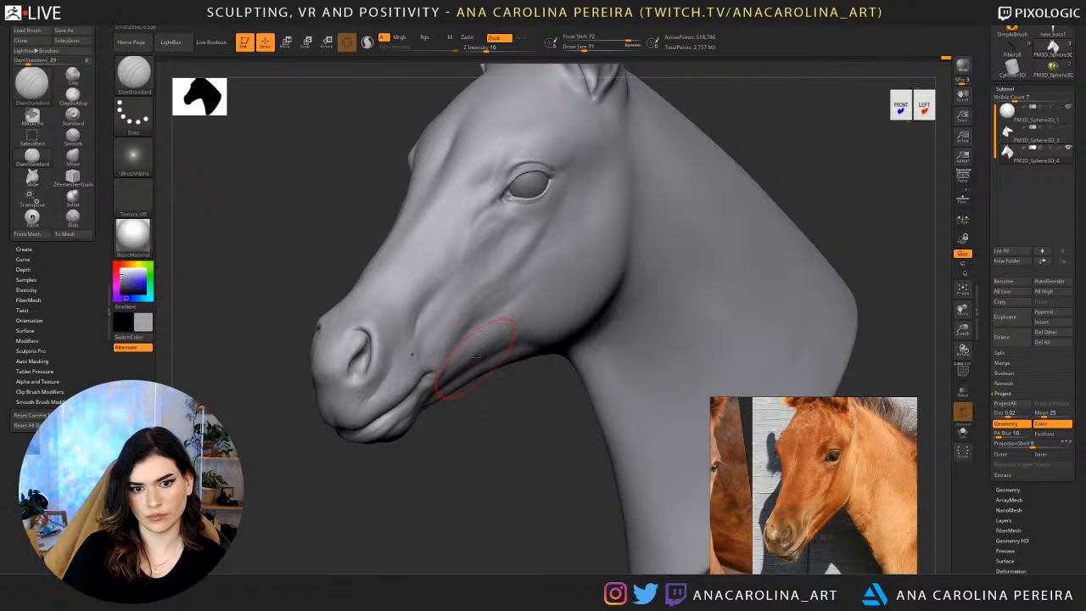
right_drag(709, 312, 604, 320)
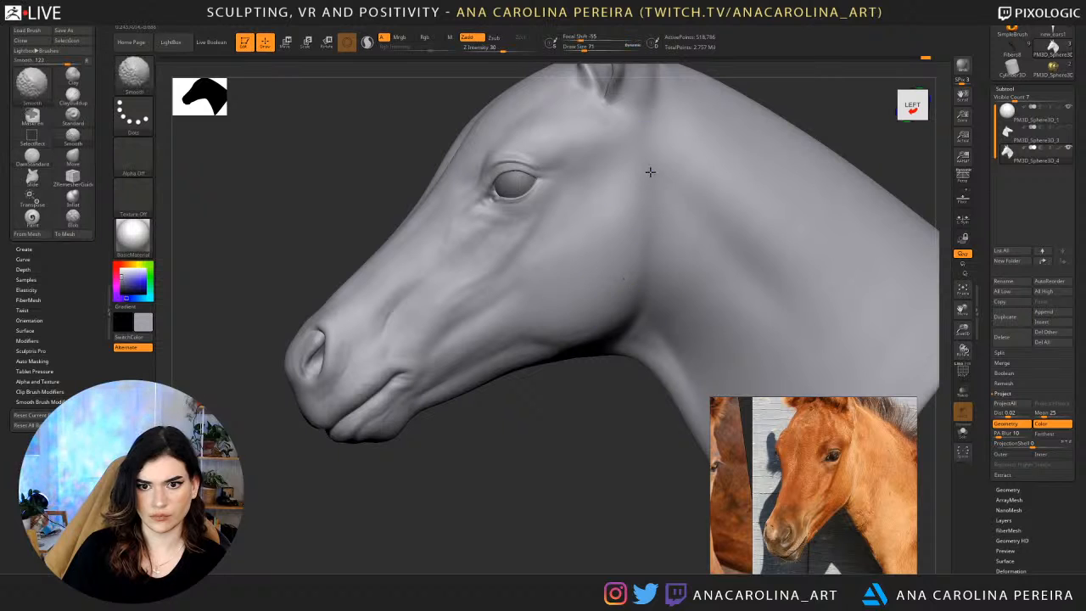
mouse_move(631, 254)
right_down()
mouse_move(490, 449)
mouse_move(528, 511)
mouse_move(533, 454)
right_up()
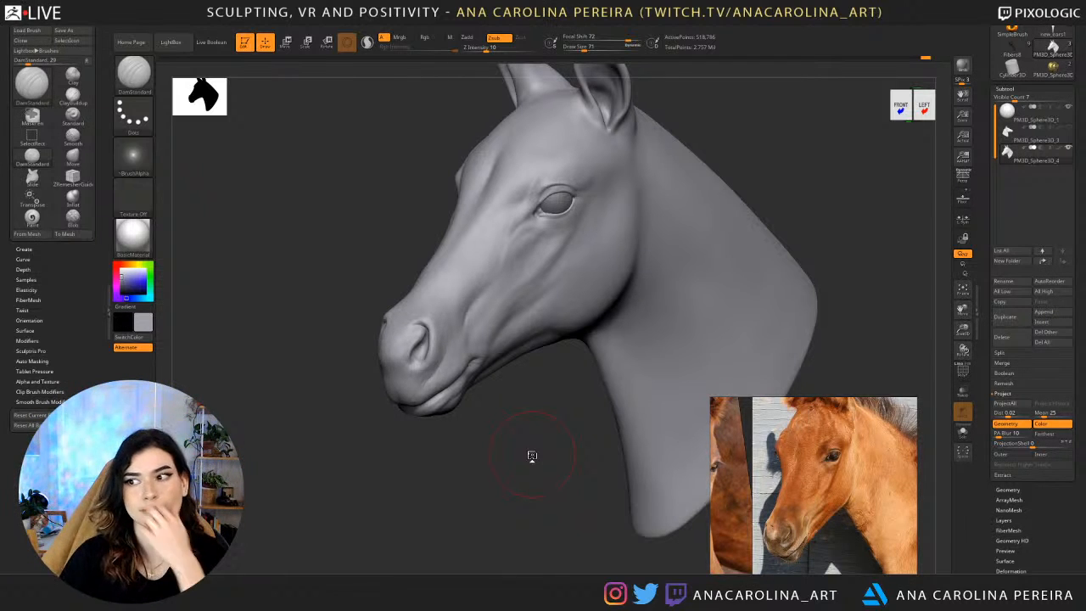
Refine the hollow behind the eye with DamStandard at draw size 31 and enlarge the eye in the photo reference.
mouse_move(517, 421)
mouse_down()
mouse_move(534, 419)
mouse_move(540, 442)
mouse_move(537, 514)
mouse_move(571, 503)
mouse_up()
key(b)
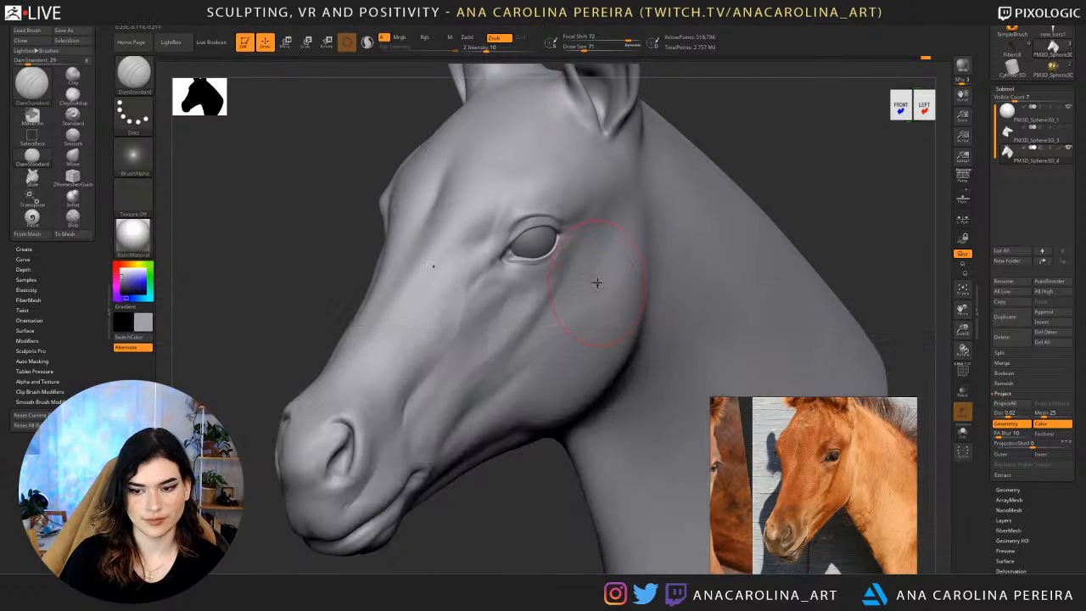
key(space)
drag(597, 283, 601, 283)
key(space)
mouse_move(803, 129)
mouse_down()
mouse_move(747, 140)
mouse_move(815, 119)
mouse_move(841, 127)
mouse_up()
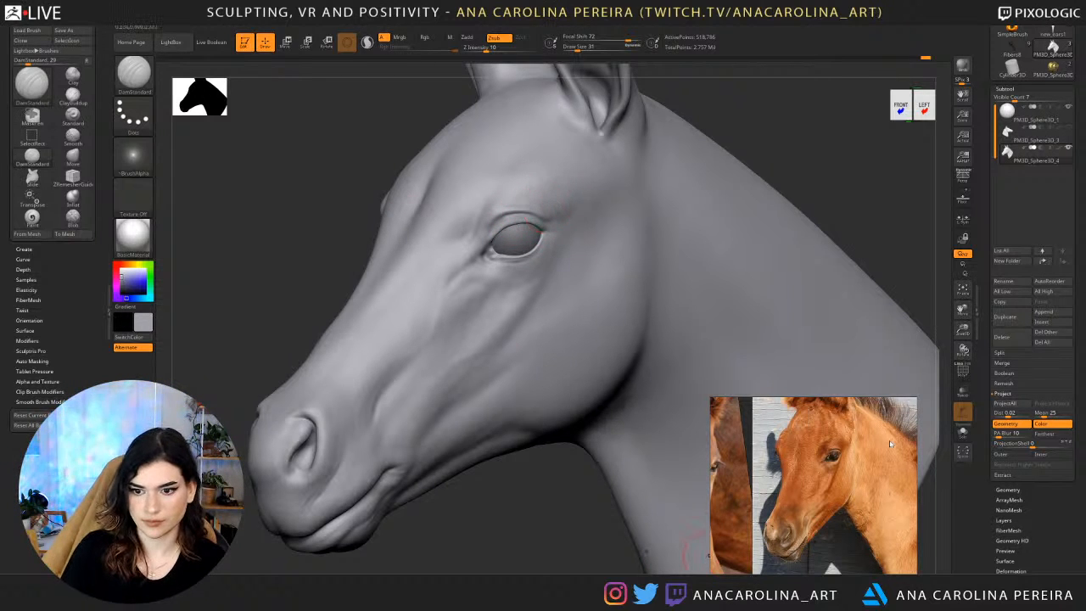
scroll(872, 438, up, 5)
drag(811, 147, 566, 175)
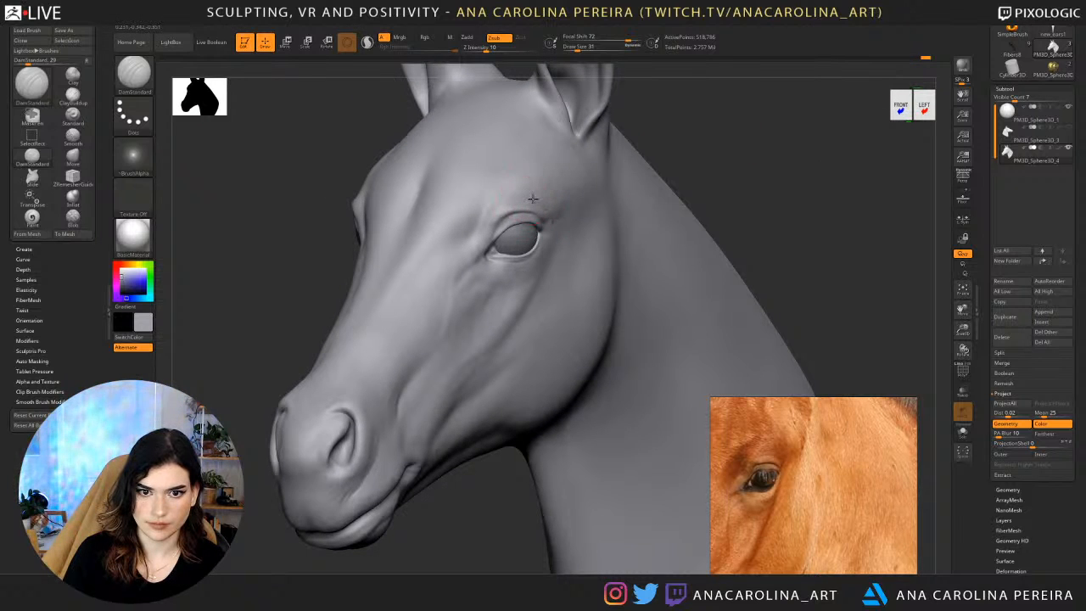
scroll(549, 218, up, 5)
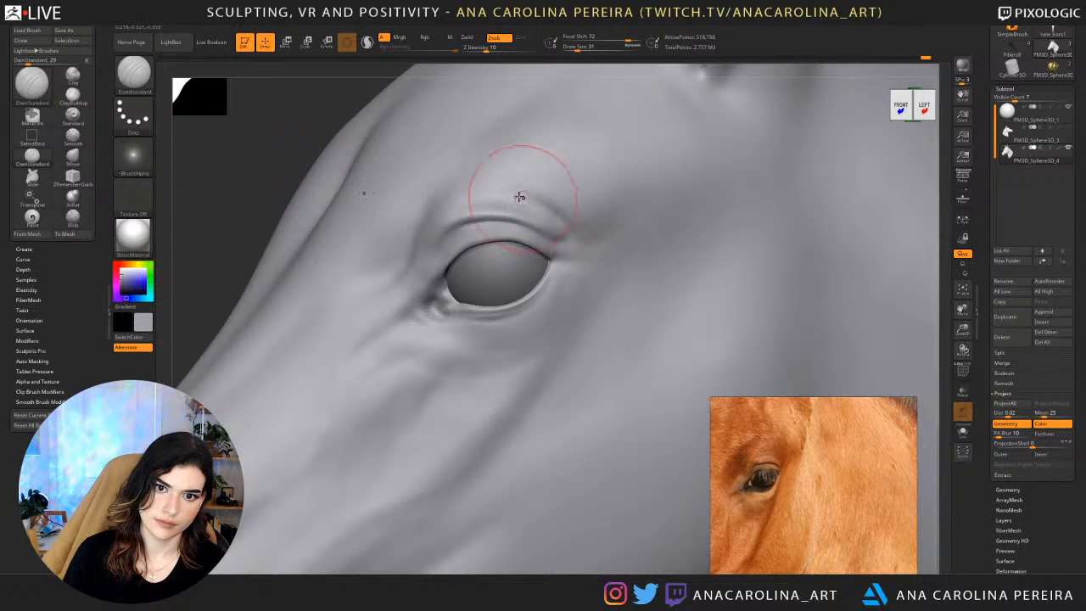
Build up the upper eyelid fold near the outer eye corner with ClayBuildup at draw size 17.
key(b)
key(c)
key(b)
drag(294, 134, 375, 162)
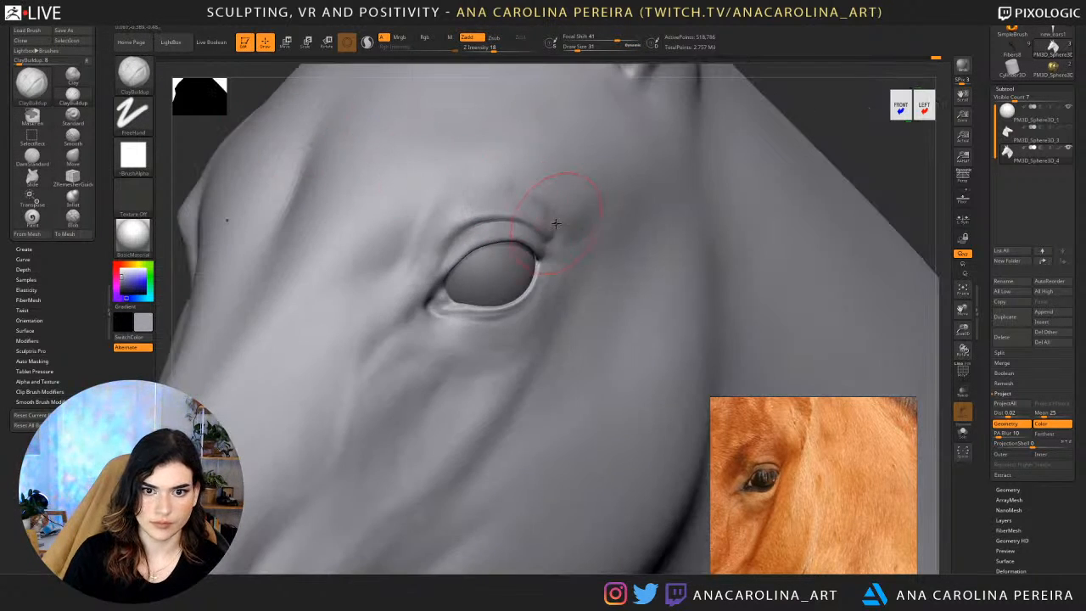
key(s)
drag(859, 105, 801, 98)
key(s)
mouse_move(557, 231)
mouse_down()
mouse_move(527, 223)
mouse_move(546, 221)
mouse_move(518, 206)
mouse_up()
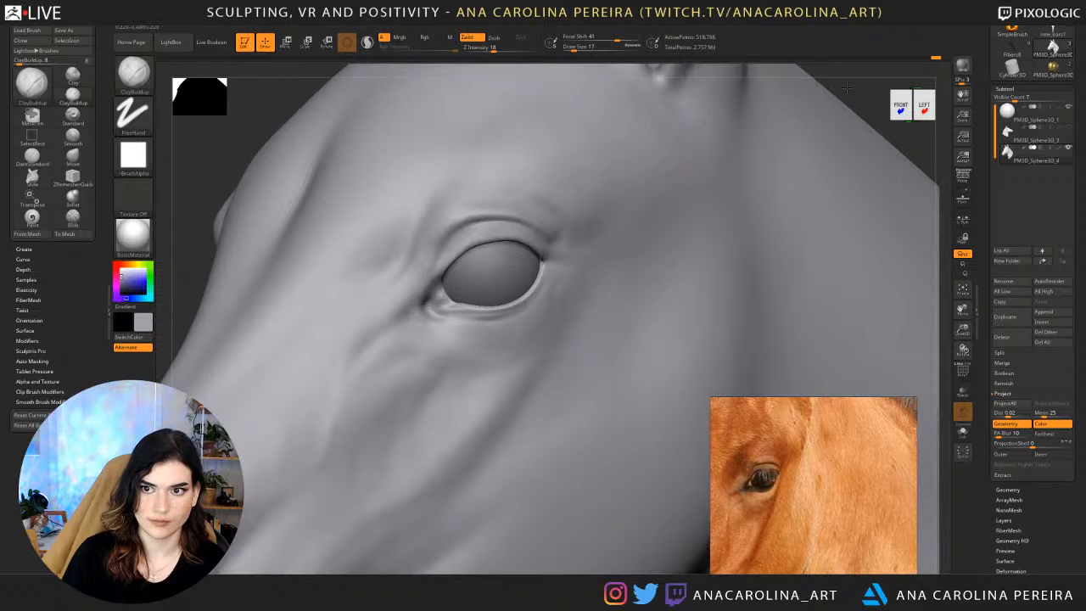
Add small ClayBuildup strokes to the brow fold above the upper eyelid, working from both sides of the head.
mouse_move(847, 88)
alt+mouse_down()
mouse_move(793, 76)
mouse_move(785, 92)
mouse_move(794, 87)
mouse_move(739, 90)
mouse_move(751, 148)
alt+mouse_up()
shift+drag(570, 196, 550, 212)
mouse_move(696, 204)
alt+mouse_down()
mouse_move(647, 157)
mouse_move(684, 138)
mouse_move(674, 196)
mouse_move(692, 199)
mouse_move(650, 238)
alt+mouse_up()
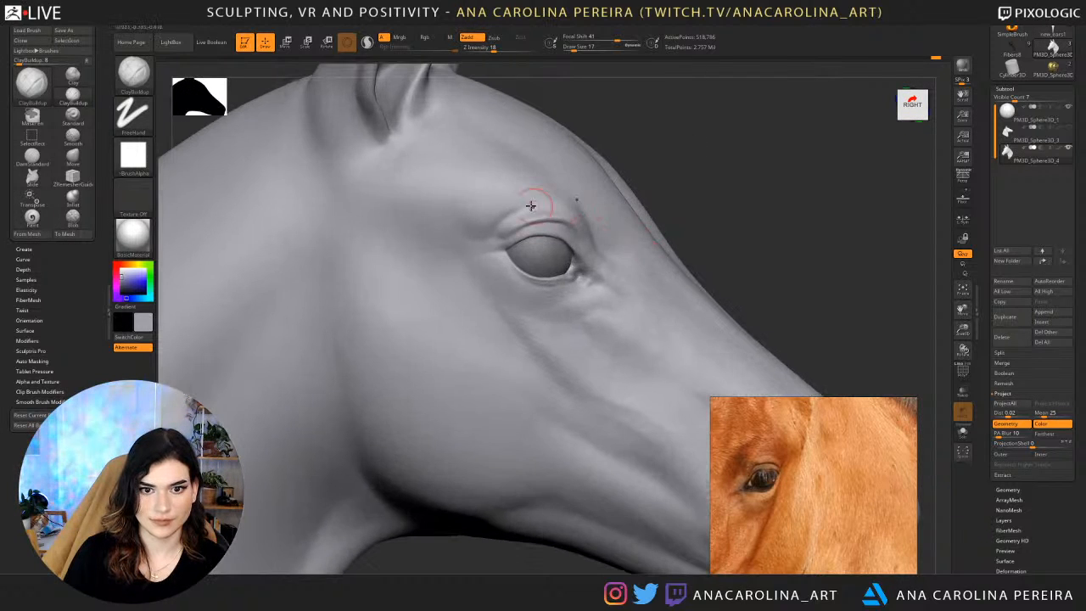
shift+drag(531, 209, 517, 225)
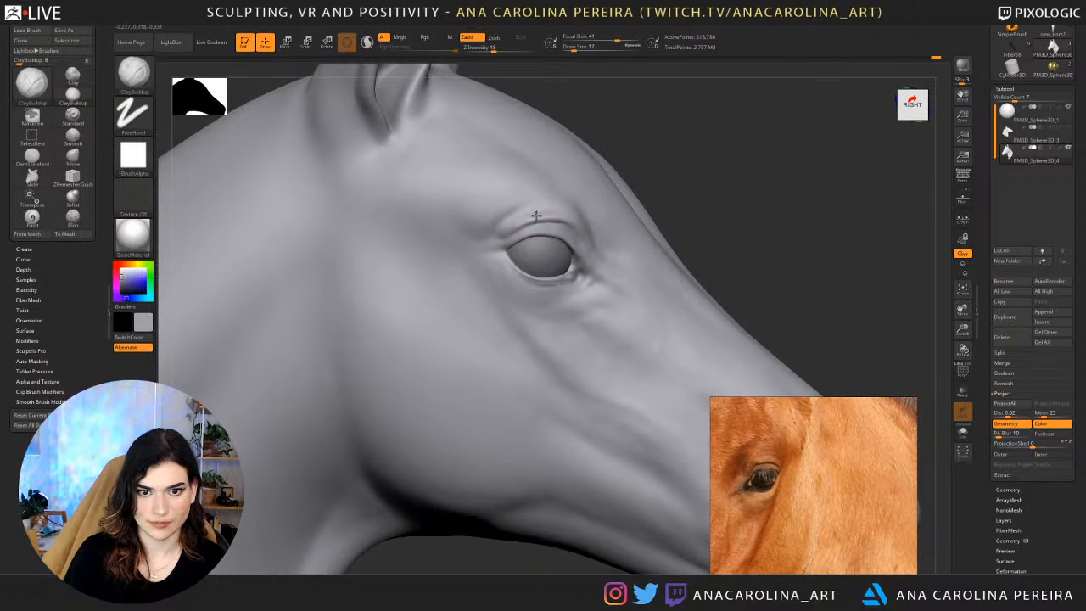
drag(735, 165, 662, 174)
drag(638, 209, 657, 214)
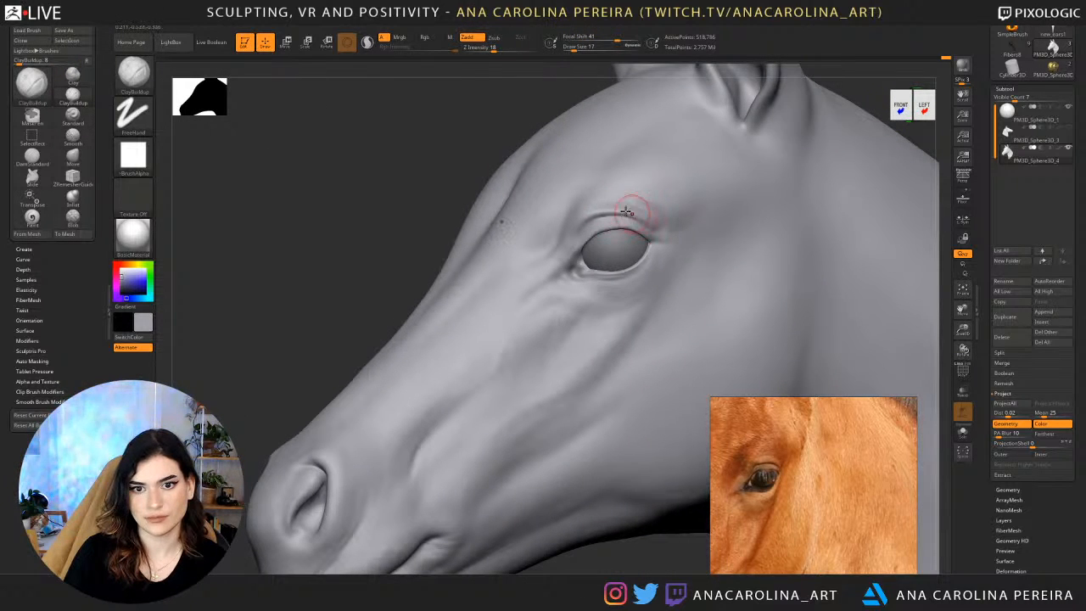
Adjust the brow fold above the eye from the front with the Move brush at draw size 25.
alt+drag(458, 140, 441, 183)
drag(441, 153, 544, 140)
drag(723, 170, 748, 215)
mouse_move(748, 196)
alt+mouse_down()
mouse_move(727, 252)
mouse_move(757, 198)
alt+mouse_up()
key(b)
key(m)
key(v)
drag(728, 337, 737, 183)
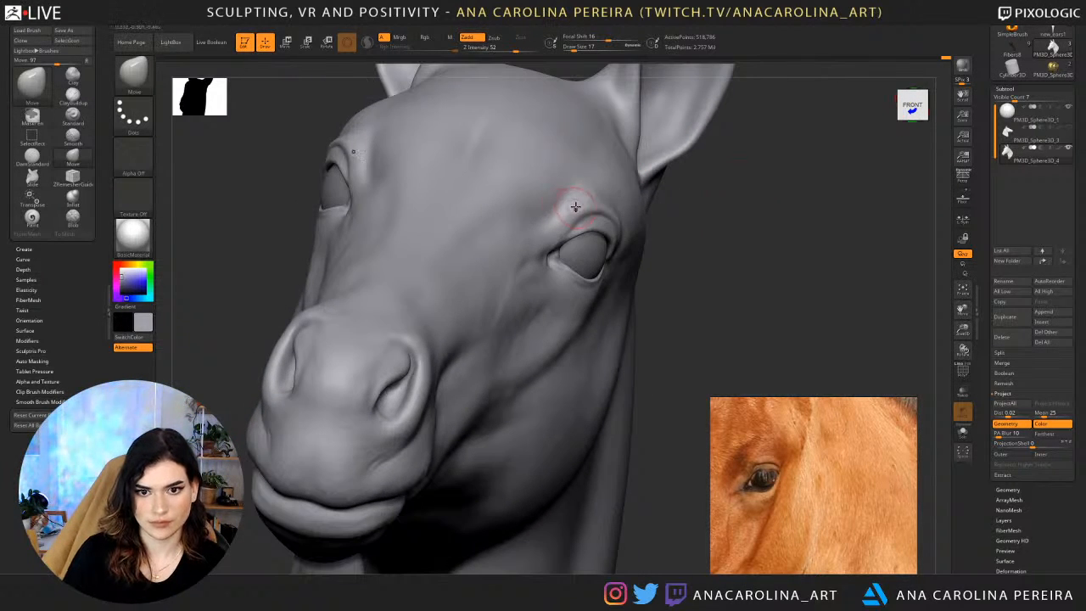
key(])
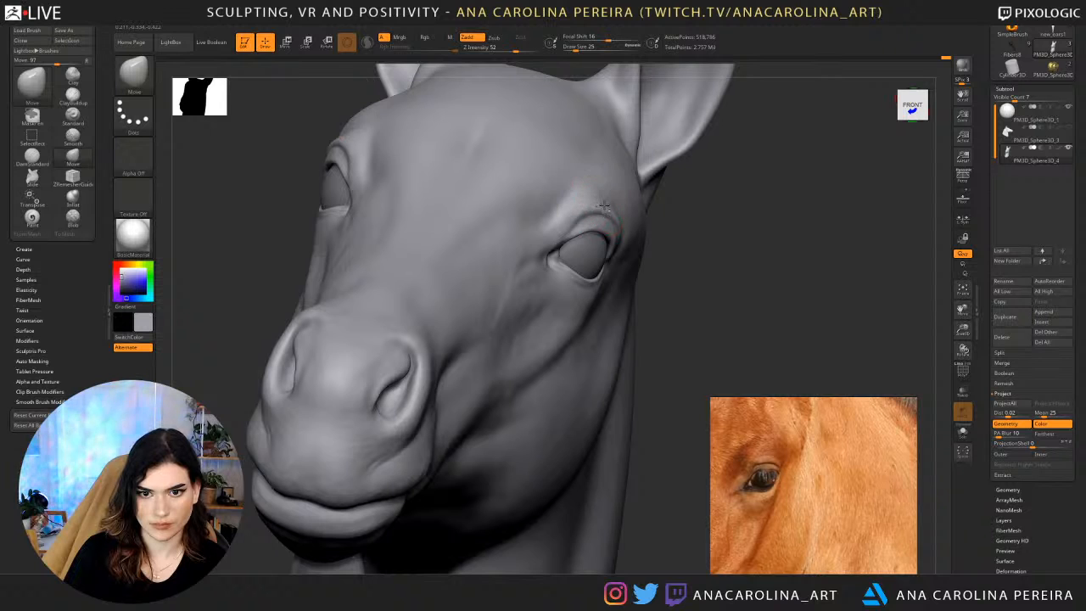
Reshape the upper eyelid fold from the side with a larger Move brush.
drag(722, 191, 653, 146)
key(space)
drag(582, 211, 589, 211)
drag(594, 135, 572, 156)
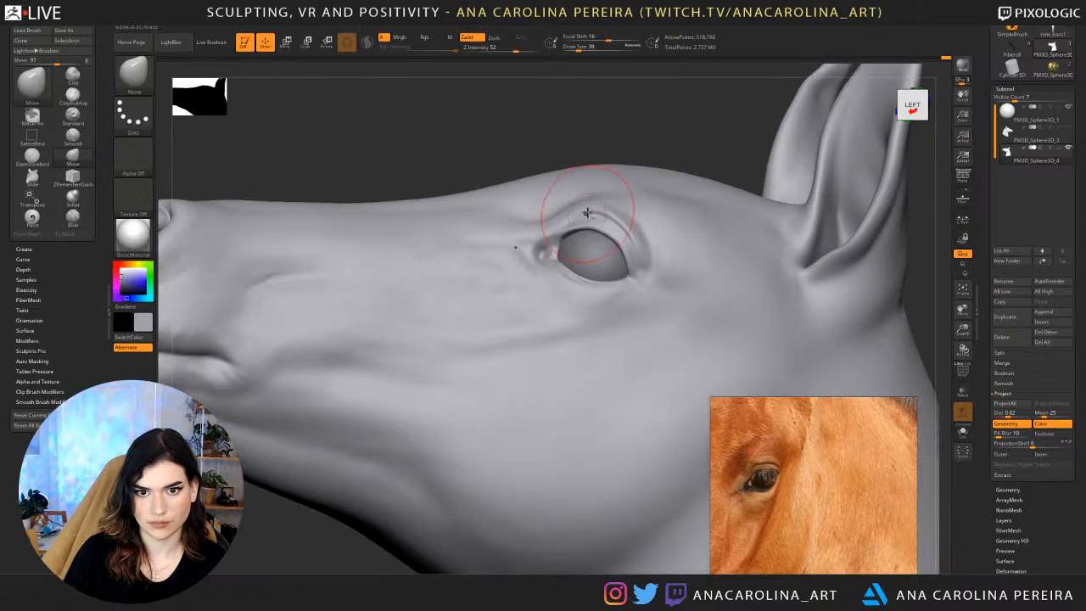
mouse_move(587, 212)
mouse_down()
mouse_move(601, 195)
mouse_move(586, 204)
mouse_move(674, 177)
mouse_move(711, 133)
mouse_move(706, 175)
mouse_move(803, 184)
mouse_move(761, 182)
mouse_move(760, 220)
mouse_up()
key(space)
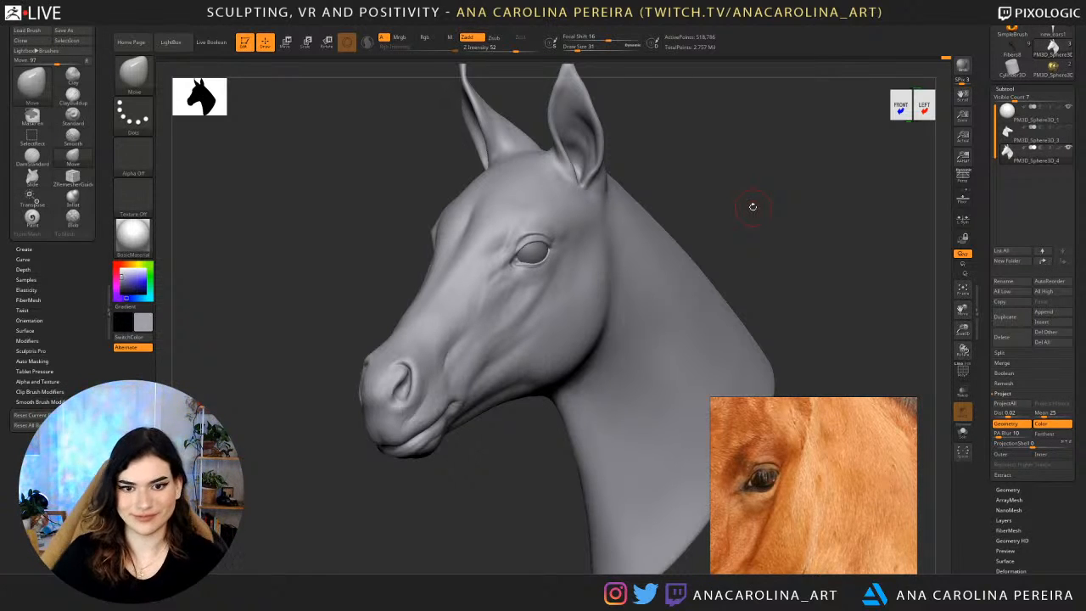
Compare the whole head with the photo reference, zooming the photo out to include the eye and forehead.
mouse_move(681, 218)
mouse_down()
mouse_move(752, 245)
mouse_move(743, 235)
mouse_up()
scroll(831, 455, down, 2)
middle_drag(831, 455, 849, 474)
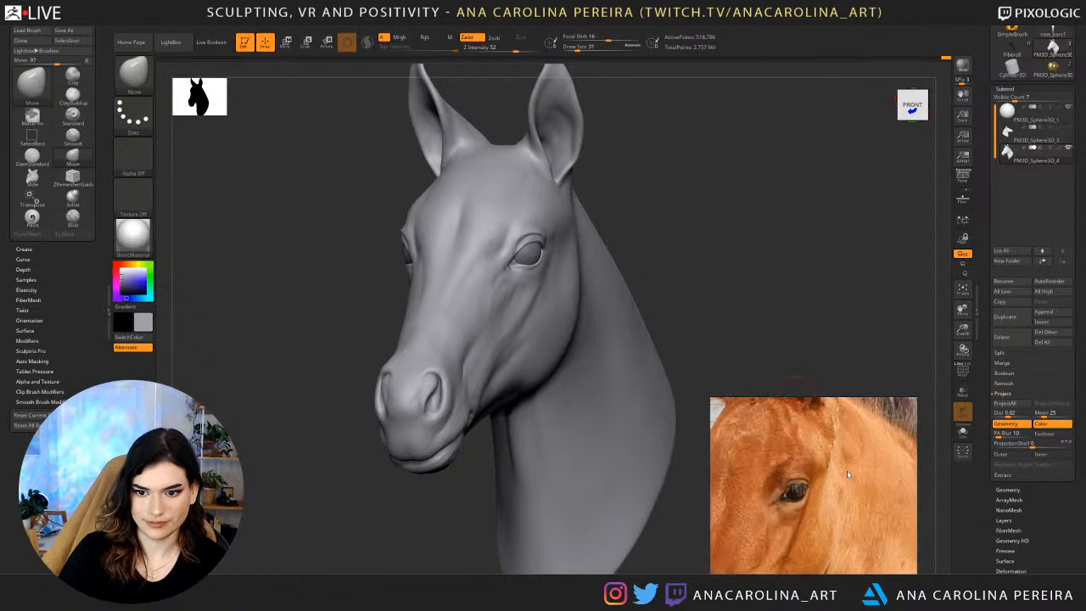
Refine the creases around the upper eyelid and outer eye corner with the DamStandard brush at draw size 31.
mouse_move(749, 222)
mouse_down()
mouse_move(710, 217)
mouse_move(809, 151)
mouse_move(728, 184)
mouse_up()
key(b)
key(d)
key(s)
mouse_move(466, 145)
mouse_down()
mouse_move(437, 160)
mouse_move(491, 168)
mouse_up()
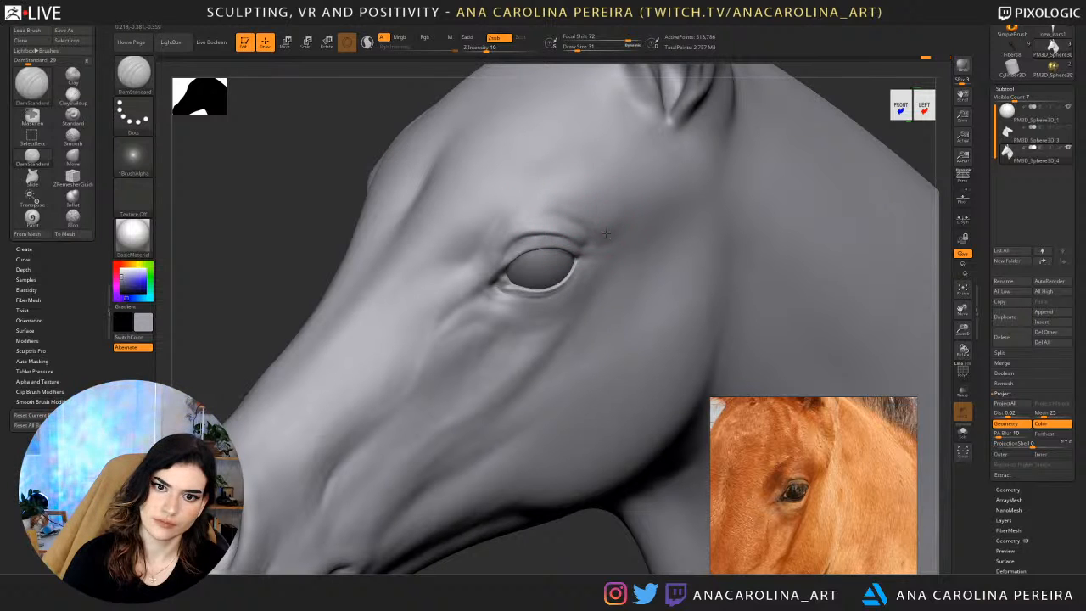
shift+drag(842, 87, 707, 150)
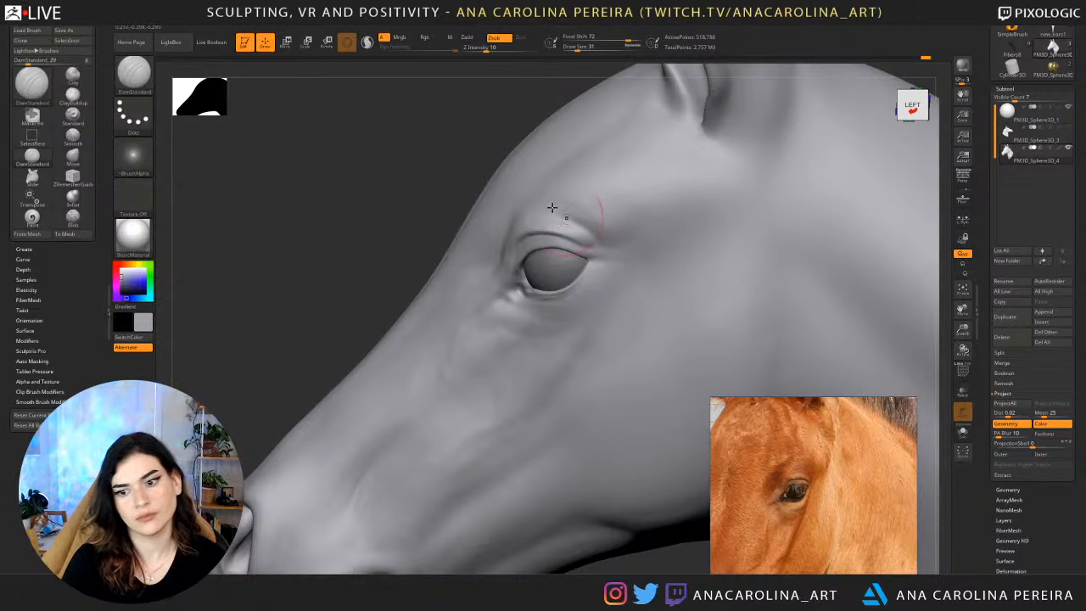
drag(409, 128, 642, 240)
drag(713, 191, 701, 260)
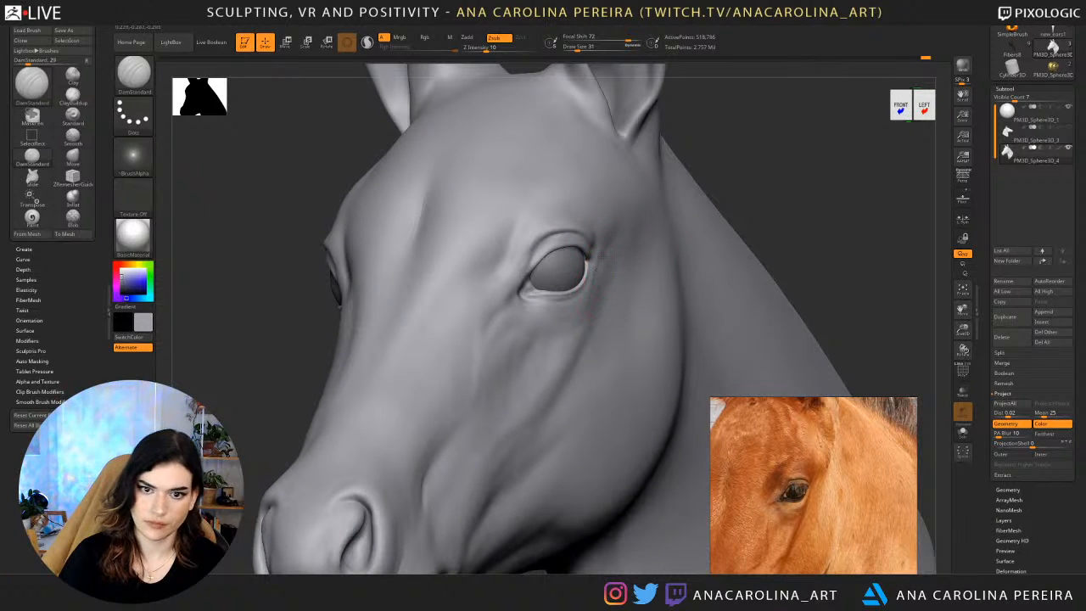
Compare the framed head from the front and three-quarter view with the foal photos, zooming in on the brown foals' faces.
key(f)
drag(662, 161, 662, 197)
key(f)
drag(744, 141, 779, 137)
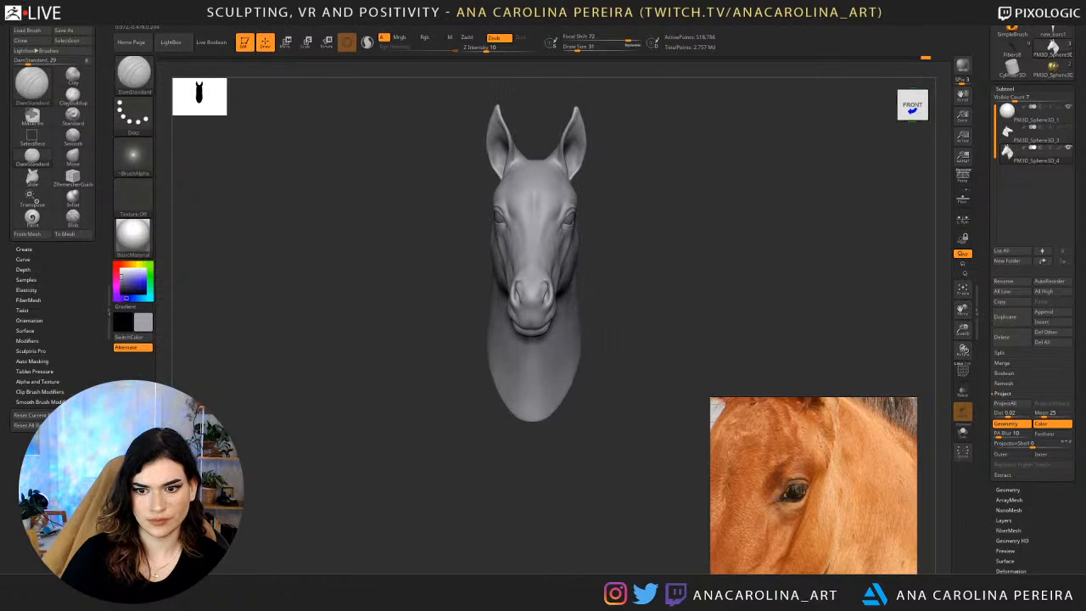
key(f)
drag(749, 181, 709, 194)
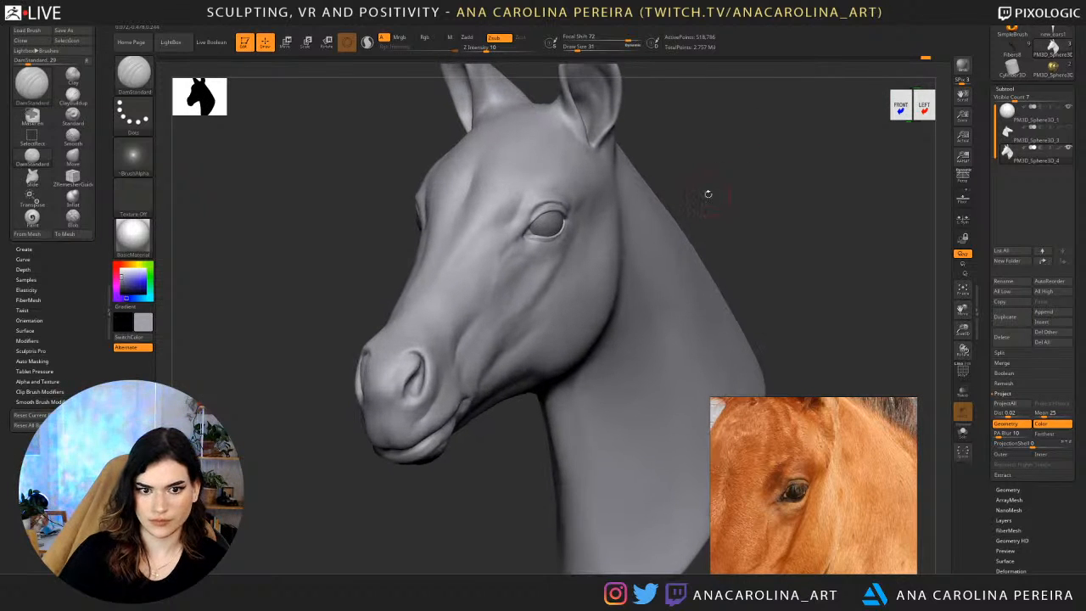
scroll(794, 440, down, 5)
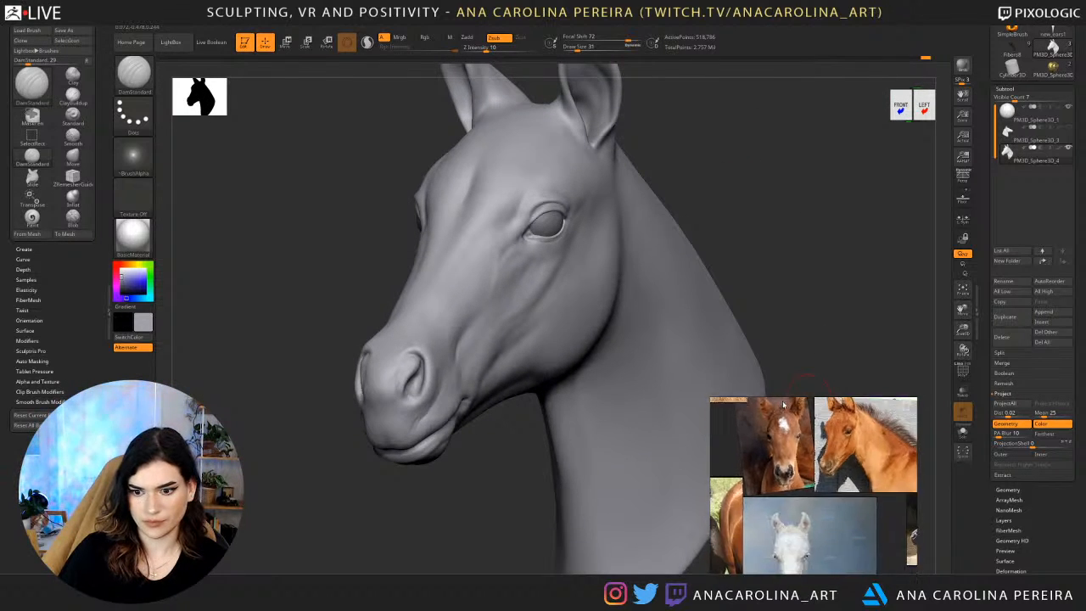
scroll(814, 454, up, 5)
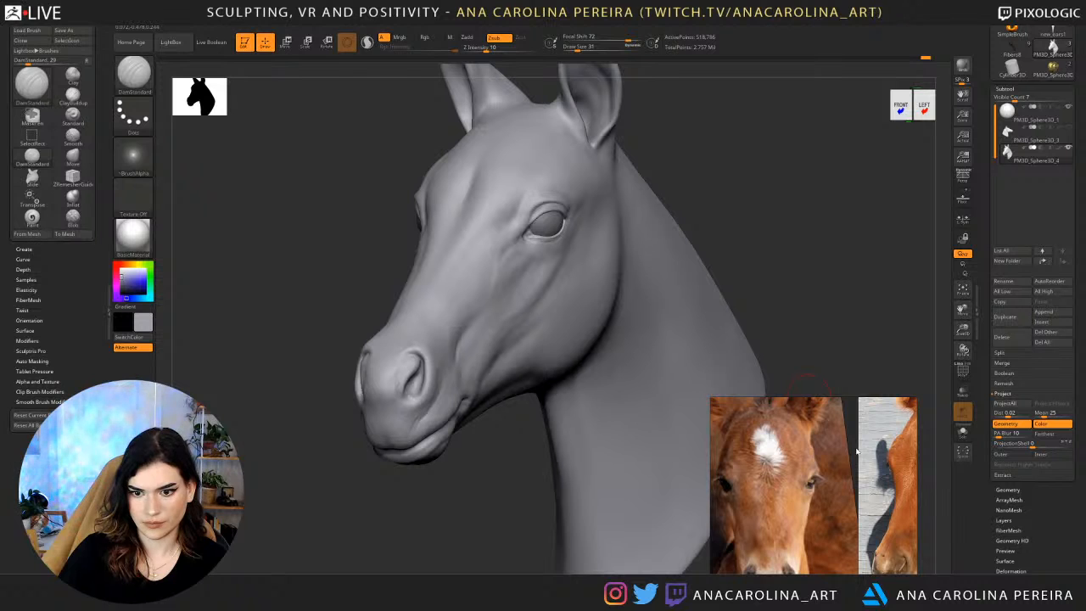
scroll(853, 450, down, 2)
scroll(845, 446, up, 4)
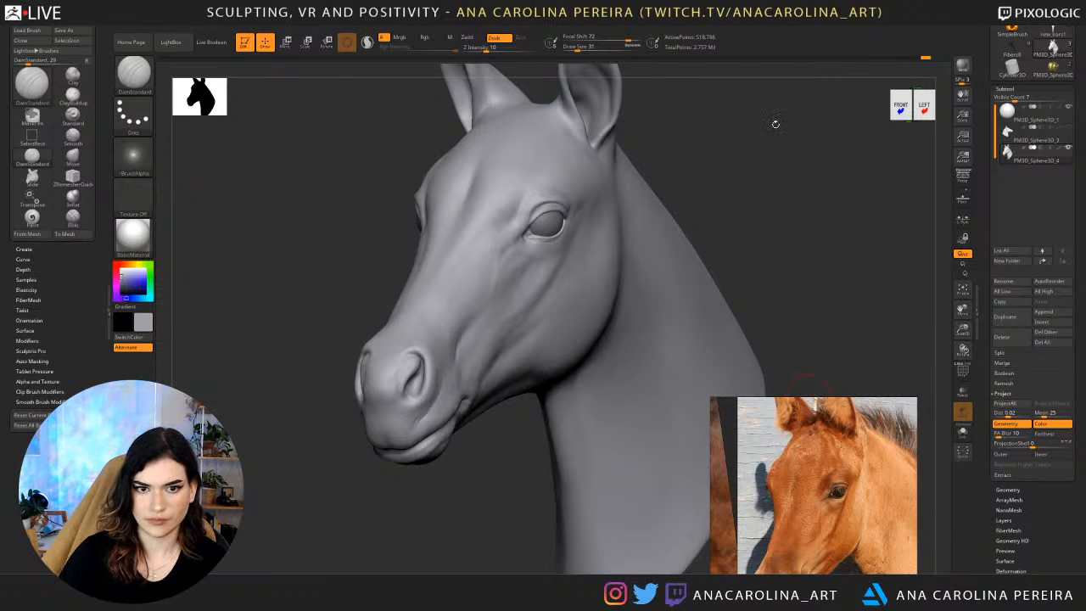
Lower the head by one subdivision level and refine the forehead above the eyes with DamStandard at draw size 62.
mouse_move(776, 125)
mouse_down()
mouse_move(798, 145)
mouse_move(769, 194)
mouse_move(766, 177)
mouse_up()
key(shift+d)
key(shift+d)
key(d)
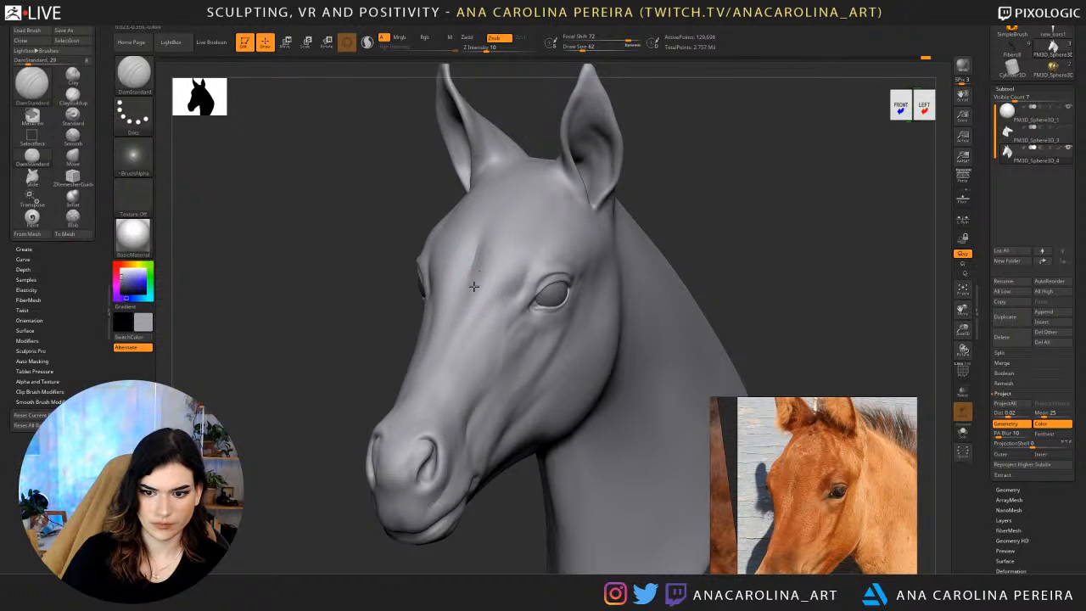
drag(645, 204, 577, 286)
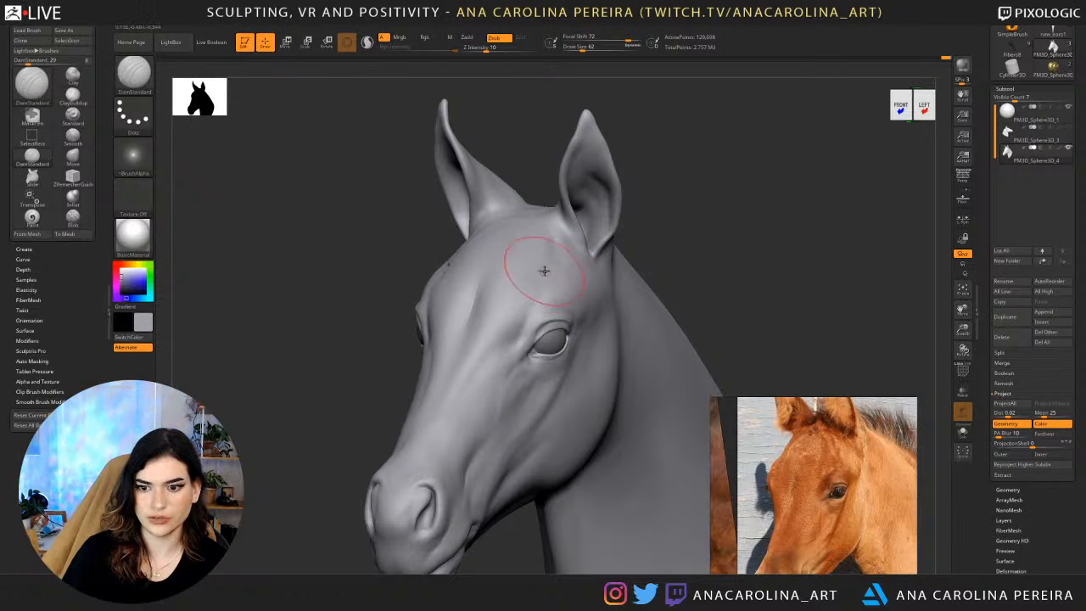
mouse_move(672, 231)
mouse_down()
mouse_move(696, 228)
mouse_move(512, 267)
mouse_up()
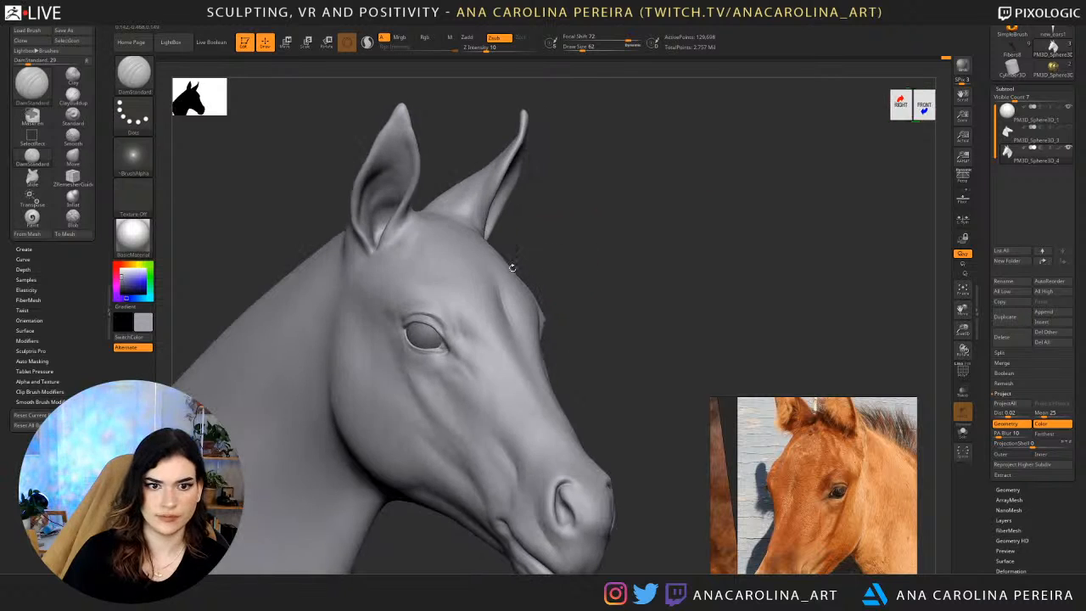
key(shift)
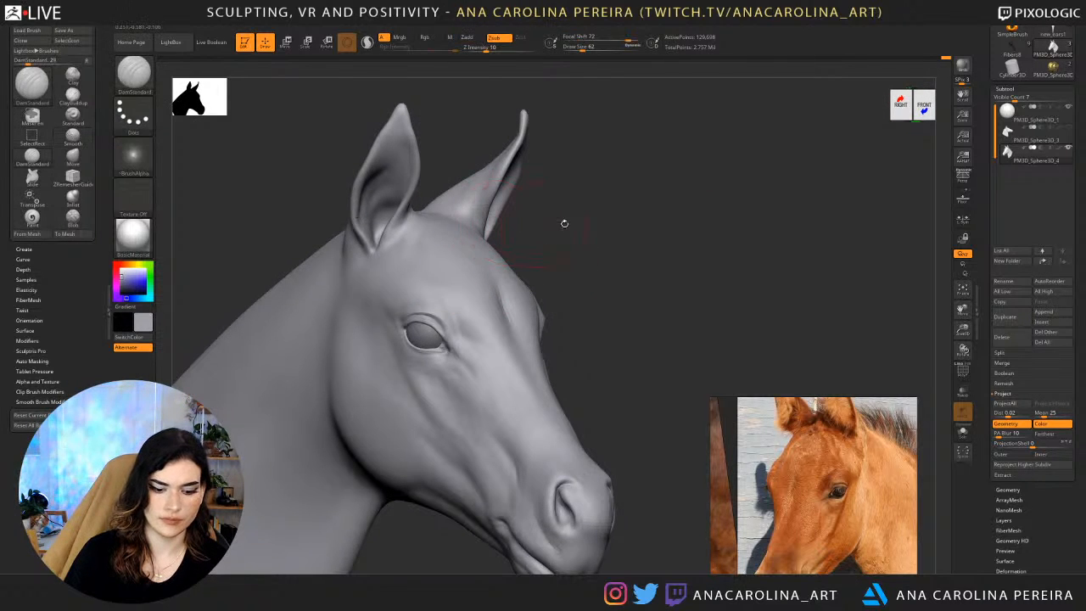
Sculpt the upper forehead between the brow and the ear base with DamStandard, working from three-quarter and side views.
key(d)
mouse_move(565, 223)
mouse_down()
mouse_move(579, 247)
mouse_move(465, 262)
mouse_move(512, 233)
mouse_move(499, 230)
mouse_up()
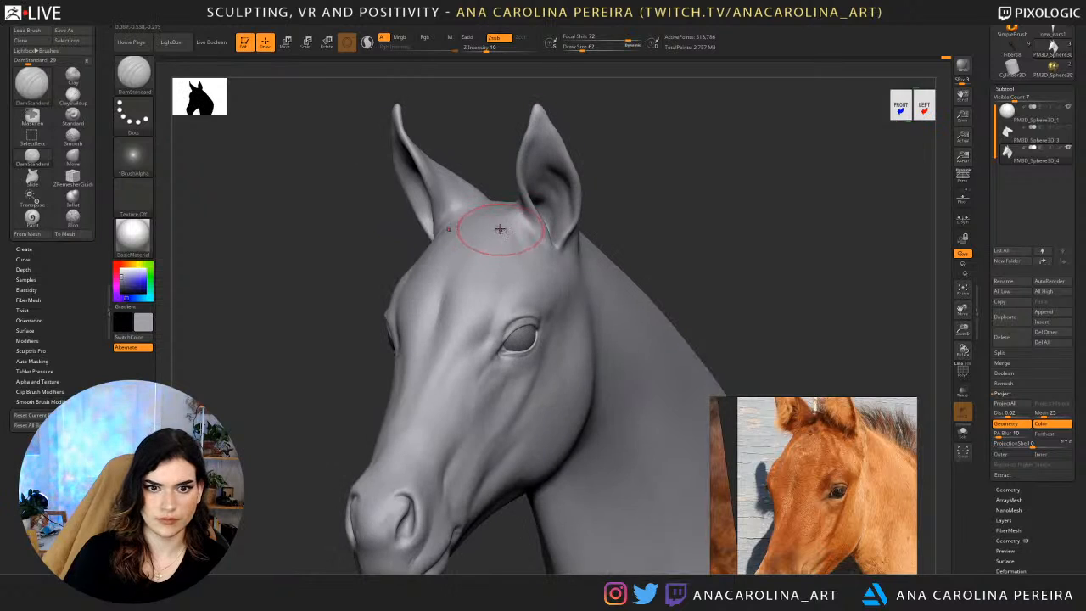
drag(599, 228, 506, 248)
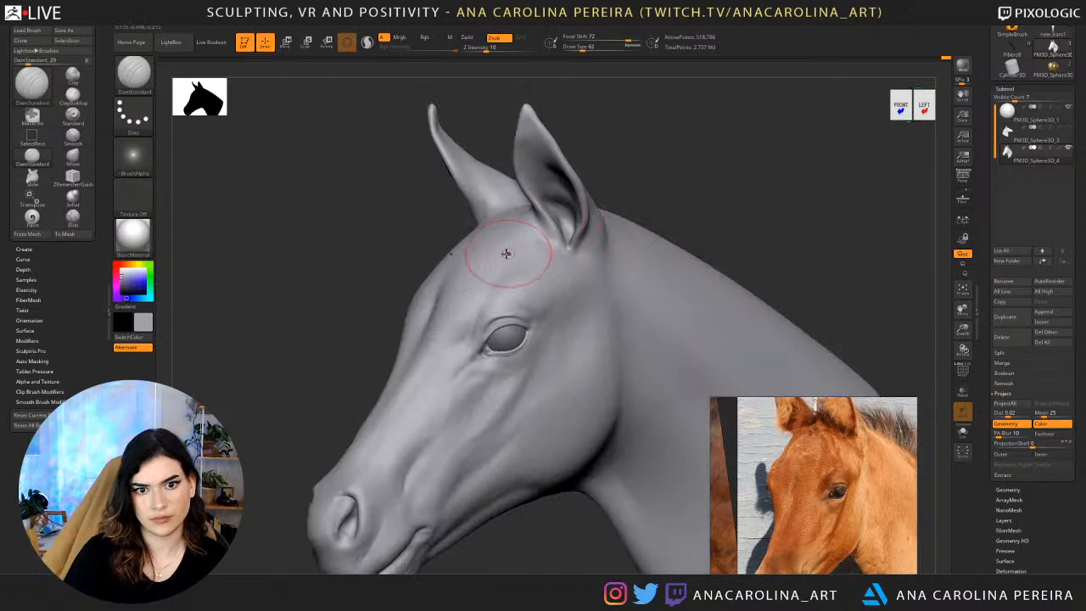
drag(603, 188, 635, 192)
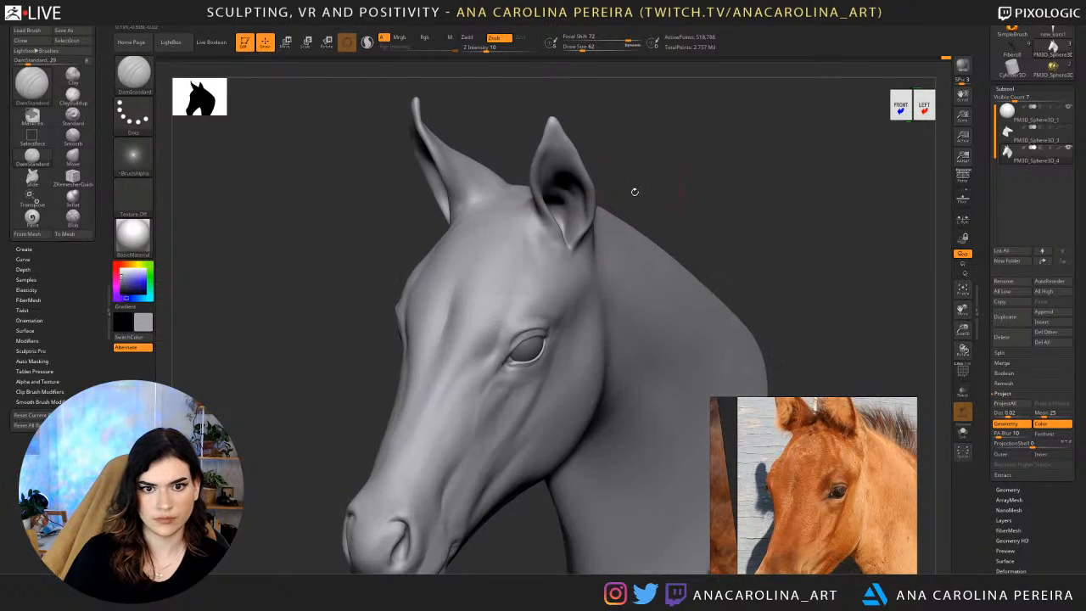
drag(718, 166, 636, 181)
mouse_move(540, 236)
shift+mouse_down()
mouse_move(529, 257)
mouse_move(529, 245)
shift+mouse_up()
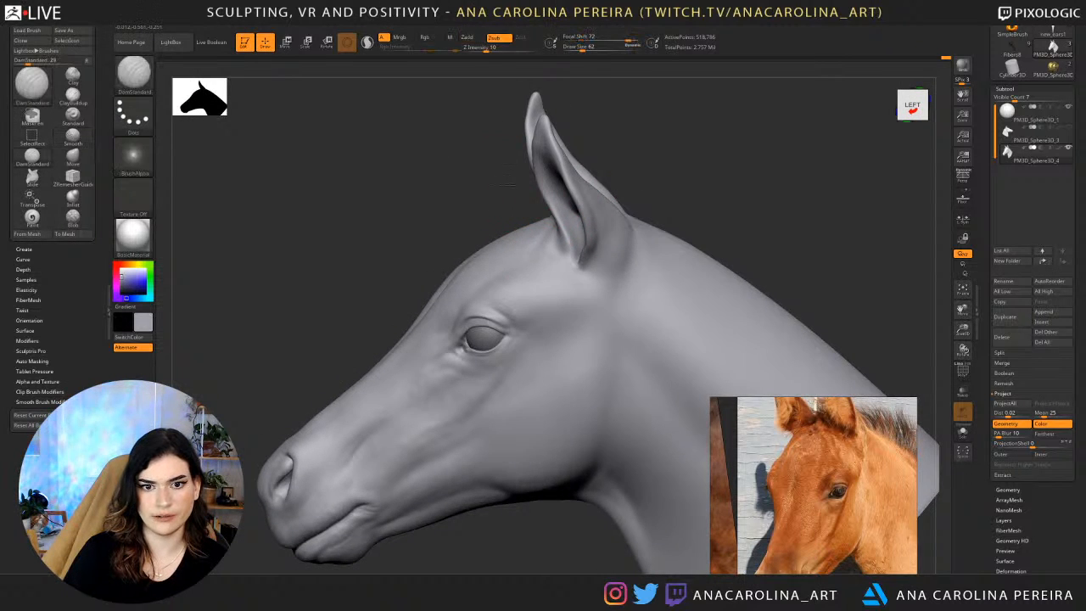
drag(465, 193, 521, 204)
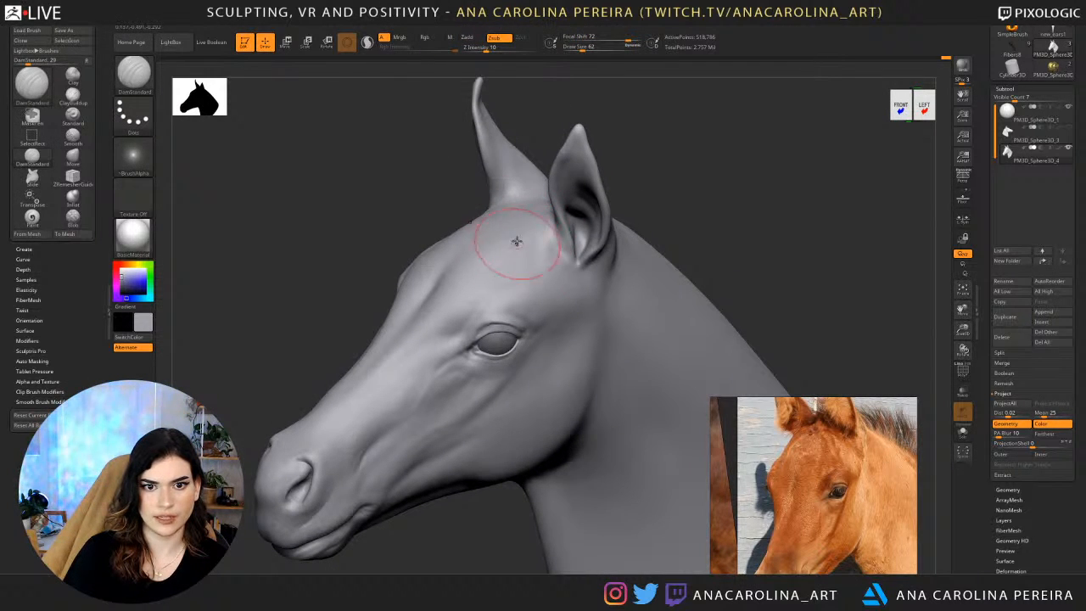
shift+drag(516, 242, 517, 235)
Smooth the upper forehead between the ears at the higher subdivision level, working from the side and front.
drag(433, 183, 577, 197)
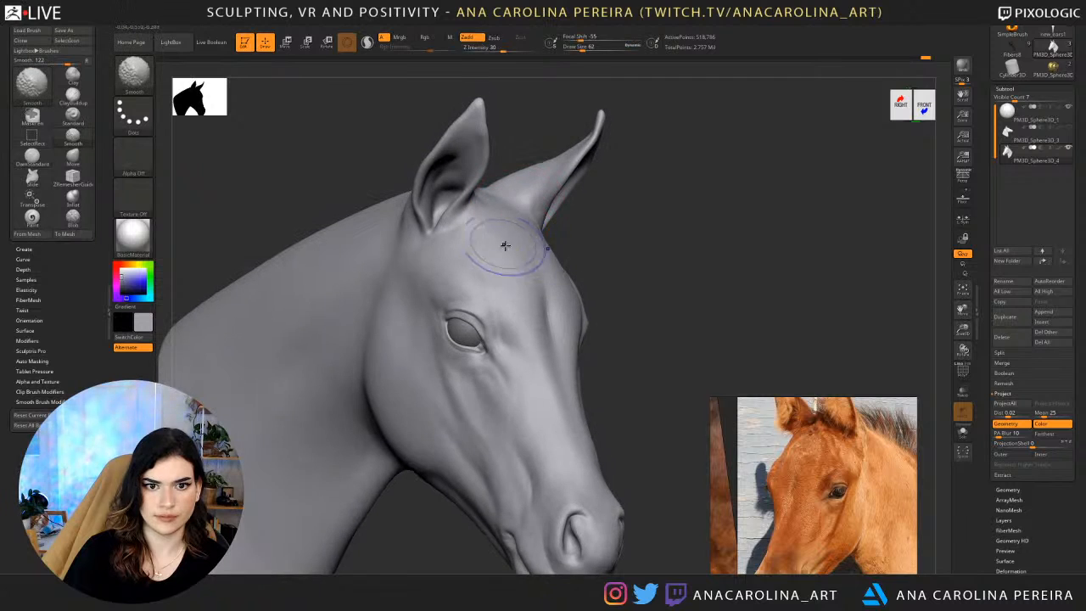
shift+drag(506, 246, 511, 261)
mouse_move(601, 269)
mouse_down()
mouse_move(504, 264)
mouse_move(554, 245)
mouse_up()
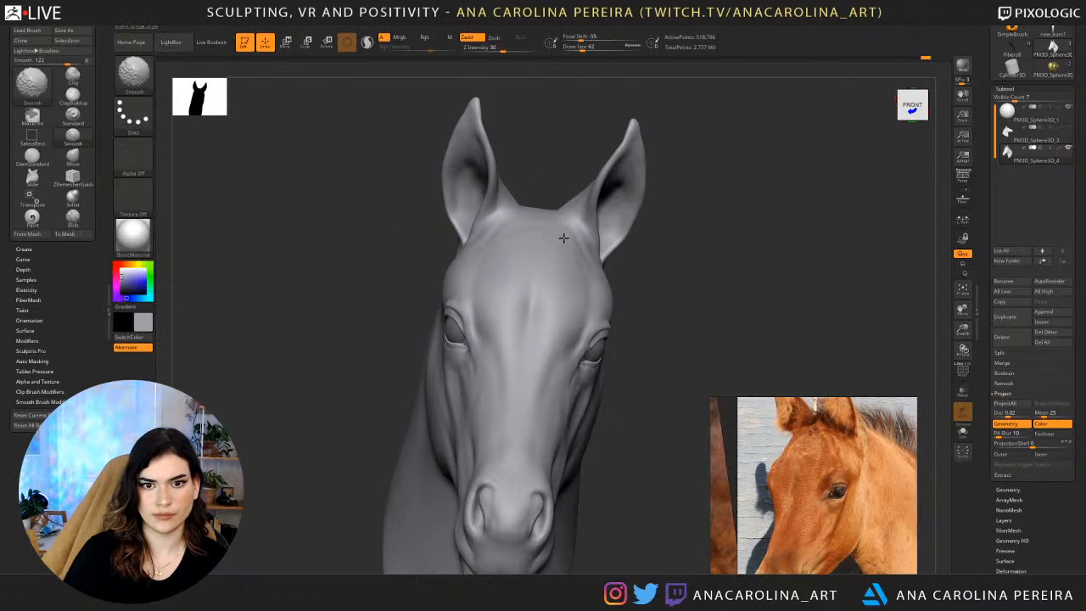
right_drag(544, 199, 550, 226)
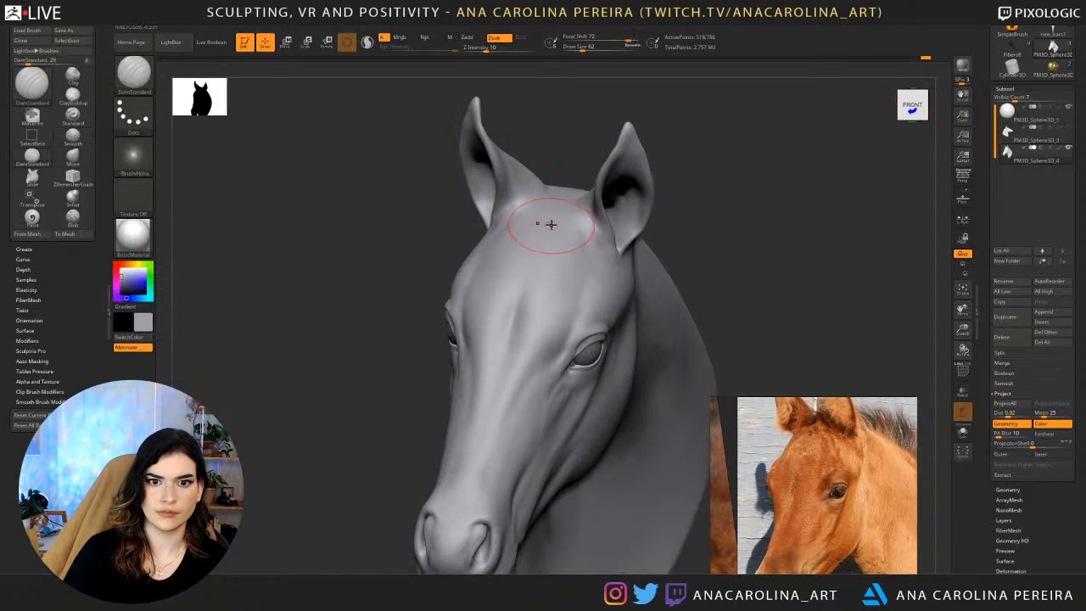
mouse_move(594, 190)
right_down()
mouse_move(562, 186)
mouse_move(576, 196)
mouse_move(582, 235)
mouse_move(575, 215)
mouse_move(530, 242)
mouse_move(640, 232)
mouse_move(670, 284)
mouse_move(685, 245)
right_up()
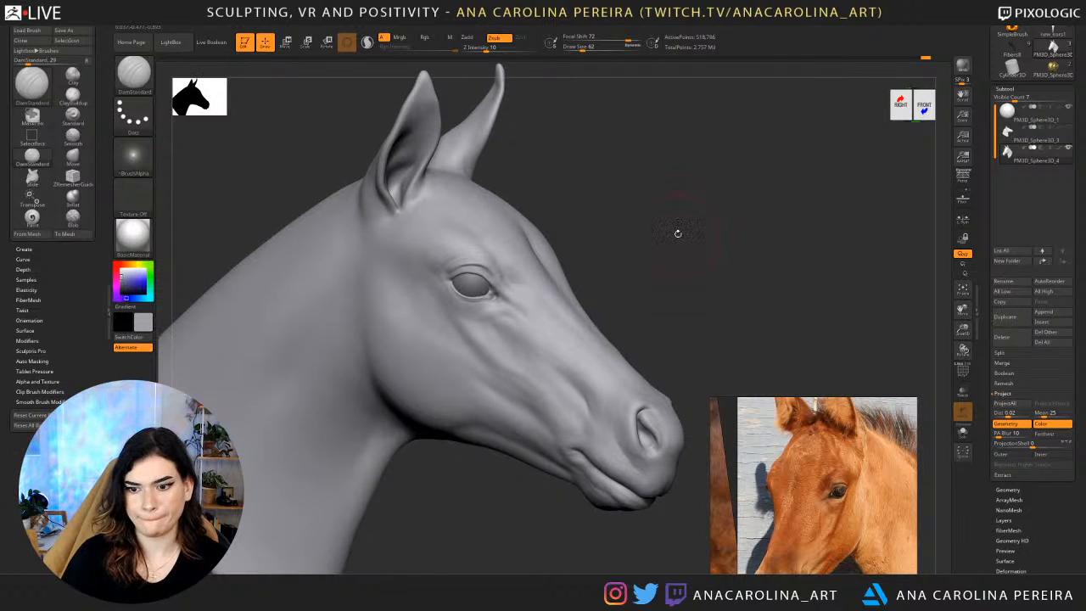
Bring the grey foal's side-profile photo into view and compare it with the head from both sides.
scroll(816, 500, down, 5)
middle_drag(768, 565, 756, 477)
scroll(757, 478, up, 3)
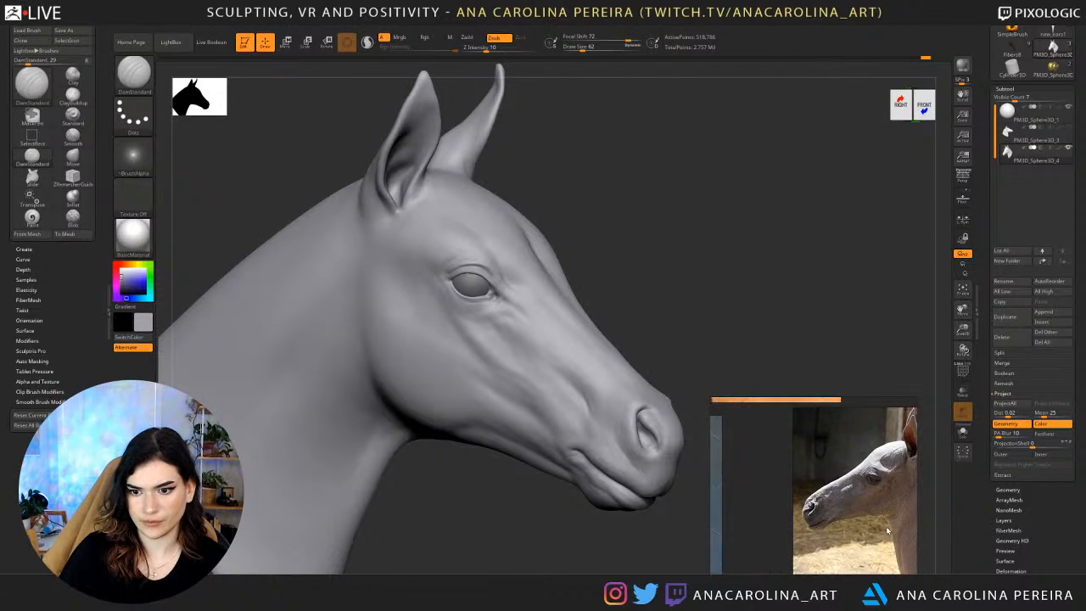
scroll(857, 527, up, 4)
scroll(821, 529, down, 2)
right_drag(681, 283, 584, 266)
mouse_move(711, 162)
right_down()
mouse_move(722, 167)
mouse_move(701, 170)
right_up()
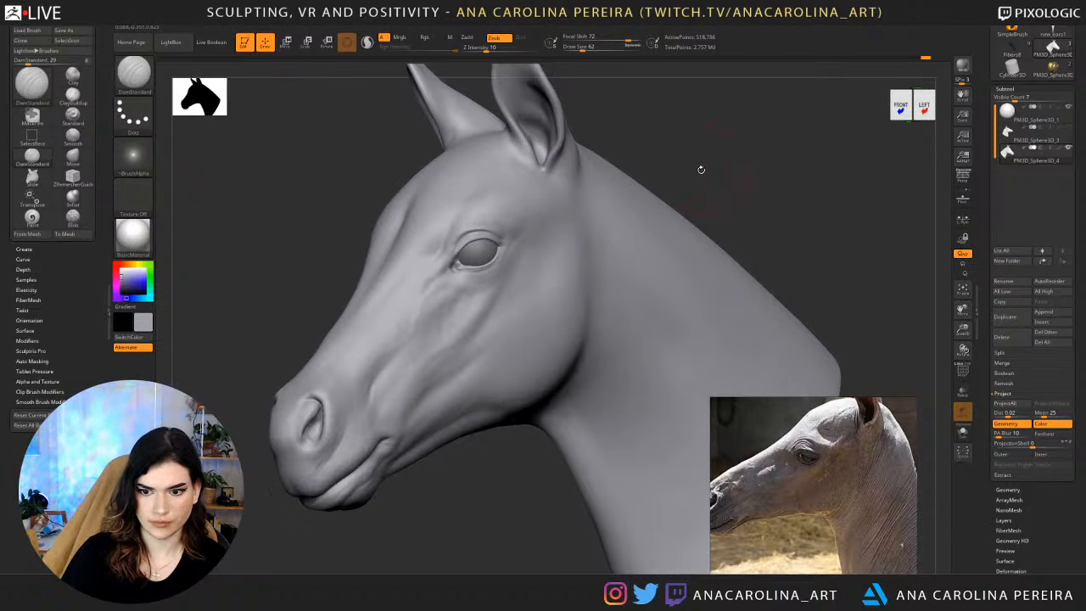
Build up the cheek below and behind the eye with ClayBuildup at draw size 116 and Z Intensity 18.
key(b)
key(c)
key(b)
right_drag(509, 428, 499, 377)
key(space)
drag(538, 356, 548, 355)
drag(482, 357, 539, 301)
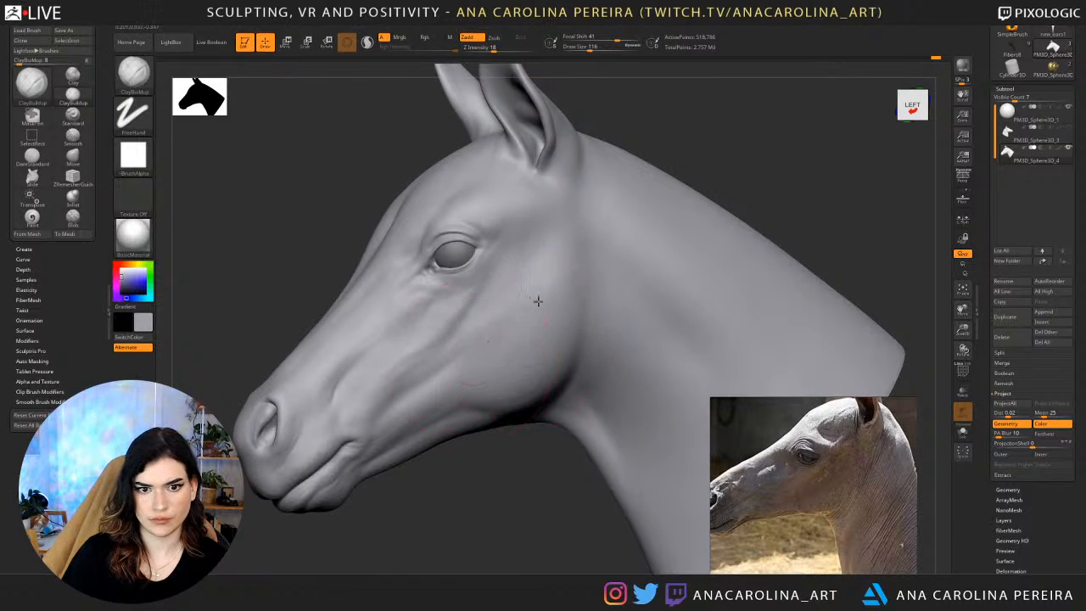
right_drag(495, 306, 292, 327)
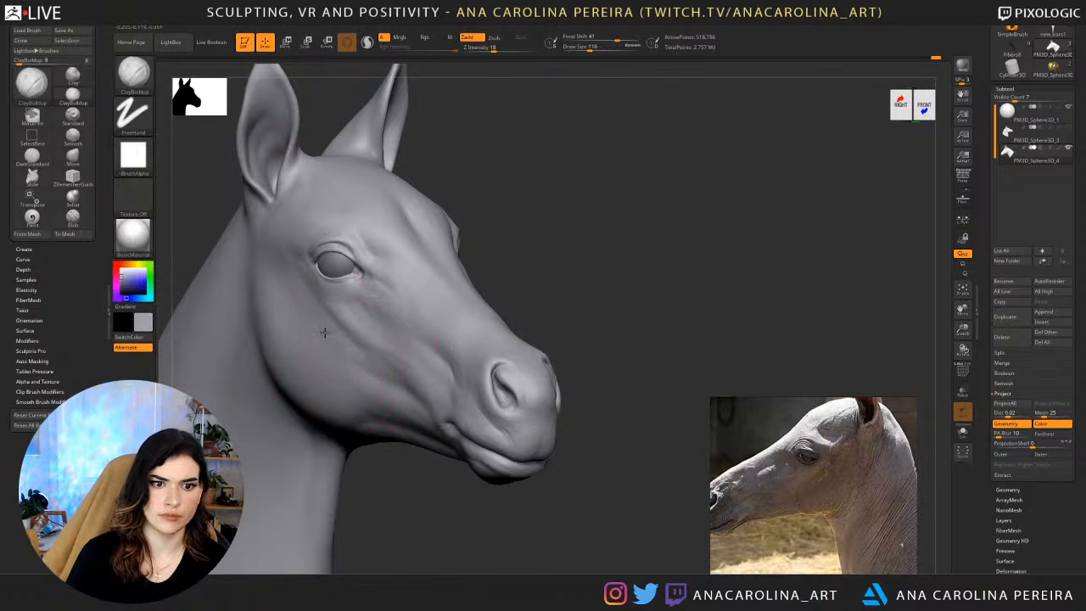
right_drag(449, 315, 473, 310)
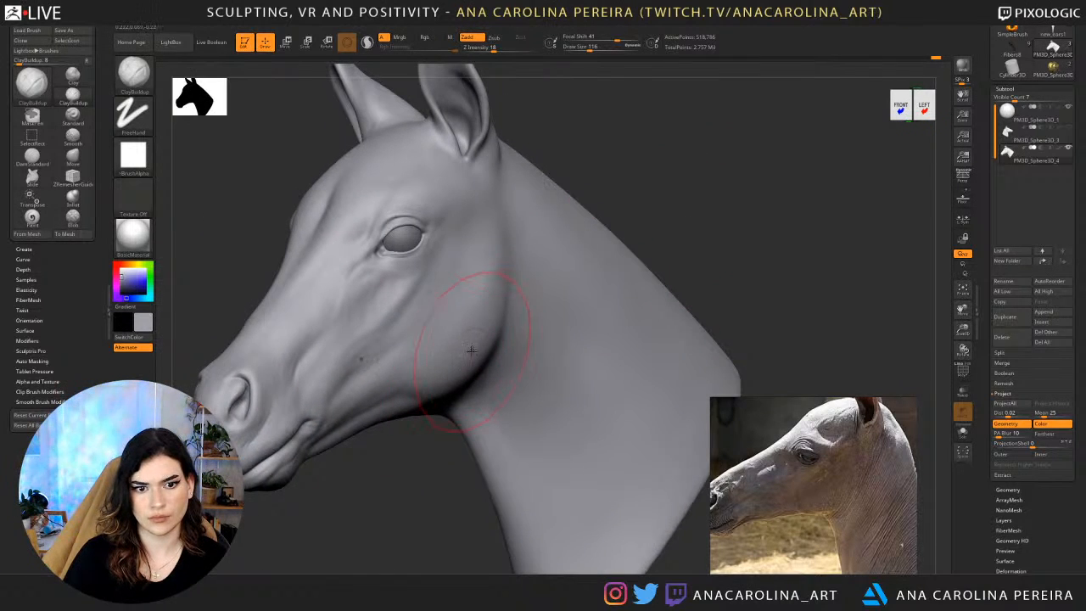
Add volume to the rear jaw corner where it meets the throat, using ClayBuildup at draw size 80.
key(space)
mouse_move(439, 442)
alt+right_down()
mouse_move(495, 436)
mouse_move(472, 432)
alt+right_up()
shift+drag(534, 300, 580, 279)
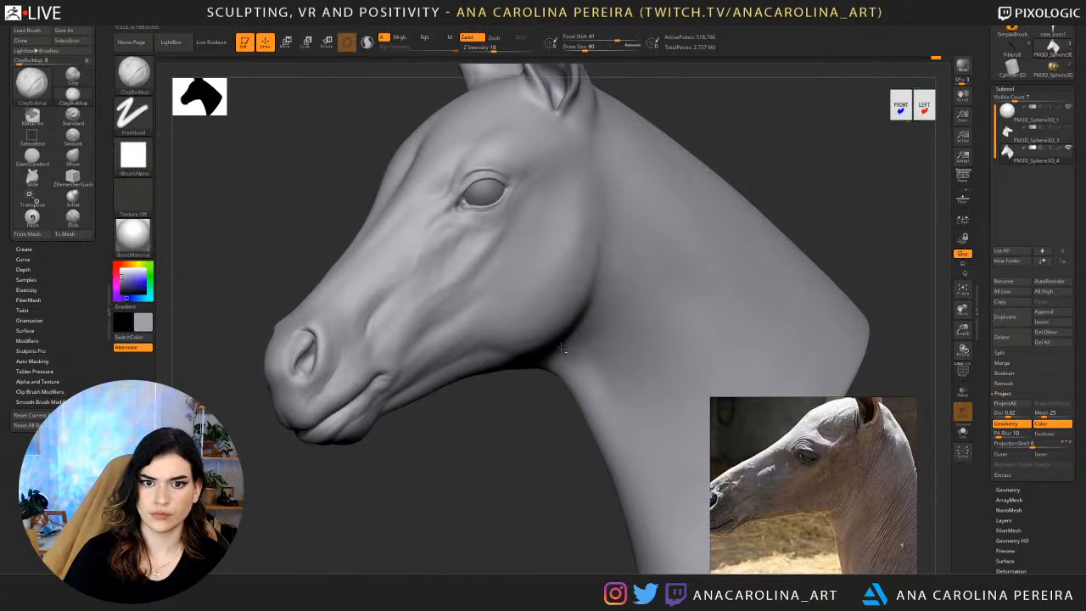
right_drag(529, 416, 490, 414)
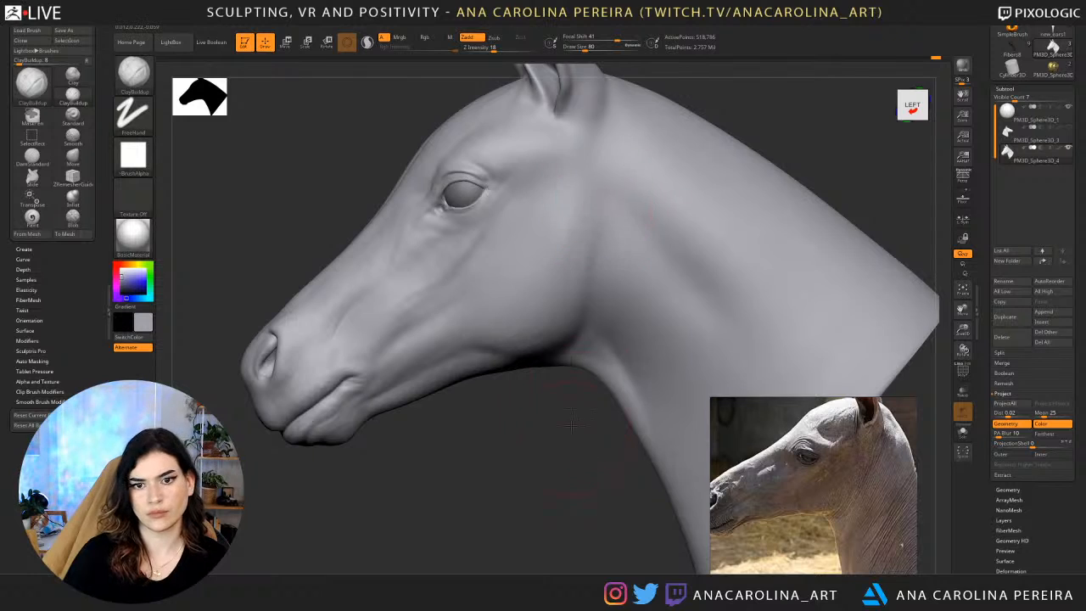
ctrl+right_drag(576, 385, 553, 365)
mouse_move(553, 365)
right_down()
mouse_move(587, 369)
mouse_move(515, 403)
mouse_move(479, 400)
right_up()
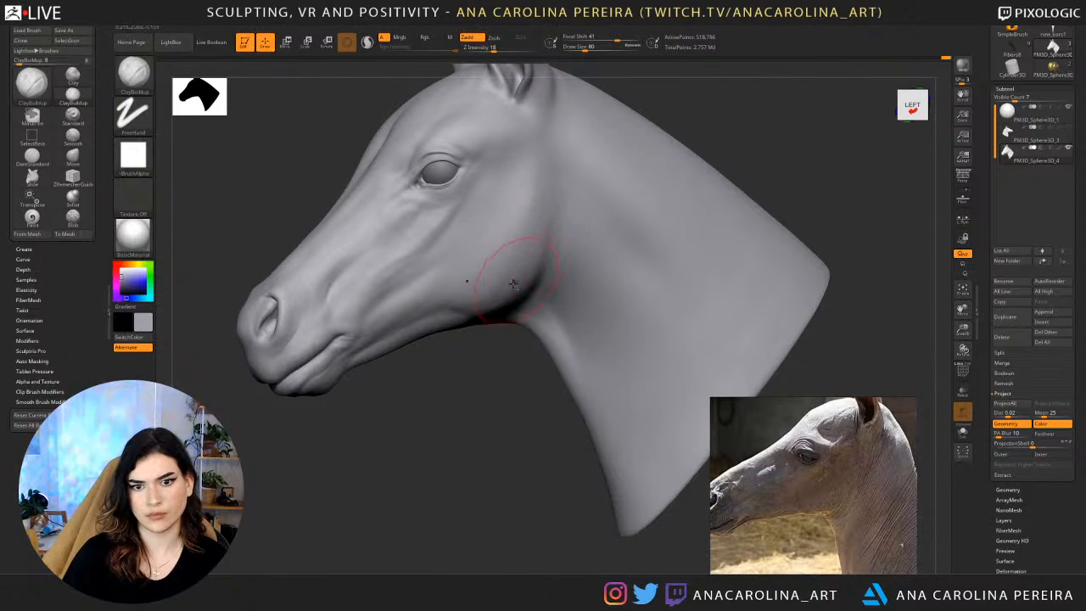
right_drag(503, 354, 497, 436)
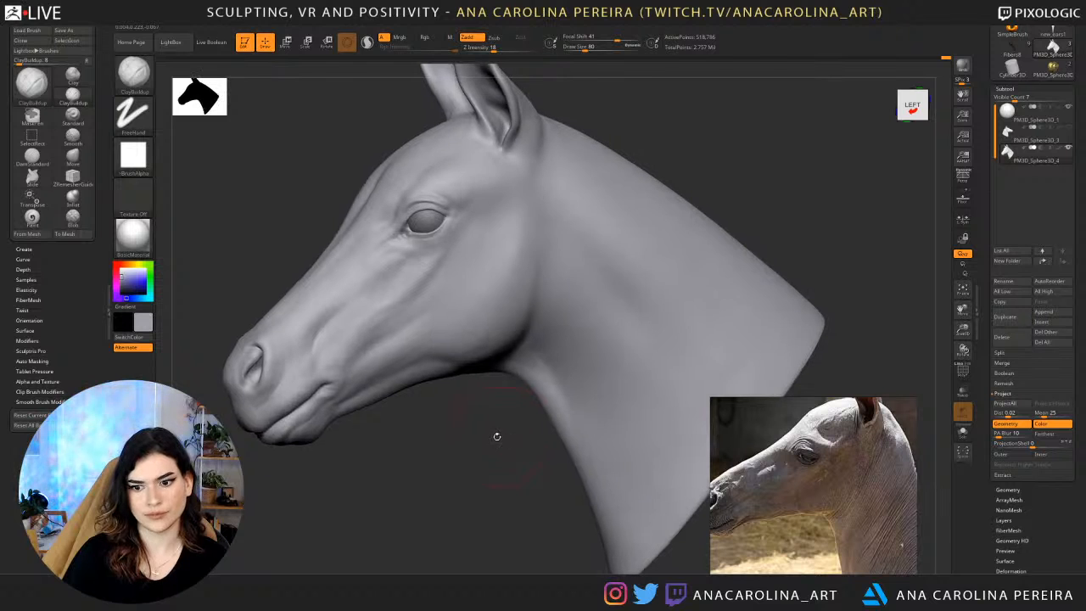
Shape the lower jaw edge between the chin and the cheek with ClayBuildup at draw size 71.
right_drag(448, 376, 437, 371)
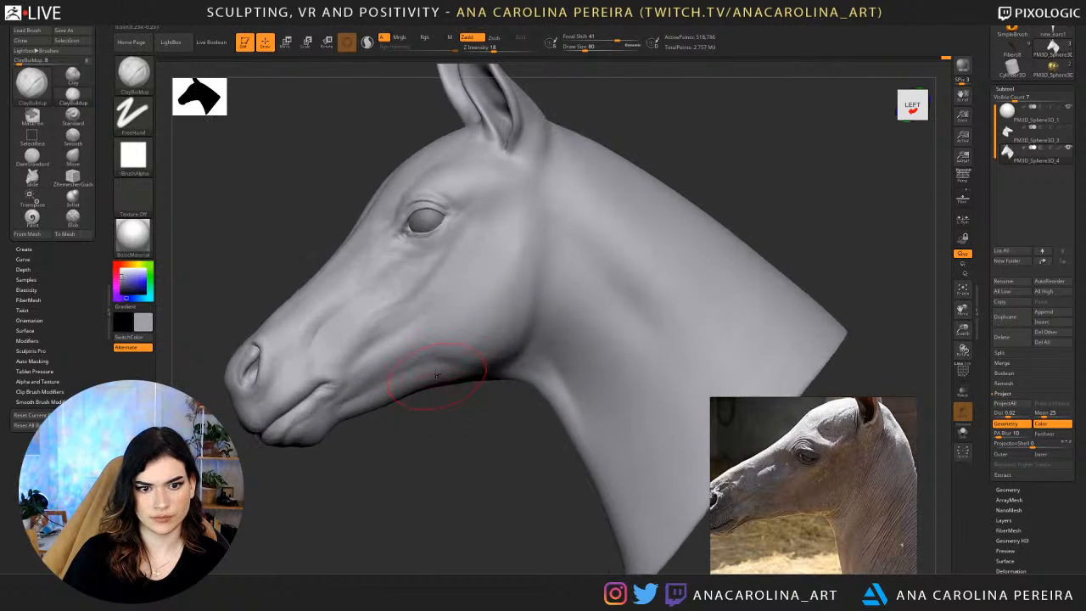
key(space)
click(435, 370)
right_drag(411, 407, 407, 380)
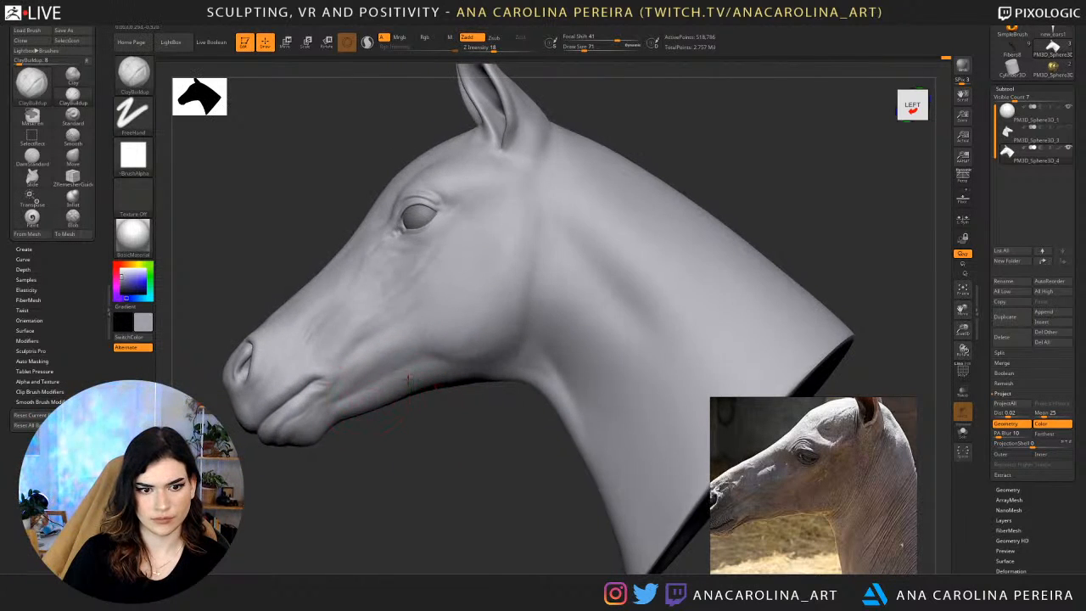
right_drag(449, 420, 482, 480)
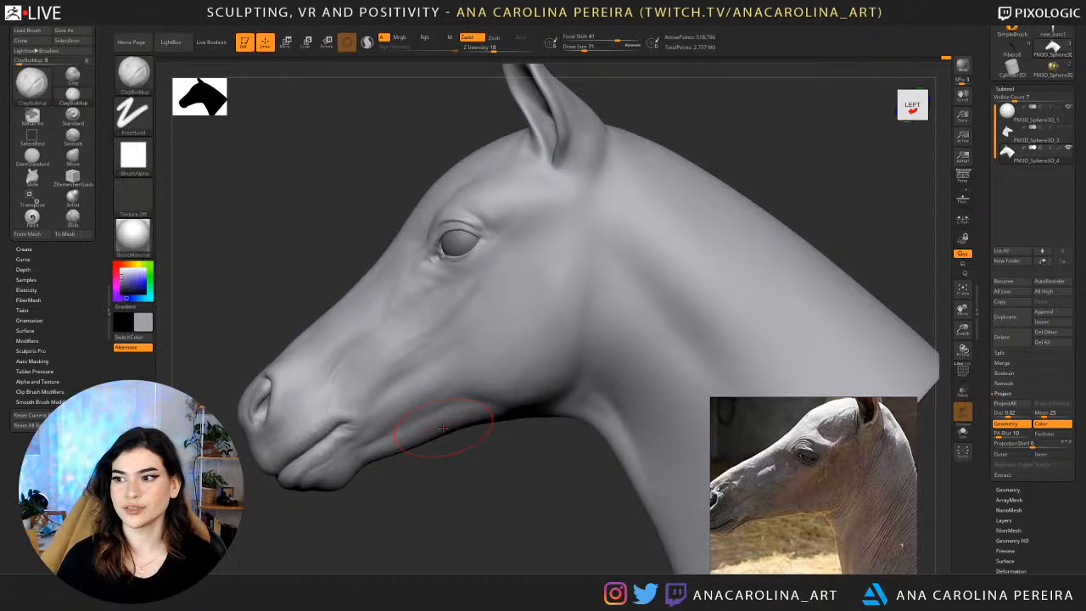
drag(502, 424, 493, 498)
Start the crease between the rear cheek and the neck using DamStandard at draw size 54.
key(b)
key(m)
key(v)
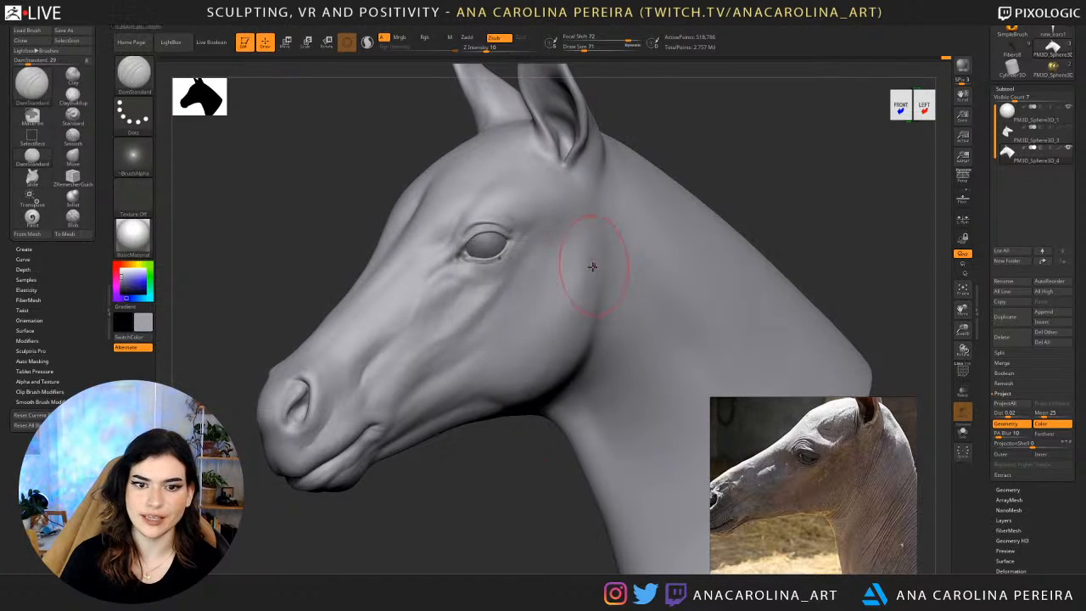
key(space)
drag(595, 266, 590, 265)
shift+drag(560, 482, 521, 485)
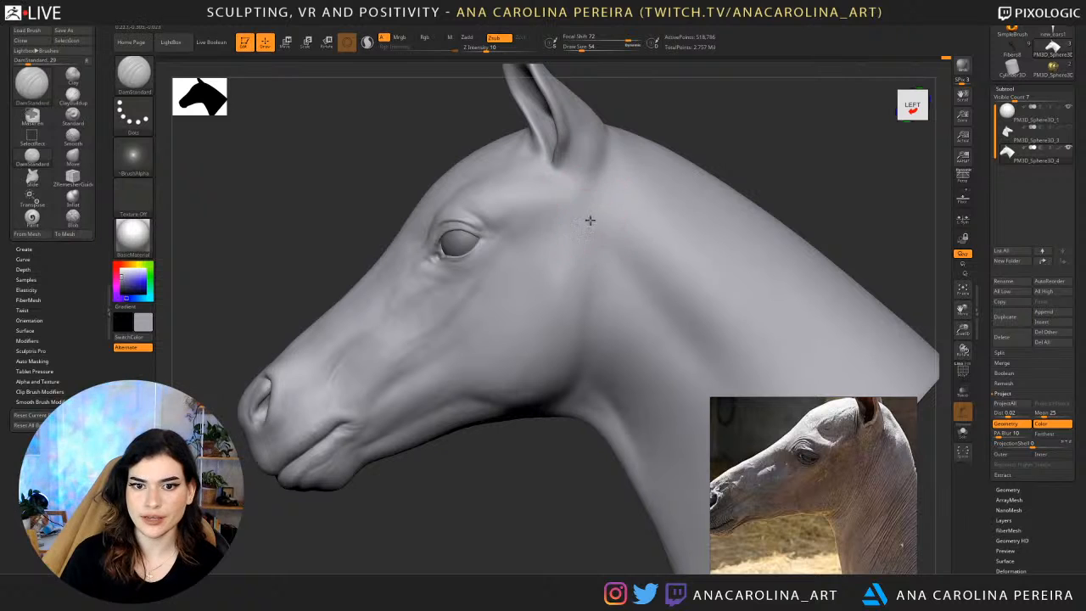
key(b)
key(d)
key(s)
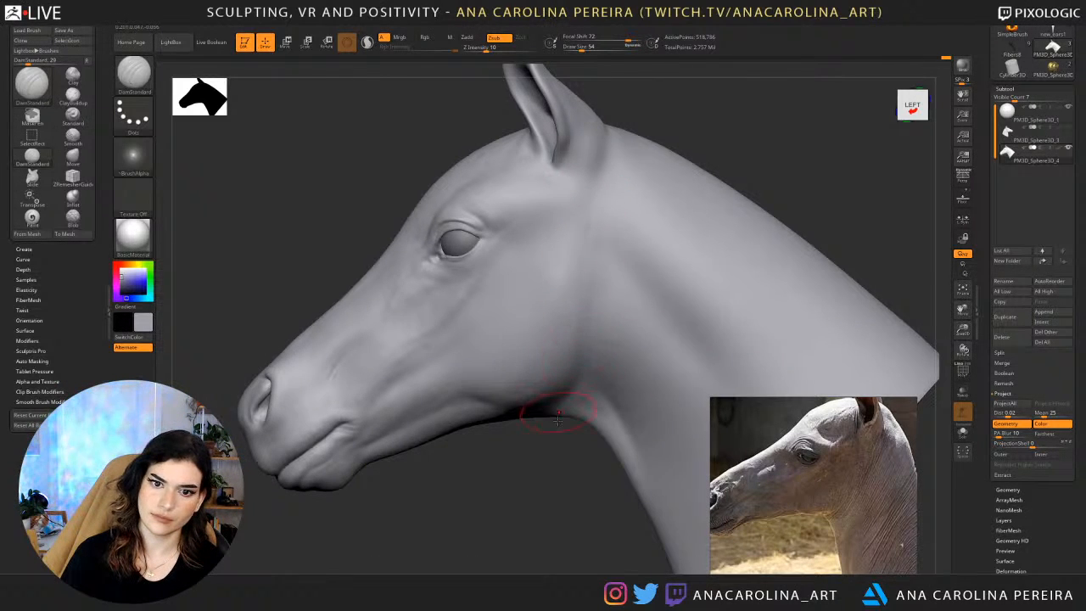
right_drag(558, 417, 594, 315)
Carve the crease behind the upper cheek with DamStandard at draw size 80 and Z Intensity 22, and soften it with Smooth.
key(space)
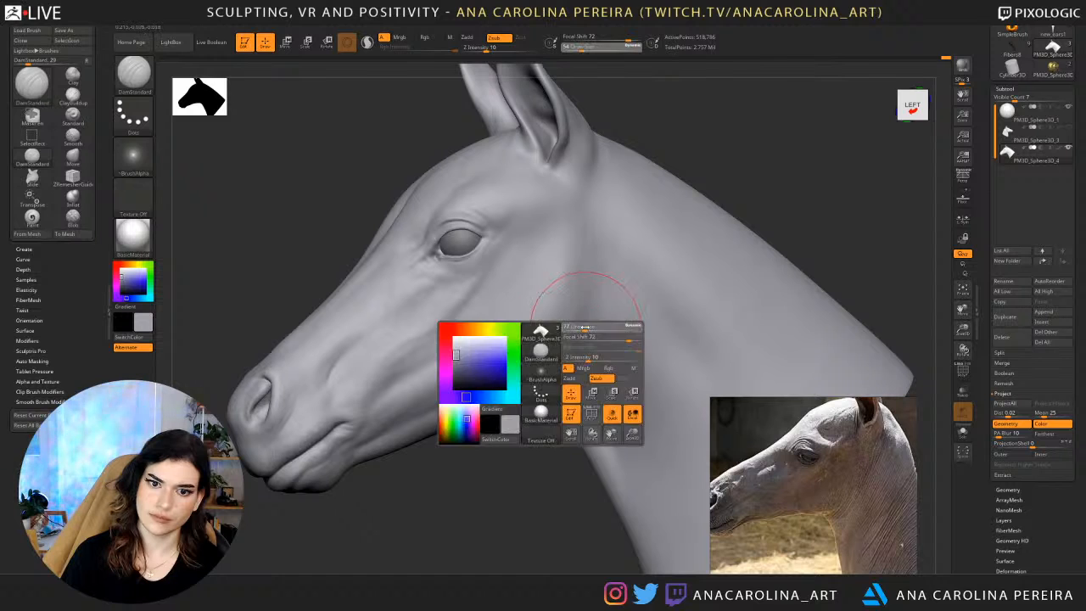
drag(584, 327, 588, 328)
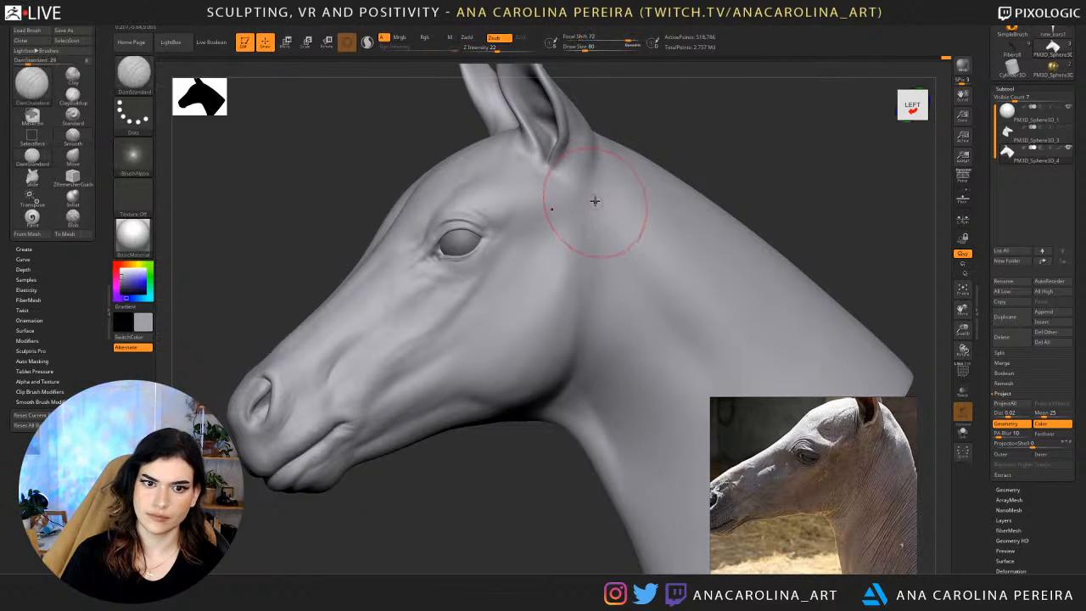
key(shift)
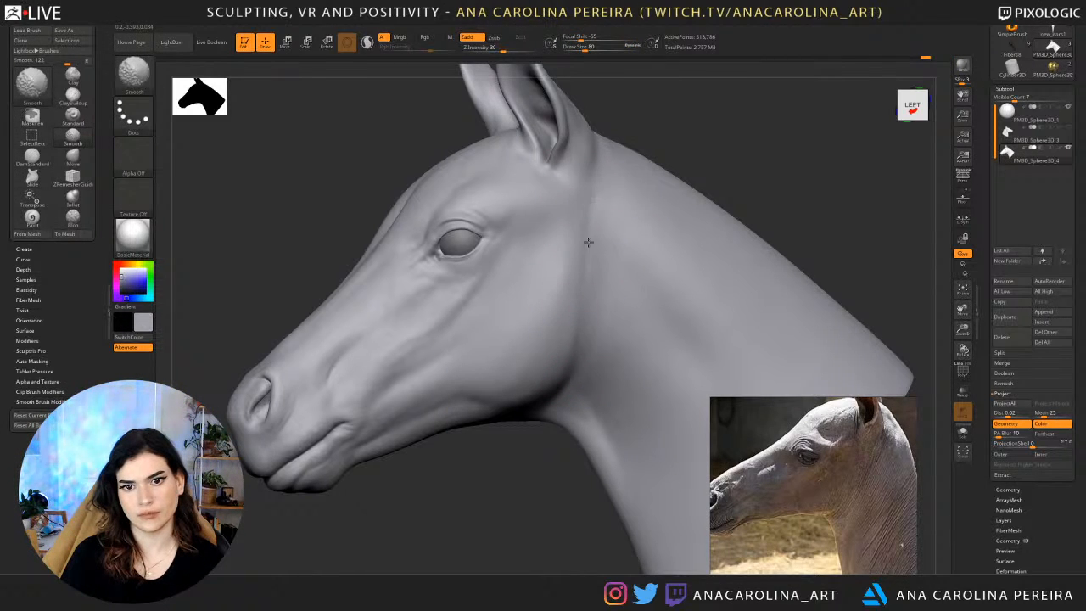
shift+drag(588, 243, 585, 270)
key(shift)
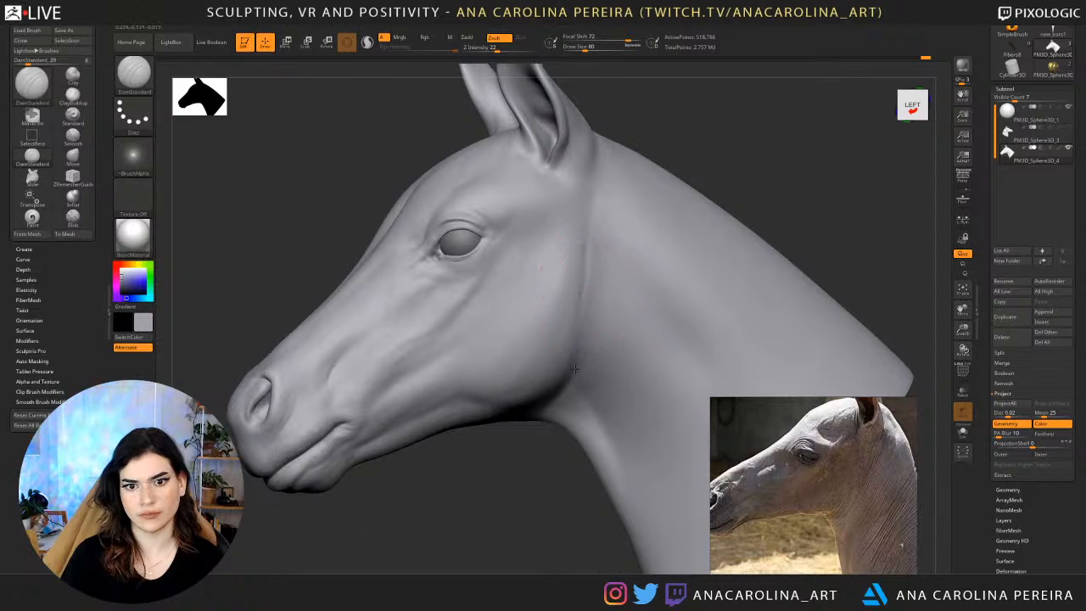
Recarve the crease along the rear cheek edge from the throat towards the ear, undoing the stray stroke.
shift+drag(587, 241, 602, 197)
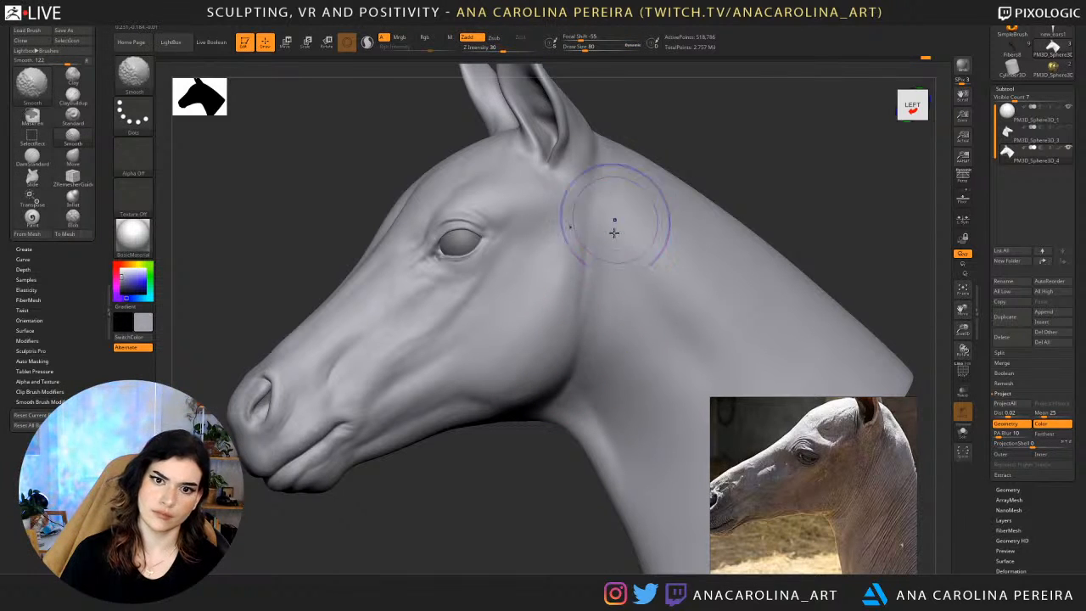
drag(596, 243, 595, 260)
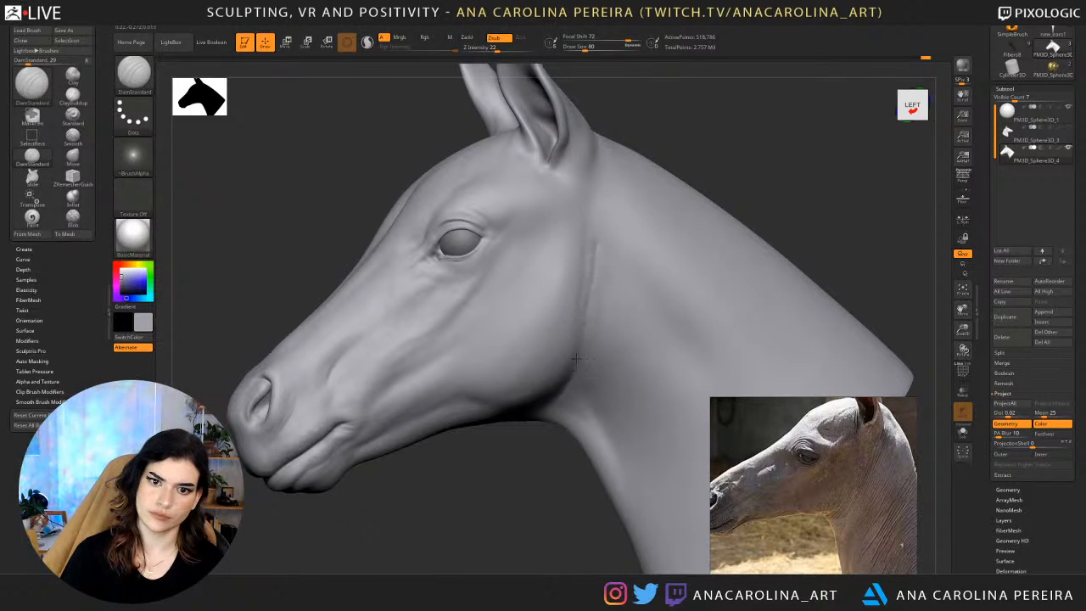
drag(577, 360, 601, 240)
key(ctrl+z)
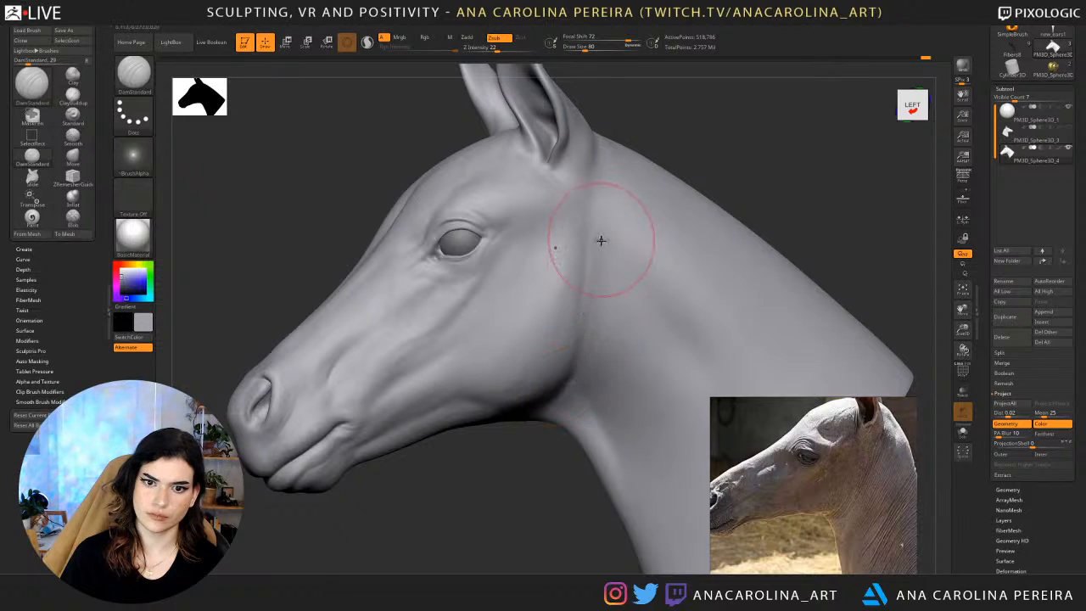
drag(577, 379, 601, 279)
drag(579, 379, 594, 278)
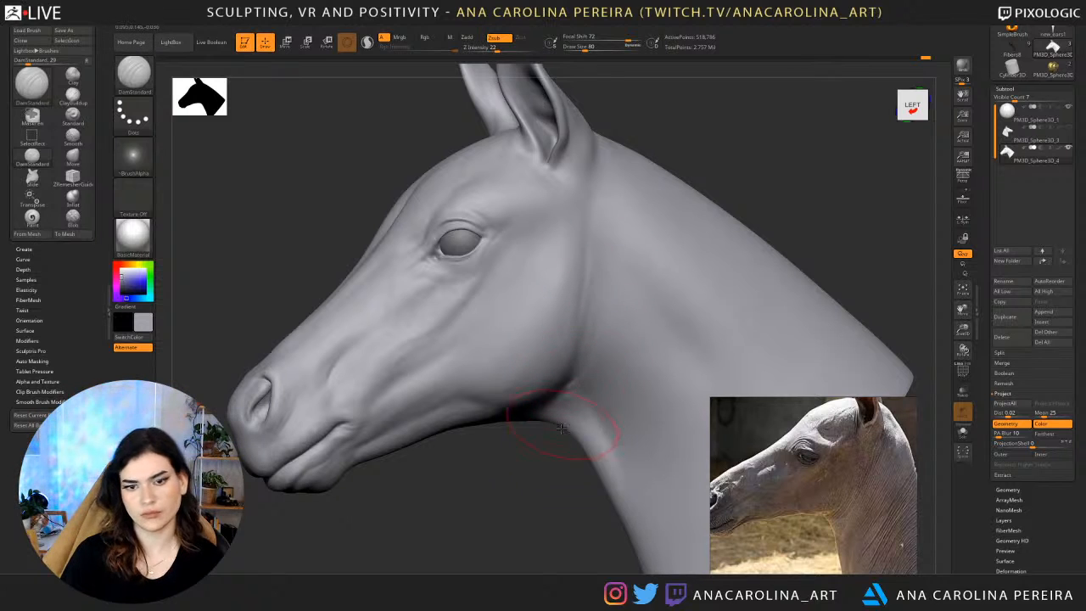
mouse_move(560, 431)
shift+mouse_down()
mouse_move(560, 460)
mouse_move(571, 427)
shift+mouse_up()
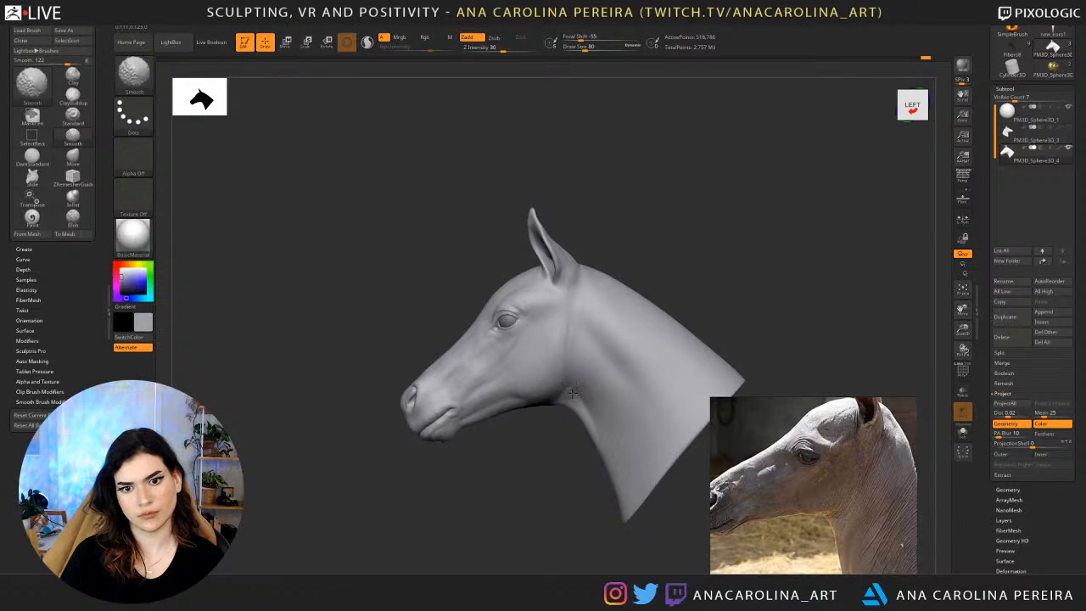
Refine and smooth the crease where the rear jaw corner meets the throat.
drag(534, 445, 554, 444)
shift+drag(579, 405, 589, 370)
mouse_move(543, 446)
mouse_down()
mouse_move(560, 445)
mouse_move(555, 501)
mouse_up()
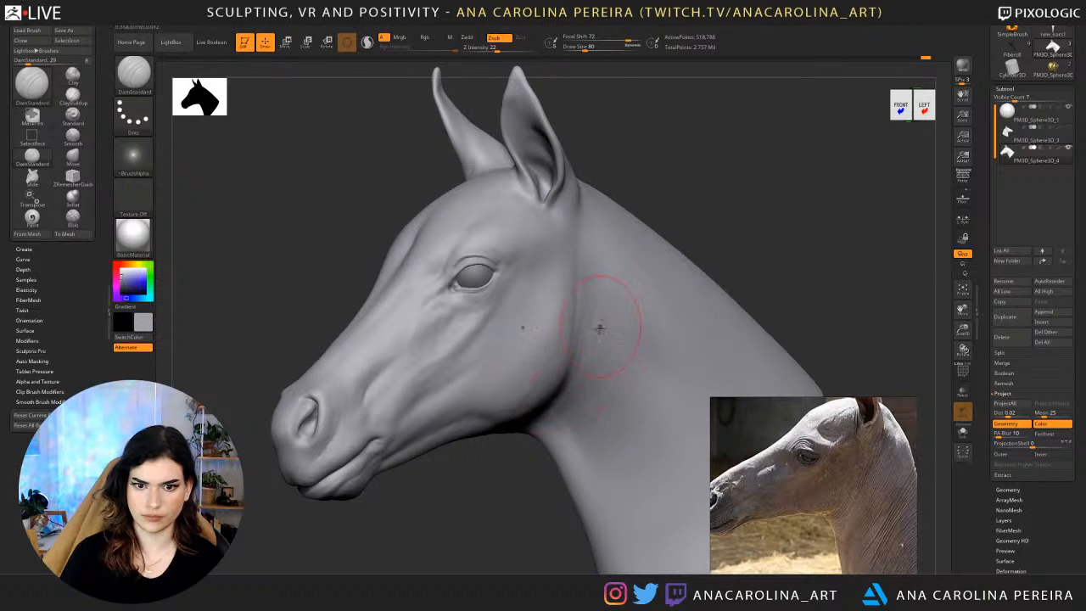
key(shift)
shift+drag(570, 409, 589, 378)
alt+drag(537, 481, 518, 446)
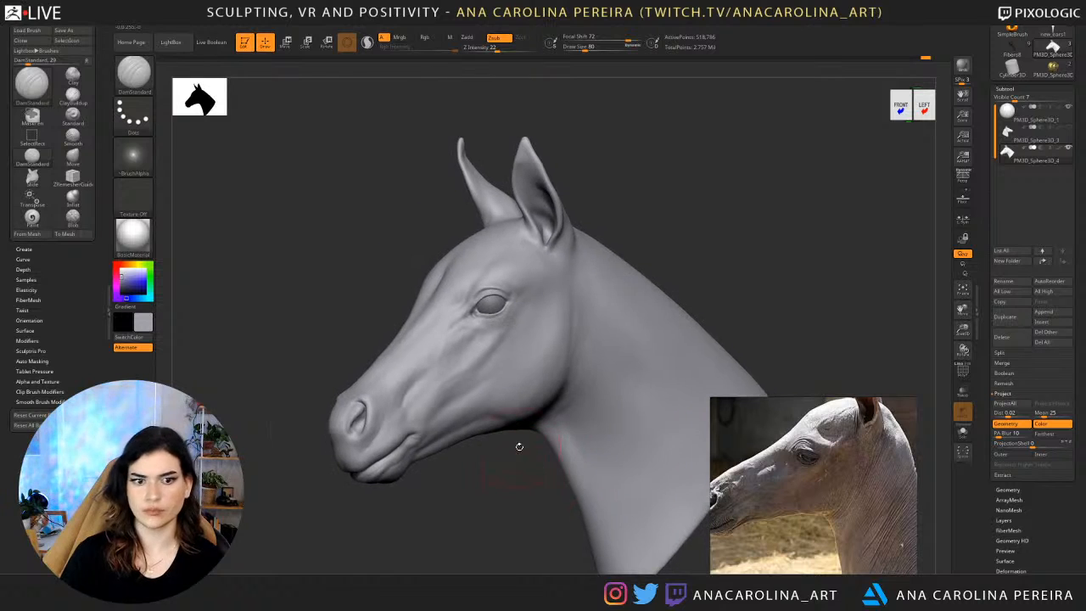
mouse_move(720, 213)
alt+mouse_down()
mouse_move(722, 221)
mouse_move(739, 173)
mouse_move(771, 157)
alt+mouse_up()
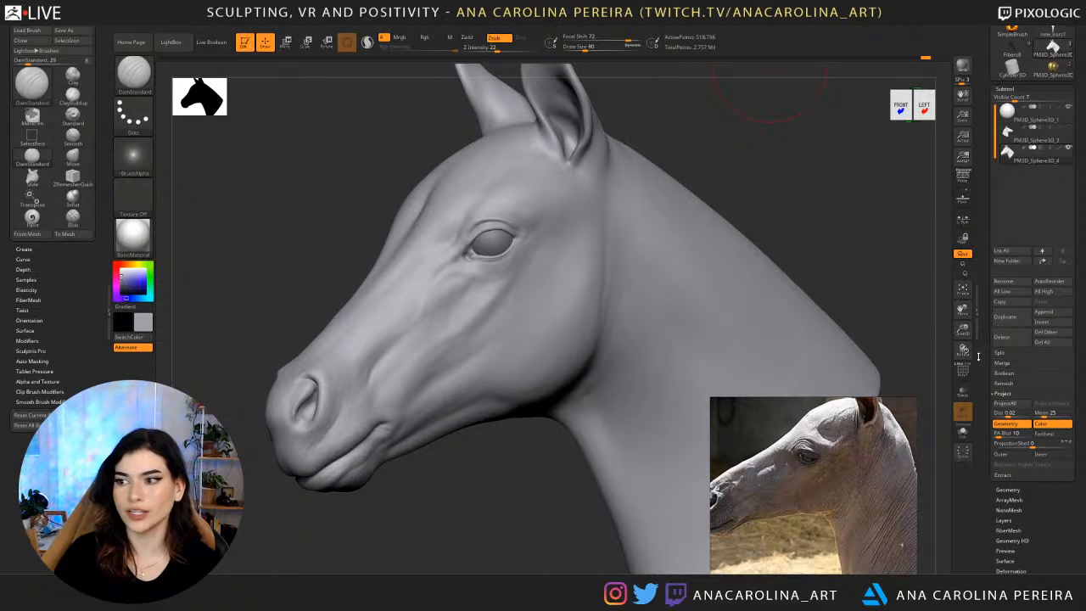
Bring the chestnut foal's photo into view on the reference board and compare it with the head.
alt+drag(893, 282, 878, 318)
scroll(811, 451, down, 4)
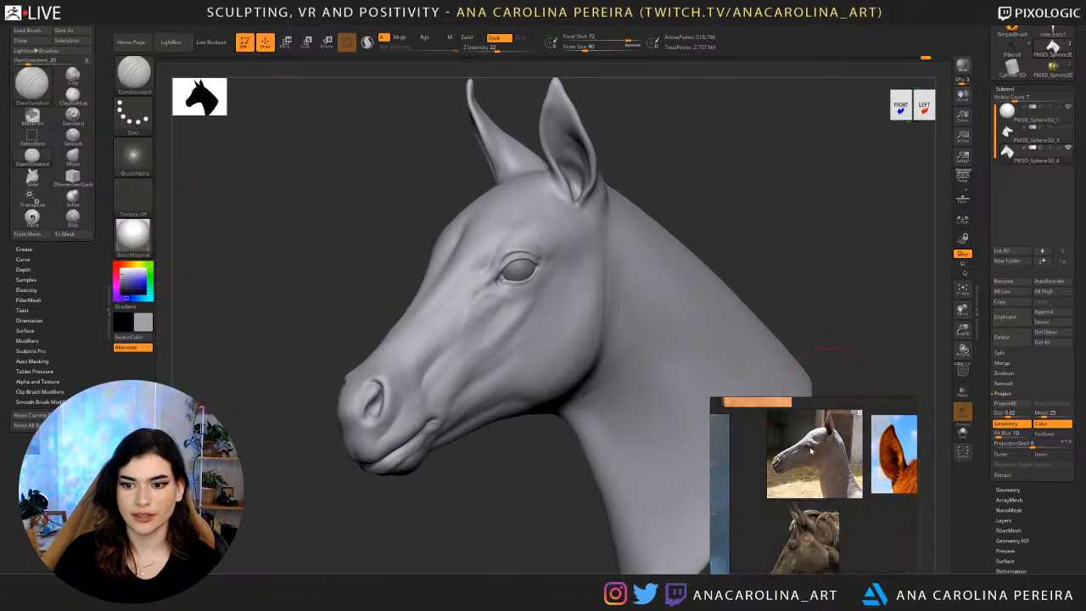
scroll(810, 450, up, 5)
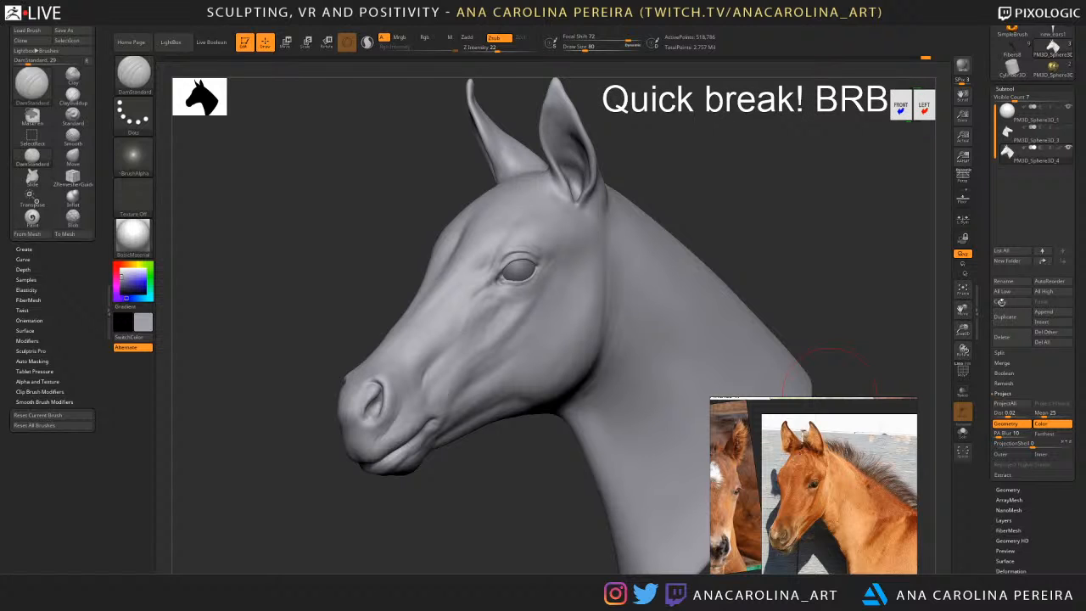
alt+drag(900, 285, 870, 407)
alt+drag(446, 454, 537, 464)
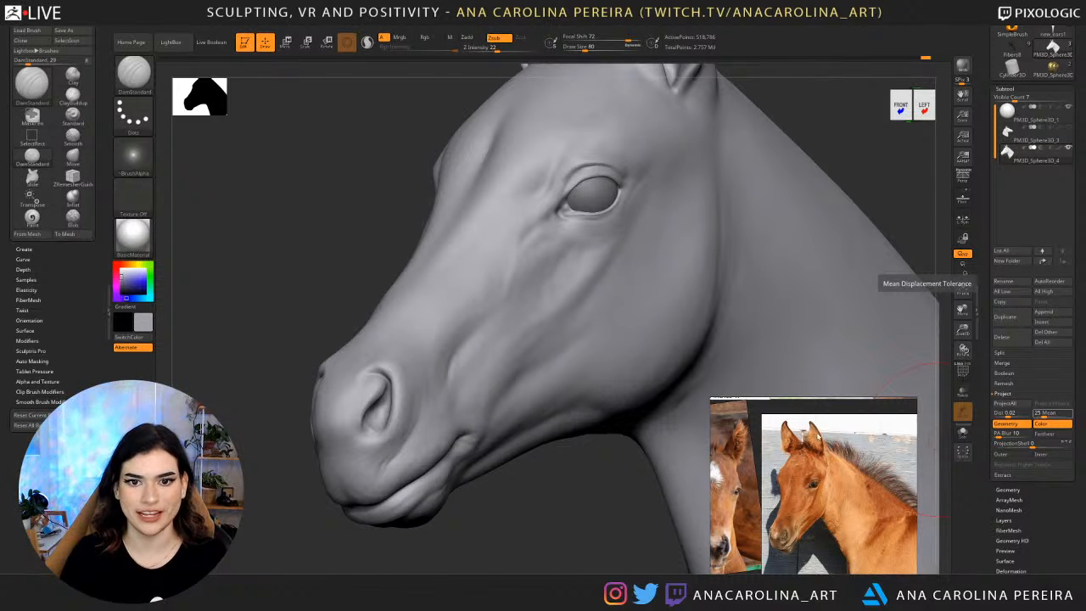
drag(529, 519, 662, 508)
alt+drag(837, 331, 708, 282)
Adjust the contour beside and behind the eye with the Move brush at draw size 59.
key(b)
key(m)
key(v)
key(space)
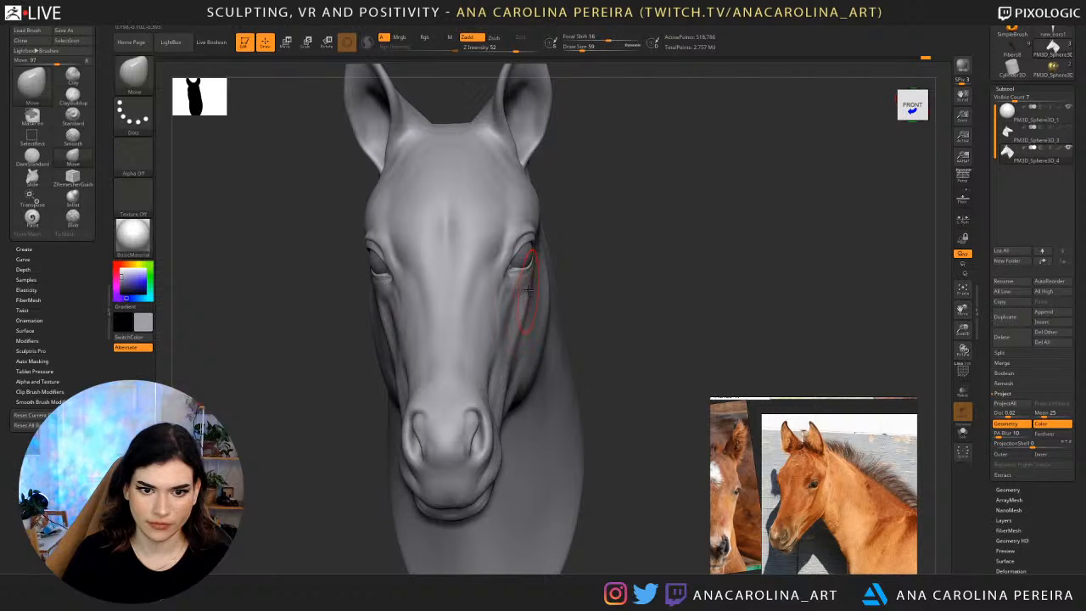
drag(551, 285, 547, 261)
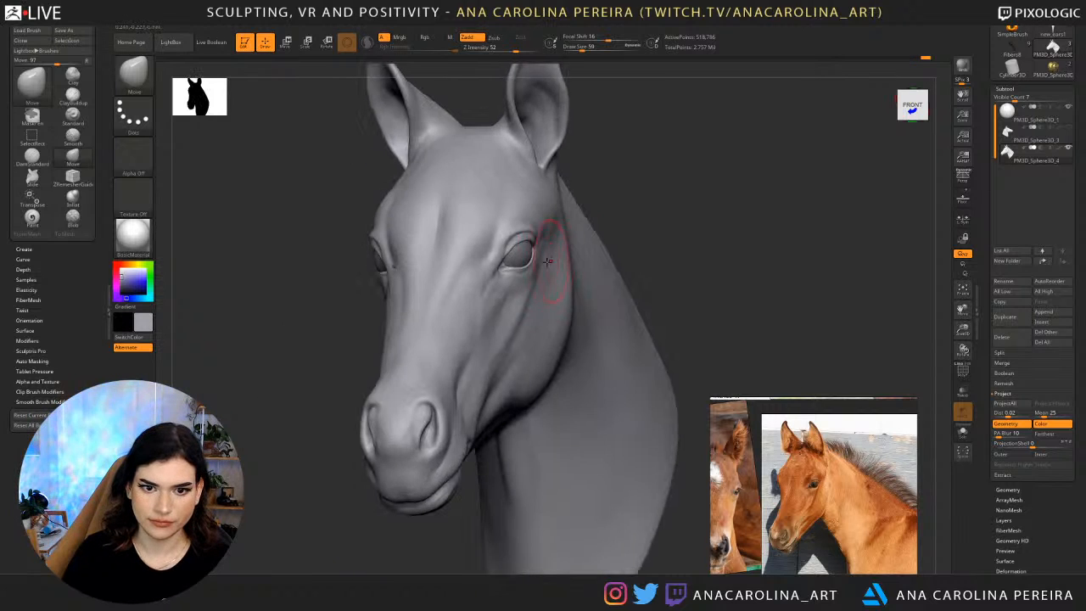
drag(610, 224, 666, 242)
alt+drag(633, 285, 624, 216)
drag(624, 214, 756, 169)
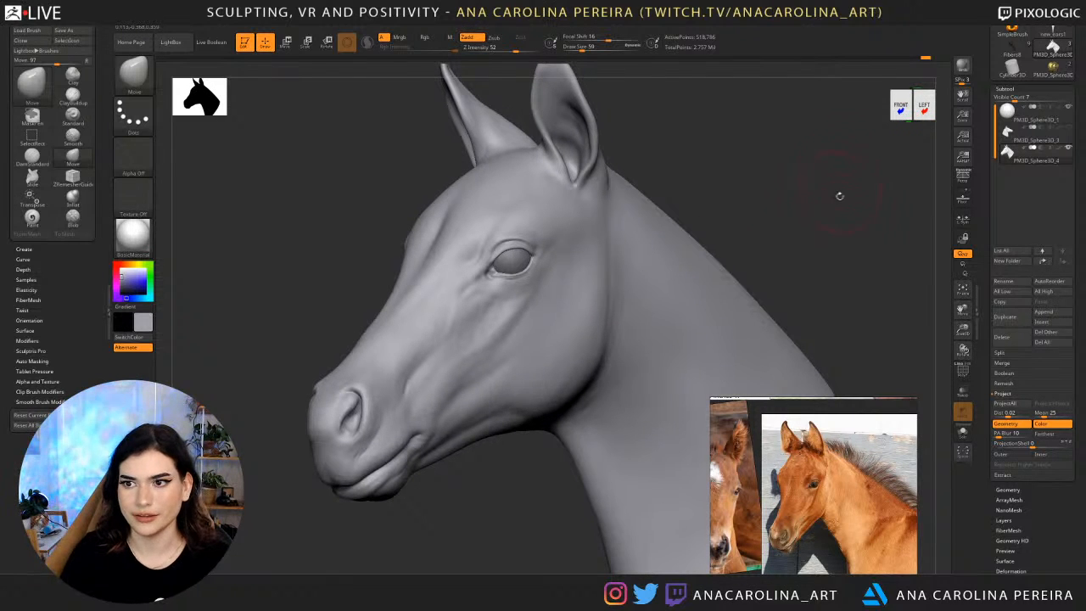
drag(803, 226, 782, 234)
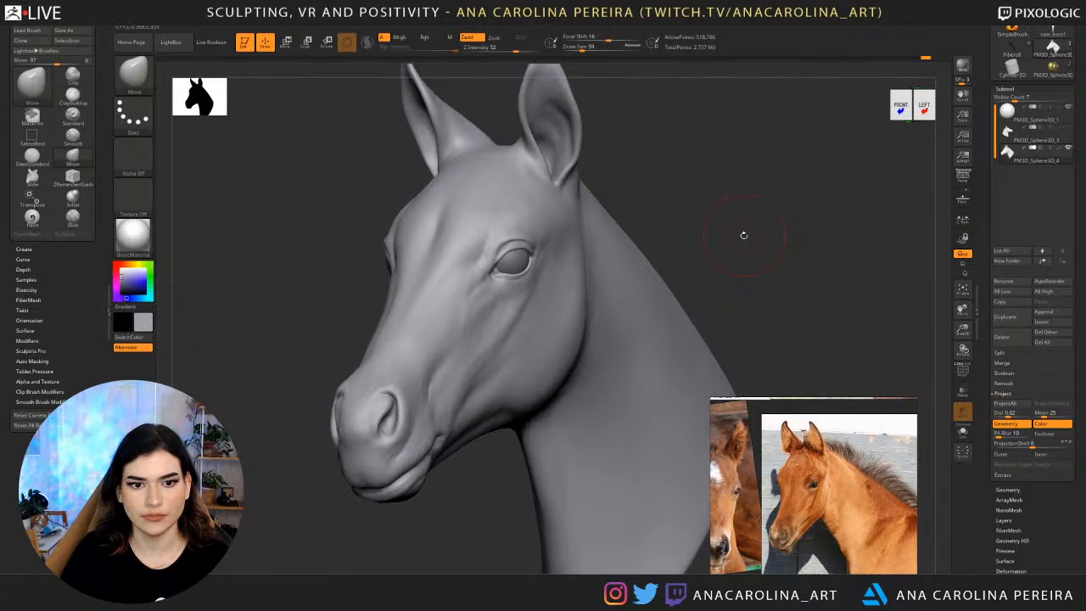
scroll(1032, 443, down, 5)
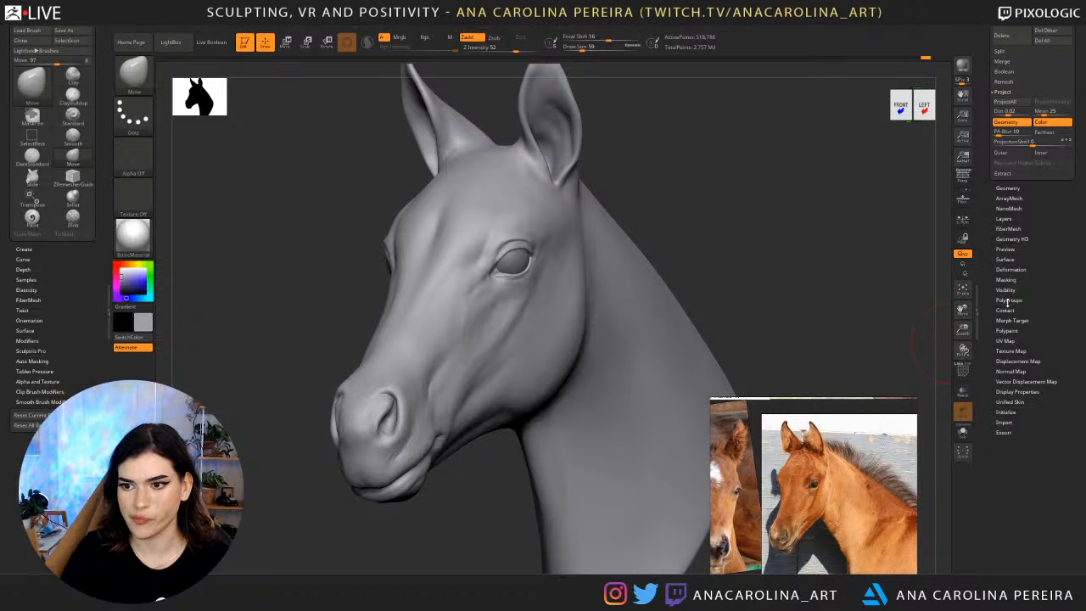
click(1008, 330)
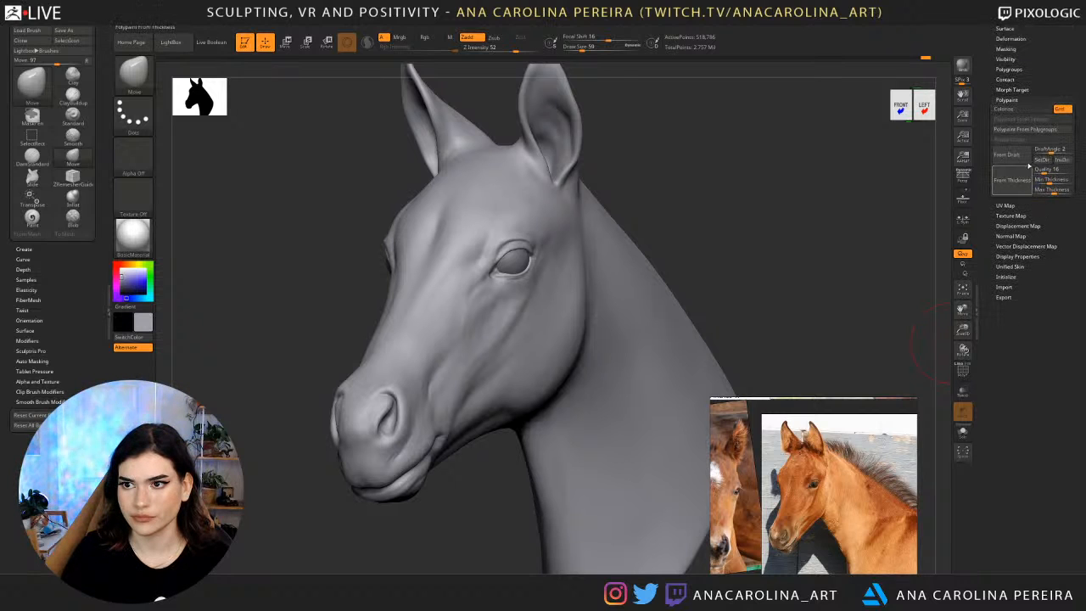
click(1014, 110)
click(1013, 112)
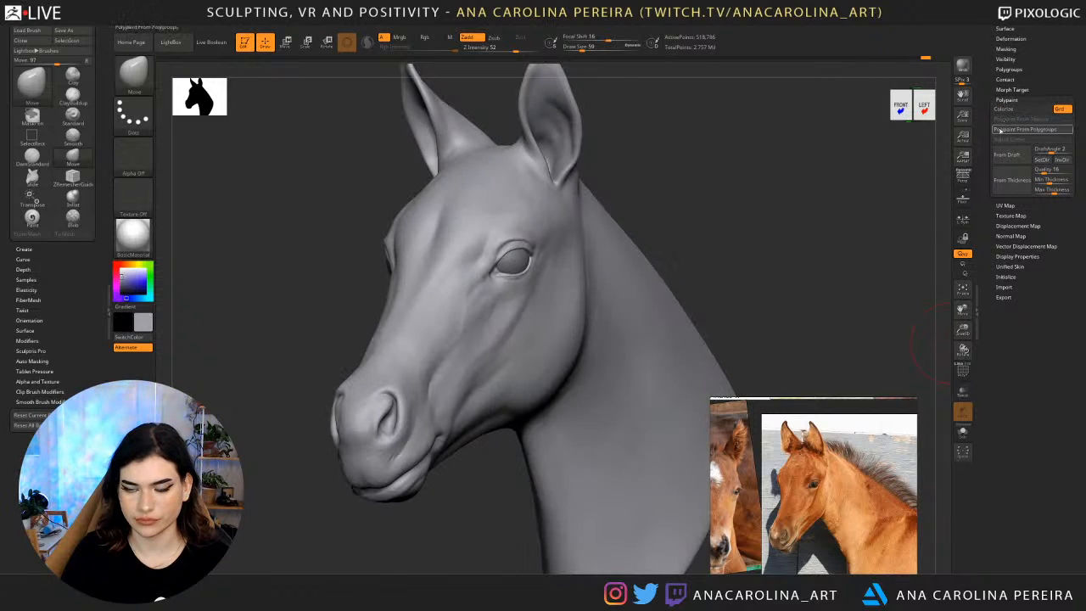
scroll(1017, 127, up, 4)
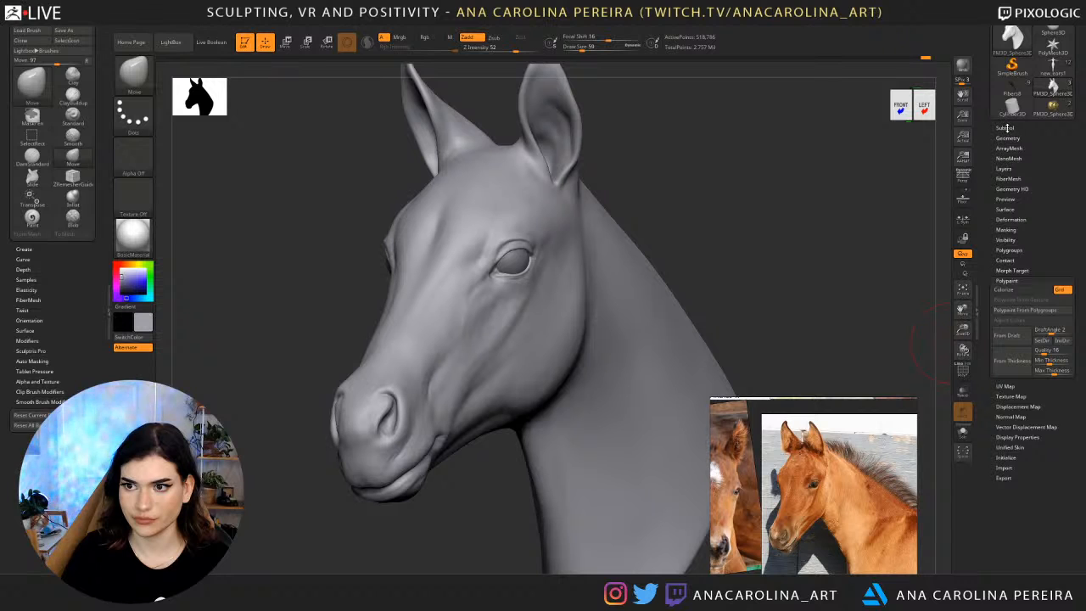
Show the PM3D_Sphere3D_3 and PM3D_Sphere3D_4 heads together to compare their overlapping surfaces.
click(1006, 128)
click(1067, 187)
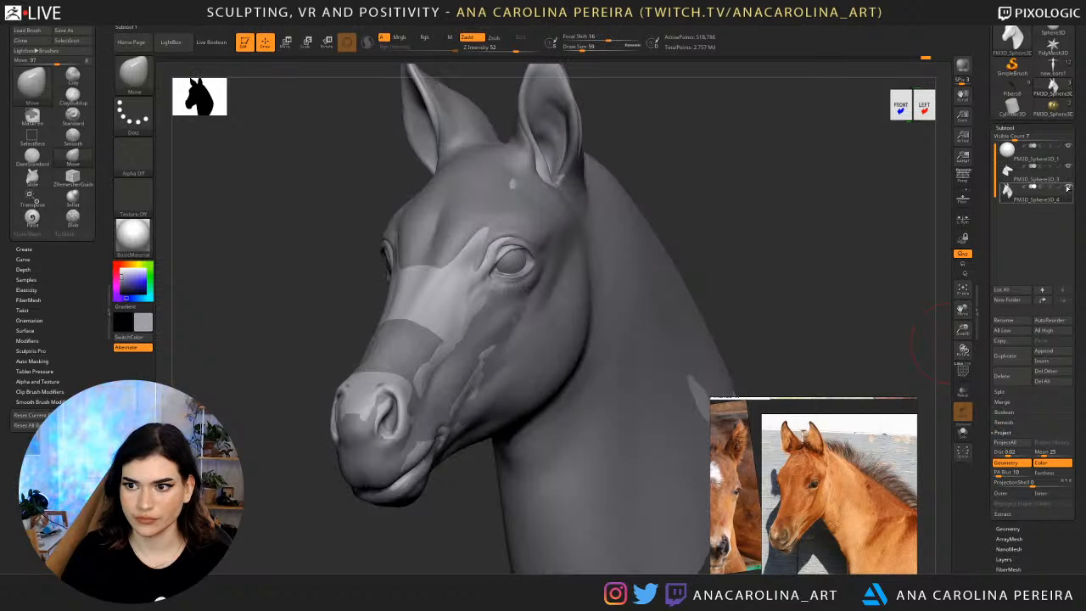
mouse_move(1009, 174)
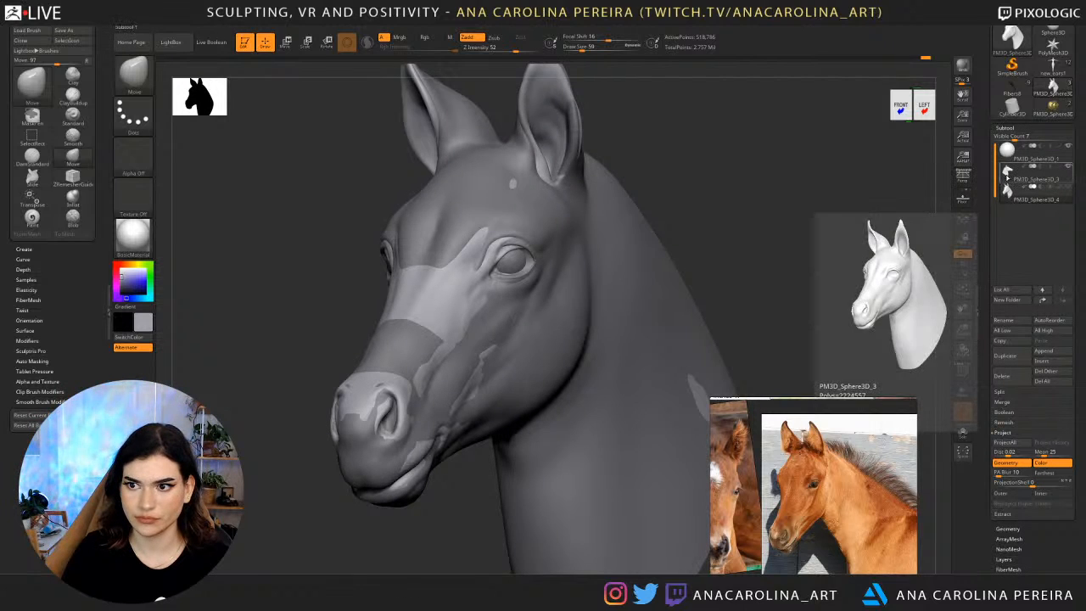
click(1007, 197)
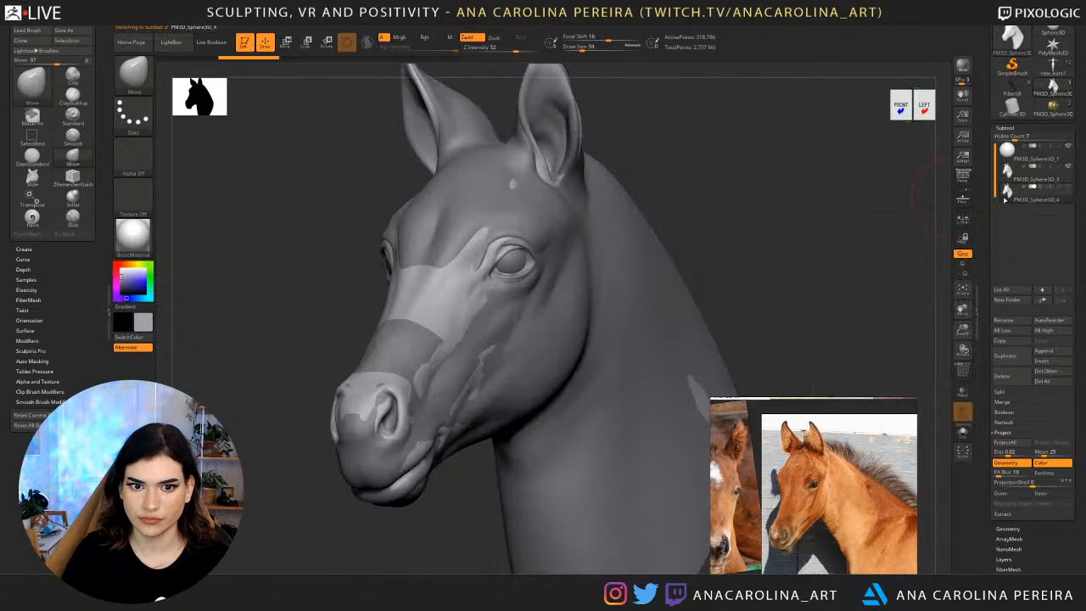
click(1006, 190)
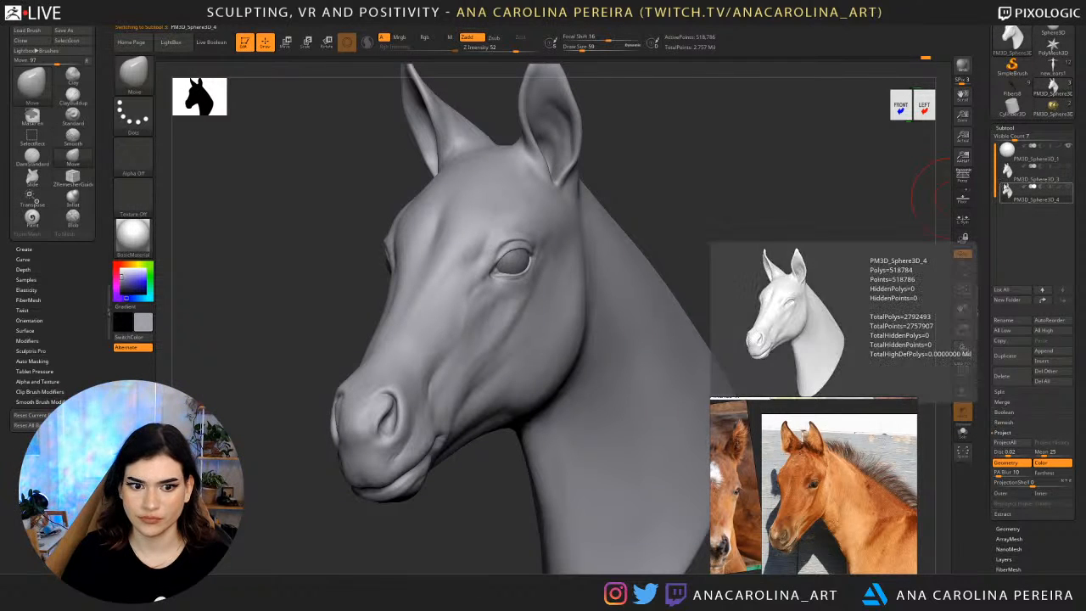
Alternate between the PM3D_Sphere3D_3 and PM3D_Sphere3D_4 subtools and compare the two versions of the head.
click(1007, 175)
click(1007, 191)
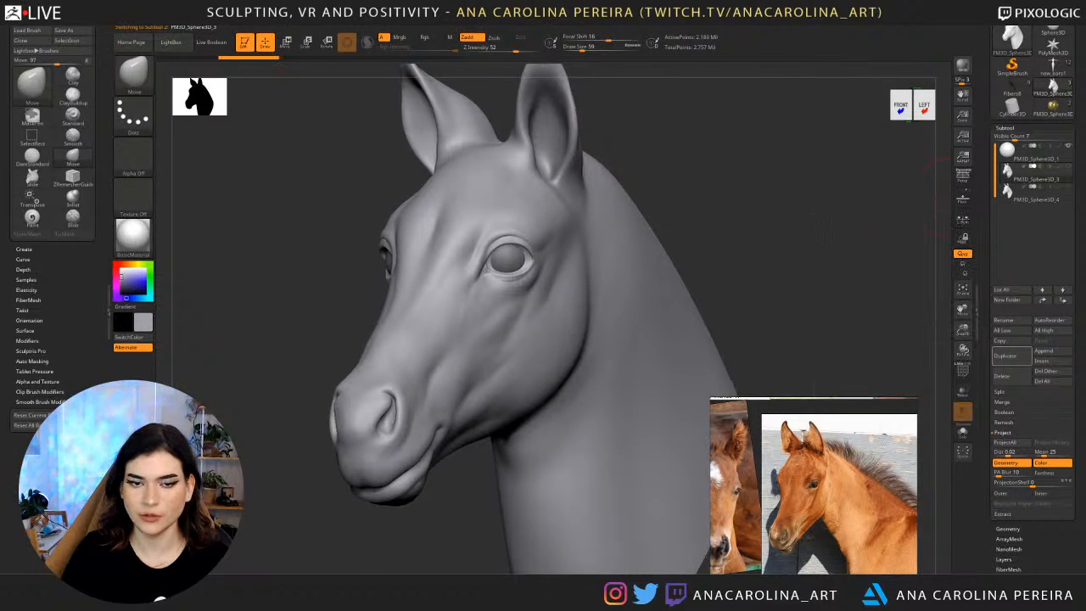
alt+drag(827, 229, 827, 235)
click(1008, 191)
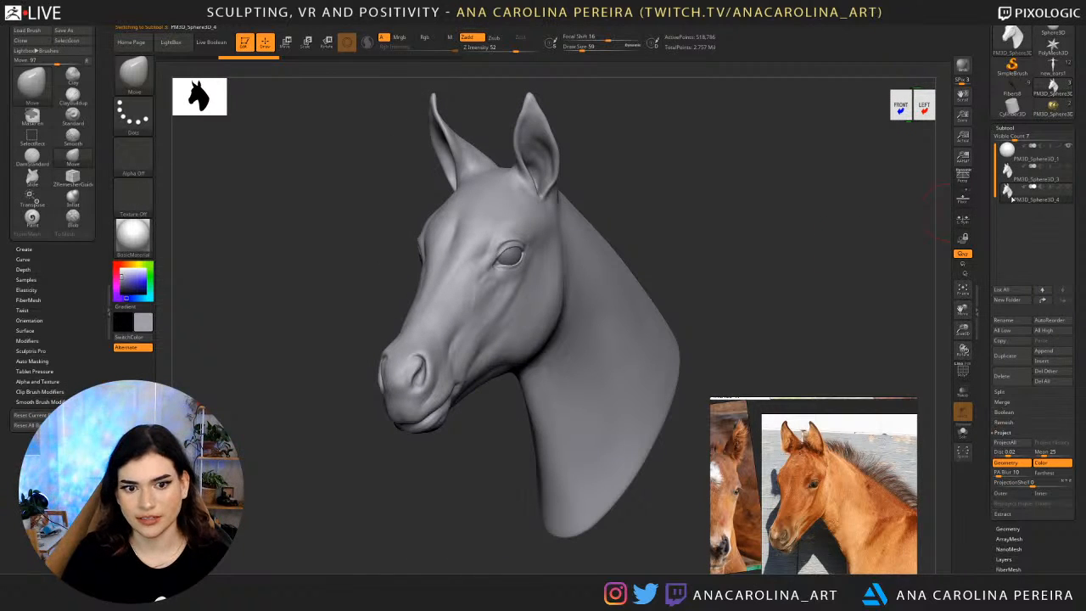
click(1008, 173)
click(1008, 192)
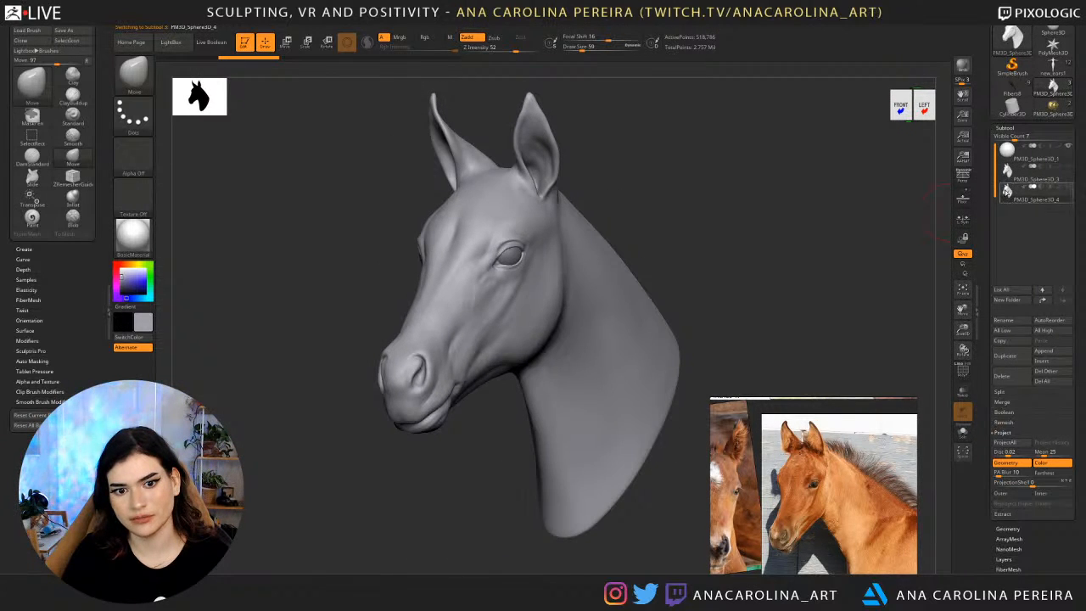
click(1007, 174)
click(1008, 194)
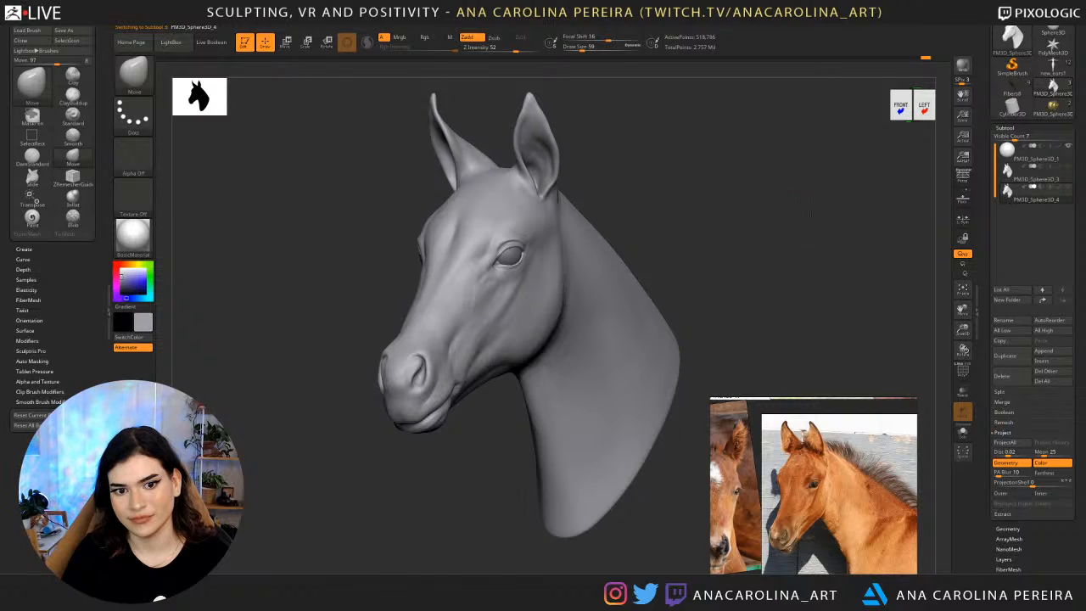
drag(738, 229, 886, 200)
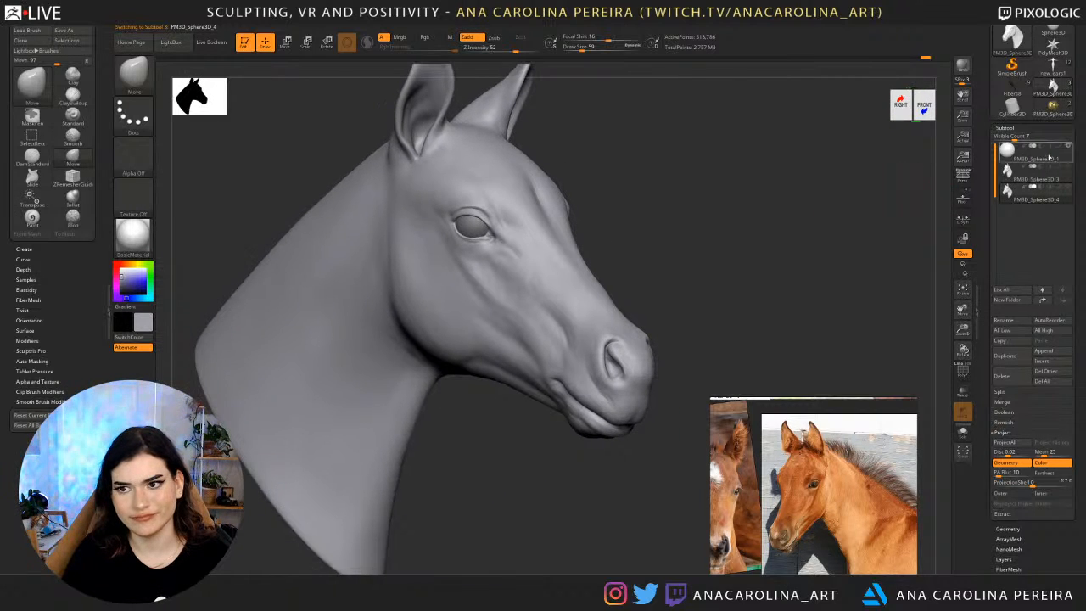
Alternate between the PM3D_Sphere3D_3 and PM3D_Sphere3D_4 heads, comparing them from both sides of the face.
click(1049, 158)
click(1007, 192)
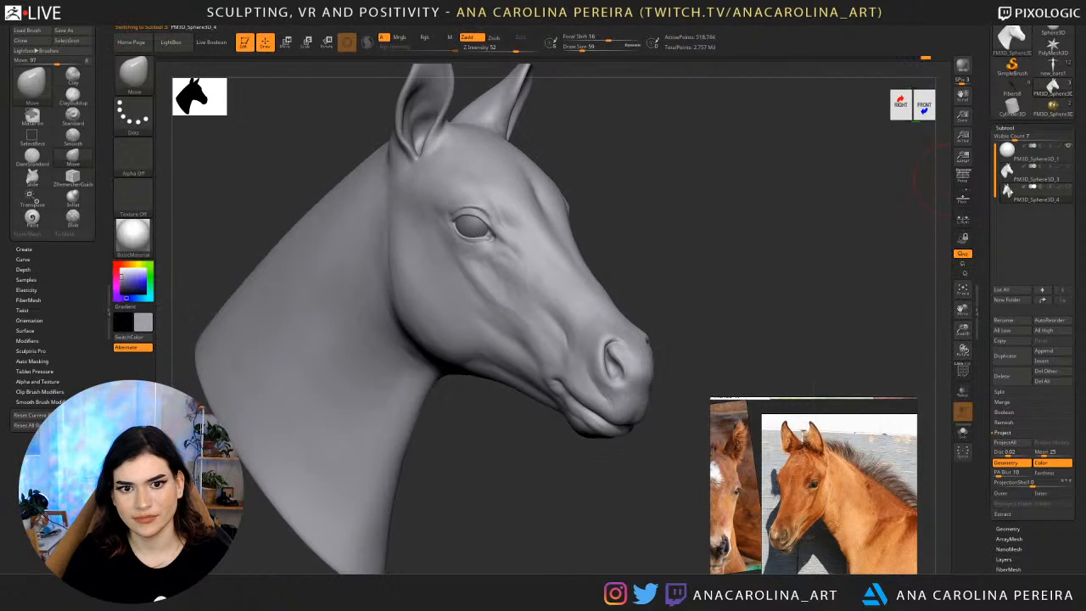
click(1008, 173)
click(1008, 194)
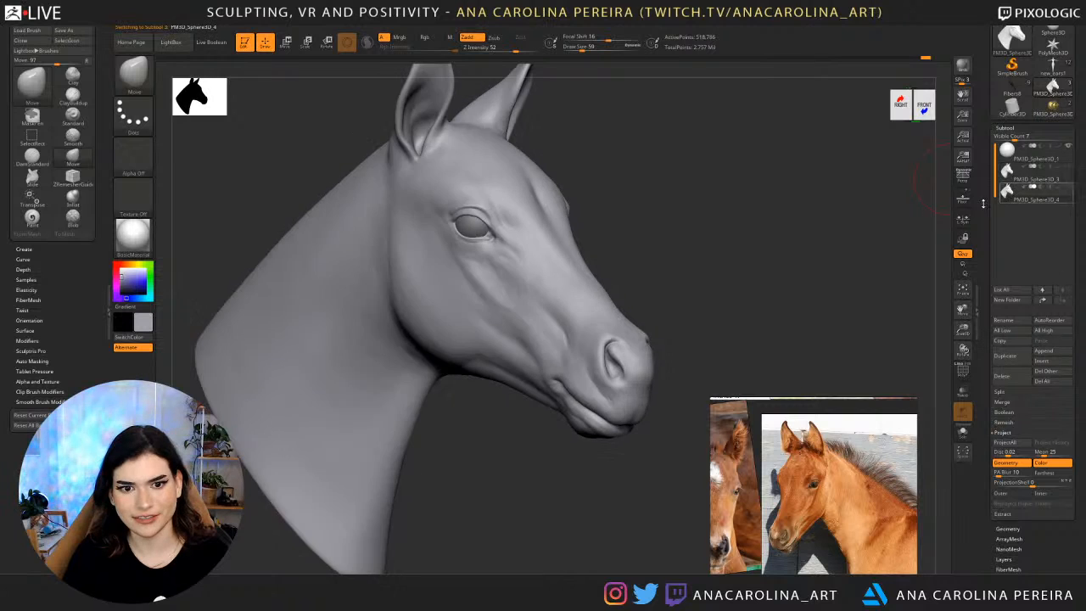
mouse_move(859, 244)
mouse_down()
mouse_move(787, 250)
mouse_move(842, 199)
mouse_move(839, 184)
mouse_up()
click(1010, 194)
drag(839, 184, 885, 187)
click(1007, 176)
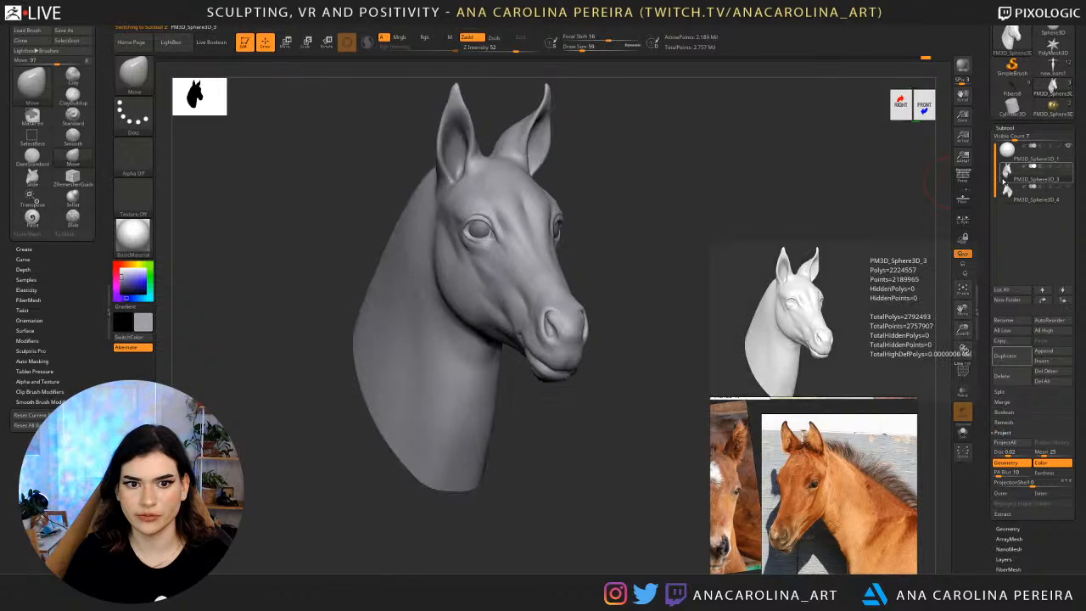
click(1004, 199)
click(1003, 201)
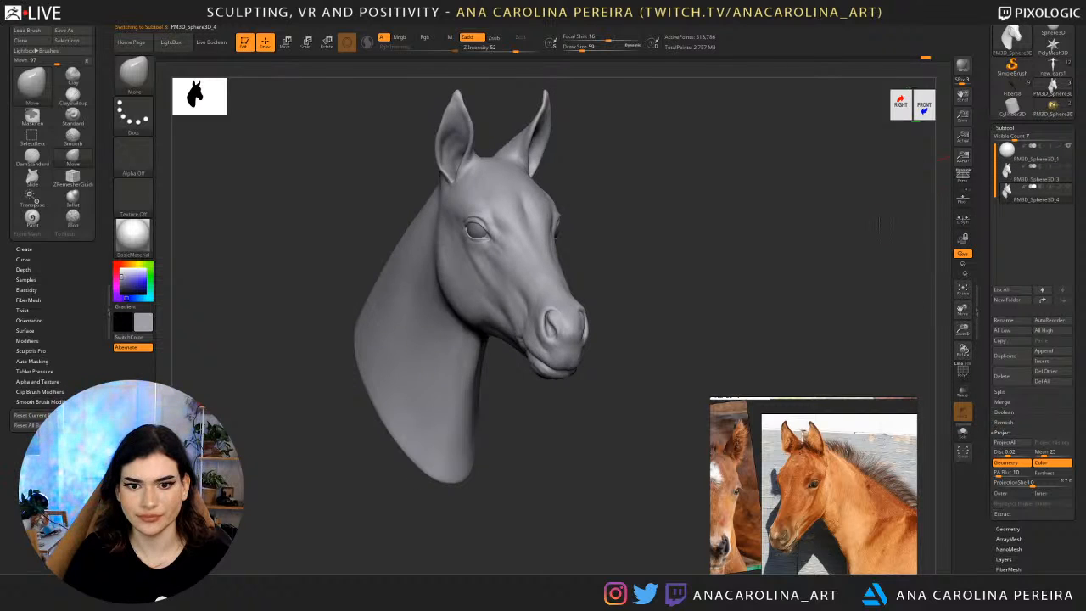
drag(925, 246, 855, 223)
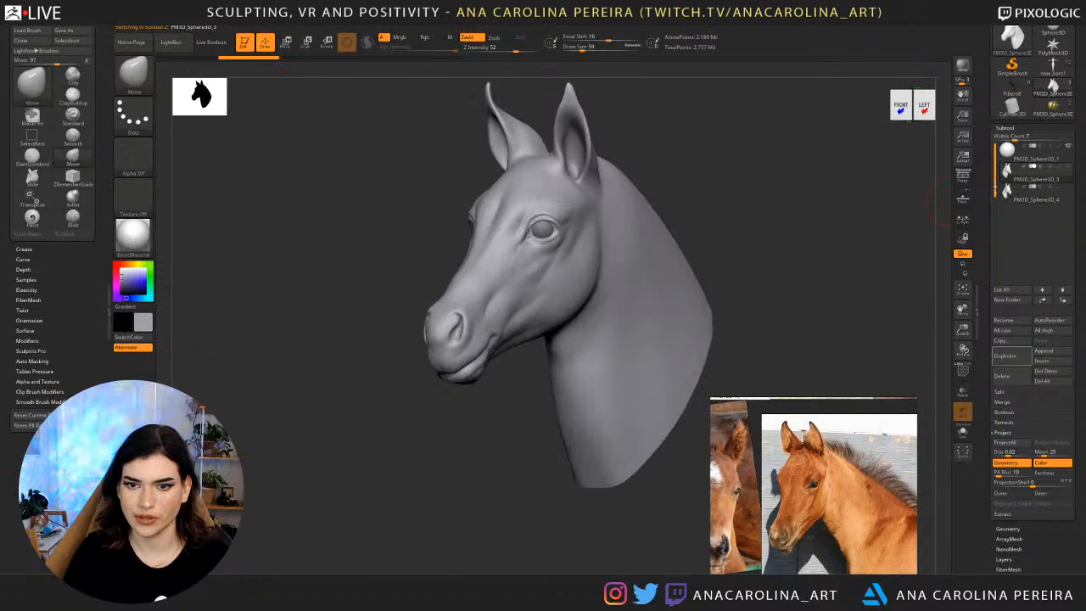
click(1004, 195)
Save the horse tool in the LilHorse folder as HorseRedo_01.
mouse_move(995, 173)
mouse_down()
mouse_move(988, 256)
mouse_move(988, 204)
mouse_move(988, 231)
mouse_up()
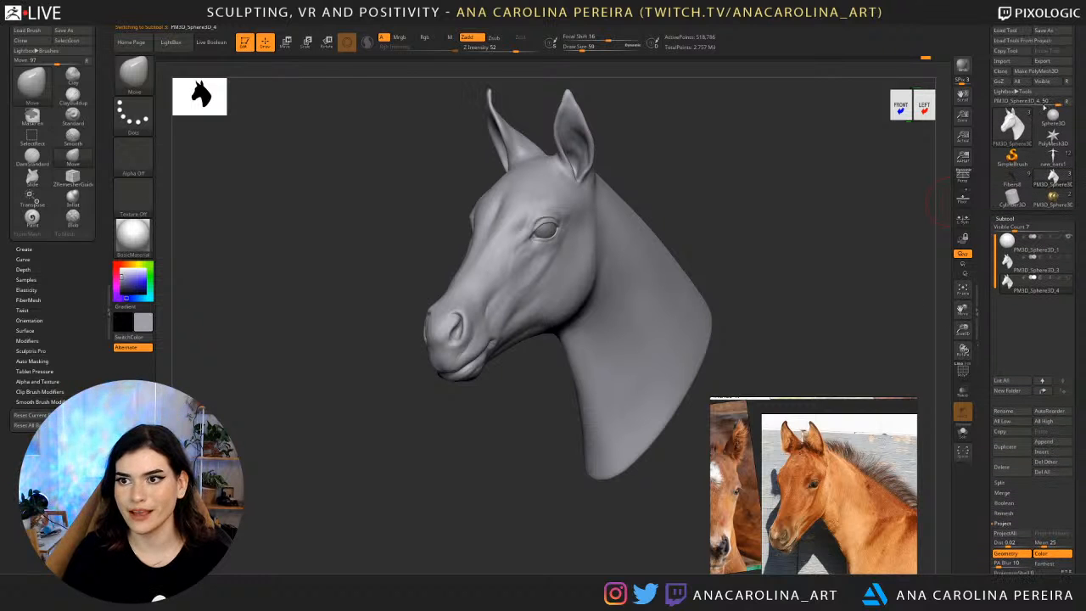
click(1044, 30)
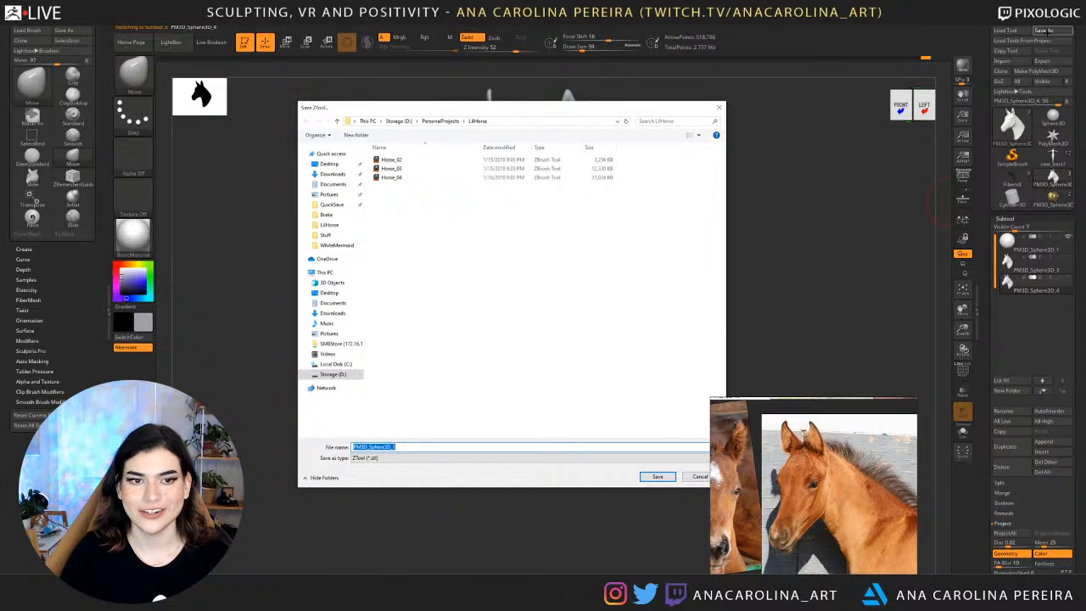
click(500, 178)
click(398, 448)
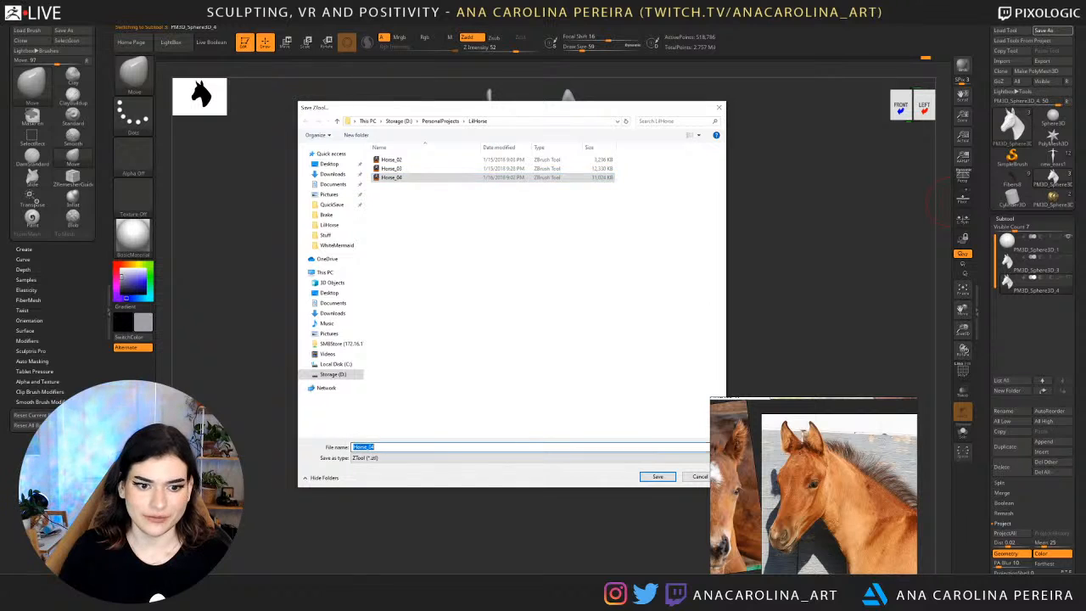
click(367, 447)
text(Redo)
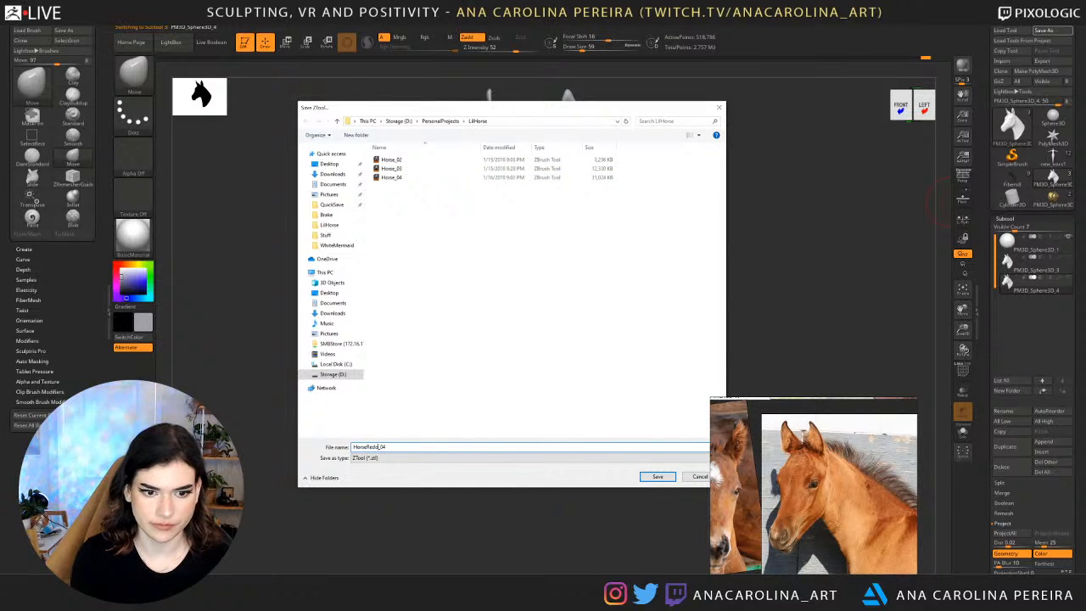
key(Return)
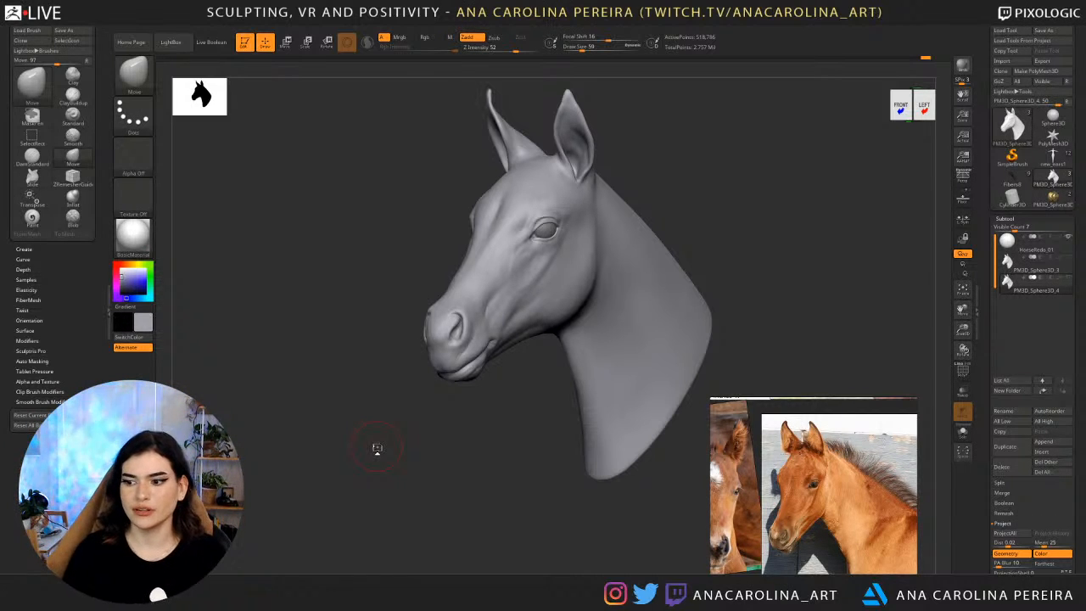
Adjust the lower jaw contour with the Move brush at draw size 59, checking both sides of the head.
drag(390, 401, 410, 406)
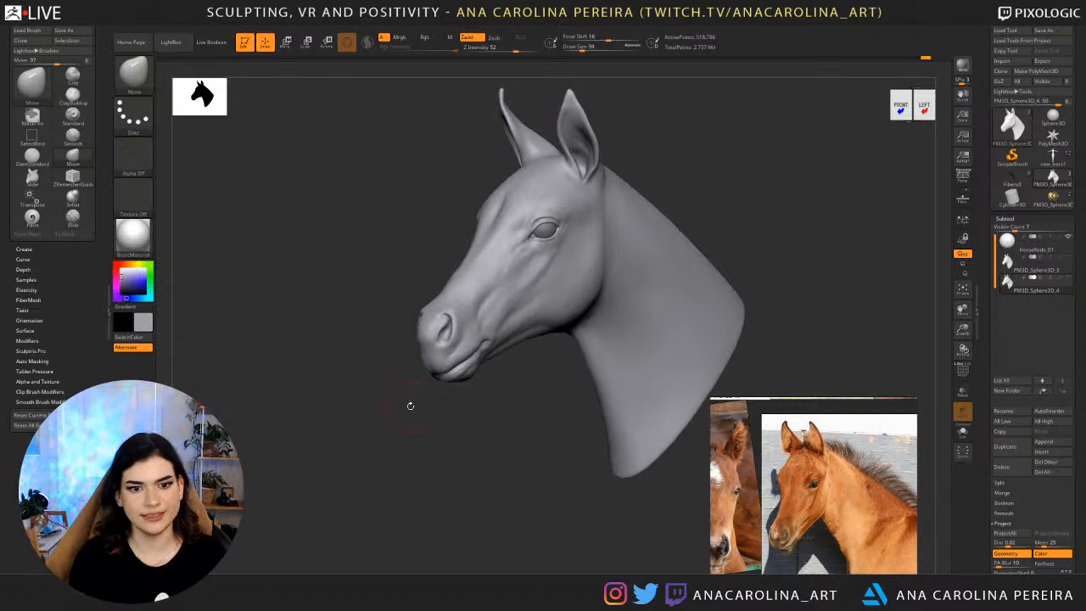
ctrl+right_drag(520, 348, 525, 450)
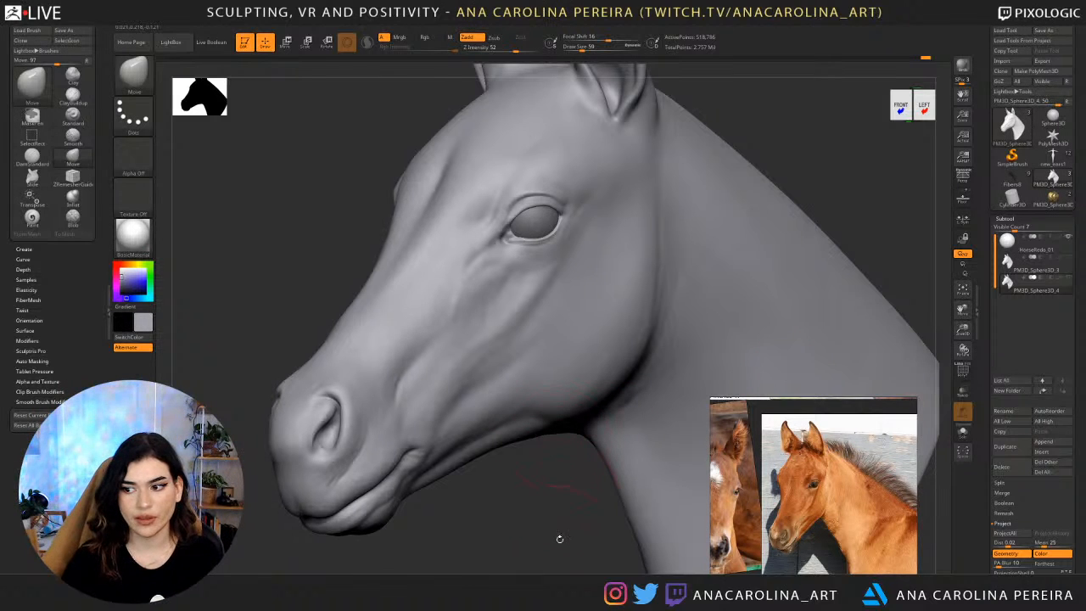
drag(560, 539, 564, 526)
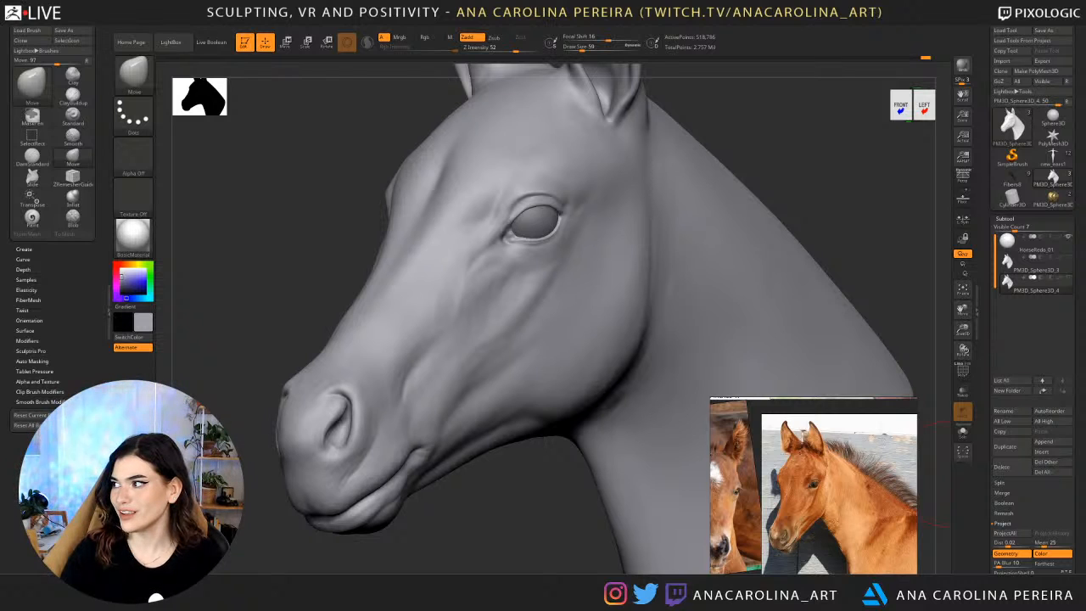
key(ctrl+z)
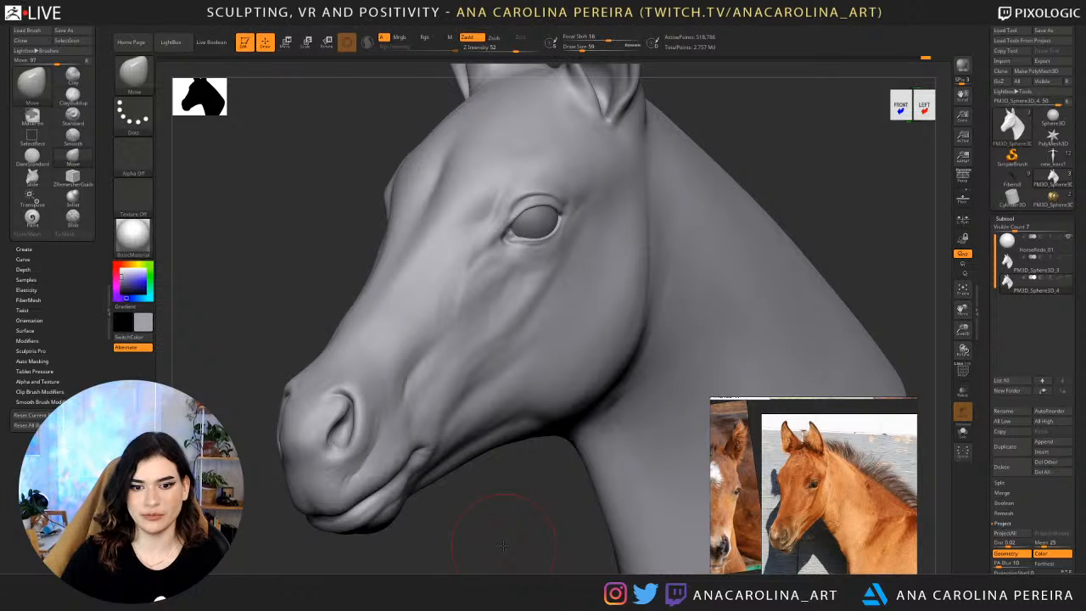
drag(427, 506, 469, 466)
drag(585, 416, 662, 382)
mouse_move(686, 325)
alt+mouse_down()
mouse_move(679, 272)
mouse_move(679, 339)
alt+mouse_up()
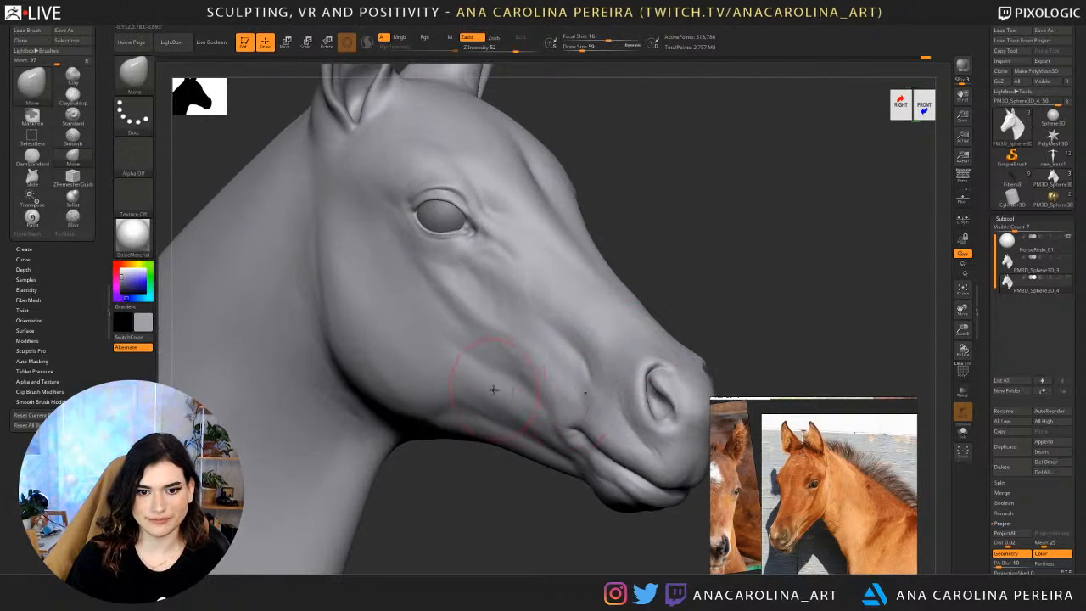
mouse_move(543, 478)
mouse_down()
mouse_move(503, 516)
mouse_move(541, 532)
mouse_move(571, 518)
mouse_move(532, 508)
mouse_move(538, 552)
mouse_up()
Build up and smooth the forms below and around the eye with ClayBuildup, reducing the draw size to 33 and 11.
key(b)
key(c)
key(b)
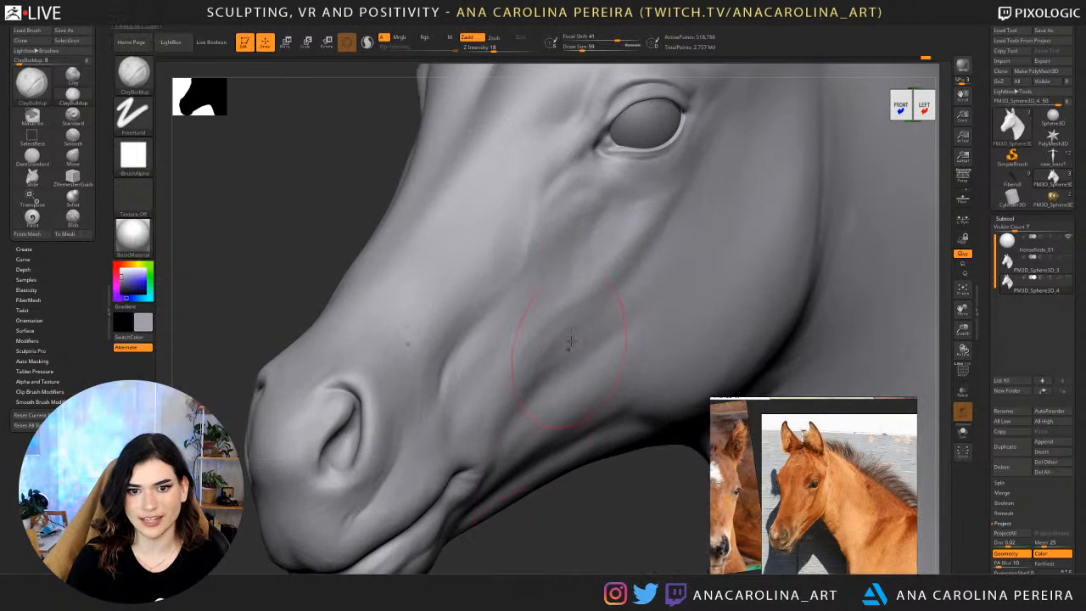
key(space)
drag(623, 201, 616, 202)
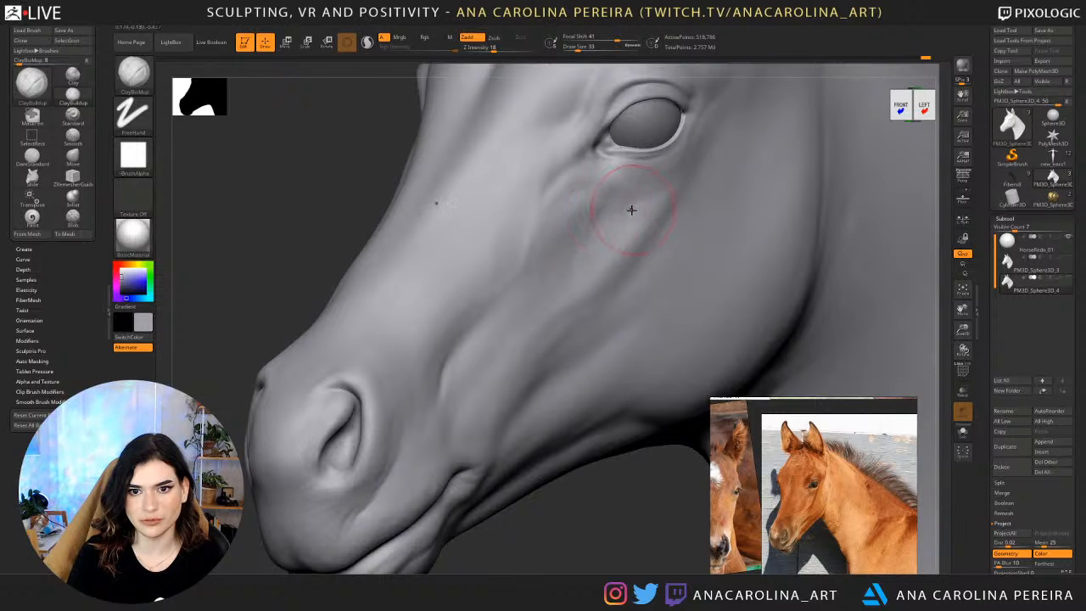
mouse_move(647, 554)
alt+mouse_down()
mouse_move(633, 515)
mouse_move(585, 532)
mouse_move(594, 565)
alt+mouse_up()
key(space)
drag(546, 210, 542, 219)
key(space)
key(shift)
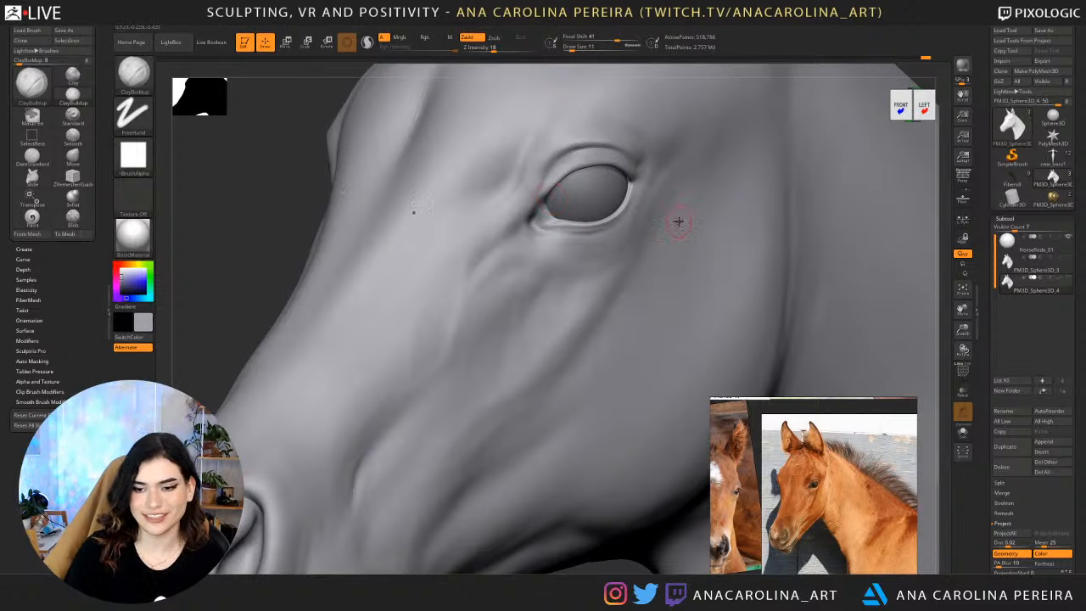
Enlarge the horse-eye reference photo and reshape the eye's inner corner with the Move brush at draw size 14.
scroll(832, 528, up, 5)
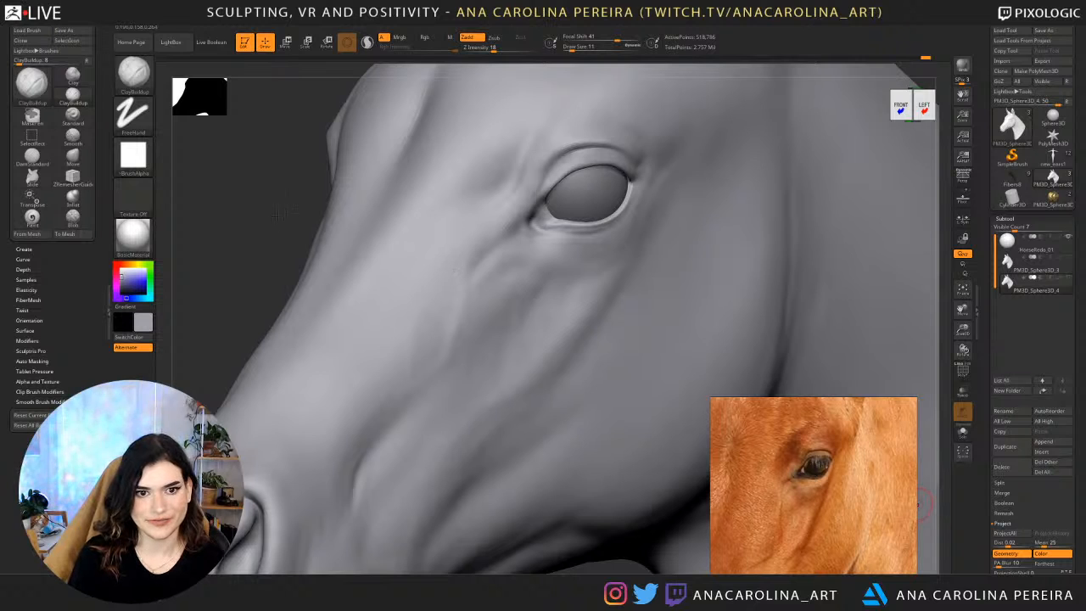
drag(290, 223, 322, 230)
key(b)
key(m)
key(v)
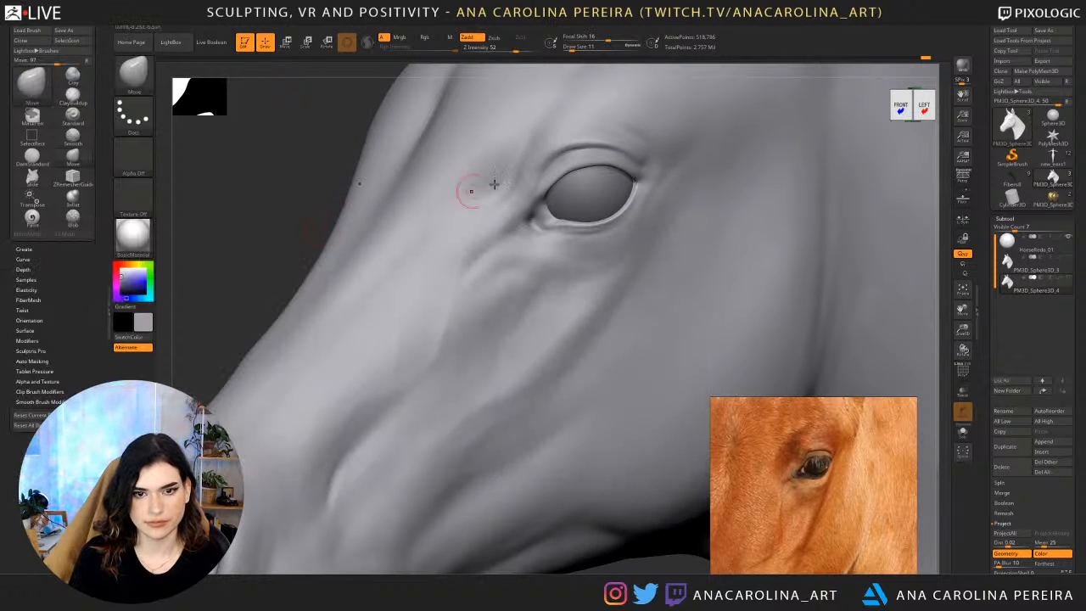
key(bracketright)
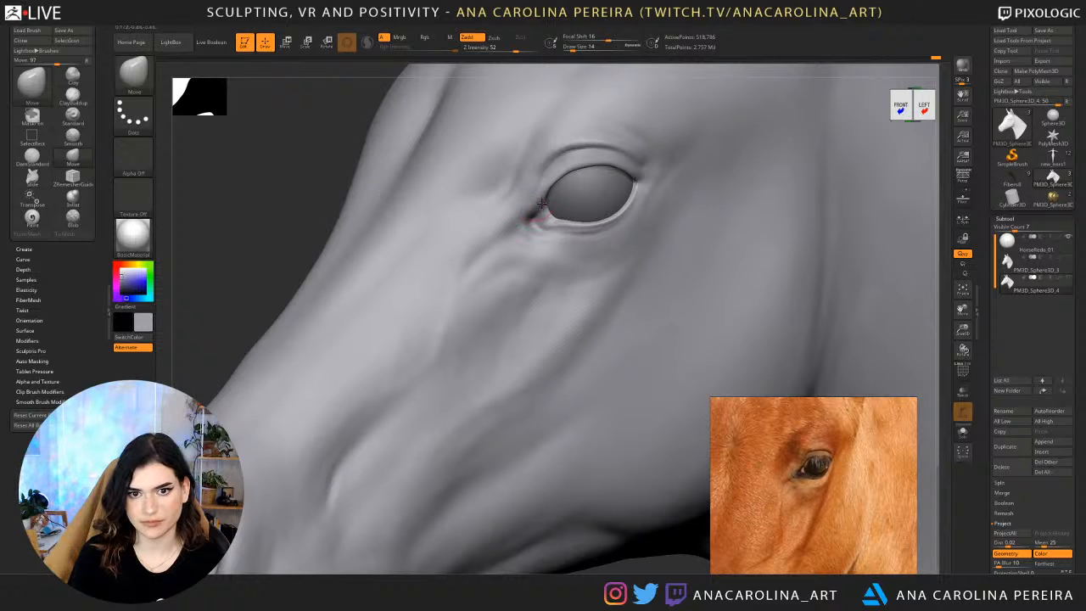
Deepen the crease at the eye's inner corner with DamStandard at draw size 14.
key(b)
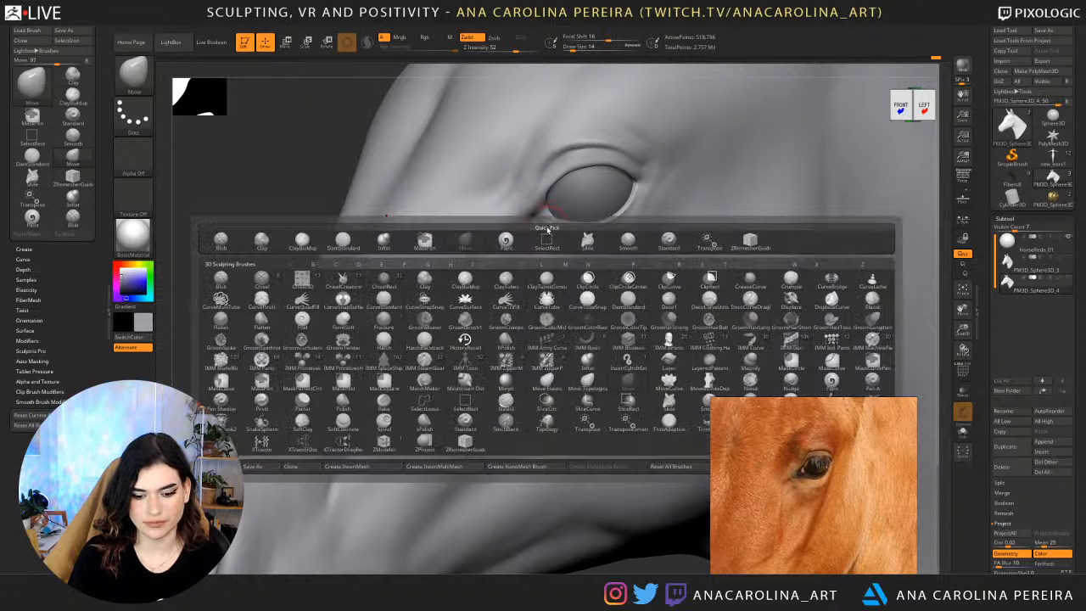
key(d)
key(s)
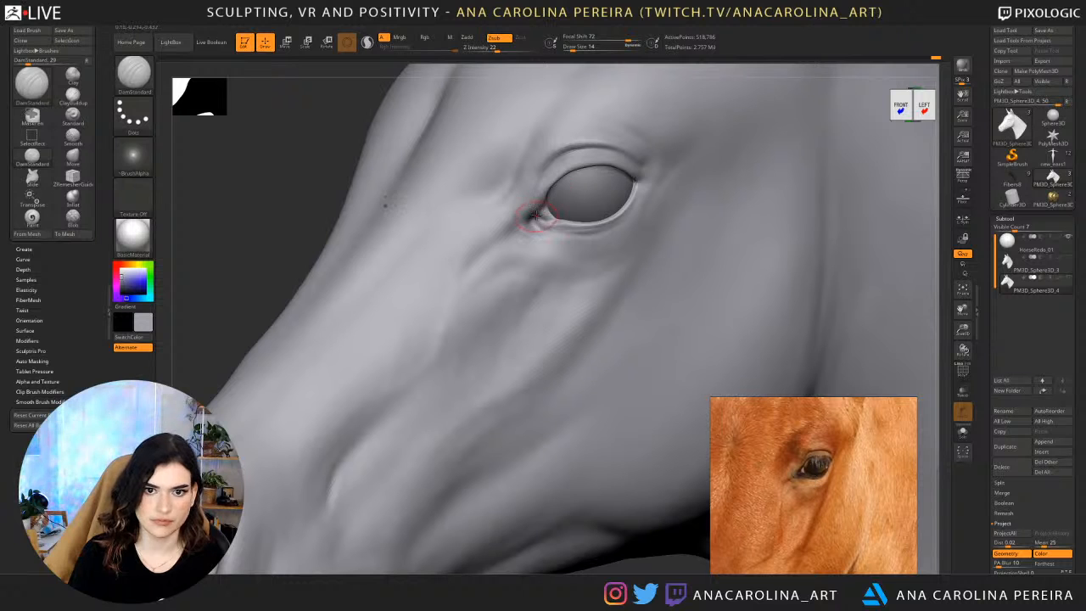
alt+drag(298, 242, 373, 180)
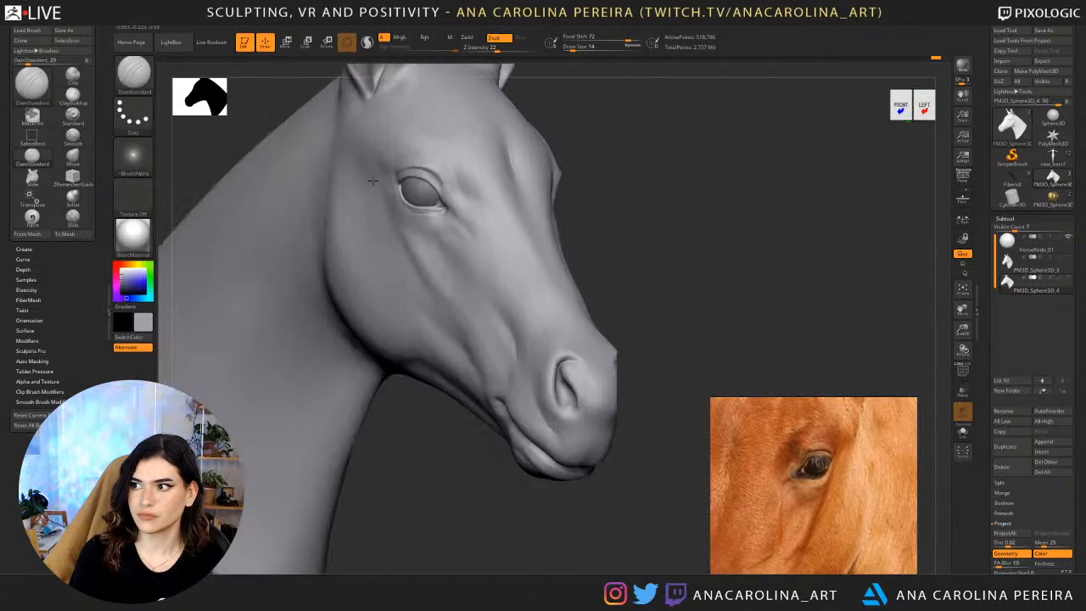
drag(718, 187, 727, 145)
Bring the chestnut foal's photo into view and set up the Paint brush with Rgb only at draw size 163.
scroll(858, 478, down, 6)
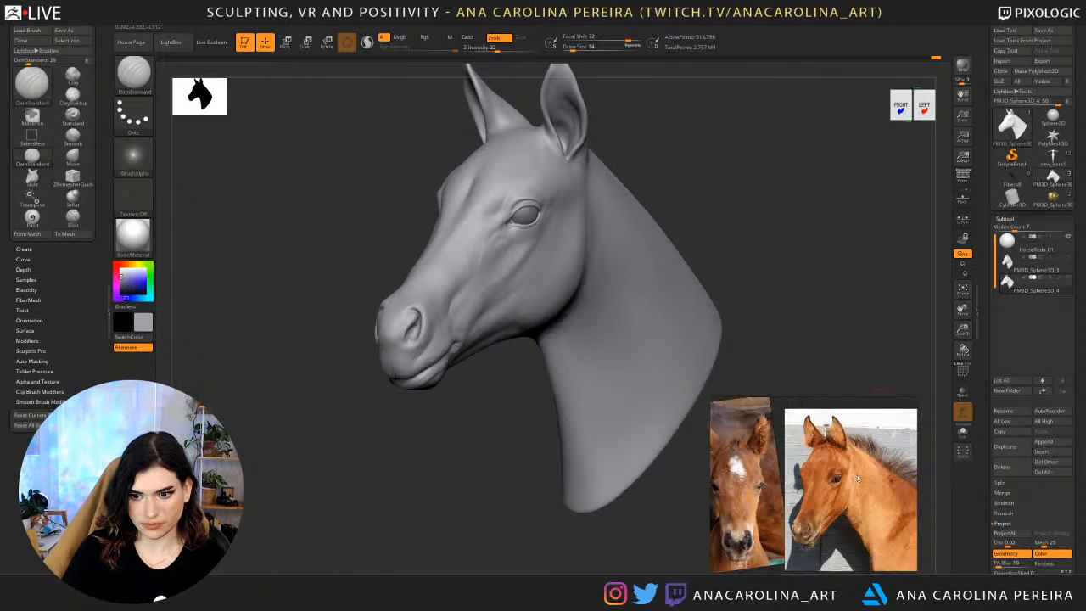
scroll(859, 479, up, 5)
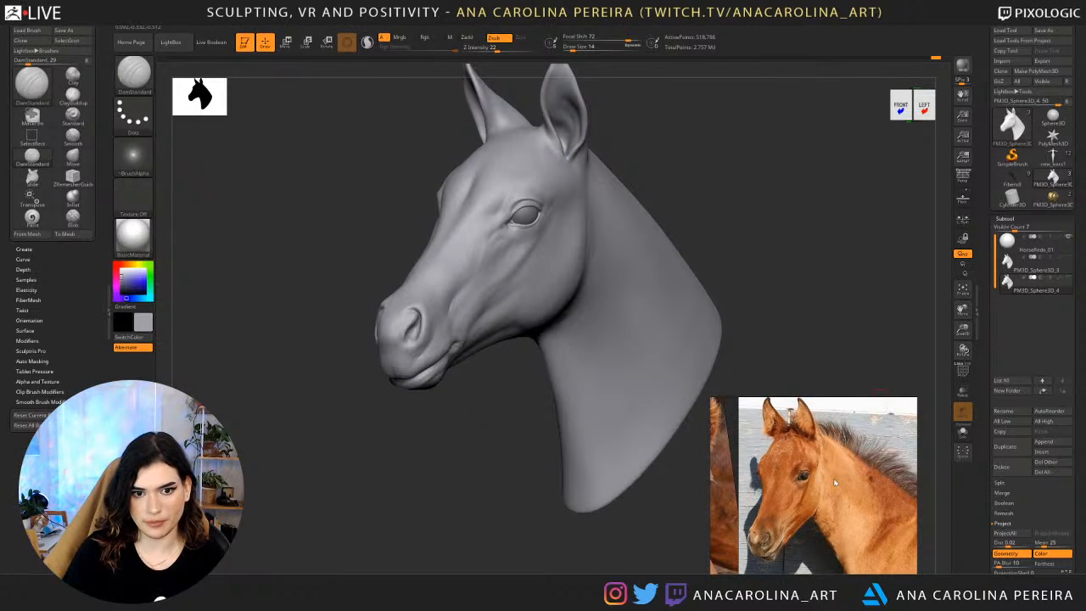
drag(395, 409, 410, 416)
key(b)
key(p)
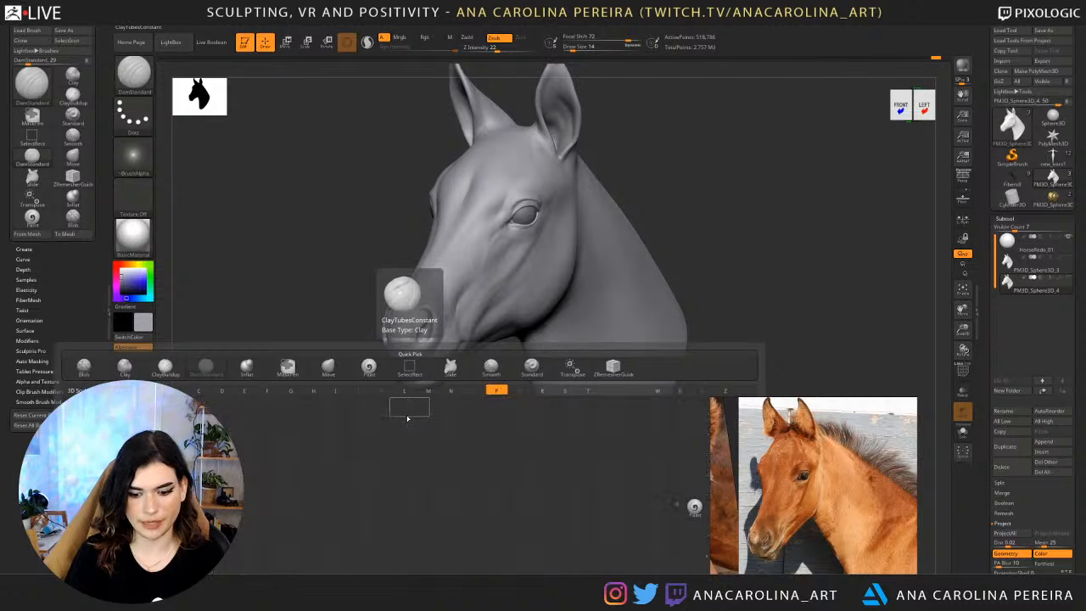
key(a)
key(space)
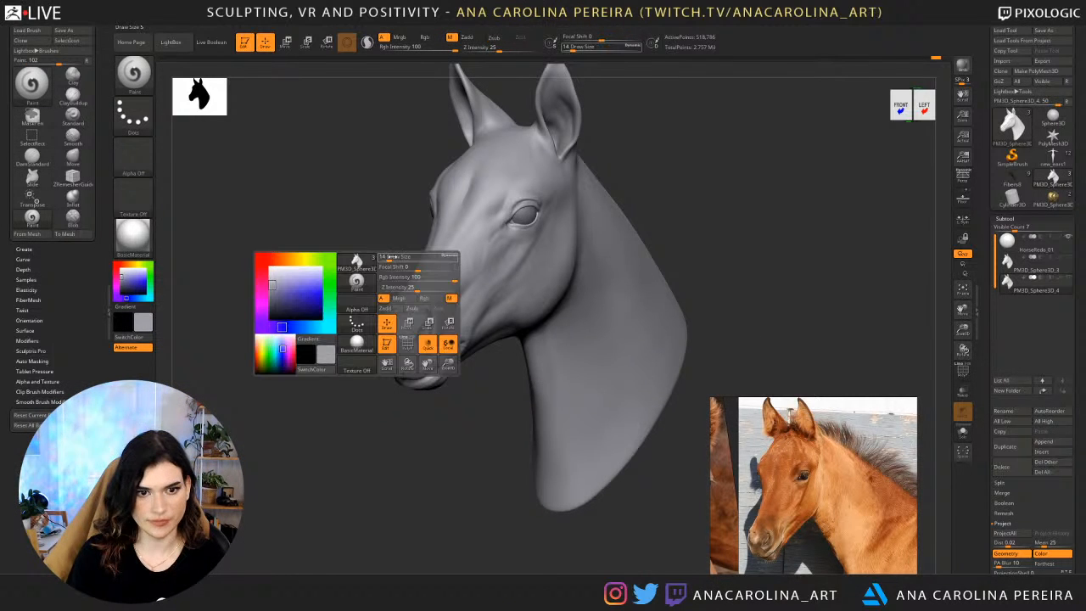
click(427, 299)
key(space)
drag(465, 237, 487, 237)
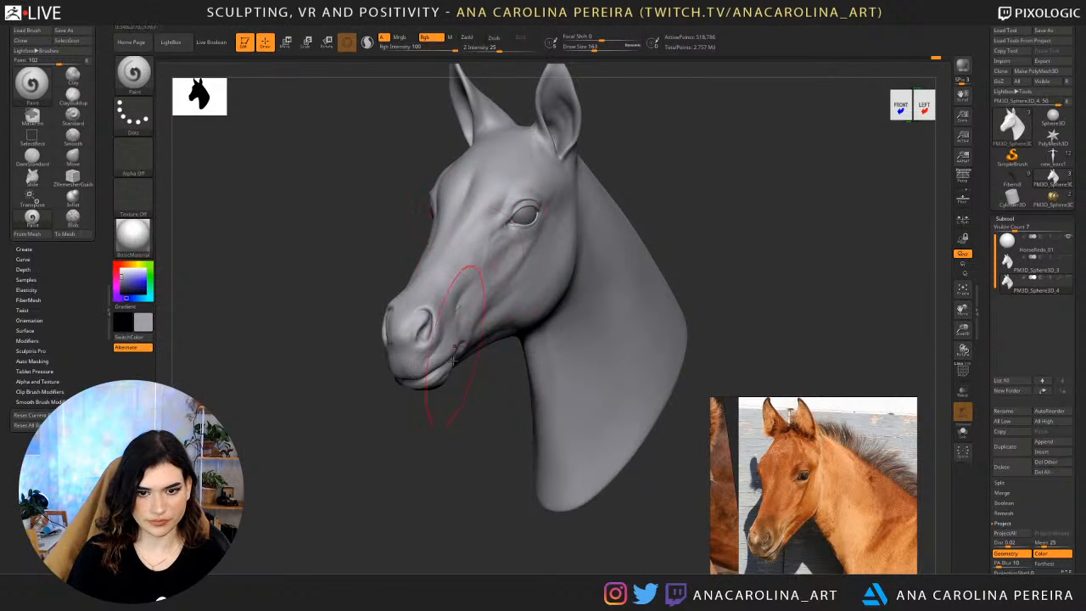
alt+drag(462, 367, 468, 431)
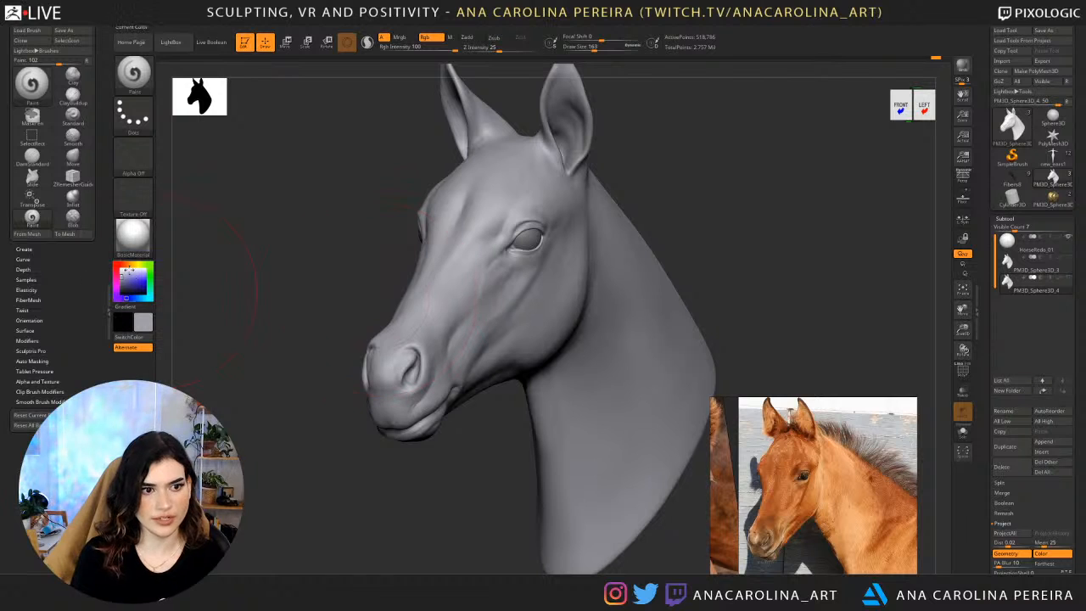
Choose a dark greyish brown and paint it over the whole head and neck at draw size 344.
click(128, 266)
drag(127, 281, 123, 283)
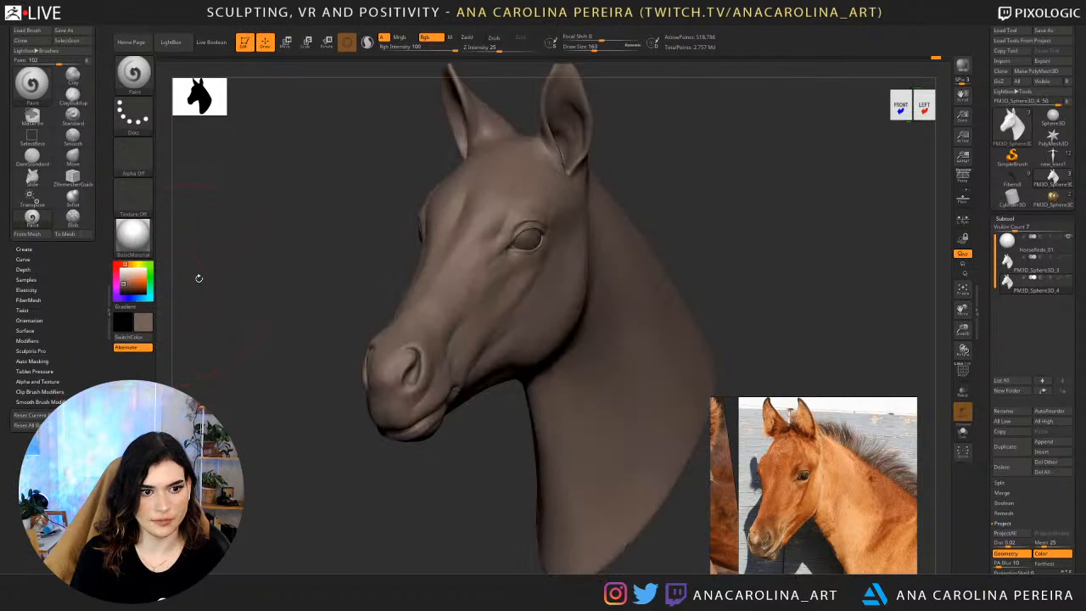
key(space)
drag(385, 254, 397, 254)
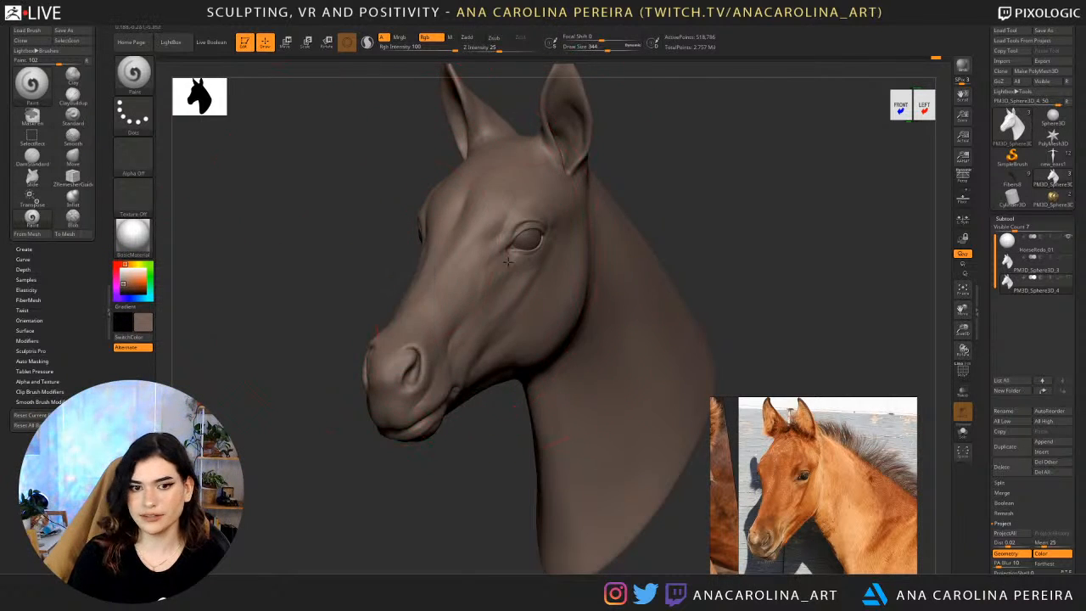
drag(452, 318, 463, 348)
mouse_move(555, 259)
mouse_down()
mouse_move(543, 330)
mouse_move(605, 501)
mouse_move(650, 323)
mouse_move(535, 63)
mouse_up()
mouse_move(420, 347)
mouse_down()
mouse_move(376, 456)
mouse_move(645, 407)
mouse_up()
mouse_move(399, 374)
mouse_down()
mouse_move(453, 311)
mouse_move(468, 168)
mouse_up()
drag(688, 449, 612, 427)
drag(679, 272, 721, 240)
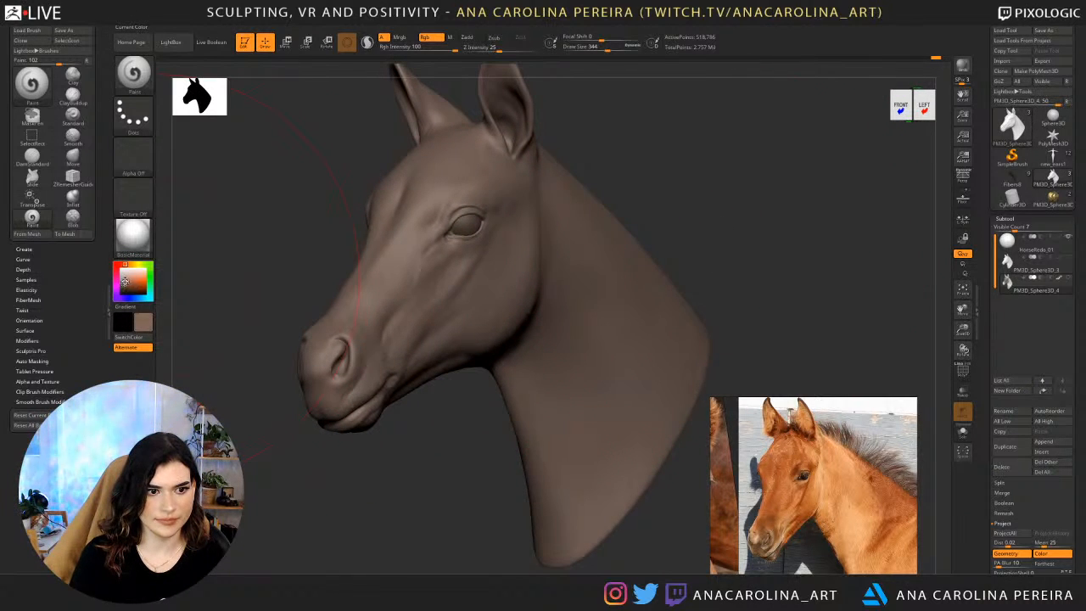
Pick a slightly lighter brown and paint it over the forehead, cheek and muzzle at draw size 187.
drag(125, 282, 126, 281)
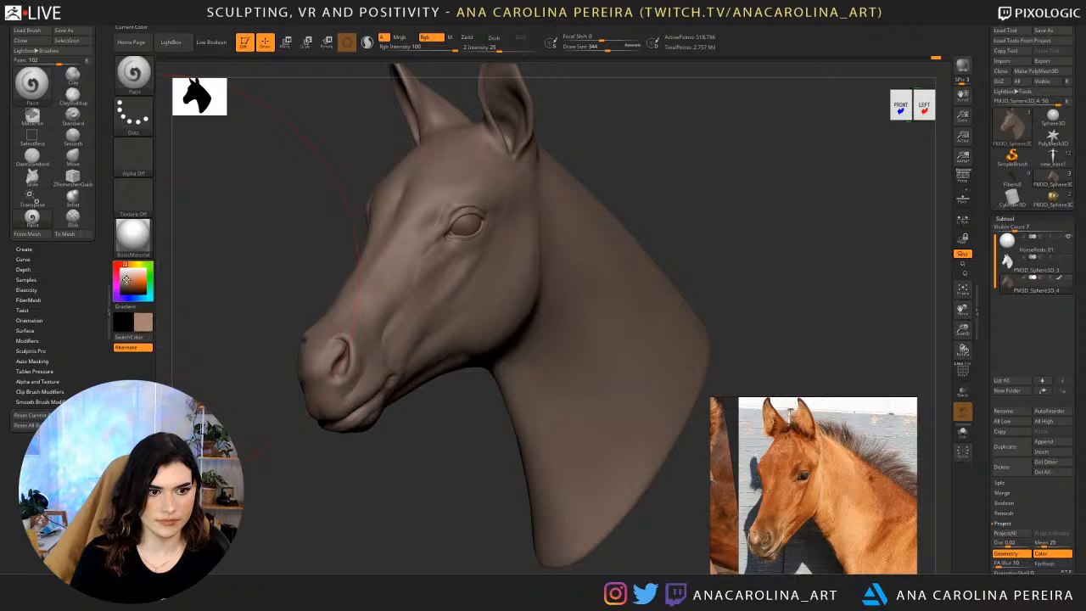
key(space)
drag(439, 269, 435, 269)
drag(450, 441, 471, 452)
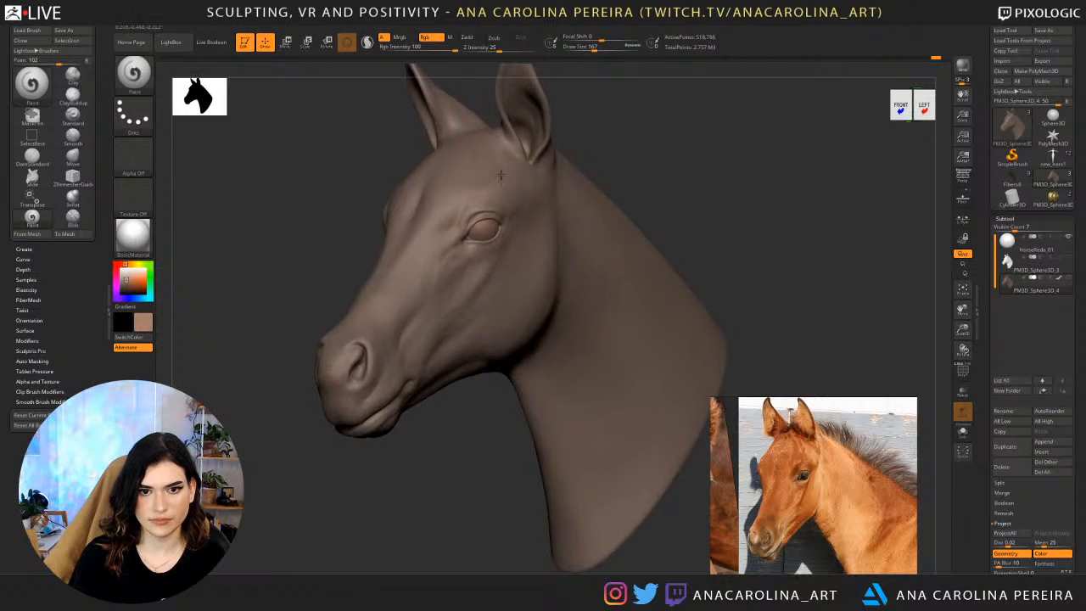
drag(458, 191, 433, 246)
key(space)
drag(473, 256, 466, 256)
mouse_move(438, 179)
mouse_down()
mouse_move(426, 256)
mouse_move(502, 140)
mouse_up()
mouse_move(515, 231)
mouse_down()
mouse_move(447, 356)
mouse_move(391, 313)
mouse_move(363, 382)
mouse_up()
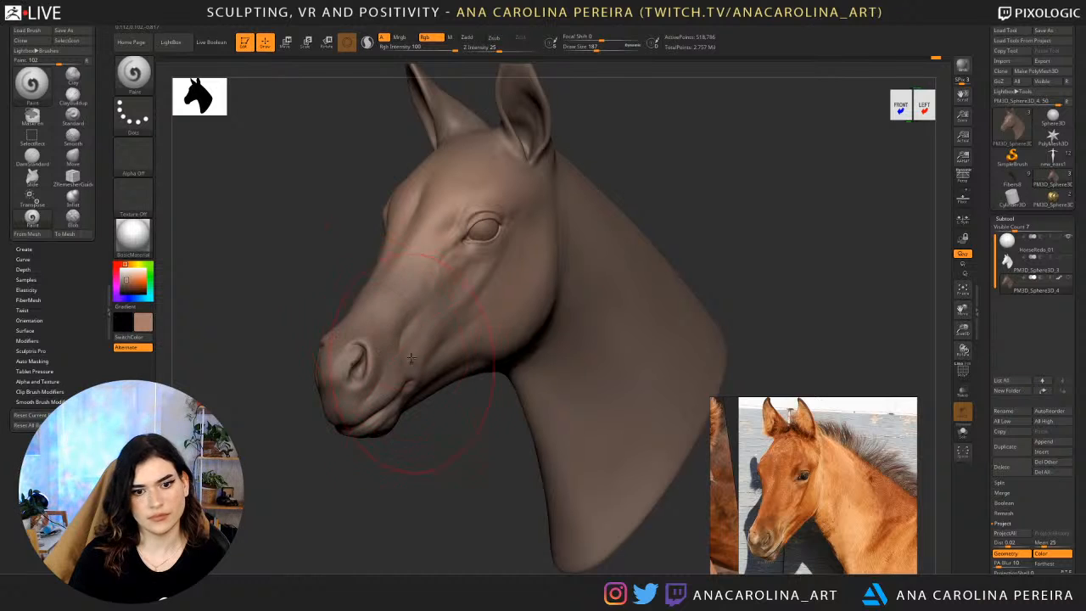
Paint the lighter brown onto the throat and front of the neck at draw size 177.
alt+drag(619, 145, 559, 284)
key(space)
mouse_move(531, 322)
mouse_down()
mouse_move(522, 508)
mouse_move(528, 369)
mouse_move(519, 370)
mouse_move(563, 393)
mouse_move(589, 477)
mouse_up()
key(space)
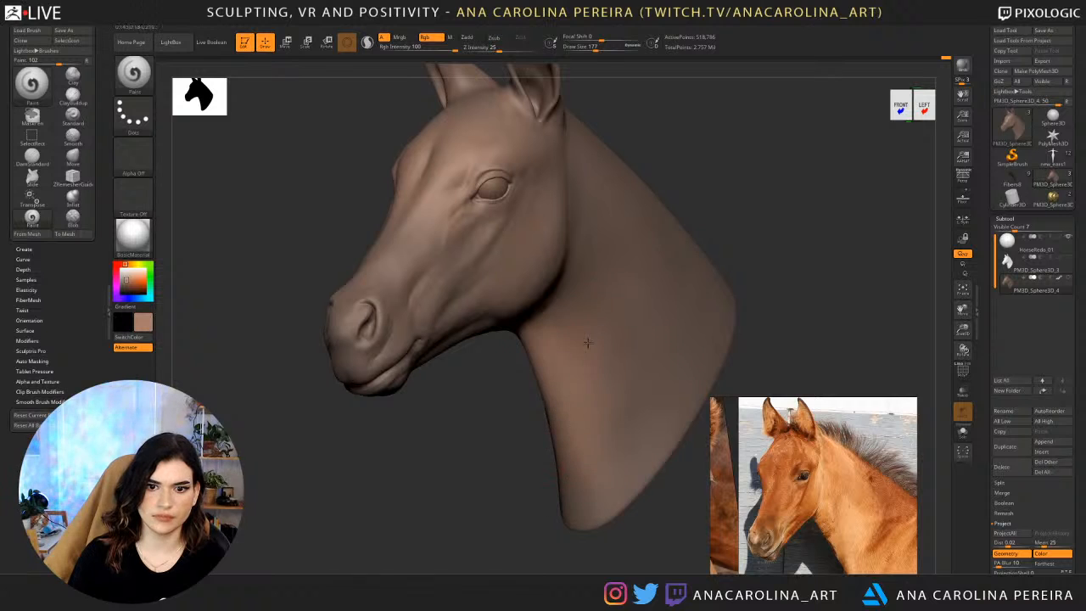
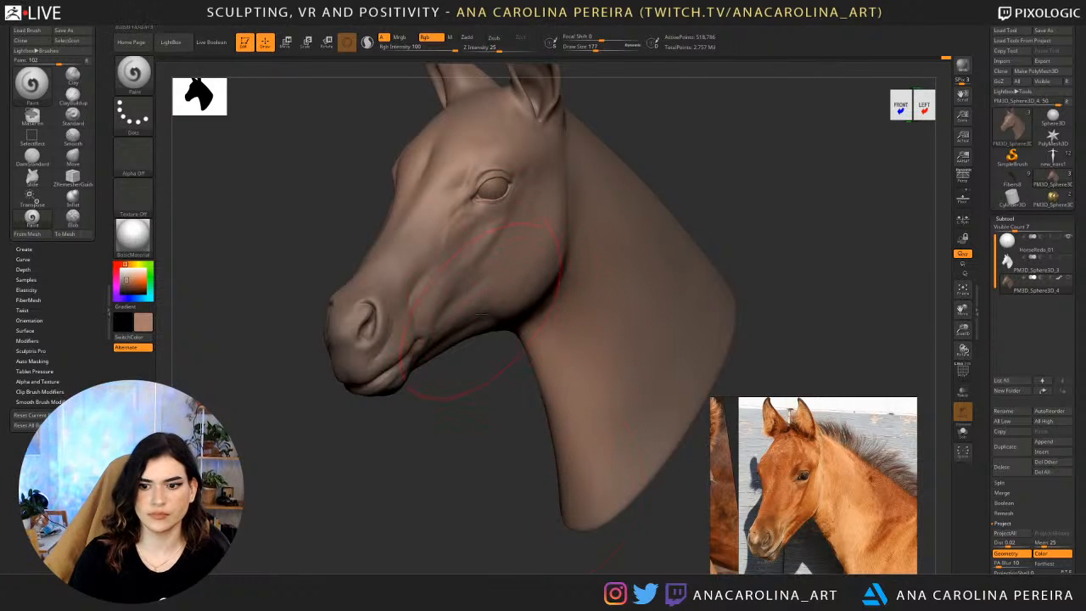
Pick a neutral grey and paint it over the foal's muzzle, lips and nostril area at draw size 120.
alt+drag(470, 380, 470, 438)
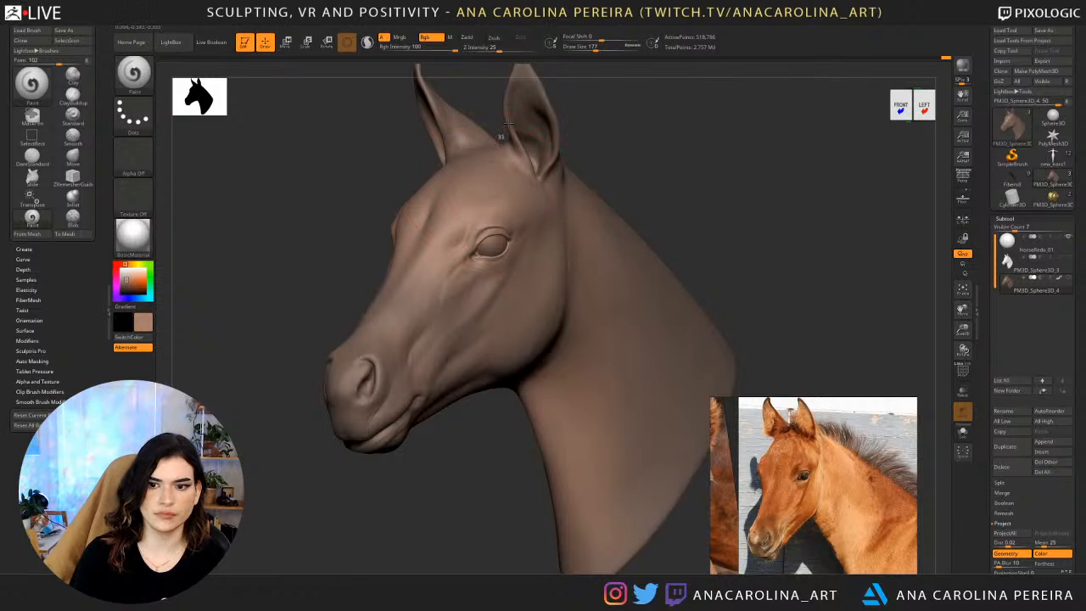
drag(591, 145, 645, 148)
drag(125, 280, 121, 286)
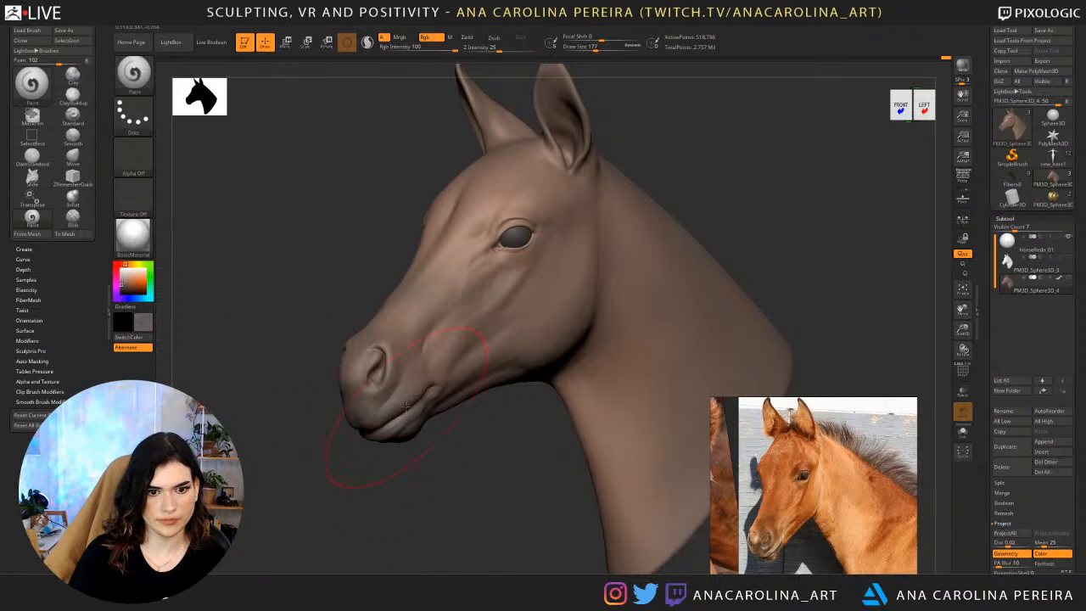
key(space)
drag(406, 404, 400, 404)
drag(339, 467, 463, 475)
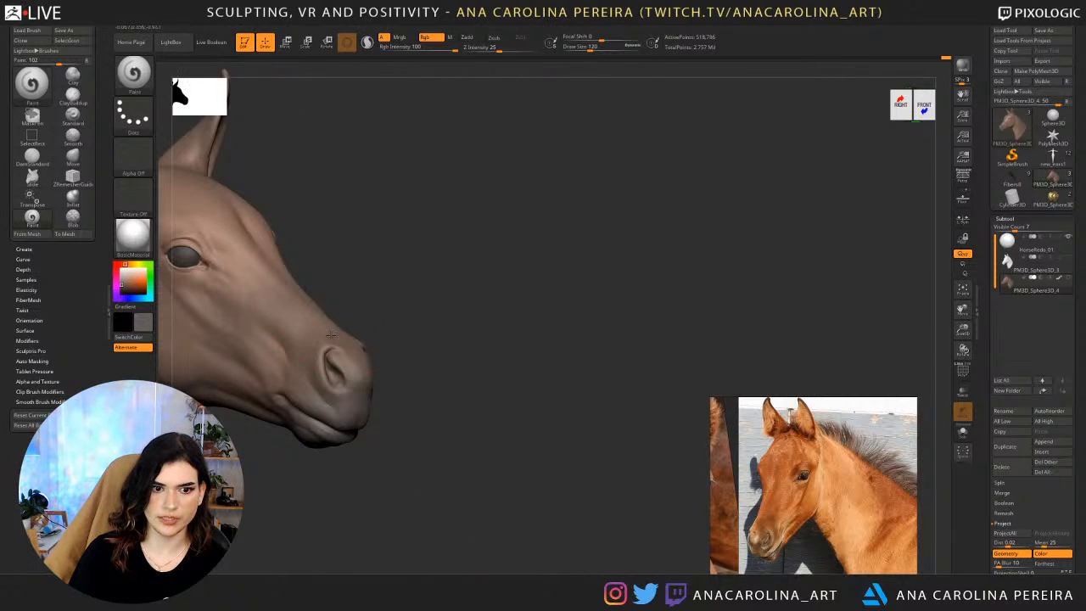
mouse_move(408, 347)
alt+mouse_down()
mouse_move(521, 316)
mouse_move(475, 255)
mouse_move(488, 222)
alt+mouse_up()
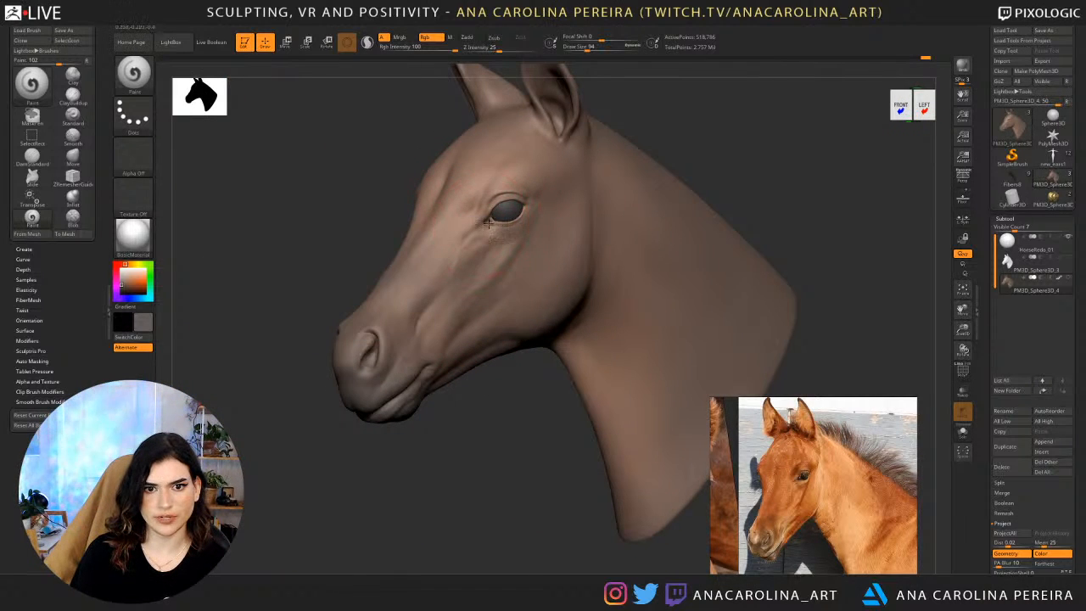
Set the draw size to 77, pick a dark brown and paint it on the ear tips.
key(space)
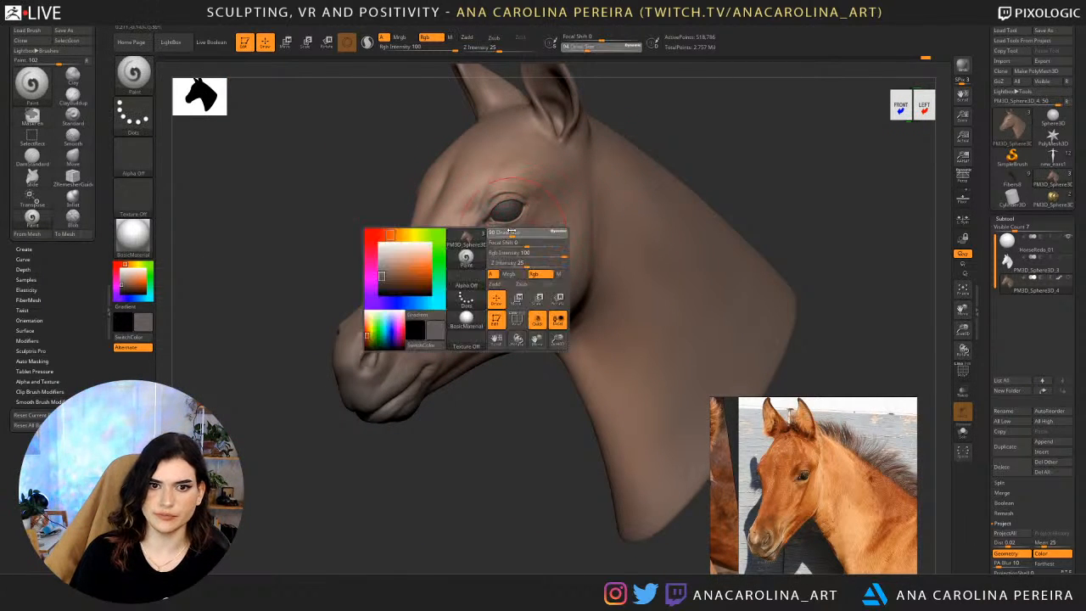
drag(512, 232, 492, 222)
mouse_move(555, 208)
mouse_down()
mouse_move(628, 220)
mouse_move(604, 230)
mouse_move(636, 226)
mouse_move(478, 310)
mouse_move(654, 164)
mouse_move(660, 129)
mouse_move(478, 181)
mouse_move(605, 152)
mouse_move(543, 141)
mouse_up()
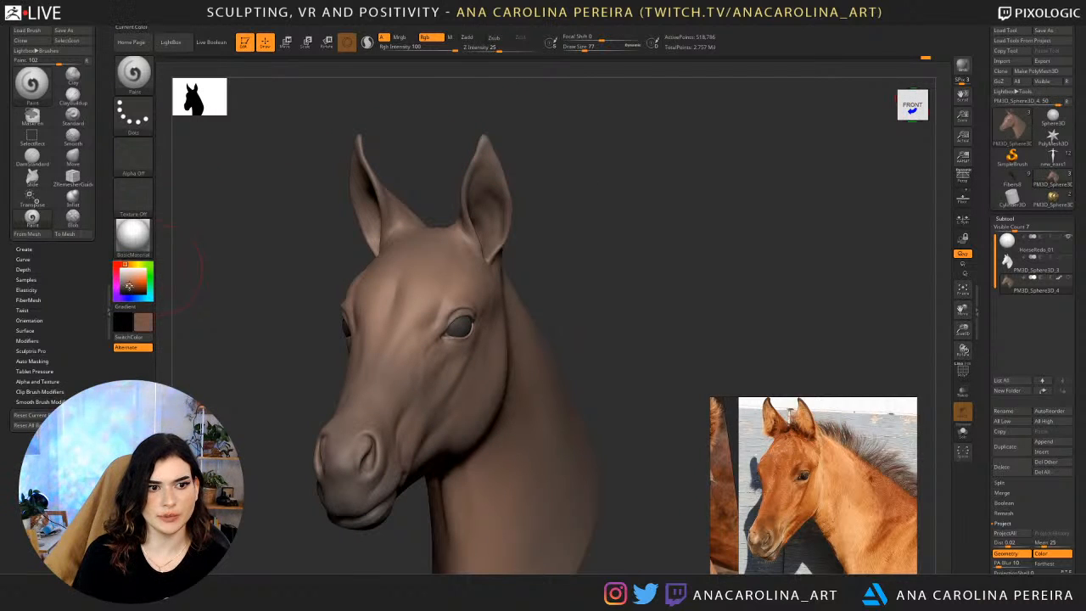
drag(129, 287, 126, 289)
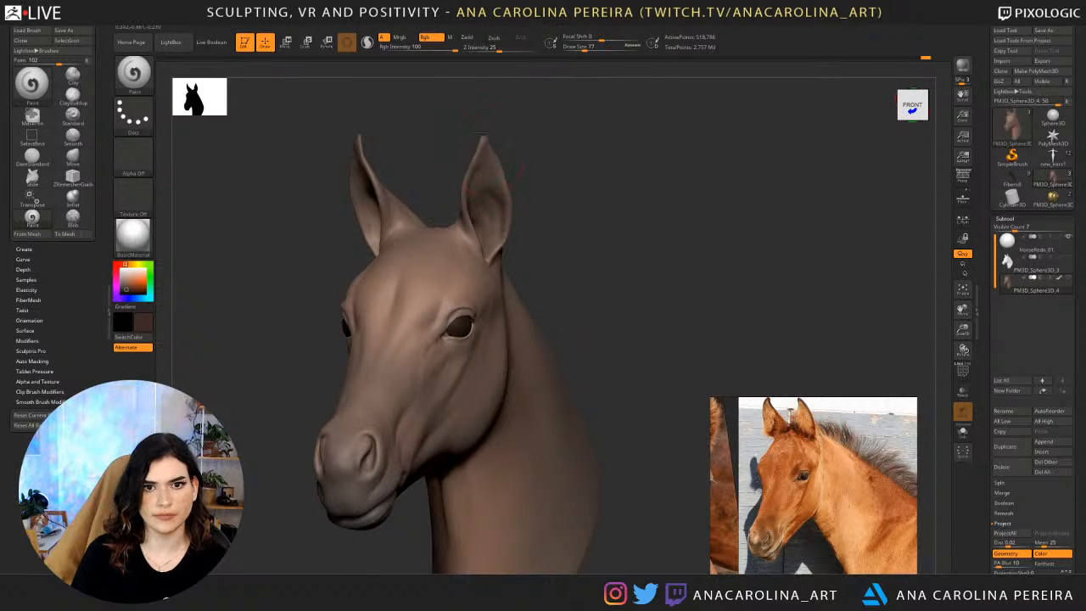
drag(547, 136, 609, 373)
drag(548, 270, 531, 254)
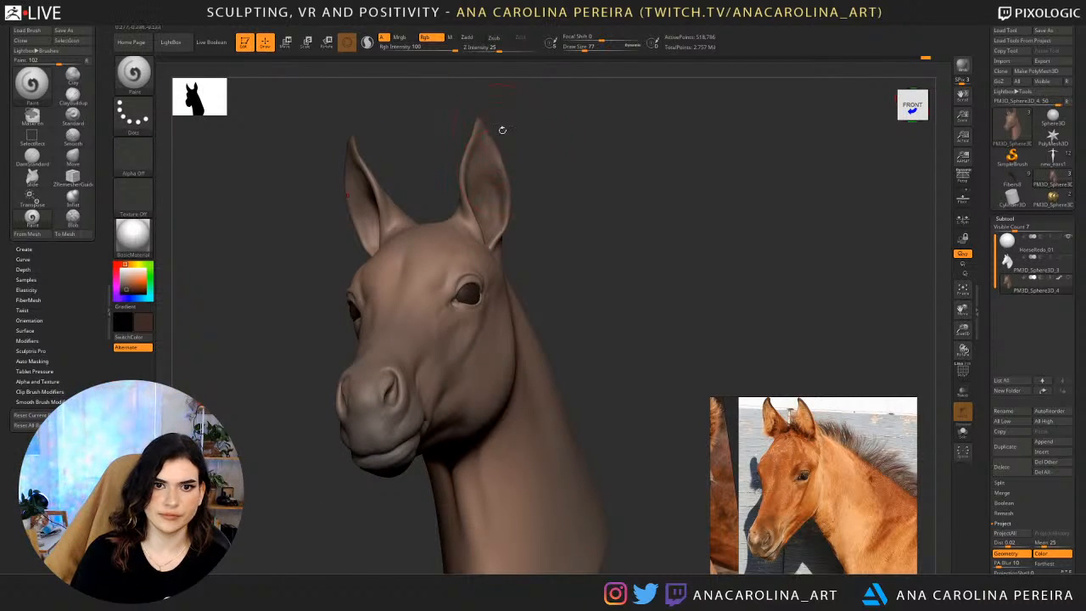
drag(502, 130, 510, 146)
Sample the forehead brown, shift it to a lighter pinkish brown and paint it inside the ears at draw size 68.
key(c)
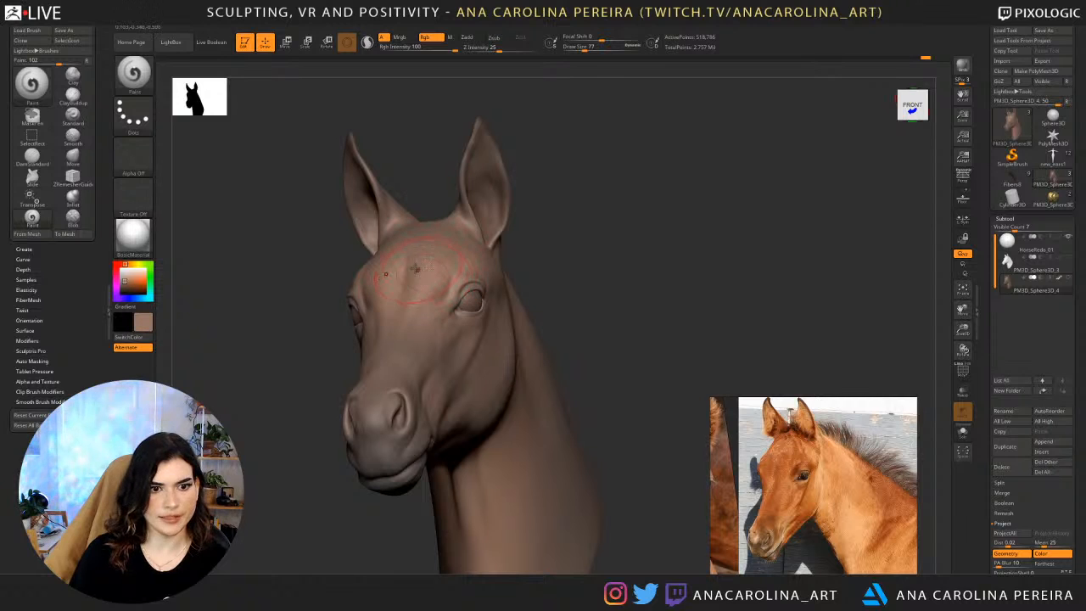
drag(126, 281, 130, 278)
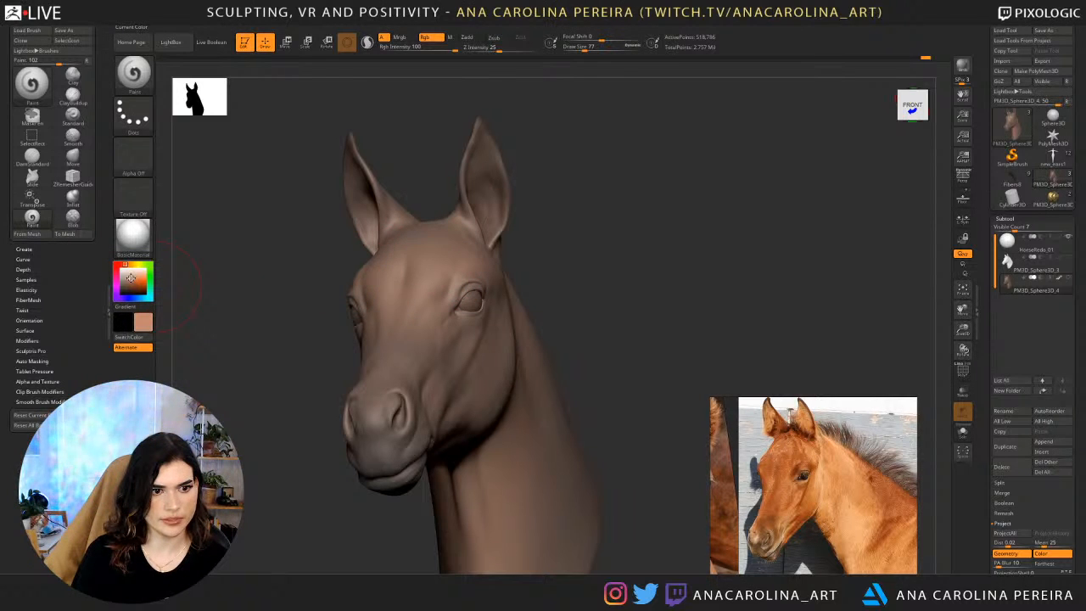
drag(484, 200, 490, 215)
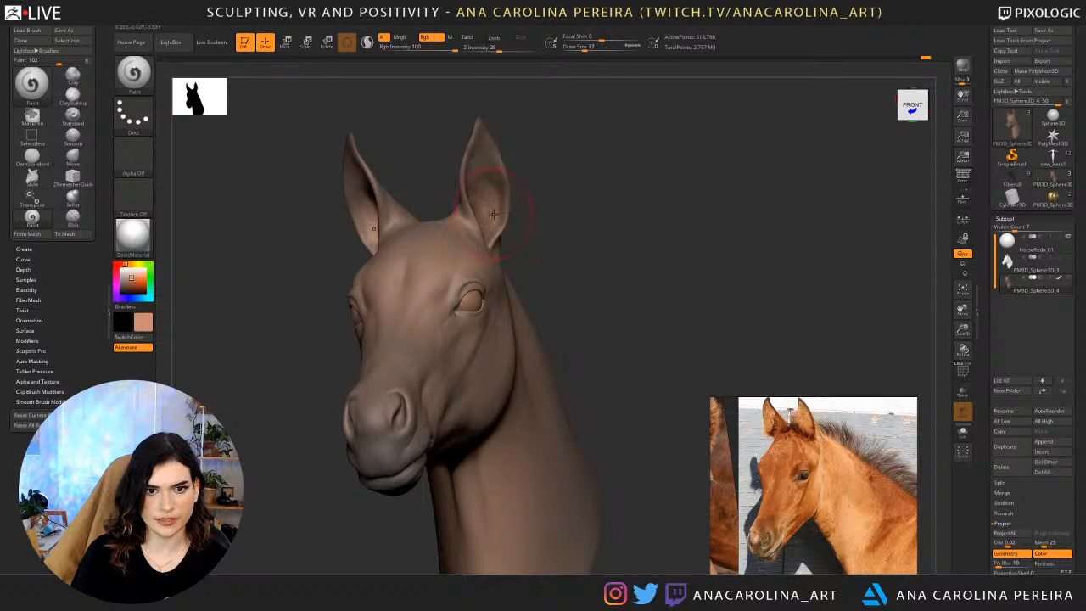
key(space)
drag(557, 217, 544, 237)
key(space)
drag(480, 206, 488, 227)
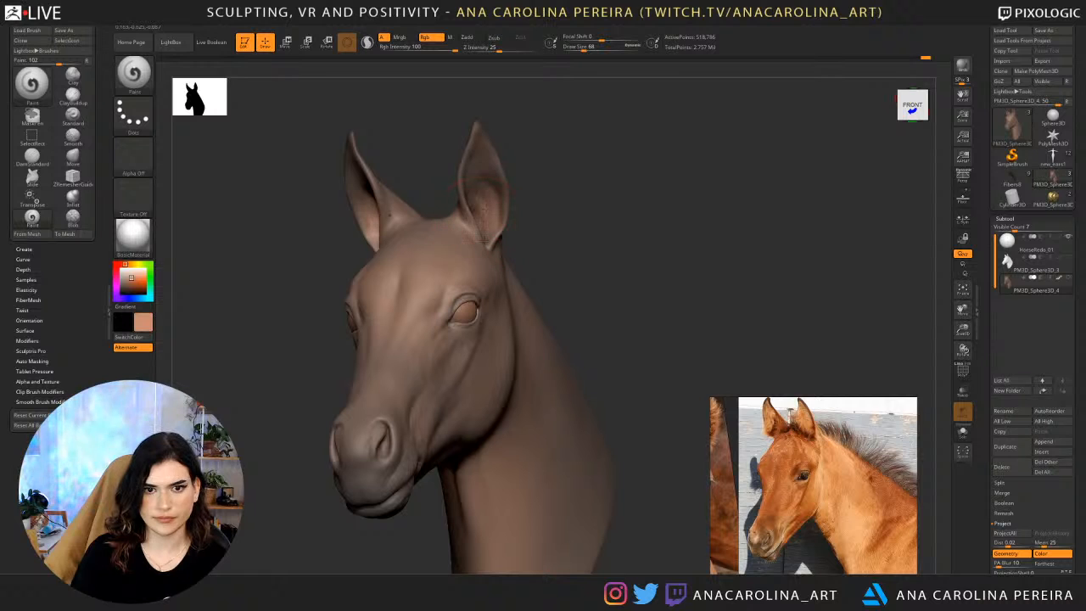
drag(483, 165, 488, 176)
mouse_move(560, 223)
mouse_down()
mouse_move(509, 217)
mouse_move(555, 177)
mouse_up()
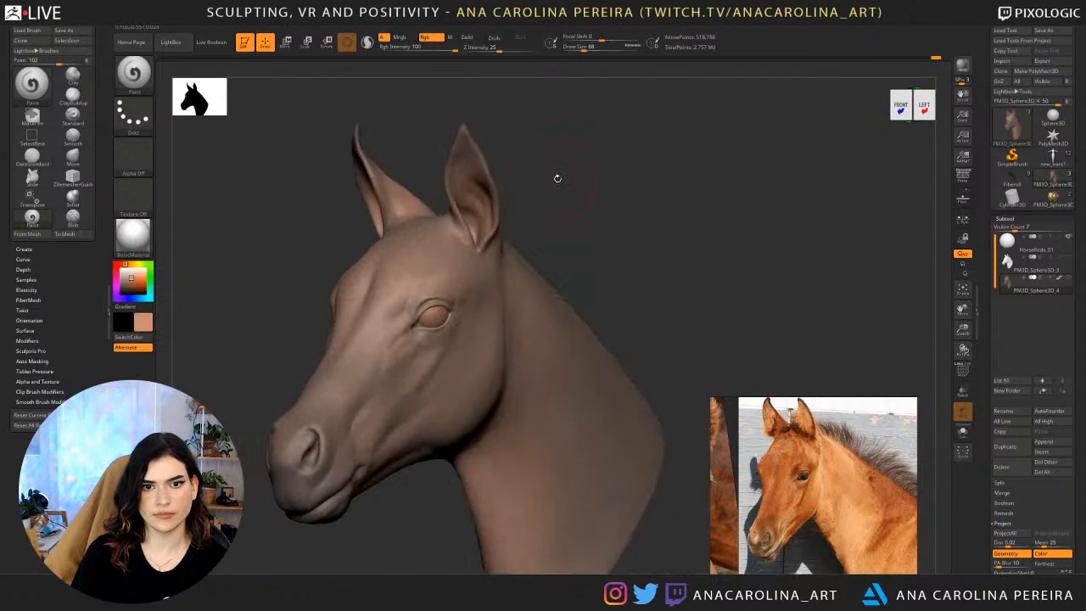
Try to paint the pinkish brown deeper into the ears from the side, and undo the stroke.
key(ctrl)
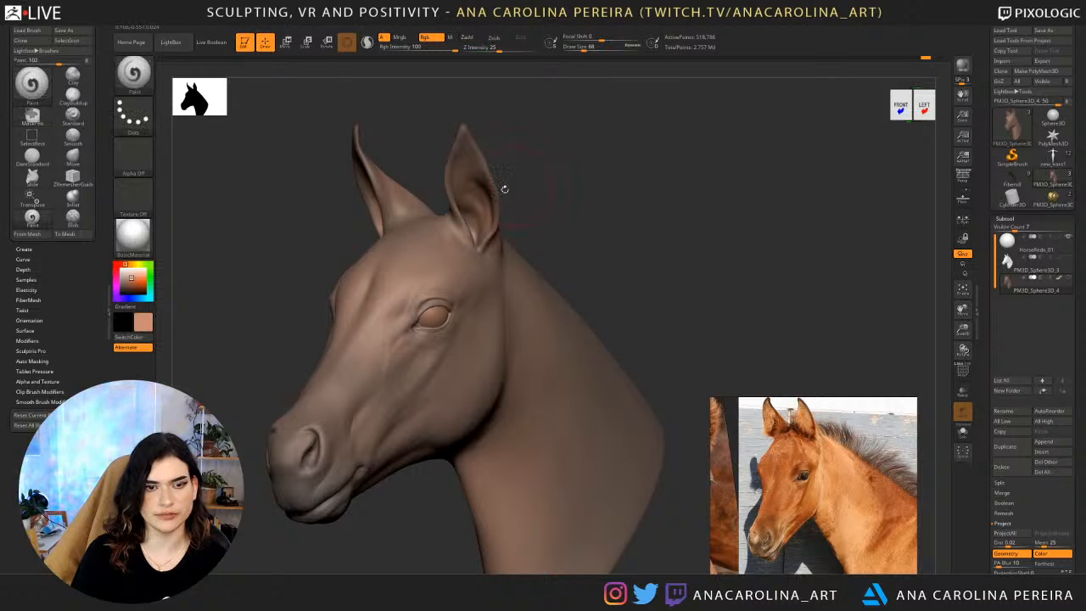
drag(62, 346, 62, 338)
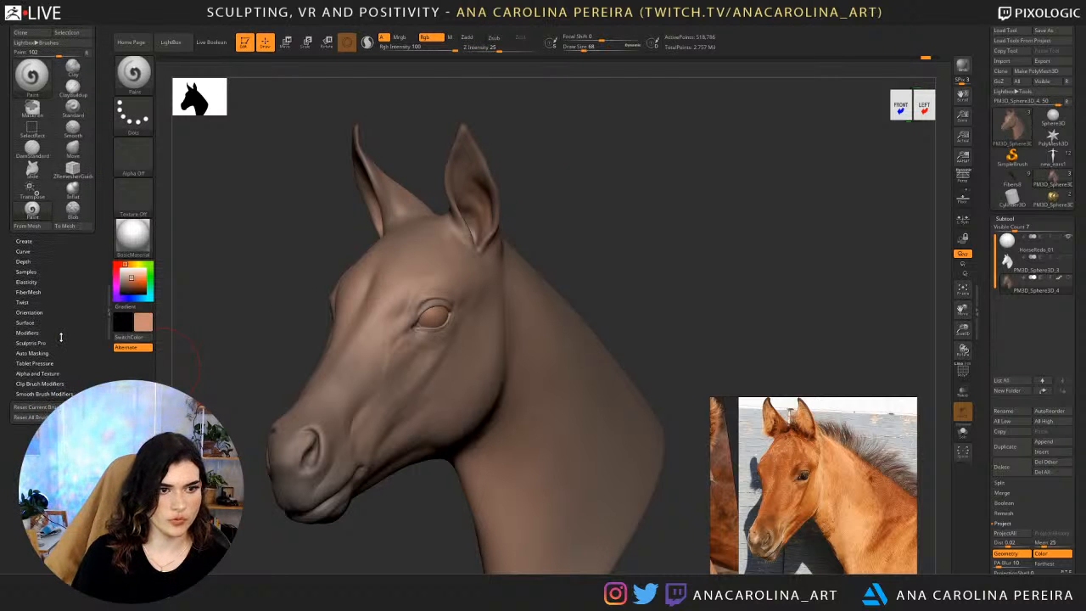
drag(536, 129, 503, 178)
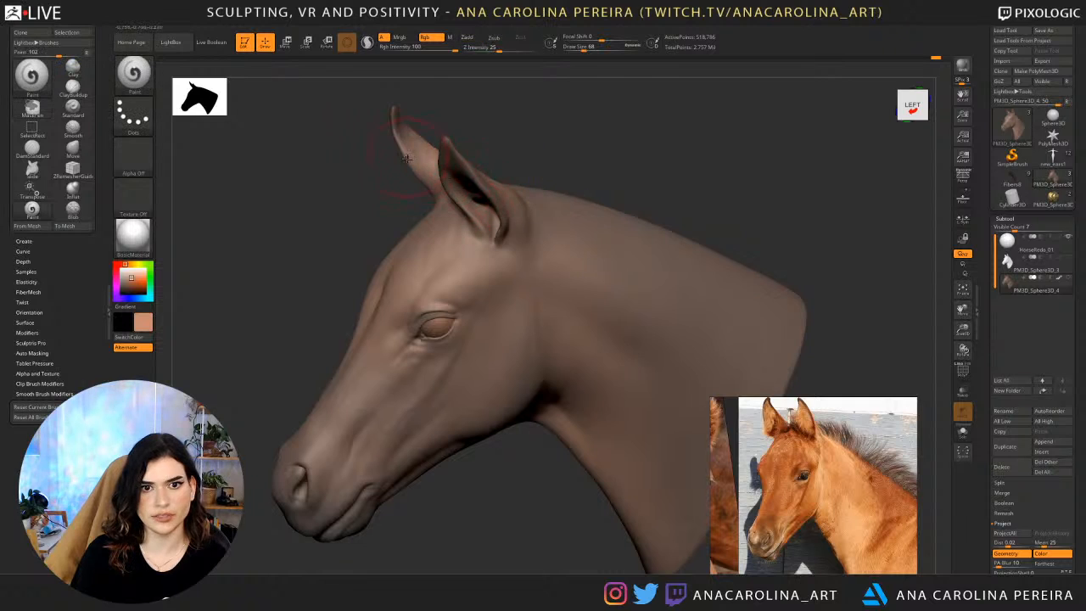
drag(513, 134, 551, 139)
drag(486, 173, 476, 226)
drag(529, 162, 489, 171)
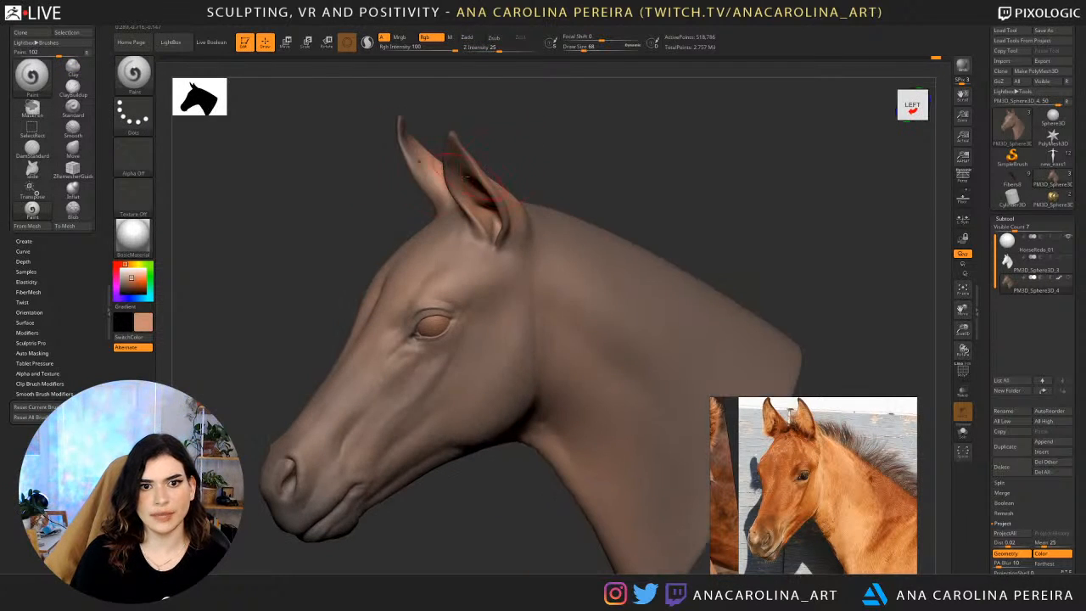
key(ctrl+z)
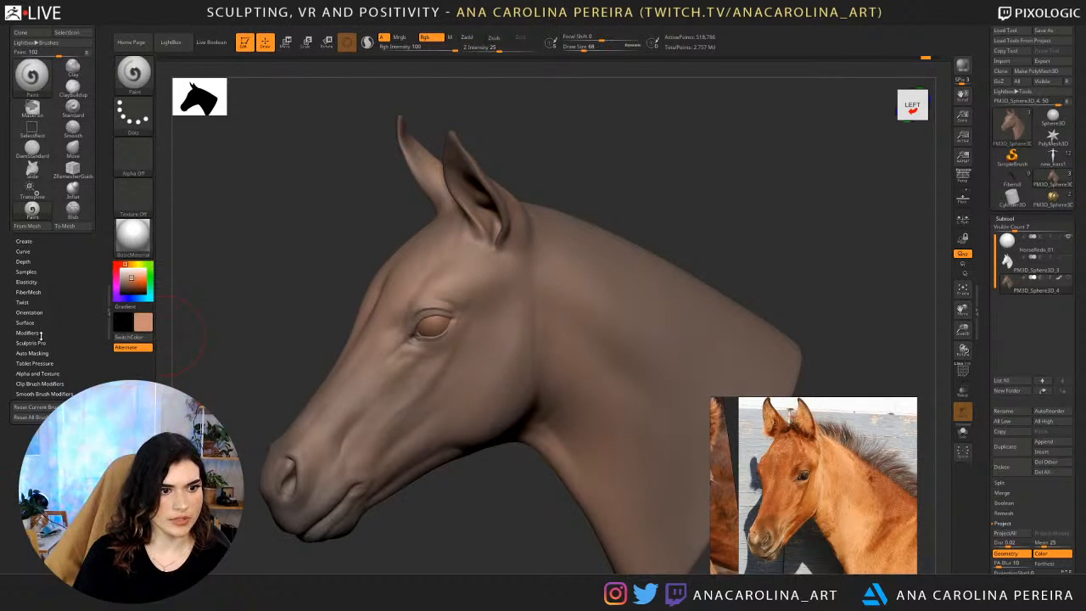
Enable BackfaceMask in the Paint brush's auto masking and paint the pinkish brown inside both ears.
click(32, 353)
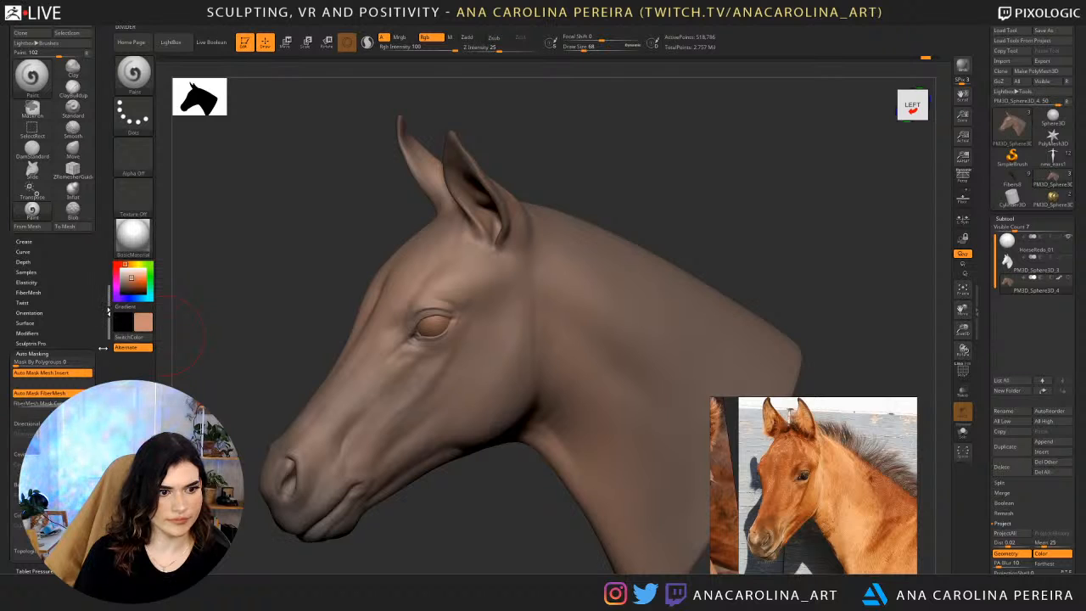
drag(91, 339, 103, 267)
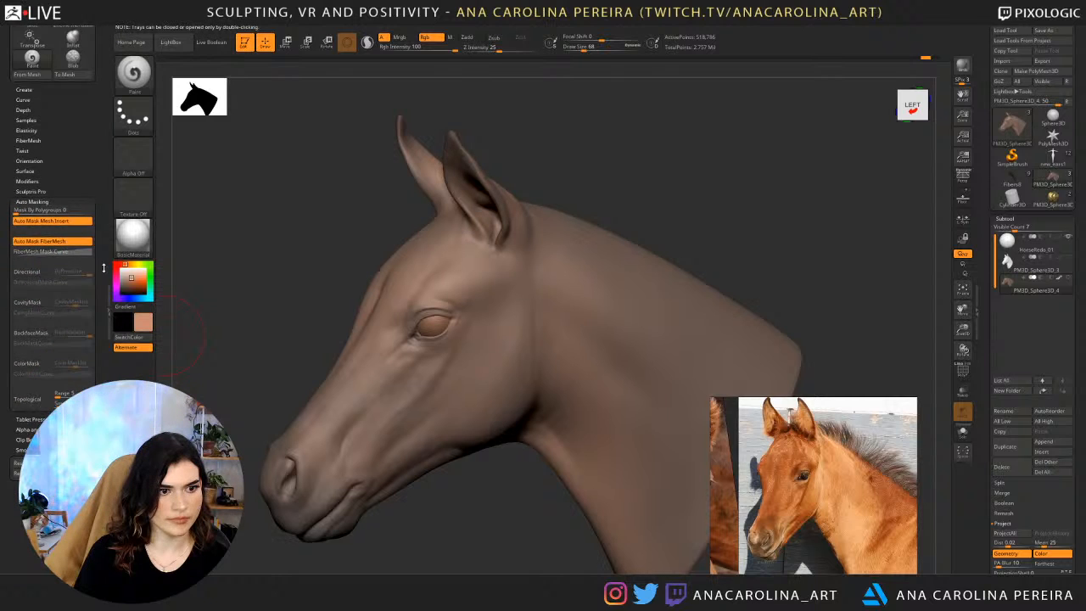
click(39, 335)
drag(227, 245, 258, 237)
drag(524, 171, 475, 223)
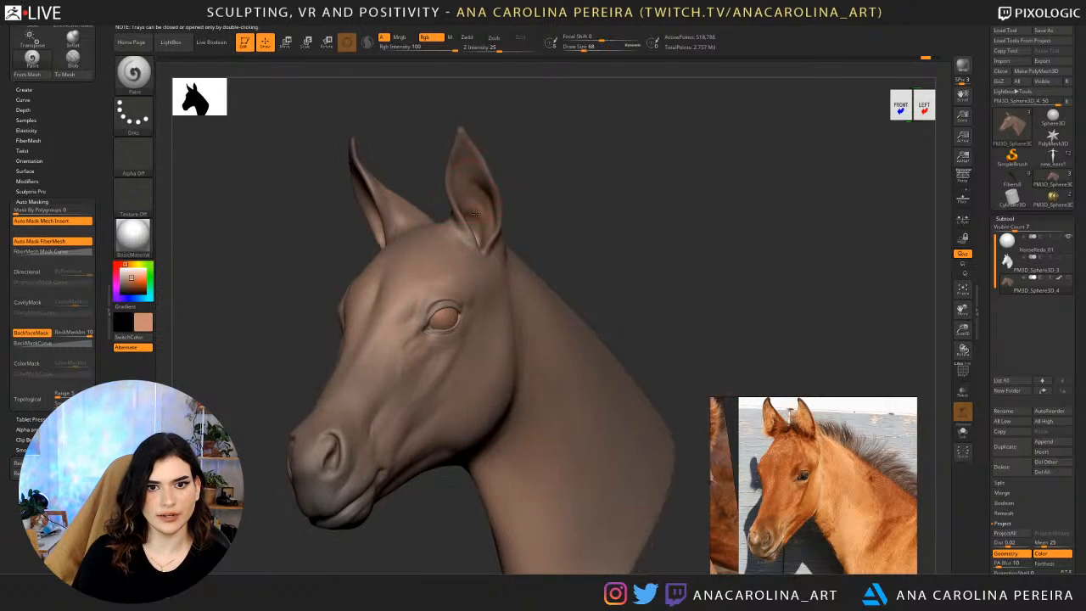
drag(527, 192, 480, 219)
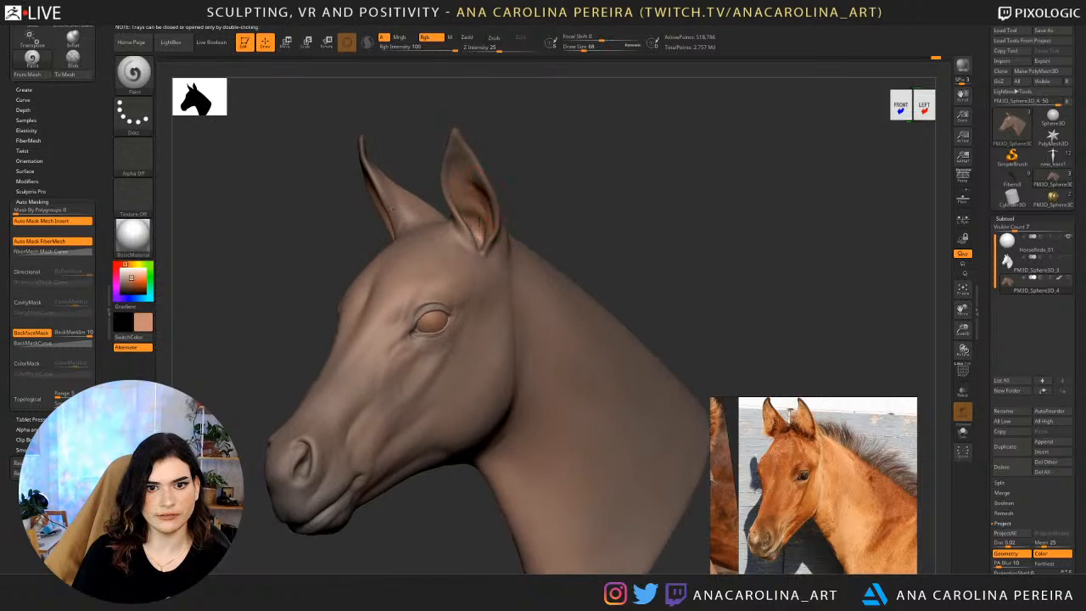
drag(392, 218, 531, 302)
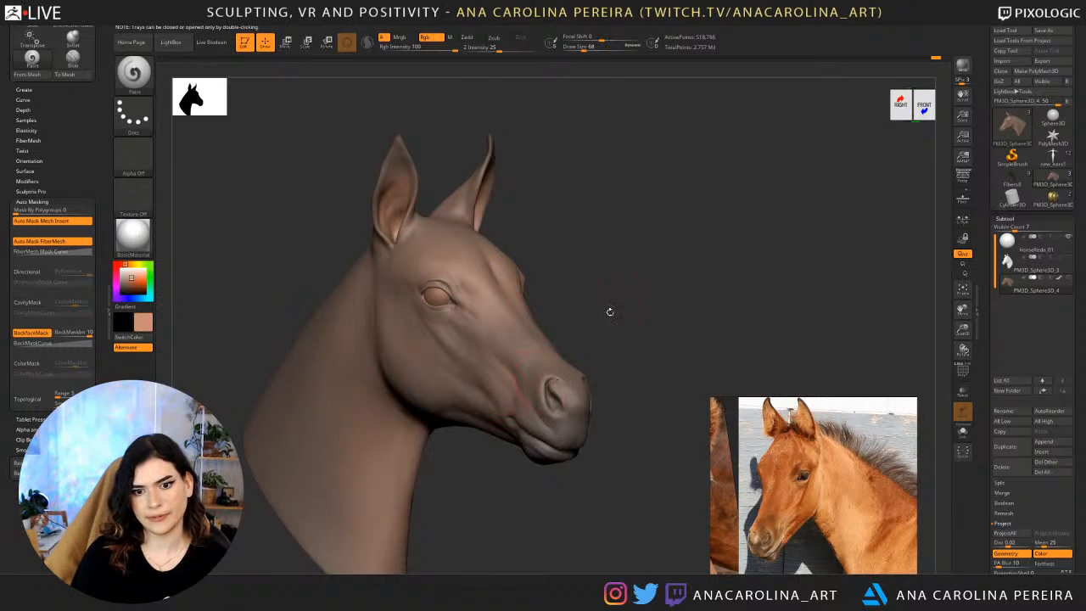
Pick a lighter peach and paint it around the corners of the mouth at draw size 68.
alt+drag(611, 312, 586, 302)
drag(134, 273, 135, 275)
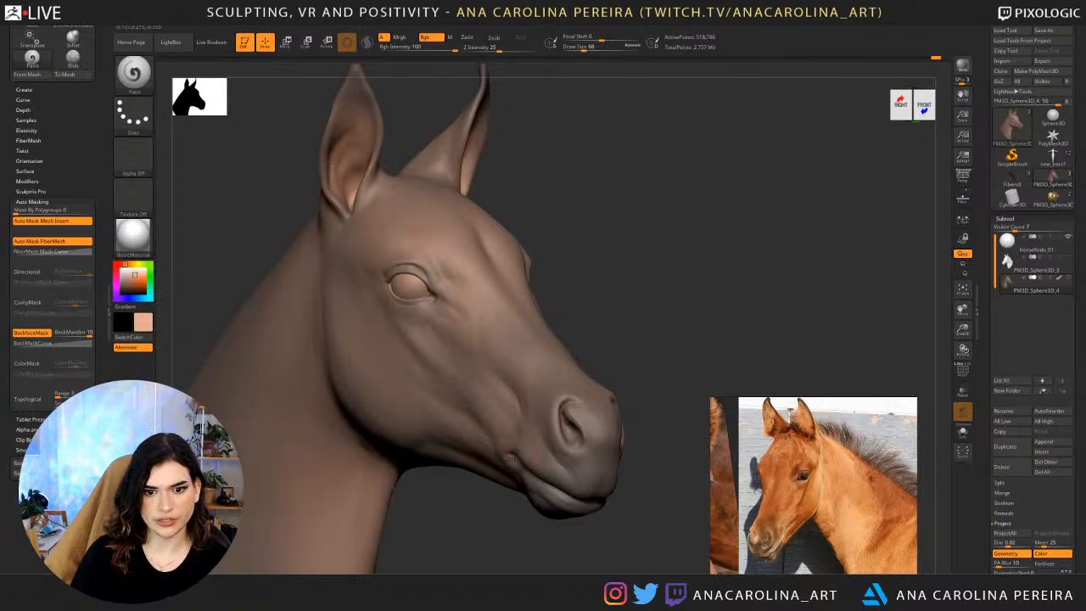
drag(641, 362, 587, 420)
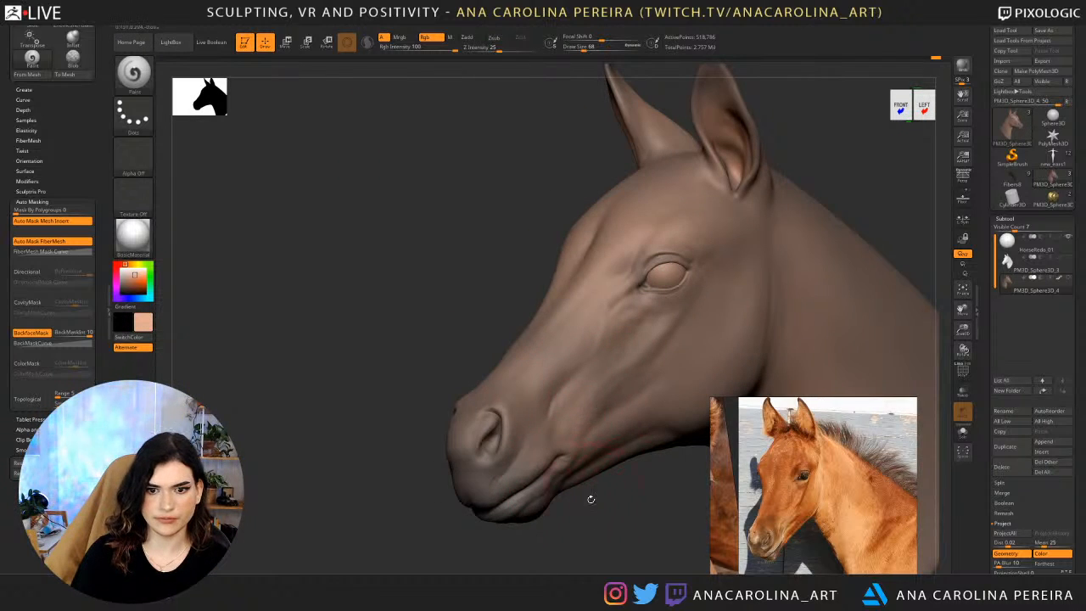
alt+drag(592, 499, 544, 422)
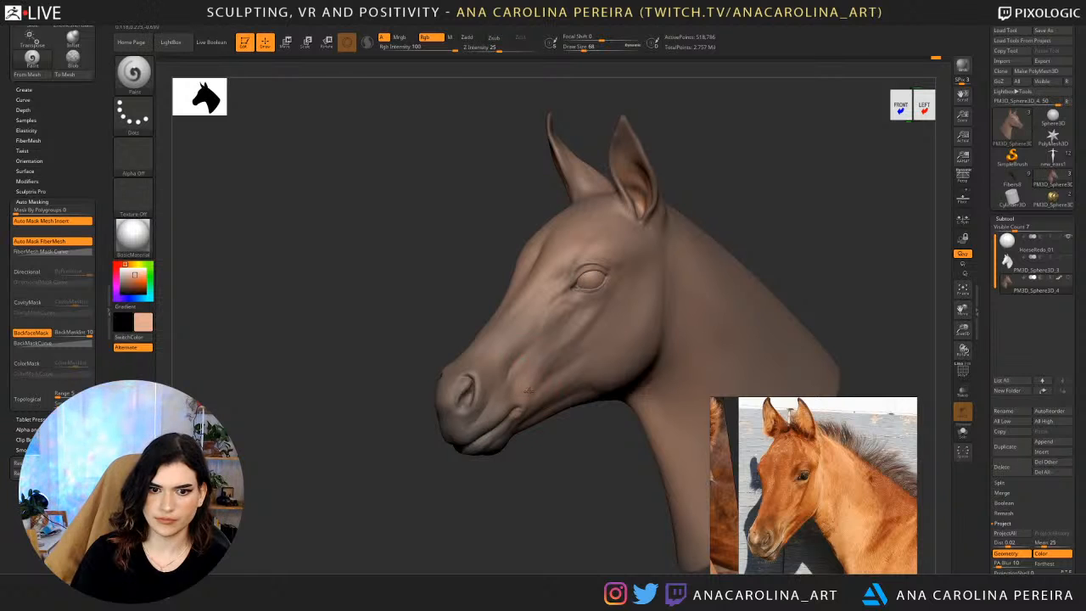
Try to paint the peach tone over the cheek with a larger brush, and undo the stroke.
key(space)
drag(599, 362, 607, 363)
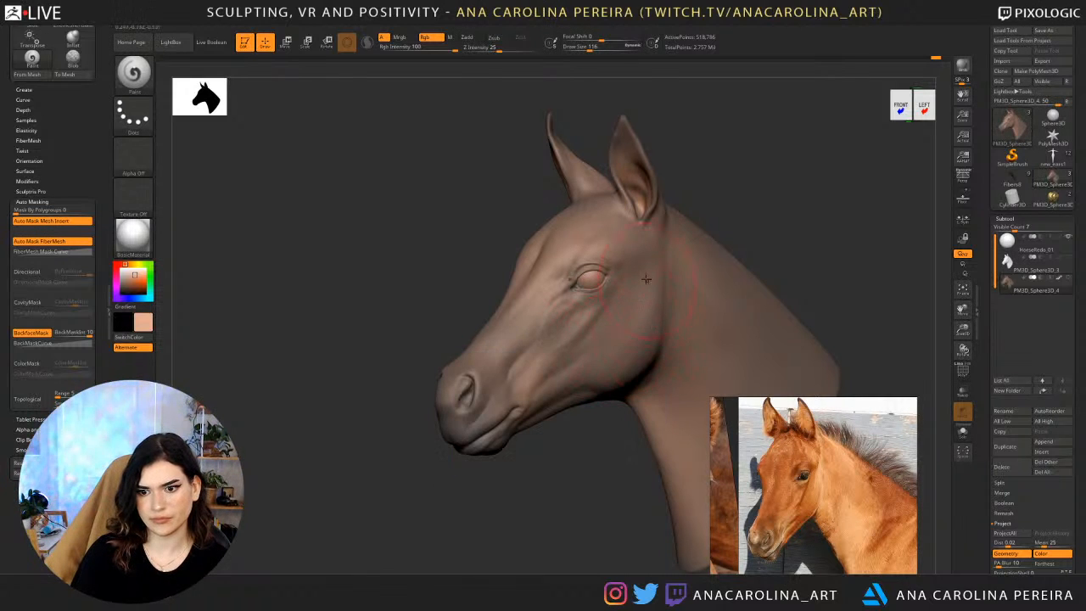
mouse_move(647, 278)
mouse_down()
mouse_move(644, 298)
mouse_move(670, 281)
mouse_up()
key(space)
key(ctrl+z)
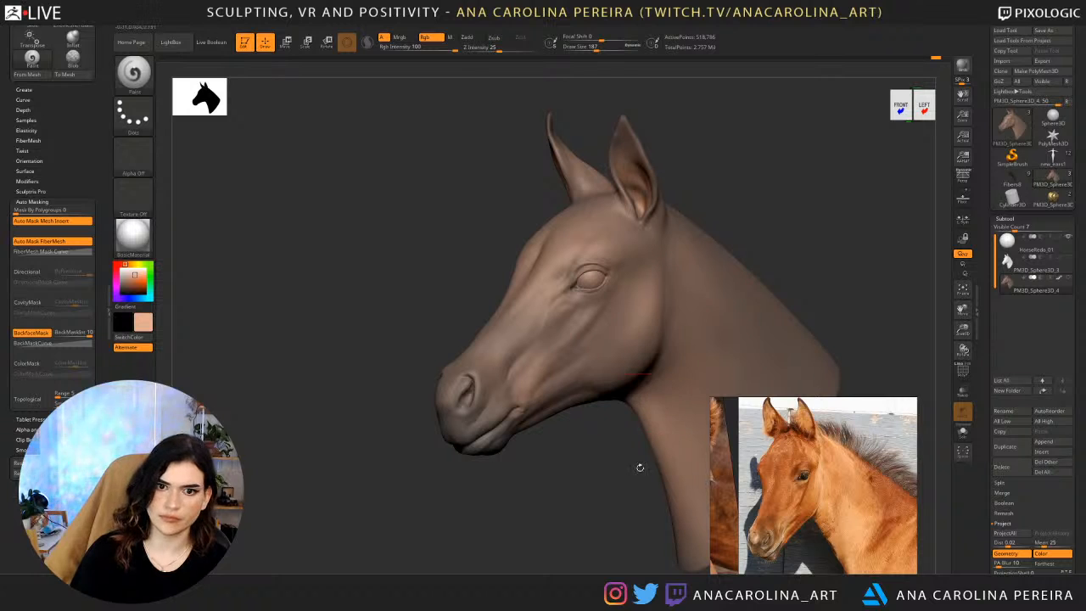
Check the painted head from the front and enlarge the reference photo around the foal's eye.
alt+drag(640, 467, 558, 440)
mouse_move(600, 392)
right_down()
mouse_move(649, 377)
mouse_move(589, 388)
mouse_move(603, 376)
right_up()
right_drag(533, 459, 429, 468)
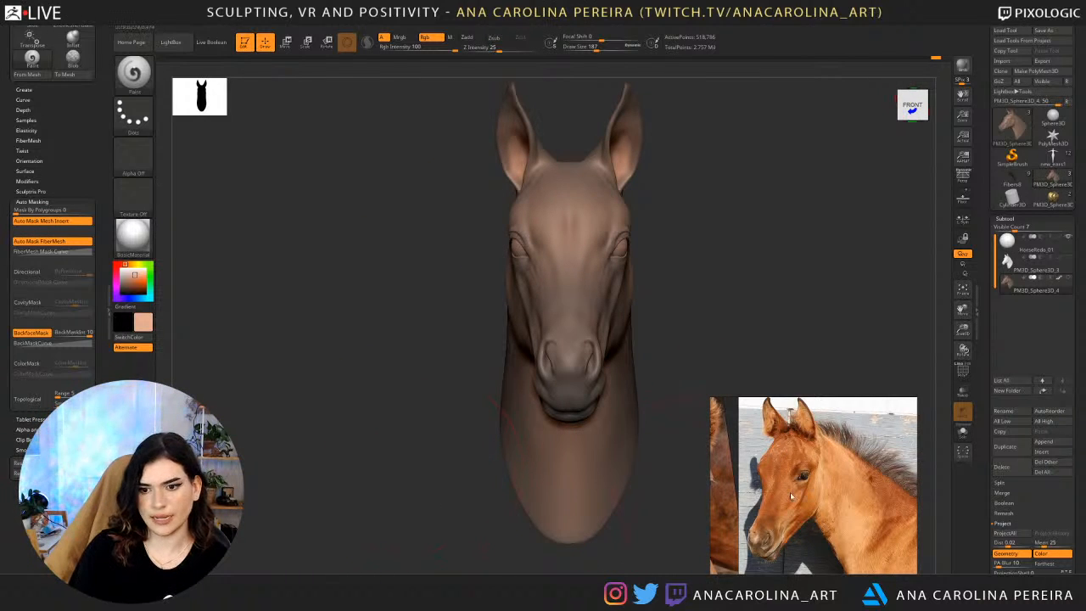
scroll(830, 482, up, 5)
scroll(813, 468, down, 2)
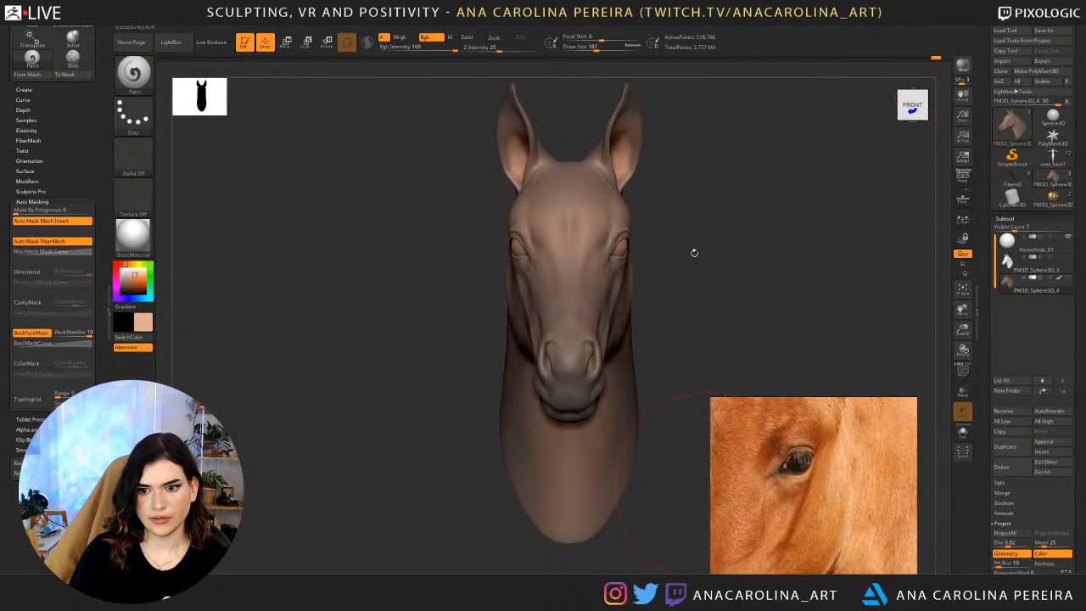
Set the draw size to 71, pick a near-black brown and paint it over the eyeball.
mouse_move(693, 250)
right_down()
mouse_move(645, 242)
mouse_move(697, 227)
mouse_move(766, 146)
mouse_move(846, 199)
mouse_move(836, 233)
right_up()
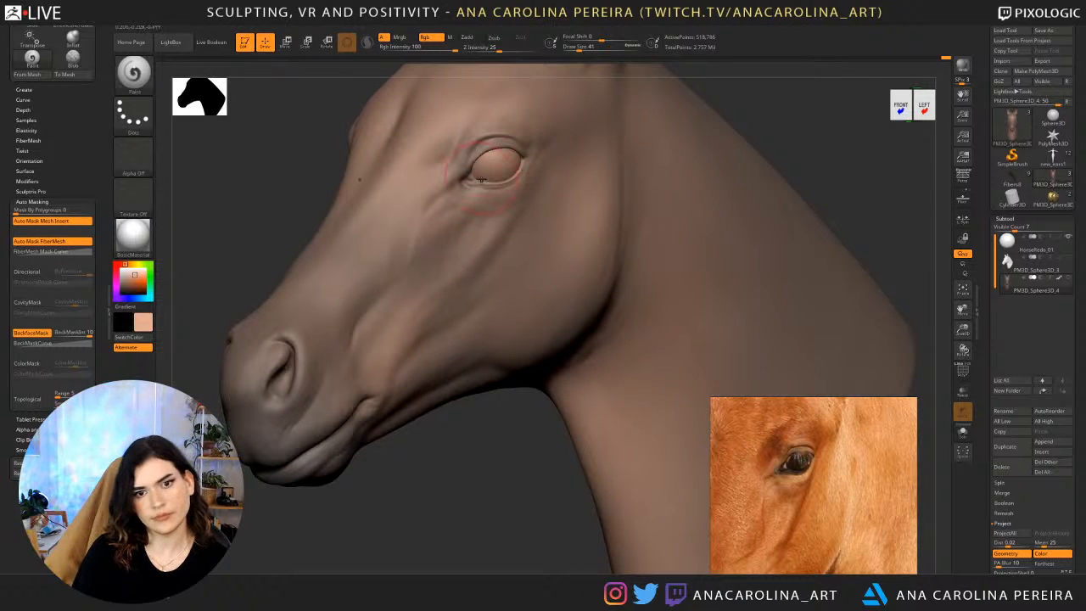
mouse_move(444, 416)
alt+right_down()
mouse_move(463, 477)
mouse_move(484, 476)
alt+right_up()
key(space)
click(535, 285)
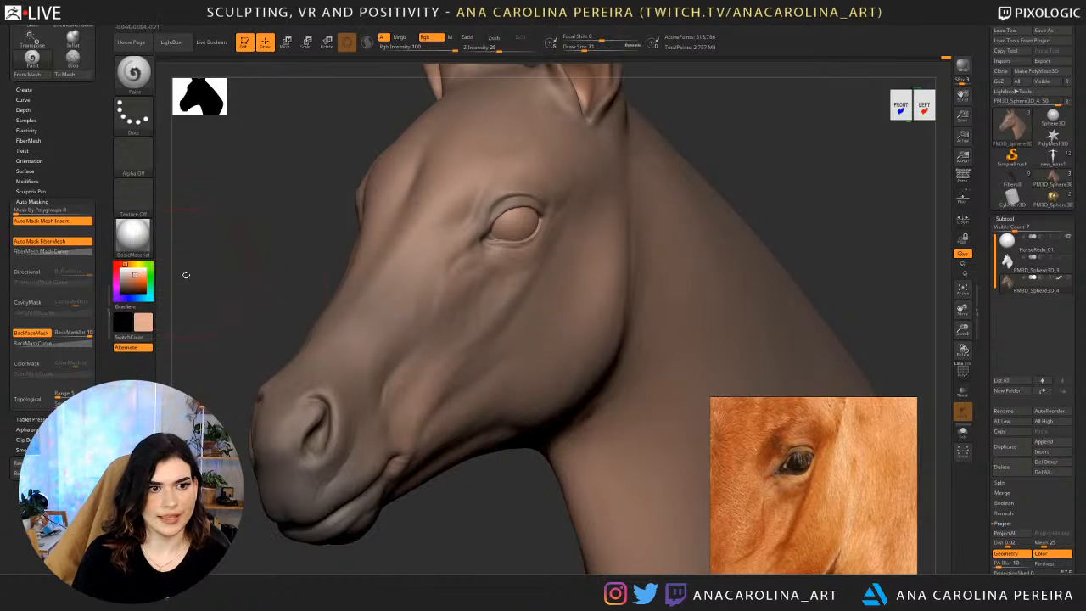
drag(123, 282, 122, 291)
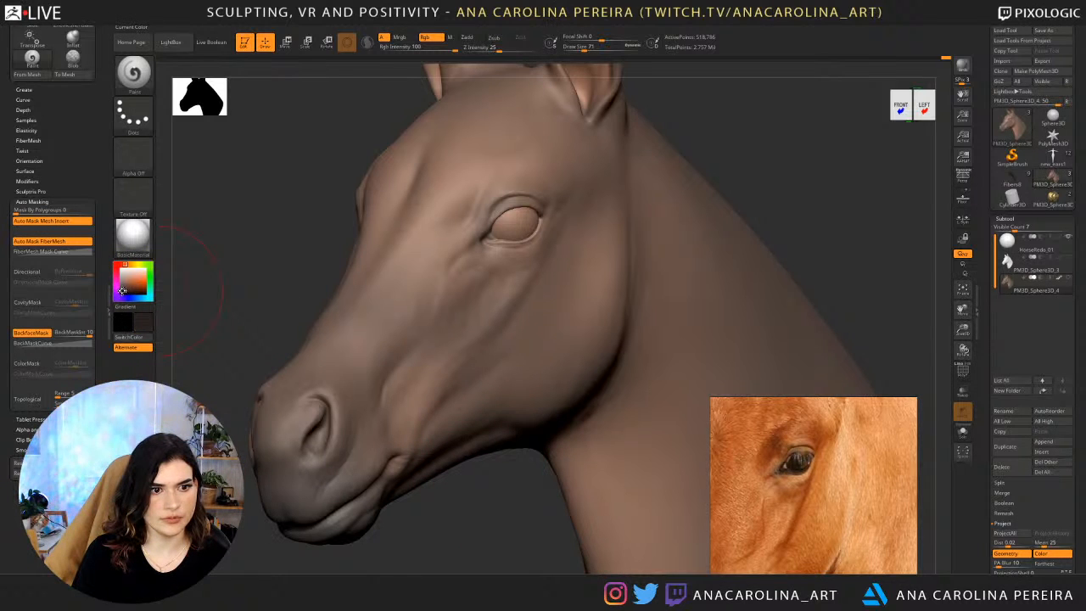
drag(507, 223, 531, 206)
Paint the near-black brown along the eyelid rims at draw size 13.
key(space)
key(space)
mouse_move(492, 238)
mouse_down()
mouse_move(523, 239)
mouse_move(520, 230)
mouse_up()
key(space)
key(space)
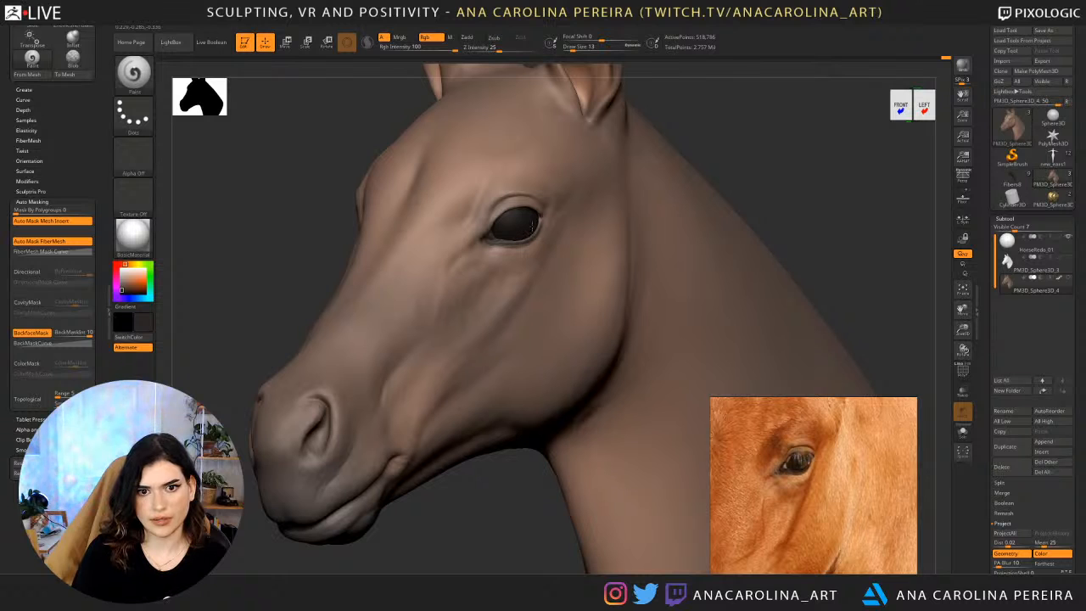
right_drag(635, 150, 535, 216)
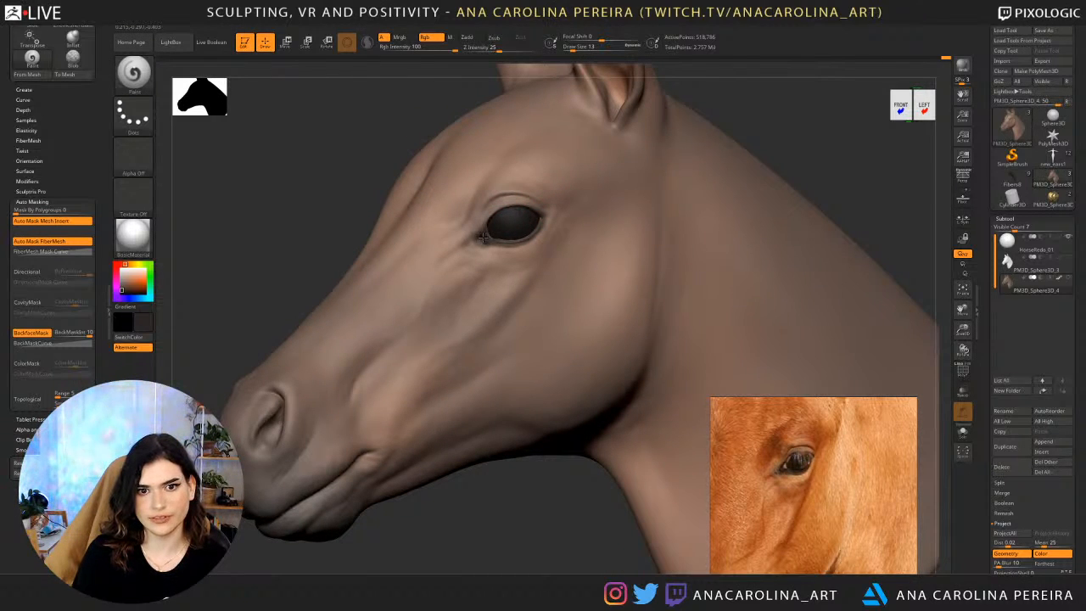
Try to darken the inner corner of the eye at draw size 33, and undo the last strokes.
key(space)
drag(495, 233, 484, 233)
key(space)
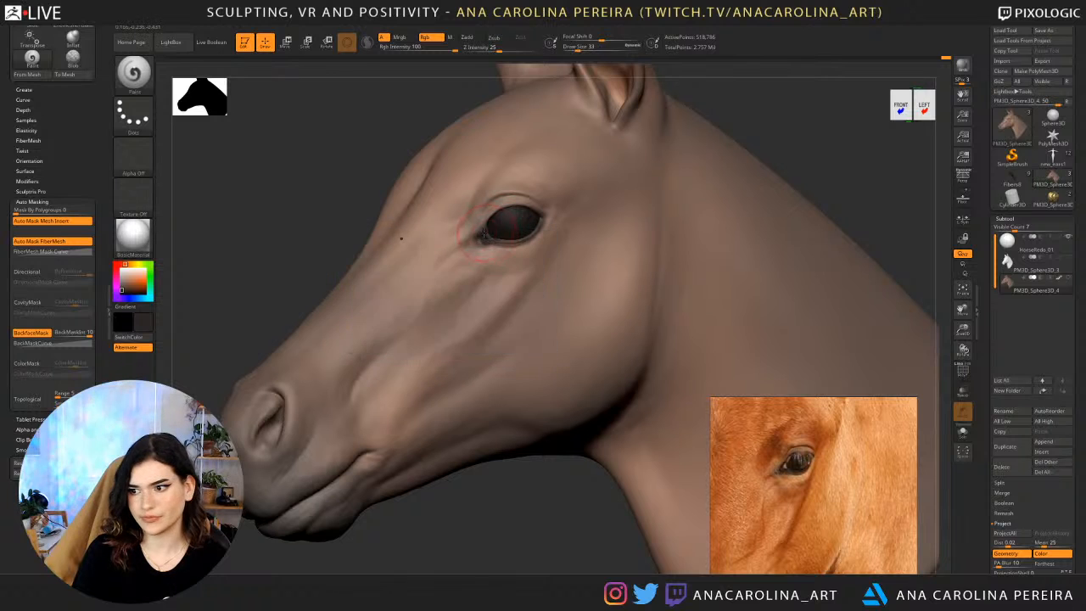
key(ctrl+z)
key(ctrl+z)
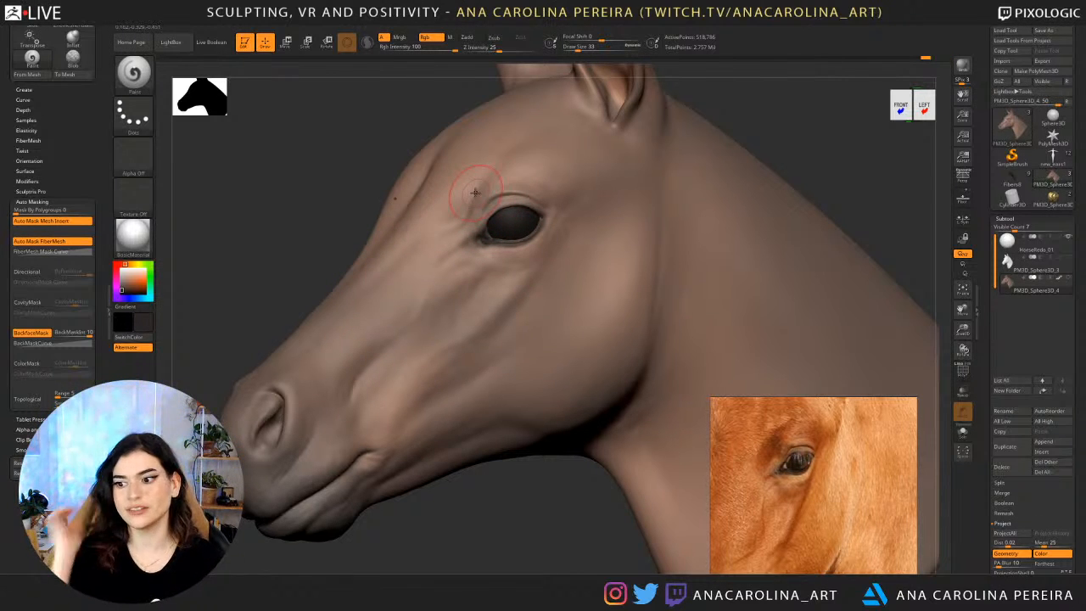
Darken the skin around the inner corners of both eyes with the near-black brown at draw size 31.
drag(527, 531, 561, 494)
key(space)
drag(670, 235, 730, 229)
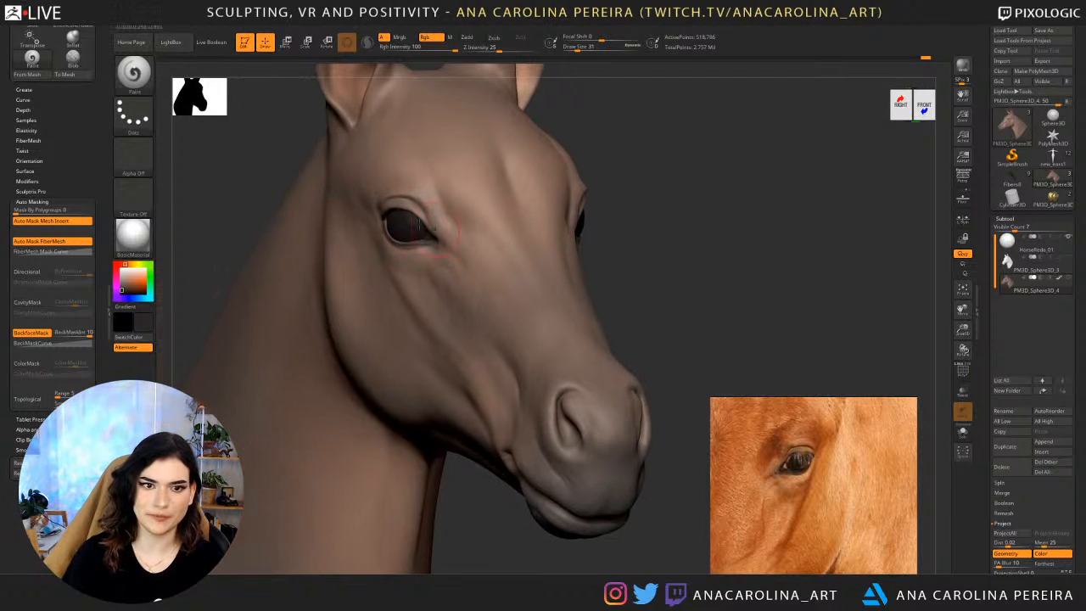
mouse_move(291, 169)
mouse_down()
mouse_move(404, 221)
mouse_move(450, 228)
mouse_move(440, 214)
mouse_up()
alt+drag(717, 247, 721, 199)
mouse_move(721, 199)
mouse_down()
mouse_move(633, 194)
mouse_move(653, 199)
mouse_move(692, 137)
mouse_move(689, 229)
mouse_up()
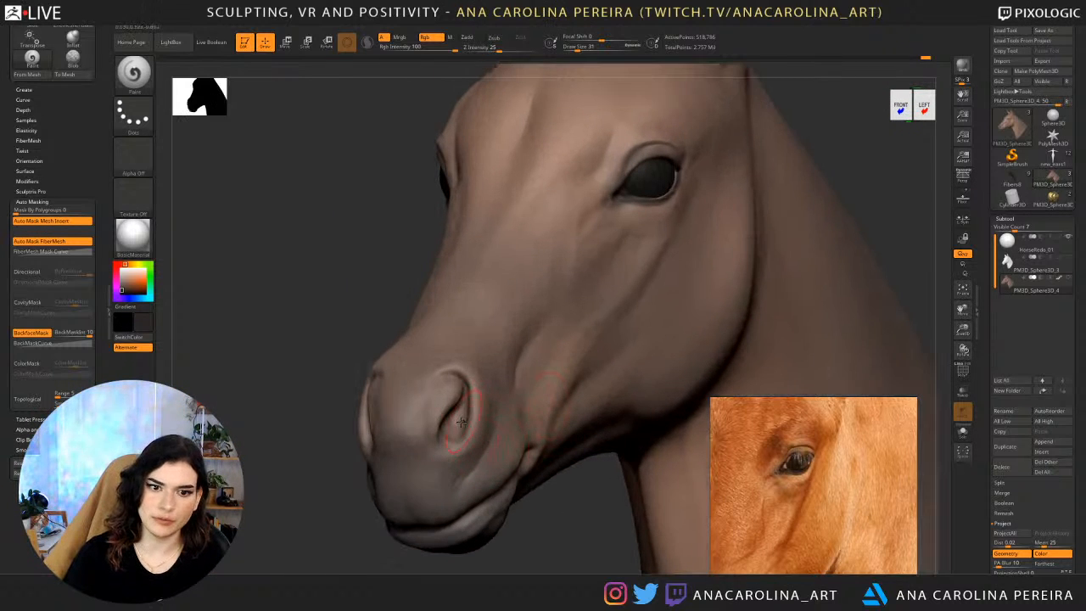
Darken the inside of the nostrils from both sides with the near-black brown, starting at draw size 16.
drag(461, 422, 467, 383)
key(s)
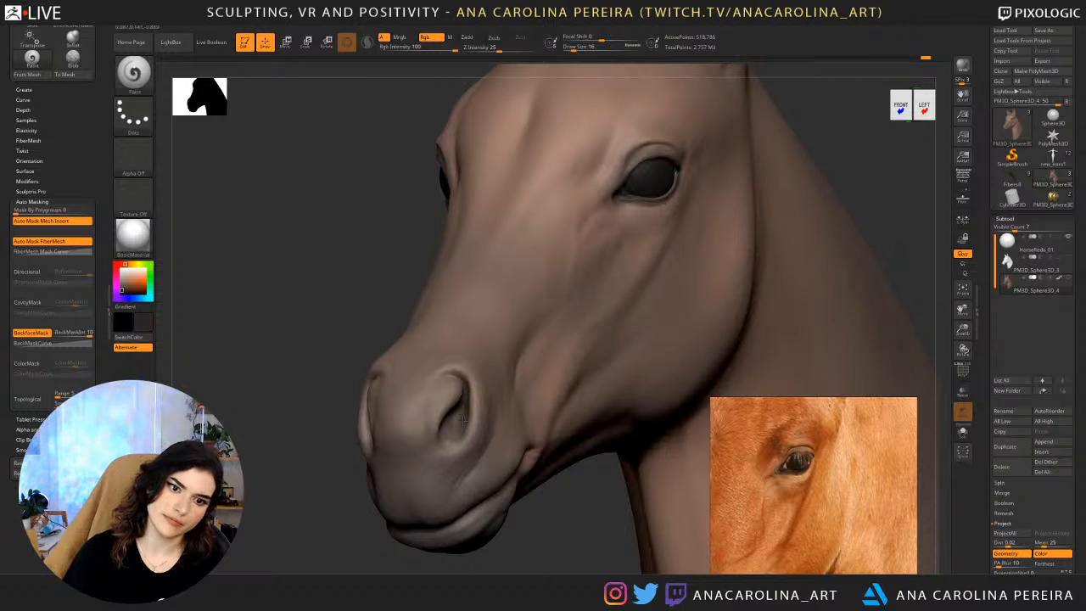
alt+drag(505, 541, 509, 424)
mouse_move(509, 425)
mouse_down()
mouse_move(561, 399)
mouse_move(549, 453)
mouse_up()
key(s)
click(547, 367)
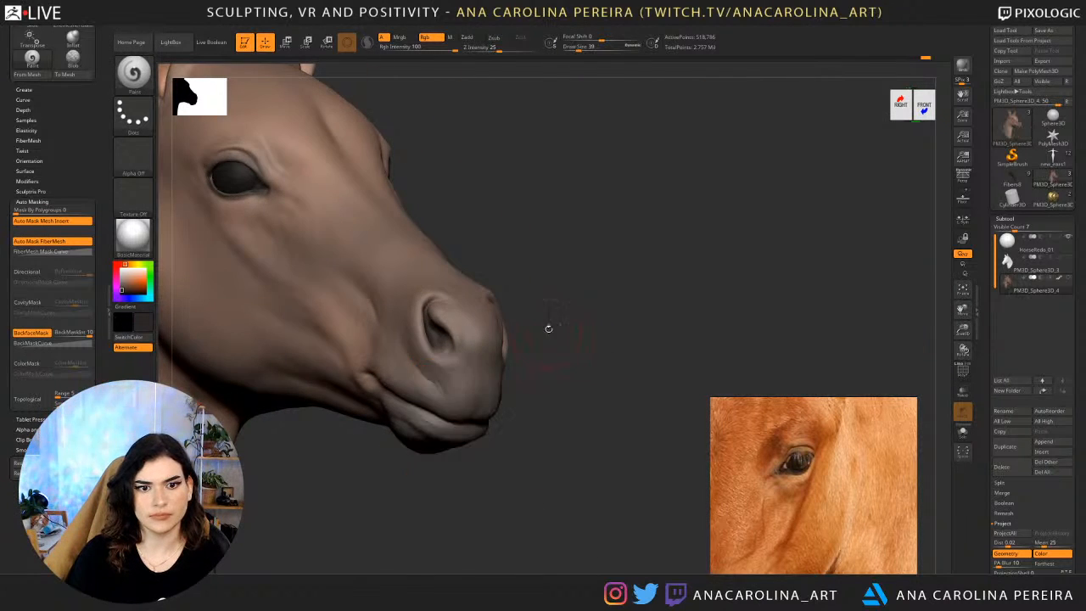
drag(548, 328, 586, 323)
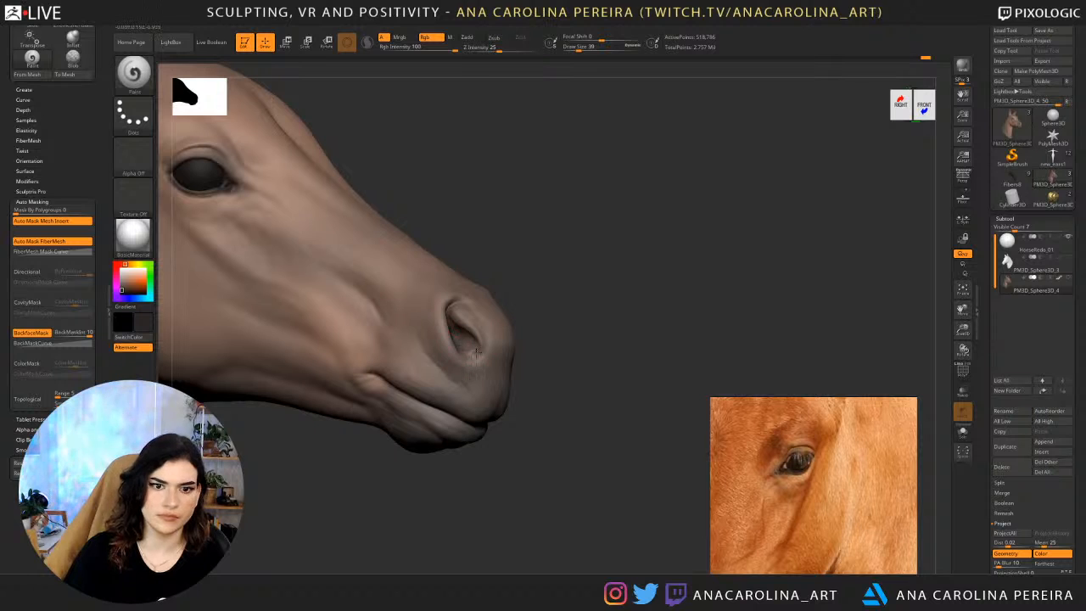
drag(594, 365, 497, 331)
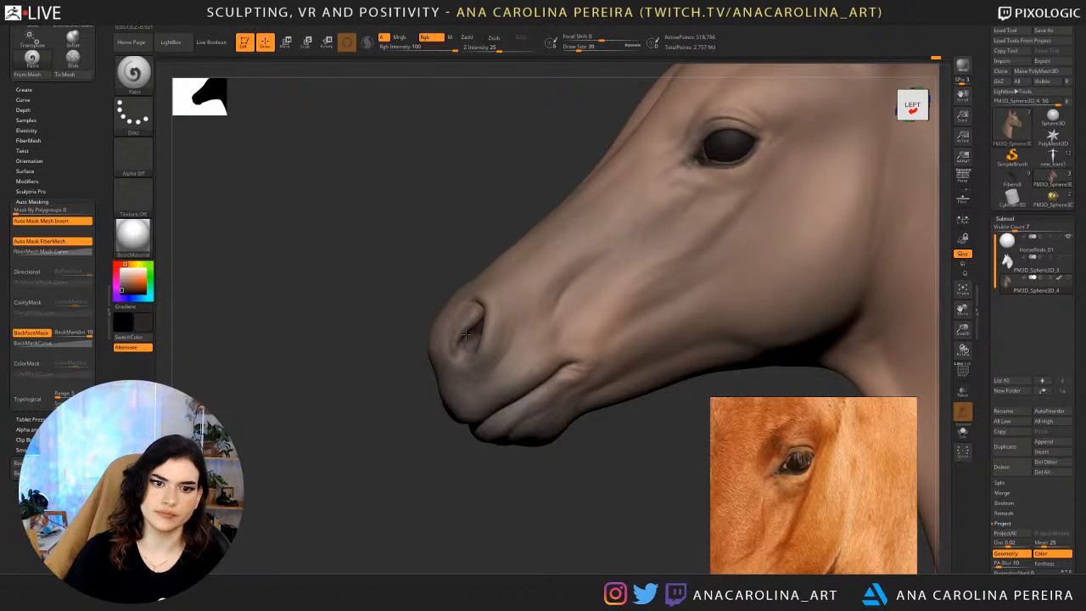
Select the eyeball subtool, make the head visible again and turn on Colorize for the eyeballs' polypaint.
mouse_move(512, 487)
mouse_down()
mouse_move(503, 396)
mouse_move(534, 376)
mouse_up()
scroll(786, 500, down, 5)
scroll(855, 485, up, 5)
mouse_move(511, 424)
mouse_down()
mouse_move(528, 414)
mouse_move(495, 400)
mouse_move(566, 381)
mouse_move(526, 451)
mouse_move(556, 422)
mouse_move(506, 456)
mouse_move(514, 499)
mouse_up()
alt+click(629, 179)
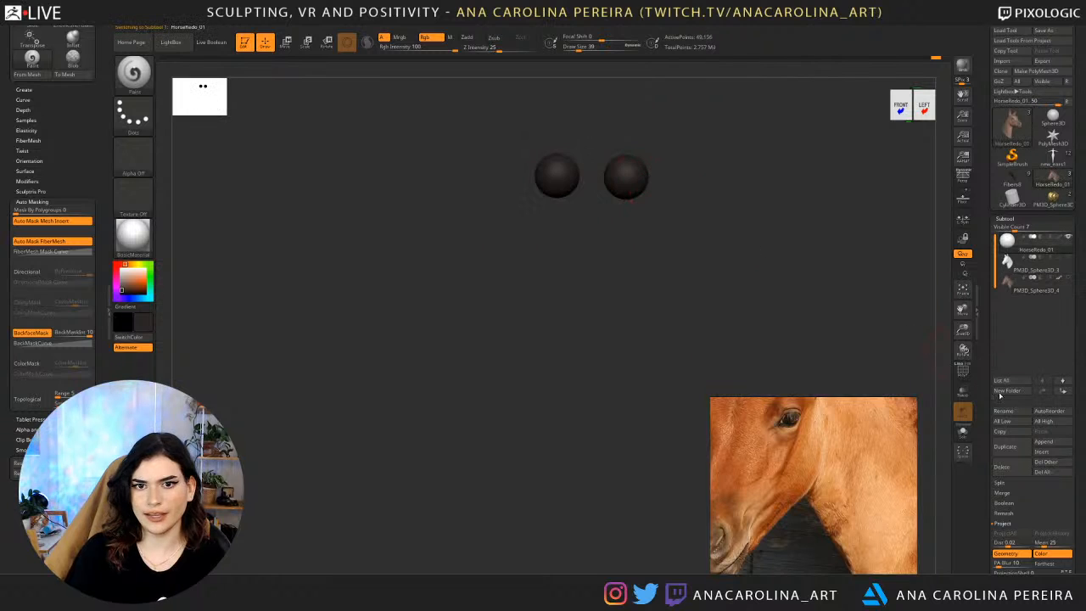
click(1069, 278)
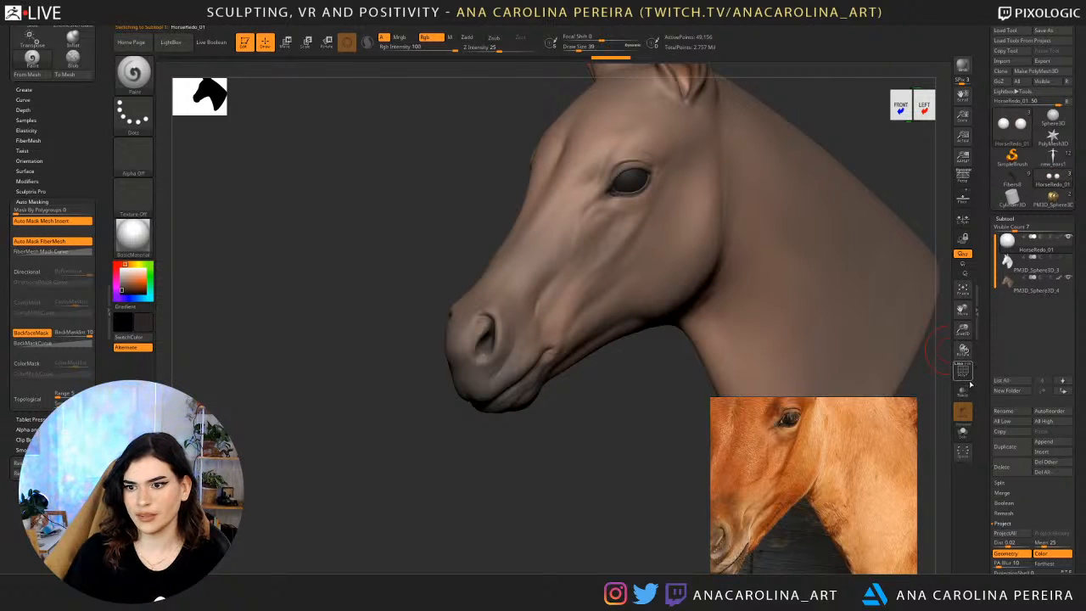
scroll(1015, 431, down, 5)
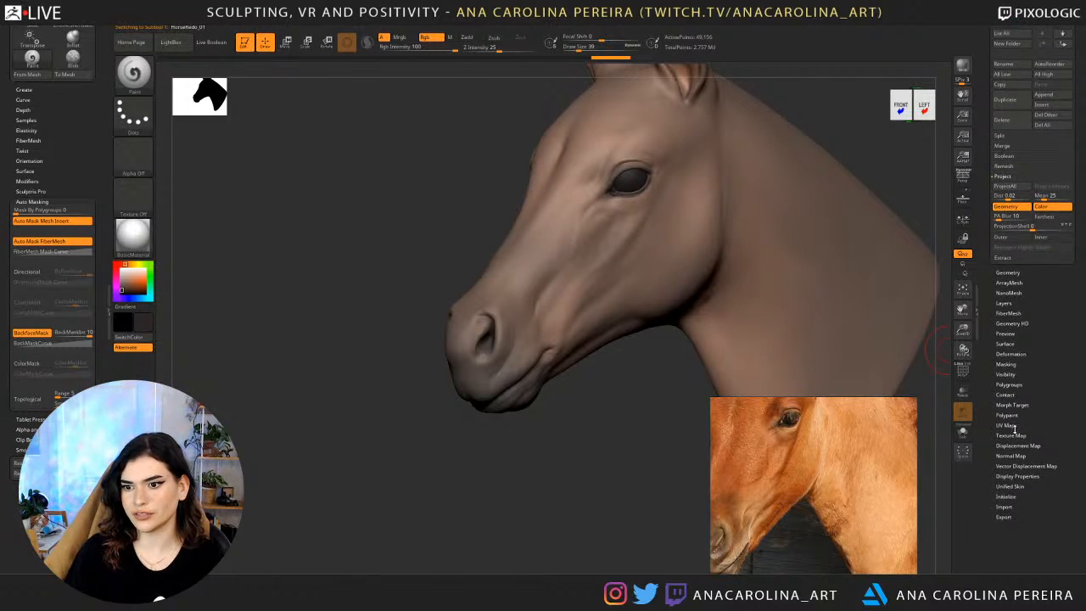
click(1010, 415)
click(1019, 381)
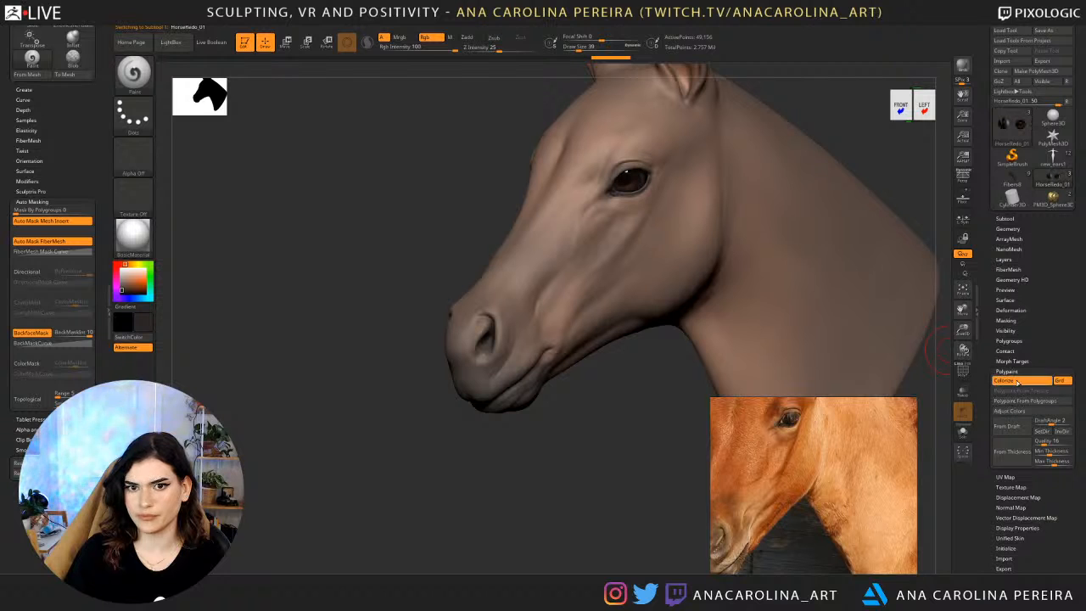
Rotate the eyeballs in their sockets by about 12 degrees in the side view and fine-tune them by about 2 degrees from the front.
drag(713, 485, 589, 453)
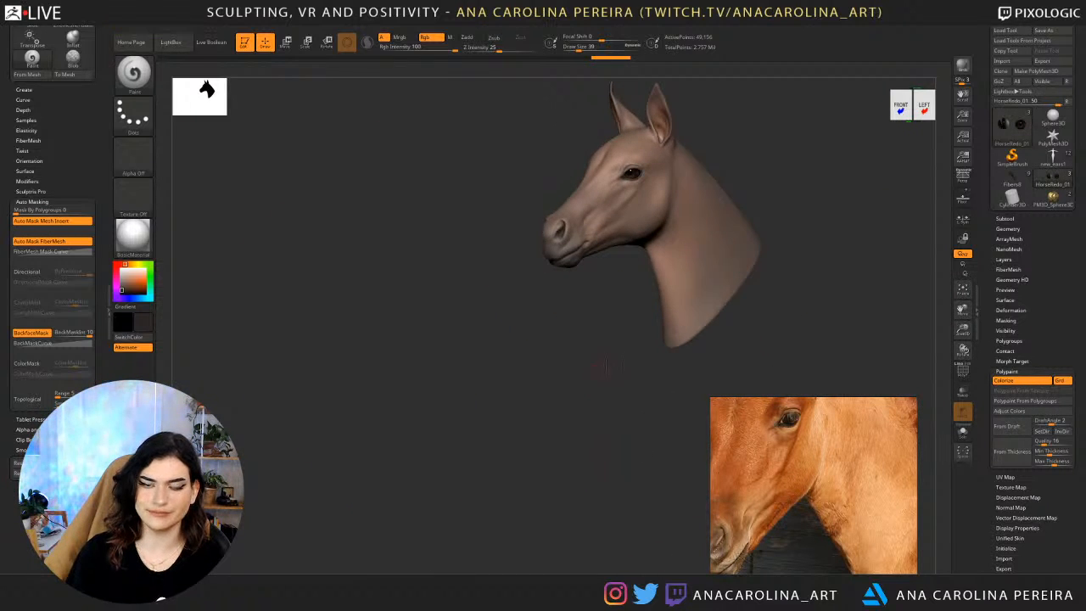
drag(606, 365, 542, 422)
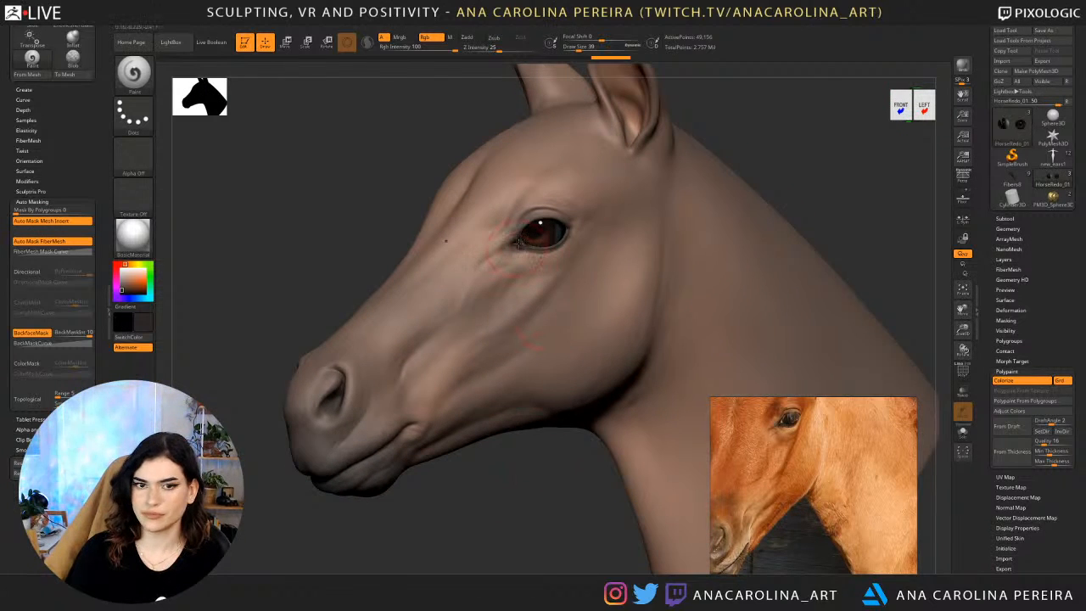
key(r)
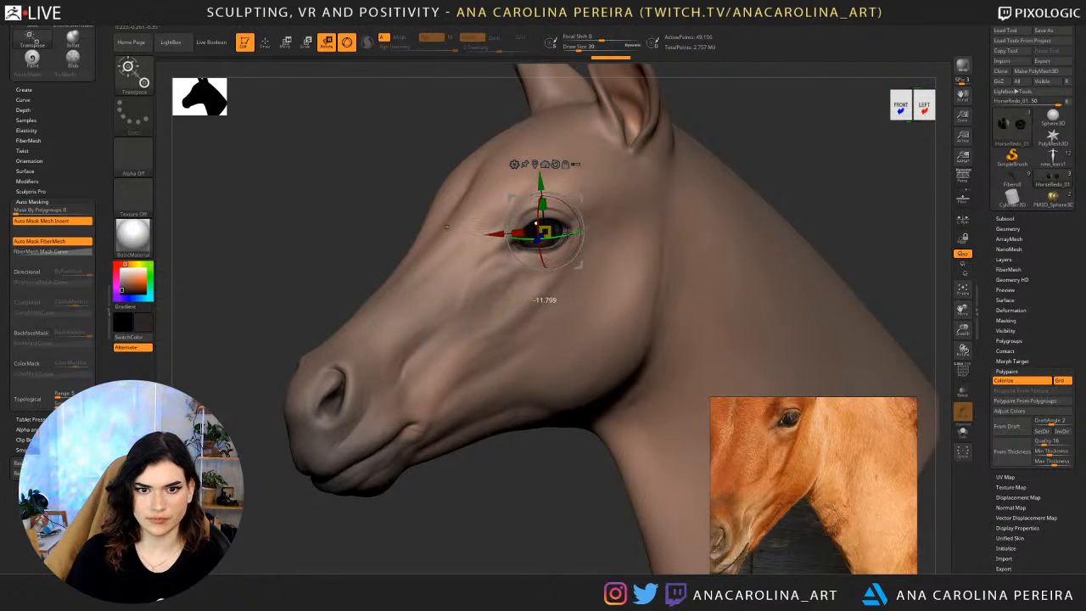
drag(579, 233, 585, 263)
drag(769, 200, 891, 204)
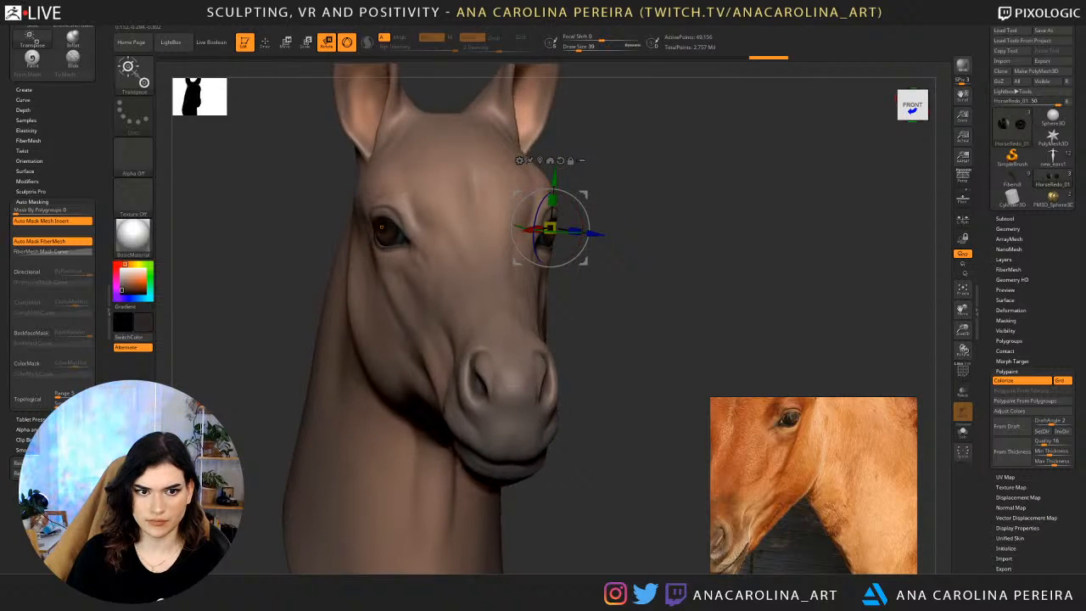
drag(700, 204, 661, 204)
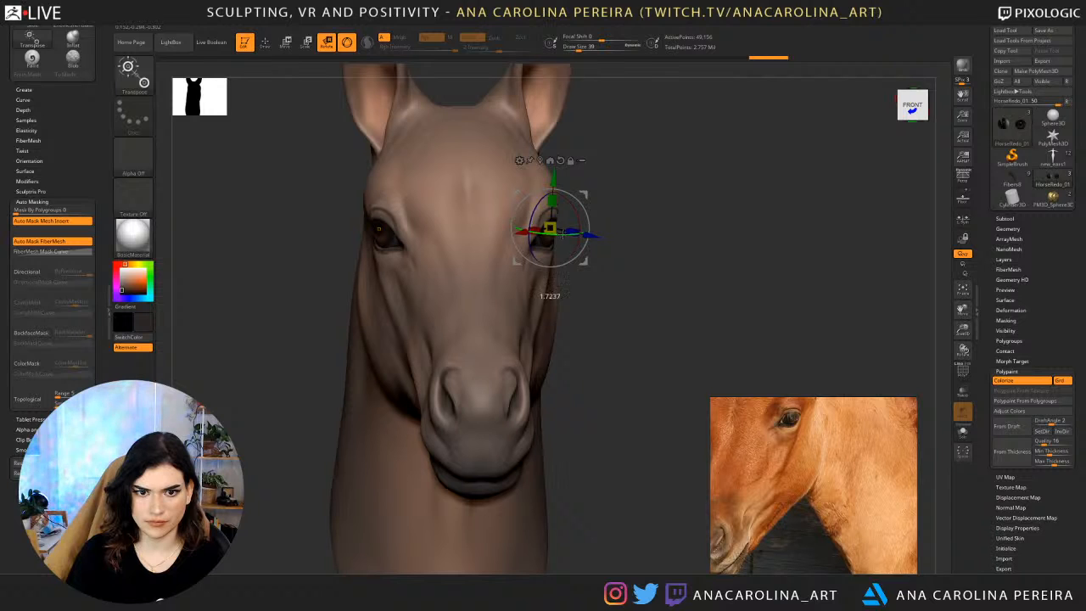
drag(563, 234, 563, 234)
mouse_move(612, 243)
mouse_down()
mouse_move(683, 254)
mouse_move(675, 203)
mouse_move(656, 238)
mouse_move(597, 239)
mouse_up()
Make the head the active subtool and set up the Paint brush with the Spray stroke and Alpha 07.
key(b)
key(m)
key(v)
alt+click(550, 320)
drag(632, 415, 523, 404)
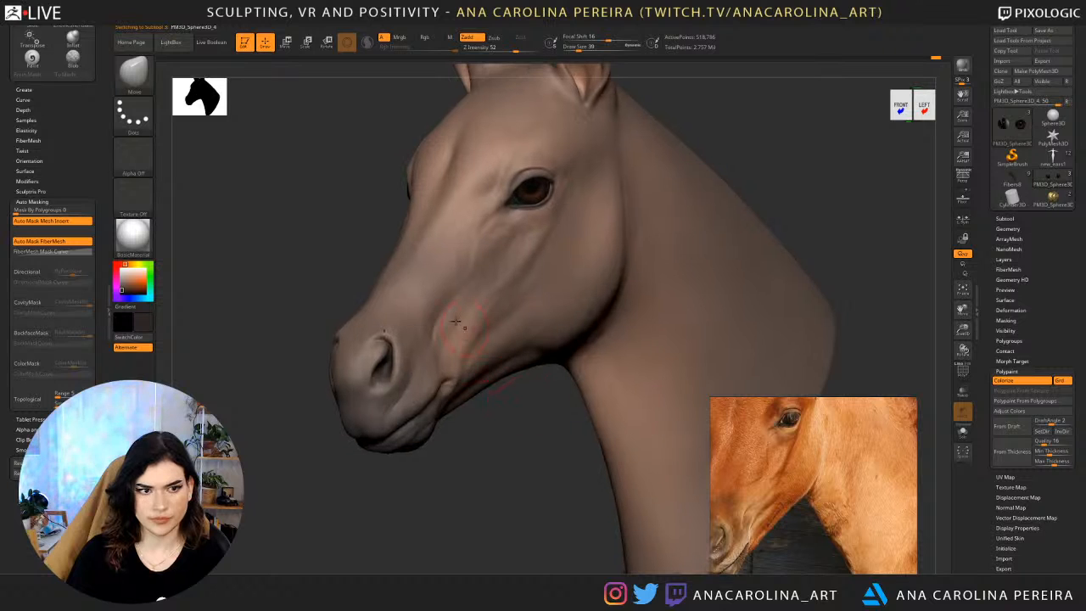
key(b)
key(p)
key(a)
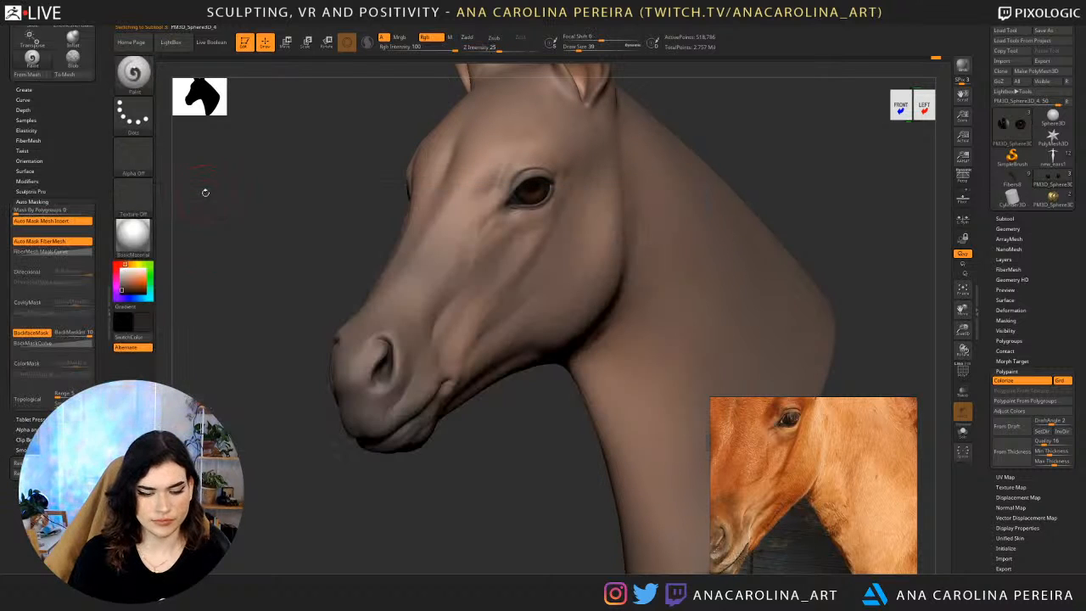
click(133, 114)
click(307, 123)
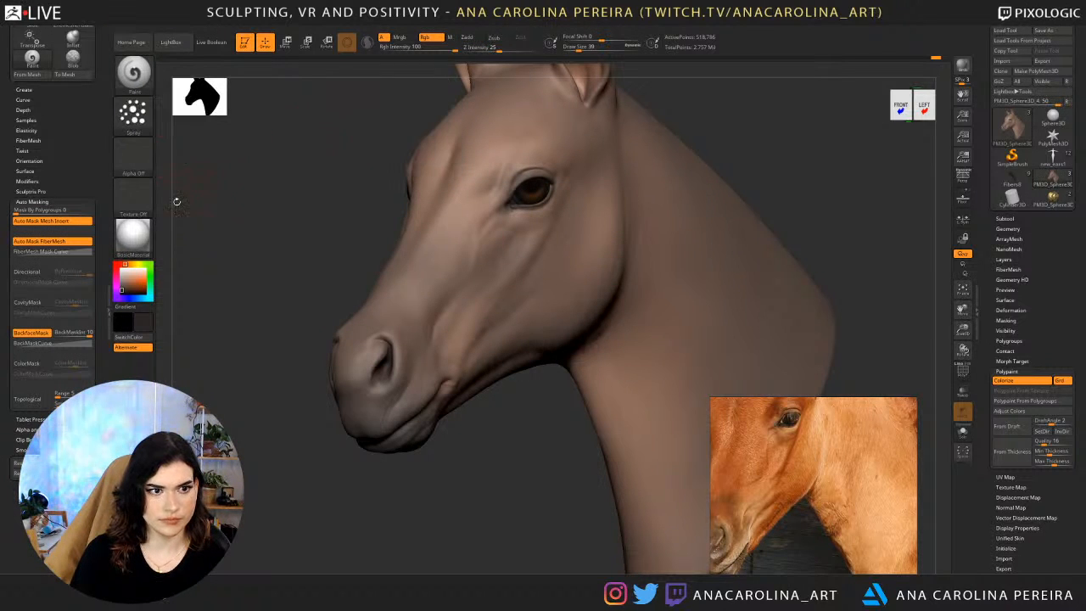
click(139, 160)
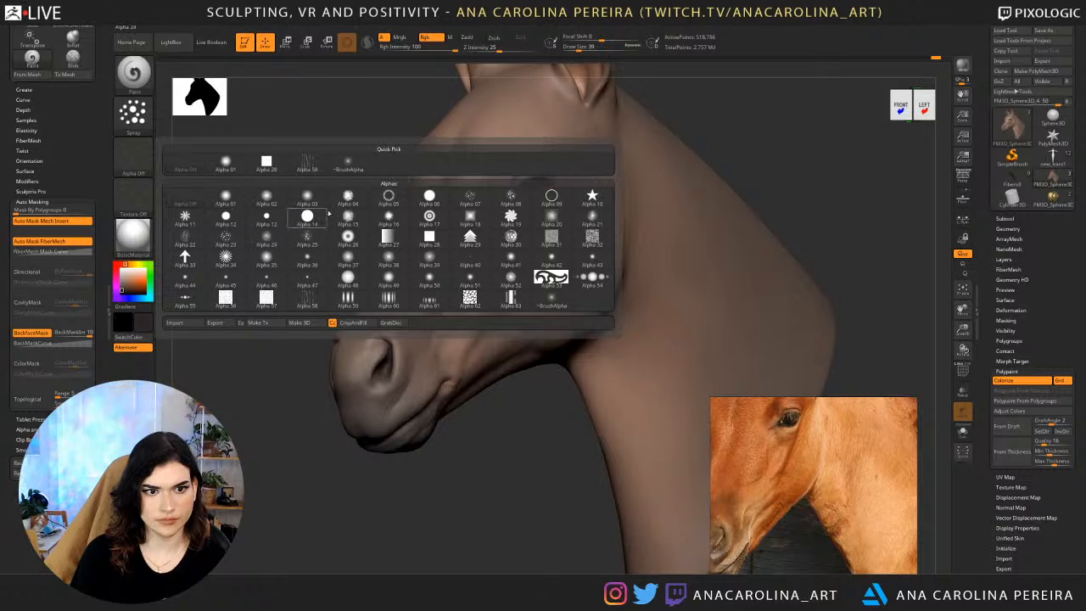
click(469, 200)
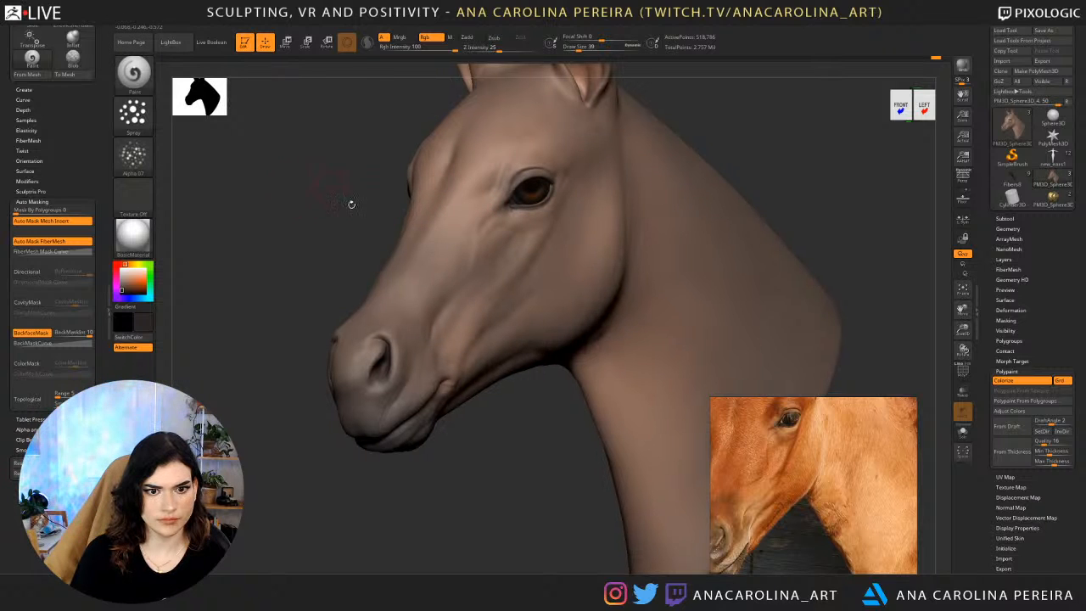
Pick a lighter beige based on the coat colour and spray it over the face at draw size 83 and RGB intensity 24.
key(c)
key(space)
click(439, 216)
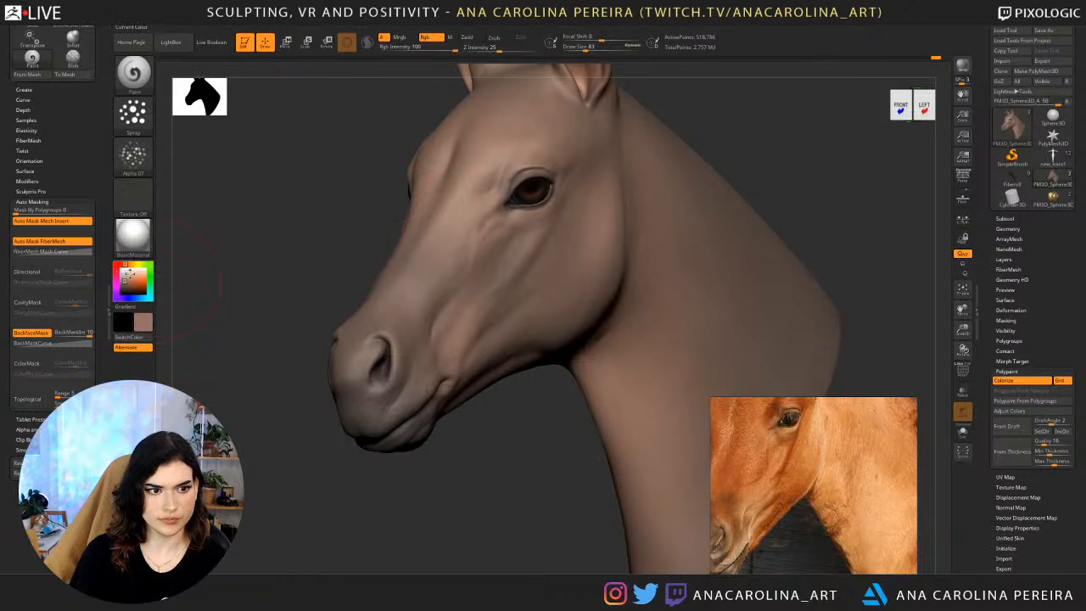
click(124, 277)
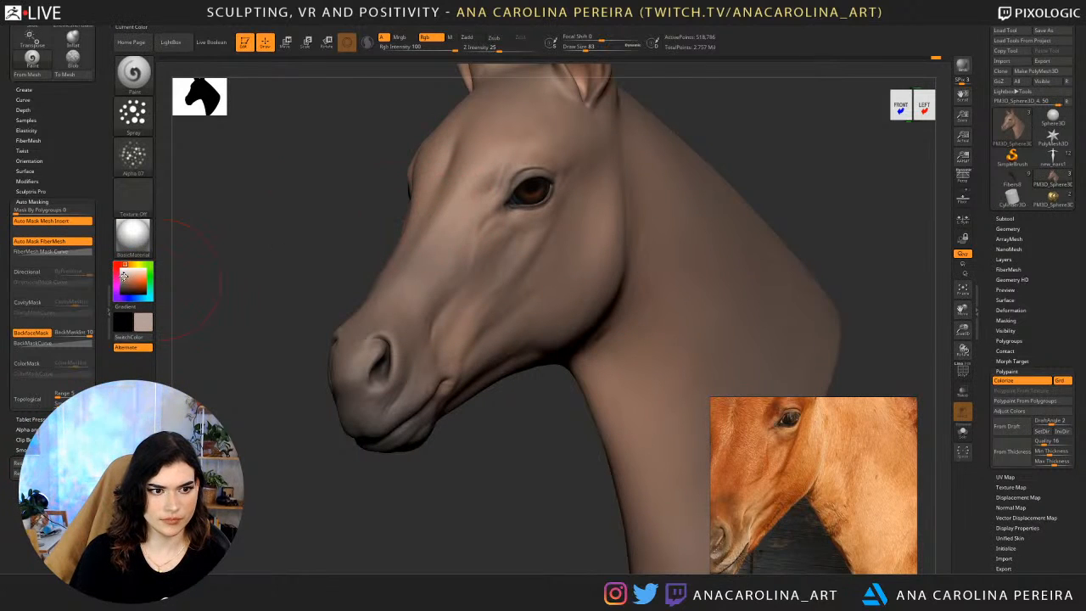
key(space)
click(533, 330)
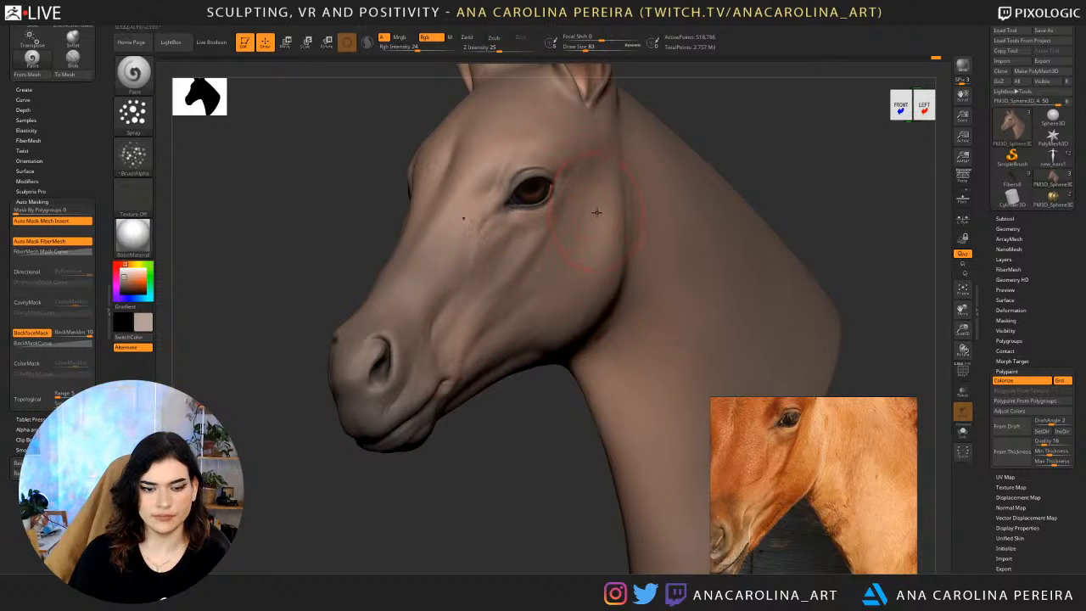
drag(528, 425, 579, 246)
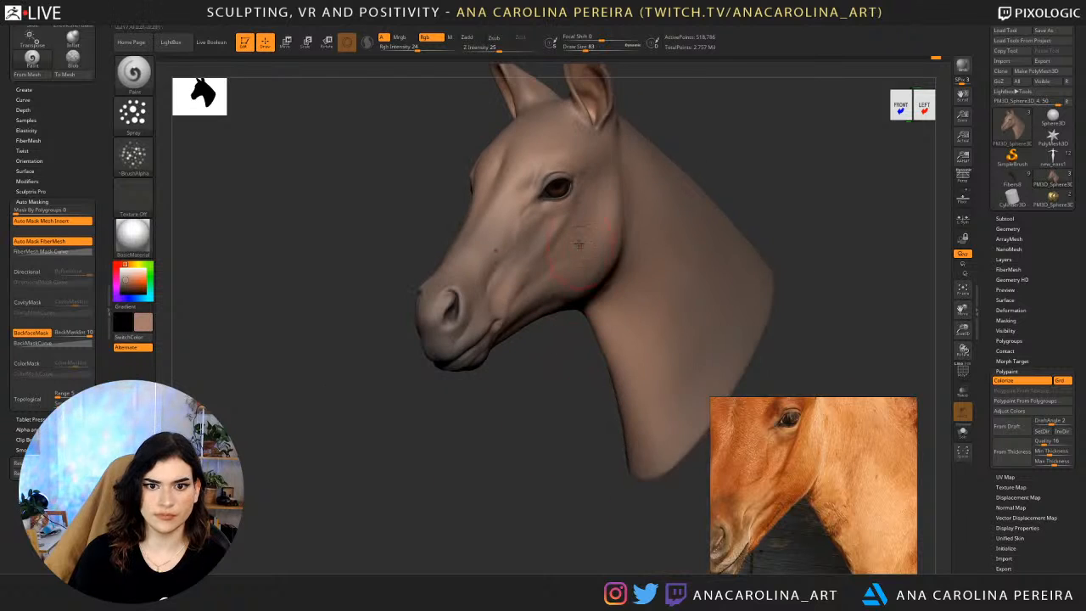
alt+drag(503, 373, 490, 424)
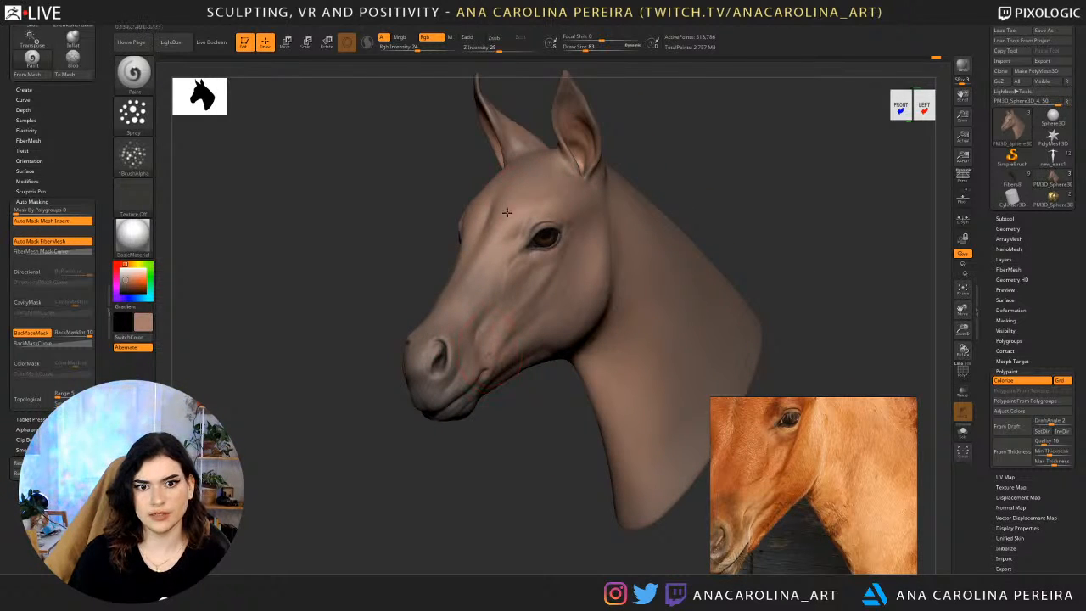
Sample a grey-brown from the head and spray subtle colour variation over the muzzle and both sides of the neck.
key(c)
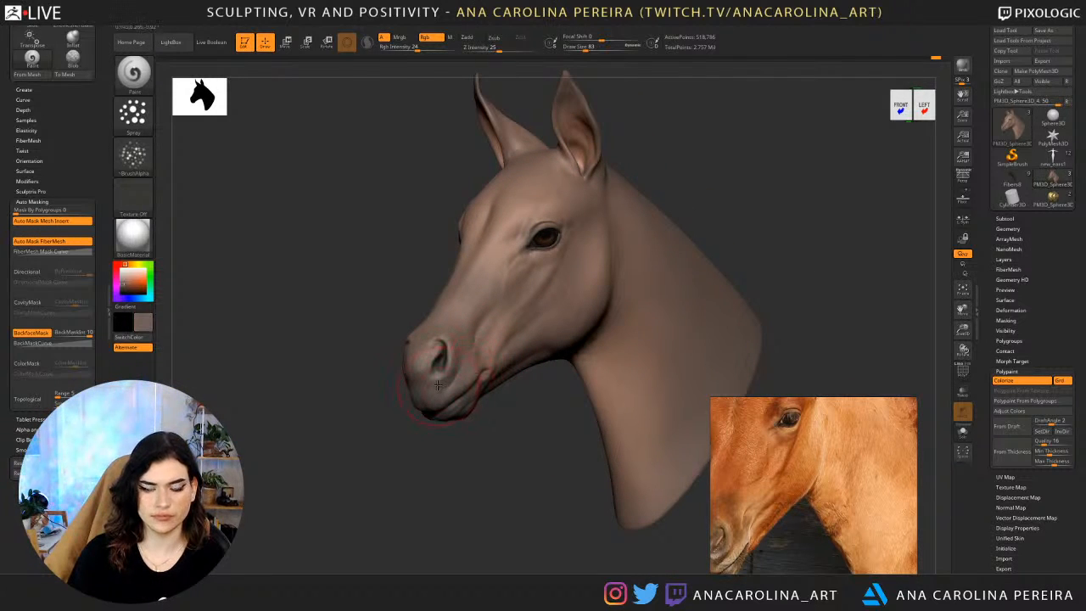
drag(505, 420, 671, 410)
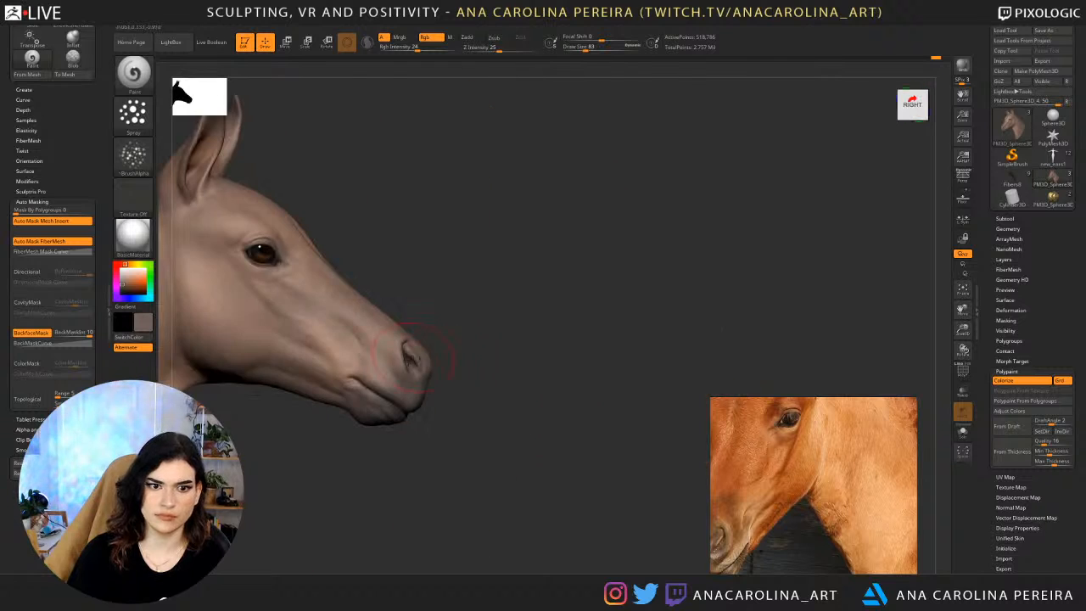
alt+drag(403, 437, 590, 420)
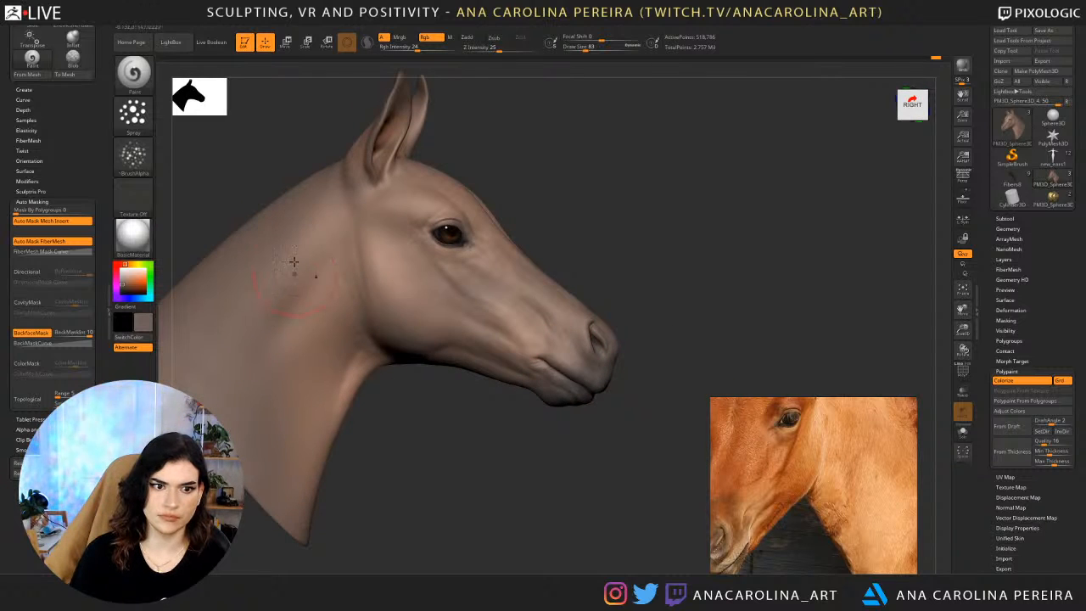
alt+drag(282, 168, 400, 207)
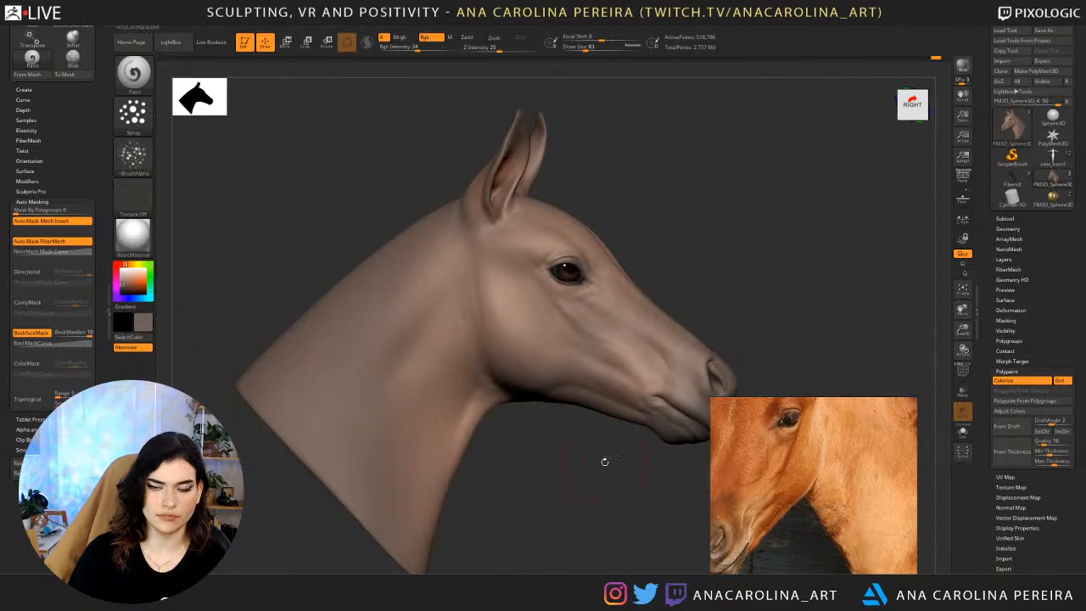
drag(603, 461, 522, 312)
drag(605, 466, 672, 352)
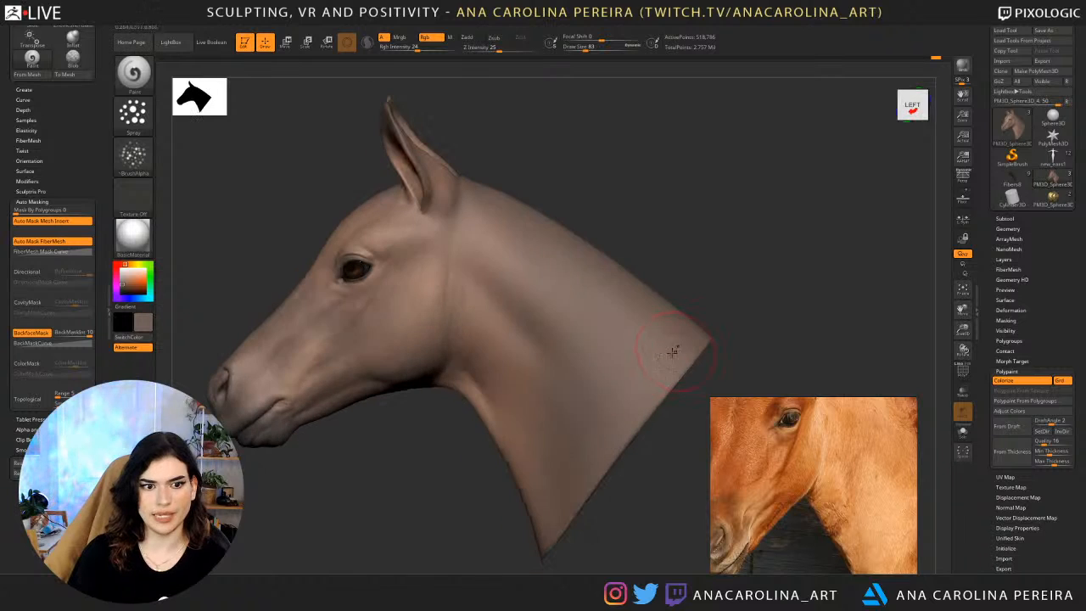
drag(622, 469, 527, 486)
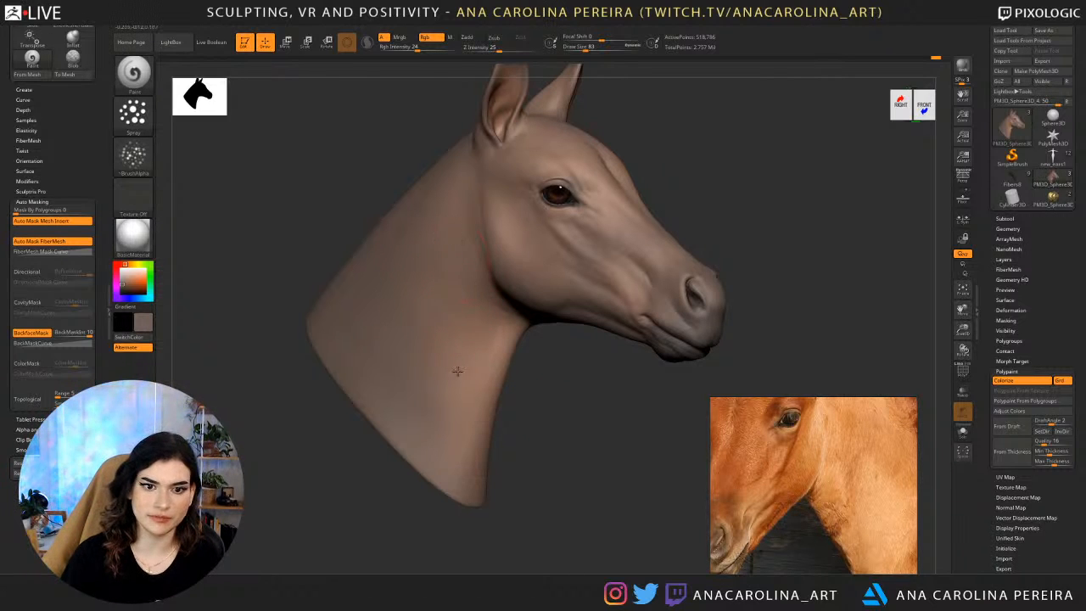
Check the sprayed coat on both sides of the head and sample a warm beige from it.
drag(616, 390, 564, 334)
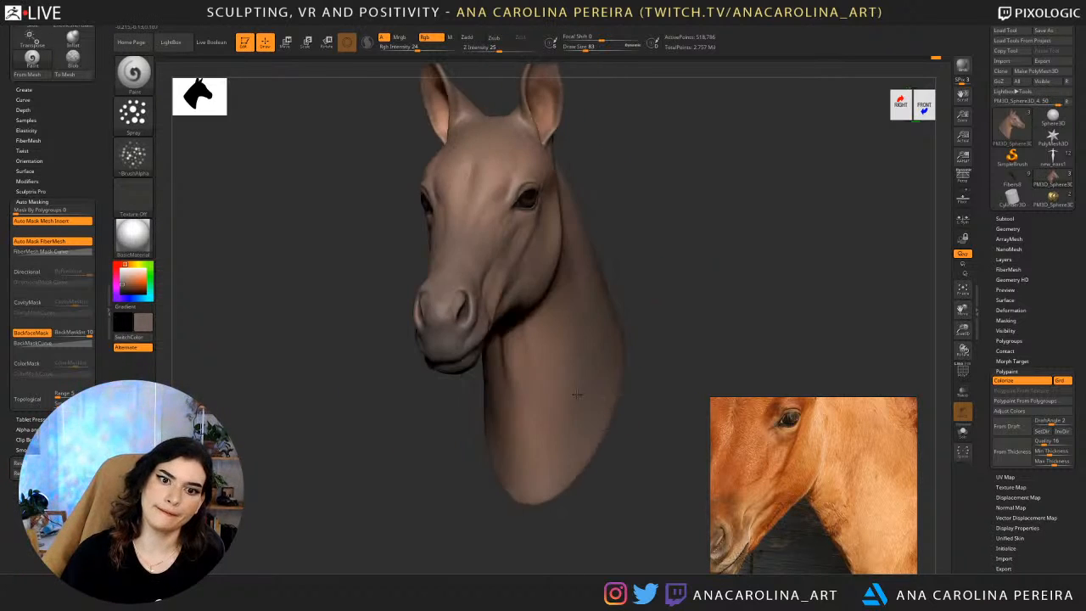
drag(648, 388, 619, 341)
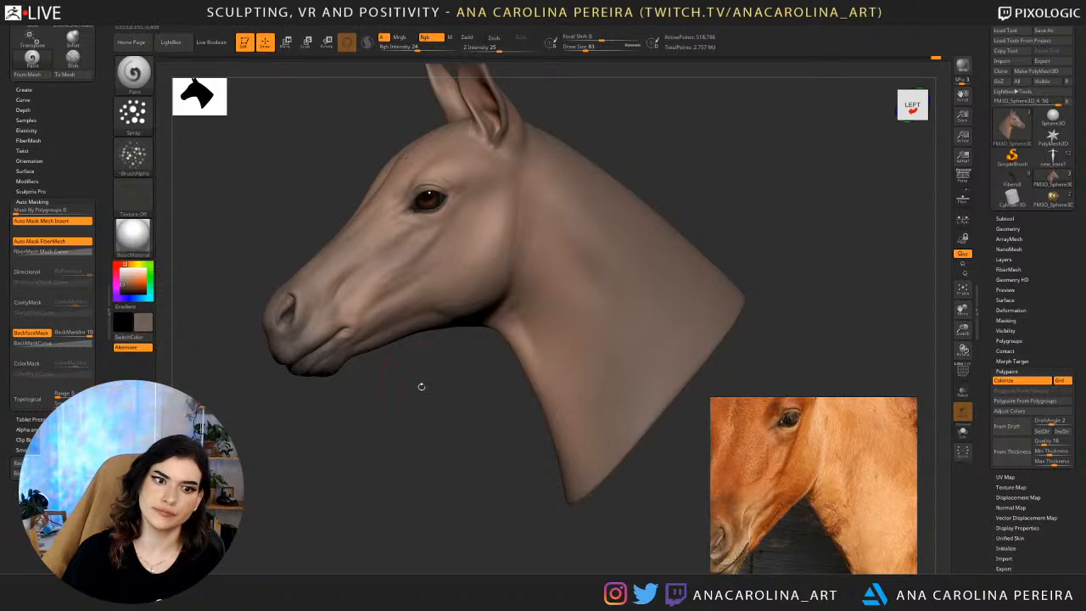
alt+drag(420, 387, 454, 346)
alt+drag(491, 263, 497, 382)
drag(662, 386, 458, 394)
key(c)
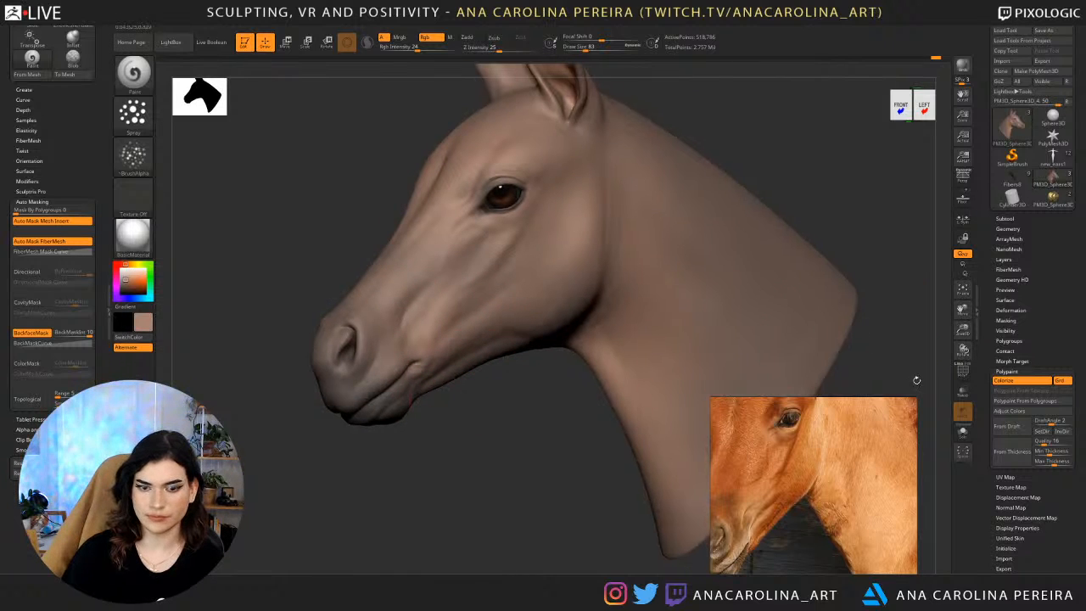
Mask the head by smoothness with range 10 and falloff 100.
click(1007, 372)
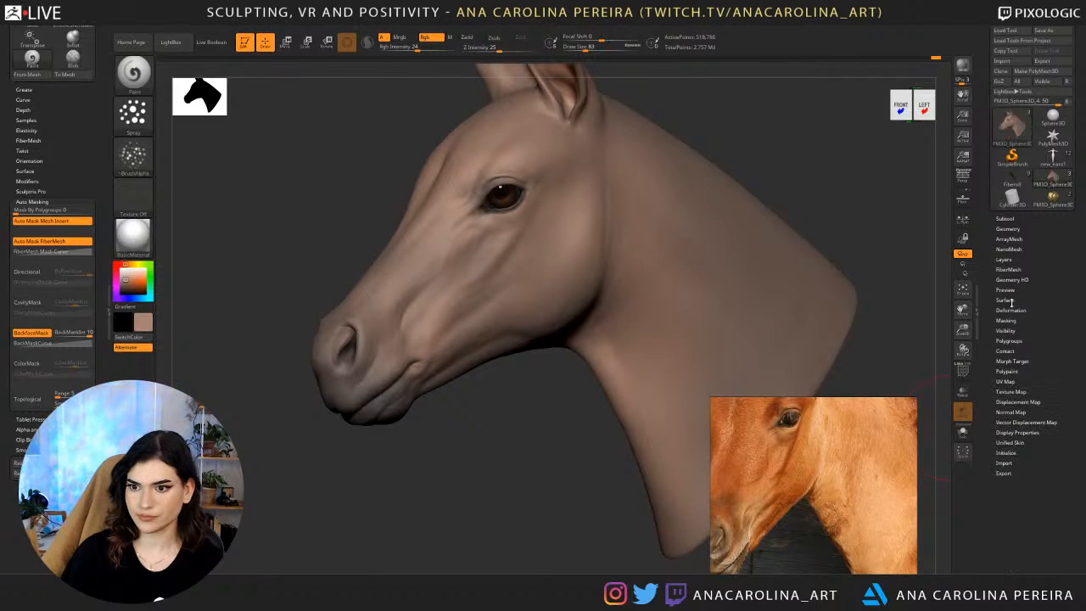
click(1009, 321)
scroll(983, 371, down, 2)
scroll(983, 370, down, 1)
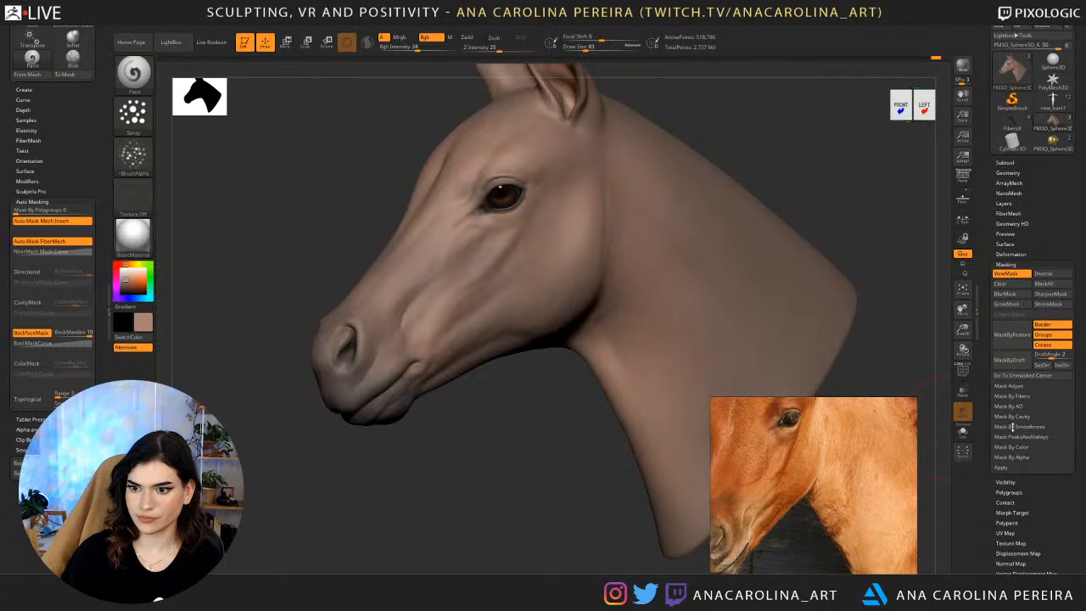
click(1018, 416)
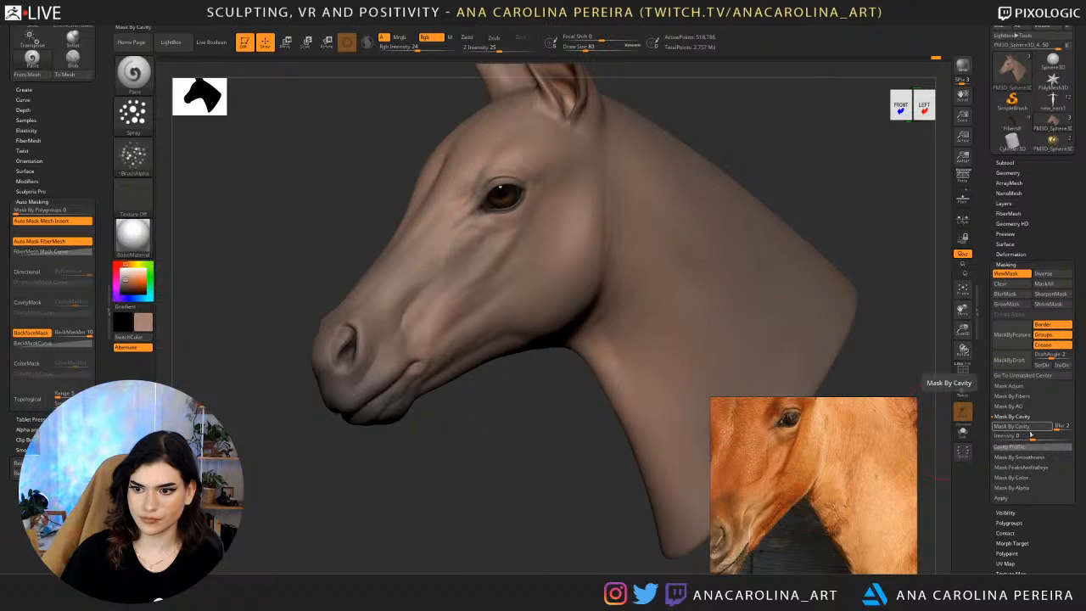
drag(1032, 435, 1036, 434)
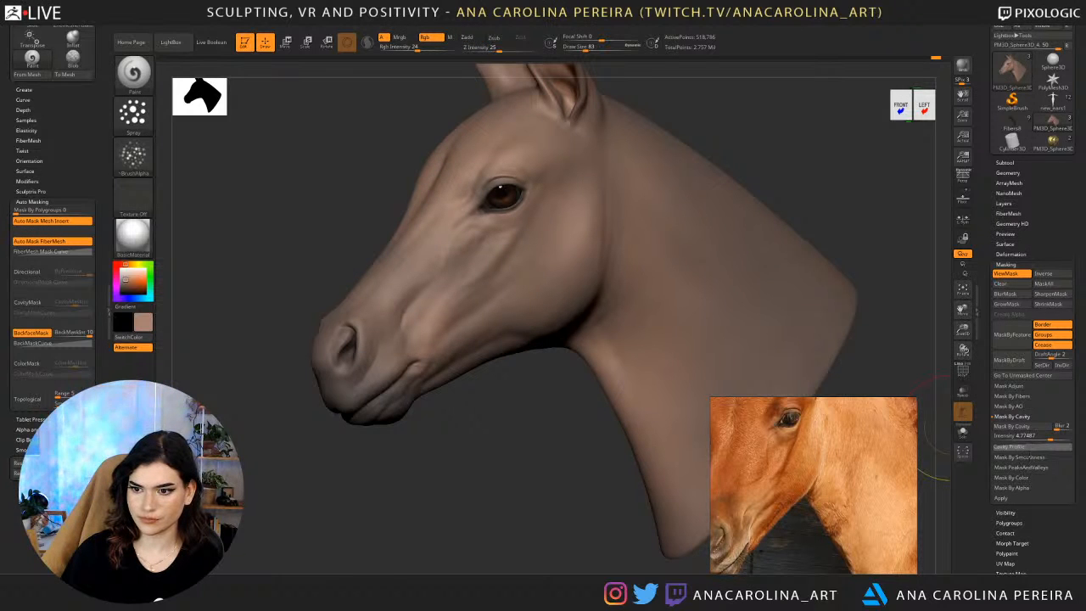
click(1023, 457)
click(1027, 437)
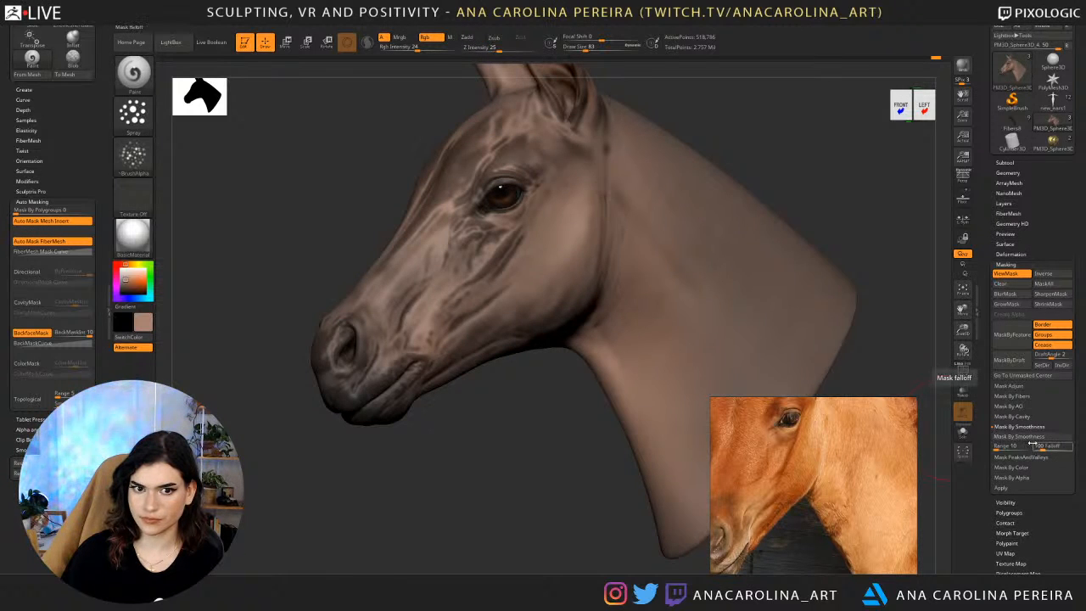
Invert the mask, set the draw size to 154 and spray light beige over the unmasked ridges of the face.
drag(608, 508, 721, 499)
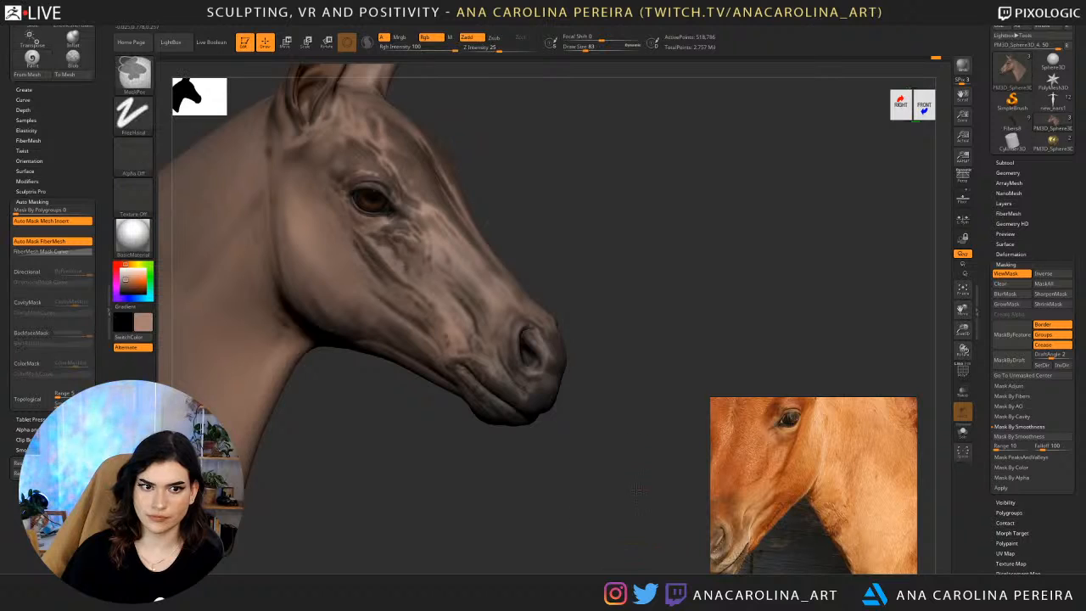
ctrl+click(638, 489)
drag(626, 471, 640, 430)
key(space)
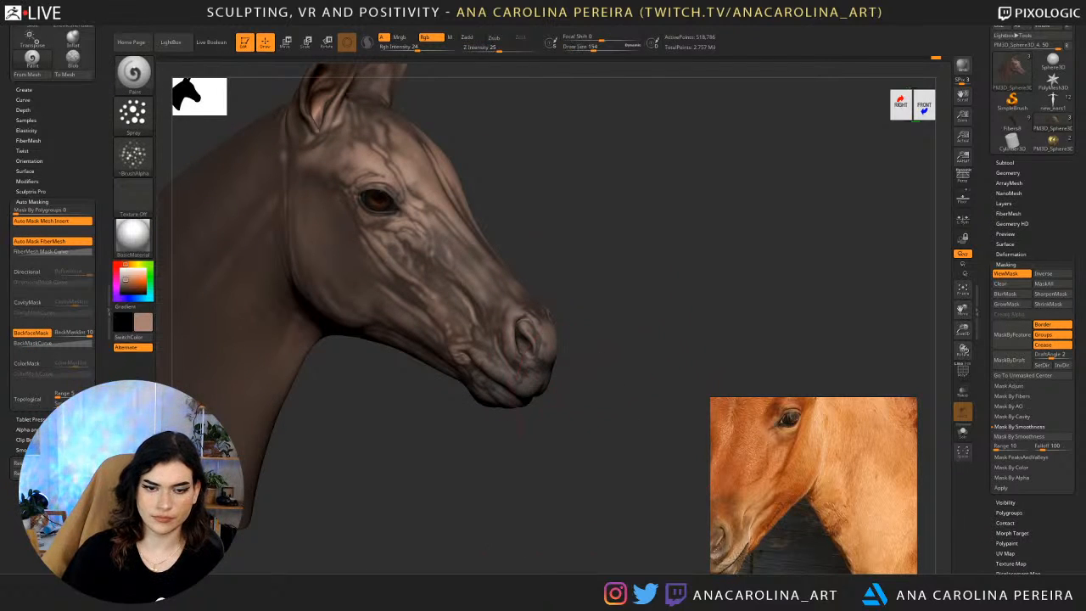
alt+drag(525, 424, 528, 468)
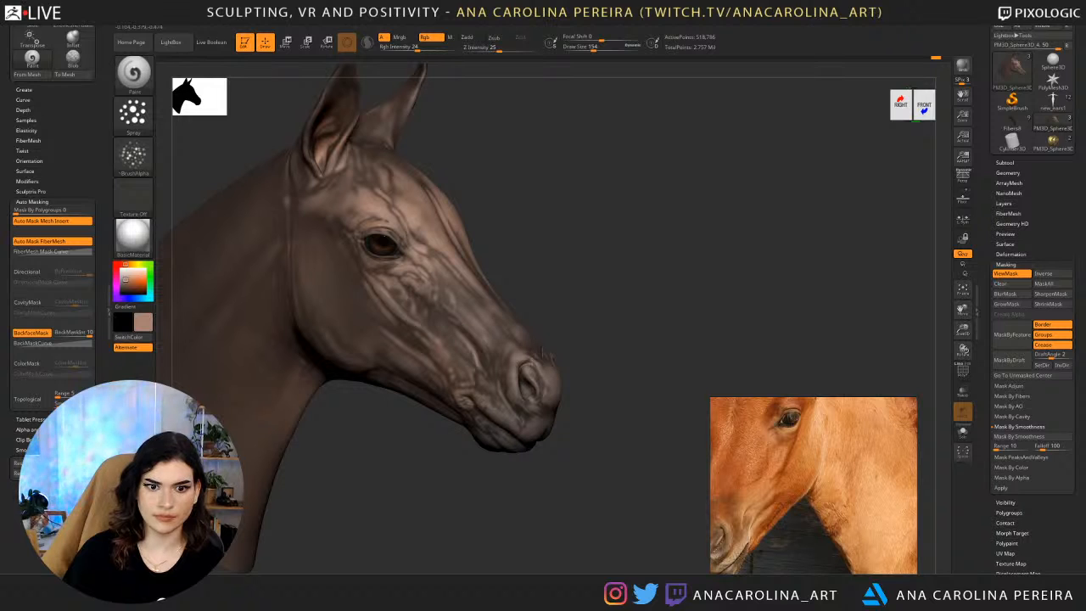
key(ctrl+h)
alt+drag(621, 400, 610, 372)
mouse_move(609, 372)
mouse_down()
mouse_move(513, 380)
mouse_move(521, 477)
mouse_up()
key(ctrl+h)
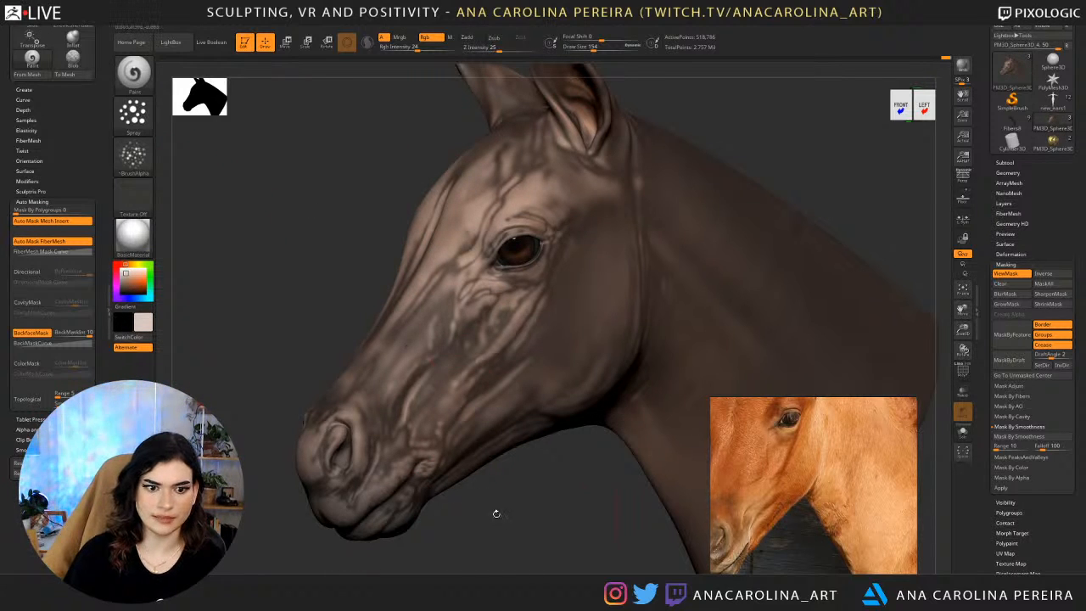
Set the draw size to 77, choose a warmer beige and spray lighter touches around the eye and cheek.
mouse_move(497, 514)
mouse_down()
mouse_move(572, 472)
mouse_move(636, 395)
mouse_move(625, 371)
mouse_move(638, 420)
mouse_move(615, 452)
mouse_move(570, 446)
mouse_move(563, 394)
mouse_move(550, 473)
mouse_up()
key(ctrl+h)
key(ctrl+h)
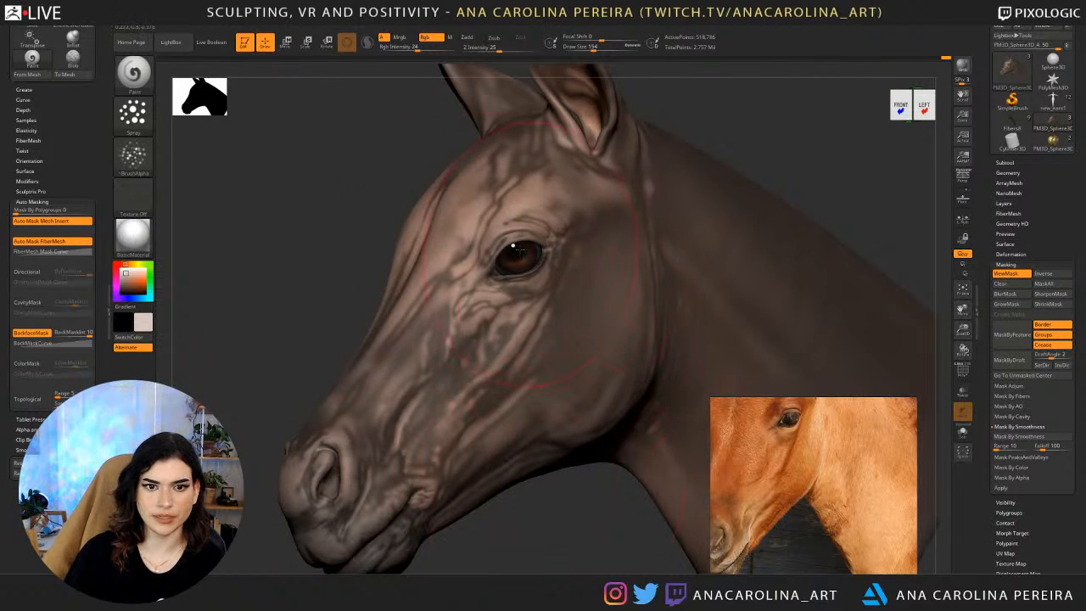
ctrl+click(388, 213)
ctrl+click(364, 257)
ctrl+click(476, 276)
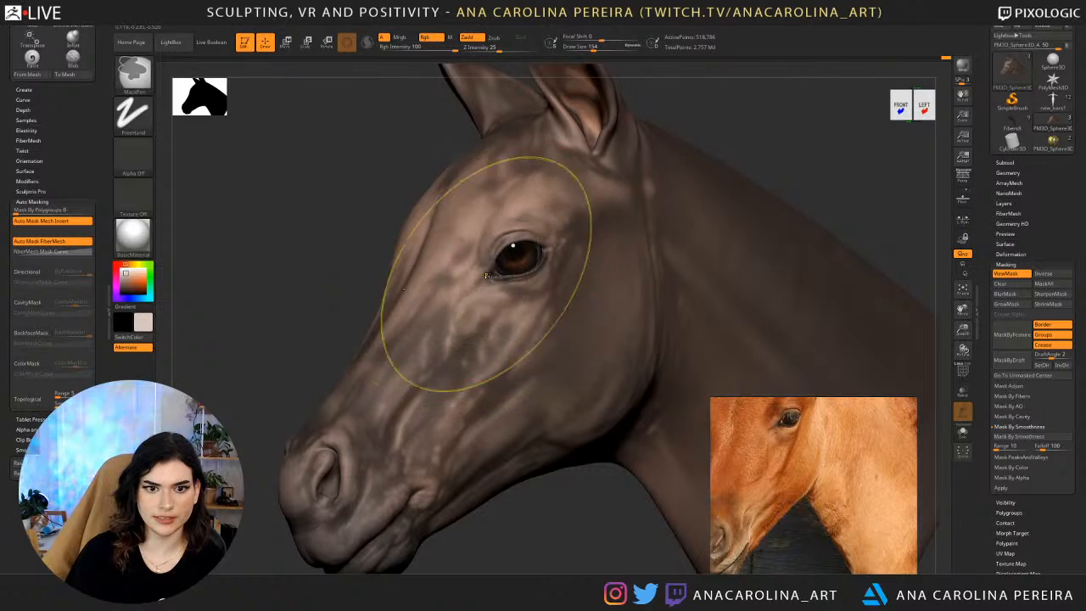
right_click(487, 273)
ctrl+alt+click(488, 242)
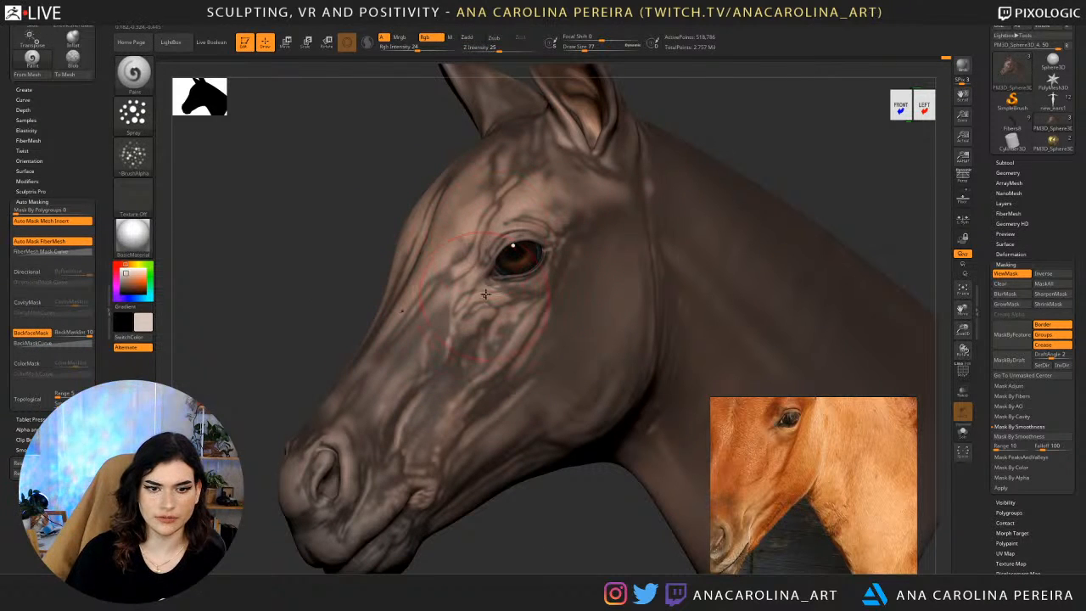
right_click(433, 293)
click(437, 324)
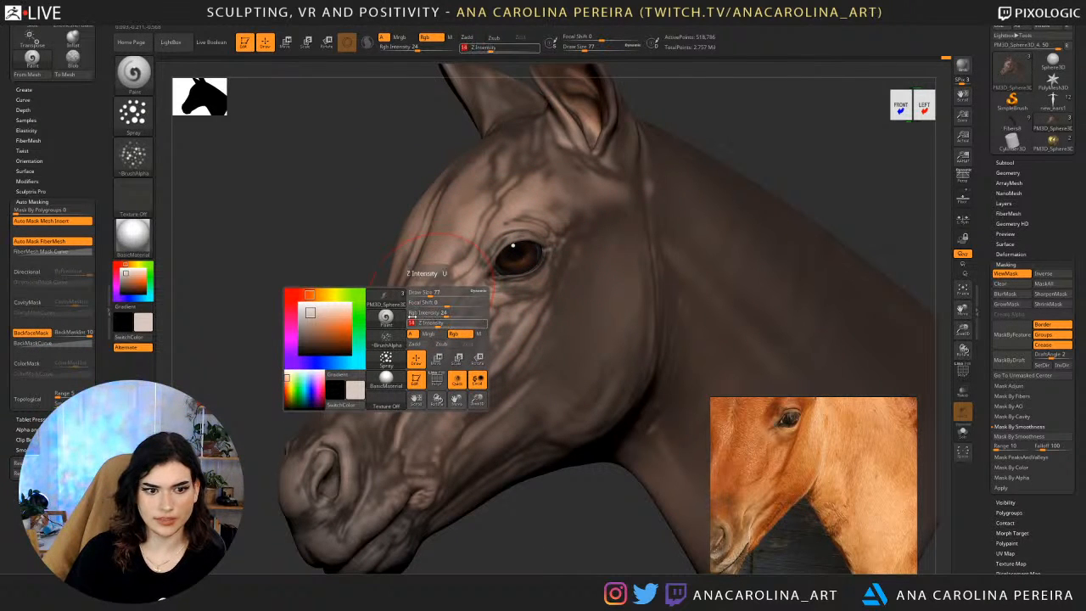
click(319, 311)
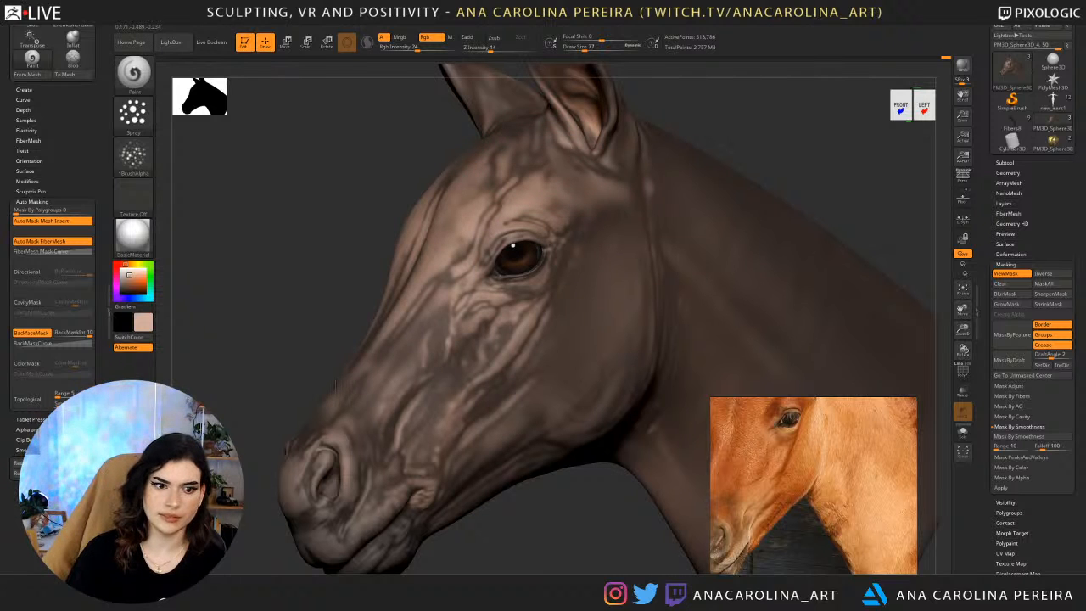
ctrl+drag(515, 525, 527, 535)
key(f)
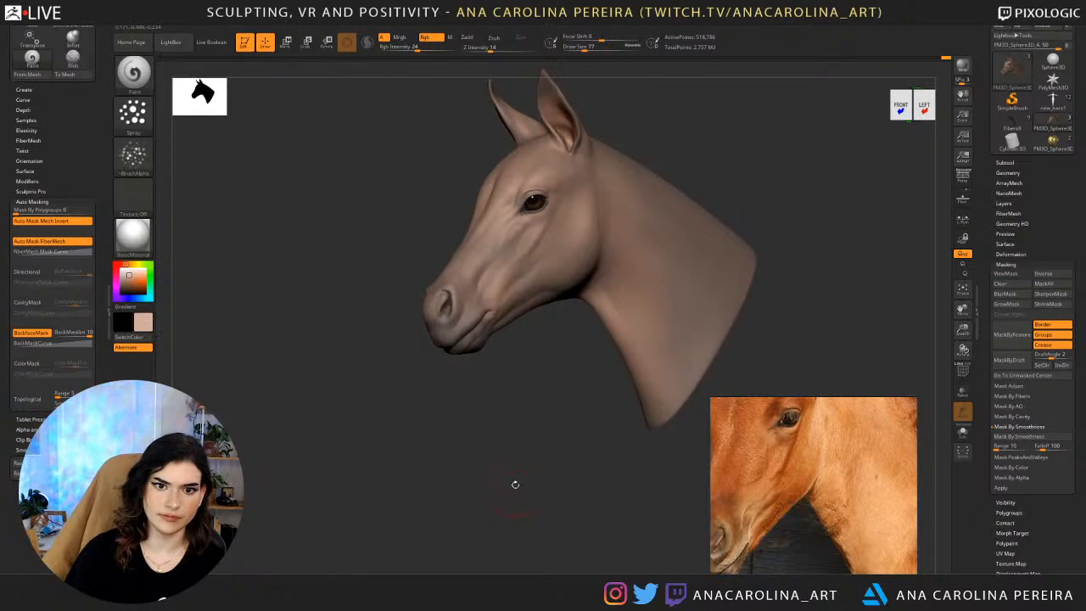
Invert the mask again, pick a dark grey-brown and spray it over the unmasked parts of the head.
mouse_move(514, 485)
mouse_down()
mouse_move(561, 480)
mouse_move(585, 447)
mouse_move(566, 475)
mouse_up()
key(ctrl+h)
click(123, 288)
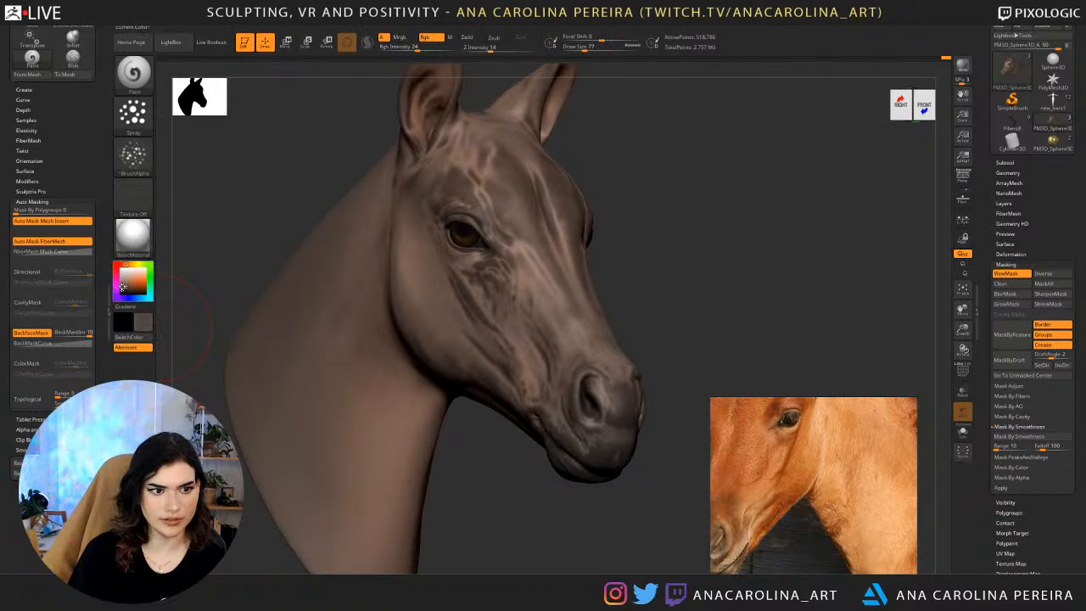
drag(498, 288, 611, 339)
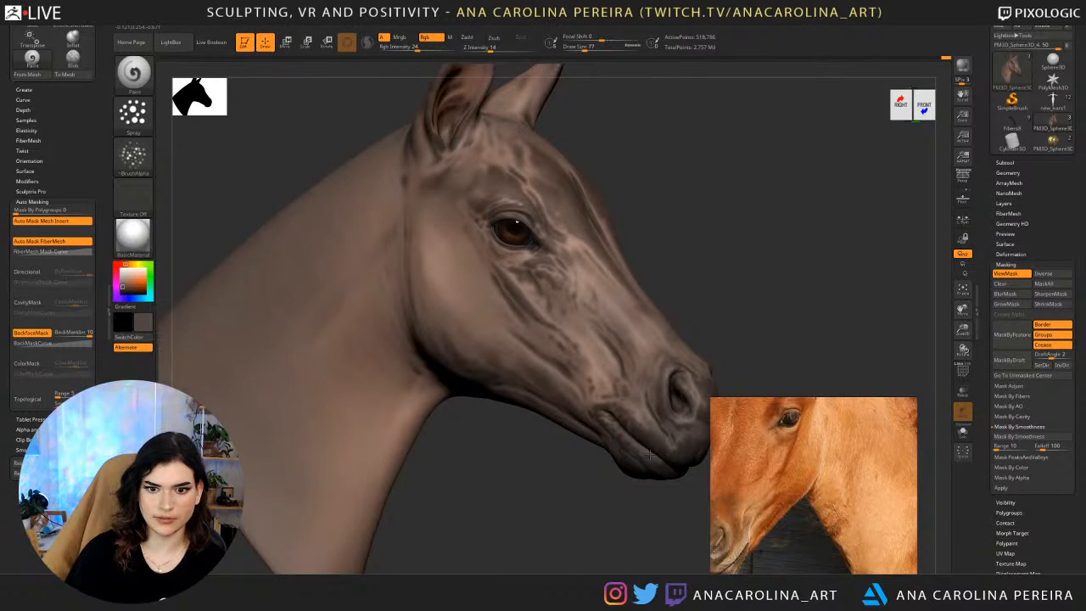
alt+drag(628, 485, 551, 439)
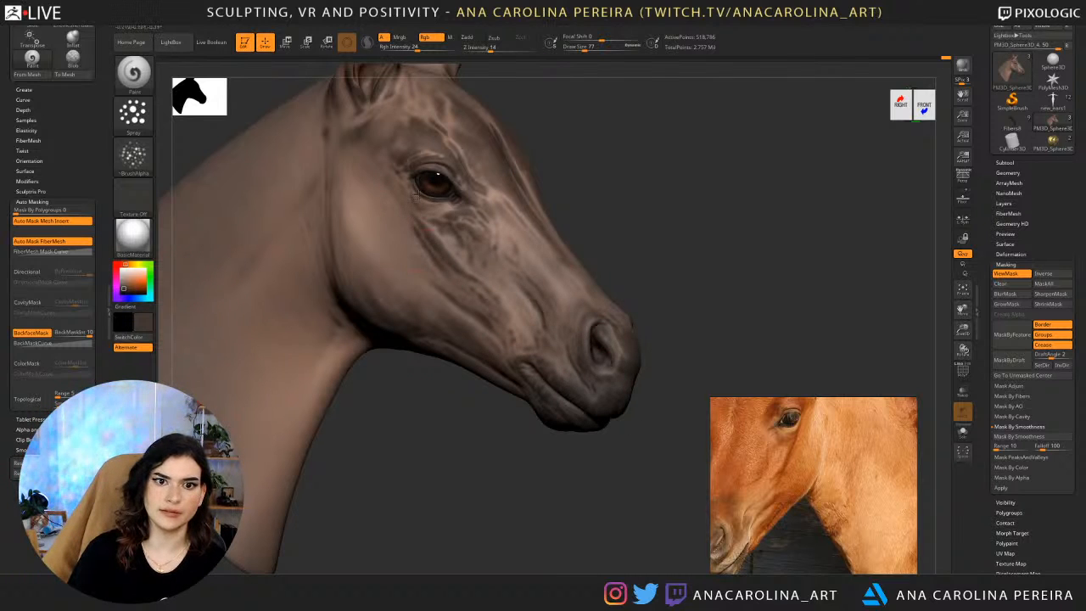
ctrl+drag(484, 426, 531, 501)
key(ctrl+h)
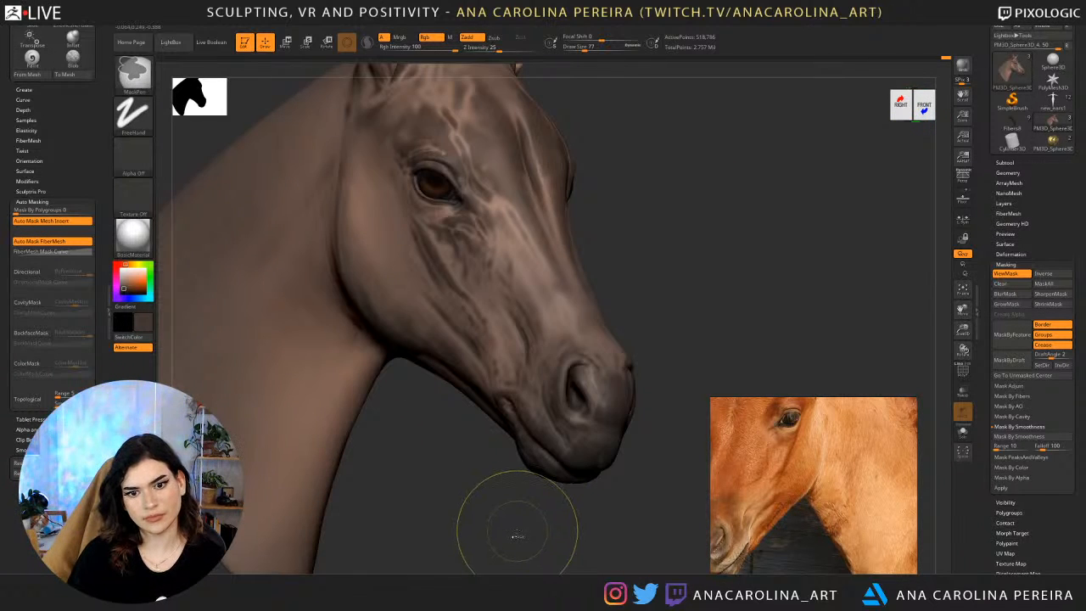
Lower the RGB intensity to 9, spray faint dark brown over the face and hide the mask display.
ctrl+click(518, 523)
ctrl+click(523, 521)
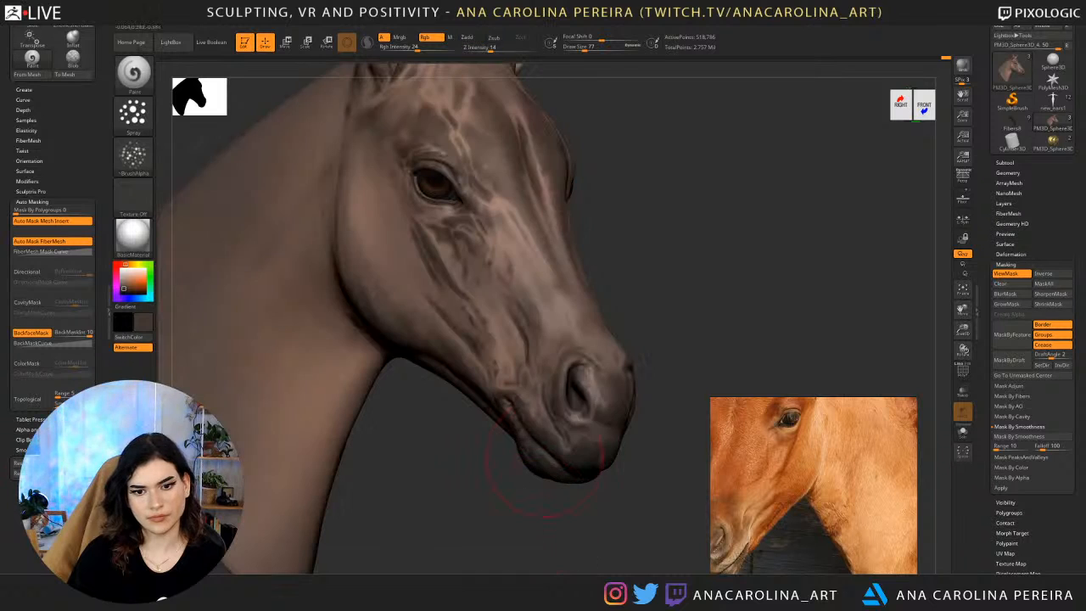
key(space)
click(554, 449)
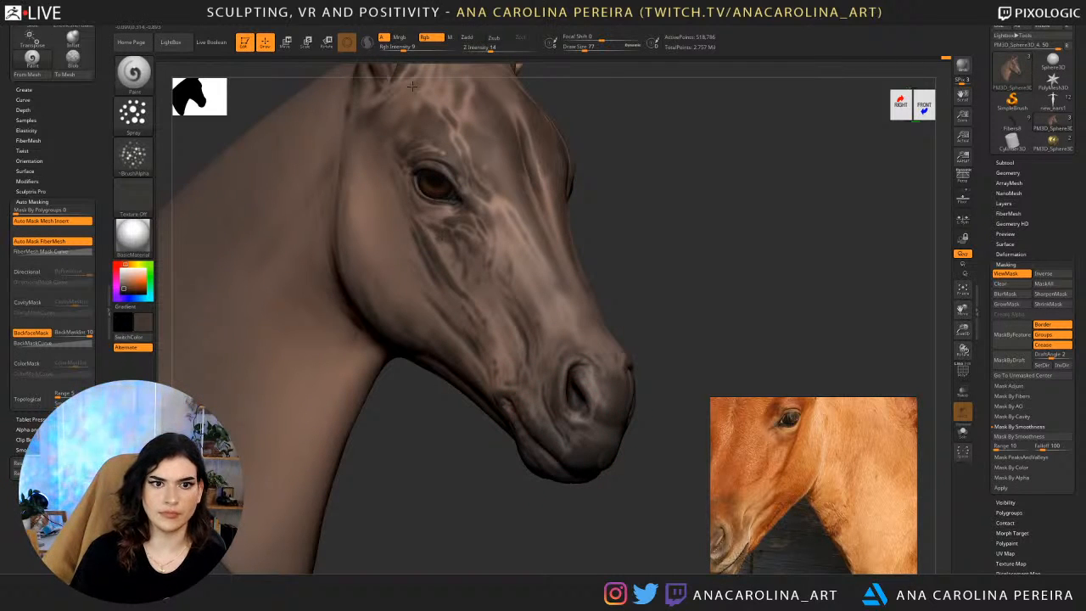
mouse_move(621, 202)
ctrl+right_down()
mouse_move(628, 264)
mouse_move(667, 279)
mouse_move(569, 363)
ctrl+right_up()
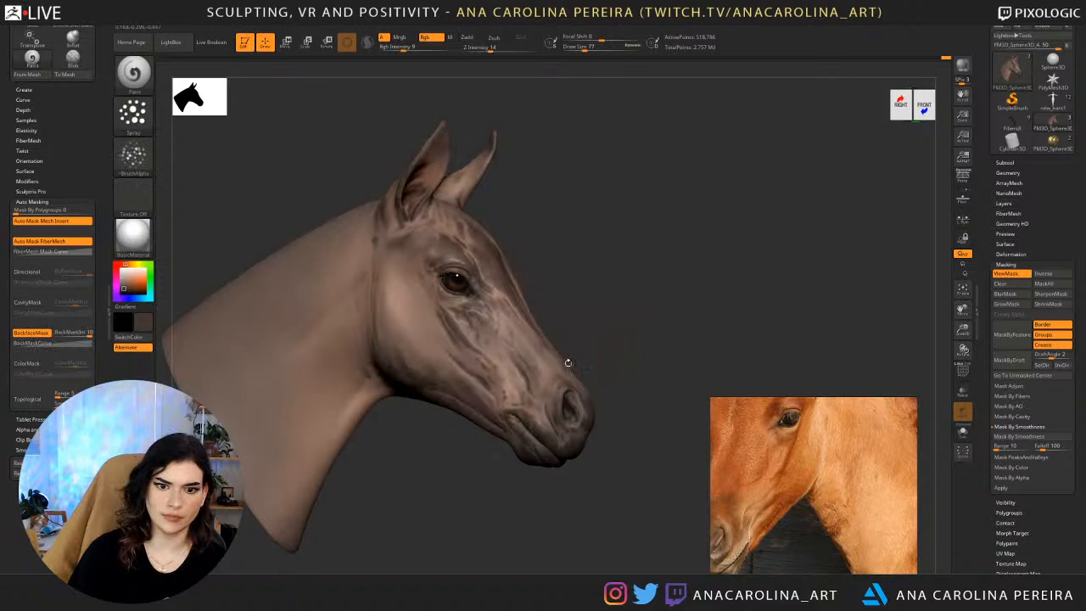
key(ctrl+h)
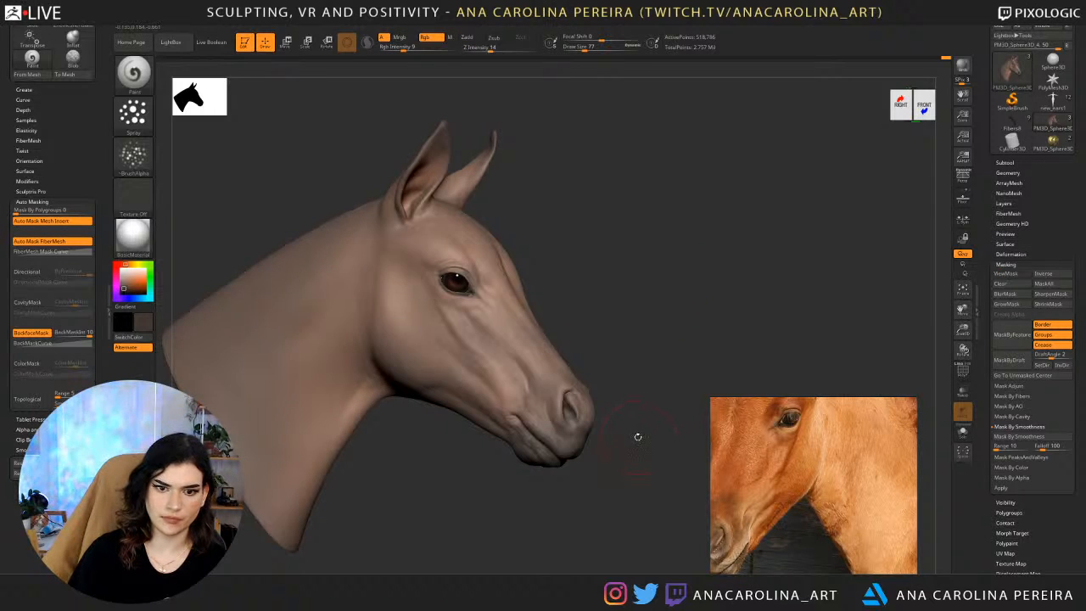
right_drag(638, 437, 599, 473)
key(ctrl+h)
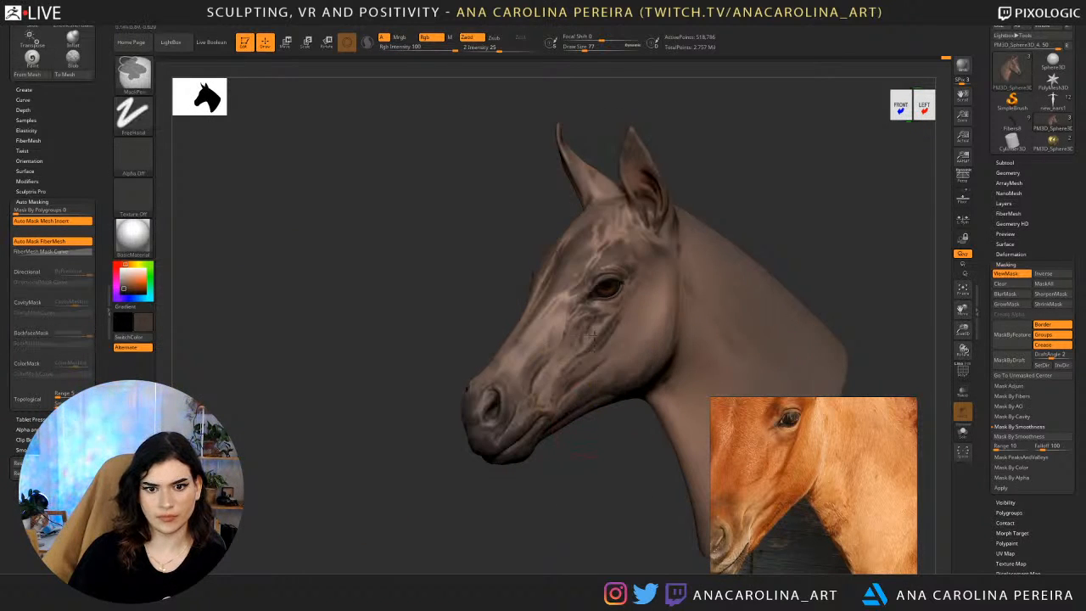
ctrl+drag(592, 334, 602, 352)
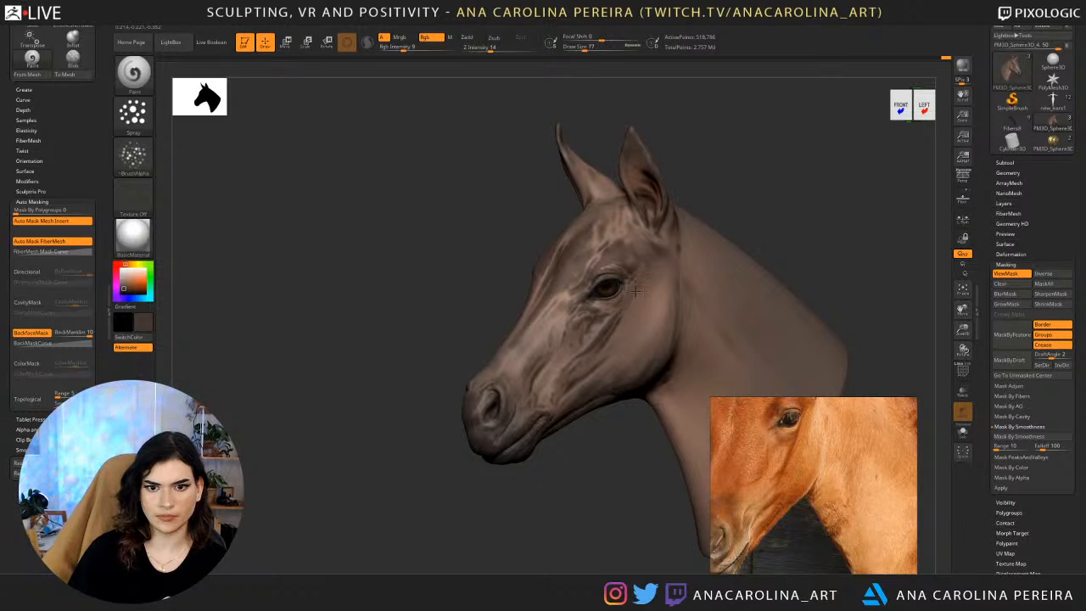
key(ctrl+h)
Compare the painted head from the sides, front and top with the foal photo references.
mouse_move(614, 465)
ctrl+right_down()
mouse_move(604, 427)
mouse_move(655, 458)
mouse_move(651, 501)
mouse_move(669, 521)
mouse_move(594, 465)
mouse_move(520, 464)
ctrl+right_up()
scroll(797, 510, down, 3)
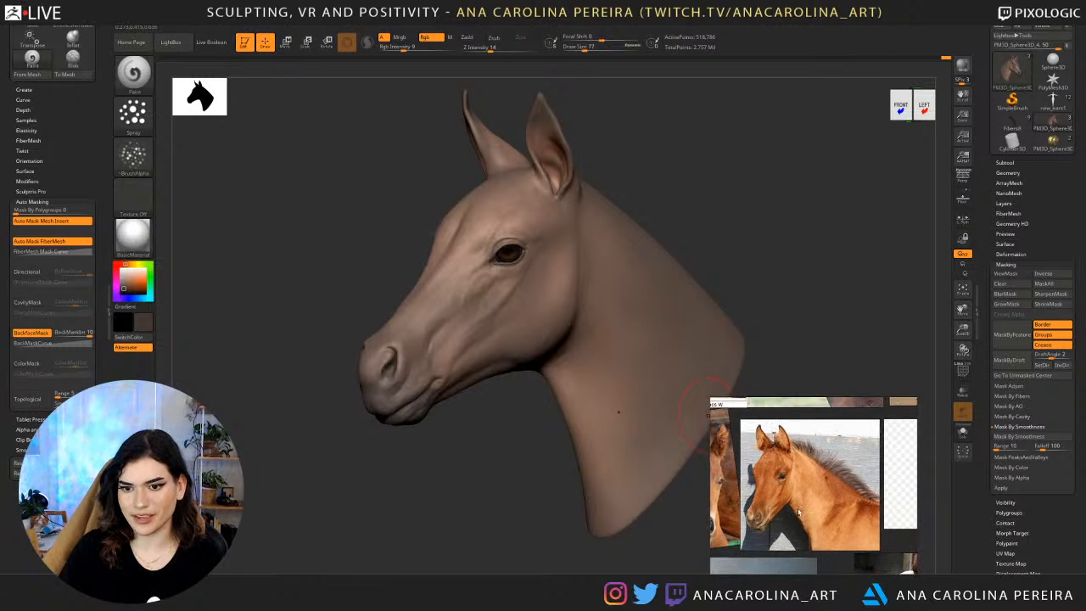
shift+drag(481, 419, 559, 414)
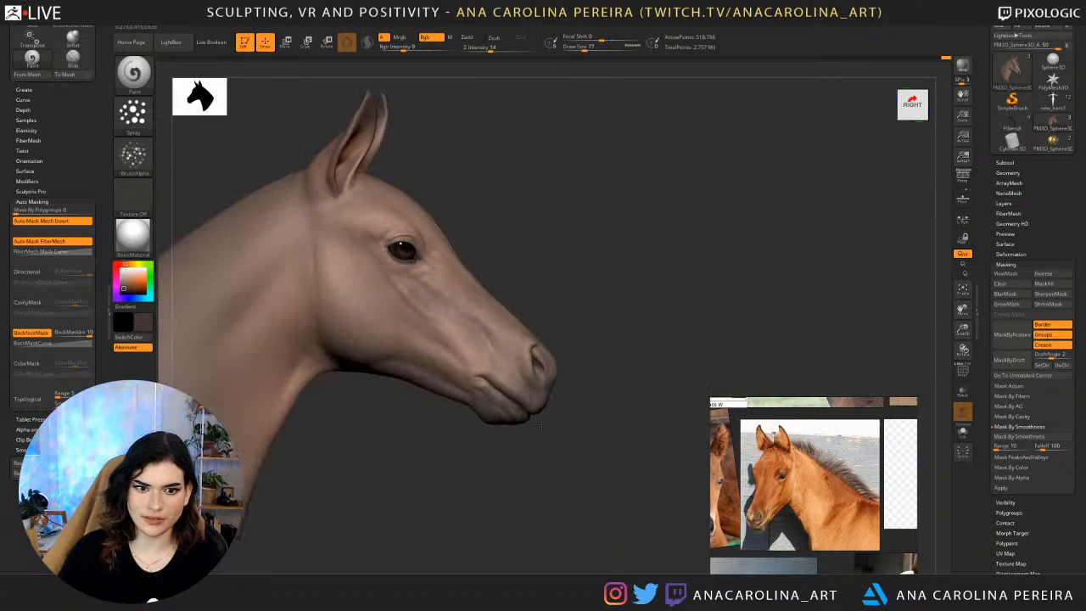
mouse_move(673, 331)
mouse_down()
mouse_move(643, 294)
mouse_move(579, 297)
mouse_move(555, 320)
mouse_up()
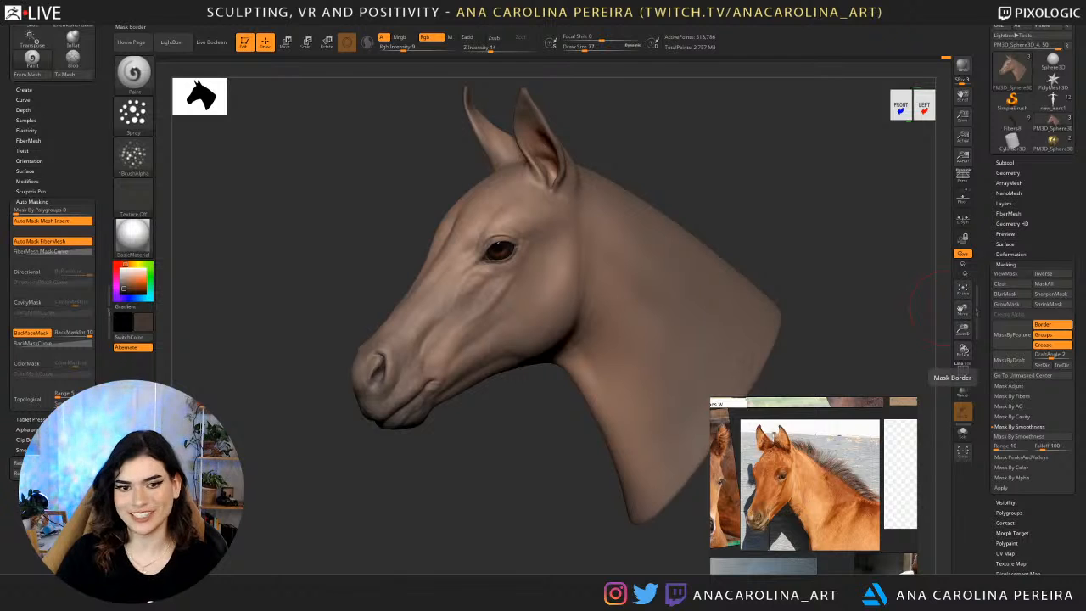
drag(469, 461, 547, 262)
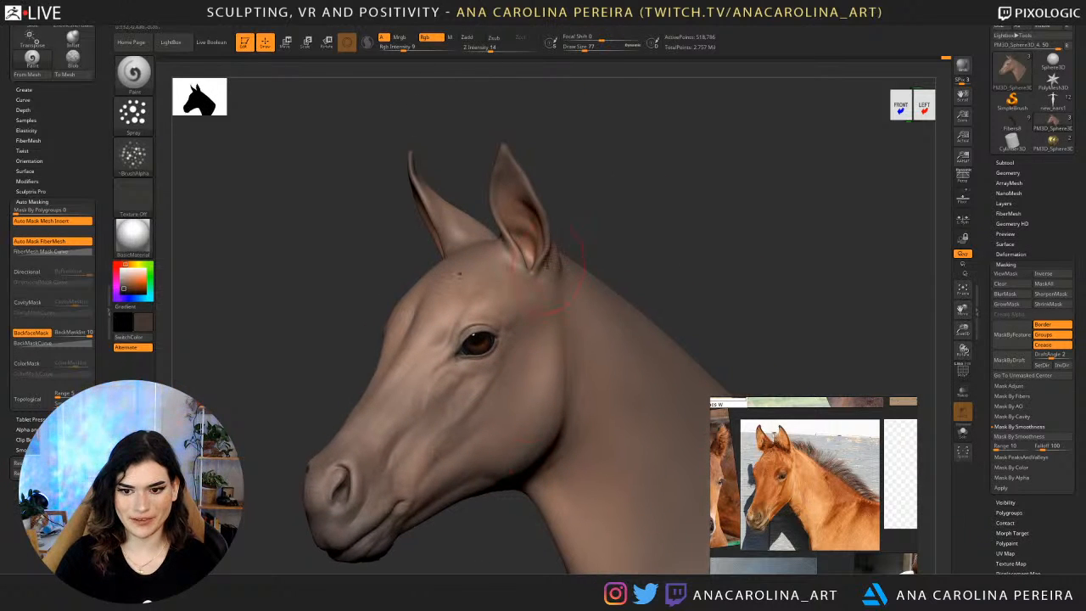
alt+drag(586, 197, 661, 213)
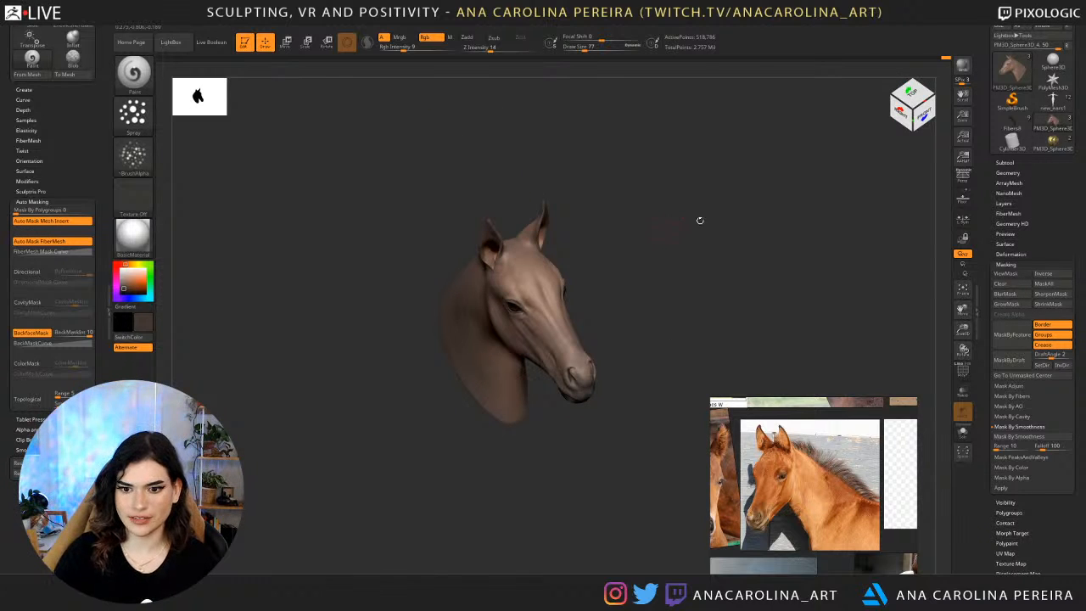
scroll(785, 461, up, 2)
middle_drag(782, 462, 912, 462)
scroll(815, 456, up, 3)
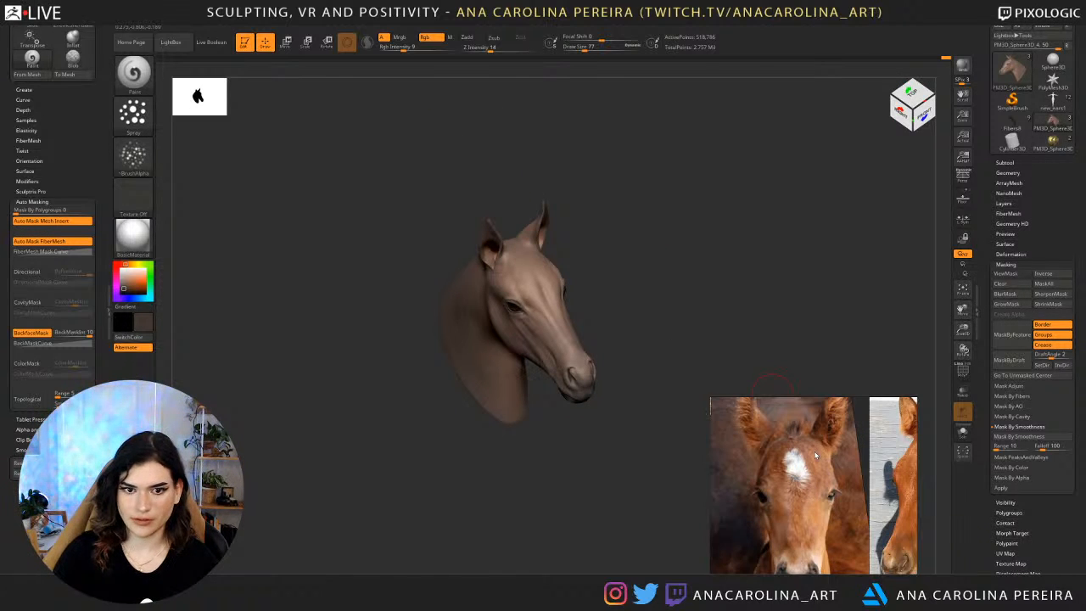
drag(638, 270, 652, 314)
alt+drag(653, 248, 654, 277)
right_click(643, 292)
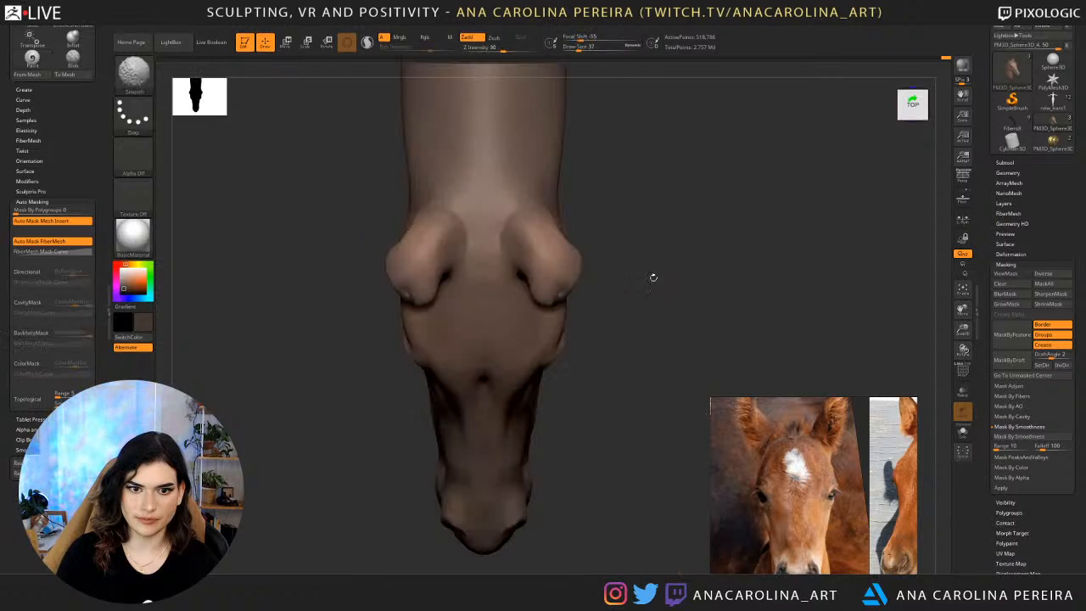
Mask a narrow strip along the crest of the neck, from the neck base to between the ears.
mouse_move(647, 198)
alt+mouse_down()
mouse_move(655, 147)
mouse_move(654, 343)
alt+mouse_up()
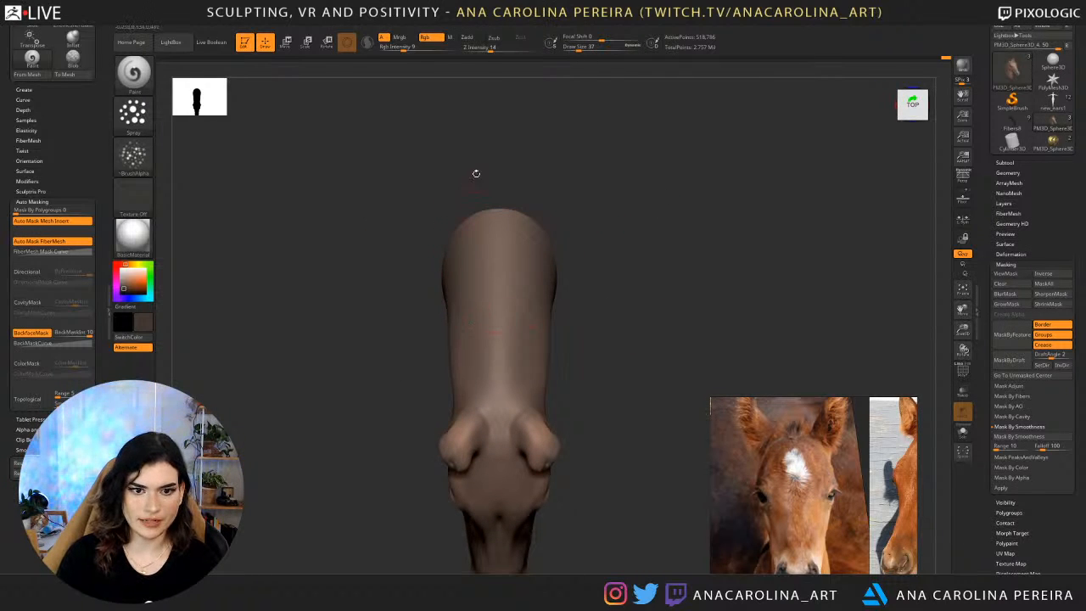
key(b)
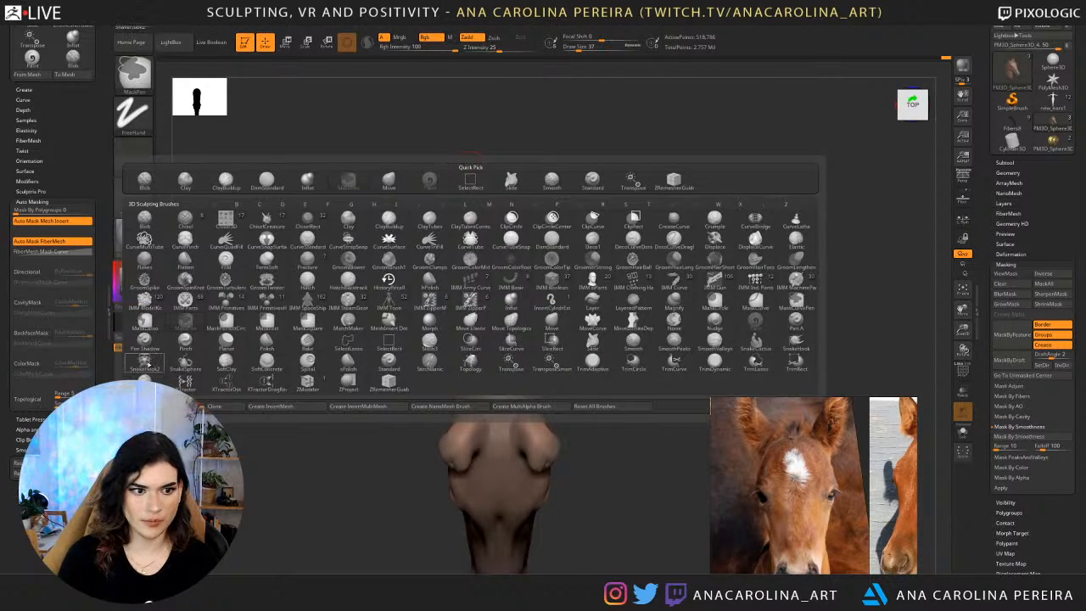
ctrl+click(145, 322)
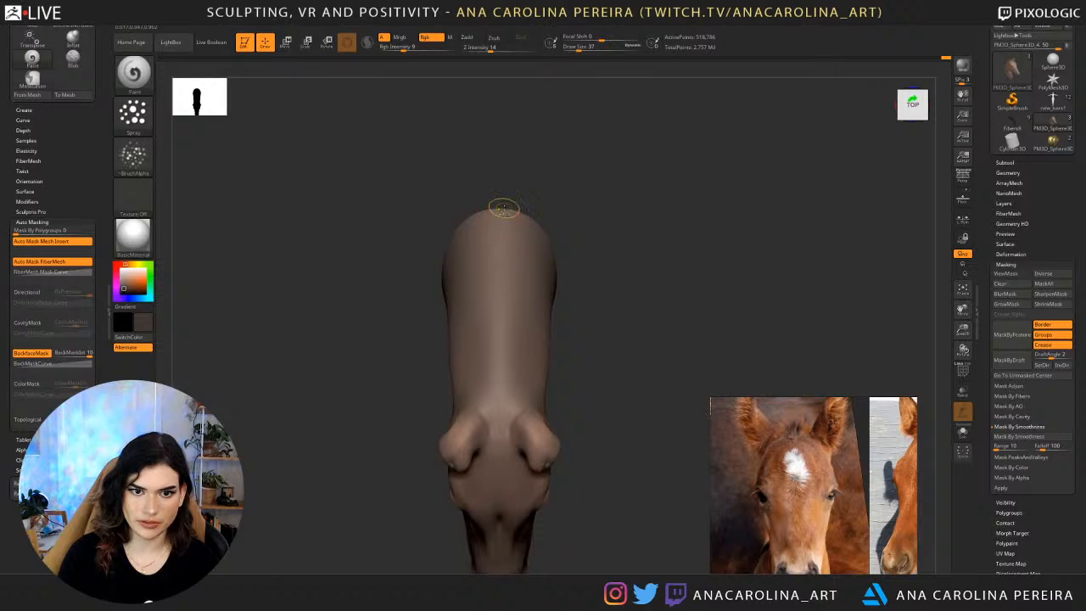
key(ctrl)
mouse_move(499, 273)
ctrl+mouse_down()
mouse_move(501, 310)
mouse_move(507, 201)
mouse_move(509, 222)
ctrl+mouse_up()
mouse_move(507, 303)
ctrl+mouse_down()
mouse_move(496, 206)
mouse_move(493, 240)
mouse_move(501, 213)
mouse_move(510, 217)
ctrl+mouse_up()
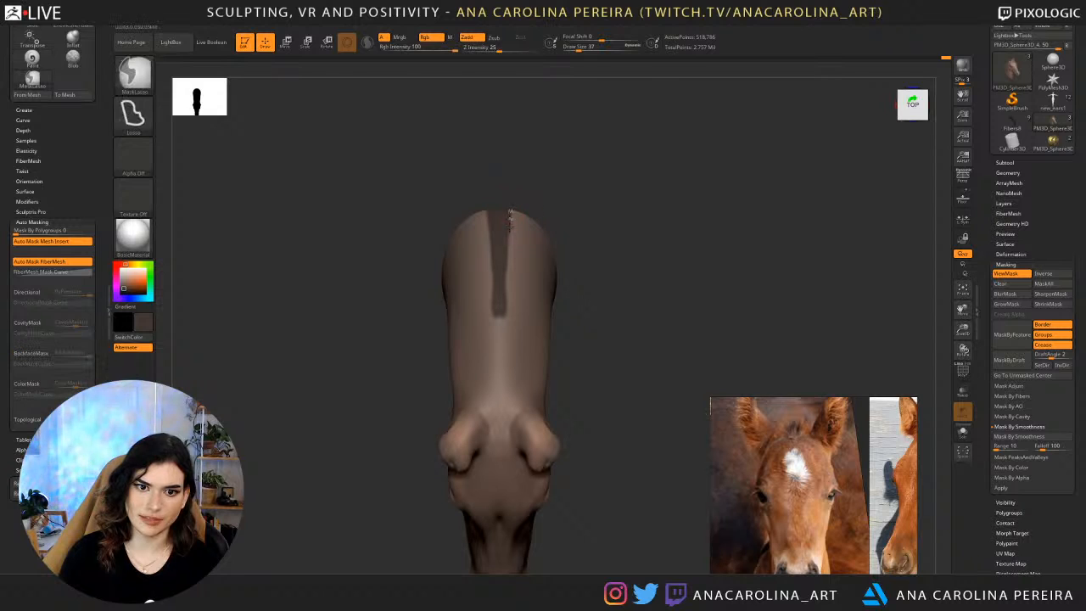
mouse_move(507, 369)
ctrl+mouse_down()
mouse_move(512, 411)
mouse_move(498, 448)
mouse_move(495, 395)
ctrl+mouse_up()
mouse_move(502, 298)
ctrl+mouse_down()
mouse_move(498, 365)
mouse_move(502, 294)
ctrl+mouse_up()
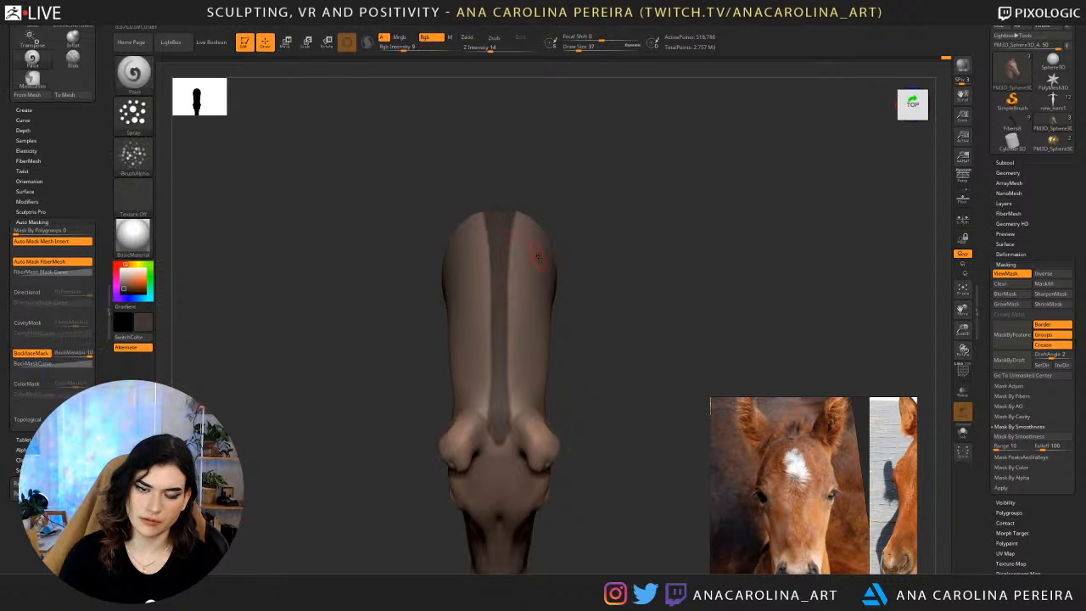
Invert the mask and refine the strip's edges near the ears and the neck base.
ctrl+click(564, 261)
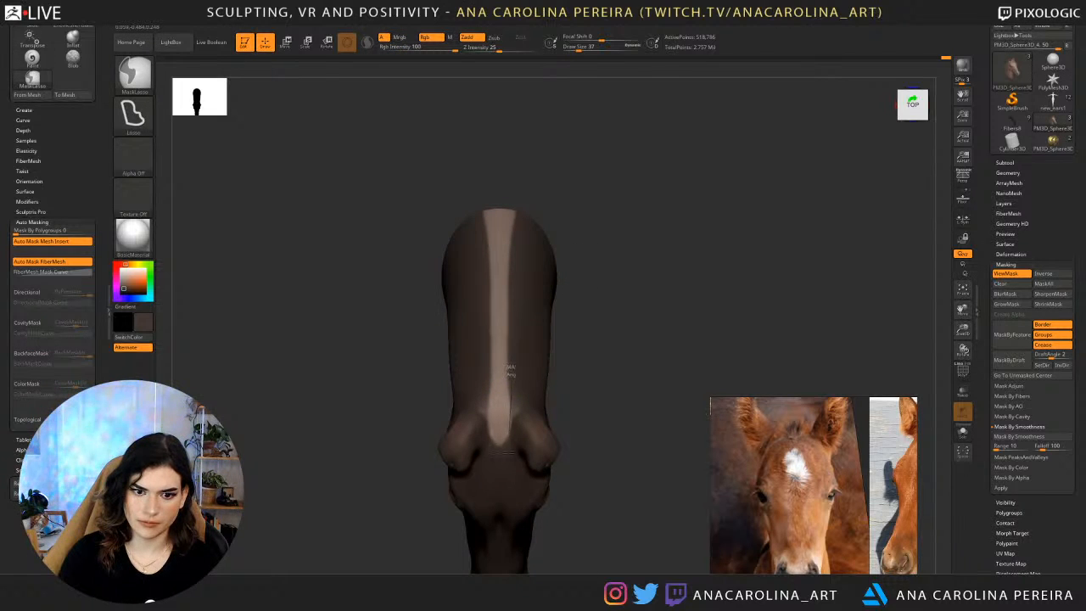
mouse_move(510, 453)
ctrl+mouse_down()
mouse_move(526, 392)
mouse_move(509, 415)
mouse_move(526, 386)
ctrl+mouse_up()
mouse_move(502, 458)
ctrl+mouse_down()
mouse_move(530, 413)
mouse_move(502, 418)
mouse_move(512, 411)
ctrl+mouse_up()
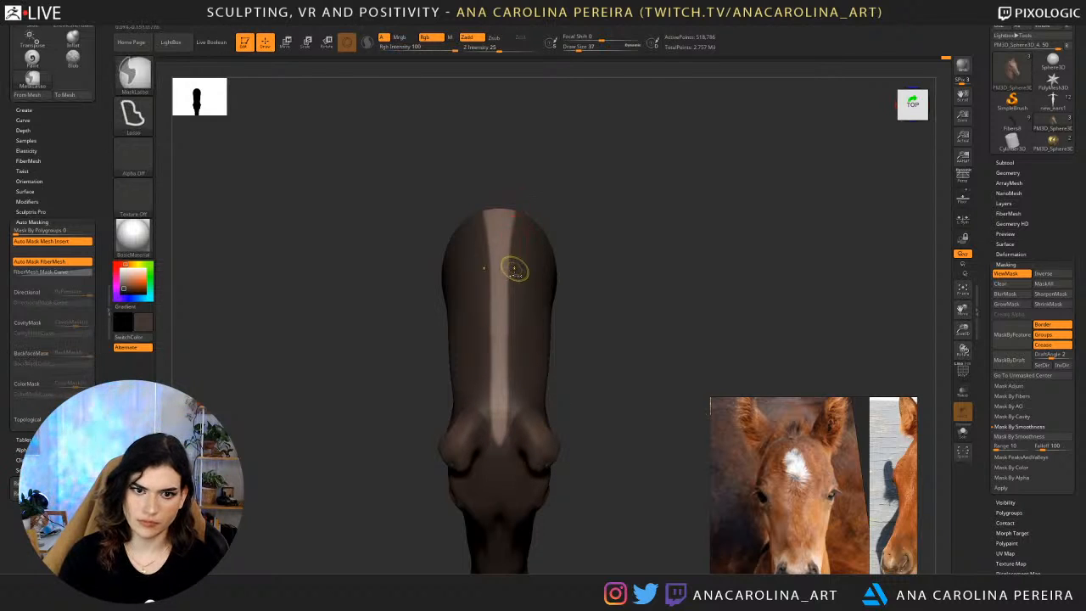
mouse_move(512, 202)
ctrl+mouse_down()
mouse_move(538, 194)
mouse_move(525, 194)
ctrl+mouse_up()
mouse_move(511, 246)
ctrl+mouse_down()
mouse_move(502, 191)
mouse_move(542, 203)
mouse_move(518, 197)
mouse_move(525, 205)
mouse_move(526, 175)
mouse_move(517, 224)
mouse_move(600, 168)
mouse_move(694, 319)
mouse_move(482, 434)
ctrl+mouse_up()
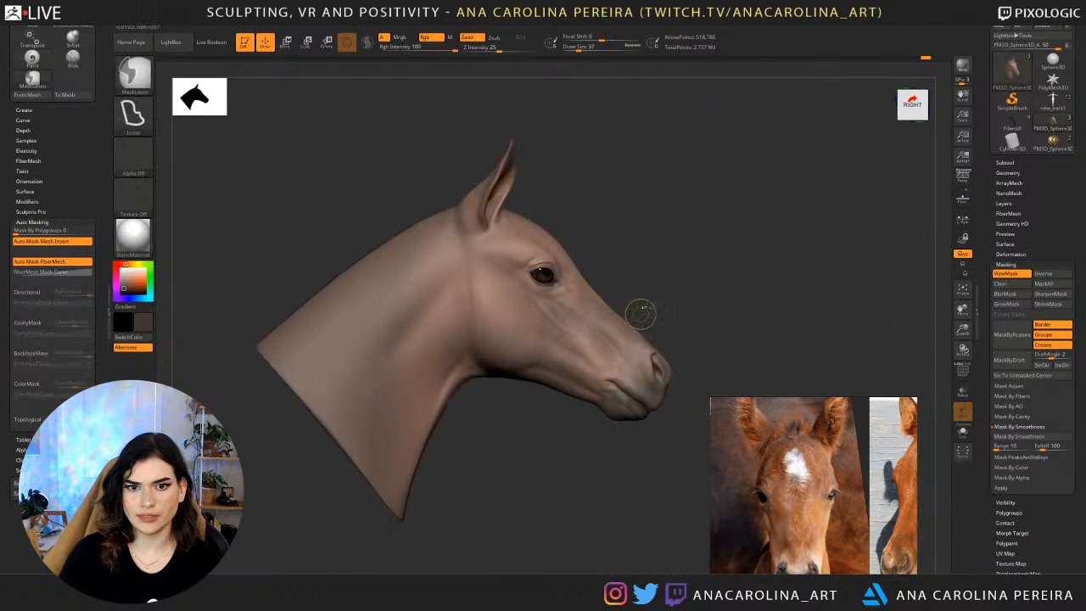
ctrl+click(689, 268)
mouse_move(726, 239)
ctrl+mouse_down()
mouse_move(442, 307)
mouse_move(714, 462)
mouse_move(825, 289)
mouse_move(672, 263)
mouse_move(635, 310)
mouse_move(702, 178)
mouse_move(632, 255)
mouse_move(621, 217)
ctrl+mouse_up()
ctrl+click(463, 235)
alt+drag(682, 297, 672, 397)
drag(671, 396, 611, 441)
drag(640, 246, 762, 273)
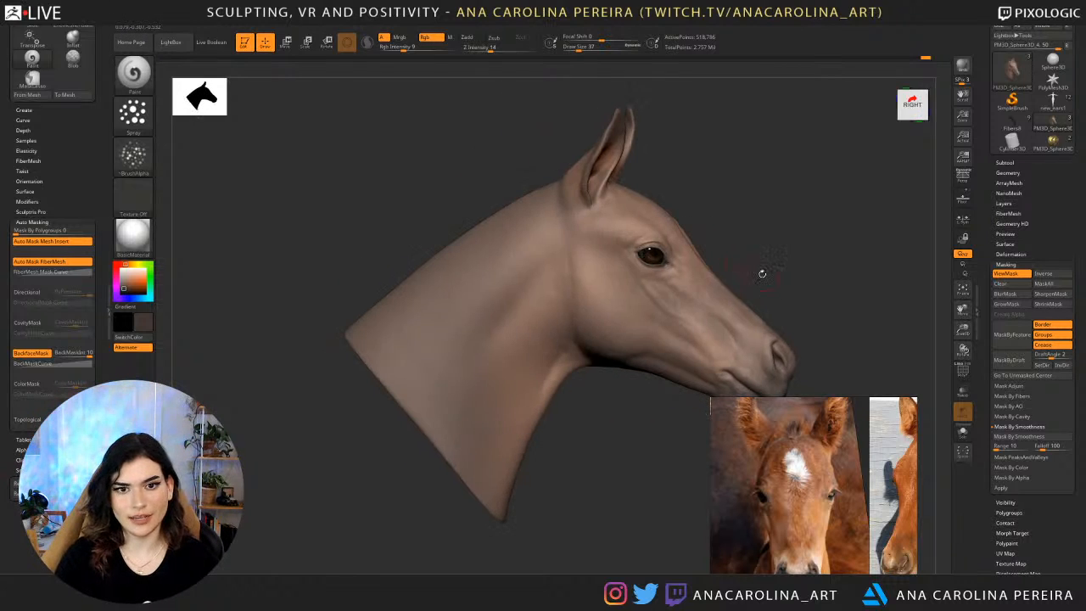
Preview an extraction of the masked strip from the neck crest in the Subtool Extract settings.
scroll(993, 254, up, 1)
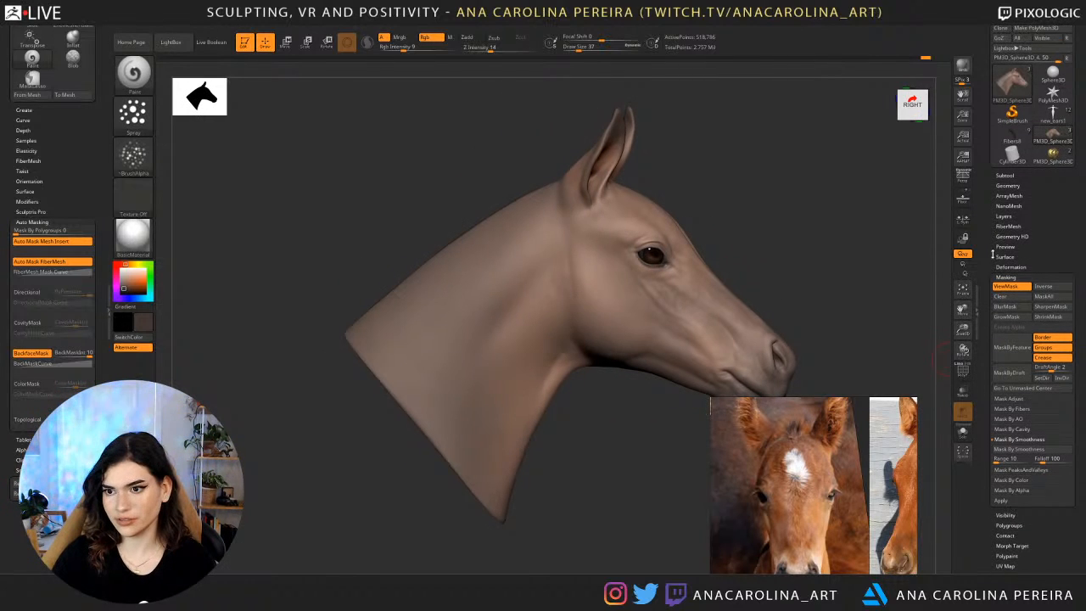
click(1012, 182)
click(1011, 175)
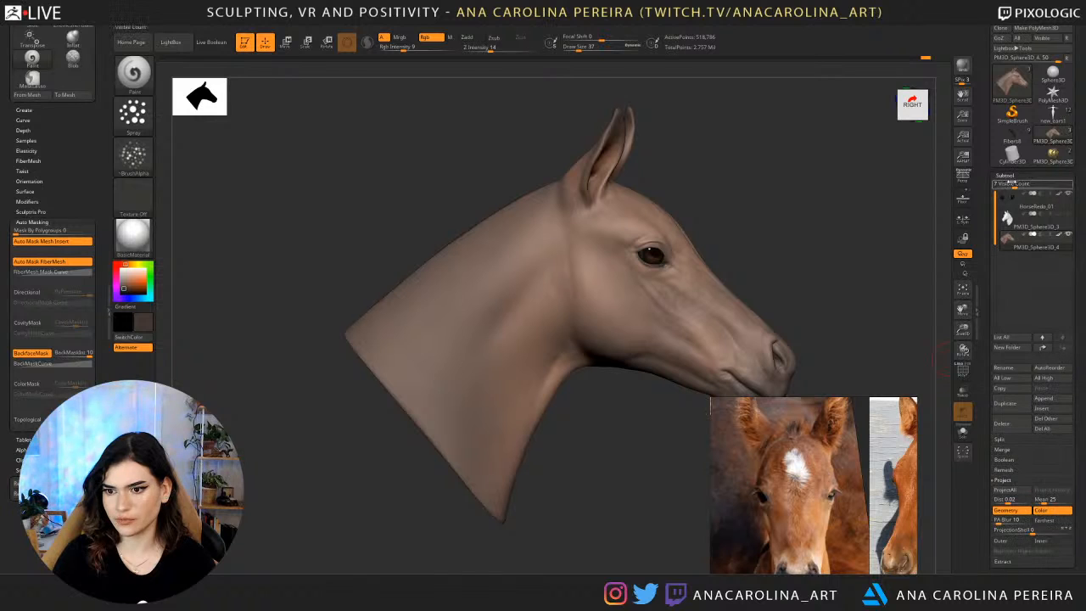
drag(979, 306, 985, 248)
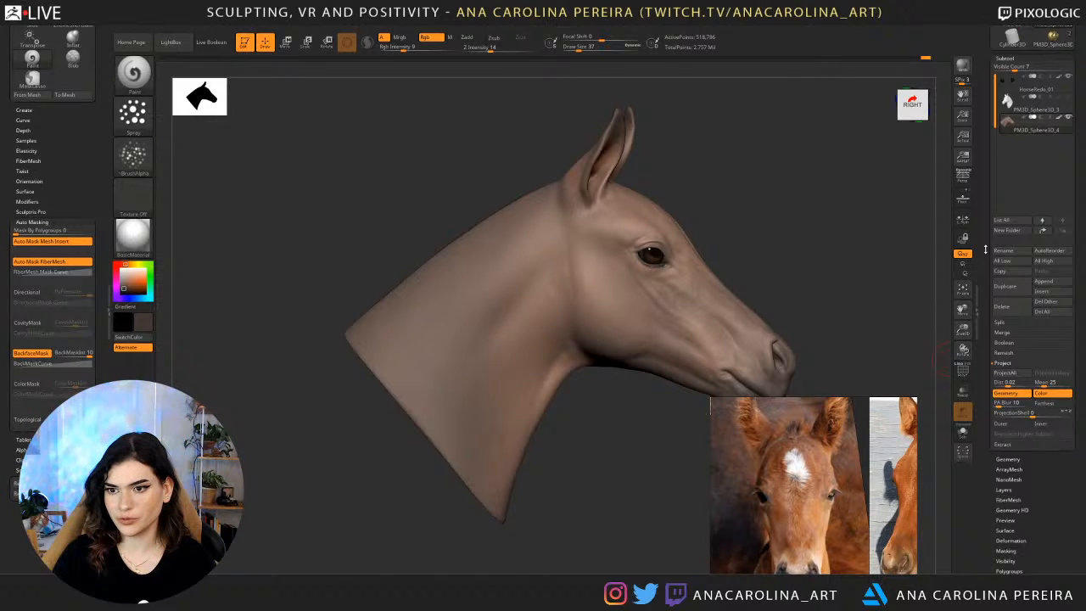
click(1006, 445)
click(1019, 391)
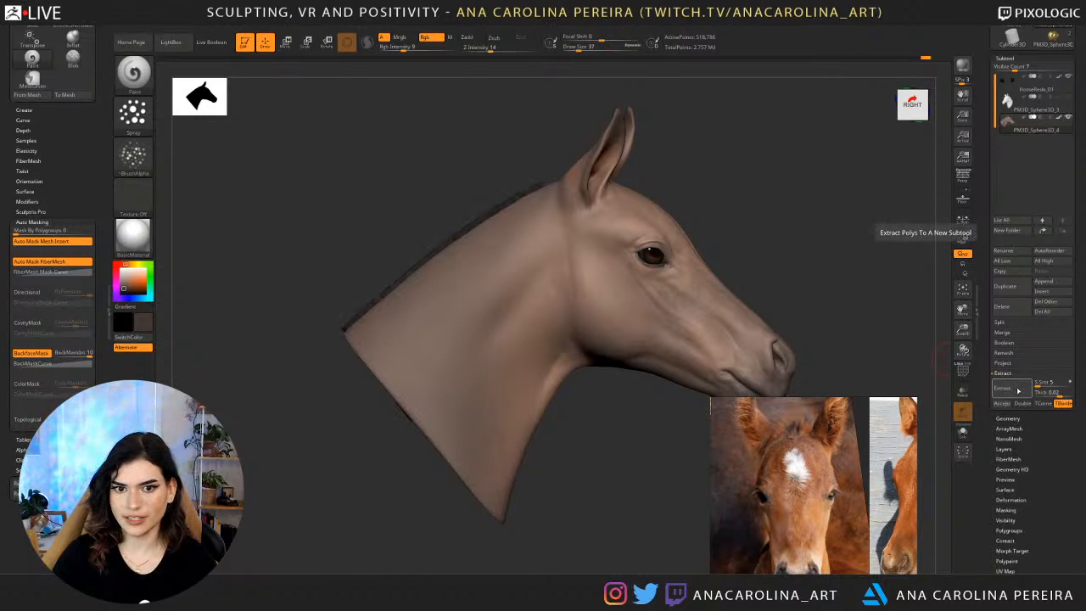
drag(927, 296, 965, 312)
drag(720, 308, 706, 353)
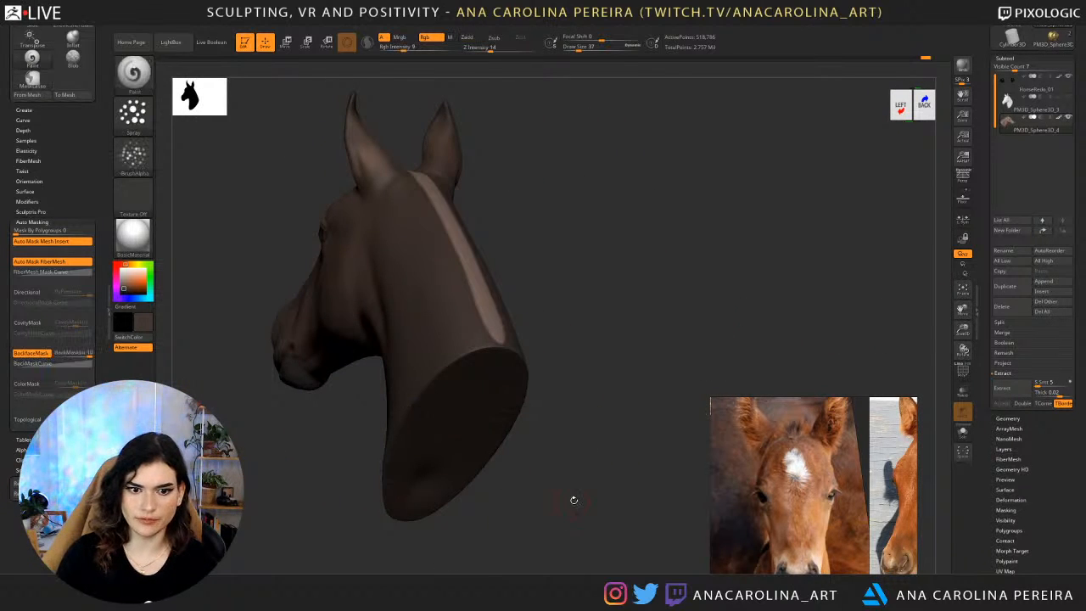
Invert the mask and preview the crest extraction again, checking it from behind.
key(ctrl+i)
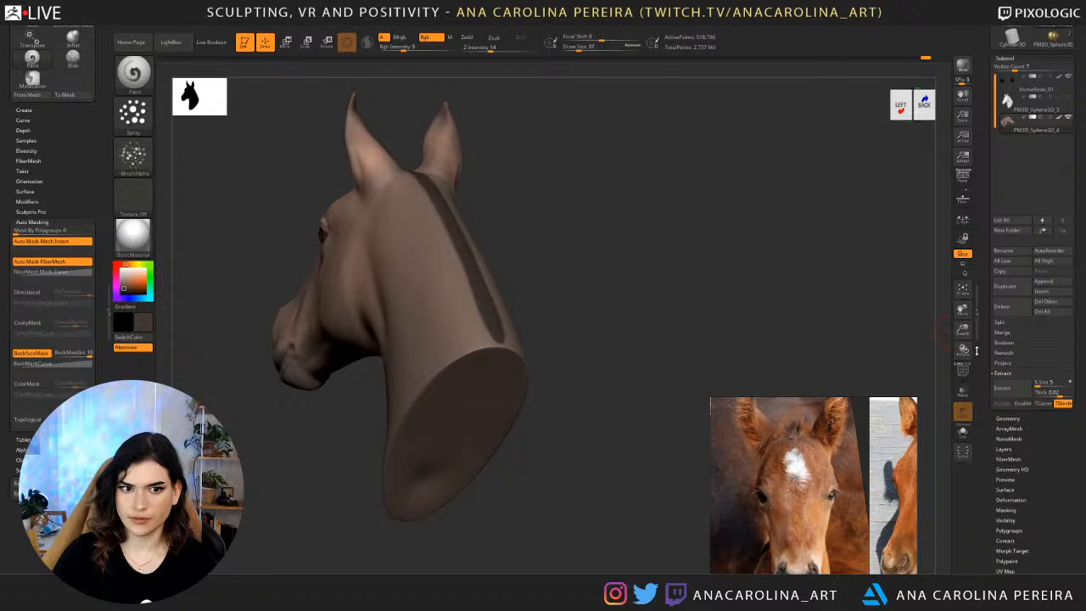
mouse_move(691, 303)
mouse_down()
mouse_move(654, 315)
mouse_move(691, 319)
mouse_up()
click(1008, 392)
drag(910, 357, 874, 346)
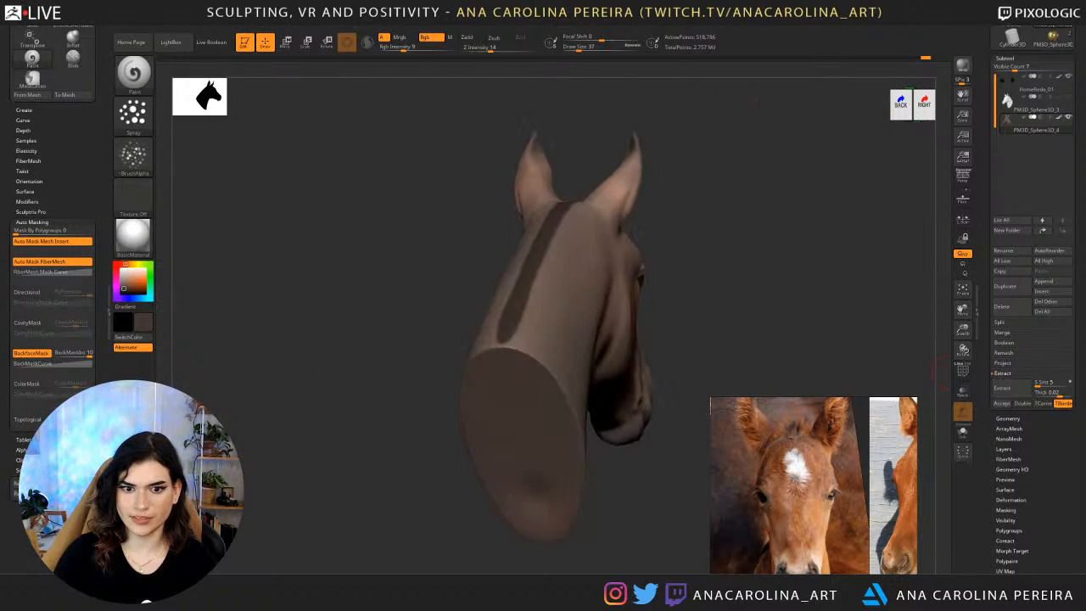
Invert the mask, try lasso-masking the neck base around the strip's end and undo it.
key(ctrl+i)
mouse_move(642, 520)
ctrl+mouse_down()
mouse_move(520, 388)
mouse_move(392, 396)
ctrl+mouse_up()
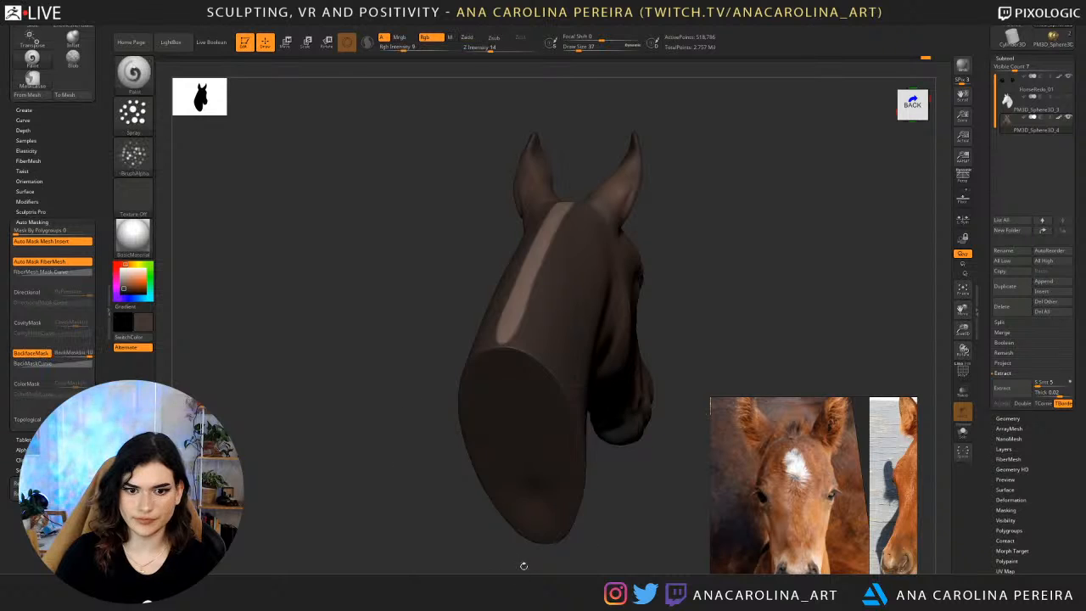
drag(521, 566, 606, 545)
mouse_move(567, 477)
ctrl+mouse_down()
mouse_move(222, 259)
mouse_move(579, 484)
ctrl+mouse_up()
ctrl+click(535, 432)
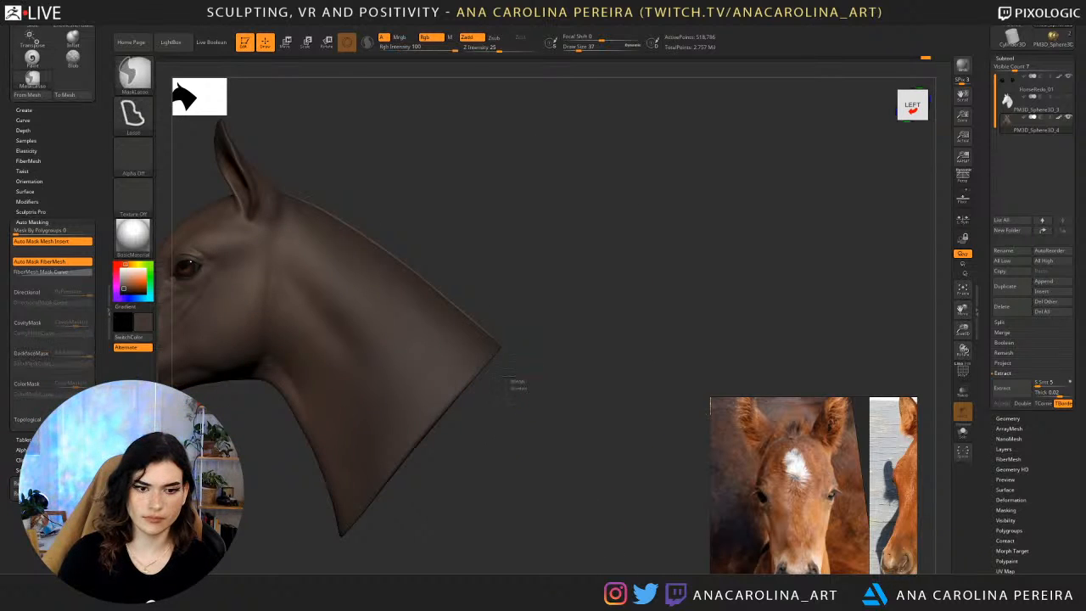
drag(524, 395, 584, 396)
key(ctrl+z)
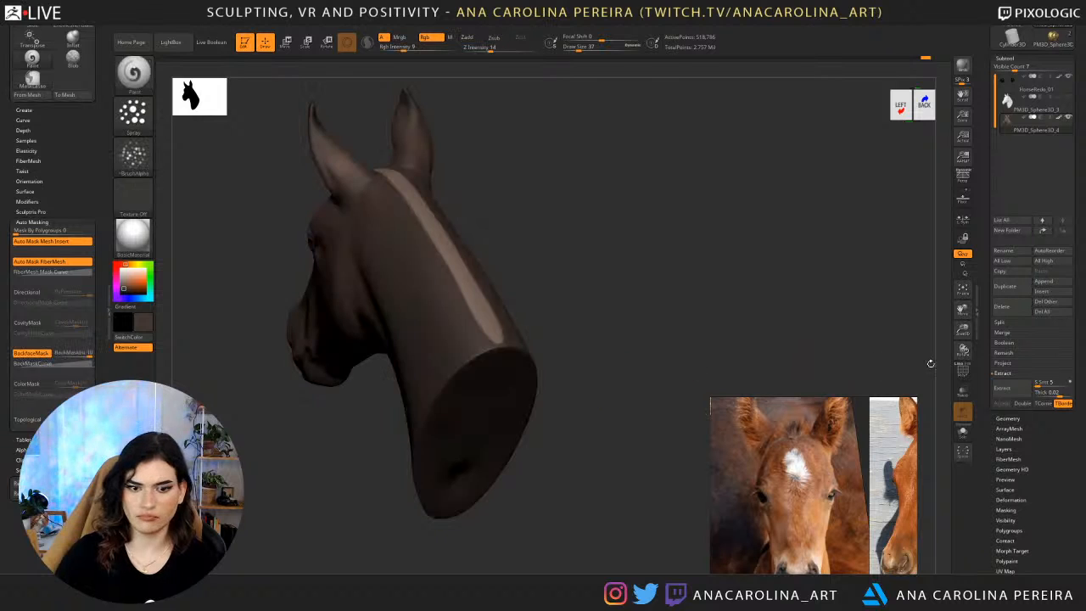
Invert the mask and extract the neck strip as a new subtool with Double enabled and a thickness of 0.02.
ctrl+click(883, 304)
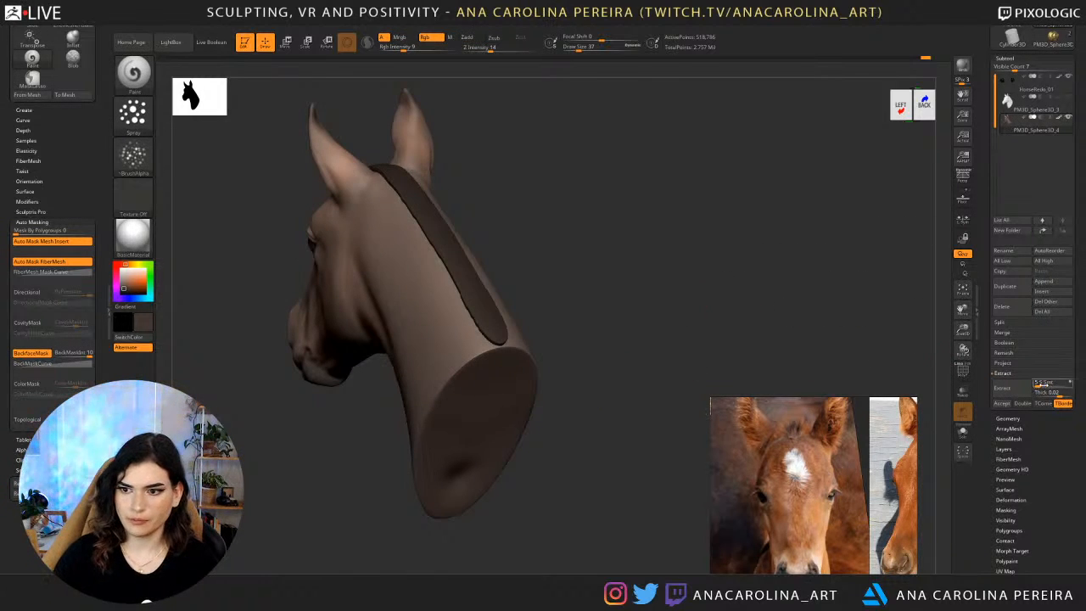
drag(1058, 394, 1062, 396)
click(1005, 389)
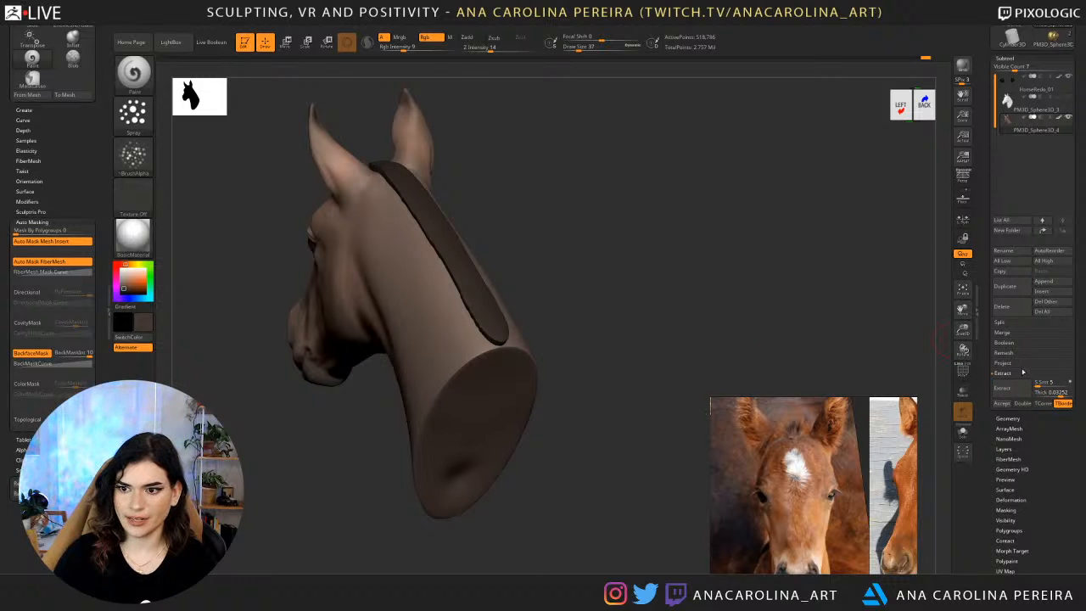
click(1002, 405)
Select the extracted strip, reshape it along the crest with the Move brush at draw size 94 and smooth it.
alt+click(491, 318)
key(space)
drag(706, 287, 716, 290)
key(b)
key(m)
key(v)
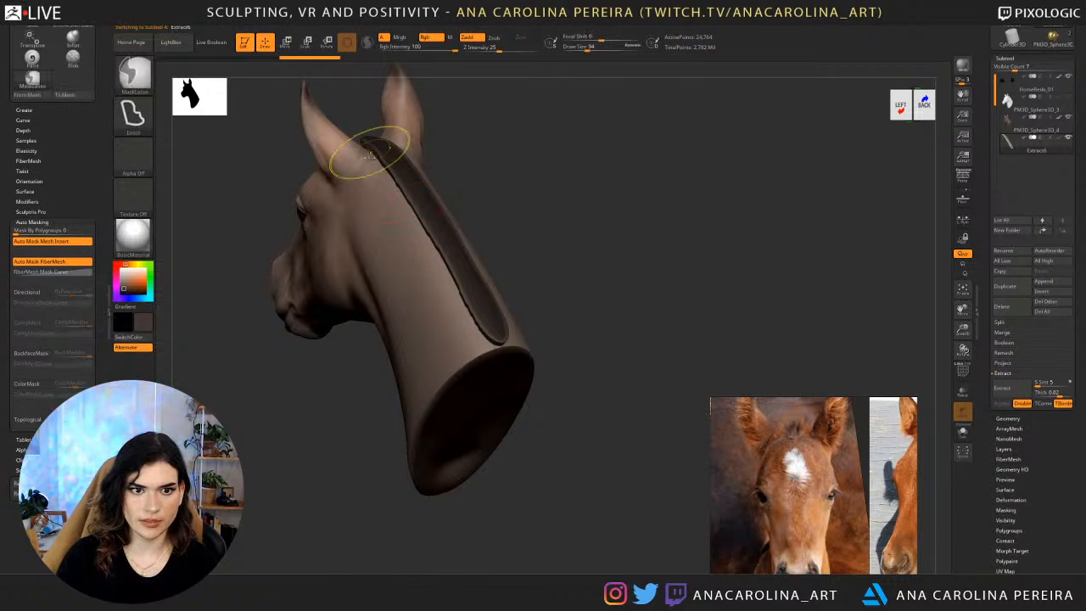
mouse_move(385, 168)
shift+mouse_down()
mouse_move(491, 341)
mouse_move(496, 306)
shift+mouse_up()
key(space)
mouse_move(442, 251)
shift+mouse_down()
mouse_move(461, 308)
mouse_move(376, 154)
shift+mouse_up()
drag(451, 156, 458, 227)
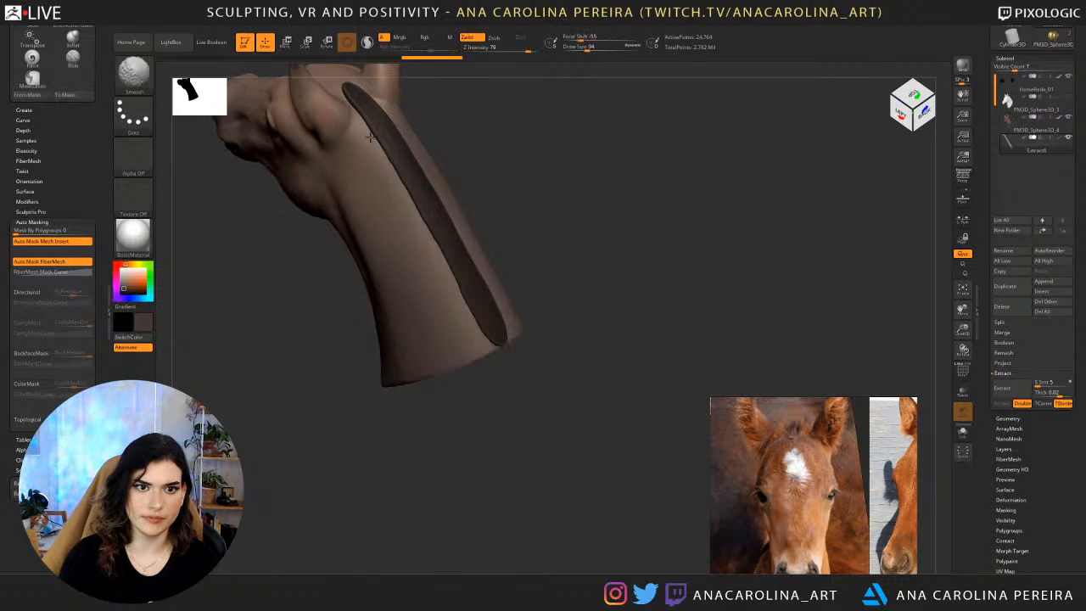
shift+drag(371, 137, 353, 96)
Set up the SnakeHook brush with AccuCurve enabled and a draw size of 62.
mouse_move(466, 219)
mouse_down()
mouse_move(502, 167)
mouse_move(548, 195)
mouse_move(544, 222)
mouse_move(480, 204)
mouse_move(686, 176)
mouse_up()
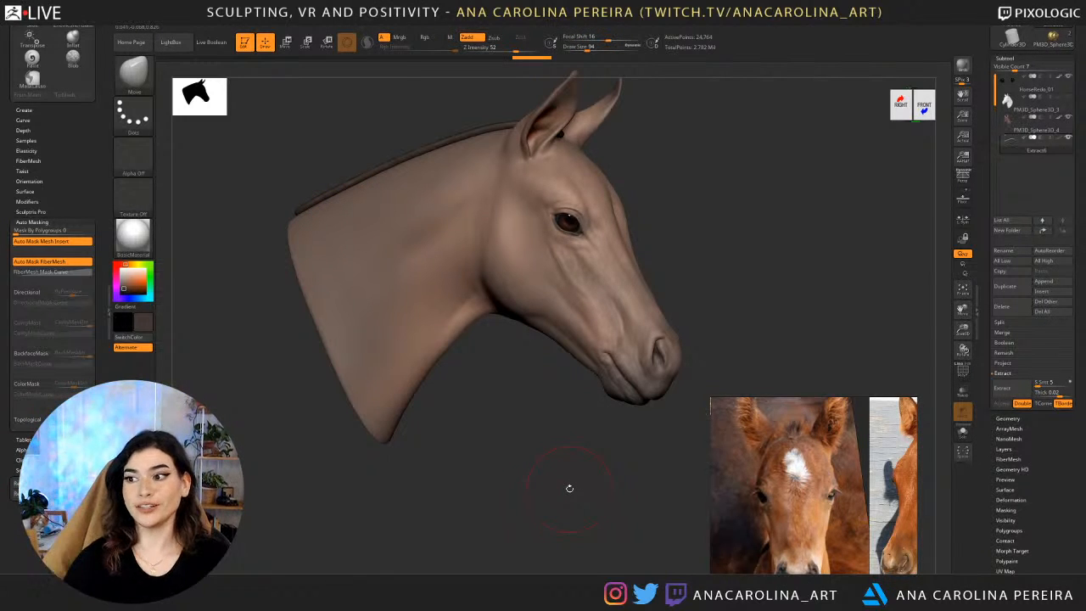
drag(570, 489, 504, 436)
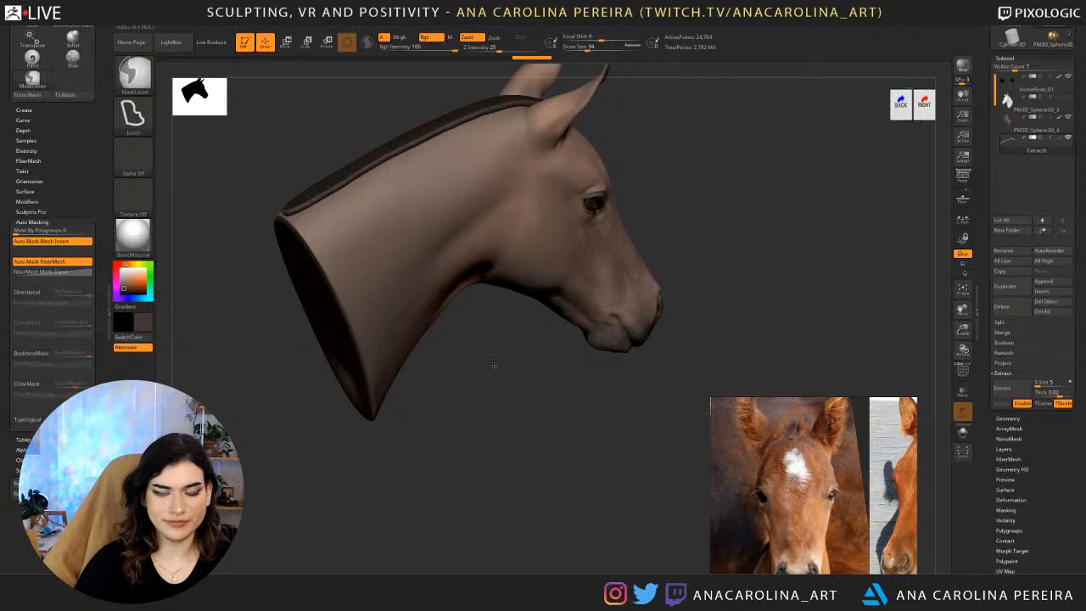
mouse_move(496, 354)
mouse_down()
mouse_move(495, 413)
mouse_move(480, 374)
mouse_up()
key(b)
key(s)
key(h)
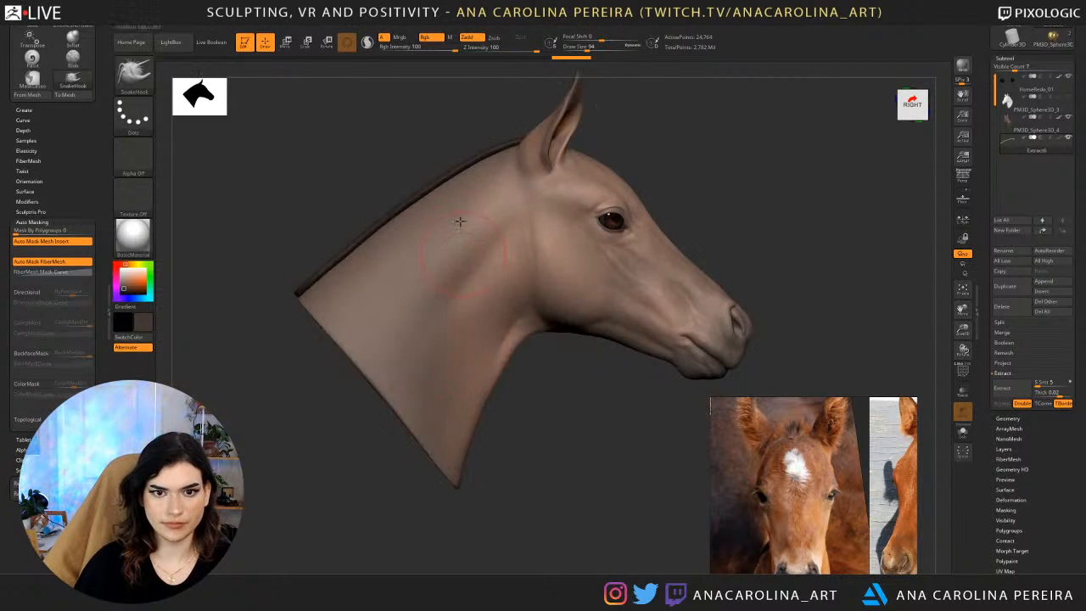
key(s)
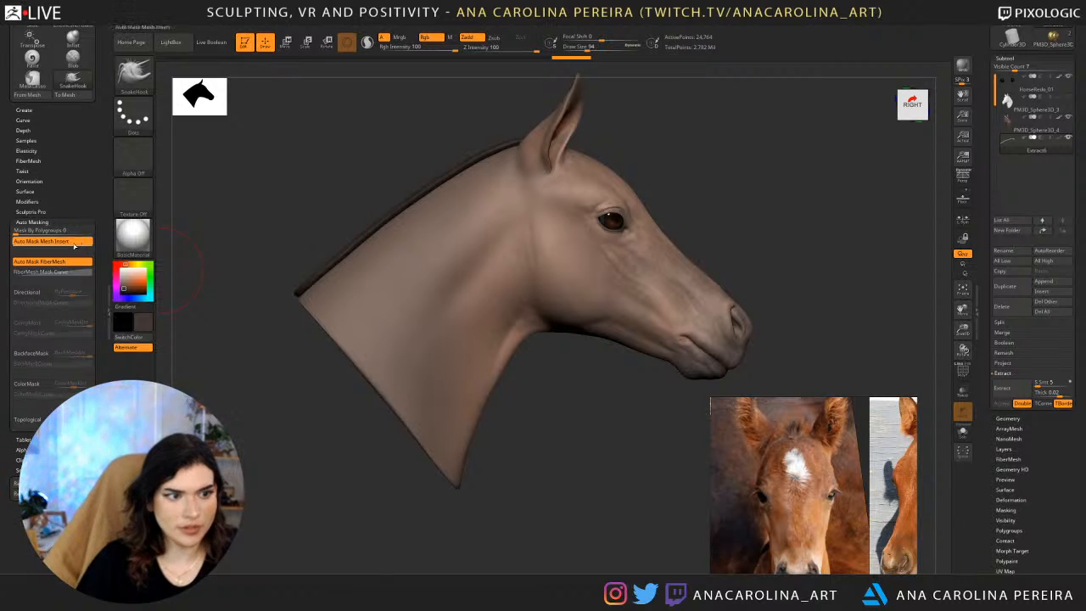
click(34, 221)
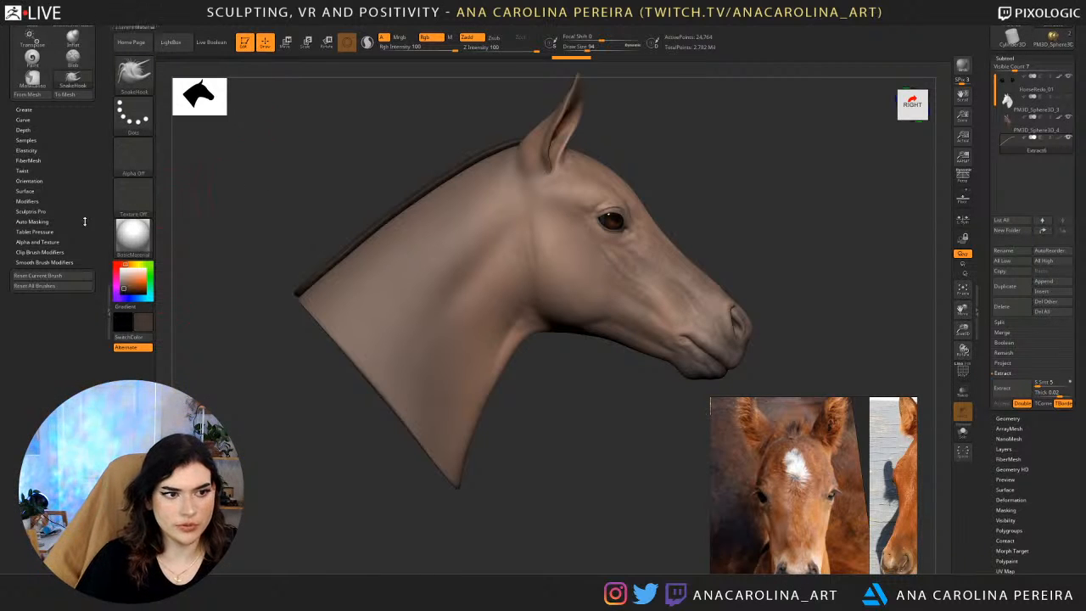
click(24, 120)
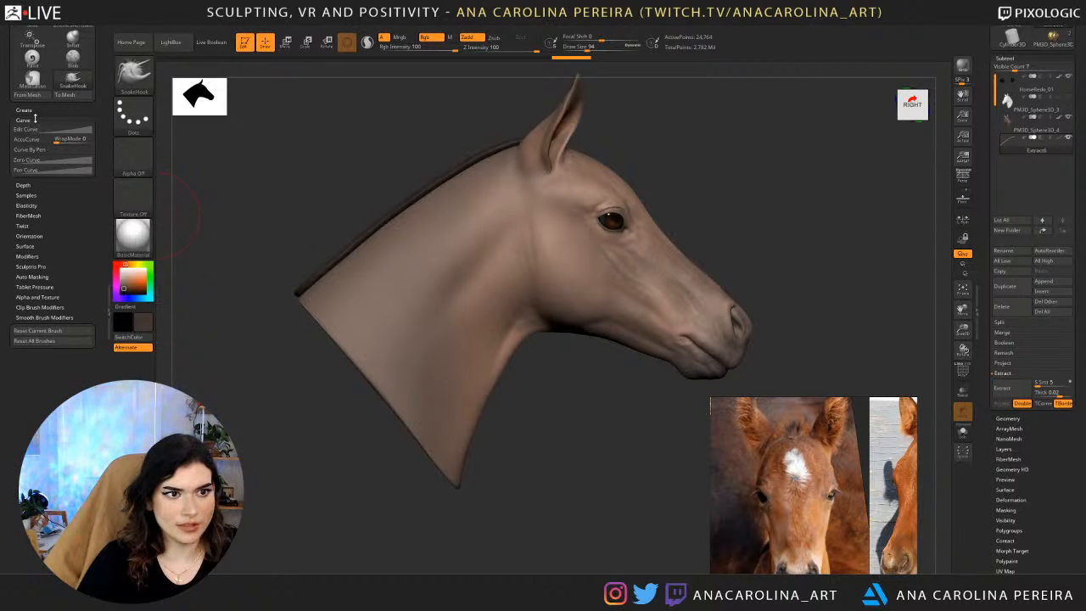
click(26, 138)
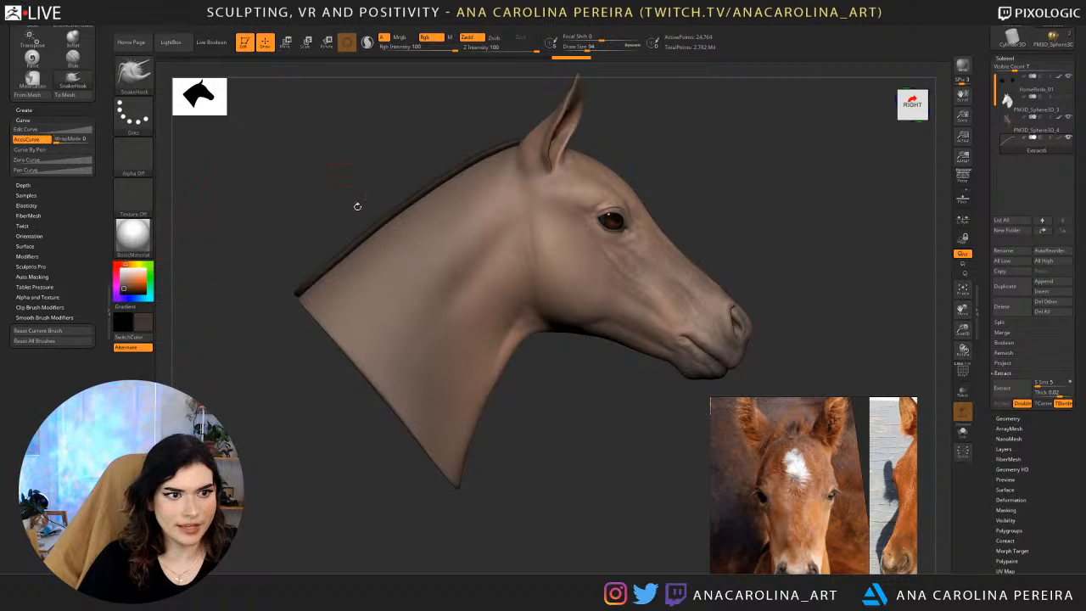
mouse_move(387, 206)
mouse_down()
mouse_move(369, 168)
mouse_move(314, 189)
mouse_move(379, 173)
mouse_up()
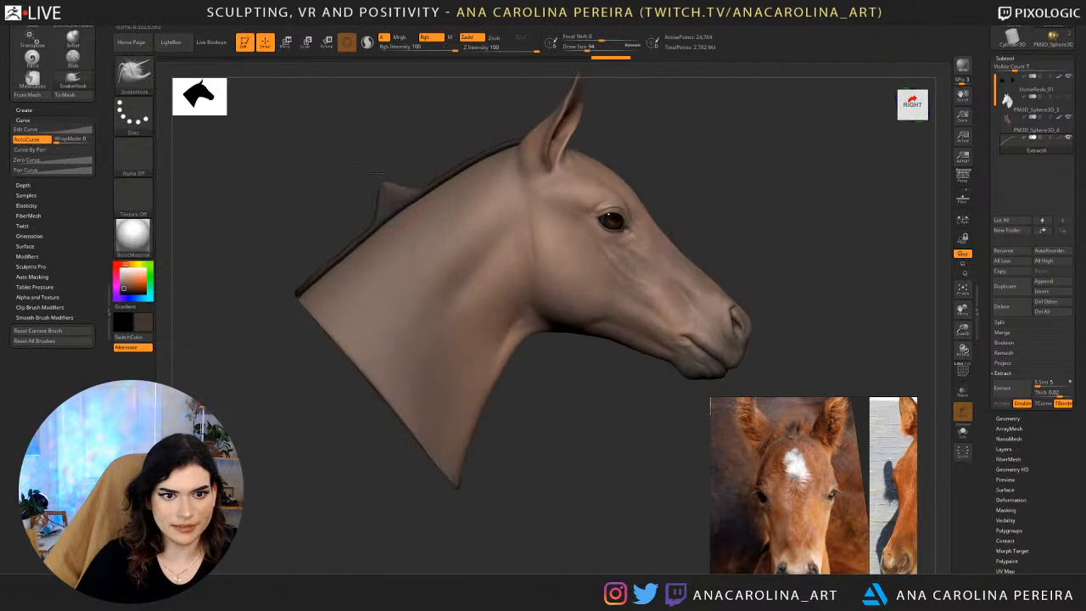
key(space)
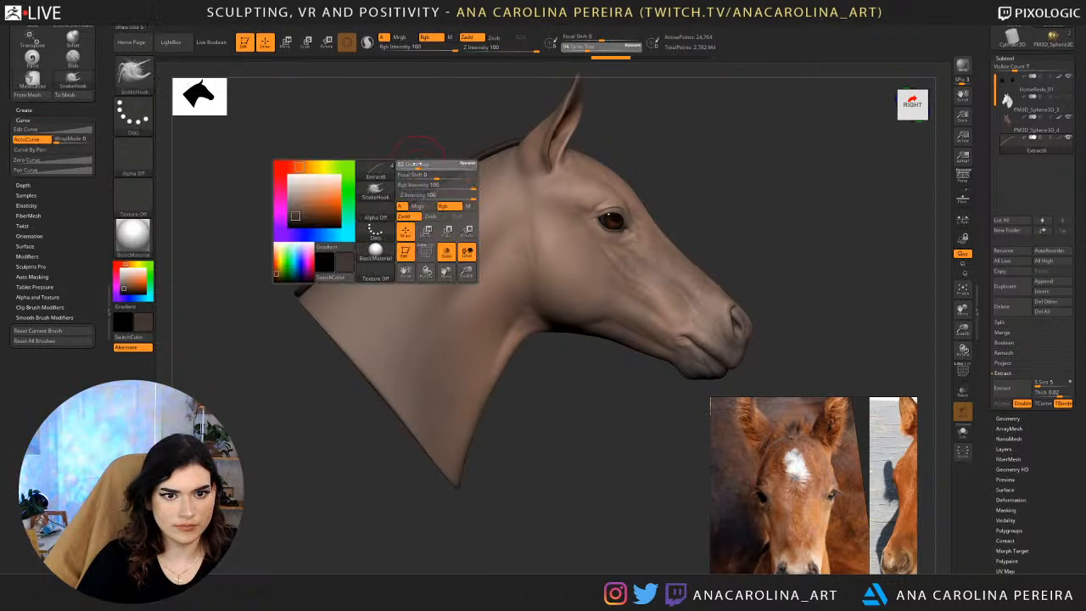
Try pulling a few pointed tufts from the upper part of the mane strip and undo them.
mouse_move(431, 184)
mouse_down()
mouse_move(403, 157)
mouse_move(432, 134)
mouse_move(475, 134)
mouse_up()
mouse_move(494, 148)
mouse_down()
mouse_move(488, 129)
mouse_move(435, 103)
mouse_move(372, 139)
mouse_move(516, 121)
mouse_up()
key(ctrl+z)
key(ctrl+z)
key(ctrl+z)
key(ctrl+z)
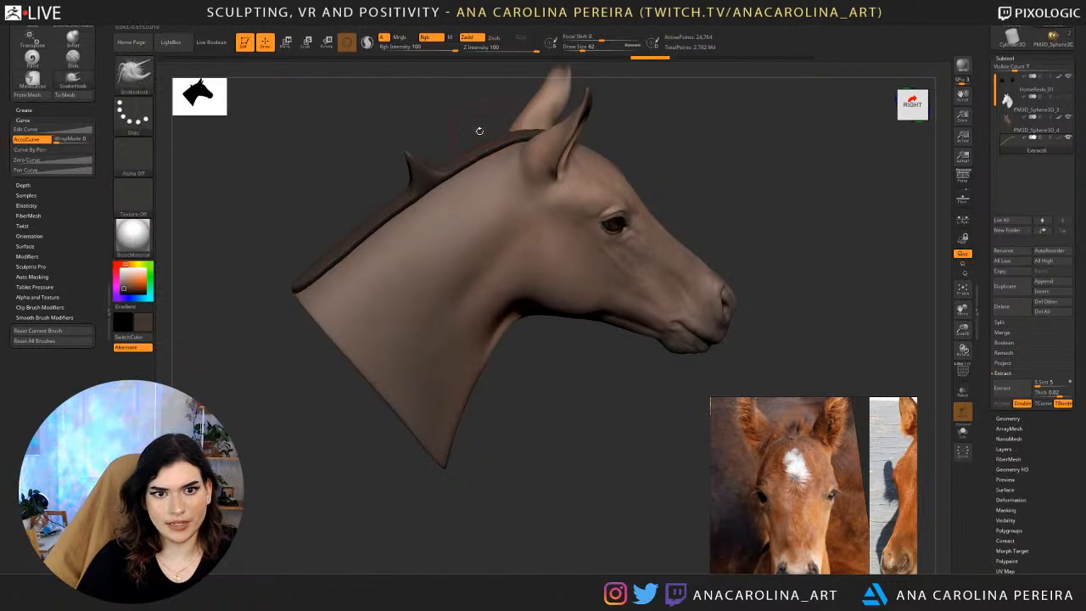
key(ctrl+z)
Pull a row of short pointed tufts with SnakeHook along the upper and middle mane strip behind the ears.
mouse_move(446, 168)
mouse_down()
mouse_move(435, 141)
mouse_move(456, 134)
mouse_up()
mouse_move(453, 106)
mouse_down()
mouse_move(500, 111)
mouse_move(457, 120)
mouse_up()
drag(467, 164, 481, 123)
mouse_move(500, 143)
mouse_down()
mouse_move(505, 119)
mouse_move(540, 131)
mouse_up()
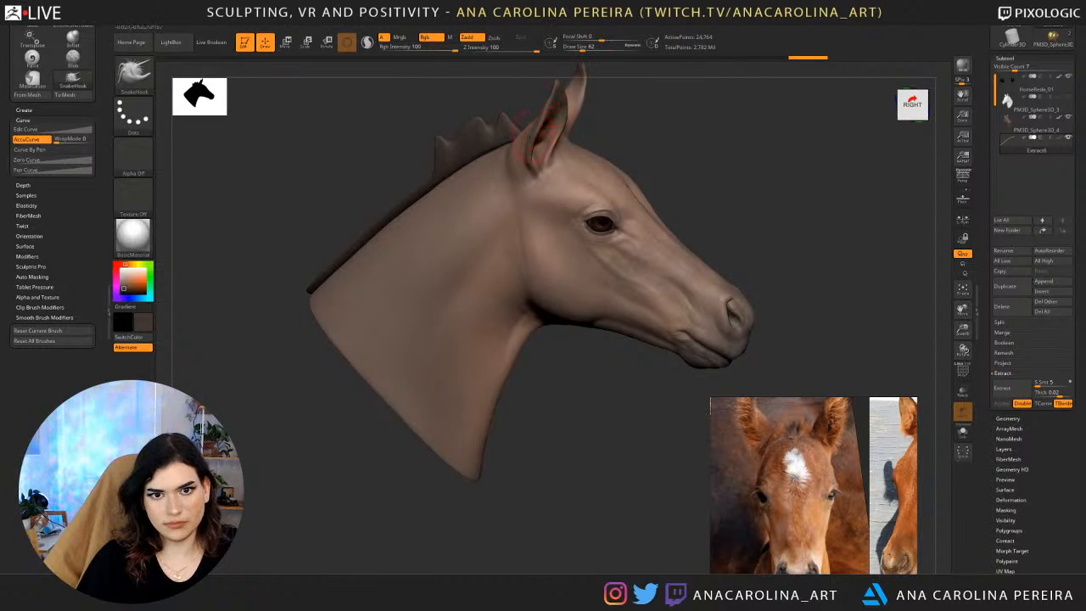
mouse_move(616, 146)
mouse_down()
mouse_move(578, 148)
mouse_move(513, 115)
mouse_move(520, 125)
mouse_move(539, 111)
mouse_move(540, 91)
mouse_move(558, 93)
mouse_move(526, 107)
mouse_up()
mouse_move(444, 108)
mouse_down()
mouse_move(436, 91)
mouse_move(386, 127)
mouse_up()
mouse_move(432, 170)
mouse_down()
mouse_move(424, 146)
mouse_move(407, 159)
mouse_up()
mouse_move(397, 160)
mouse_down()
mouse_move(377, 176)
mouse_move(392, 188)
mouse_up()
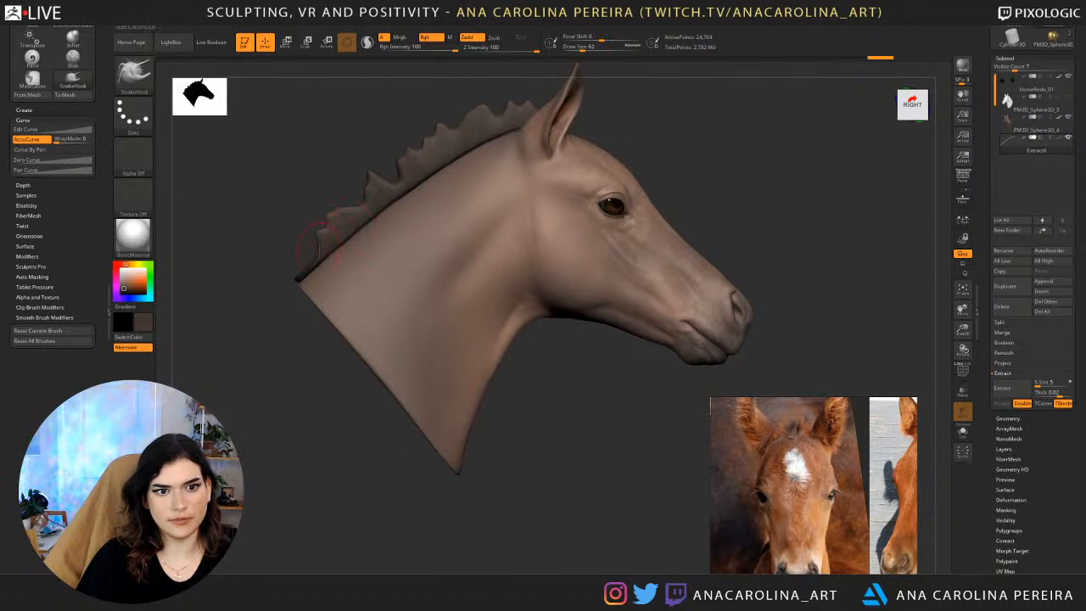
Pull the remaining SnakeHook tufts along the lower end of the mane and check the mane's outline.
mouse_move(316, 253)
mouse_down()
mouse_move(279, 255)
mouse_move(323, 212)
mouse_up()
mouse_move(355, 209)
mouse_down()
mouse_move(356, 189)
mouse_move(328, 224)
mouse_move(363, 188)
mouse_move(405, 176)
mouse_move(341, 194)
mouse_move(356, 191)
mouse_up()
key(space)
key(space)
mouse_move(358, 213)
mouse_down()
mouse_move(350, 200)
mouse_move(302, 221)
mouse_move(299, 211)
mouse_move(276, 242)
mouse_move(289, 255)
mouse_move(357, 197)
mouse_move(474, 177)
mouse_up()
key(space)
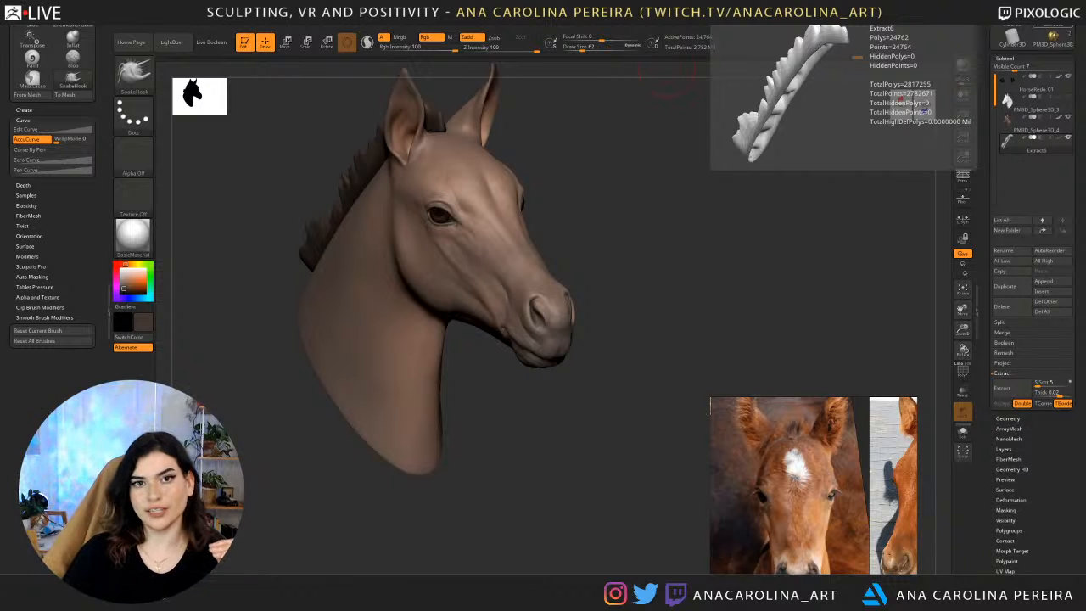
drag(830, 304, 820, 286)
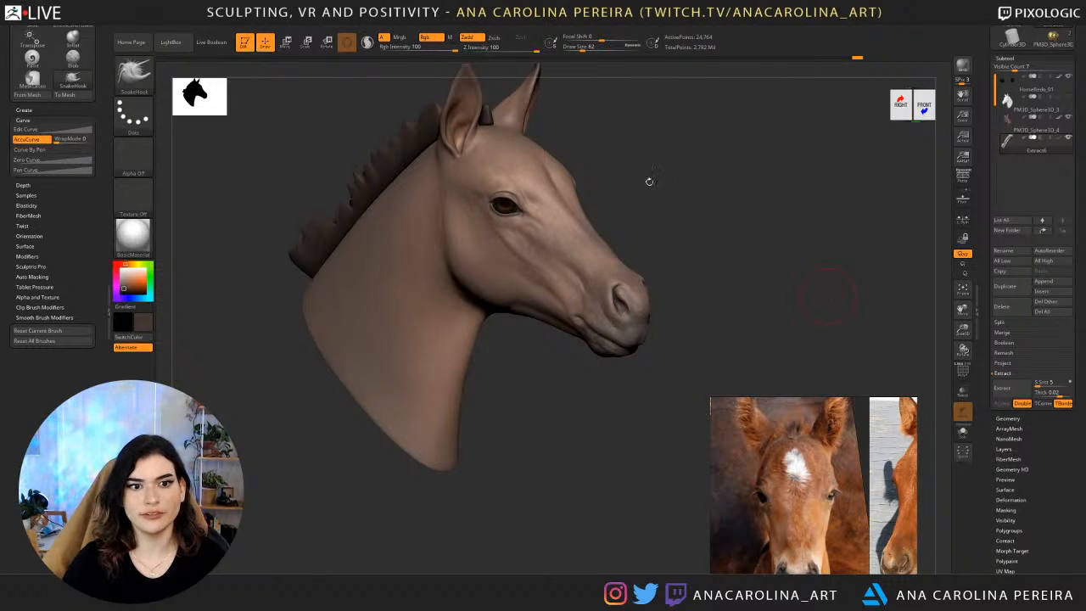
Sharpen the tufts along the mane with the Pinch brush at a draw size of 149.
mouse_move(711, 175)
mouse_down()
mouse_move(669, 175)
mouse_move(834, 213)
mouse_move(718, 204)
mouse_move(737, 255)
mouse_move(704, 220)
mouse_move(647, 237)
mouse_up()
key(b)
key(p)
key(i)
key(space)
mouse_move(521, 246)
mouse_down()
mouse_move(618, 238)
mouse_move(402, 256)
mouse_move(471, 283)
mouse_up()
mouse_move(533, 211)
mouse_down()
mouse_move(596, 156)
mouse_move(390, 334)
mouse_up()
drag(365, 418, 449, 372)
mouse_move(596, 284)
shift+mouse_down()
mouse_move(620, 280)
mouse_move(610, 290)
mouse_move(604, 264)
mouse_move(769, 244)
mouse_move(752, 250)
mouse_move(666, 222)
shift+mouse_up()
Switch back to SnakeHook and shift the whole mane strip slightly toward the ears with the Move gizmo.
key(b)
key(s)
key(h)
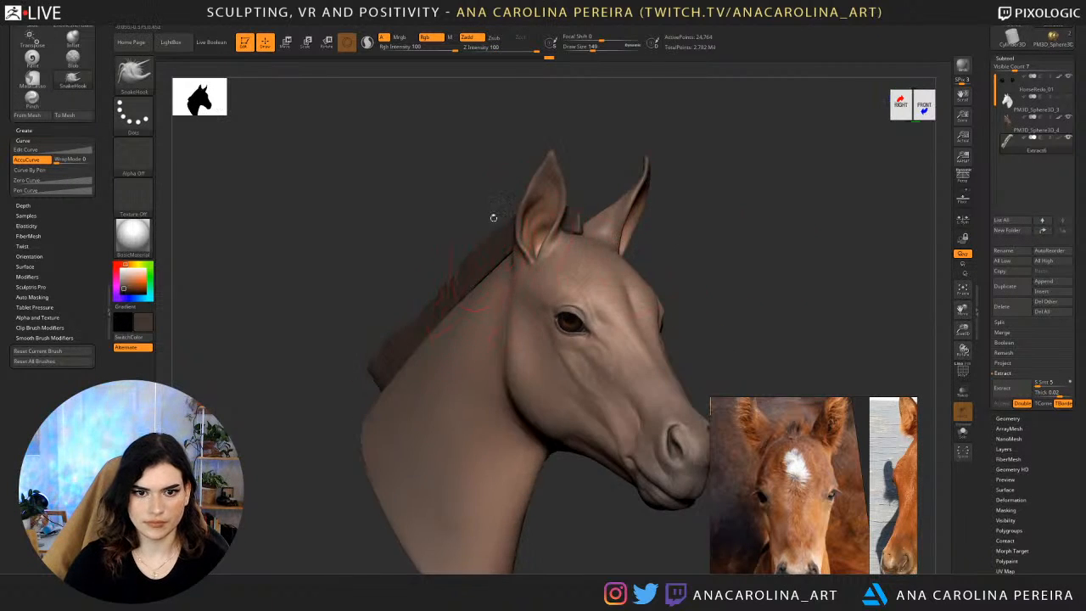
drag(493, 218, 536, 260)
key(w)
drag(625, 332, 624, 338)
drag(675, 387, 679, 388)
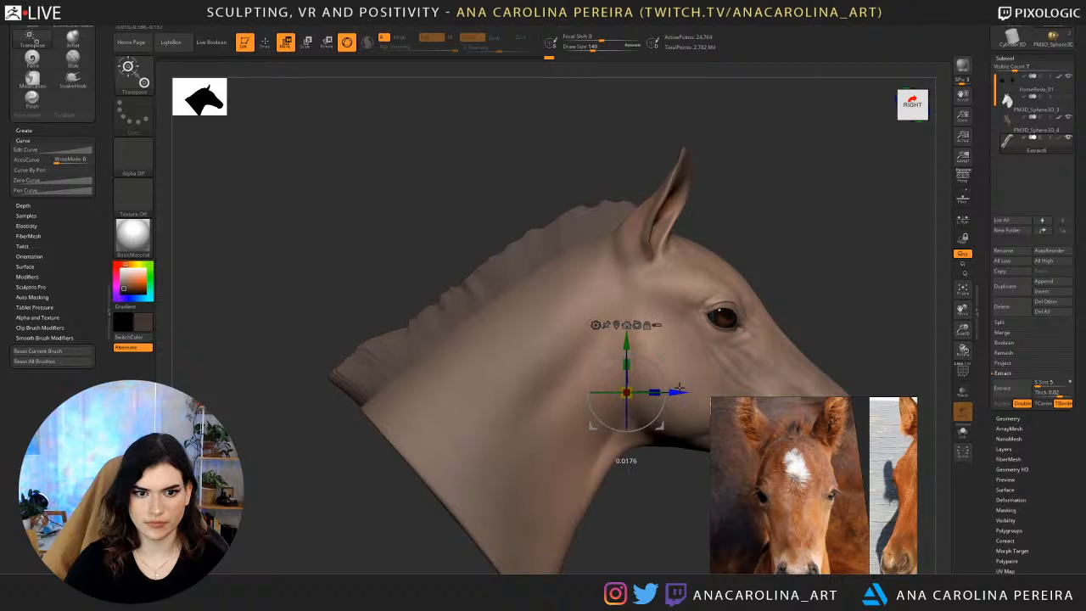
Select the head subtool and set up the SnakeHook brush with a draw size of 71.
mouse_move(810, 242)
mouse_down()
mouse_move(735, 230)
mouse_move(658, 197)
mouse_move(713, 203)
mouse_move(720, 228)
mouse_up()
alt+click(618, 276)
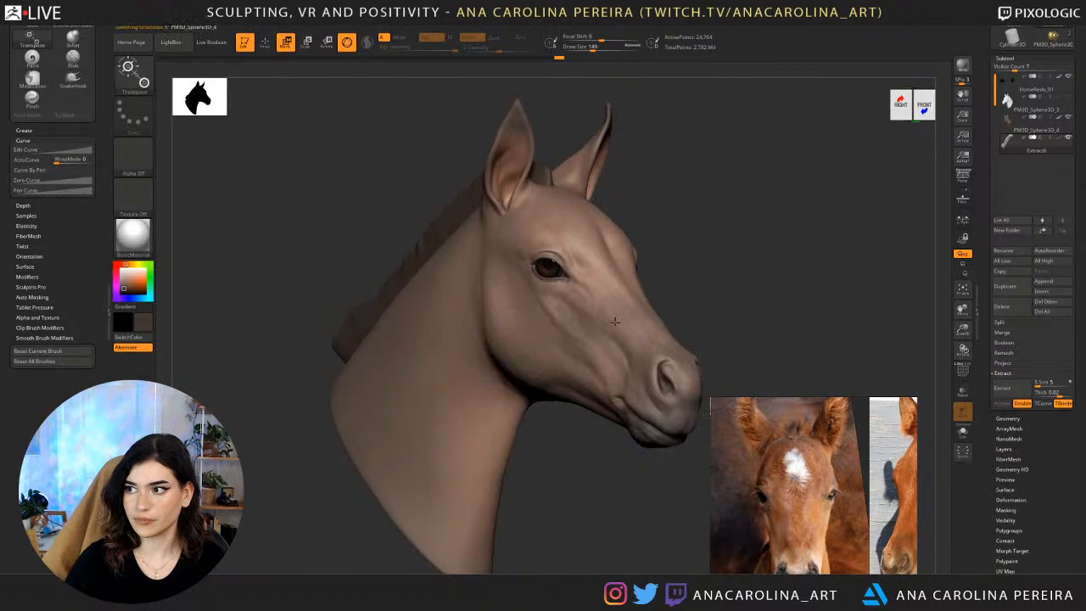
alt+drag(718, 287, 715, 238)
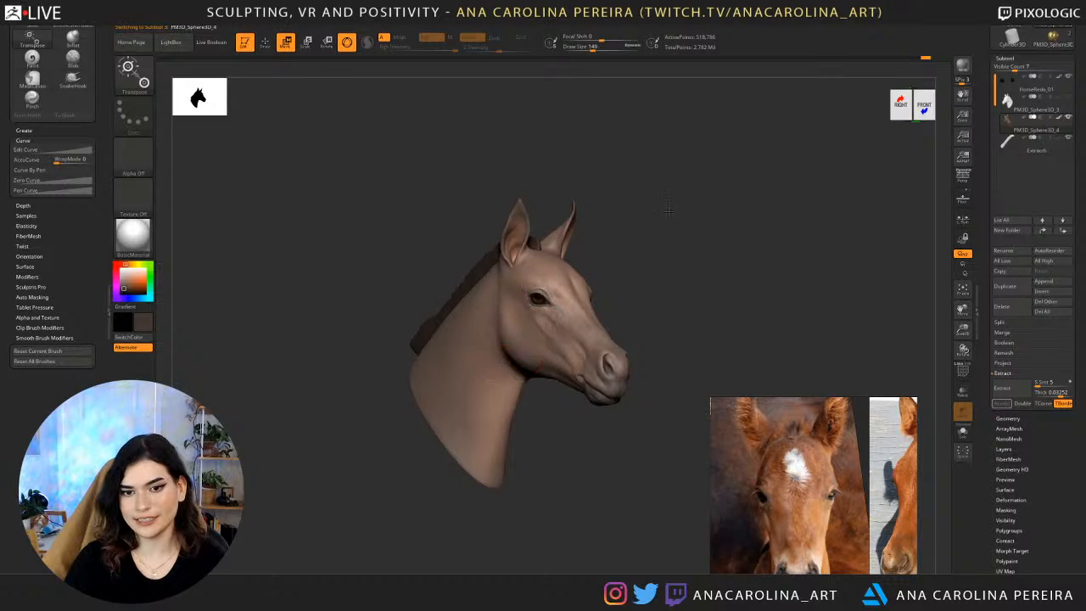
alt+drag(631, 229, 655, 293)
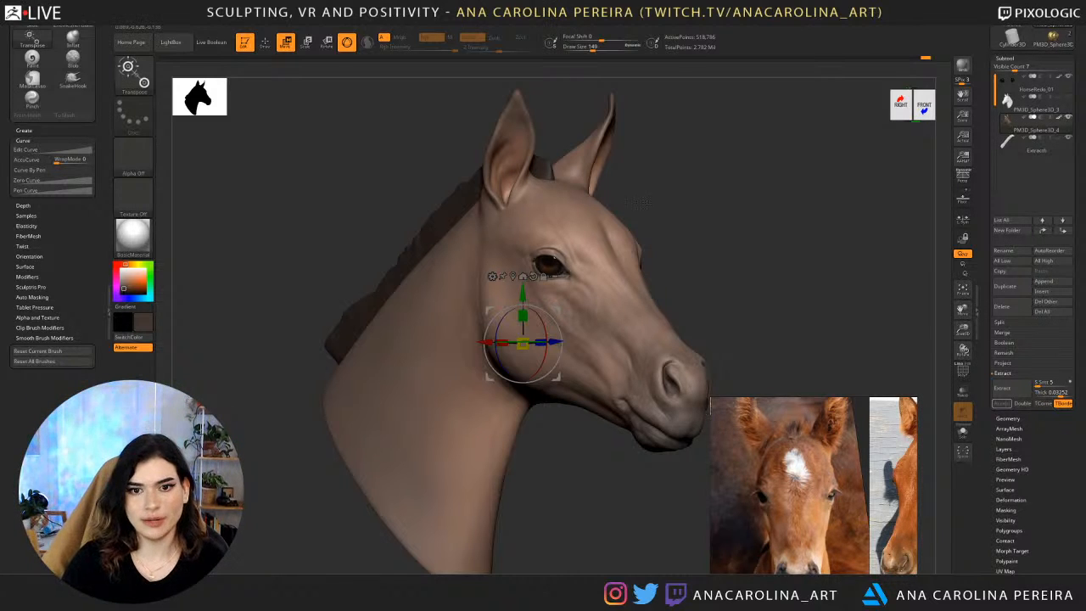
mouse_move(656, 292)
mouse_down()
mouse_move(635, 202)
mouse_move(656, 197)
mouse_move(654, 177)
mouse_move(628, 189)
mouse_up()
key(b)
key(s)
key(h)
key(s)
click(634, 199)
key(b)
key(s)
key(h)
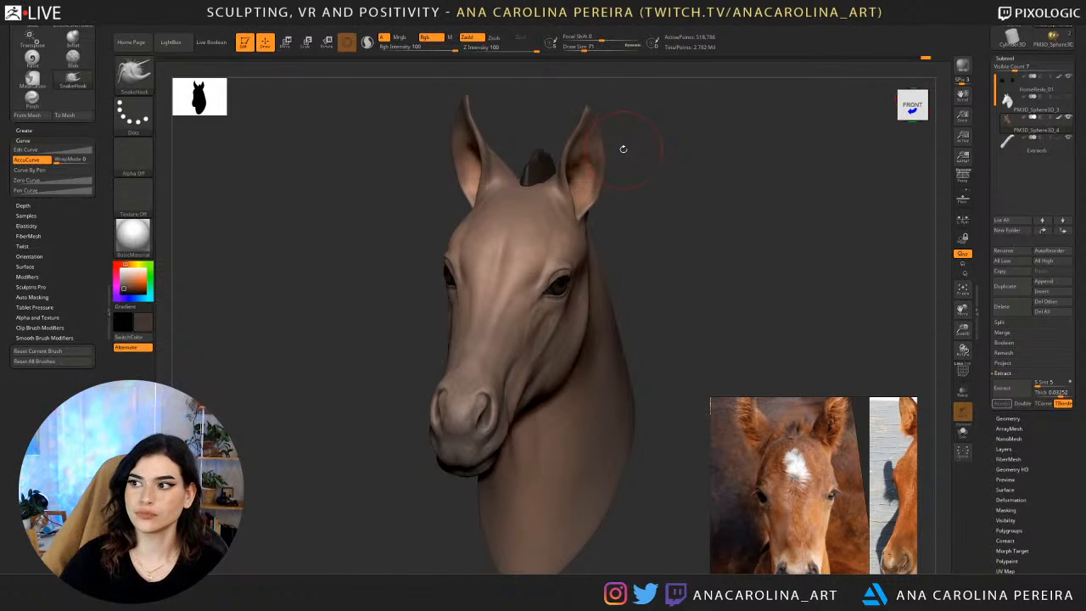
drag(816, 258, 796, 206)
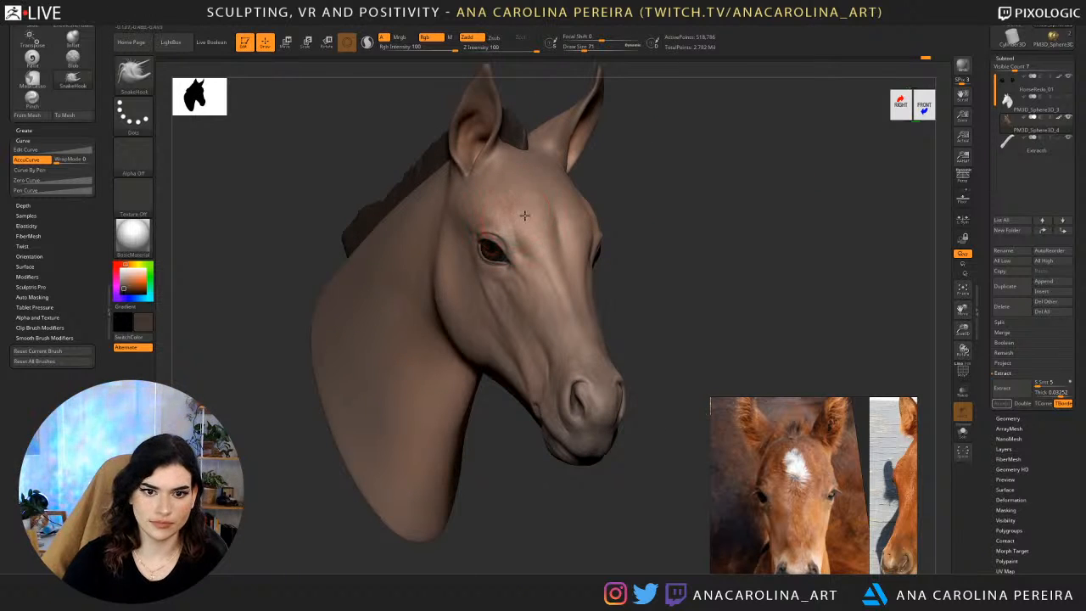
Switch to the Paint brush with a draw size of 20 and undo the trial stroke on the forehead.
key(b)
key(p)
key(a)
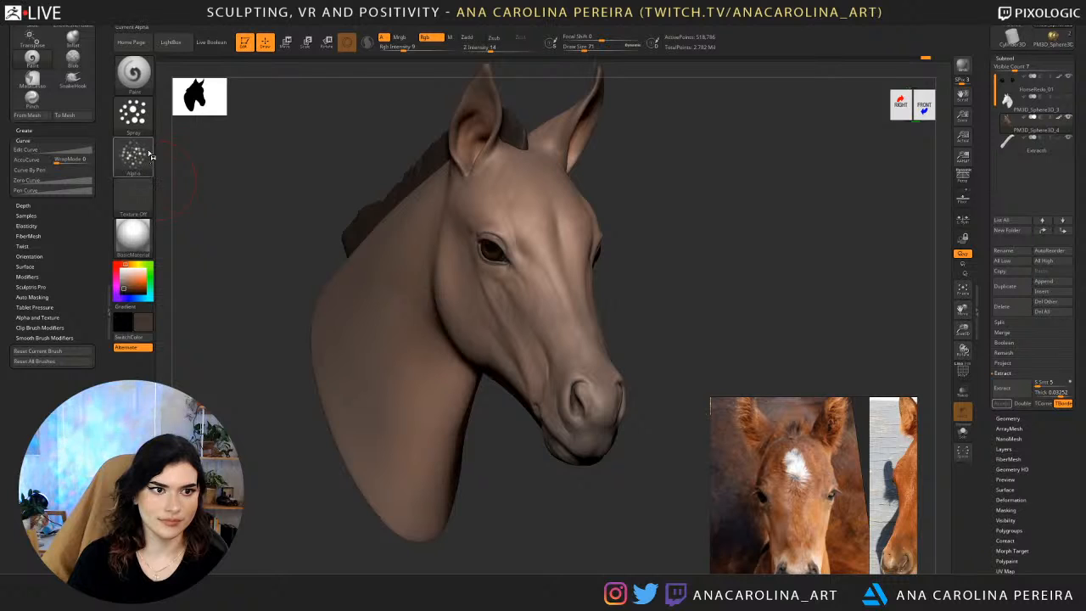
key(space)
mouse_move(615, 162)
mouse_down()
mouse_move(622, 170)
mouse_move(535, 189)
mouse_move(545, 238)
mouse_move(571, 226)
mouse_move(557, 175)
mouse_move(617, 179)
mouse_move(549, 182)
mouse_move(558, 187)
mouse_up()
key(ctrl+z)
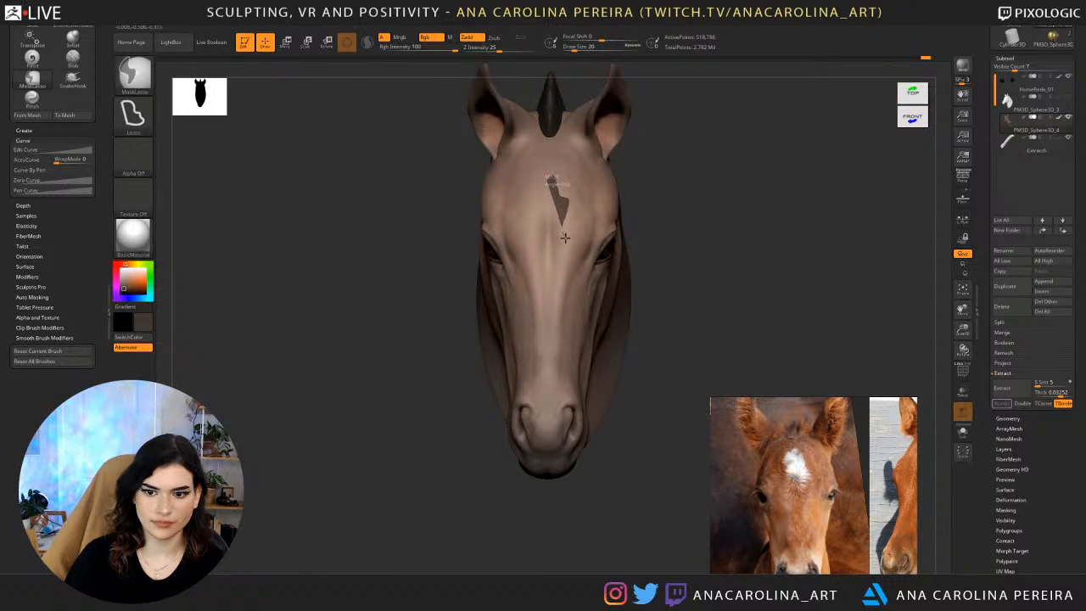
Mask a jagged diamond-shaped marking on the center of the forehead with MaskLasso and soften its edge.
mouse_move(565, 238)
ctrl+mouse_down()
mouse_move(557, 254)
mouse_move(536, 254)
mouse_move(538, 204)
mouse_move(551, 179)
ctrl+mouse_up()
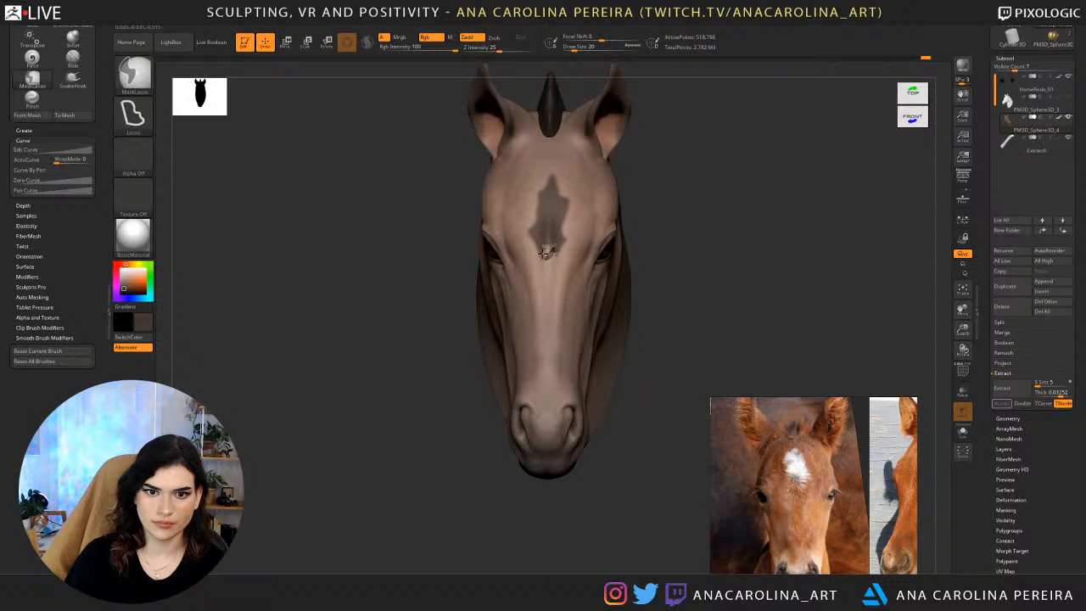
key(ctrl+i)
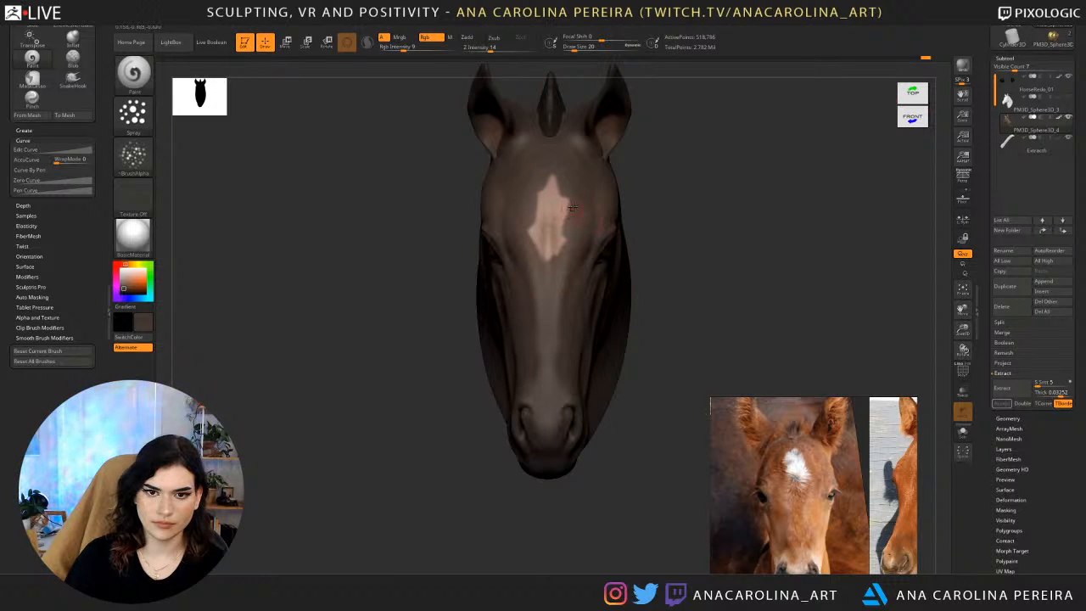
ctrl+click(658, 169)
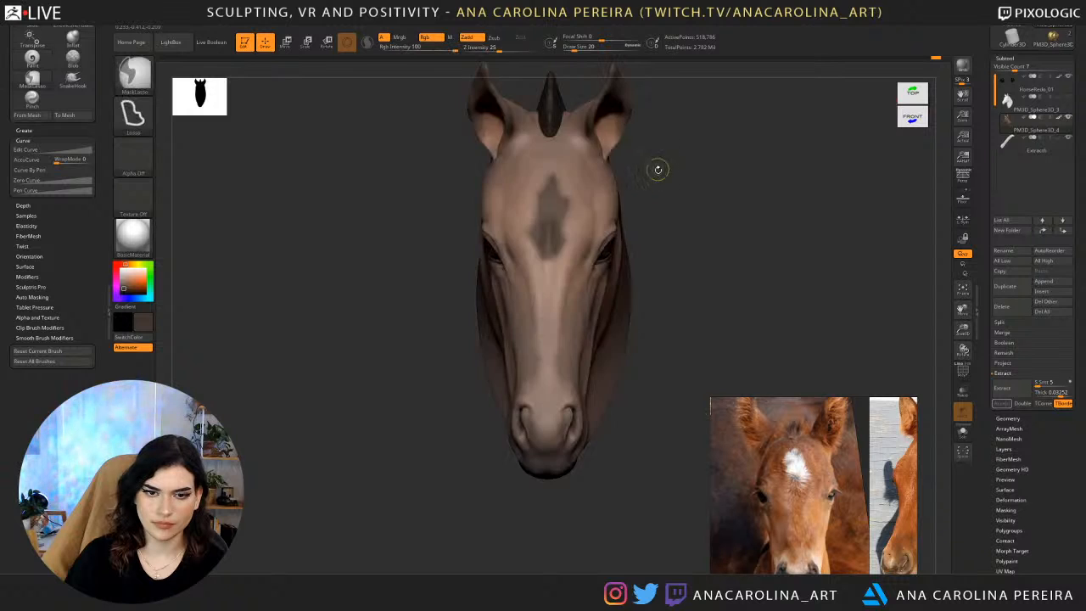
ctrl+click(662, 184)
Refine the forehead mask's outline and invert it so only the marking can be painted.
mouse_move(630, 185)
mouse_down()
mouse_move(662, 190)
mouse_move(547, 211)
mouse_up()
ctrl+click(632, 197)
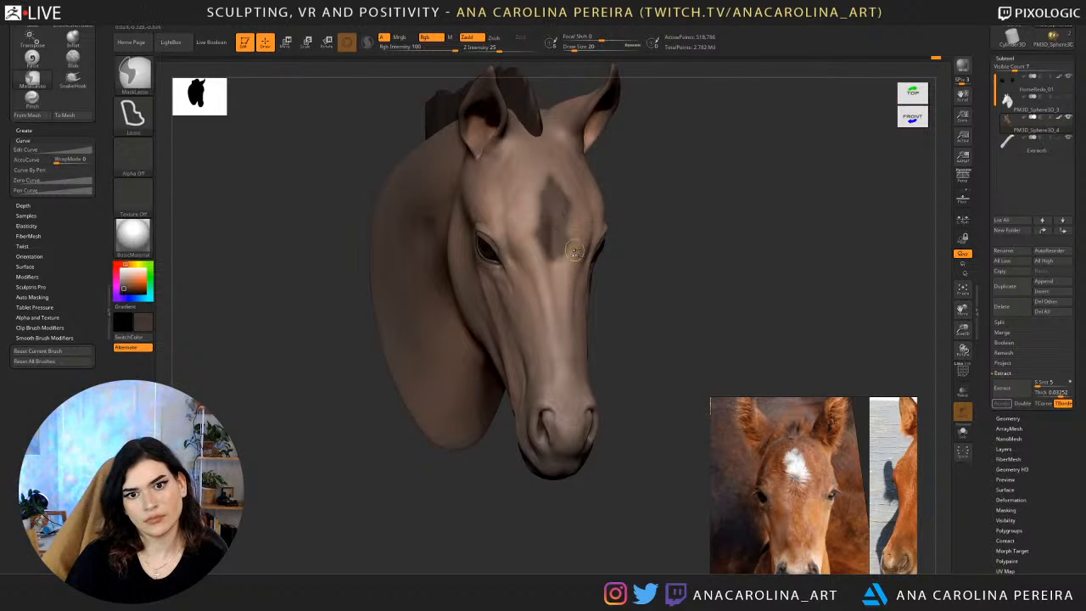
mouse_move(647, 211)
mouse_down()
mouse_move(560, 224)
mouse_move(561, 239)
mouse_up()
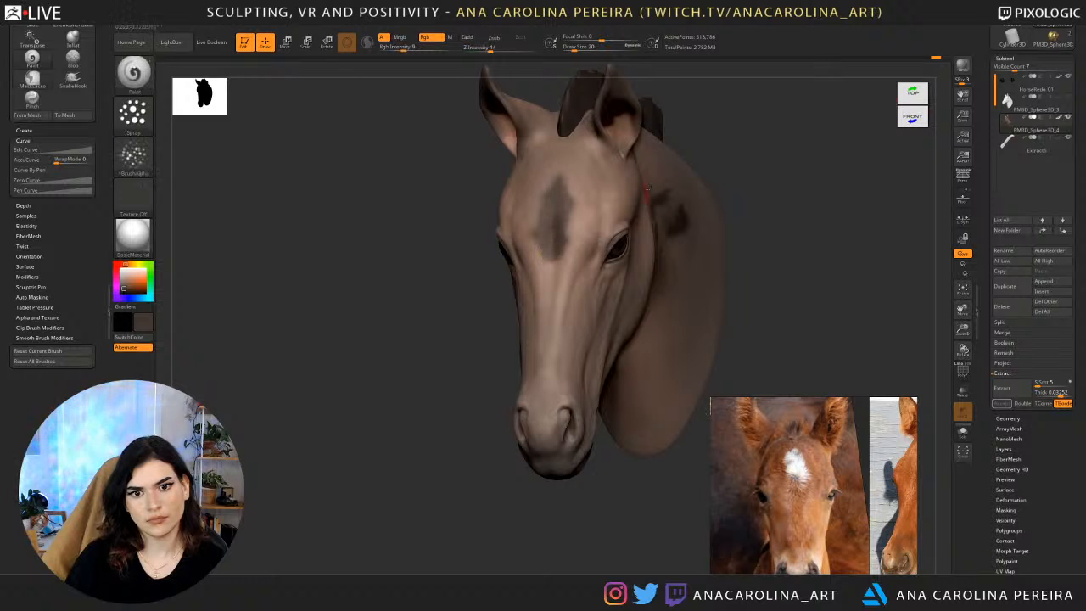
mouse_move(725, 148)
mouse_down()
mouse_move(626, 434)
mouse_move(550, 393)
mouse_move(565, 151)
mouse_move(514, 171)
mouse_up()
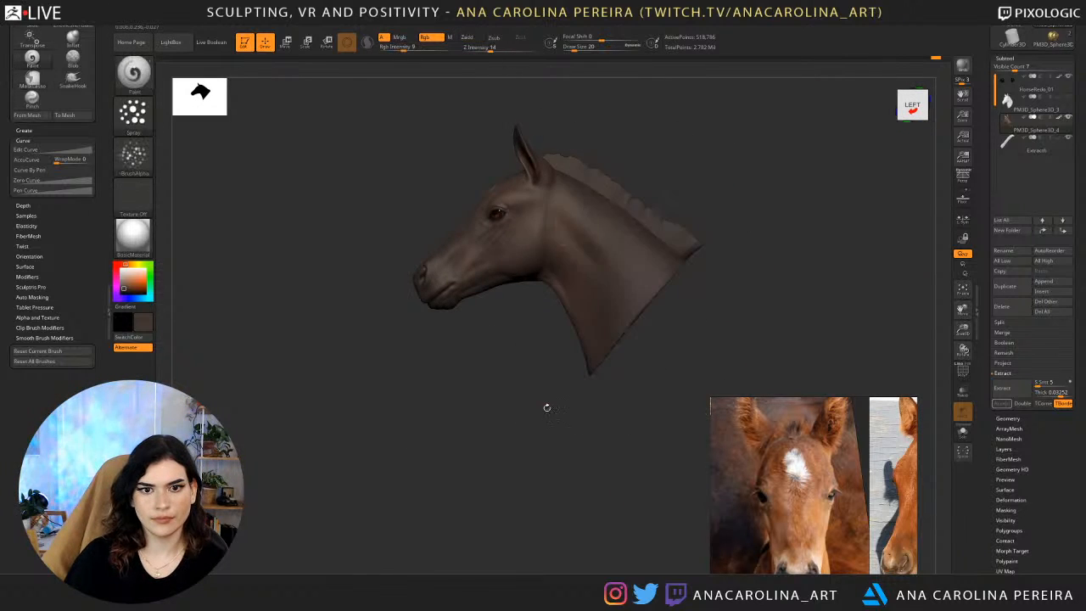
mouse_move(546, 408)
mouse_down()
mouse_move(609, 396)
mouse_move(599, 291)
mouse_move(611, 298)
mouse_up()
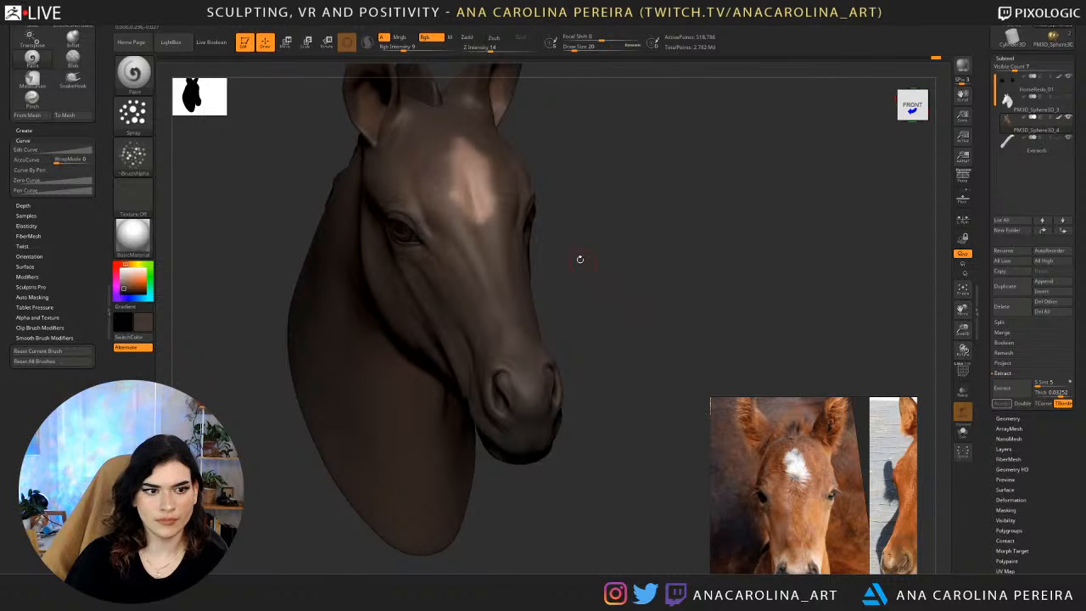
alt+drag(580, 260, 584, 289)
Paint the forehead marking pale pinkish white using Alpha 08 and a draw size of 74.
click(133, 156)
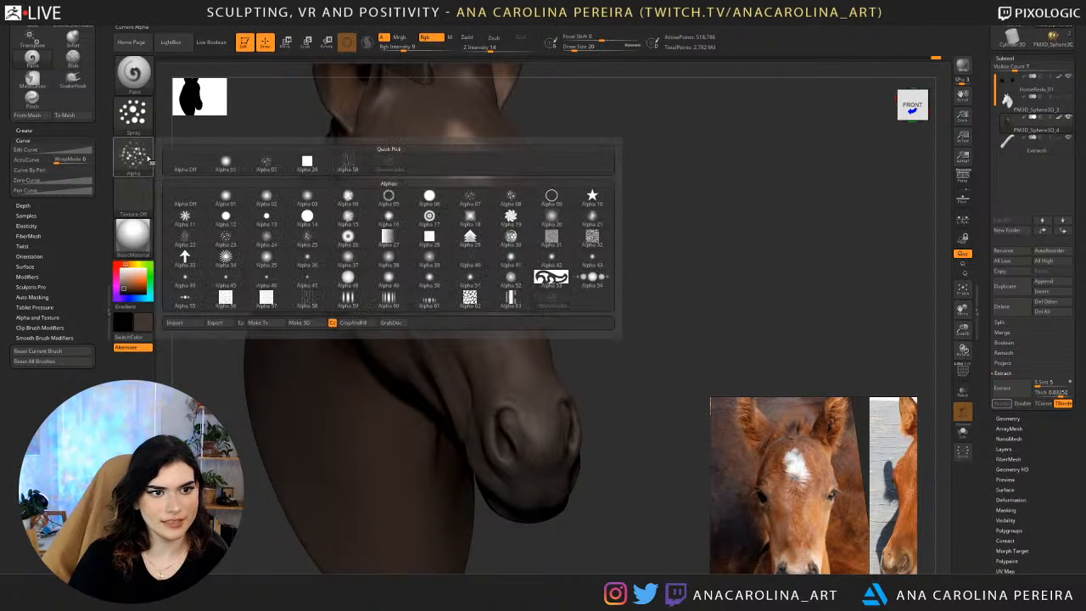
click(431, 197)
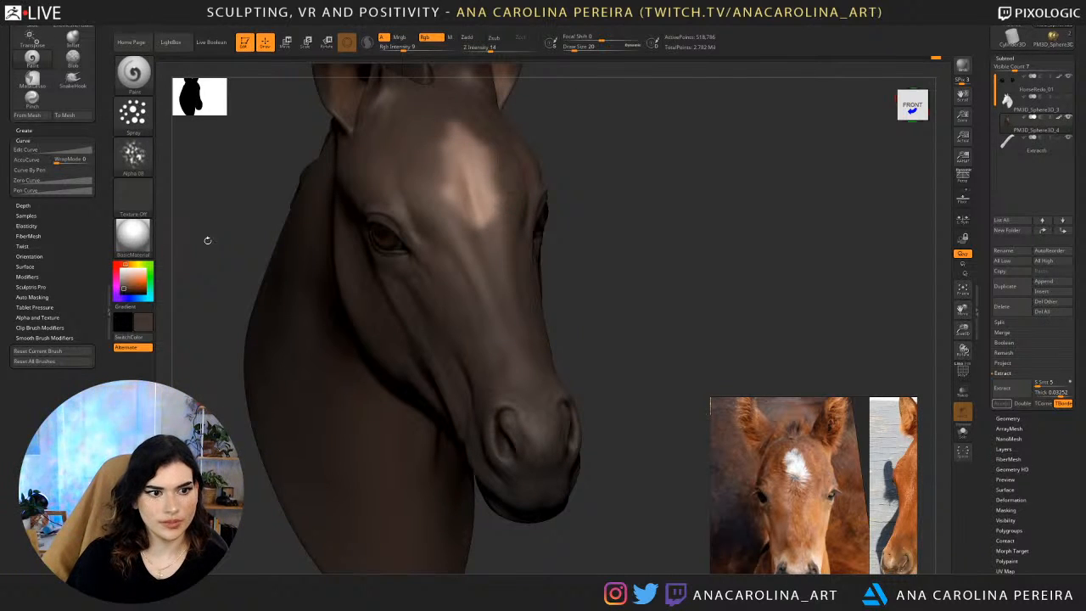
key(c)
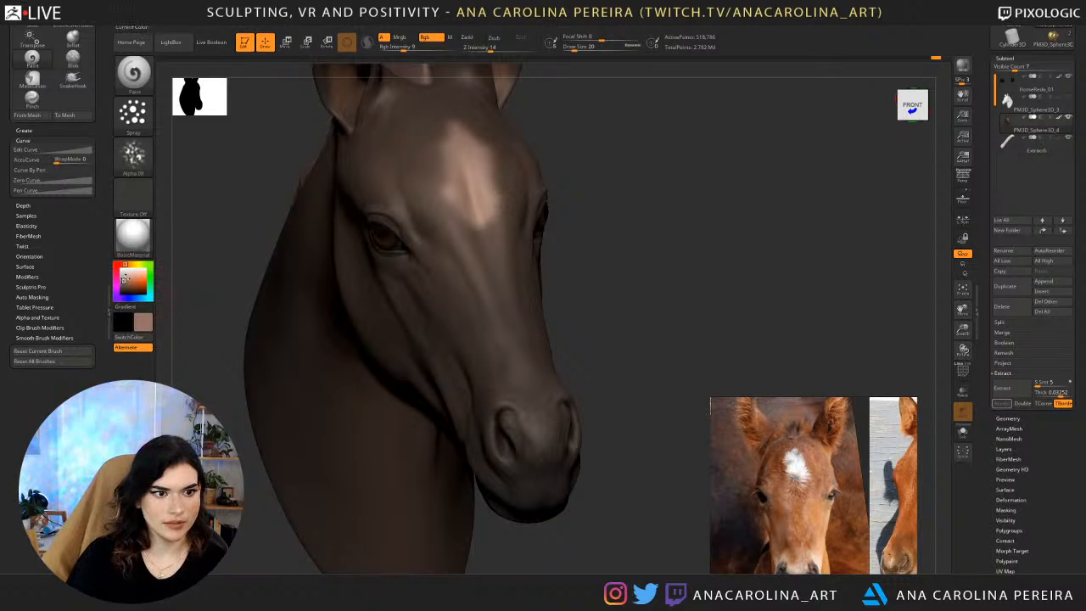
drag(127, 280, 132, 271)
key(space)
drag(466, 205, 477, 205)
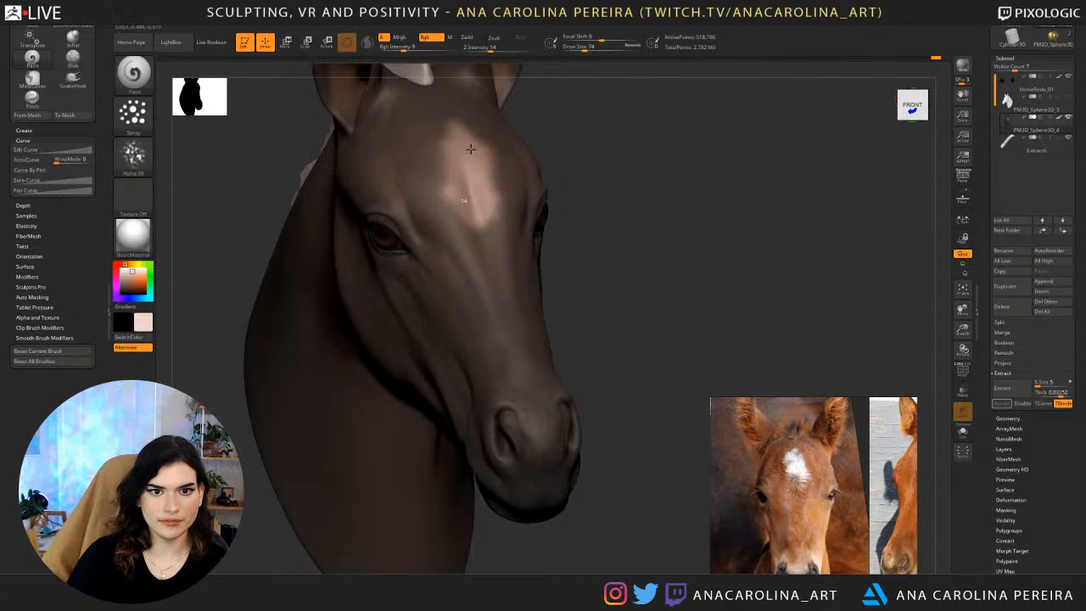
mouse_move(472, 151)
mouse_down()
mouse_move(486, 219)
mouse_move(468, 206)
mouse_up()
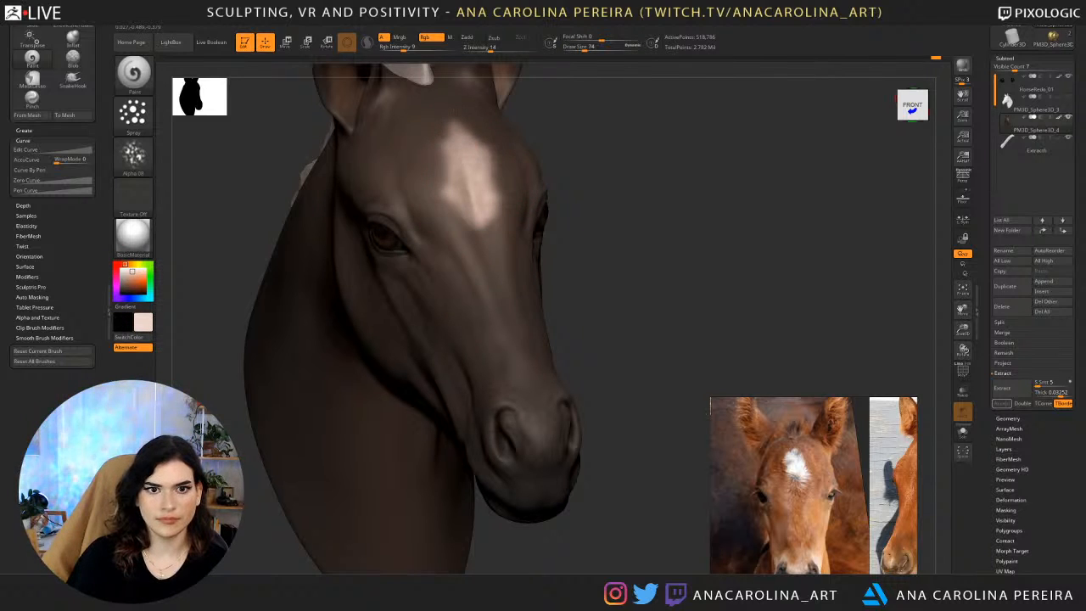
Change the Paint brush's stroke to FreeHand and clear the mask around the forehead marking.
mouse_move(614, 206)
alt+mouse_down()
mouse_move(599, 127)
mouse_move(553, 270)
alt+mouse_up()
click(136, 119)
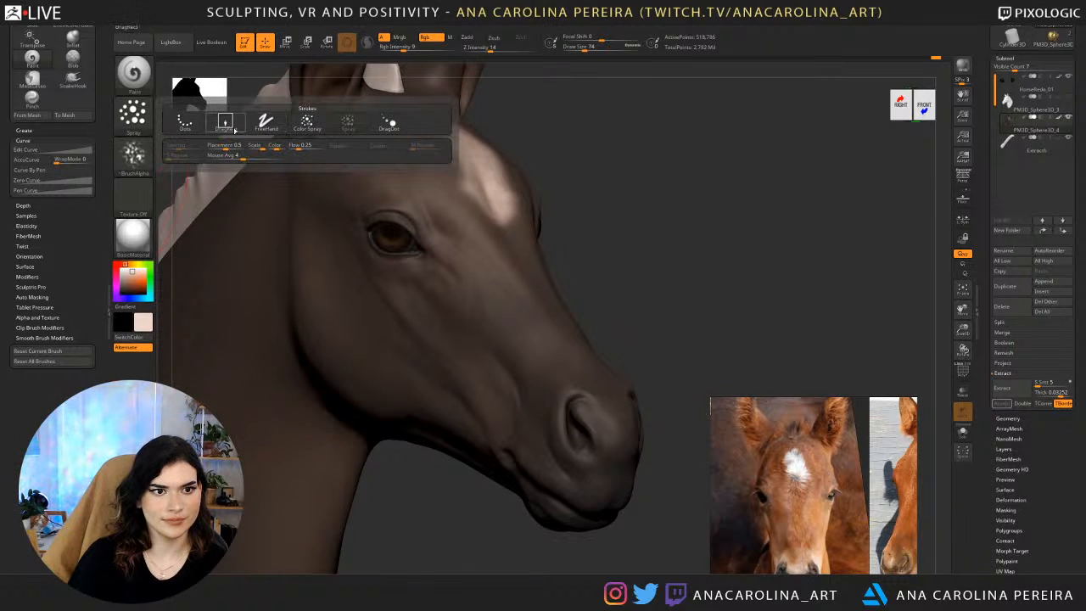
click(265, 121)
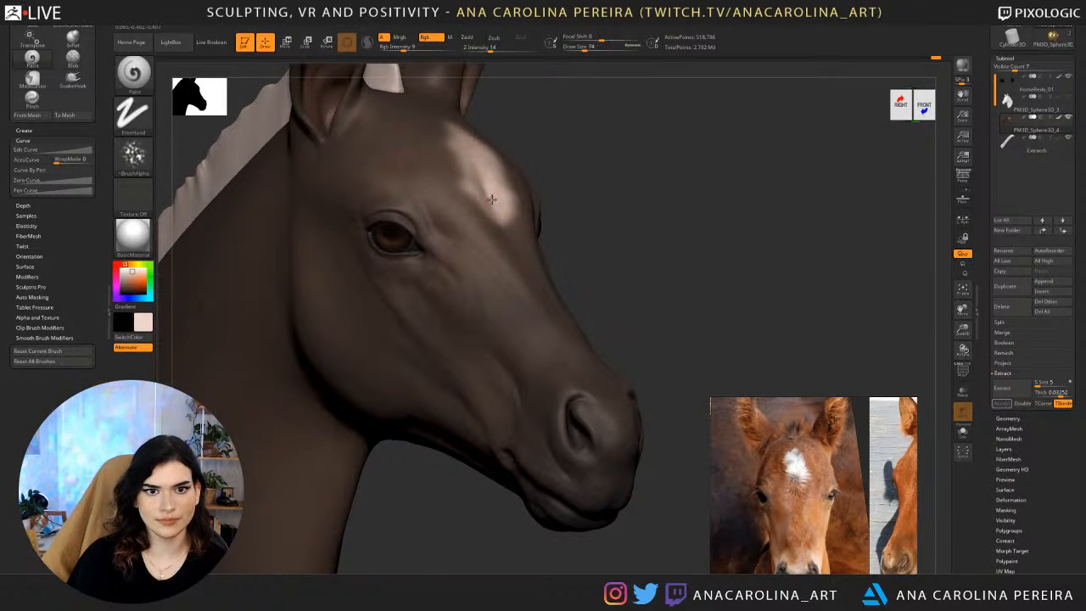
mouse_move(609, 189)
ctrl+right_down()
mouse_move(592, 187)
mouse_move(599, 208)
mouse_move(636, 195)
ctrl+right_up()
right_drag(672, 155, 600, 208)
Select the mane subtool and choose a dark brown color with red 62, green 49 and blue 43.
alt+click(515, 79)
alt+right_drag(638, 124, 579, 247)
key(c)
key(c)
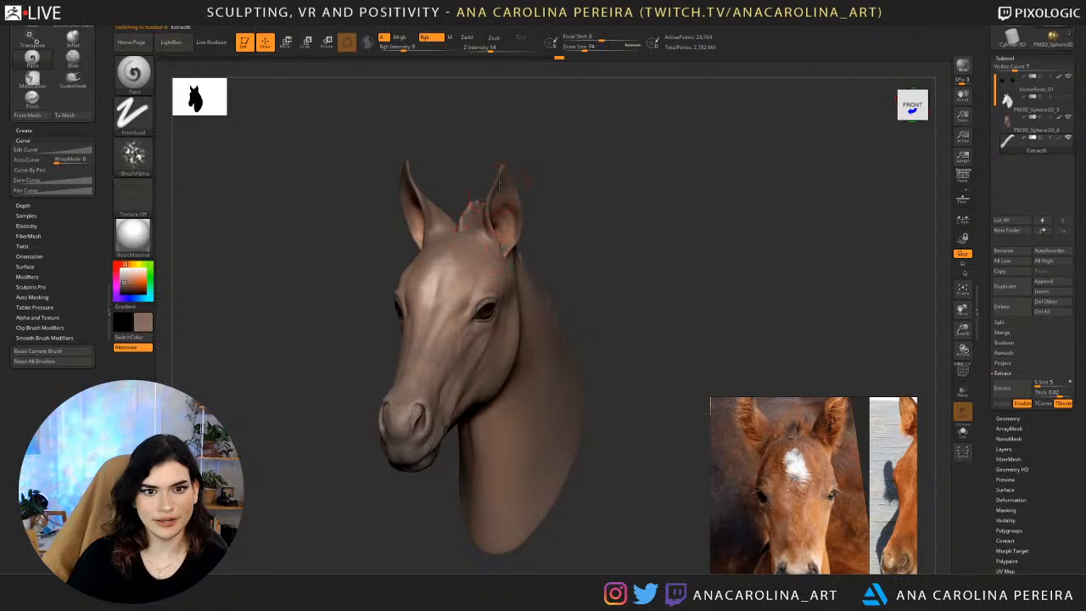
click(132, 290)
drag(274, 269, 609, 250)
click(124, 289)
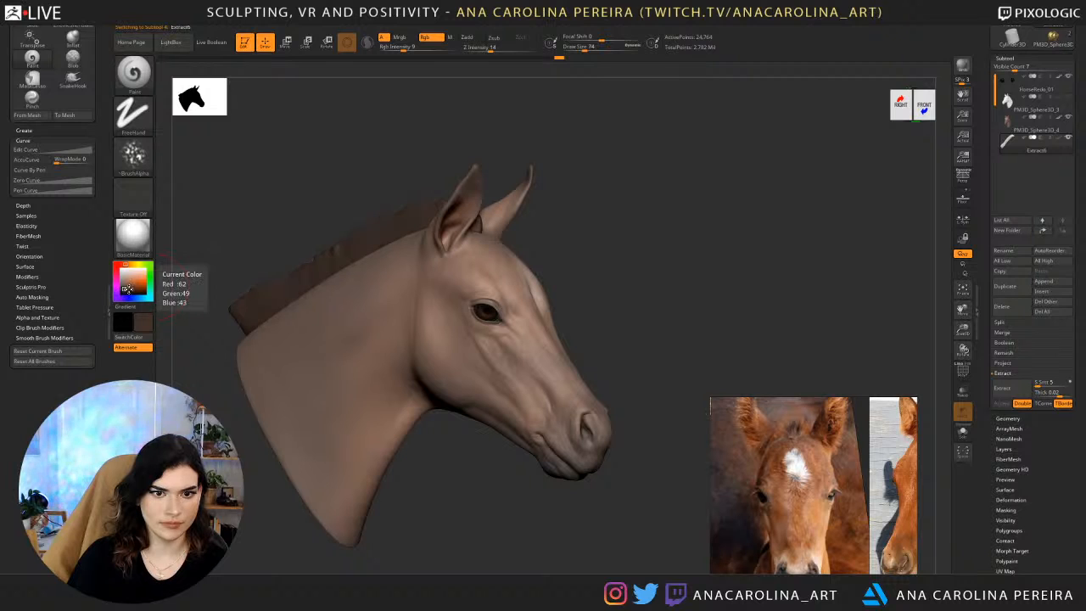
Try a near-black mane color, settle on brown with red 57, green 45 and blue 40, and fill the mane.
alt+drag(317, 184, 345, 179)
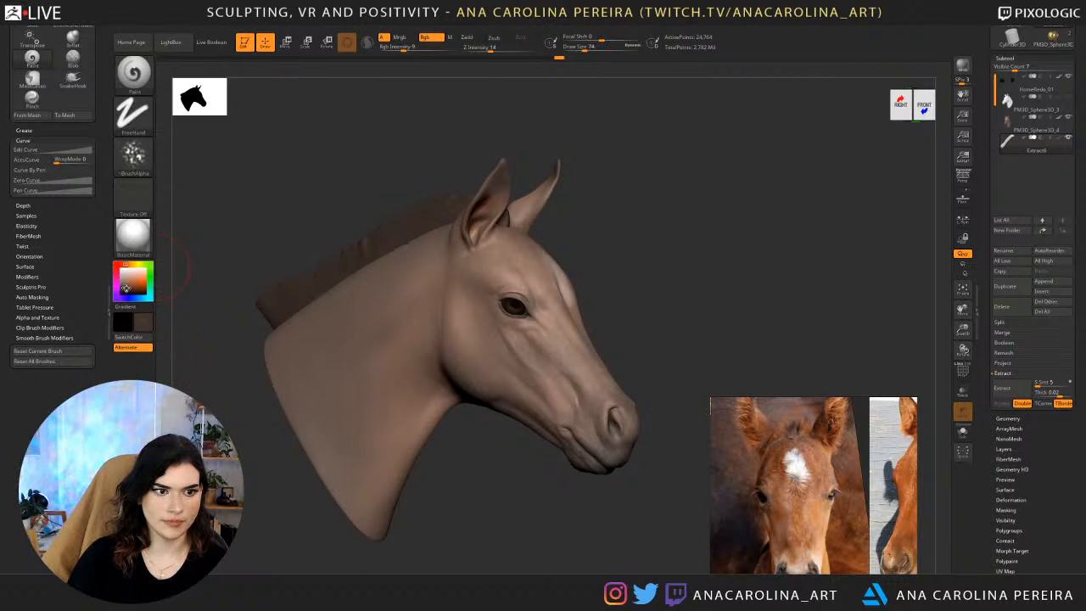
click(124, 290)
click(123, 292)
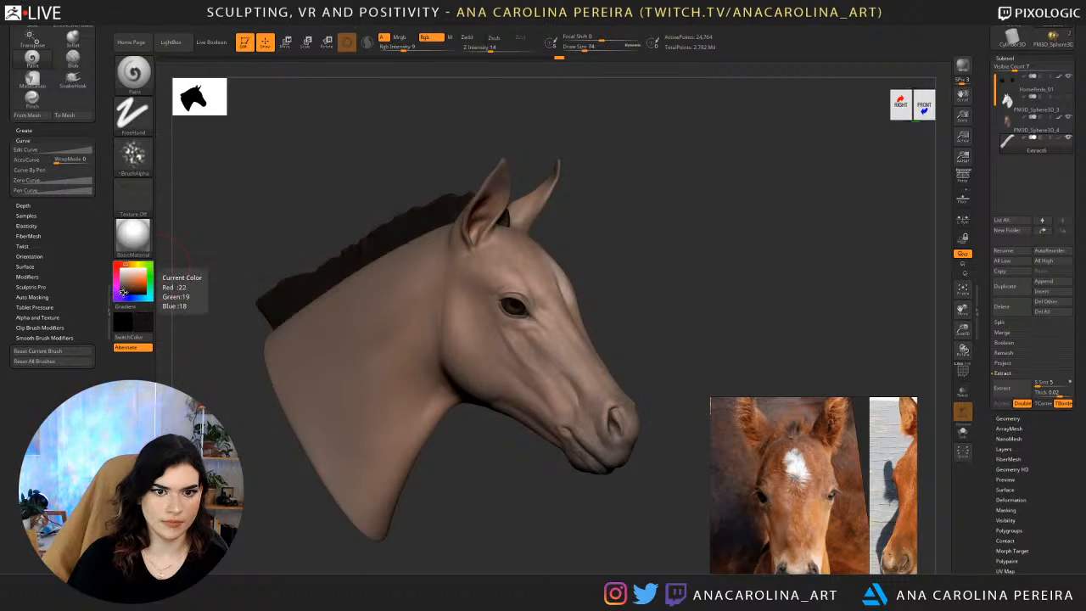
click(124, 289)
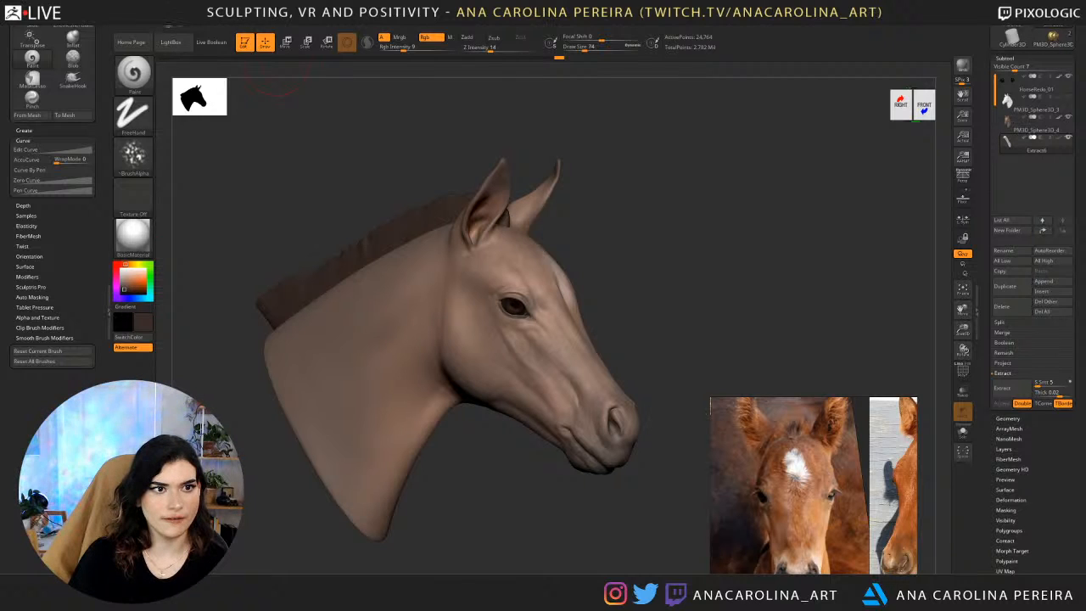
click(183, 198)
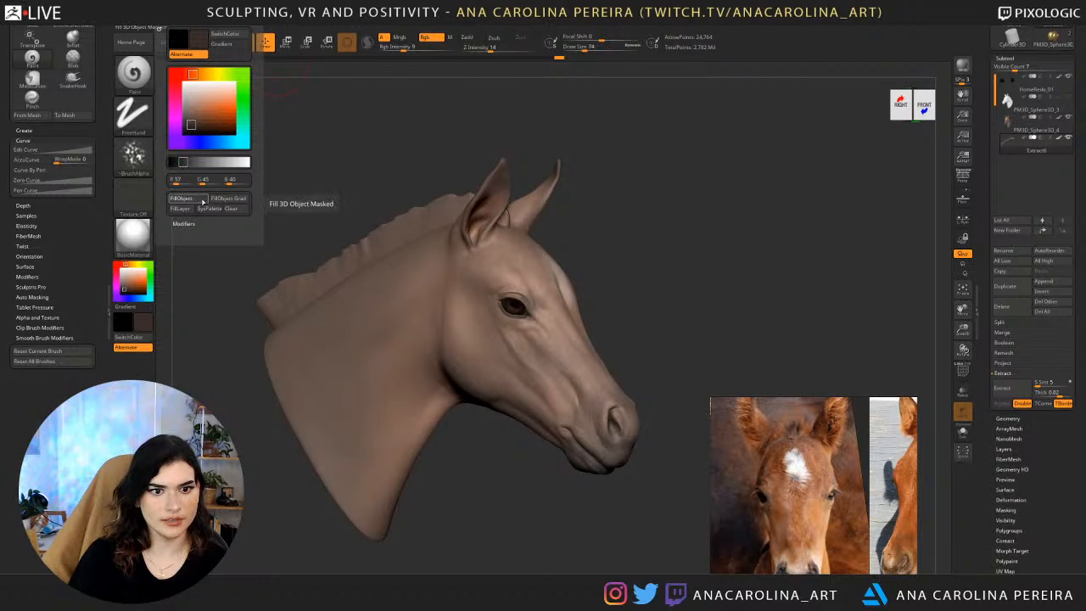
click(203, 200)
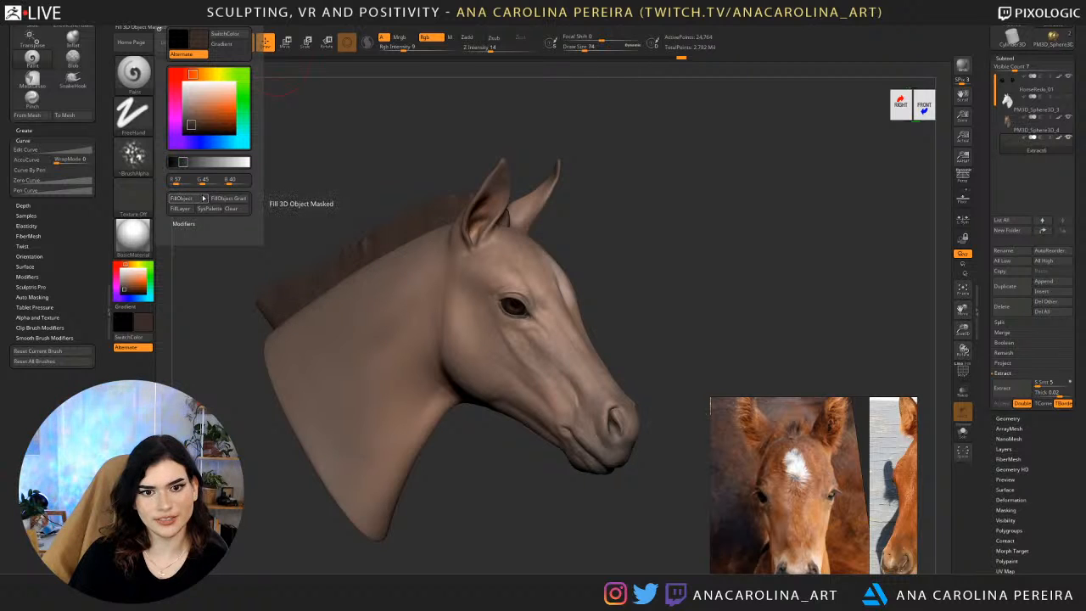
click(199, 202)
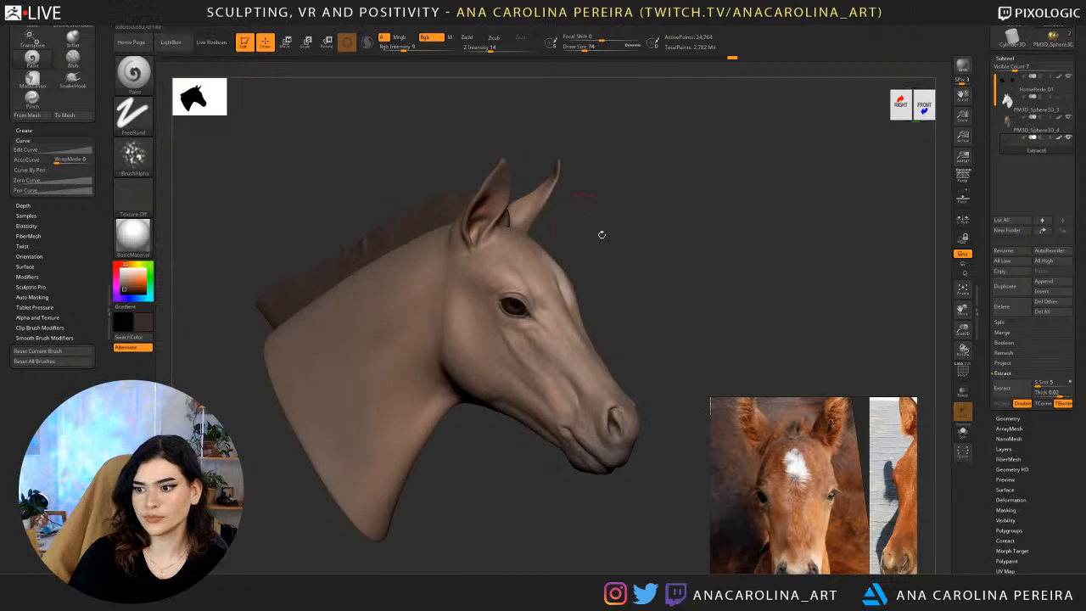
Select the head subtool and set the Paint brush's draw size to 44.
drag(756, 332, 754, 283)
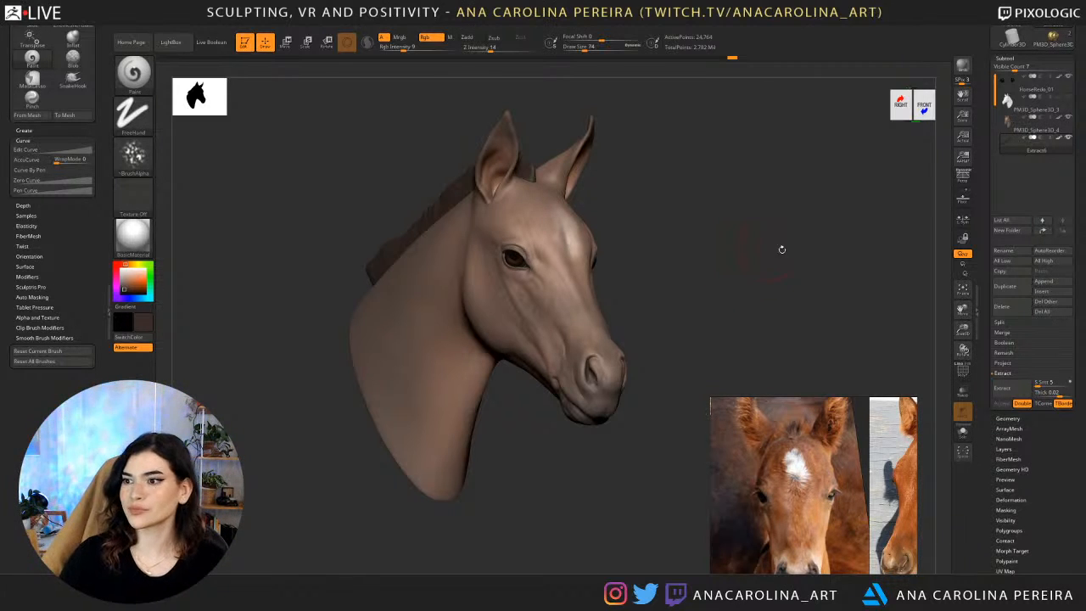
drag(814, 255, 780, 248)
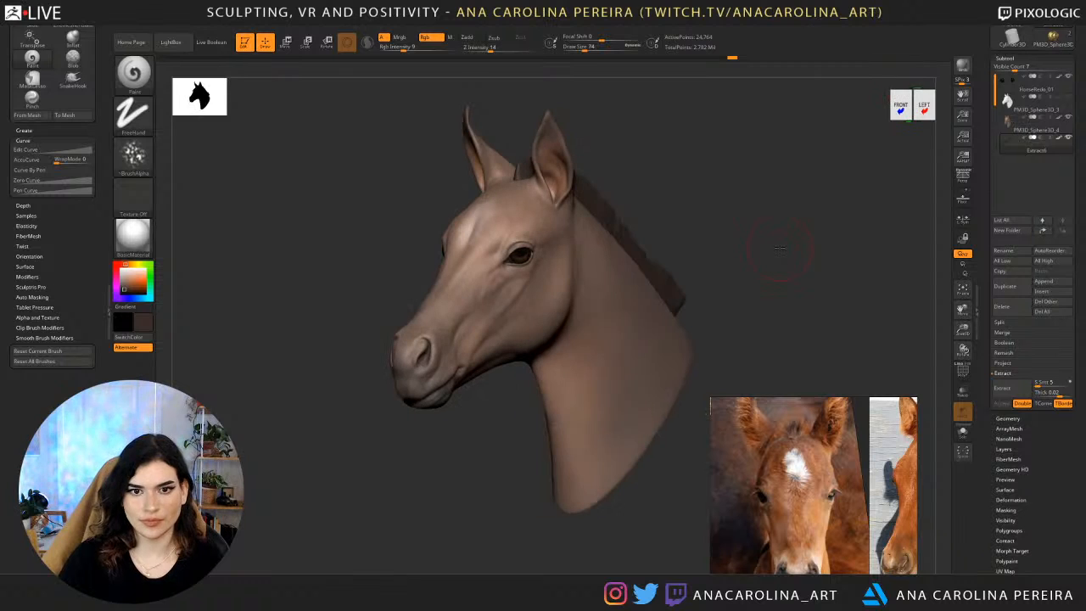
drag(544, 96, 561, 107)
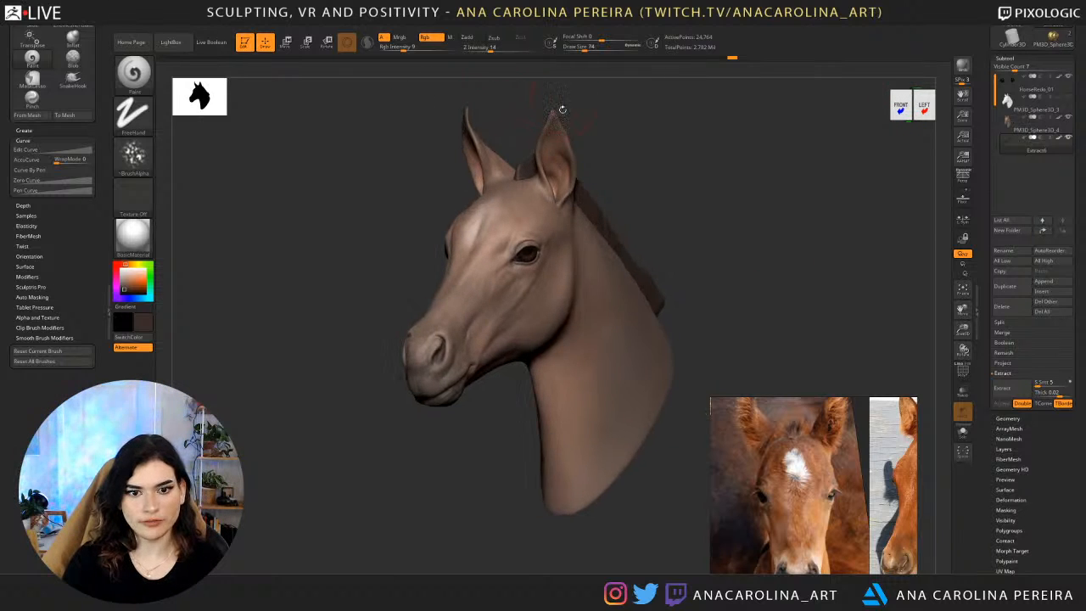
alt+click(555, 162)
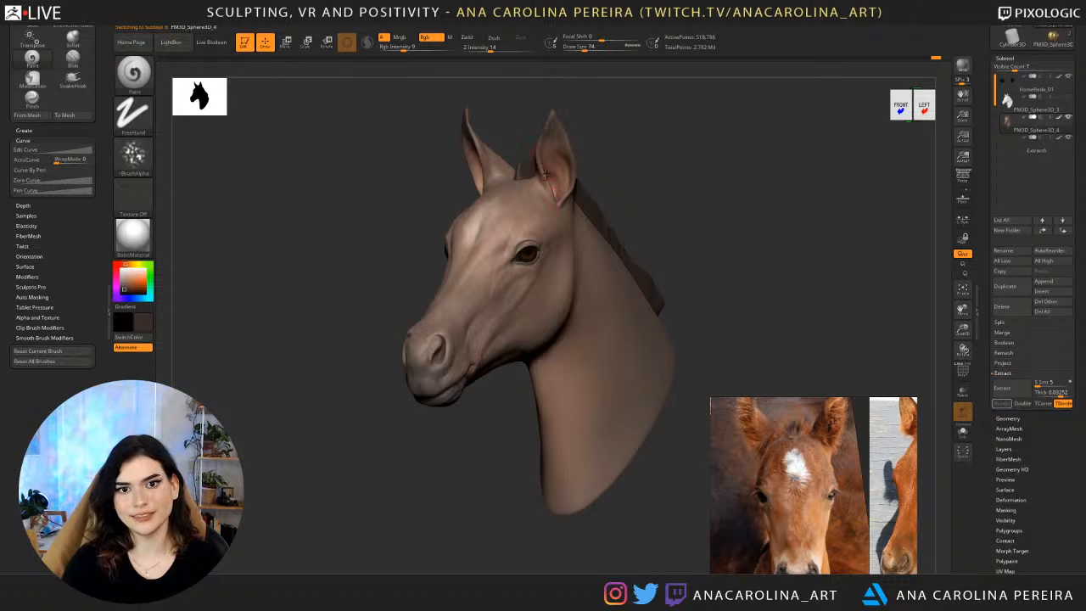
key(space)
drag(595, 133, 589, 128)
mouse_move(644, 88)
alt+mouse_down()
mouse_move(595, 112)
mouse_move(577, 140)
mouse_move(599, 160)
mouse_move(449, 201)
alt+mouse_up()
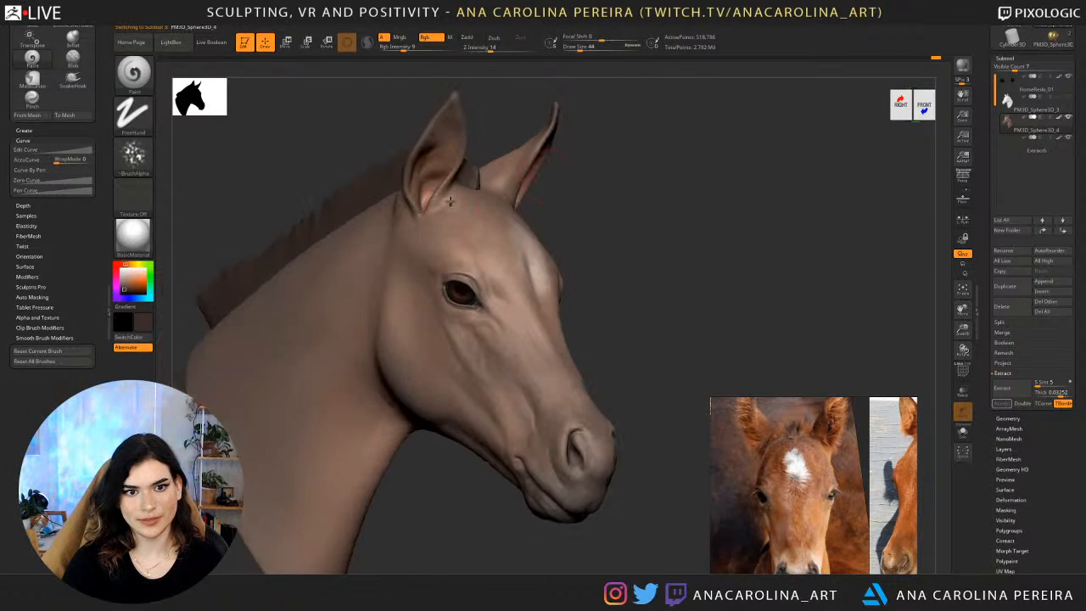
Sample the muzzle's grayish brown and the lighter facial skin tone as paint colors while comparing the coat with the foal references.
drag(596, 276, 568, 373)
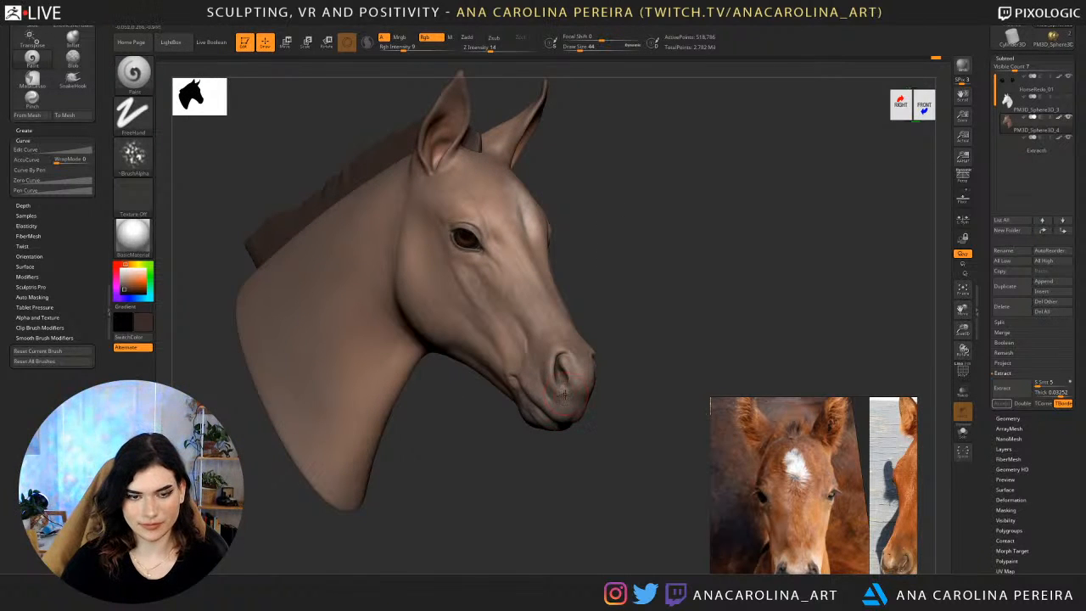
key(c)
drag(603, 408, 721, 182)
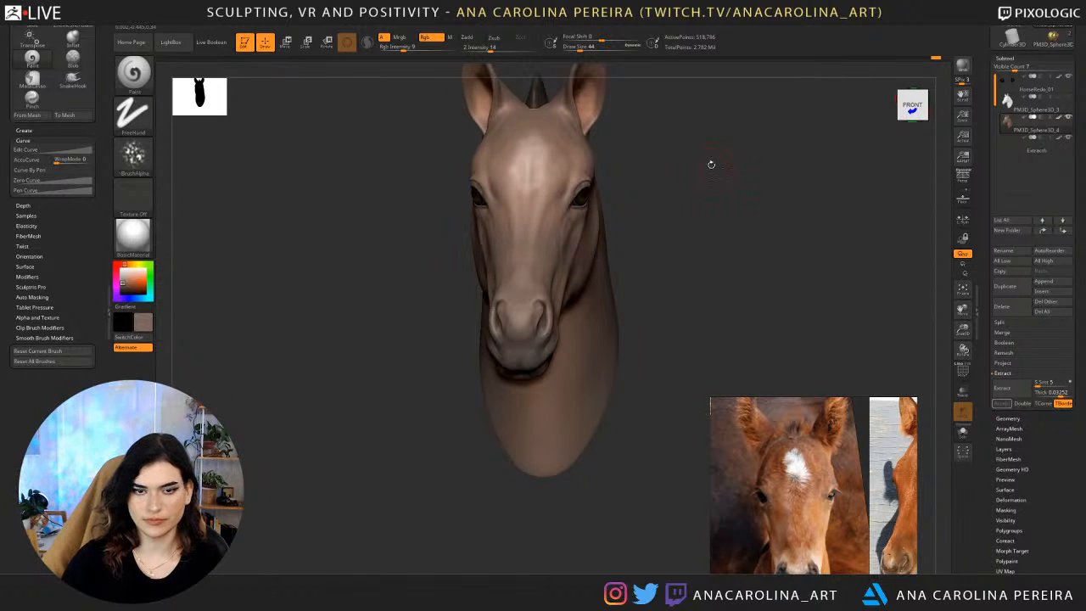
scroll(794, 479, down, 4)
mouse_move(769, 276)
mouse_down()
mouse_move(800, 260)
mouse_move(793, 278)
mouse_move(820, 275)
mouse_move(723, 264)
mouse_up()
alt+drag(771, 237, 770, 291)
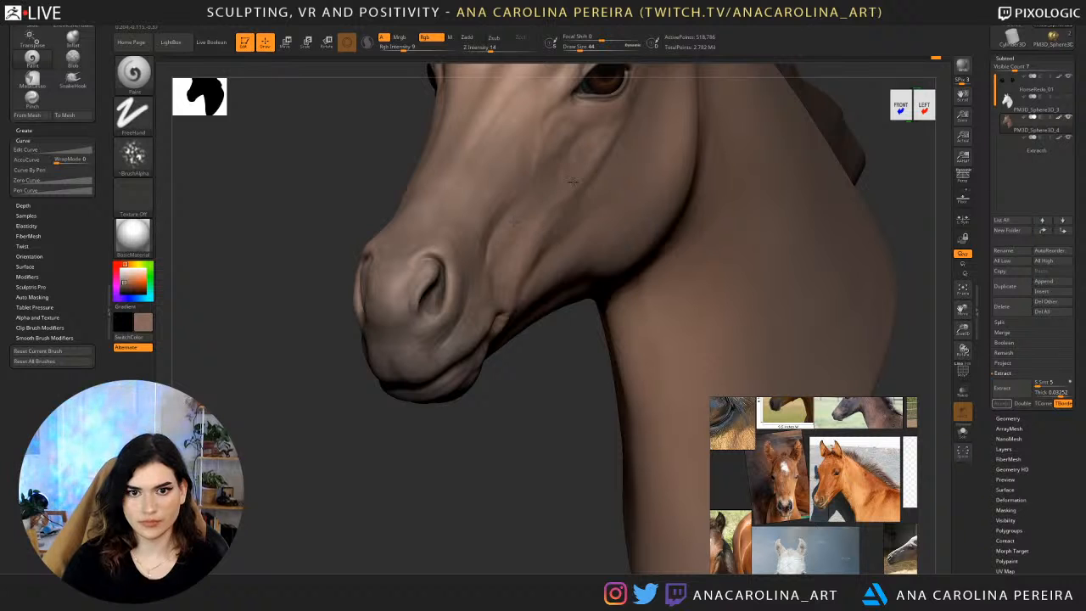
alt+drag(525, 412, 508, 488)
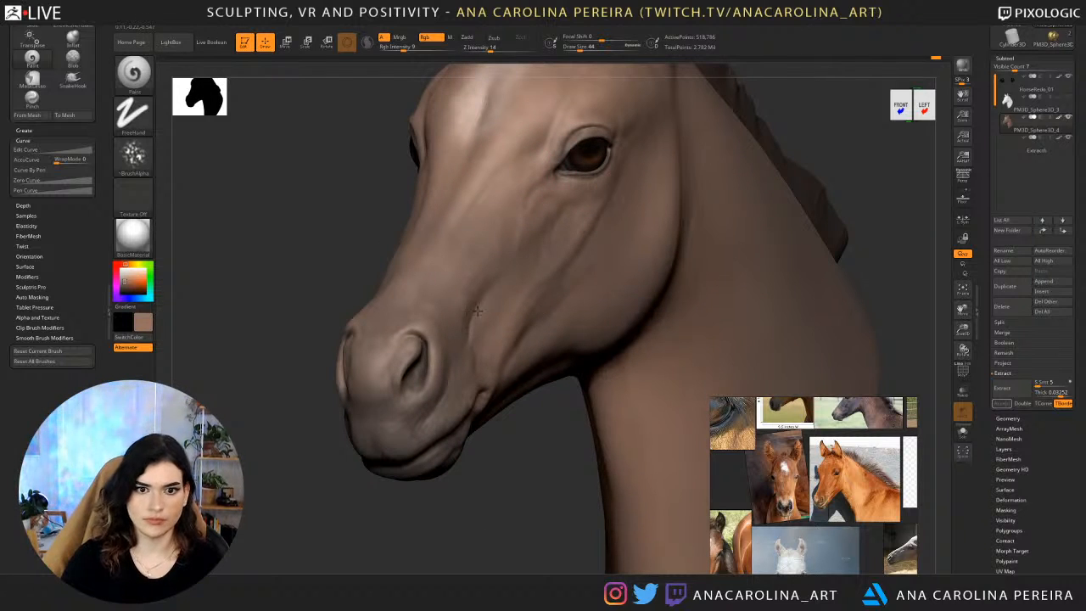
alt+drag(539, 485, 511, 446)
Set the Paint brush to draw size 83 and Z intensity 38, and lightly blend the sampled skin tone over the face.
shift+drag(339, 348, 501, 318)
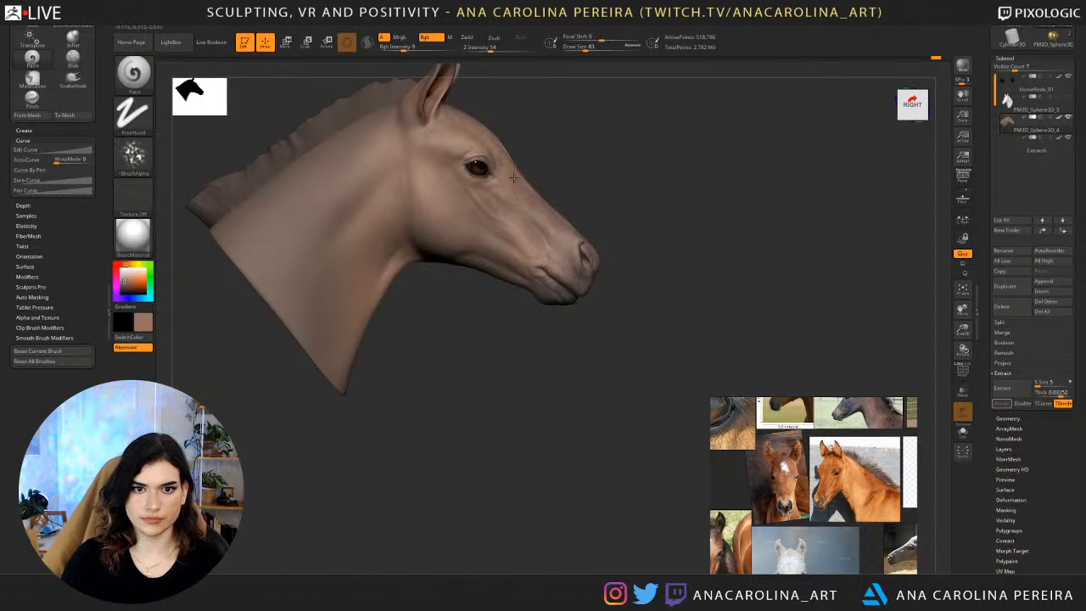
drag(580, 205, 541, 204)
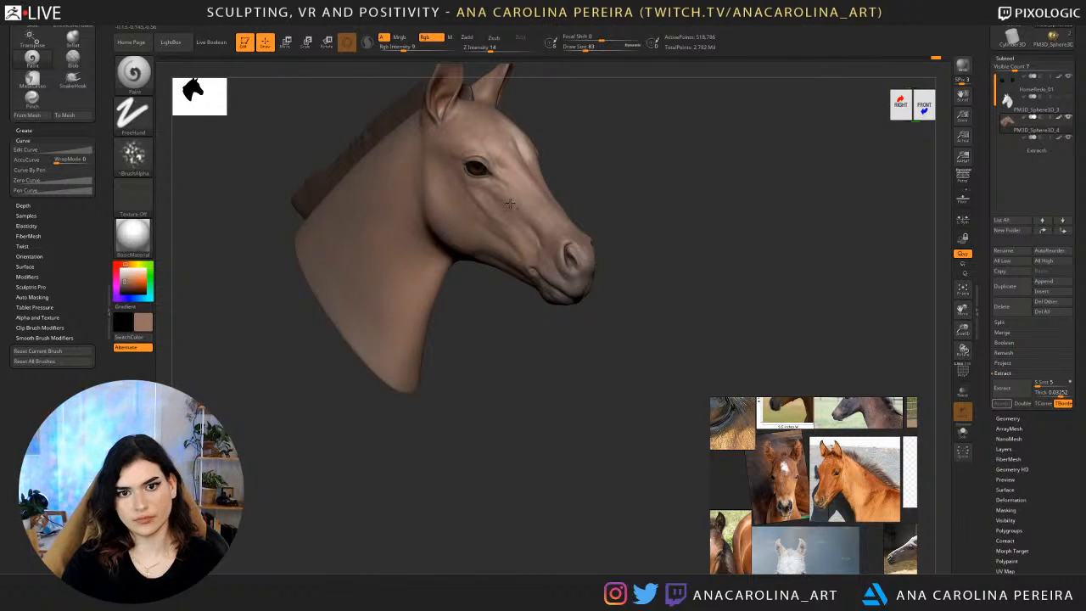
key(space)
click(624, 211)
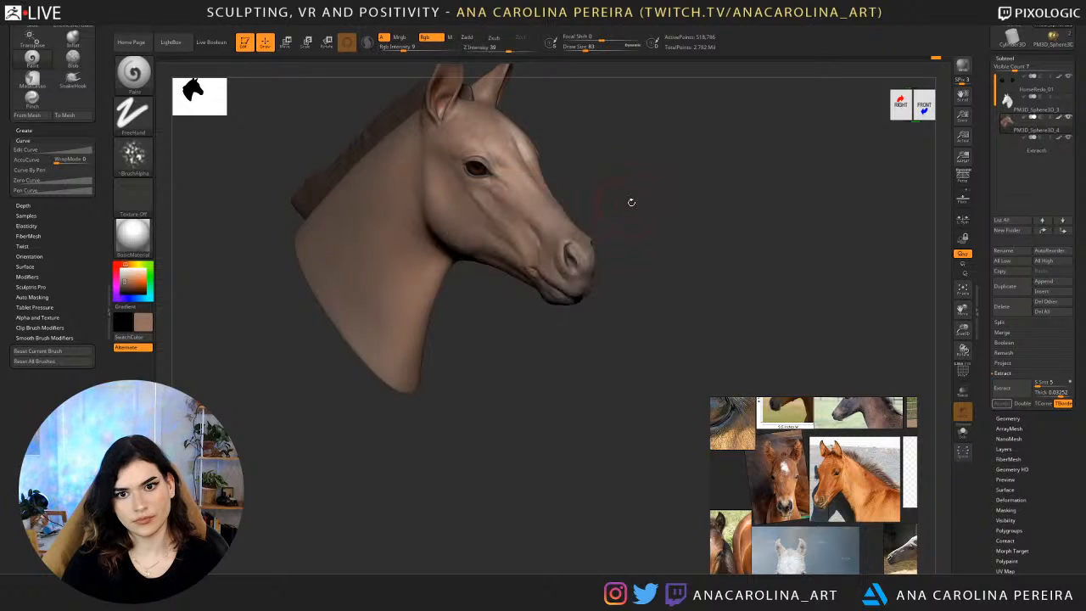
drag(631, 201, 613, 202)
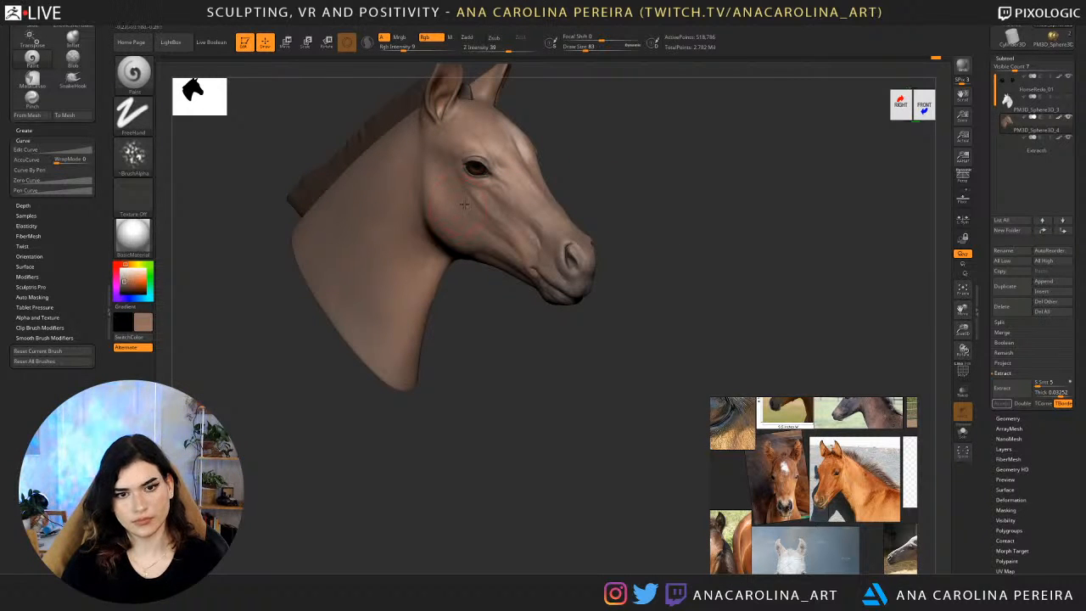
drag(584, 211, 499, 233)
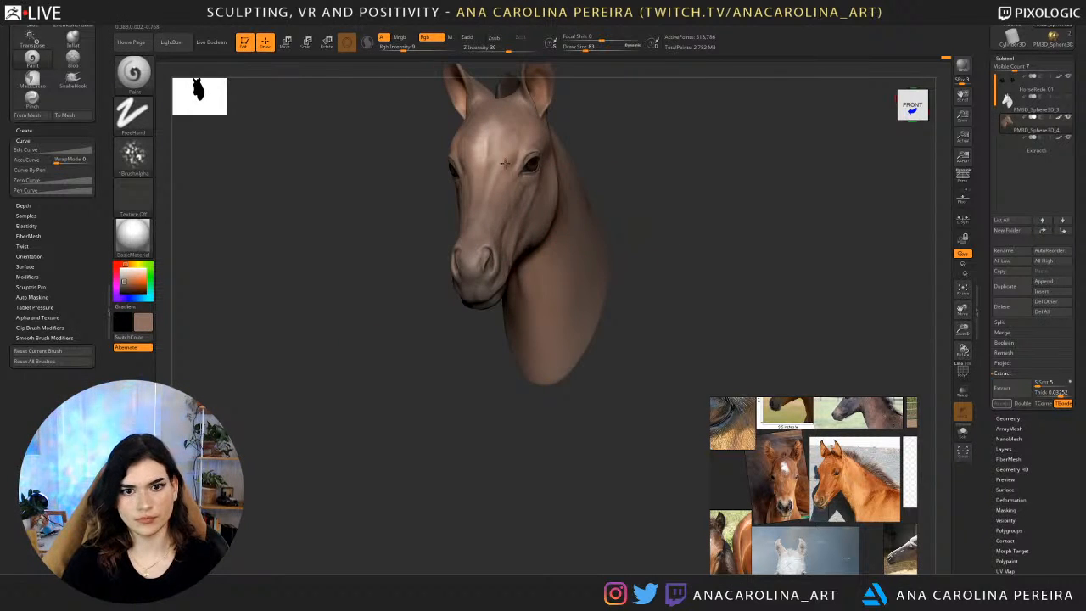
drag(505, 163, 525, 219)
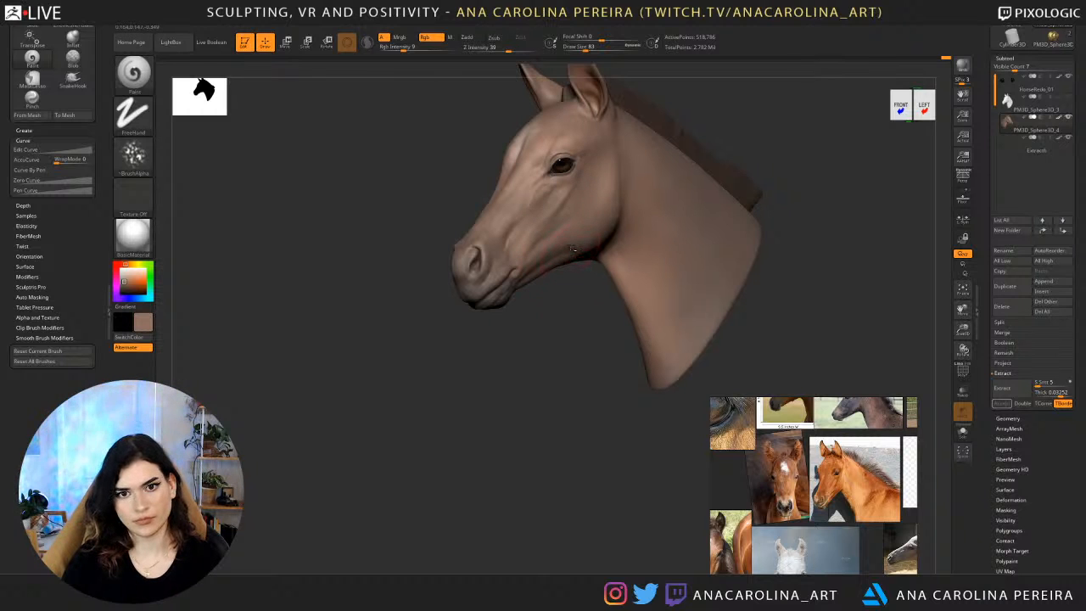
ctrl+right_drag(580, 199, 733, 271)
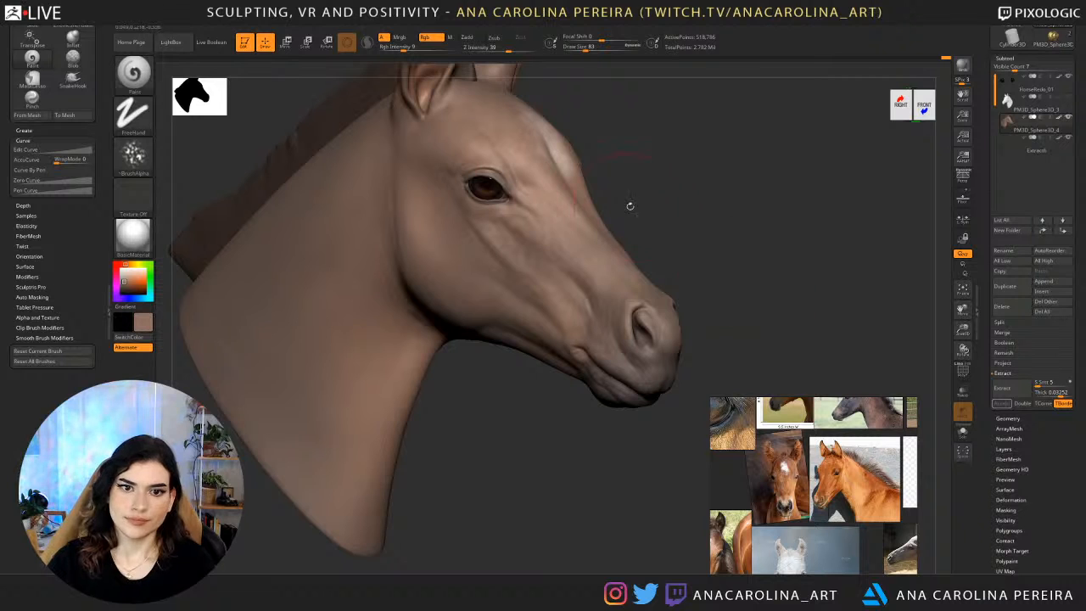
right_drag(630, 206, 677, 243)
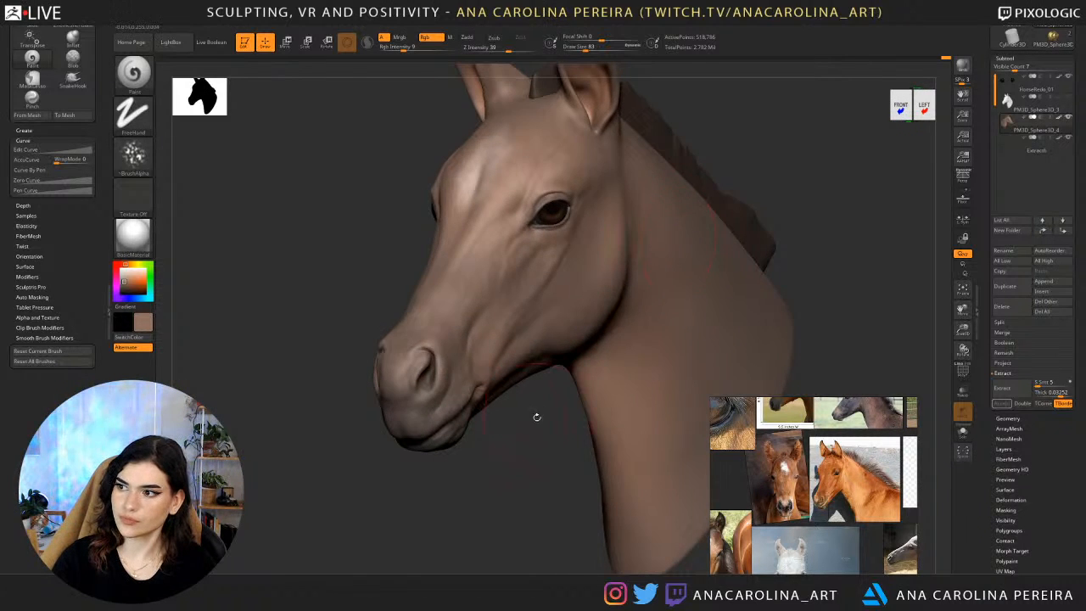
right_drag(537, 416, 573, 448)
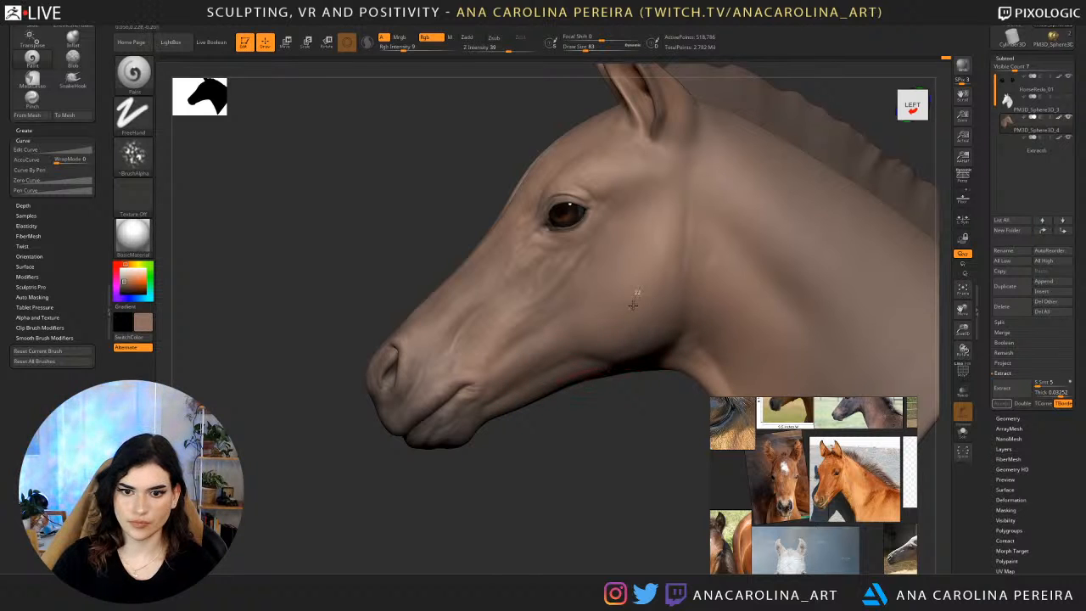
Set the Z intensity to 94, sample the eye's dark brown and lightly shade the jaw and neck.
right_drag(630, 429, 719, 296)
key(space)
click(761, 320)
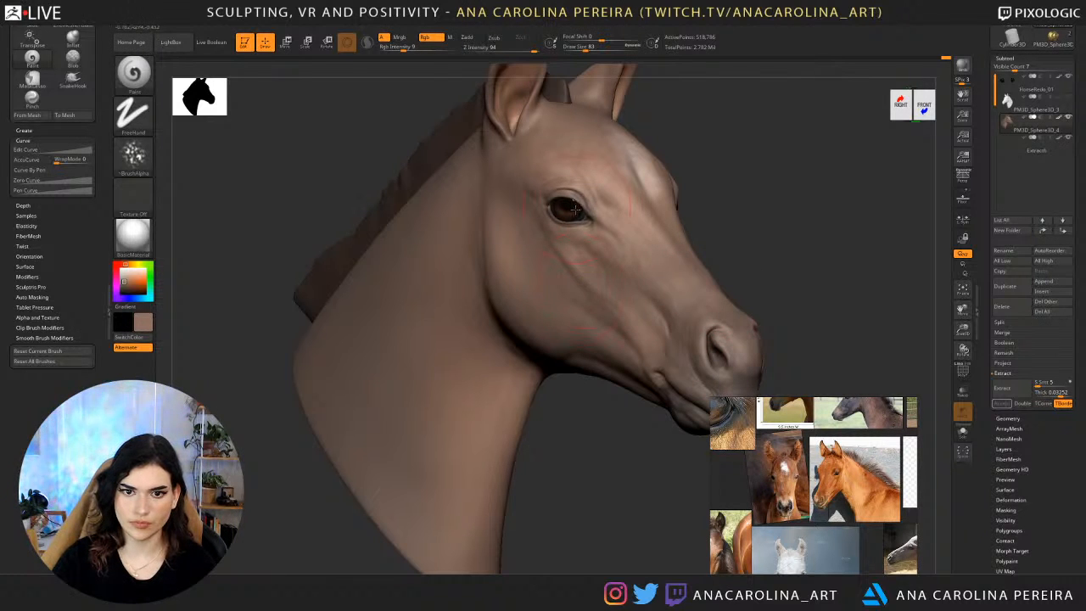
key(c)
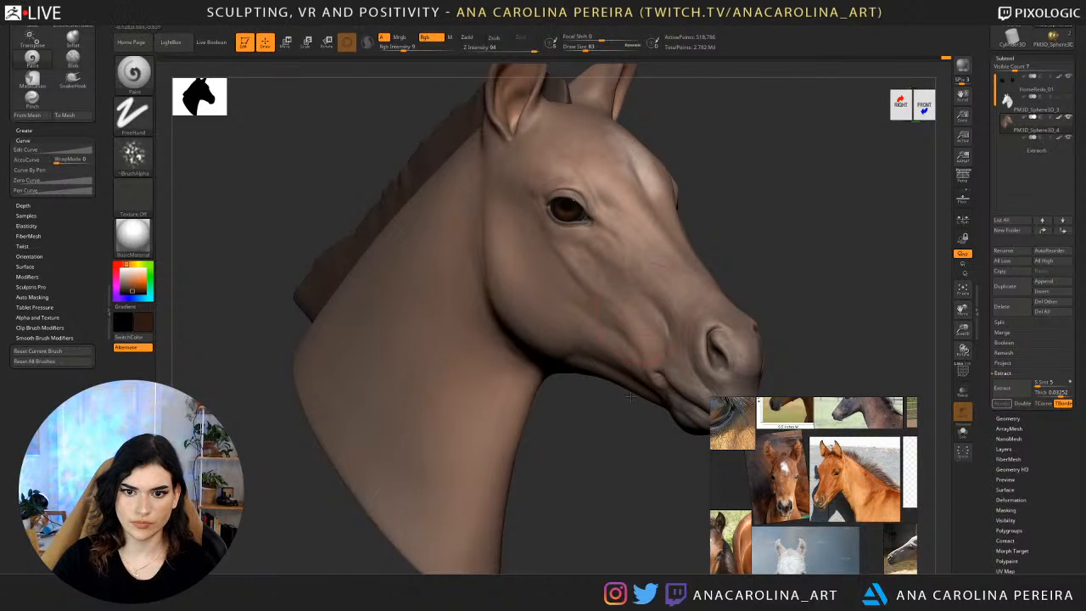
drag(629, 415, 645, 379)
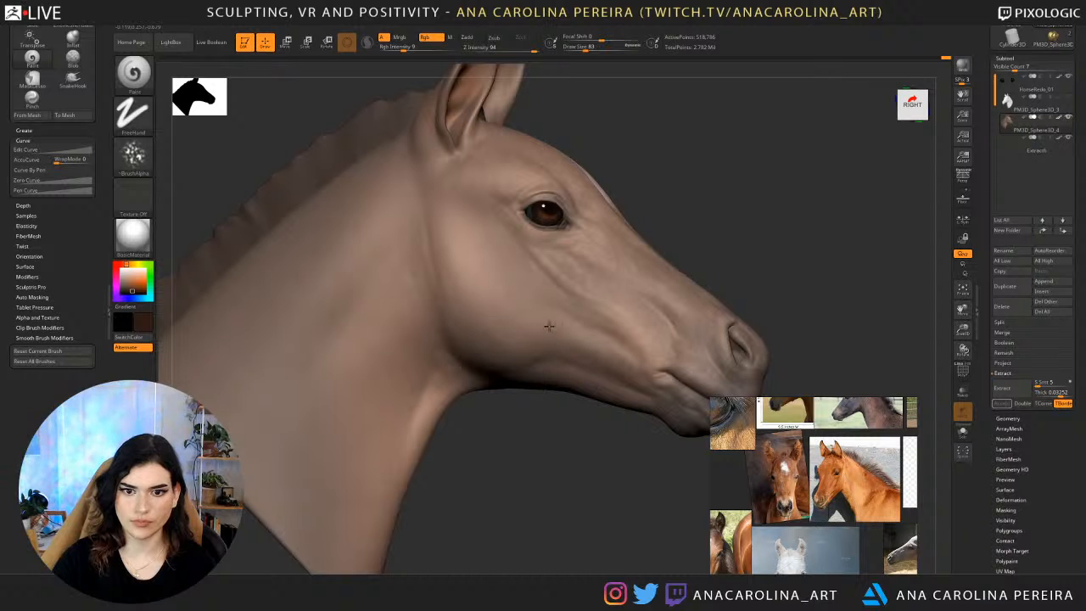
drag(538, 406, 499, 407)
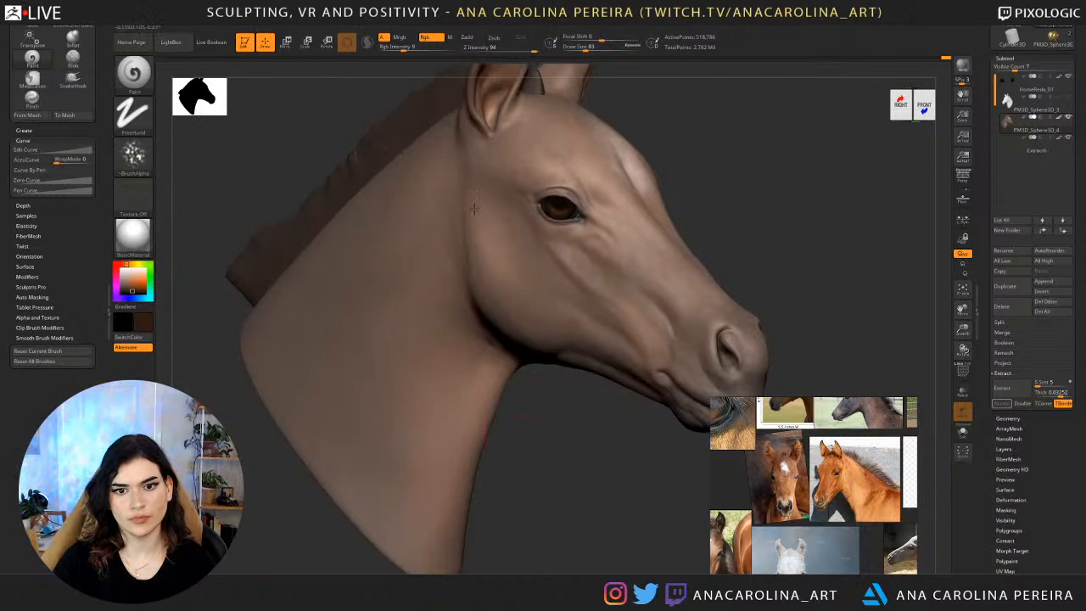
drag(647, 406, 543, 384)
drag(670, 110, 653, 91)
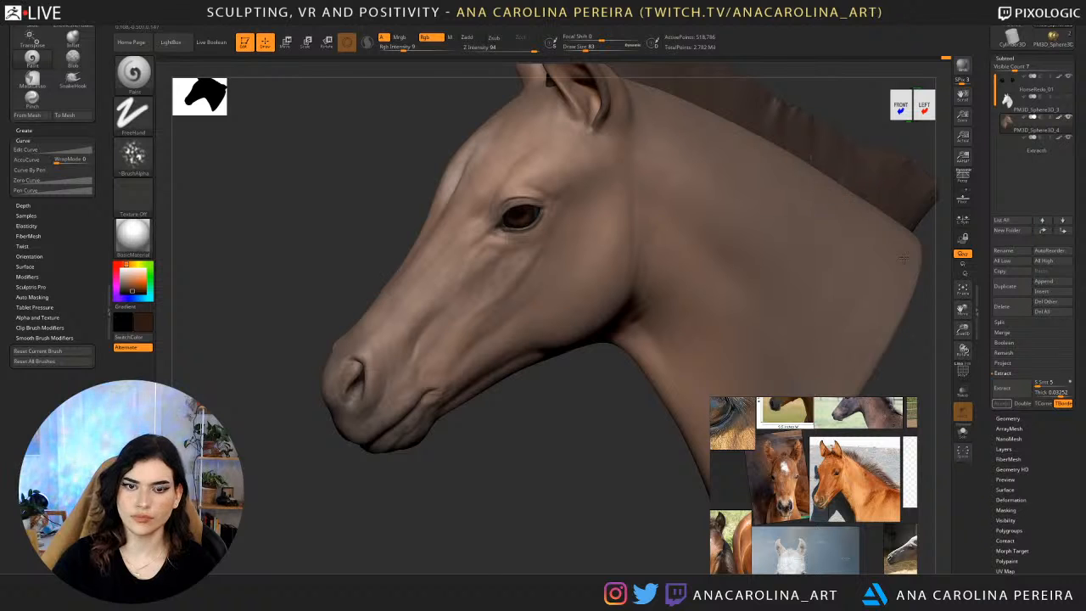
alt+drag(635, 416, 606, 486)
drag(586, 484, 636, 460)
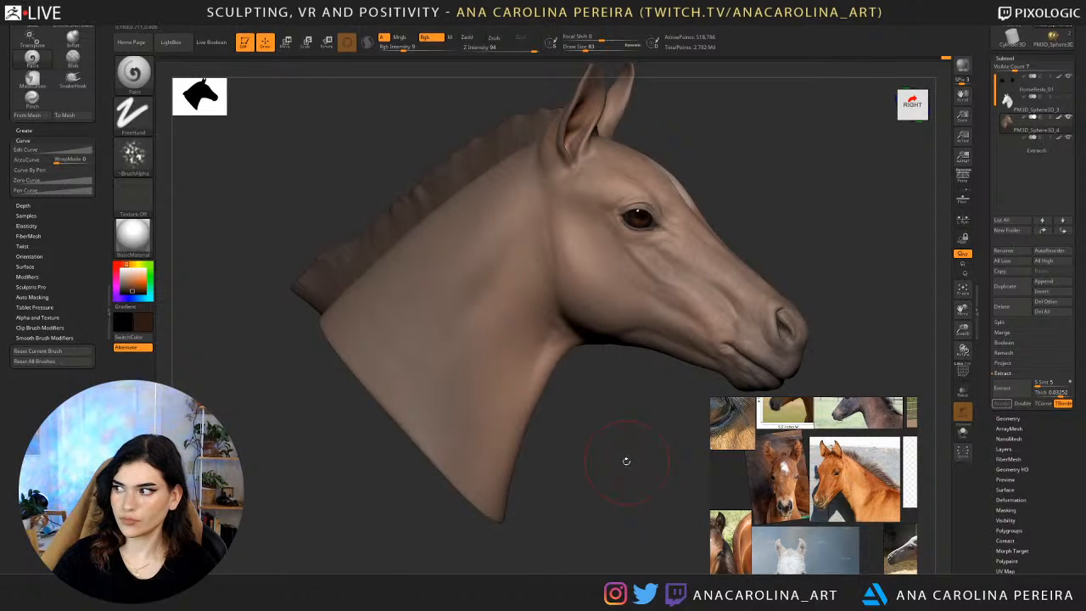
drag(625, 463, 572, 459)
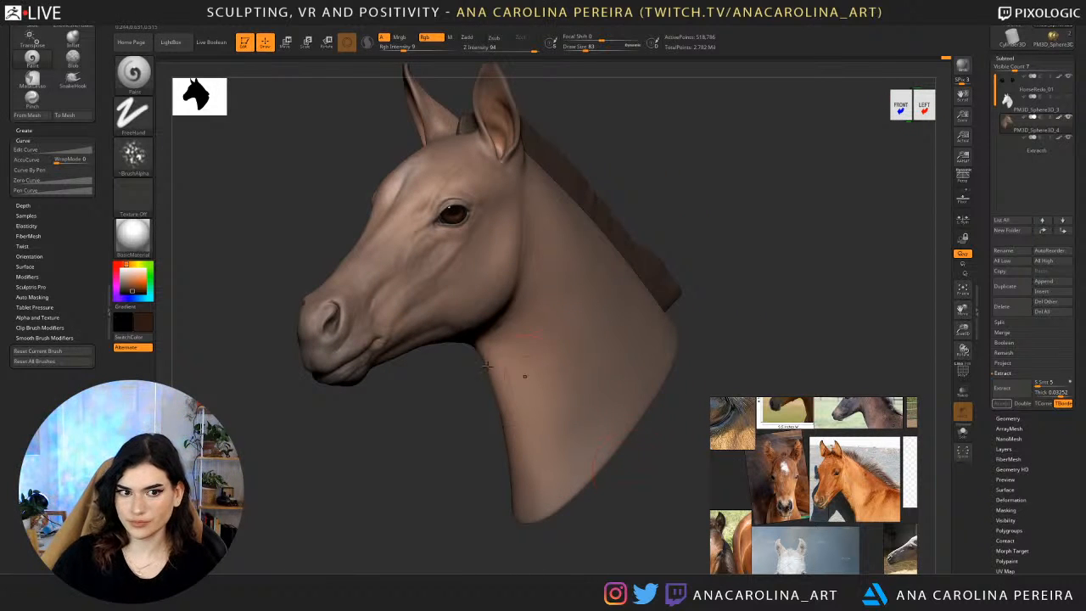
Bring up the chestnut foal's profile reference, choose the DamStandard brush and set its Z intensity to 12.
drag(679, 196, 594, 200)
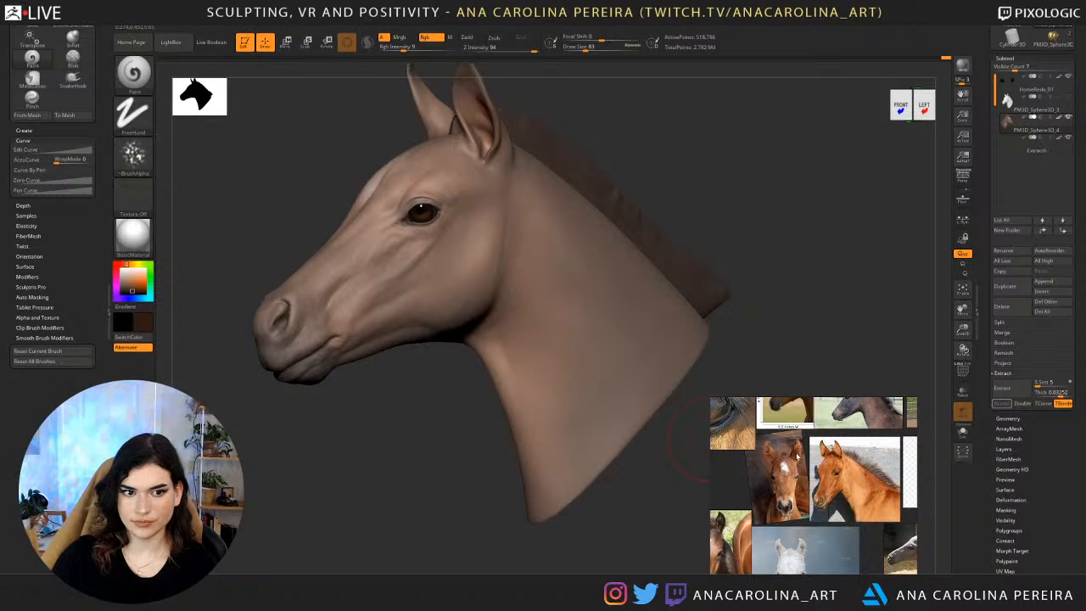
scroll(795, 473, up, 5)
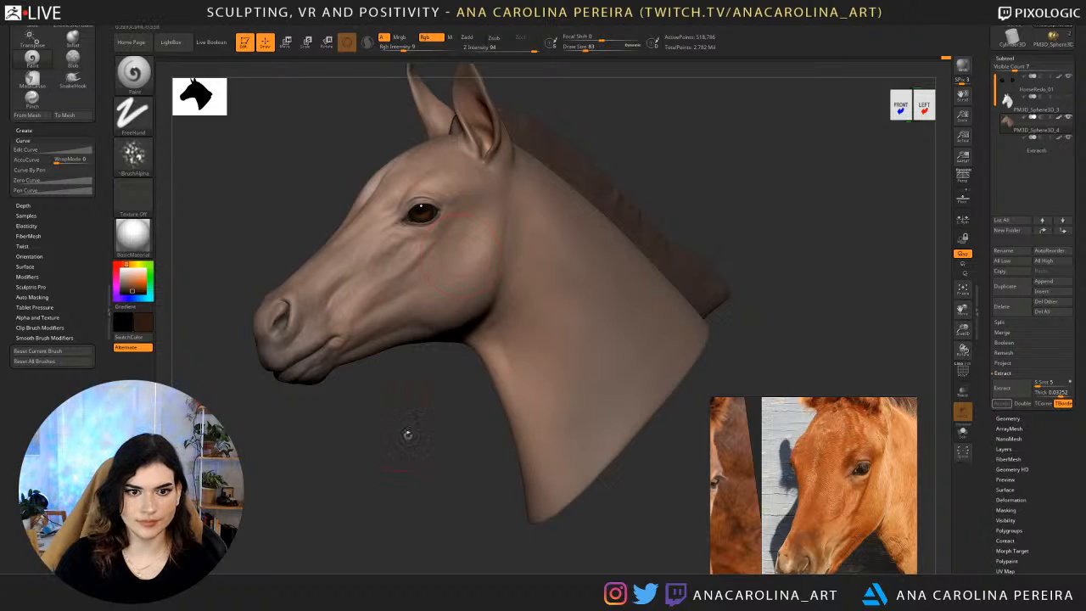
mouse_move(407, 437)
mouse_down()
mouse_move(433, 449)
mouse_move(458, 434)
mouse_move(512, 440)
mouse_up()
key(b)
key(d)
key(s)
key(space)
drag(509, 260, 502, 260)
mouse_move(700, 170)
mouse_down()
mouse_move(748, 180)
mouse_move(711, 182)
mouse_up()
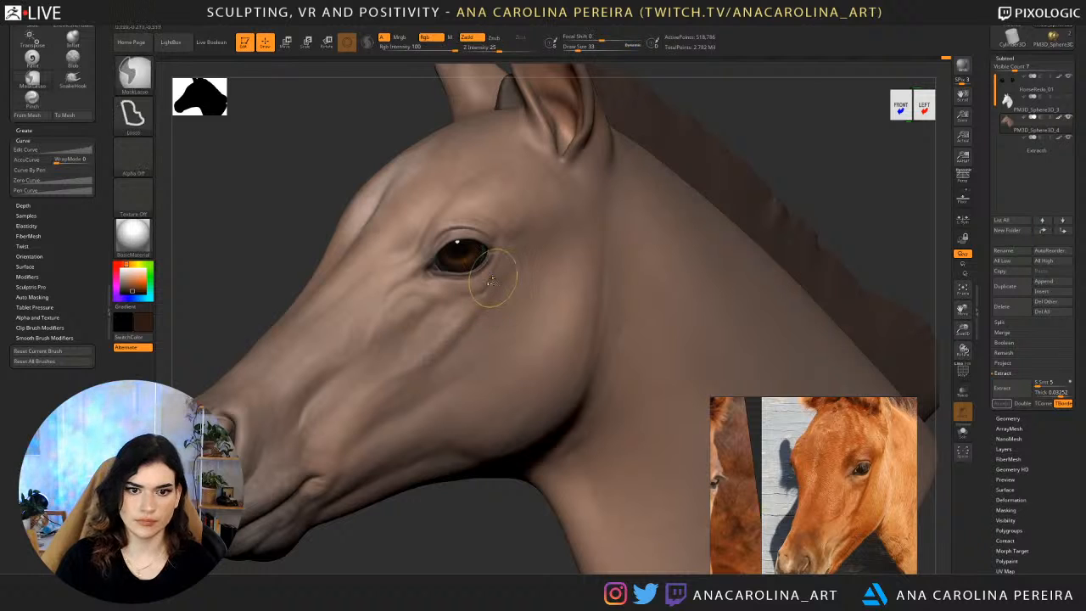
key(space)
key(space)
click(519, 326)
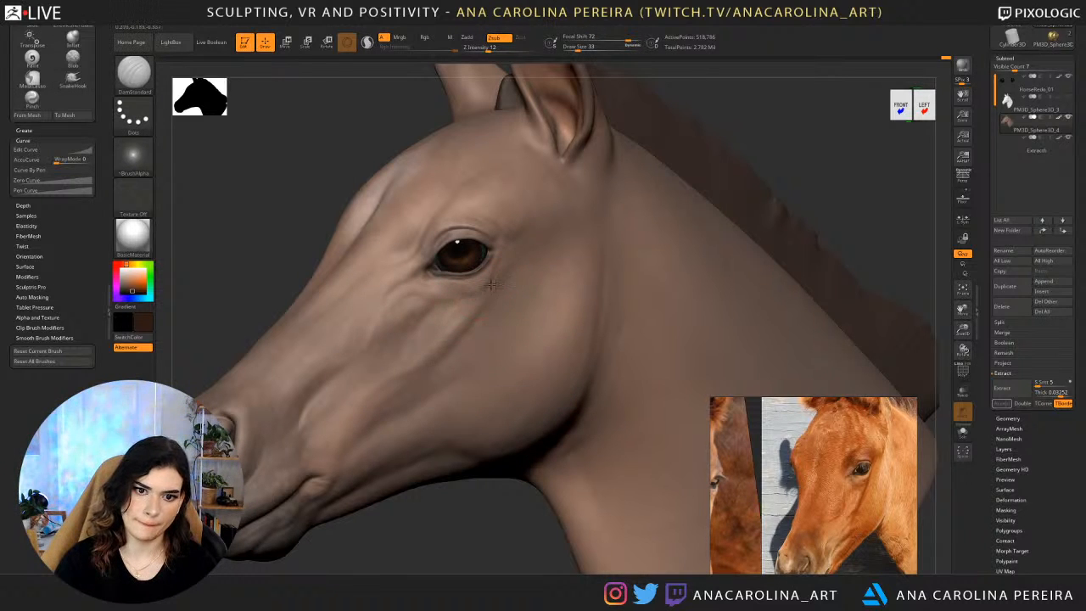
Carve a soft crease beneath and behind the eye with DamStandard and set the draw size to 56.
drag(466, 291, 512, 258)
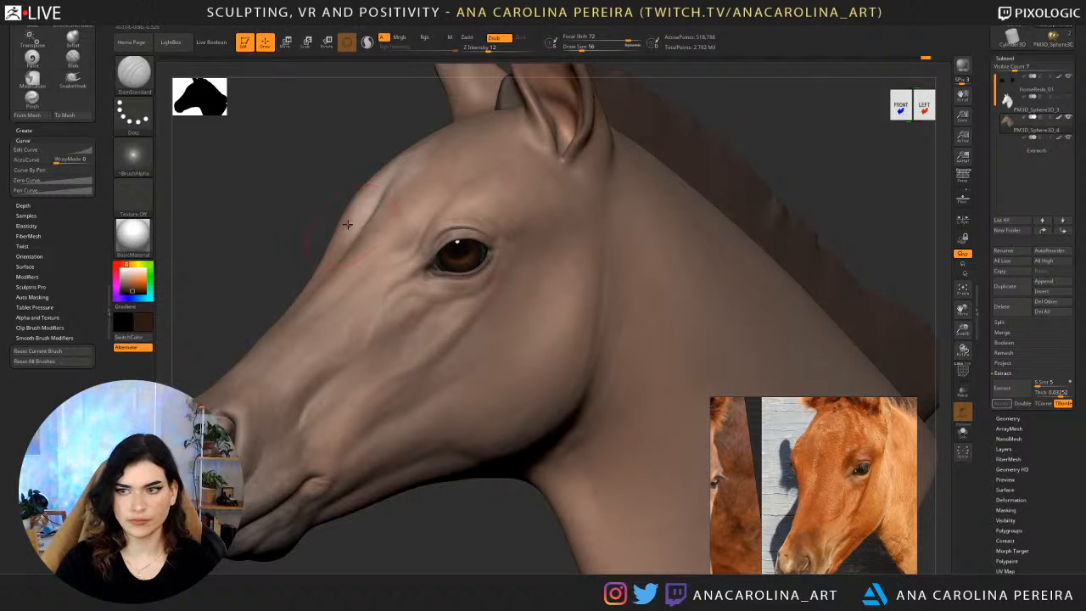
drag(293, 183, 386, 180)
alt+drag(558, 245, 673, 220)
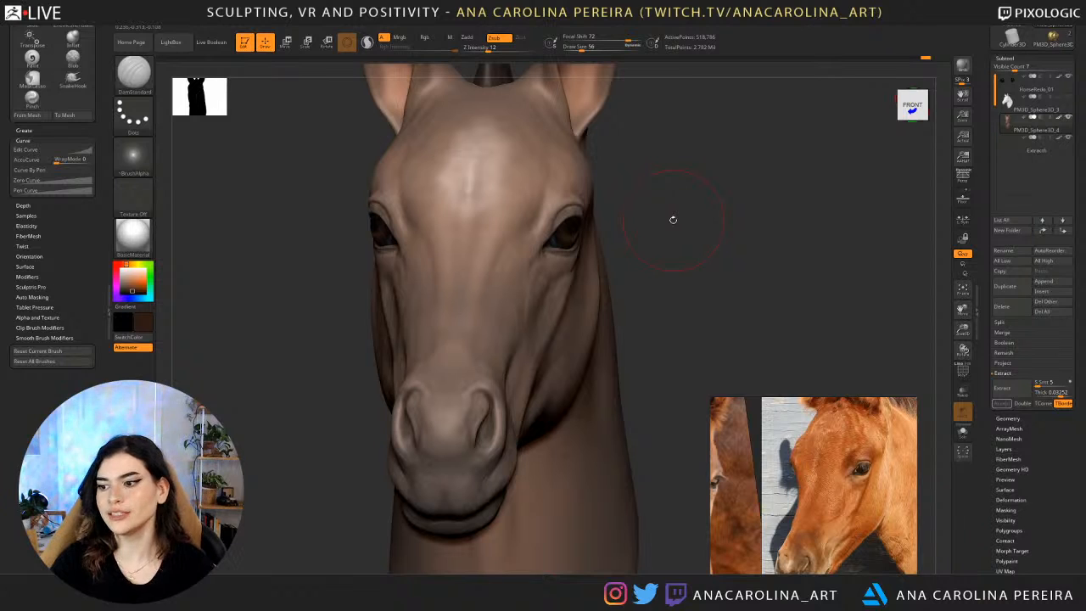
drag(827, 242, 800, 196)
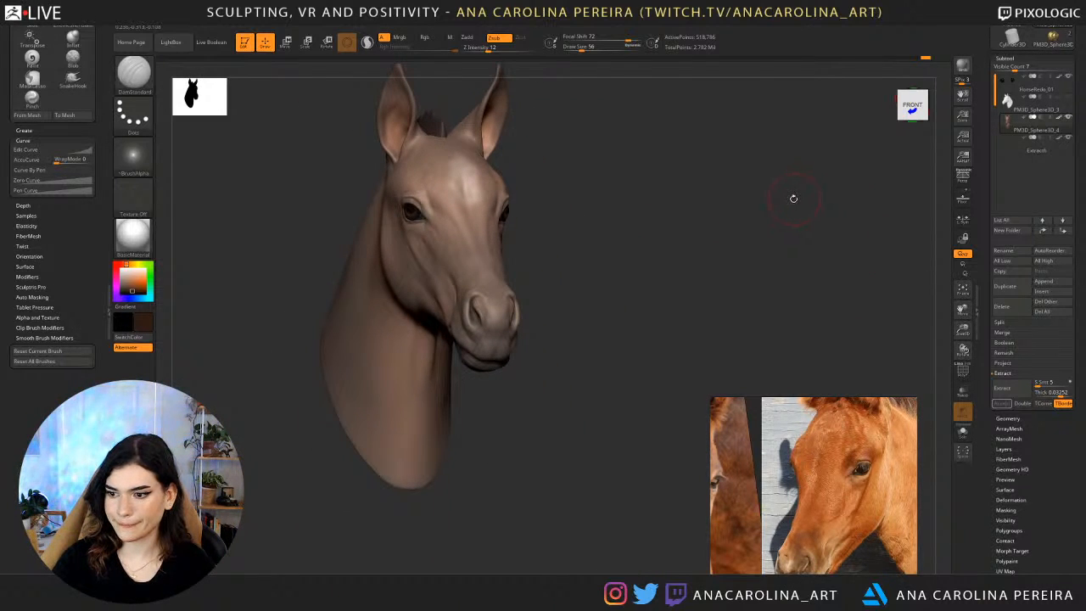
Refine the hollow behind the eye and along the upper cheek with light DamStandard strokes, and smooth the surface.
drag(661, 239, 592, 275)
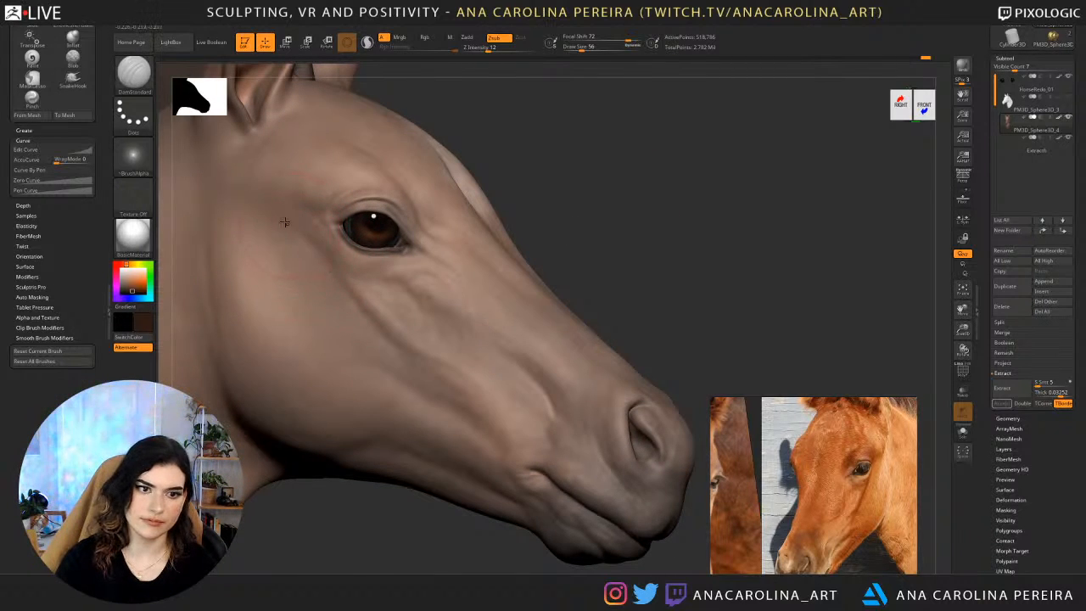
drag(333, 263, 292, 214)
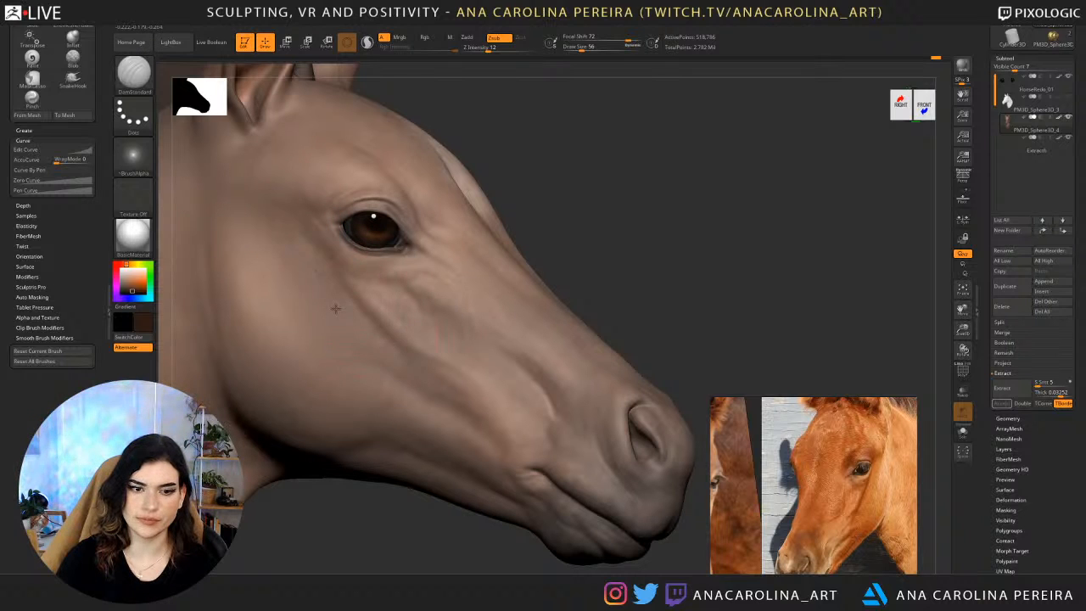
right_drag(330, 305, 509, 291)
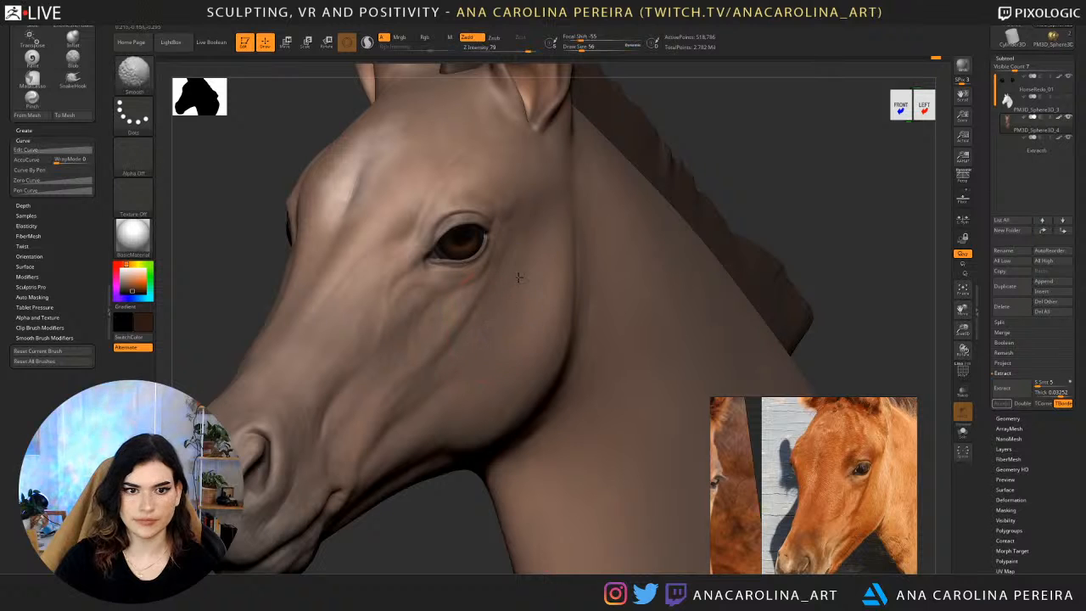
Set the draw size to 71 and smooth the underside of the foal's jaw behind the mouth corner.
key(f)
right_drag(701, 125, 513, 475)
right_drag(533, 431, 615, 360)
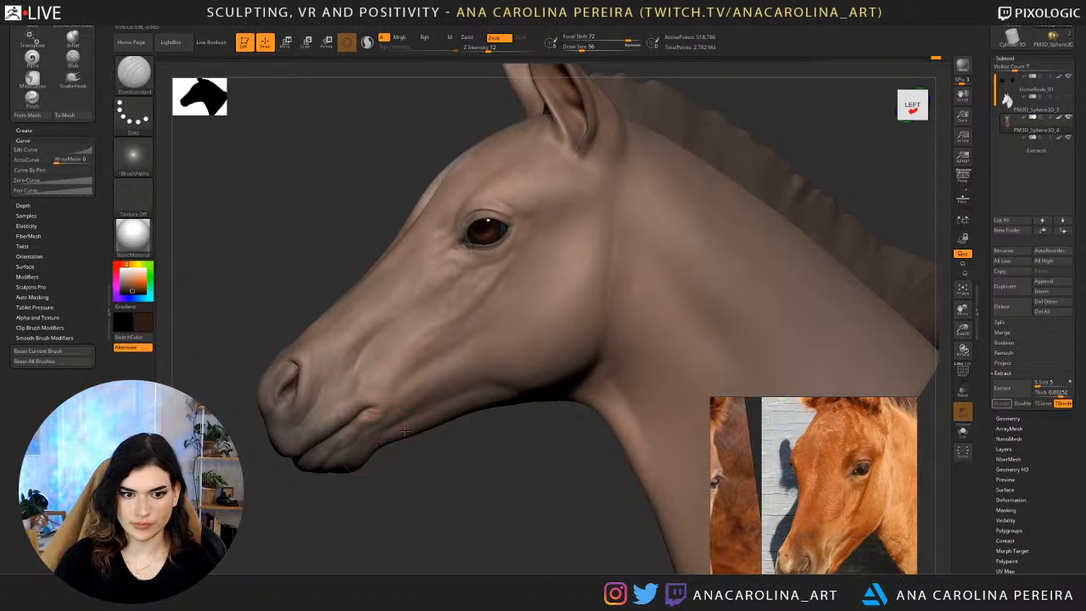
key(space)
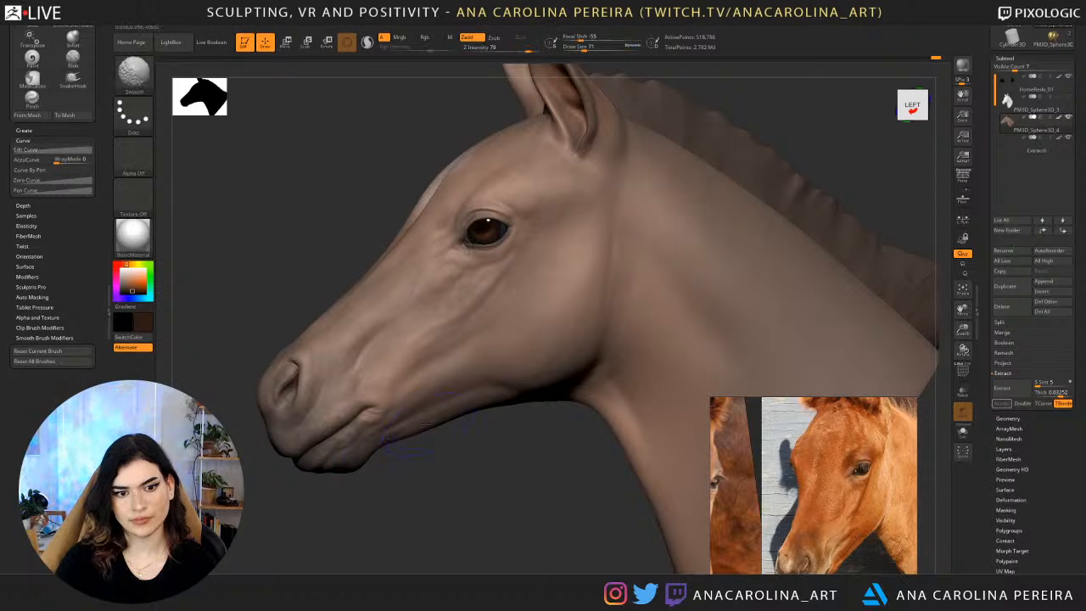
right_drag(375, 455, 722, 252)
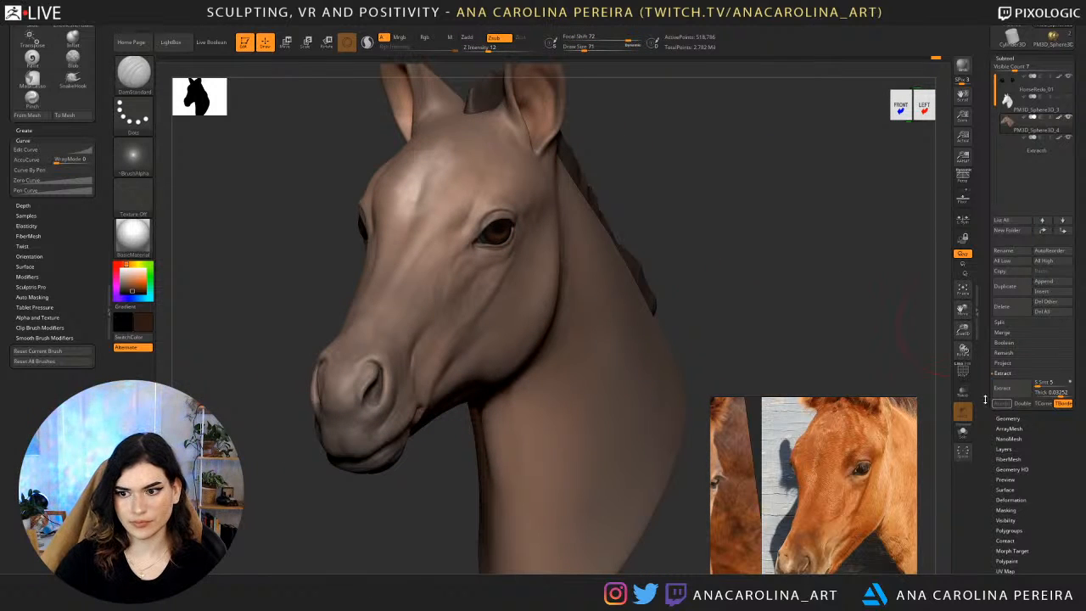
Try muting the painted colours with the render Fade Opacity to review the head's sculpted form, and restore full colour.
click(472, 19)
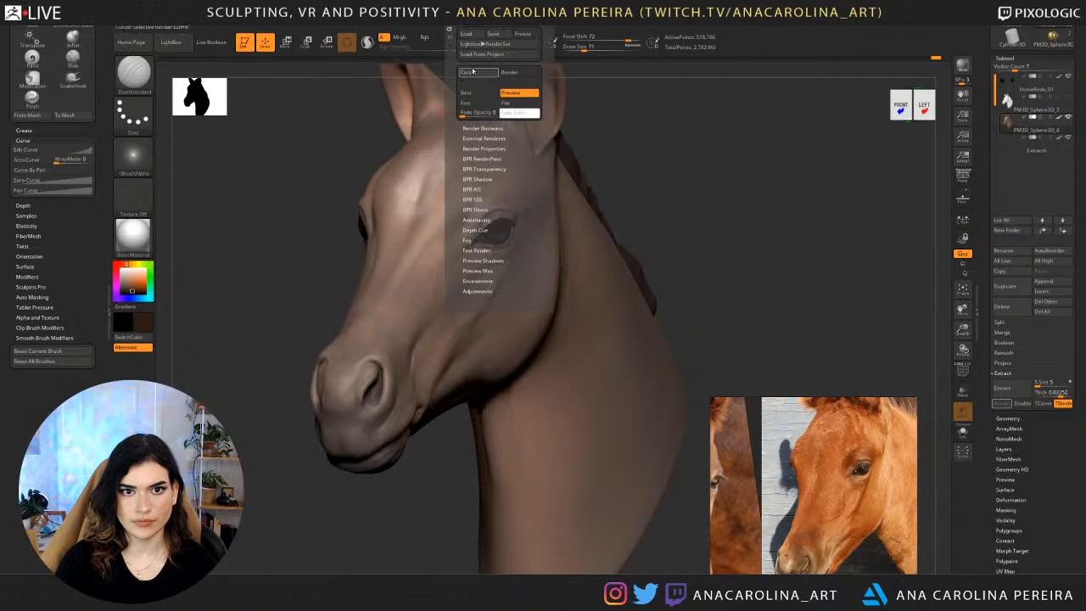
mouse_move(463, 113)
mouse_down()
mouse_move(492, 113)
mouse_move(473, 112)
mouse_up()
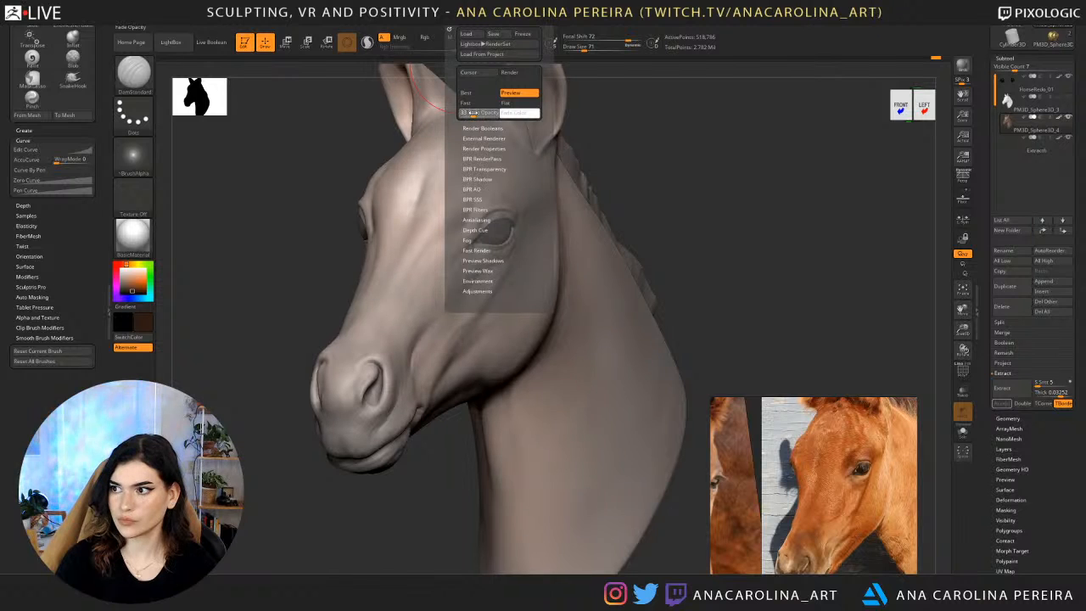
drag(636, 127, 556, 255)
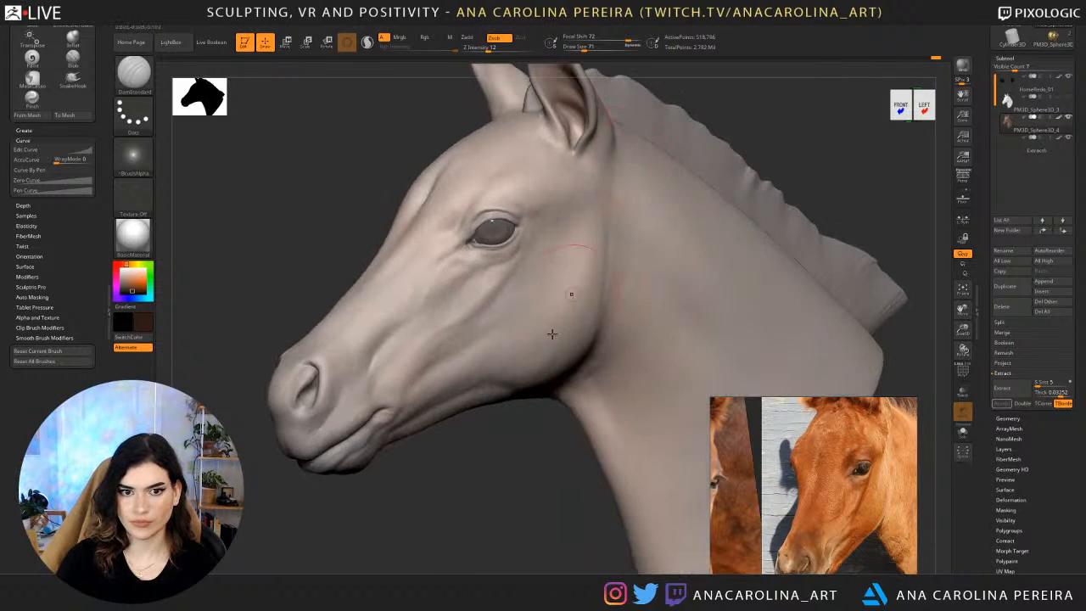
alt+drag(462, 484, 453, 189)
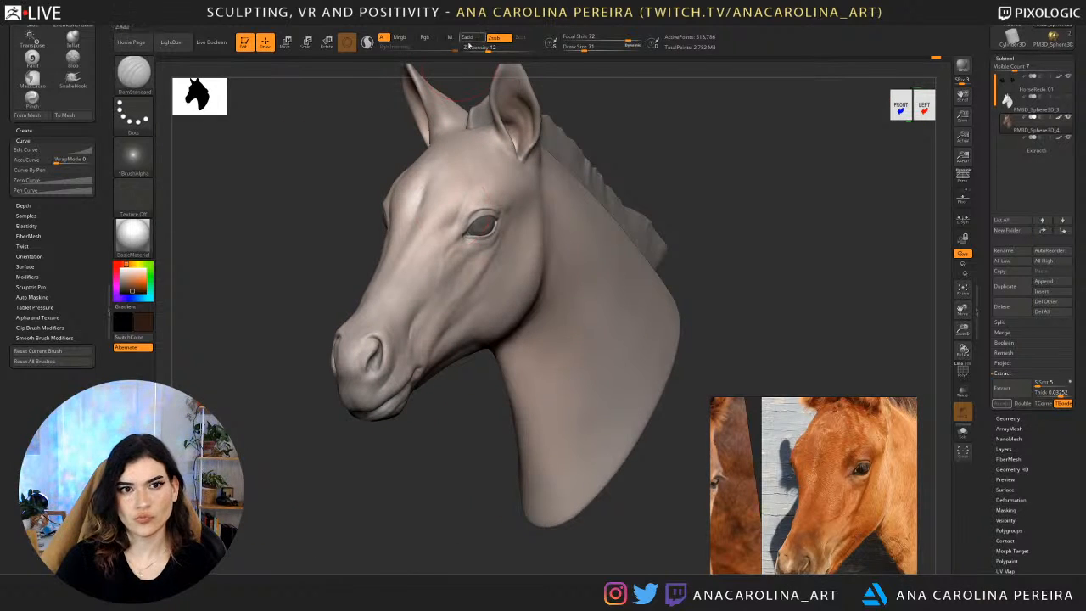
click(477, 19)
mouse_move(477, 114)
mouse_down()
mouse_move(466, 124)
mouse_move(504, 123)
mouse_move(466, 127)
mouse_up()
drag(486, 445, 432, 444)
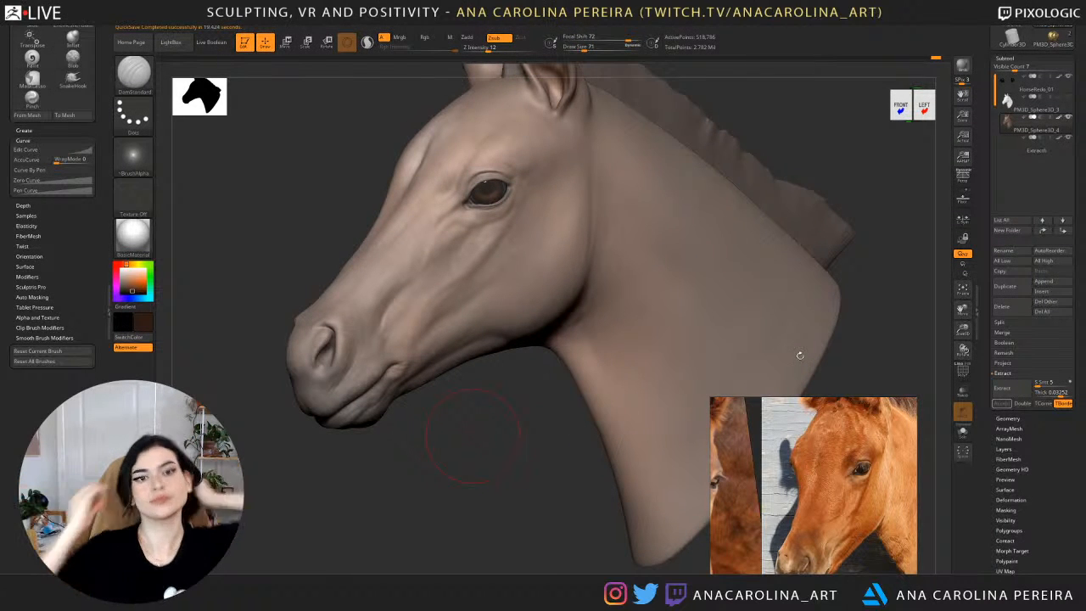
mouse_move(461, 21)
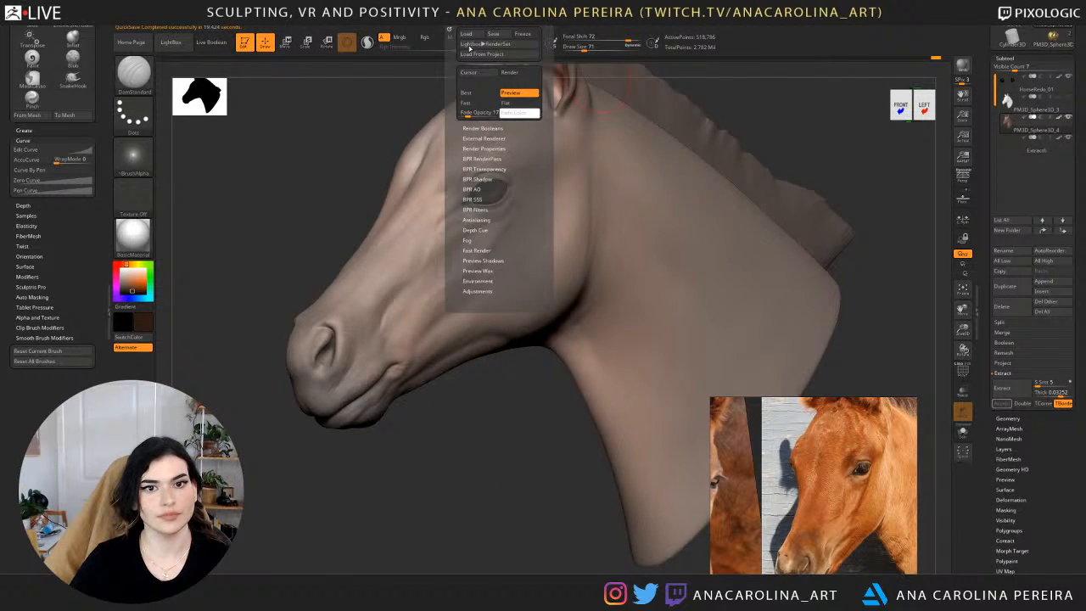
click(477, 114)
Turn off Colorize in the head's Polypaint settings and change the active colour to a neutral grey.
drag(941, 281, 953, 293)
drag(1064, 567, 1048, 497)
click(1018, 482)
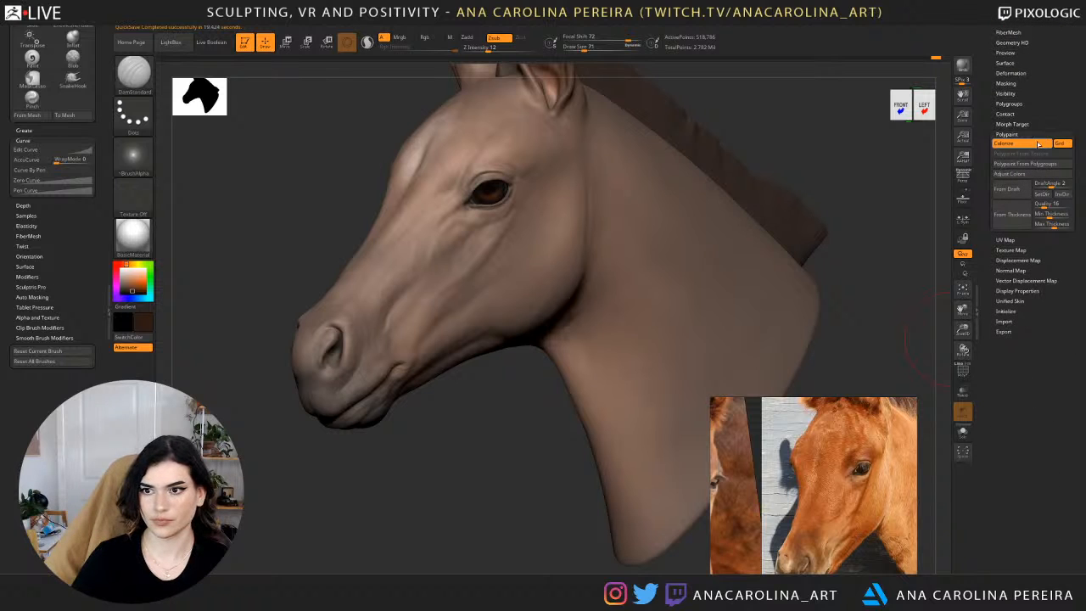
click(1039, 144)
drag(134, 292, 110, 281)
drag(210, 233, 285, 221)
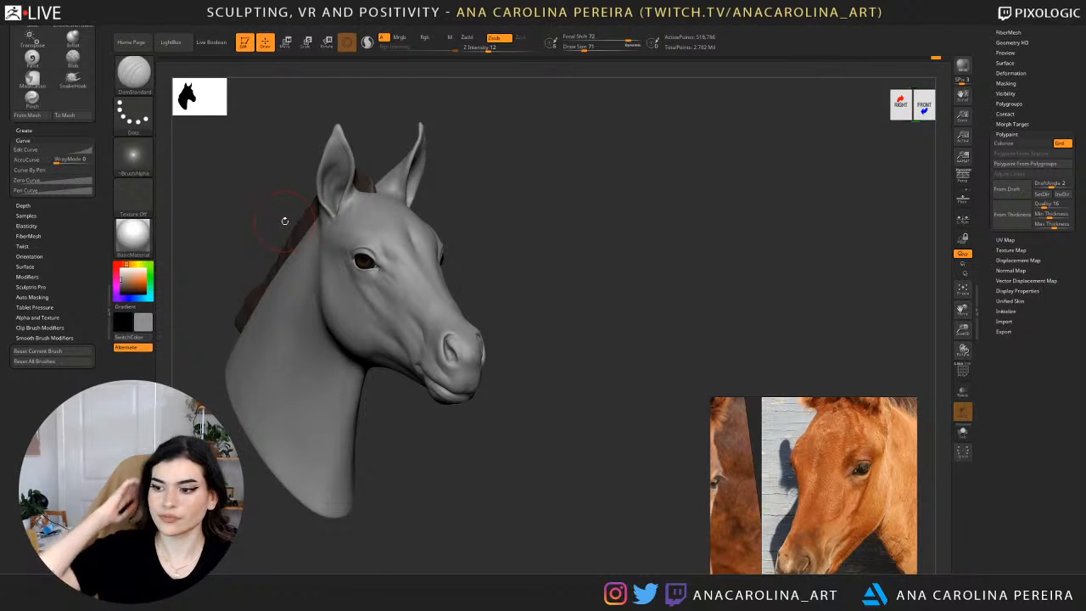
Choose the SnakeHook brush with a draw size of 145, undo the last change and turn the head's Colorize off again.
drag(583, 263, 621, 257)
mouse_move(591, 224)
alt+mouse_down()
mouse_move(592, 276)
mouse_move(738, 270)
mouse_move(719, 256)
mouse_move(705, 264)
alt+mouse_up()
key(b)
key(s)
key(h)
key(space)
click(711, 263)
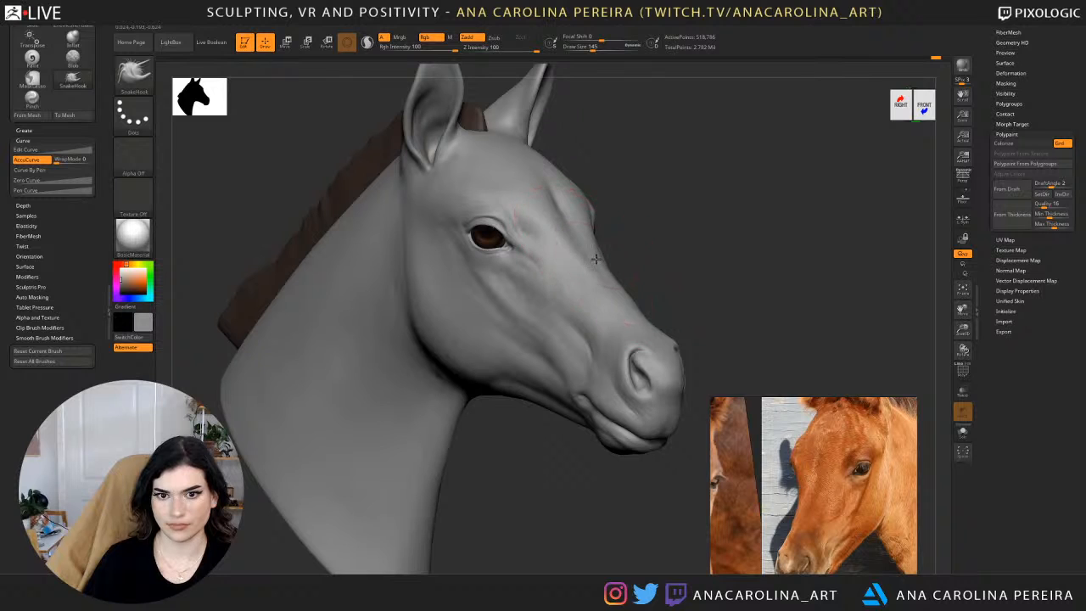
key(ctrl+z)
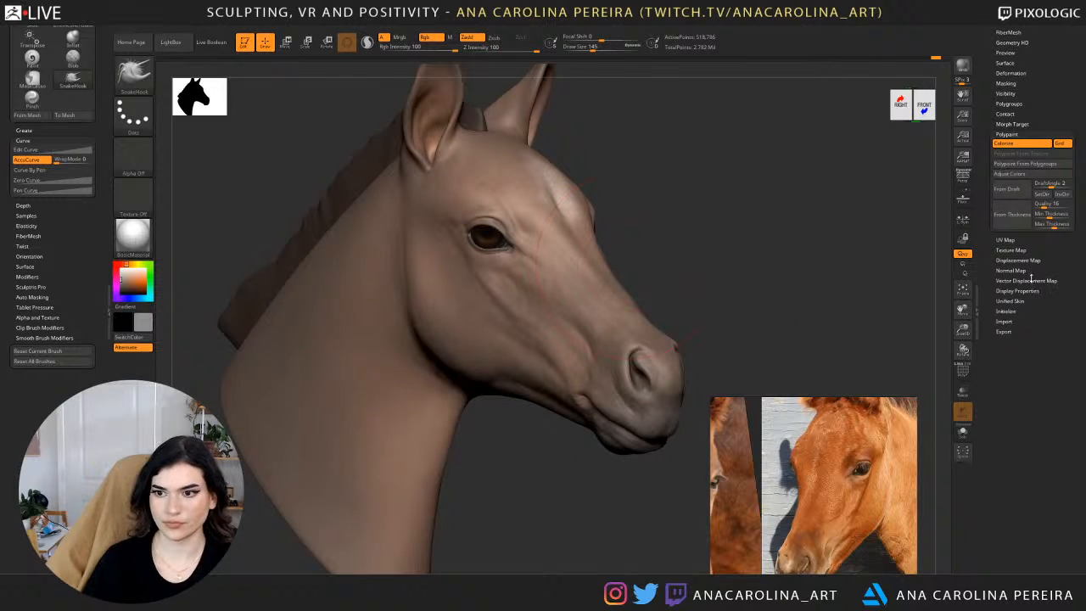
click(1018, 143)
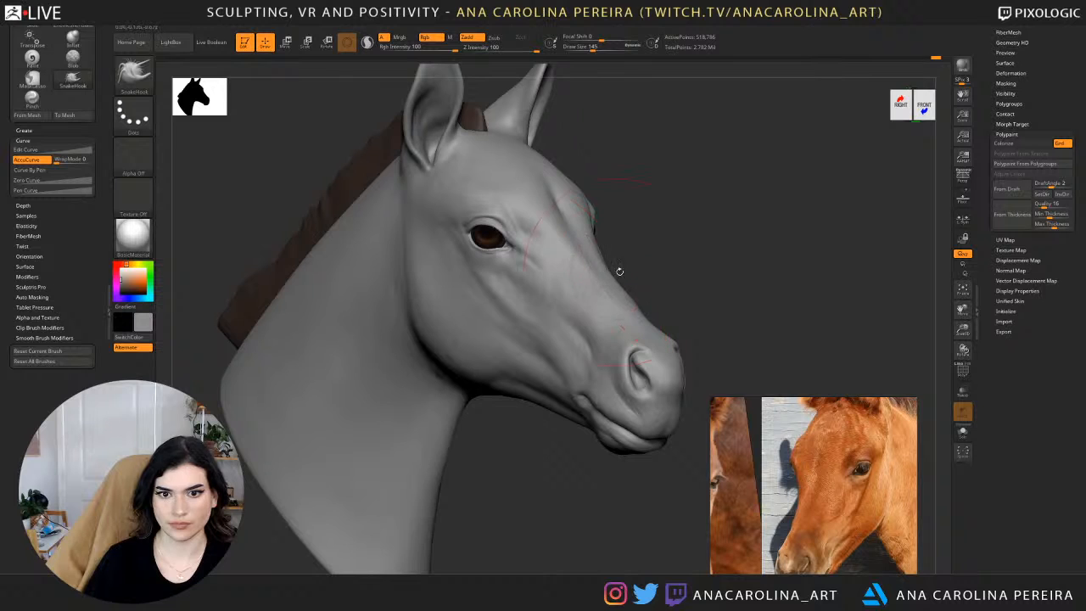
Set the SnakeHook draw size to 112 and turn off AccuCurve for the brush.
drag(619, 271, 501, 275)
alt+drag(600, 246, 571, 272)
key(space)
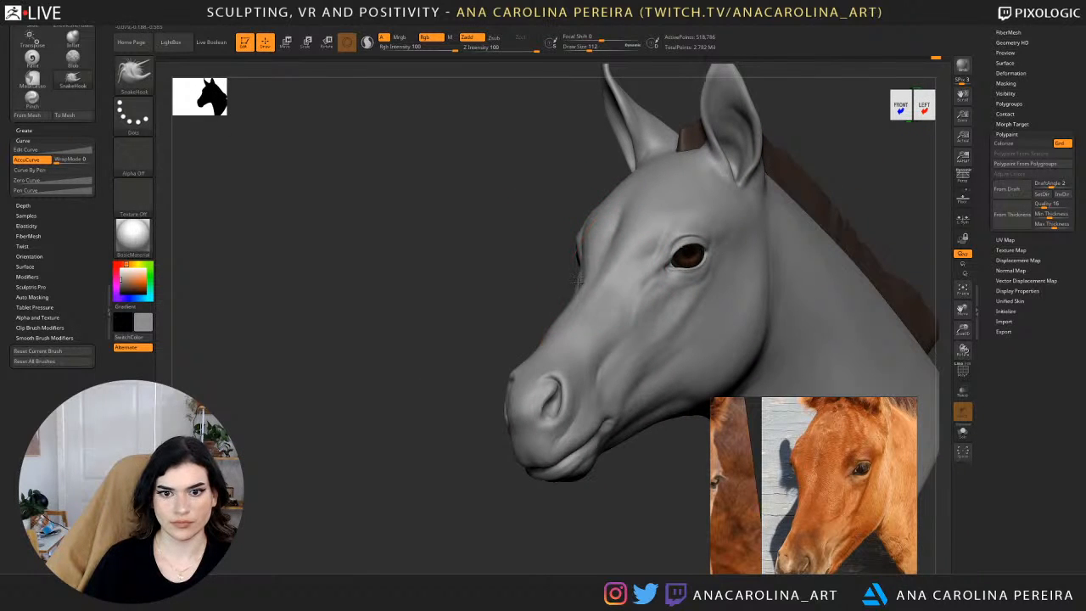
key(space)
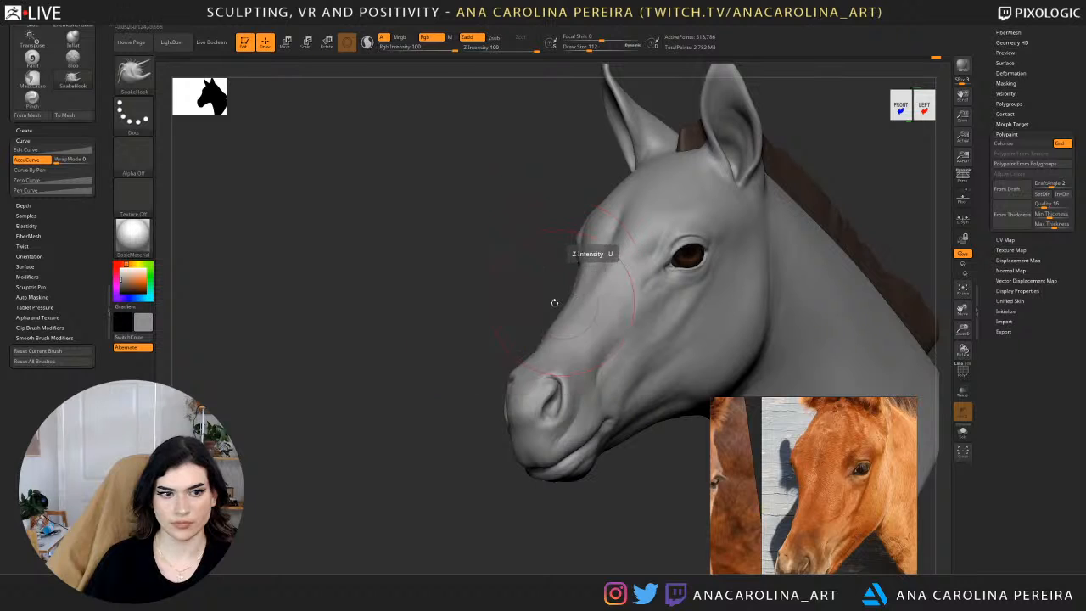
click(41, 162)
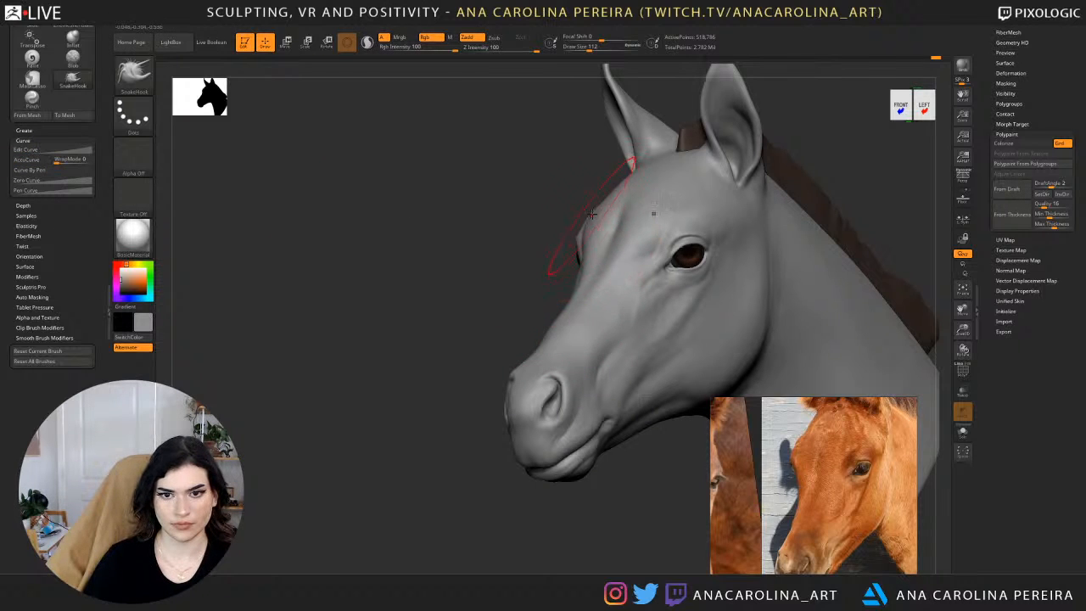
Nudge the nose bridge and the rear contour of the cheek into shape with SnakeHook.
alt+drag(569, 185, 539, 209)
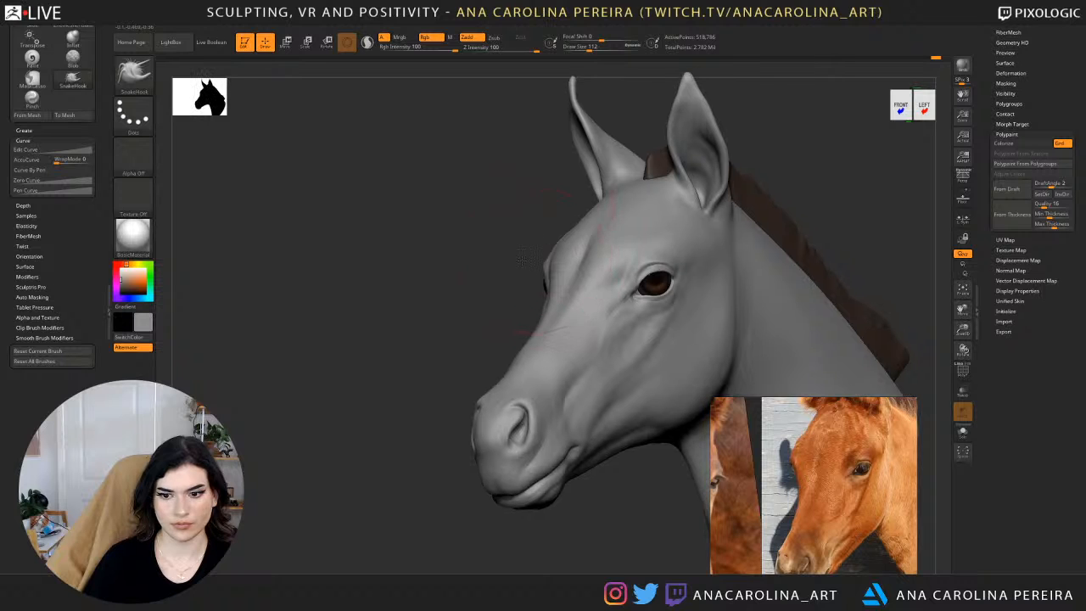
alt+drag(532, 256, 495, 259)
mouse_move(446, 349)
mouse_down()
mouse_move(480, 346)
mouse_move(442, 340)
mouse_up()
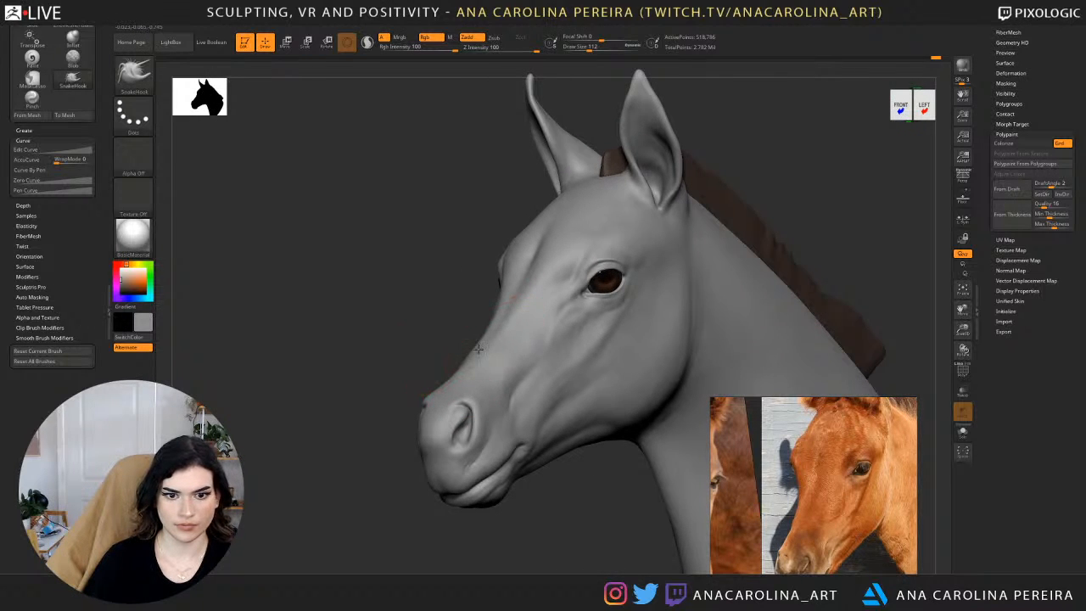
alt+drag(529, 534, 524, 504)
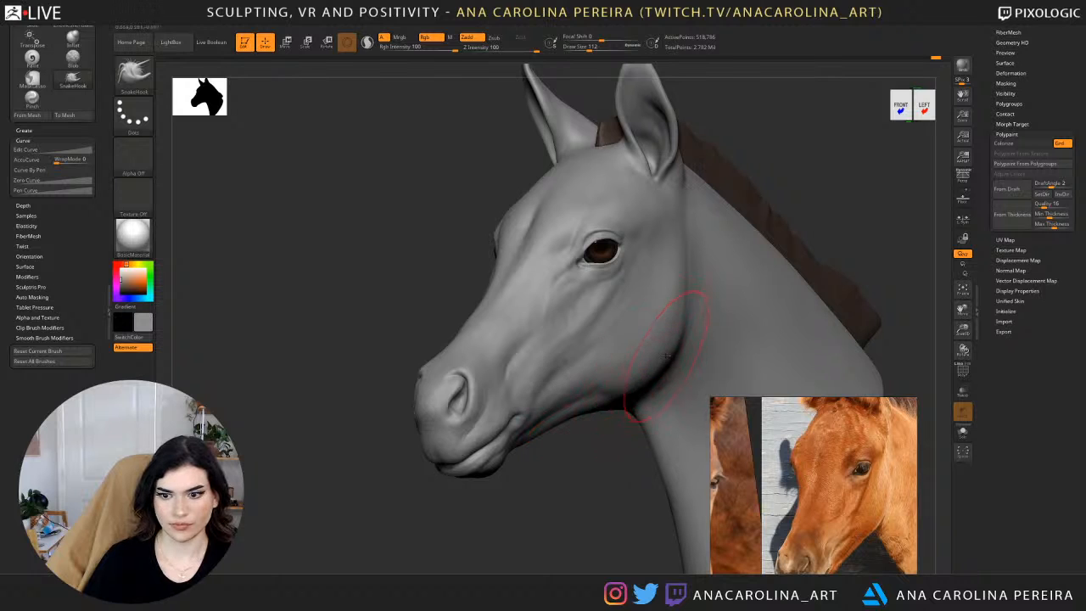
drag(618, 431, 642, 363)
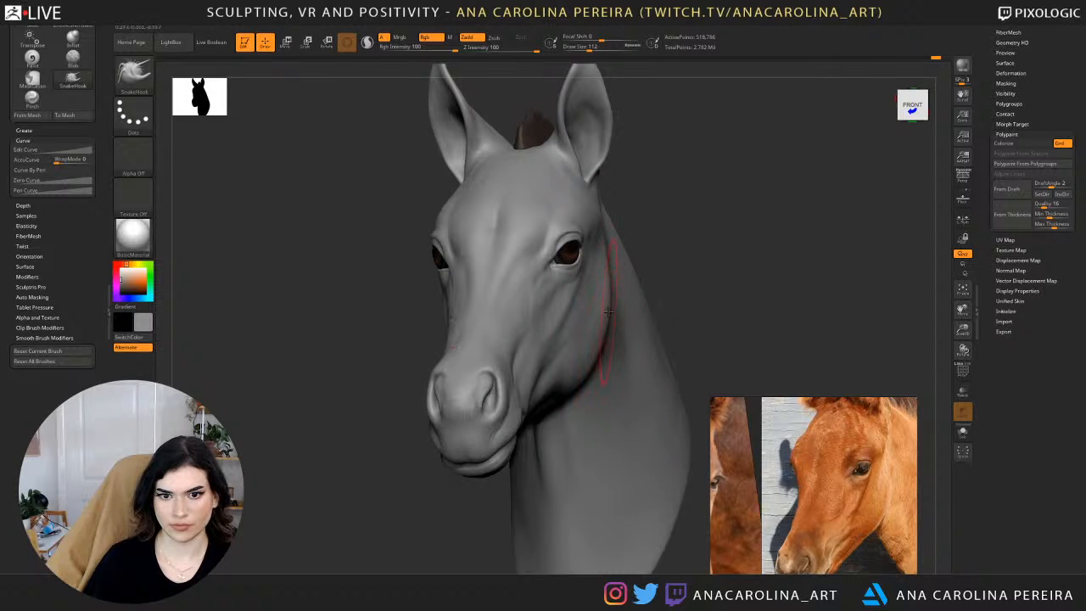
drag(608, 306, 605, 301)
mouse_move(606, 301)
right_down()
mouse_move(707, 266)
mouse_move(708, 195)
mouse_move(701, 239)
mouse_move(696, 227)
mouse_move(672, 291)
mouse_move(434, 492)
mouse_move(502, 485)
mouse_move(493, 493)
mouse_move(470, 463)
right_up()
Bring the ears of the reference foal into view and lower the head mesh by three subdivision levels.
scroll(828, 541, down, 3)
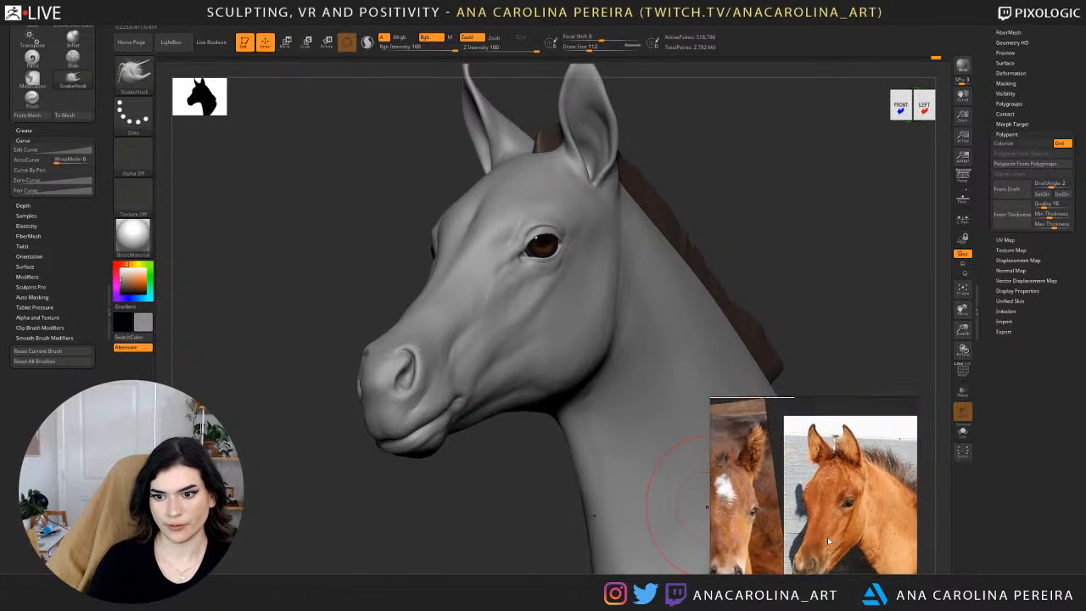
scroll(827, 537, up, 3)
right_drag(739, 161, 653, 251)
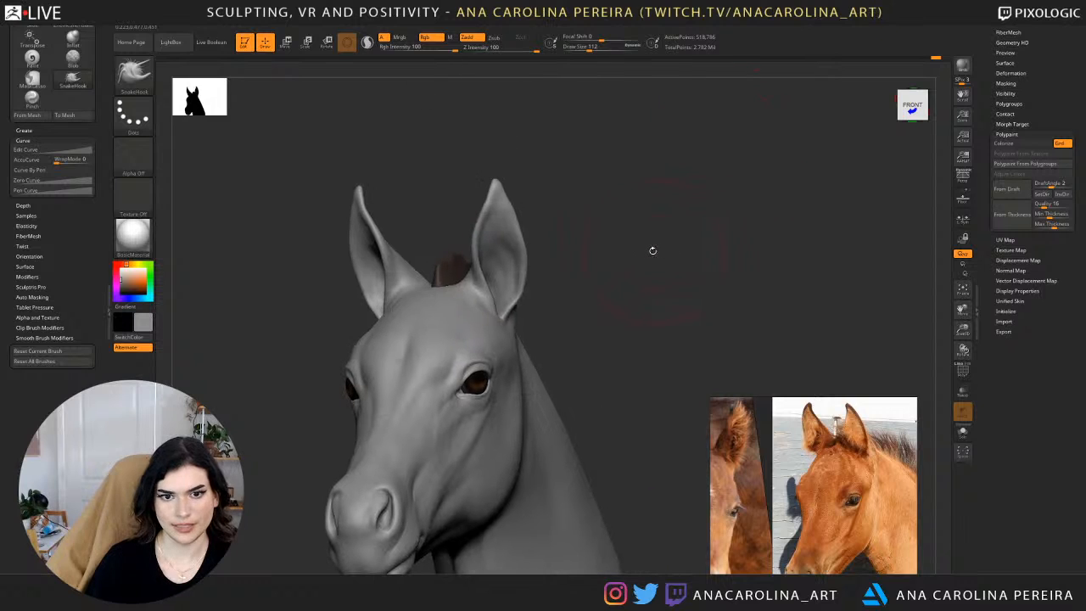
key(shift+d)
key(shift+d)
key(shift+d)
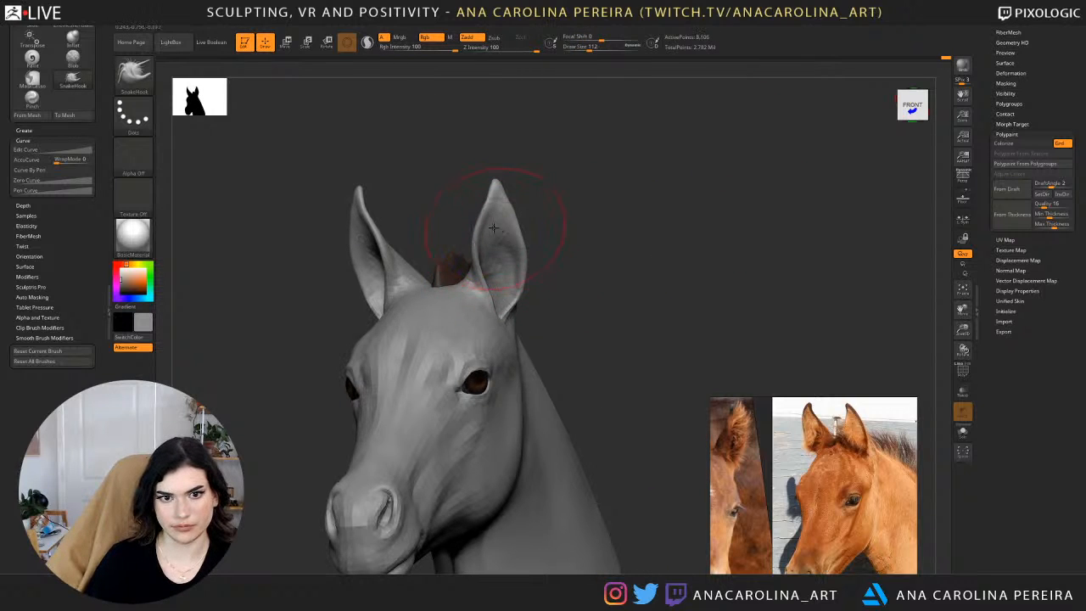
Set the draw size to 83, adjust the ear's shape from the front with SnakeHook and undo the last stroke.
key(s)
drag(494, 227, 501, 228)
drag(502, 187, 504, 202)
key(space)
drag(497, 239, 485, 249)
key(ctrl+z)
Reshape the ear's tip and front edge from the side, and raise the head mesh by two subdivision levels.
drag(574, 242, 495, 246)
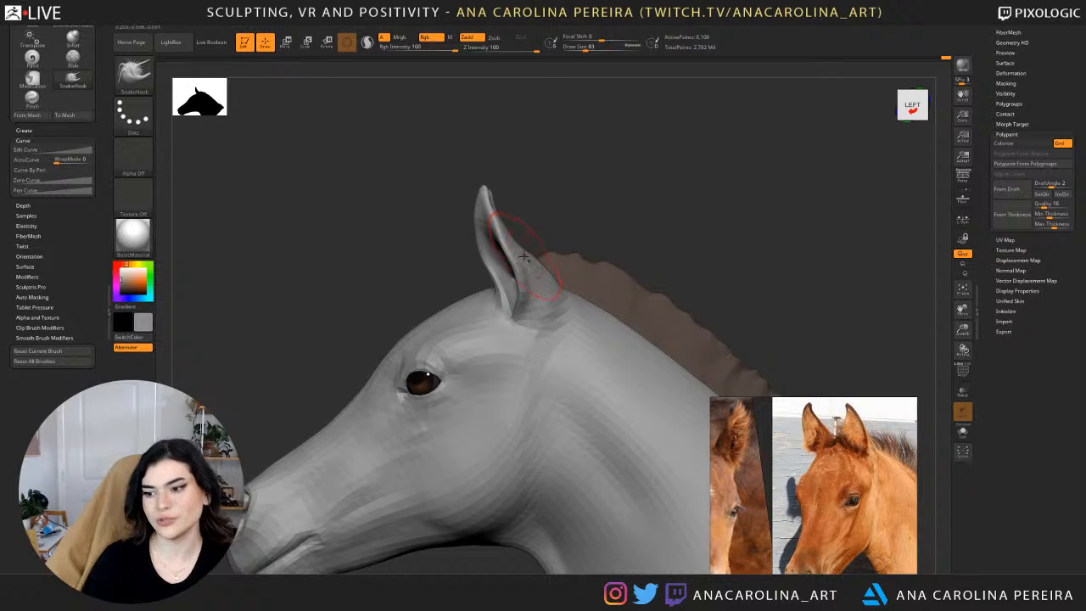
mouse_move(593, 197)
mouse_down()
mouse_move(756, 178)
mouse_move(601, 195)
mouse_up()
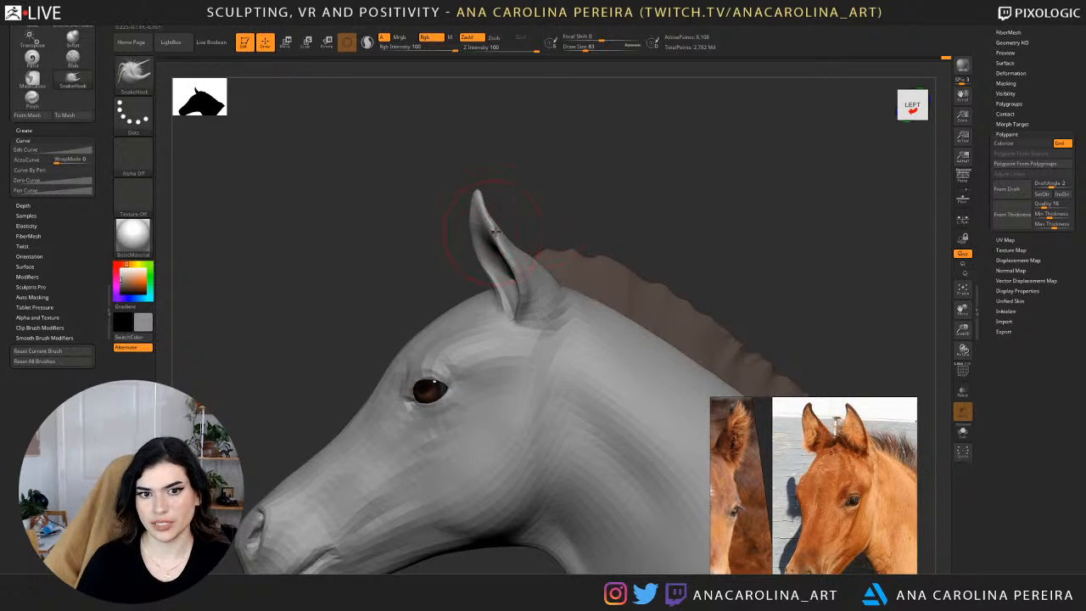
drag(483, 240, 488, 237)
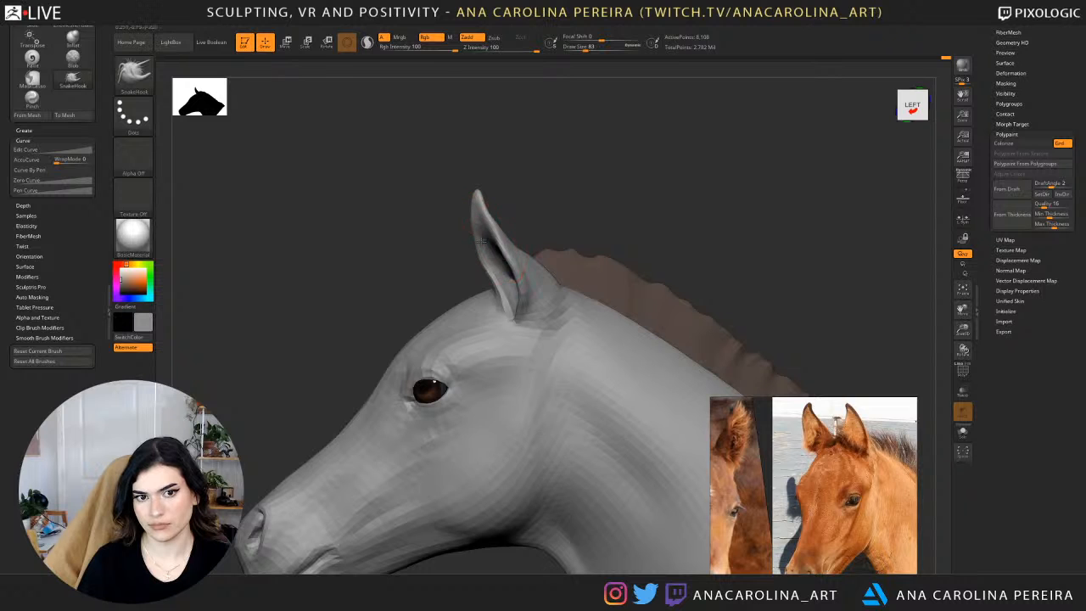
mouse_move(568, 232)
mouse_down()
mouse_move(572, 338)
mouse_move(567, 321)
mouse_move(645, 259)
mouse_up()
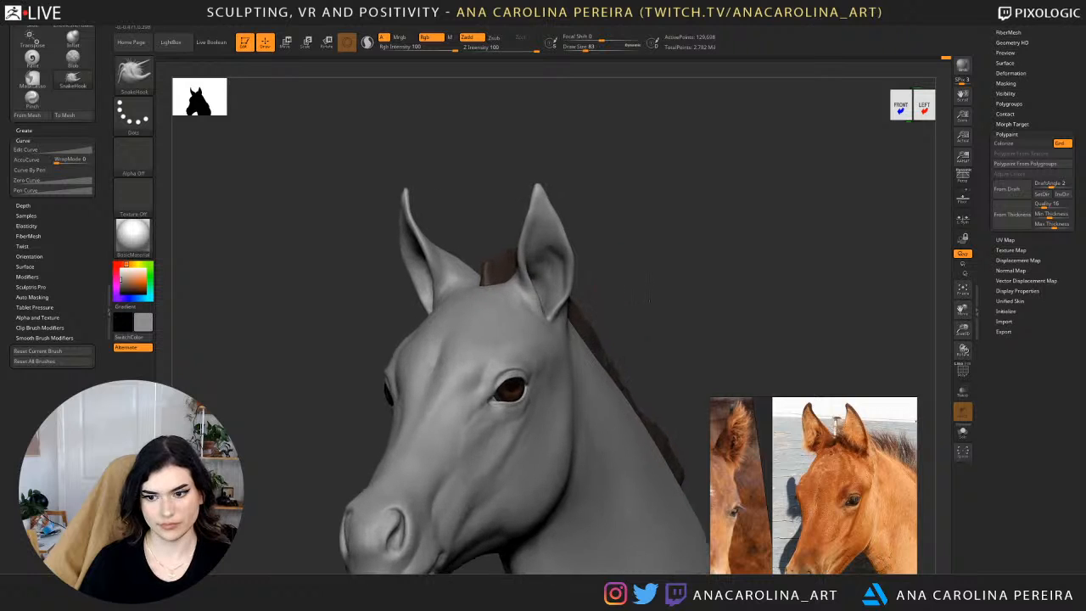
Set the draw size to 108 and adjust the contour between the rear cheek and the upper neck.
drag(649, 298, 634, 279)
key(s)
click(569, 372)
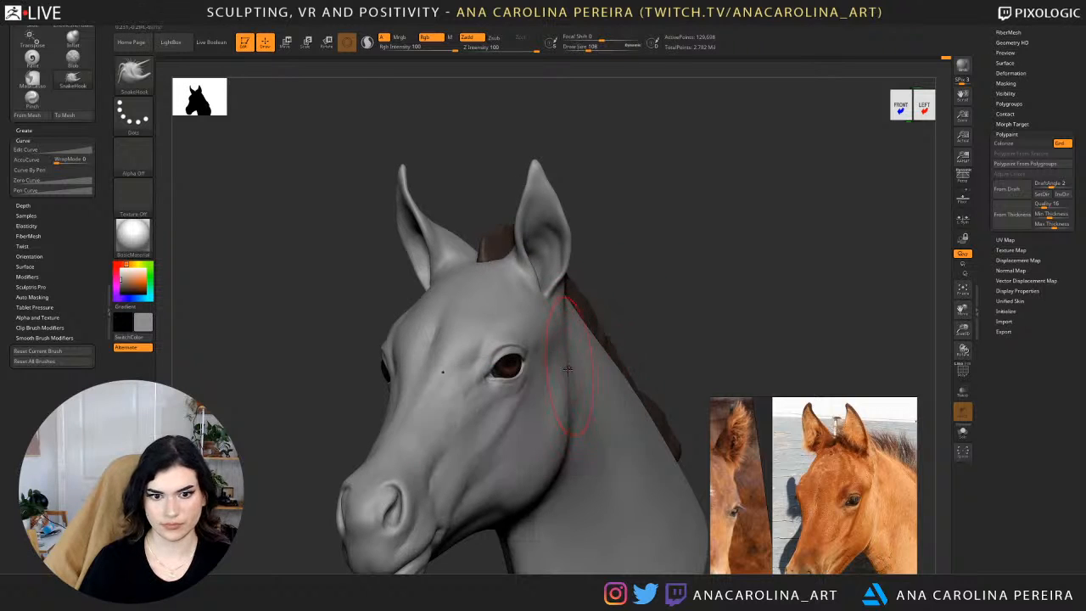
alt+right_drag(569, 371, 576, 297)
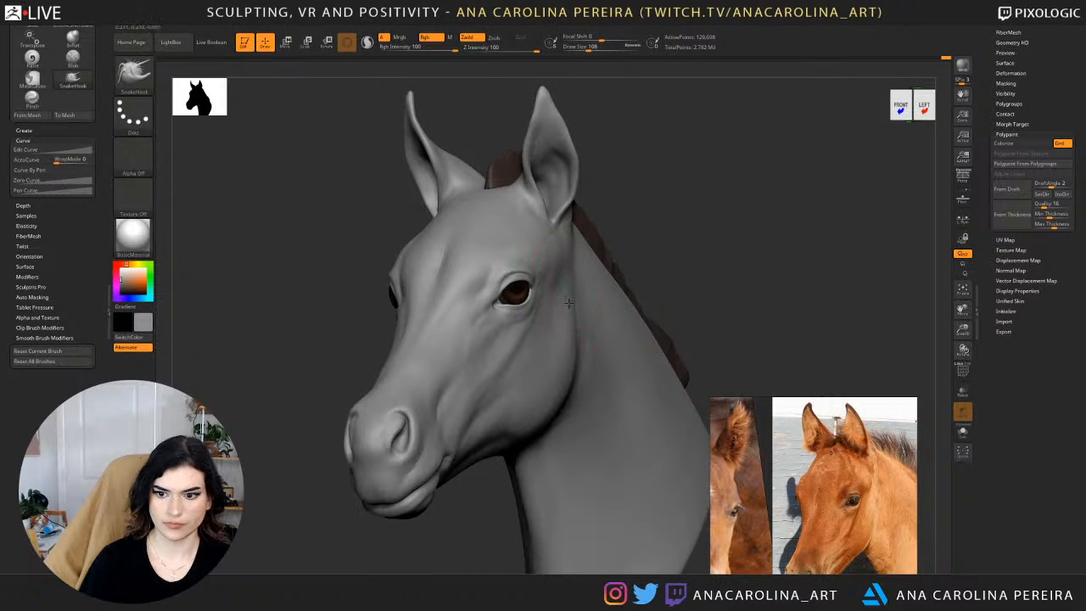
key(shift)
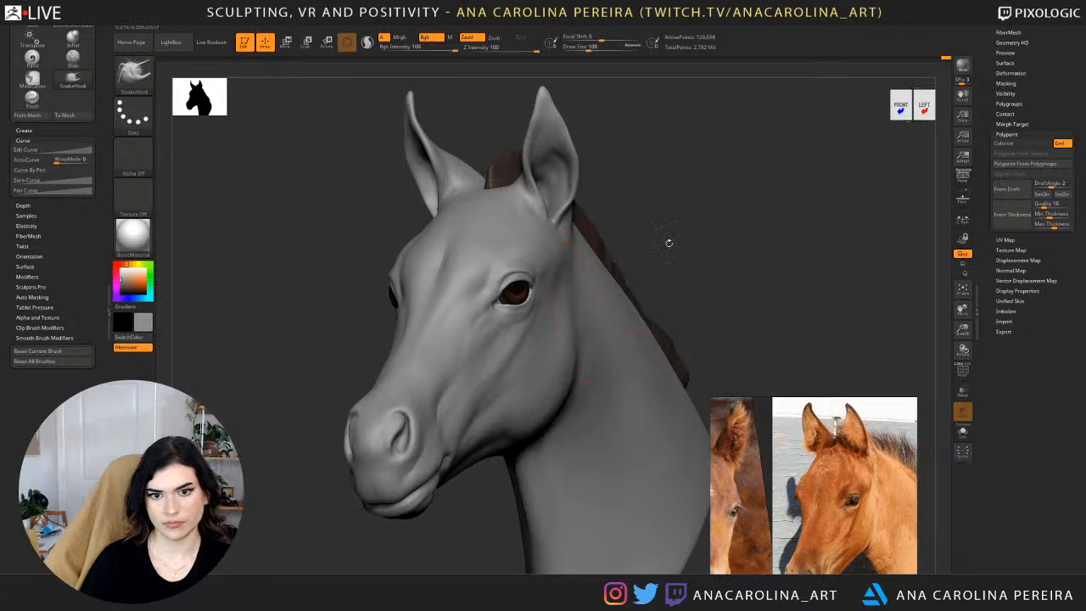
mouse_move(667, 240)
mouse_down()
mouse_move(743, 229)
mouse_move(688, 225)
mouse_move(696, 223)
mouse_move(654, 279)
mouse_move(594, 314)
mouse_up()
Set the draw size to 49 and nudge the upper eyelid area into shape with SnakeHook.
key(f)
key(space)
drag(630, 268, 594, 270)
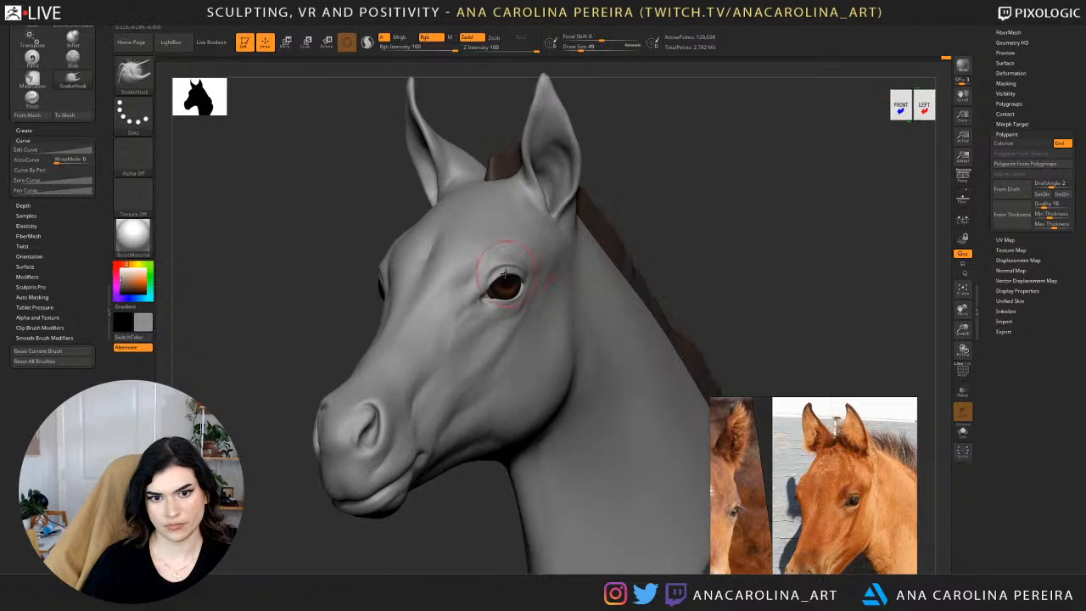
key(f)
mouse_move(634, 226)
mouse_down()
mouse_move(666, 212)
mouse_move(632, 197)
mouse_move(578, 293)
mouse_move(644, 264)
mouse_up()
Set the draw size to 77 and adjust the cheek contour below the eye from the front.
key(space)
drag(597, 283, 603, 282)
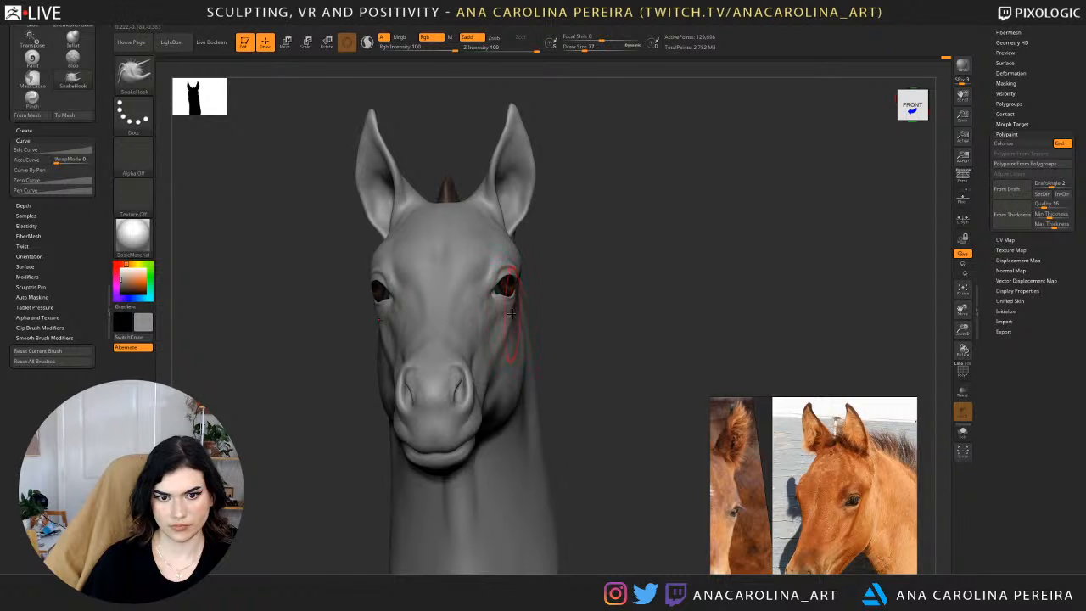
drag(572, 280, 545, 275)
Show more of the reference foal, increase the draw size to 101 and shape the temple between eye and ear.
key(space)
mouse_move(567, 283)
mouse_down()
mouse_move(624, 268)
mouse_move(535, 260)
mouse_up()
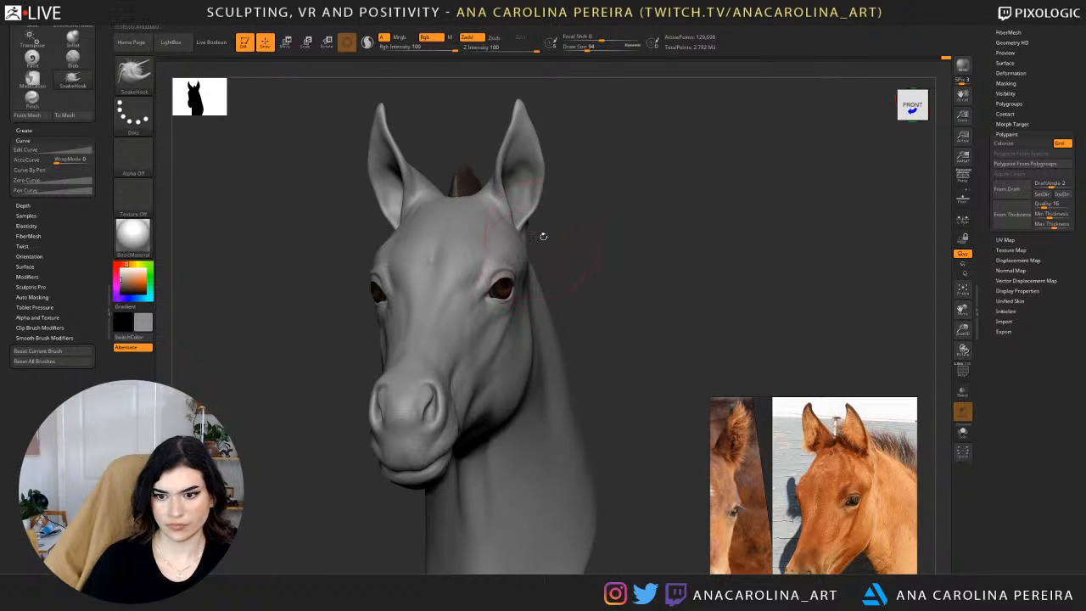
scroll(761, 497, down, 2)
key(space)
mouse_move(579, 114)
mouse_down()
mouse_move(573, 219)
mouse_move(576, 208)
mouse_up()
drag(527, 238, 520, 243)
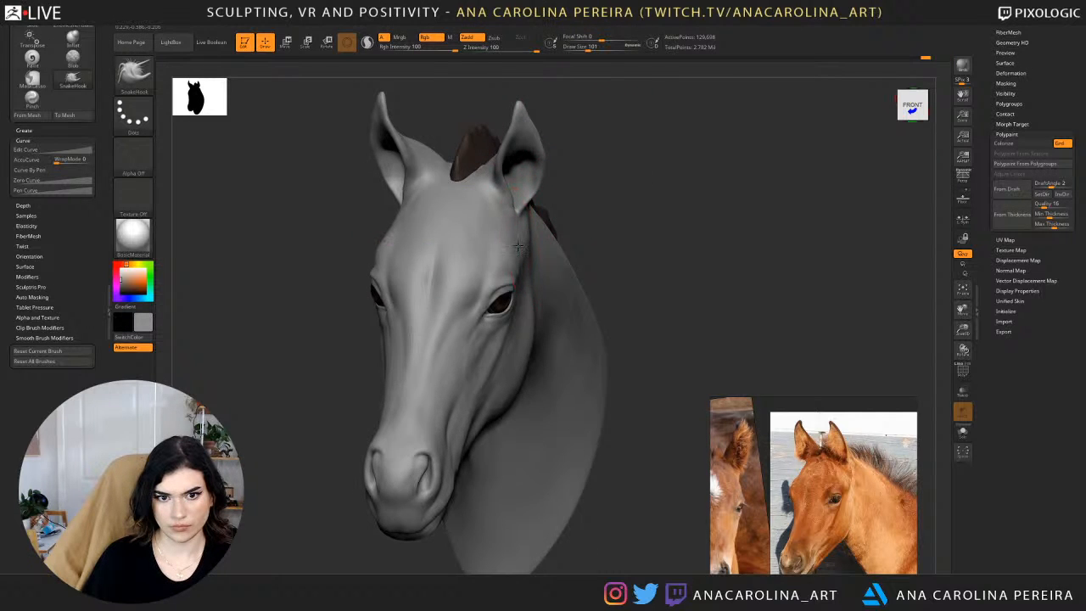
Set the draw size to 77 and refine the temple contour between the eye and the base of the ear.
mouse_move(566, 212)
mouse_down()
mouse_move(597, 214)
mouse_move(542, 227)
mouse_up()
key(space)
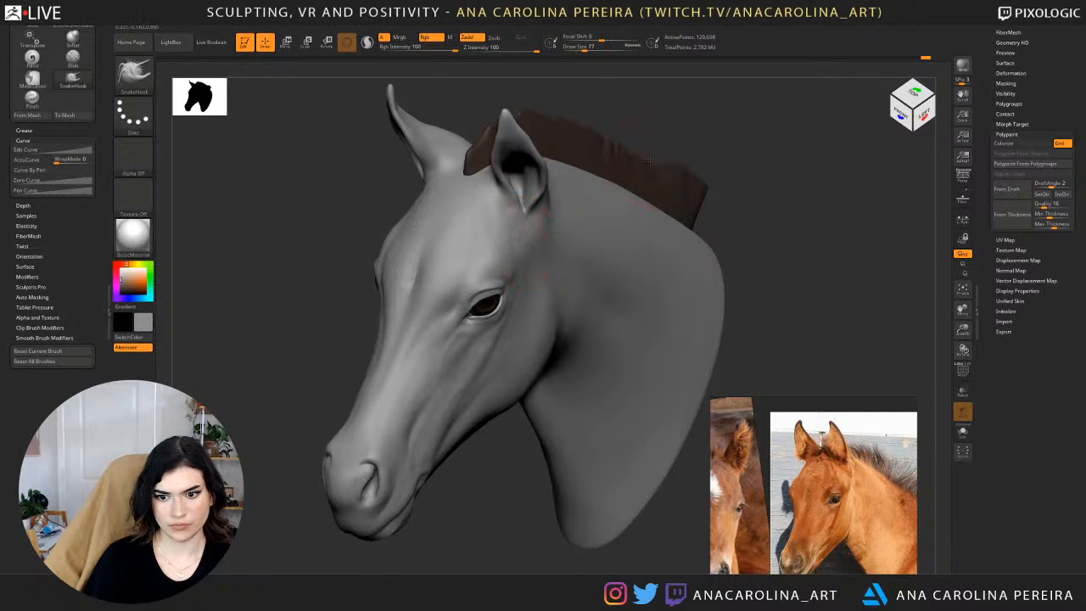
right_drag(638, 162, 689, 151)
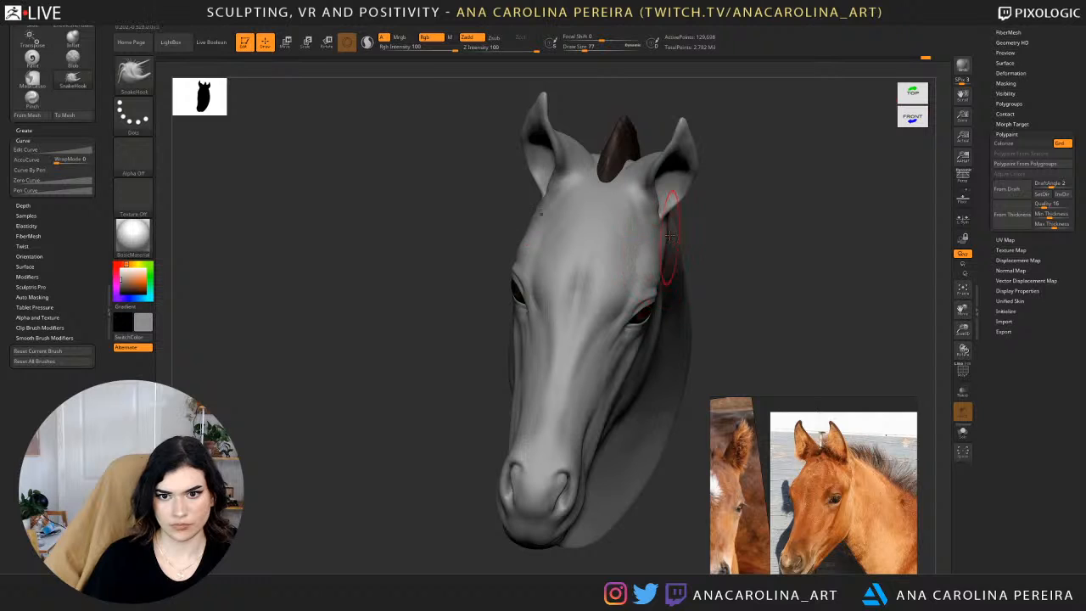
shift+drag(686, 225, 662, 225)
right_drag(711, 206, 708, 140)
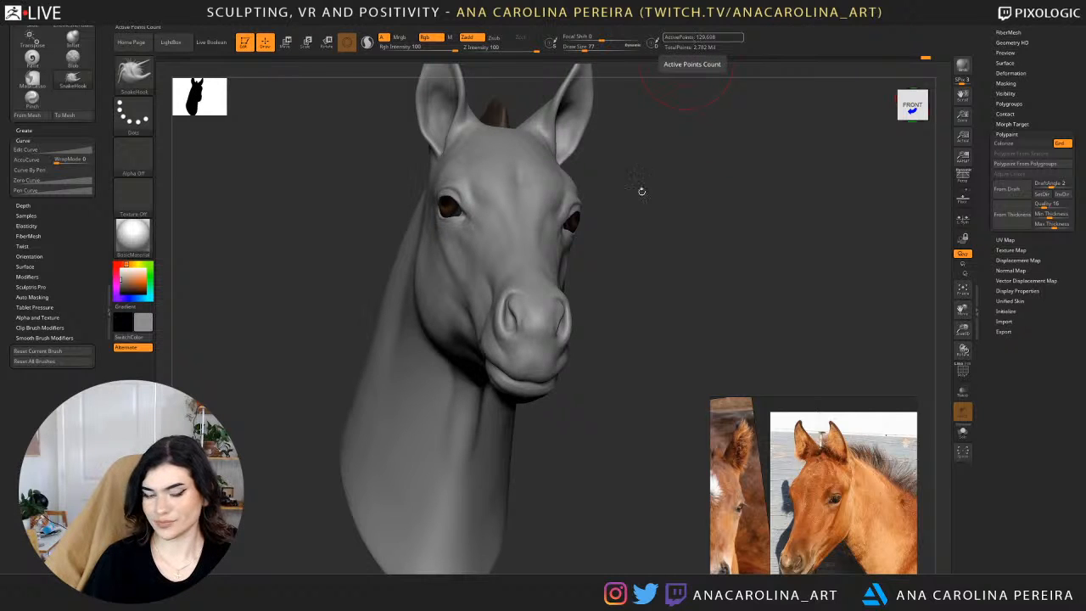
Set the draw size to 245 and adjust the side contour of the neck from the front with SnakeHook.
mouse_move(641, 191)
right_down()
mouse_move(640, 235)
mouse_move(598, 281)
right_up()
key(space)
drag(628, 244, 636, 244)
key(space)
drag(589, 317, 605, 317)
right_drag(602, 311, 613, 291)
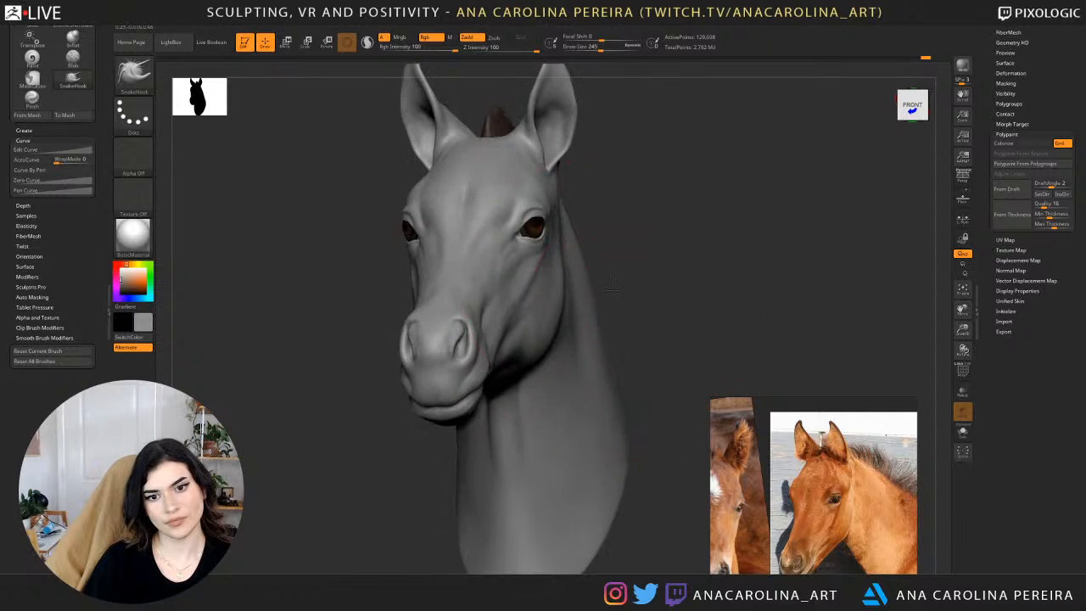
right_drag(631, 340, 637, 325)
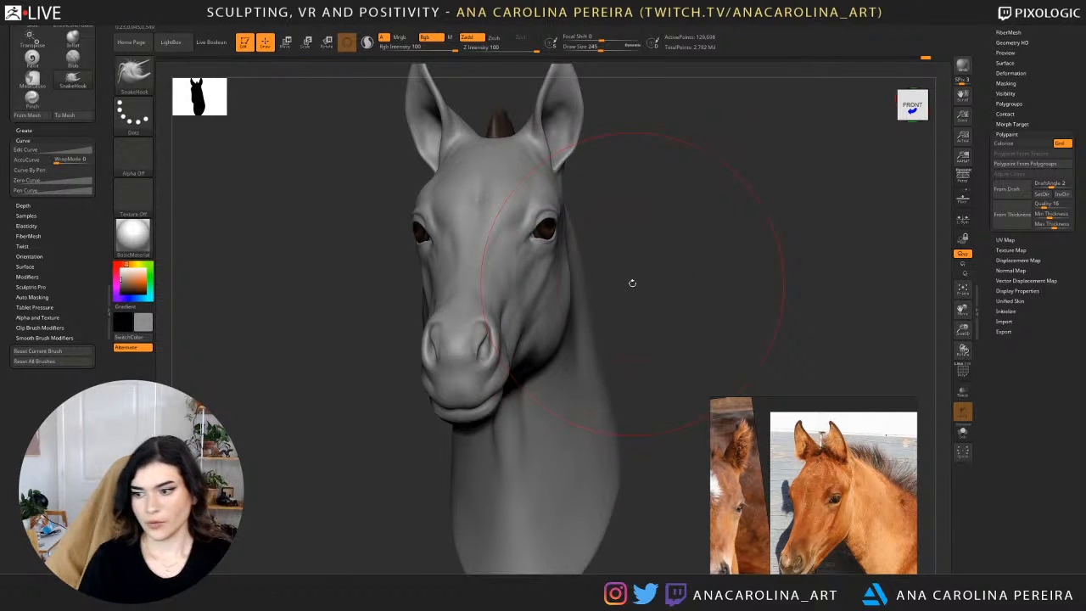
Reshape the outer contour of the lower neck and undo the last adjustment.
right_drag(676, 313, 594, 365)
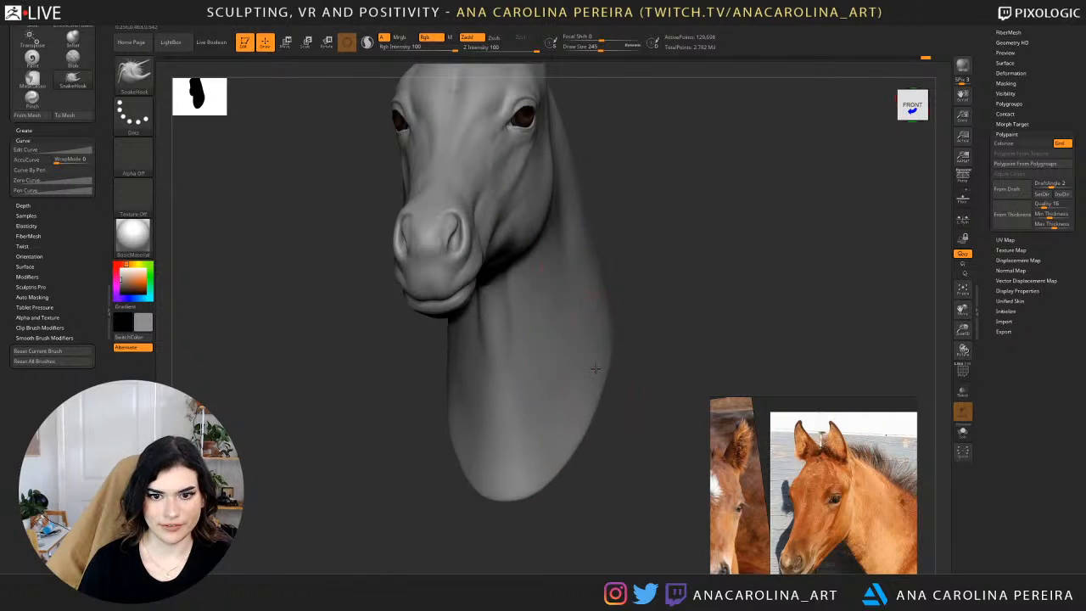
mouse_move(606, 316)
right_down()
mouse_move(623, 322)
mouse_move(629, 290)
mouse_move(632, 300)
right_up()
drag(632, 300, 600, 312)
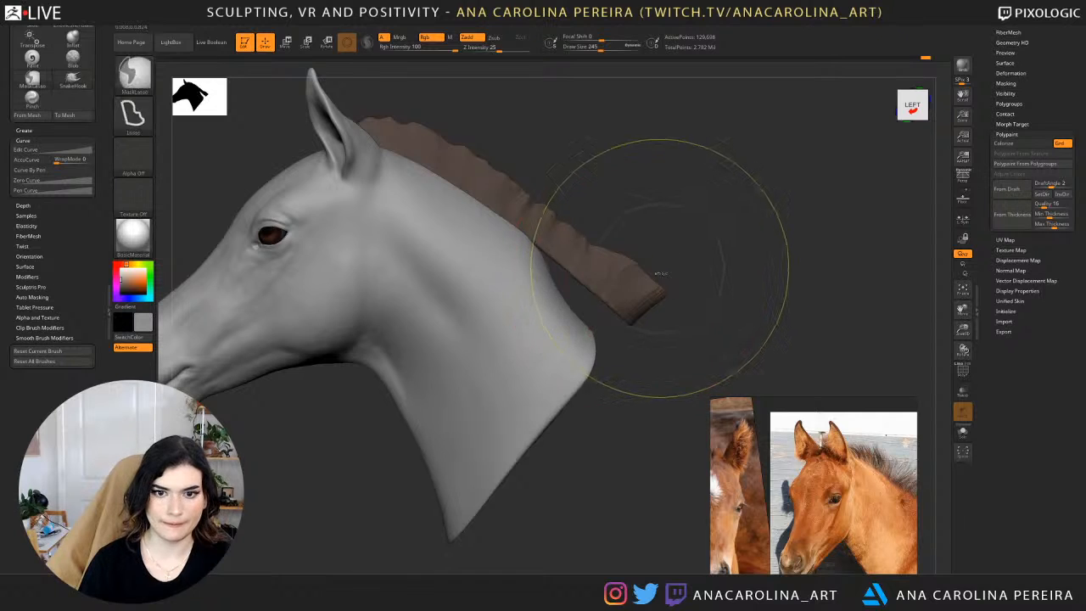
key(ctrl+z)
Set the draw size to 90 and shape the inner base of the ear beside the front of the mane.
mouse_move(659, 272)
right_down()
mouse_move(501, 212)
mouse_move(667, 162)
mouse_move(676, 176)
mouse_move(728, 177)
mouse_move(687, 189)
mouse_move(695, 176)
mouse_move(659, 175)
right_up()
key(space)
drag(659, 175, 652, 175)
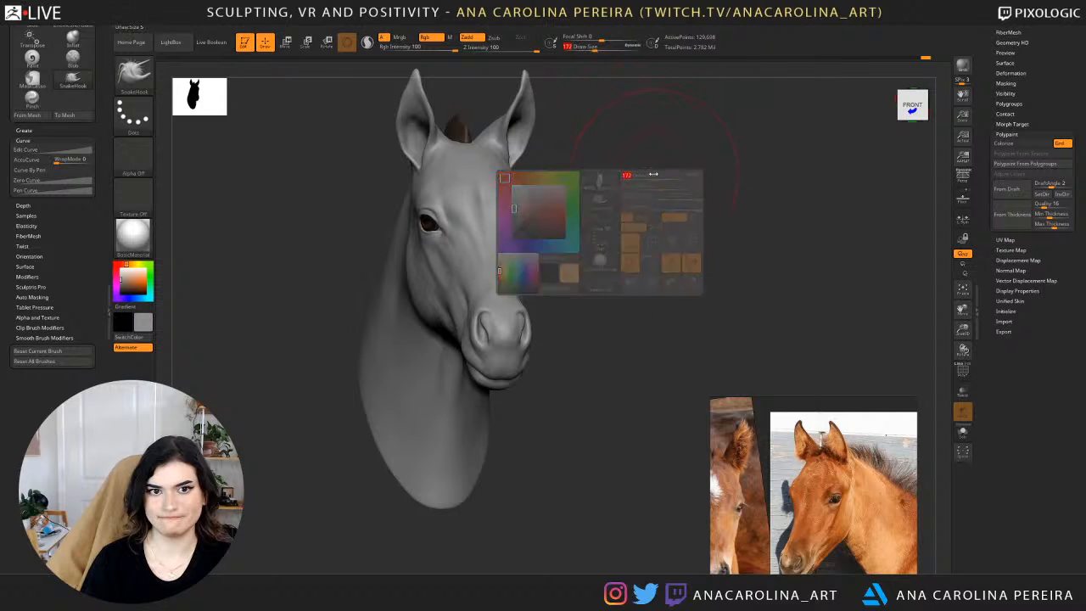
mouse_move(652, 169)
alt+right_down()
mouse_move(652, 230)
mouse_move(625, 222)
alt+right_up()
key(space)
drag(625, 221, 618, 221)
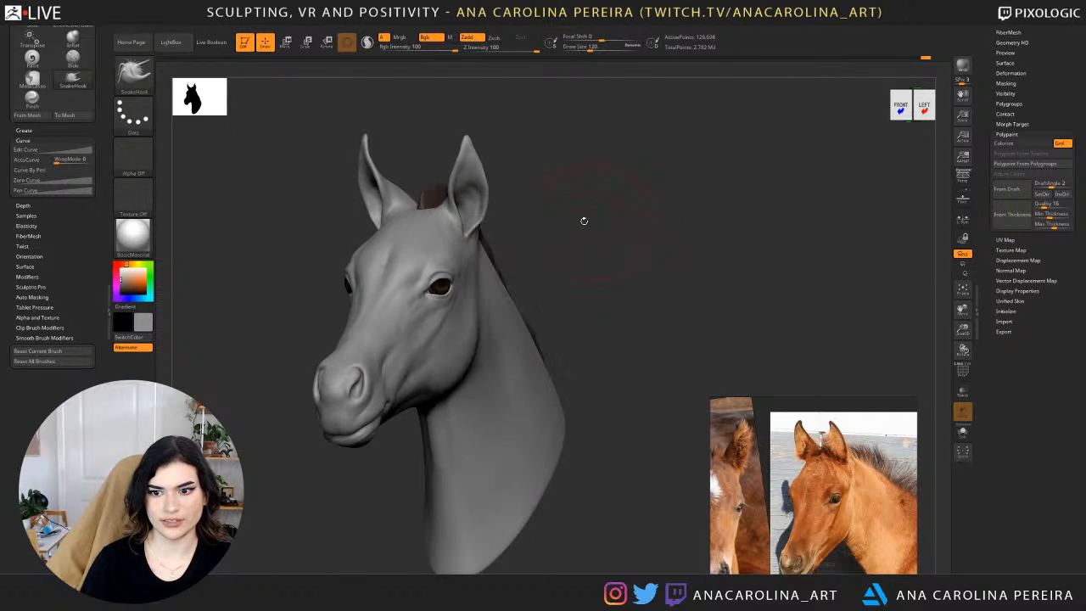
key(space)
drag(419, 184, 411, 184)
right_drag(411, 184, 408, 201)
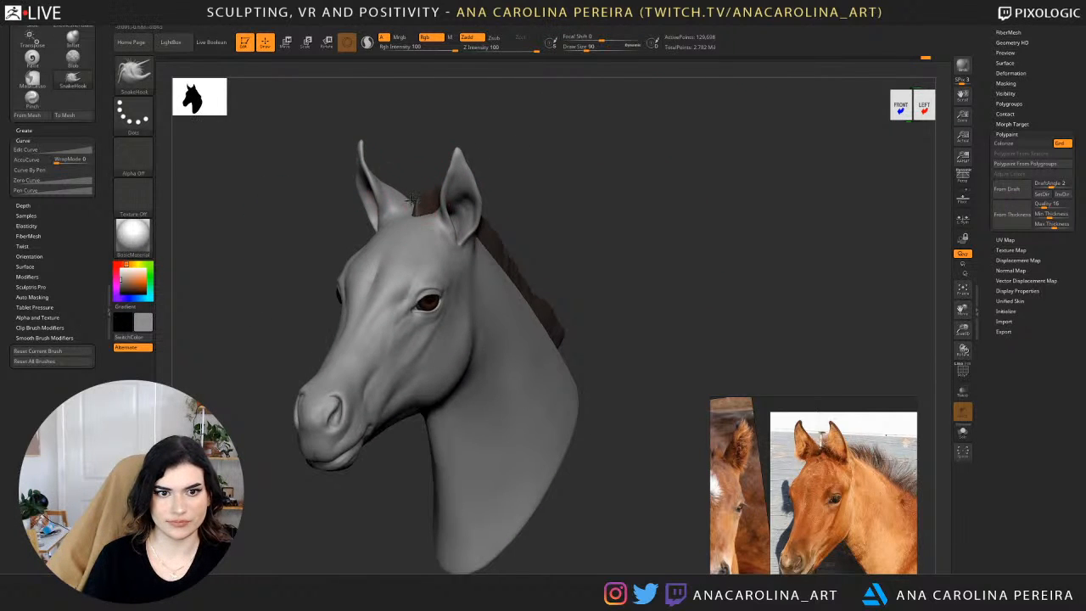
drag(409, 201, 411, 202)
right_drag(409, 204, 452, 207)
drag(415, 225, 417, 224)
right_drag(565, 201, 517, 174)
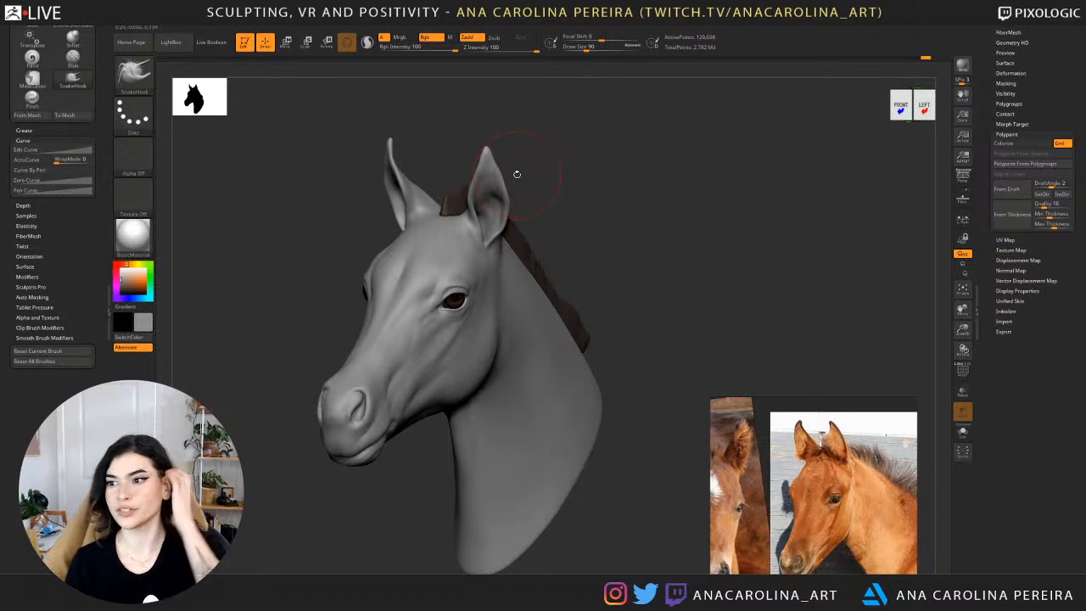
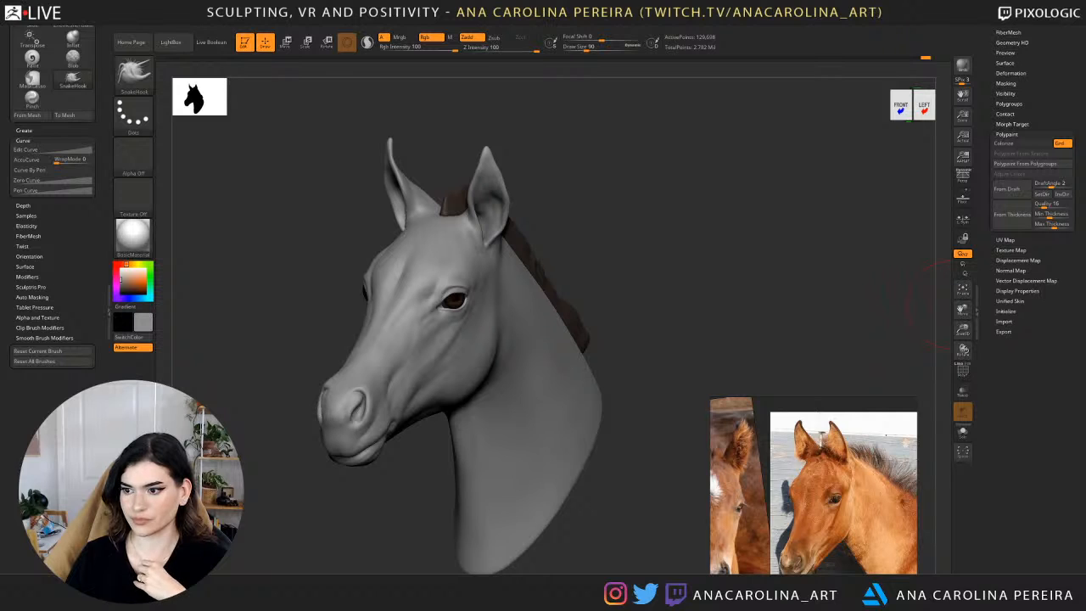
Reduce the draw size and refine the outer edge of the ear with SnakeHook.
drag(659, 259, 724, 244)
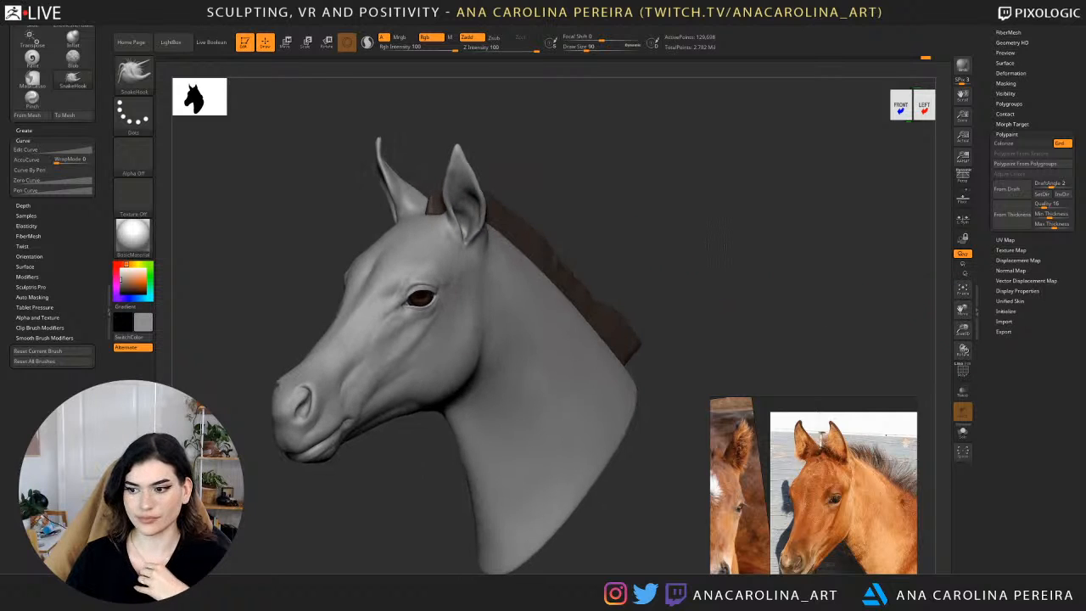
drag(559, 209, 507, 187)
key(space)
click(467, 195)
ctrl+right_drag(507, 174, 519, 188)
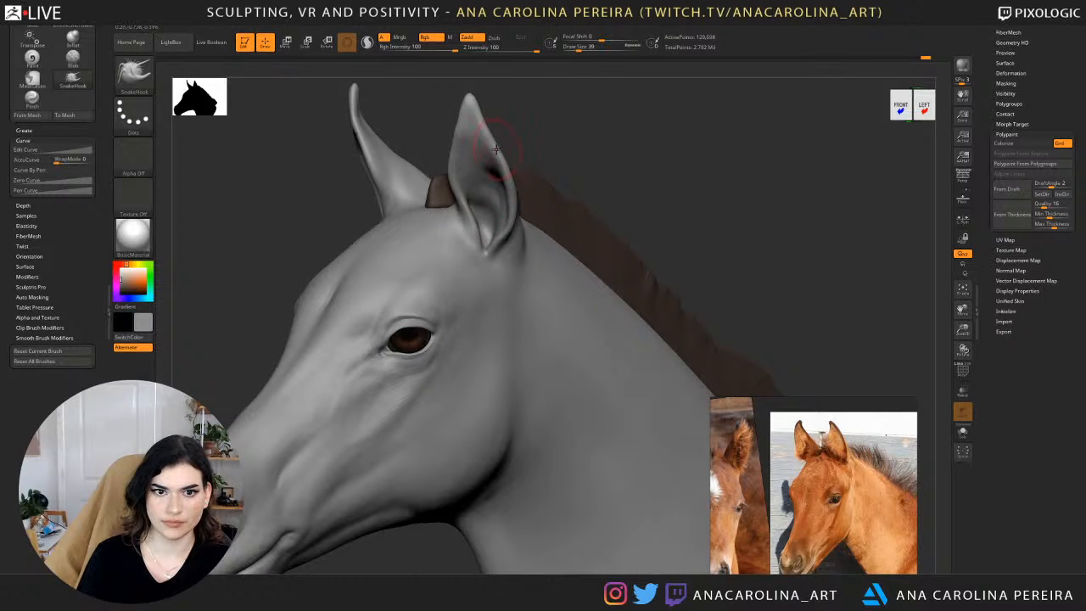
key(f)
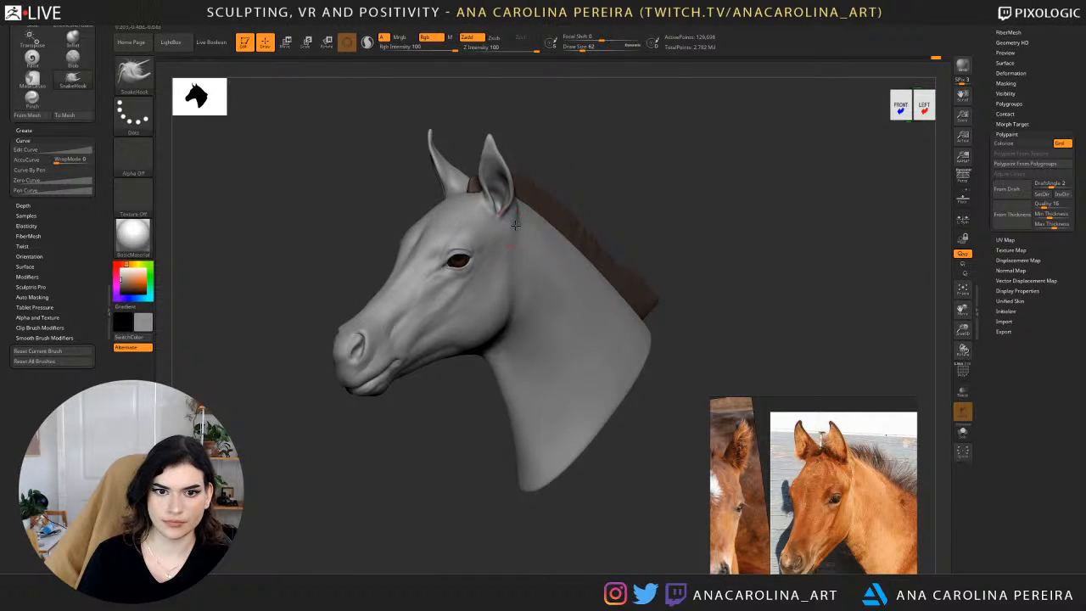
Compare both sides of the head with the close-up eye photo reference.
drag(586, 179, 667, 221)
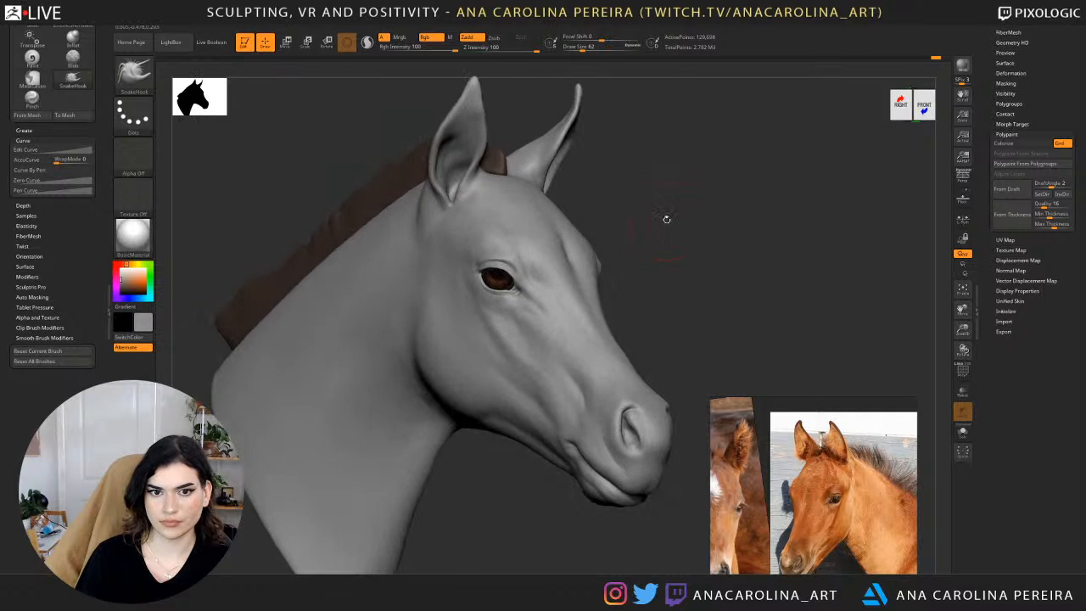
drag(434, 211, 634, 205)
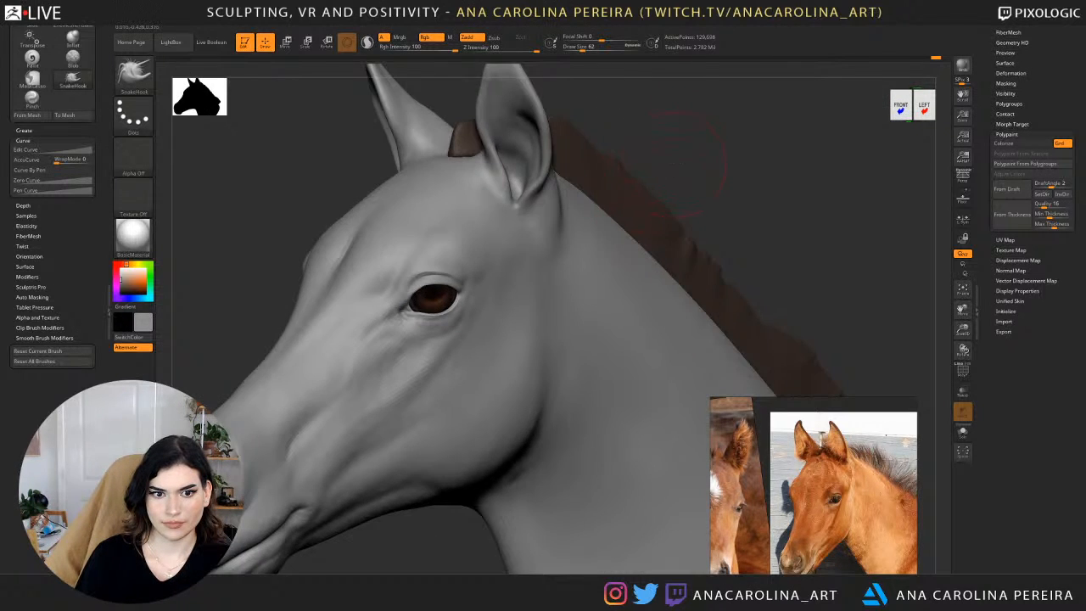
alt+drag(681, 166, 716, 170)
scroll(818, 508, up, 5)
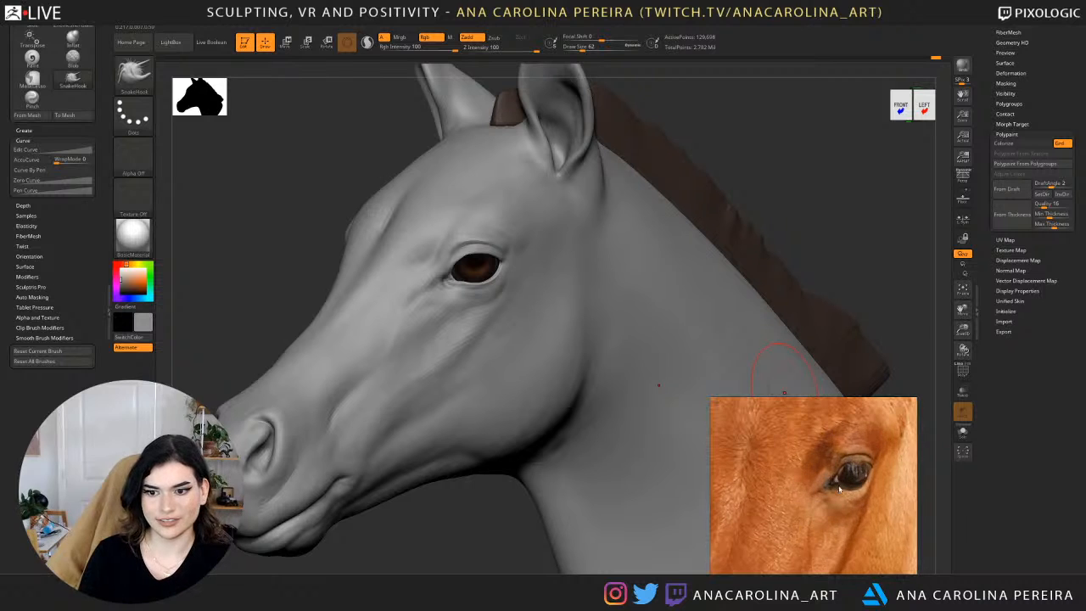
mouse_move(469, 551)
mouse_down()
mouse_move(637, 535)
mouse_move(645, 297)
mouse_move(708, 273)
mouse_move(711, 437)
mouse_move(663, 463)
mouse_up()
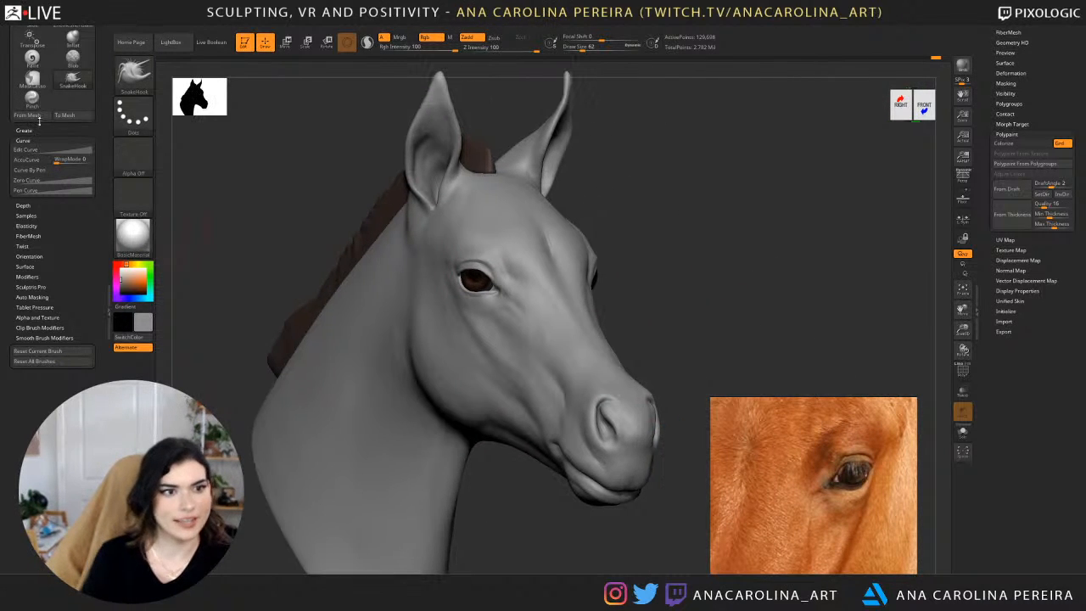
drag(99, 77, 99, 237)
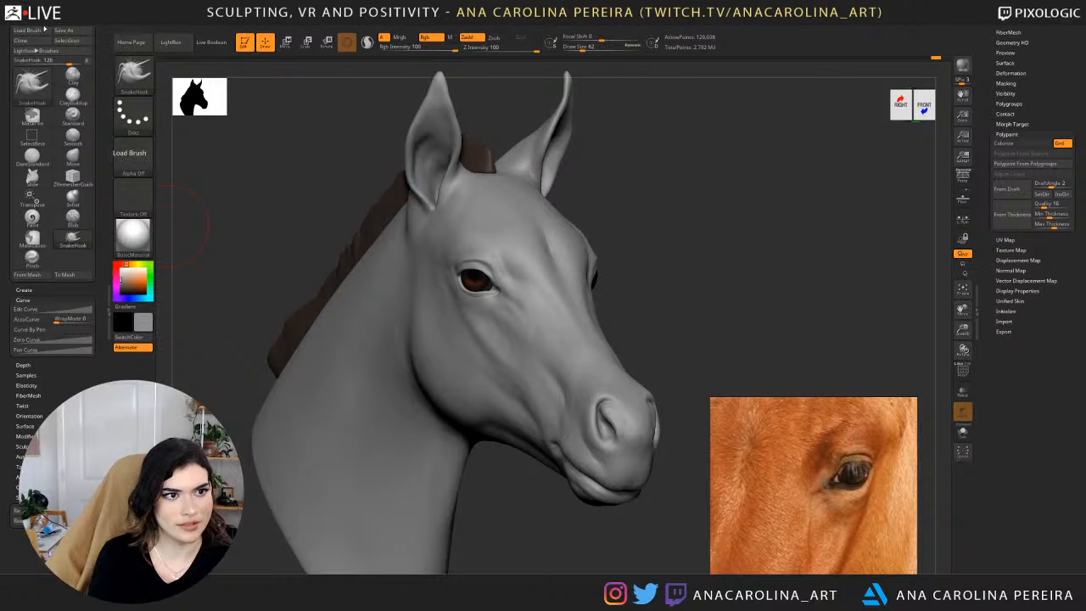
click(38, 31)
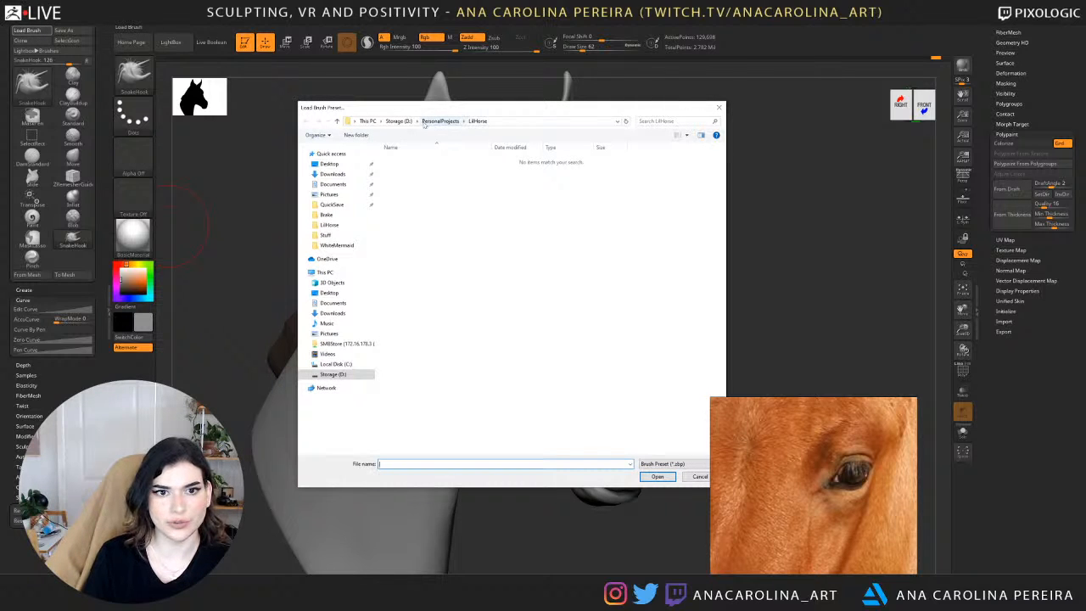
click(399, 120)
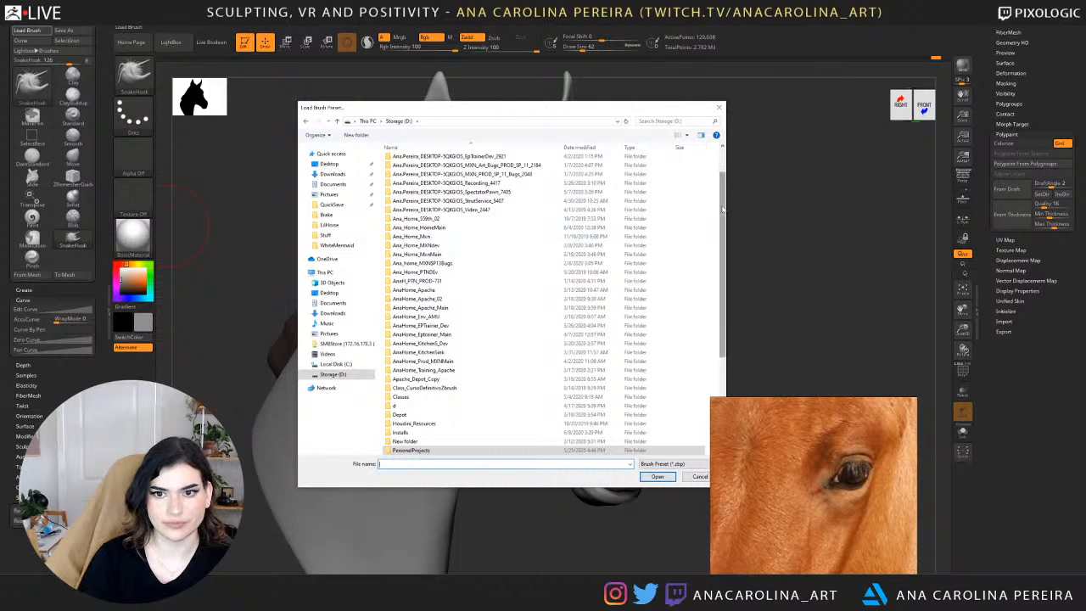
scroll(438, 373, down, 5)
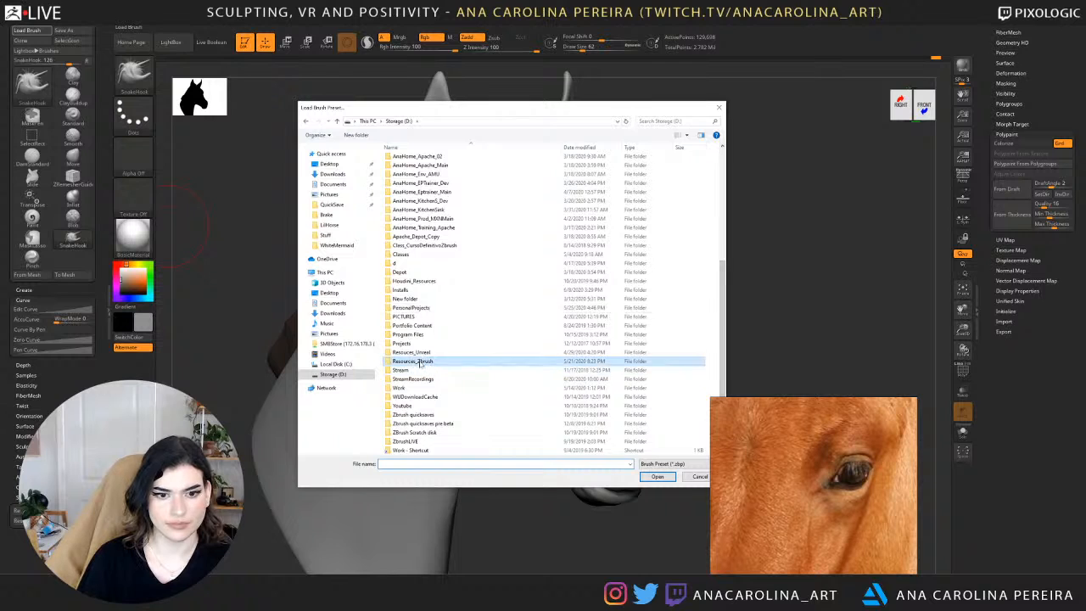
double_click(422, 362)
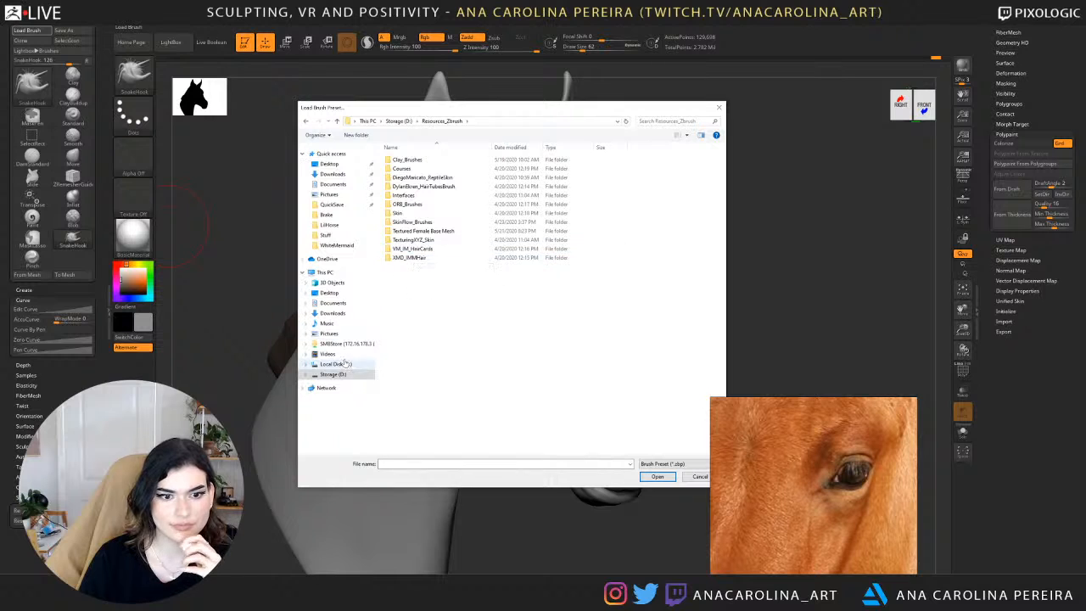
drag(486, 116, 1085, 128)
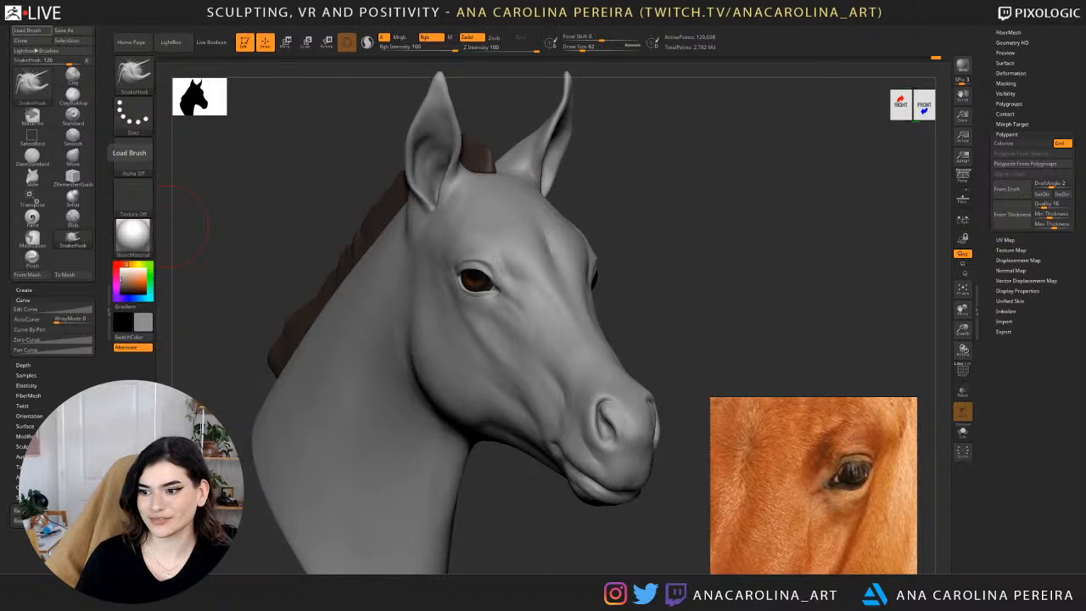
Examine the head from the front and in both profiles against the foal photo references.
mouse_move(745, 371)
mouse_down()
mouse_move(738, 358)
mouse_move(696, 358)
mouse_move(707, 280)
mouse_move(679, 281)
mouse_up()
key(d)
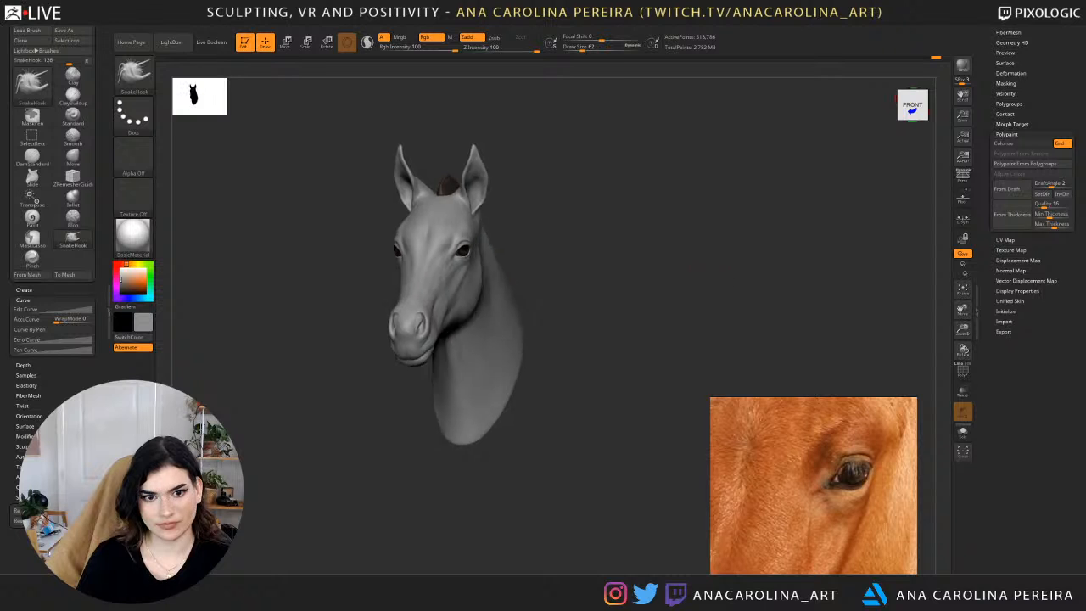
drag(611, 270, 547, 259)
drag(689, 259, 678, 327)
drag(763, 262, 835, 263)
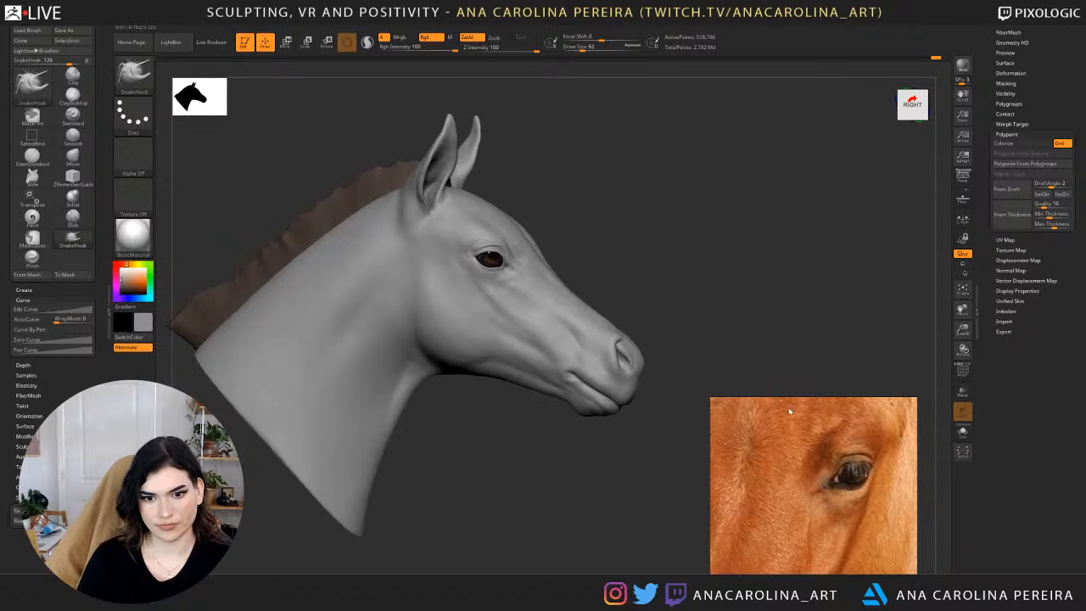
scroll(812, 449, down, 2)
scroll(812, 449, down, 3)
scroll(819, 463, down, 3)
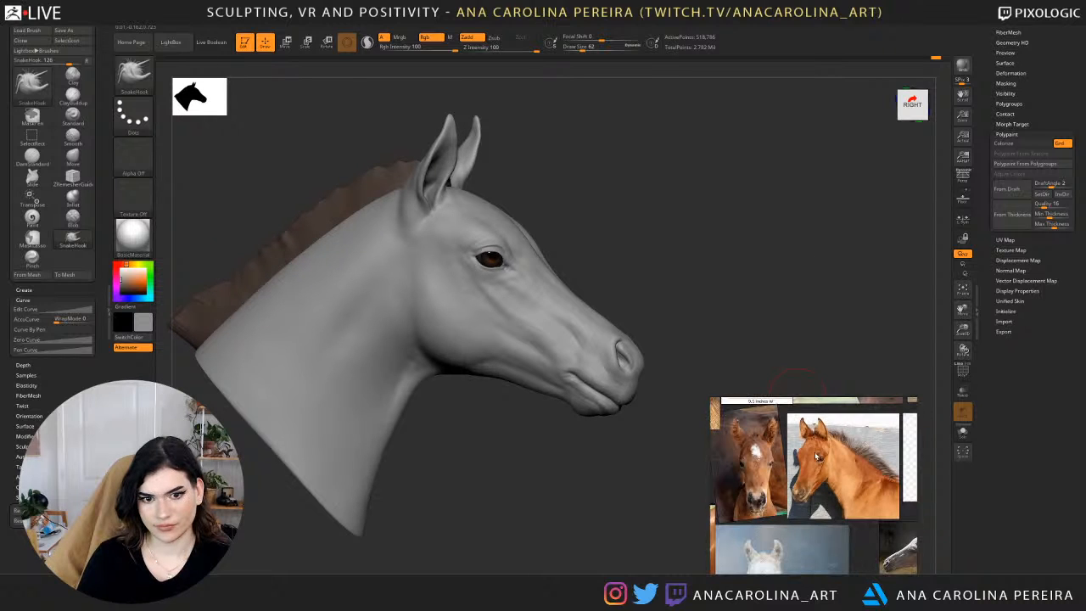
shift+drag(723, 344, 546, 334)
alt+drag(441, 381, 485, 376)
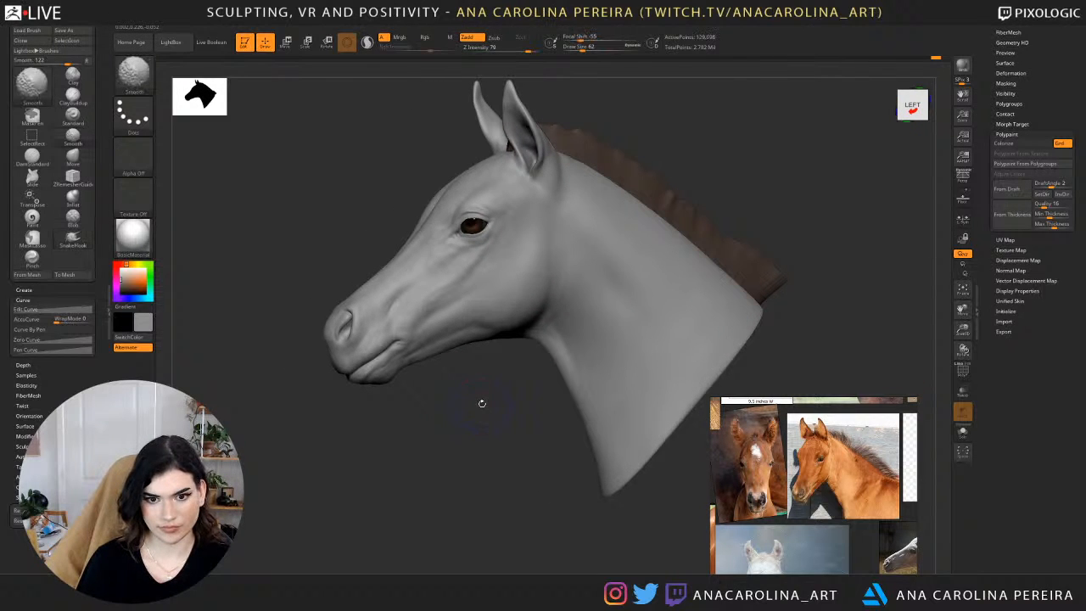
Reshape the front contour of the neck with the Move brush at draw size 128 on a low subdivision level, and return to the high level.
key(shift+d)
key(shift+d)
key(shift+d)
key(b)
key(m)
key(v)
key(space)
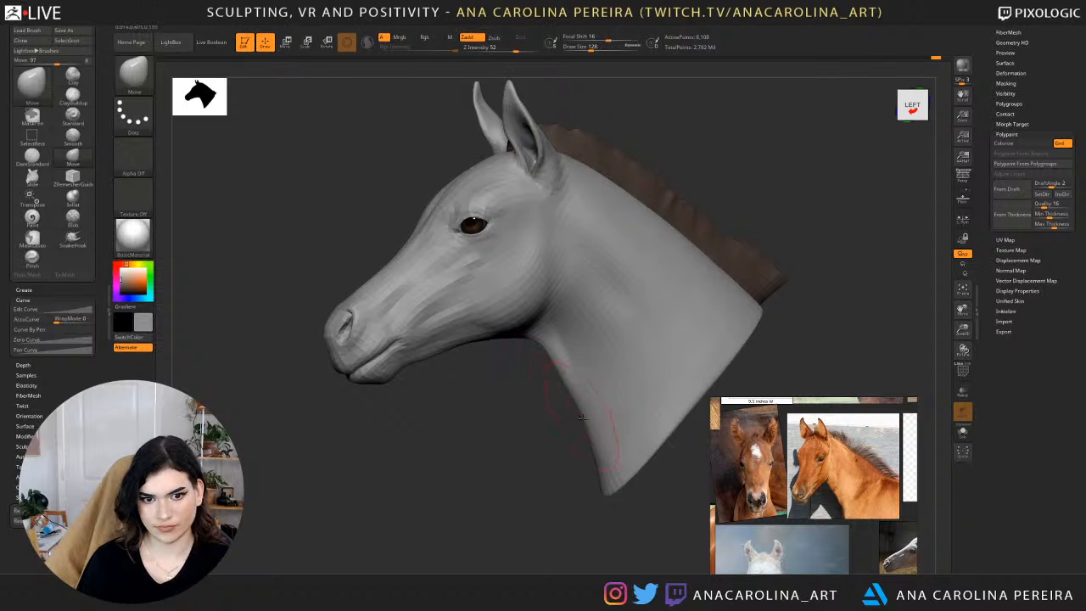
drag(577, 466, 629, 479)
key(d)
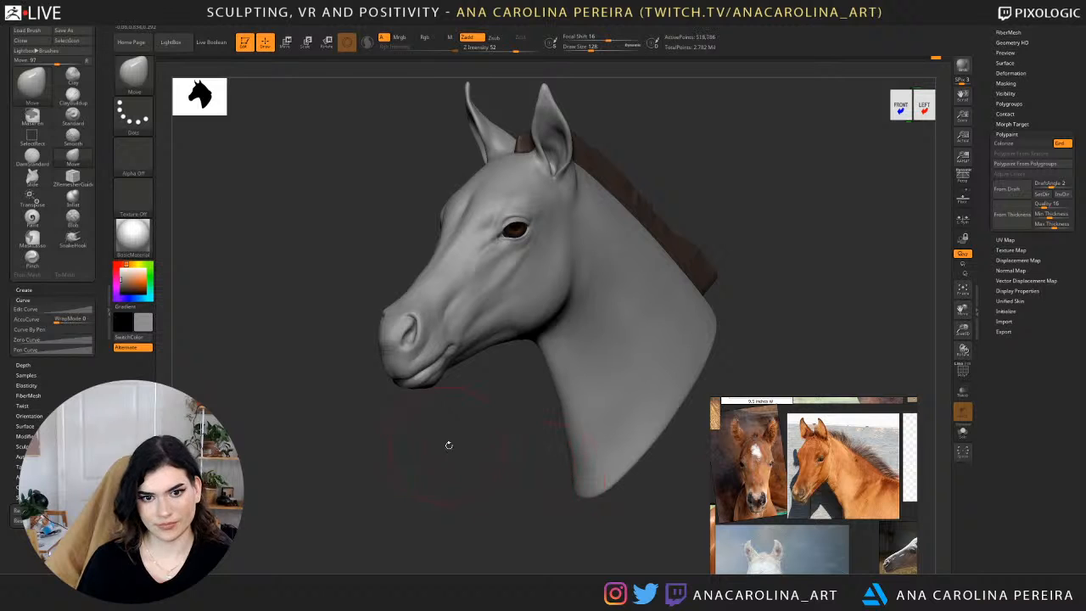
Carve the crease between the back of the jaw and the neck with DamStandard at draw size 35.
drag(480, 443, 479, 544)
key(b)
key(d)
key(s)
key(space)
drag(538, 322, 524, 319)
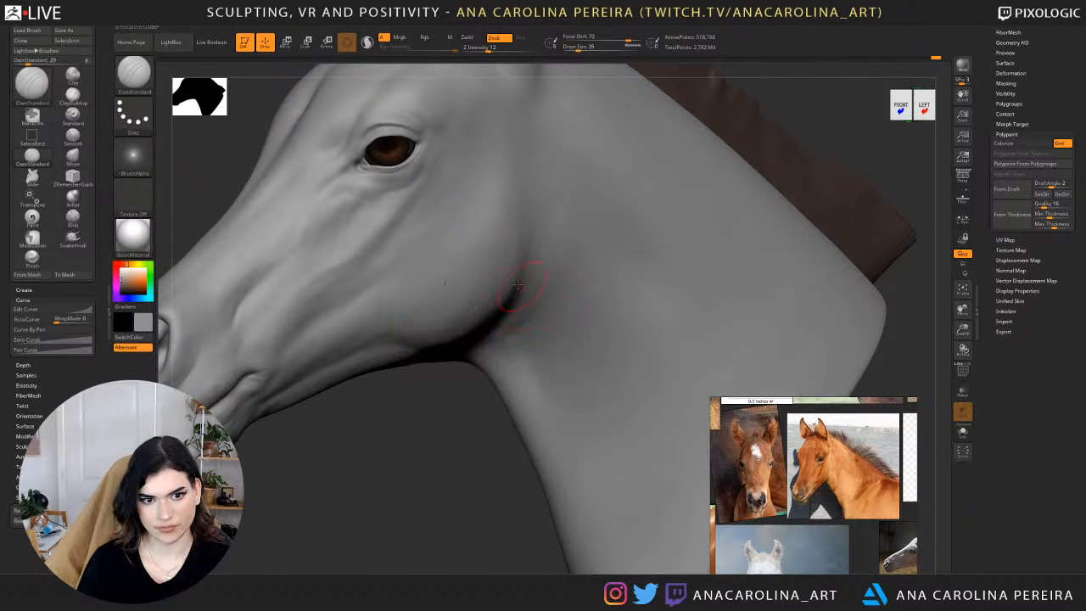
alt+drag(475, 363, 466, 432)
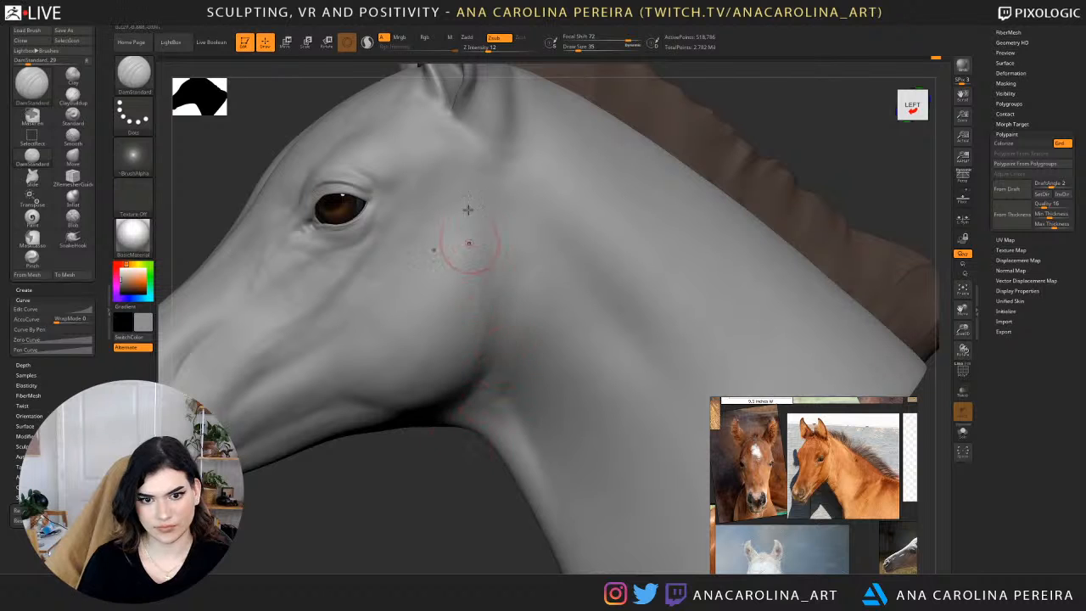
Check the Lazy Mouse stroke settings, and carve and smooth the crease behind the cheek.
mouse_move(510, 26)
click(526, 178)
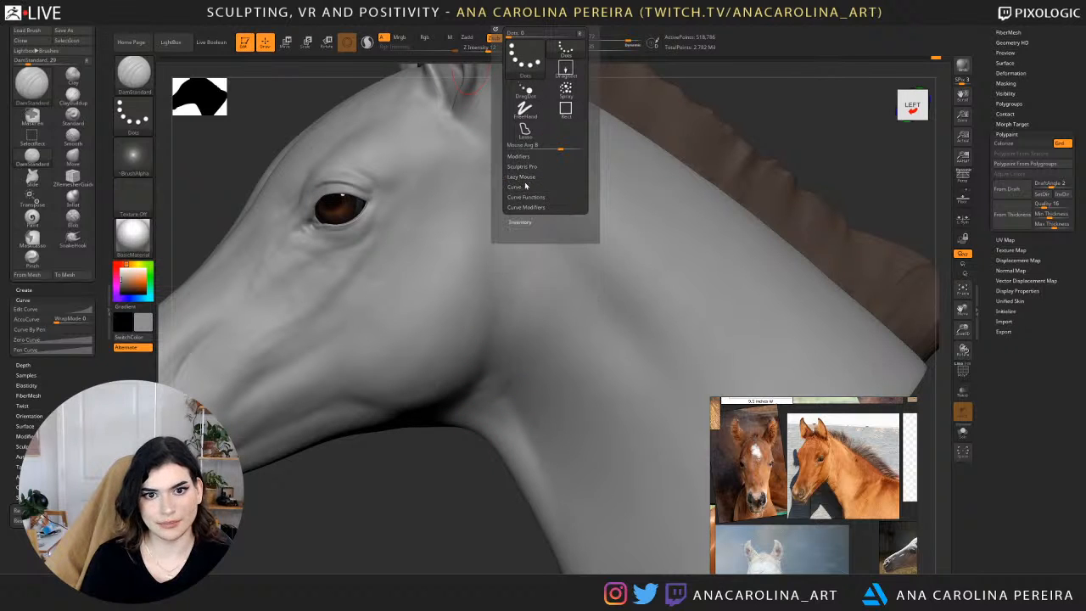
click(526, 179)
click(525, 188)
mouse_move(432, 485)
mouse_down()
mouse_move(461, 463)
mouse_move(446, 464)
mouse_move(459, 445)
mouse_up()
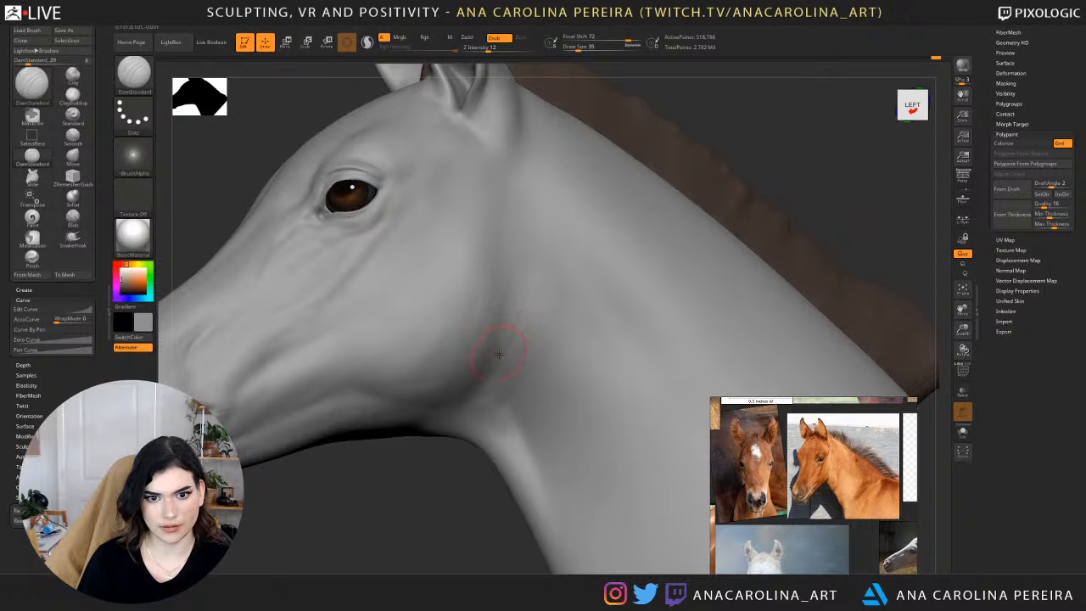
key(shift)
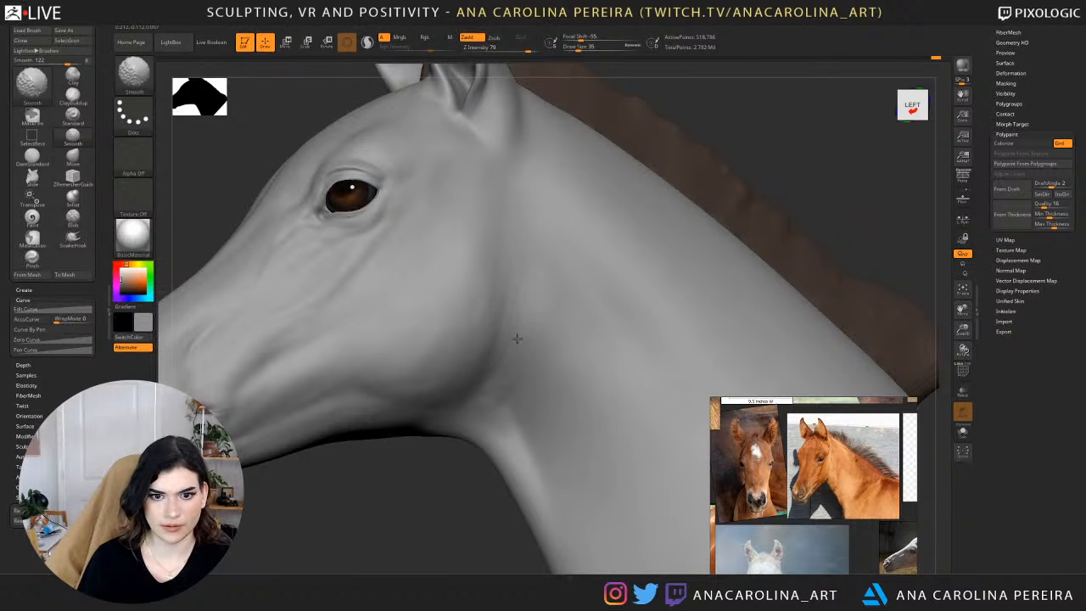
key(shift)
Refine and smooth the transition from jaw to neck, from the throat up toward the base of the ear.
right_drag(511, 419, 491, 435)
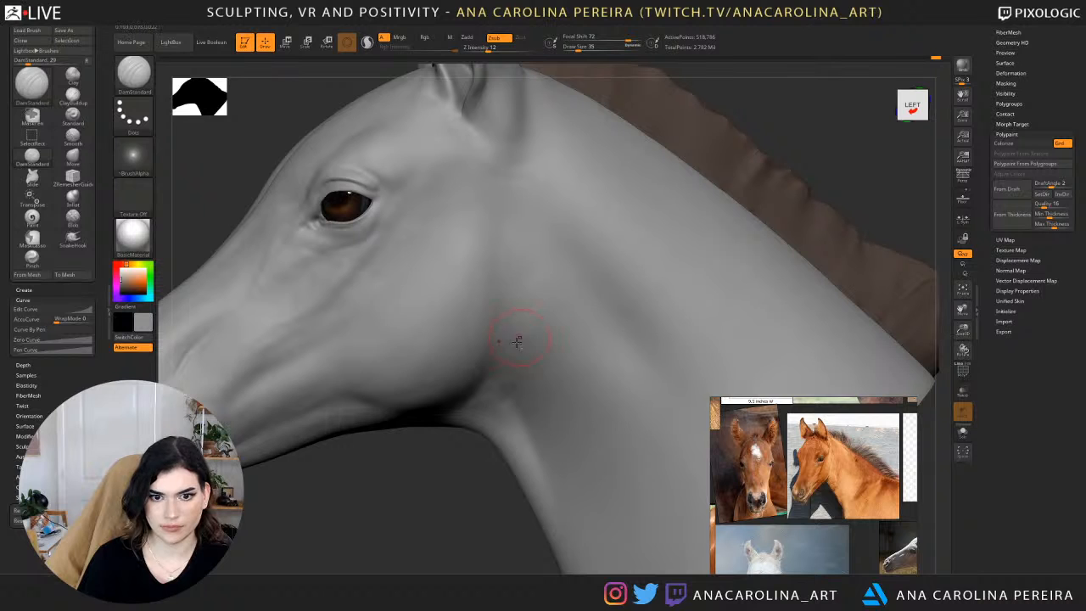
key(shift)
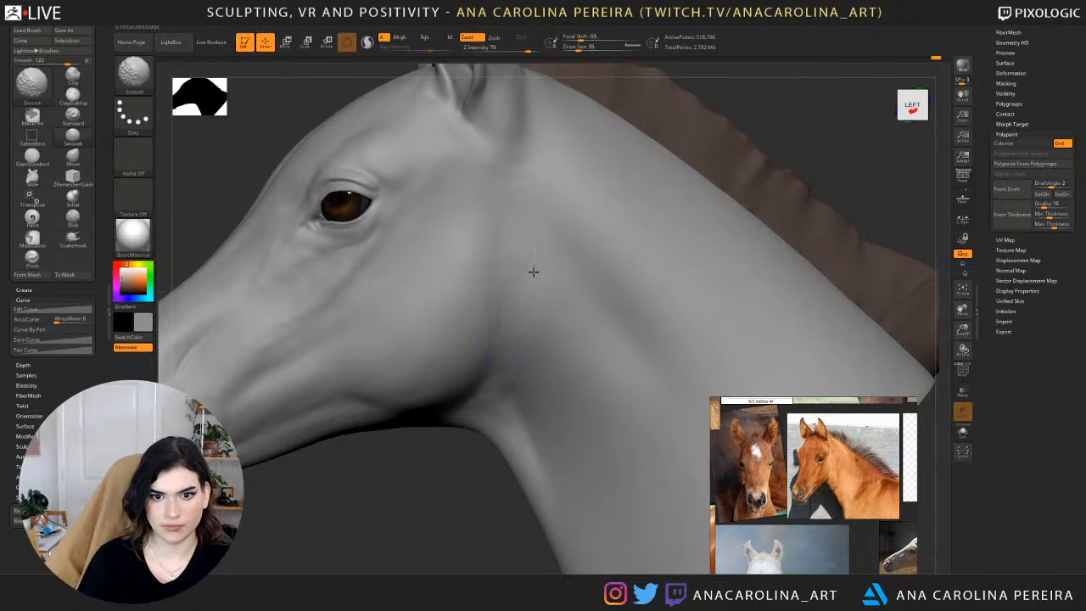
drag(483, 462, 502, 442)
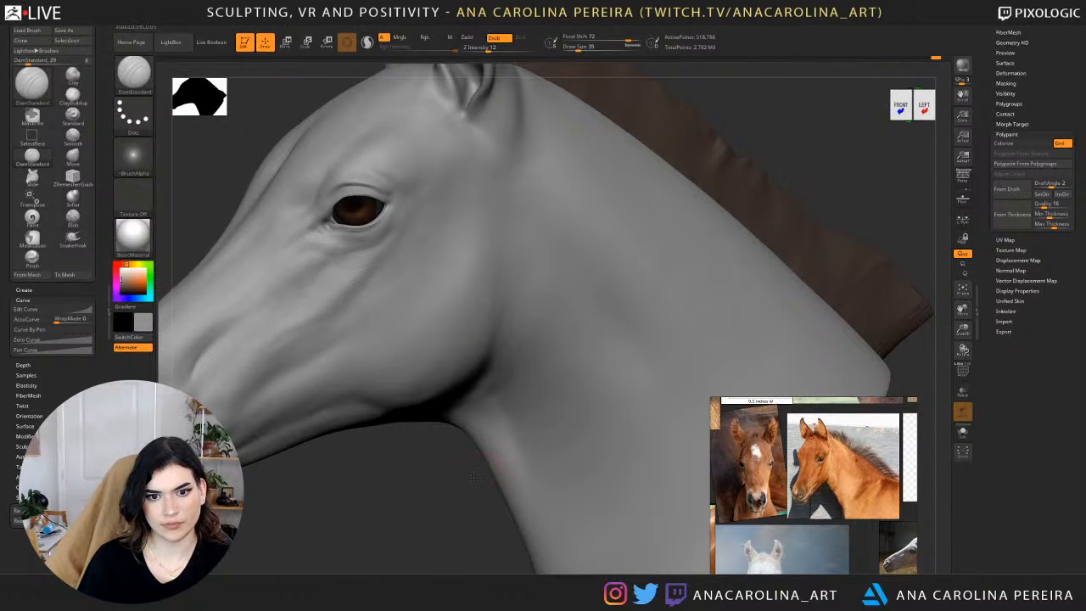
drag(474, 477, 486, 465)
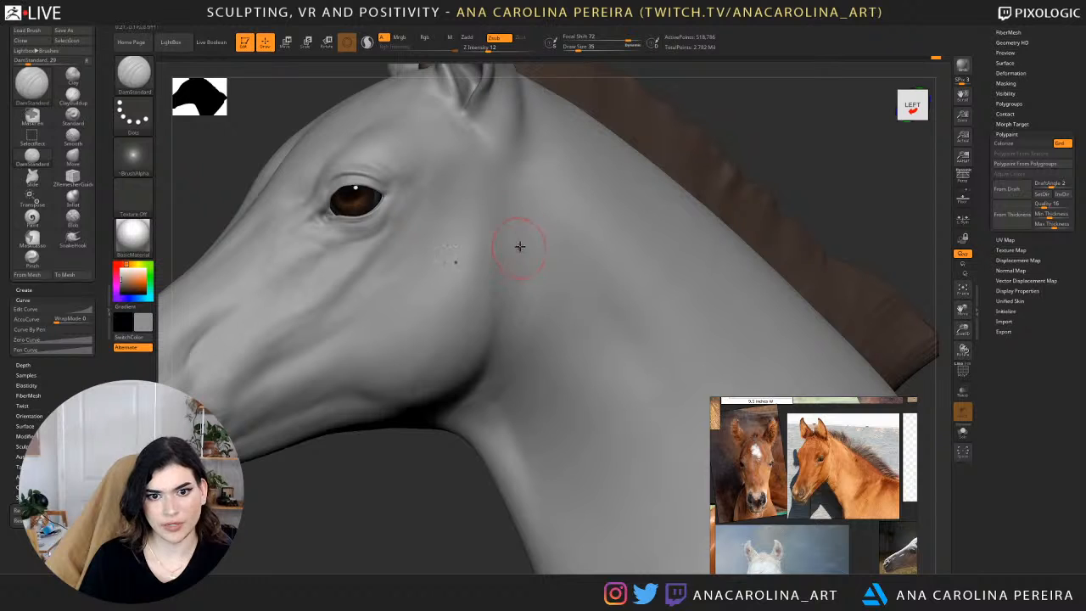
key(shift)
mouse_move(521, 259)
shift+mouse_down()
mouse_move(516, 316)
mouse_move(524, 210)
mouse_move(529, 277)
mouse_move(484, 209)
shift+mouse_up()
mouse_move(497, 255)
shift+mouse_down()
mouse_move(505, 243)
mouse_move(504, 309)
mouse_move(506, 222)
shift+mouse_up()
shift+drag(506, 345, 496, 337)
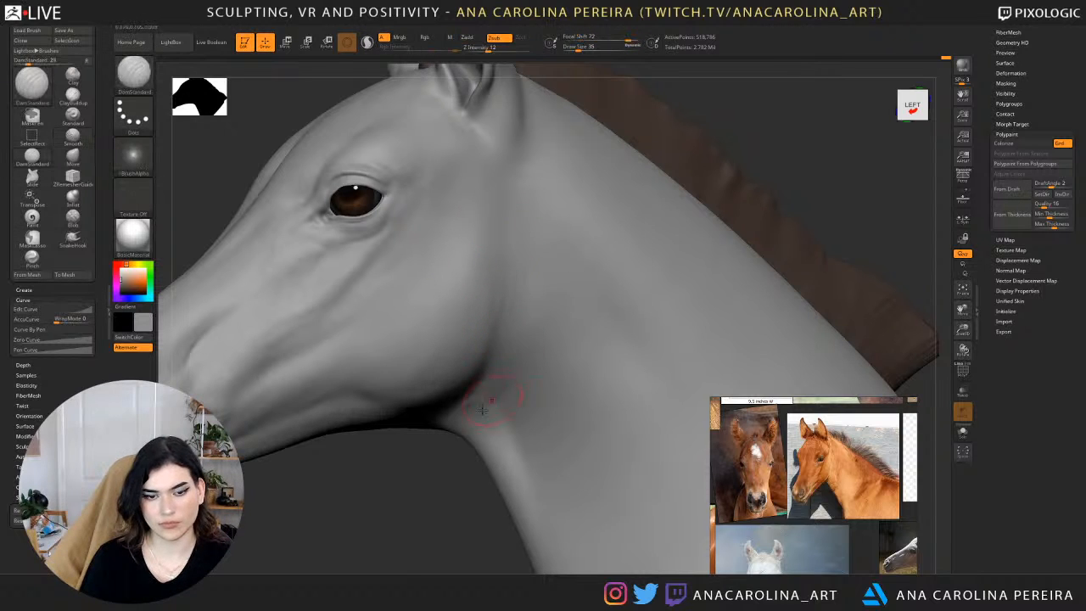
Set the draw size to 49, and define and smooth the lower edge of the jaw and the crease below the ear.
drag(439, 487, 427, 489)
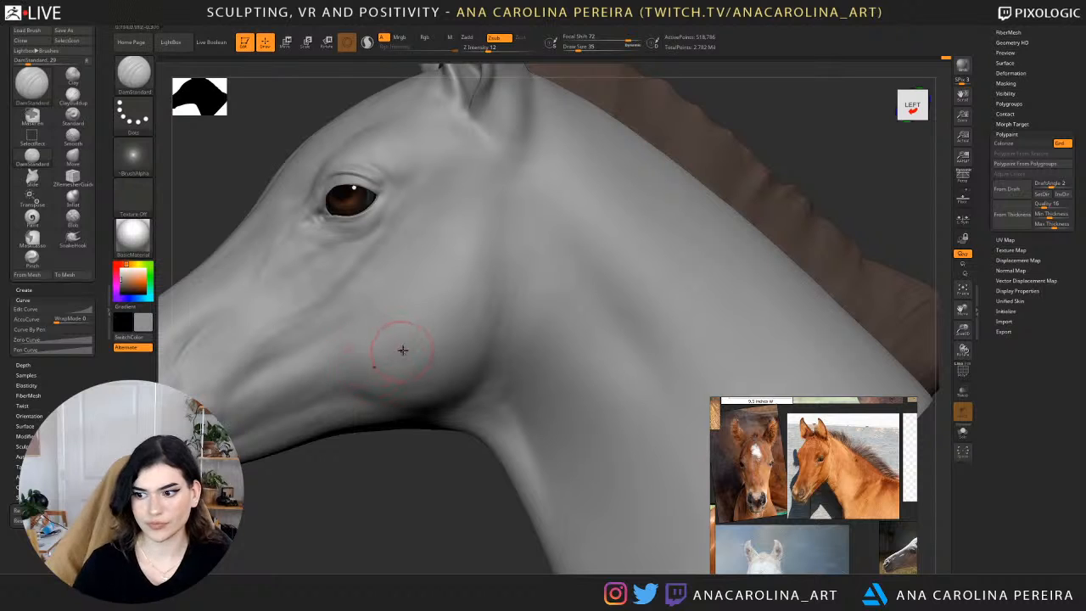
key(space)
drag(404, 349, 409, 349)
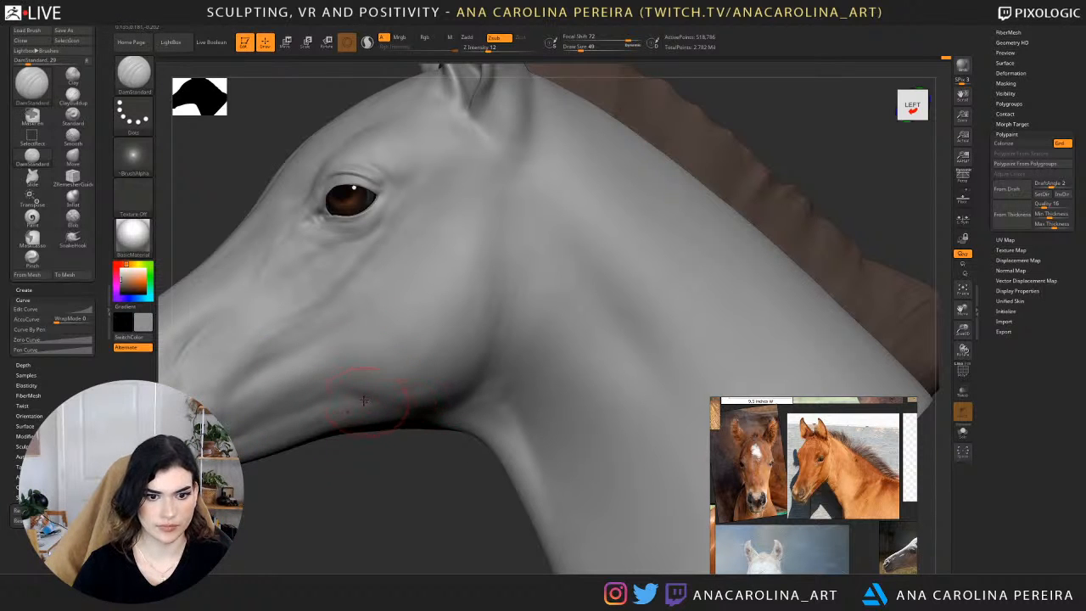
key(f)
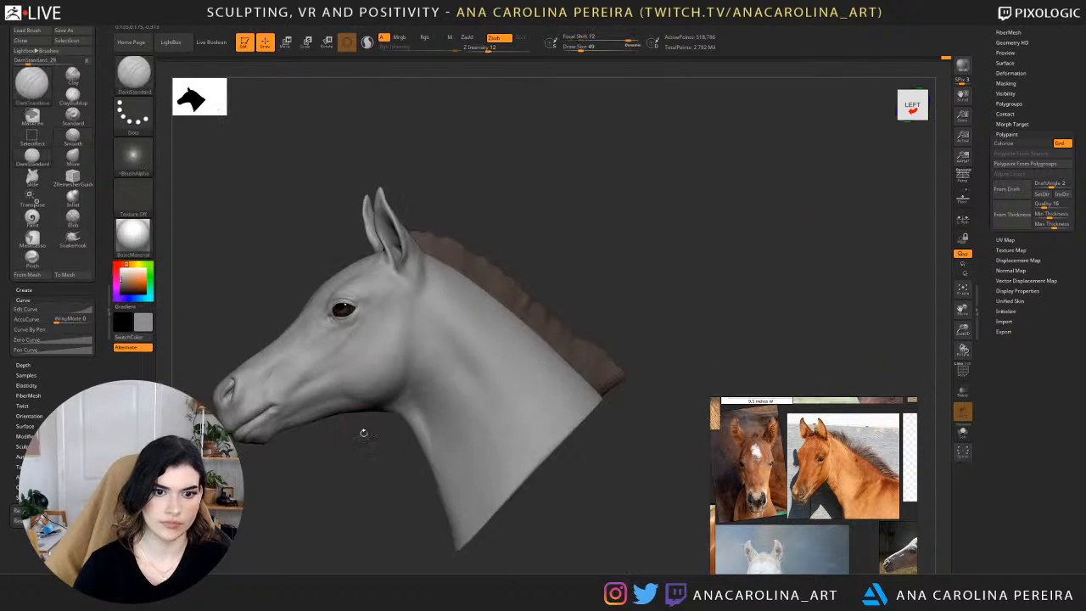
alt+drag(397, 485, 391, 429)
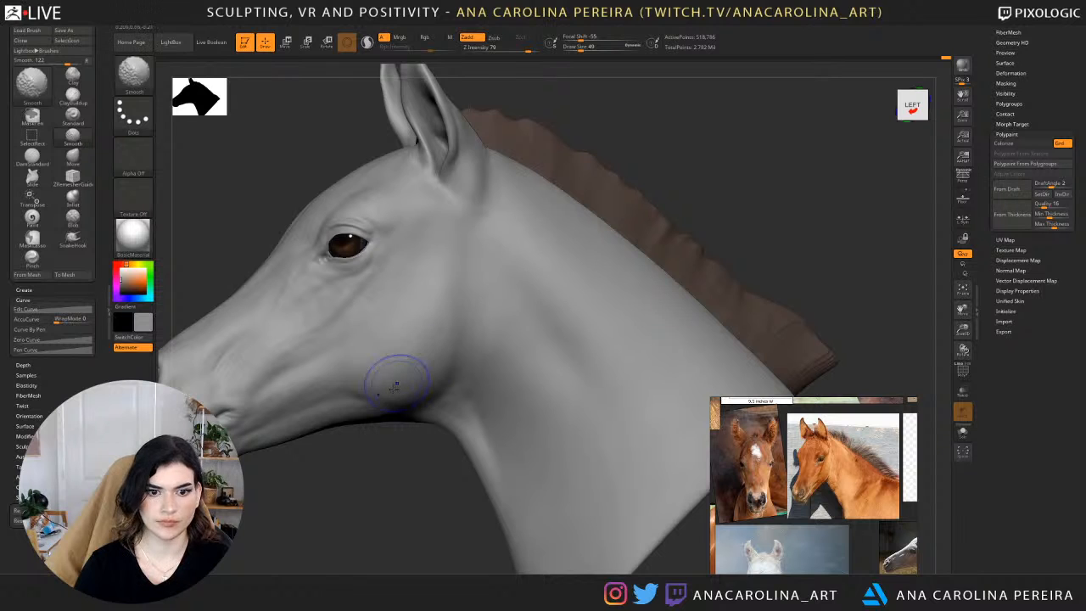
mouse_move(384, 493)
alt+mouse_down()
mouse_move(486, 456)
mouse_move(475, 537)
alt+mouse_up()
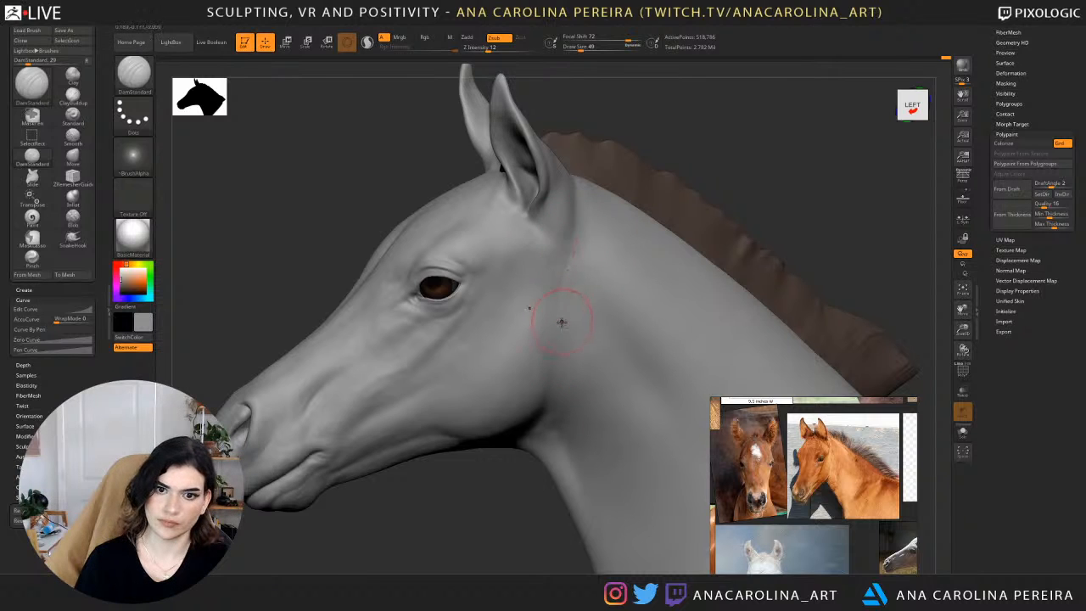
key(shift)
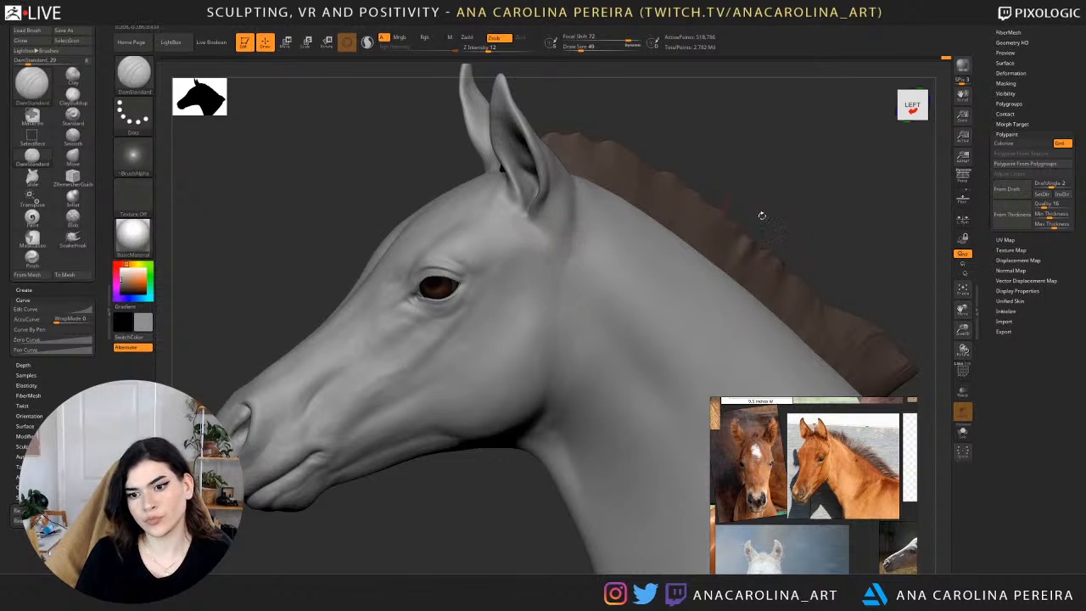
Enlarge the grey foal photo in the reference board, and shape and smooth the area behind the base of the ear.
scroll(814, 508, down, 5)
scroll(815, 507, up, 8)
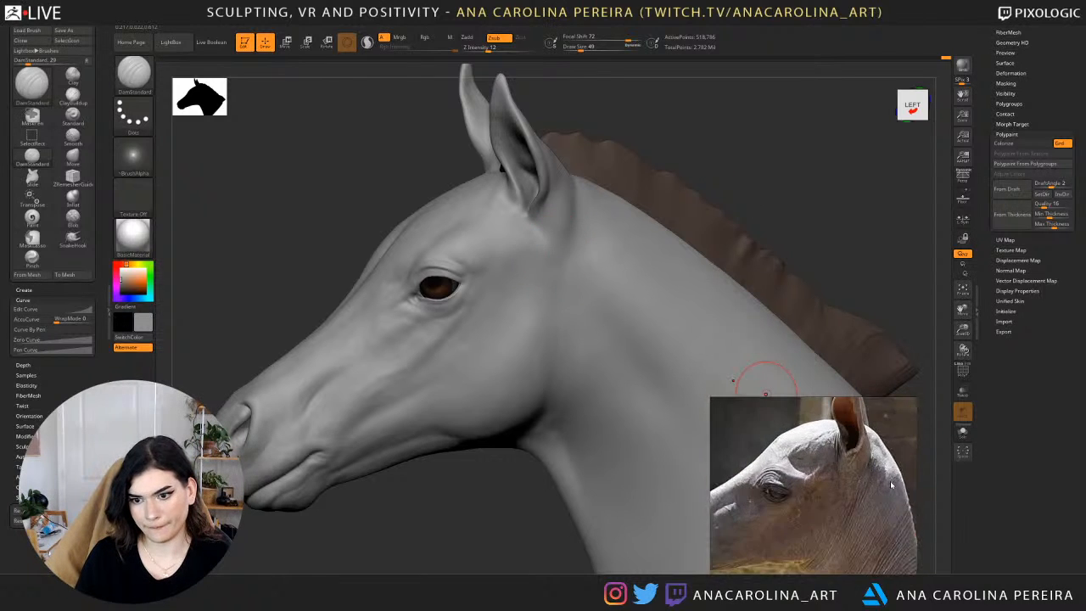
shift+drag(832, 247, 764, 242)
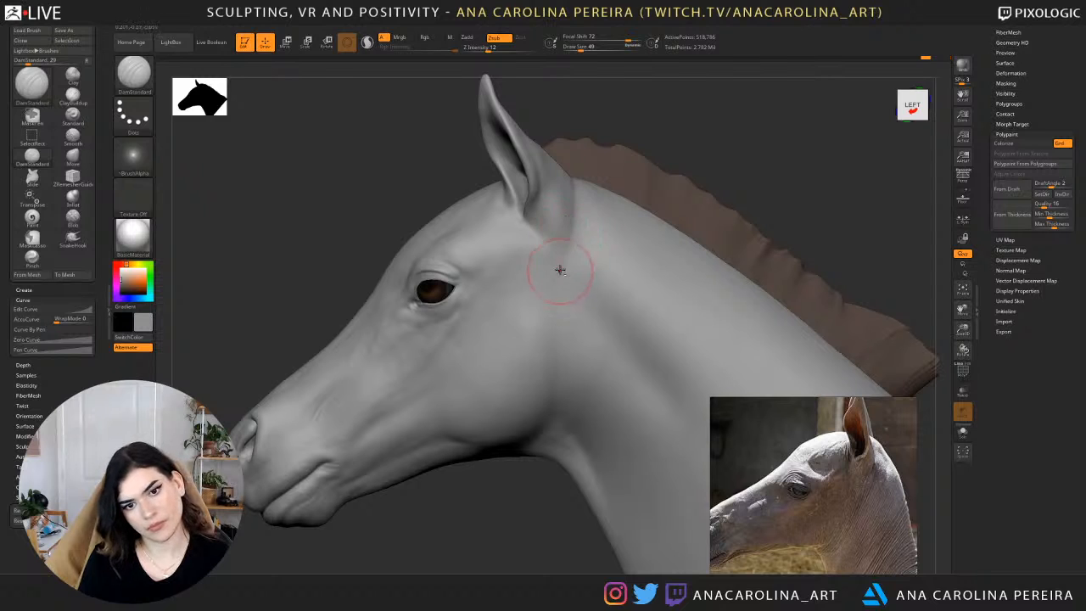
shift+drag(567, 213, 593, 207)
right_drag(599, 203, 572, 202)
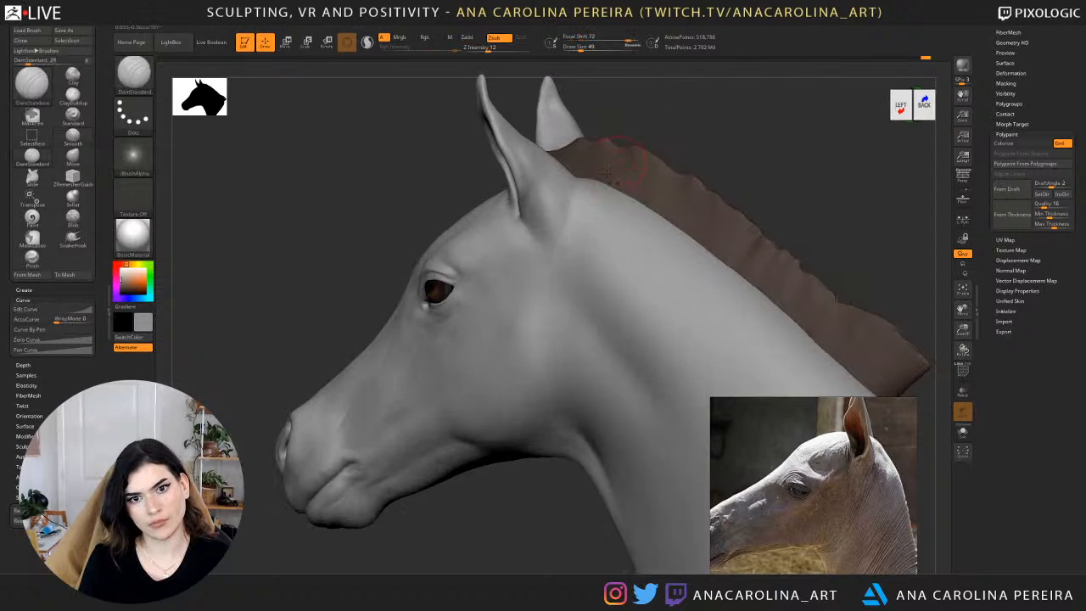
shift+drag(569, 196, 574, 181)
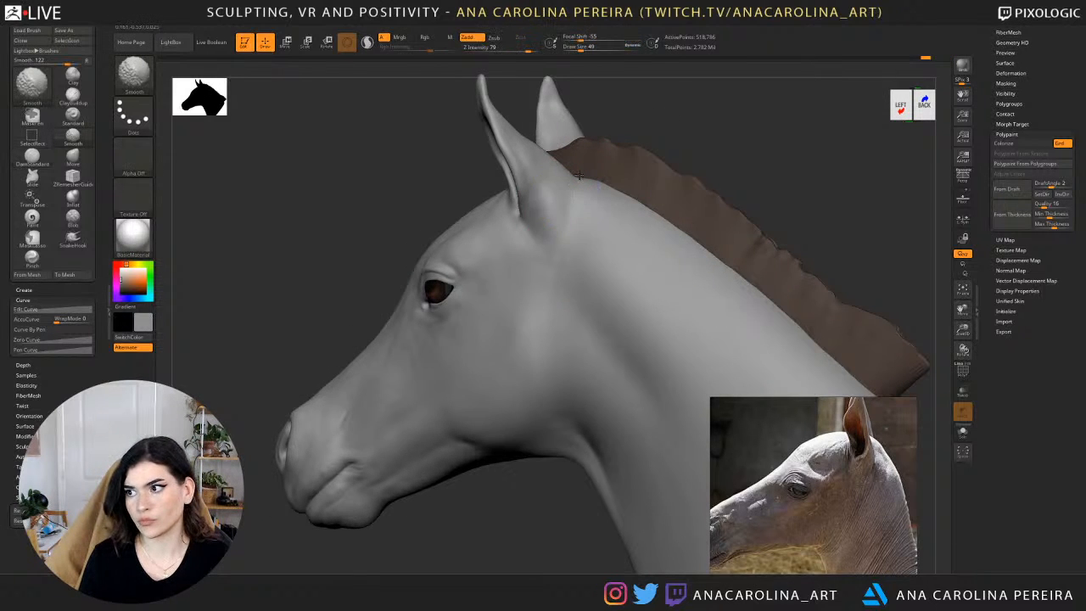
Carve and smooth the hollow just below the base of the ear with DamStandard.
drag(508, 497, 553, 494)
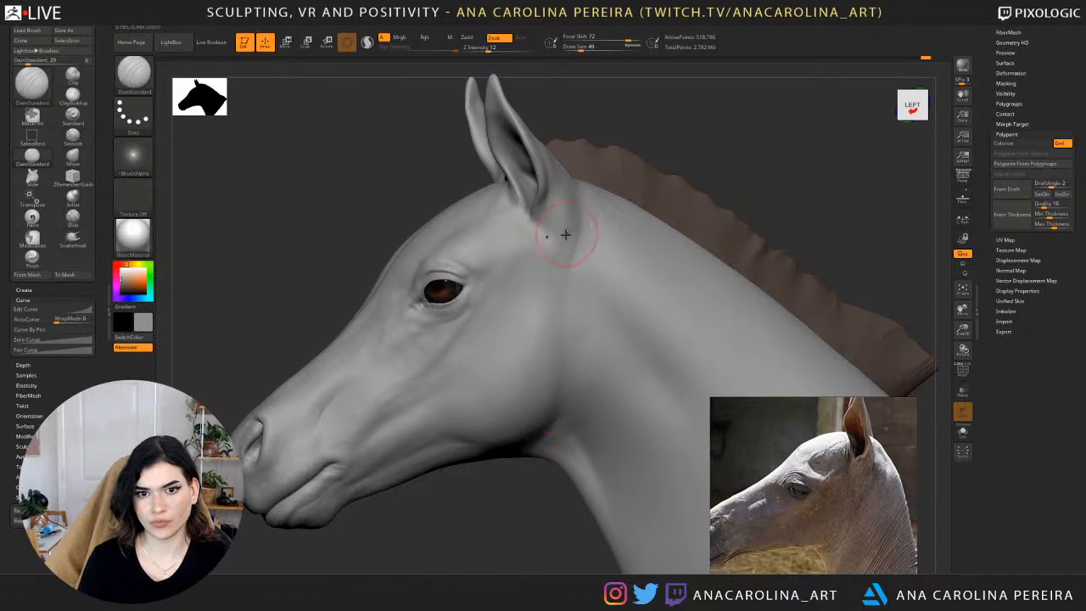
drag(566, 224, 565, 270)
drag(569, 217, 571, 228)
key(shift)
shift+drag(571, 275, 567, 270)
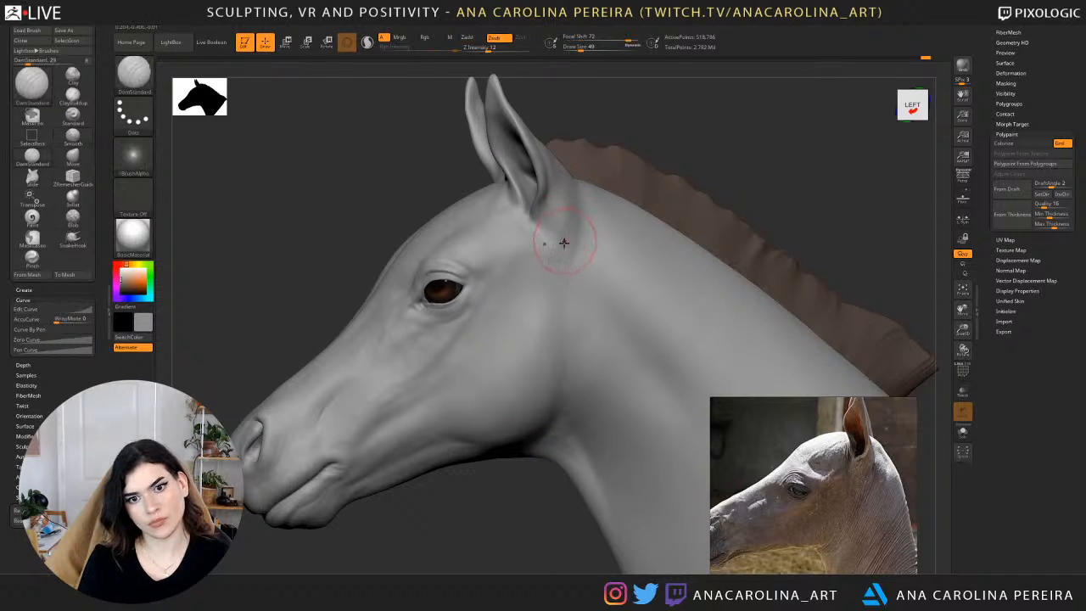
mouse_move(546, 207)
mouse_down()
mouse_move(555, 164)
mouse_move(555, 222)
mouse_up()
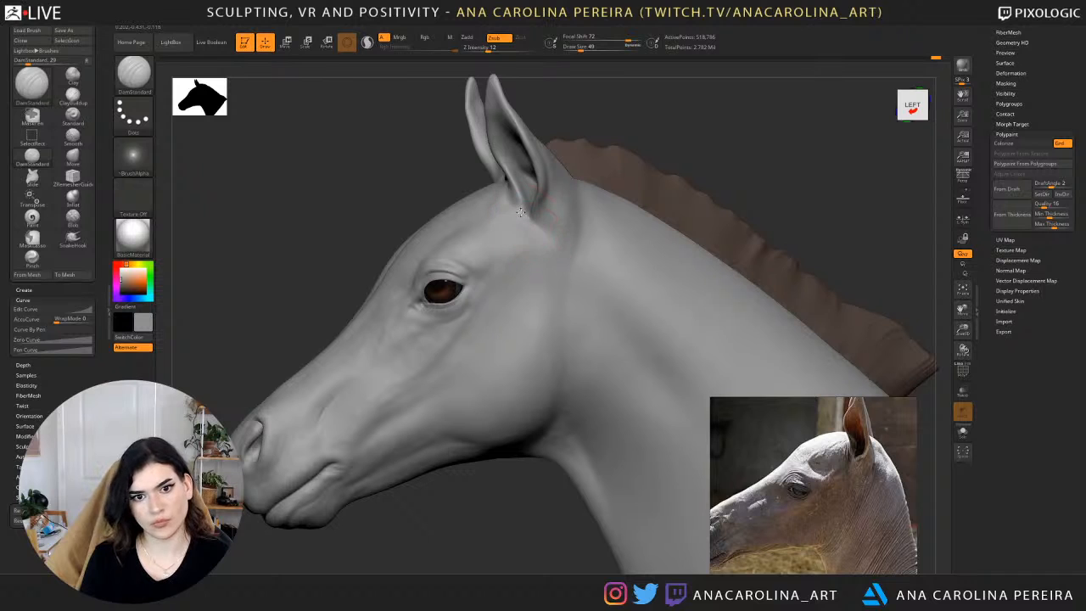
Reduce the brush size and sharpen the lower front corner where the ear meets the head.
mouse_move(726, 91)
mouse_down()
mouse_move(650, 140)
mouse_move(603, 143)
mouse_up()
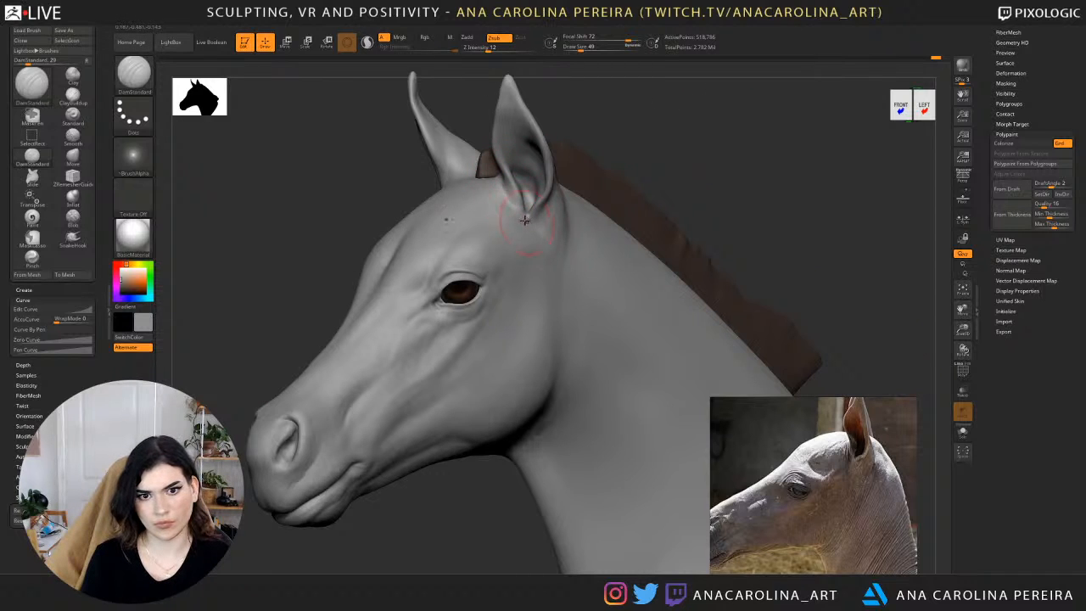
key(space)
drag(522, 221, 530, 230)
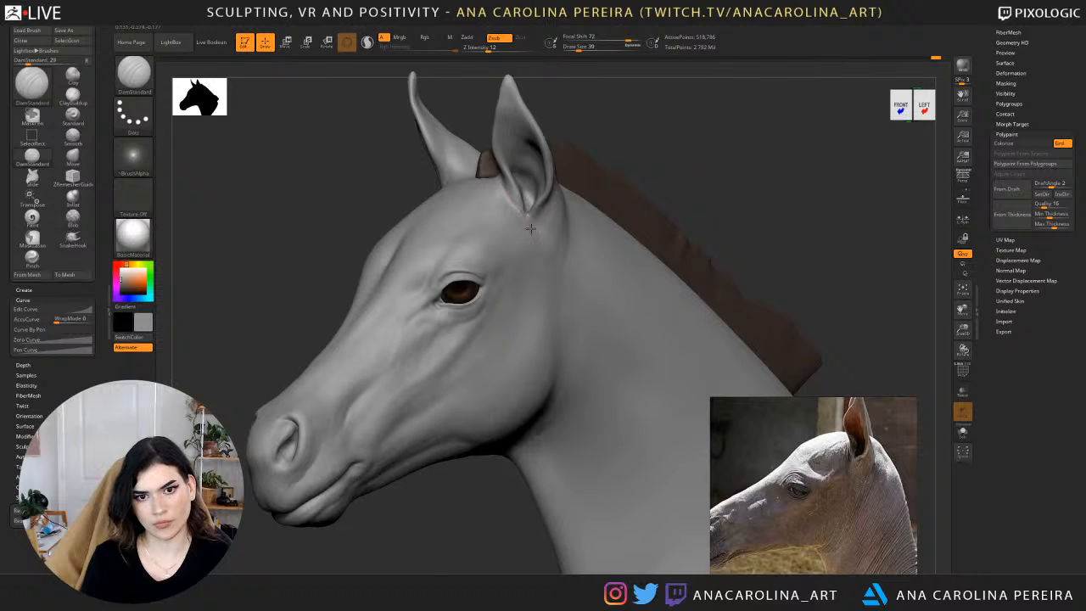
drag(630, 158, 586, 161)
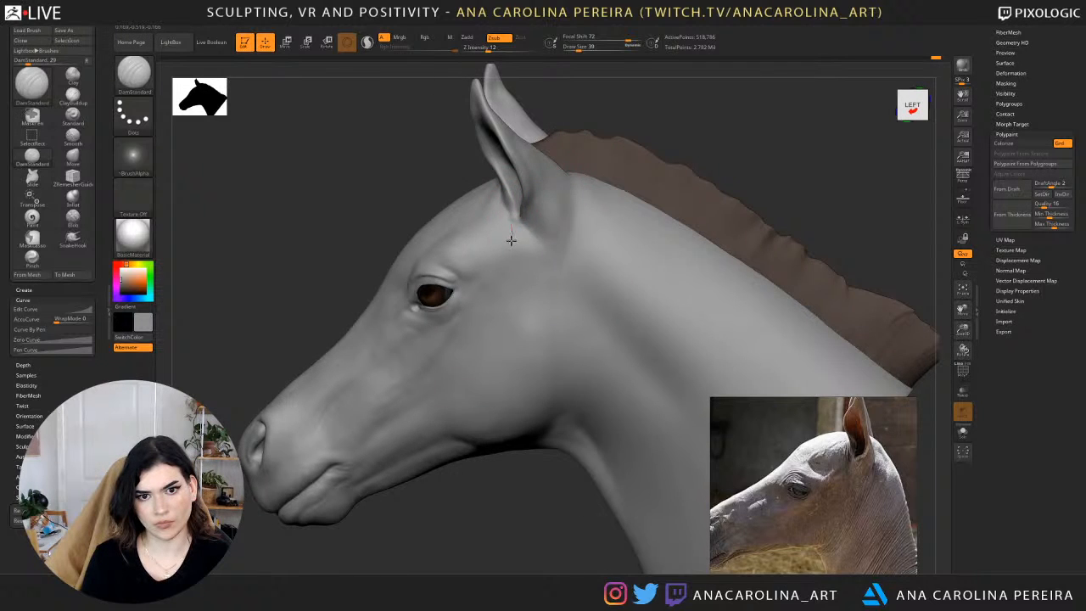
drag(471, 188, 510, 190)
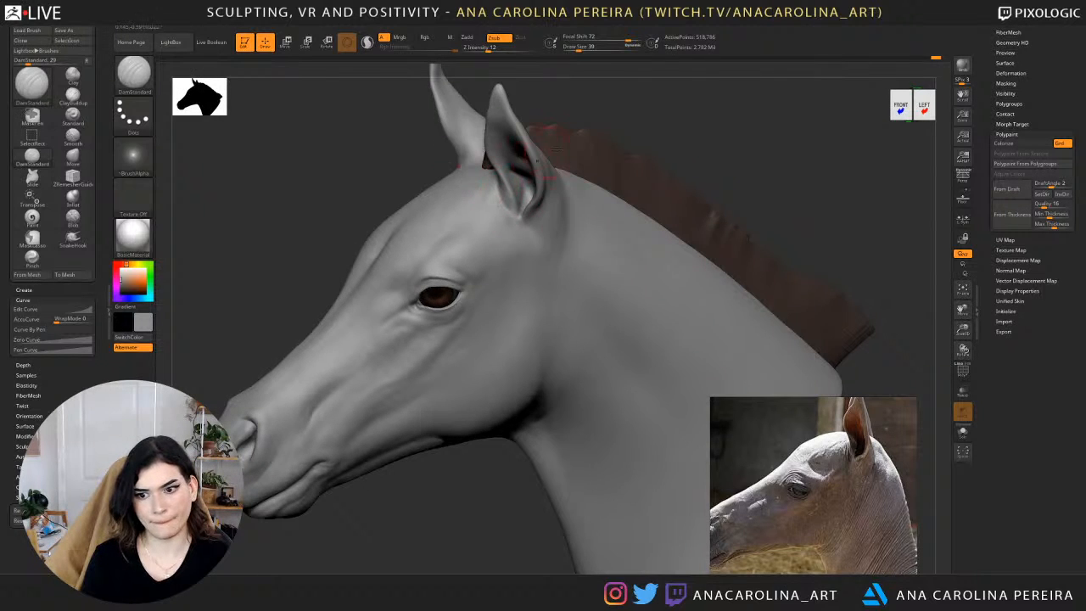
drag(595, 119, 619, 118)
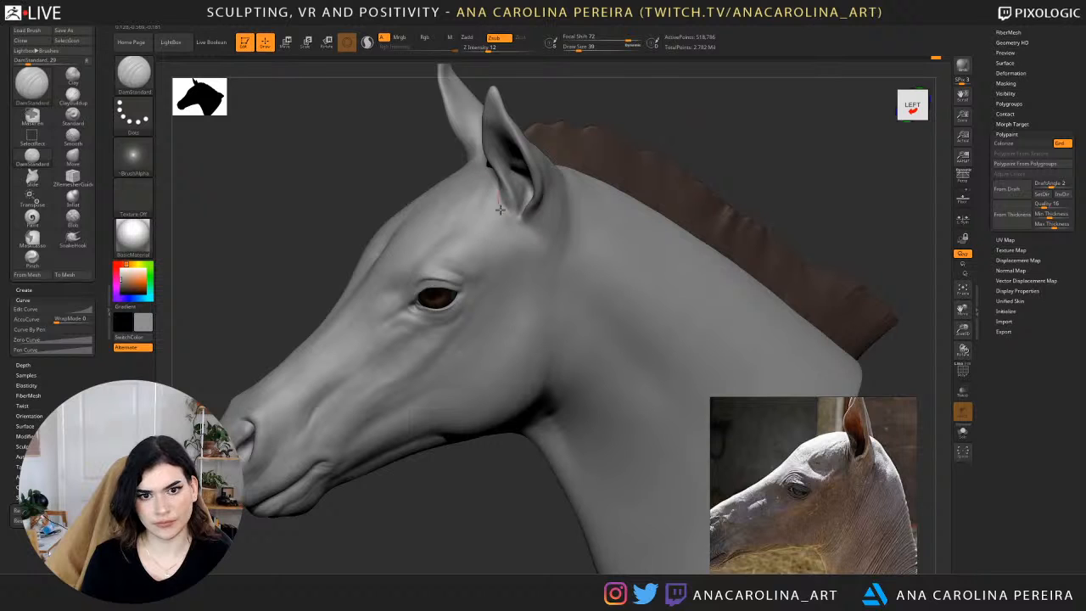
Refine and smooth the skin in front of the ear base, blending it toward the brow.
mouse_move(639, 99)
mouse_down()
mouse_move(506, 202)
mouse_move(492, 193)
mouse_move(536, 233)
mouse_up()
drag(556, 119, 610, 156)
drag(492, 196, 495, 201)
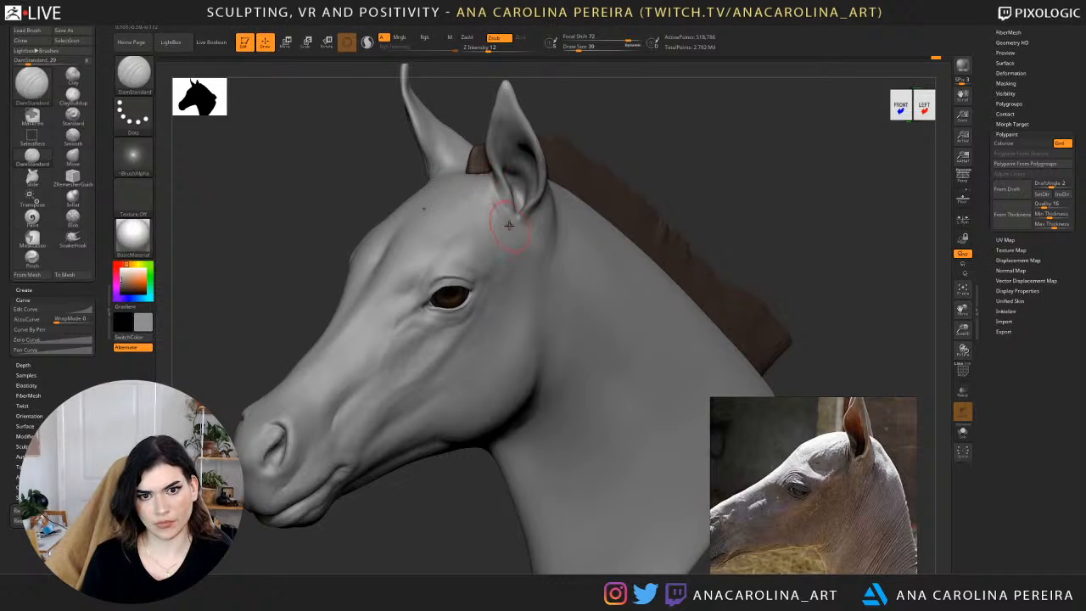
mouse_move(509, 225)
shift+mouse_down()
mouse_move(519, 236)
mouse_move(506, 215)
shift+mouse_up()
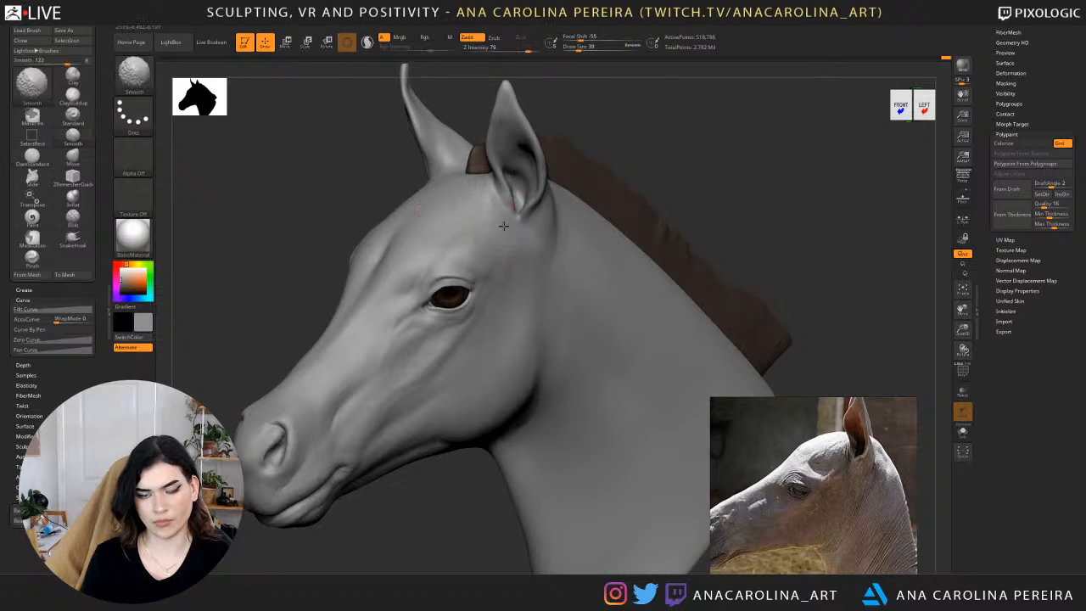
mouse_move(560, 217)
right_down()
mouse_move(502, 206)
mouse_move(500, 216)
right_up()
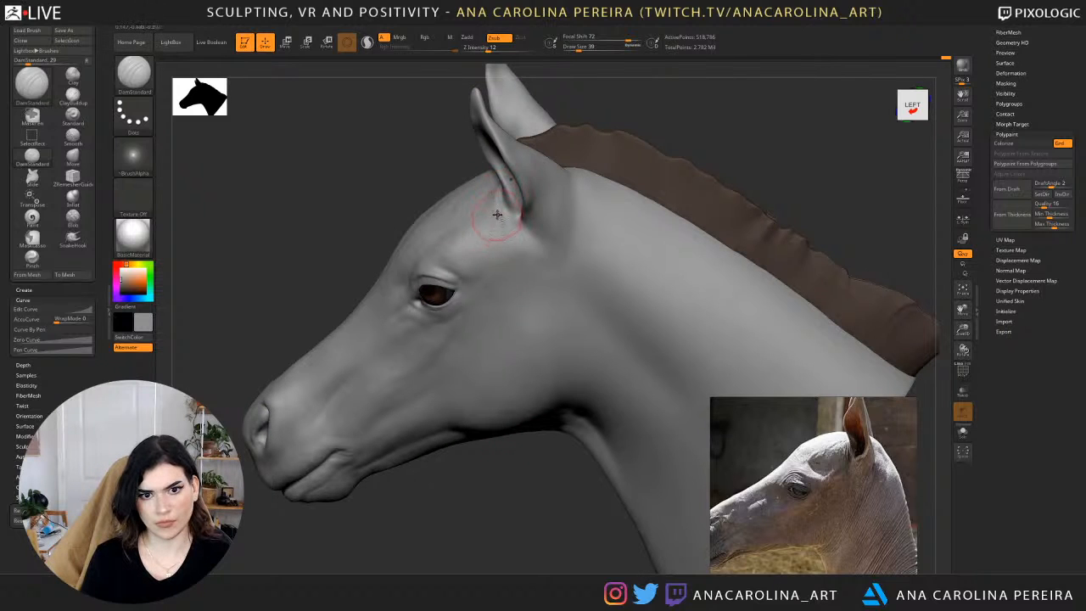
mouse_move(495, 212)
mouse_down()
mouse_move(483, 230)
mouse_move(499, 234)
mouse_up()
Set the draw size to 16 and turn off Lazy Mouse for detailing the eye.
right_drag(488, 475, 684, 182)
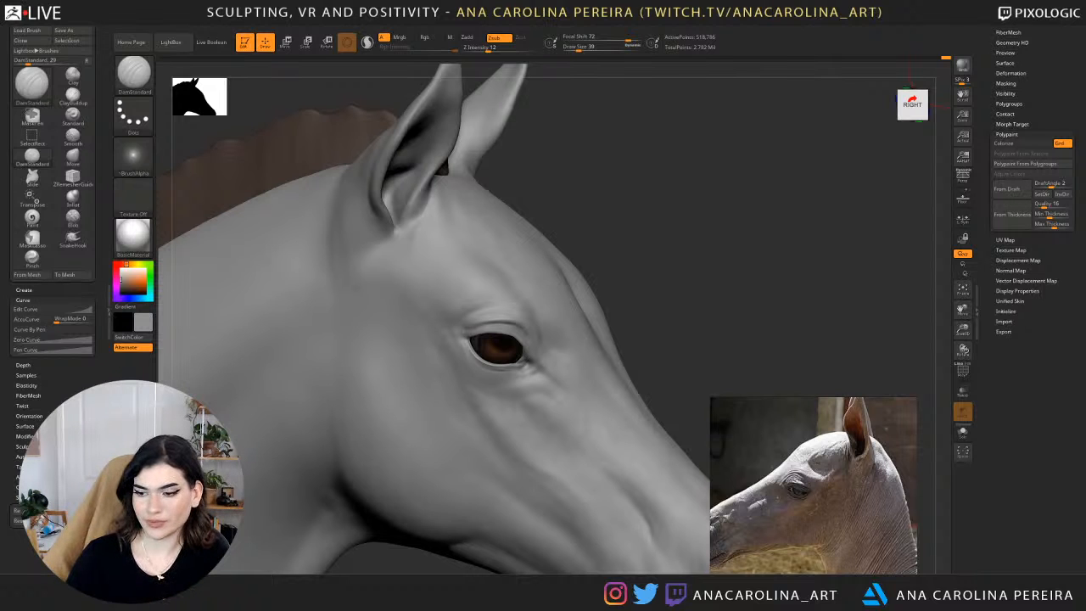
right_drag(429, 235, 402, 106)
ctrl+right_drag(495, 300, 495, 315)
ctrl+right_drag(560, 331, 570, 365)
key(space)
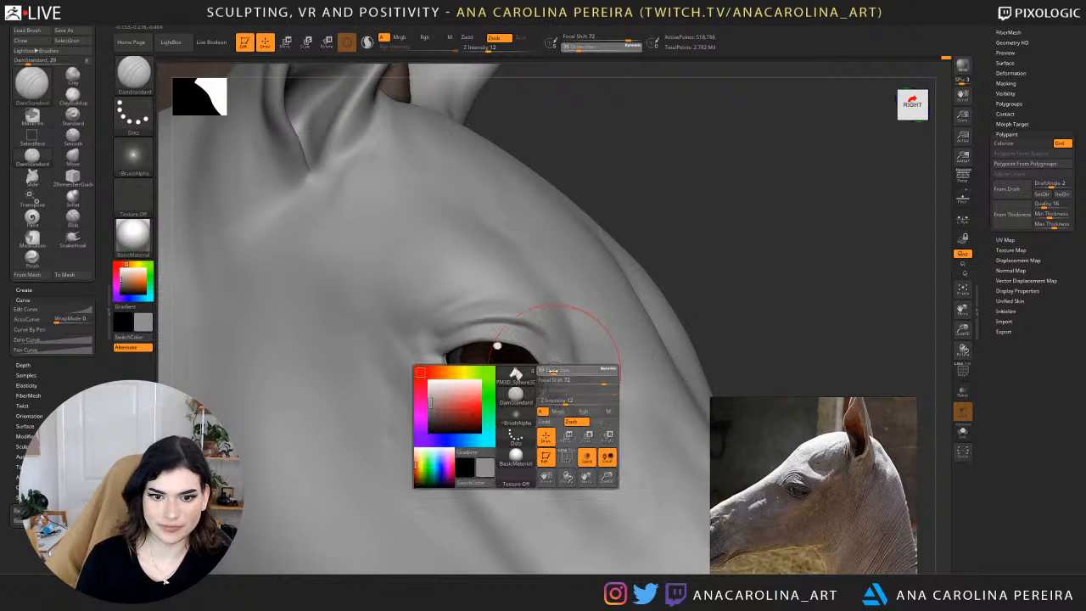
drag(574, 371, 560, 372)
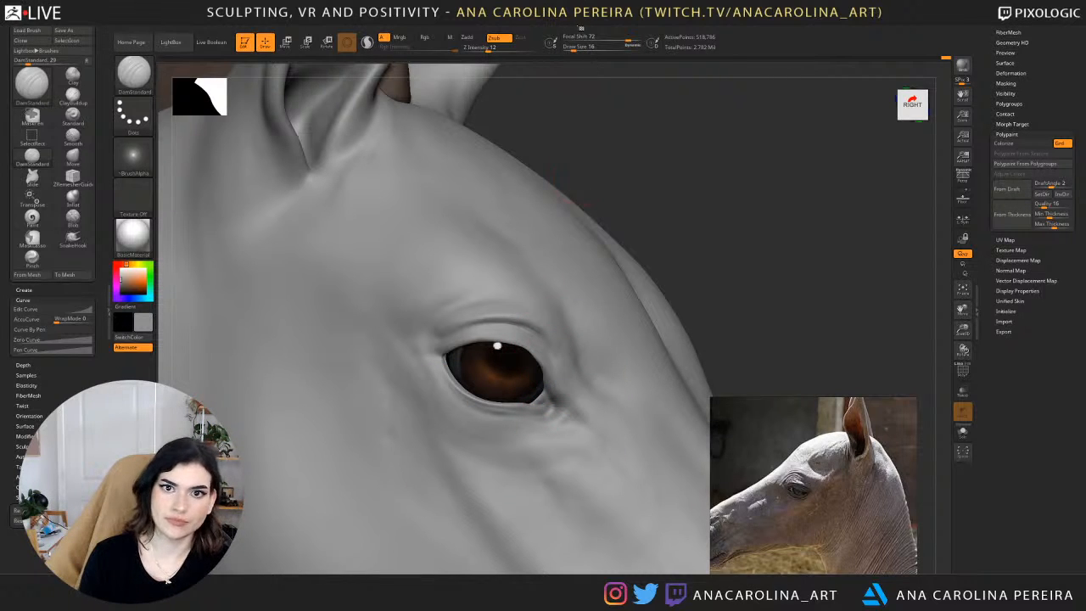
mouse_move(509, 26)
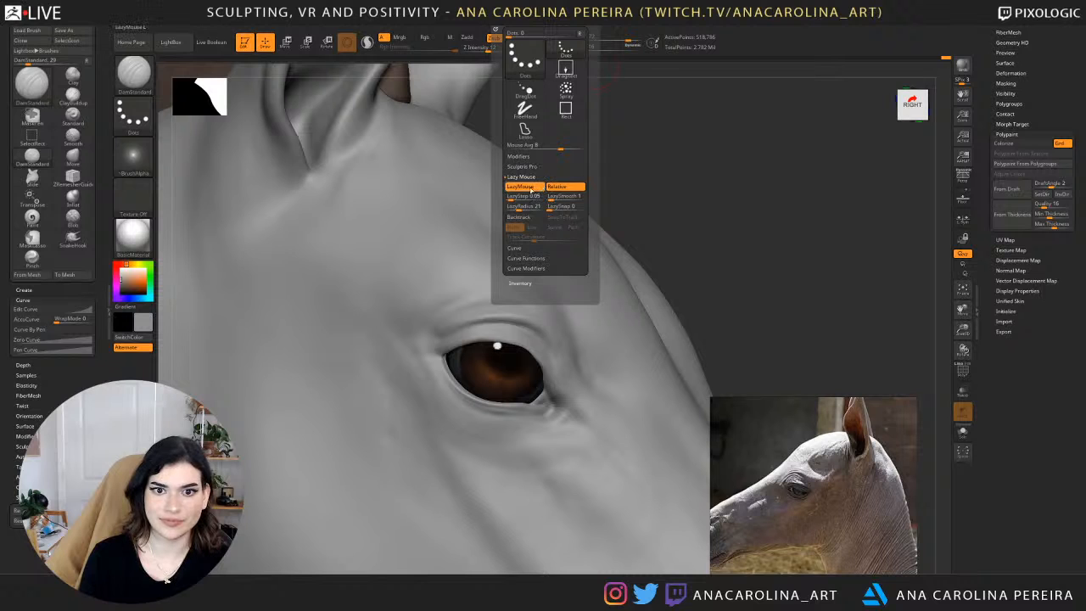
click(526, 187)
Set the Z Intensity to 33 and carve the inner corner of the eye.
right_drag(556, 375, 617, 299)
drag(643, 249, 619, 257)
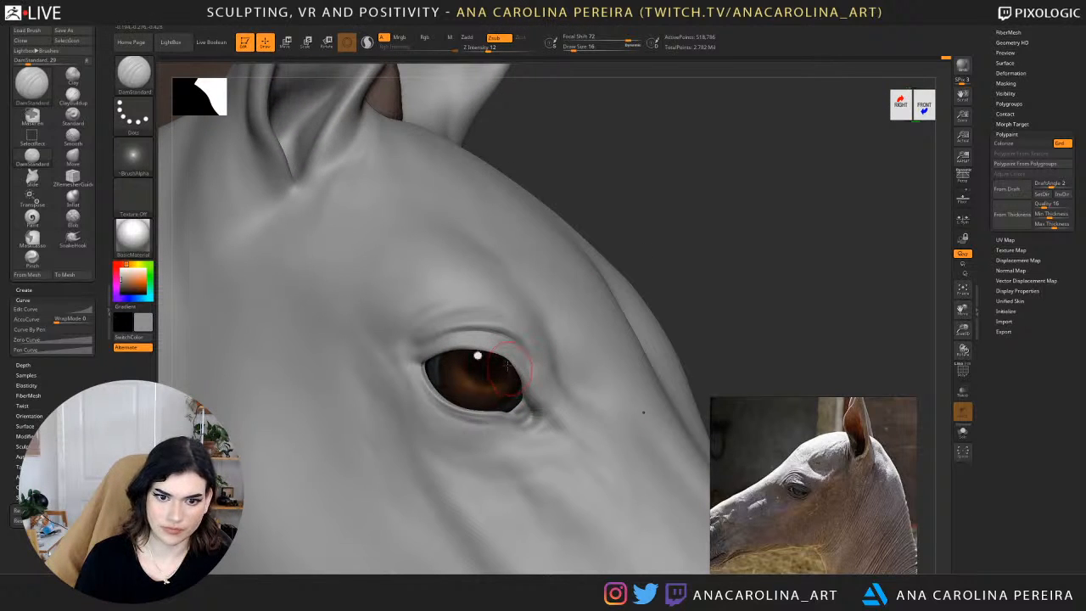
key(space)
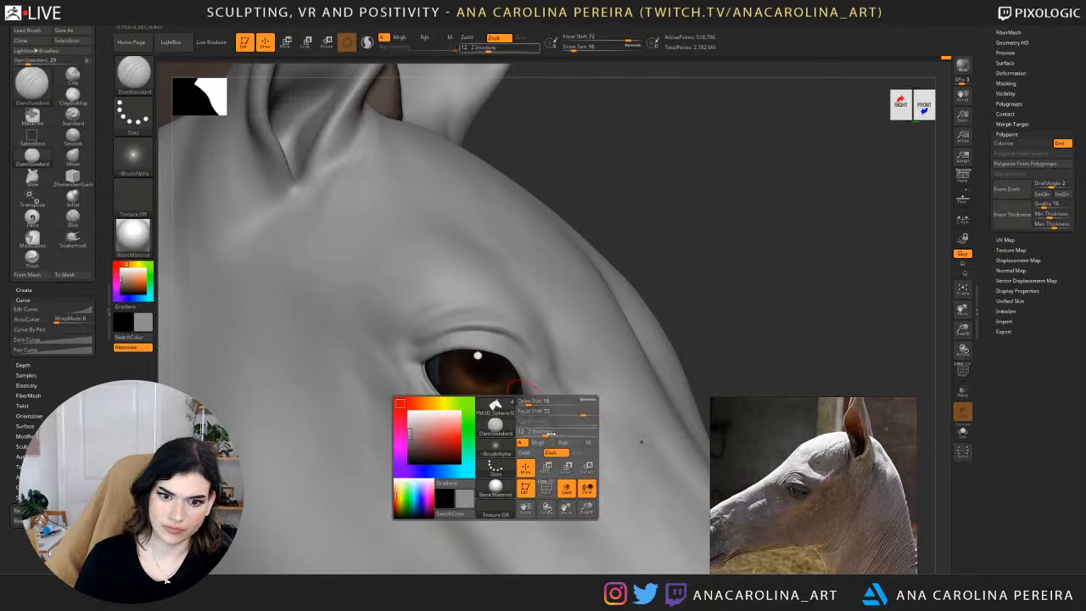
click(562, 434)
drag(523, 402, 533, 413)
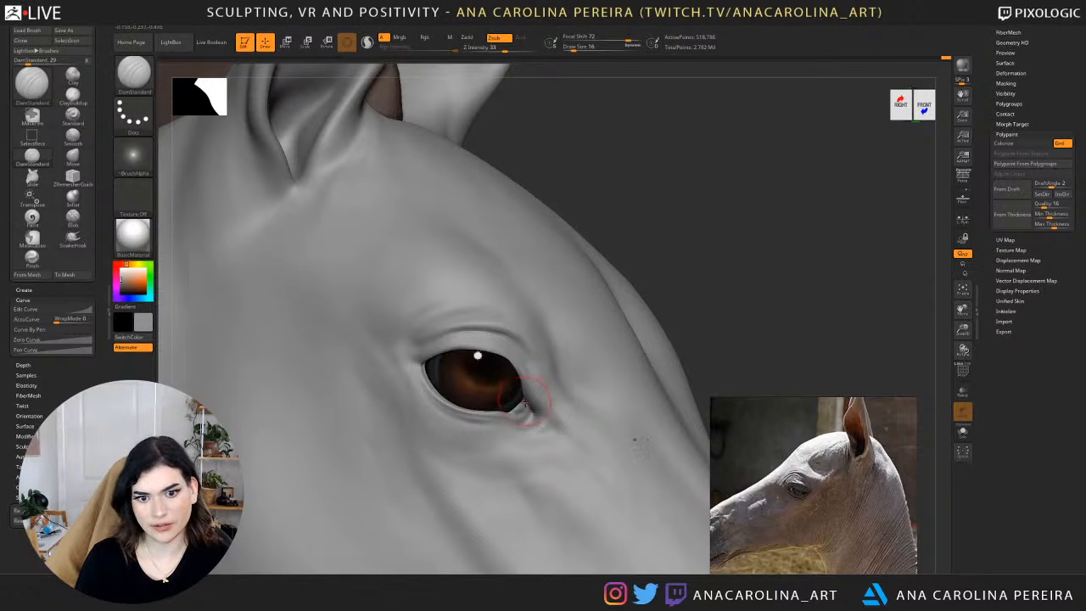
Enlarge the close-up horse eye reference photo and deepen the inner corner and tear duct crease of the other eye.
alt+drag(669, 252, 628, 227)
drag(730, 271, 594, 270)
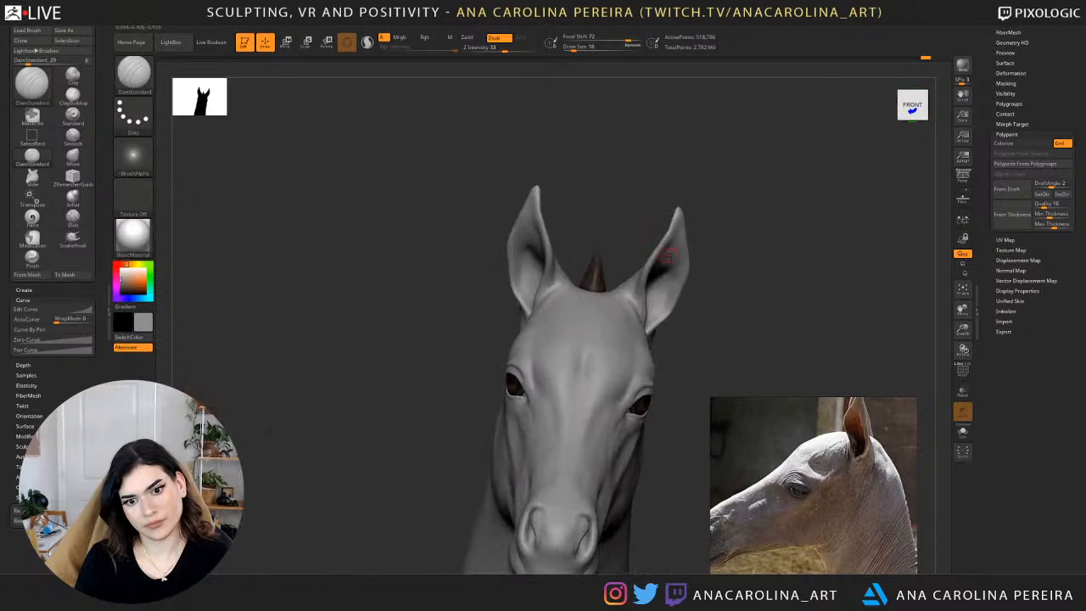
drag(785, 299, 711, 242)
drag(810, 238, 735, 223)
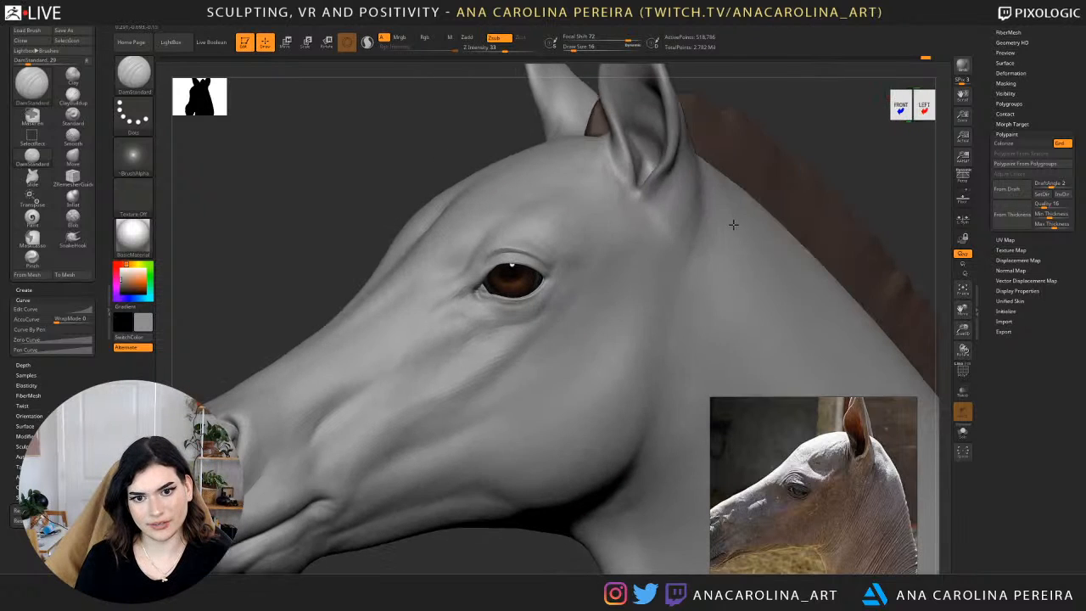
alt+drag(837, 114, 830, 176)
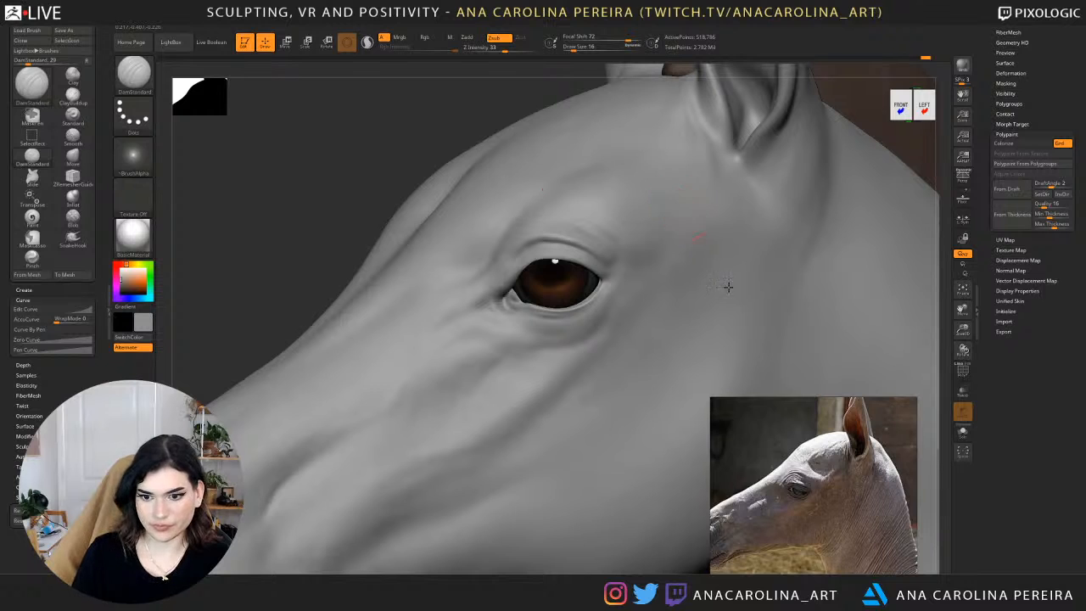
scroll(792, 502, up, 4)
scroll(791, 502, down, 5)
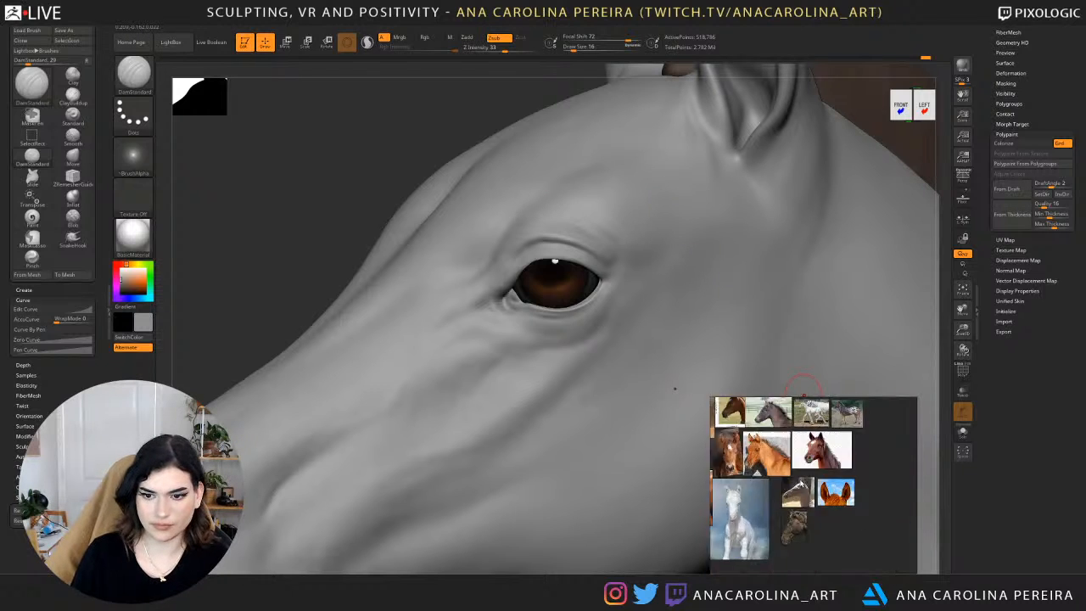
scroll(732, 457, up, 8)
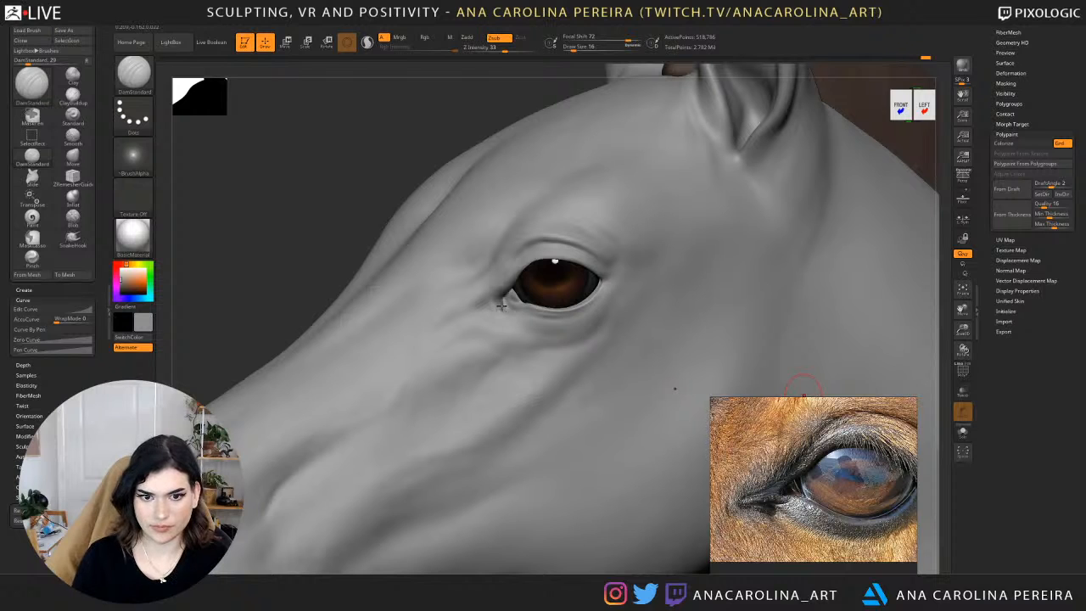
drag(376, 212, 336, 225)
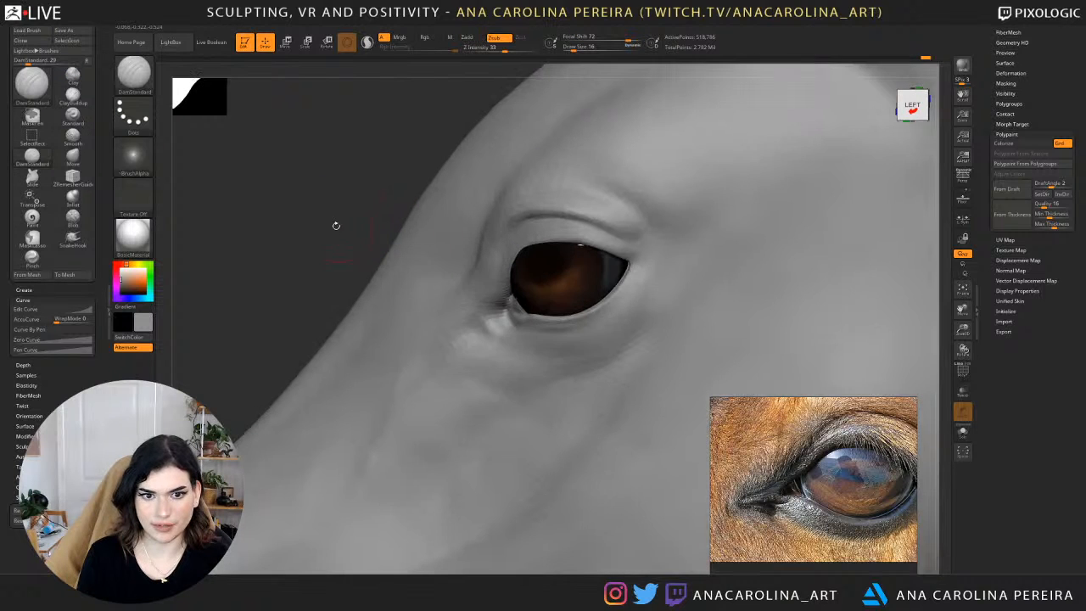
drag(530, 320, 492, 311)
drag(365, 236, 495, 241)
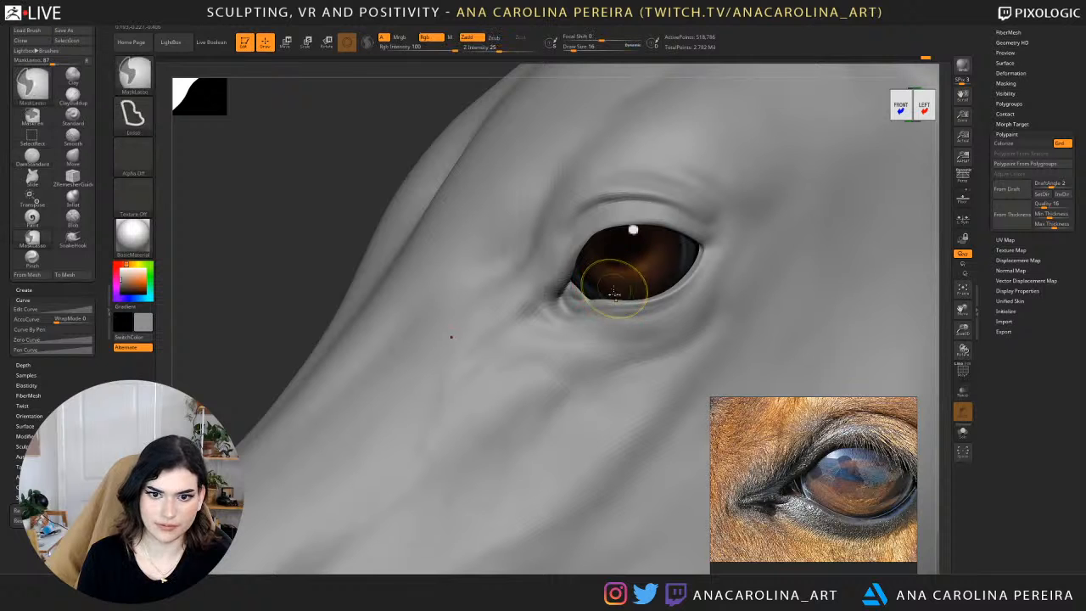
Adjust the lower eyelid near the inner corner with the Move brush and smooth the lid edge.
key(b)
key(m)
key(v)
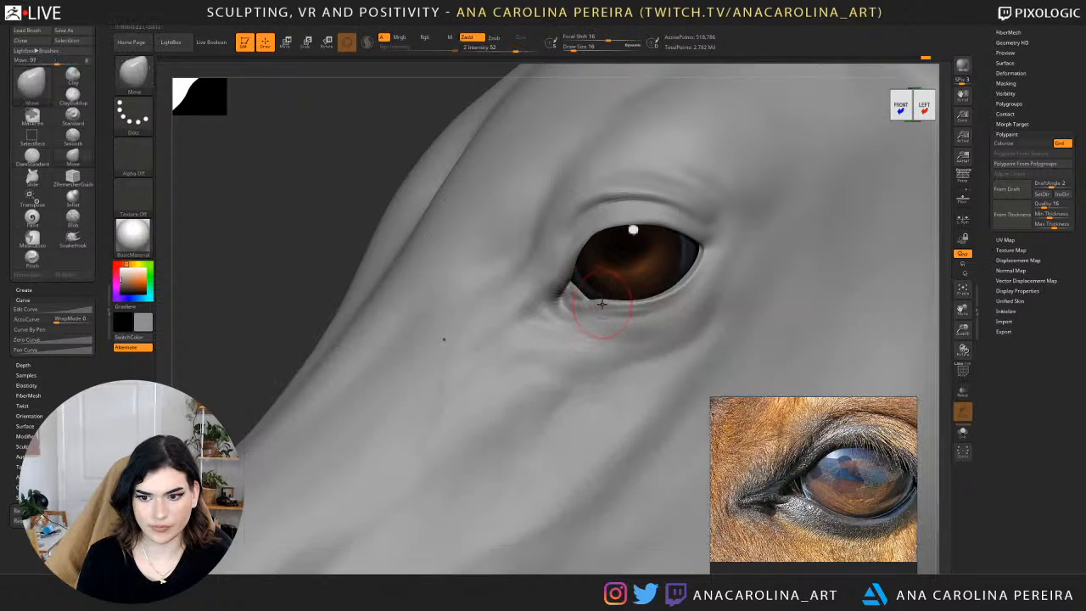
drag(339, 233, 247, 235)
drag(360, 223, 475, 227)
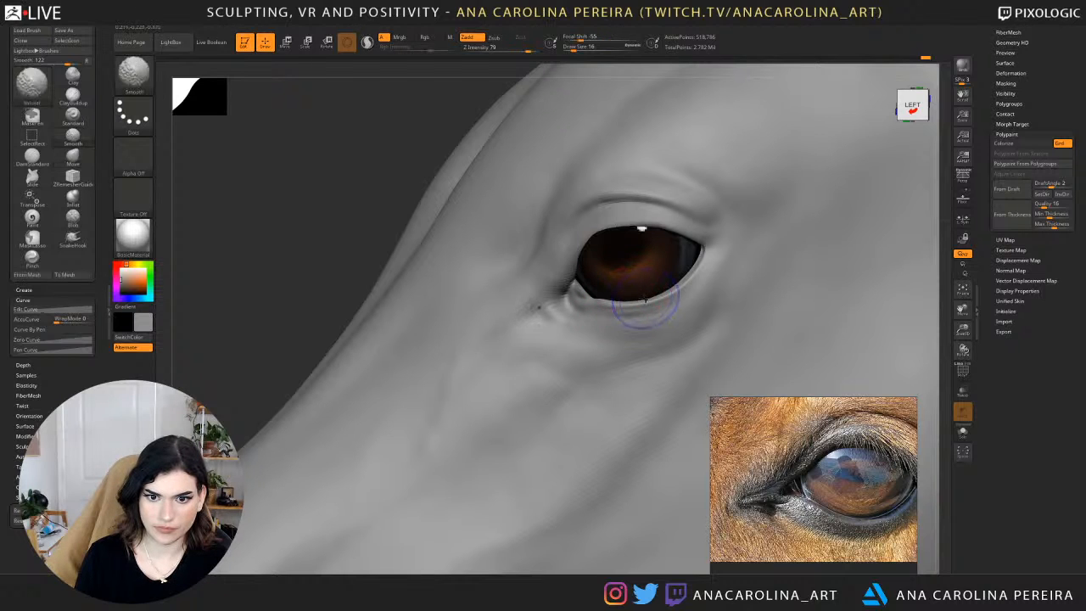
Go down one subdivision level, set the Move brush to draw size 7, and reshape the lid at the inner eye corner.
key(shift+d)
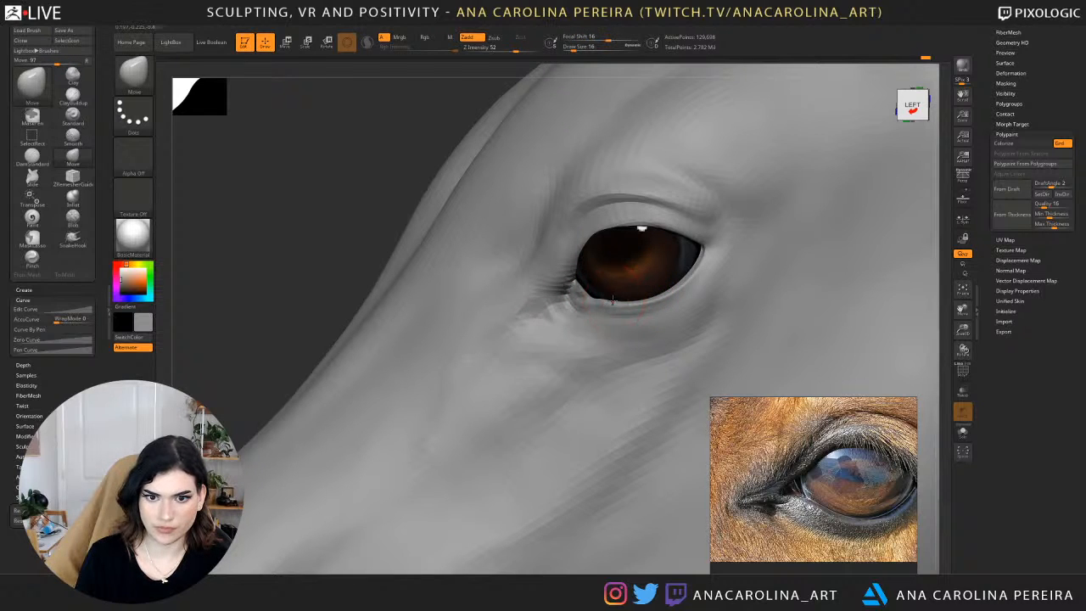
drag(357, 225, 398, 221)
key(space)
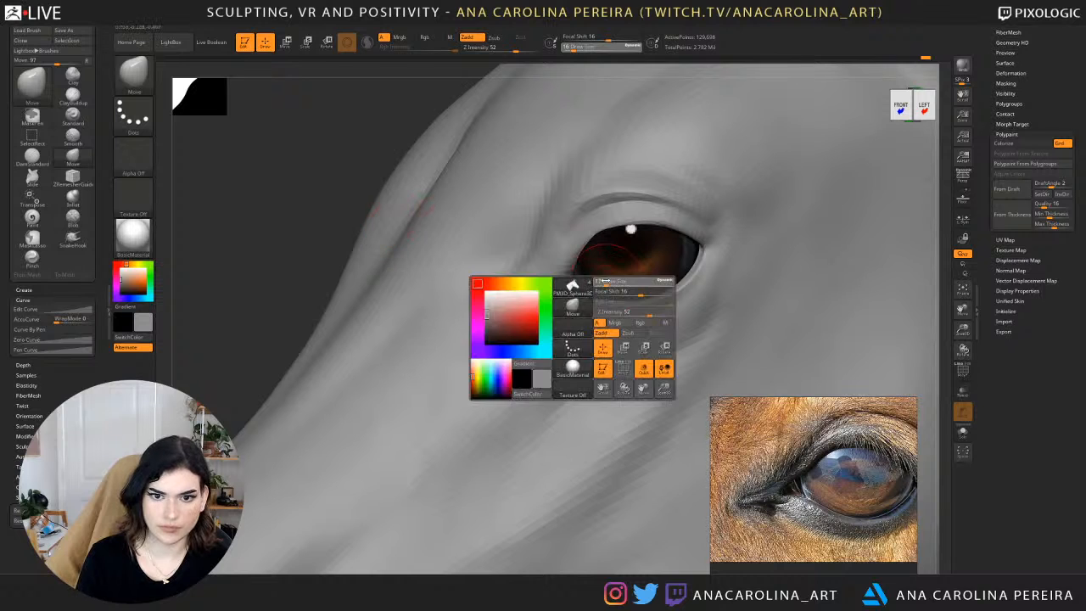
drag(629, 290, 624, 290)
mouse_move(367, 170)
mouse_down()
mouse_move(433, 212)
mouse_move(323, 329)
mouse_up()
key(space)
drag(631, 290, 625, 290)
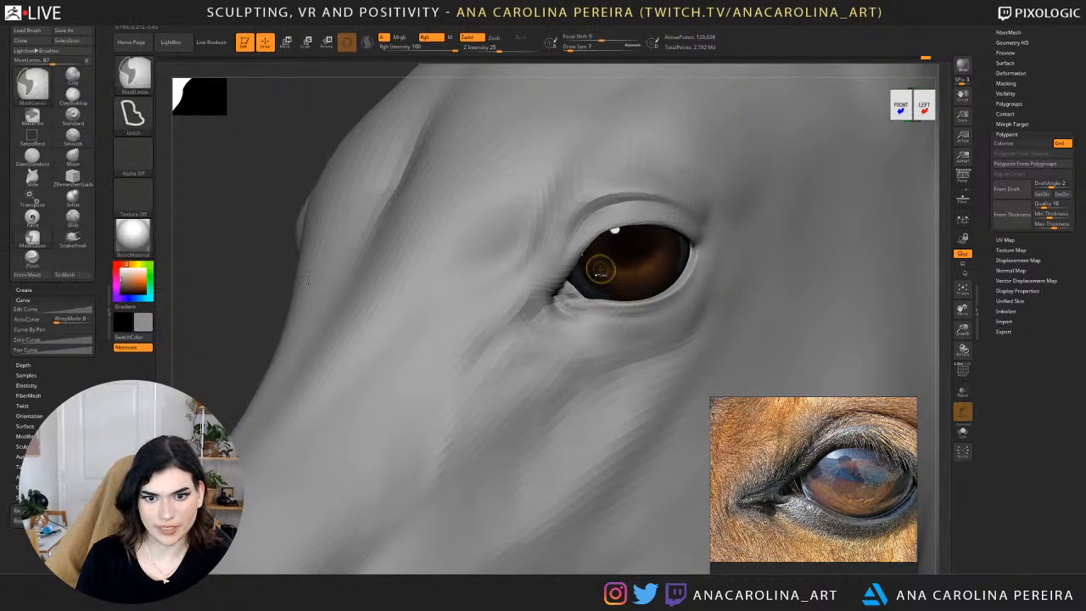
Switch to the SnakeHook brush at draw size 7 and pull the lid surface at the inner eye corner.
key(b)
key(s)
key(h)
key(space)
drag(580, 288, 572, 289)
key(space)
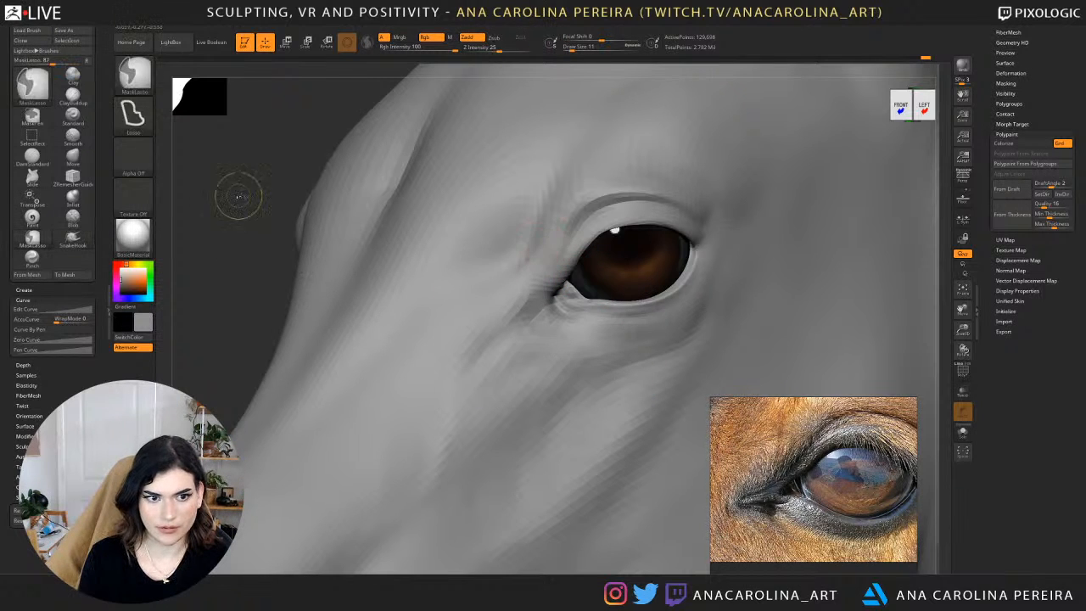
drag(238, 194, 280, 265)
key(space)
drag(594, 290, 577, 291)
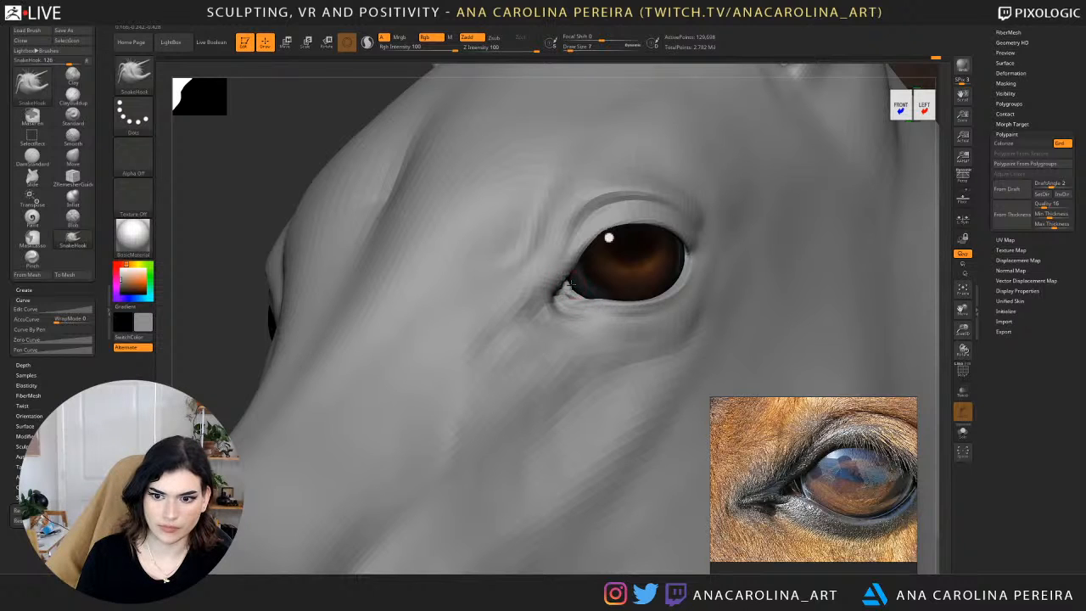
Slightly enlarge the SnakeHook brush and refine the lower lid edge beside the inner eye corner.
key(space)
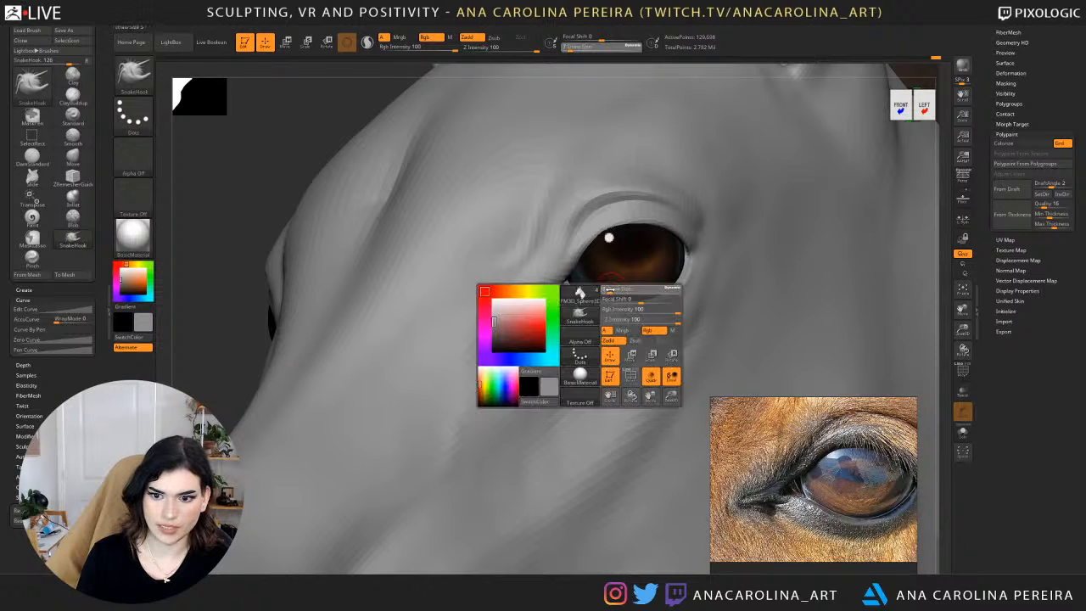
drag(597, 292, 602, 293)
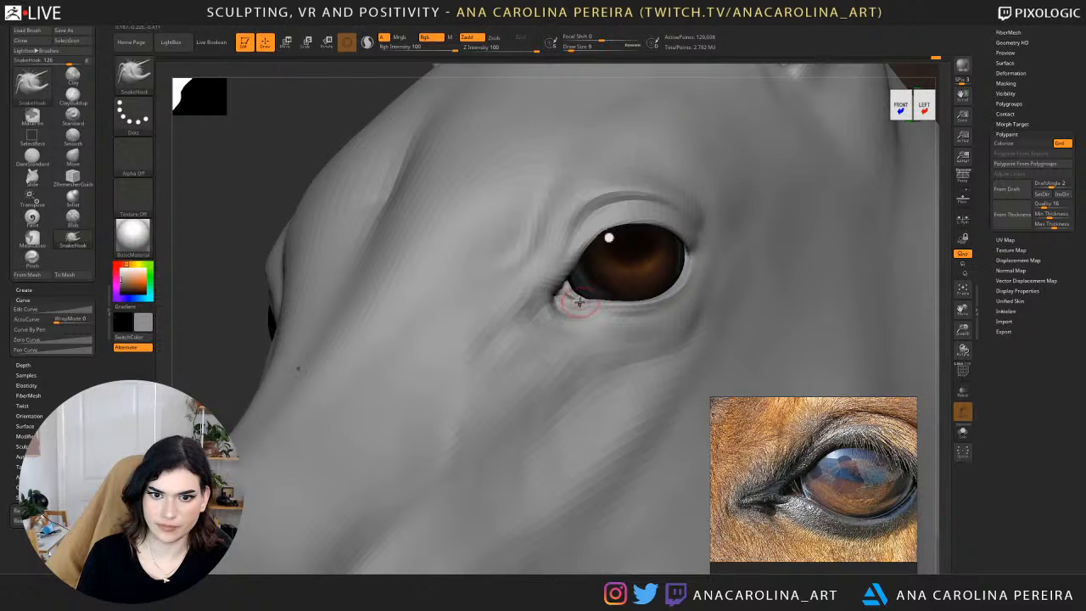
key(b)
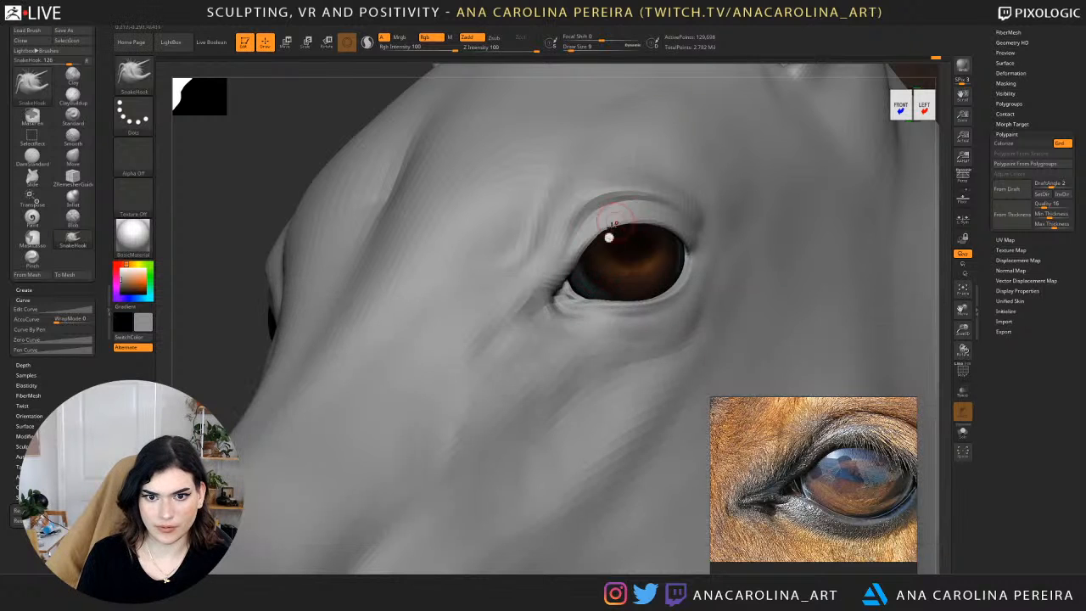
drag(560, 303, 567, 305)
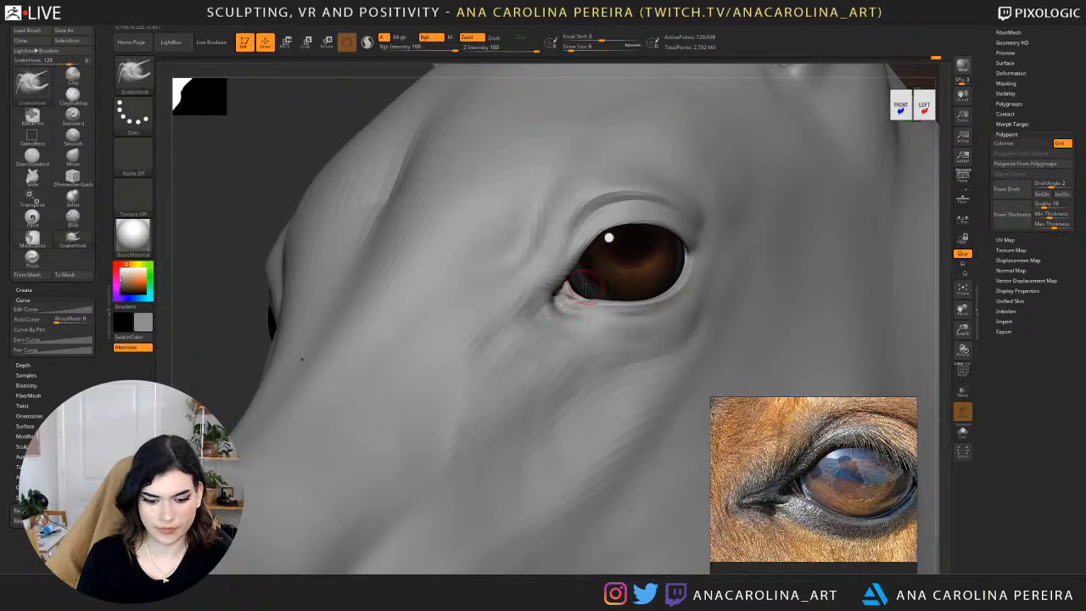
Carve the inner eye corner crease with the DamStandard brush and go up one subdivision level.
key(b)
key(d)
key(s)
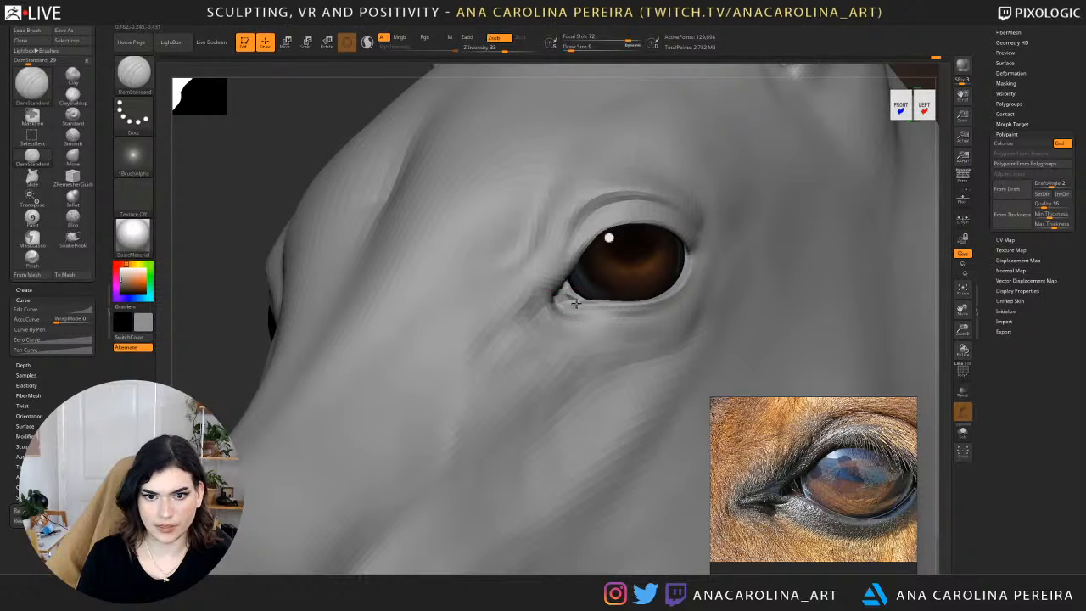
mouse_move(567, 289)
mouse_down()
mouse_move(564, 303)
mouse_move(580, 300)
mouse_move(571, 276)
mouse_up()
mouse_move(237, 180)
alt+mouse_down()
mouse_move(309, 174)
mouse_move(311, 196)
mouse_move(410, 274)
alt+mouse_up()
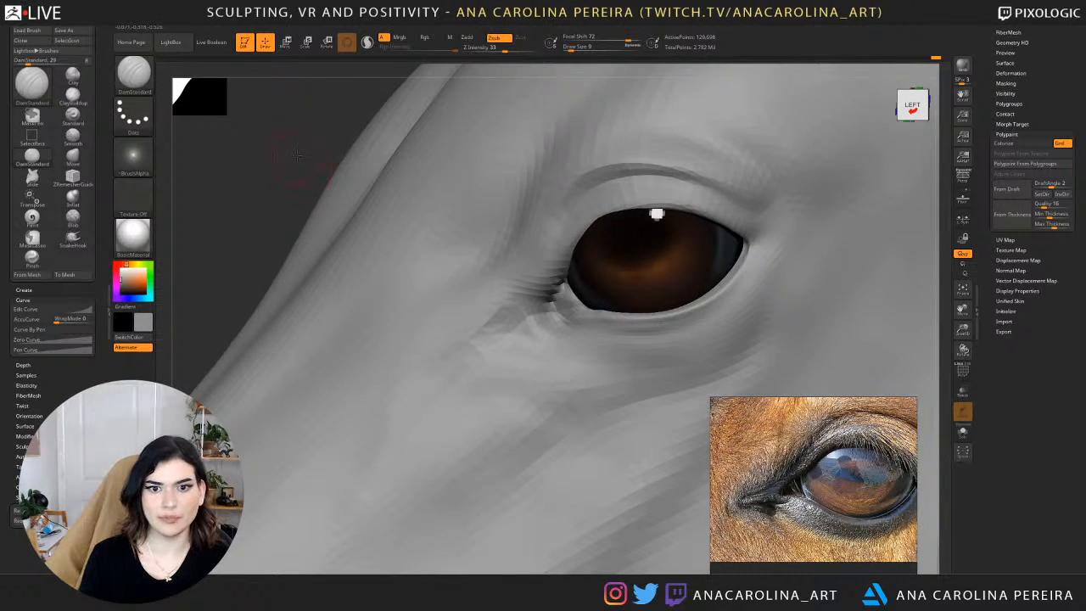
drag(297, 156, 337, 163)
drag(238, 174, 203, 160)
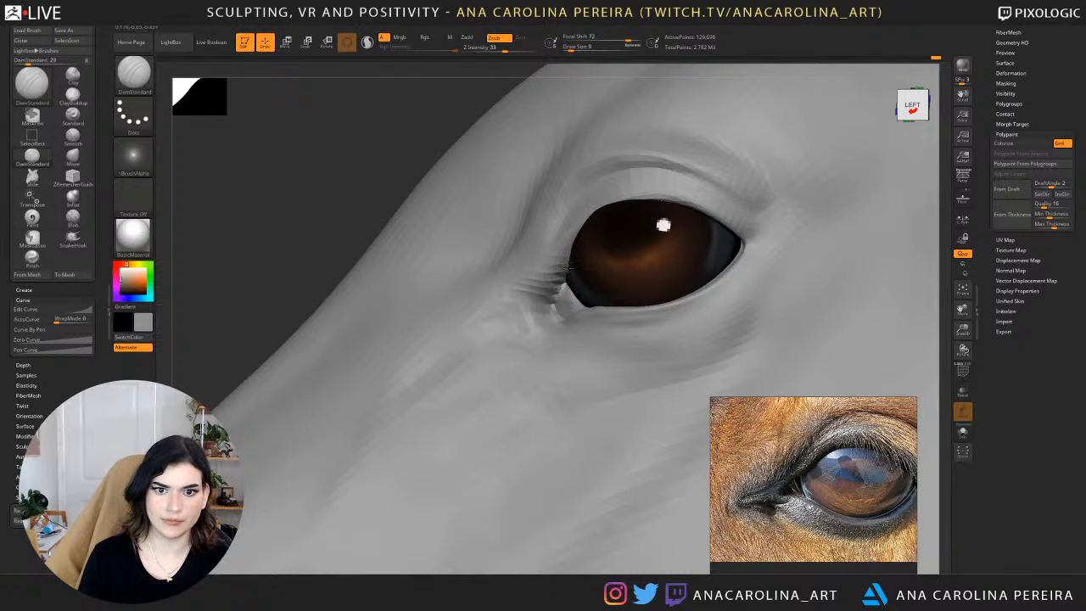
mouse_move(370, 141)
mouse_down()
mouse_move(334, 126)
mouse_move(365, 166)
mouse_up()
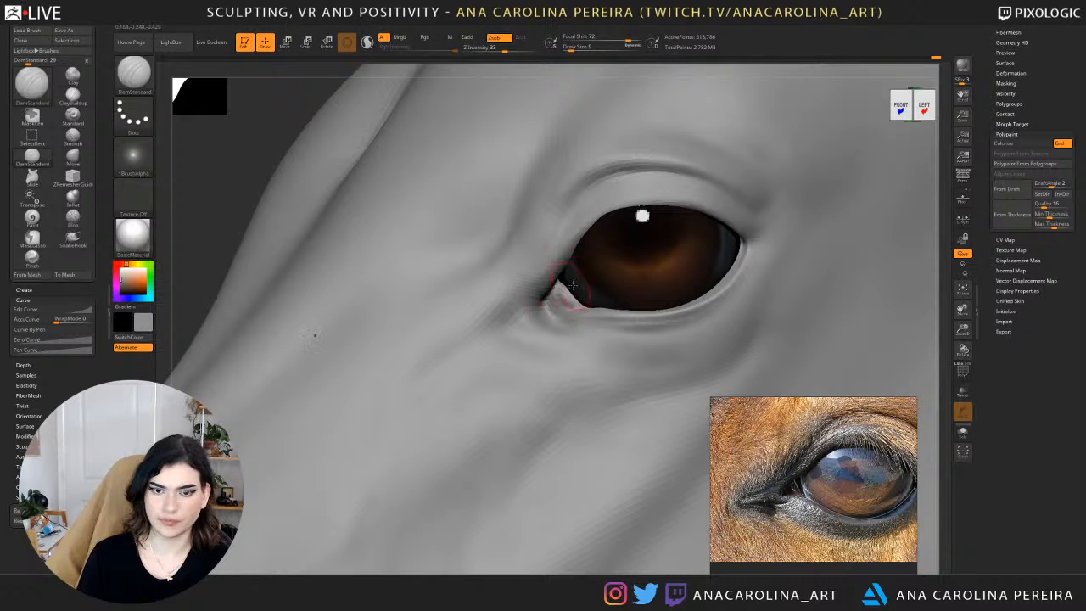
Adjust the lid edge at the inner eye corner with the Move brush at draw size 4.
key(b)
key(m)
key(v)
key(space)
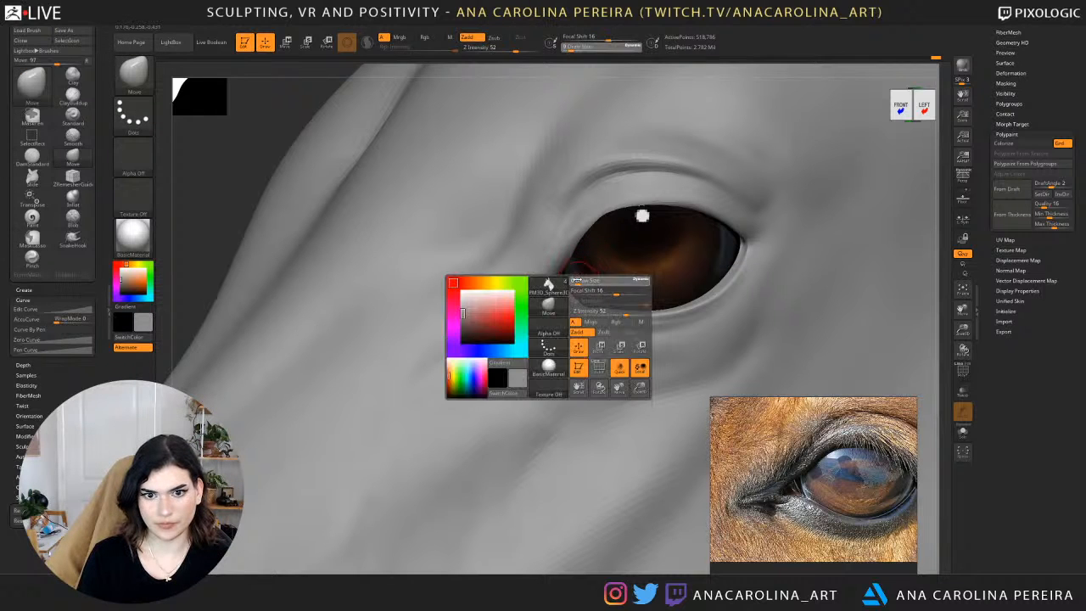
drag(594, 279, 569, 281)
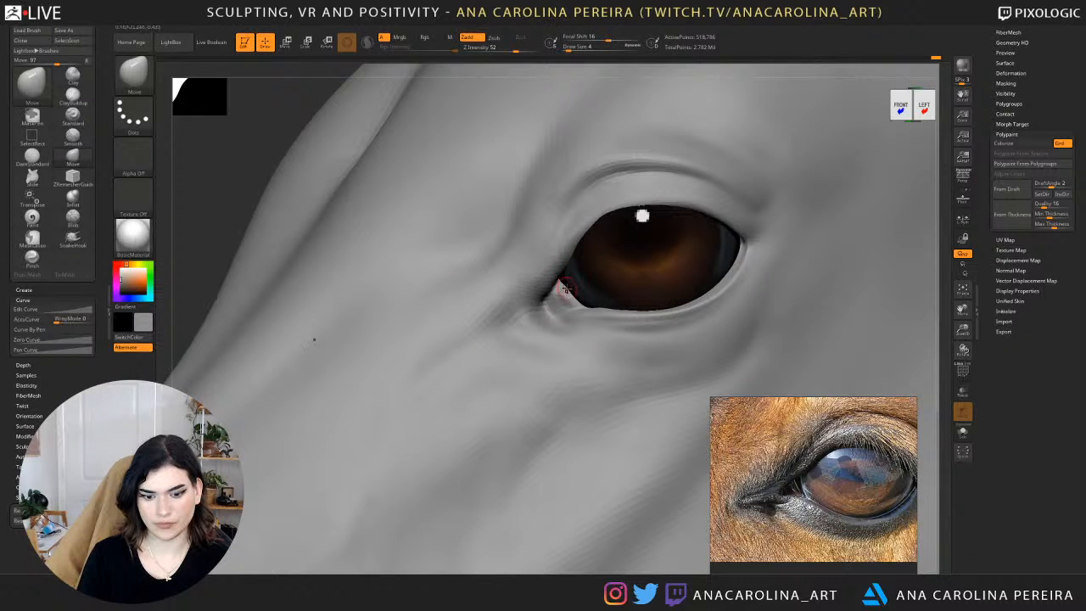
Pull the inner corner of the lower lid into shape with the SnakeHook brush at draw size 7.
key(b)
key(s)
key(h)
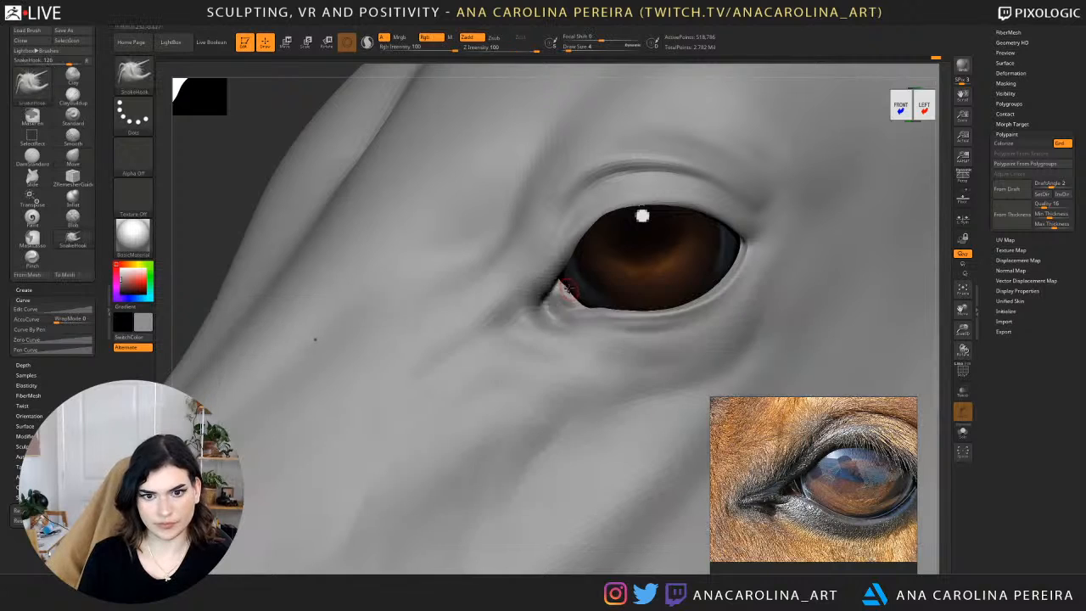
key(bracketright)
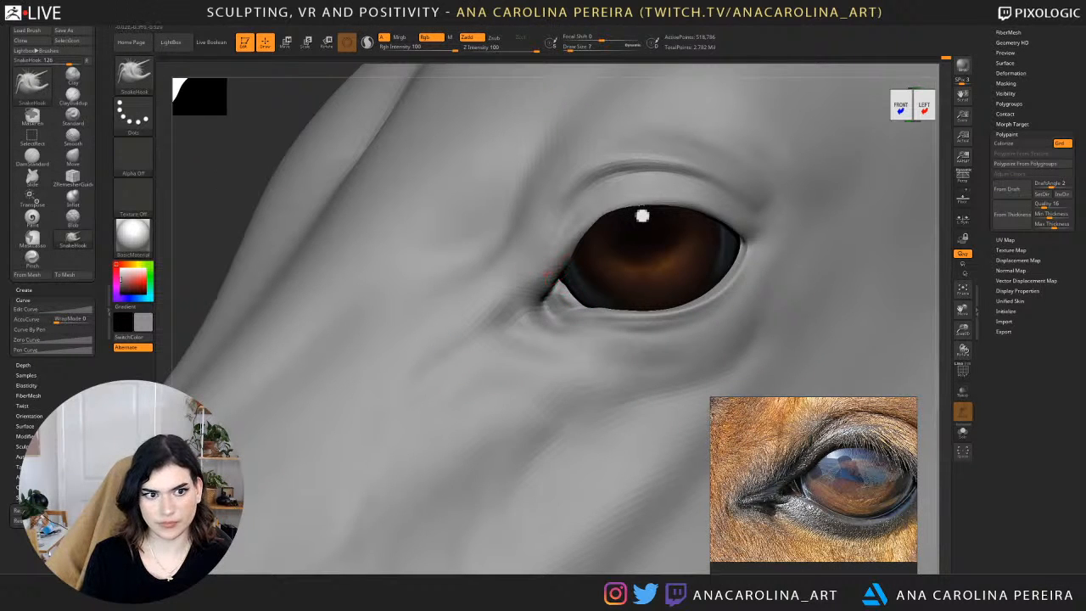
right_drag(293, 198, 307, 193)
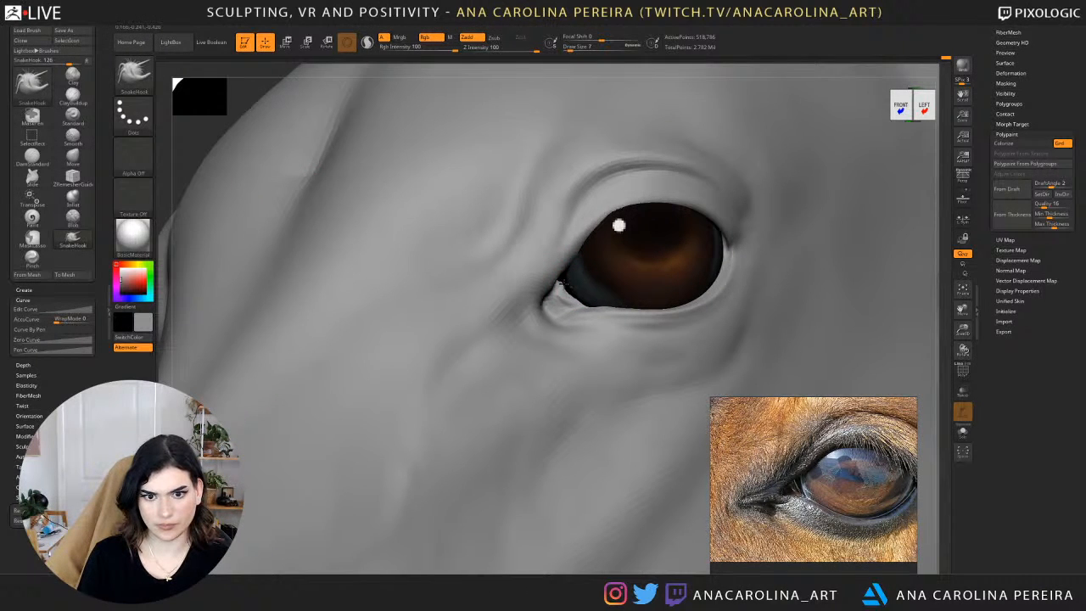
Smooth the lower lid edge where it meets the inner eye corner.
key(shift)
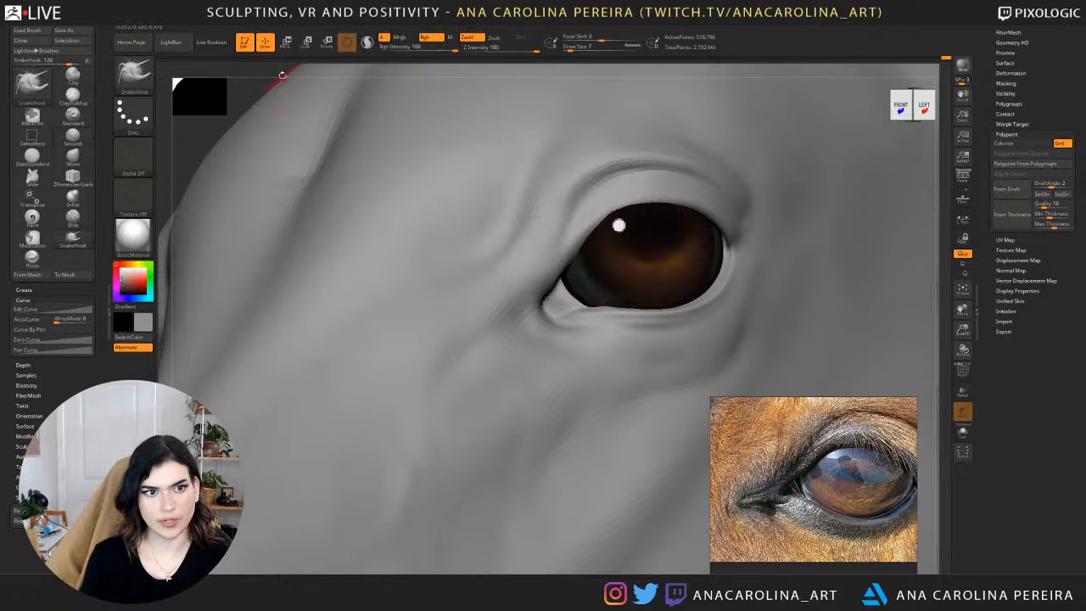
mouse_move(254, 87)
alt+mouse_down()
mouse_move(278, 94)
mouse_move(317, 170)
mouse_move(331, 174)
mouse_move(382, 312)
alt+mouse_up()
key(shift)
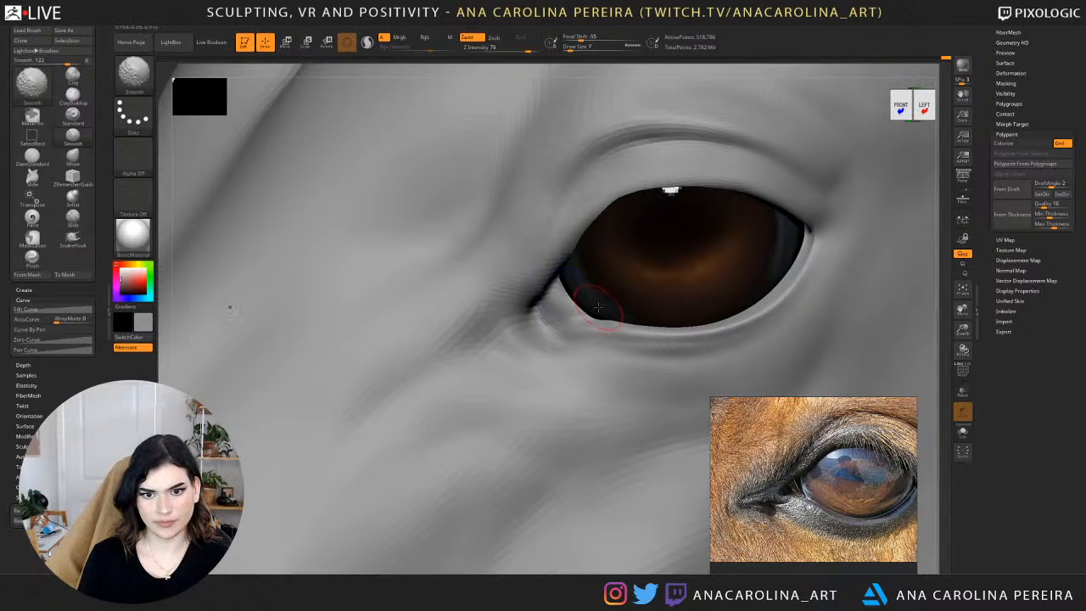
shift+drag(600, 319, 599, 297)
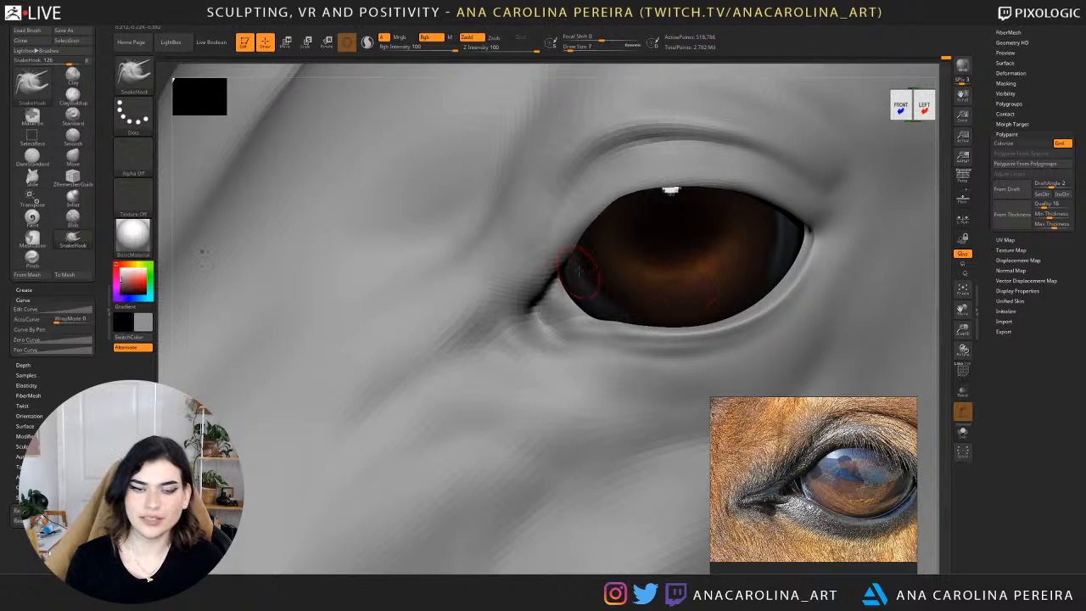
Carve a fine crease from the tear duct across the inner eye corner to the lower lid with the DamStandard brush.
alt+drag(432, 71, 423, 86)
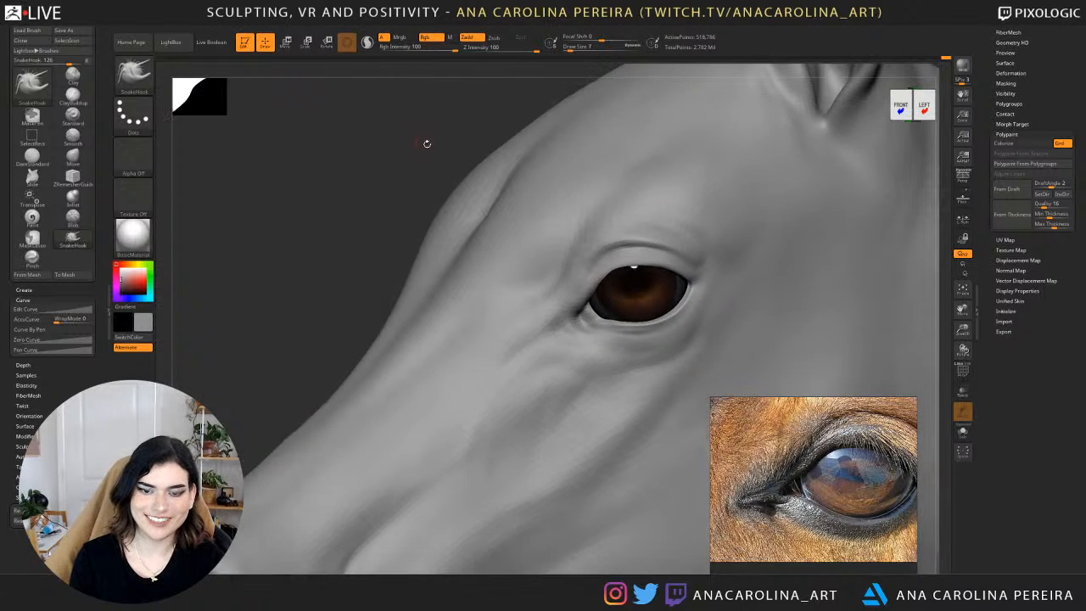
alt+drag(427, 143, 405, 208)
mouse_move(343, 136)
alt+mouse_down()
mouse_move(385, 114)
mouse_move(545, 243)
alt+mouse_up()
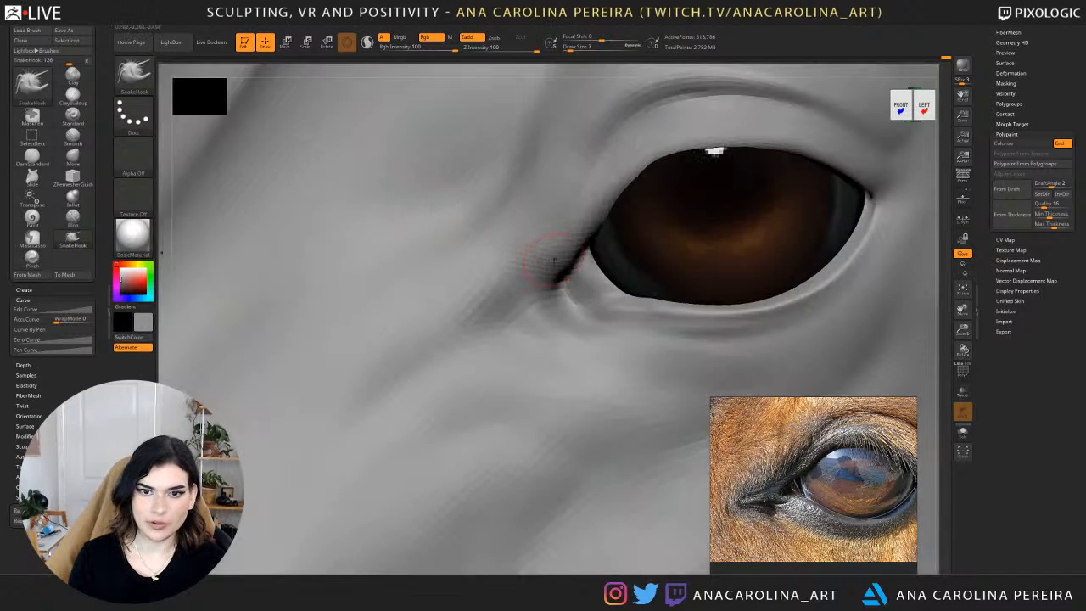
key(b)
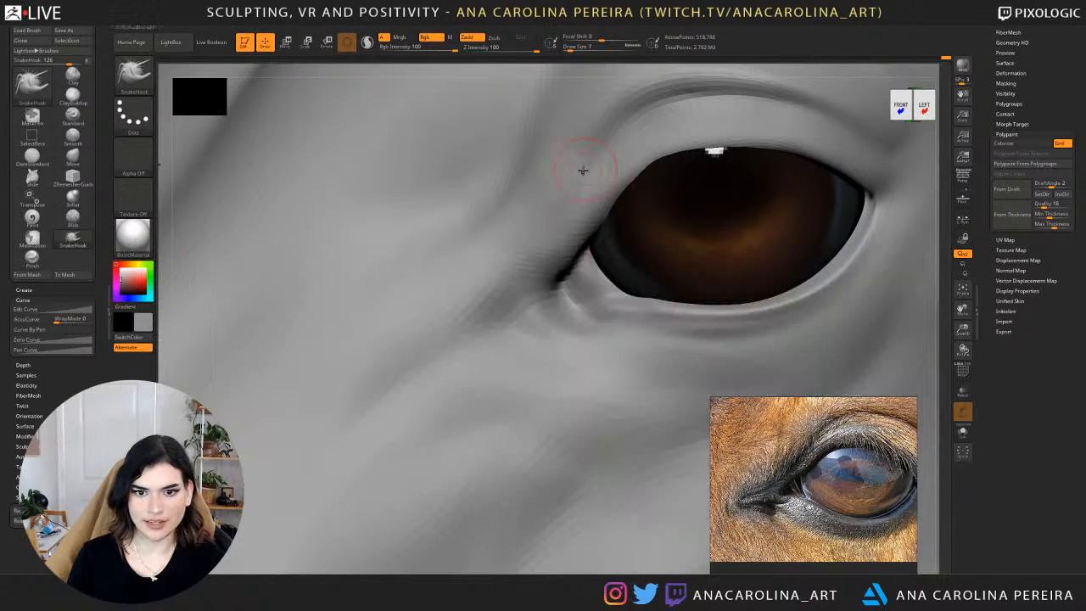
key(b)
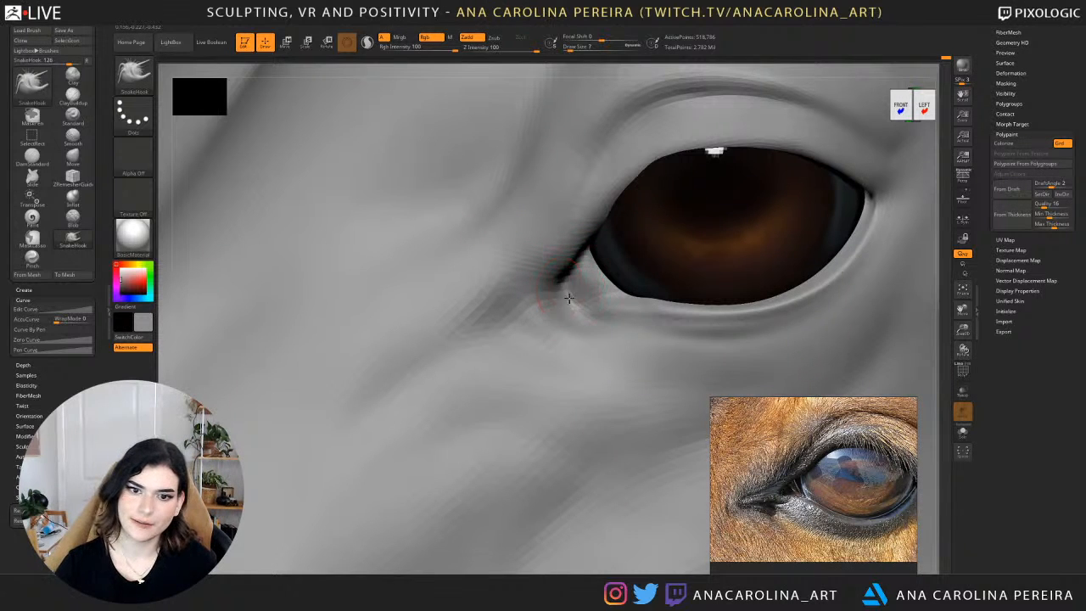
key(b)
key(d)
key(s)
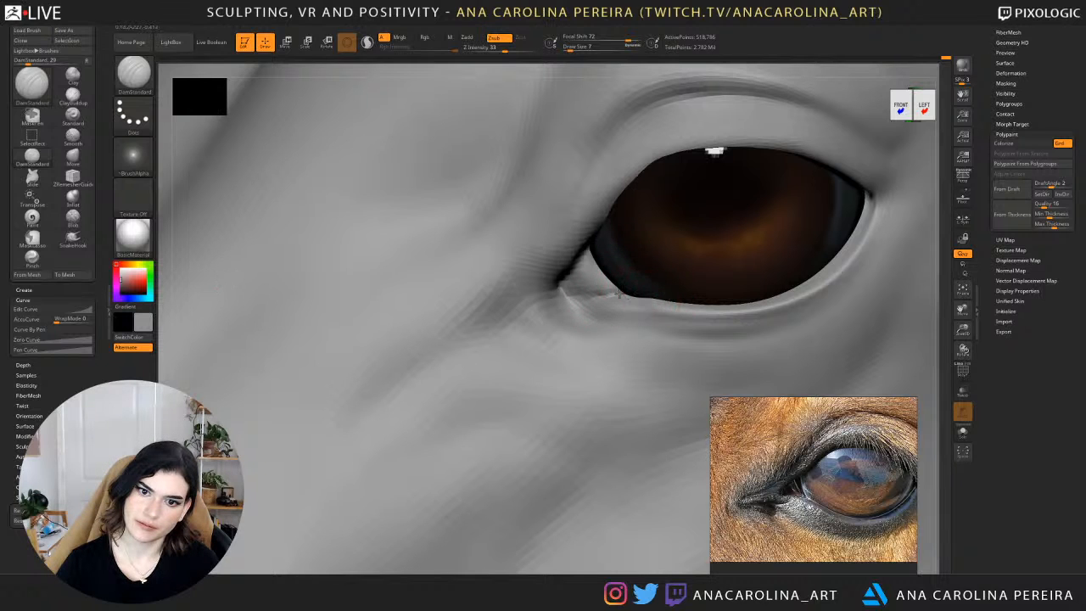
key(b)
key(d)
key(s)
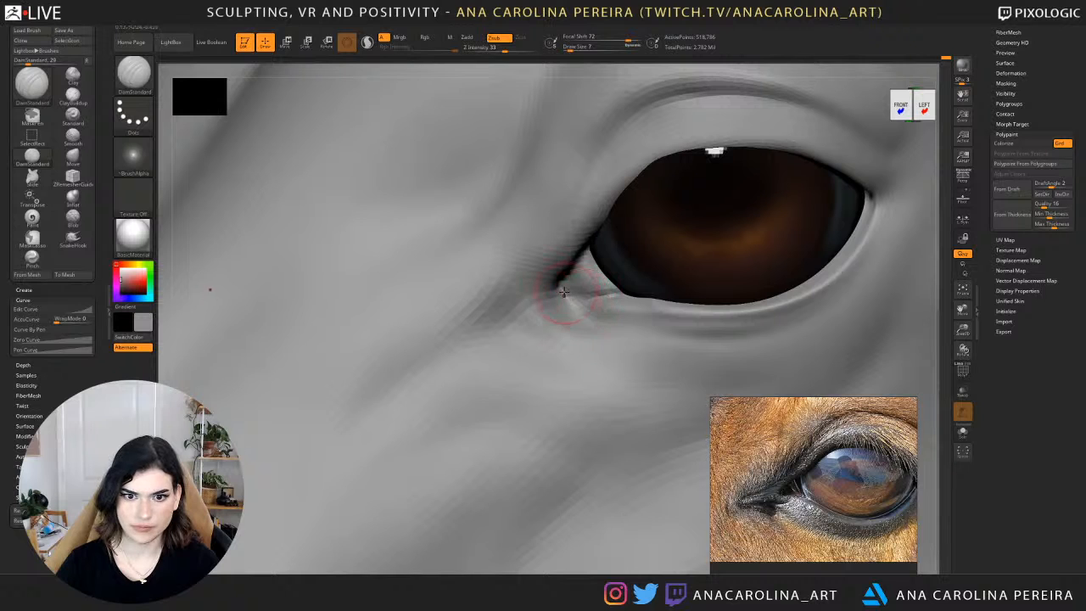
Set the DamStandard draw size to 20 and try a crease from the inner corner along the upper lid, undoing the stroke.
key(b)
key(d)
key(s)
key(space)
drag(534, 282, 538, 280)
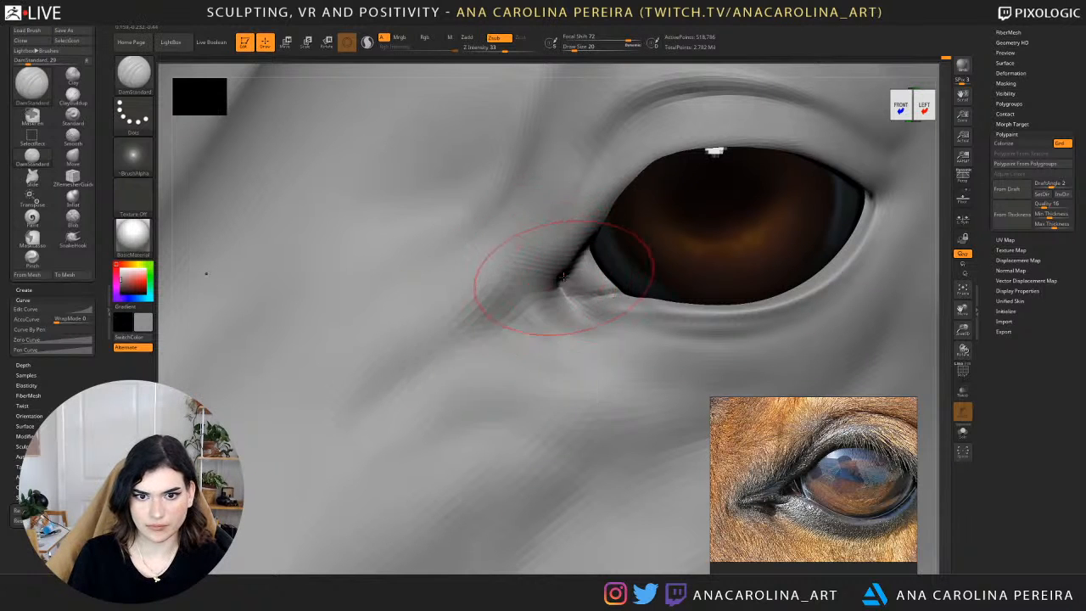
drag(578, 197, 566, 228)
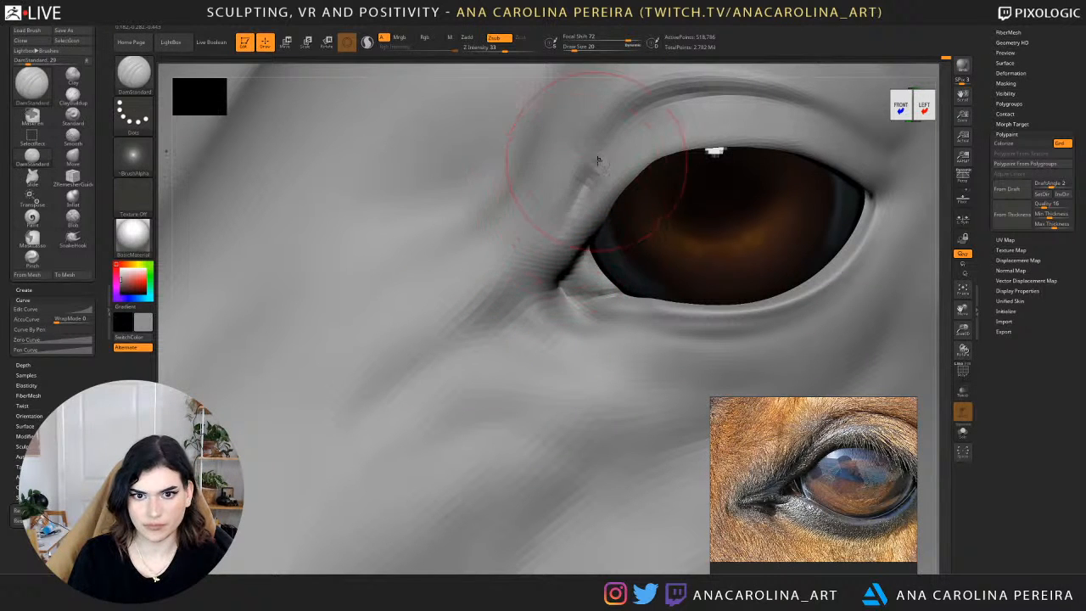
key(ctrl+z)
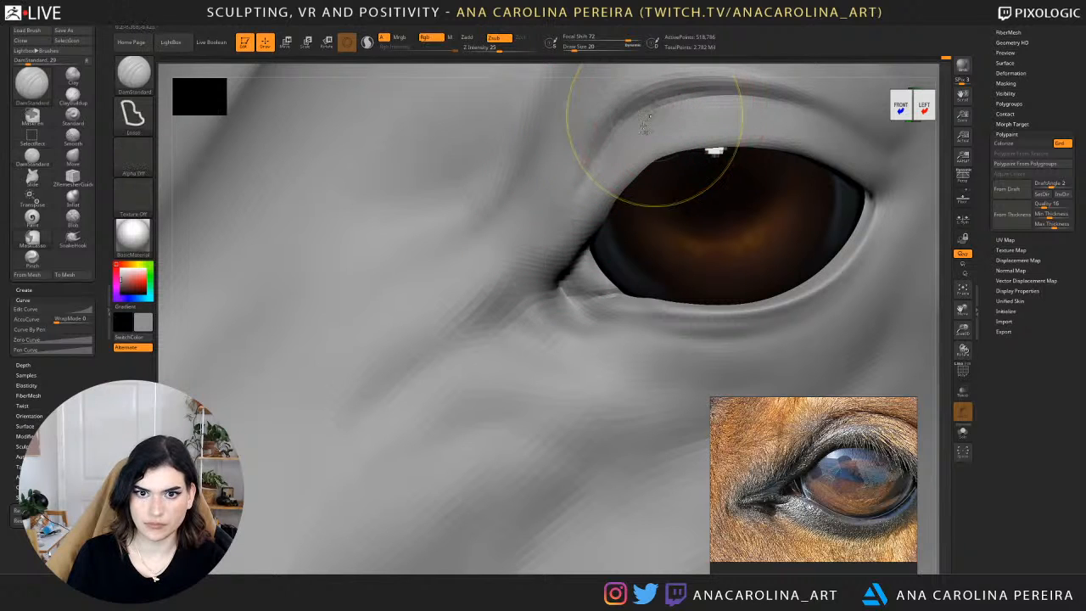
Set the Z Intensity to 14 and carve soft skin folds in front of the inner eye corner toward the upper lid.
key(space)
drag(587, 217, 576, 217)
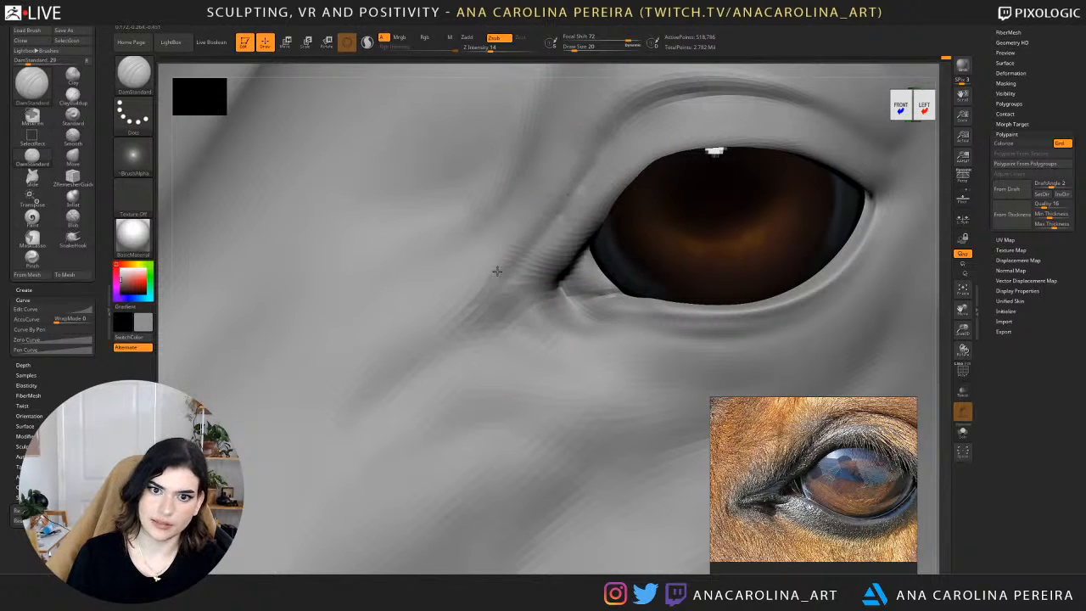
key(ctrl+z)
key(ctrl+z)
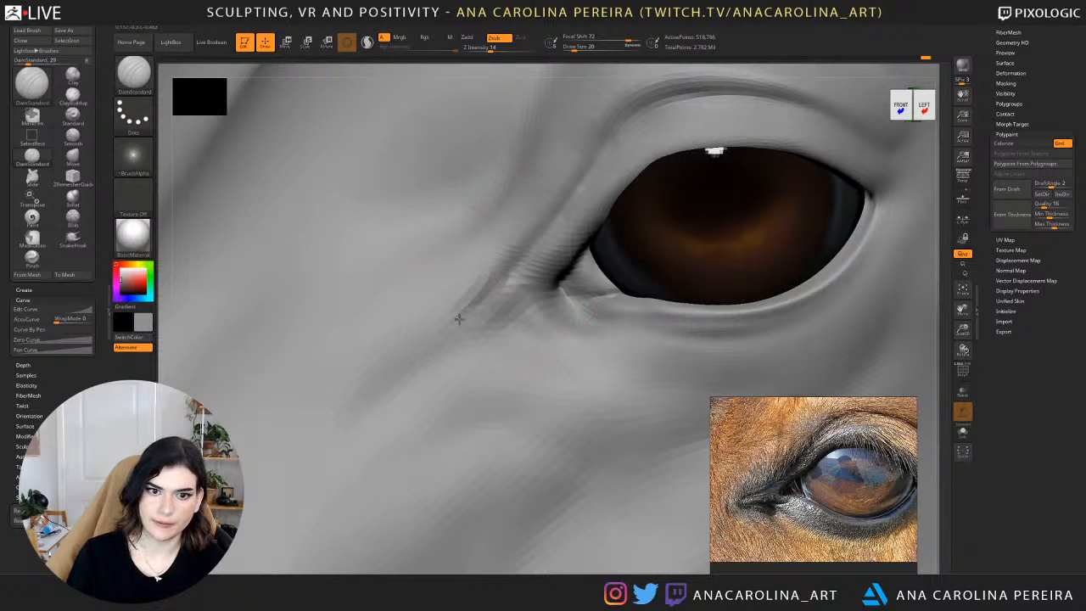
drag(460, 319, 544, 223)
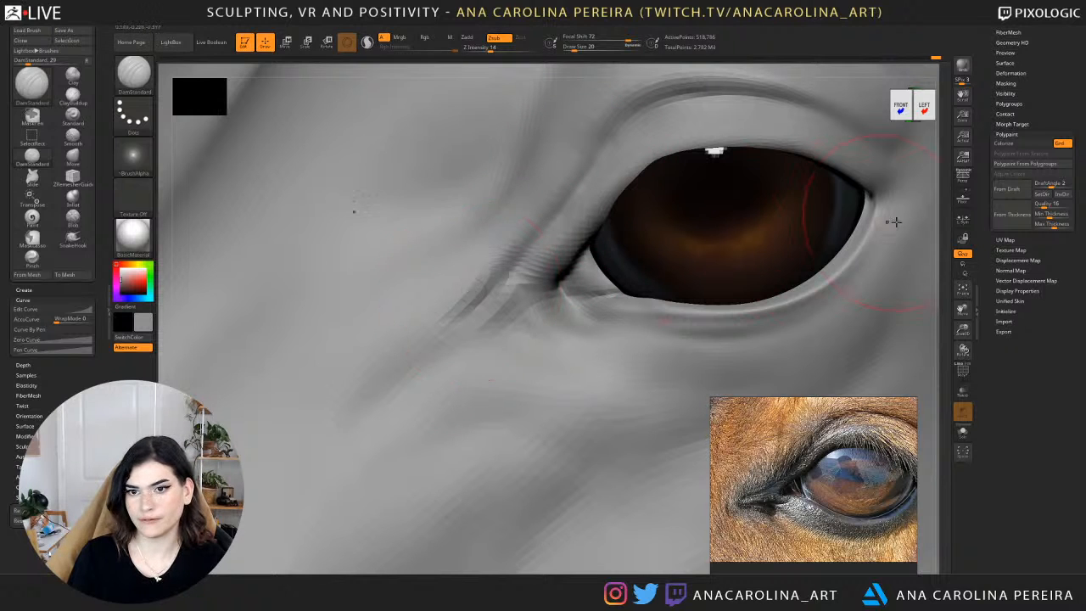
alt+drag(939, 246, 834, 135)
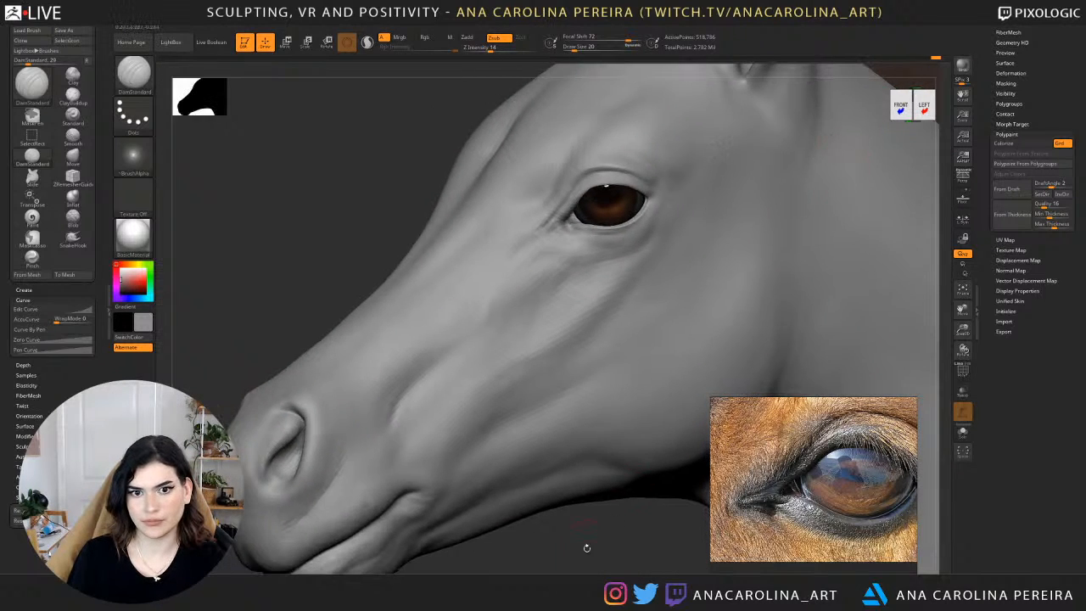
Divide the head mesh once more to reach subdivision level 5.
drag(586, 548, 501, 552)
drag(925, 78, 858, 203)
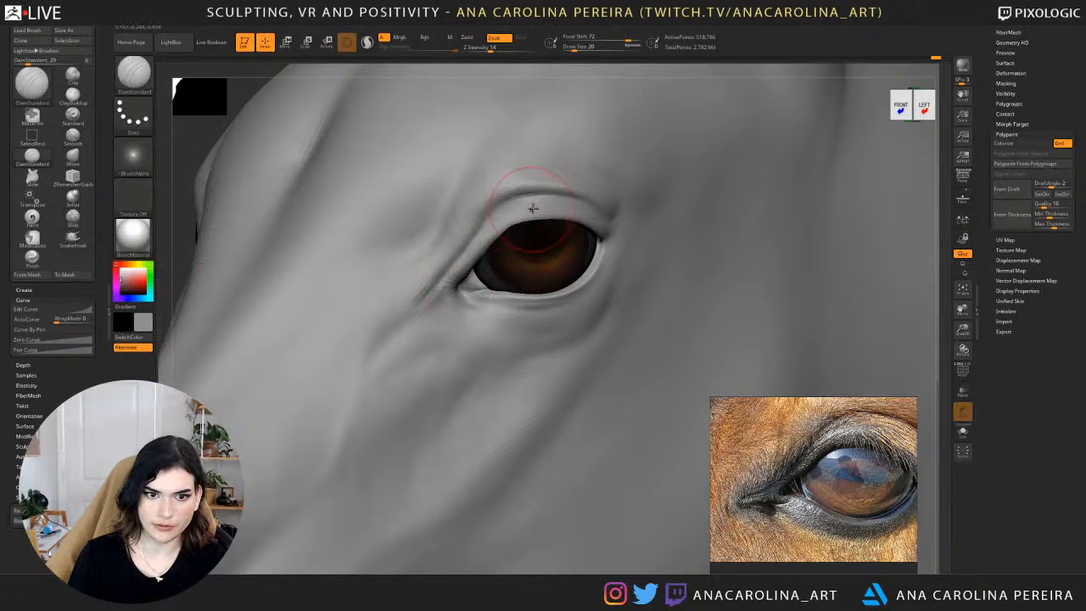
drag(996, 76, 996, 148)
click(1013, 66)
click(1014, 140)
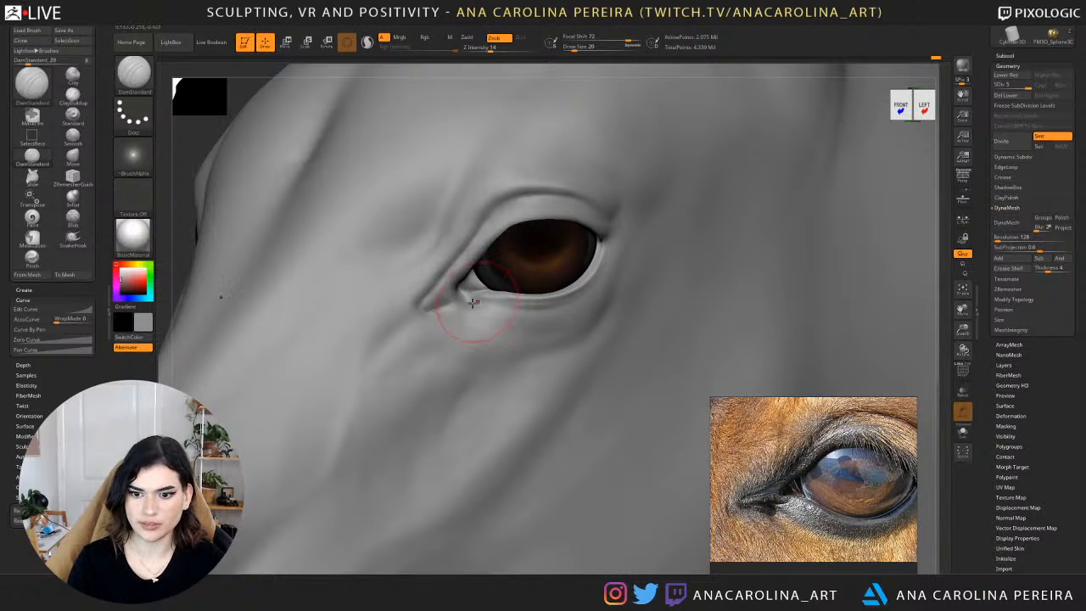
Switch to the ClayBuildup brush, reduce its draw size, and build up volume below the inner eye corner.
key(b)
key(c)
key(b)
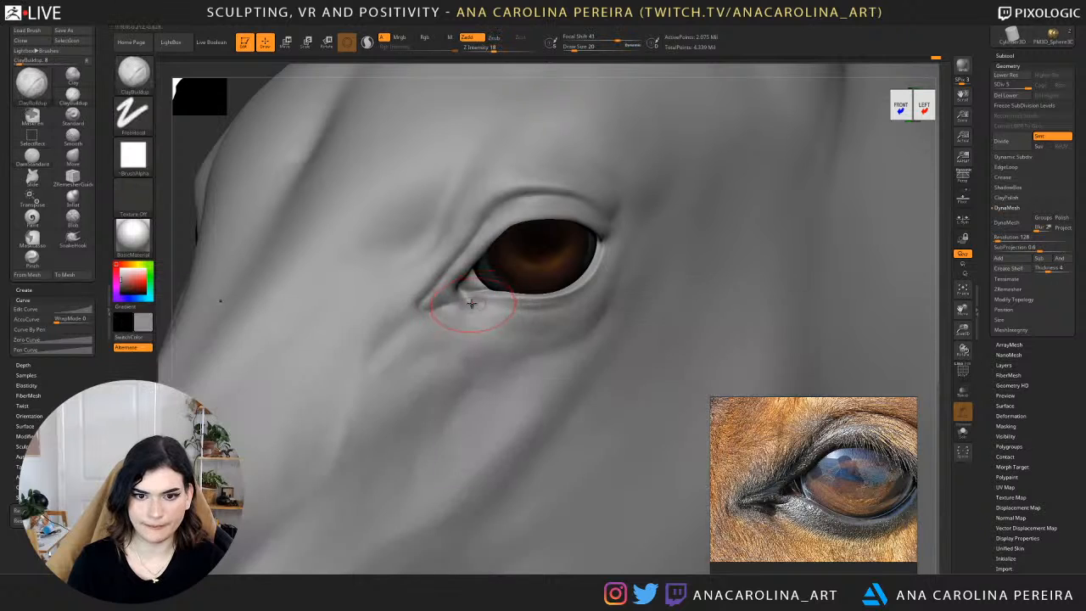
key(space)
drag(464, 295, 461, 296)
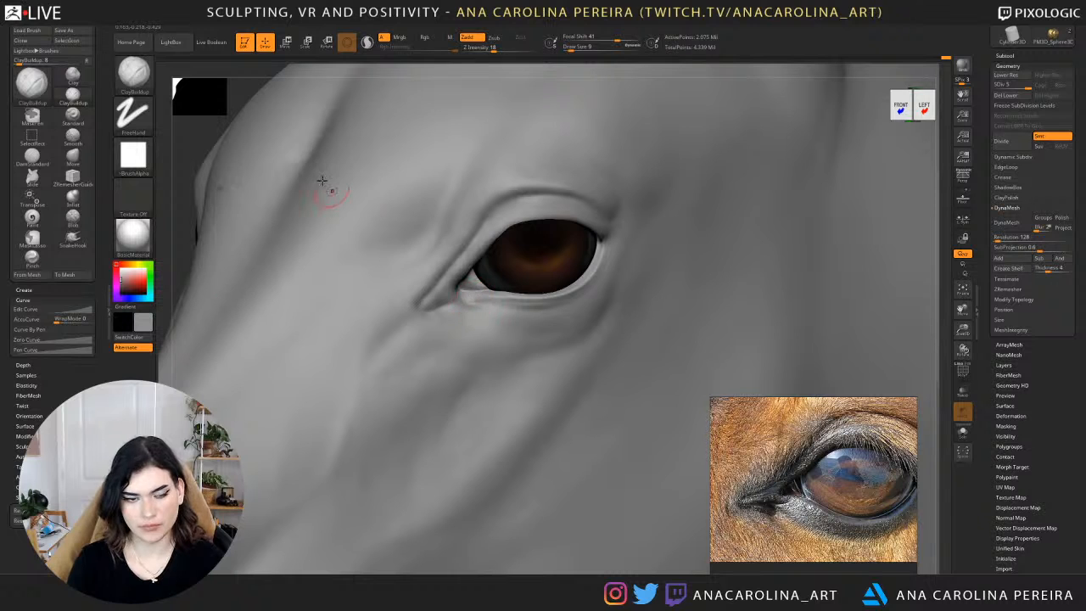
Smooth the skin around the inner eye corner and lower lid, and set the ClayBuildup draw size to 20.
mouse_move(193, 127)
mouse_down()
mouse_move(383, 233)
mouse_move(427, 270)
mouse_up()
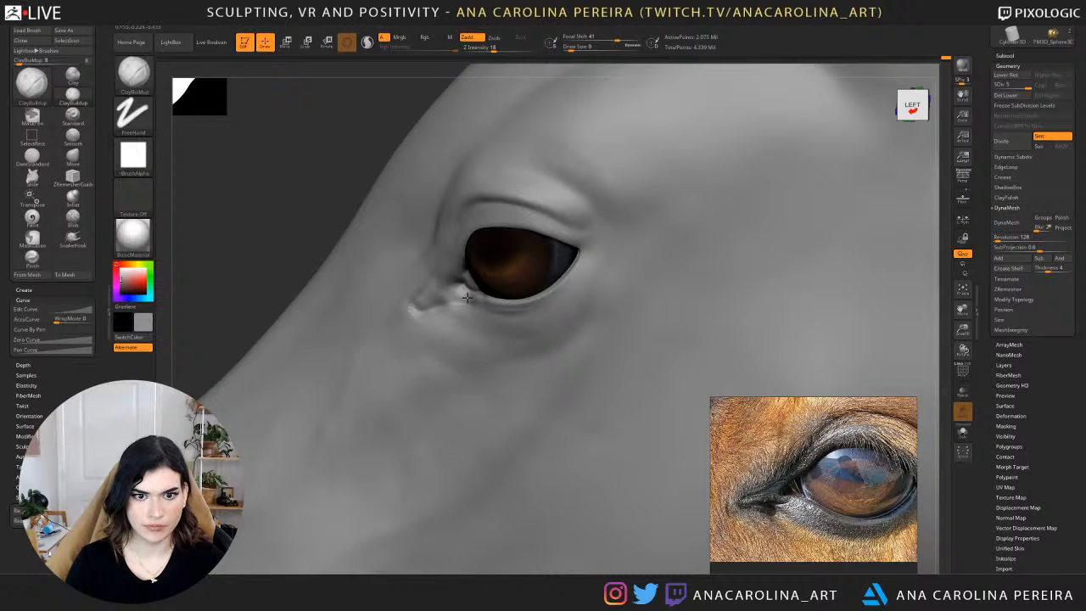
drag(336, 168, 200, 152)
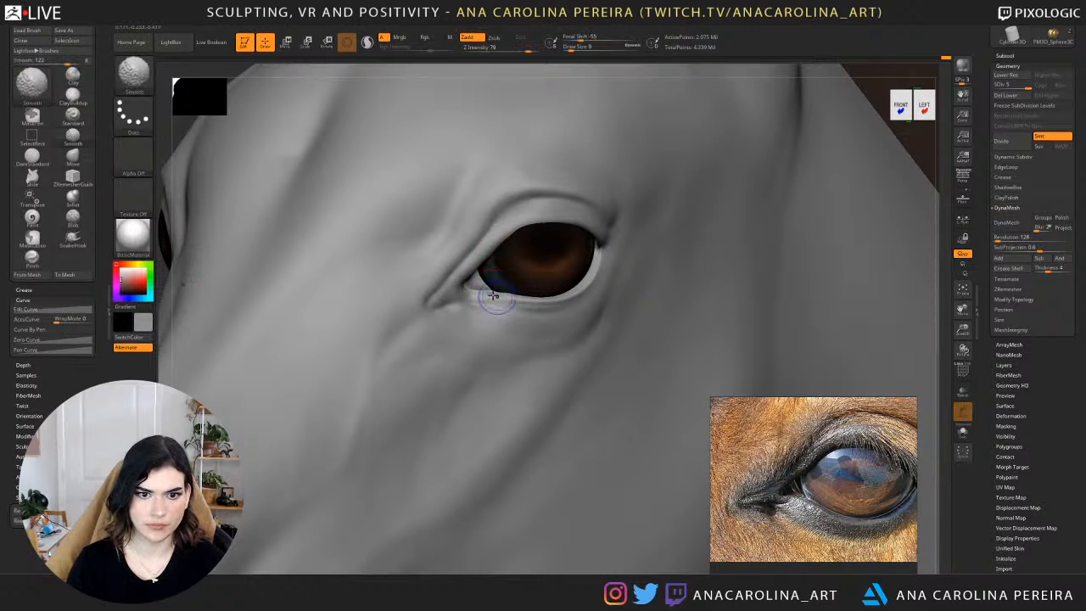
shift+drag(492, 300, 459, 295)
key(s)
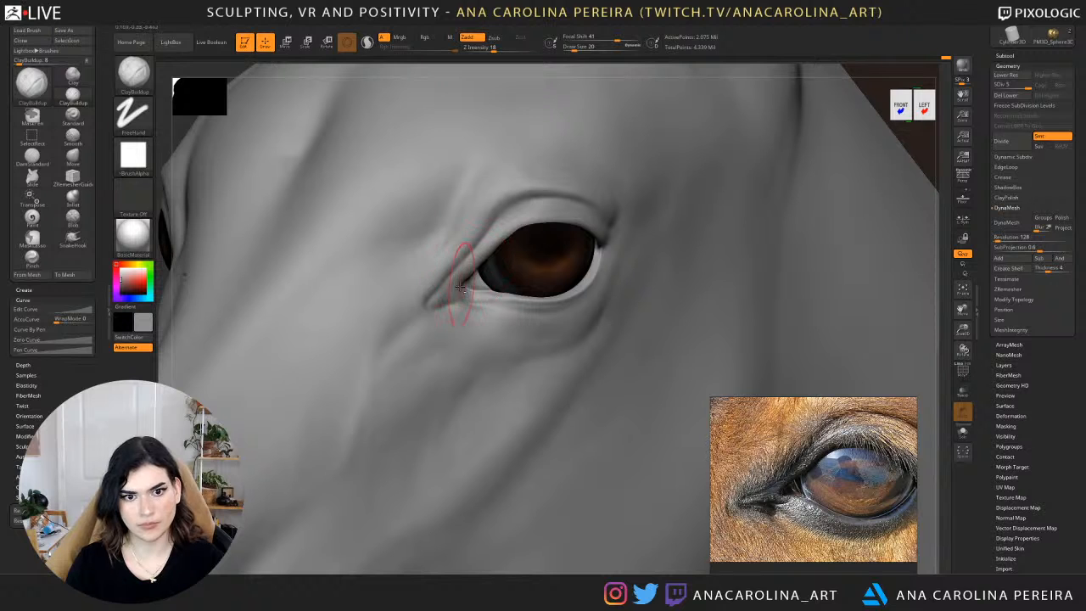
alt+drag(944, 142, 831, 36)
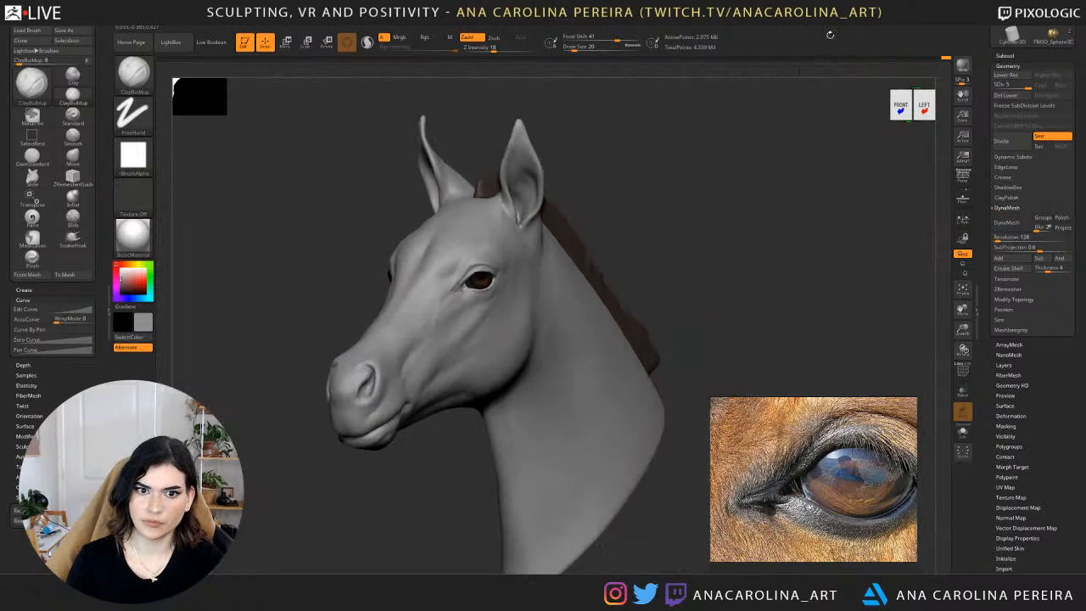
drag(730, 153, 838, 166)
drag(768, 191, 624, 212)
alt+drag(246, 182, 240, 321)
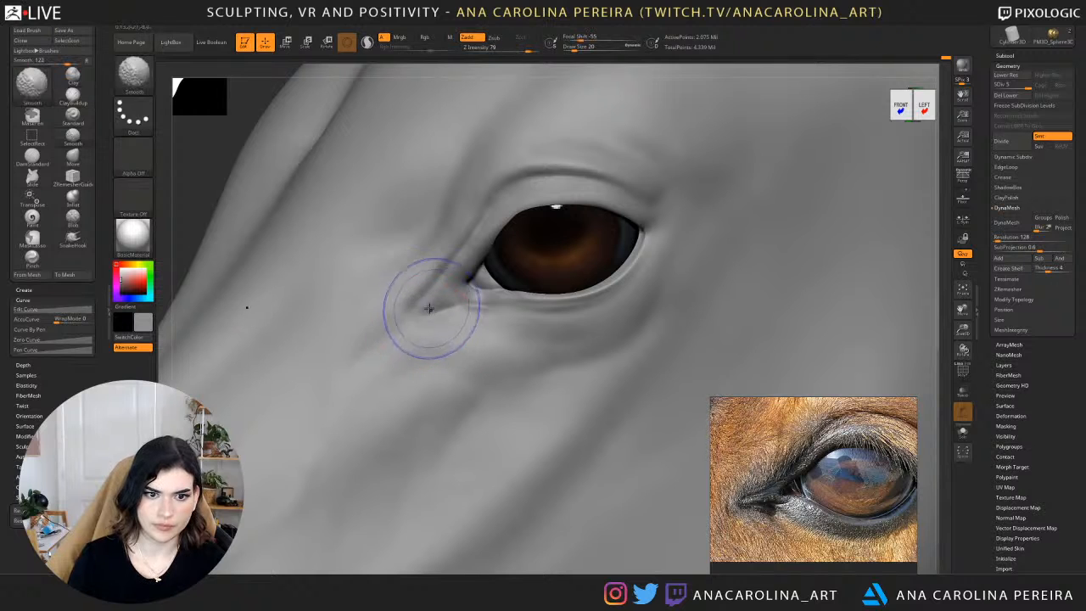
Refine the crease at the inner eye corner using the DamStandard brush with draw sizes 12 and 20.
key(b)
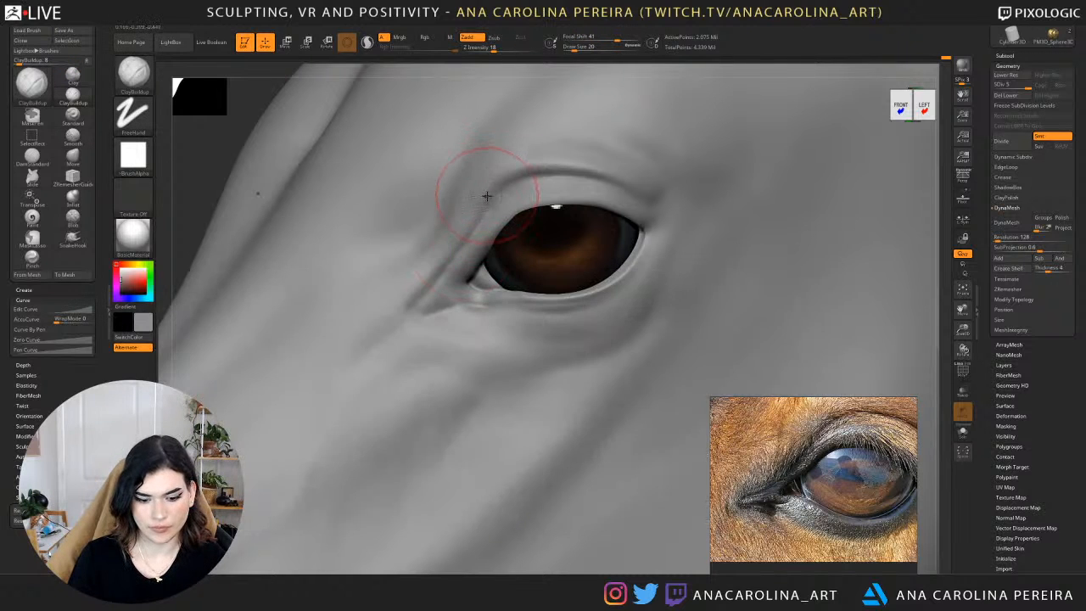
key(b)
key(d)
key(s)
key(space)
drag(453, 283, 451, 283)
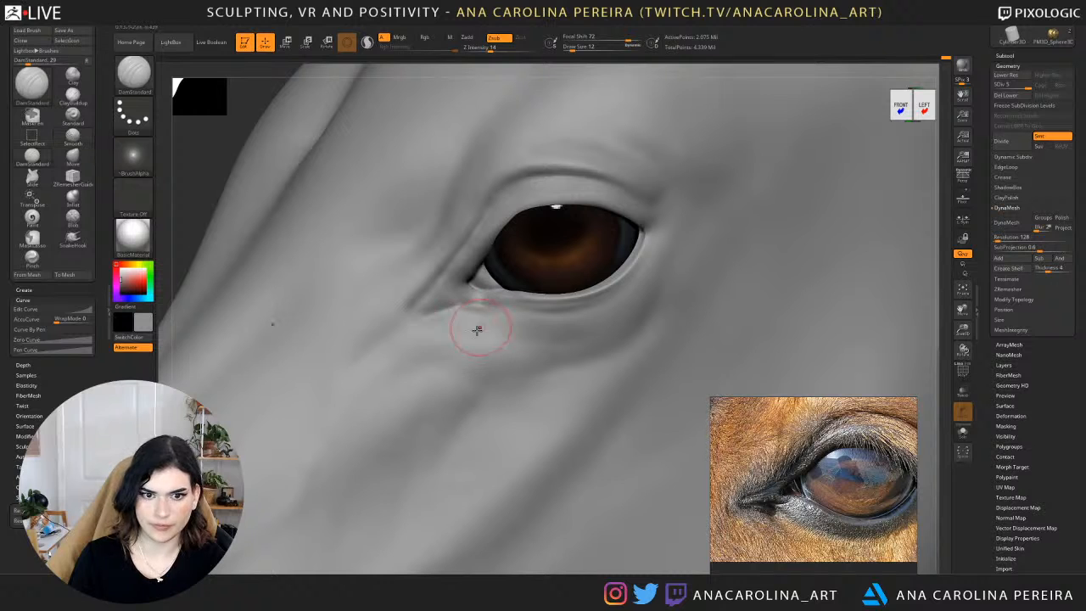
key(space)
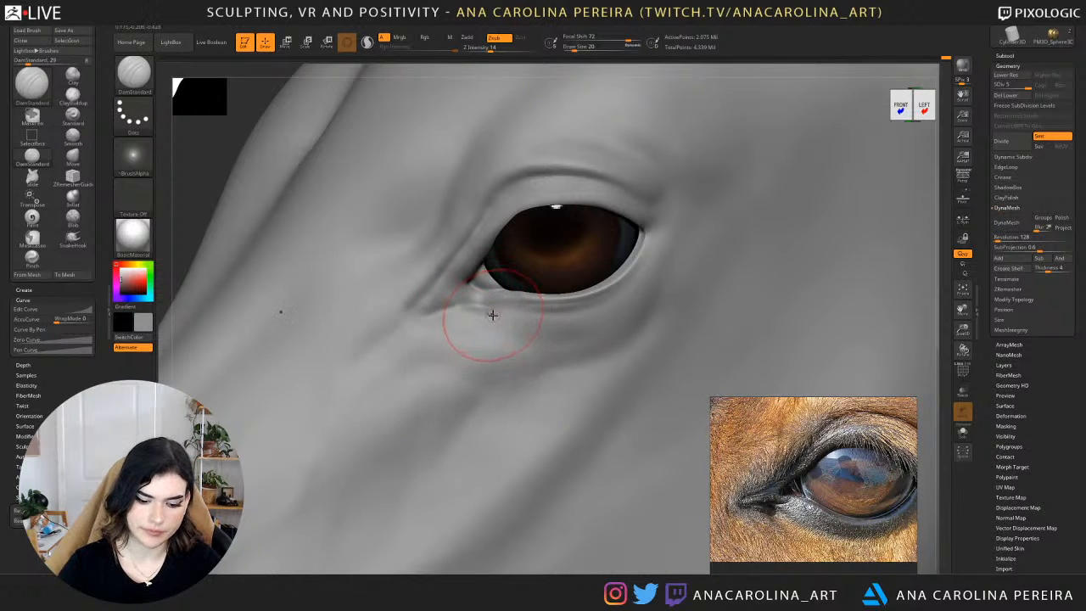
Build up soft volume beneath the inner corner and lower eyelid using ClayBuildup with draw sizes 13 and 23.
key(b)
key(c)
key(b)
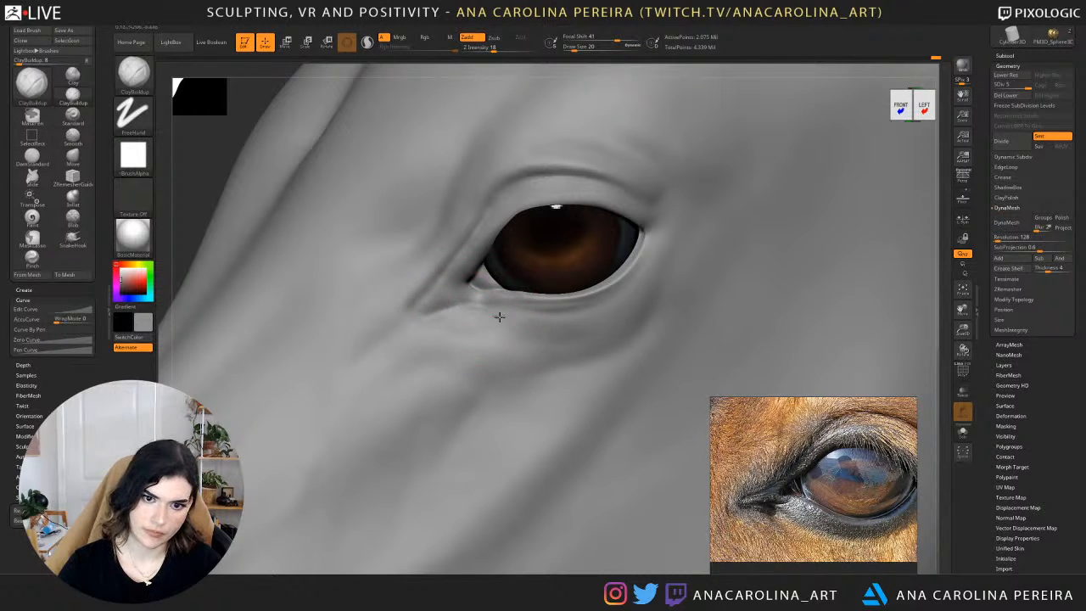
key(space)
mouse_move(499, 317)
mouse_down()
mouse_move(481, 316)
mouse_move(483, 302)
mouse_up()
key(space)
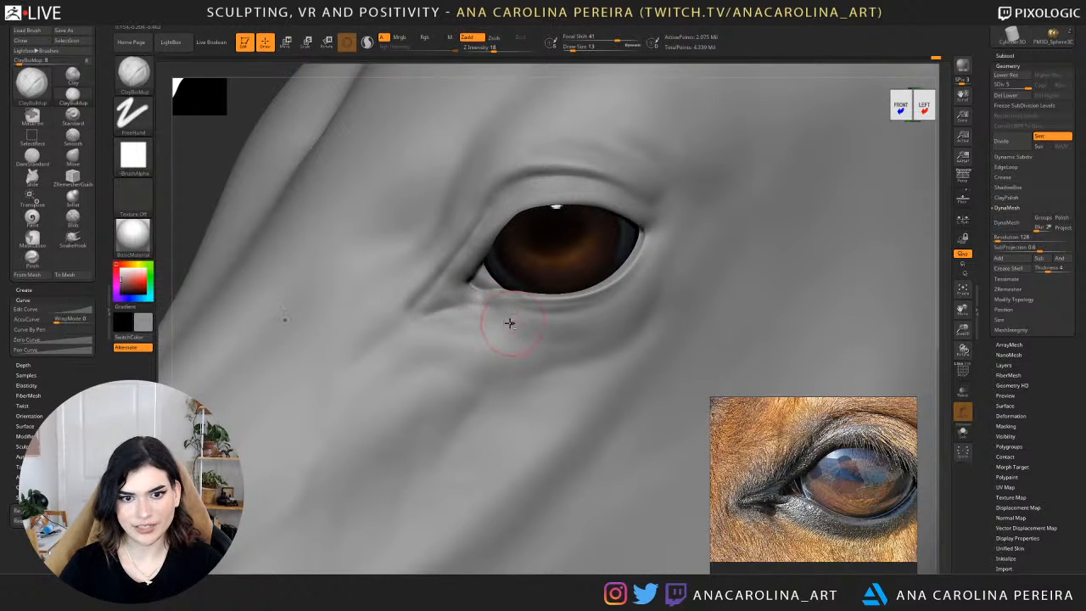
key(space)
drag(539, 318, 498, 318)
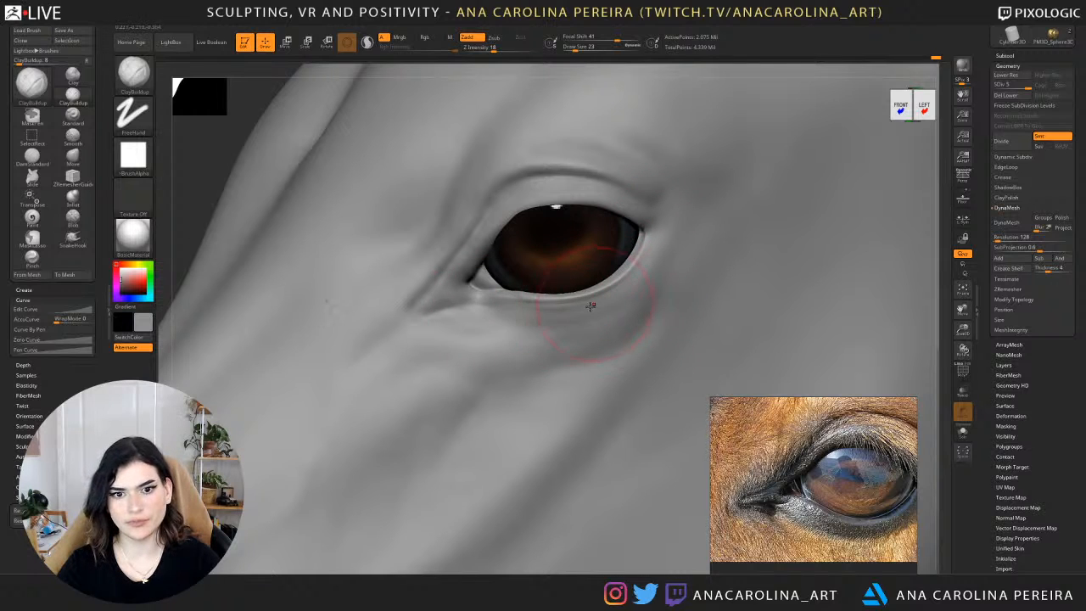
click(25, 290)
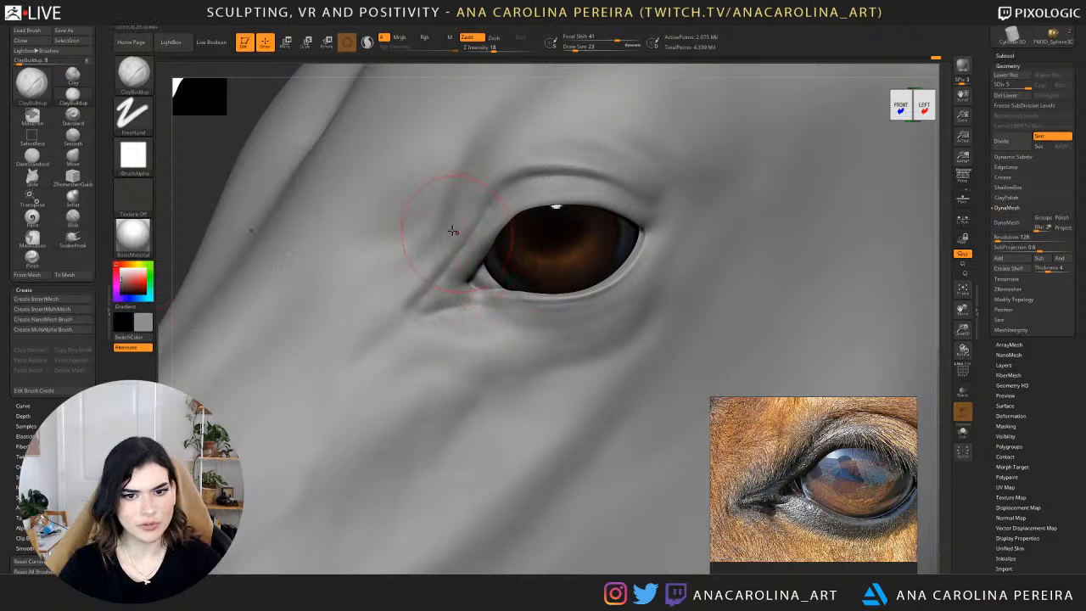
Reduce the ClayBuildup draw size to 11 and 8 to refine the small forms of the tear duct.
alt+drag(189, 176, 212, 94)
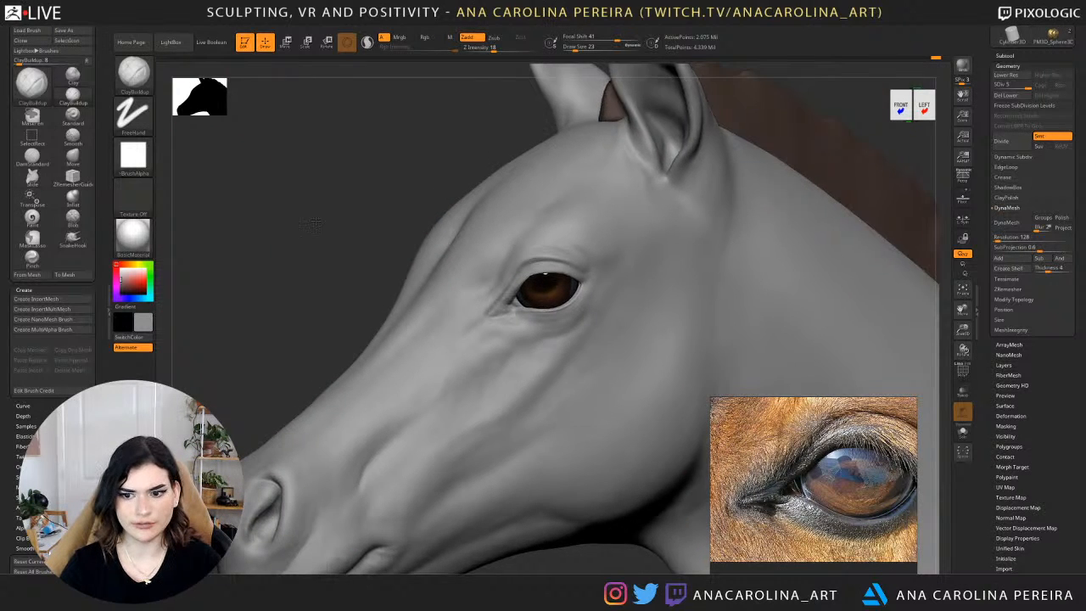
alt+drag(321, 187, 333, 254)
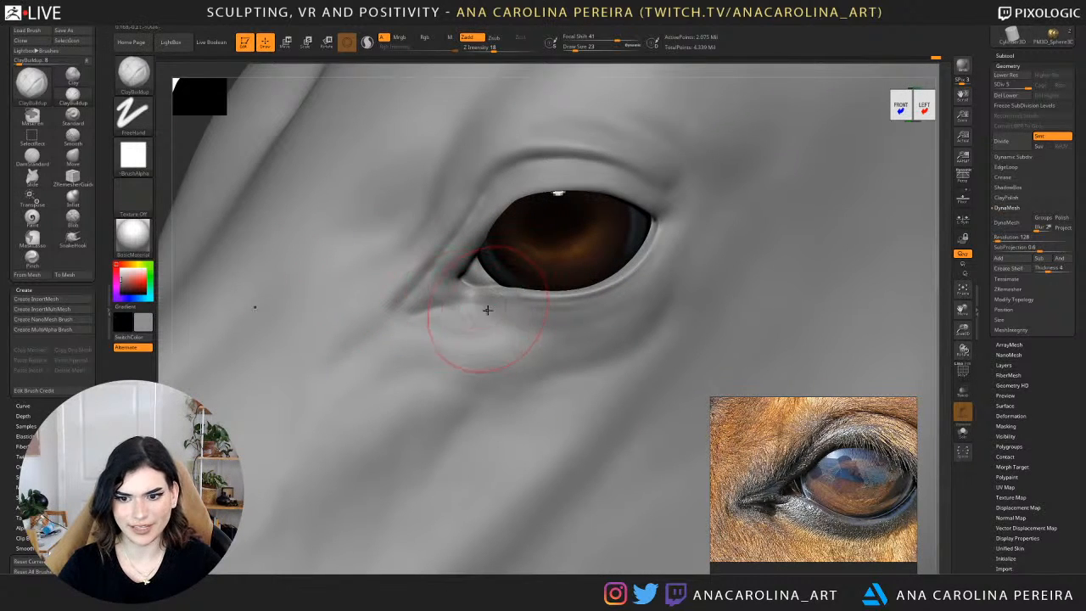
key(space)
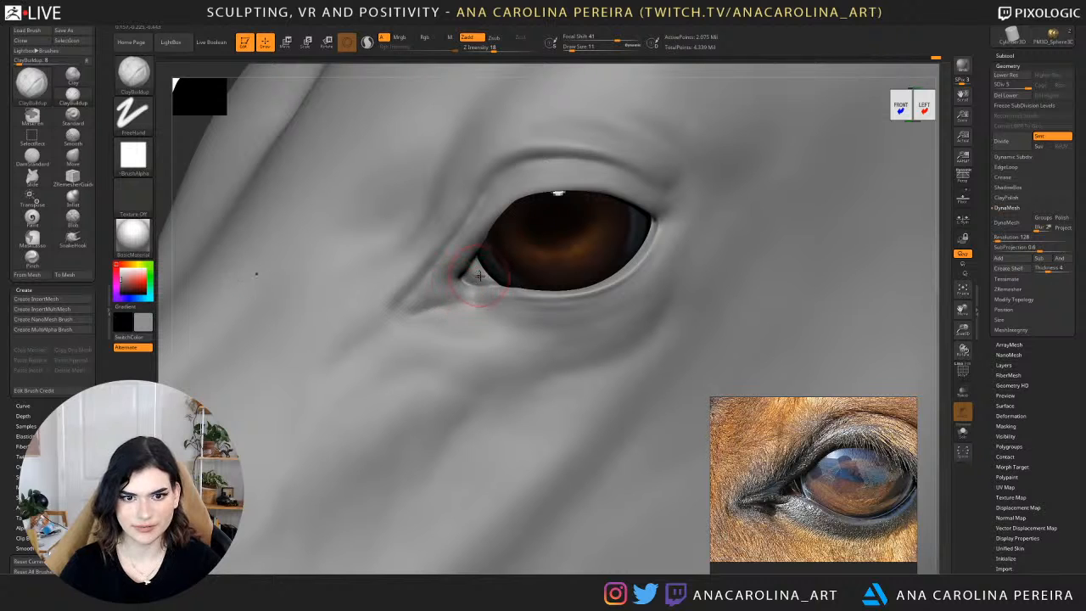
key(space)
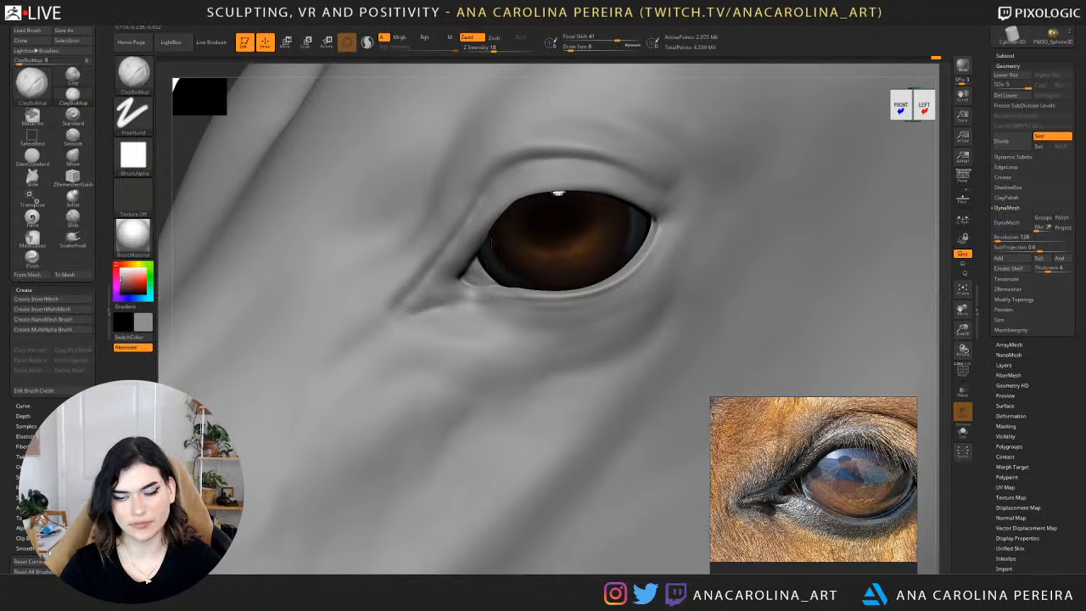
Adjust the upper lid edge near the inner eye corner using the SnakeHook brush at draw size 17.
key(b)
key(s)
key(h)
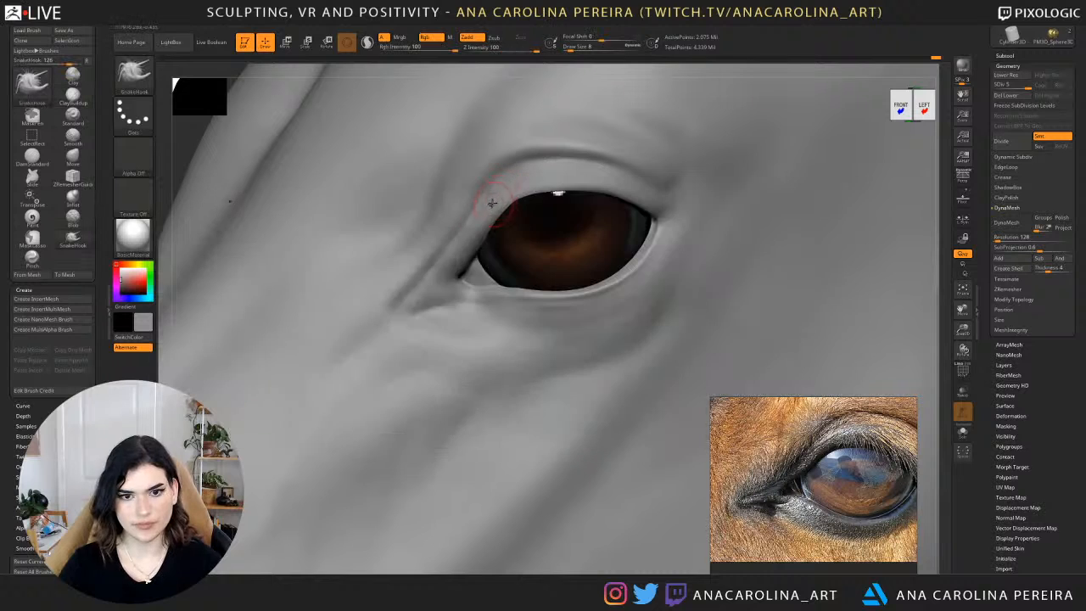
key(space)
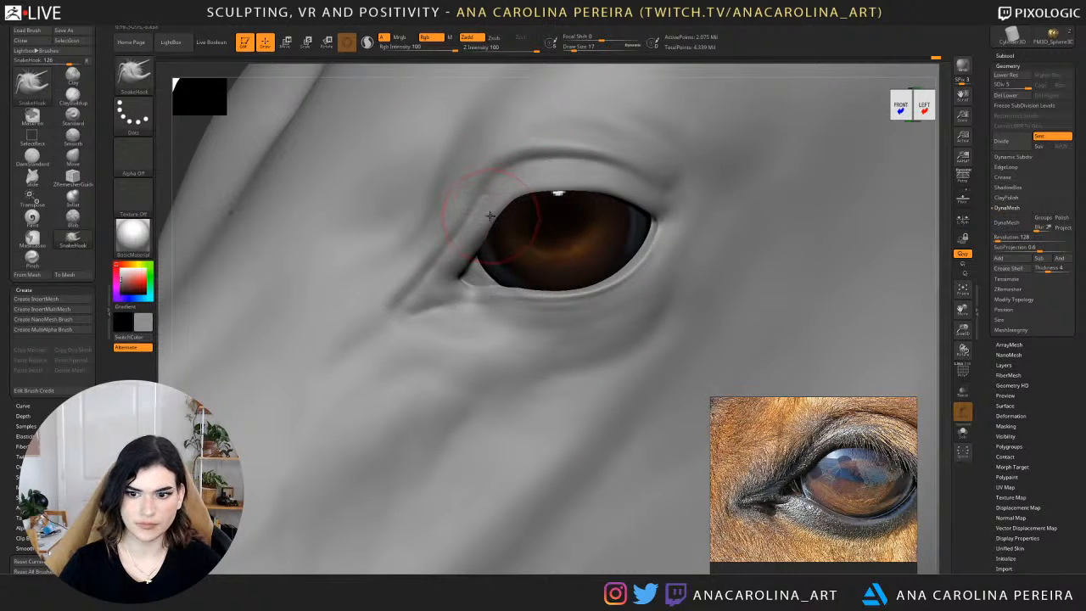
alt+drag(263, 70, 246, 40)
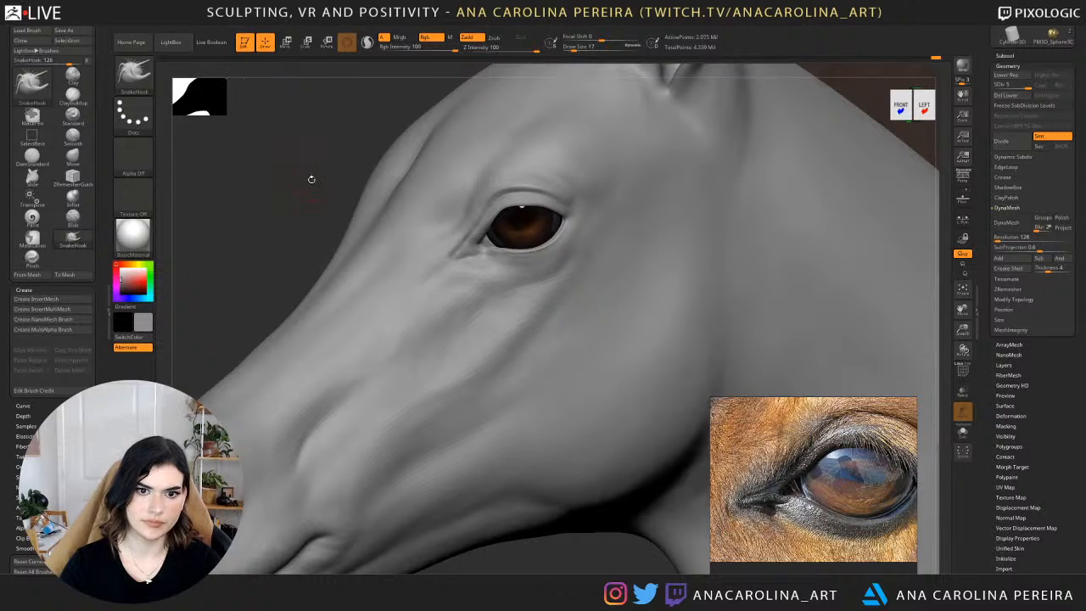
alt+drag(310, 177, 626, 233)
Tighten the creases around the inner eye corner using the Pinch brush, raising its draw size to 25.
key(b)
key(p)
key(i)
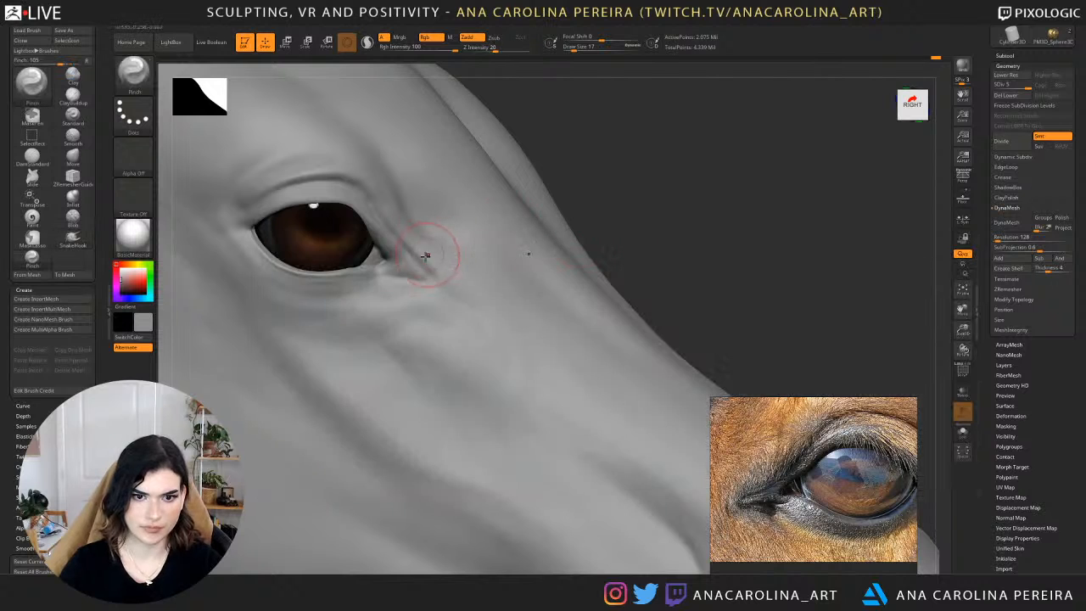
mouse_move(396, 251)
mouse_down()
mouse_move(413, 266)
mouse_move(394, 236)
mouse_up()
drag(614, 192, 636, 243)
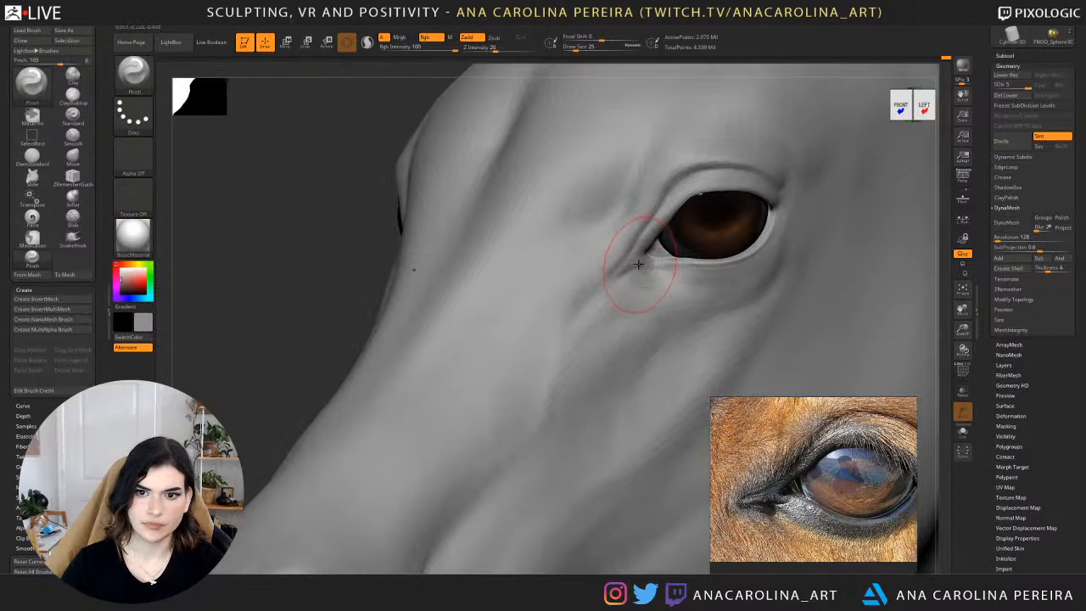
Switch to DamStandard with a much larger draw size and soften the skin folds below the inner eye corner.
drag(315, 250, 349, 223)
key(b)
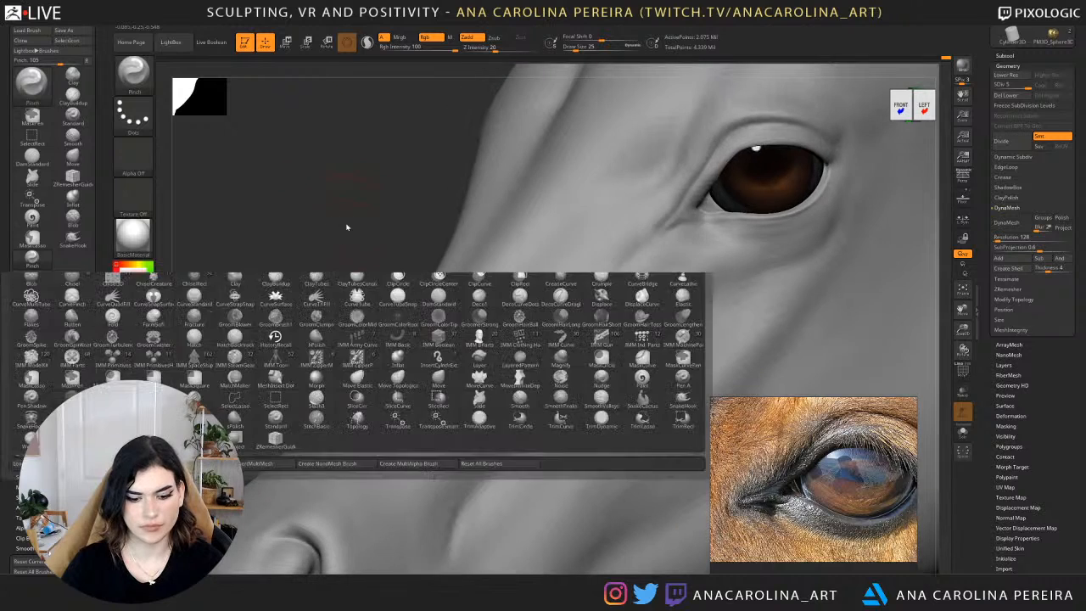
key(d)
key(s)
key(space)
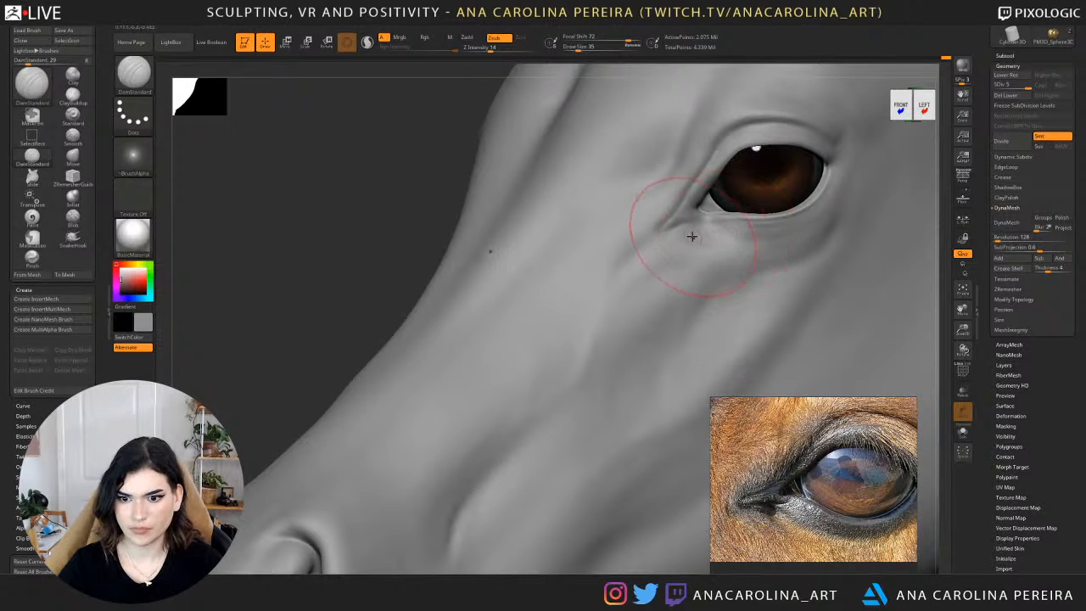
key(space)
drag(703, 237, 735, 246)
drag(689, 232, 747, 236)
mouse_move(310, 210)
alt+mouse_down()
mouse_move(252, 249)
mouse_move(222, 280)
mouse_move(231, 287)
alt+mouse_up()
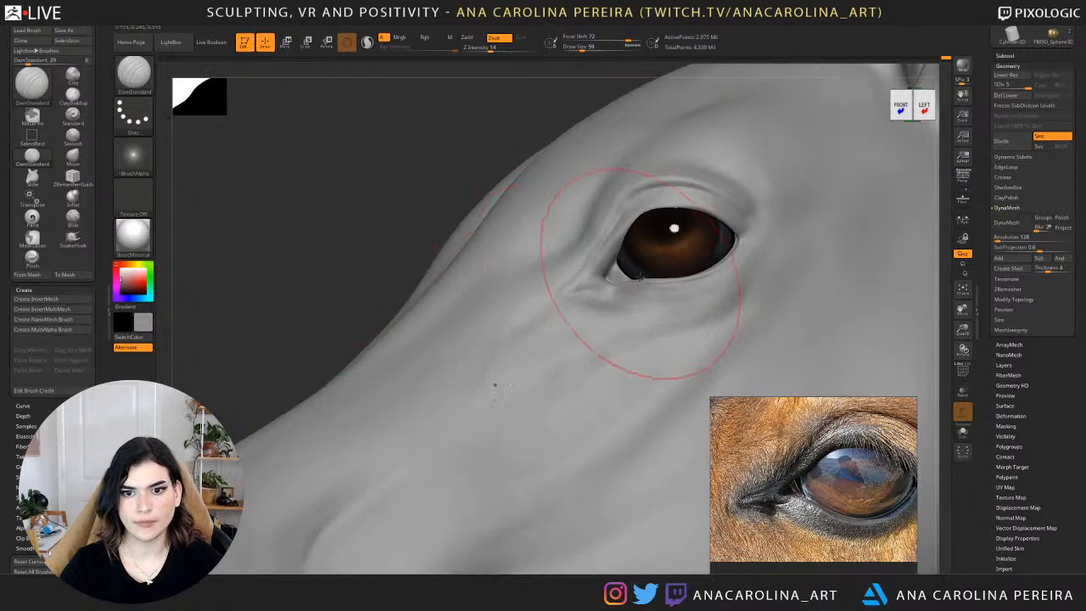
Reposition the skin around the inner eye corner using the Move brush at draw size 31.
key(b)
key(m)
key(v)
key(space)
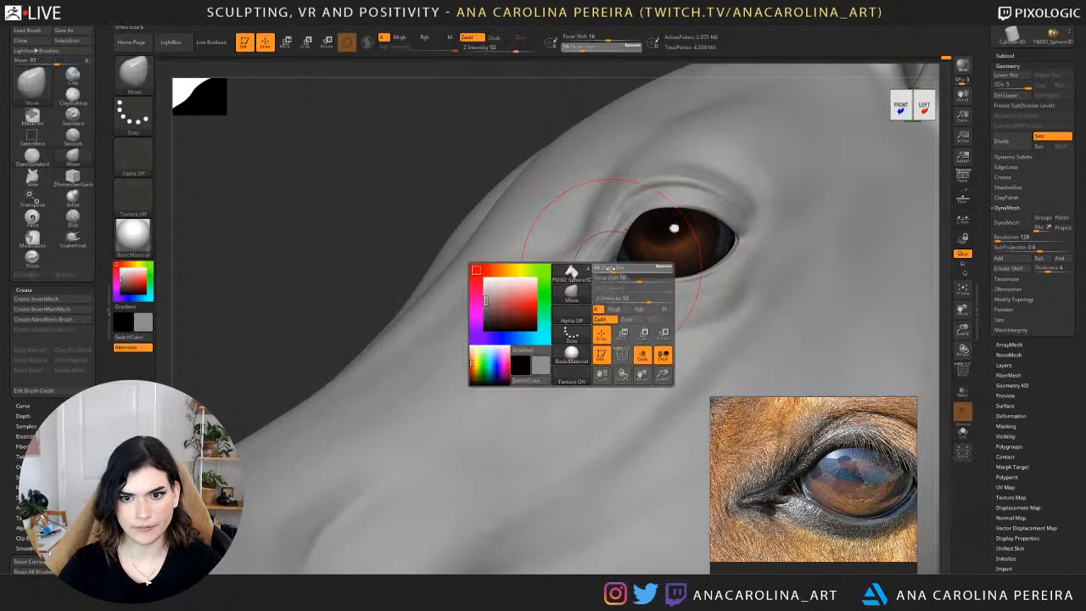
drag(621, 271, 616, 271)
drag(477, 152, 440, 116)
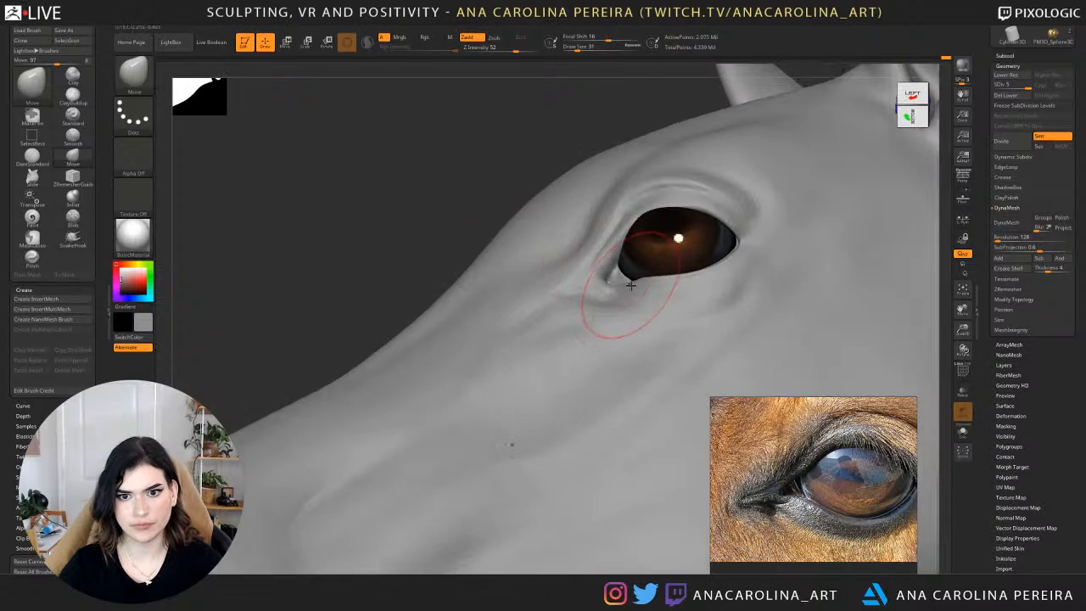
key(space)
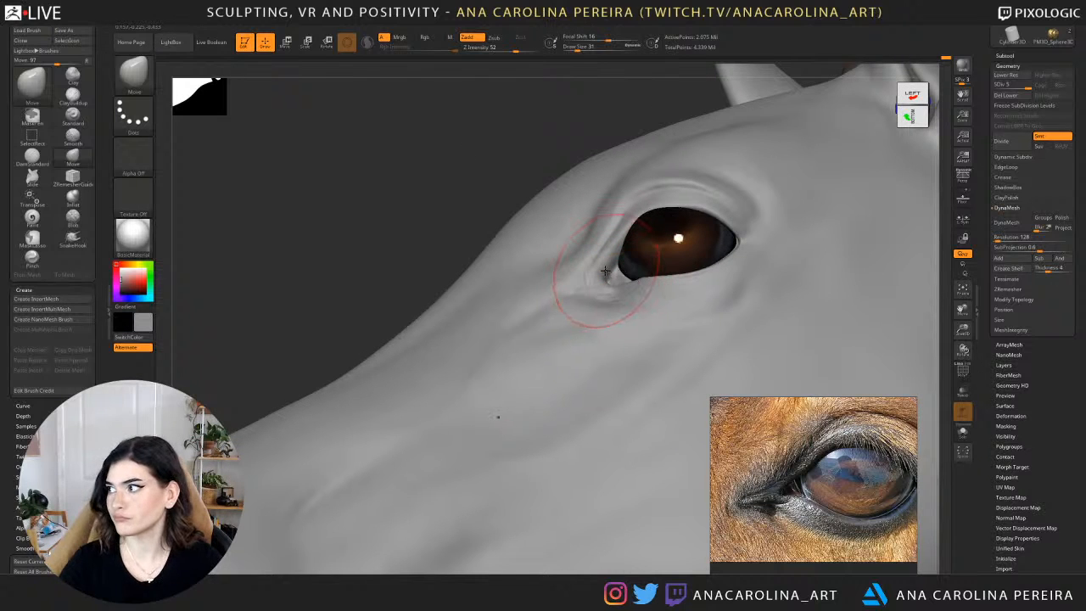
Reduce the Move brush draw size to 22 and fine-tune the shape of the tear duct's lower edge.
mouse_move(1055, 38)
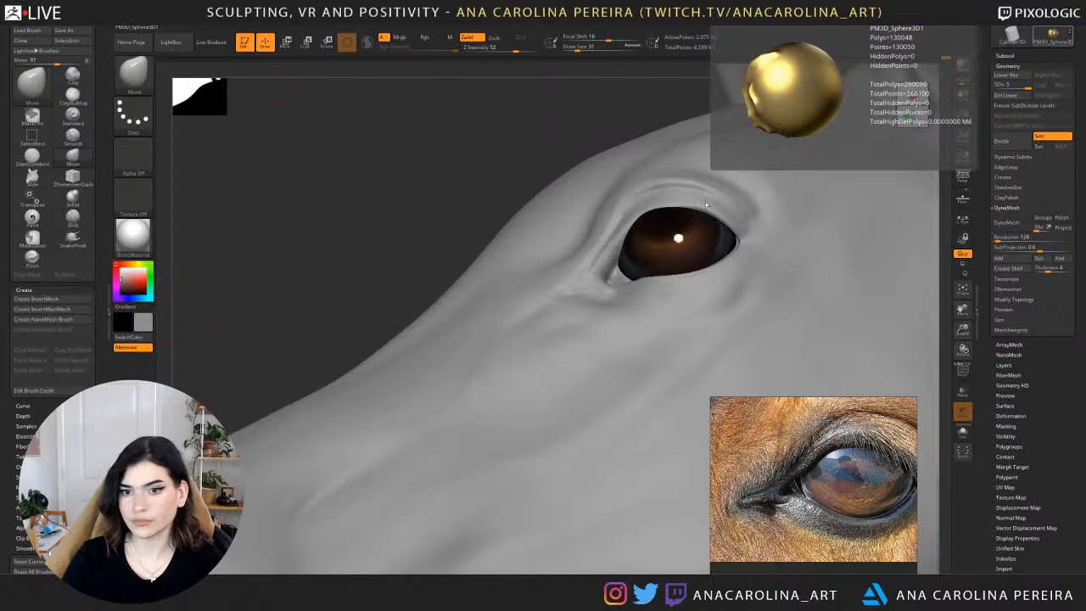
drag(523, 126, 509, 130)
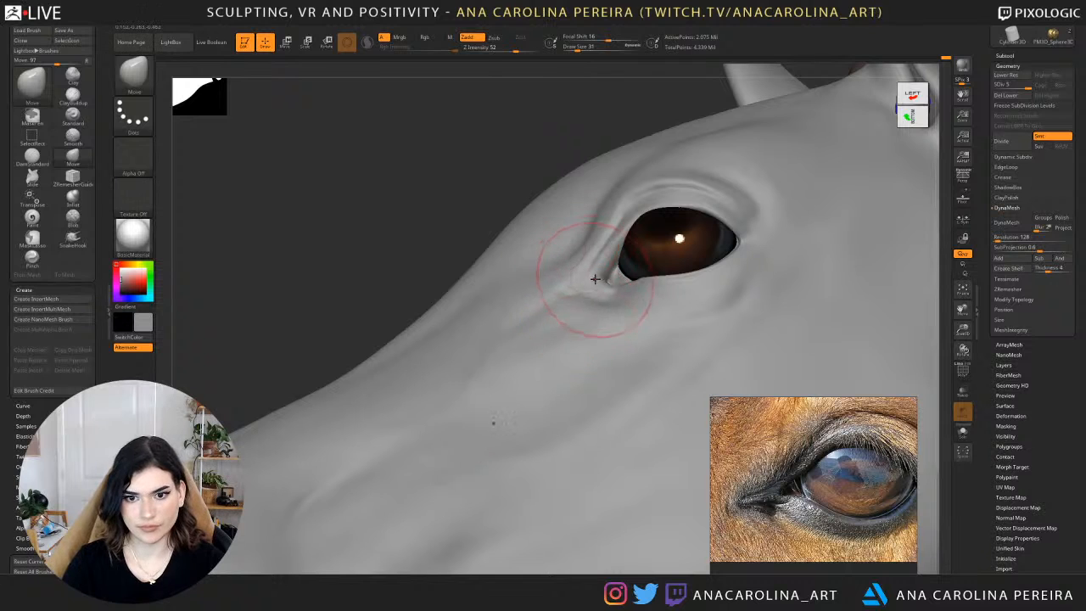
key(space)
drag(599, 287, 606, 294)
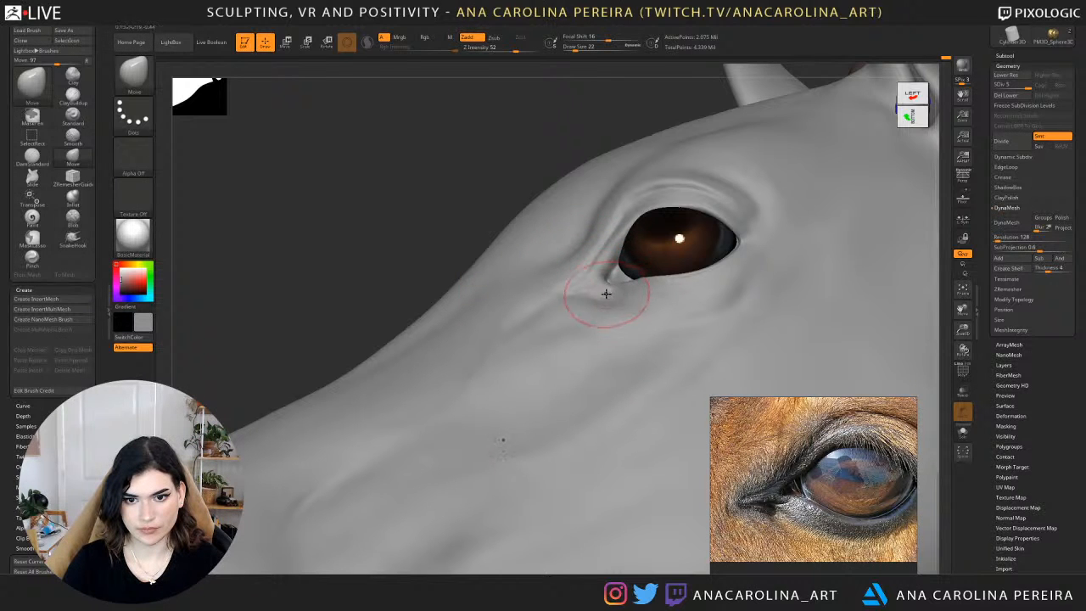
drag(509, 175, 650, 178)
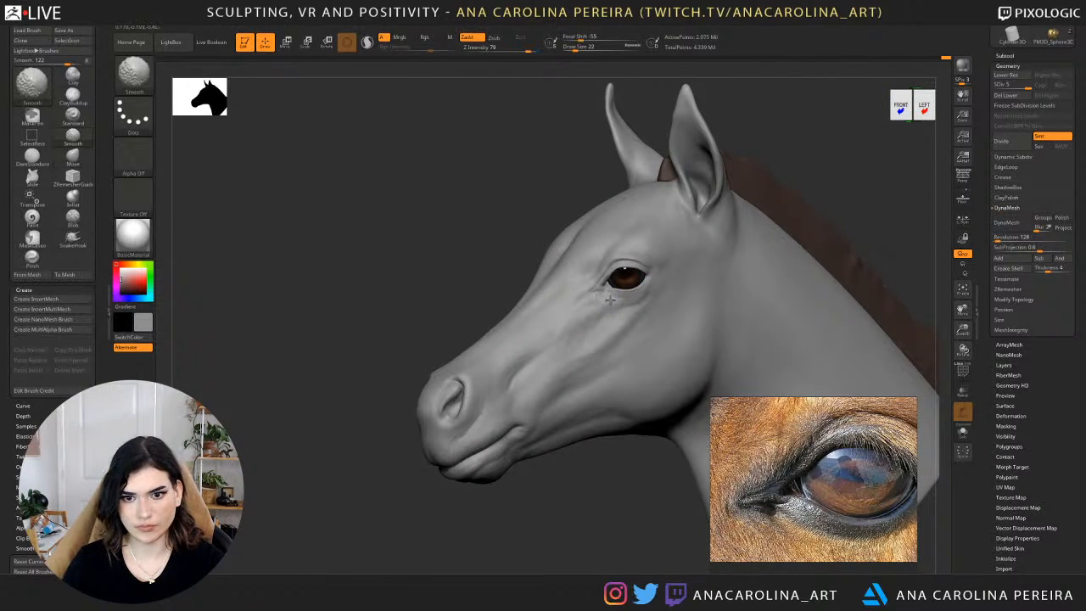
Switch to ClayBuildup, reduce its draw size from 22 to 13, and add volume around the inner eye corner.
alt+drag(603, 478, 565, 566)
key(b)
key(c)
key(b)
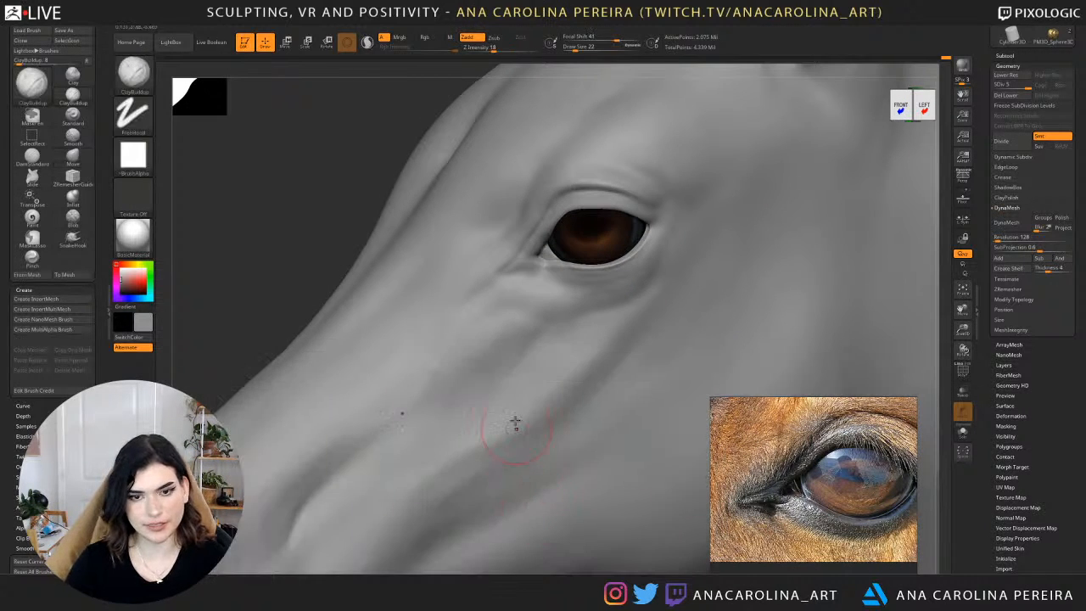
key(space)
drag(363, 172, 395, 175)
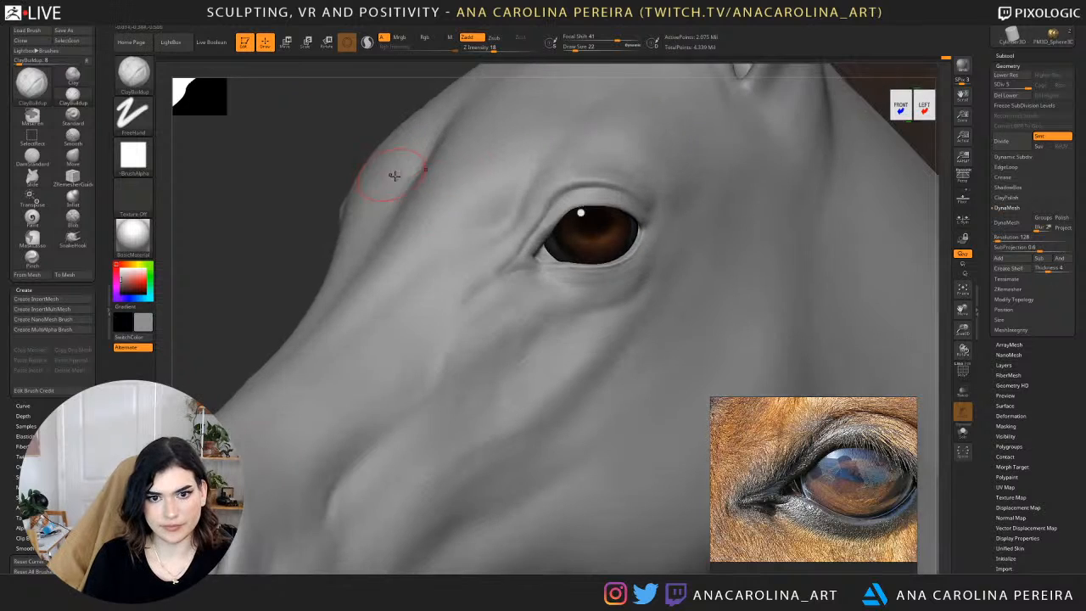
key(space)
click(521, 234)
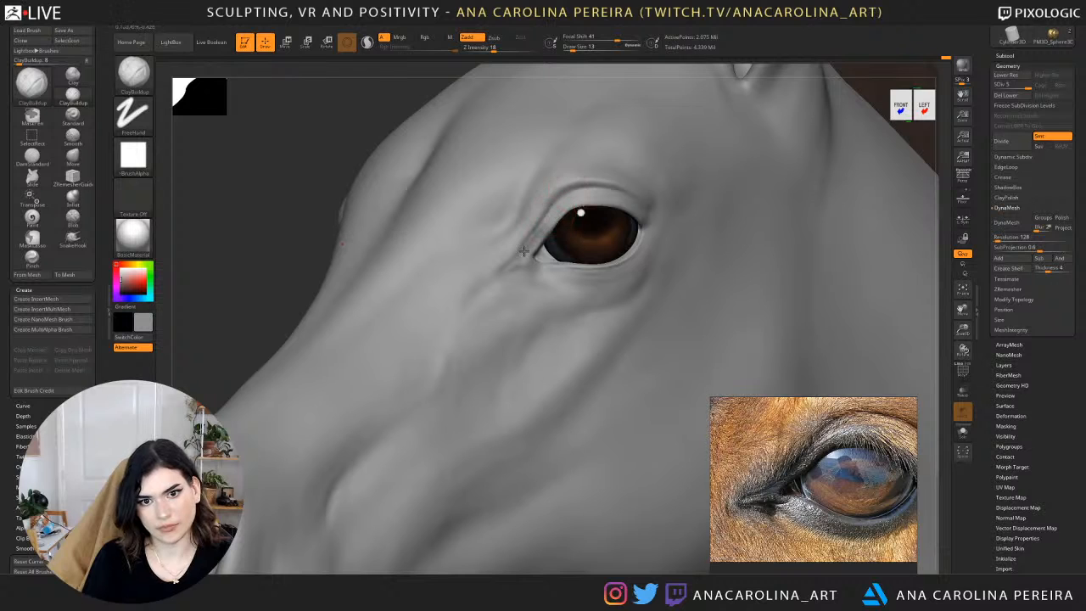
drag(905, 84, 841, 95)
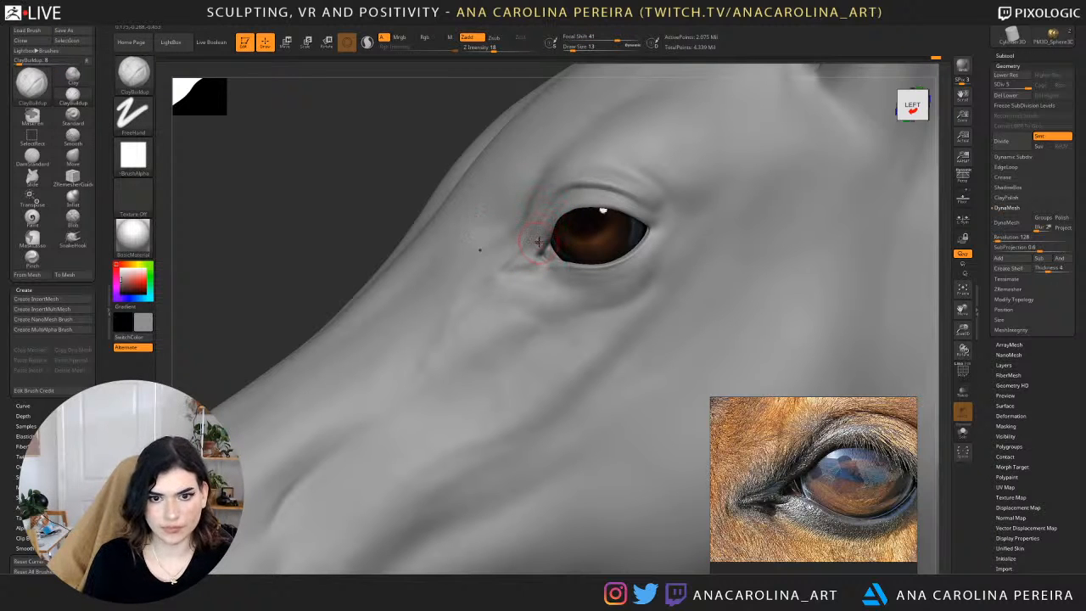
Switch to the Move brush and reduce its draw size to 9 and on to 7 for detail work at the inner eye corner.
mouse_move(345, 153)
mouse_down()
mouse_move(308, 175)
mouse_move(346, 170)
mouse_move(308, 152)
mouse_up()
key(b)
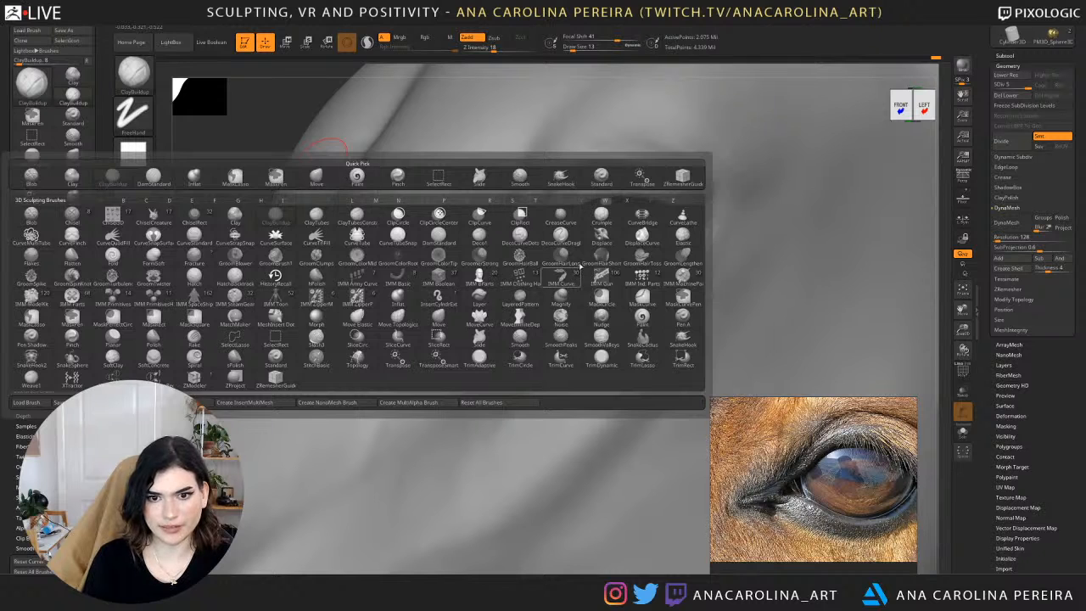
key(b)
key(m)
key(v)
key(space)
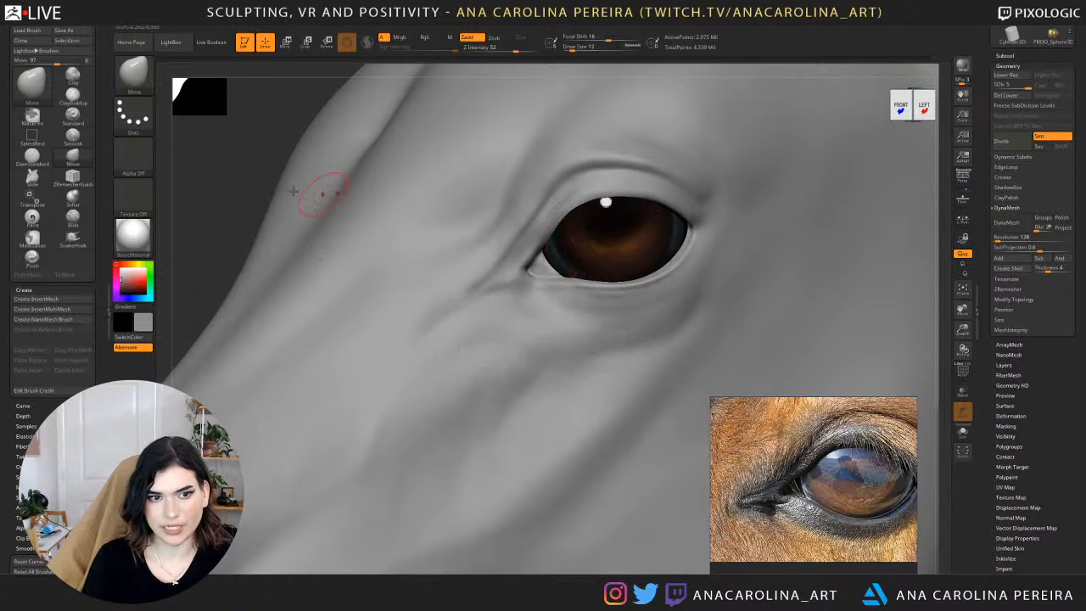
drag(270, 162, 278, 197)
key(space)
drag(581, 266, 573, 266)
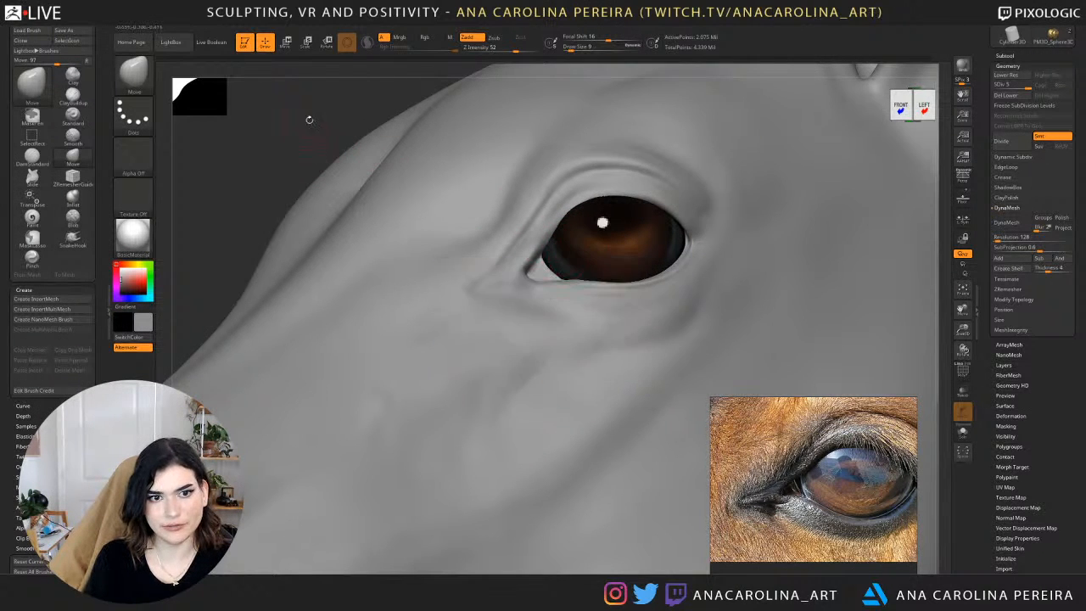
alt+drag(309, 119, 347, 223)
key(space)
drag(635, 386, 582, 381)
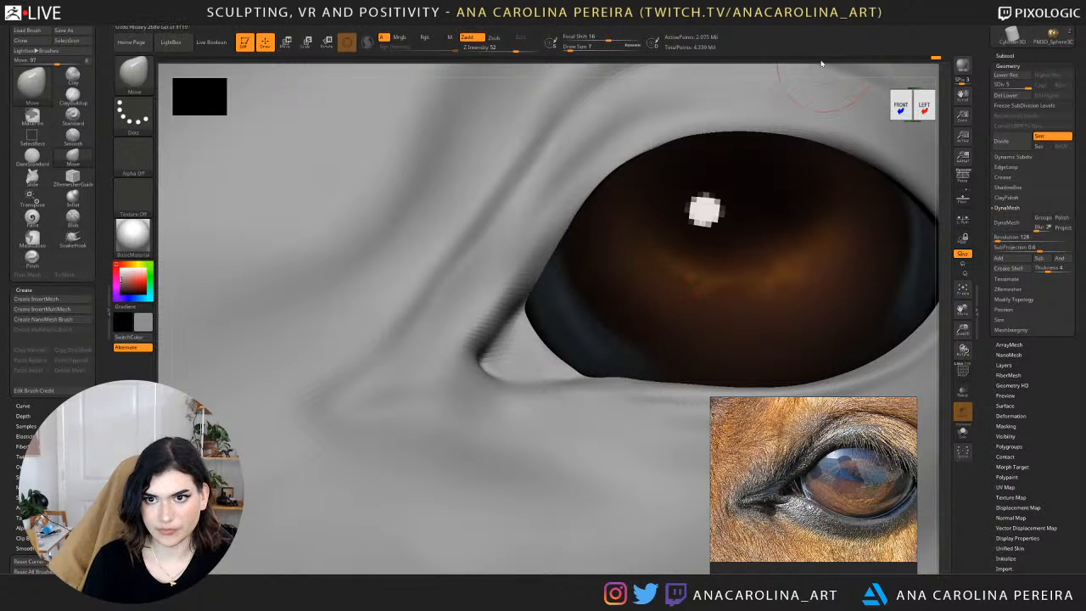
Refine the tear duct's lower edge with the Move brush and smooth the adjoining lower eyelid rim.
drag(819, 66, 800, 98)
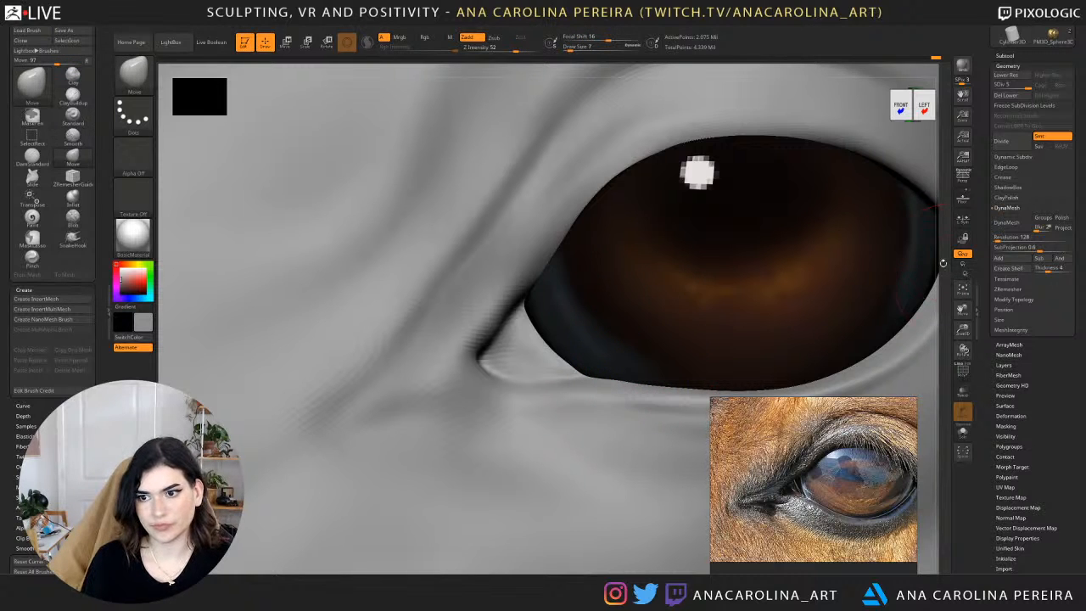
alt+drag(943, 263, 918, 217)
drag(933, 273, 846, 278)
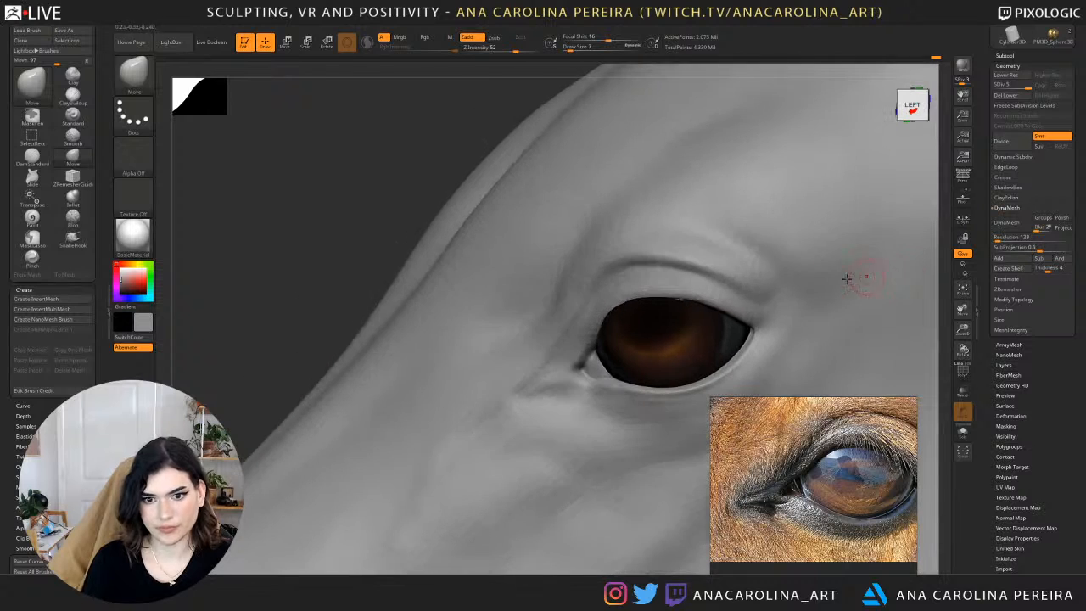
alt+drag(335, 272, 373, 381)
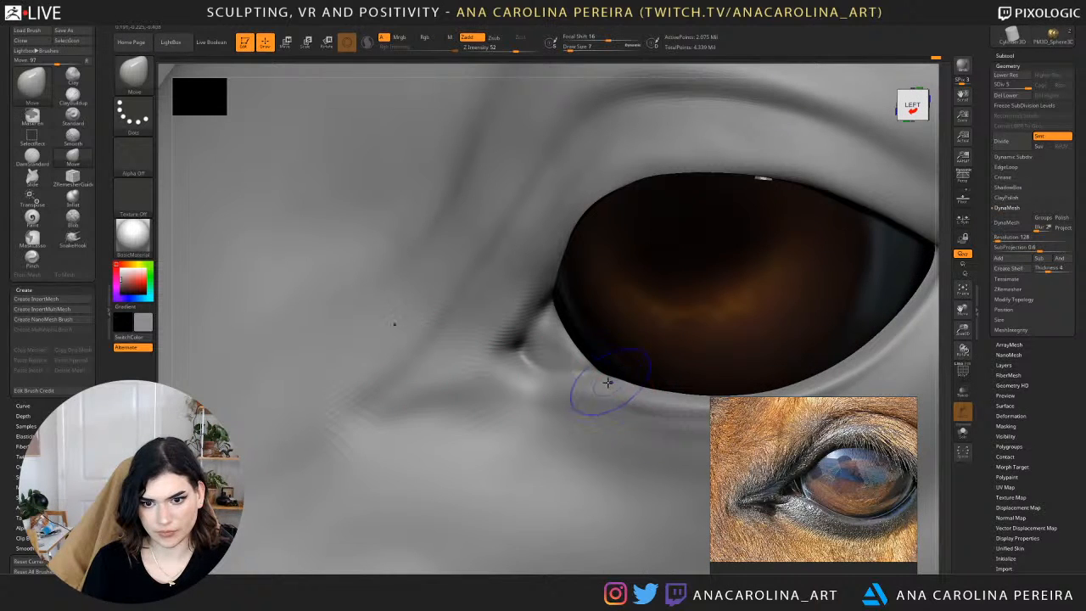
shift+drag(607, 382, 643, 389)
Switch to ClayBuildup at draw size 7 and add volume along the lower eyelid beside the tear duct.
key(b)
key(c)
key(b)
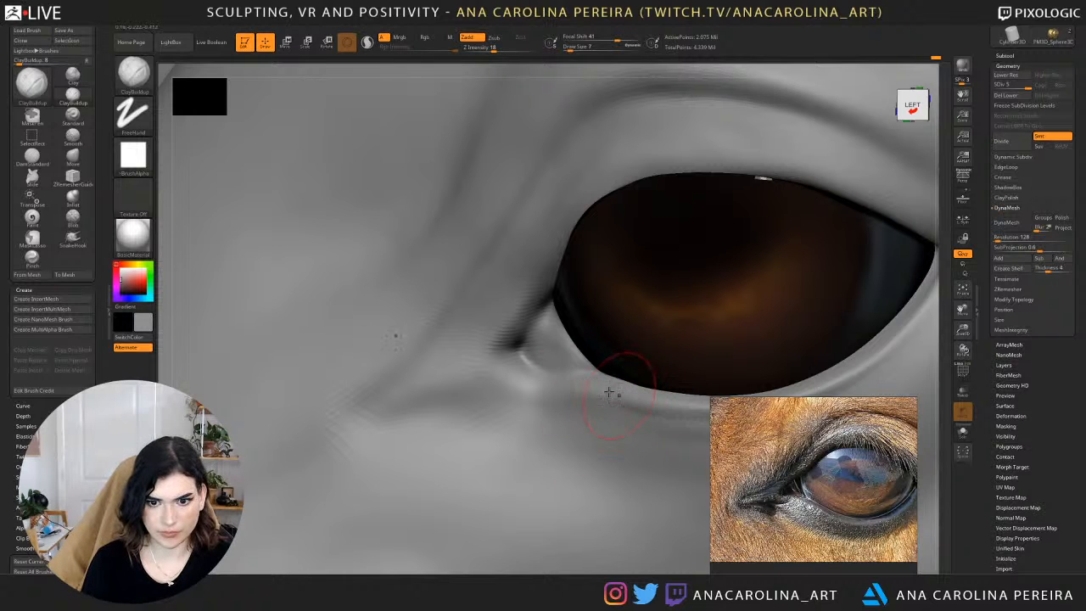
shift+drag(609, 390, 664, 404)
mouse_move(949, 322)
mouse_down()
mouse_move(916, 188)
mouse_move(827, 204)
mouse_up()
mouse_move(611, 119)
mouse_down()
mouse_move(798, 187)
mouse_move(754, 98)
mouse_move(797, 107)
mouse_move(819, 179)
mouse_up()
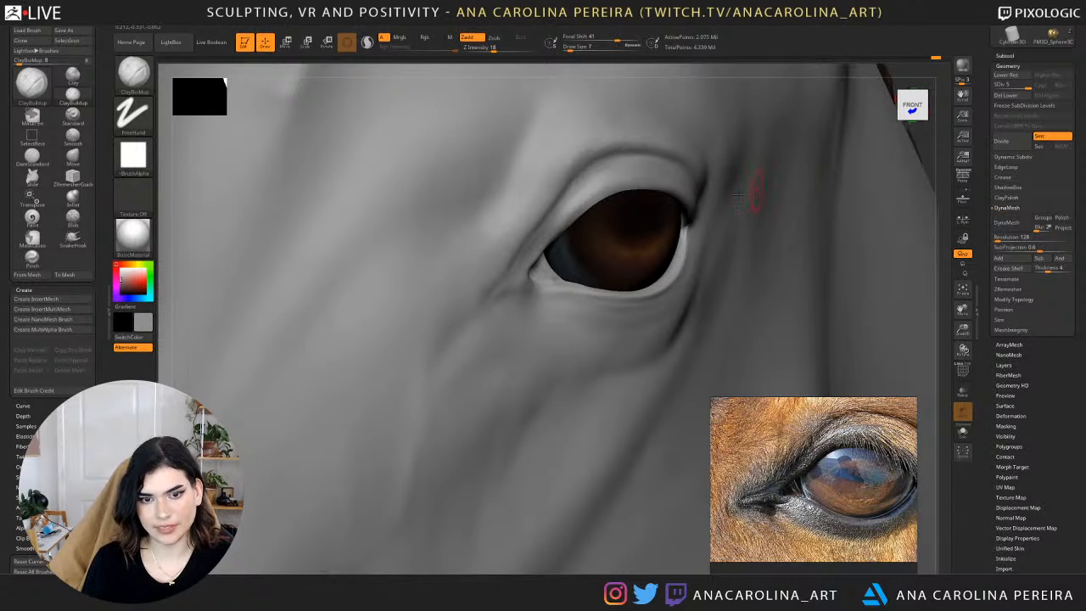
Switch to the Move brush at draw size 11 and adjust the inner eye corner from the front view.
key(b)
key(m)
key(v)
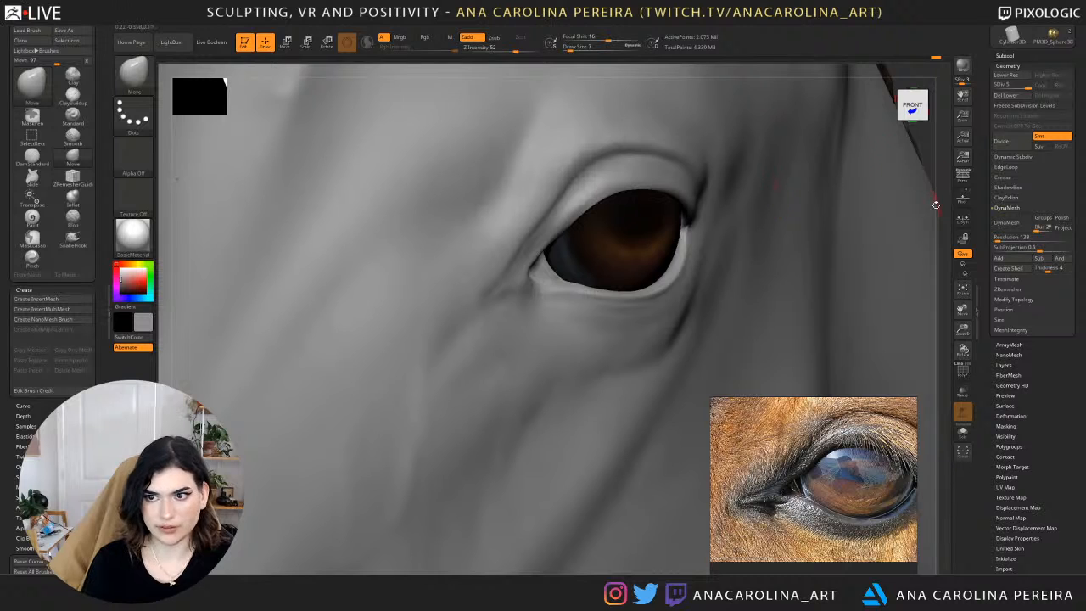
alt+drag(936, 205, 899, 119)
drag(730, 144, 735, 230)
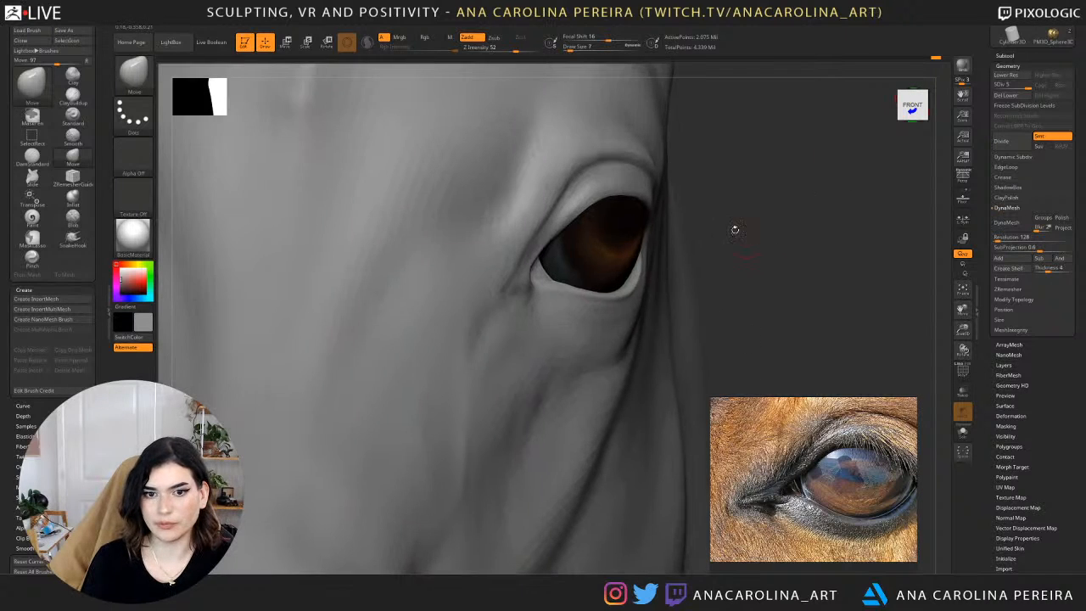
key(space)
click(575, 222)
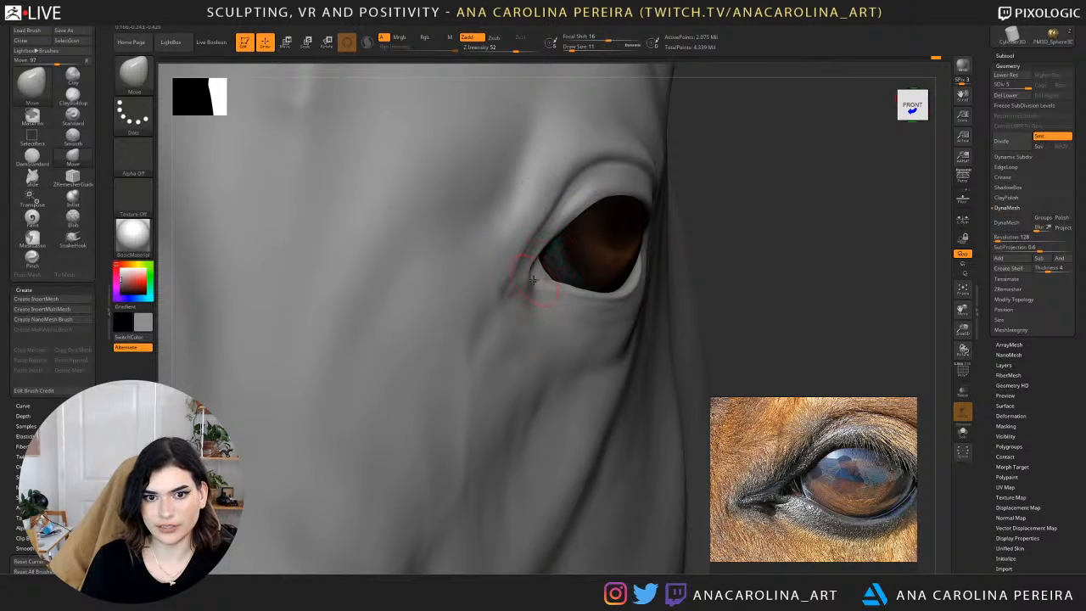
drag(821, 253, 790, 260)
drag(303, 155, 322, 165)
Set DamStandard to draw size 9, lasso-mask the inner half of the upper eyelid and invert the mask.
key(b)
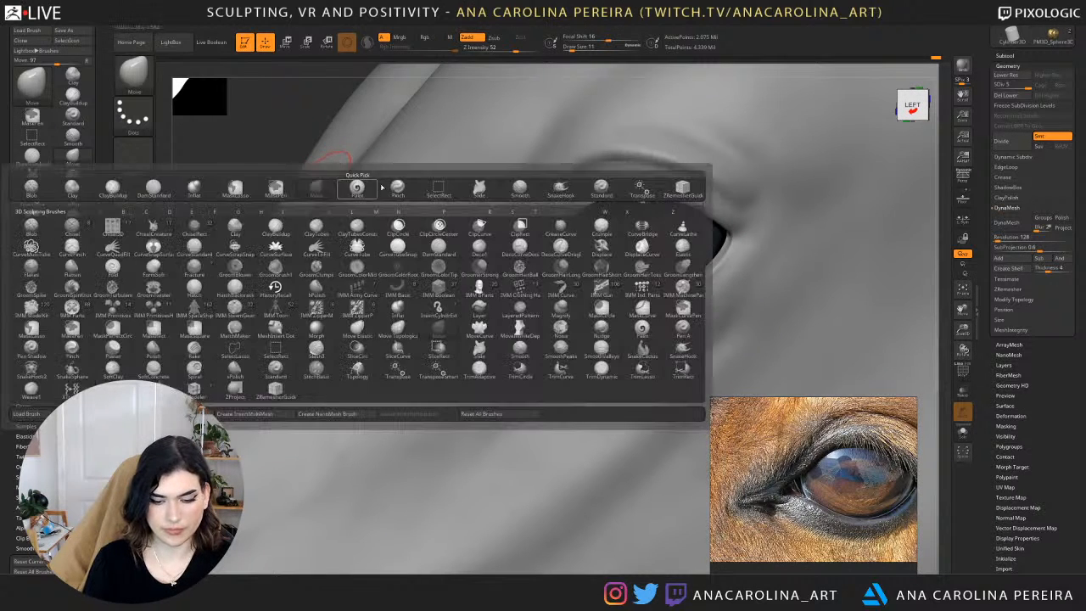
key(d)
key(s)
key(space)
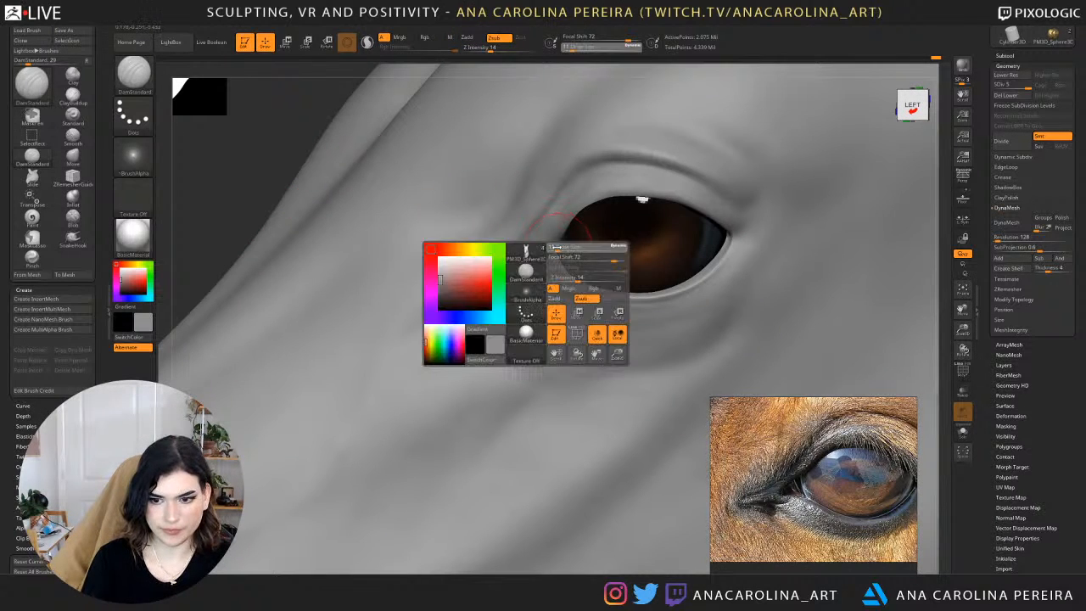
key(ctrl)
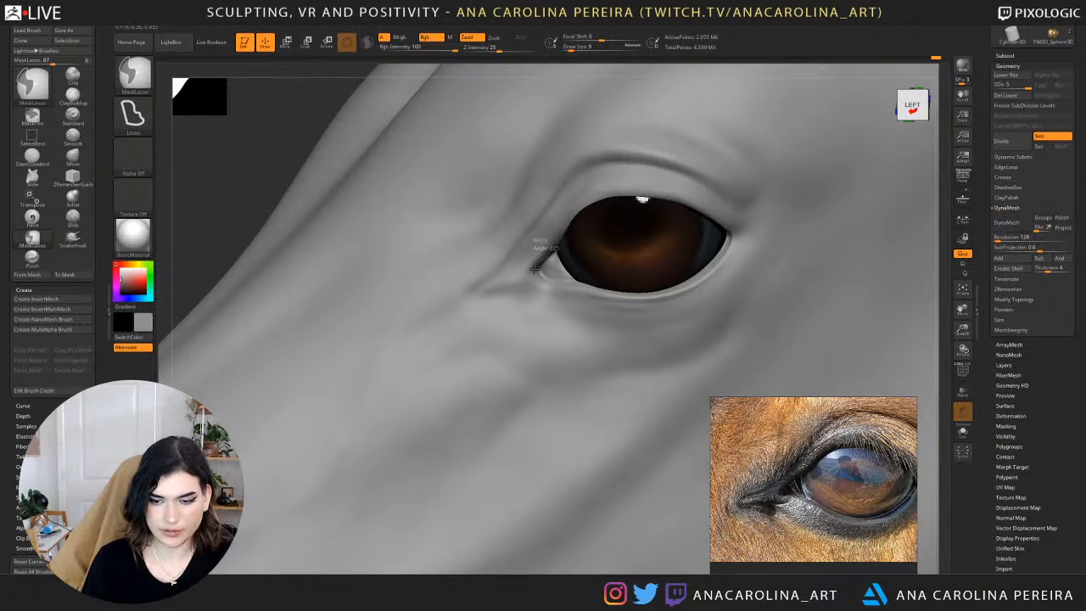
mouse_move(533, 270)
ctrl+mouse_down()
mouse_move(517, 254)
mouse_move(594, 159)
mouse_move(626, 209)
ctrl+mouse_up()
ctrl+click(242, 133)
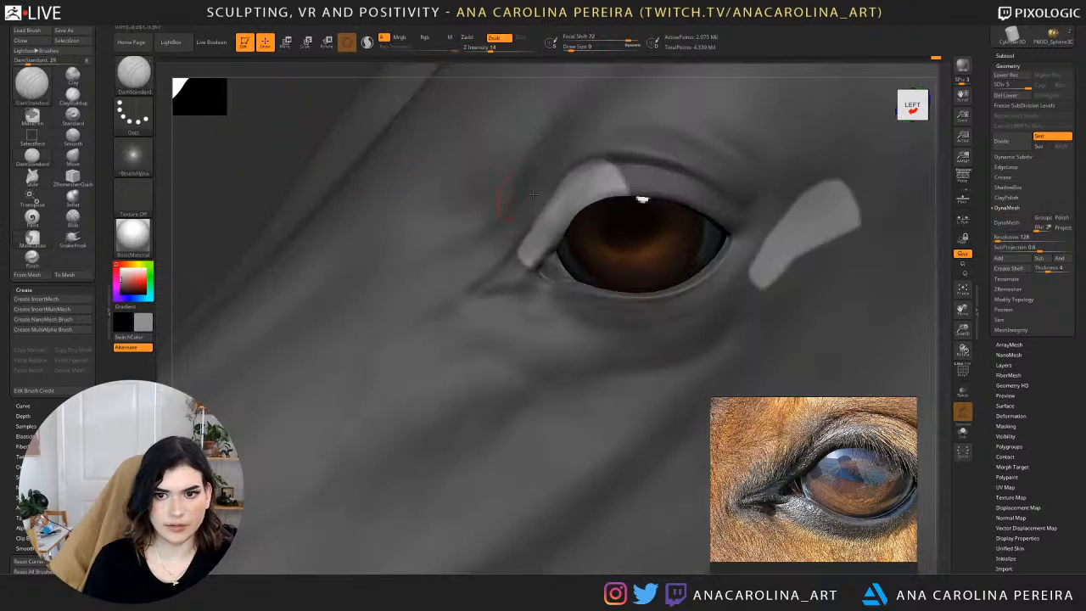
Carve along the exposed inner upper eyelid with DamStandard and remove the stray unmasked patch behind the eye.
mouse_move(623, 166)
ctrl+mouse_down()
mouse_move(527, 167)
mouse_move(518, 241)
ctrl+mouse_up()
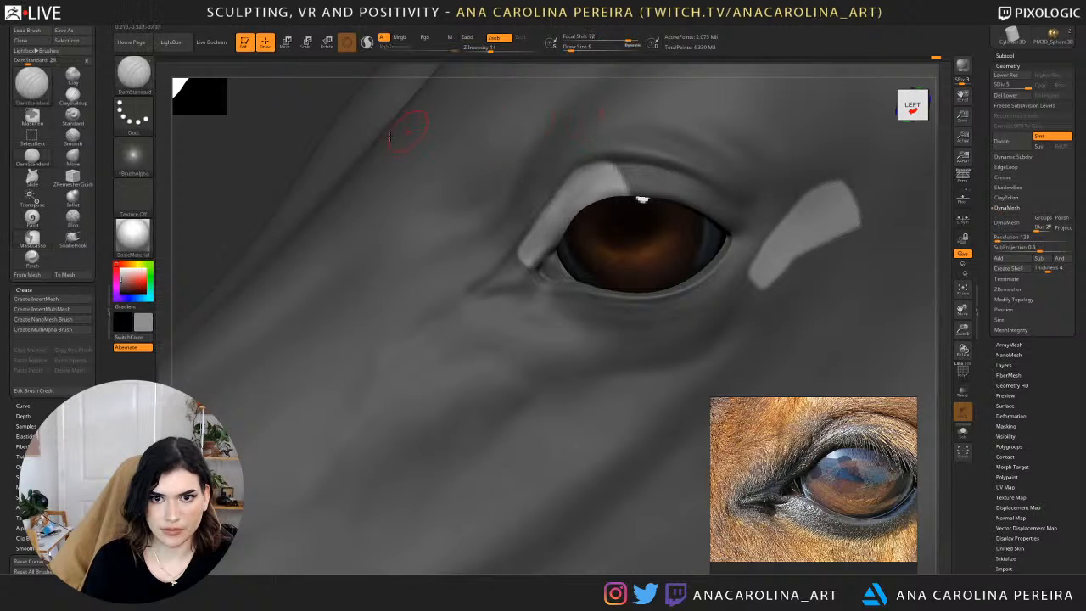
alt+drag(270, 159, 360, 169)
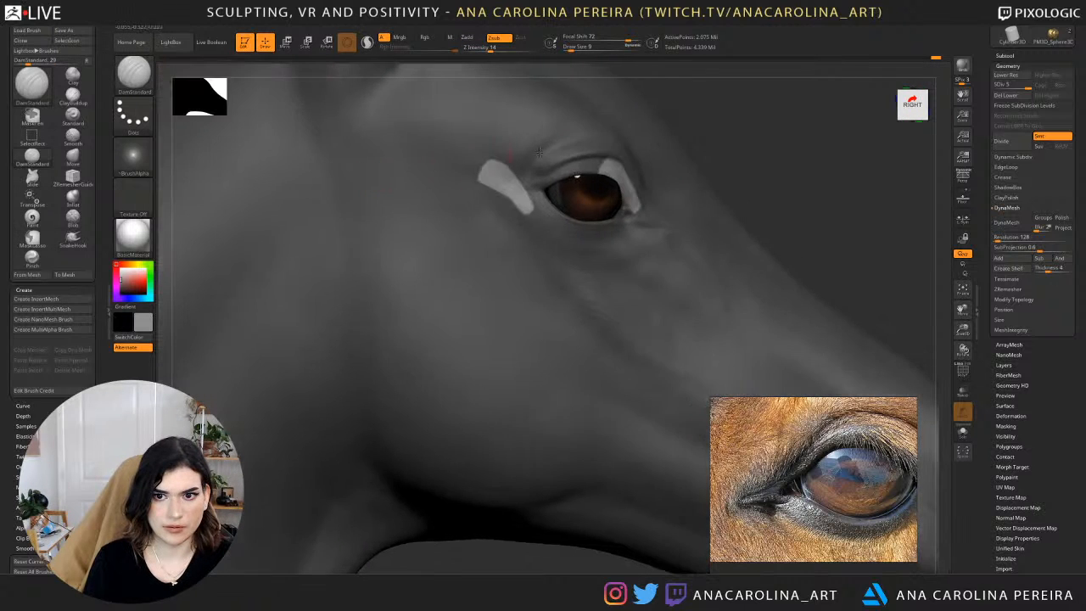
drag(689, 130, 416, 276)
mouse_move(553, 285)
ctrl+mouse_down()
mouse_move(520, 311)
mouse_move(566, 329)
ctrl+mouse_up()
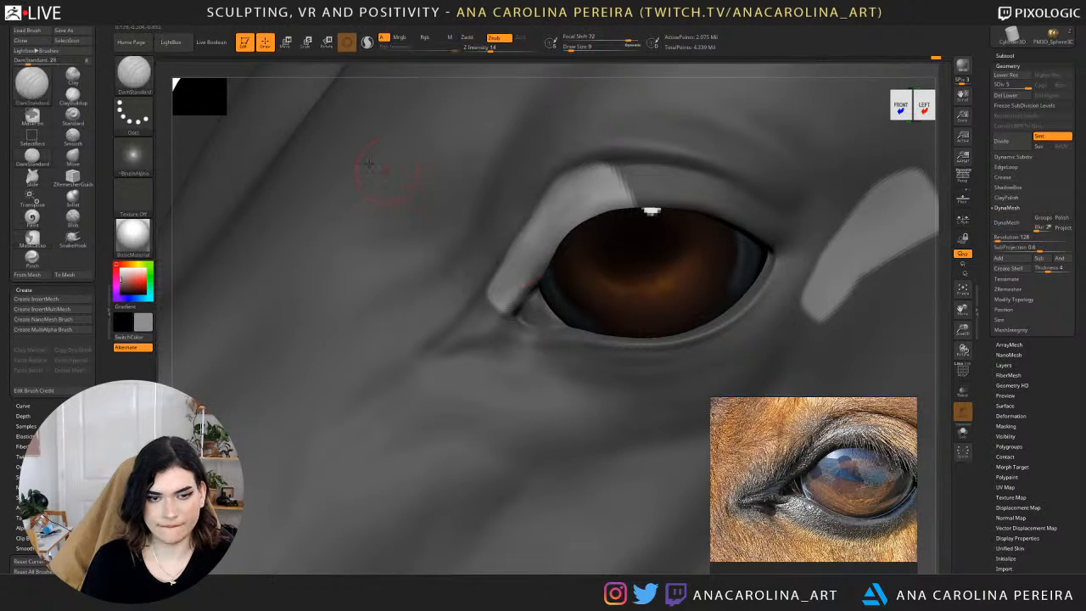
ctrl+drag(239, 89, 247, 95)
Compare the eye area with perspective turned on and off, checking the eyelid from several angles.
drag(984, 170, 984, 560)
alt+drag(942, 174, 939, 85)
mouse_move(847, 158)
ctrl+mouse_down()
mouse_move(815, 164)
mouse_move(696, 336)
mouse_move(840, 204)
ctrl+mouse_up()
click(962, 176)
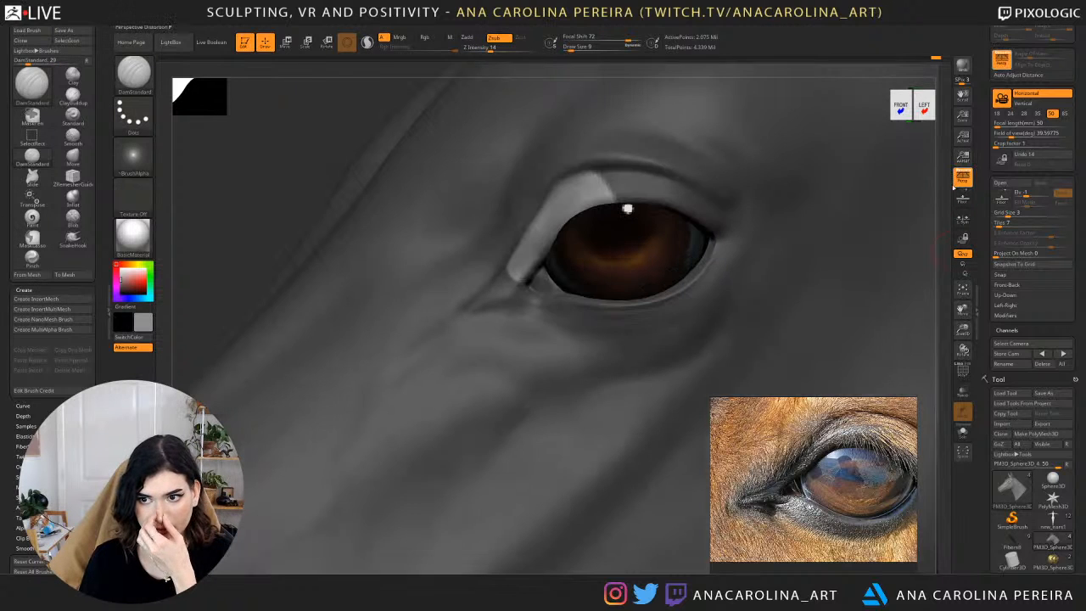
click(963, 176)
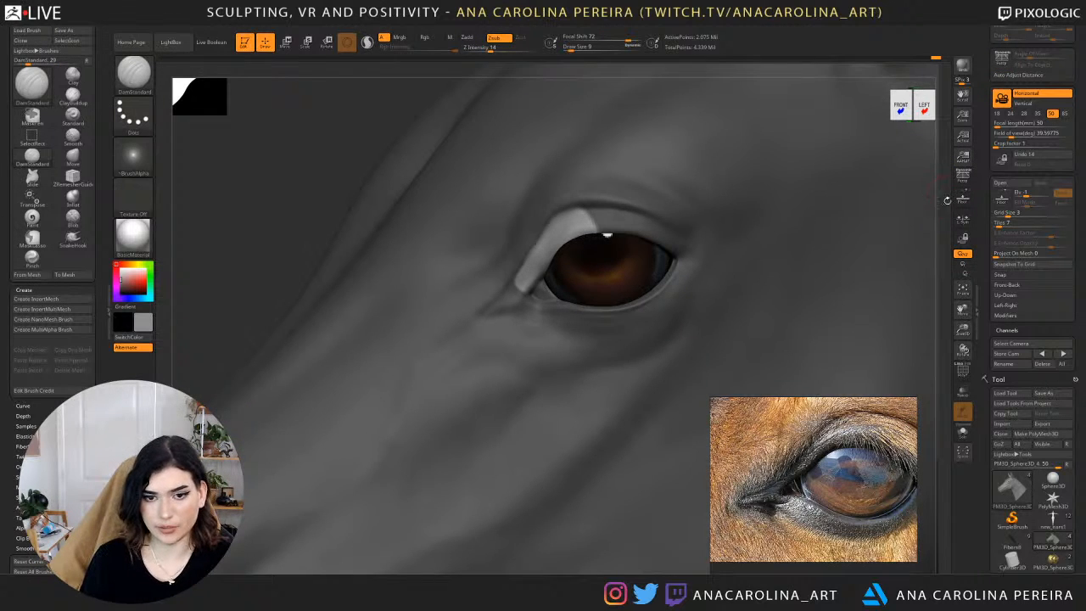
alt+drag(948, 201, 849, 240)
mouse_move(348, 68)
mouse_down()
mouse_move(473, 77)
mouse_move(637, 65)
mouse_move(582, 121)
mouse_move(577, 187)
mouse_up()
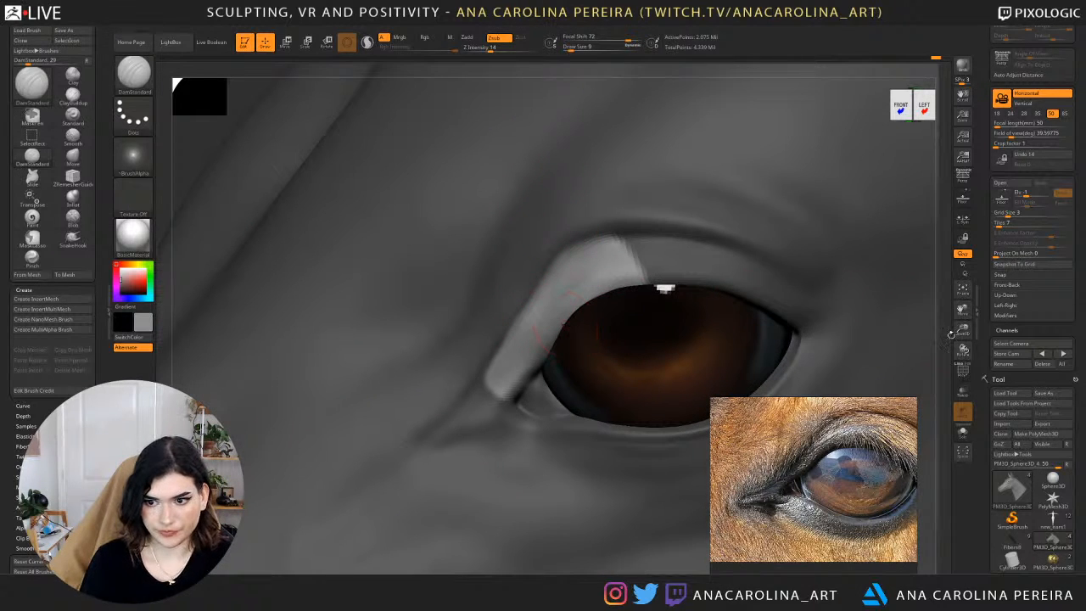
drag(951, 334, 943, 298)
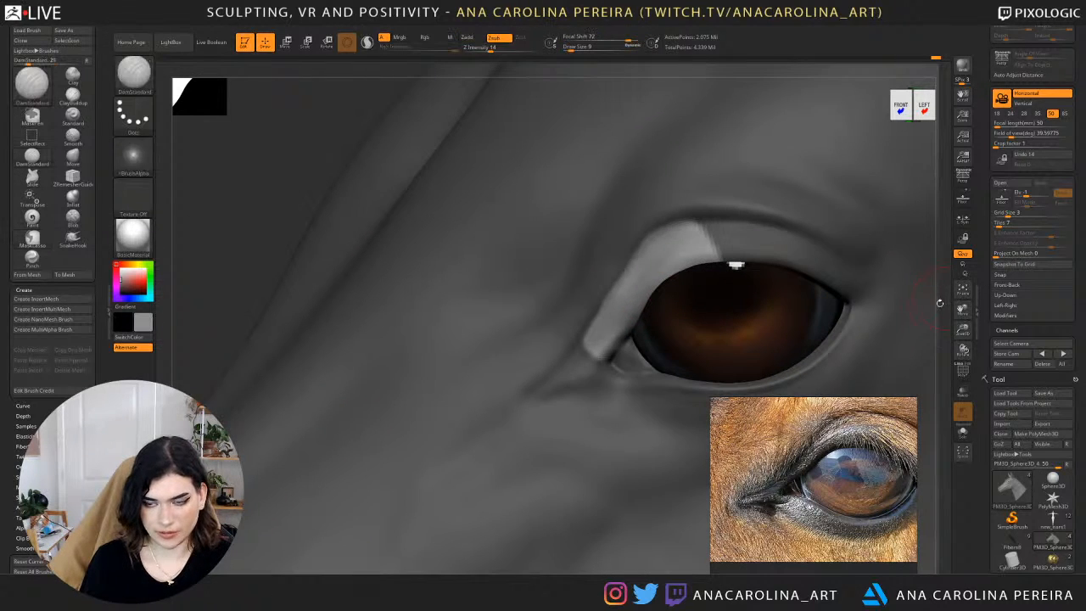
Invert the mask to protect the inner upper eyelid and reshape the tear duct using Move at draw sizes 16 and 7.
ctrl+click(283, 111)
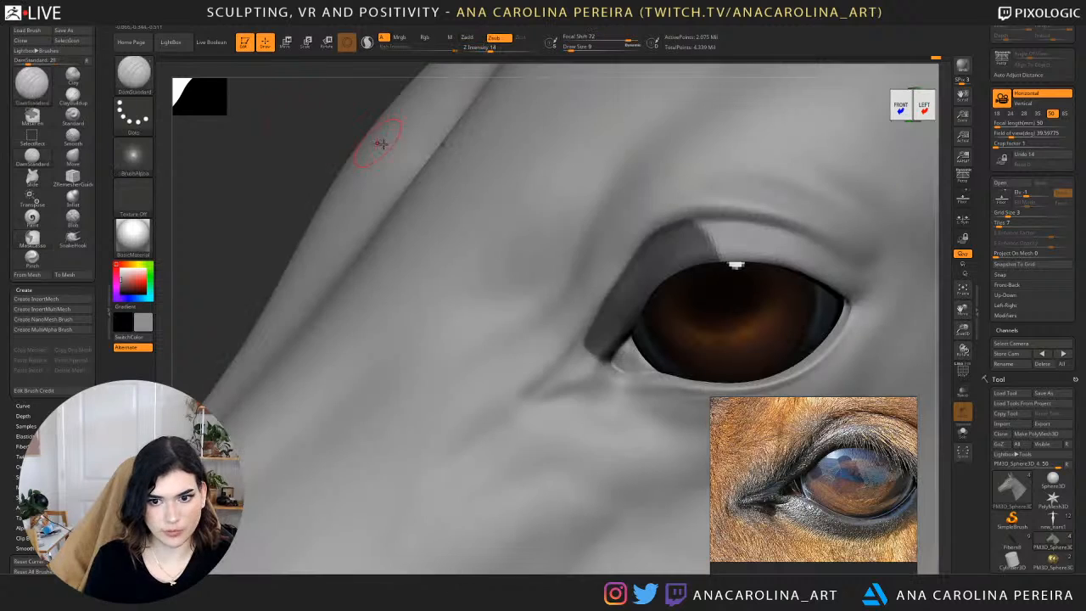
key(b)
key(m)
key(v)
key(space)
click(622, 292)
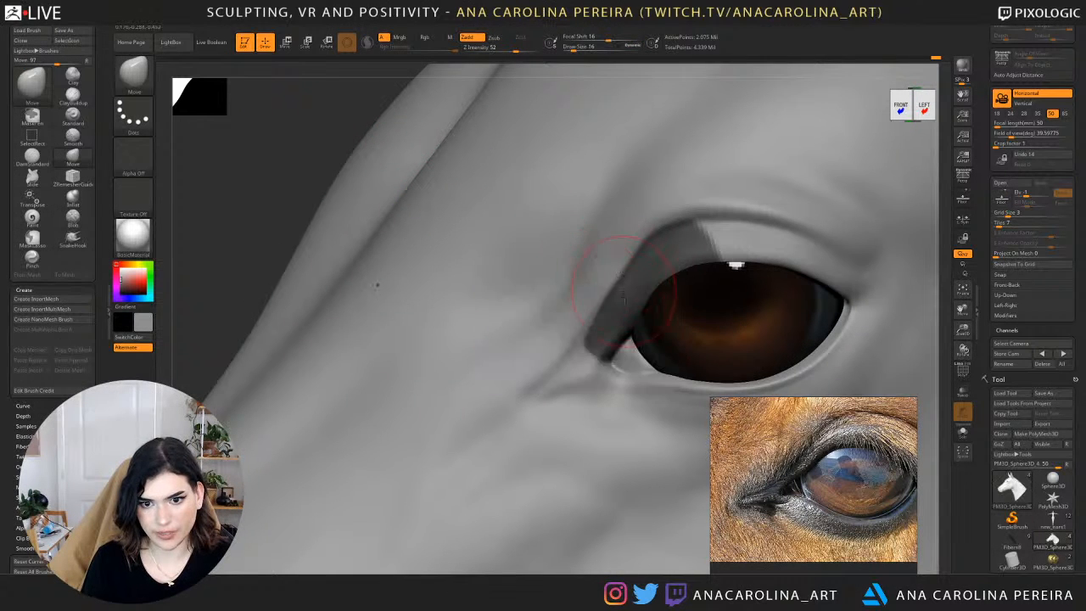
drag(635, 341, 628, 338)
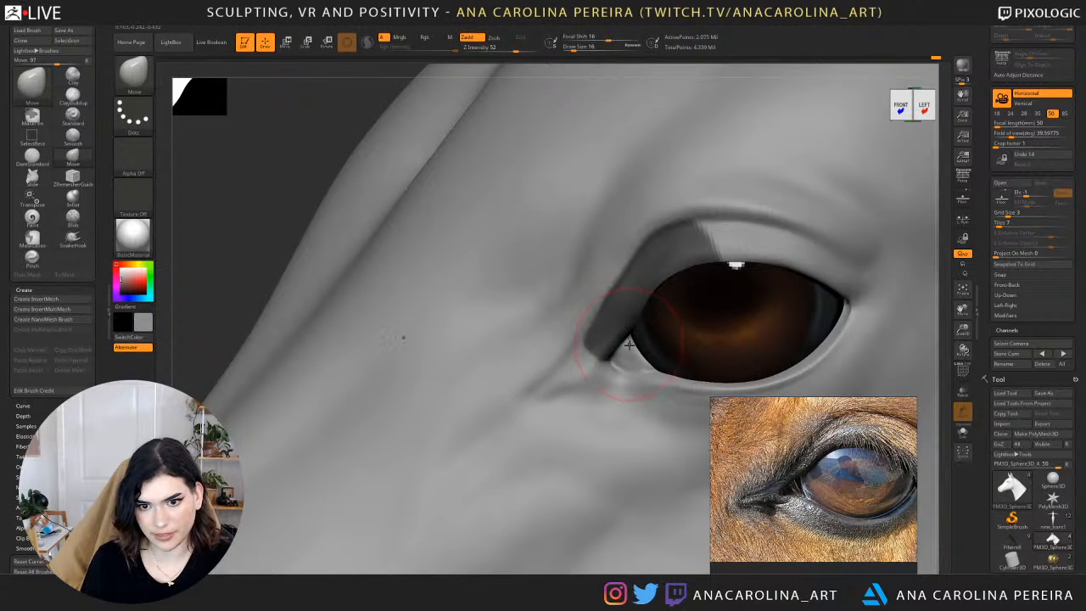
key(space)
click(627, 346)
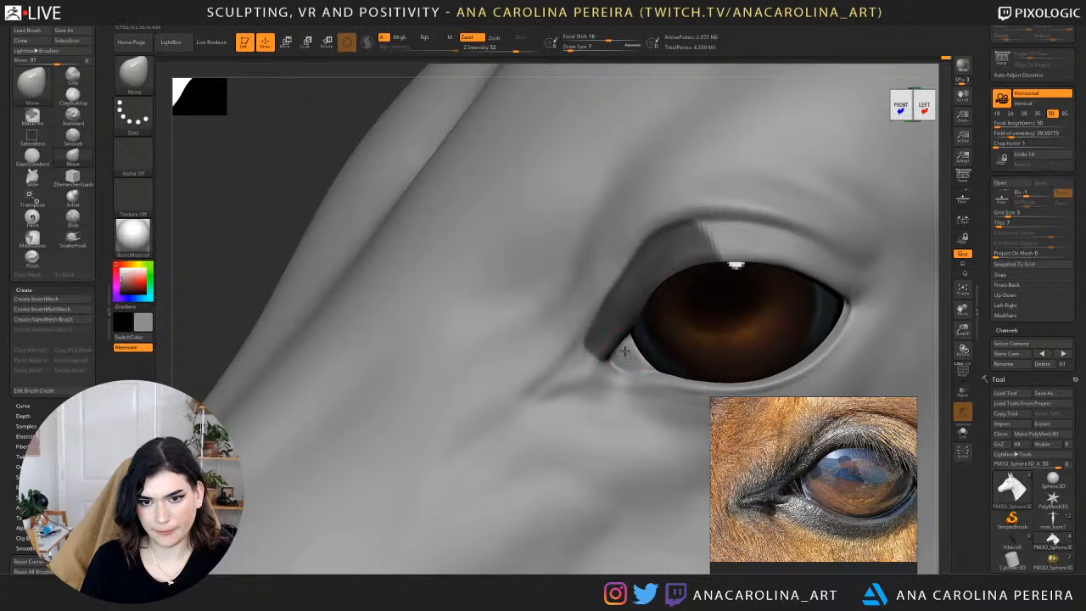
Set the Move draw size to 16, invert the mask and reshape the exposed inner upper eyelid, undoing the last stroke.
key(space)
drag(608, 311, 613, 311)
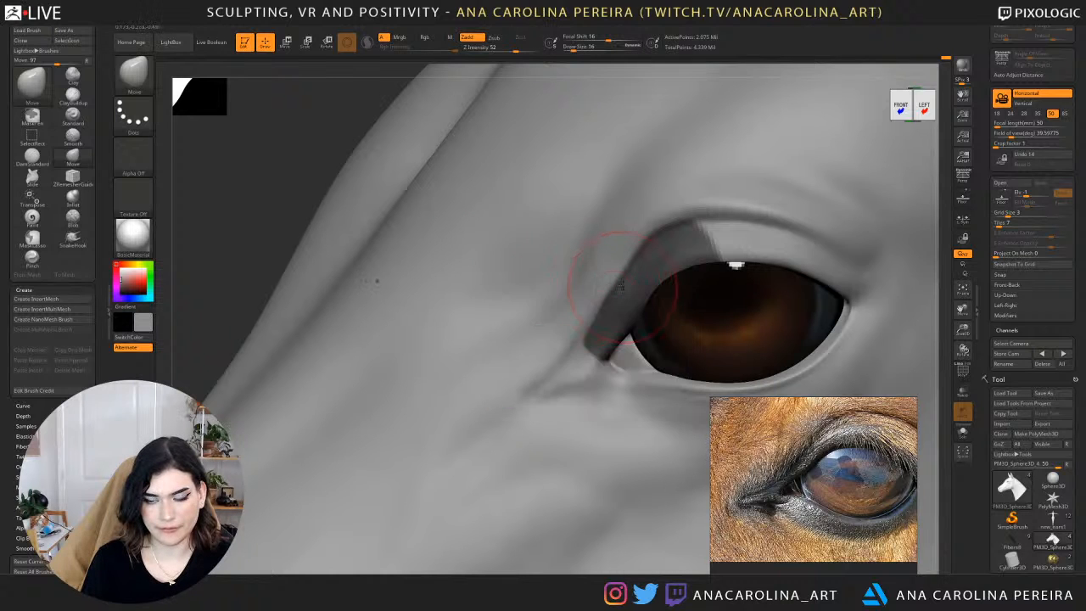
drag(263, 197, 309, 208)
ctrl+click(259, 203)
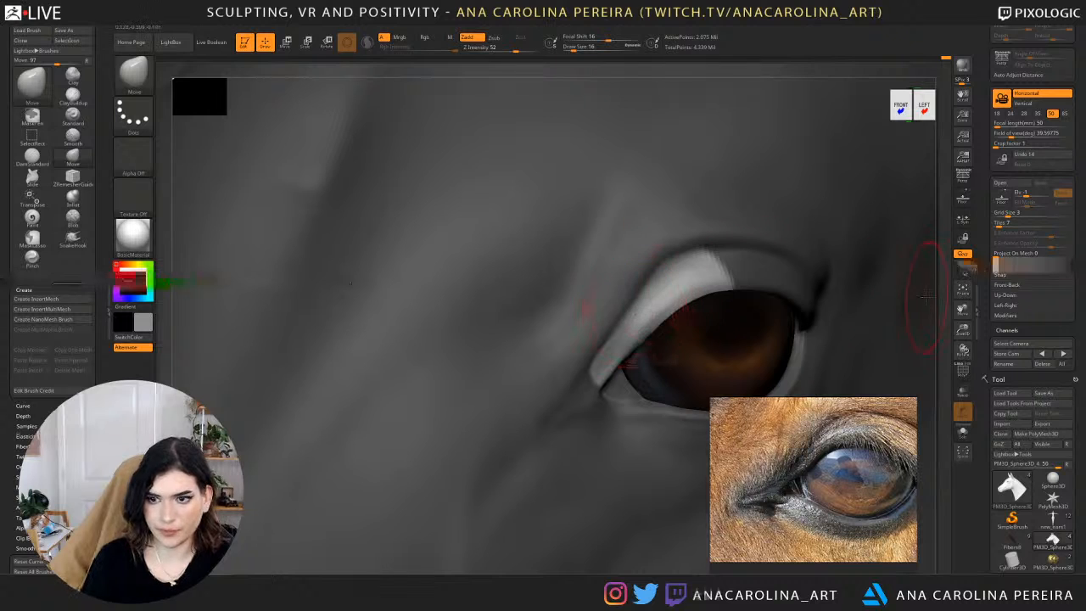
drag(950, 298, 976, 297)
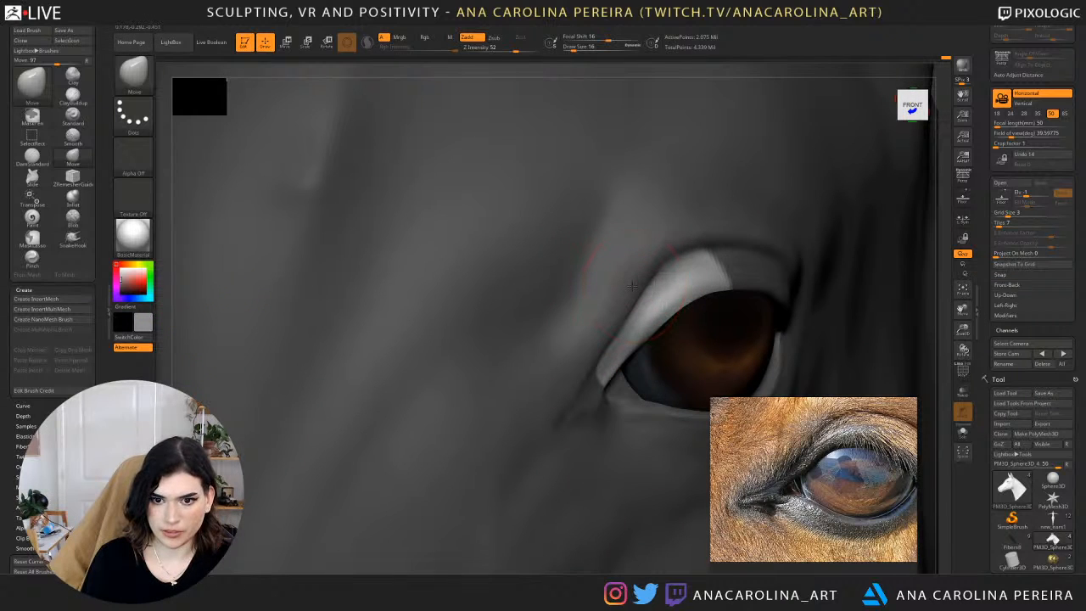
drag(665, 271, 662, 268)
drag(616, 320, 602, 347)
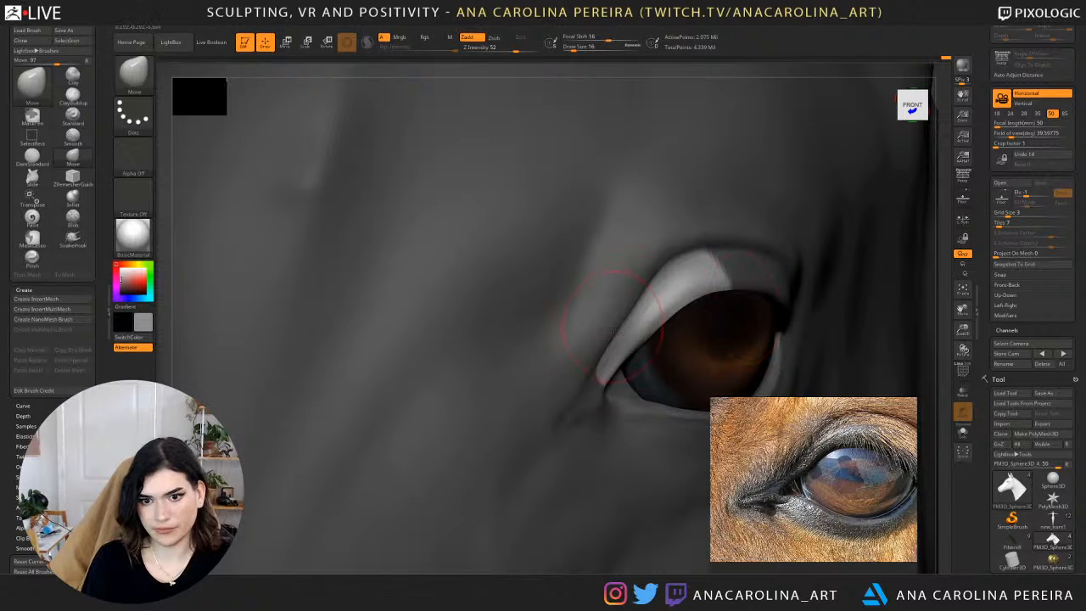
key(ctrl+z)
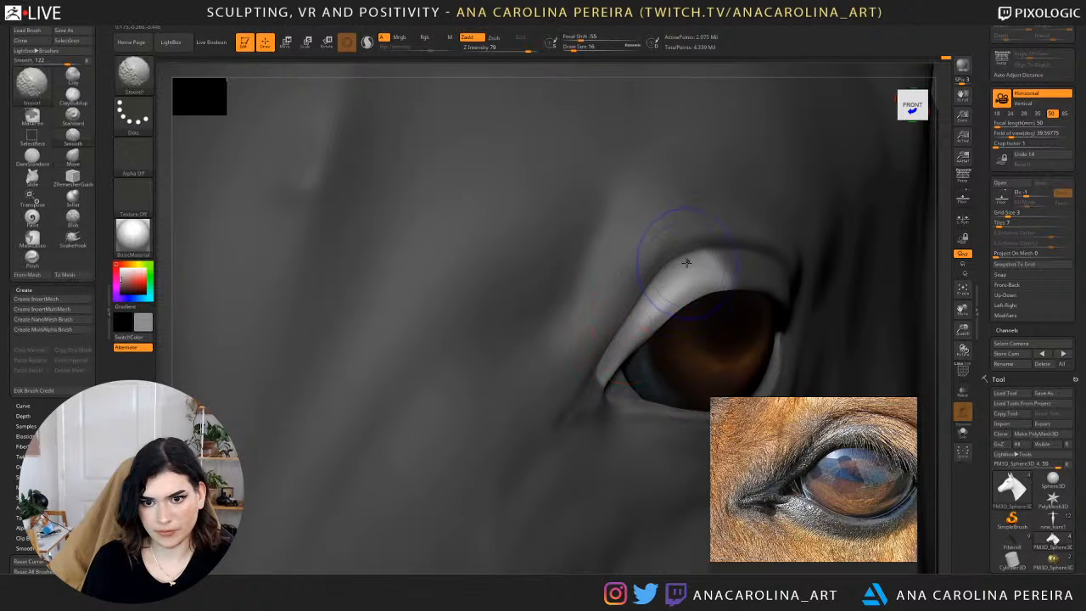
Try to smooth the exposed inner upper eyelid and undo the smoothing.
shift+drag(687, 259, 605, 365)
key(ctrl+z)
key(ctrl+z)
key(ctrl+shift+z)
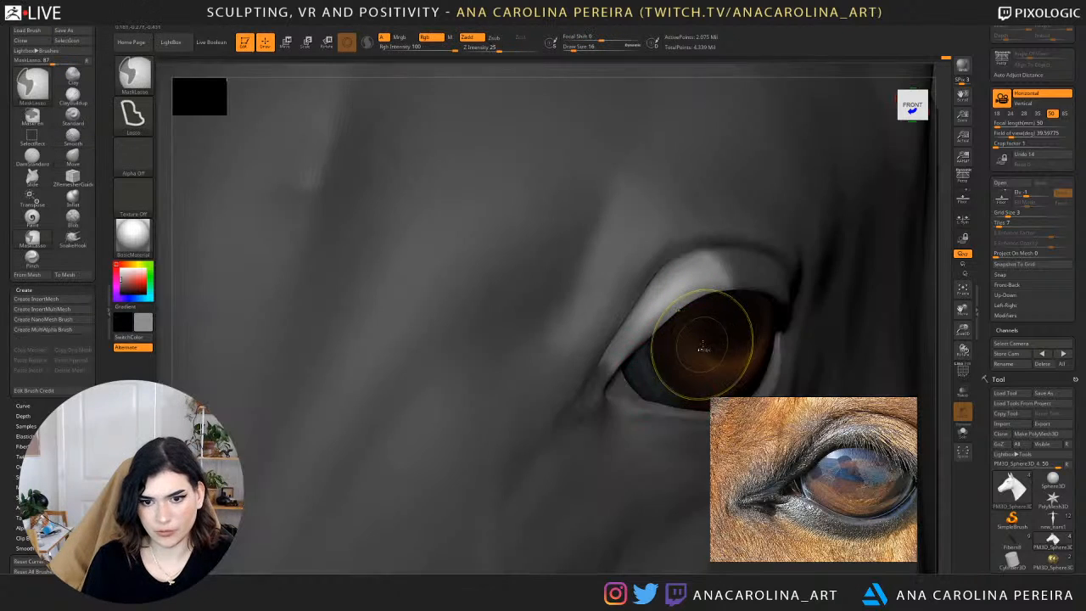
Reduce the draw size to 6 and nudge the upper eyelid's inner tip with the Move brush.
key(s)
click(569, 417)
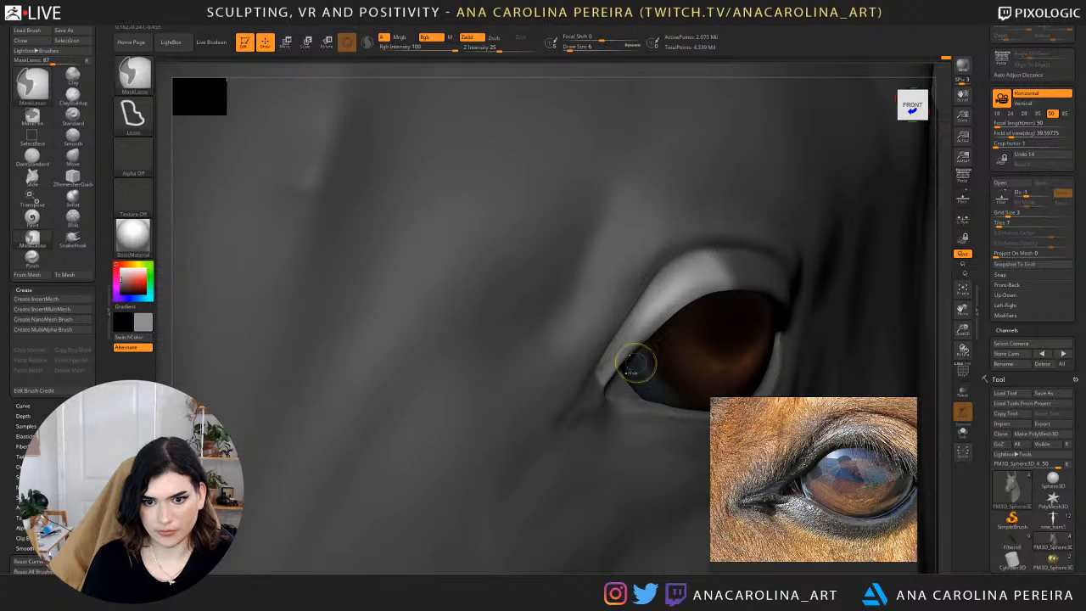
shift+drag(595, 360, 598, 372)
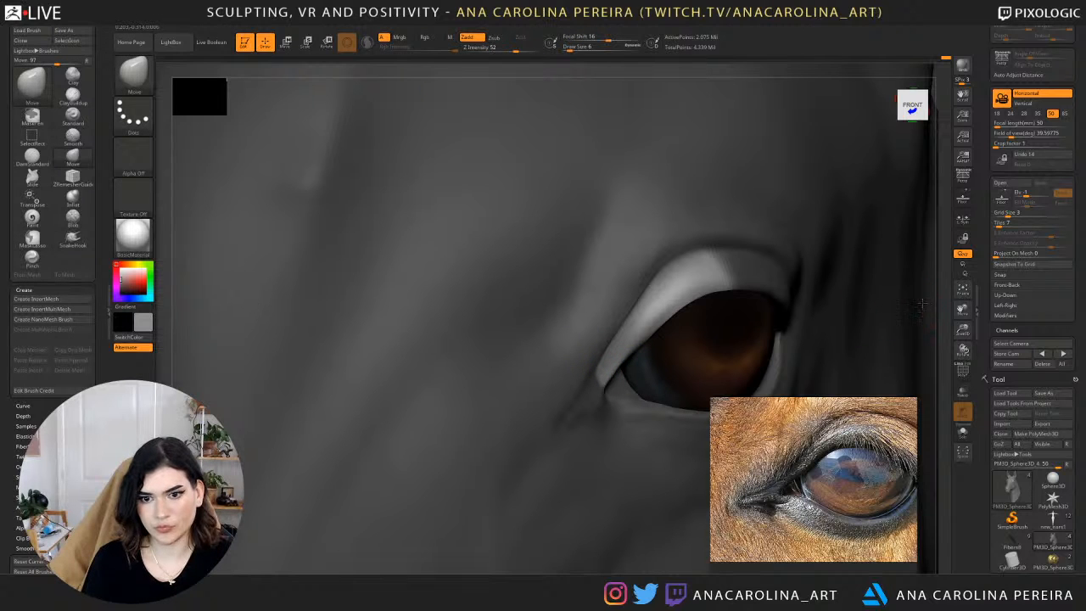
Invert the mask to protect the inner upper eyelid and select the Move brush.
mouse_move(939, 310)
mouse_down()
mouse_move(918, 297)
mouse_move(962, 268)
mouse_up()
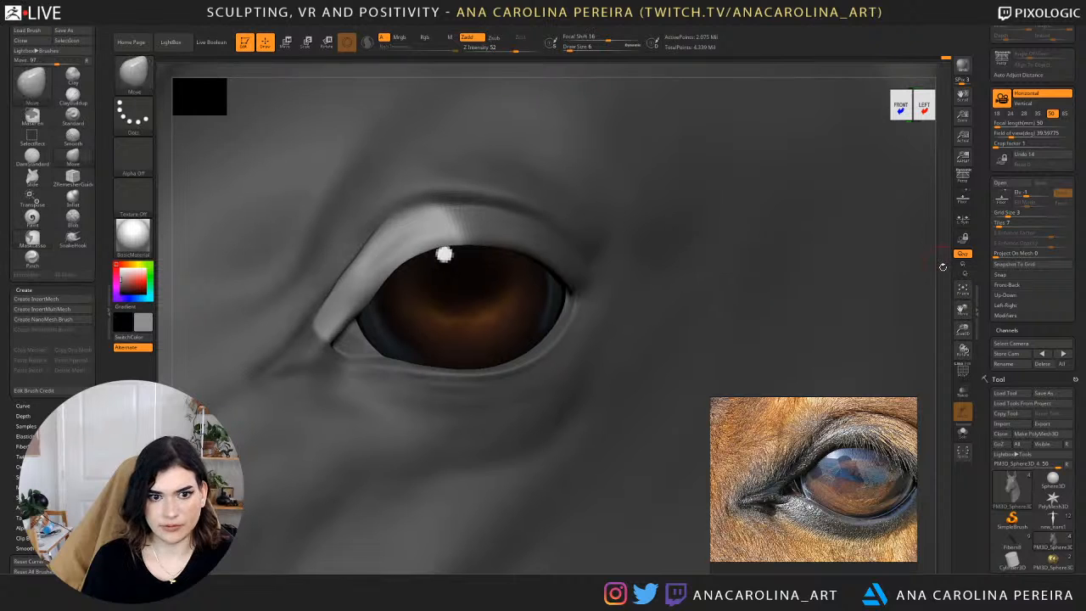
mouse_move(929, 268)
mouse_down()
mouse_move(940, 284)
mouse_move(924, 199)
mouse_up()
ctrl+click(514, 204)
mouse_move(526, 189)
mouse_down()
mouse_move(468, 224)
mouse_move(308, 238)
mouse_up()
key(b)
key(m)
key(v)
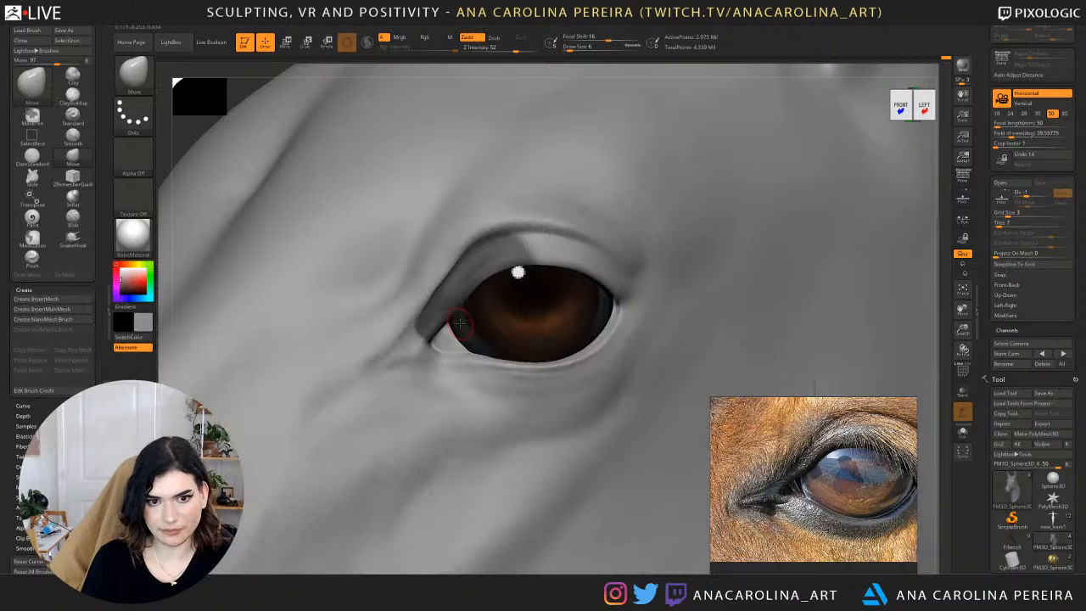
Set the Move draw size to 16 and reshape the unmasked skin around the upper eyelid from the front.
shift+drag(518, 272, 749, 335)
key(space)
drag(813, 321, 819, 321)
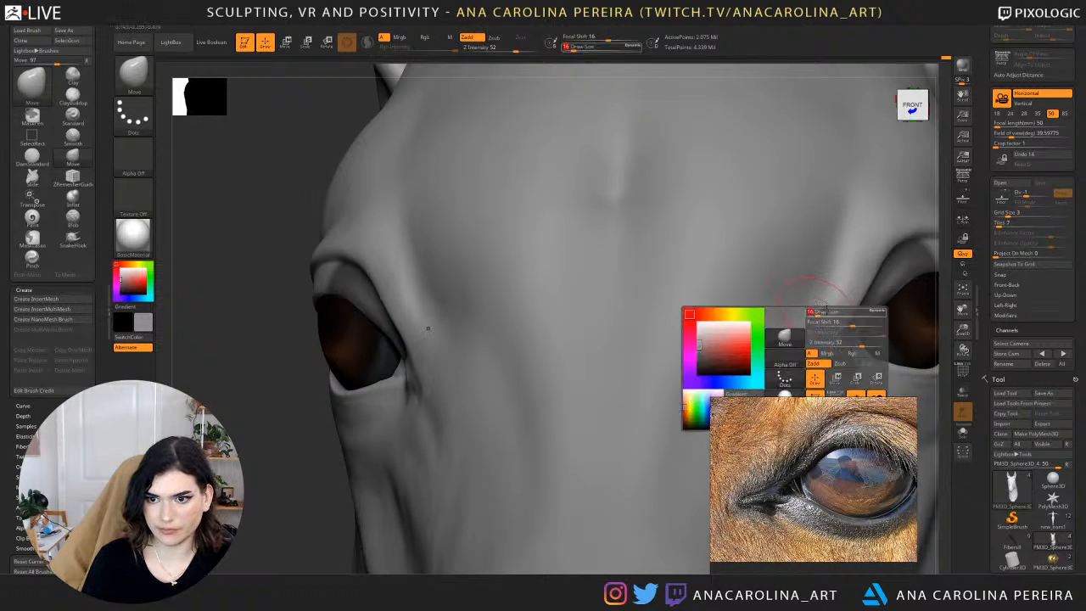
drag(942, 284, 789, 287)
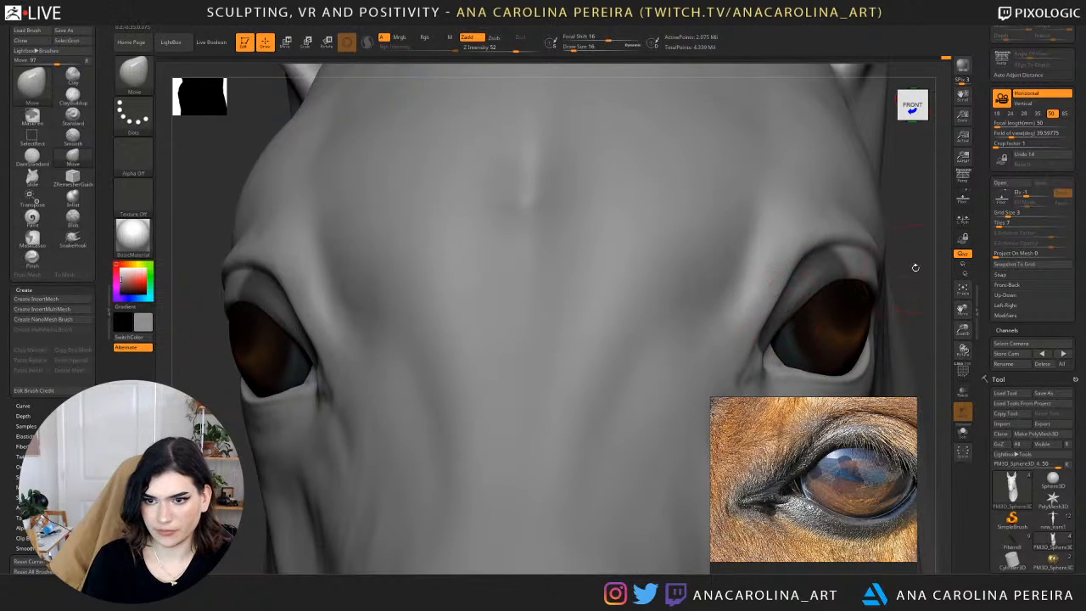
mouse_move(916, 266)
mouse_down()
mouse_move(779, 244)
mouse_move(742, 224)
mouse_move(760, 214)
mouse_up()
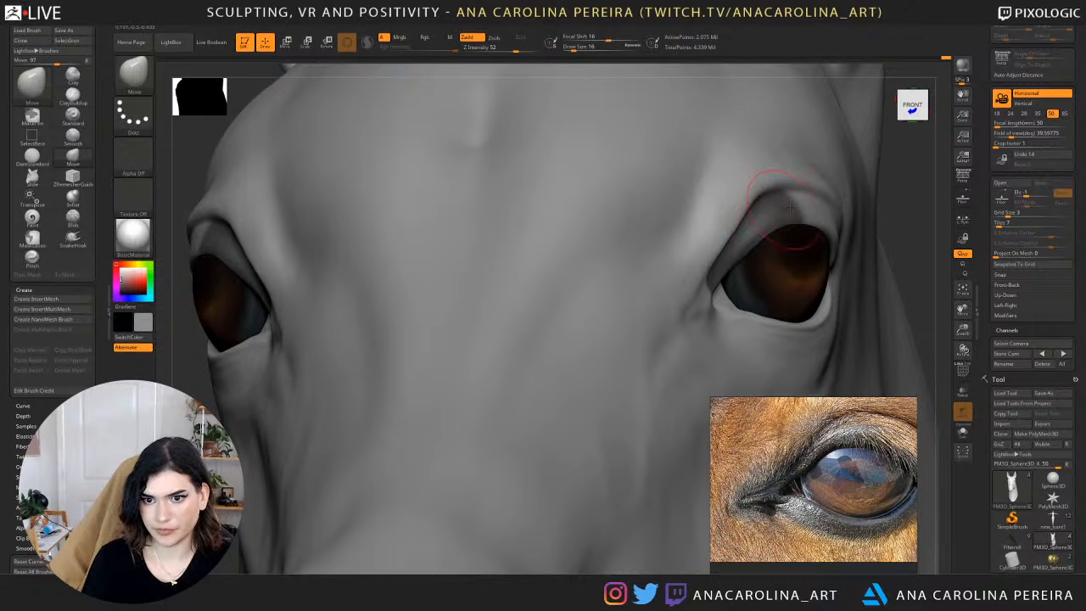
mouse_move(894, 197)
mouse_down()
mouse_move(728, 238)
mouse_move(713, 263)
mouse_up()
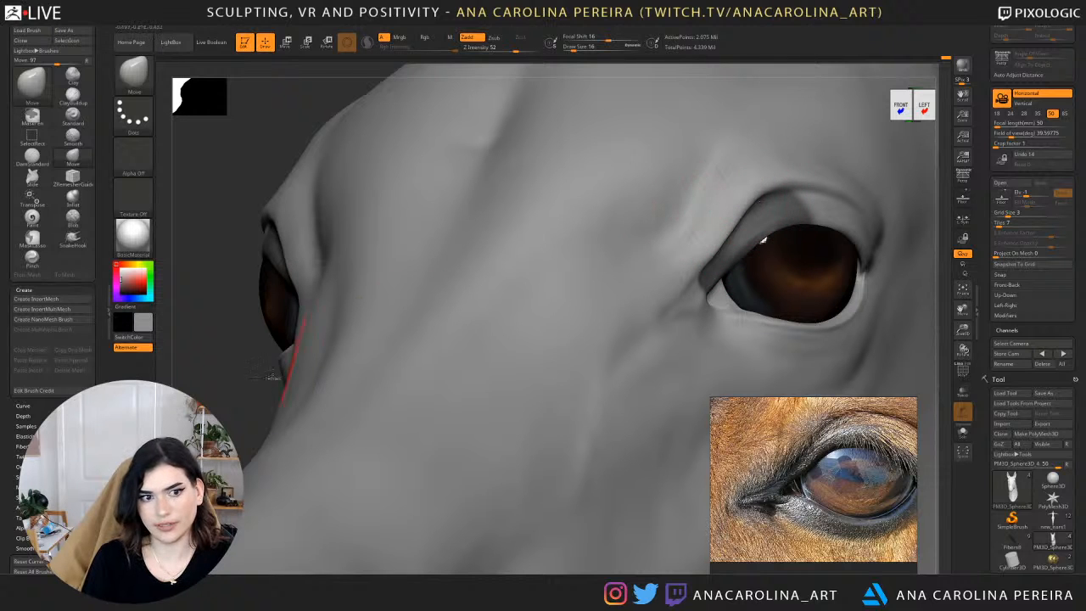
Clear the mask, reduce the draw size to 11 and refine the skin at the eye's inner corner.
alt+drag(249, 405, 419, 293)
mouse_move(832, 250)
mouse_down()
mouse_move(867, 167)
mouse_move(871, 223)
mouse_up()
key(space)
drag(587, 272, 580, 272)
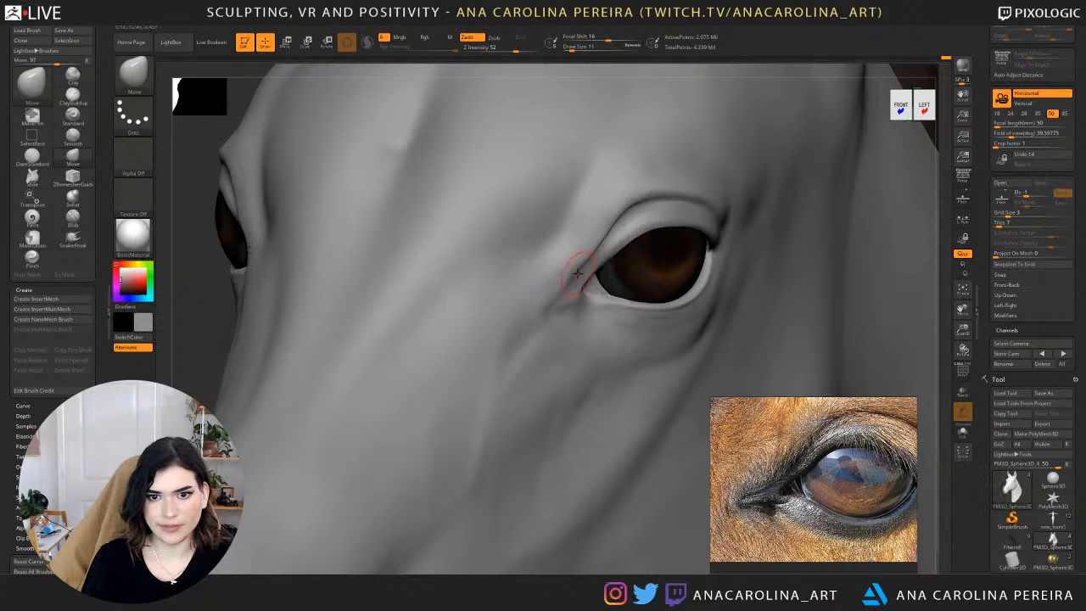
key(shift)
Lasso-mask the narrow strip of skin running from the inner upper eyelid down to the eye's inner corner.
drag(944, 206, 915, 200)
alt+drag(326, 235, 323, 174)
mouse_move(350, 258)
mouse_down()
mouse_move(363, 259)
mouse_move(348, 202)
mouse_move(618, 221)
mouse_move(694, 213)
mouse_move(671, 289)
mouse_up()
shift+drag(402, 227, 423, 226)
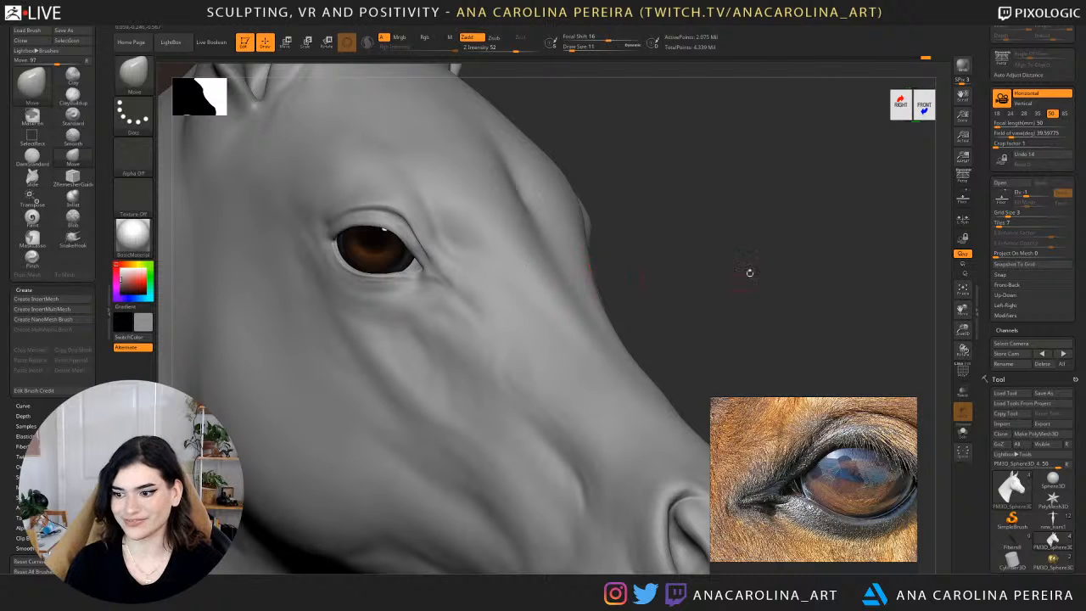
drag(752, 282, 891, 200)
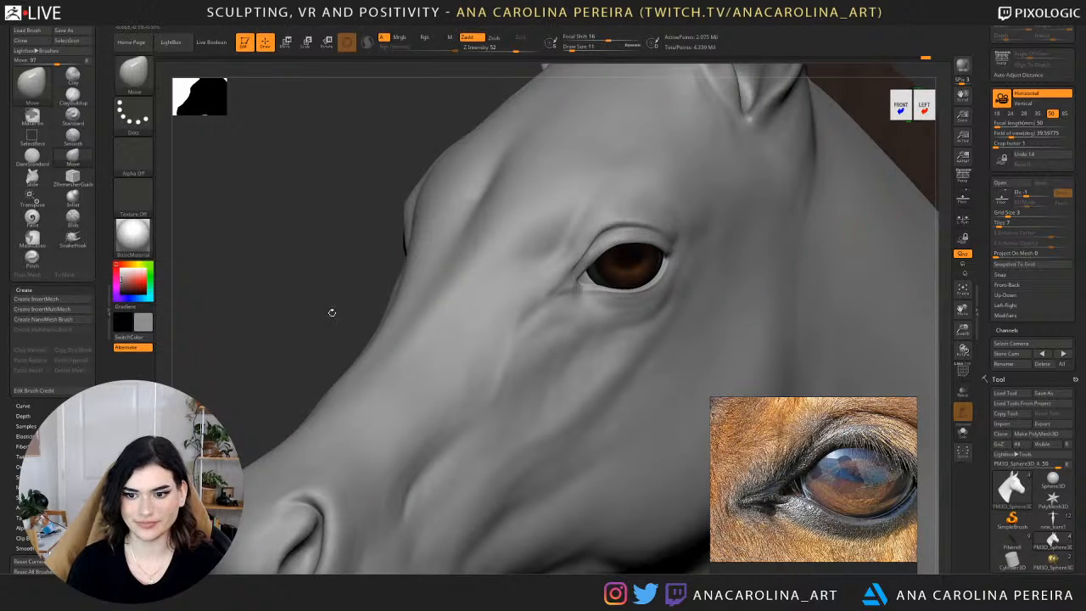
drag(313, 282, 354, 281)
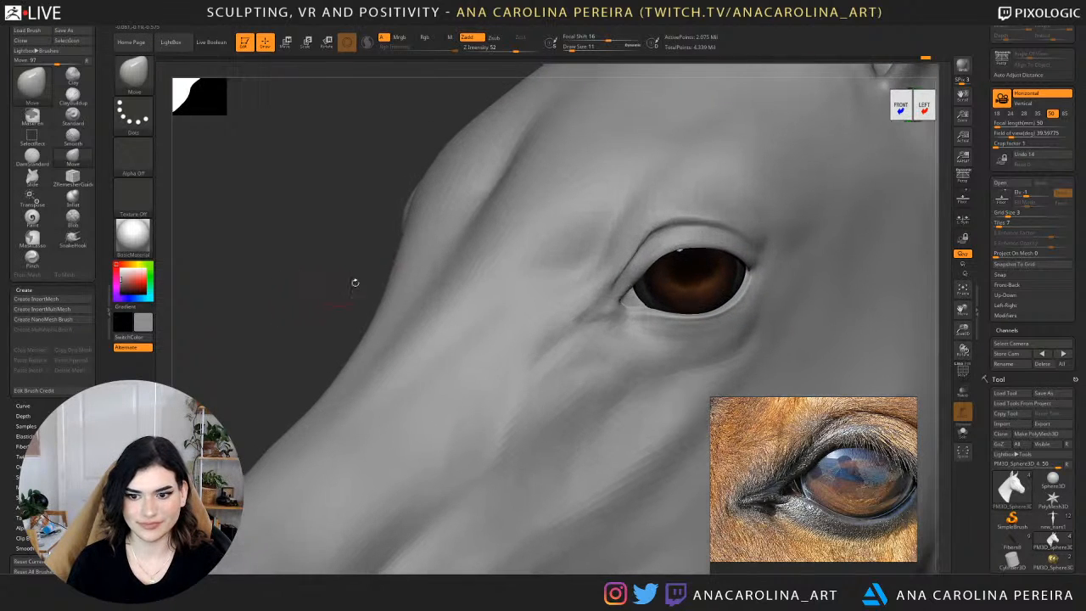
key(ctrl+shift)
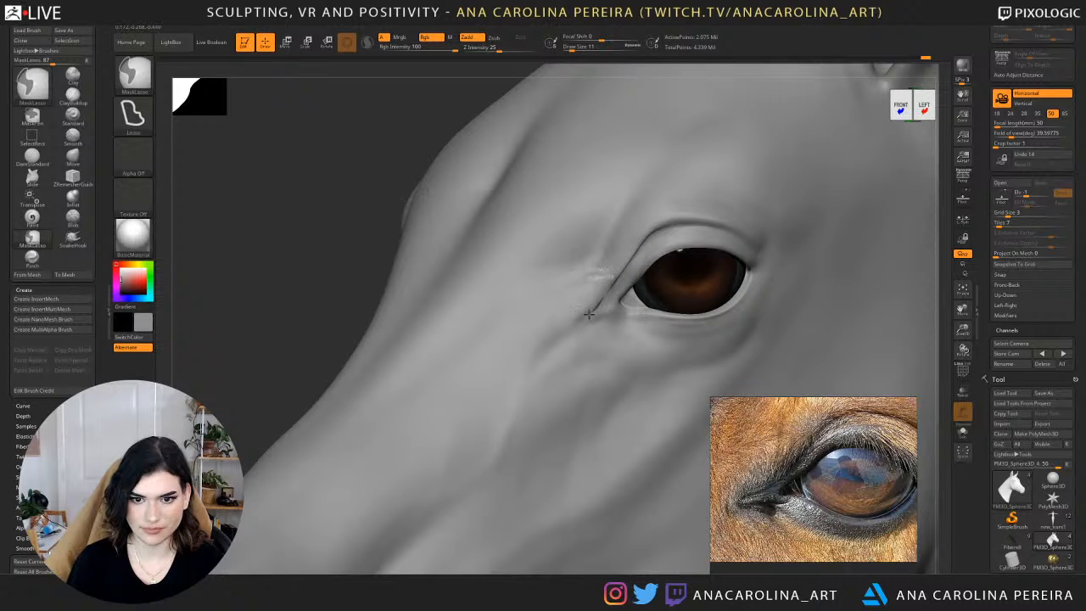
ctrl+drag(589, 314, 626, 269)
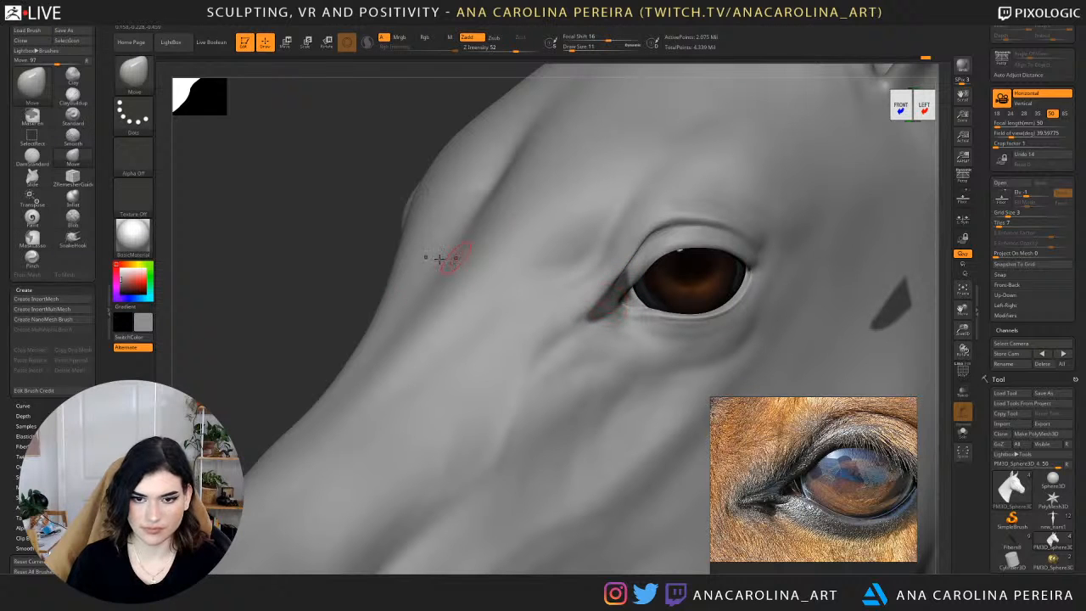
Invert the mask to expose the inner corner strip and refine the mask along its upper edge.
key(ctrl+shift)
ctrl+click(320, 276)
alt+drag(333, 272, 557, 286)
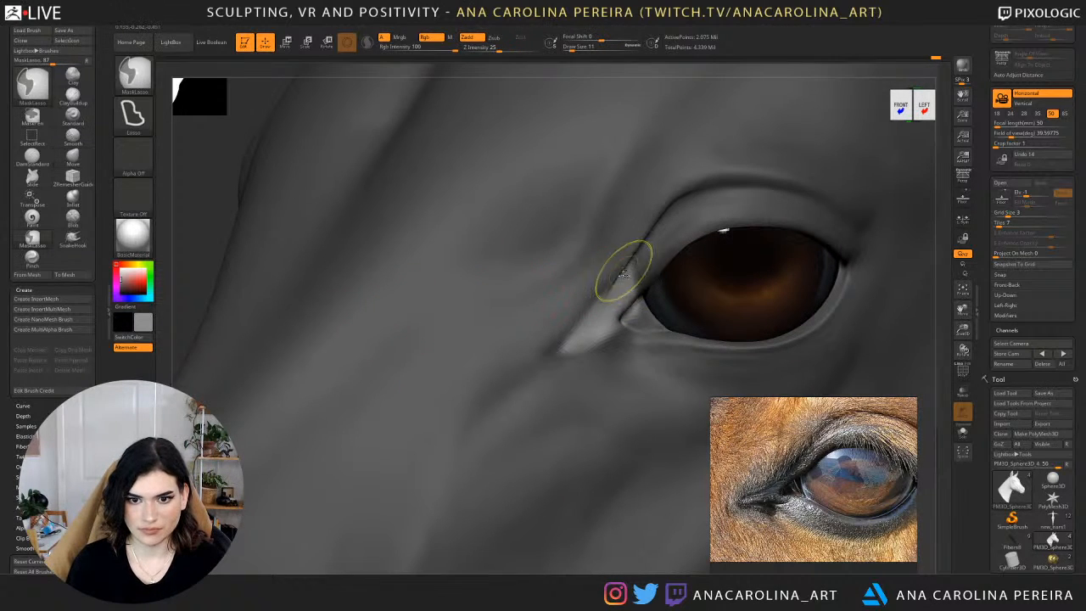
mouse_move(627, 266)
ctrl+mouse_down()
mouse_move(604, 296)
mouse_move(553, 294)
mouse_move(570, 315)
ctrl+mouse_up()
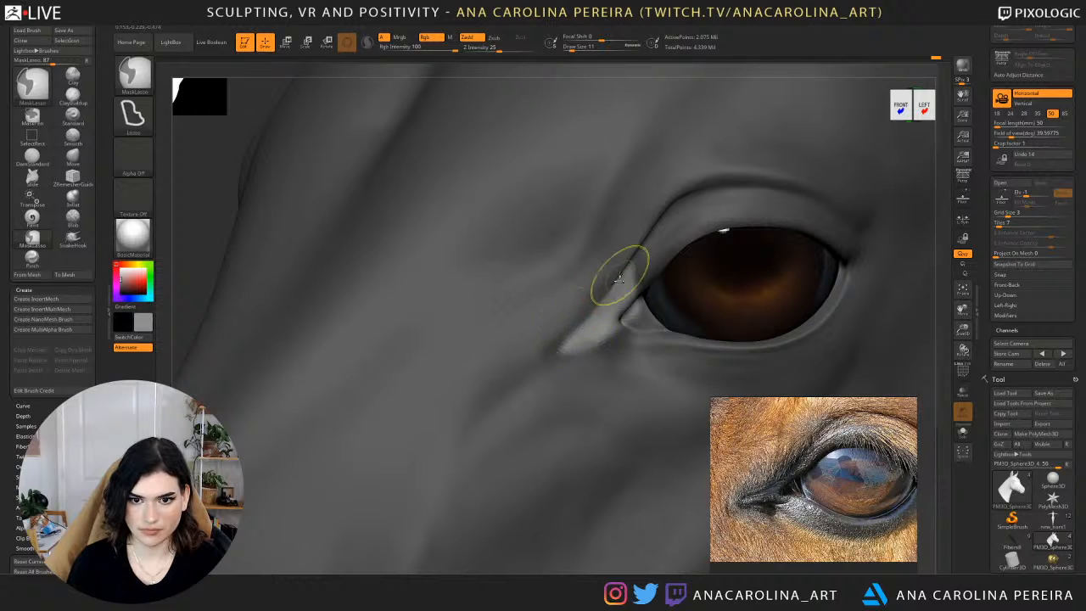
ctrl+drag(622, 275, 602, 296)
ctrl+alt+click(645, 262)
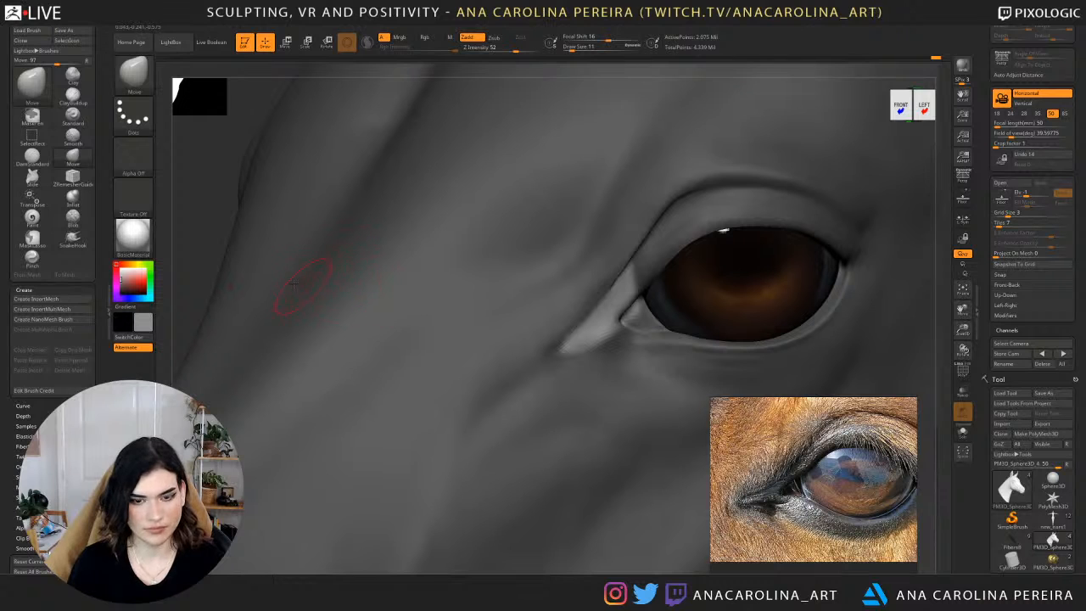
Reshape the exposed inner corner strip with the Move brush at draw sizes 17 and 12.
key(b)
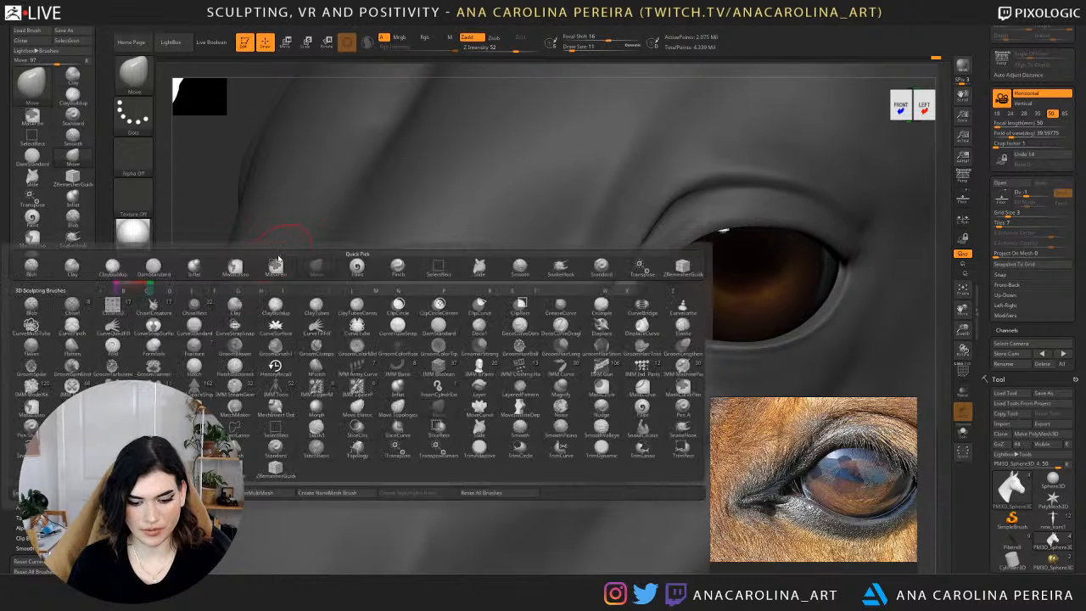
key(m)
key(v)
drag(199, 231, 259, 238)
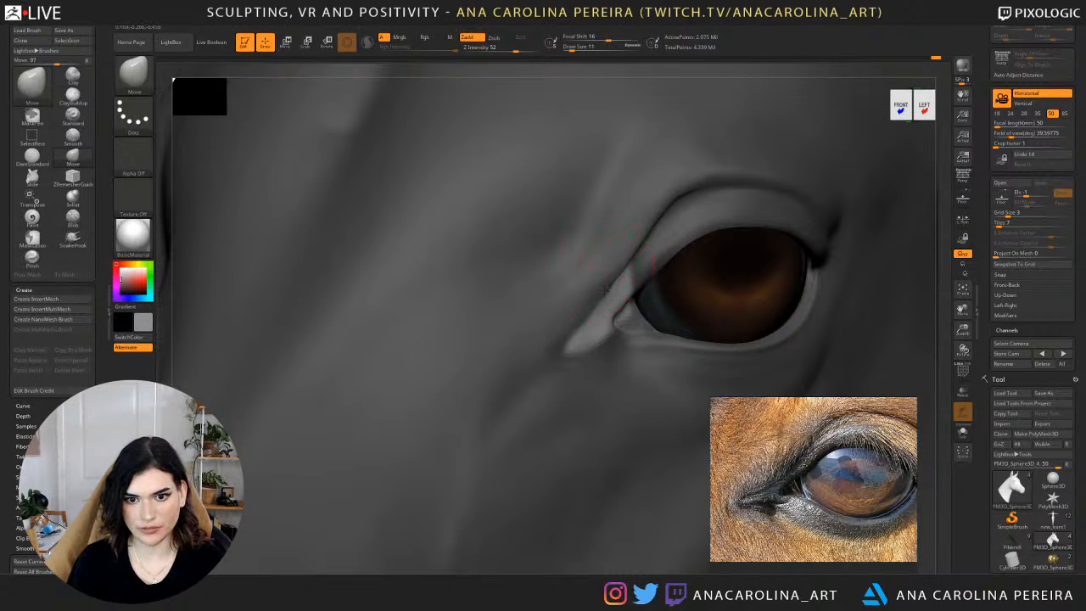
key(s)
drag(604, 293, 609, 292)
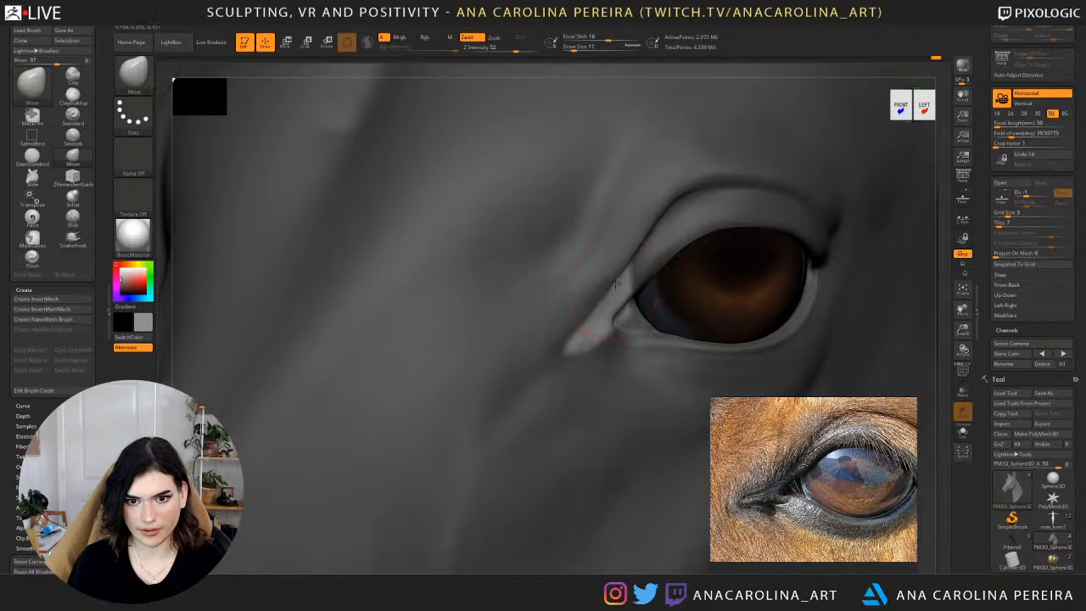
key(space)
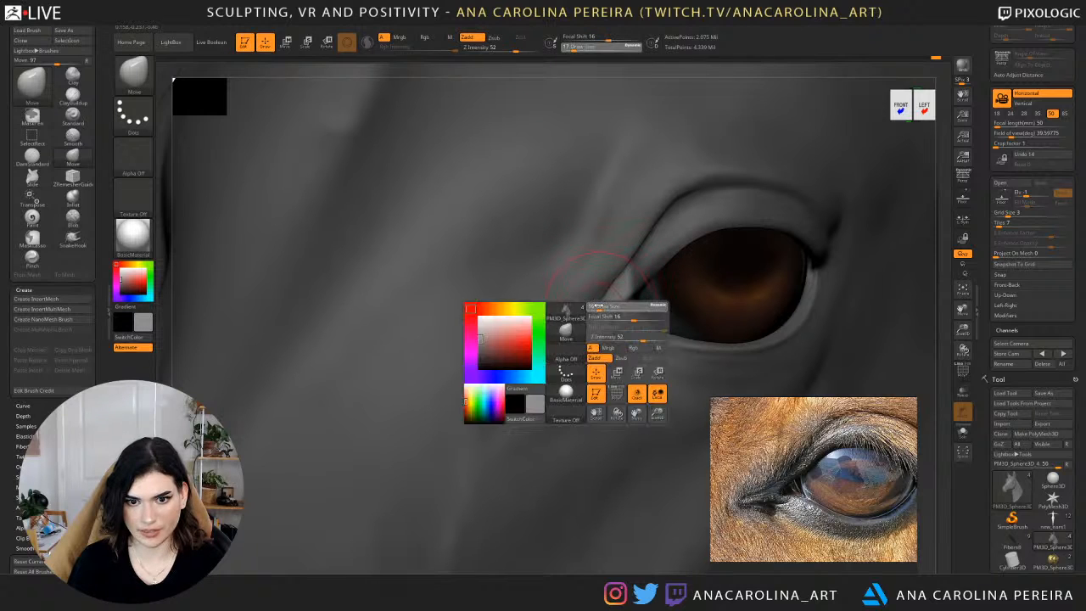
key(space)
mouse_move(591, 313)
mouse_down()
mouse_move(615, 293)
mouse_move(606, 295)
mouse_move(610, 327)
mouse_up()
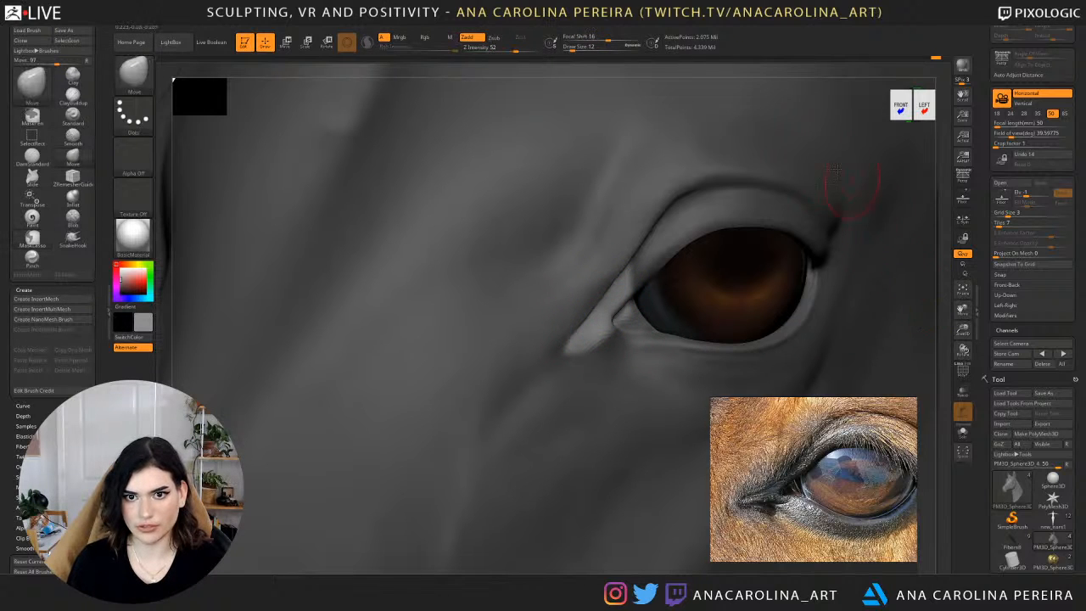
Invert the mask to protect the inner corner strip and move the surrounding skin against it.
alt+drag(931, 223, 925, 199)
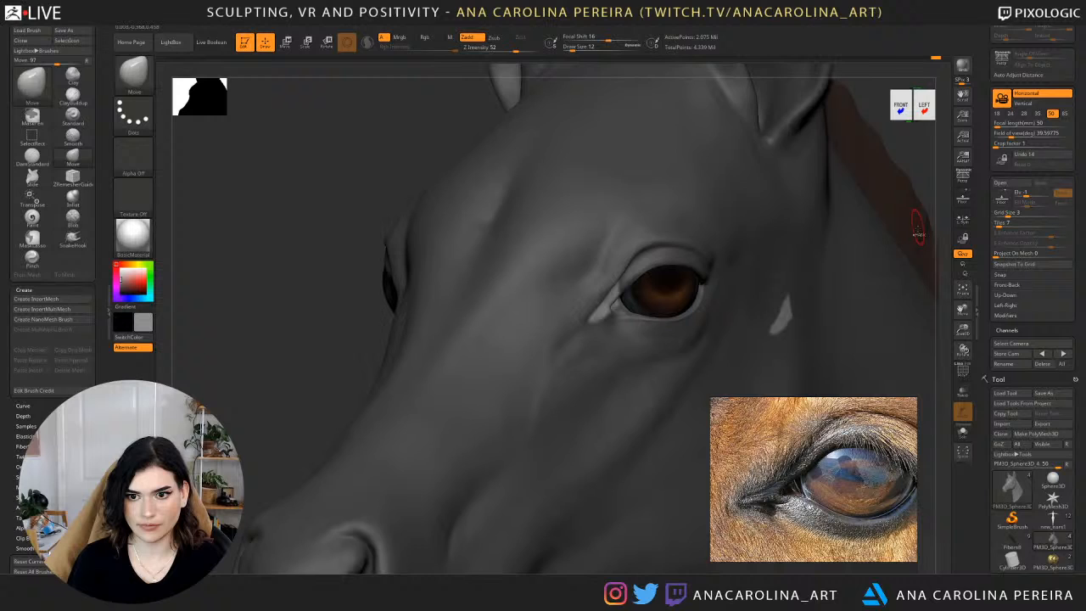
ctrl+click(934, 159)
alt+drag(930, 145, 930, 208)
drag(602, 294, 602, 293)
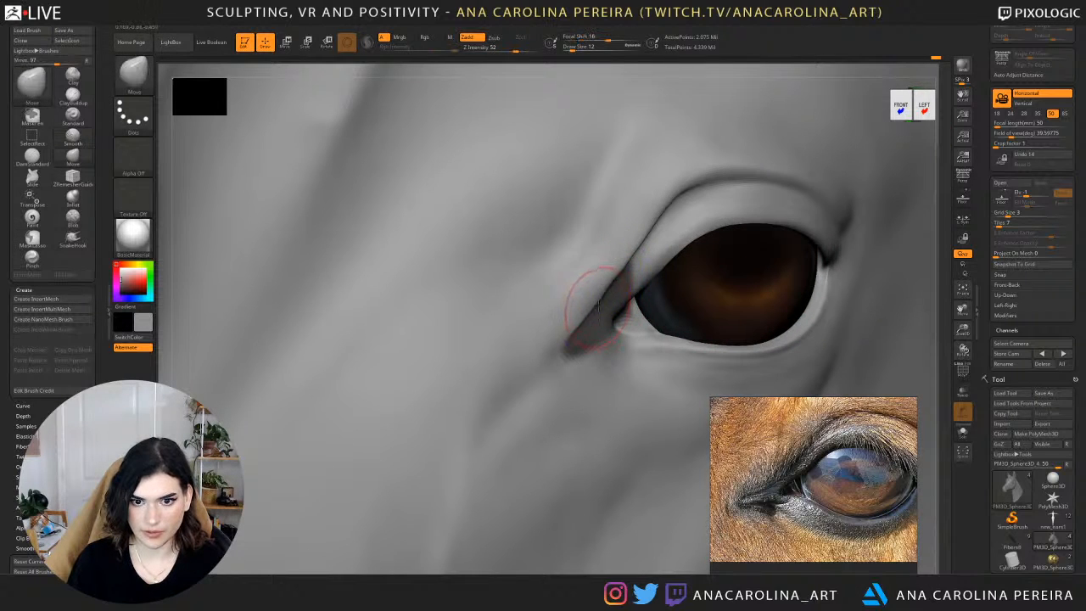
Clear the mask and check the reshaped eye corners from both sides of the head.
alt+drag(942, 230, 881, 169)
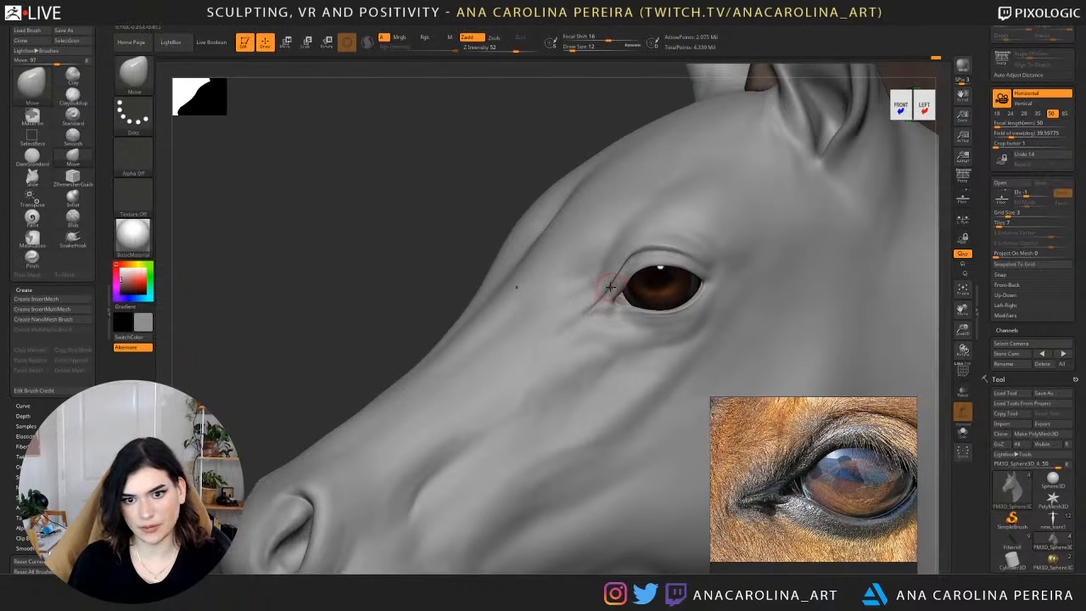
alt+drag(349, 326, 466, 299)
drag(402, 285, 623, 262)
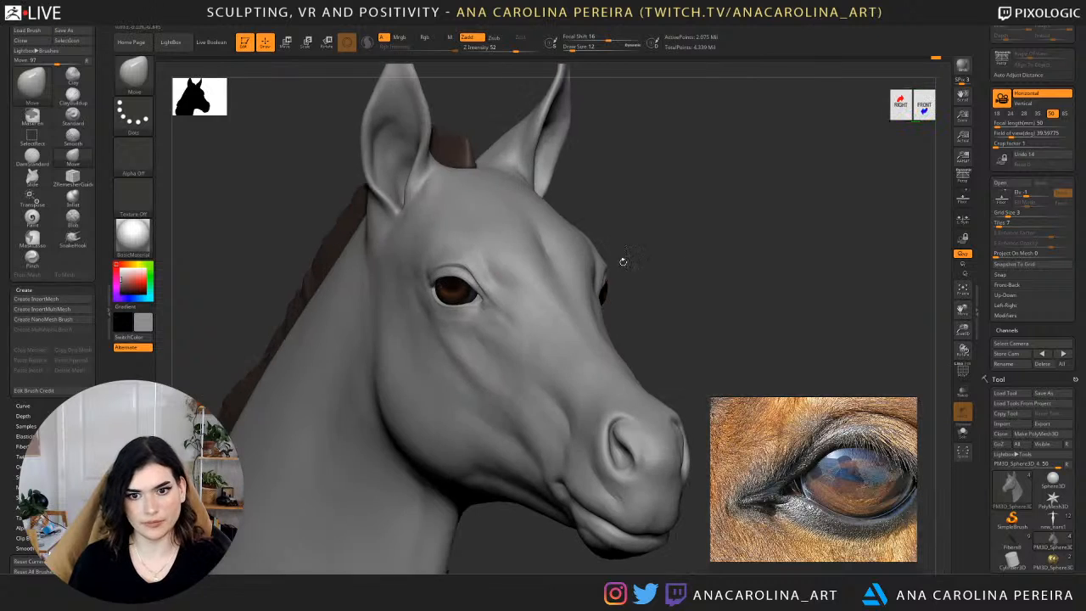
drag(921, 264, 706, 280)
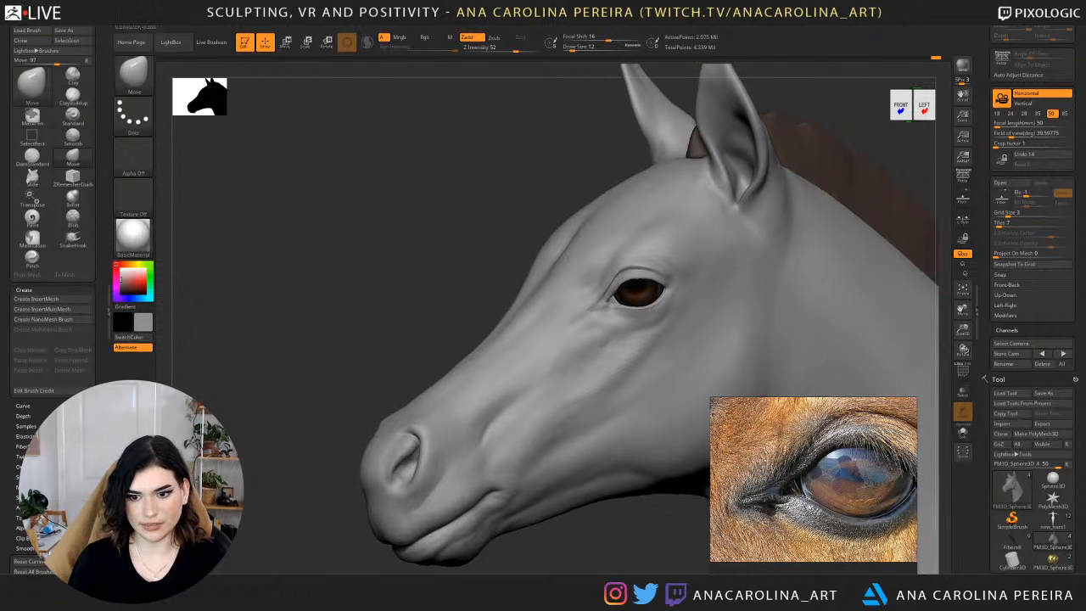
Lasso-mask the skin around the tear duct and along the inner lower eyelid, undoing the last mask change.
alt+drag(599, 552, 464, 562)
alt+drag(279, 182, 286, 250)
mouse_move(481, 235)
ctrl+mouse_down()
mouse_move(432, 290)
mouse_move(495, 272)
ctrl+mouse_up()
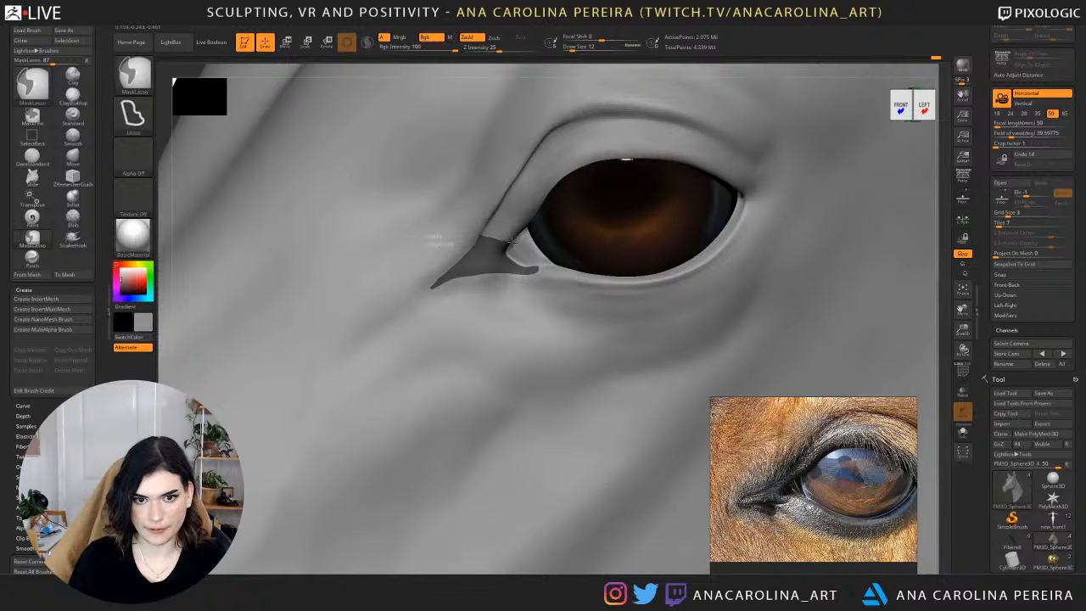
mouse_move(510, 240)
ctrl+mouse_down()
mouse_move(513, 266)
mouse_move(561, 264)
mouse_move(564, 283)
mouse_move(490, 280)
mouse_move(484, 265)
ctrl+mouse_up()
key(ctrl)
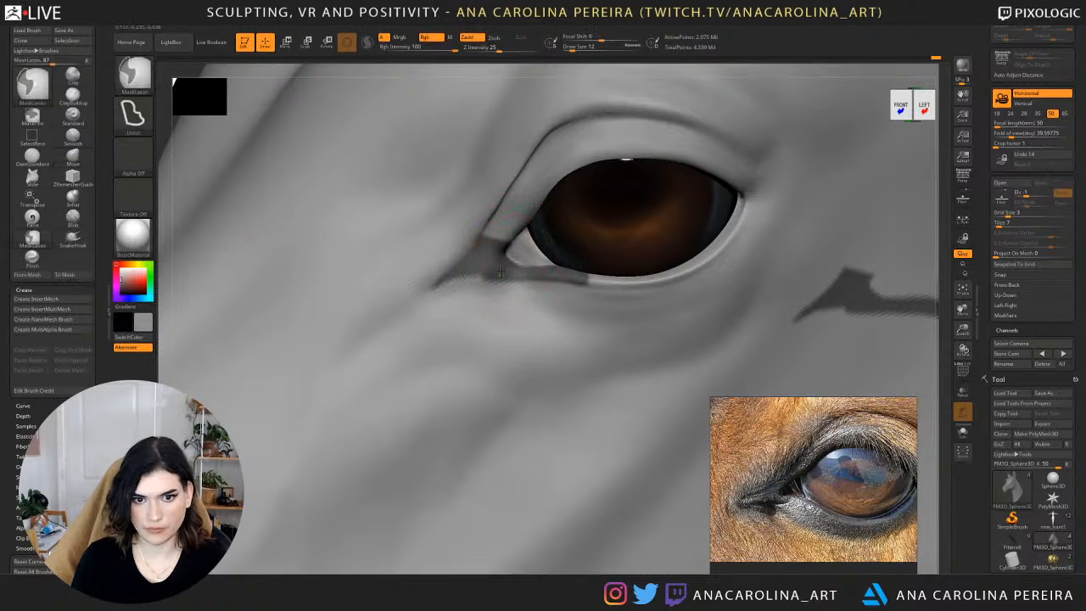
ctrl+click(497, 274)
key(ctrl+z)
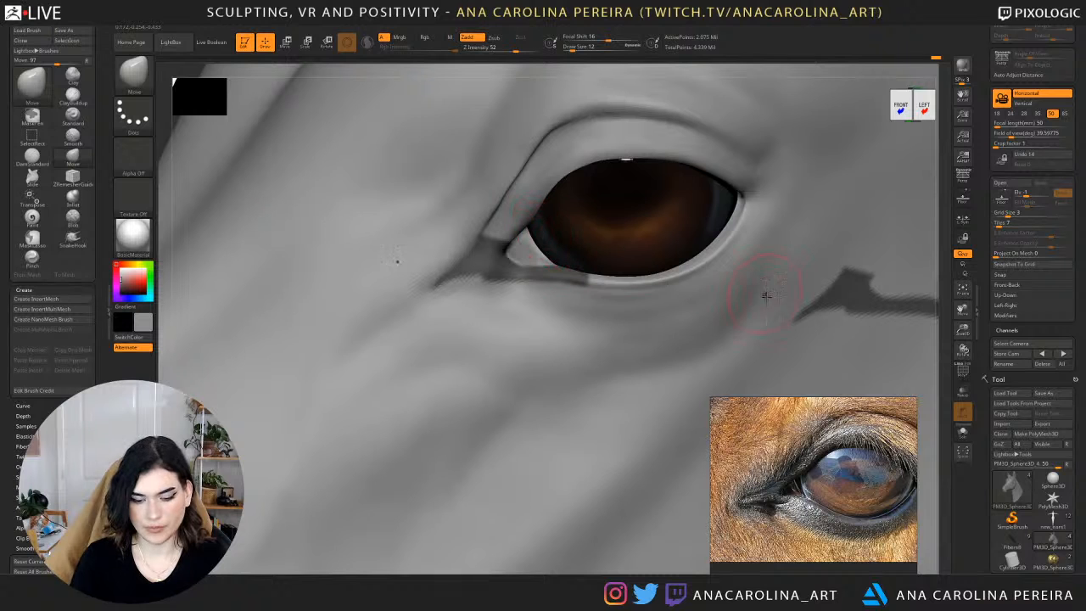
Reshape the unmasked tear duct and inner eye corner with the Move brush at draw sizes 4 and 8.
key(b)
drag(942, 294, 939, 212)
key(space)
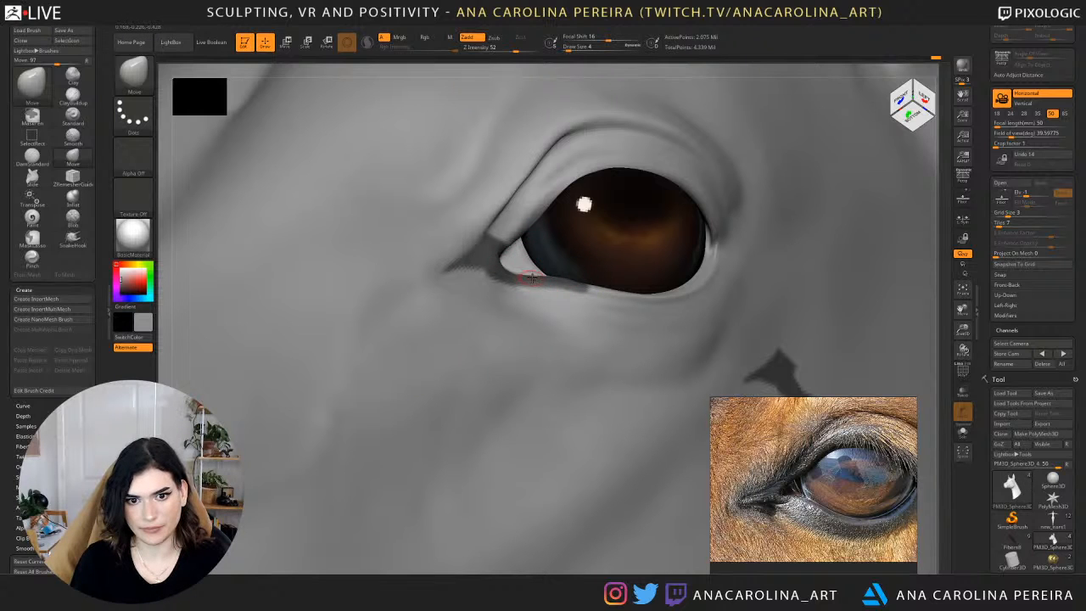
key(space)
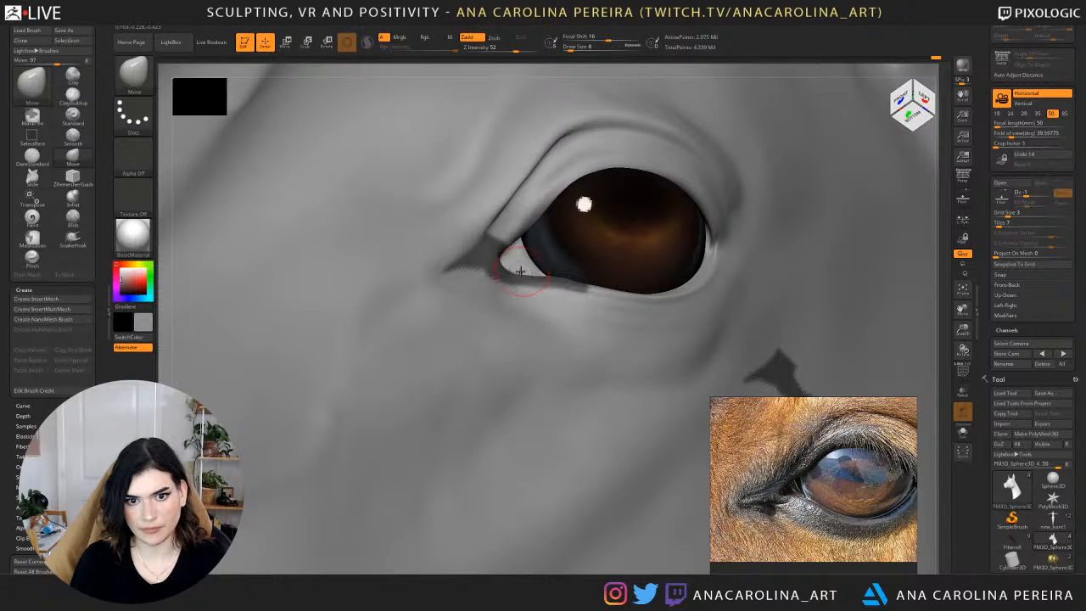
drag(949, 243, 755, 273)
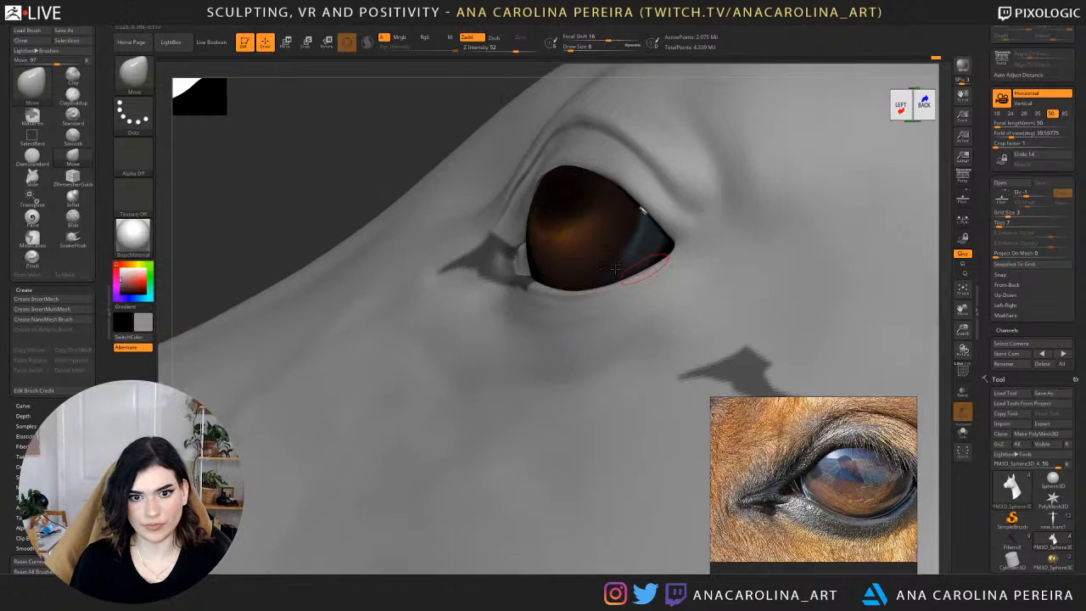
drag(419, 191, 451, 191)
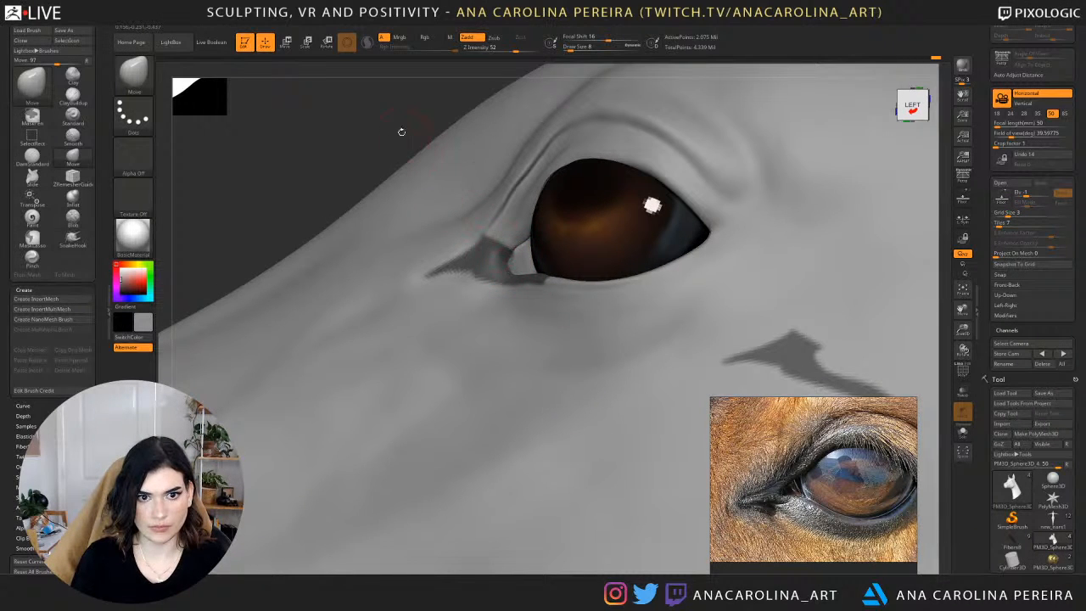
mouse_move(401, 132)
mouse_down()
mouse_move(403, 160)
mouse_move(538, 288)
mouse_up()
Push the unmasked skin beneath the tear duct and inner lower eyelid into shape with the Move brush at draw size 9.
key(space)
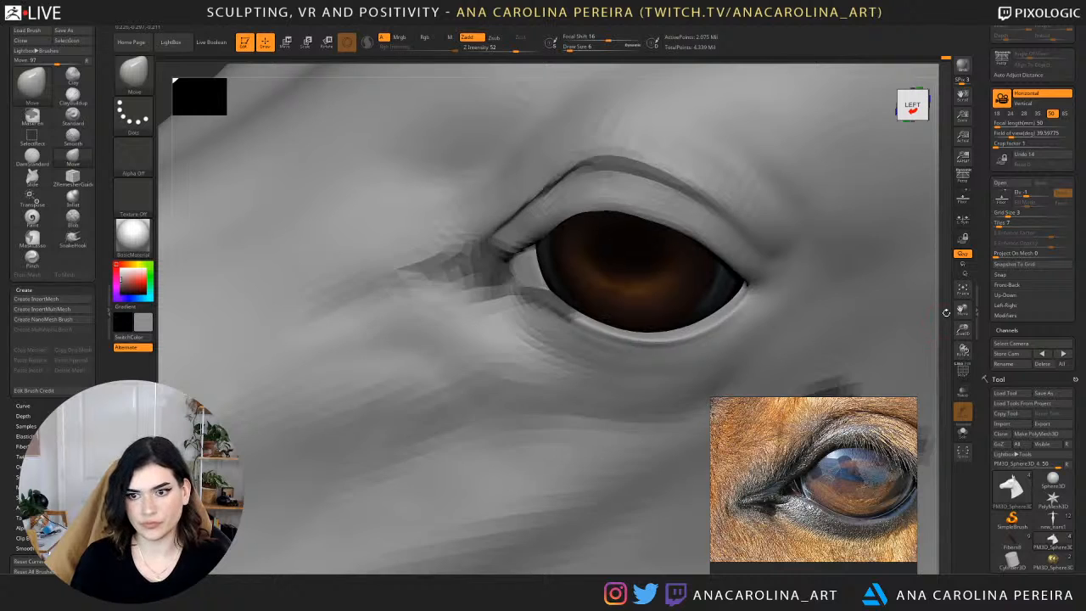
alt+drag(949, 319, 933, 282)
drag(952, 283, 883, 254)
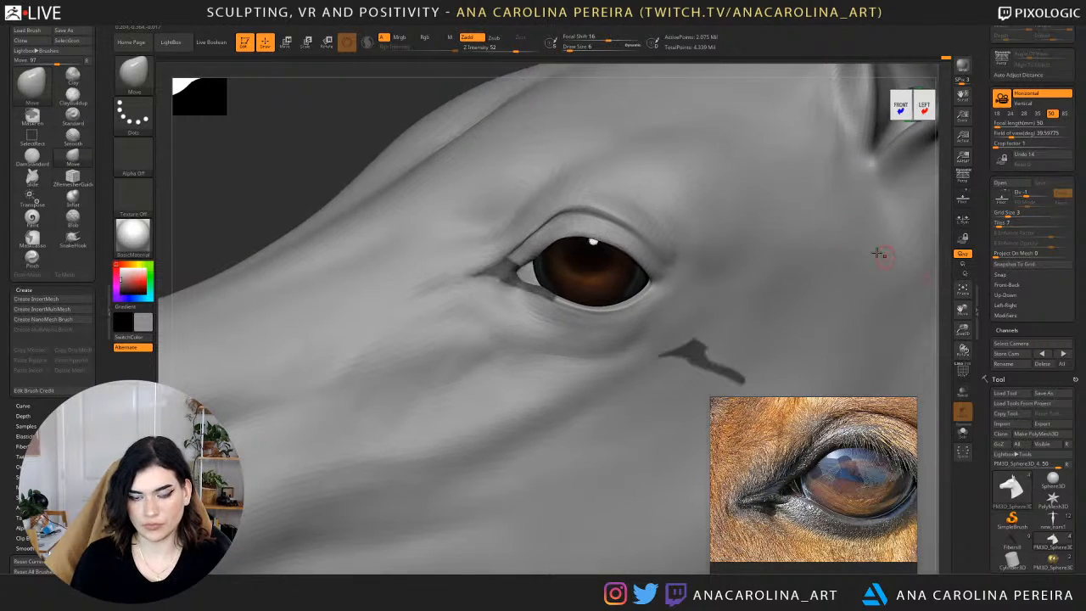
mouse_move(366, 146)
mouse_down()
mouse_move(345, 131)
mouse_move(385, 248)
mouse_up()
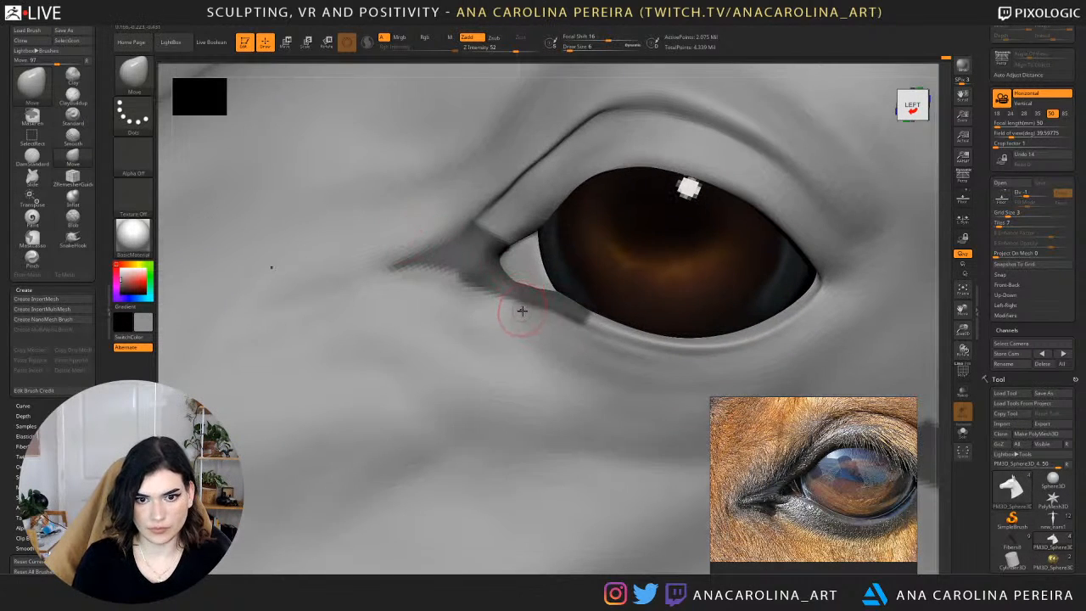
key(s)
mouse_move(523, 309)
mouse_down()
mouse_move(539, 305)
mouse_move(526, 310)
mouse_up()
key(space)
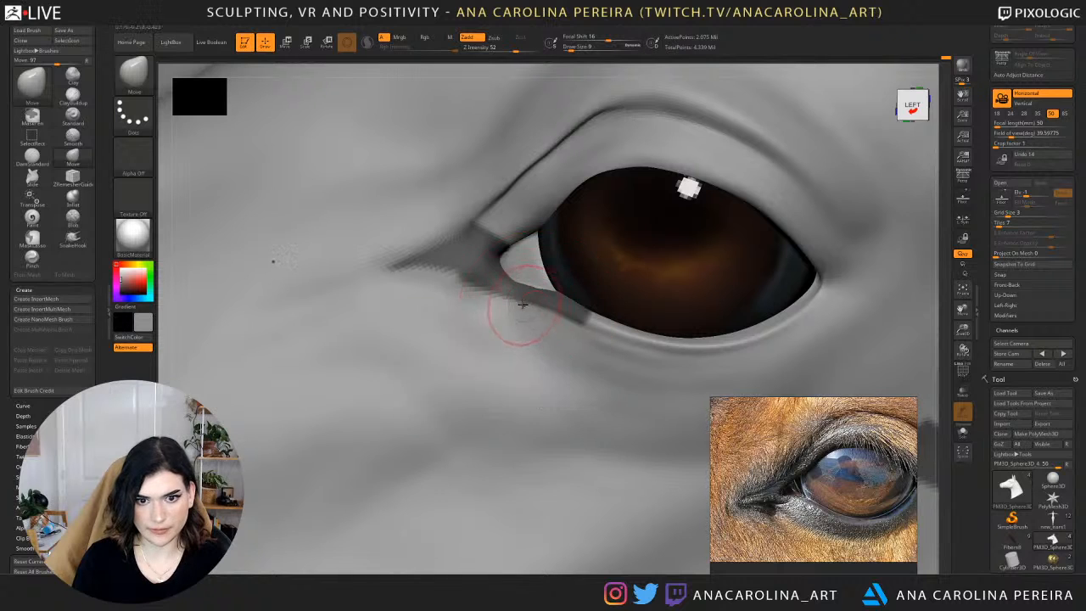
drag(451, 69, 401, 84)
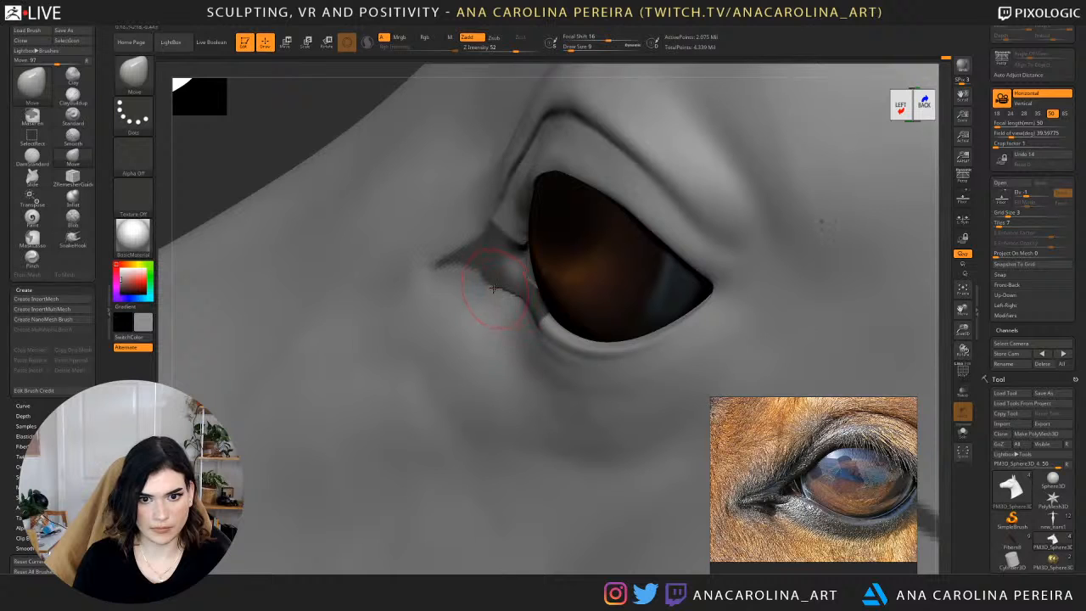
shift+drag(514, 320, 507, 290)
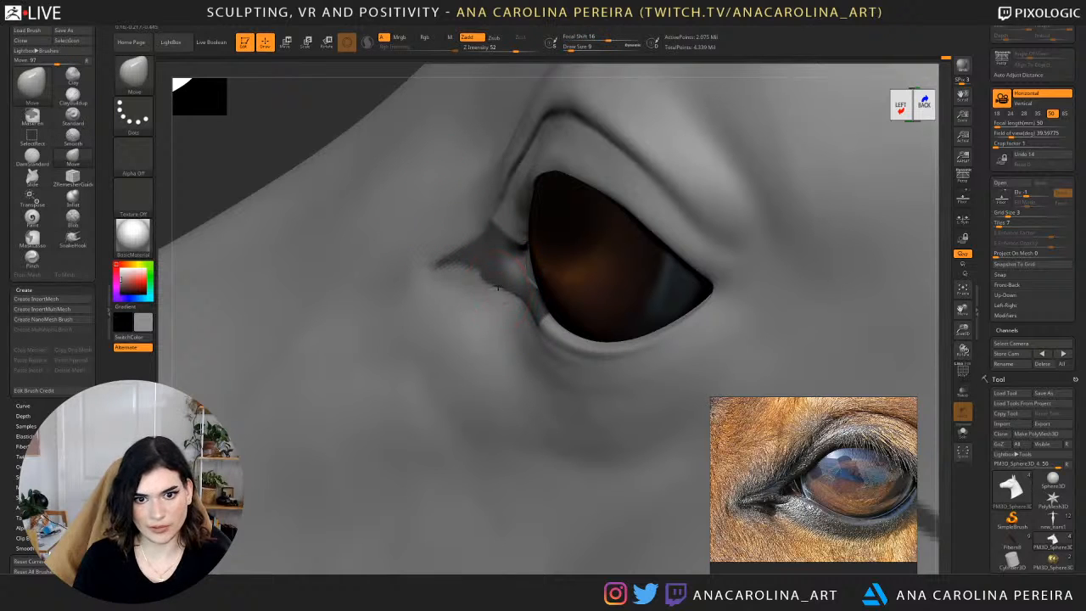
Invert the mask to adjust the tear duct and inner lower eyelid against the surrounding skin, and clear the mask.
ctrl+click(341, 92)
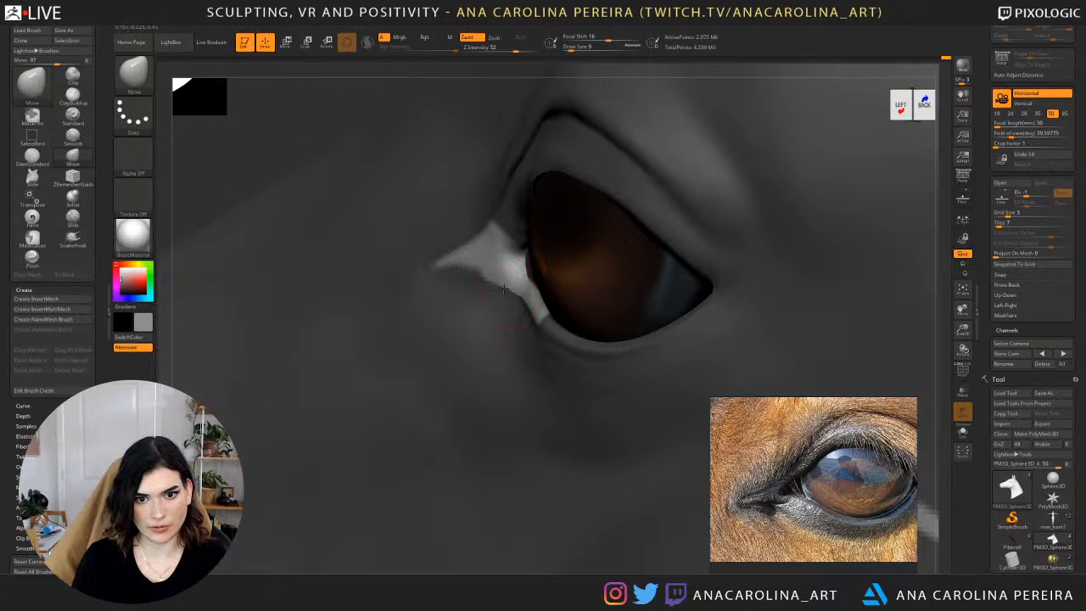
shift+drag(513, 299, 529, 315)
mouse_move(339, 104)
alt+mouse_down()
mouse_move(303, 90)
mouse_move(350, 161)
mouse_move(472, 185)
alt+mouse_up()
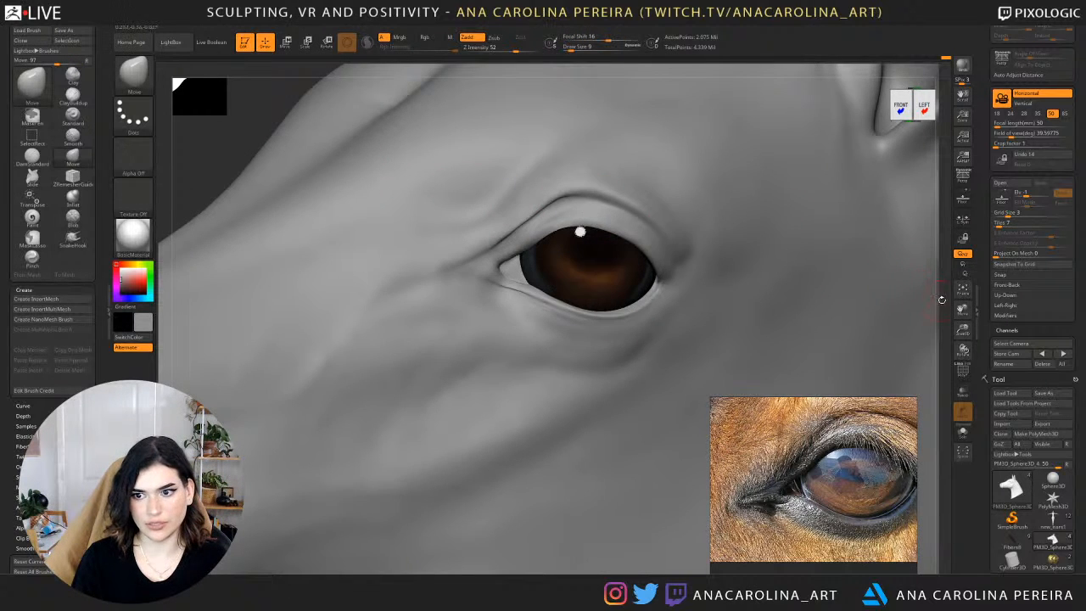
Smooth the lower eyelid edge where it meets the inner eye corner.
alt+drag(937, 260, 862, 110)
mouse_move(713, 255)
mouse_down()
mouse_move(831, 266)
mouse_move(703, 254)
mouse_move(722, 314)
mouse_move(869, 240)
mouse_move(812, 350)
mouse_up()
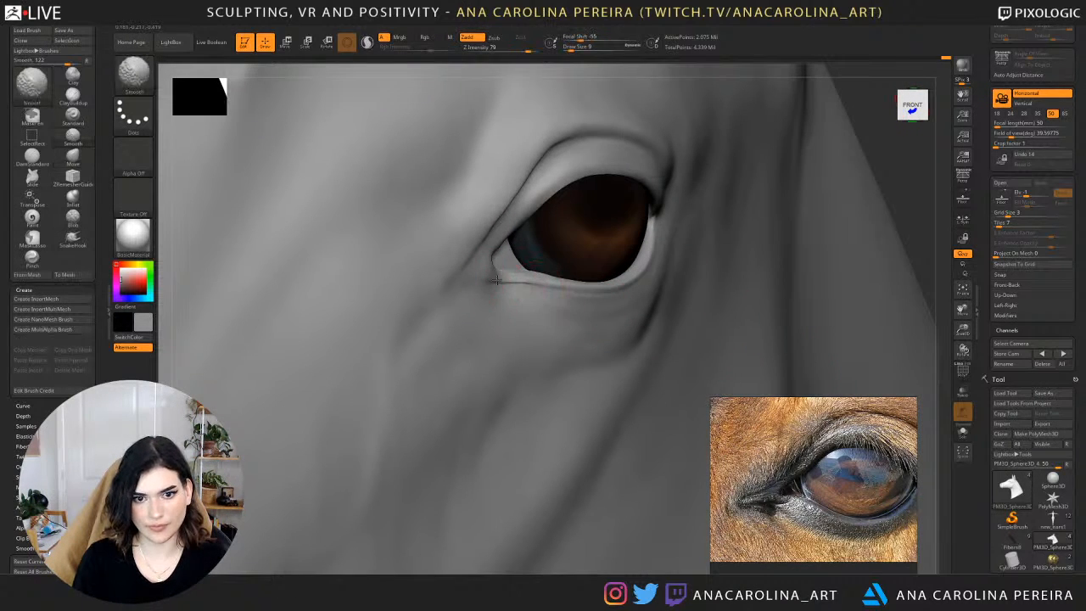
mouse_move(919, 176)
mouse_down()
mouse_move(902, 182)
mouse_move(931, 173)
mouse_up()
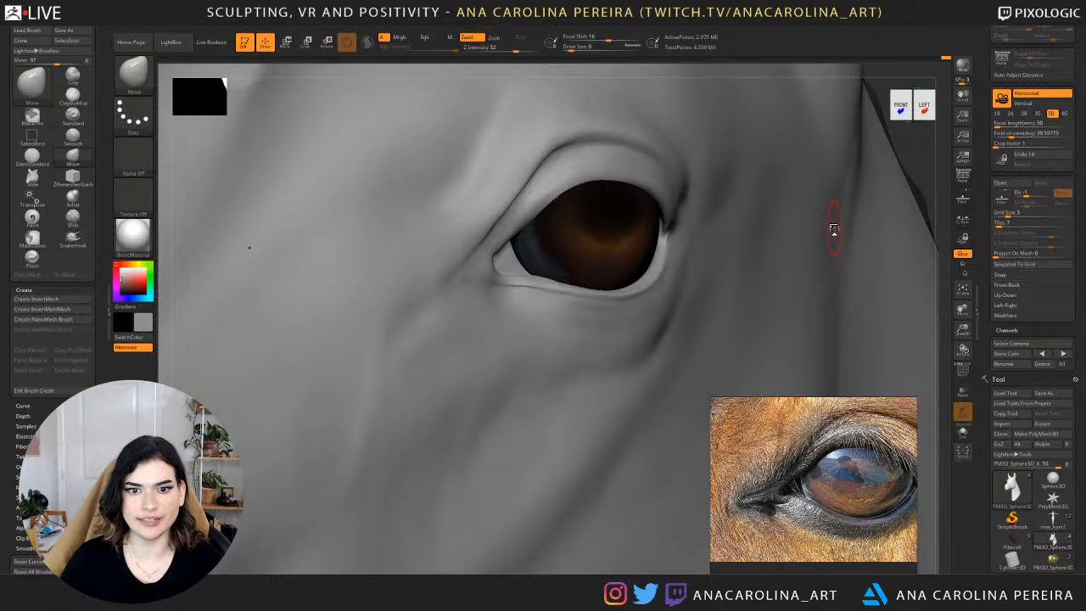
drag(913, 163, 908, 213)
Lower the head's subdivision level and adjust the lower eyelid near the inner corner with the Move brush at draw size 11.
key(b)
key(m)
key(v)
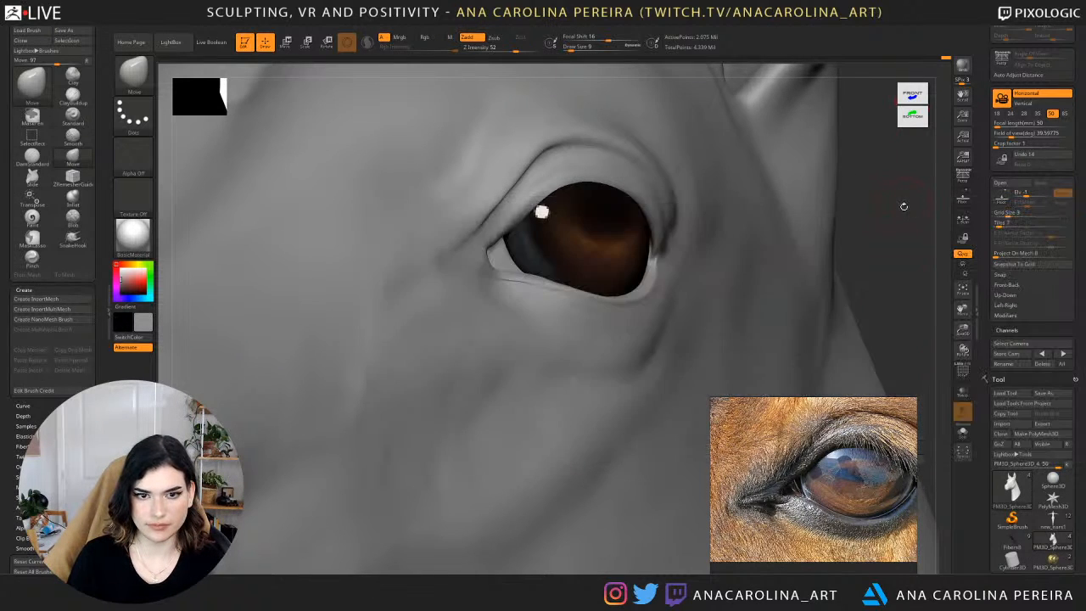
drag(922, 459, 901, 418)
key(space)
drag(489, 222, 492, 223)
key(shift+d)
key(space)
key(shift+d)
key(space)
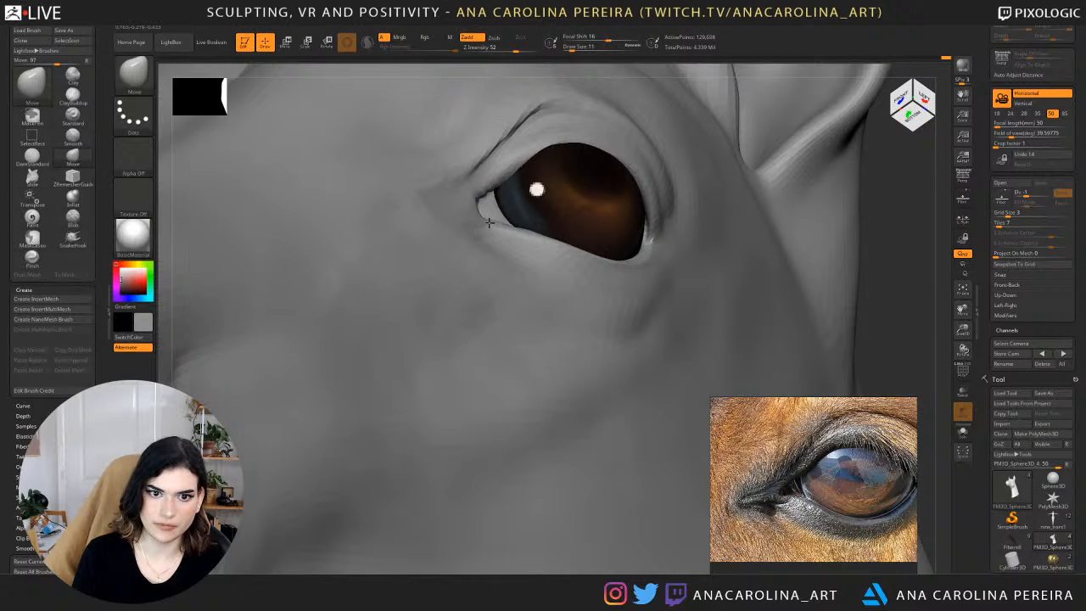
Return the head to its highest subdivision level and check the eyes from below, the front and both sides.
drag(879, 247, 932, 232)
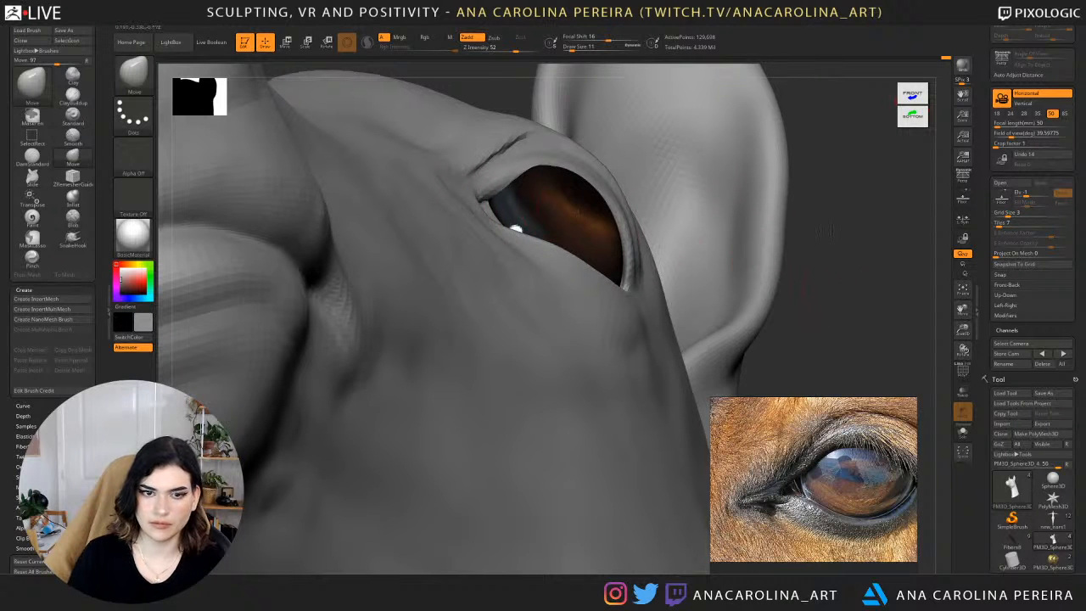
mouse_move(811, 276)
alt+mouse_down()
mouse_move(807, 223)
mouse_move(807, 269)
alt+mouse_up()
drag(731, 247, 782, 251)
key(d)
key(d)
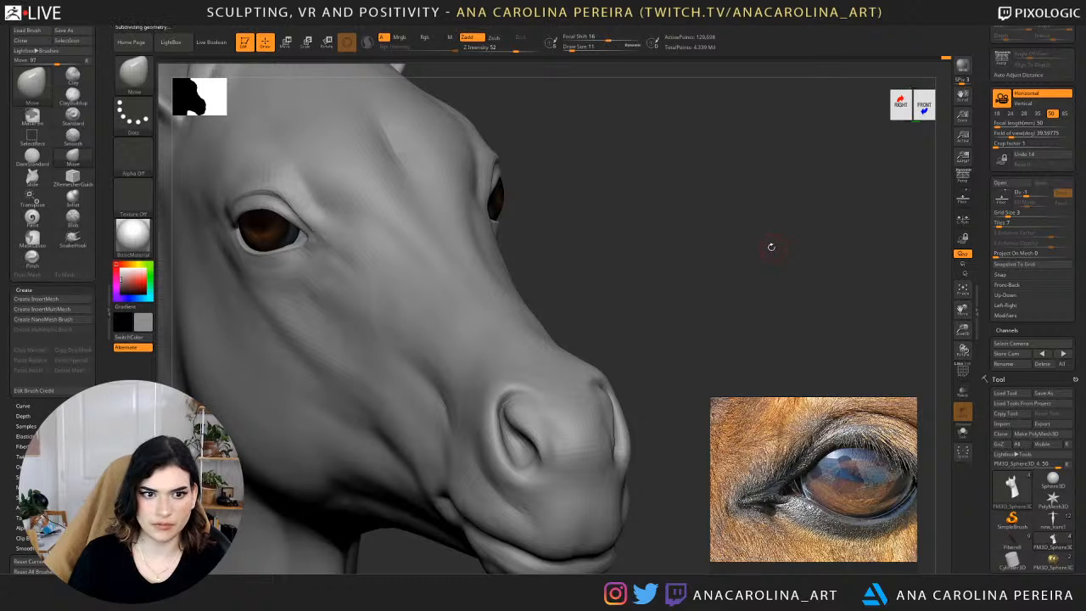
alt+drag(759, 307, 783, 239)
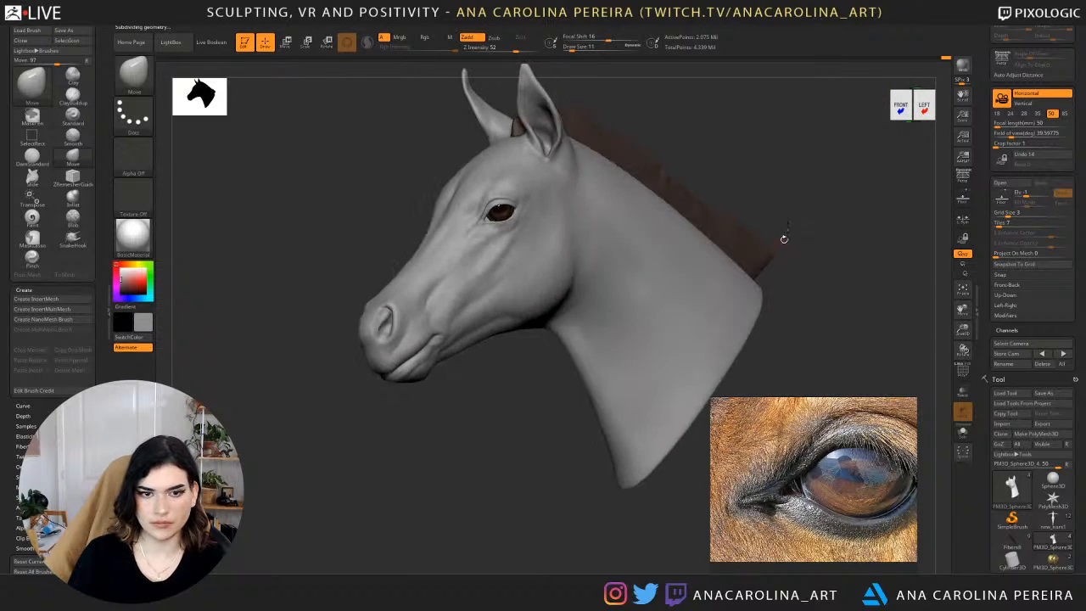
alt+drag(750, 275, 763, 329)
alt+drag(851, 148, 796, 254)
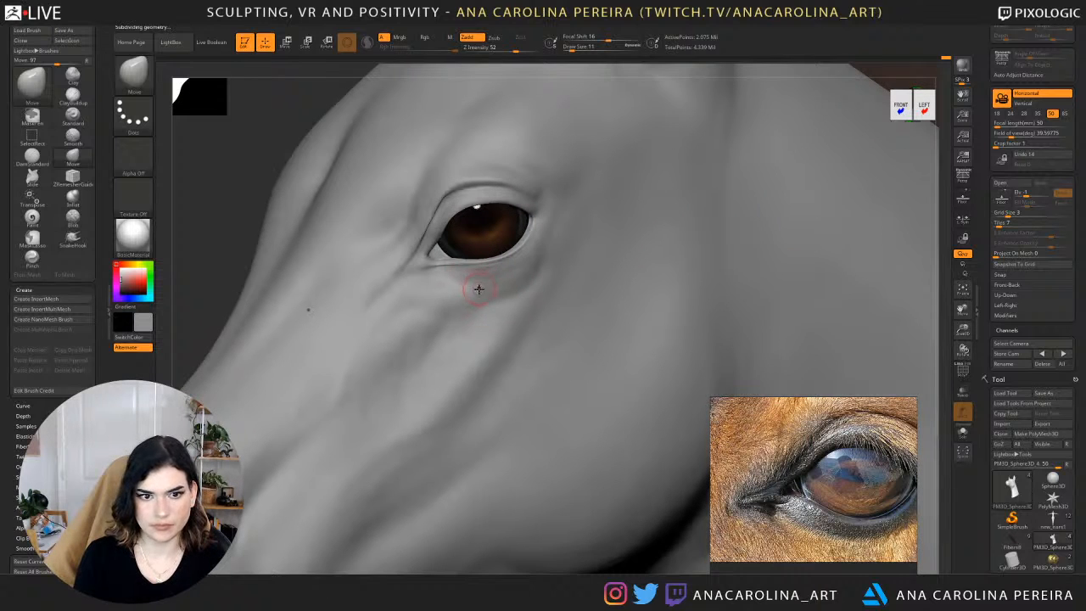
Carve the crease at the inner eye corner with the DamStandard brush at draw size 11.
key(b)
key(d)
key(s)
drag(232, 196, 432, 255)
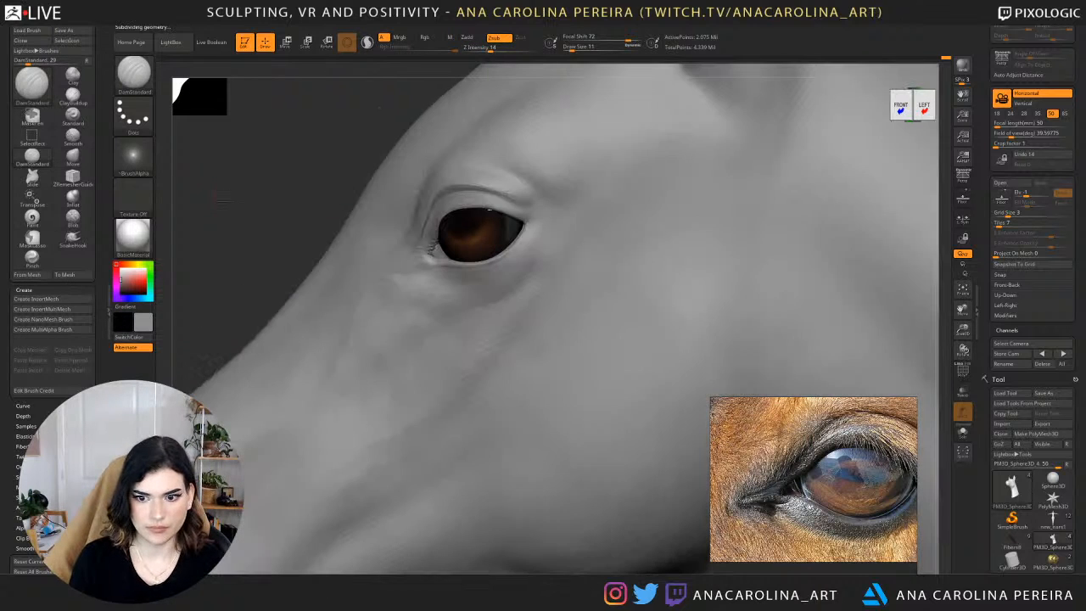
Undo the last stroke and adjust the upper eyelid fold above the inner corner with the Move brush at draw size 14.
key(b)
key(m)
key(v)
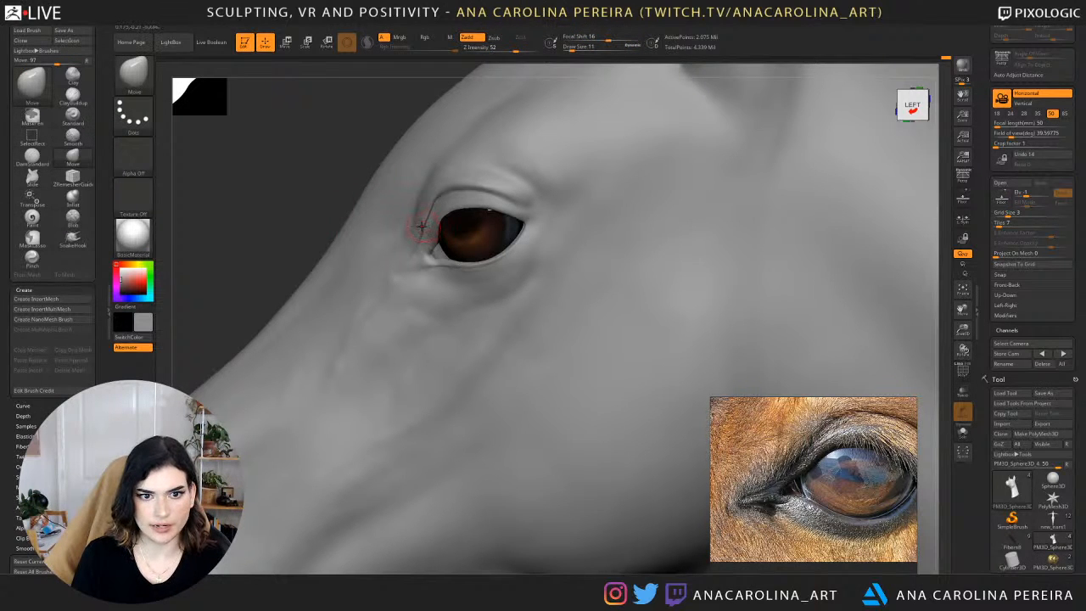
key(ctrl+z)
key(space)
drag(425, 226, 428, 227)
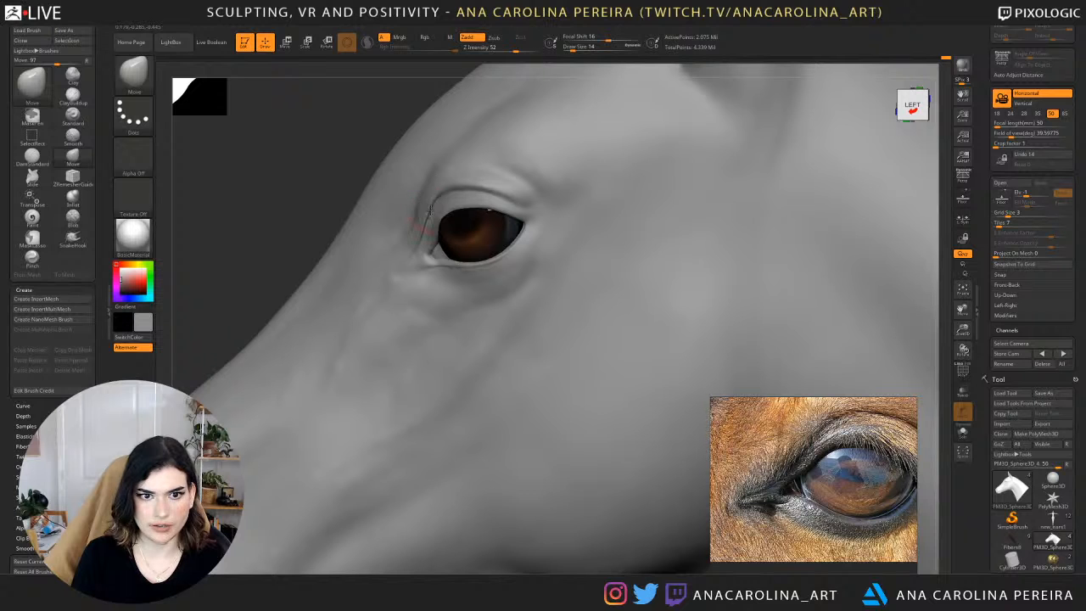
drag(327, 163, 512, 145)
alt+drag(703, 163, 587, 221)
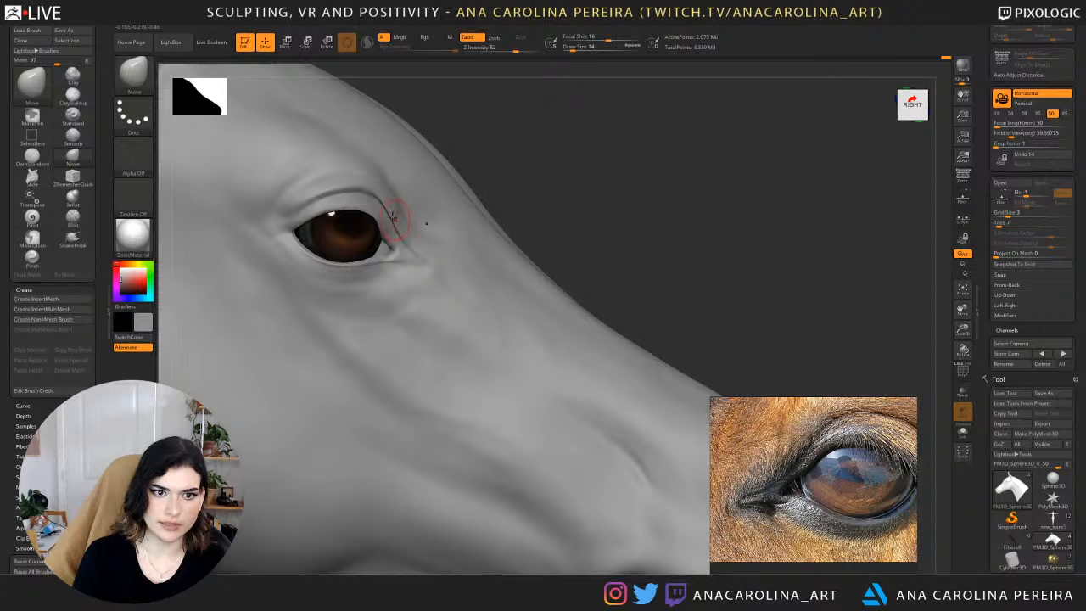
alt+drag(732, 187, 596, 116)
alt+drag(605, 73, 581, 271)
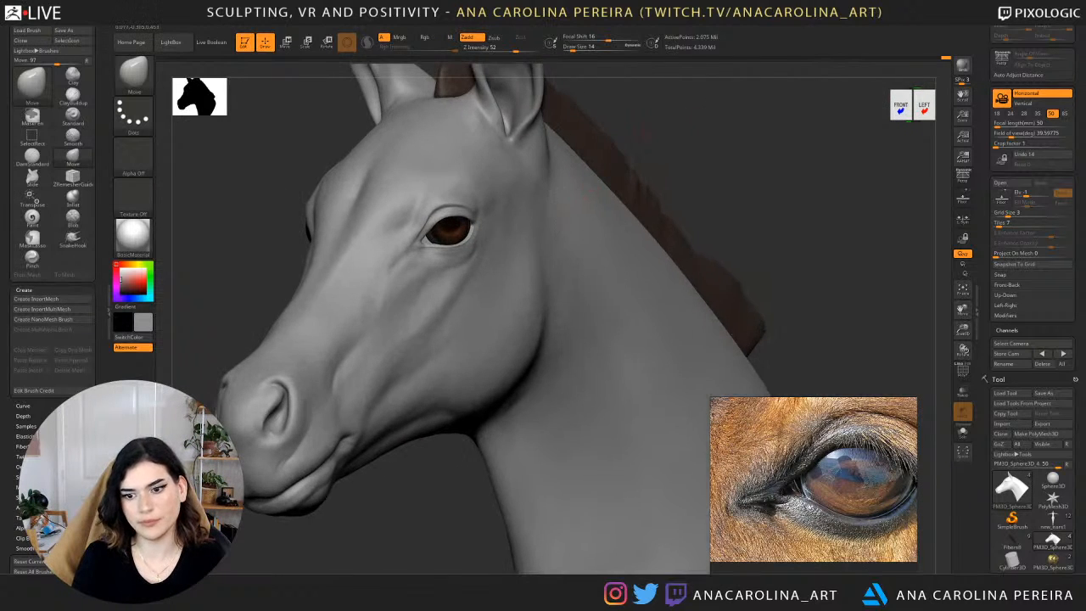
Refine the lower eyelid with the Move brush at draw size 8 and add volume beneath it with ClayBuildup.
alt+drag(728, 95, 779, 161)
key(space)
drag(444, 261, 468, 266)
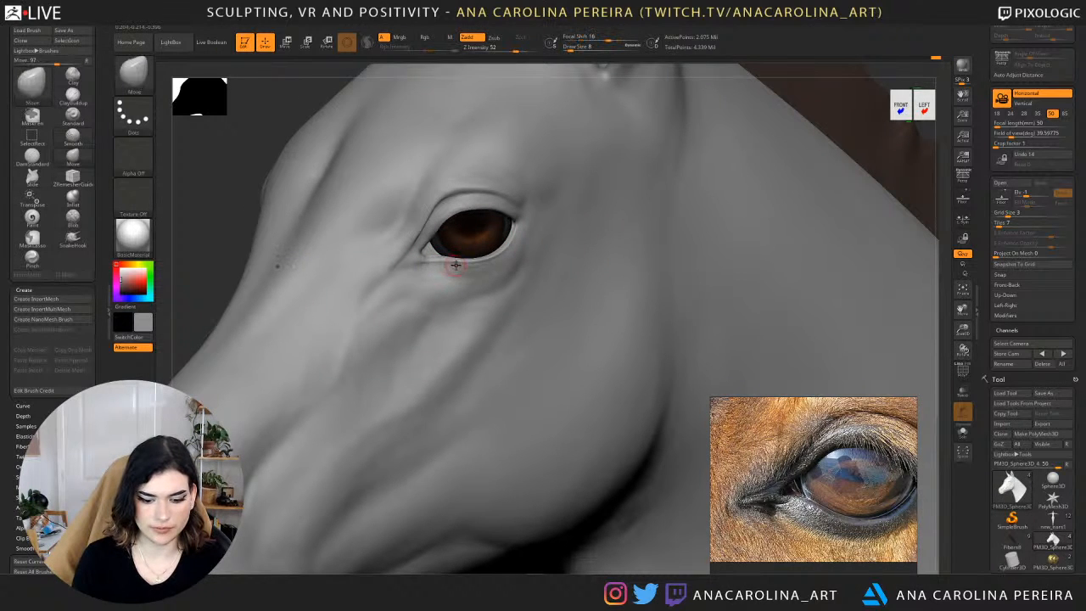
key(b)
key(c)
key(b)
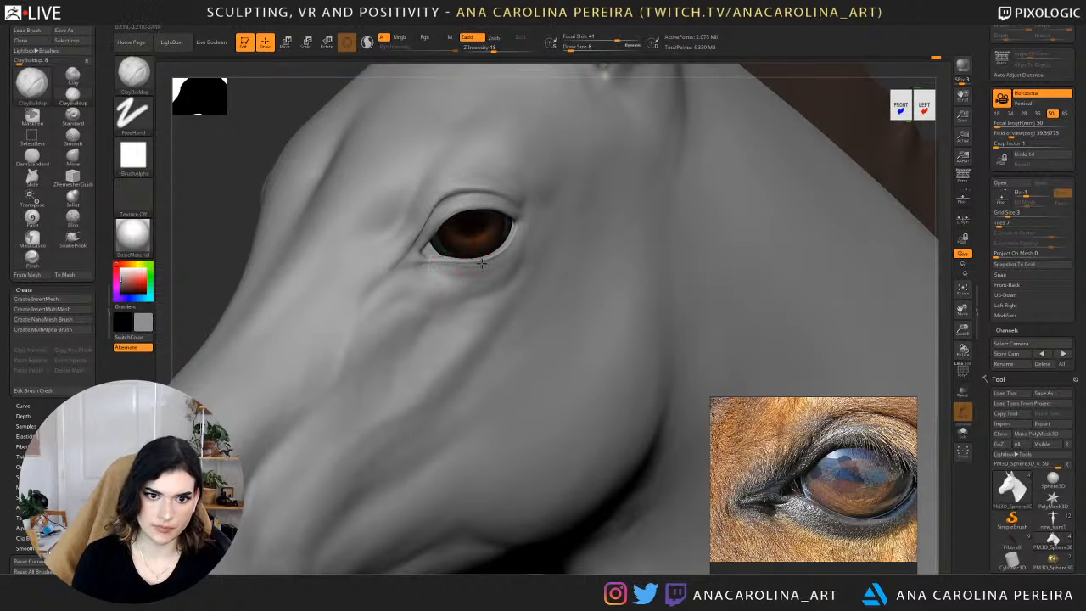
mouse_move(481, 263)
shift+mouse_down()
mouse_move(457, 259)
mouse_move(473, 266)
shift+mouse_up()
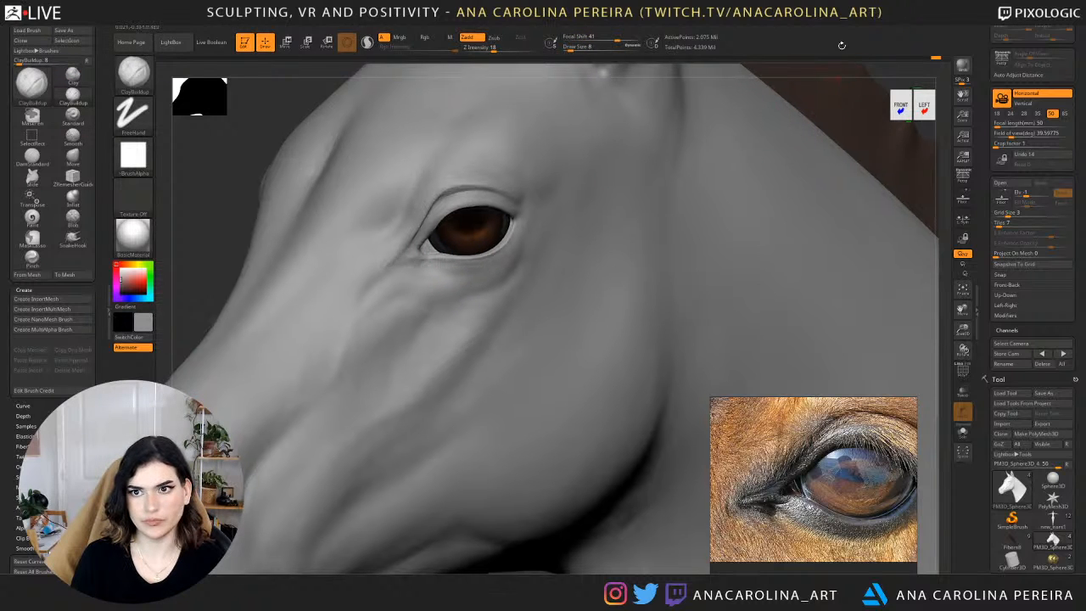
Carve a fine crease extending from the inner eye corner toward the muzzle with DamStandard at draw size 8.
key(f)
drag(876, 77, 817, 113)
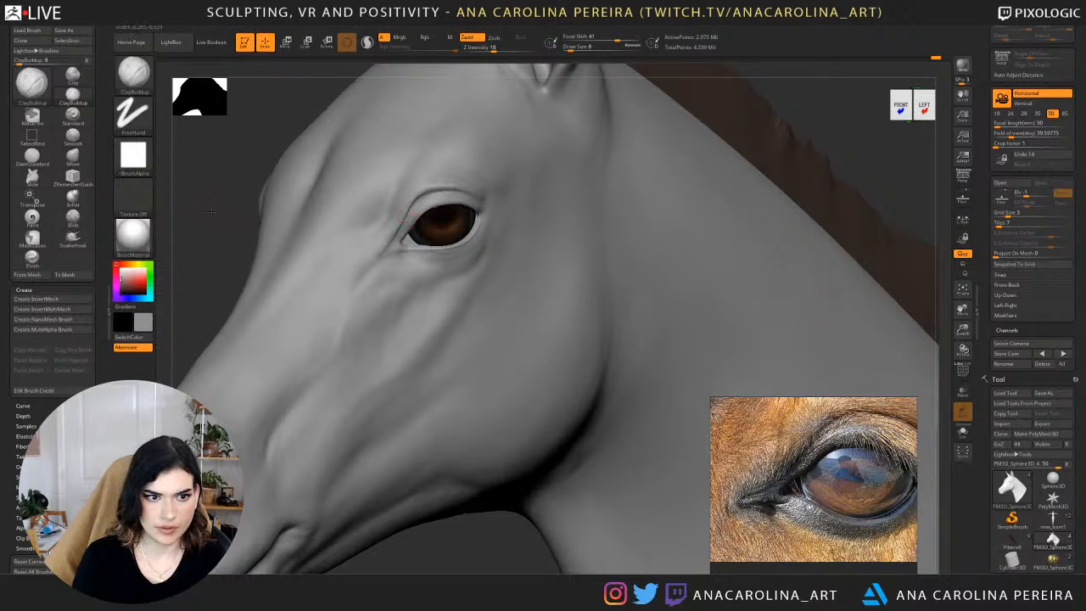
alt+drag(219, 223, 183, 274)
alt+drag(163, 409, 327, 368)
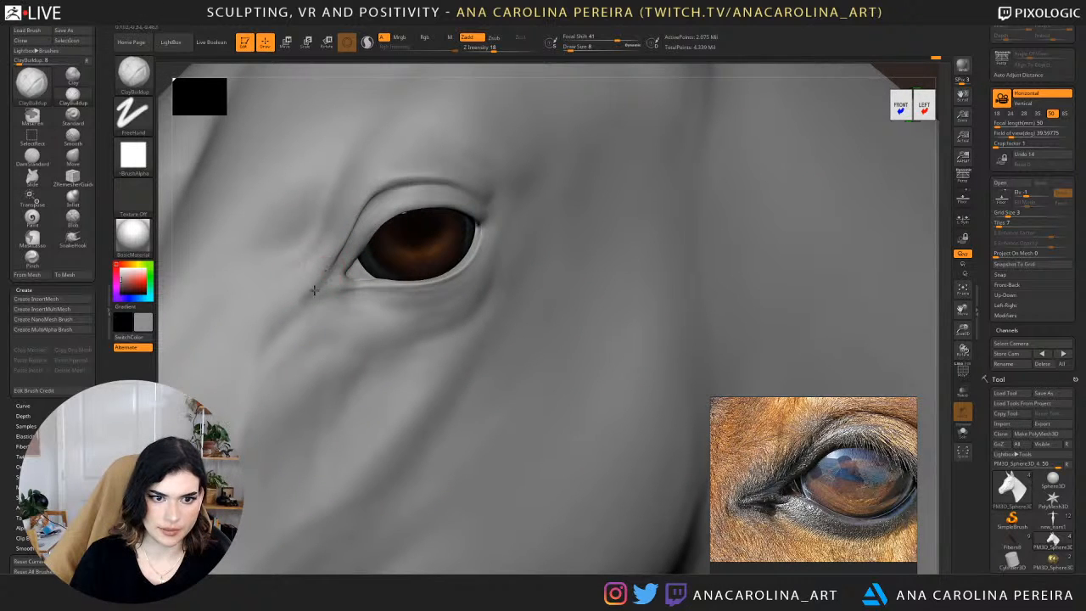
key(ctrl)
key(b)
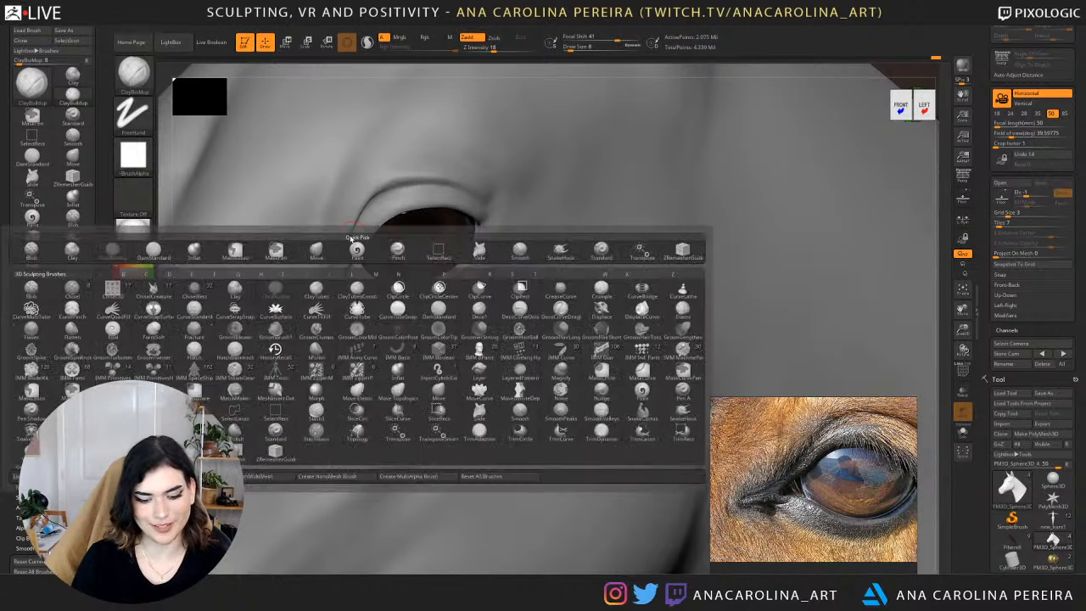
key(d)
key(s)
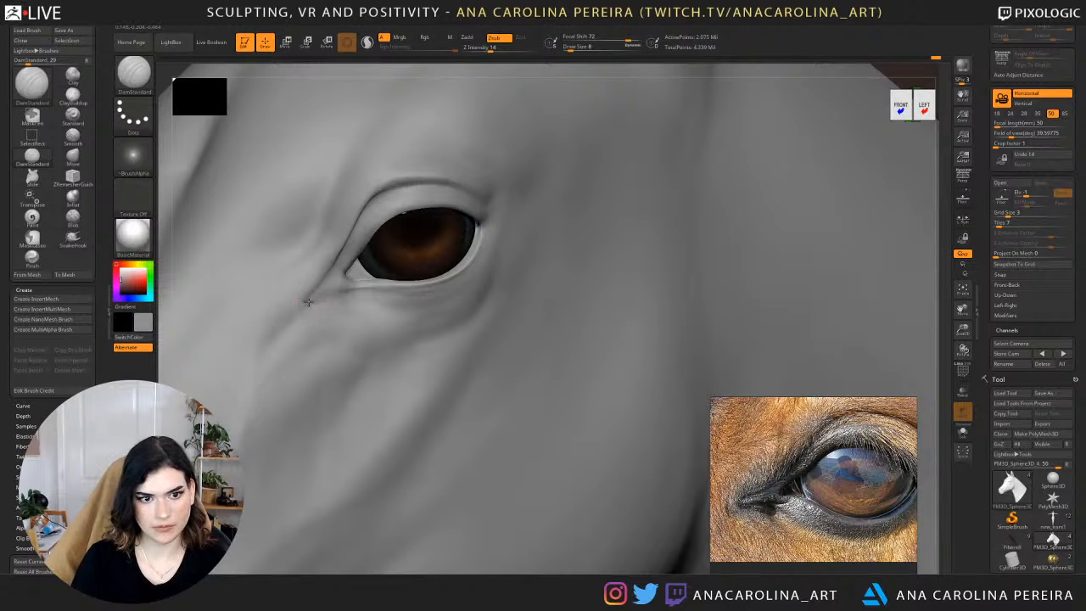
drag(319, 297, 305, 306)
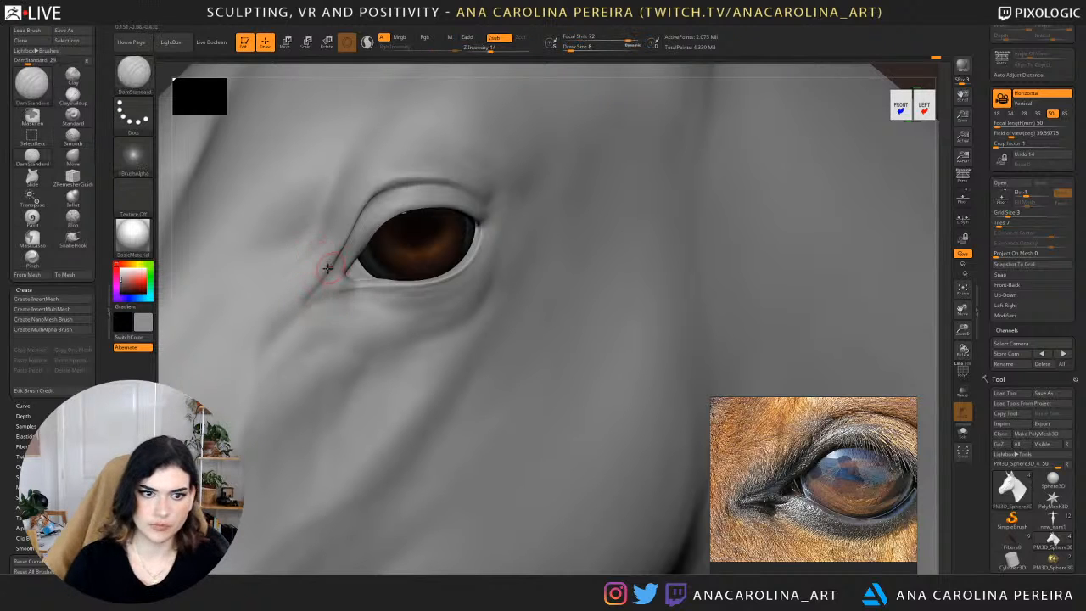
Deepen the tear duct crease in front of the inner eye corner with DamStandard at draw size 17 and soften its surroundings.
key(space)
click(348, 308)
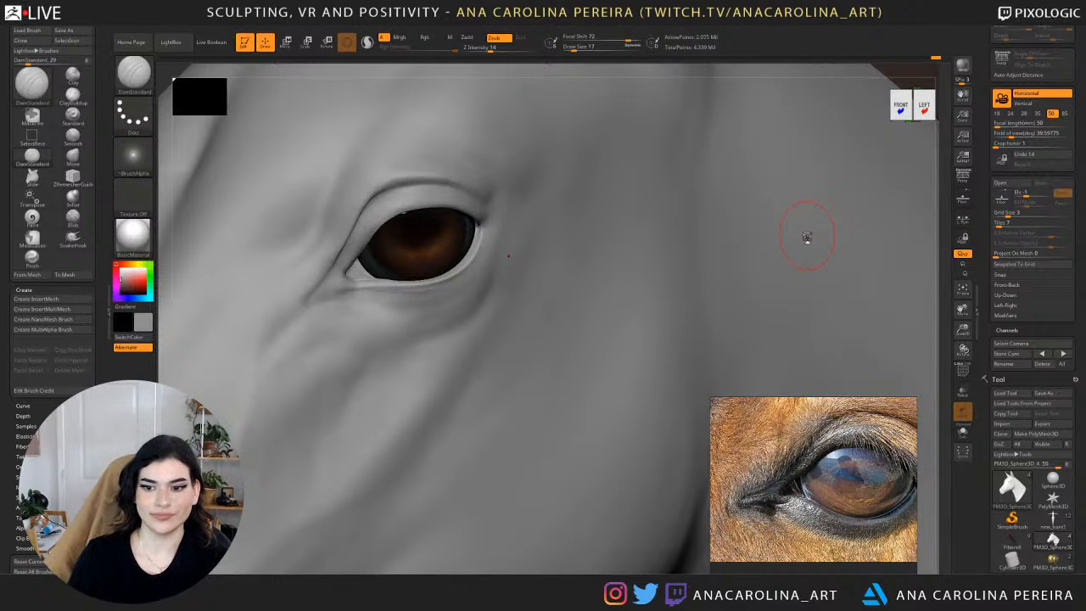
ctrl+right_drag(511, 556, 484, 407)
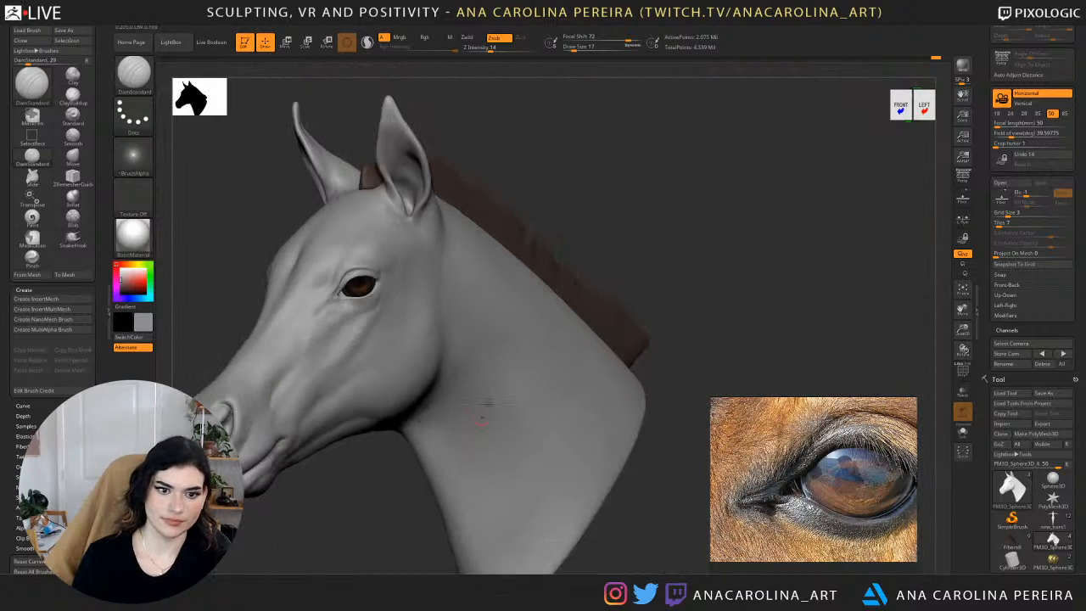
drag(628, 223, 731, 218)
ctrl+right_drag(731, 219, 506, 315)
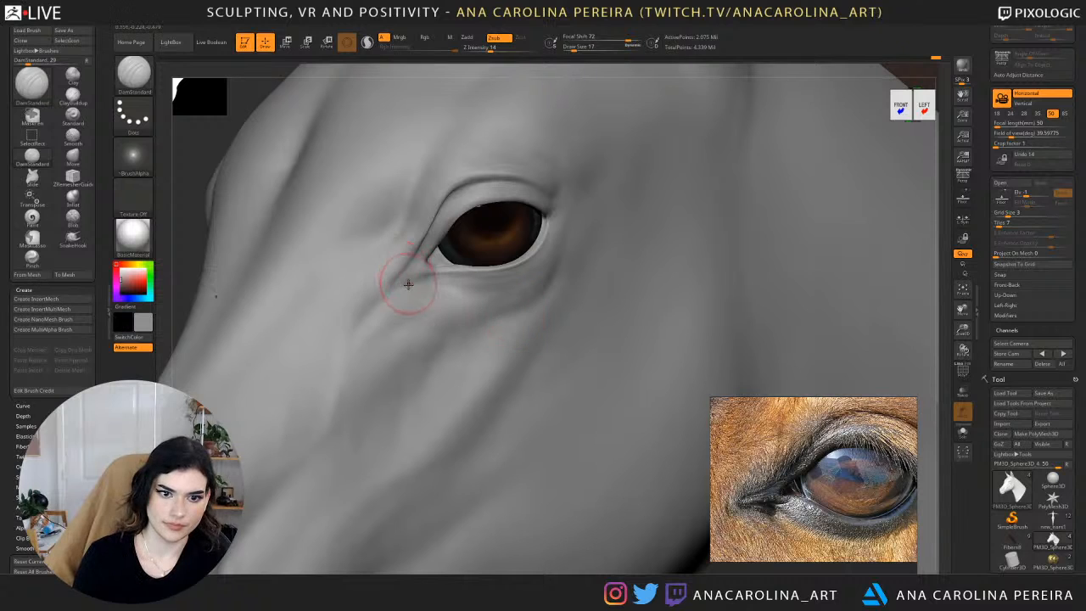
drag(408, 263, 393, 286)
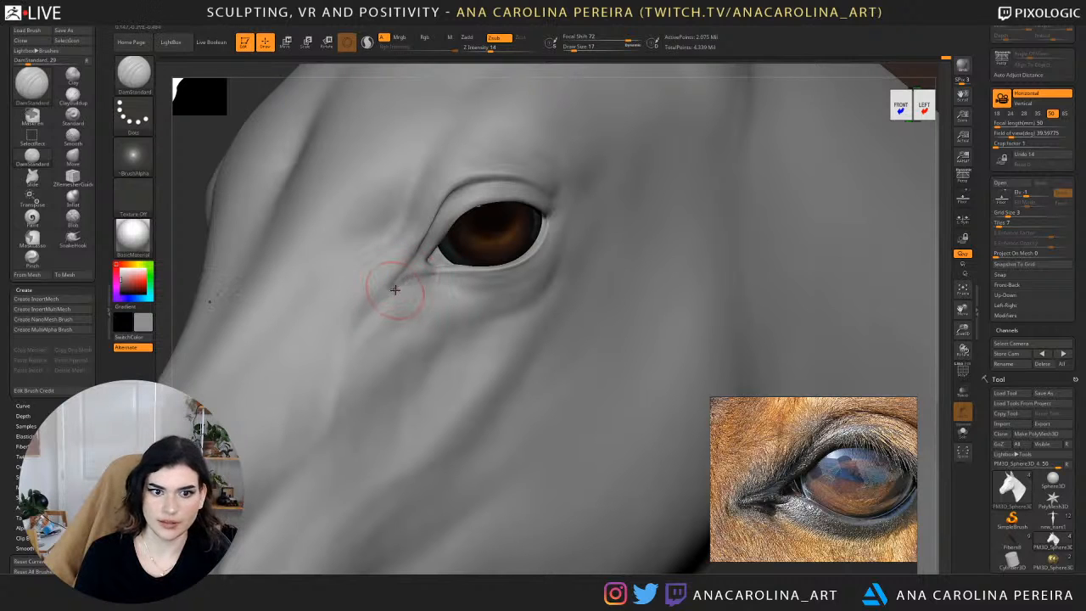
key(shift)
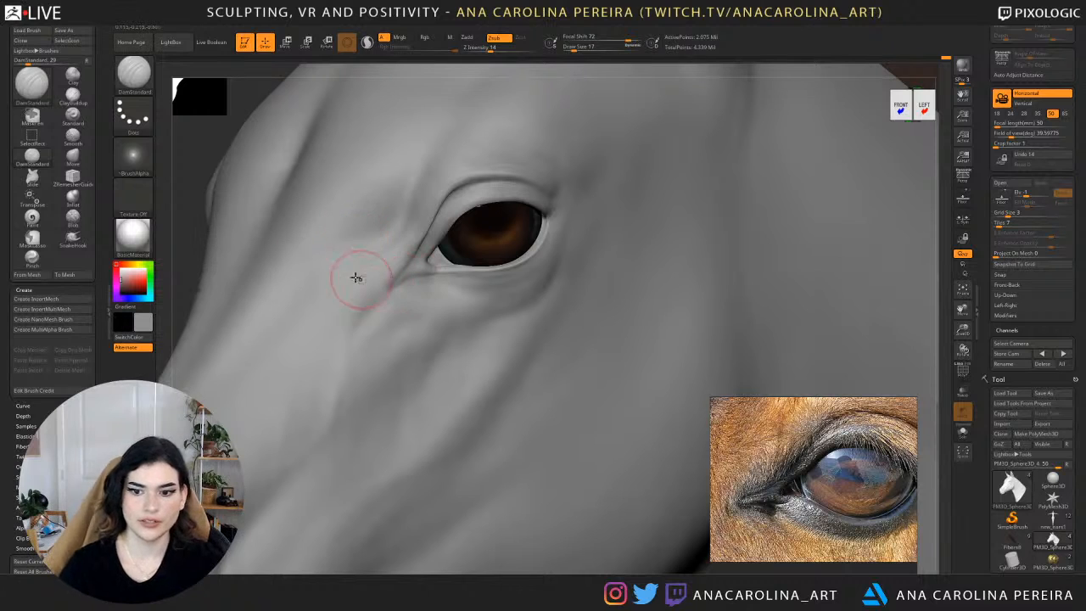
mouse_move(198, 222)
alt+mouse_down()
mouse_move(321, 199)
mouse_move(374, 203)
alt+mouse_up()
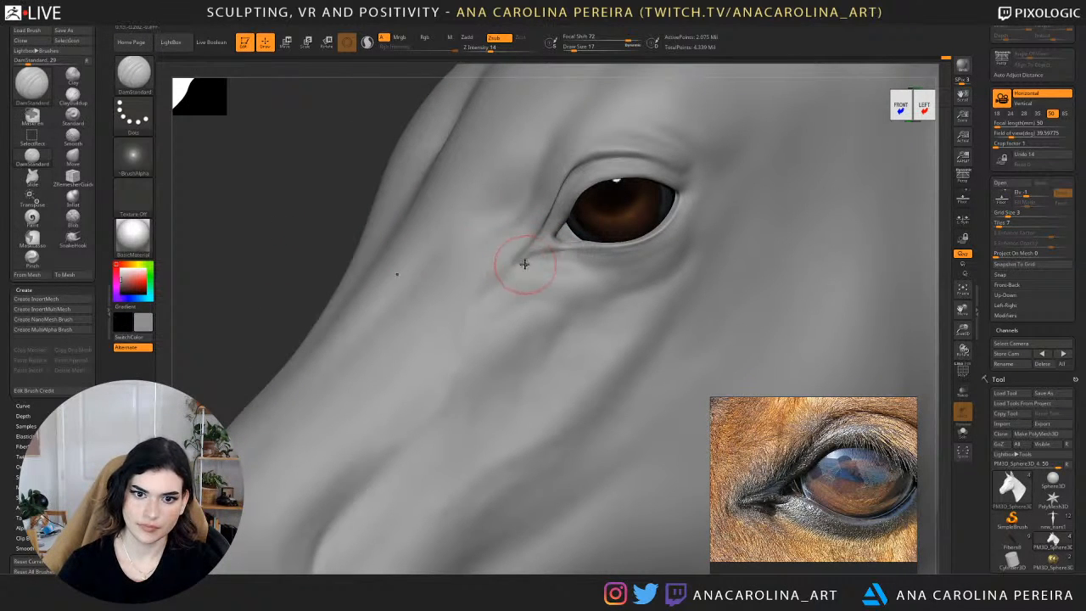
Extend the crease from the inner eye corner beneath the lower eyelid with DamStandard at draw size 17.
mouse_move(526, 258)
mouse_down()
mouse_move(599, 264)
mouse_move(568, 268)
mouse_up()
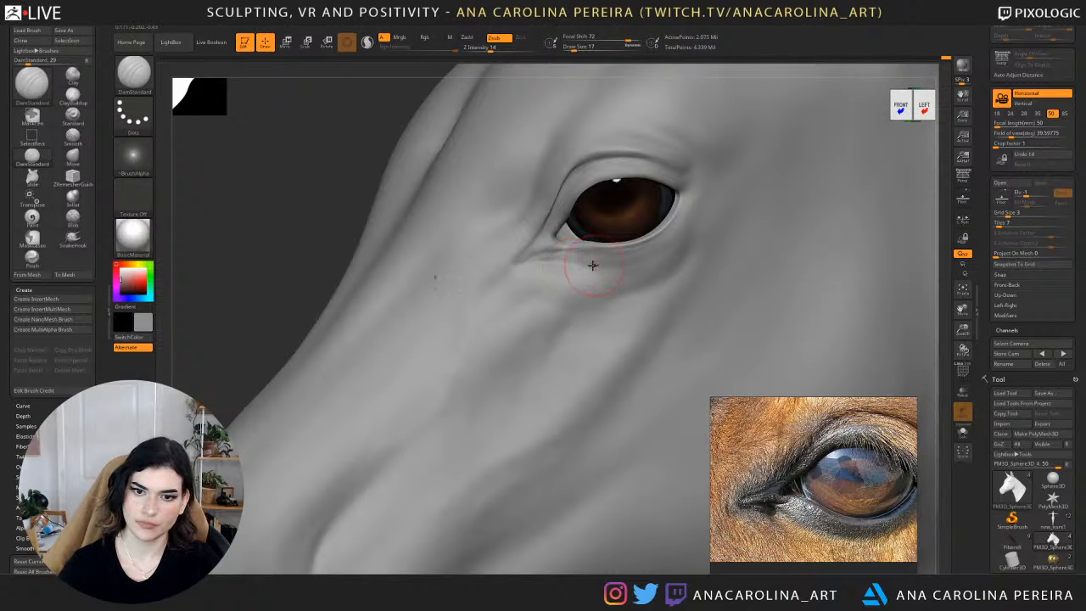
ctrl+right_drag(635, 263, 628, 219)
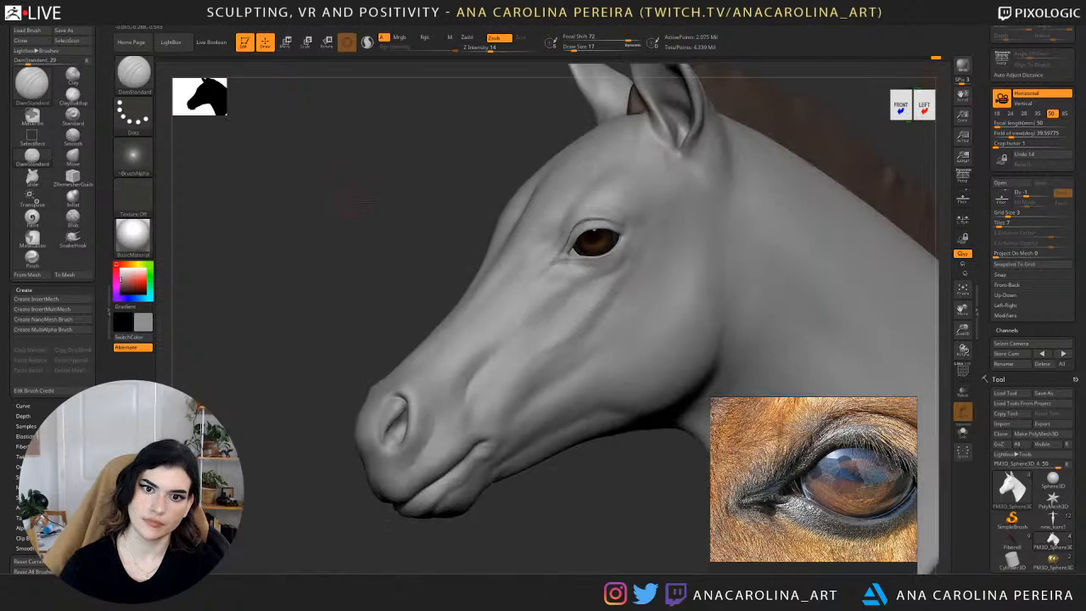
mouse_move(560, 212)
right_down()
mouse_move(640, 194)
mouse_move(629, 154)
mouse_move(686, 223)
mouse_move(685, 252)
mouse_move(666, 214)
right_up()
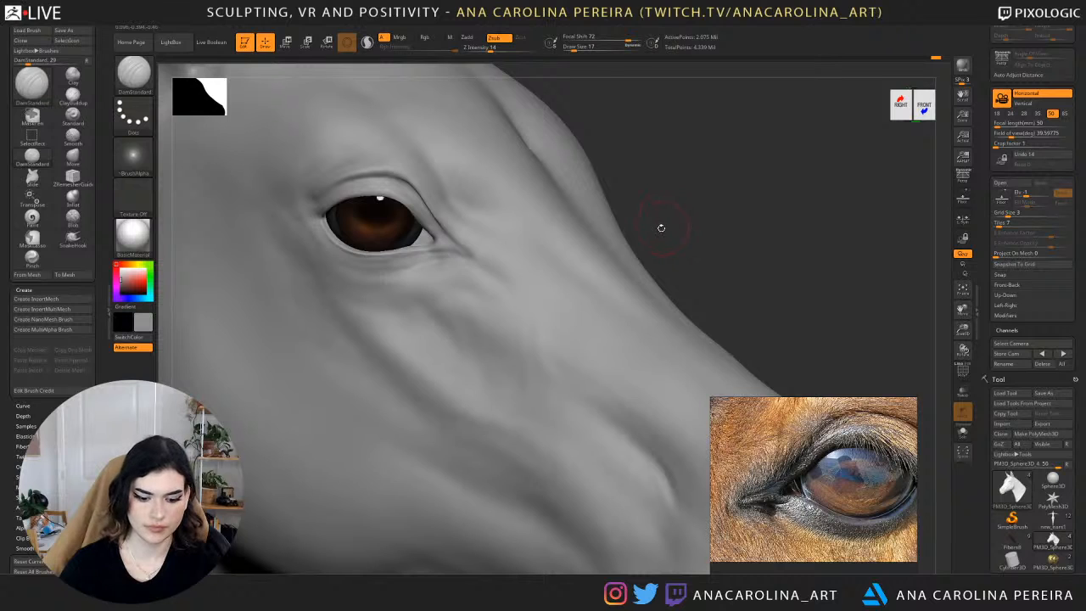
Build up the skin around the inner eye corner and tear duct with ClayBuildup at a small draw size.
key(b)
key(c)
key(b)
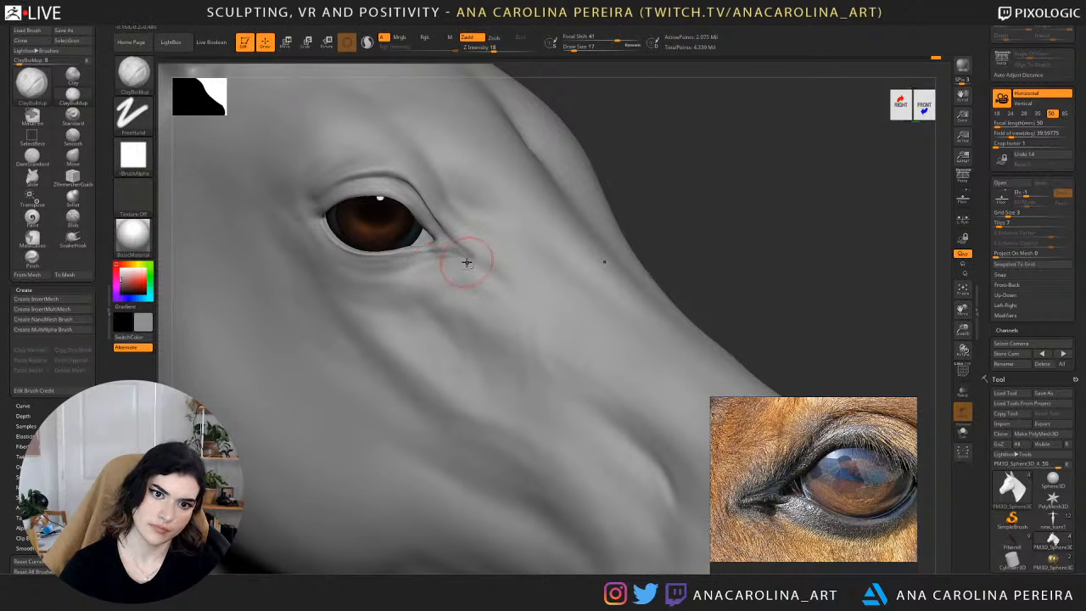
mouse_move(652, 195)
right_down()
mouse_move(640, 208)
mouse_move(571, 201)
right_up()
ctrl+right_drag(621, 163, 620, 229)
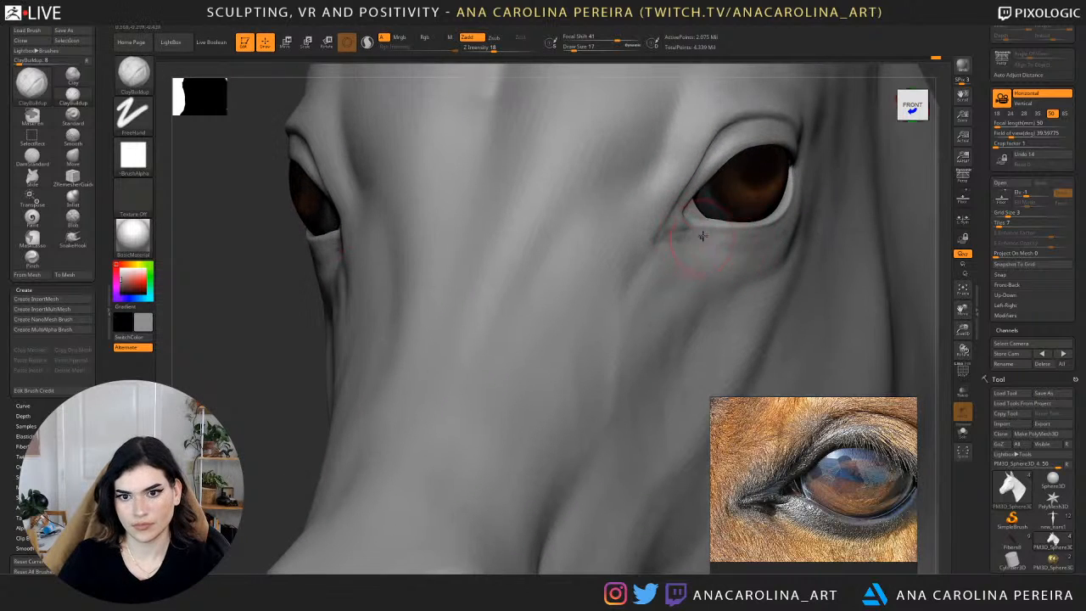
key(space)
drag(687, 222, 684, 221)
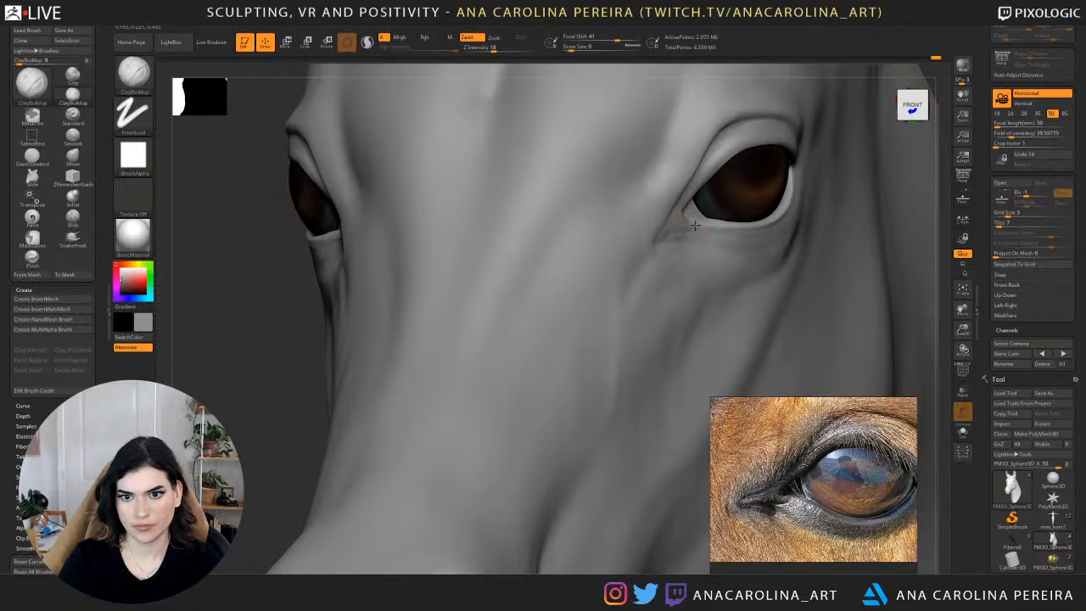
drag(938, 199, 852, 206)
drag(451, 162, 416, 175)
mouse_move(550, 172)
mouse_down()
mouse_move(531, 163)
mouse_move(680, 205)
mouse_up()
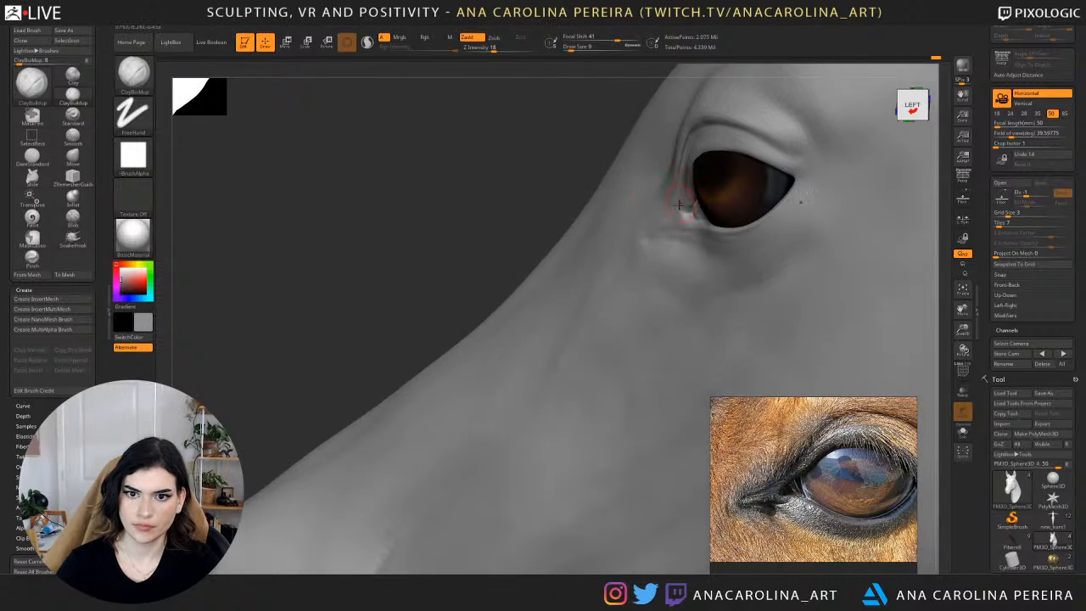
Enlarge the brush and smooth the skin in front of the inner eye corner to blend the tear duct crease.
mouse_move(543, 157)
alt+mouse_down()
mouse_move(510, 69)
mouse_move(546, 126)
mouse_move(538, 90)
mouse_move(586, 119)
mouse_move(763, 140)
mouse_move(763, 216)
alt+mouse_up()
key(space)
click(800, 160)
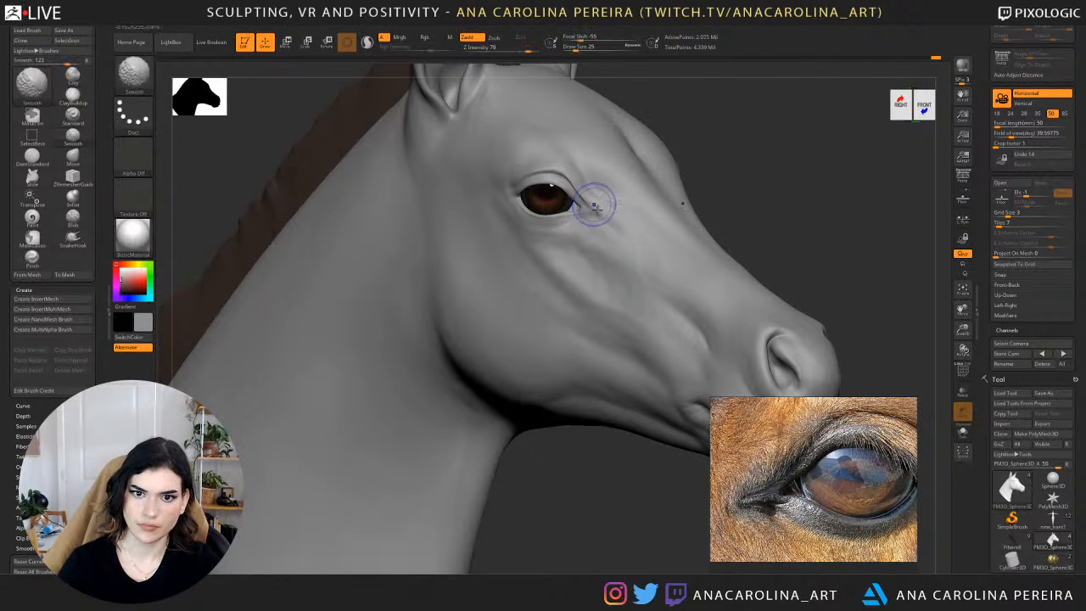
mouse_move(598, 206)
shift+mouse_down()
mouse_move(603, 223)
mouse_move(584, 190)
mouse_move(604, 211)
mouse_move(596, 229)
shift+mouse_up()
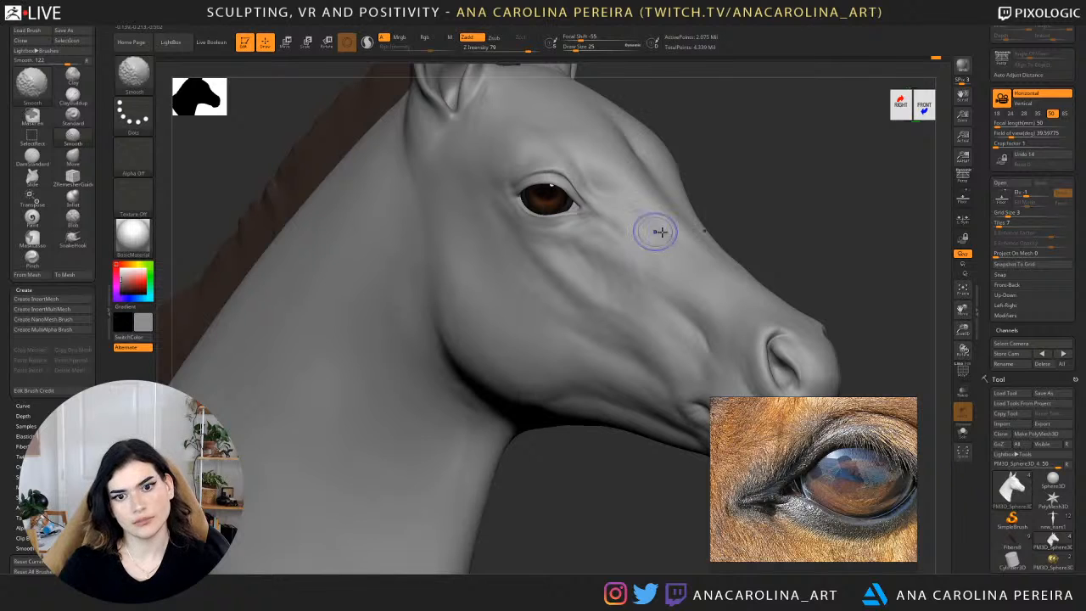
alt+drag(789, 203, 806, 123)
mouse_move(899, 132)
mouse_down()
mouse_move(786, 140)
mouse_move(691, 123)
mouse_move(653, 301)
mouse_up()
alt+drag(564, 501, 526, 511)
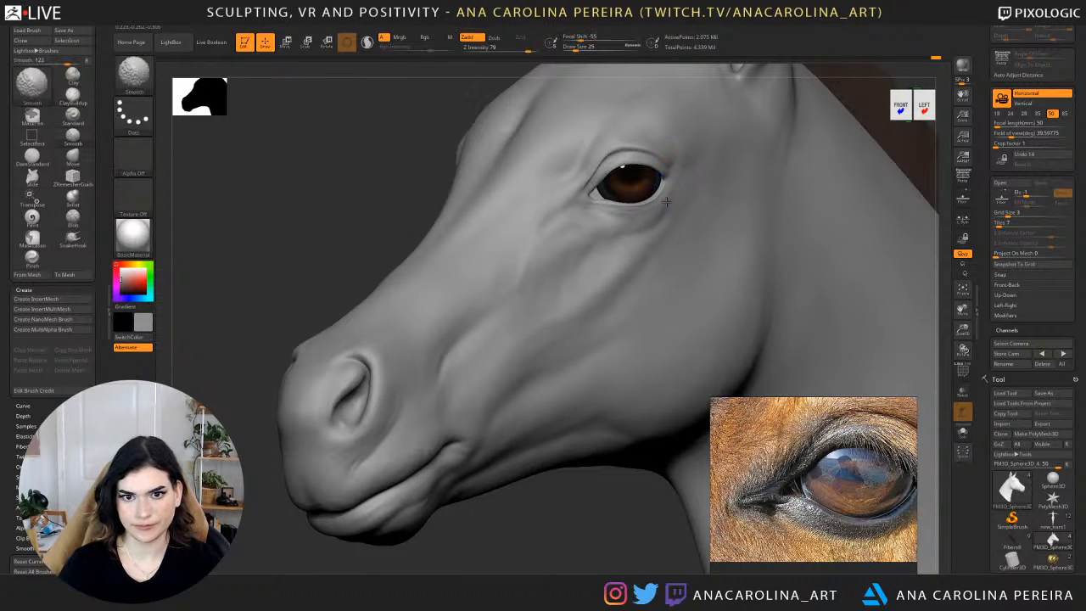
Reshape the upper eyelid edge at the inner eye corner with the Move brush at draw size 6.
alt+drag(877, 97, 782, 162)
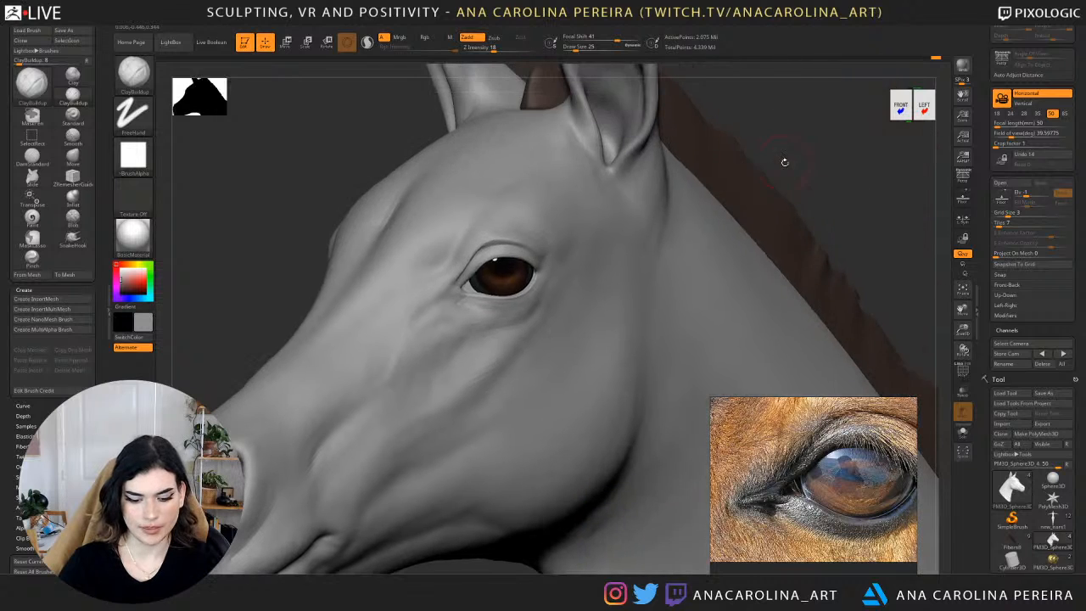
key(b)
key(m)
key(v)
alt+drag(792, 116, 737, 258)
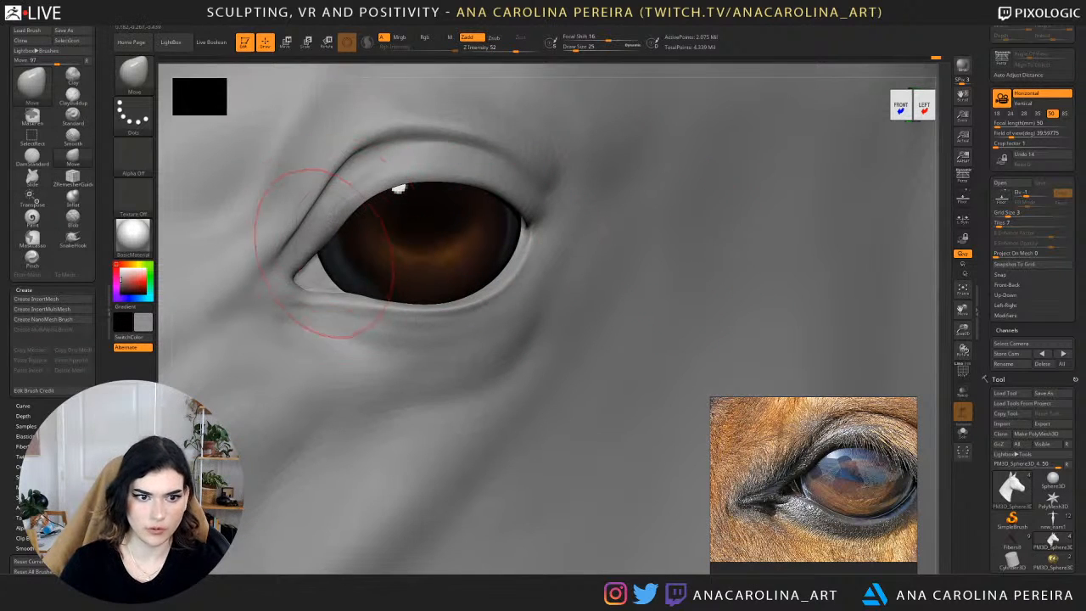
key(space)
drag(327, 256, 312, 257)
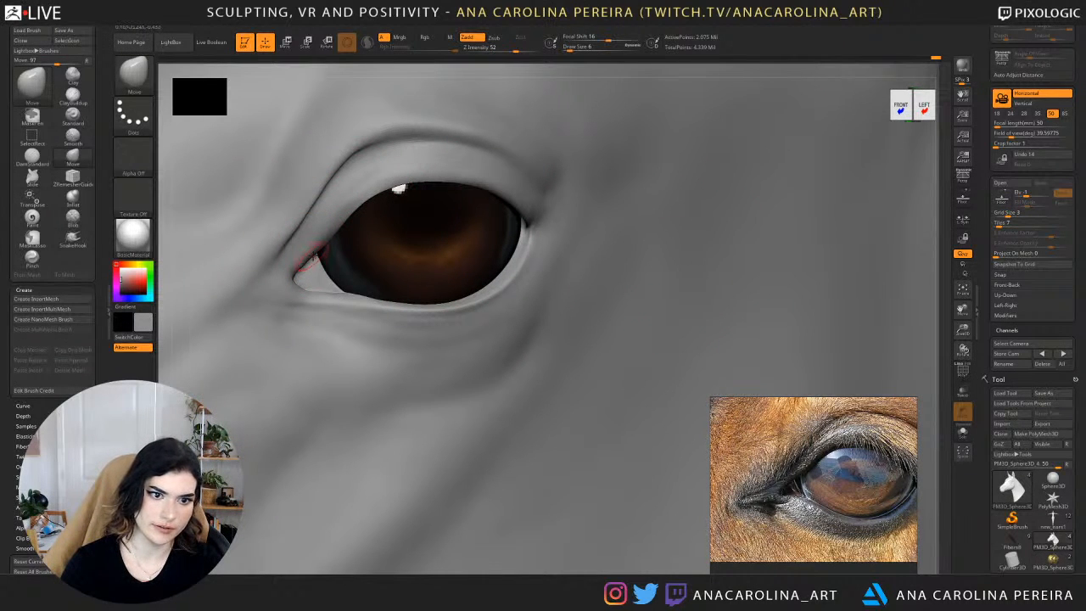
drag(165, 323, 95, 316)
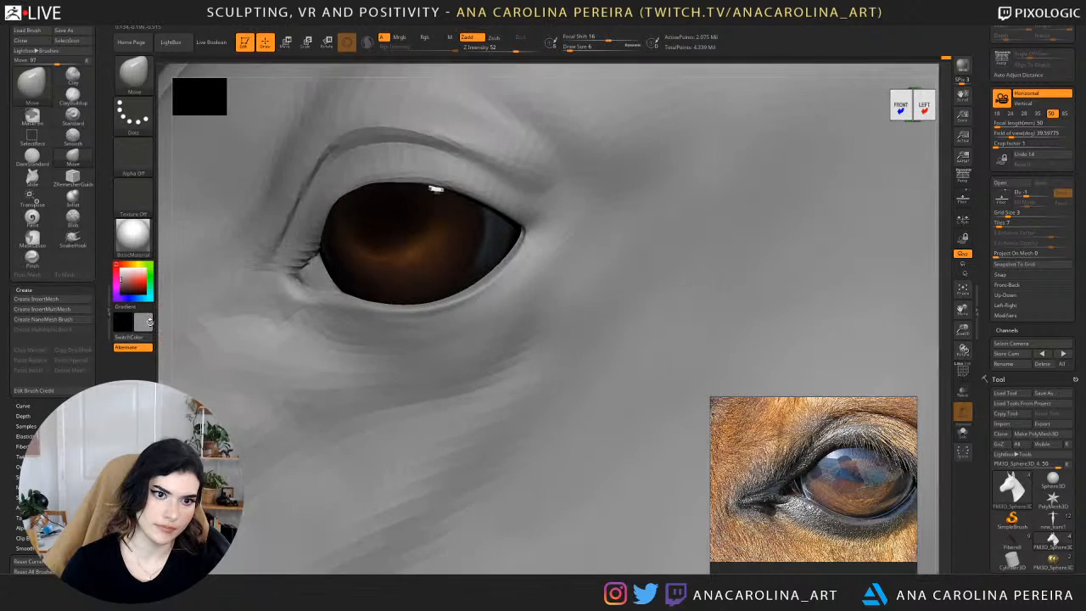
shift+drag(307, 253, 299, 260)
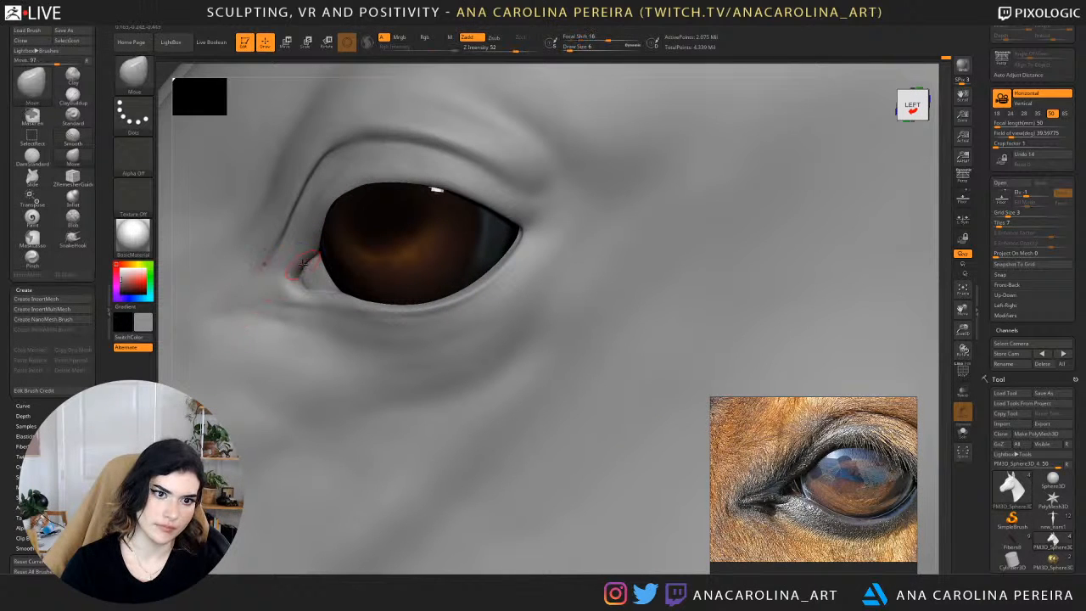
drag(170, 256, 247, 259)
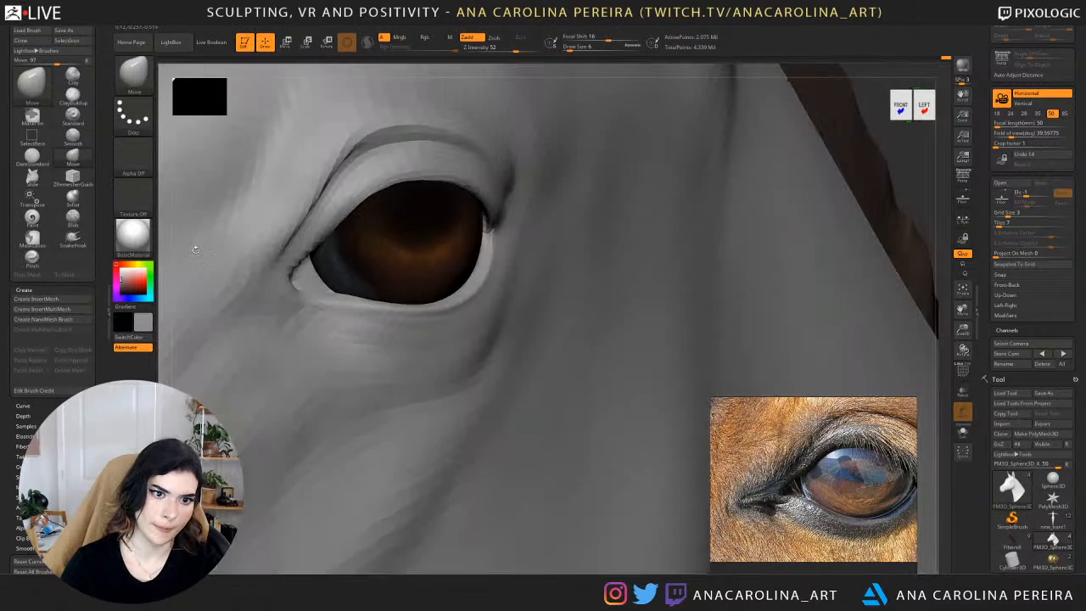
alt+drag(912, 136, 887, 89)
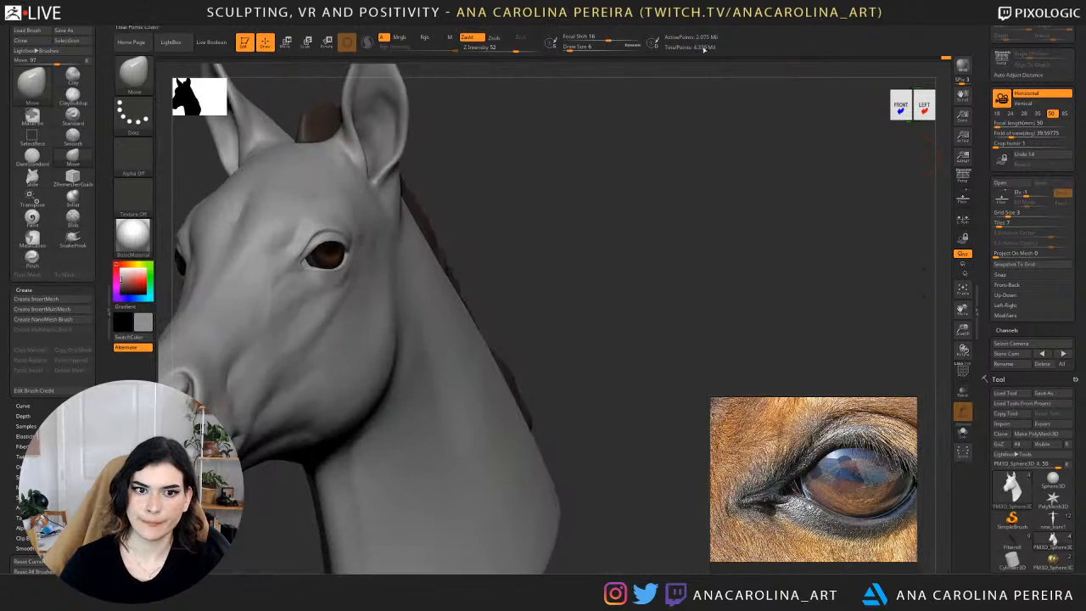
Lower the head mesh by three subdivision levels and adjust the upper eyelid fold with an enlarged Move brush.
mouse_move(579, 196)
alt+mouse_down()
mouse_move(746, 151)
mouse_move(704, 206)
alt+mouse_up()
key(space)
click(715, 146)
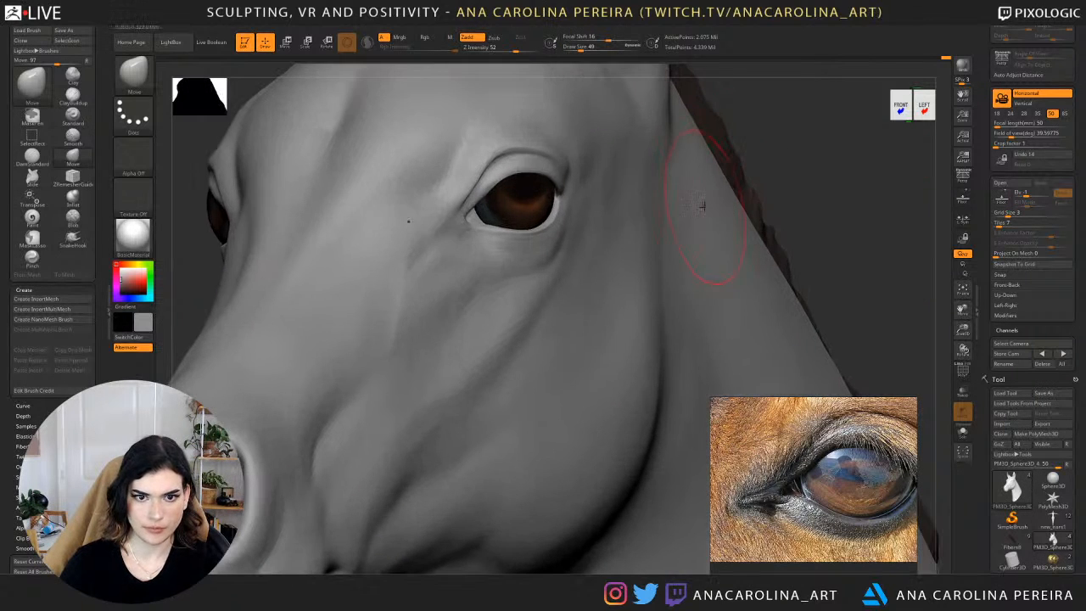
key(shift+d)
key(shift+d)
key(shift+d)
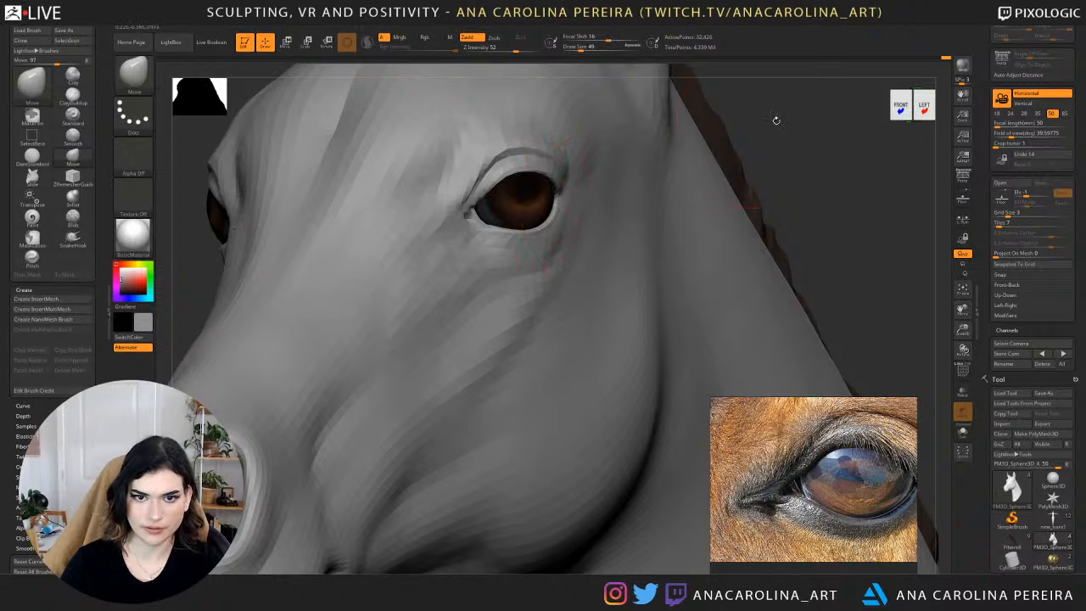
mouse_move(775, 116)
mouse_down()
mouse_move(806, 68)
mouse_move(810, 30)
mouse_up()
drag(513, 150, 509, 143)
right_drag(496, 139, 699, 208)
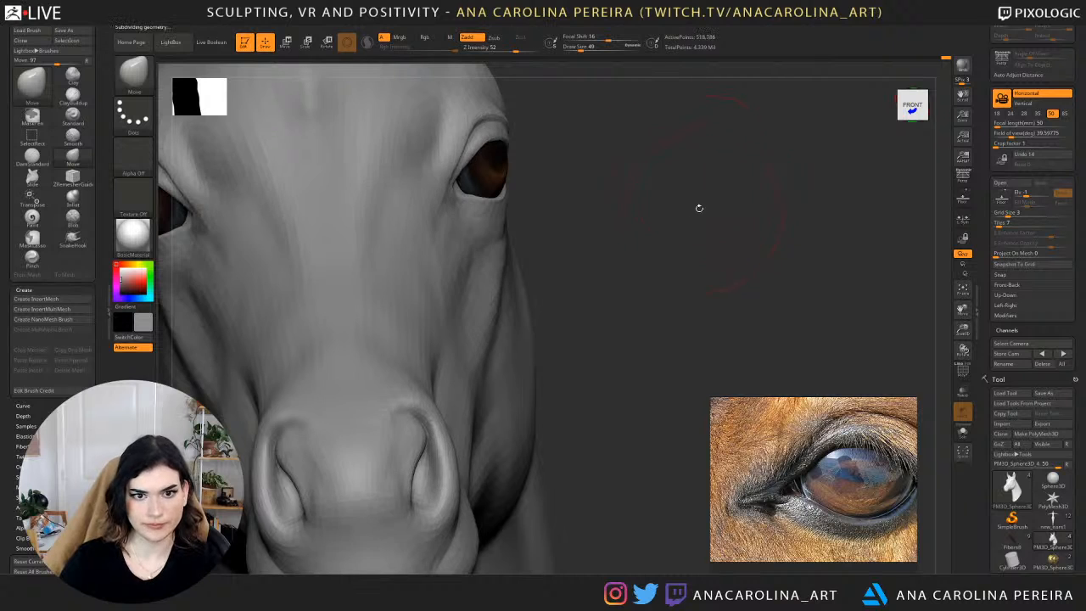
mouse_move(636, 249)
right_down()
mouse_move(679, 150)
mouse_move(690, 199)
mouse_move(696, 180)
mouse_move(449, 243)
mouse_move(678, 170)
mouse_move(739, 176)
mouse_move(712, 139)
right_up()
key(shift)
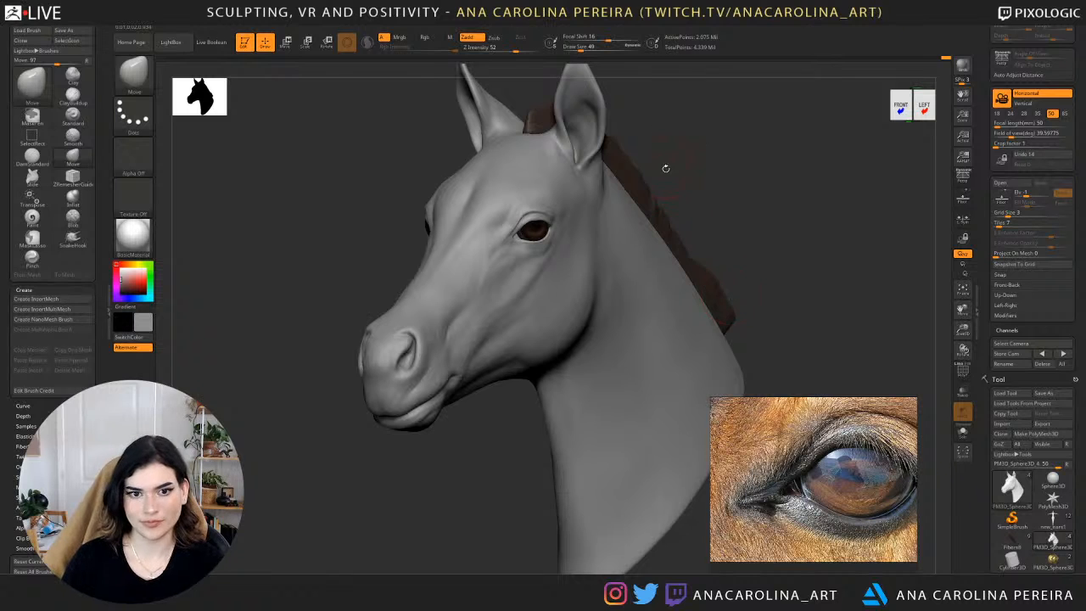
Refine the crease below the inner eye corner with DamStandard at draw size 13.
drag(729, 168, 748, 170)
shift+drag(479, 181, 477, 202)
ctrl+right_drag(603, 190, 567, 170)
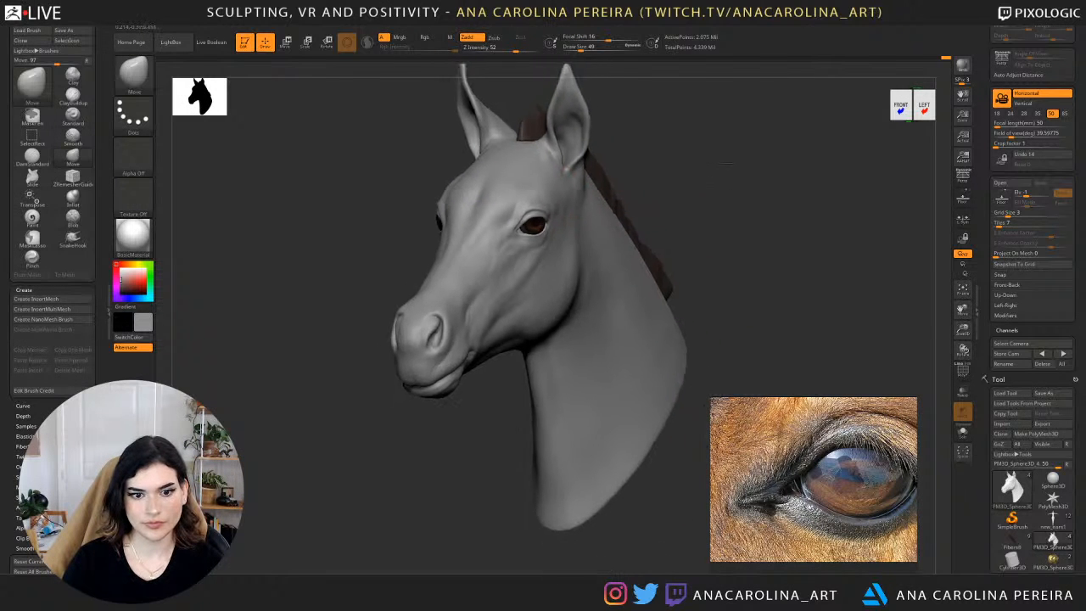
drag(727, 163, 664, 176)
ctrl+right_drag(701, 127, 777, 146)
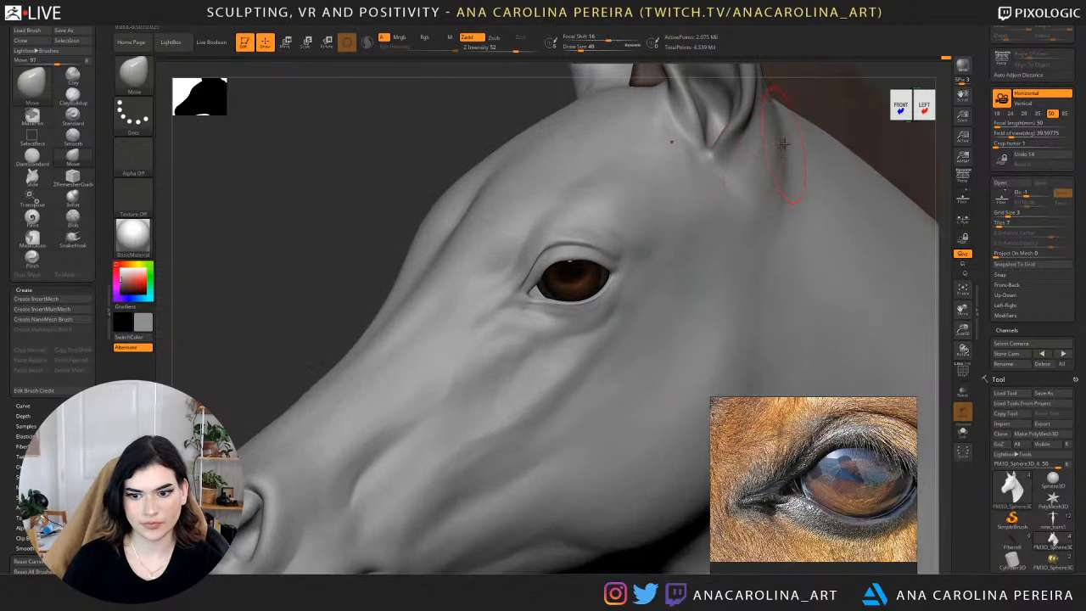
key(b)
key(d)
key(s)
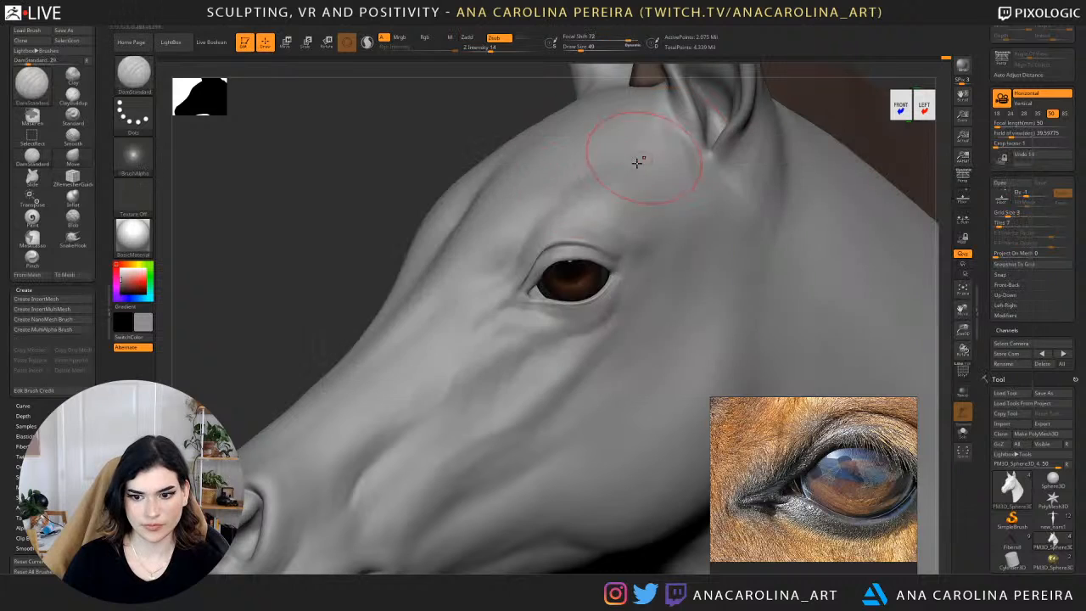
key(space)
drag(526, 293, 513, 293)
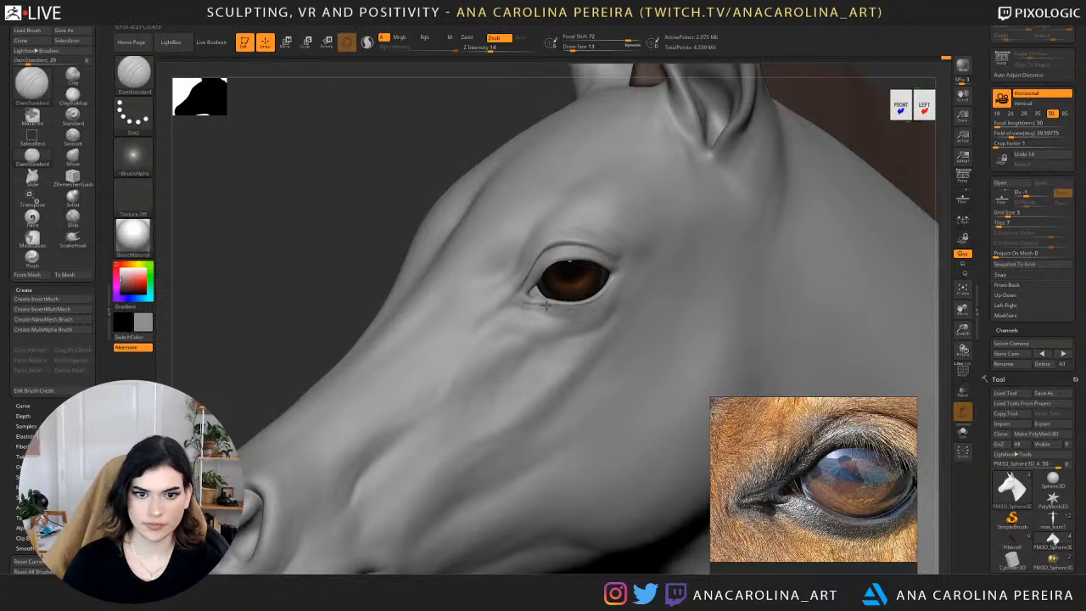
Bring up the dark horse's eye reference and carve the creases behind the outer eye corner with DamStandard at draw size 41.
scroll(719, 472, down, 5)
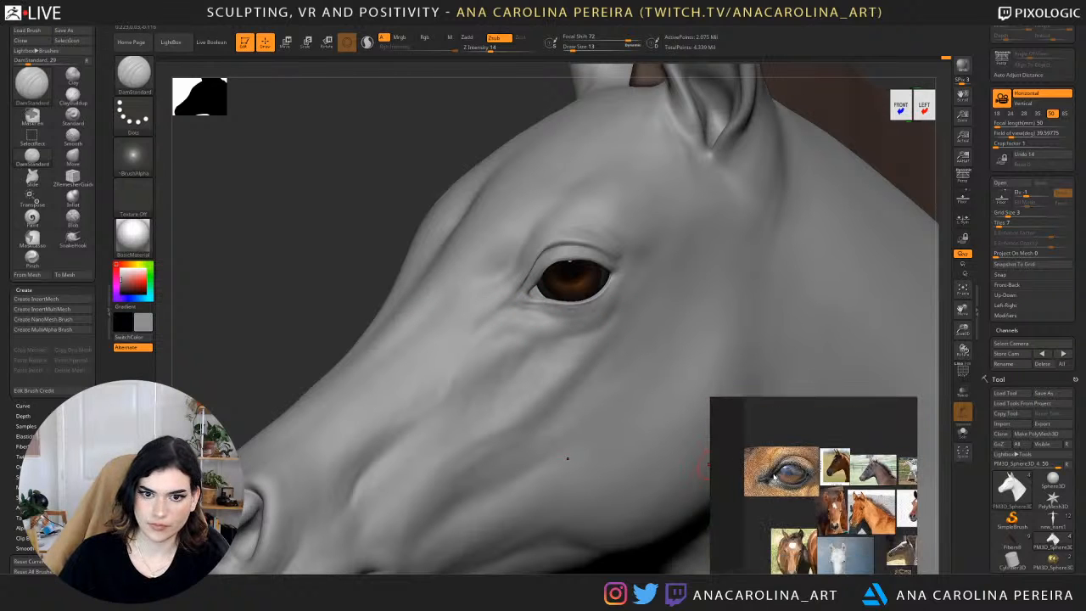
scroll(793, 486, up, 5)
scroll(793, 485, up, 5)
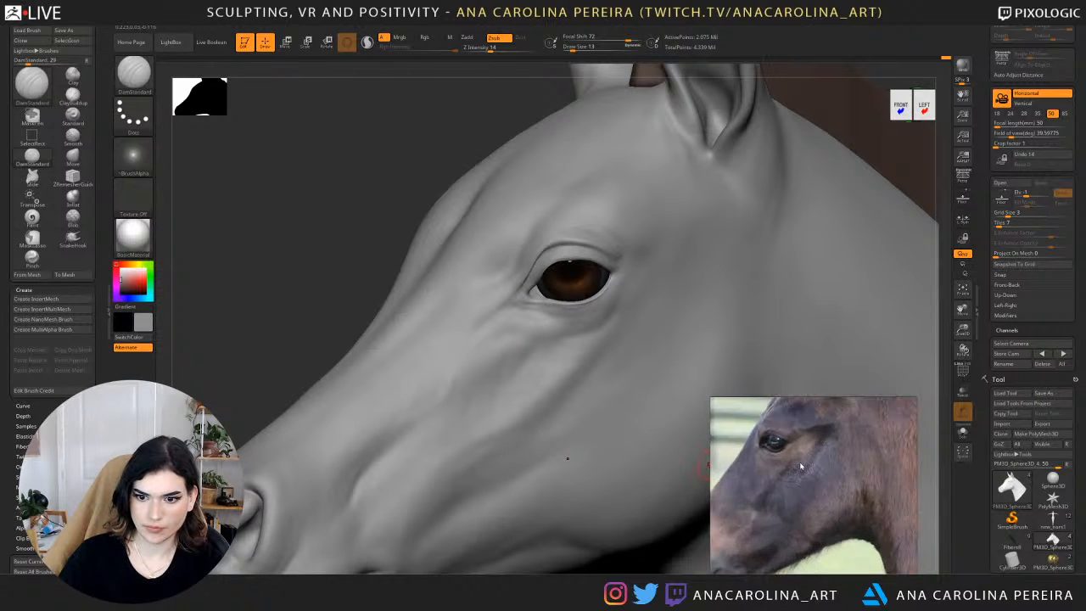
drag(402, 178, 327, 191)
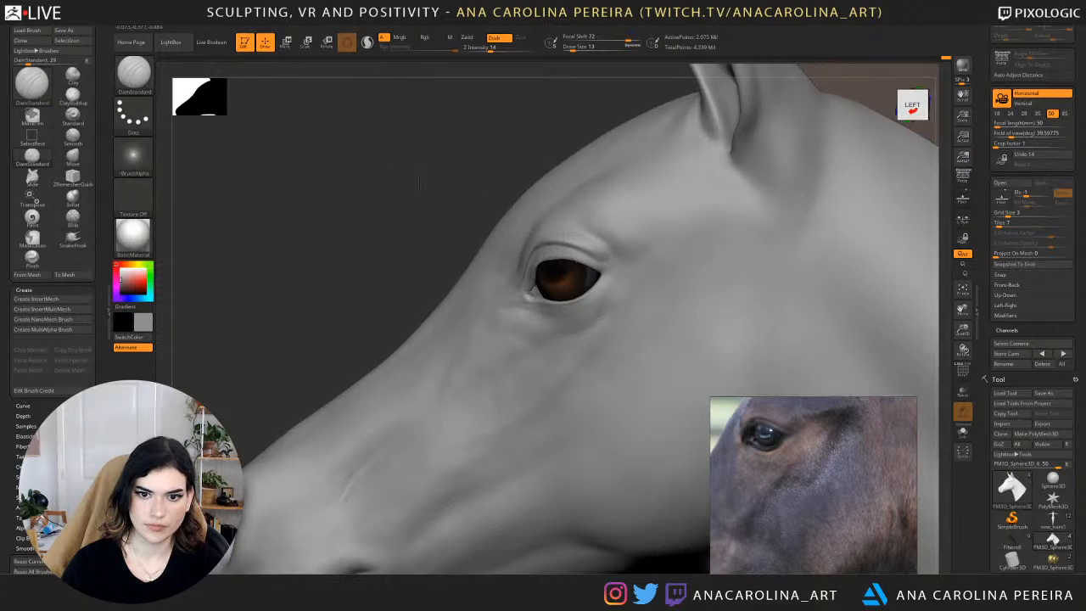
key(space)
drag(612, 259, 619, 269)
key(s)
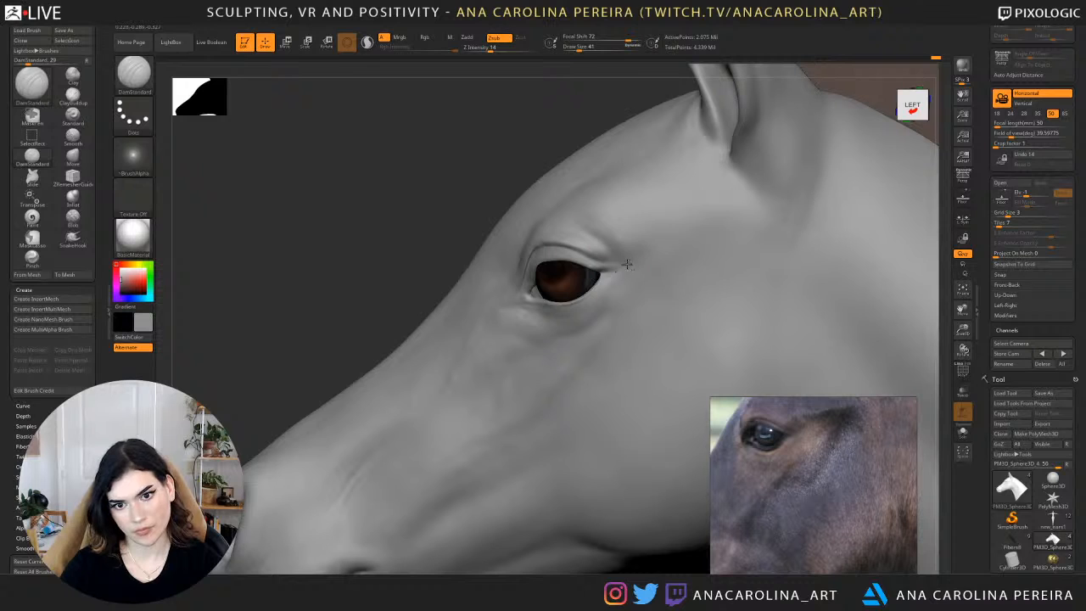
shift+drag(608, 267, 633, 263)
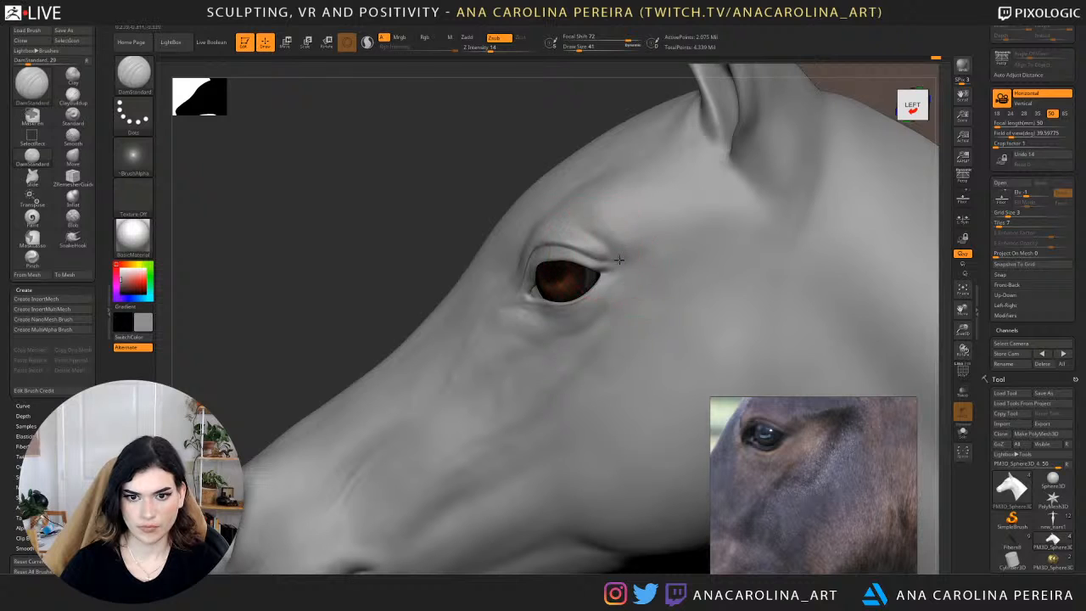
shift+drag(619, 260, 617, 258)
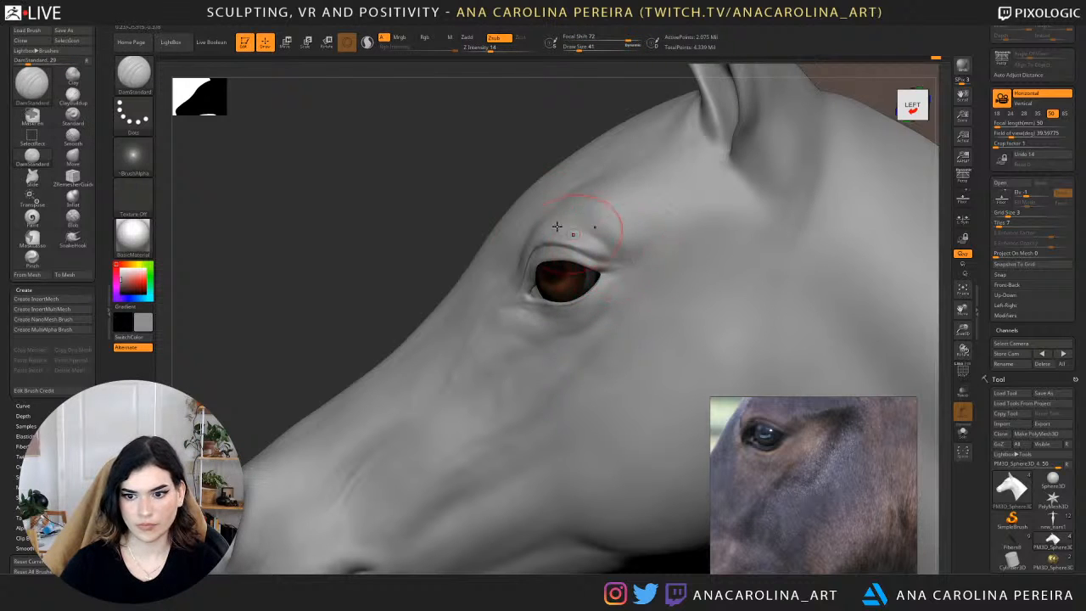
mouse_move(445, 160)
alt+mouse_down()
mouse_move(450, 146)
mouse_move(477, 140)
mouse_move(548, 168)
alt+mouse_up()
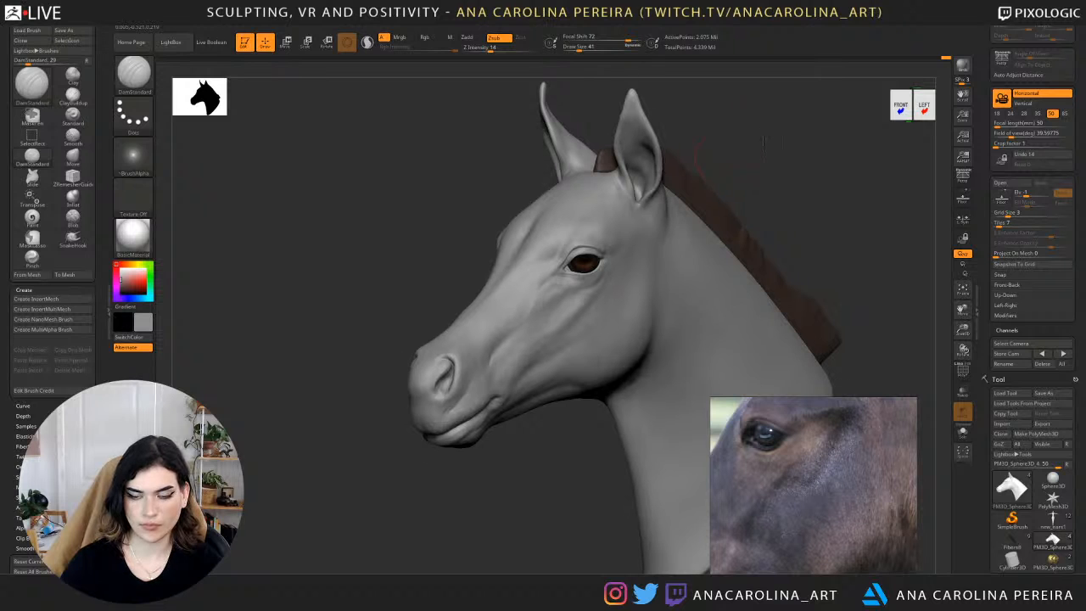
Lower the head mesh by two subdivision levels and enlarge the DamStandard brush to draw size 167.
key(space)
alt+drag(734, 127, 781, 136)
key(space)
mouse_move(679, 143)
mouse_down()
mouse_move(768, 155)
mouse_move(753, 179)
mouse_up()
key(space)
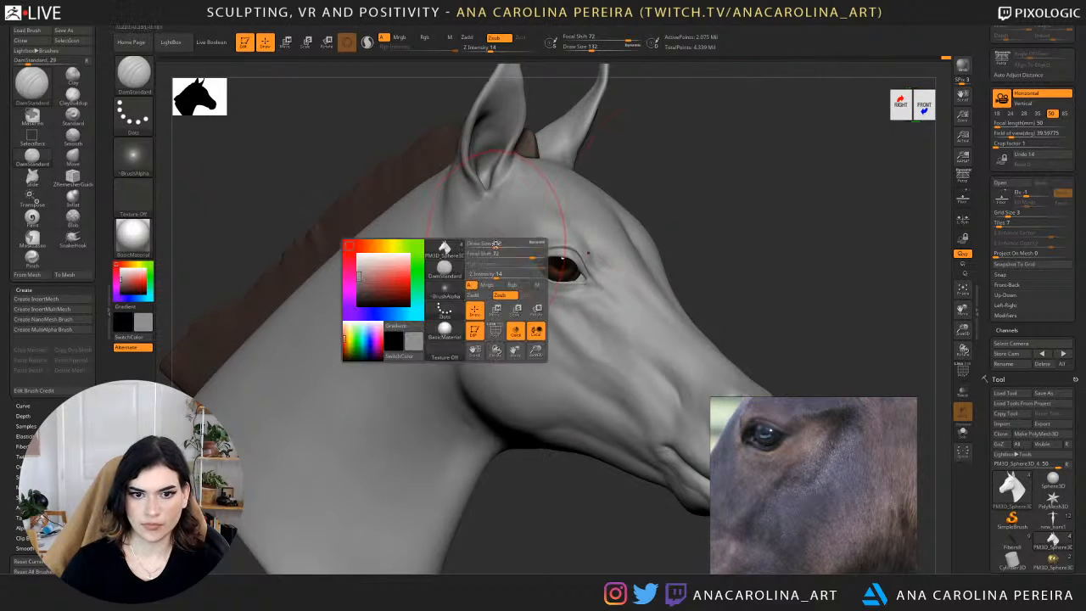
drag(492, 244, 498, 245)
key(shift+d)
key(shift+d)
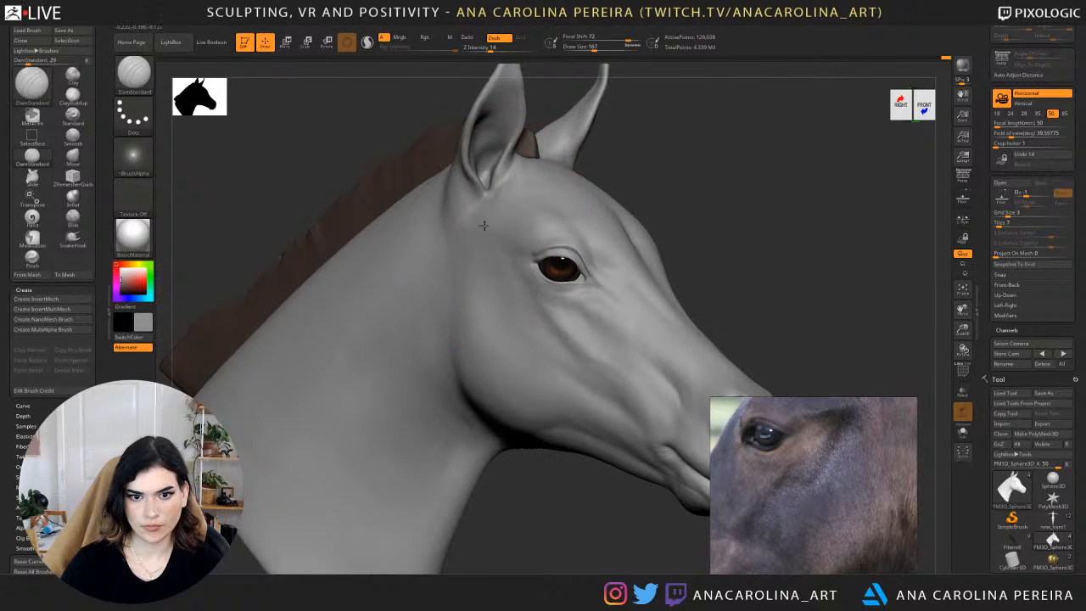
Soften the temple between the eye and the ear with the Smooth brush at draw size 124.
drag(737, 216, 348, 219)
key(shift)
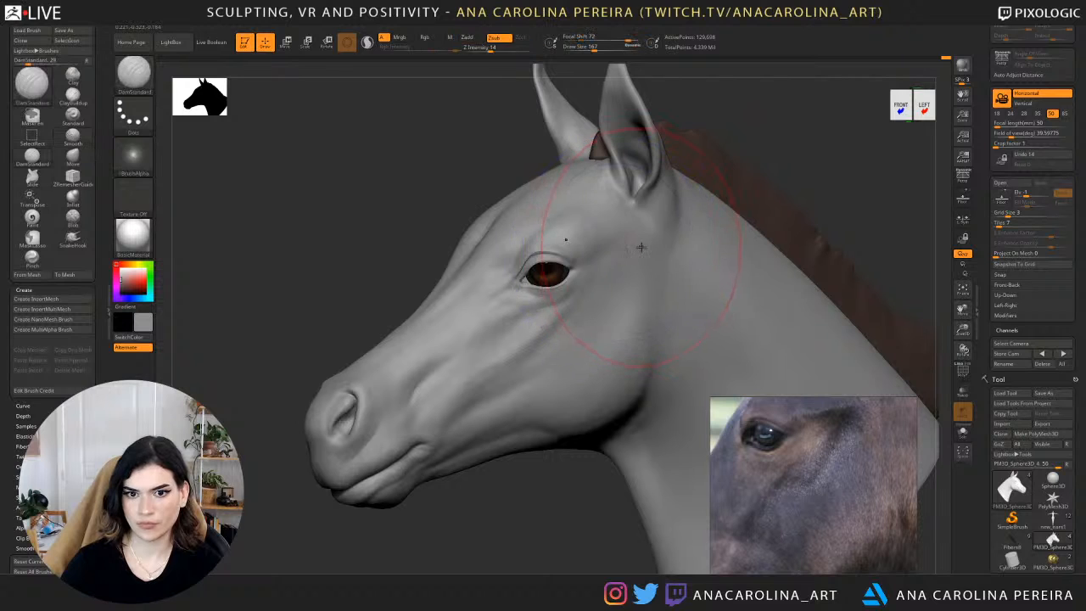
key(space)
key(shift)
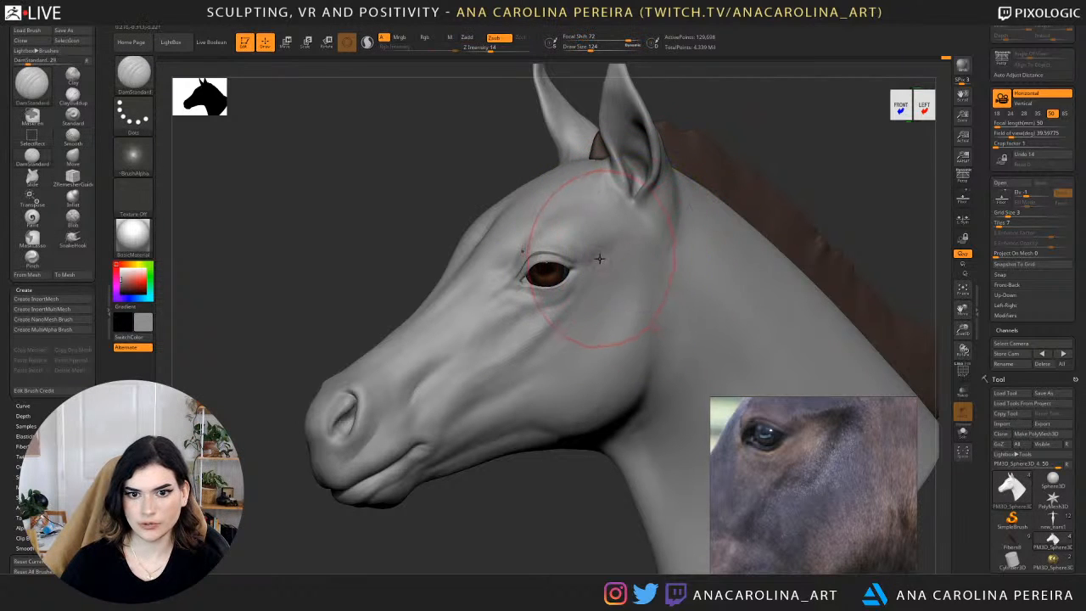
key(shift)
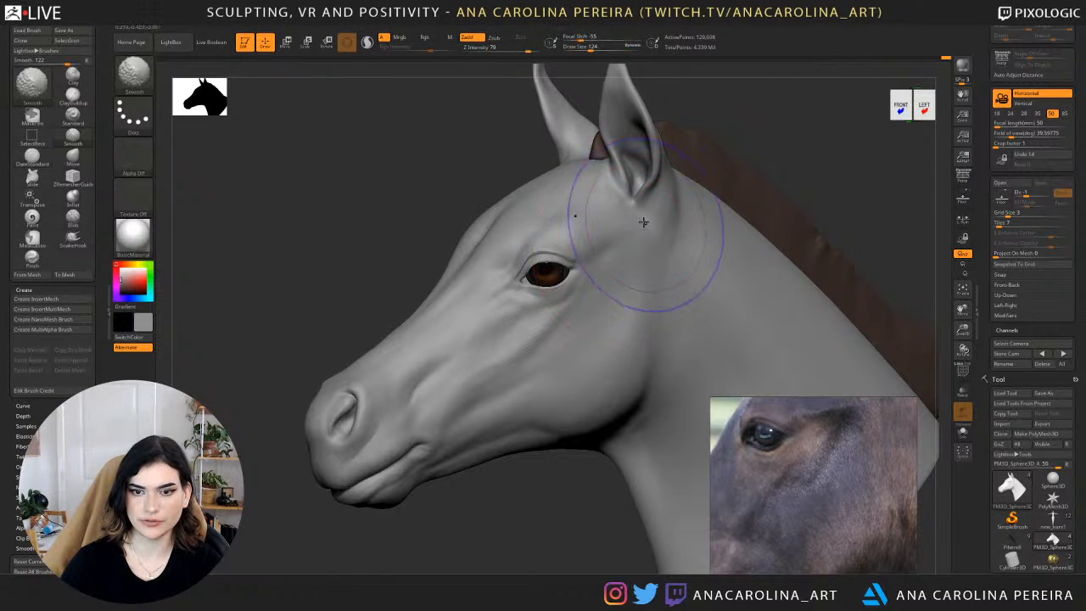
Shape the cheek below the eye with DamStandard and enlarge the brush to draw size 158.
scroll(784, 536, down, 2)
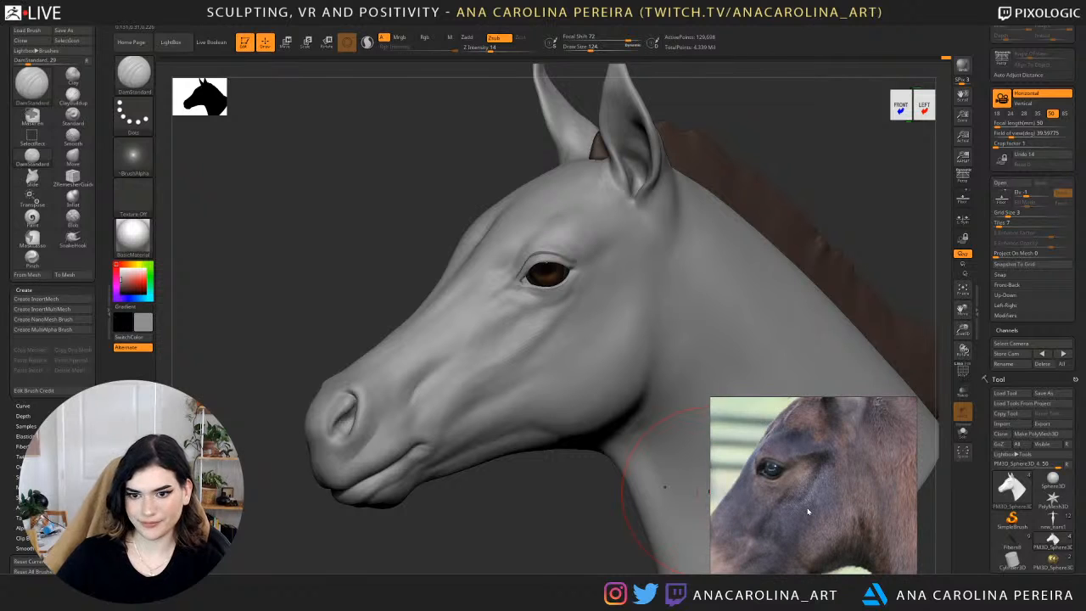
shift+drag(520, 543, 512, 536)
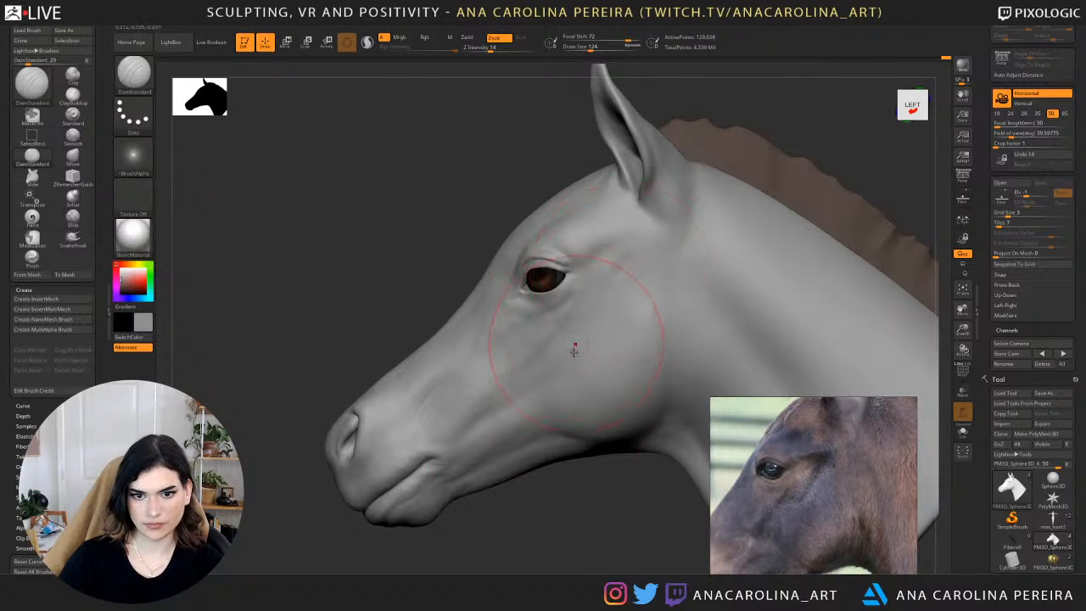
right_drag(574, 348, 596, 379)
key(space)
drag(583, 328, 594, 320)
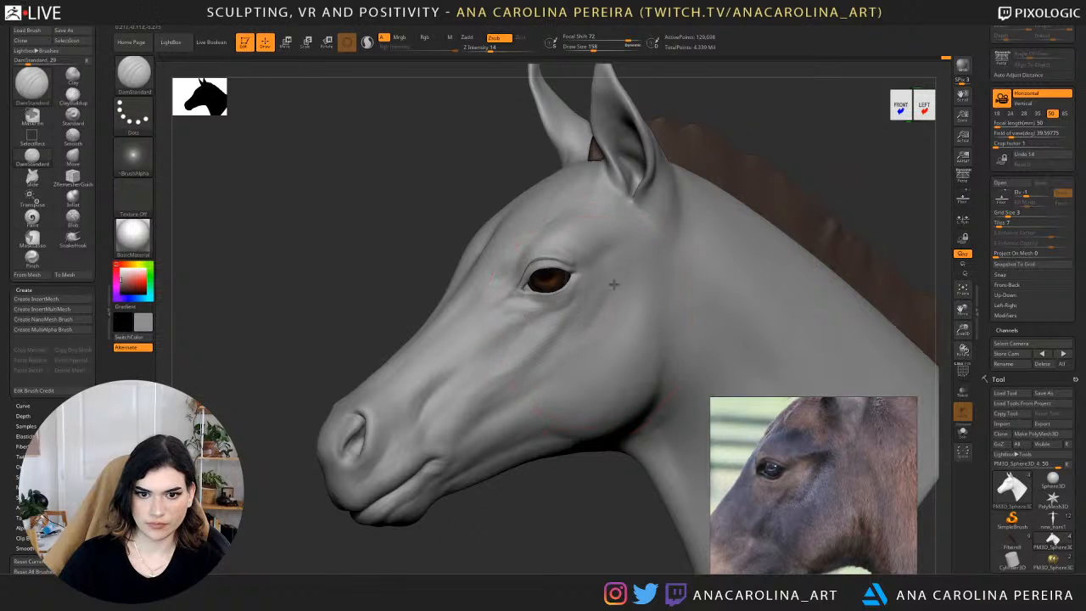
Smooth the cheek below and behind the eye with the brush reduced to draw size 101.
key(shift)
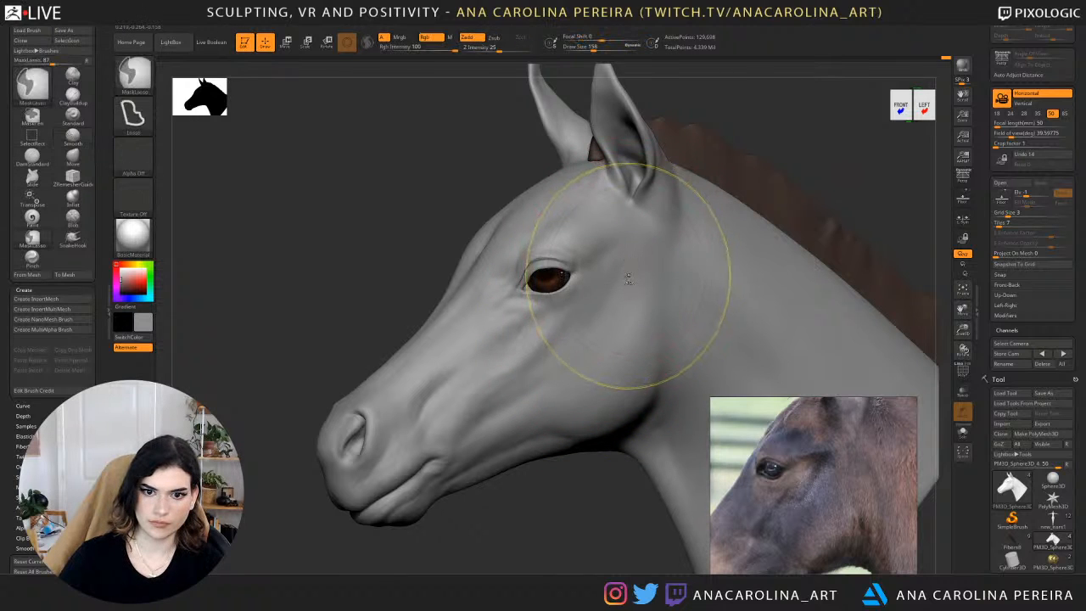
key(space)
drag(645, 287, 616, 286)
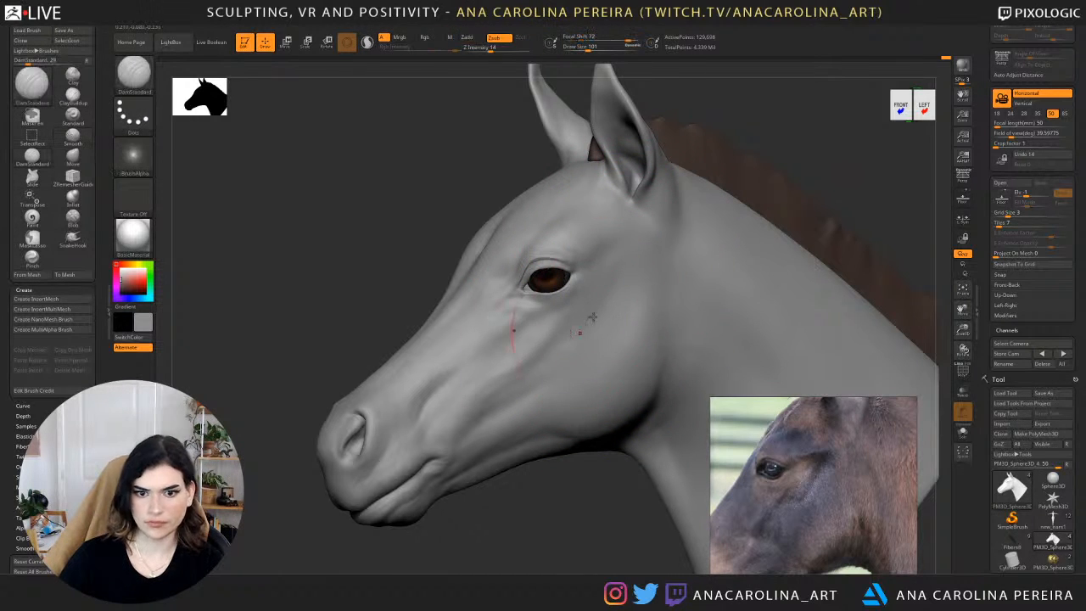
right_drag(533, 511, 677, 513)
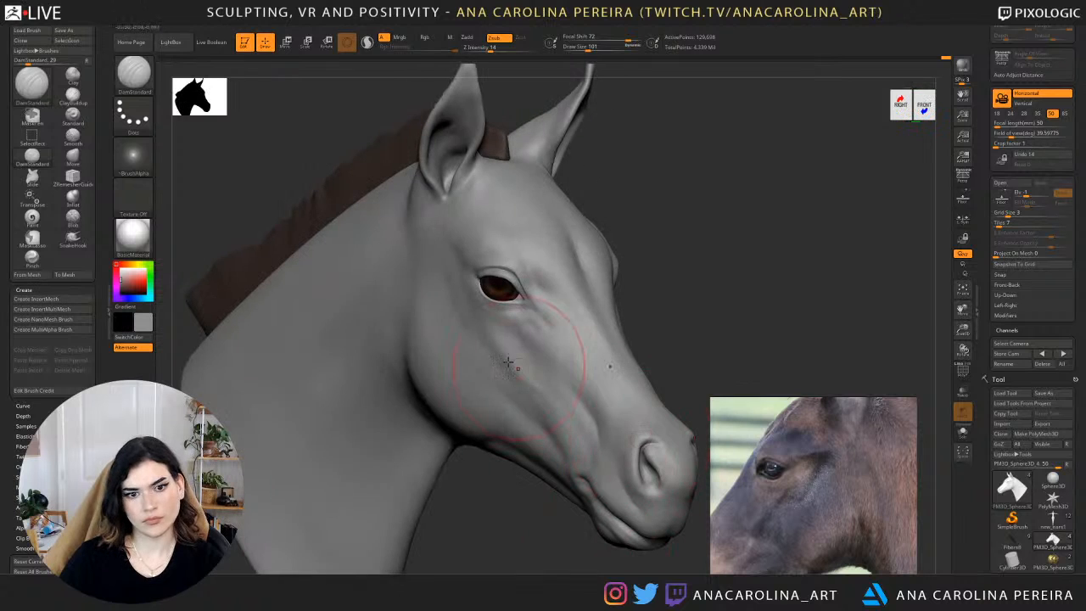
mouse_move(481, 348)
shift+mouse_down()
mouse_move(473, 328)
mouse_move(461, 338)
shift+mouse_up()
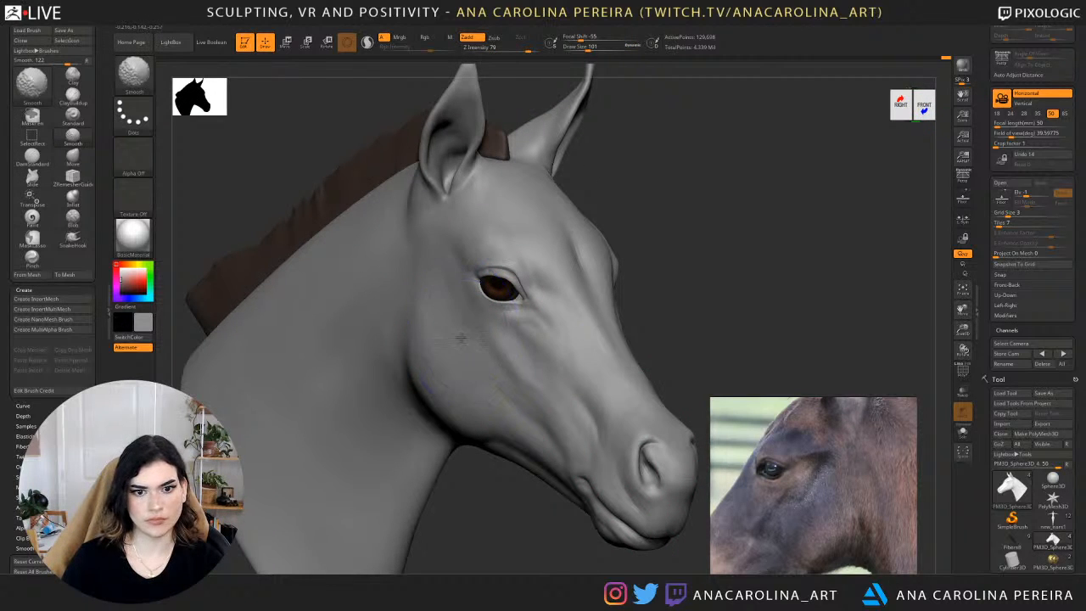
Raise the head mesh back up two subdivision levels and turn on Colorize to display its polypaint.
ctrl+right_drag(438, 250, 662, 192)
right_drag(662, 192, 628, 185)
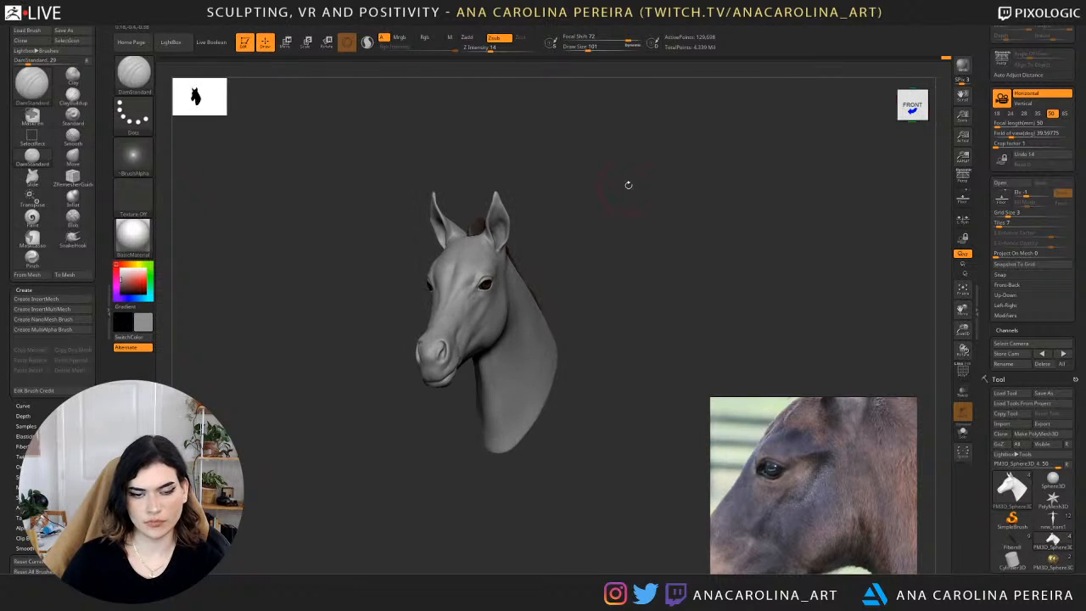
right_drag(664, 233, 742, 261)
mouse_move(988, 411)
mouse_down()
mouse_move(982, 300)
mouse_move(979, 436)
mouse_move(989, 109)
mouse_up()
click(1020, 427)
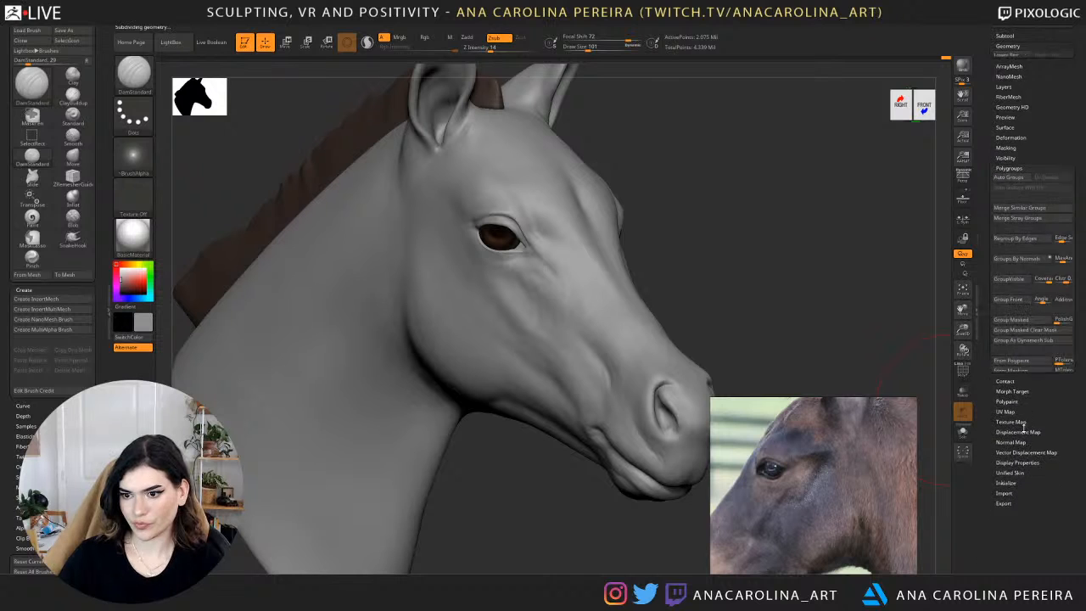
click(1011, 291)
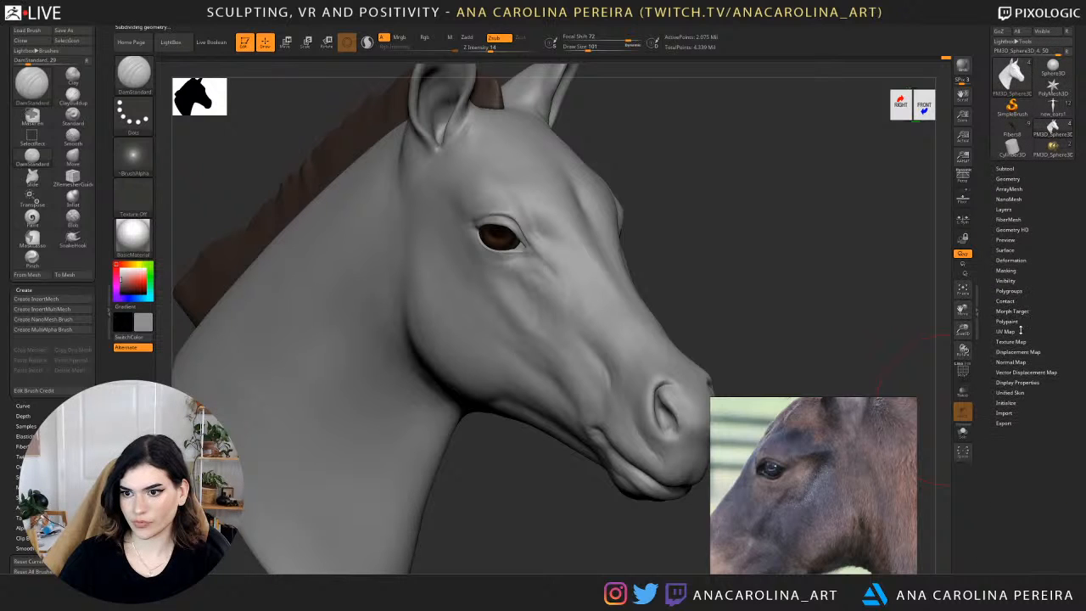
click(1007, 321)
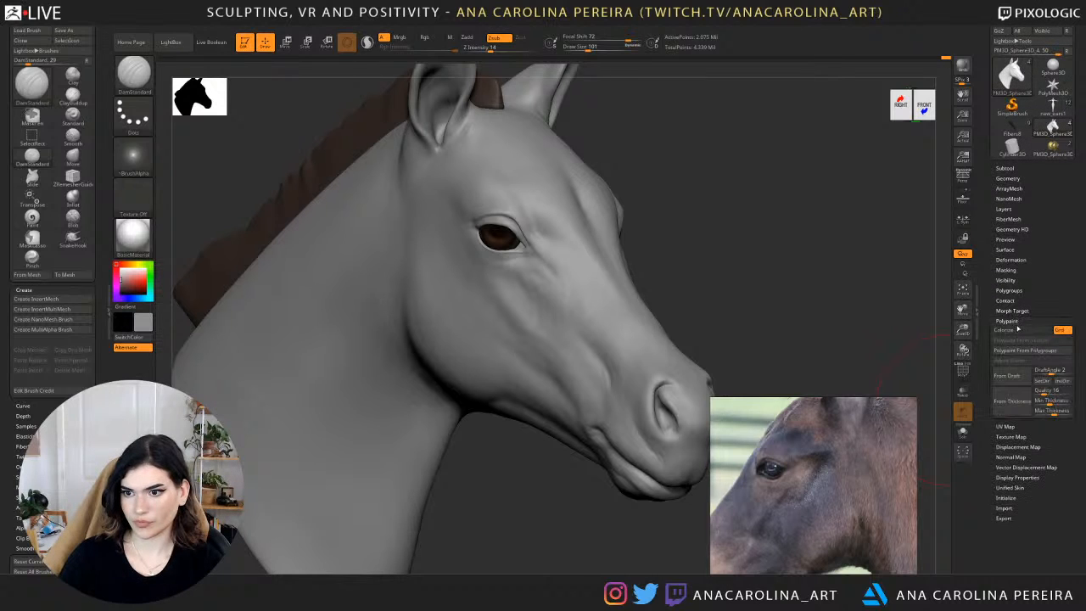
click(1006, 329)
key(f)
drag(819, 283, 785, 295)
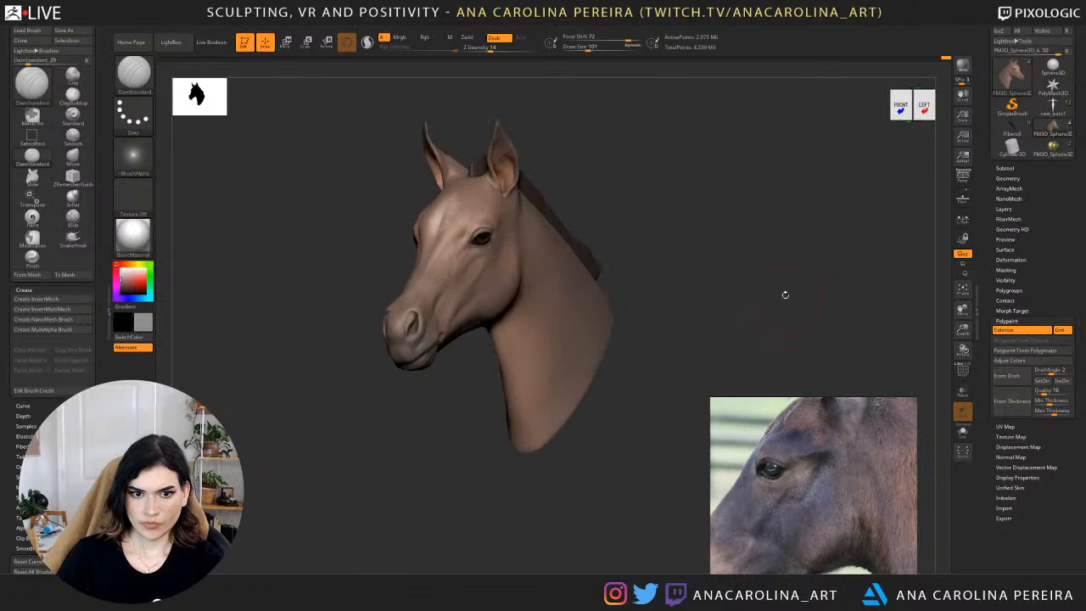
alt+drag(792, 231, 804, 320)
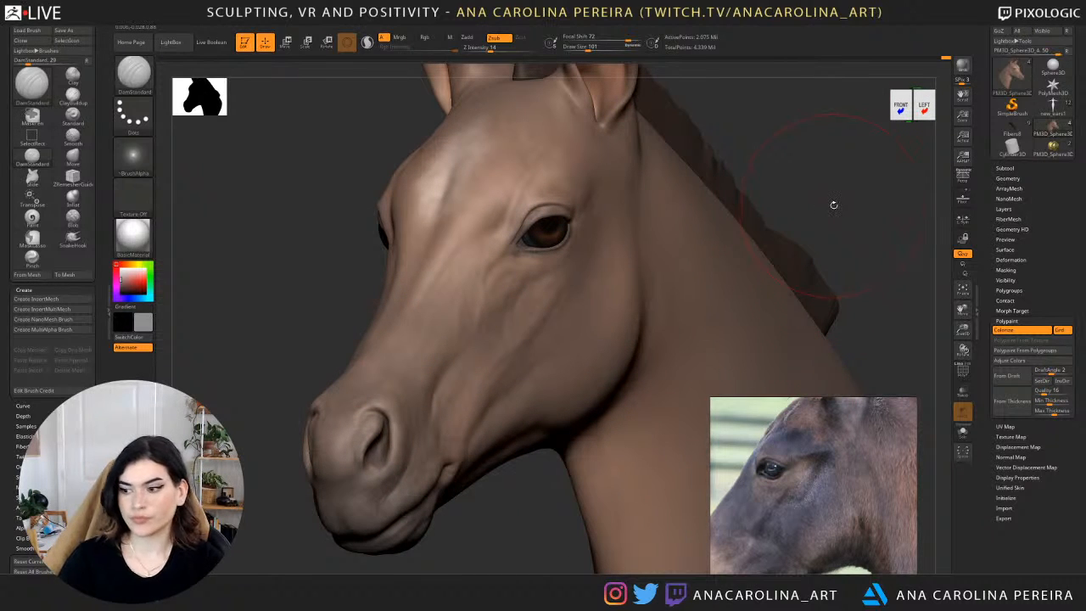
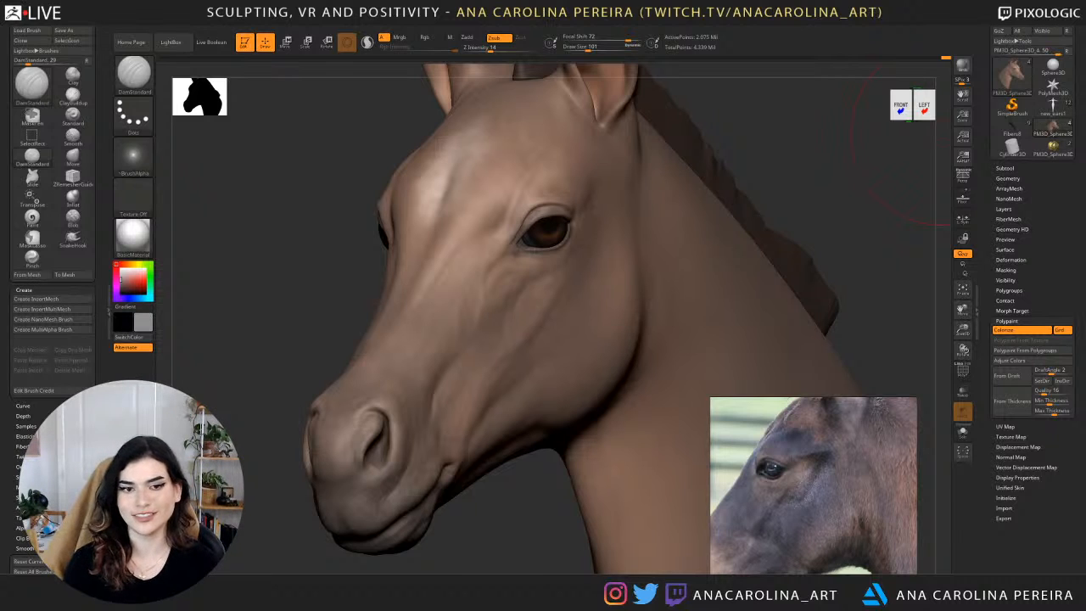
Reduce the DamStandard brush to draw size 16 and examine the coloured head from the side, three-quarter and front views.
drag(475, 536, 566, 481)
key(space)
drag(560, 372, 550, 372)
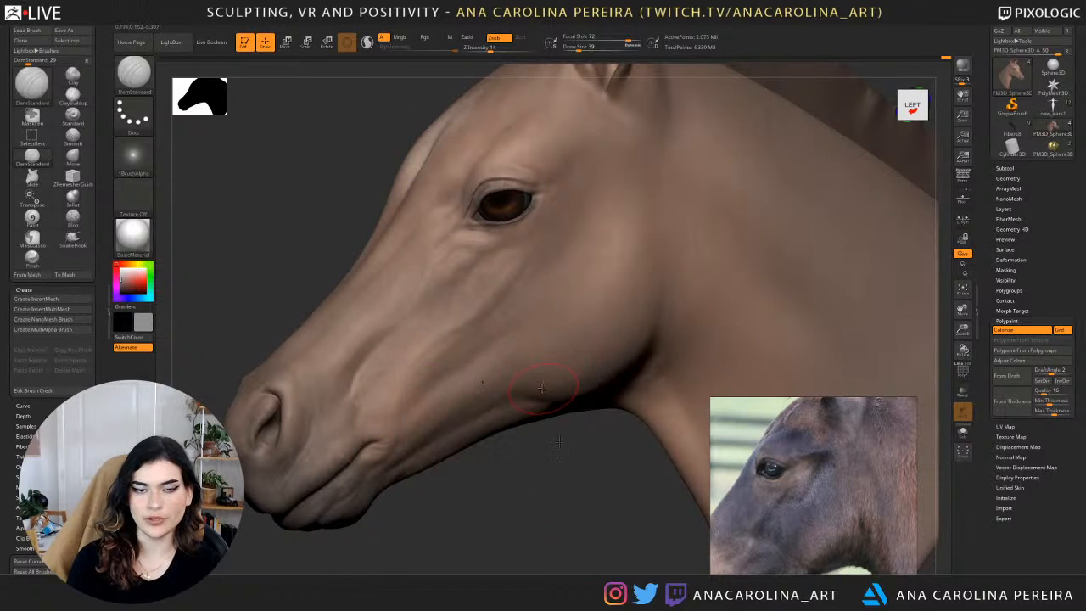
drag(554, 467, 628, 448)
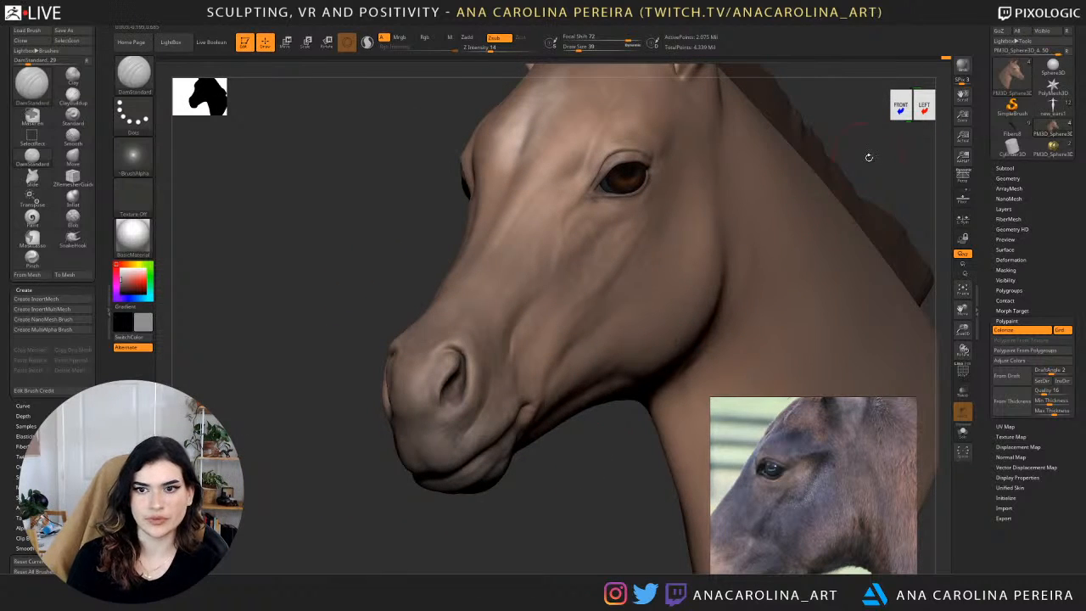
mouse_move(869, 158)
alt+mouse_down()
mouse_move(771, 175)
mouse_move(891, 180)
alt+mouse_up()
key(space)
mouse_move(795, 184)
mouse_down()
mouse_move(727, 188)
mouse_move(760, 227)
mouse_up()
Nudge the skin at the inner corner of the eye with the Move brush at draw size 9.
key(b)
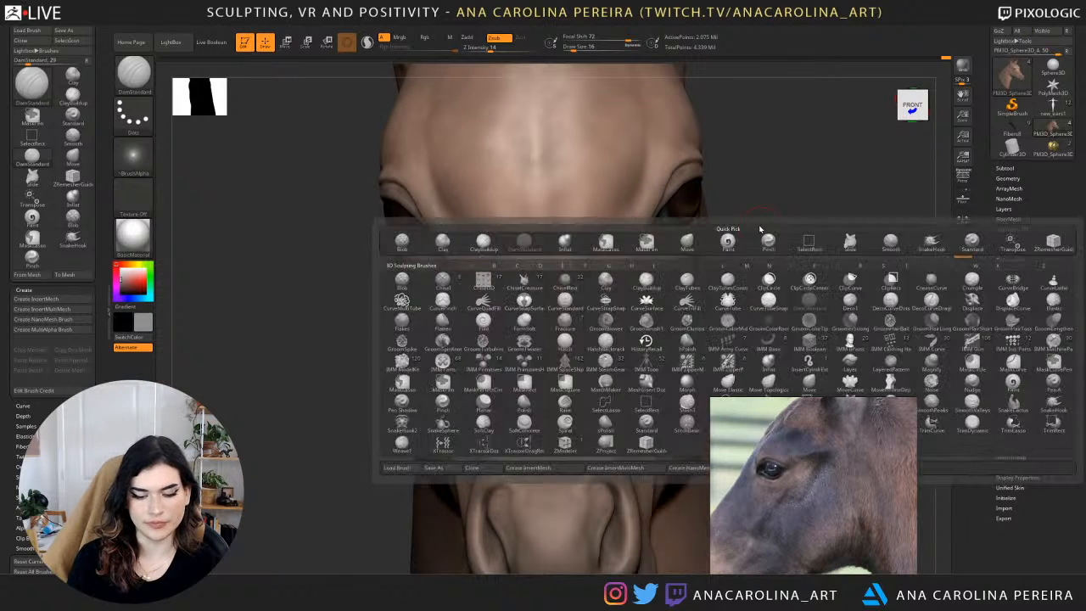
key(b)
key(m)
key(v)
mouse_move(791, 164)
mouse_down()
mouse_move(774, 175)
mouse_move(776, 247)
mouse_up()
key(space)
key(space)
drag(854, 243, 851, 240)
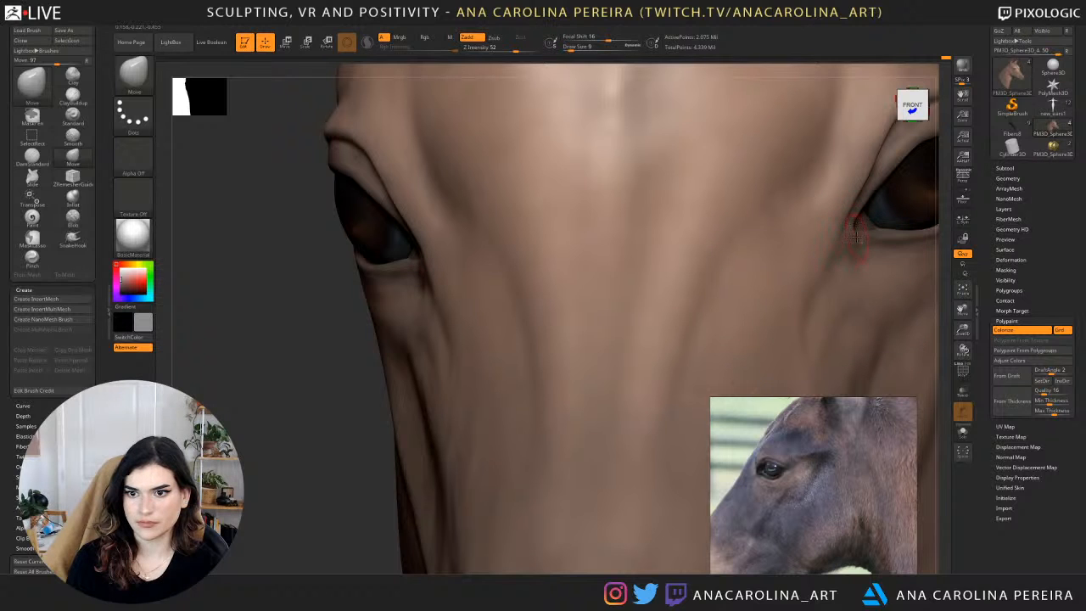
Check the coloured head from both sides and turn off Colorize on the head mesh.
alt+drag(944, 253, 816, 192)
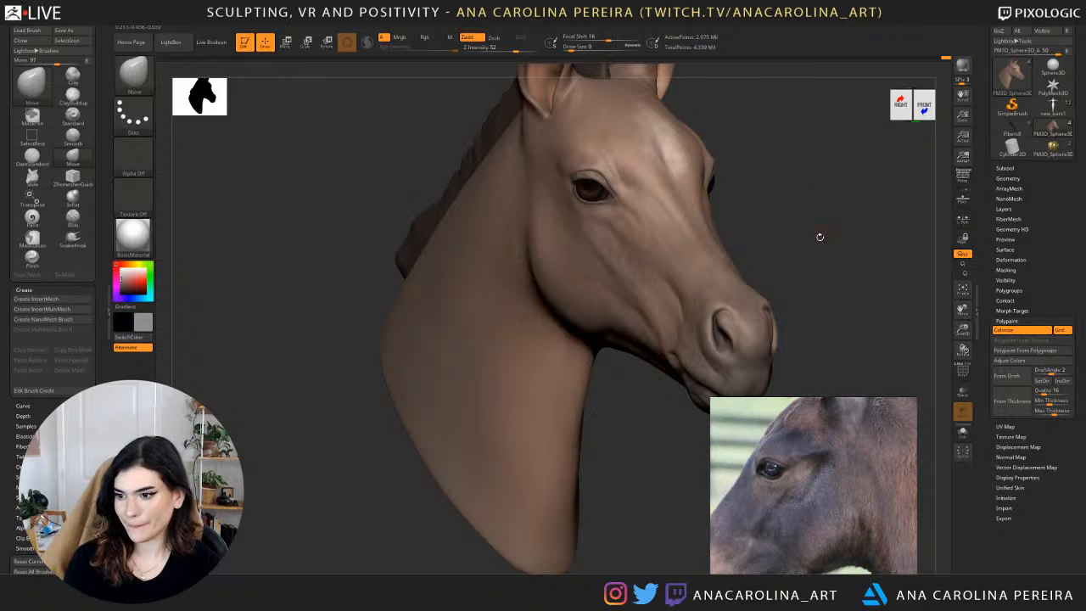
alt+drag(824, 240, 775, 258)
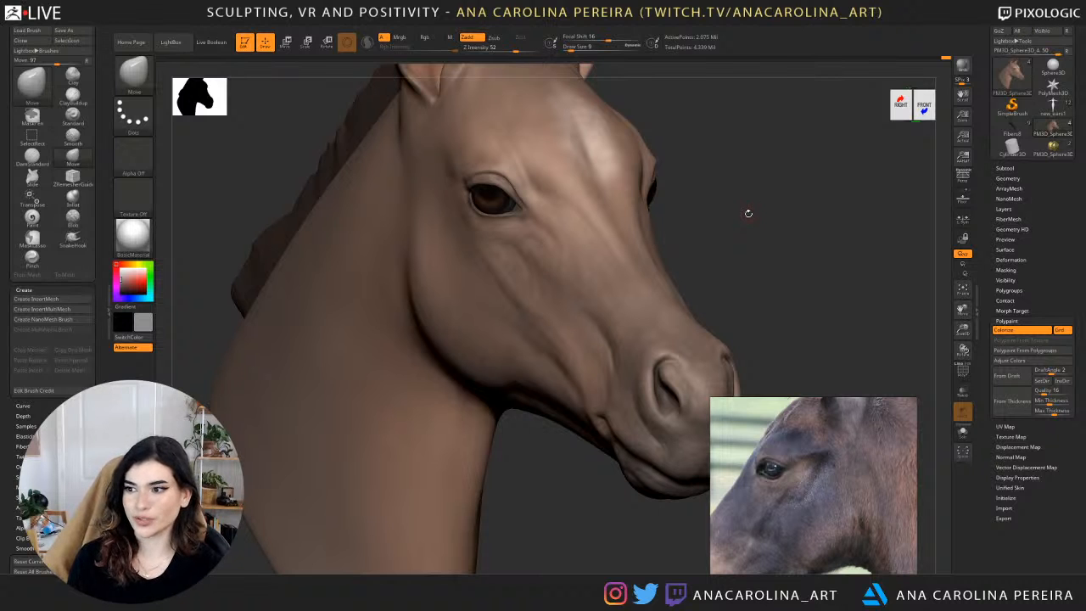
mouse_move(756, 222)
mouse_down()
mouse_move(769, 219)
mouse_move(763, 187)
mouse_move(704, 170)
mouse_up()
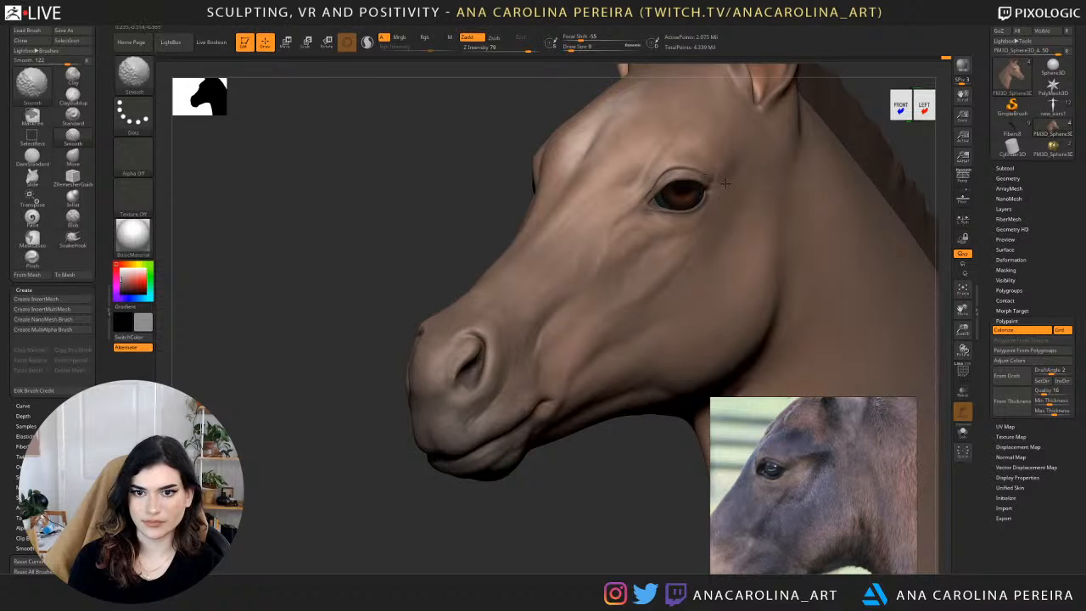
click(1008, 330)
Try to carve the upper eyelid crease towards the outer corner with DamStandard at draw size 9.
drag(701, 450, 567, 490)
key(b)
key(d)
key(s)
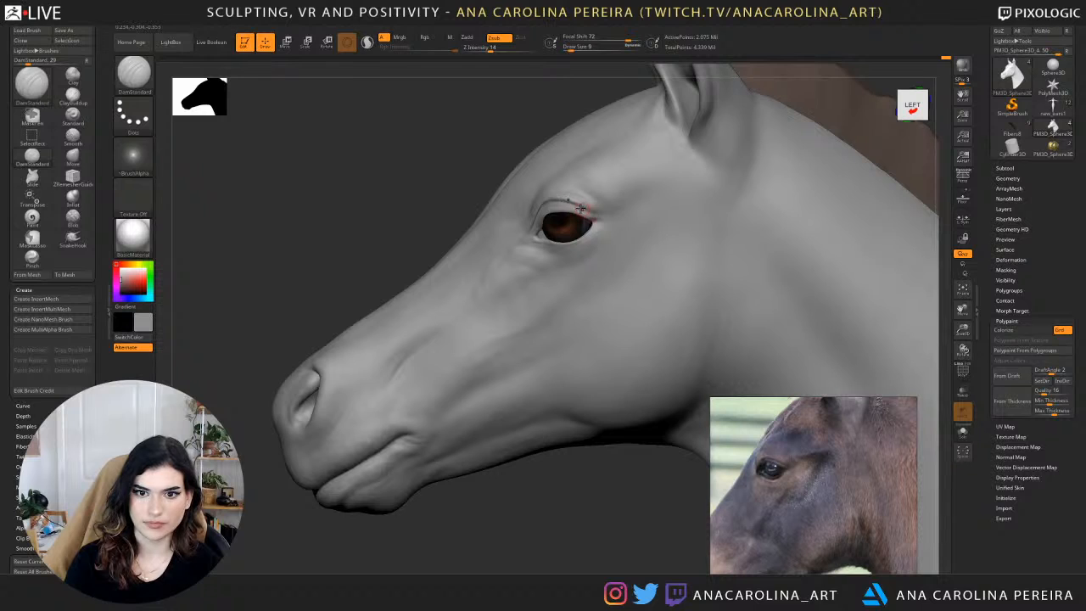
drag(563, 202, 614, 212)
key(ctrl+z)
Lower the head mesh three subdivision levels and reshape the outer edge of the ear with the Move brush at draw size 54.
ctrl+right_drag(599, 442, 599, 365)
alt+drag(564, 528, 561, 499)
drag(543, 499, 560, 526)
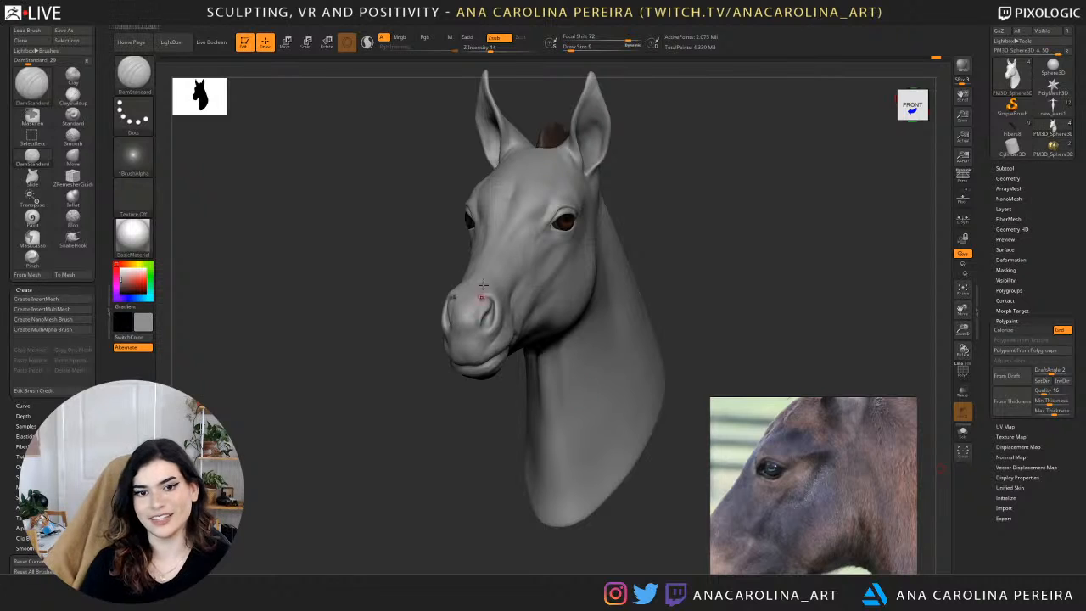
mouse_move(713, 230)
mouse_down()
mouse_move(690, 283)
mouse_move(699, 235)
mouse_up()
key(b)
key(m)
key(v)
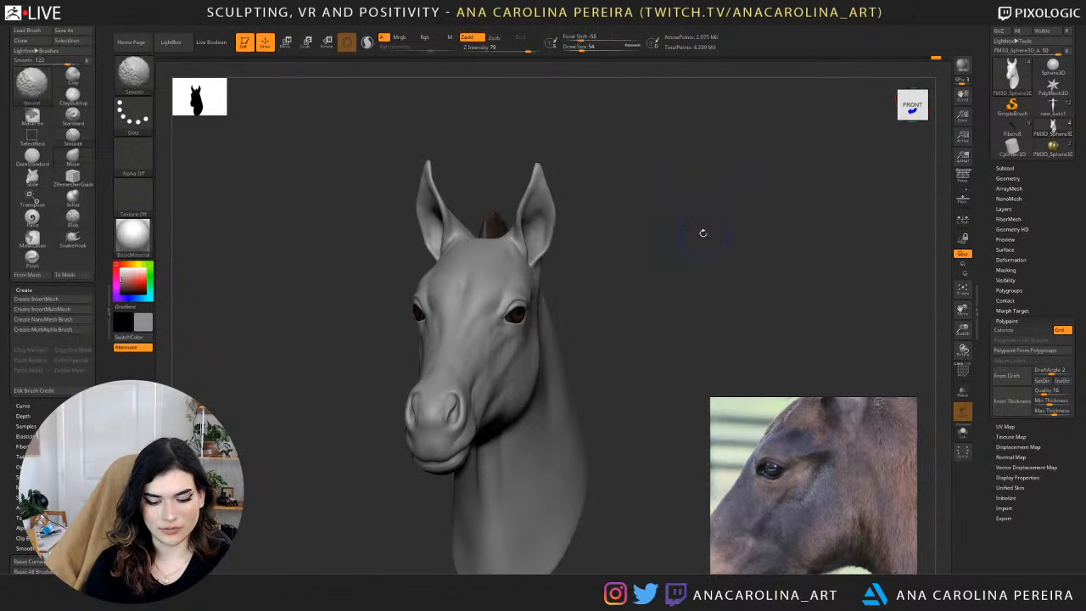
key(shift+d)
key(shift+d)
key(shift+d)
drag(559, 208, 548, 212)
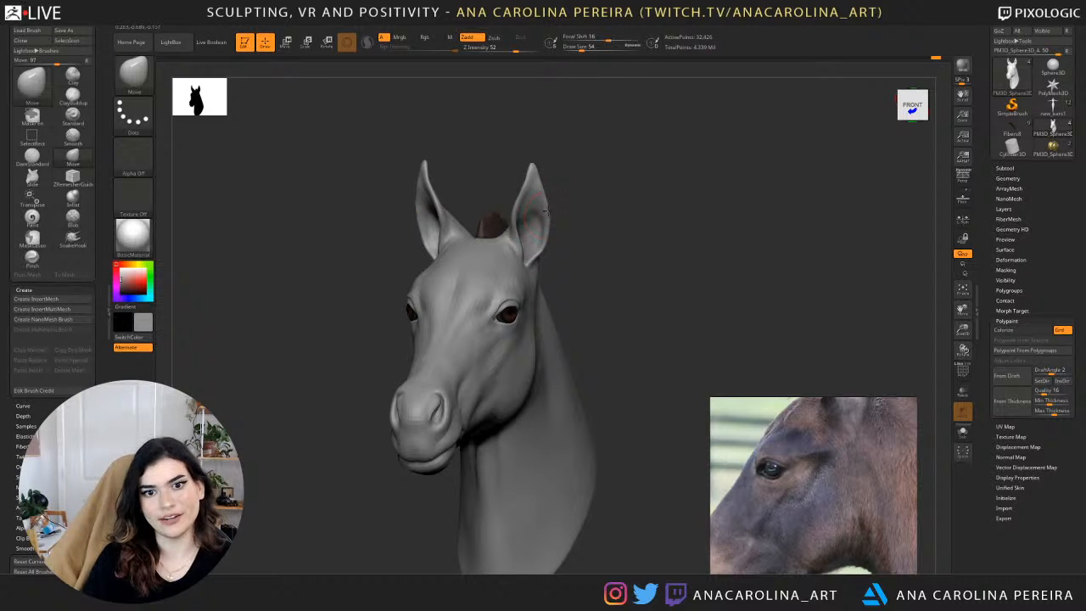
Raise the head mesh back up three subdivision levels and check the ears and face from several angles.
drag(574, 230, 602, 235)
key(d)
key(d)
key(d)
drag(654, 210, 618, 365)
drag(409, 380, 415, 363)
alt+drag(660, 225, 645, 128)
drag(594, 183, 664, 179)
Adjust the upper eyelid with the Move brush at draw size 29 and compare the head from both sides.
mouse_move(561, 237)
alt+mouse_down()
mouse_move(655, 178)
mouse_move(592, 301)
alt+mouse_up()
key(space)
drag(417, 292, 384, 280)
key(space)
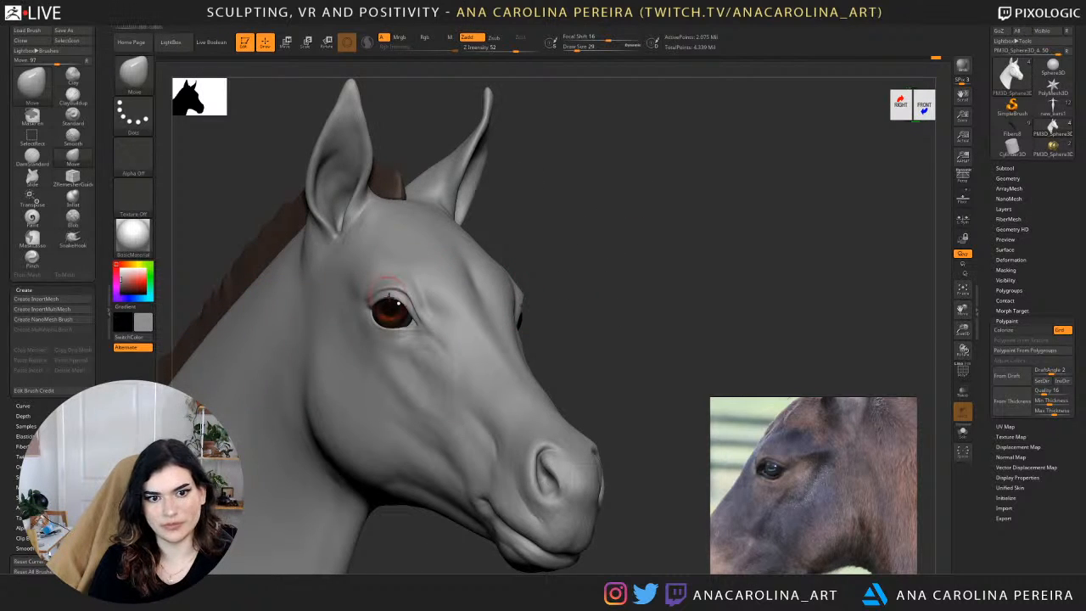
alt+drag(567, 293, 544, 216)
drag(544, 216, 597, 210)
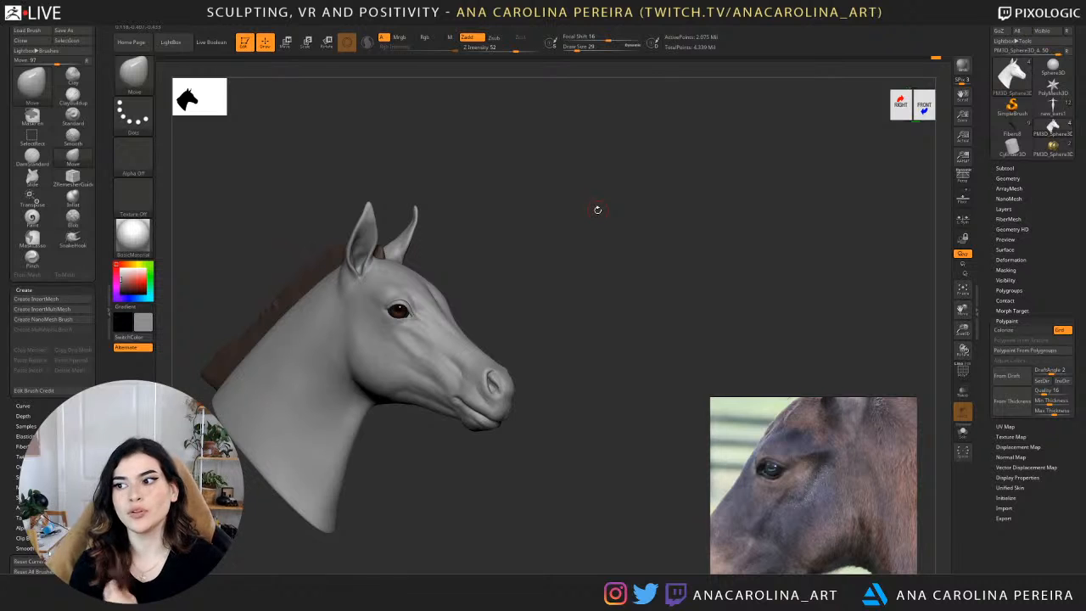
drag(505, 324, 204, 332)
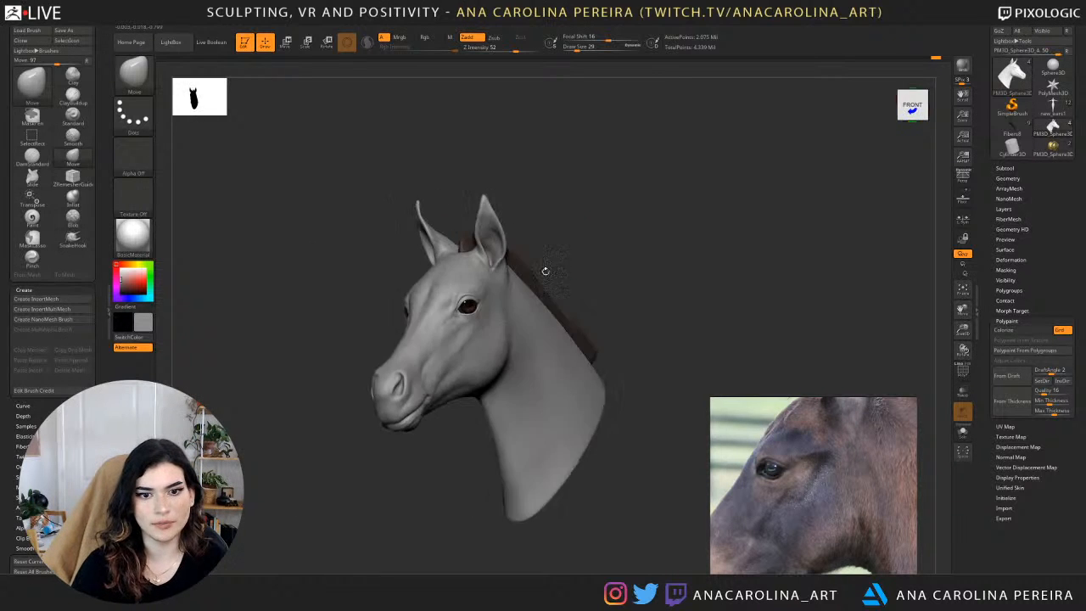
alt+drag(545, 270, 541, 372)
drag(824, 200, 721, 208)
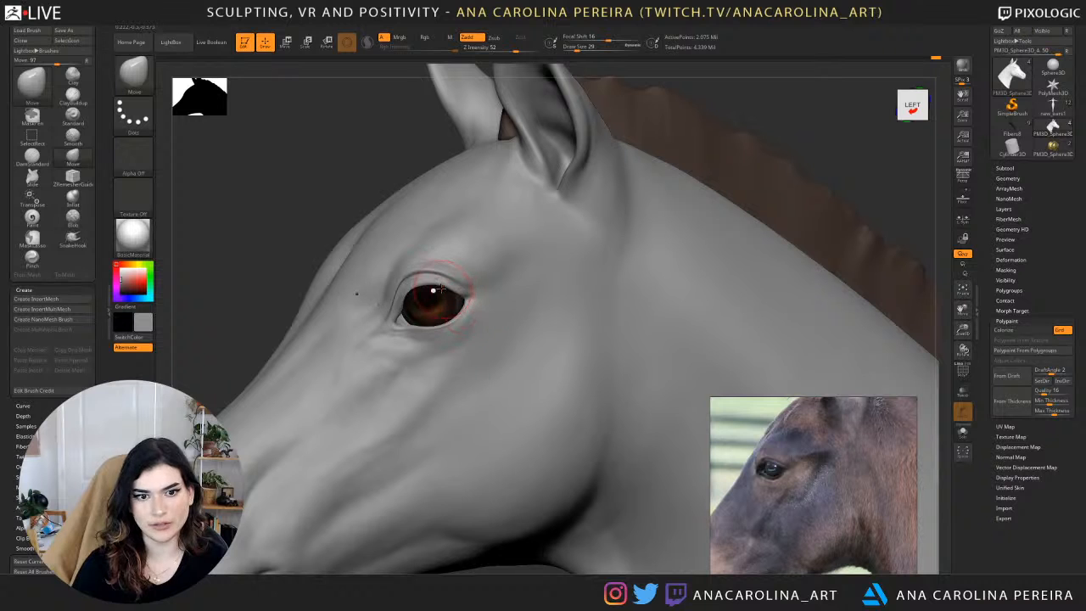
Nudge the inner edge of the eyelid with the Move brush at draw size 14, working from the front view.
drag(263, 211, 405, 224)
mouse_move(514, 289)
mouse_down()
mouse_move(426, 290)
mouse_move(399, 311)
mouse_up()
key(space)
key(space)
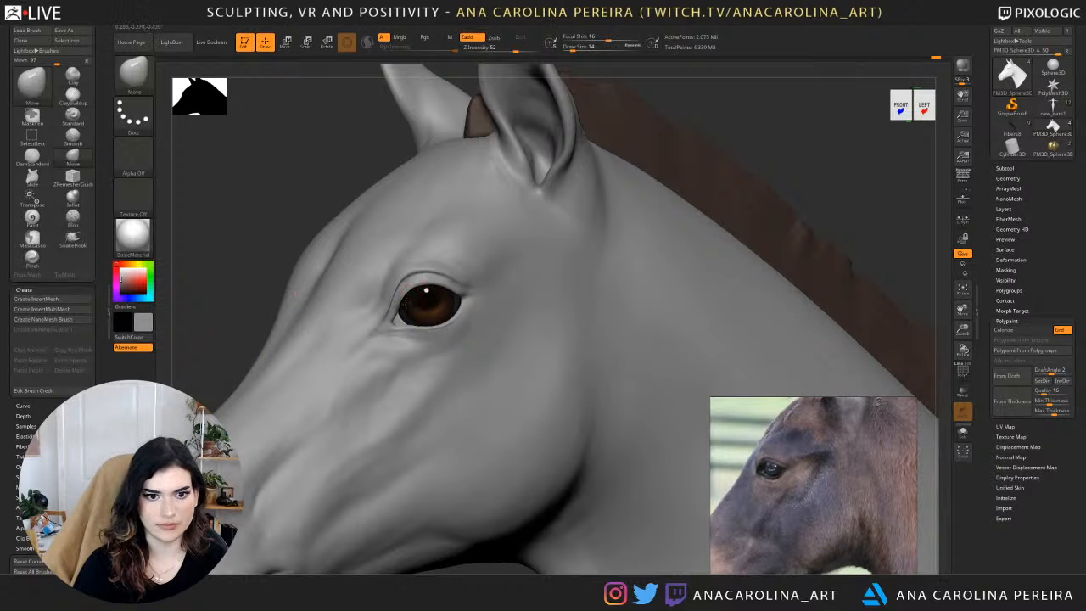
mouse_move(679, 114)
alt+mouse_down()
mouse_move(623, 175)
mouse_move(684, 173)
mouse_move(602, 211)
mouse_move(563, 342)
mouse_move(609, 208)
mouse_move(611, 245)
mouse_move(617, 227)
alt+mouse_up()
drag(458, 207, 461, 206)
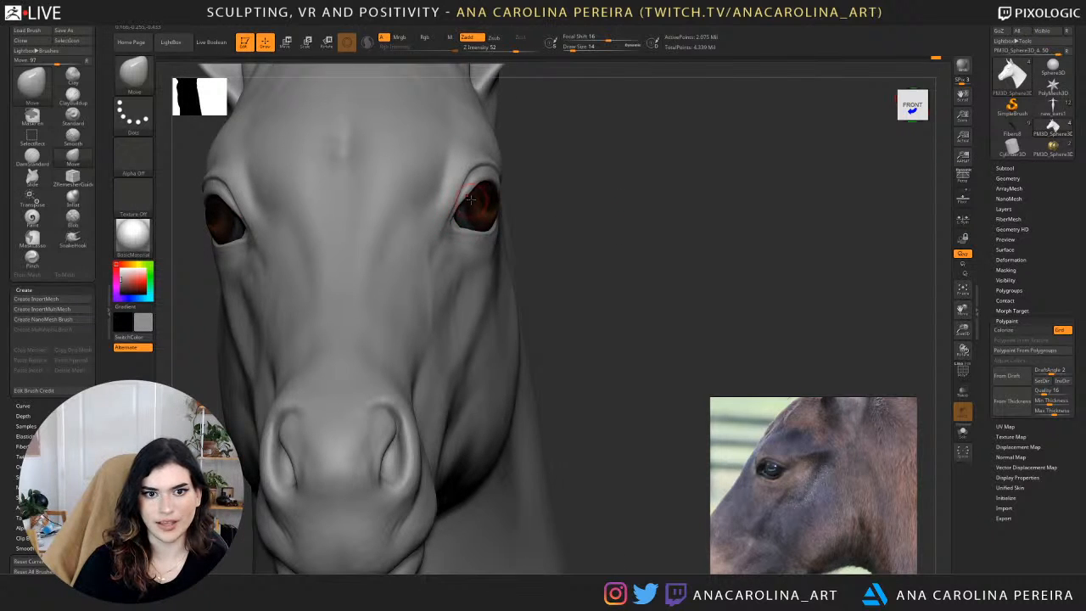
Check the head from the side and front, and set the Move brush to draw size 29.
mouse_move(539, 196)
alt+mouse_down()
mouse_move(536, 127)
mouse_move(722, 166)
alt+mouse_up()
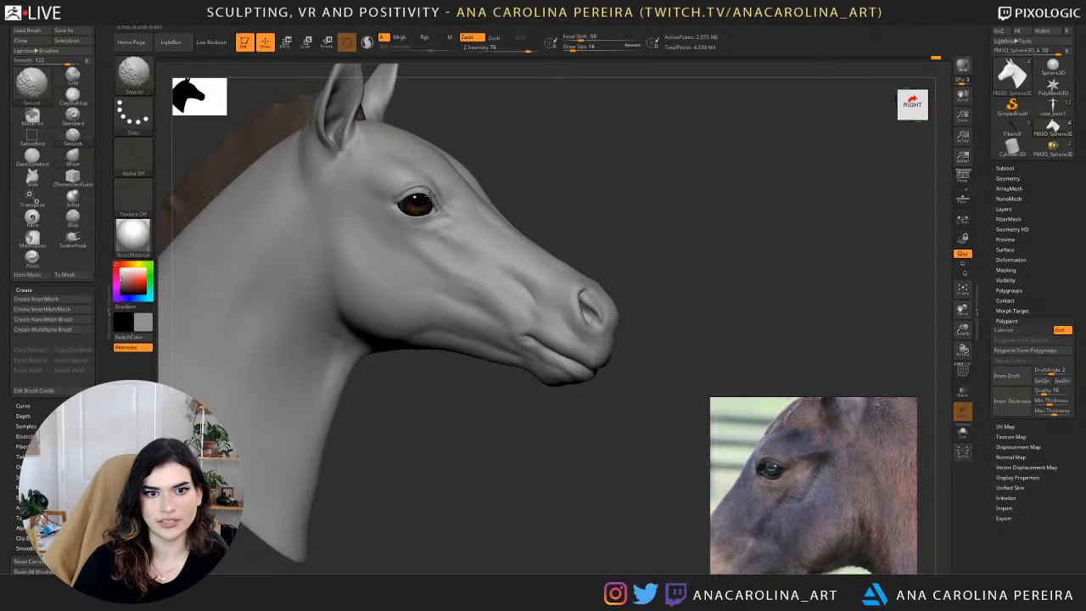
drag(632, 161, 548, 163)
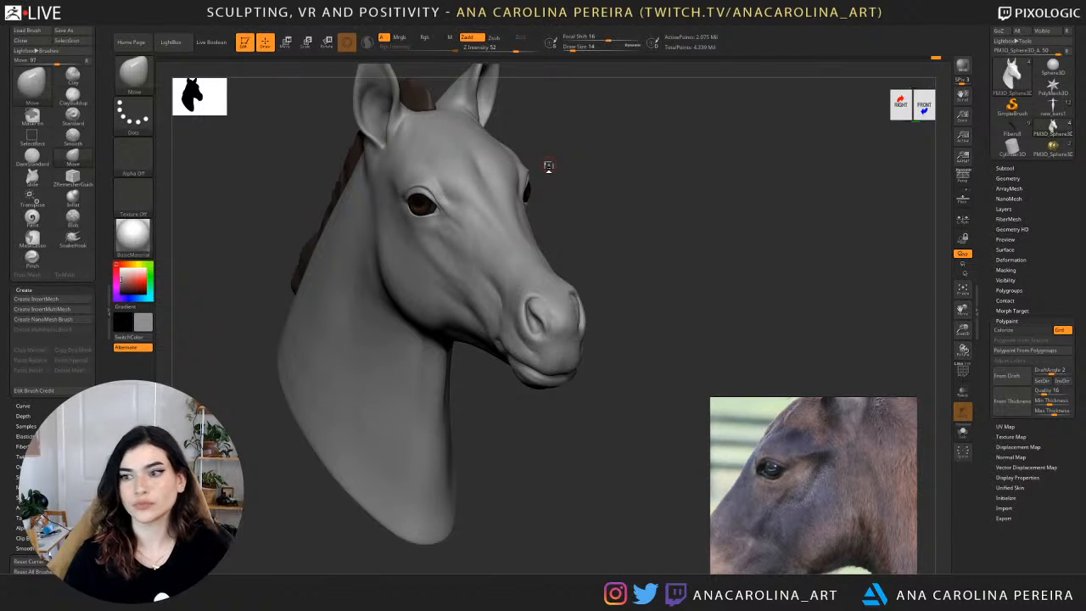
mouse_move(720, 259)
mouse_down()
mouse_move(700, 253)
mouse_move(714, 256)
mouse_move(698, 288)
mouse_up()
key(b)
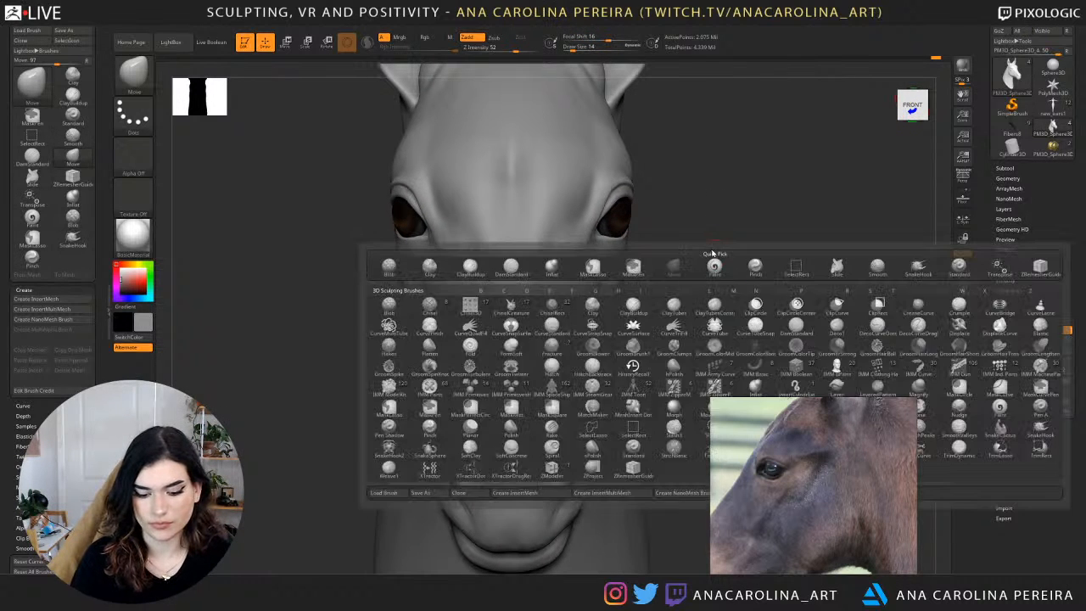
key(m)
key(v)
key(space)
drag(604, 219, 594, 210)
key(space)
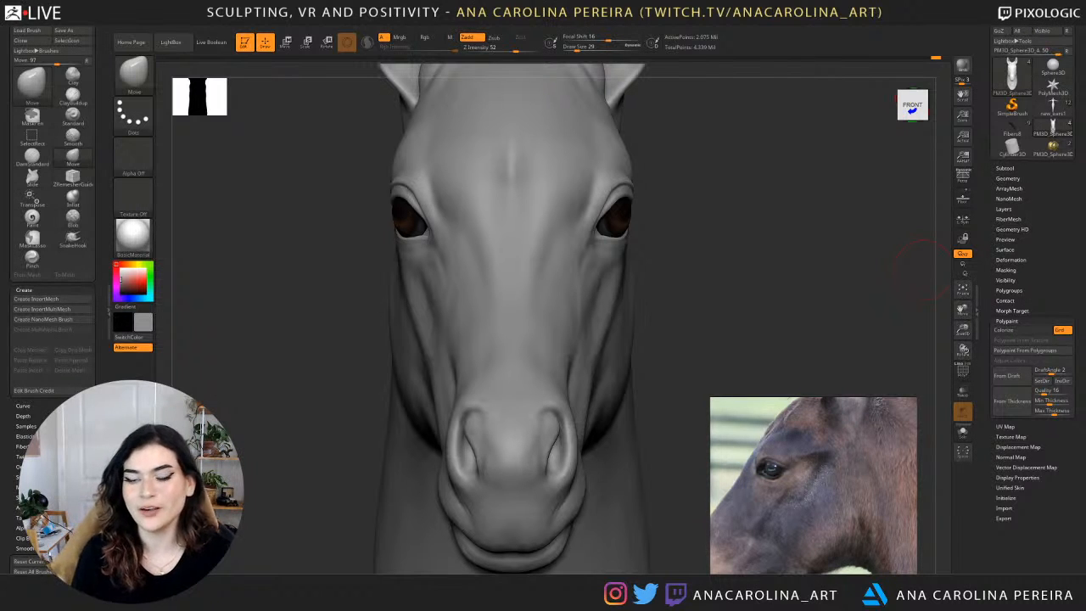
Build up the fold above the outer corner of the eye with ClayBuildup at draw size 27.
drag(739, 279, 892, 175)
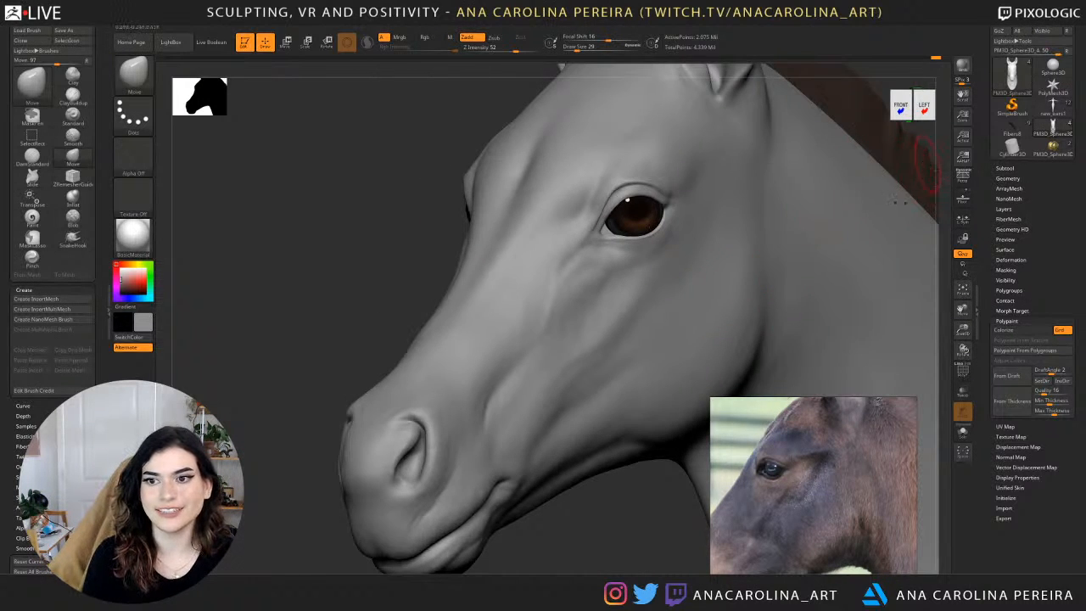
mouse_move(933, 138)
alt+mouse_down()
mouse_move(891, 85)
mouse_move(735, 114)
mouse_move(732, 262)
alt+mouse_up()
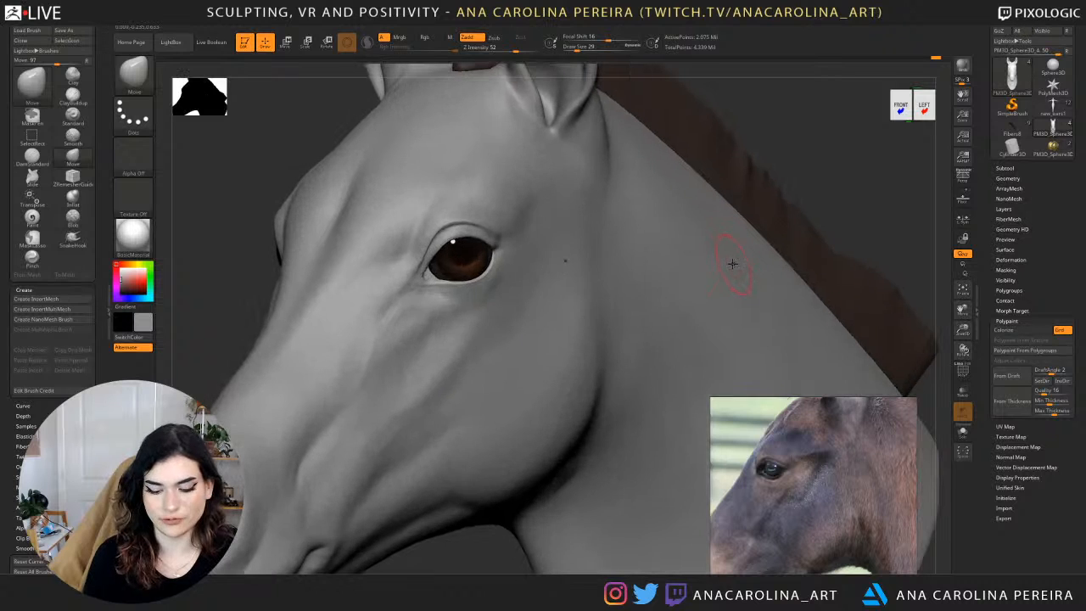
key(b)
key(c)
key(b)
drag(857, 199, 746, 205)
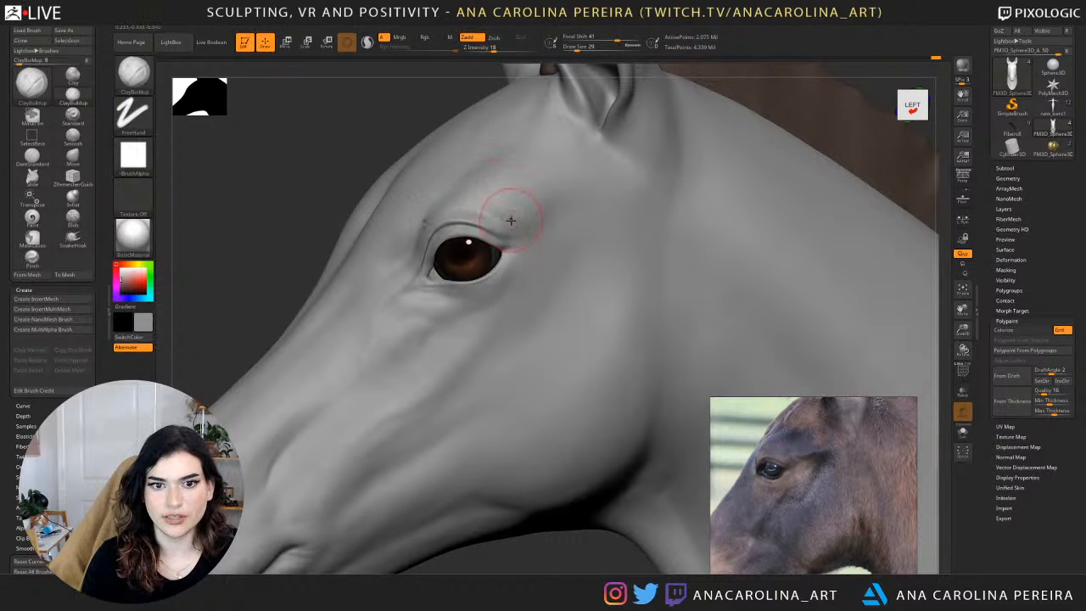
key(space)
drag(508, 219, 504, 218)
key(b)
key(c)
key(b)
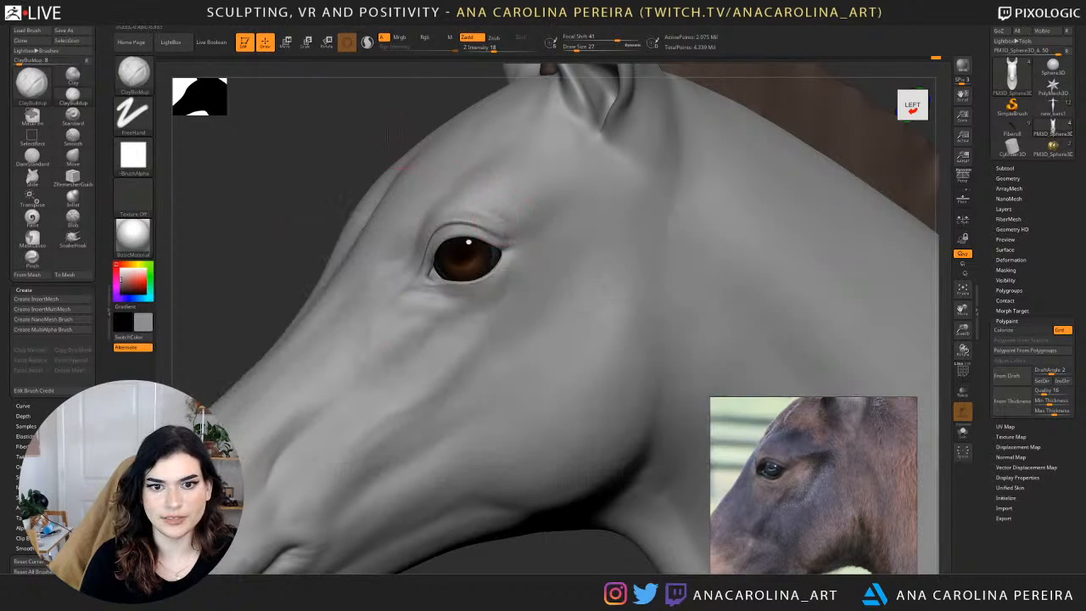
Refine the upper eyelid fold with ClayBuildup at draw size 16, and smooth behind it at draw size 23.
drag(382, 144, 340, 149)
key(space)
drag(479, 218, 474, 218)
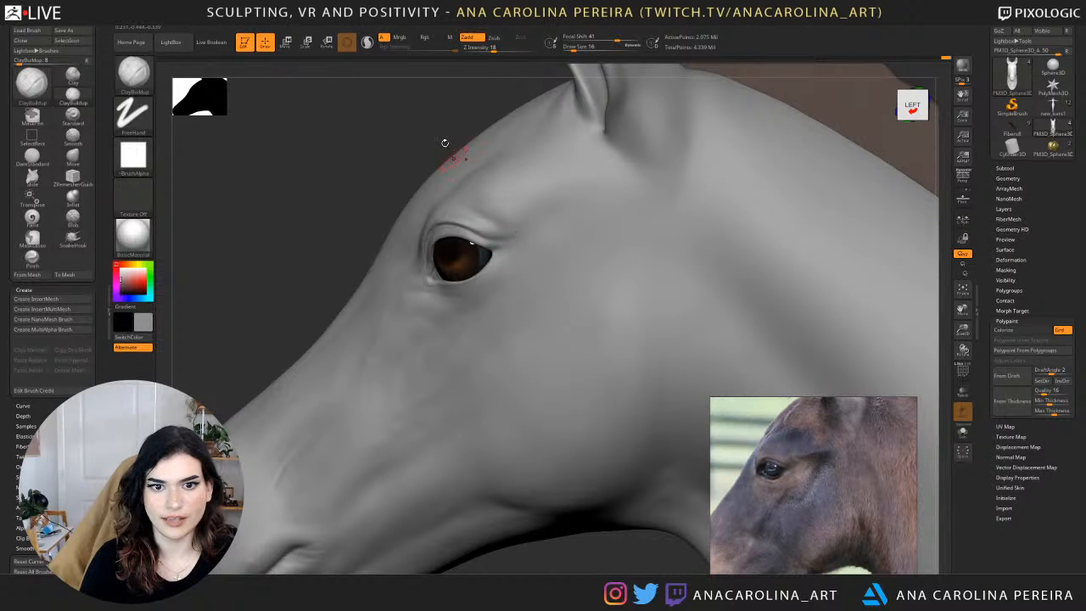
drag(445, 143, 451, 136)
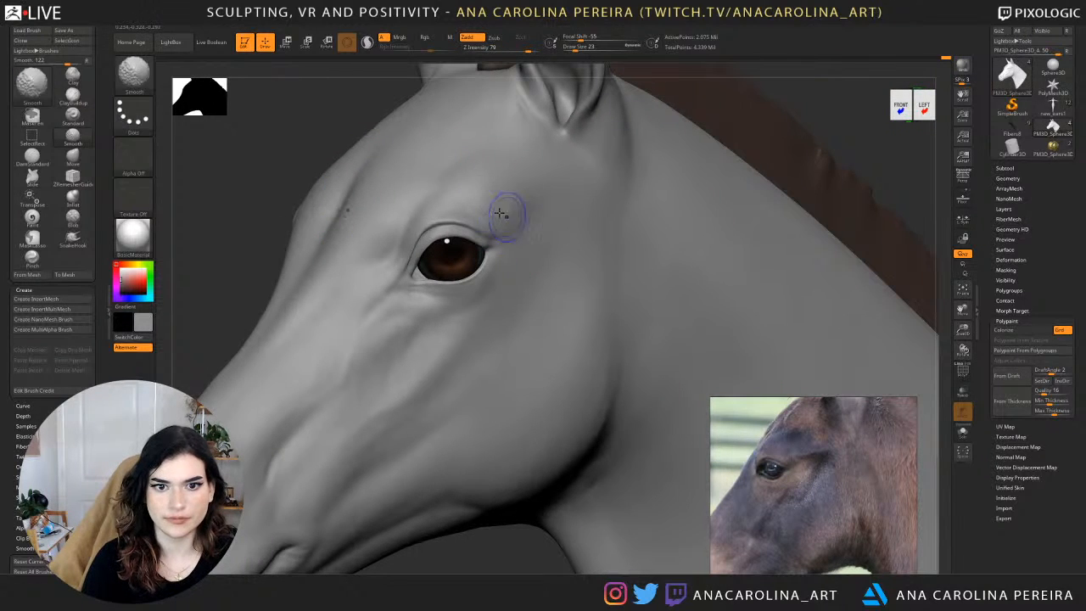
mouse_move(501, 213)
shift+mouse_down()
mouse_move(485, 212)
mouse_move(493, 224)
shift+mouse_up()
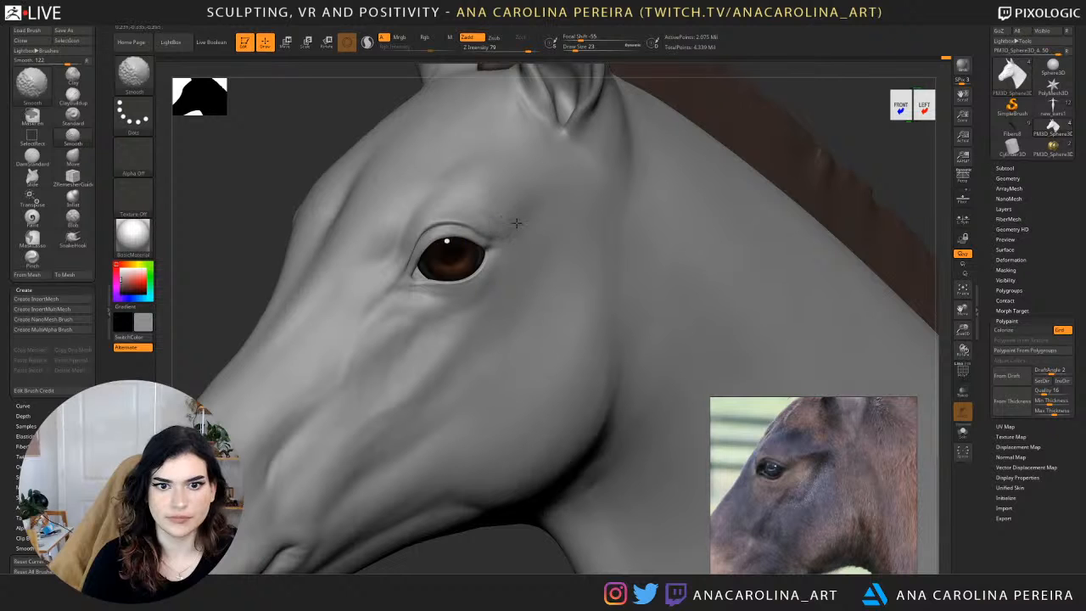
Drop the head mesh one subdivision level and set the ClayBuildup brush to draw size 27.
drag(868, 115, 807, 130)
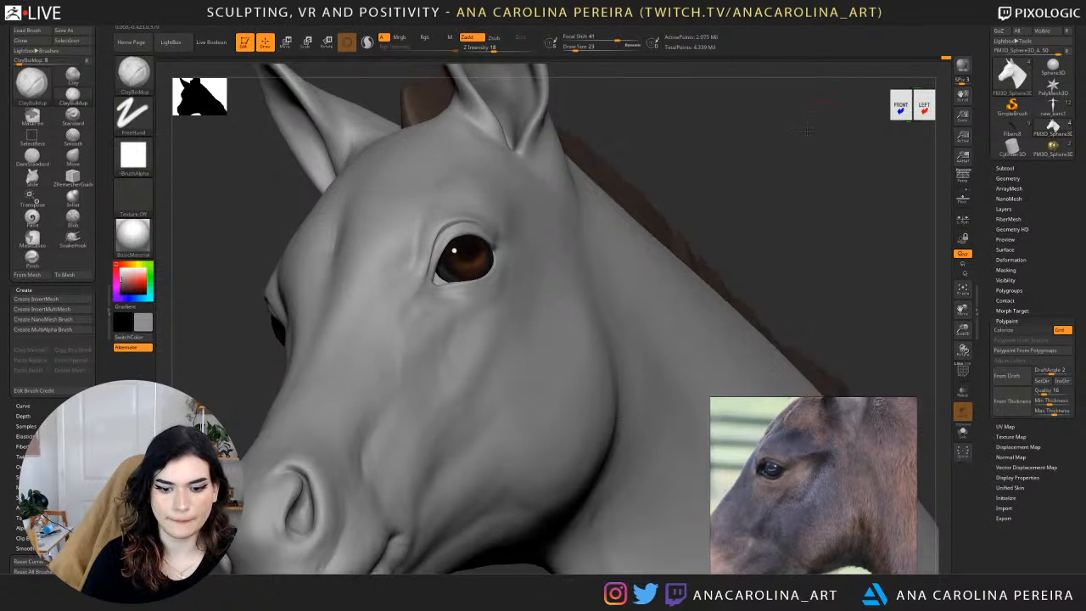
key(space)
key(shift+d)
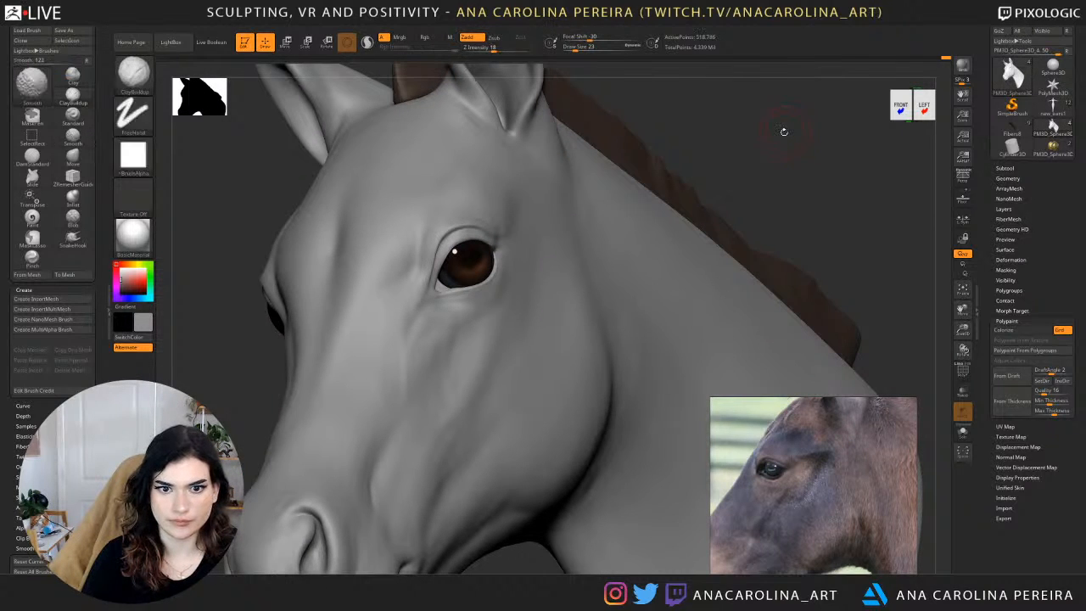
drag(778, 133, 742, 114)
key(space)
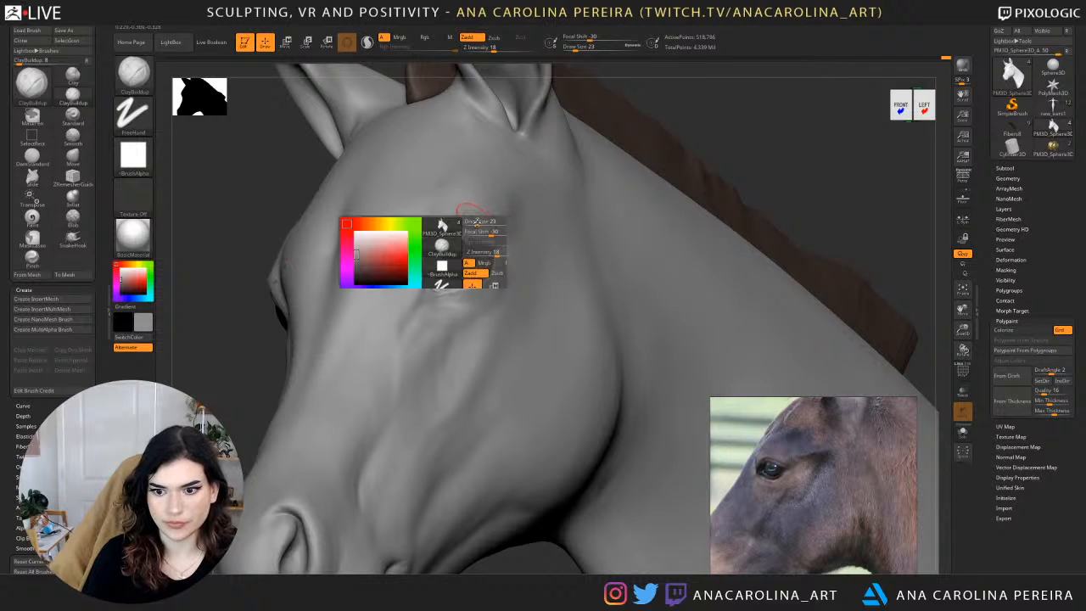
drag(477, 222, 487, 220)
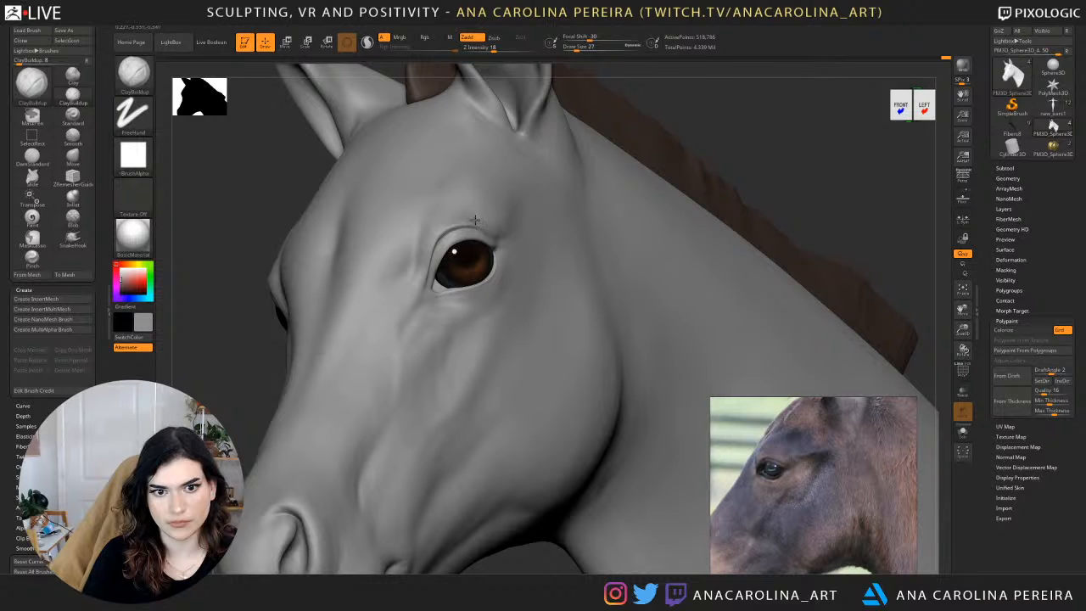
Build up the brow above the eye with ClayBuildup and smooth it, checking from both sides of the head.
drag(299, 152, 229, 143)
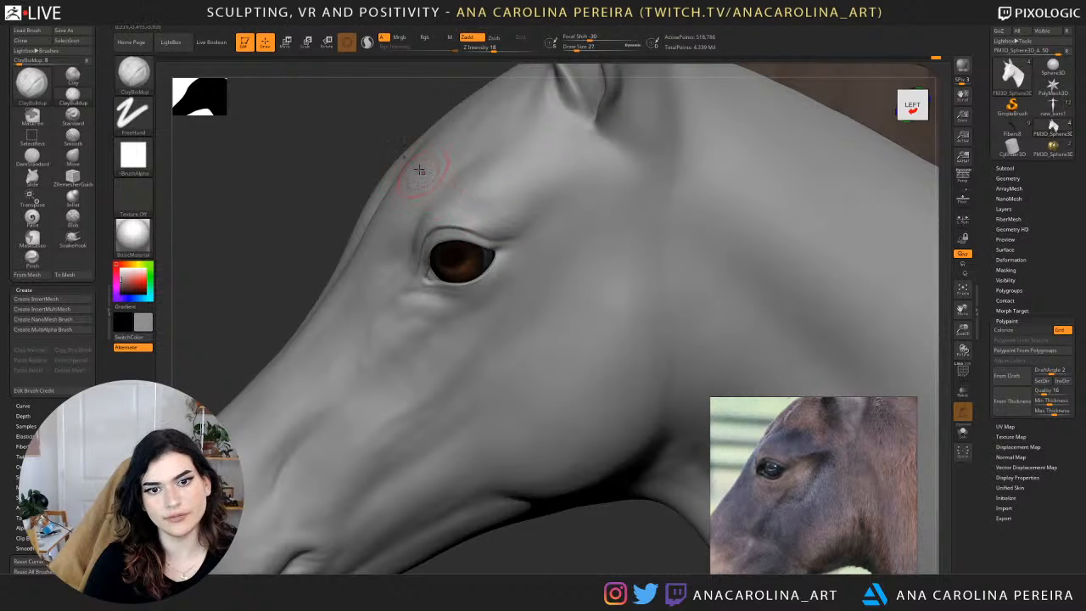
key(shift)
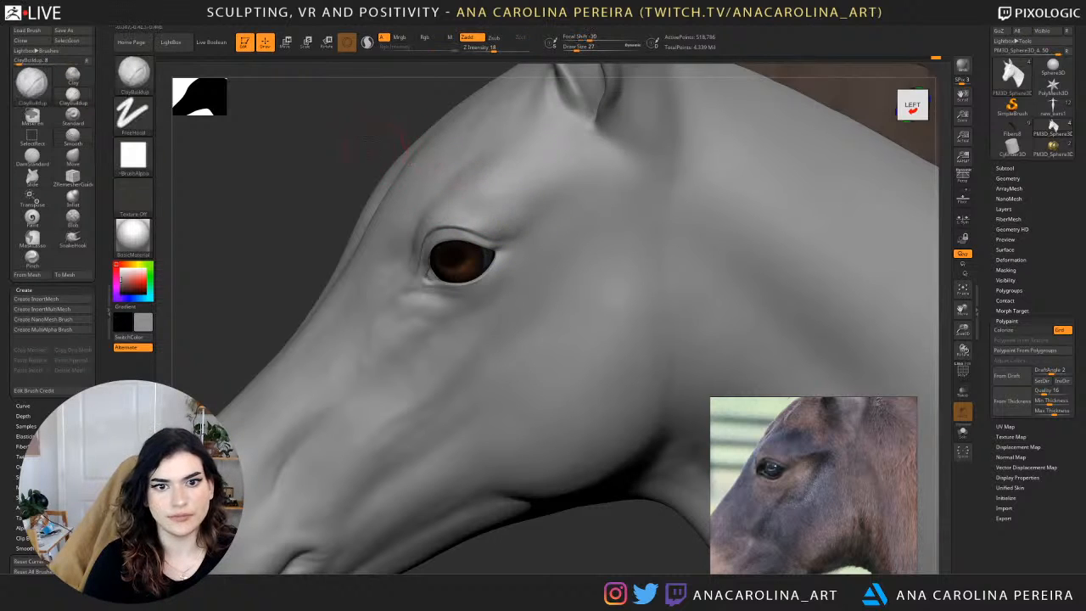
mouse_move(407, 136)
mouse_down()
mouse_move(584, 149)
mouse_move(593, 212)
mouse_up()
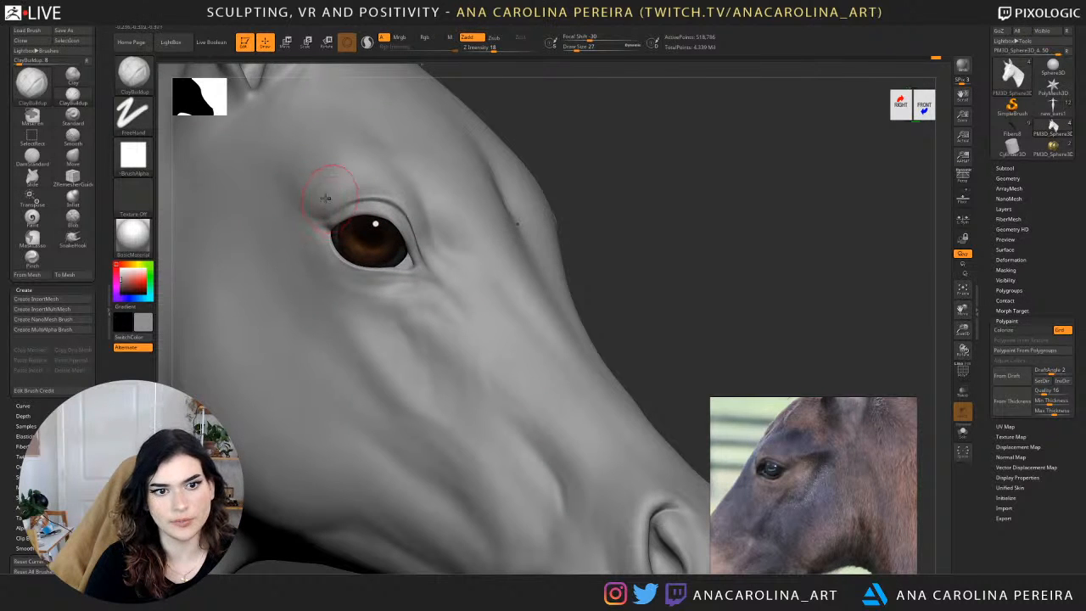
key(shift)
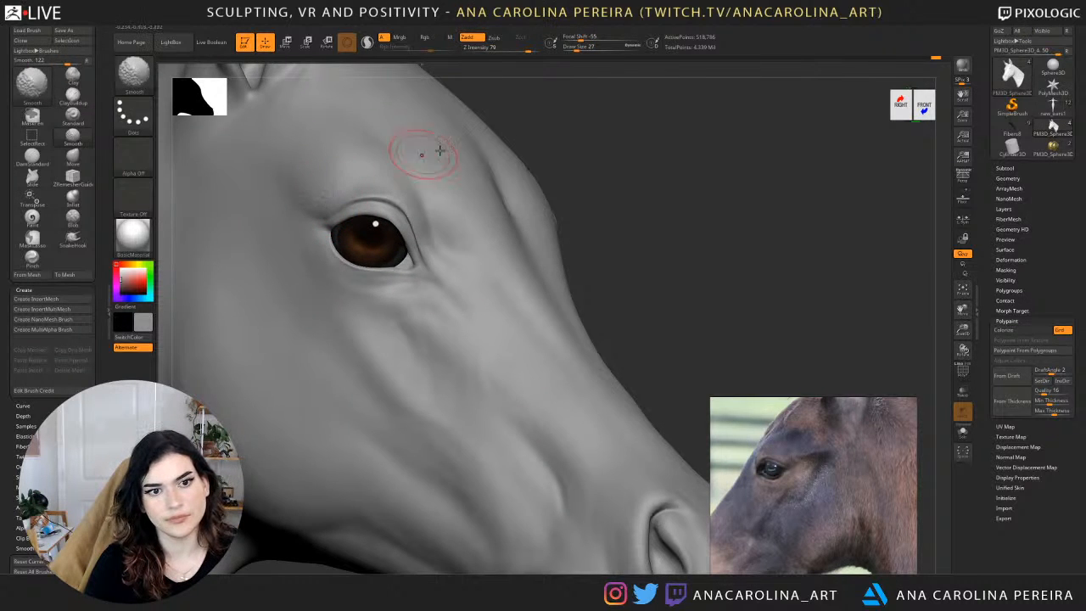
Refine the fold at the outer corner of the eye with ClayBuildup at draw size 22, and smooth behind it.
mouse_move(586, 199)
alt+mouse_down()
mouse_move(577, 139)
mouse_move(441, 143)
alt+mouse_up()
key(s)
mouse_move(558, 149)
alt+mouse_down()
mouse_move(586, 208)
mouse_move(534, 199)
alt+mouse_up()
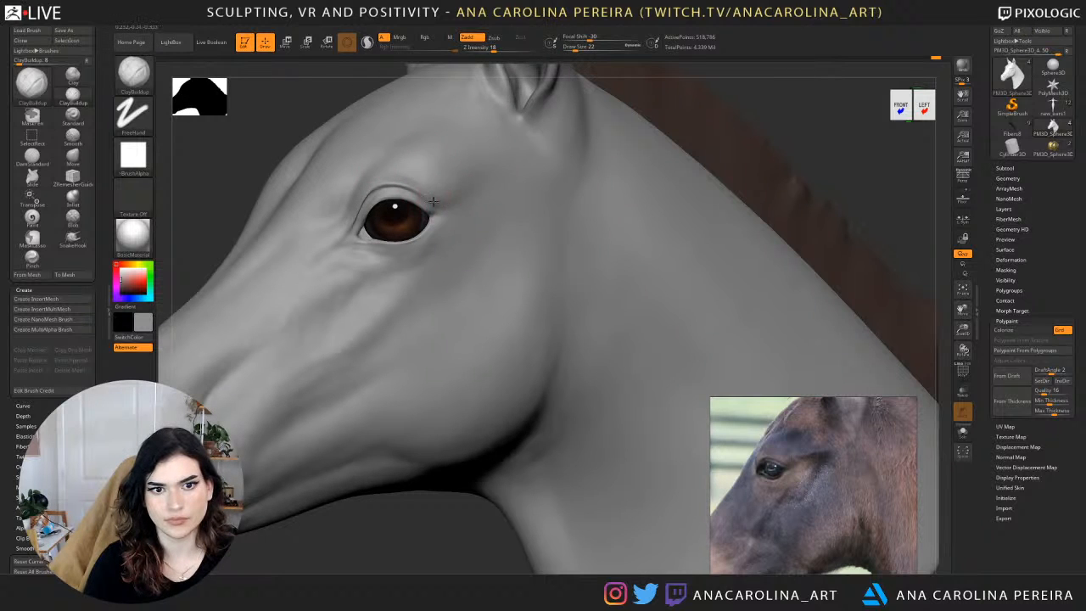
key(shift)
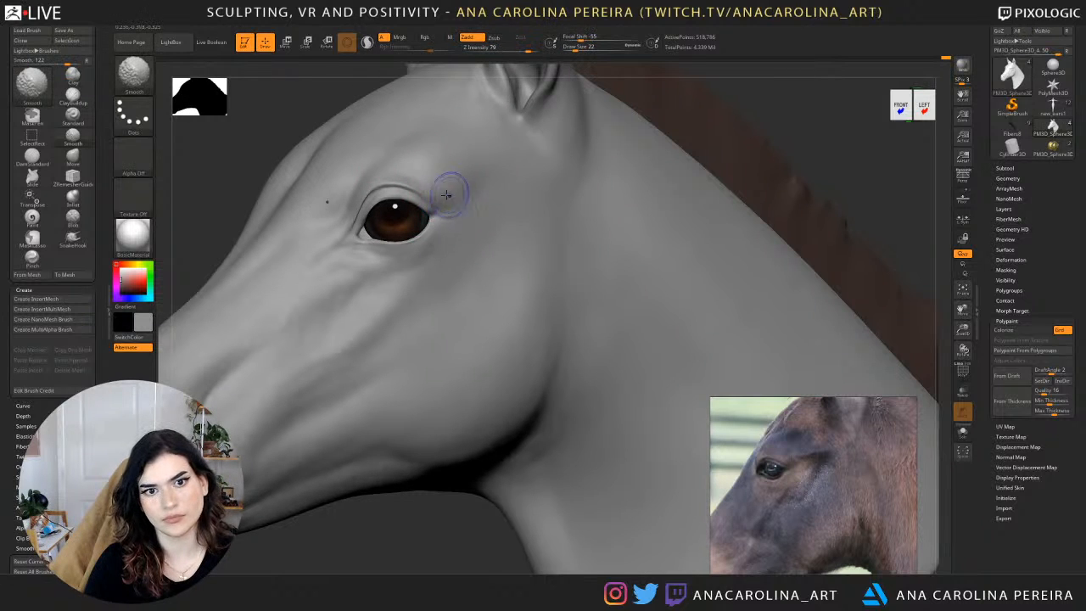
shift+drag(447, 195, 461, 181)
Sharpen the crease at the outer corner of the eye with DamStandard at draw size 22, and soften it.
mouse_move(645, 183)
alt+mouse_down()
mouse_move(624, 127)
mouse_move(708, 134)
mouse_move(696, 128)
alt+mouse_up()
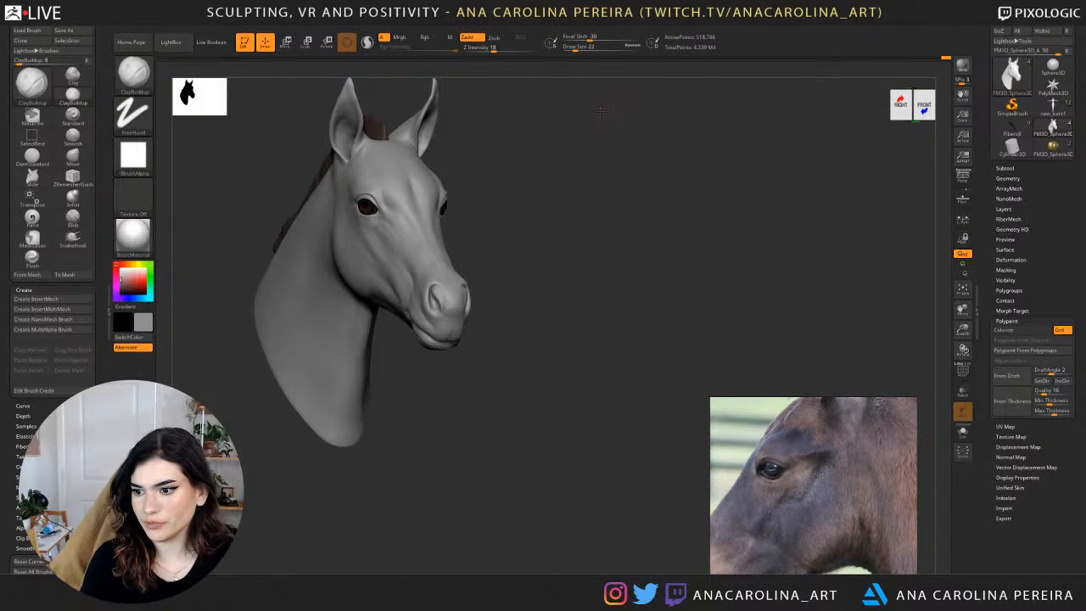
drag(601, 111, 709, 170)
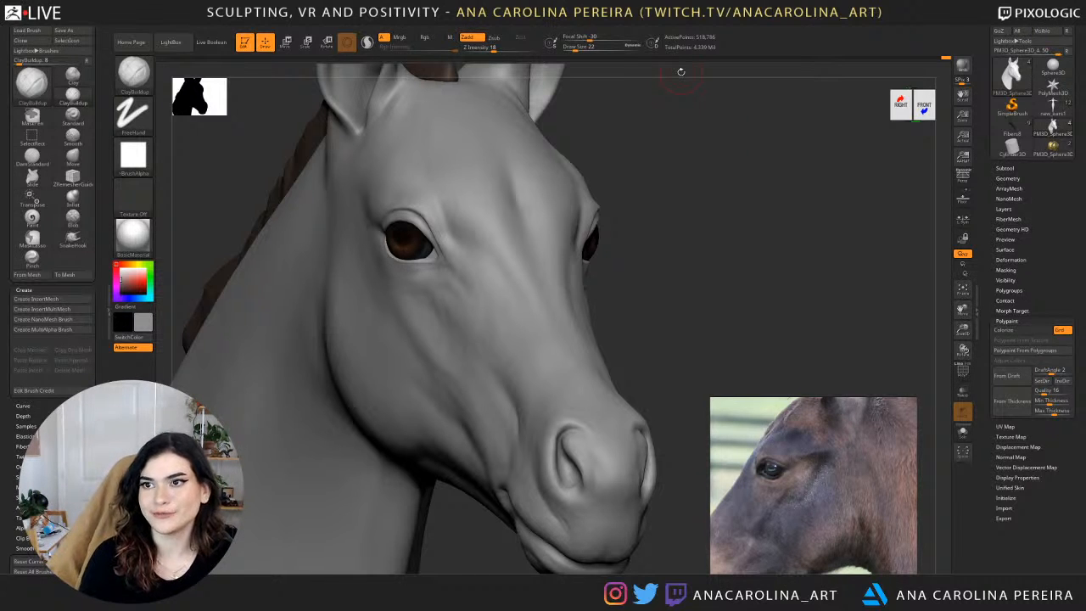
drag(604, 97, 667, 142)
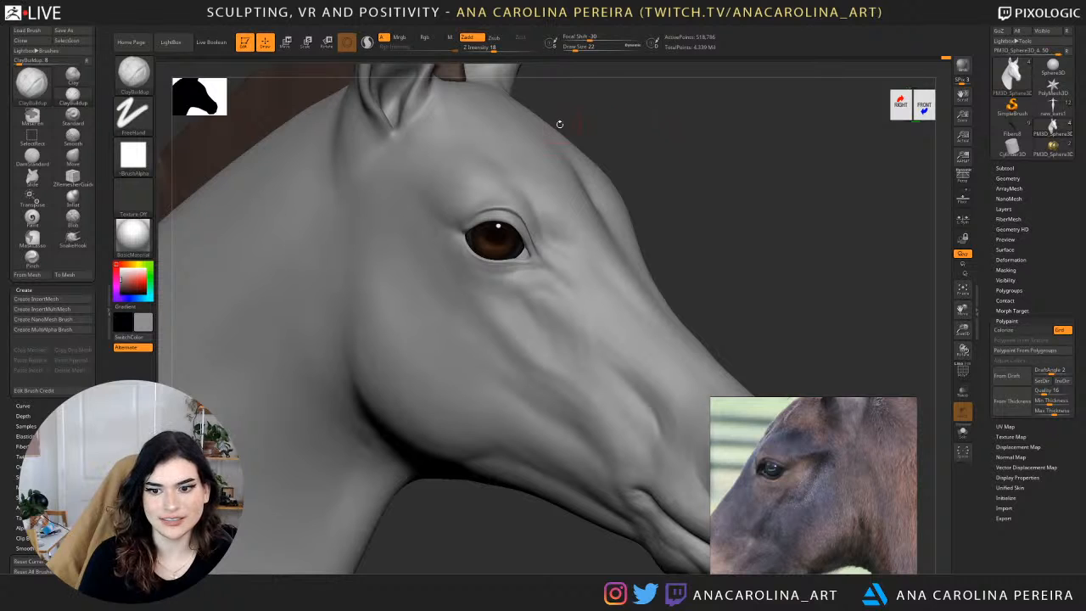
key(b)
key(d)
key(s)
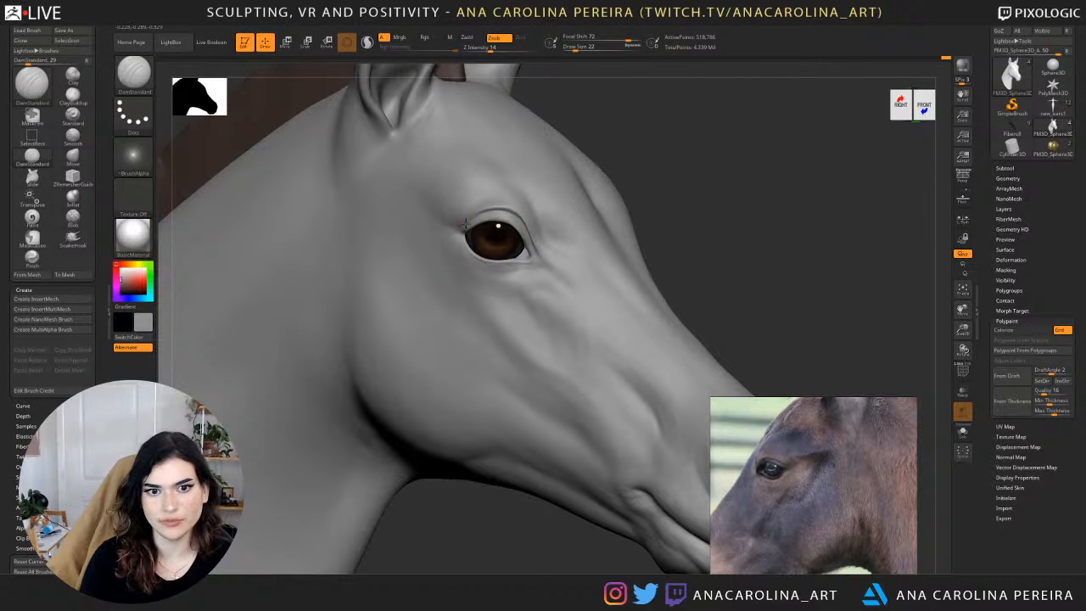
key(shift)
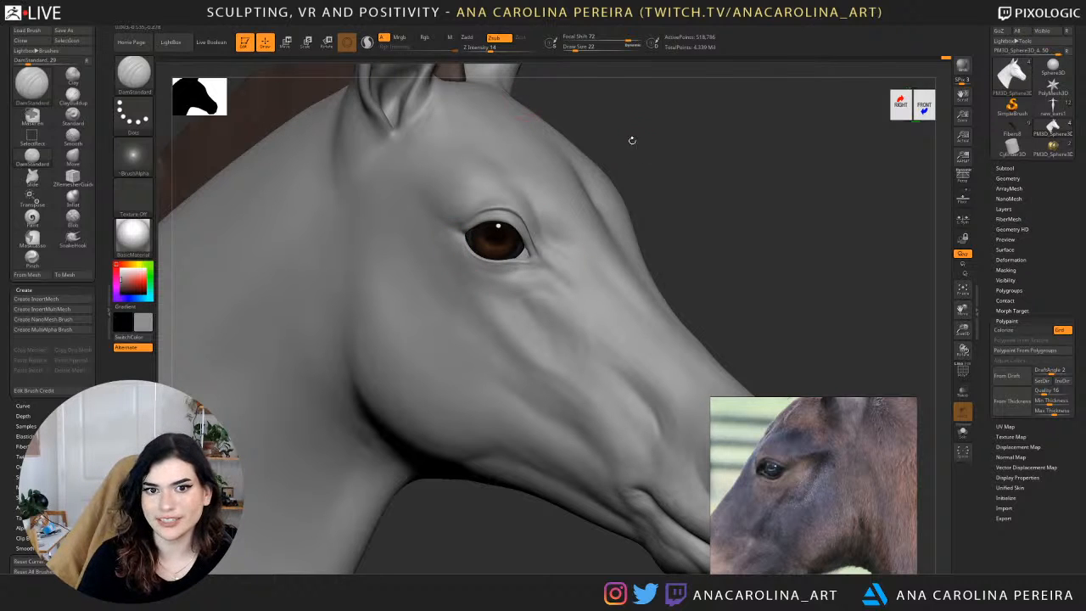
Compare the head from the side and front, and build up behind the outer eye corner with ClayBuildup at draw size 31.
mouse_move(630, 138)
mouse_down()
mouse_move(616, 172)
mouse_move(638, 134)
mouse_up()
alt+drag(795, 153, 695, 234)
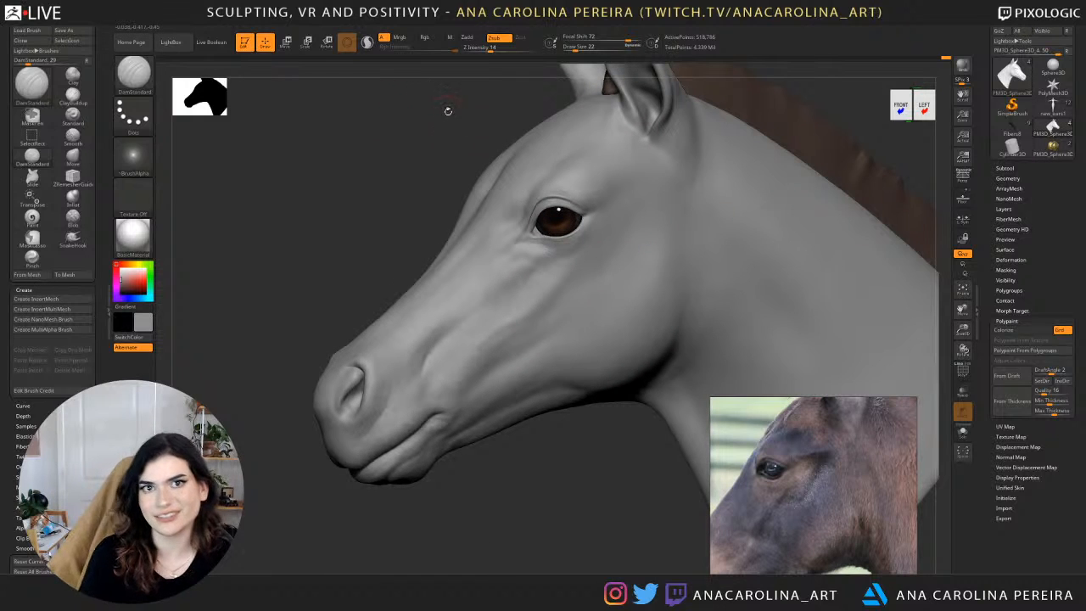
drag(453, 103, 642, 30)
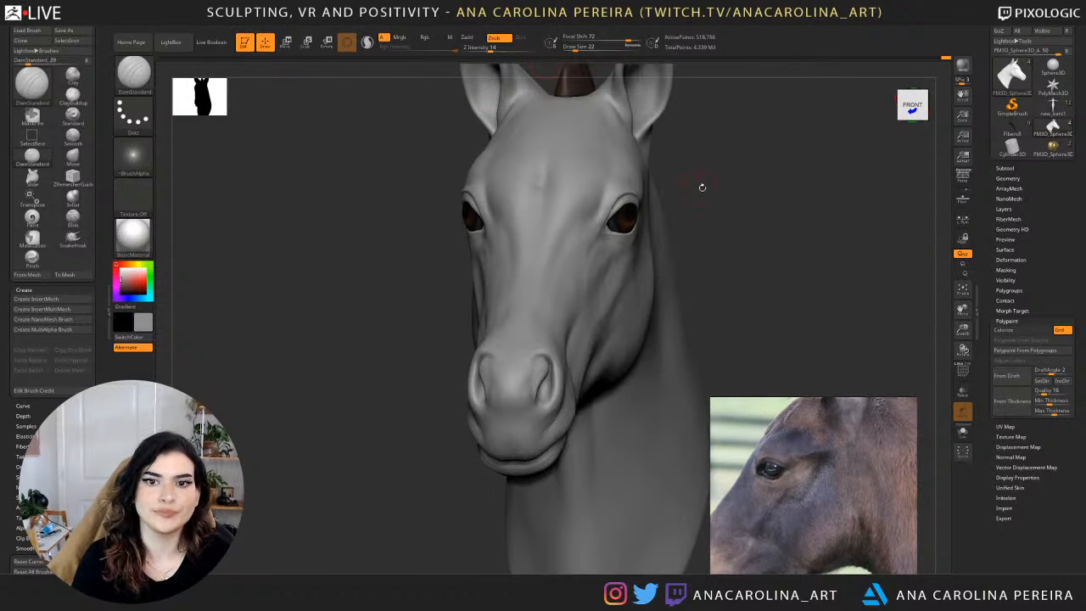
drag(703, 188, 807, 246)
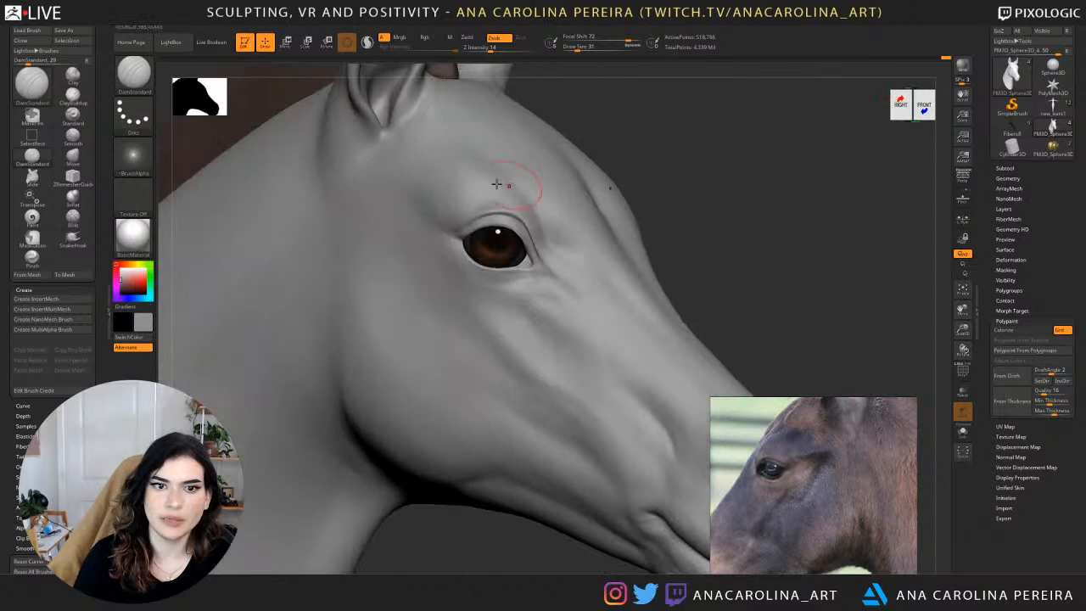
key(ctrl)
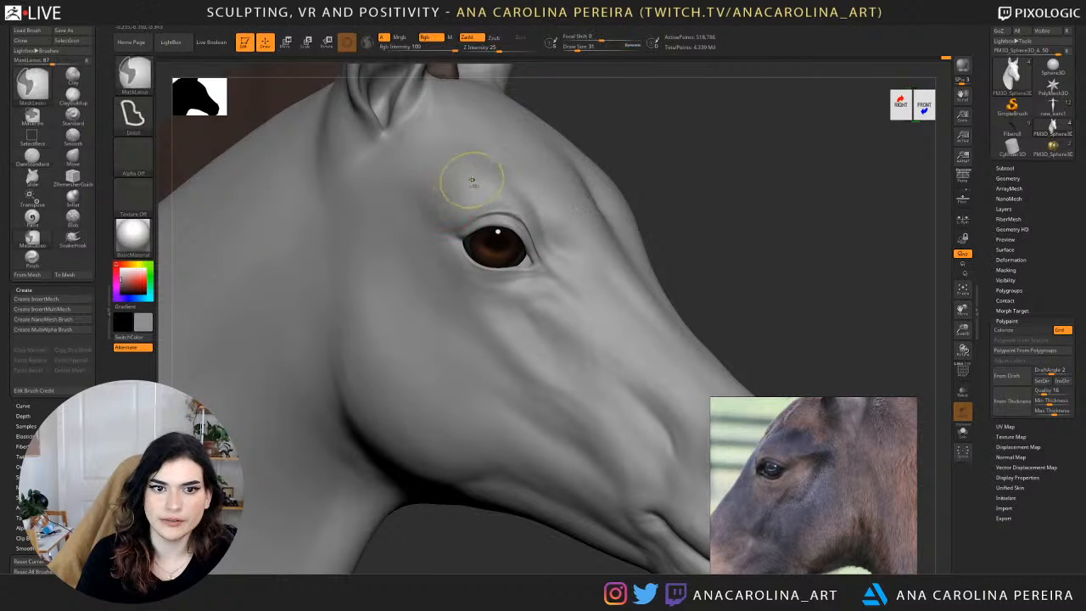
key(b)
key(c)
key(b)
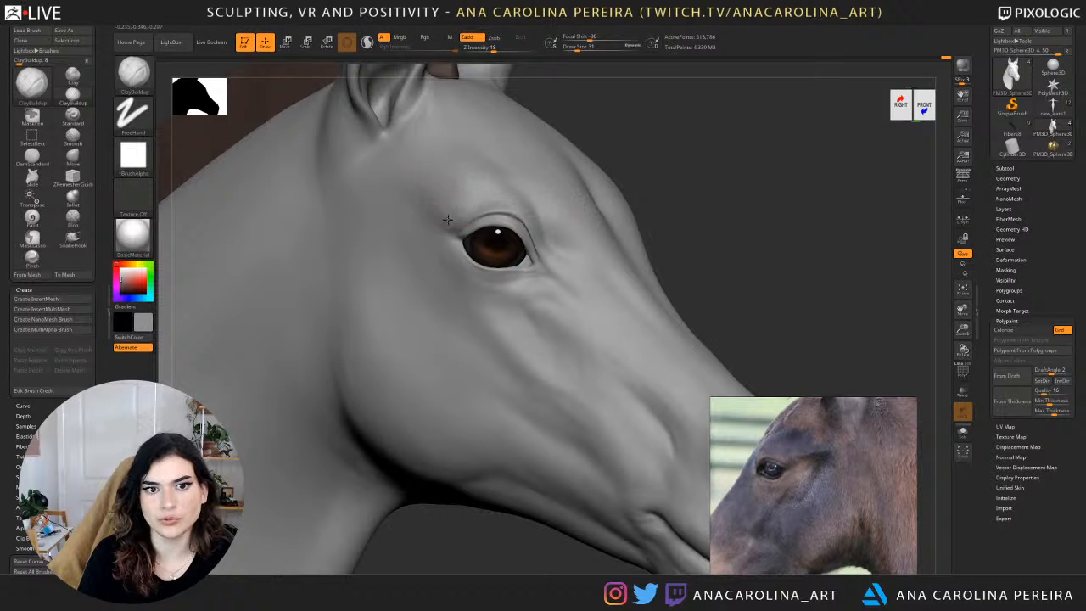
shift+drag(457, 209, 452, 190)
Shape the brow directly above the eye with ClayBuildup from the left side, and smooth the strokes.
shift+drag(730, 177, 611, 183)
mouse_move(824, 172)
mouse_down()
mouse_move(738, 173)
mouse_move(582, 206)
mouse_up()
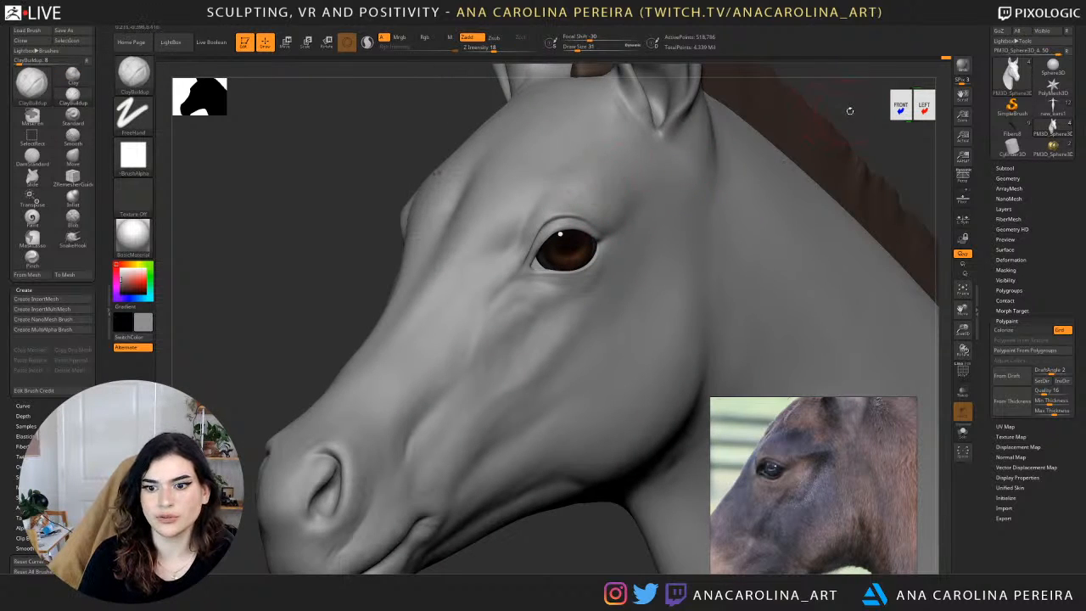
drag(849, 110, 611, 170)
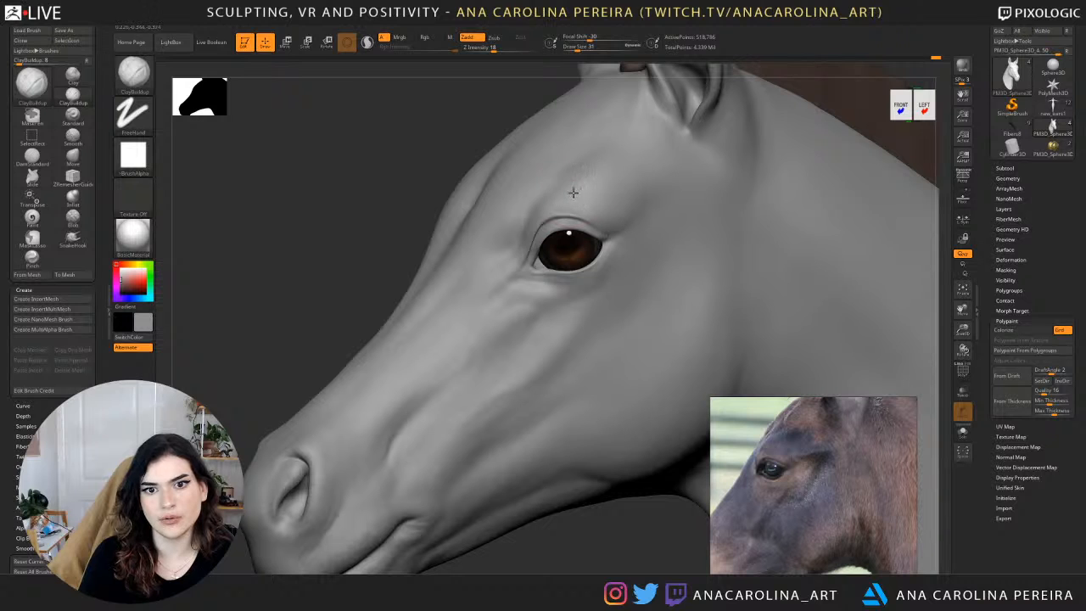
key(shift)
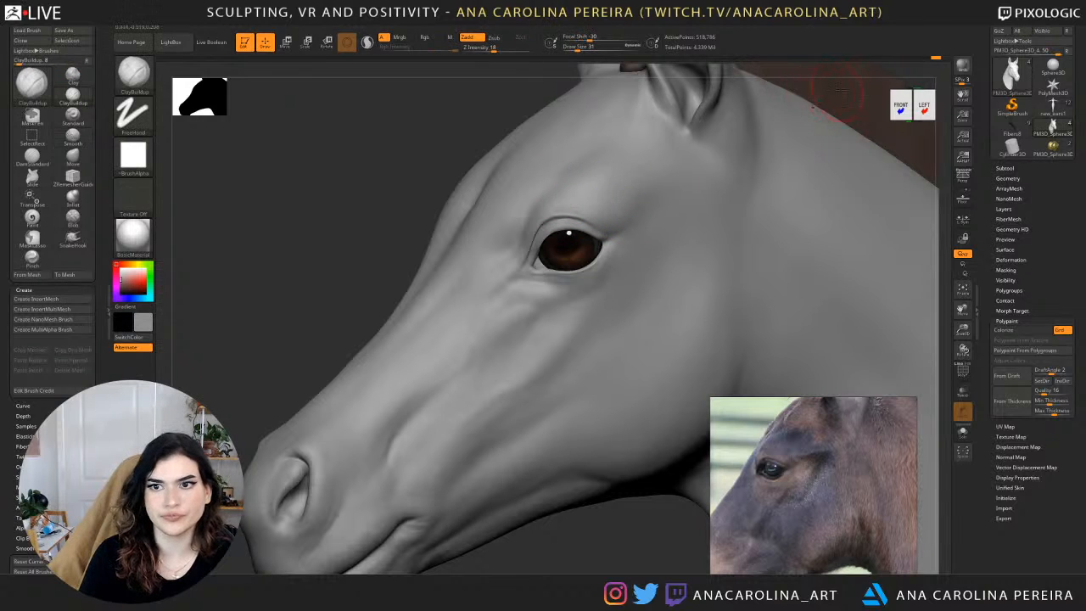
Add volume above the inner corner of the eye with ClayBuildup at draw size 31, checking both sides of the face.
mouse_move(856, 71)
mouse_down()
mouse_move(755, 87)
mouse_move(731, 177)
mouse_up()
key(f)
shift+drag(440, 195, 450, 221)
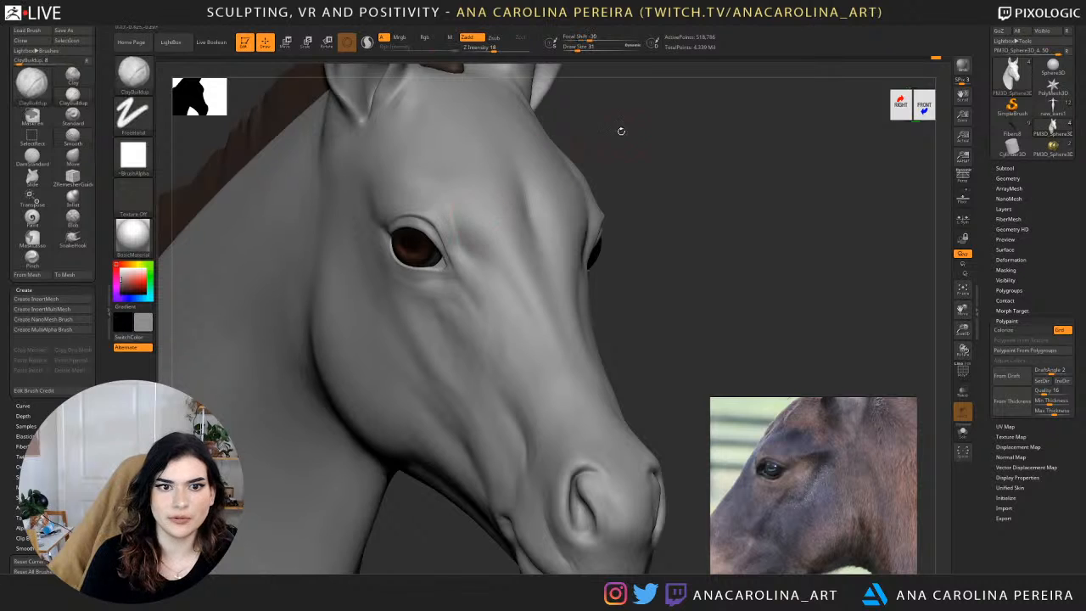
drag(621, 130, 520, 126)
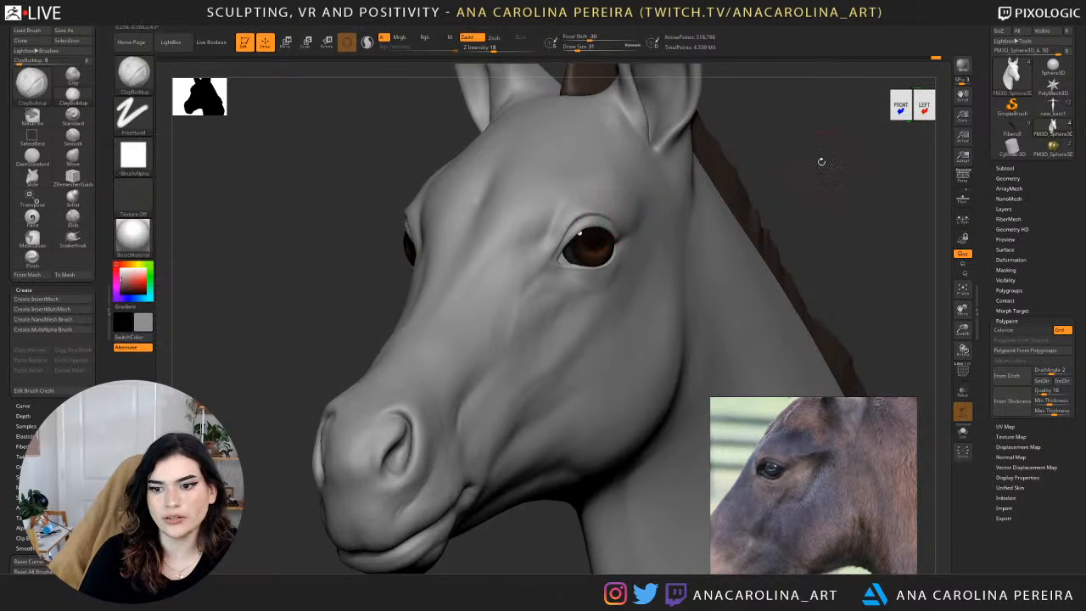
drag(820, 162, 669, 223)
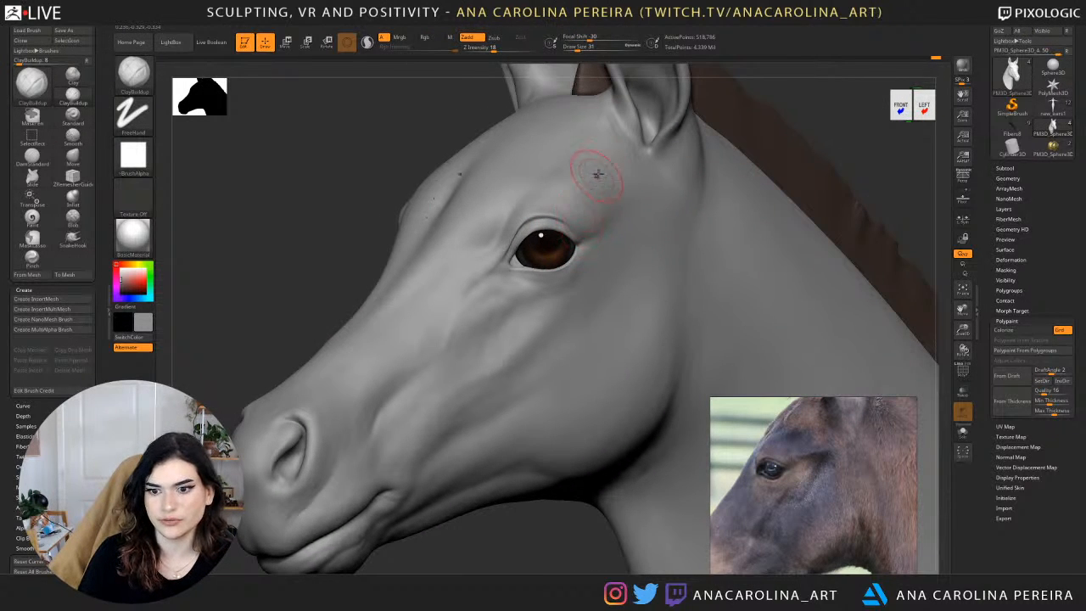
Refine the outer end of the upper eyelid up close with ClayBuildup at draw size 8, and smooth it.
alt+drag(820, 110, 749, 202)
key(space)
drag(659, 285, 650, 285)
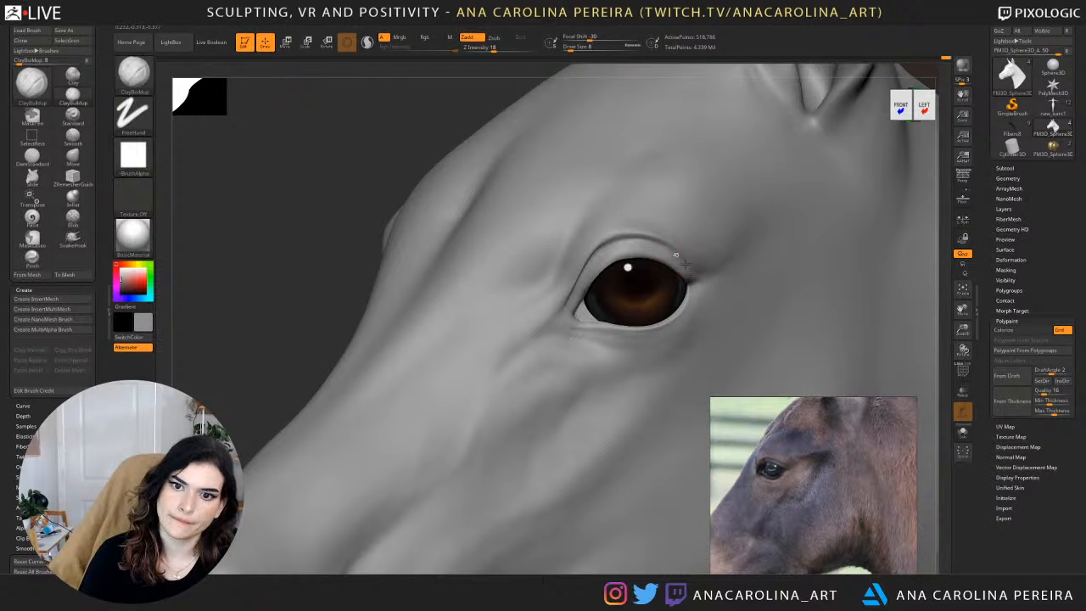
key(shift)
alt+drag(330, 164, 315, 175)
drag(390, 205, 381, 213)
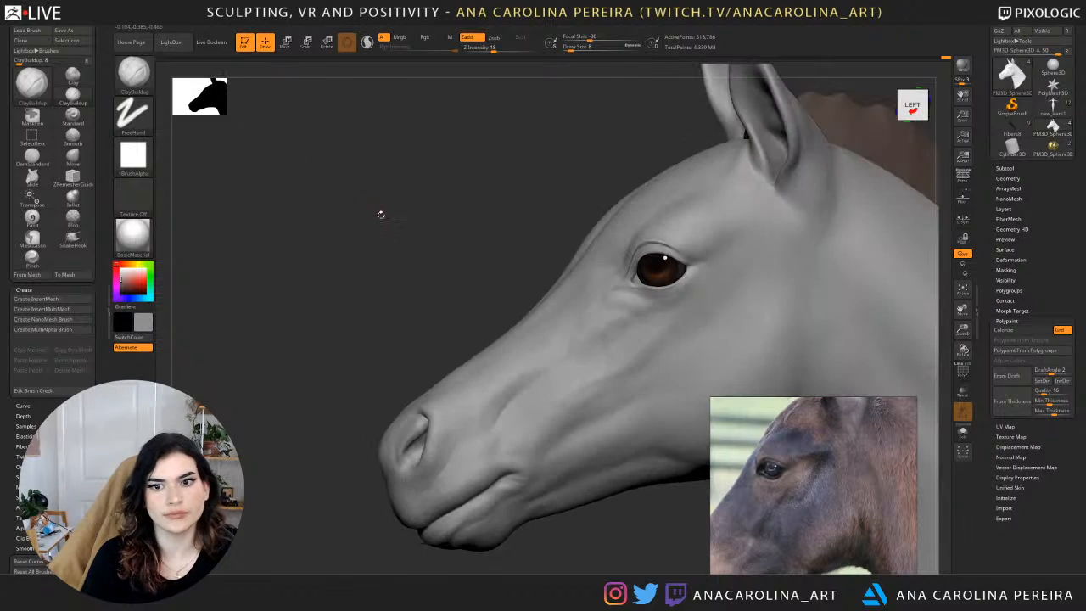
Build up the area below the eye with ClayBuildup at draw size 31, and smooth toward the outer corner.
mouse_move(438, 244)
alt+mouse_down()
mouse_move(412, 175)
mouse_move(742, 189)
mouse_move(649, 160)
mouse_move(649, 217)
mouse_move(174, 210)
alt+mouse_up()
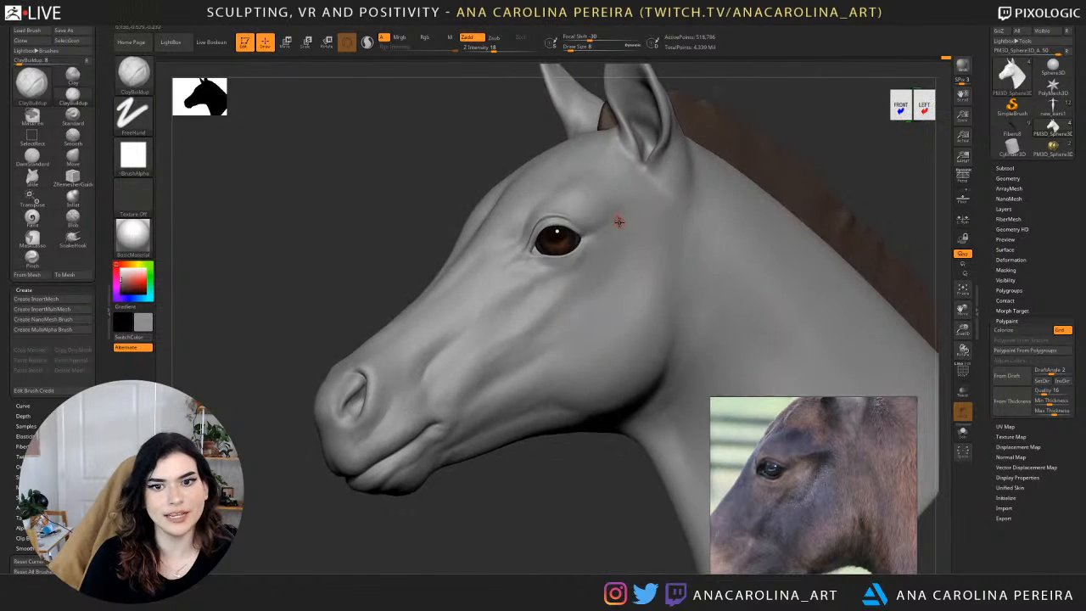
key(space)
drag(580, 275, 596, 275)
mouse_move(488, 165)
mouse_down()
mouse_move(439, 172)
mouse_move(453, 164)
mouse_move(429, 199)
mouse_up()
key(space)
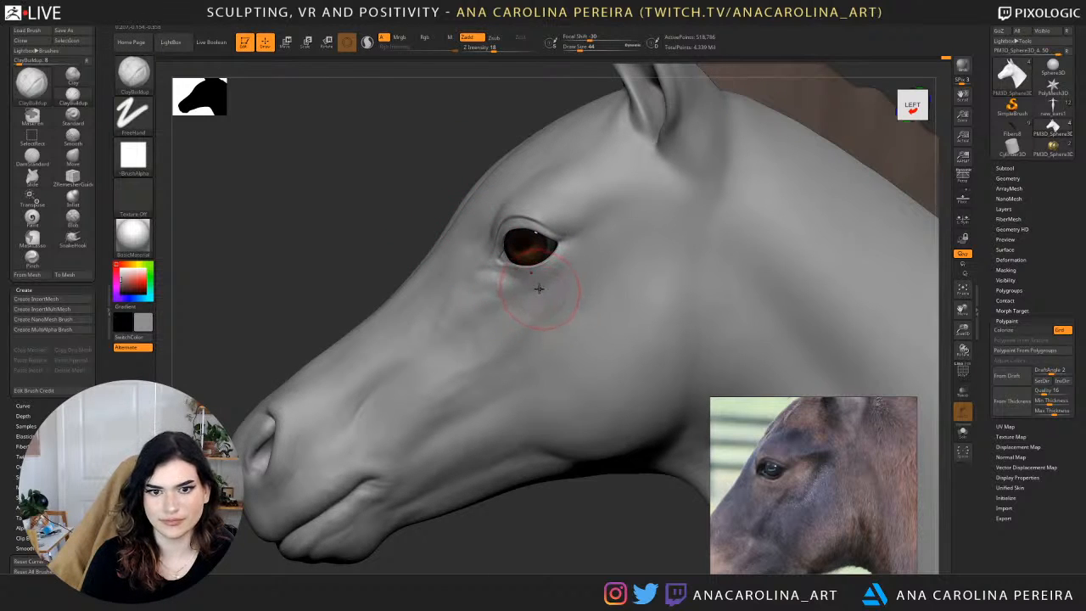
key(space)
drag(539, 289, 530, 289)
drag(443, 175, 470, 175)
drag(755, 203, 771, 212)
key(space)
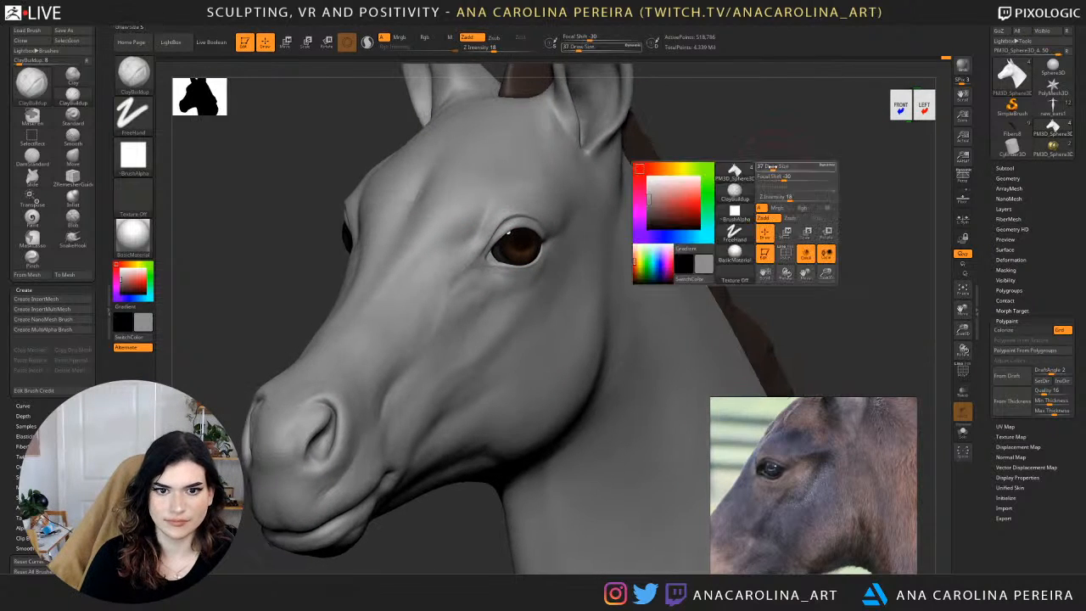
drag(777, 169, 772, 169)
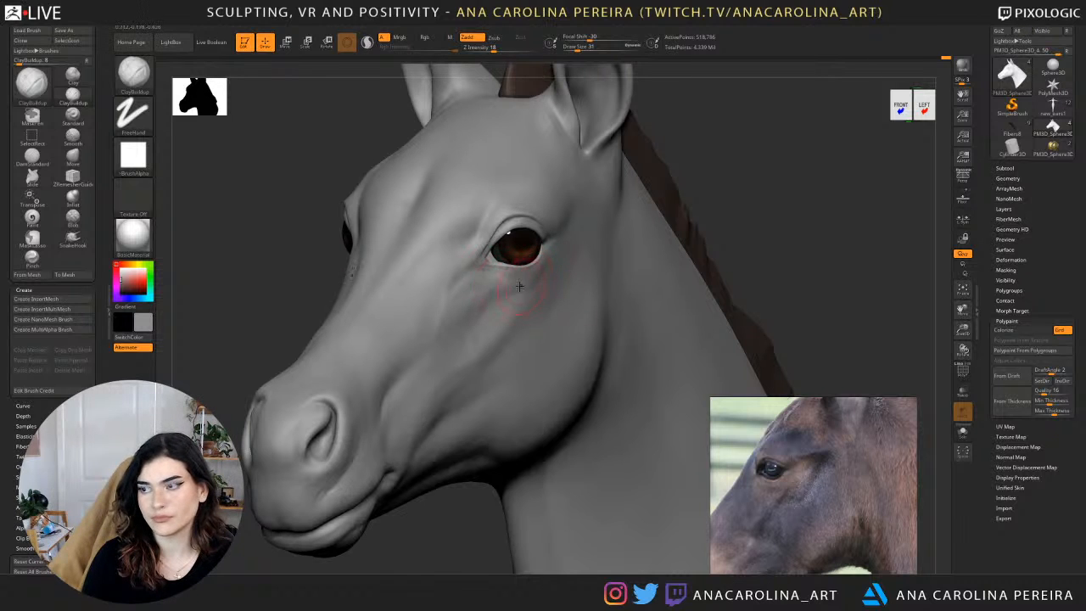
key(shift)
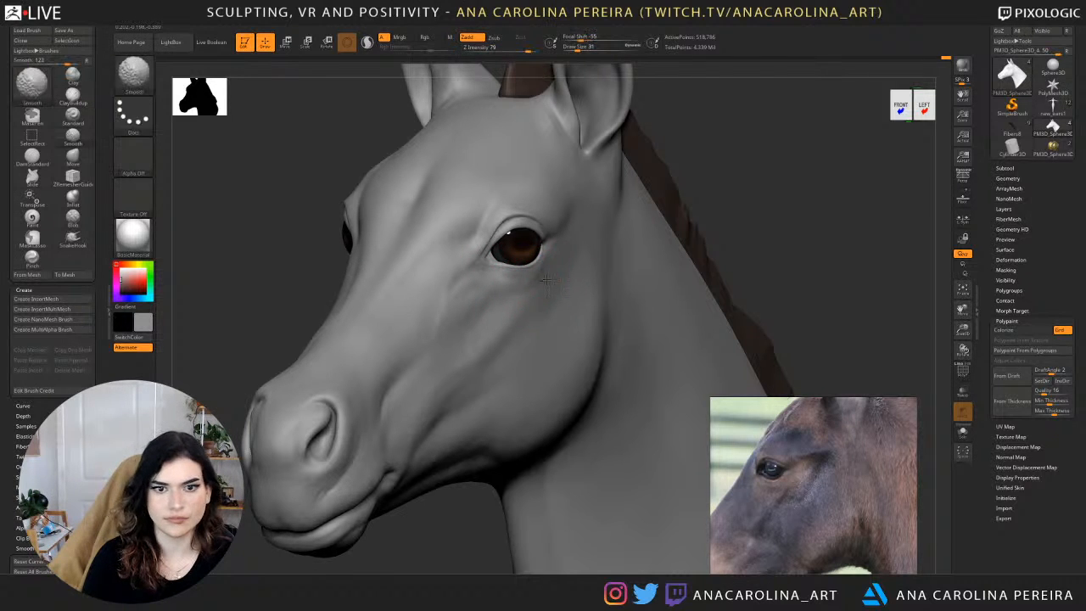
Fill out the cheek below and behind the eye with ClayBuildup at draw size 51 from the left side.
drag(760, 196, 709, 240)
key(space)
click(749, 184)
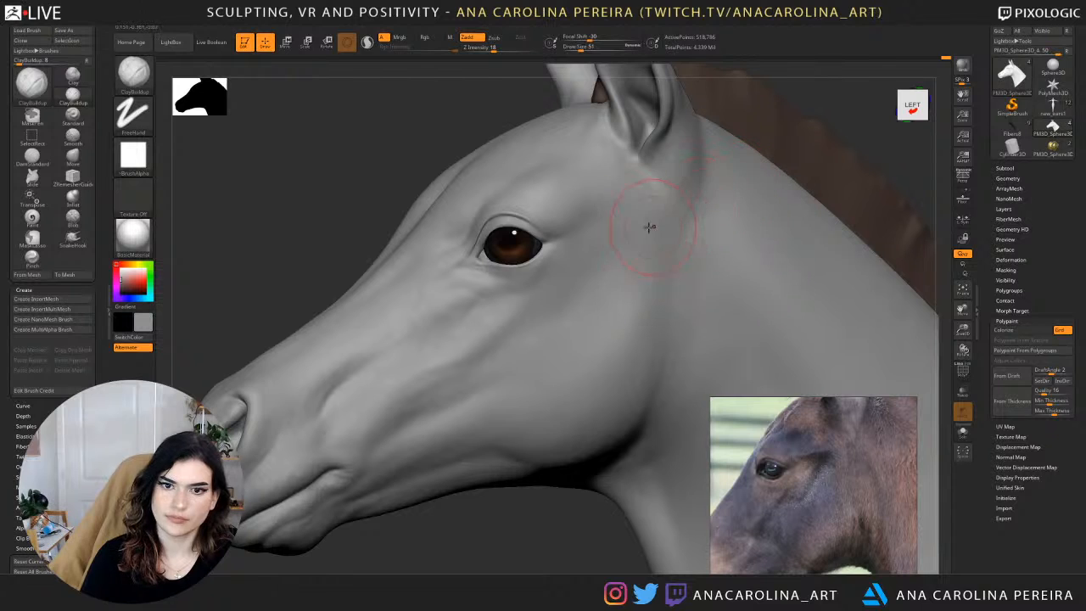
right_drag(550, 344, 543, 303)
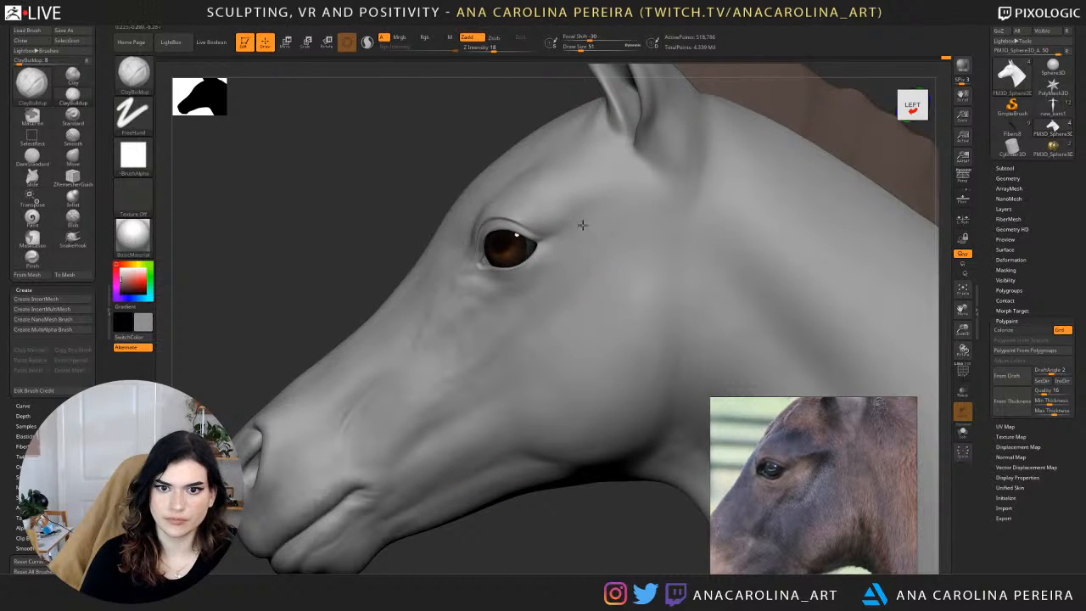
Fill out the area behind the eye with ClayBuildup at draw size 97, and smooth it toward the cheek.
right_drag(507, 368, 591, 424)
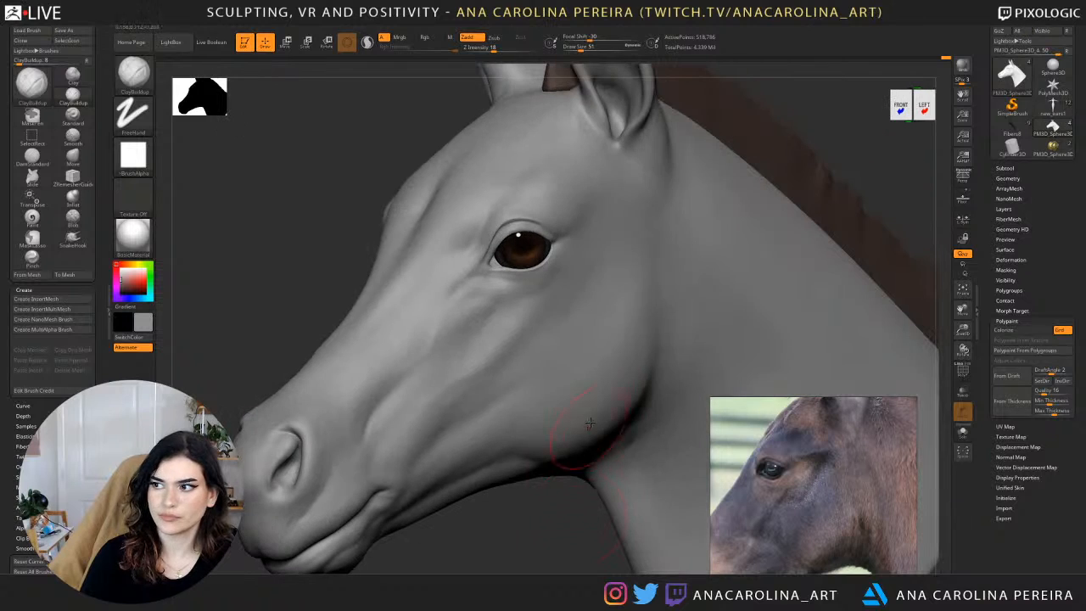
key(space)
drag(586, 256, 601, 258)
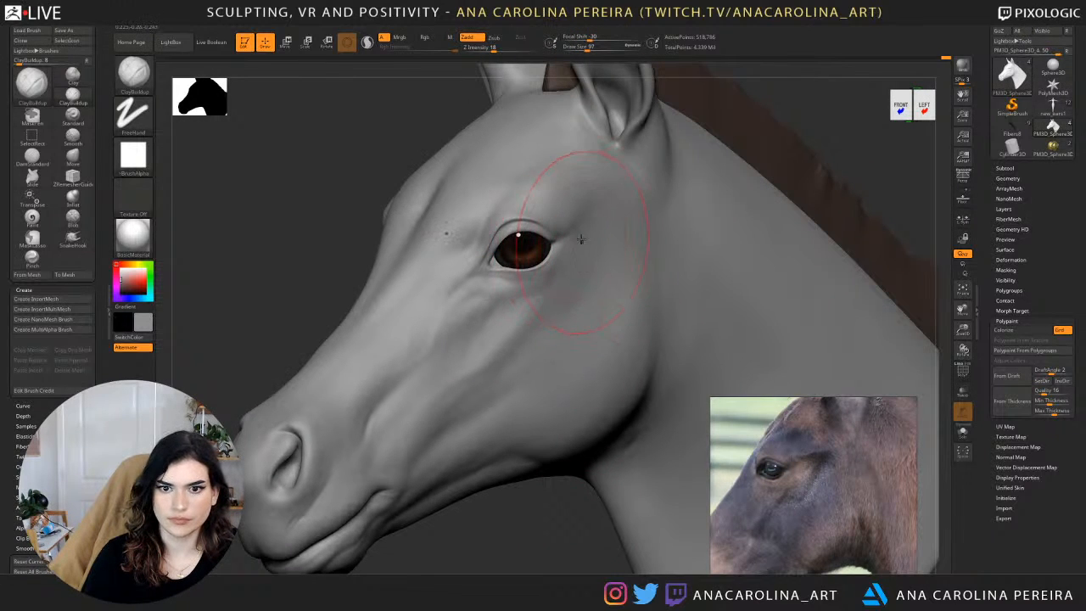
key(shift)
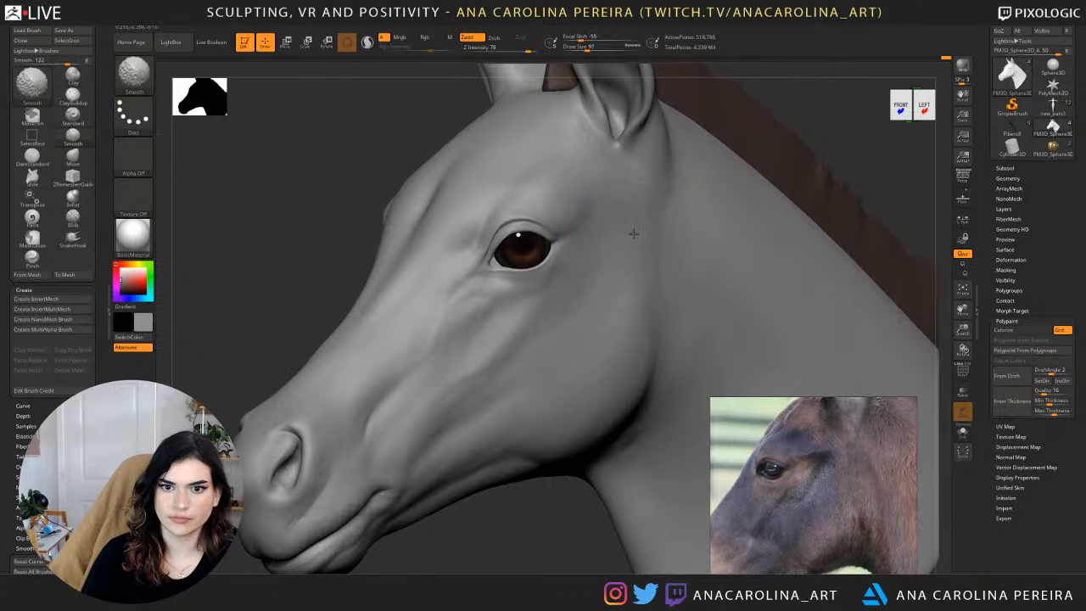
key(space)
drag(632, 258, 652, 241)
Soften the transition between the outer corner of the eye and the cheek with DamStandard at draw size 149 and intensity 6.
key(b)
key(m)
key(v)
key(space)
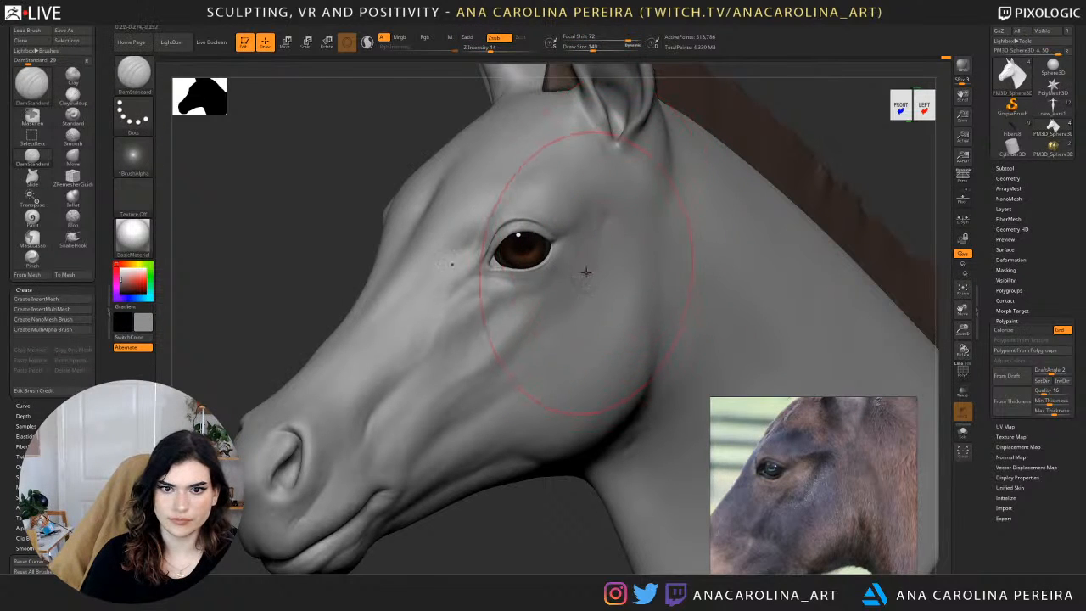
key(ctrl)
key(shift)
key(space)
drag(602, 283, 582, 283)
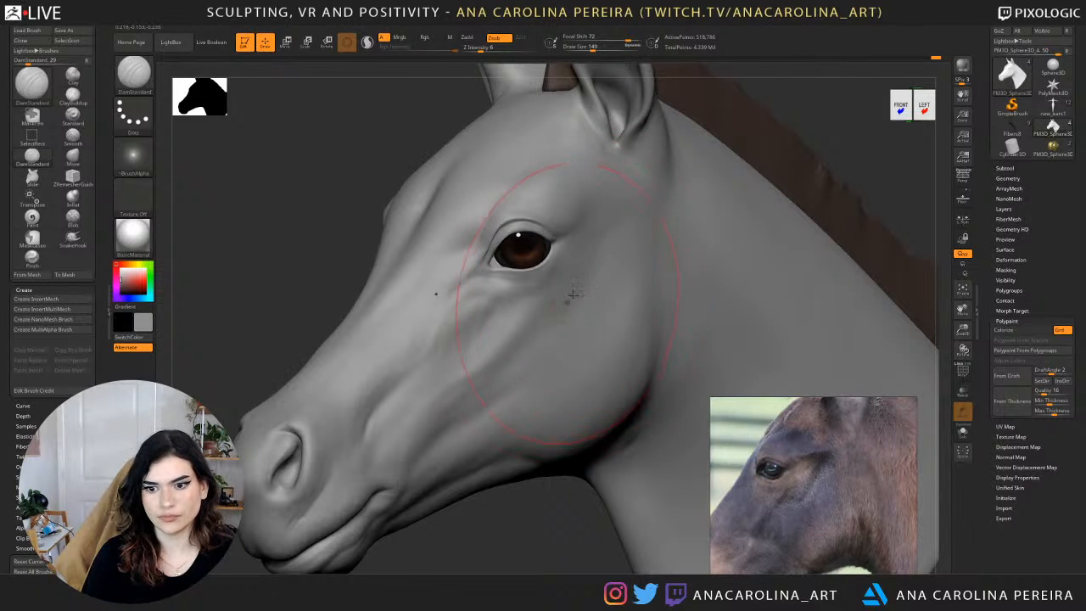
Build up the cheek below and behind the eye with ClayBuildup at draw size 44, checking the head from the front.
key(b)
key(c)
key(b)
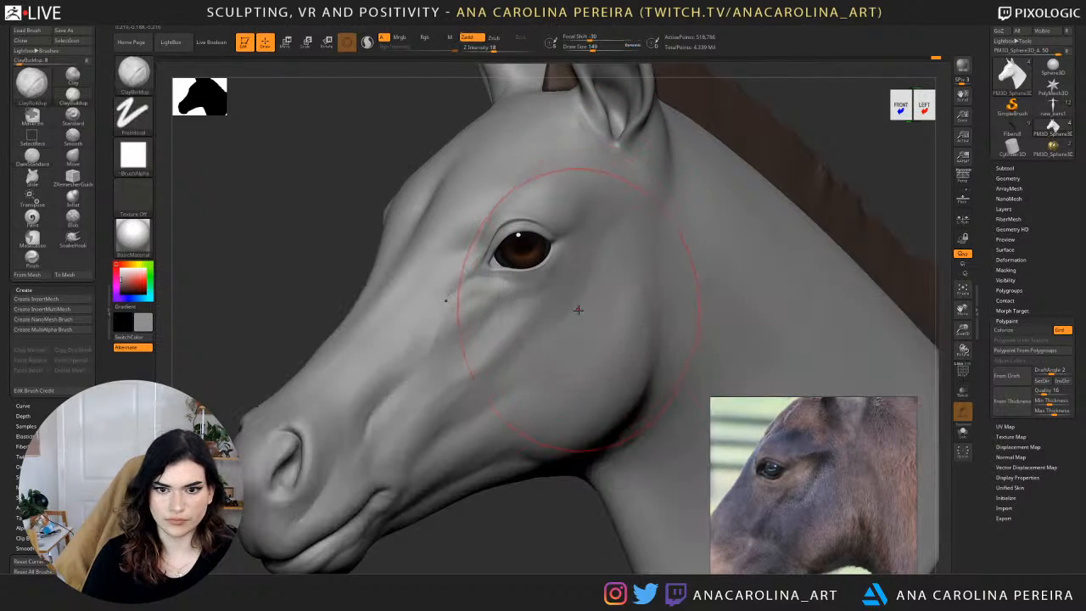
key(space)
drag(577, 308, 562, 308)
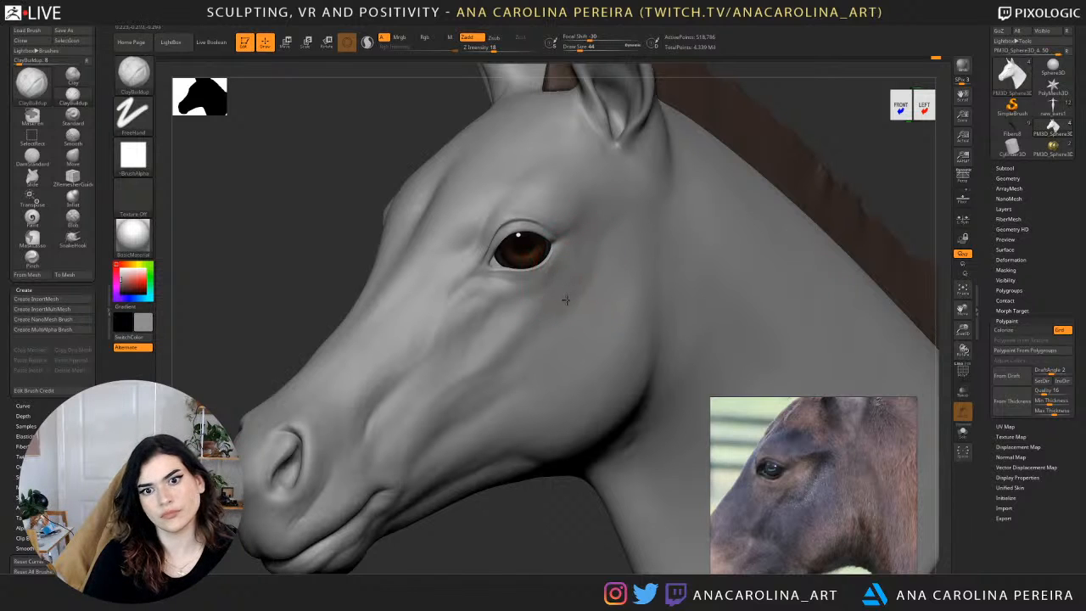
drag(566, 300, 562, 304)
mouse_move(603, 262)
shift+mouse_down()
mouse_move(609, 252)
mouse_move(557, 305)
shift+mouse_up()
ctrl+right_drag(570, 276, 498, 386)
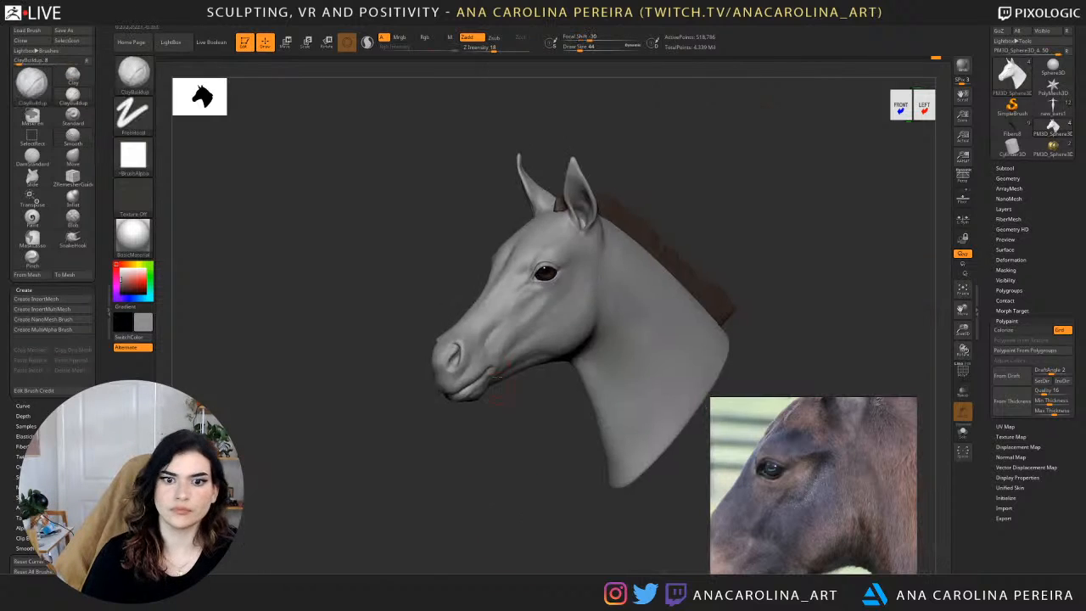
drag(540, 438, 602, 418)
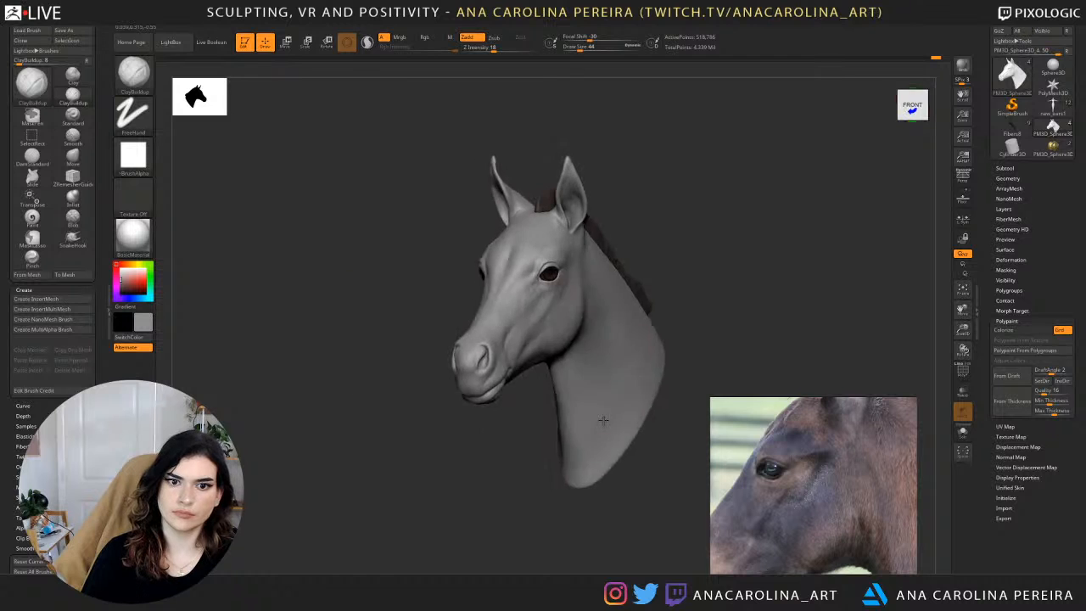
ctrl+right_drag(702, 276, 774, 252)
drag(773, 253, 698, 279)
drag(486, 458, 612, 434)
drag(686, 336, 695, 321)
ctrl+right_drag(695, 321, 668, 376)
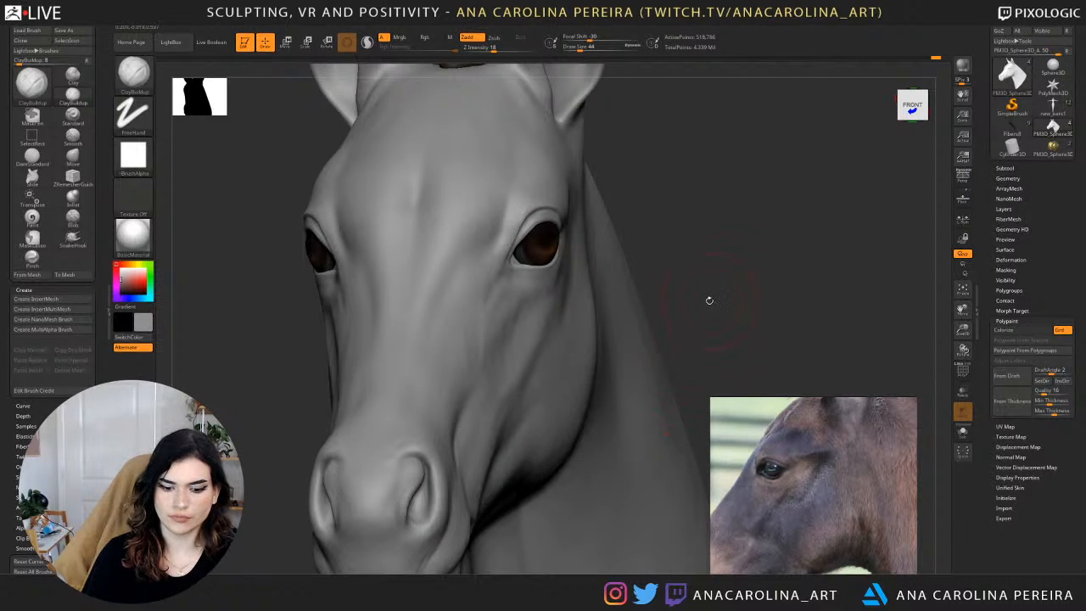
Reshape the curve of the upper eyelid from below the head with the Move brush at draw size 23.
key(b)
key(i)
mouse_move(715, 216)
mouse_down()
mouse_move(712, 192)
mouse_move(585, 156)
mouse_move(556, 216)
mouse_up()
key(b)
key(m)
key(v)
key(space)
drag(592, 167, 586, 167)
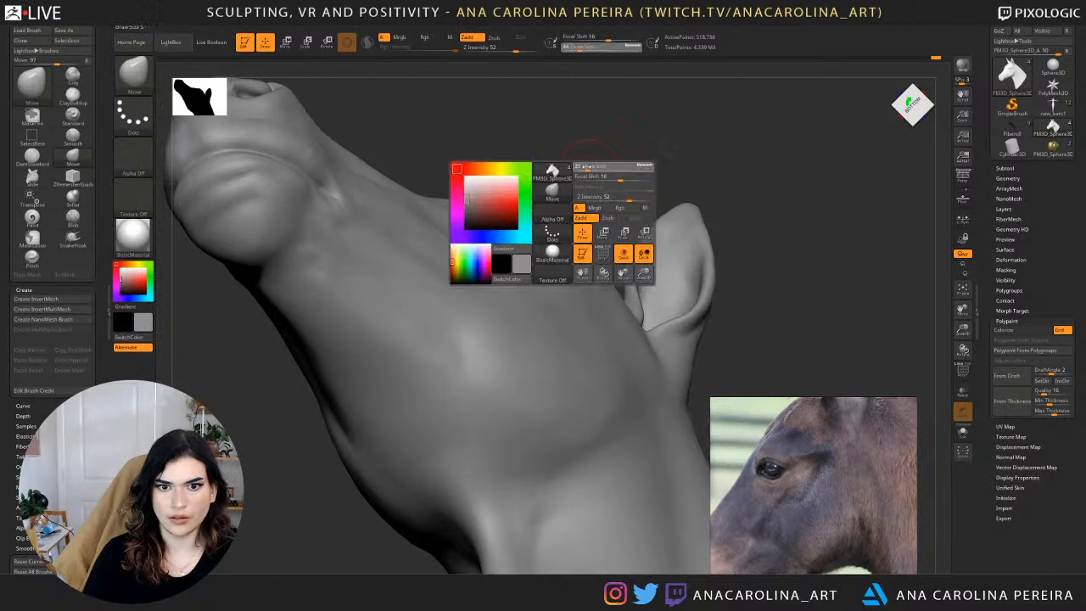
ctrl+right_drag(588, 170, 567, 246)
key(space)
drag(601, 189, 597, 190)
alt+drag(638, 154, 628, 240)
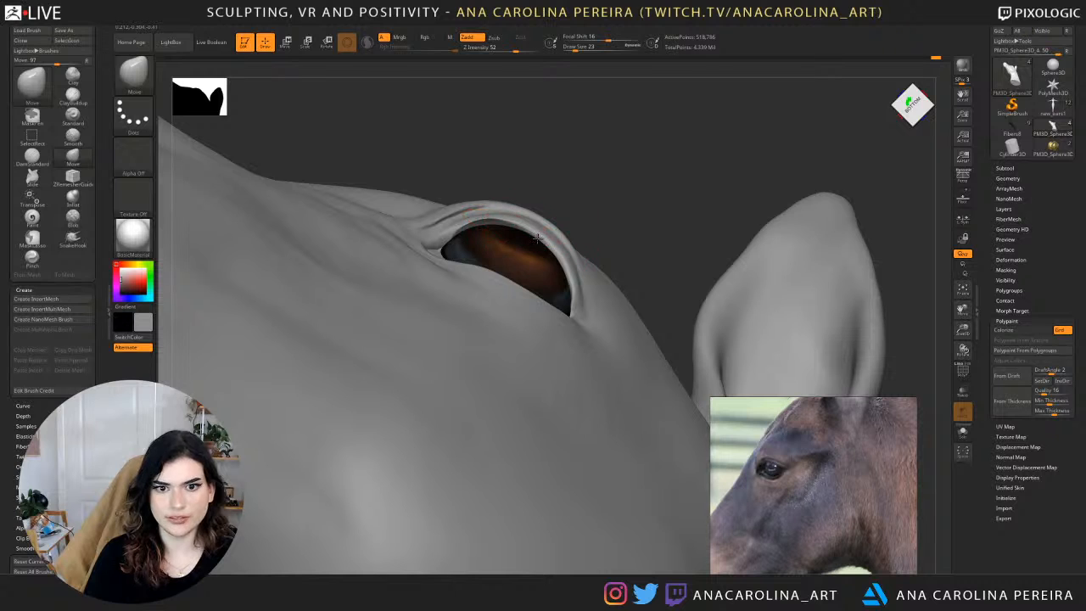
Adjust the upper and lower eyelid rims around the eyeball from below with the Move brush at draw size 25.
drag(597, 203, 564, 255)
key(space)
drag(596, 196, 602, 196)
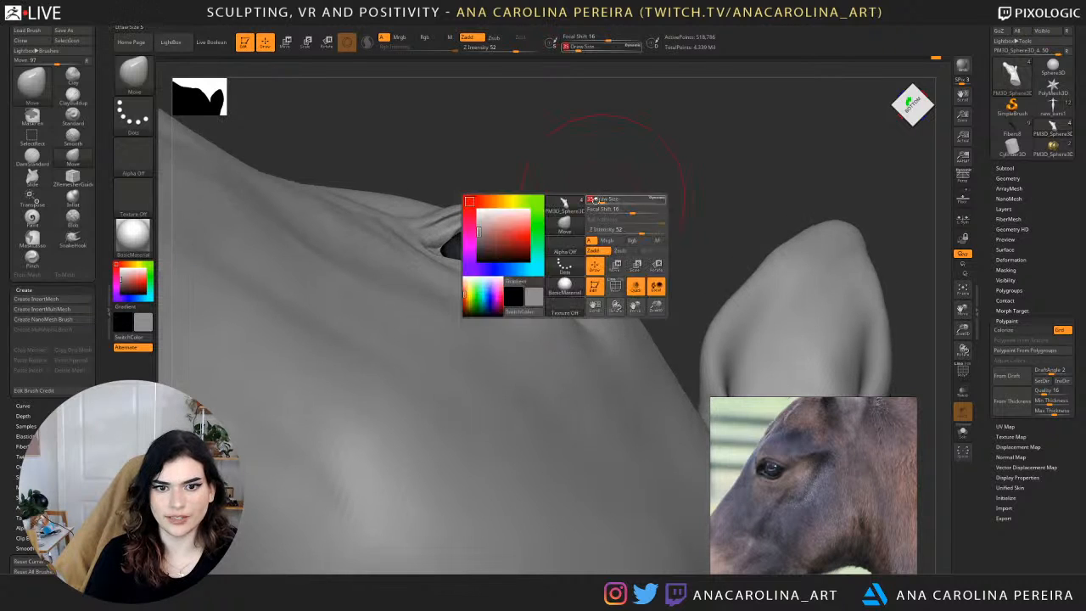
key(space)
drag(524, 294, 520, 295)
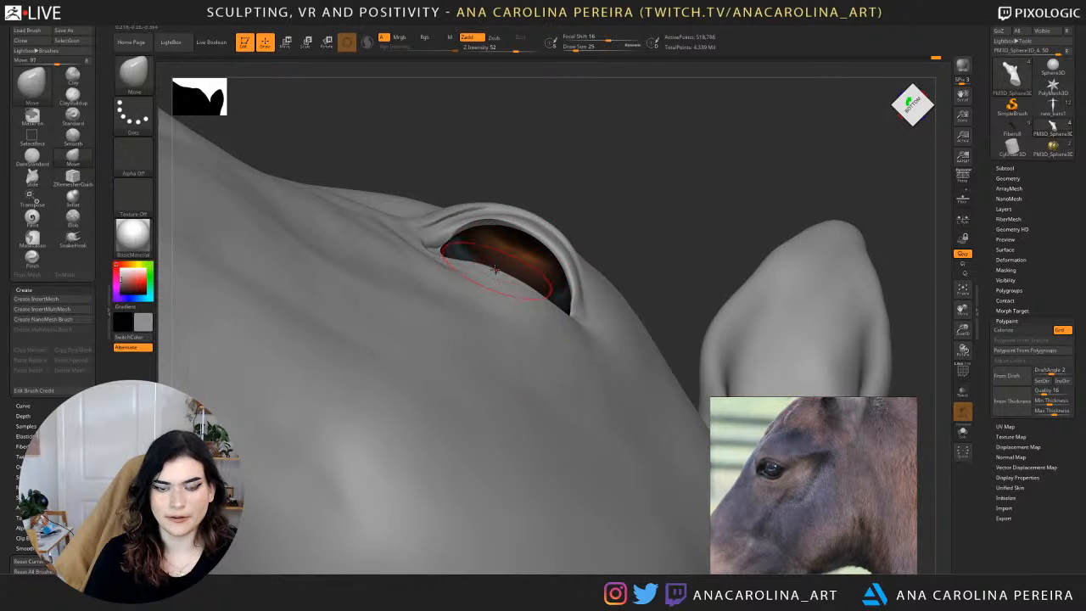
right_drag(540, 297, 565, 256)
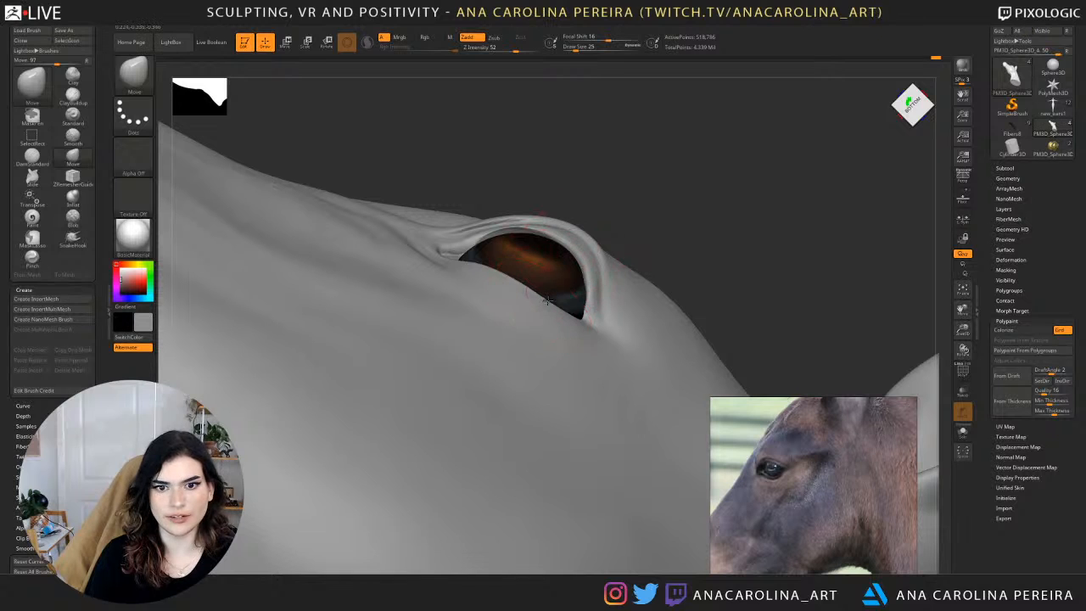
drag(614, 181, 465, 256)
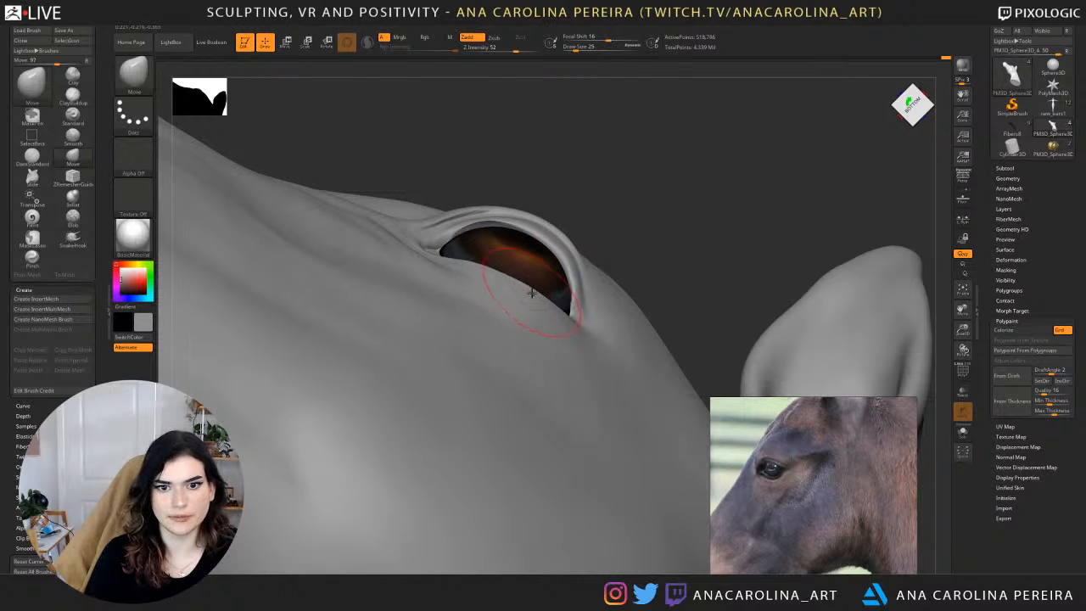
drag(626, 172, 580, 247)
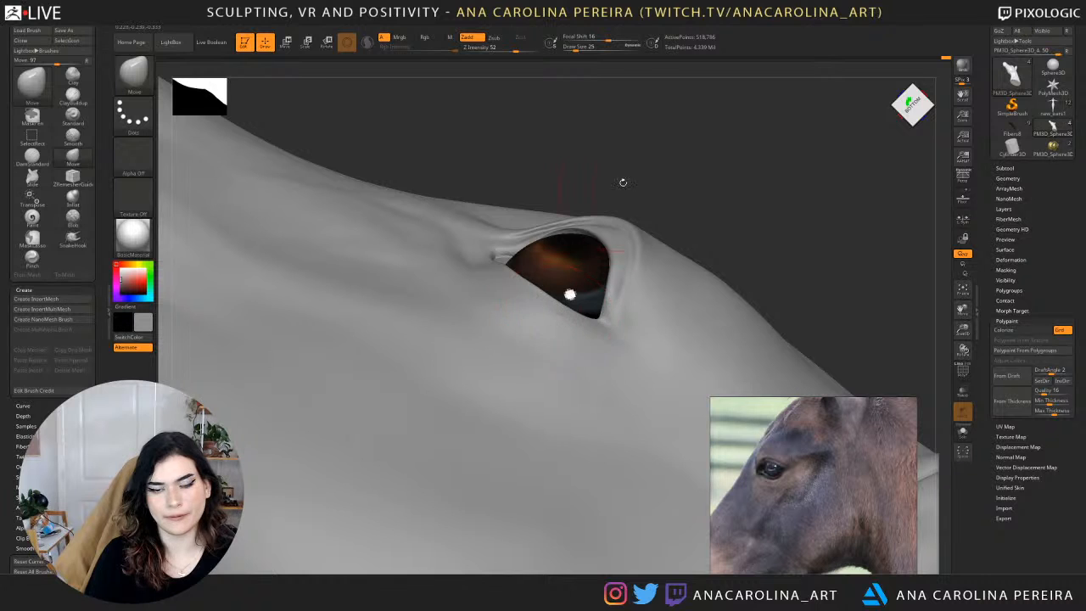
Examine the eyelids and overall head shape from below and from both sides of the face.
drag(623, 178, 755, 268)
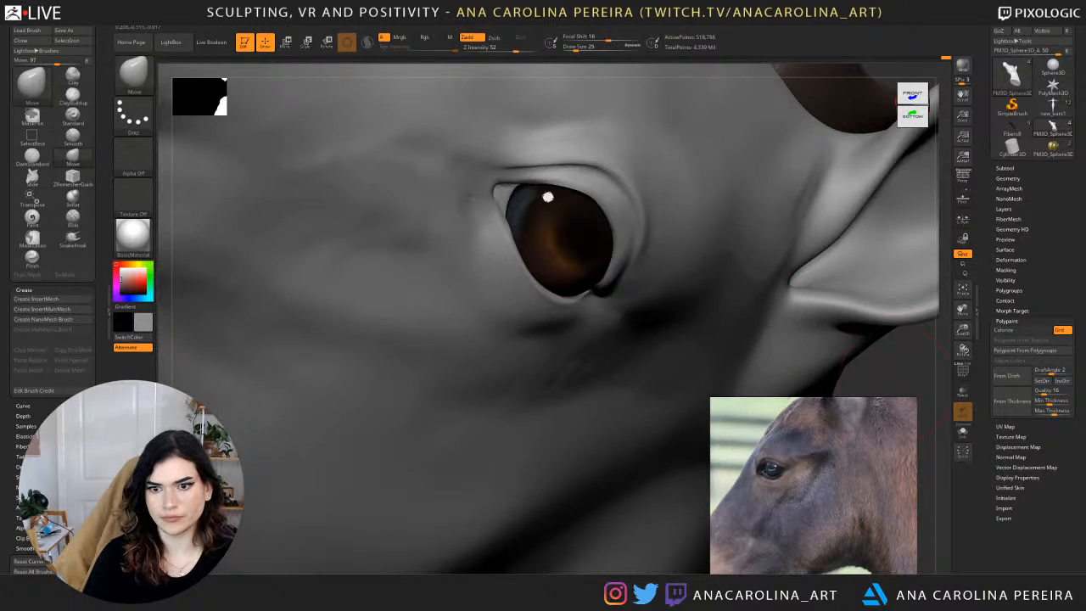
key(f)
drag(805, 291, 806, 245)
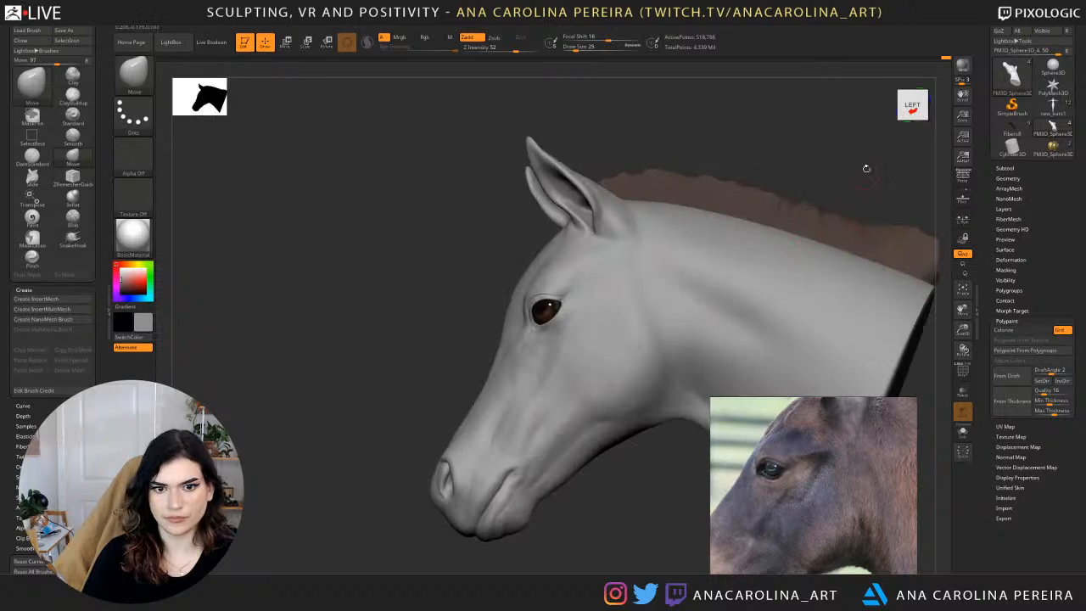
drag(866, 168, 783, 251)
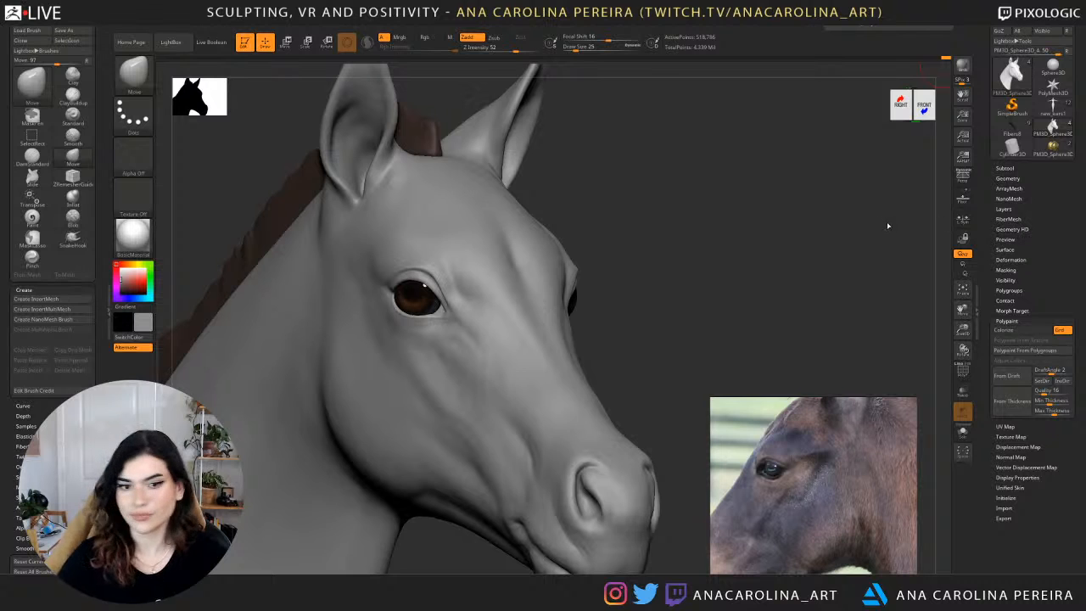
drag(889, 226, 816, 220)
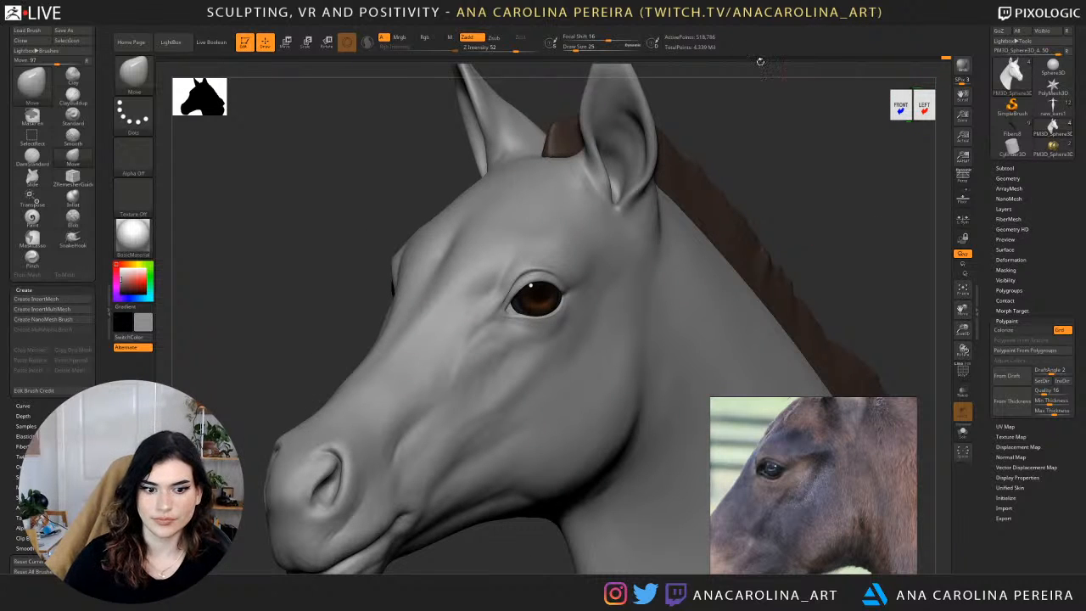
key(f)
mouse_move(776, 176)
mouse_down()
mouse_move(852, 175)
mouse_move(796, 182)
mouse_move(774, 239)
mouse_up()
Add volume to the jaw and cheek from the right side with ClayBuildup at draw size 74, and smooth the surface.
key(b)
key(c)
key(b)
key(s)
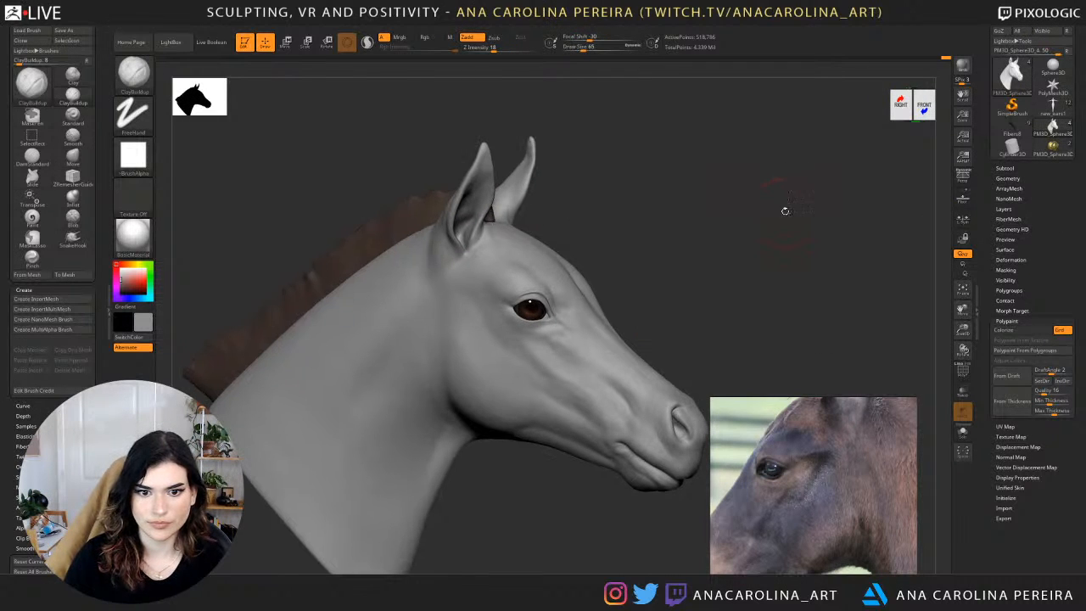
drag(776, 198, 694, 162)
drag(555, 412, 560, 342)
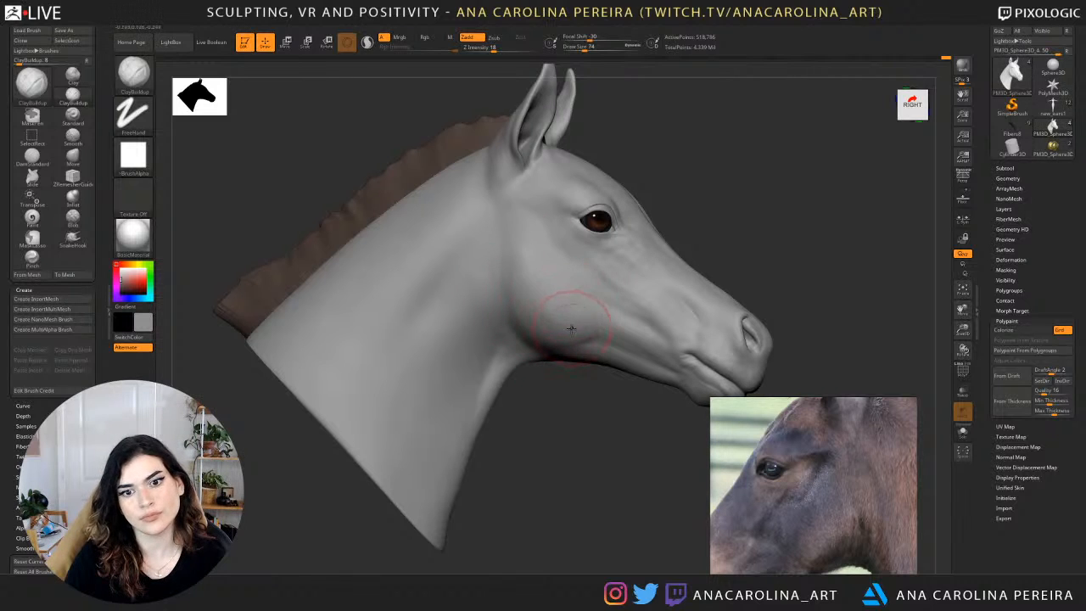
key(shift)
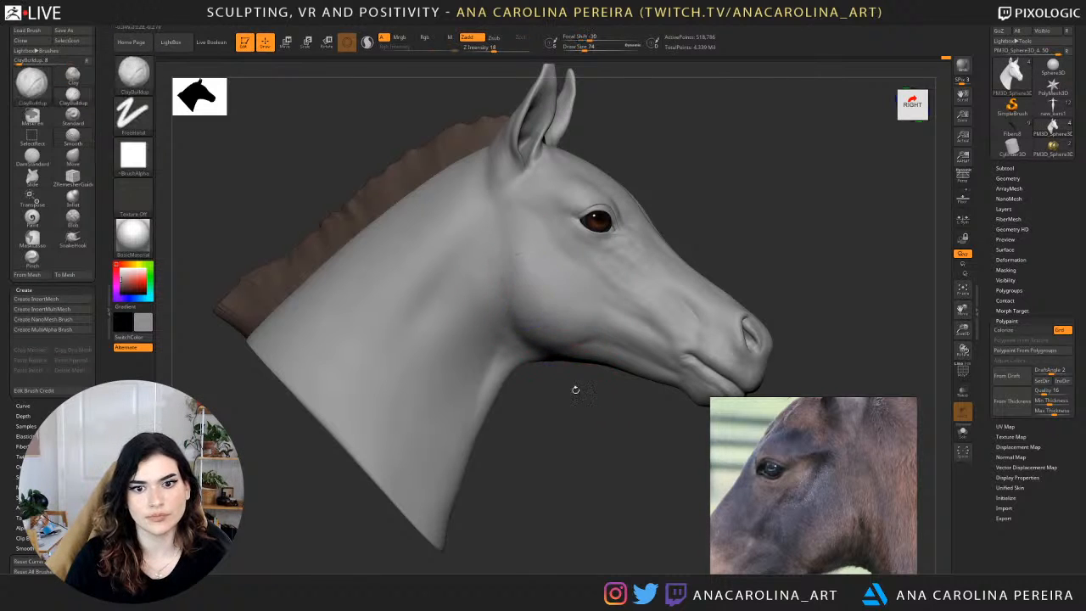
drag(575, 388, 559, 325)
key(shift)
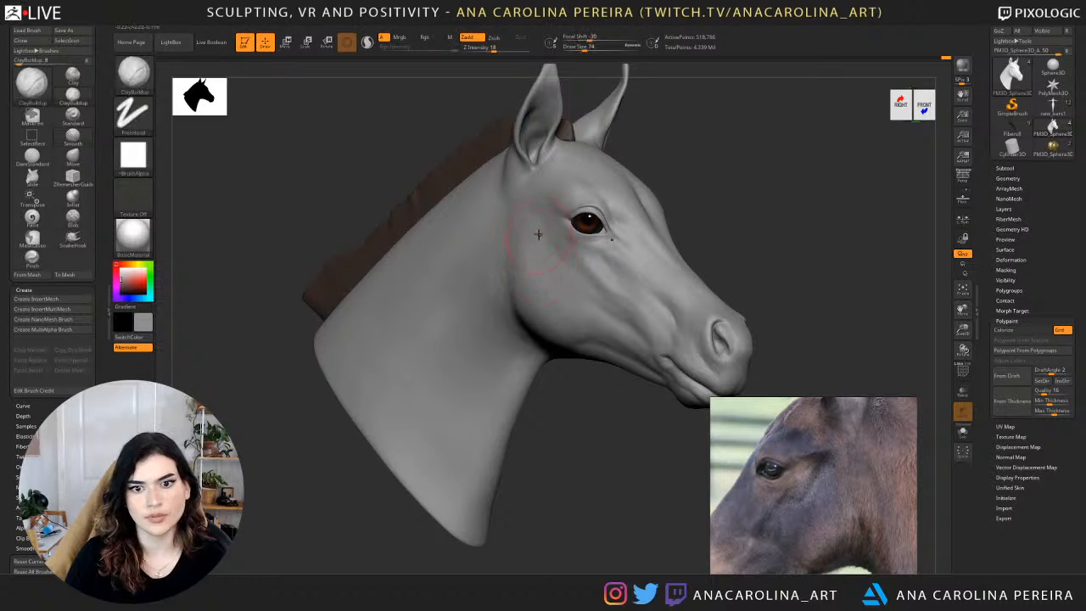
key(shift)
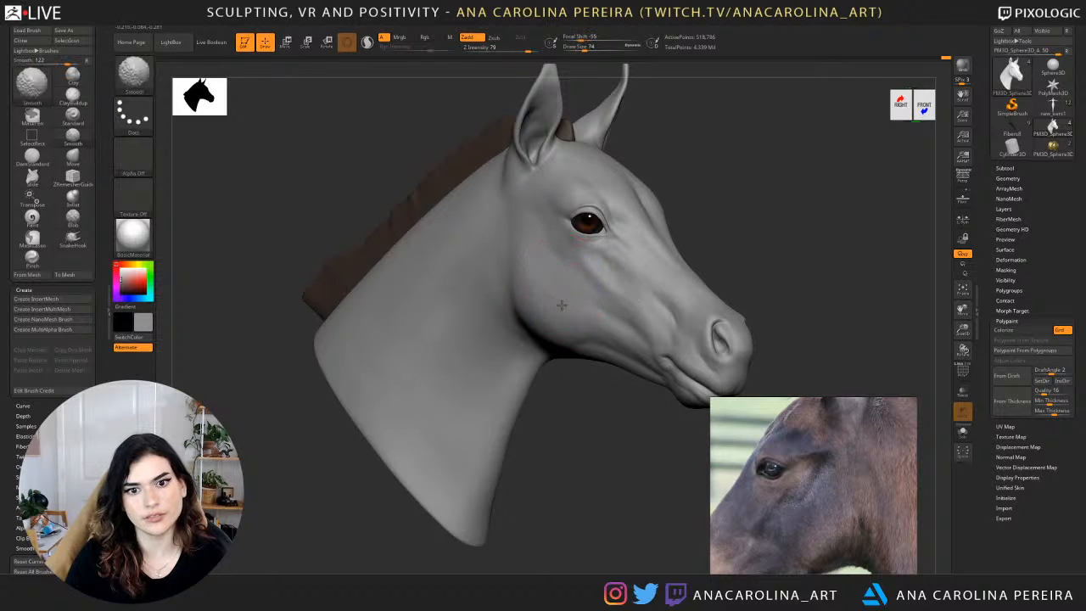
key(shift)
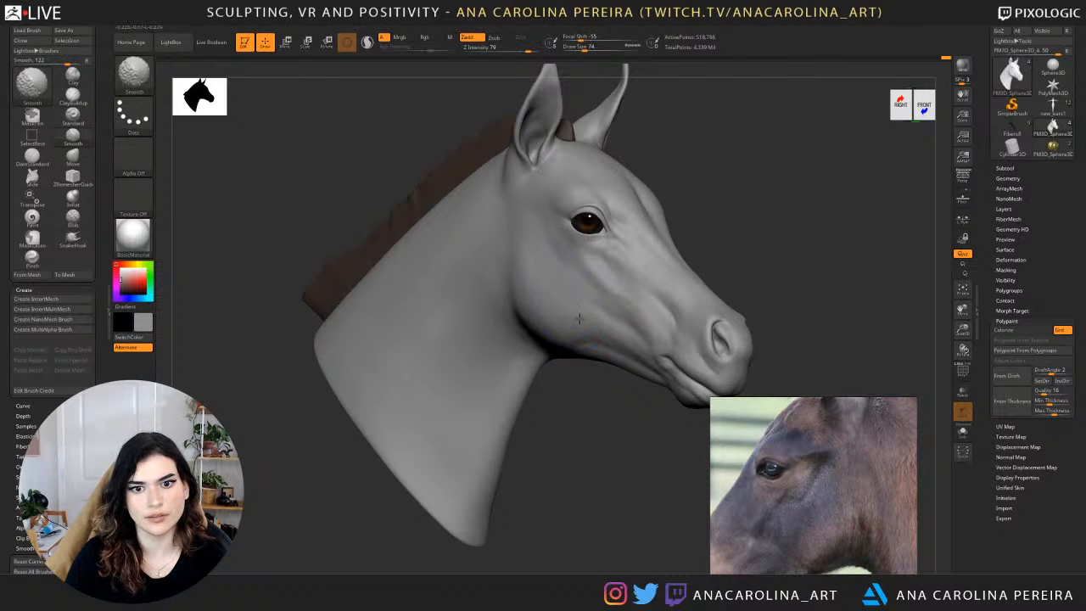
Refine the rear of the jaw and lower cheek with ClayBuildup at draw size 74 from the left side.
drag(566, 390, 437, 379)
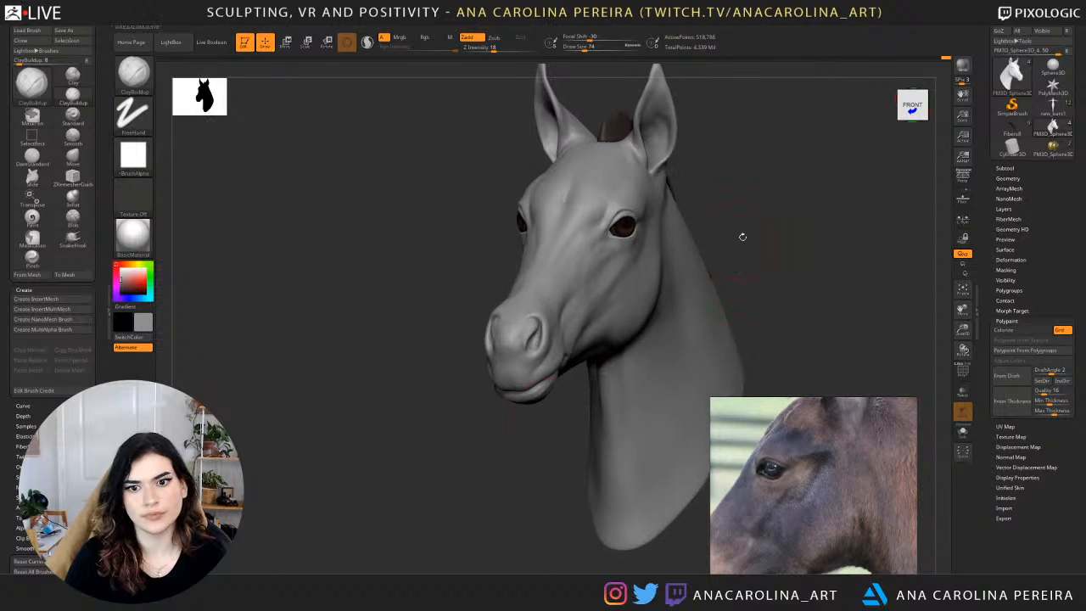
drag(742, 236, 712, 250)
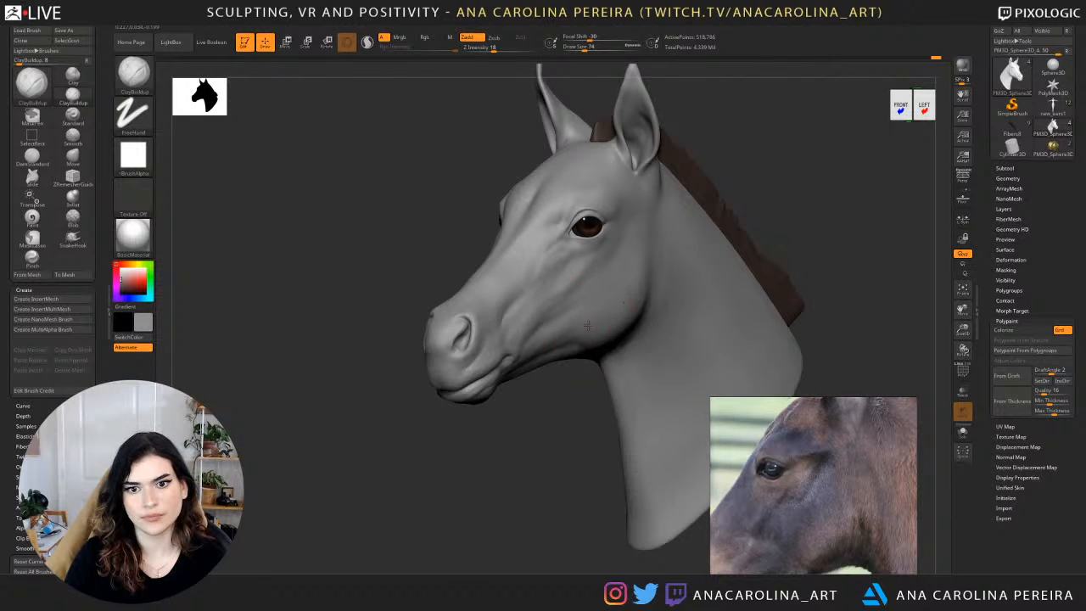
mouse_move(641, 290)
mouse_down()
mouse_move(641, 250)
mouse_move(617, 318)
mouse_up()
drag(594, 397, 560, 390)
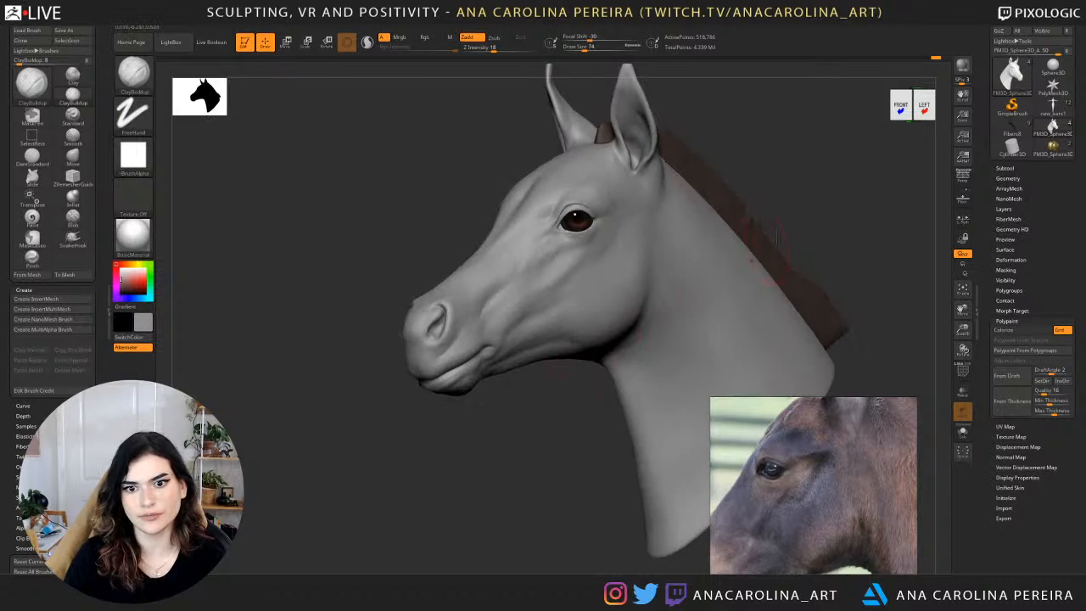
Build up the upper neck behind the throat with ClayBuildup at draw size 97, and smooth it.
mouse_move(810, 202)
alt+mouse_down()
mouse_move(742, 198)
mouse_move(618, 226)
alt+mouse_up()
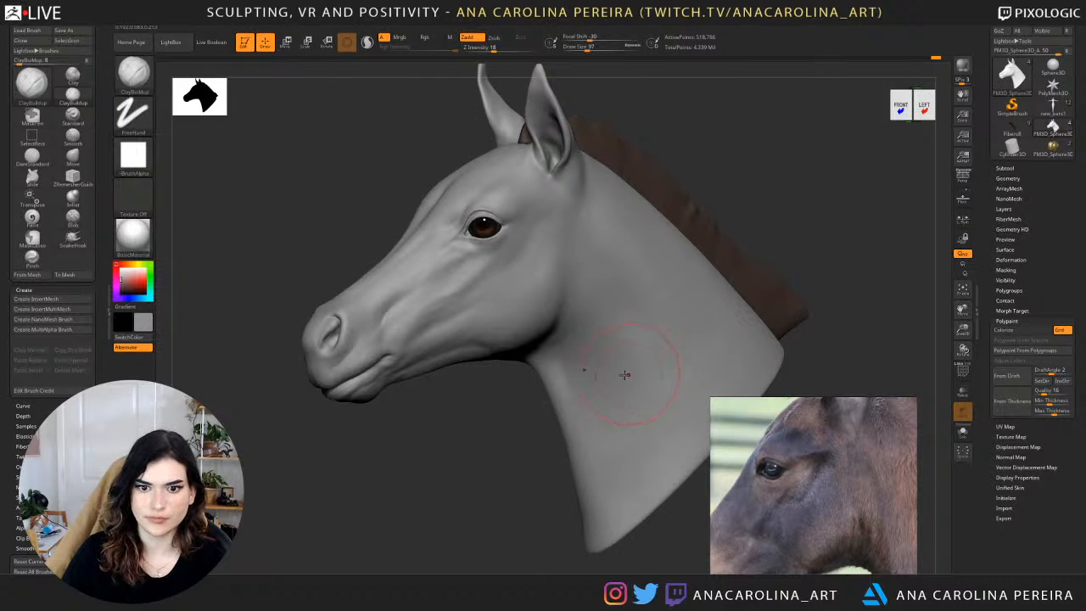
mouse_move(632, 378)
shift+mouse_down()
mouse_move(612, 329)
mouse_move(608, 377)
shift+mouse_up()
drag(747, 204, 825, 208)
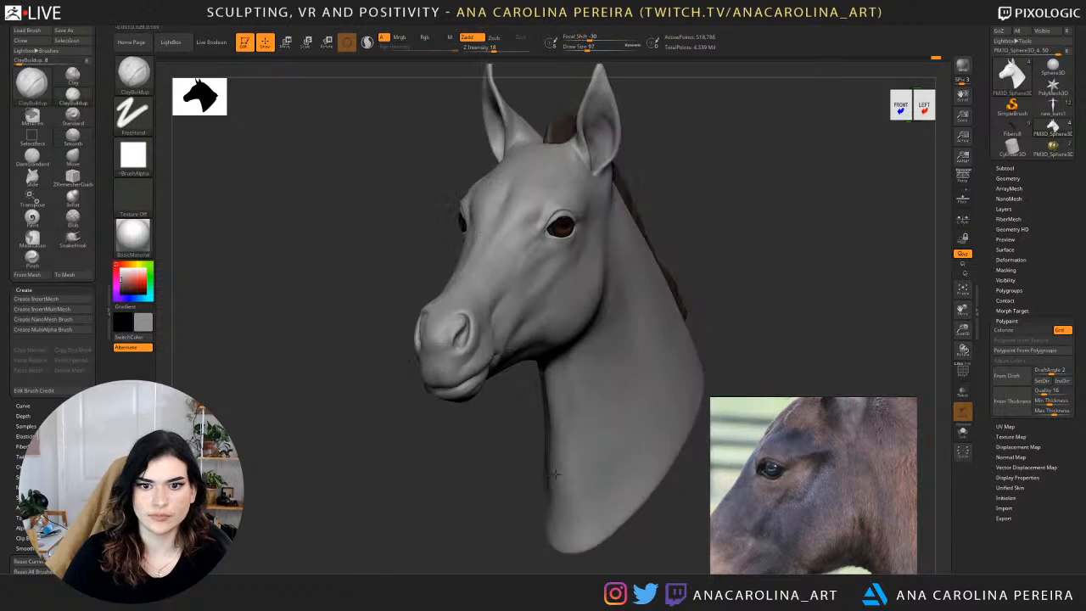
mouse_move(740, 227)
alt+mouse_down()
mouse_move(715, 198)
mouse_move(702, 261)
alt+mouse_up()
mouse_move(589, 393)
shift+mouse_down()
mouse_move(589, 439)
mouse_move(590, 416)
shift+mouse_up()
mouse_move(732, 237)
alt+mouse_down()
mouse_move(698, 362)
mouse_move(613, 342)
mouse_move(544, 287)
mouse_move(552, 294)
alt+mouse_up()
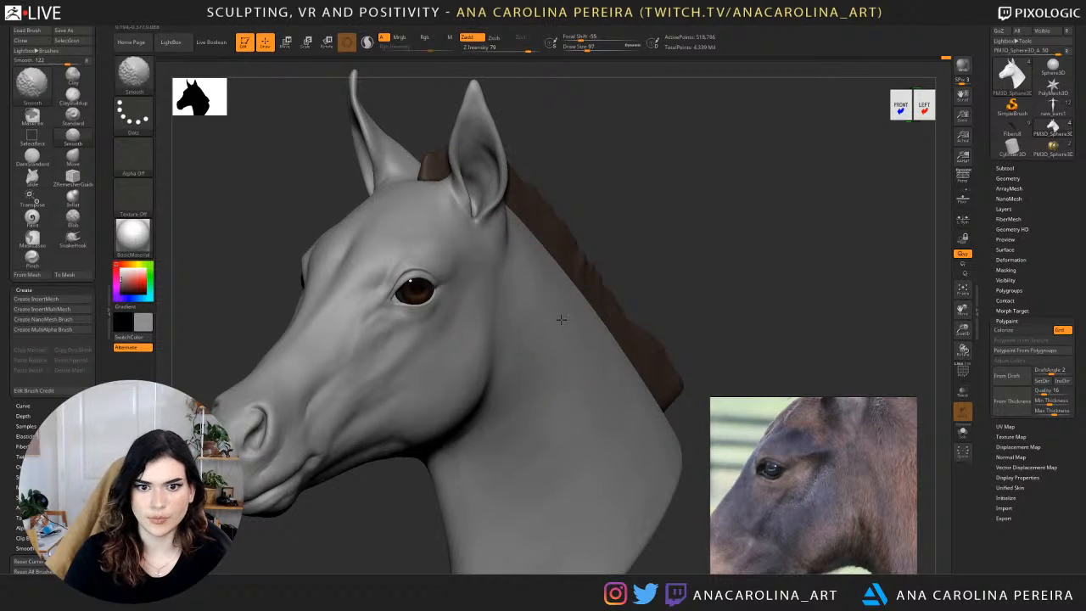
Shape the side of the neck behind the jaw with ClayBuildup at draw size 97, and check the whole bust from the front.
mouse_move(550, 387)
shift+mouse_down()
mouse_move(590, 381)
mouse_move(623, 392)
shift+mouse_up()
right_drag(573, 378, 689, 379)
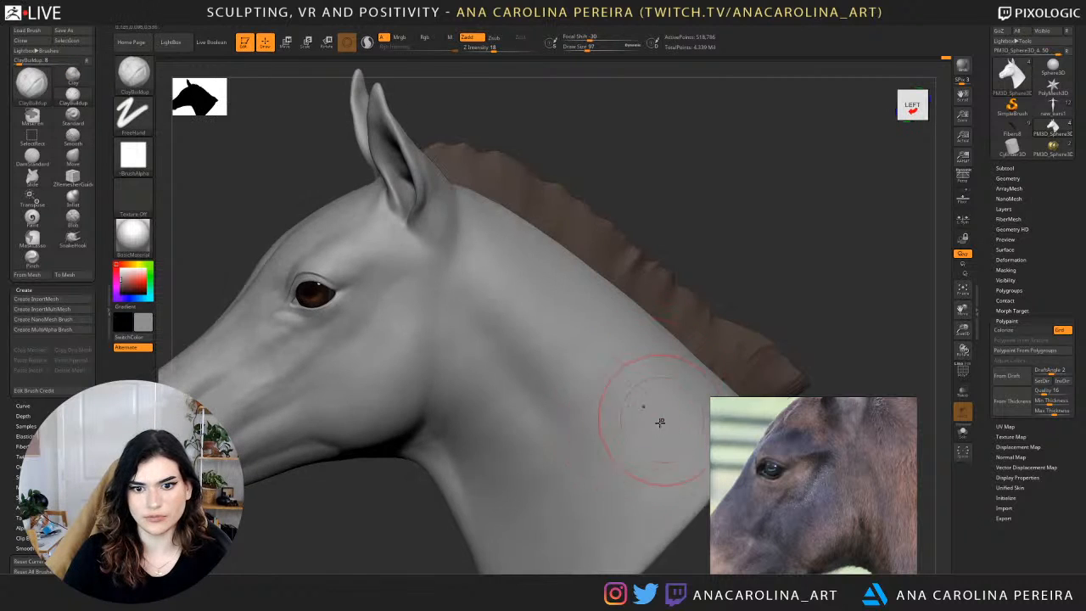
shift+drag(481, 403, 552, 386)
mouse_move(573, 382)
right_down()
mouse_move(499, 395)
mouse_move(615, 205)
mouse_move(677, 223)
right_up()
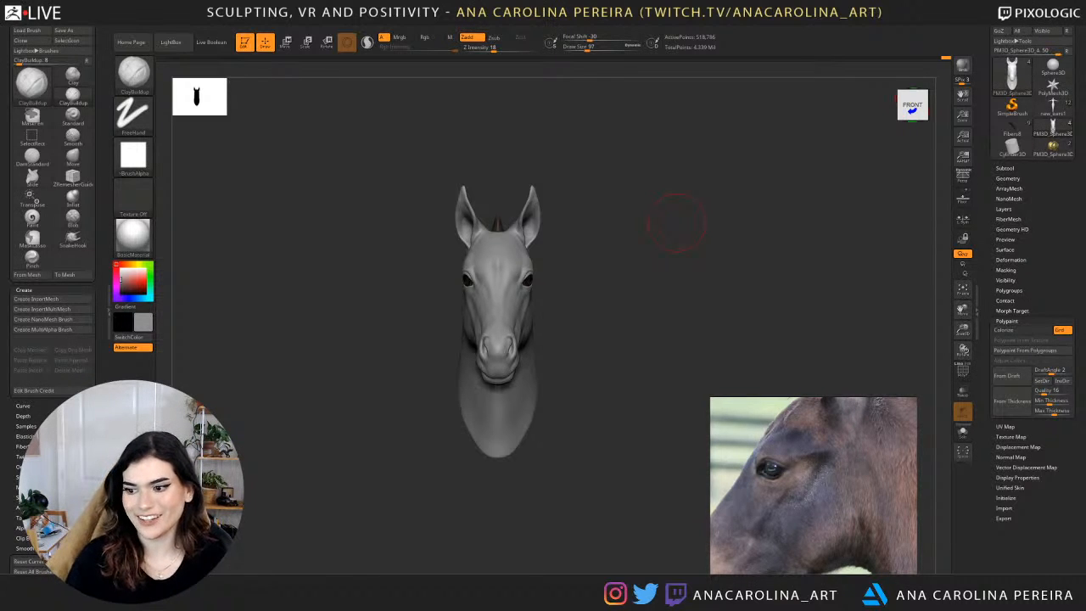
Adjust the side of the head above and behind the eye with the Move brush at draw size 97.
mouse_move(654, 317)
mouse_down()
mouse_move(808, 294)
mouse_move(849, 272)
mouse_move(803, 252)
mouse_move(804, 264)
mouse_move(818, 249)
mouse_move(804, 268)
mouse_move(817, 271)
mouse_move(704, 254)
mouse_up()
key(b)
key(m)
key(v)
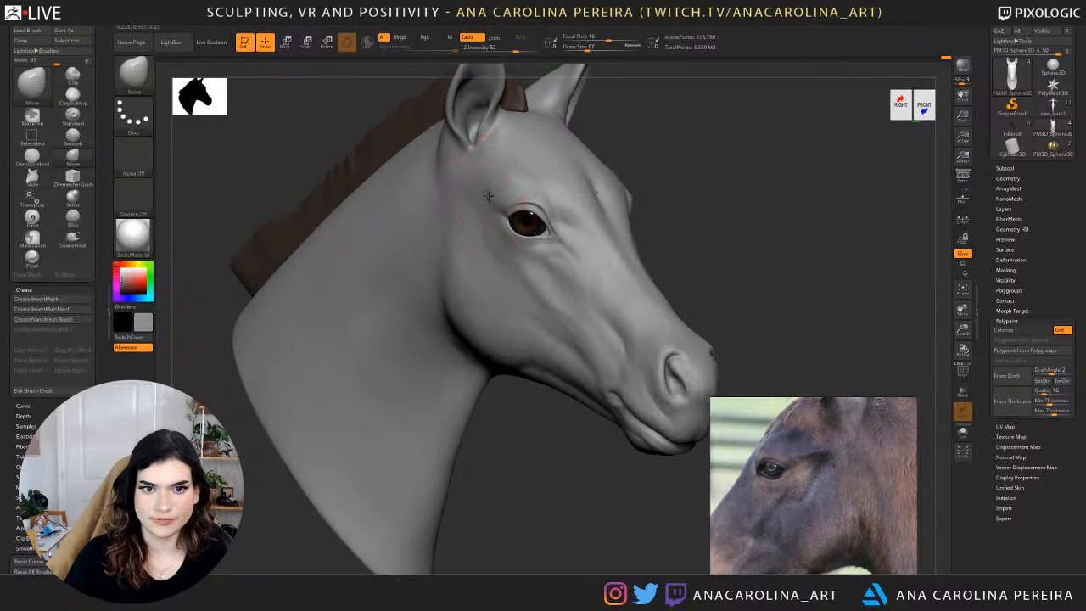
mouse_move(647, 169)
mouse_down()
mouse_move(614, 162)
mouse_move(571, 100)
mouse_move(641, 197)
mouse_move(643, 223)
mouse_up()
Lower the subdivision level, then build up the area behind the ear base with ClayBuildup at draw size 62 and smooth it.
key(b)
key(c)
key(b)
drag(642, 223, 608, 204)
key(s)
key(shift+d)
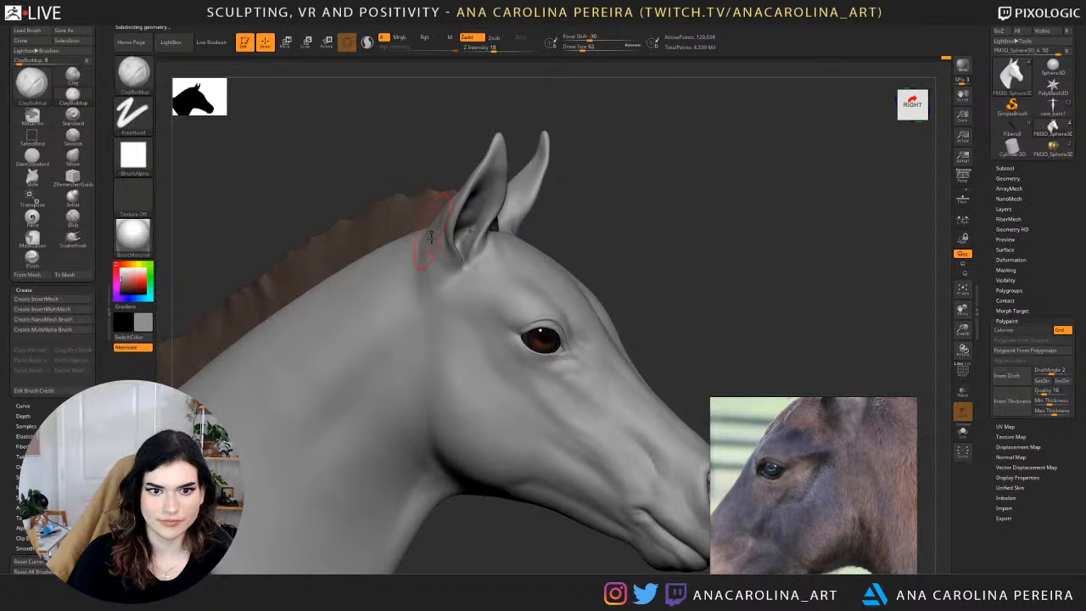
key(shift)
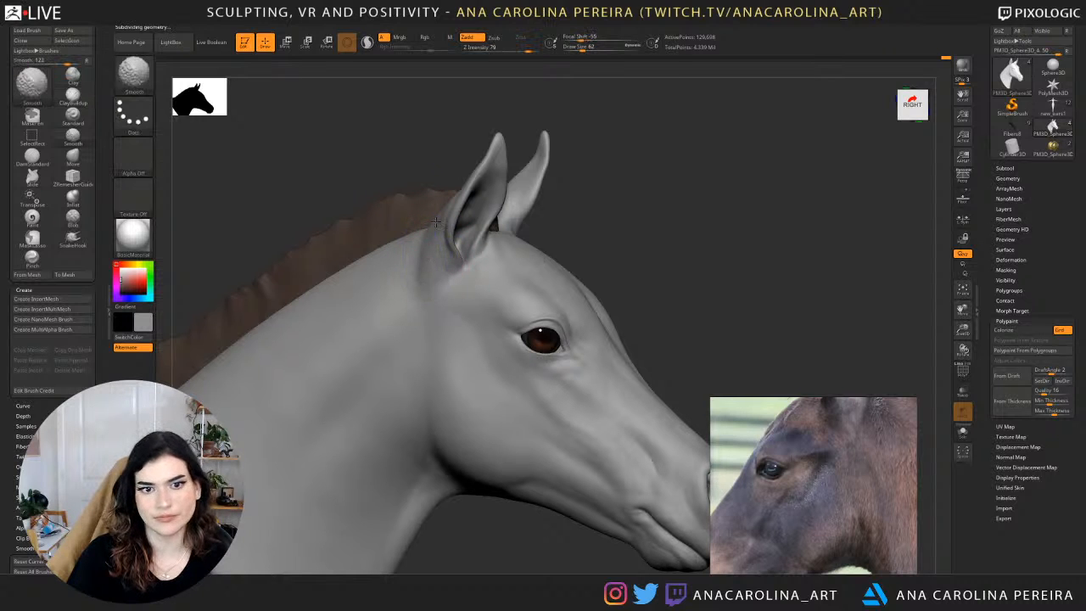
drag(639, 211, 532, 208)
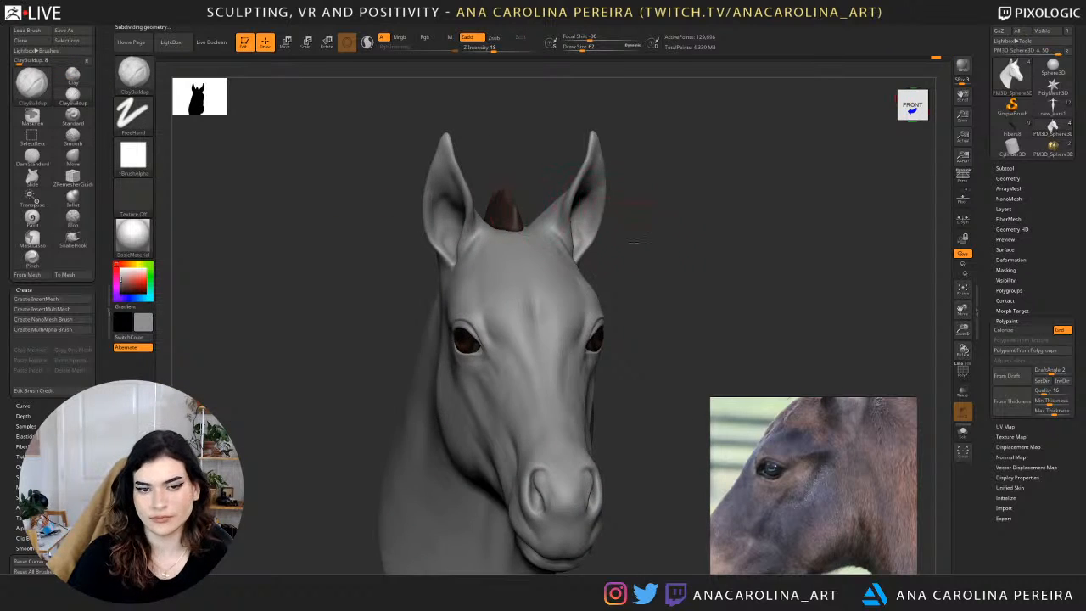
mouse_move(633, 242)
mouse_down()
mouse_move(564, 287)
mouse_move(574, 255)
mouse_up()
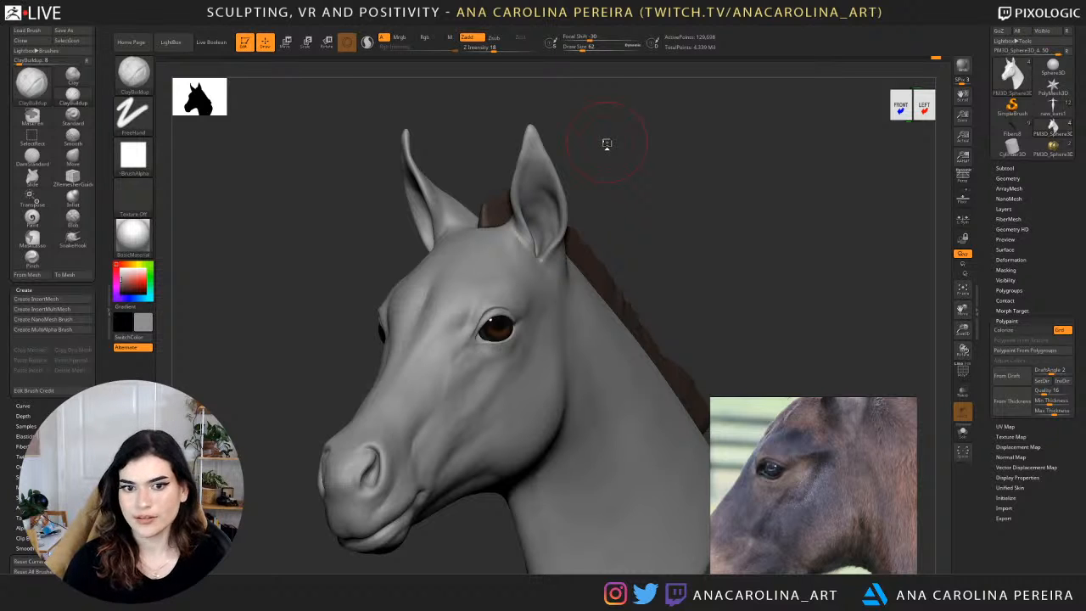
Shape the back of the ear base and its transition into the neck with ClayBuildup at draw size 62.
drag(607, 143, 558, 254)
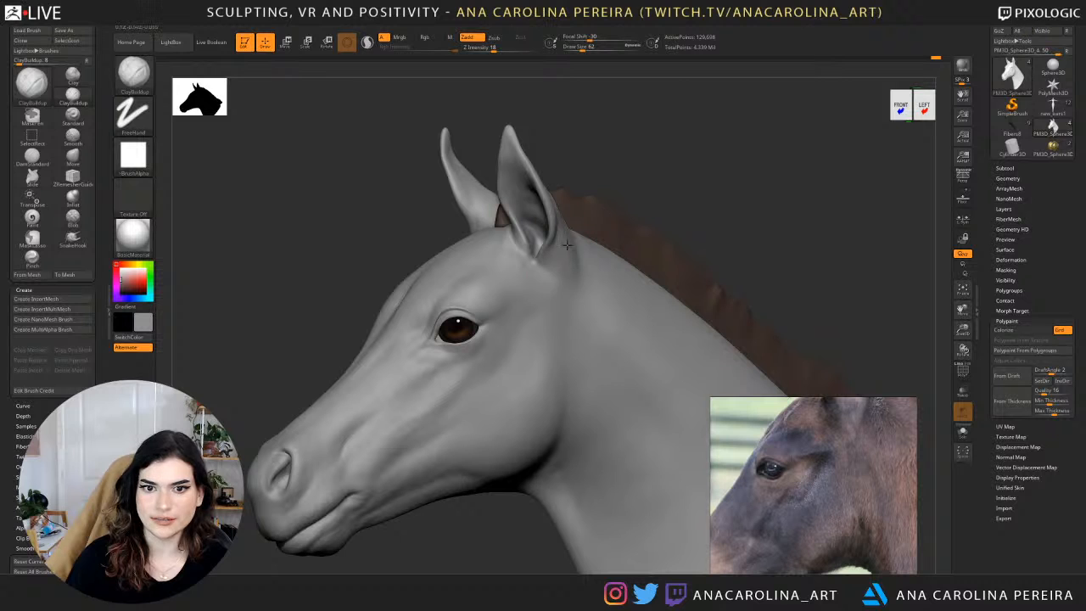
drag(607, 153, 565, 270)
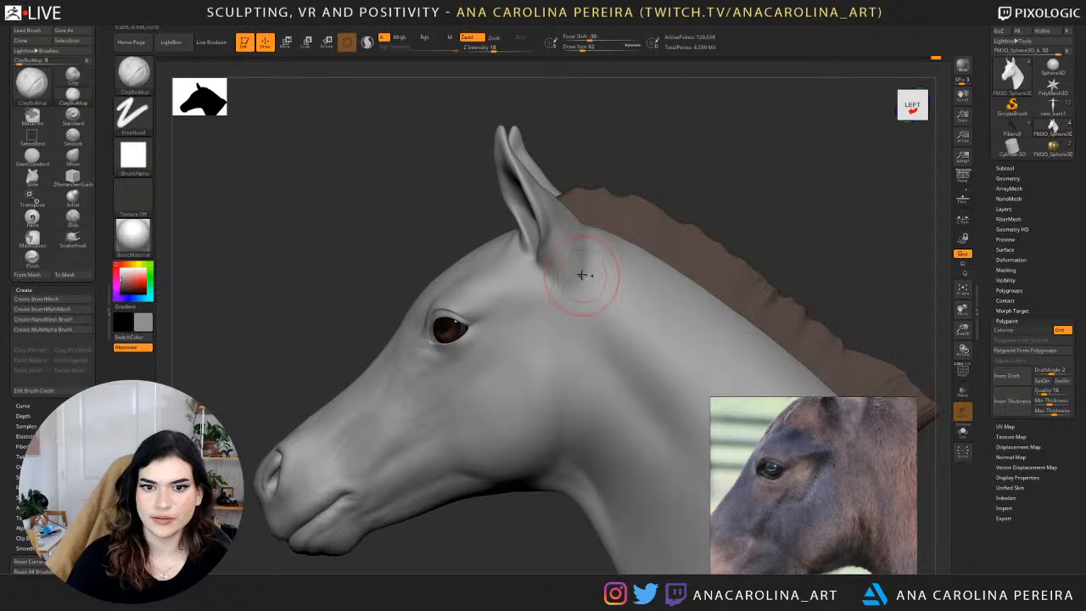
drag(630, 161, 585, 221)
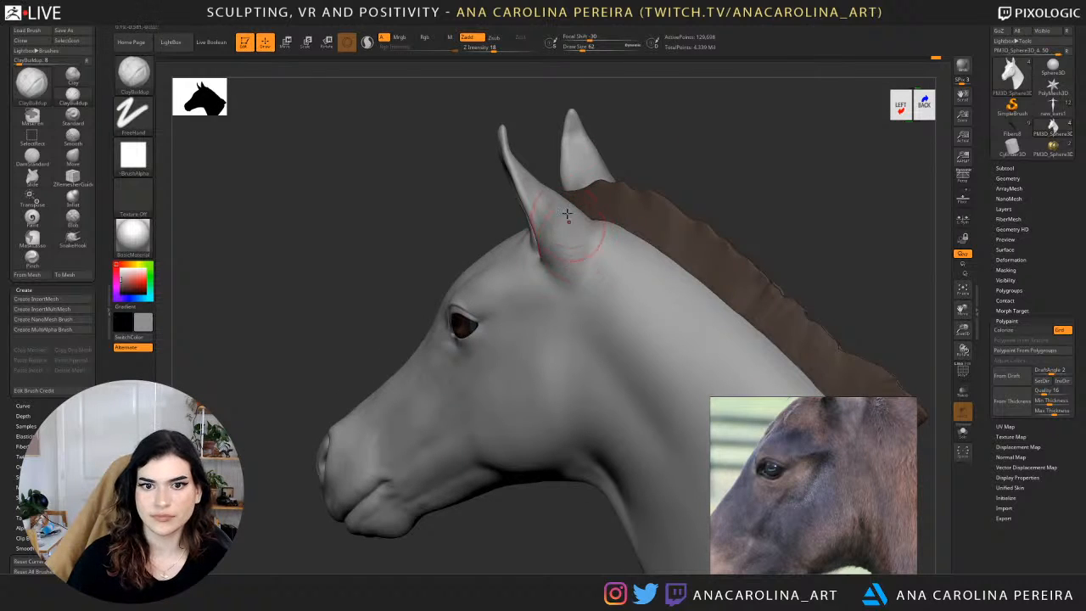
mouse_move(641, 139)
mouse_down()
mouse_move(675, 190)
mouse_move(574, 270)
mouse_up()
drag(670, 182, 618, 189)
mouse_move(577, 262)
mouse_down()
mouse_move(575, 282)
mouse_move(581, 255)
mouse_up()
drag(687, 177, 596, 283)
drag(578, 288, 575, 312)
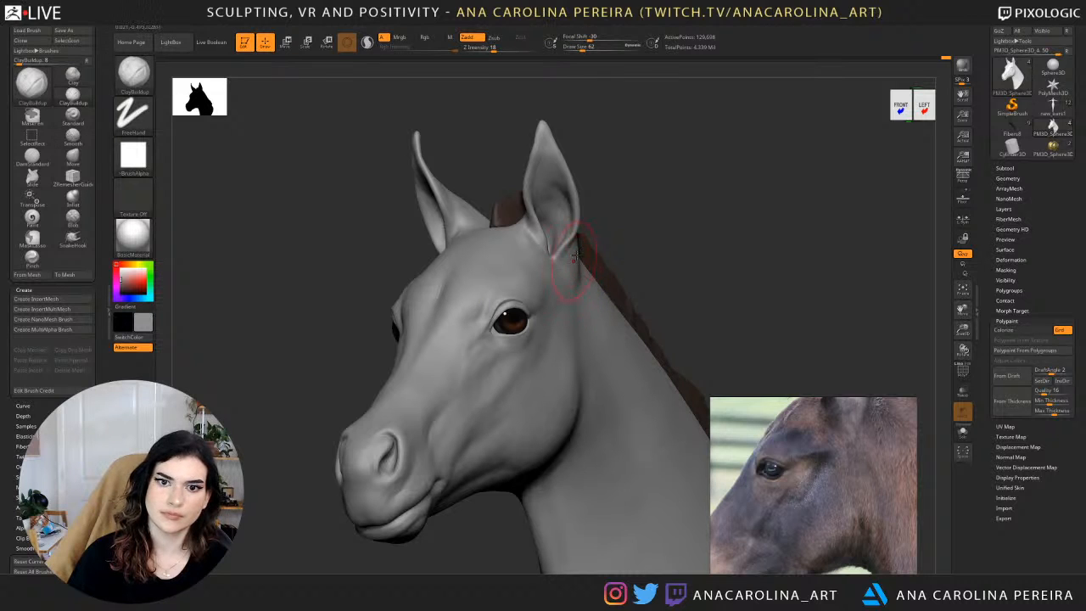
Refine the area between the ear base and the eye with ClayBuildup at draw size 62.
drag(612, 222, 580, 219)
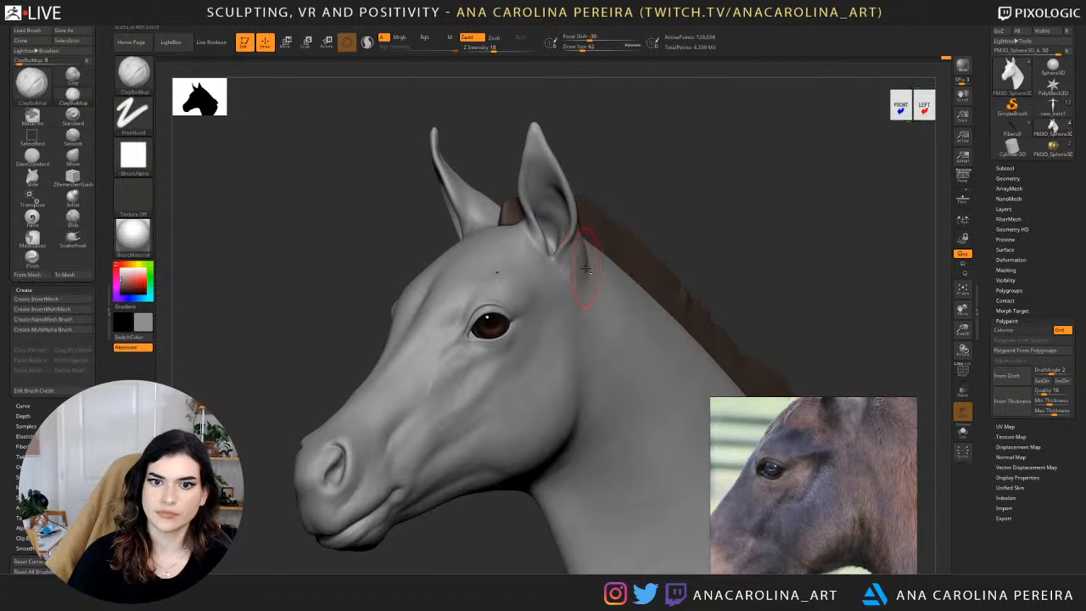
drag(642, 228, 718, 225)
shift+drag(513, 291, 489, 314)
alt+drag(632, 183, 623, 118)
mouse_move(679, 180)
mouse_down()
mouse_move(606, 181)
mouse_move(601, 233)
mouse_up()
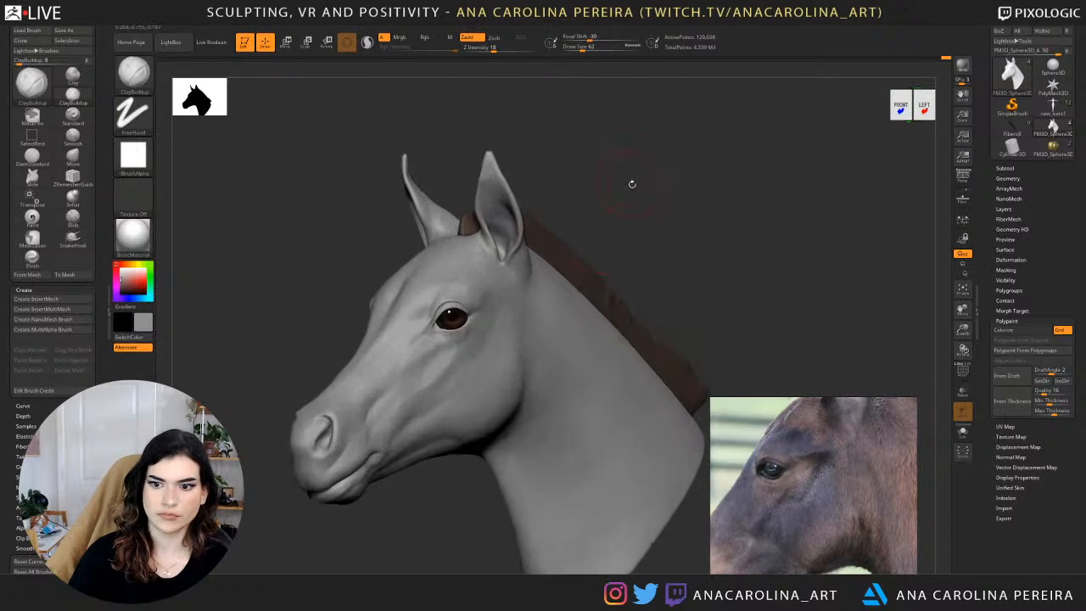
drag(631, 181, 641, 178)
Enlarge the front-facing foal photo as reference, then build up and smooth the inner ear bases beside the mane with ClayBuildup.
scroll(782, 501, down, 6)
scroll(753, 480, down, 3)
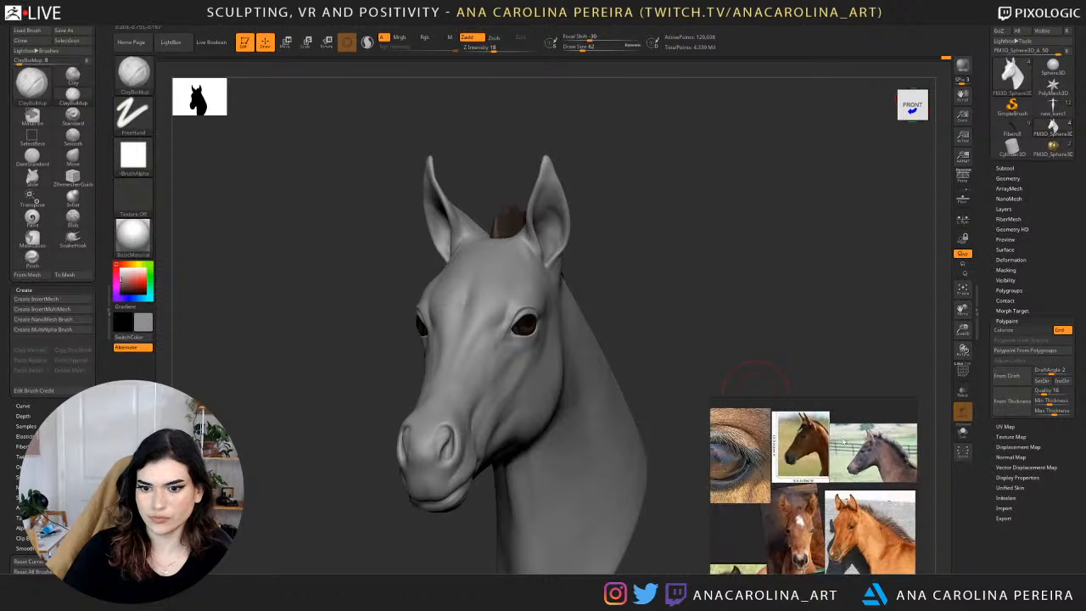
scroll(795, 488, up, 4)
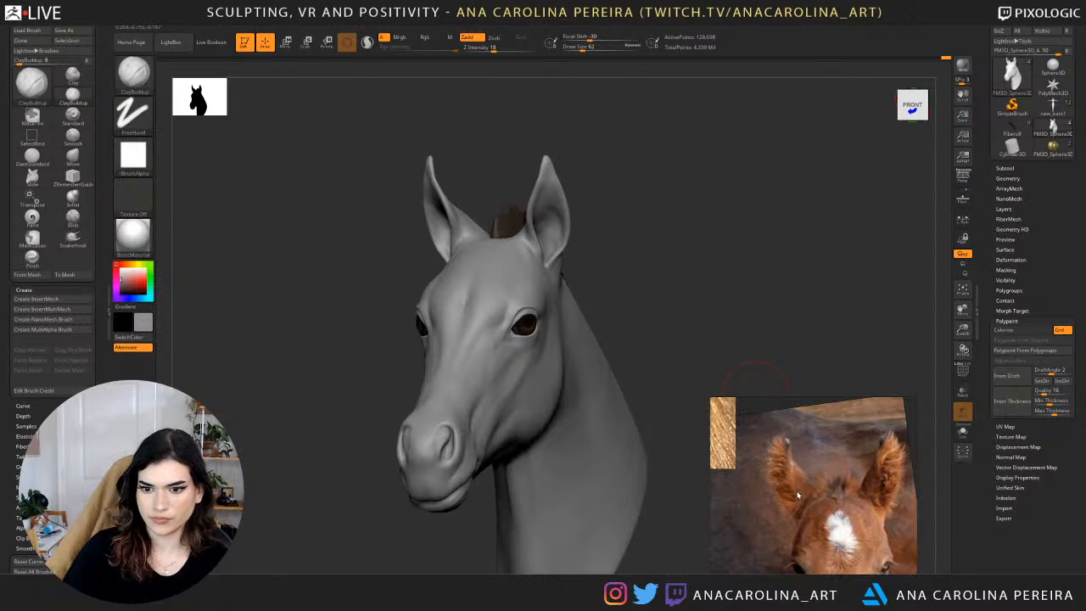
mouse_move(698, 235)
mouse_down()
mouse_move(713, 222)
mouse_move(749, 228)
mouse_move(722, 297)
mouse_up()
key(space)
drag(452, 216, 449, 216)
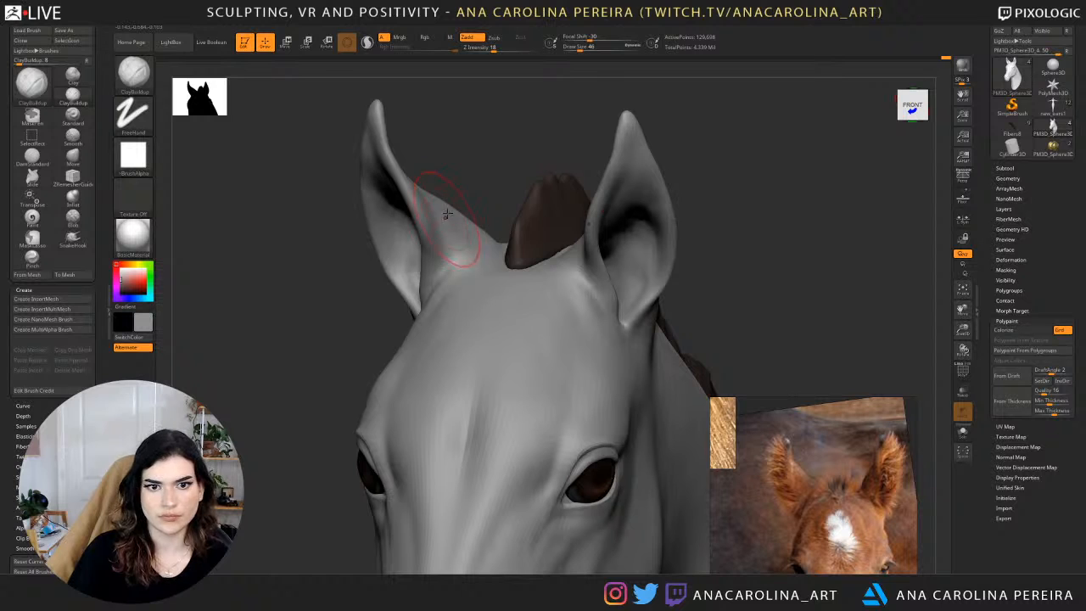
mouse_move(508, 162)
mouse_down()
mouse_move(459, 227)
mouse_move(462, 250)
mouse_move(474, 215)
mouse_up()
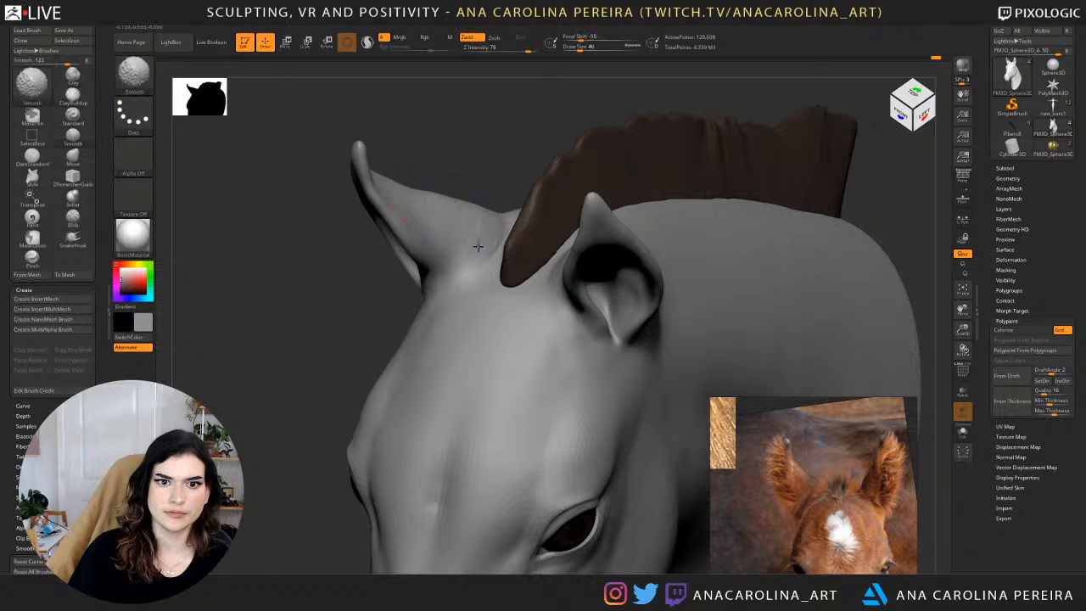
drag(504, 162, 475, 216)
right_drag(477, 215, 461, 241)
shift+drag(444, 226, 481, 228)
right_drag(480, 228, 507, 168)
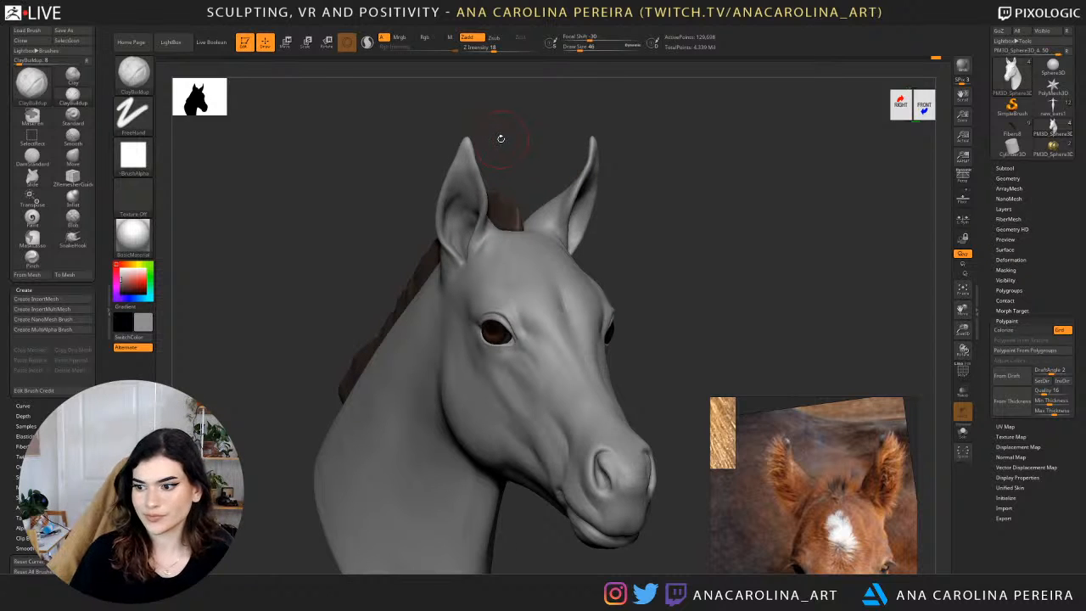
Refine the inside of the ear near its base with ClayBuildup at draw size 37.
alt+right_drag(694, 227, 701, 158)
ctrl+right_drag(701, 158, 664, 163)
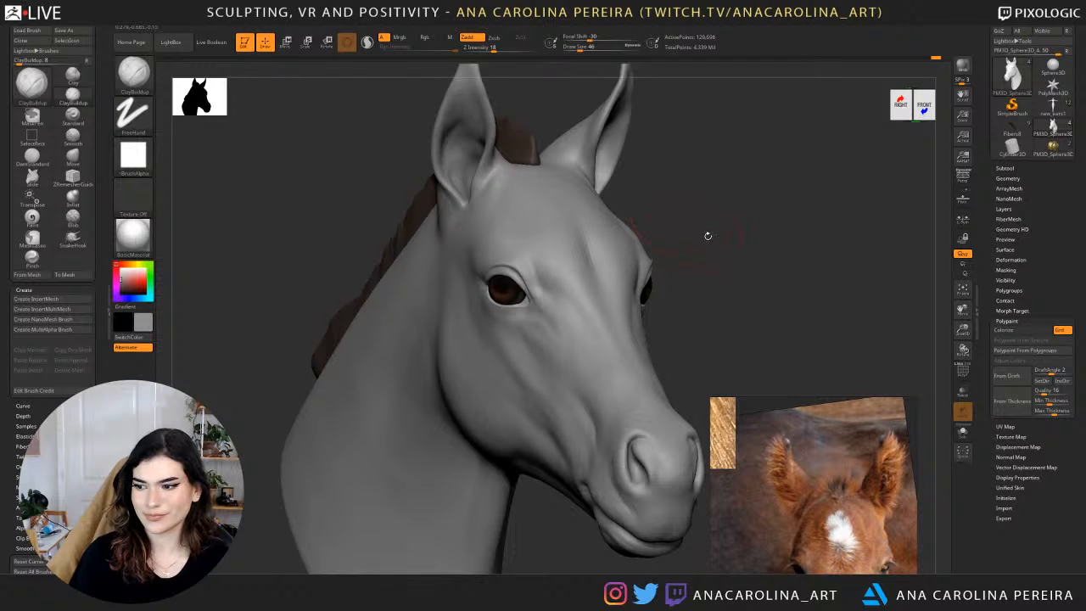
mouse_move(708, 236)
right_down()
mouse_move(679, 228)
mouse_move(685, 216)
mouse_move(596, 163)
mouse_move(588, 260)
mouse_move(558, 265)
right_up()
key(space)
drag(582, 253, 578, 253)
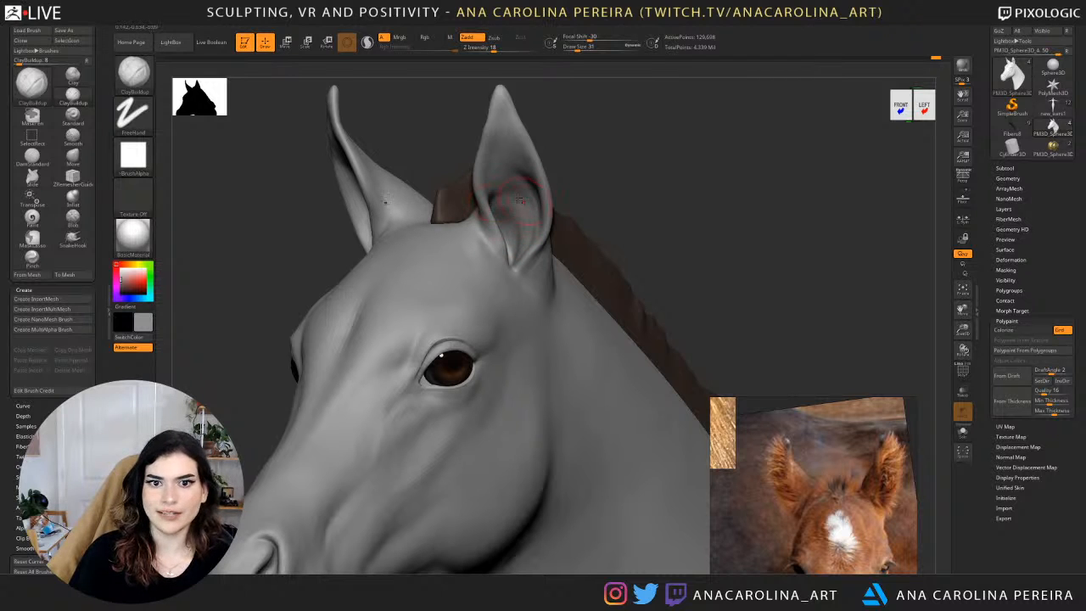
key(space)
mouse_move(525, 187)
mouse_down()
mouse_move(662, 141)
mouse_move(638, 162)
mouse_move(696, 165)
mouse_move(641, 165)
mouse_move(629, 150)
mouse_up()
Raise the subdivision level and blend the outer ear base into the neck with ClayBuildup at draw size 56.
key(shift)
key(ctrl+d)
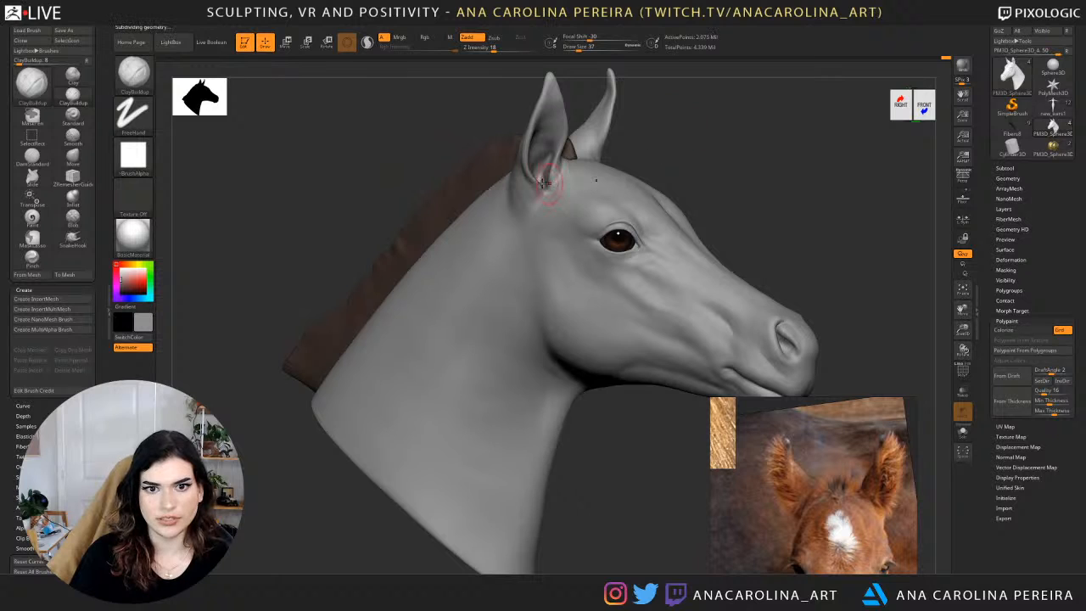
mouse_move(516, 179)
shift+mouse_down()
mouse_move(521, 196)
mouse_move(516, 184)
shift+mouse_up()
key(space)
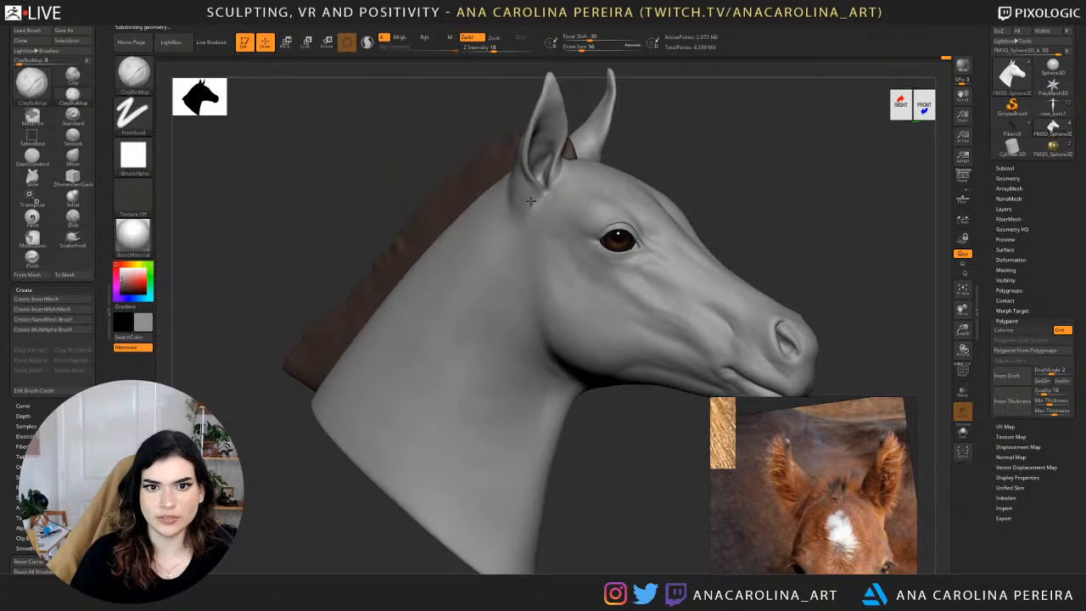
shift+drag(521, 204, 510, 195)
drag(709, 140, 624, 135)
shift+drag(606, 202, 599, 219)
mouse_move(632, 140)
alt+mouse_down()
mouse_move(621, 101)
mouse_move(601, 107)
alt+mouse_up()
shift+drag(611, 163, 620, 195)
mouse_move(641, 144)
alt+mouse_down()
mouse_move(608, 219)
mouse_move(609, 261)
alt+mouse_up()
Define the crease below and behind the ear base with DamStandard at draw size 56 and Z intensity 13.
key(b)
key(d)
key(s)
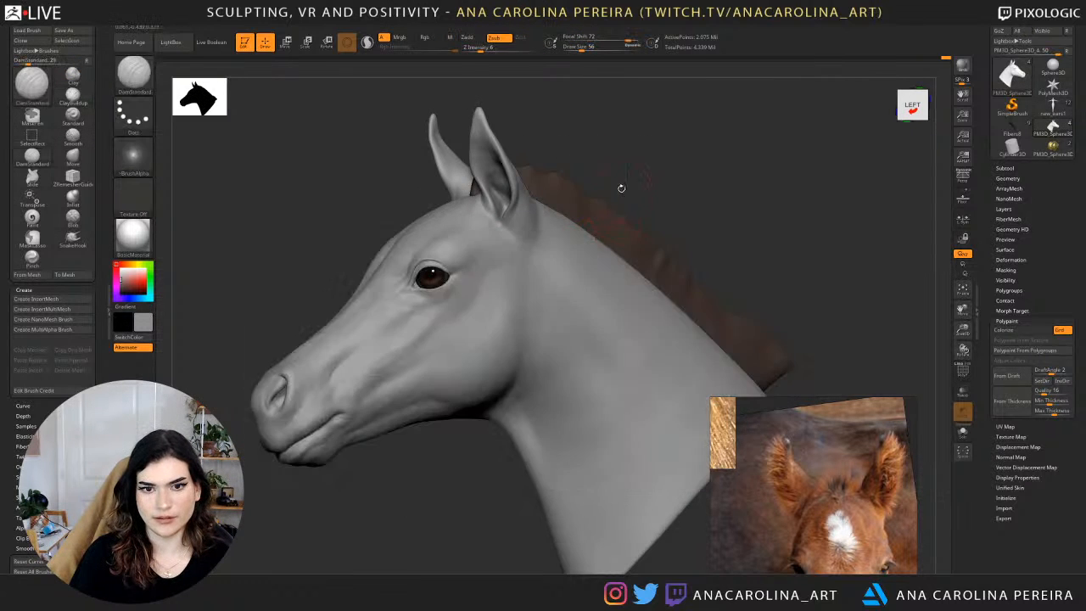
drag(621, 187, 608, 191)
alt+drag(625, 147, 626, 182)
drag(535, 210, 533, 204)
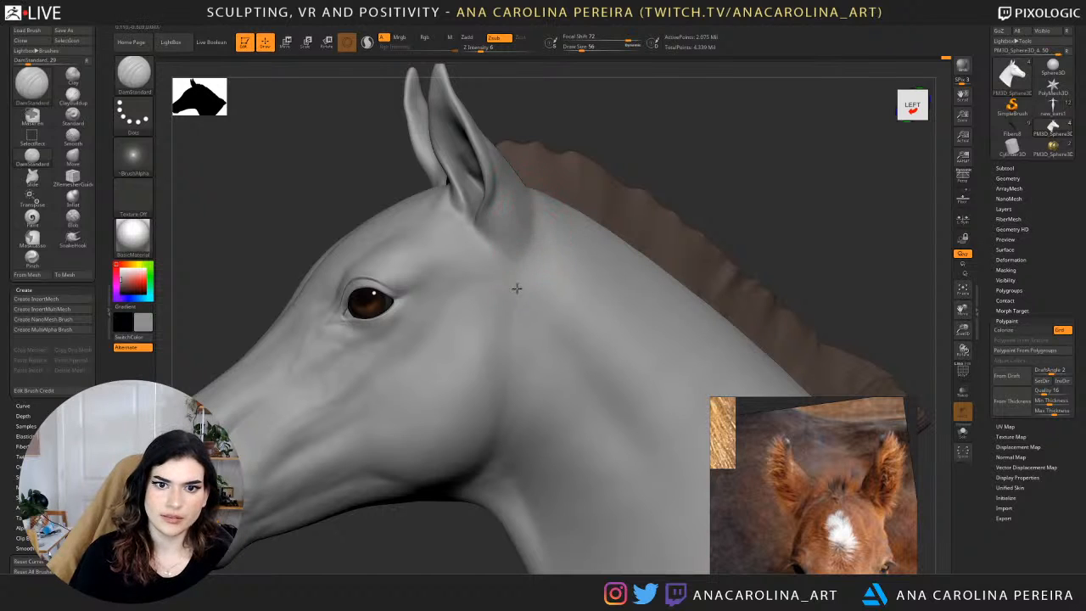
key(space)
click(545, 259)
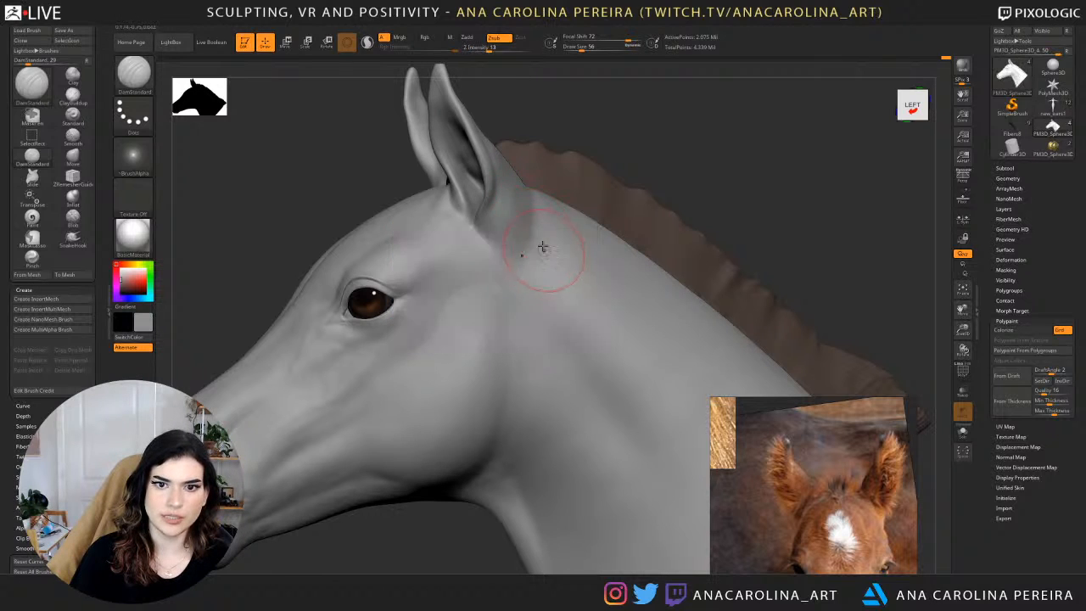
mouse_move(534, 207)
mouse_down()
mouse_move(531, 264)
mouse_move(512, 267)
mouse_move(533, 194)
mouse_move(527, 235)
mouse_move(553, 248)
mouse_up()
drag(645, 168, 700, 173)
mouse_move(566, 247)
shift+mouse_down()
mouse_move(557, 307)
mouse_move(560, 272)
shift+mouse_up()
alt+drag(622, 161, 618, 85)
alt+drag(626, 146, 619, 222)
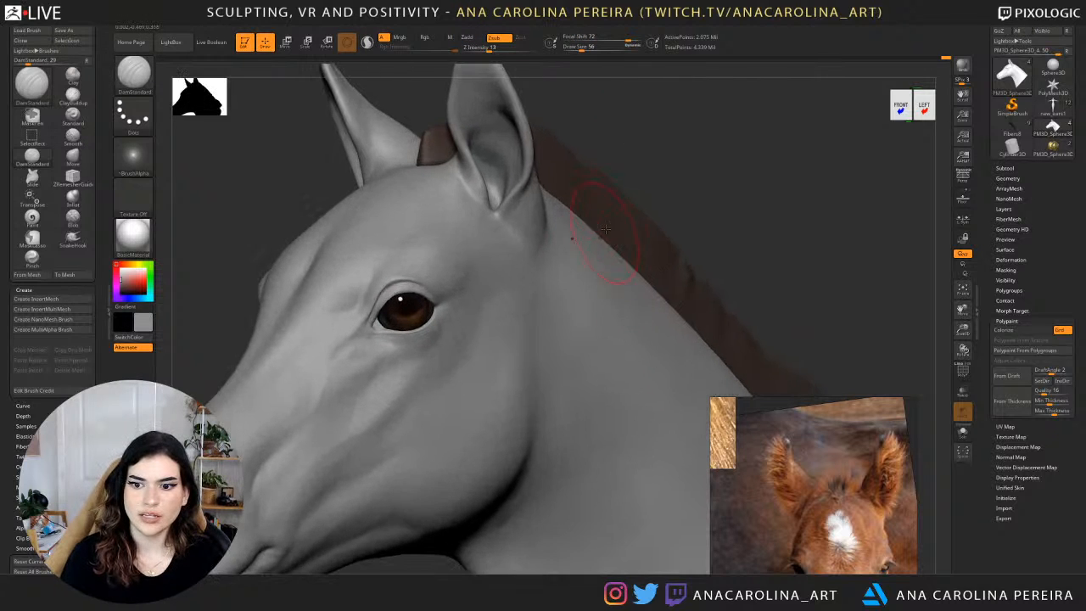
Thicken the ear's rim and lower notch with the Inflat brush at Z intensity 10.
key(b)
key(i)
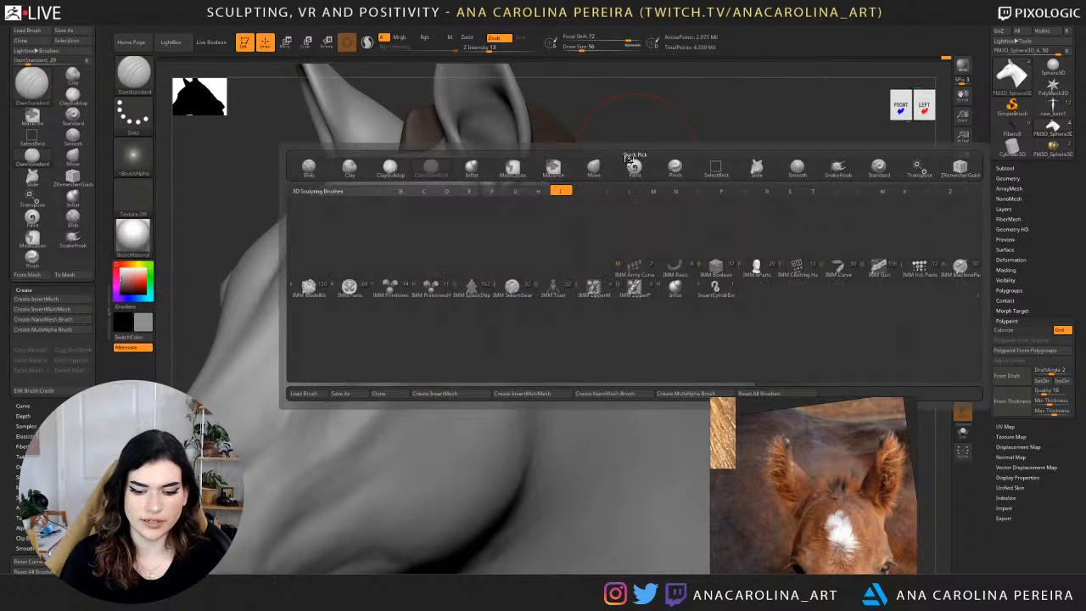
key(n)
key(space)
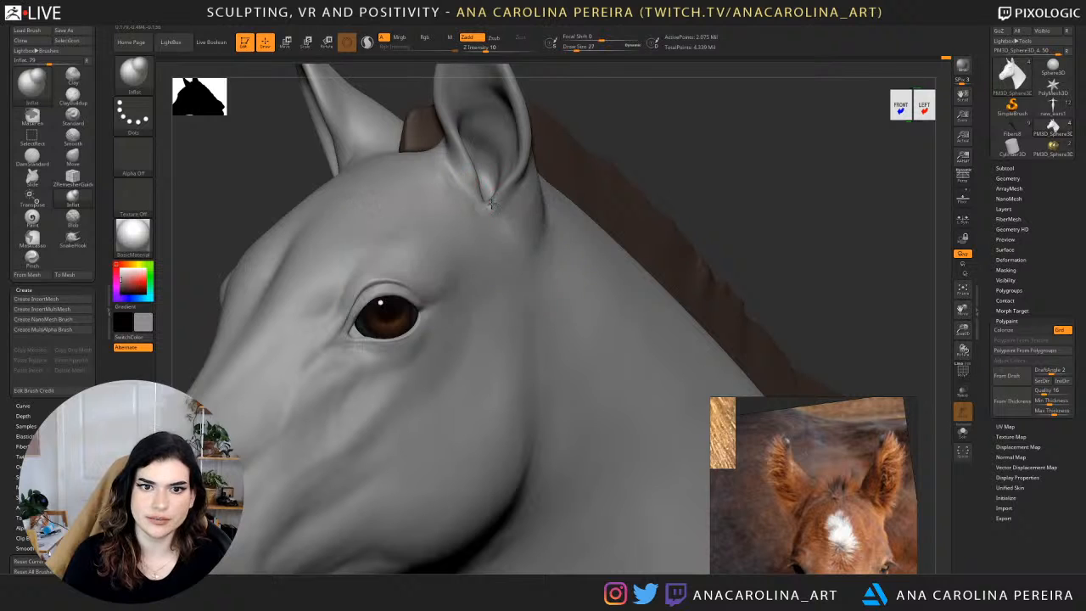
drag(491, 204, 477, 175)
key(space)
alt+drag(620, 84, 585, 248)
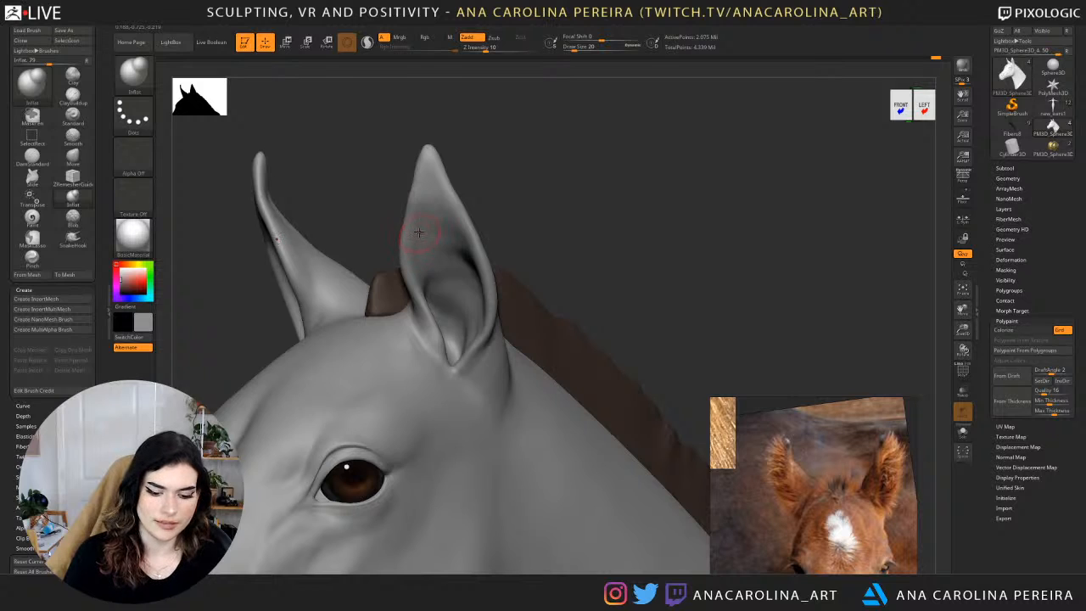
Fill the upper inner surface of the ear with ClayBuildup at draw size 44 and smooth it.
key(b)
key(c)
key(b)
key(space)
drag(423, 234, 430, 234)
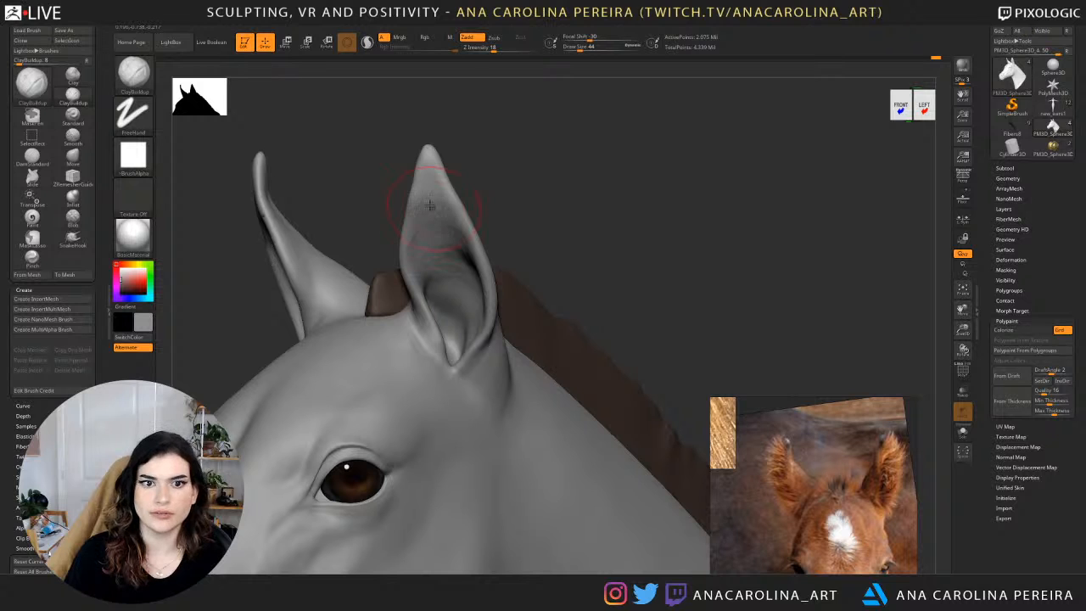
key(shift)
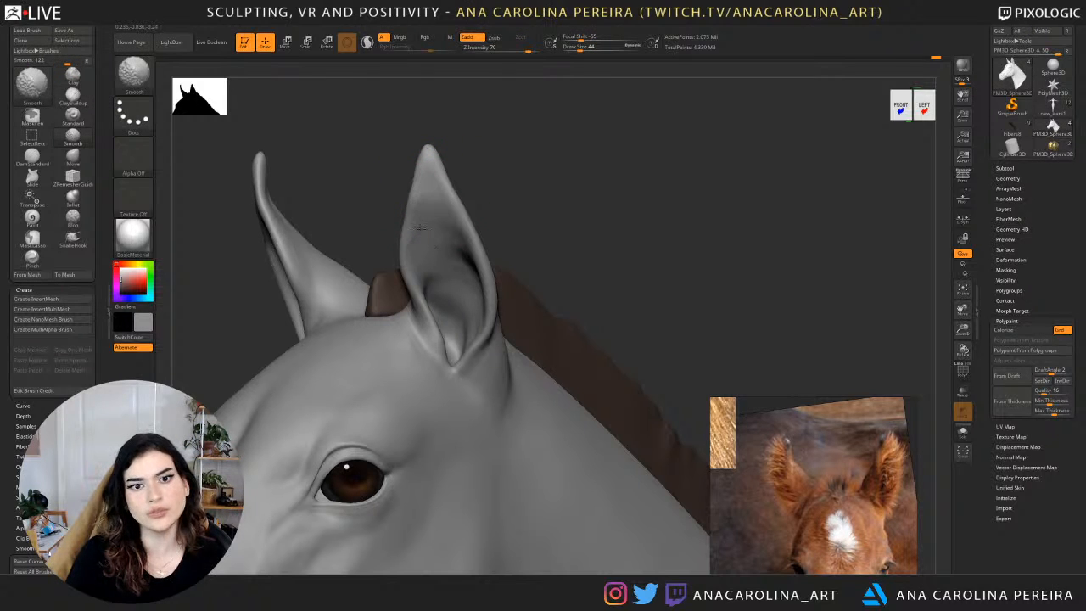
mouse_move(492, 182)
alt+mouse_down()
mouse_move(448, 97)
mouse_move(552, 161)
alt+mouse_up()
key(shift)
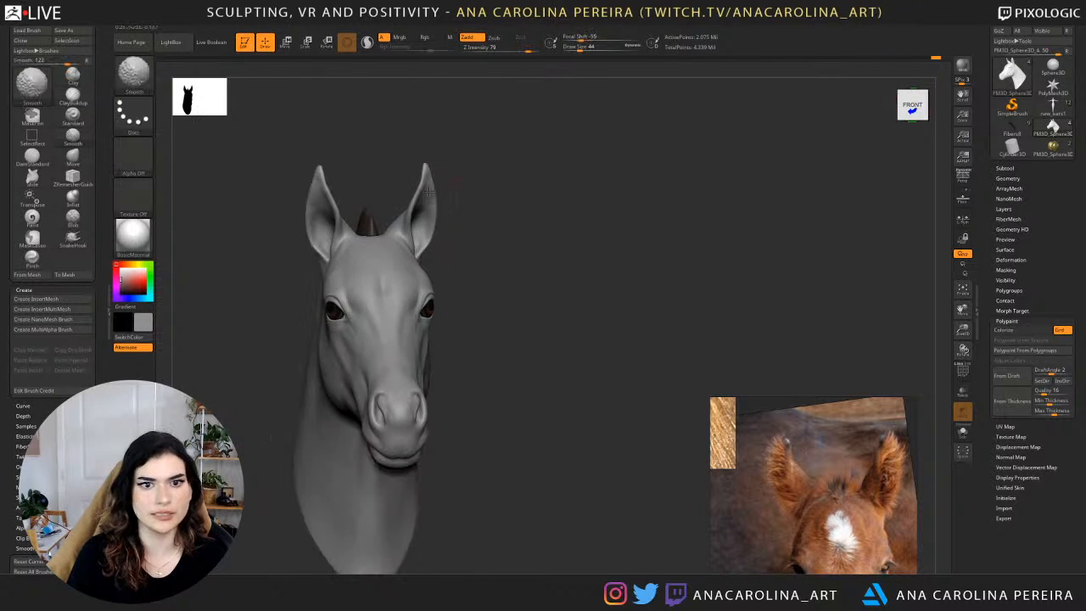
Examine the whole bust from both sides and compare it with the side-view foal reference photos.
drag(444, 242, 688, 206)
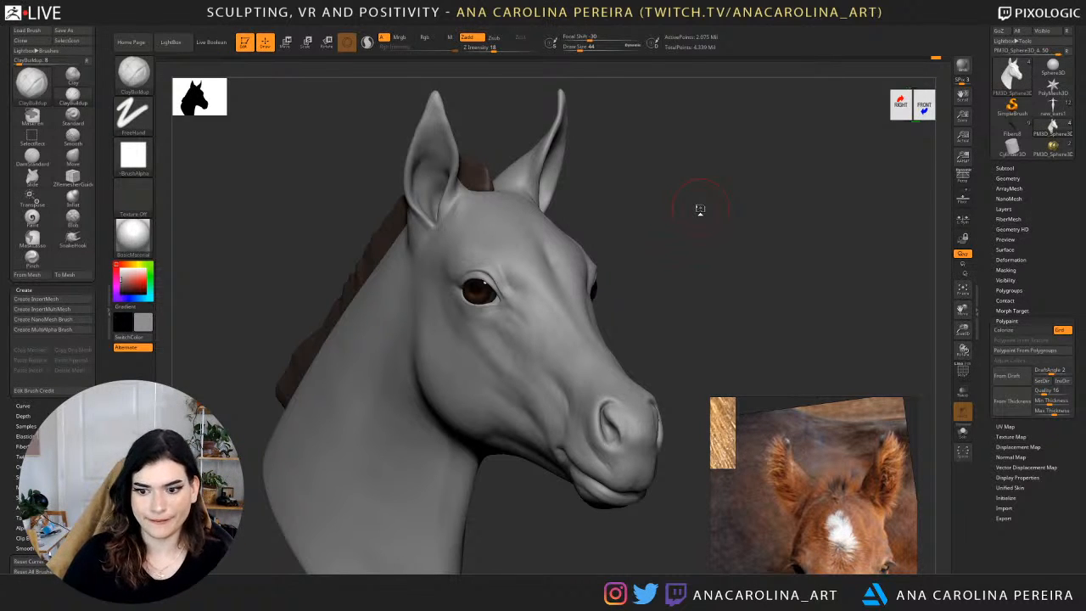
shift+drag(620, 265, 584, 276)
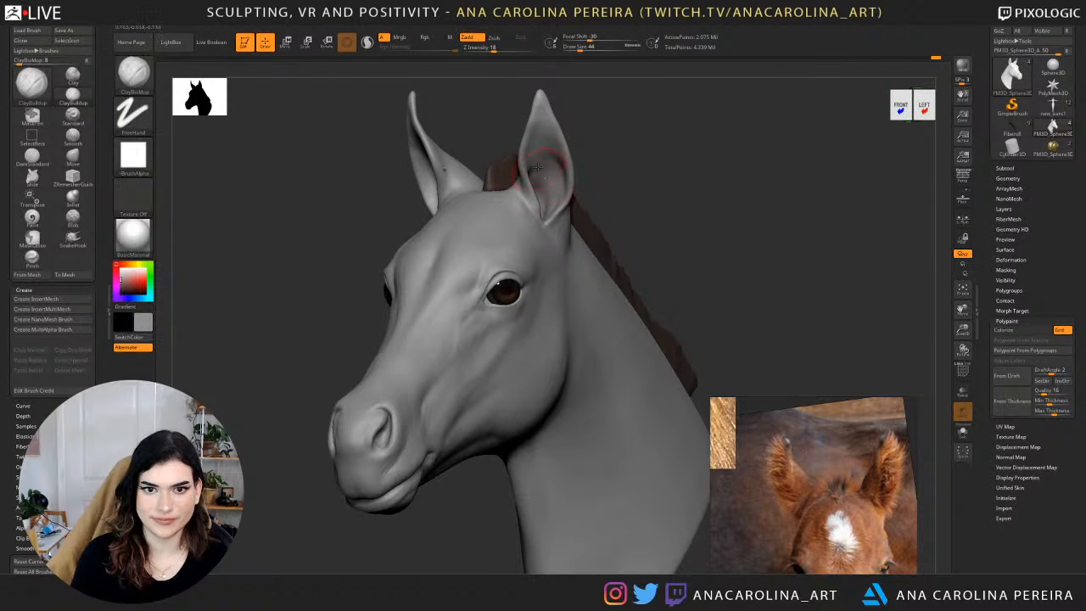
mouse_move(616, 136)
mouse_down()
mouse_move(601, 111)
mouse_move(665, 138)
mouse_move(632, 125)
mouse_up()
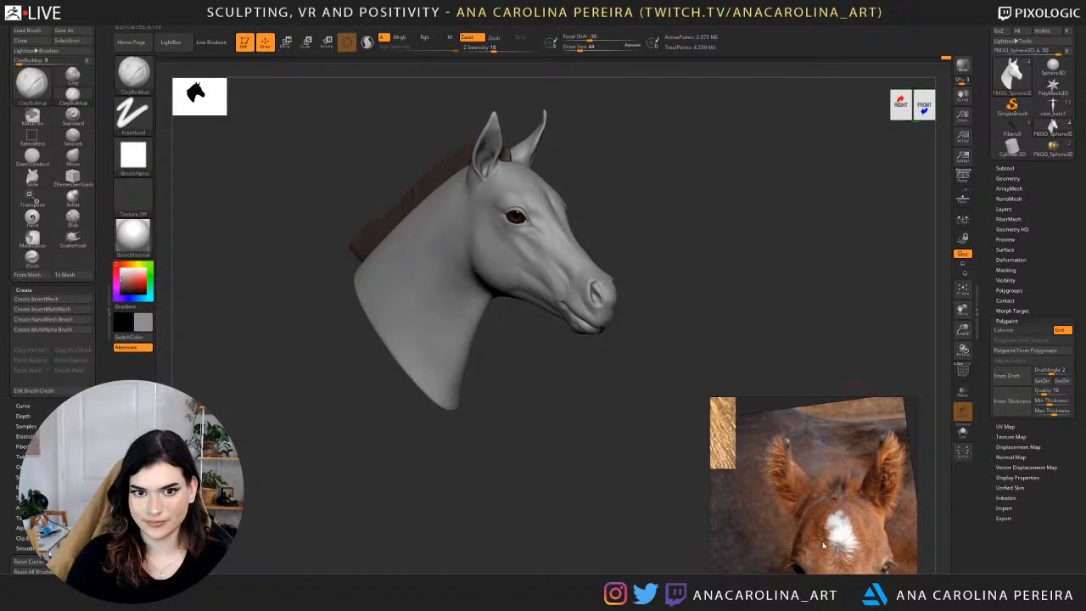
scroll(824, 546, down, 5)
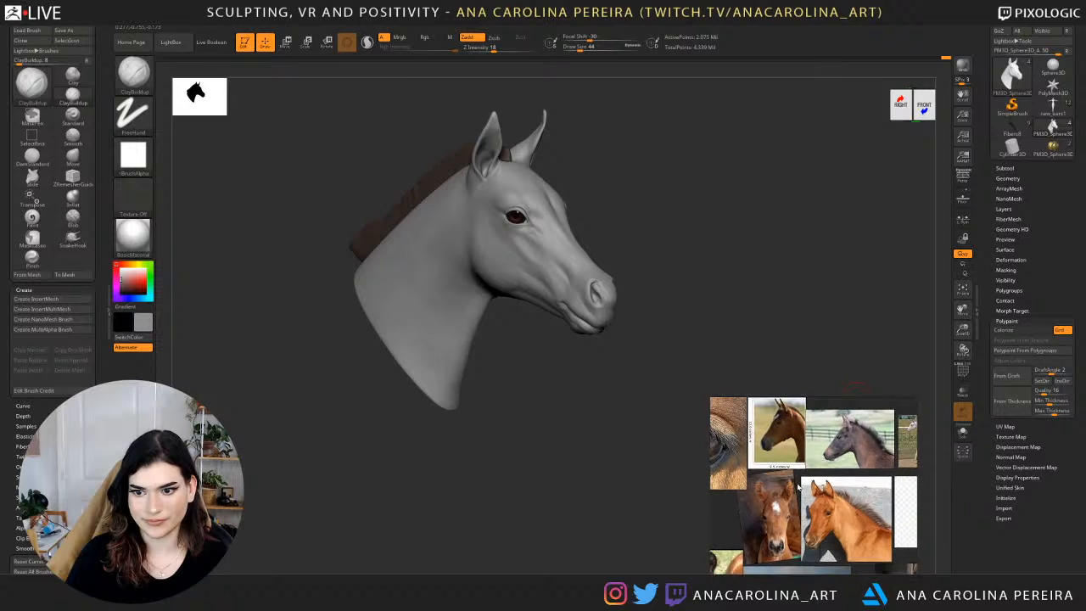
double_click(858, 439)
scroll(858, 439, down, 3)
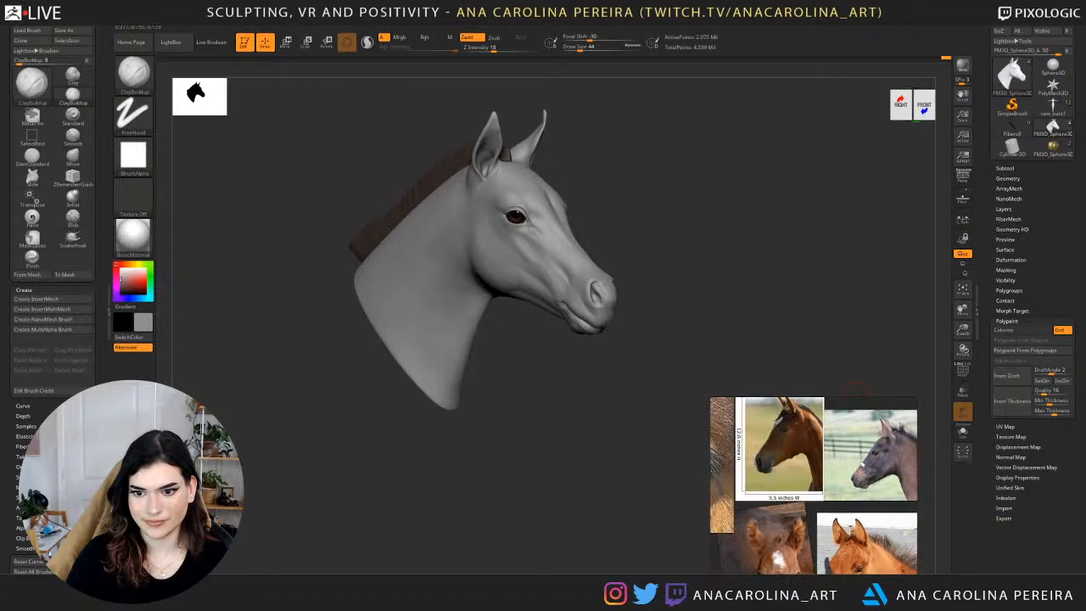
Focus the side-view foal photo in the reference board and smooth the throat where the jaw meets the neck.
double_click(798, 454)
drag(570, 383, 552, 436)
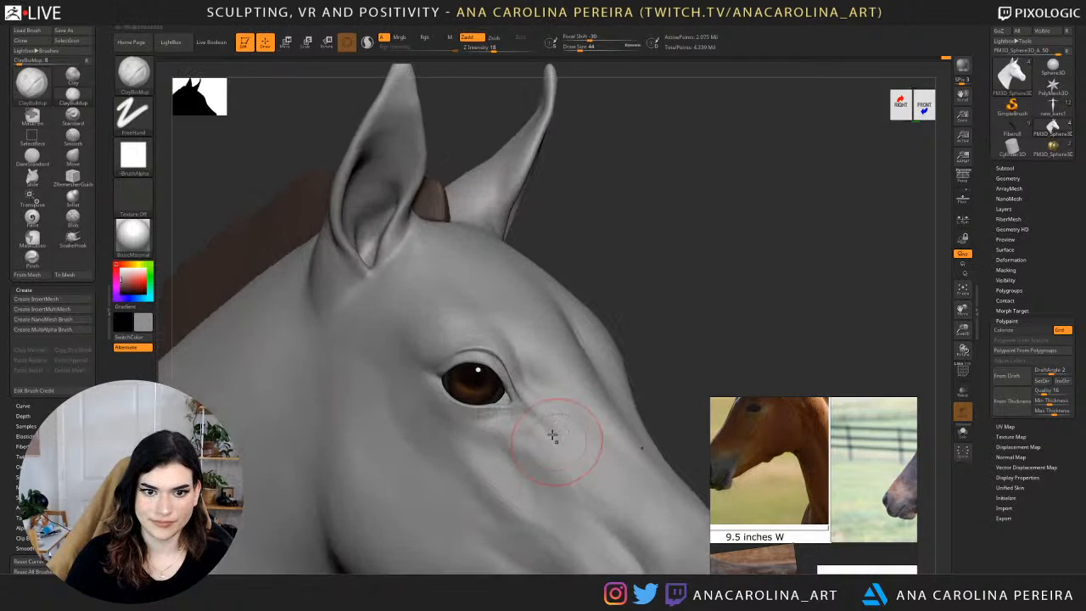
alt+drag(651, 260, 802, 24)
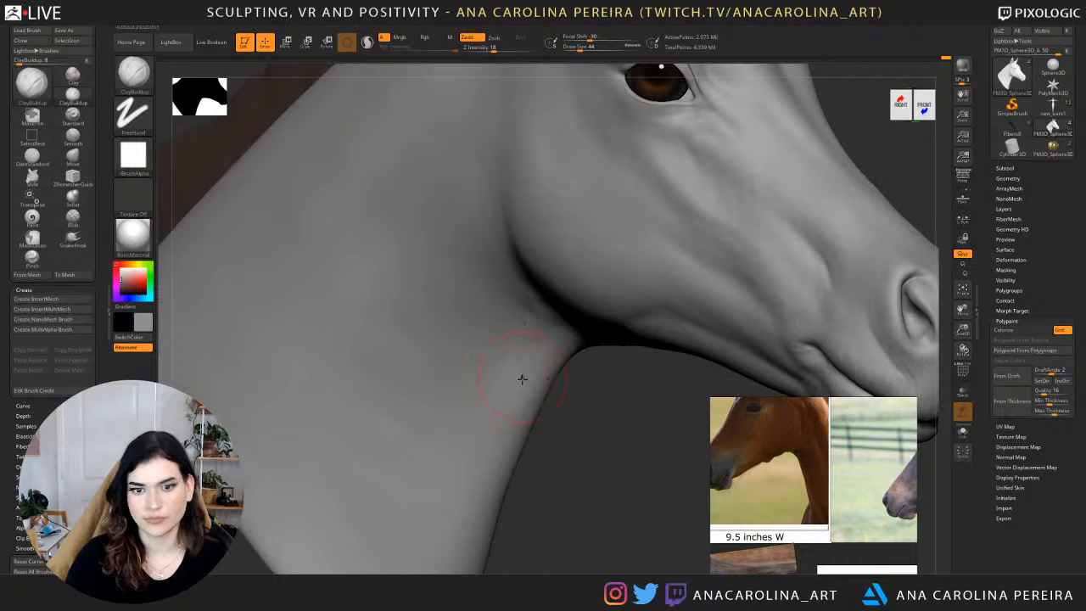
key(f)
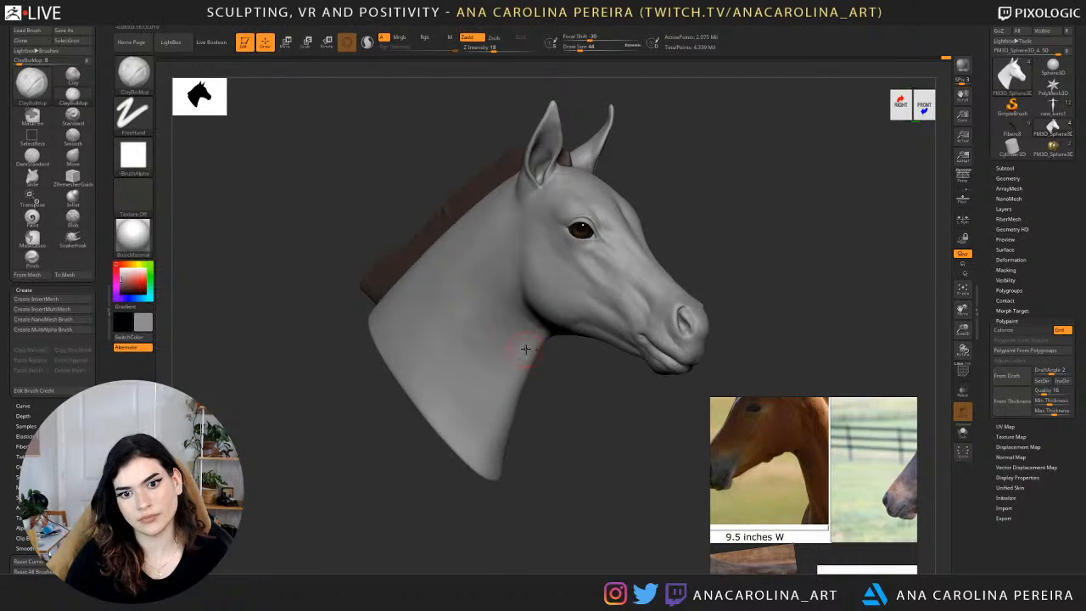
key(shift)
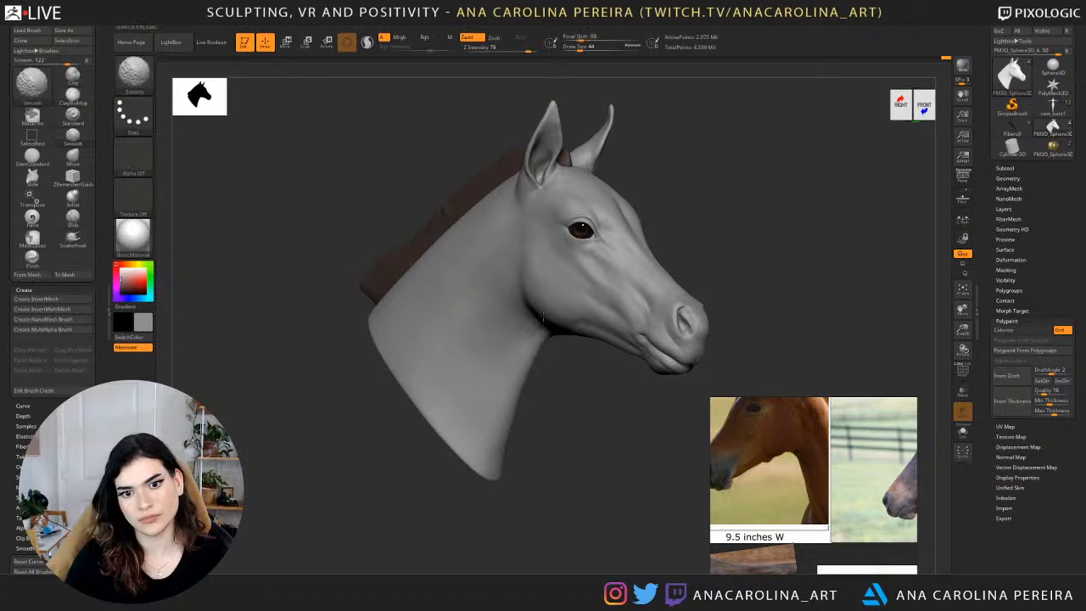
key(shift)
Shape the throat muscle and hollow behind the jaw with ClayBuildup at draw size 44 and smooth the transition.
drag(575, 357, 441, 358)
mouse_move(511, 441)
alt+mouse_down()
mouse_move(518, 358)
mouse_move(501, 440)
mouse_move(433, 424)
mouse_move(554, 414)
alt+mouse_up()
key(f)
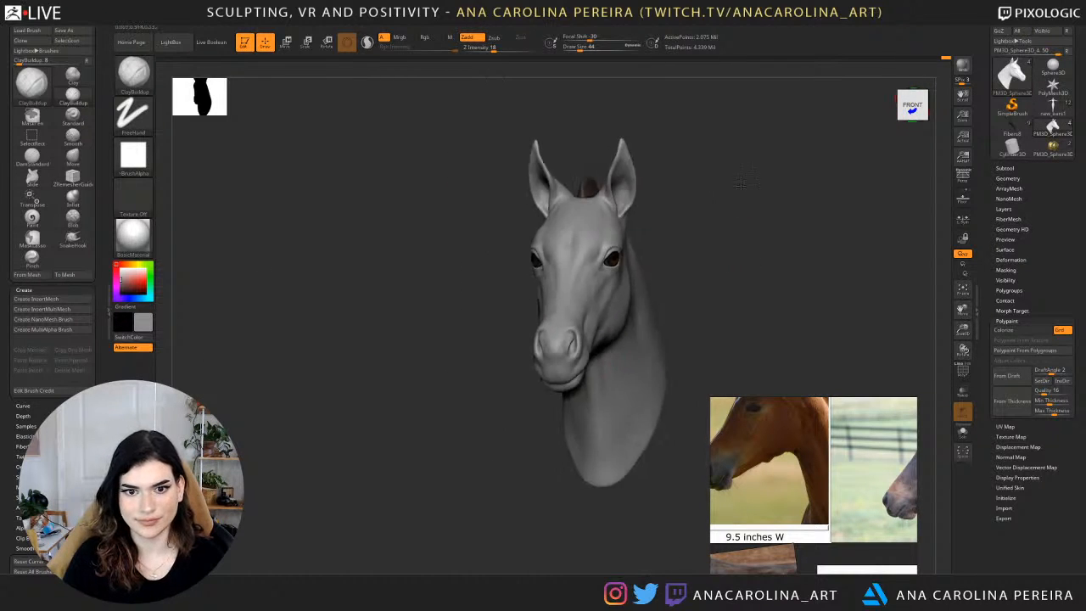
mouse_move(720, 255)
mouse_down()
mouse_move(749, 231)
mouse_move(776, 233)
mouse_move(688, 207)
mouse_move(695, 243)
mouse_move(737, 246)
mouse_up()
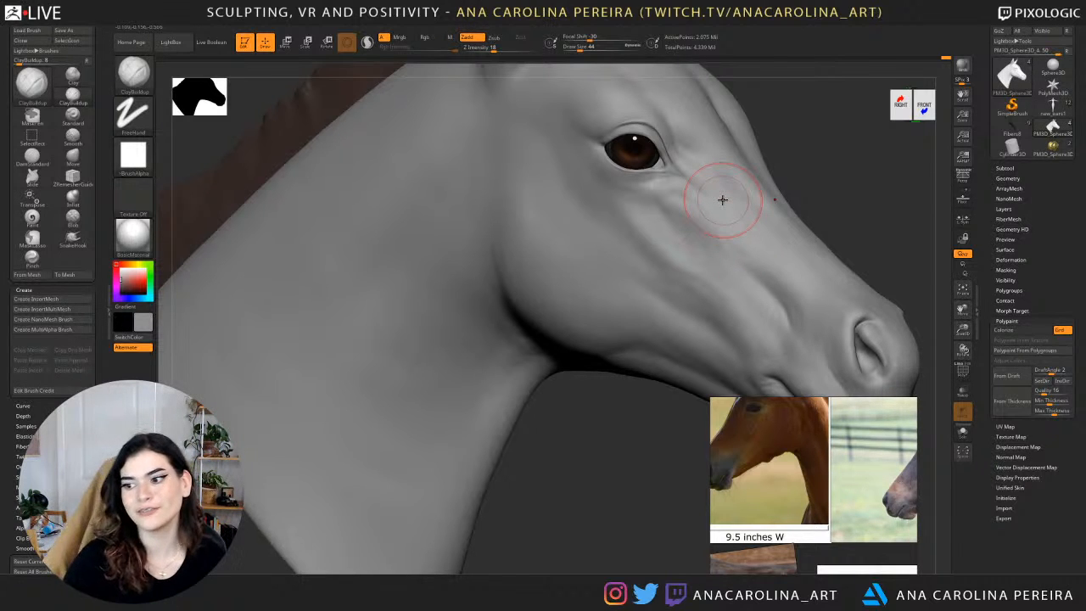
drag(538, 464, 528, 434)
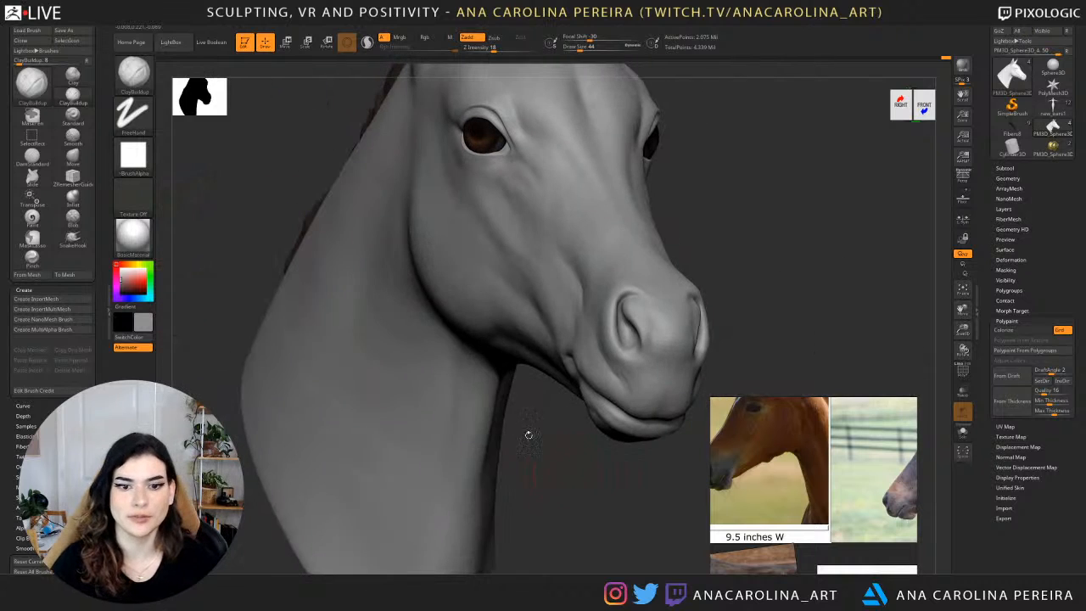
key(shift)
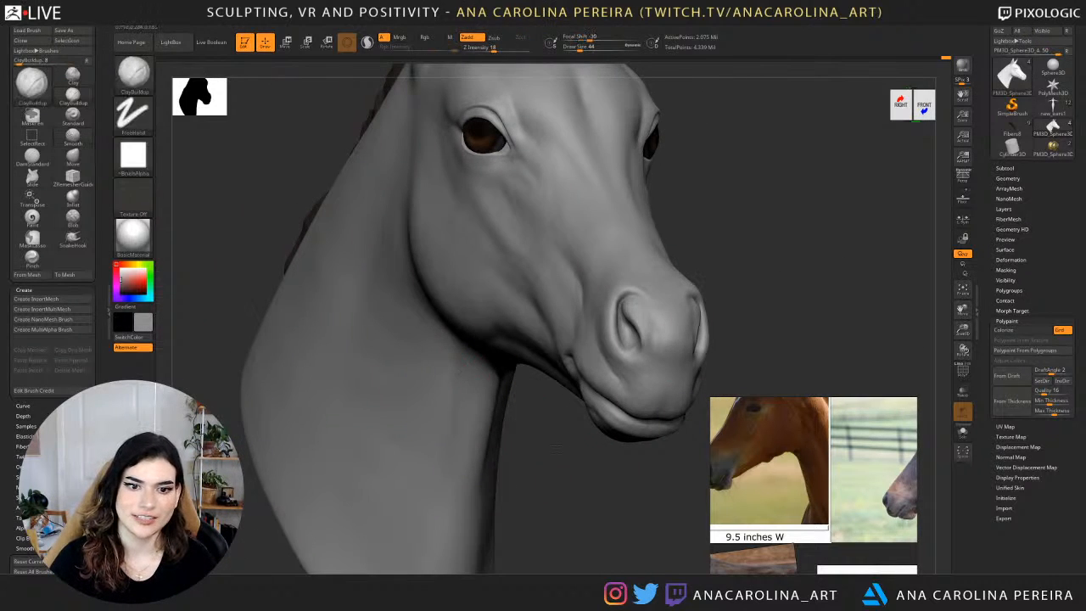
shift+right_drag(465, 369, 486, 334)
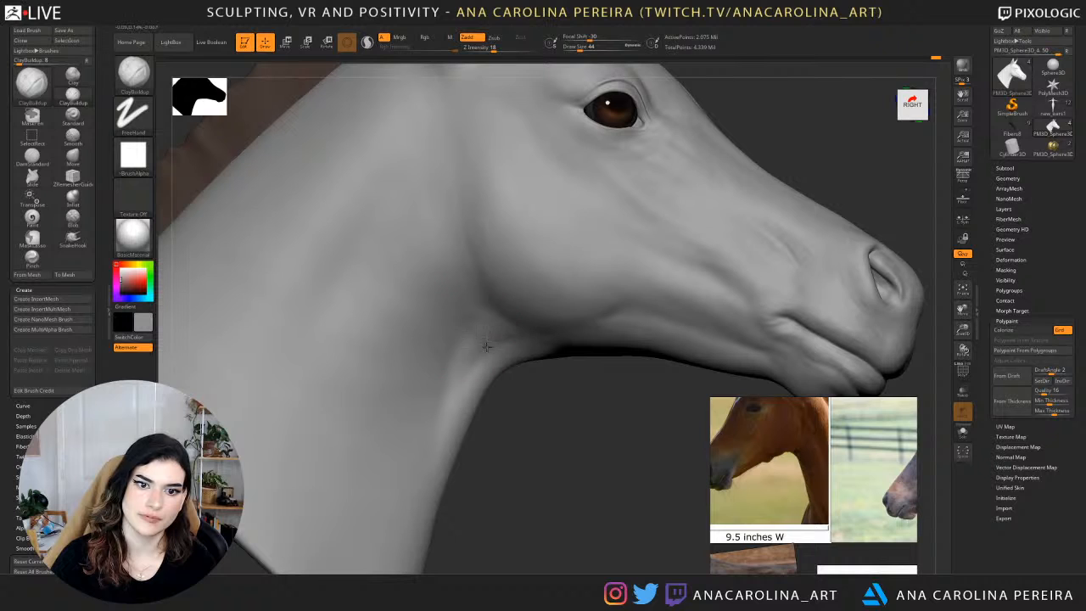
key(shift)
mouse_move(541, 482)
alt+mouse_down()
mouse_move(536, 402)
mouse_move(563, 480)
alt+mouse_up()
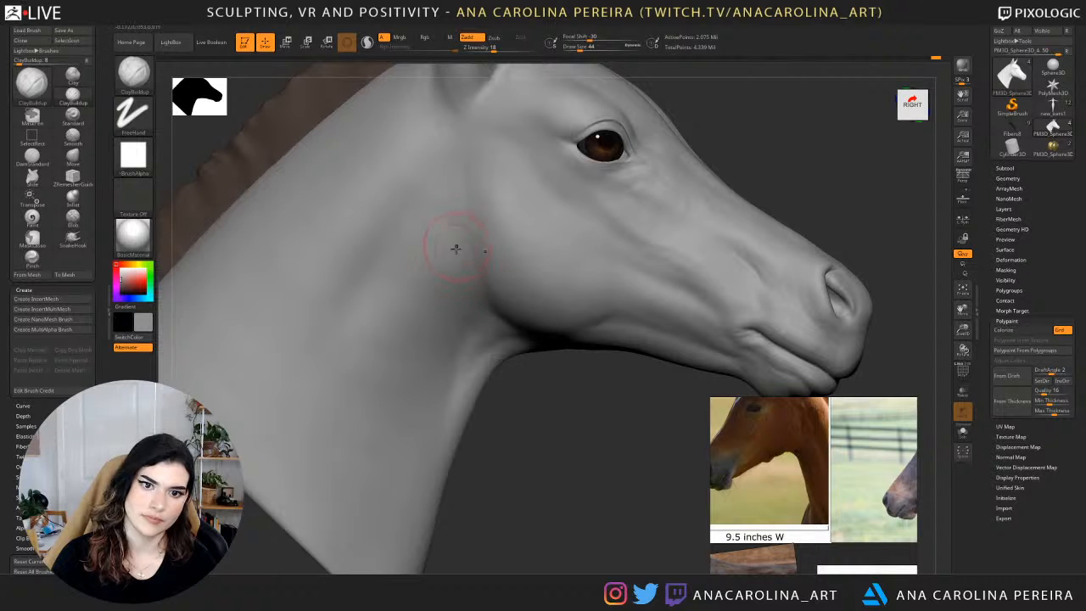
key(shift)
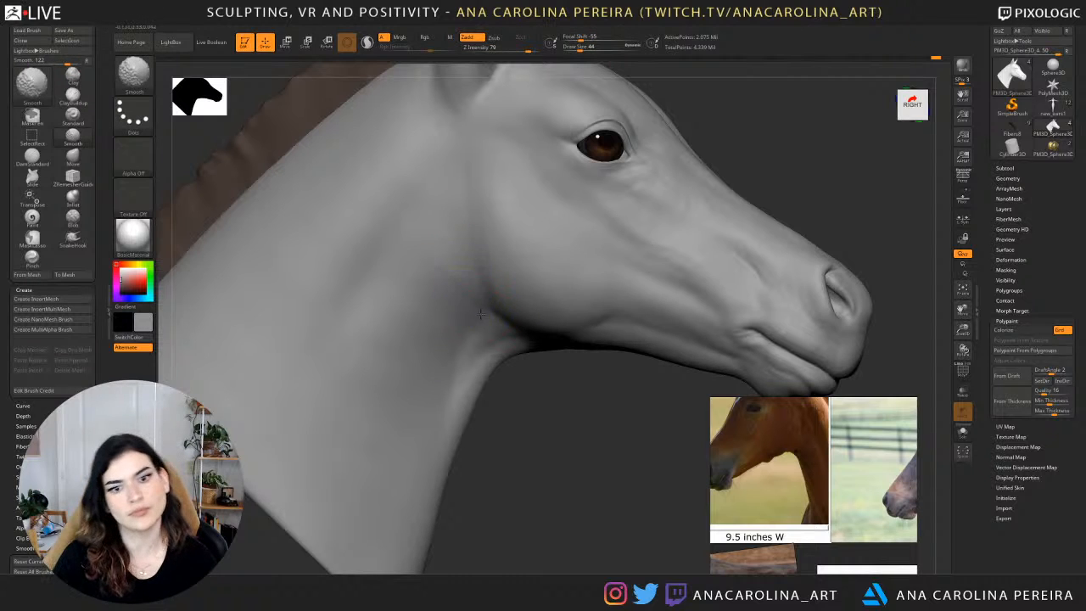
shift+drag(466, 311, 472, 297)
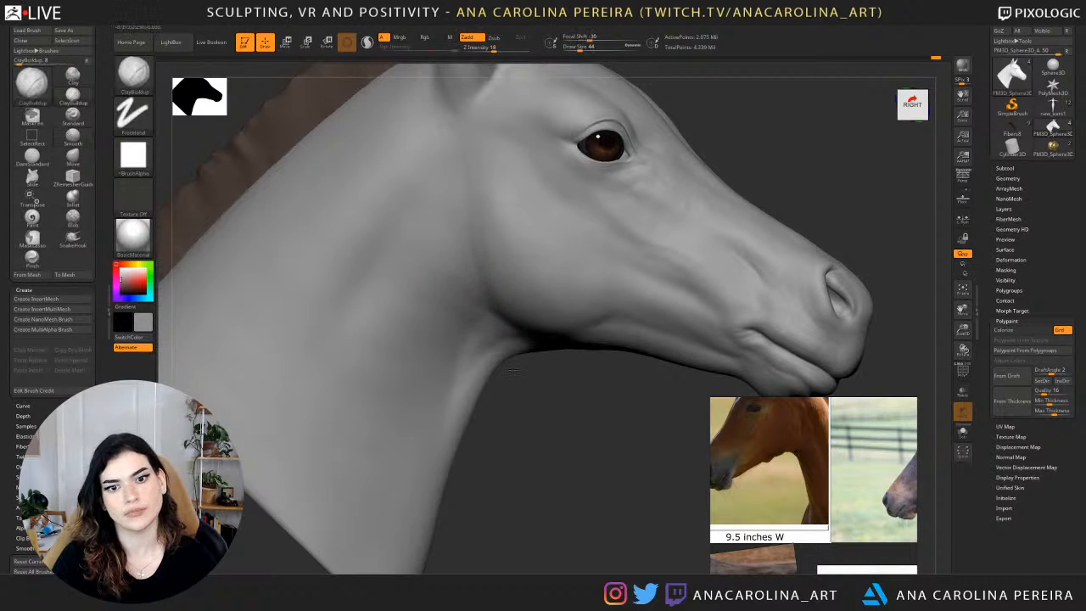
Refine the neck surface behind the cheek on the head's left side with ClayBuildup and smoothing.
key(f)
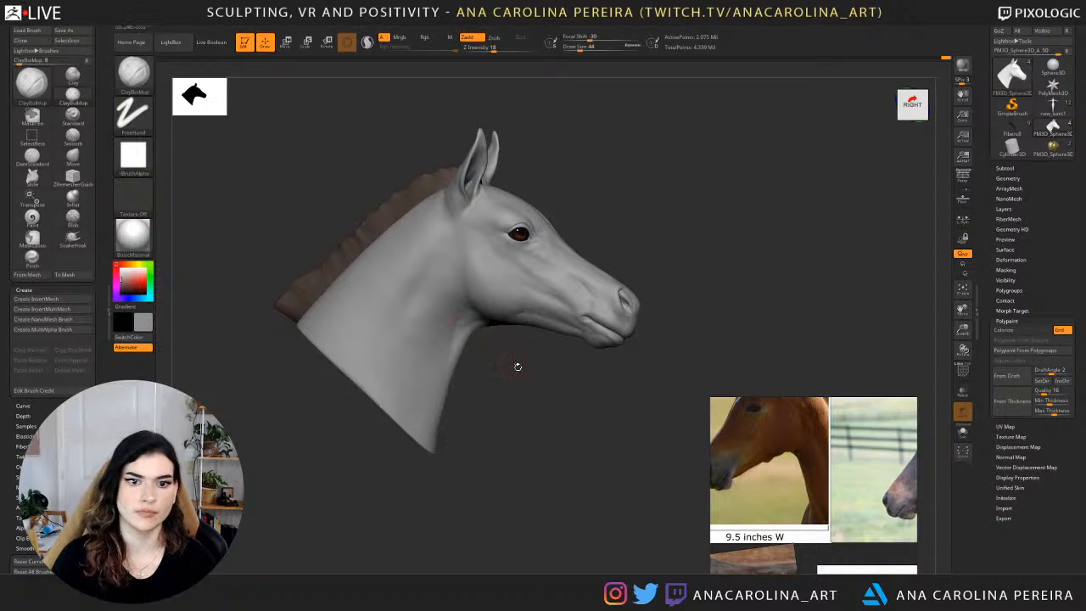
mouse_move(516, 366)
mouse_down()
mouse_move(409, 372)
mouse_move(457, 367)
mouse_up()
key(shift)
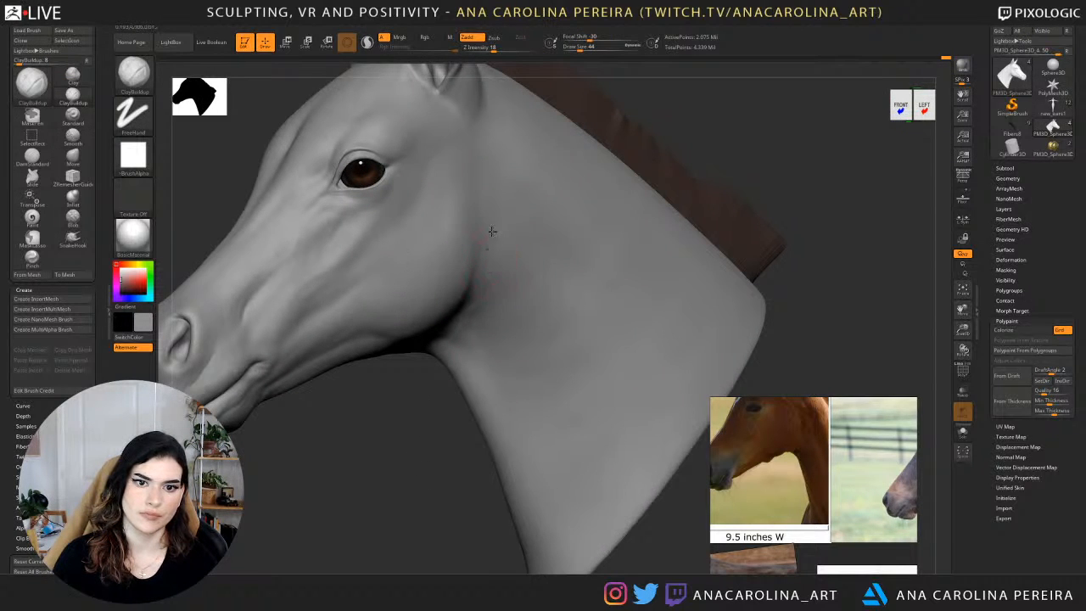
shift+drag(505, 237, 512, 257)
mouse_move(433, 518)
mouse_down()
mouse_move(427, 455)
mouse_move(448, 516)
mouse_move(441, 420)
mouse_move(428, 425)
mouse_up()
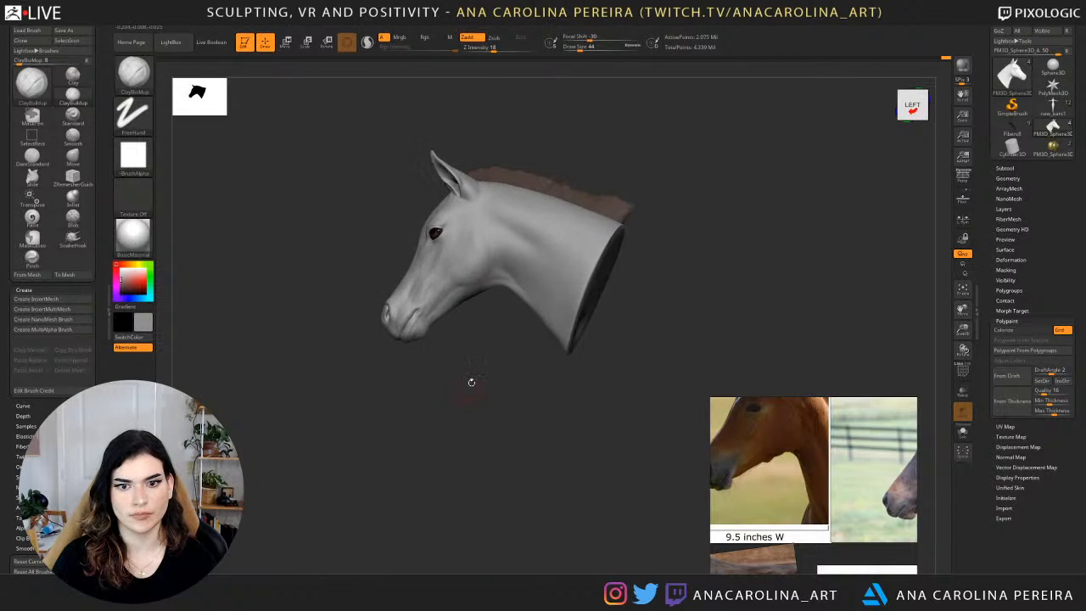
mouse_move(470, 381)
alt+mouse_down()
mouse_move(494, 441)
mouse_move(484, 404)
alt+mouse_up()
Undo the last stroke and define the crease between cheek and throat with DamStandard at draw size 108 and Z intensity 13.
key(space)
mouse_move(434, 334)
mouse_down()
mouse_move(485, 320)
mouse_move(430, 363)
mouse_up()
key(bracketright)
key(bracketright)
key(bracketright)
key(b)
key(d)
key(s)
key(space)
key(ctrl+z)
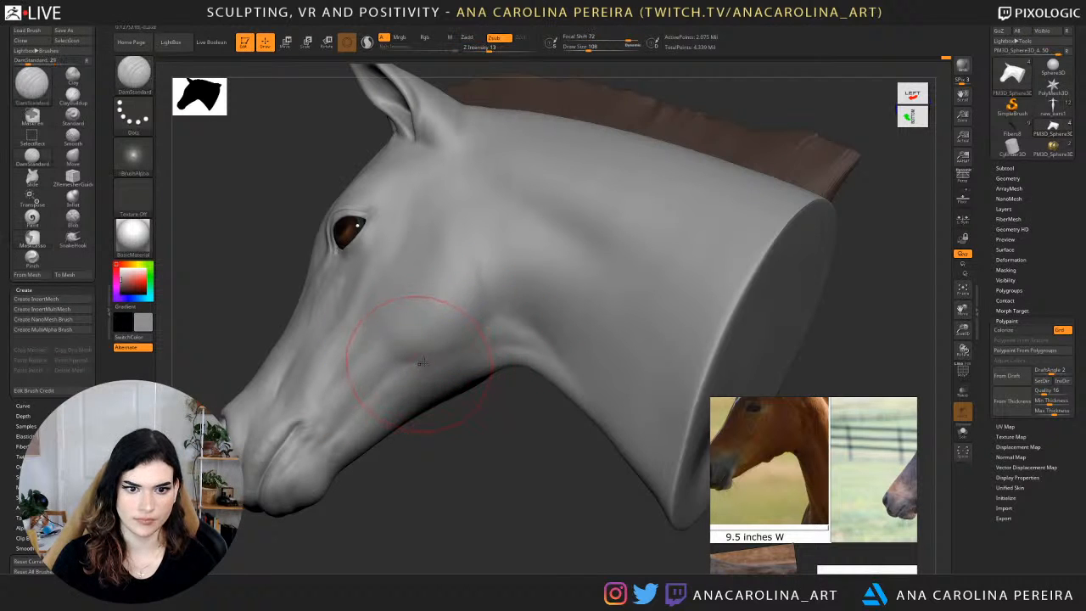
mouse_move(486, 335)
mouse_down()
mouse_move(469, 348)
mouse_move(470, 335)
mouse_up()
mouse_move(460, 328)
right_down()
mouse_move(465, 353)
mouse_move(509, 373)
right_up()
Build up the upper neck muscle behind the ear with ClayBuildup at draw size 108 and Z intensity 18.
ctrl+right_drag(459, 431, 467, 280)
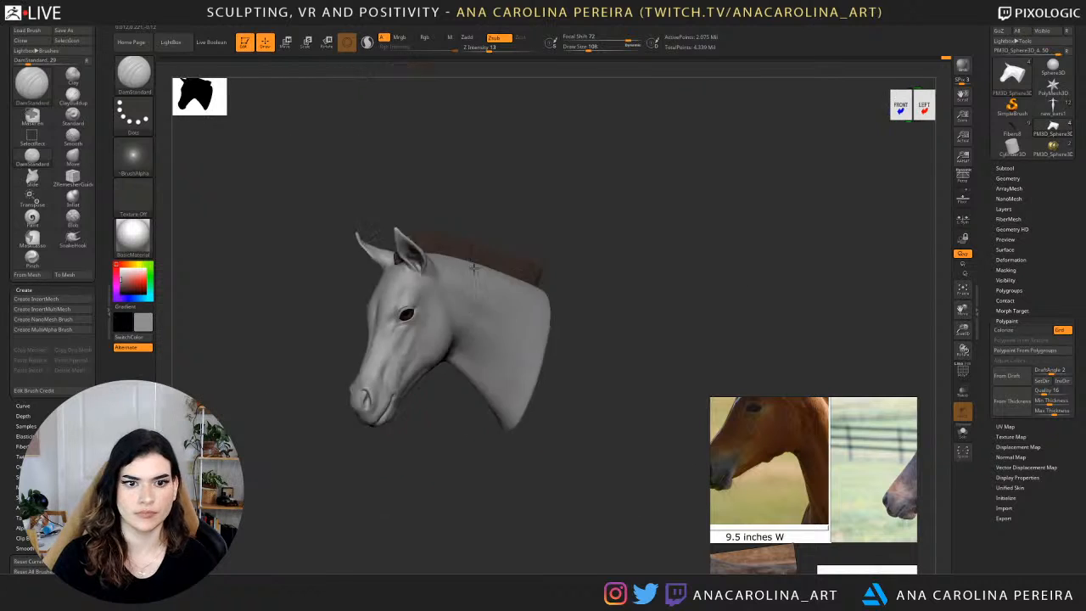
right_drag(467, 204, 579, 175)
right_drag(544, 220, 550, 213)
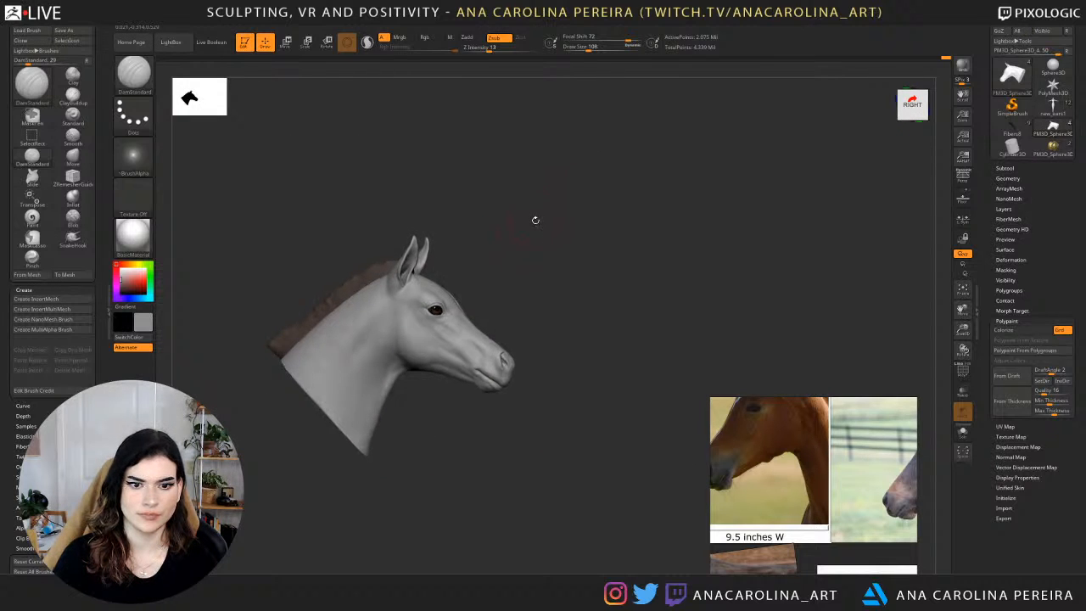
alt+drag(536, 221, 590, 233)
key(b)
key(c)
key(b)
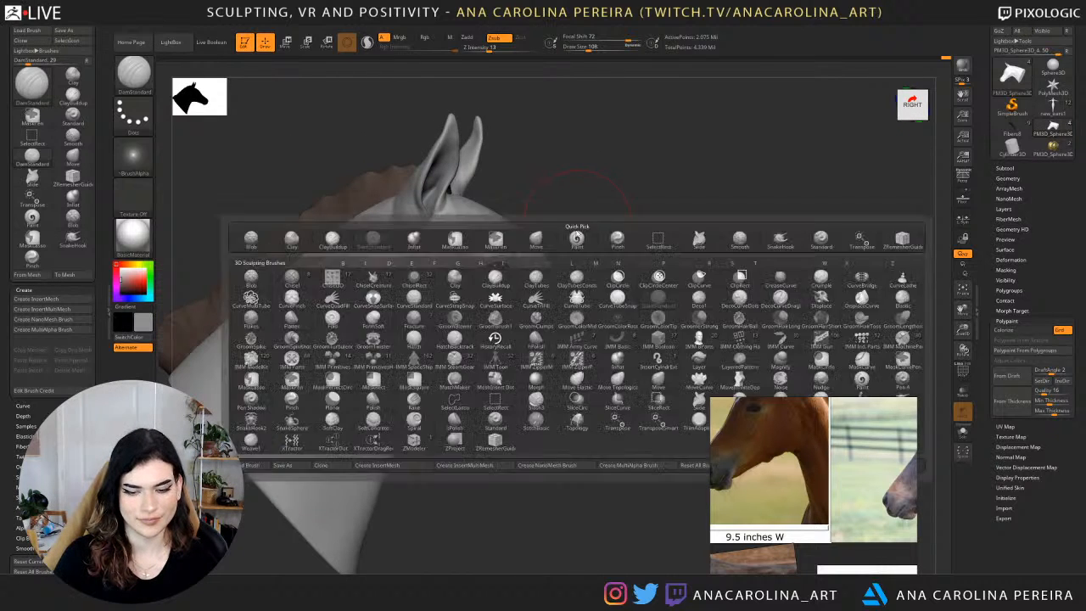
drag(437, 431, 367, 256)
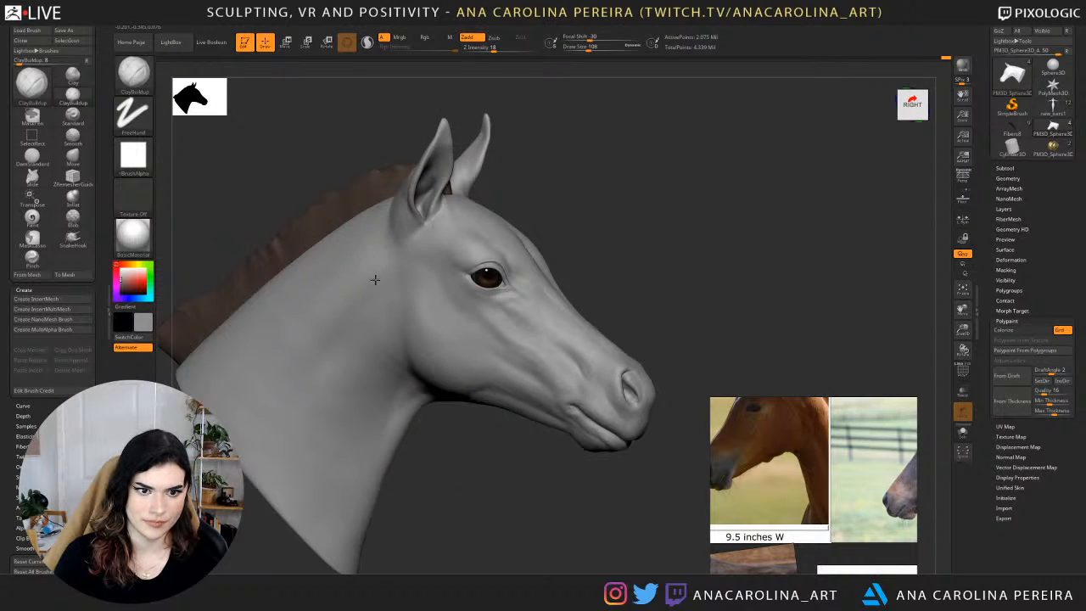
drag(342, 281, 352, 304)
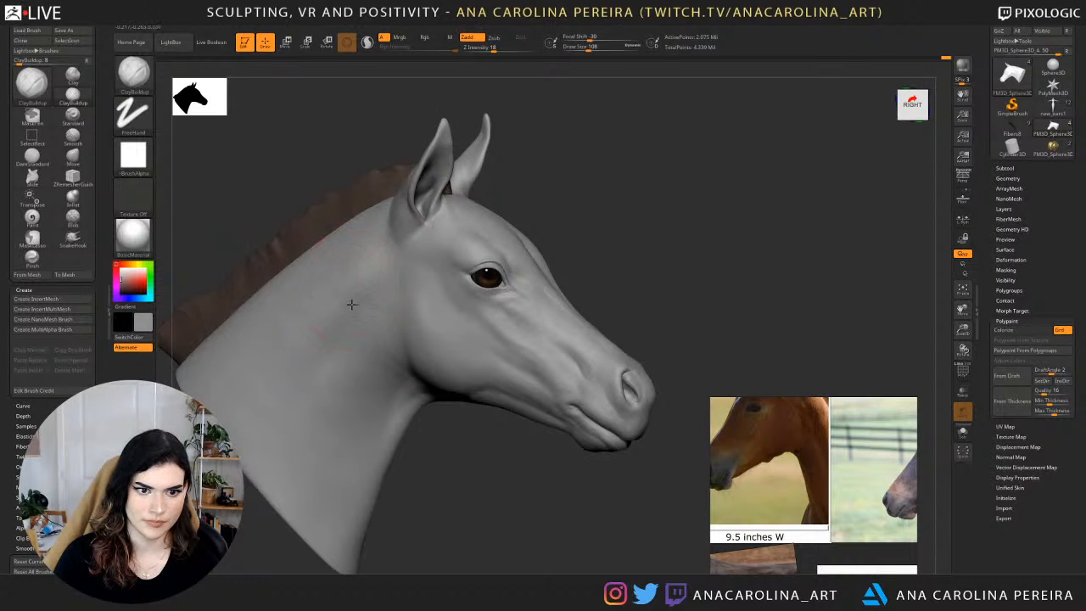
mouse_move(381, 232)
mouse_down()
mouse_move(370, 284)
mouse_move(339, 311)
mouse_move(347, 322)
mouse_move(344, 302)
mouse_up()
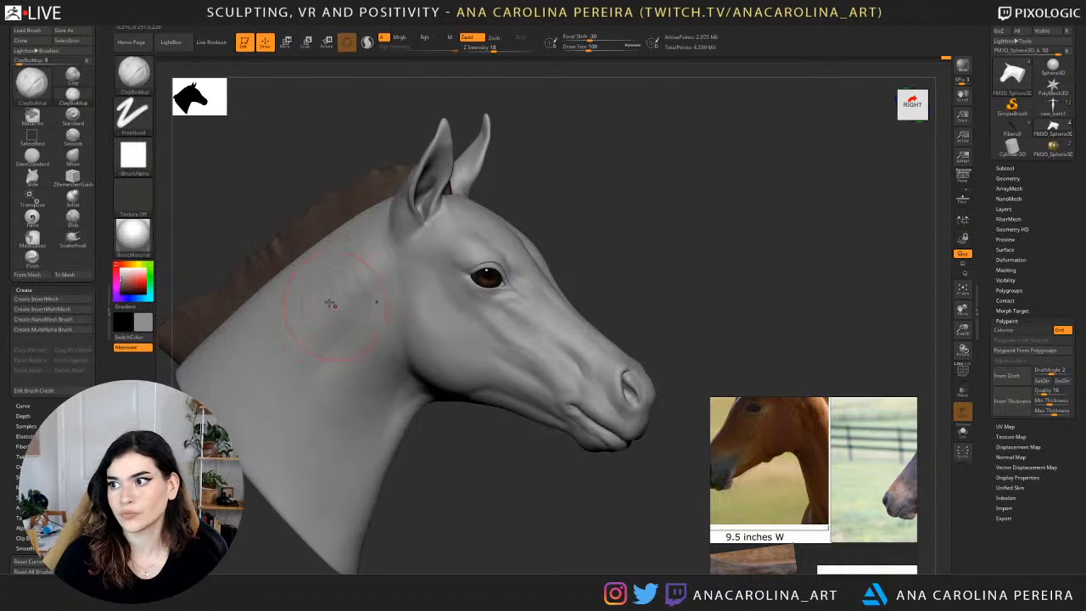
Move the reference board clear of the muzzle and smooth the clay strokes on the upper neck.
drag(384, 178, 370, 184)
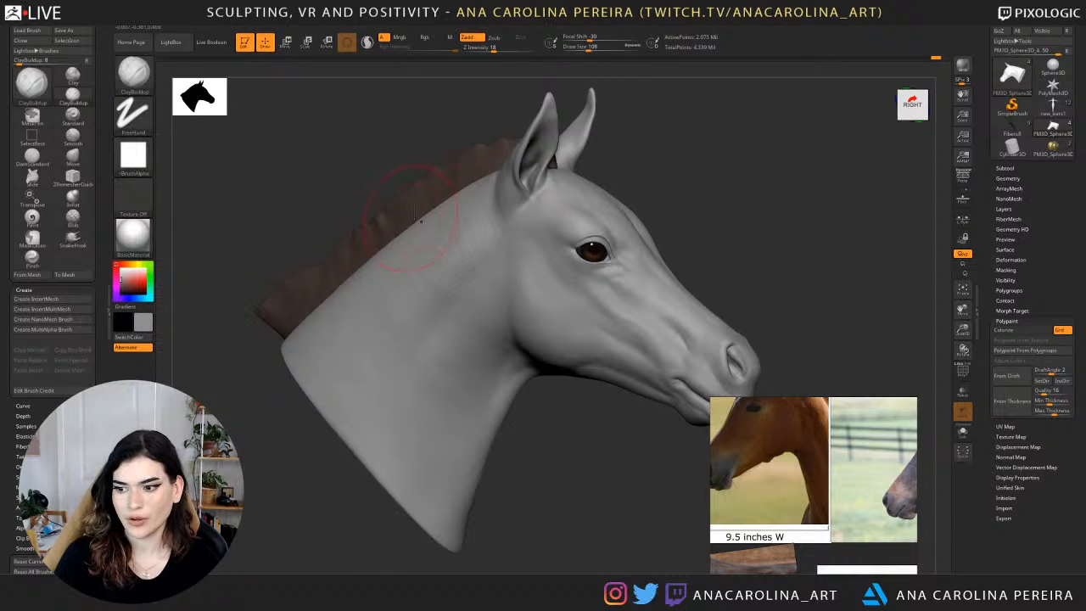
drag(896, 533, 1009, 513)
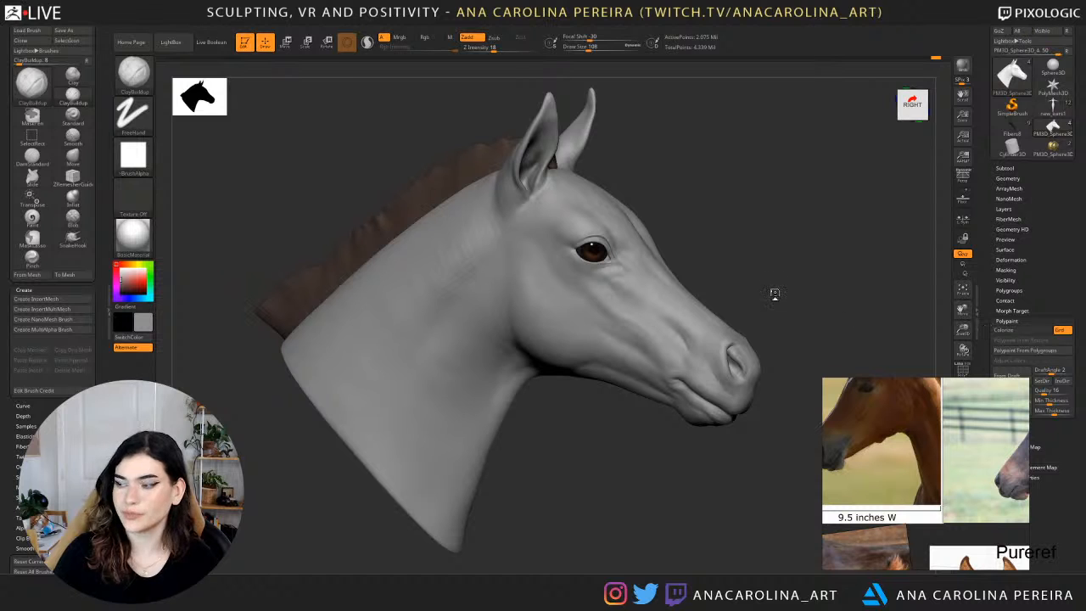
drag(774, 294, 778, 291)
shift+drag(436, 233, 448, 268)
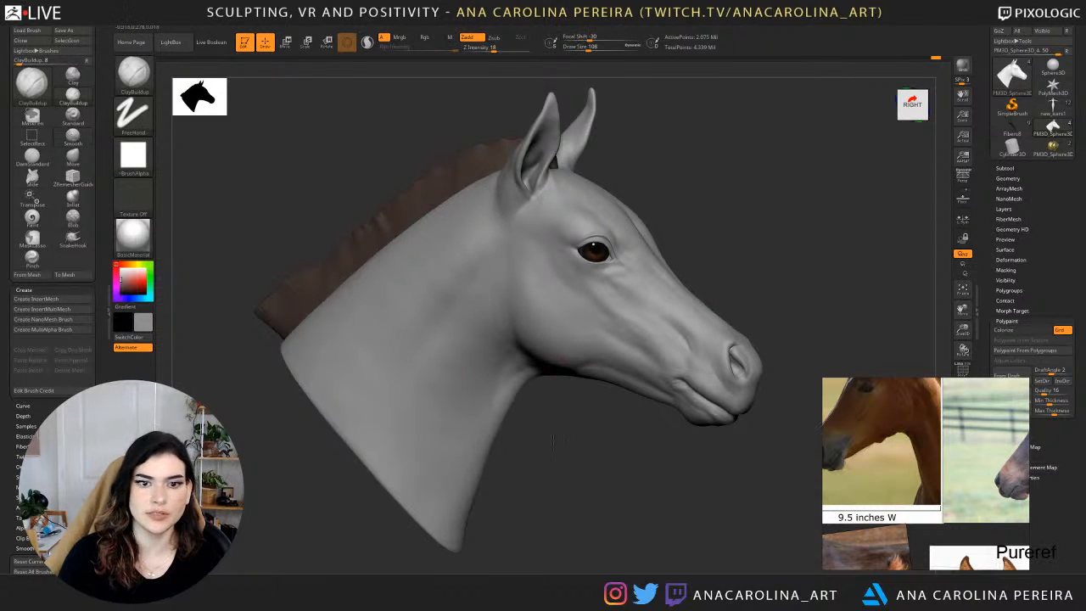
Raise the Smooth brush's Z intensity to 100 and soften the middle of the neck.
drag(528, 438, 475, 429)
drag(391, 185, 445, 203)
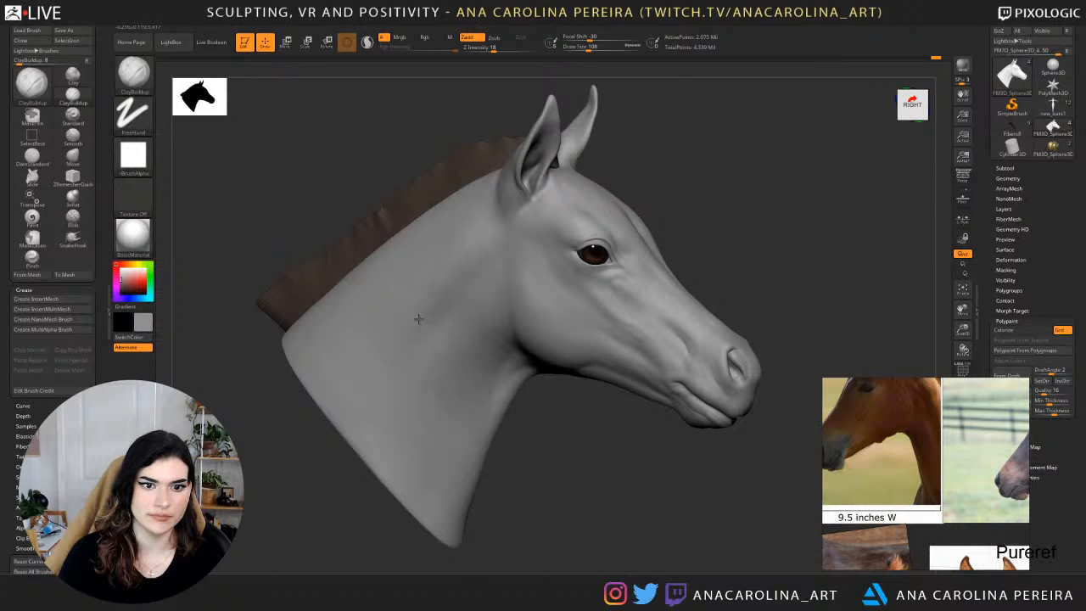
key(shift)
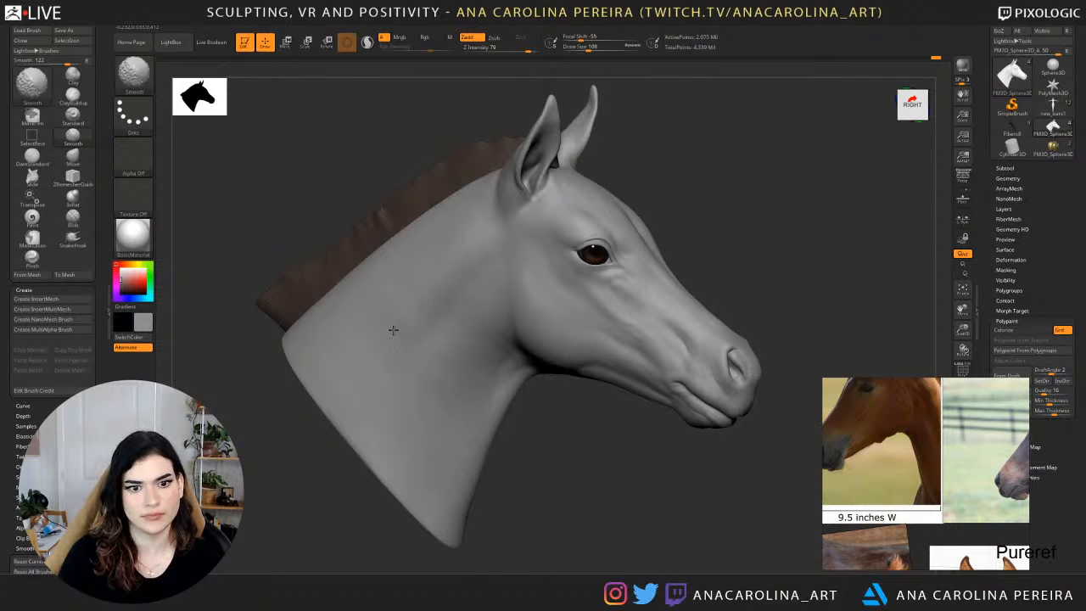
key(space)
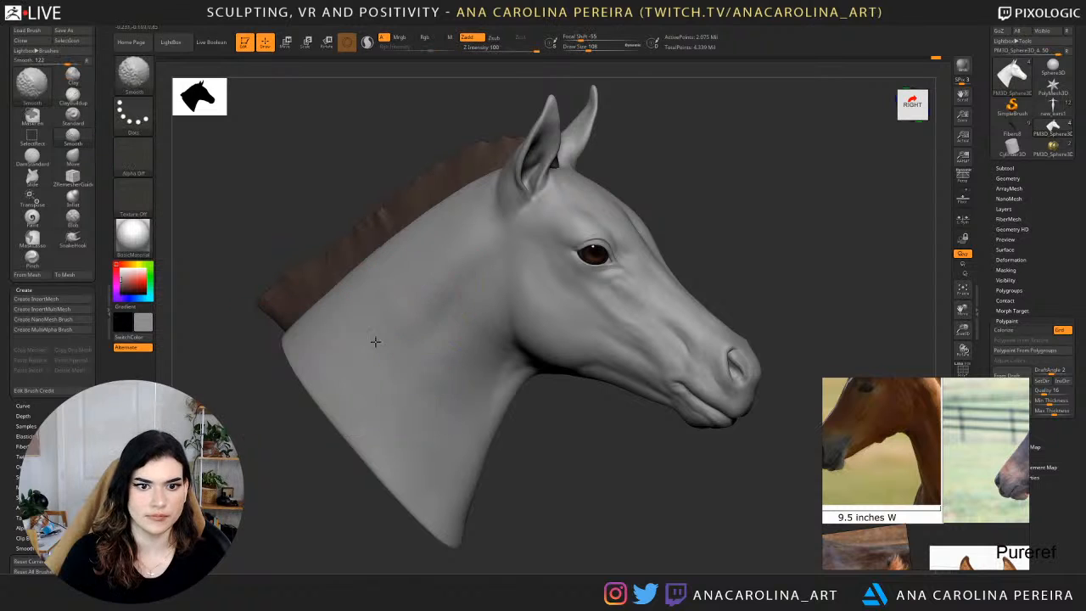
Even out the side of the neck with broad ClayBuildup and smoothing strokes, checking it from side and three-quarter views.
drag(556, 406, 462, 372)
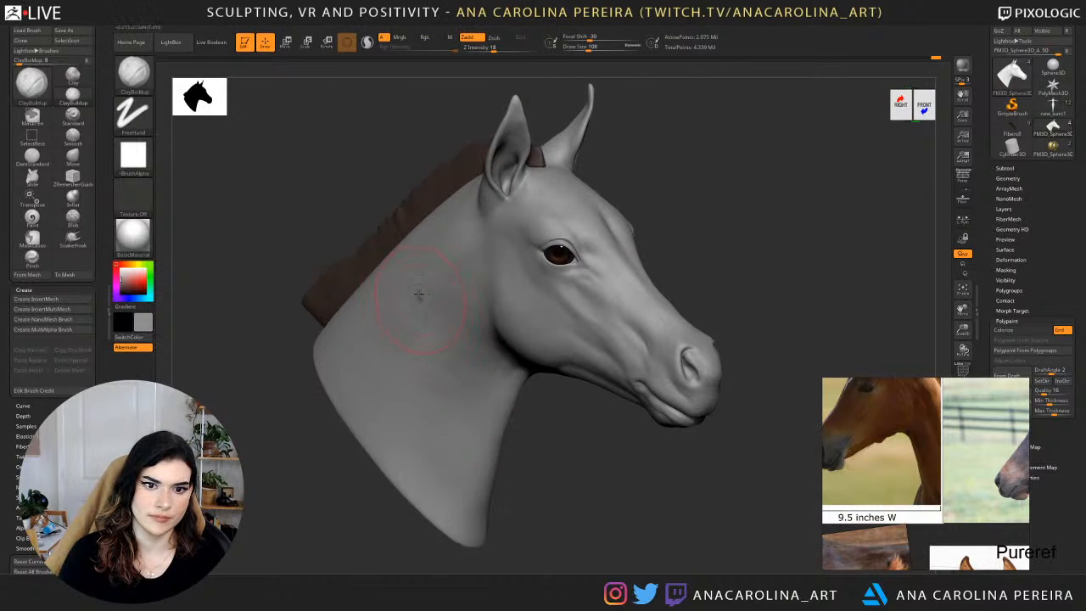
drag(372, 196, 433, 208)
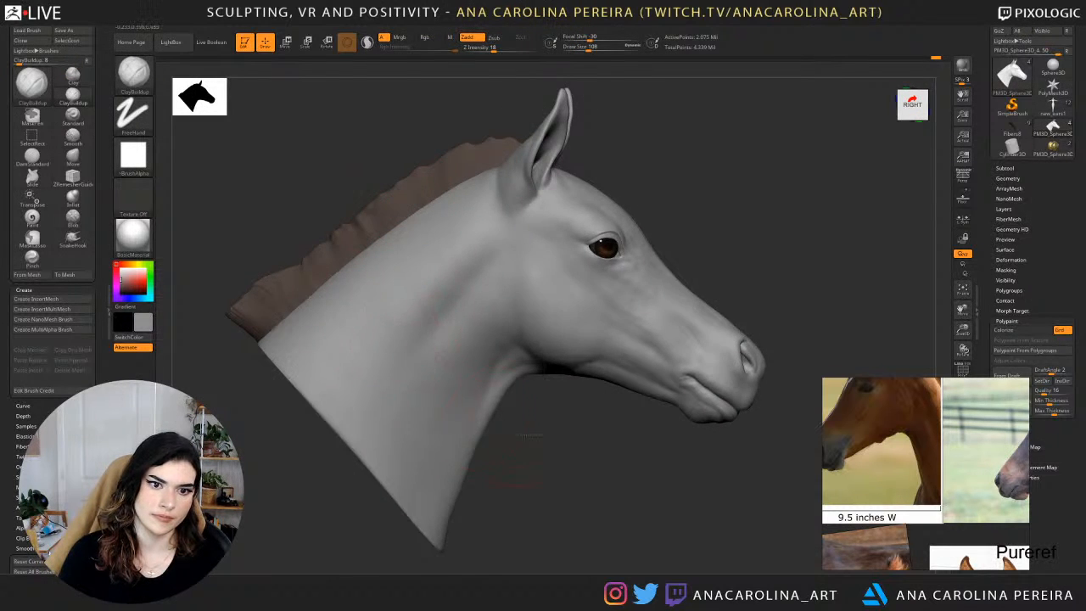
drag(522, 436, 586, 433)
drag(469, 421, 437, 401)
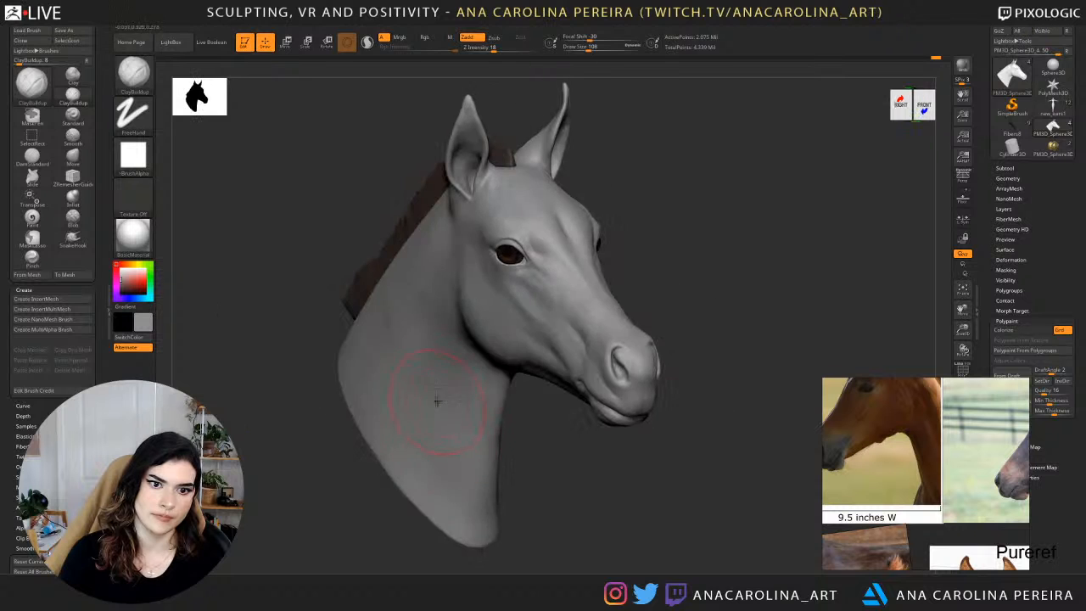
key(shift)
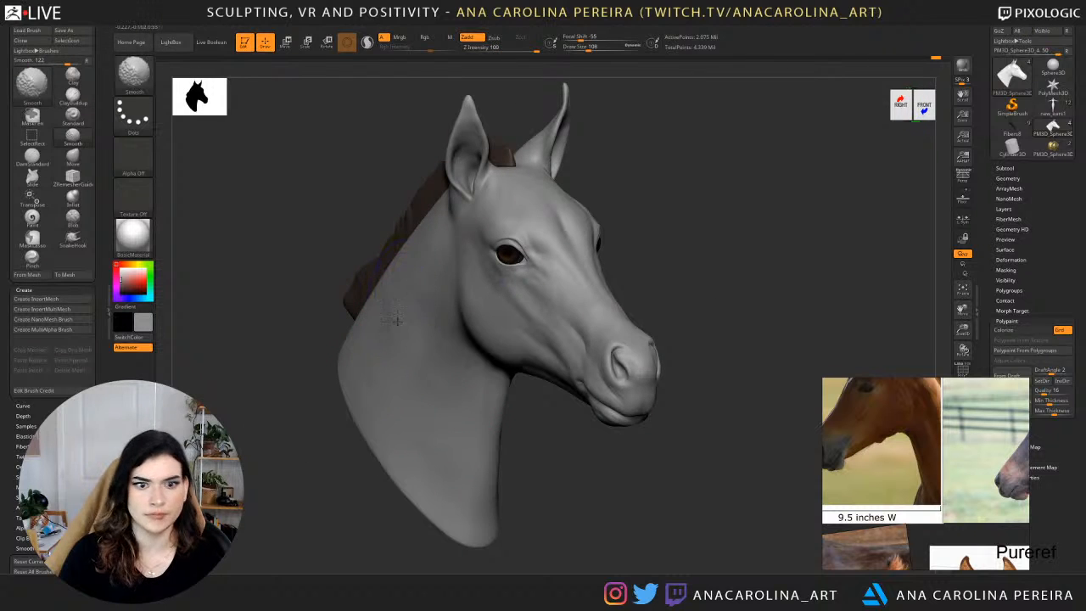
mouse_move(395, 346)
shift+mouse_down()
mouse_move(381, 343)
mouse_move(420, 273)
shift+mouse_up()
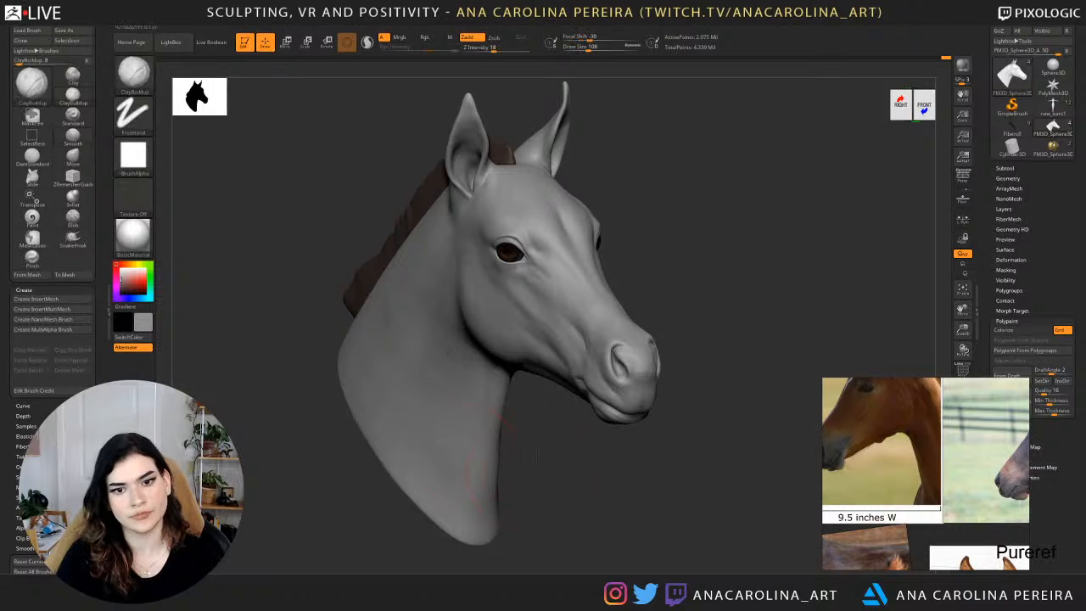
alt+drag(512, 473, 514, 425)
drag(594, 437, 512, 426)
alt+drag(598, 296, 600, 399)
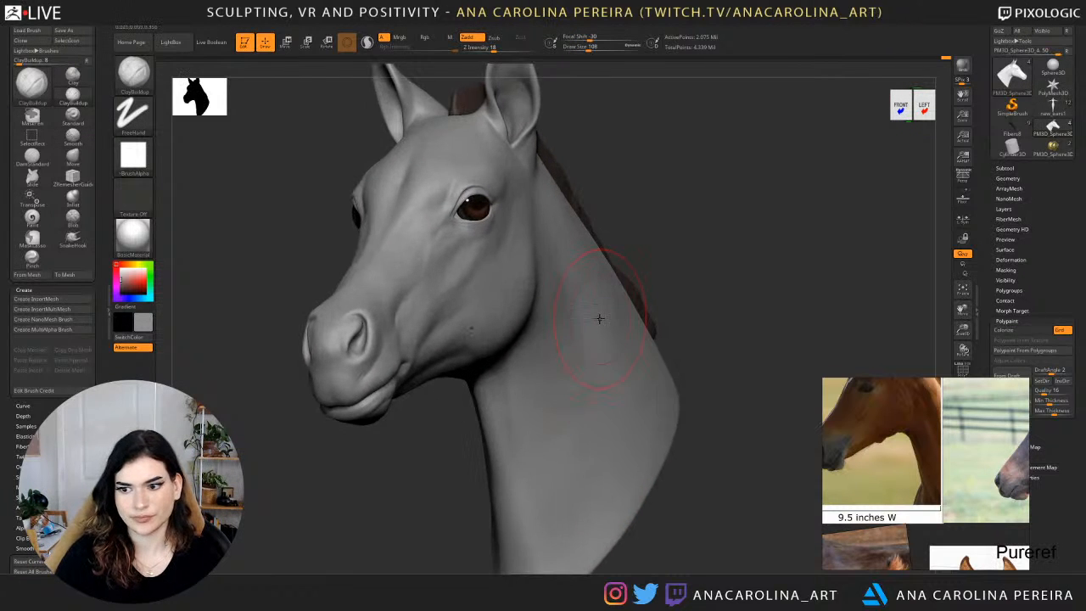
Browse the reference board and enlarge the close-up photo of a foal's ear.
scroll(938, 411, down, 4)
middle_drag(938, 412, 890, 396)
scroll(914, 445, down, 4)
scroll(942, 514, up, 5)
scroll(1007, 504, up, 5)
middle_drag(1020, 496, 923, 465)
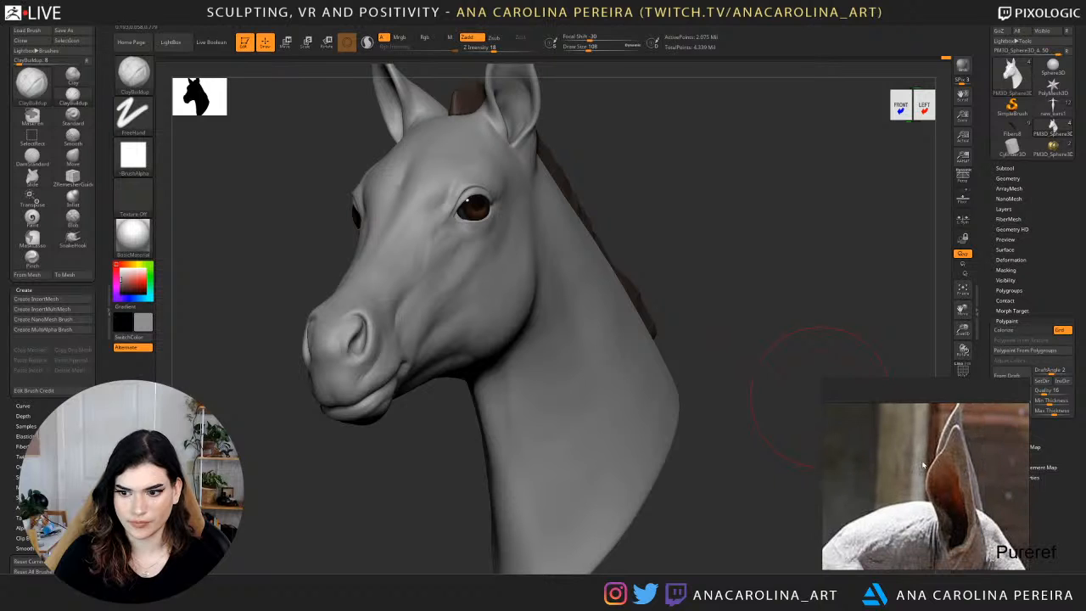
Set the ClayBuildup draw size to 23 and build up the inner rim at the base of the ear.
alt+drag(802, 178, 731, 320)
key(space)
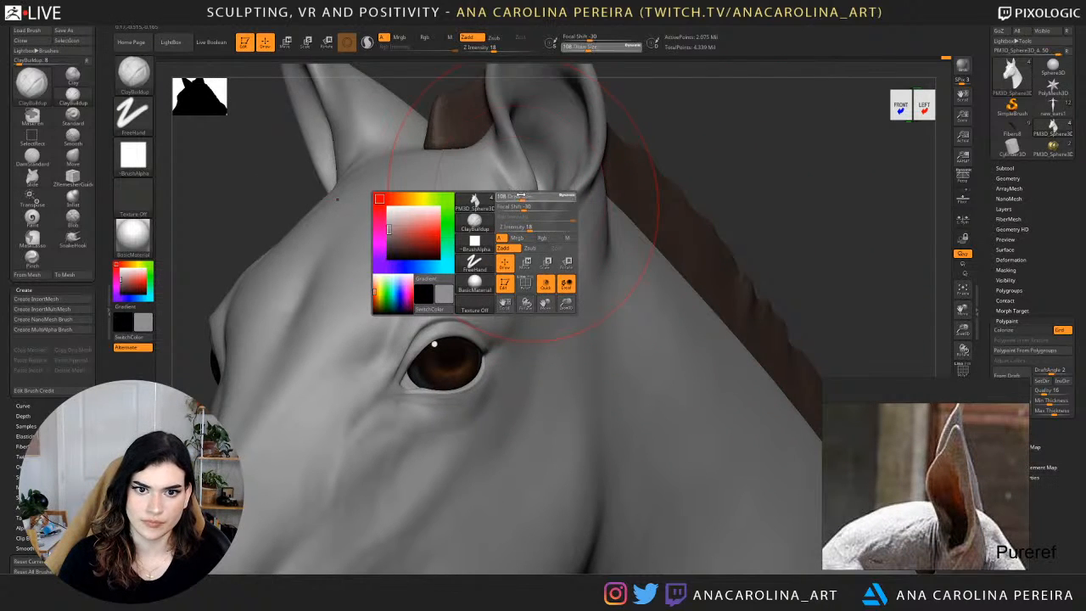
mouse_move(655, 119)
mouse_down()
mouse_move(732, 226)
mouse_move(749, 214)
mouse_up()
key(s)
key(s)
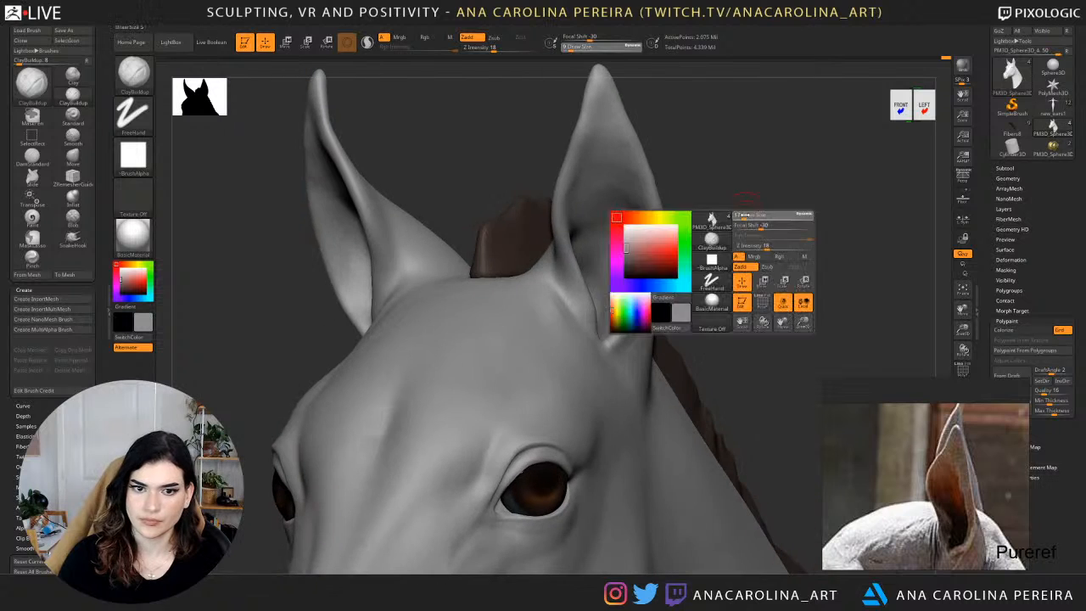
key(s)
drag(569, 253, 567, 269)
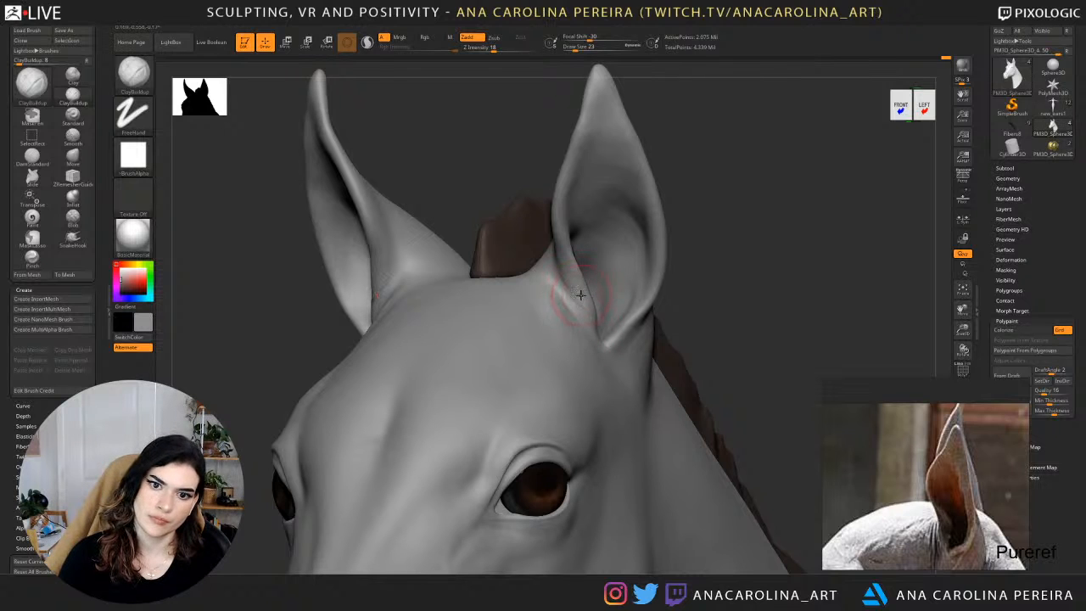
drag(580, 299, 575, 305)
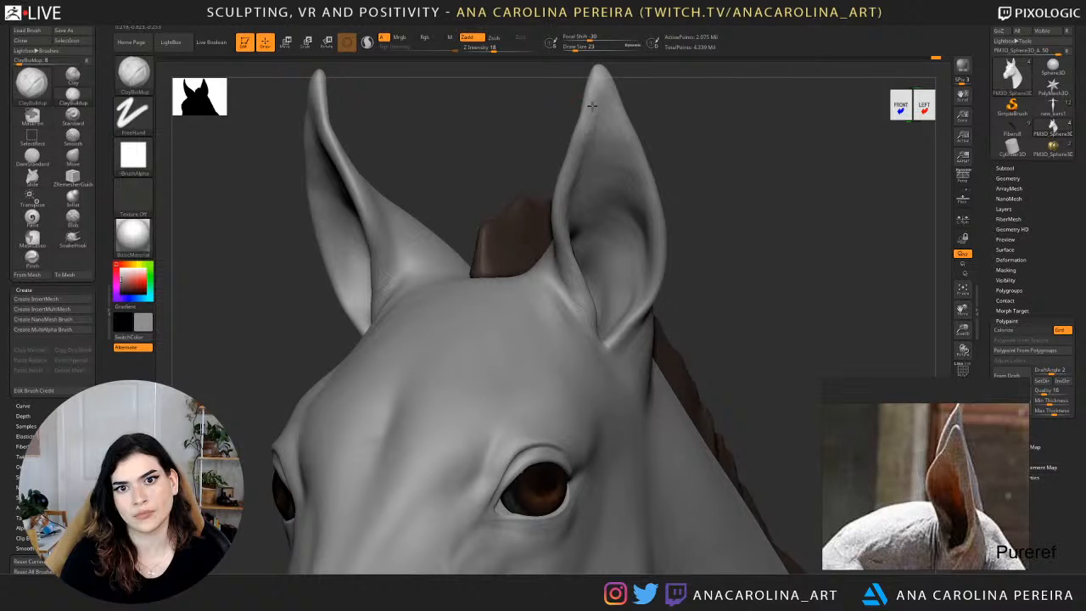
Shape the lower notch of the ear opening with ClayBuildup, checking it from three-quarter and side views.
mouse_move(687, 110)
alt+mouse_down()
mouse_move(684, 72)
mouse_move(676, 124)
alt+mouse_up()
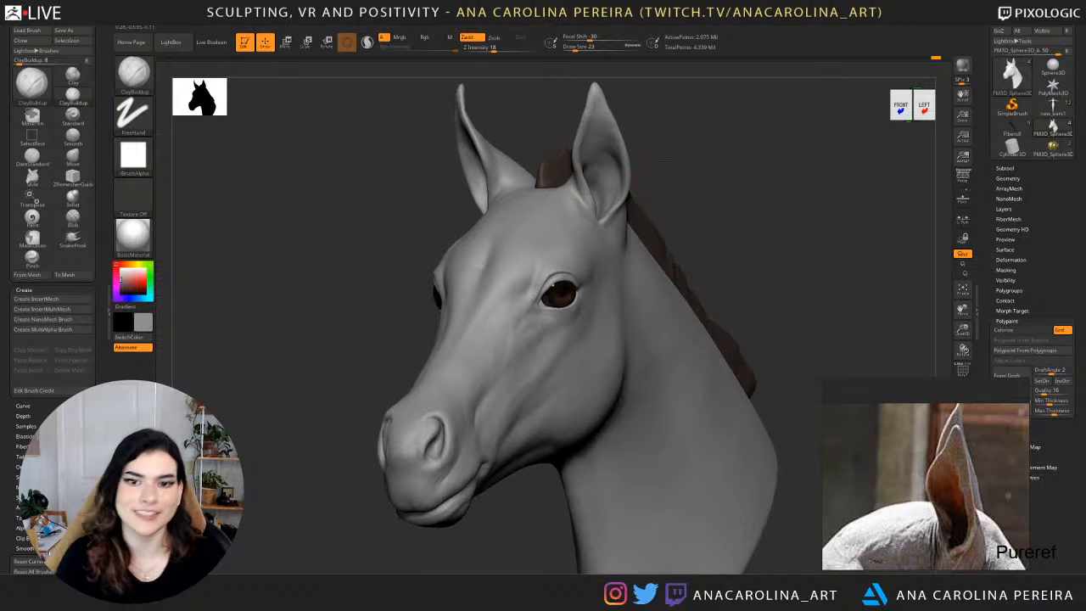
mouse_move(666, 163)
alt+mouse_down()
mouse_move(696, 187)
mouse_move(674, 209)
alt+mouse_up()
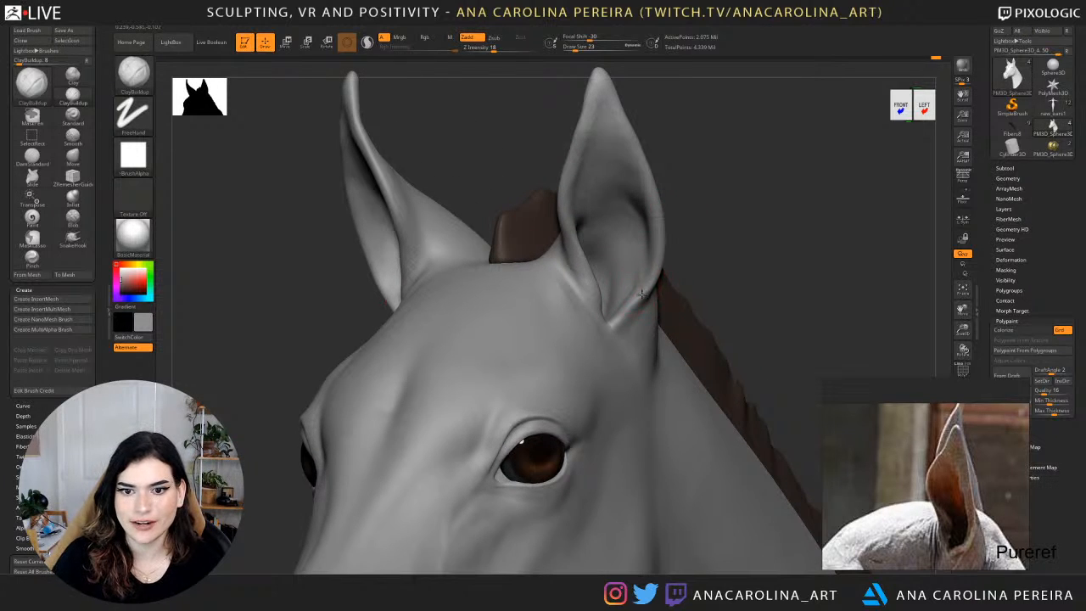
drag(689, 259, 654, 284)
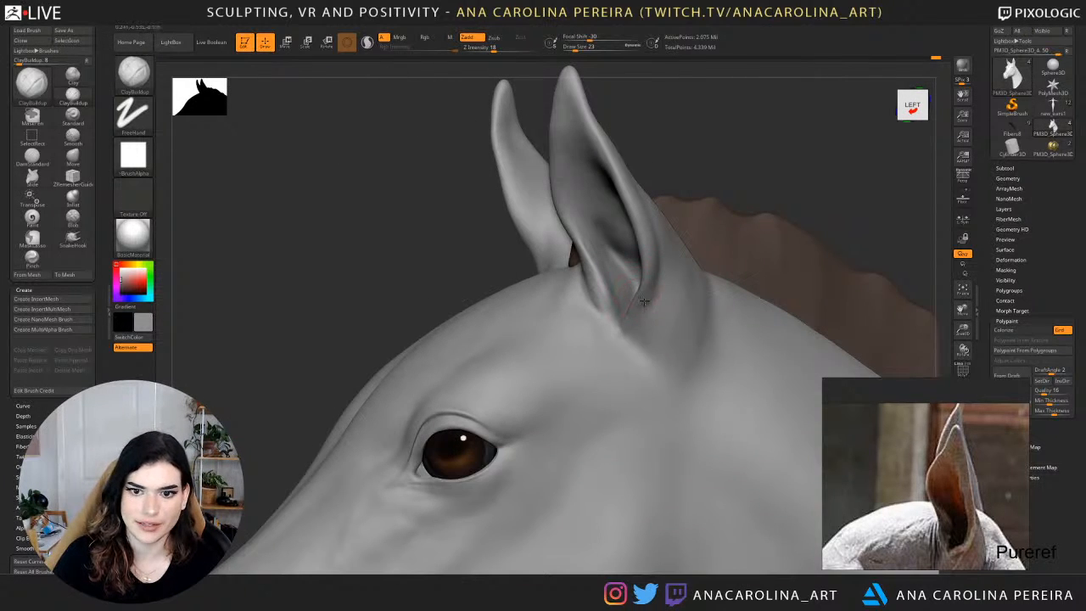
drag(685, 247, 722, 245)
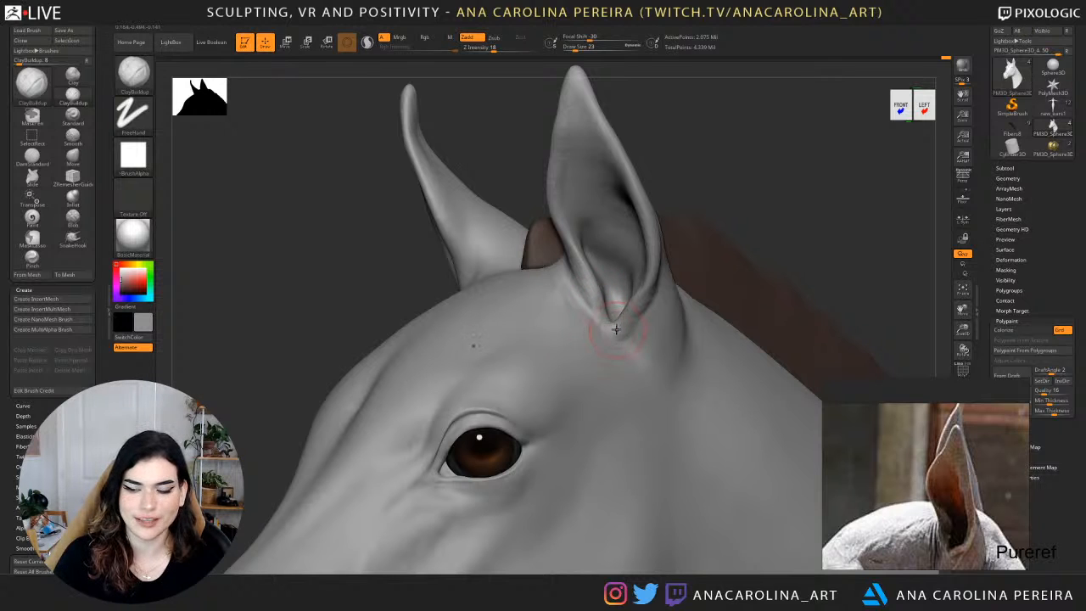
ctrl+right_drag(670, 238, 646, 276)
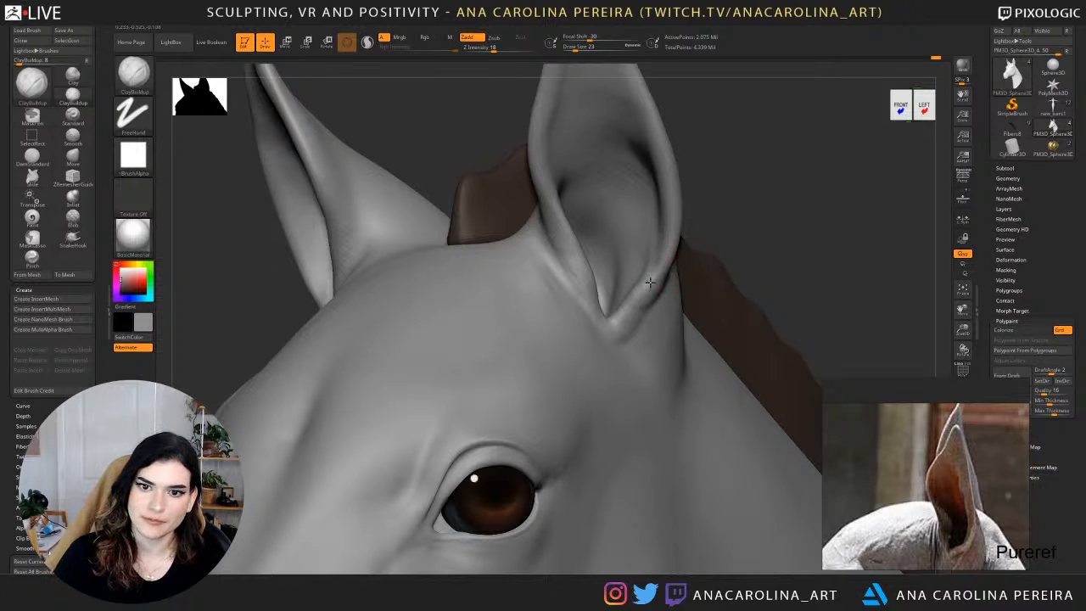
Refine the outer rim and inner surface of the ear with small ClayBuildup strokes.
right_drag(721, 195, 679, 199)
mouse_move(678, 199)
ctrl+right_down()
mouse_move(665, 167)
mouse_move(669, 223)
ctrl+right_up()
mouse_move(671, 258)
shift+mouse_down()
mouse_move(666, 276)
mouse_move(684, 246)
shift+mouse_up()
ctrl+right_drag(684, 247, 812, 92)
alt+right_drag(850, 140, 674, 213)
right_drag(592, 195, 606, 180)
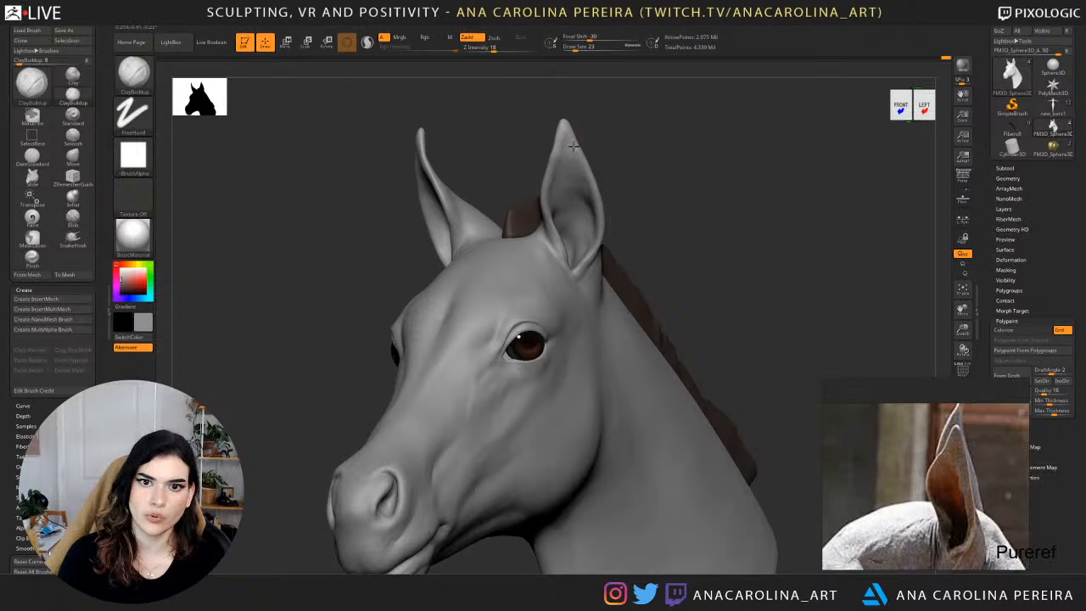
Build up the front edge of the ear from a rear side view.
right_drag(597, 136, 589, 181)
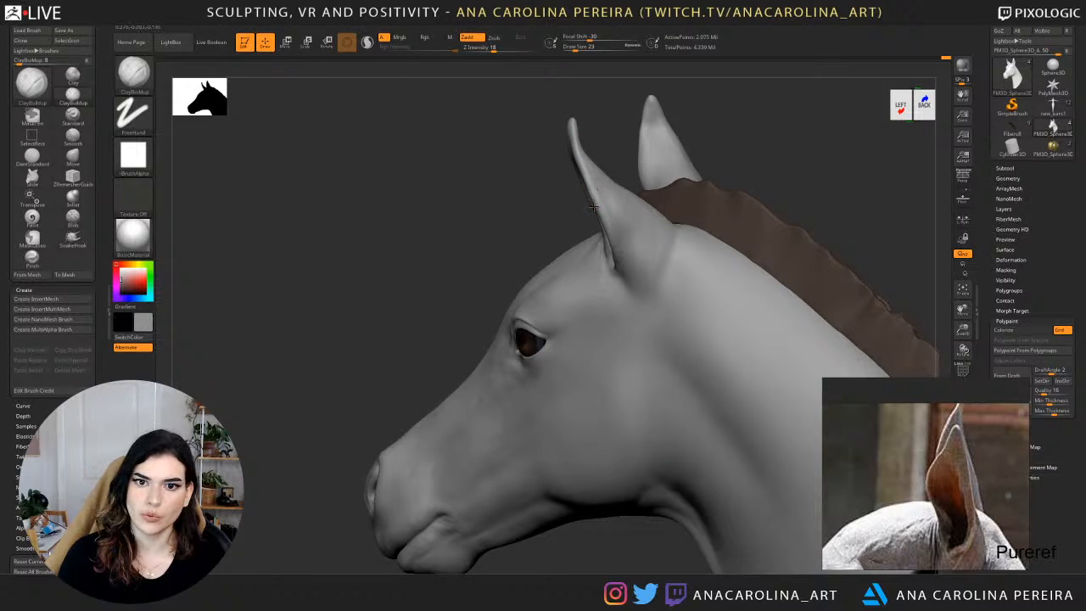
drag(592, 206, 606, 212)
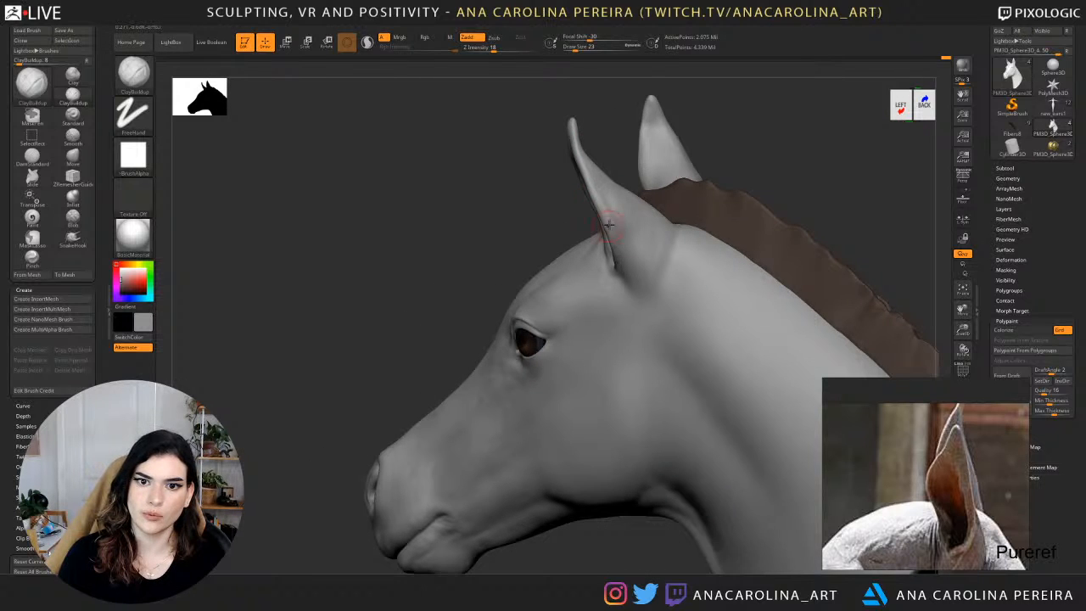
mouse_move(608, 224)
right_down()
mouse_move(606, 240)
mouse_move(626, 154)
mouse_move(627, 222)
mouse_move(688, 183)
right_up()
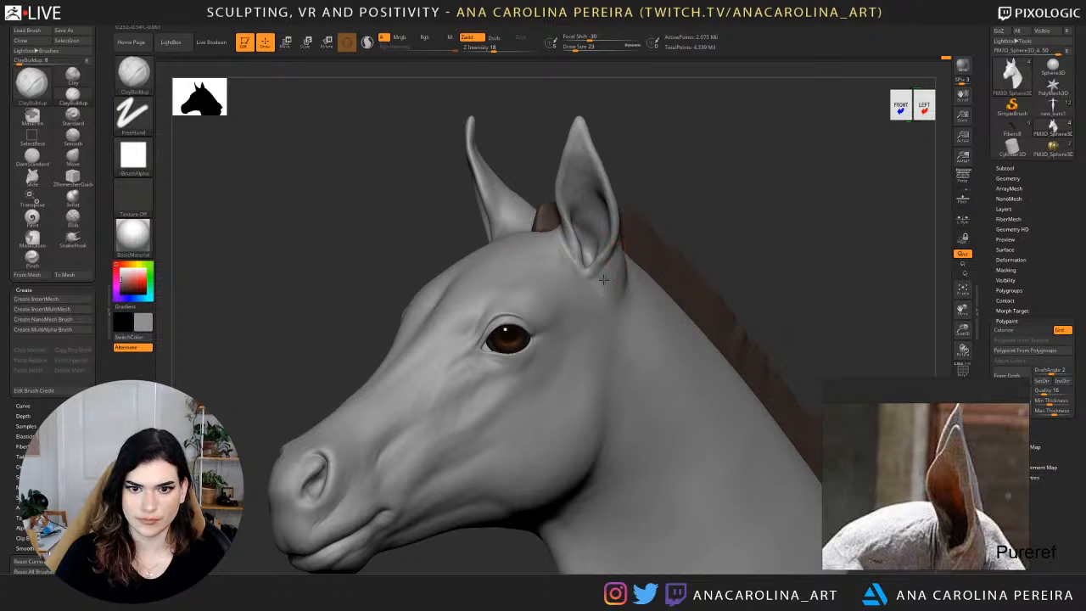
Smooth below the ear, switch to DamStandard at draw size 44 and carve the crease behind the ear's base.
key(shift)
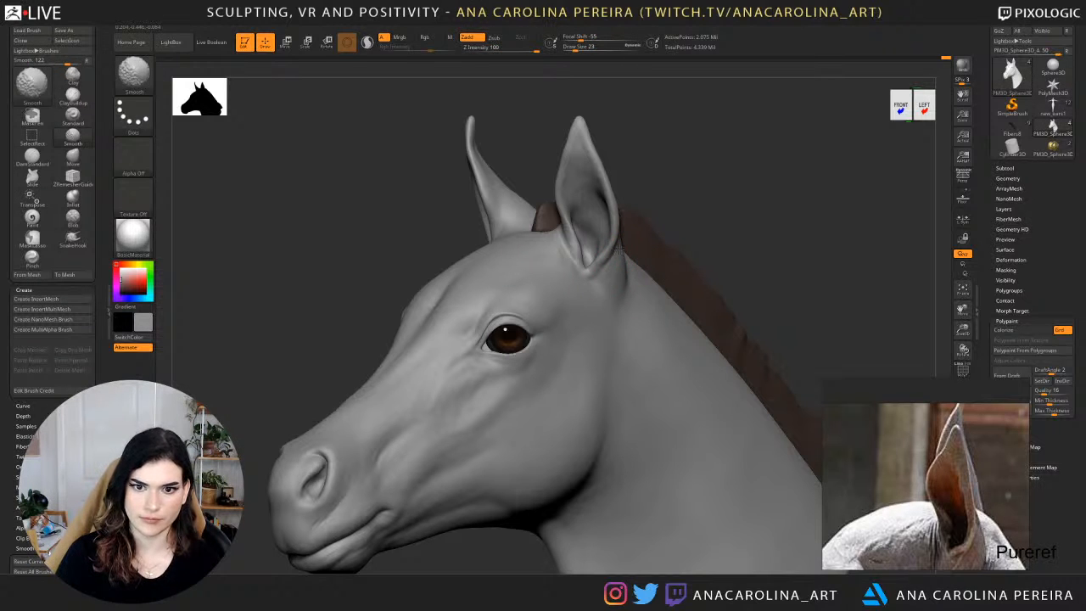
key(b)
key(d)
key(s)
key(space)
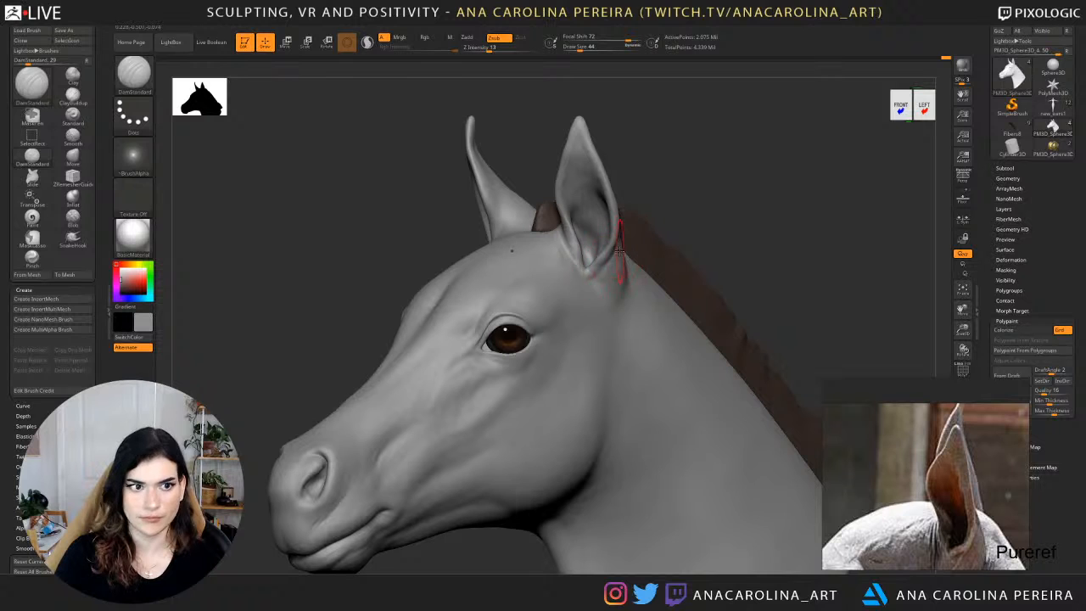
right_drag(621, 248, 624, 251)
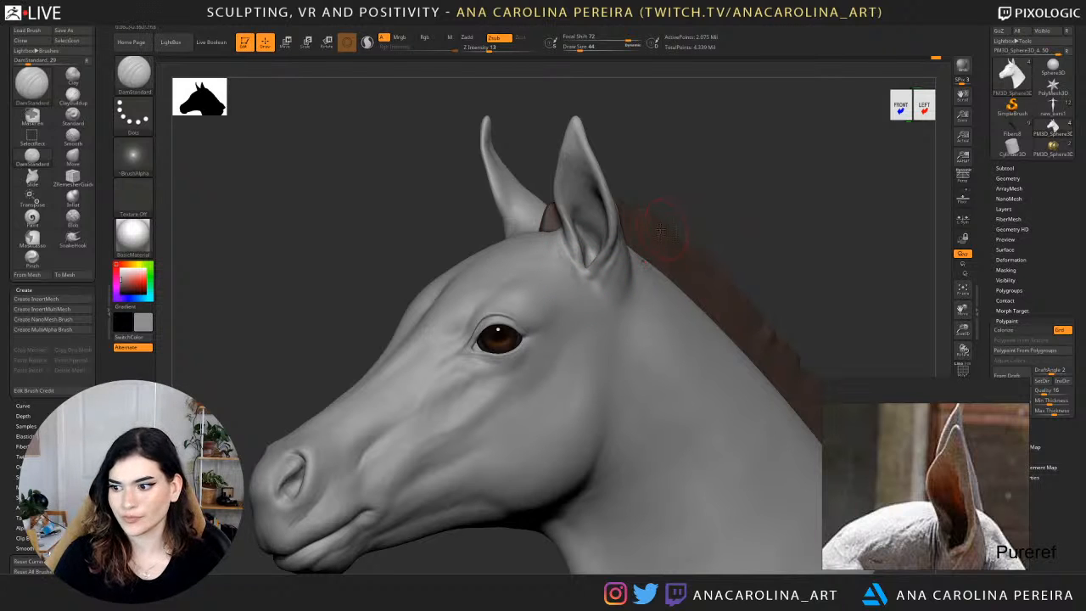
Set the DamStandard draw size to 94 and carve the crease where the back of the ear meets the neck.
mouse_move(722, 191)
ctrl+right_down()
mouse_move(703, 160)
mouse_move(704, 172)
mouse_move(652, 169)
mouse_move(591, 220)
ctrl+right_up()
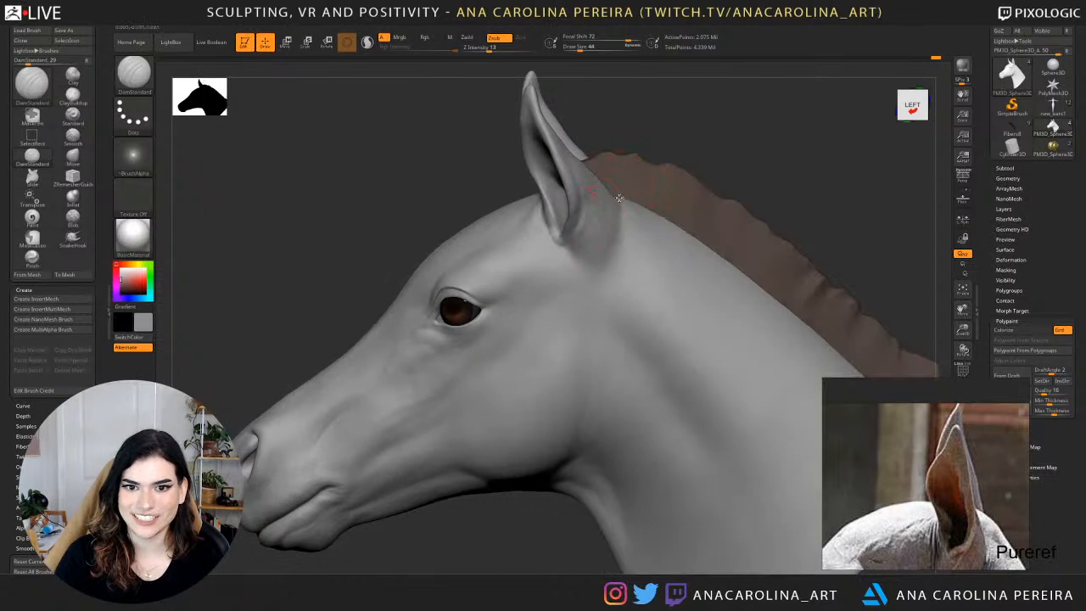
key(space)
drag(624, 201, 633, 200)
right_drag(684, 170, 658, 186)
key(space)
drag(593, 213, 603, 213)
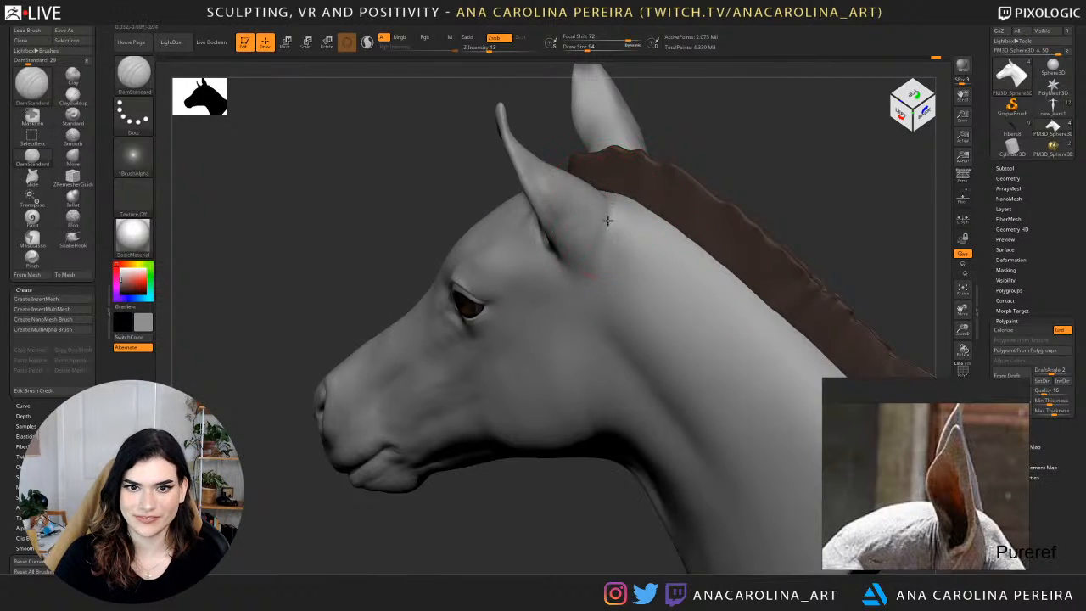
right_drag(601, 294, 630, 250)
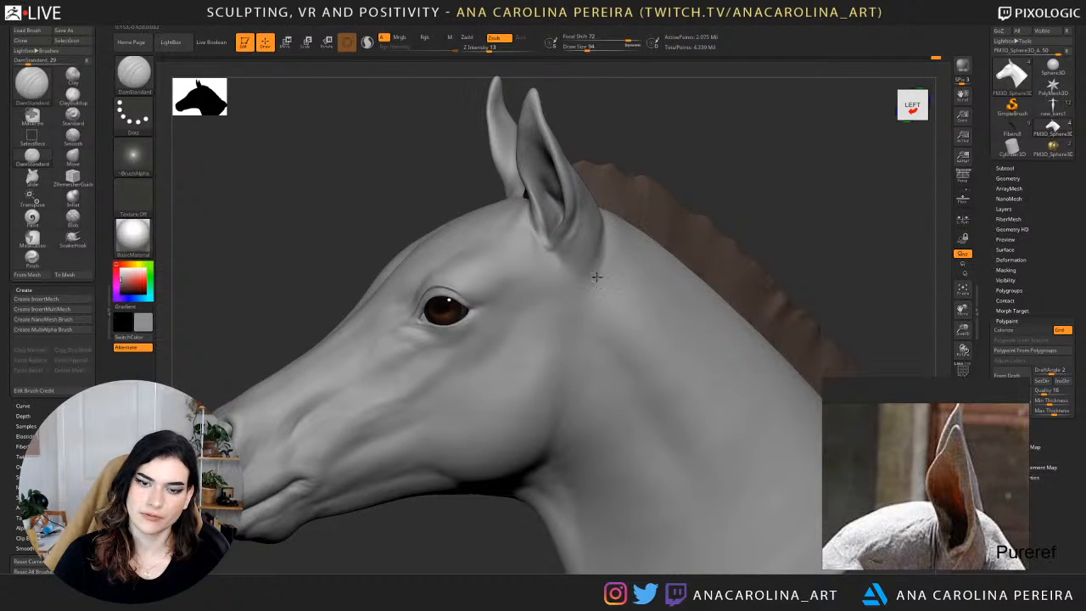
Reduce the DamStandard draw size and carve the fold at the inner base of the ear, near the forehead.
key(f)
drag(643, 133, 696, 177)
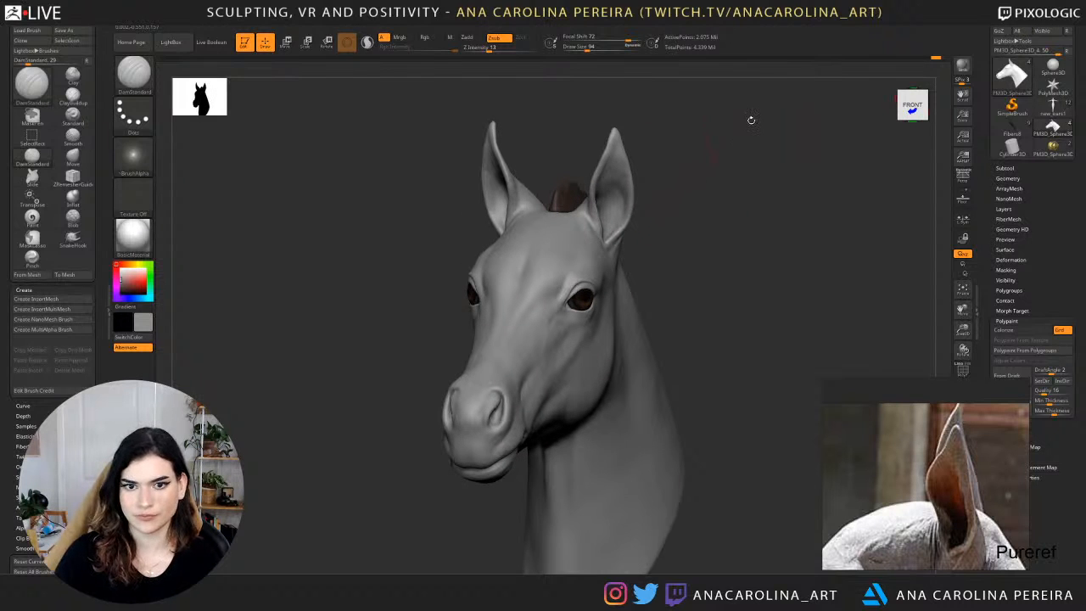
mouse_move(702, 251)
mouse_down()
mouse_move(680, 256)
mouse_move(673, 297)
mouse_up()
alt+drag(617, 197, 682, 226)
key(space)
drag(508, 213, 498, 206)
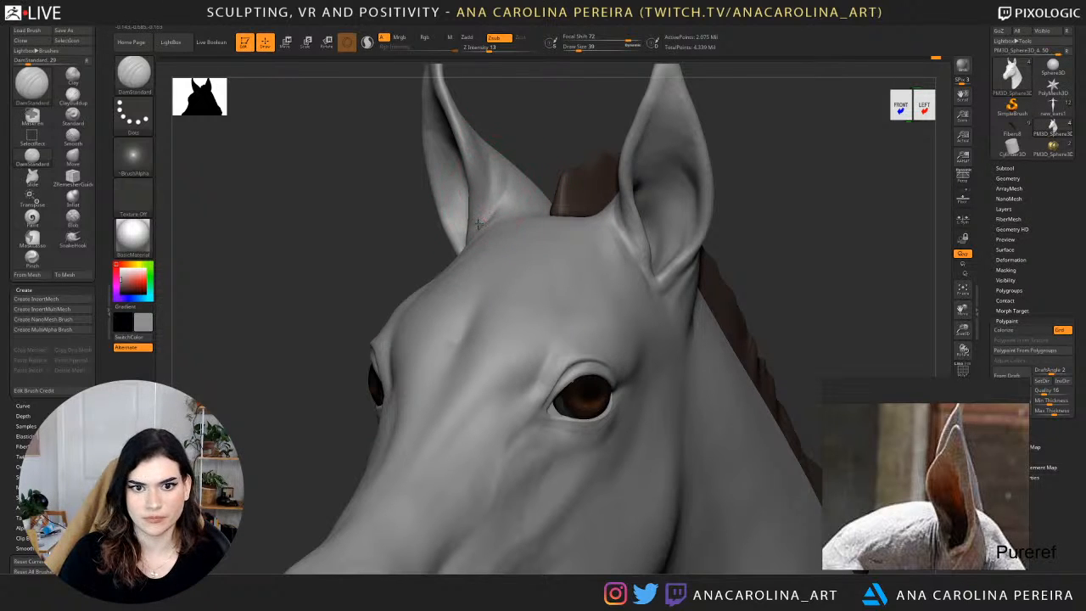
Smooth the back surface and inner base of the ear.
key(shift)
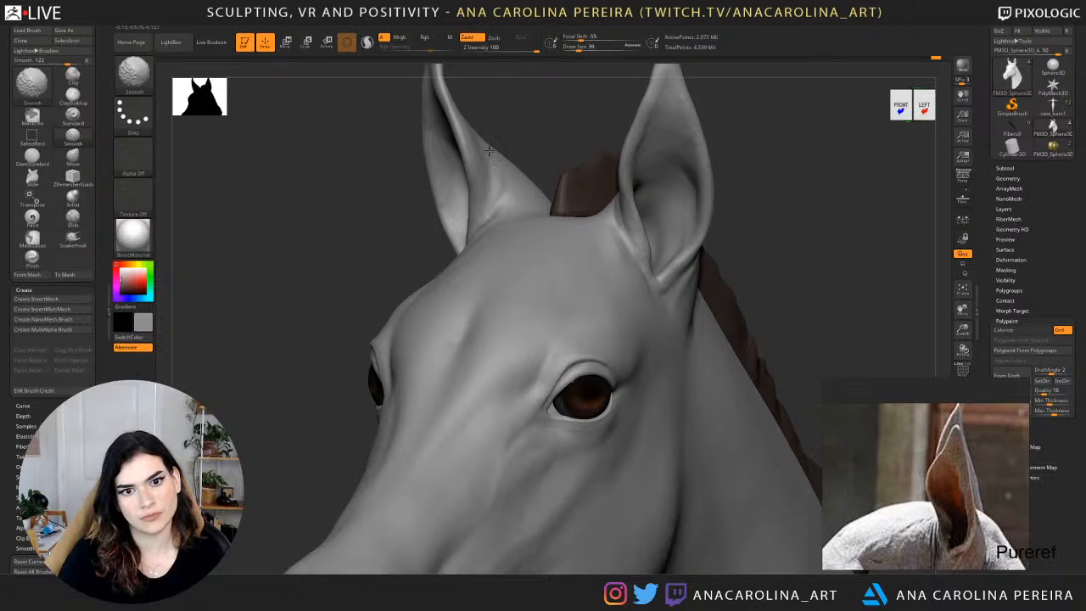
shift+drag(500, 167, 509, 193)
right_drag(477, 208, 512, 172)
mouse_move(507, 195)
shift+mouse_down()
mouse_move(509, 181)
mouse_move(495, 213)
mouse_move(478, 221)
mouse_move(517, 175)
shift+mouse_up()
Examine the whole head and neck from both sides and three-quarter angles.
mouse_move(512, 170)
ctrl+right_down()
mouse_move(515, 75)
mouse_move(524, 121)
mouse_move(506, 171)
mouse_move(532, 115)
ctrl+right_up()
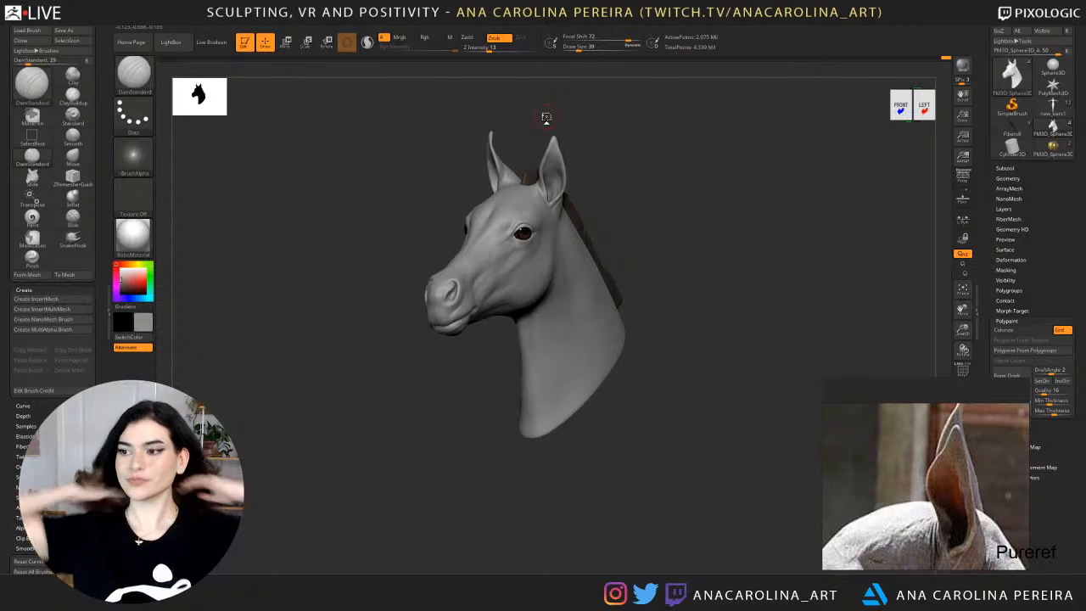
mouse_move(1054, 68)
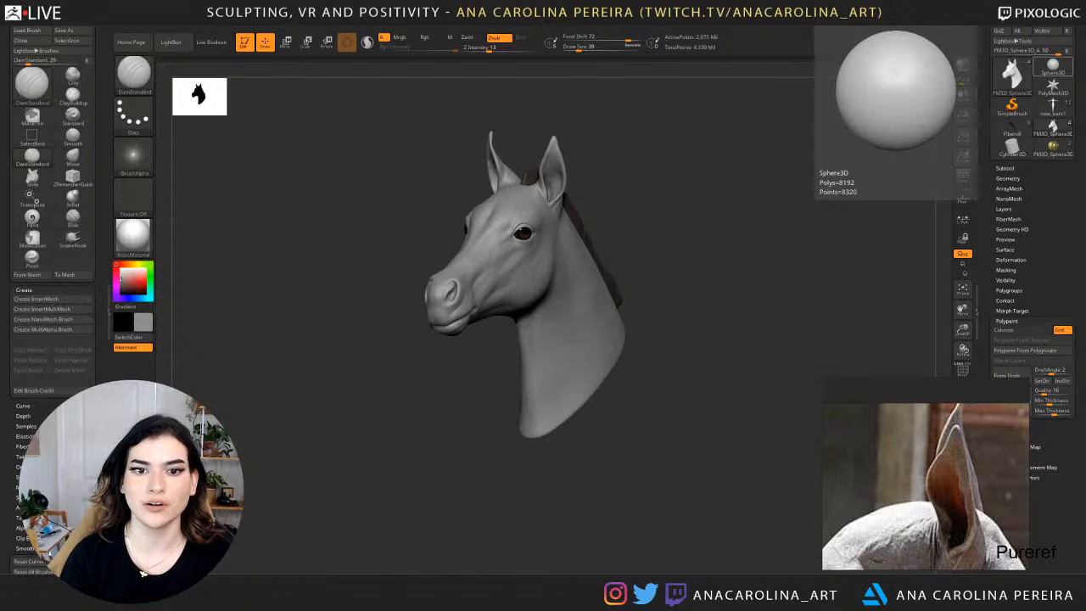
drag(635, 514, 626, 492)
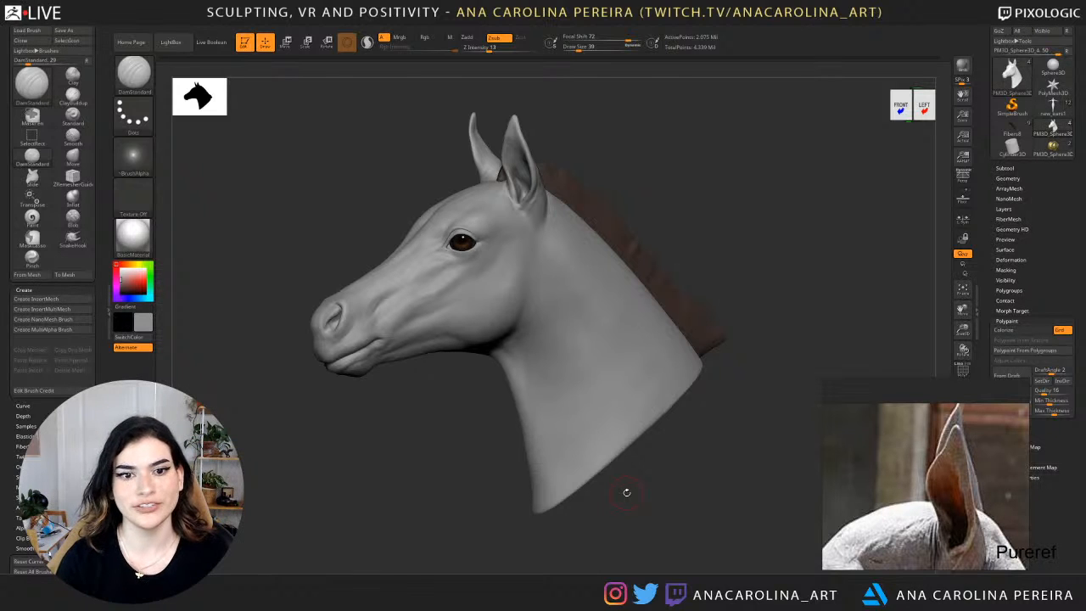
drag(311, 441, 698, 478)
drag(684, 432, 667, 449)
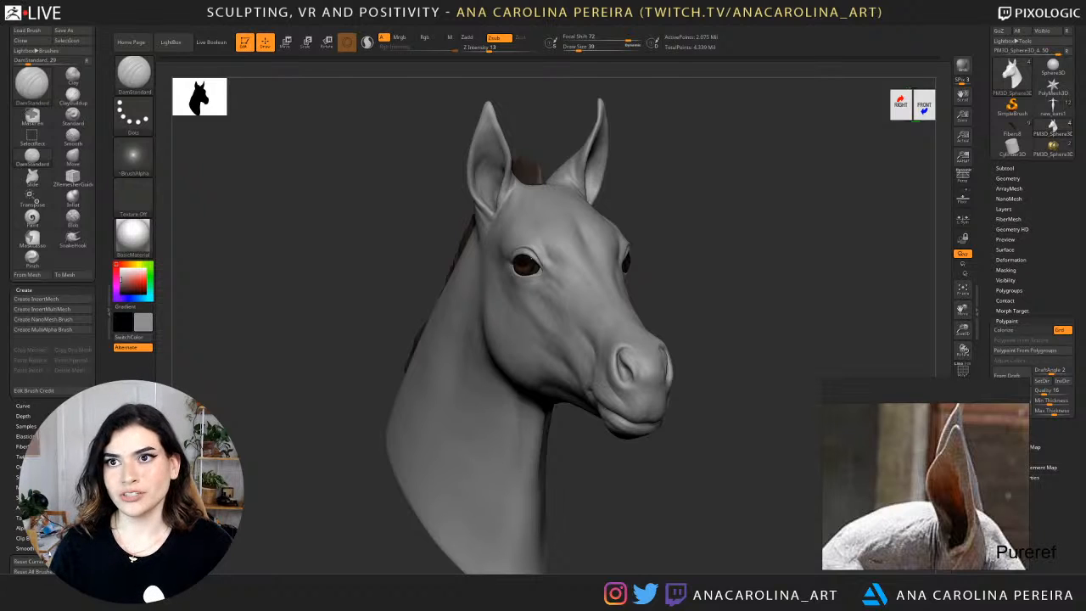
drag(730, 296, 798, 306)
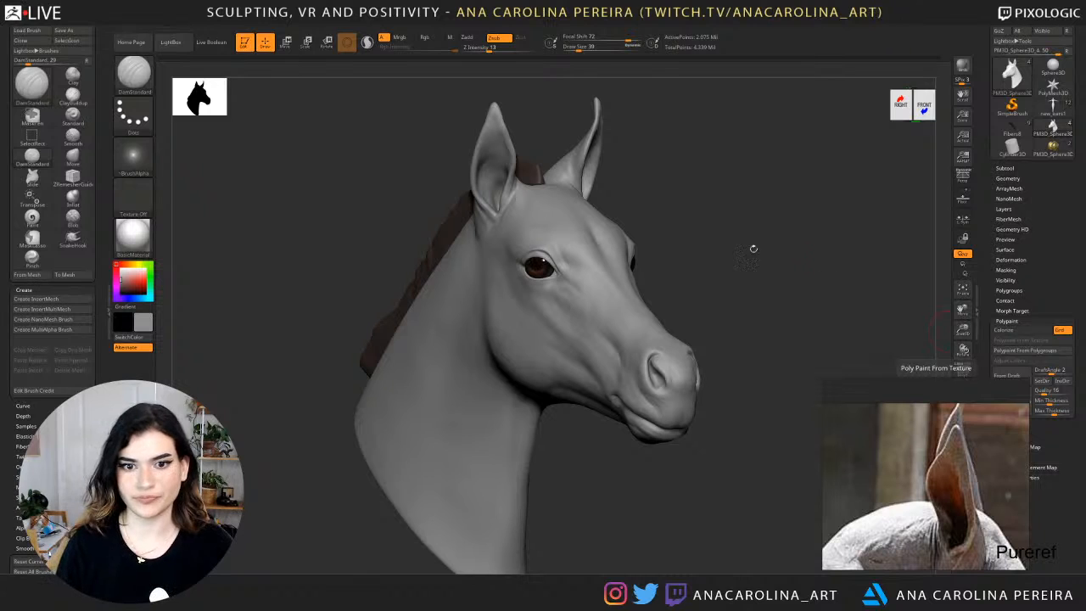
shift+drag(752, 245, 638, 292)
key(w)
alt+click(603, 265)
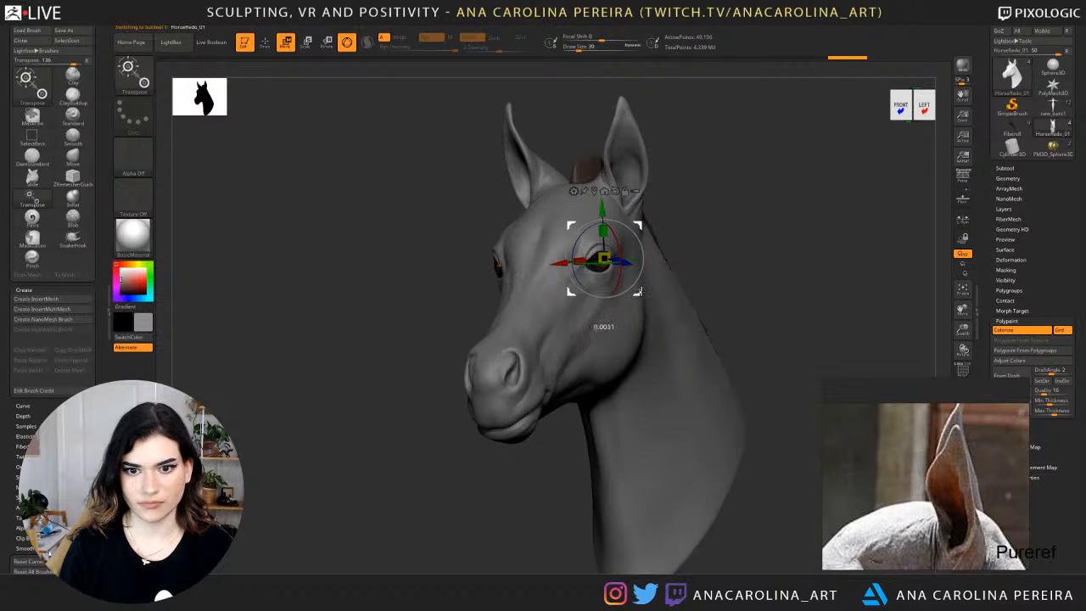
drag(656, 275, 620, 336)
alt+click(614, 342)
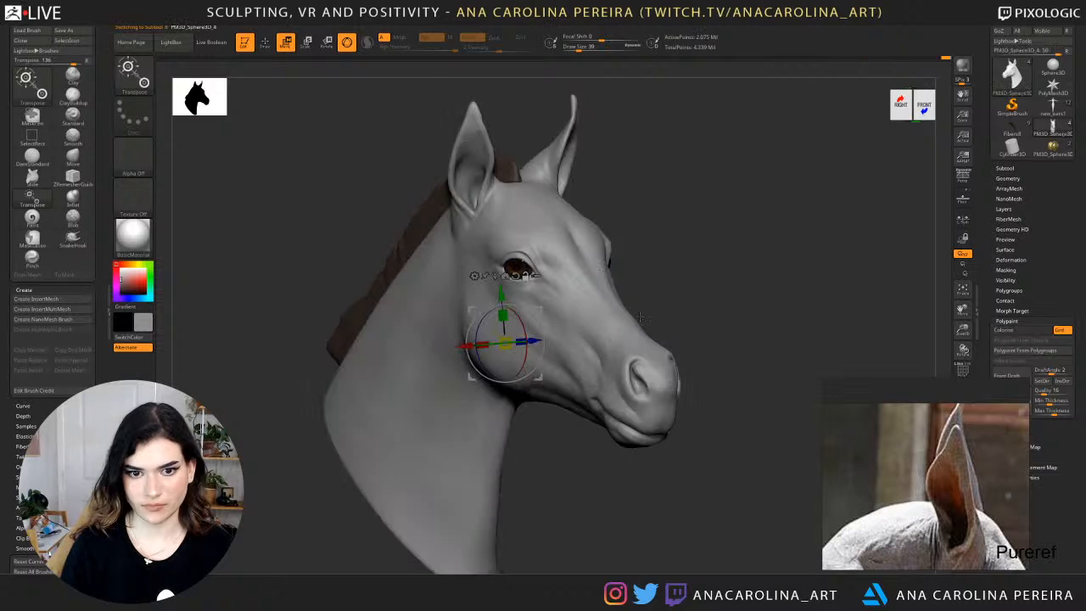
key(b)
key(m)
key(v)
key(f)
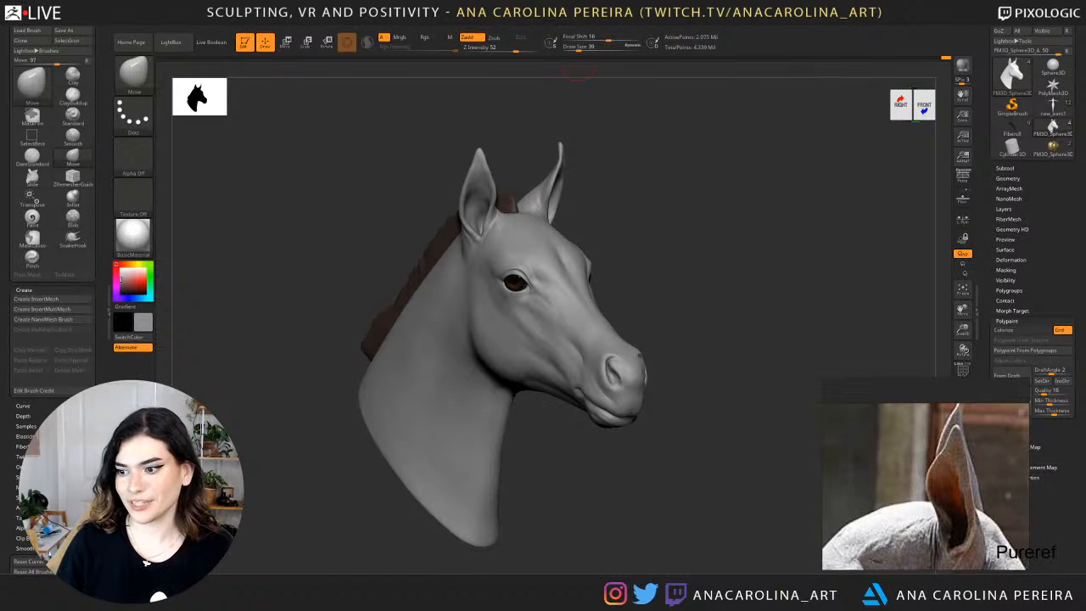
Switch back to ClayBuildup, refine and smooth the inside of the upper ear, and check the whole head.
shift+drag(743, 337, 727, 331)
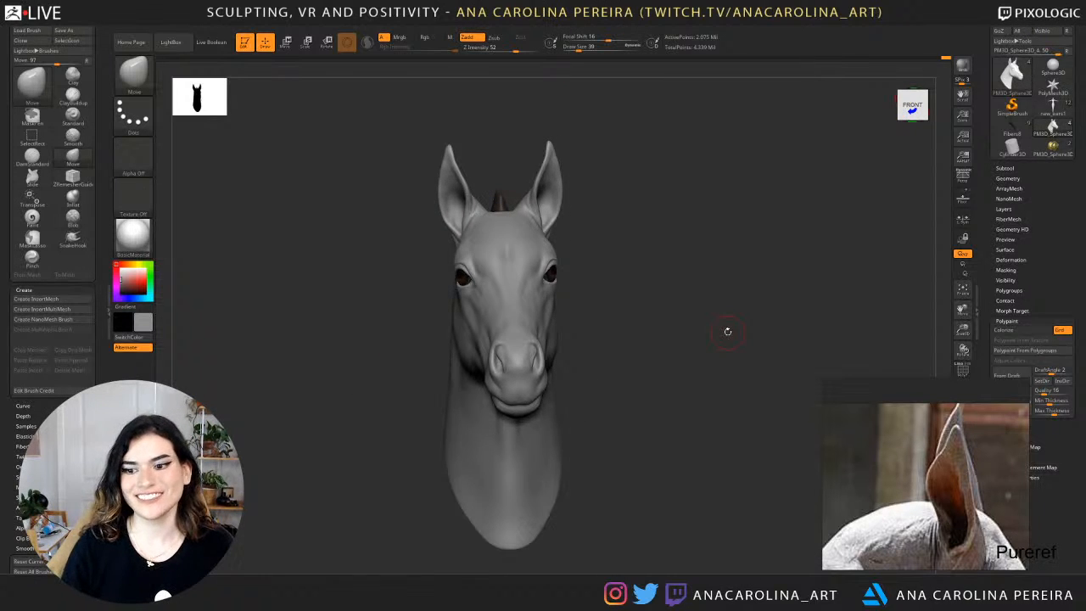
drag(641, 294, 543, 297)
alt+drag(649, 246, 703, 262)
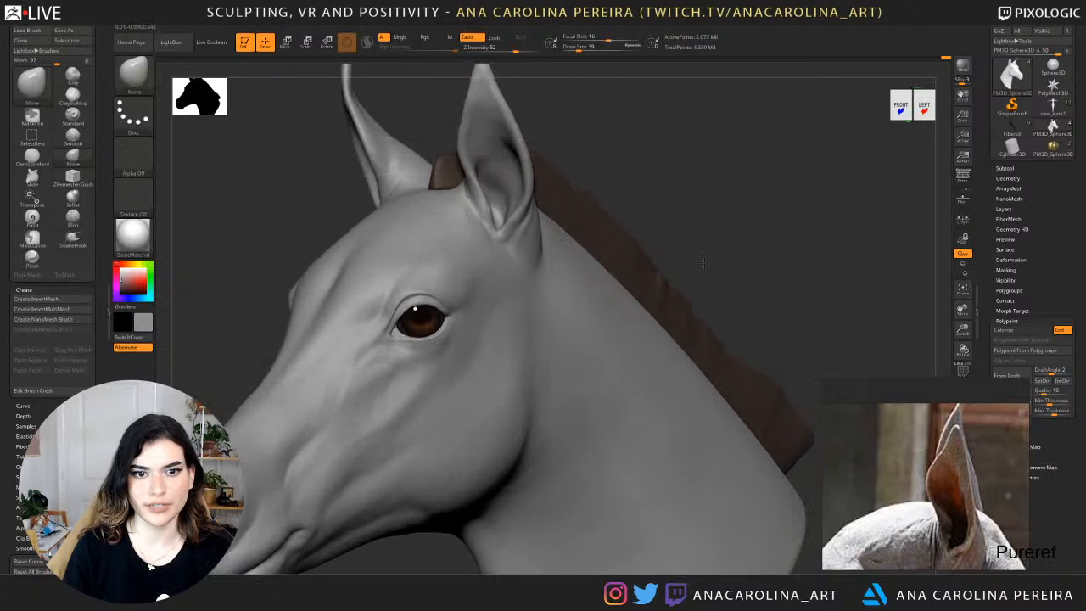
mouse_move(696, 223)
mouse_down()
mouse_move(493, 148)
mouse_move(501, 134)
mouse_move(481, 160)
mouse_up()
key(shift)
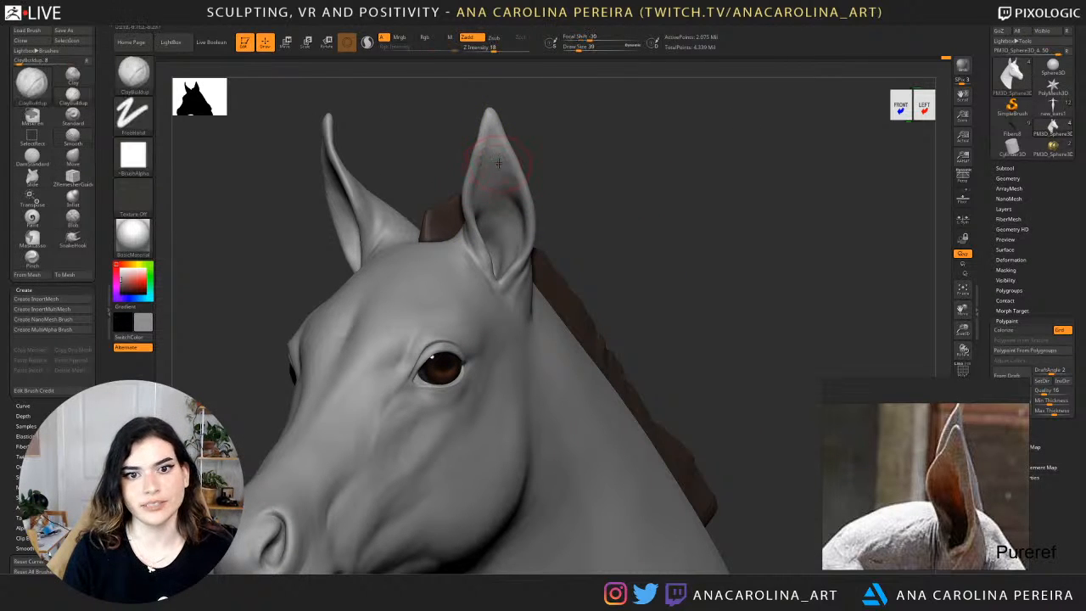
key(shift)
key(f)
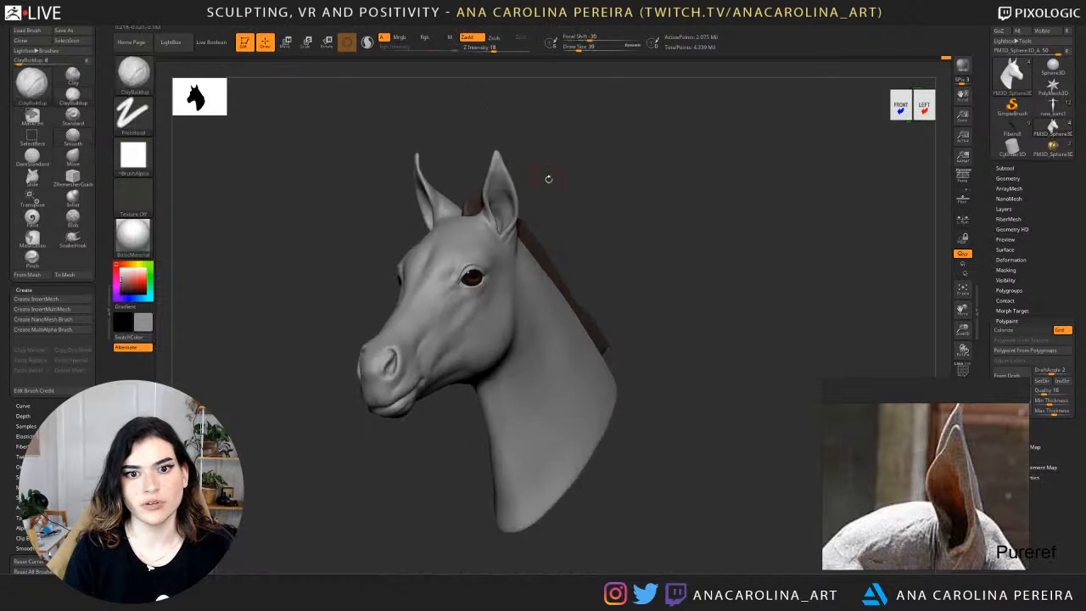
Refine the inner surface of the ear with the ClayBuildup brush, reducing the draw size to 39.
mouse_move(548, 179)
shift+mouse_down()
mouse_move(577, 186)
mouse_move(568, 233)
mouse_move(569, 209)
mouse_move(466, 247)
mouse_move(495, 224)
shift+mouse_up()
key(b)
key(c)
key(b)
key(space)
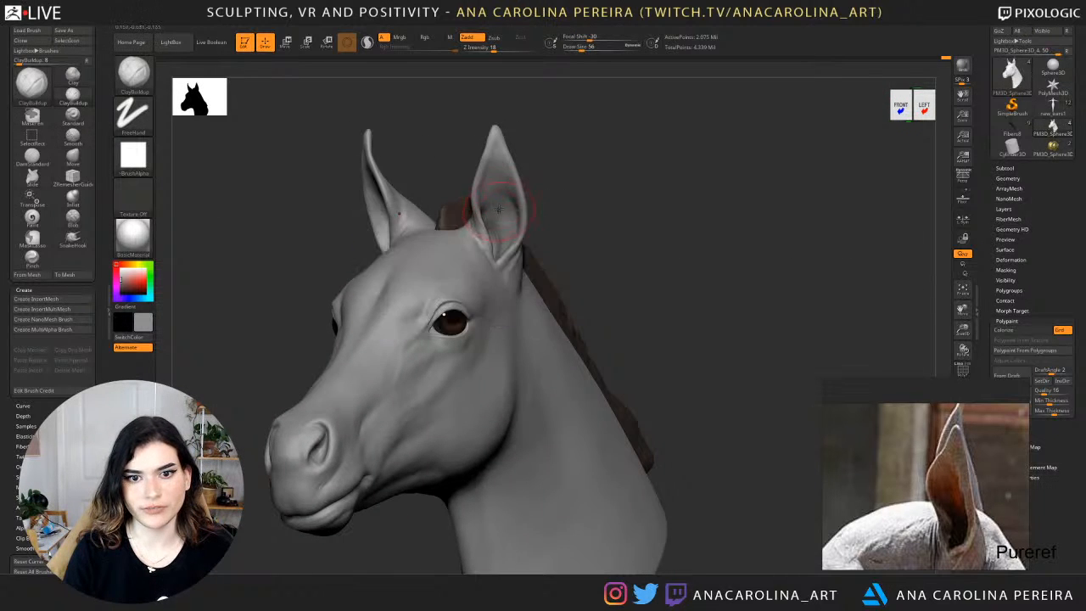
drag(561, 216, 528, 207)
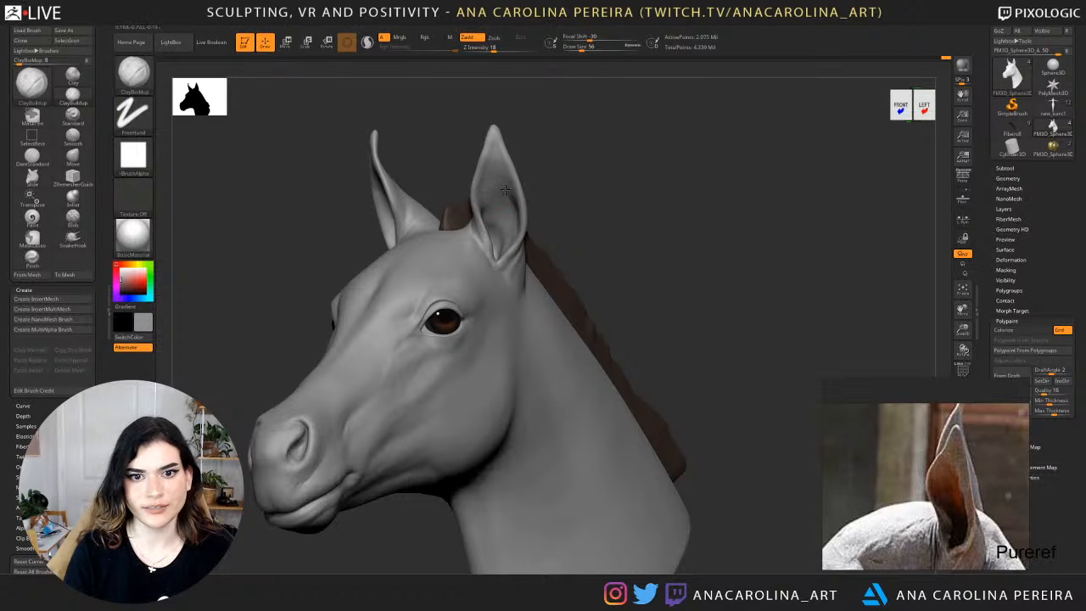
mouse_move(538, 185)
mouse_down()
mouse_move(502, 189)
mouse_move(546, 204)
mouse_move(552, 222)
mouse_up()
key(space)
click(567, 198)
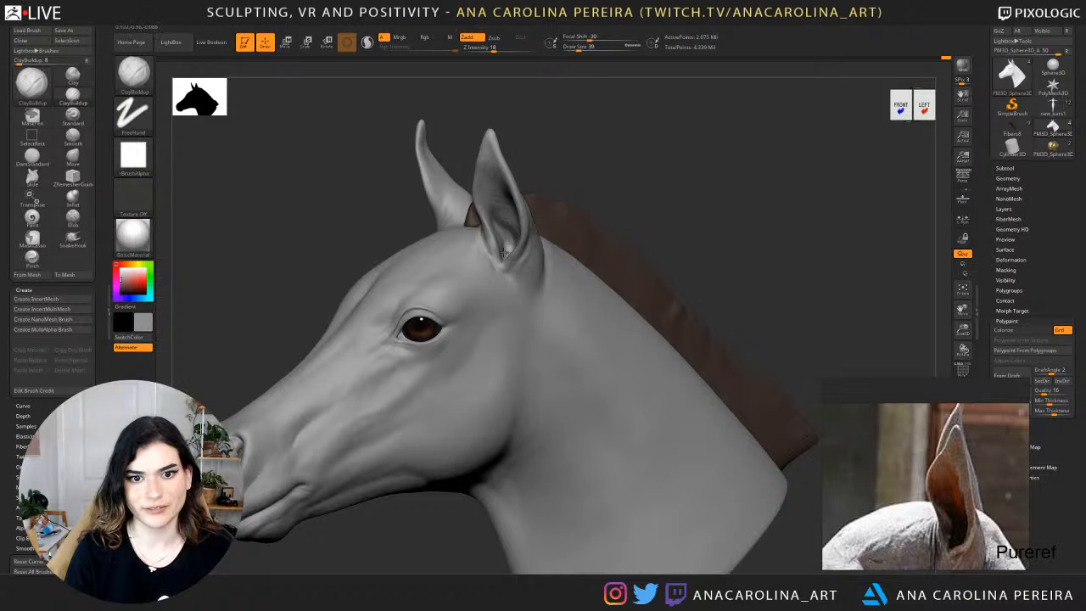
Smooth the ear's outer edge and check the whole head from the opposite side.
alt+drag(592, 165, 587, 128)
drag(587, 127, 637, 149)
key(shift)
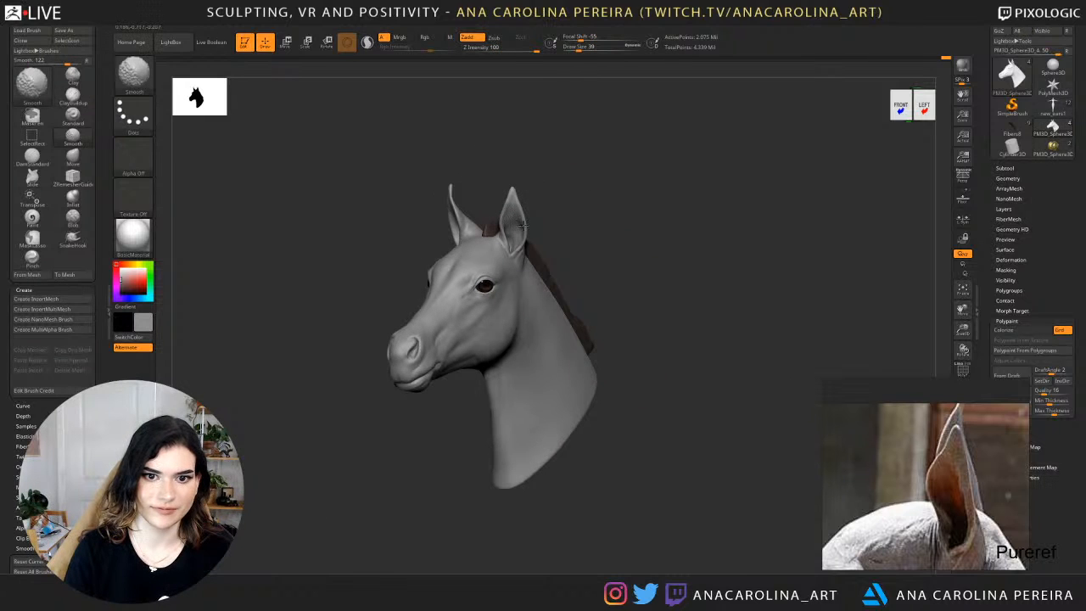
mouse_move(557, 250)
mouse_down()
mouse_move(670, 241)
mouse_move(649, 236)
mouse_up()
mouse_move(580, 212)
alt+mouse_down()
mouse_move(599, 250)
mouse_move(581, 249)
mouse_move(626, 248)
alt+mouse_up()
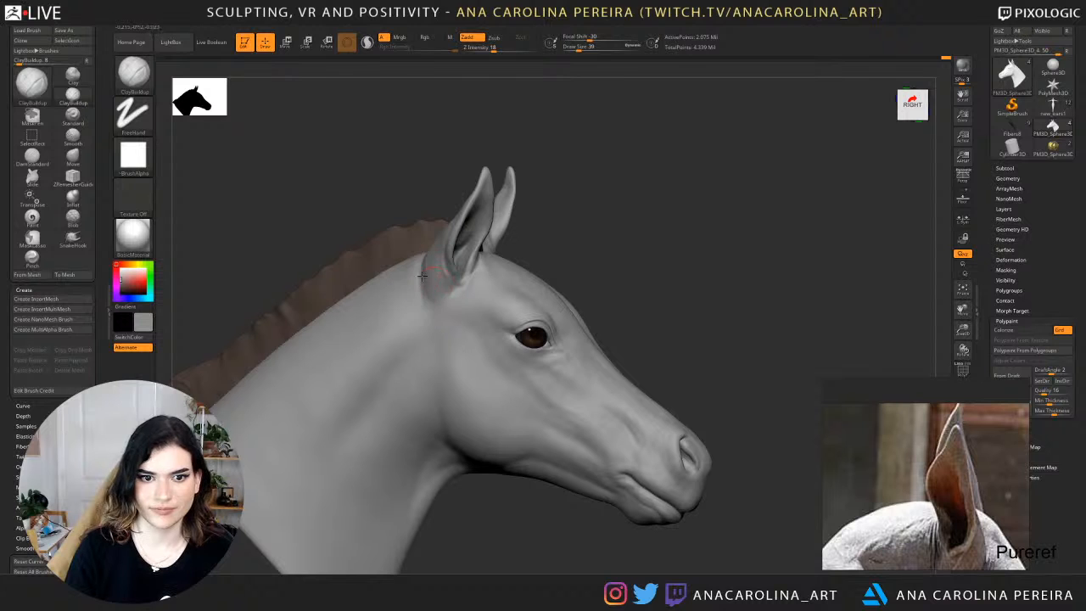
Refine the outer base of the ear with ClayBuildup and undo the last stroke.
drag(443, 271, 574, 255)
drag(672, 182, 623, 175)
mouse_move(570, 244)
alt+mouse_down()
mouse_move(540, 214)
mouse_move(485, 291)
alt+mouse_up()
key(ctrl+z)
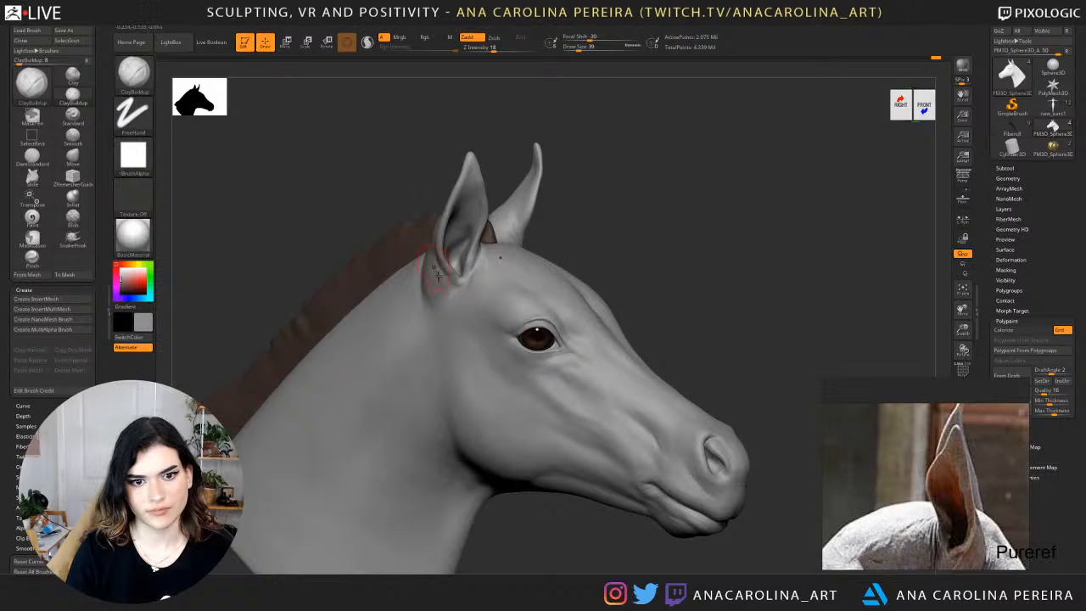
alt+drag(571, 239, 557, 201)
drag(594, 212, 648, 128)
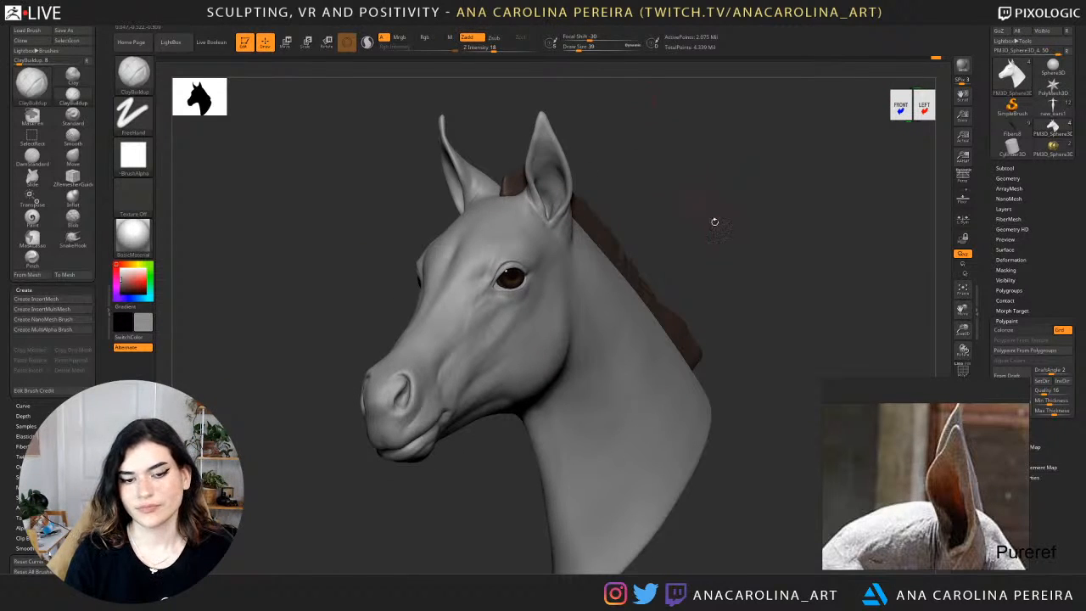
Compare the head subtools PM3D_Sphere3D_3 and PM3D_Sphere3D_4 in the front-left three-quarter view by switching between them.
click(1005, 168)
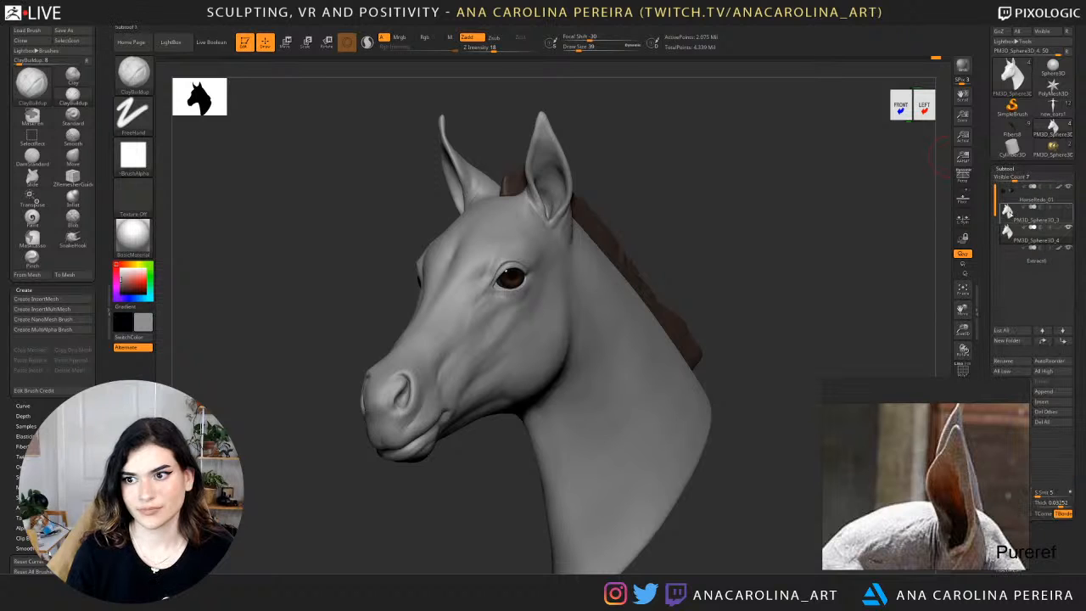
click(1006, 218)
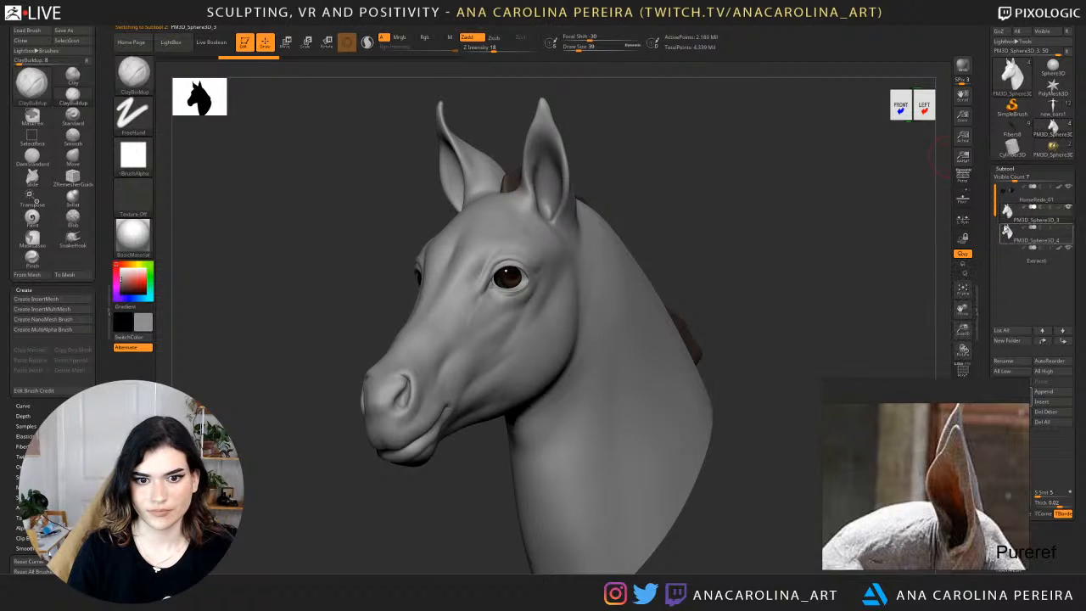
click(1006, 234)
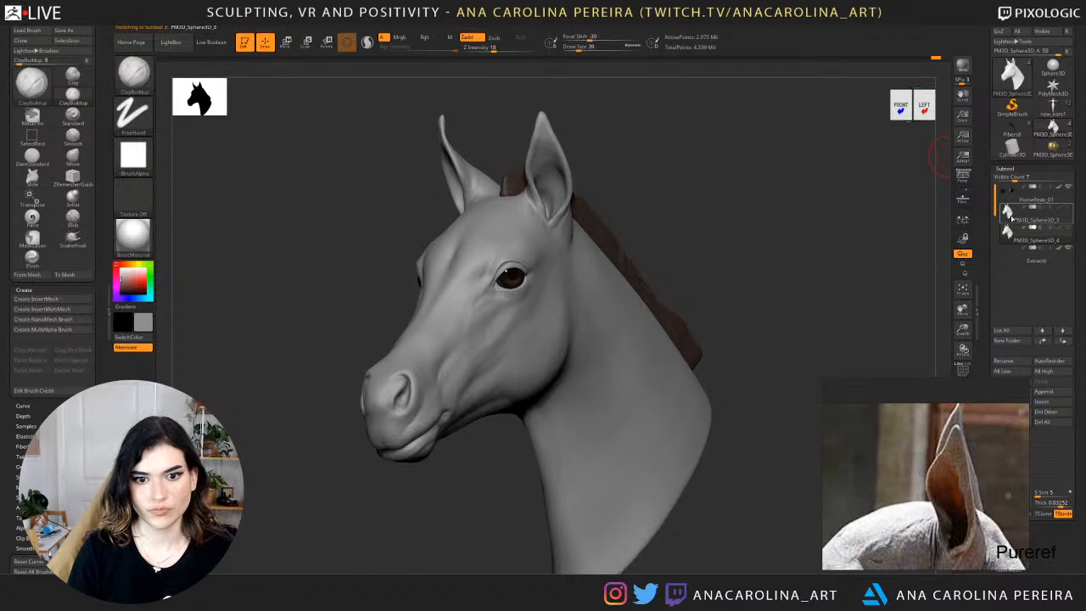
click(1008, 232)
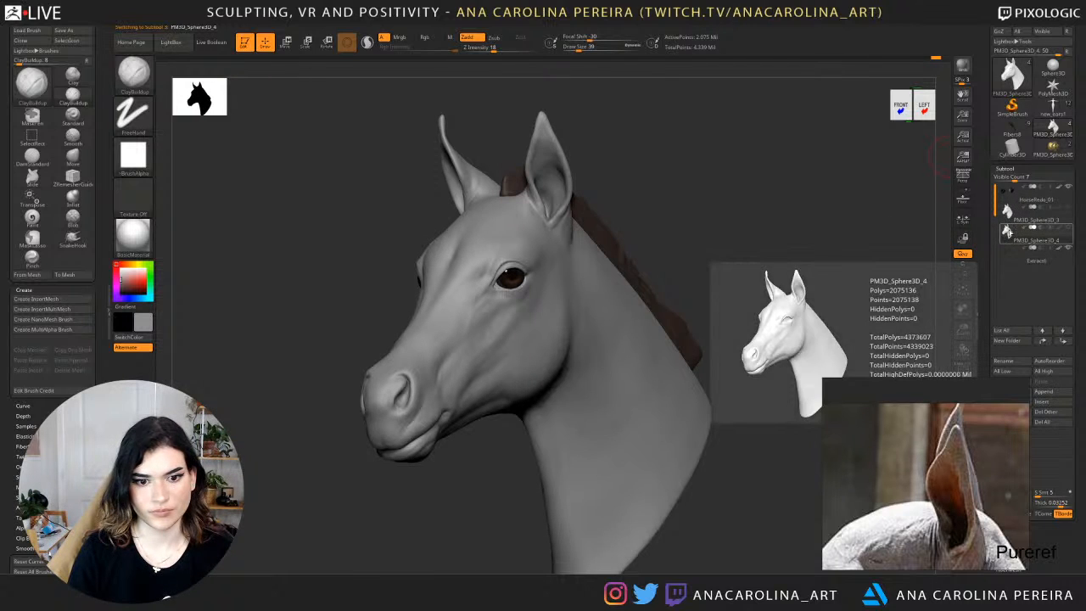
click(1007, 213)
click(1008, 232)
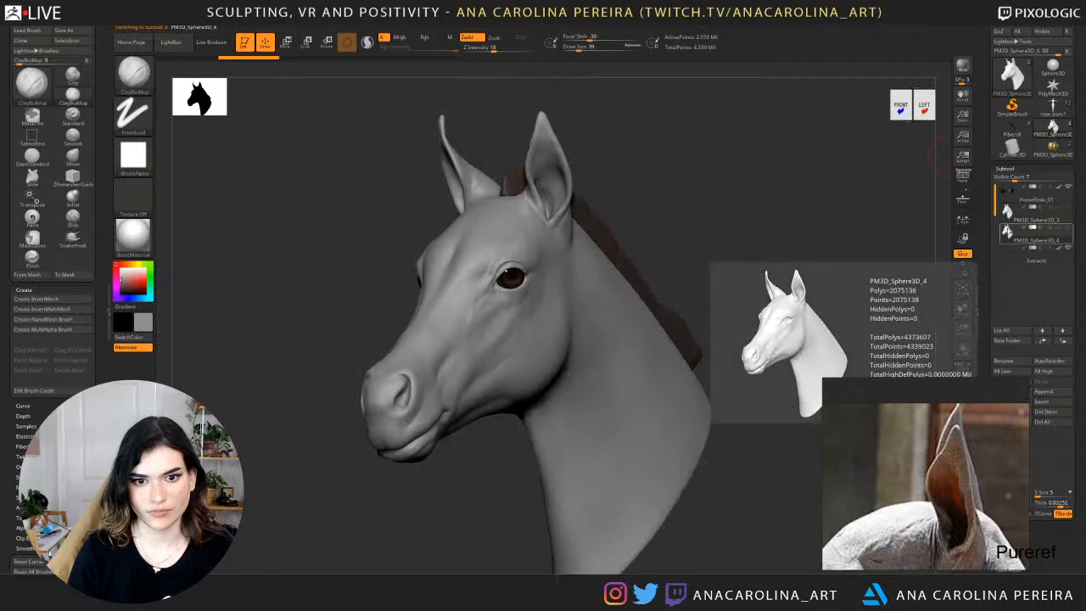
click(1007, 213)
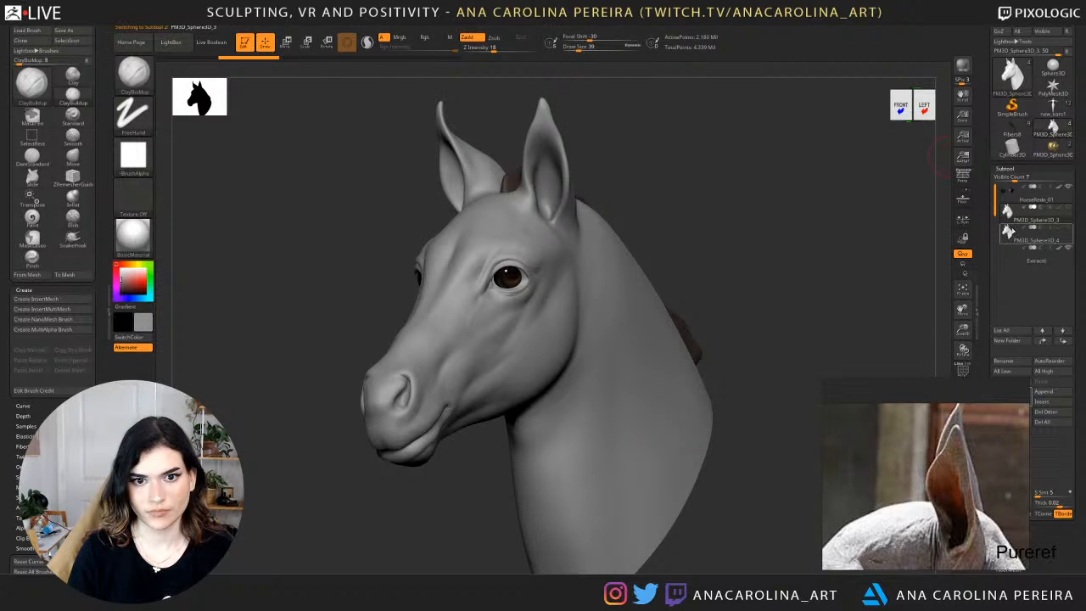
click(1007, 232)
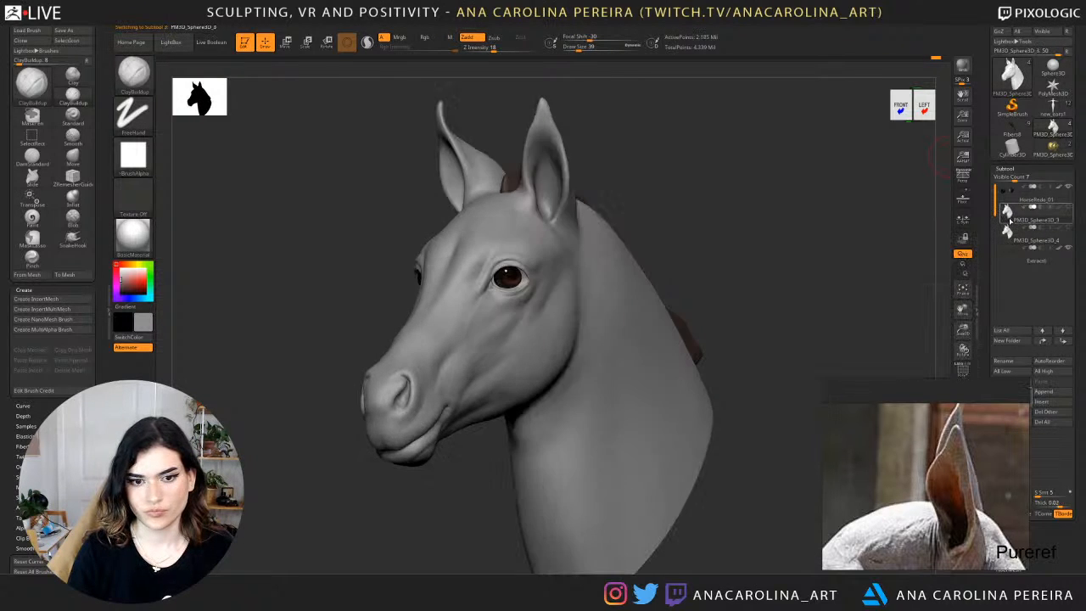
Compare the same two head subtools in the front-right three-quarter view, ending on PM3D_Sphere3D_4.
drag(909, 249, 940, 245)
click(1008, 214)
click(1008, 230)
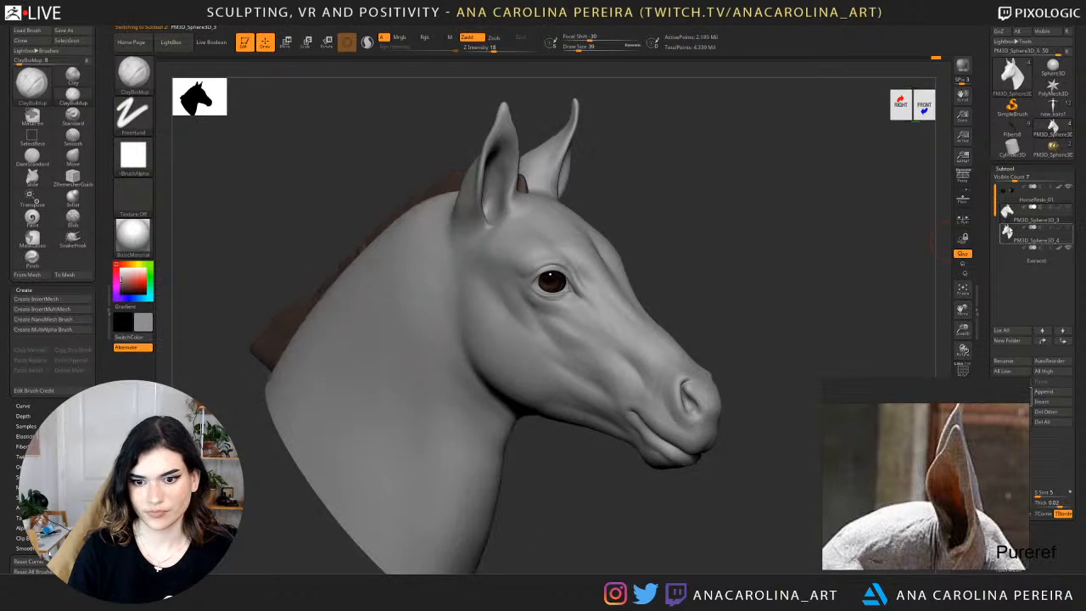
click(1008, 214)
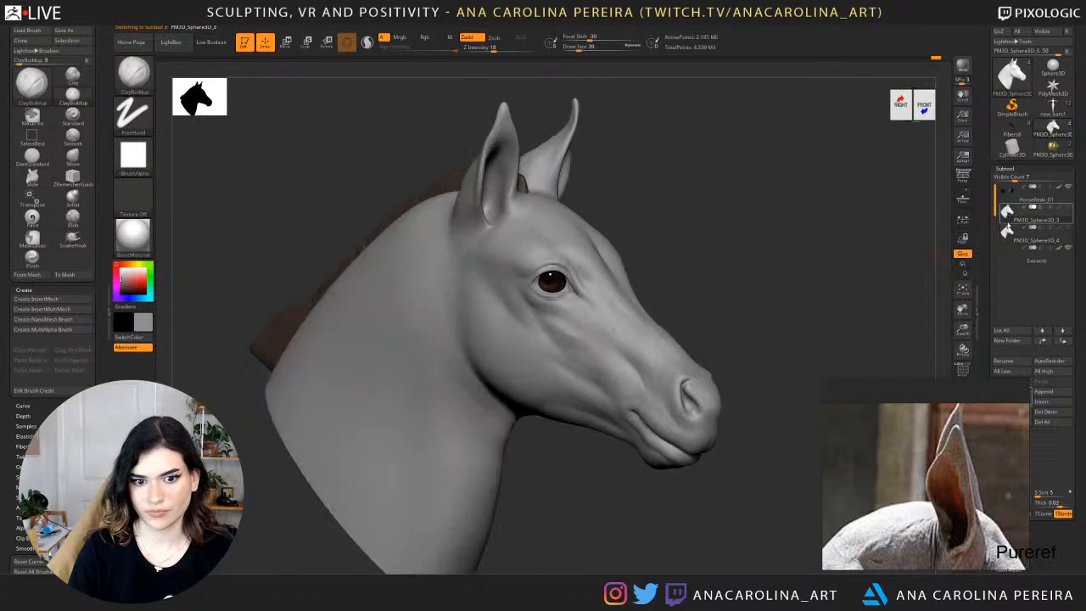
click(1008, 231)
alt+drag(809, 301, 730, 251)
alt+drag(809, 247, 809, 291)
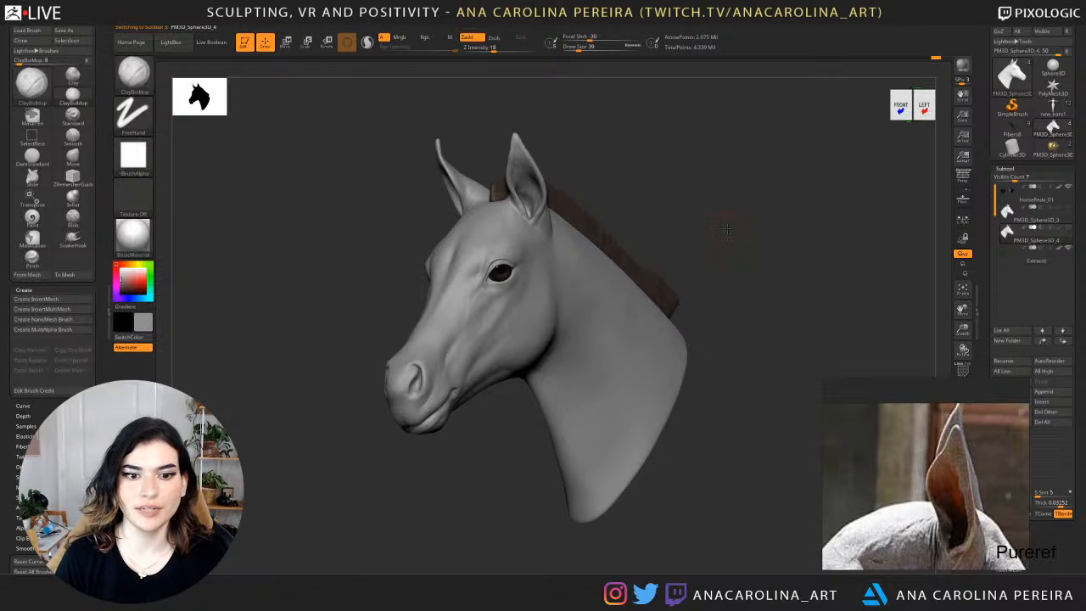
Switch to the Move brush and check the eyes and face up close from the front.
drag(734, 212, 735, 284)
mouse_move(343, 393)
mouse_down()
mouse_move(301, 323)
mouse_move(316, 266)
mouse_up()
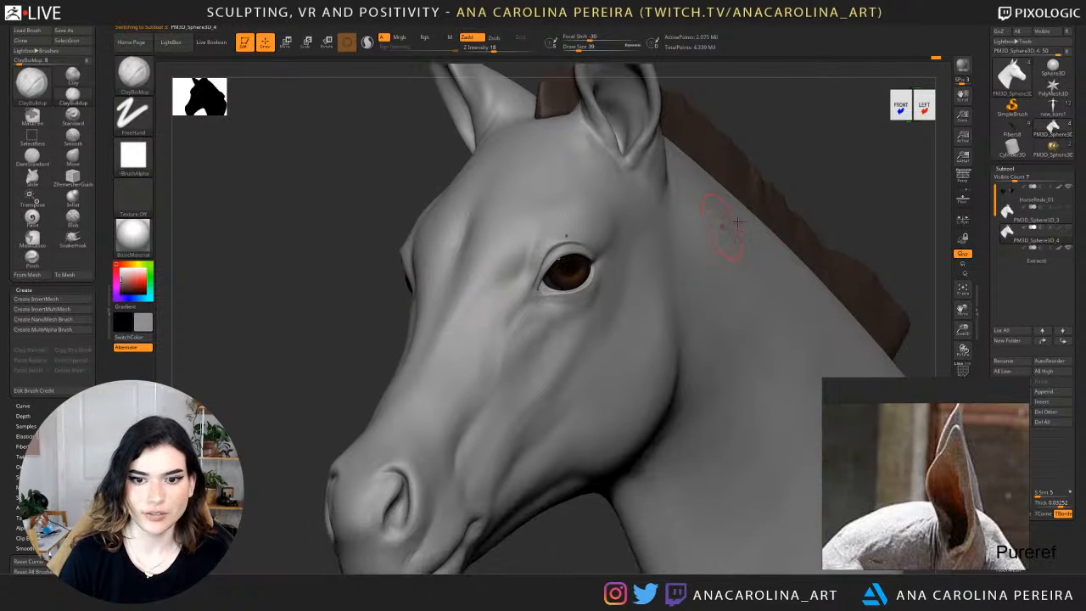
key(b)
key(m)
key(v)
drag(810, 175, 811, 176)
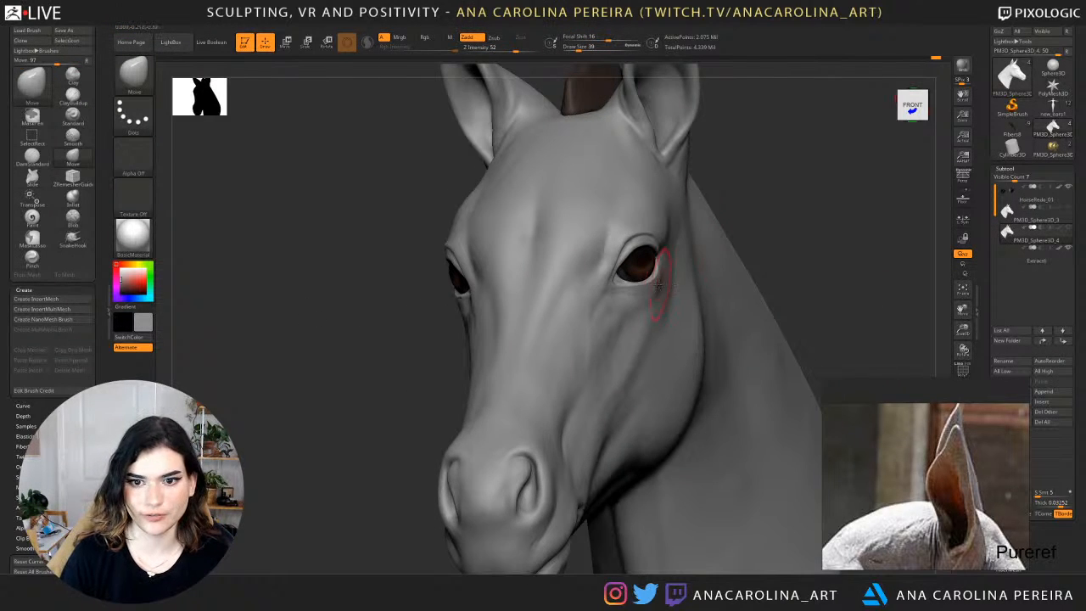
drag(768, 216, 791, 211)
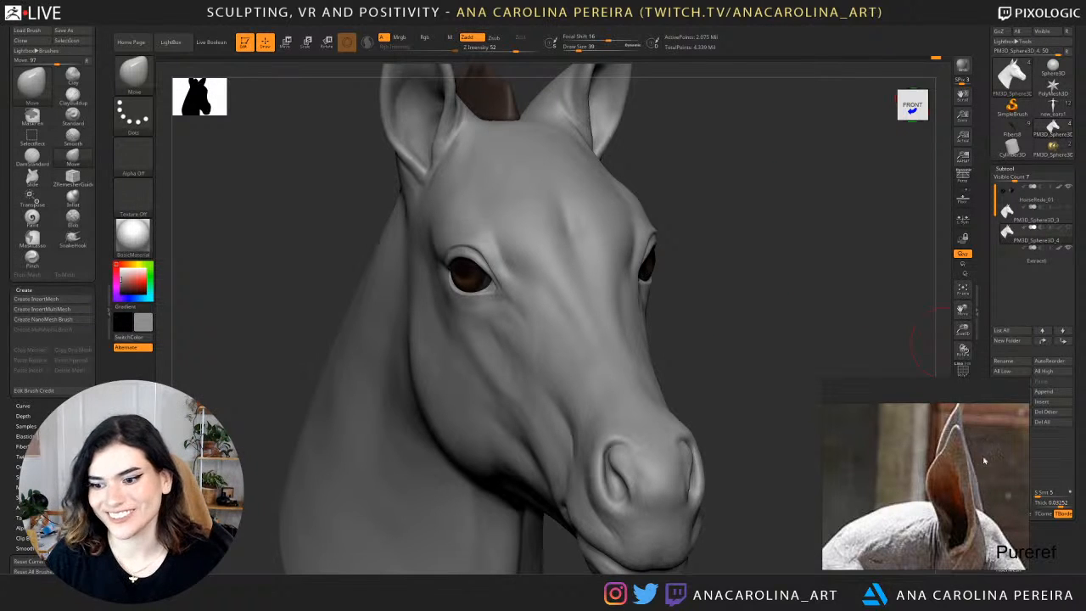
Move the ear reference photo aside and turn on Colorize to display the head's polypaint.
drag(984, 461, 853, 451)
scroll(1022, 448, down, 5)
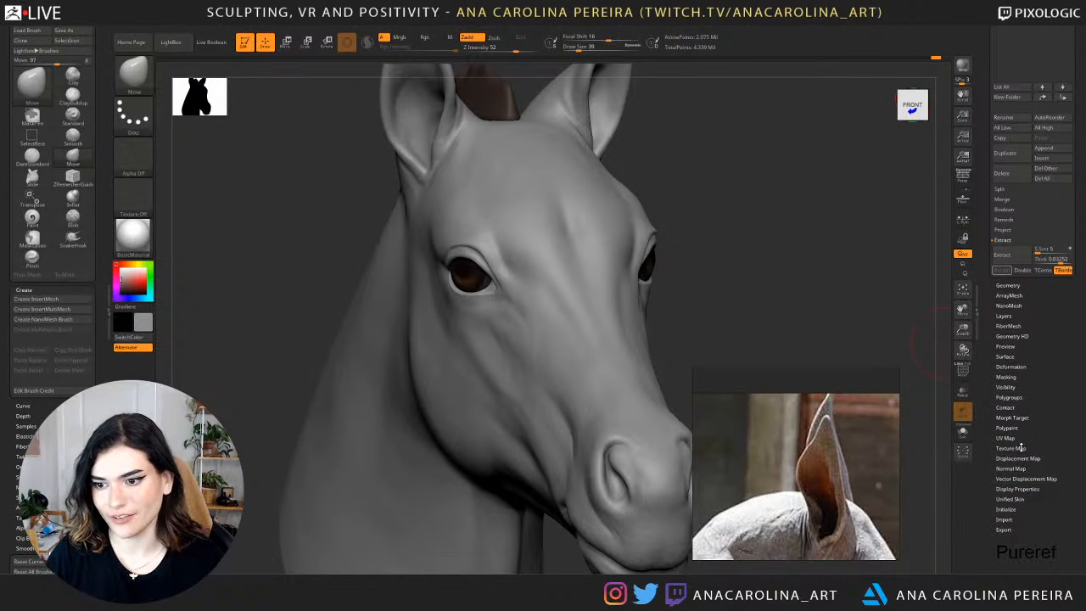
drag(814, 488, 843, 505)
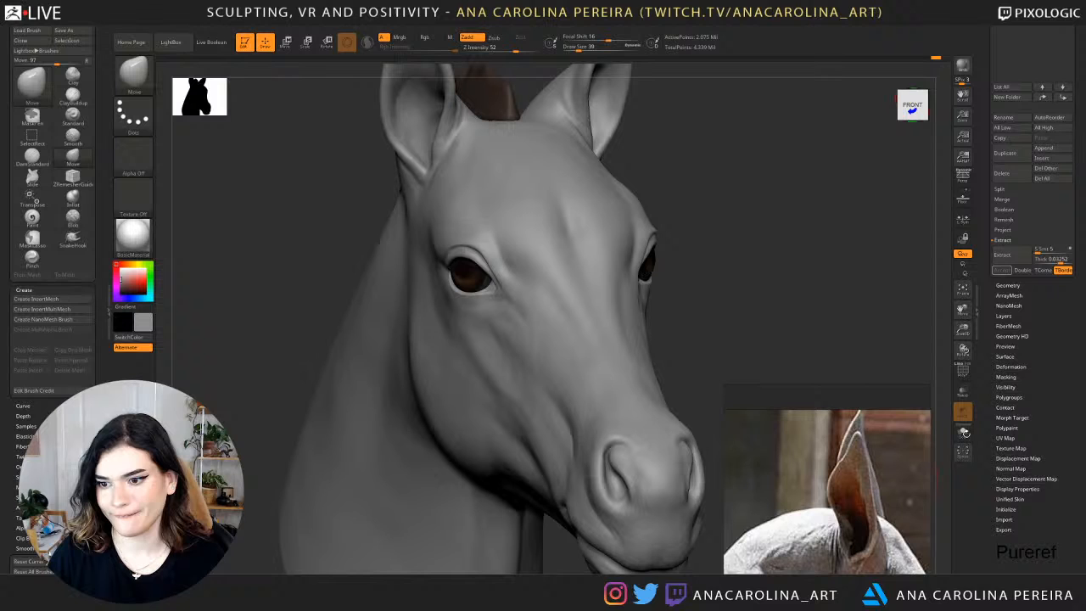
click(1032, 429)
click(1004, 89)
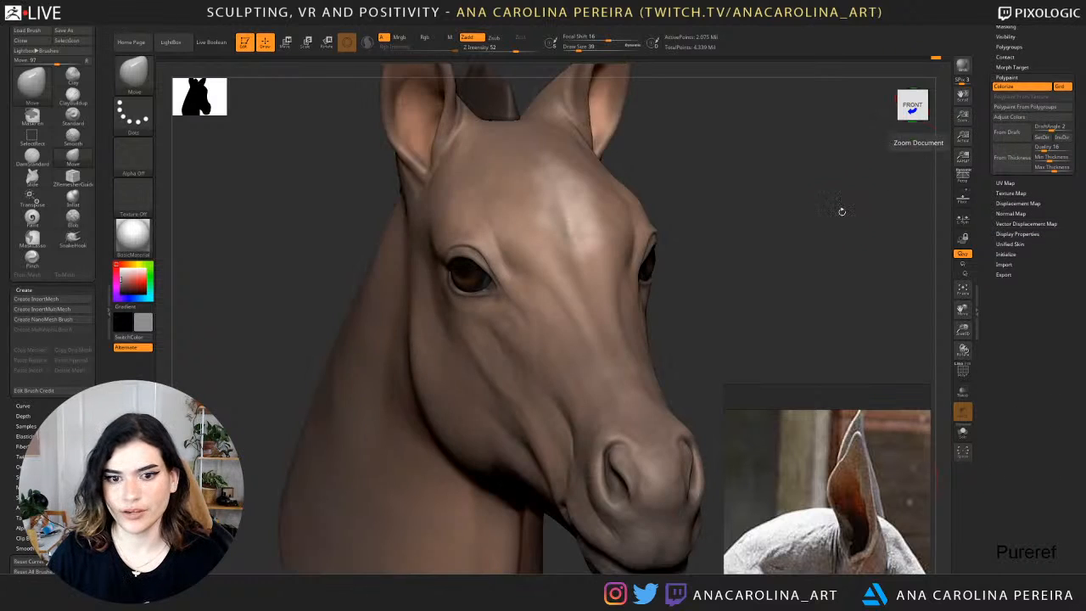
alt+drag(841, 211, 827, 148)
drag(747, 189, 772, 230)
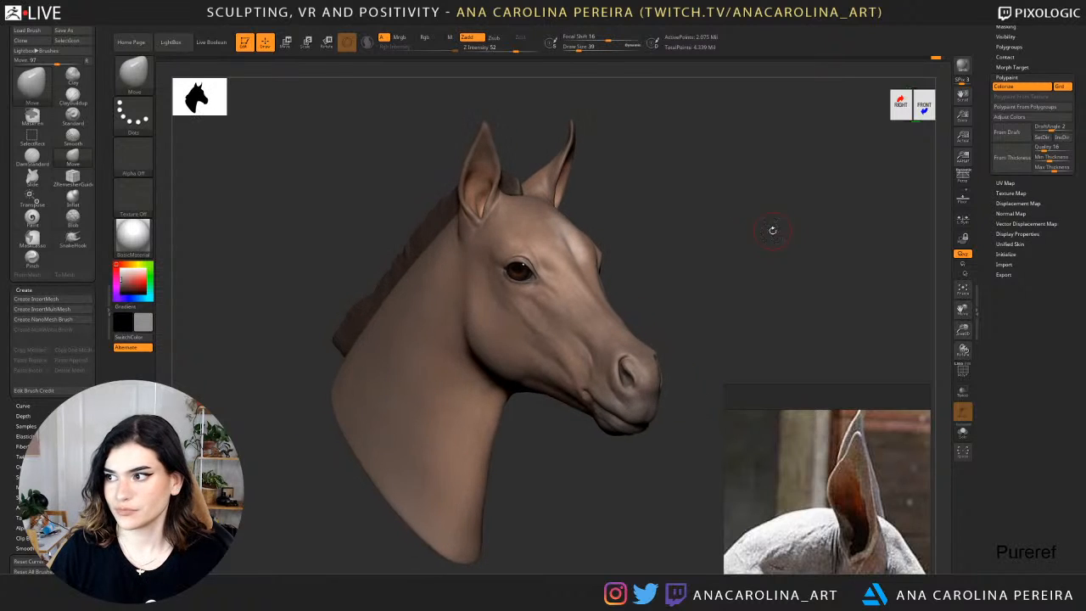
Adjust the head's polypaint colors, setting HSV Saturation to about 0.13 and HSV Intensity to about -0.01.
click(1011, 116)
right_drag(862, 476, 849, 610)
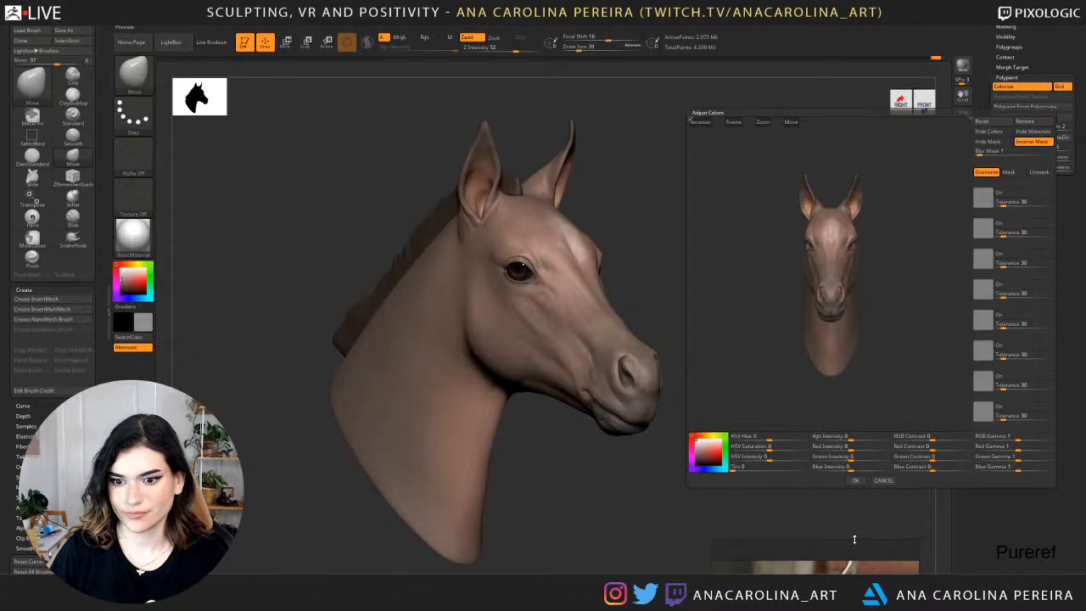
mouse_move(768, 441)
mouse_down()
mouse_move(782, 440)
mouse_move(751, 470)
mouse_move(764, 470)
mouse_move(729, 472)
mouse_move(772, 451)
mouse_move(786, 460)
mouse_move(747, 457)
mouse_move(760, 457)
mouse_up()
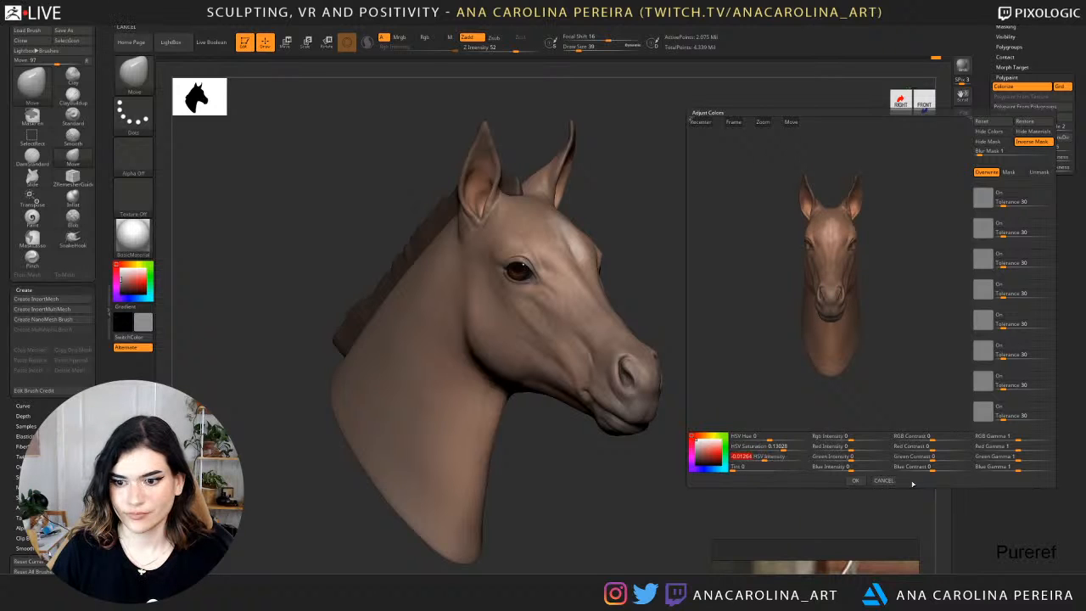
click(857, 480)
drag(864, 480, 845, 451)
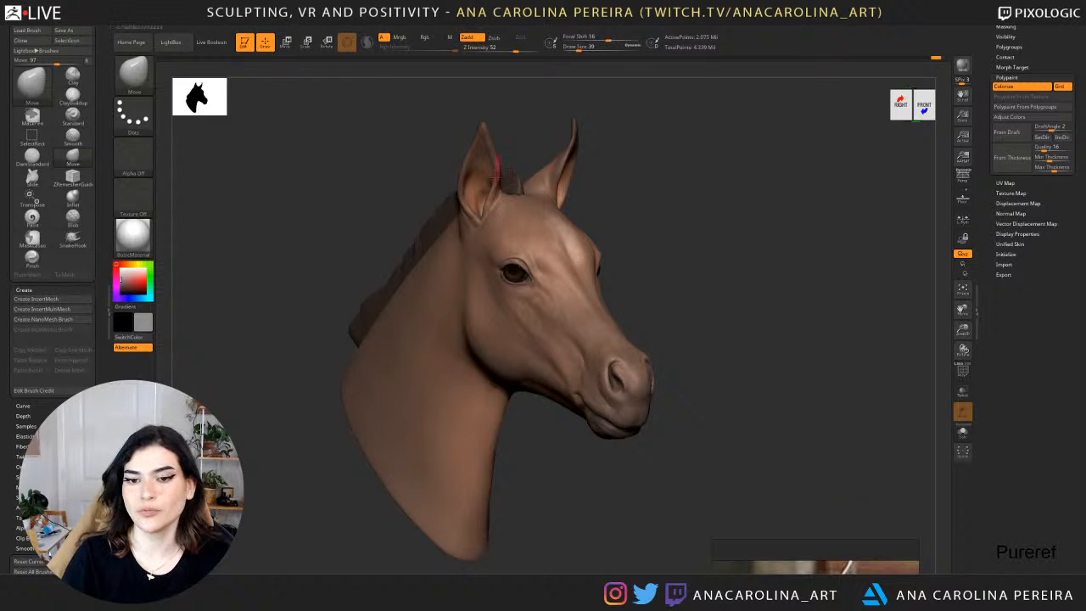
Examine the colored head from both three-quarter sides and the front.
drag(662, 255, 726, 259)
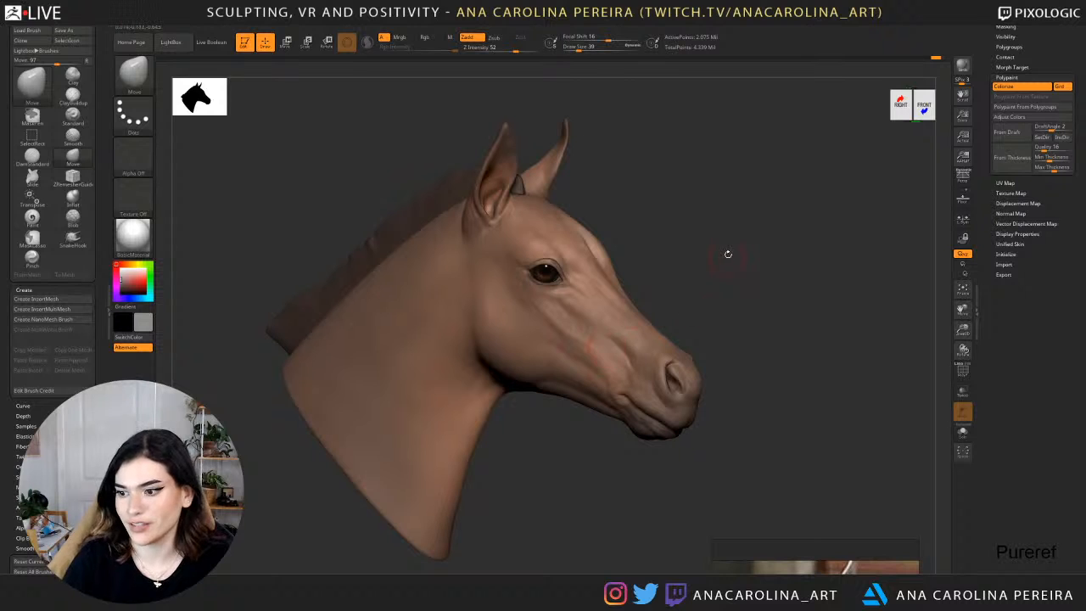
drag(729, 254, 725, 254)
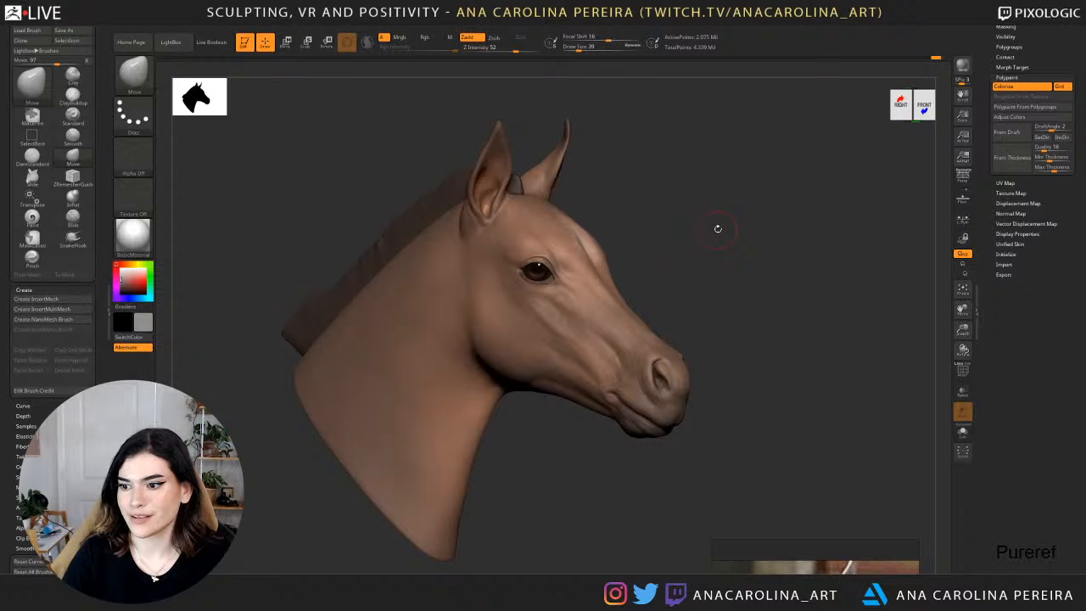
drag(741, 198, 426, 175)
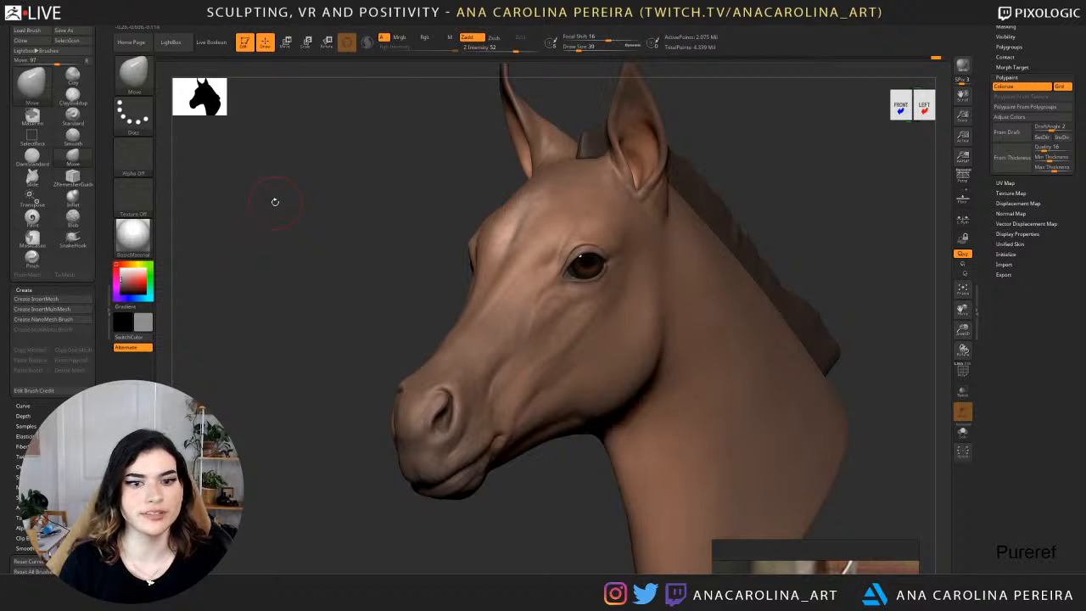
drag(819, 208, 891, 177)
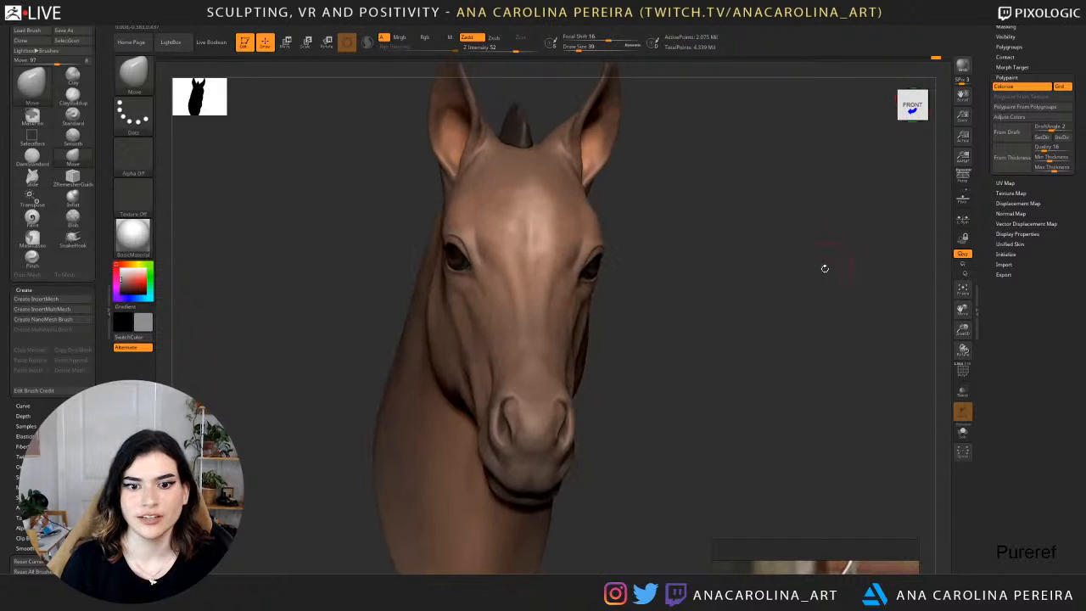
drag(800, 314, 820, 309)
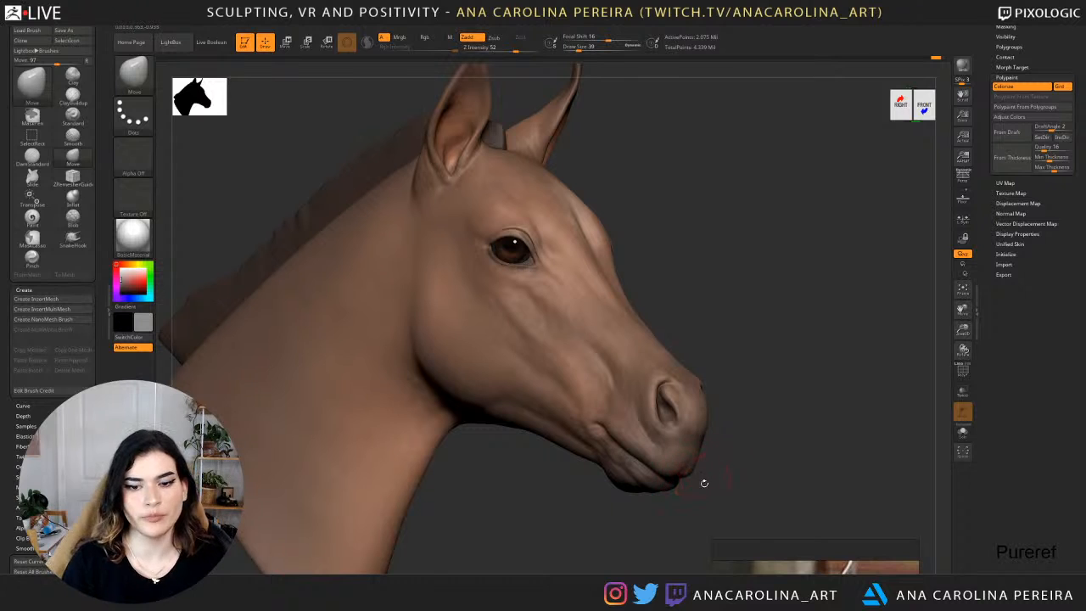
drag(821, 362, 801, 364)
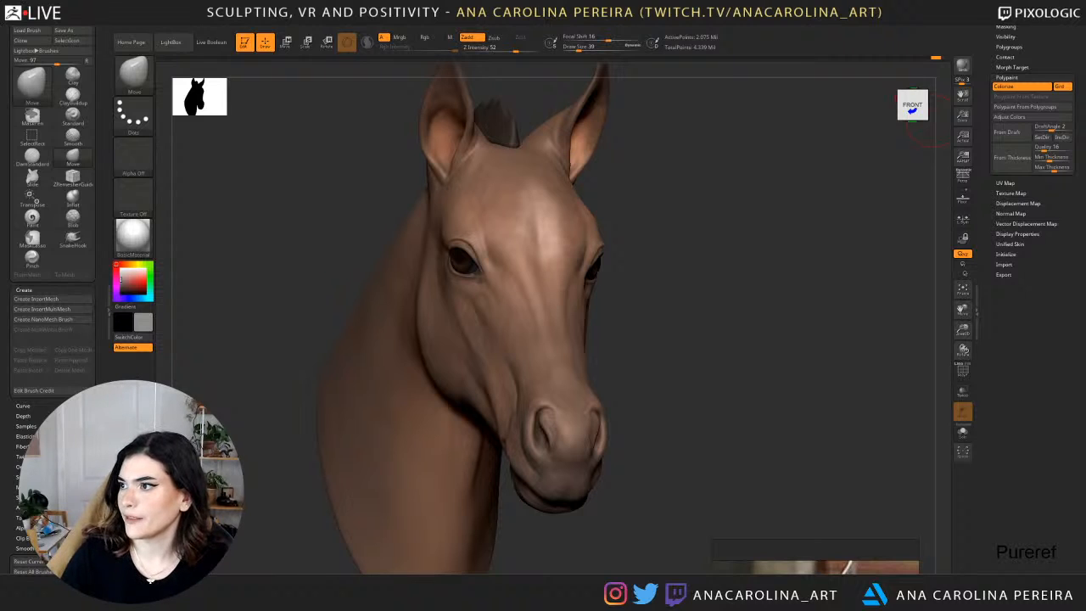
Switch to the browser's art blog and view the Male Torso ZSphere image enlarged in the Week 2 homework post.
drag(1085, 146, 191, 15)
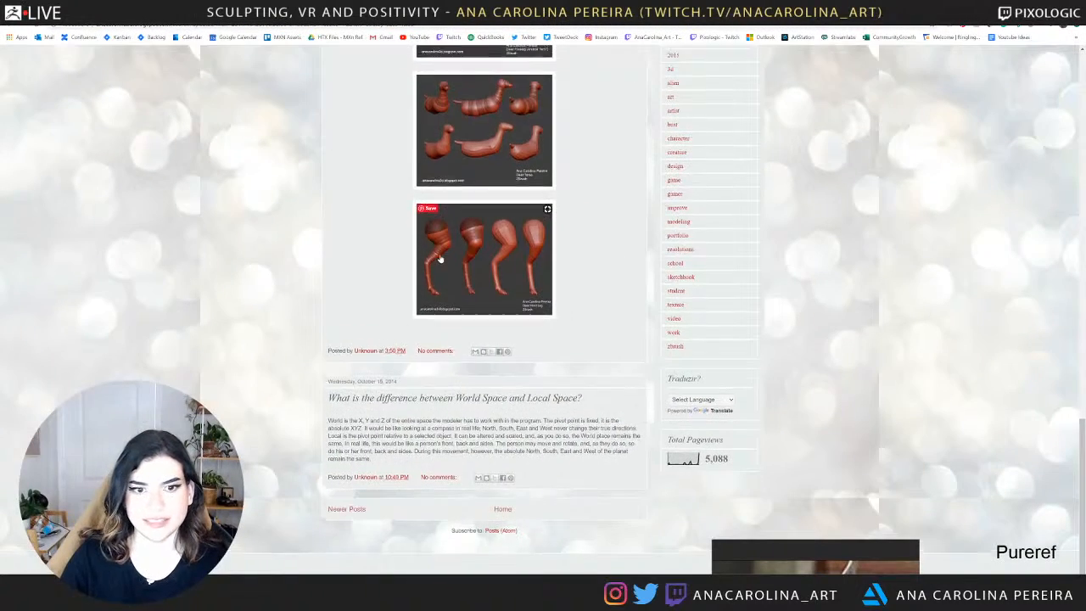
scroll(440, 259, up, 5)
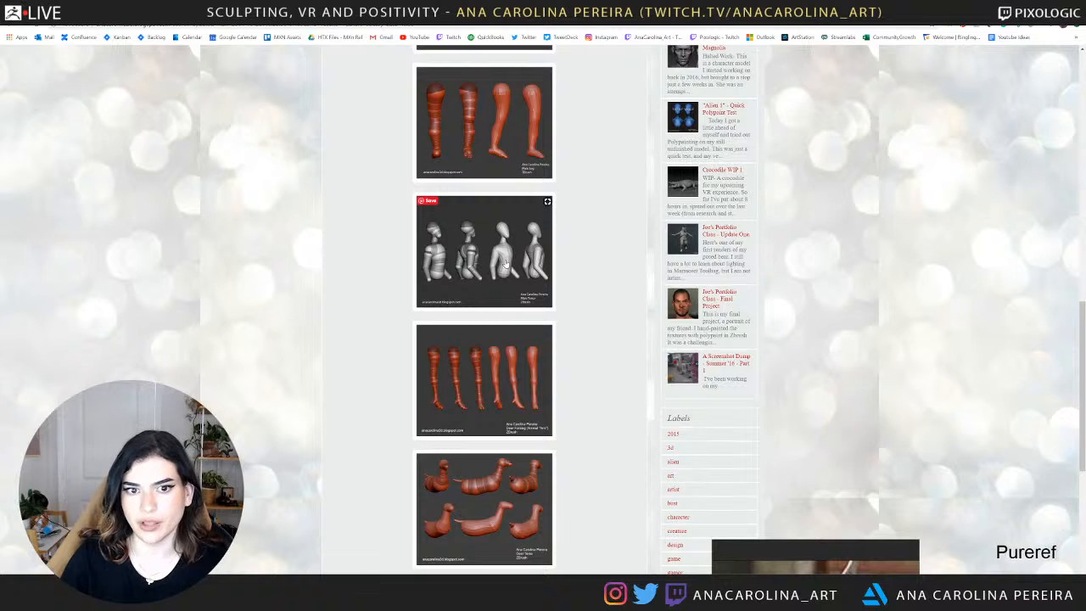
click(506, 265)
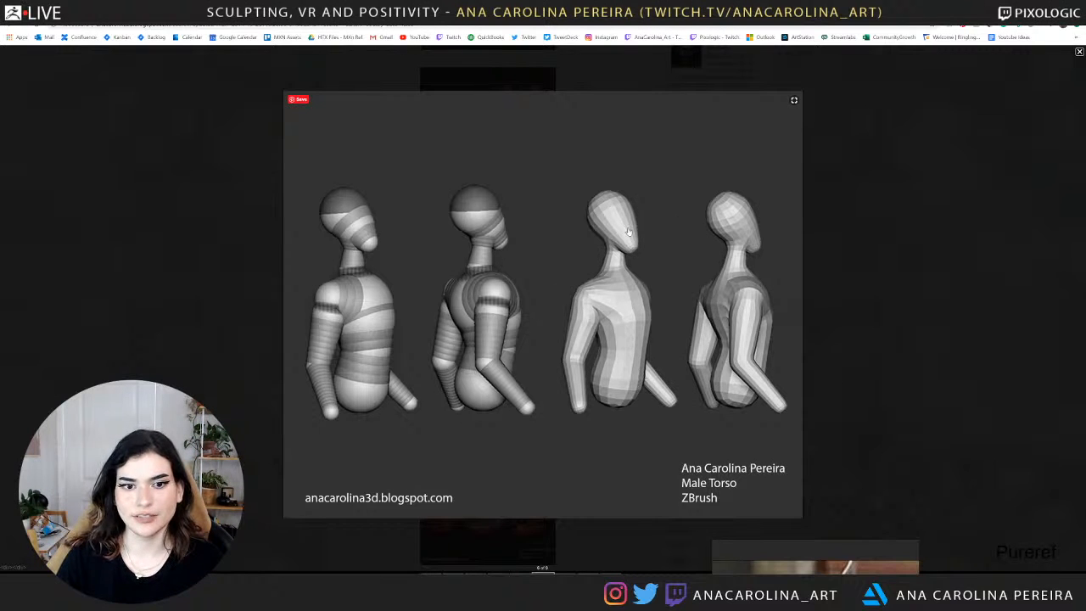
click(853, 323)
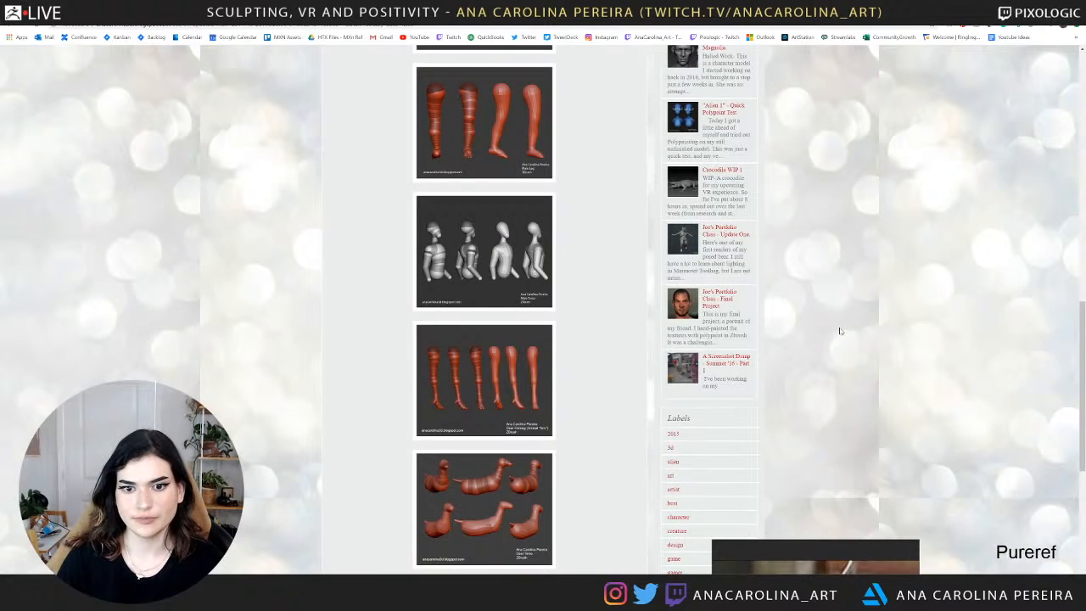
View the Deer Foreleg and Deer Torso ZSphere images enlarged in the homework post.
click(550, 375)
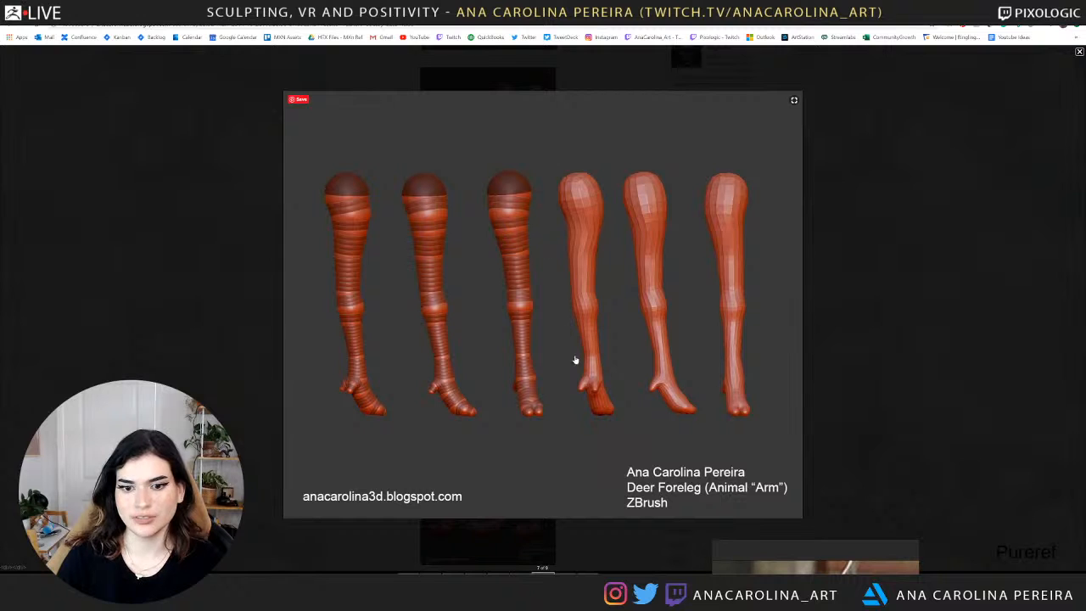
key(Escape)
scroll(512, 346, down, 3)
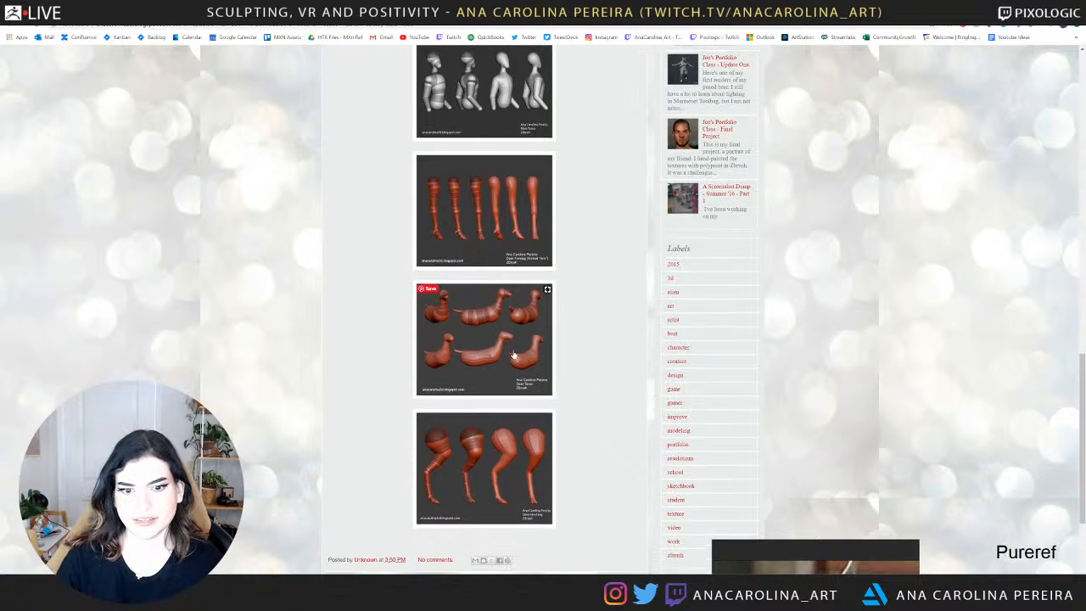
click(511, 345)
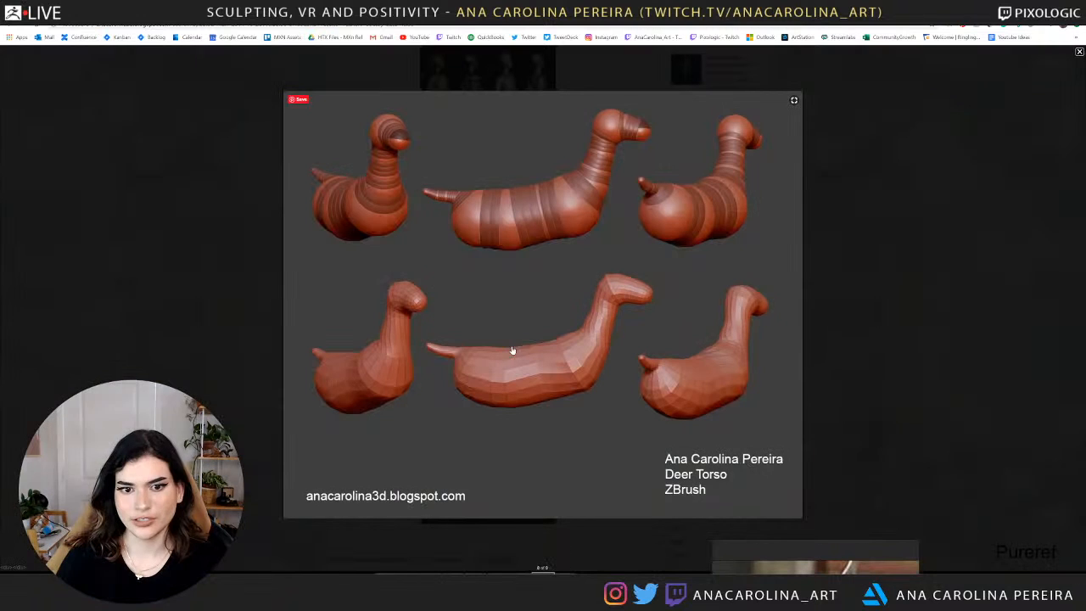
click(864, 266)
View the enlarged Female Torso image and the T-Rex Progress Update #1 image on the same blog page.
scroll(712, 312, up, 6)
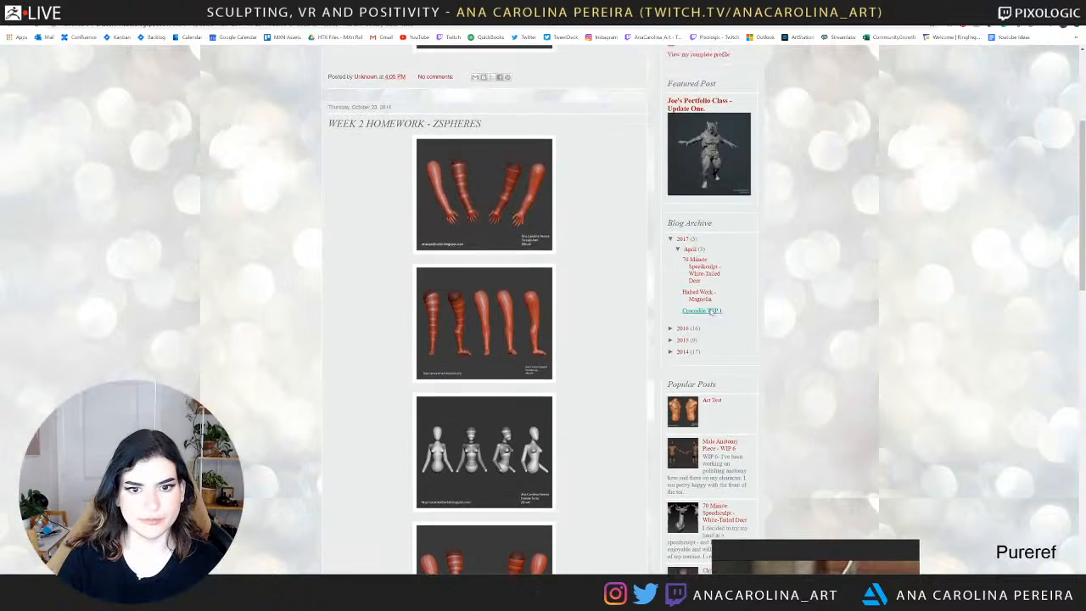
scroll(711, 312, up, 2)
scroll(712, 312, down, 2)
click(532, 509)
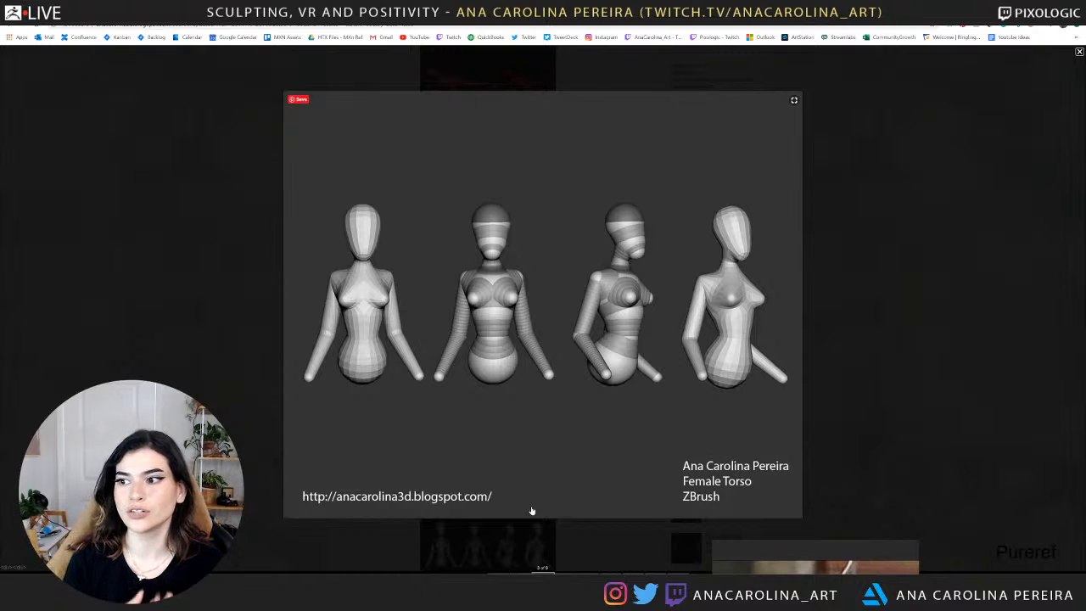
click(970, 303)
scroll(733, 322, up, 5)
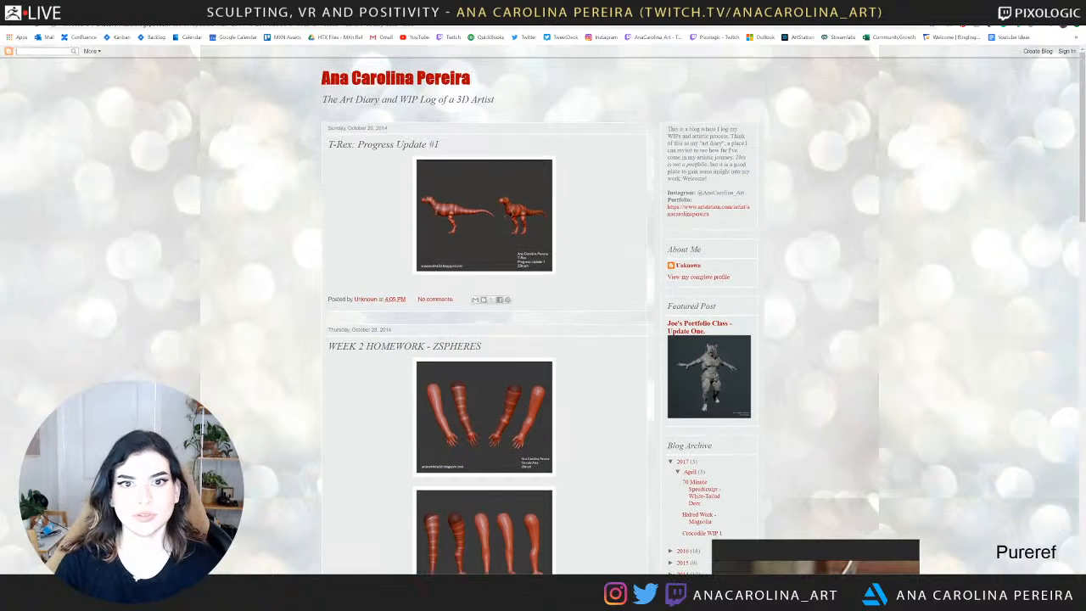
click(510, 235)
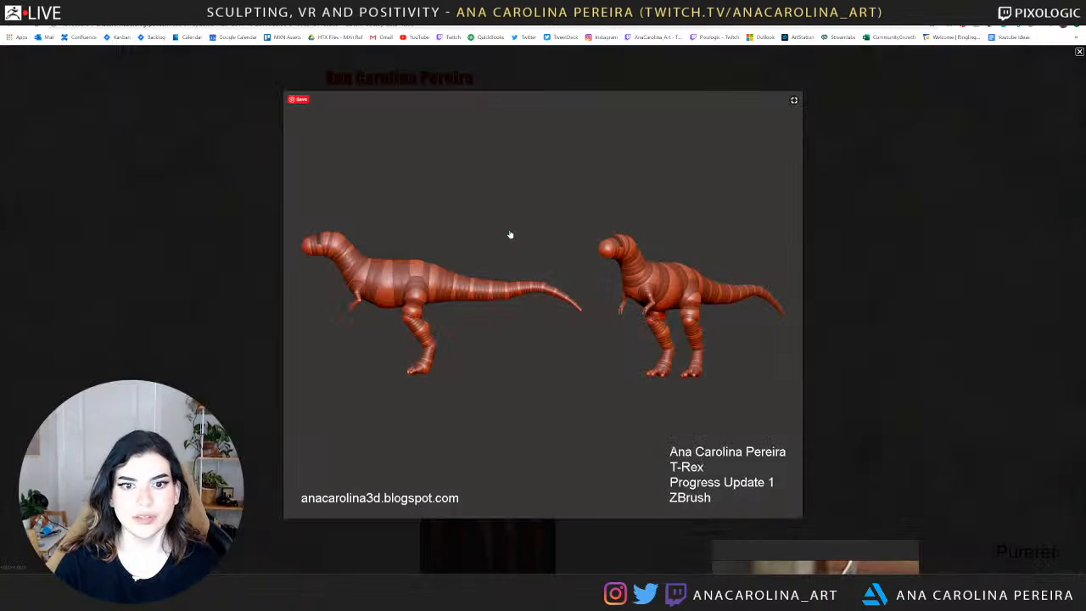
click(890, 293)
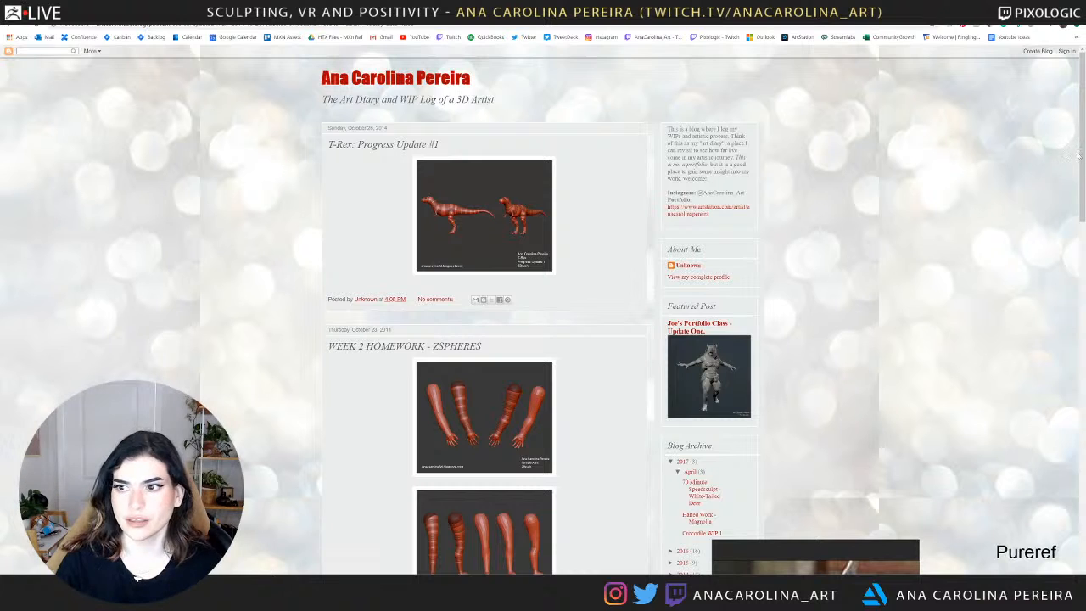
Go to the blog's newer posts and view the enlarged T-Rex Progress Update #2 image.
drag(1079, 155, 913, 510)
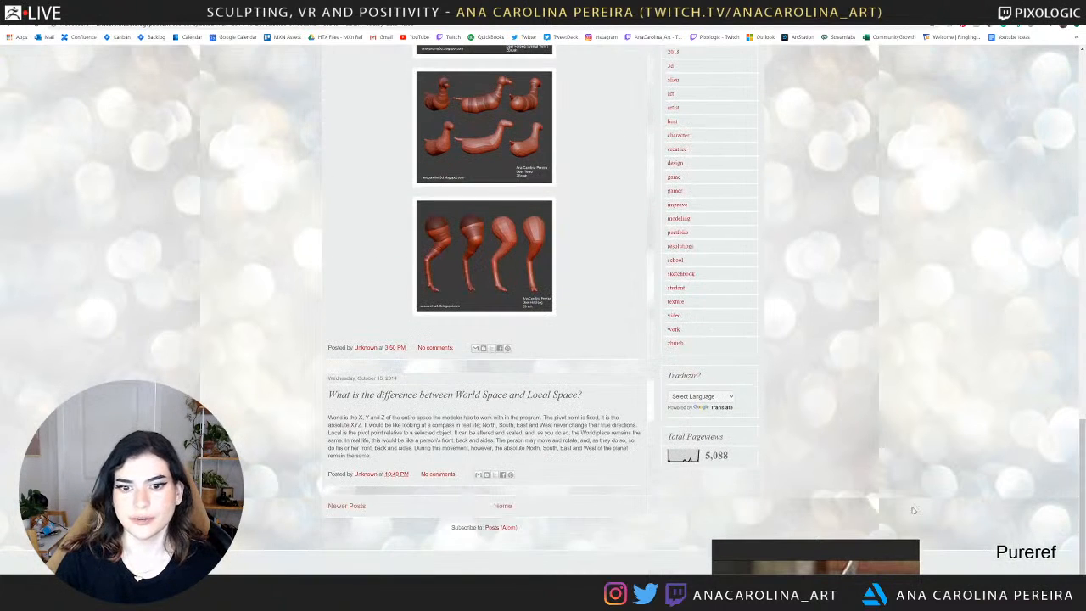
click(348, 508)
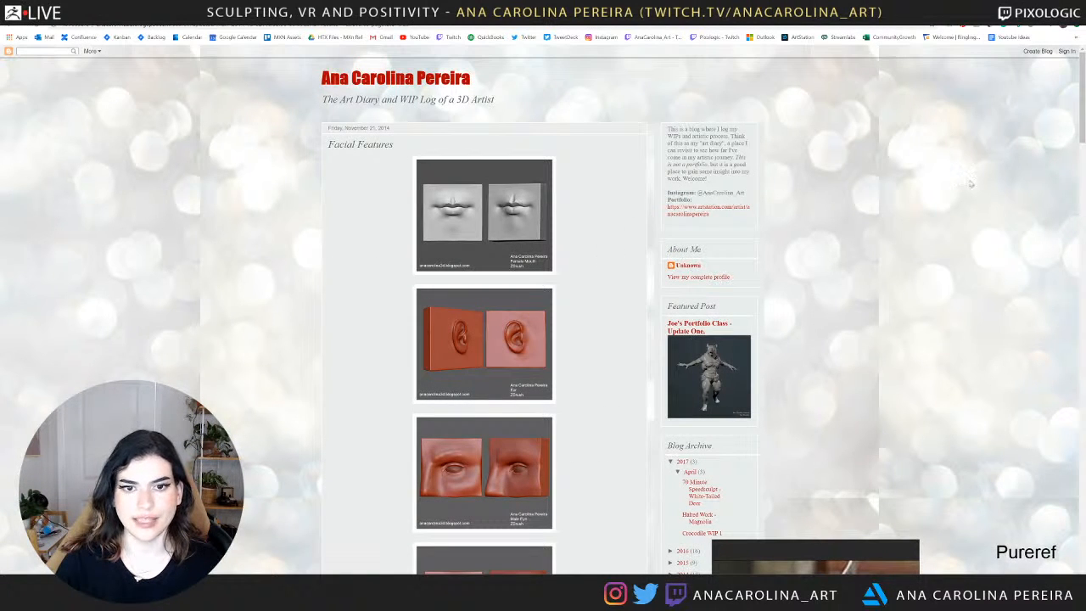
scroll(1074, 117, down, 3)
drag(1082, 155, 1082, 433)
click(524, 477)
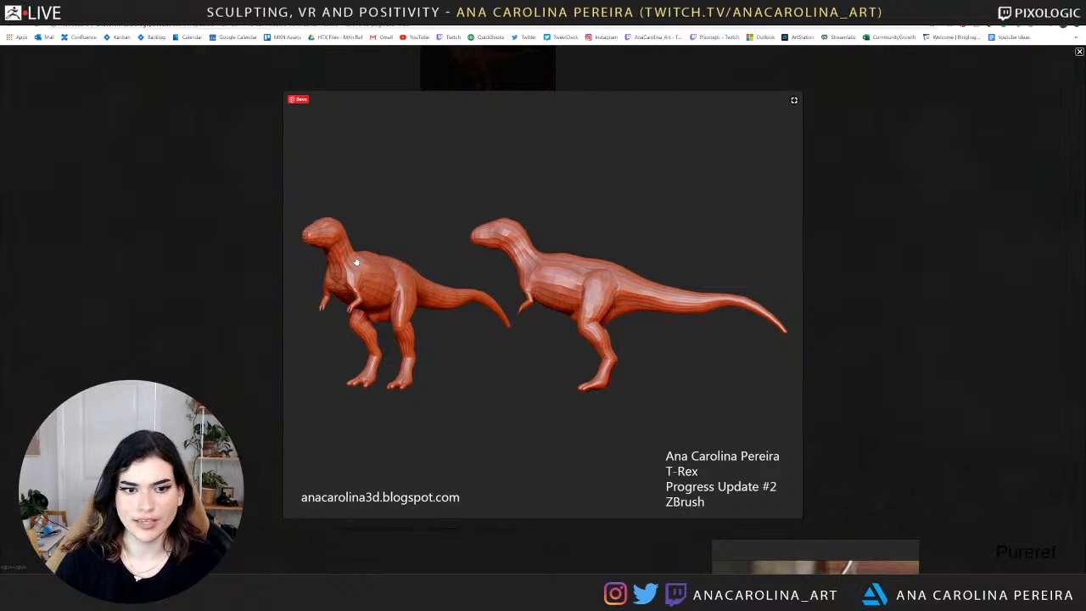
click(849, 249)
View the enlarged T-Rex images labelled Progress Update #4, #6 and #7, moving up through the posts.
scroll(596, 279, up, 2)
click(535, 259)
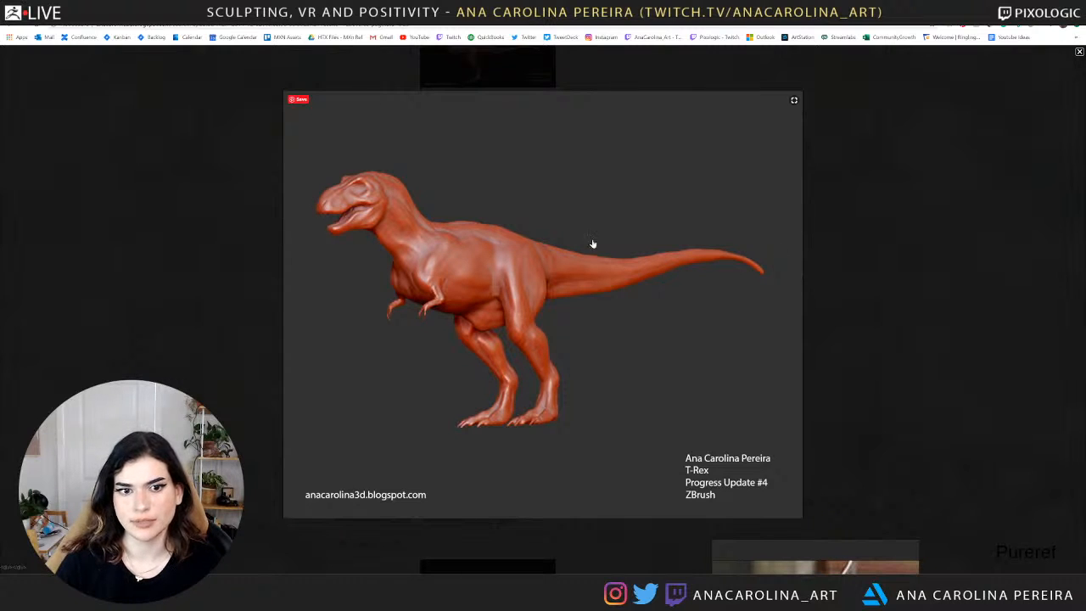
click(857, 267)
scroll(800, 254, up, 3)
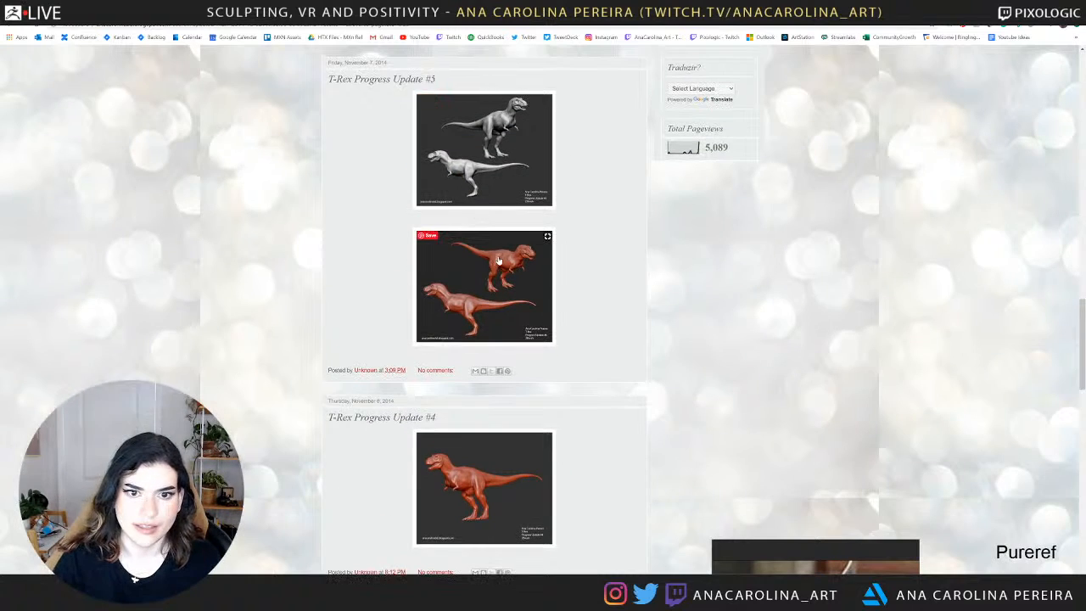
click(498, 260)
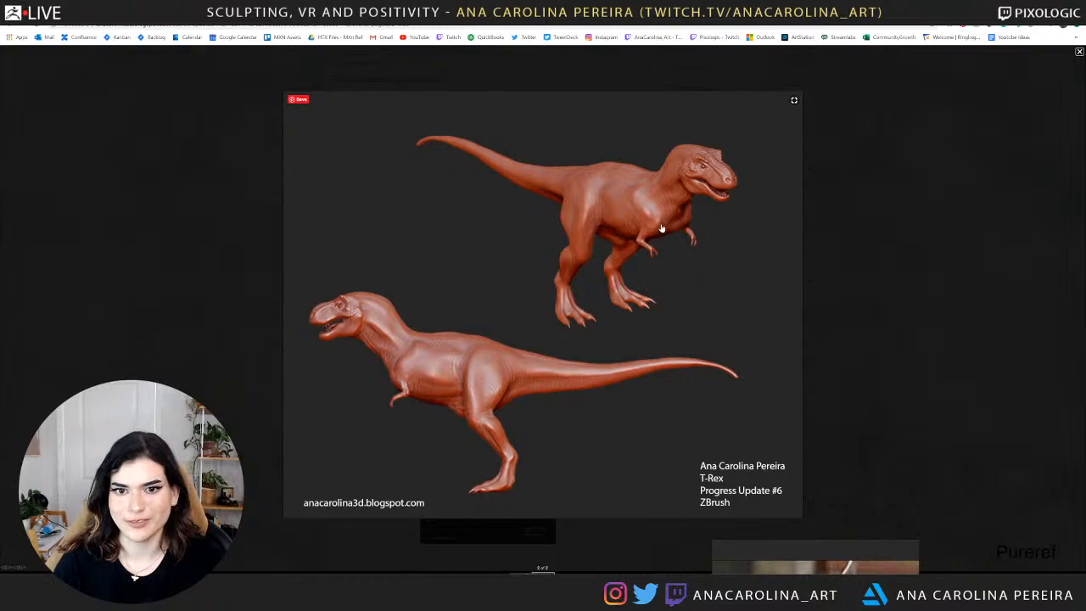
click(894, 229)
scroll(765, 245, up, 5)
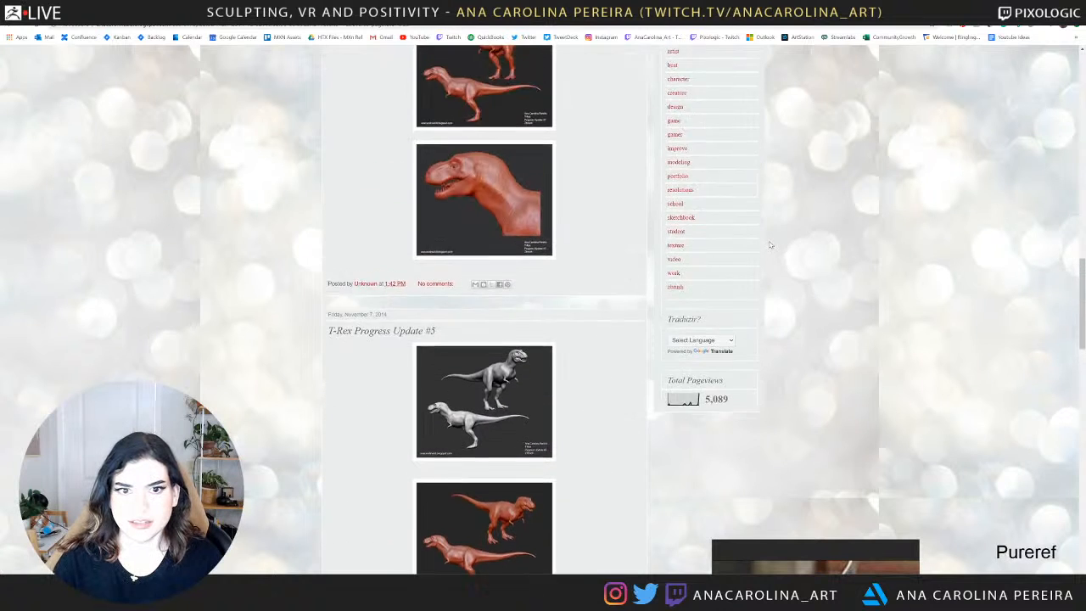
click(483, 299)
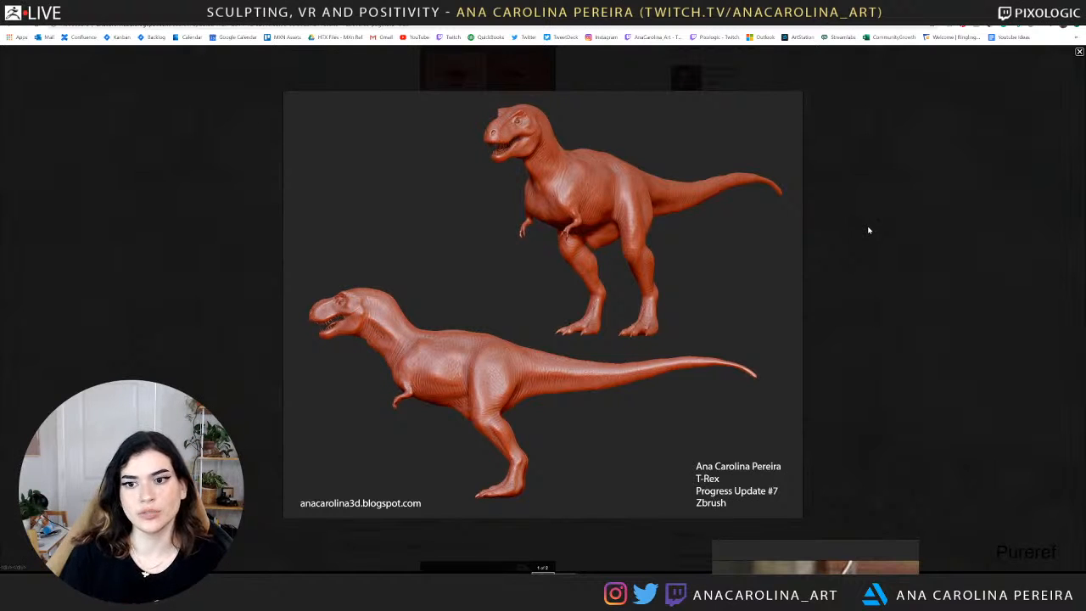
click(869, 230)
Page through the Facial Features post's enlarged images from Female Mouth to Male Mouth, and look over the remaining posts down the page.
scroll(860, 235, up, 10)
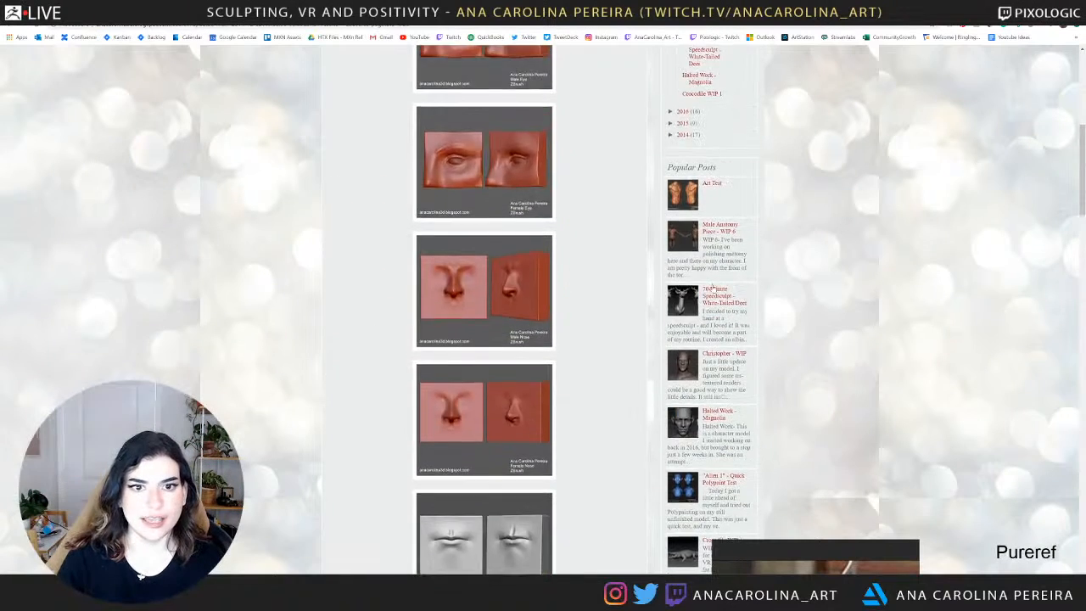
scroll(606, 243, up, 5)
click(547, 166)
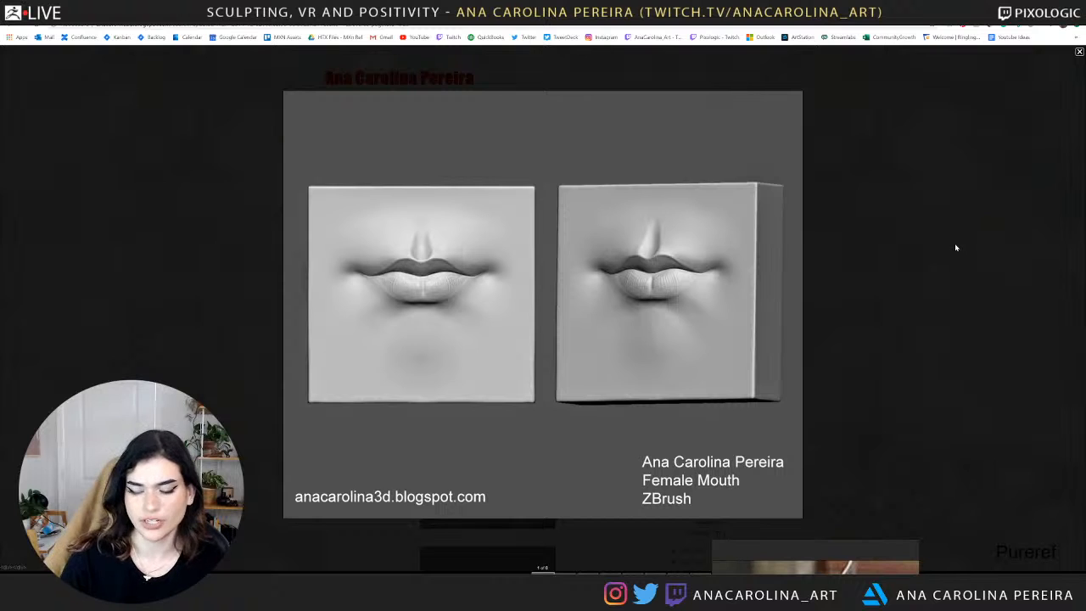
key(Right)
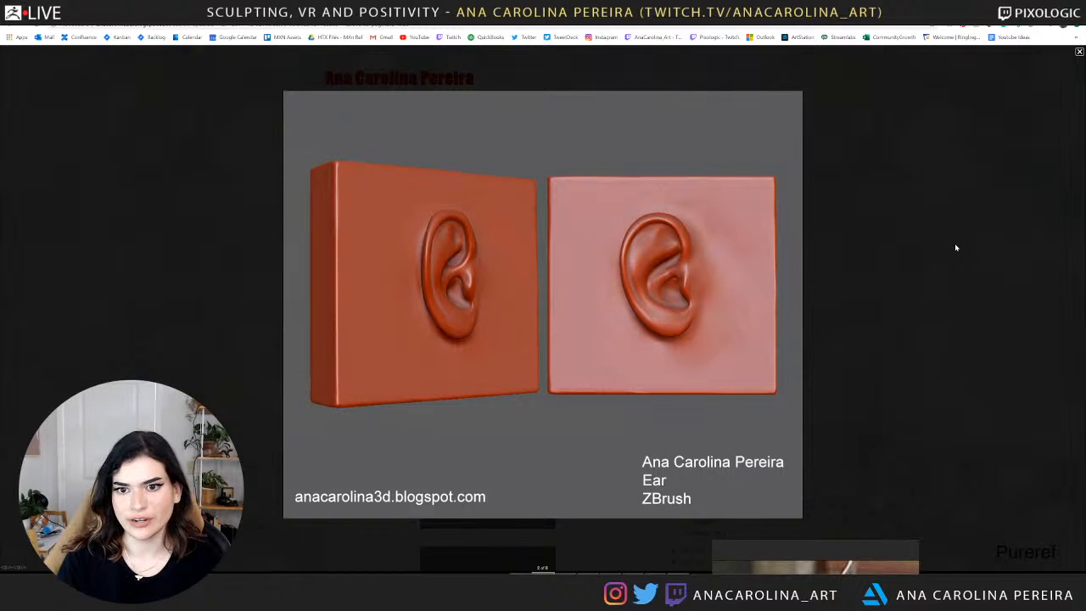
key(Right)
key(Right)
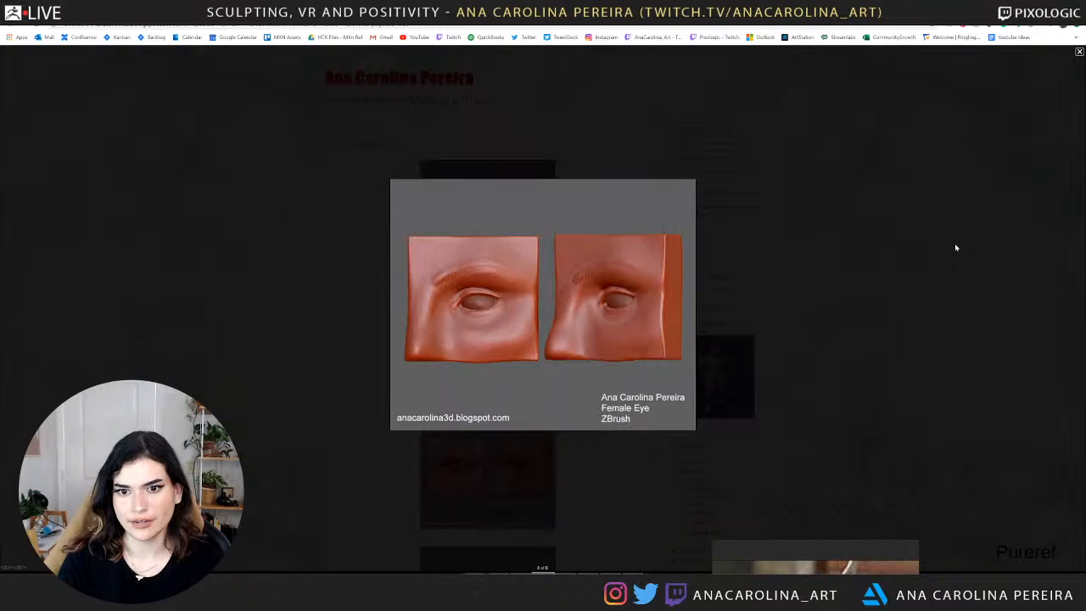
key(Right)
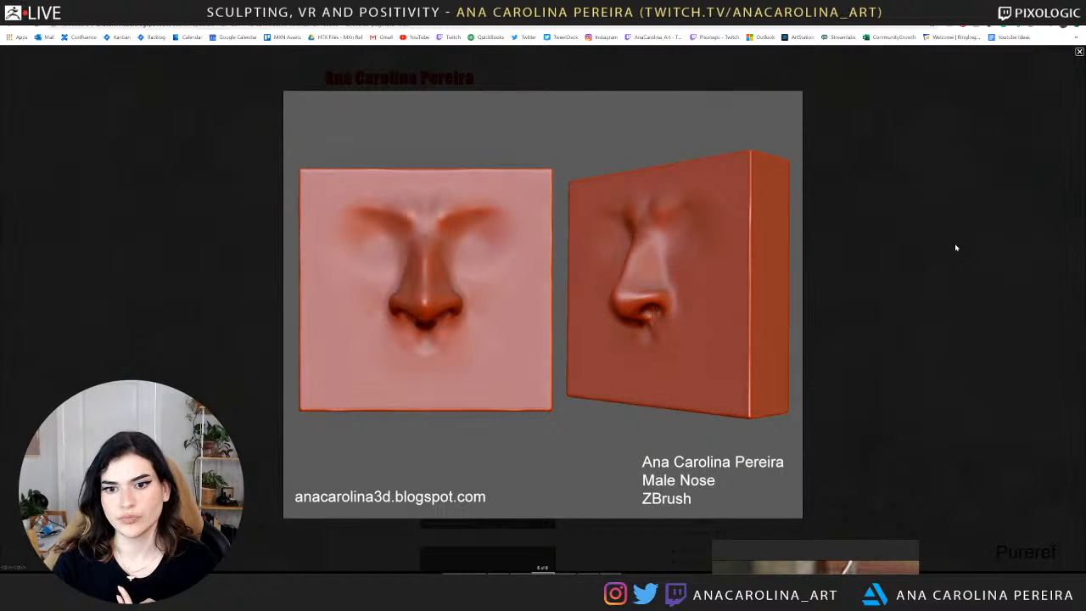
key(Right)
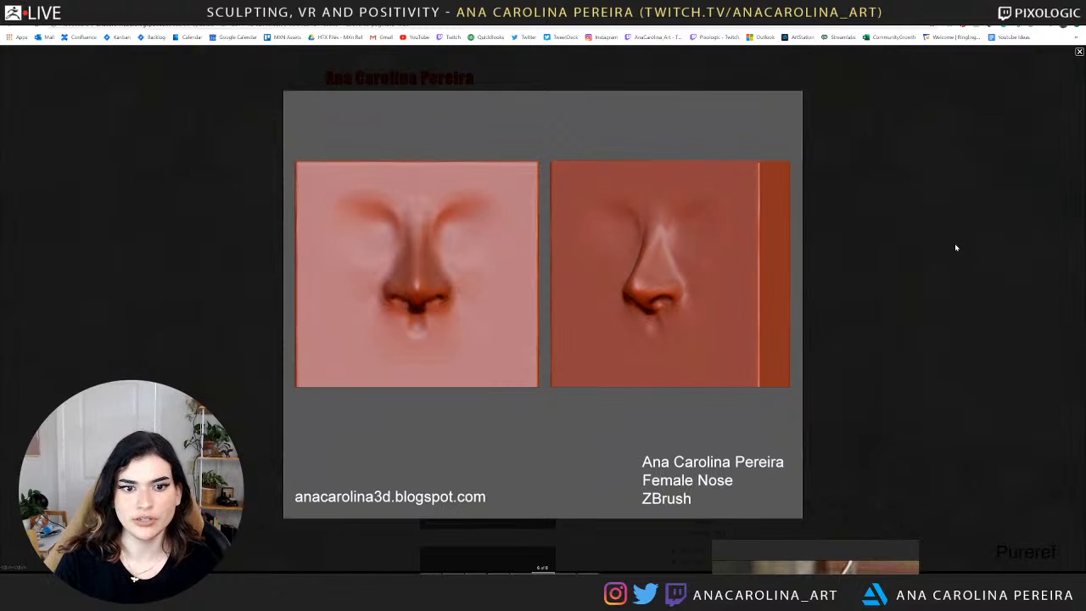
key(Right)
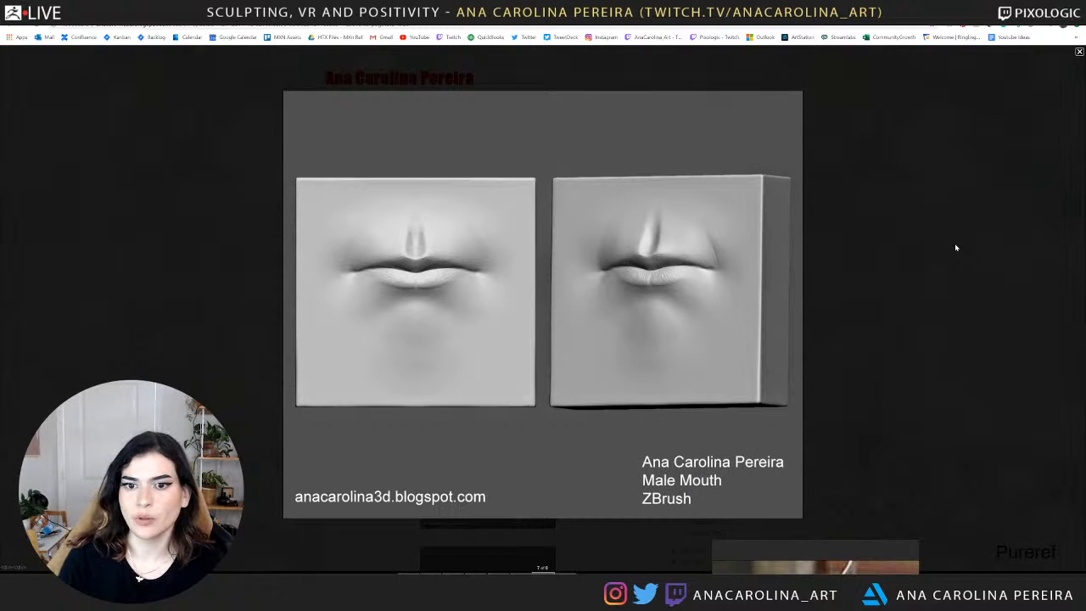
click(956, 247)
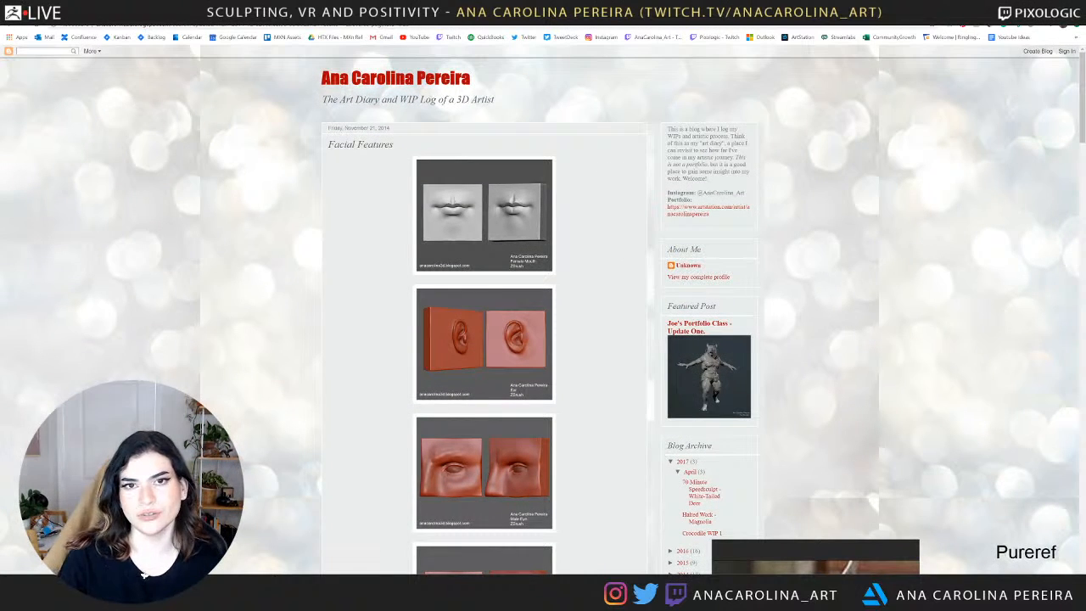
scroll(346, 112, down, 15)
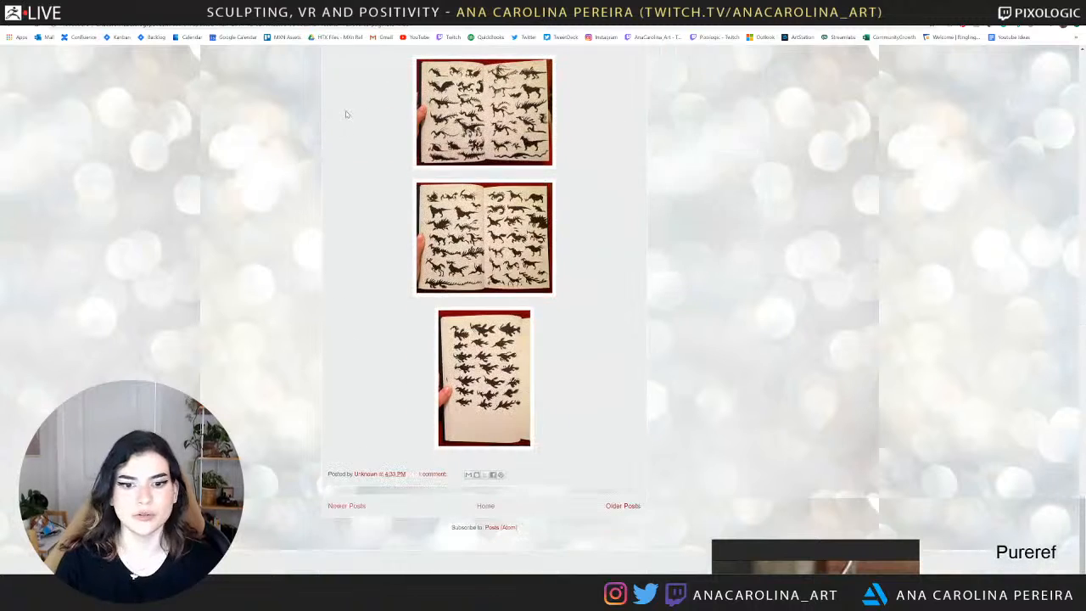
Switch back to ZBrush and examine the colored foal head from the side, front and three-quarter views.
key(alt+Tab)
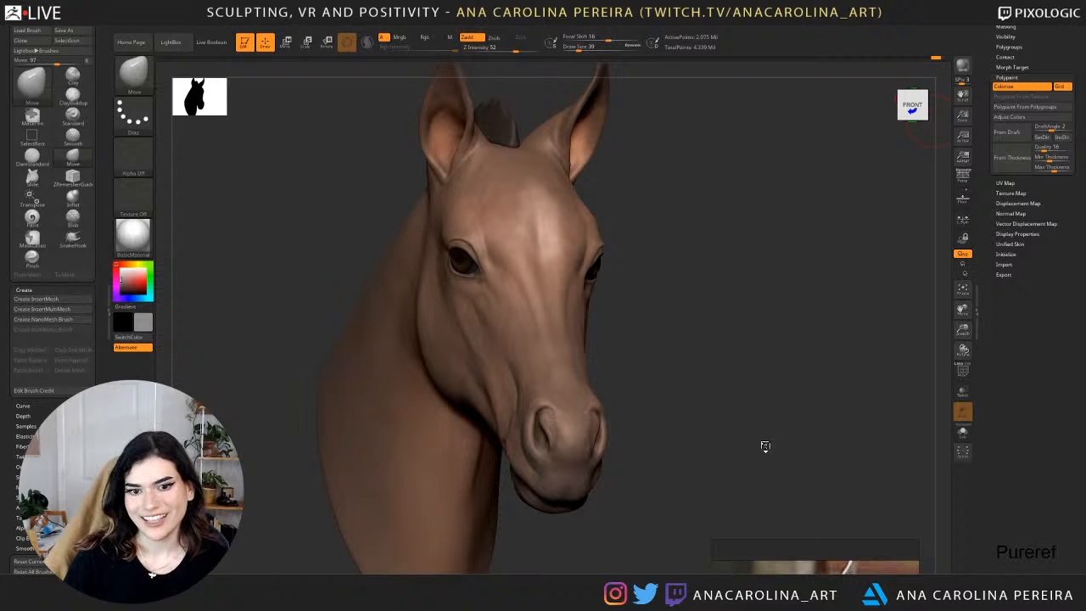
drag(764, 446, 832, 473)
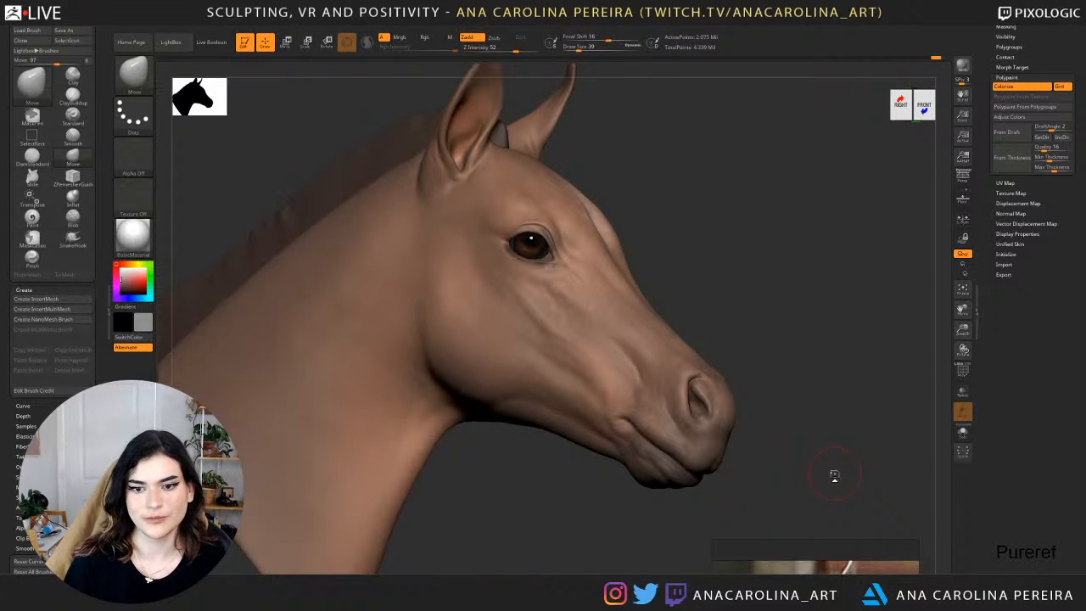
drag(848, 258, 716, 275)
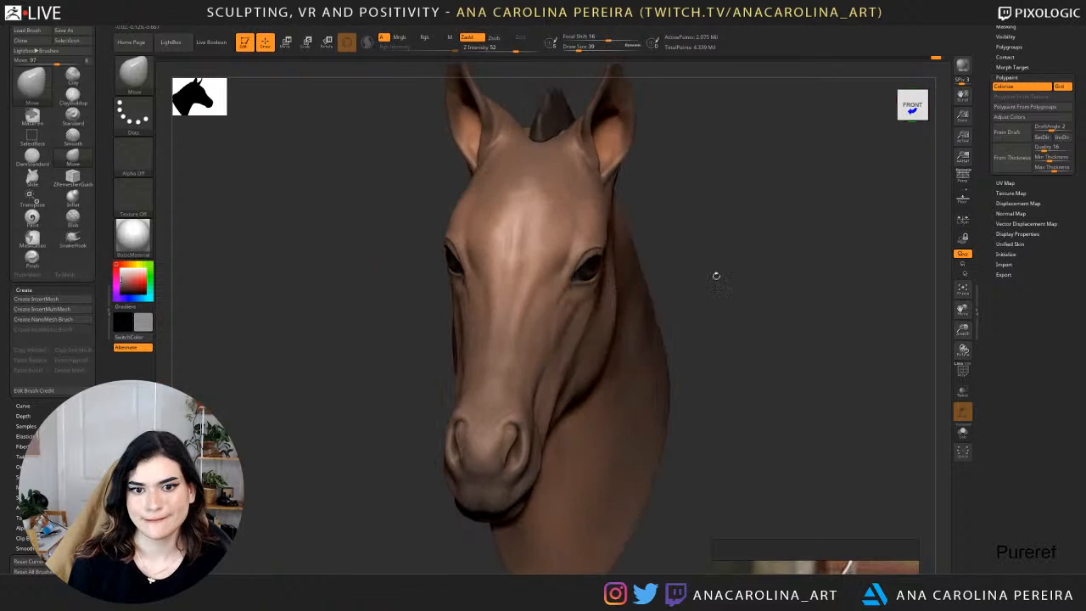
drag(814, 263, 679, 284)
alt+drag(616, 521, 717, 459)
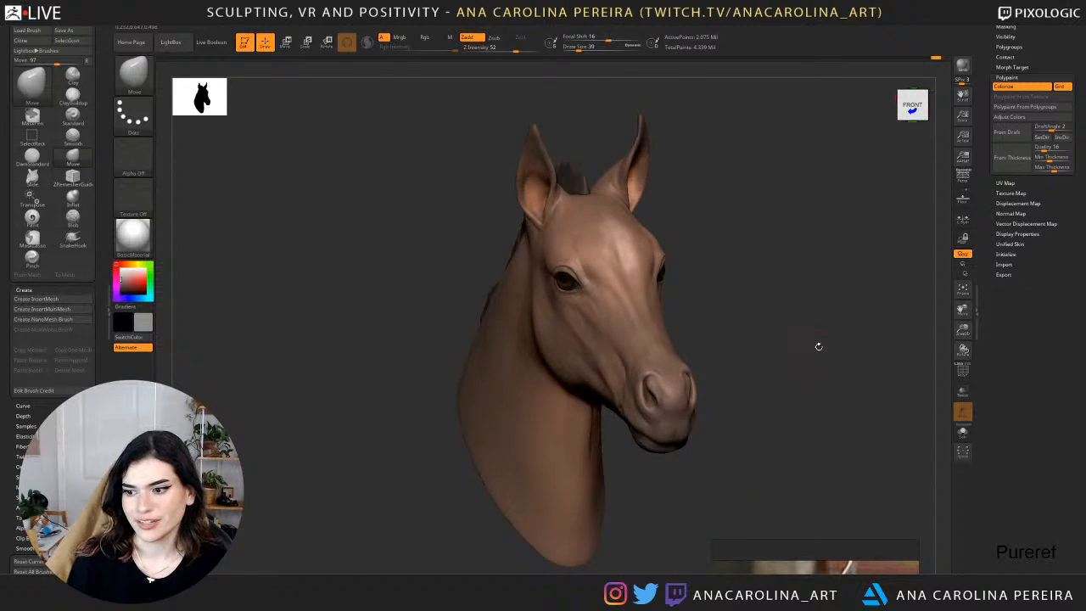
drag(818, 345, 781, 315)
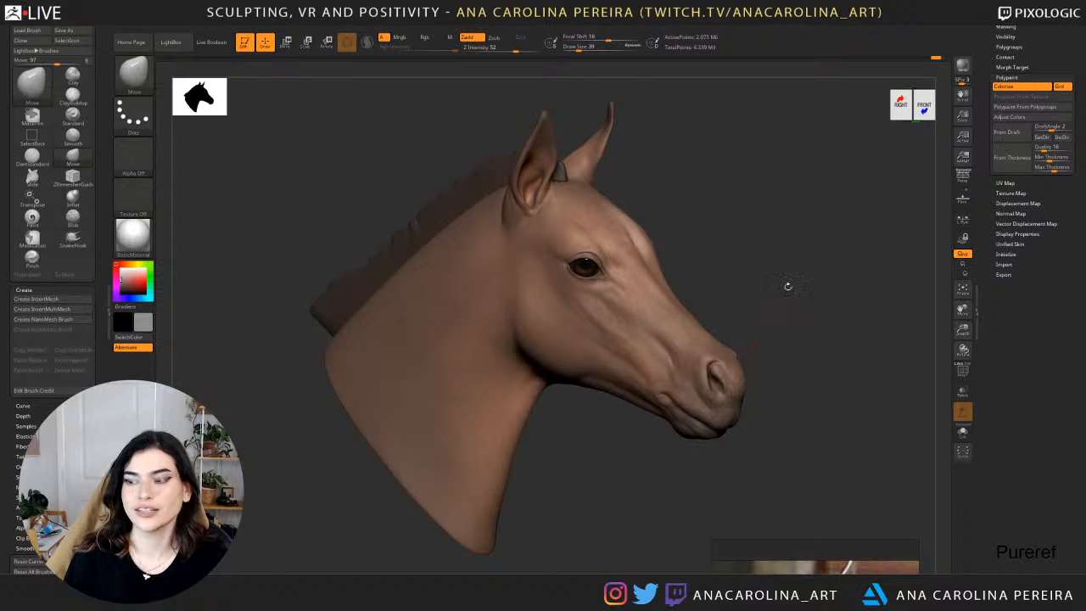
drag(778, 345, 746, 316)
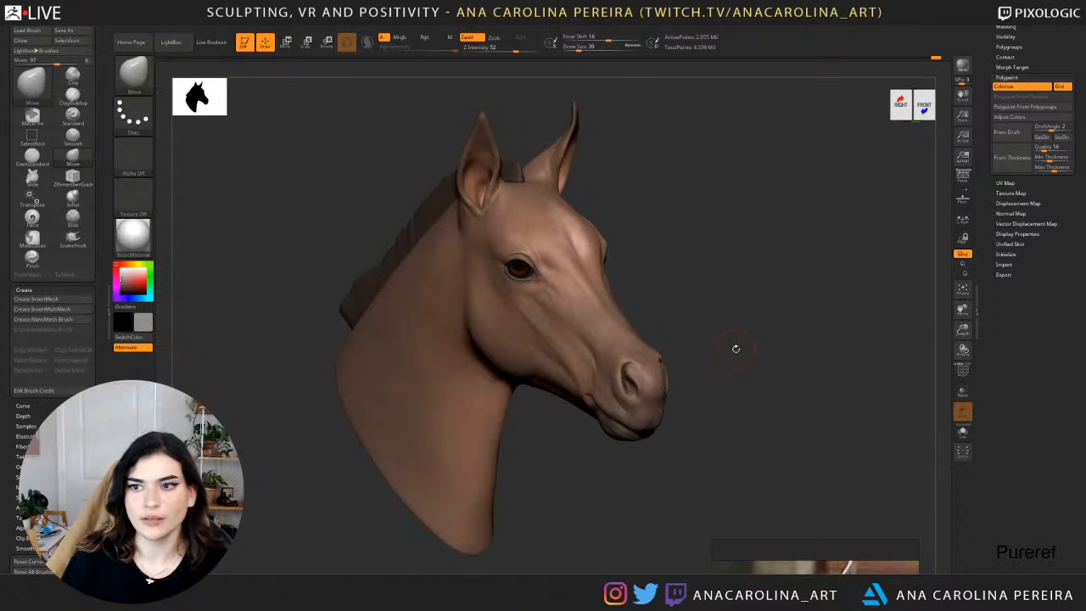
Examine the foal head's muzzle close up and compare both sides in three-quarter views.
drag(735, 349, 763, 341)
drag(852, 416, 700, 448)
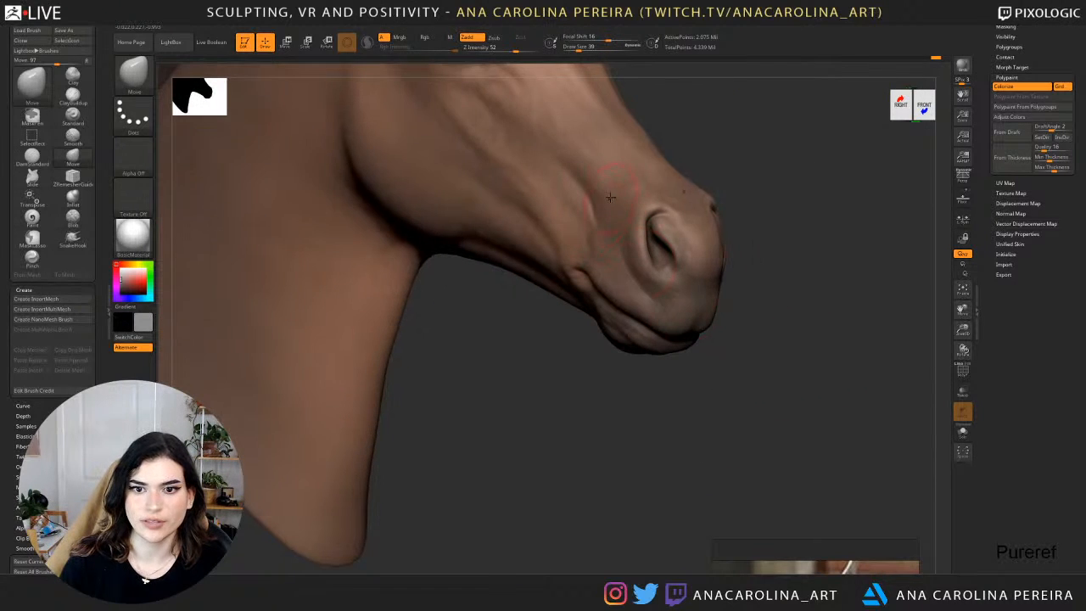
alt+drag(789, 244, 783, 379)
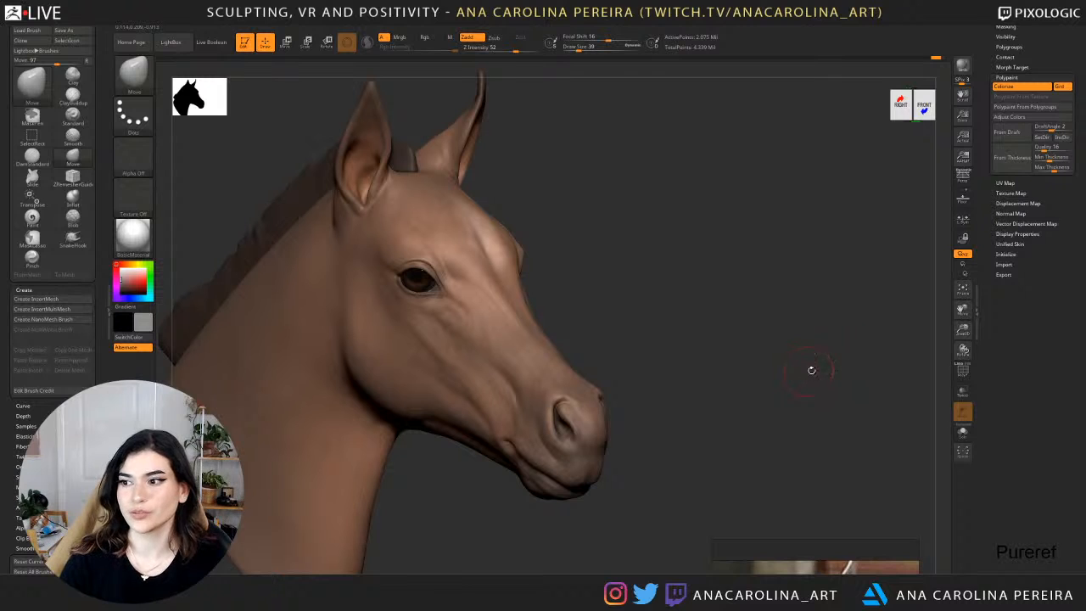
alt+drag(707, 373, 826, 352)
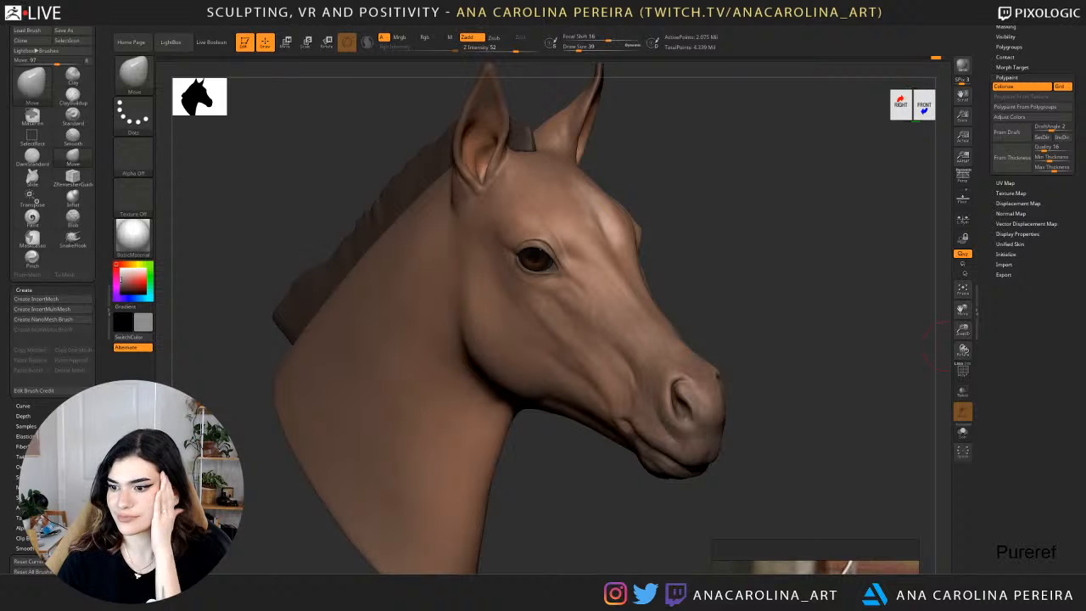
mouse_move(846, 306)
mouse_down()
mouse_move(755, 304)
mouse_move(840, 295)
mouse_up()
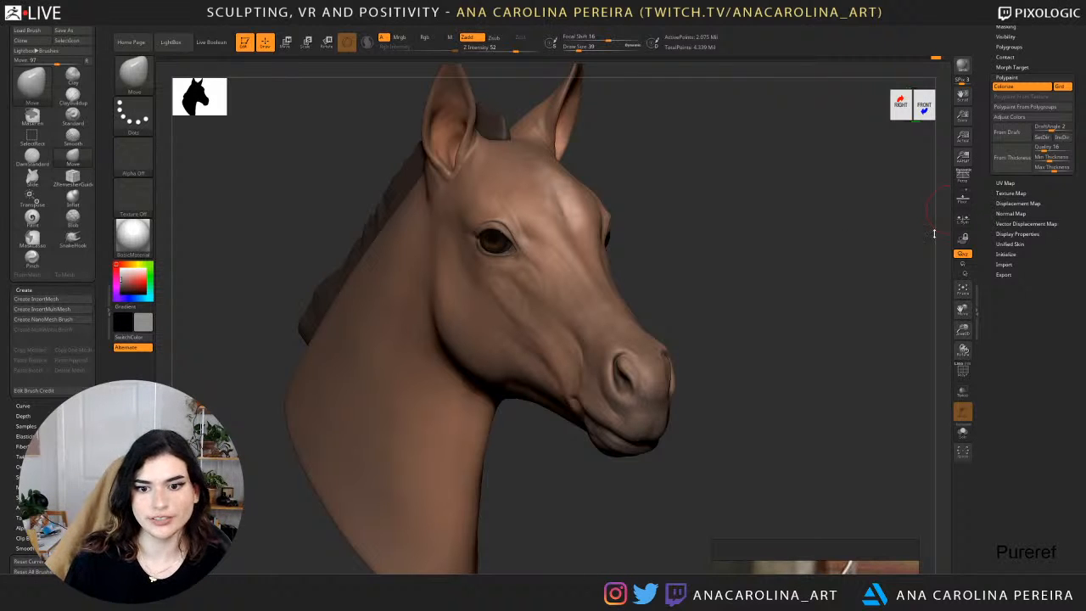
drag(836, 252, 646, 74)
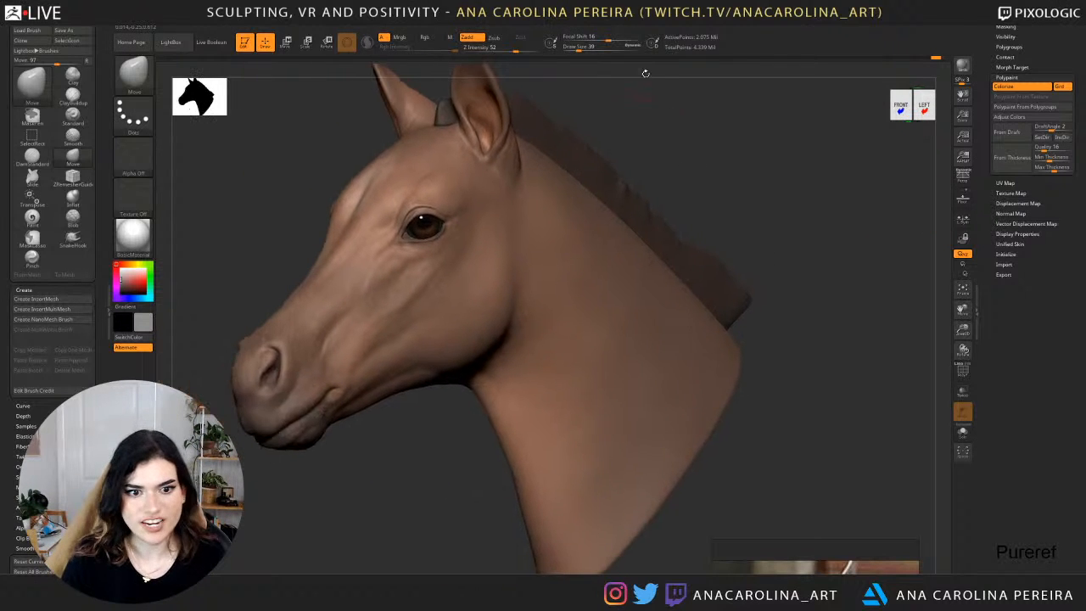
Select the mane for editing and make the hidden head subtool PM3D_Sphere3D_4 visible with it.
alt+drag(653, 145, 633, 218)
alt+click(611, 245)
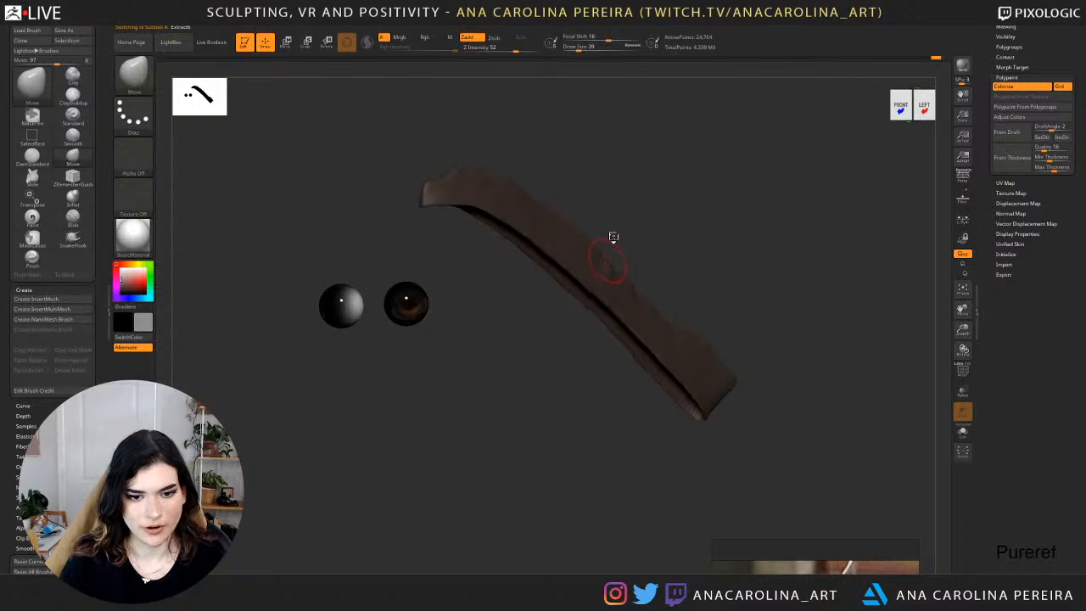
scroll(1007, 85, up, 5)
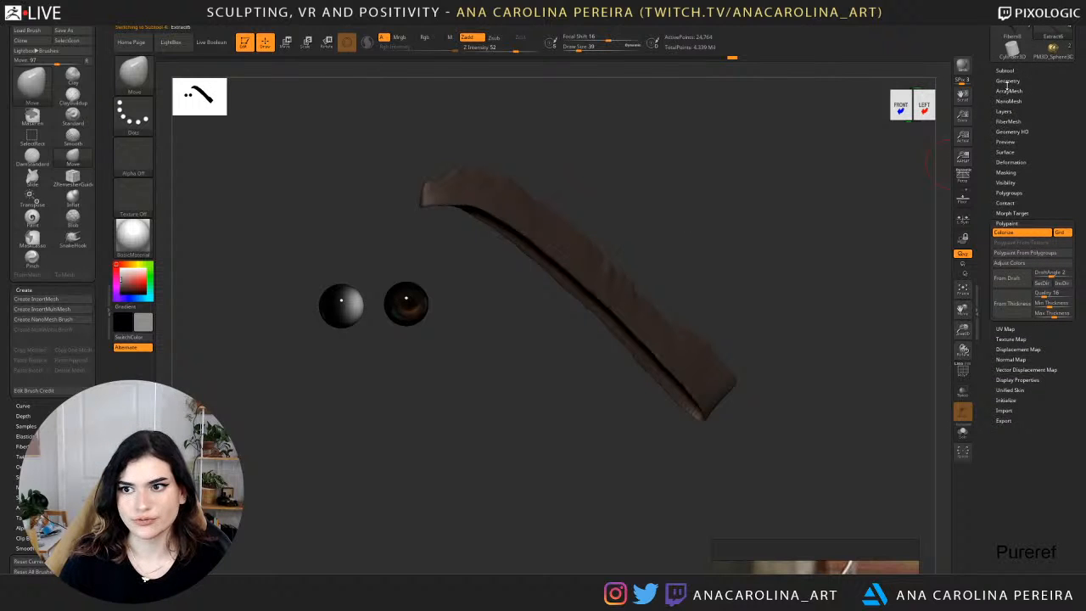
click(1006, 71)
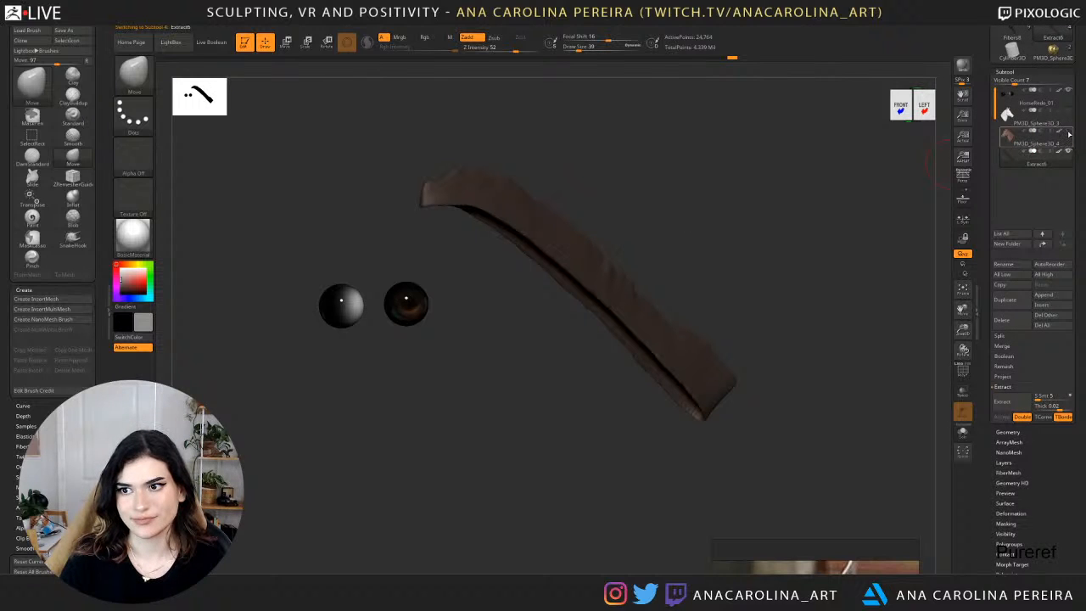
click(1070, 132)
alt+drag(782, 244, 753, 238)
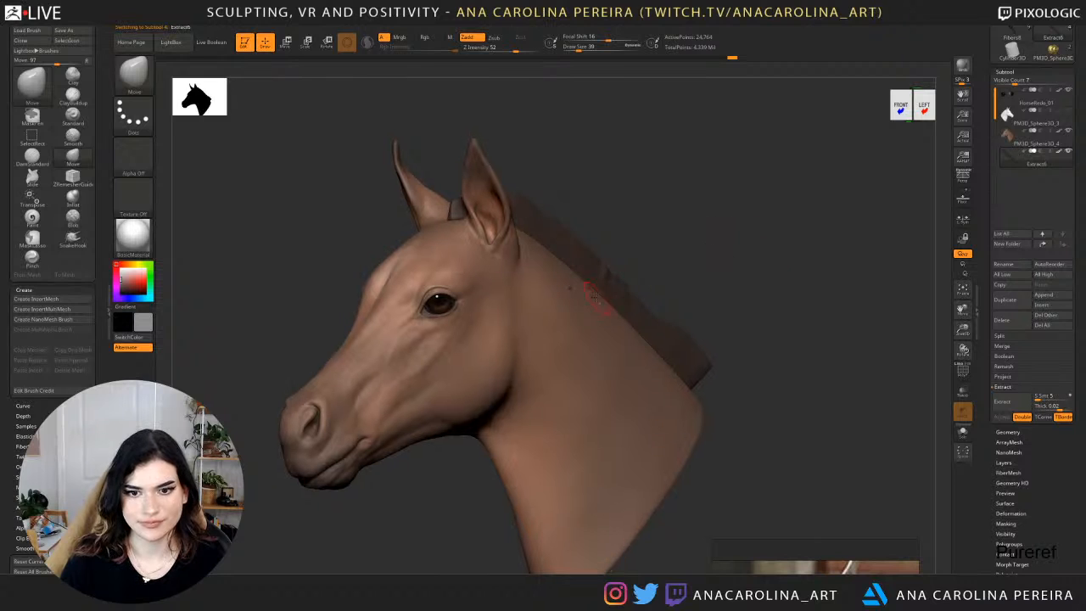
Try the SnakeHook brush with AccuCurve on the mane behind the ears and turn off its Rgb channel.
key(b)
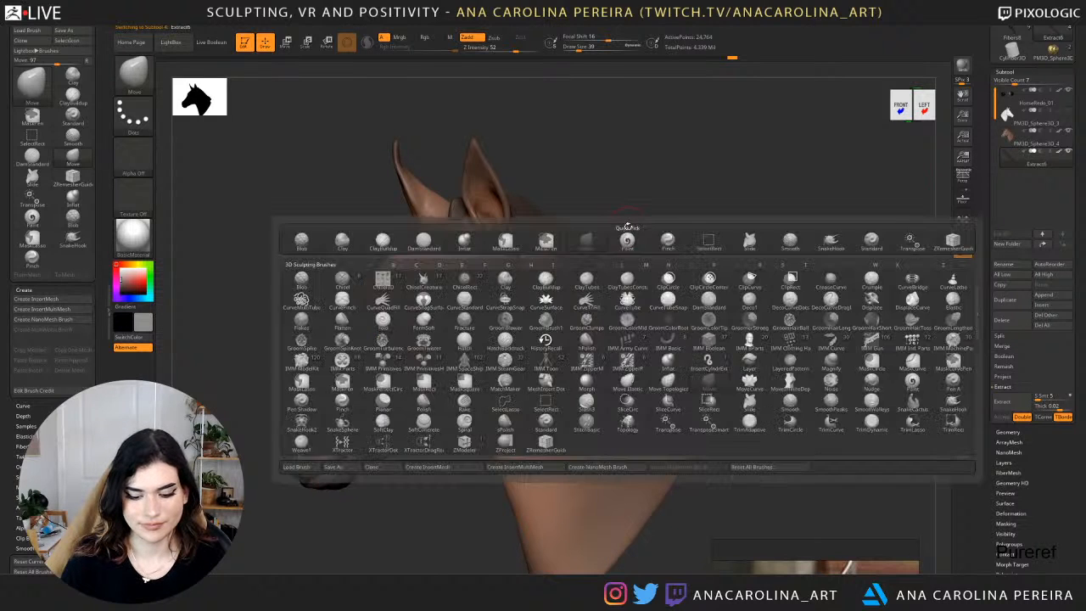
key(s)
key(h)
key(space)
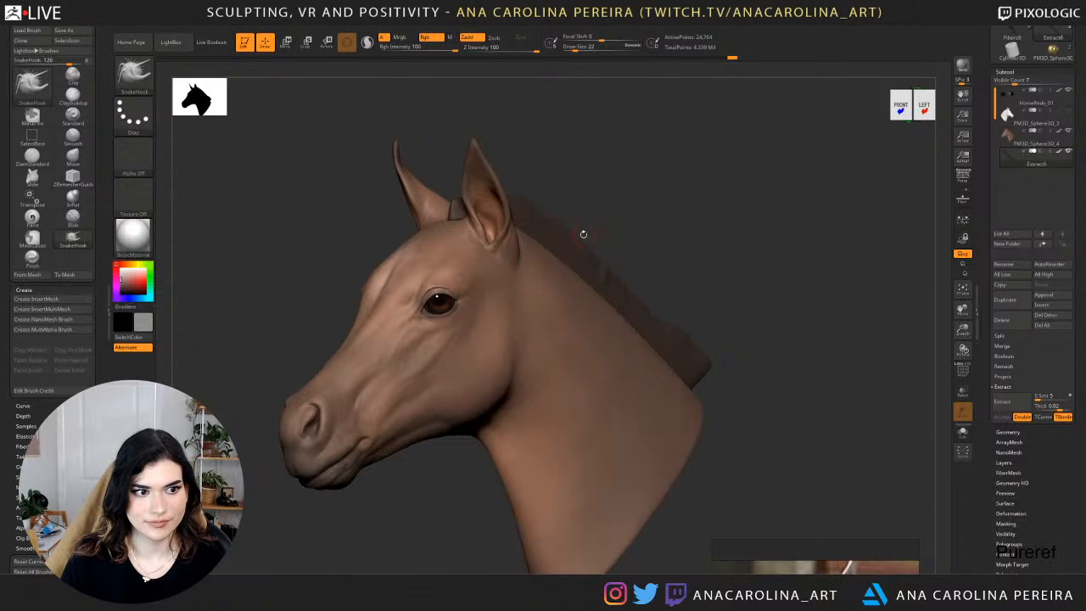
click(24, 407)
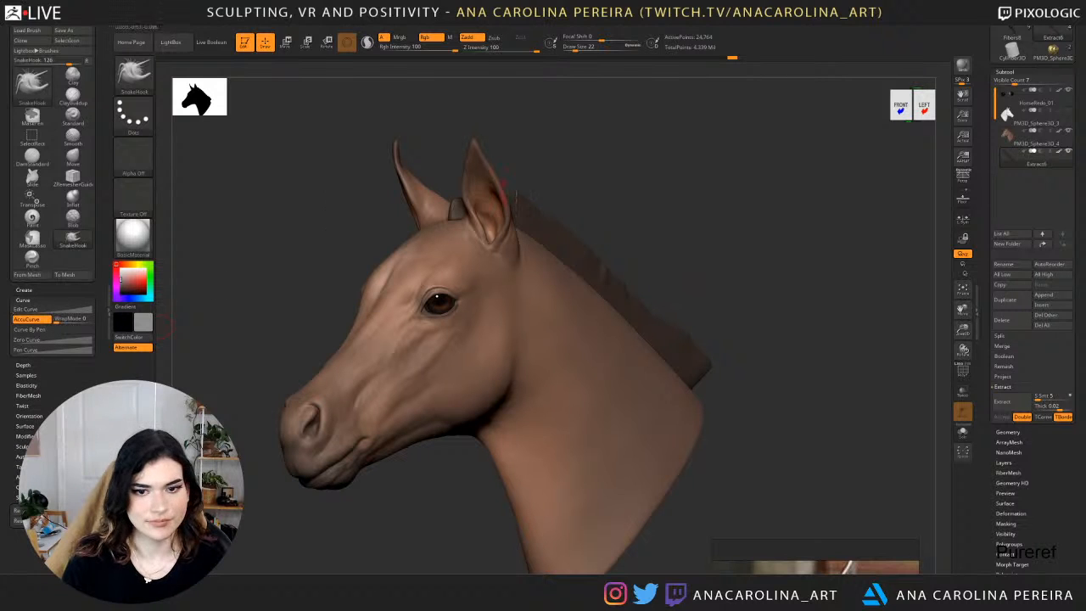
drag(538, 236, 547, 203)
right_drag(565, 229, 531, 232)
key(space)
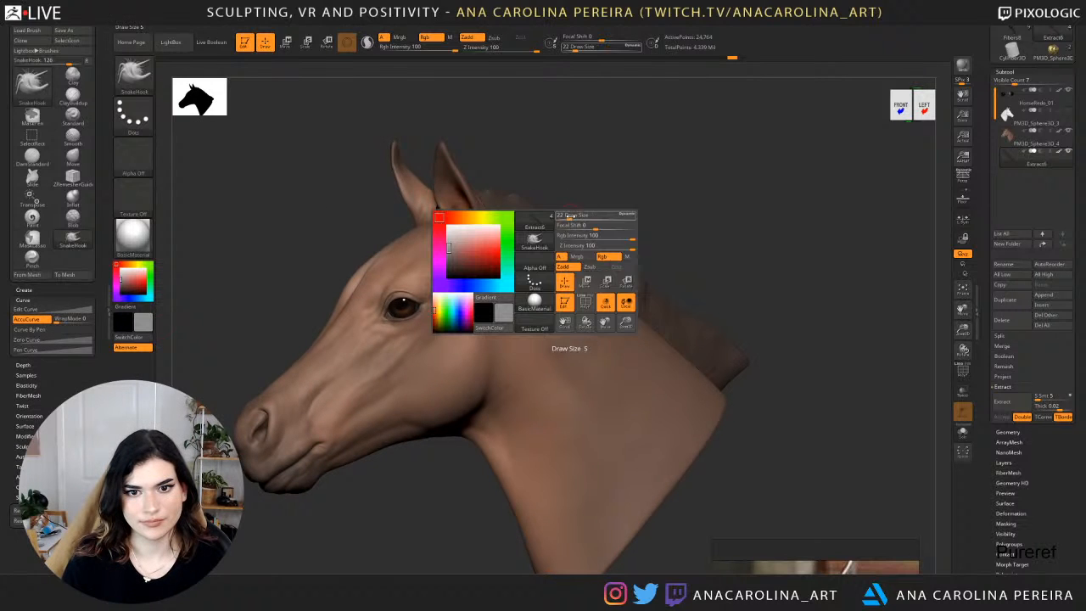
click(604, 256)
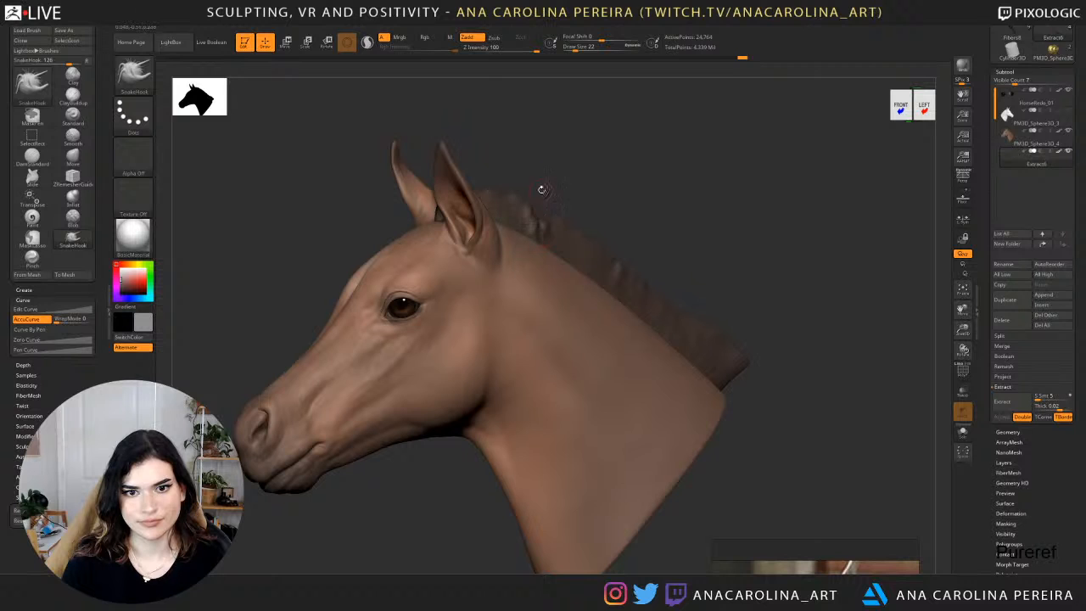
Try to pull hair tufts out of the mane's upper edge with SnakeHook at draw size 18.
right_drag(542, 189, 551, 202)
key(s)
click(550, 206)
drag(547, 215, 551, 206)
key(ctrl+z)
mouse_move(560, 197)
right_down()
mouse_move(565, 189)
mouse_move(552, 199)
mouse_move(547, 245)
right_up()
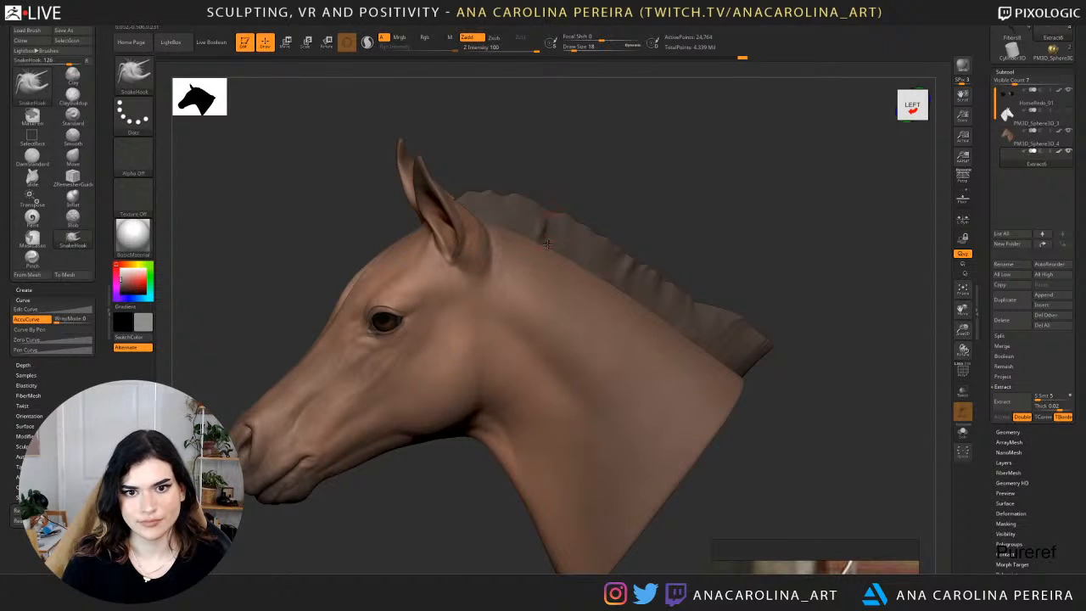
mouse_move(548, 241)
mouse_down()
mouse_move(554, 206)
mouse_move(538, 200)
mouse_up()
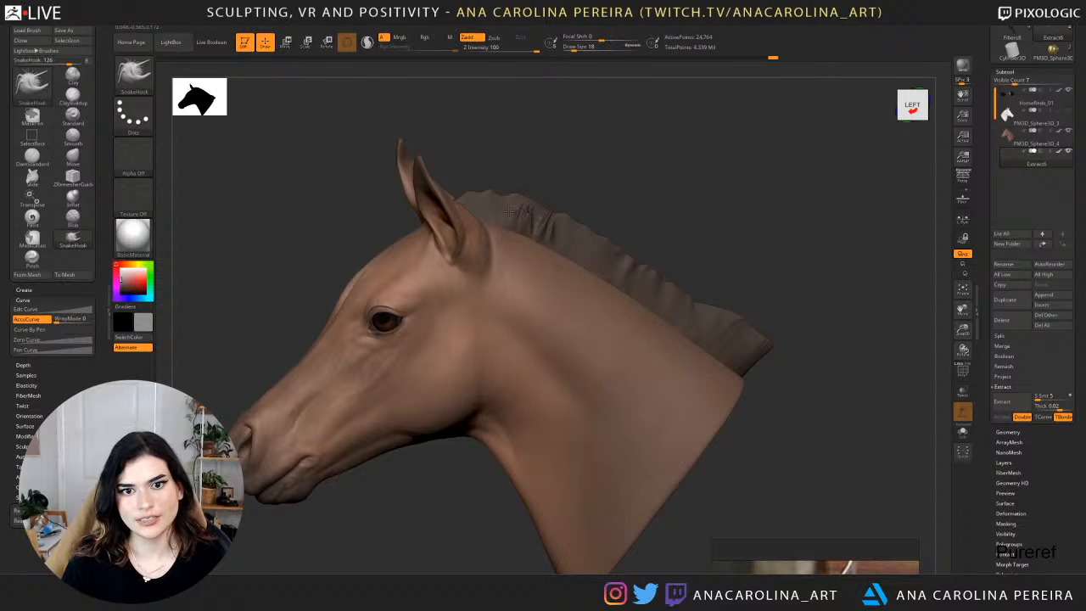
mouse_move(510, 210)
right_down()
mouse_move(555, 161)
mouse_move(577, 175)
mouse_move(532, 172)
mouse_move(551, 182)
right_up()
Undo the SnakeHook strokes on the mane.
key(ctrl)
key(ctrl+z)
key(ctrl+z)
key(ctrl+z)
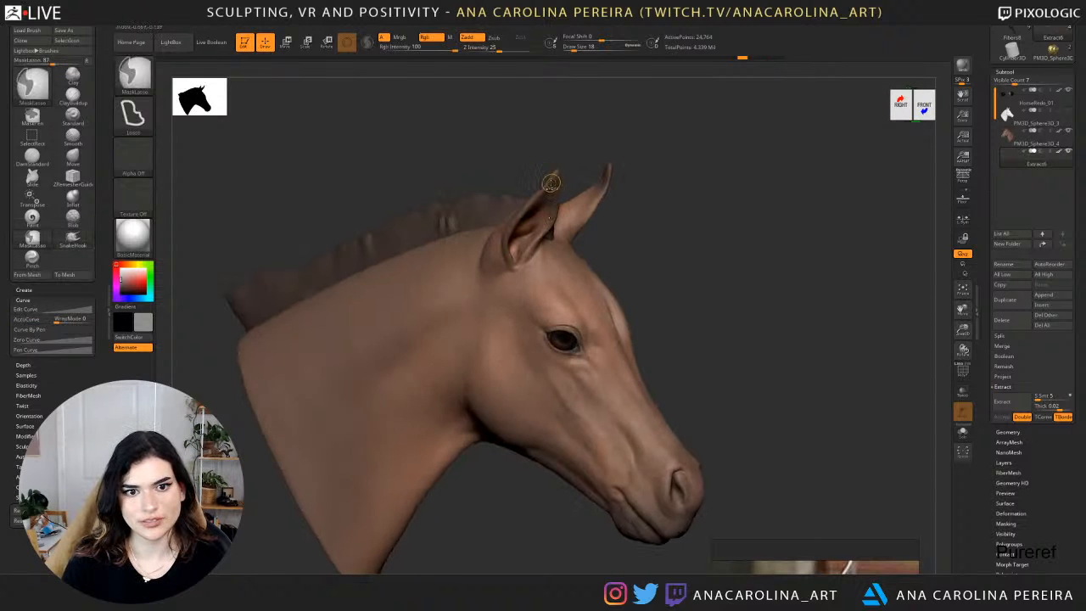
key(ctrl+z)
Carve hair grooves into the mane behind the ears with DamStandard at draw size 46 and Z Intensity 66.
key(b)
key(d)
key(s)
key(s)
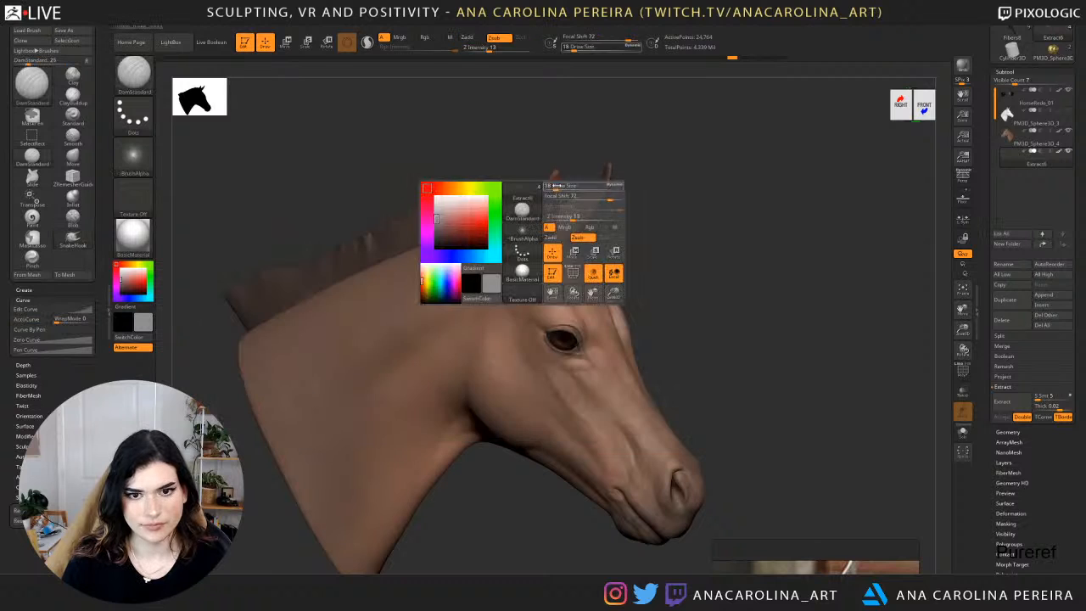
drag(557, 186, 563, 186)
shift+right_drag(486, 205, 504, 211)
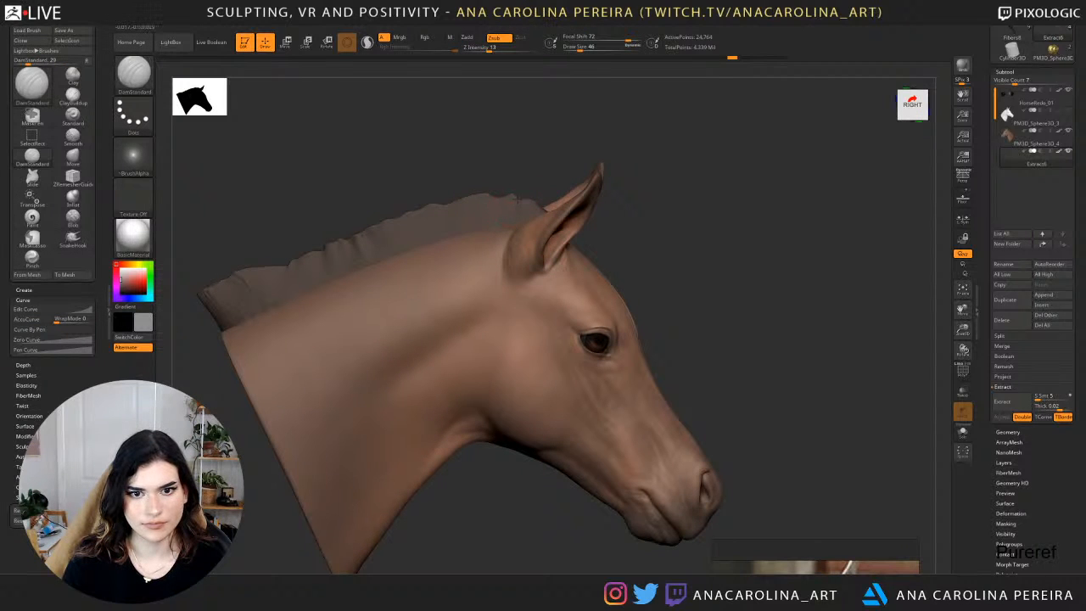
key(s)
drag(535, 225, 557, 227)
mouse_move(491, 195)
mouse_down()
mouse_move(487, 225)
mouse_move(503, 200)
mouse_up()
drag(513, 226, 515, 196)
right_drag(529, 187, 481, 173)
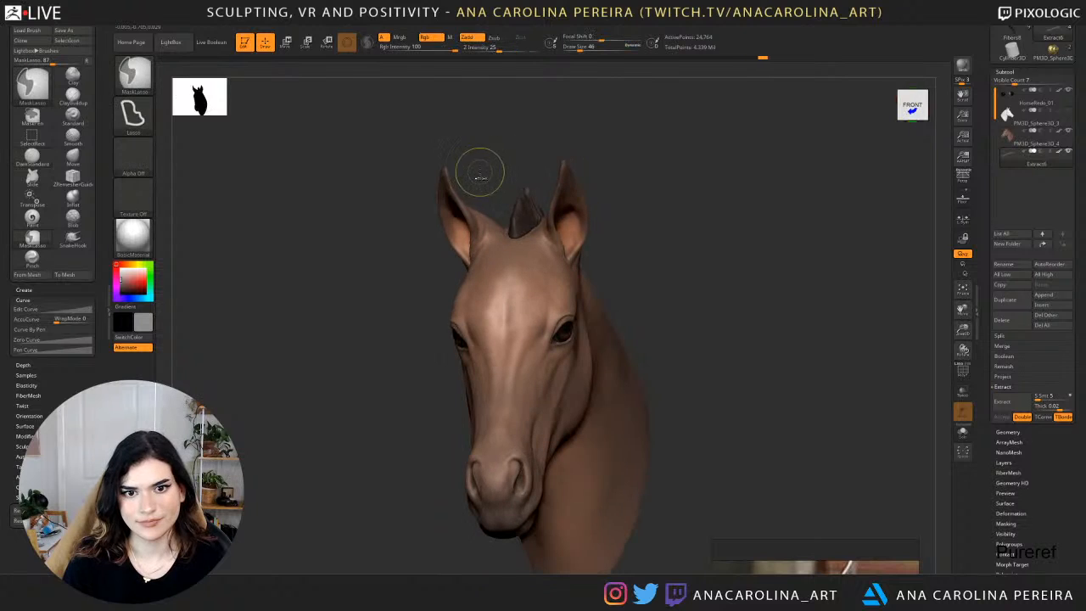
mouse_move(615, 170)
right_down()
mouse_move(627, 165)
mouse_move(604, 157)
right_up()
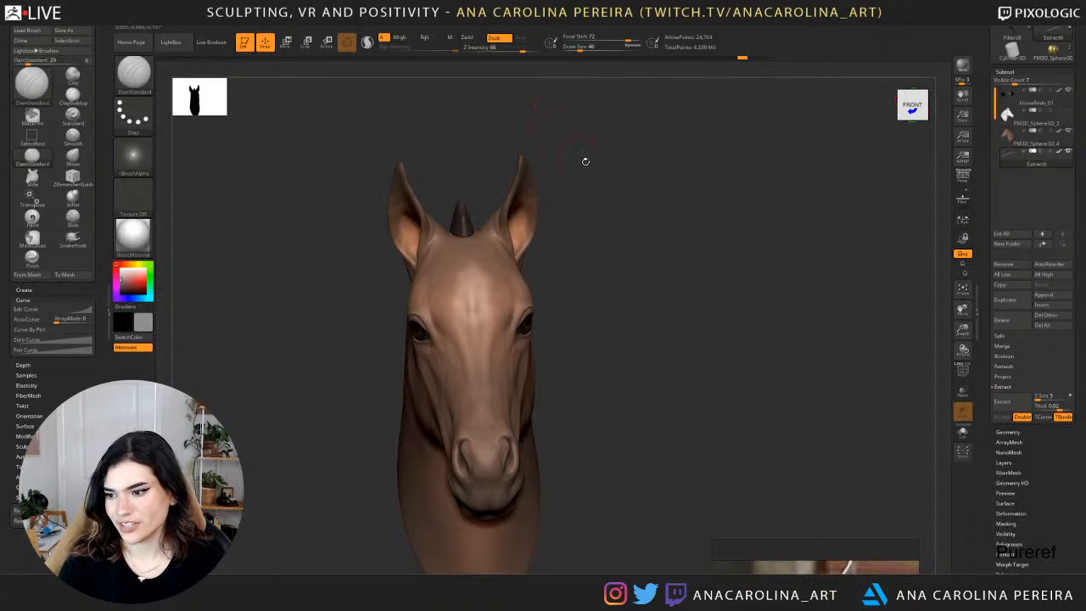
right_drag(635, 245, 661, 225)
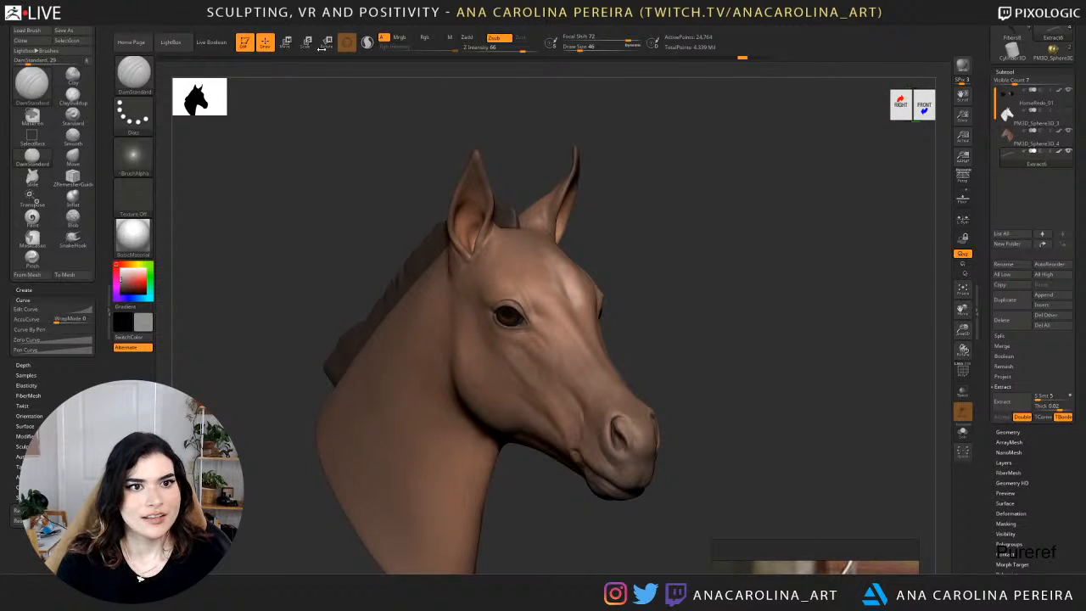
Look through the light Background and Environment Maps settings and the document settings for presenting the foal head.
click(292, 26)
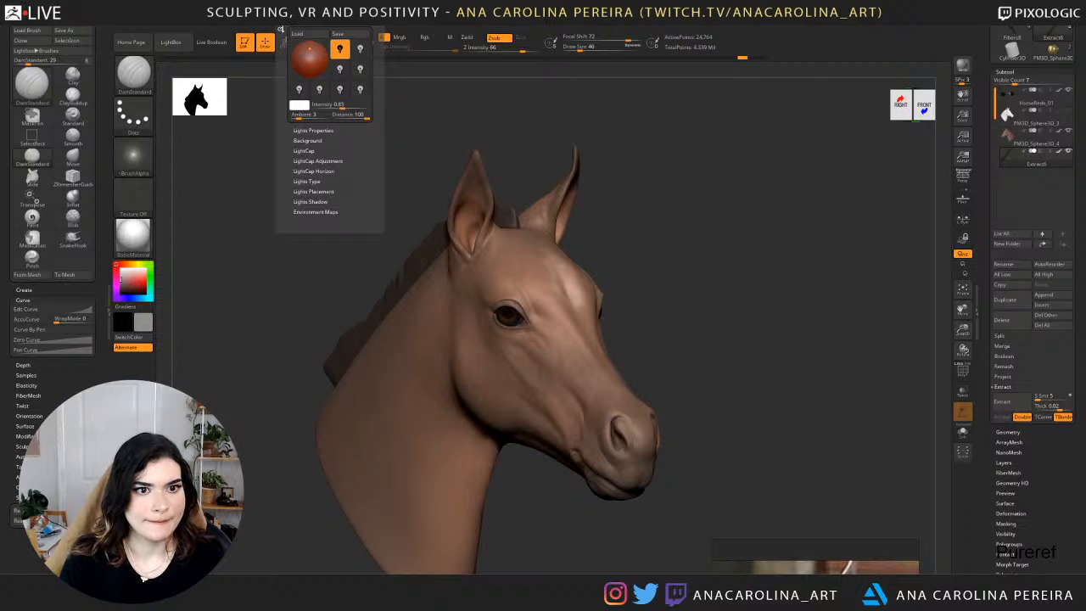
click(320, 140)
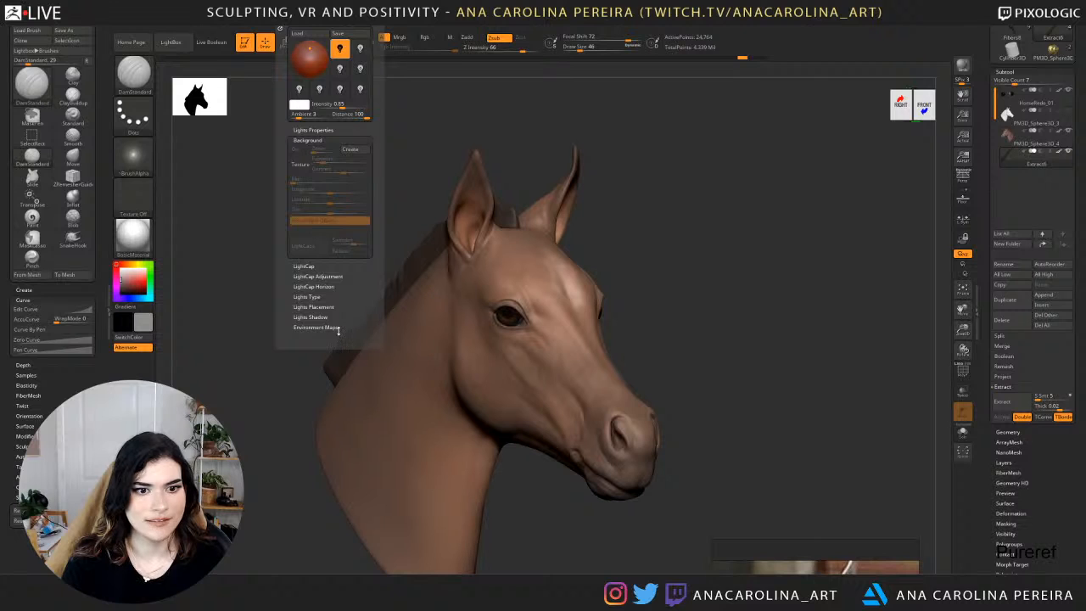
click(337, 330)
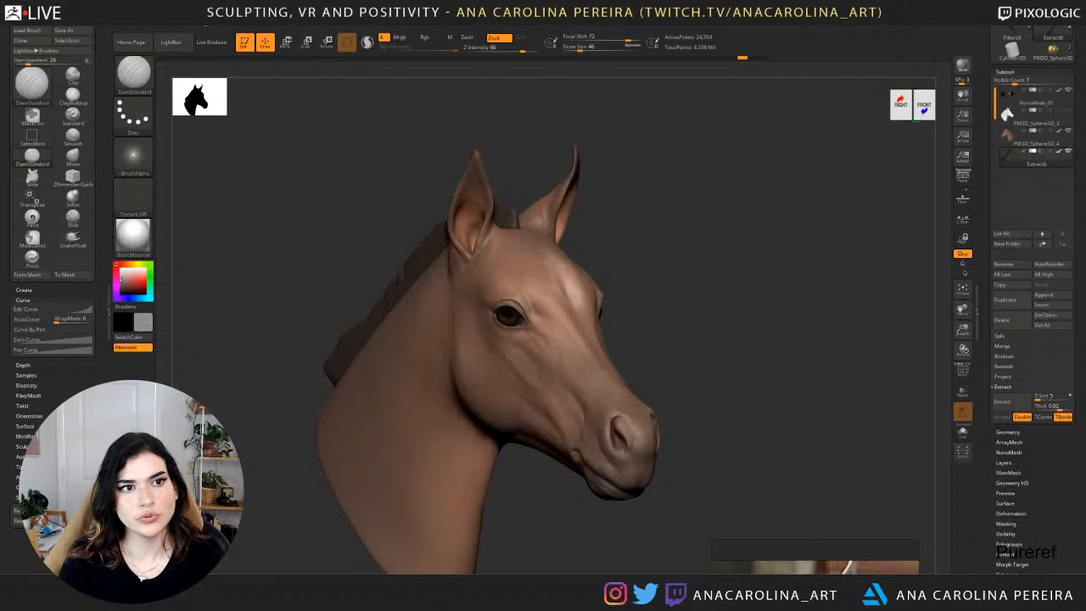
mouse_move(206, 23)
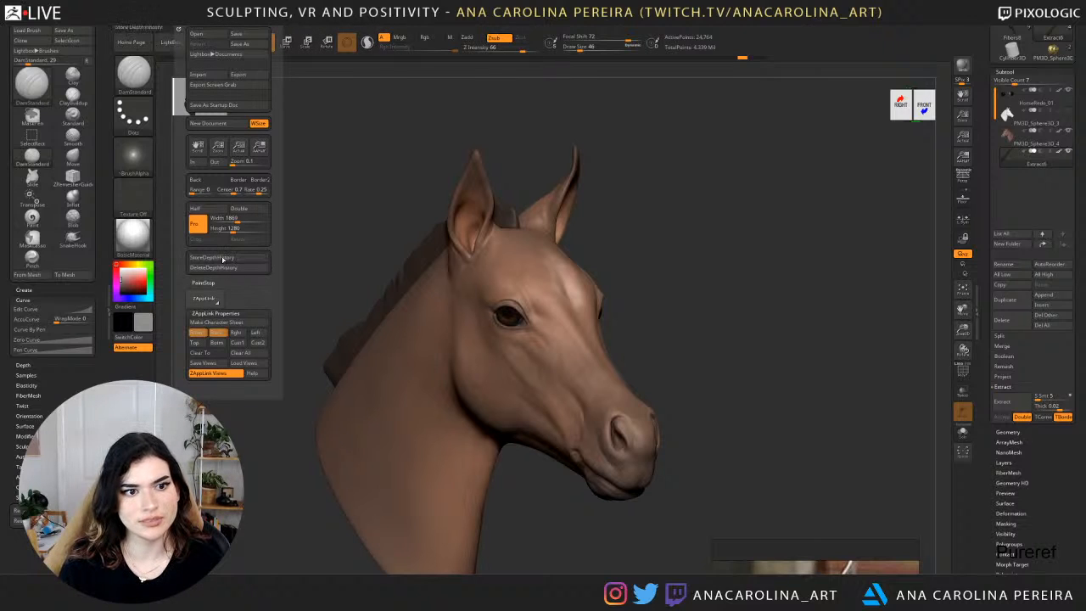
mouse_move(620, 237)
mouse_down()
mouse_move(535, 240)
mouse_move(631, 244)
mouse_up()
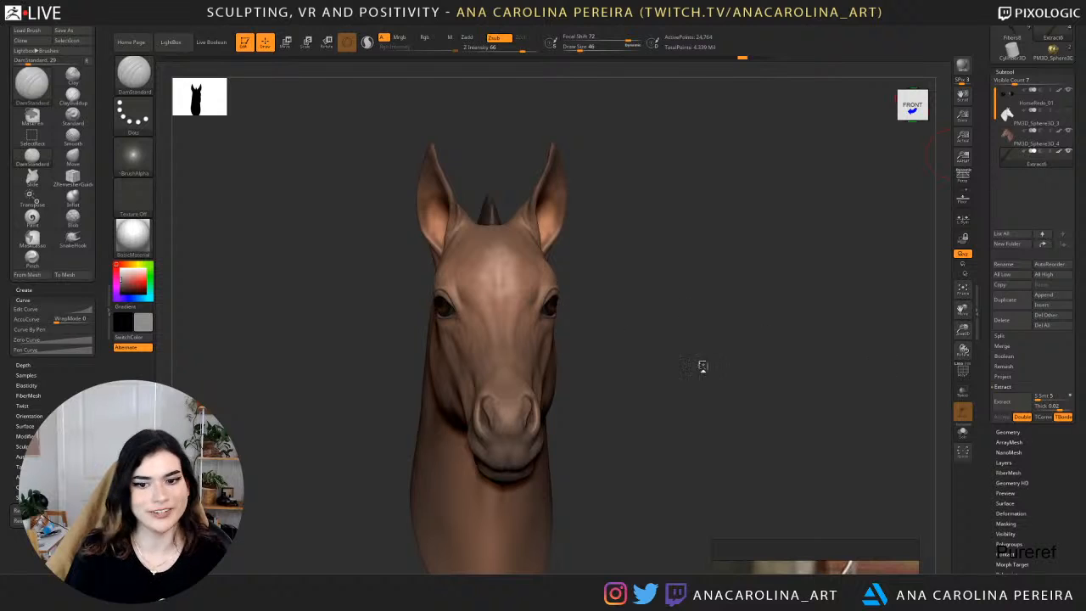
drag(701, 366, 727, 368)
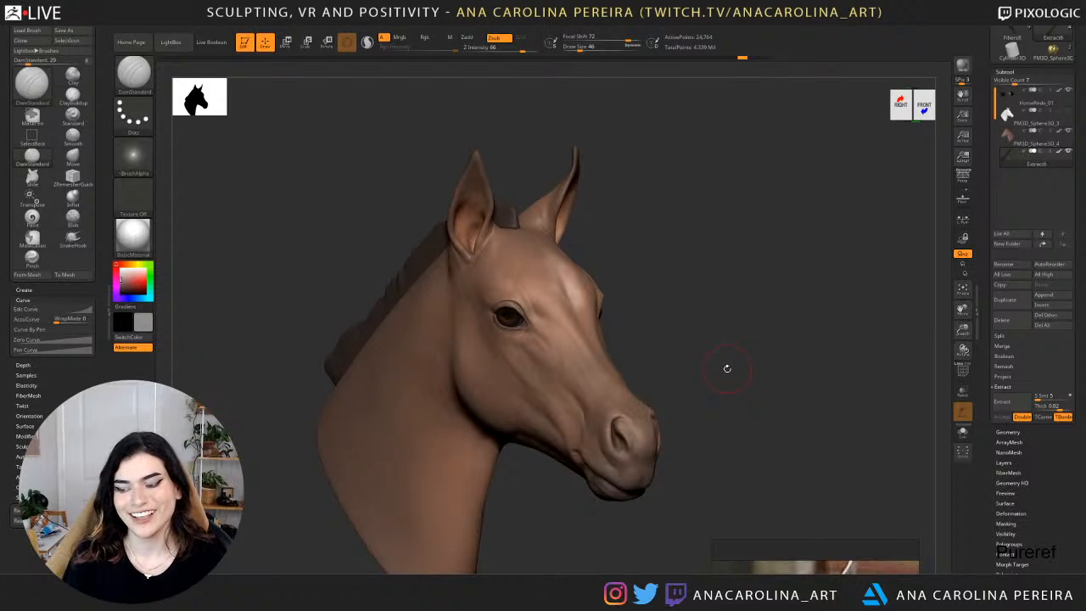